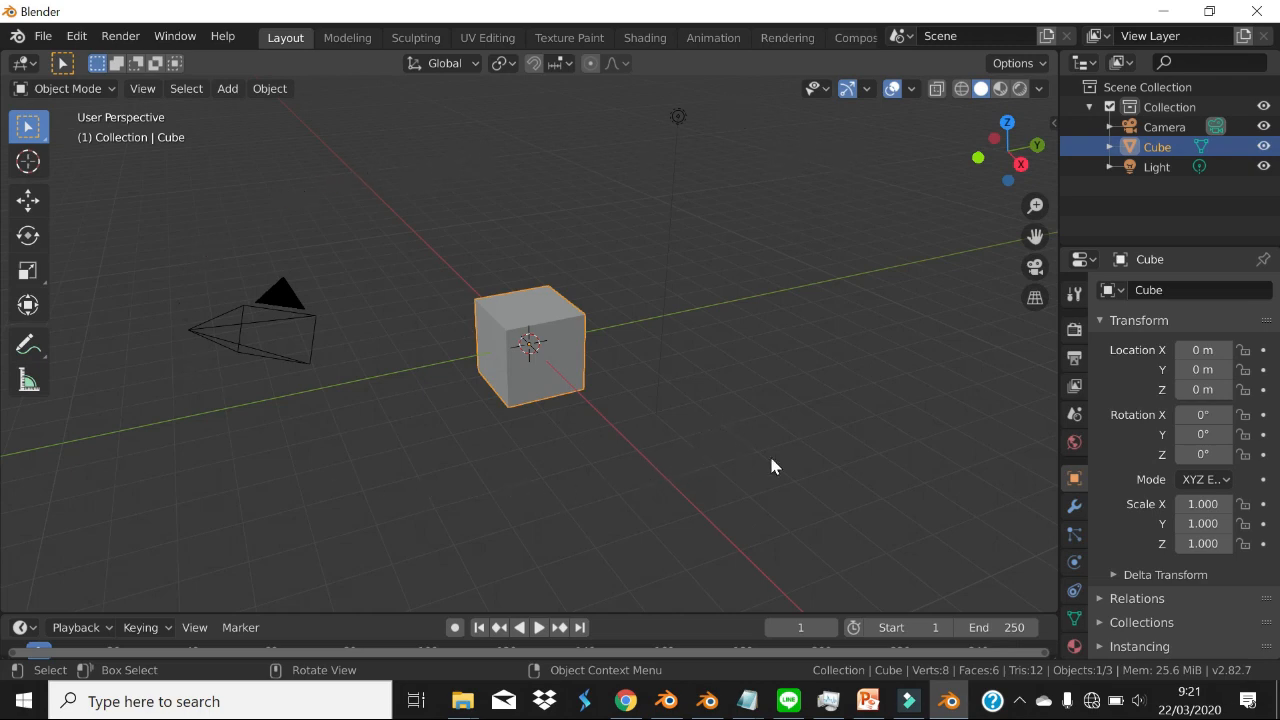
- Compare the Blender 2.79 default interface with the 2.82 one by switching between their windows, ending in 2.82
{"action": "mouse_move", "coordinate": [666, 700]}
{"action": "left_click", "coordinate": [663, 646]}
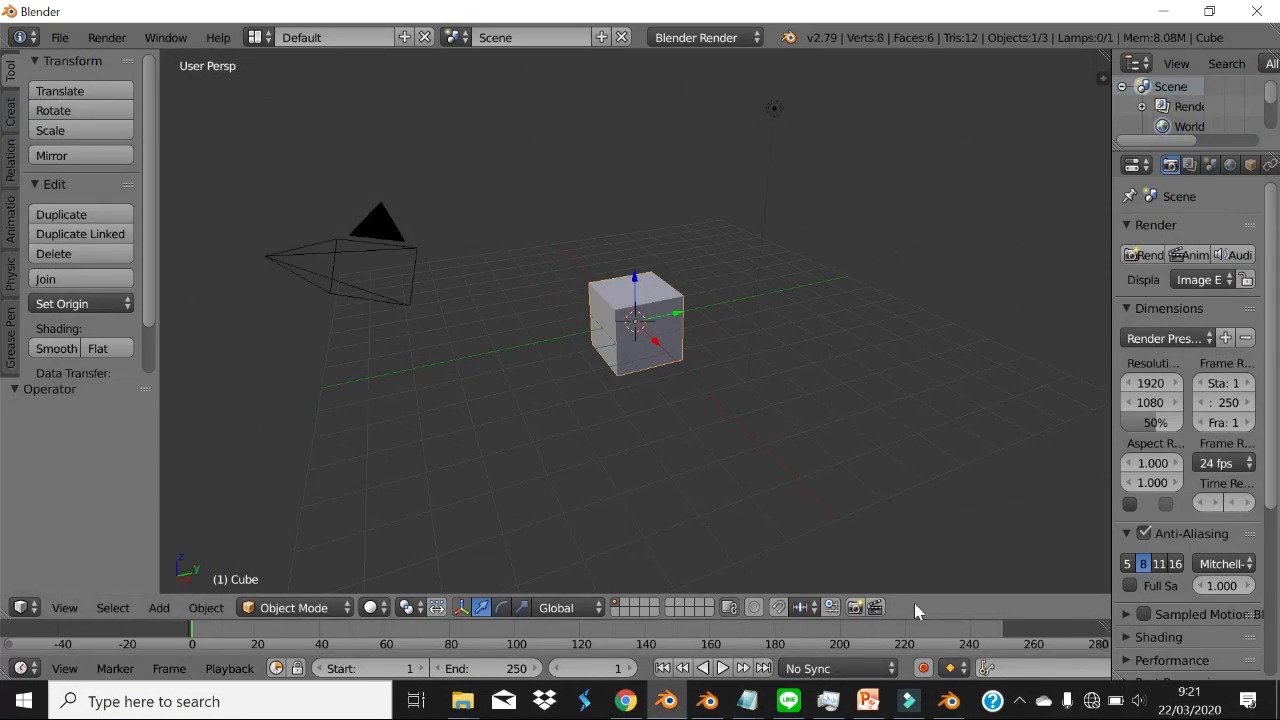
{"action": "left_click", "coordinate": [949, 702]}
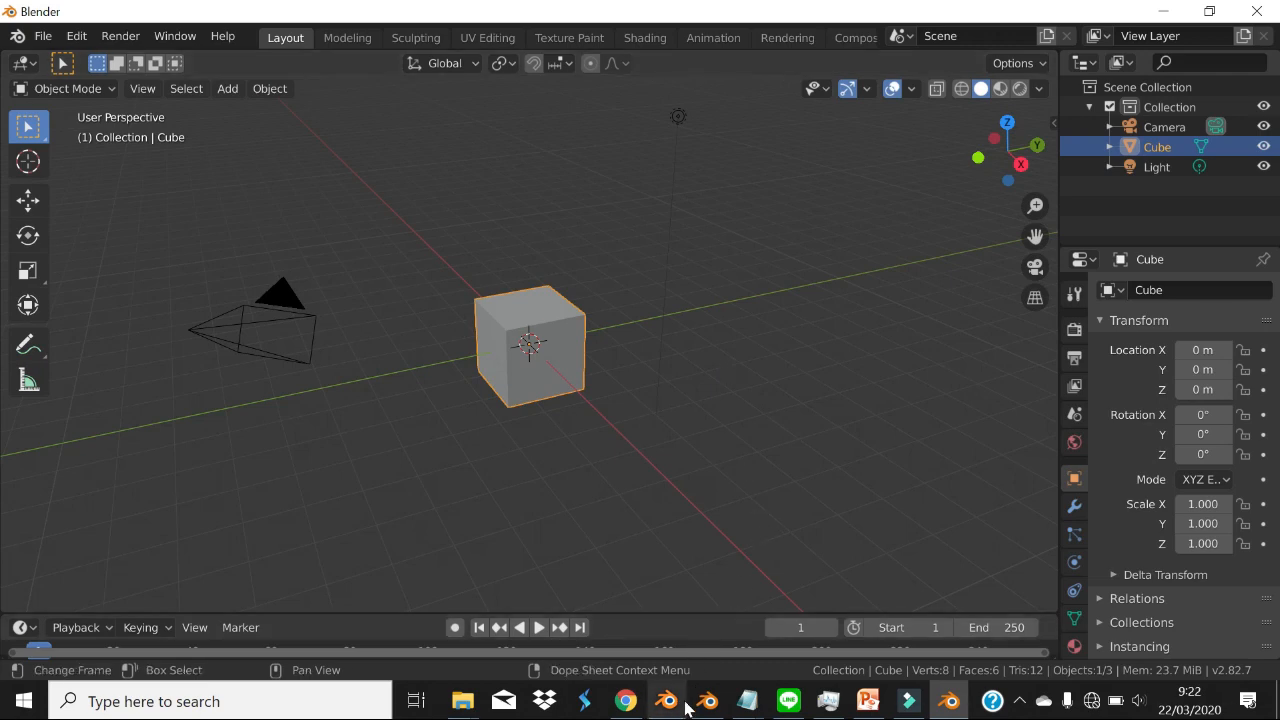
{"action": "mouse_move", "coordinate": [675, 711]}
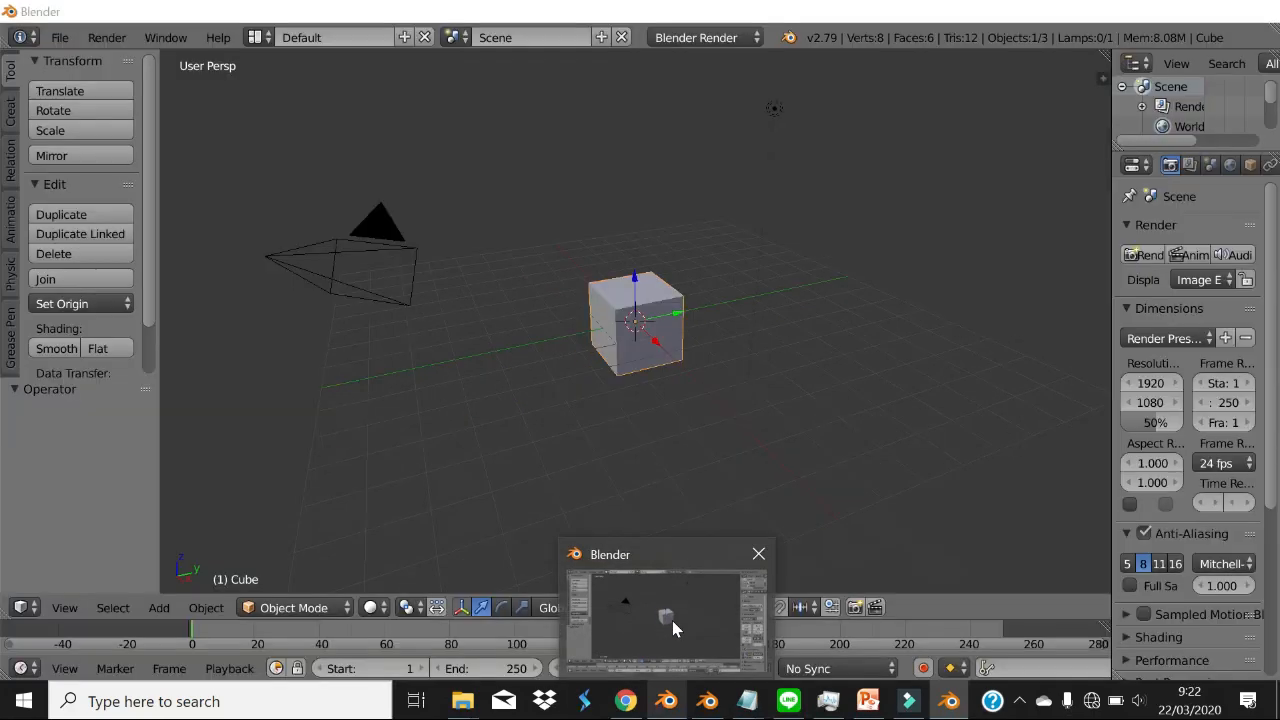
{"action": "left_click", "coordinate": [672, 620]}
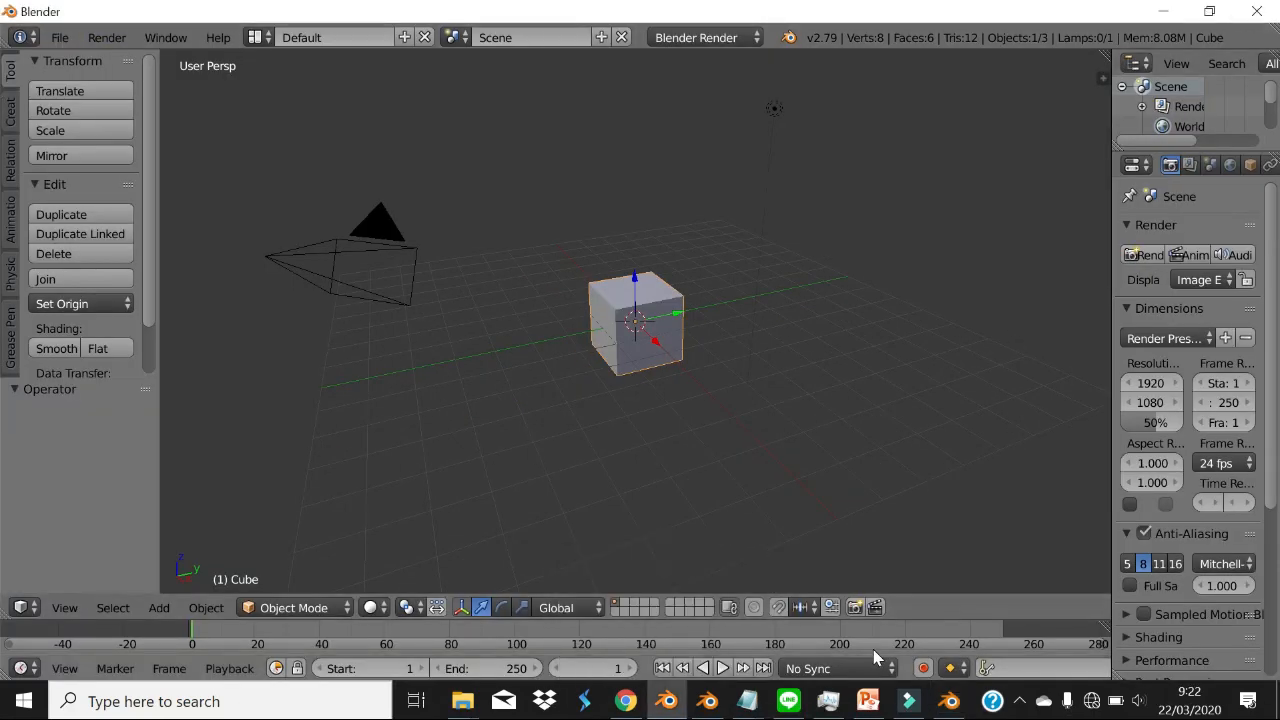
{"action": "left_click", "coordinate": [962, 712]}
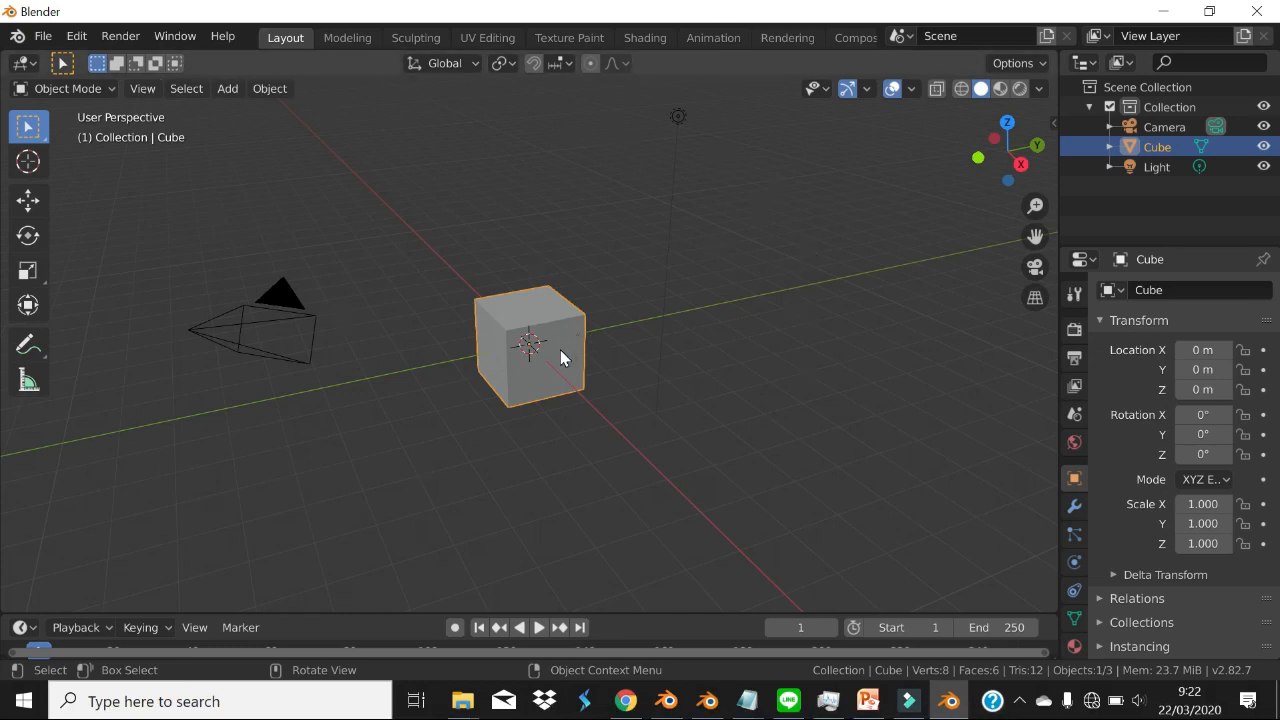
- Select the camera and the light individually, then box-select all three objects and clear the selection
{"action": "left_click", "coordinate": [280, 319]}
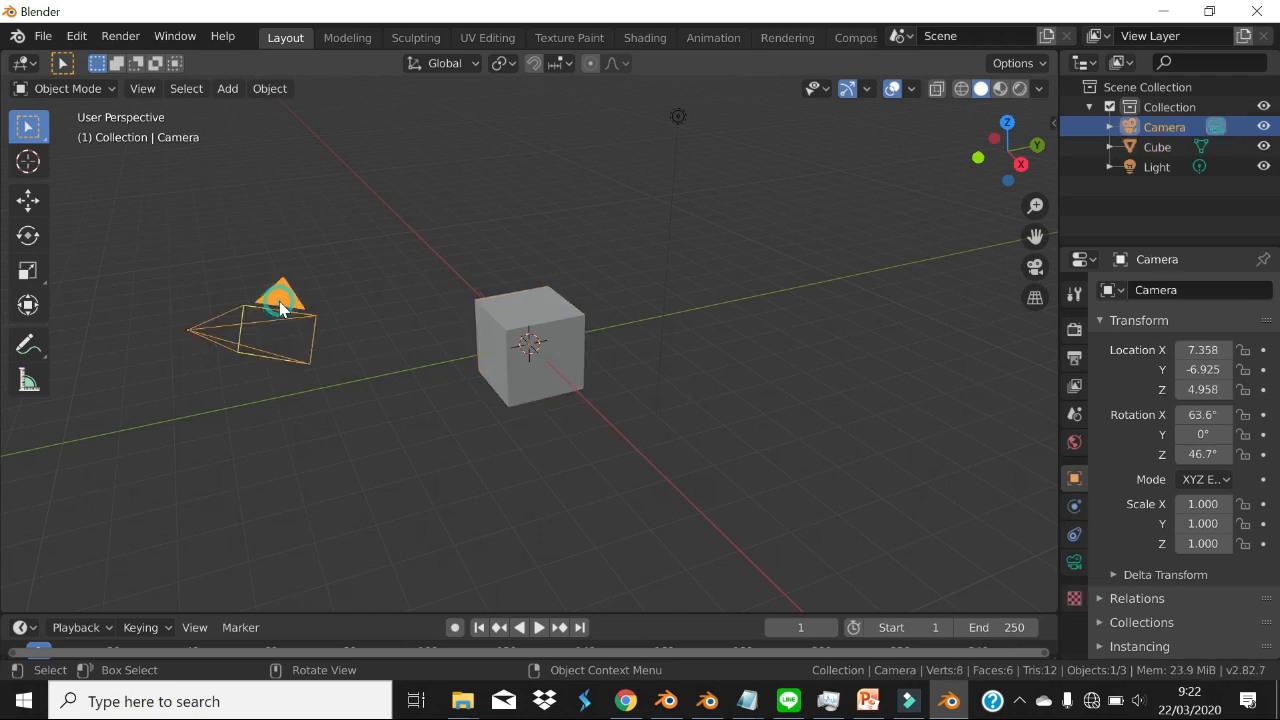
{"action": "left_click", "coordinate": [678, 117]}
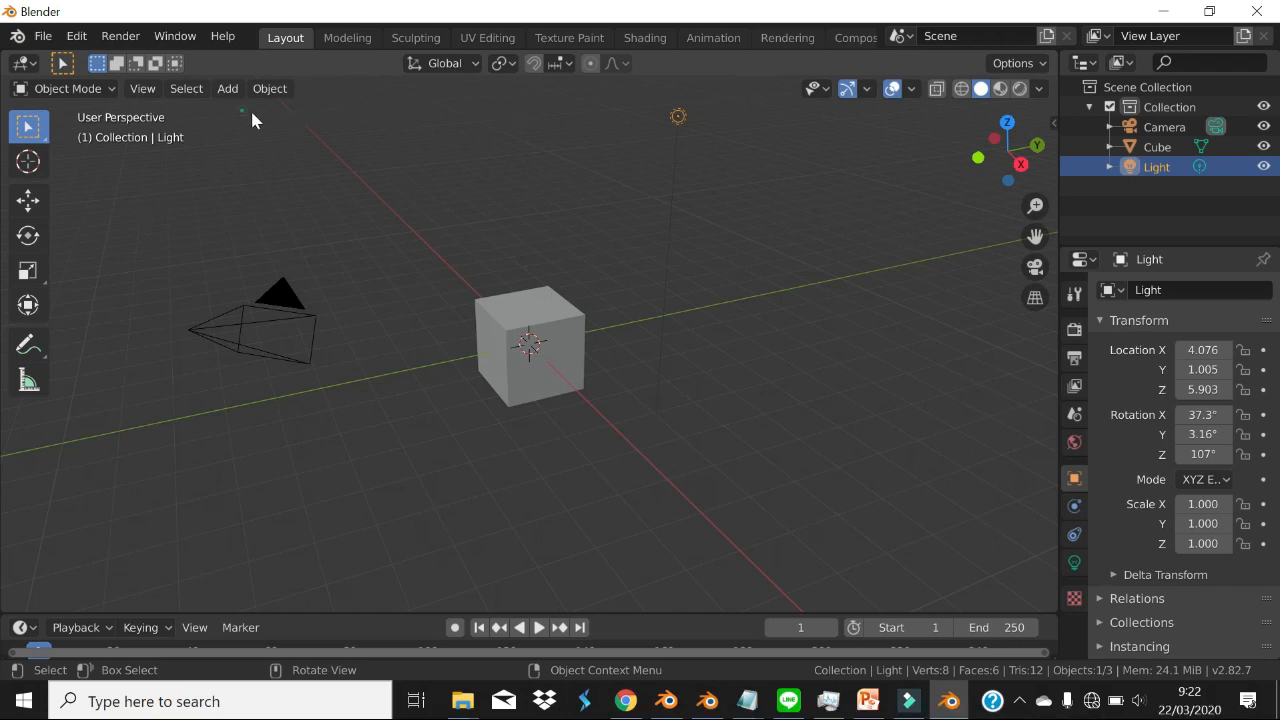
{"action": "left_click_drag", "start_coordinate": [243, 111], "coordinate": [832, 489]}
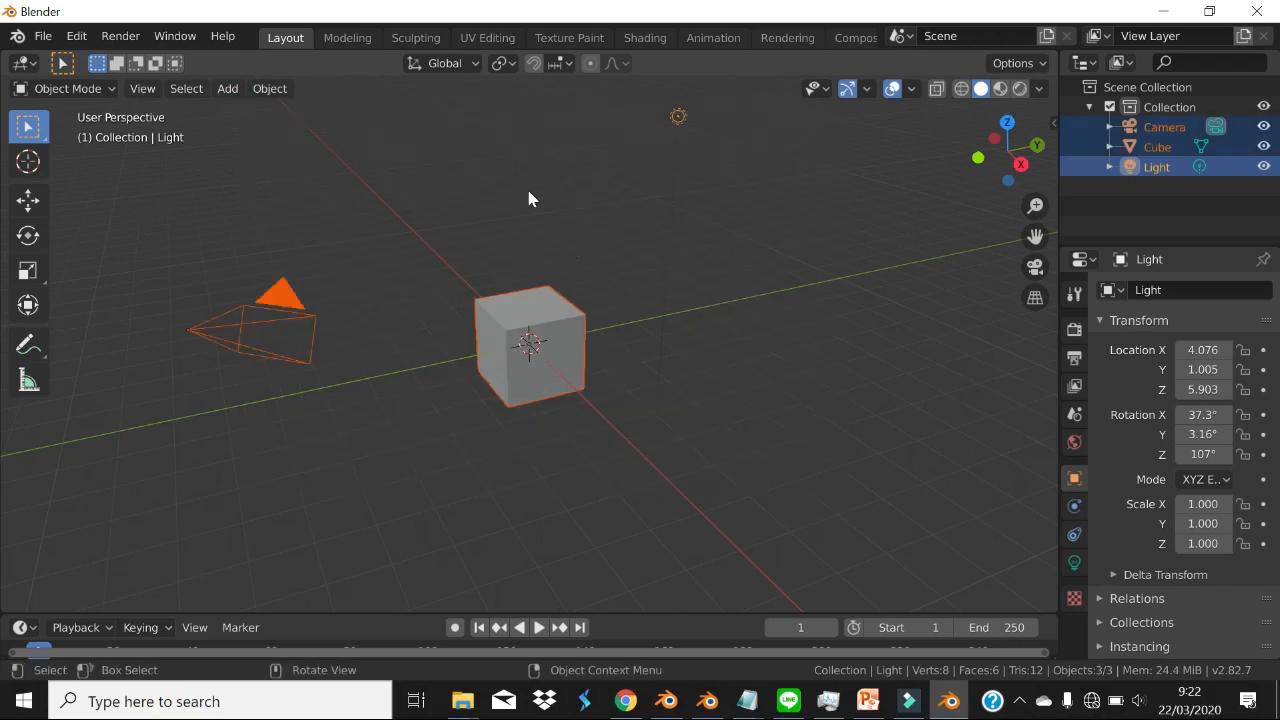
{"action": "left_click", "coordinate": [452, 168]}
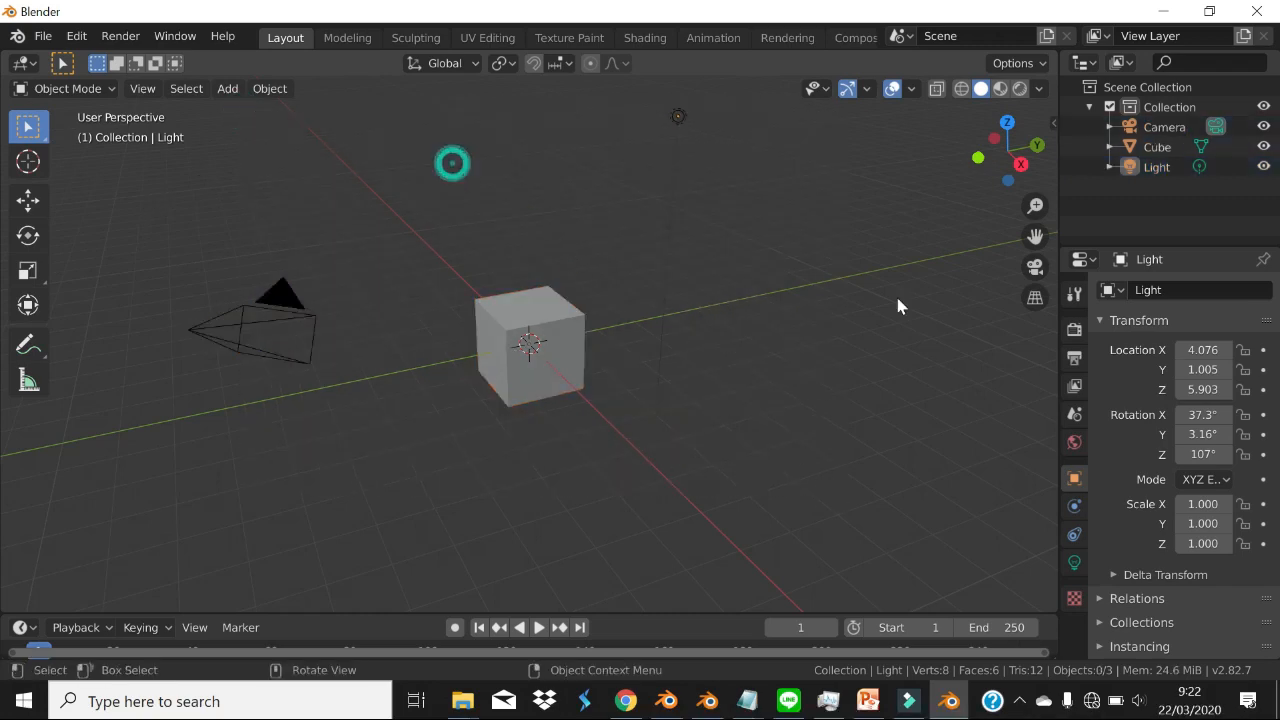
- Switch the selection tool to Select Lasso and lasso the camera and the cube
{"action": "right_click", "coordinate": [30, 128]}
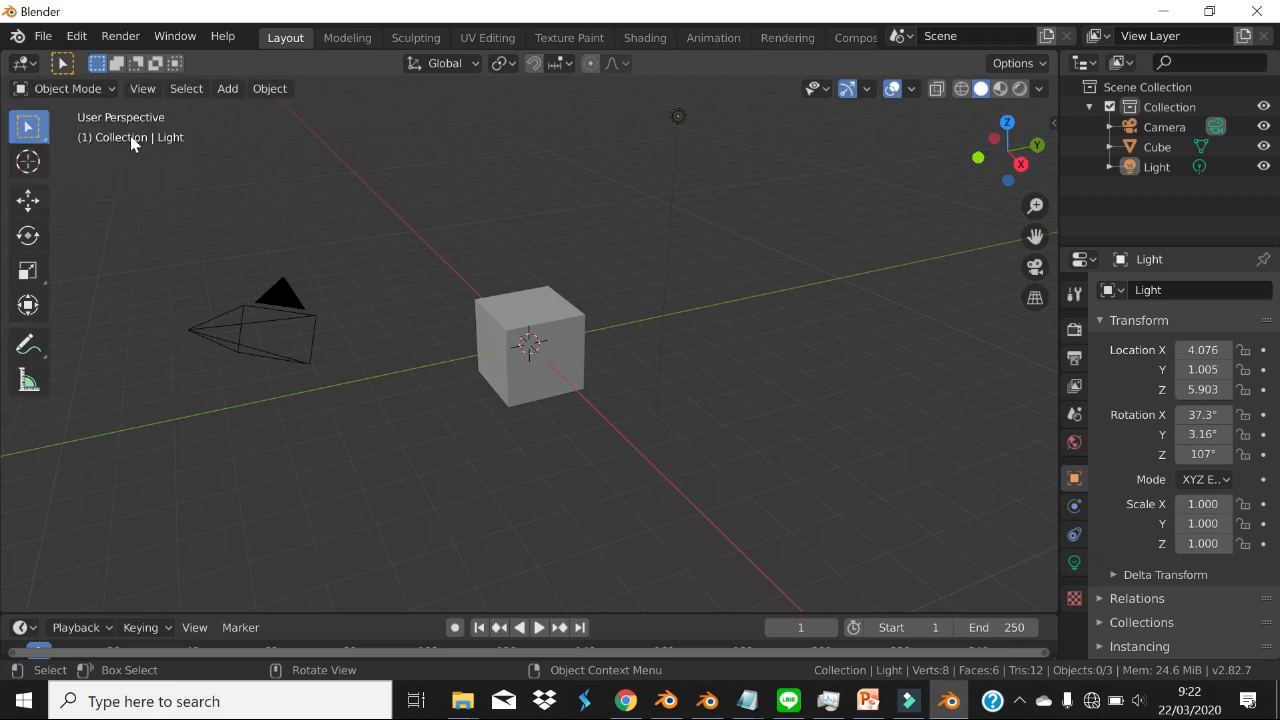
{"action": "left_click", "coordinate": [28, 130]}
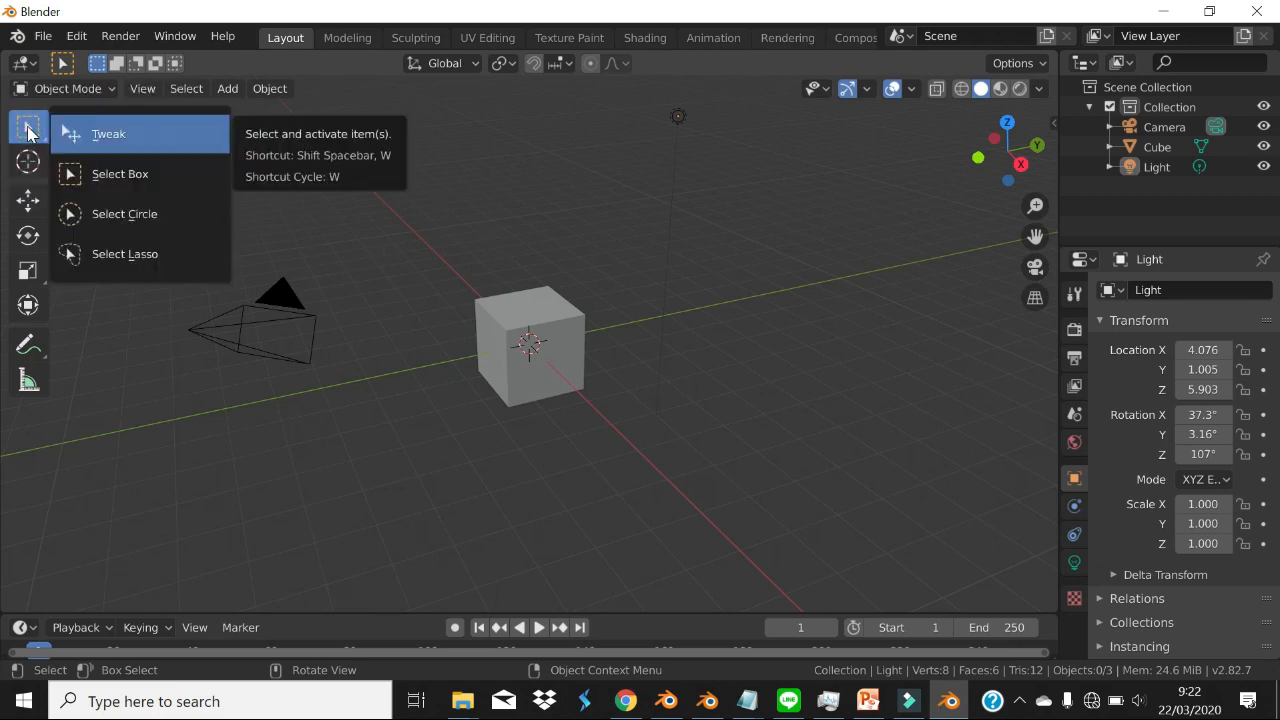
{"action": "left_click", "coordinate": [31, 133]}
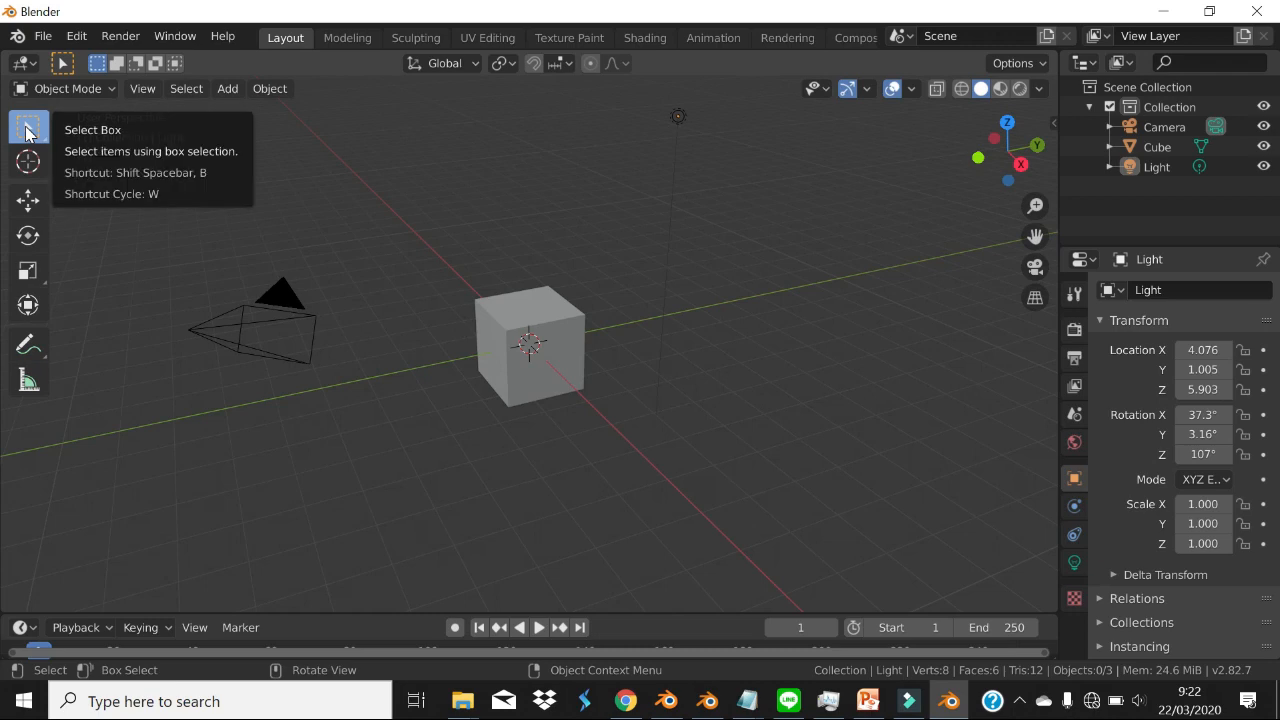
{"action": "left_click", "coordinate": [27, 132]}
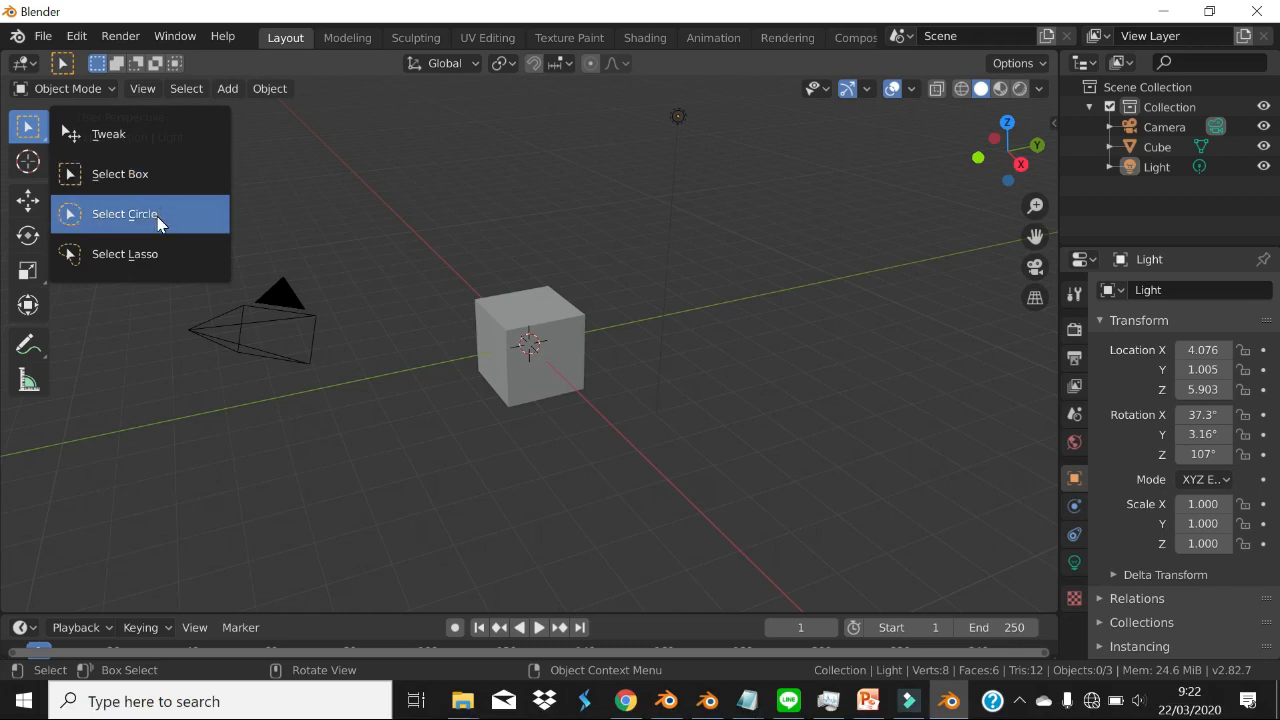
{"action": "left_click", "coordinate": [194, 248]}
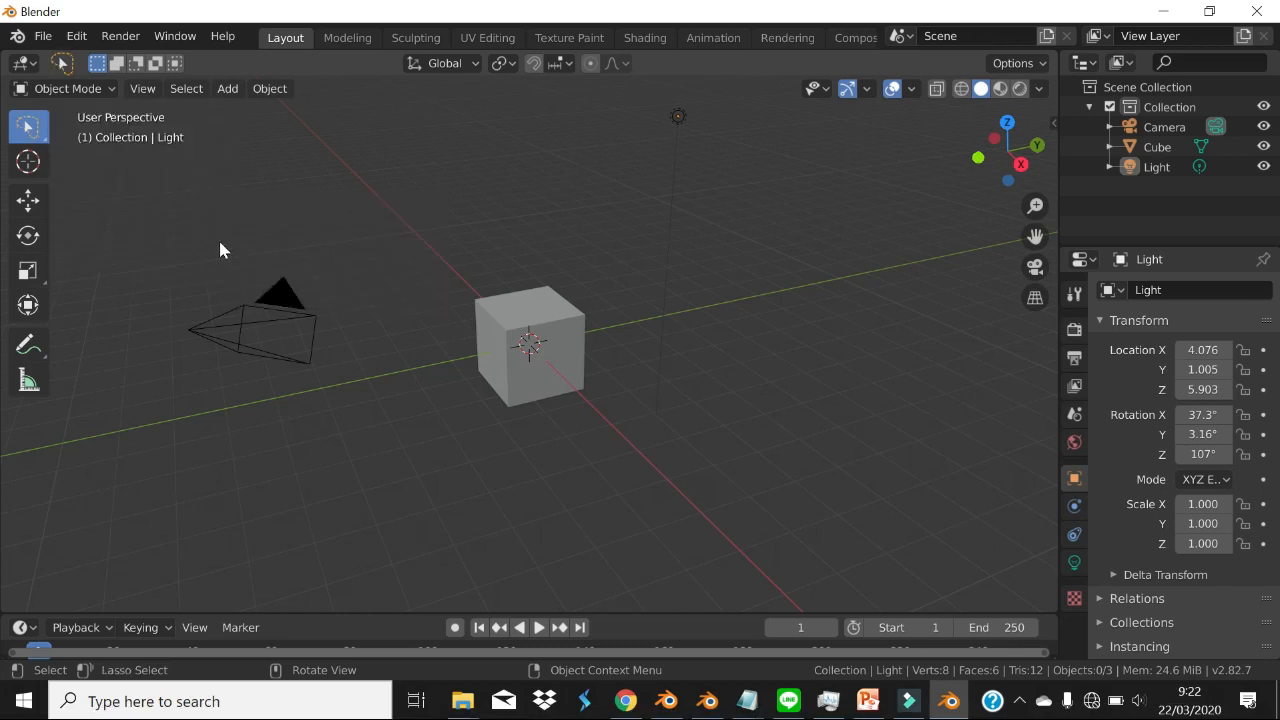
{"action": "mouse_move", "coordinate": [318, 182]}
{"action": "left_mouse_down"}
{"action": "mouse_move", "coordinate": [297, 420]}
{"action": "mouse_move", "coordinate": [451, 451]}
{"action": "mouse_move", "coordinate": [660, 200]}
{"action": "mouse_move", "coordinate": [485, 180]}
{"action": "left_mouse_up"}
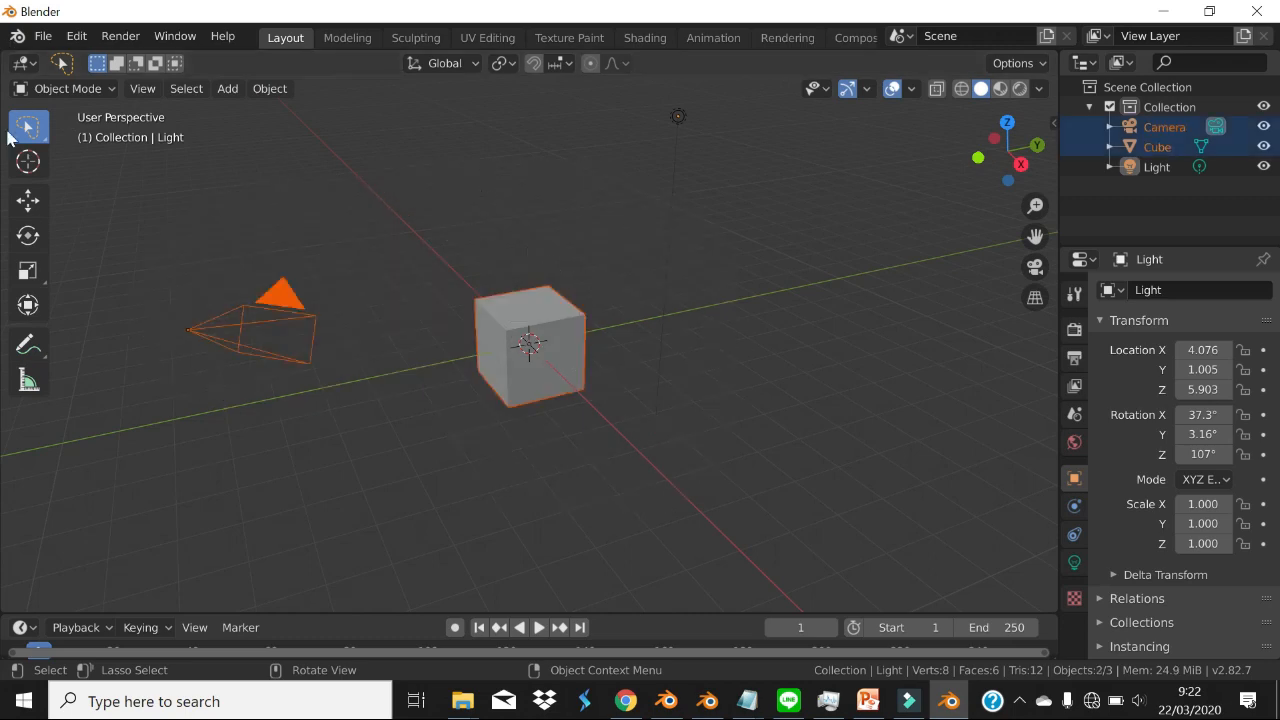
- Switch to Select Circle and clear the selection of the camera and cube
{"action": "left_click_drag", "start_coordinate": [42, 130], "coordinate": [166, 211]}
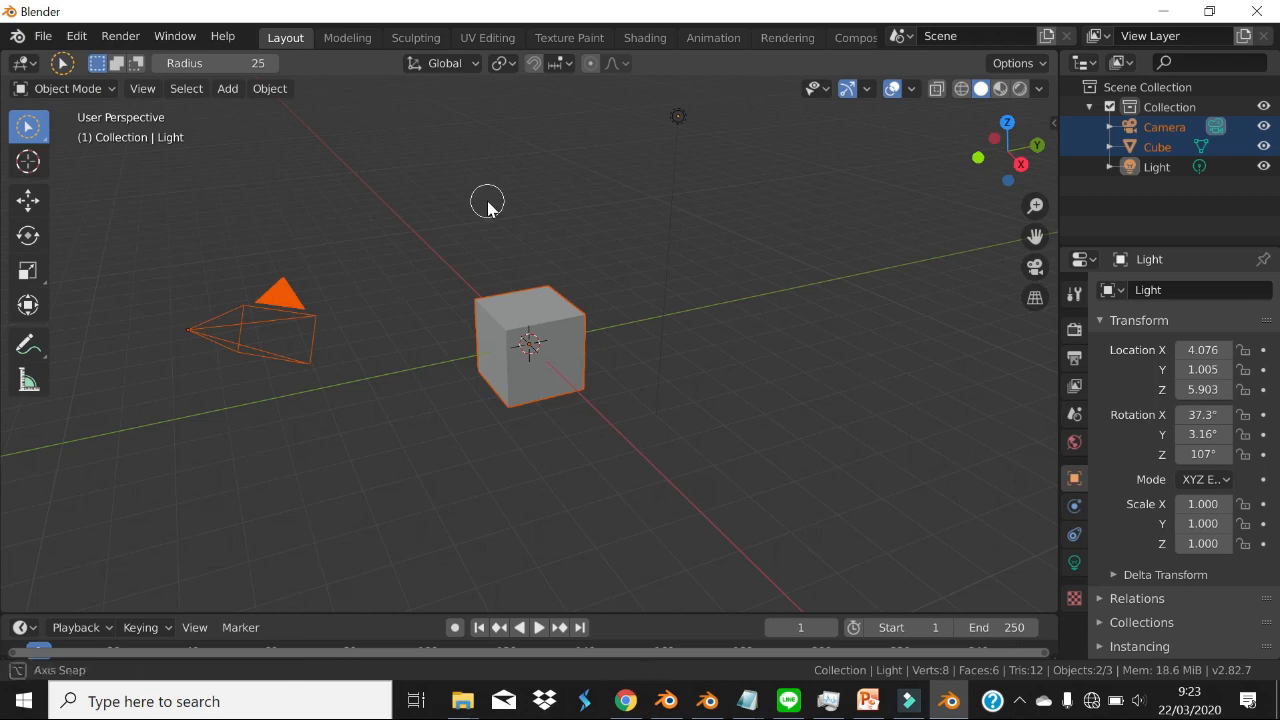
{"action": "middle_click_drag", "start_coordinate": [229, 306], "coordinate": [325, 330]}
{"action": "left_click", "coordinate": [416, 206]}
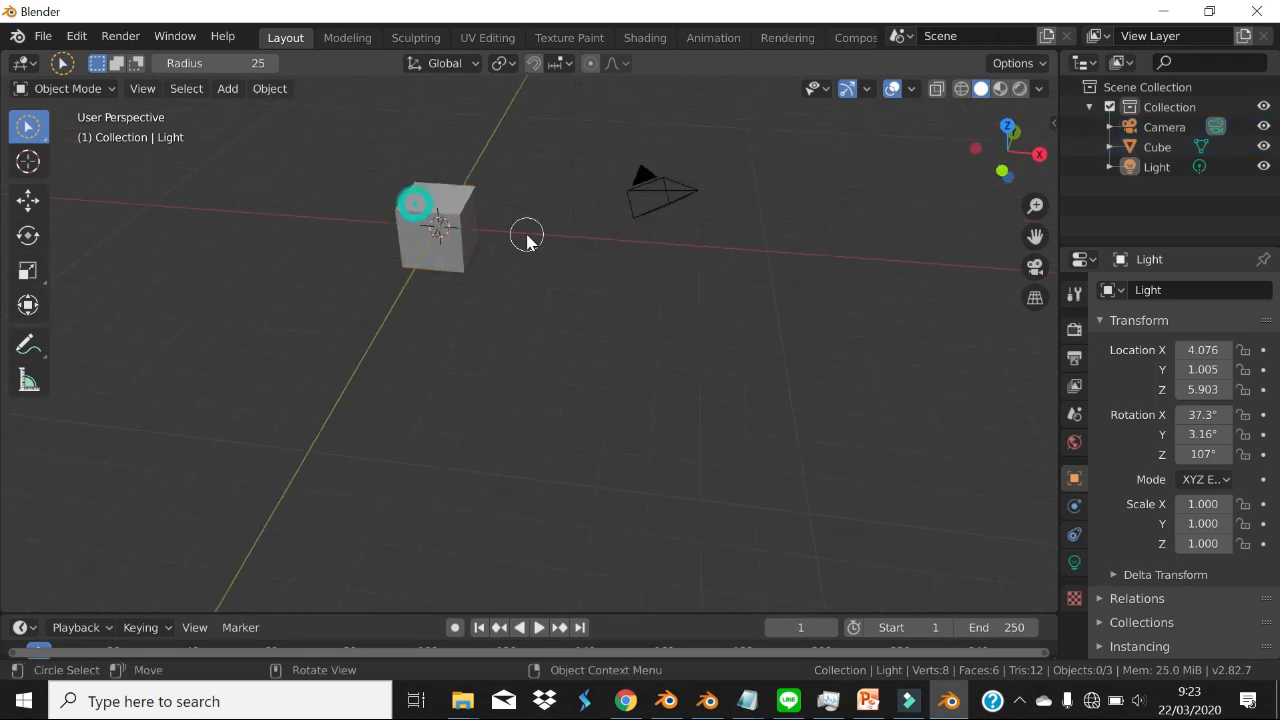
- Return to the Select Box tool and view the scene from other angles by orbiting, zooming and panning
{"action": "scroll", "coordinate": [526, 236], "scroll_direction": "down", "scroll_amount": 2}
{"action": "left_click_drag", "start_coordinate": [43, 132], "coordinate": [108, 173]}
{"action": "scroll", "coordinate": [505, 213], "scroll_direction": "down", "scroll_amount": 1}
{"action": "middle_click_drag", "start_coordinate": [505, 213], "coordinate": [501, 337]}
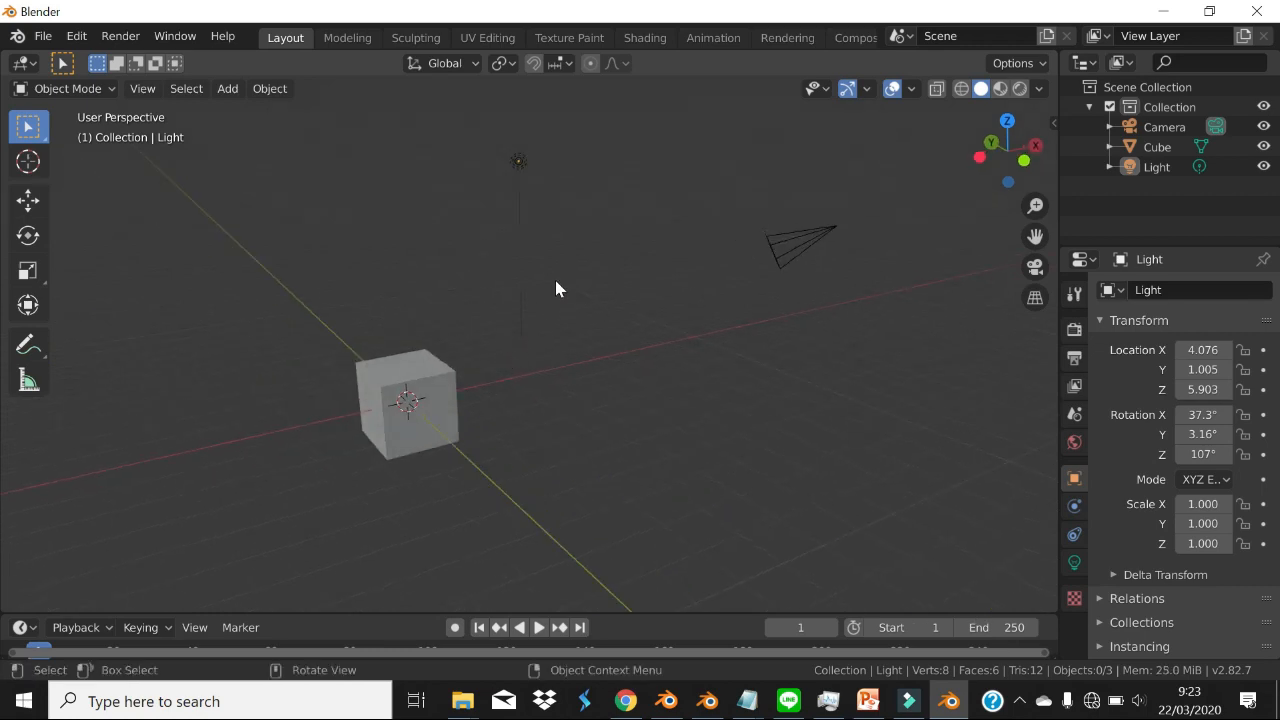
{"action": "middle_click_drag", "start_coordinate": [714, 320], "coordinate": [622, 309]}
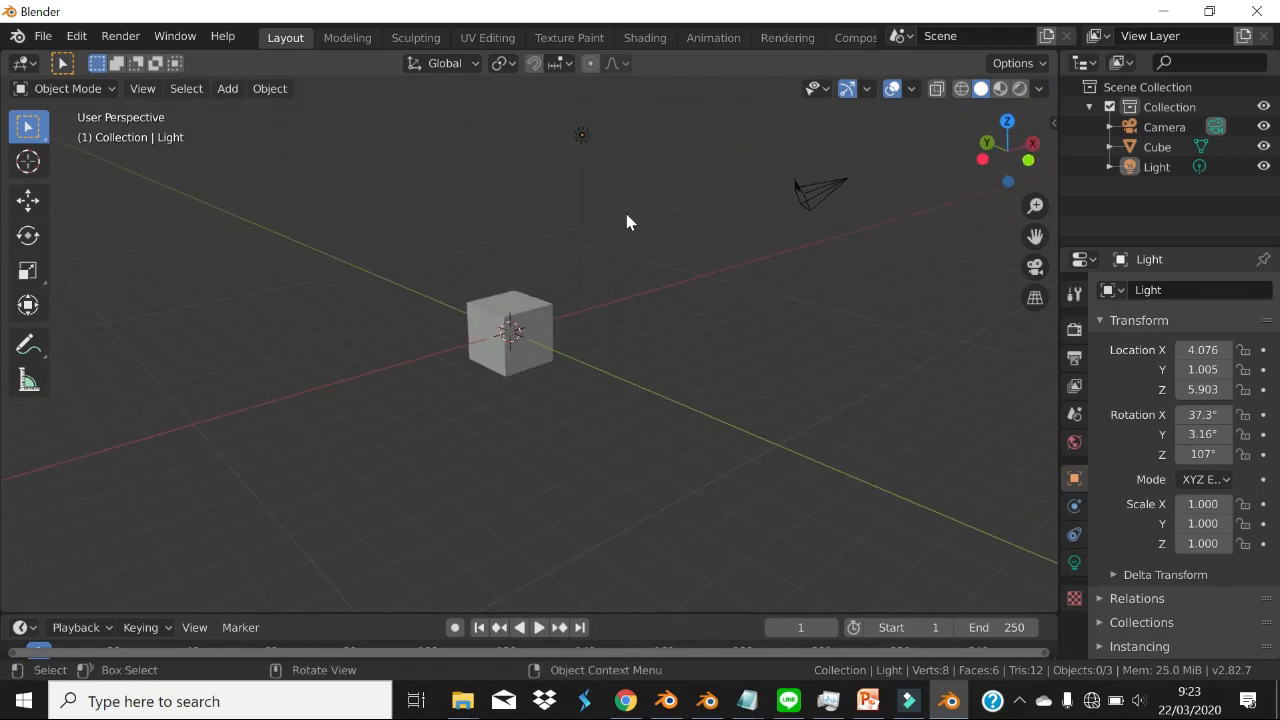
{"action": "scroll", "coordinate": [627, 214], "scroll_direction": "up", "scroll_amount": 1}
{"action": "middle_click_drag", "start_coordinate": [627, 214], "coordinate": [340, 330], "text": "shift"}
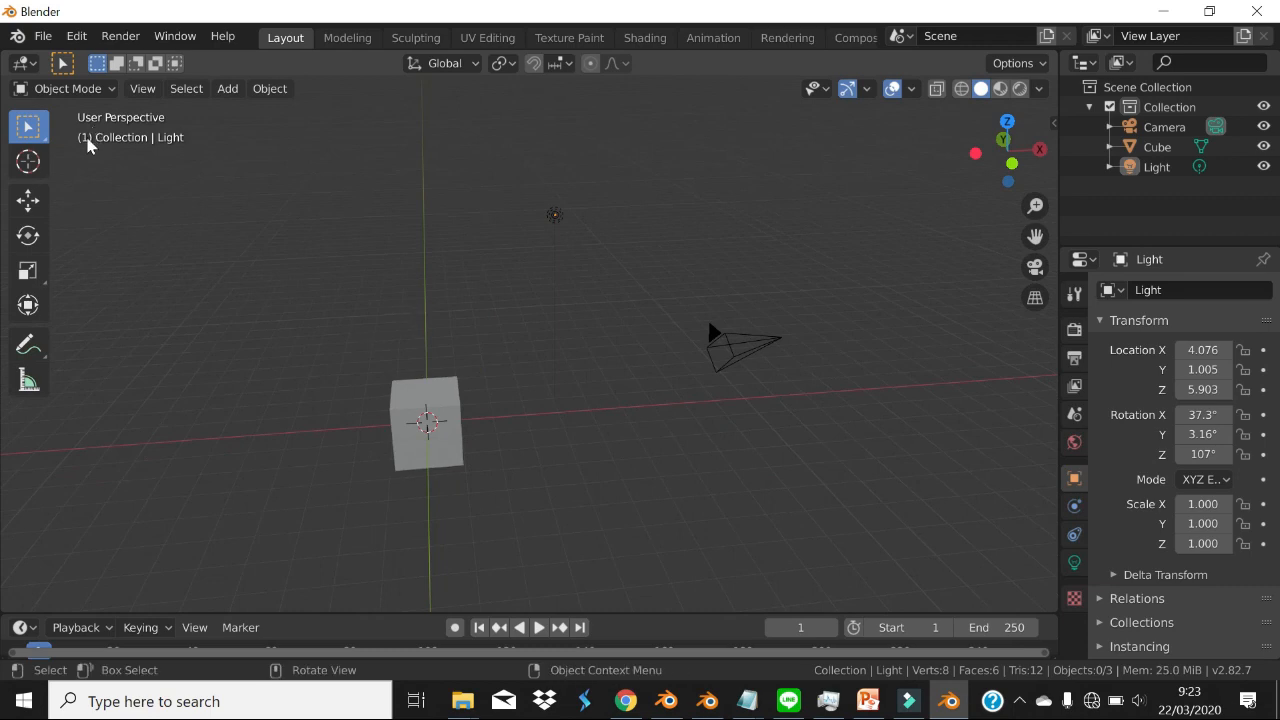
- Place the 3D cursor in the empty space beside the cube with the Cursor tool
{"action": "left_click", "coordinate": [28, 160]}
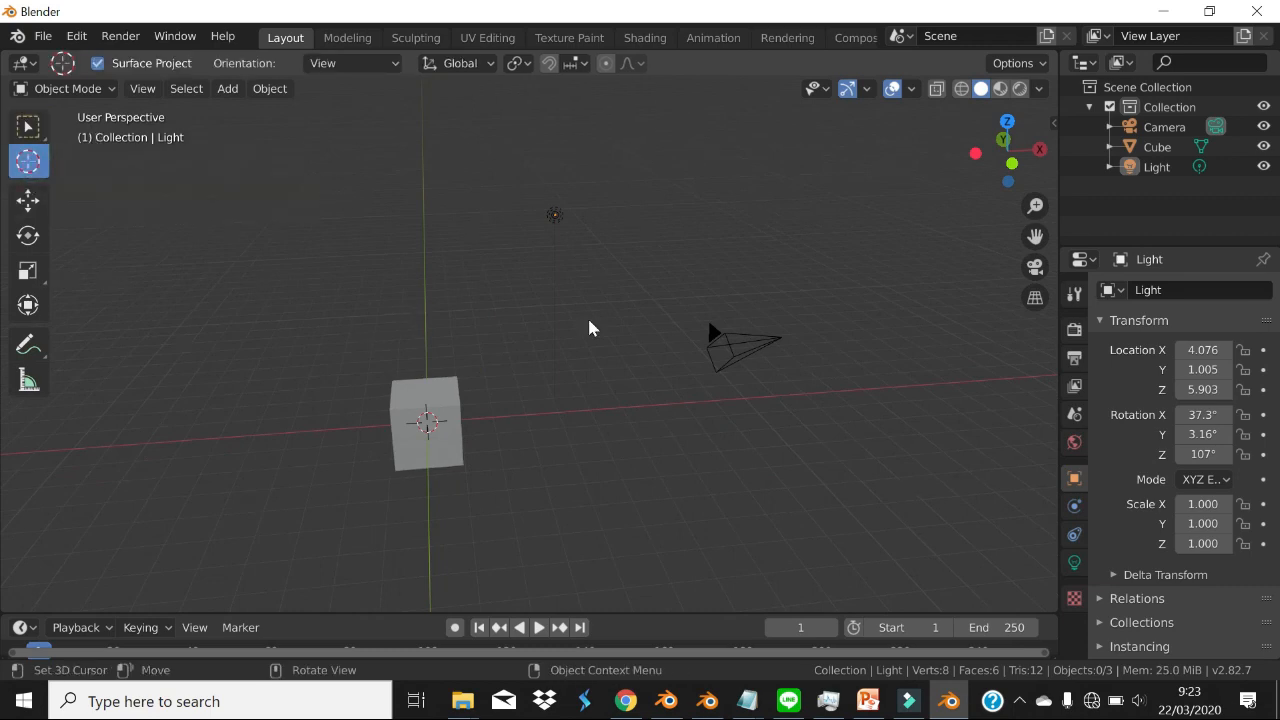
{"action": "middle_click_drag", "start_coordinate": [492, 419], "coordinate": [552, 394]}
{"action": "scroll", "coordinate": [476, 385], "scroll_direction": "up", "scroll_amount": 4}
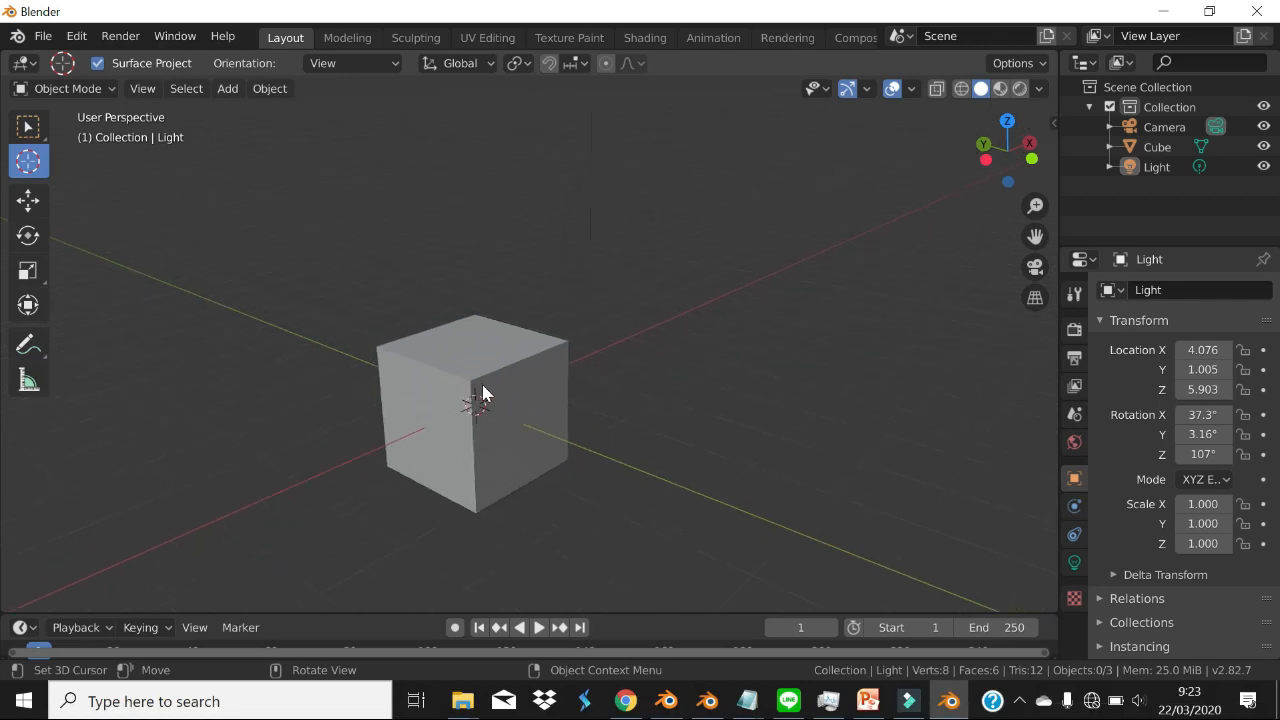
{"action": "scroll", "coordinate": [480, 404], "scroll_direction": "up", "scroll_amount": 2}
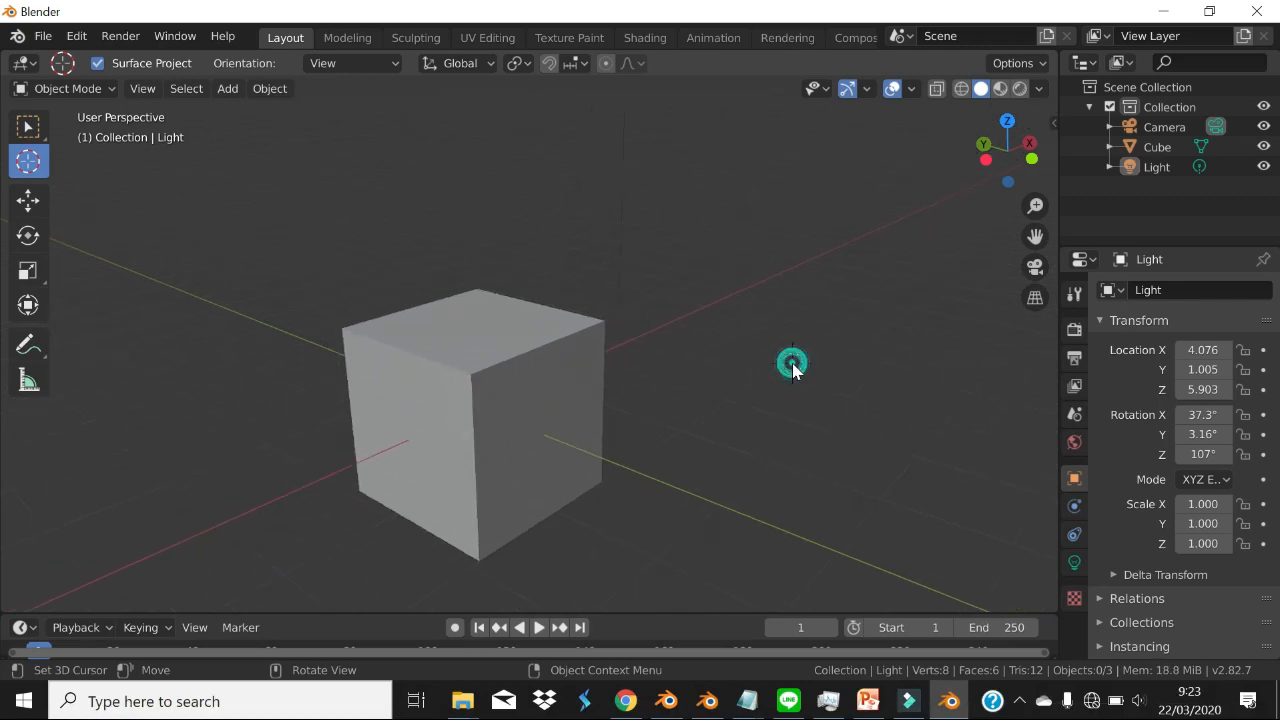
{"action": "left_click", "coordinate": [789, 462]}
{"action": "scroll", "coordinate": [925, 358], "scroll_direction": "down", "scroll_amount": 3}
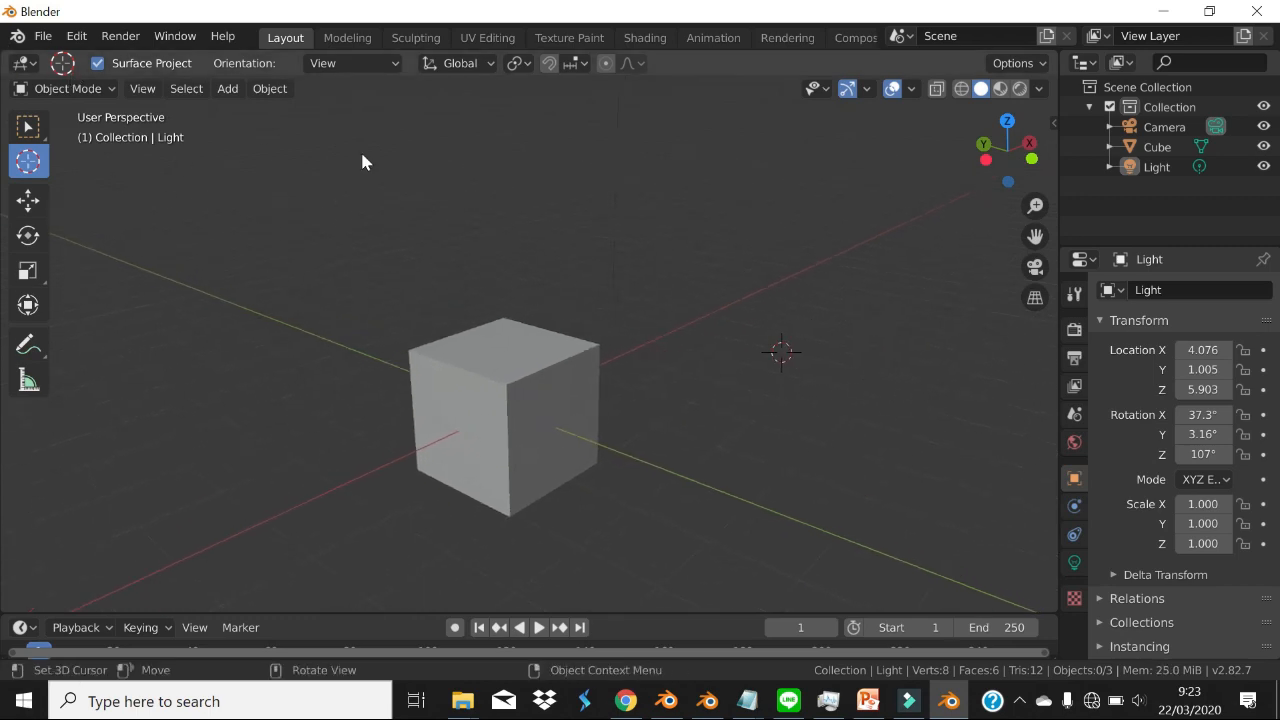
- Move the cube with the Move tool along each axis to about X 2.29 m, Y -0.31 m, Z 2.56 m
{"action": "left_click", "coordinate": [28, 200]}
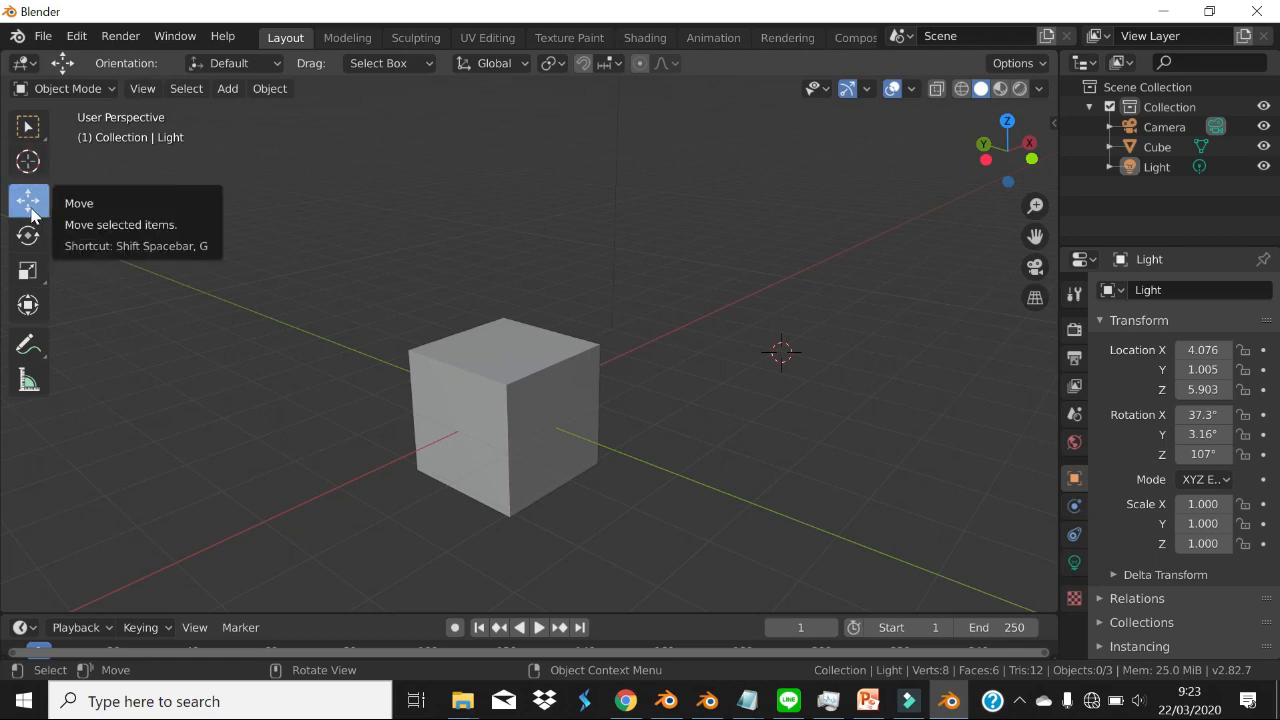
{"action": "scroll", "coordinate": [709, 387], "scroll_direction": "down", "scroll_amount": 2}
{"action": "left_click", "coordinate": [598, 396]}
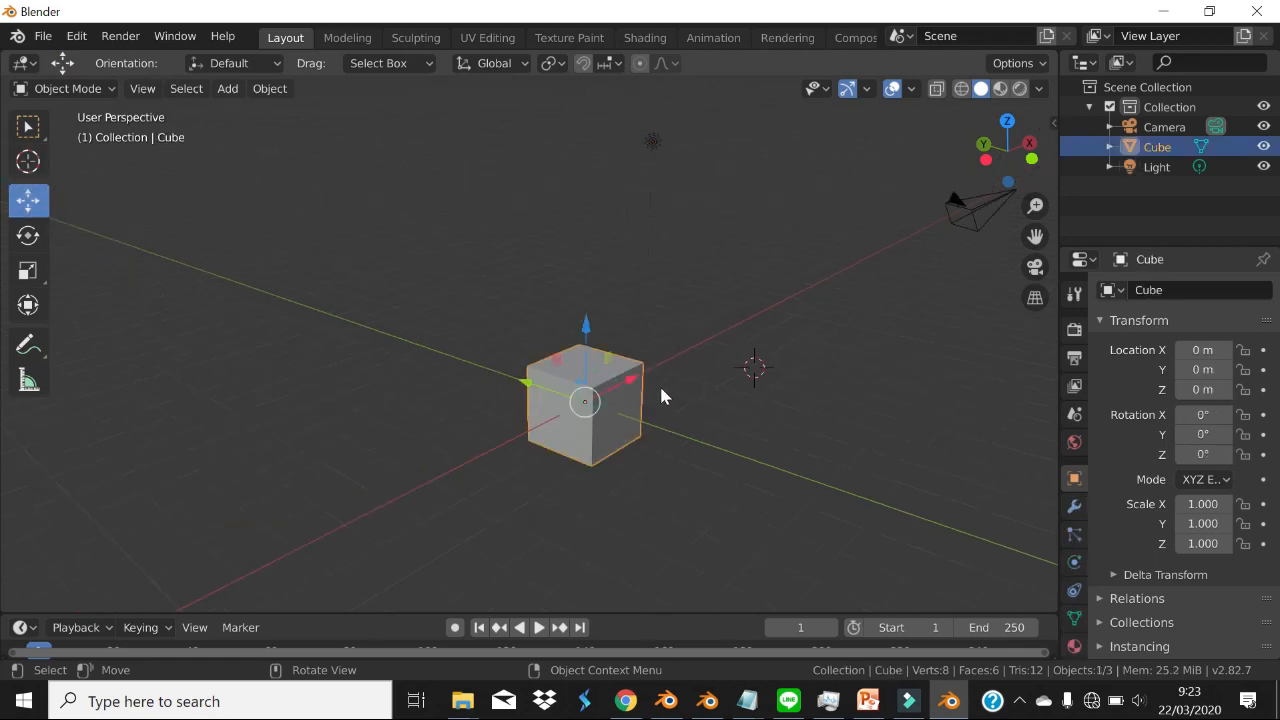
{"action": "middle_click_drag", "start_coordinate": [660, 396], "coordinate": [612, 378]}
{"action": "left_click", "coordinate": [593, 230]}
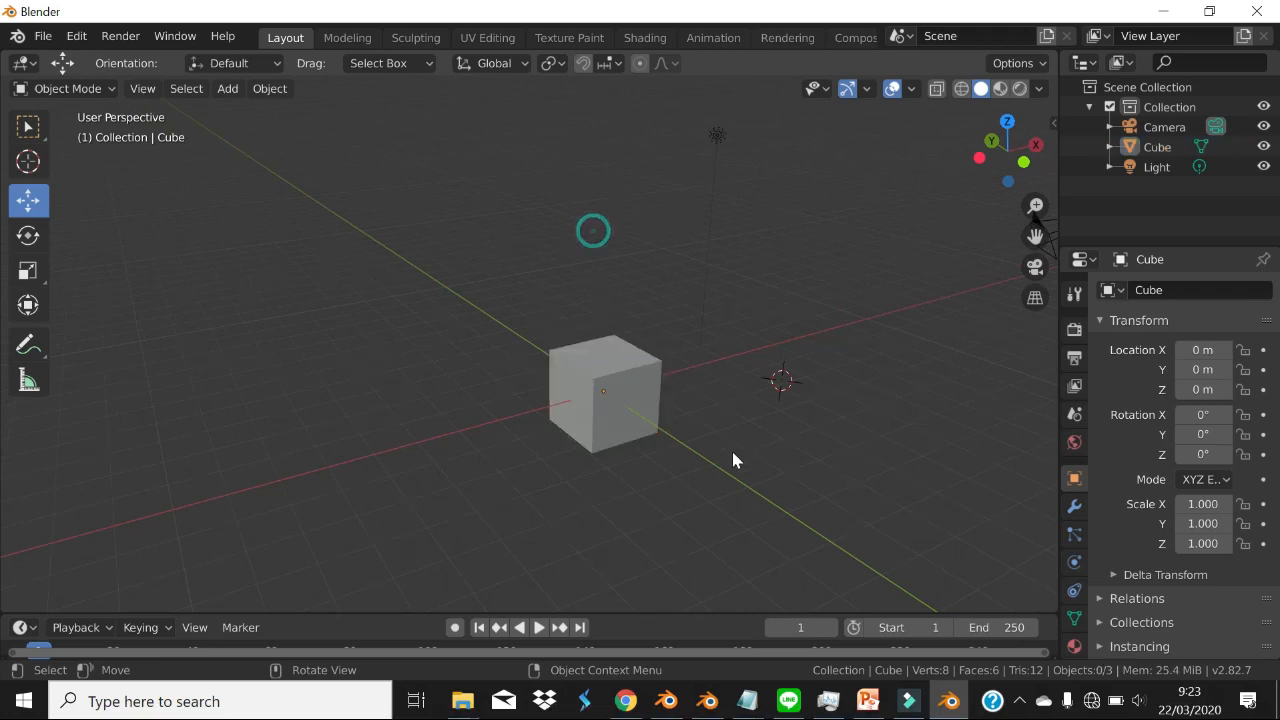
{"action": "left_click", "coordinate": [615, 373]}
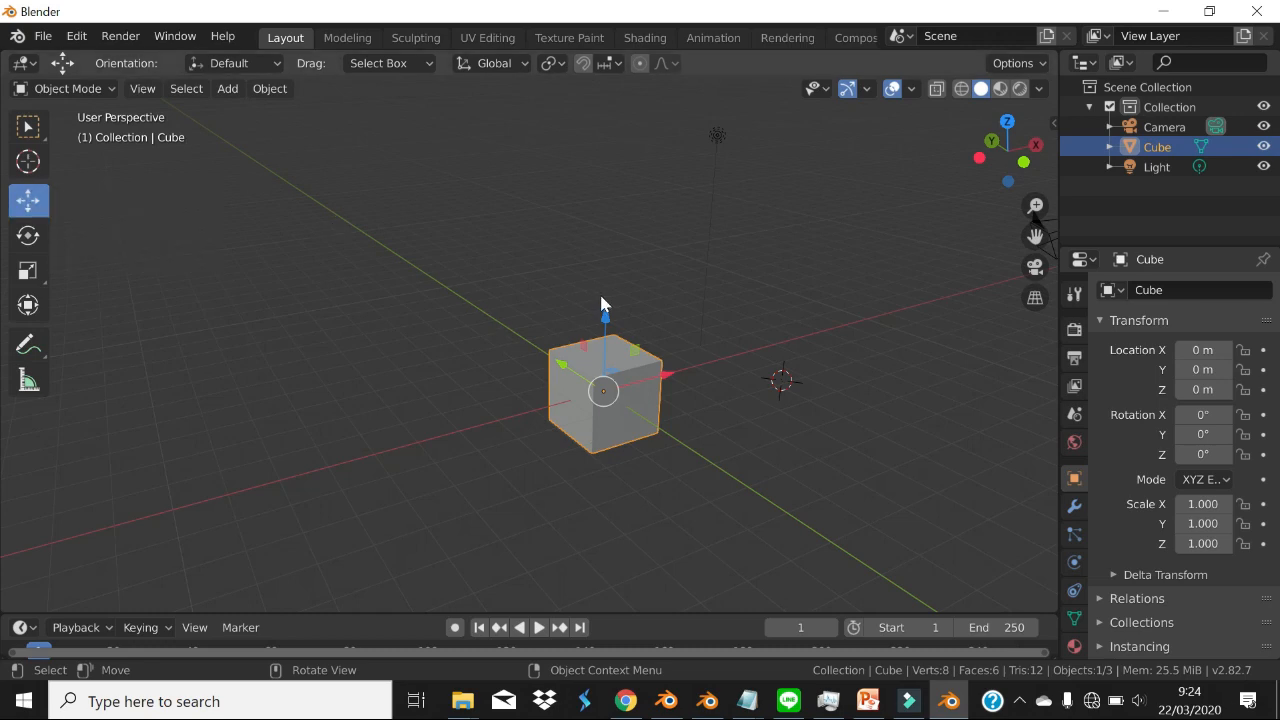
{"action": "left_click_drag", "start_coordinate": [605, 320], "coordinate": [606, 214]}
{"action": "left_click_drag", "start_coordinate": [666, 286], "coordinate": [743, 266]}
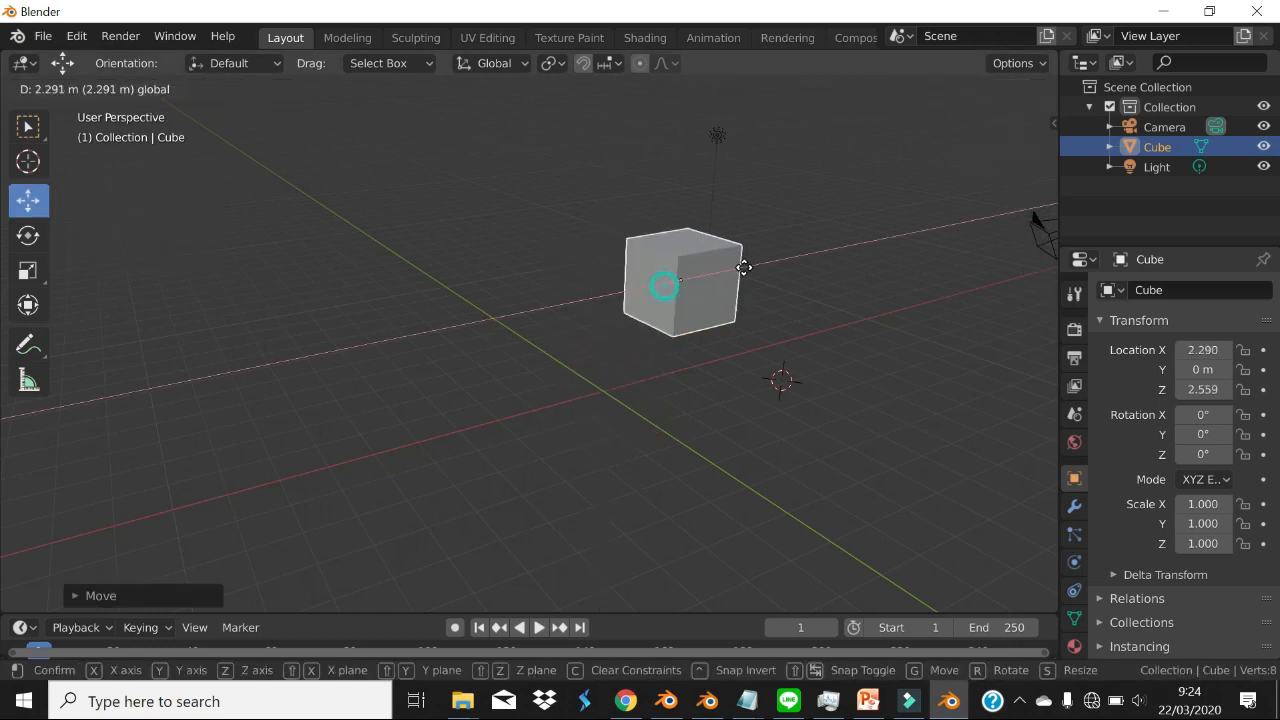
{"action": "left_click_drag", "start_coordinate": [628, 266], "coordinate": [699, 293]}
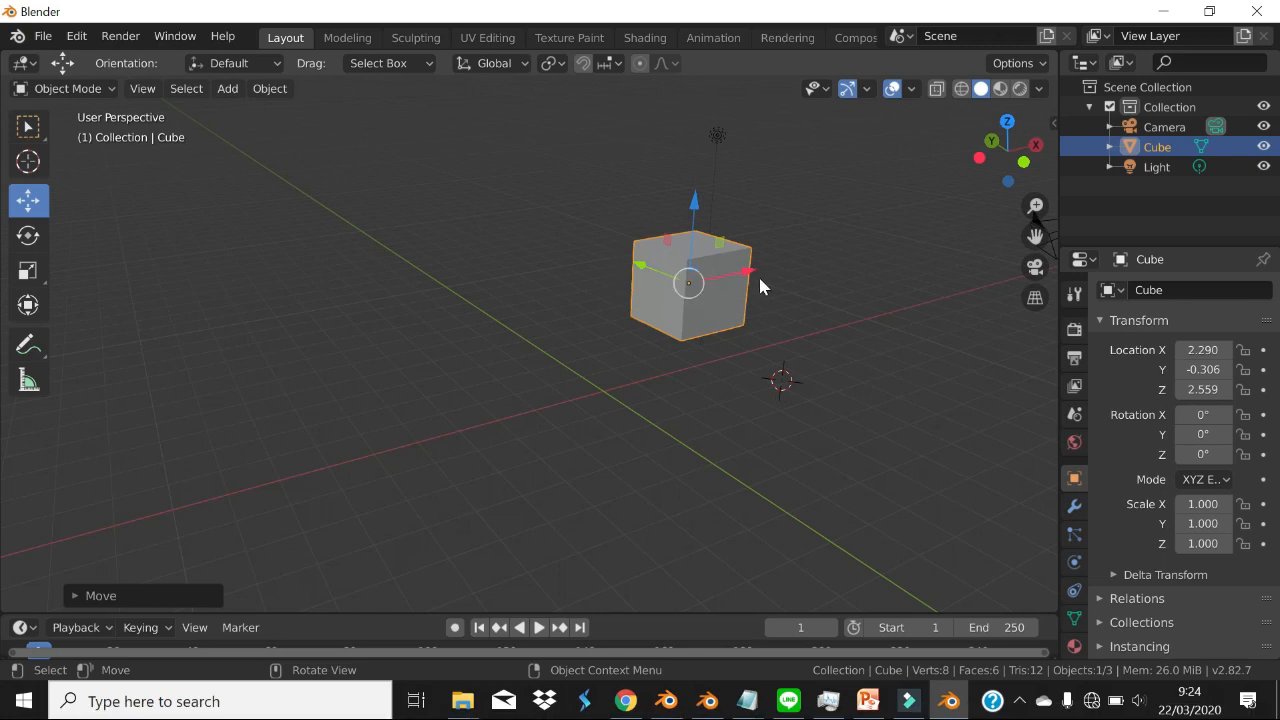
- Rotate the cube freely with the Rotate tool to about X 62.1°, Y 44.5°, Z 73.8°
{"action": "middle_click_drag", "start_coordinate": [760, 279], "coordinate": [695, 258]}
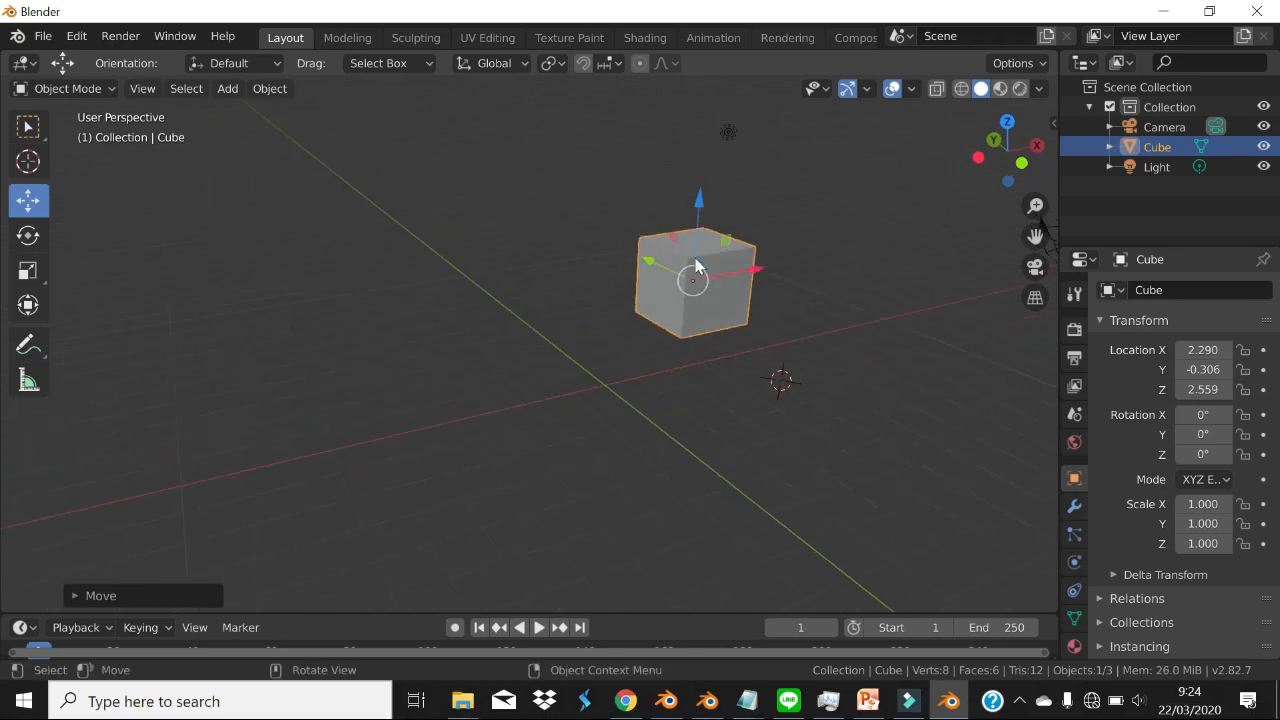
{"action": "left_click", "coordinate": [28, 235]}
{"action": "left_click_drag", "start_coordinate": [659, 227], "coordinate": [746, 340]}
{"action": "left_click_drag", "start_coordinate": [662, 310], "coordinate": [743, 349]}
- With the Transform tool, raise the cube to Z 3.4 m, rotate it to about 70.7°, 13.9°, 78.2° and scale it to about 1.006, 1.012, 1.130
{"action": "left_click", "coordinate": [28, 278]}
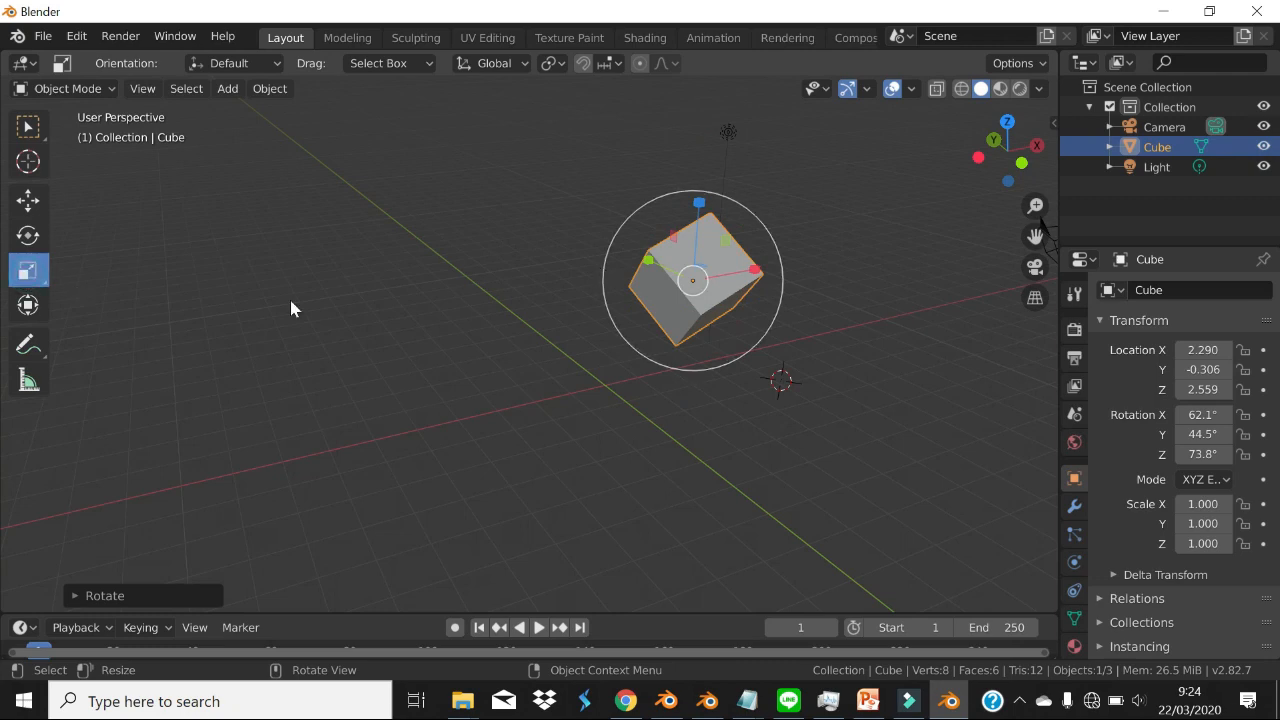
{"action": "left_click", "coordinate": [28, 305]}
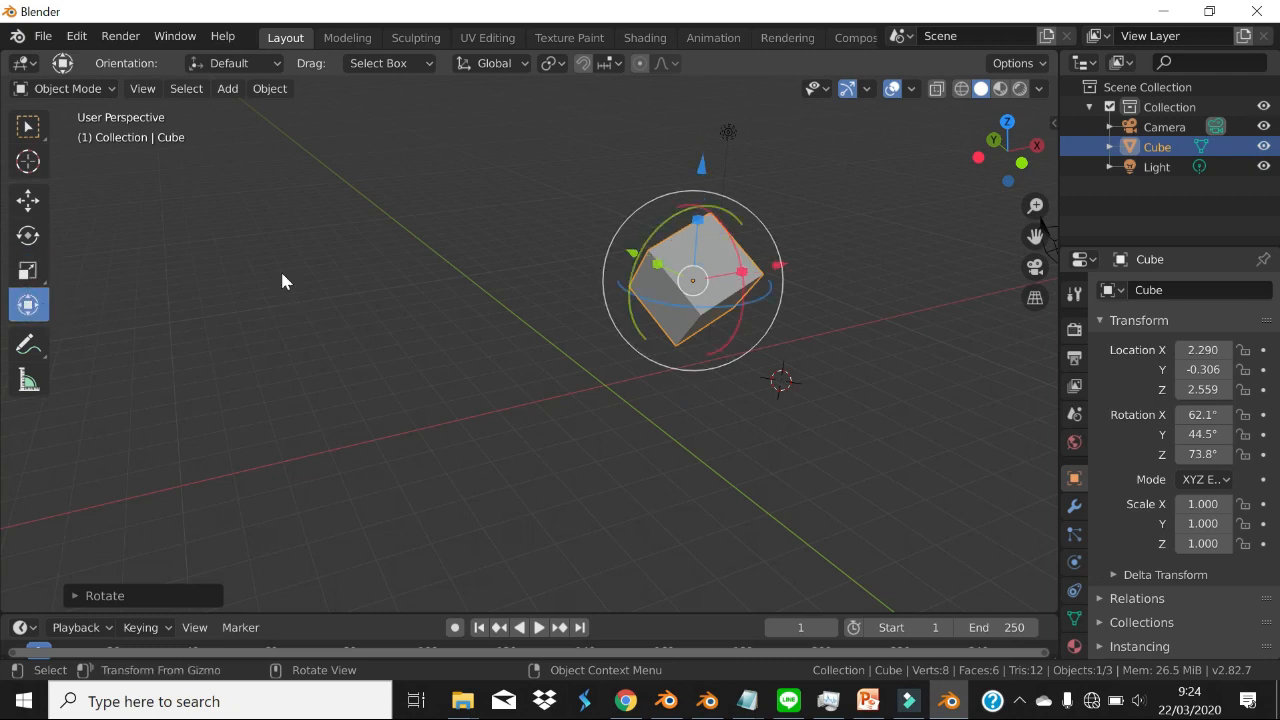
{"action": "middle_click_drag", "start_coordinate": [661, 270], "coordinate": [3, 235]}
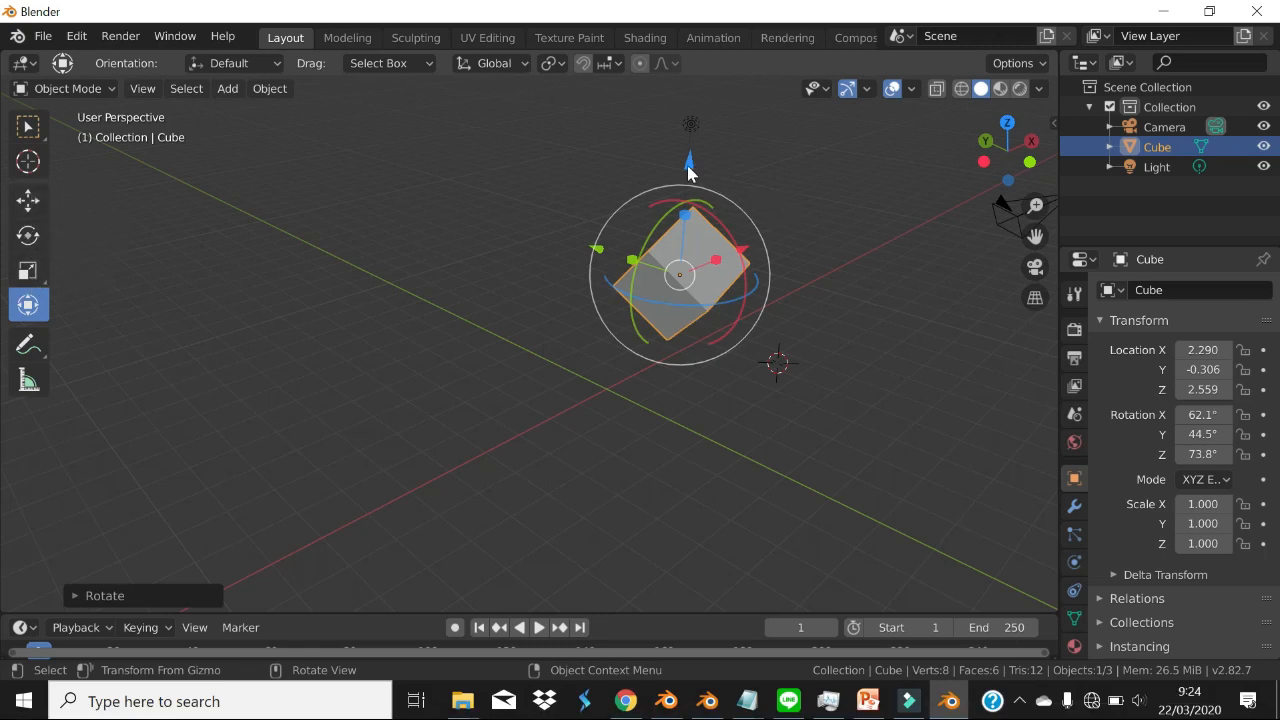
{"action": "left_click_drag", "start_coordinate": [688, 173], "coordinate": [693, 134]}
{"action": "left_click_drag", "start_coordinate": [726, 189], "coordinate": [720, 268]}
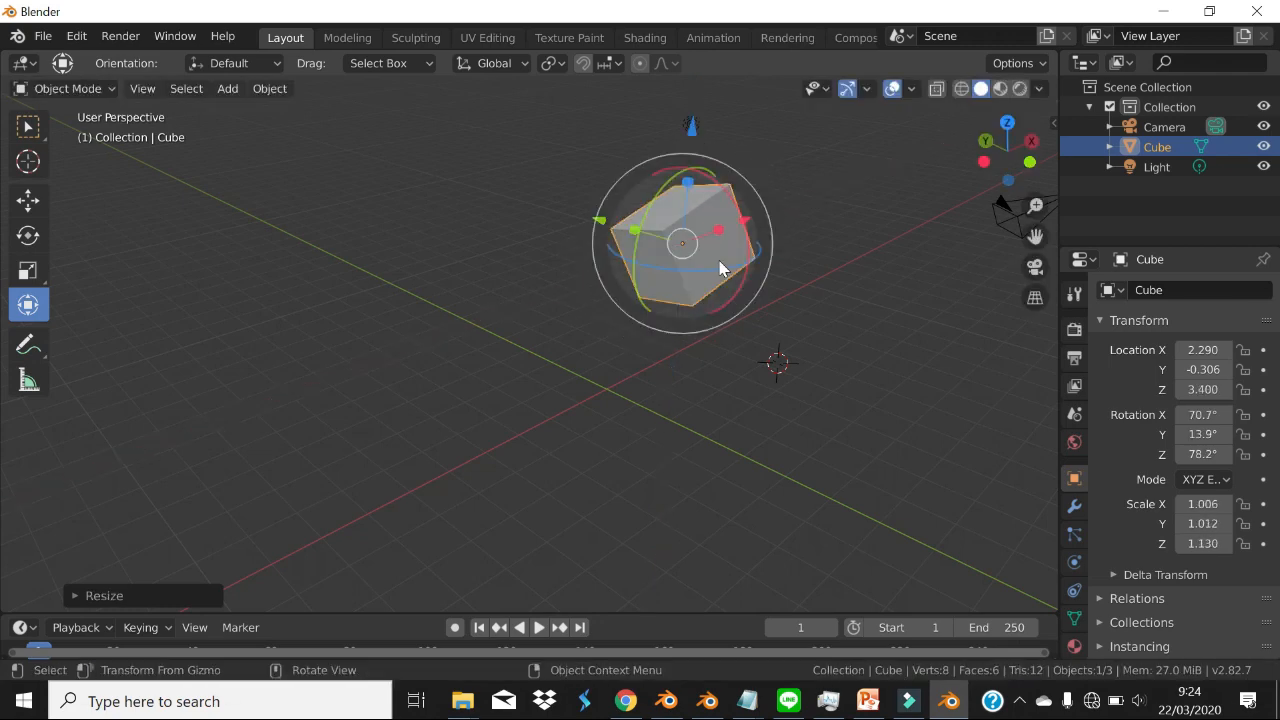
- Draw a freehand looping stroke in the empty space beside the cube with the Annotate tool, and undo it
{"action": "left_click", "coordinate": [17, 346]}
{"action": "mouse_move", "coordinate": [383, 204]}
{"action": "left_mouse_down"}
{"action": "mouse_move", "coordinate": [420, 268]}
{"action": "mouse_move", "coordinate": [290, 297]}
{"action": "left_mouse_up"}
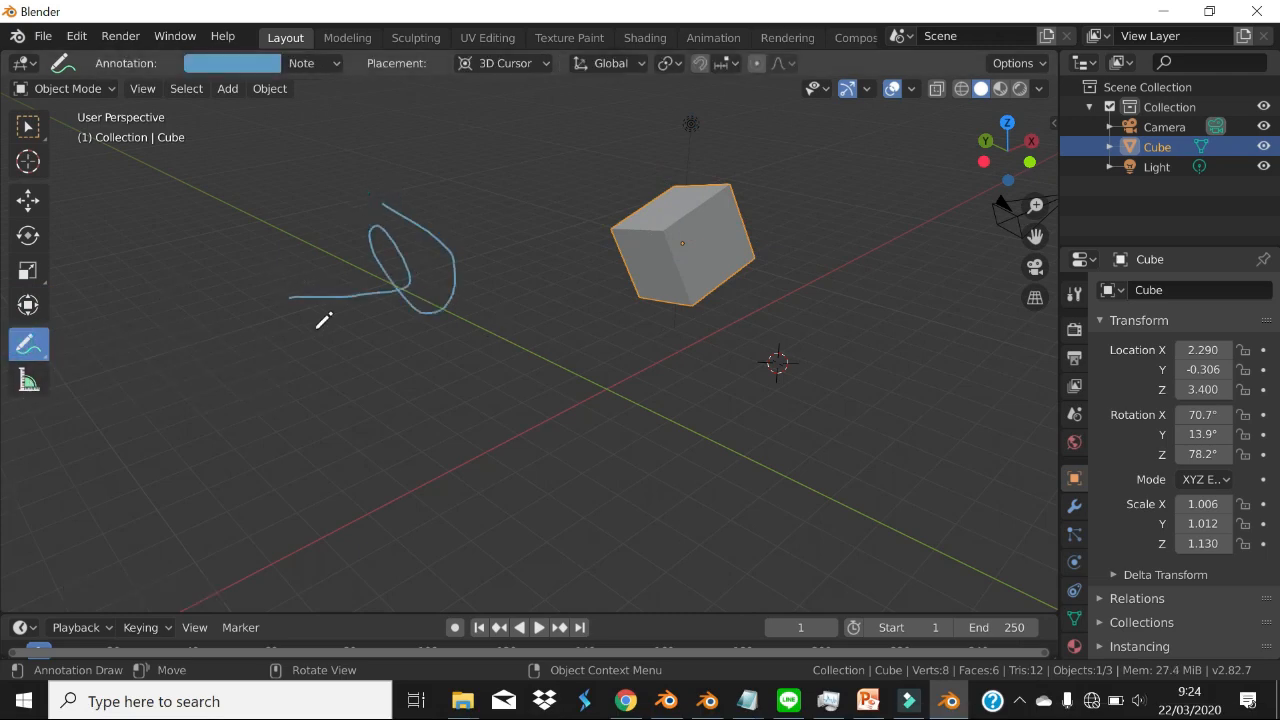
{"action": "key", "text": "ctrl+z"}
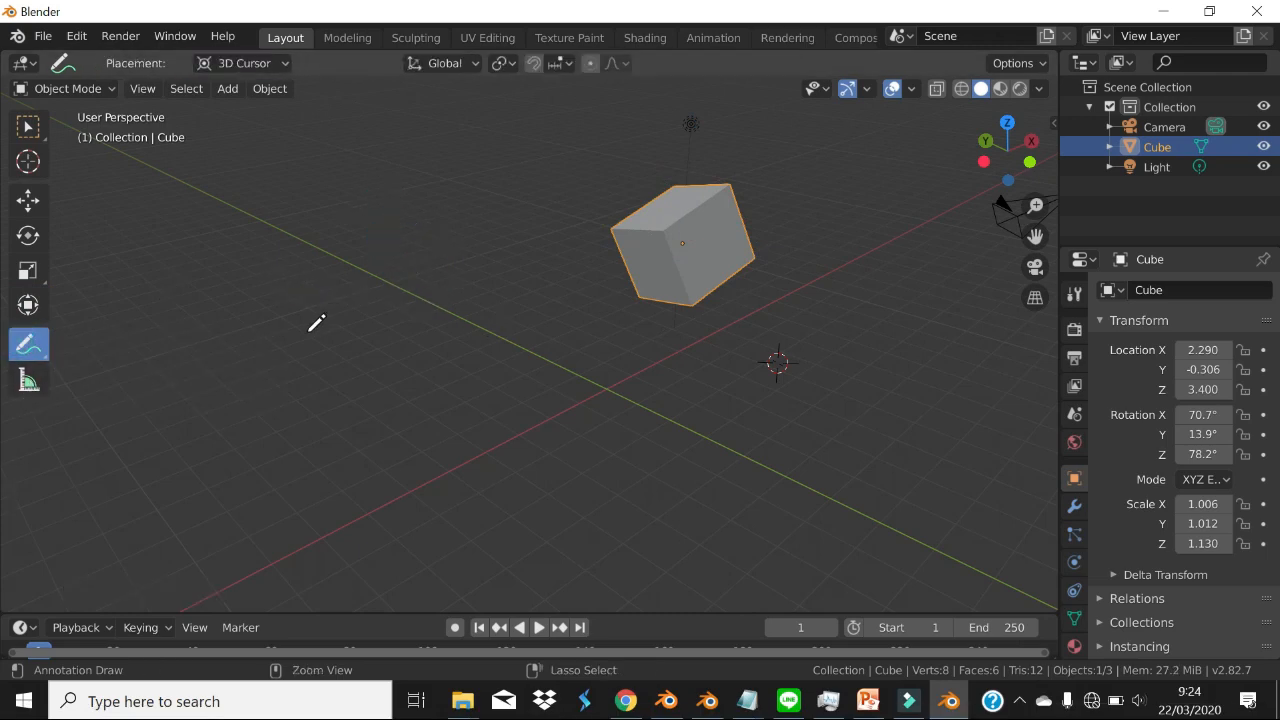
- Measure a roughly vertical distance beside the cube with the Measure tool, and undo the ruler
{"action": "left_click", "coordinate": [20, 386]}
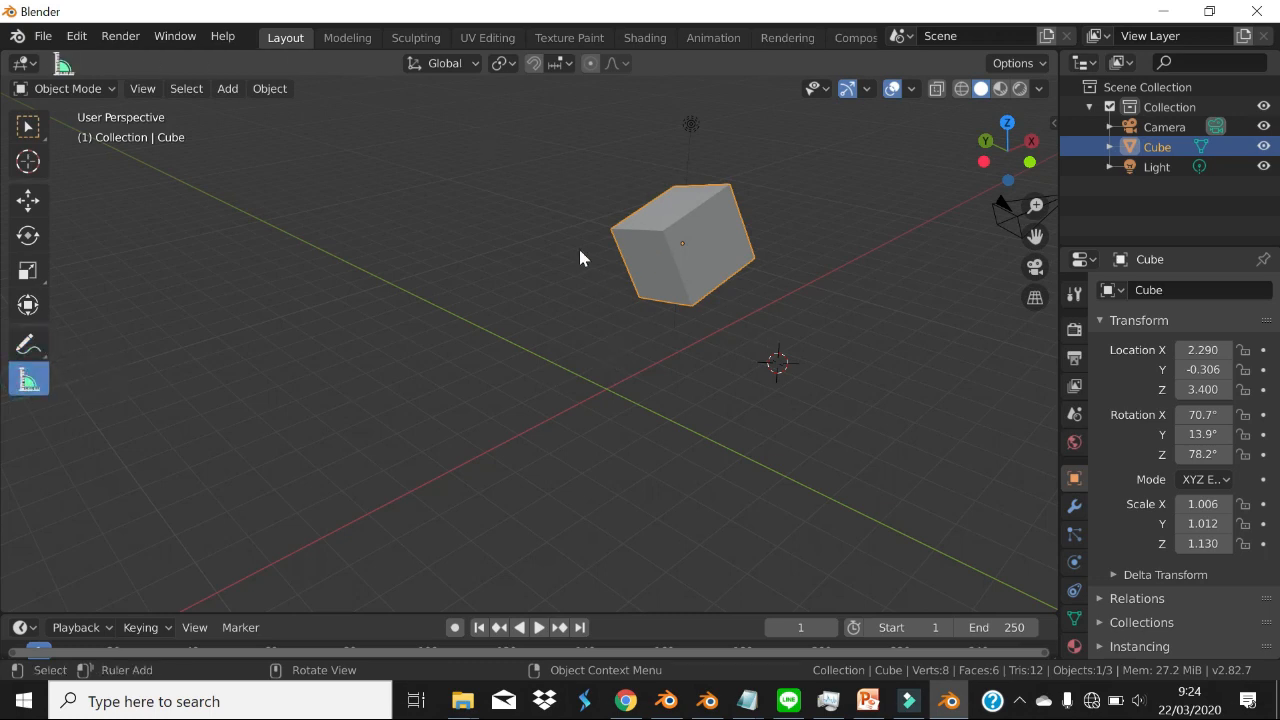
{"action": "left_click_drag", "start_coordinate": [569, 181], "coordinate": [577, 365]}
{"action": "scroll", "coordinate": [568, 296], "scroll_direction": "up", "scroll_amount": 2}
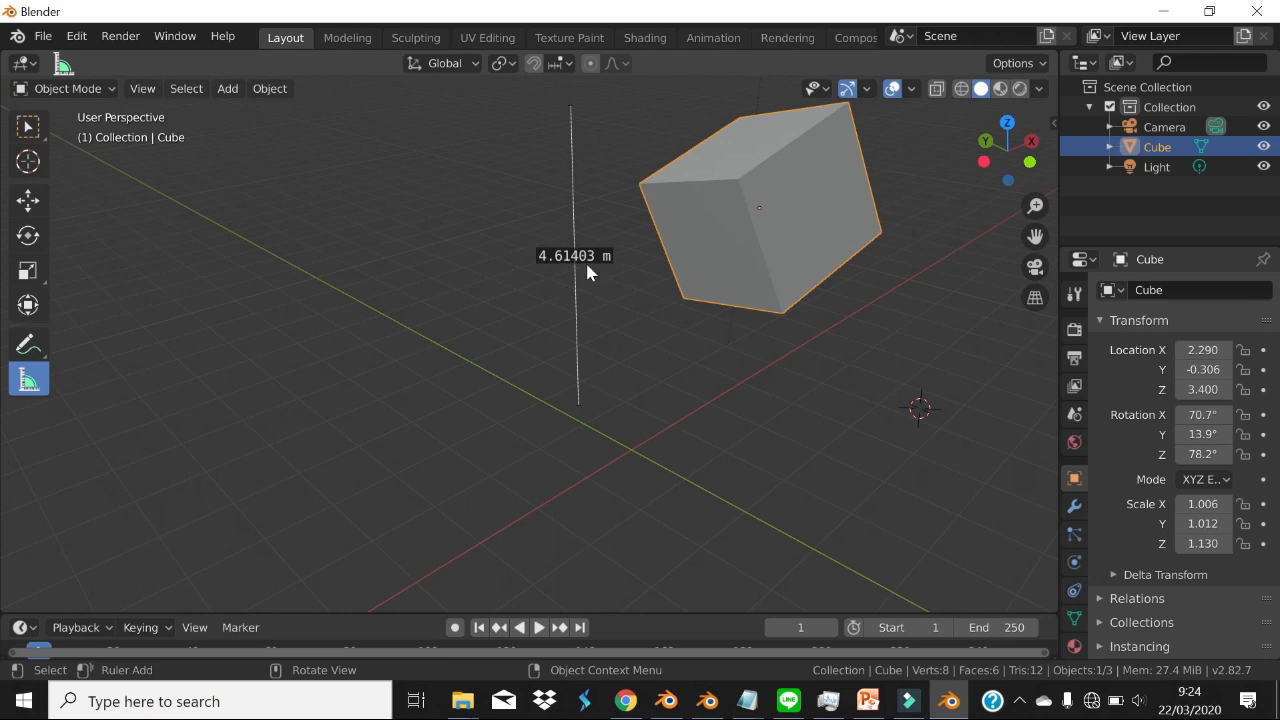
{"action": "middle_click_drag", "start_coordinate": [587, 270], "coordinate": [636, 303]}
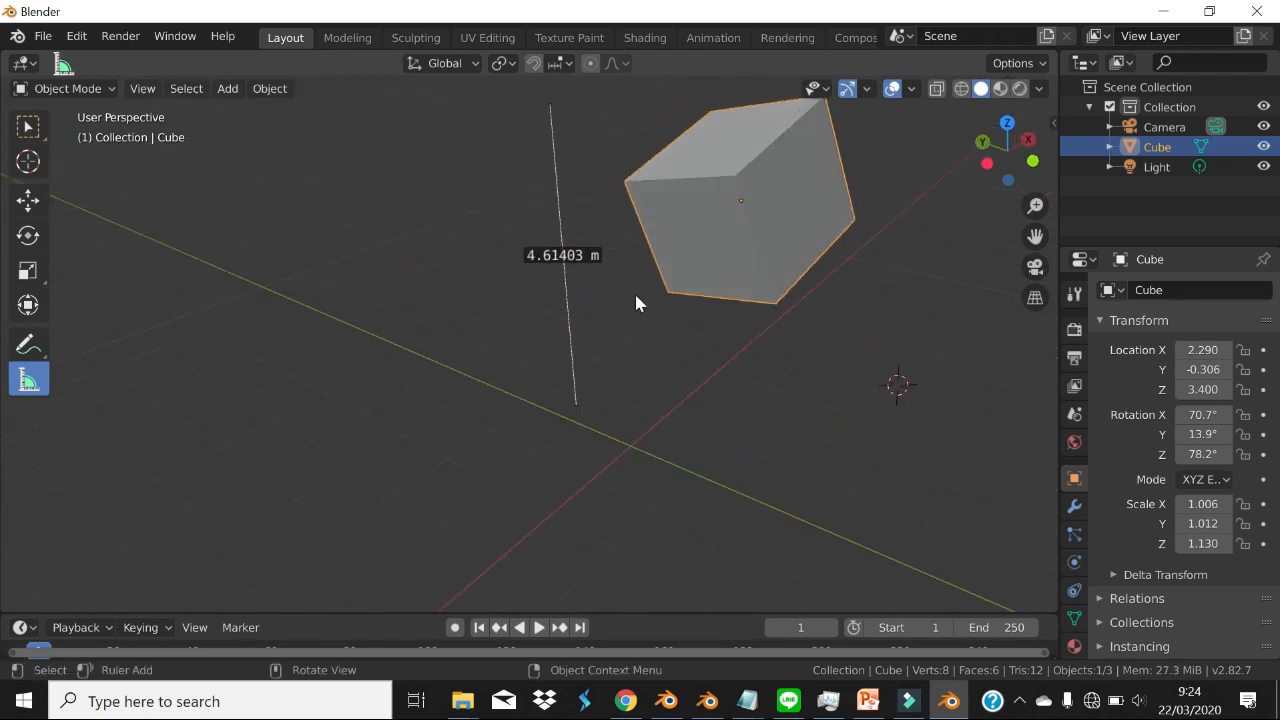
{"action": "key", "text": "ctrl+z"}
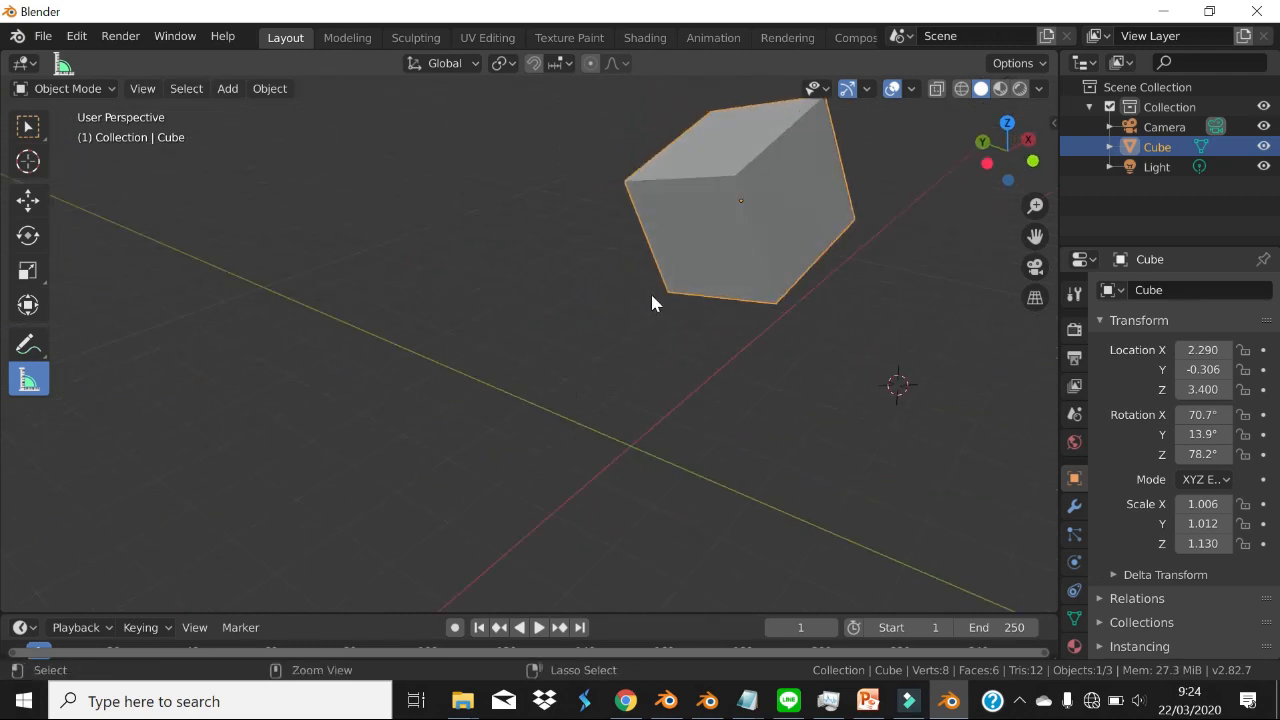
- Undo the cube's scale, rotation and move changes until it is back at the world origin
{"action": "left_click", "coordinate": [28, 345]}
{"action": "middle_click_drag", "start_coordinate": [738, 293], "coordinate": [614, 371]}
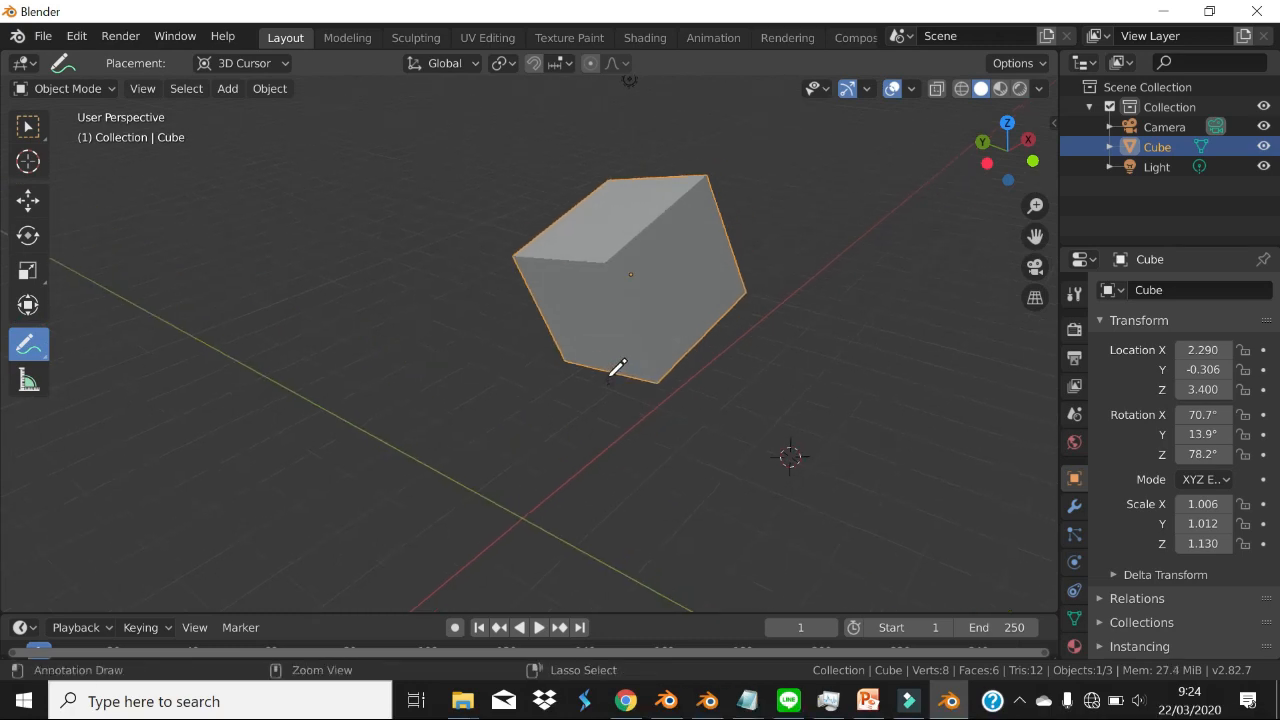
{"action": "key", "text": "ctrl+z"}
{"action": "key", "text": "ctrl+z"}
{"action": "key", "text": "ctrl+z"}
{"action": "key", "text": "ctrl+z"}
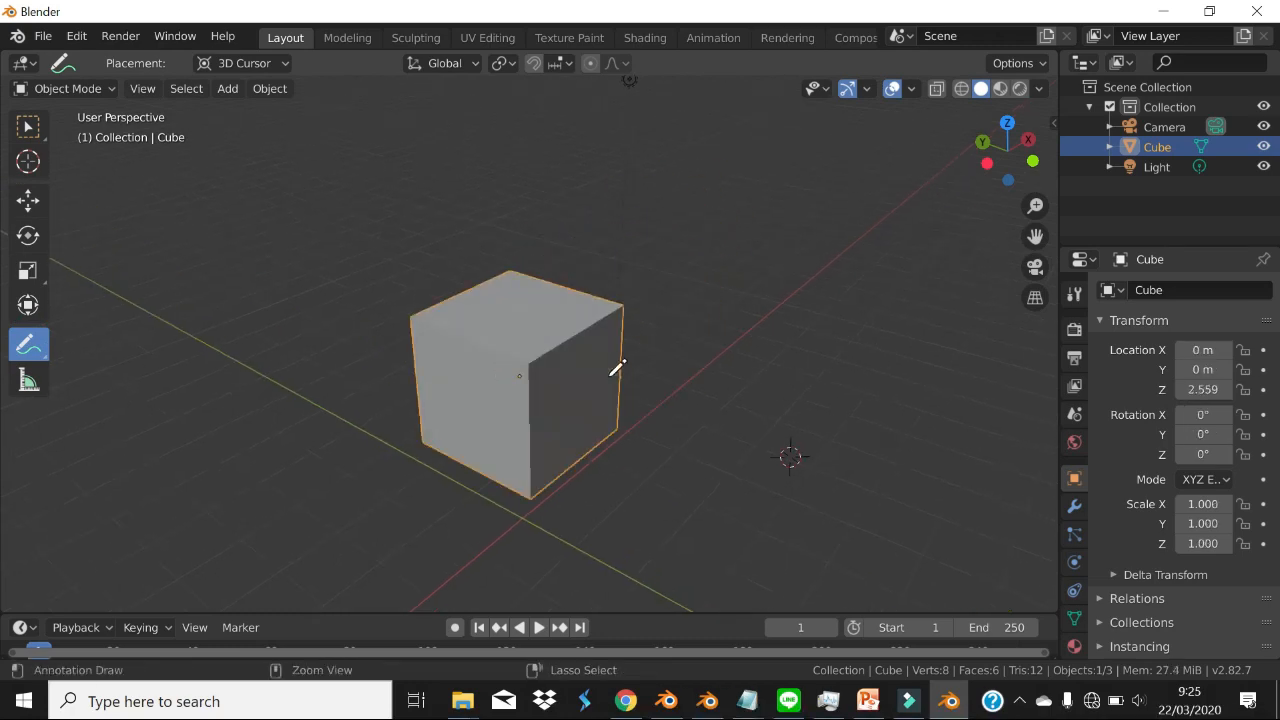
{"action": "key", "text": "ctrl+z"}
{"action": "middle_click_drag", "start_coordinate": [629, 449], "coordinate": [672, 283]}
{"action": "middle_click_drag", "start_coordinate": [580, 396], "coordinate": [604, 318]}
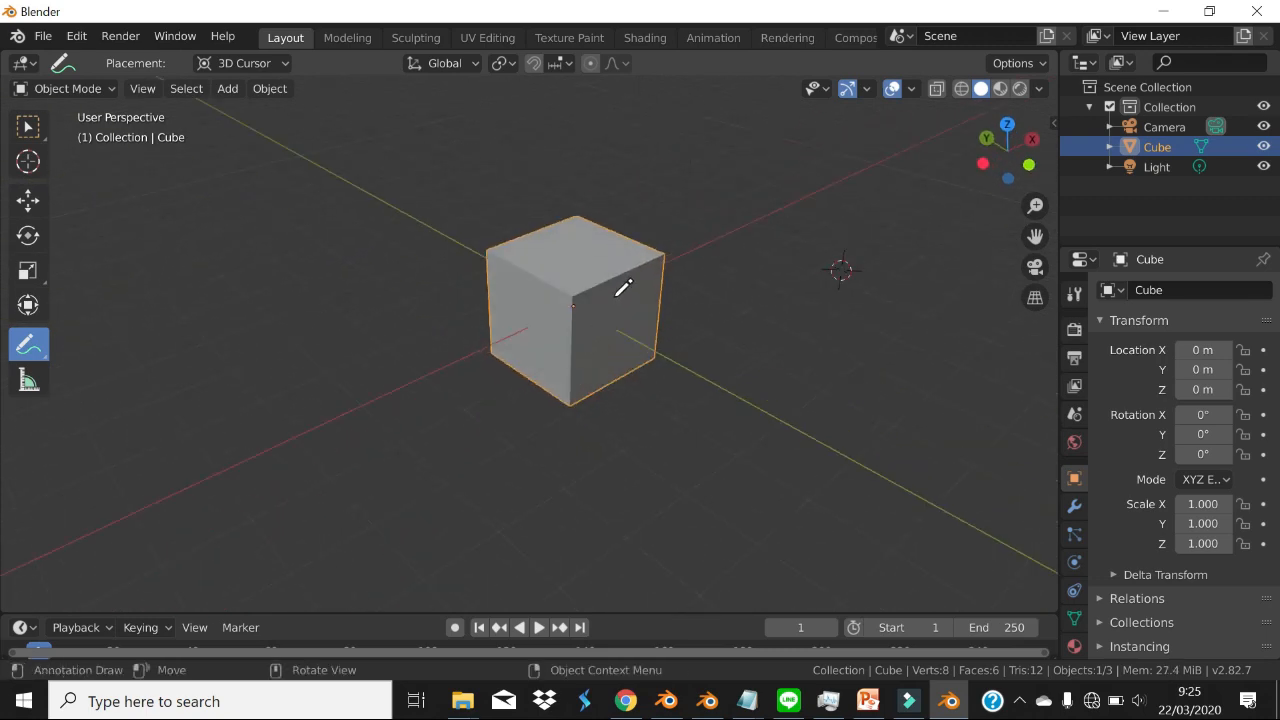
- Redo the cube's upward move along Z once, and undo it again
{"action": "key", "text": "ctrl+shift+z"}
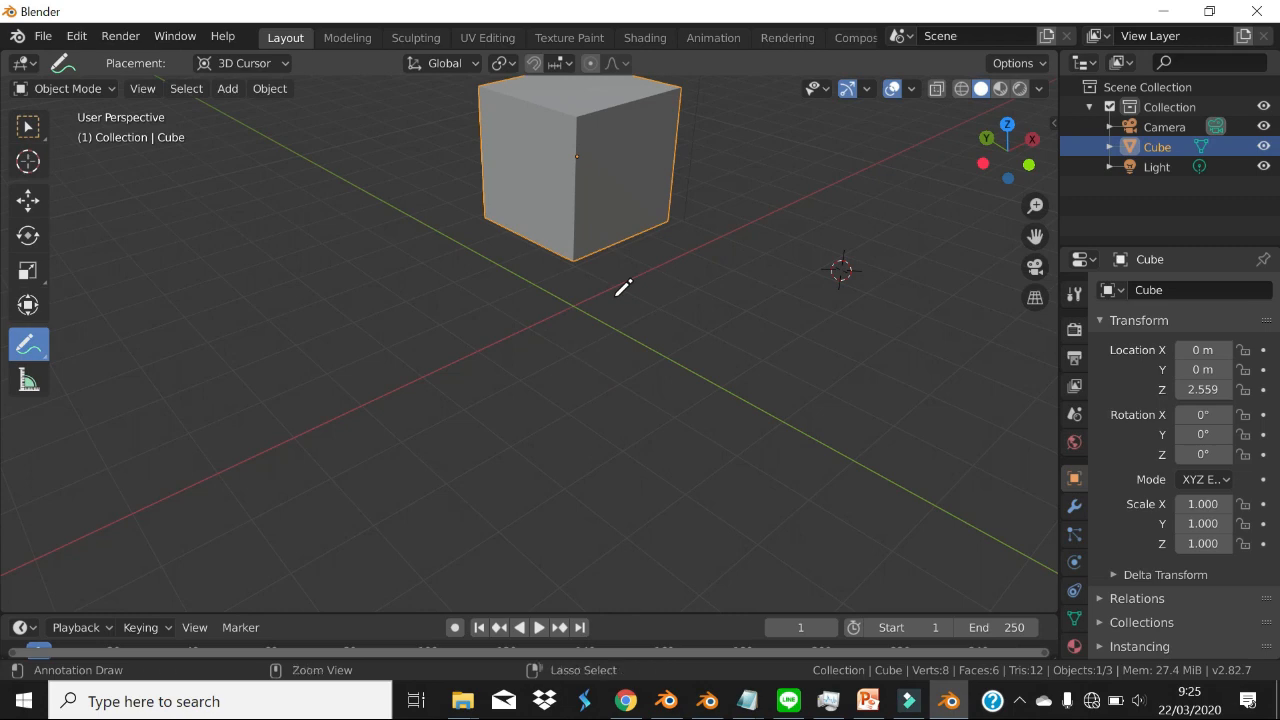
{"action": "key", "text": "ctrl+z"}
{"action": "middle_click_drag", "start_coordinate": [606, 286], "coordinate": [656, 294]}
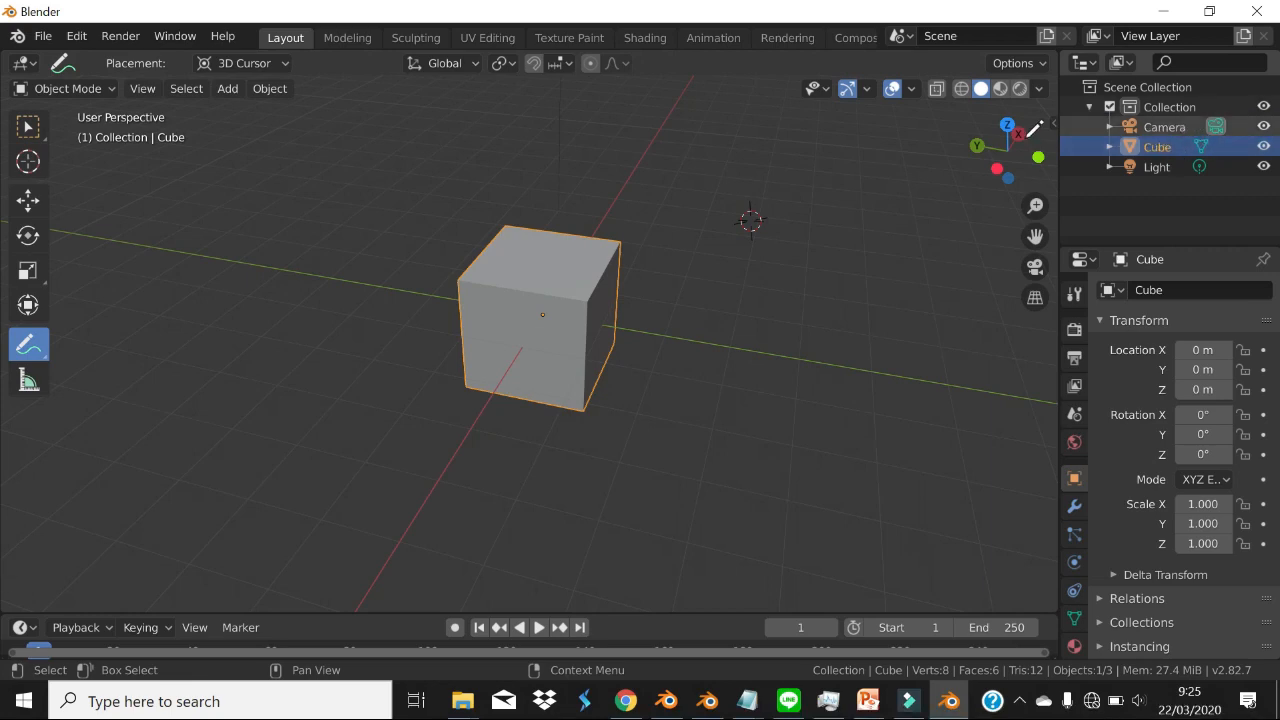
- Add a UV sphere at the 3D cursor, at about X 3.04 m, Y -2.91 m, Z 0.74 m
{"action": "middle_click_drag", "start_coordinate": [768, 218], "coordinate": [713, 282], "text": "shift"}
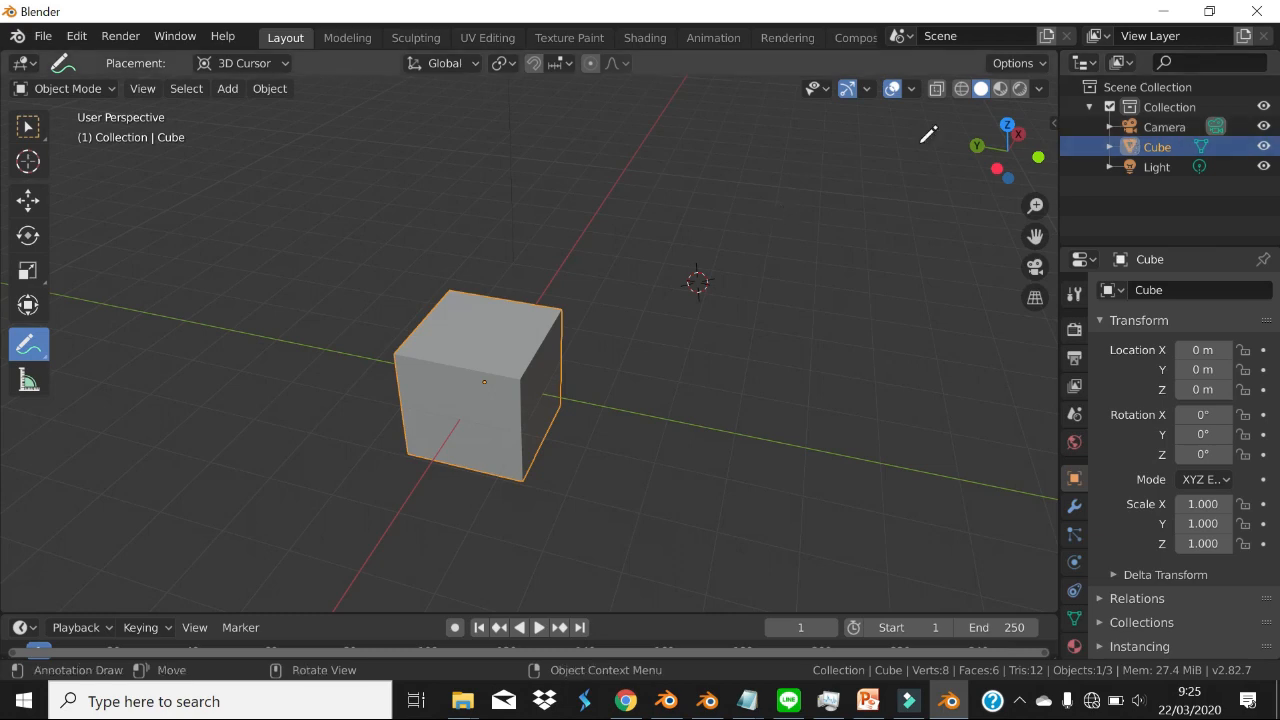
{"action": "scroll", "coordinate": [714, 263], "scroll_direction": "down", "scroll_amount": 3}
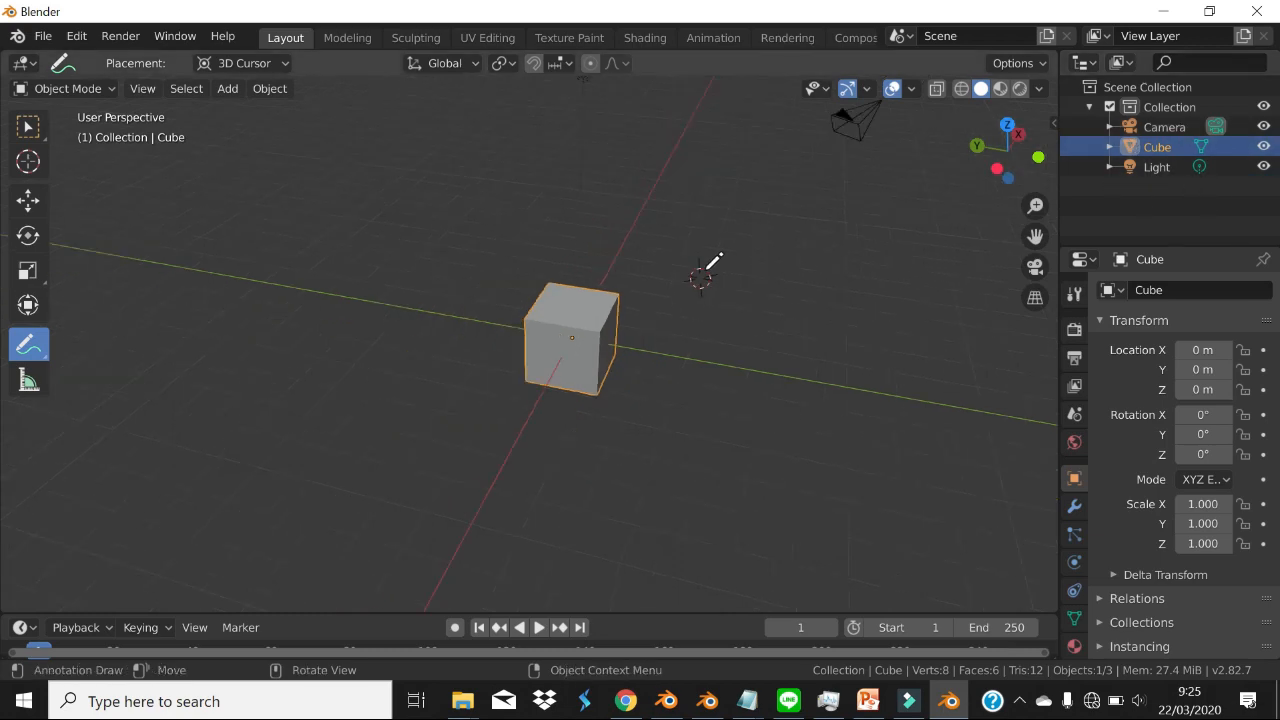
{"action": "mouse_move", "coordinate": [709, 255]}
{"action": "middle_mouse_down", "text": "shift"}
{"action": "mouse_move", "coordinate": [680, 246]}
{"action": "mouse_move", "coordinate": [620, 329]}
{"action": "mouse_move", "coordinate": [647, 280]}
{"action": "mouse_move", "coordinate": [689, 279]}
{"action": "middle_mouse_up", "text": "shift"}
{"action": "middle_click_drag", "start_coordinate": [716, 321], "coordinate": [687, 338]}
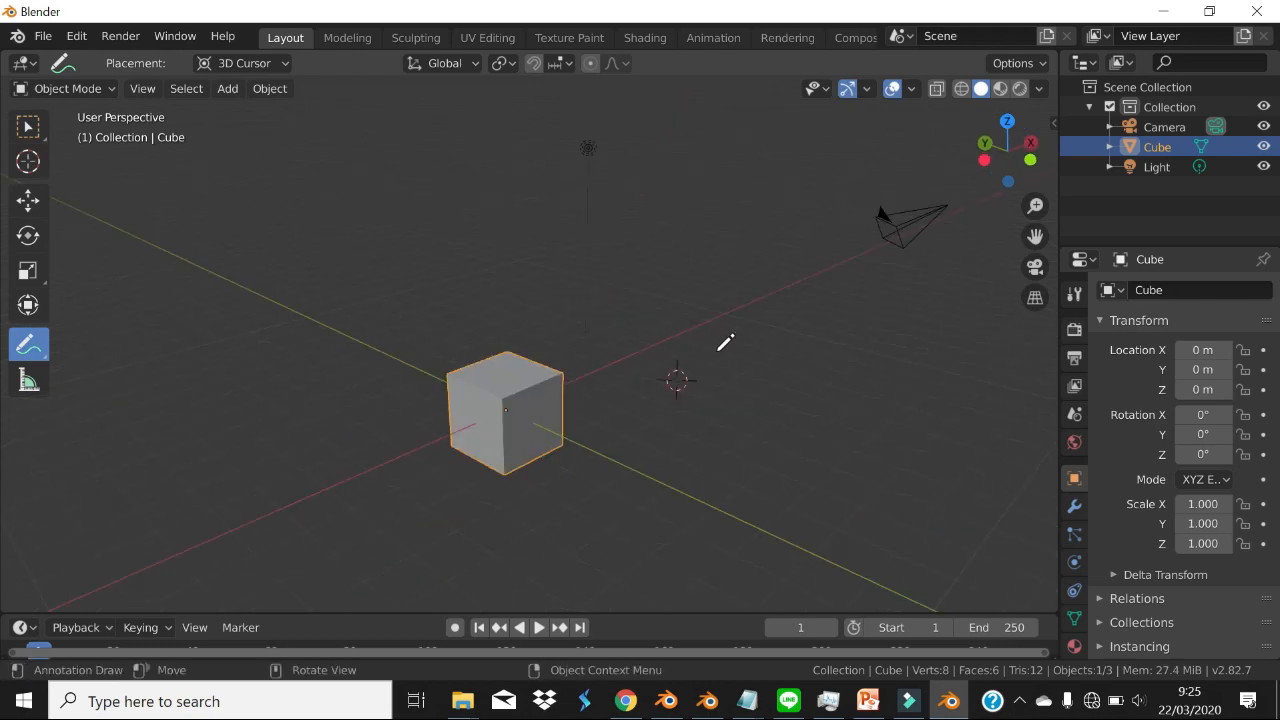
{"action": "key", "text": "shift+a"}
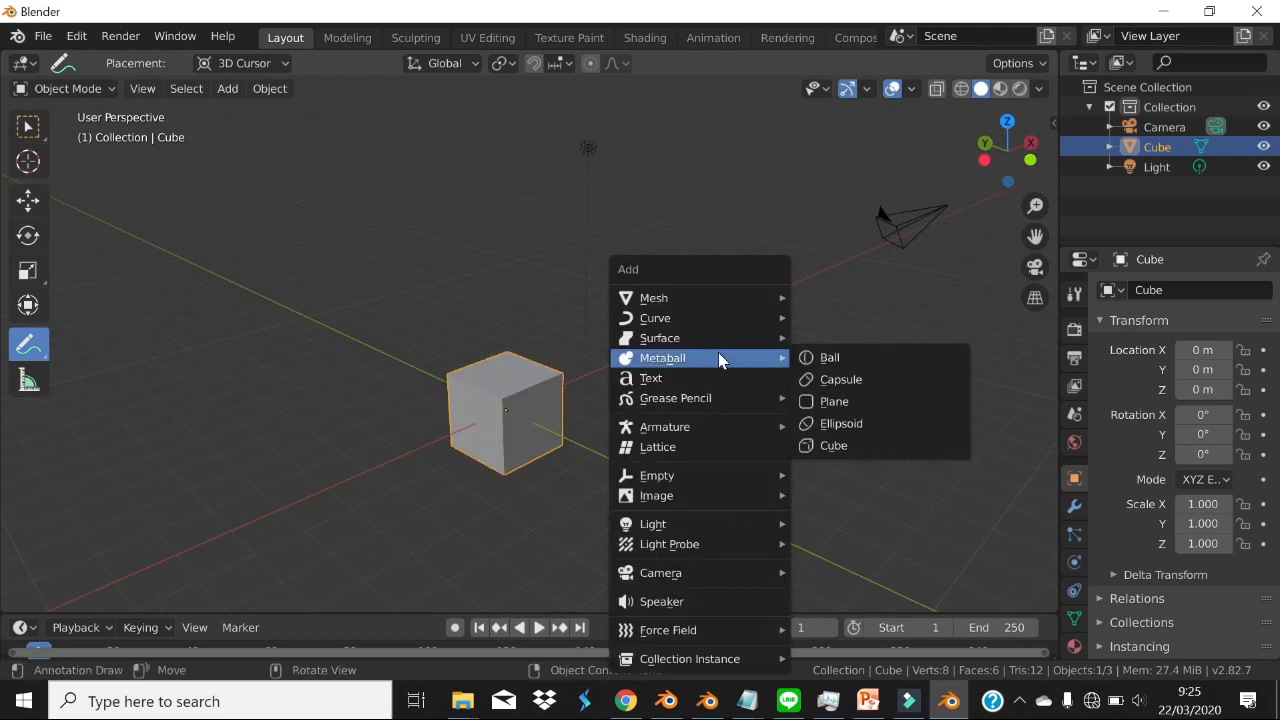
{"action": "mouse_move", "coordinate": [704, 292]}
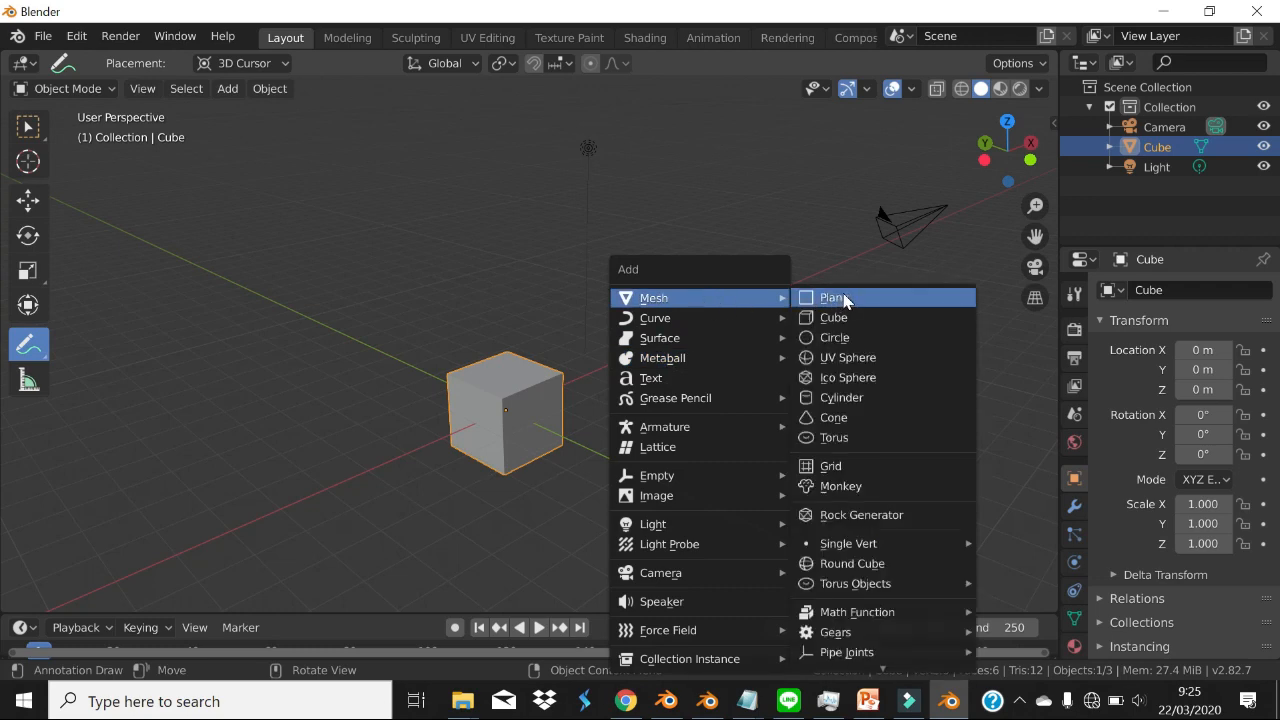
{"action": "left_click", "coordinate": [897, 357]}
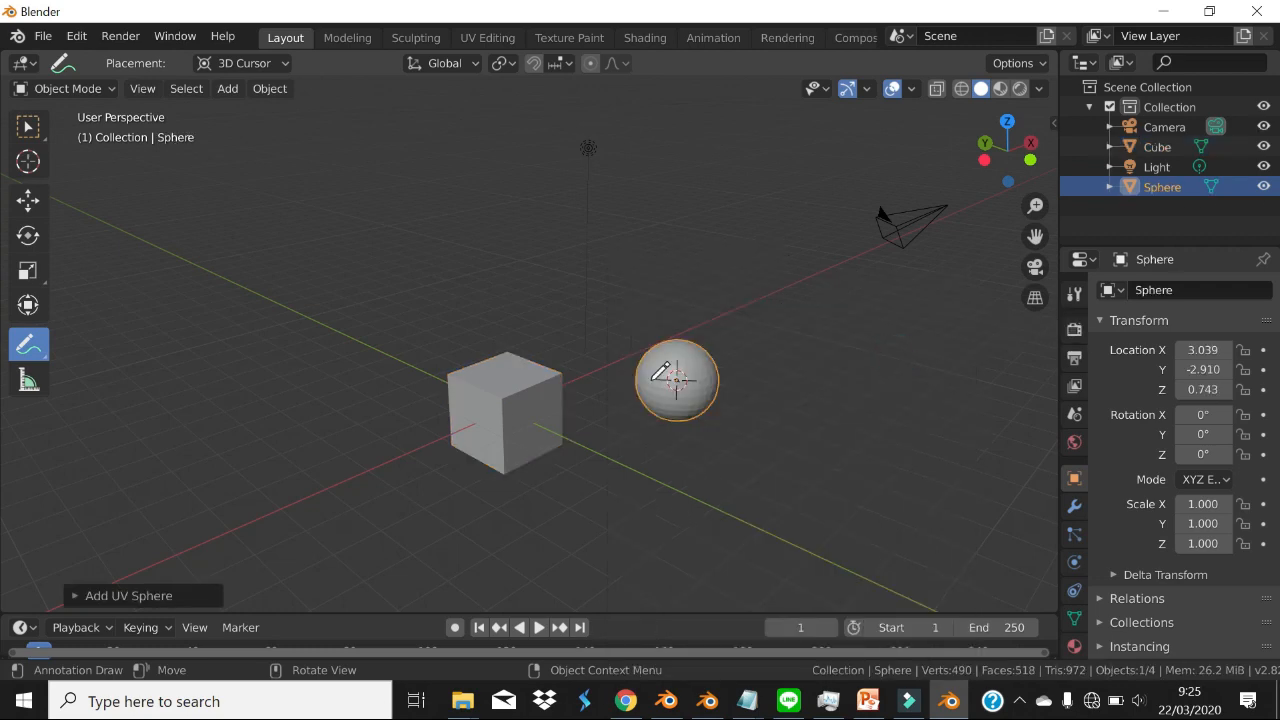
- Place the 3D cursor above and between the cube and sphere, and add a cylinder there at about X 2.31 m, Y -0.29 m, Z 3.07 m
{"action": "mouse_move", "coordinate": [683, 387]}
{"action": "middle_mouse_down"}
{"action": "mouse_move", "coordinate": [758, 398]}
{"action": "mouse_move", "coordinate": [680, 403]}
{"action": "middle_mouse_up"}
{"action": "scroll", "coordinate": [681, 388], "scroll_direction": "up", "scroll_amount": 3}
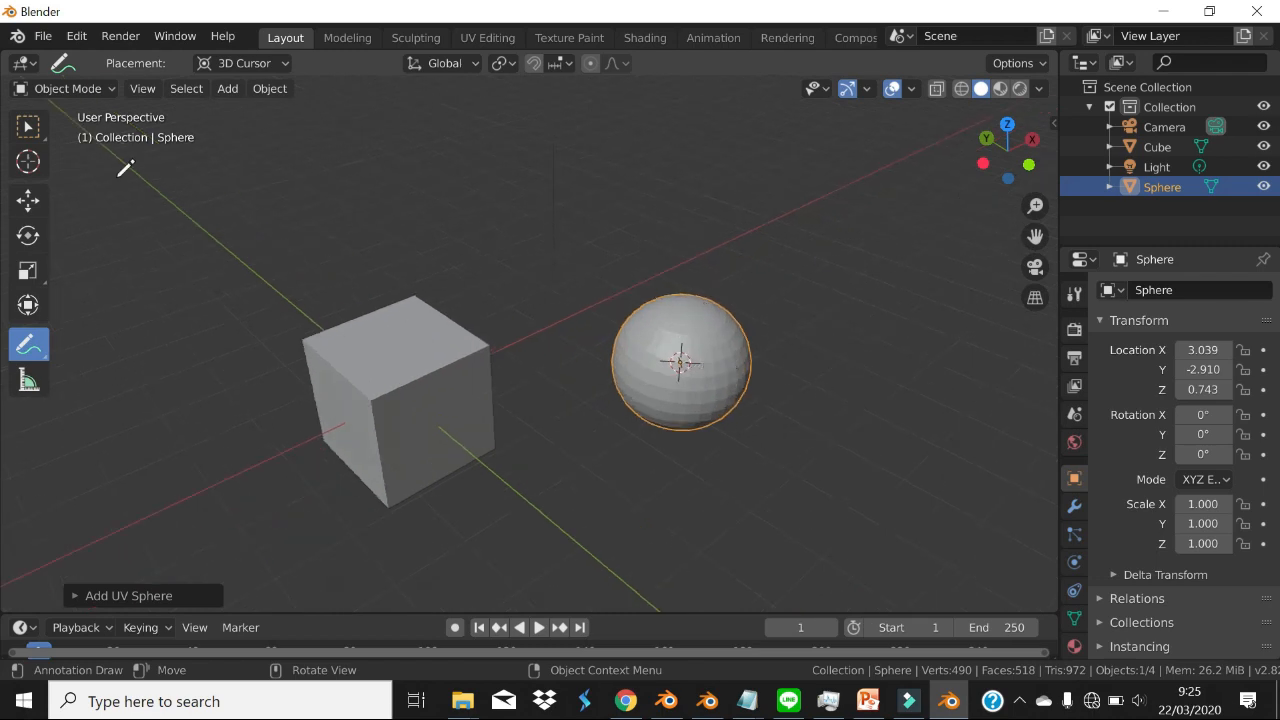
{"action": "left_click", "coordinate": [28, 161]}
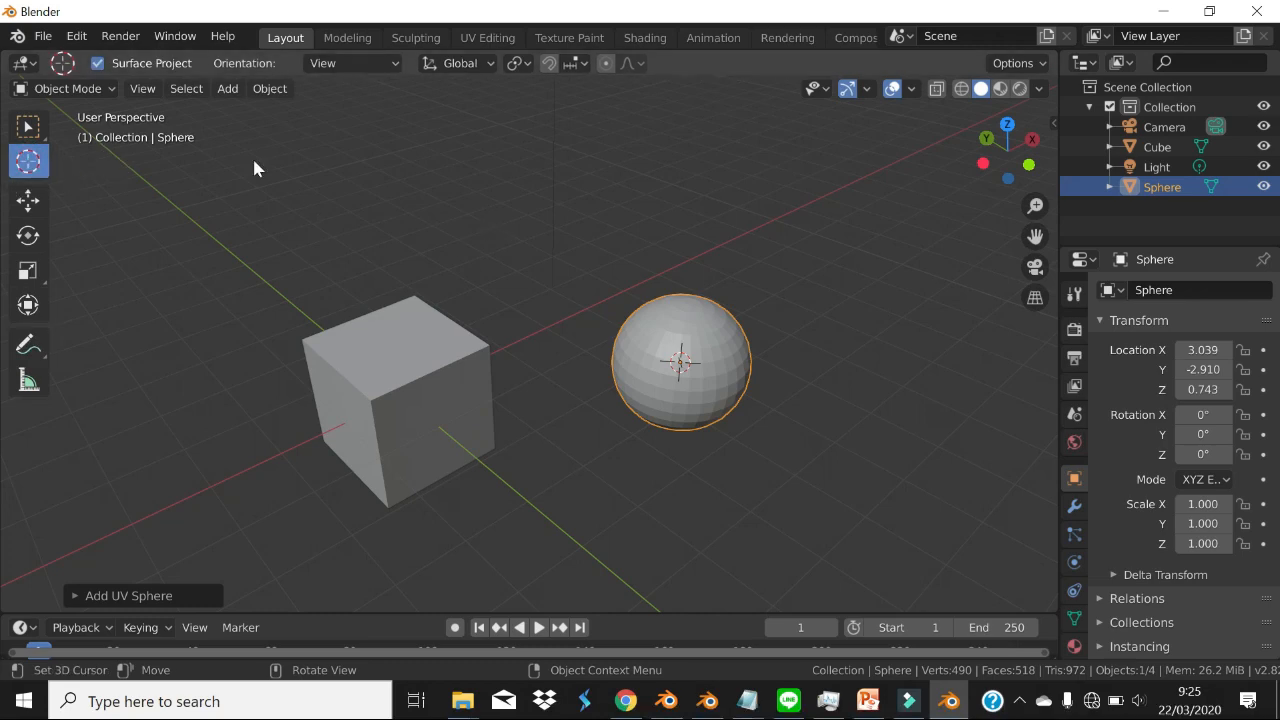
{"action": "left_click", "coordinate": [524, 175]}
{"action": "key", "text": "shift+a"}
{"action": "mouse_move", "coordinate": [578, 195]}
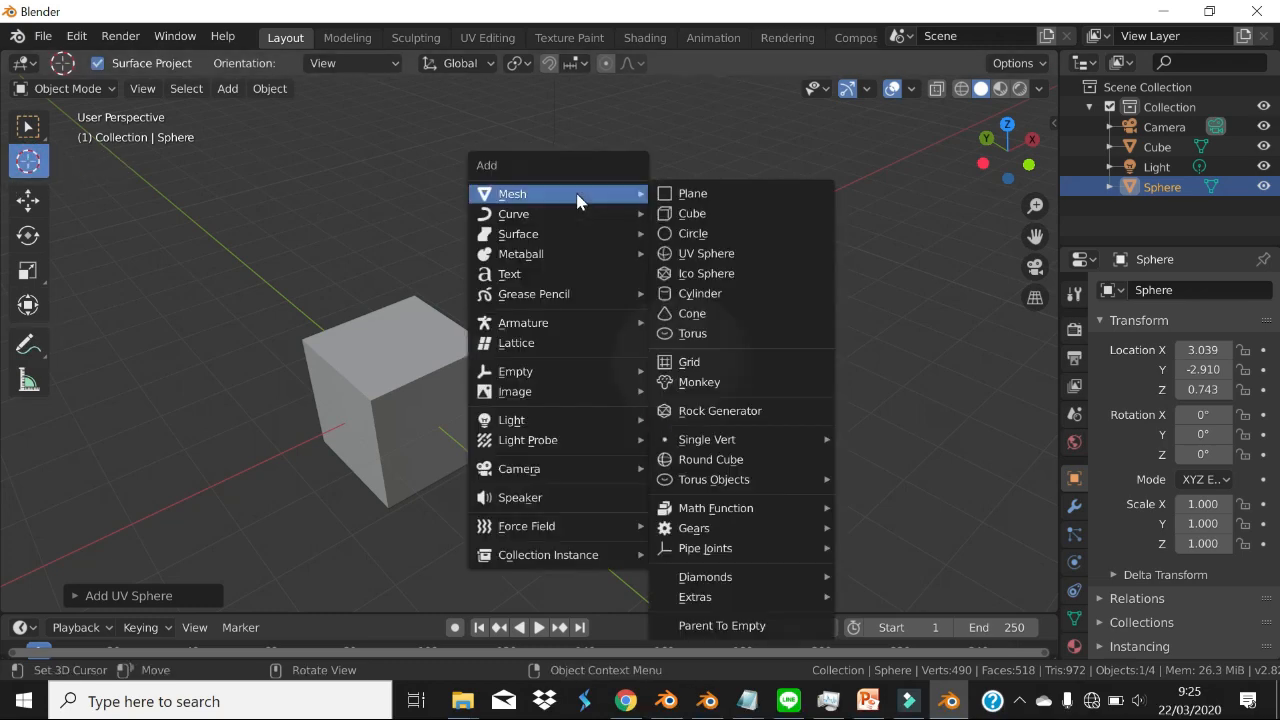
{"action": "left_click", "coordinate": [748, 292]}
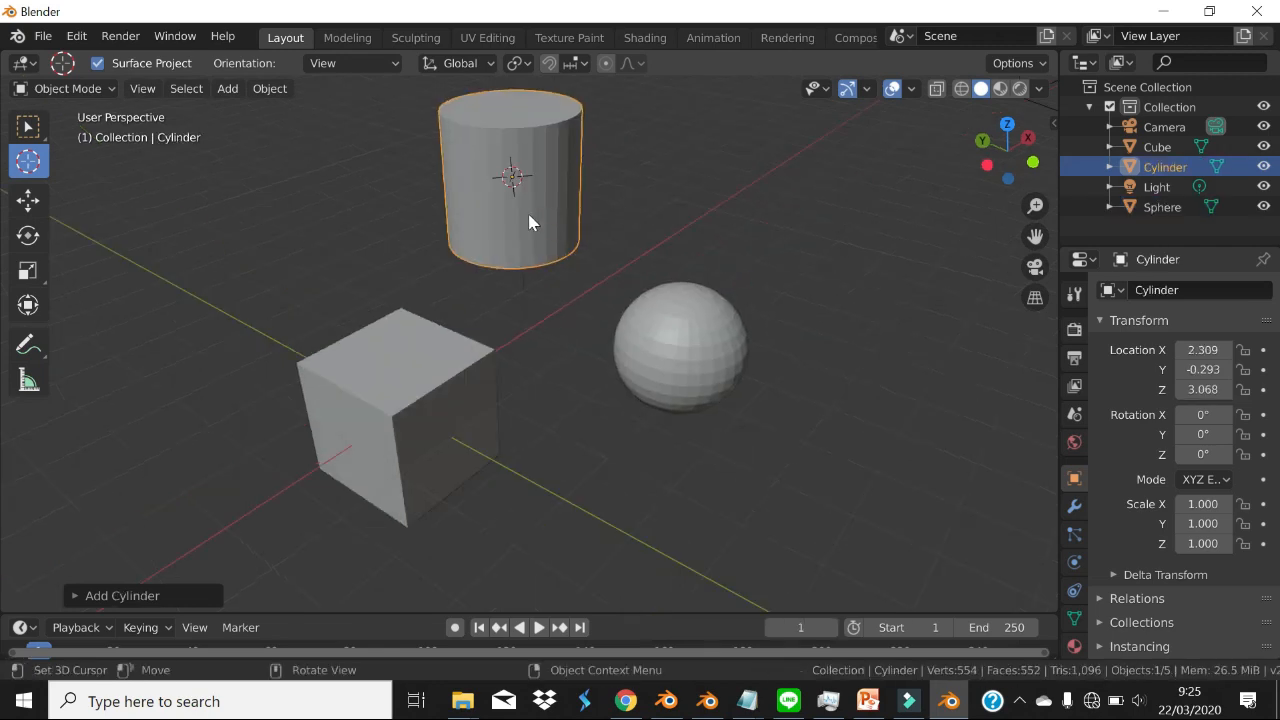
- Select the cube, the cylinder and finally the sphere by name in the scene's object list
{"action": "middle_click_drag", "start_coordinate": [529, 220], "coordinate": [660, 234]}
{"action": "middle_click_drag", "start_coordinate": [471, 251], "coordinate": [400, 252]}
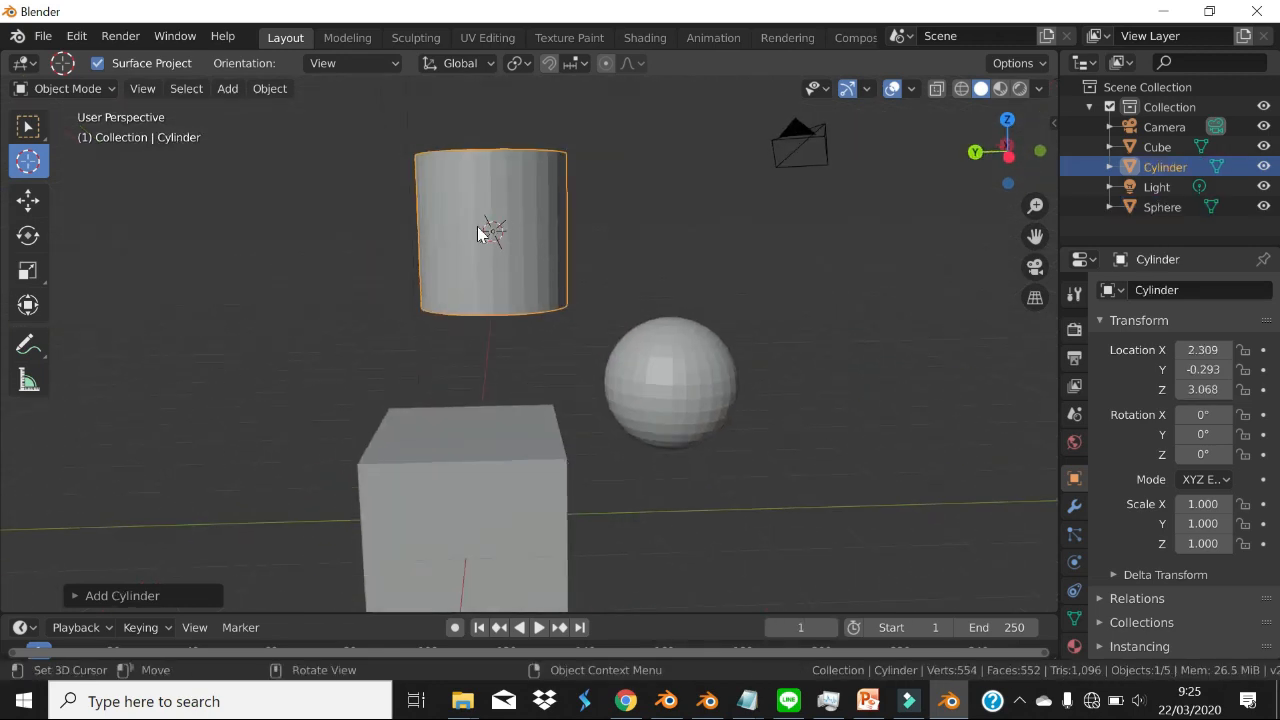
{"action": "scroll", "coordinate": [700, 280], "scroll_direction": "down", "scroll_amount": 1}
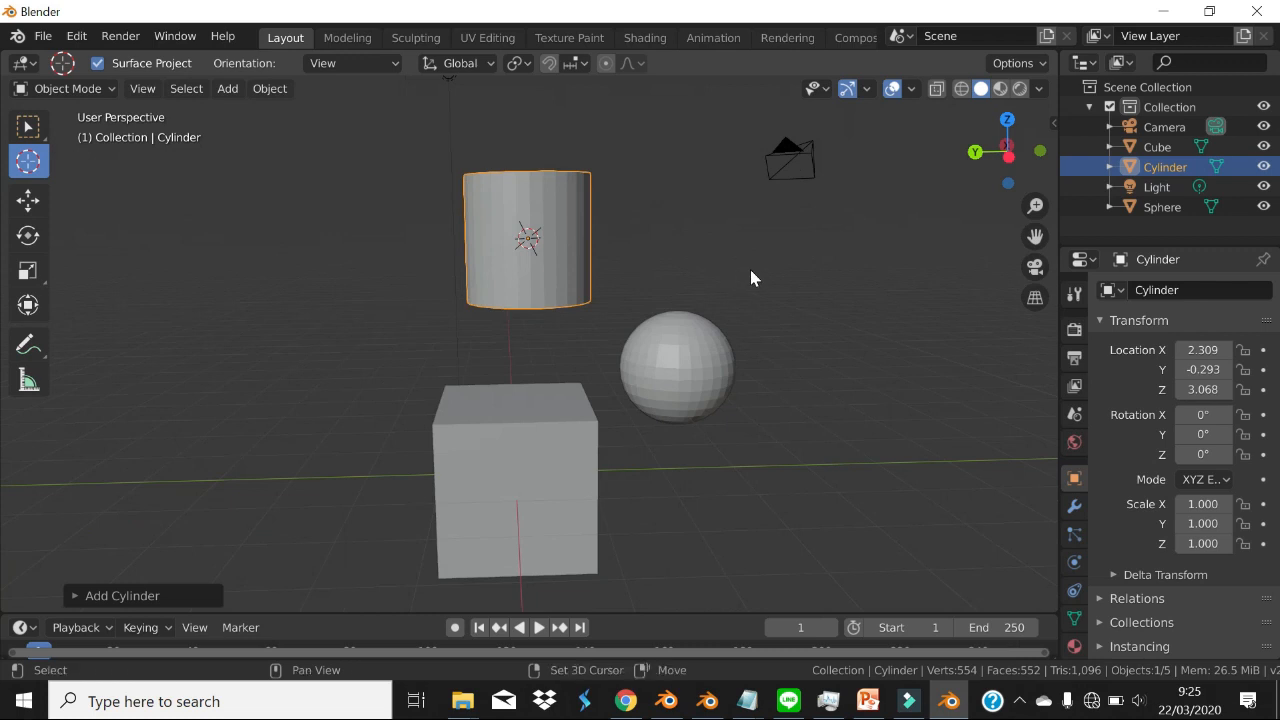
{"action": "middle_click_drag", "start_coordinate": [751, 277], "coordinate": [611, 306], "text": "shift"}
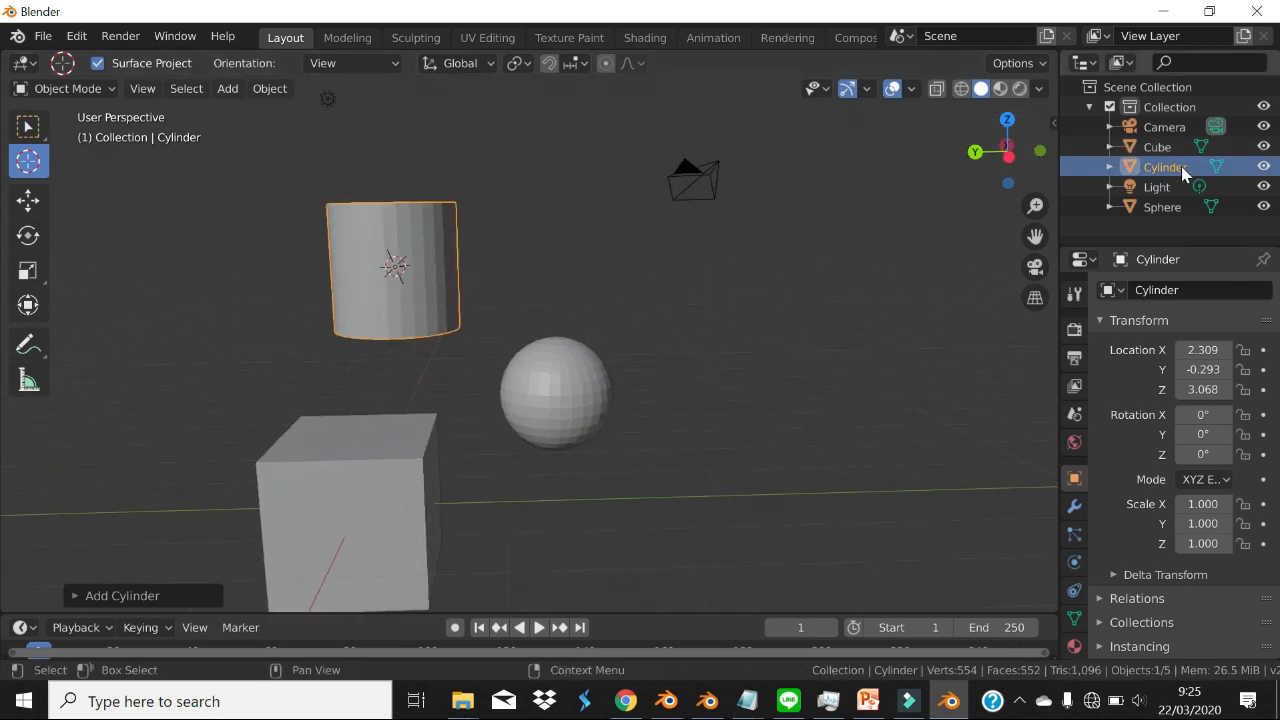
{"action": "left_click", "coordinate": [1158, 148]}
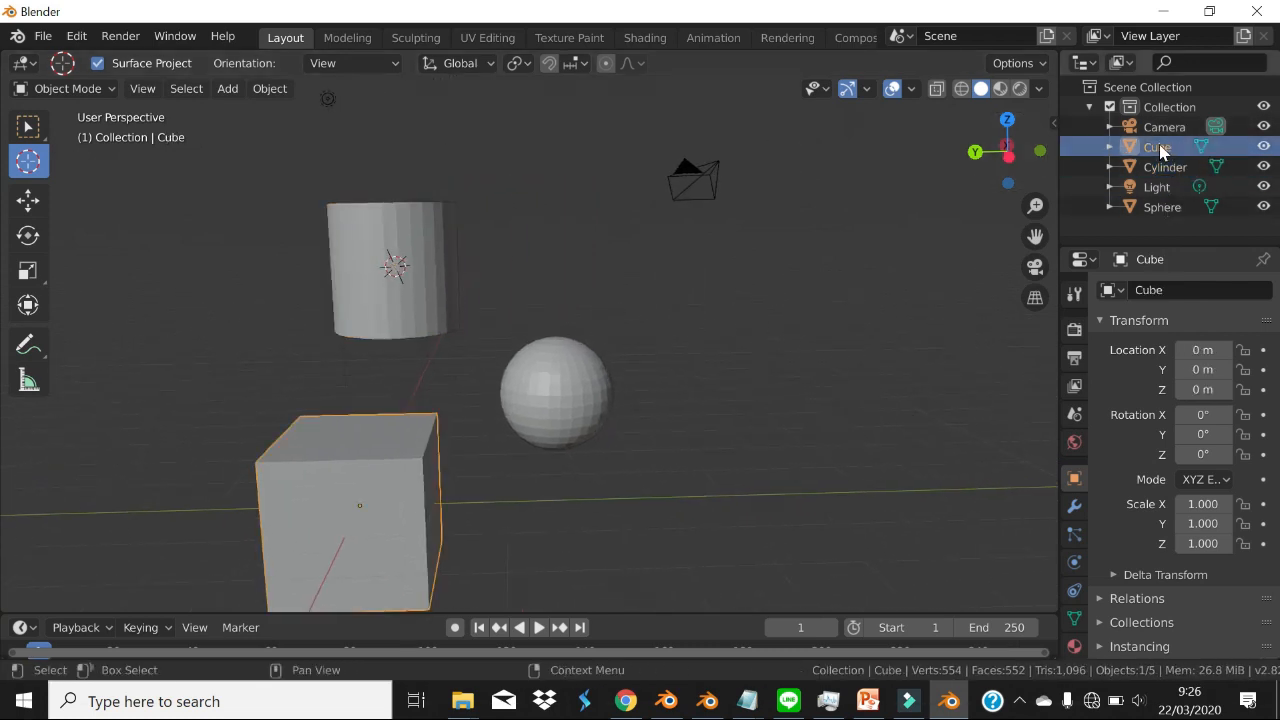
{"action": "left_click", "coordinate": [1160, 168]}
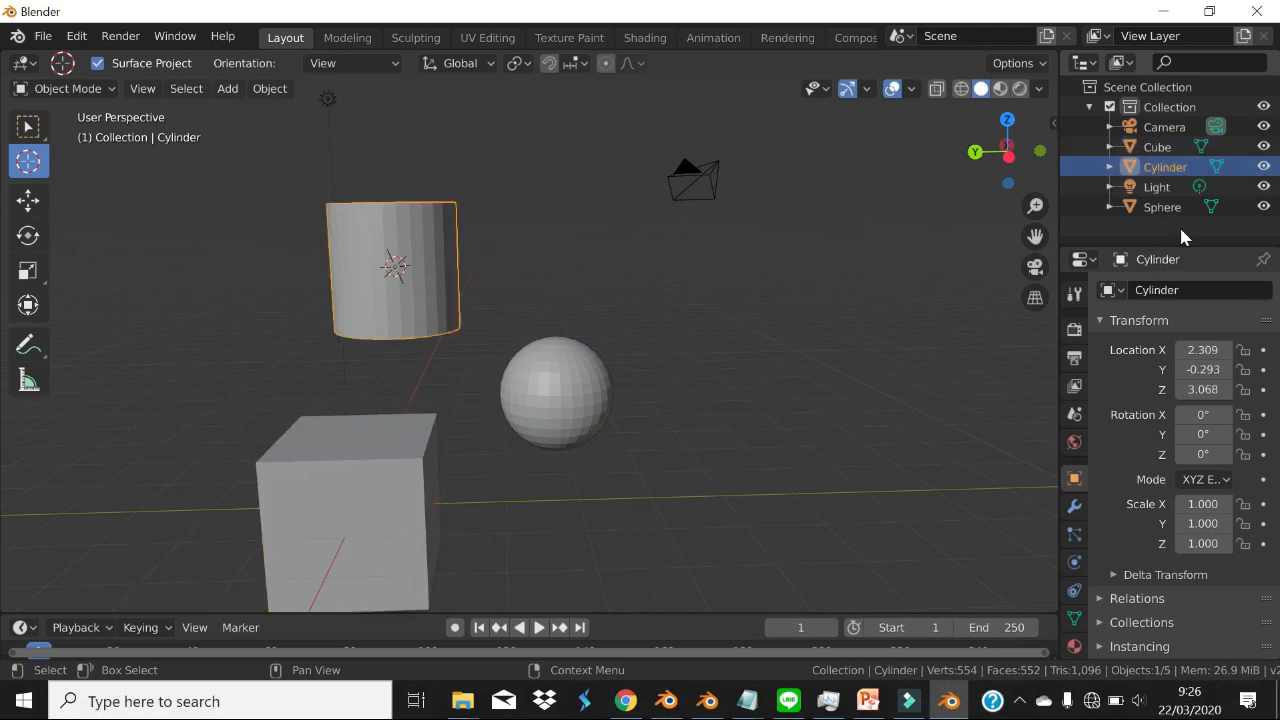
{"action": "left_click", "coordinate": [1162, 208]}
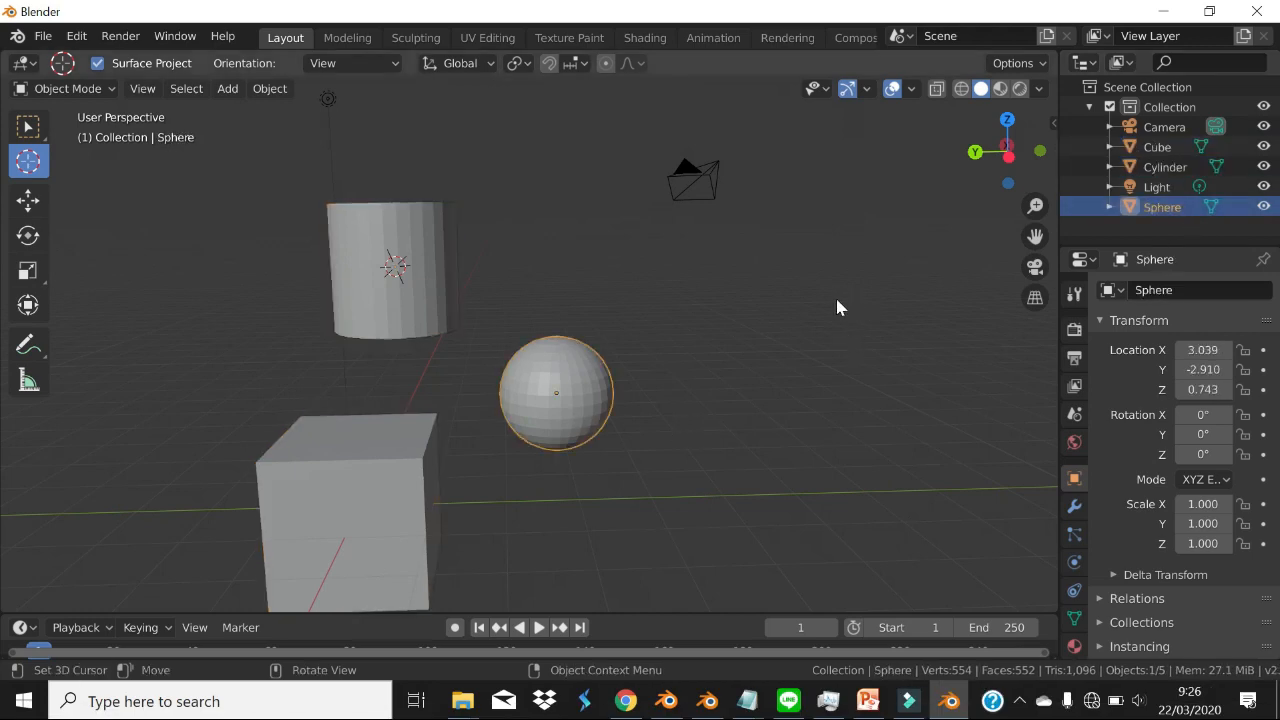
- Look through the sphere's object properties, from its transform values to the collapsed sections below
{"action": "middle_click_drag", "start_coordinate": [656, 303], "coordinate": [630, 225]}
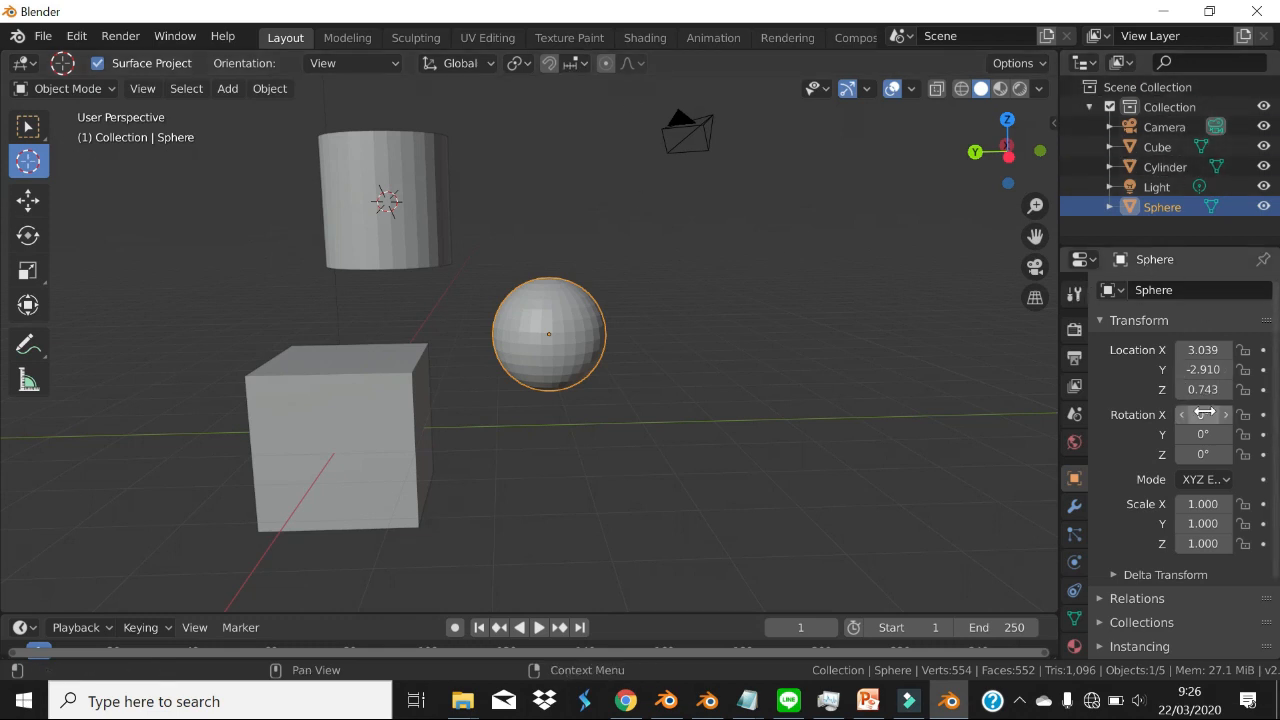
{"action": "scroll", "coordinate": [1183, 480], "scroll_direction": "down", "scroll_amount": 4}
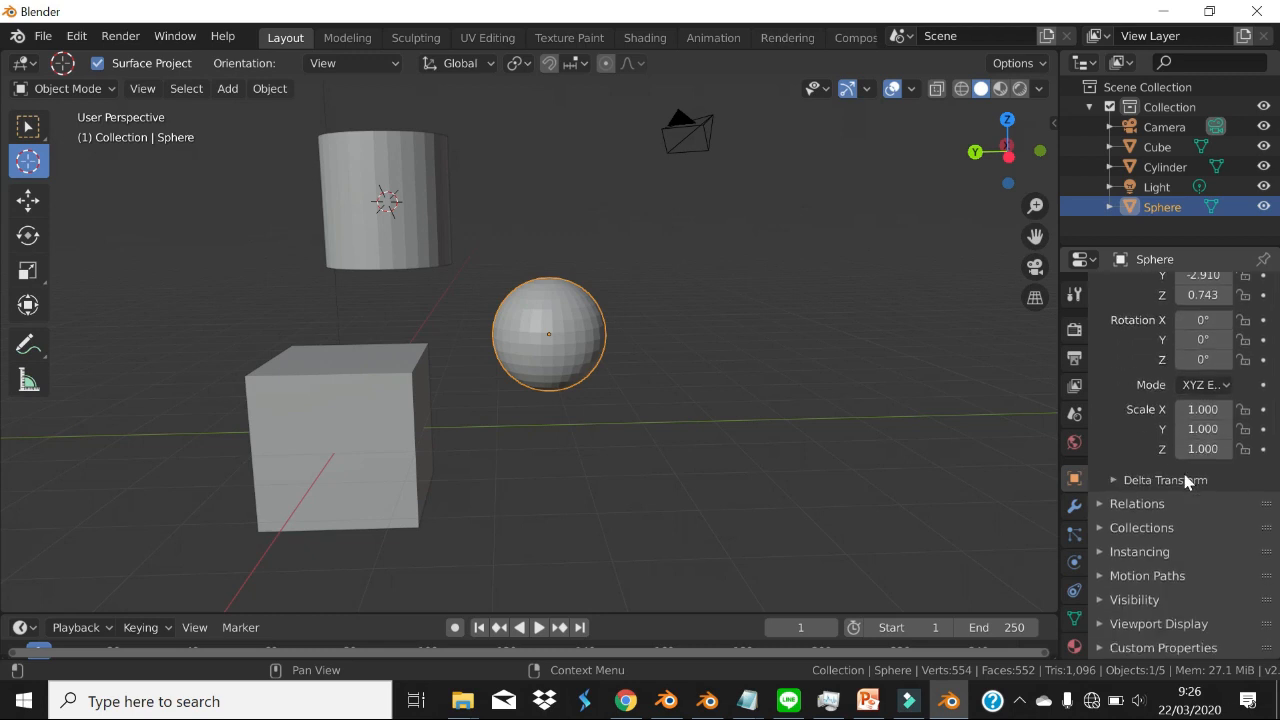
{"action": "scroll", "coordinate": [1179, 467], "scroll_direction": "up", "scroll_amount": 4}
{"action": "scroll", "coordinate": [1123, 380], "scroll_direction": "down", "scroll_amount": 3}
- Compare the active Cursor tool's settings with the scene's Eevee render settings
{"action": "left_click", "coordinate": [1074, 297]}
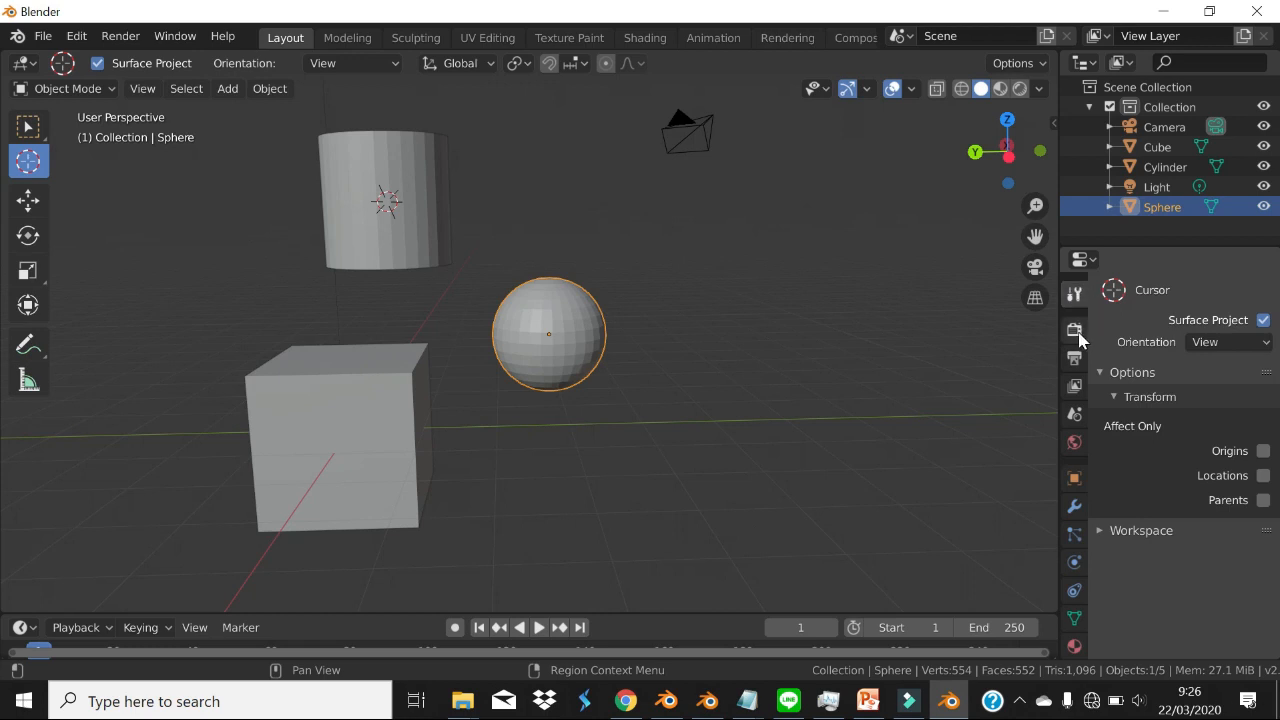
{"action": "left_click", "coordinate": [1074, 331]}
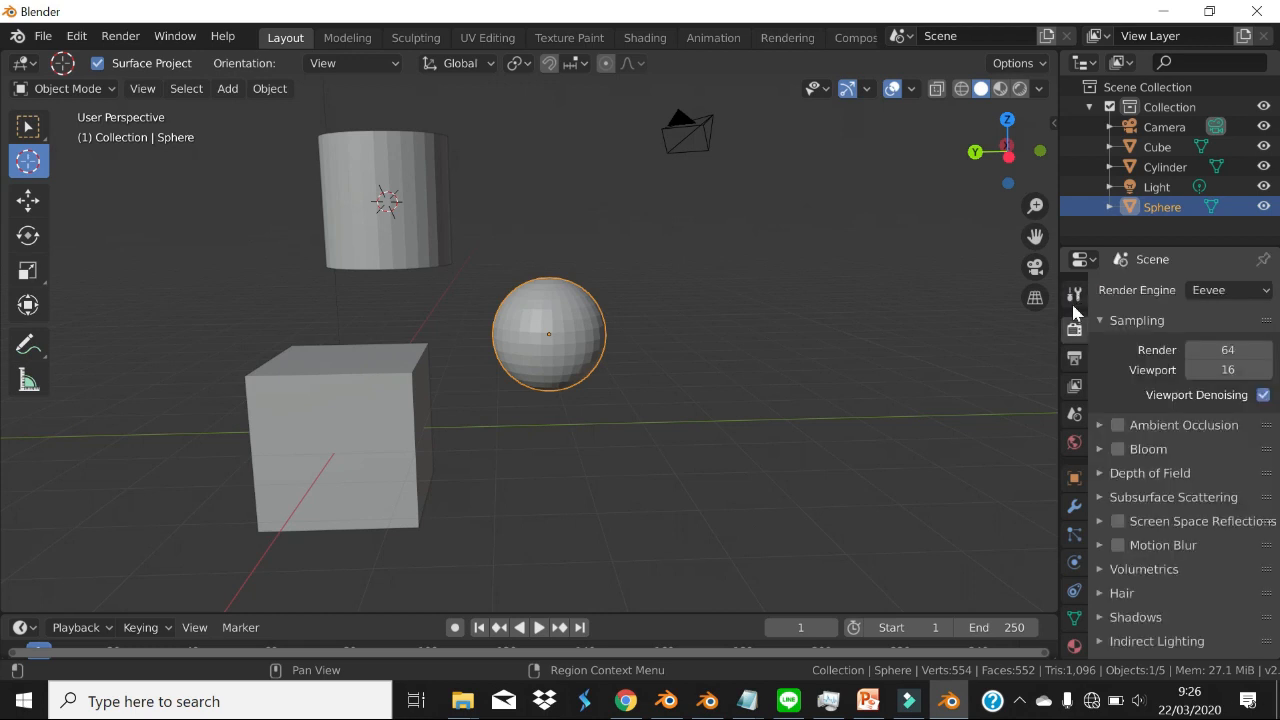
{"action": "left_click", "coordinate": [1074, 297]}
{"action": "left_click", "coordinate": [1074, 331]}
{"action": "left_click", "coordinate": [1074, 297]}
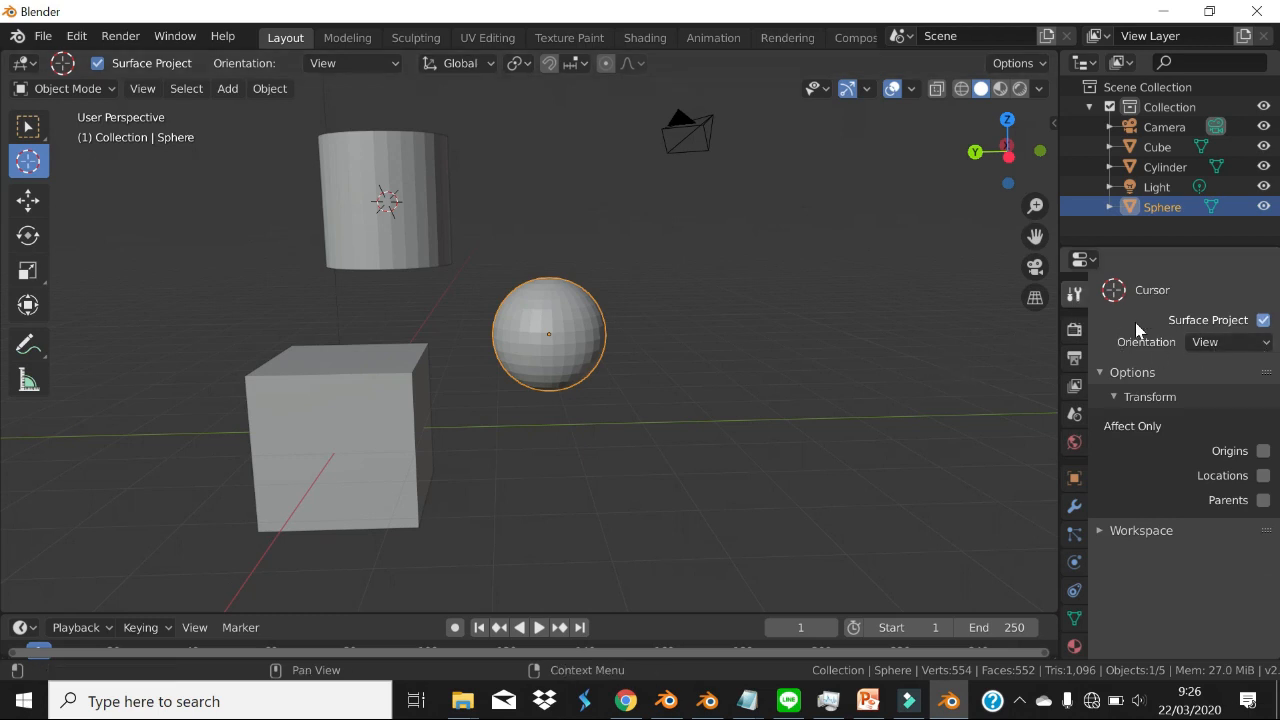
{"action": "left_click", "coordinate": [1072, 329]}
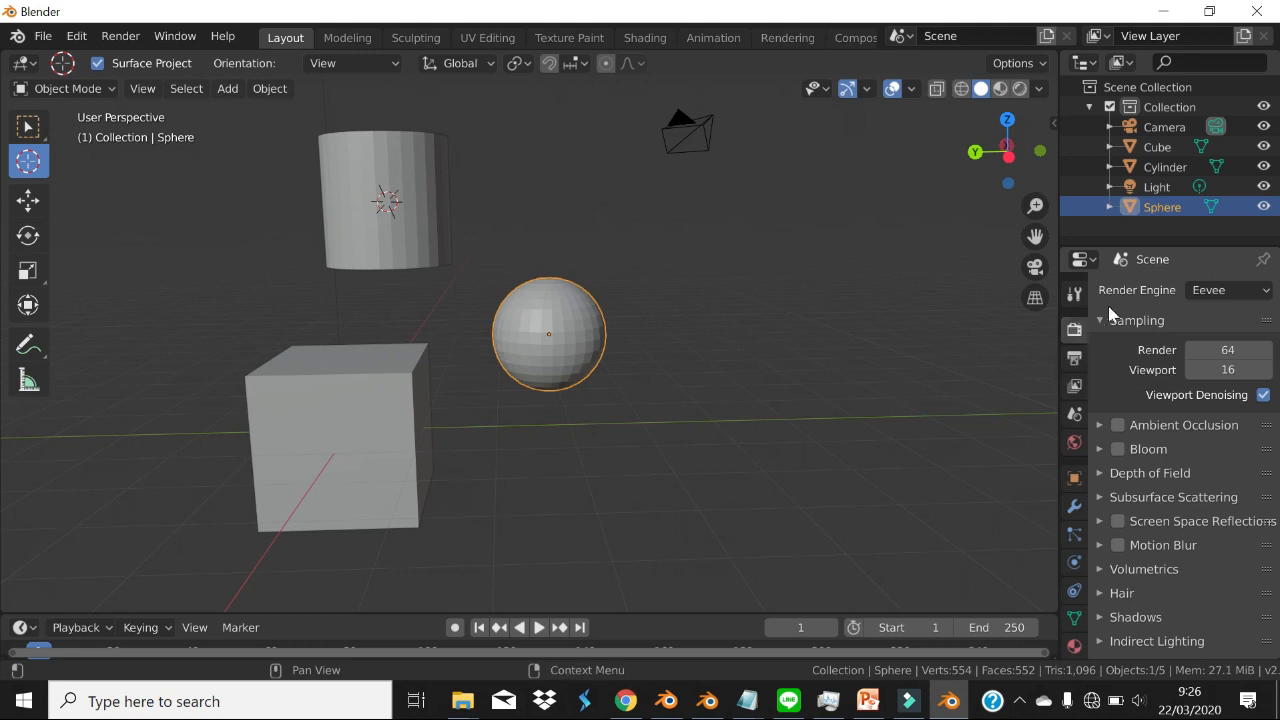
- Examine the scene's output properties, including resolution, frame range and frame rate
{"action": "left_click", "coordinate": [1074, 357]}
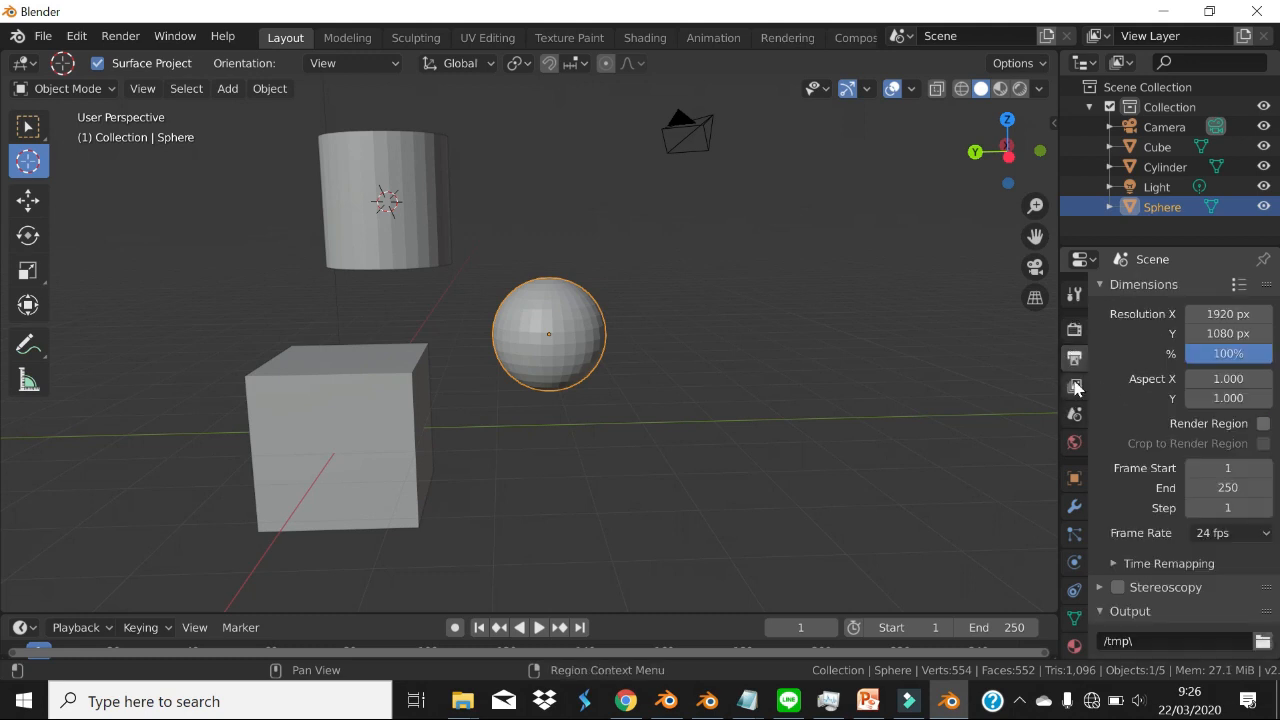
{"action": "scroll", "coordinate": [1136, 386], "scroll_direction": "down", "scroll_amount": 1}
{"action": "scroll", "coordinate": [1242, 336], "scroll_direction": "up", "scroll_amount": 1}
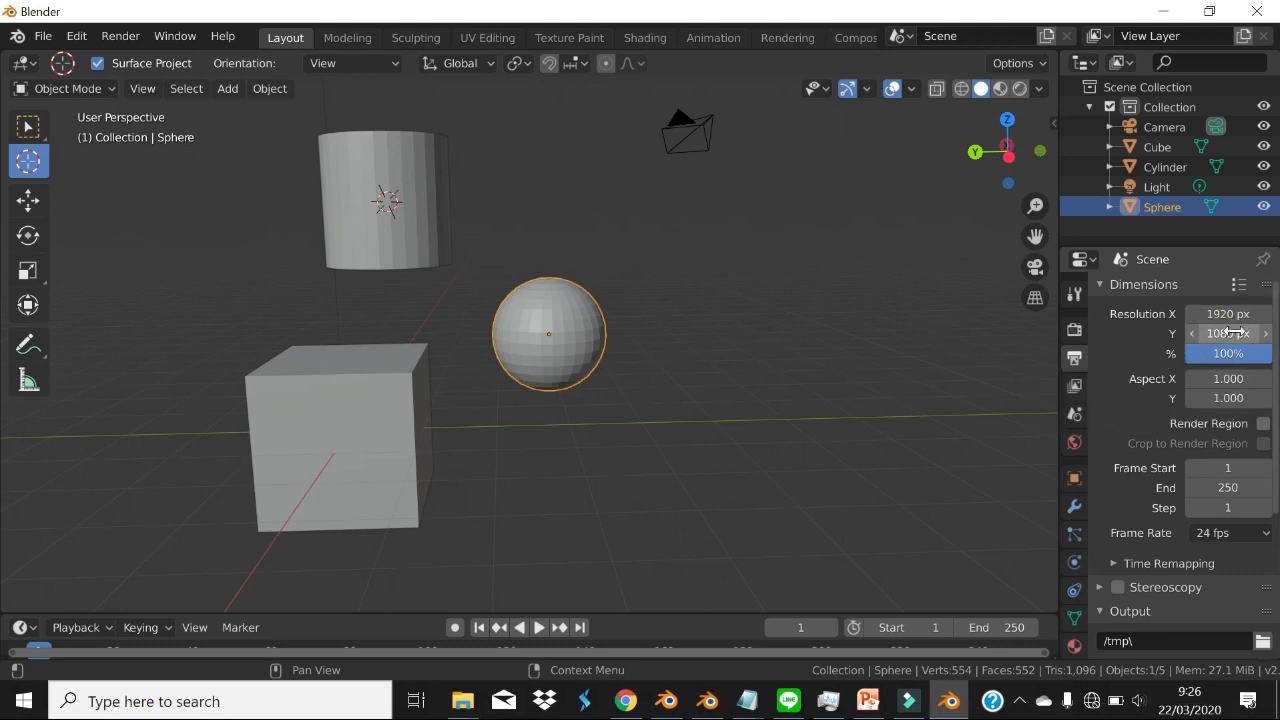
- Look through the view layer, scene and world properties one after another
{"action": "left_click", "coordinate": [1075, 386]}
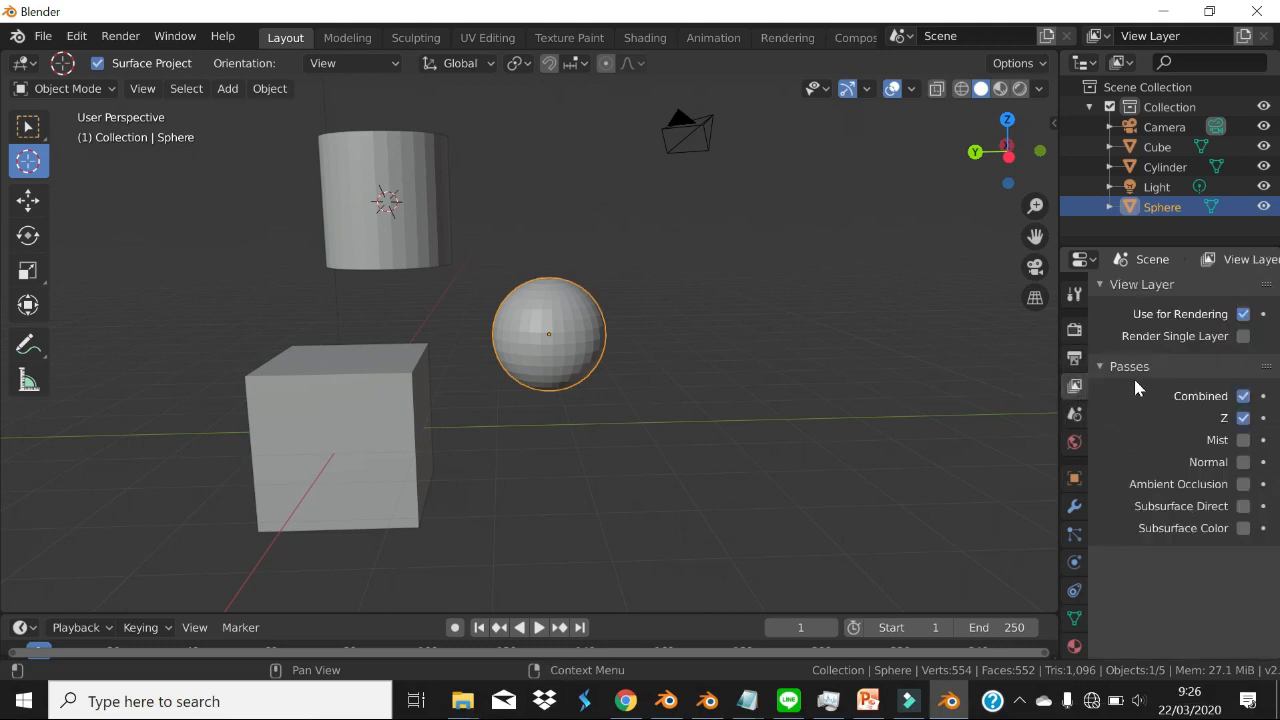
{"action": "left_click", "coordinate": [1073, 413]}
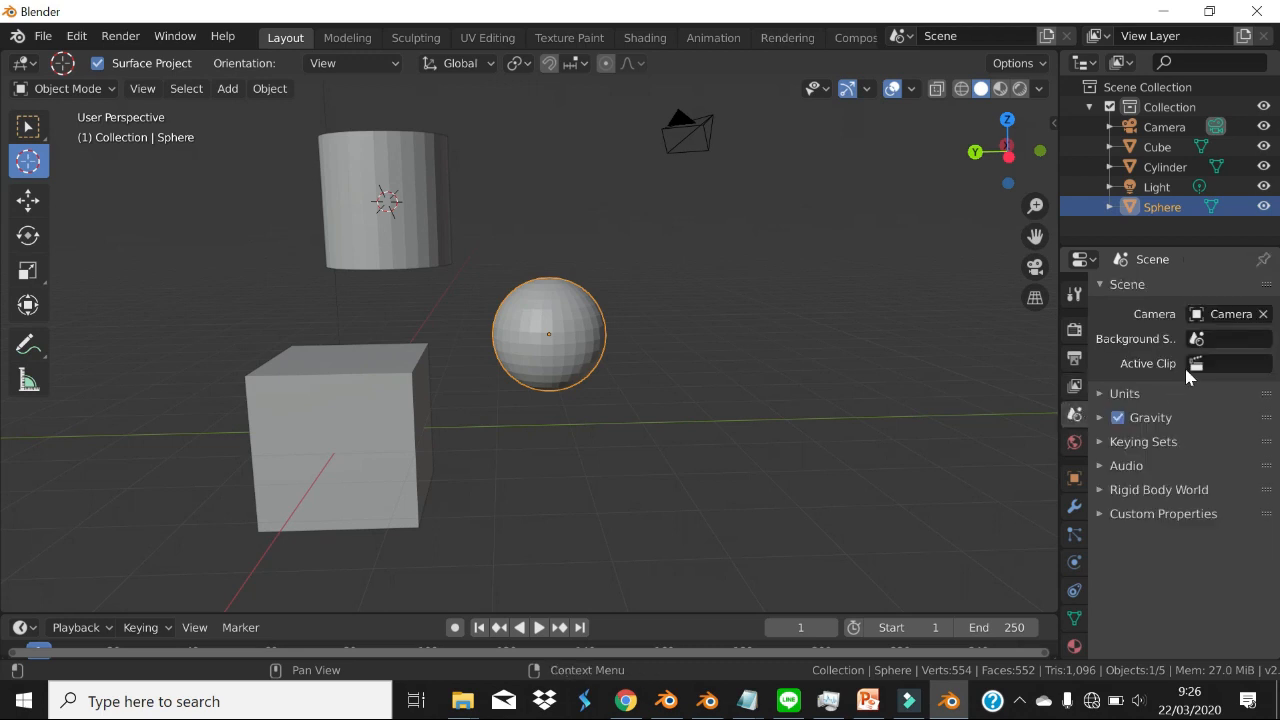
{"action": "left_click", "coordinate": [1075, 442]}
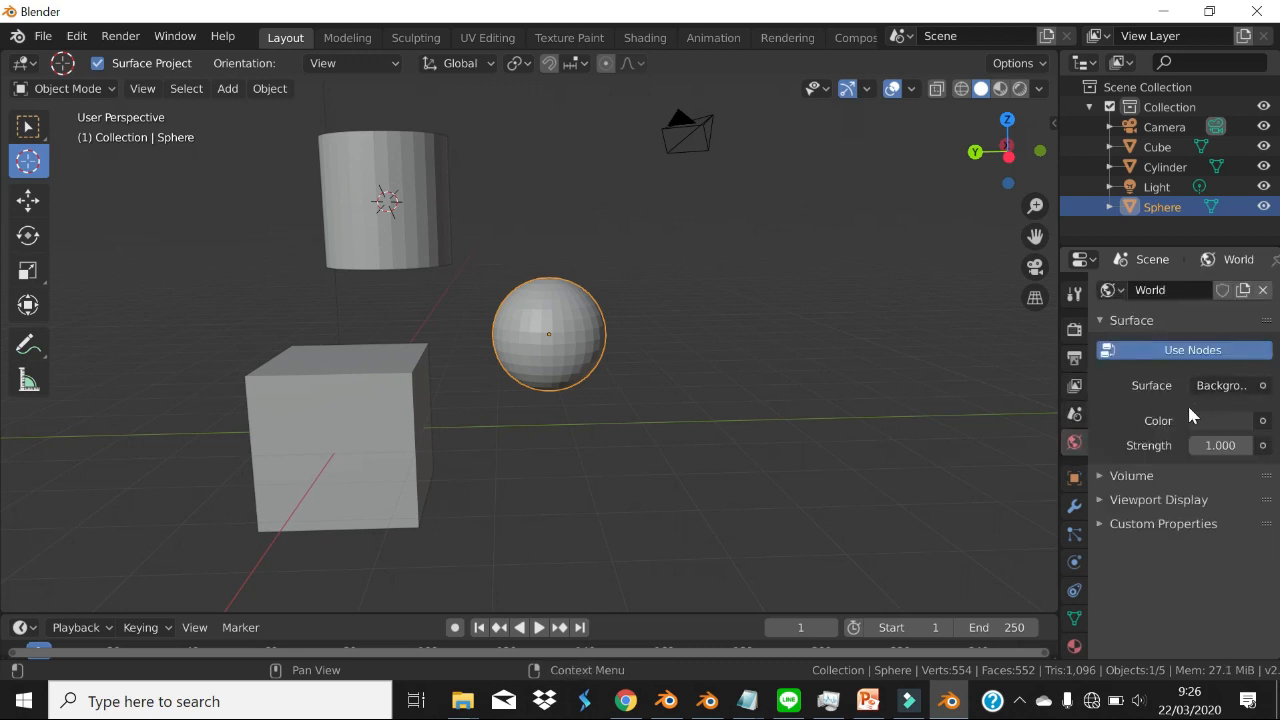
- Set the world background color to yellow with hue 0.153, saturation 0.766 and value 0.716
{"action": "mouse_move", "coordinate": [707, 297]}
{"action": "middle_mouse_down"}
{"action": "mouse_move", "coordinate": [680, 294]}
{"action": "mouse_move", "coordinate": [660, 271]}
{"action": "mouse_move", "coordinate": [720, 303]}
{"action": "middle_mouse_up"}
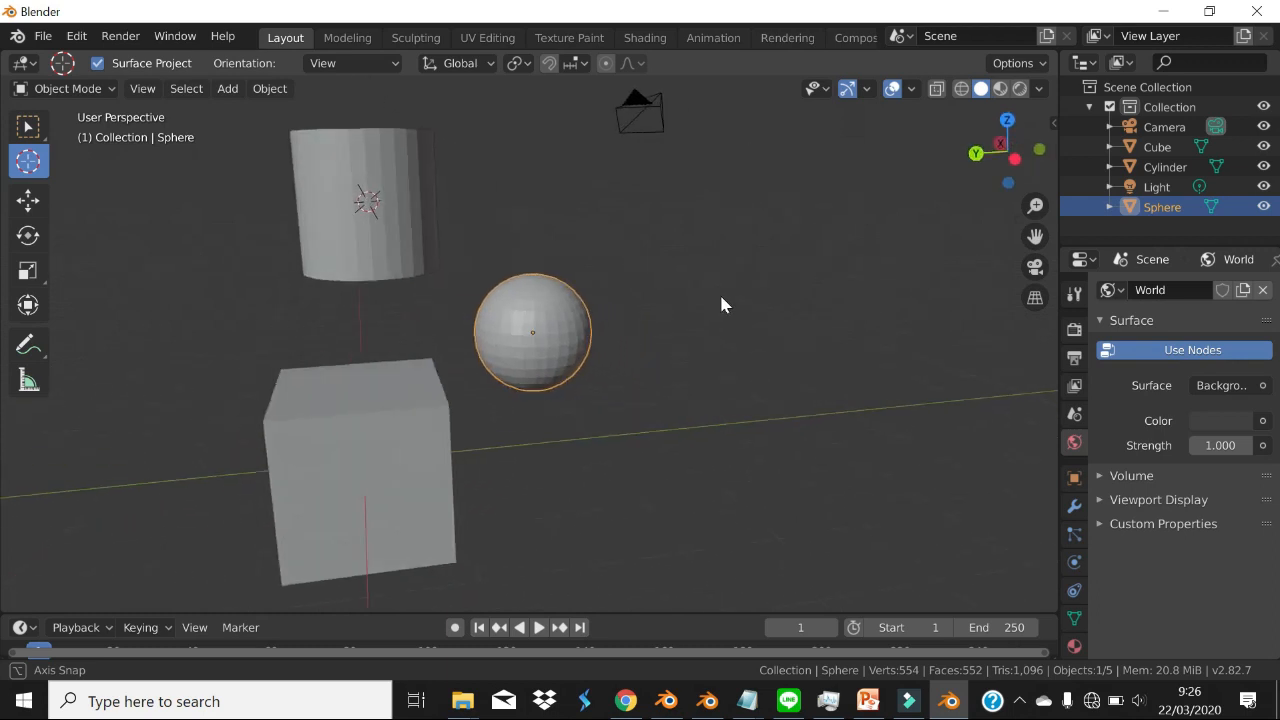
{"action": "left_click", "coordinate": [1210, 430]}
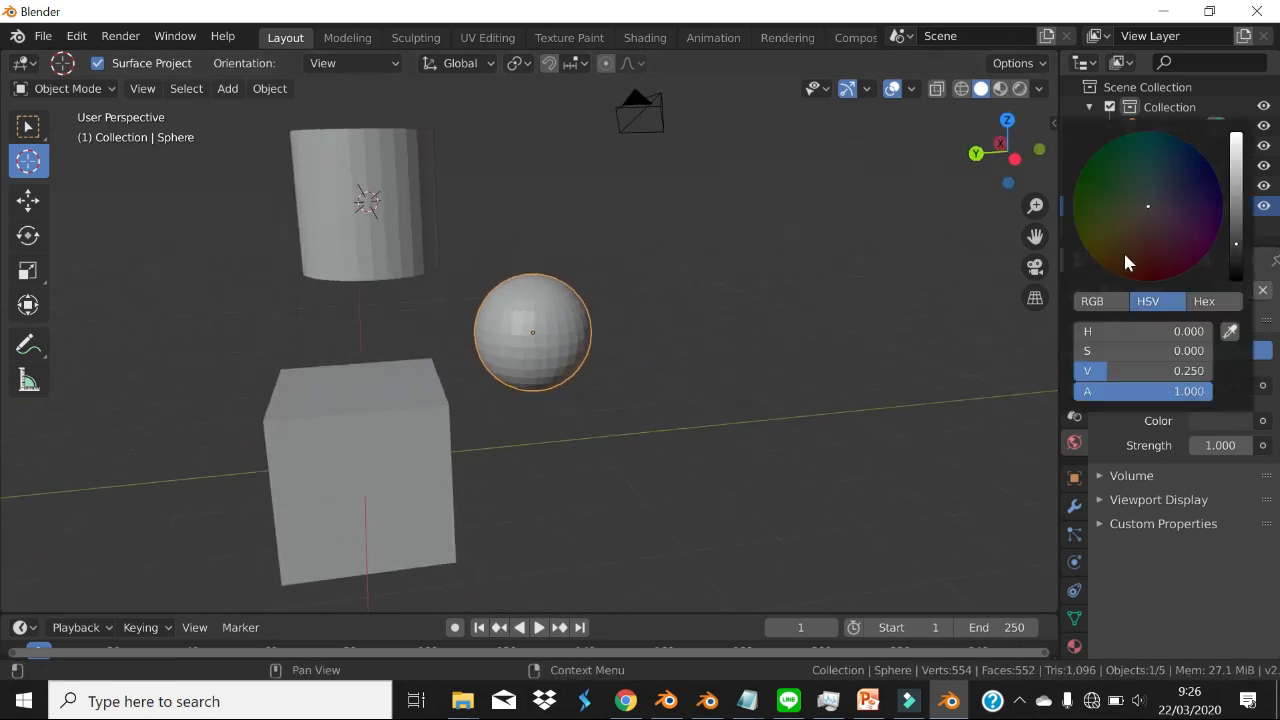
{"action": "left_click_drag", "start_coordinate": [1123, 250], "coordinate": [1104, 246]}
{"action": "left_click", "coordinate": [1237, 183]}
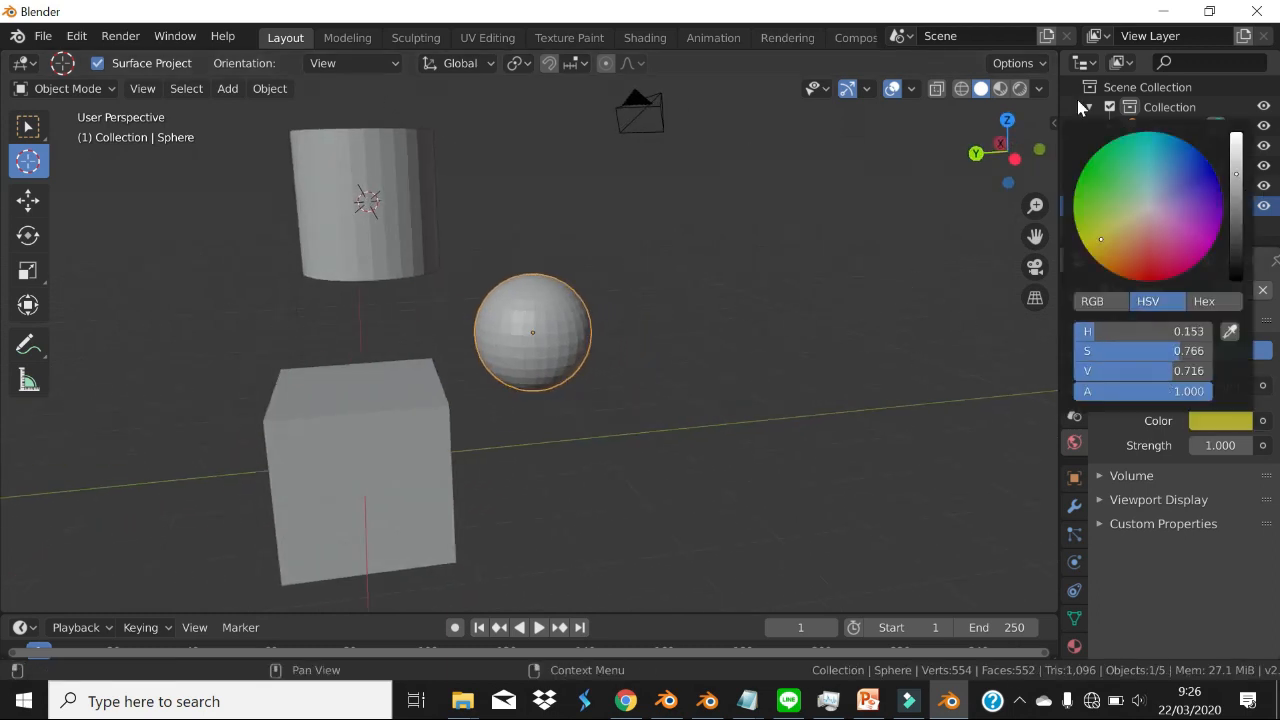
- Preview the world color in Material Preview and Rendered shading, return to Solid shading and undo the color change
{"action": "left_click", "coordinate": [999, 89]}
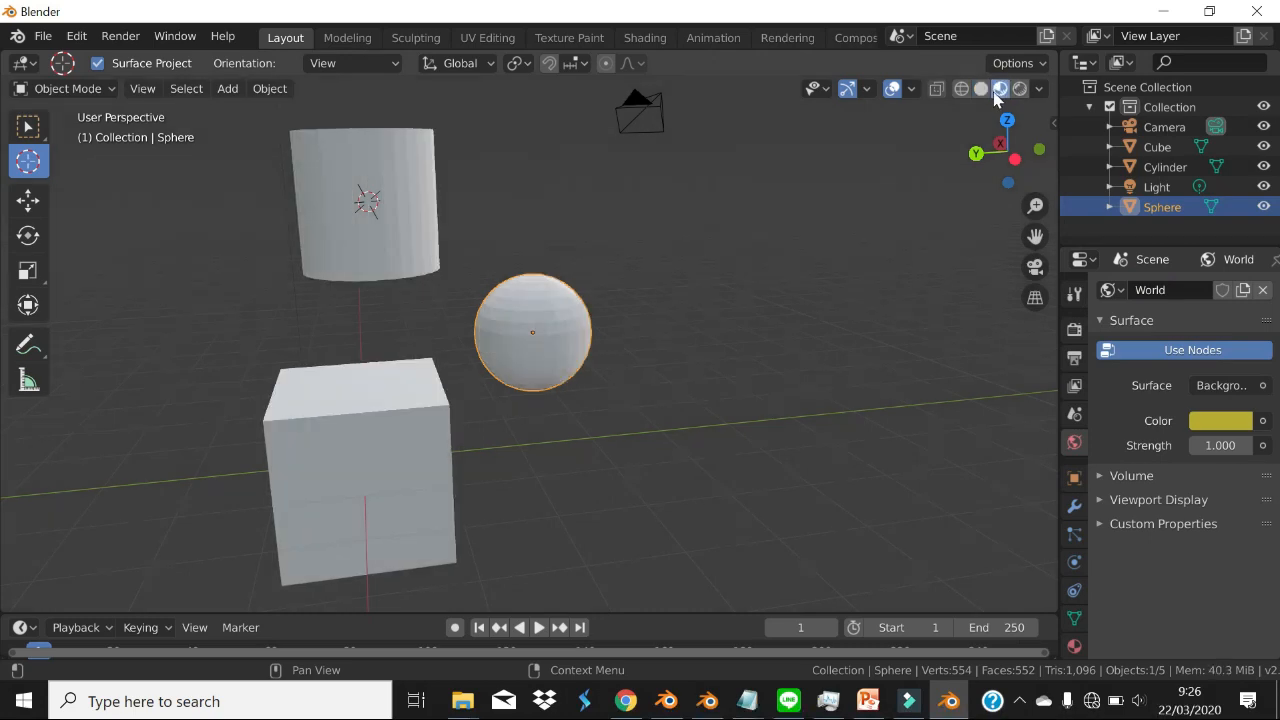
{"action": "left_click", "coordinate": [1019, 89]}
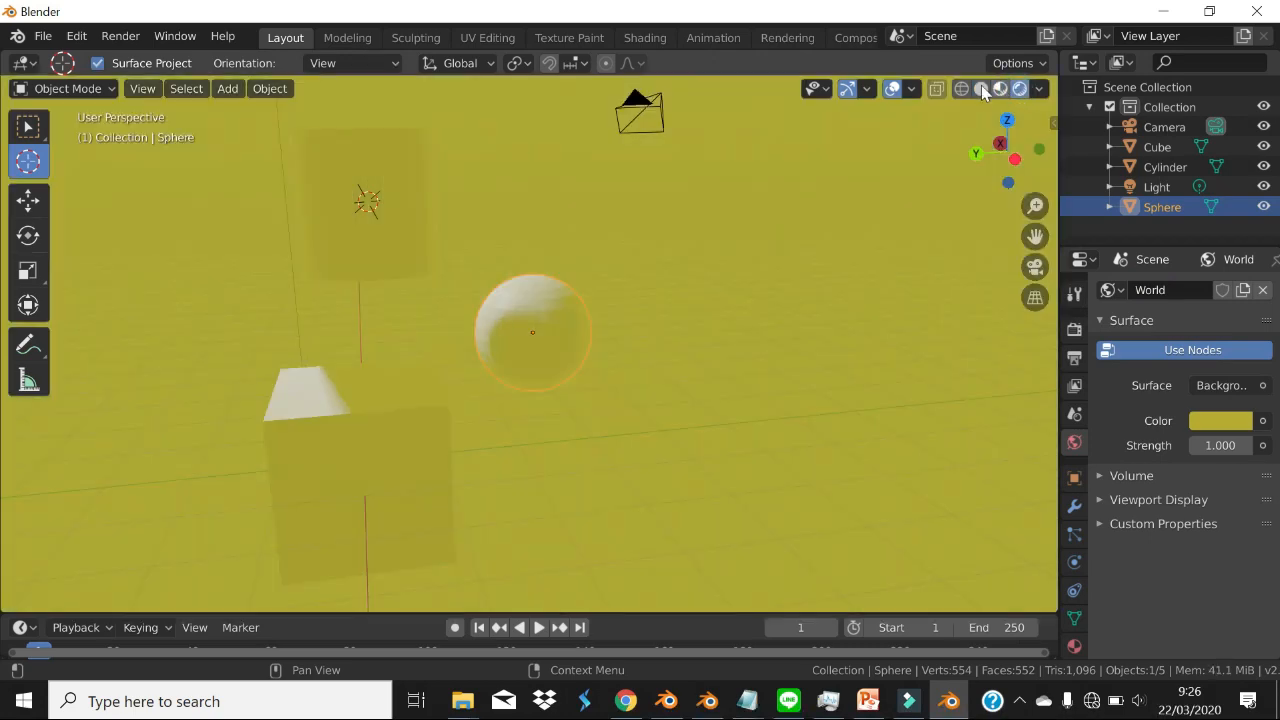
{"action": "left_click", "coordinate": [980, 89]}
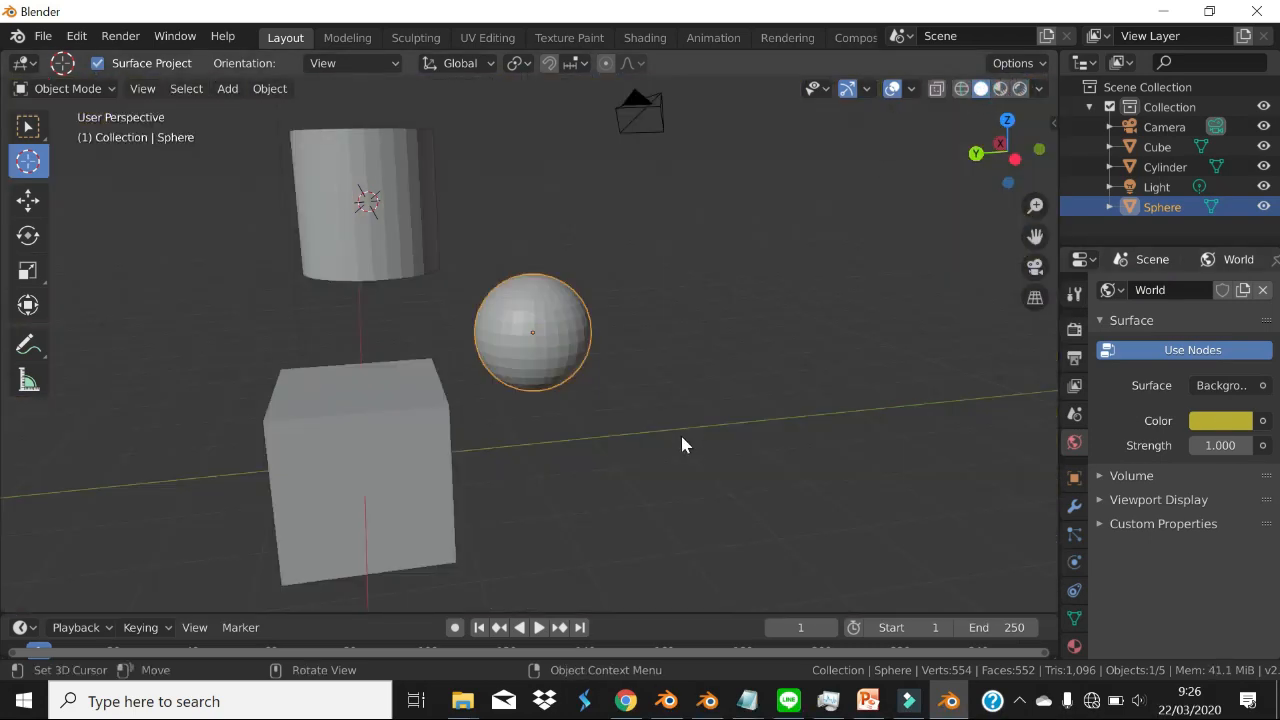
{"action": "key", "text": "ctrl+z"}
- In the sphere's object properties, set Location X to 2.339, Location Y to -3.710 and Rotation X to 67.3°
{"action": "left_click", "coordinate": [1075, 478]}
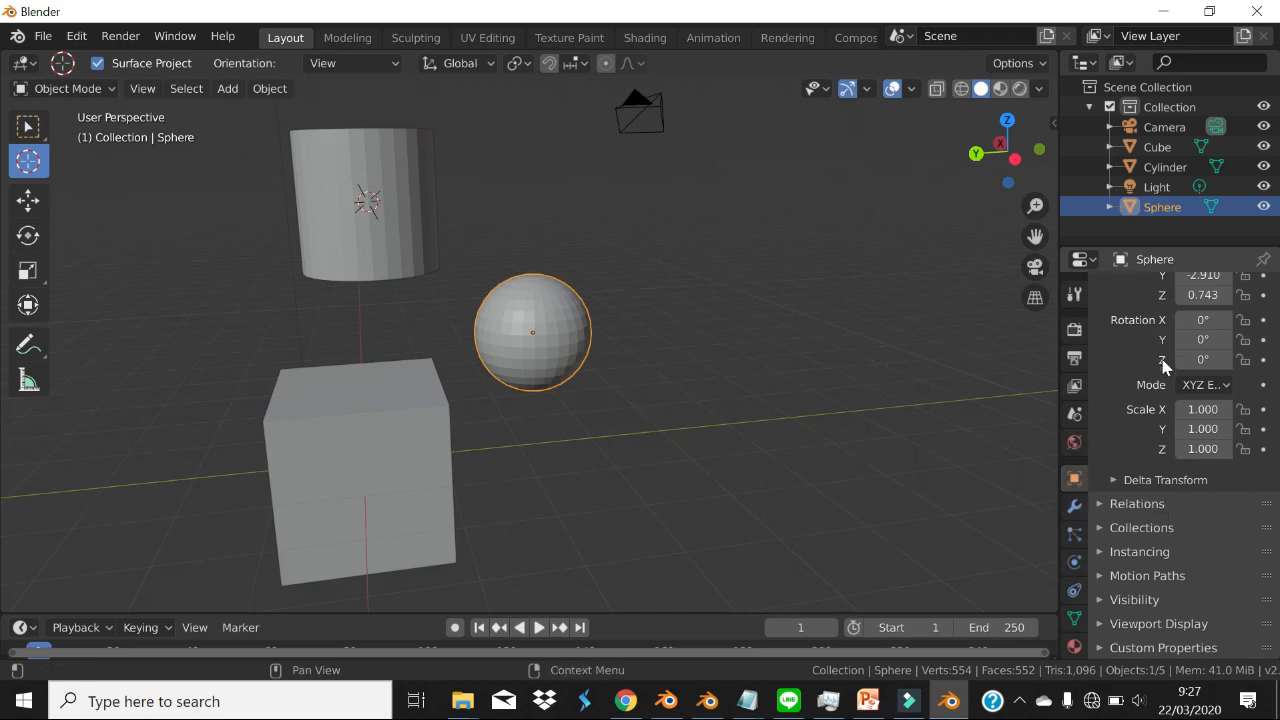
{"action": "scroll", "coordinate": [1158, 359], "scroll_direction": "up", "scroll_amount": 3}
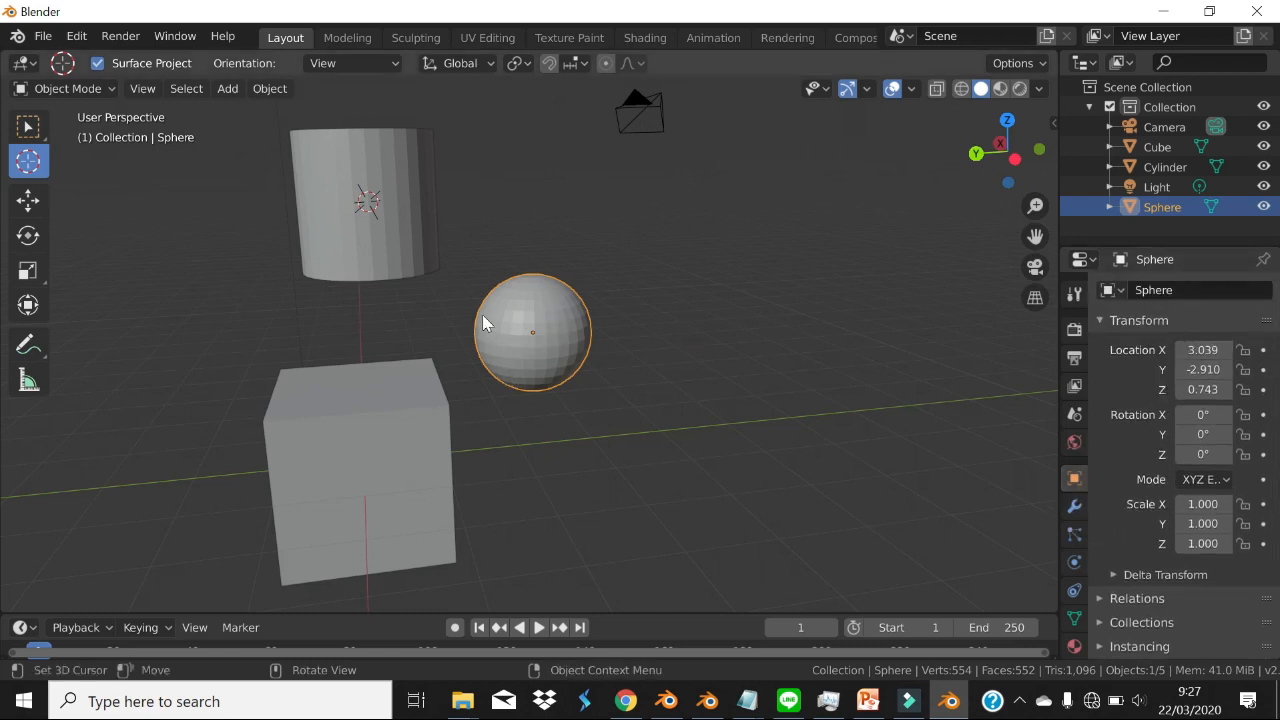
{"action": "mouse_move", "coordinate": [1193, 352]}
{"action": "left_mouse_down"}
{"action": "mouse_move", "coordinate": [1236, 352]}
{"action": "mouse_move", "coordinate": [1194, 352]}
{"action": "left_mouse_up"}
{"action": "middle_click_drag", "start_coordinate": [784, 363], "coordinate": [677, 394]}
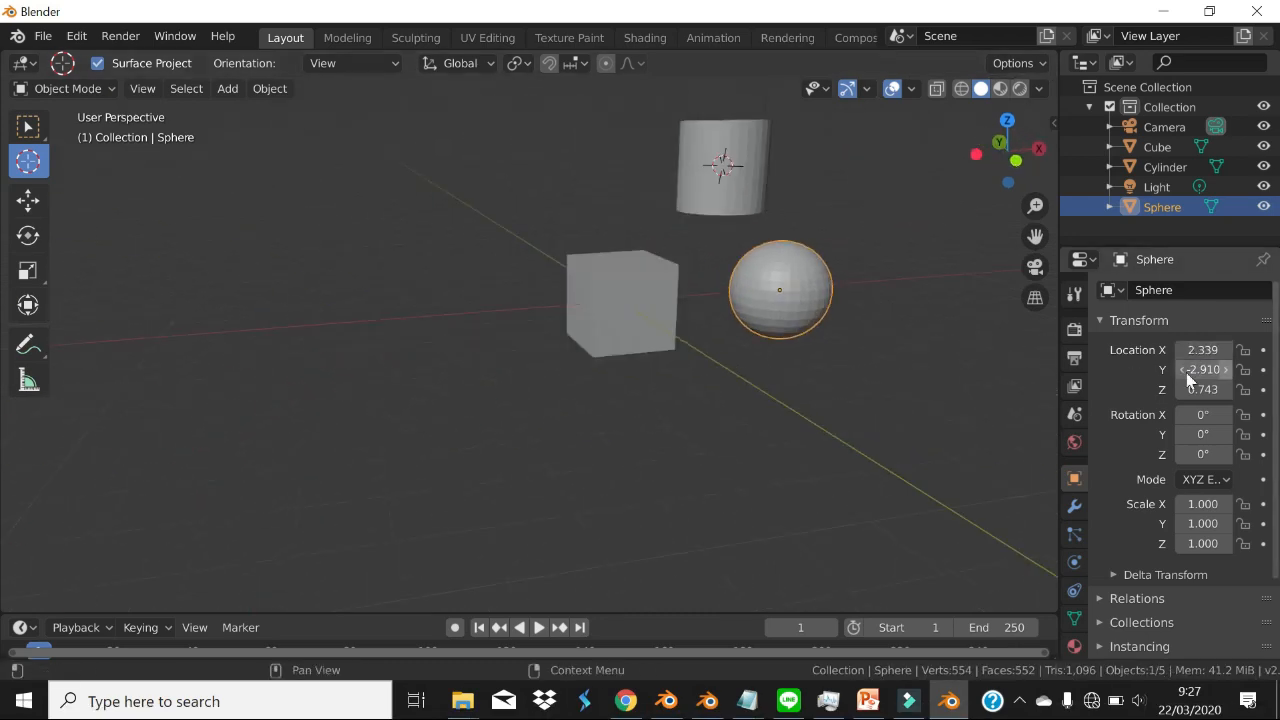
{"action": "left_click_drag", "start_coordinate": [1188, 377], "coordinate": [1230, 414]}
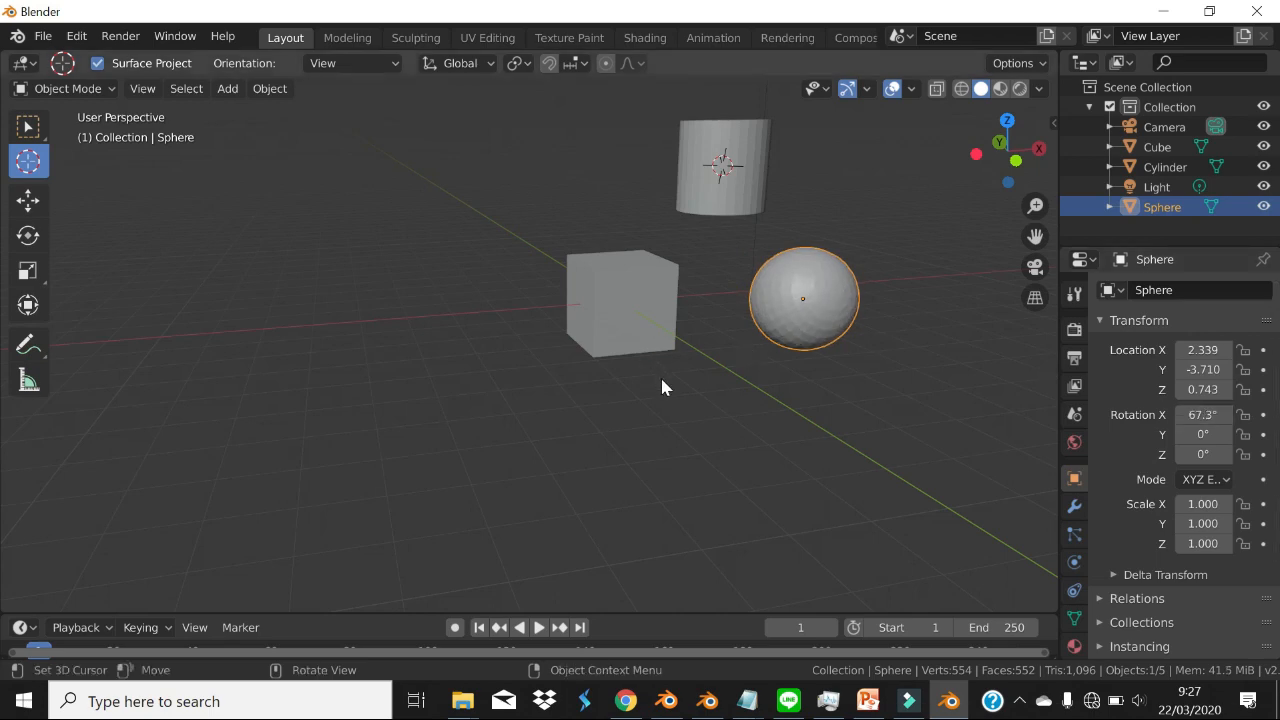
- Look at the sphere's available modifiers and its particle properties
{"action": "middle_click_drag", "start_coordinate": [662, 385], "coordinate": [743, 391]}
{"action": "left_click", "coordinate": [1074, 506]}
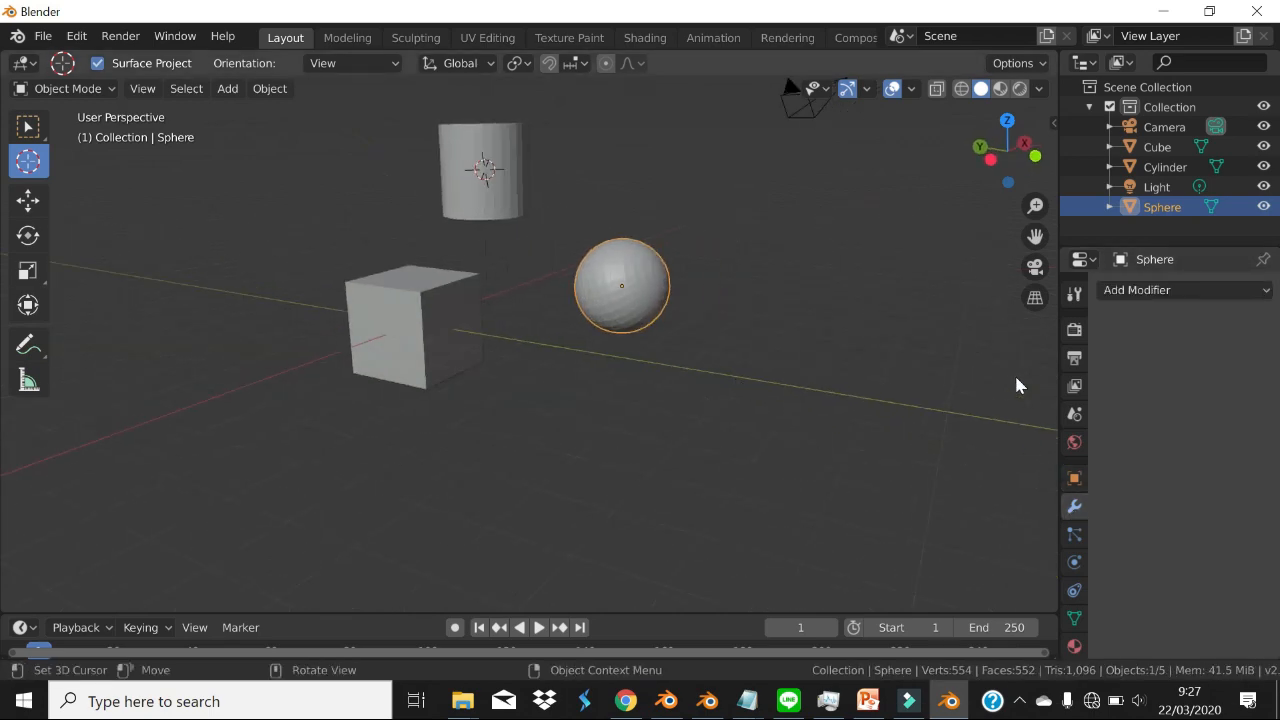
{"action": "left_click", "coordinate": [1153, 299]}
{"action": "left_click", "coordinate": [1074, 534]}
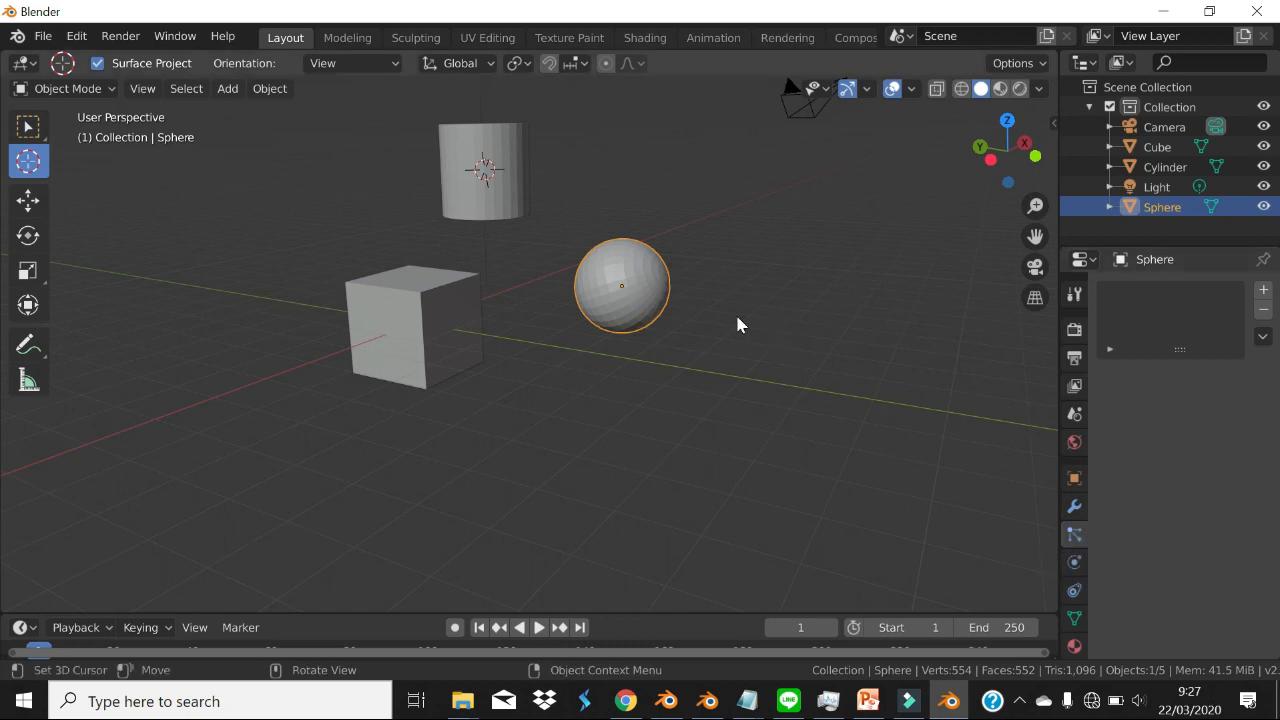
- Place the 3D cursor by the cube and move it near the top edge of the cylinder
{"action": "middle_click_drag", "start_coordinate": [737, 324], "coordinate": [494, 405]}
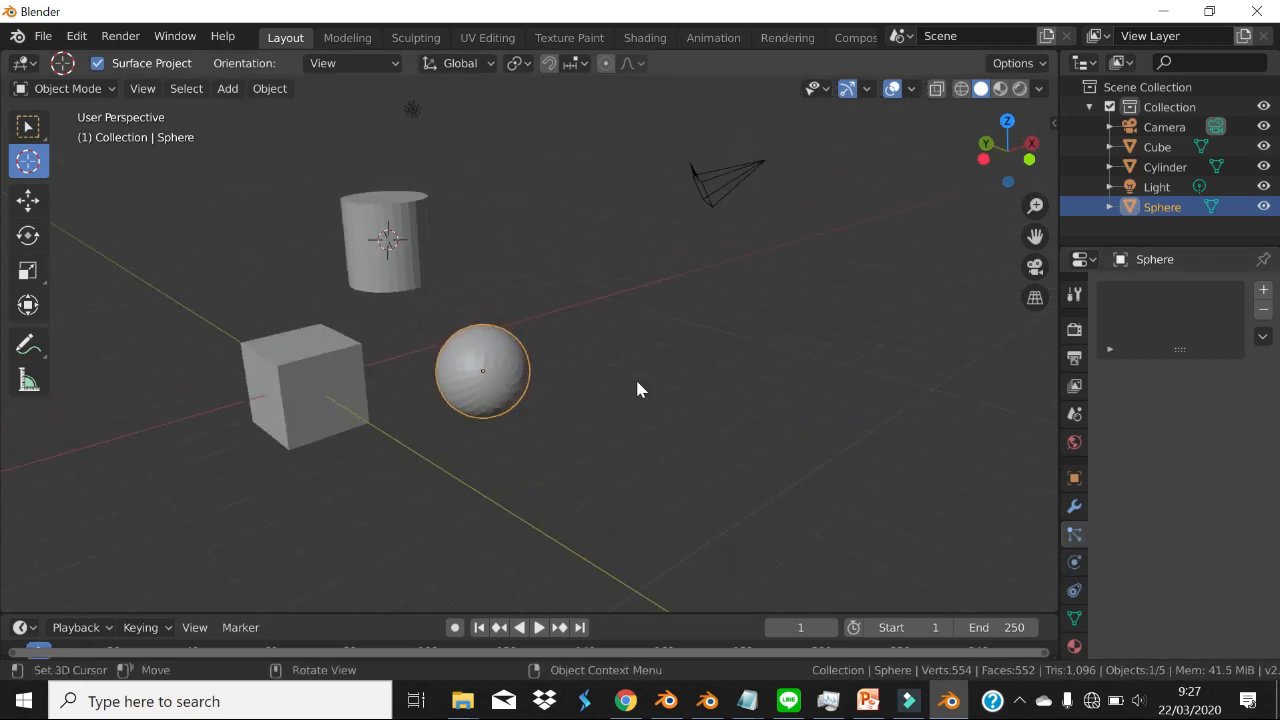
{"action": "middle_click_drag", "start_coordinate": [637, 389], "coordinate": [628, 401]}
{"action": "key", "text": "shift+a"}
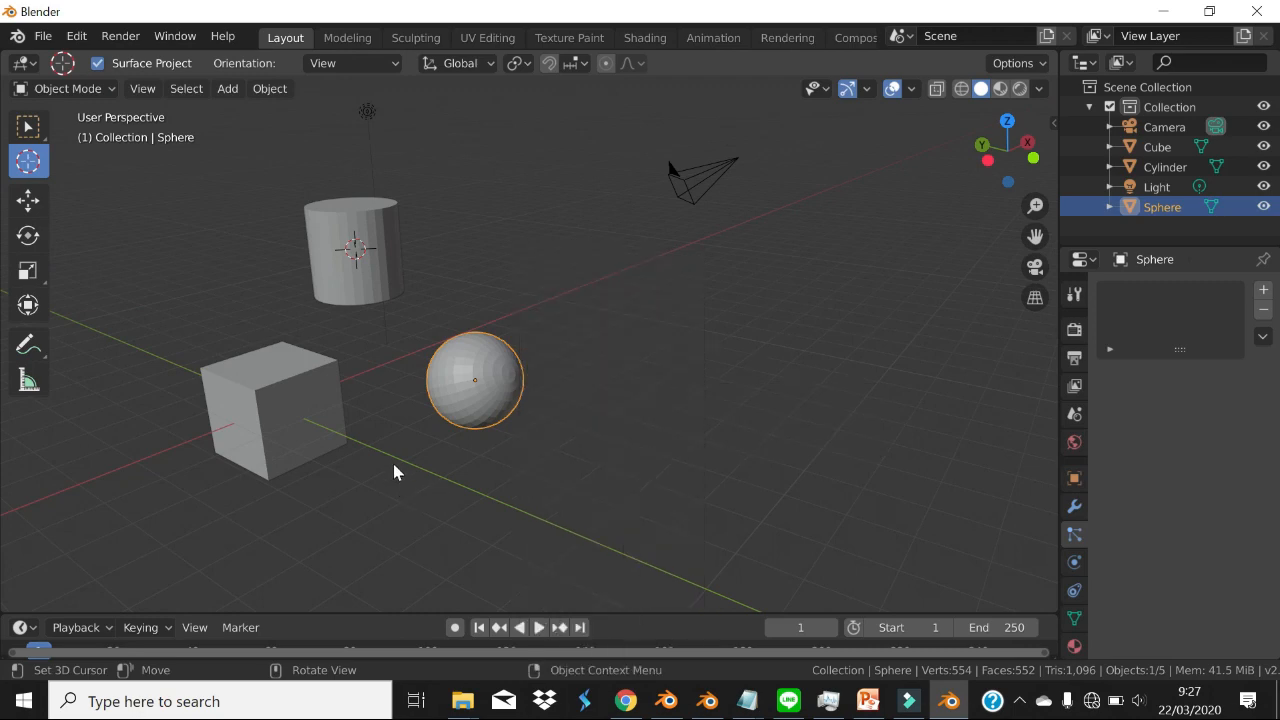
{"action": "left_click", "coordinate": [394, 472]}
{"action": "middle_click_drag", "start_coordinate": [606, 451], "coordinate": [550, 446]}
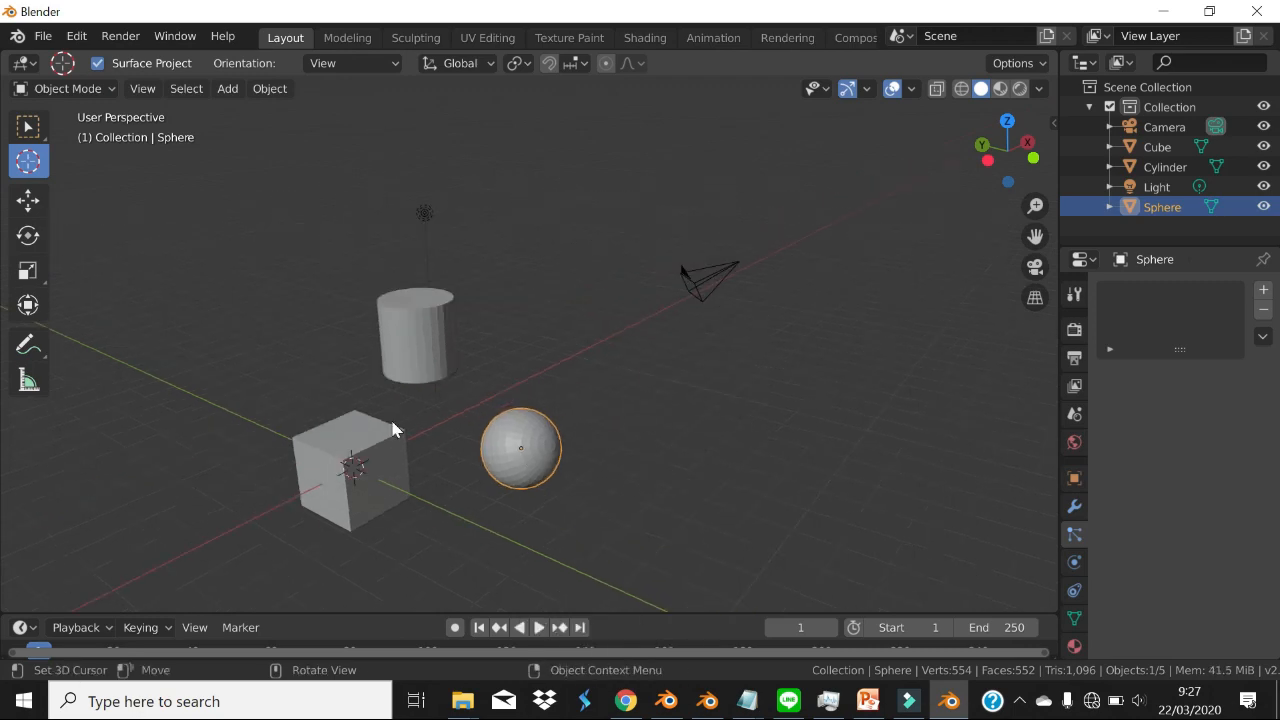
{"action": "left_click_drag", "start_coordinate": [294, 276], "coordinate": [449, 294]}
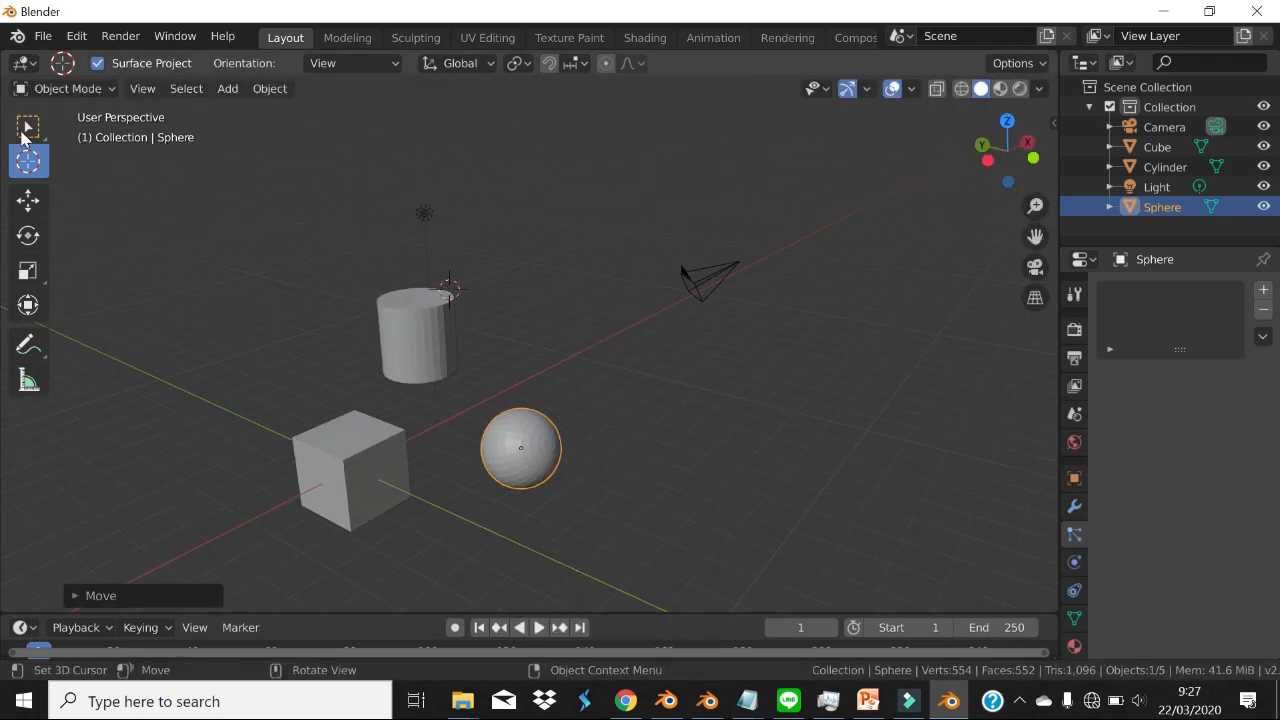
- Select the cylinder, cube and sphere together without the light or camera, and delete them
{"action": "left_click", "coordinate": [28, 126]}
{"action": "left_click_drag", "start_coordinate": [138, 251], "coordinate": [623, 555]}
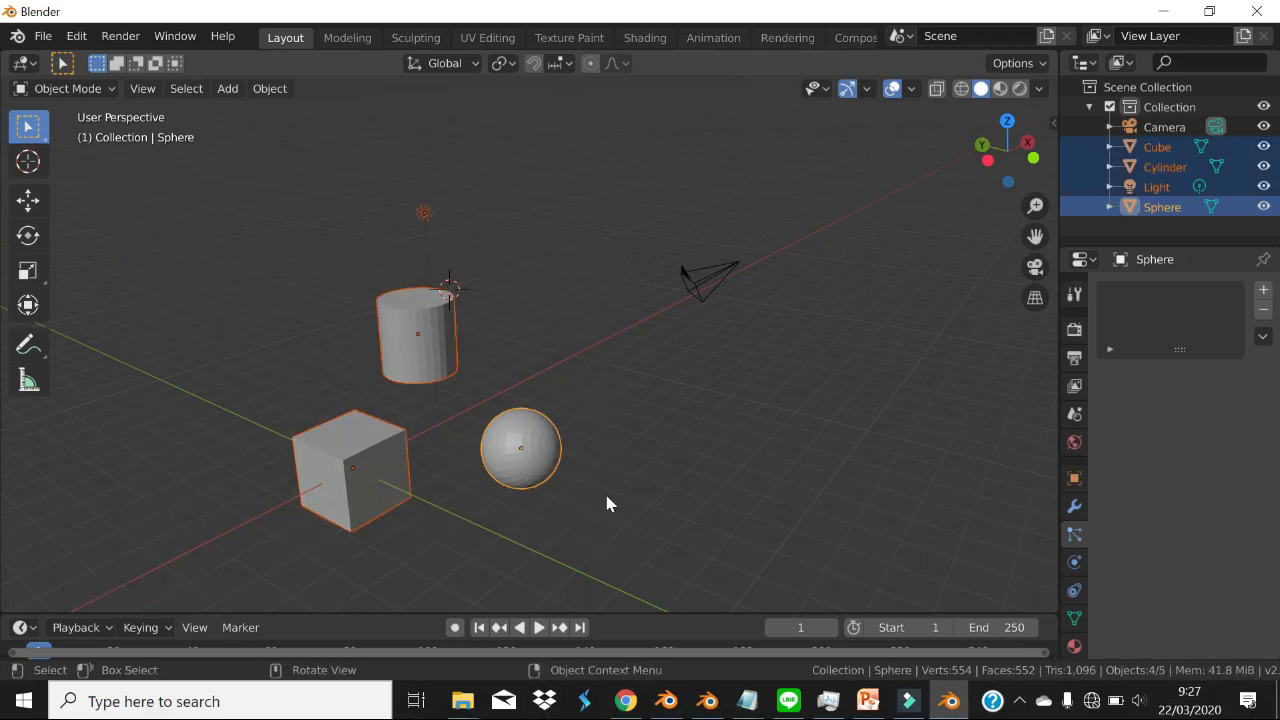
{"action": "left_click", "coordinate": [422, 352]}
{"action": "left_click", "coordinate": [362, 468], "text": "shift"}
{"action": "left_click", "coordinate": [527, 466], "text": "shift"}
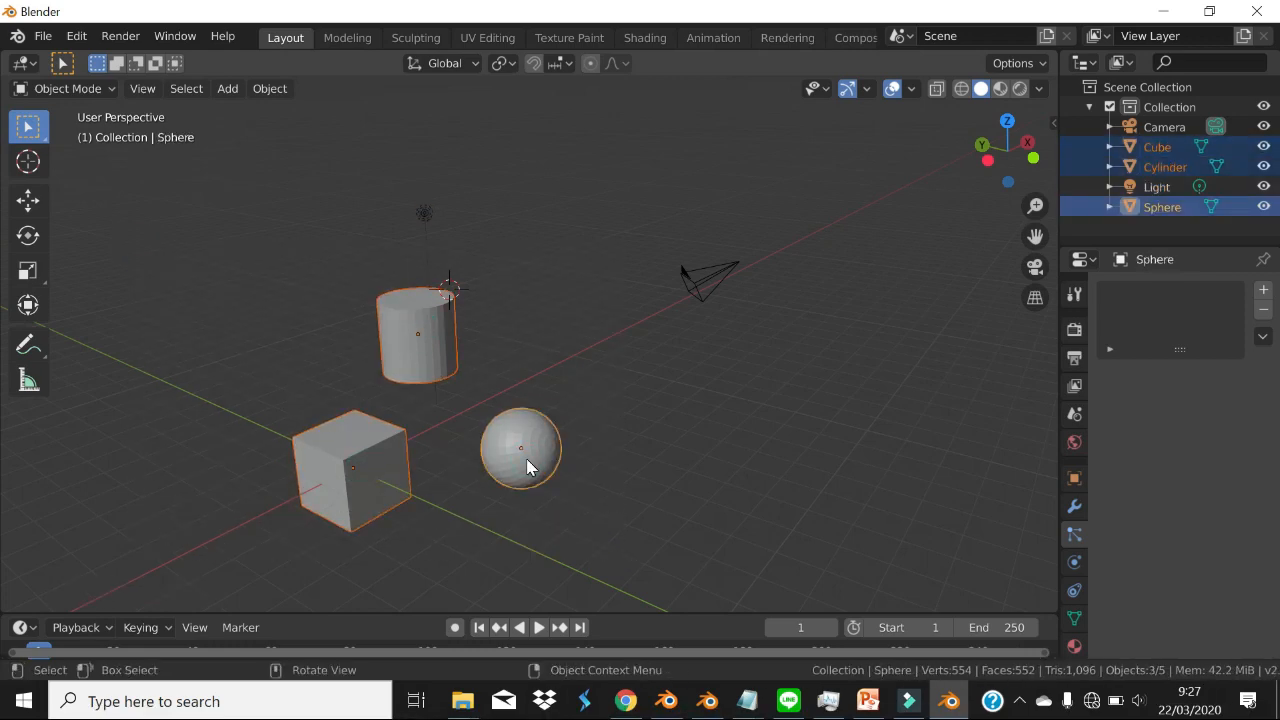
{"action": "key", "text": "Delete"}
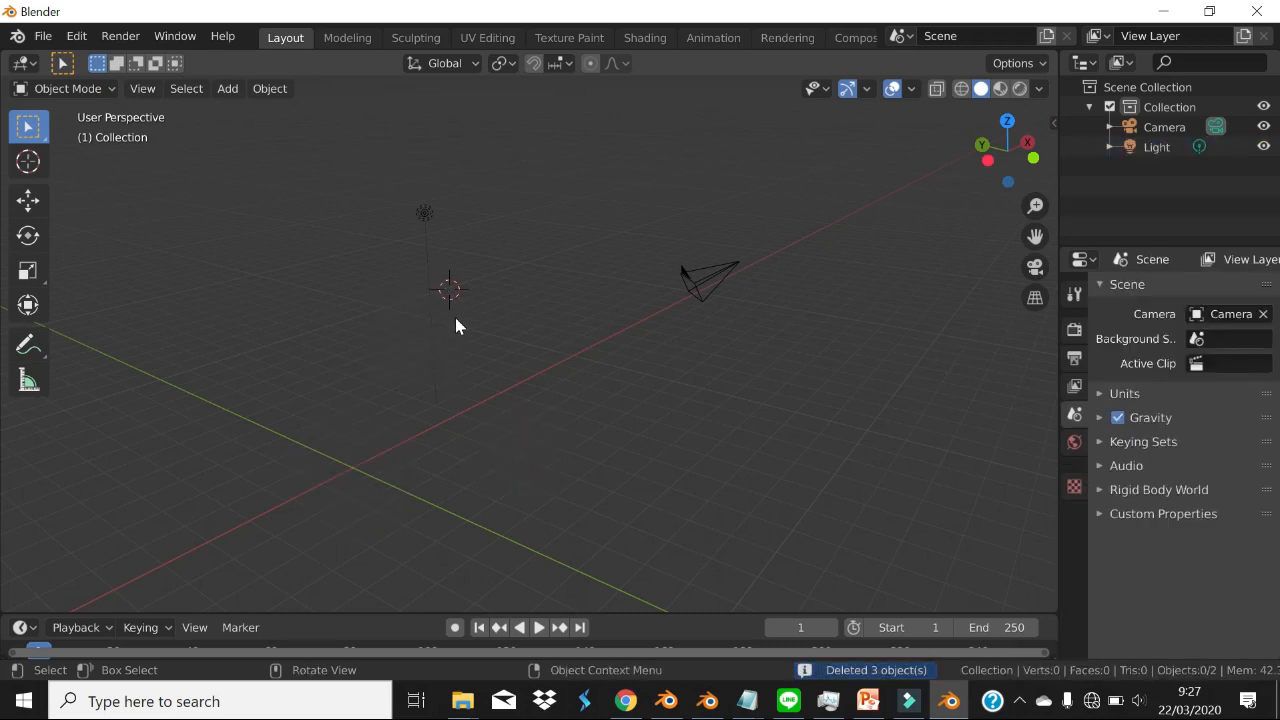
- Reset the 3D cursor to the world origin and add a plane mesh there
{"action": "middle_click_drag", "start_coordinate": [456, 325], "coordinate": [473, 287]}
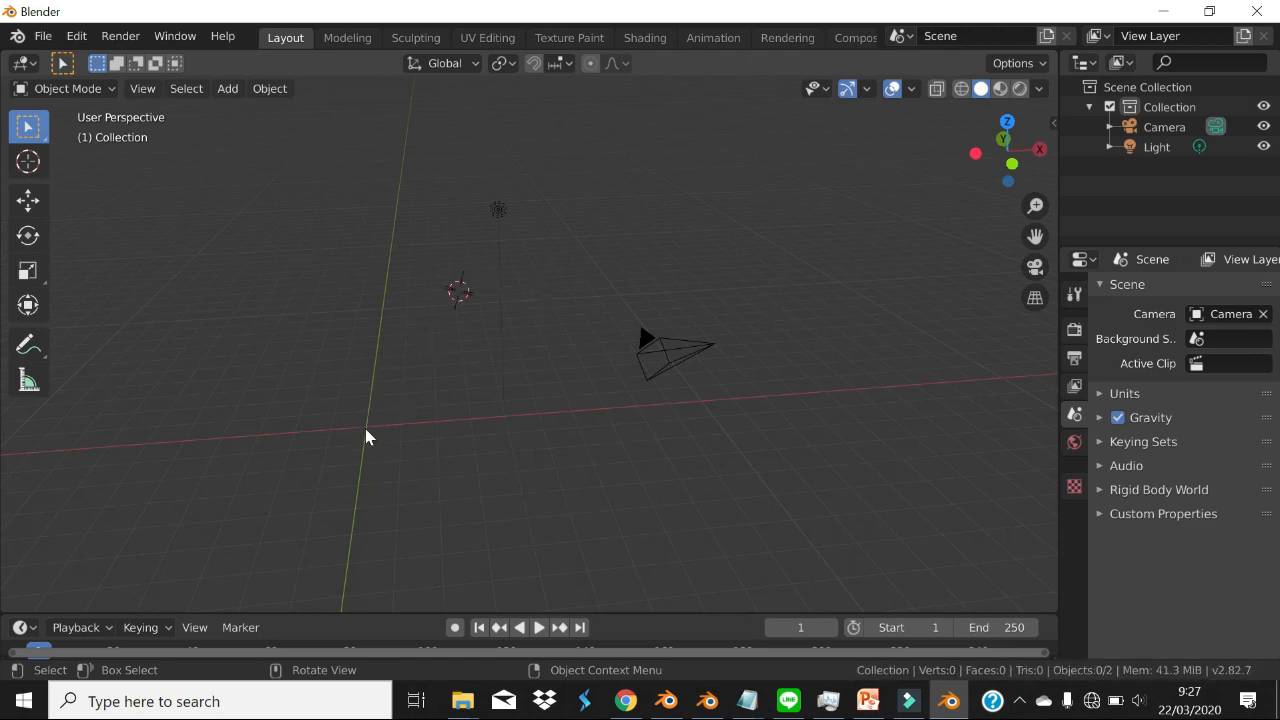
{"action": "key", "text": "shift+c"}
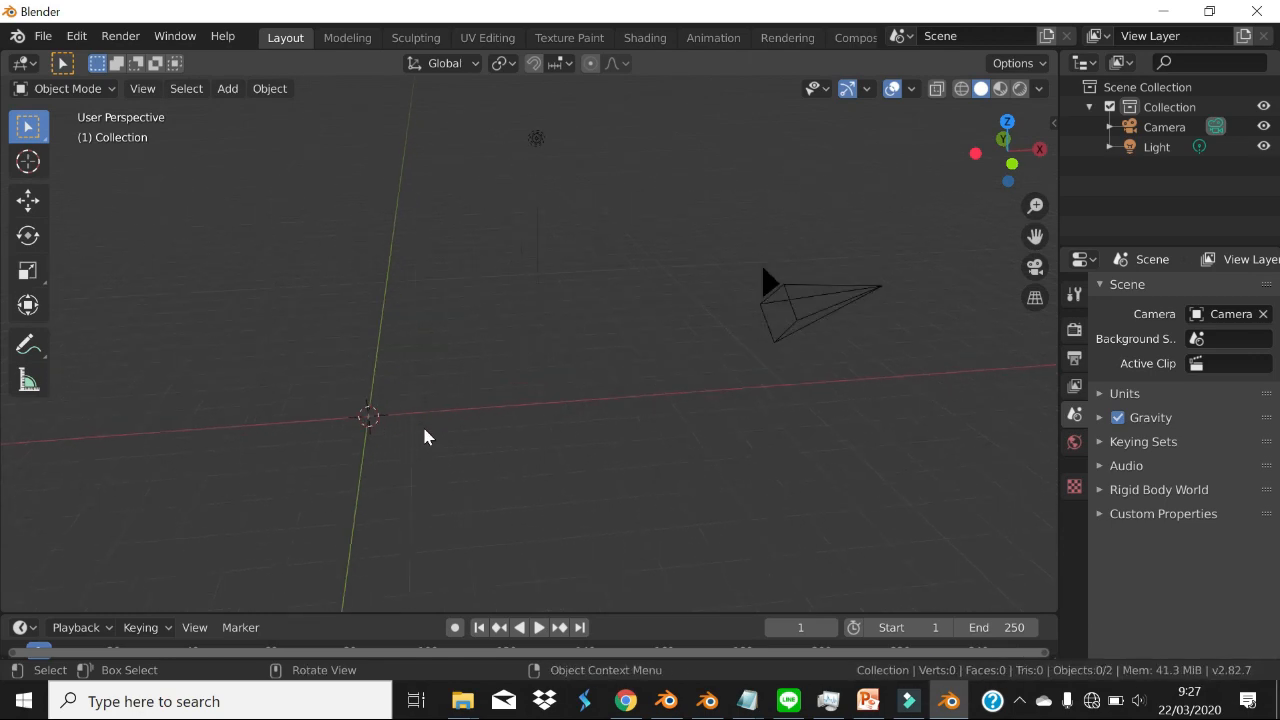
{"action": "middle_click_drag", "start_coordinate": [469, 420], "coordinate": [563, 431]}
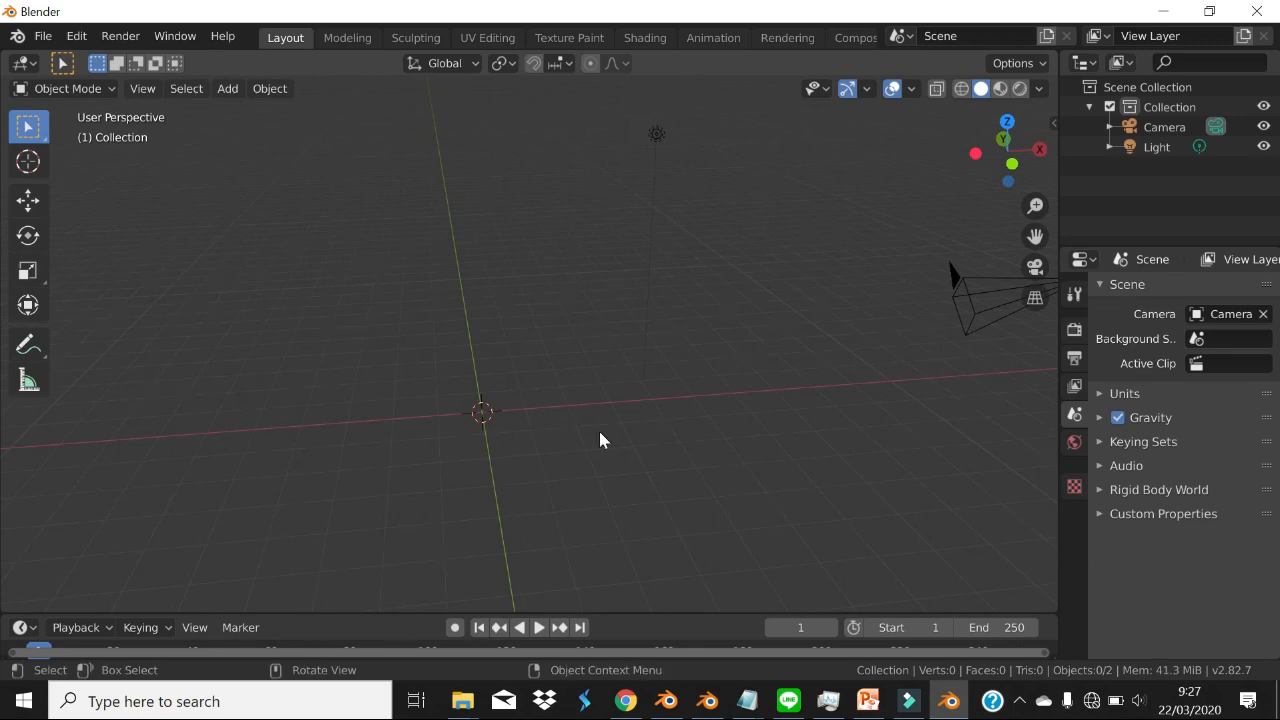
{"action": "key", "text": "shift+a"}
{"action": "left_click", "coordinate": [572, 298]}
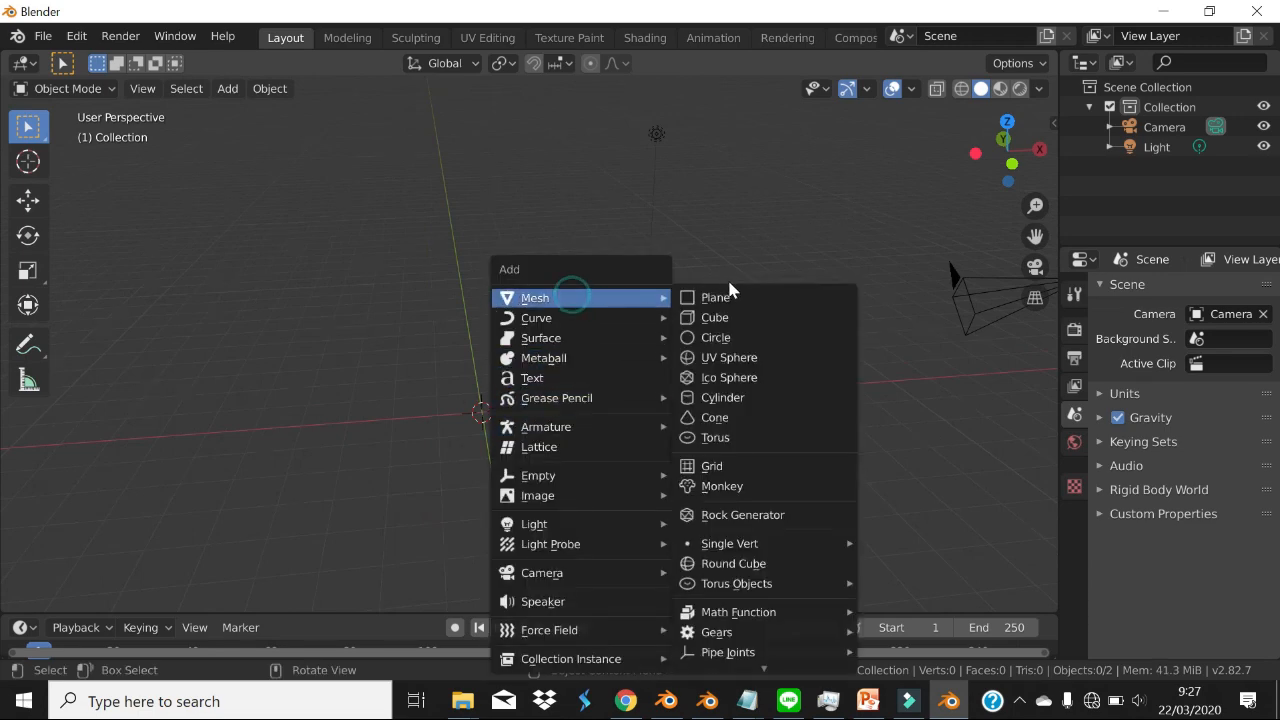
{"action": "left_click", "coordinate": [727, 291]}
- Scale the plane up uniformly to about 6.1 times its size
{"action": "middle_click_drag", "start_coordinate": [522, 462], "coordinate": [582, 462]}
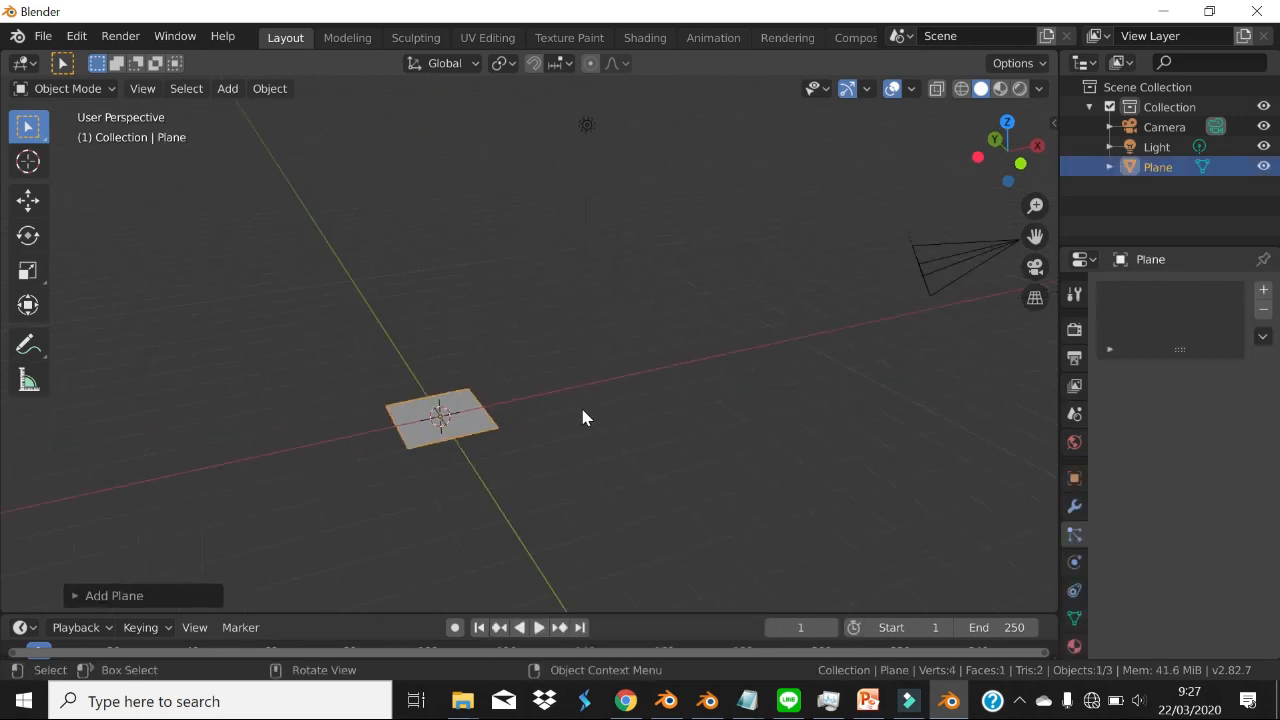
{"action": "key", "text": "s"}
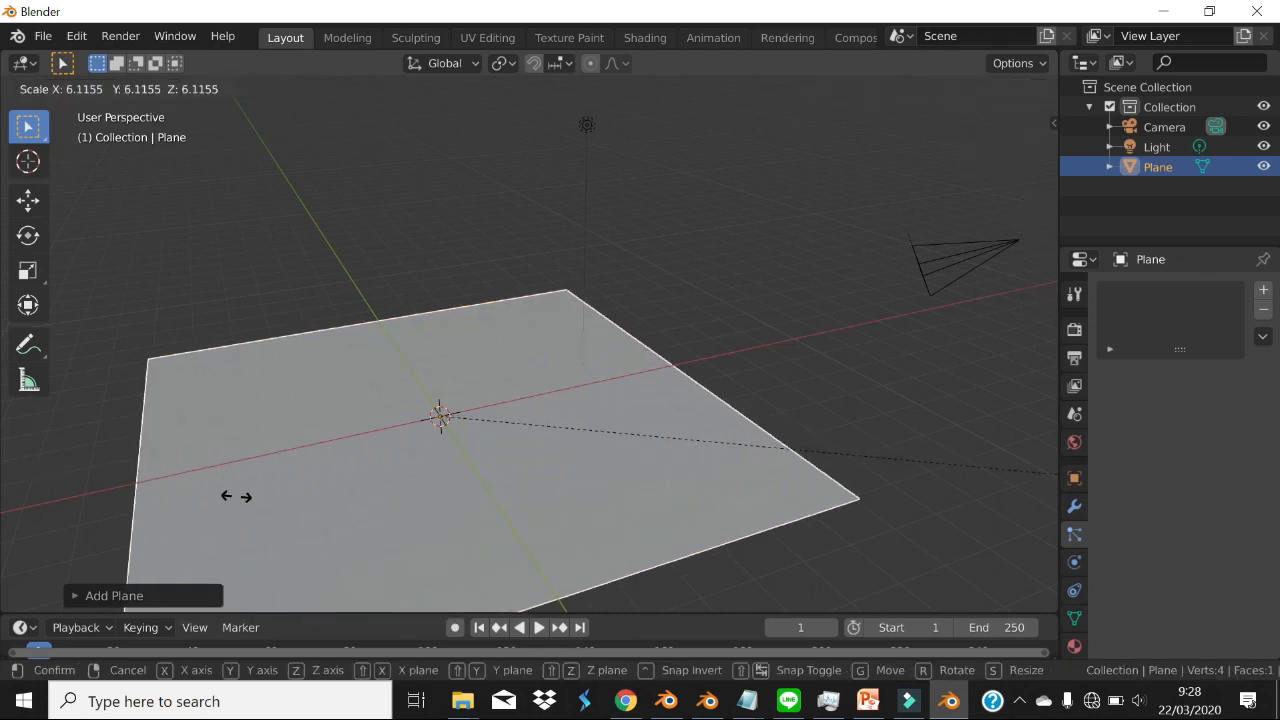
{"action": "left_click", "coordinate": [235, 498]}
- Add a particle system to the plane and set its type to Hair
{"action": "middle_click_drag", "start_coordinate": [493, 450], "coordinate": [606, 389], "text": "shift"}
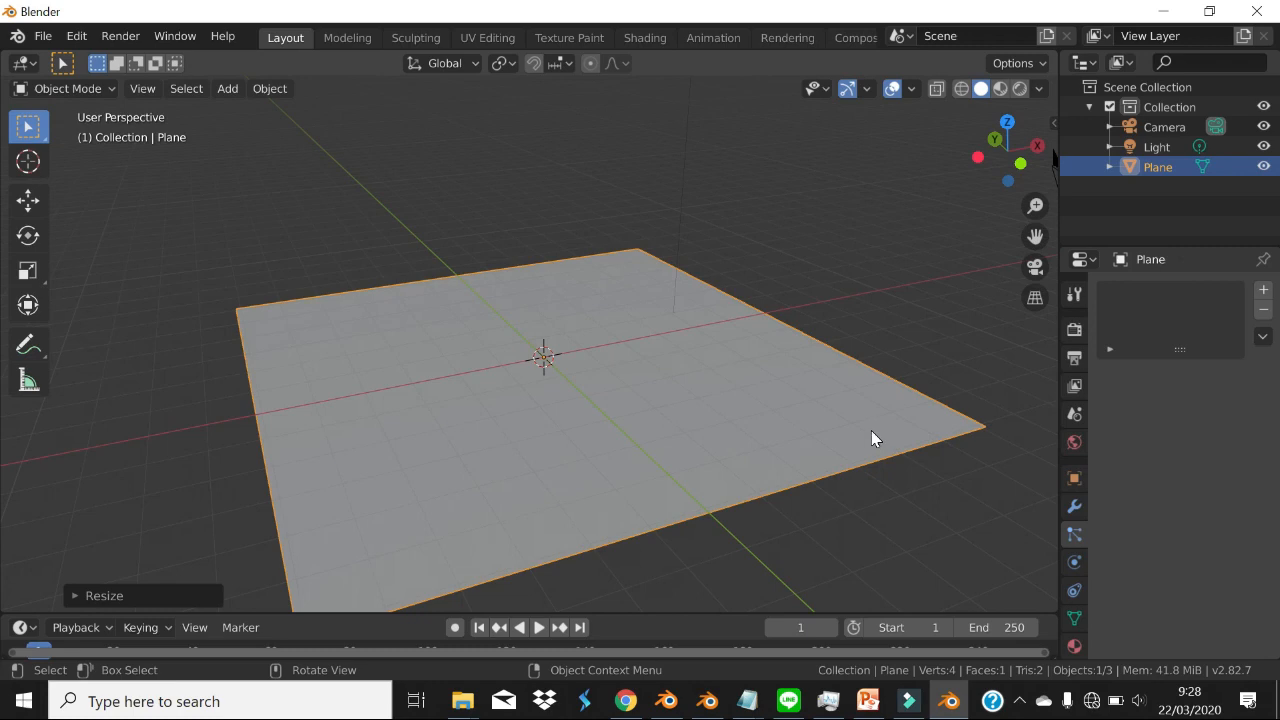
{"action": "middle_click_drag", "start_coordinate": [866, 437], "coordinate": [791, 463]}
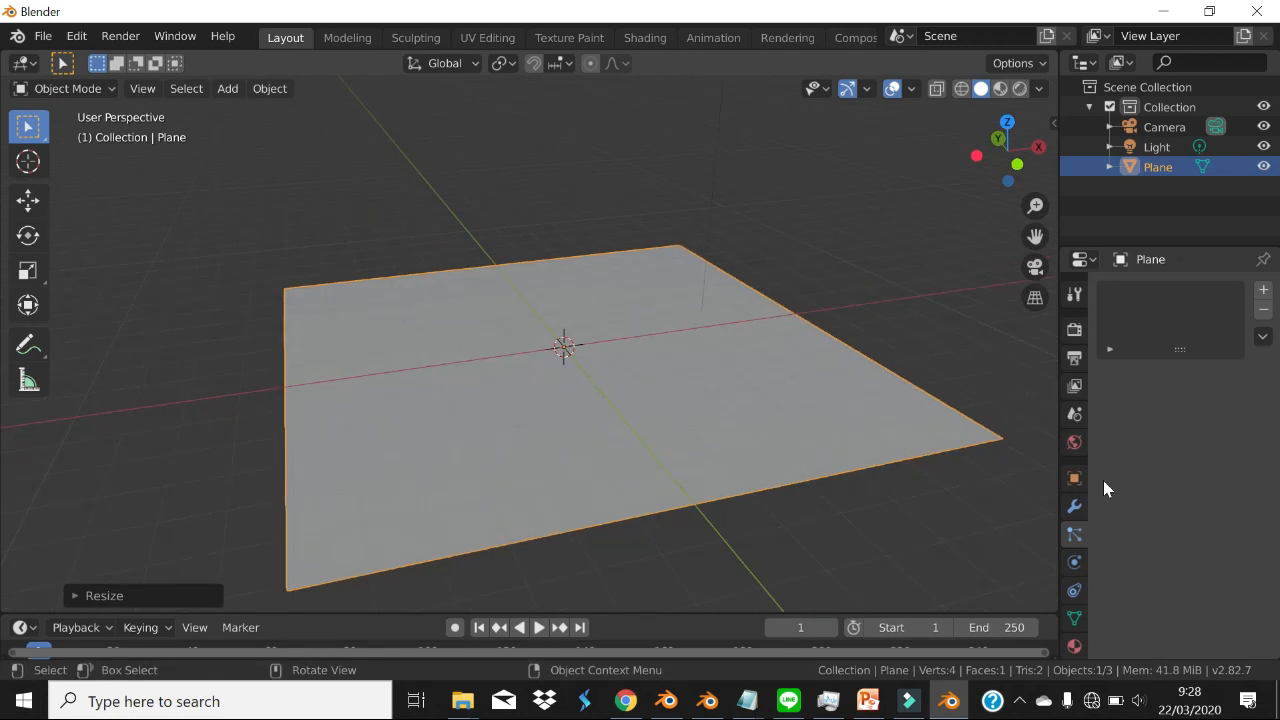
{"action": "left_click", "coordinate": [1263, 289]}
{"action": "scroll", "coordinate": [1200, 420], "scroll_direction": "down", "scroll_amount": 1}
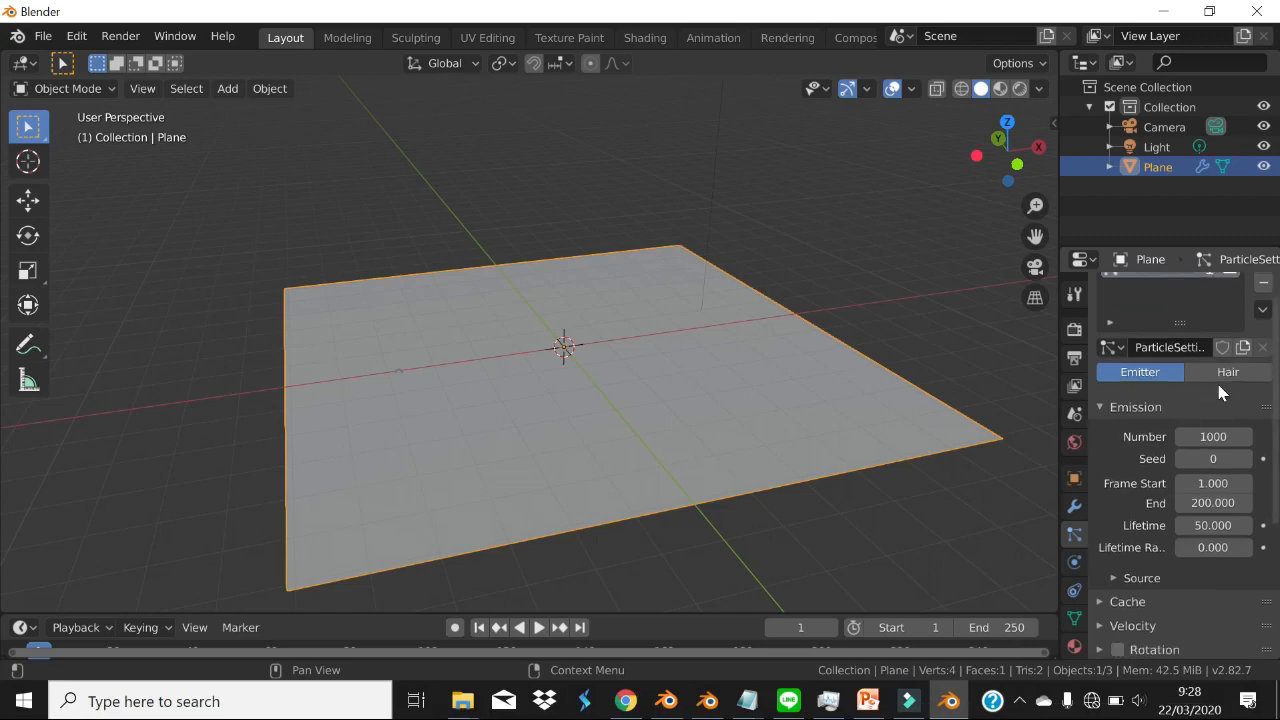
{"action": "left_click", "coordinate": [1227, 374]}
- Examine the plane's hair from several angles and look through its particle settings, from Emission to the collapsed sections below
{"action": "middle_click_drag", "start_coordinate": [704, 363], "coordinate": [752, 317]}
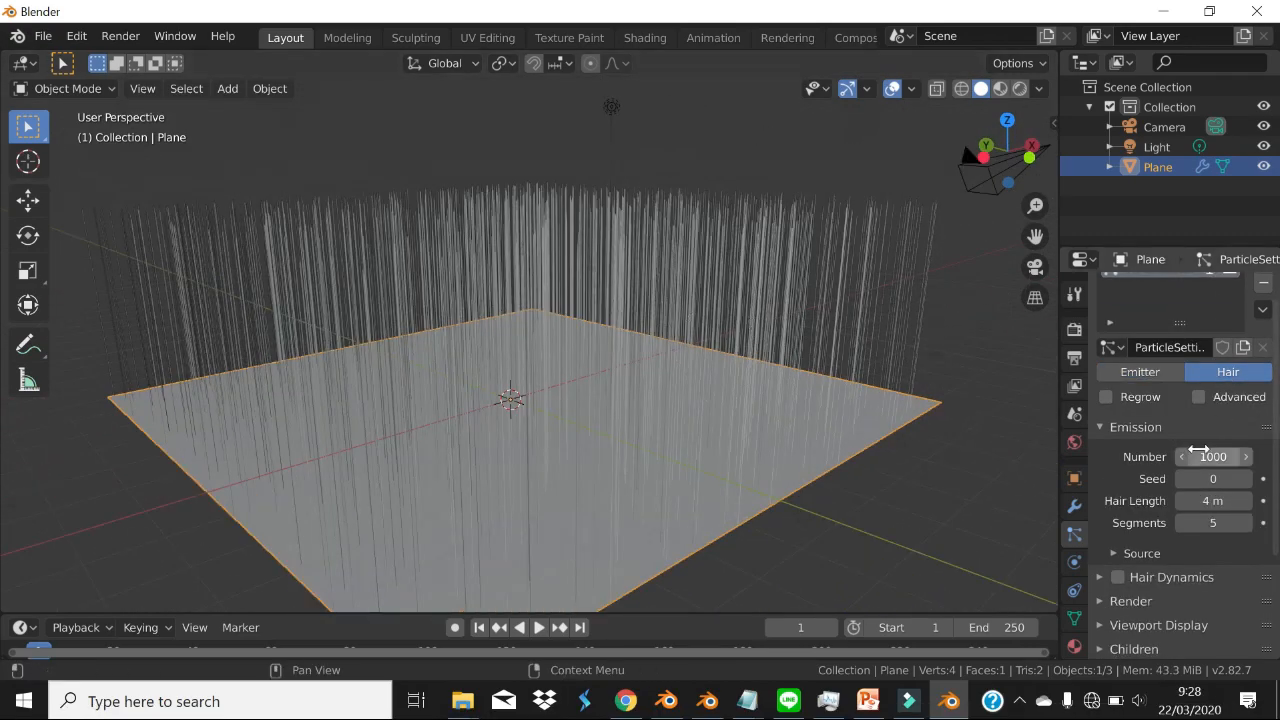
{"action": "scroll", "coordinate": [1198, 452], "scroll_direction": "down", "scroll_amount": 1}
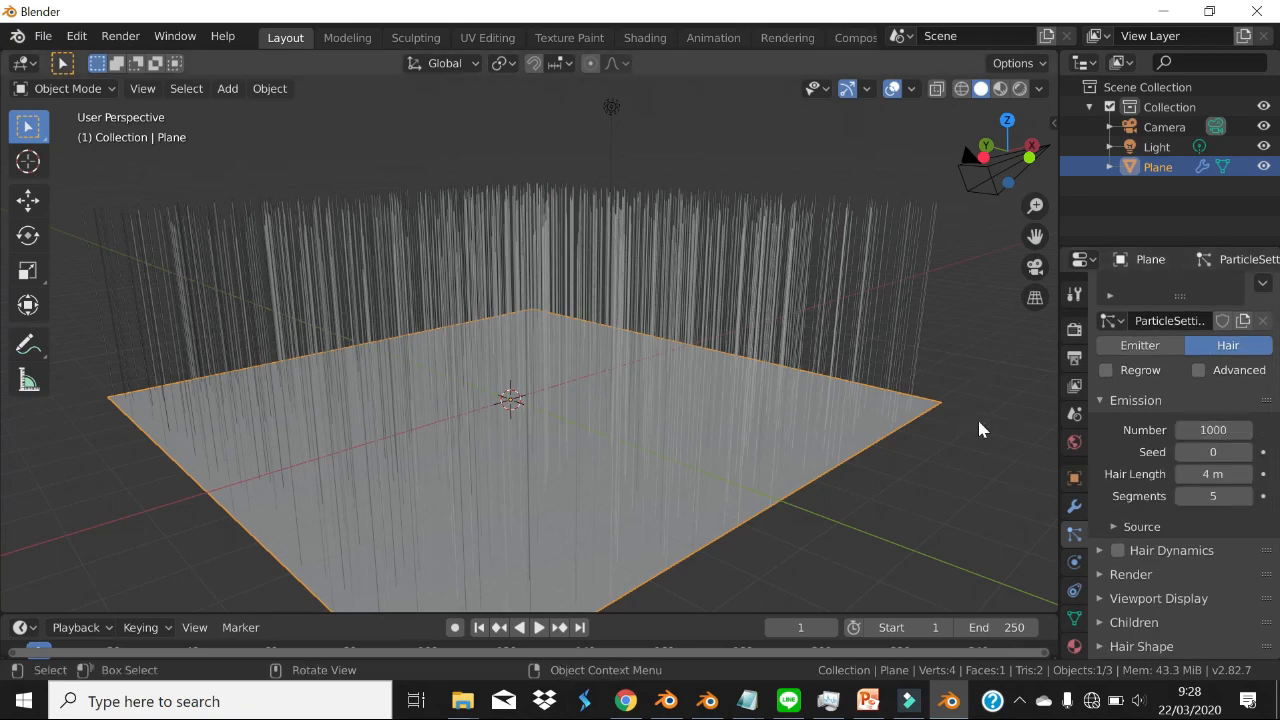
{"action": "middle_click_drag", "start_coordinate": [979, 423], "coordinate": [652, 315]}
{"action": "mouse_move", "coordinate": [625, 302]}
{"action": "middle_mouse_down"}
{"action": "mouse_move", "coordinate": [654, 351]}
{"action": "mouse_move", "coordinate": [645, 300]}
{"action": "middle_mouse_up"}
{"action": "scroll", "coordinate": [1206, 482], "scroll_direction": "down", "scroll_amount": 2}
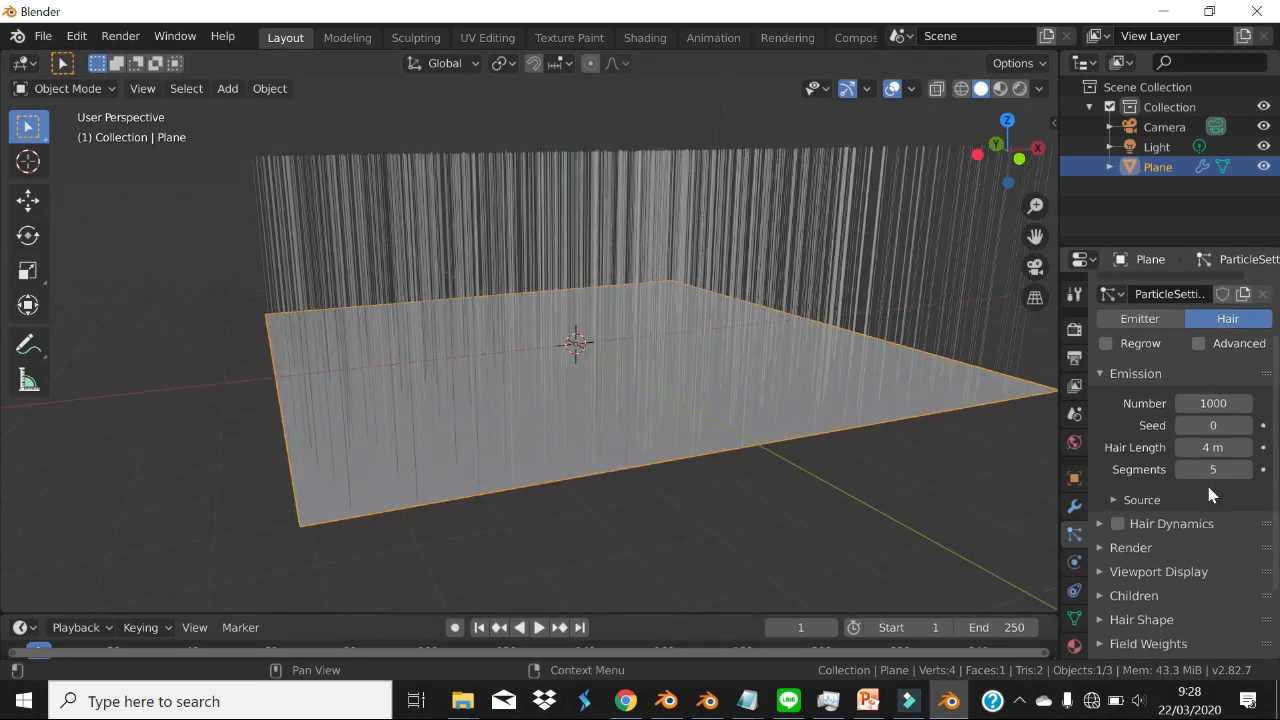
{"action": "scroll", "coordinate": [1137, 523], "scroll_direction": "down", "scroll_amount": 3}
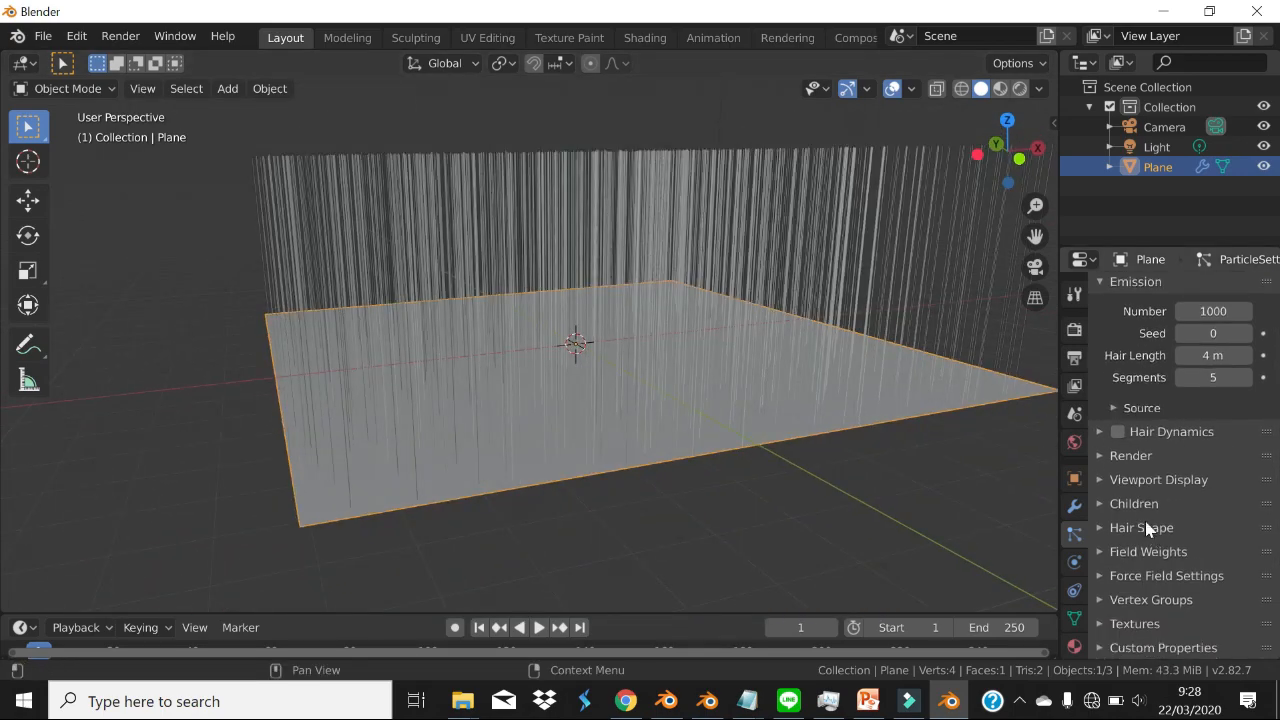
- Examine the Children and Field Weights settings of the plane's hair particle system
{"action": "left_click", "coordinate": [1099, 503]}
{"action": "scroll", "coordinate": [1186, 545], "scroll_direction": "down", "scroll_amount": 2}
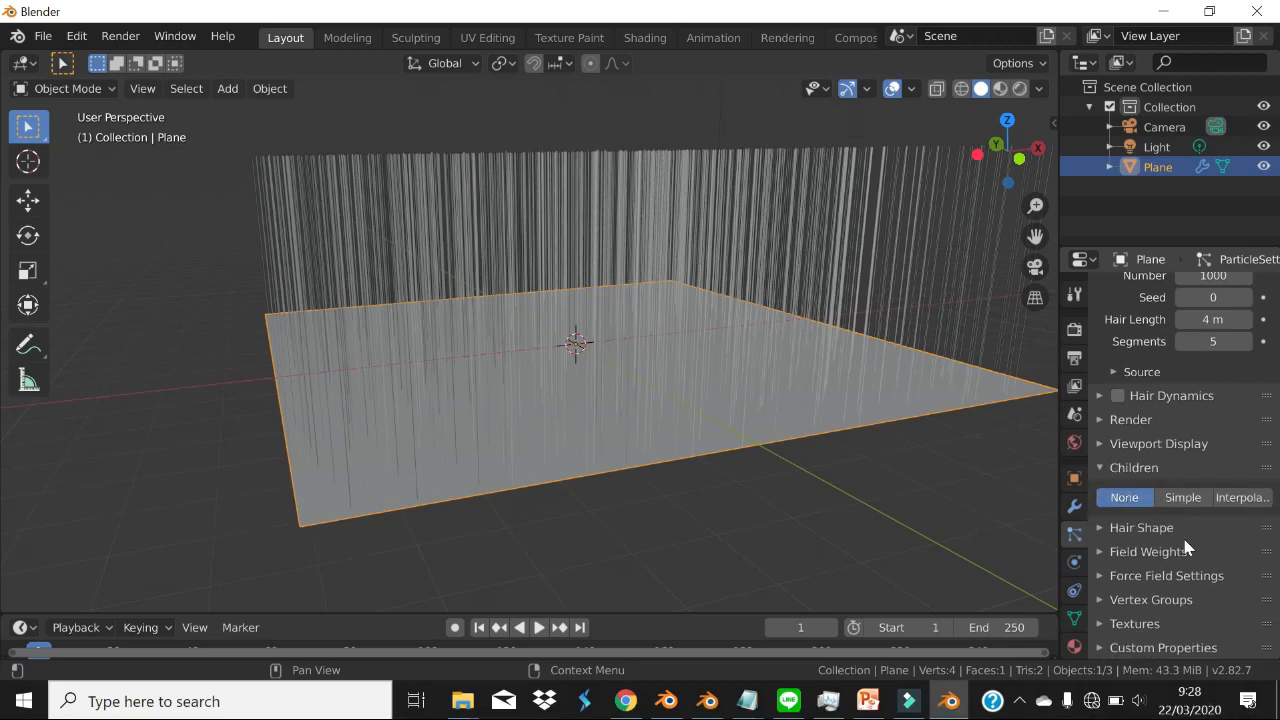
{"action": "left_click", "coordinate": [1100, 552]}
{"action": "scroll", "coordinate": [1115, 480], "scroll_direction": "down", "scroll_amount": 6}
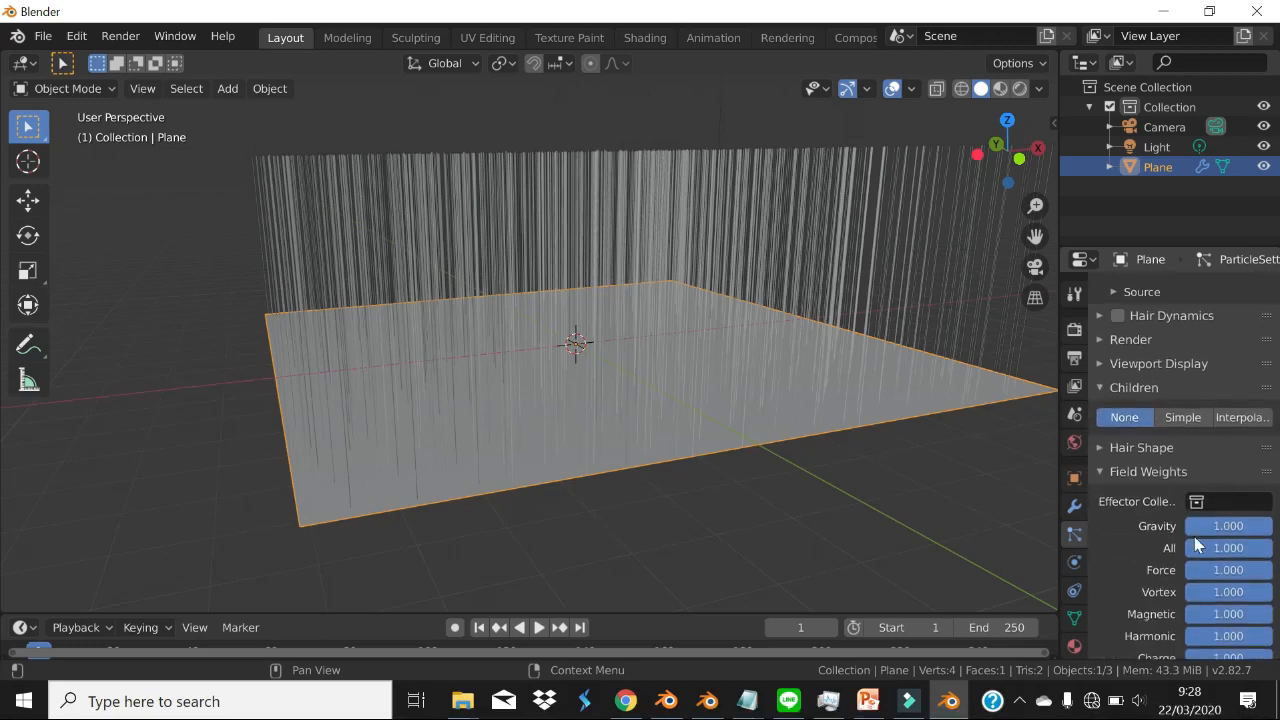
{"action": "middle_click_drag", "start_coordinate": [544, 425], "coordinate": [700, 450]}
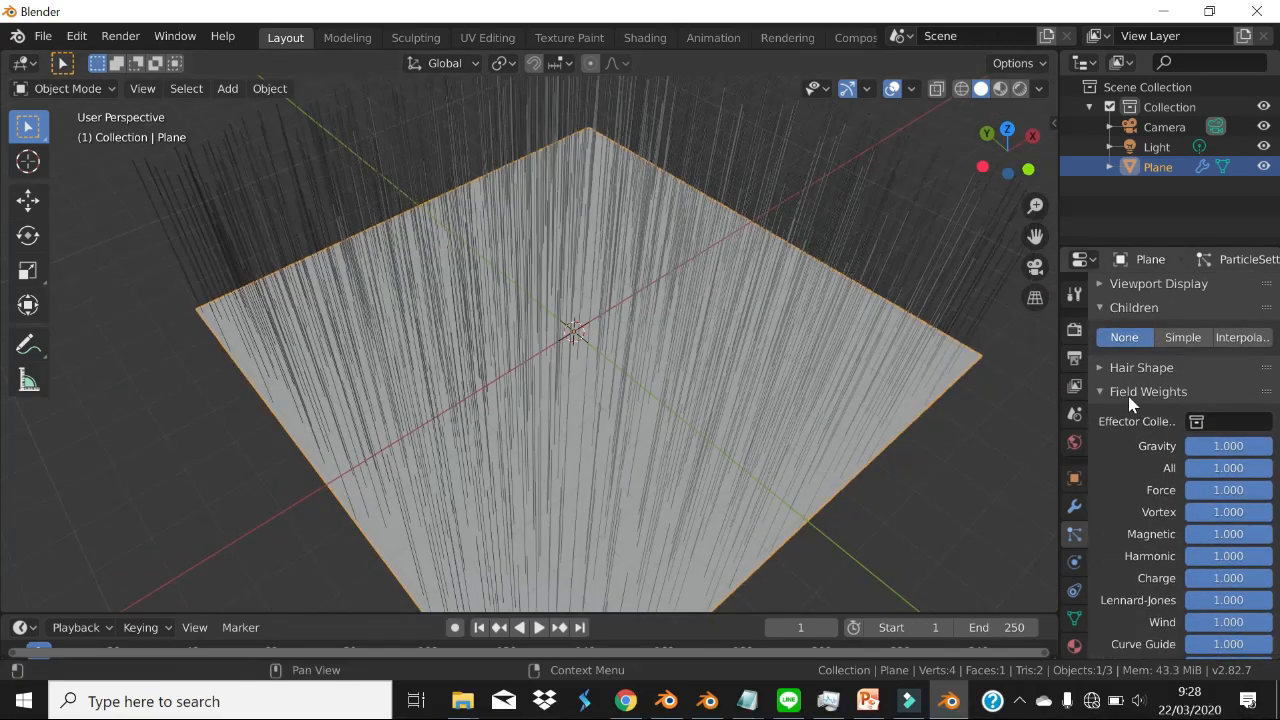
{"action": "scroll", "coordinate": [1165, 455], "scroll_direction": "down", "scroll_amount": 10}
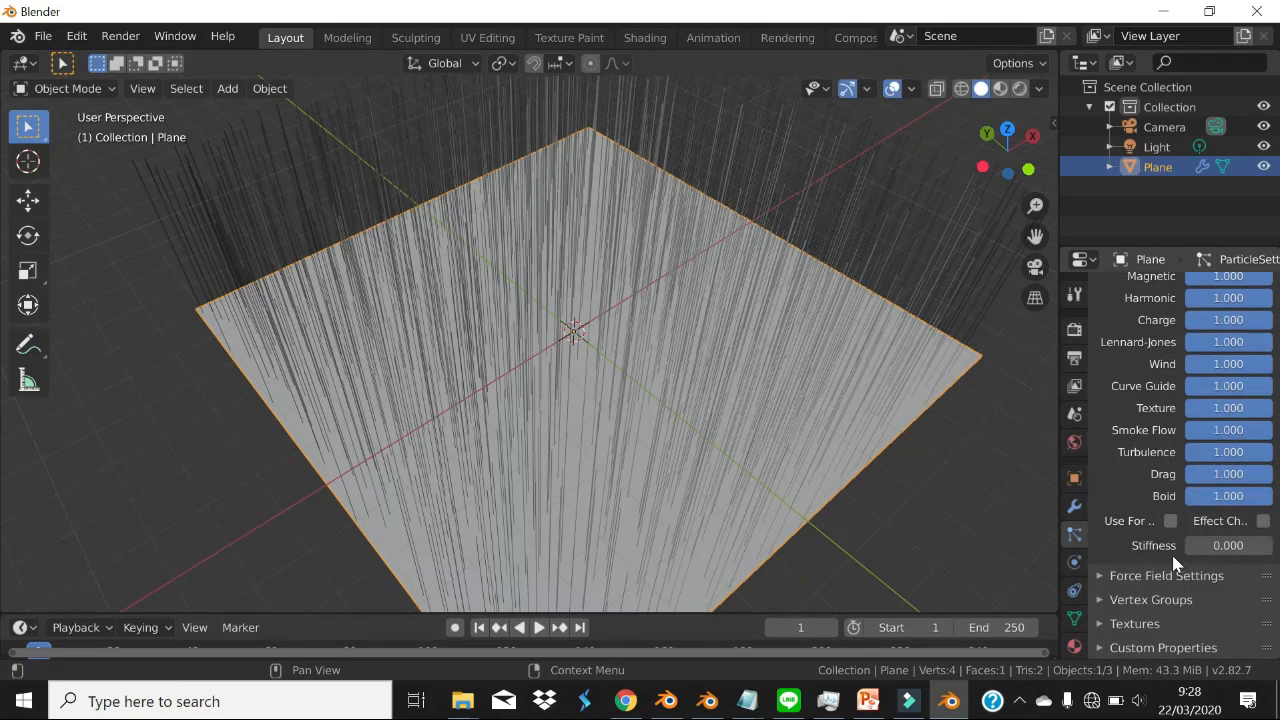
{"action": "scroll", "coordinate": [1166, 500], "scroll_direction": "up", "scroll_amount": 13}
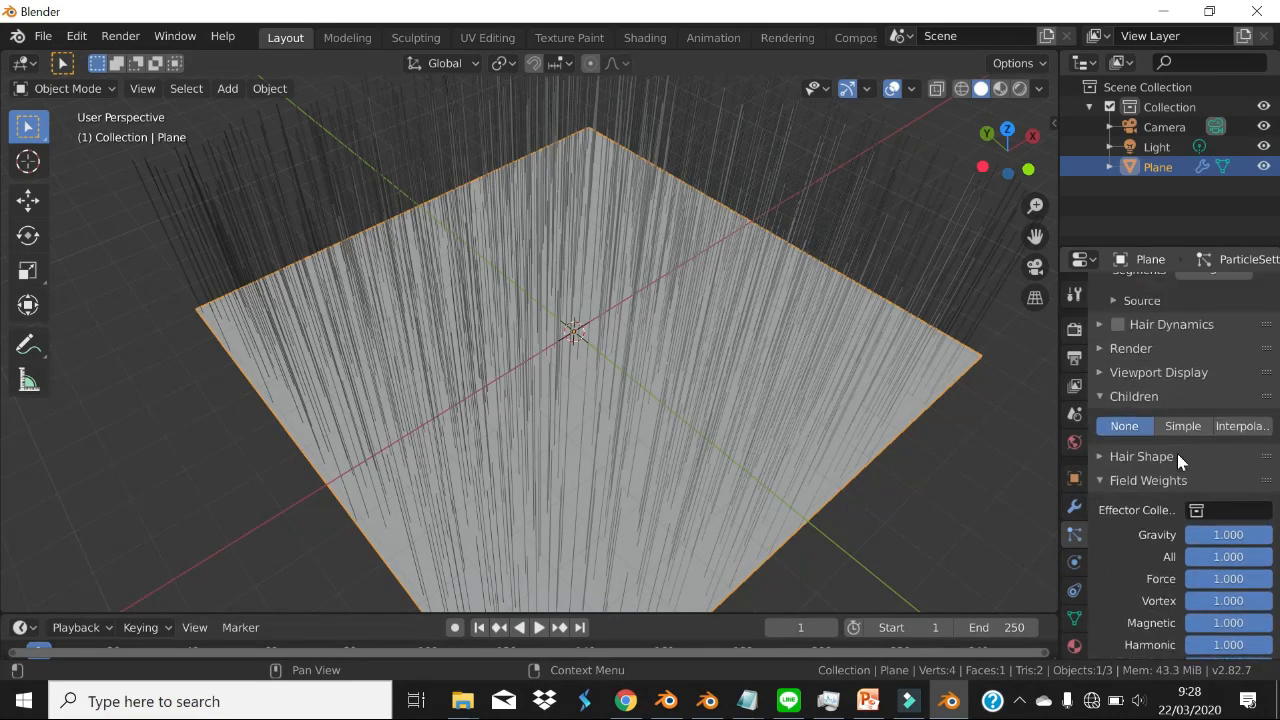
{"action": "scroll", "coordinate": [1229, 421], "scroll_direction": "up", "scroll_amount": 2}
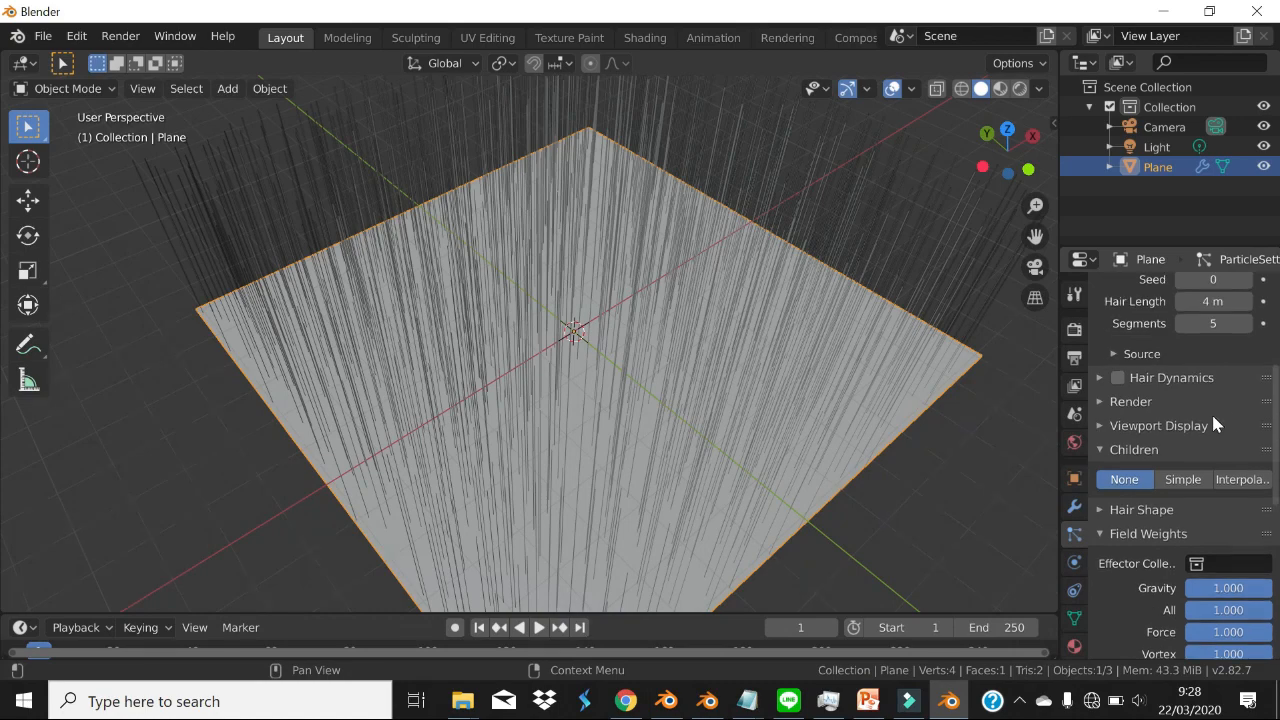
- Set the hair particles' Render As option to Object in the particle Render settings
{"action": "left_click", "coordinate": [1112, 403]}
{"action": "scroll", "coordinate": [1216, 417], "scroll_direction": "down", "scroll_amount": 2}
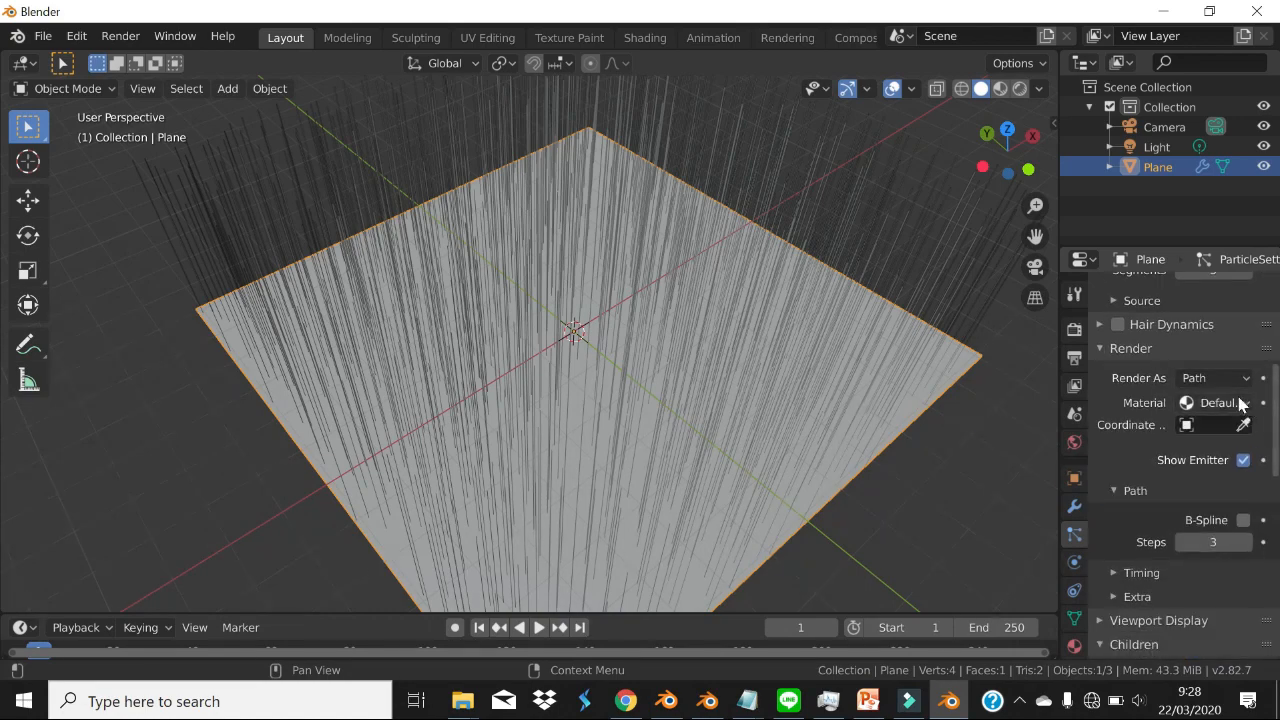
{"action": "left_click", "coordinate": [1240, 378]}
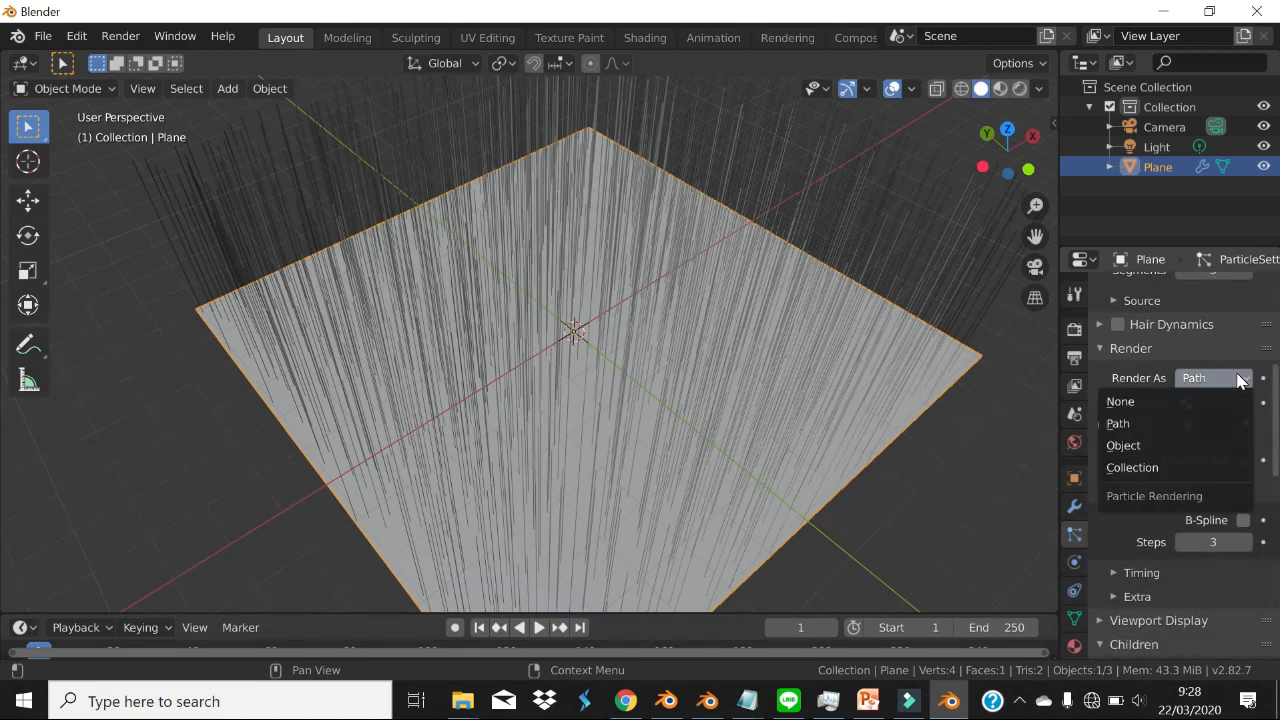
{"action": "left_click", "coordinate": [1166, 446]}
- Add a second, small plane mesh at the 3D cursor in the middle of the large plane
{"action": "middle_click_drag", "start_coordinate": [825, 406], "coordinate": [766, 391]}
{"action": "key", "text": "shift+a"}
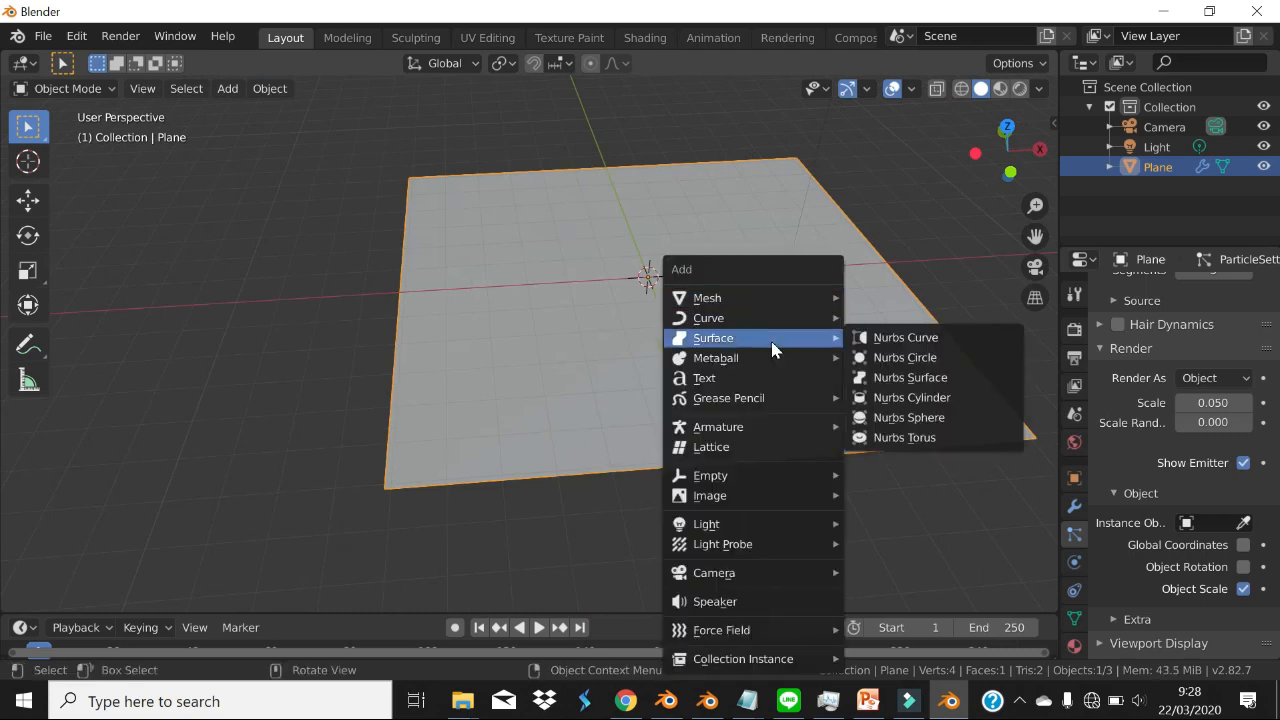
{"action": "mouse_move", "coordinate": [734, 300]}
{"action": "left_click", "coordinate": [875, 297]}
{"action": "scroll", "coordinate": [833, 291], "scroll_direction": "down", "scroll_amount": 2}
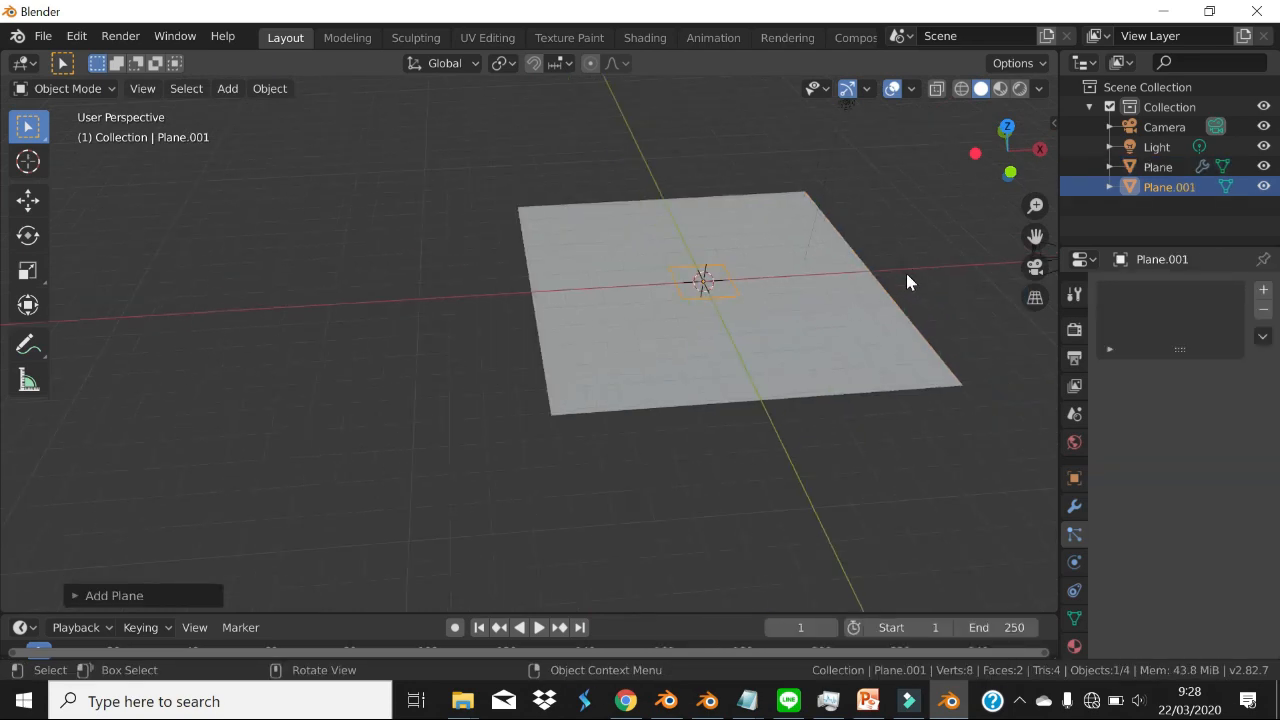
- Rotate the small plane 90 degrees about the global Y axis
{"action": "key", "text": "r"}
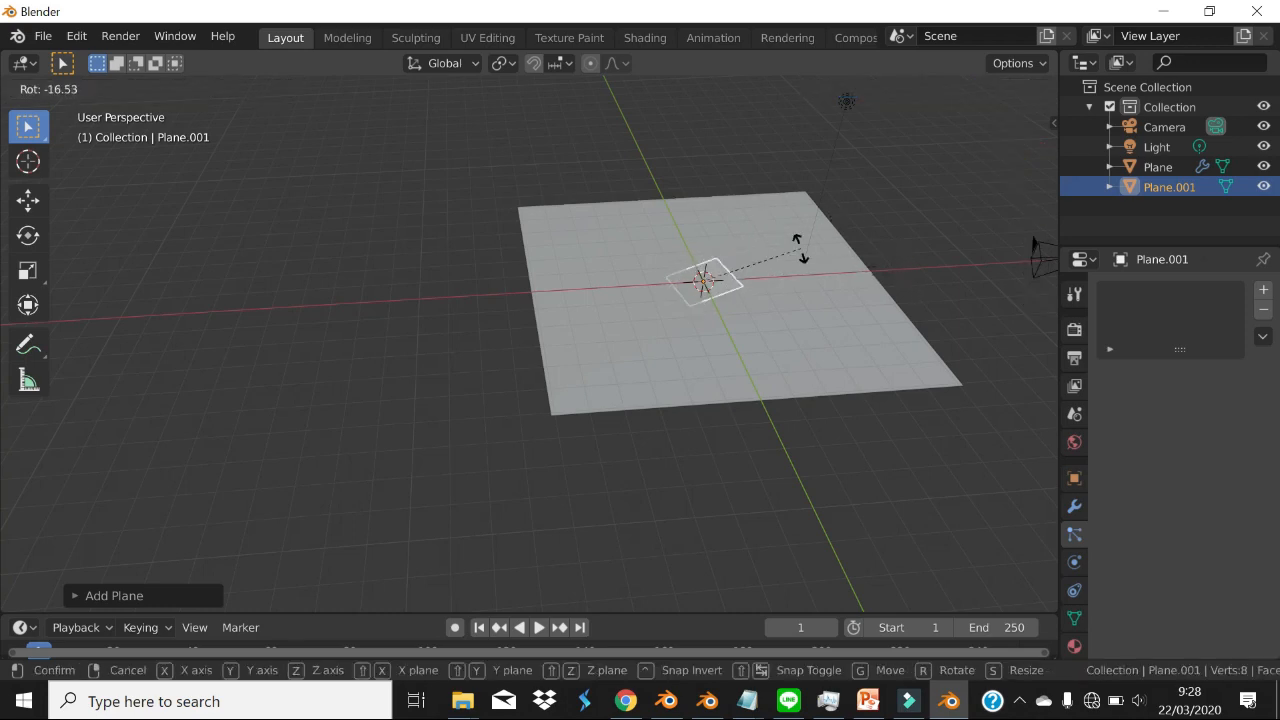
{"action": "key", "text": "Escape"}
{"action": "key", "text": "r"}
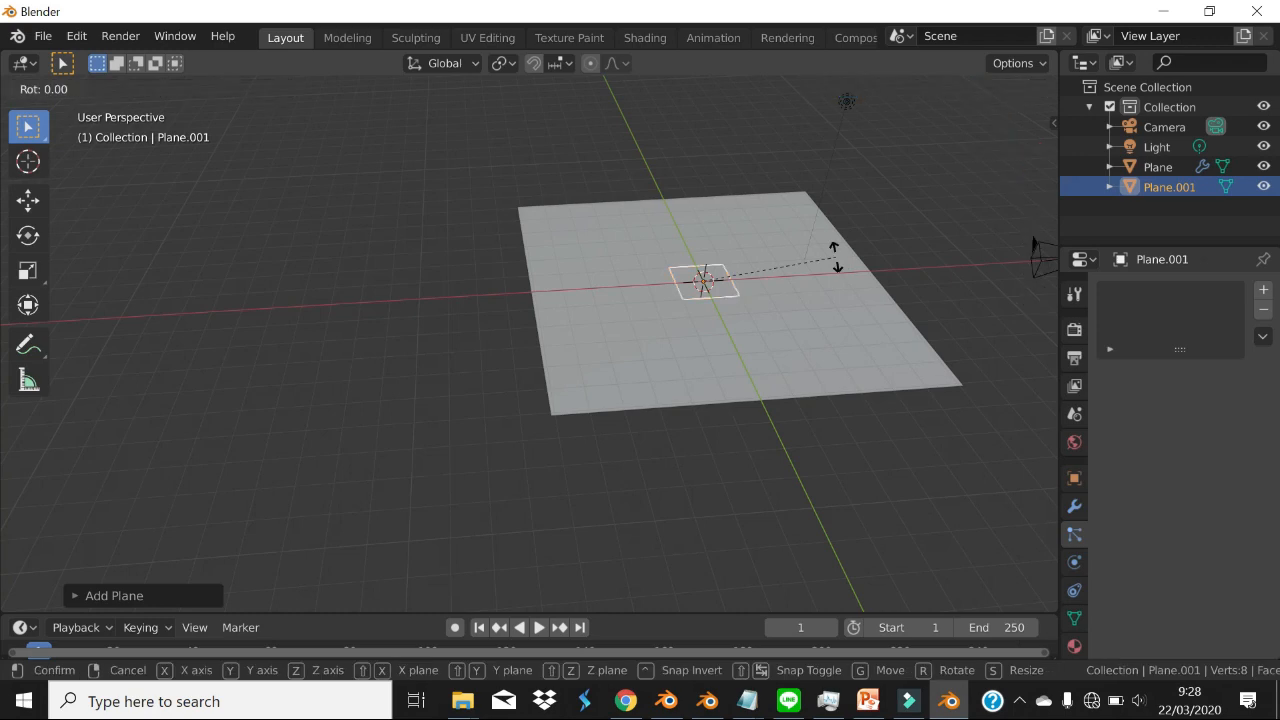
{"action": "key", "text": "y"}
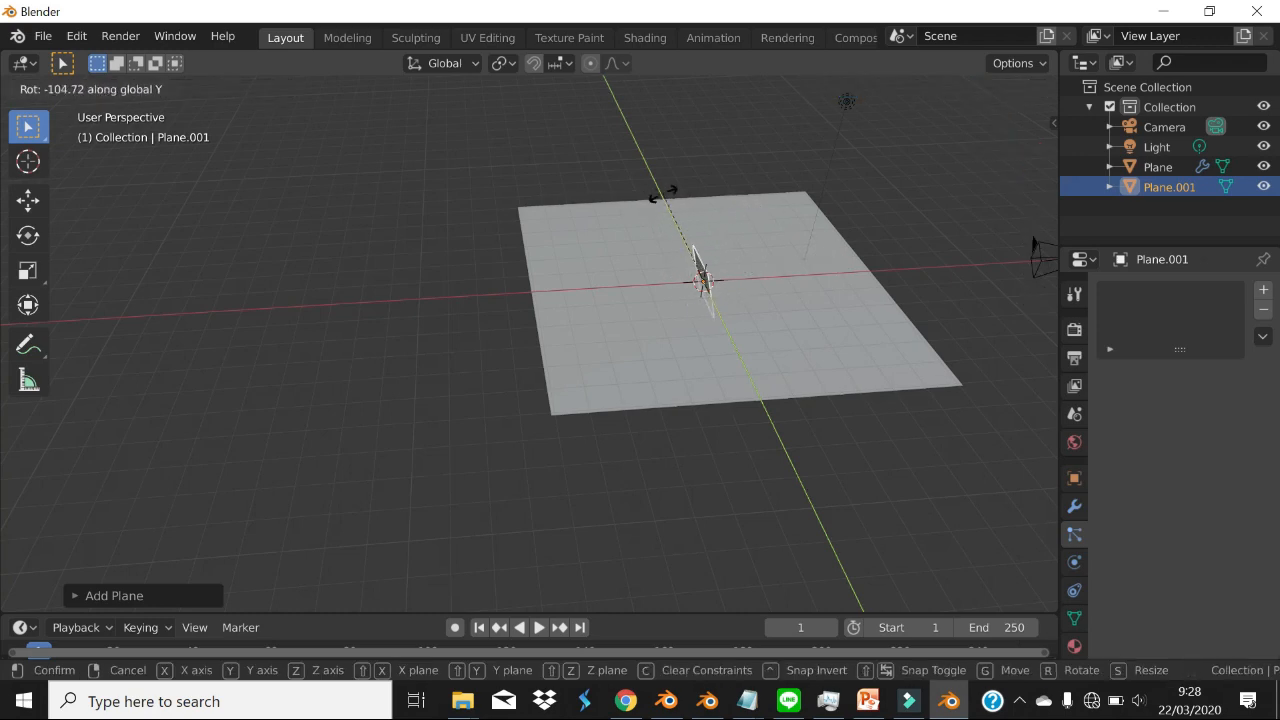
{"action": "type", "text": "90"}
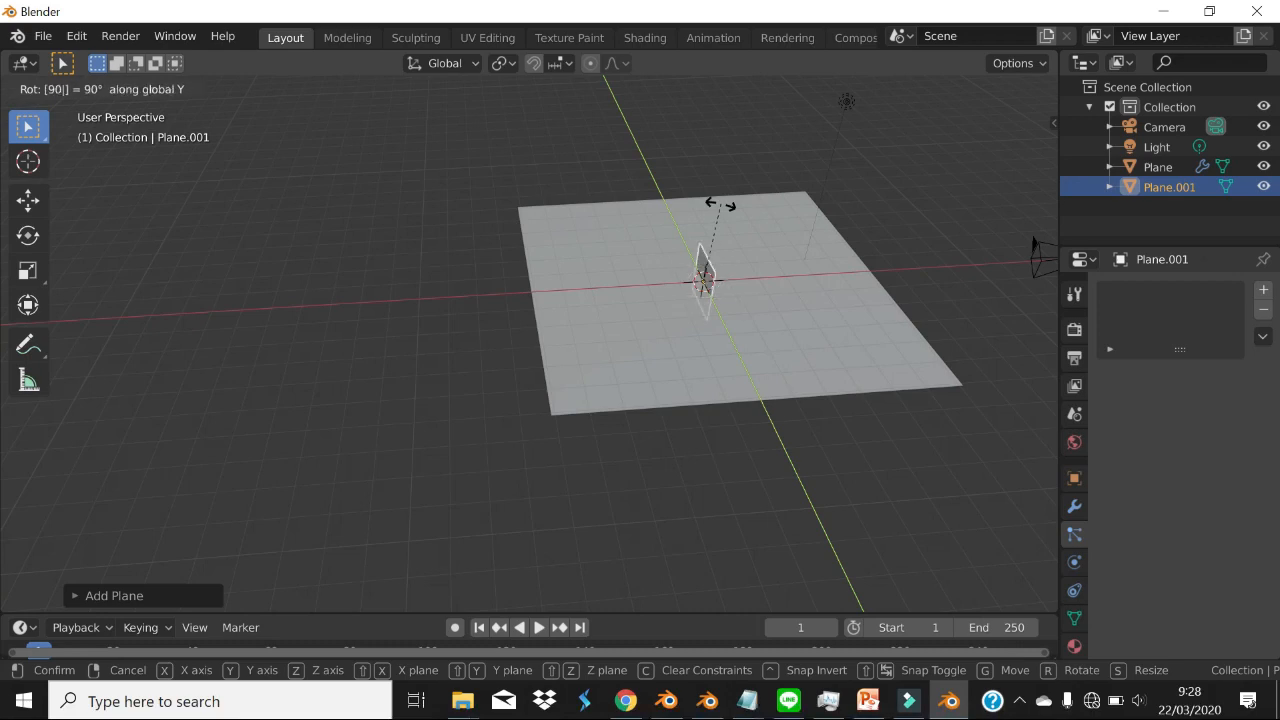
{"action": "key", "text": "Return"}
- Look at the upright plane, switch to the Blender 2.79 window to view its transform manipulator, and return to Blender 2.82
{"action": "middle_click_drag", "start_coordinate": [746, 374], "coordinate": [783, 366]}
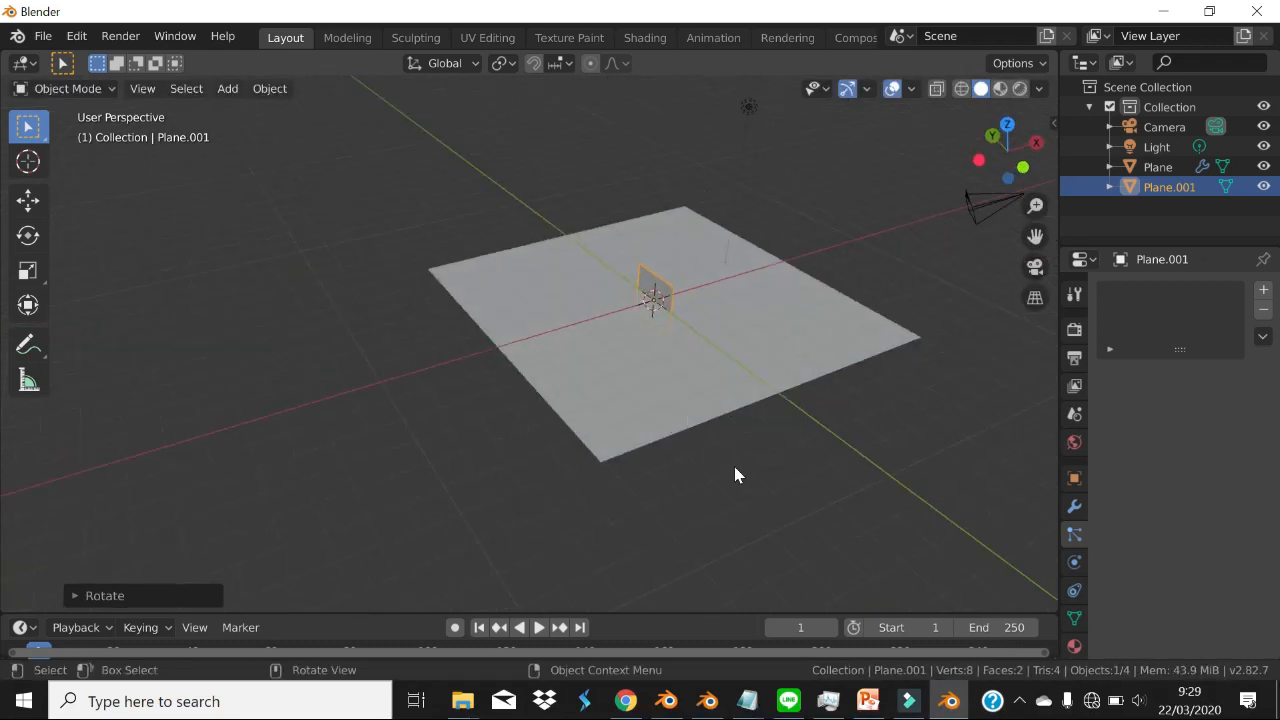
{"action": "middle_click_drag", "start_coordinate": [737, 463], "coordinate": [692, 421]}
{"action": "scroll", "coordinate": [693, 403], "scroll_direction": "up", "scroll_amount": 2}
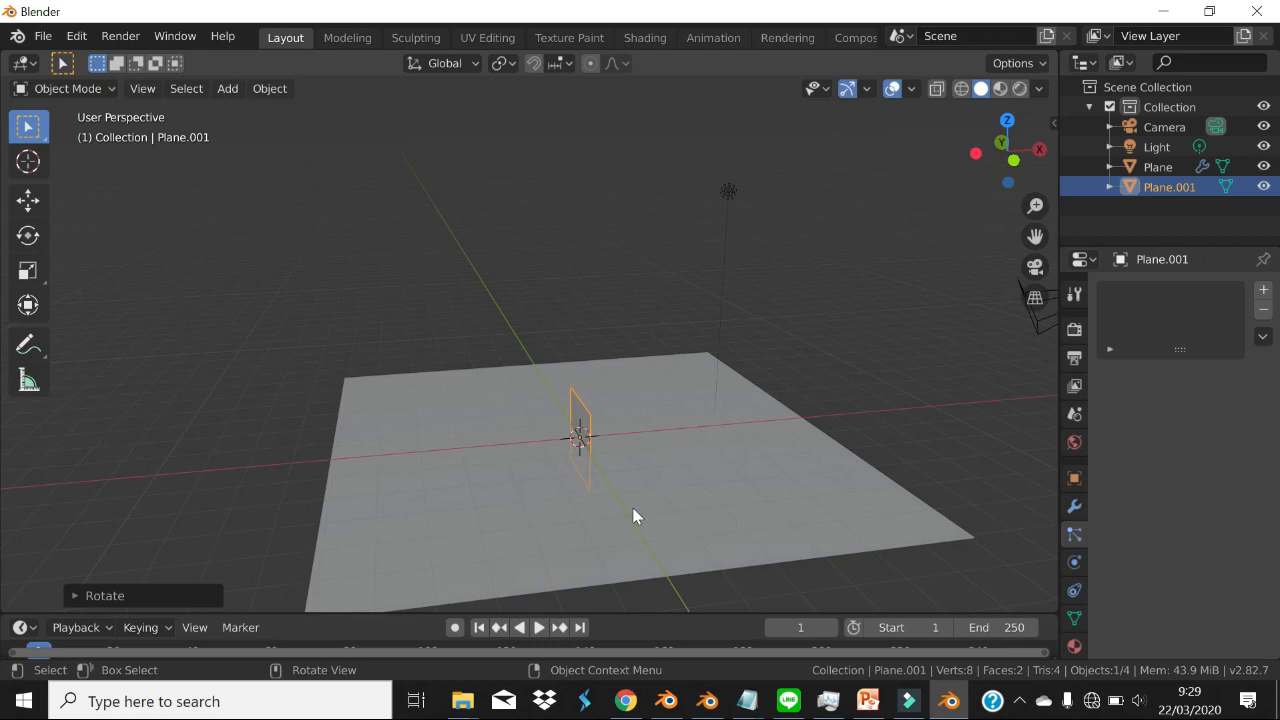
{"action": "left_click", "coordinate": [677, 705]}
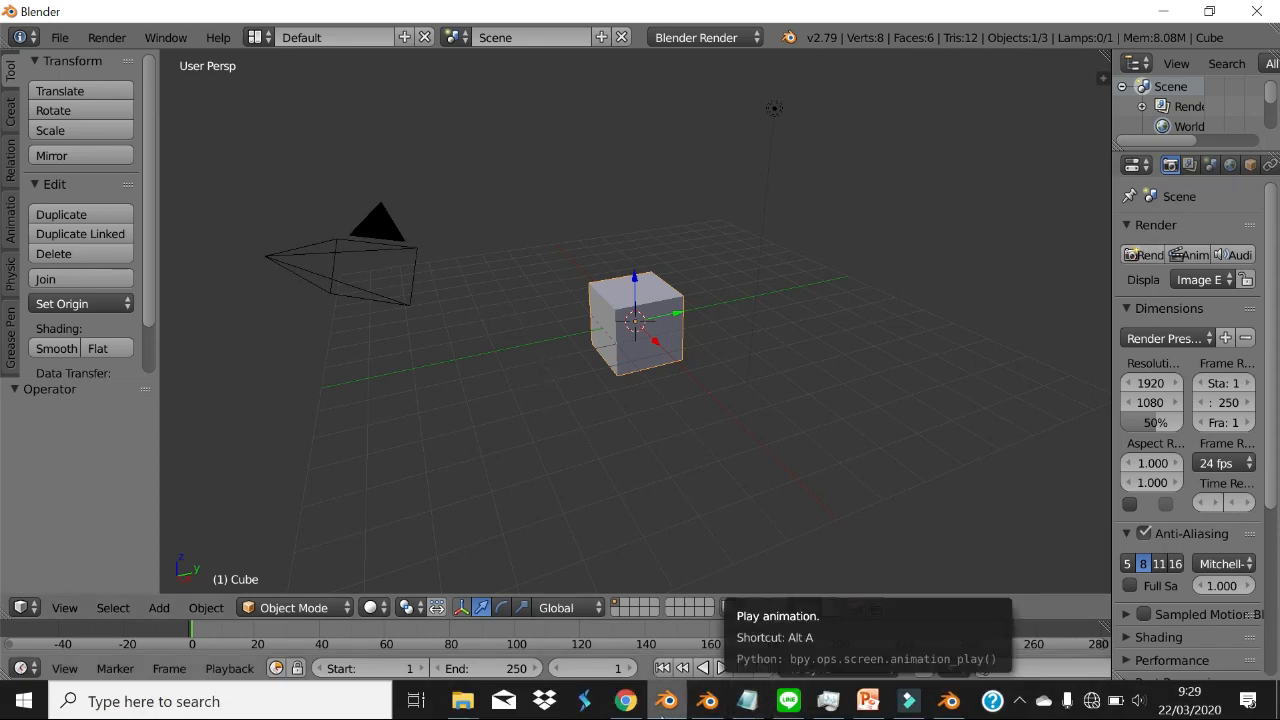
{"action": "left_click", "coordinate": [945, 701]}
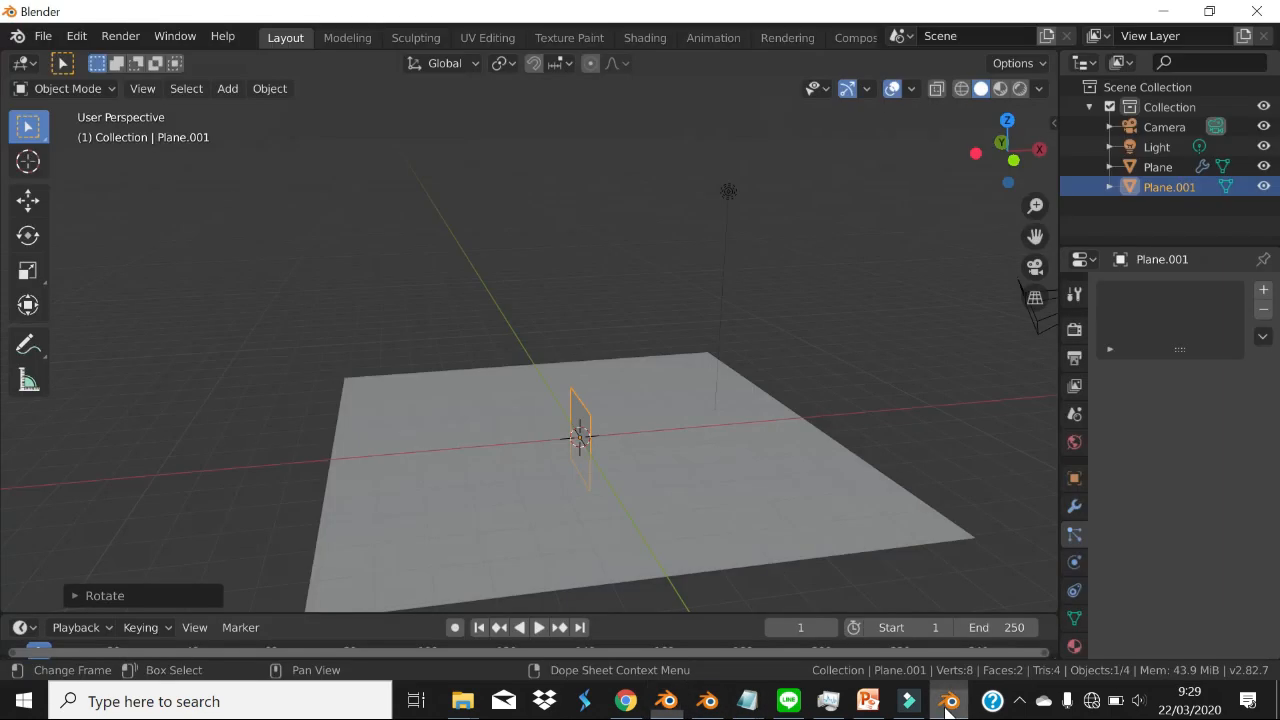
- Show the Move, Rotate and Scale gizmos on the small plane in turn, ending with the Select Box tool
{"action": "left_click", "coordinate": [28, 201]}
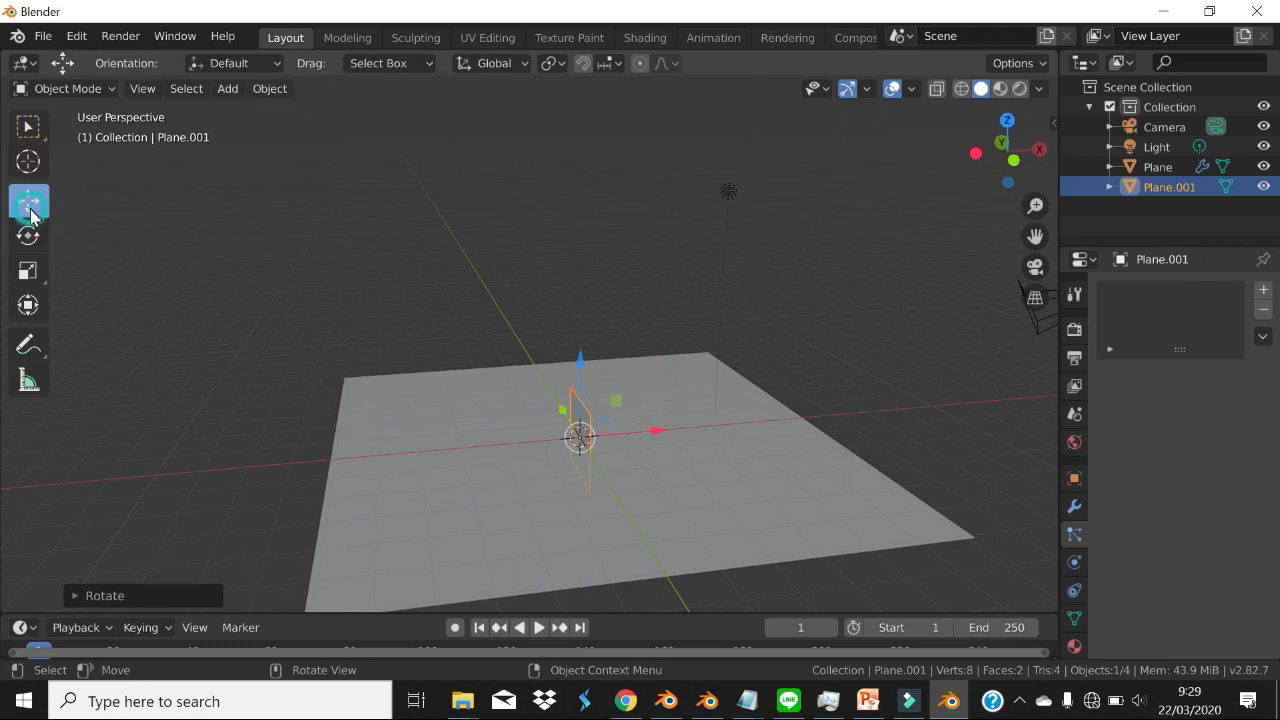
{"action": "left_click", "coordinate": [28, 236]}
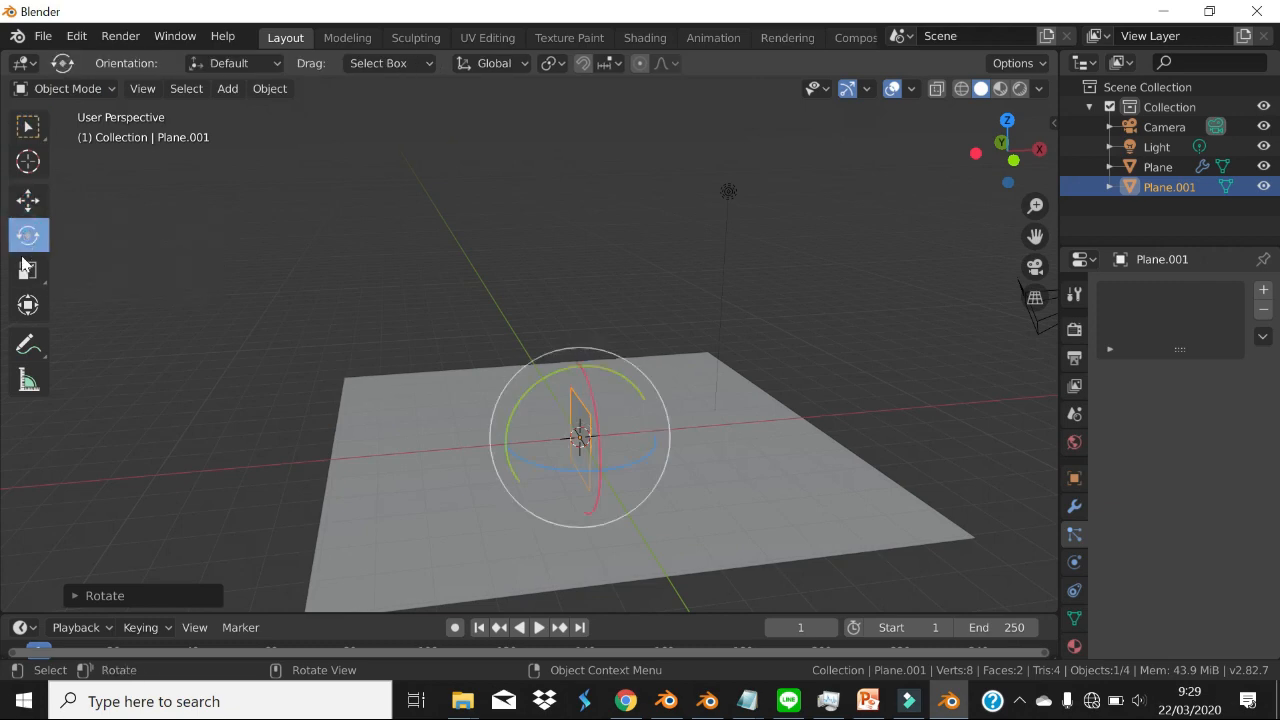
{"action": "left_click", "coordinate": [28, 270]}
{"action": "left_click", "coordinate": [28, 128]}
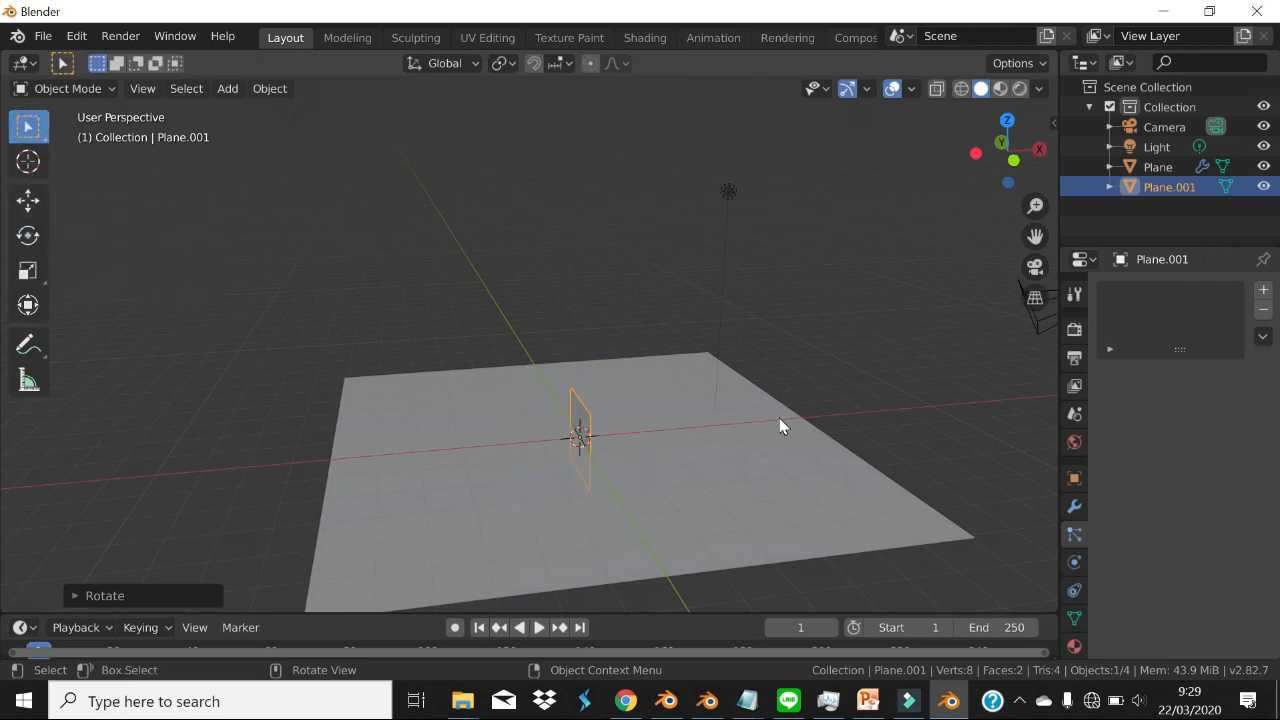
- Raise the small upright plane along the global Z axis until it floats clear above the large plane
{"action": "middle_click_drag", "start_coordinate": [779, 420], "coordinate": [806, 396]}
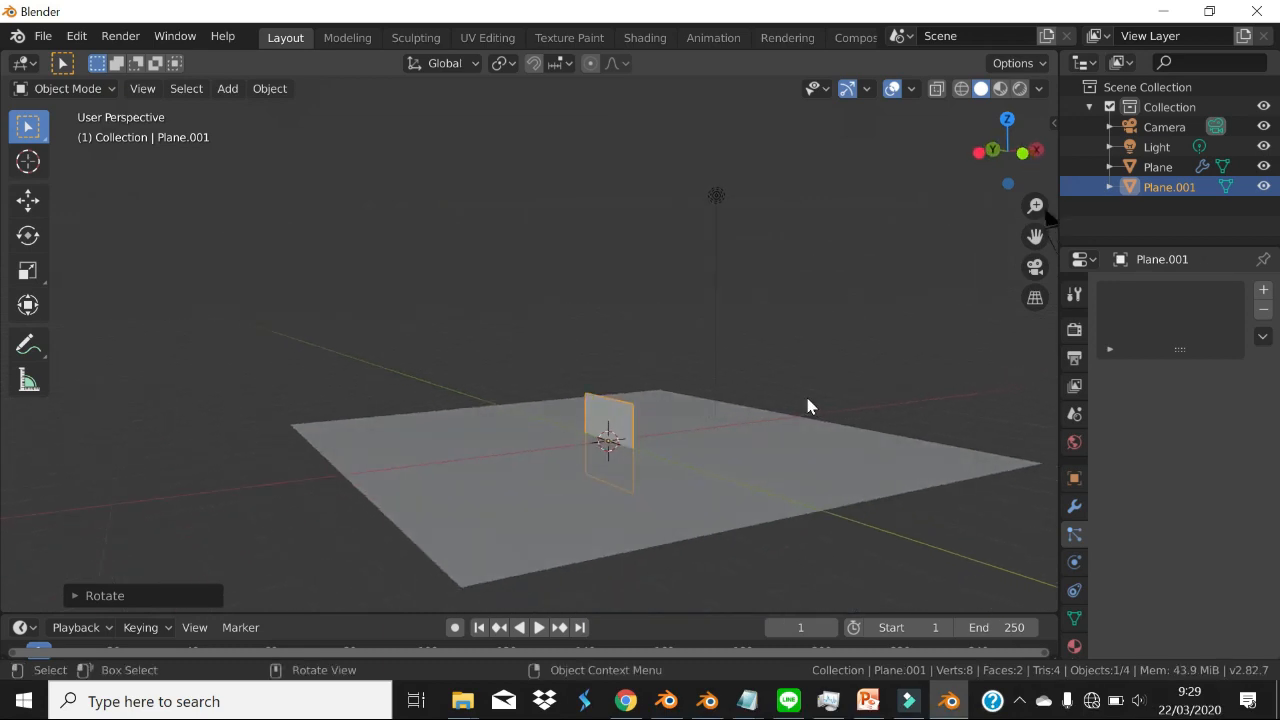
{"action": "key", "text": "g"}
{"action": "key", "text": "z"}
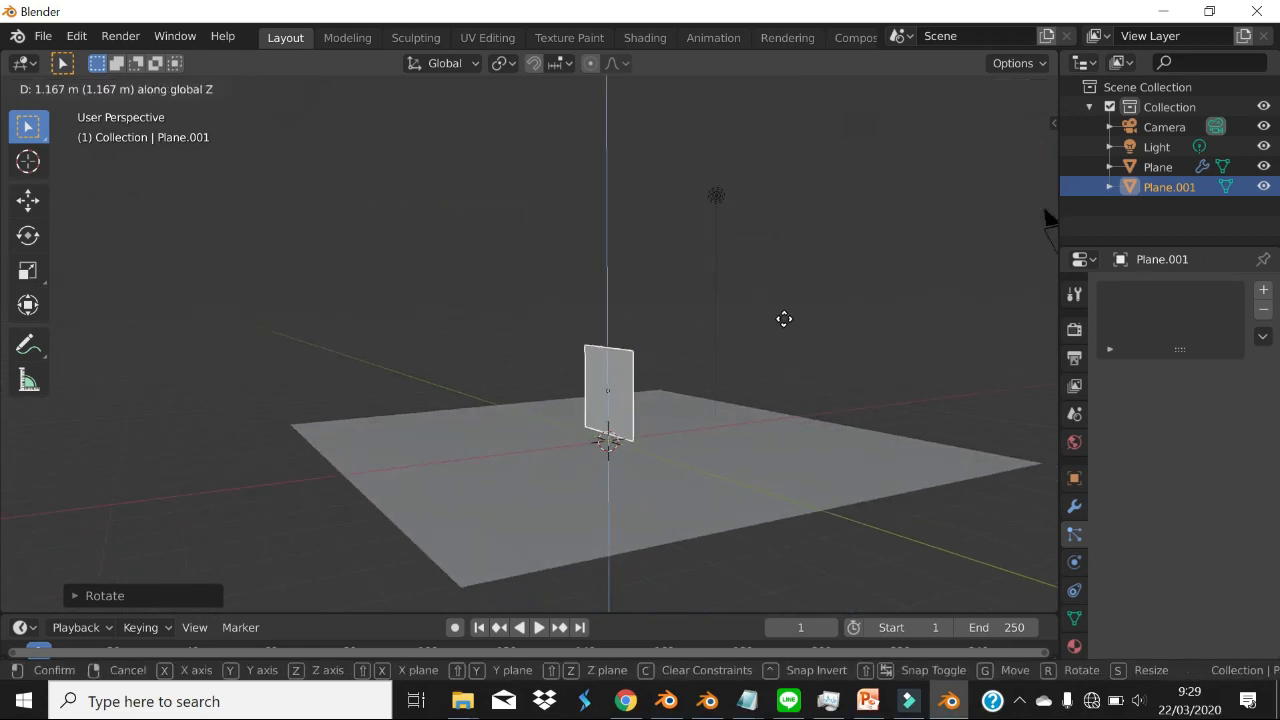
{"action": "left_click", "coordinate": [778, 264]}
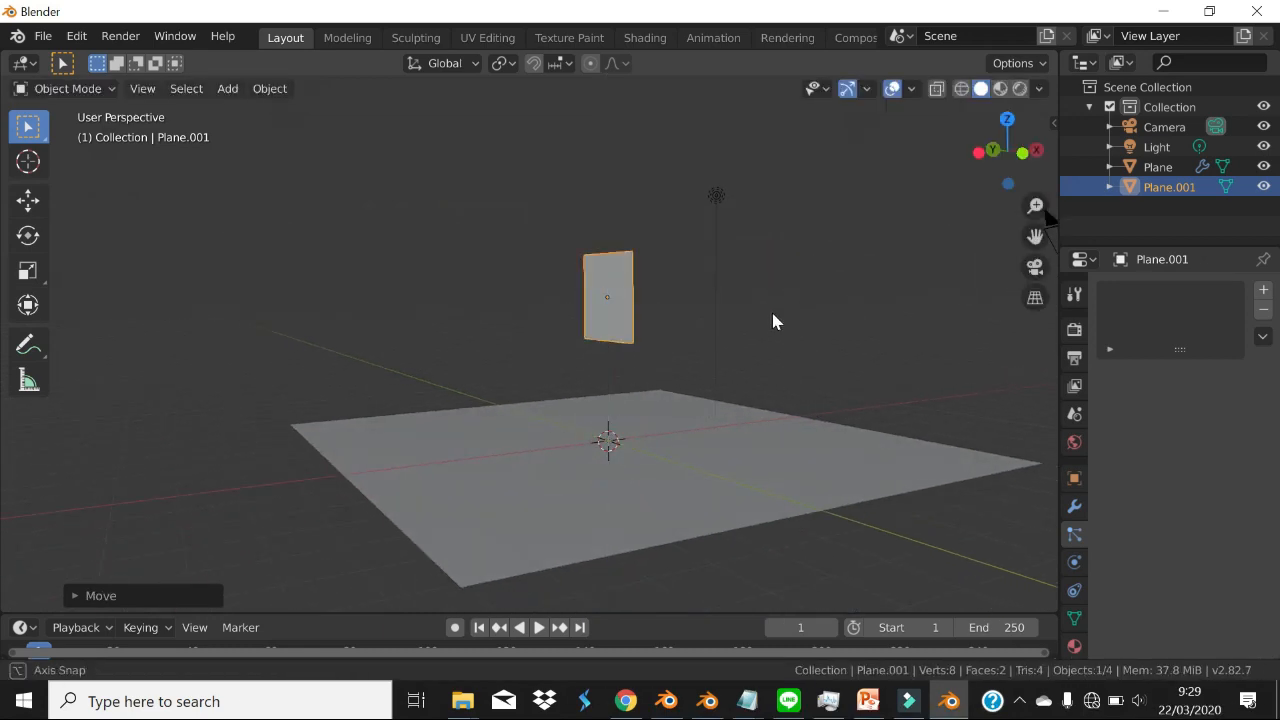
- Move the small plane freely to a spot beyond the large plane's negative X edge, near ground level
{"action": "mouse_move", "coordinate": [773, 315]}
{"action": "middle_mouse_down"}
{"action": "mouse_move", "coordinate": [765, 325]}
{"action": "mouse_move", "coordinate": [798, 320]}
{"action": "middle_mouse_up"}
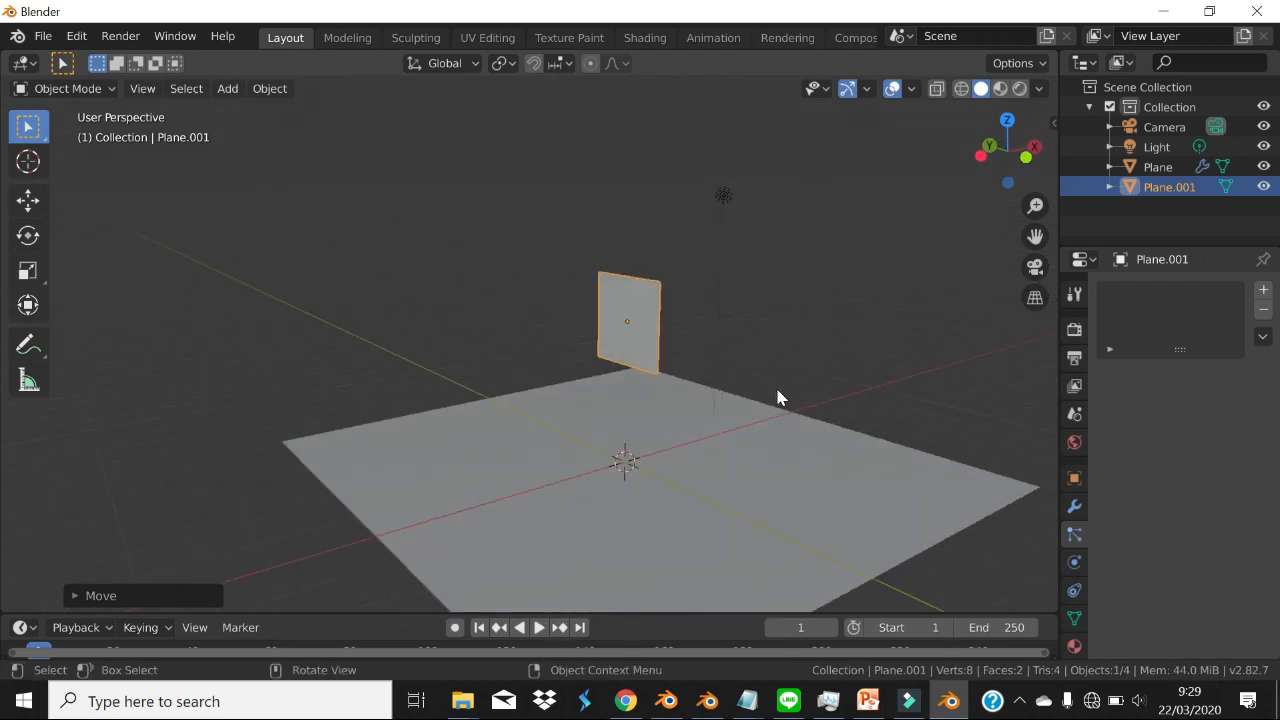
{"action": "middle_click_drag", "start_coordinate": [778, 397], "coordinate": [706, 363]}
{"action": "key", "text": "g"}
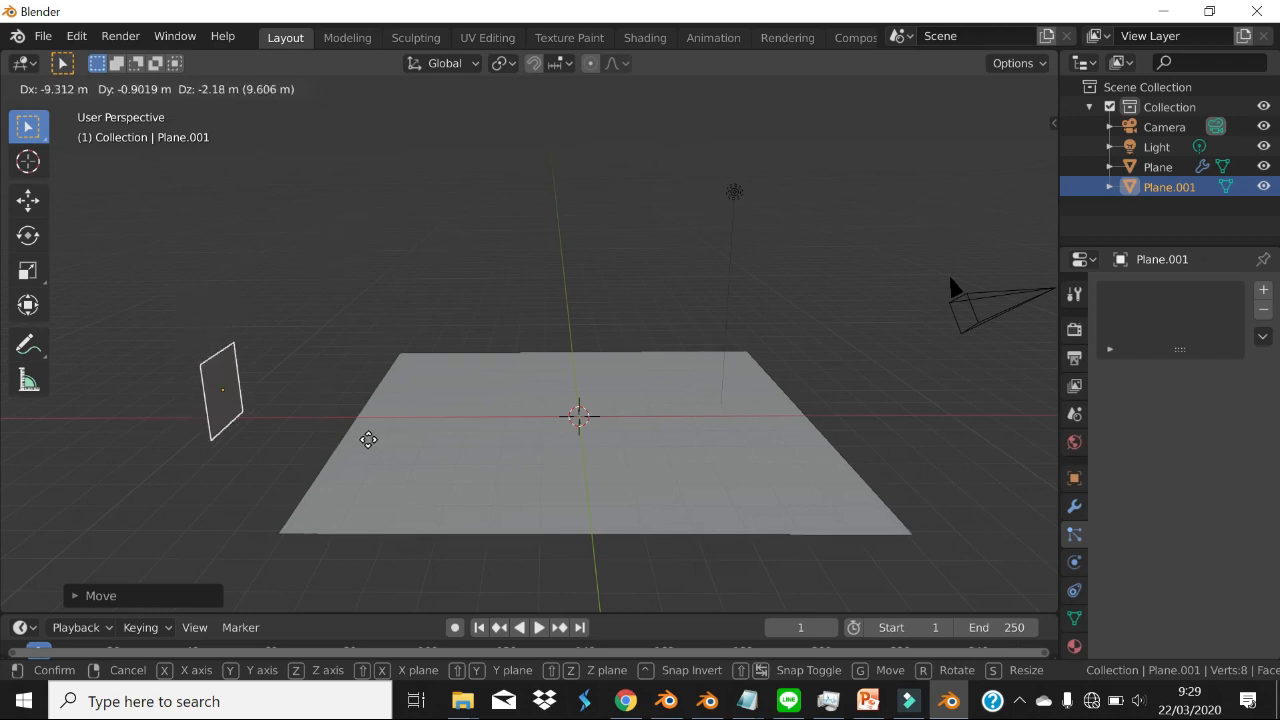
{"action": "left_click", "coordinate": [345, 460]}
- Scale the small plane to about 0.2 along global Y and shrink it uniformly into a narrow blade
{"action": "middle_click_drag", "start_coordinate": [420, 408], "coordinate": [600, 357]}
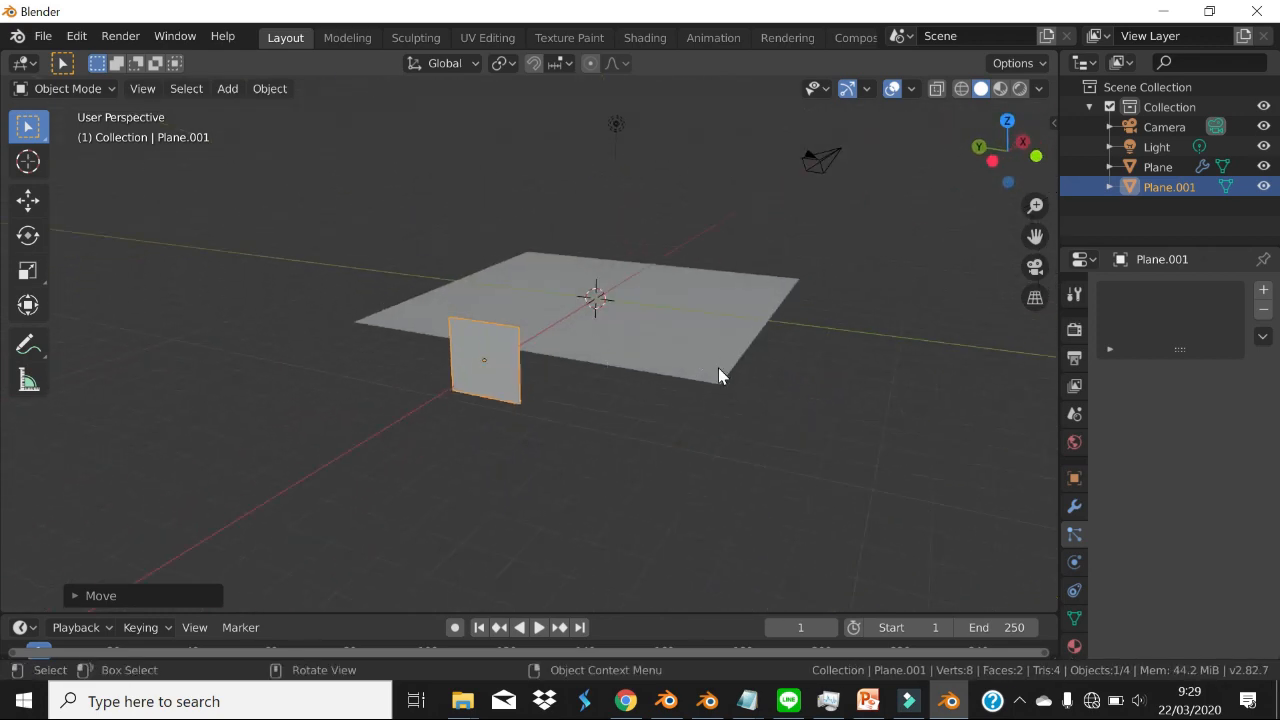
{"action": "key", "text": "s"}
{"action": "key", "text": "y"}
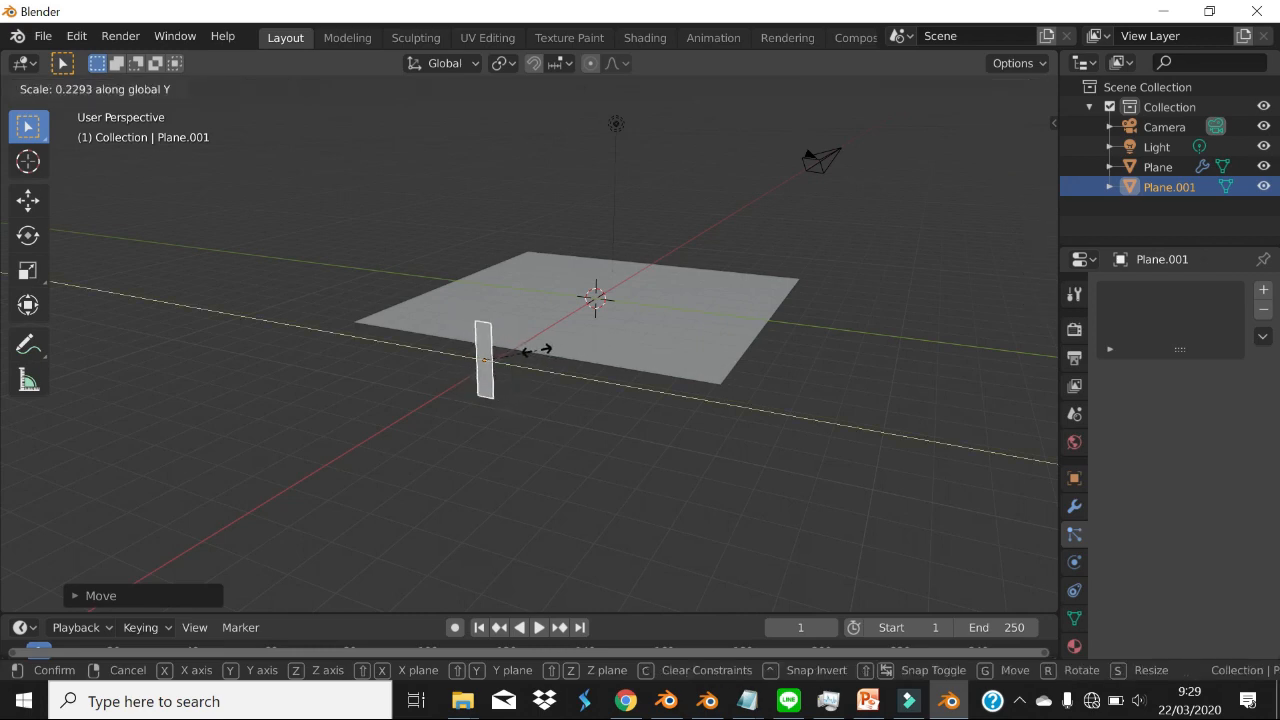
{"action": "left_click", "coordinate": [528, 355]}
{"action": "key", "text": "s"}
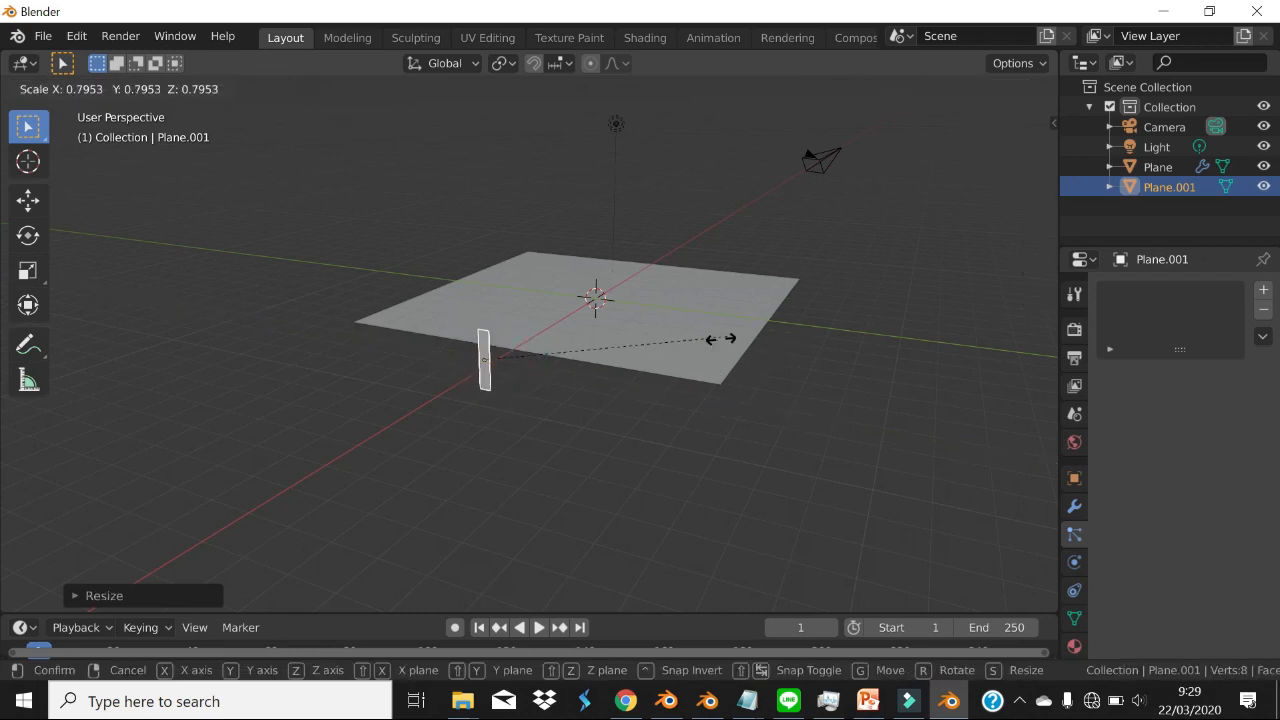
{"action": "left_click", "coordinate": [620, 362]}
{"action": "scroll", "coordinate": [619, 369], "scroll_direction": "up", "scroll_amount": 2}
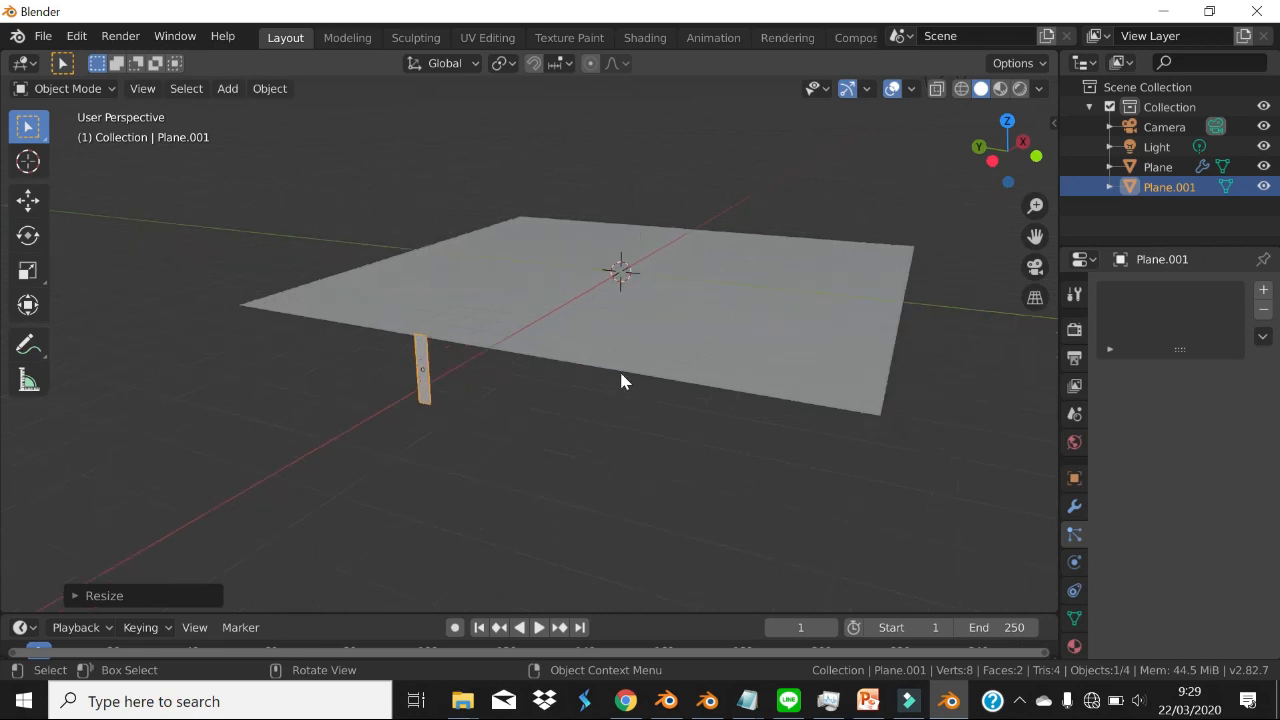
{"action": "middle_click_drag", "start_coordinate": [619, 371], "coordinate": [556, 390]}
{"action": "left_click", "coordinate": [772, 325]}
{"action": "middle_click_drag", "start_coordinate": [674, 386], "coordinate": [728, 370]}
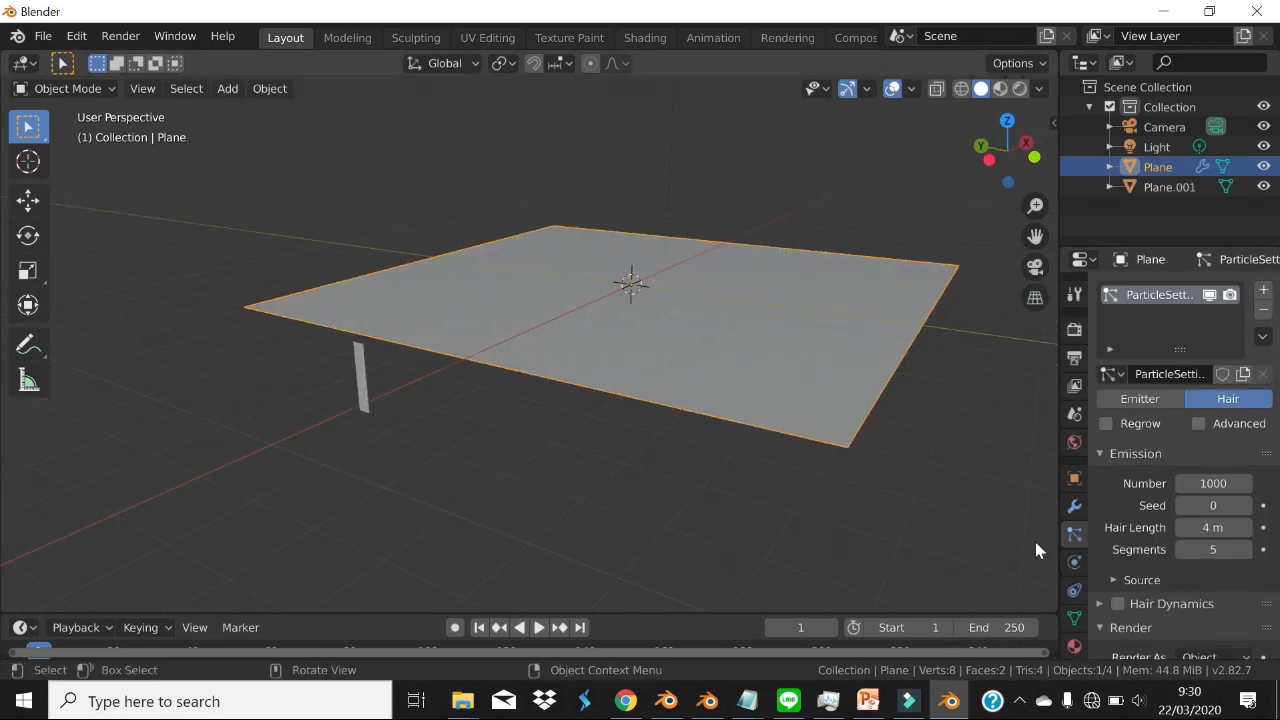
{"action": "scroll", "coordinate": [1150, 440], "scroll_direction": "down", "scroll_amount": 3}
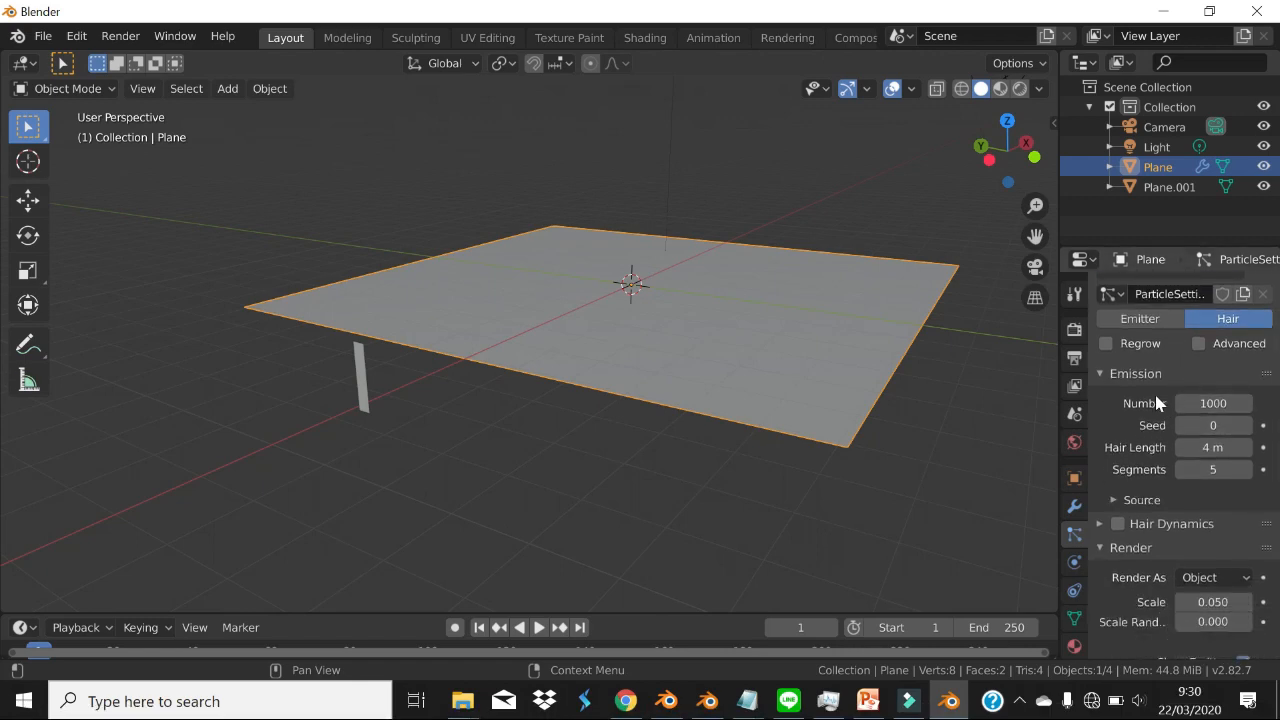
{"action": "scroll", "coordinate": [1153, 494], "scroll_direction": "down", "scroll_amount": 3}
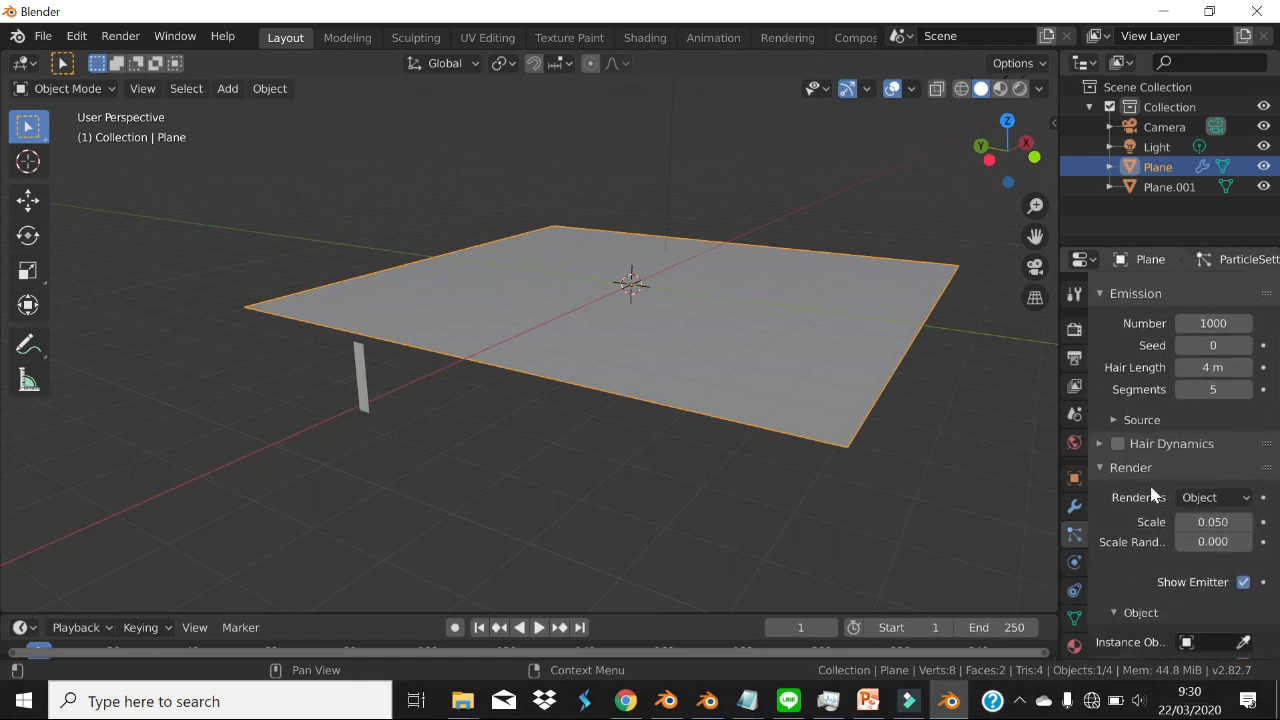
{"action": "scroll", "coordinate": [1152, 494], "scroll_direction": "down", "scroll_amount": 2}
{"action": "scroll", "coordinate": [1240, 451], "scroll_direction": "down", "scroll_amount": 3}
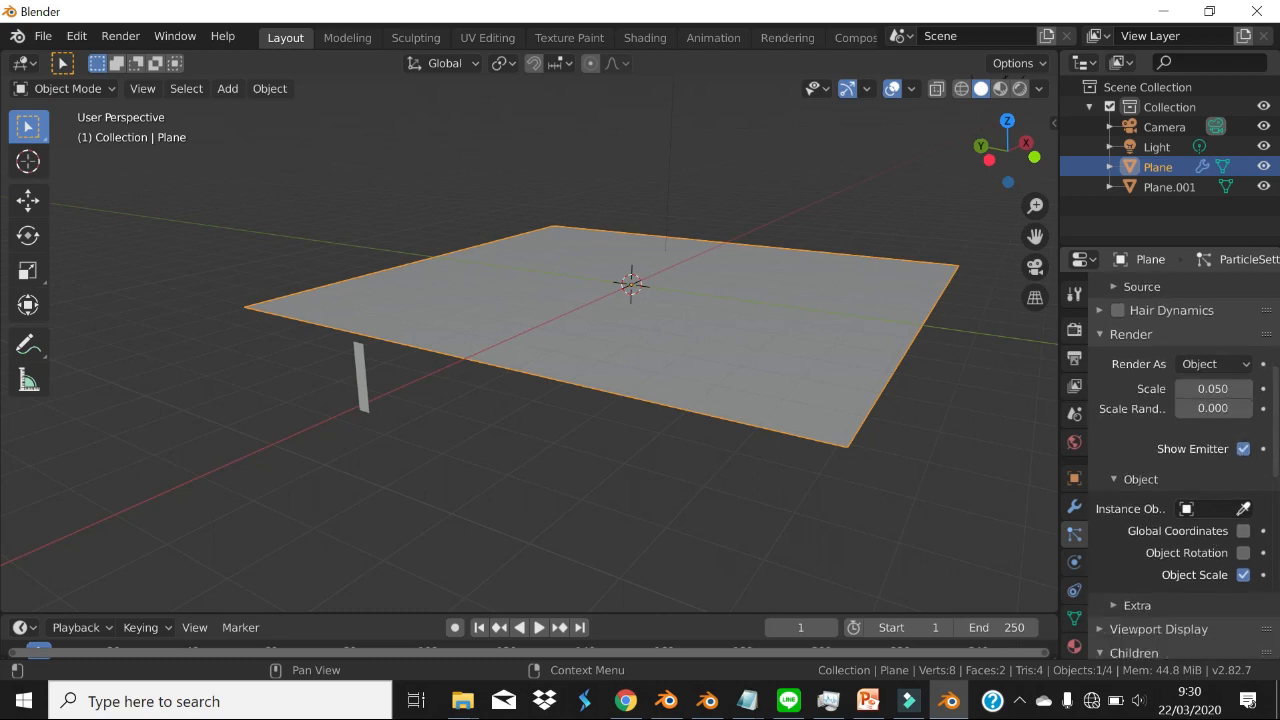
{"action": "left_click", "coordinate": [1212, 508]}
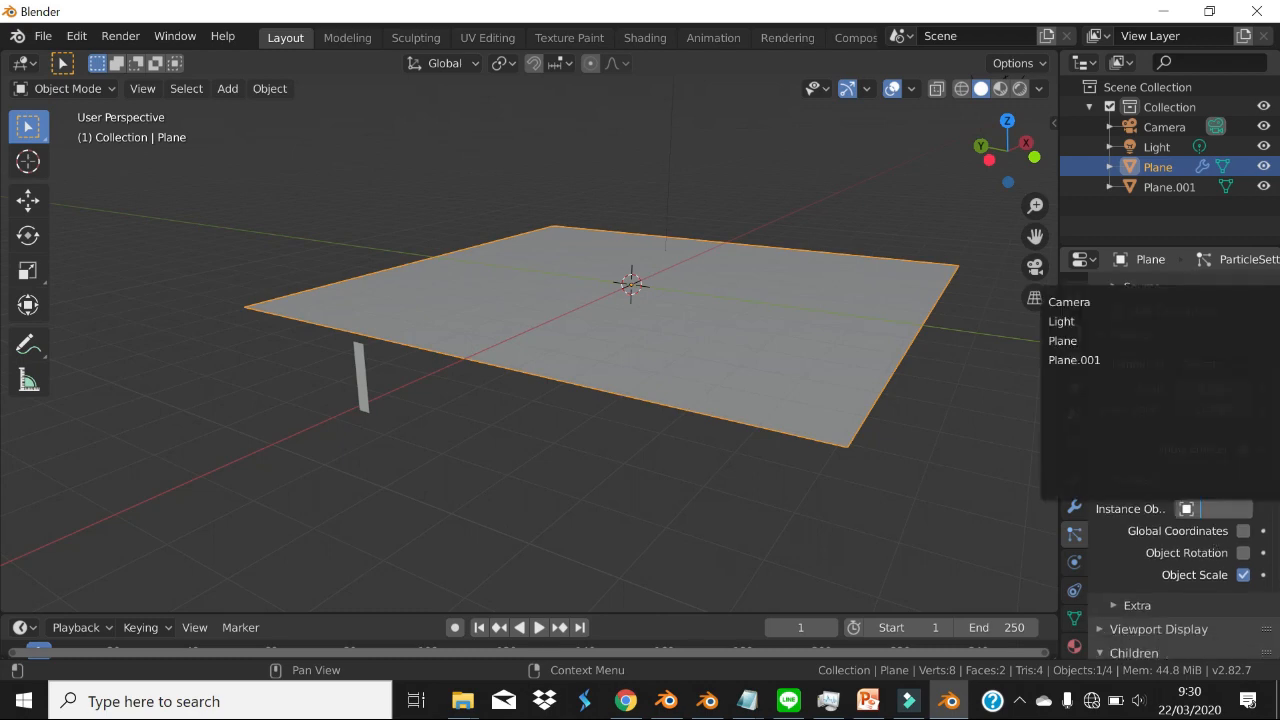
{"action": "left_click", "coordinate": [668, 493]}
{"action": "left_click", "coordinate": [361, 392]}
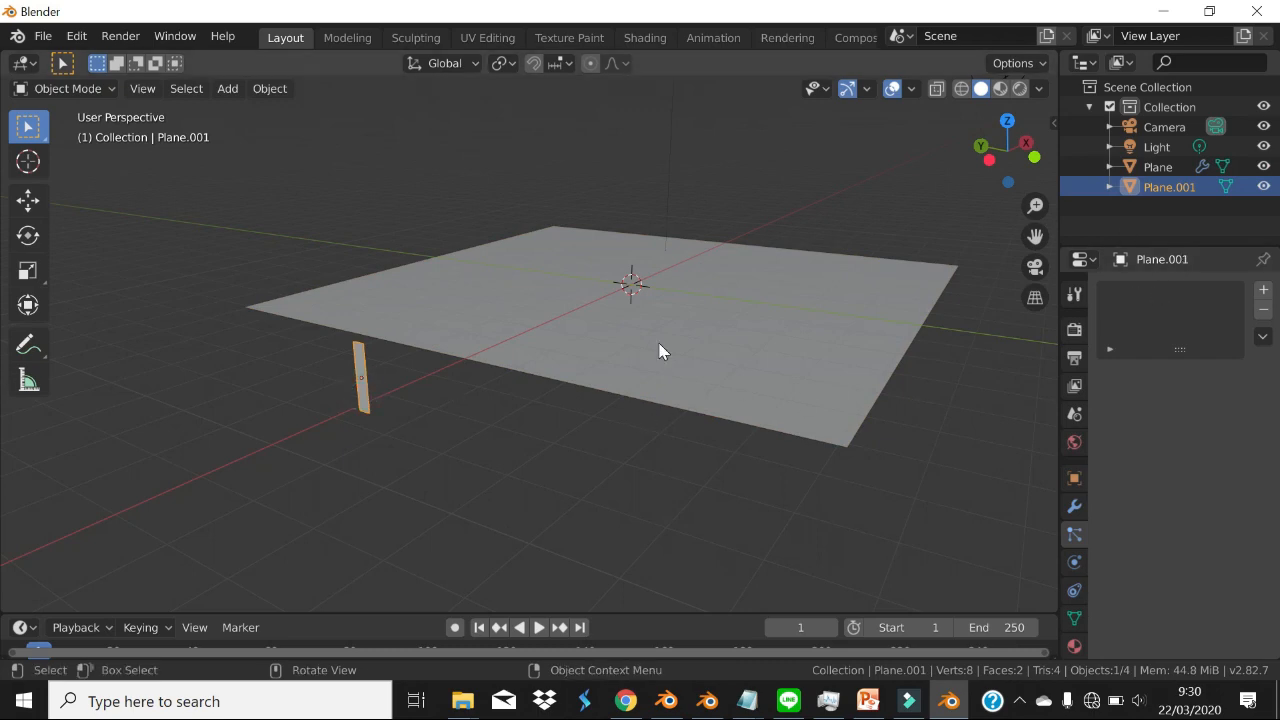
- Set Plane.001 as the Instance Object rendered by the large plane's hair particles
{"action": "left_click", "coordinate": [760, 323]}
{"action": "scroll", "coordinate": [1203, 498], "scroll_direction": "down", "scroll_amount": 6}
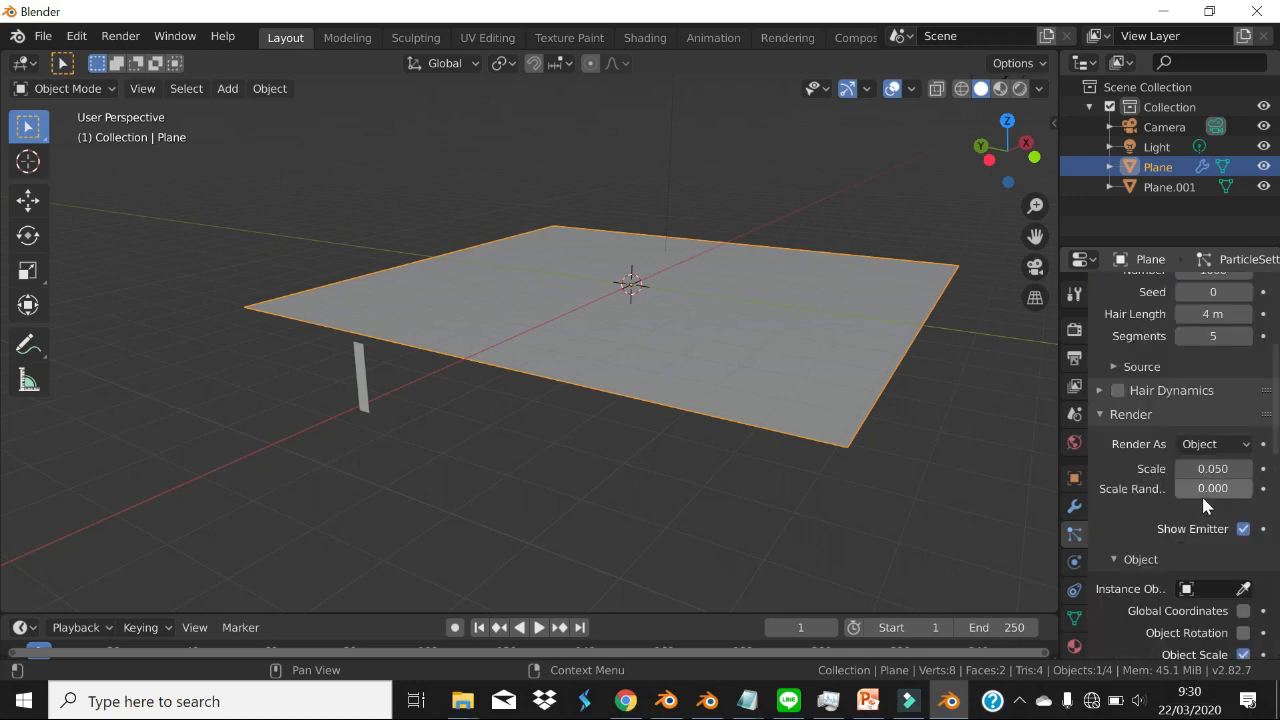
{"action": "left_click", "coordinate": [1234, 510]}
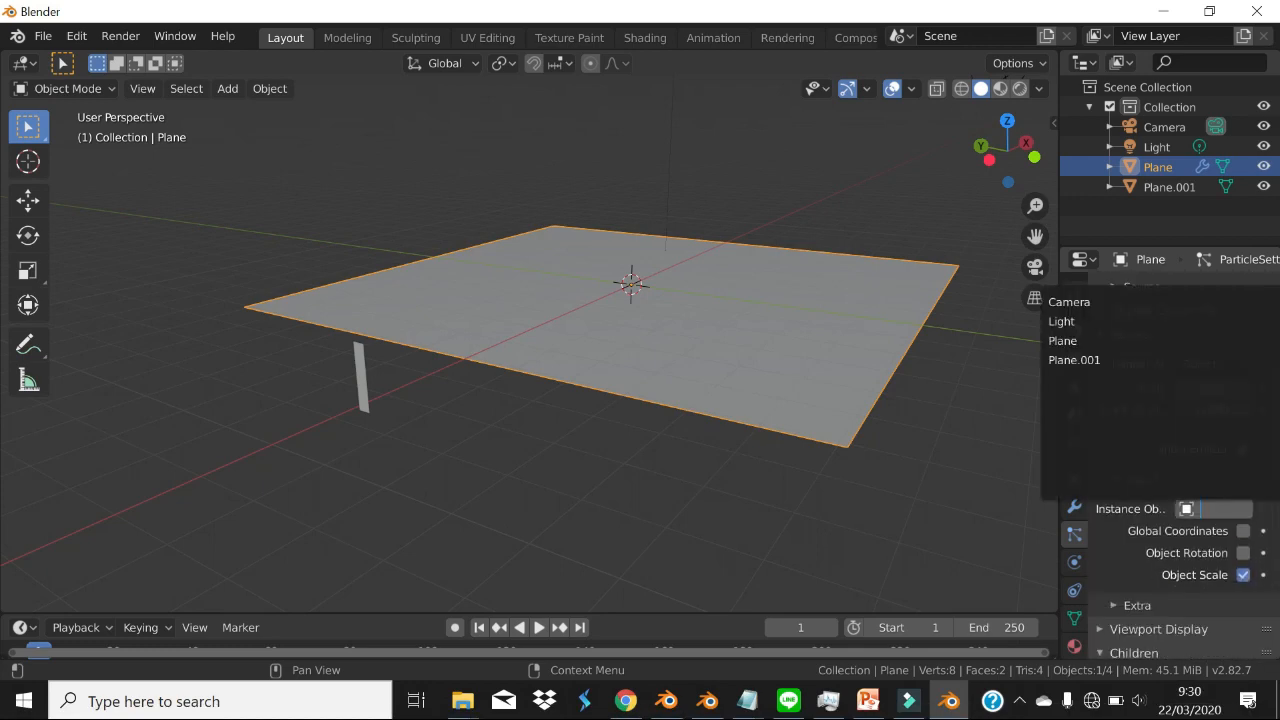
{"action": "left_click", "coordinate": [1075, 360]}
- Examine the blade instances on the large plane up close and look through the remaining particle settings
{"action": "middle_click_drag", "start_coordinate": [700, 378], "coordinate": [774, 363]}
{"action": "scroll", "coordinate": [730, 366], "scroll_direction": "up", "scroll_amount": 5}
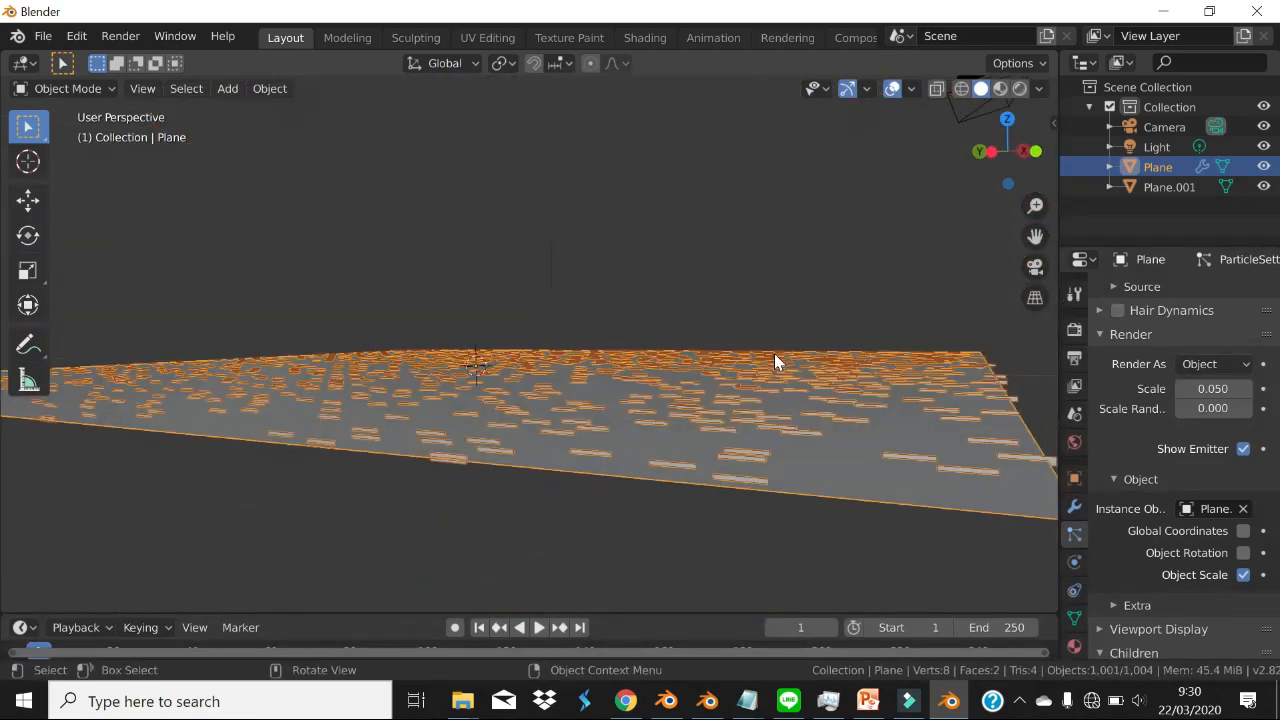
{"action": "scroll", "coordinate": [1218, 435], "scroll_direction": "up", "scroll_amount": 4}
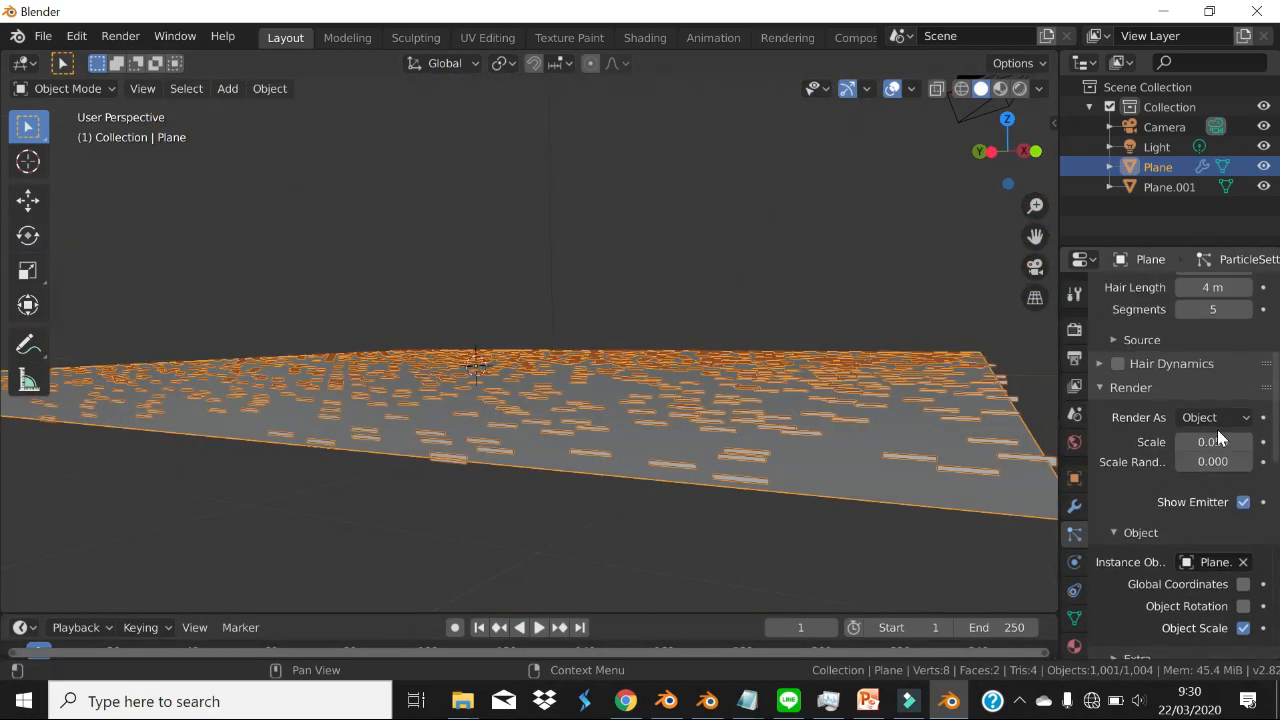
{"action": "scroll", "coordinate": [1217, 384], "scroll_direction": "down", "scroll_amount": 3}
{"action": "scroll", "coordinate": [1217, 384], "scroll_direction": "down", "scroll_amount": 2}
{"action": "scroll", "coordinate": [1217, 382], "scroll_direction": "down", "scroll_amount": 5}
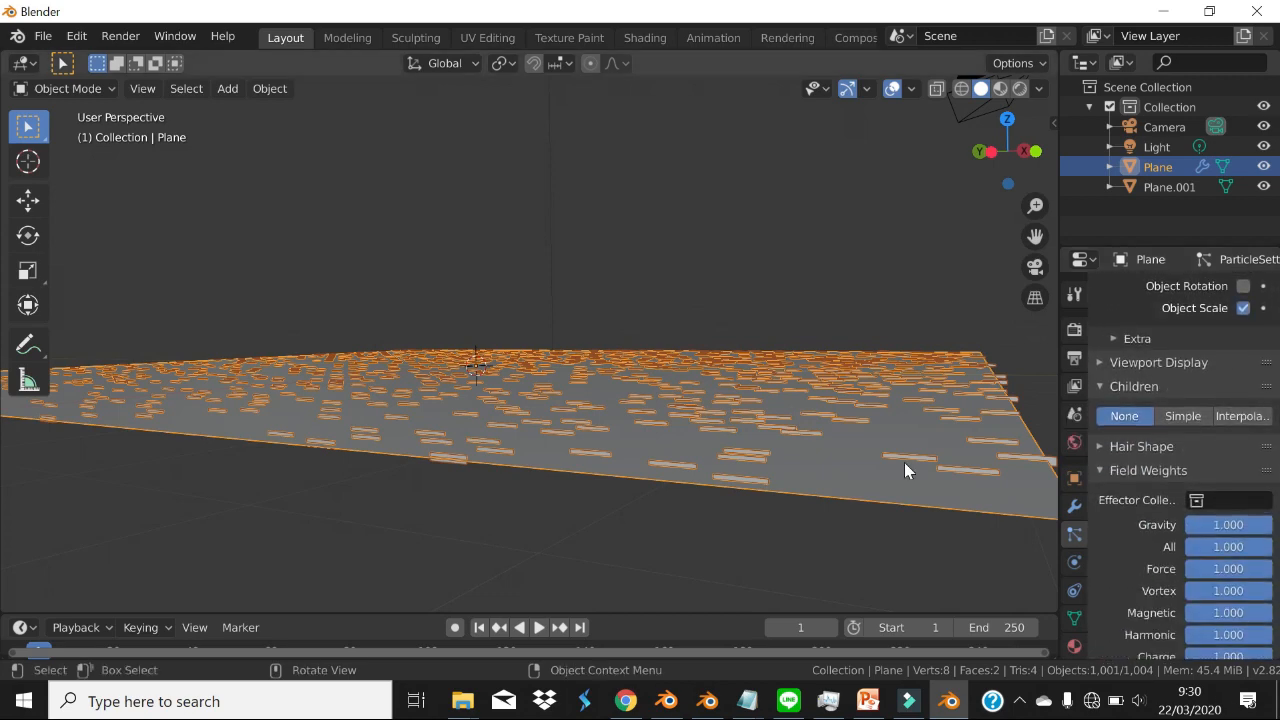
{"action": "scroll", "coordinate": [880, 468], "scroll_direction": "down", "scroll_amount": 3}
{"action": "scroll", "coordinate": [630, 482], "scroll_direction": "down", "scroll_amount": 3}
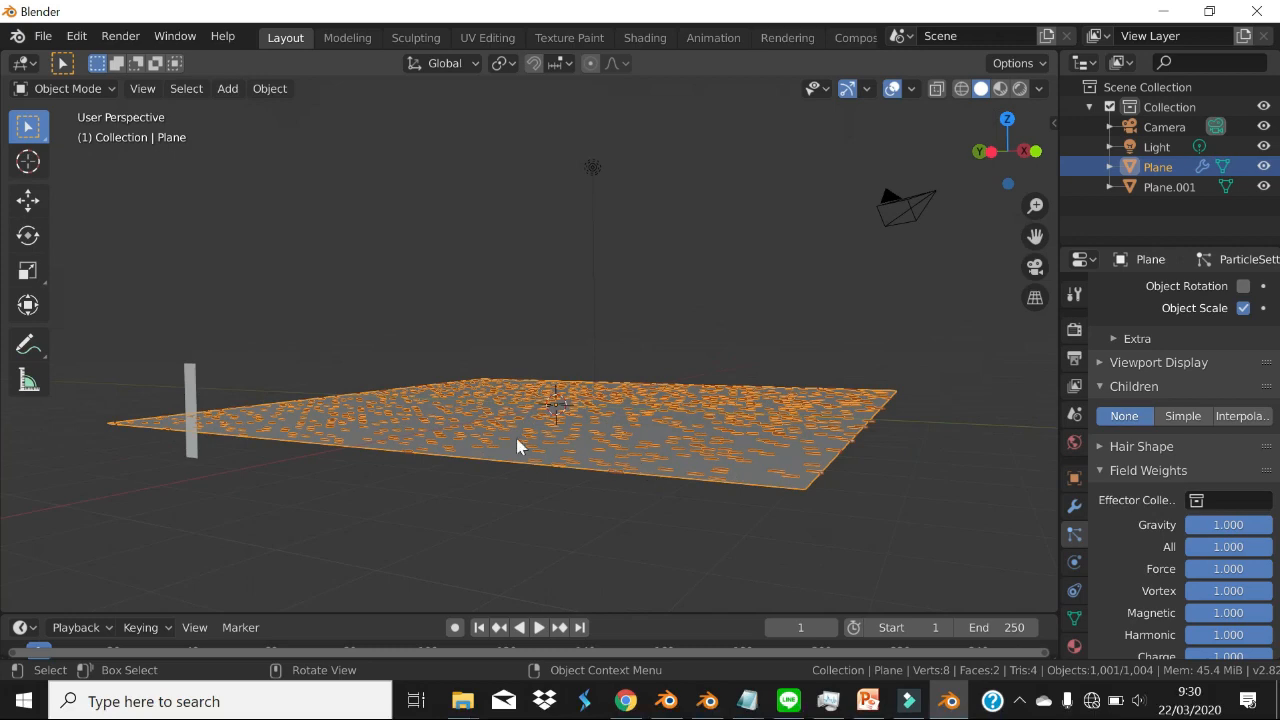
- Try rotating the blade object 90° about the global X axis in Object Mode, and undo the rotation
{"action": "left_click", "coordinate": [190, 400]}
{"action": "middle_click_drag", "start_coordinate": [741, 440], "coordinate": [769, 474]}
{"action": "type", "text": "rx90"}
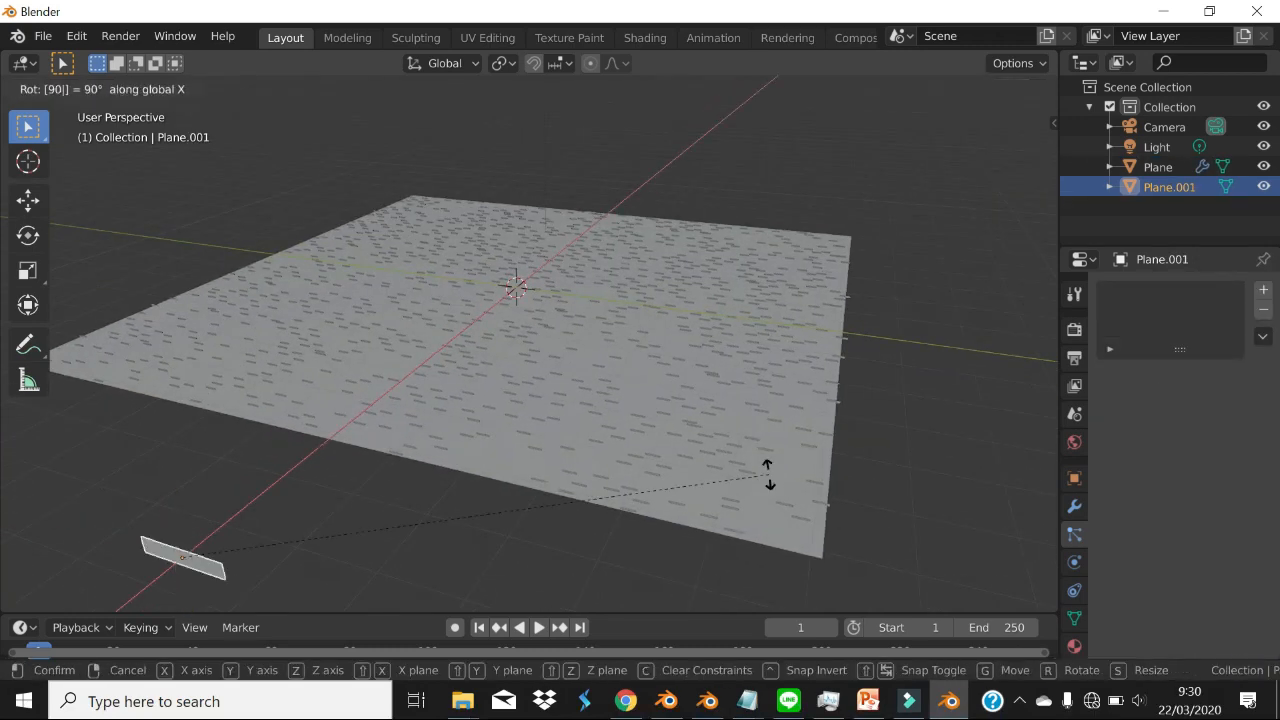
{"action": "key", "text": "Return"}
{"action": "key", "text": "ctrl+z"}
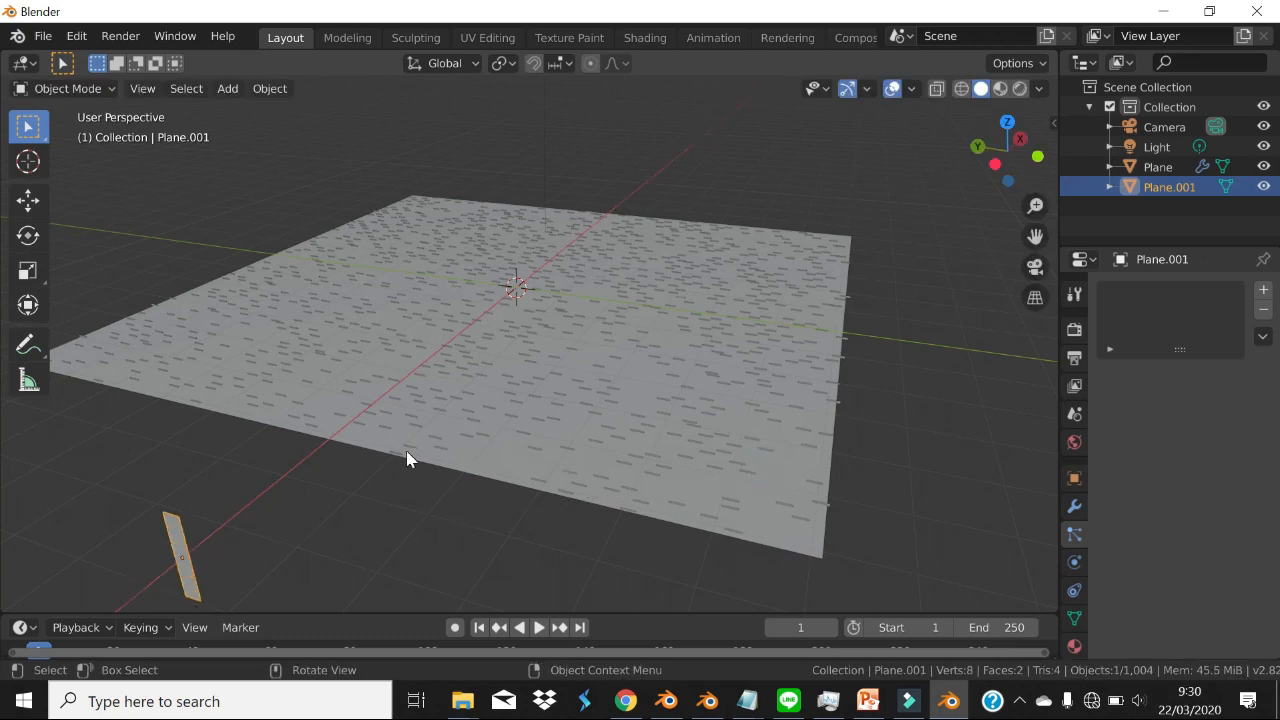
- Rotate the blade's mesh 90° about the global X axis in Edit Mode and return to Object Mode
{"action": "middle_click_drag", "start_coordinate": [508, 412], "coordinate": [523, 460], "text": "shift"}
{"action": "key", "text": "Tab"}
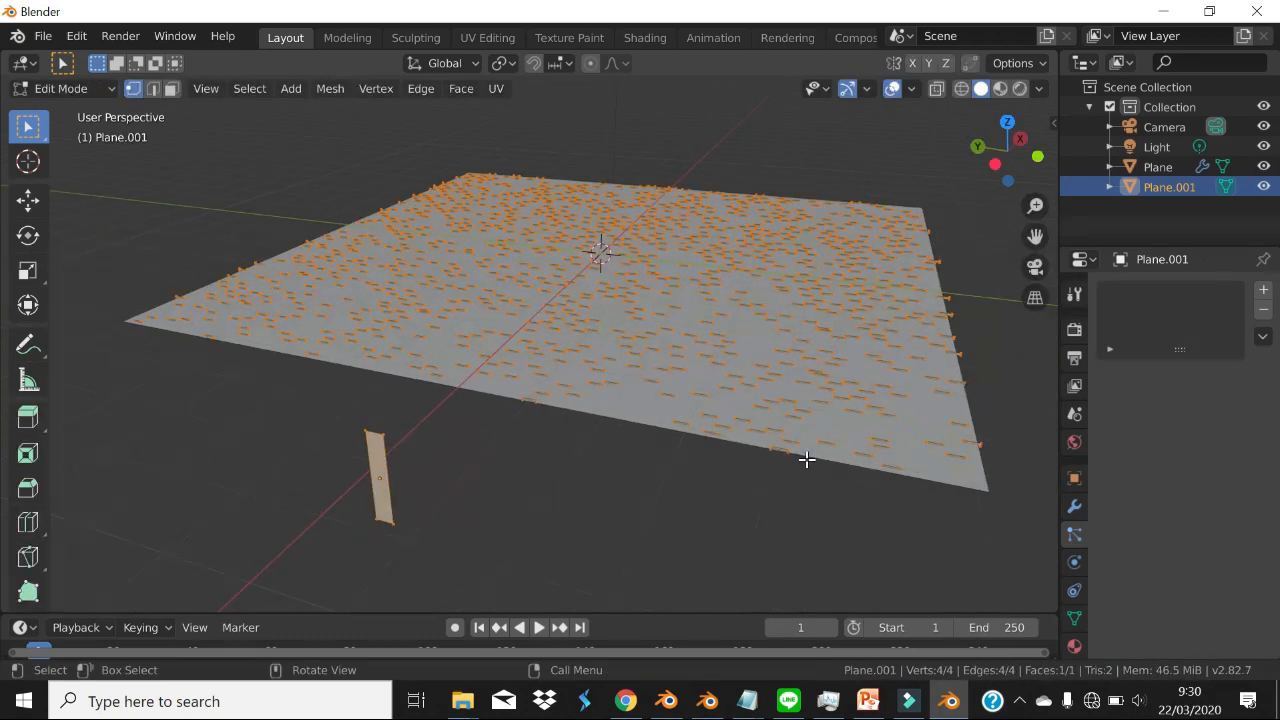
{"action": "type", "text": "rx90"}
{"action": "key", "text": "Return"}
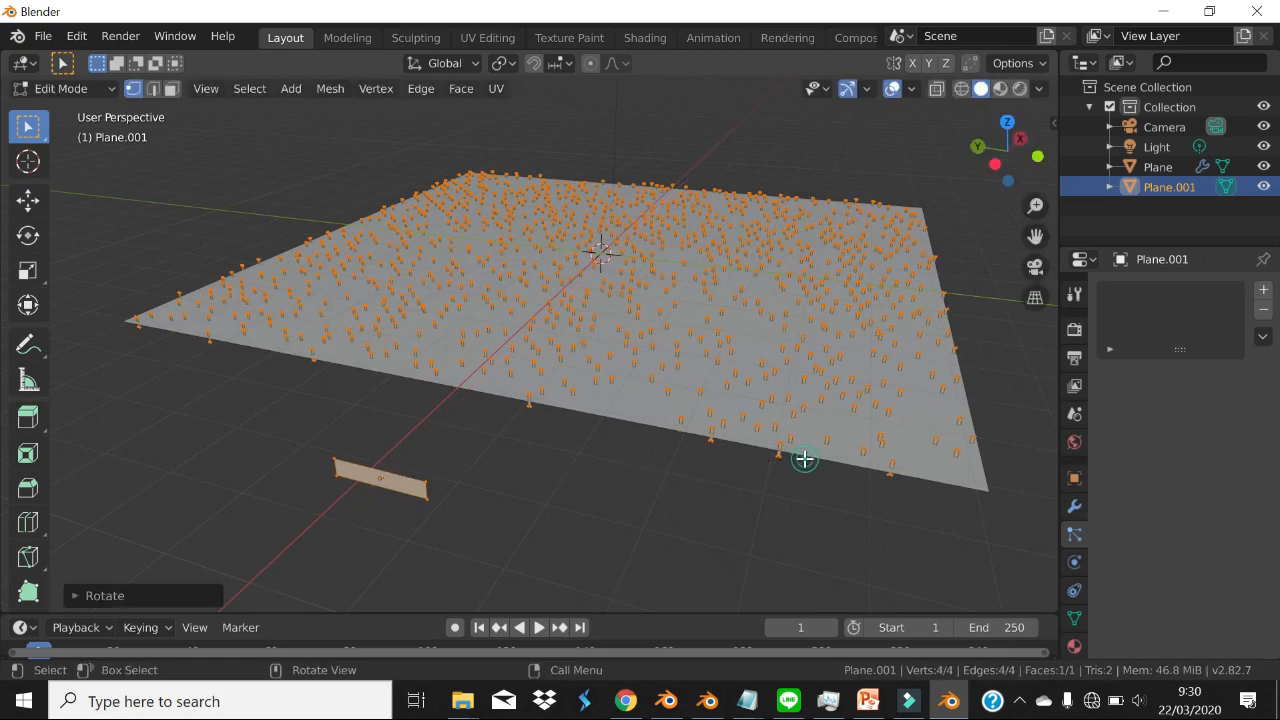
{"action": "middle_click_drag", "start_coordinate": [805, 458], "coordinate": [740, 346]}
{"action": "key", "text": "Tab"}
{"action": "scroll", "coordinate": [639, 343], "scroll_direction": "up", "scroll_amount": 1}
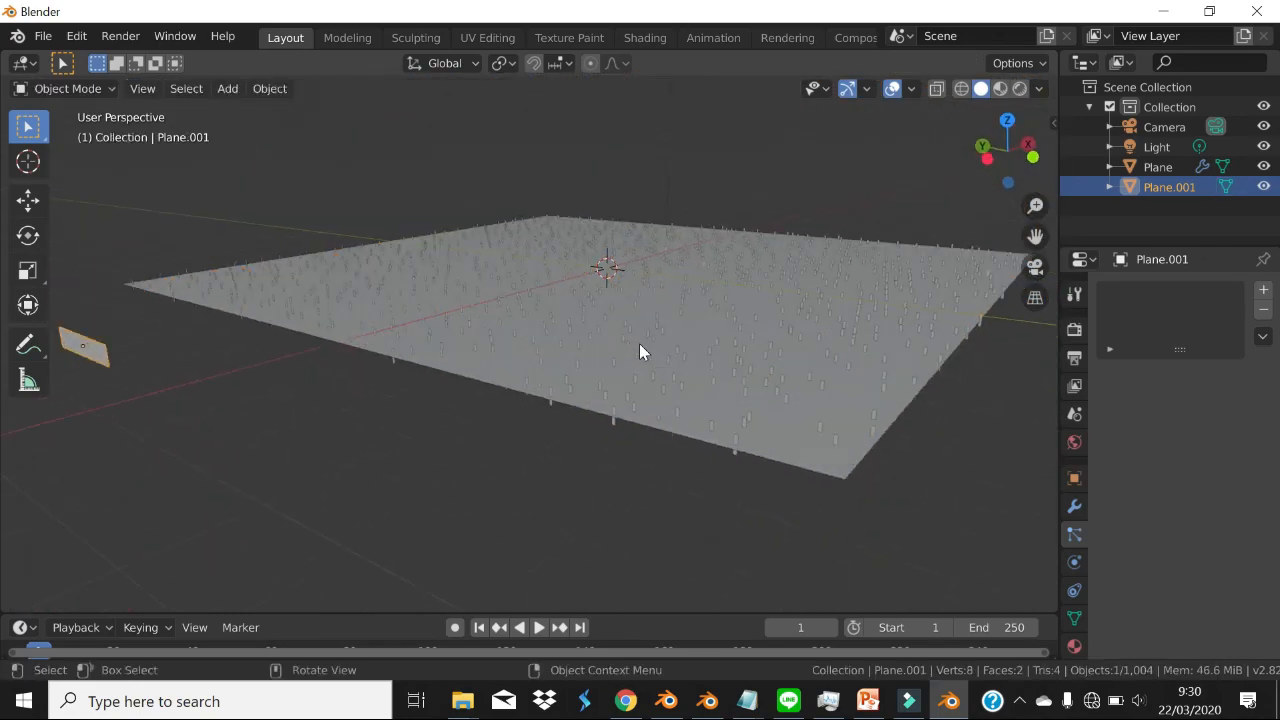
- Select the large plane and inspect the blade instances across its surface from several angles
{"action": "left_click", "coordinate": [801, 443]}
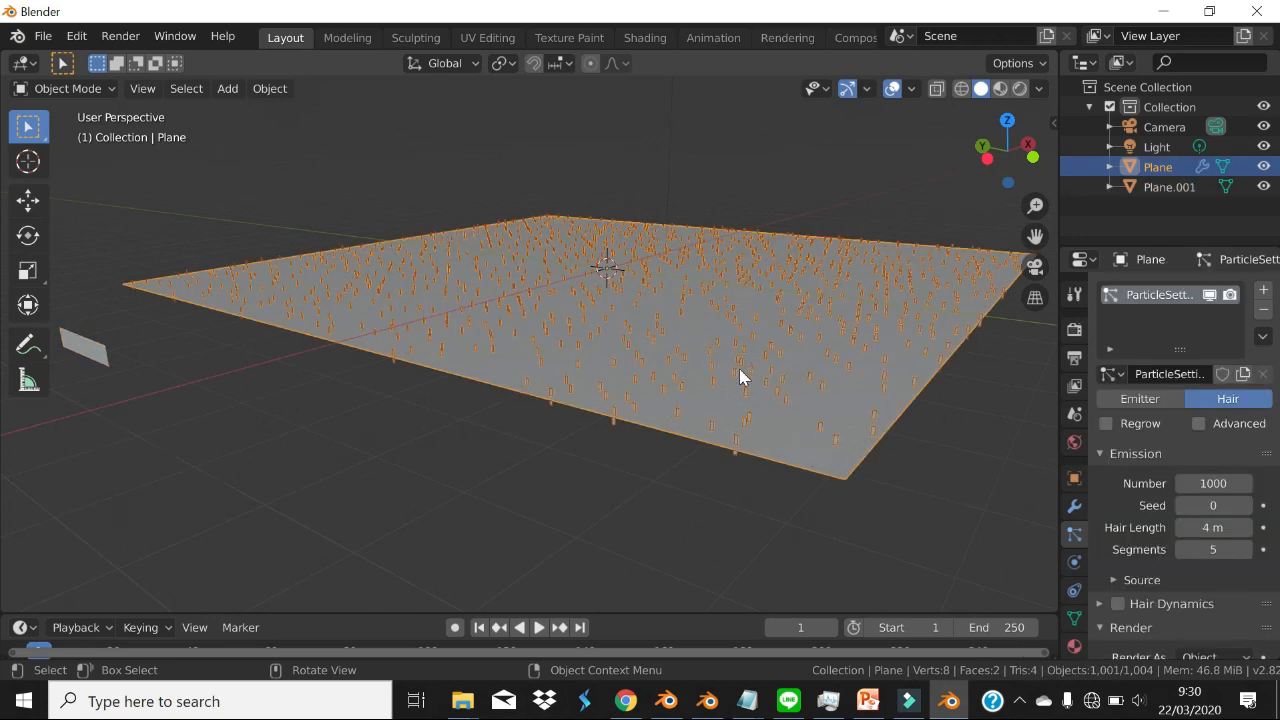
{"action": "middle_click_drag", "start_coordinate": [739, 369], "coordinate": [711, 371]}
{"action": "scroll", "coordinate": [430, 303], "scroll_direction": "up", "scroll_amount": 3}
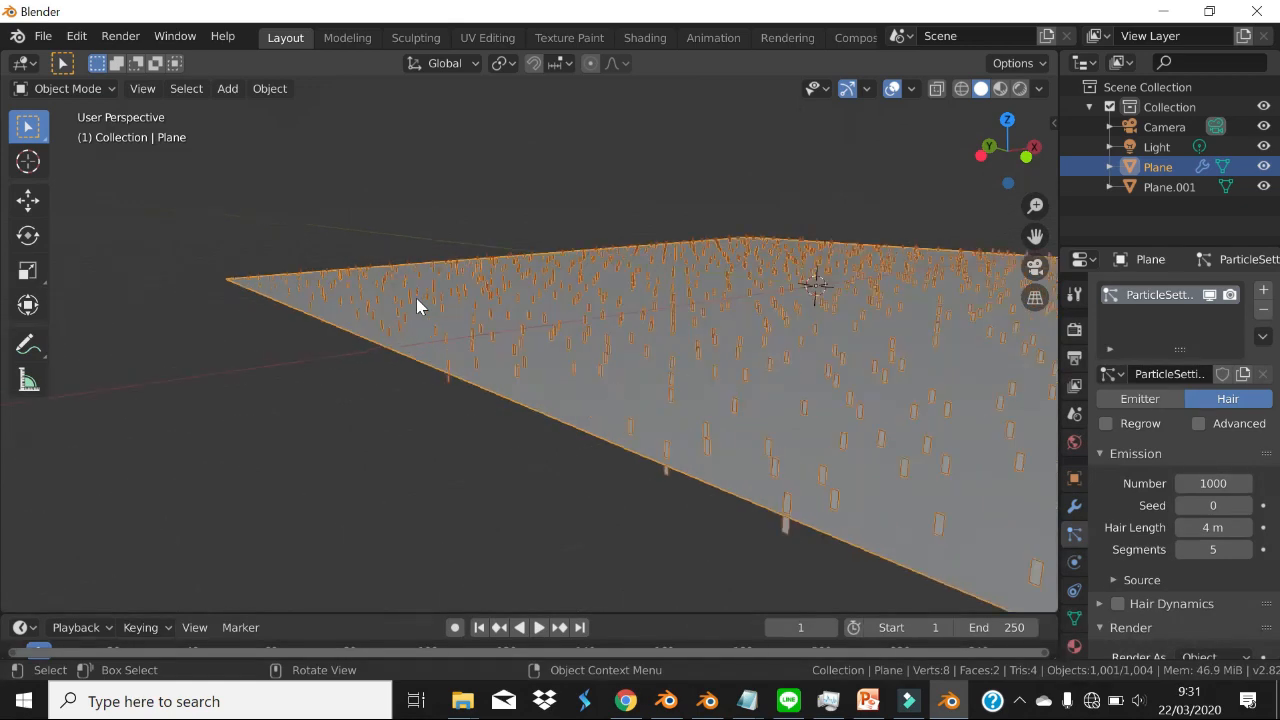
{"action": "scroll", "coordinate": [1000, 486], "scroll_direction": "down", "scroll_amount": 2}
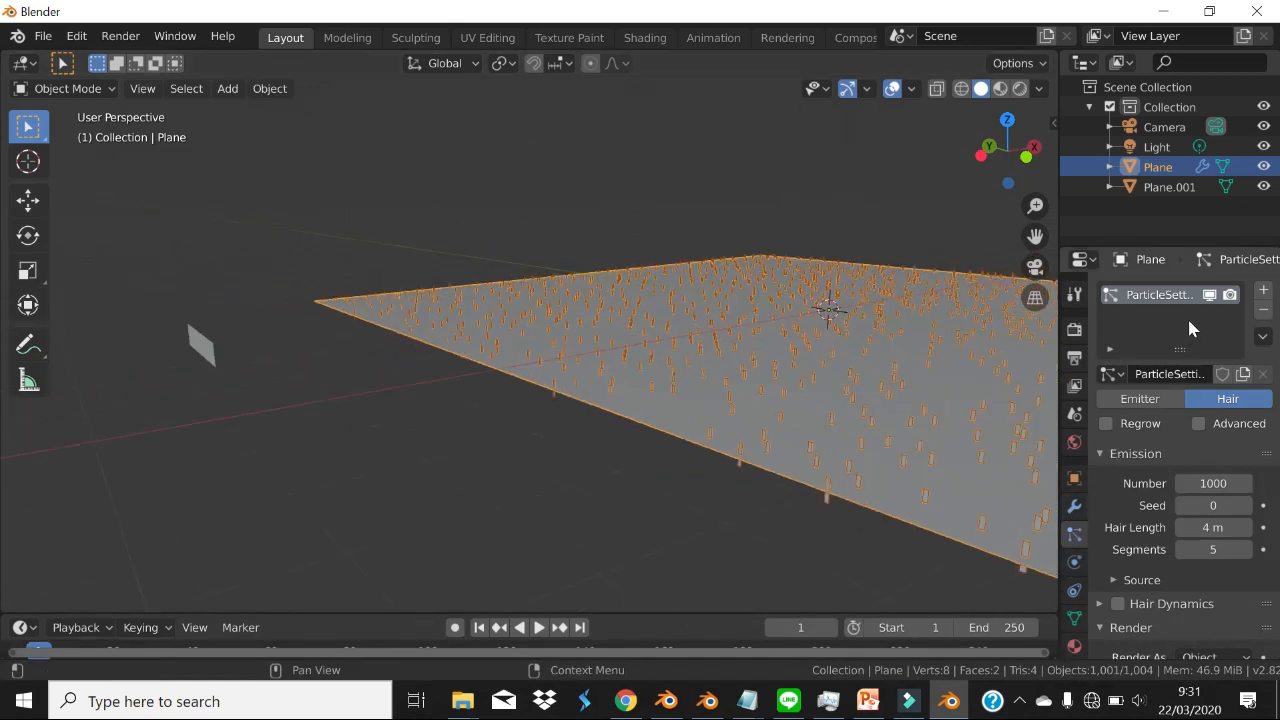
{"action": "middle_click_drag", "start_coordinate": [576, 436], "coordinate": [586, 441]}
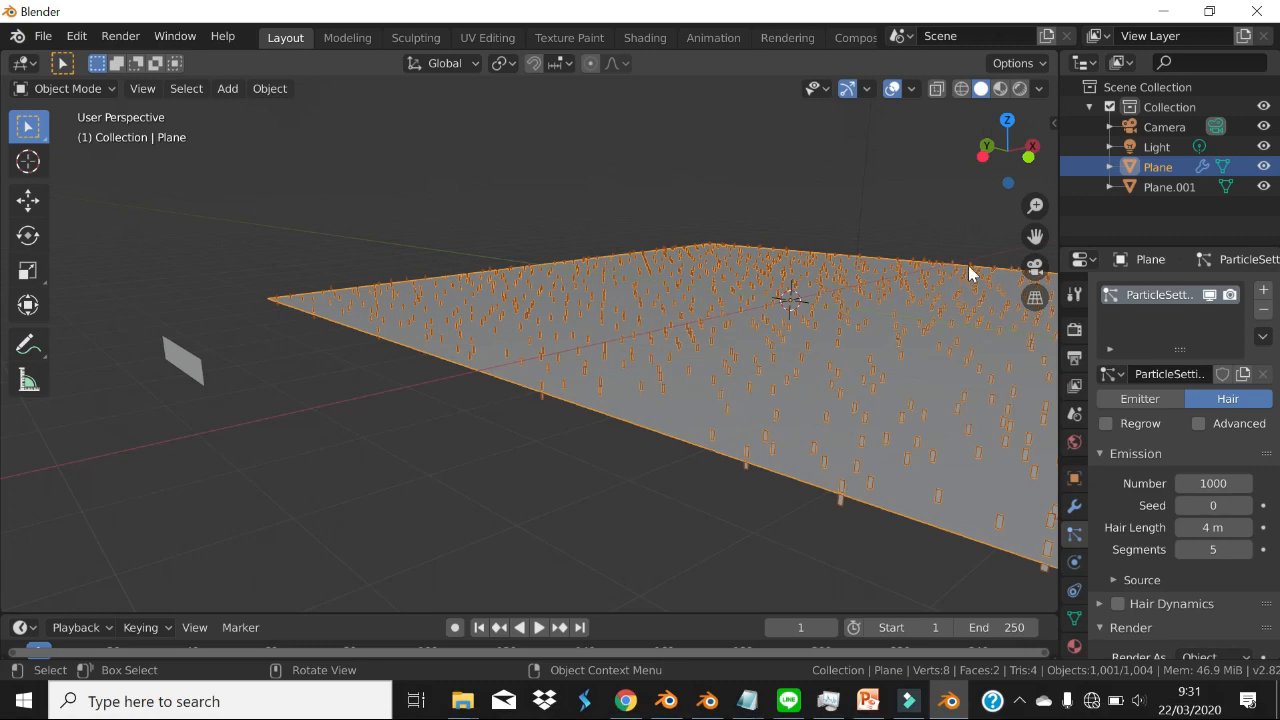
- Enlarge the Timeline area enough to show its frame ruler
{"action": "middle_click_drag", "start_coordinate": [740, 337], "coordinate": [640, 307]}
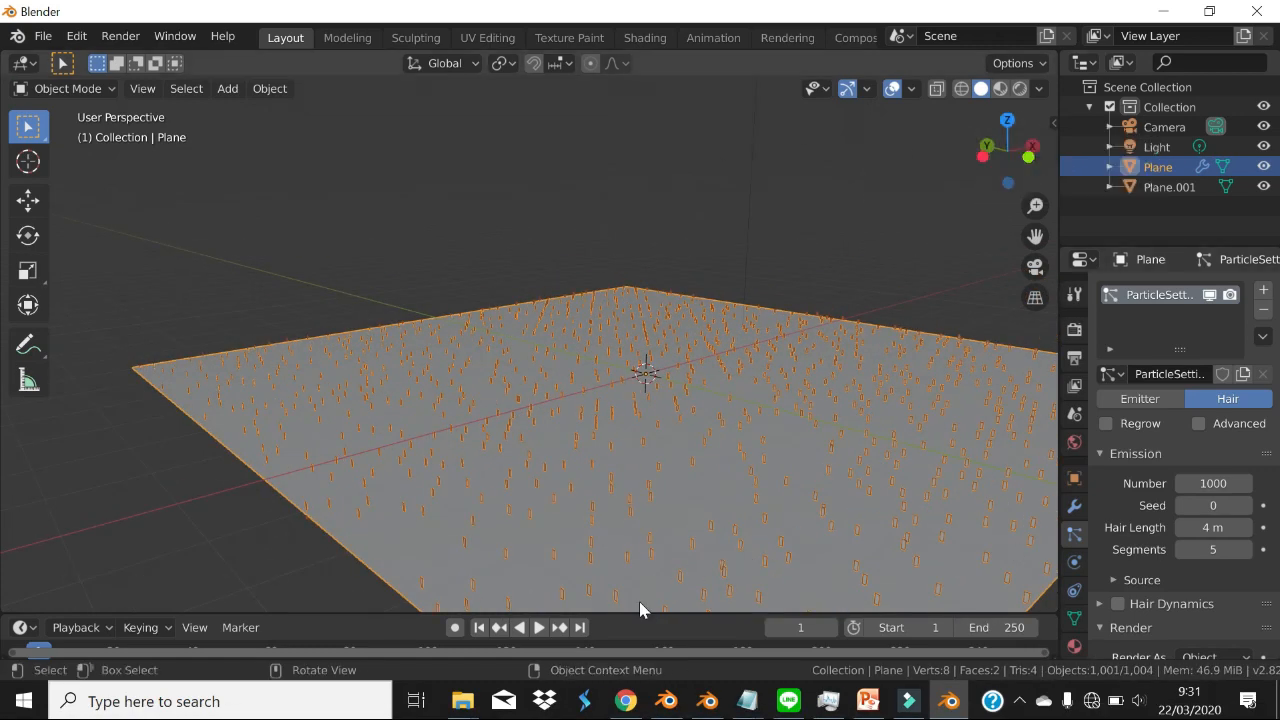
{"action": "left_click_drag", "start_coordinate": [649, 612], "coordinate": [646, 540]}
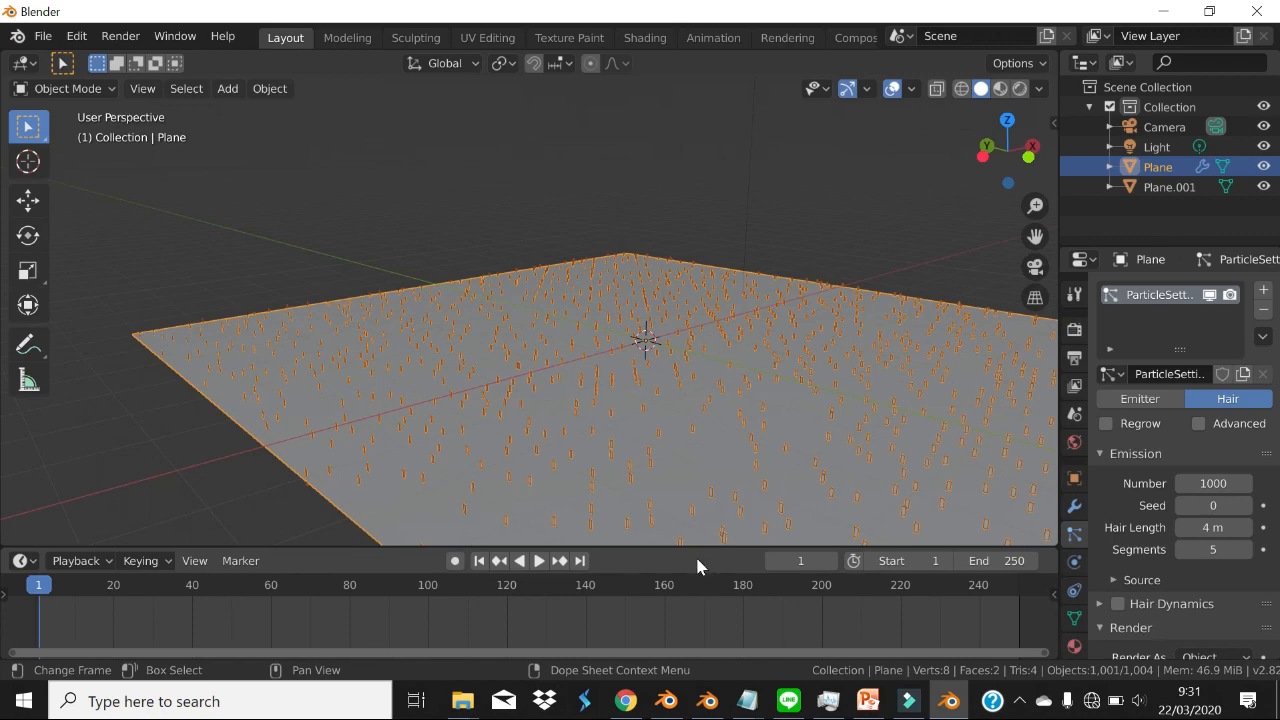
{"action": "left_click_drag", "start_coordinate": [680, 545], "coordinate": [677, 586]}
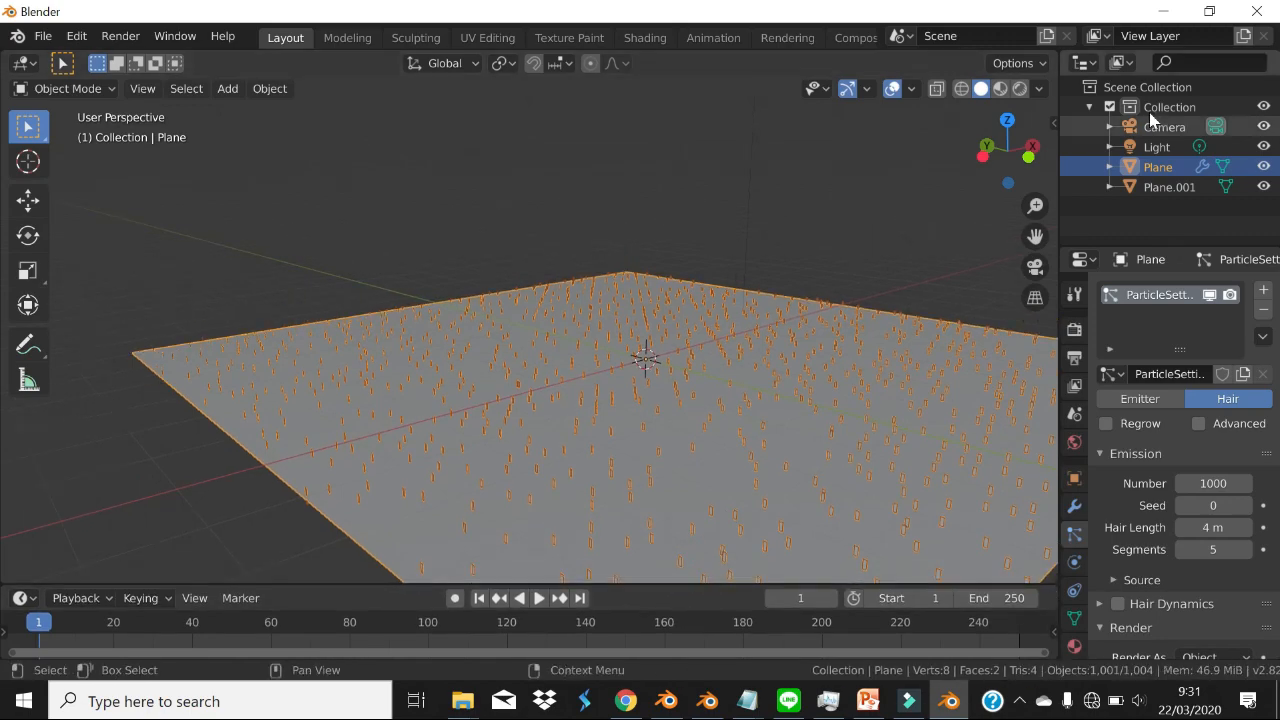
- Demonstrate orbiting, panning and zooming the viewport with the navigation gizmos
{"action": "middle_click_drag", "start_coordinate": [806, 208], "coordinate": [557, 334], "text": "shift"}
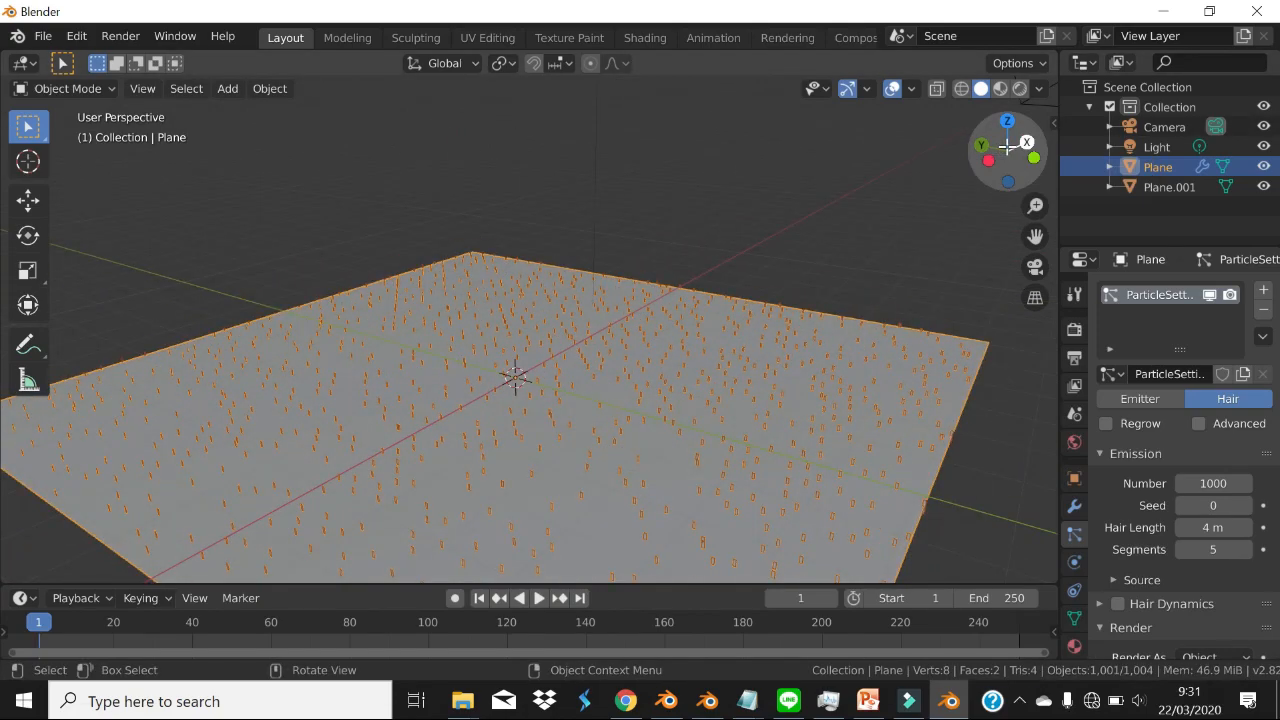
{"action": "mouse_move", "coordinate": [1005, 151]}
{"action": "left_mouse_down"}
{"action": "mouse_move", "coordinate": [1030, 152]}
{"action": "mouse_move", "coordinate": [990, 155]}
{"action": "mouse_move", "coordinate": [1030, 145]}
{"action": "mouse_move", "coordinate": [1012, 158]}
{"action": "left_mouse_up"}
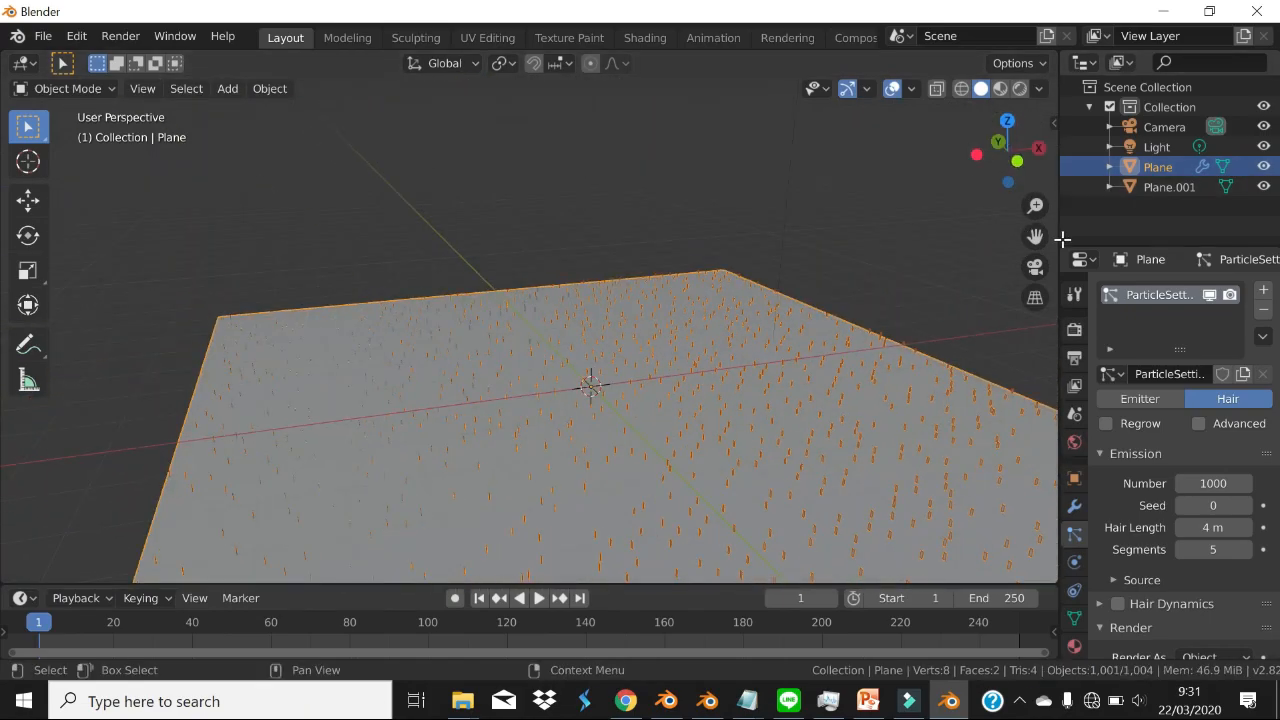
{"action": "left_click_drag", "start_coordinate": [1034, 237], "coordinate": [1062, 178]}
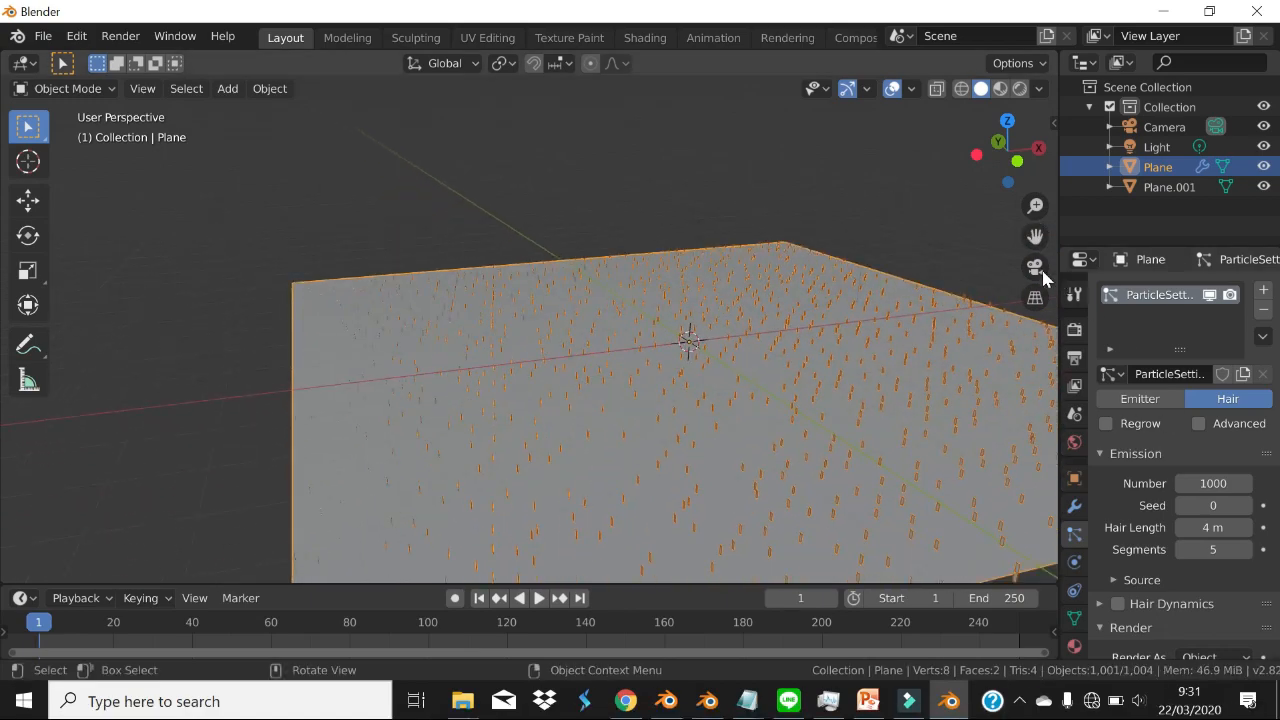
{"action": "mouse_move", "coordinate": [1035, 206]}
{"action": "left_mouse_down"}
{"action": "mouse_move", "coordinate": [1035, 166]}
{"action": "mouse_move", "coordinate": [1035, 222]}
{"action": "left_mouse_up"}
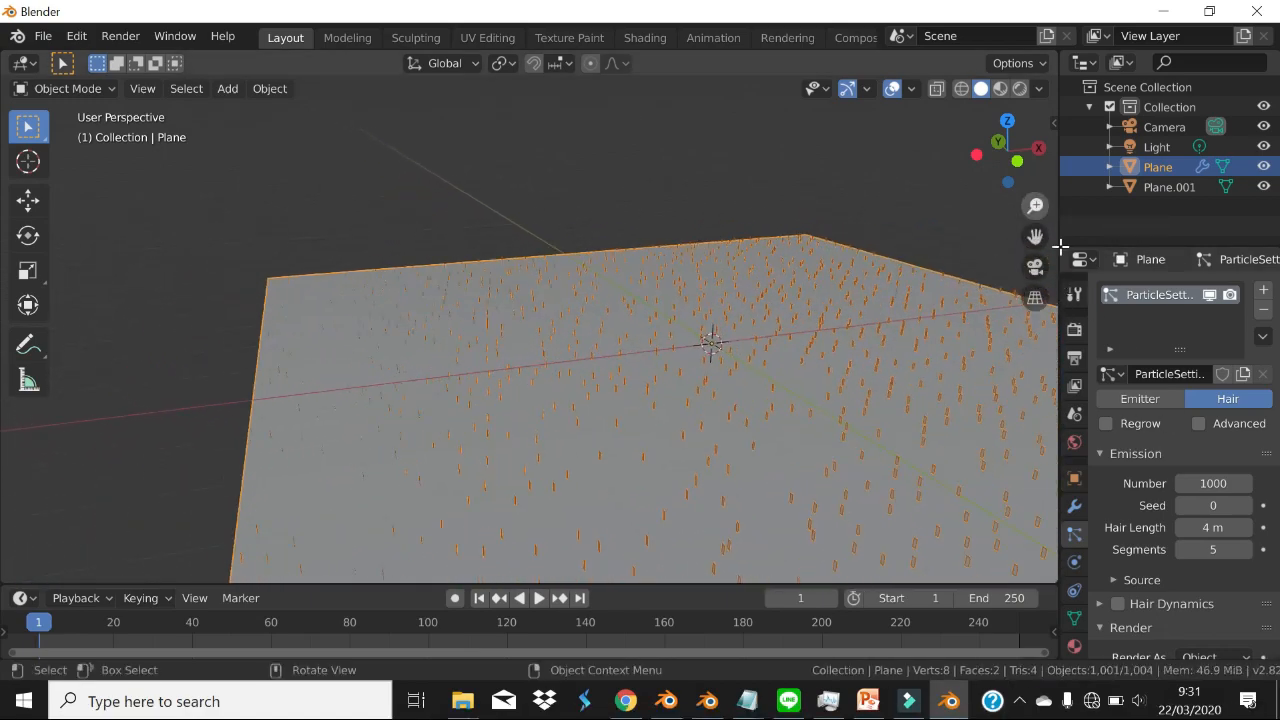
- Show the scene through the camera, select the camera object from outside, and look through it once more
{"action": "left_click", "coordinate": [1035, 267]}
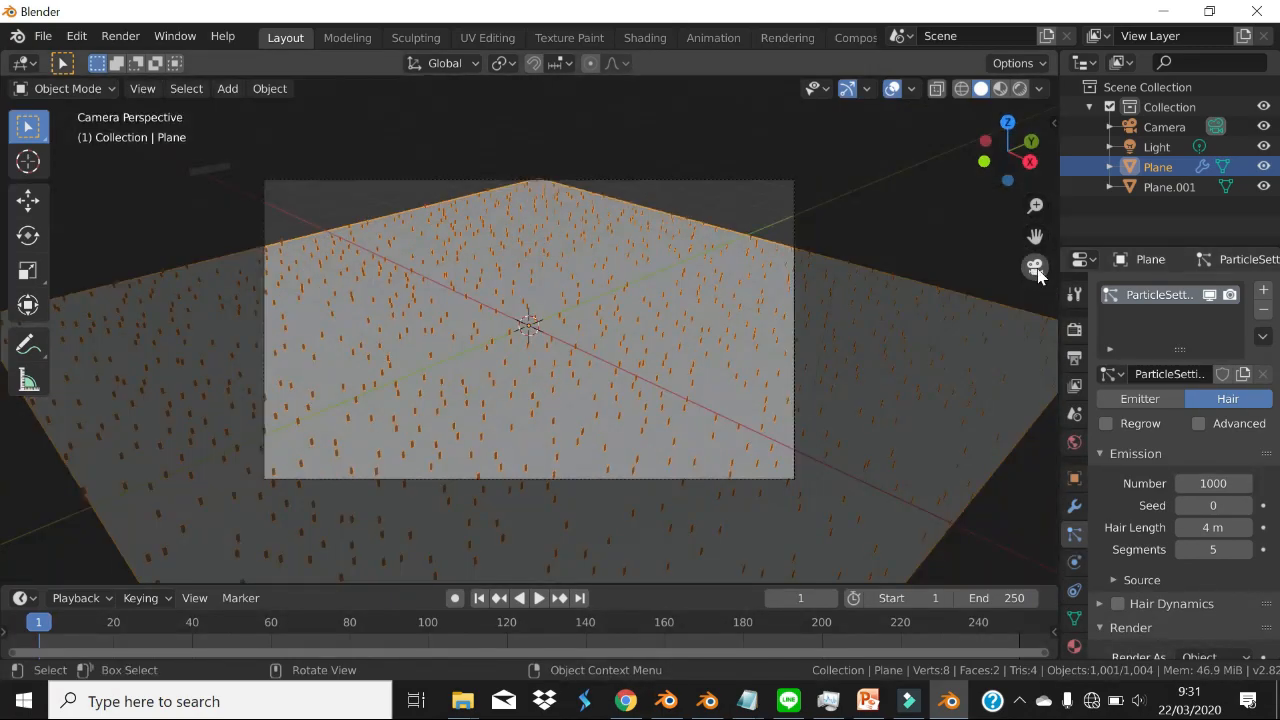
{"action": "middle_click_drag", "start_coordinate": [818, 276], "coordinate": [662, 200]}
{"action": "left_click", "coordinate": [662, 200]}
{"action": "middle_click_drag", "start_coordinate": [566, 286], "coordinate": [665, 295]}
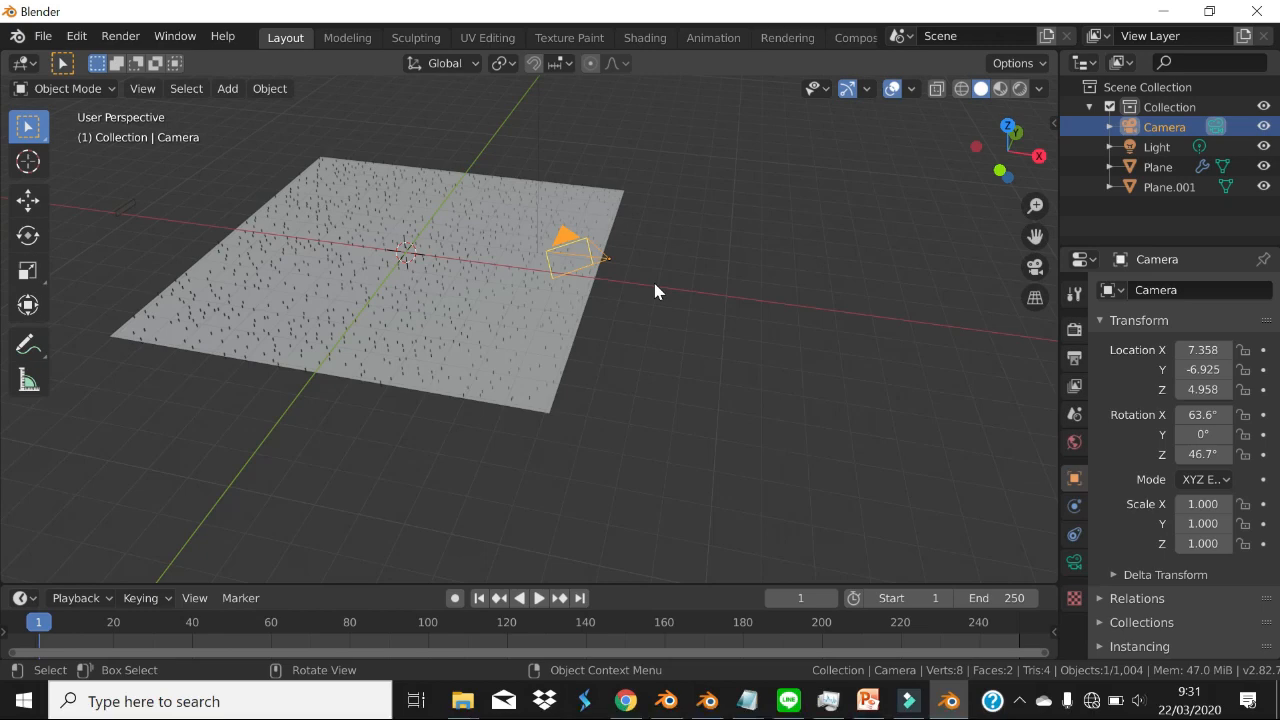
{"action": "scroll", "coordinate": [665, 280], "scroll_direction": "up", "scroll_amount": 1}
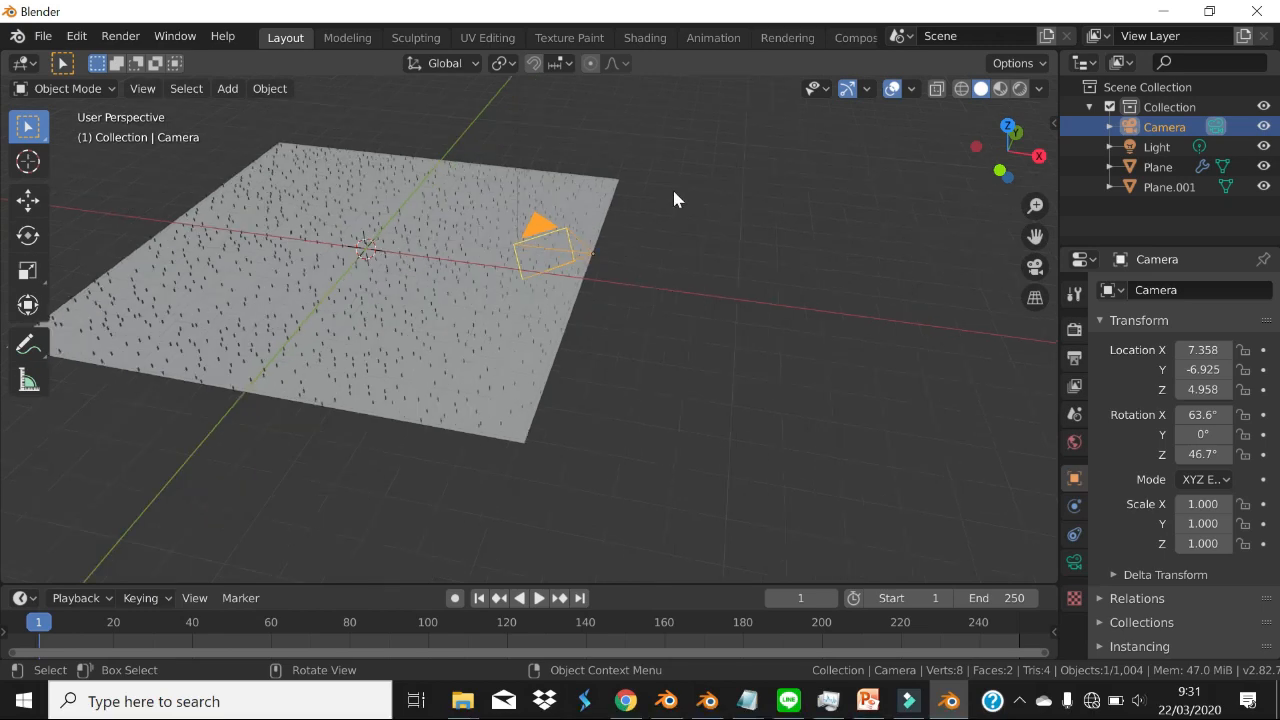
{"action": "left_click", "coordinate": [1036, 268]}
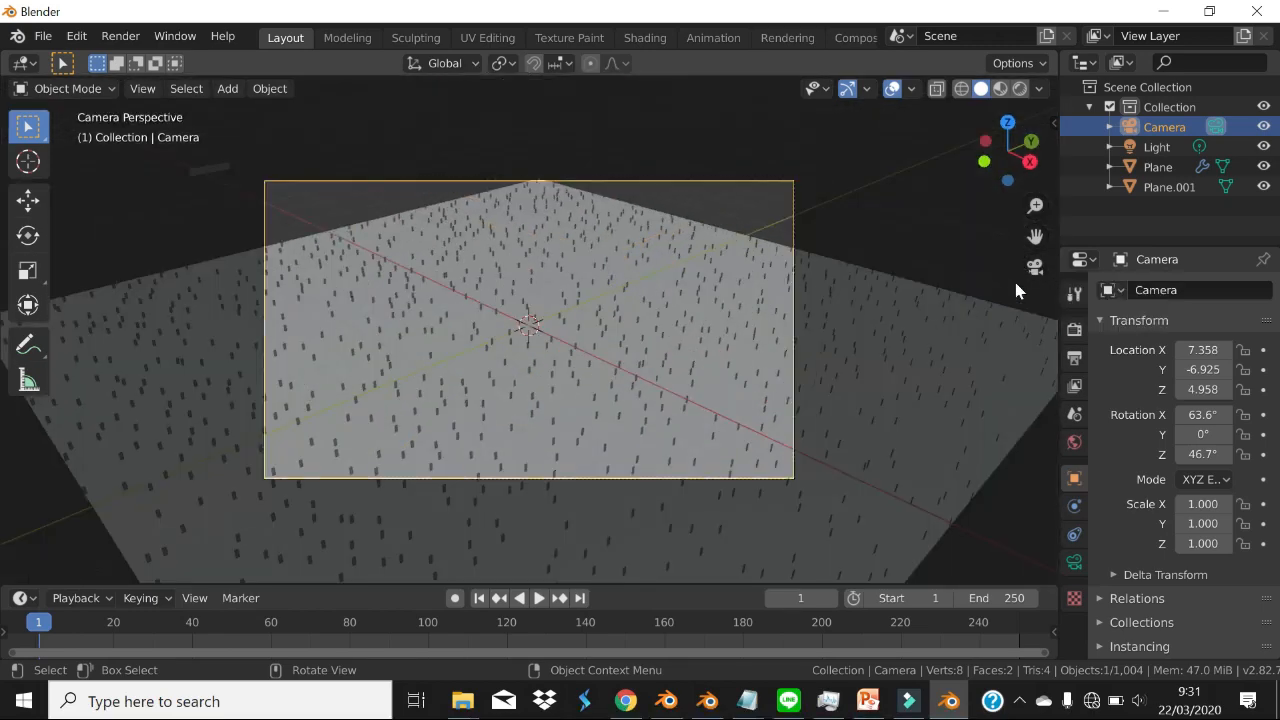
{"action": "middle_click_drag", "start_coordinate": [915, 255], "coordinate": [945, 266]}
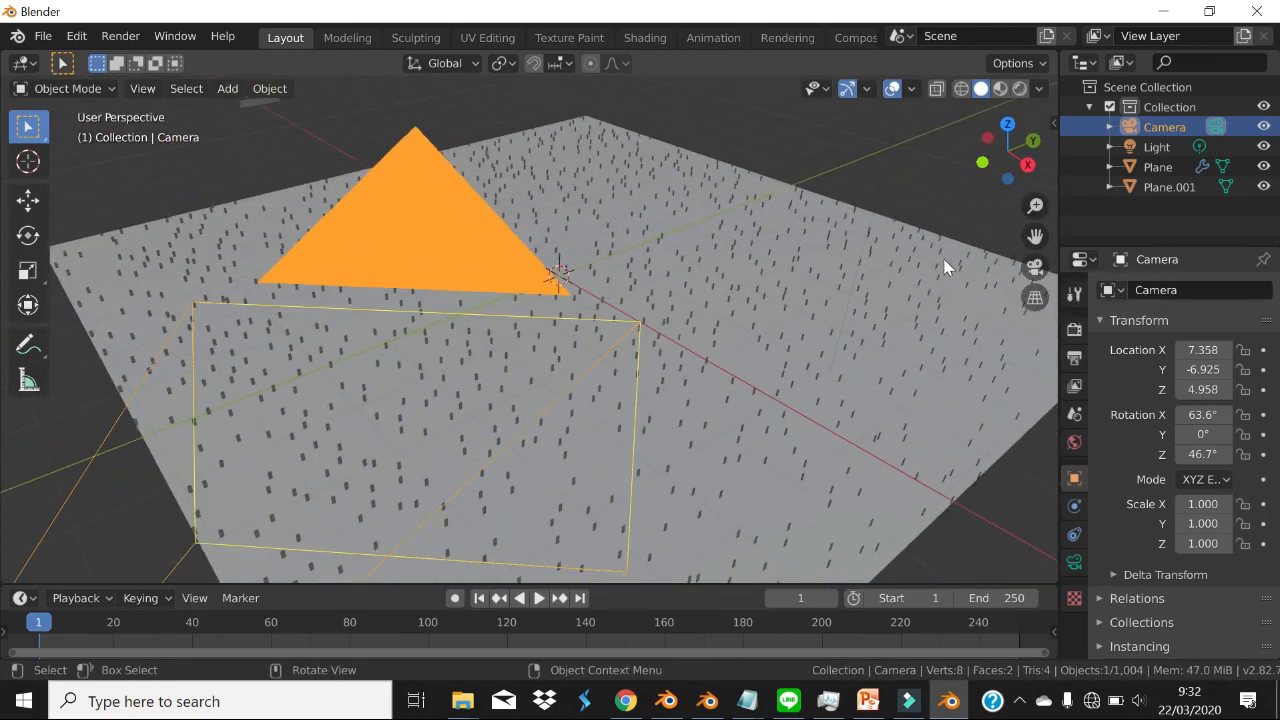
- Toggle the viewport between perspective and orthographic projection, returning to perspective with the whole plane in view
{"action": "left_click", "coordinate": [1035, 298]}
{"action": "left_click", "coordinate": [1035, 298]}
{"action": "scroll", "coordinate": [770, 308], "scroll_direction": "down", "scroll_amount": 6}
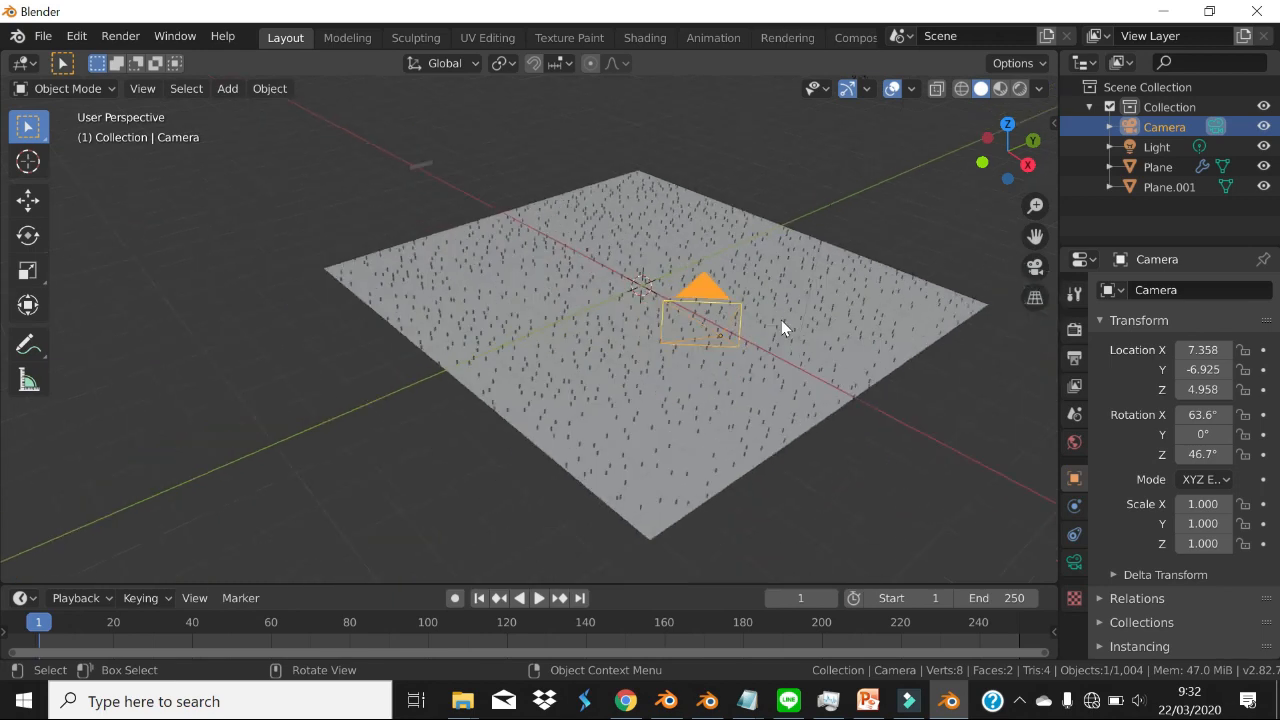
- Delete the particle-covered plane and the small blade object, keeping only the camera and light in the scene
{"action": "middle_click_drag", "start_coordinate": [781, 320], "coordinate": [628, 270]}
{"action": "left_click", "coordinate": [433, 295]}
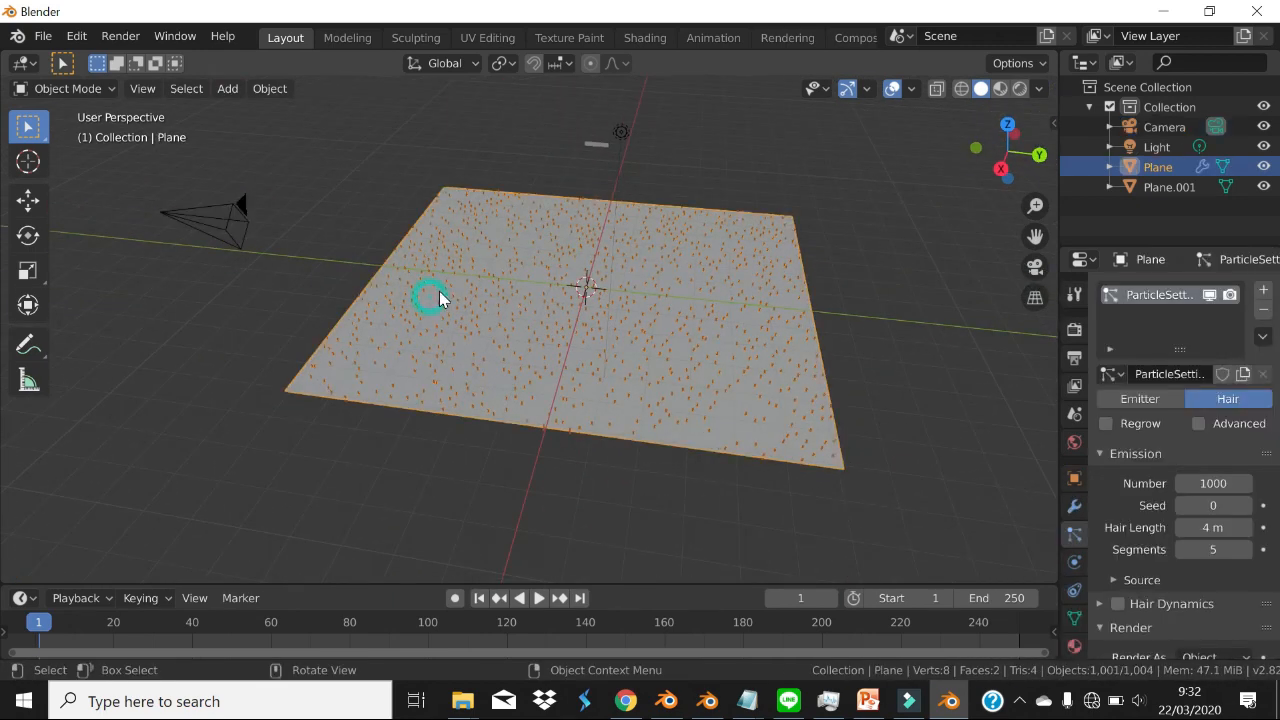
{"action": "key", "text": "Delete"}
{"action": "left_click", "coordinate": [594, 145]}
{"action": "key", "text": "Delete"}
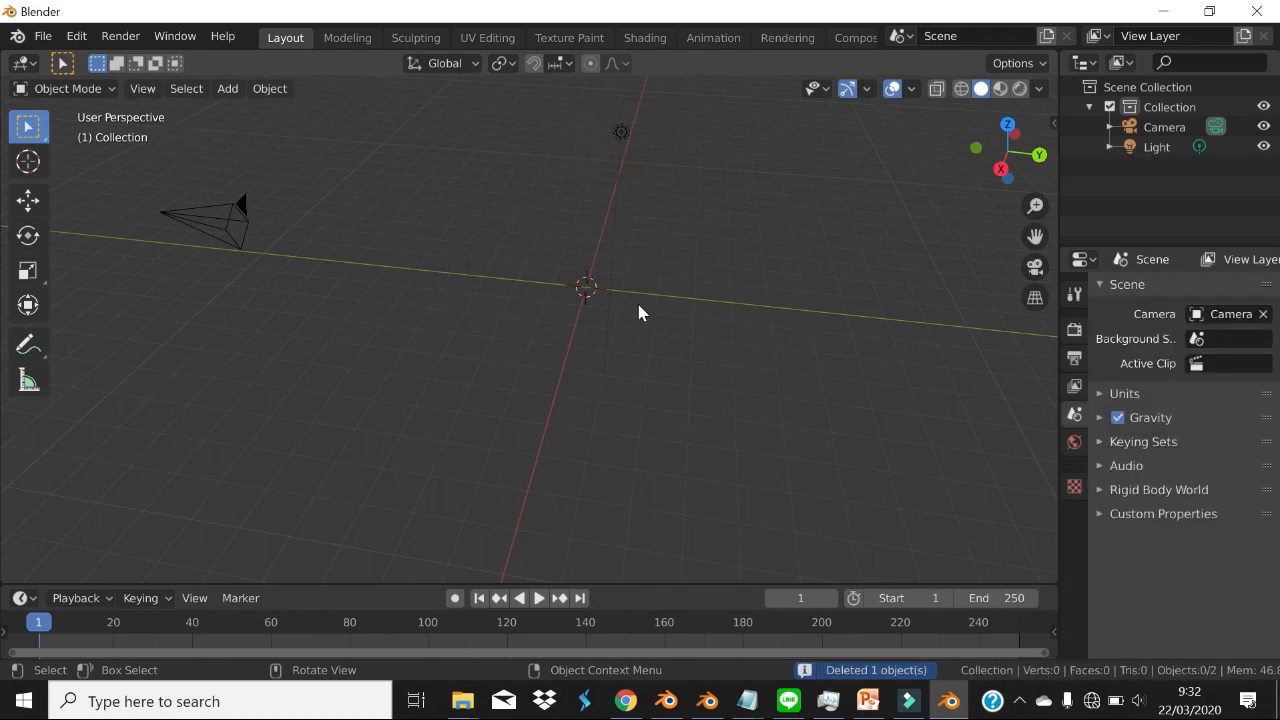
- Add a mesh cube at the scene origin and view it at an angle
{"action": "key", "text": "shift+a"}
{"action": "mouse_move", "coordinate": [634, 300]}
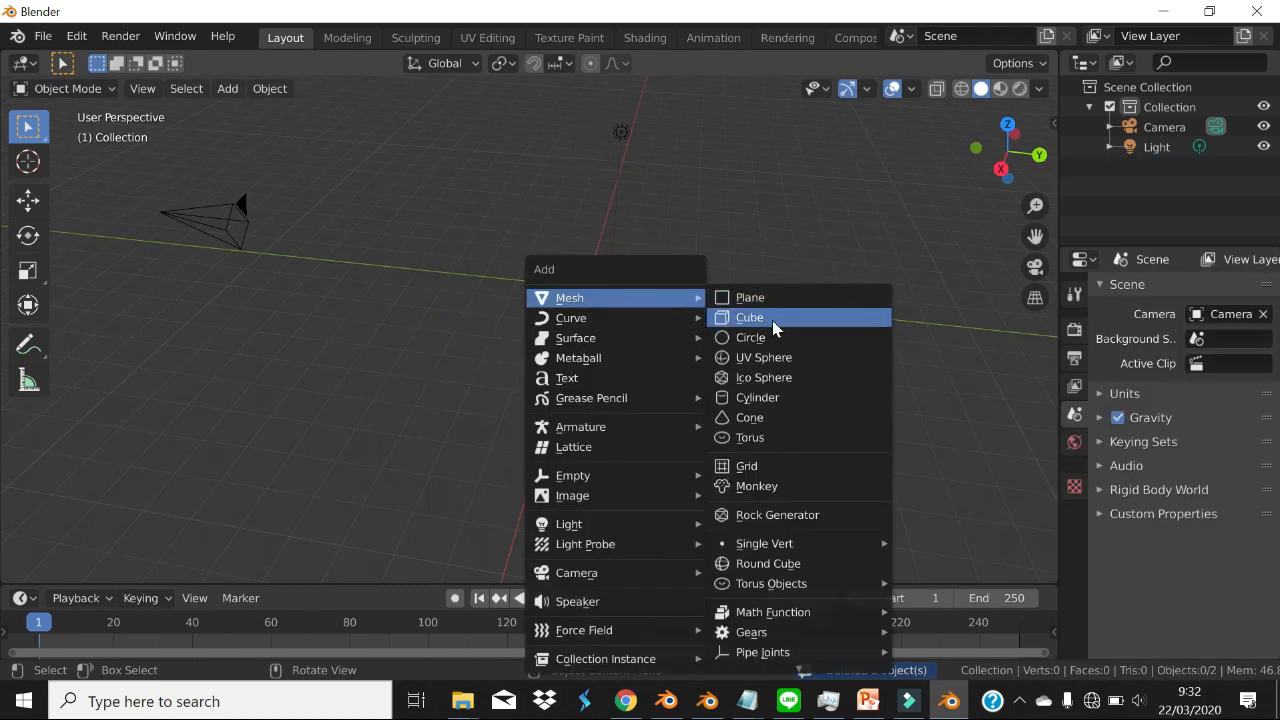
{"action": "left_click", "coordinate": [771, 331]}
{"action": "middle_click_drag", "start_coordinate": [769, 330], "coordinate": [706, 314]}
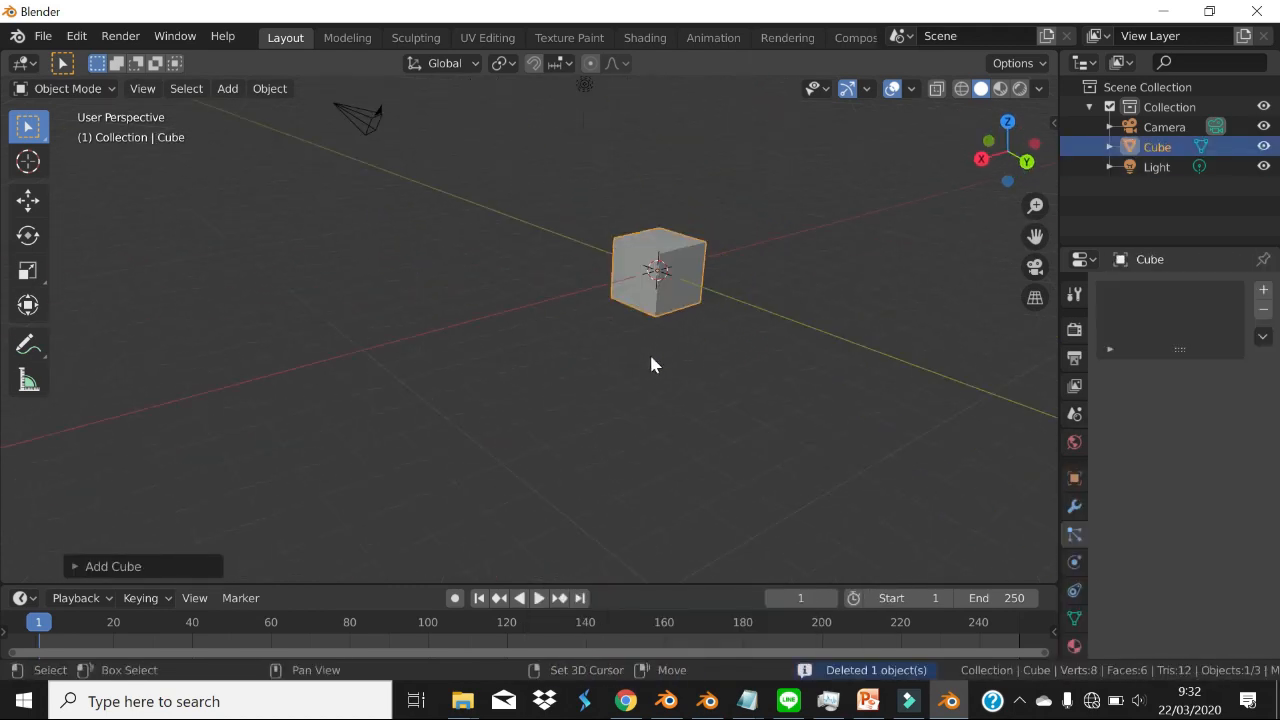
{"action": "middle_click_drag", "start_coordinate": [651, 363], "coordinate": [660, 390]}
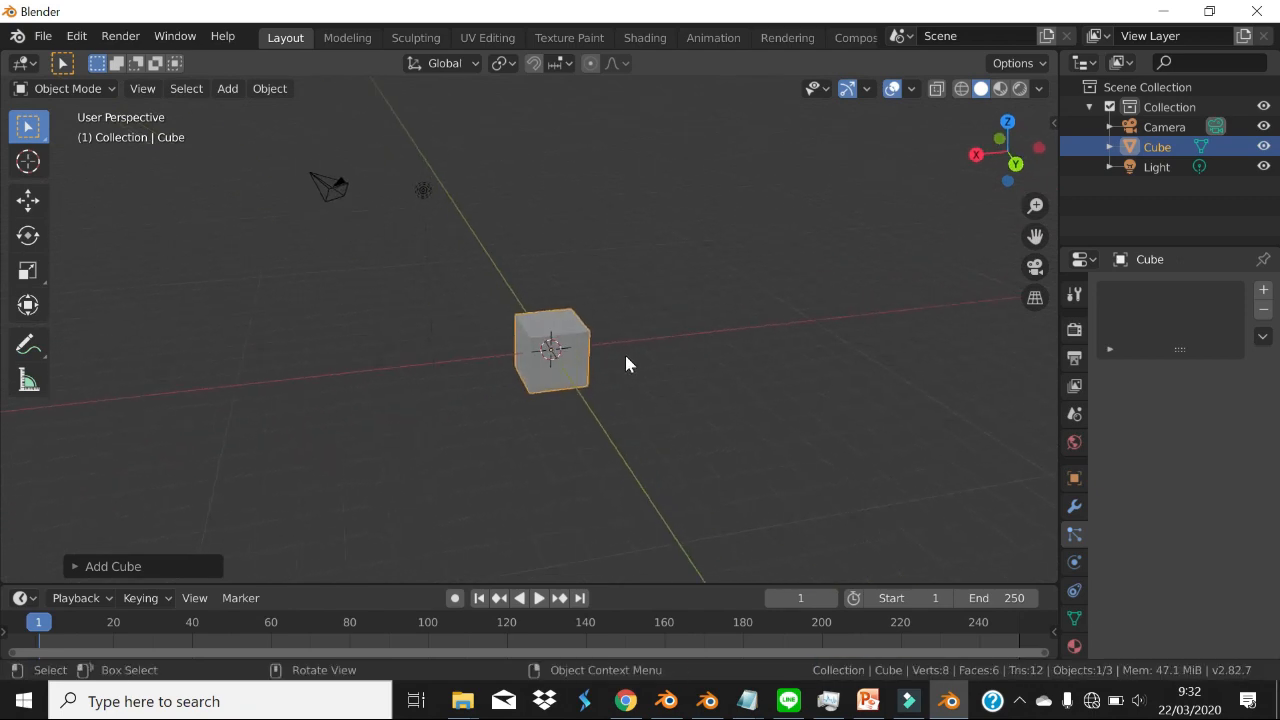
{"action": "scroll", "coordinate": [583, 362], "scroll_direction": "up", "scroll_amount": 2}
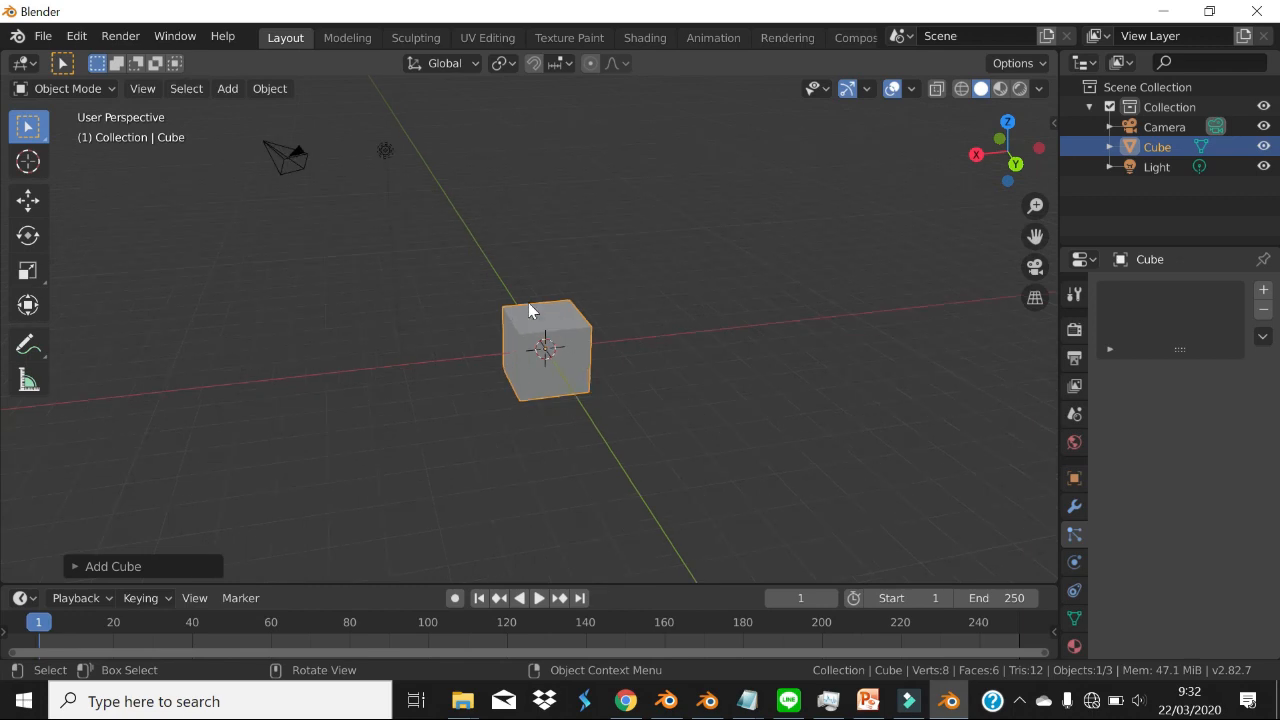
{"action": "scroll", "coordinate": [548, 355], "scroll_direction": "up", "scroll_amount": 1}
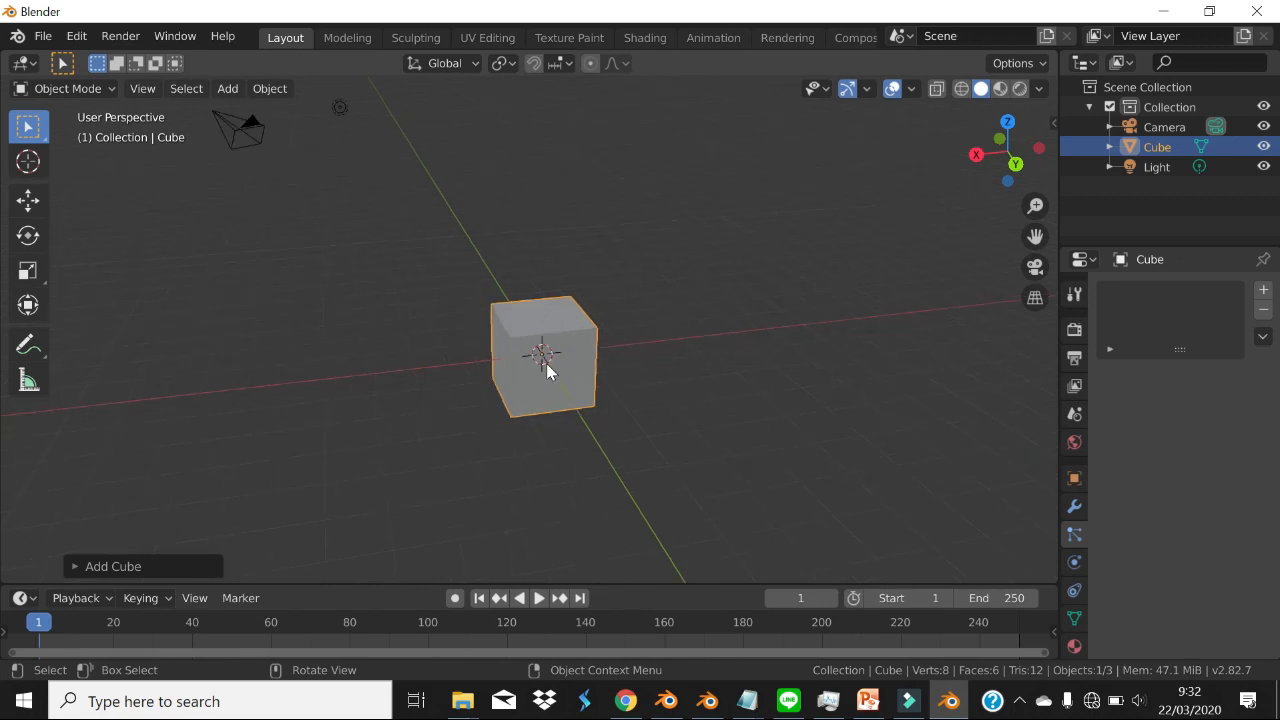
- Duplicate the cube four times along the global X axis to form a spaced row of five cubes
{"action": "key", "text": "shift+d"}
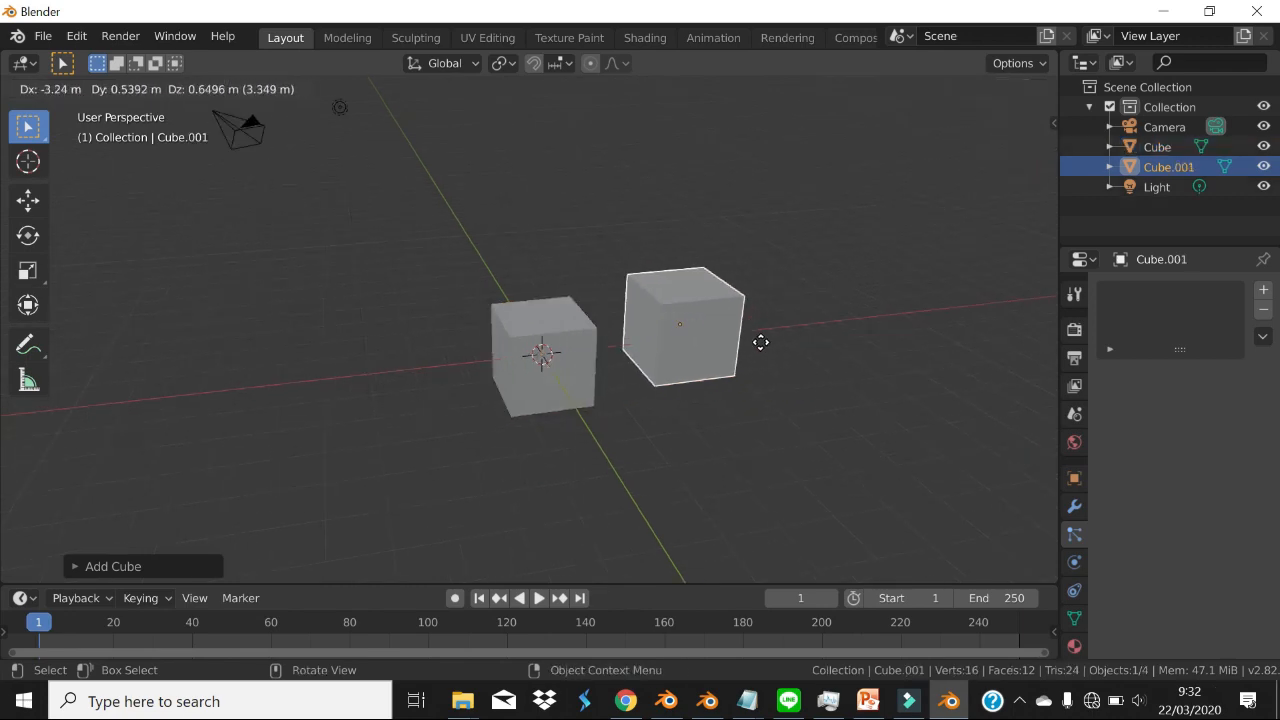
{"action": "key", "text": "x"}
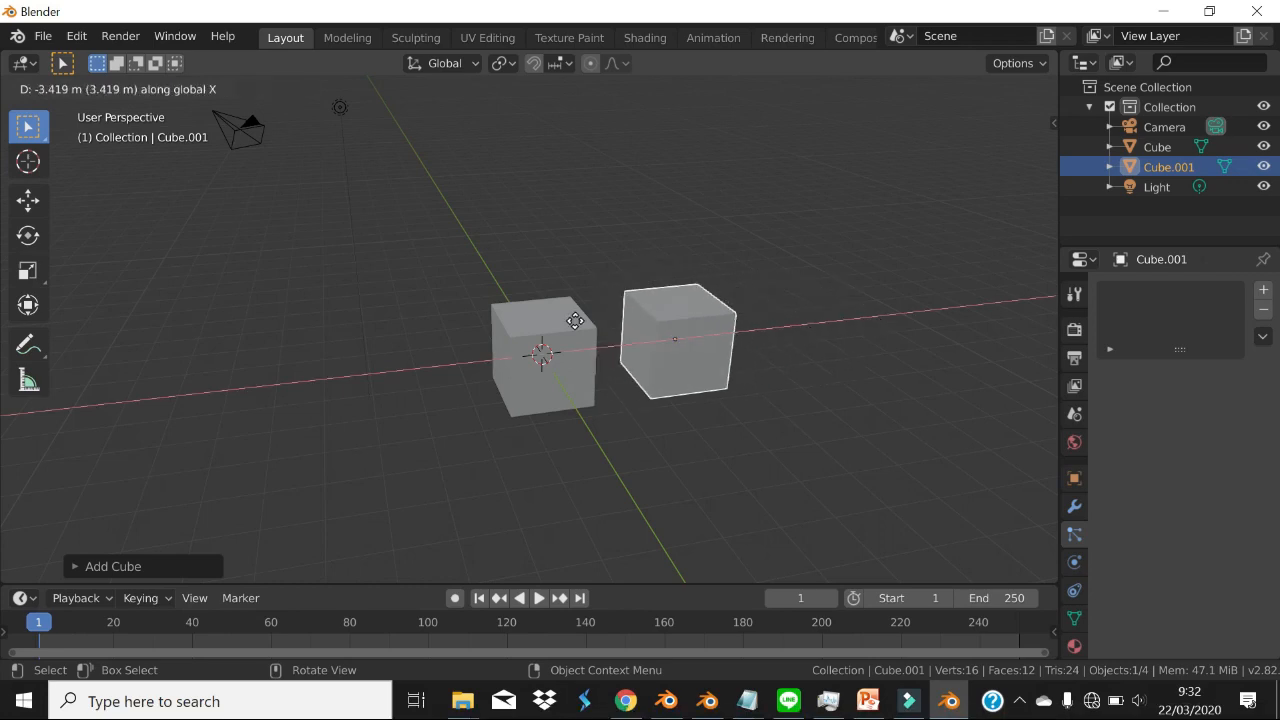
{"action": "left_click", "coordinate": [749, 309]}
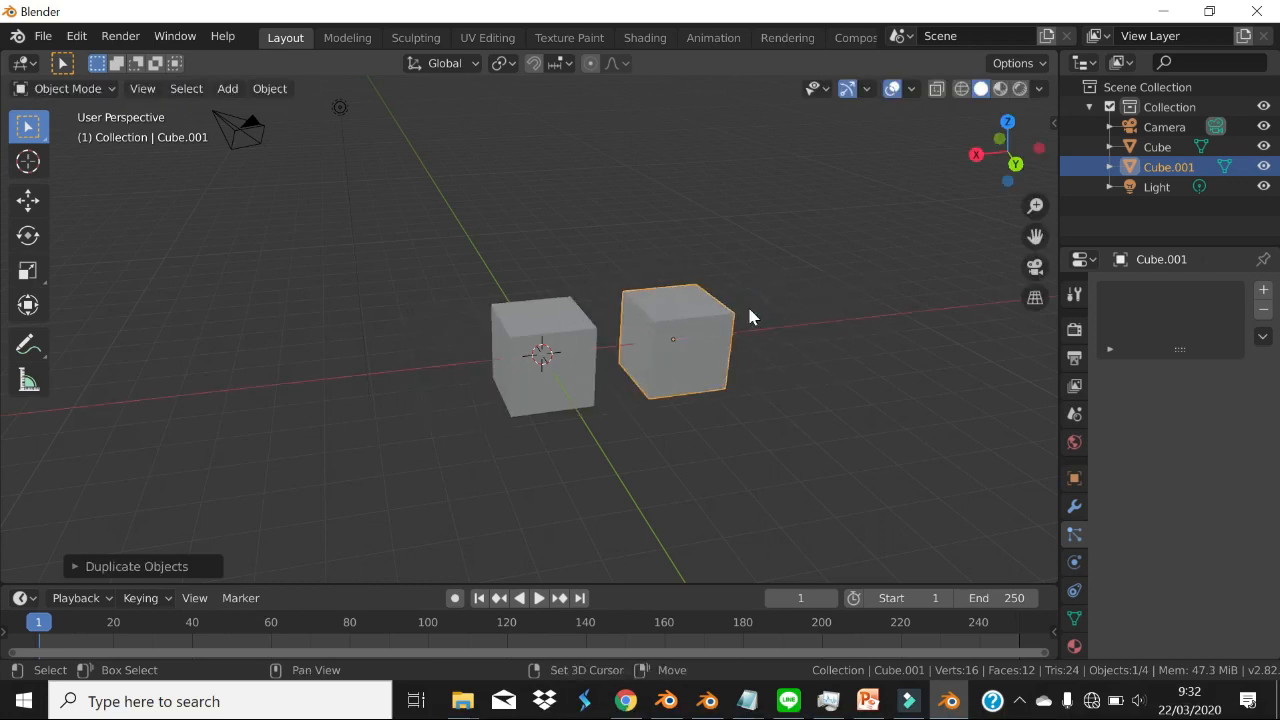
{"action": "key", "text": "shift+d"}
{"action": "key", "text": "x"}
{"action": "left_click", "coordinate": [900, 290]}
{"action": "middle_click_drag", "start_coordinate": [900, 295], "coordinate": [626, 378]}
{"action": "key", "text": "shift+d"}
{"action": "key", "text": "x"}
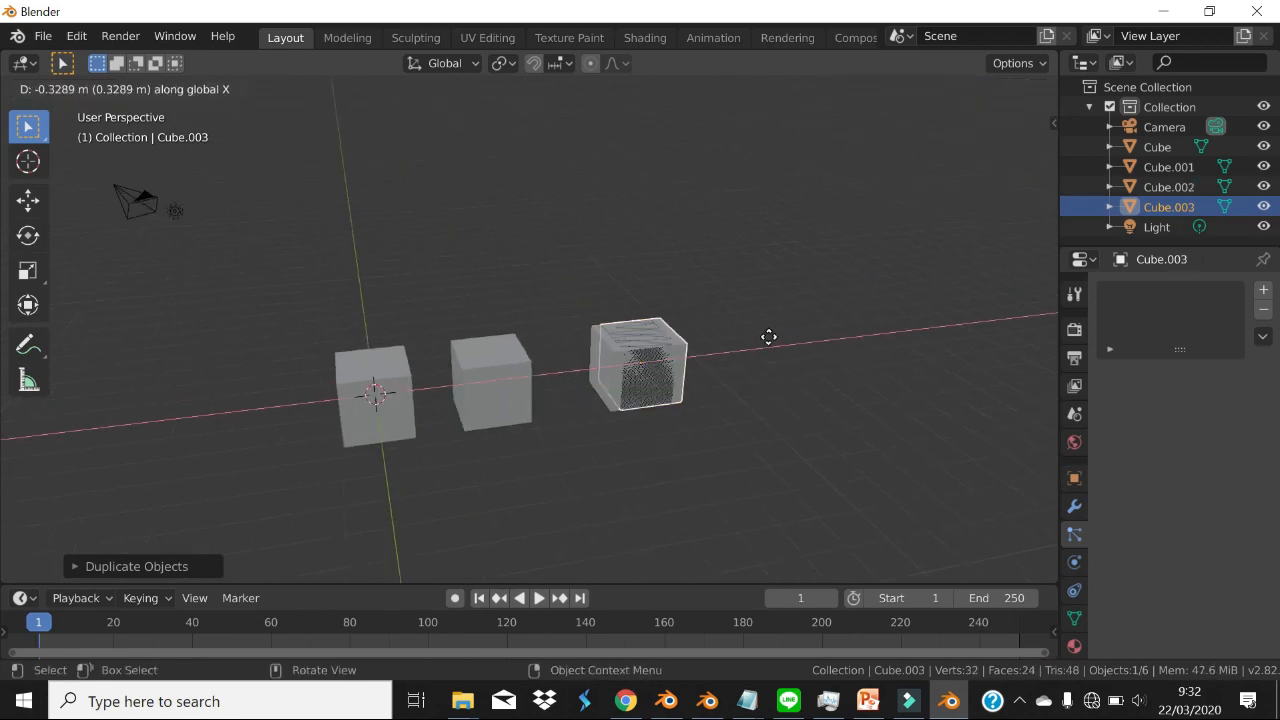
{"action": "left_click", "coordinate": [784, 343]}
{"action": "key", "text": "shift+d"}
{"action": "key", "text": "x"}
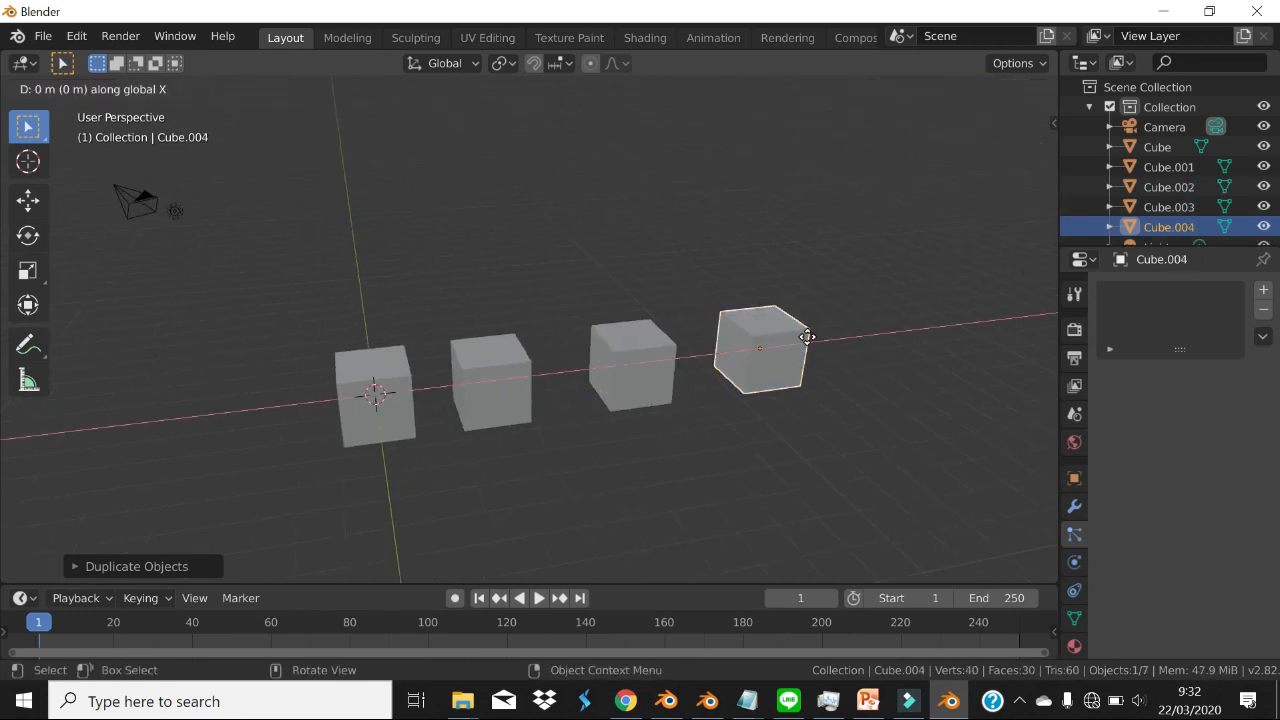
{"action": "left_click", "coordinate": [889, 329]}
- View the row of cubes end-on in the Right Orthographic view, centred and enlarged
{"action": "middle_click_drag", "start_coordinate": [612, 389], "coordinate": [741, 320]}
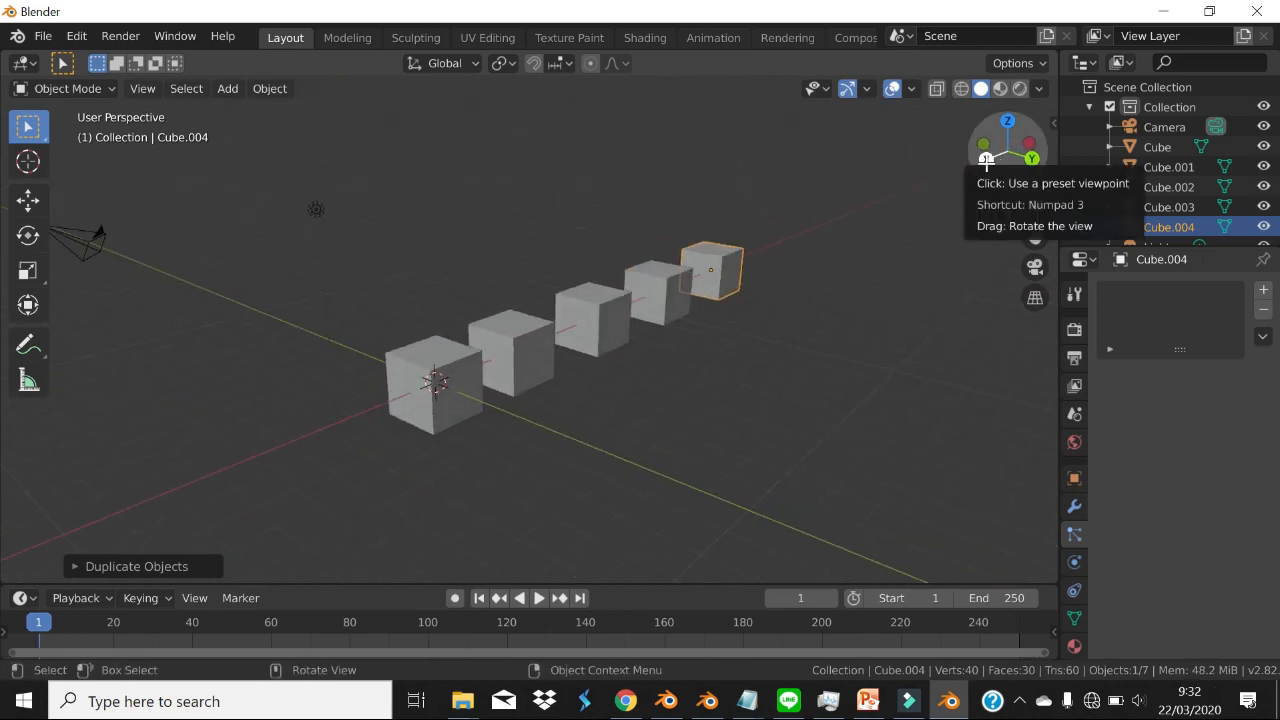
{"action": "left_click", "coordinate": [986, 163]}
{"action": "middle_click_drag", "start_coordinate": [598, 330], "coordinate": [808, 257], "text": "shift"}
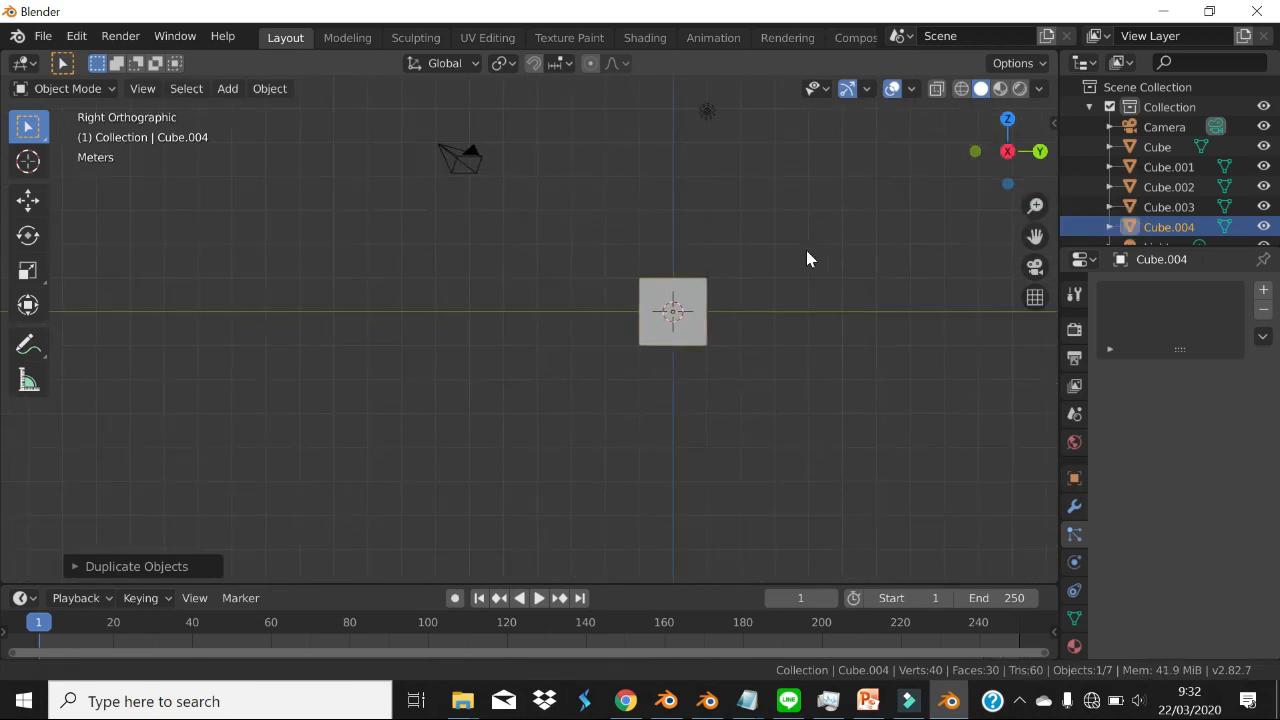
{"action": "scroll", "coordinate": [760, 291], "scroll_direction": "up", "scroll_amount": 3}
{"action": "middle_click_drag", "start_coordinate": [683, 316], "coordinate": [695, 308], "text": "shift"}
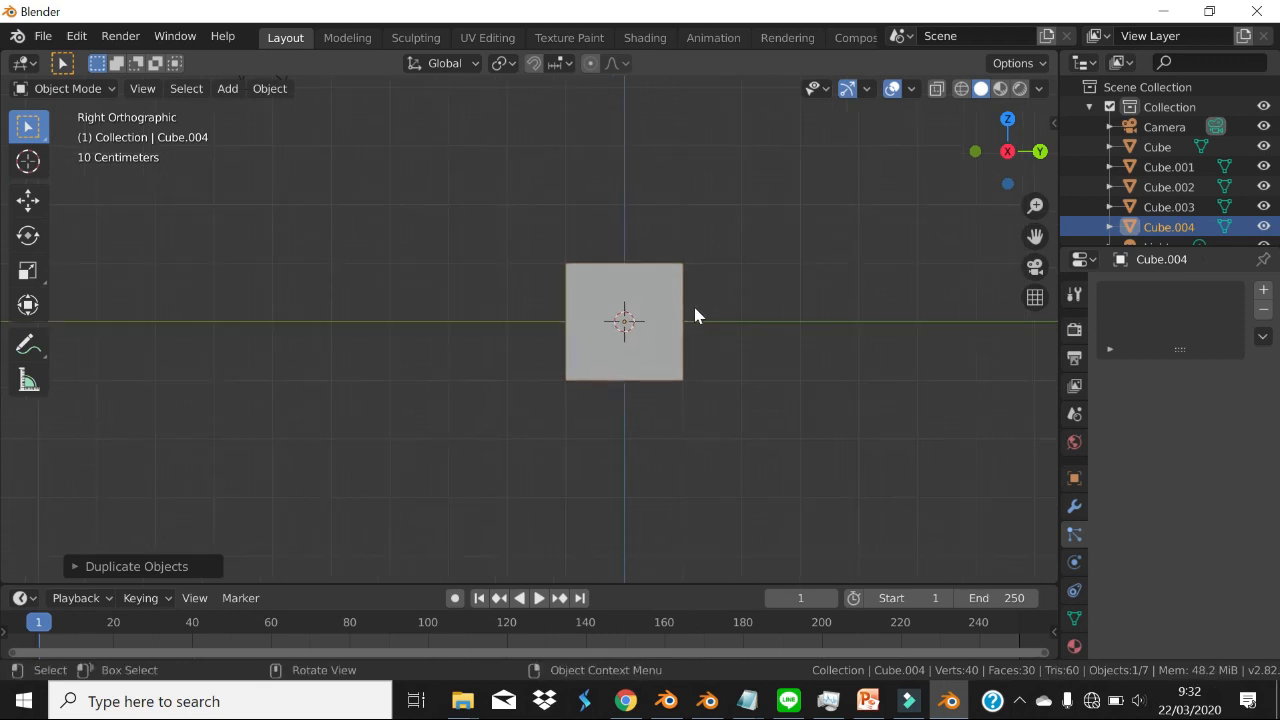
{"action": "scroll", "coordinate": [695, 308], "scroll_direction": "up", "scroll_amount": 2}
{"action": "scroll", "coordinate": [697, 297], "scroll_direction": "down", "scroll_amount": 1}
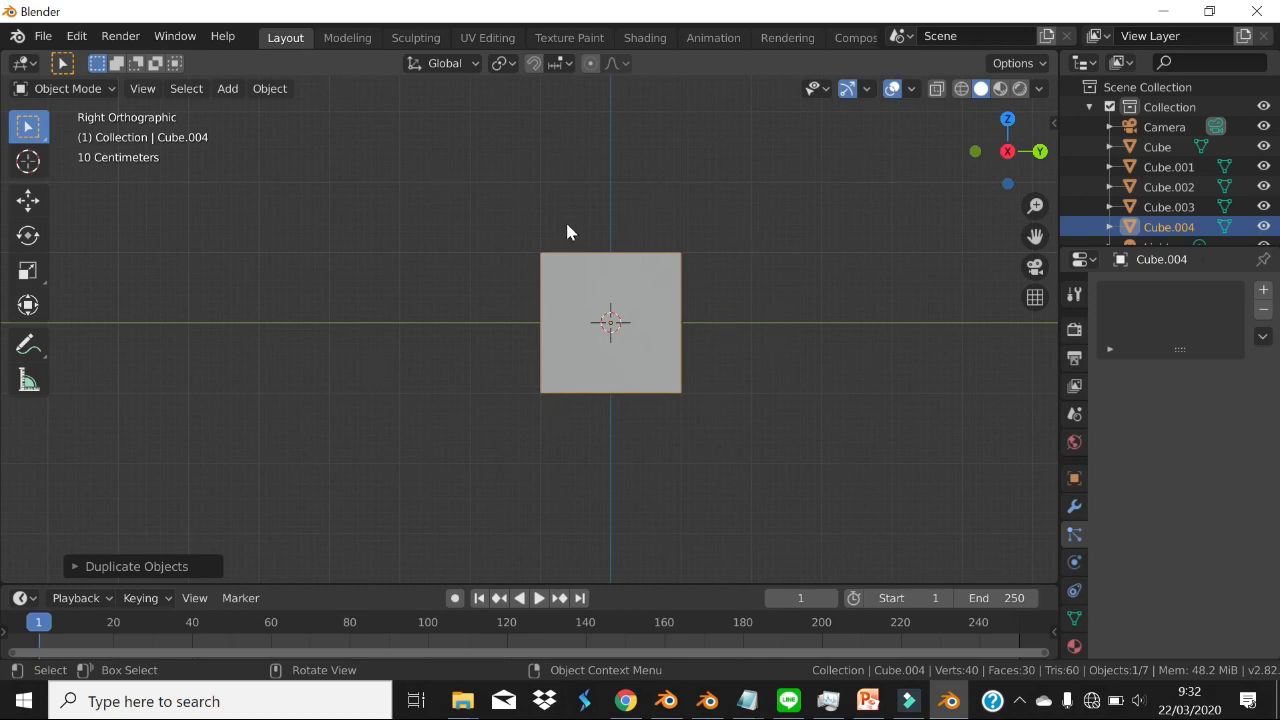
- Switch the right view to perspective and examine the cubes receding into depth from several positions
{"action": "left_click", "coordinate": [1035, 298]}
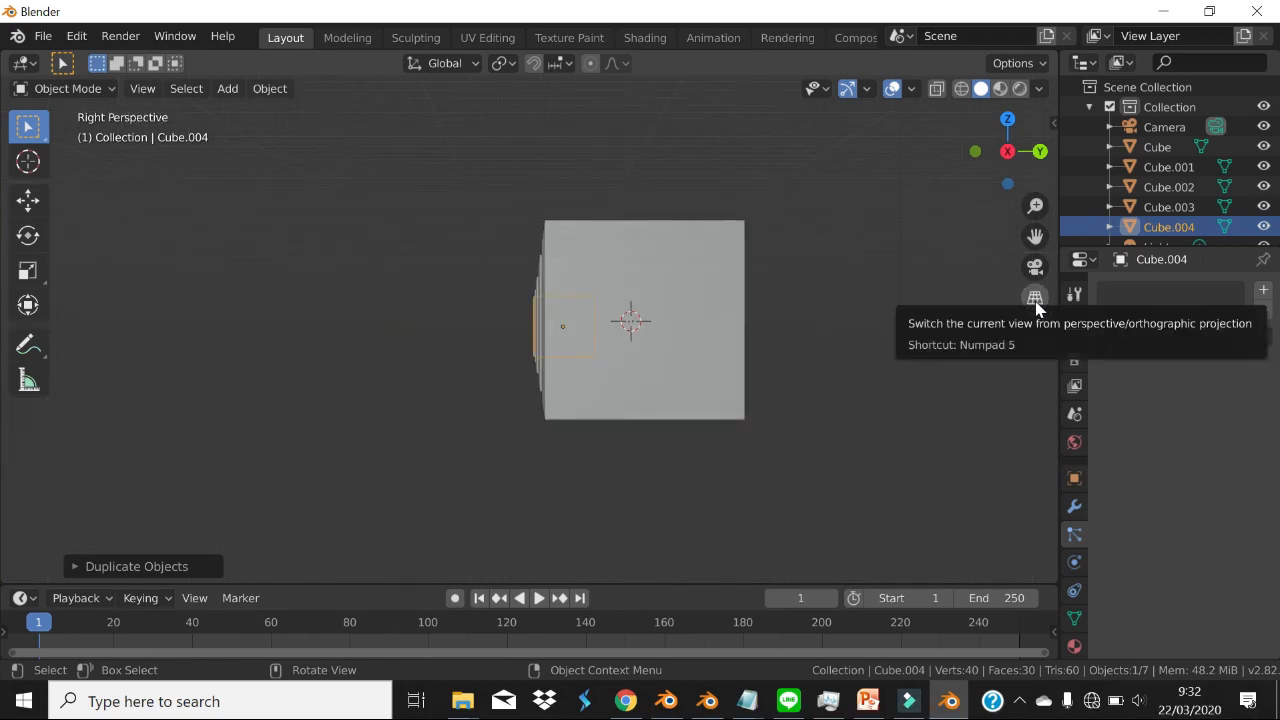
{"action": "scroll", "coordinate": [842, 318], "scroll_direction": "down", "scroll_amount": 1}
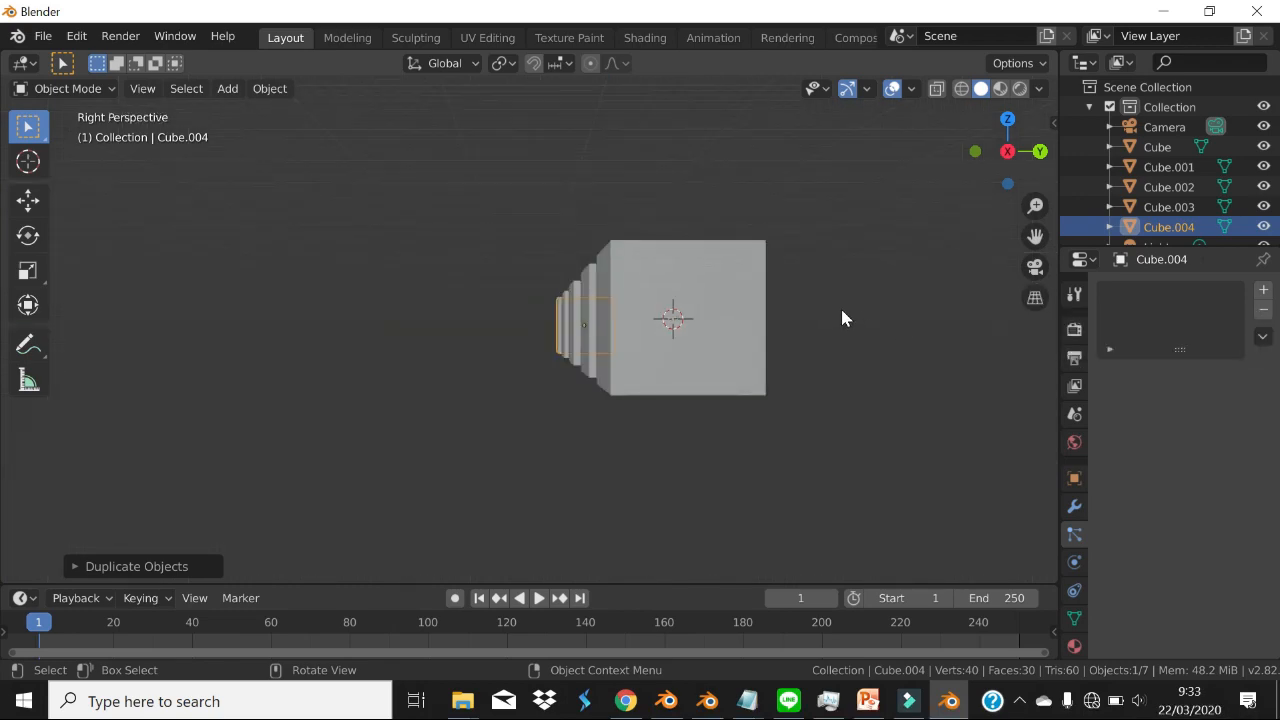
{"action": "middle_click_drag", "start_coordinate": [842, 306], "coordinate": [737, 323], "text": "shift"}
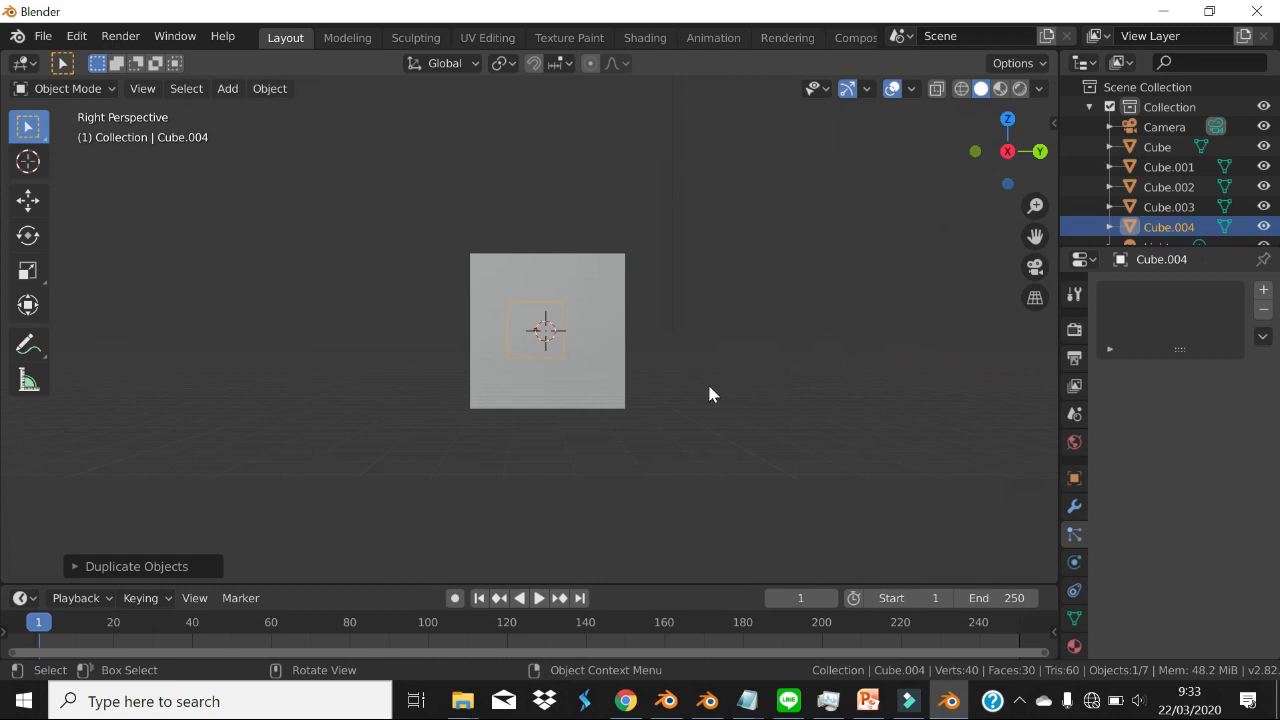
{"action": "middle_click_drag", "start_coordinate": [693, 405], "coordinate": [626, 521]}
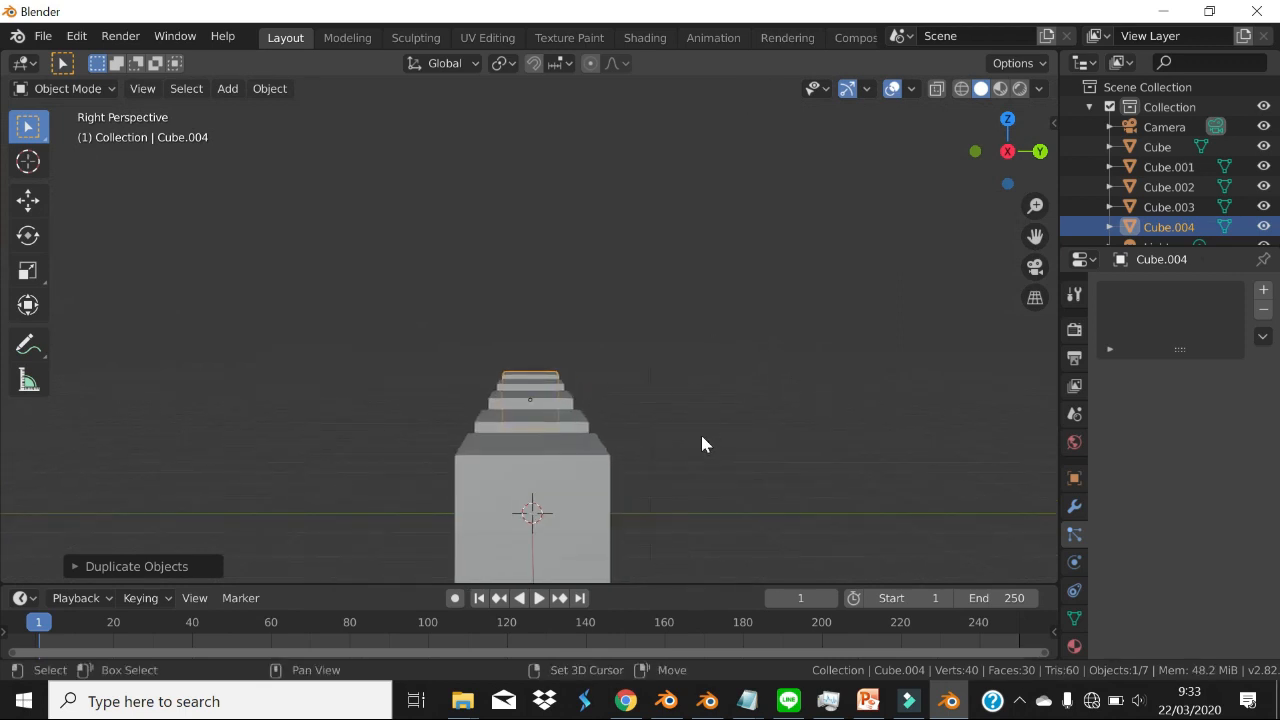
{"action": "middle_click_drag", "start_coordinate": [703, 440], "coordinate": [481, 298], "text": "shift"}
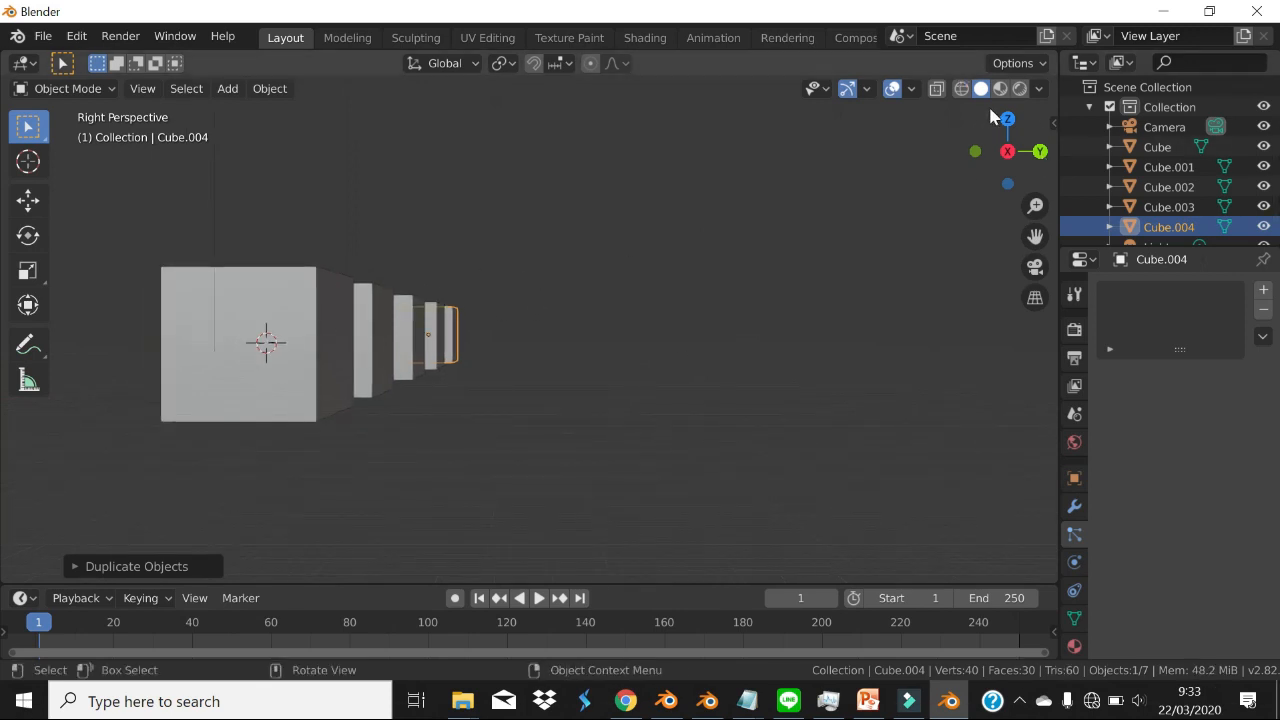
- Return the right view to orthographic projection, then orbit out to an angled view of all five cubes
{"action": "left_click", "coordinate": [1041, 301]}
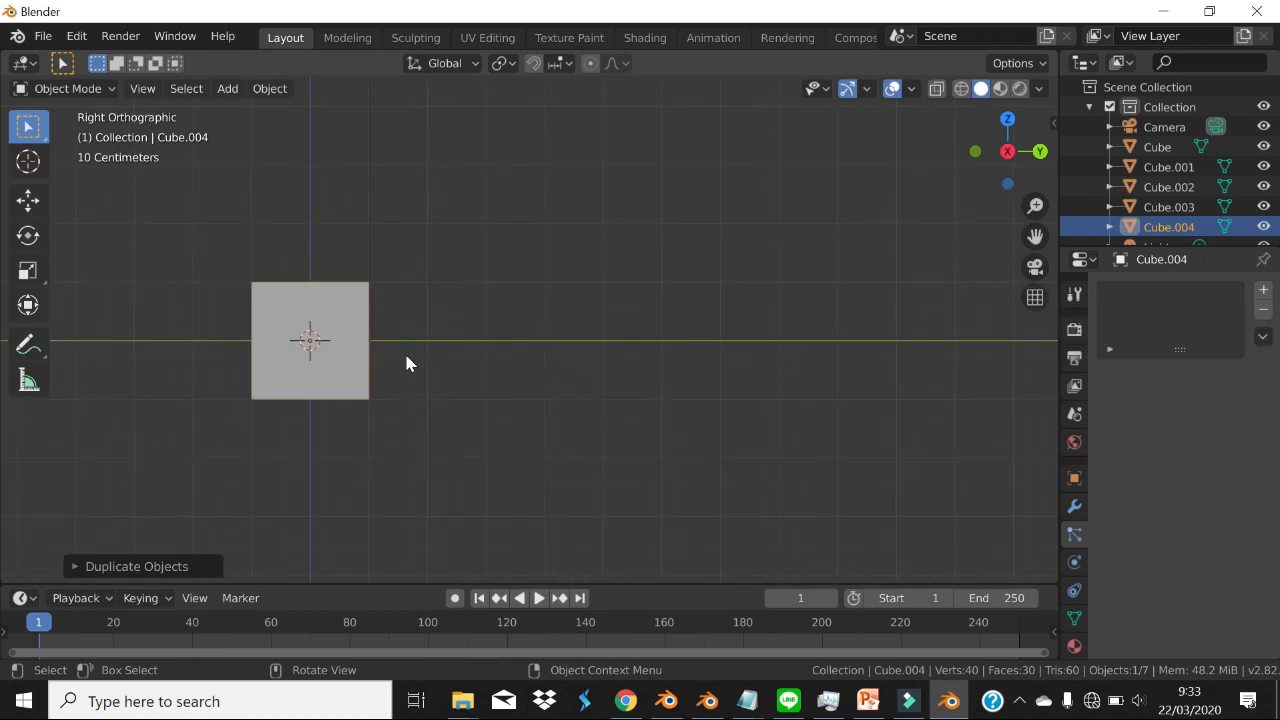
{"action": "middle_click_drag", "start_coordinate": [406, 363], "coordinate": [640, 391]}
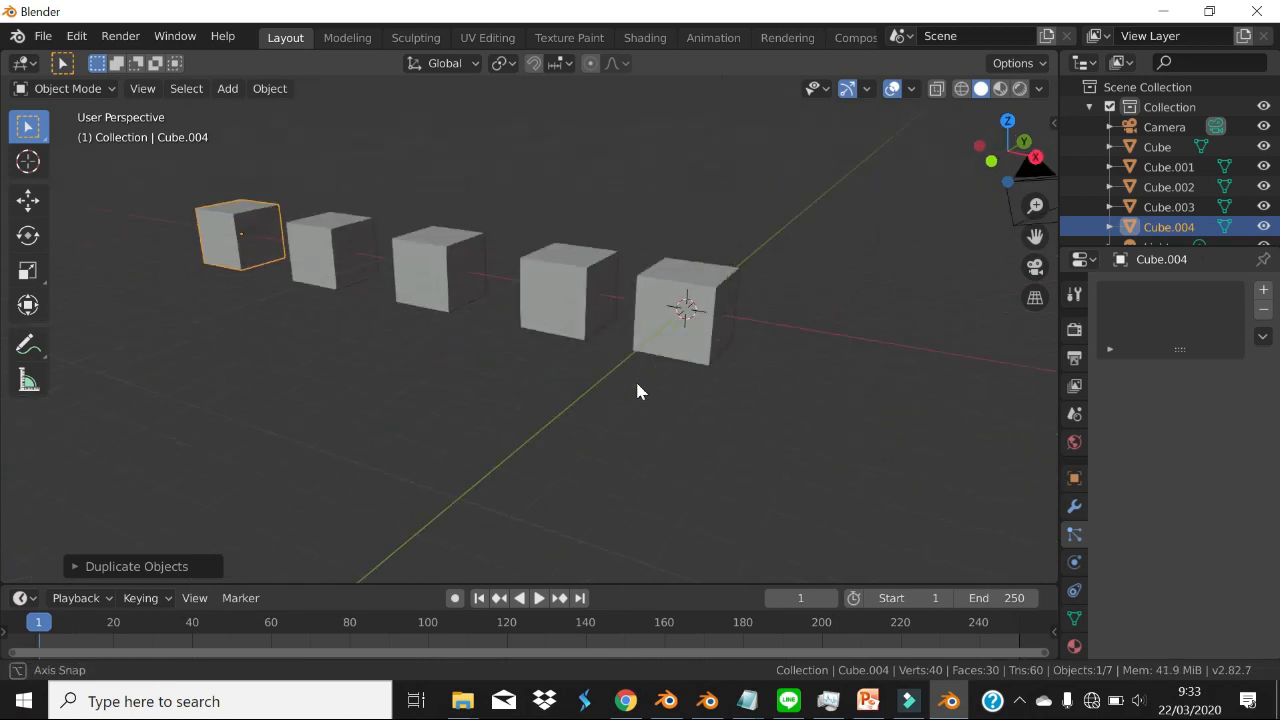
{"action": "middle_click_drag", "start_coordinate": [686, 306], "coordinate": [719, 348]}
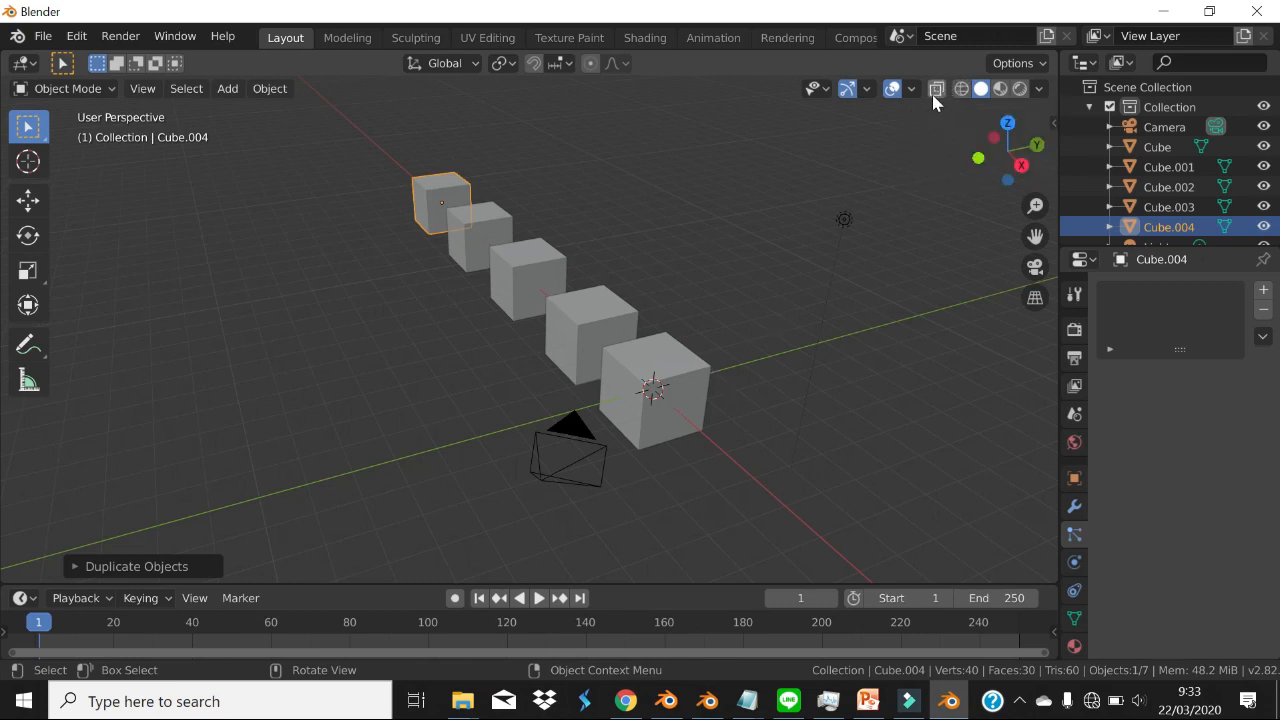
- Display the cubes in wireframe shading and examine their edges from an angle
{"action": "middle_click_drag", "start_coordinate": [927, 143], "coordinate": [871, 231]}
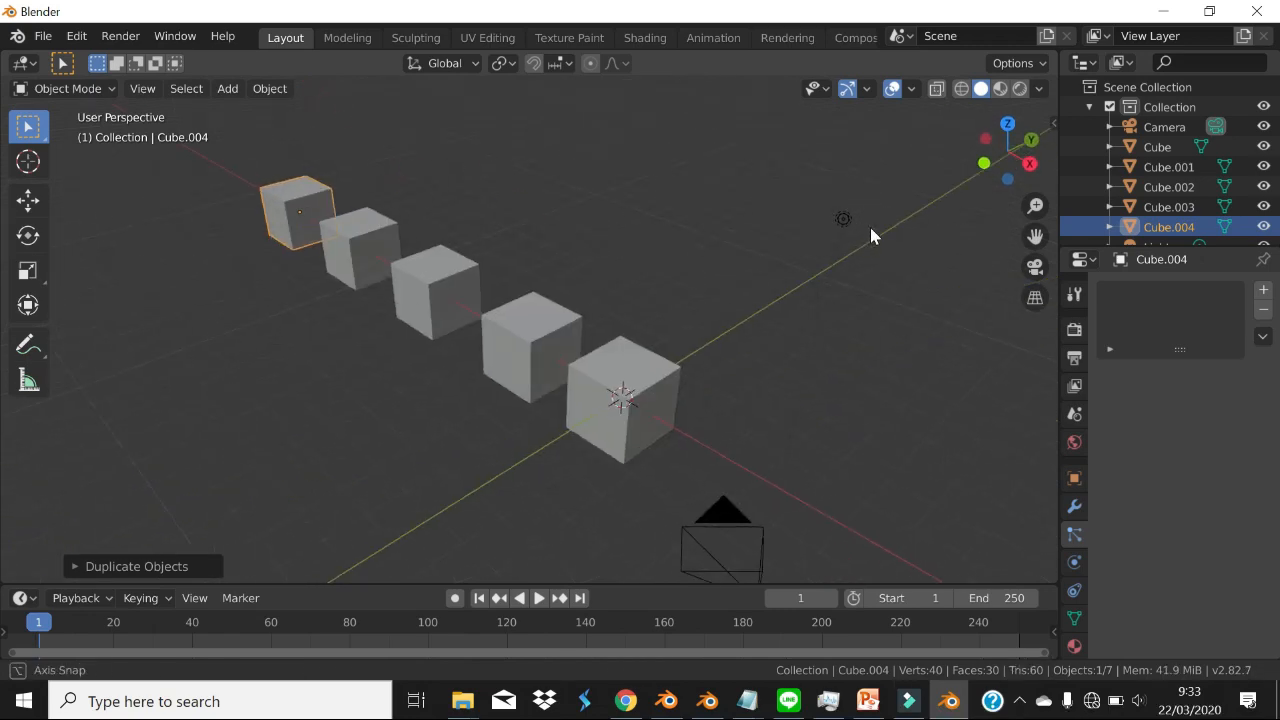
{"action": "left_click", "coordinate": [960, 89]}
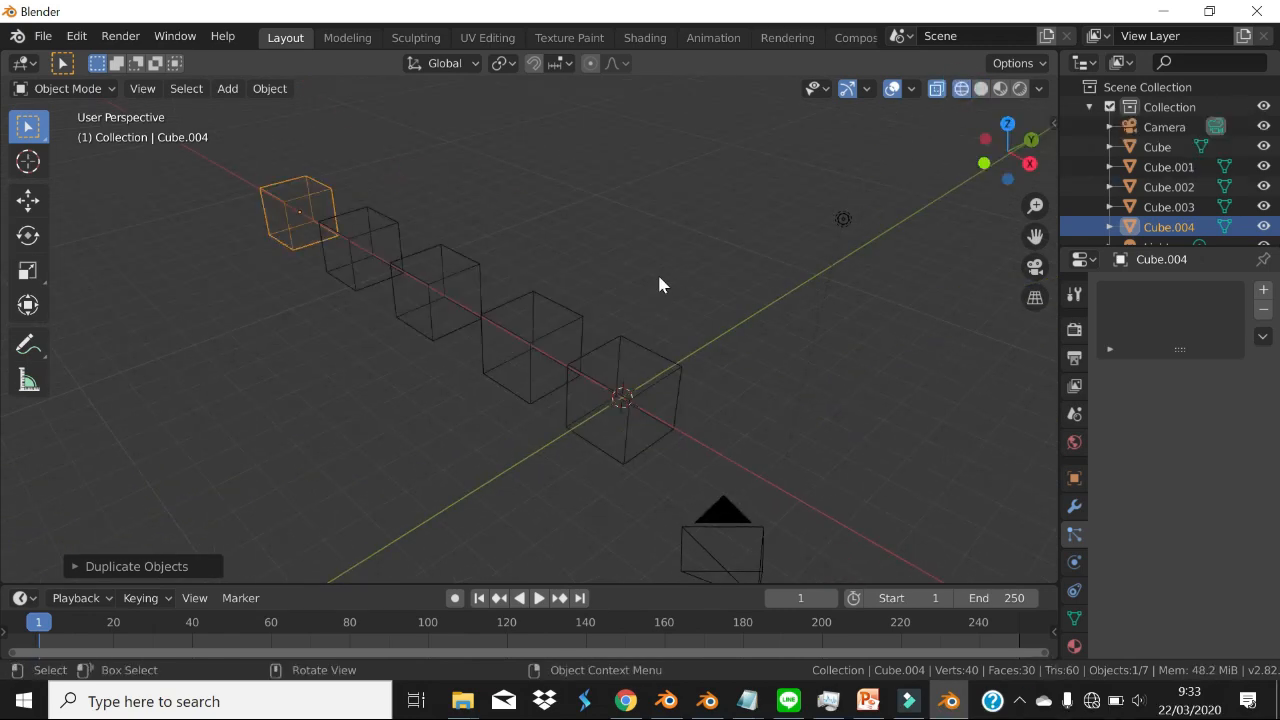
{"action": "mouse_move", "coordinate": [660, 283]}
{"action": "middle_mouse_down"}
{"action": "mouse_move", "coordinate": [603, 251]}
{"action": "mouse_move", "coordinate": [711, 411]}
{"action": "mouse_move", "coordinate": [806, 471]}
{"action": "mouse_move", "coordinate": [720, 491]}
{"action": "mouse_move", "coordinate": [623, 306]}
{"action": "mouse_move", "coordinate": [583, 271]}
{"action": "mouse_move", "coordinate": [600, 331]}
{"action": "mouse_move", "coordinate": [585, 321]}
{"action": "middle_mouse_up"}
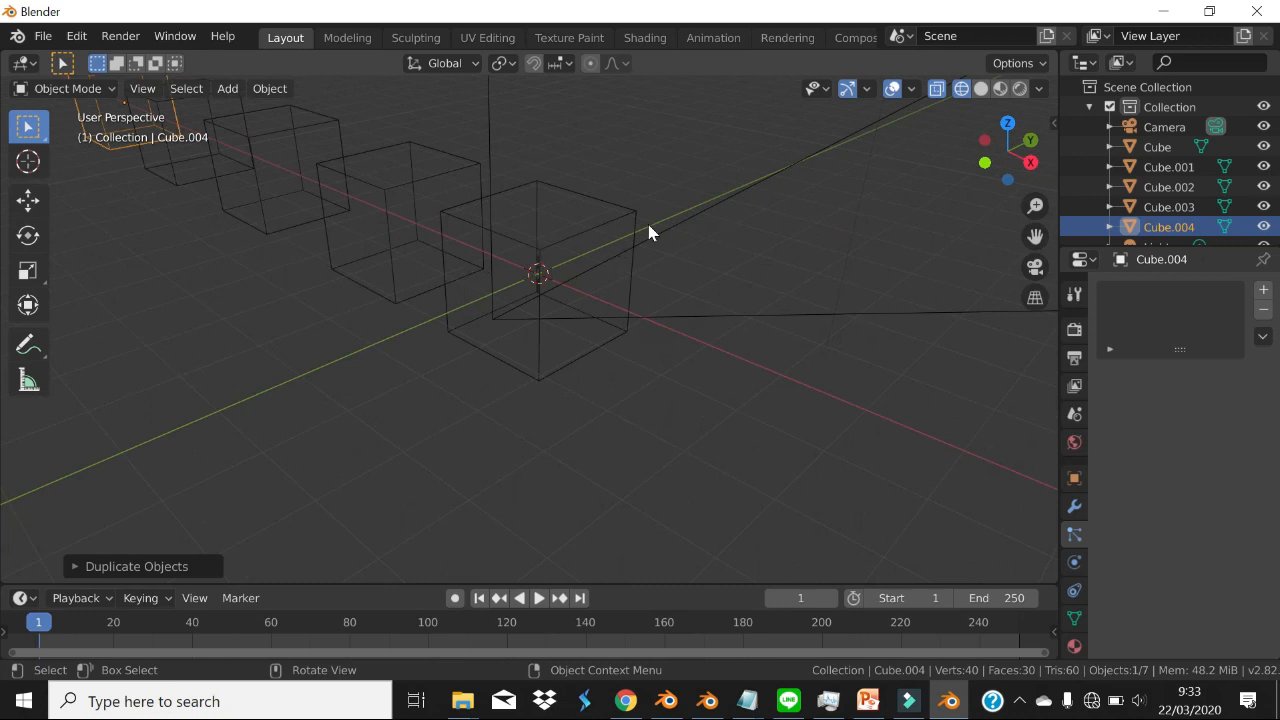
{"action": "middle_click_drag", "start_coordinate": [591, 241], "coordinate": [570, 343]}
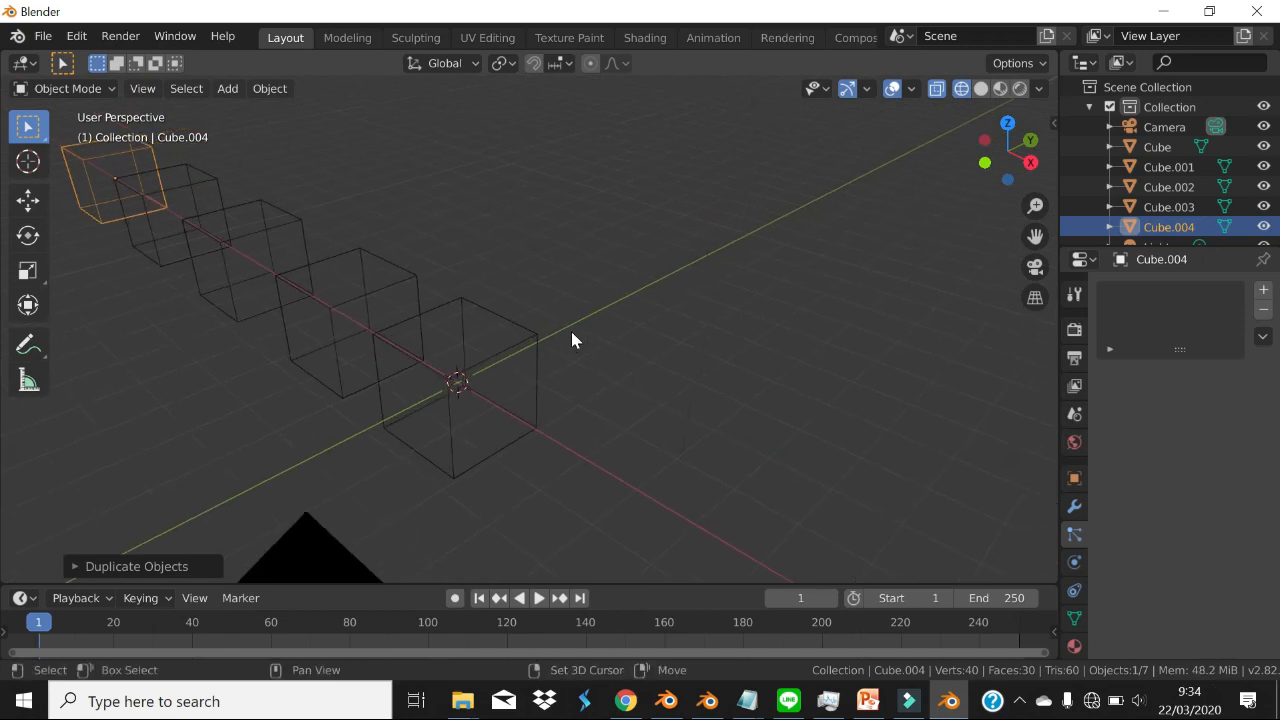
- Add a UV sphere at the origin and scale it up beyond the size of the first cube
{"action": "key", "text": "shift+a"}
{"action": "mouse_move", "coordinate": [519, 297]}
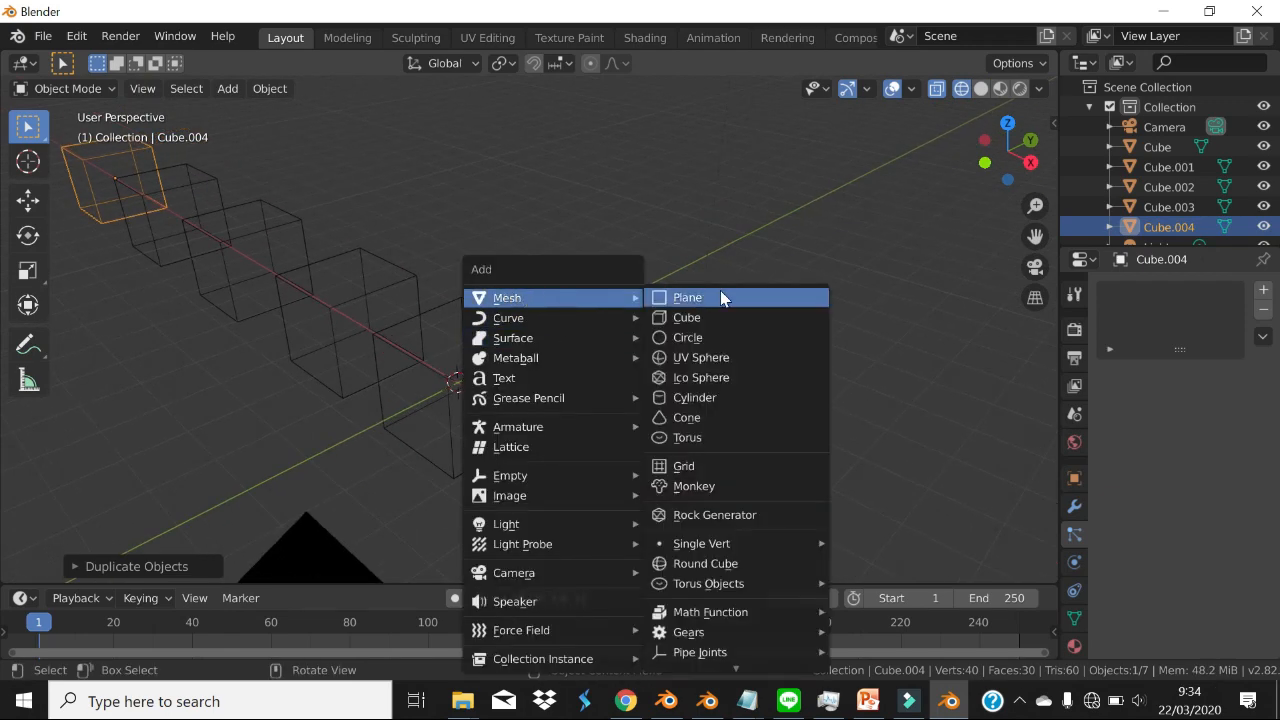
{"action": "left_click", "coordinate": [718, 357]}
{"action": "middle_click_drag", "start_coordinate": [457, 348], "coordinate": [455, 357]}
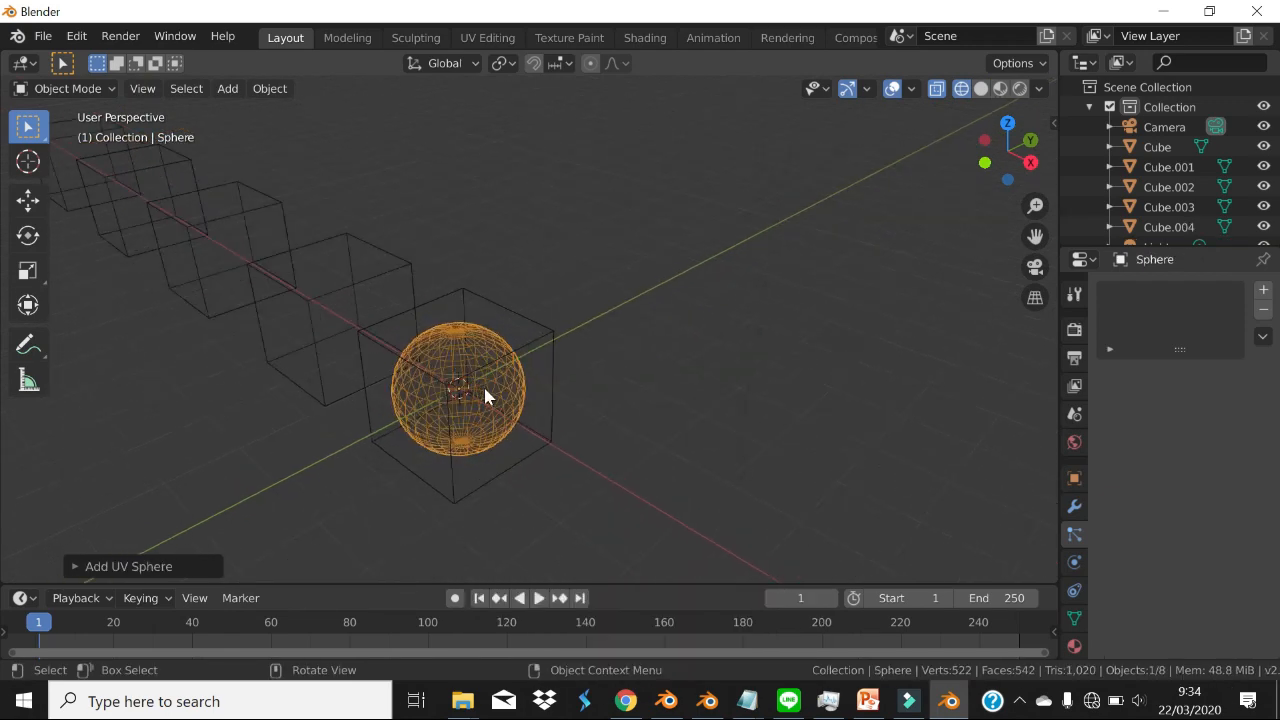
{"action": "key", "text": "s"}
{"action": "left_click", "coordinate": [520, 428]}
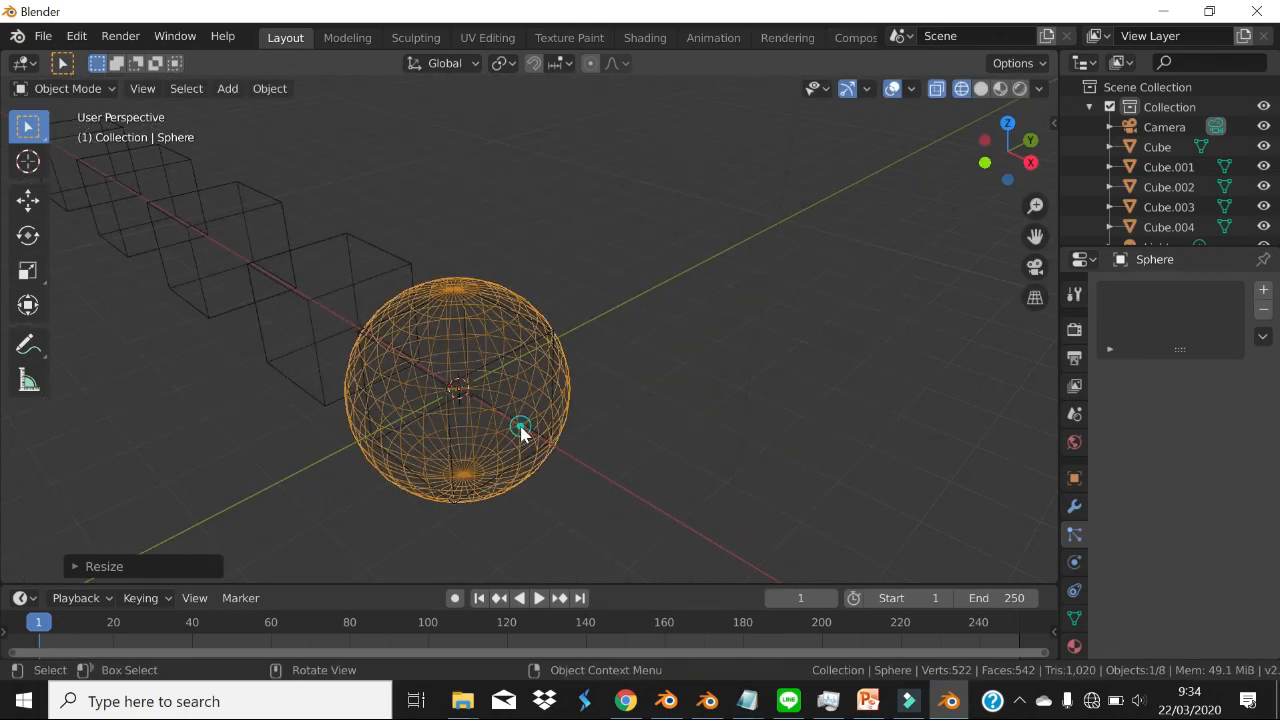
- Move the enlarged sphere away from the origin so it stands clear beside the row of cubes
{"action": "middle_click_drag", "start_coordinate": [546, 434], "coordinate": [570, 418]}
{"action": "key", "text": "g"}
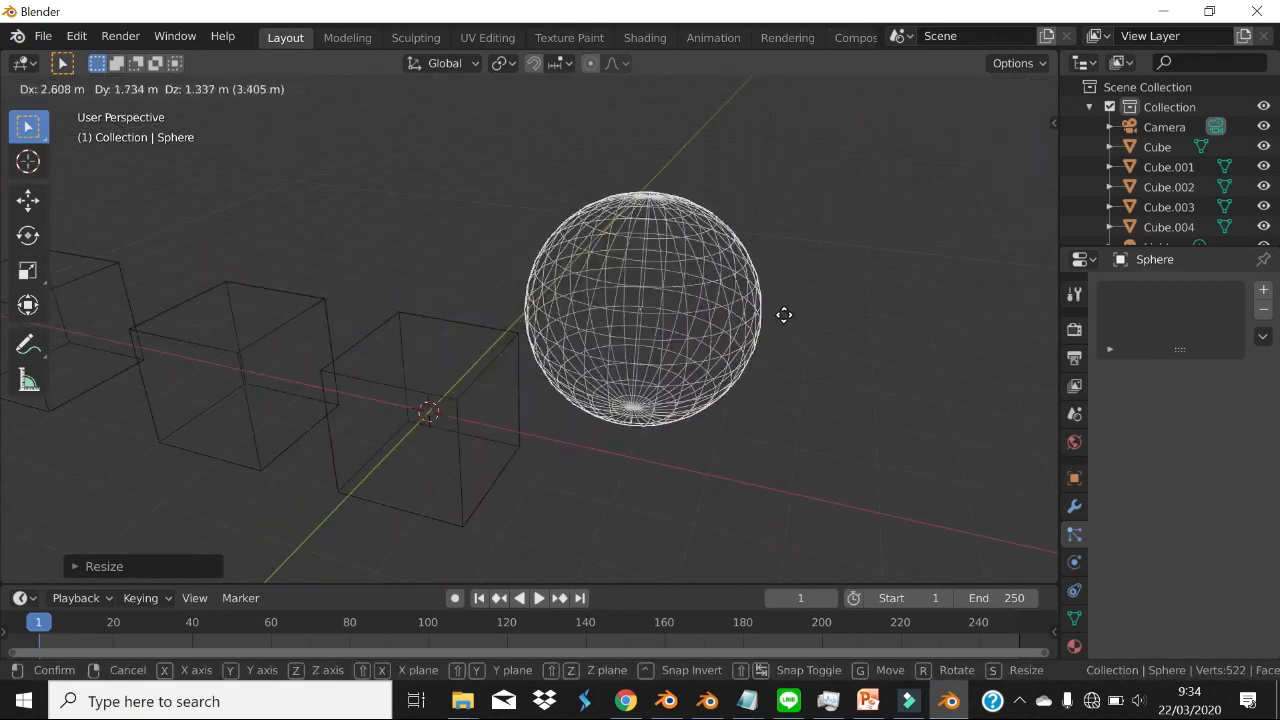
{"action": "left_click", "coordinate": [830, 252]}
{"action": "mouse_move", "coordinate": [774, 314]}
{"action": "middle_mouse_down"}
{"action": "mouse_move", "coordinate": [732, 298]}
{"action": "mouse_move", "coordinate": [780, 314]}
{"action": "mouse_move", "coordinate": [749, 309]}
{"action": "middle_mouse_up"}
{"action": "middle_click_drag", "start_coordinate": [757, 257], "coordinate": [700, 375]}
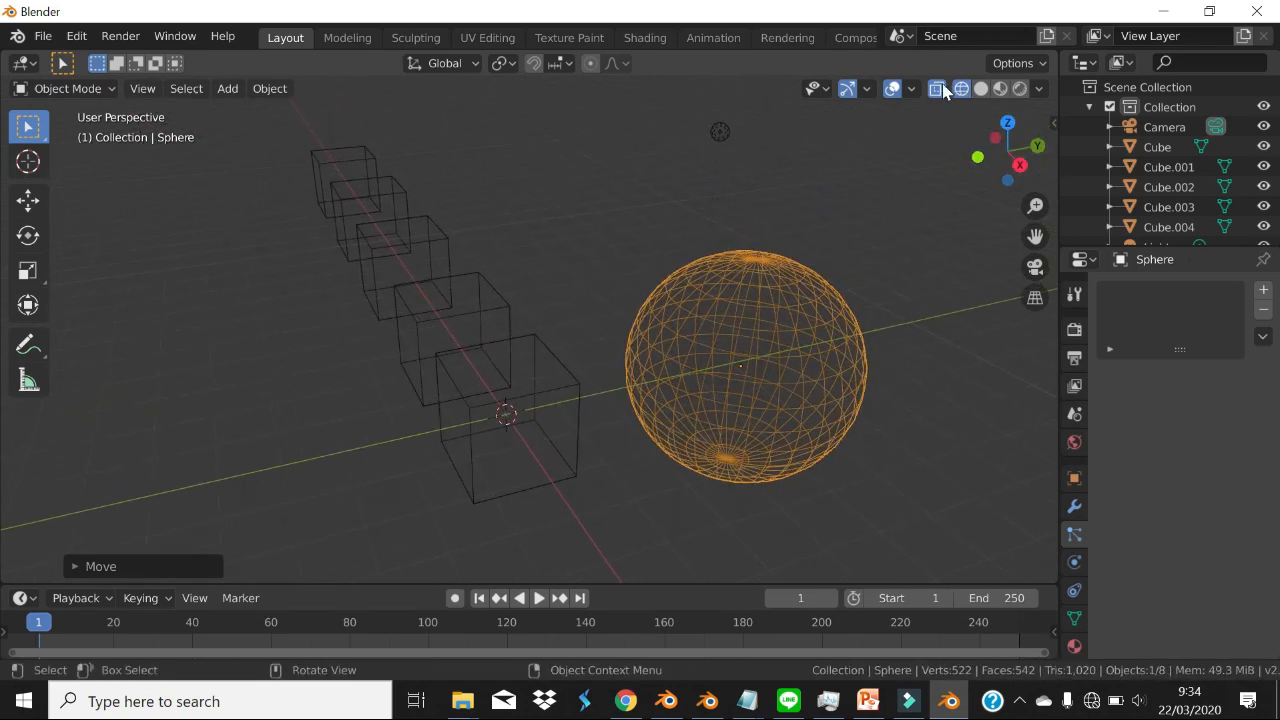
- Show the cubes and sphere in solid shading, then in Material Preview shading
{"action": "left_click", "coordinate": [981, 89]}
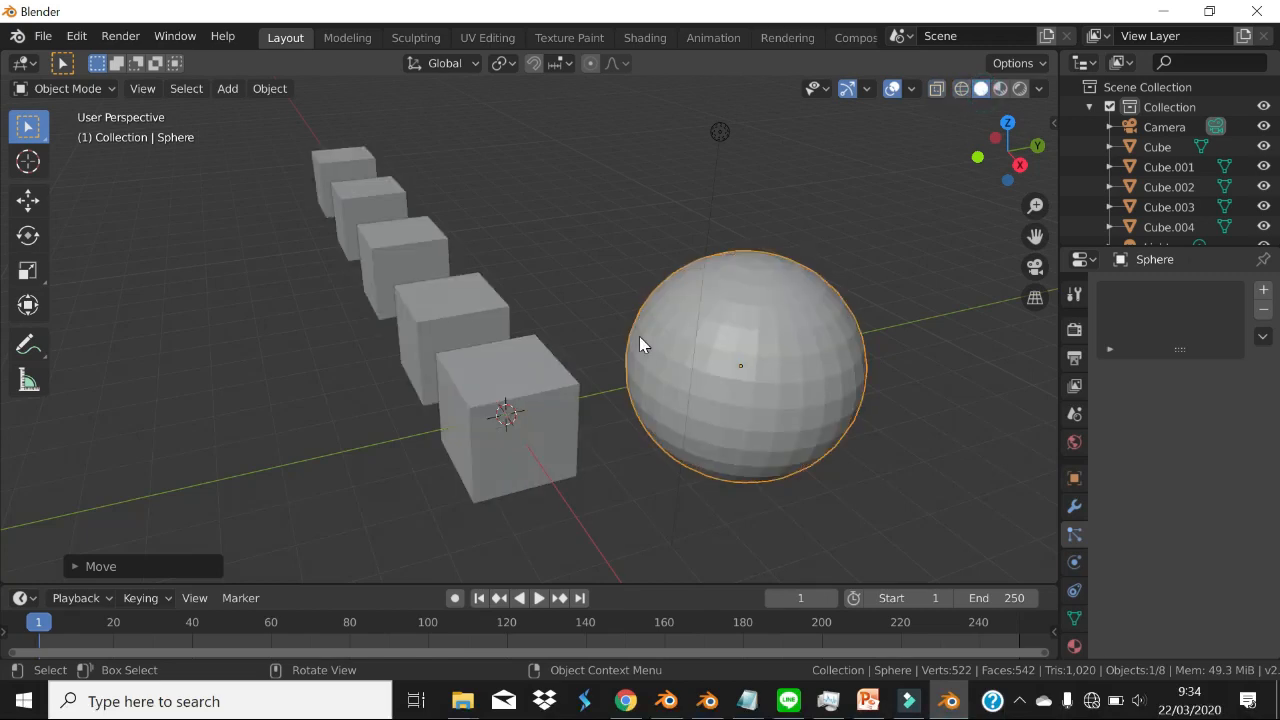
{"action": "middle_click_drag", "start_coordinate": [640, 343], "coordinate": [660, 346]}
{"action": "left_click", "coordinate": [1000, 89]}
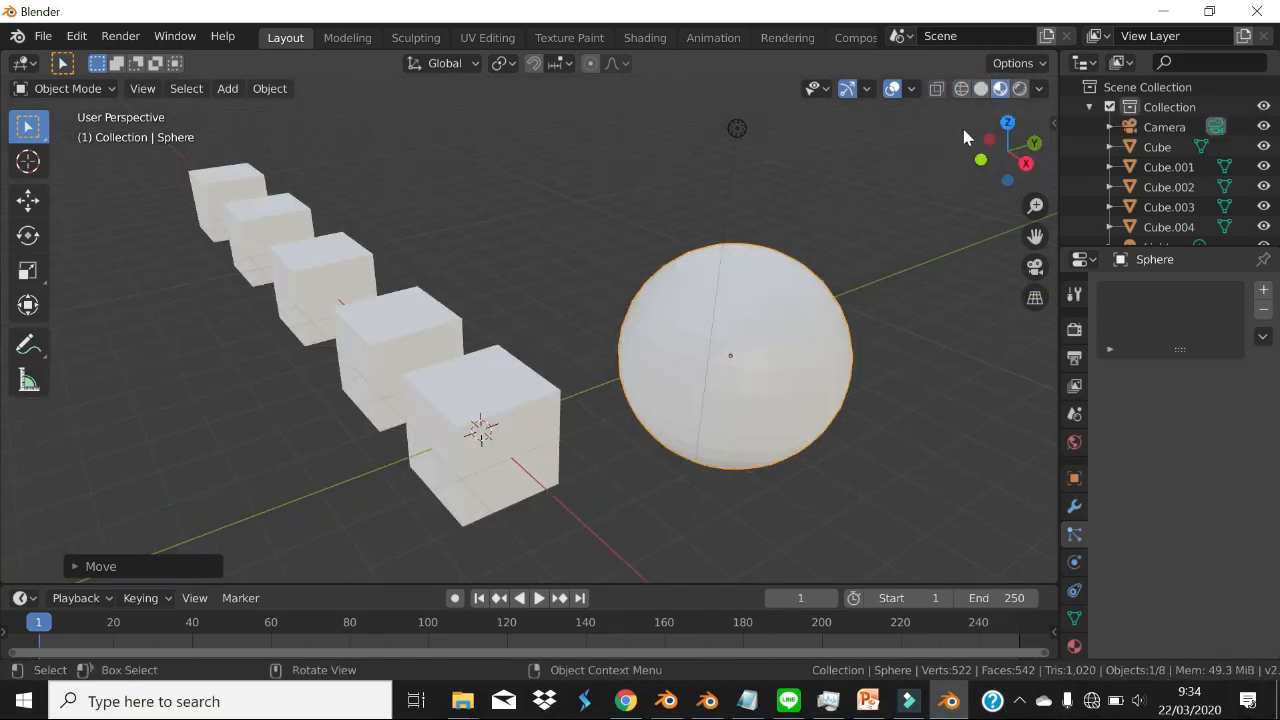
- Compare the sphere and cubes in solid, Material Preview and Rendered shading, viewing the lit surfaces from different angles
{"action": "middle_click_drag", "start_coordinate": [914, 160], "coordinate": [921, 229]}
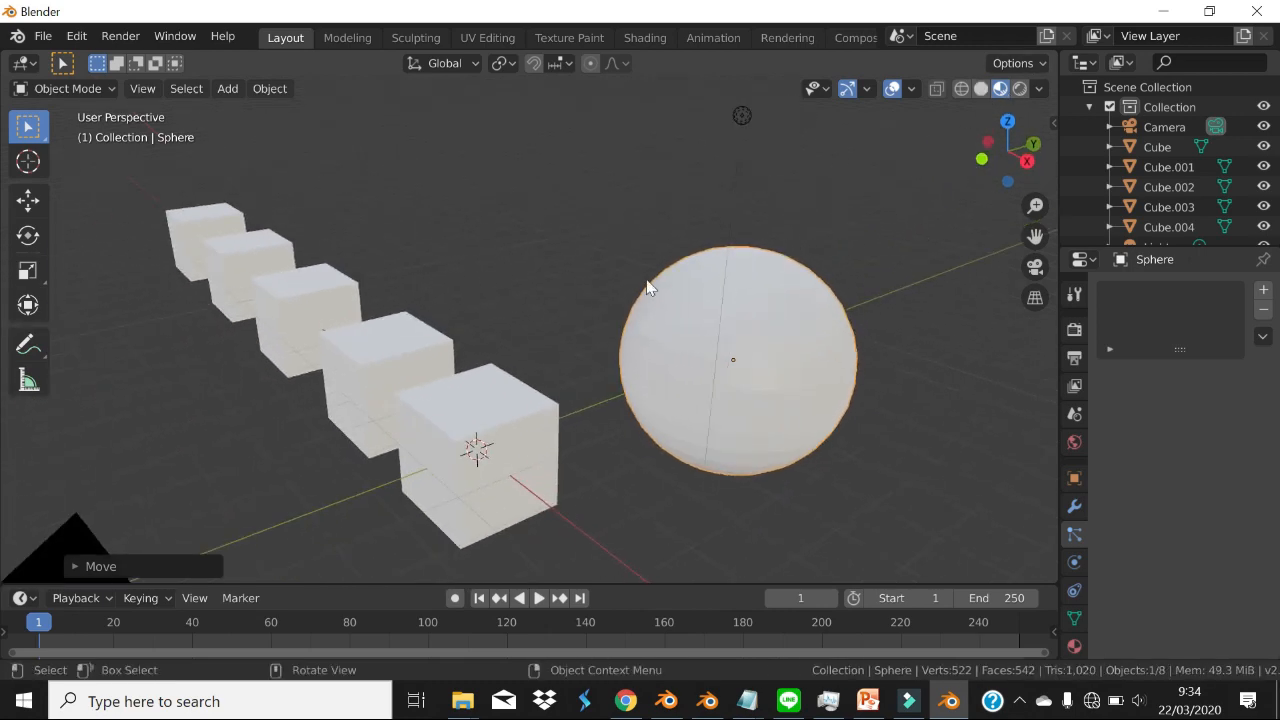
{"action": "middle_click_drag", "start_coordinate": [672, 350], "coordinate": [730, 320]}
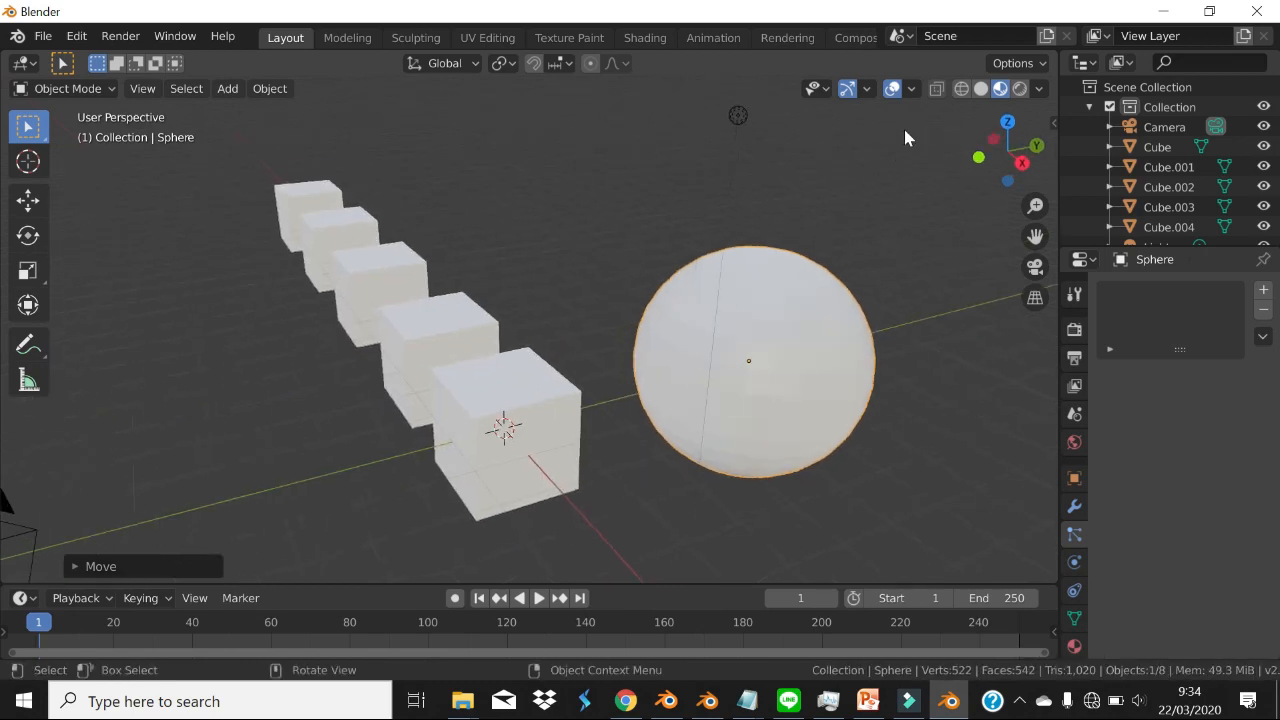
{"action": "left_click", "coordinate": [981, 88]}
{"action": "left_click", "coordinate": [999, 88]}
{"action": "left_click", "coordinate": [1019, 88]}
{"action": "mouse_move", "coordinate": [819, 283]}
{"action": "middle_mouse_down"}
{"action": "mouse_move", "coordinate": [663, 291]}
{"action": "mouse_move", "coordinate": [714, 271]}
{"action": "mouse_move", "coordinate": [680, 334]}
{"action": "mouse_move", "coordinate": [831, 323]}
{"action": "mouse_move", "coordinate": [654, 340]}
{"action": "mouse_move", "coordinate": [529, 386]}
{"action": "mouse_move", "coordinate": [642, 386]}
{"action": "middle_mouse_up"}
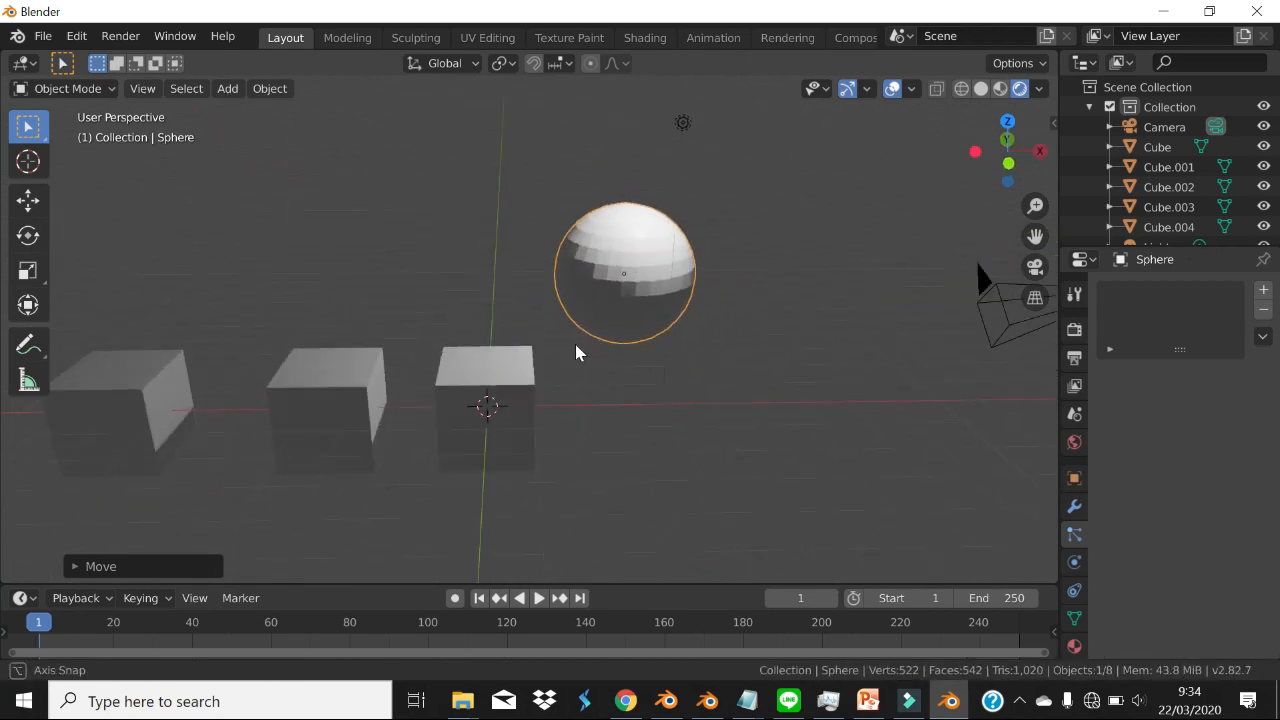
{"action": "middle_click_drag", "start_coordinate": [575, 354], "coordinate": [750, 150]}
- Select the point light above the sphere and set its power to 100000 W
{"action": "left_click", "coordinate": [670, 138]}
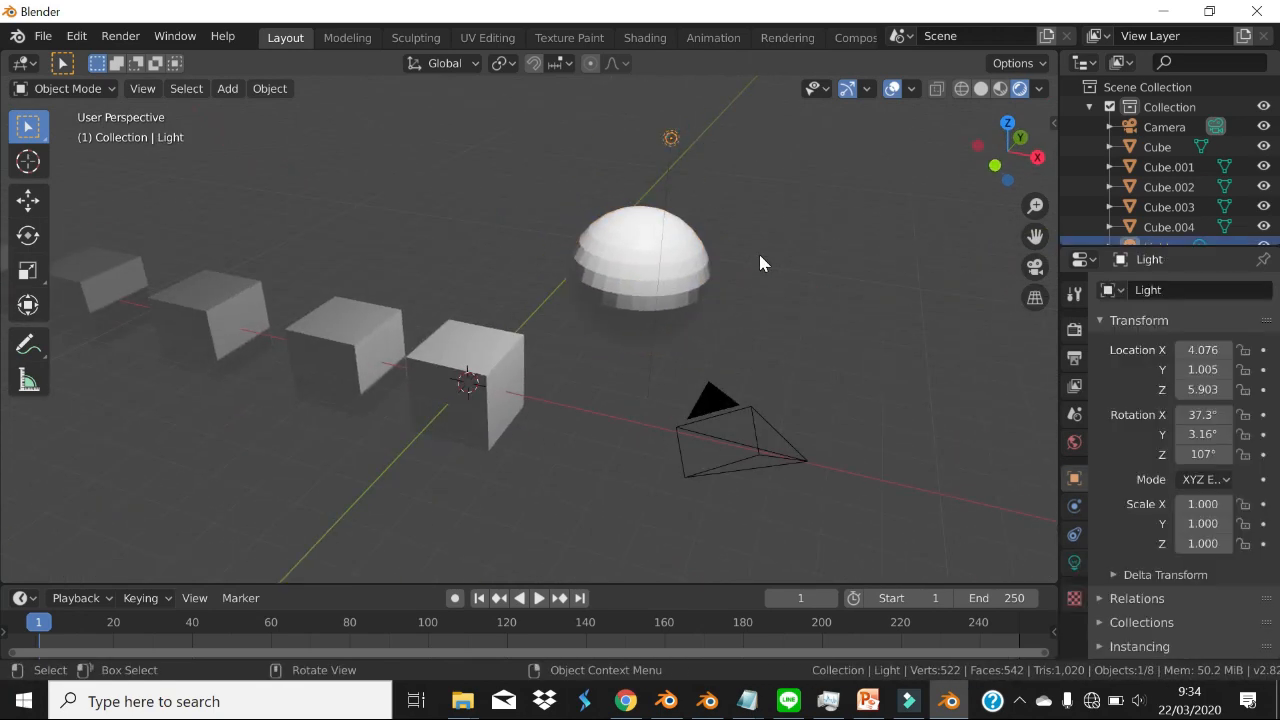
{"action": "left_click", "coordinate": [1075, 562]}
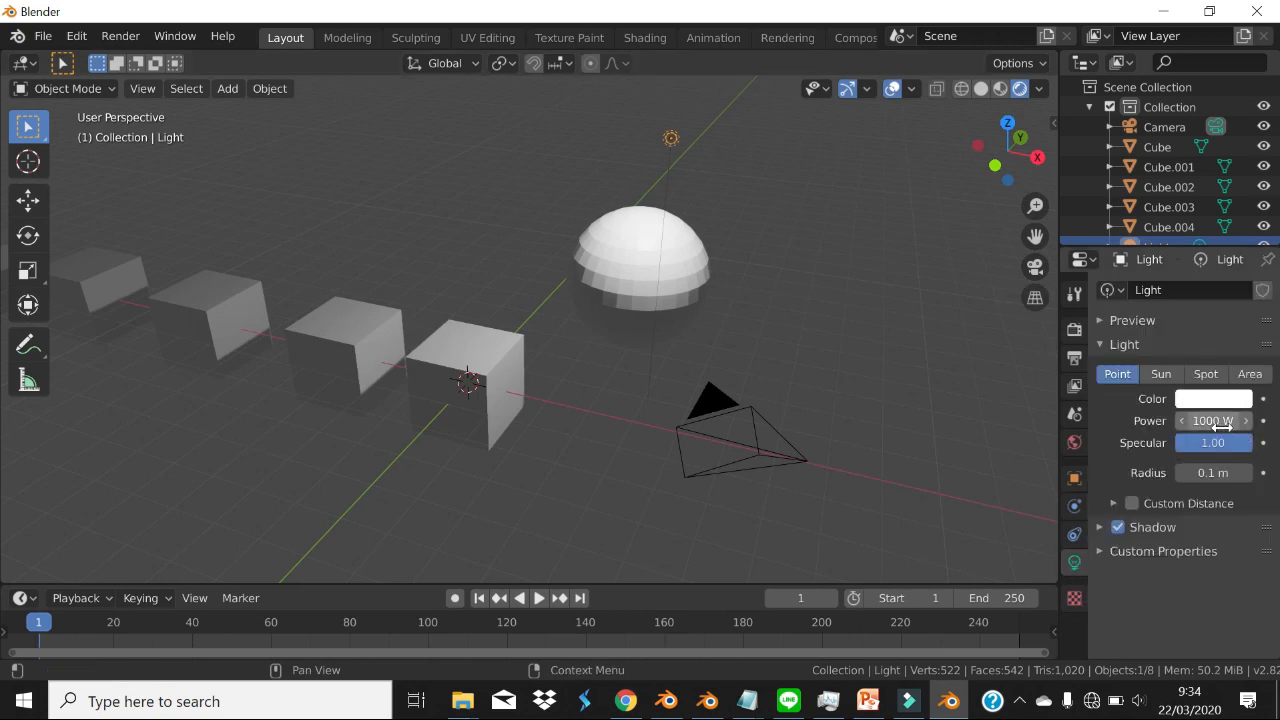
{"action": "left_click_drag", "start_coordinate": [1205, 424], "coordinate": [1215, 424]}
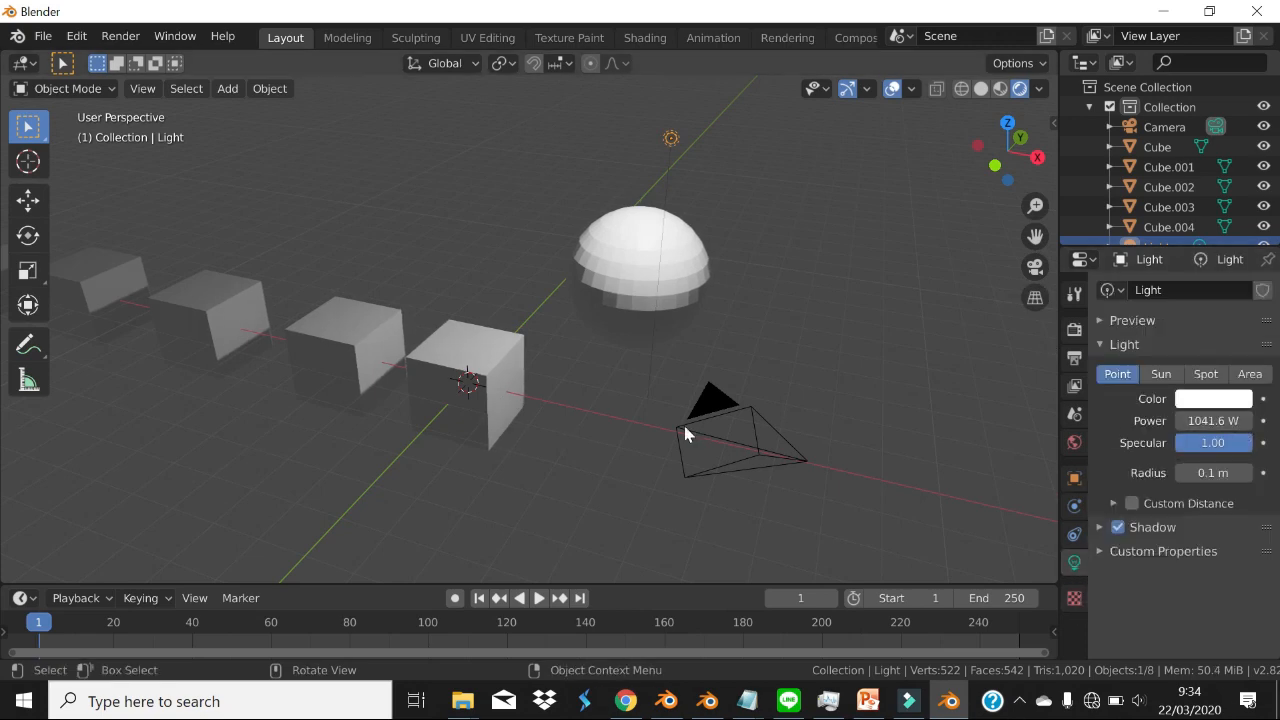
{"action": "left_click", "coordinate": [1213, 421]}
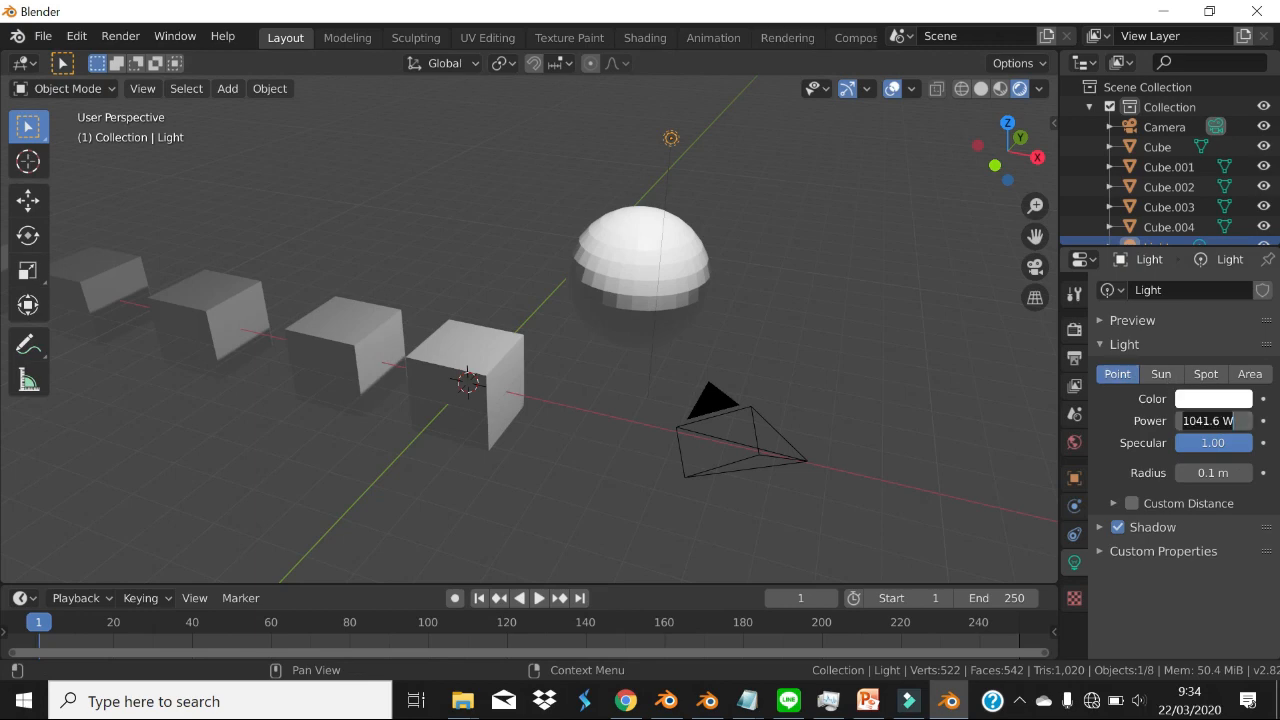
{"action": "type", "text": "100000"}
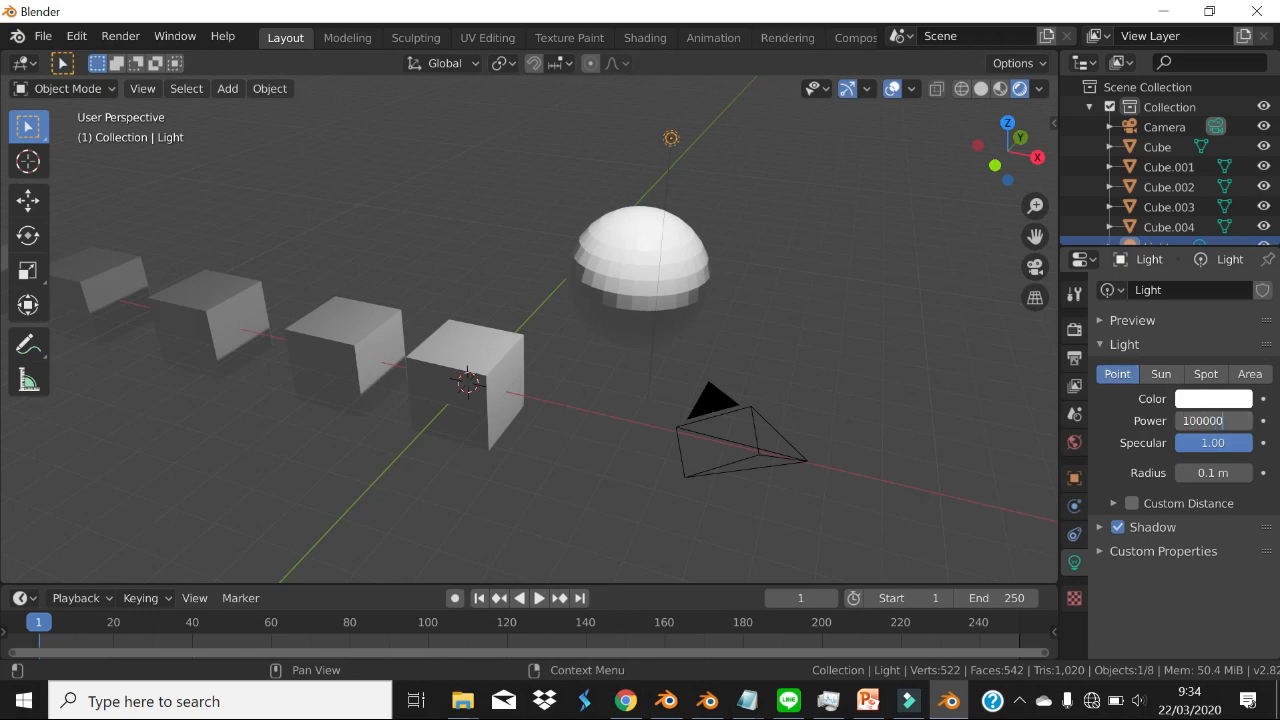
{"action": "key", "text": "Return"}
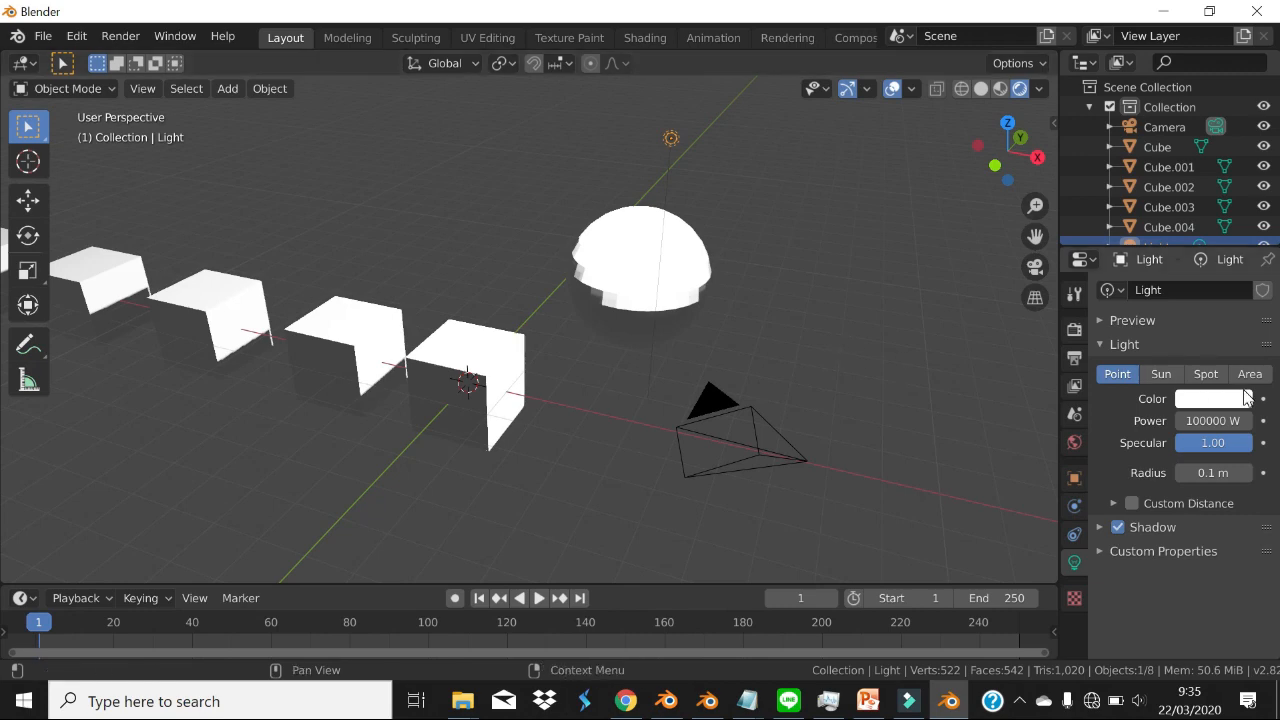
- Set the point light's power back to 1000 W
{"action": "left_click", "coordinate": [1212, 421]}
{"action": "type", "text": "1000"}
{"action": "key", "text": "Return"}
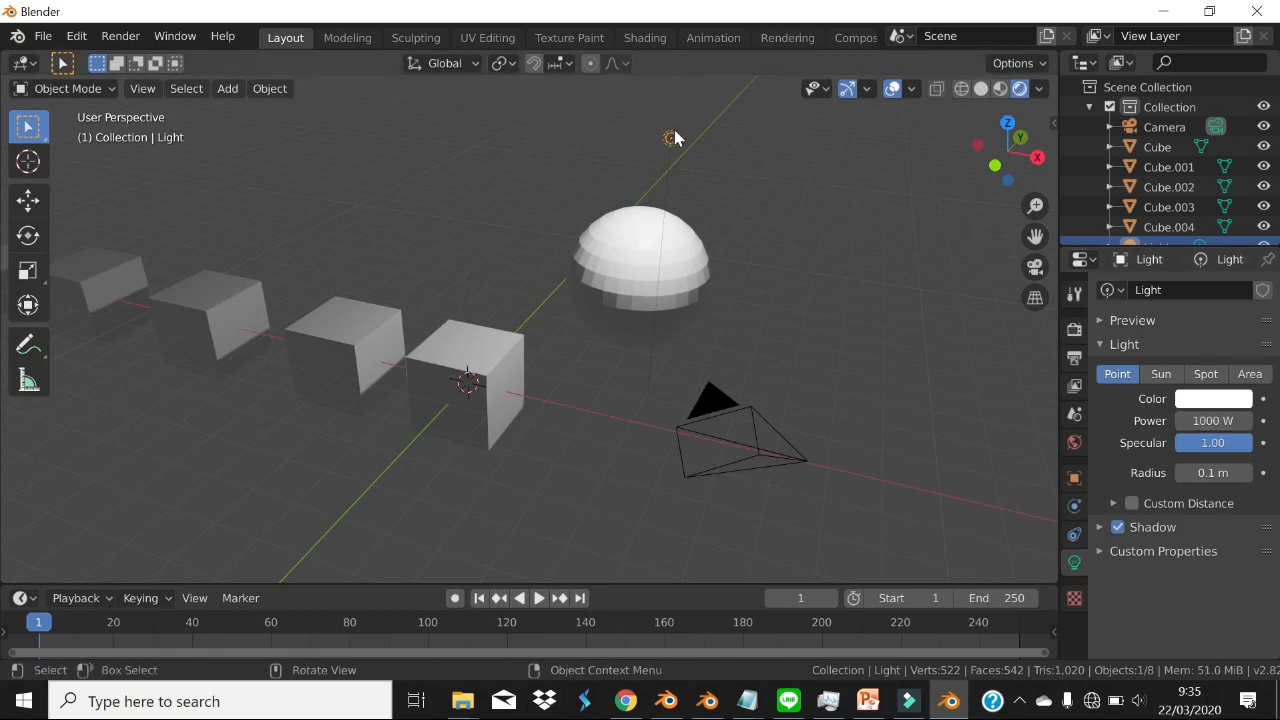
- Move the point light away from the sphere to just above the middle cube of the row
{"action": "middle_click_drag", "start_coordinate": [678, 311], "coordinate": [784, 330]}
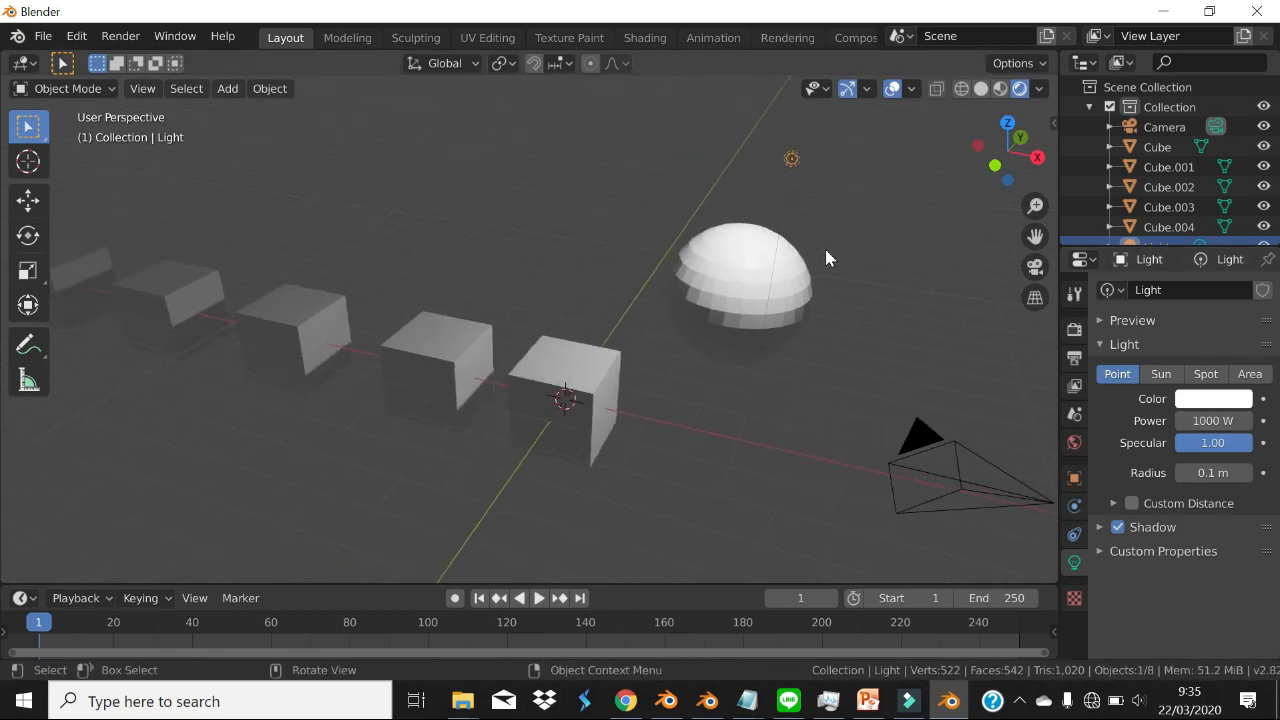
{"action": "key", "text": "g"}
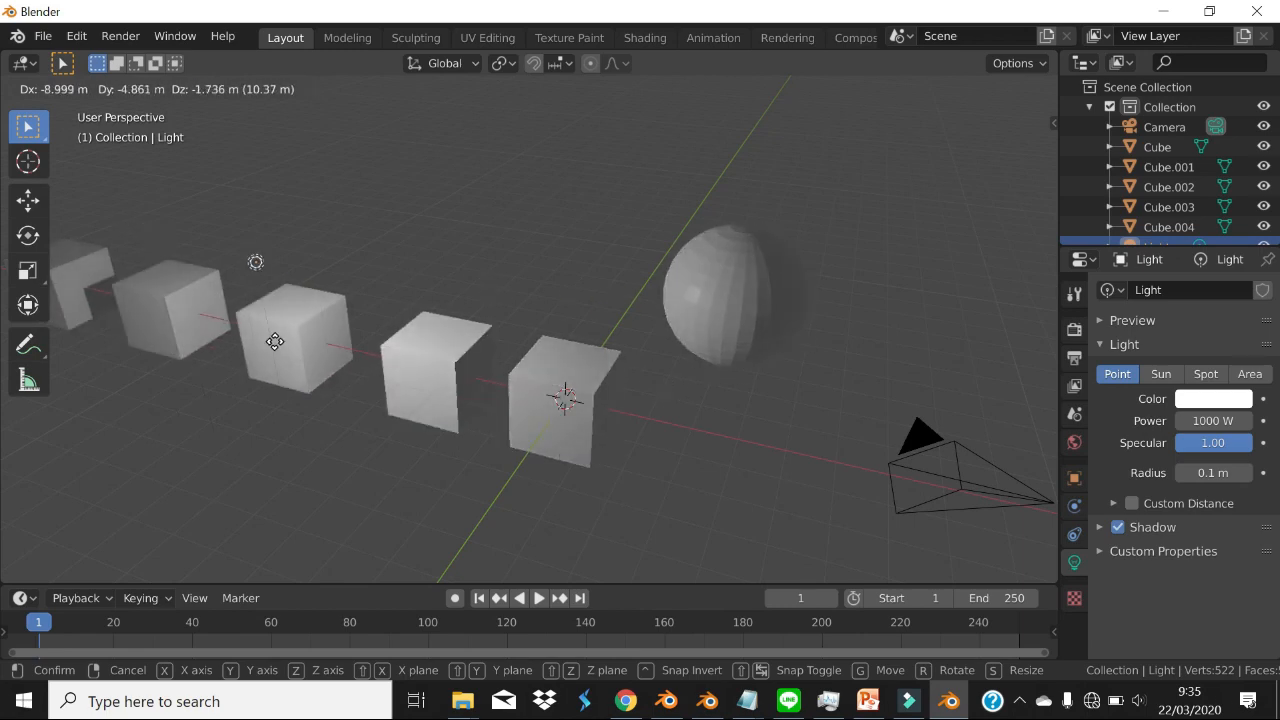
{"action": "left_click", "coordinate": [370, 420]}
{"action": "mouse_move", "coordinate": [361, 351]}
{"action": "middle_mouse_down"}
{"action": "mouse_move", "coordinate": [517, 378]}
{"action": "mouse_move", "coordinate": [651, 360]}
{"action": "middle_mouse_up"}
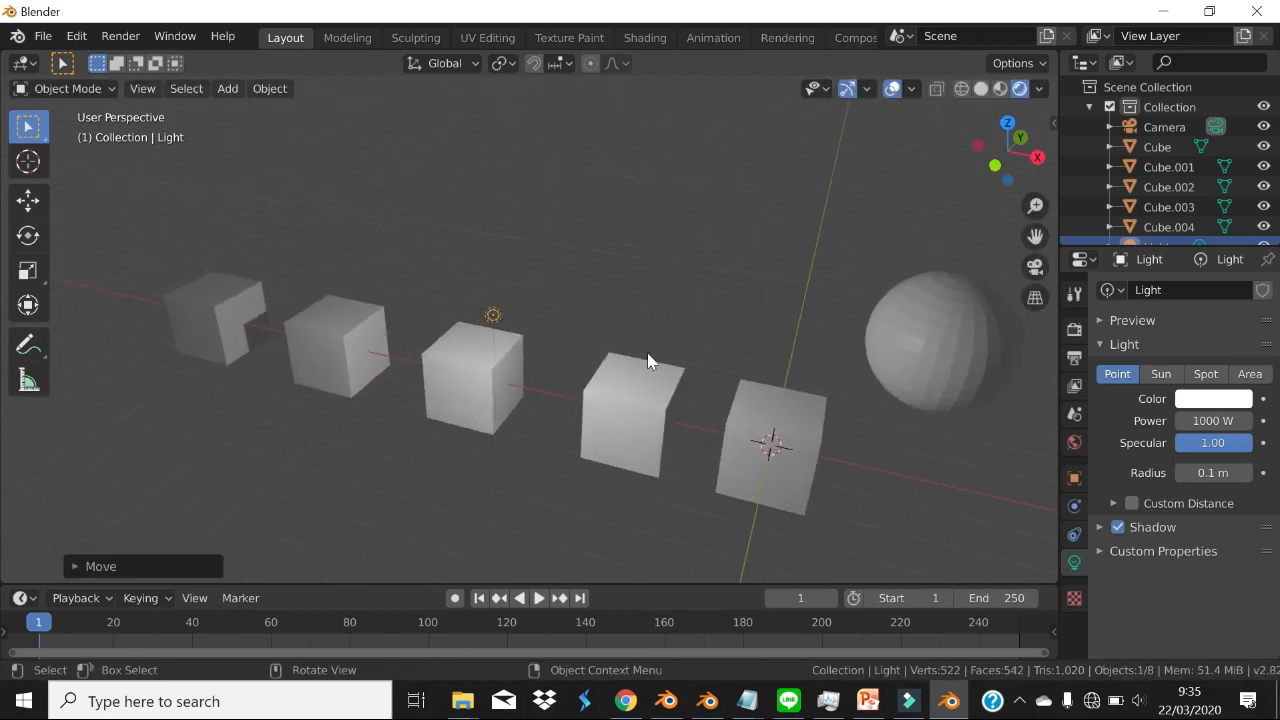
- Switch to solid shading and try moving the light toward the sphere
{"action": "left_click", "coordinate": [982, 96]}
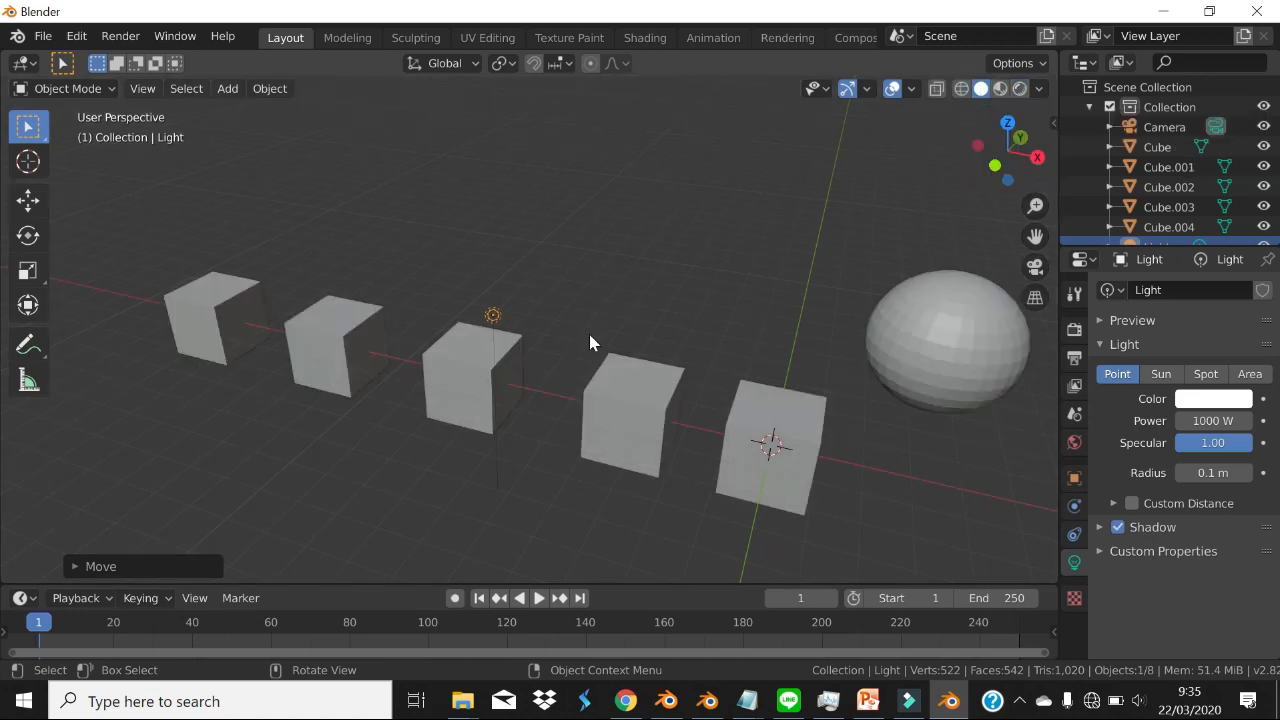
{"action": "key", "text": "g"}
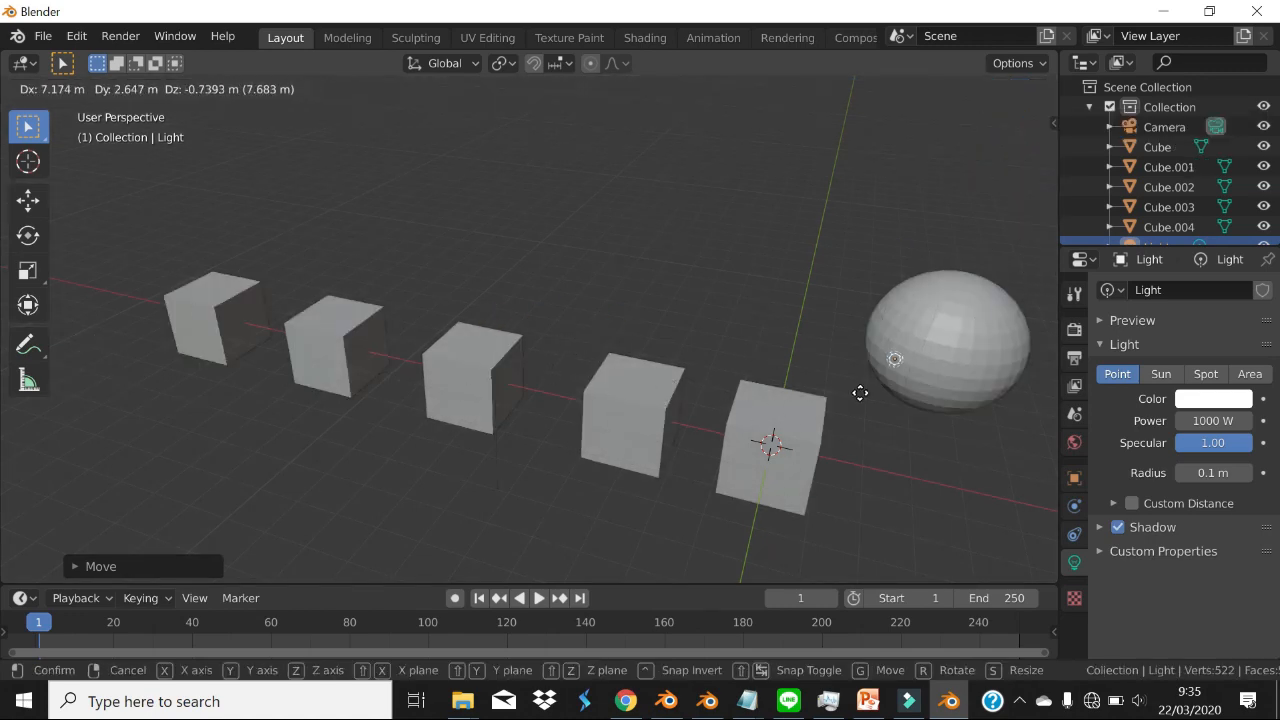
{"action": "key", "text": "Escape"}
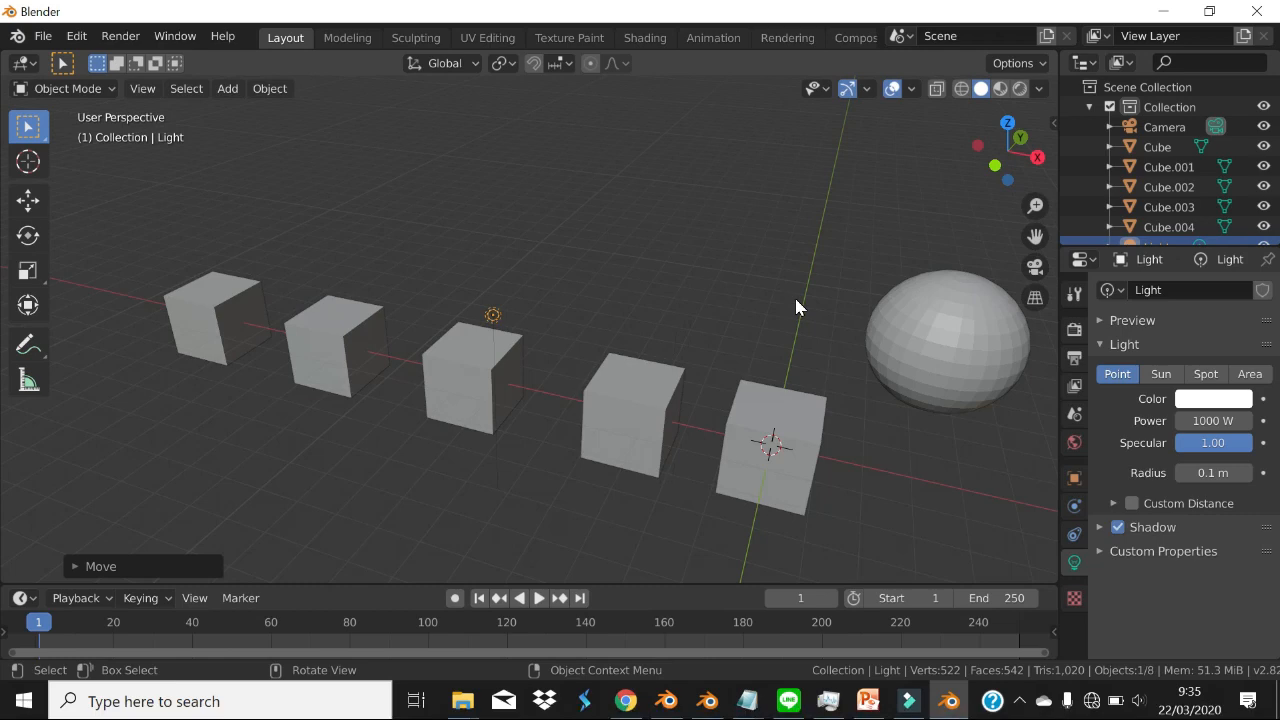
- Switch to Rendered shading and move the light along the row, toward the cubes farther from the sphere
{"action": "left_click", "coordinate": [1020, 89]}
{"action": "middle_click_drag", "start_coordinate": [792, 352], "coordinate": [852, 266]}
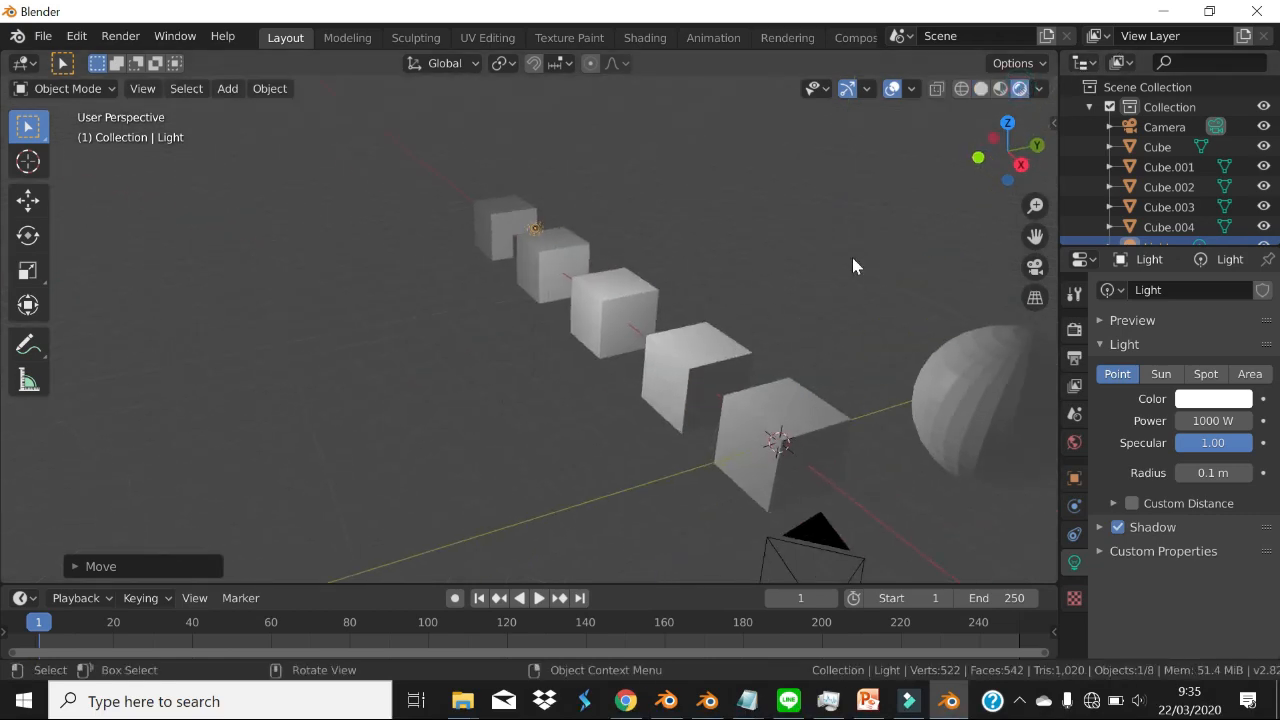
{"action": "middle_click_drag", "start_coordinate": [682, 443], "coordinate": [734, 434]}
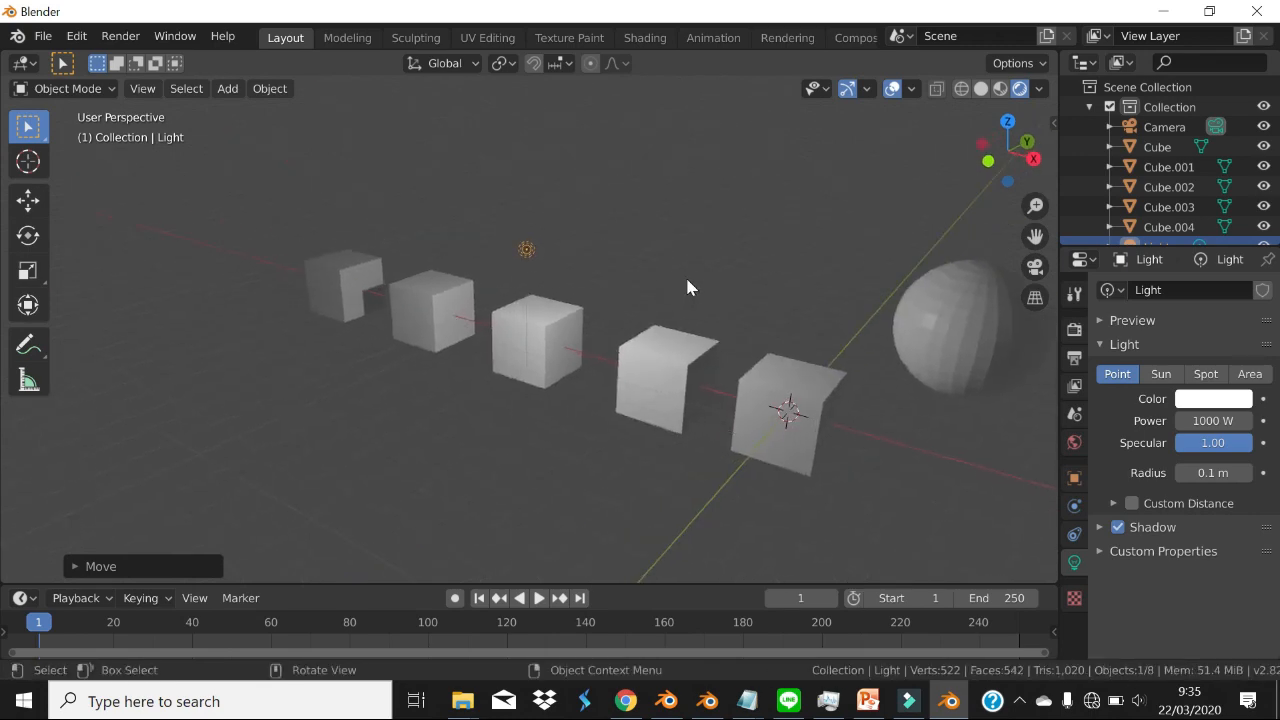
{"action": "middle_click_drag", "start_coordinate": [687, 287], "coordinate": [695, 332]}
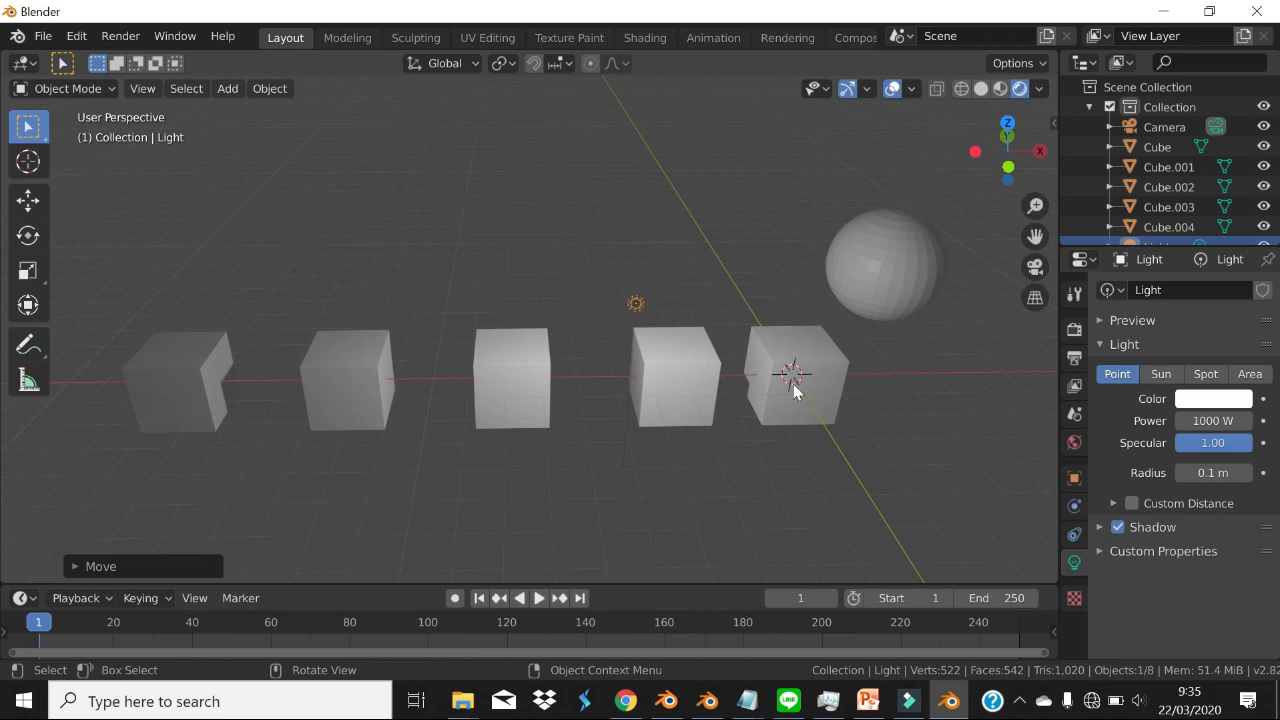
{"action": "key", "text": "g"}
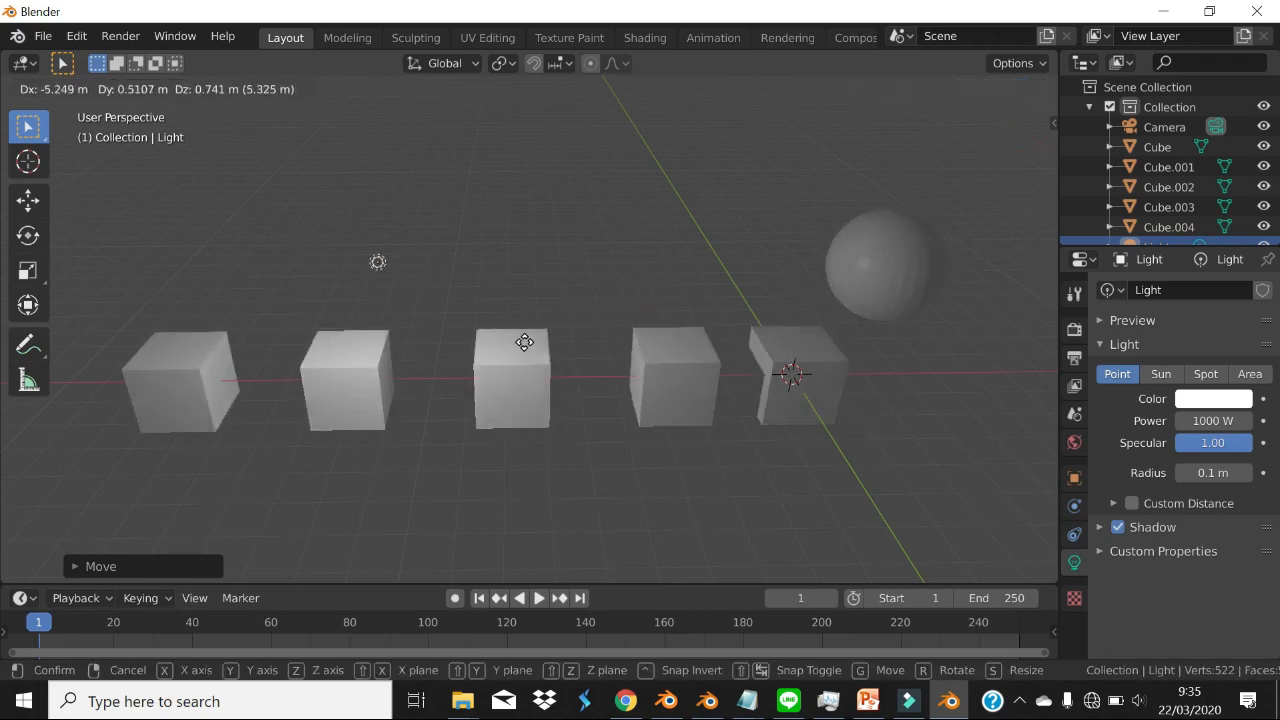
{"action": "left_click", "coordinate": [538, 334]}
- Return to solid shading and delete the camera together with the light
{"action": "left_click", "coordinate": [981, 88]}
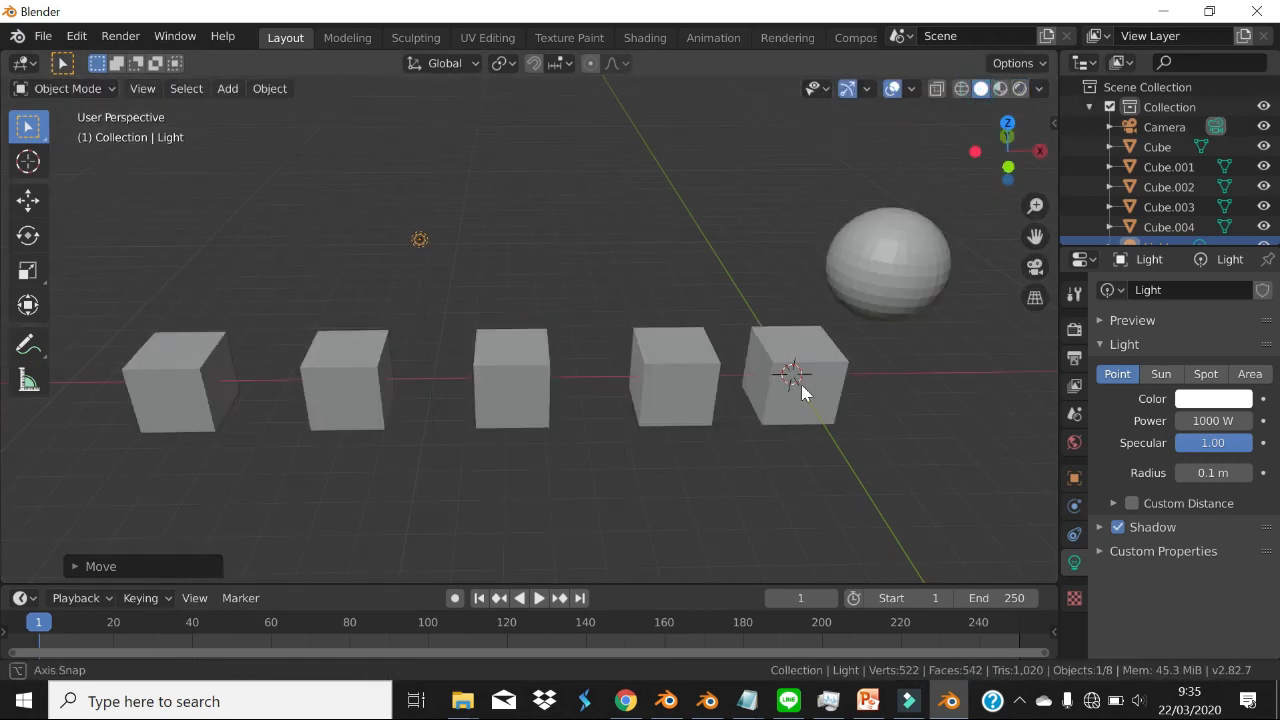
{"action": "mouse_move", "coordinate": [801, 386]}
{"action": "middle_mouse_down"}
{"action": "mouse_move", "coordinate": [741, 387]}
{"action": "mouse_move", "coordinate": [801, 308]}
{"action": "mouse_move", "coordinate": [770, 382]}
{"action": "mouse_move", "coordinate": [790, 374]}
{"action": "middle_mouse_up"}
{"action": "middle_click_drag", "start_coordinate": [779, 463], "coordinate": [766, 393]}
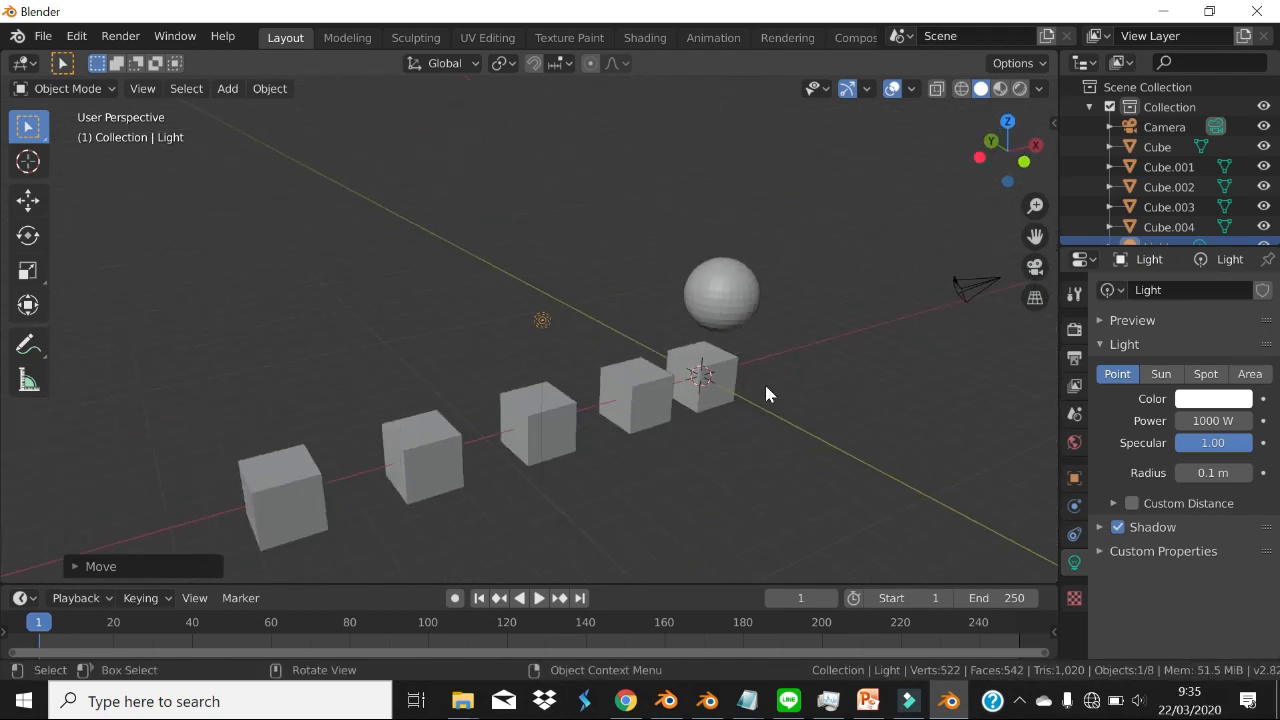
{"action": "middle_click_drag", "start_coordinate": [594, 334], "coordinate": [808, 327]}
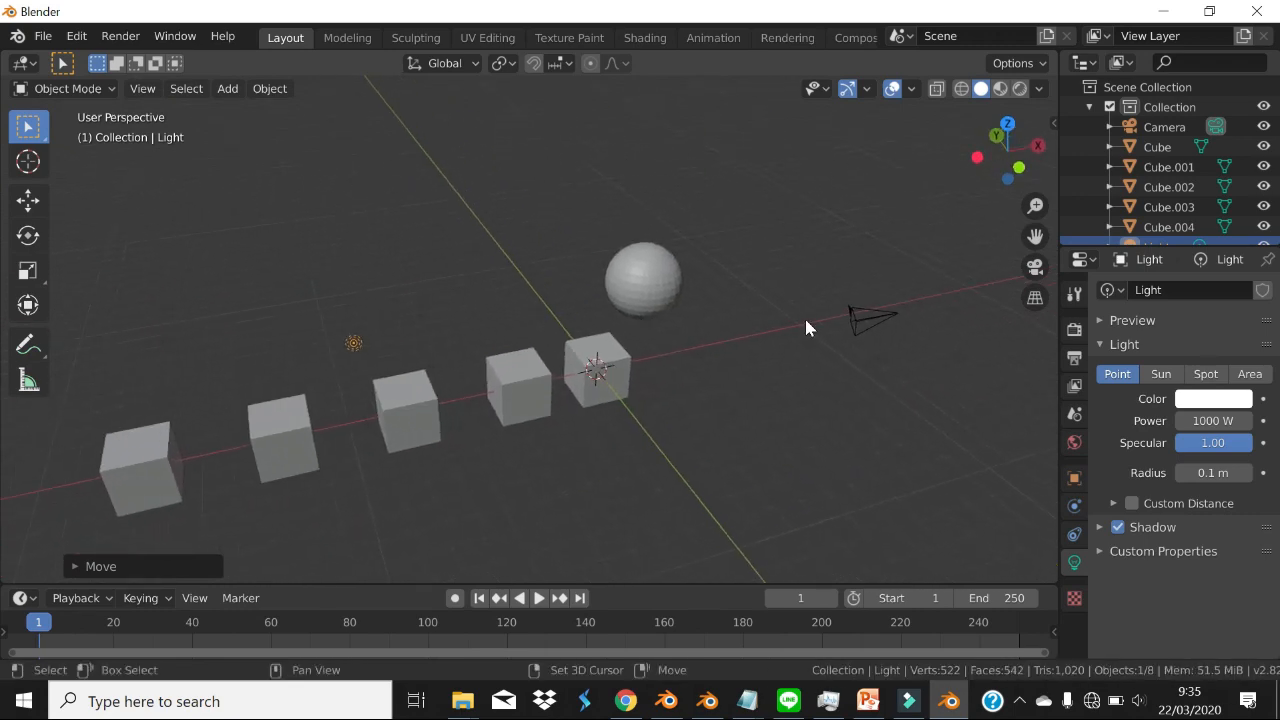
{"action": "left_click", "coordinate": [866, 312]}
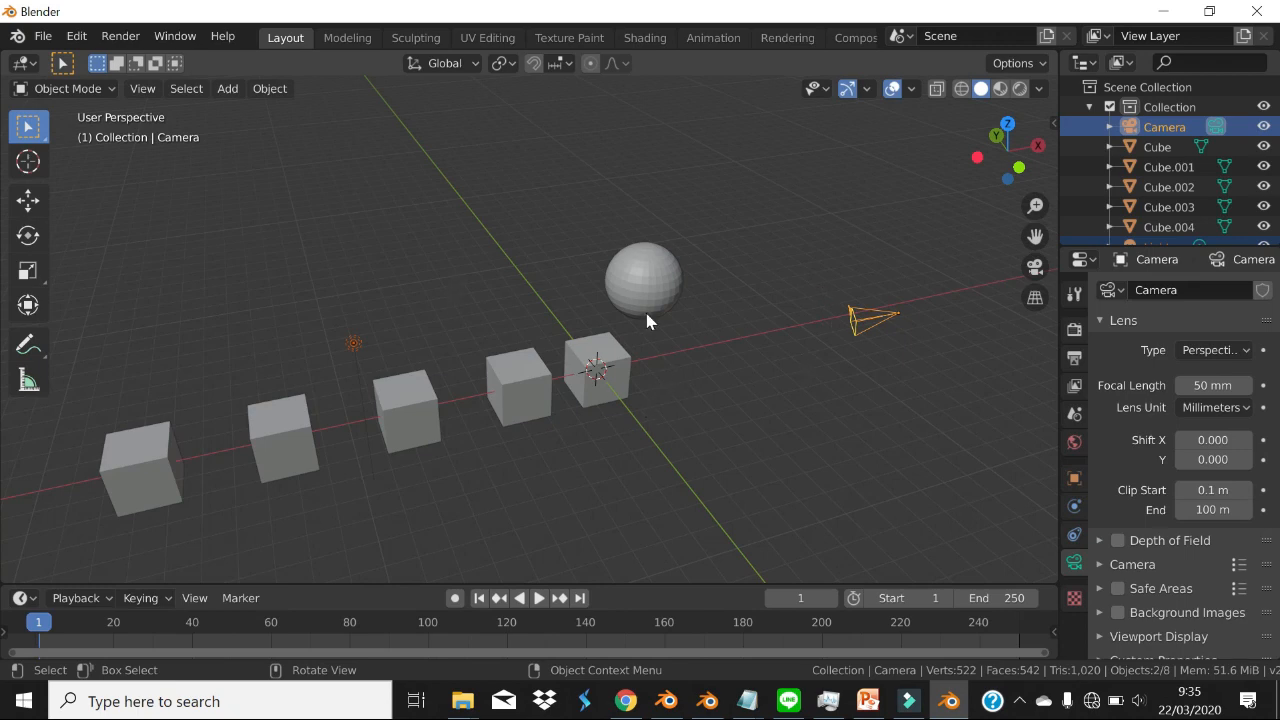
{"action": "key", "text": "Delete"}
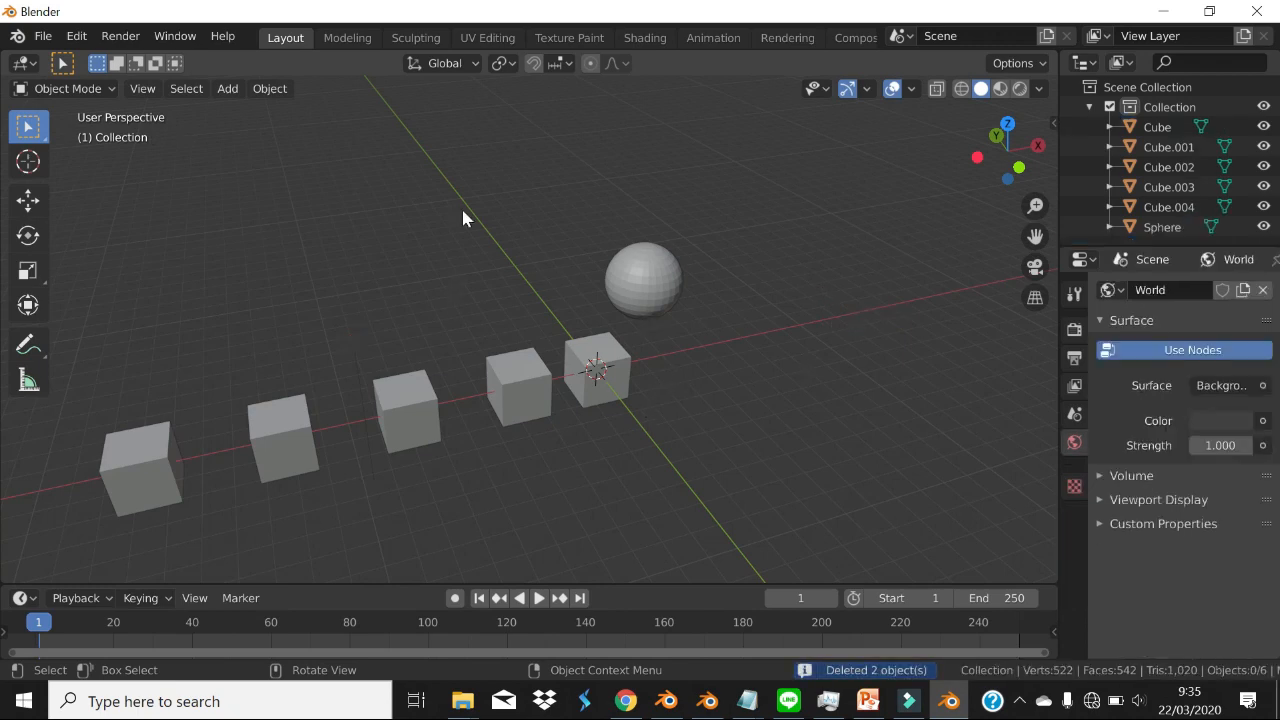
{"action": "middle_click_drag", "start_coordinate": [429, 434], "coordinate": [683, 443]}
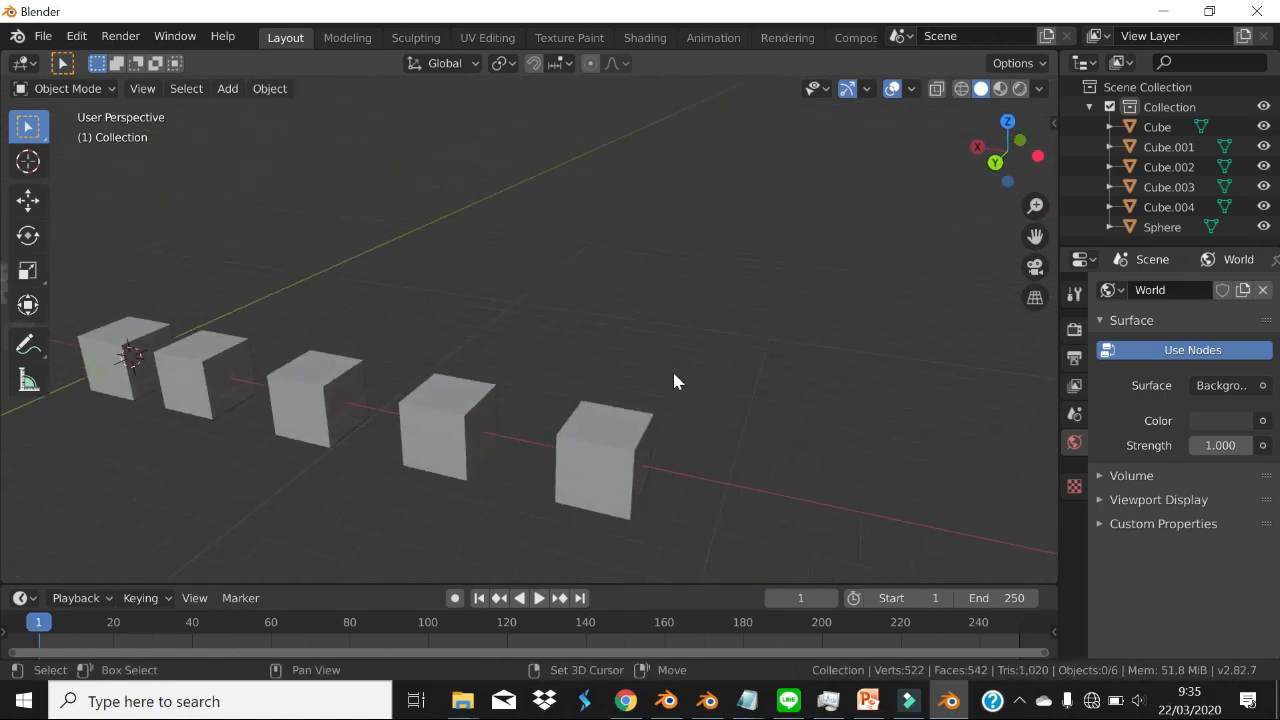
{"action": "middle_click_drag", "start_coordinate": [674, 380], "coordinate": [862, 388], "text": "shift"}
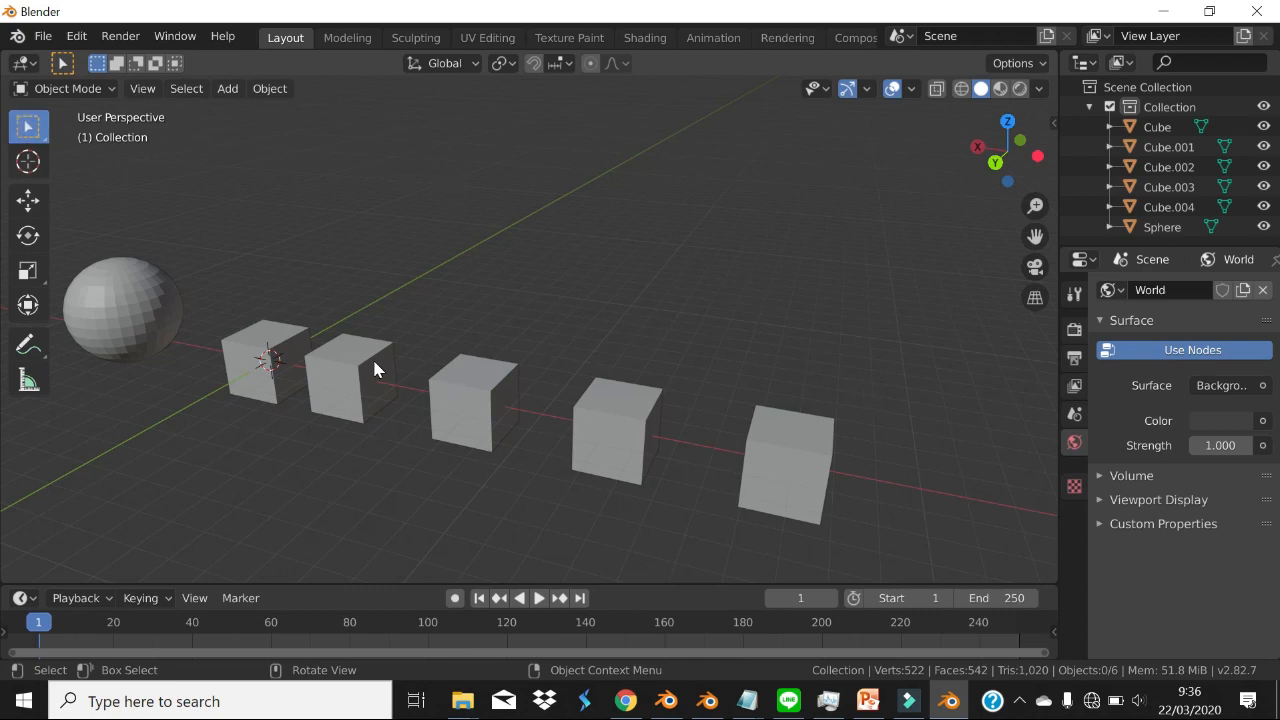
{"action": "mouse_move", "coordinate": [374, 369]}
{"action": "middle_mouse_down"}
{"action": "mouse_move", "coordinate": [417, 363]}
{"action": "mouse_move", "coordinate": [357, 360]}
{"action": "middle_mouse_up"}
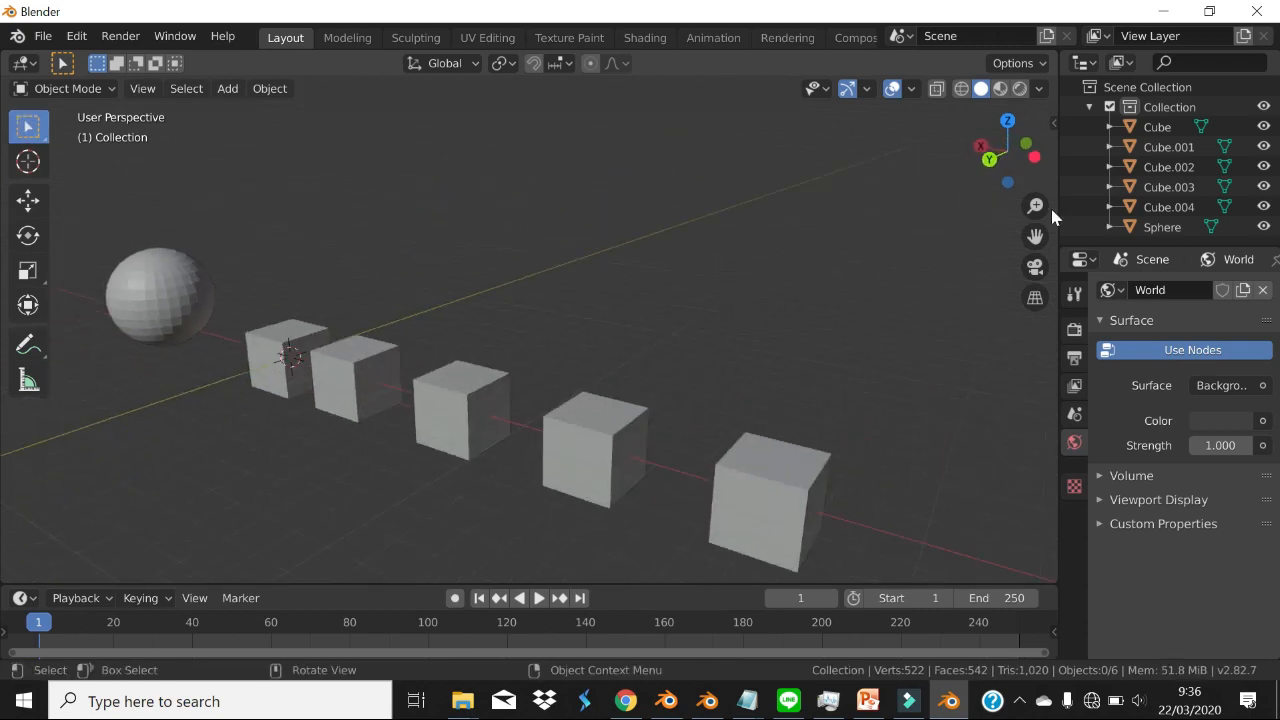
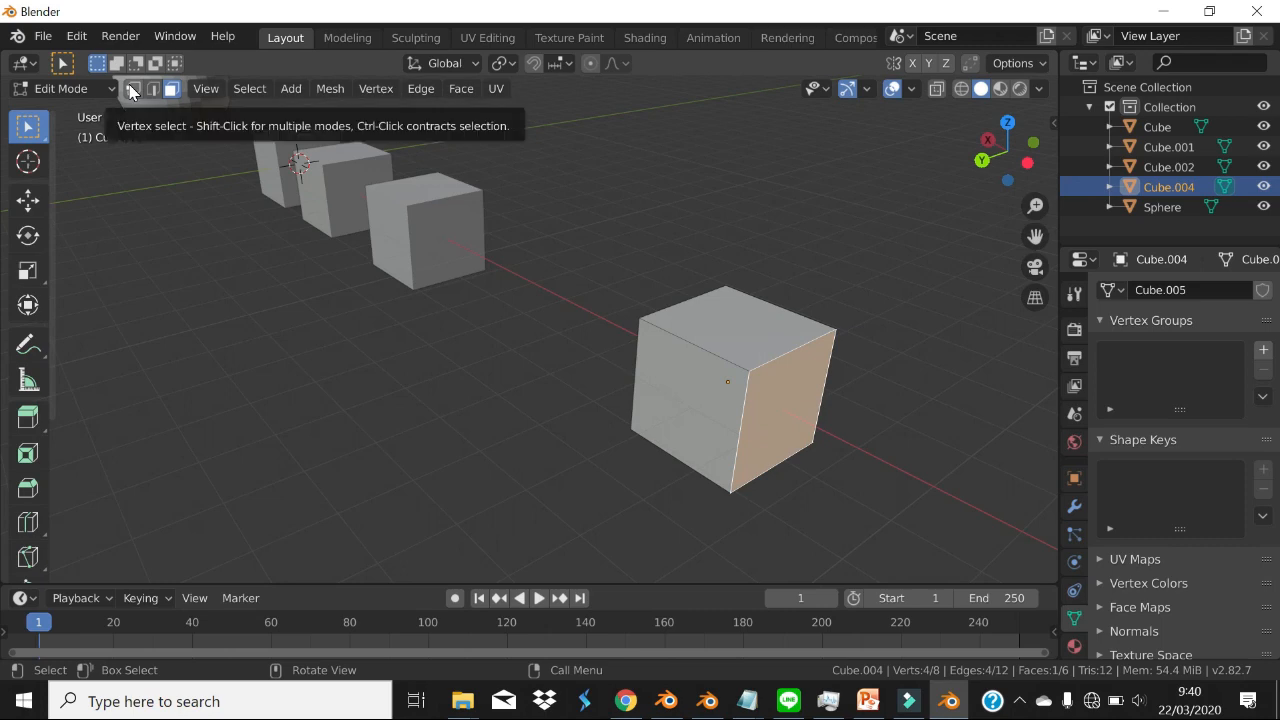
- In vertex select mode, delete one top corner vertex of Cube.004 and inspect the opened mesh
{"action": "left_click", "coordinate": [130, 90]}
{"action": "left_click", "coordinate": [640, 319]}
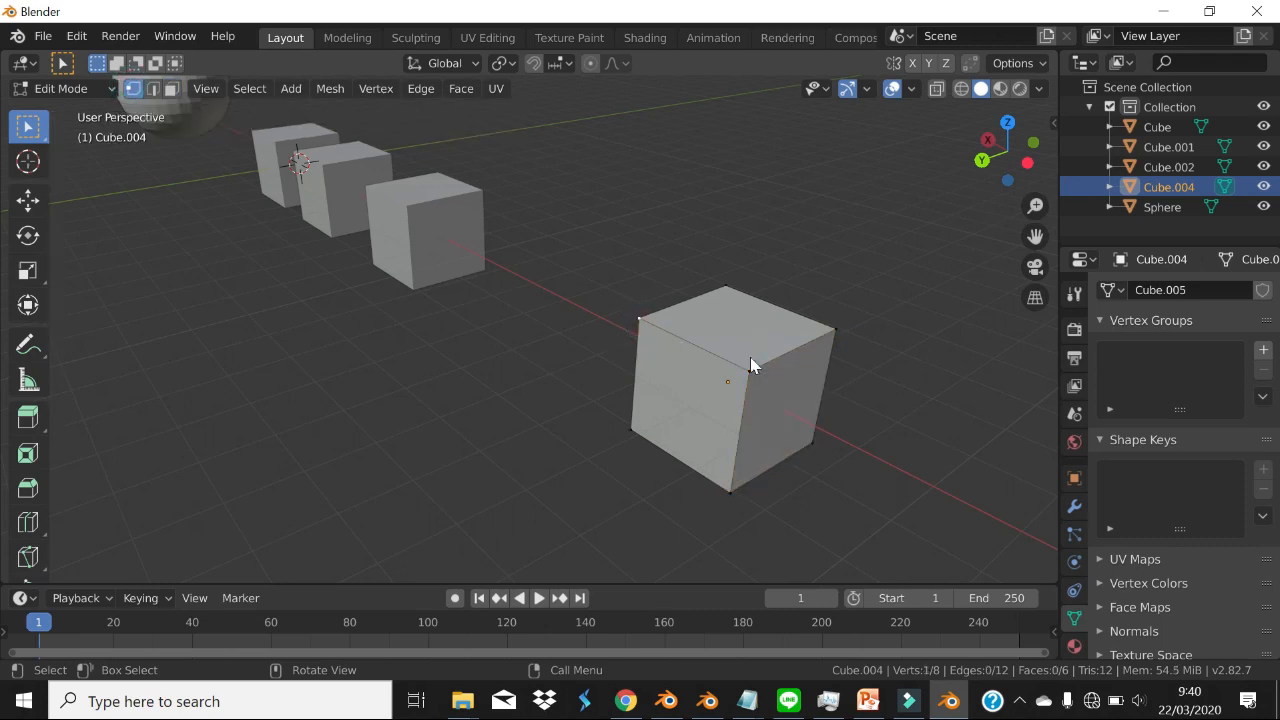
{"action": "key", "text": "x"}
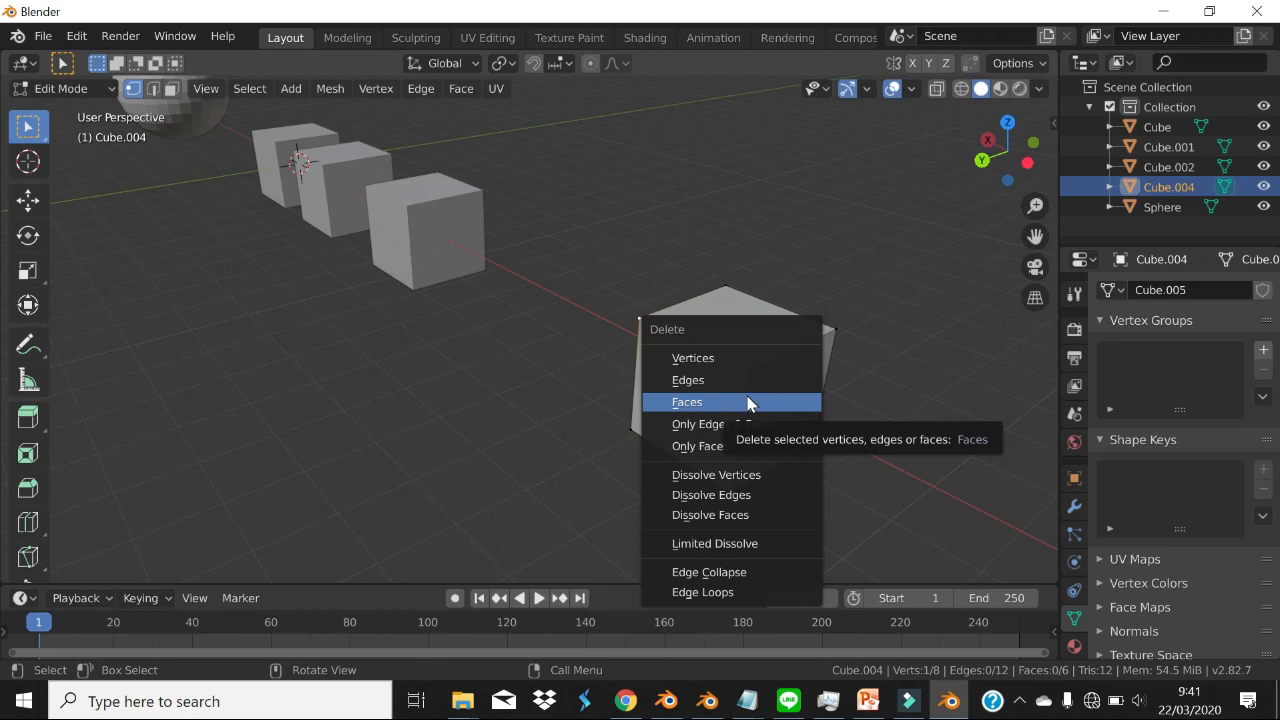
{"action": "left_click", "coordinate": [728, 358]}
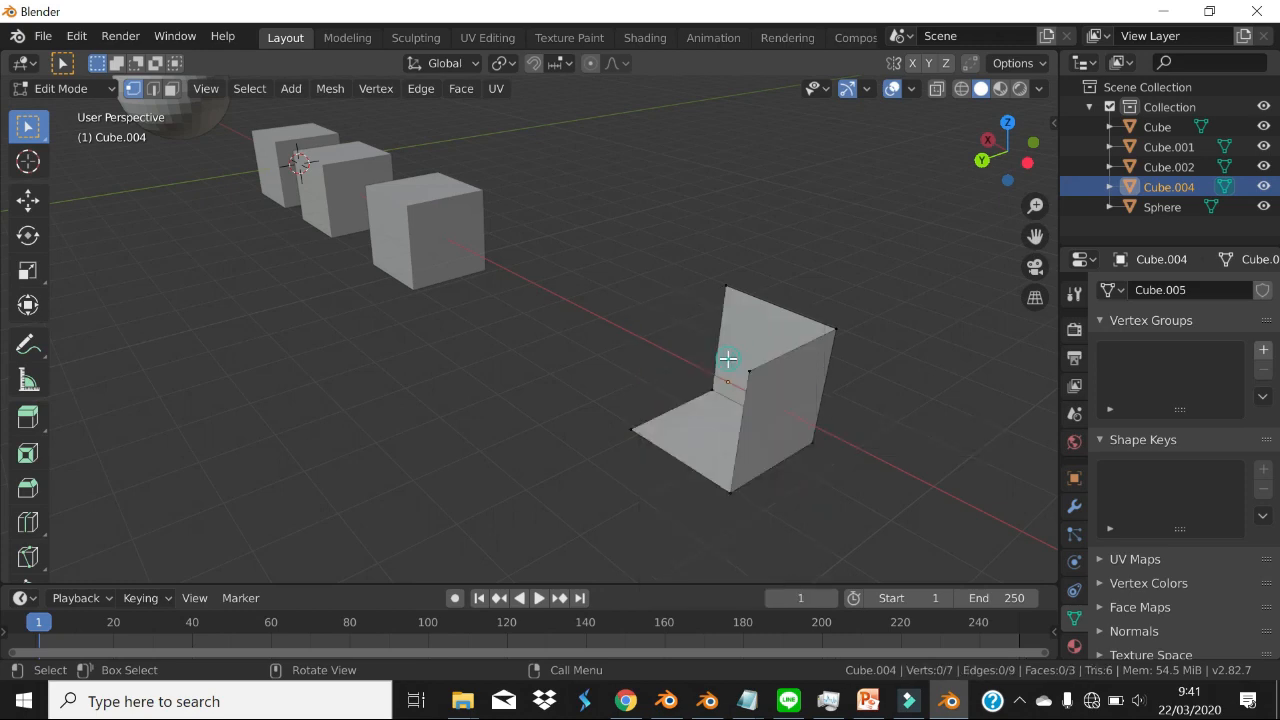
{"action": "mouse_move", "coordinate": [729, 363]}
{"action": "middle_mouse_down"}
{"action": "mouse_move", "coordinate": [789, 354]}
{"action": "mouse_move", "coordinate": [718, 389]}
{"action": "mouse_move", "coordinate": [715, 353]}
{"action": "middle_mouse_up"}
{"action": "mouse_move", "coordinate": [680, 398]}
{"action": "middle_mouse_down"}
{"action": "mouse_move", "coordinate": [737, 394]}
{"action": "mouse_move", "coordinate": [757, 377]}
{"action": "mouse_move", "coordinate": [677, 417]}
{"action": "middle_mouse_up"}
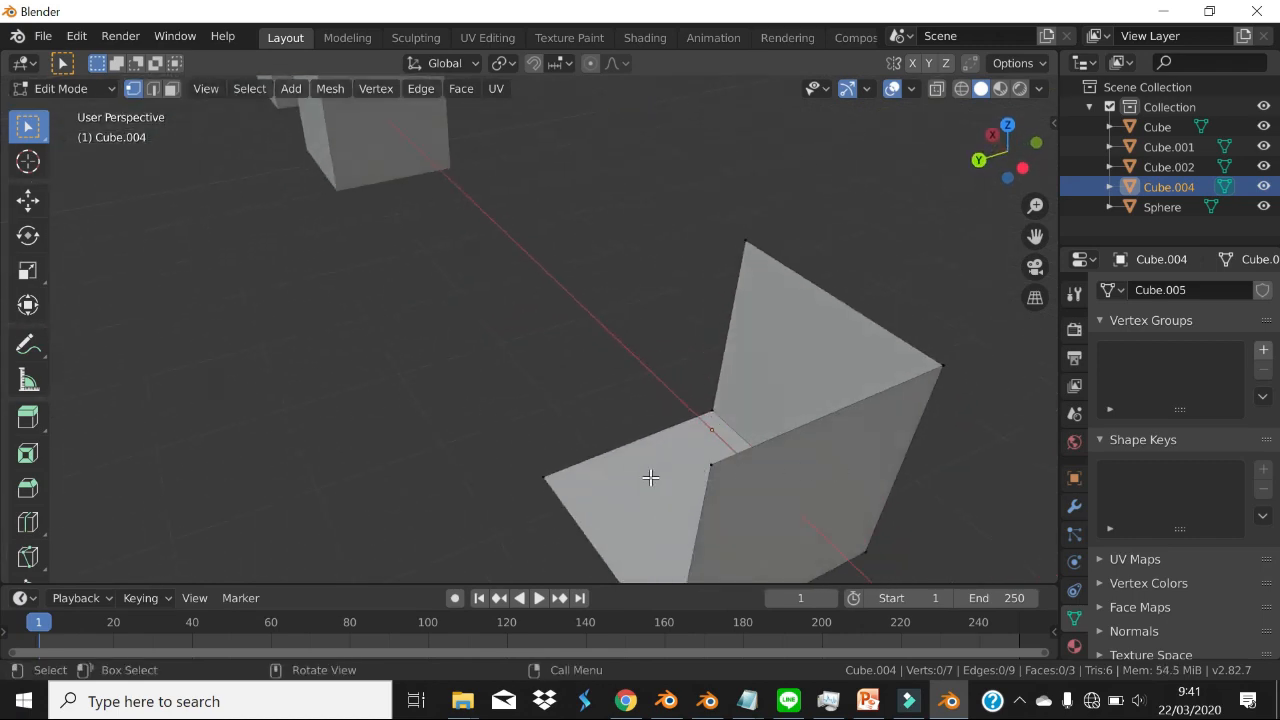
{"action": "middle_click_drag", "start_coordinate": [651, 474], "coordinate": [681, 474]}
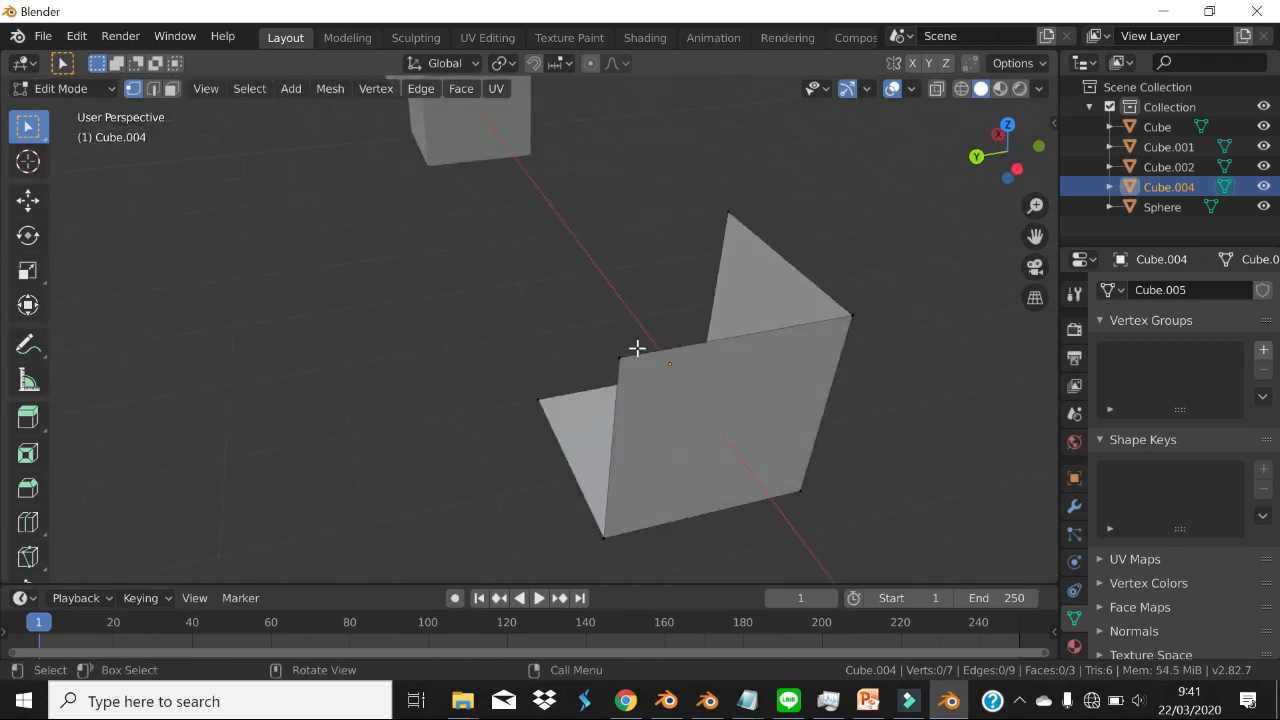
{"action": "middle_click_drag", "start_coordinate": [665, 339], "coordinate": [831, 302]}
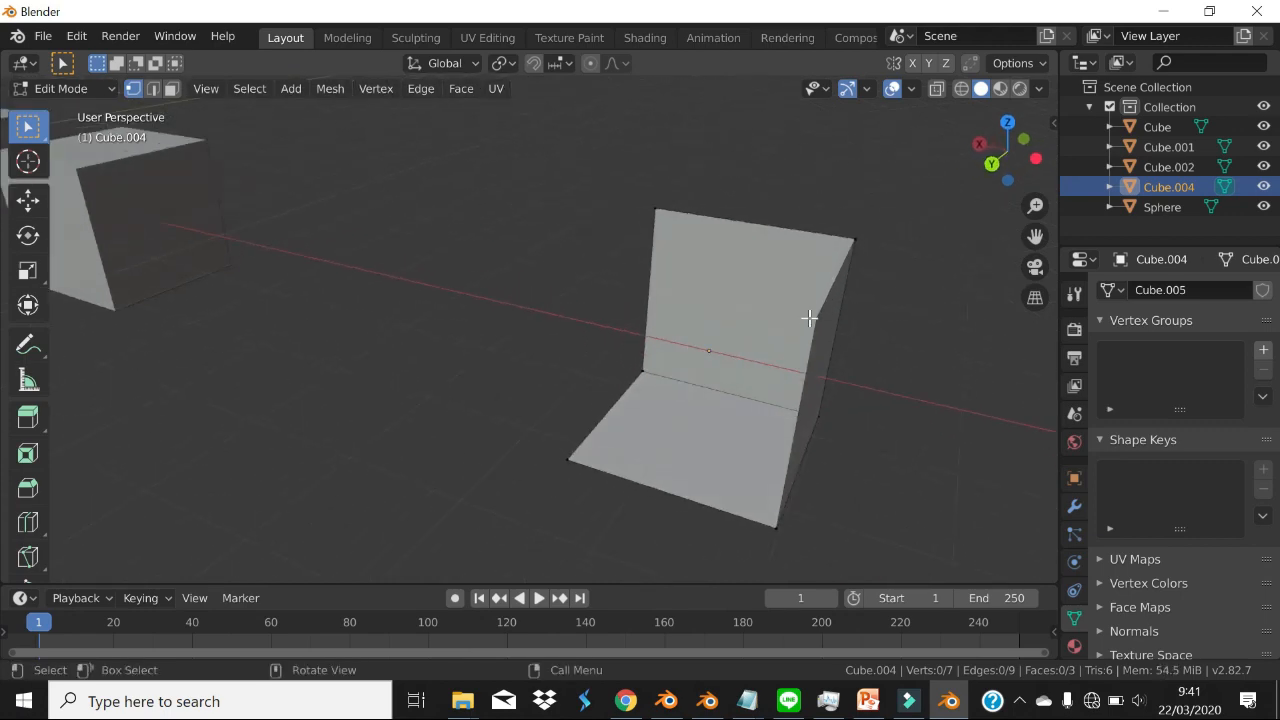
- Select two adjoining top vertices on Cube.004 and delete the edge between them
{"action": "left_click", "coordinate": [822, 317]}
{"action": "left_click", "coordinate": [851, 238], "text": "shift"}
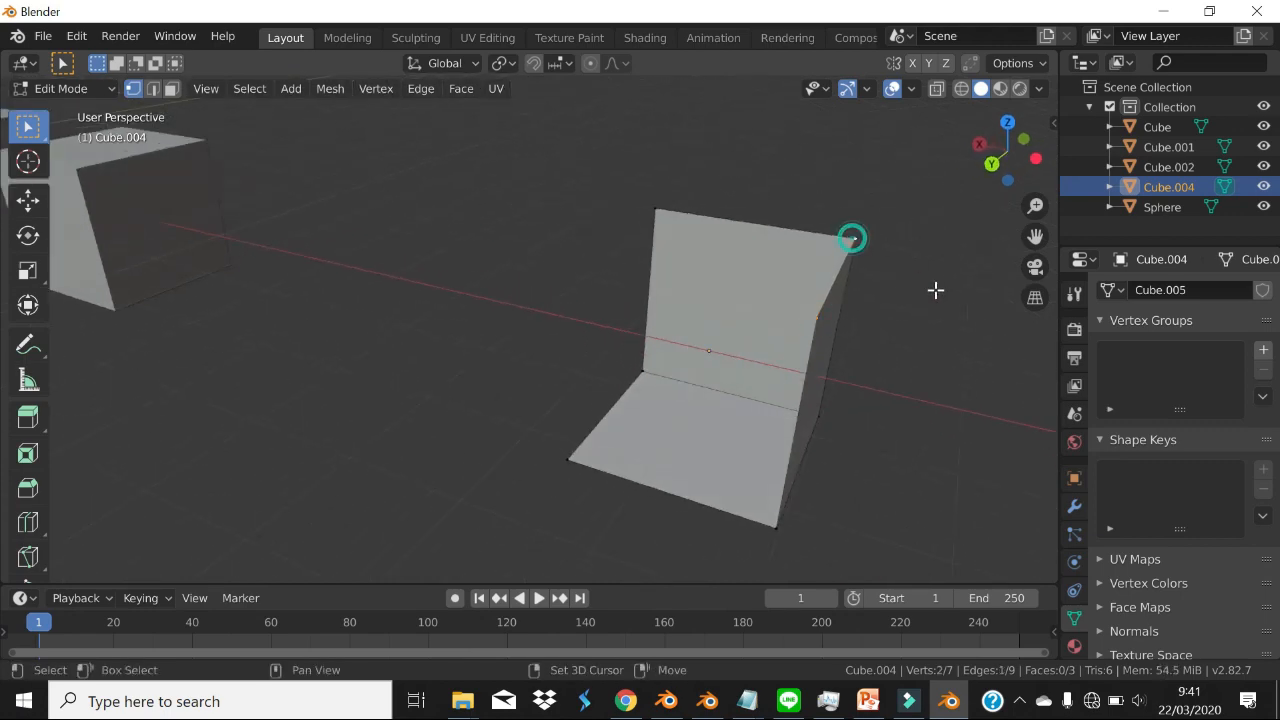
{"action": "middle_click_drag", "start_coordinate": [935, 290], "coordinate": [834, 326]}
{"action": "key", "text": "x"}
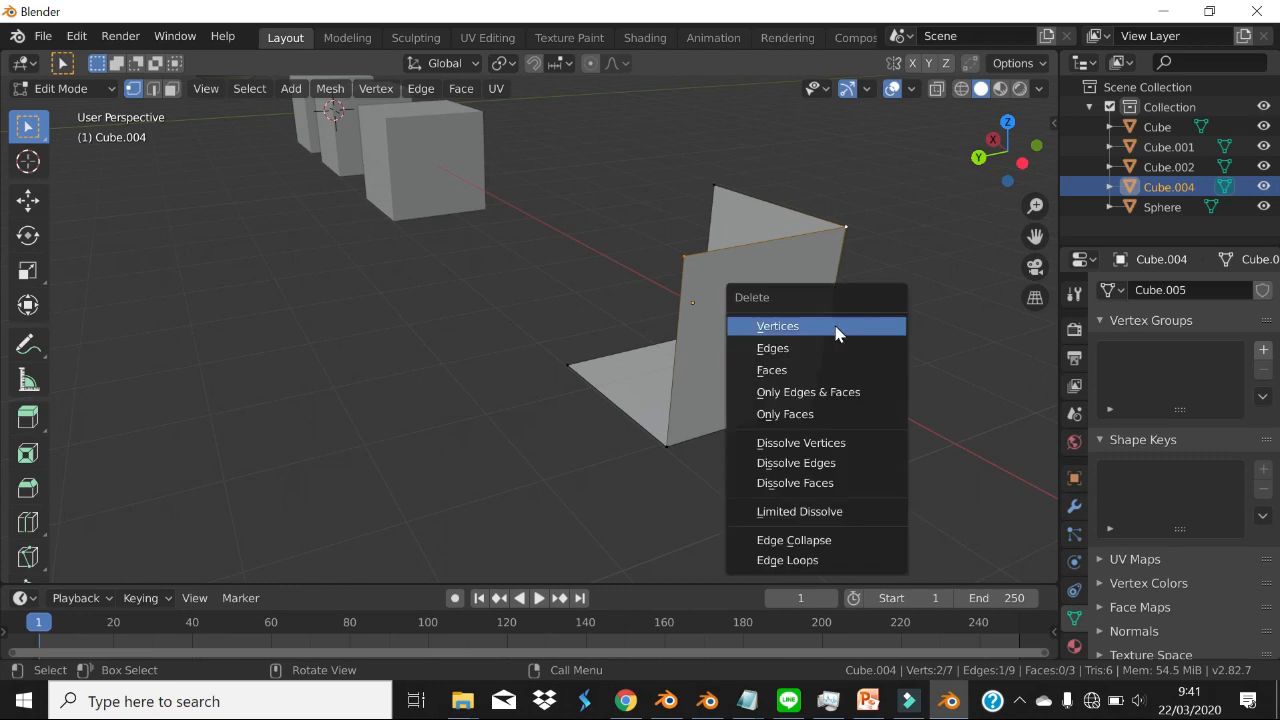
{"action": "left_click", "coordinate": [790, 348]}
{"action": "middle_click_drag", "start_coordinate": [741, 329], "coordinate": [620, 300]}
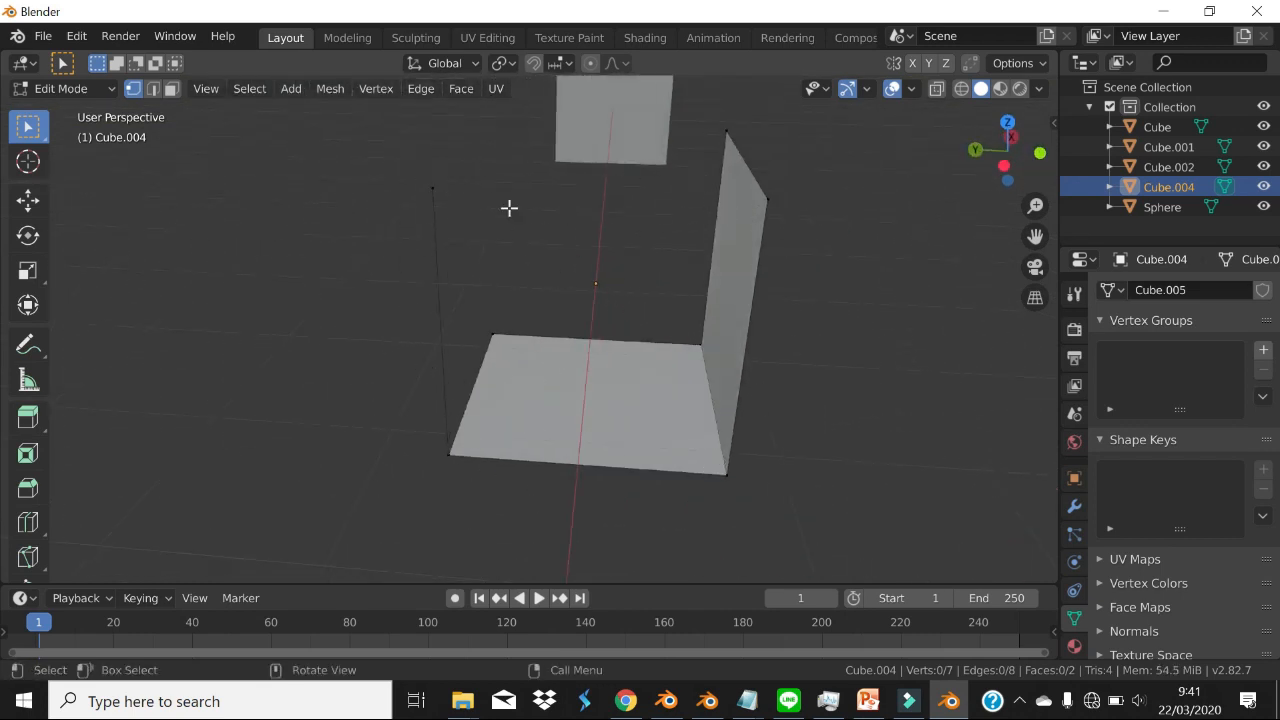
{"action": "middle_click_drag", "start_coordinate": [608, 306], "coordinate": [669, 309]}
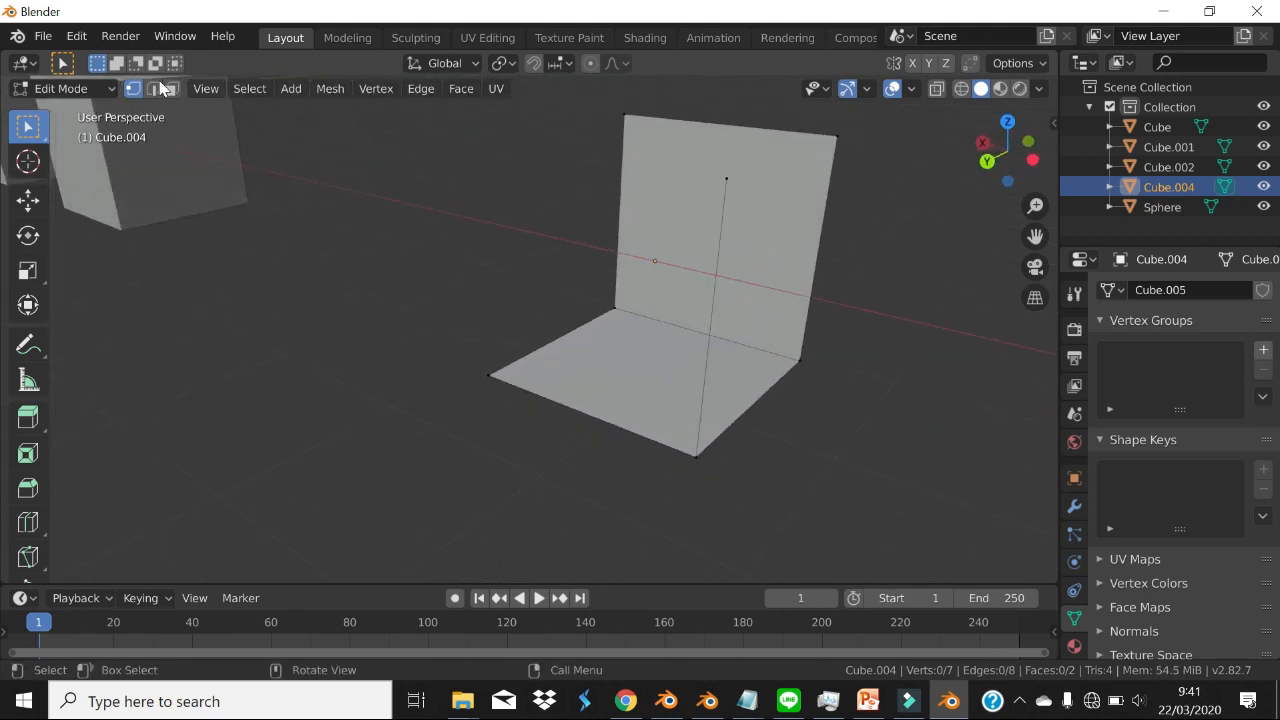
- Select the four corner vertices of Cube.004's remaining upright face
{"action": "left_click", "coordinate": [625, 113]}
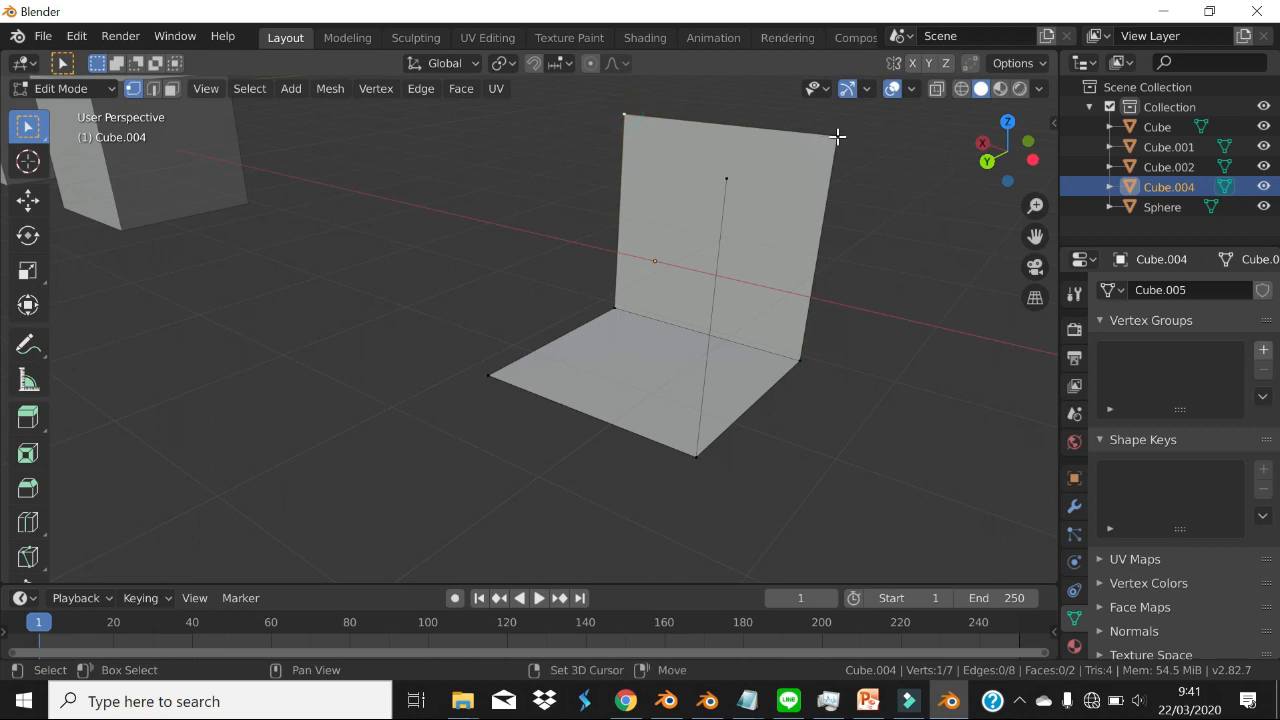
{"action": "left_click", "coordinate": [837, 135], "text": "shift"}
{"action": "left_click", "coordinate": [797, 357], "text": "shift"}
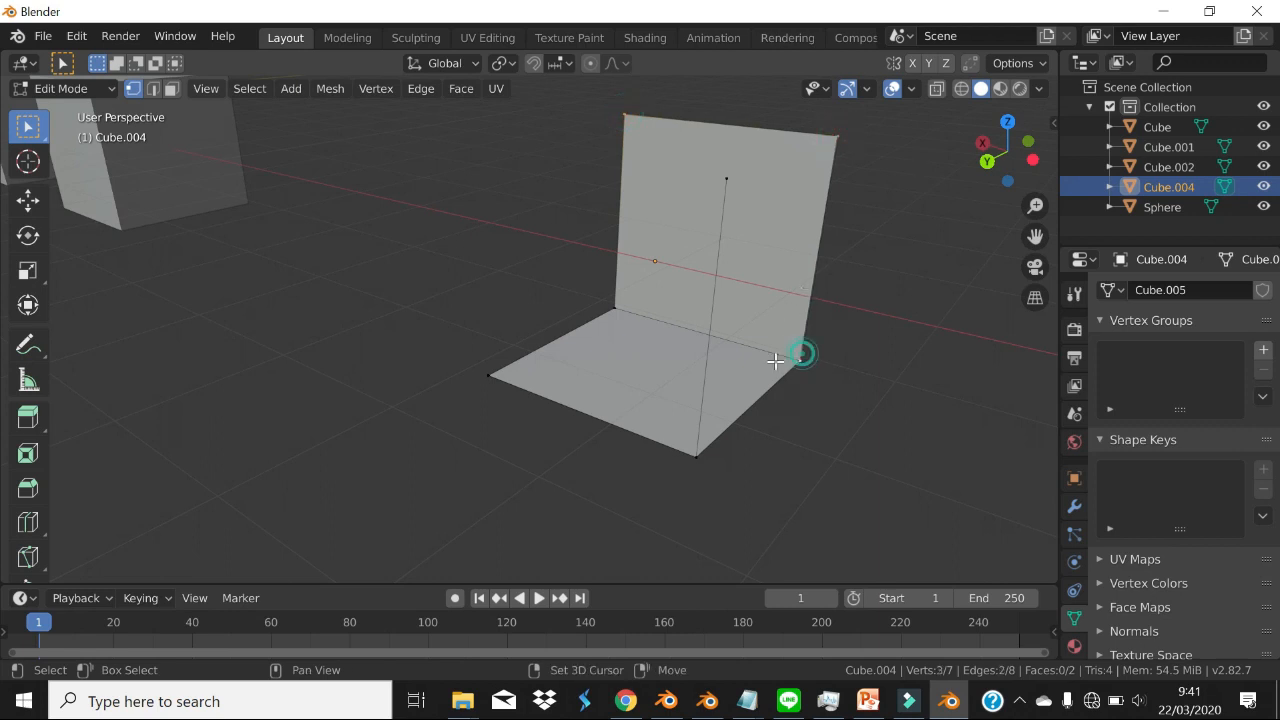
{"action": "left_click", "coordinate": [614, 305], "text": "shift"}
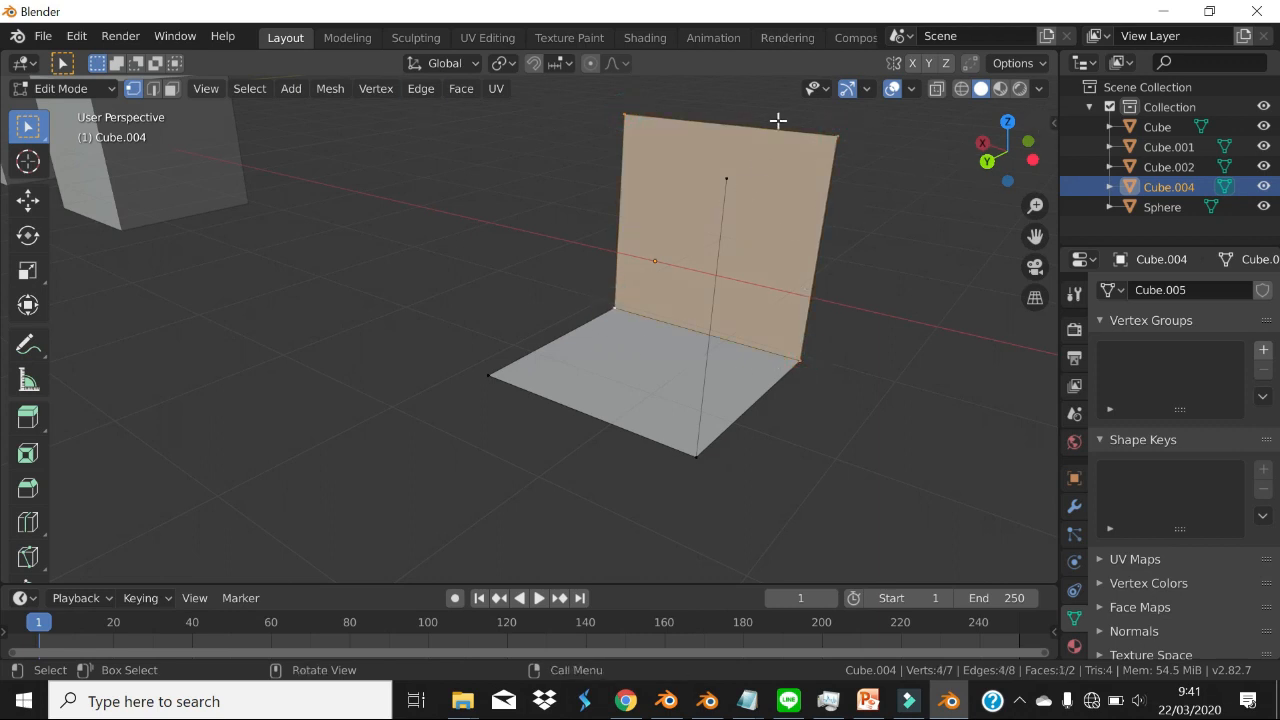
- In face select mode, select Cube.004's upright face and delete it with the Faces option
{"action": "left_click", "coordinate": [171, 88]}
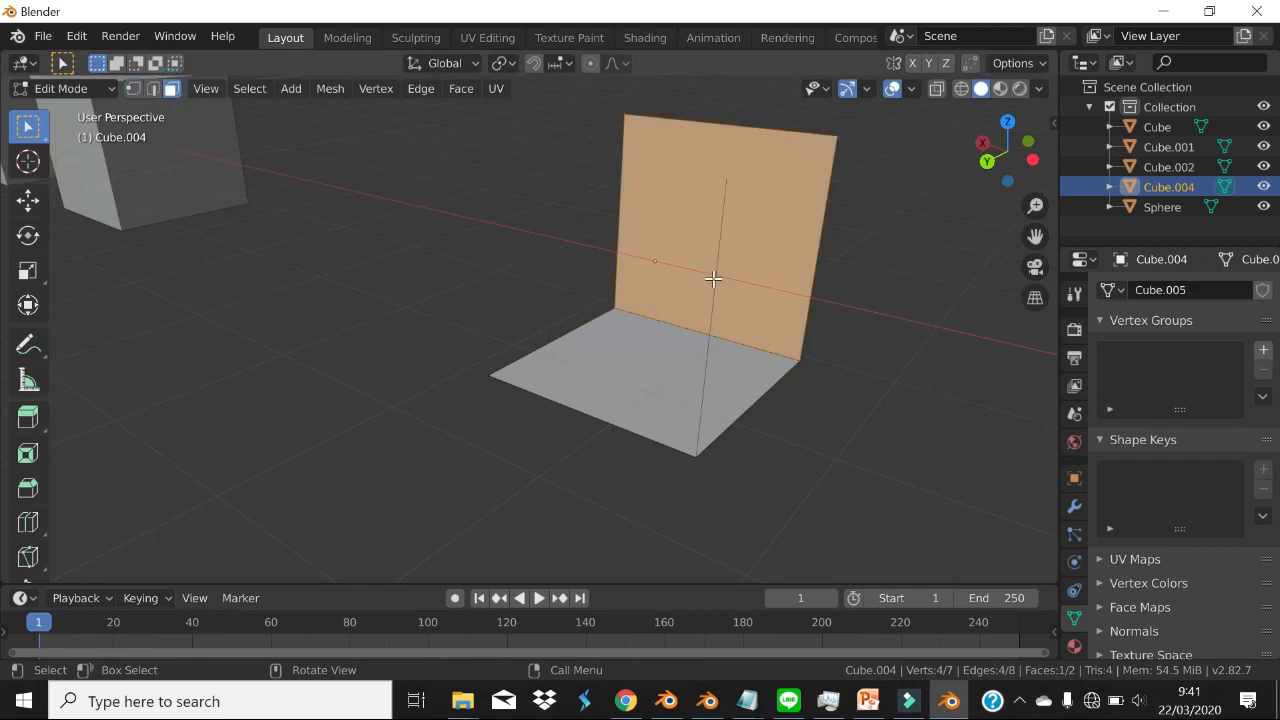
{"action": "left_click", "coordinate": [760, 185]}
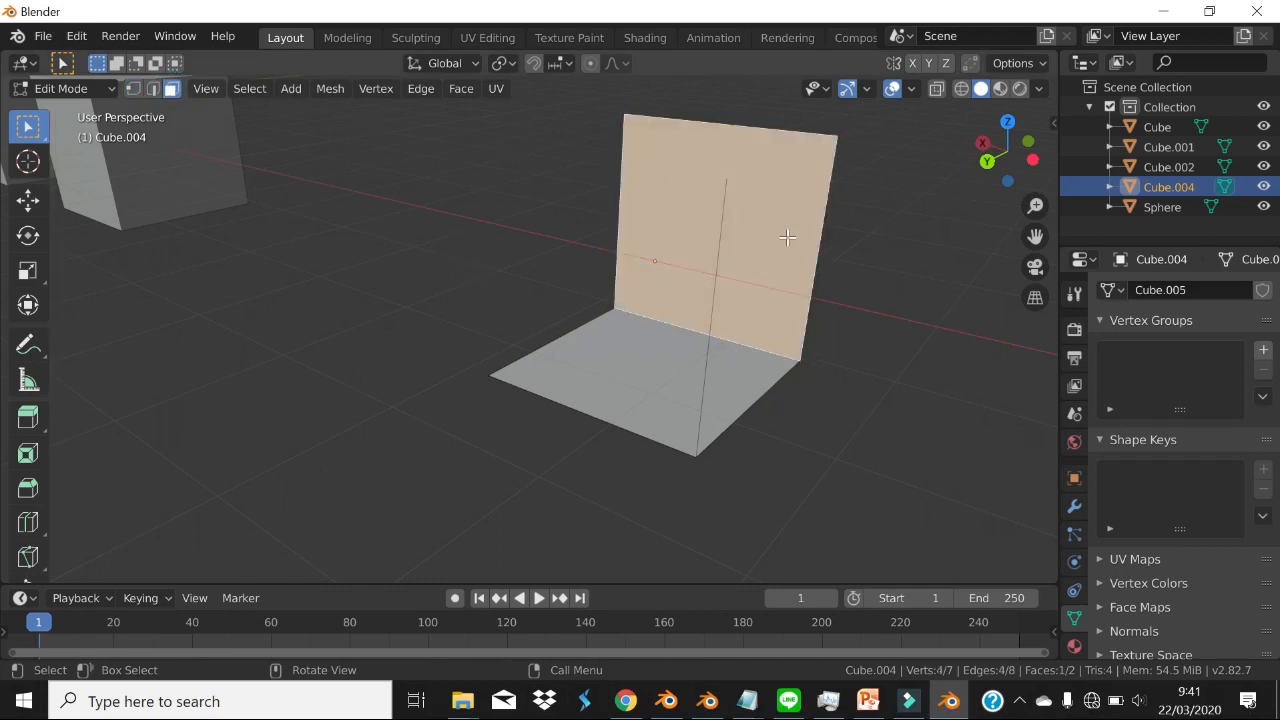
{"action": "key", "text": "x"}
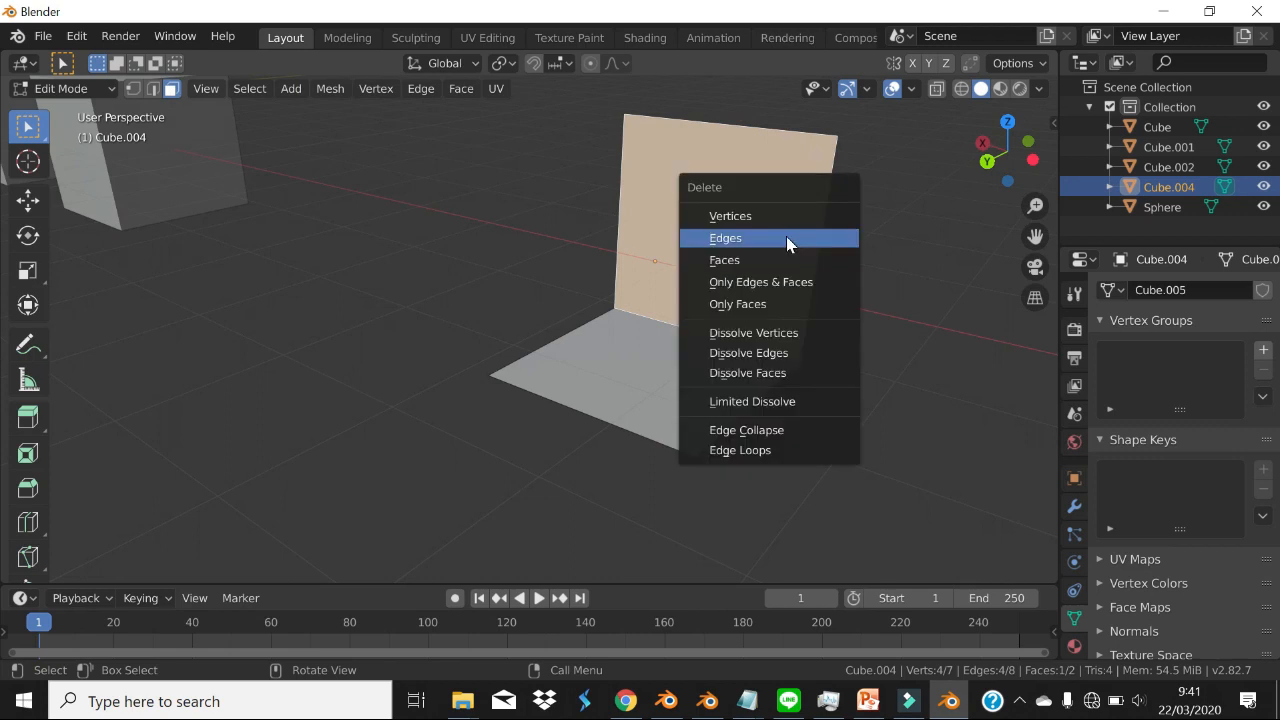
{"action": "left_click", "coordinate": [750, 259]}
{"action": "middle_click_drag", "start_coordinate": [767, 271], "coordinate": [663, 308]}
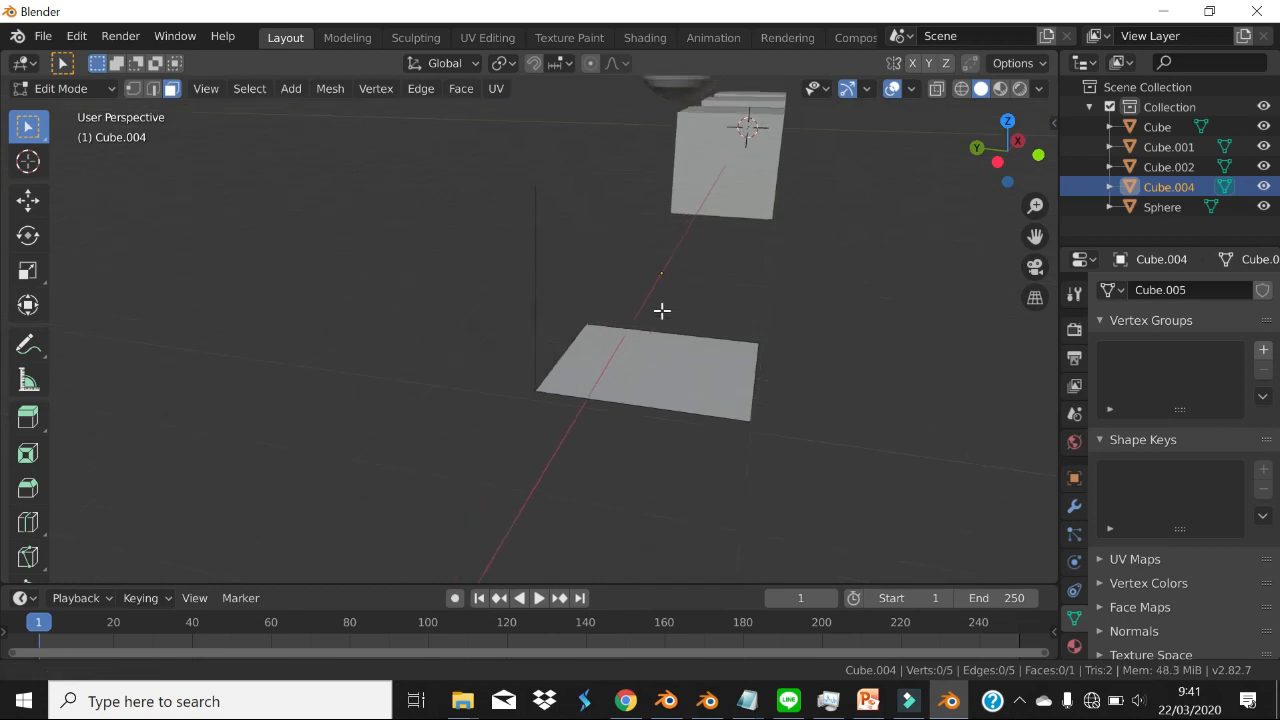
- Consult the shortcut slide in PowerPoint, return to Blender and switch Cube.004 to Object Mode
{"action": "left_click", "coordinate": [868, 701]}
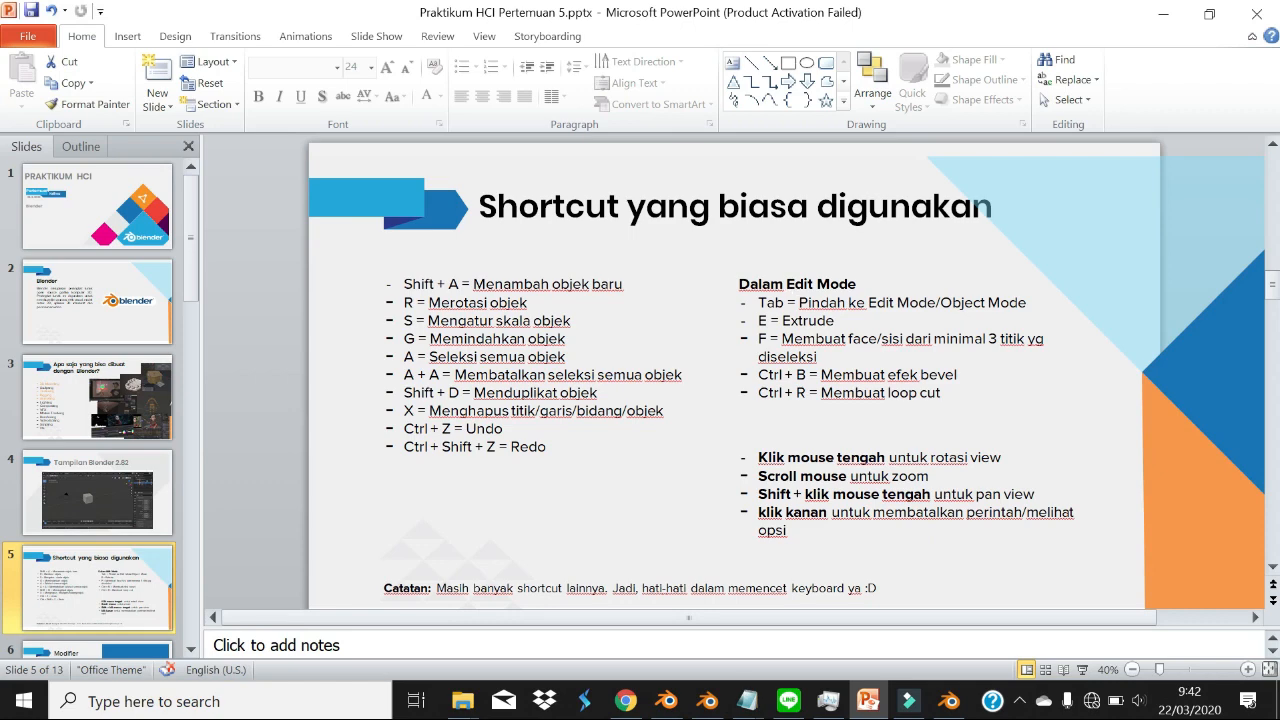
{"action": "key", "text": "alt+Tab"}
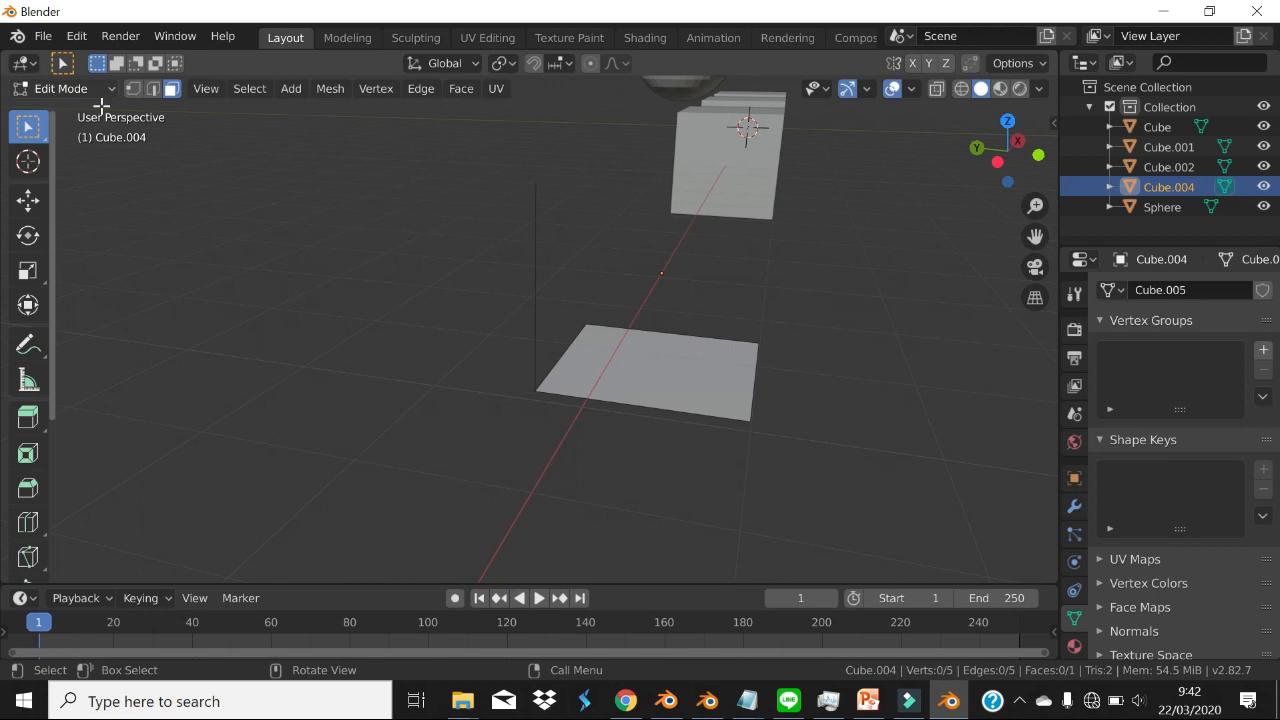
{"action": "key", "text": "Tab"}
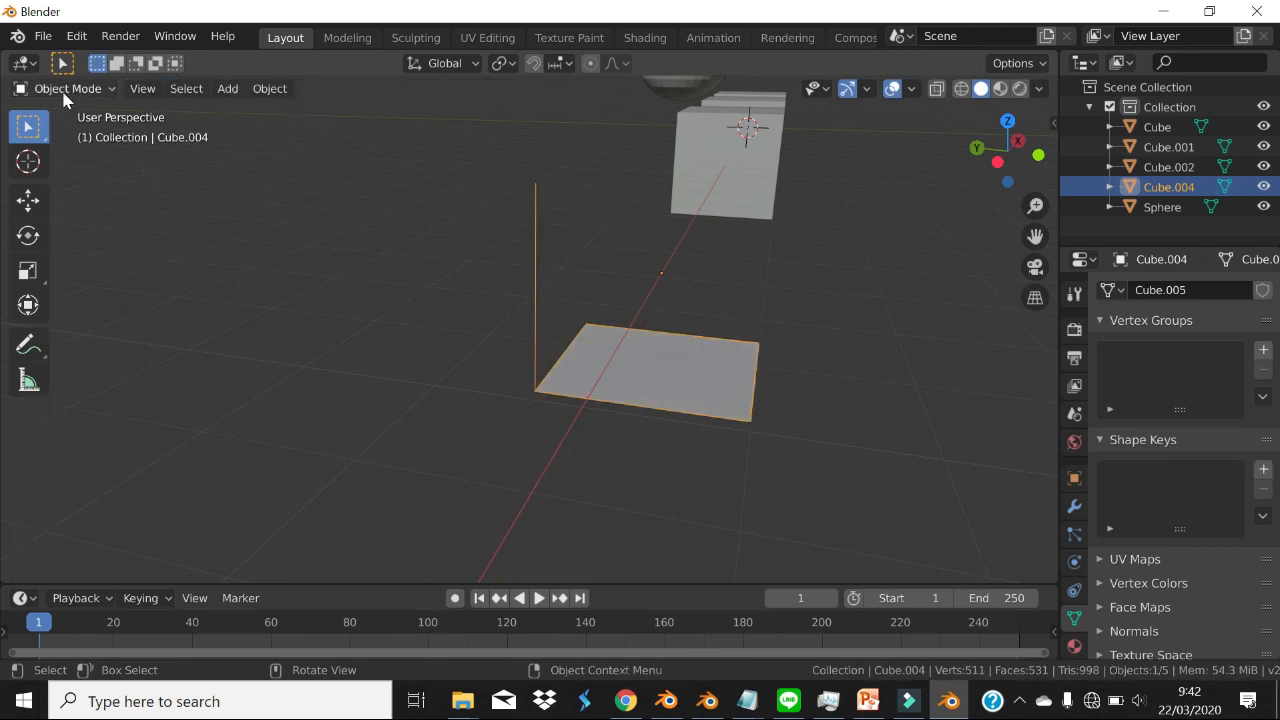
- Select Cube.002, a cube behind it, the sphere and Cube.004 in turn, and review the shortcut slide in PowerPoint
{"action": "left_click", "coordinate": [729, 141]}
{"action": "middle_click_drag", "start_coordinate": [660, 249], "coordinate": [600, 235]}
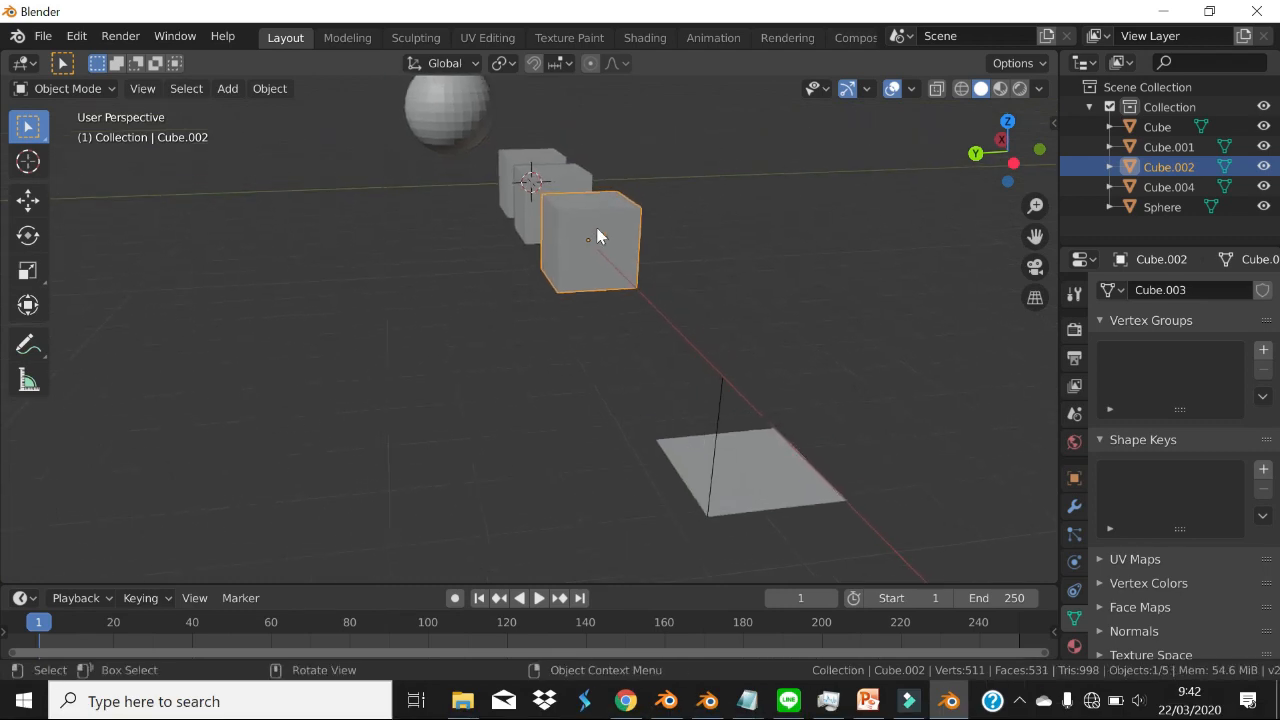
{"action": "left_click", "coordinate": [559, 175]}
{"action": "left_click", "coordinate": [454, 131]}
{"action": "left_click", "coordinate": [742, 434]}
{"action": "middle_click_drag", "start_coordinate": [870, 455], "coordinate": [847, 446]}
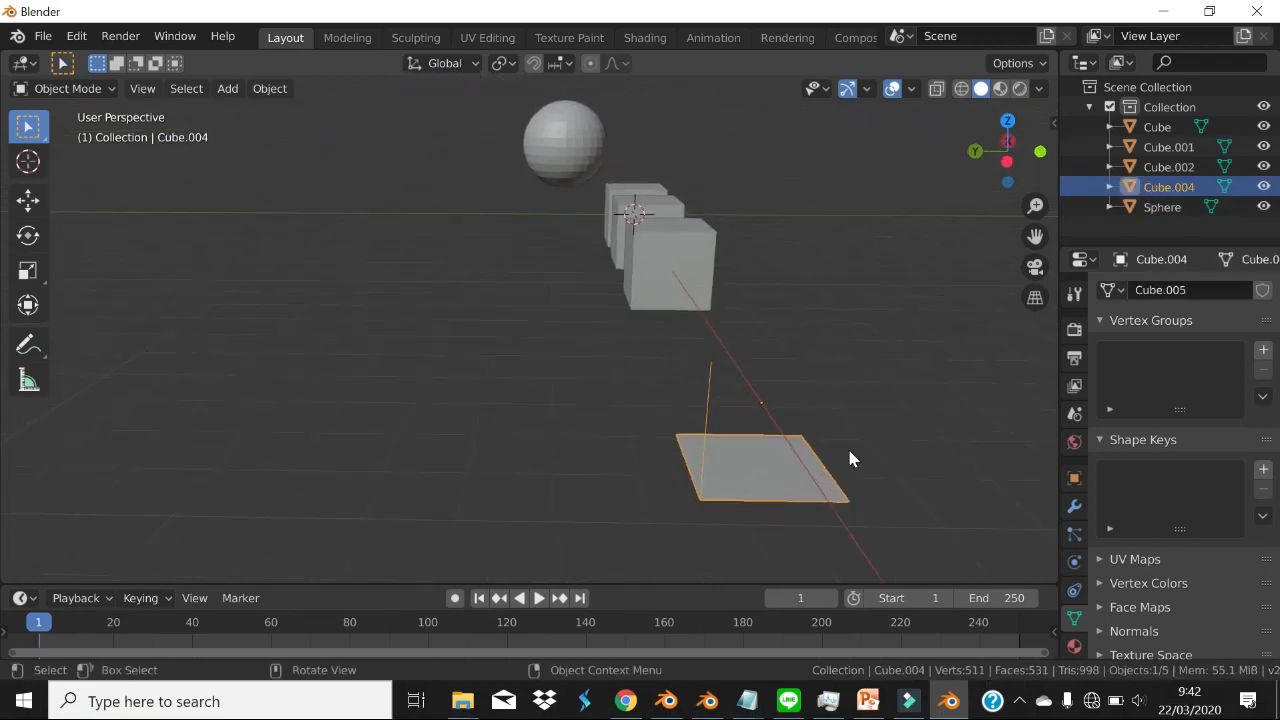
{"action": "key", "text": "alt+Tab"}
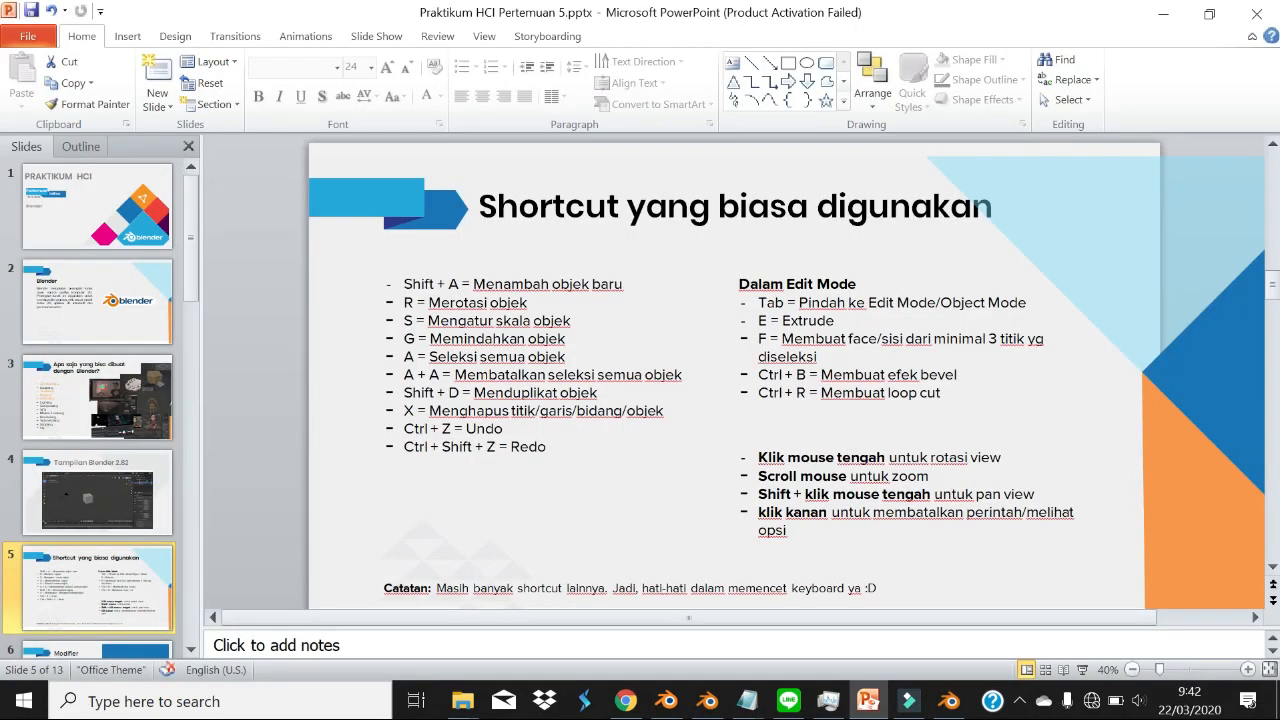
{"action": "key", "text": "alt+Tab"}
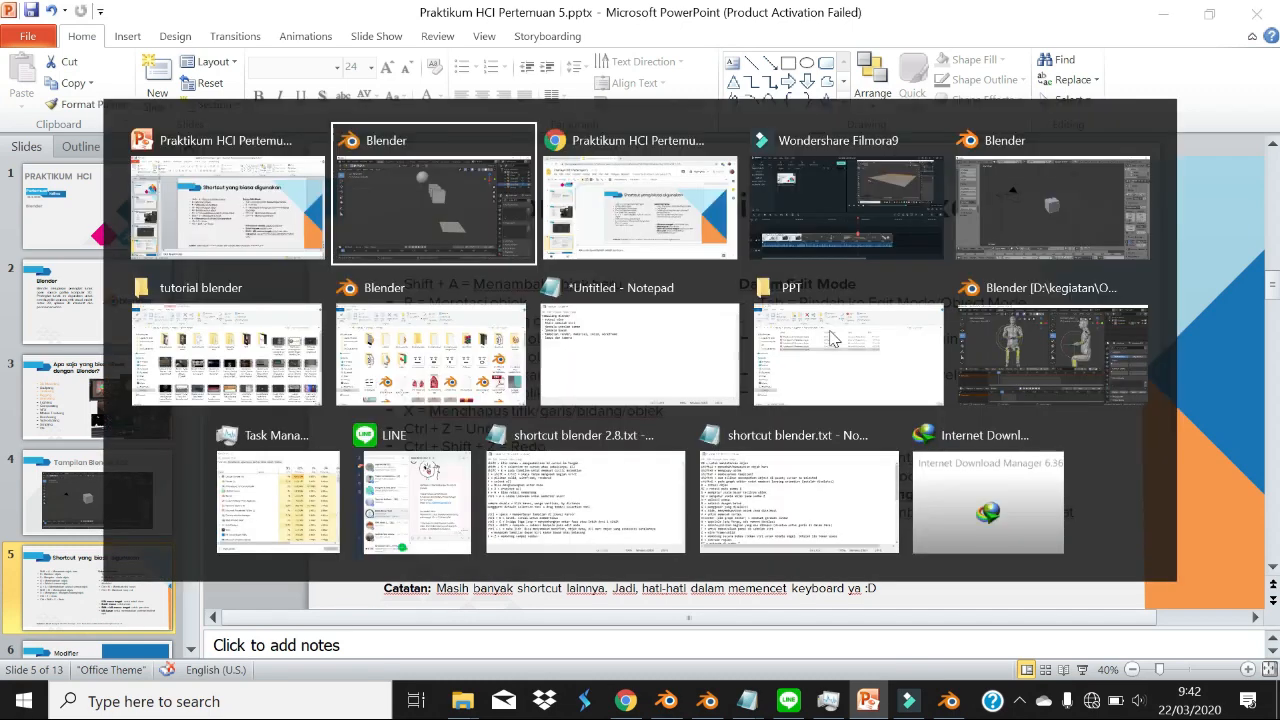
- Select Cube.002 in Blender, enter Edit Mode and extrude its top face upward
{"action": "left_click", "coordinate": [660, 248]}
{"action": "middle_click_drag", "start_coordinate": [710, 302], "coordinate": [782, 301]}
{"action": "key", "text": "Tab"}
{"action": "scroll", "coordinate": [680, 269], "scroll_direction": "up", "scroll_amount": 4}
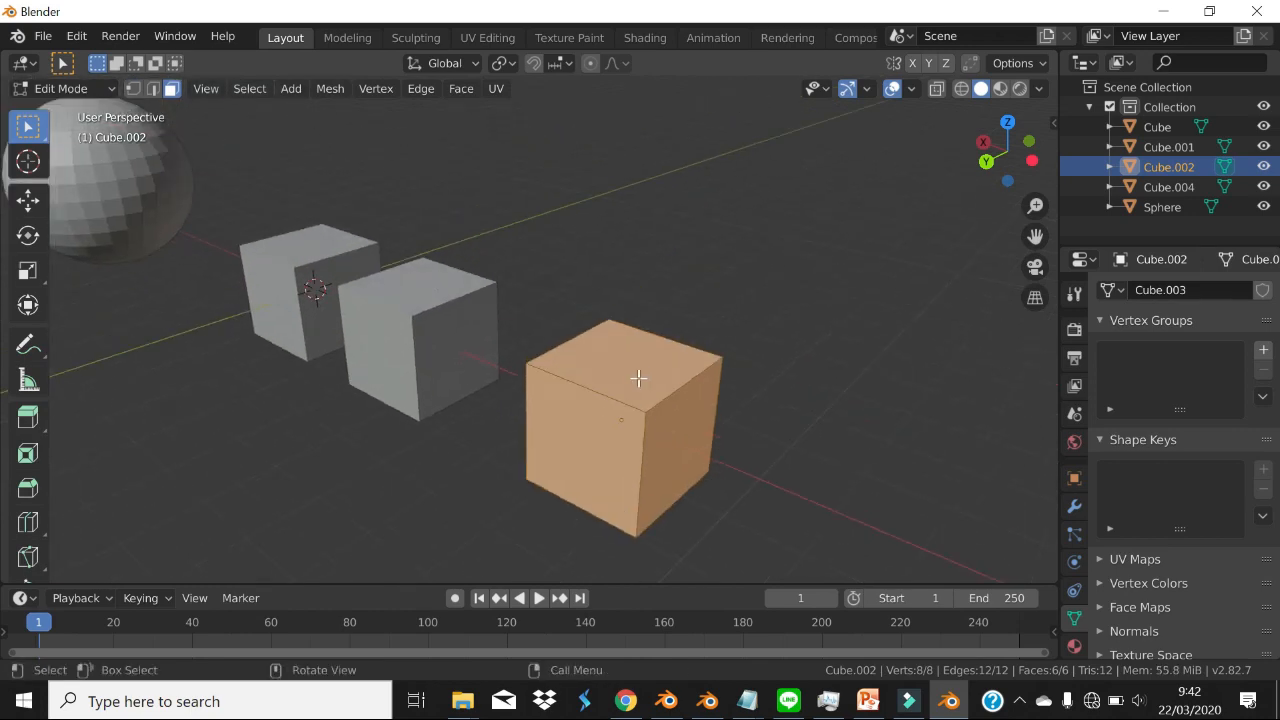
{"action": "left_click", "coordinate": [638, 378]}
{"action": "middle_click_drag", "start_coordinate": [749, 371], "coordinate": [786, 398]}
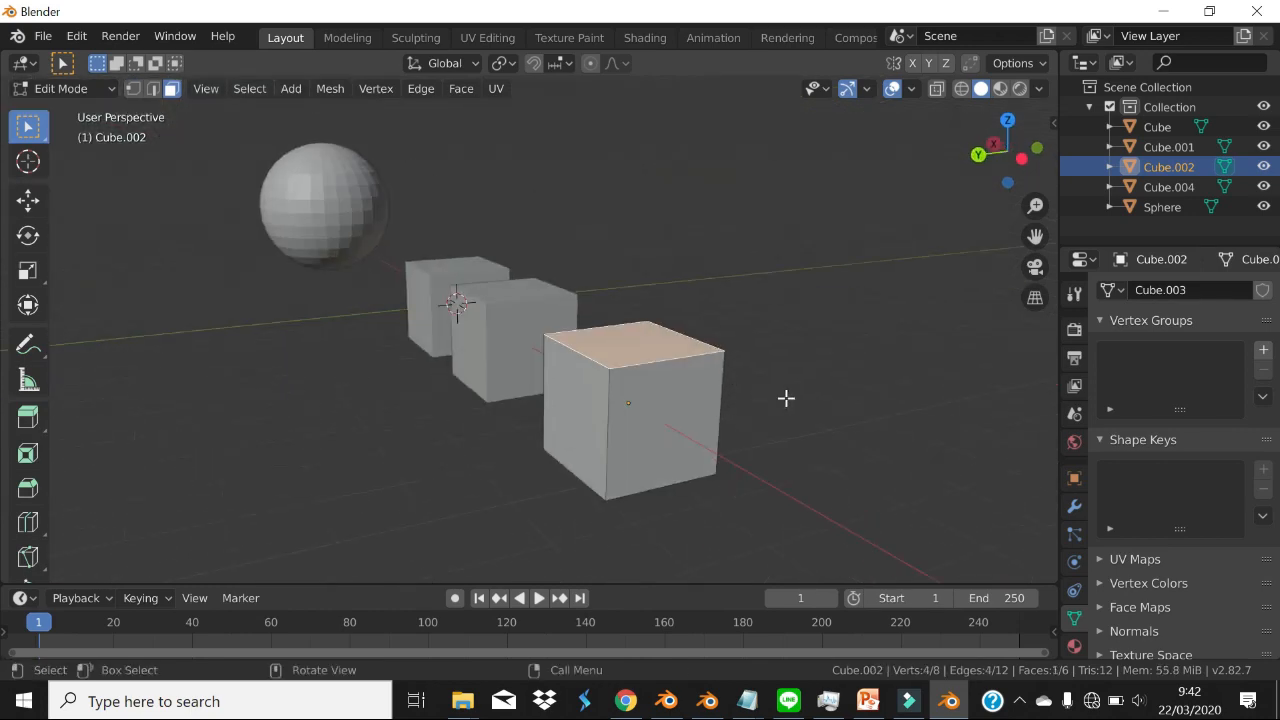
{"action": "key", "text": "e"}
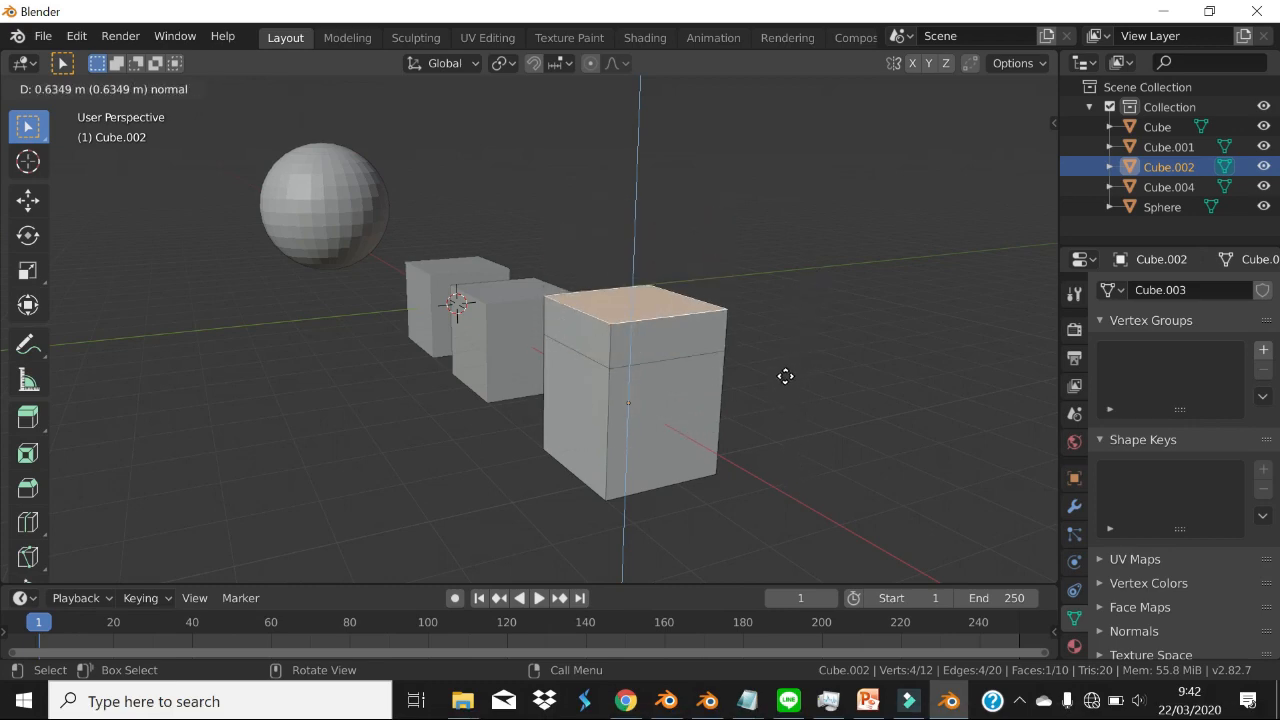
{"action": "left_click", "coordinate": [776, 346]}
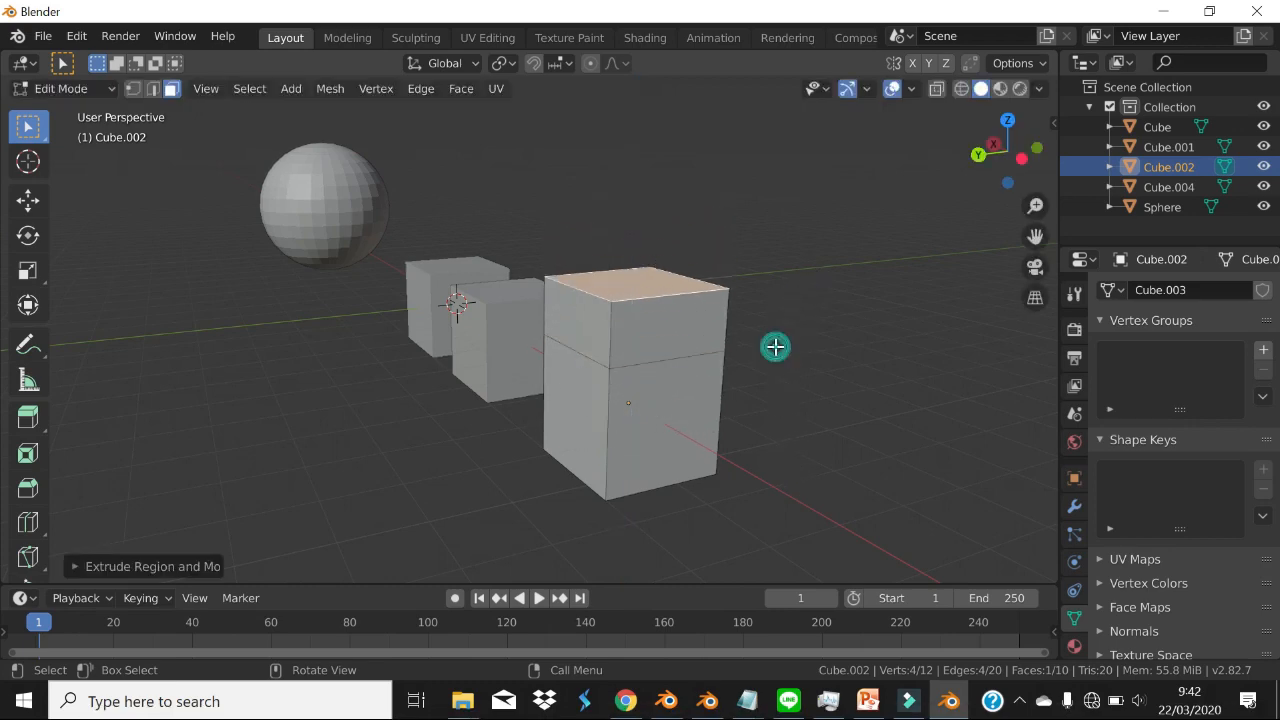
- Extrude the top face of Cube.002 upward a second time to add a taller third section
{"action": "middle_click_drag", "start_coordinate": [770, 353], "coordinate": [845, 364]}
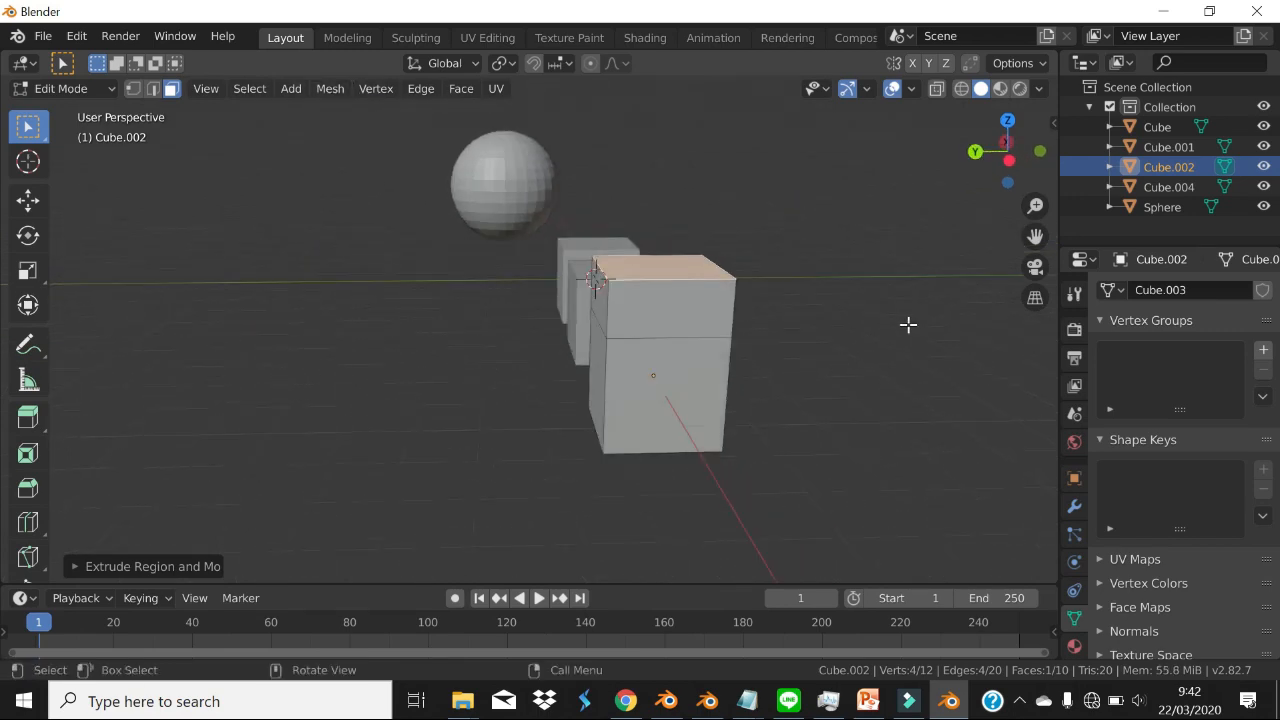
{"action": "key", "text": "e"}
{"action": "left_click", "coordinate": [891, 223]}
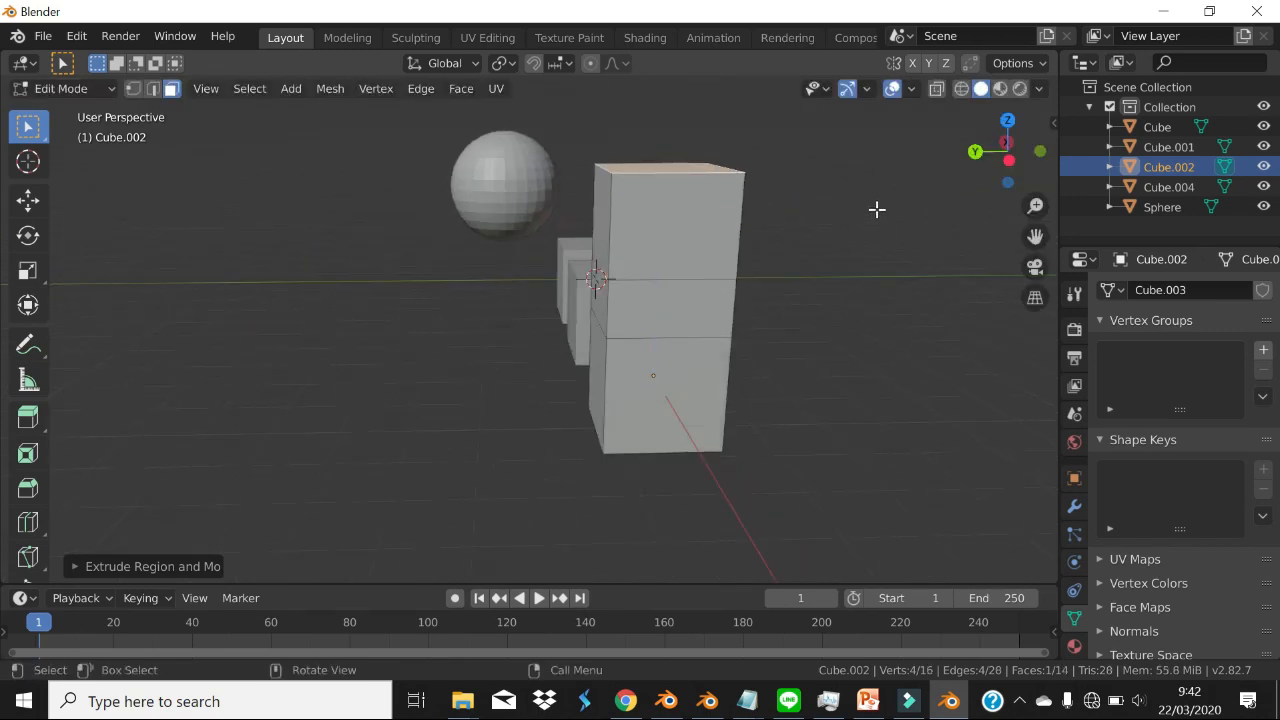
- Rotate the top face of Cube.002 into a slant and scale it down to taper the upper section
{"action": "key", "text": "r"}
{"action": "left_click", "coordinate": [893, 346]}
{"action": "mouse_move", "coordinate": [808, 331]}
{"action": "middle_mouse_down"}
{"action": "mouse_move", "coordinate": [729, 343]}
{"action": "mouse_move", "coordinate": [803, 321]}
{"action": "middle_mouse_up"}
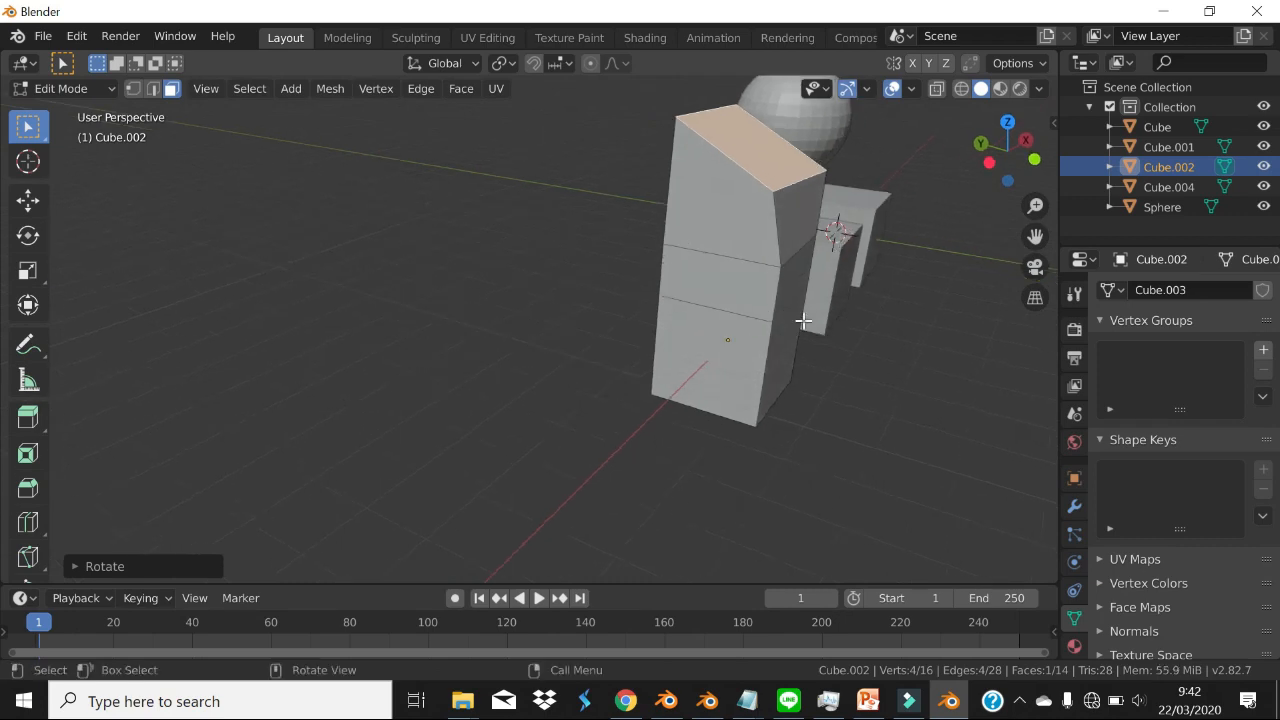
{"action": "key", "text": "s"}
{"action": "left_click", "coordinate": [680, 277]}
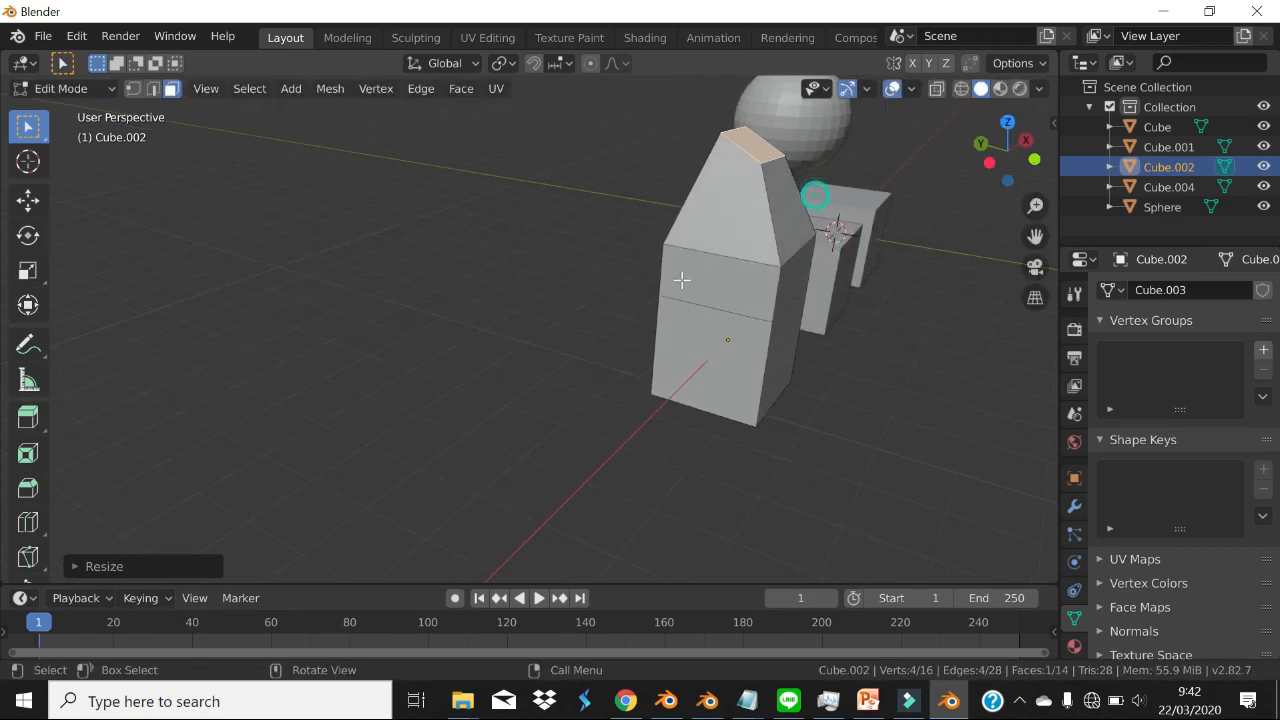
{"action": "middle_click_drag", "start_coordinate": [680, 277], "coordinate": [863, 277]}
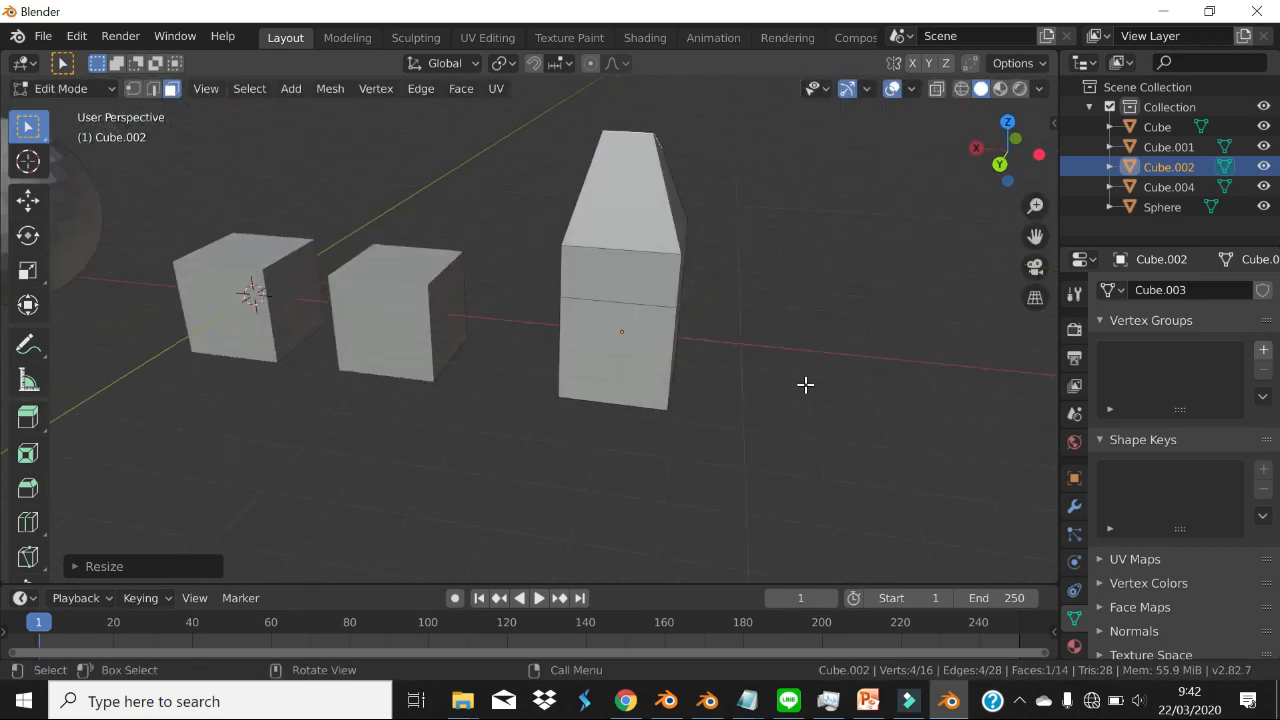
- Check the shortcut slide in PowerPoint, then try selecting Cube.004 while editing Cube.002 and select several Cube.002 faces in turn
{"action": "key", "text": "alt+Tab"}
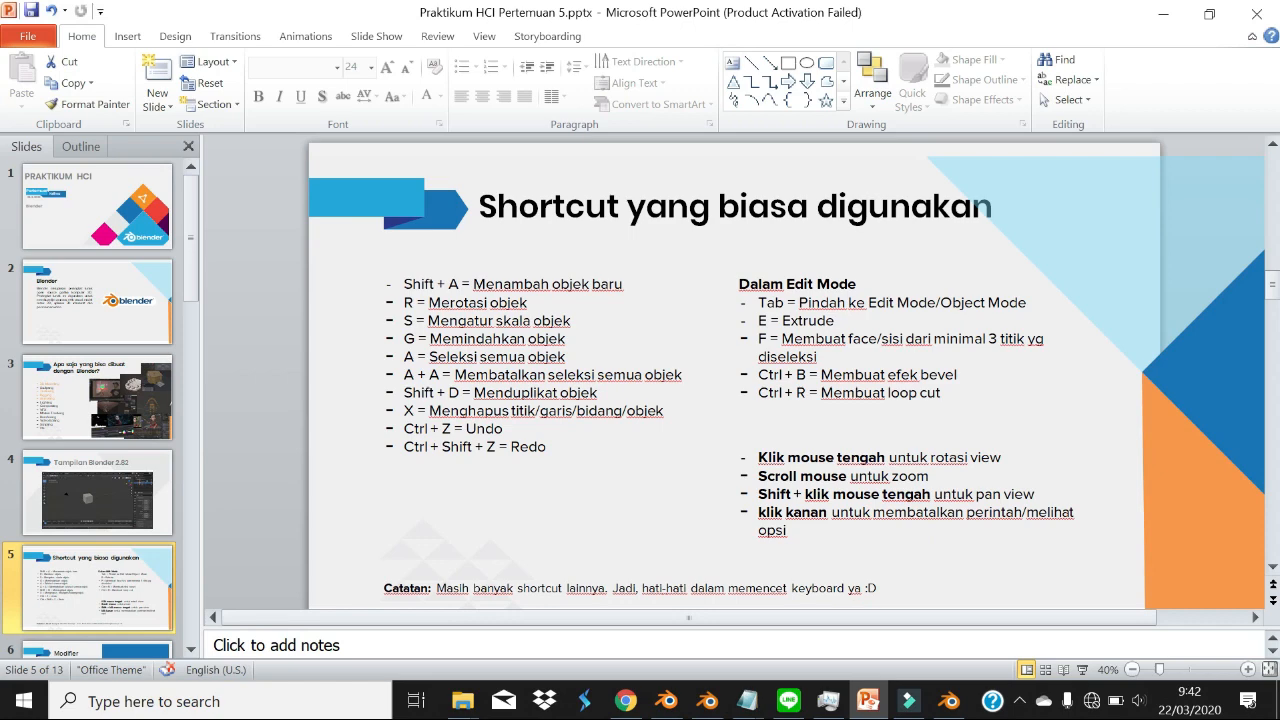
{"action": "key", "text": "alt+Tab"}
{"action": "middle_click_drag", "start_coordinate": [859, 407], "coordinate": [766, 450]}
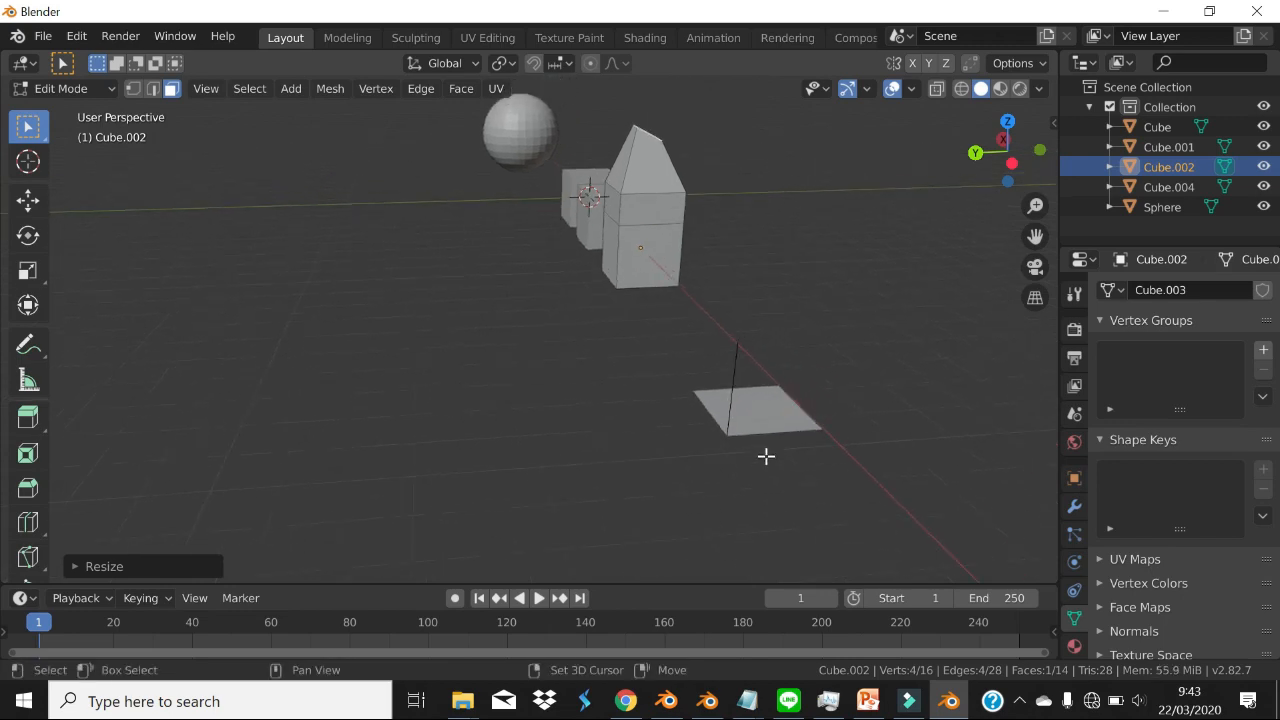
{"action": "left_click", "coordinate": [761, 401]}
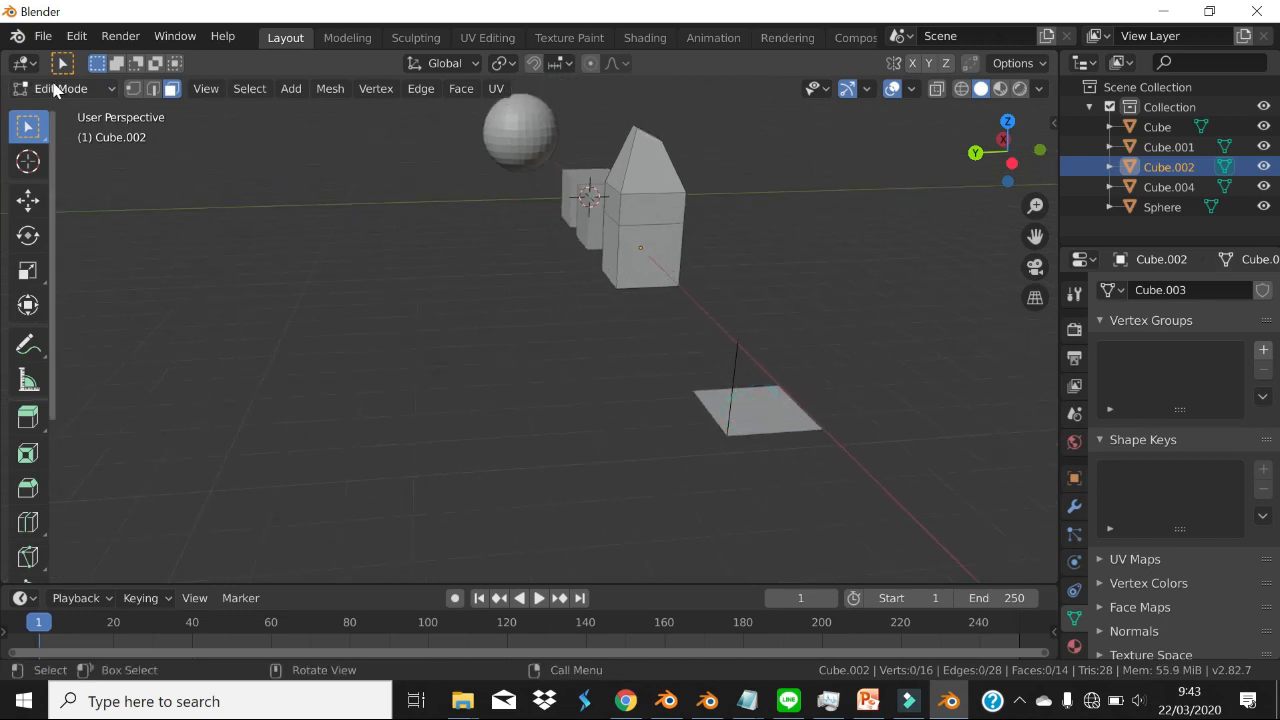
{"action": "scroll", "coordinate": [463, 221], "scroll_direction": "up", "scroll_amount": 2}
{"action": "left_click", "coordinate": [694, 180]}
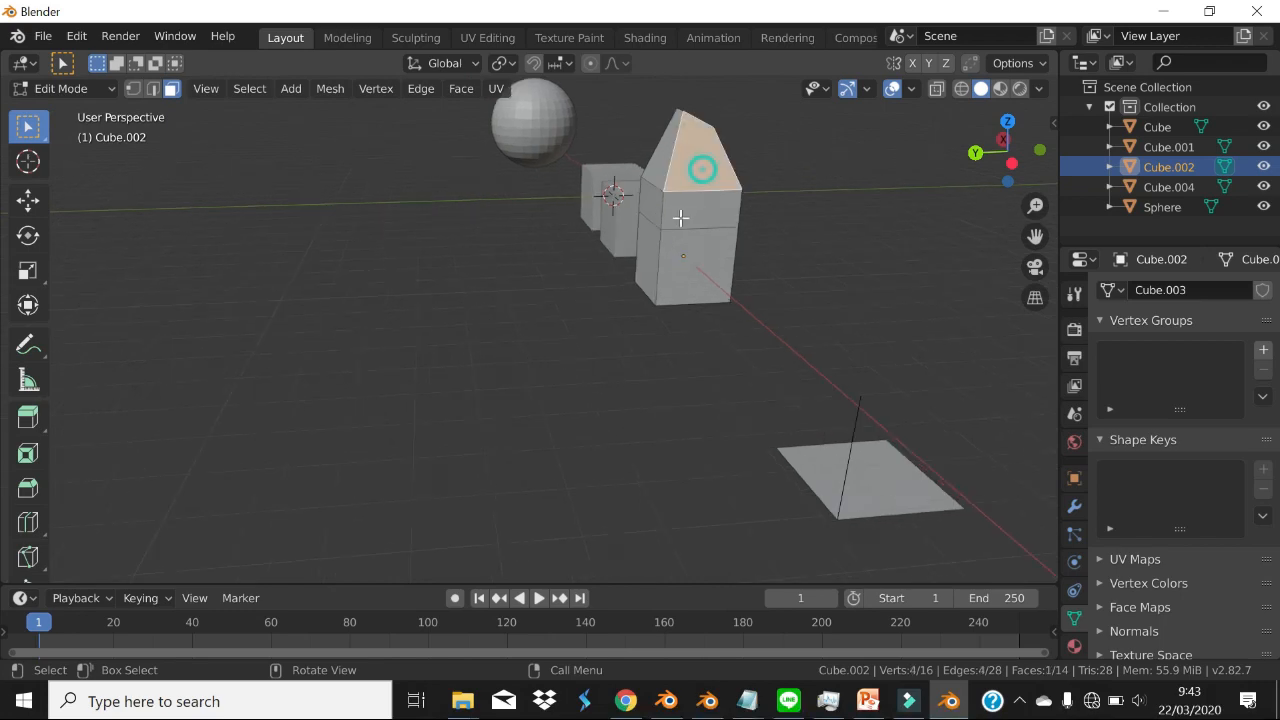
{"action": "left_click", "coordinate": [680, 217]}
{"action": "left_click", "coordinate": [691, 263]}
{"action": "left_click", "coordinate": [698, 160]}
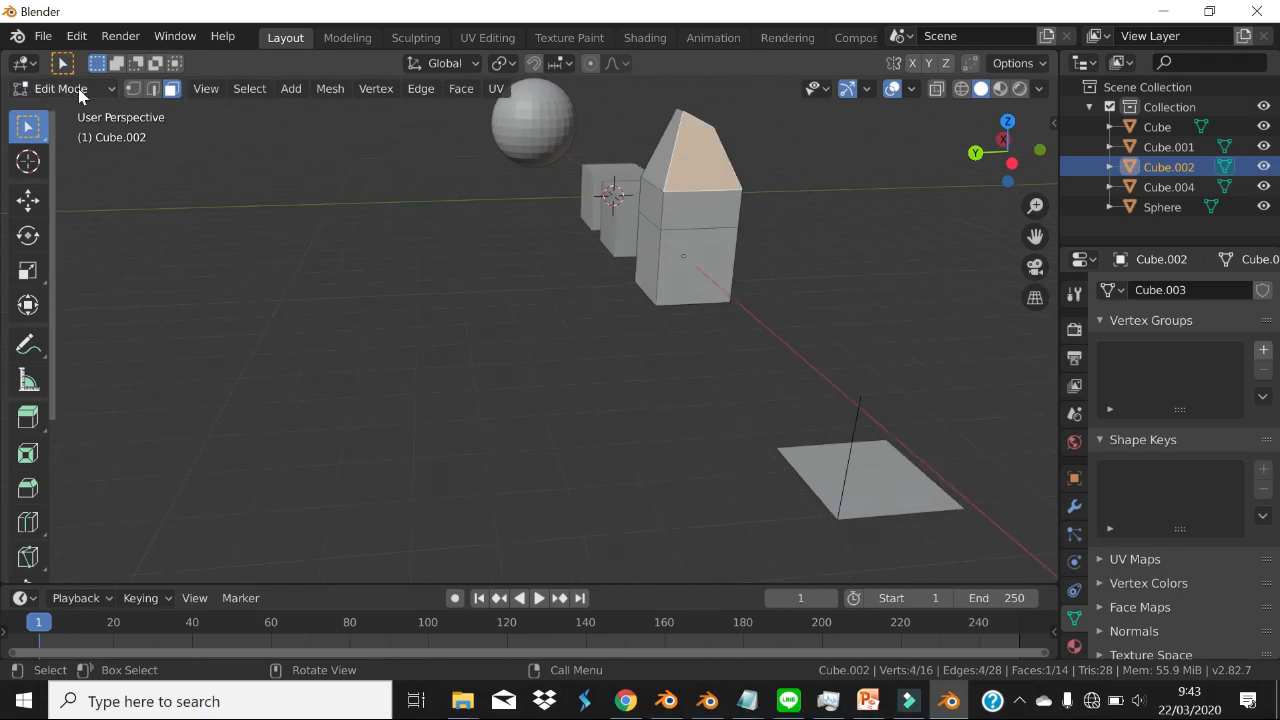
- Return to Object Mode, select Cube.004 and switch it to Edit Mode
{"action": "left_click", "coordinate": [68, 89]}
{"action": "left_click", "coordinate": [72, 109]}
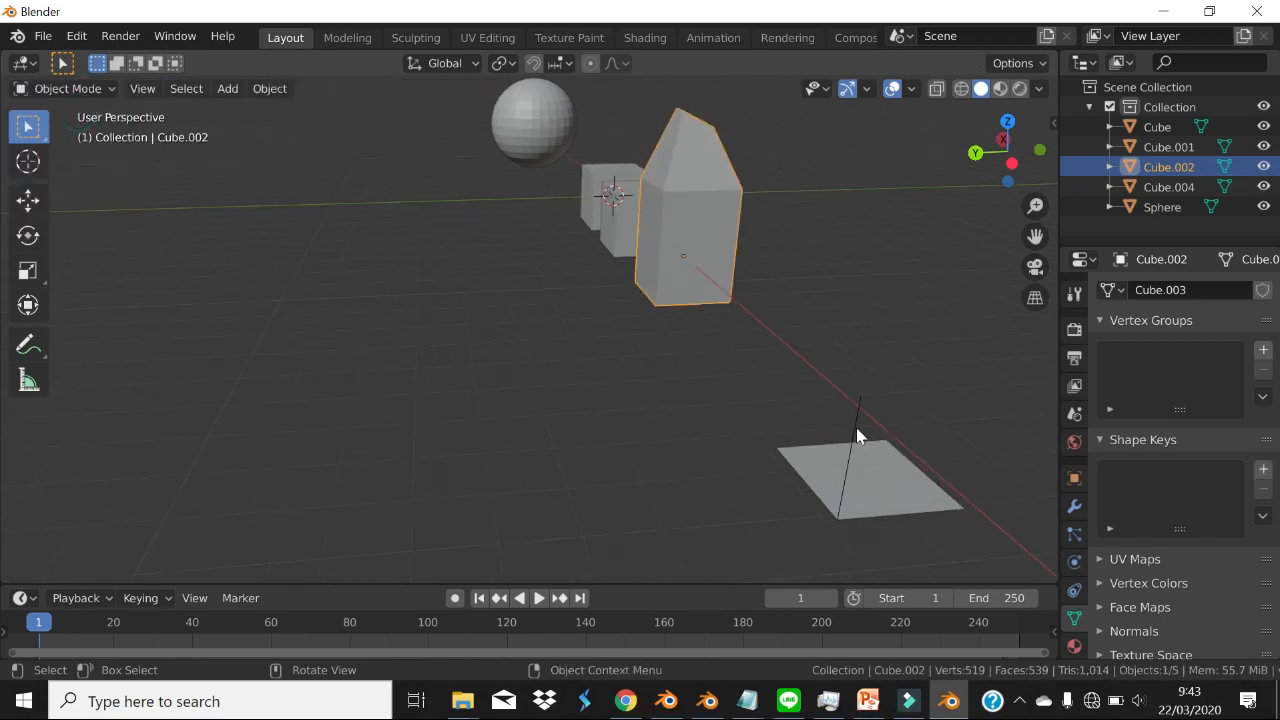
{"action": "left_click", "coordinate": [874, 449]}
{"action": "middle_click_drag", "start_coordinate": [886, 423], "coordinate": [700, 375]}
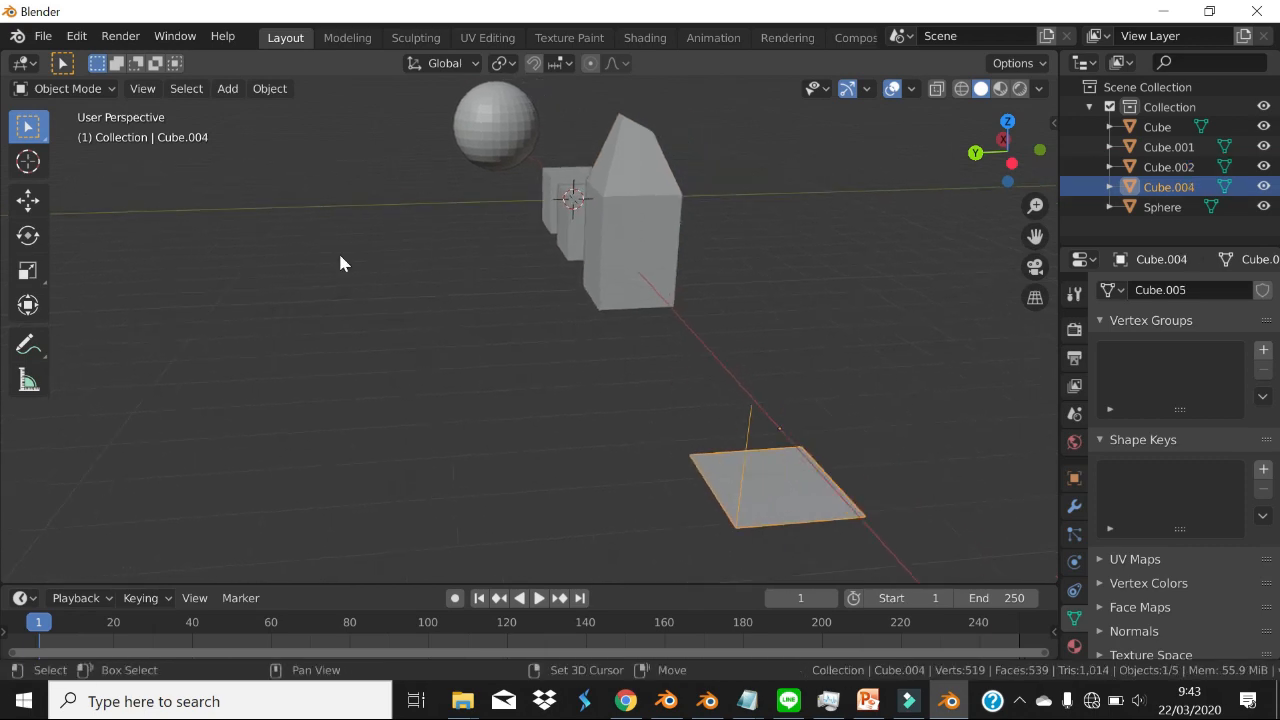
{"action": "left_click", "coordinate": [64, 89]}
{"action": "left_click", "coordinate": [63, 134]}
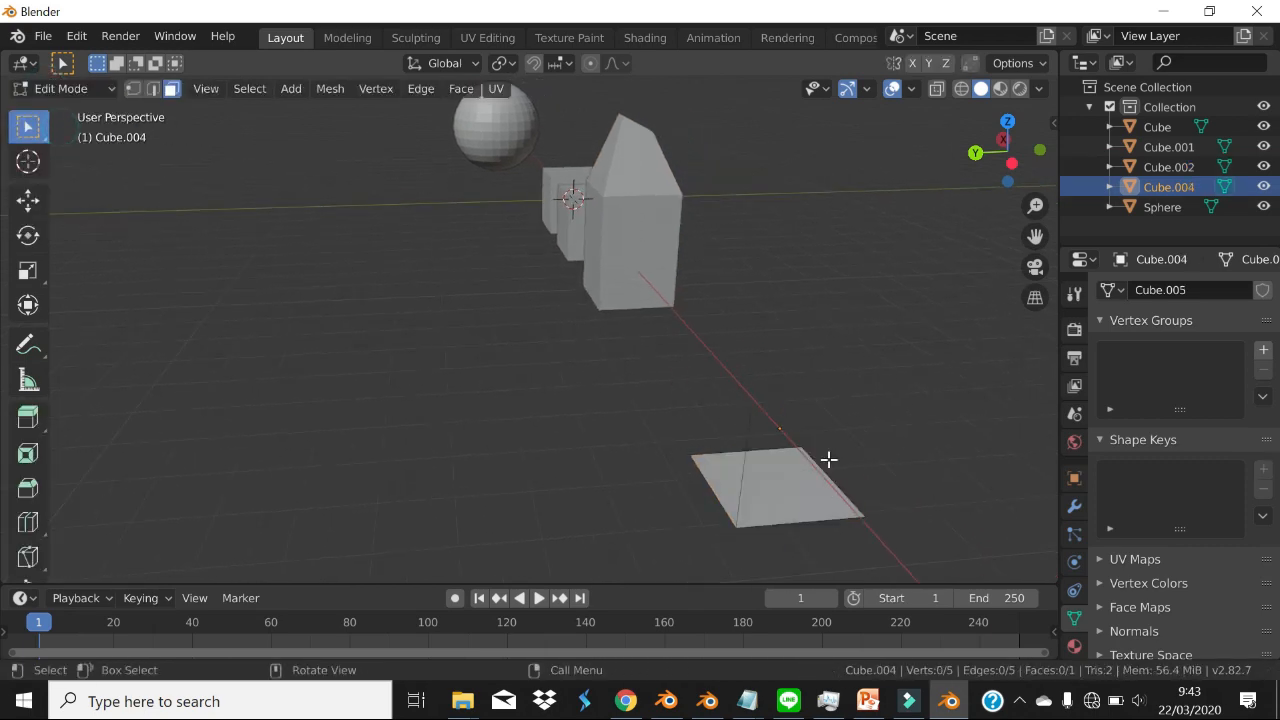
- In vertex select mode, fill a triangular face between Cube.004's raised loose vertex and two adjacent corners of its base
{"action": "left_click", "coordinate": [824, 488]}
{"action": "mouse_move", "coordinate": [763, 443]}
{"action": "middle_mouse_down"}
{"action": "mouse_move", "coordinate": [786, 443]}
{"action": "mouse_move", "coordinate": [770, 448]}
{"action": "middle_mouse_up"}
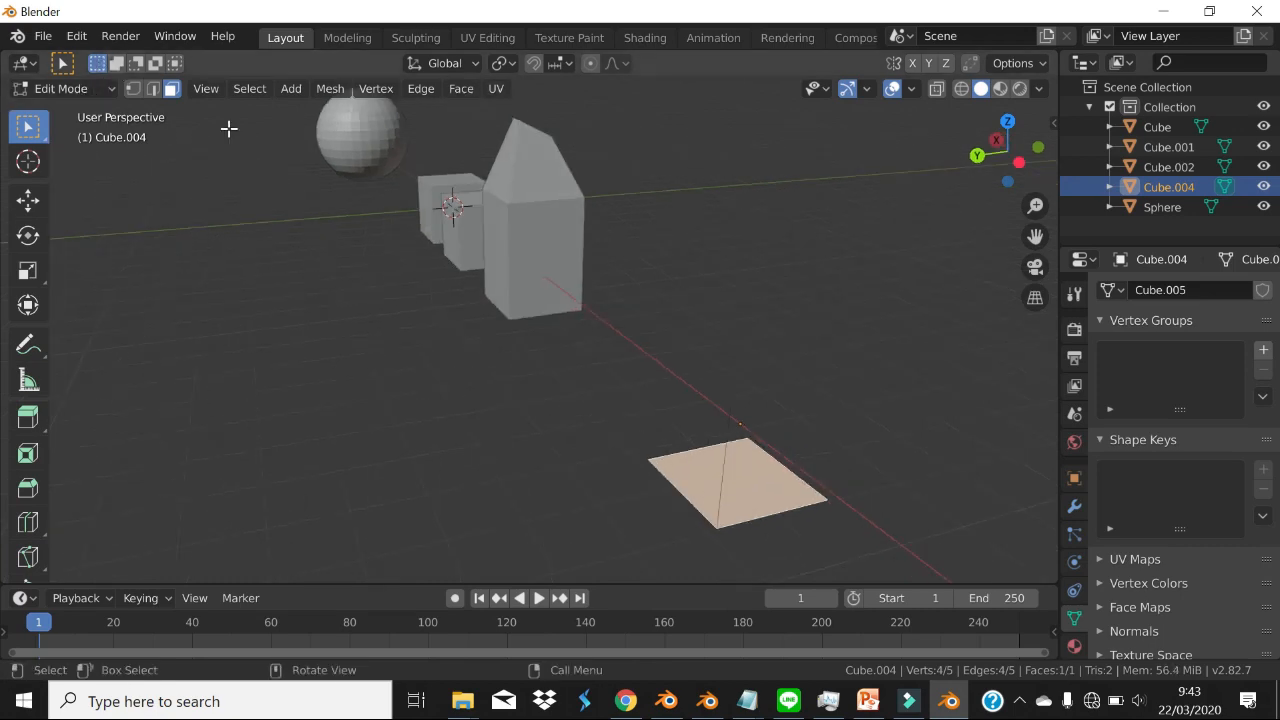
{"action": "left_click", "coordinate": [133, 88]}
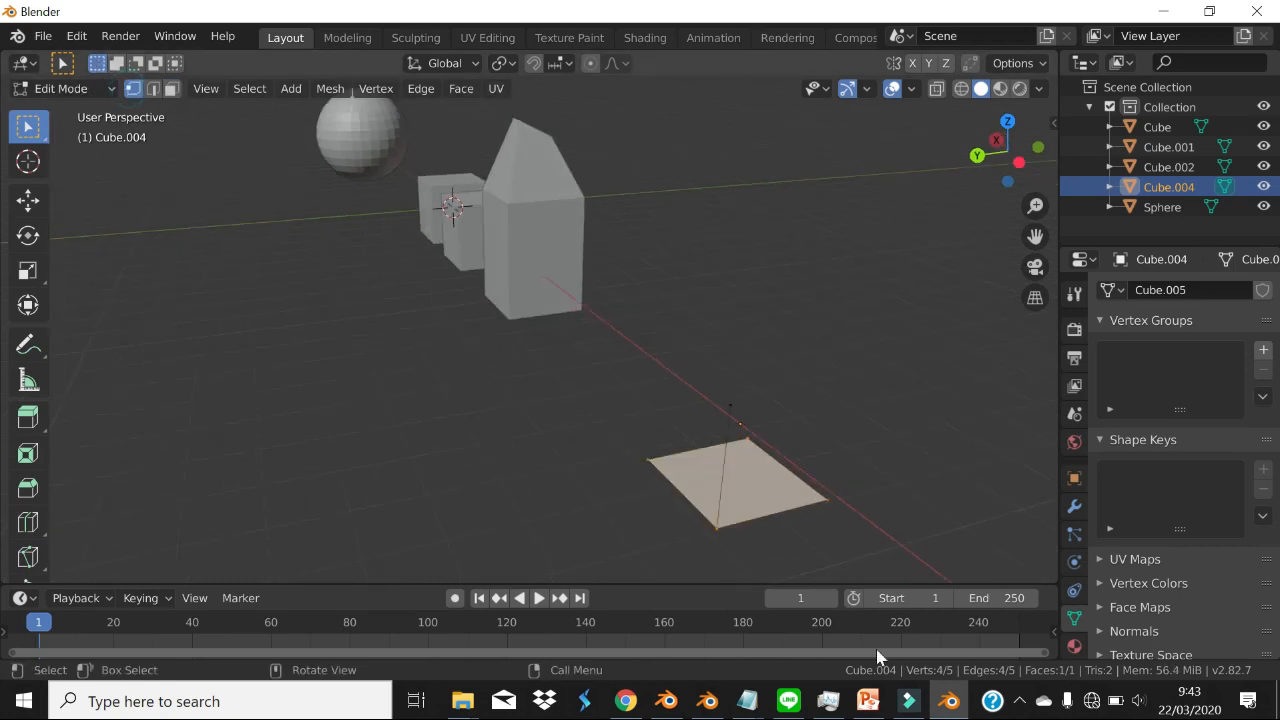
{"action": "middle_click_drag", "start_coordinate": [784, 502], "coordinate": [687, 382]}
{"action": "left_click", "coordinate": [555, 266]}
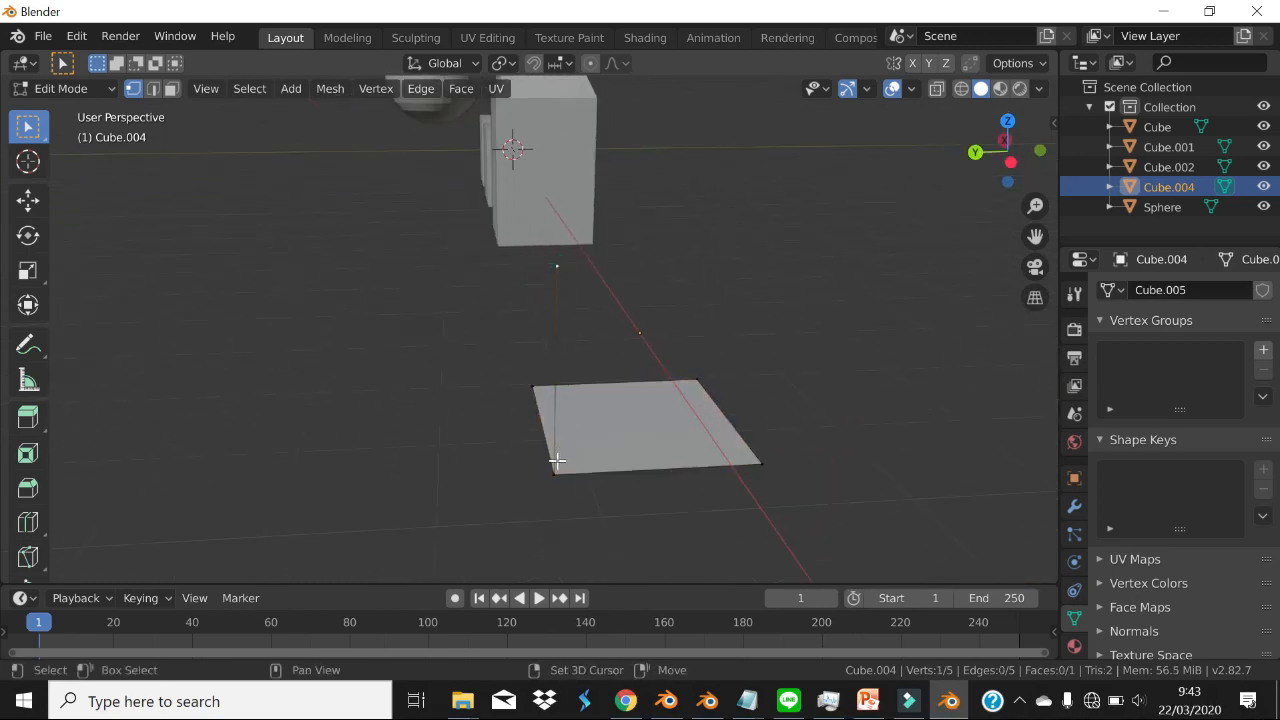
{"action": "left_click", "coordinate": [555, 471], "text": "shift"}
{"action": "left_click", "coordinate": [757, 460], "text": "shift"}
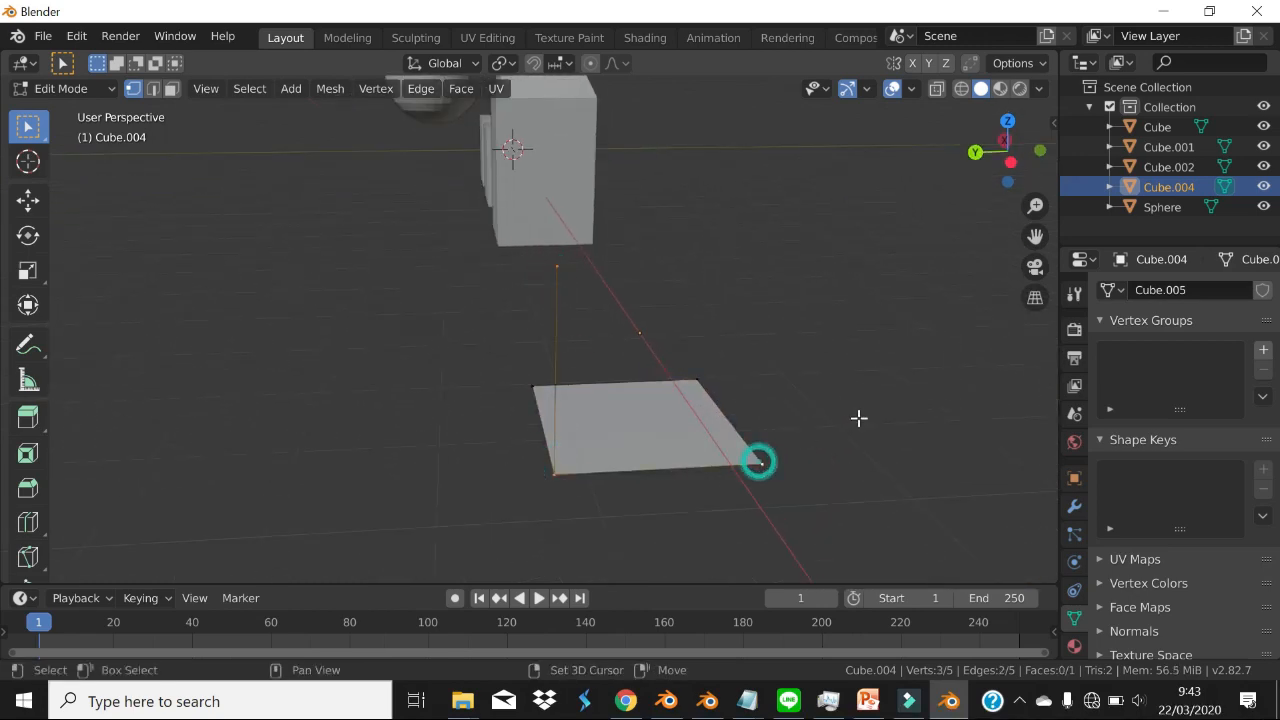
{"action": "middle_click_drag", "start_coordinate": [857, 417], "coordinate": [834, 414]}
{"action": "key", "text": "f"}
{"action": "middle_click_drag", "start_coordinate": [691, 367], "coordinate": [834, 391]}
{"action": "middle_click_drag", "start_coordinate": [881, 433], "coordinate": [781, 425]}
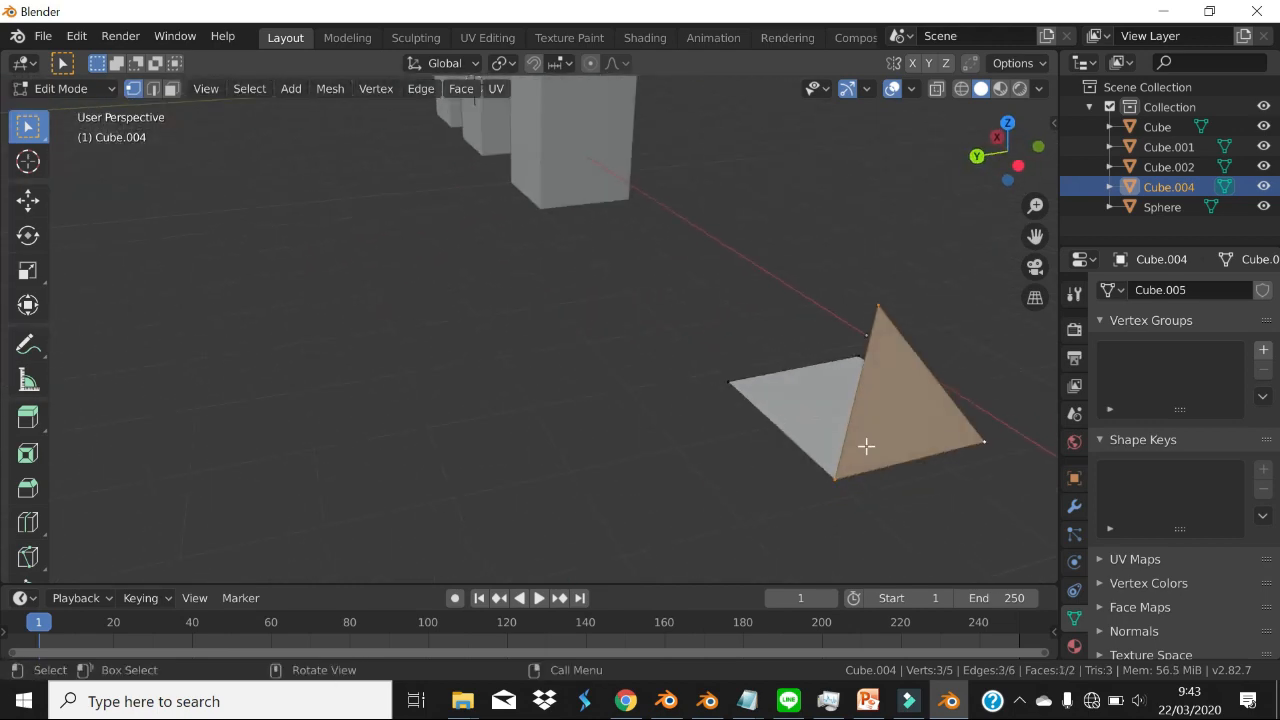
- Check the shortcut slide in PowerPoint, then leave Cube.004's Edit Mode, select Cube.001 and switch it to Edit Mode
{"action": "key", "text": "alt+Tab"}
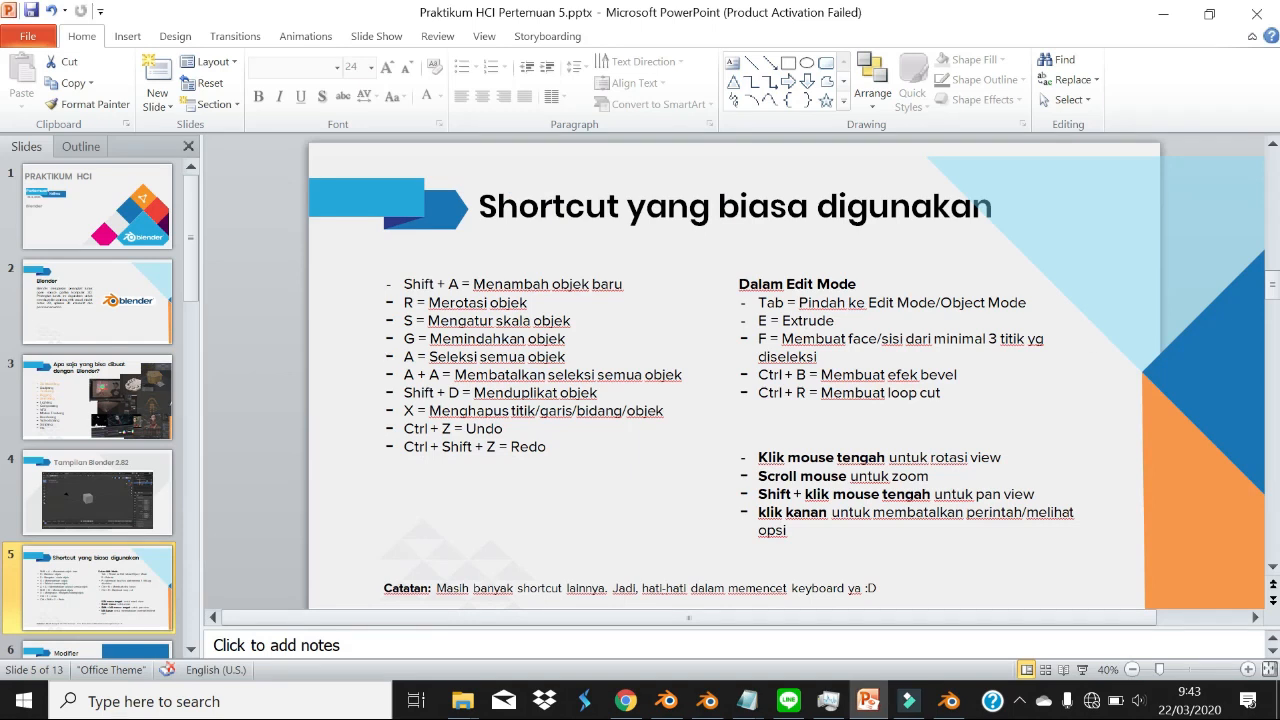
{"action": "key", "text": "alt+Tab"}
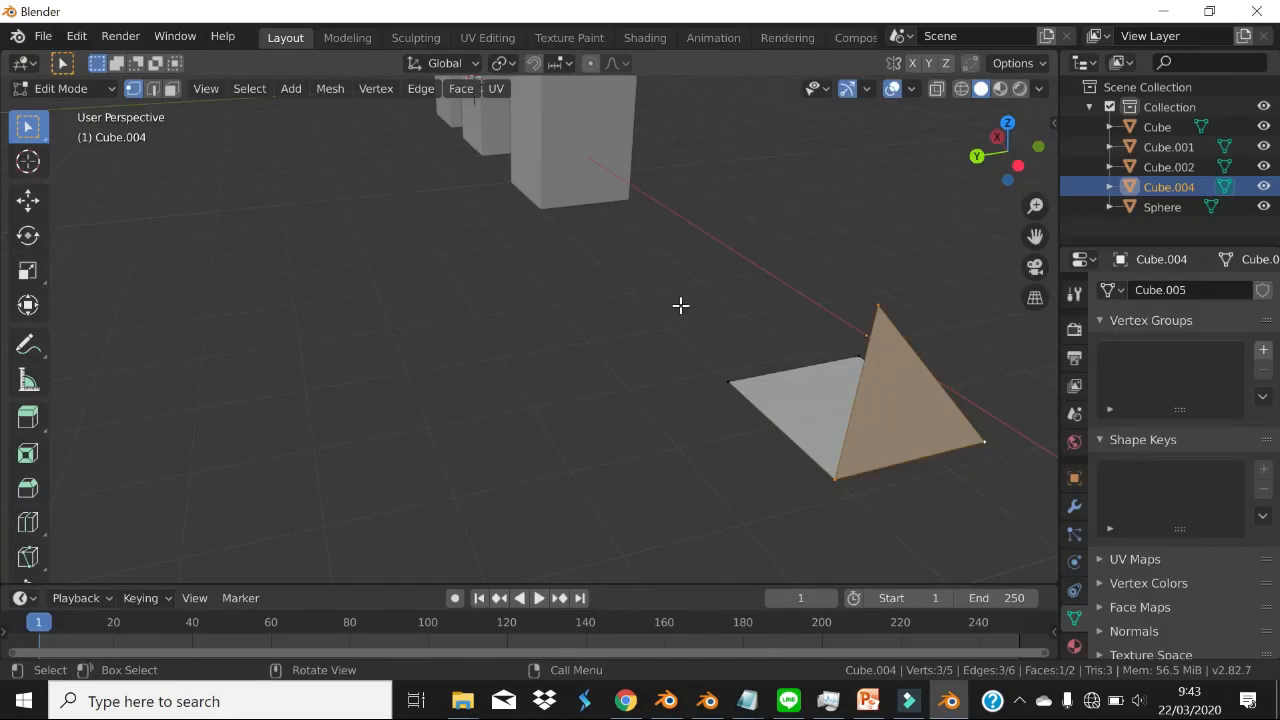
{"action": "mouse_move", "coordinate": [680, 305]}
{"action": "middle_mouse_down"}
{"action": "mouse_move", "coordinate": [763, 491]}
{"action": "mouse_move", "coordinate": [694, 366]}
{"action": "mouse_move", "coordinate": [734, 331]}
{"action": "mouse_move", "coordinate": [691, 320]}
{"action": "middle_mouse_up"}
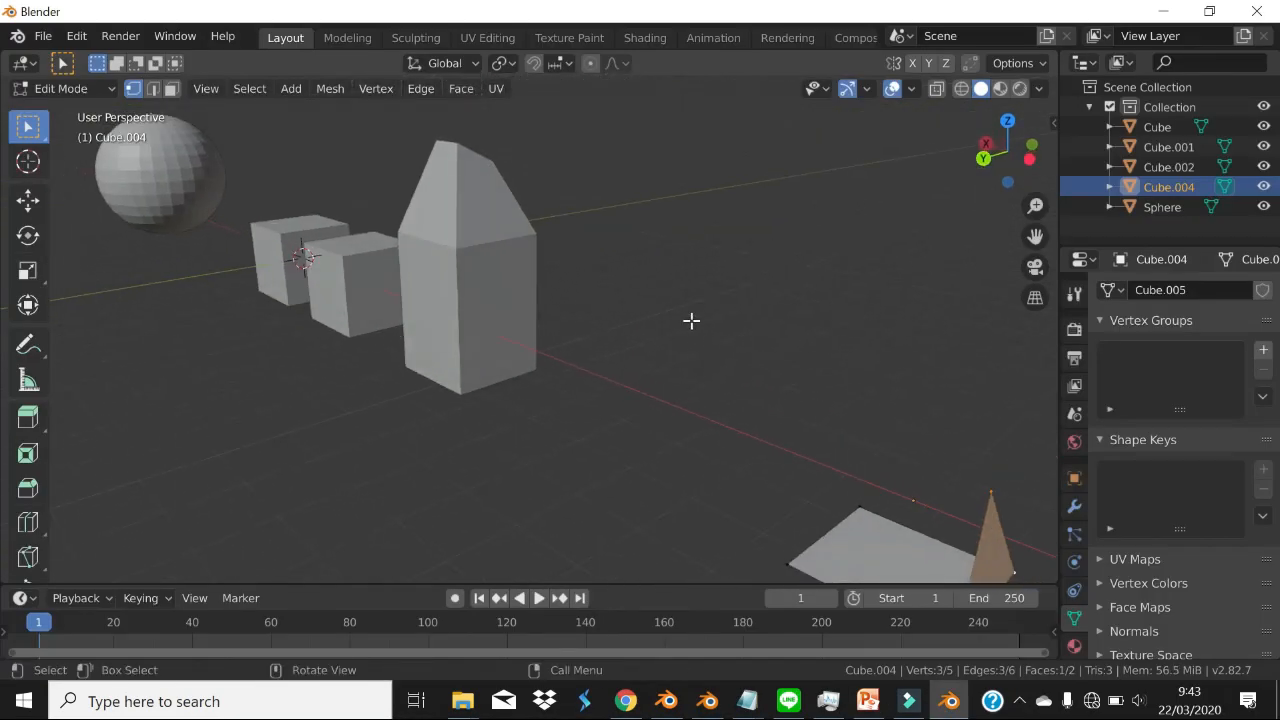
{"action": "key", "text": "Tab"}
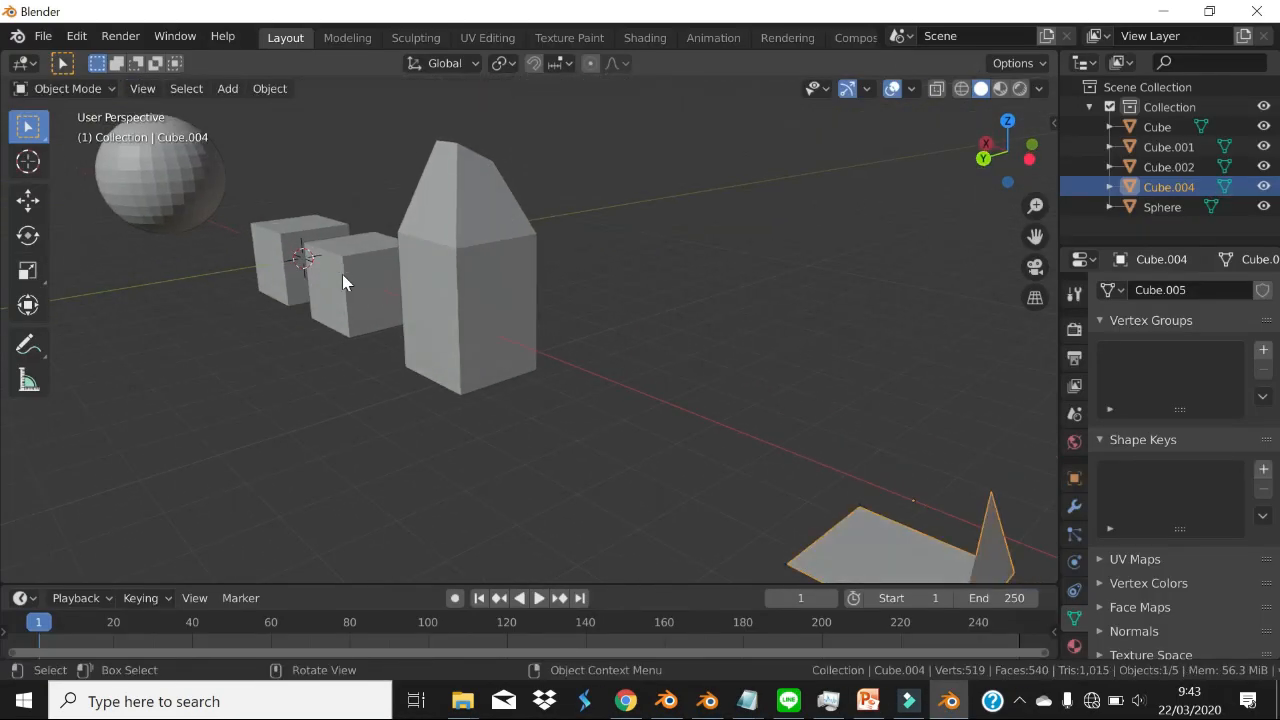
{"action": "left_click", "coordinate": [342, 274]}
{"action": "middle_click_drag", "start_coordinate": [434, 330], "coordinate": [763, 493]}
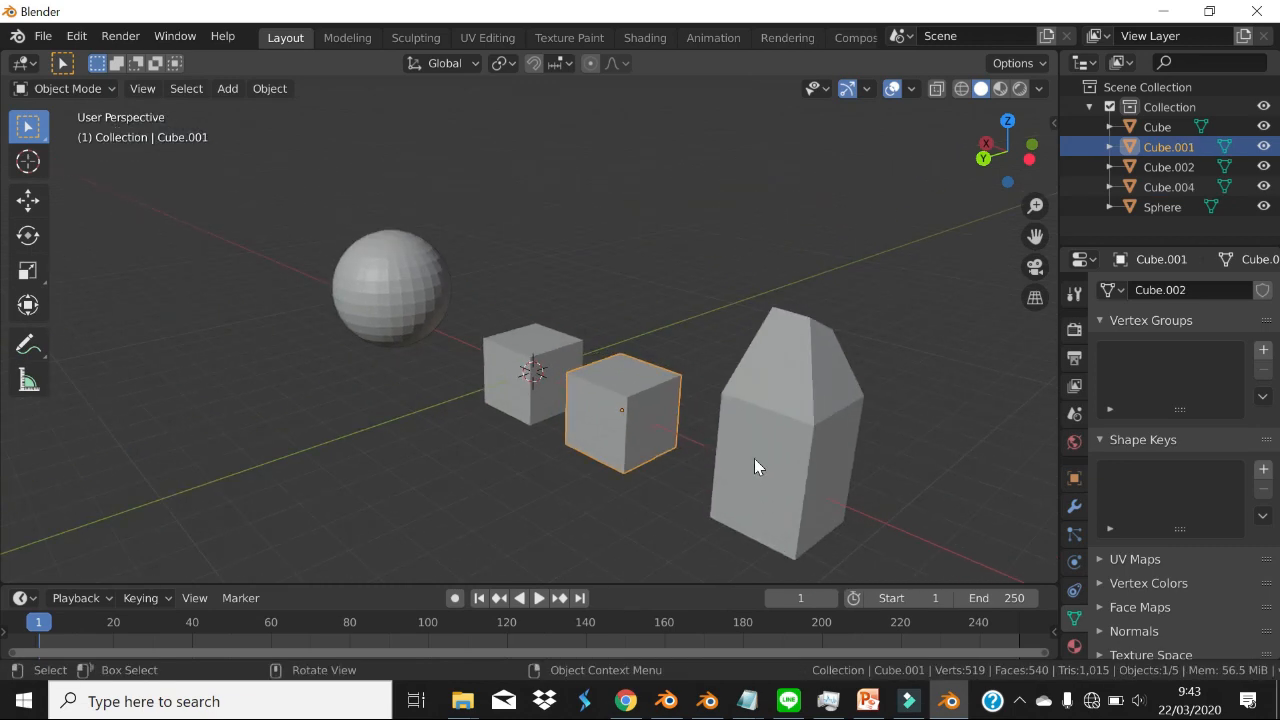
{"action": "key", "text": "Tab"}
- Try a bevel with 3 segments on one top edge of Cube.001, varying the segment count, and undo it
{"action": "scroll", "coordinate": [657, 414], "scroll_direction": "up", "scroll_amount": 5}
{"action": "left_click", "coordinate": [566, 355]}
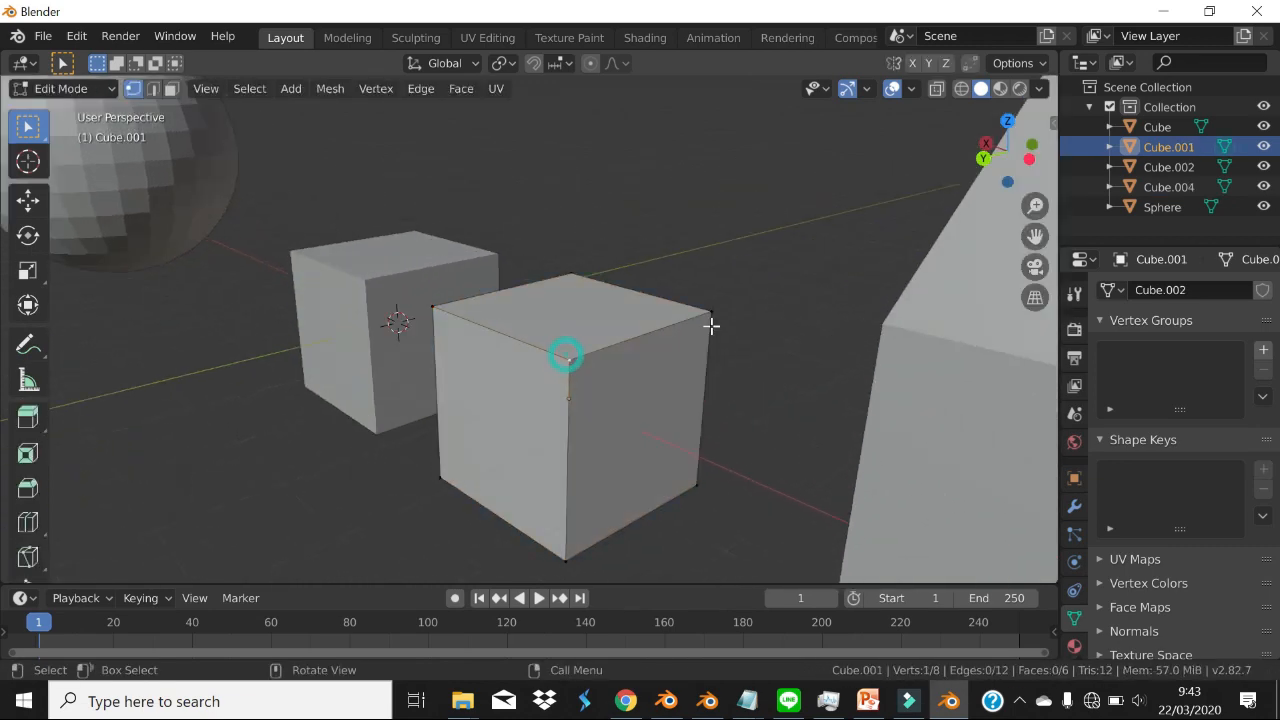
{"action": "left_click", "coordinate": [710, 312], "text": "shift"}
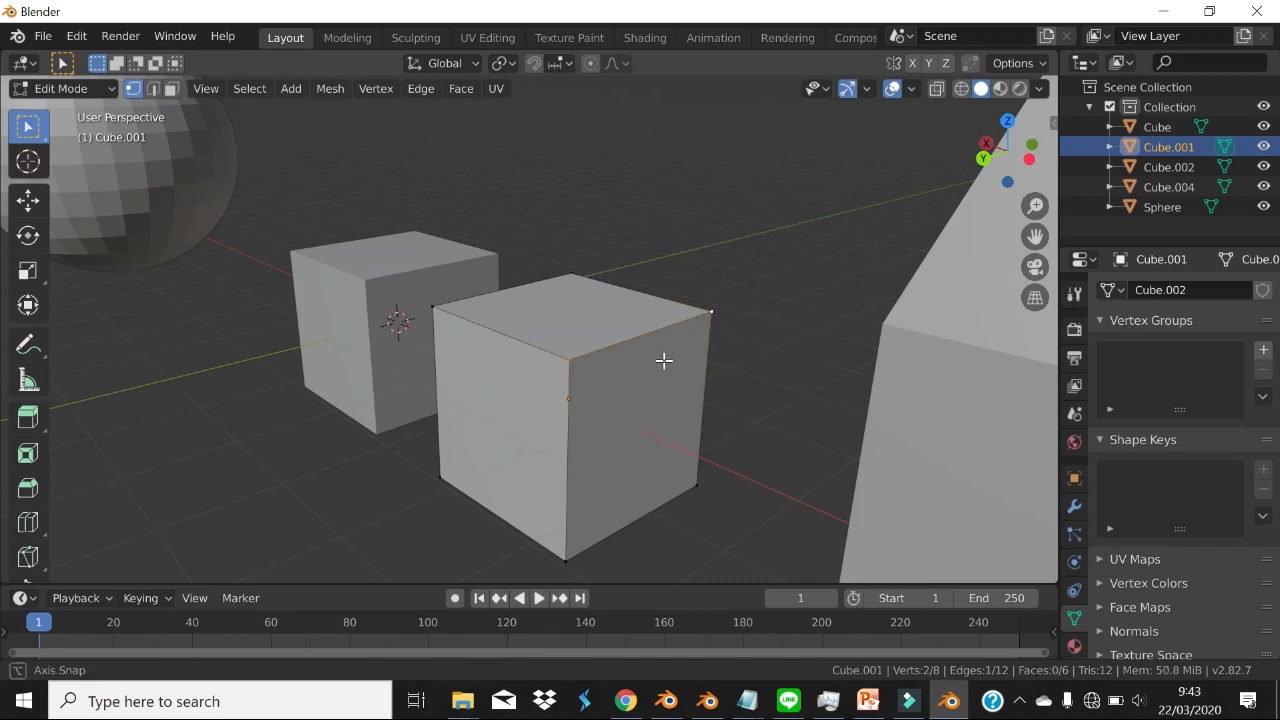
{"action": "middle_click_drag", "start_coordinate": [663, 360], "coordinate": [720, 354]}
{"action": "key", "text": "ctrl+b"}
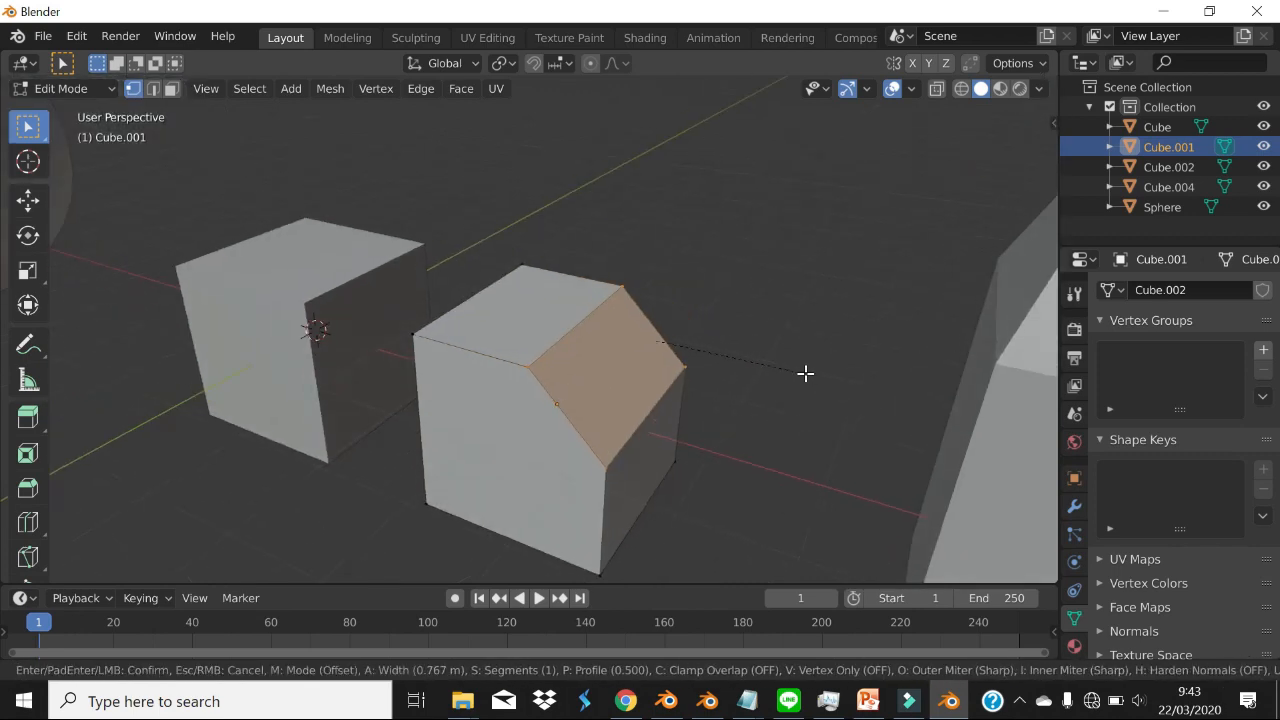
{"action": "scroll", "coordinate": [805, 372], "scroll_direction": "up", "scroll_amount": 7}
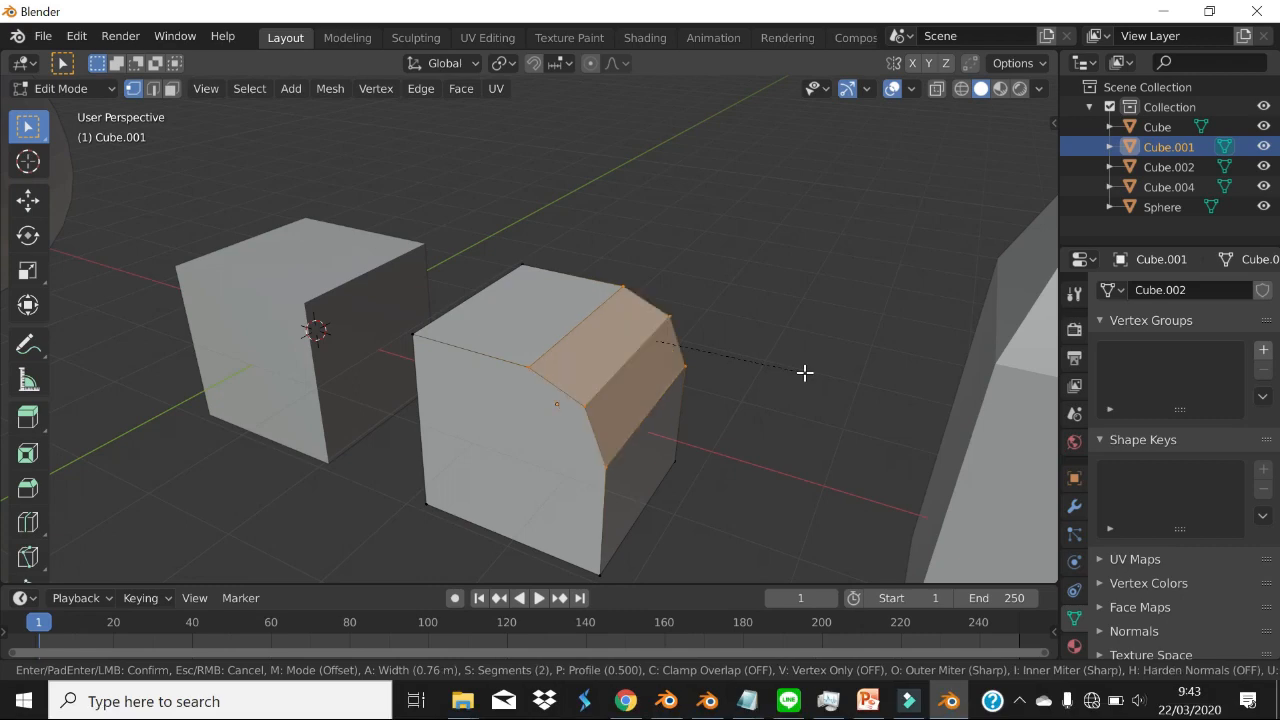
{"action": "scroll", "coordinate": [805, 372], "scroll_direction": "down", "scroll_amount": 6}
{"action": "scroll", "coordinate": [805, 372], "scroll_direction": "up", "scroll_amount": 1}
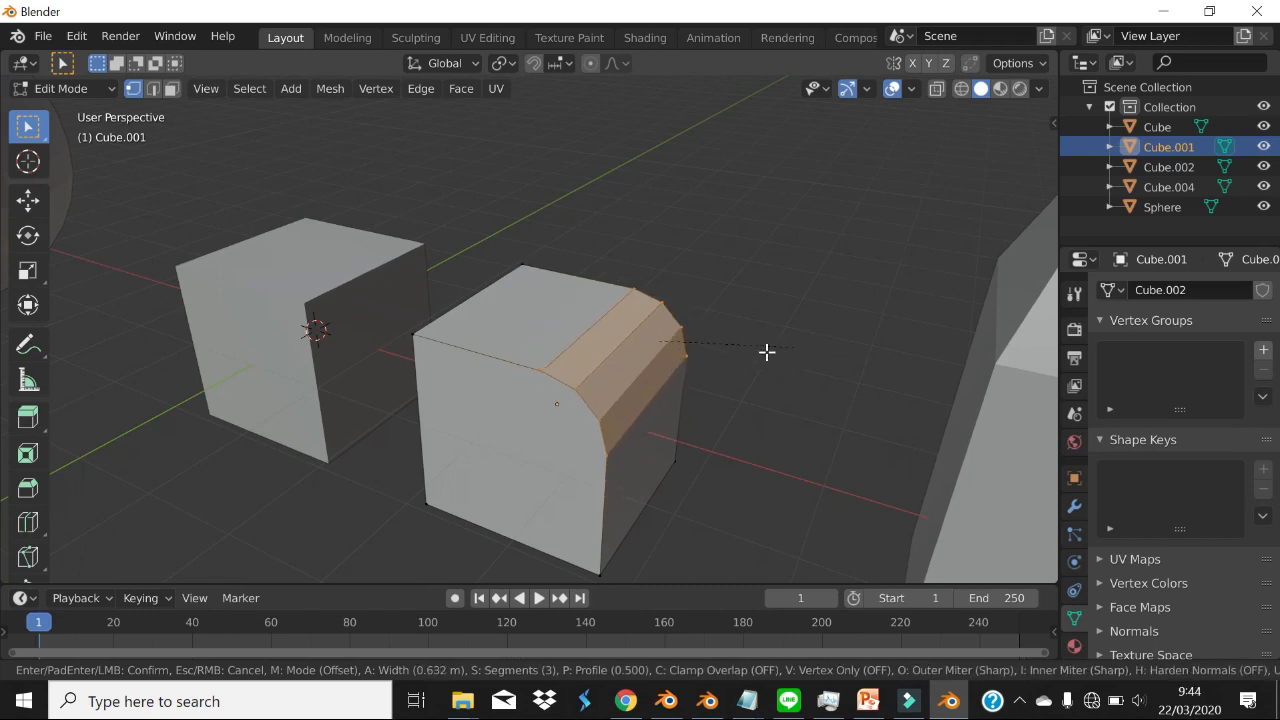
{"action": "left_click", "coordinate": [766, 351]}
{"action": "middle_click_drag", "start_coordinate": [686, 389], "coordinate": [684, 360]}
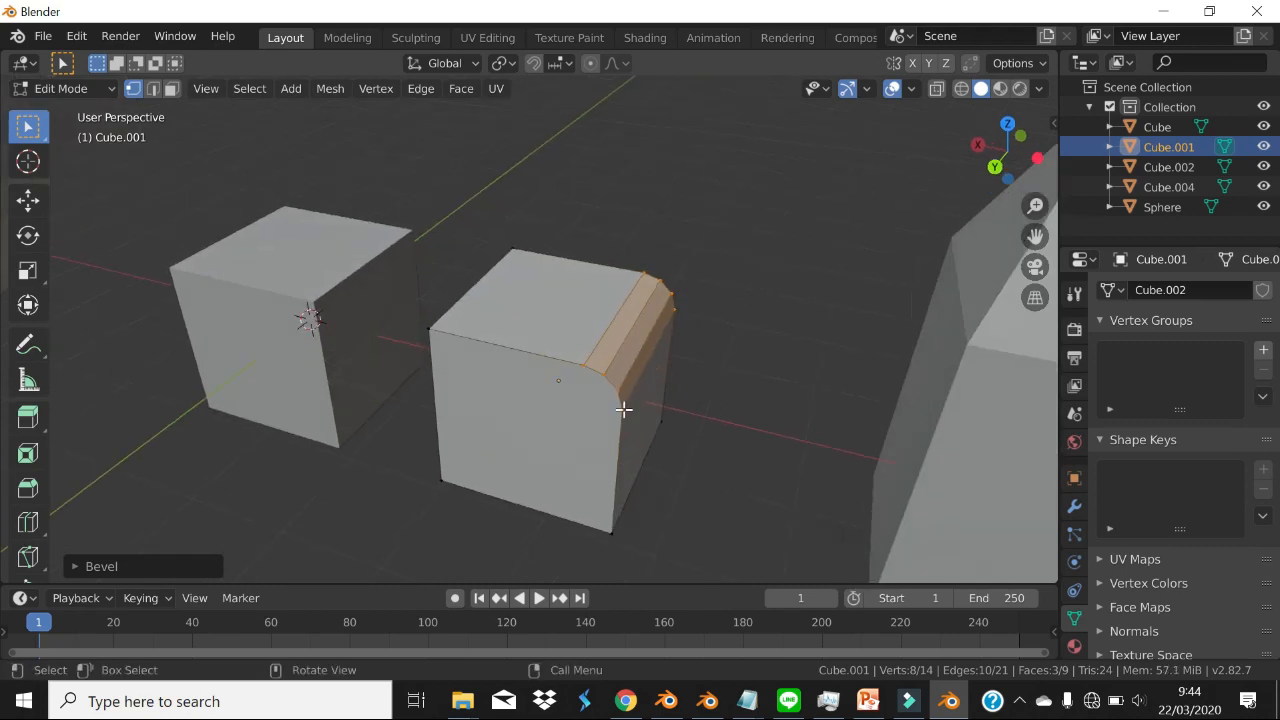
{"action": "key", "text": "ctrl"}
{"action": "key", "text": "ctrl+z"}
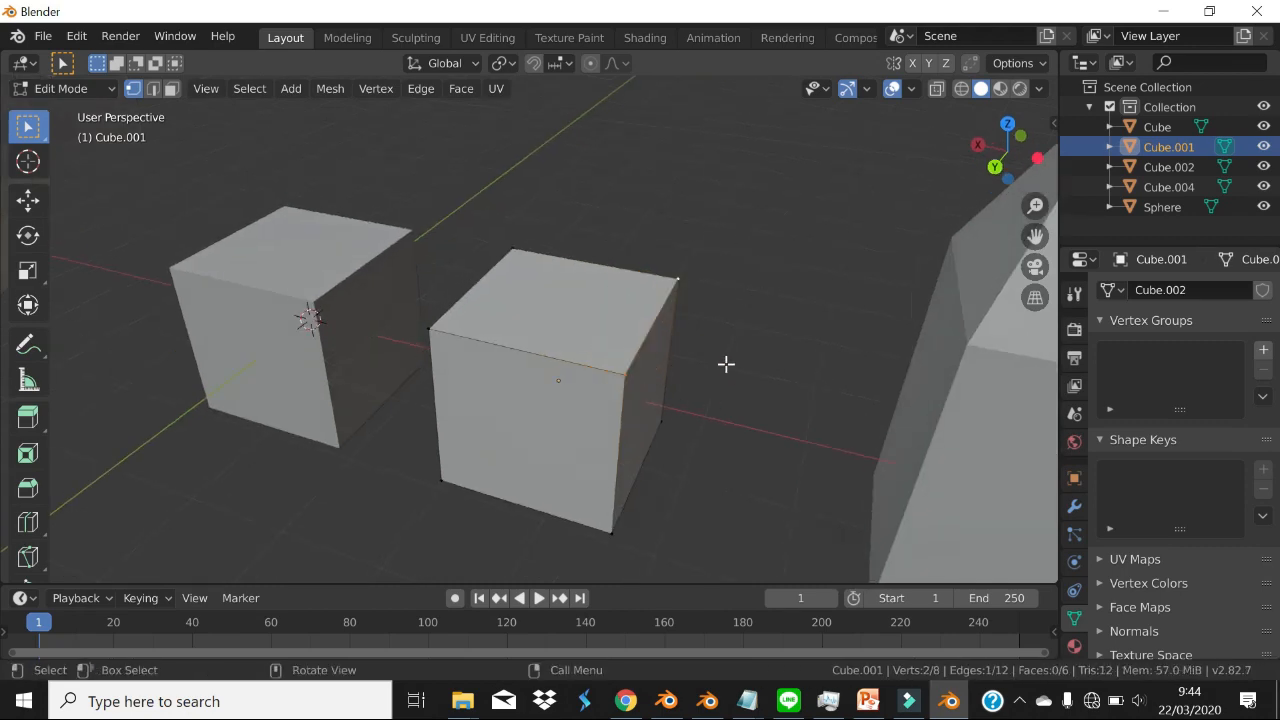
- Check the shortcut slide in PowerPoint again and select all of Cube.001's geometry
{"action": "key", "text": "a"}
{"action": "key", "text": "alt+a"}
{"action": "key", "text": "alt+Tab"}
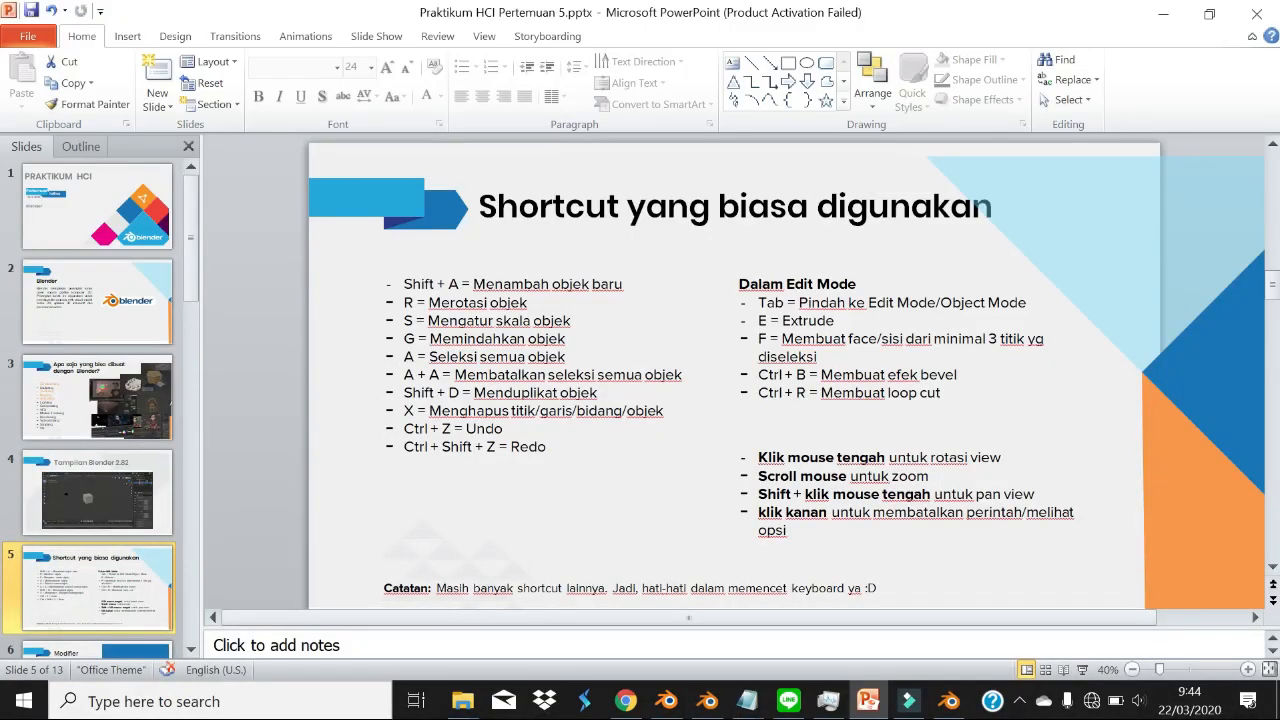
{"action": "key", "text": "alt+Tab"}
{"action": "key", "text": "a"}
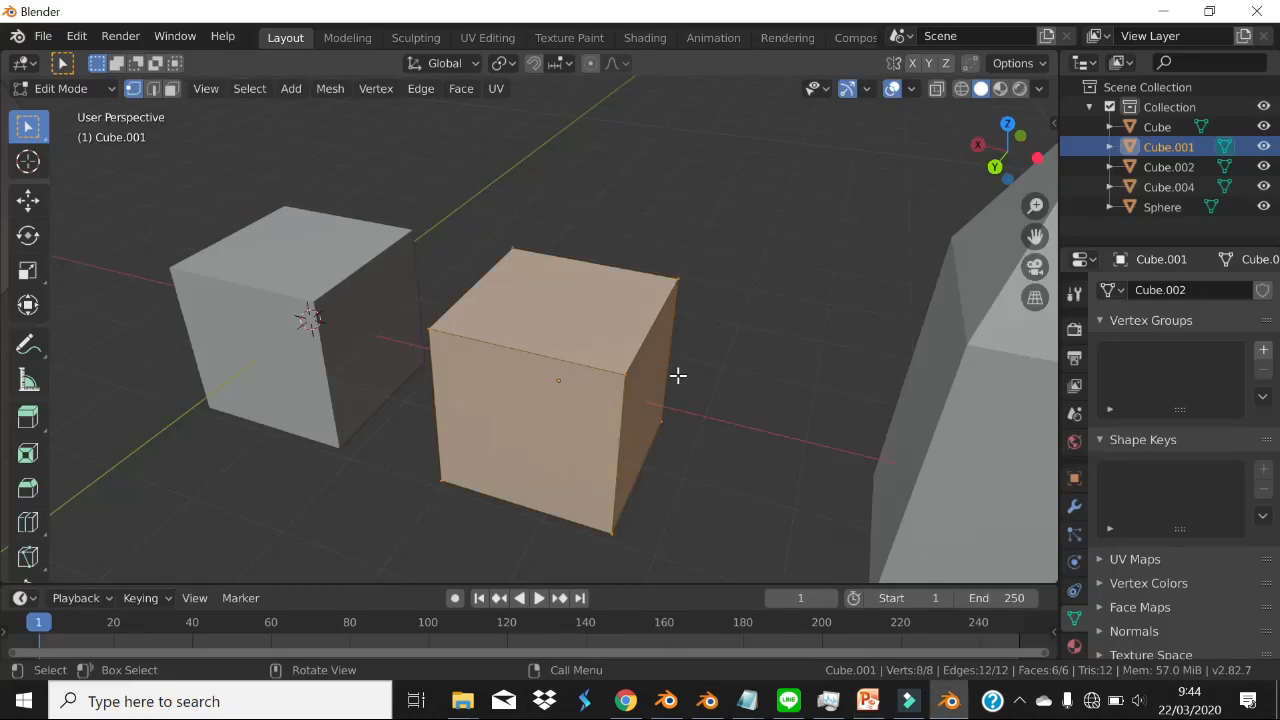
- Try beveling all edges of Cube.001 with different segment counts, apply it with 4 segments, and undo it
{"action": "key", "text": "ctrl+b"}
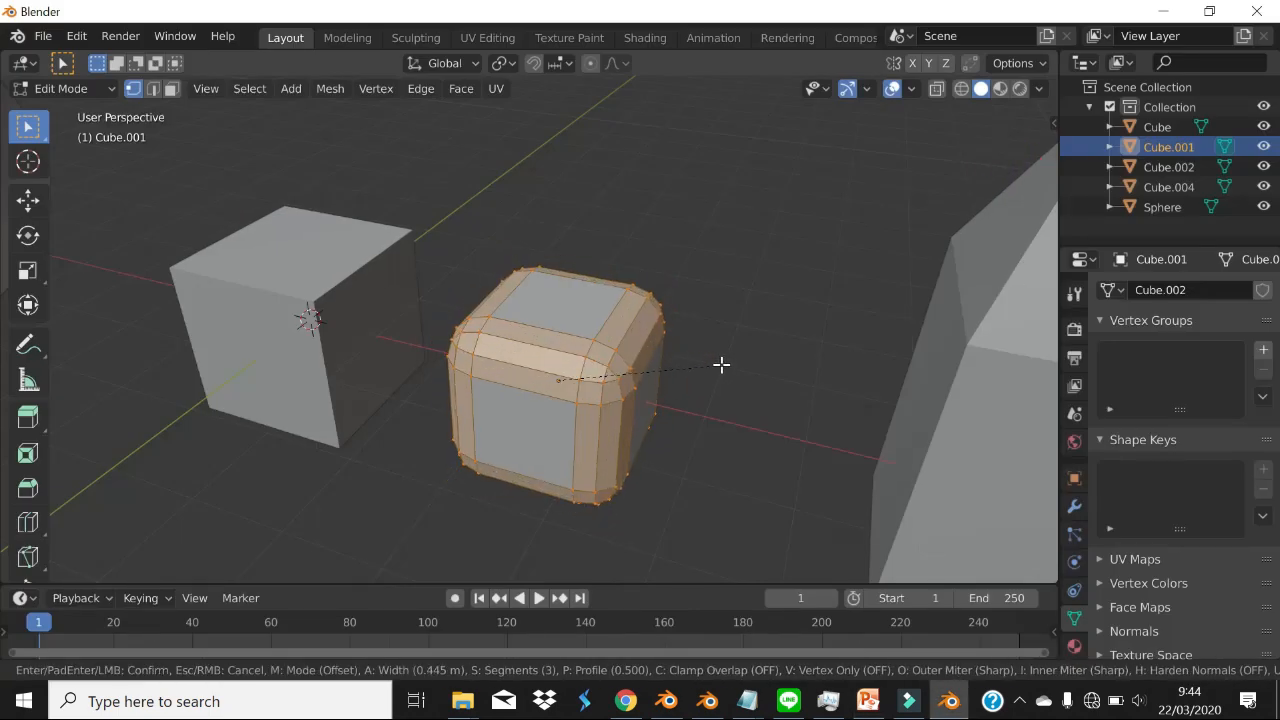
{"action": "scroll", "coordinate": [698, 365], "scroll_direction": "down", "scroll_amount": 2}
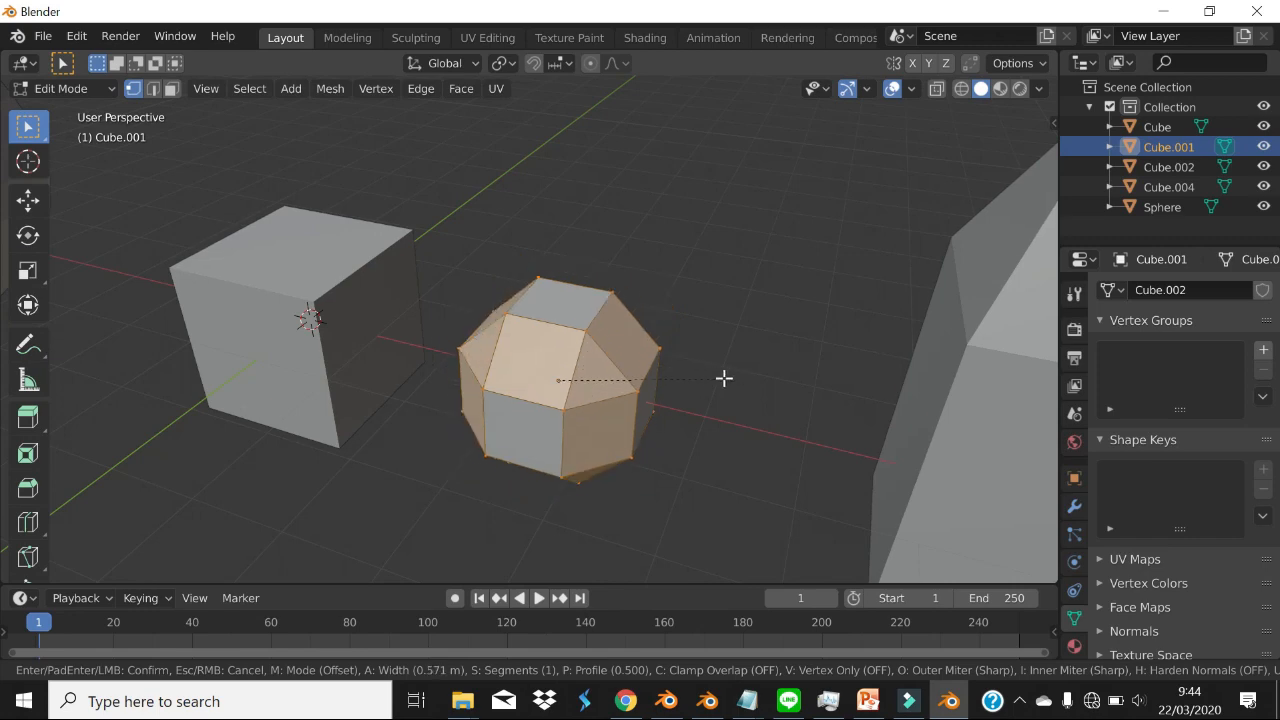
{"action": "scroll", "coordinate": [700, 366], "scroll_direction": "up", "scroll_amount": 3}
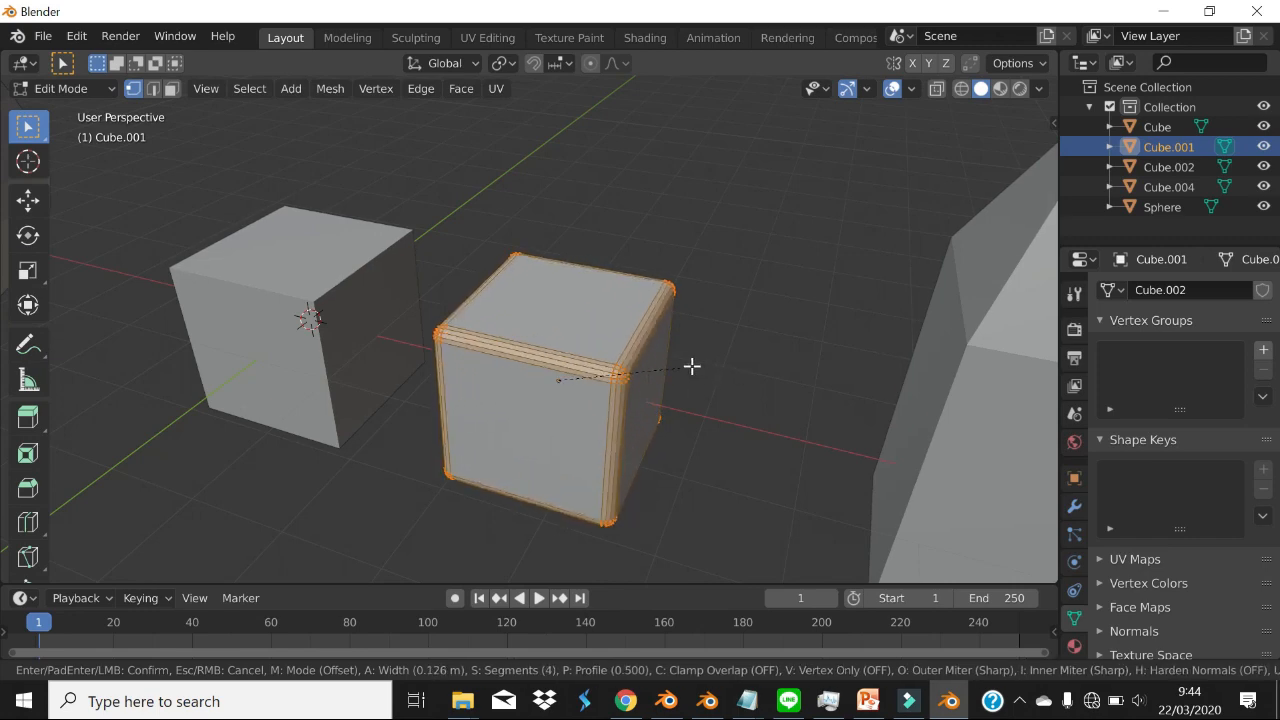
{"action": "scroll", "coordinate": [701, 367], "scroll_direction": "down", "scroll_amount": 3}
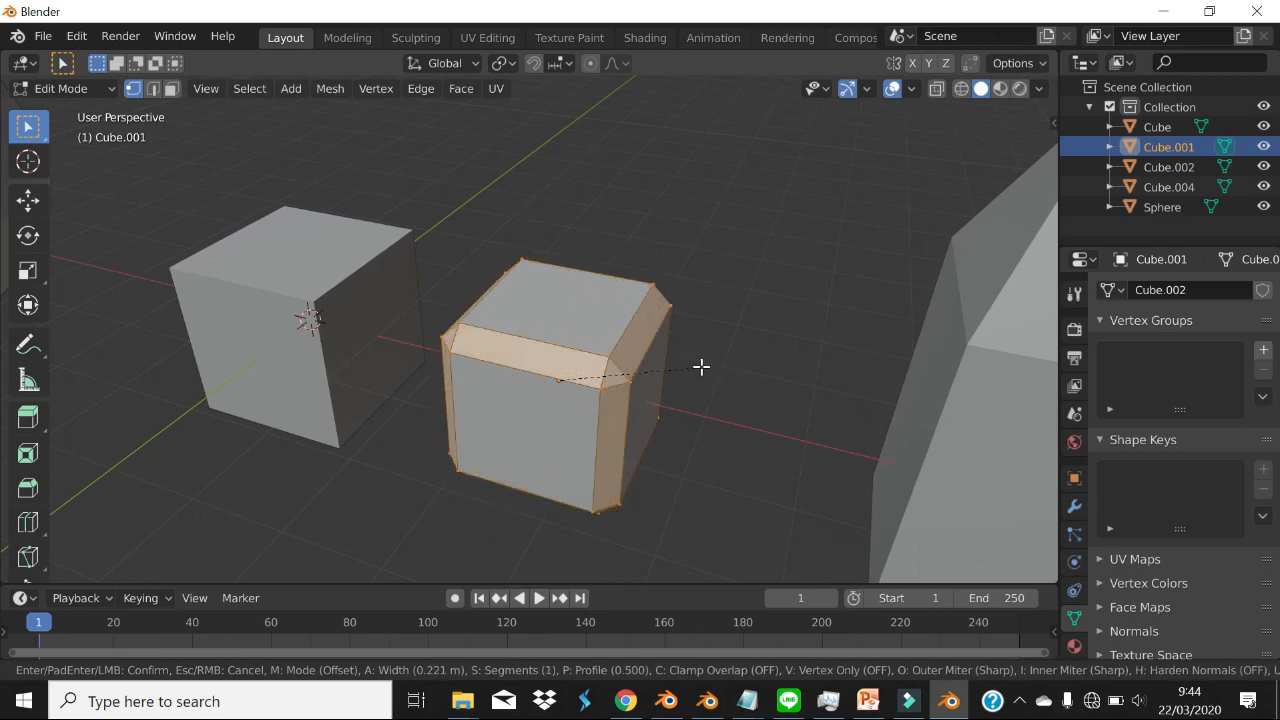
{"action": "scroll", "coordinate": [701, 367], "scroll_direction": "up", "scroll_amount": 3}
{"action": "left_click", "coordinate": [701, 367]}
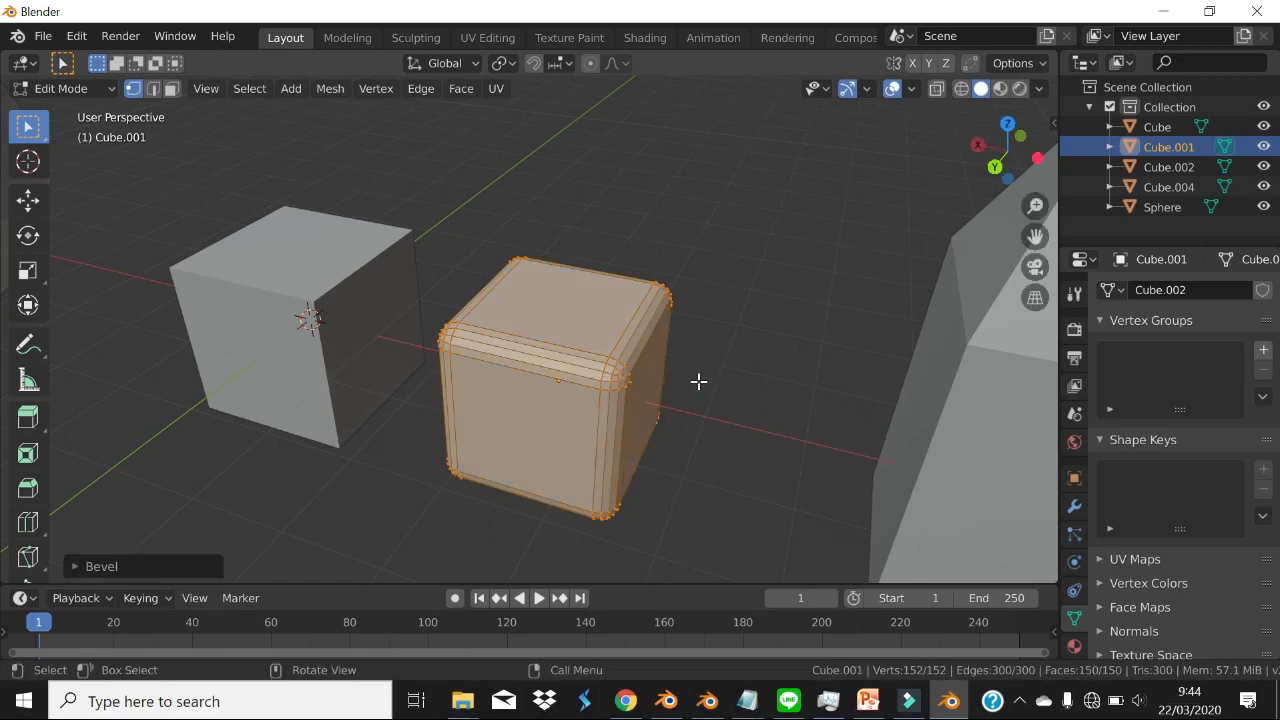
{"action": "middle_click_drag", "start_coordinate": [671, 406], "coordinate": [734, 384]}
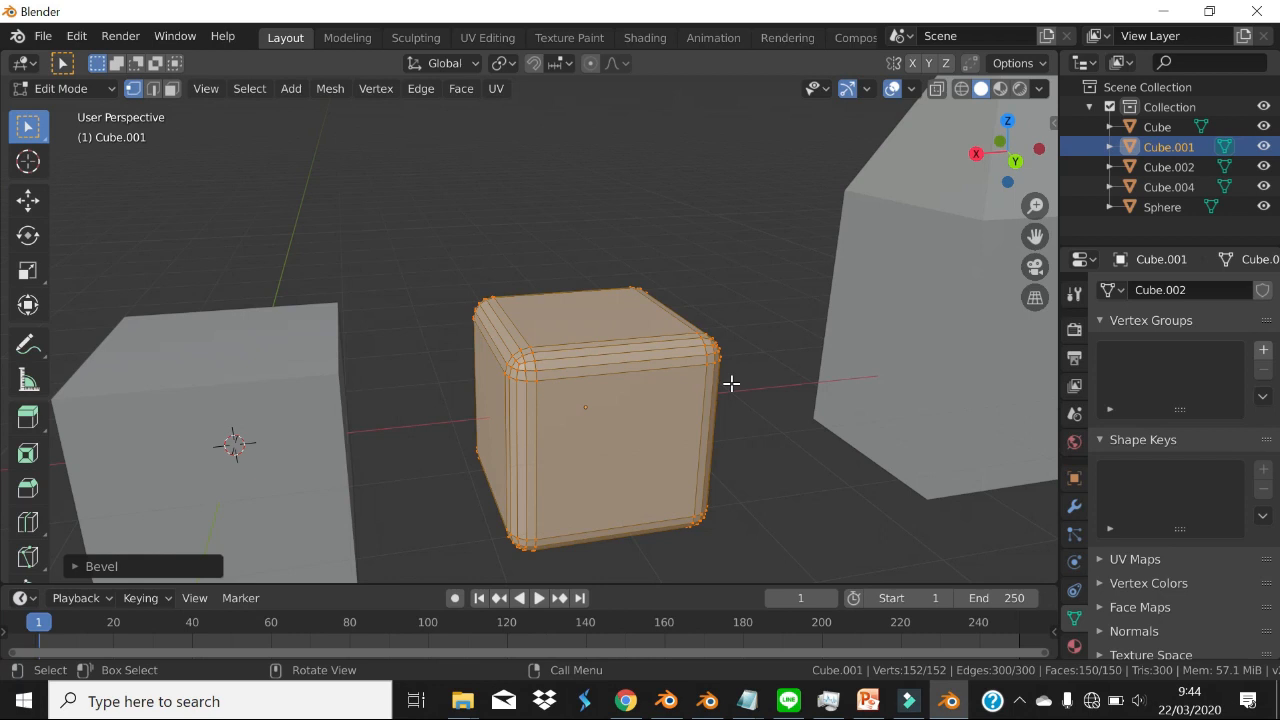
{"action": "key", "text": "ctrl+z"}
{"action": "middle_click_drag", "start_coordinate": [754, 329], "coordinate": [722, 338]}
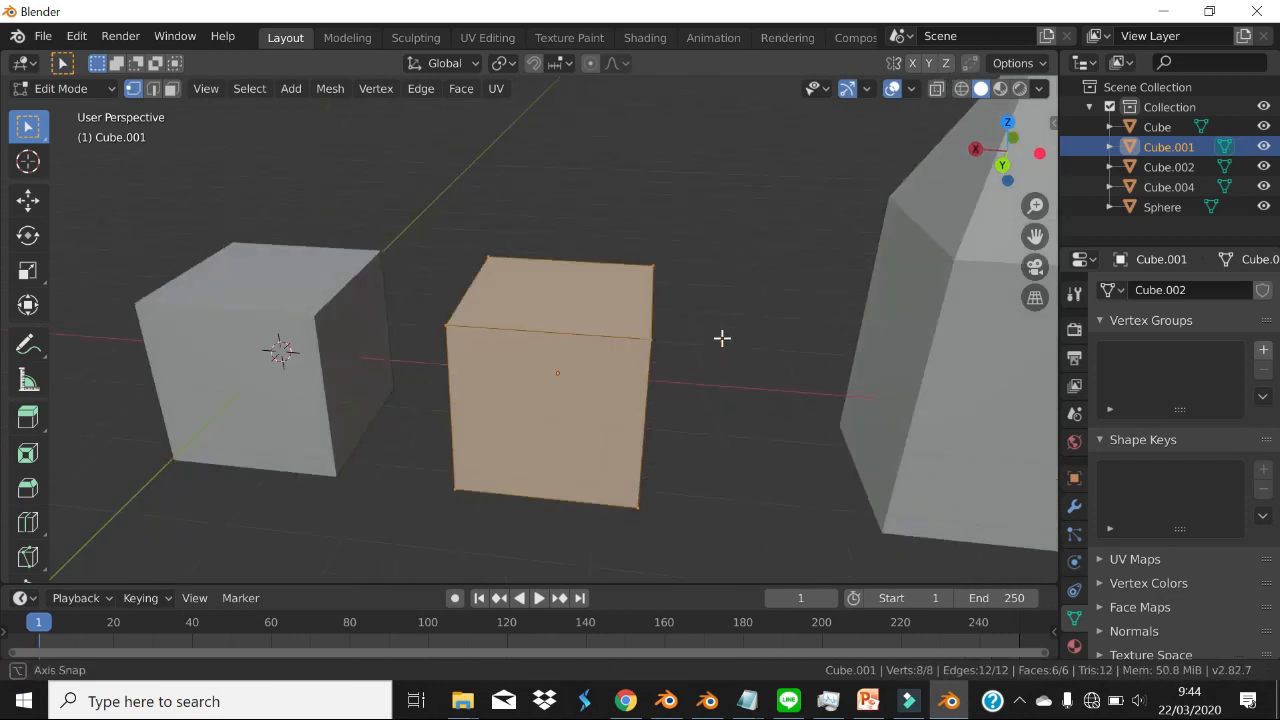
{"action": "key", "text": "ctrl+b"}
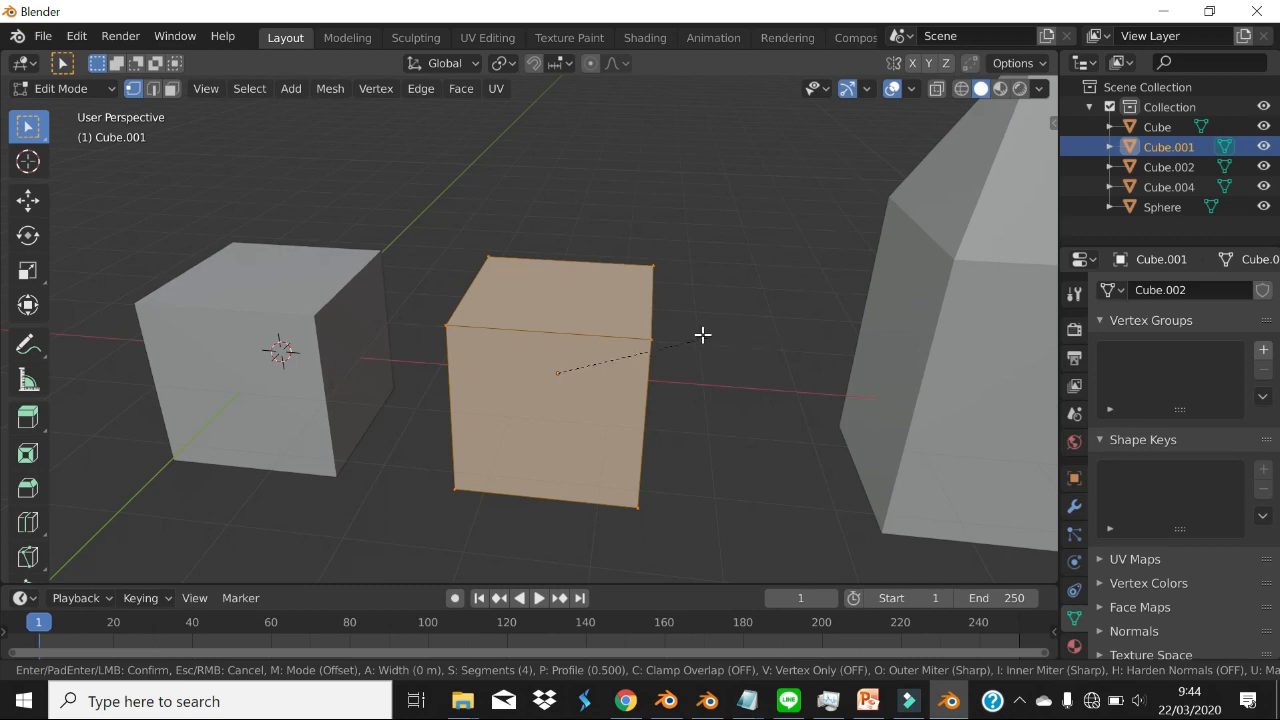
{"action": "scroll", "coordinate": [703, 335], "scroll_direction": "down", "scroll_amount": 2}
{"action": "key", "text": "Escape"}
{"action": "key", "text": "ctrl+b"}
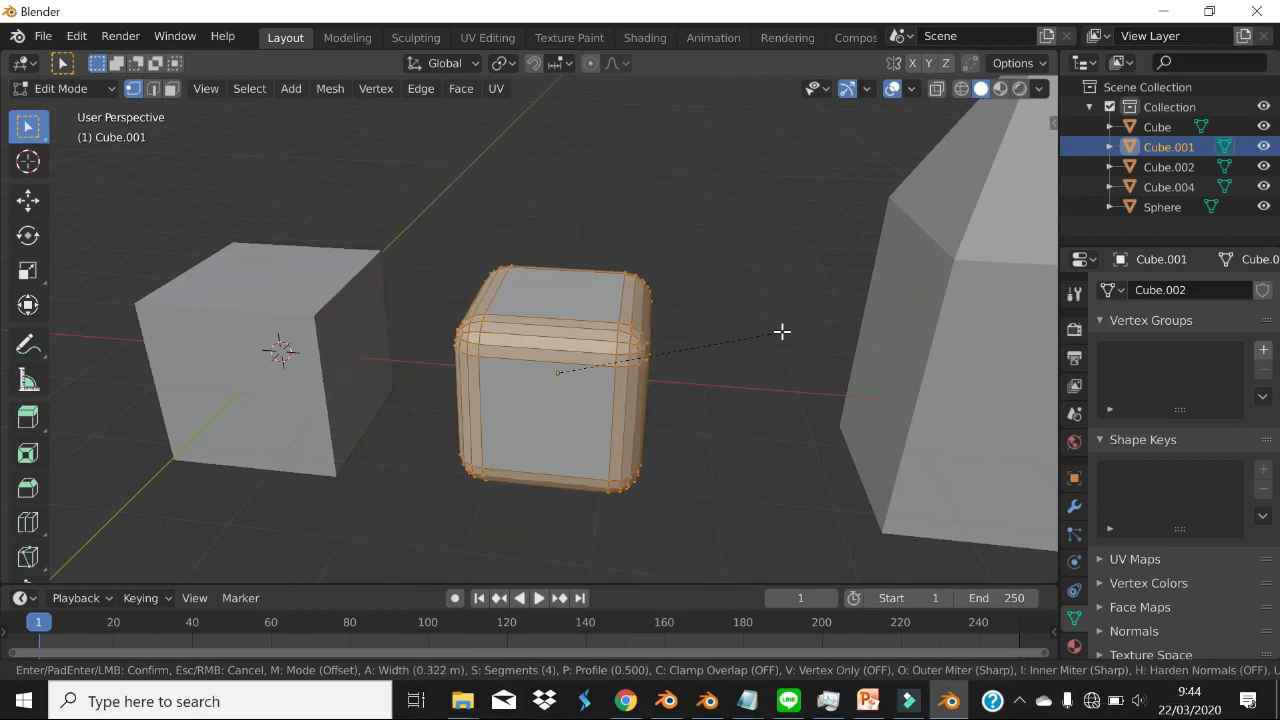
{"action": "scroll", "coordinate": [780, 331], "scroll_direction": "down", "scroll_amount": 1}
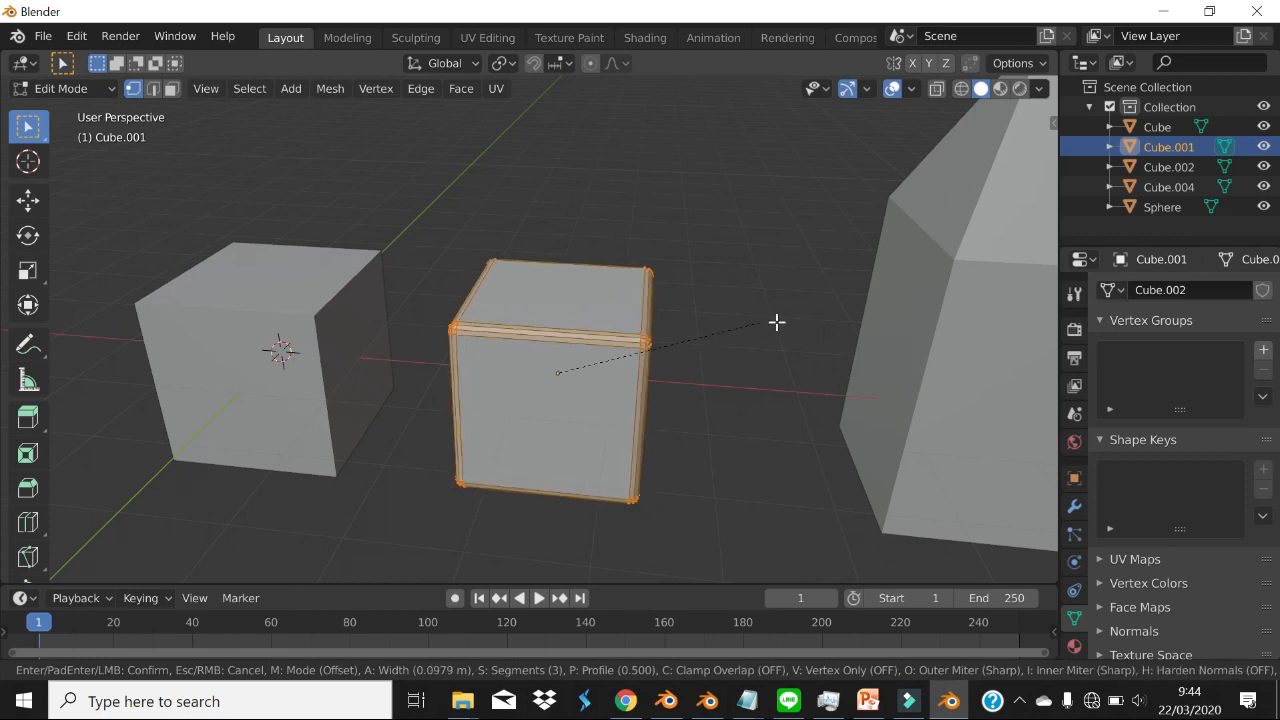
{"action": "right_click", "coordinate": [803, 316]}
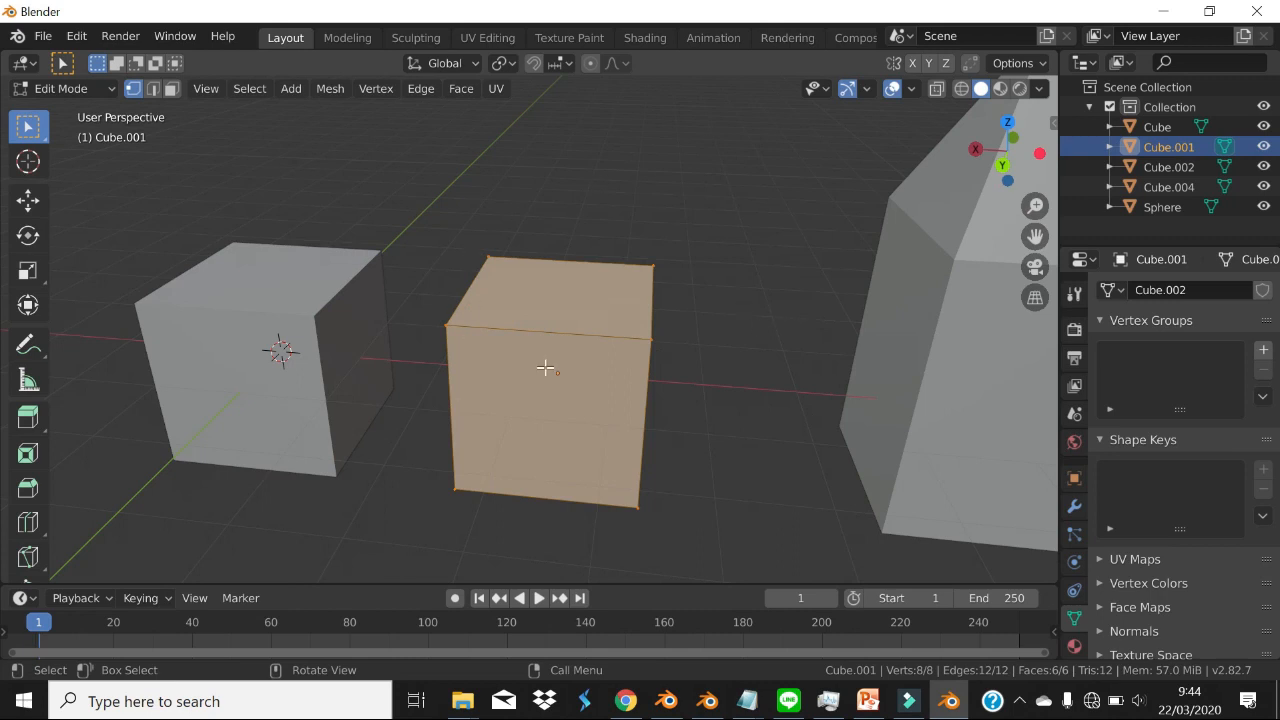
- Bevel all edges of Cube.001 with 4 segments to round the cube and return to Object Mode
{"action": "middle_click_drag", "start_coordinate": [814, 420], "coordinate": [750, 348]}
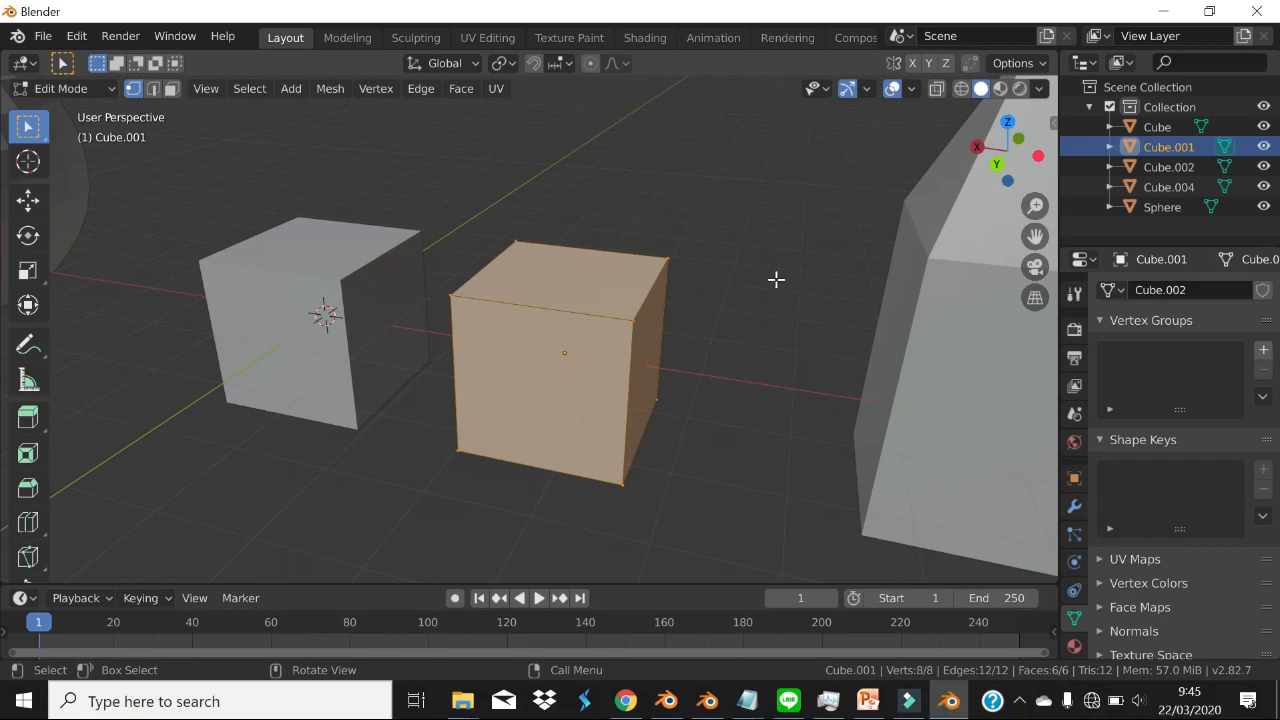
{"action": "middle_click_drag", "start_coordinate": [683, 309], "coordinate": [717, 309]}
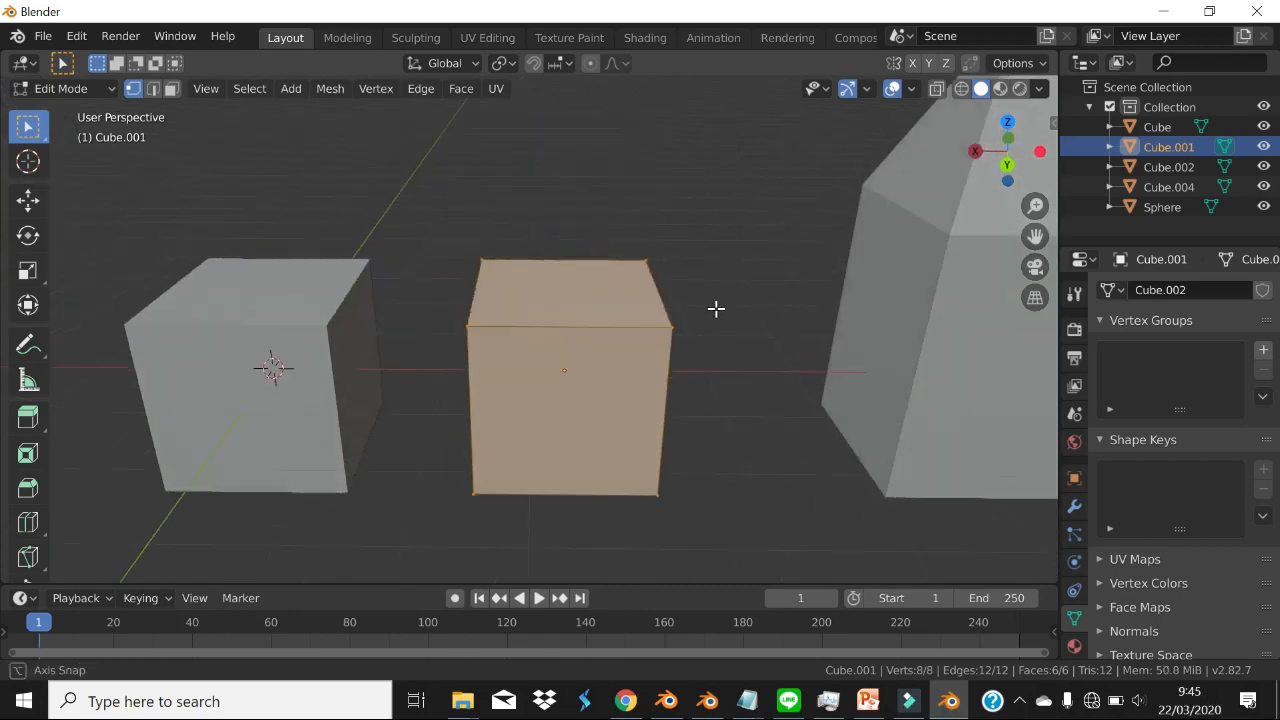
{"action": "middle_click_drag", "start_coordinate": [777, 337], "coordinate": [754, 339]}
{"action": "middle_click_drag", "start_coordinate": [780, 294], "coordinate": [831, 274]}
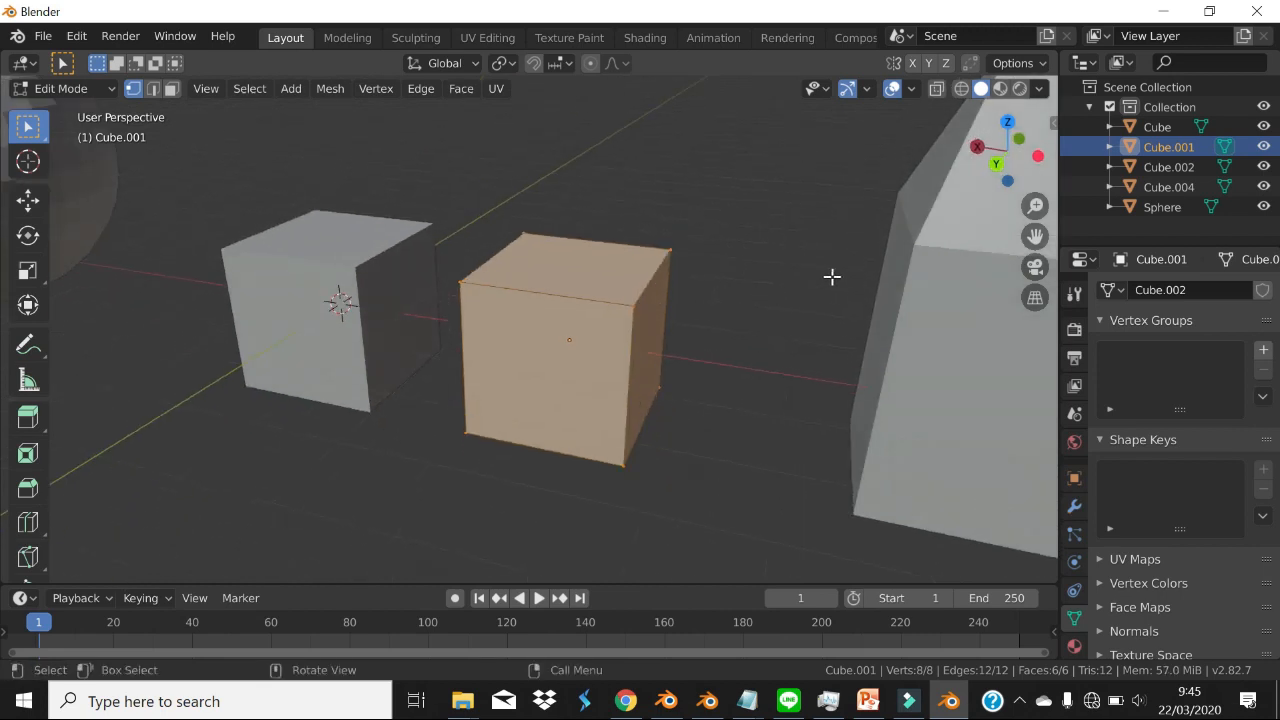
{"action": "key", "text": "ctrl+b"}
{"action": "scroll", "coordinate": [731, 309], "scroll_direction": "up", "scroll_amount": 3}
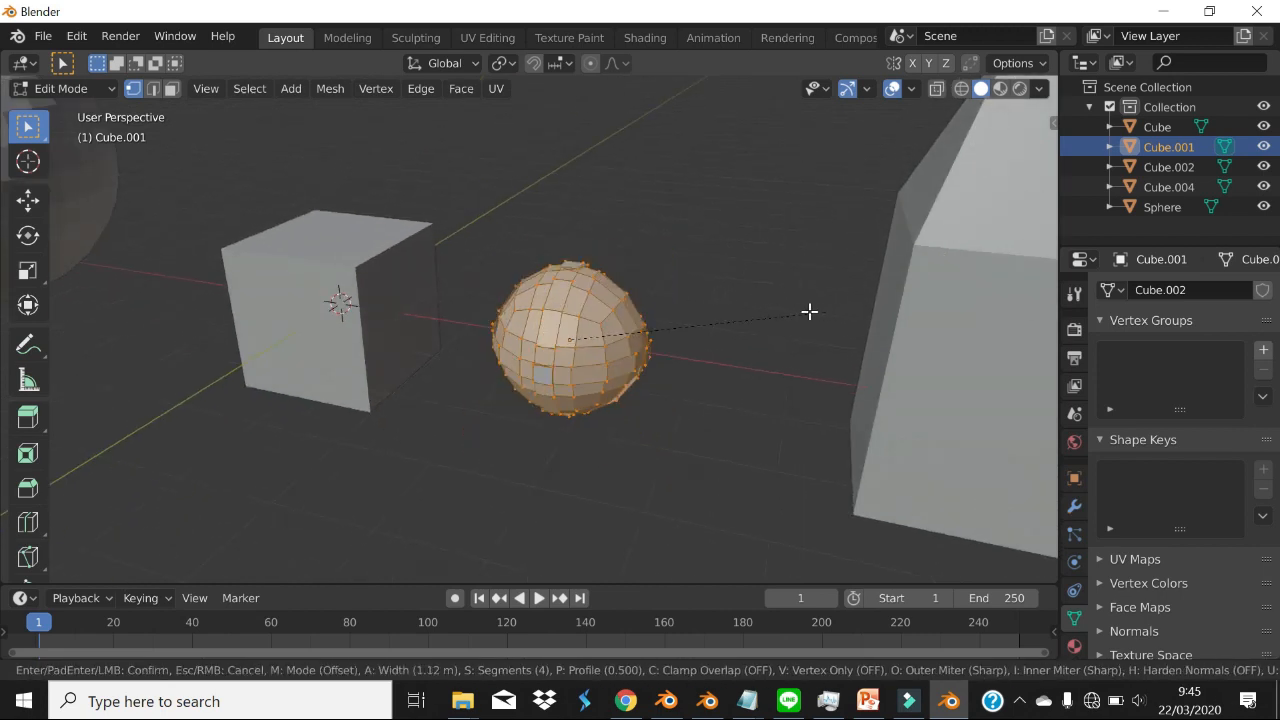
{"action": "left_click", "coordinate": [757, 312]}
{"action": "key", "text": "Tab"}
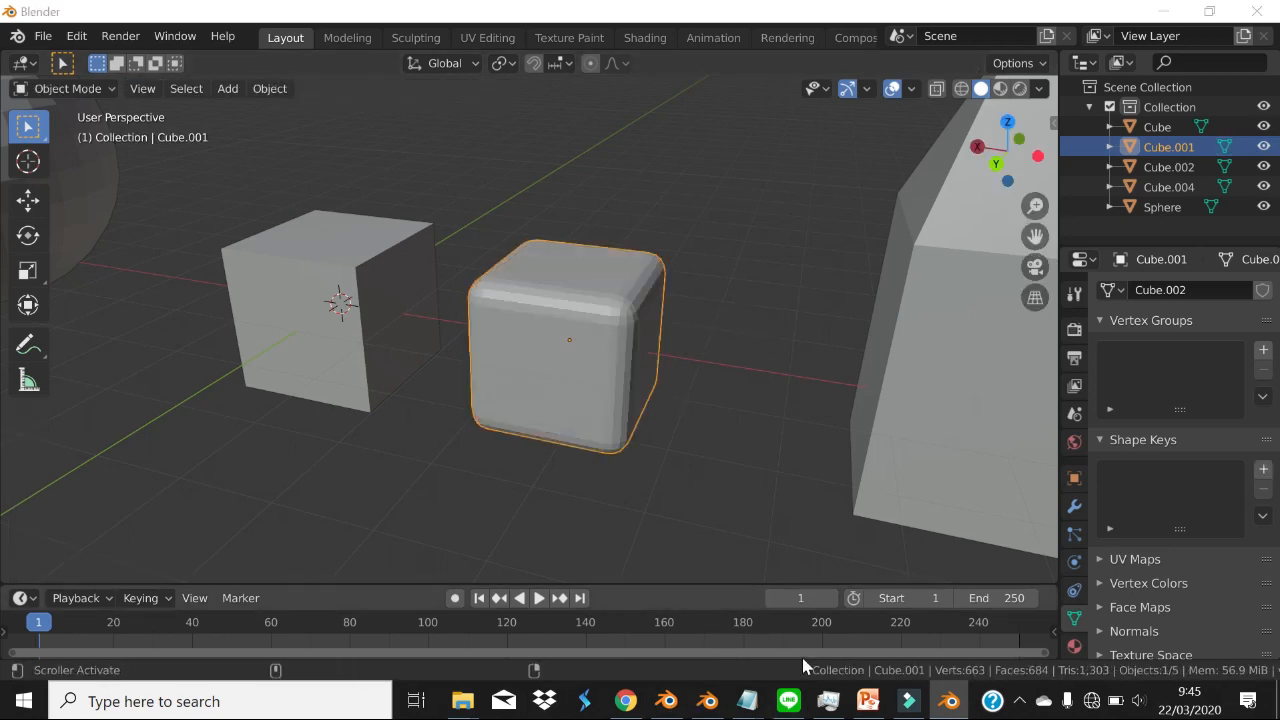
- Check the loop cut shortcut on the PowerPoint slide, return to Blender, and open the plain Cube in Edit Mode
{"action": "key", "text": "alt+Tab"}
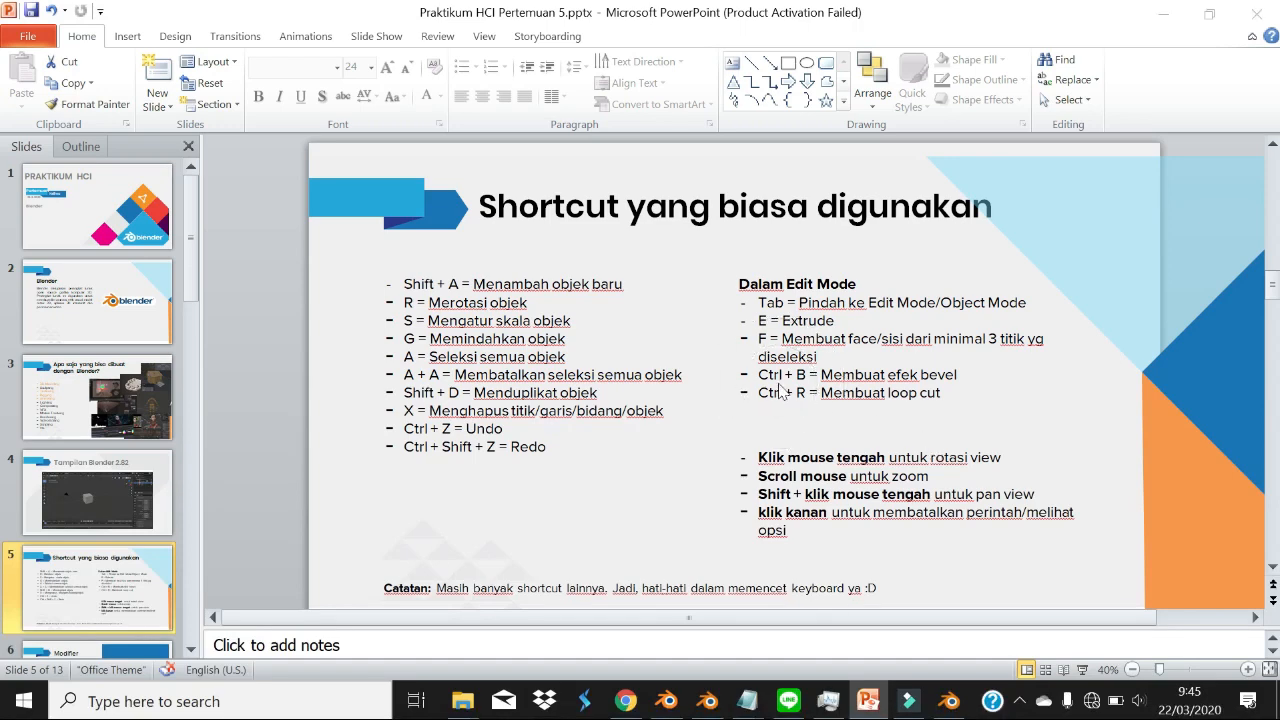
{"action": "key", "text": "alt+Tab"}
{"action": "left_click", "coordinate": [335, 268]}
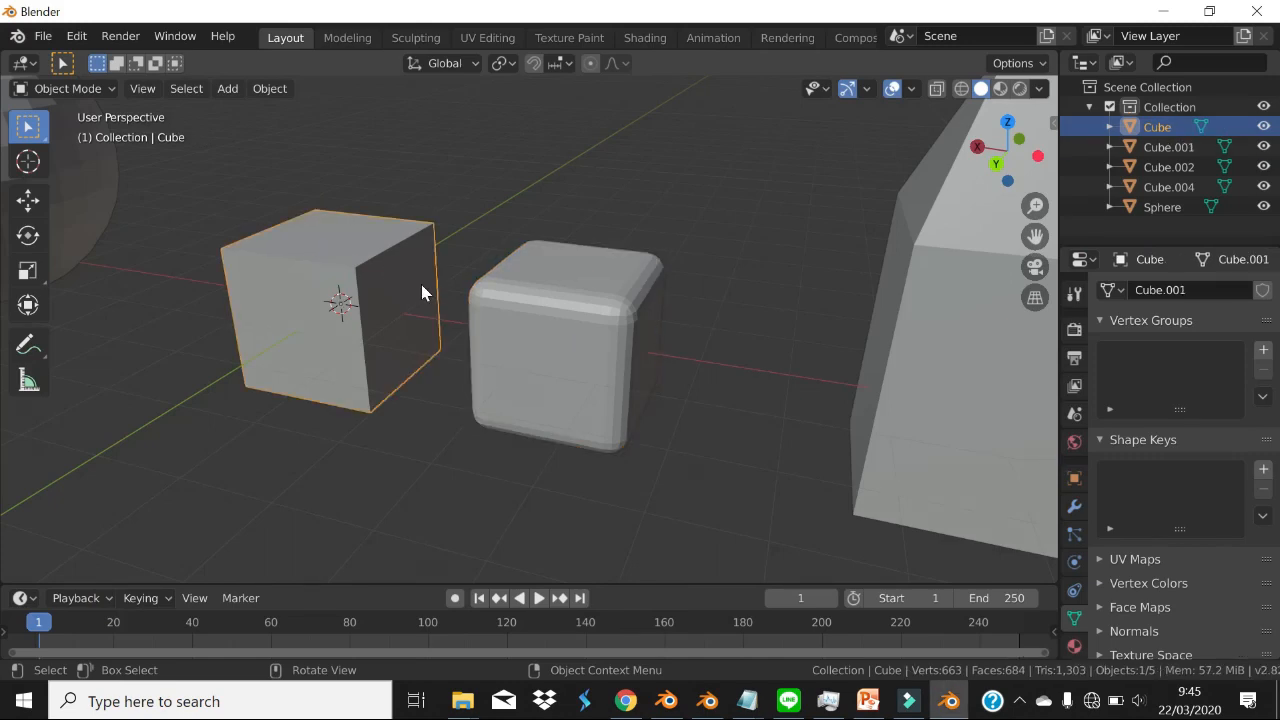
{"action": "middle_click_drag", "start_coordinate": [428, 291], "coordinate": [574, 337], "text": "shift"}
{"action": "key", "text": "Tab"}
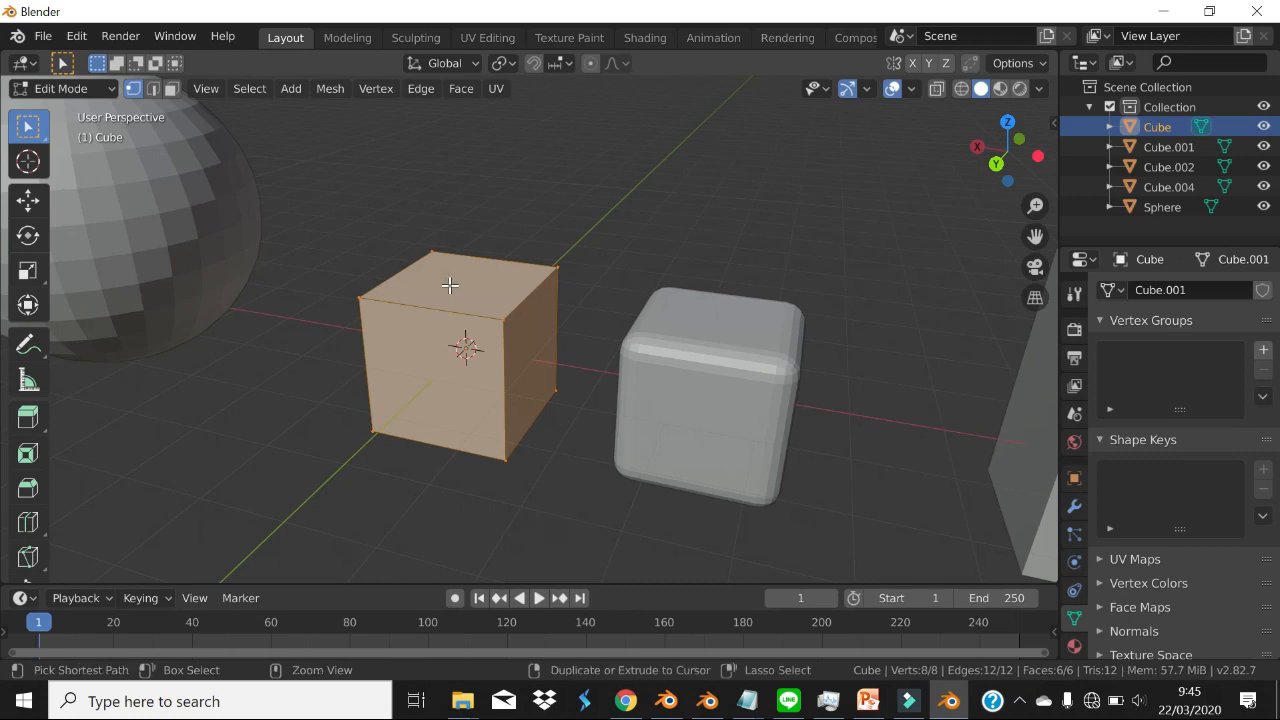
- Try loop cuts on the Cube with different cut counts, apply 3 cuts with a slide, and undo them
{"action": "key", "text": "ctrl+r"}
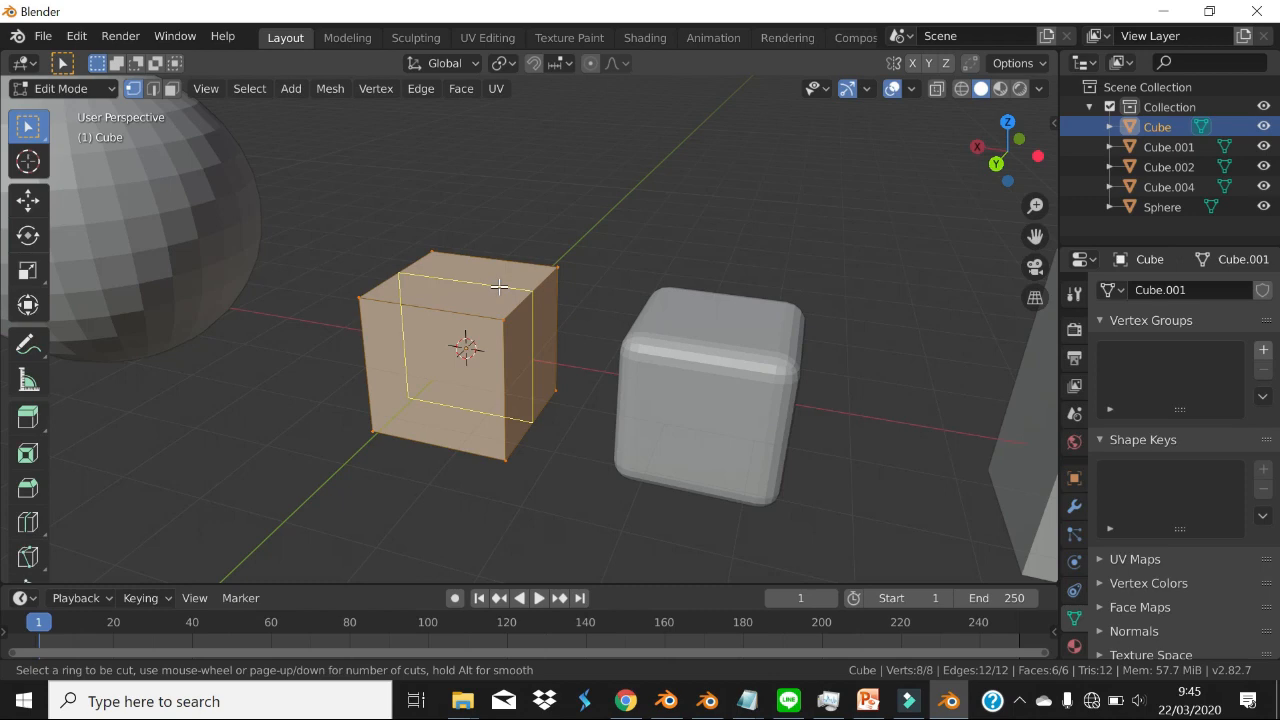
{"action": "scroll", "coordinate": [499, 287], "scroll_direction": "up", "scroll_amount": 9}
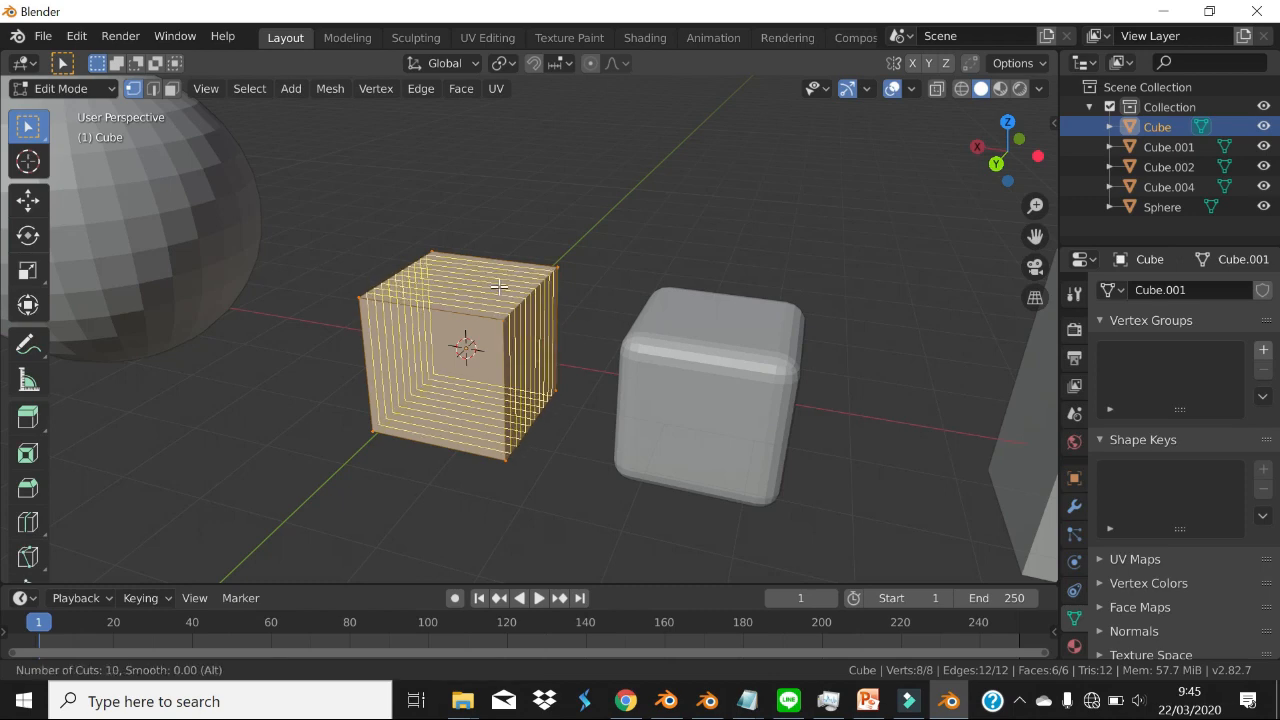
{"action": "scroll", "coordinate": [499, 287], "scroll_direction": "down", "scroll_amount": 5}
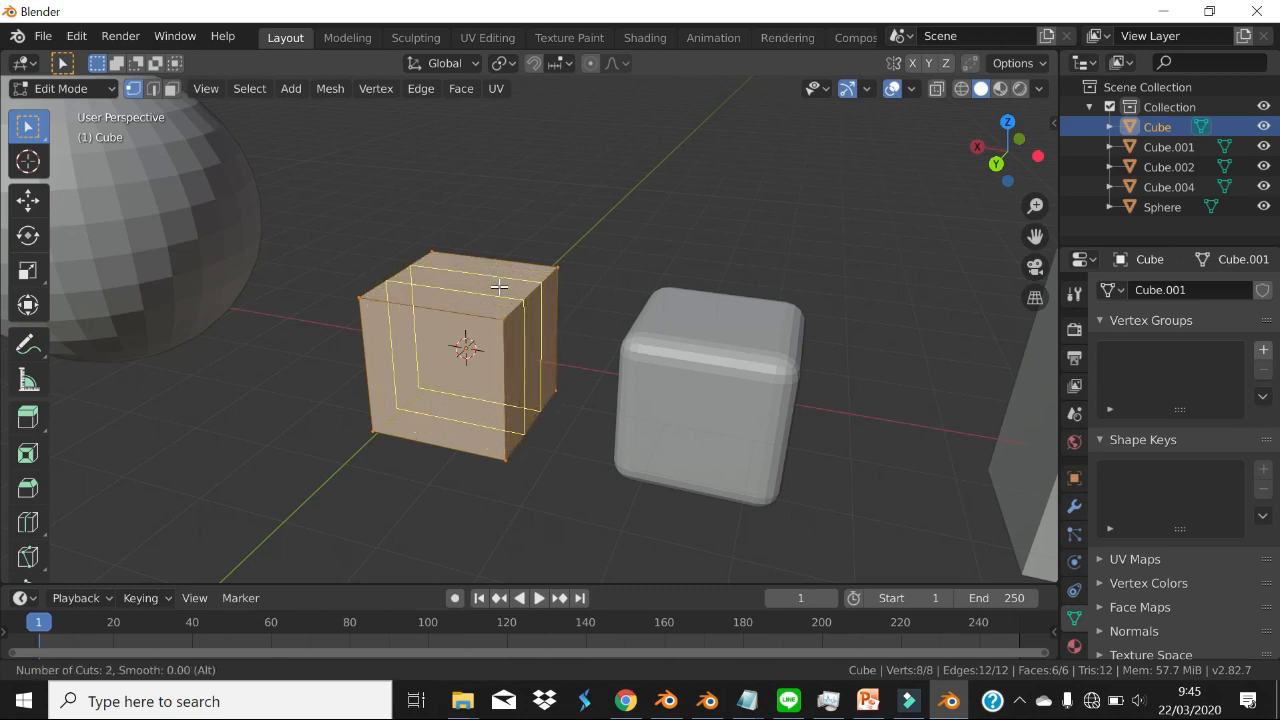
{"action": "scroll", "coordinate": [499, 287], "scroll_direction": "up", "scroll_amount": 1}
{"action": "scroll", "coordinate": [499, 287], "scroll_direction": "down", "scroll_amount": 2}
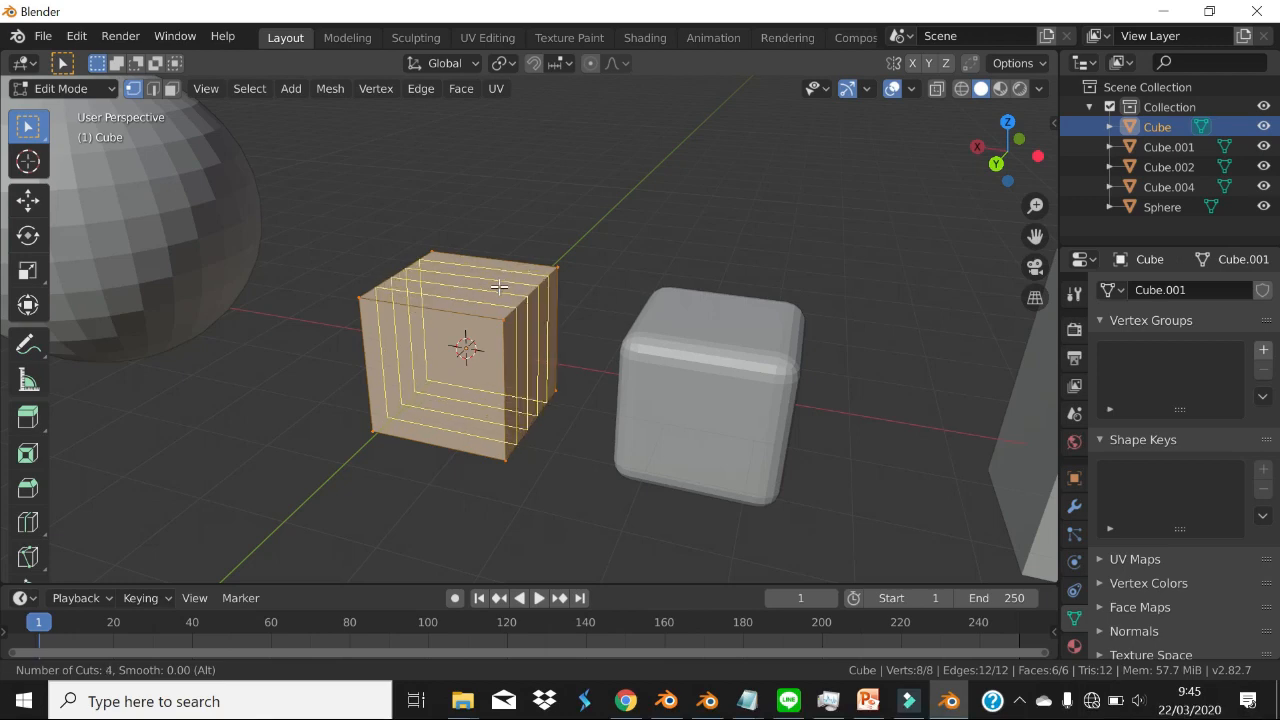
{"action": "scroll", "coordinate": [499, 287], "scroll_direction": "up", "scroll_amount": 3}
{"action": "scroll", "coordinate": [499, 287], "scroll_direction": "down", "scroll_amount": 4}
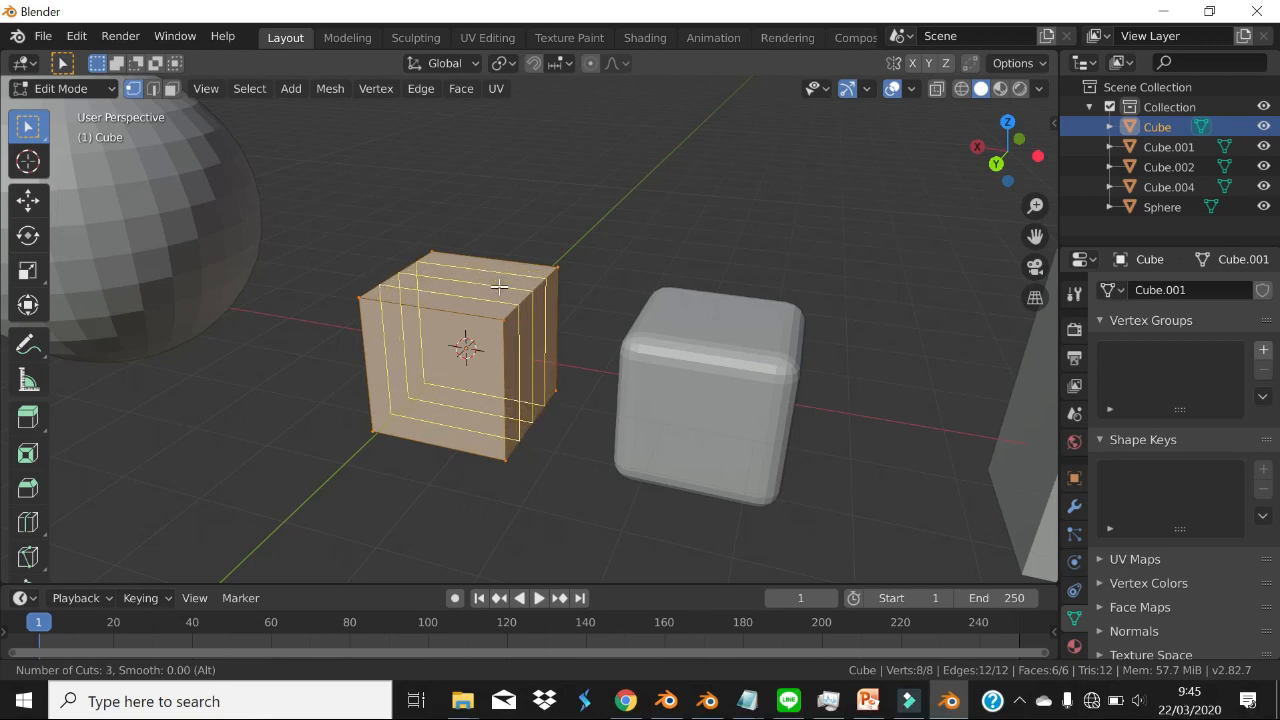
{"action": "left_click", "coordinate": [427, 277]}
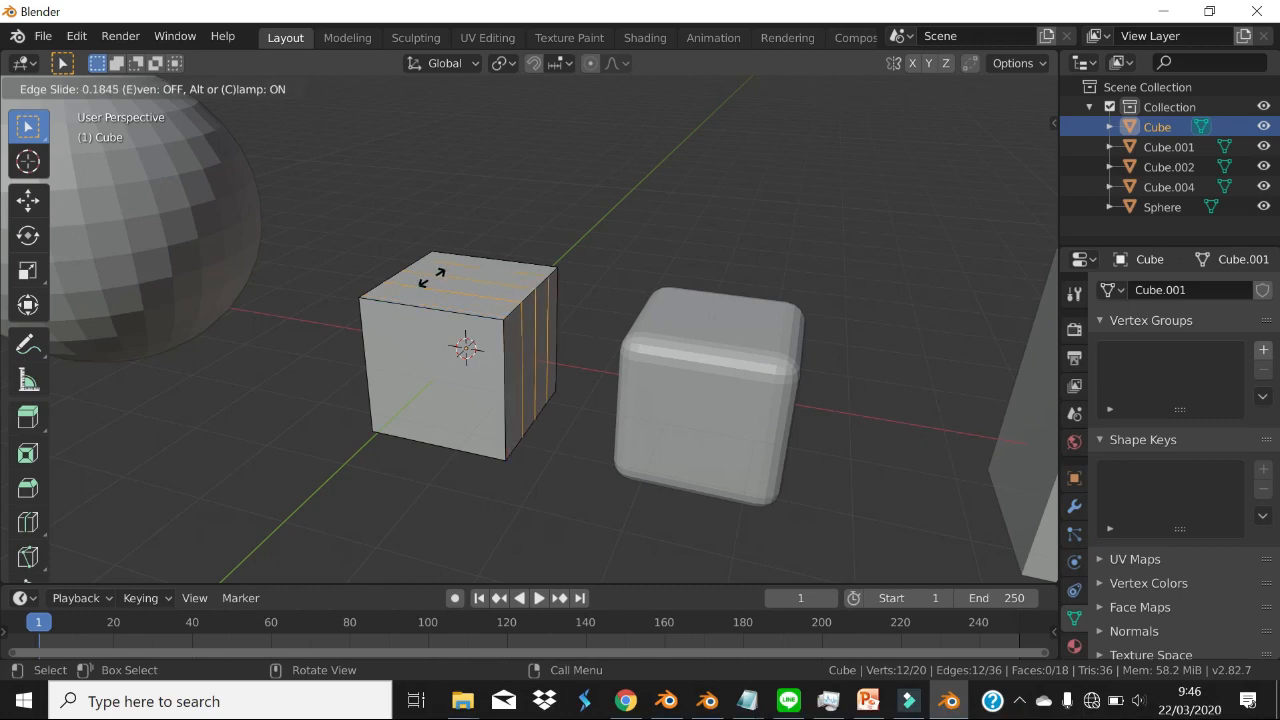
{"action": "left_click", "coordinate": [432, 276]}
{"action": "middle_click_drag", "start_coordinate": [492, 267], "coordinate": [504, 304]}
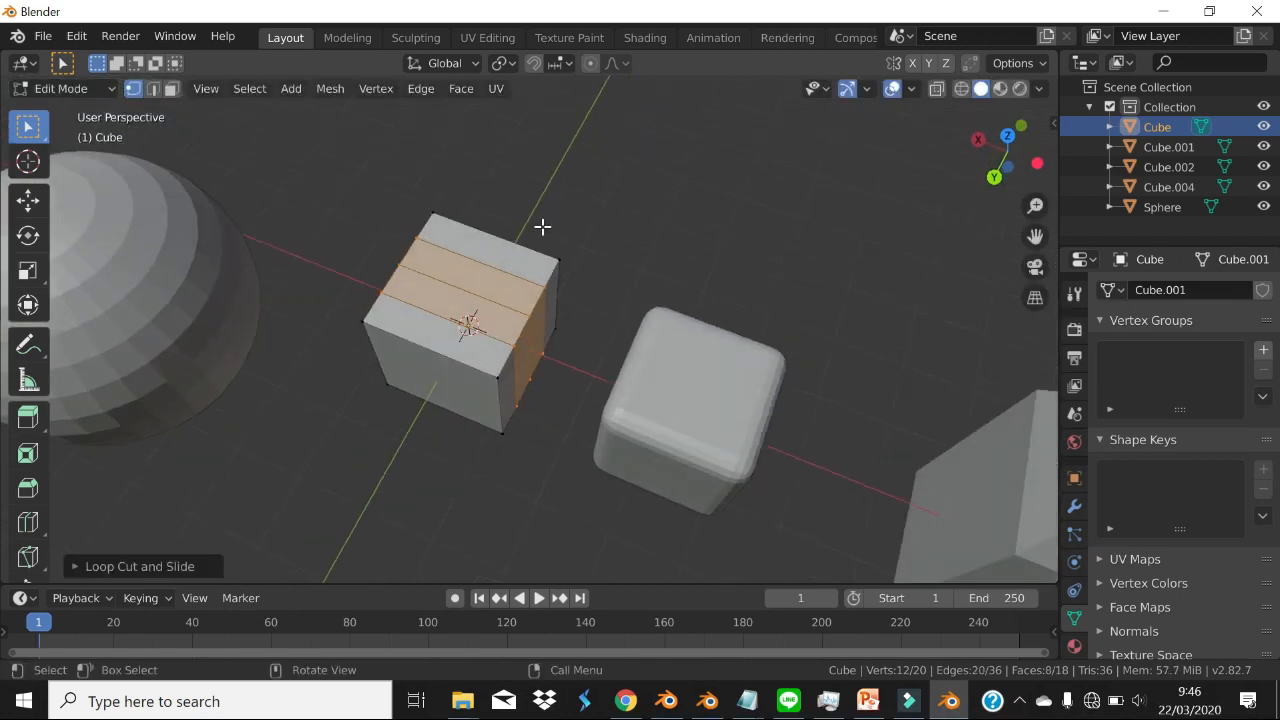
{"action": "middle_click_drag", "start_coordinate": [549, 360], "coordinate": [515, 345]}
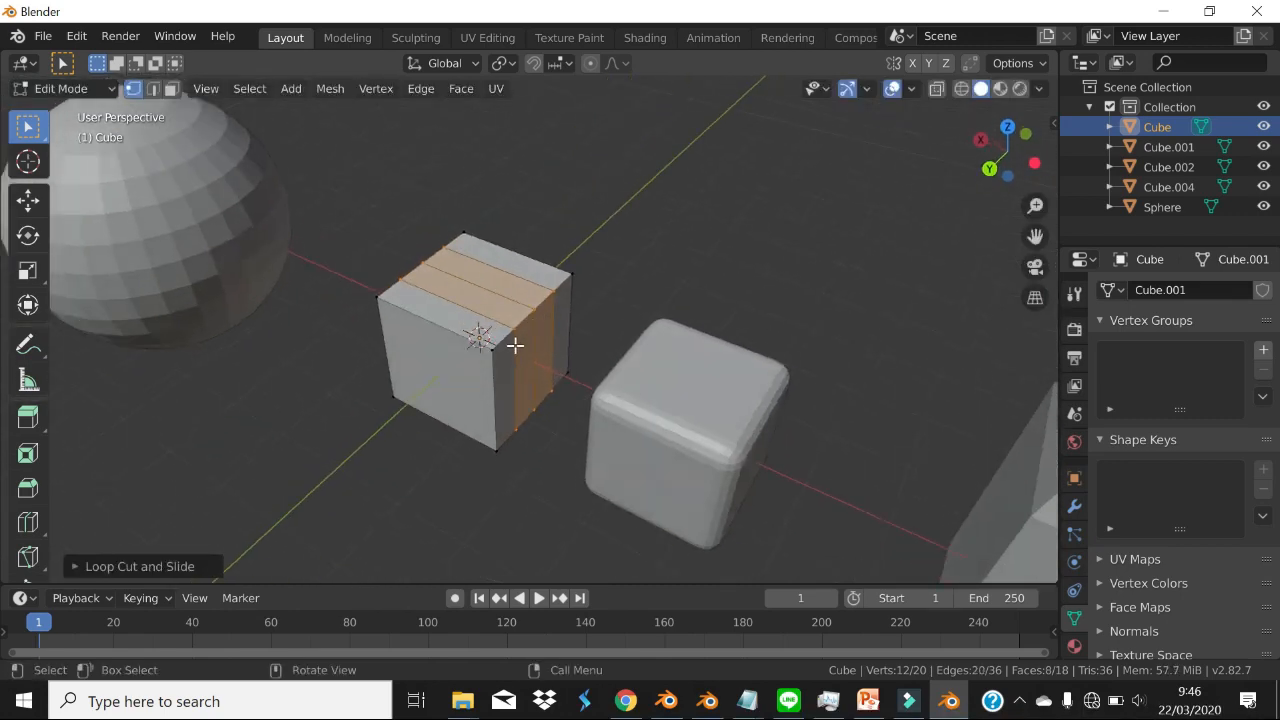
{"action": "key", "text": "ctrl+z"}
{"action": "key", "text": "ctrl+z"}
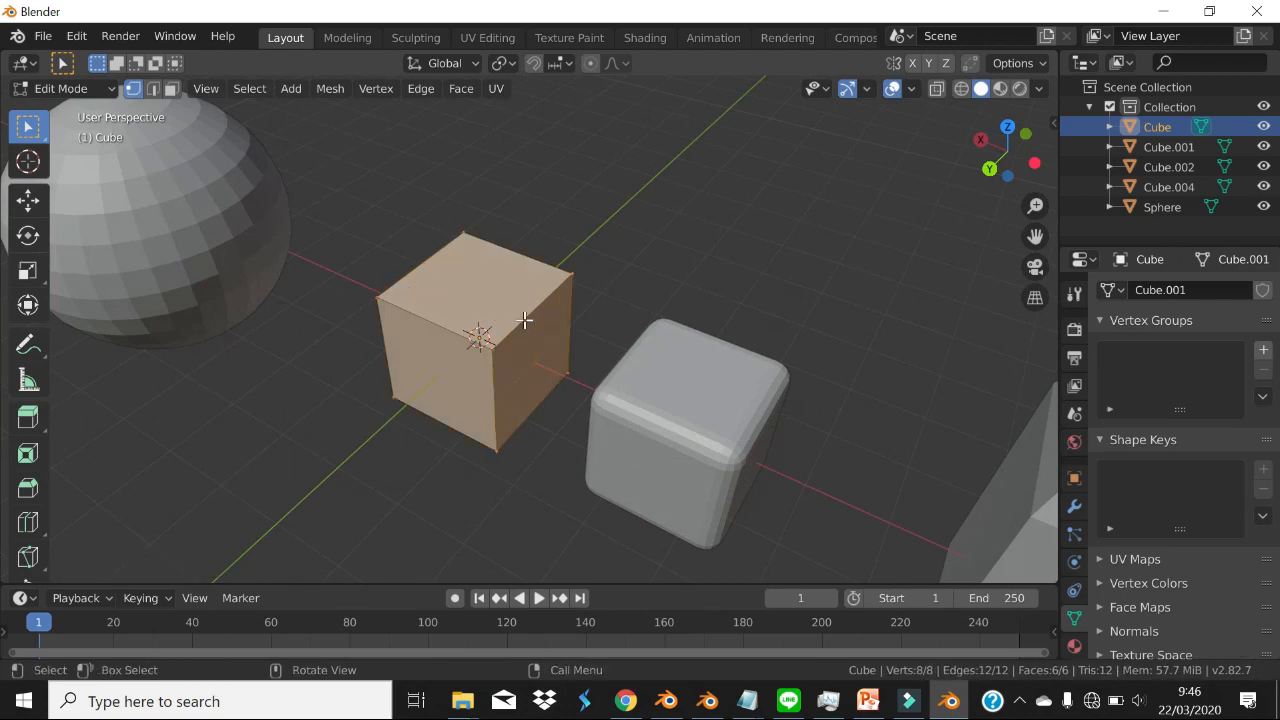
- Add 3 loop cuts to the Cube, slide them together toward one side face, and switch to the PowerPoint shortcut slide
{"action": "key", "text": "ctrl+r"}
{"action": "scroll", "coordinate": [522, 311], "scroll_direction": "up", "scroll_amount": 2}
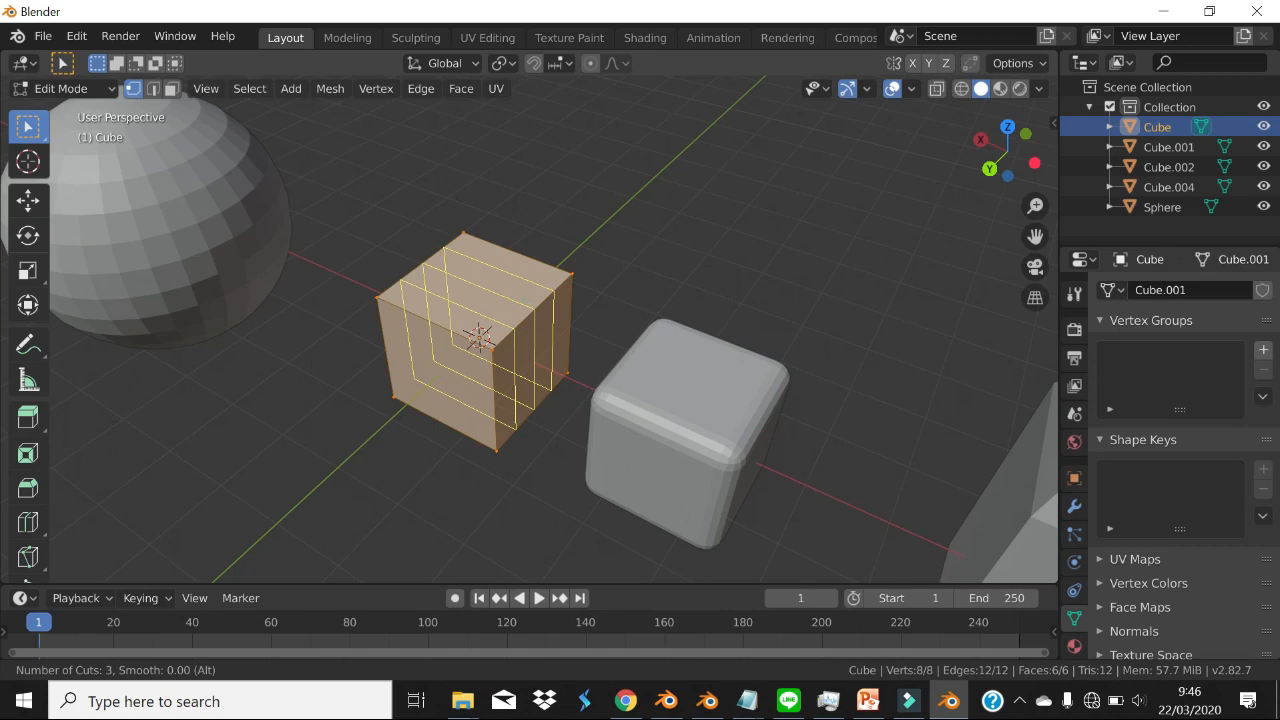
{"action": "left_click", "coordinate": [523, 288]}
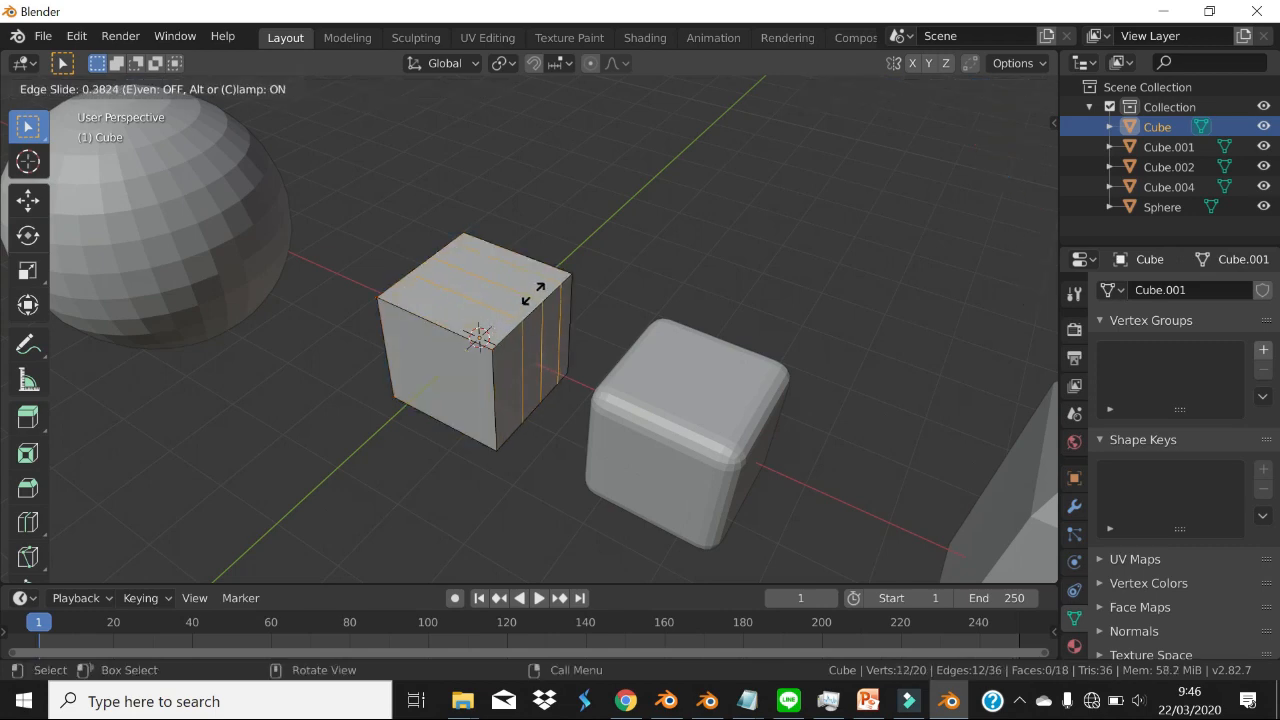
{"action": "left_click", "coordinate": [517, 318]}
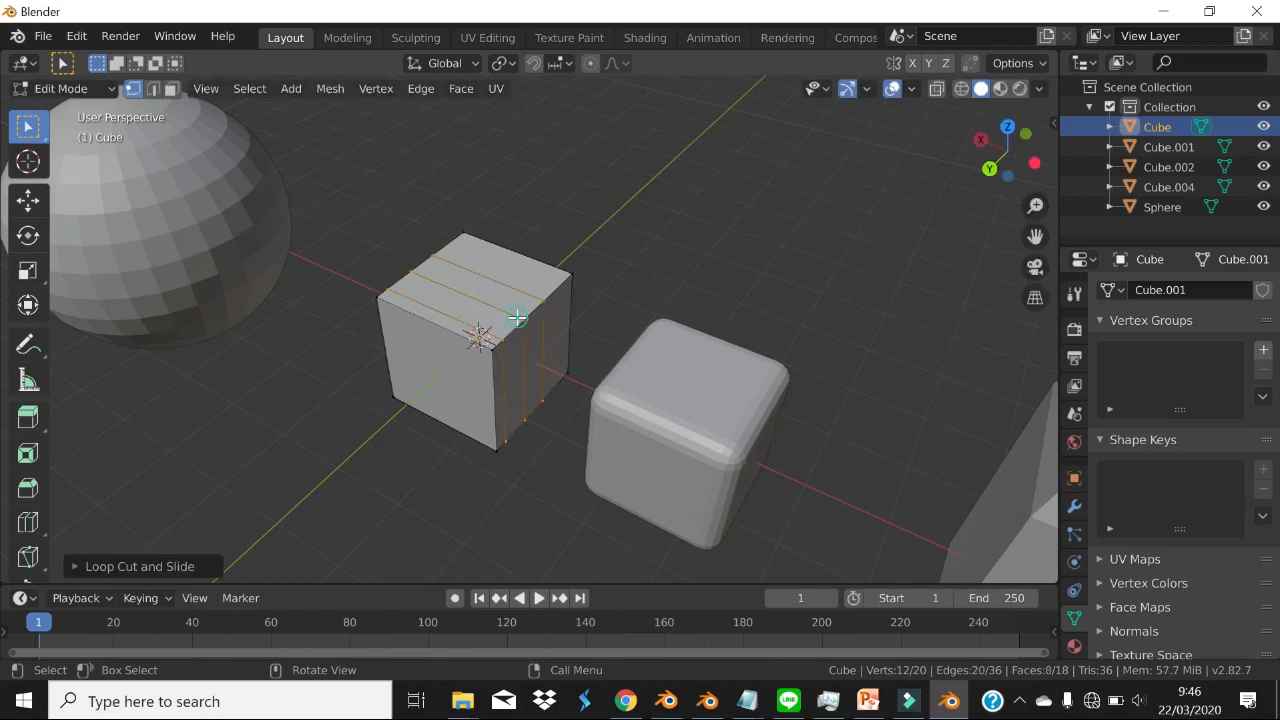
{"action": "middle_click_drag", "start_coordinate": [534, 337], "coordinate": [594, 303]}
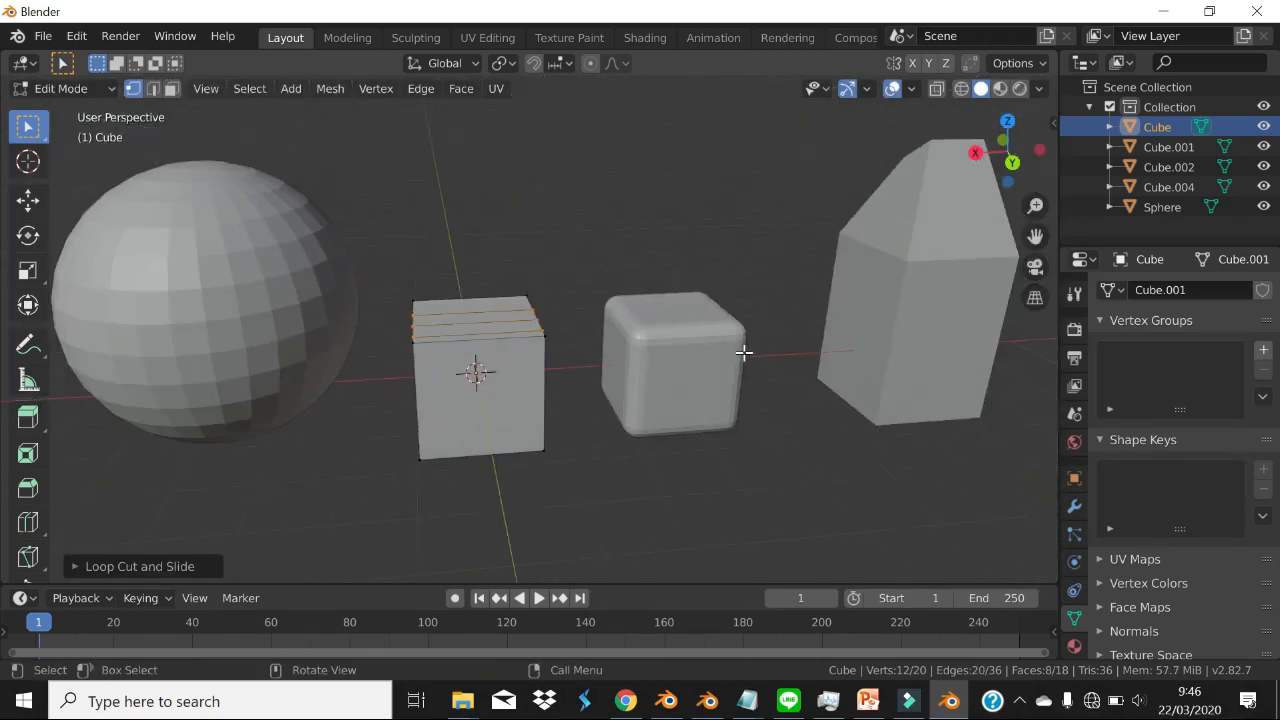
{"action": "middle_click_drag", "start_coordinate": [737, 354], "coordinate": [709, 363], "text": "shift"}
{"action": "key", "text": "alt+Tab"}
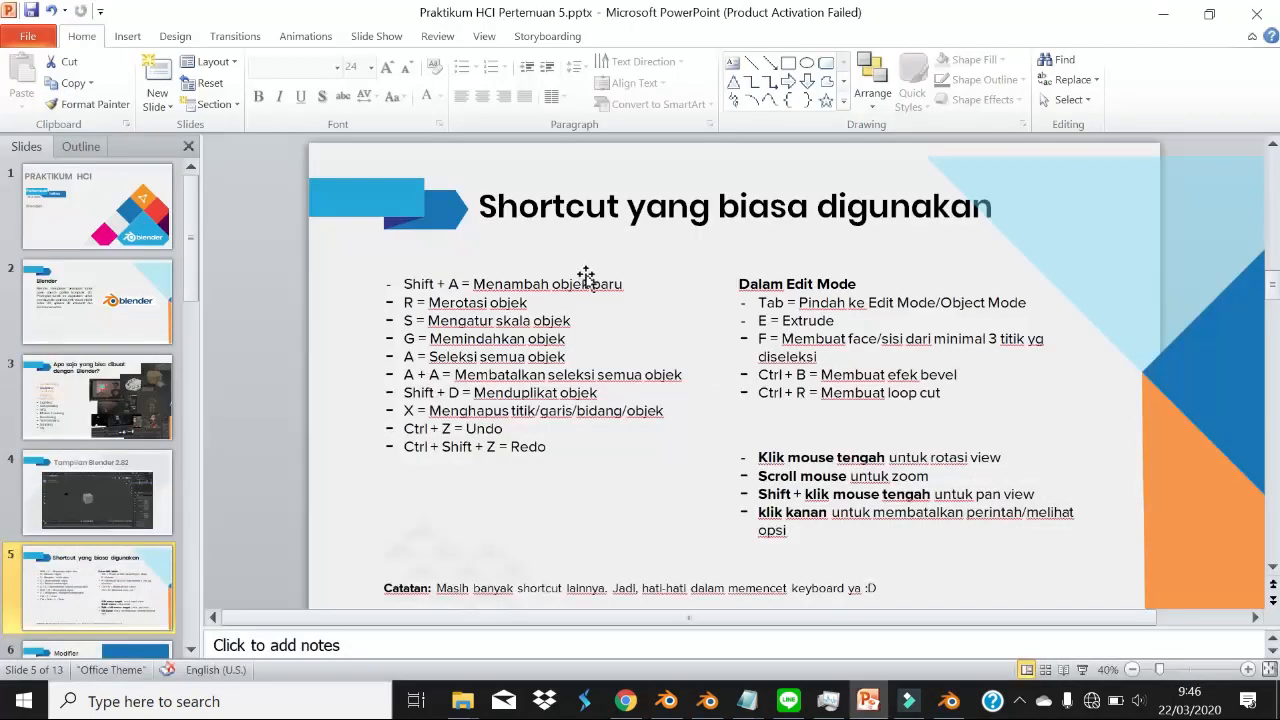
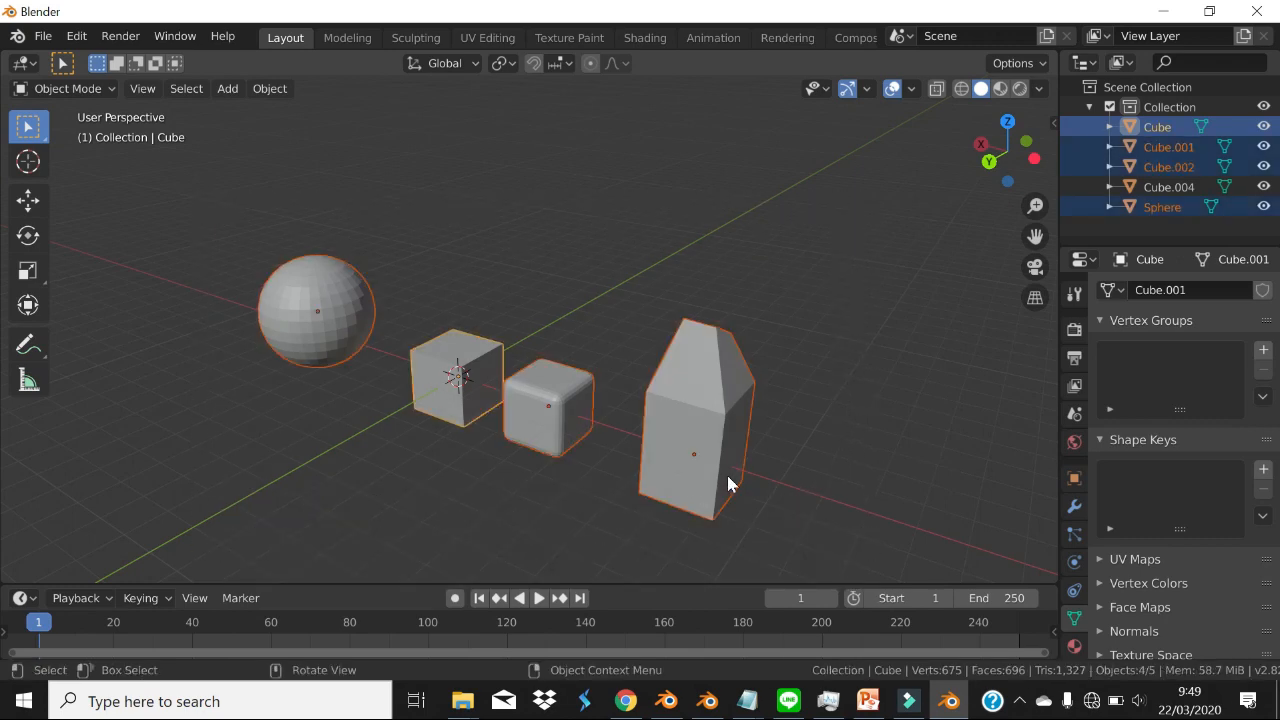
- Delete the selected Cube, Cube.001, Cube.002 and Sphere from the scene
{"action": "key", "text": "Delete"}
{"action": "middle_click_drag", "start_coordinate": [608, 372], "coordinate": [691, 388], "text": "shift"}
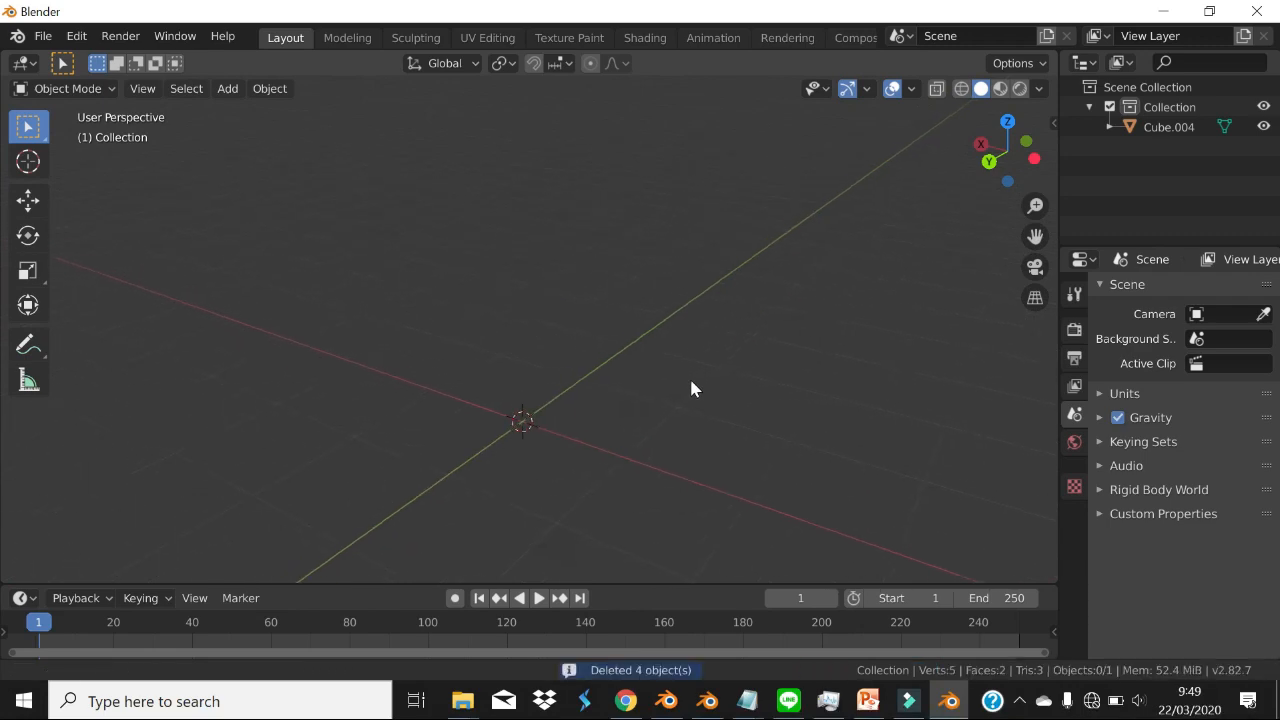
{"action": "middle_click_drag", "start_coordinate": [596, 394], "coordinate": [525, 308]}
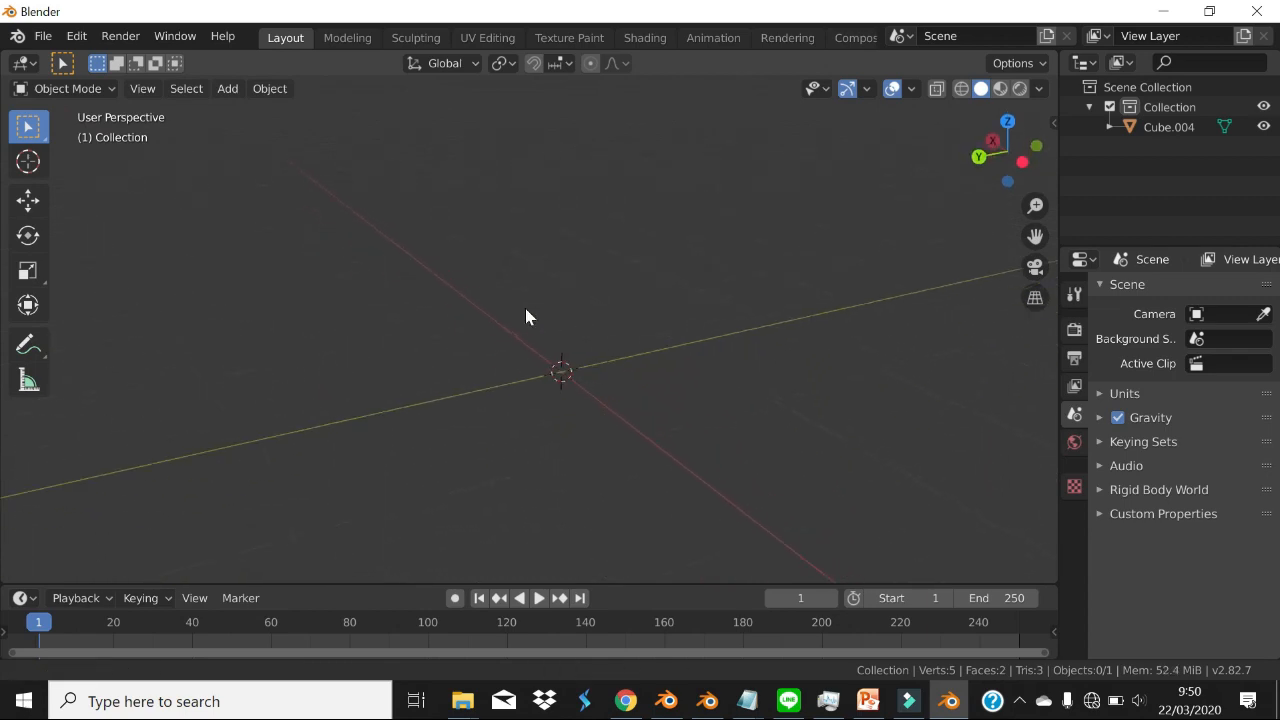
{"action": "left_click", "coordinate": [705, 321]}
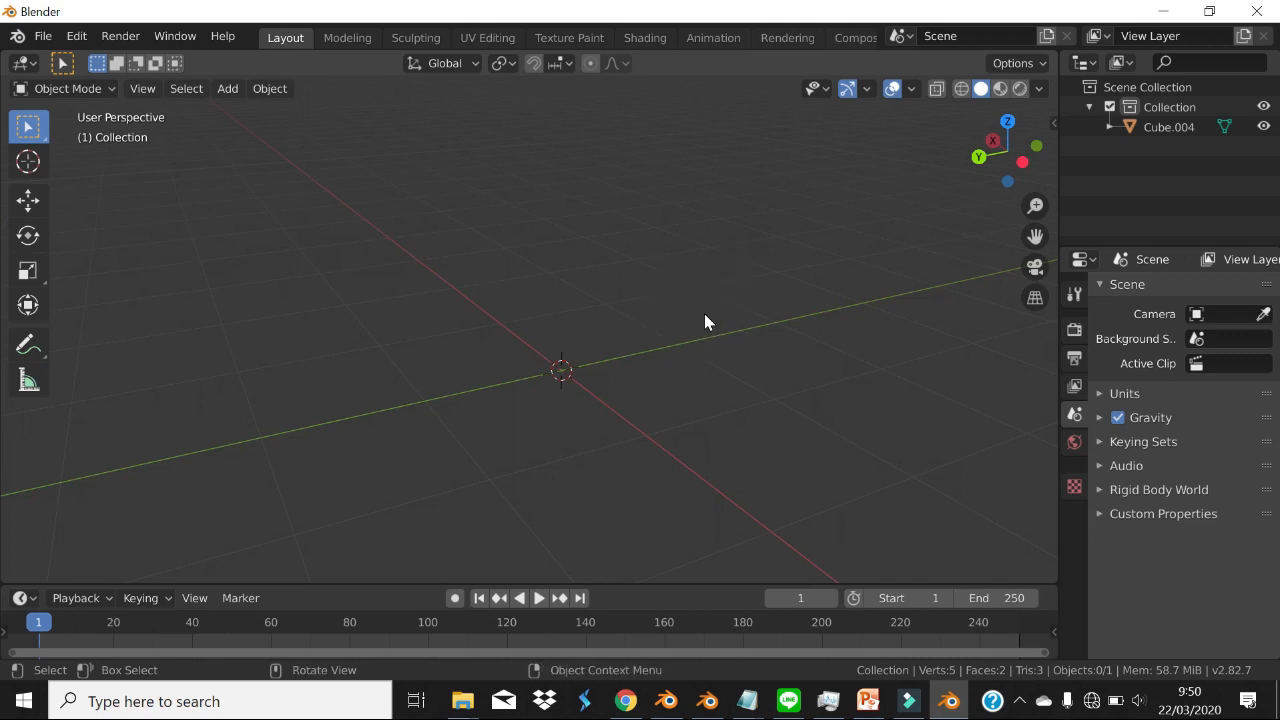
- Add a mesh cylinder at the origin and switch it to Edit Mode
{"action": "key", "text": "shift+a"}
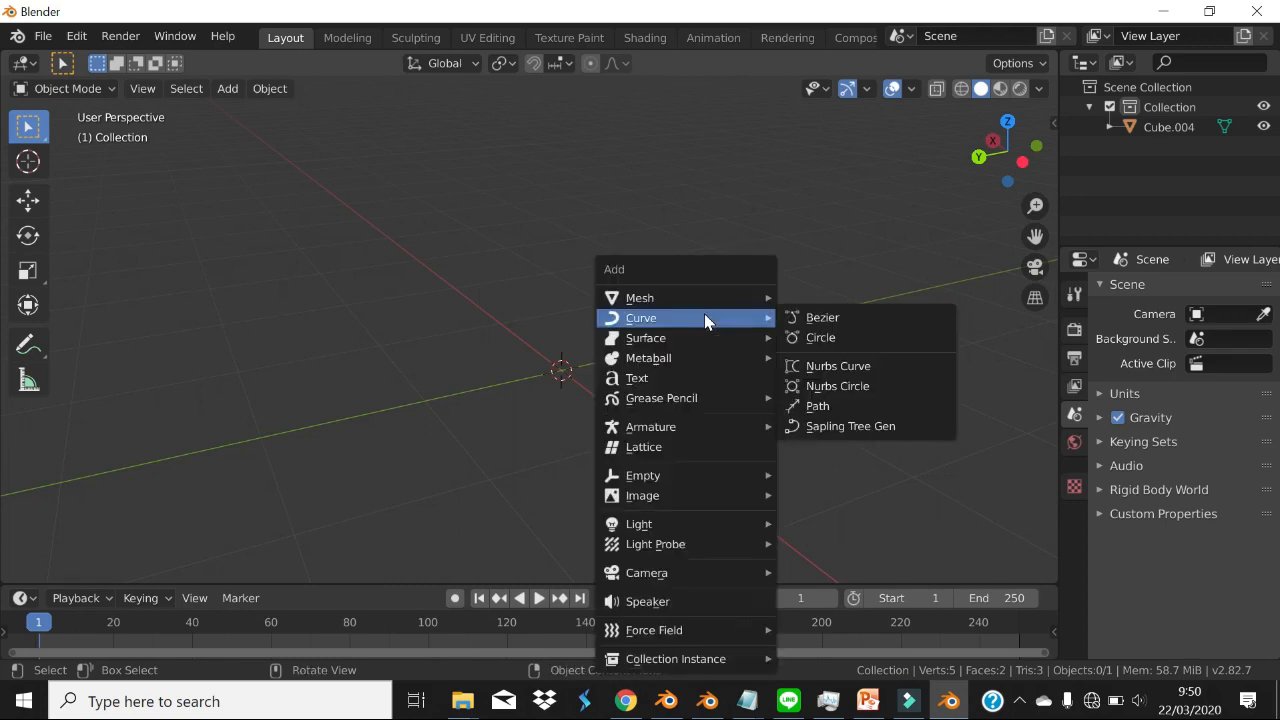
{"action": "mouse_move", "coordinate": [716, 296]}
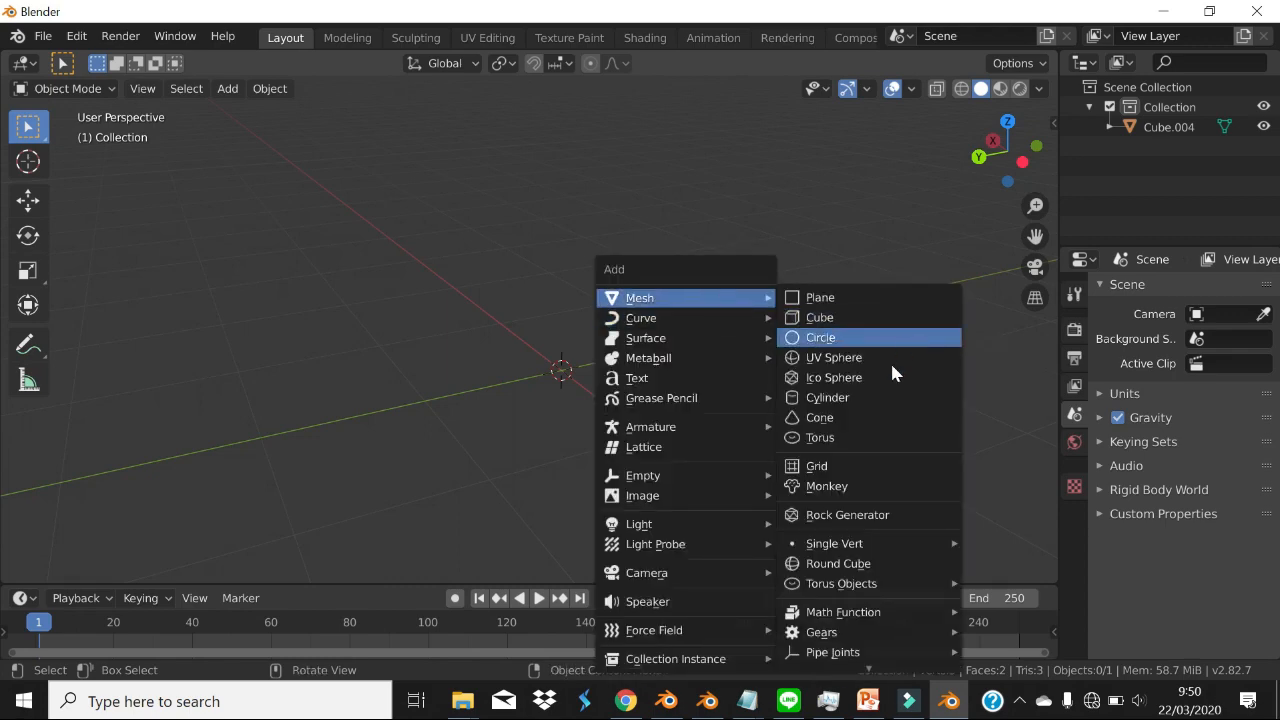
{"action": "left_click", "coordinate": [867, 399]}
{"action": "middle_click_drag", "start_coordinate": [668, 386], "coordinate": [700, 369]}
{"action": "scroll", "coordinate": [746, 398], "scroll_direction": "down", "scroll_amount": 3}
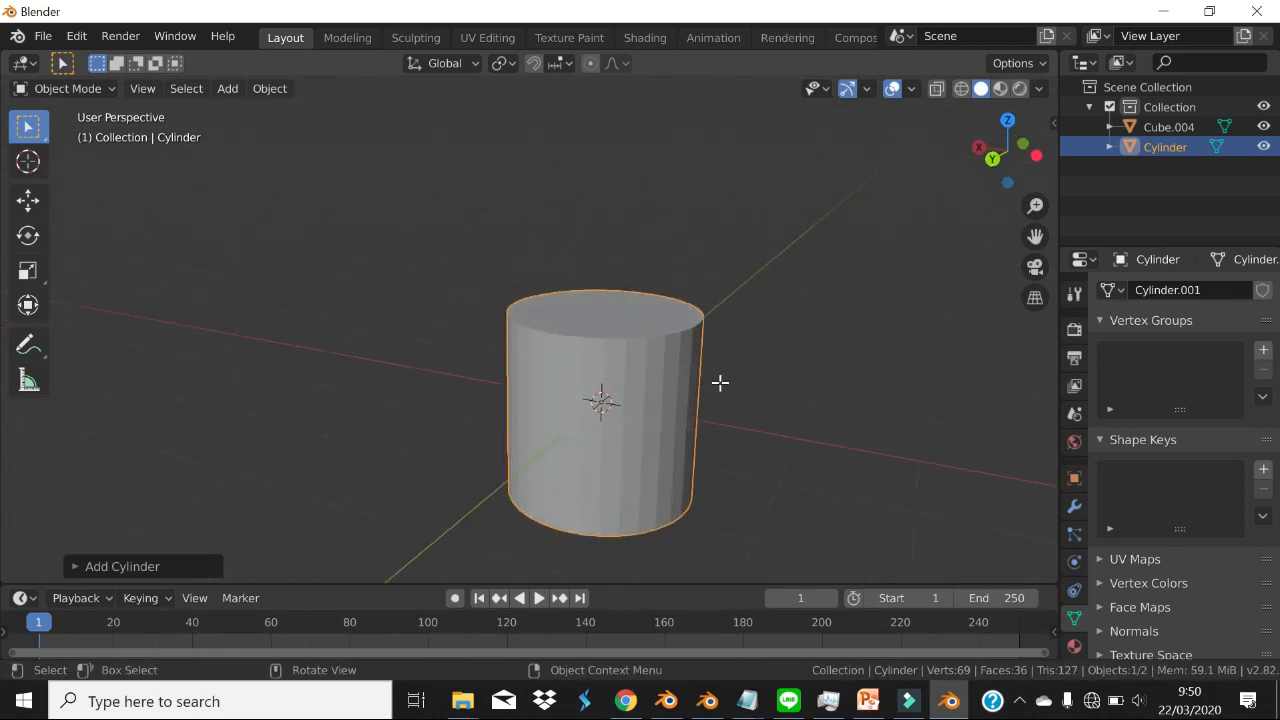
{"action": "key", "text": "Tab"}
{"action": "scroll", "coordinate": [807, 420], "scroll_direction": "down", "scroll_amount": 1}
{"action": "middle_click_drag", "start_coordinate": [806, 420], "coordinate": [786, 391], "text": "shift"}
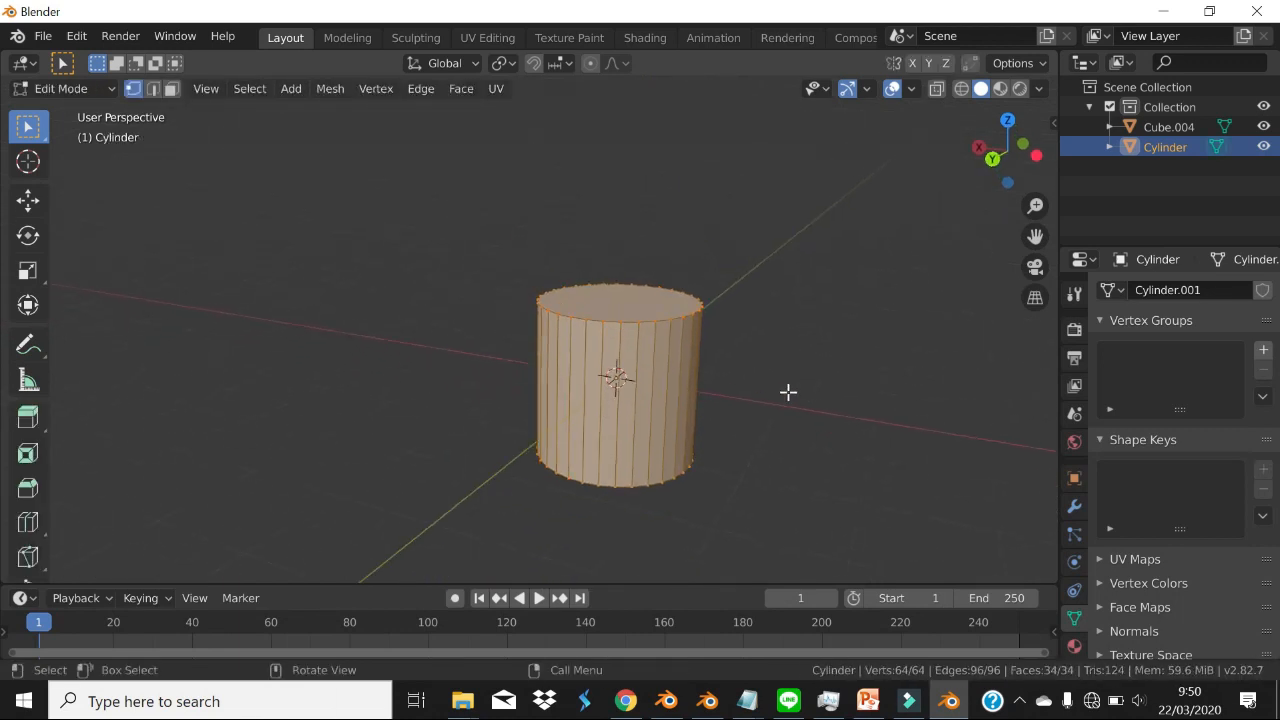
- Add 7 horizontal loop cuts around the cylinder, varying the count first, and select a single vertex on its bottom rim
{"action": "scroll", "coordinate": [767, 392], "scroll_direction": "up", "scroll_amount": 2}
{"action": "key", "text": "ctrl+r"}
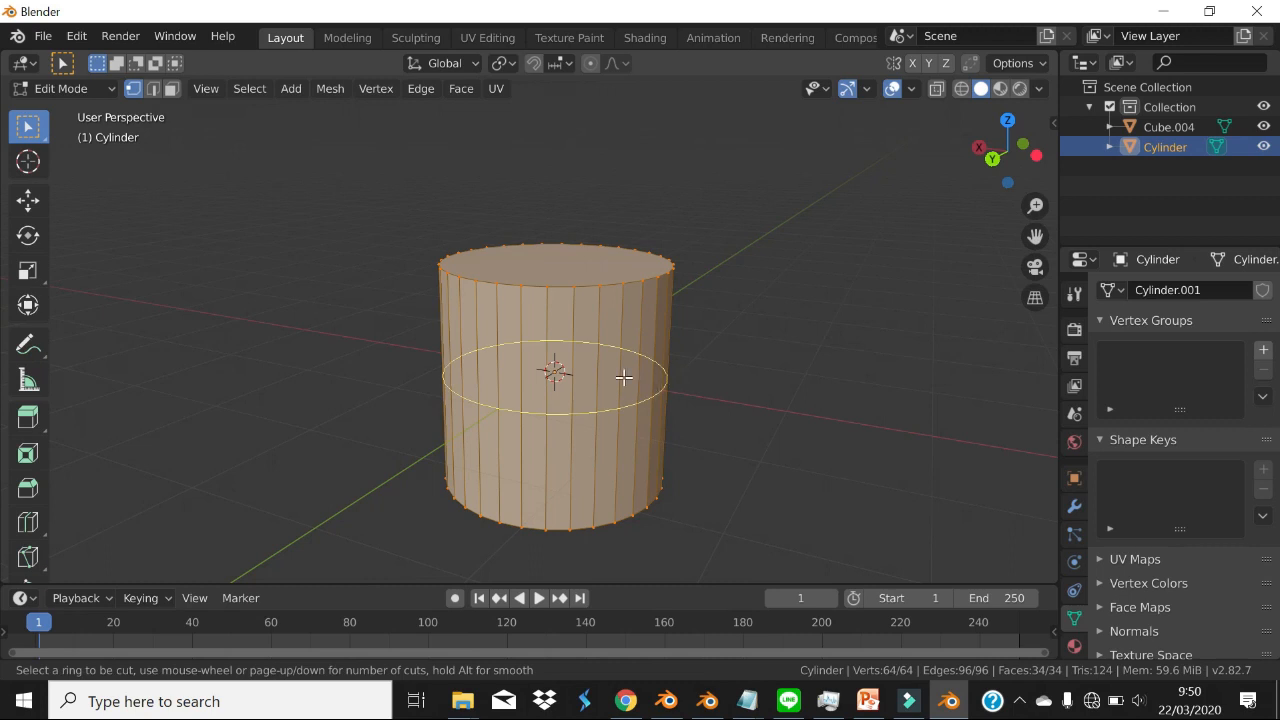
{"action": "scroll", "coordinate": [623, 377], "scroll_direction": "up", "scroll_amount": 5}
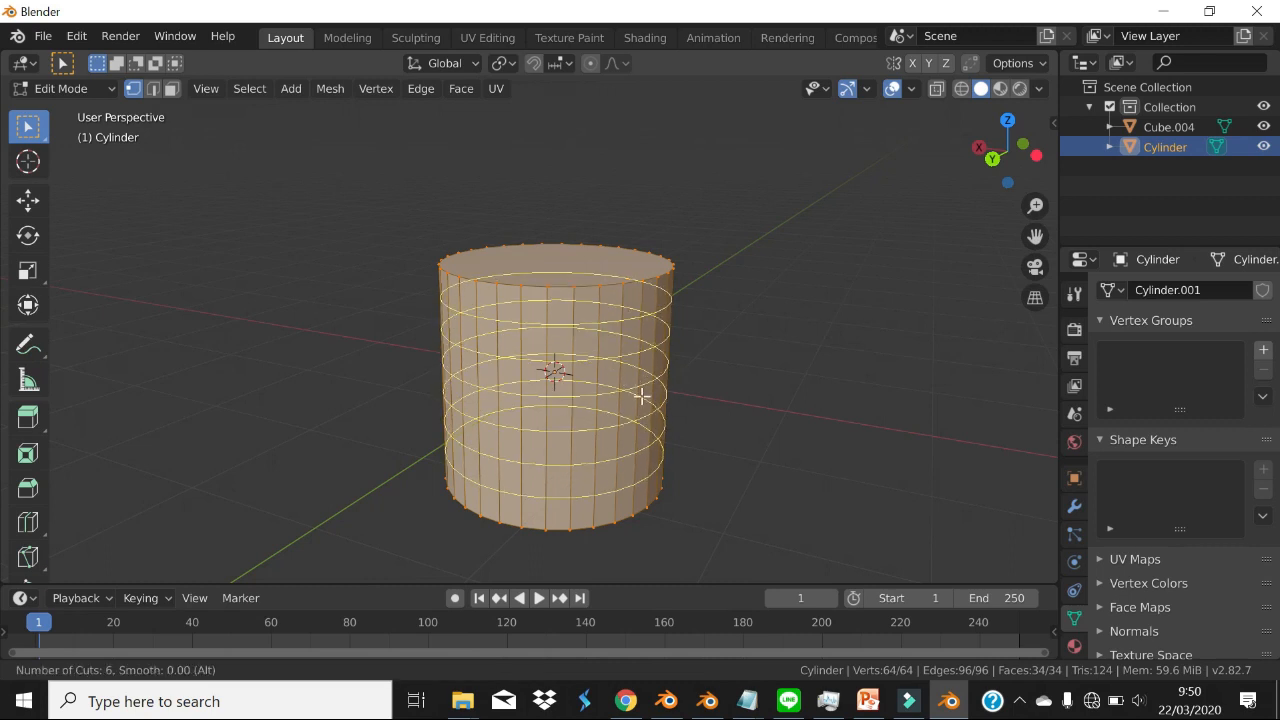
{"action": "scroll", "coordinate": [641, 396], "scroll_direction": "down", "scroll_amount": 1}
{"action": "scroll", "coordinate": [641, 396], "scroll_direction": "up", "scroll_amount": 5}
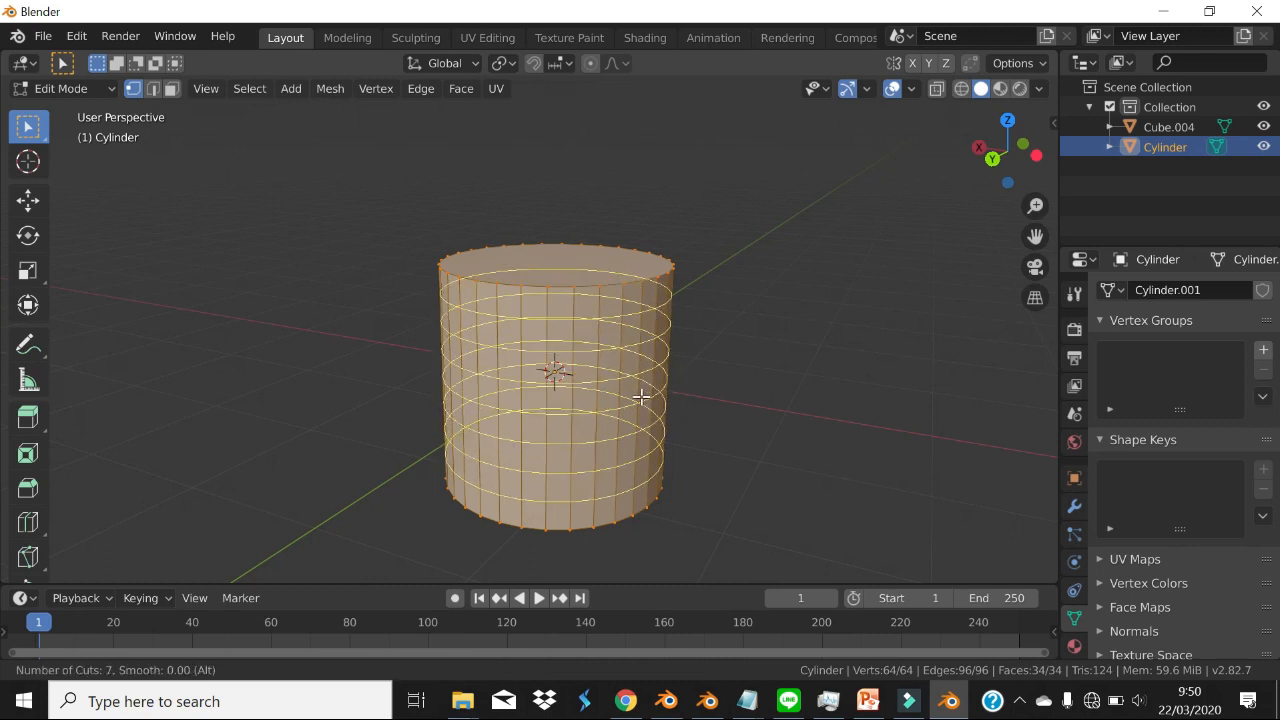
{"action": "scroll", "coordinate": [641, 396], "scroll_direction": "down", "scroll_amount": 3}
{"action": "left_click", "coordinate": [640, 397]}
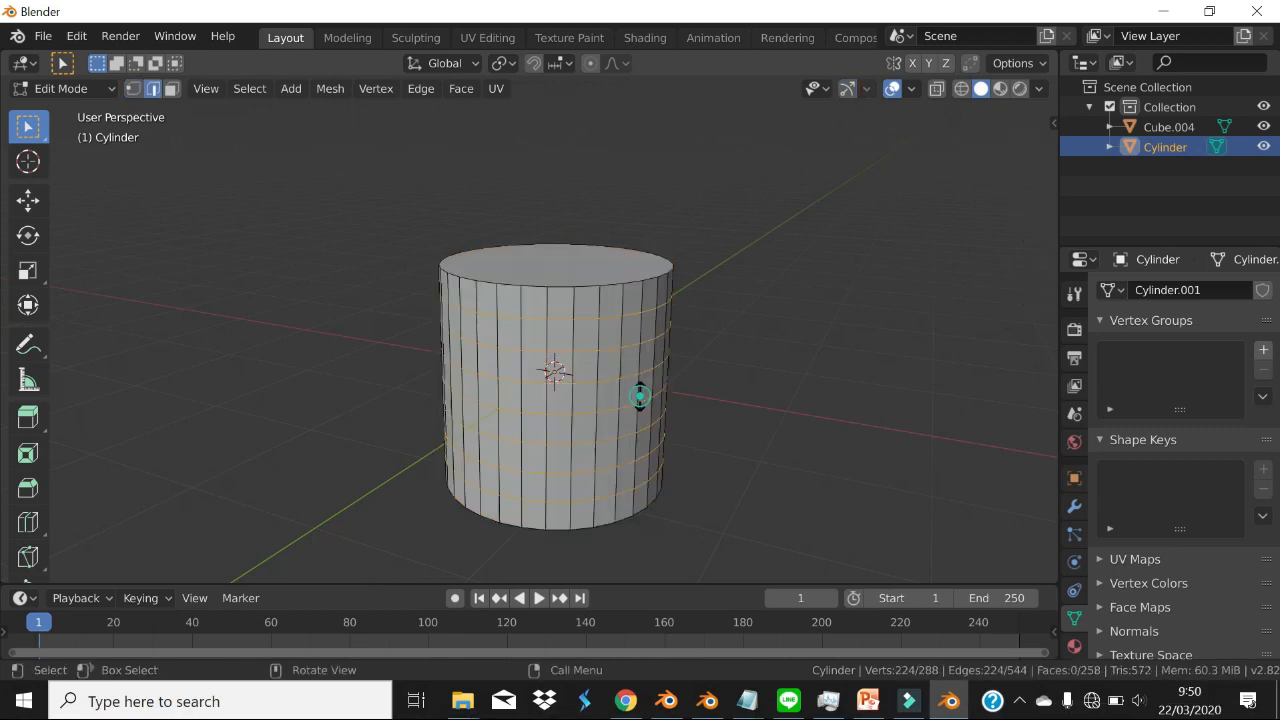
{"action": "left_click", "coordinate": [694, 386]}
{"action": "mouse_move", "coordinate": [729, 393]}
{"action": "middle_mouse_down"}
{"action": "mouse_move", "coordinate": [709, 391]}
{"action": "mouse_move", "coordinate": [723, 391]}
{"action": "middle_mouse_up"}
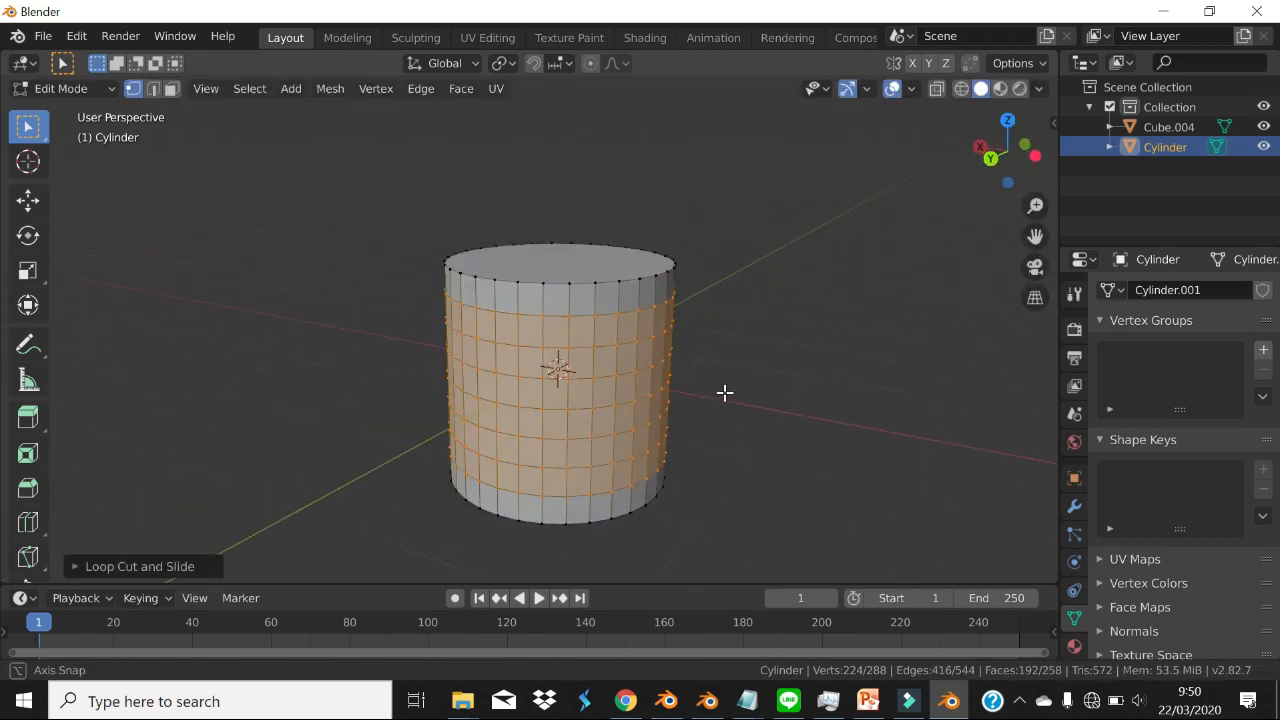
{"action": "left_click", "coordinate": [603, 520]}
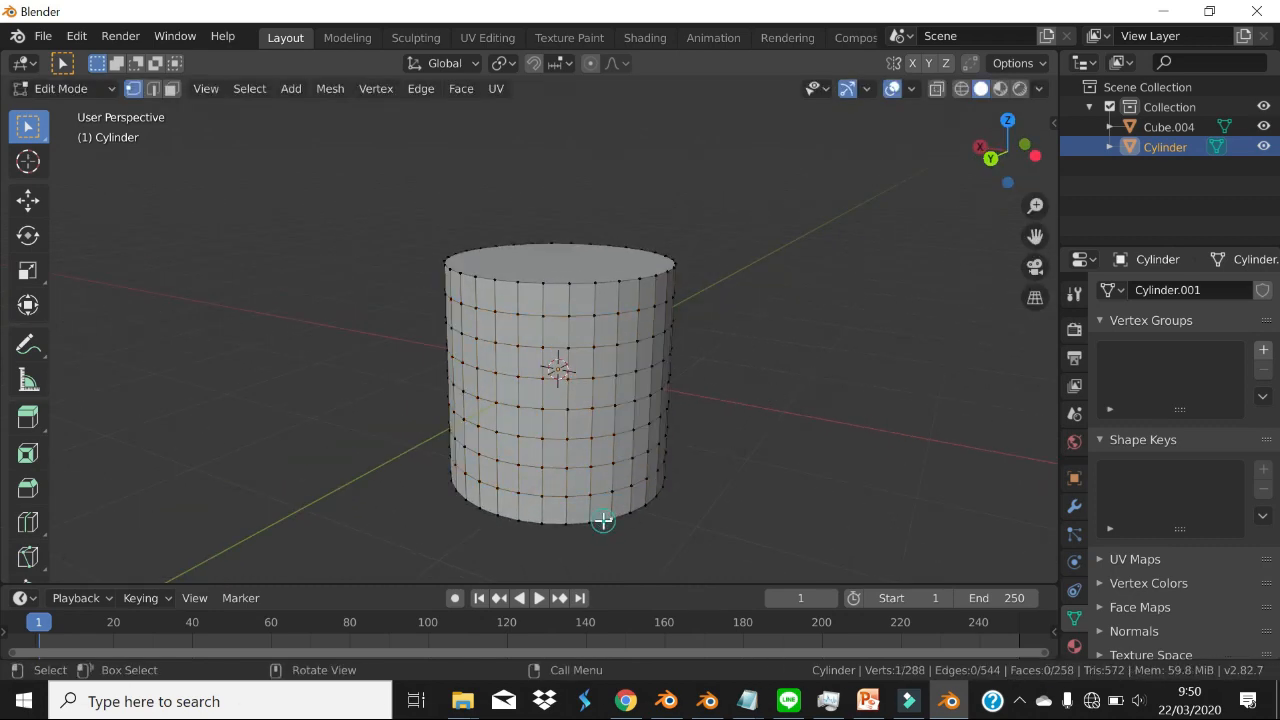
- Select the edge loop around the cylinder's bottom rim
{"action": "middle_click_drag", "start_coordinate": [660, 512], "coordinate": [643, 455], "text": "shift"}
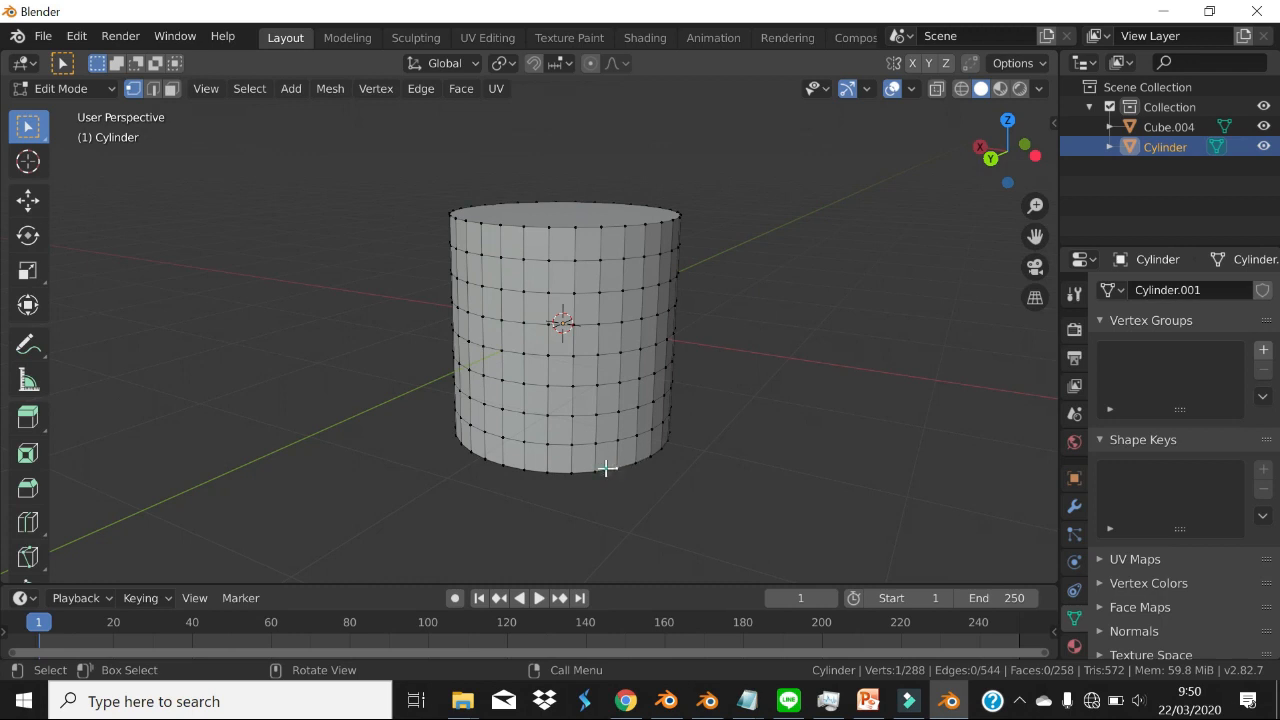
{"action": "left_click", "coordinate": [606, 467], "text": "alt"}
{"action": "middle_click_drag", "start_coordinate": [614, 466], "coordinate": [620, 413]}
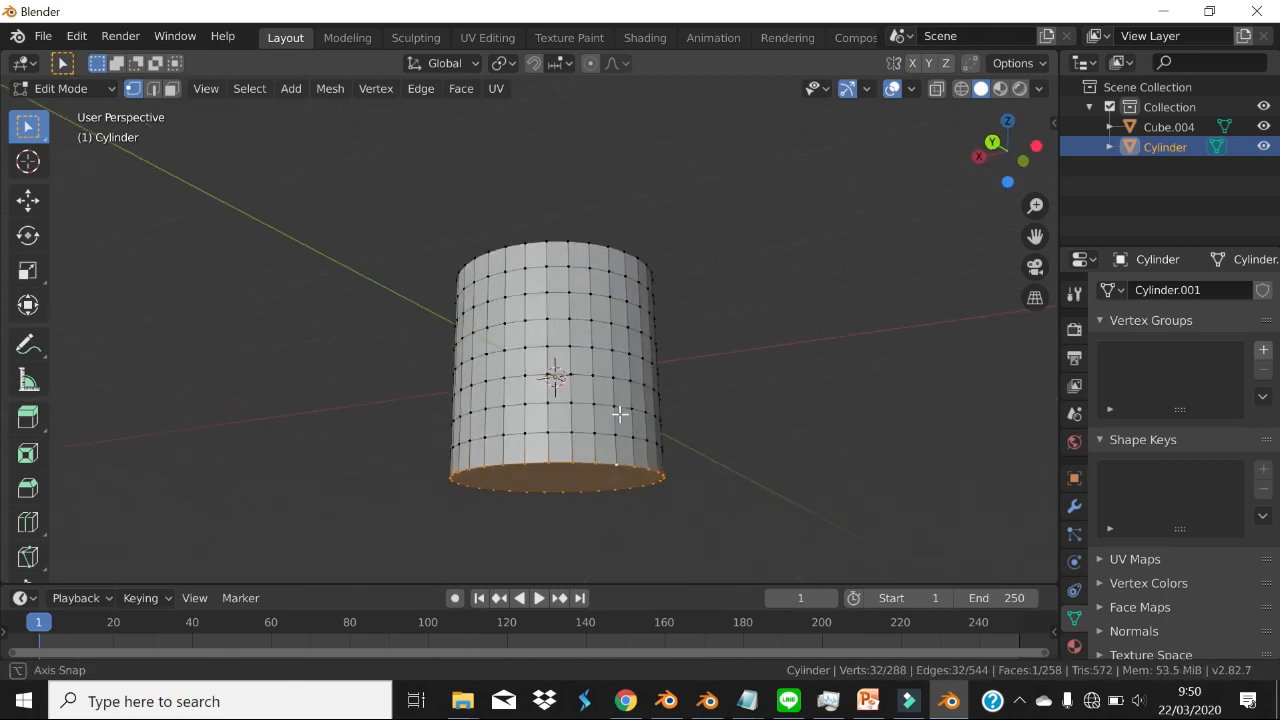
{"action": "scroll", "coordinate": [614, 451], "scroll_direction": "up", "scroll_amount": 5}
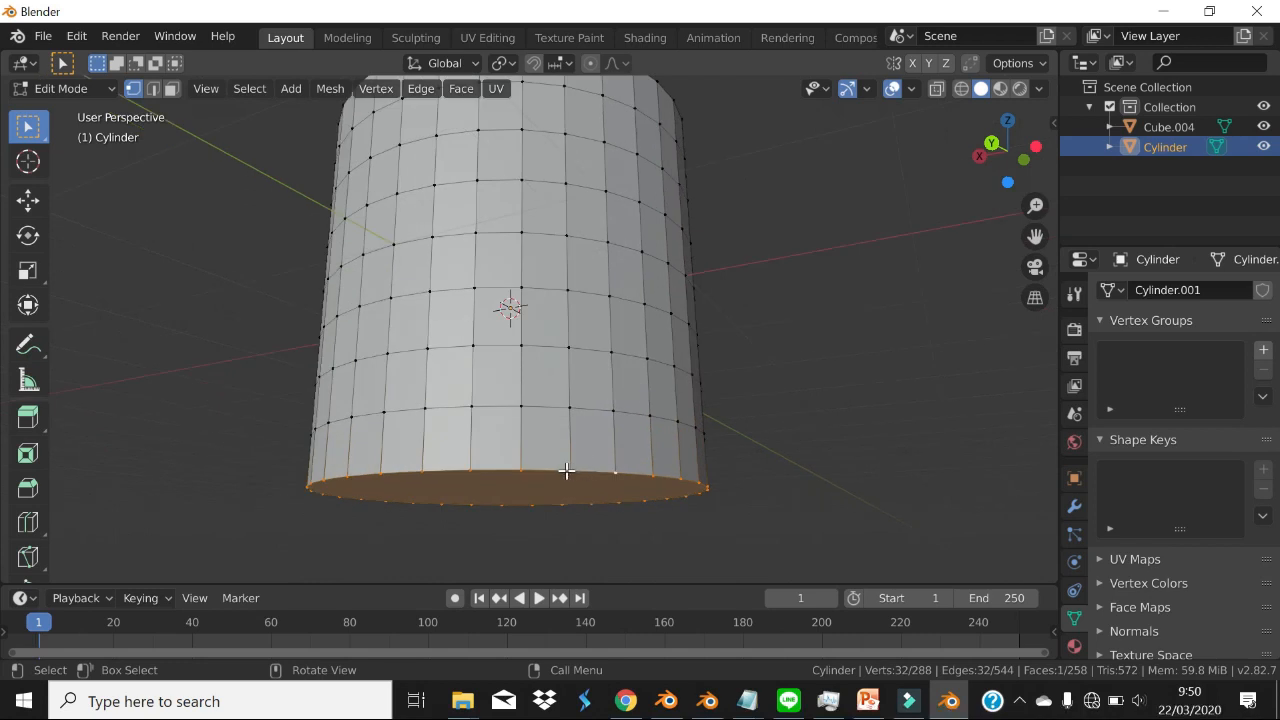
{"action": "left_click", "coordinate": [566, 470]}
{"action": "left_click", "coordinate": [587, 471], "text": "alt"}
{"action": "middle_click_drag", "start_coordinate": [686, 383], "coordinate": [686, 432]}
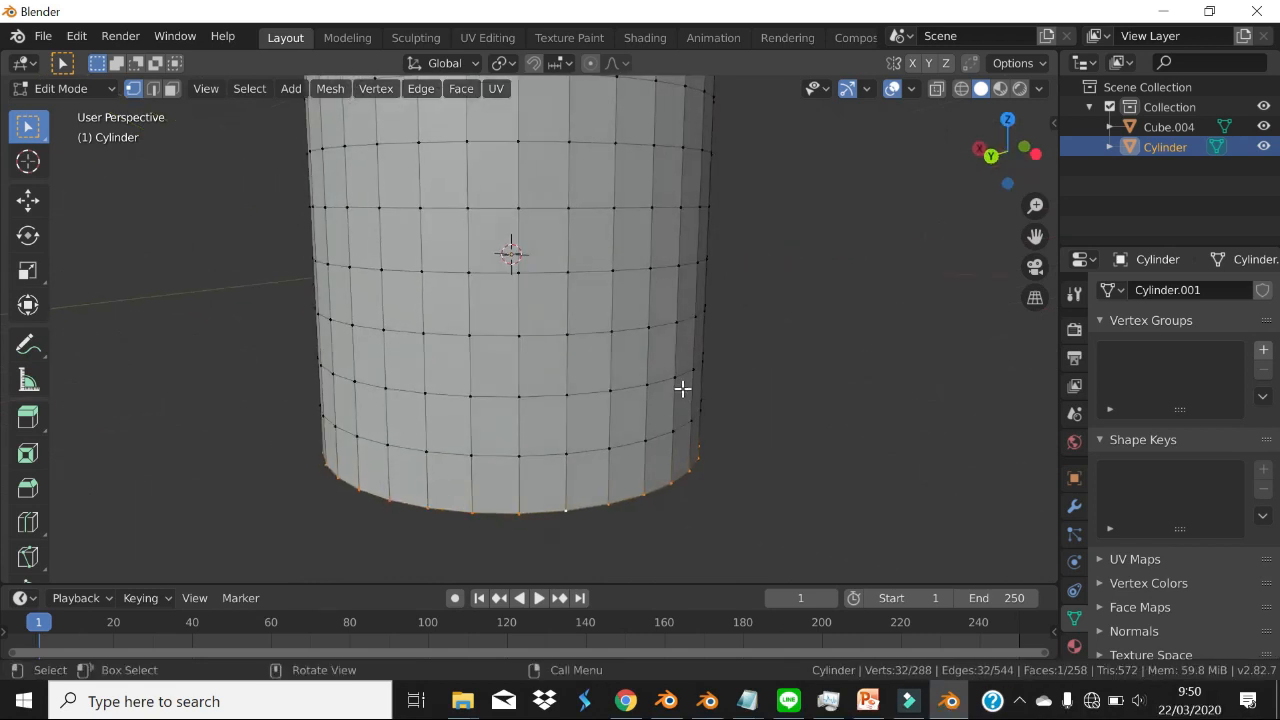
{"action": "scroll", "coordinate": [682, 388], "scroll_direction": "down", "scroll_amount": 4}
{"action": "middle_click_drag", "start_coordinate": [674, 284], "coordinate": [676, 318]}
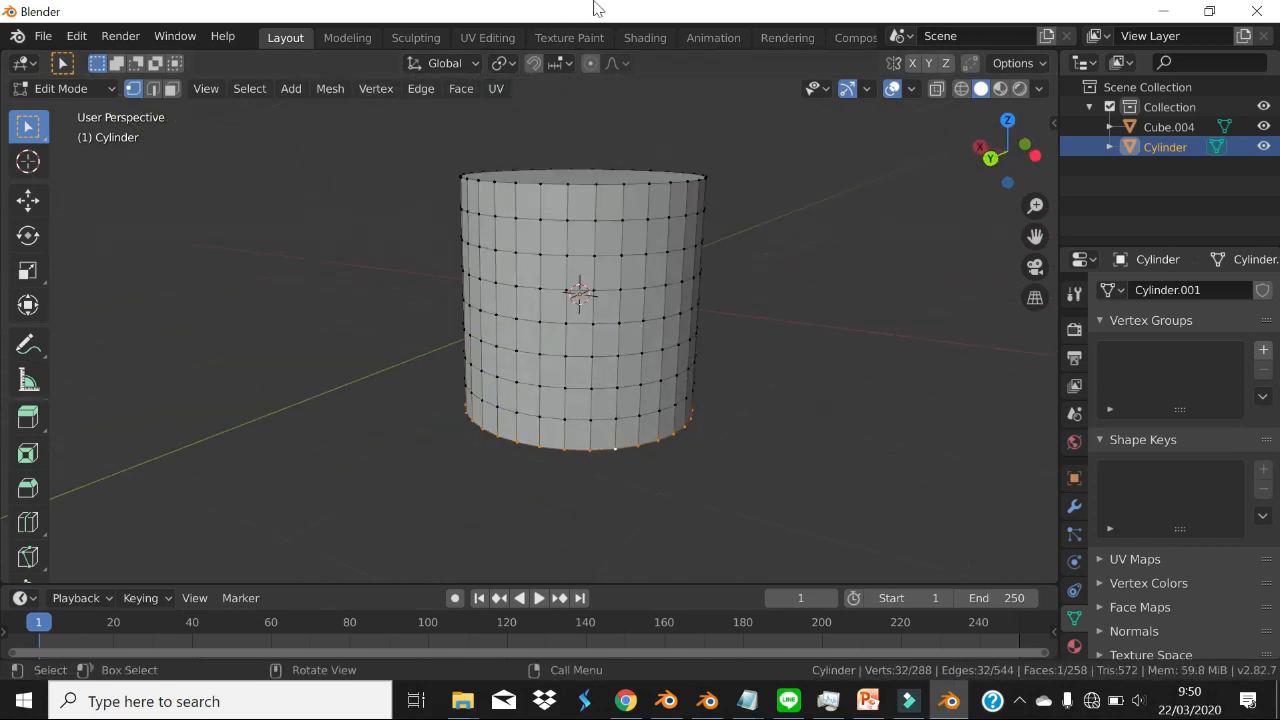
{"action": "left_click", "coordinate": [590, 64]}
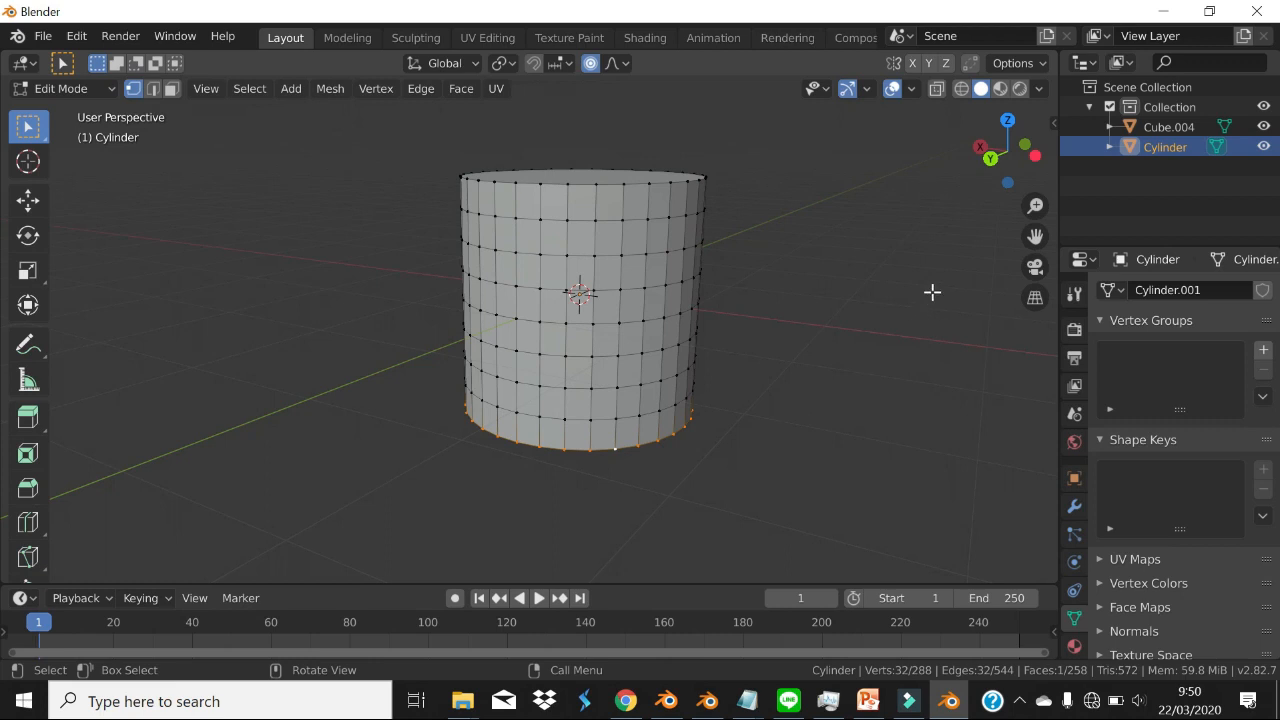
{"action": "key", "text": "s"}
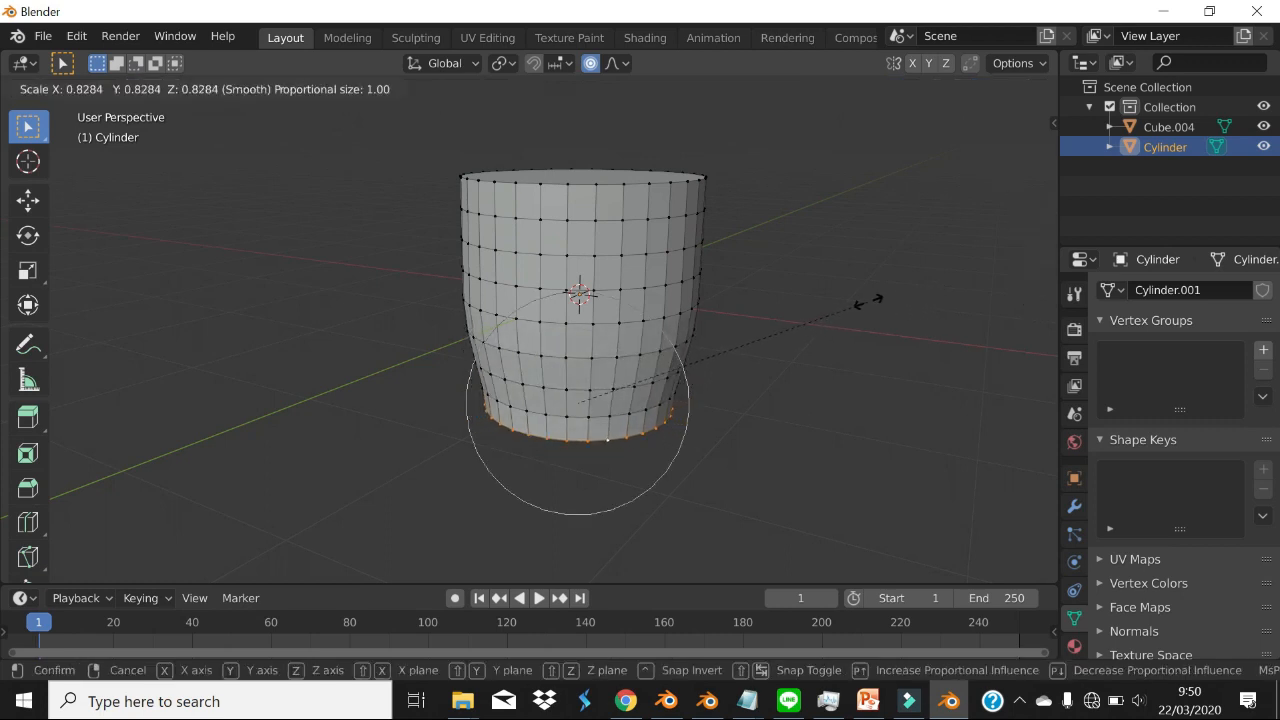
{"action": "right_click", "coordinate": [838, 296]}
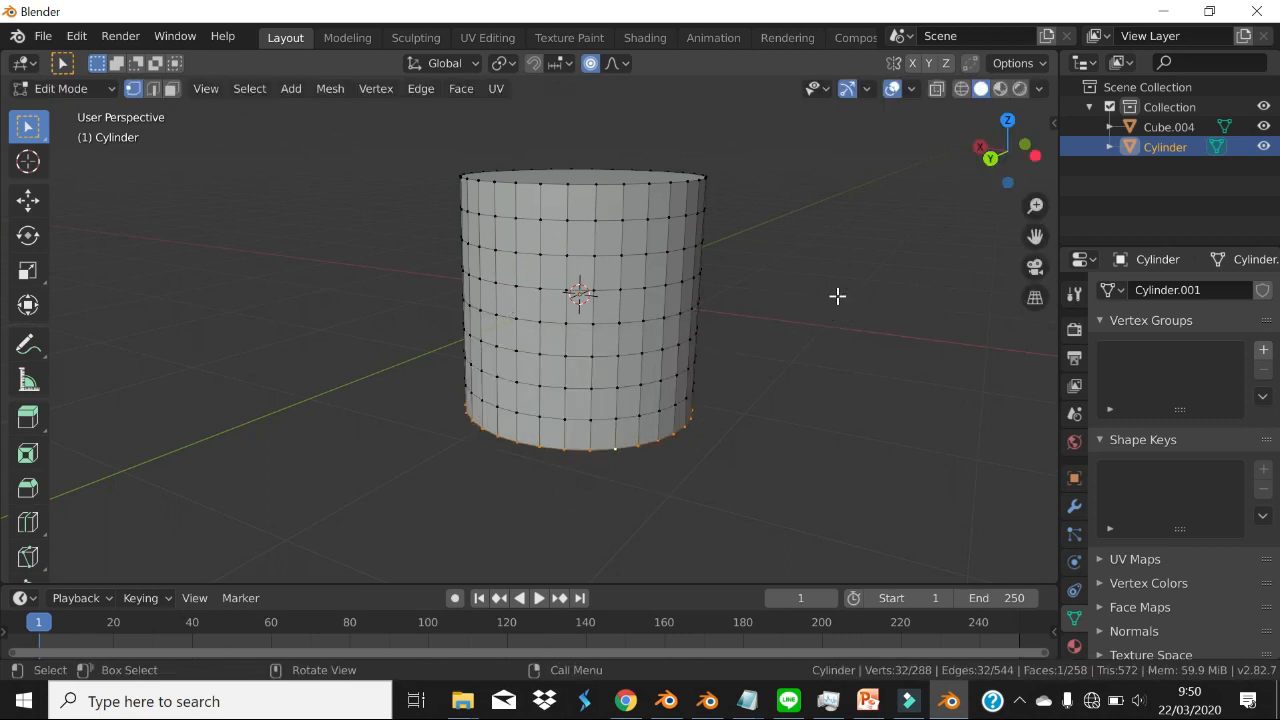
{"action": "left_click", "coordinate": [591, 64]}
{"action": "key", "text": "s"}
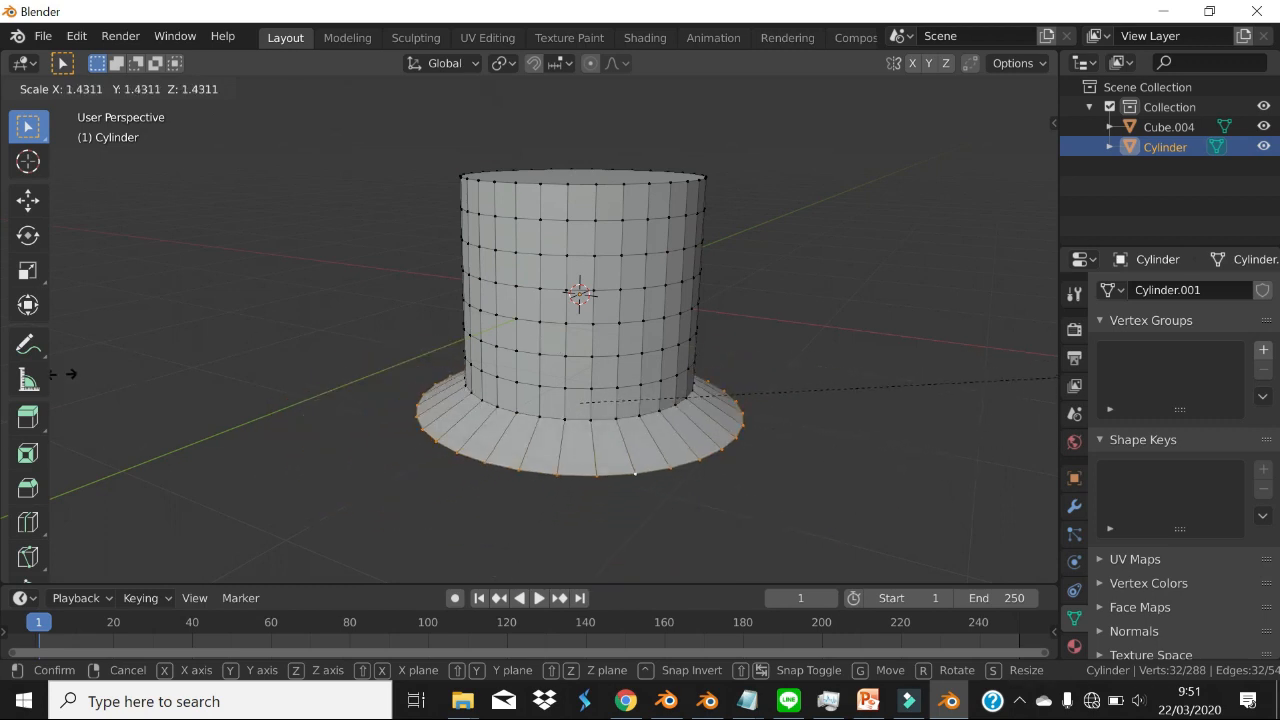
{"action": "left_click", "coordinate": [346, 367]}
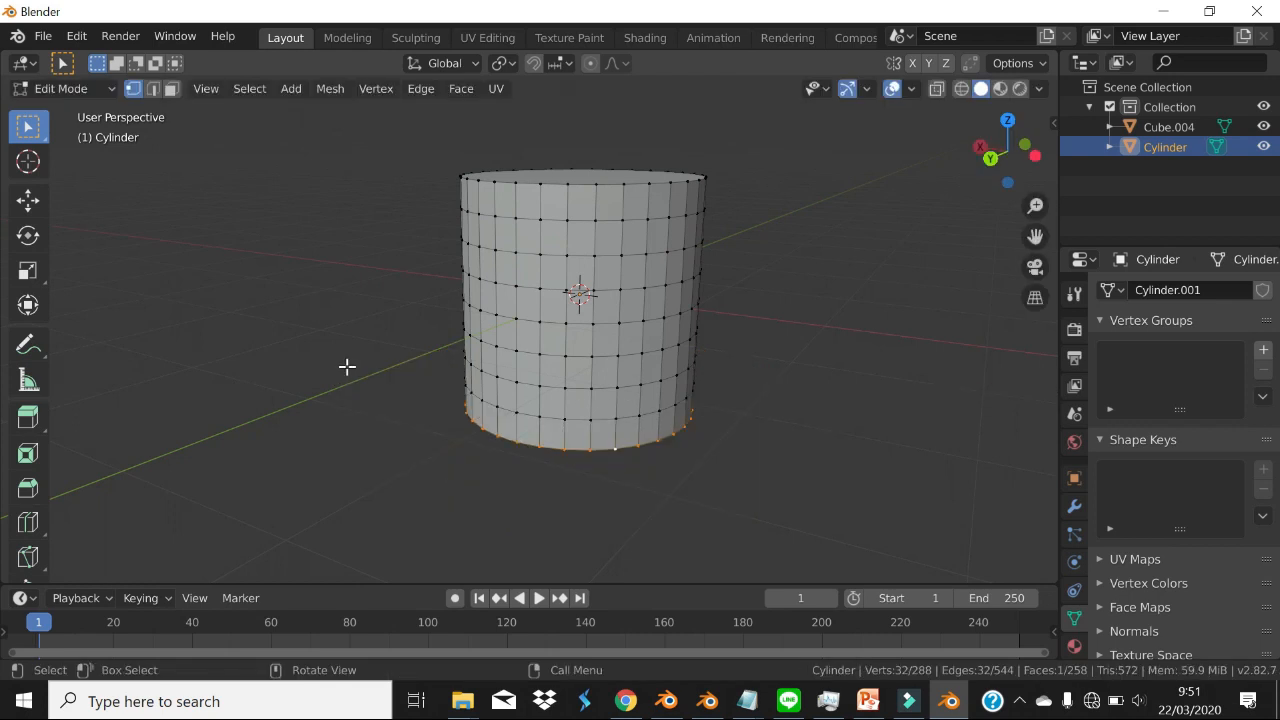
- Scale the bottom loop down to about 0.36 using smooth proportional editing with a proportional size of 1.10
{"action": "left_click", "coordinate": [594, 62]}
{"action": "key", "text": "s"}
{"action": "scroll", "coordinate": [767, 375], "scroll_direction": "down", "scroll_amount": 3}
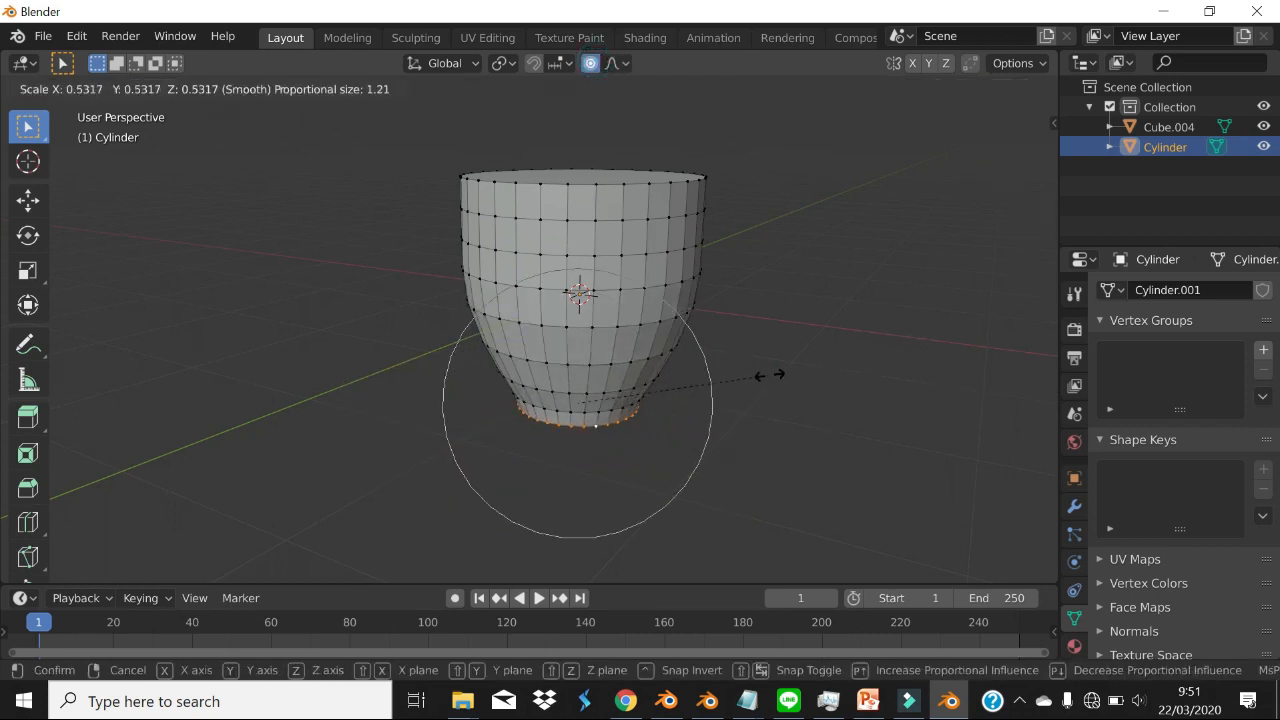
{"action": "scroll", "coordinate": [767, 375], "scroll_direction": "up", "scroll_amount": 6}
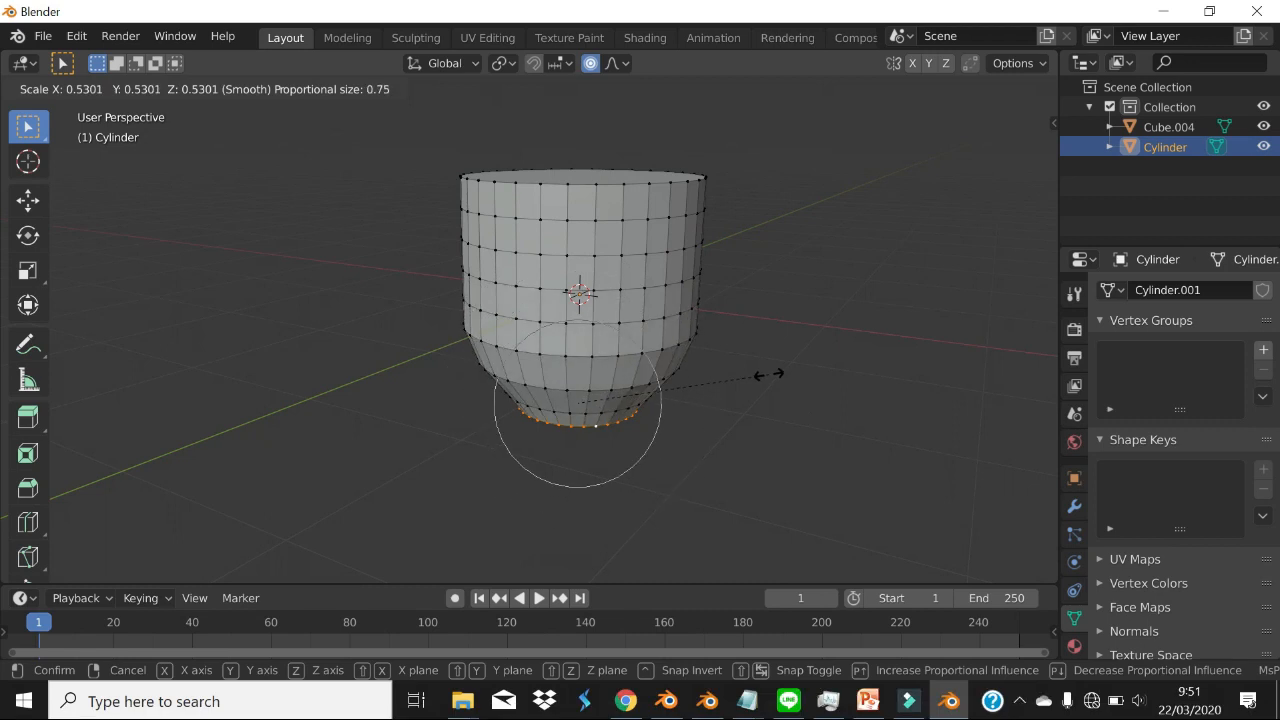
{"action": "scroll", "coordinate": [767, 375], "scroll_direction": "down", "scroll_amount": 11}
{"action": "scroll", "coordinate": [767, 375], "scroll_direction": "up", "scroll_amount": 6}
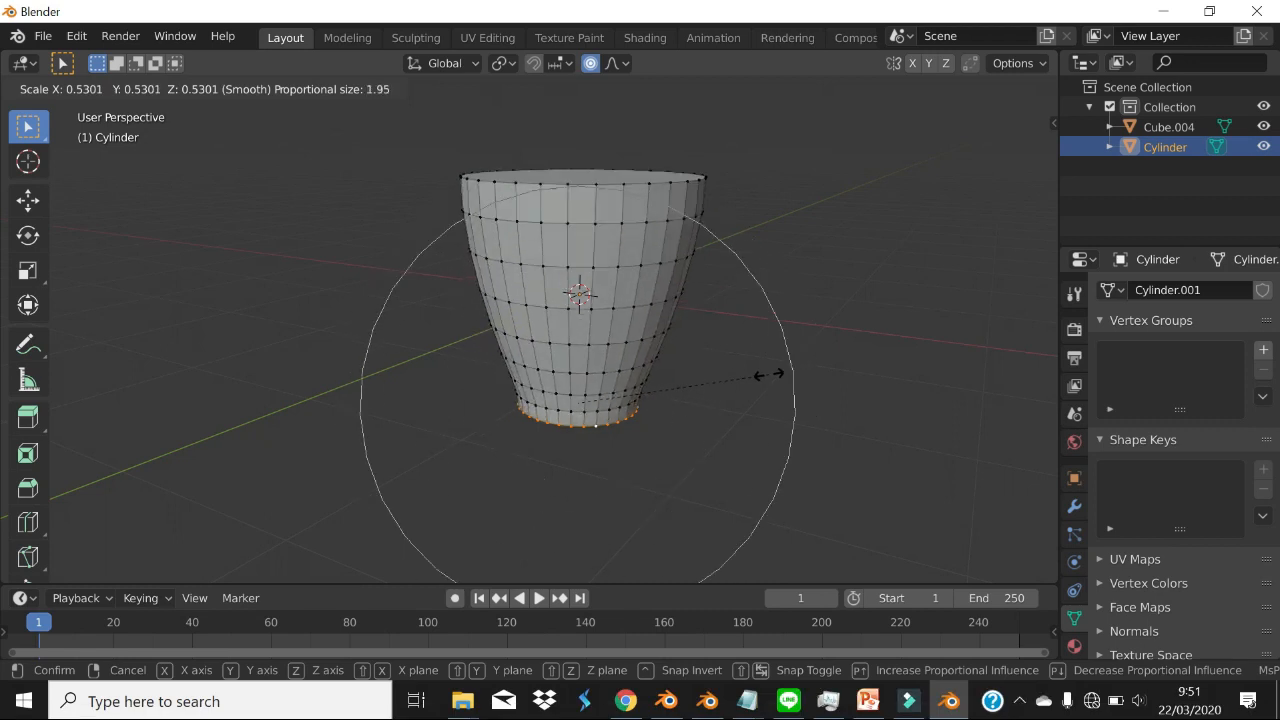
{"action": "scroll", "coordinate": [762, 366], "scroll_direction": "up", "scroll_amount": 3}
{"action": "scroll", "coordinate": [764, 365], "scroll_direction": "down", "scroll_amount": 3}
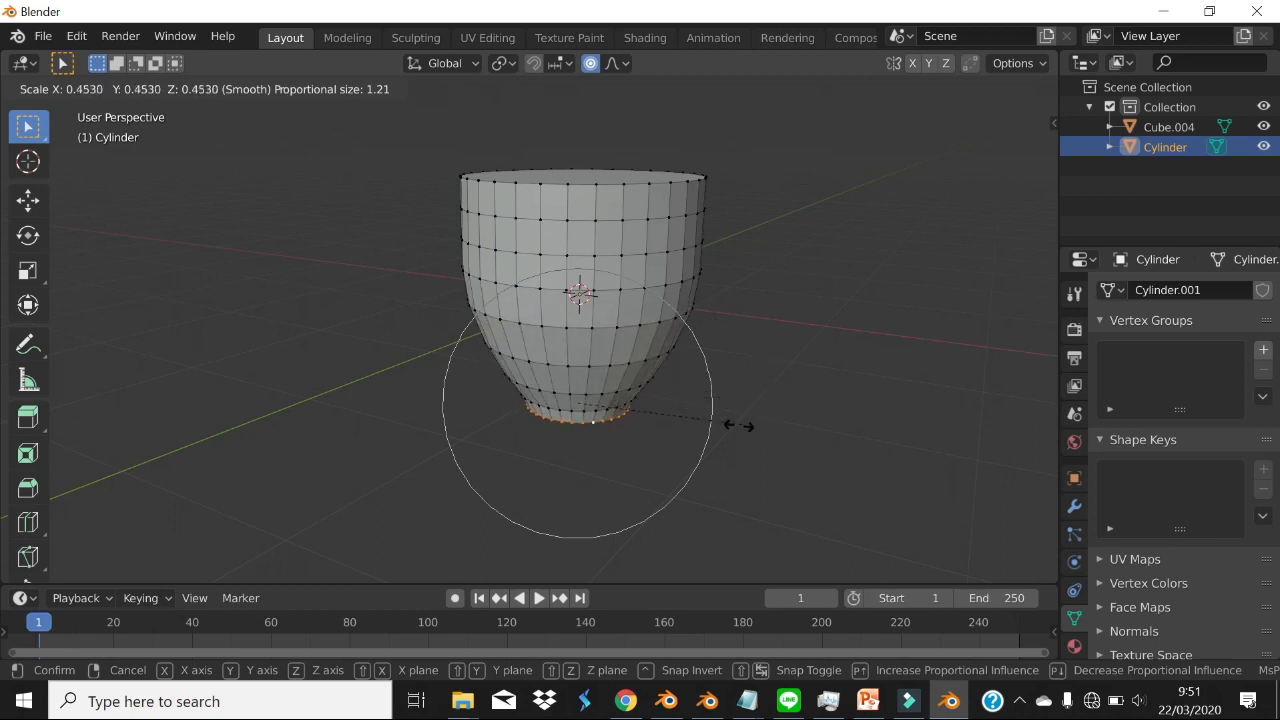
{"action": "scroll", "coordinate": [737, 423], "scroll_direction": "down", "scroll_amount": 6}
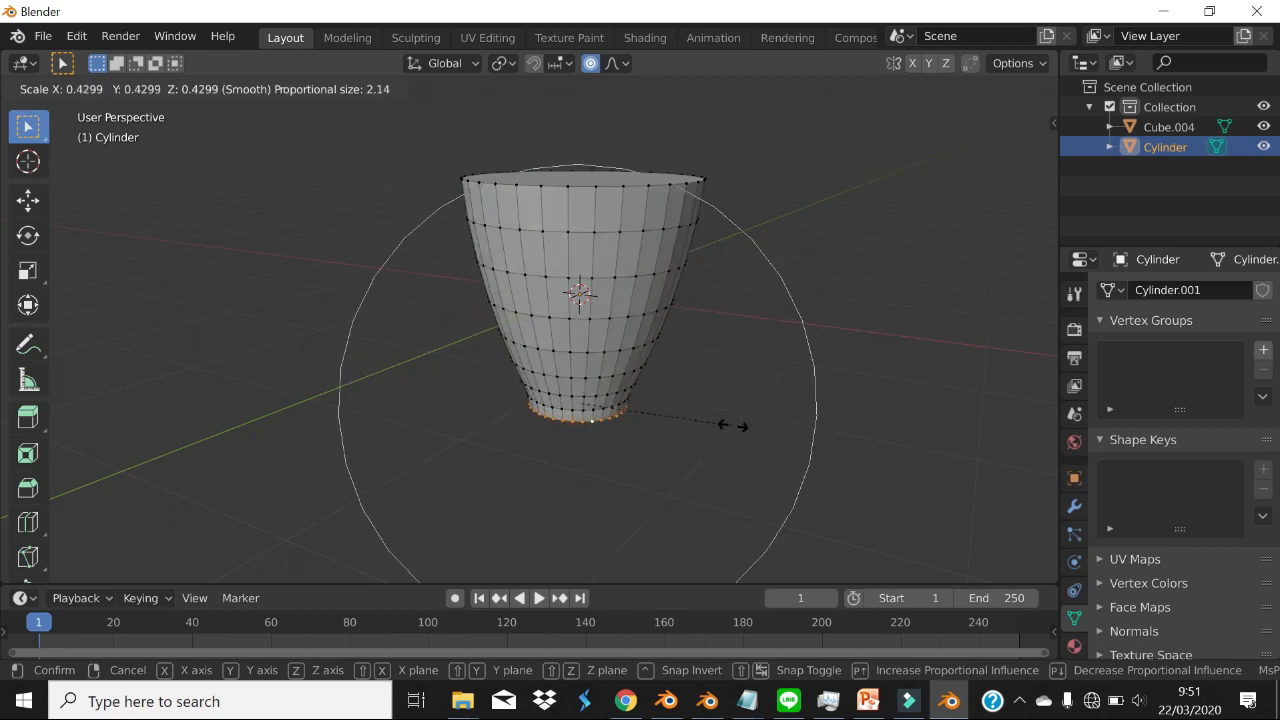
{"action": "scroll", "coordinate": [737, 423], "scroll_direction": "up", "scroll_amount": 5}
{"action": "scroll", "coordinate": [737, 373], "scroll_direction": "up", "scroll_amount": 1}
{"action": "scroll", "coordinate": [737, 373], "scroll_direction": "down", "scroll_amount": 3}
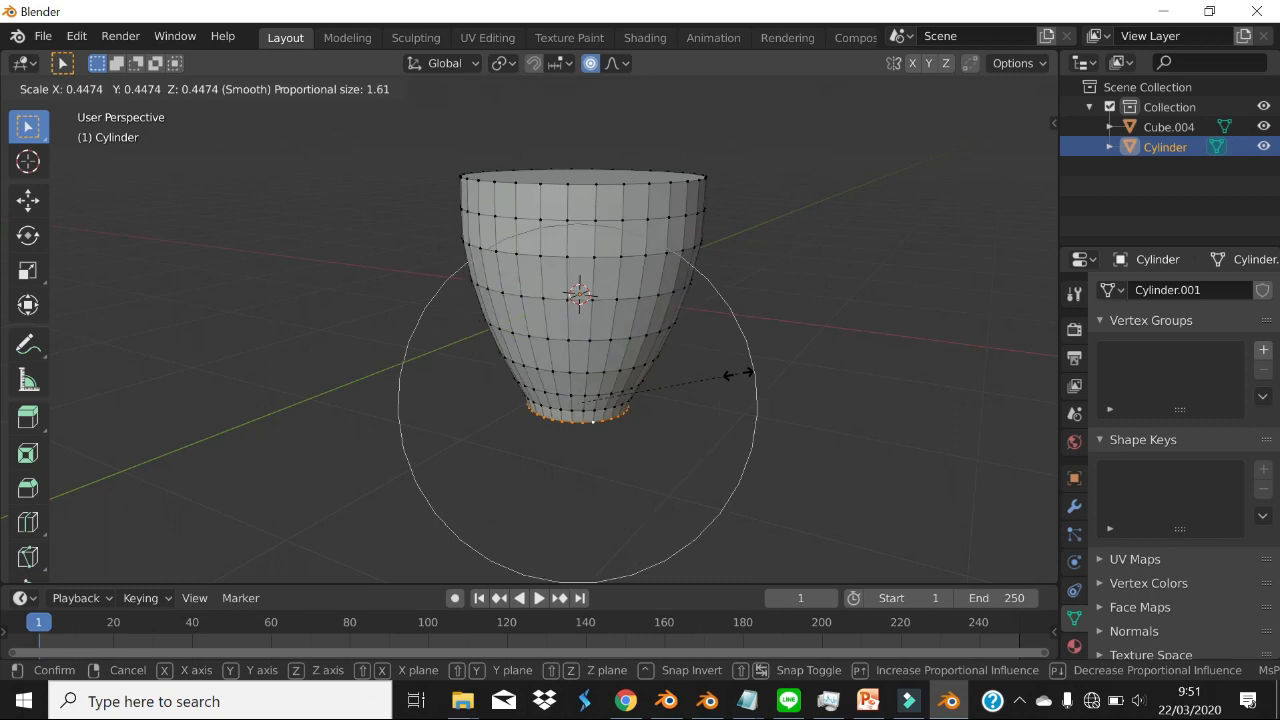
{"action": "scroll", "coordinate": [737, 373], "scroll_direction": "up", "scroll_amount": 2}
{"action": "scroll", "coordinate": [737, 373], "scroll_direction": "down", "scroll_amount": 3}
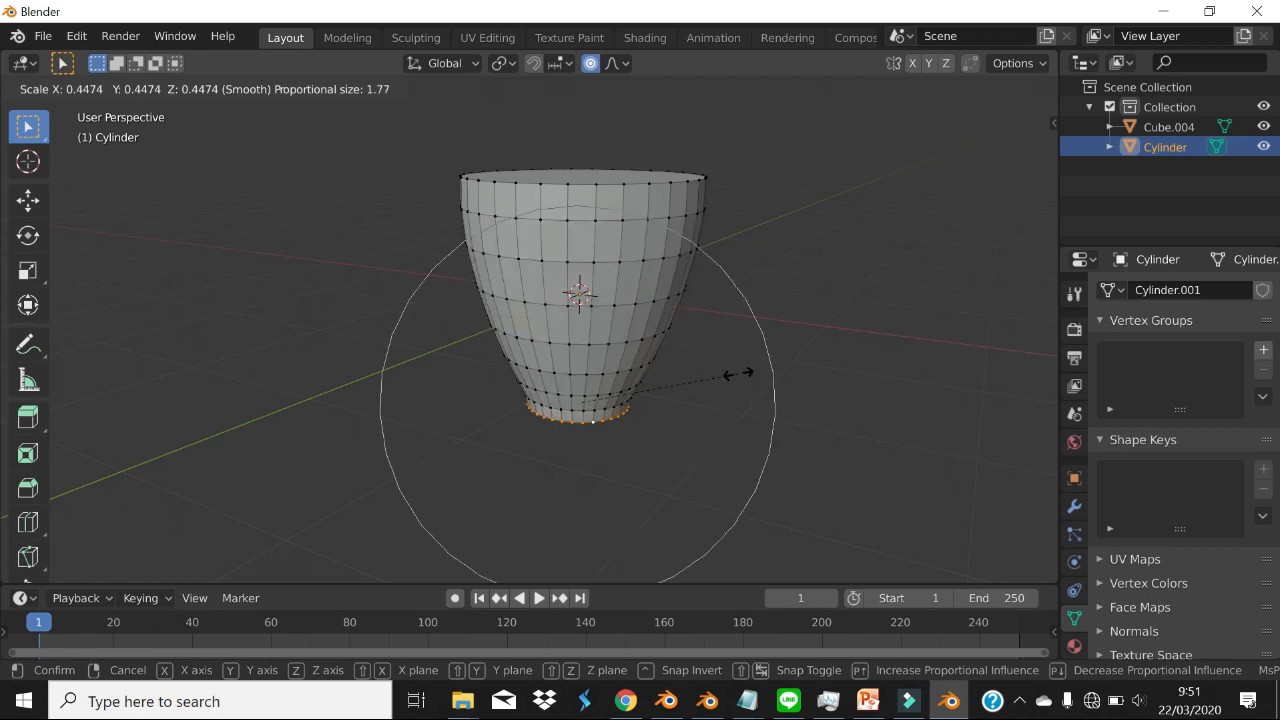
{"action": "scroll", "coordinate": [737, 374], "scroll_direction": "up", "scroll_amount": 6}
{"action": "scroll", "coordinate": [737, 374], "scroll_direction": "down", "scroll_amount": 4}
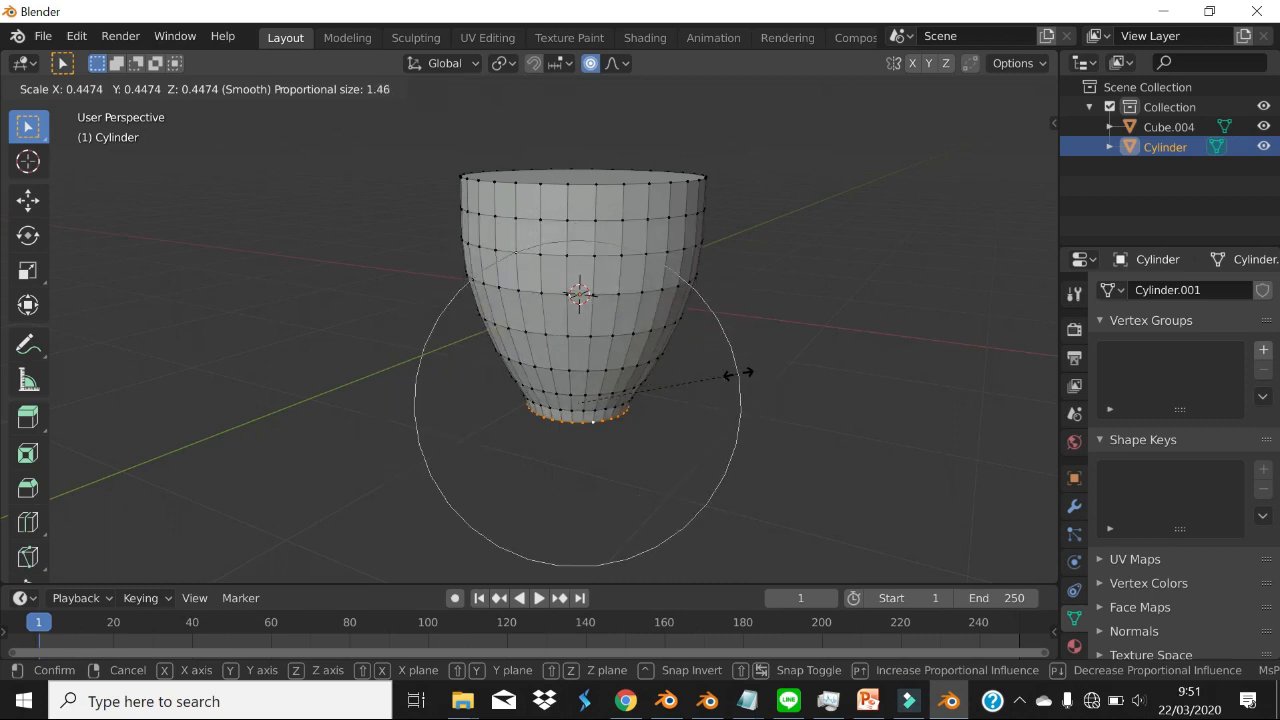
{"action": "scroll", "coordinate": [737, 373], "scroll_direction": "up", "scroll_amount": 2}
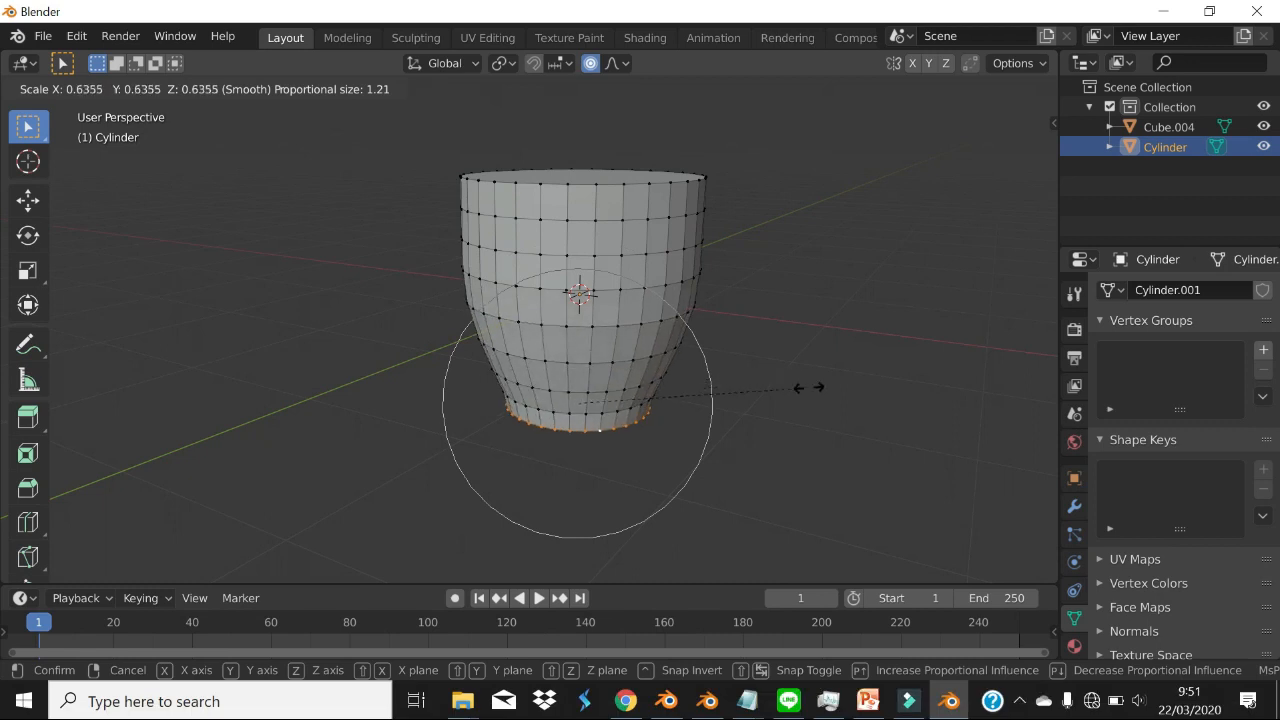
{"action": "scroll", "coordinate": [754, 380], "scroll_direction": "up", "scroll_amount": 3}
{"action": "scroll", "coordinate": [756, 383], "scroll_direction": "down", "scroll_amount": 7}
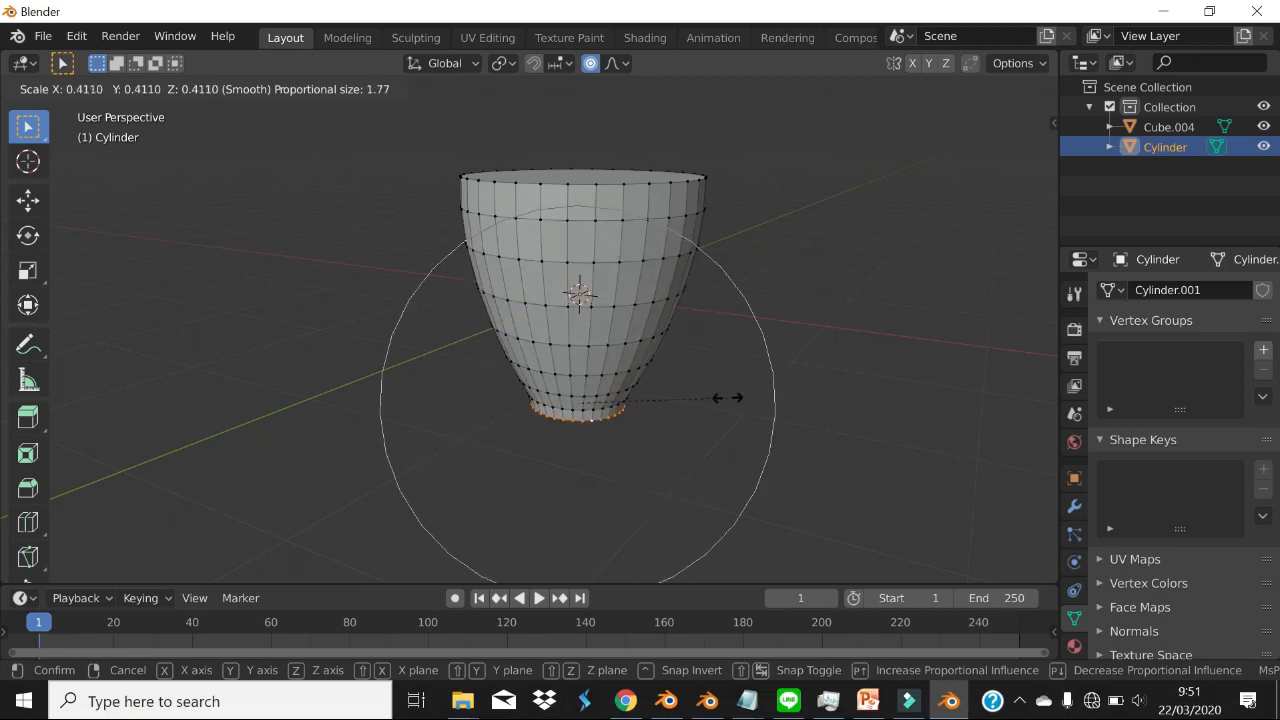
{"action": "scroll", "coordinate": [727, 397], "scroll_direction": "up", "scroll_amount": 5}
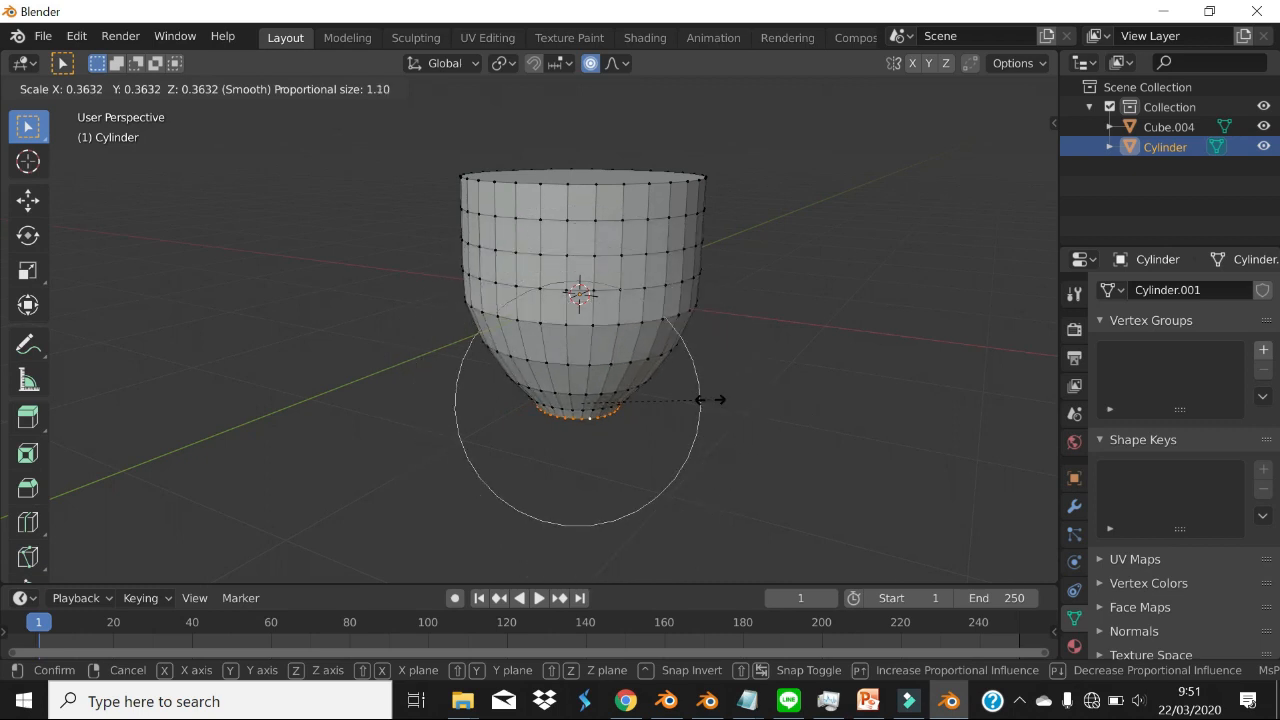
{"action": "left_click", "coordinate": [709, 400]}
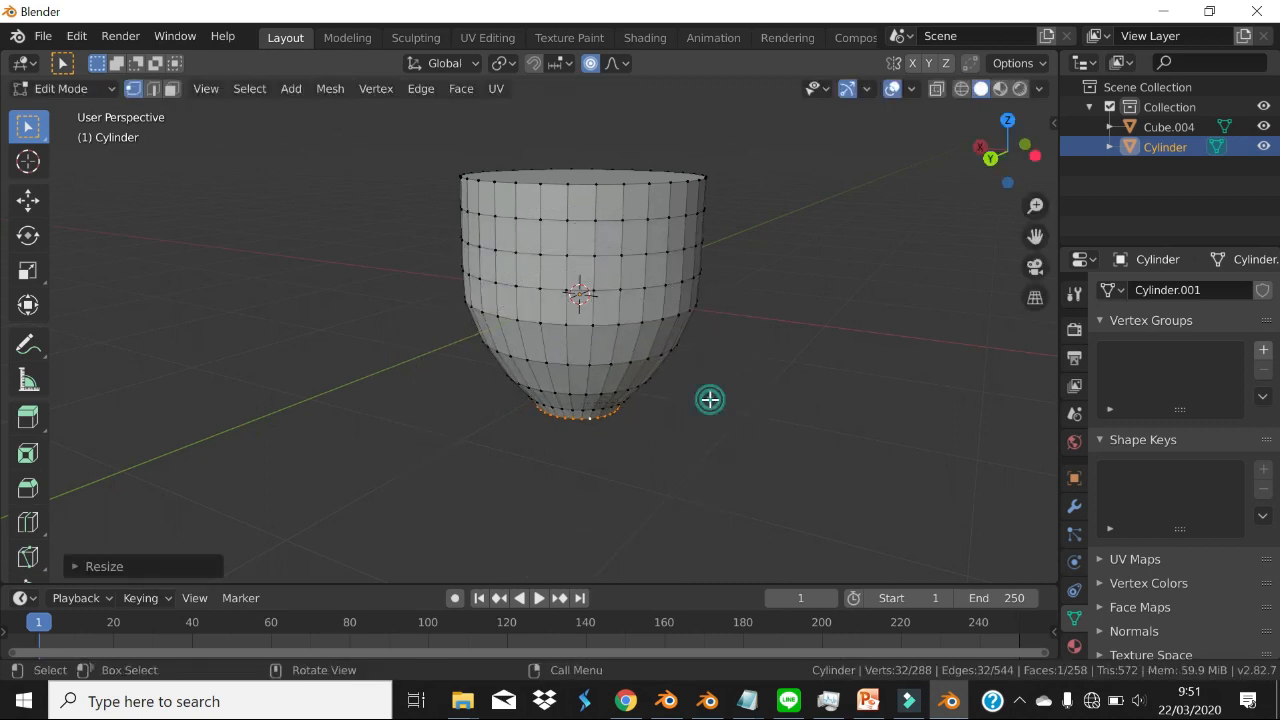
- Select the cylinder's top rim loop and scale it up to about 1.2 with smooth proportional editing at size 1.10
{"action": "middle_click_drag", "start_coordinate": [642, 193], "coordinate": [643, 202]}
{"action": "left_click", "coordinate": [614, 183], "text": "alt"}
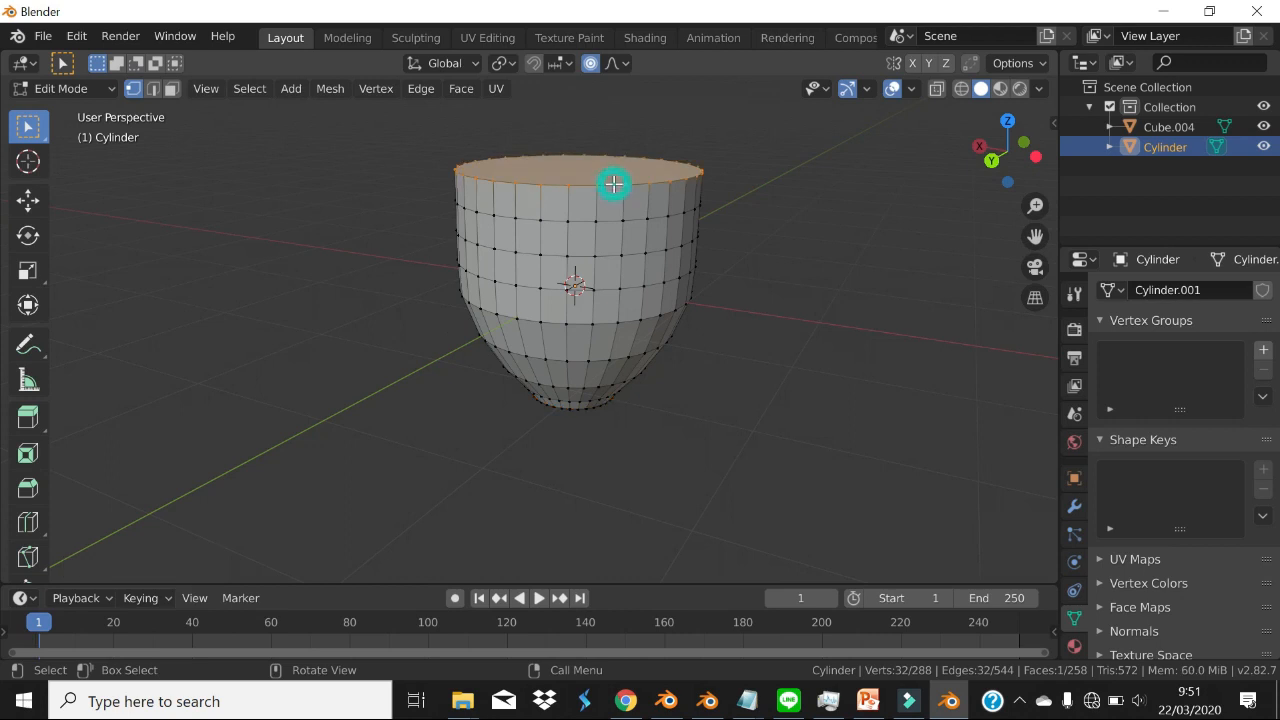
{"action": "mouse_move", "coordinate": [727, 187]}
{"action": "middle_mouse_down"}
{"action": "mouse_move", "coordinate": [717, 194]}
{"action": "mouse_move", "coordinate": [736, 190]}
{"action": "middle_mouse_up"}
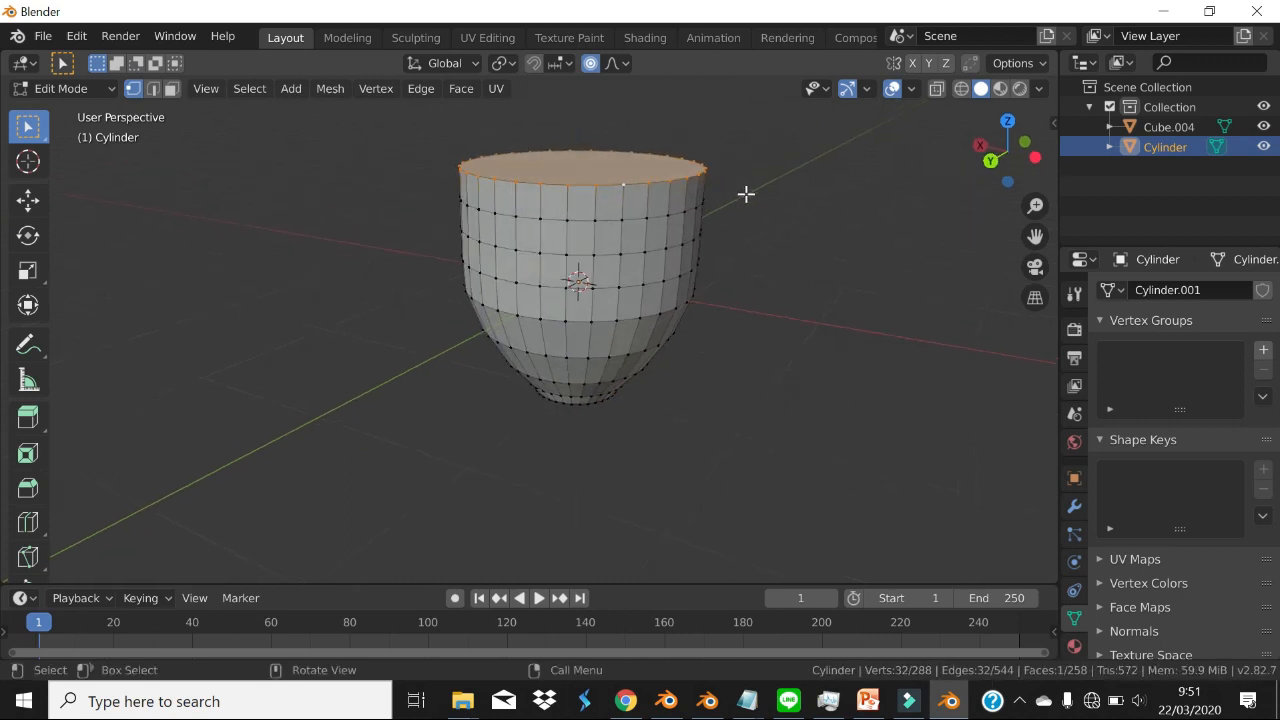
{"action": "key", "text": "s"}
{"action": "scroll", "coordinate": [746, 204], "scroll_direction": "up", "scroll_amount": 1}
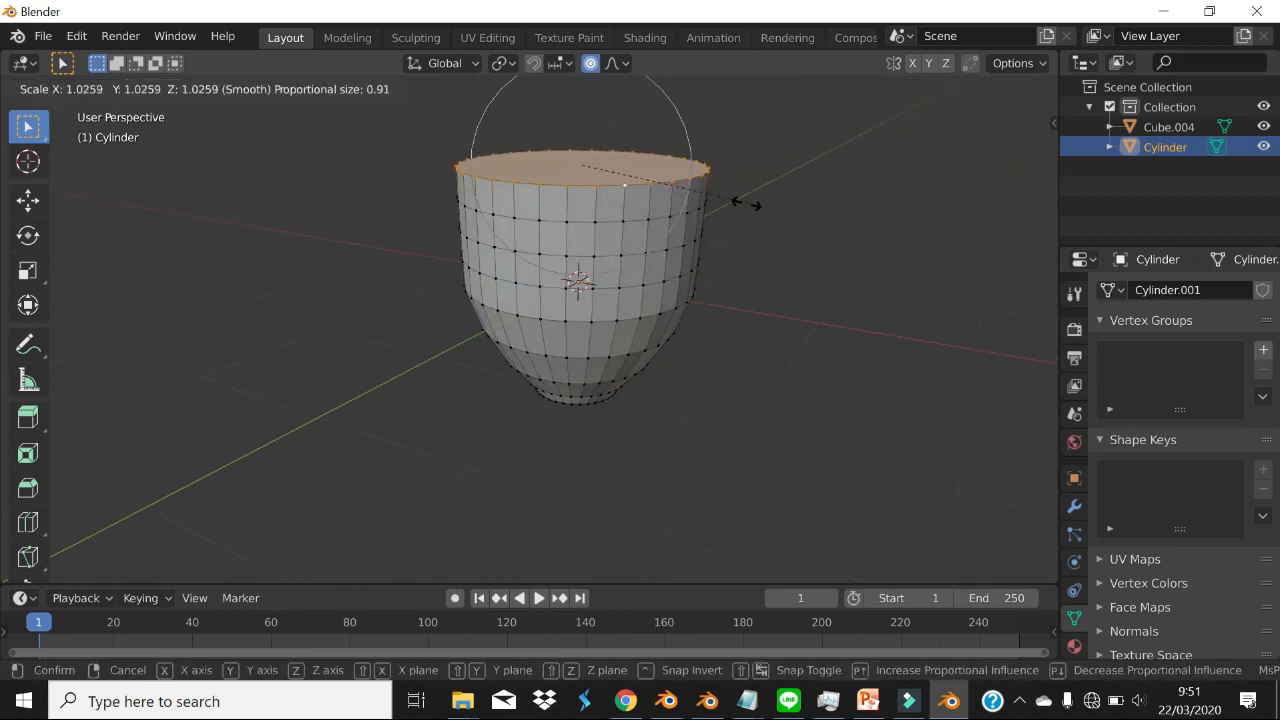
{"action": "scroll", "coordinate": [724, 215], "scroll_direction": "down", "scroll_amount": 1}
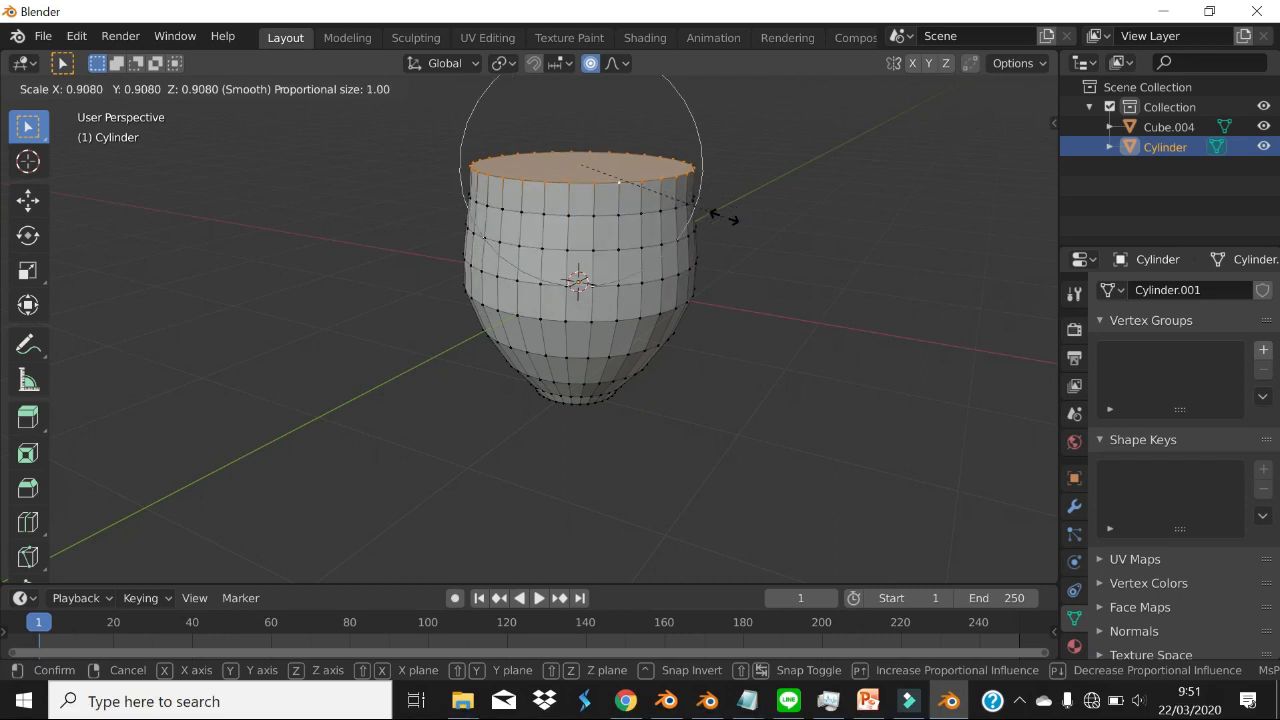
{"action": "scroll", "coordinate": [735, 225], "scroll_direction": "down", "scroll_amount": 1}
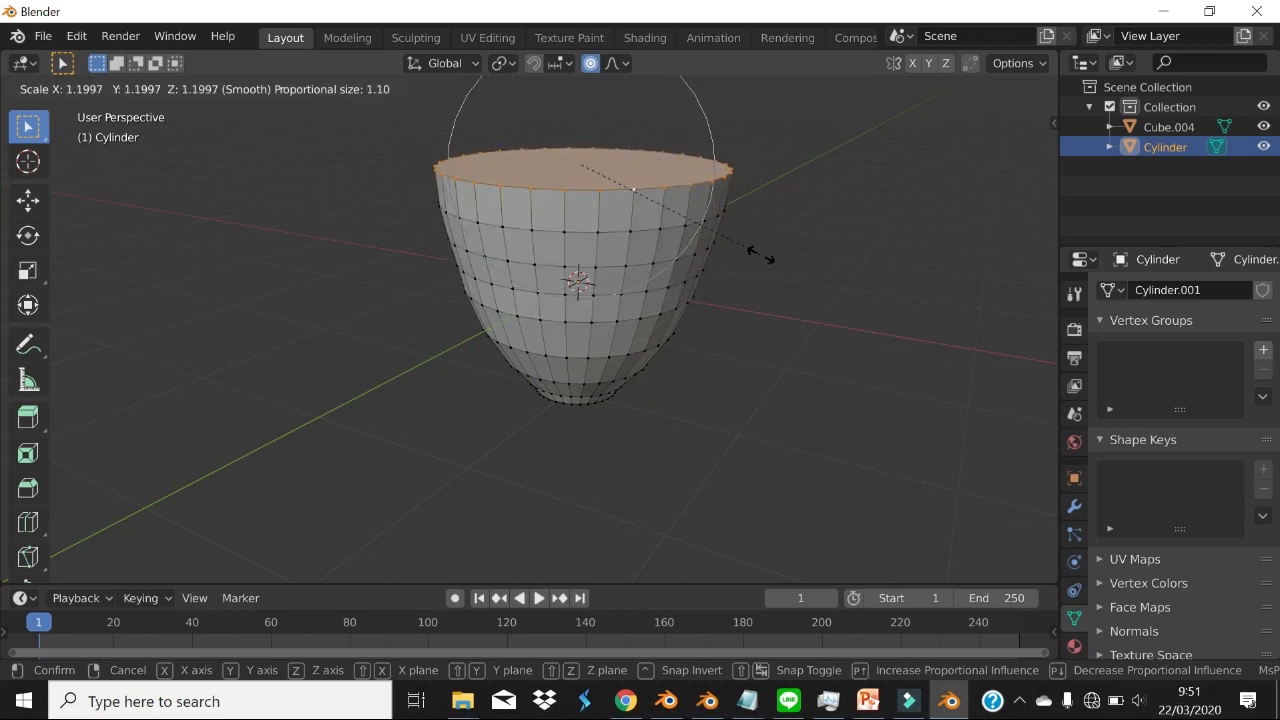
{"action": "scroll", "coordinate": [758, 254], "scroll_direction": "up", "scroll_amount": 3}
{"action": "scroll", "coordinate": [755, 250], "scroll_direction": "down", "scroll_amount": 3}
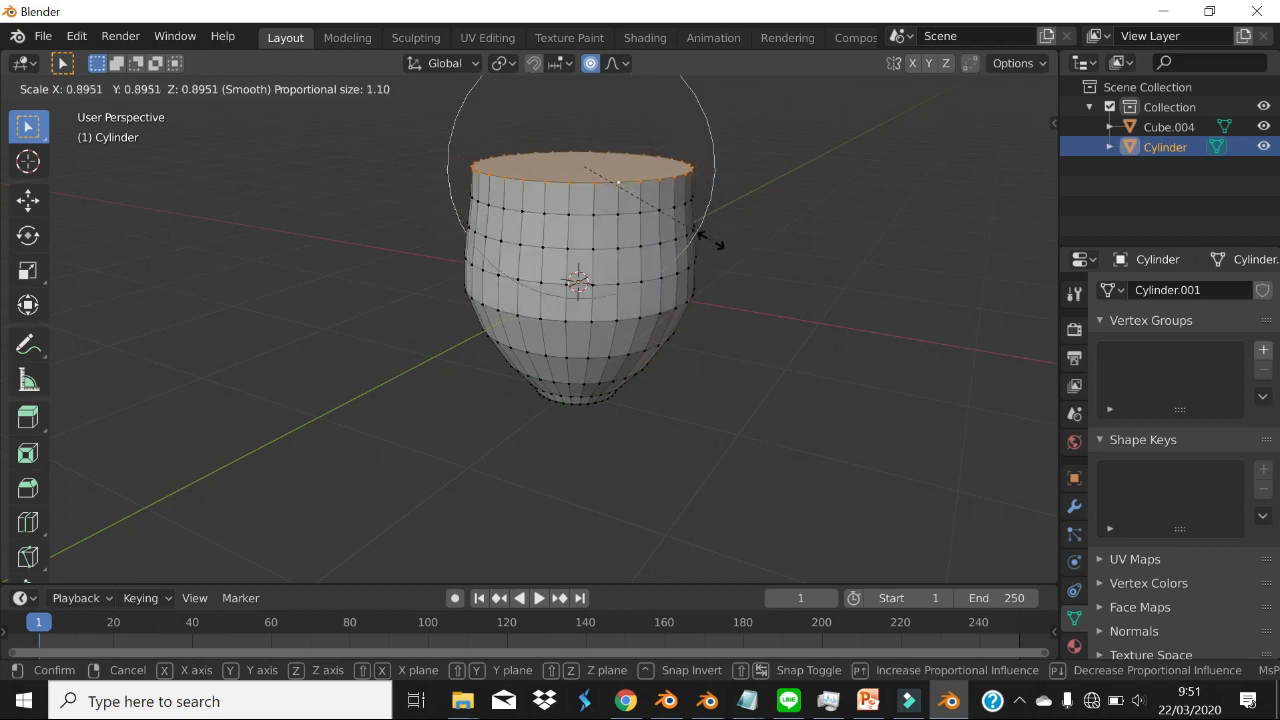
{"action": "left_click", "coordinate": [760, 255]}
- Delete the face that closes the top of the cup-shaped cylinder
{"action": "middle_click_drag", "start_coordinate": [760, 255], "coordinate": [698, 310]}
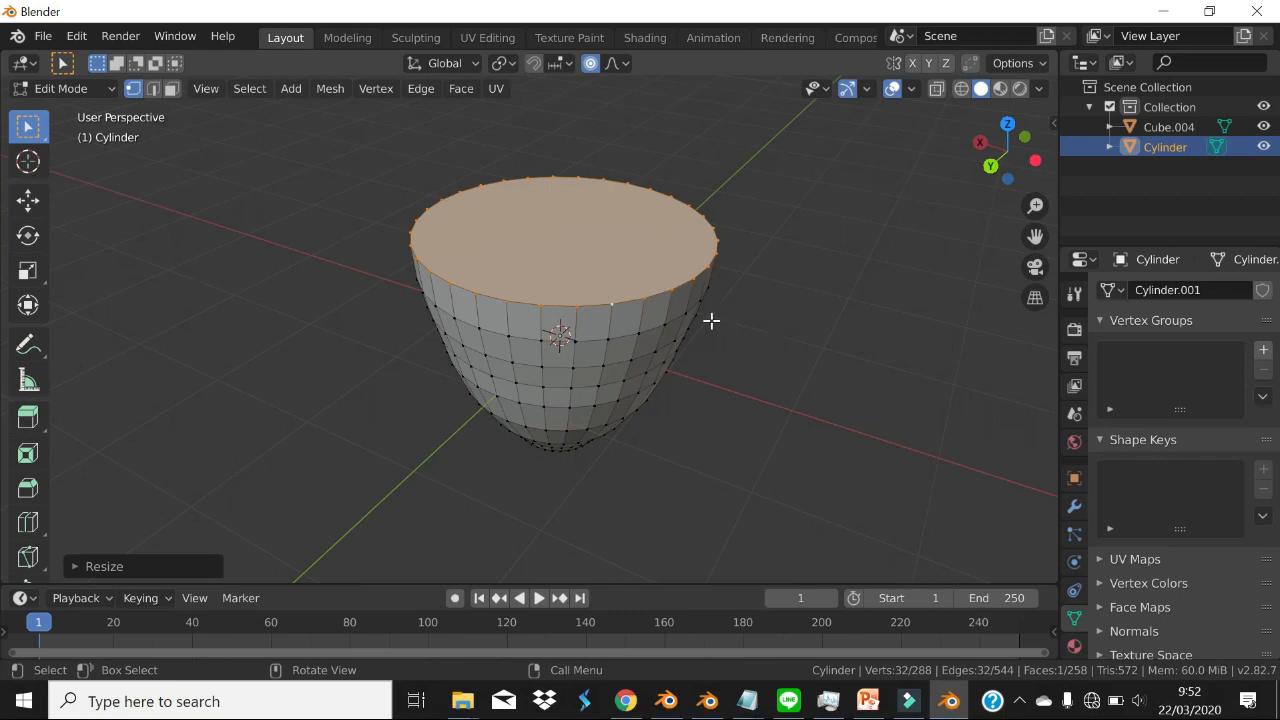
{"action": "middle_click_drag", "start_coordinate": [709, 277], "coordinate": [686, 246]}
{"action": "scroll", "coordinate": [686, 246], "scroll_direction": "up", "scroll_amount": 2}
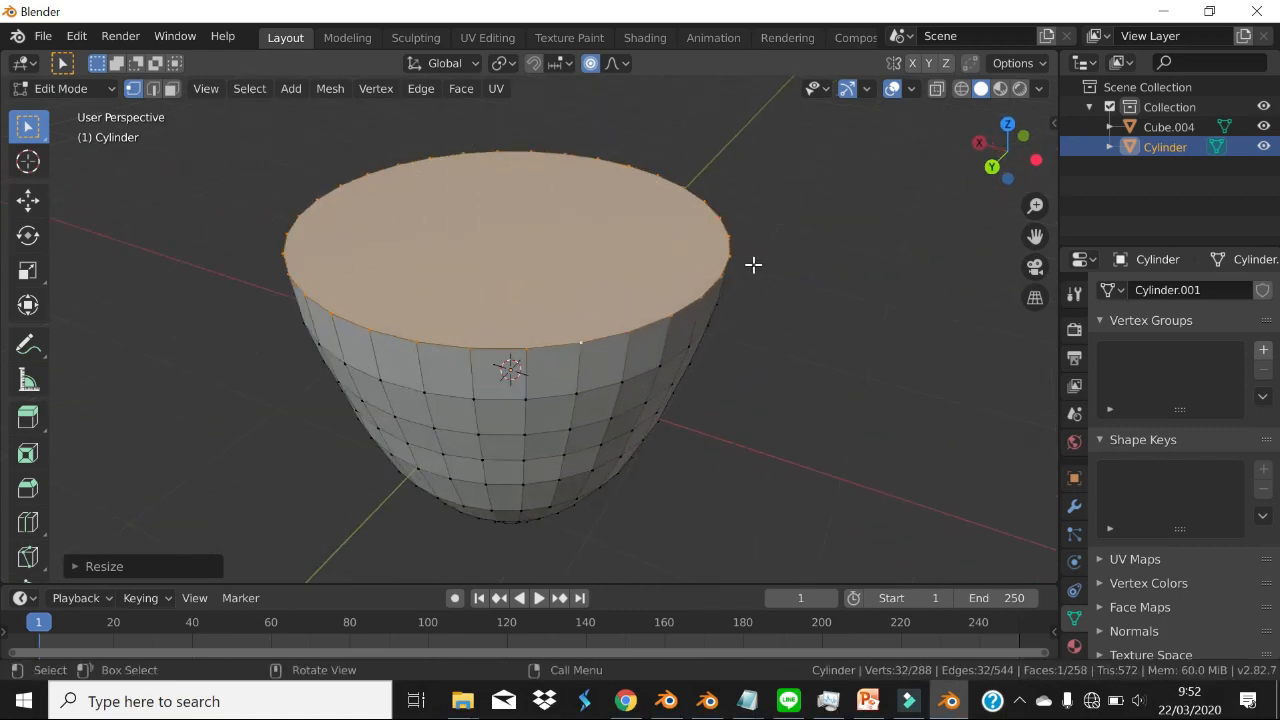
{"action": "middle_click_drag", "start_coordinate": [753, 264], "coordinate": [496, 185]}
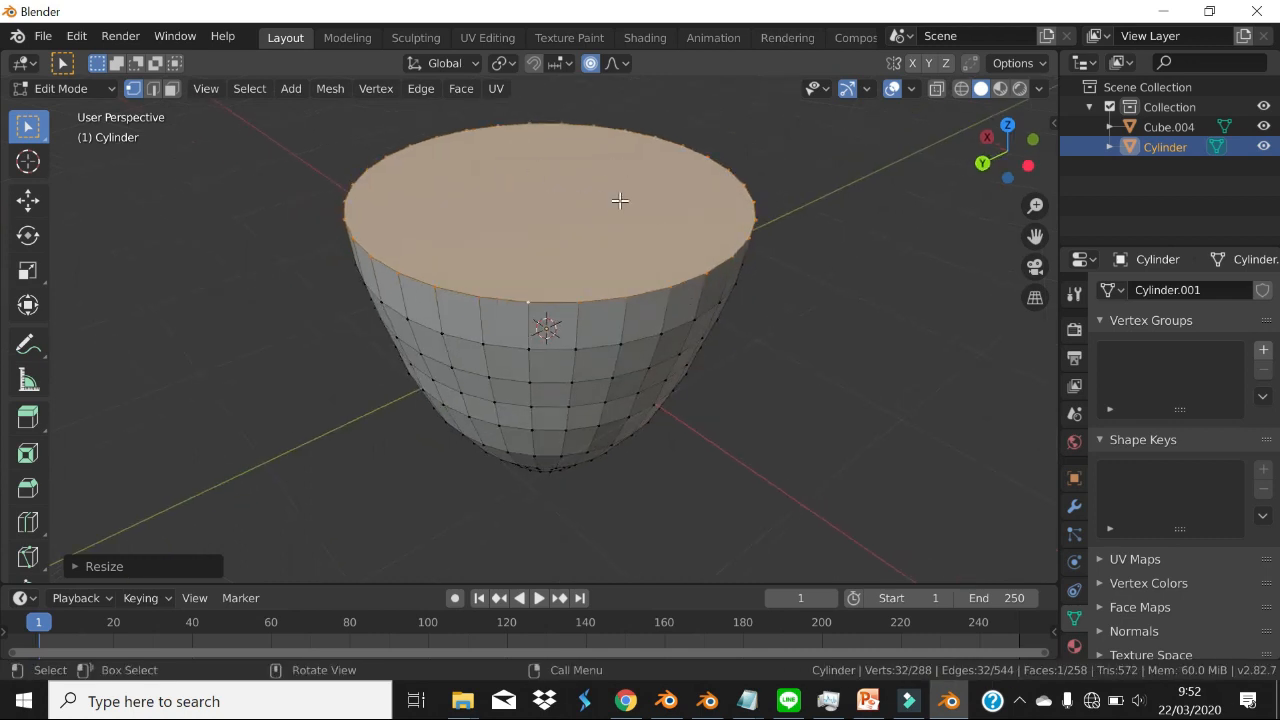
{"action": "key", "text": "x"}
{"action": "key", "text": "x"}
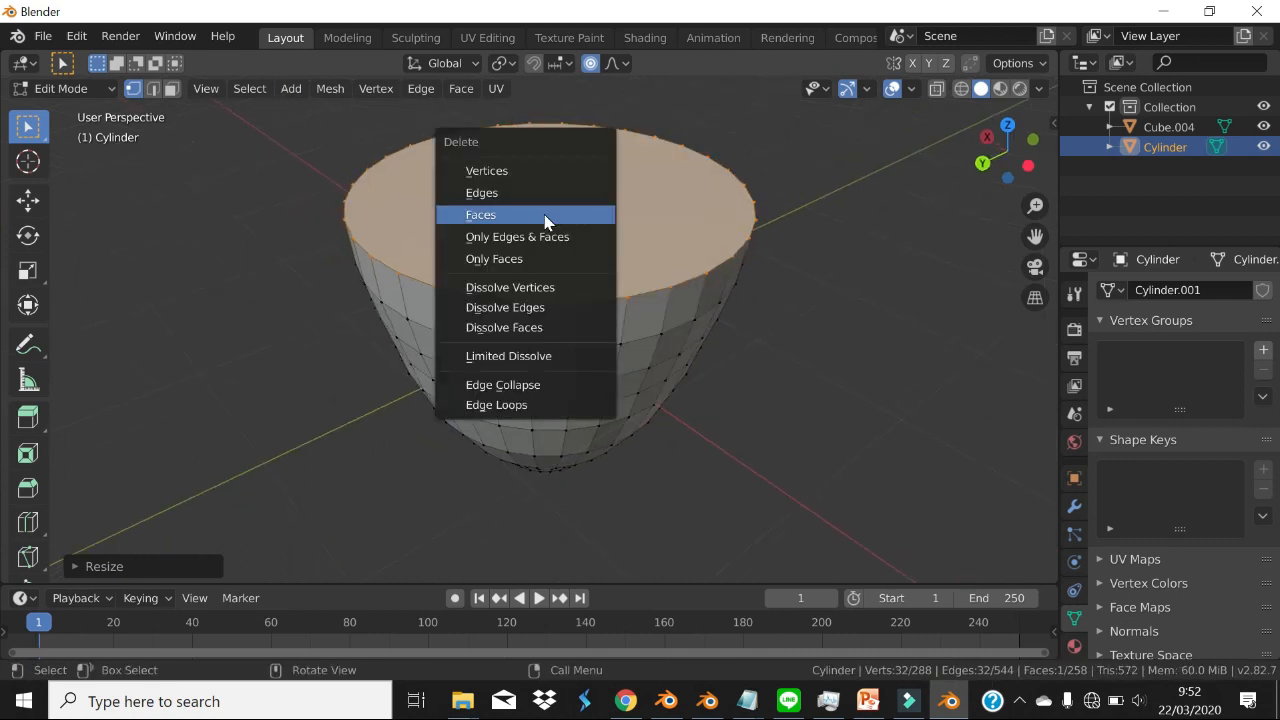
{"action": "left_click", "coordinate": [544, 214]}
- Return the cup to Object Mode and add a Solidify modifier with a thickness of 0.11 m
{"action": "middle_click_drag", "start_coordinate": [544, 214], "coordinate": [634, 289]}
{"action": "scroll", "coordinate": [644, 206], "scroll_direction": "down", "scroll_amount": 1}
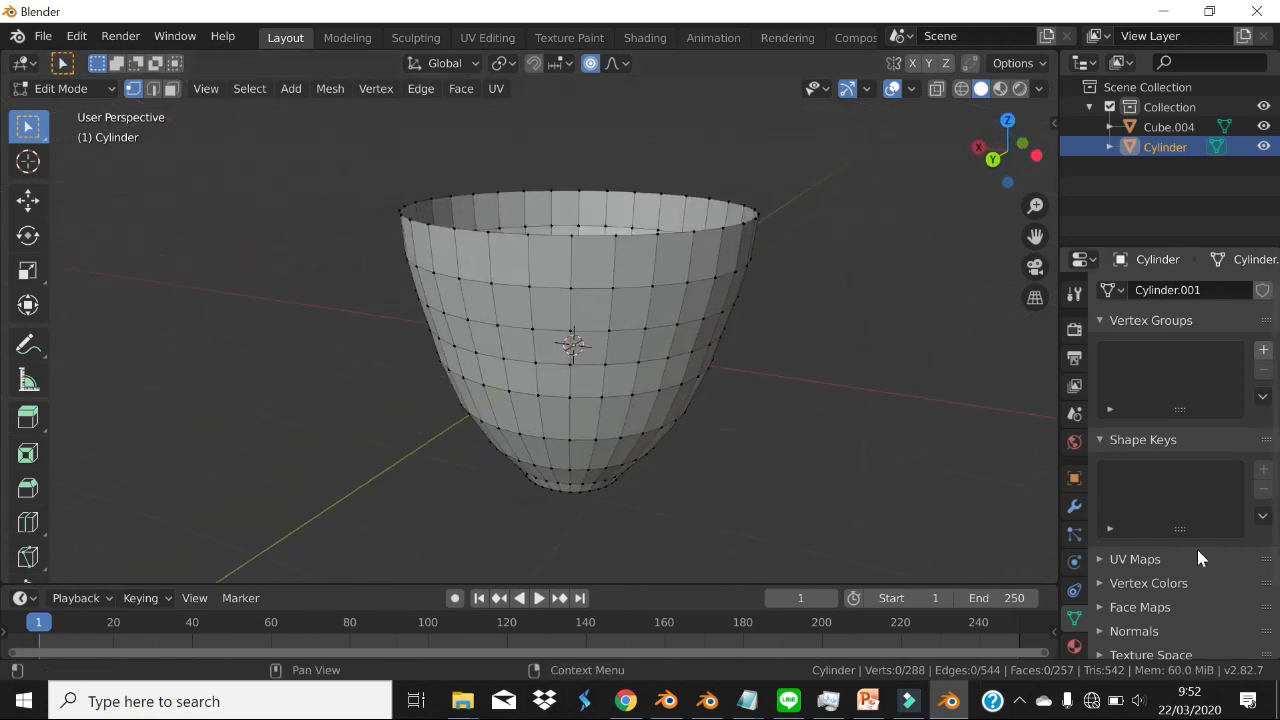
{"action": "left_click", "coordinate": [1075, 507]}
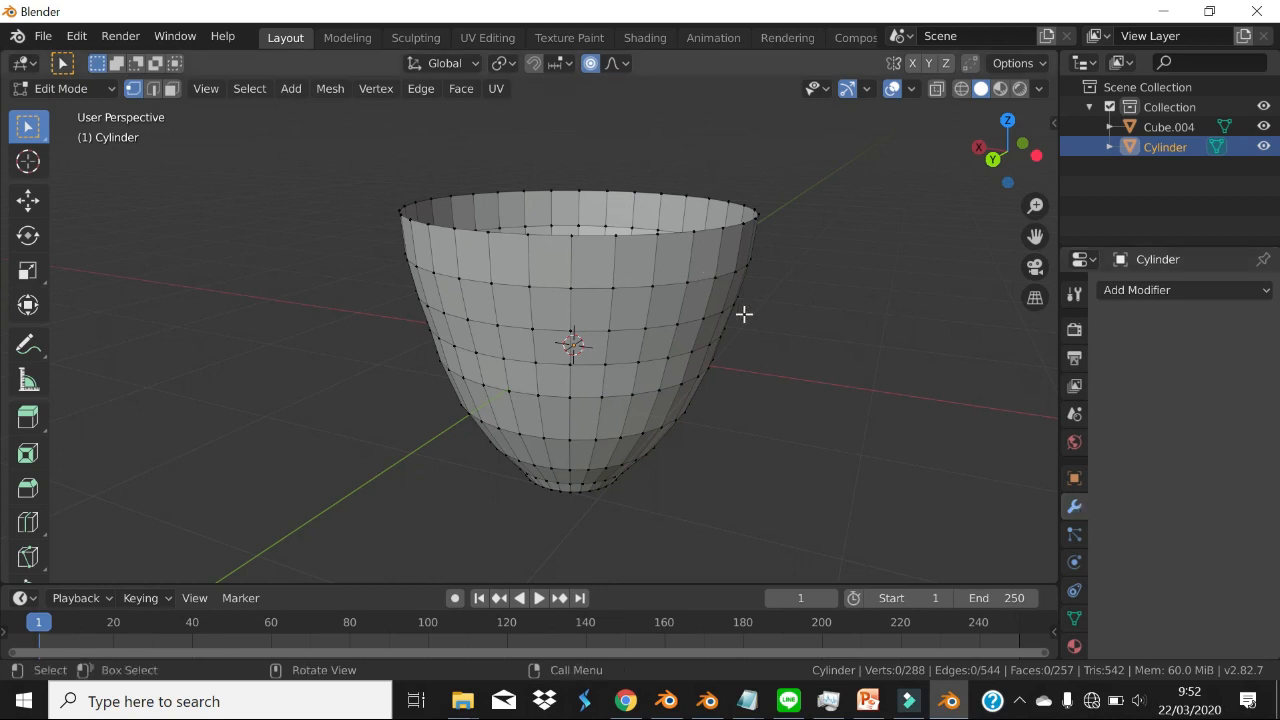
{"action": "middle_click_drag", "start_coordinate": [756, 317], "coordinate": [751, 320]}
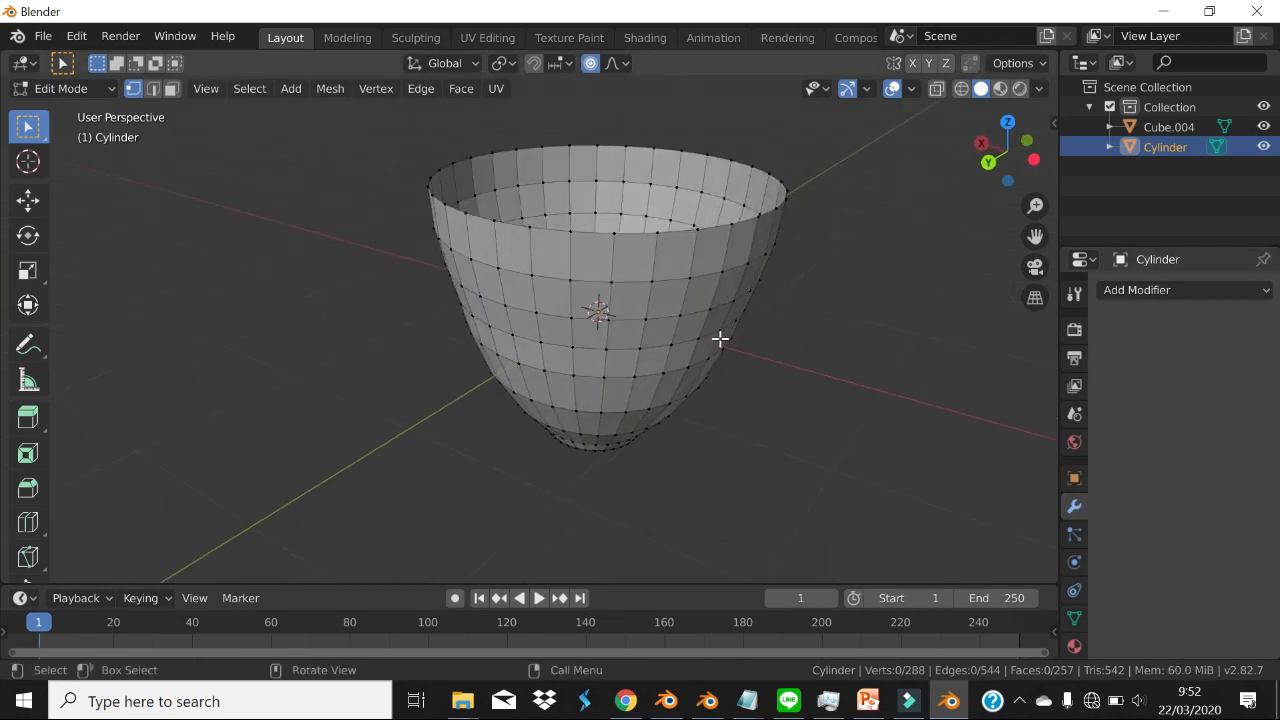
{"action": "left_click", "coordinate": [1147, 290]}
{"action": "key", "text": "Tab"}
{"action": "middle_click_drag", "start_coordinate": [781, 358], "coordinate": [849, 289]}
{"action": "left_click", "coordinate": [1135, 290]}
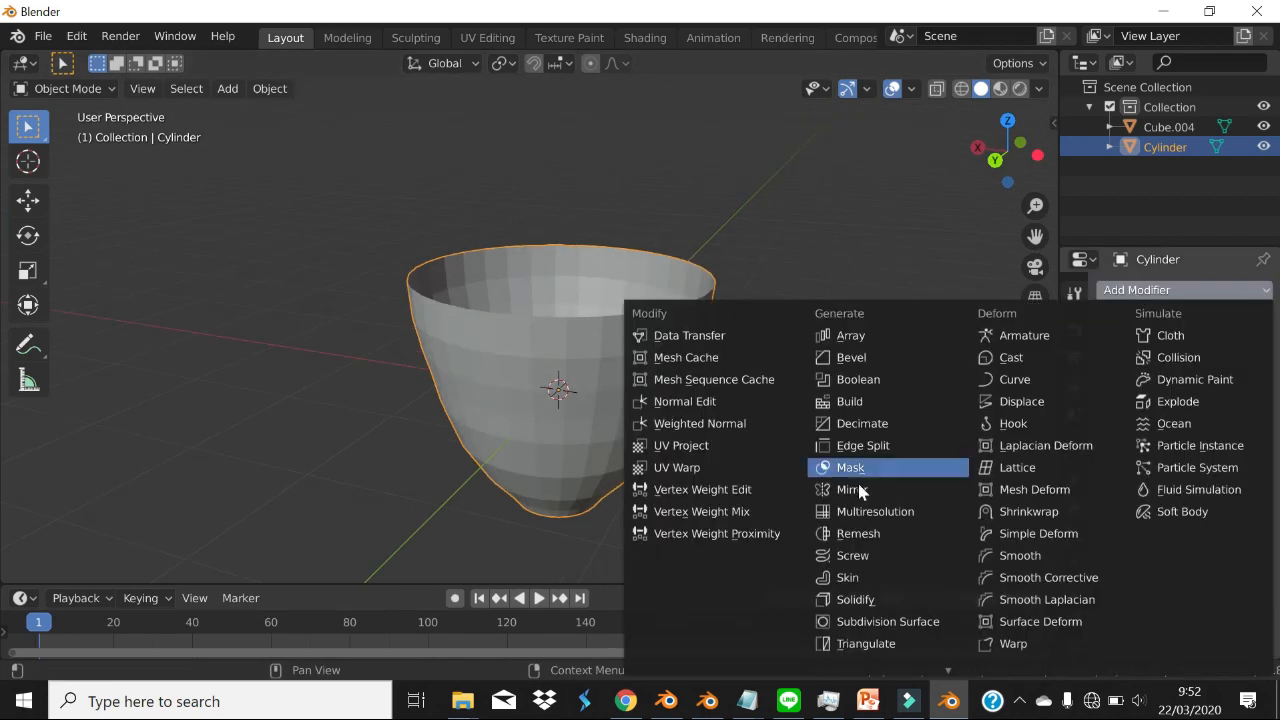
{"action": "left_click", "coordinate": [903, 603]}
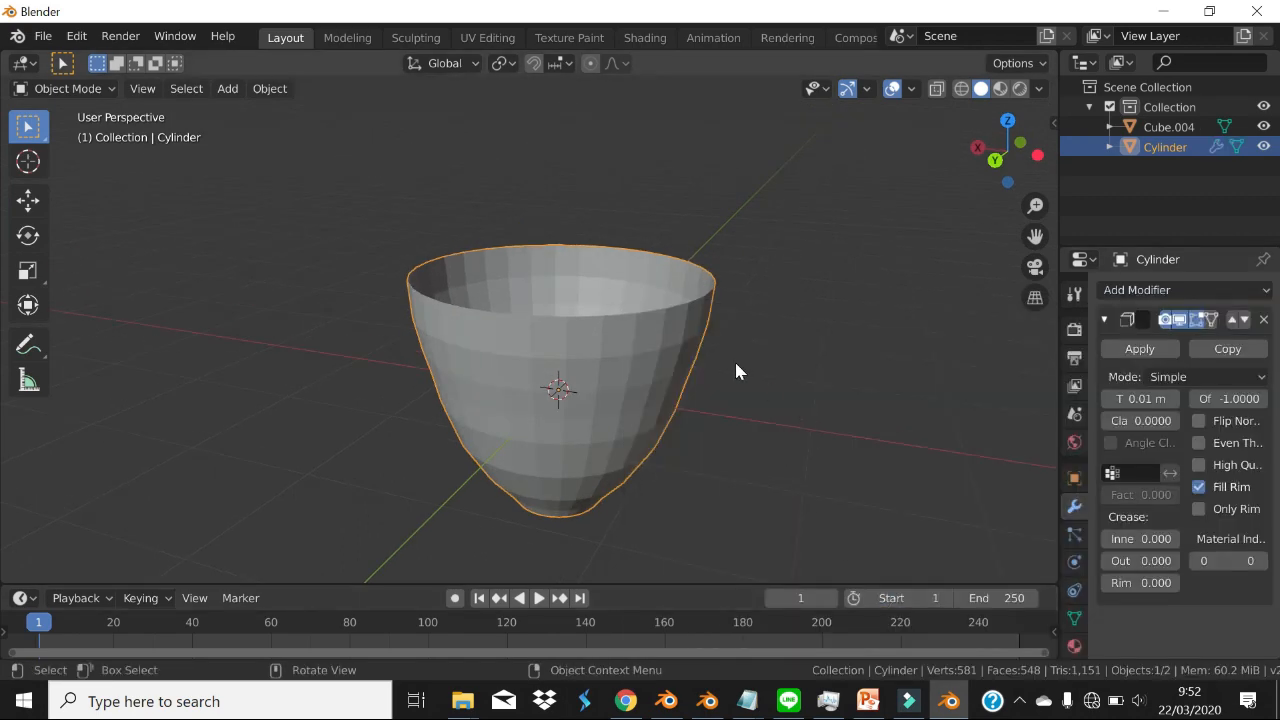
{"action": "middle_click_drag", "start_coordinate": [736, 371], "coordinate": [726, 397]}
{"action": "scroll", "coordinate": [706, 354], "scroll_direction": "up", "scroll_amount": 2}
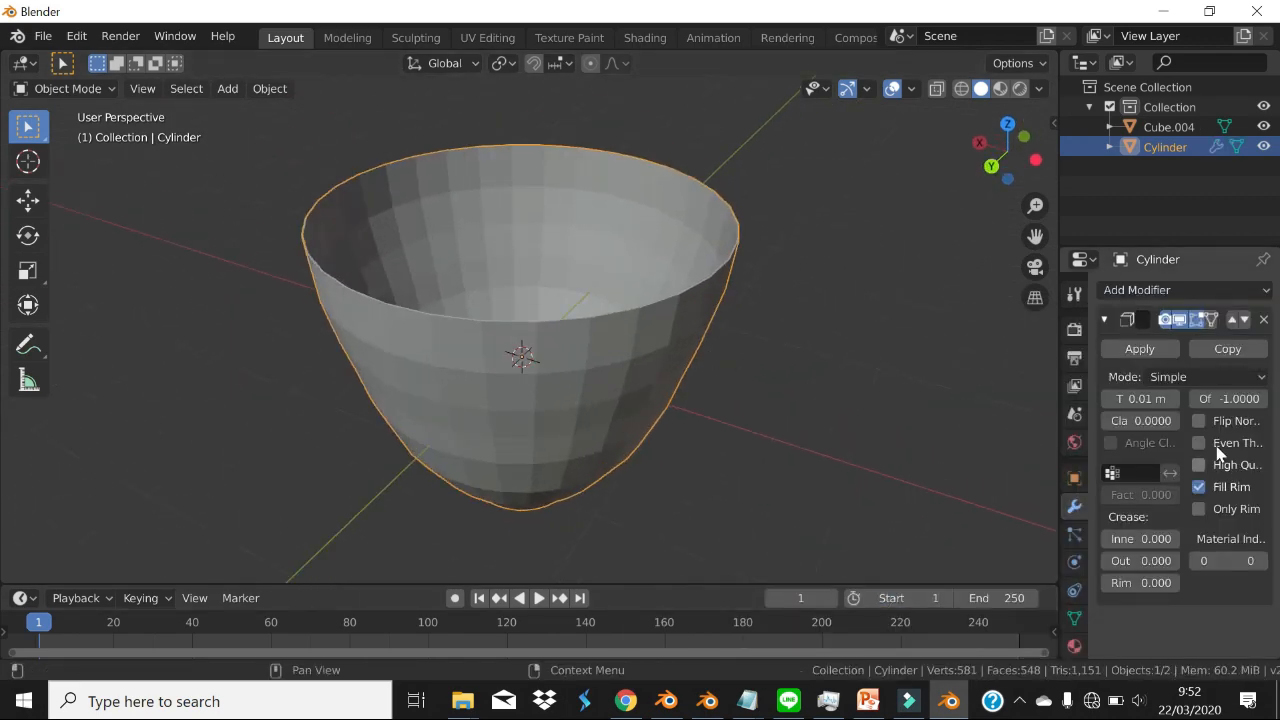
{"action": "mouse_move", "coordinate": [1140, 398]}
{"action": "left_mouse_down"}
{"action": "mouse_move", "coordinate": [1225, 398]}
{"action": "mouse_move", "coordinate": [1049, 398]}
{"action": "mouse_move", "coordinate": [1158, 398]}
{"action": "left_mouse_up"}
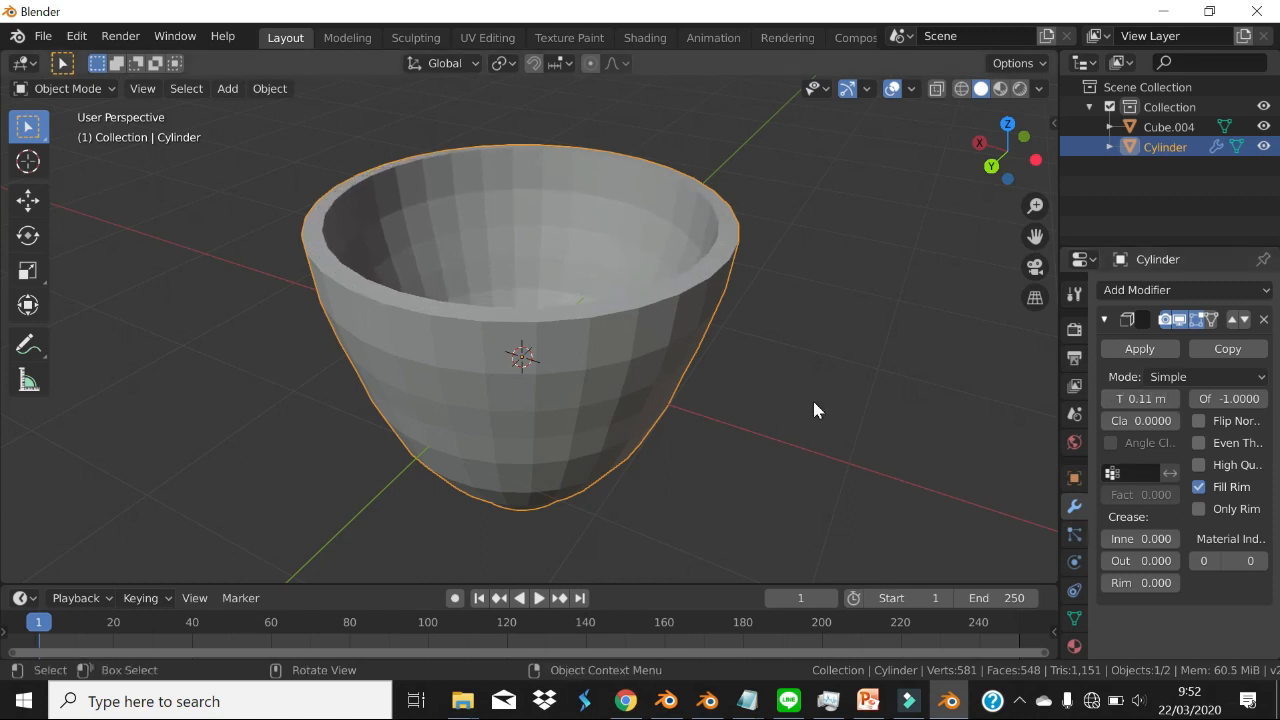
- Add a Subdivision Surface modifier to the cup, after the Solidify modifier
{"action": "middle_click_drag", "start_coordinate": [812, 398], "coordinate": [760, 385]}
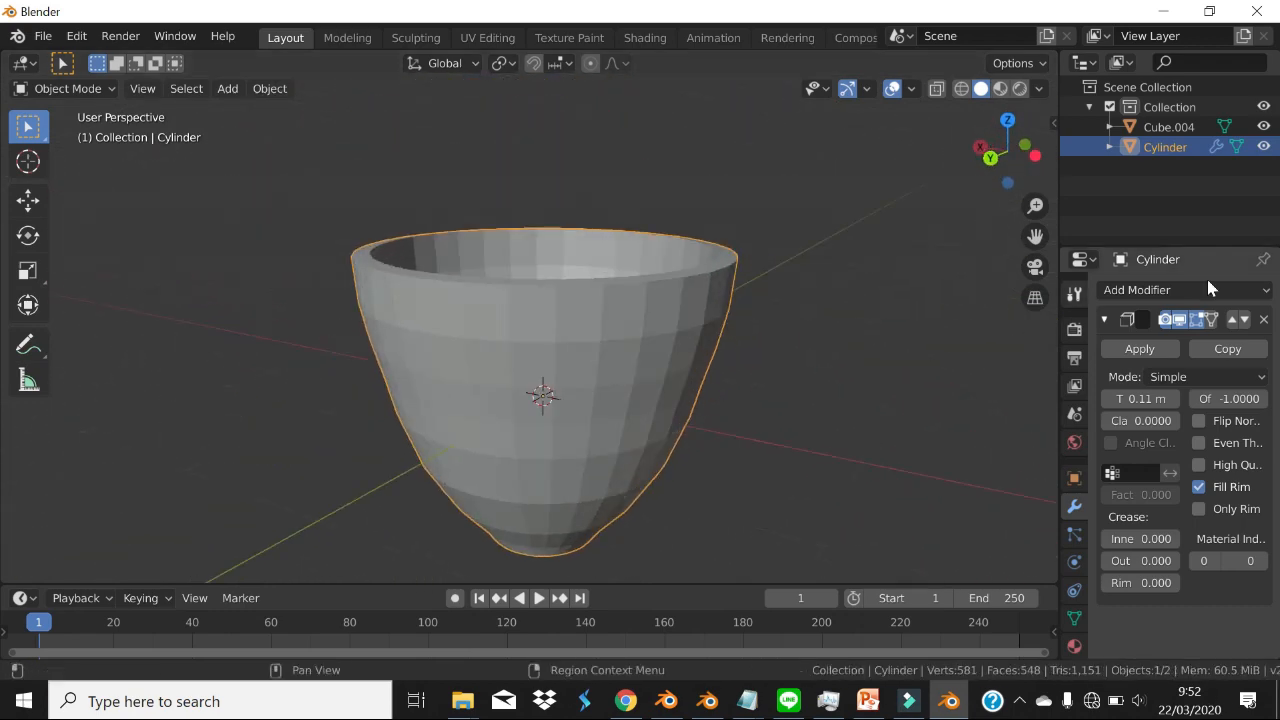
{"action": "left_click", "coordinate": [1164, 291]}
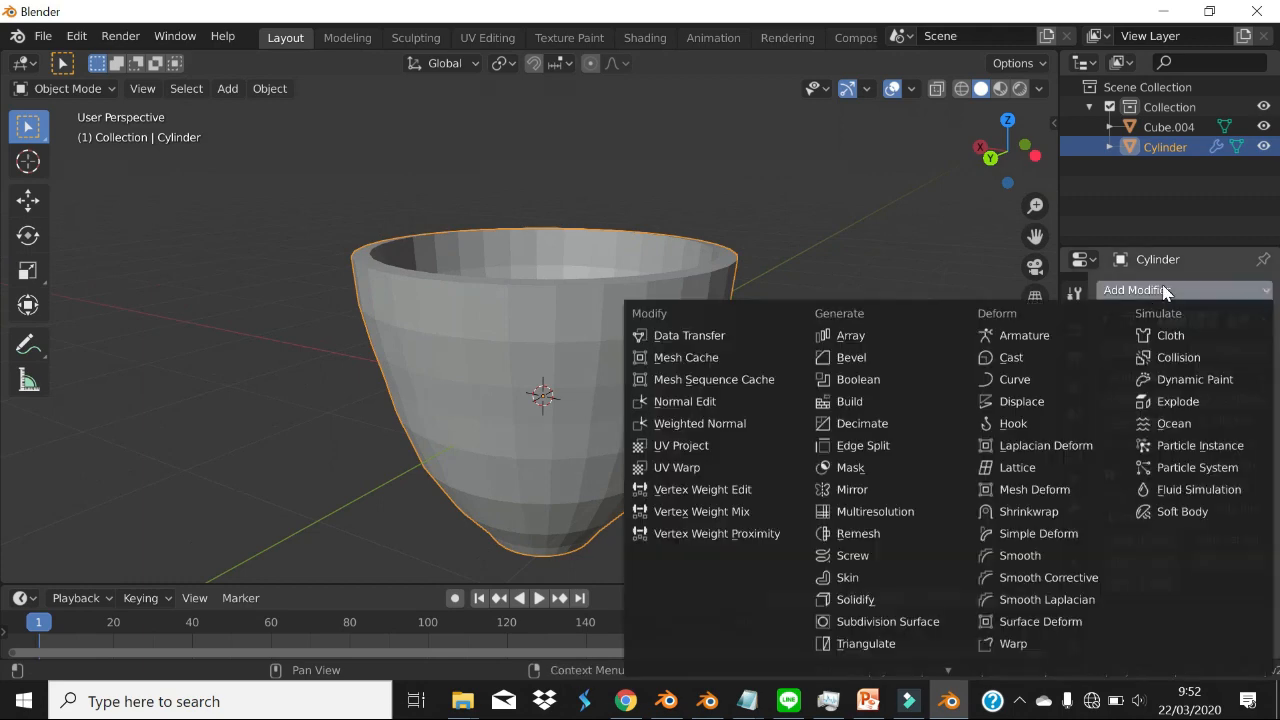
{"action": "left_click", "coordinate": [1217, 284]}
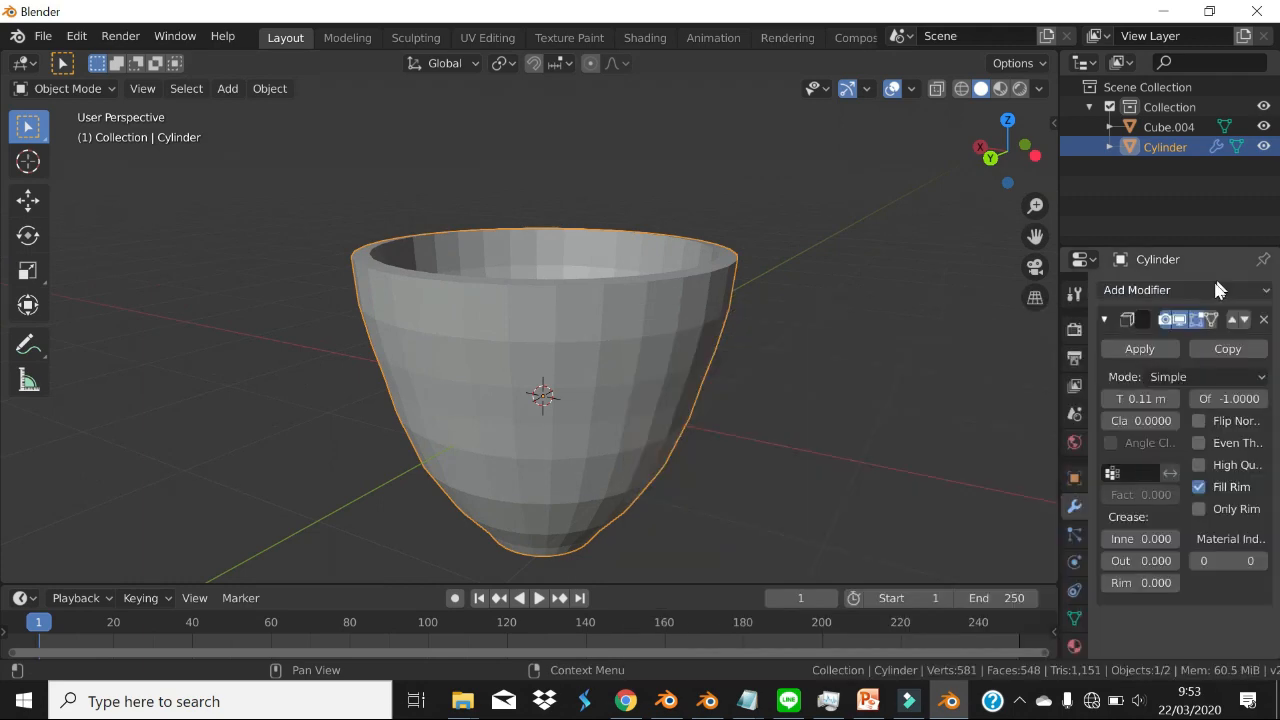
{"action": "left_click", "coordinate": [1215, 285]}
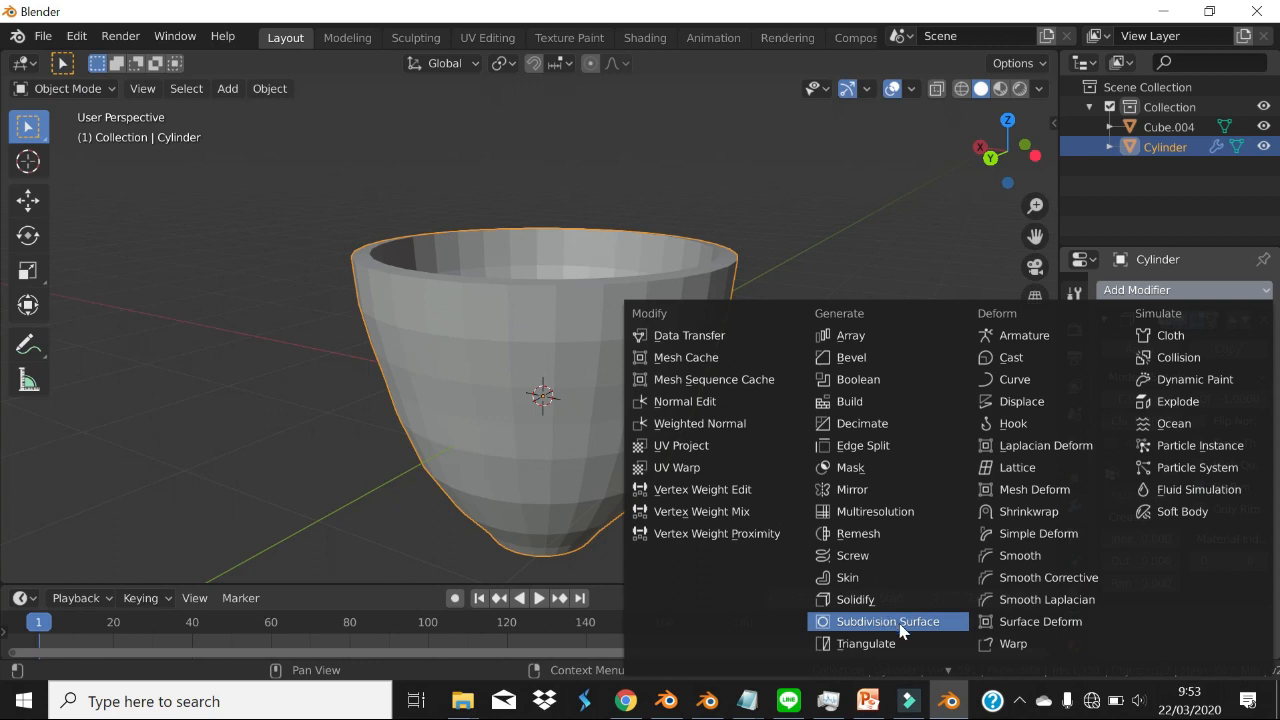
{"action": "left_click", "coordinate": [928, 624]}
{"action": "middle_click_drag", "start_coordinate": [634, 406], "coordinate": [604, 397]}
{"action": "scroll", "coordinate": [604, 397], "scroll_direction": "up", "scroll_amount": 1}
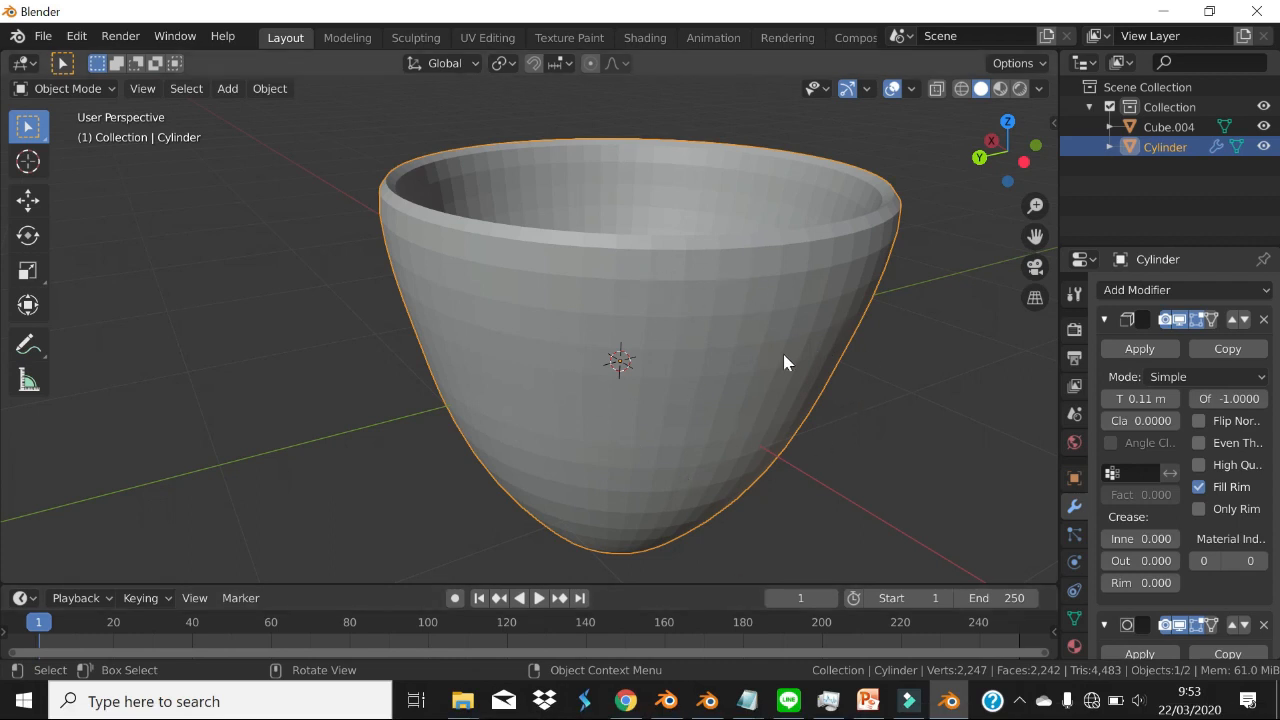
- Set the Subdivision Surface modifier's viewport subdivisions to 2, trying level 3 for comparison
{"action": "scroll", "coordinate": [1201, 398], "scroll_direction": "down", "scroll_amount": 4}
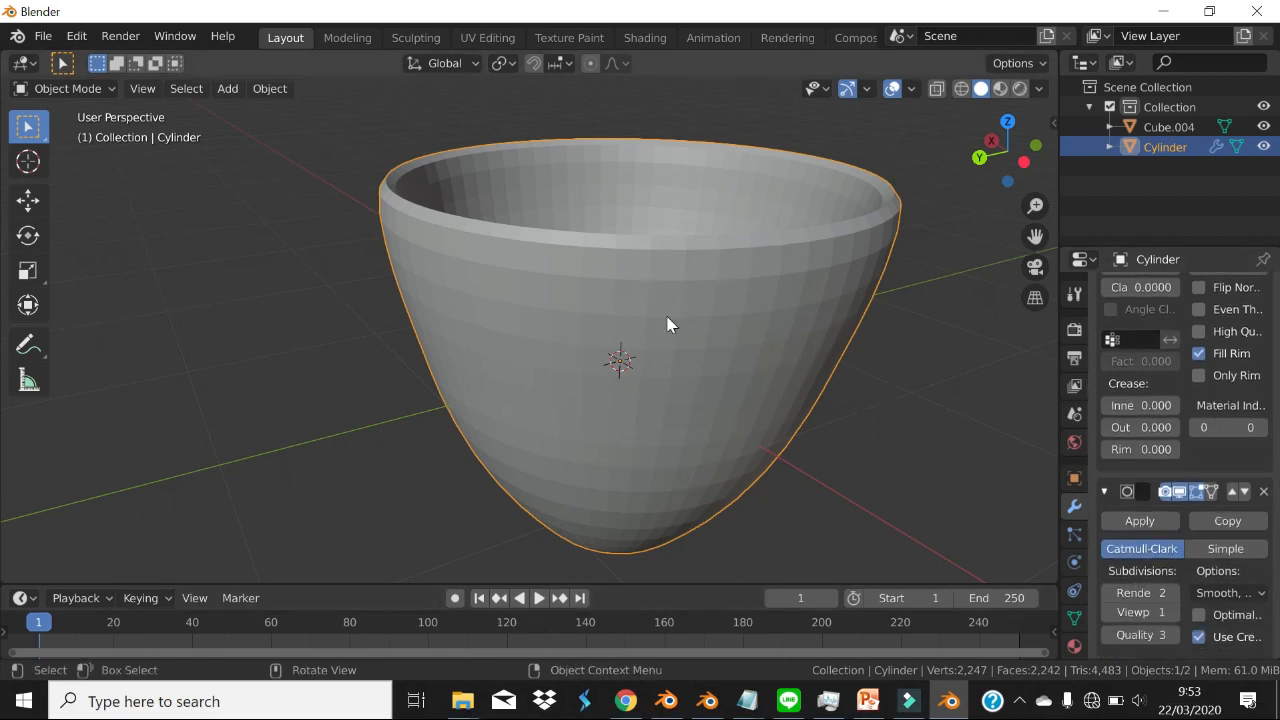
{"action": "scroll", "coordinate": [1179, 537], "scroll_direction": "down", "scroll_amount": 1}
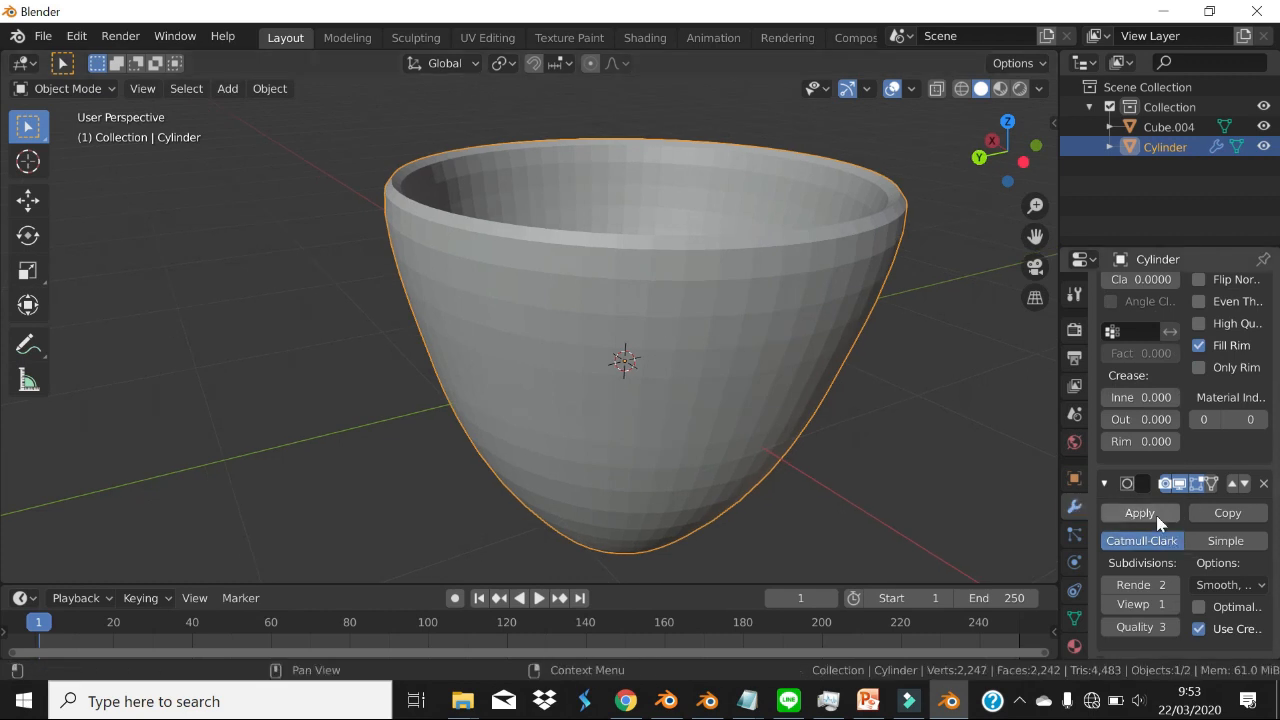
{"action": "left_click", "coordinate": [1174, 604]}
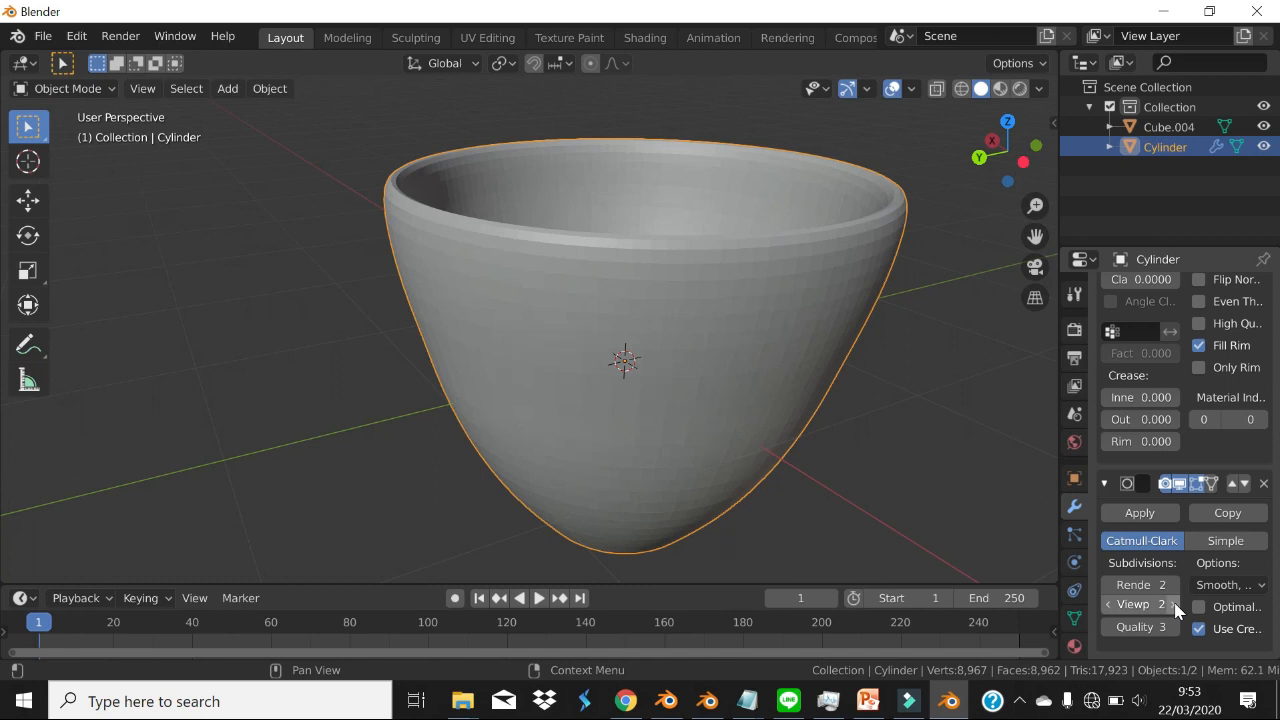
{"action": "left_click", "coordinate": [1174, 604]}
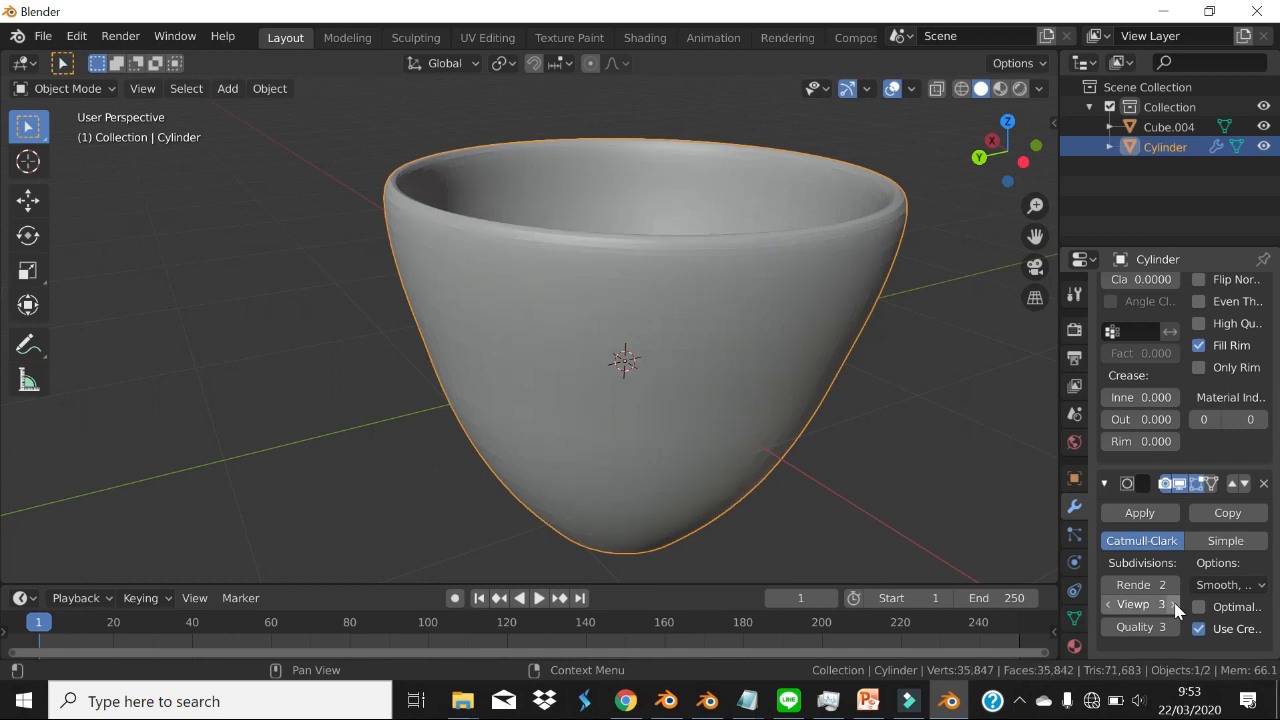
{"action": "left_click", "coordinate": [1108, 605]}
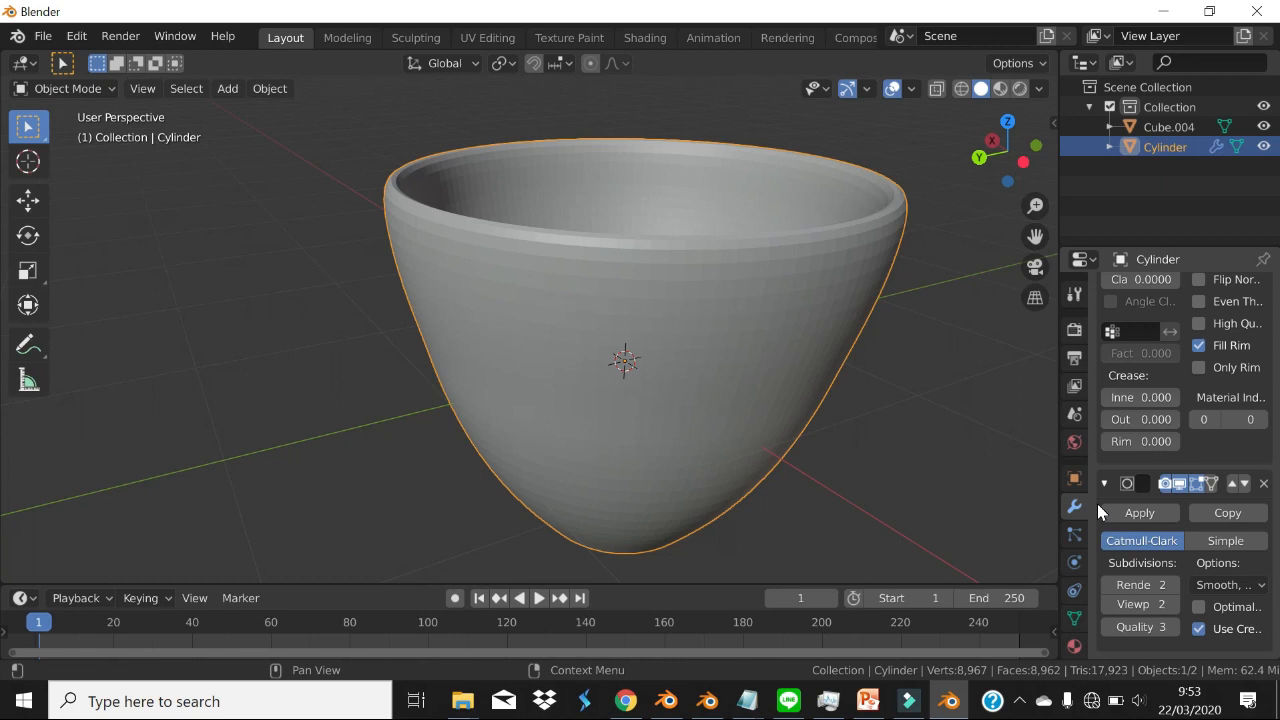
- Apply smooth shading to the cup
{"action": "middle_click_drag", "start_coordinate": [874, 340], "coordinate": [745, 293]}
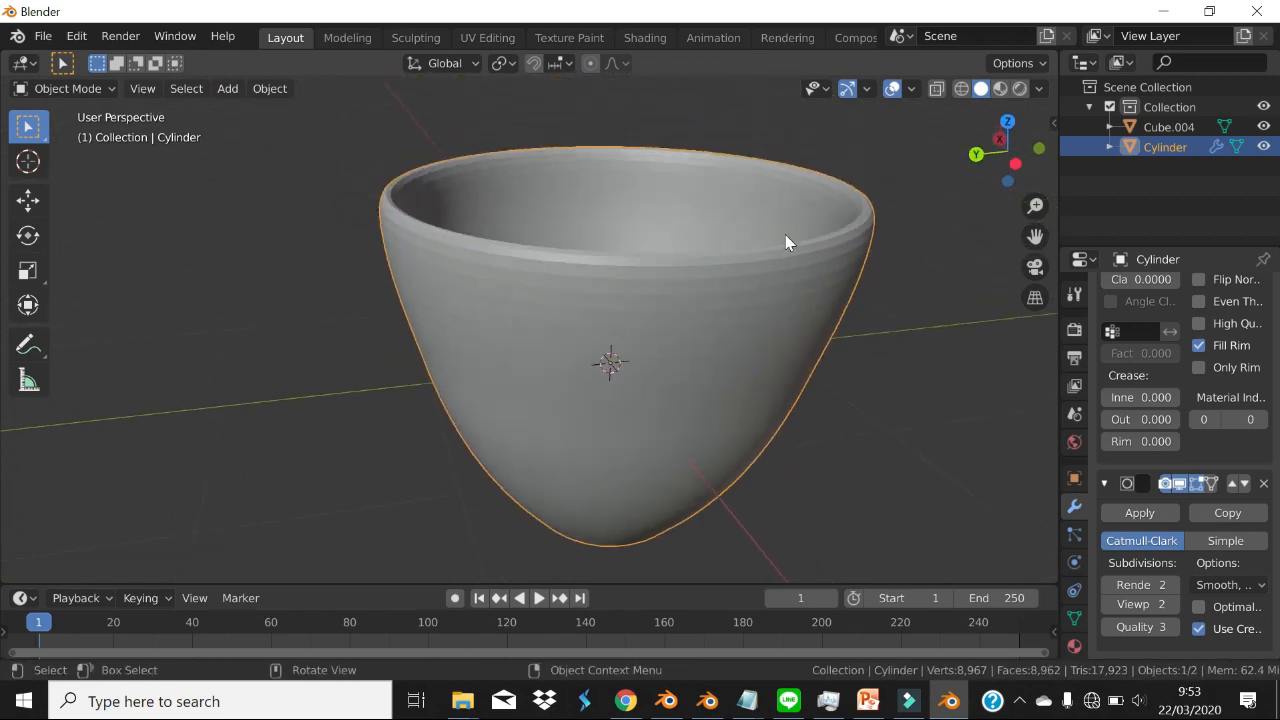
{"action": "middle_click_drag", "start_coordinate": [716, 228], "coordinate": [682, 259]}
{"action": "scroll", "coordinate": [682, 259], "scroll_direction": "up", "scroll_amount": 3}
{"action": "scroll", "coordinate": [751, 338], "scroll_direction": "down", "scroll_amount": 2}
{"action": "middle_click_drag", "start_coordinate": [751, 338], "coordinate": [731, 315]}
{"action": "scroll", "coordinate": [731, 315], "scroll_direction": "up", "scroll_amount": 2}
{"action": "scroll", "coordinate": [1148, 360], "scroll_direction": "up", "scroll_amount": 3}
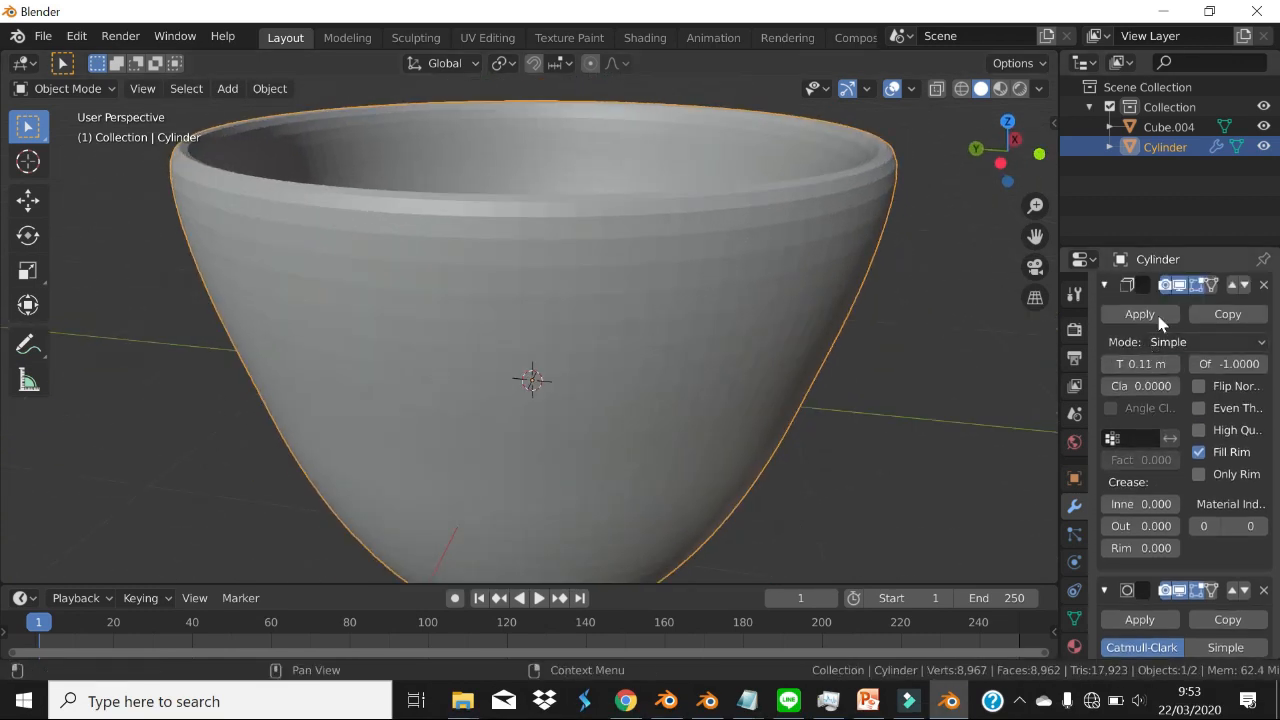
{"action": "right_click", "coordinate": [689, 275]}
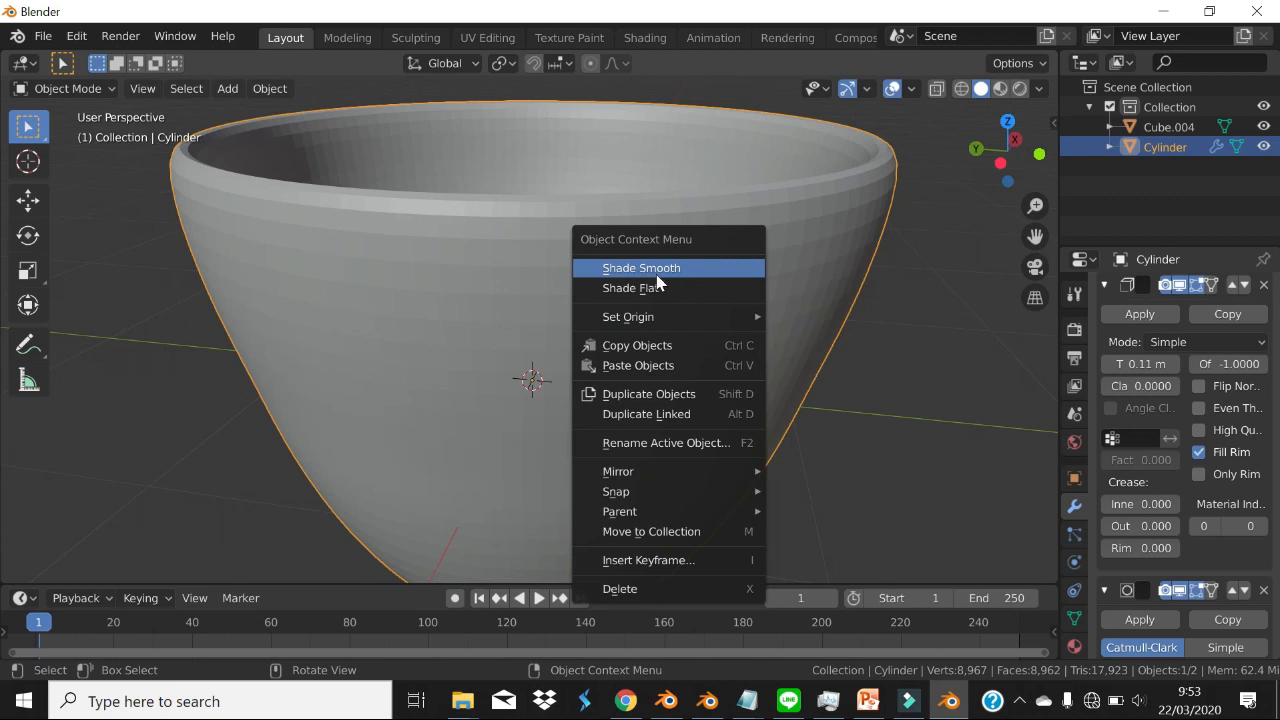
{"action": "left_click", "coordinate": [665, 269]}
{"action": "middle_click_drag", "start_coordinate": [666, 280], "coordinate": [730, 388]}
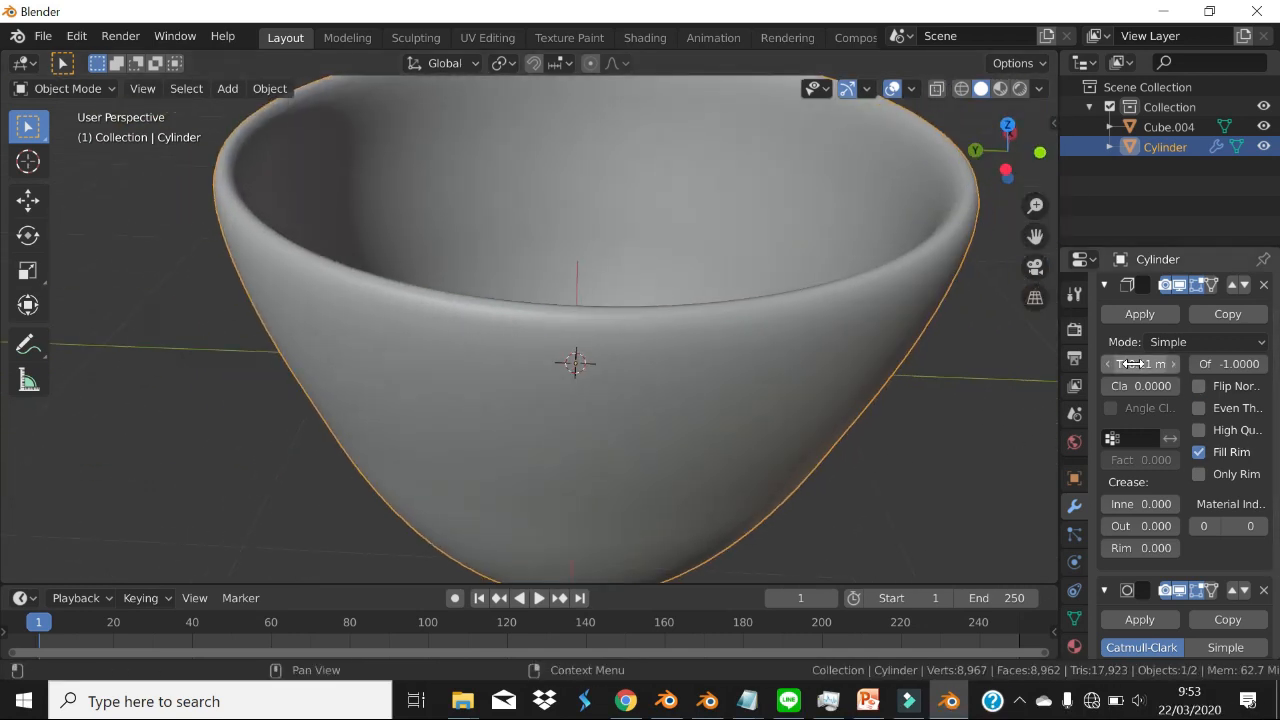
- Increase the cup's wall thickness in the Solidify modifier to 0.13 m and inspect the rim from several sides
{"action": "mouse_move", "coordinate": [1131, 364]}
{"action": "left_mouse_down"}
{"action": "mouse_move", "coordinate": [1185, 364]}
{"action": "mouse_move", "coordinate": [1151, 364]}
{"action": "left_mouse_up"}
{"action": "scroll", "coordinate": [831, 425], "scroll_direction": "down", "scroll_amount": 1}
{"action": "middle_click_drag", "start_coordinate": [831, 425], "coordinate": [800, 390]}
{"action": "middle_click_drag", "start_coordinate": [920, 366], "coordinate": [824, 390]}
{"action": "middle_click_drag", "start_coordinate": [794, 329], "coordinate": [852, 357]}
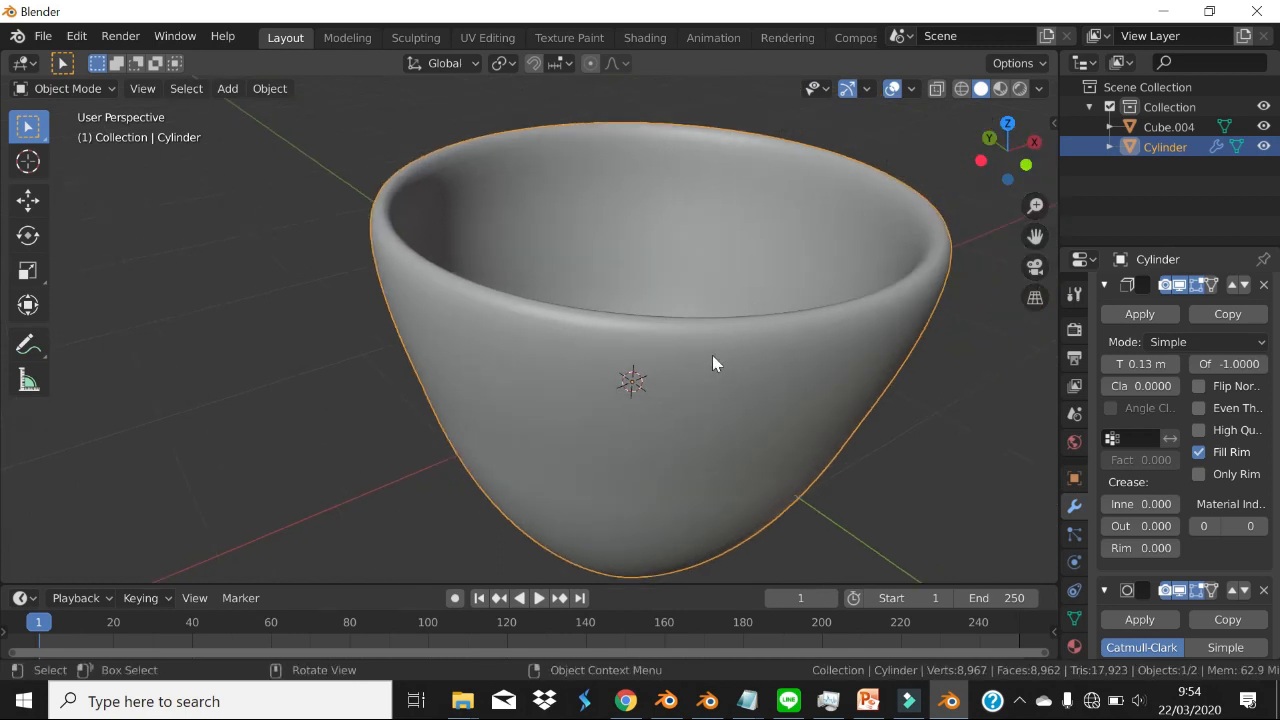
- Switch to the PowerPoint presentation to check the Modifier slide's list of common modifiers, and return to Blender
{"action": "mouse_move", "coordinate": [873, 707]}
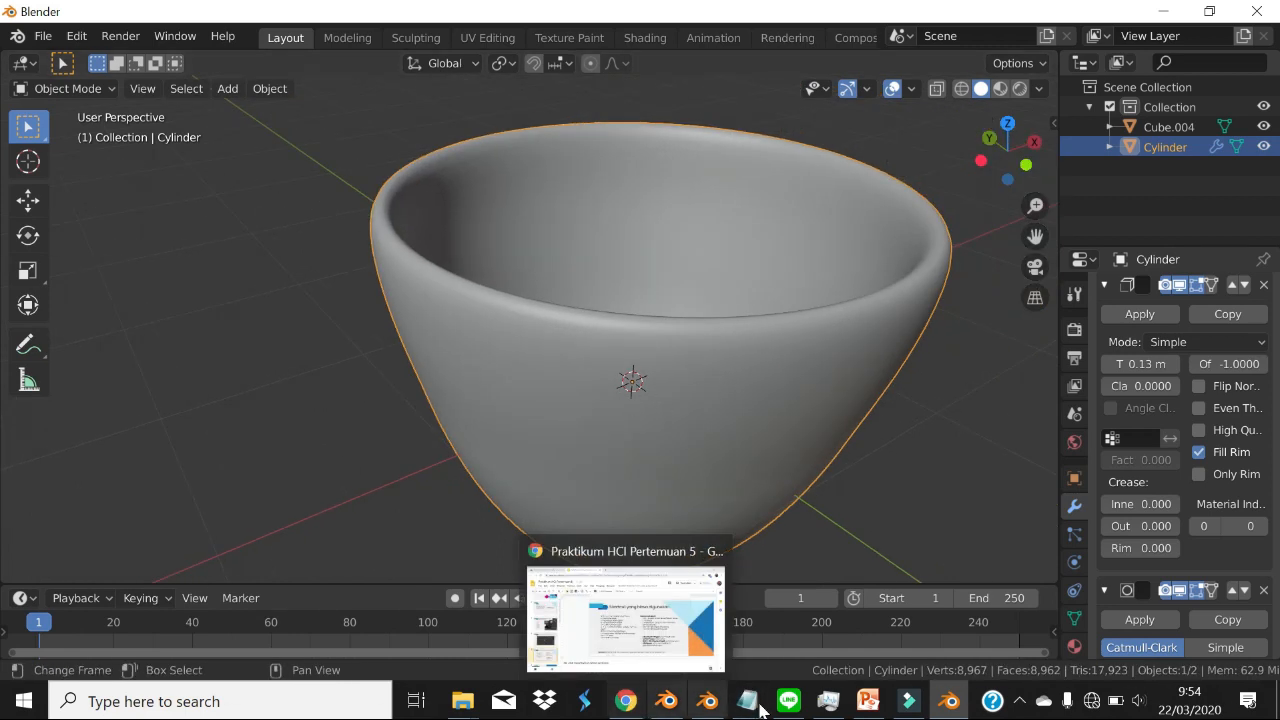
{"action": "left_click", "coordinate": [871, 664]}
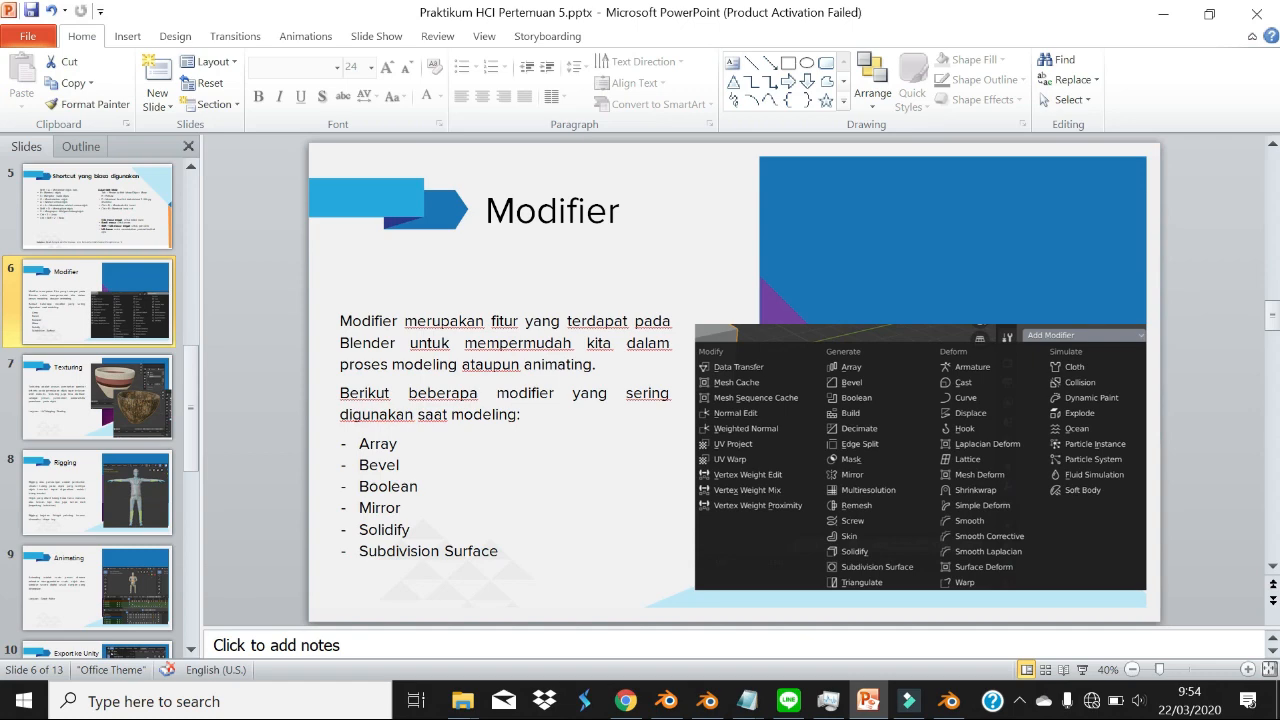
{"action": "key", "text": "alt+Tab"}
- Move the cup about 7.68 m along the global Y axis, away from the world origin
{"action": "middle_click_drag", "start_coordinate": [474, 457], "coordinate": [666, 400]}
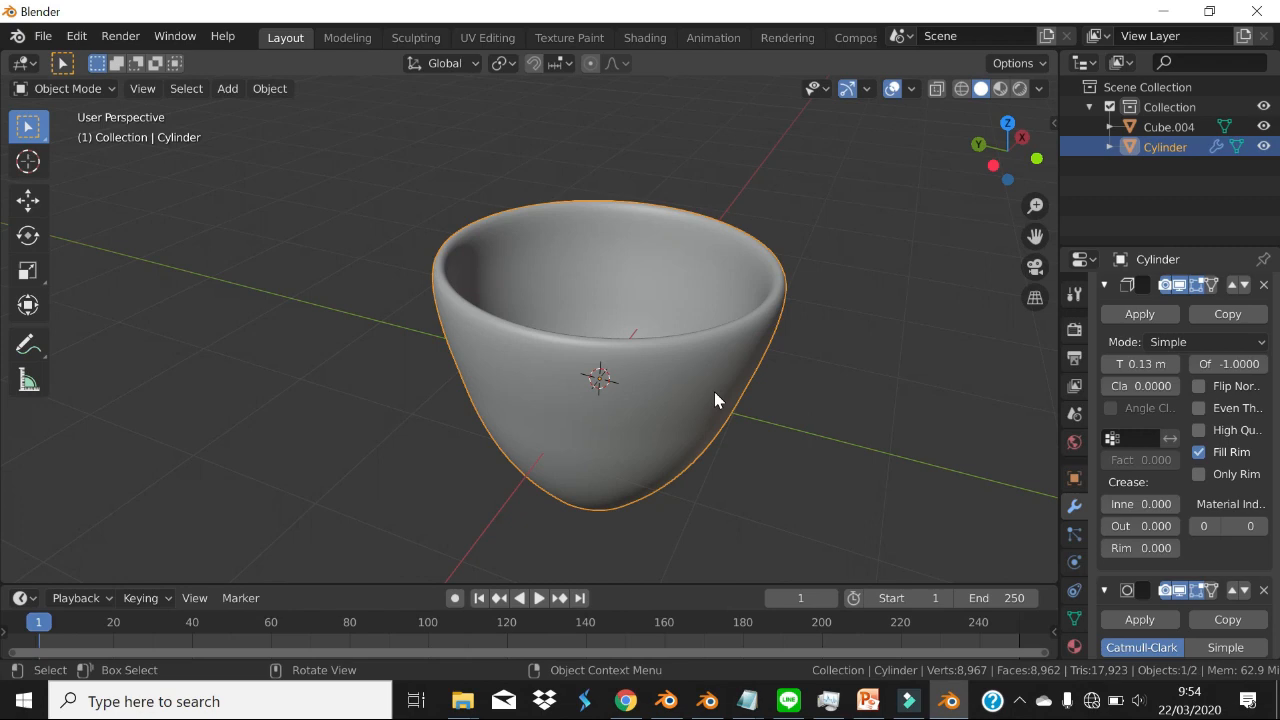
{"action": "key", "text": "g"}
{"action": "key", "text": "y"}
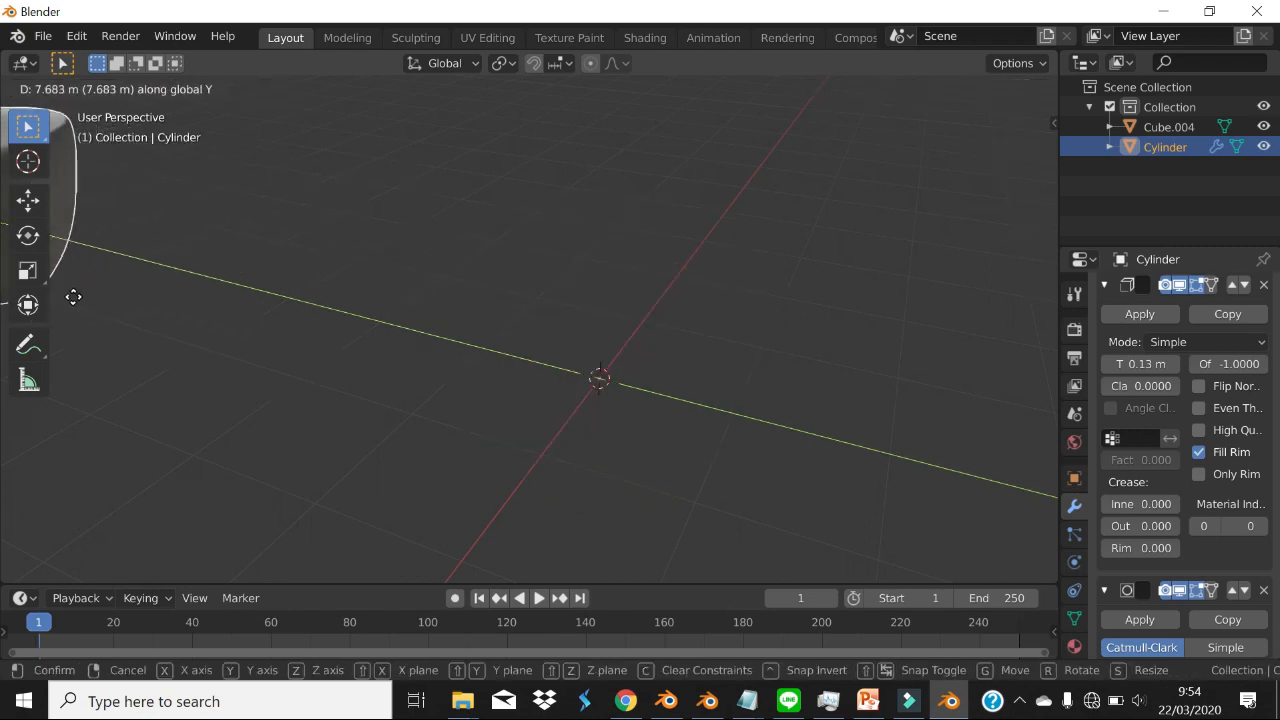
{"action": "left_click", "coordinate": [74, 294]}
{"action": "middle_click_drag", "start_coordinate": [214, 343], "coordinate": [549, 451]}
{"action": "key", "text": "g"}
{"action": "left_click", "coordinate": [546, 399]}
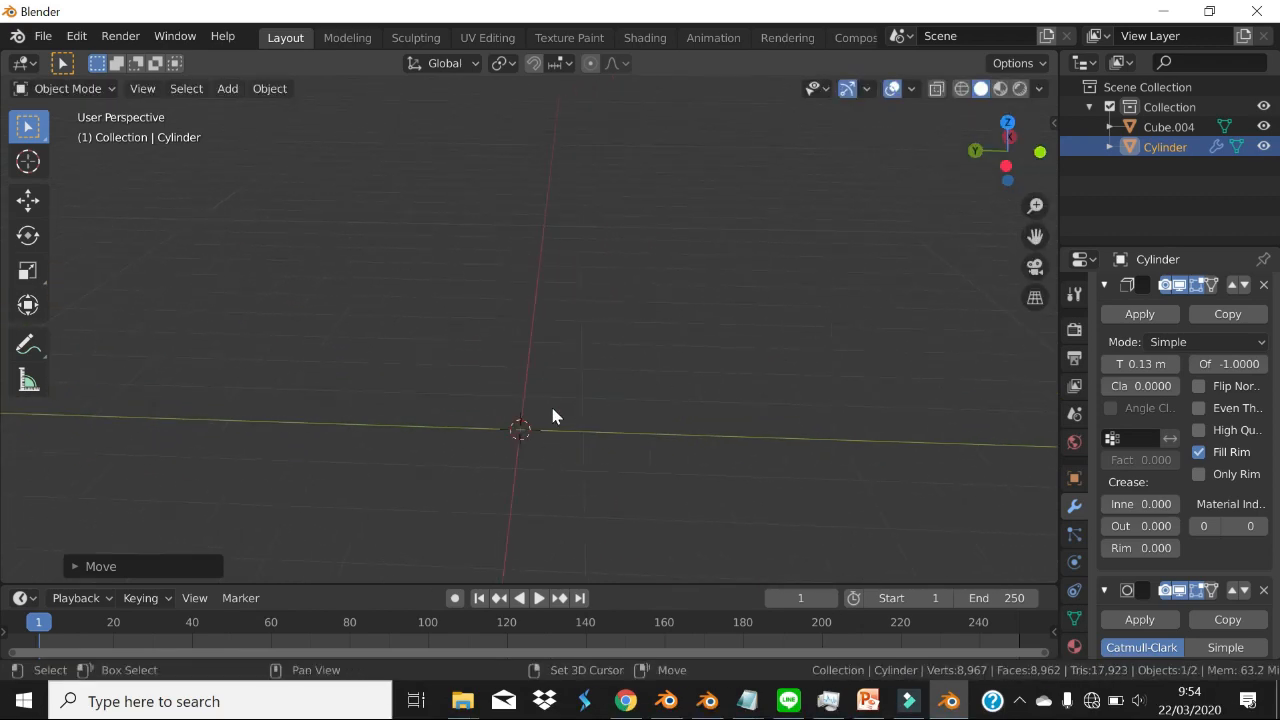
- Add a cube mesh at the origin and flatten it to about 0.10 along the Z axis
{"action": "key", "text": "shift+a"}
{"action": "mouse_move", "coordinate": [552, 304]}
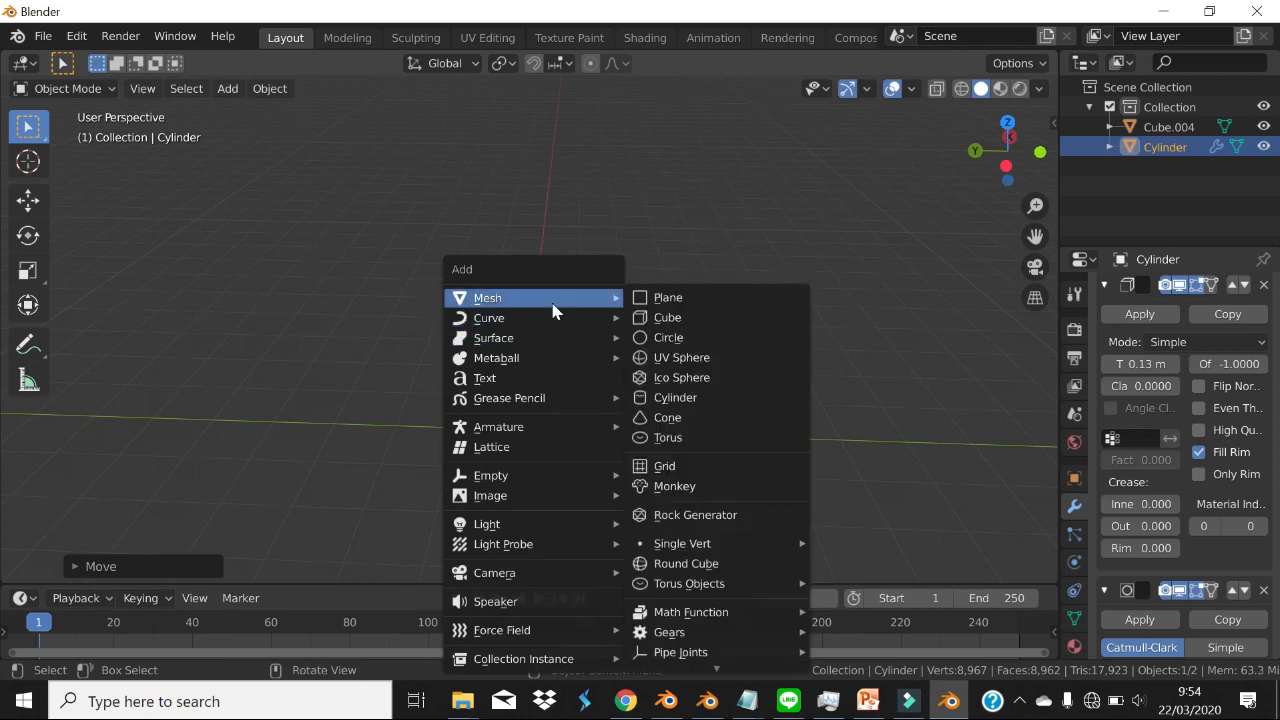
{"action": "left_click", "coordinate": [668, 317]}
{"action": "middle_click_drag", "start_coordinate": [651, 457], "coordinate": [777, 411]}
{"action": "key", "text": "s"}
{"action": "key", "text": "z"}
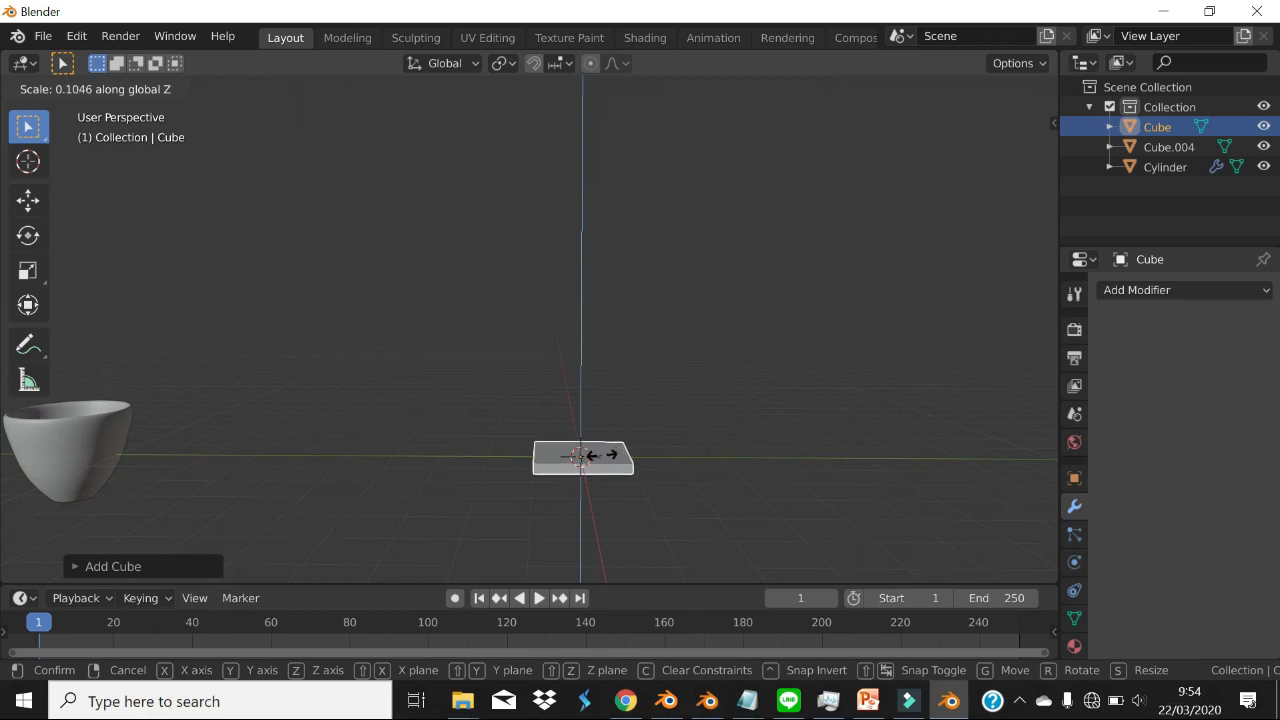
{"action": "left_click", "coordinate": [592, 455]}
{"action": "middle_click_drag", "start_coordinate": [608, 457], "coordinate": [669, 476]}
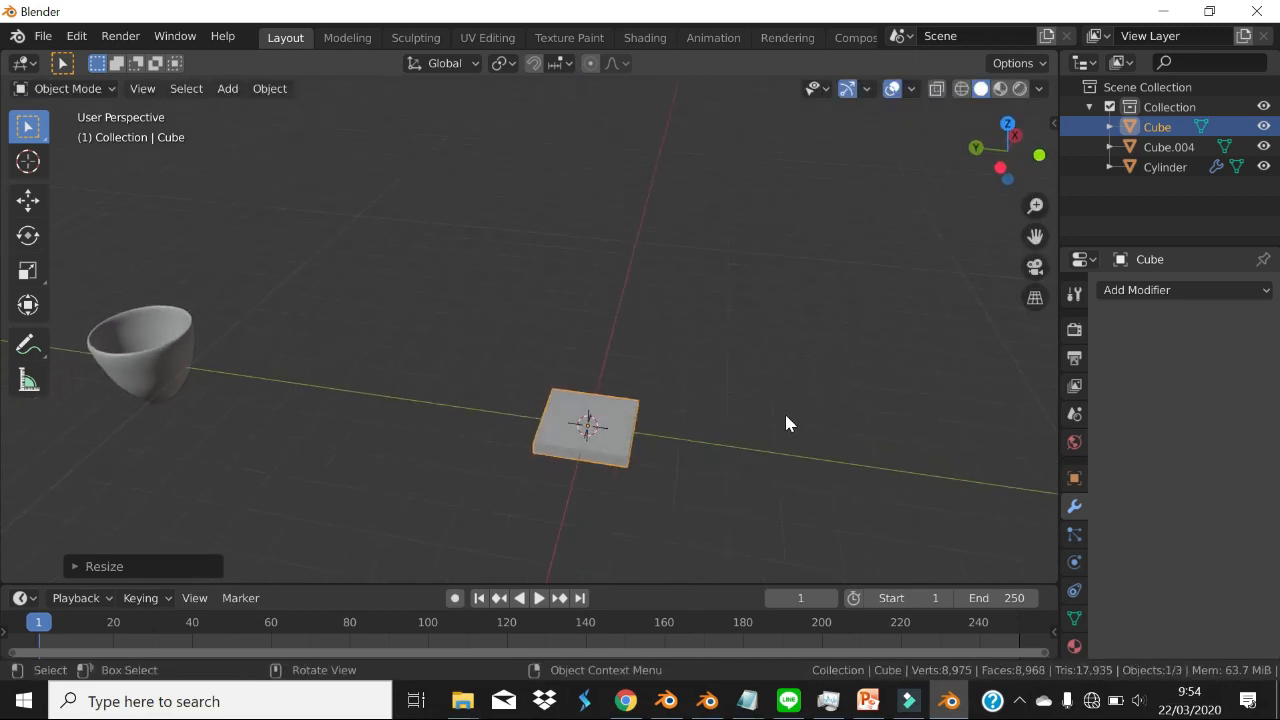
- Try enlarging the flattened cube uniformly and undo that scaling
{"action": "key", "text": "s"}
{"action": "left_click", "coordinate": [62, 452]}
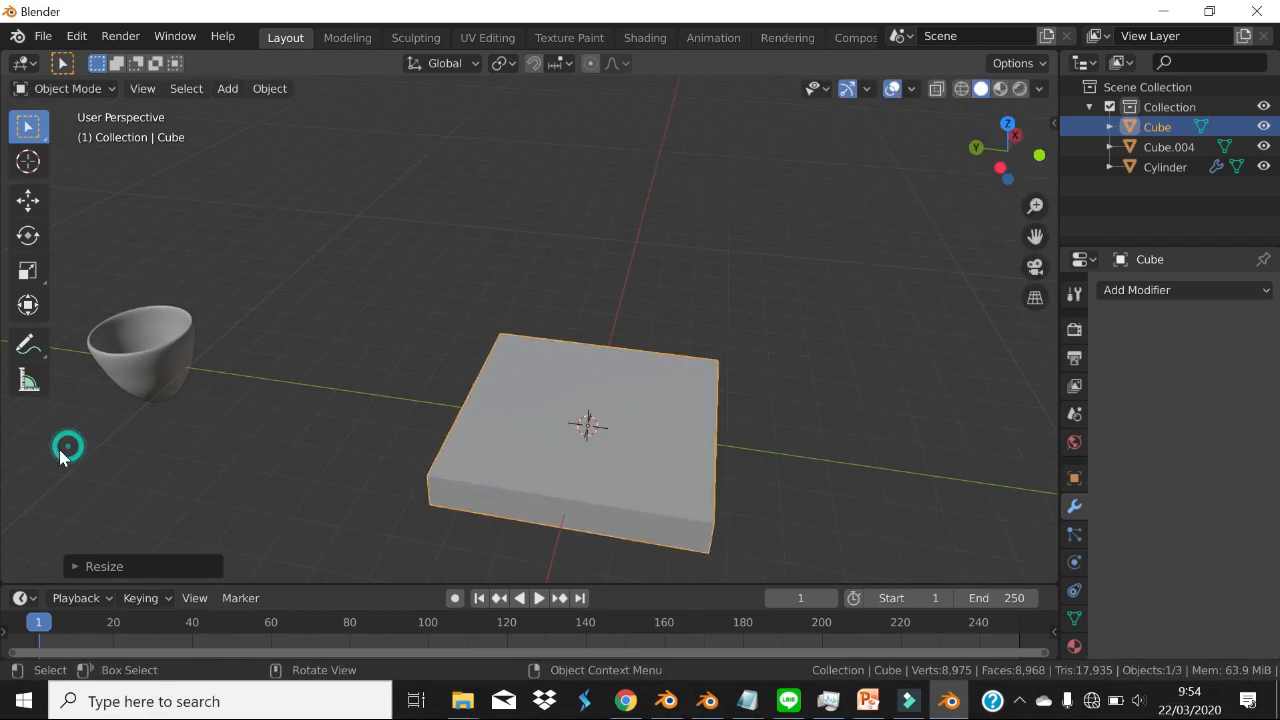
{"action": "scroll", "coordinate": [640, 416], "scroll_direction": "down", "scroll_amount": 2}
{"action": "key", "text": "ctrl+z"}
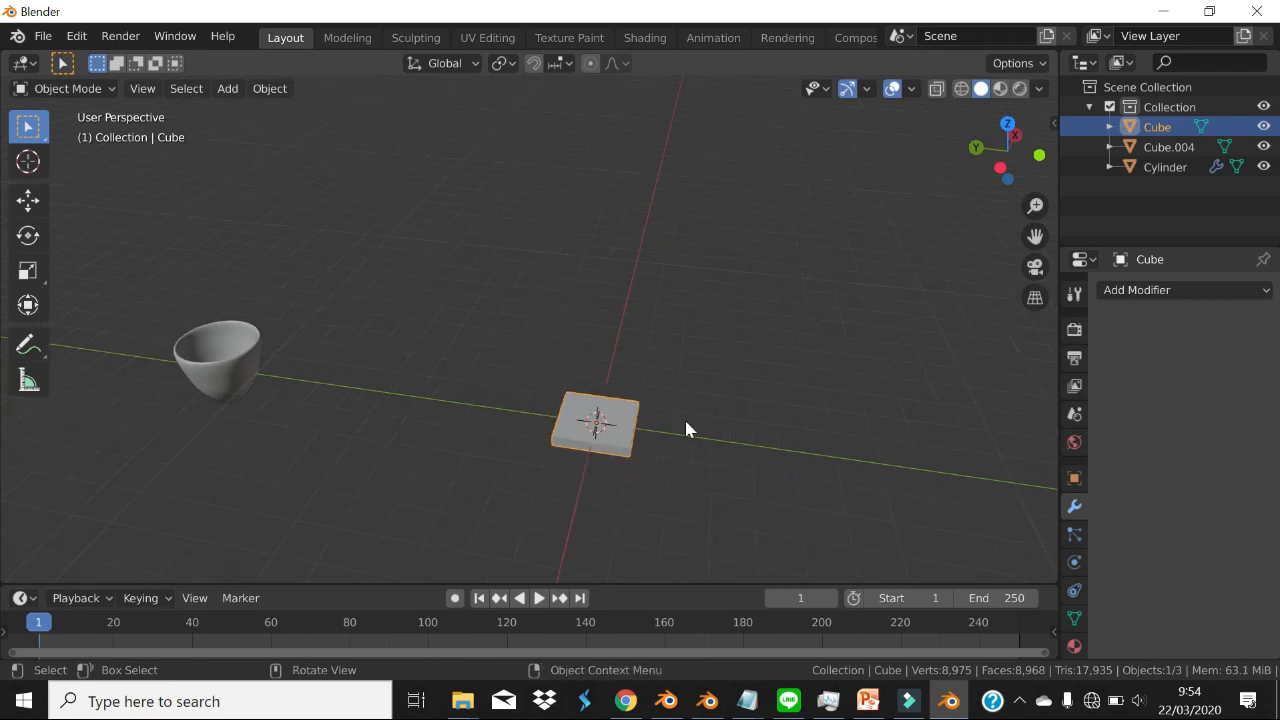
{"action": "middle_click_drag", "start_coordinate": [686, 430], "coordinate": [714, 400]}
{"action": "scroll", "coordinate": [702, 400], "scroll_direction": "up", "scroll_amount": 2}
{"action": "scroll", "coordinate": [663, 480], "scroll_direction": "down", "scroll_amount": 1}
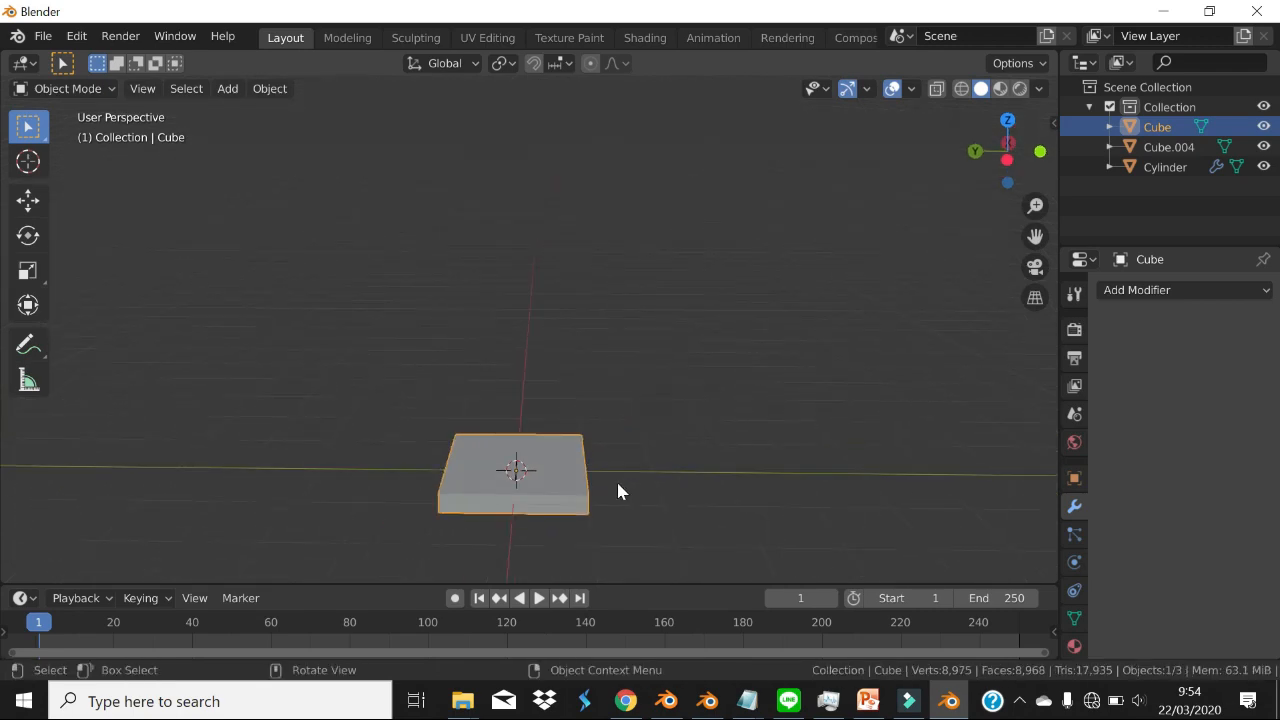
{"action": "middle_click_drag", "start_coordinate": [618, 491], "coordinate": [652, 430]}
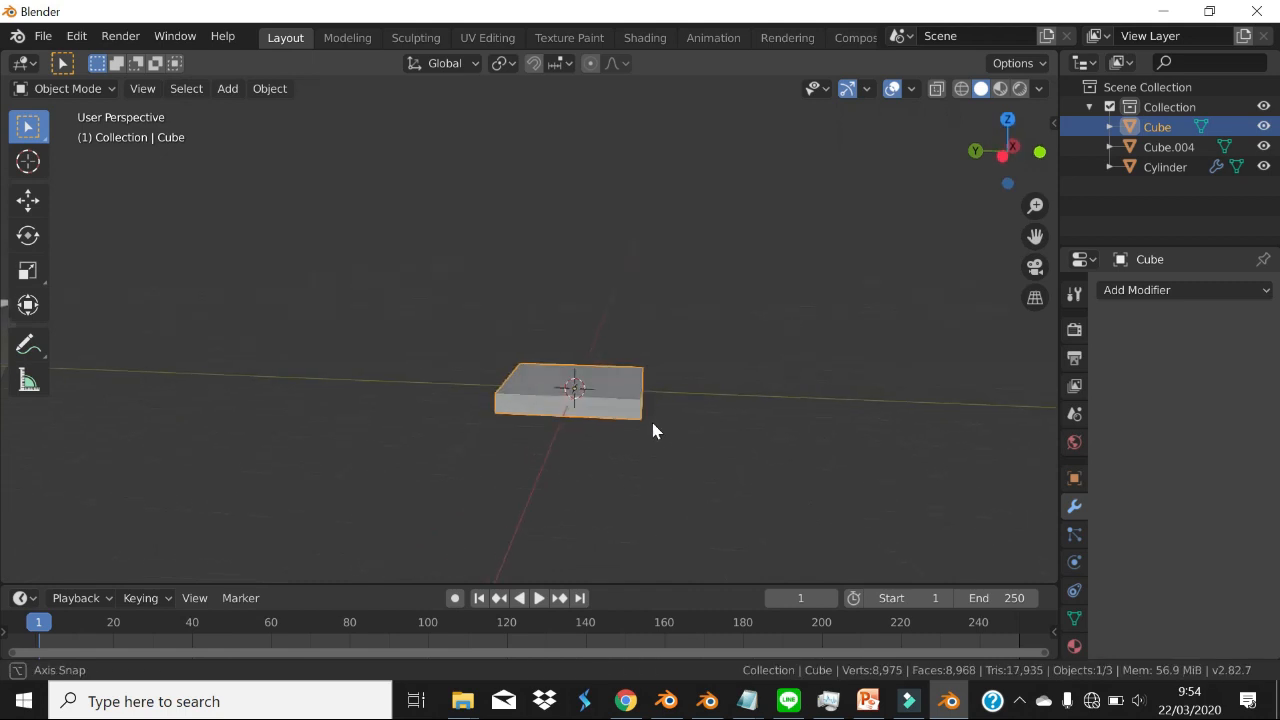
{"action": "key", "text": "s"}
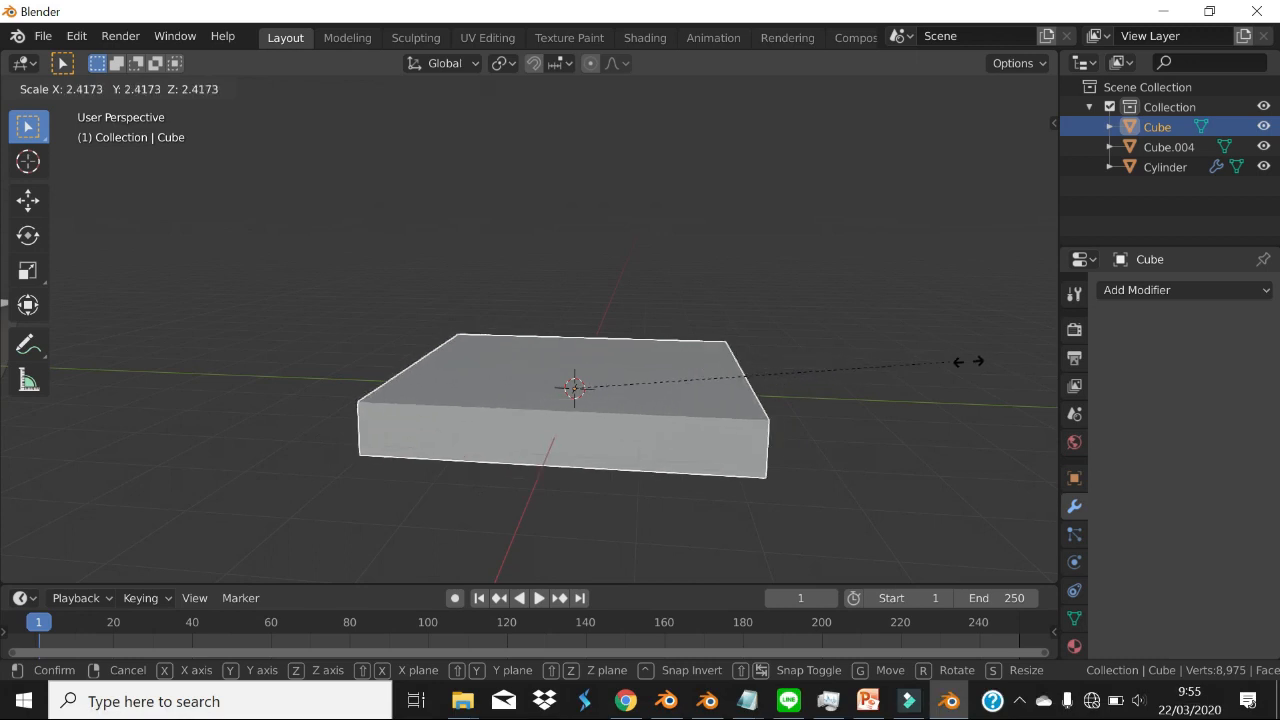
{"action": "right_click", "coordinate": [830, 342]}
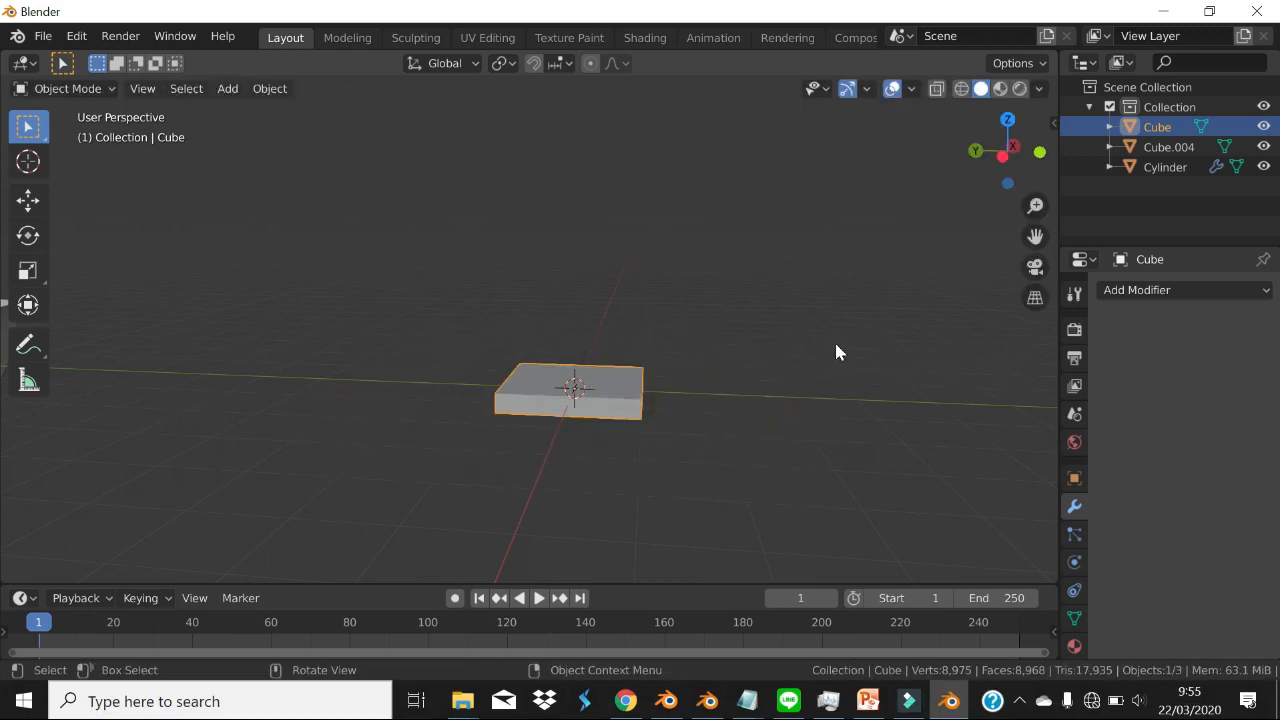
- Scale the flattened cube to about 3.85 along X and Y only, keeping its Z thickness locked
{"action": "key", "text": "s"}
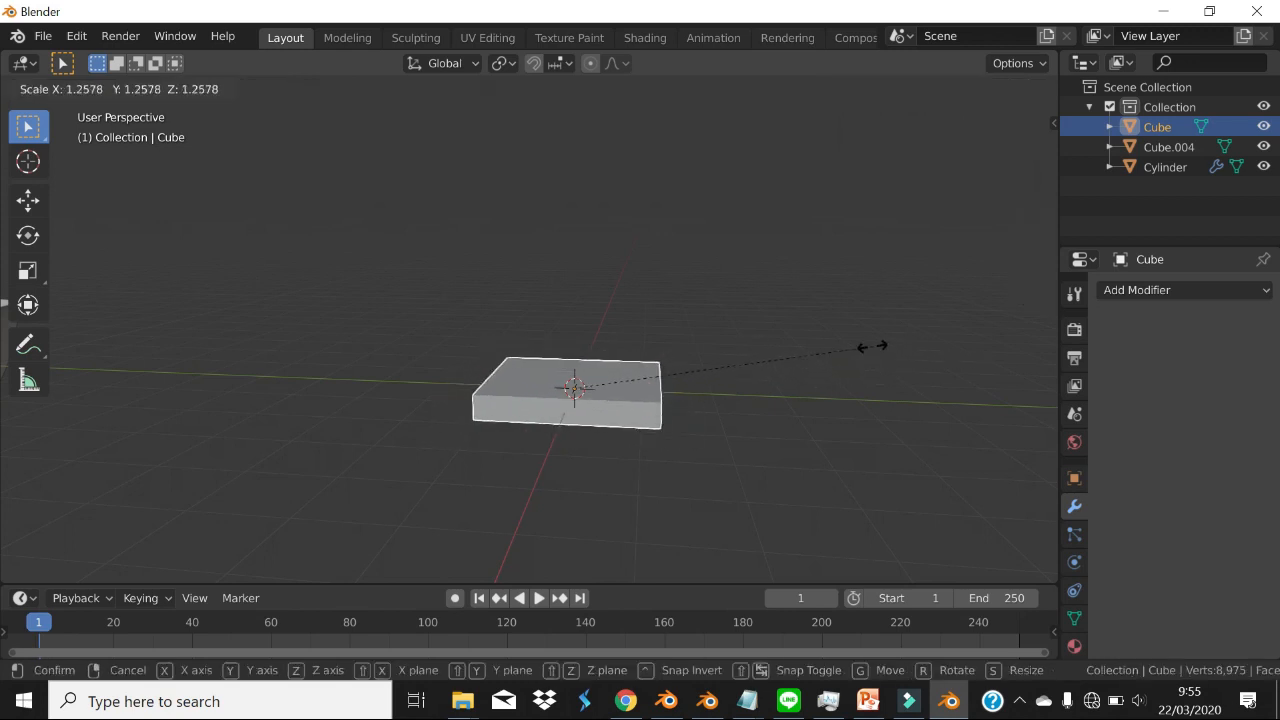
{"action": "key", "text": "shift+z"}
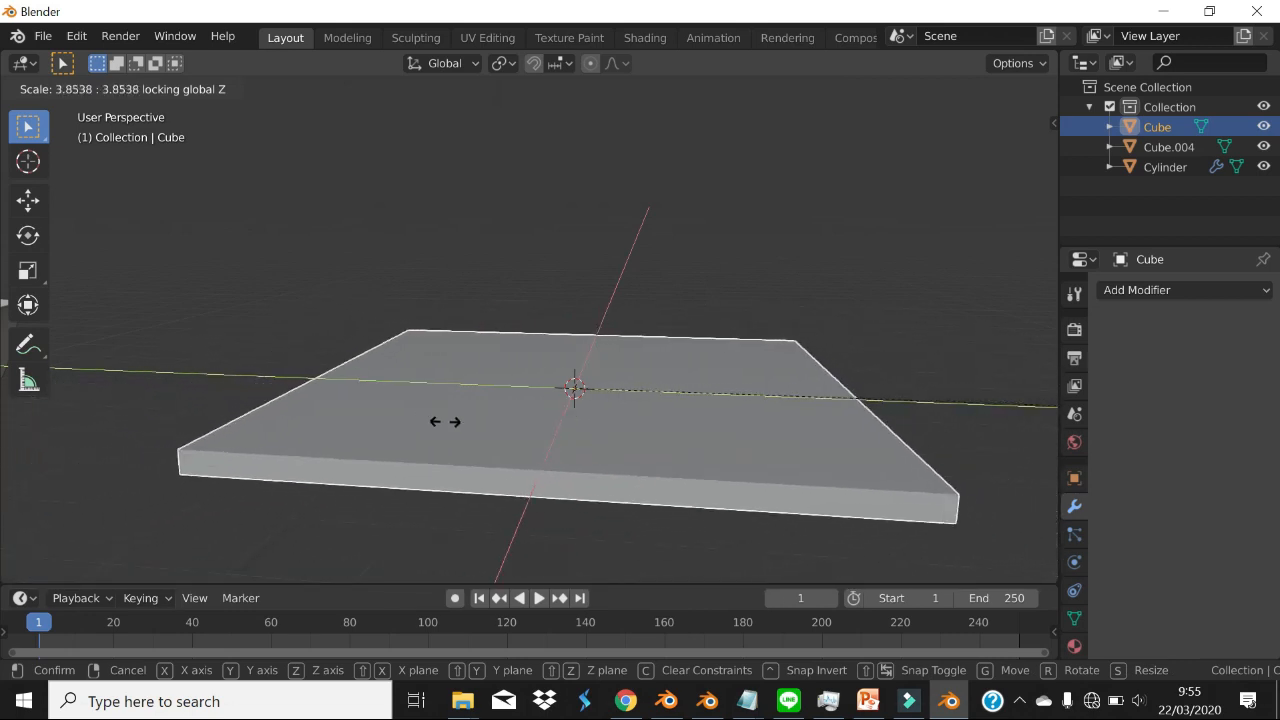
{"action": "left_click", "coordinate": [622, 470]}
{"action": "middle_click_drag", "start_coordinate": [626, 446], "coordinate": [703, 417]}
{"action": "mouse_move", "coordinate": [847, 283]}
{"action": "middle_mouse_down"}
{"action": "mouse_move", "coordinate": [803, 294]}
{"action": "mouse_move", "coordinate": [823, 283]}
{"action": "middle_mouse_up"}
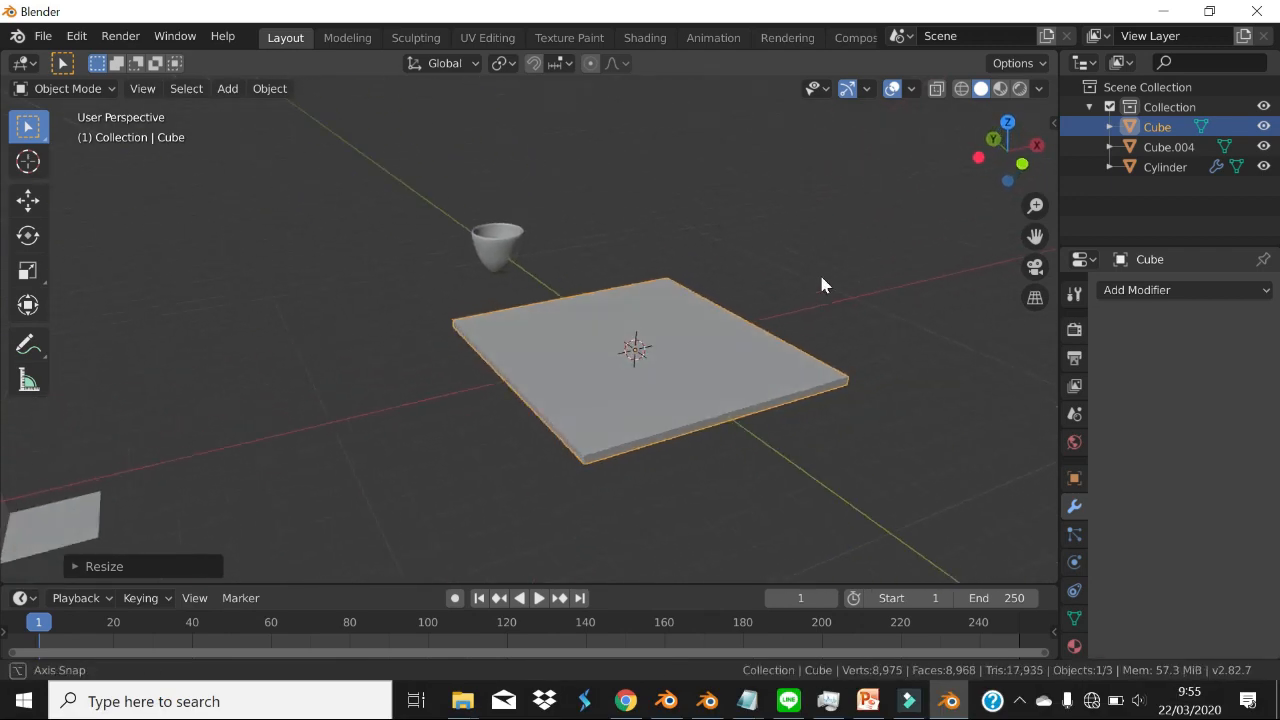
- Narrow the slab to about 0.49 along the global X axis so it forms a long rectangle
{"action": "scroll", "coordinate": [831, 372], "scroll_direction": "up", "scroll_amount": 2}
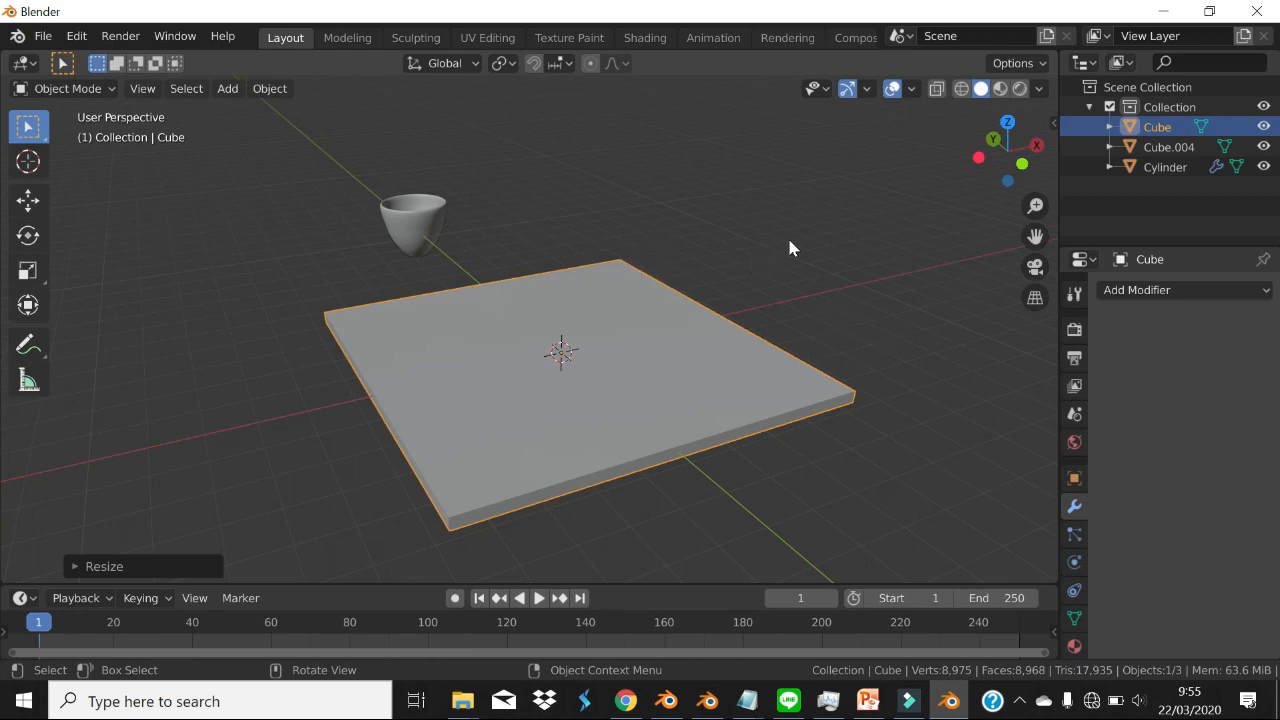
{"action": "key", "text": "s"}
{"action": "key", "text": "x"}
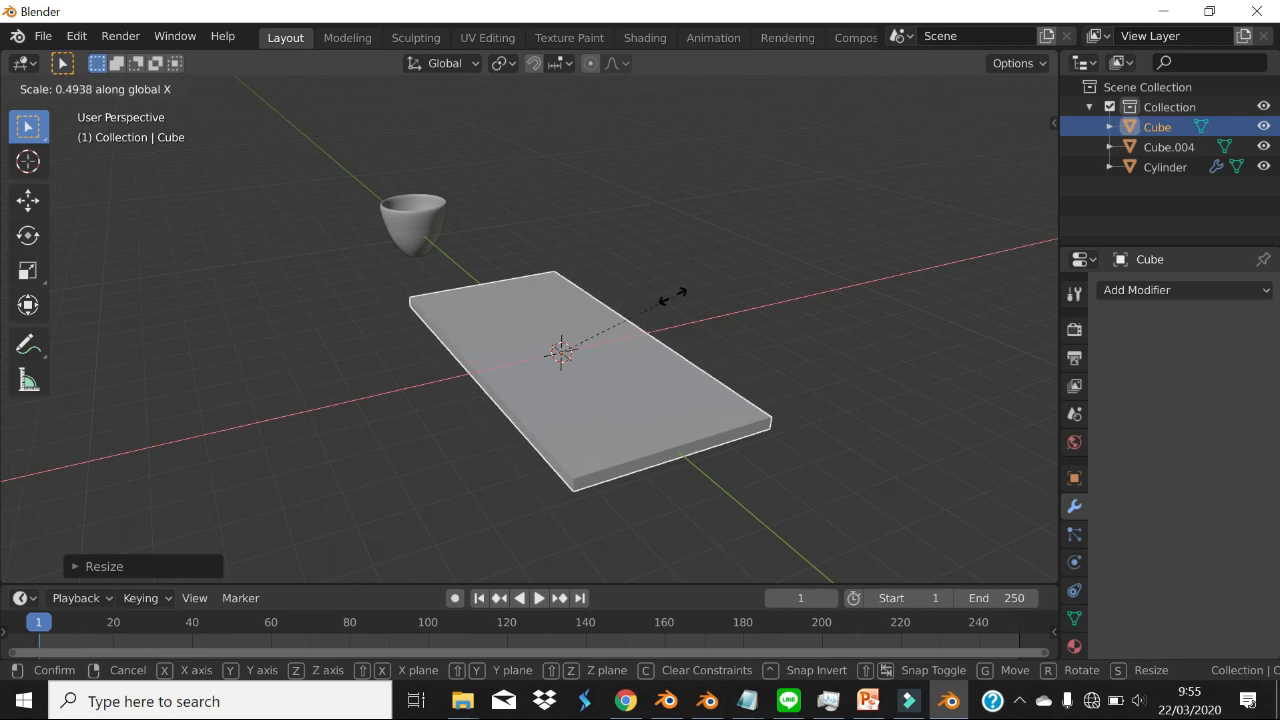
{"action": "left_click", "coordinate": [682, 297]}
{"action": "middle_click_drag", "start_coordinate": [634, 437], "coordinate": [729, 369]}
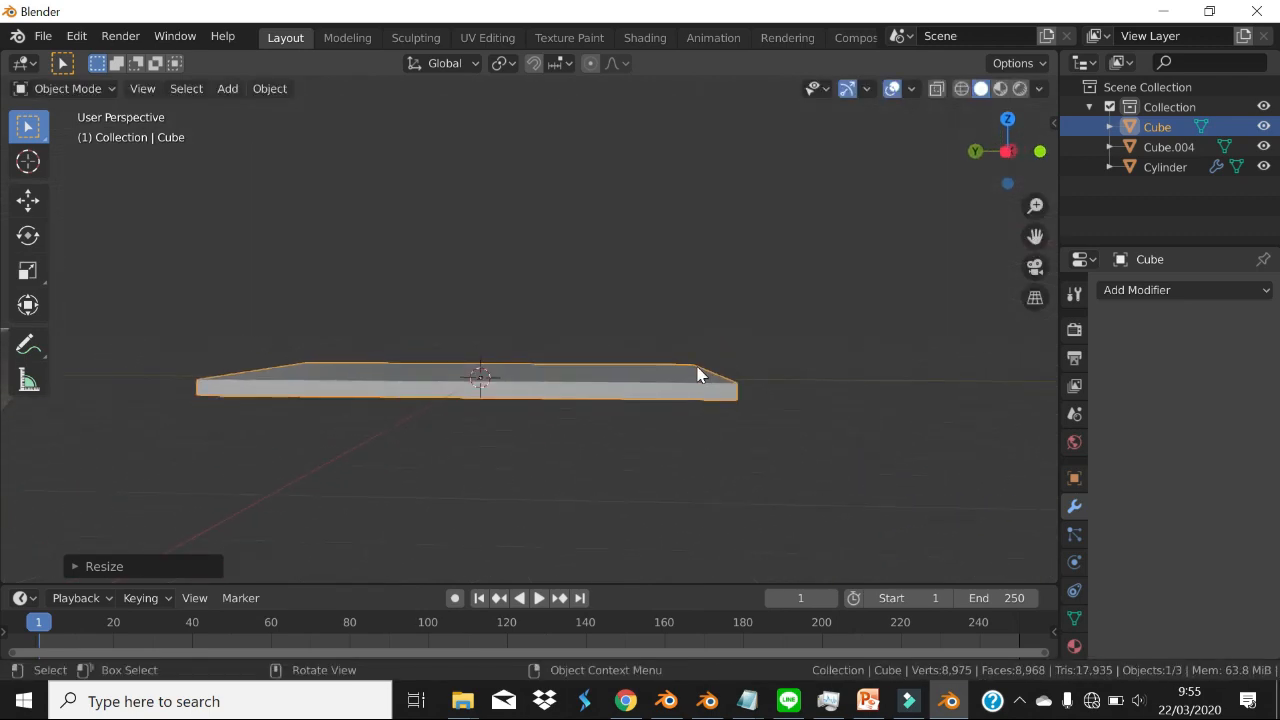
- Enter Edit Mode on the slab, add a cube to its mesh, and scale the new cube down to about 0.4
{"action": "key", "text": "Tab"}
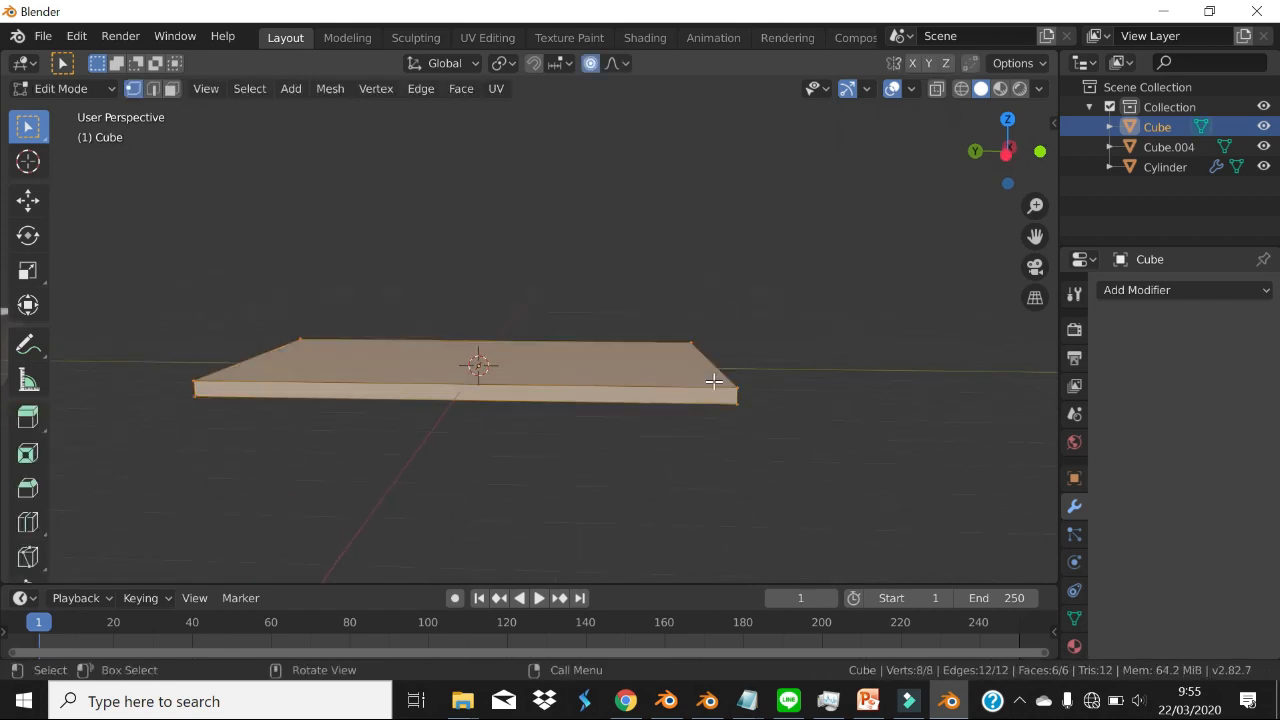
{"action": "middle_click_drag", "start_coordinate": [754, 386], "coordinate": [724, 386]}
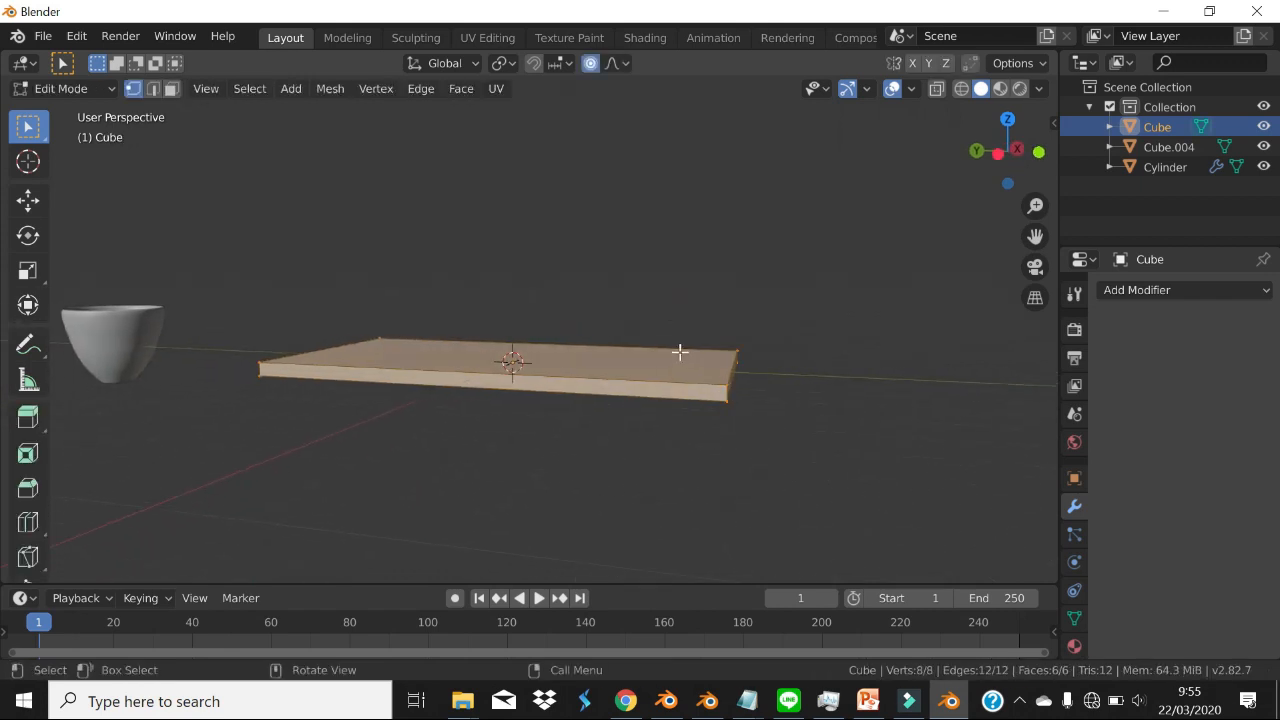
{"action": "key", "text": "shift+a"}
{"action": "left_click", "coordinate": [638, 247]}
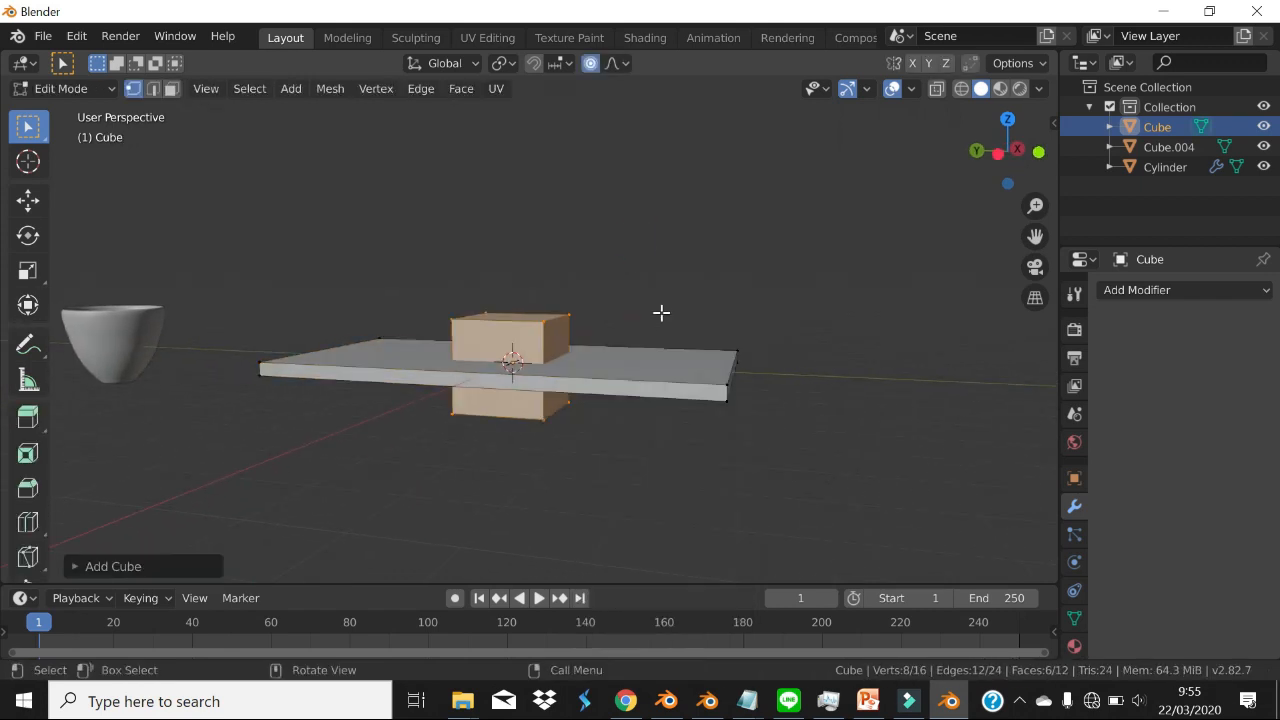
{"action": "key", "text": "s"}
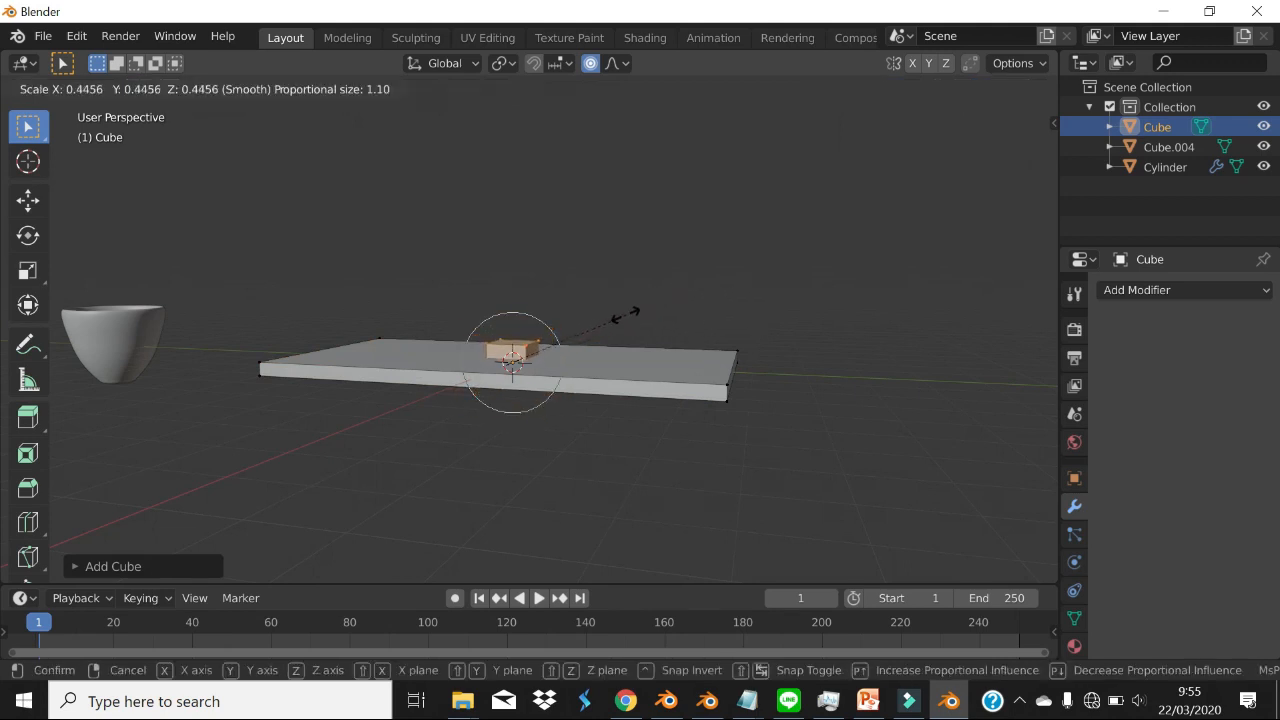
{"action": "left_click", "coordinate": [606, 323]}
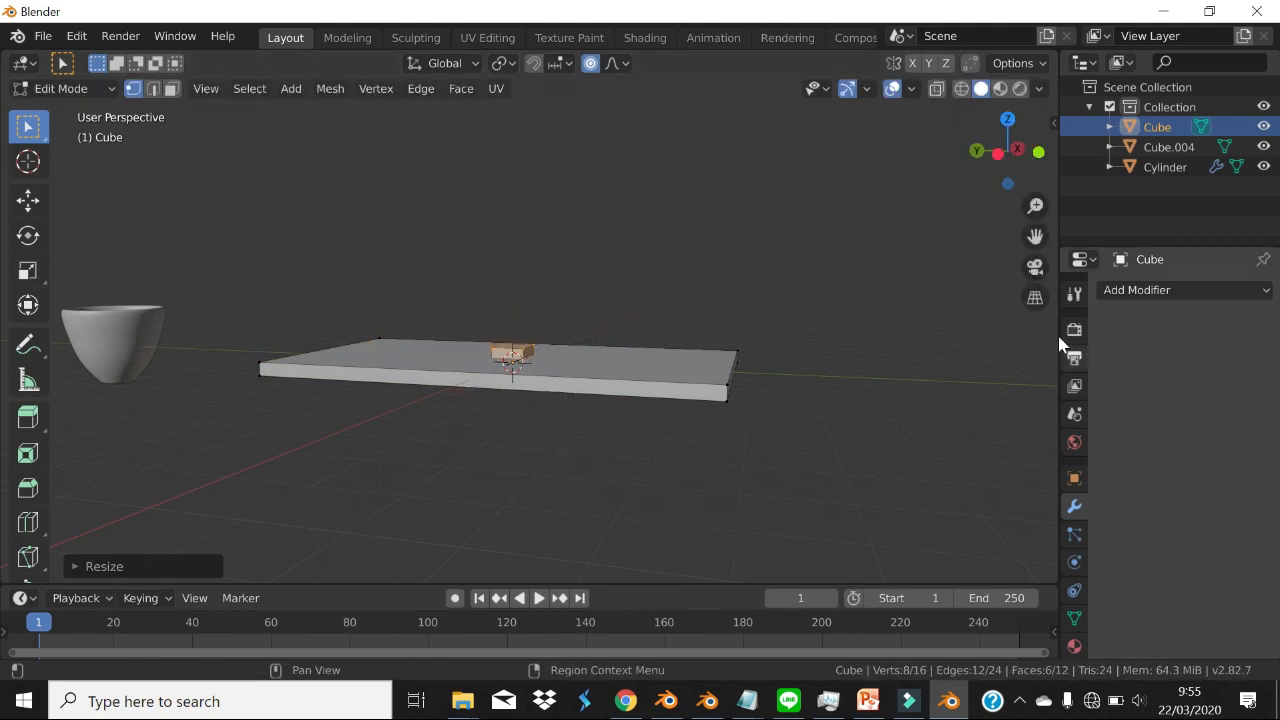
- Turn off proportional editing and shrink the small cube further, to about 0.45 of its size
{"action": "left_click", "coordinate": [600, 64]}
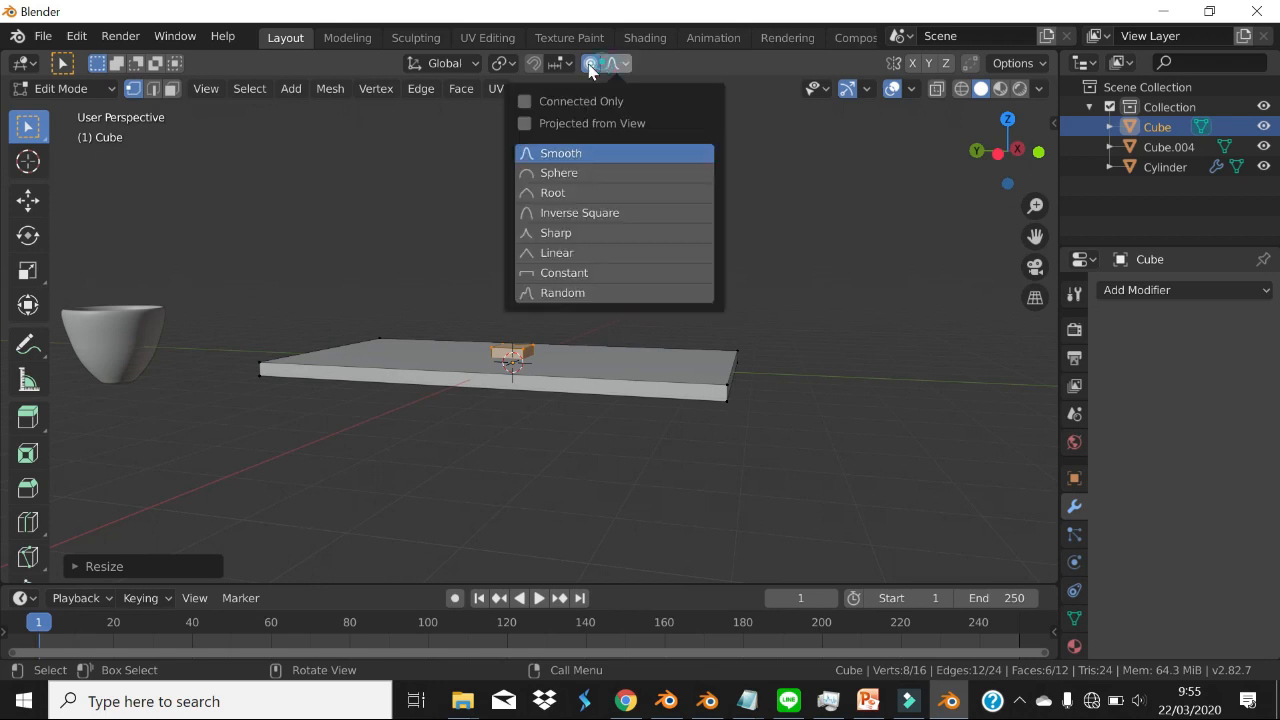
{"action": "left_click", "coordinate": [614, 63]}
{"action": "left_click", "coordinate": [588, 63]}
{"action": "middle_click_drag", "start_coordinate": [623, 195], "coordinate": [637, 278]}
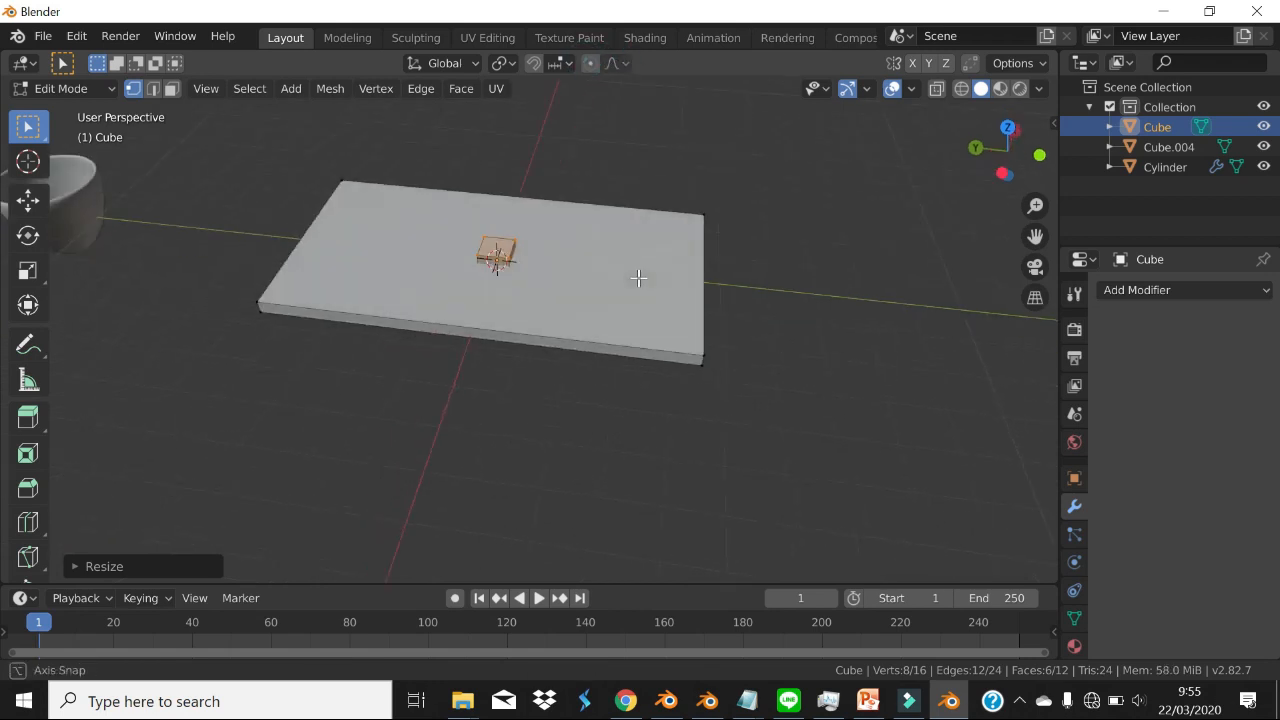
{"action": "scroll", "coordinate": [623, 248], "scroll_direction": "up", "scroll_amount": 2}
{"action": "scroll", "coordinate": [623, 248], "scroll_direction": "up", "scroll_amount": 1}
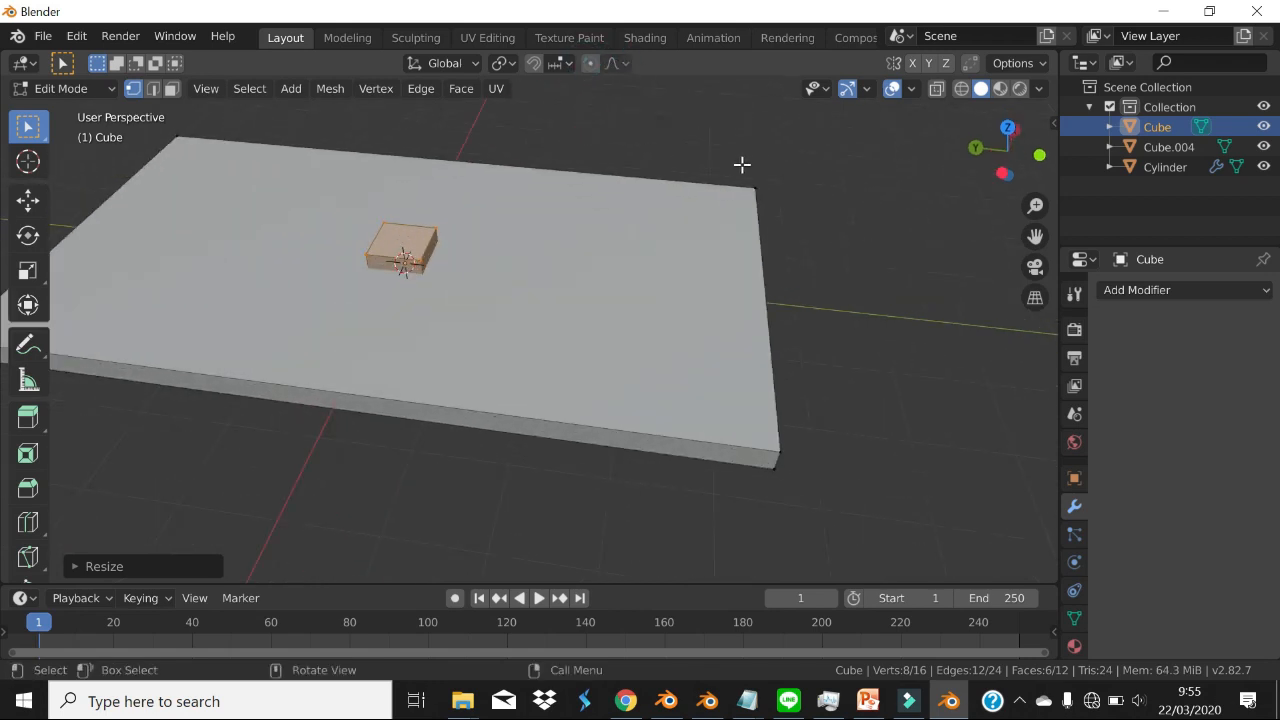
{"action": "key", "text": "s"}
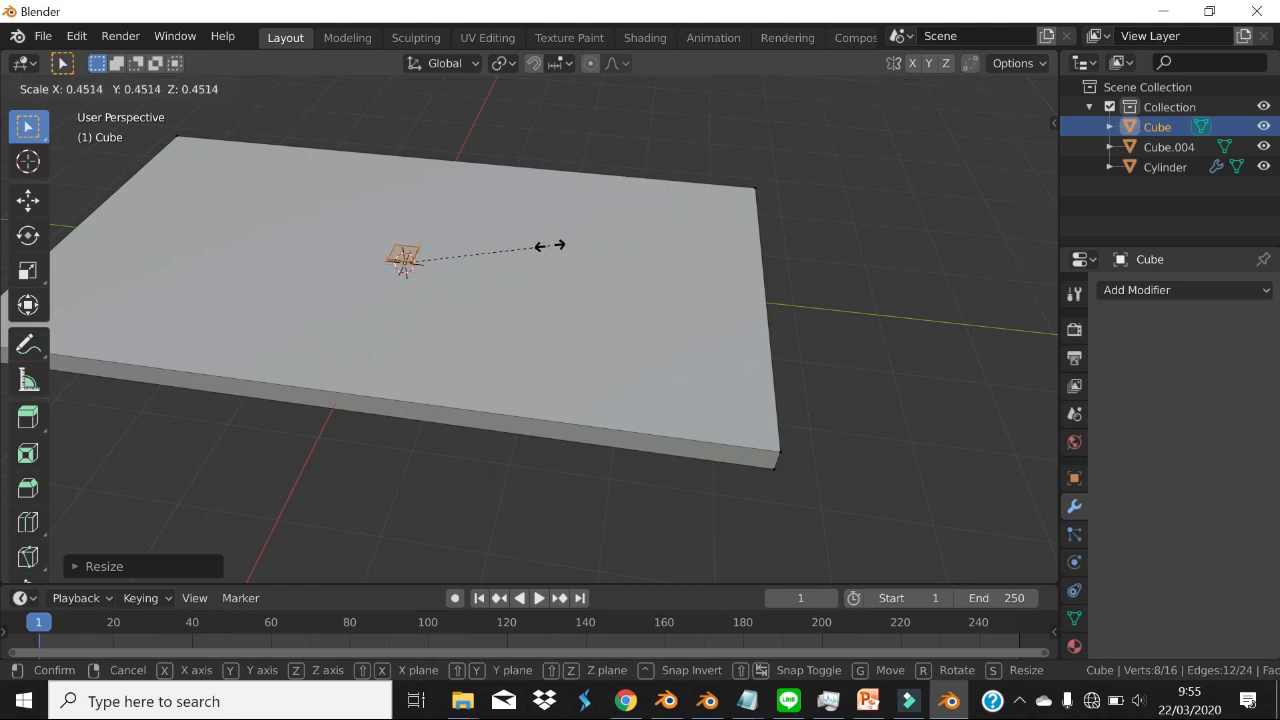
{"action": "left_click", "coordinate": [549, 246]}
- Return to Object Mode and delete the leftover flat, angular mesh Cube.004 in front of the slab
{"action": "left_click", "coordinate": [998, 173]}
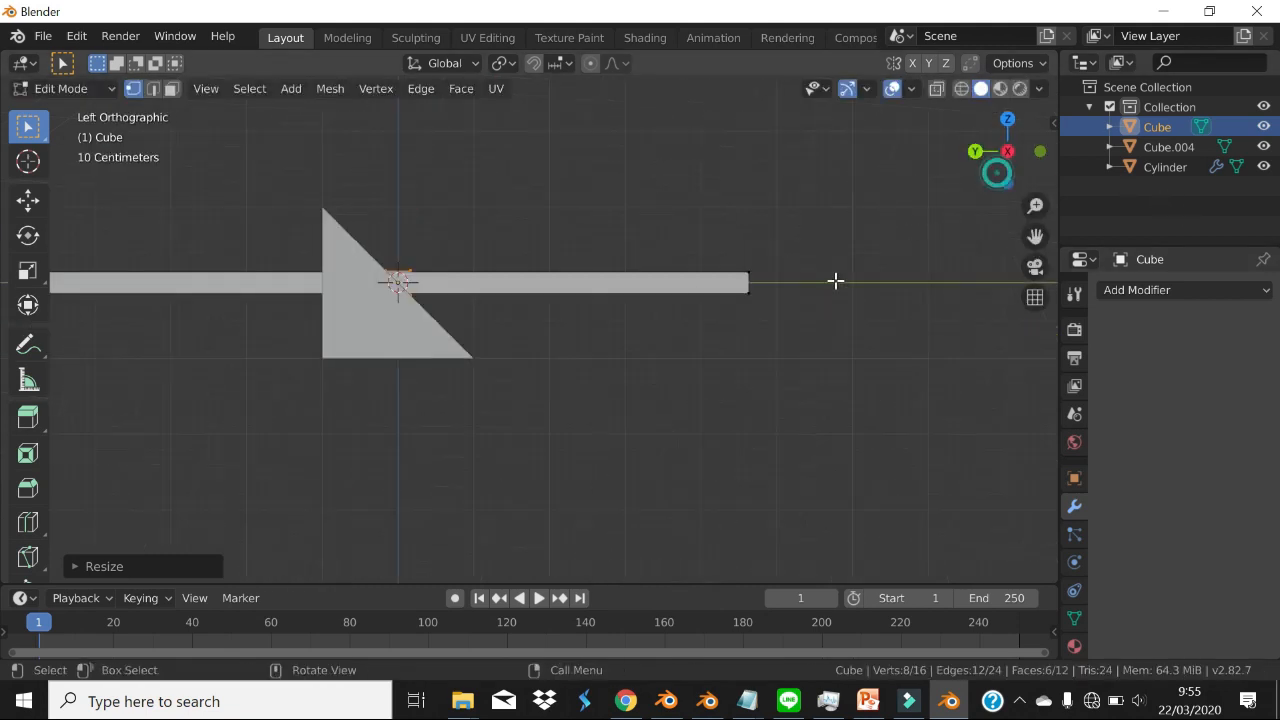
{"action": "middle_click_drag", "start_coordinate": [713, 325], "coordinate": [689, 317]}
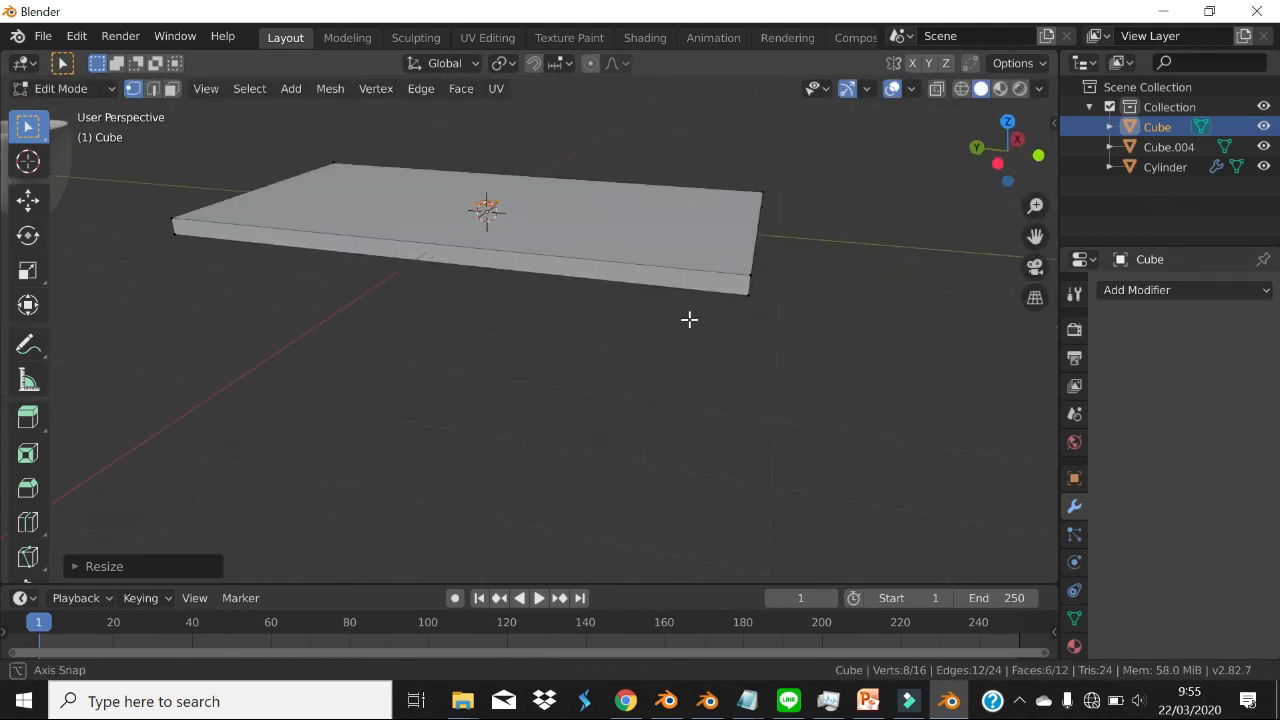
{"action": "scroll", "coordinate": [686, 300], "scroll_direction": "down", "scroll_amount": 3}
{"action": "key", "text": "Tab"}
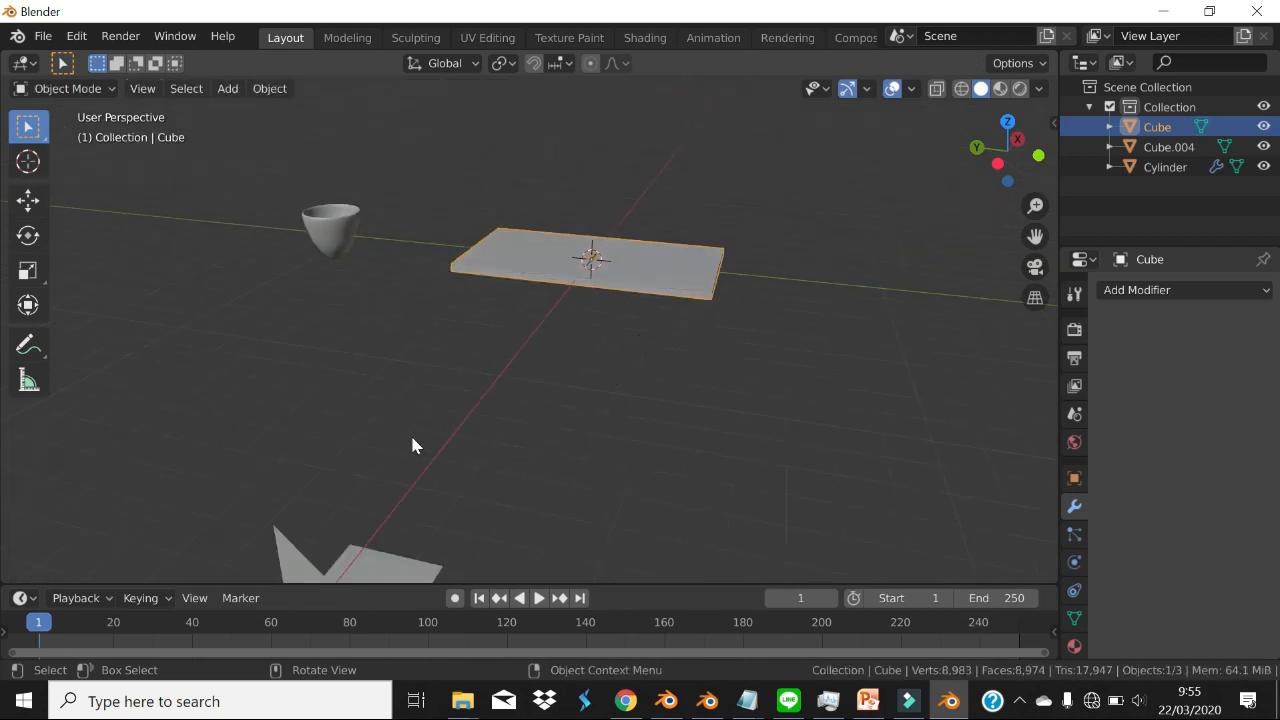
{"action": "left_click", "coordinate": [371, 558]}
{"action": "scroll", "coordinate": [464, 423], "scroll_direction": "down", "scroll_amount": 2}
{"action": "middle_click_drag", "start_coordinate": [464, 423], "coordinate": [502, 360], "text": "shift"}
{"action": "scroll", "coordinate": [502, 361], "scroll_direction": "up", "scroll_amount": 2}
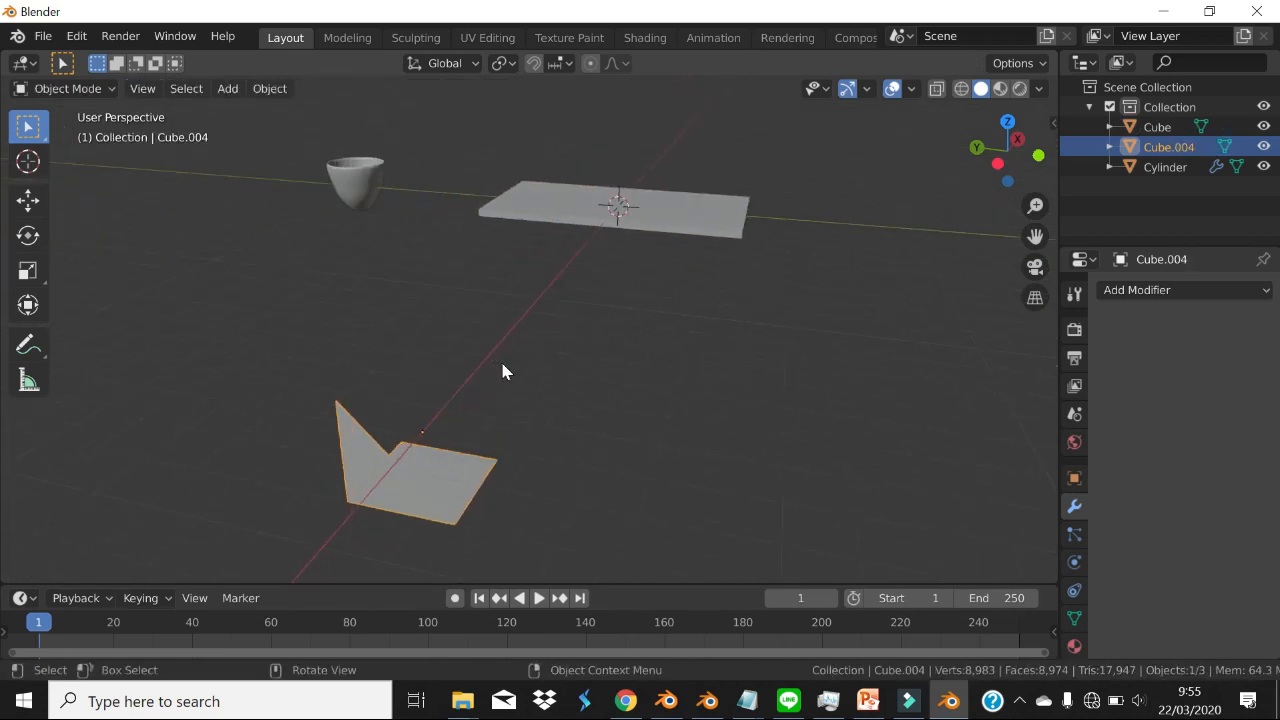
{"action": "key", "text": "Delete"}
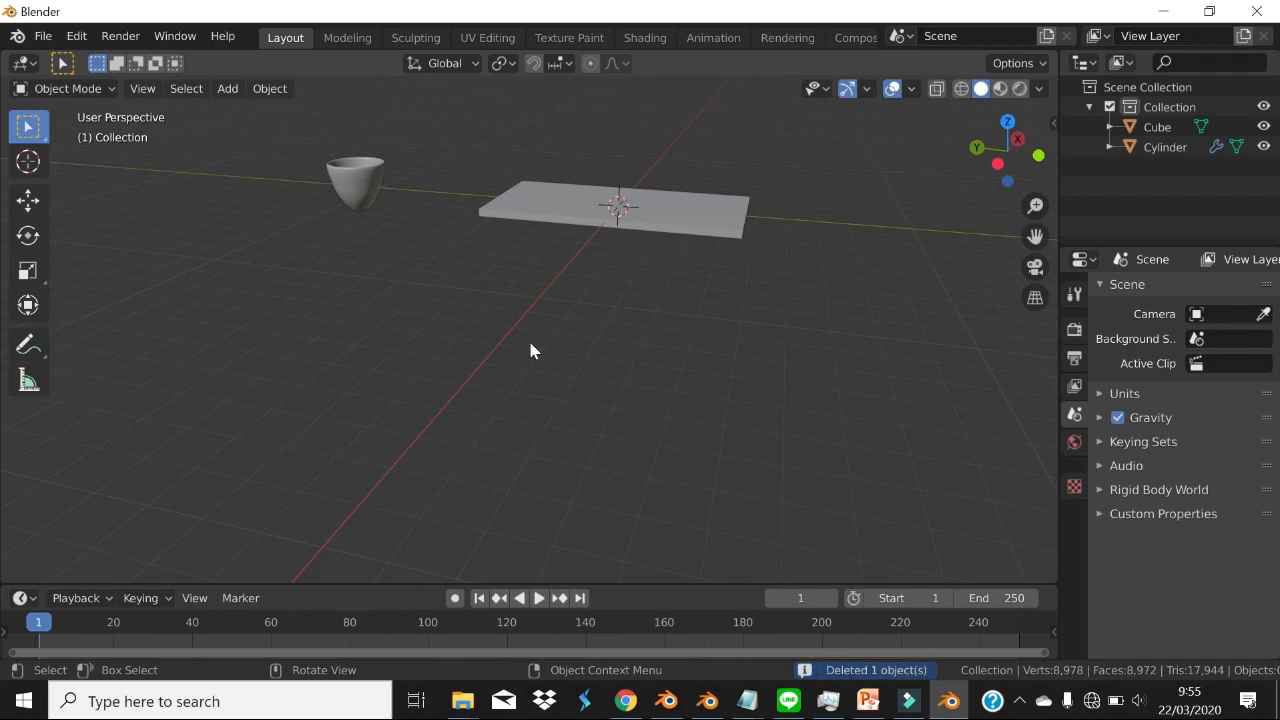
- Select the slab, reopen it in Edit Mode, and show it in the left orthographic view
{"action": "left_click", "coordinate": [690, 200]}
{"action": "scroll", "coordinate": [703, 207], "scroll_direction": "up", "scroll_amount": 2}
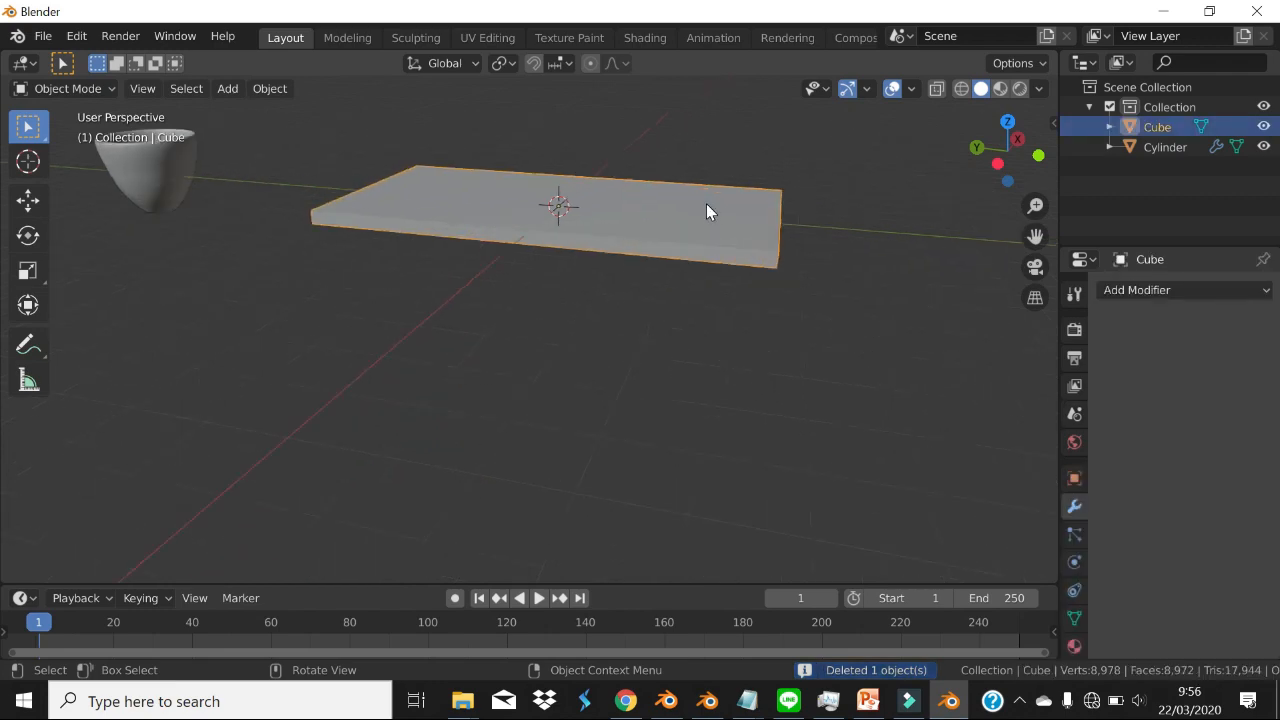
{"action": "key", "text": "Tab"}
{"action": "mouse_move", "coordinate": [600, 245]}
{"action": "middle_mouse_down"}
{"action": "mouse_move", "coordinate": [623, 229]}
{"action": "mouse_move", "coordinate": [589, 234]}
{"action": "middle_mouse_up"}
{"action": "left_click", "coordinate": [90, 89]}
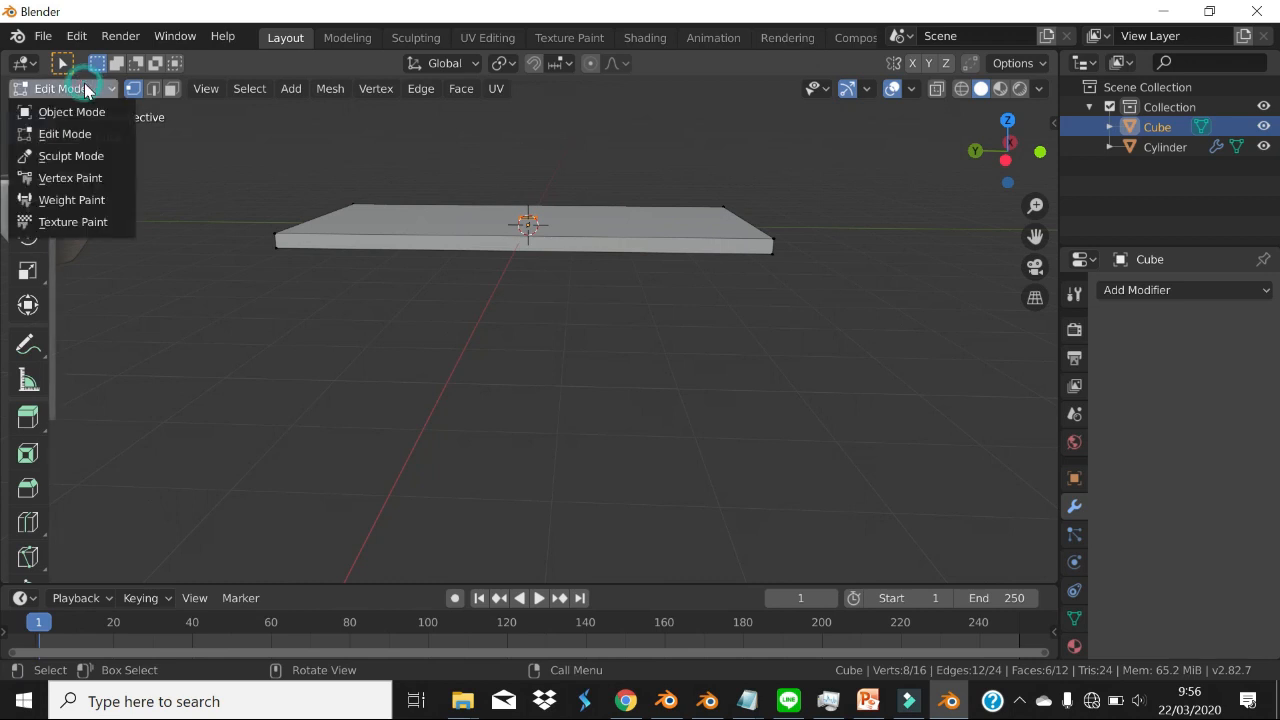
{"action": "left_click", "coordinate": [95, 89]}
{"action": "scroll", "coordinate": [474, 223], "scroll_direction": "up", "scroll_amount": 3}
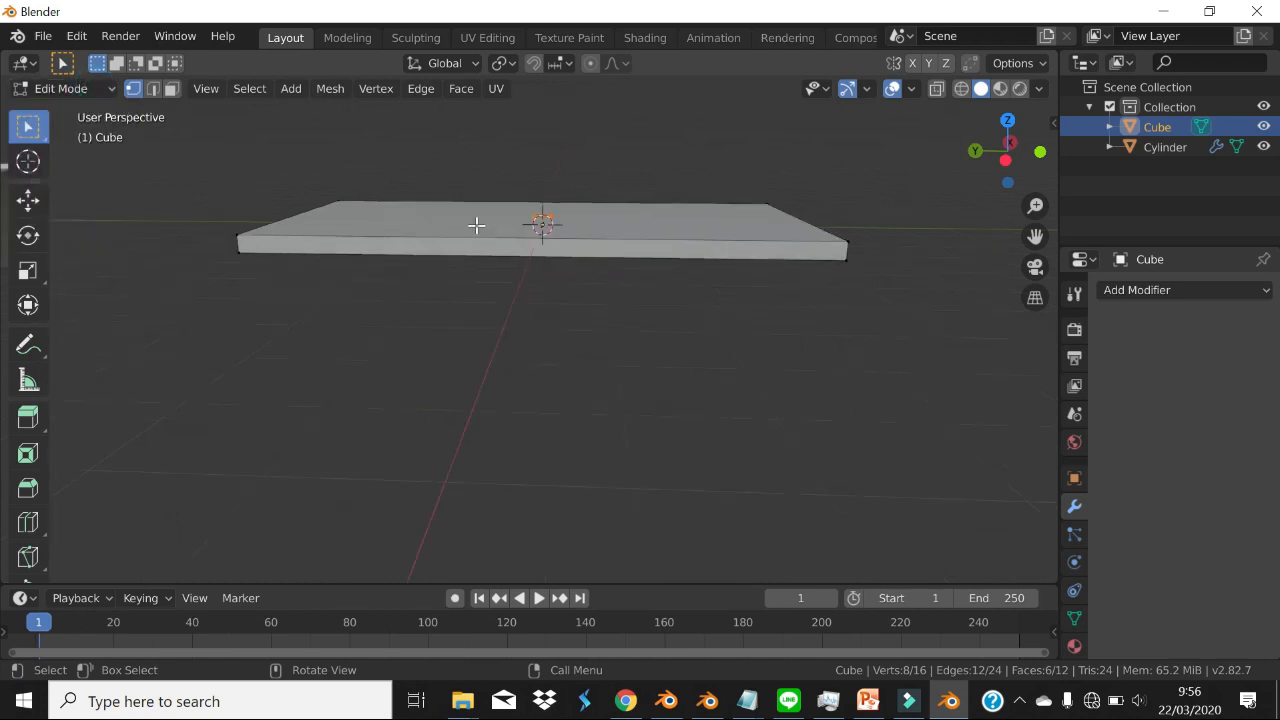
{"action": "left_click", "coordinate": [1006, 160]}
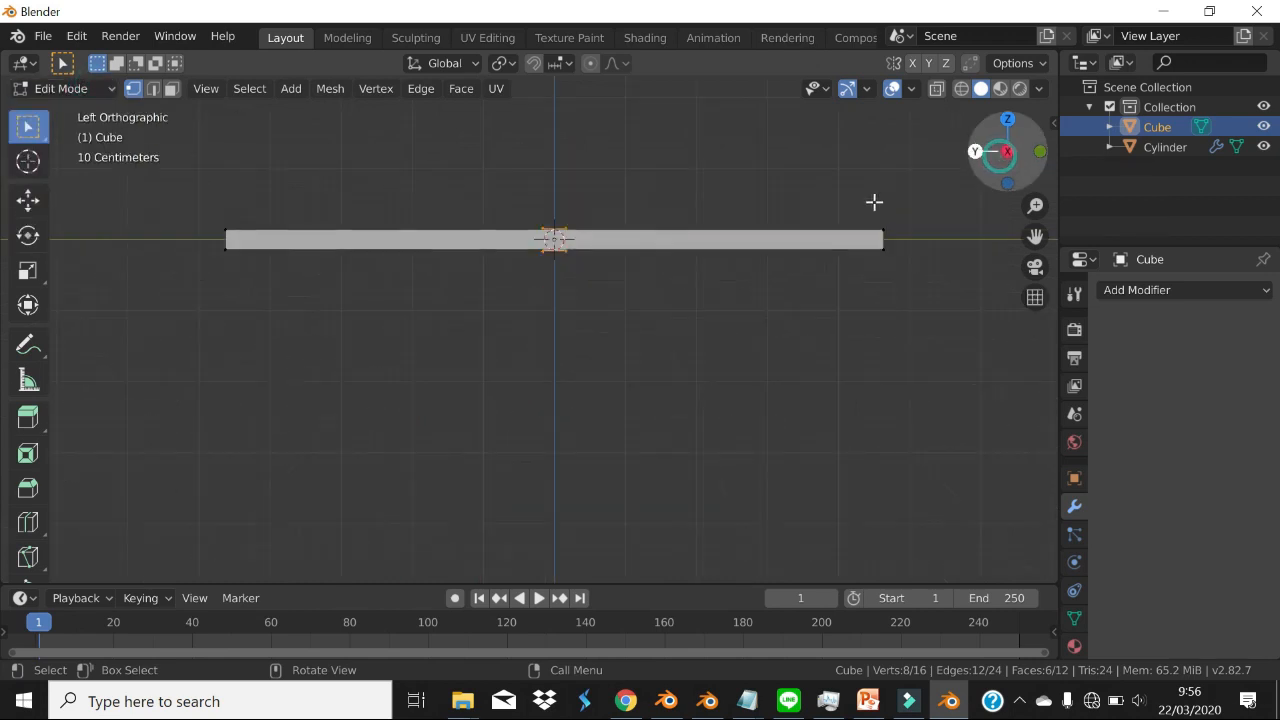
{"action": "scroll", "coordinate": [654, 243], "scroll_direction": "up", "scroll_amount": 2}
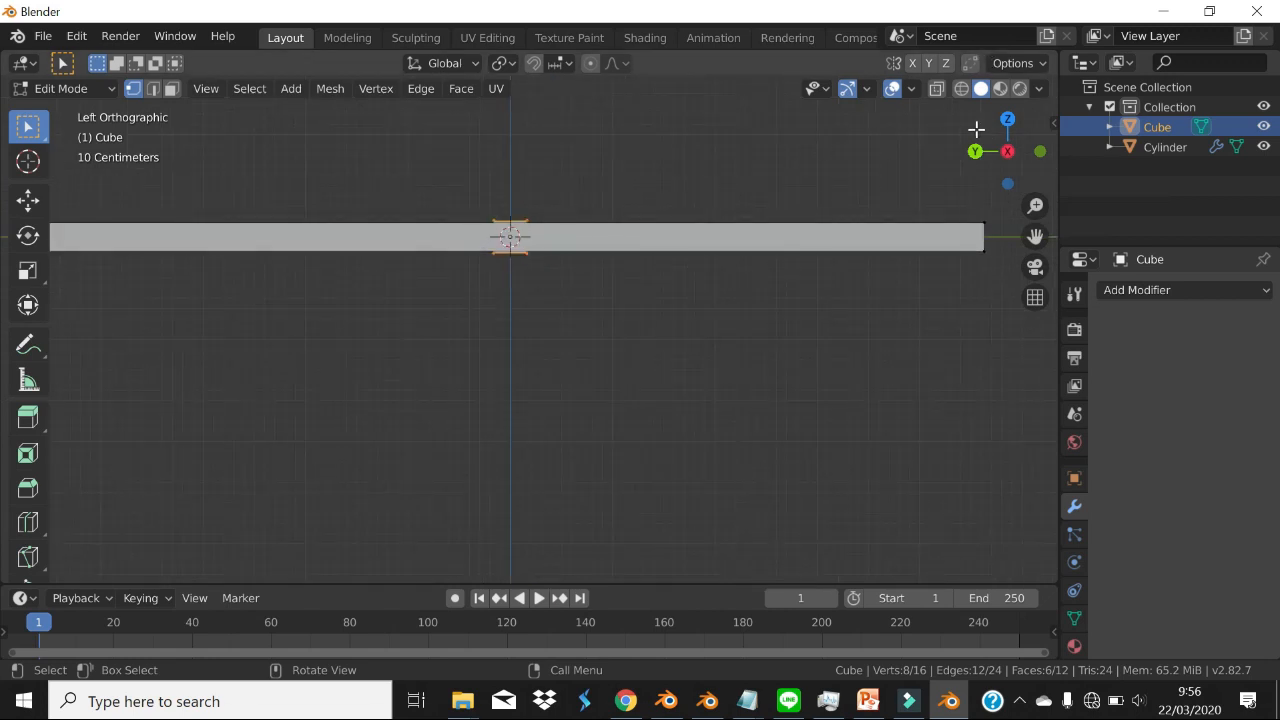
- Switch to wireframe shading and move the small cube about -4.38 m in Y and -0.16 m in Z, near the slab's end
{"action": "left_click", "coordinate": [960, 89]}
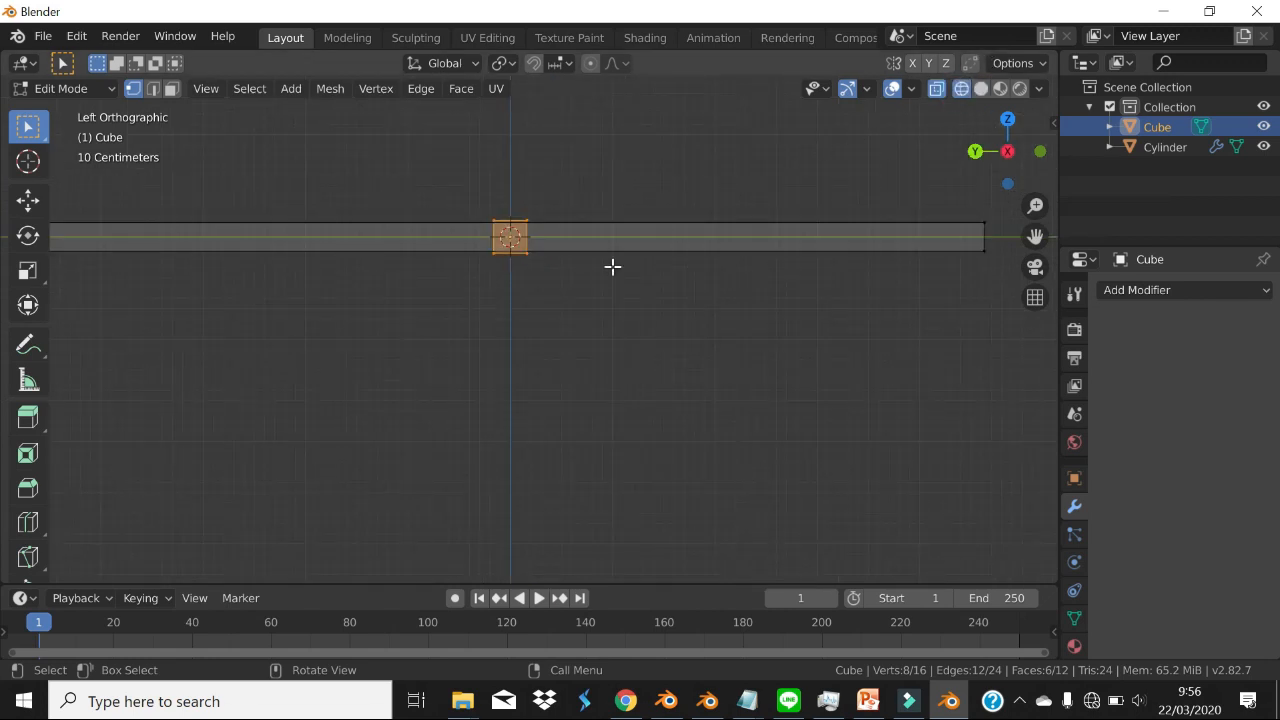
{"action": "left_click", "coordinate": [983, 89]}
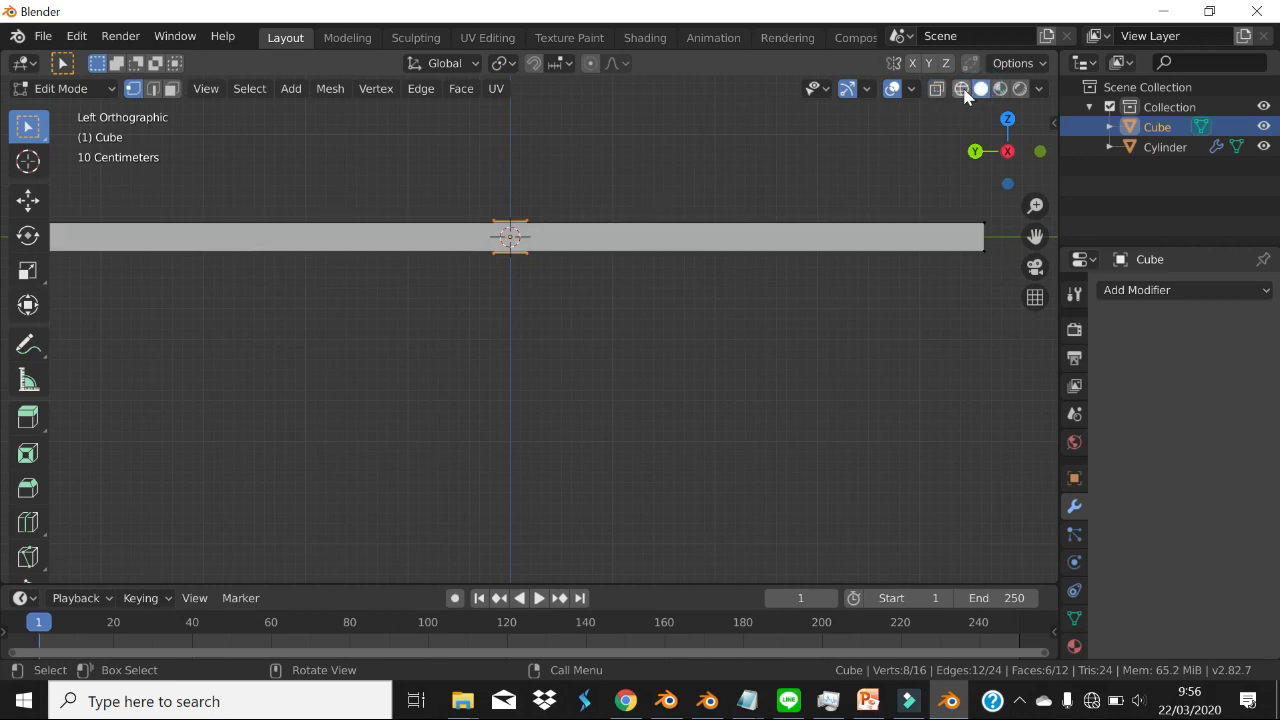
{"action": "left_click", "coordinate": [961, 89]}
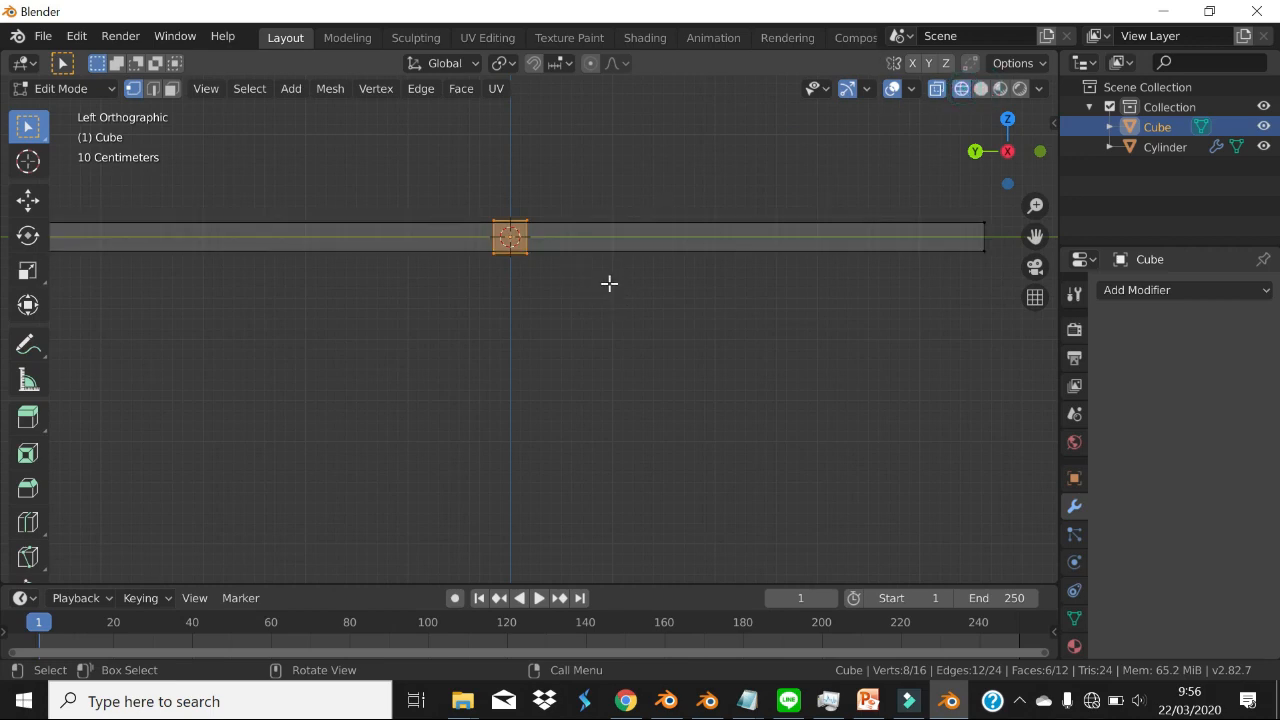
{"action": "key", "text": "g"}
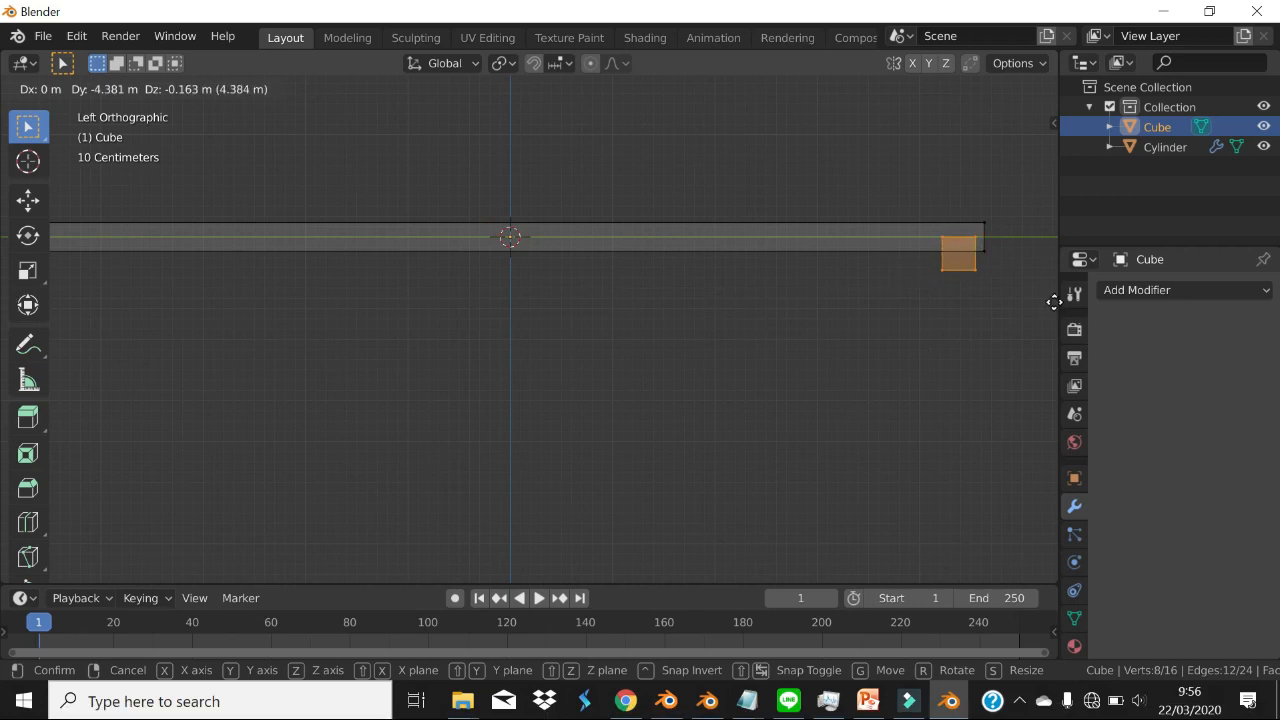
{"action": "left_click", "coordinate": [1054, 302]}
{"action": "scroll", "coordinate": [826, 298], "scroll_direction": "down", "scroll_amount": 1}
{"action": "middle_click_drag", "start_coordinate": [806, 300], "coordinate": [556, 290], "text": "shift"}
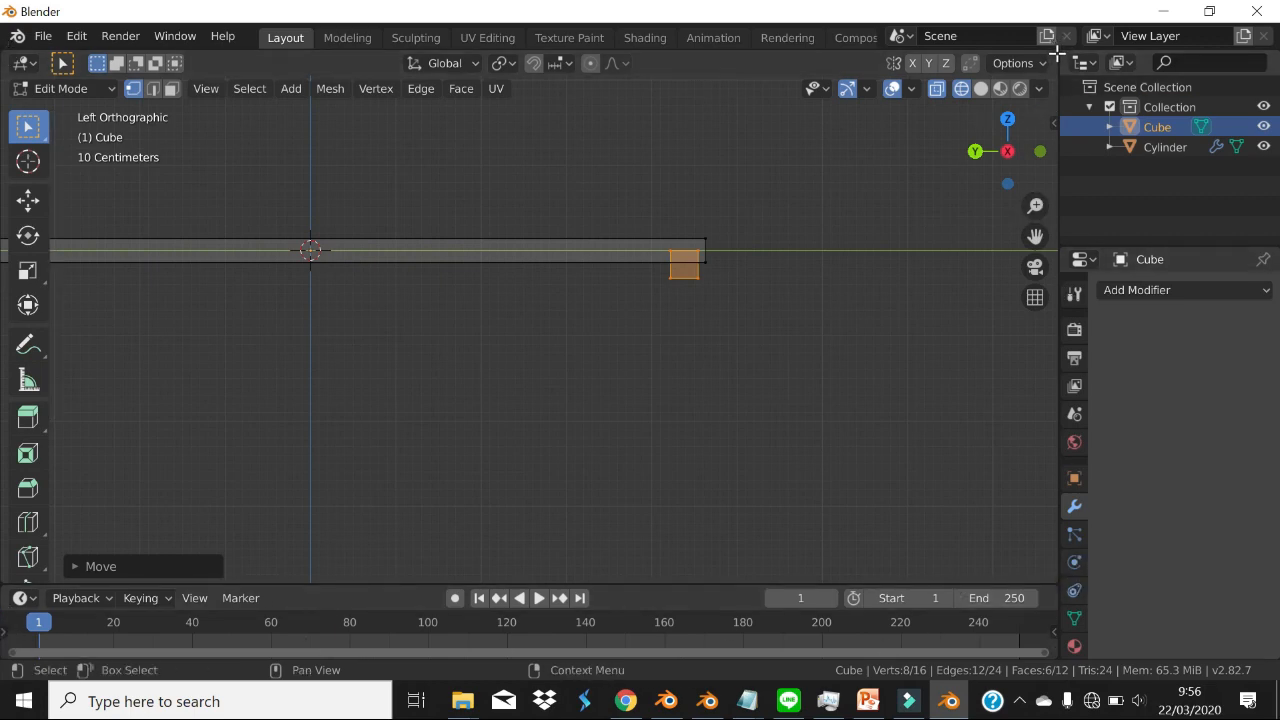
- Split the 3D viewport into two side-by-side views
{"action": "left_click_drag", "start_coordinate": [1057, 50], "coordinate": [622, 204]}
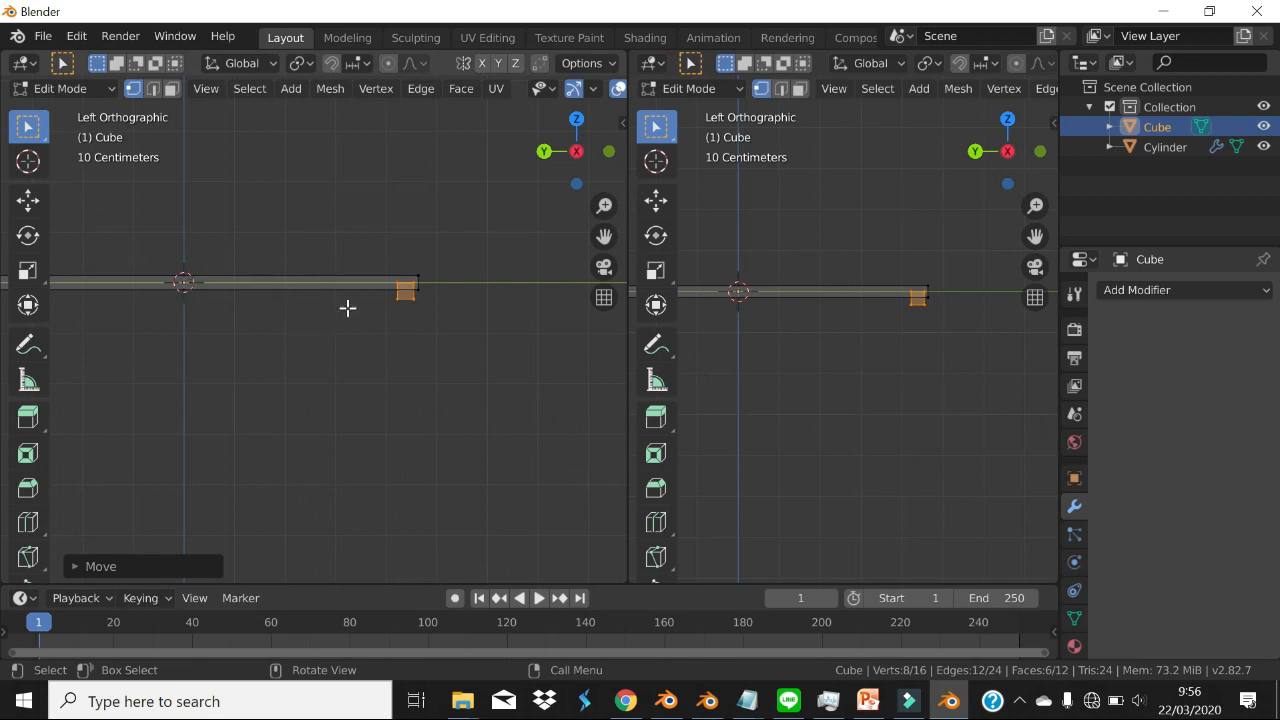
- Show the second viewport from the top and move the small cube about -2.1 m in X to the slab's corner
{"action": "left_click", "coordinate": [1007, 120]}
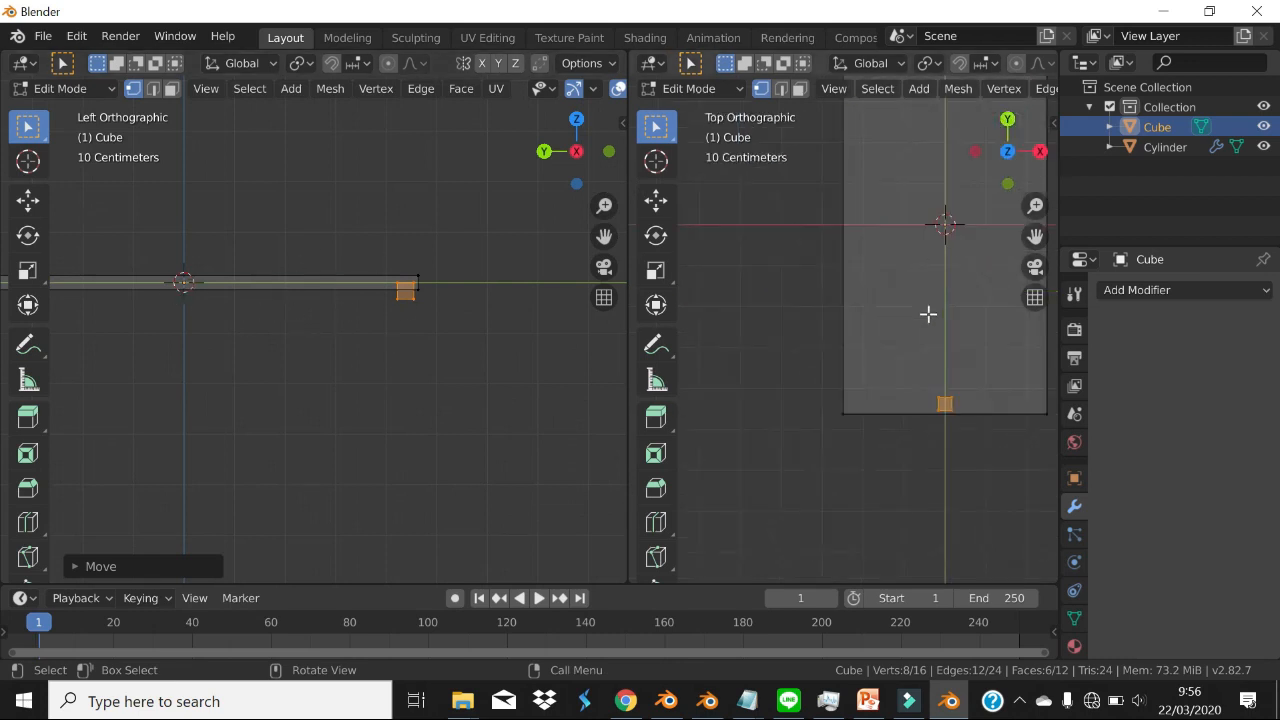
{"action": "scroll", "coordinate": [925, 411], "scroll_direction": "up", "scroll_amount": 1}
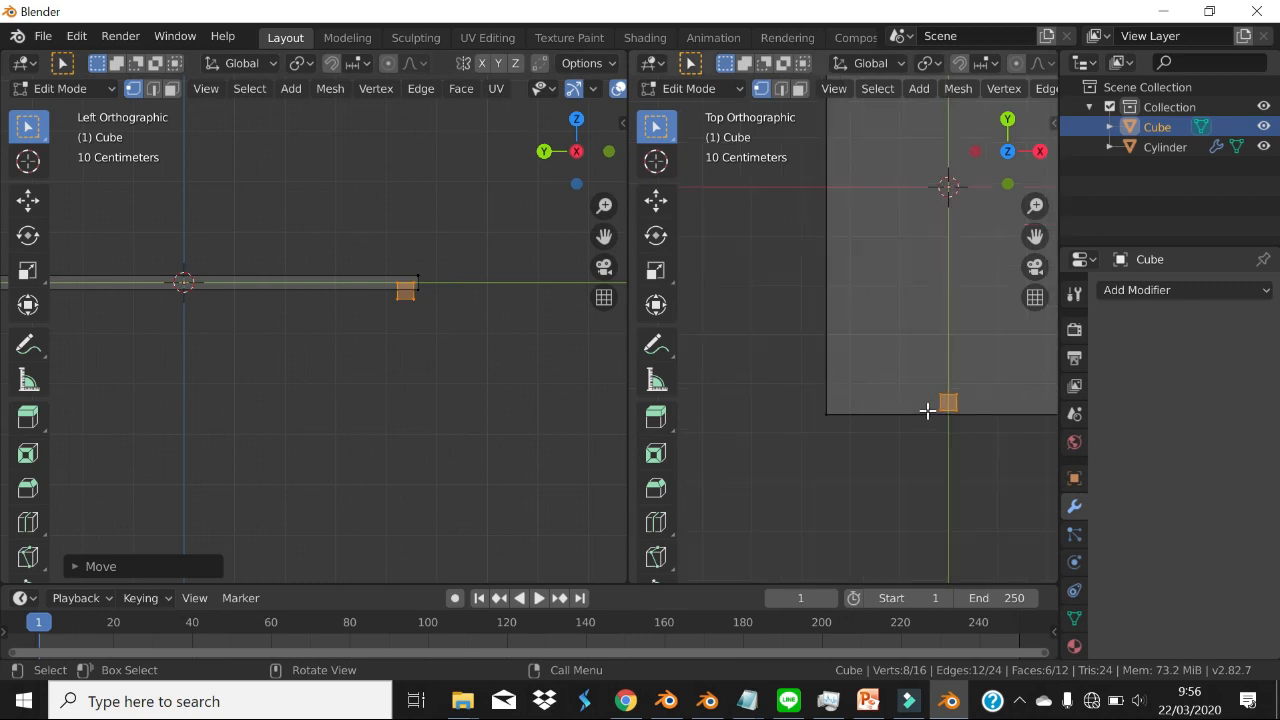
{"action": "middle_click_drag", "start_coordinate": [383, 306], "coordinate": [437, 309], "text": "shift"}
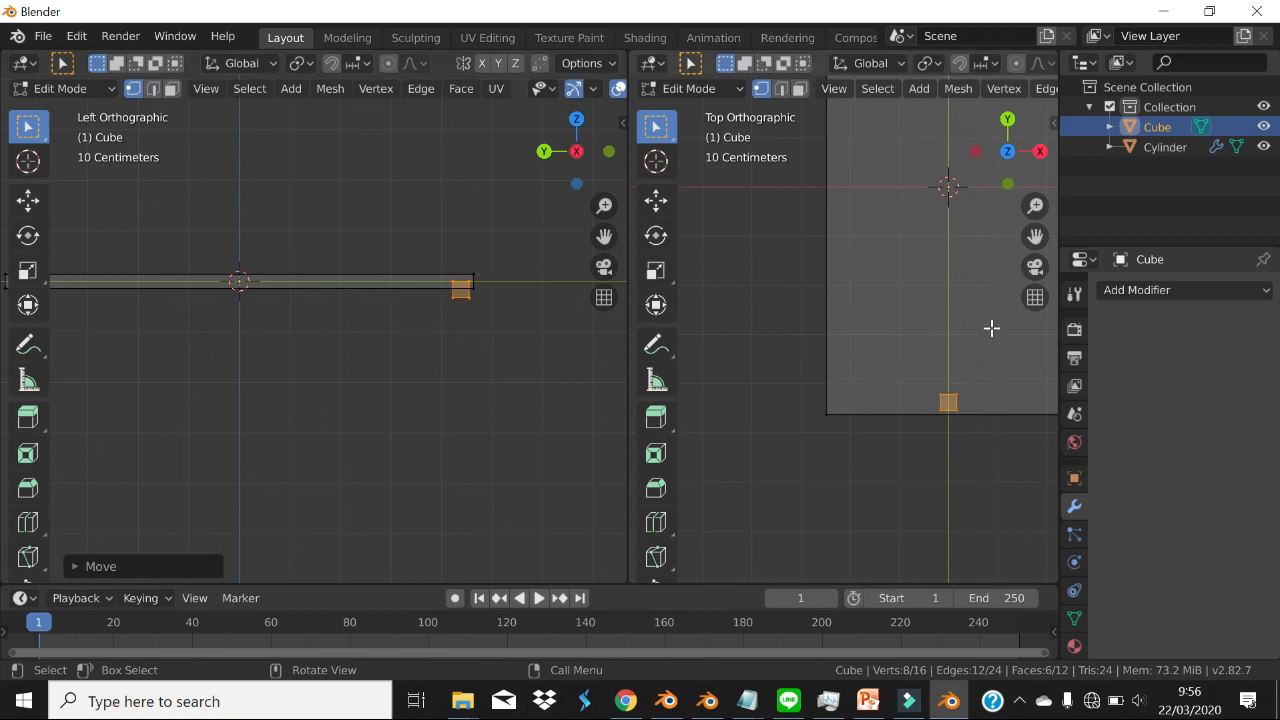
{"action": "middle_click_drag", "start_coordinate": [965, 346], "coordinate": [894, 351], "text": "shift"}
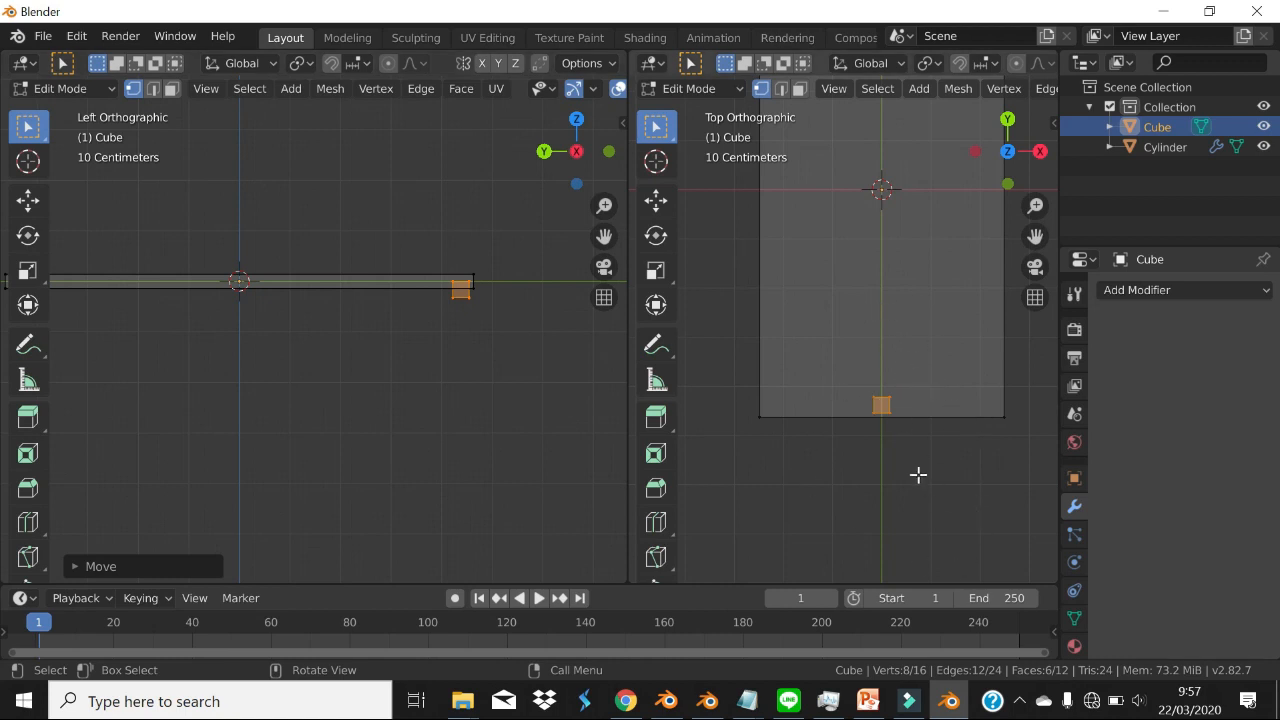
{"action": "key", "text": "g"}
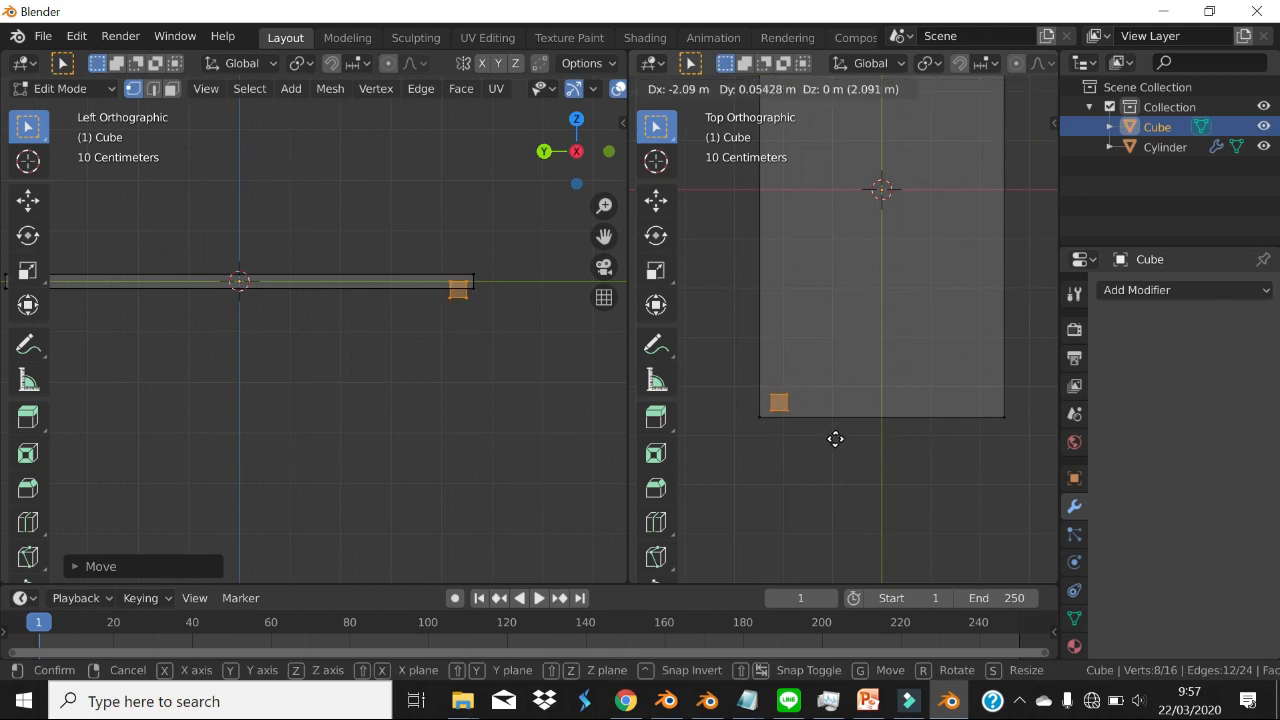
{"action": "left_click", "coordinate": [832, 438]}
- Select the small cube's bottom vertices and extrude them straight down along Z to form a long table leg
{"action": "scroll", "coordinate": [495, 294], "scroll_direction": "up", "scroll_amount": 1}
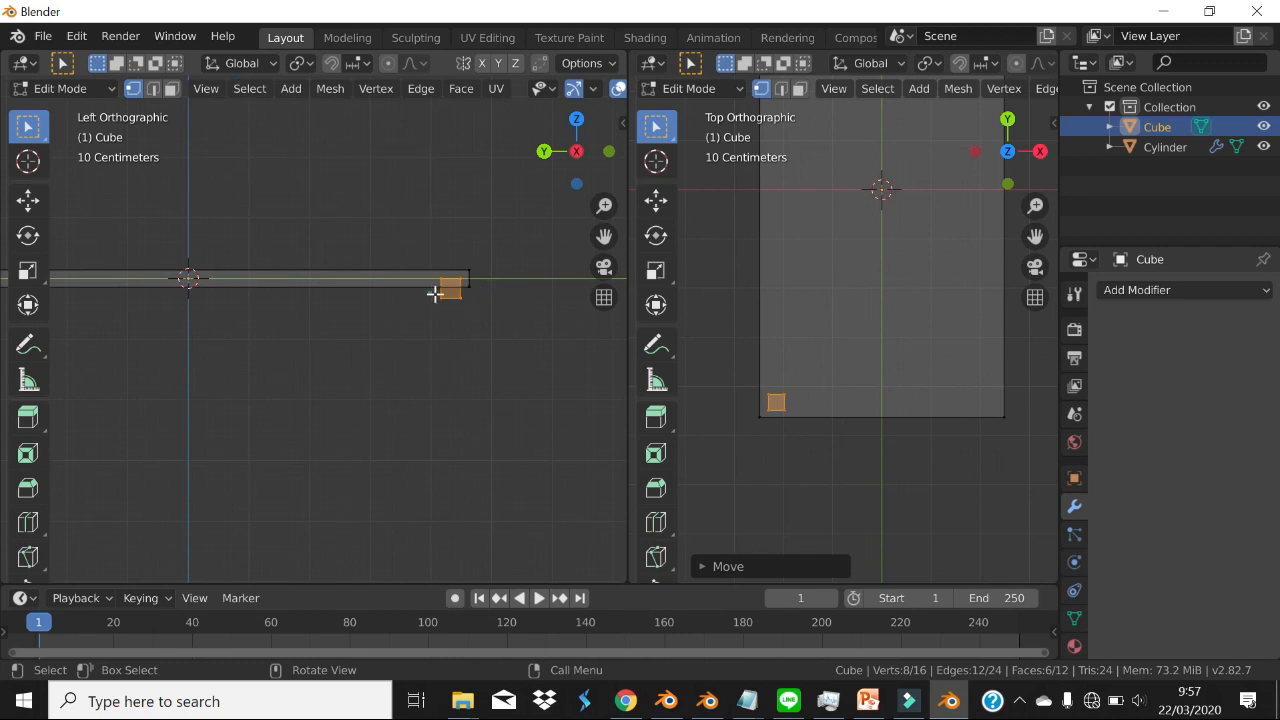
{"action": "left_click_drag", "start_coordinate": [434, 293], "coordinate": [514, 336]}
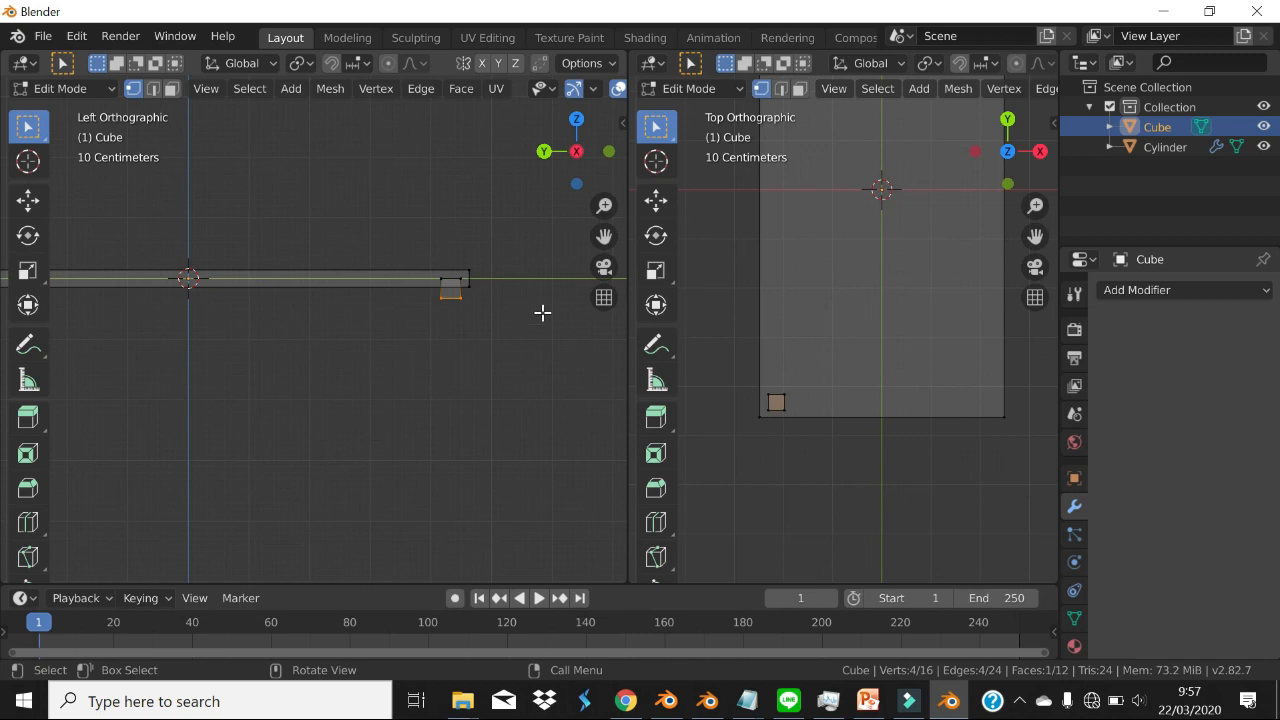
{"action": "scroll", "coordinate": [535, 315], "scroll_direction": "down", "scroll_amount": 2}
{"action": "key", "text": "e"}
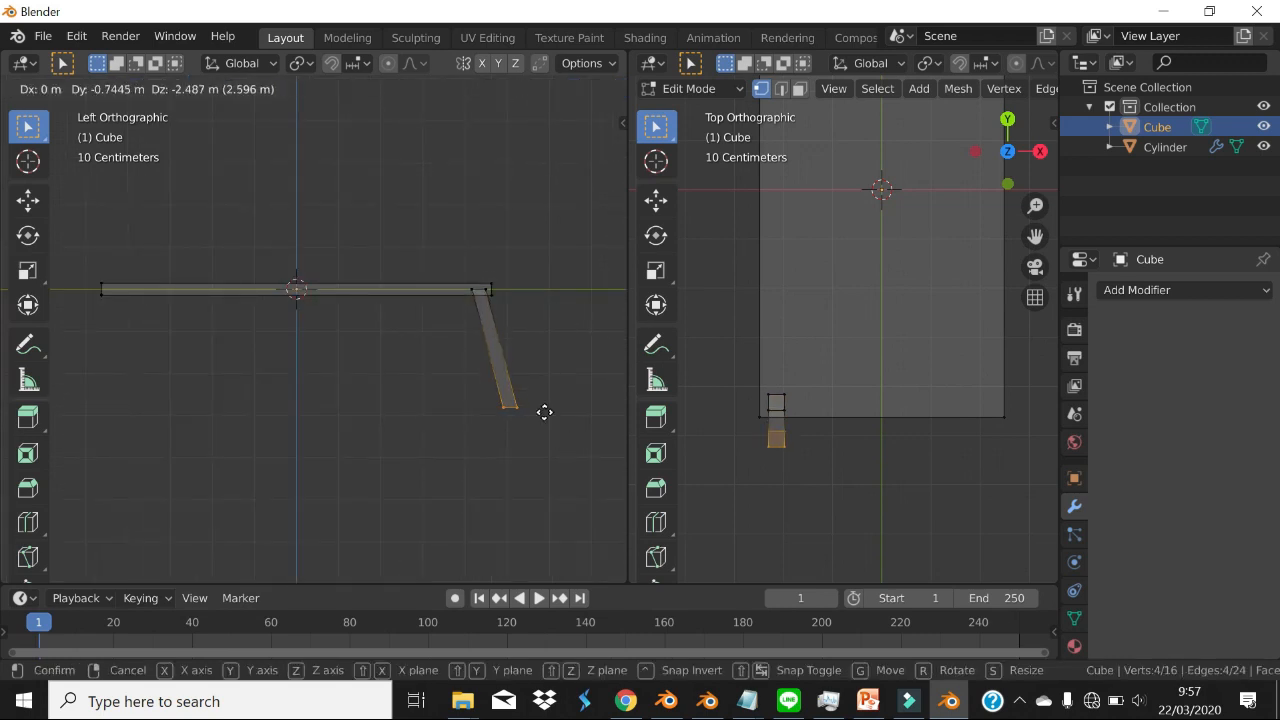
{"action": "key", "text": "z"}
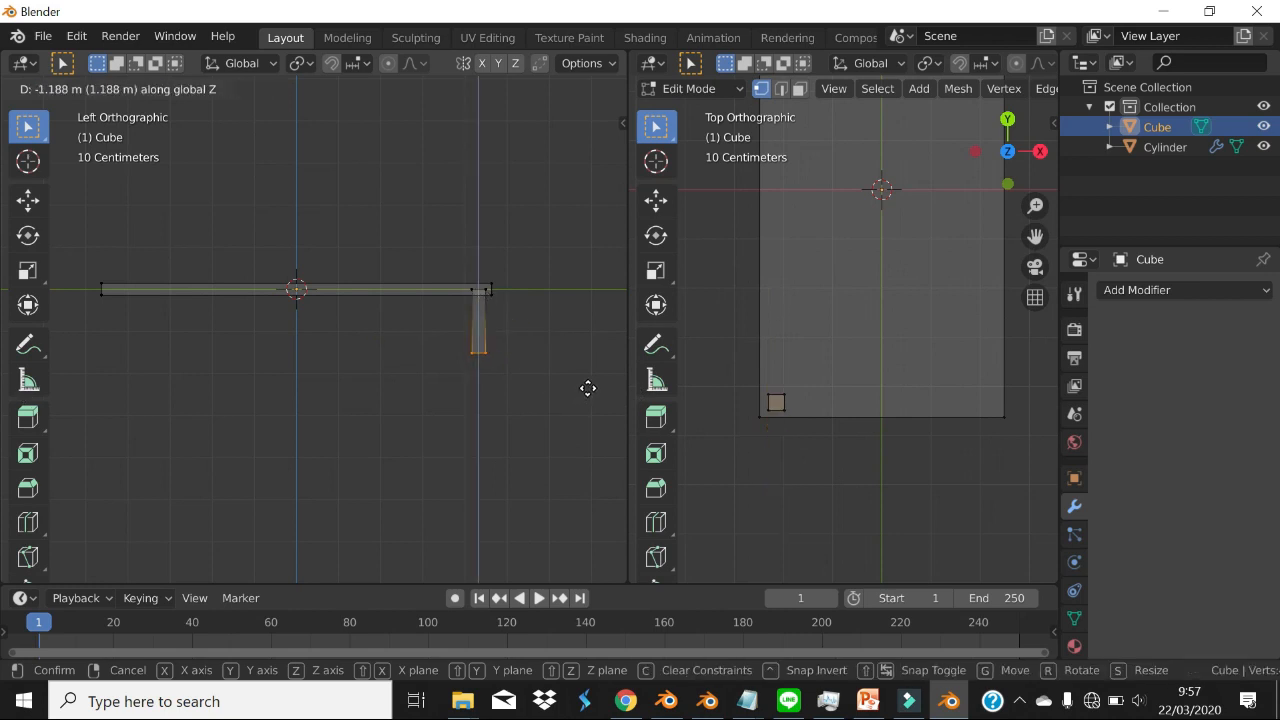
{"action": "left_click", "coordinate": [553, 473]}
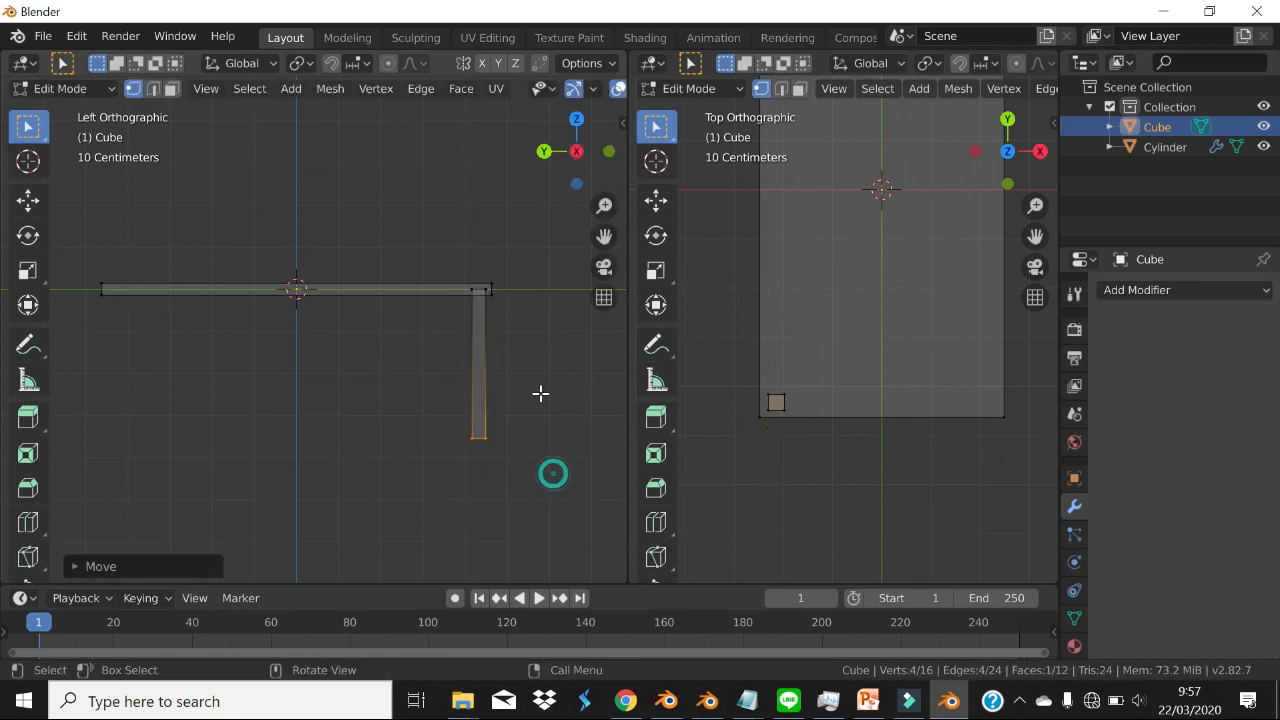
{"action": "middle_click_drag", "start_coordinate": [529, 343], "coordinate": [543, 318]}
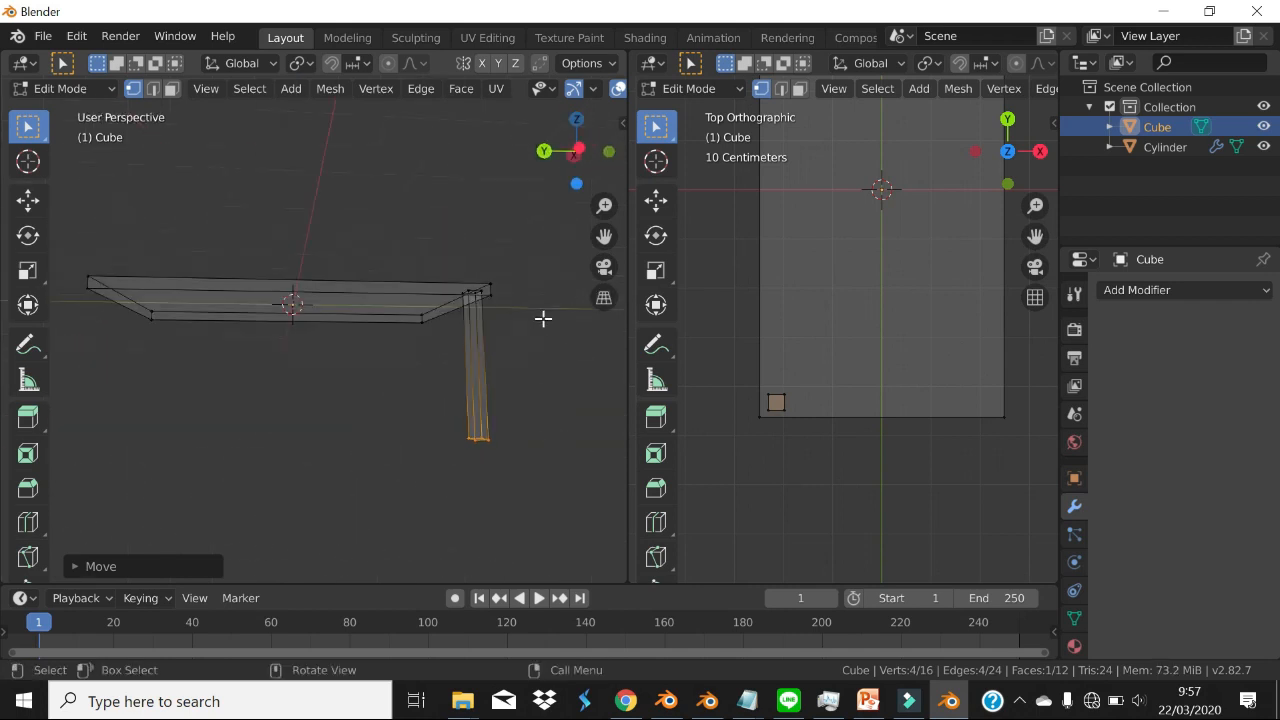
{"action": "middle_click_drag", "start_coordinate": [480, 346], "coordinate": [284, 346]}
{"action": "middle_click_drag", "start_coordinate": [382, 332], "coordinate": [420, 323]}
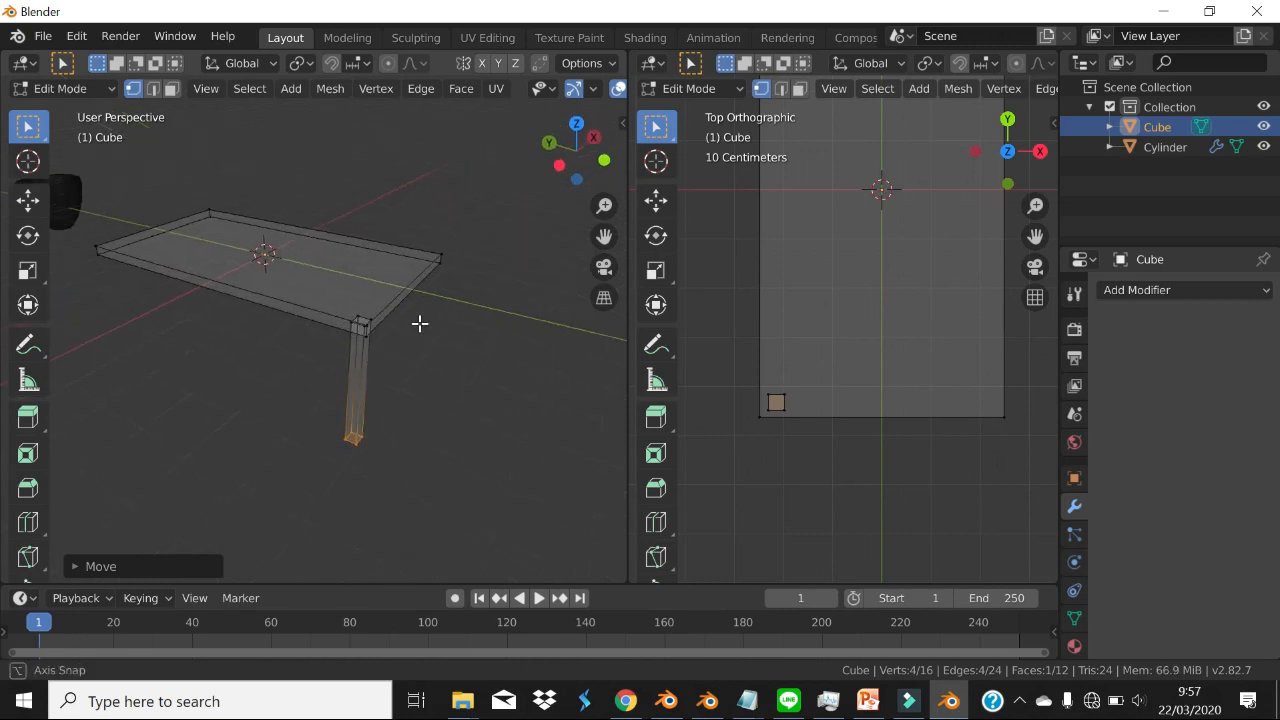
{"action": "middle_click_drag", "start_coordinate": [351, 374], "coordinate": [443, 391]}
{"action": "left_click", "coordinate": [450, 371]}
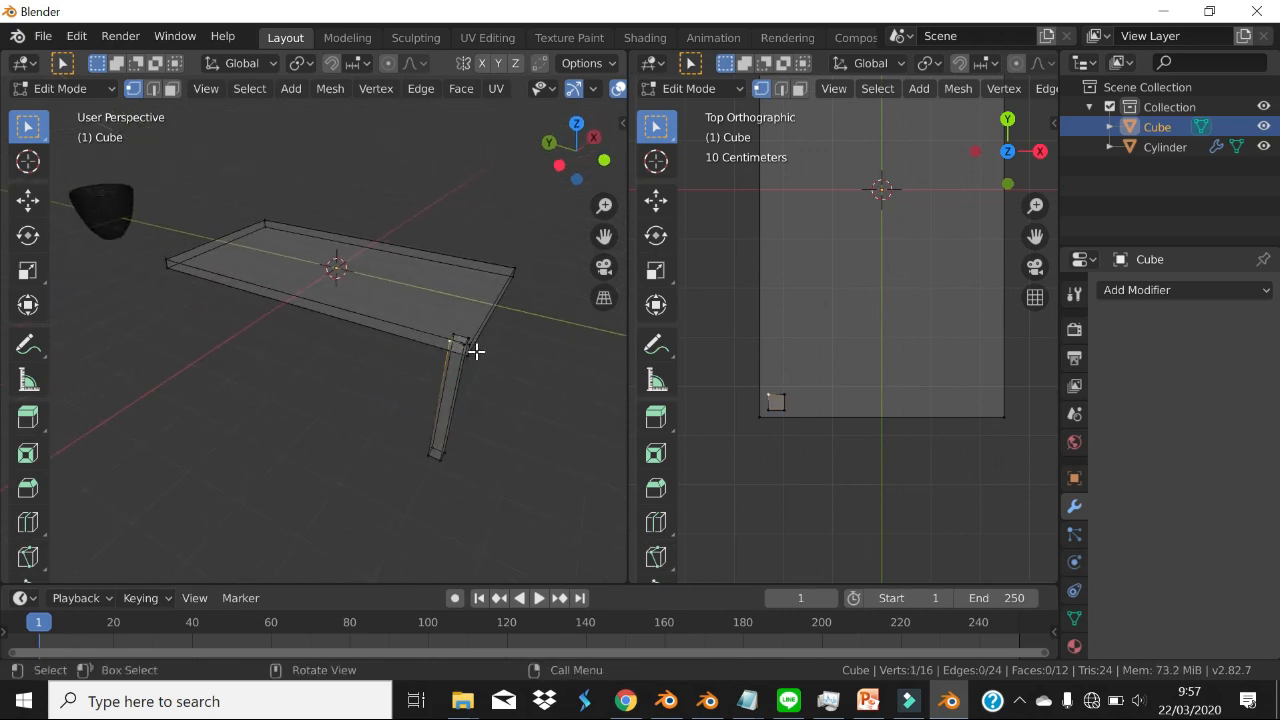
- Join the two 3D viewports back into one, keeping the perspective view
{"action": "right_click", "coordinate": [625, 415]}
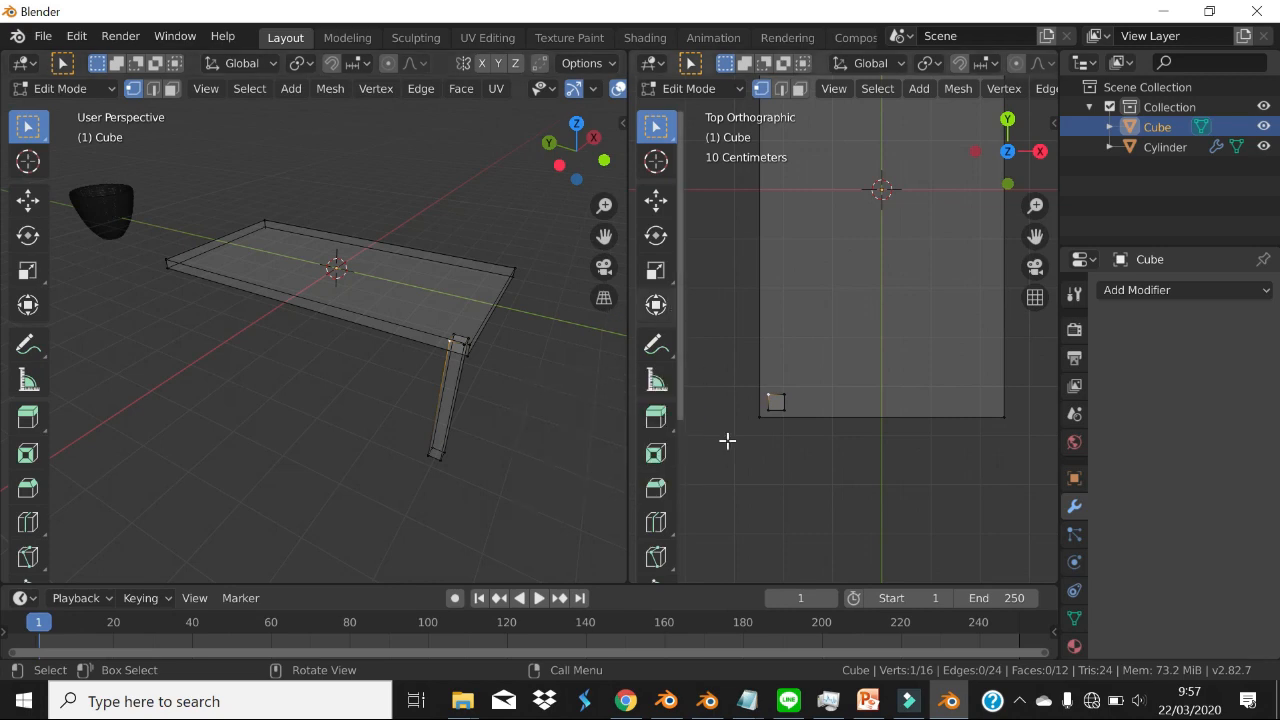
{"action": "right_click", "coordinate": [627, 426]}
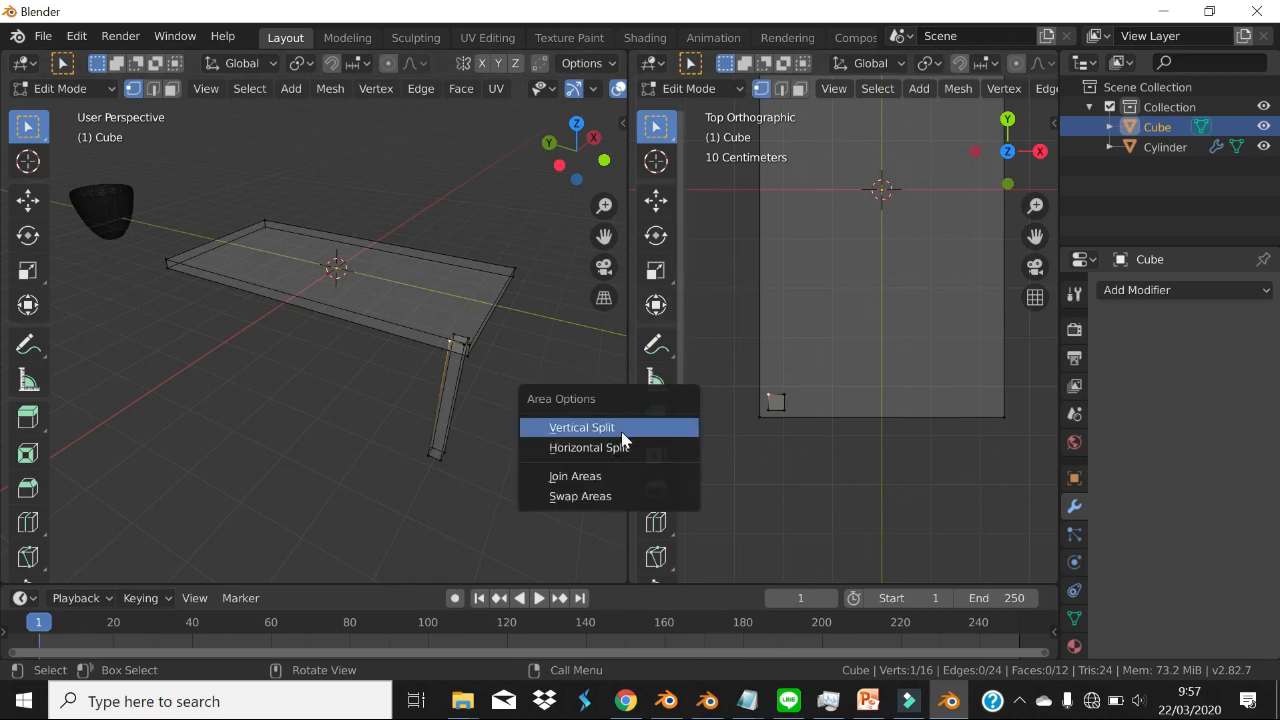
{"action": "left_click", "coordinate": [619, 481]}
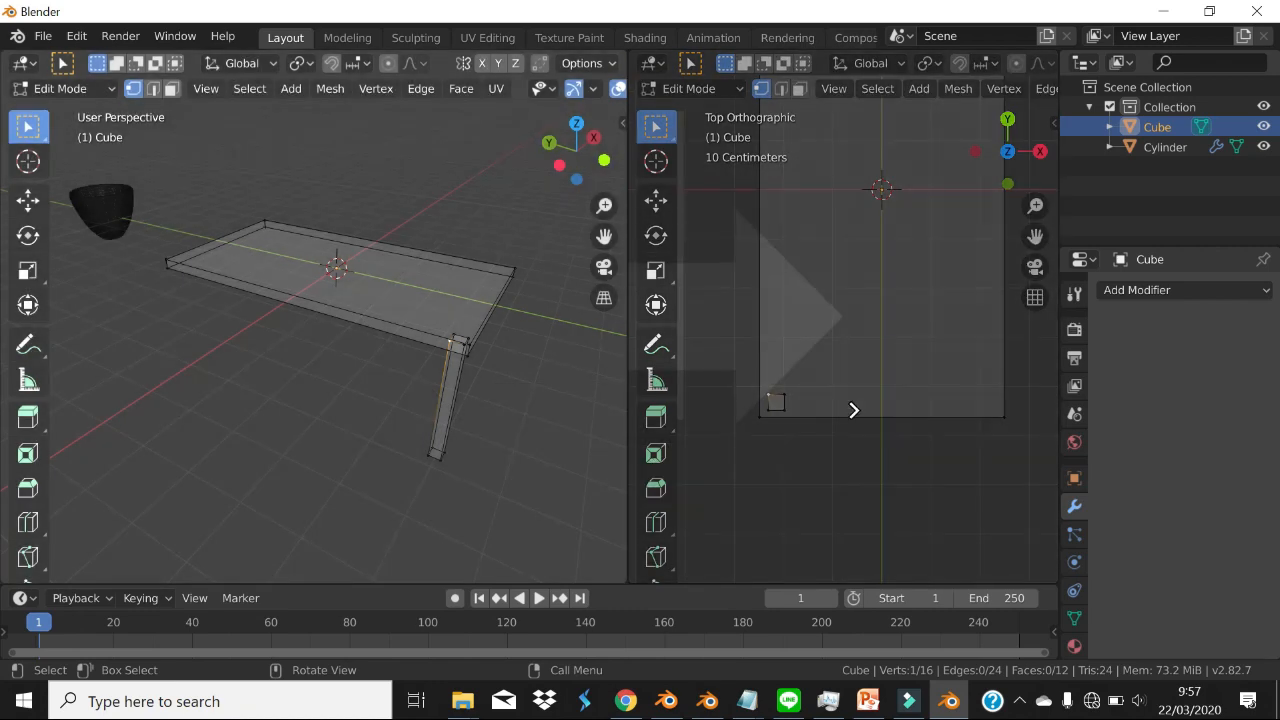
{"action": "left_click", "coordinate": [853, 410]}
{"action": "middle_click_drag", "start_coordinate": [763, 417], "coordinate": [816, 417]}
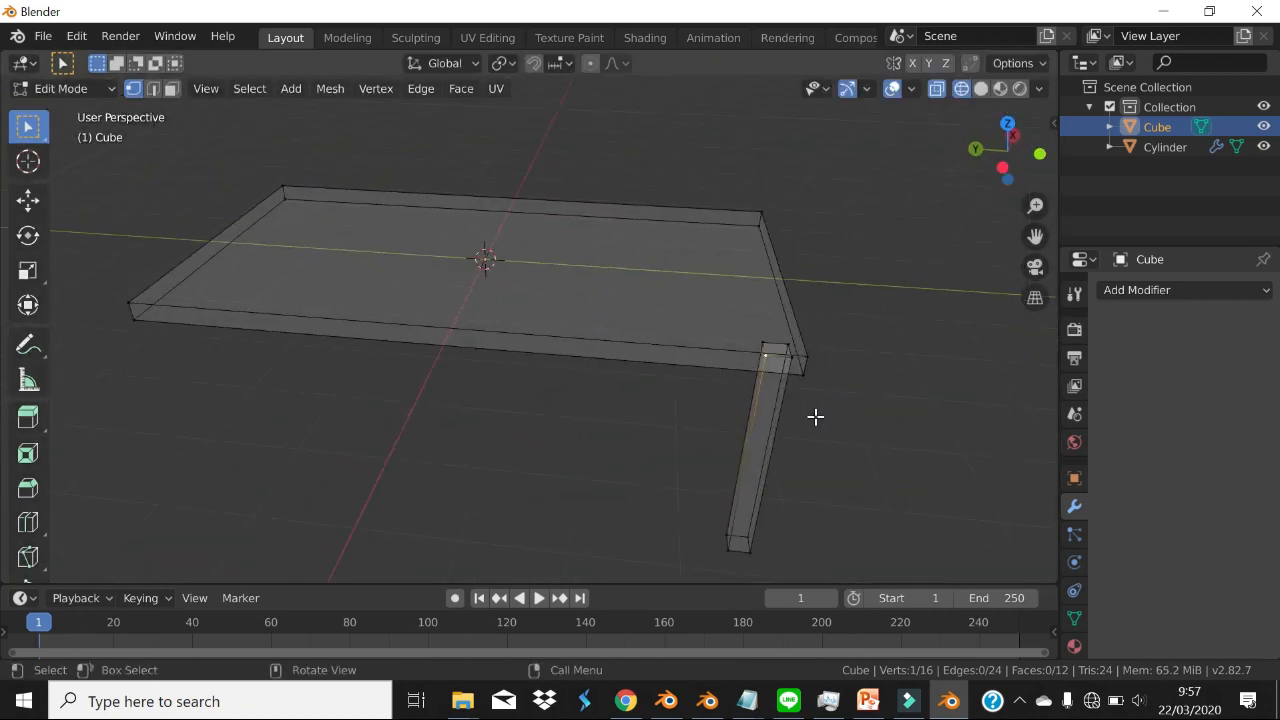
{"action": "middle_click_drag", "start_coordinate": [646, 277], "coordinate": [638, 280]}
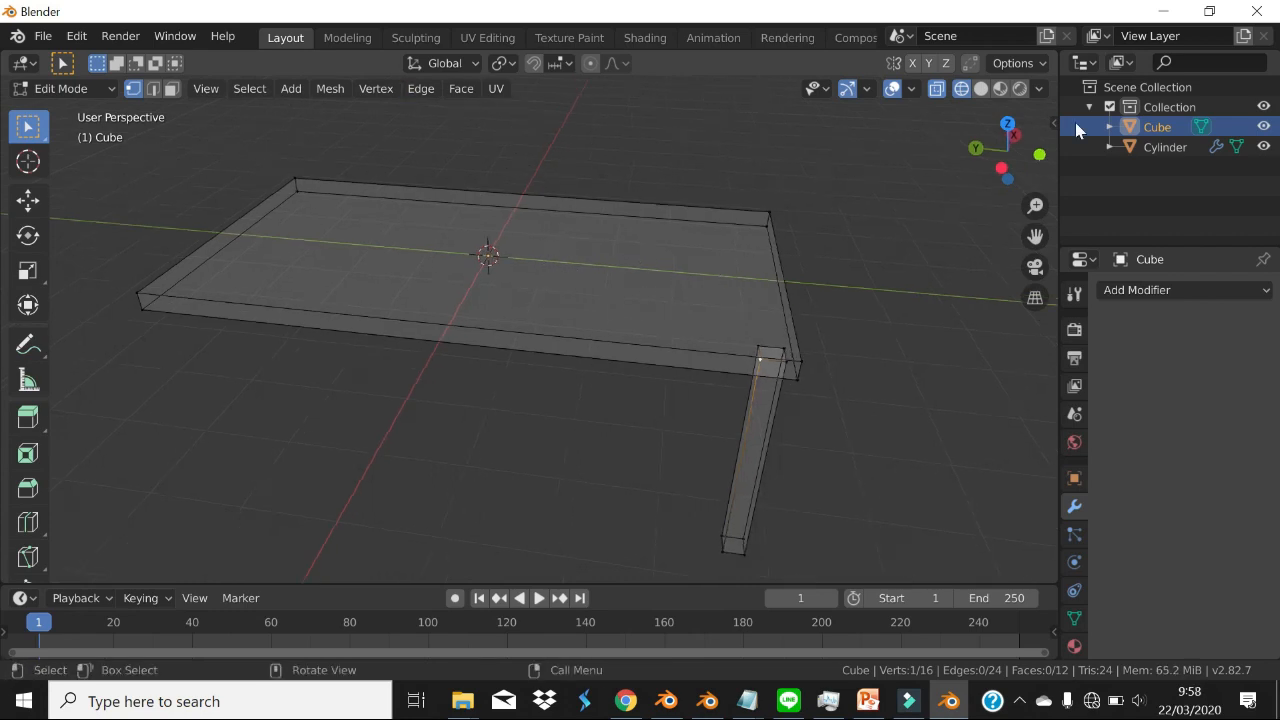
- Switch to solid shading and add a loop cut across the middle of the tabletop's length
{"action": "left_click", "coordinate": [981, 88]}
{"action": "middle_click_drag", "start_coordinate": [591, 309], "coordinate": [589, 310]}
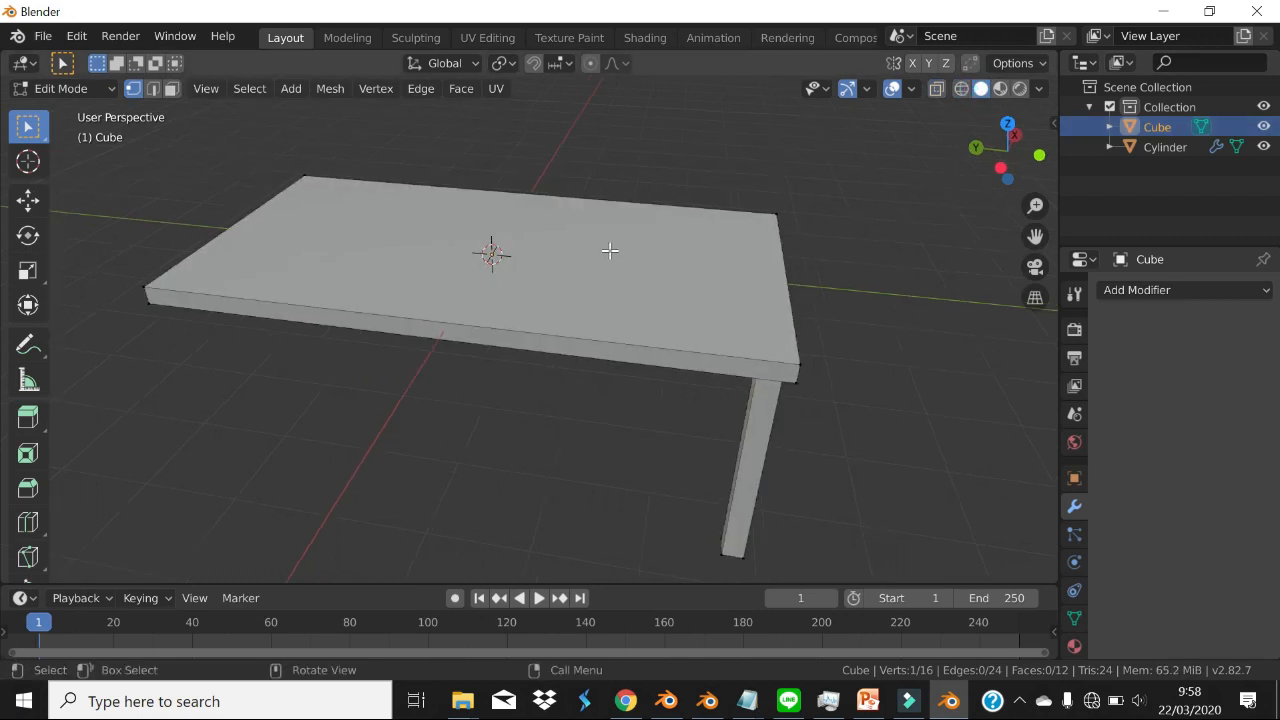
{"action": "key", "text": "ctrl+r"}
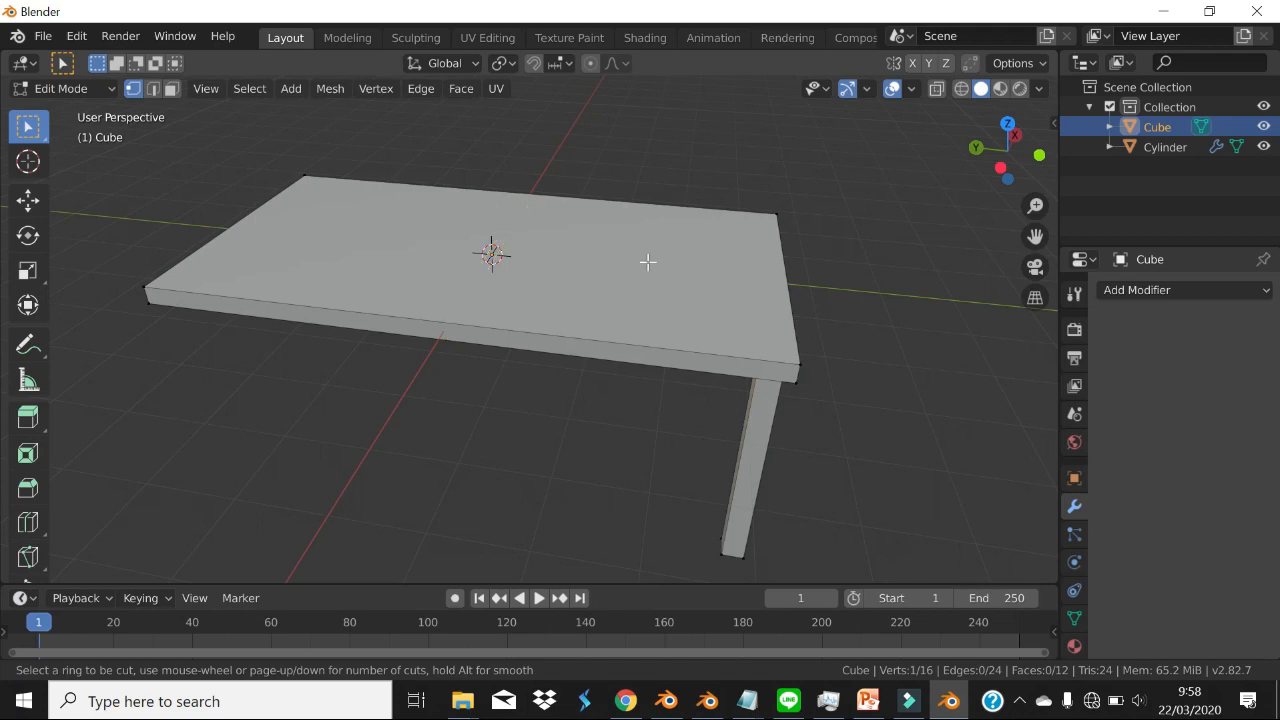
{"action": "left_click", "coordinate": [514, 218]}
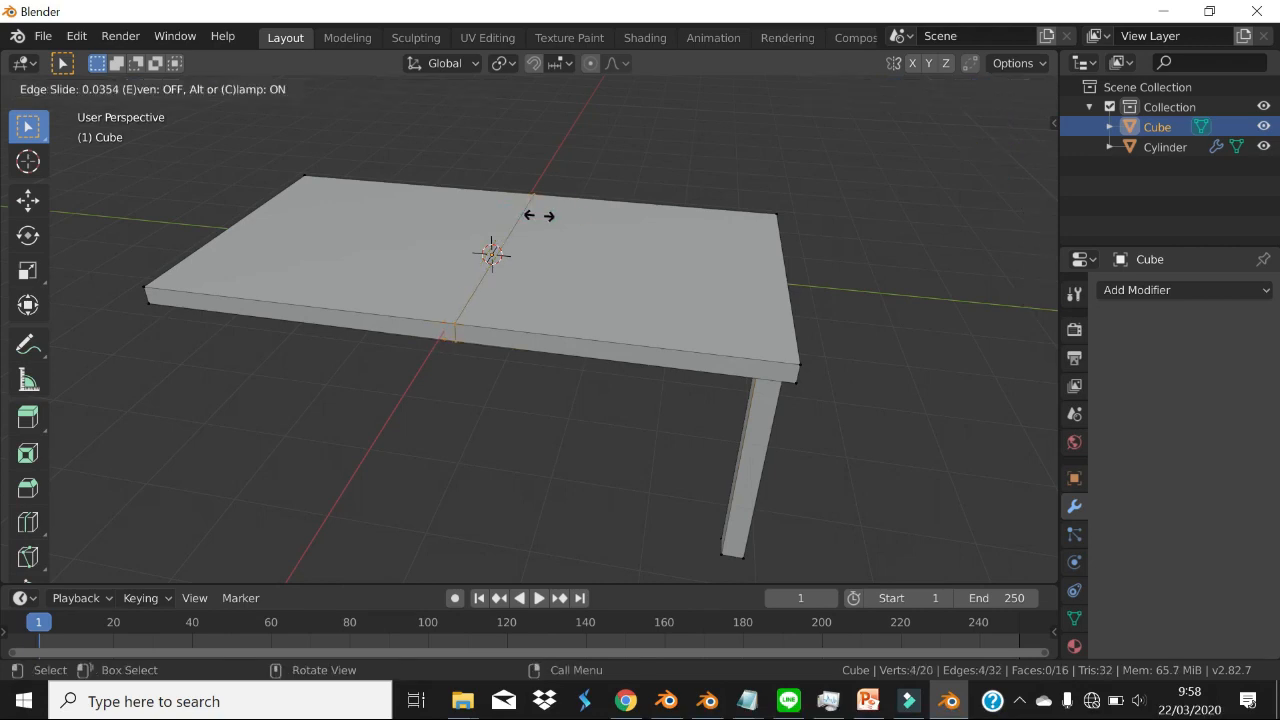
{"action": "left_click", "coordinate": [533, 214]}
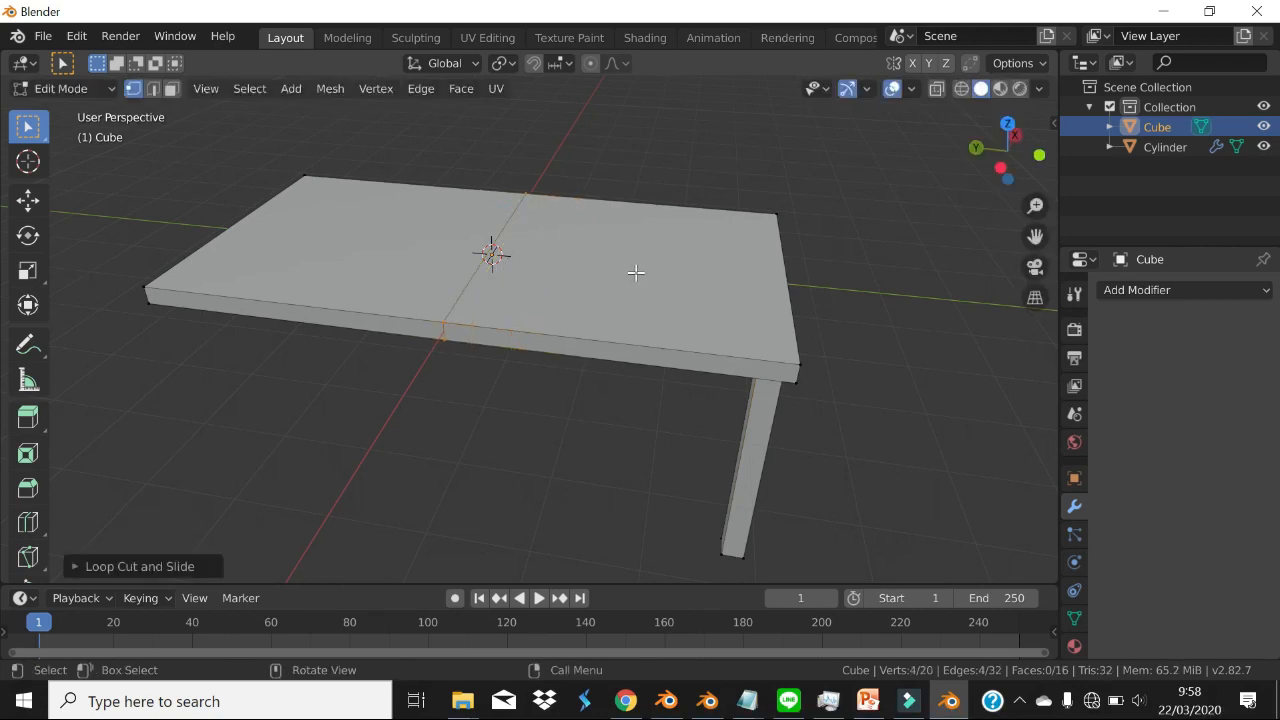
{"action": "middle_click_drag", "start_coordinate": [634, 274], "coordinate": [745, 285]}
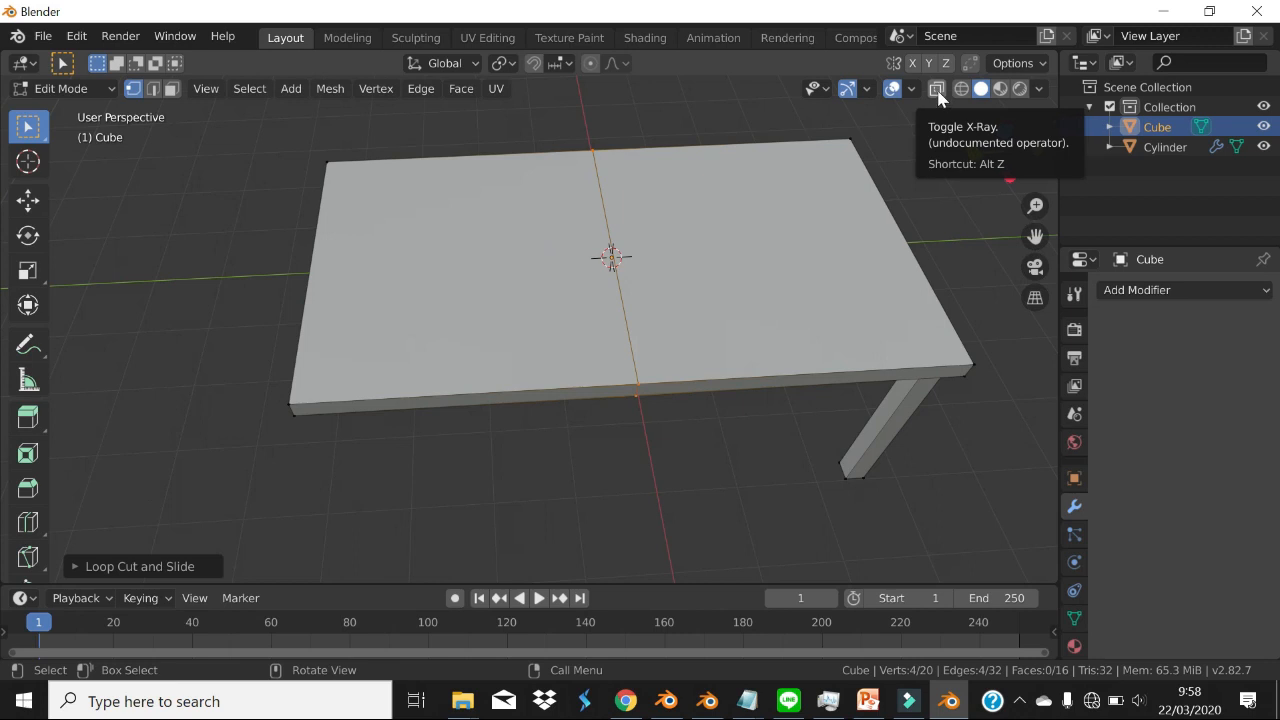
- Try to box-select the corner vertices at the tabletop's legless end with X-ray turned off
{"action": "left_click", "coordinate": [937, 89]}
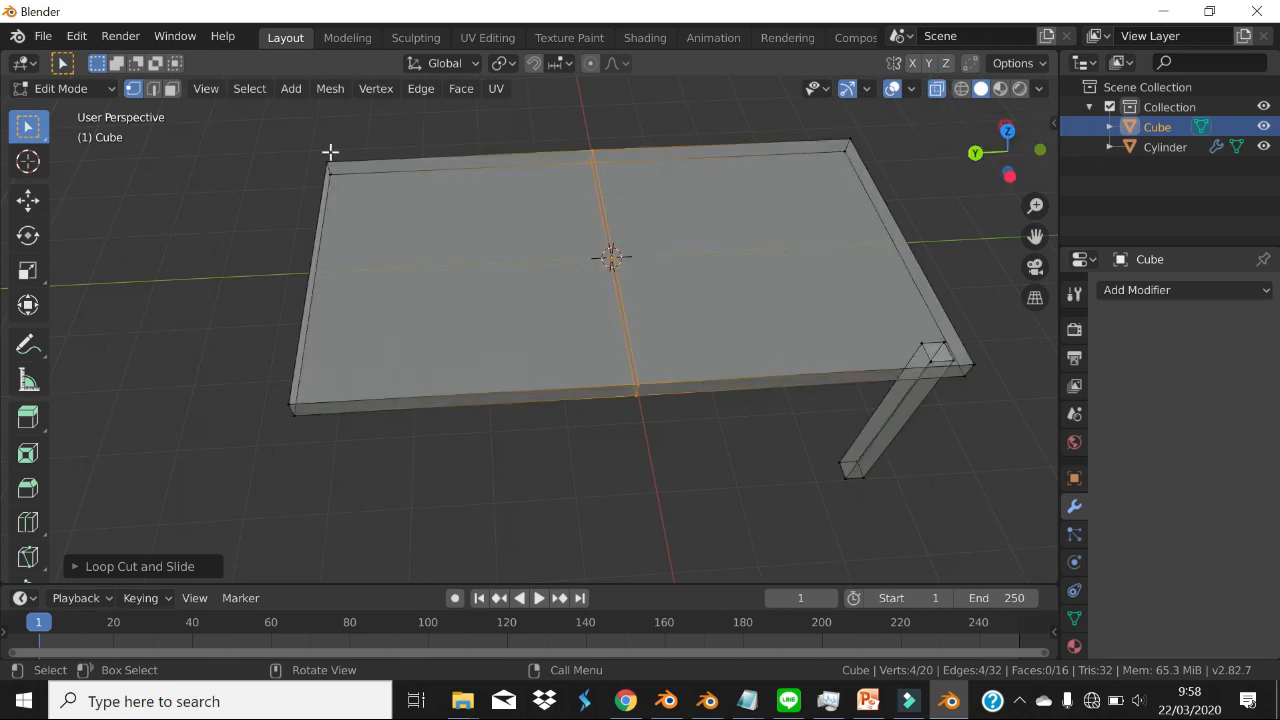
{"action": "left_click", "coordinate": [937, 89]}
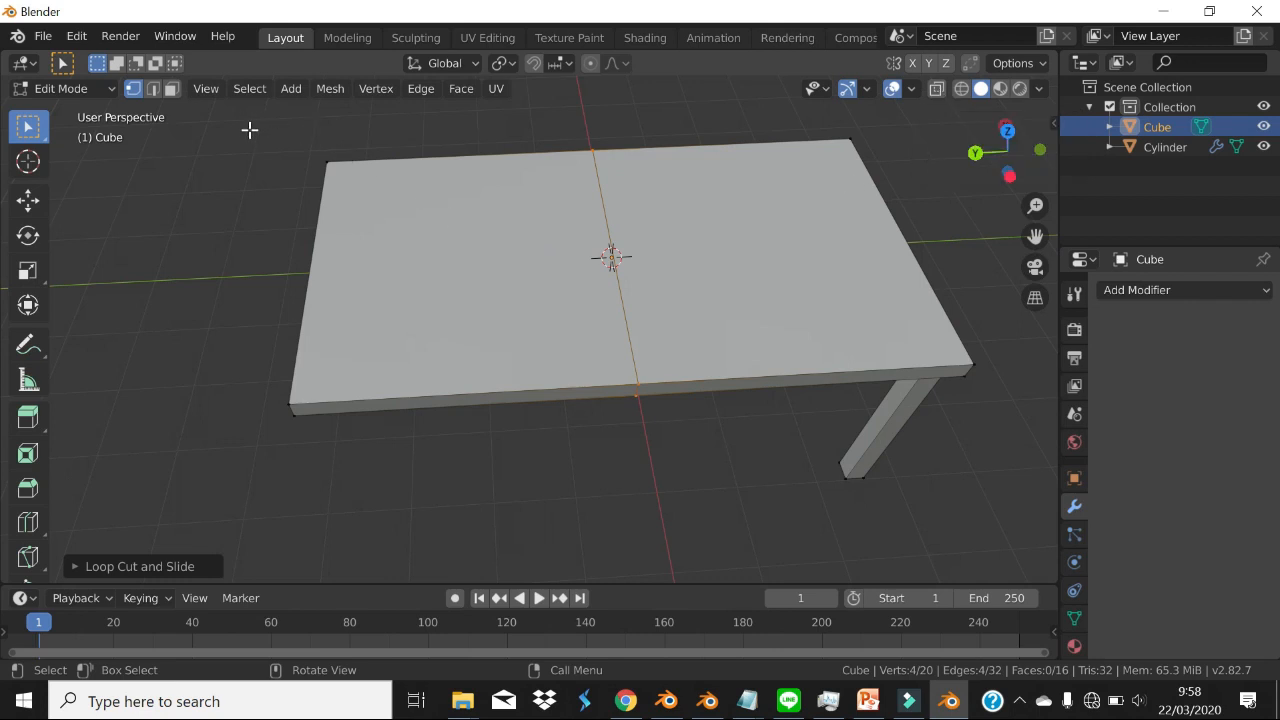
{"action": "left_click_drag", "start_coordinate": [249, 130], "coordinate": [423, 449]}
{"action": "middle_click_drag", "start_coordinate": [423, 449], "coordinate": [421, 386]}
{"action": "scroll", "coordinate": [280, 356], "scroll_direction": "up", "scroll_amount": 2}
{"action": "middle_click_drag", "start_coordinate": [274, 357], "coordinate": [369, 353], "text": "shift"}
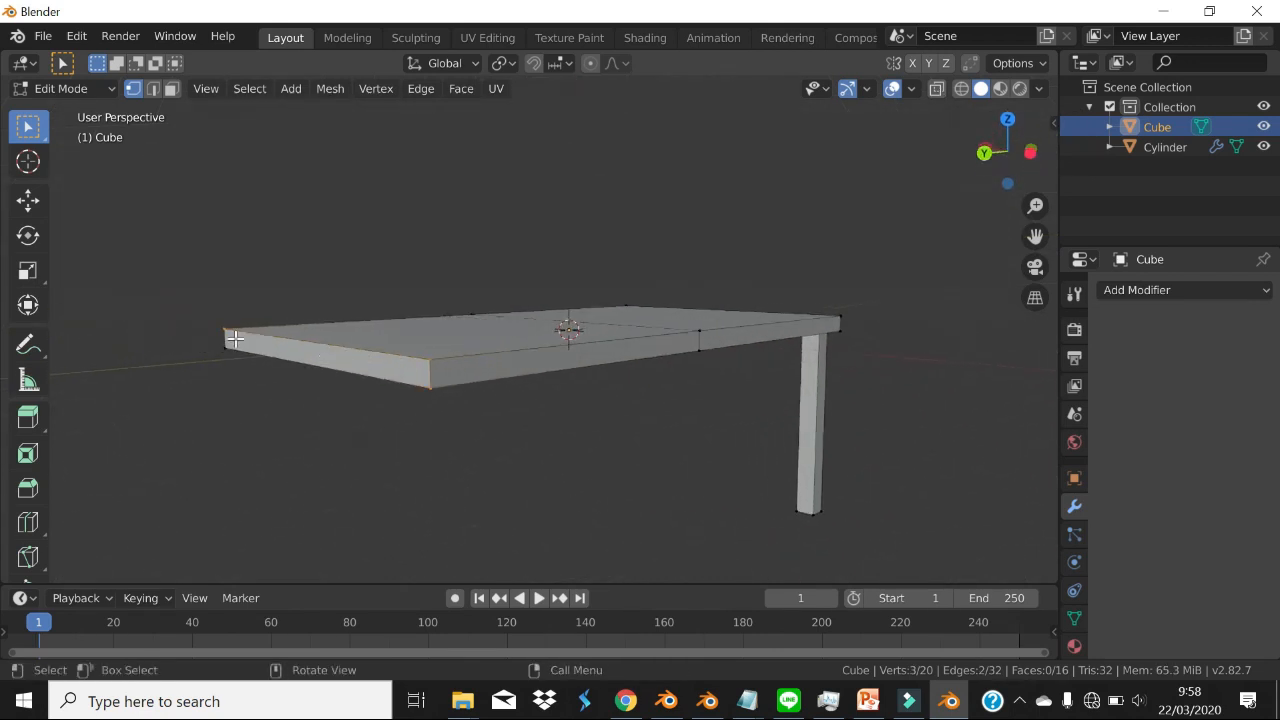
{"action": "middle_click_drag", "start_coordinate": [488, 386], "coordinate": [408, 240]}
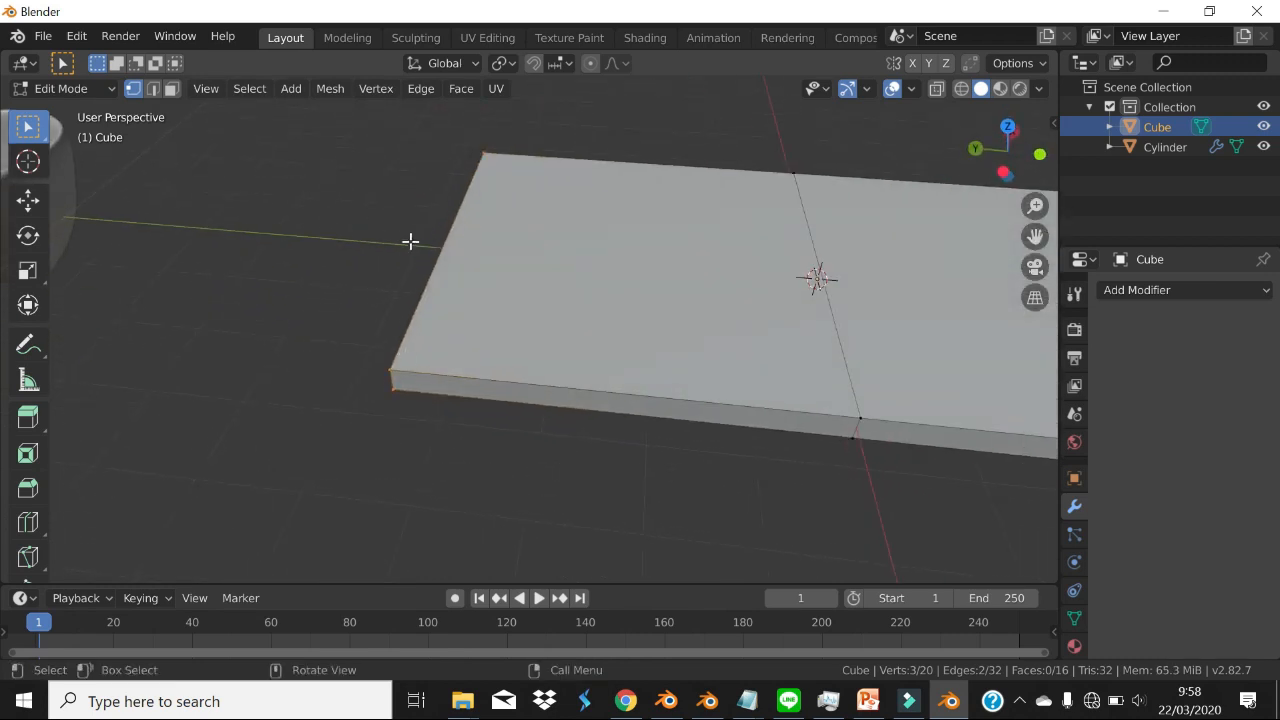
{"action": "scroll", "coordinate": [415, 232], "scroll_direction": "down", "scroll_amount": 2}
{"action": "left_click_drag", "start_coordinate": [373, 158], "coordinate": [560, 414]}
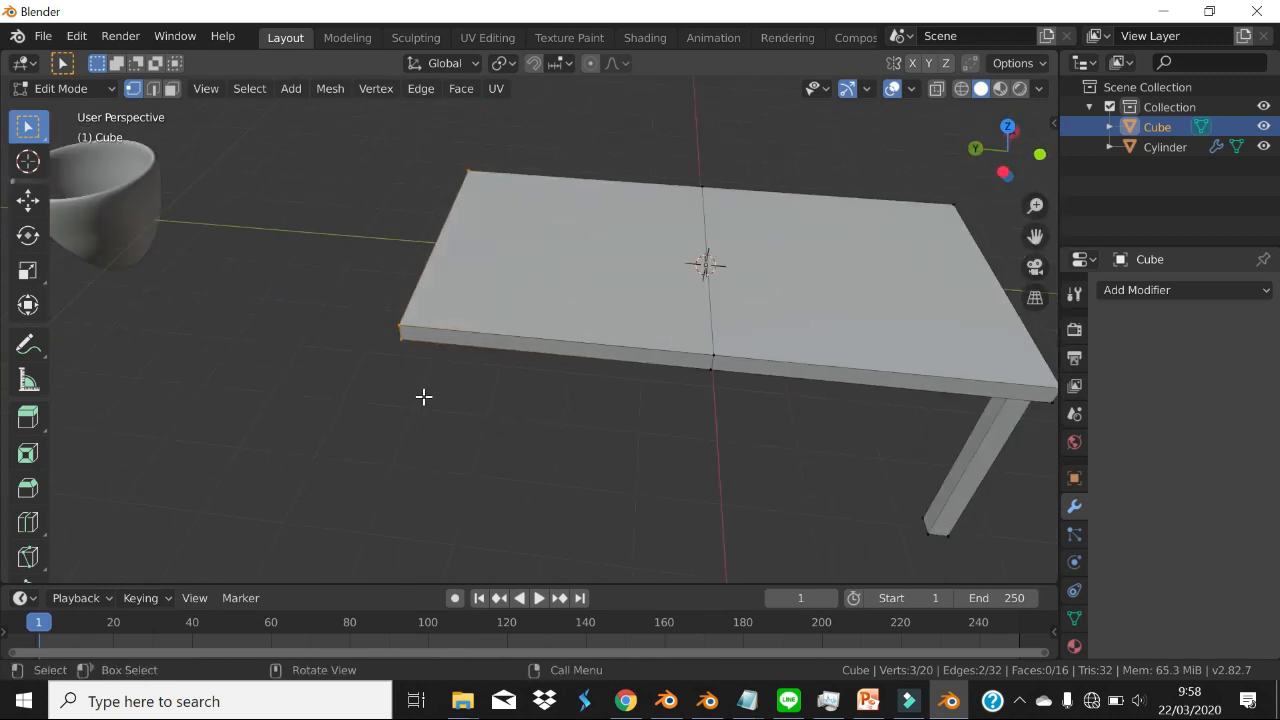
{"action": "middle_click_drag", "start_coordinate": [429, 397], "coordinate": [557, 383]}
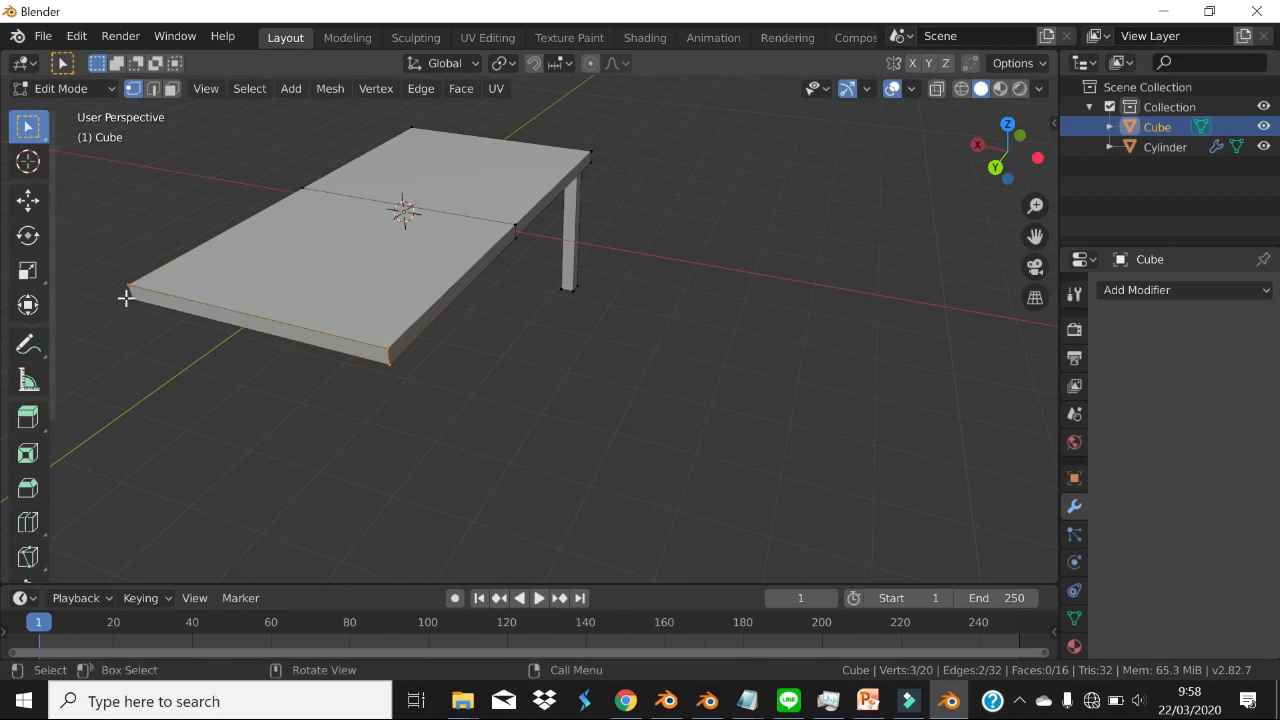
- Turn on X-ray, box-select the legless half of the tabletop up to the centre cut, and delete its faces
{"action": "left_click", "coordinate": [936, 88]}
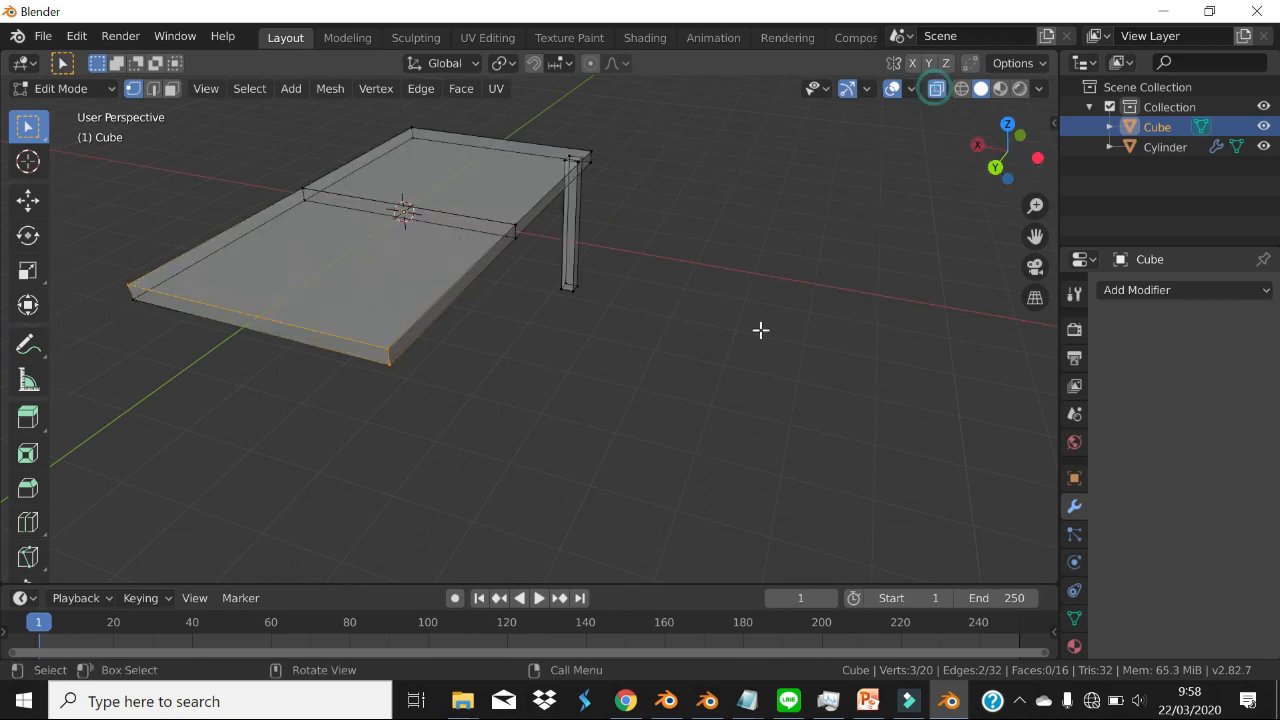
{"action": "middle_click_drag", "start_coordinate": [760, 330], "coordinate": [581, 207]}
{"action": "left_click_drag", "start_coordinate": [567, 157], "coordinate": [729, 451]}
{"action": "middle_click_drag", "start_coordinate": [577, 449], "coordinate": [553, 409]}
{"action": "middle_click_drag", "start_coordinate": [731, 425], "coordinate": [691, 486]}
{"action": "left_click_drag", "start_coordinate": [285, 209], "coordinate": [620, 515]}
{"action": "middle_click_drag", "start_coordinate": [623, 517], "coordinate": [619, 511]}
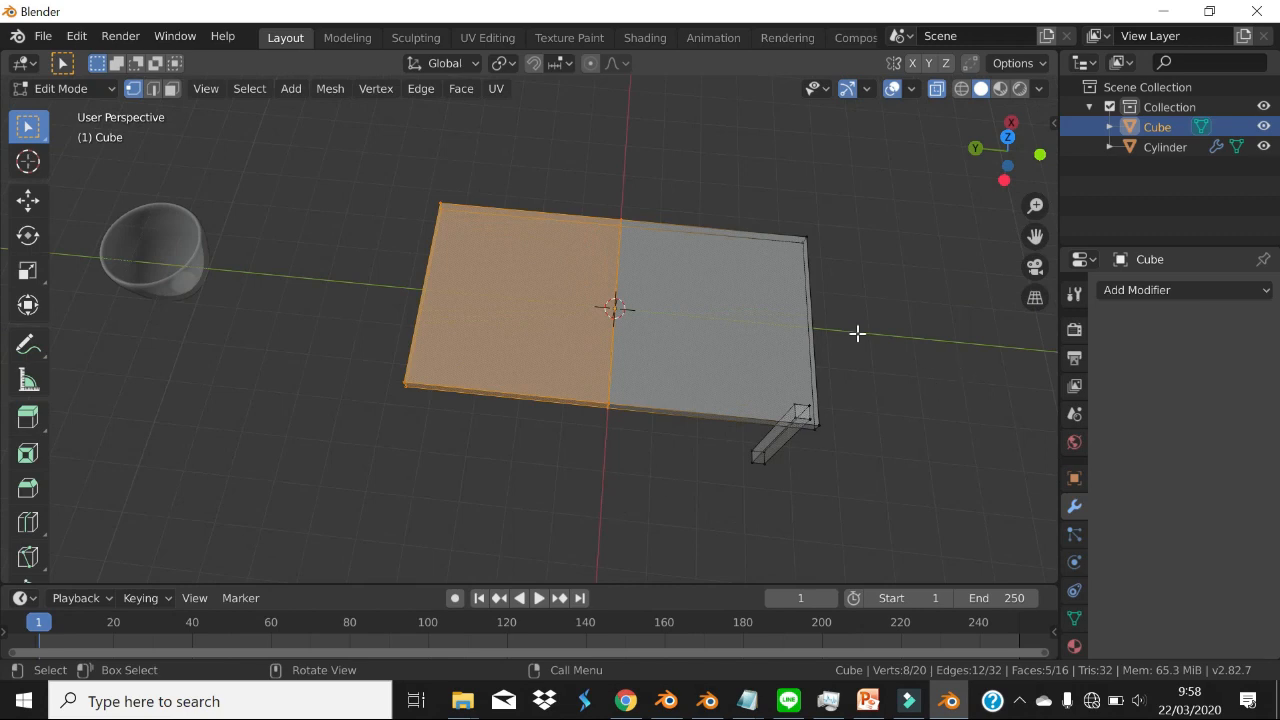
{"action": "key", "text": "x"}
{"action": "left_click", "coordinate": [765, 352]}
- Add a Mirror modifier to the remaining half of the table
{"action": "middle_click_drag", "start_coordinate": [580, 360], "coordinate": [583, 366]}
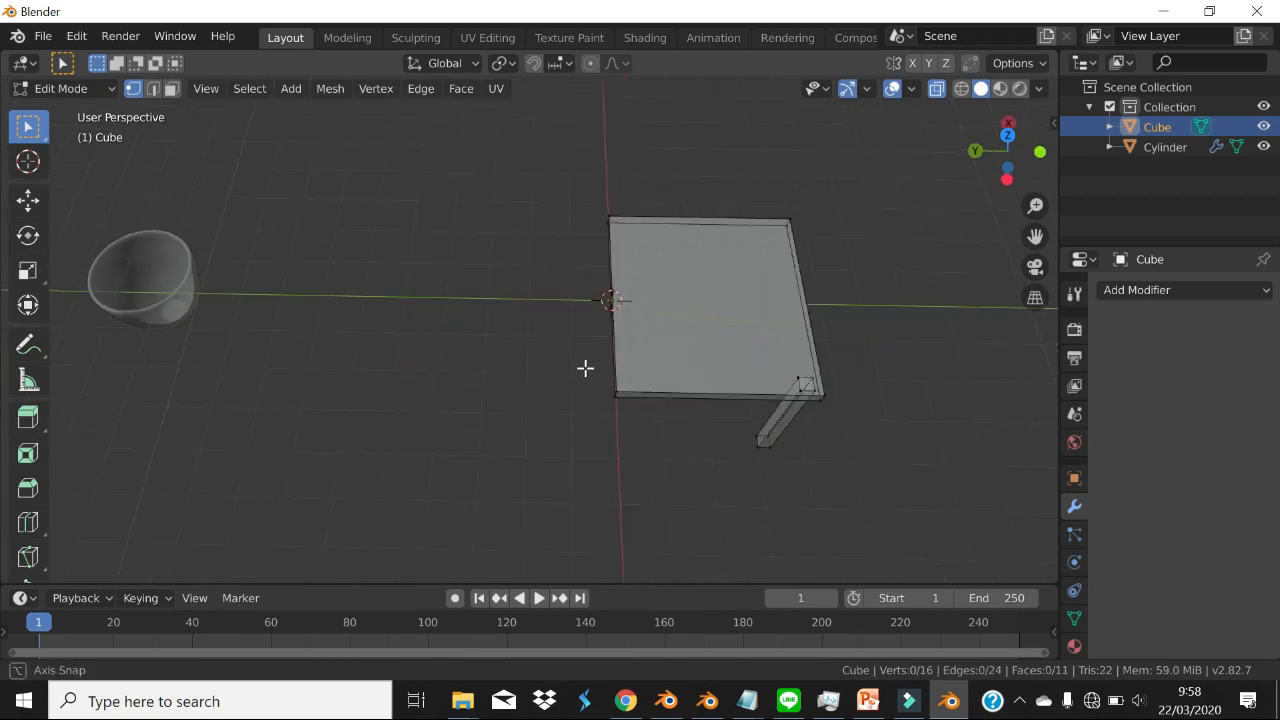
{"action": "left_click", "coordinate": [1166, 293]}
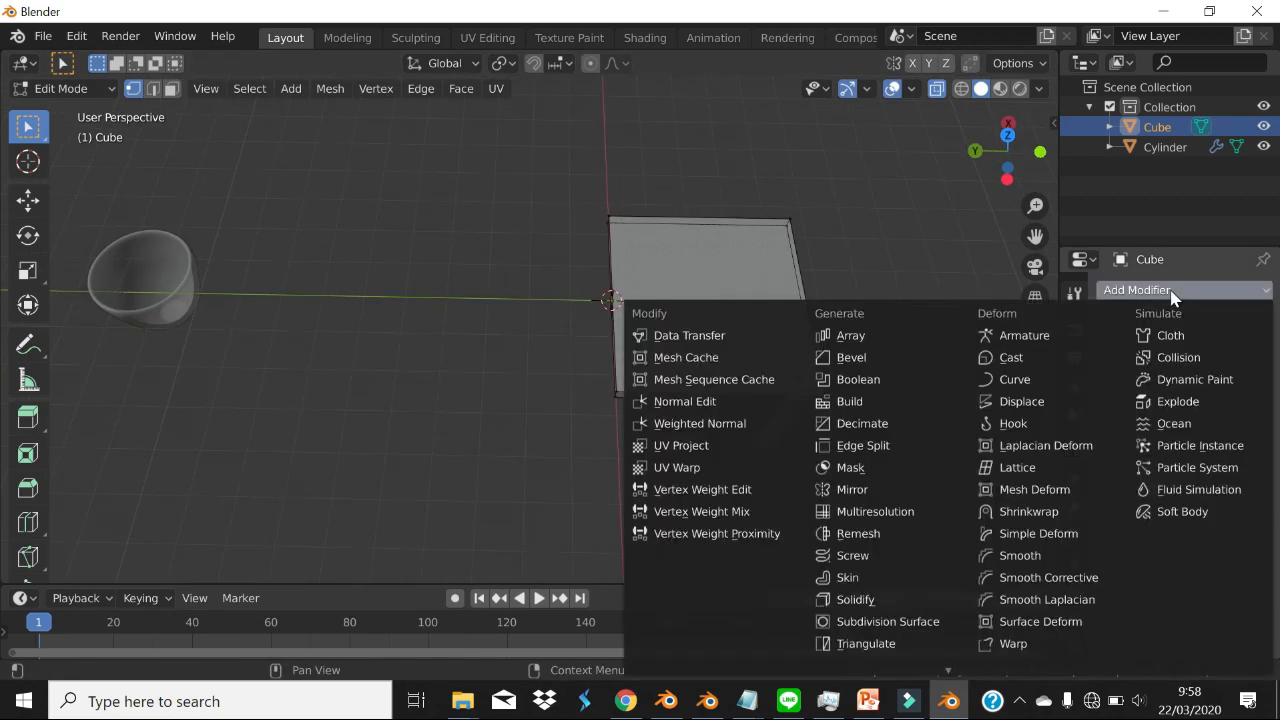
{"action": "left_click", "coordinate": [860, 489]}
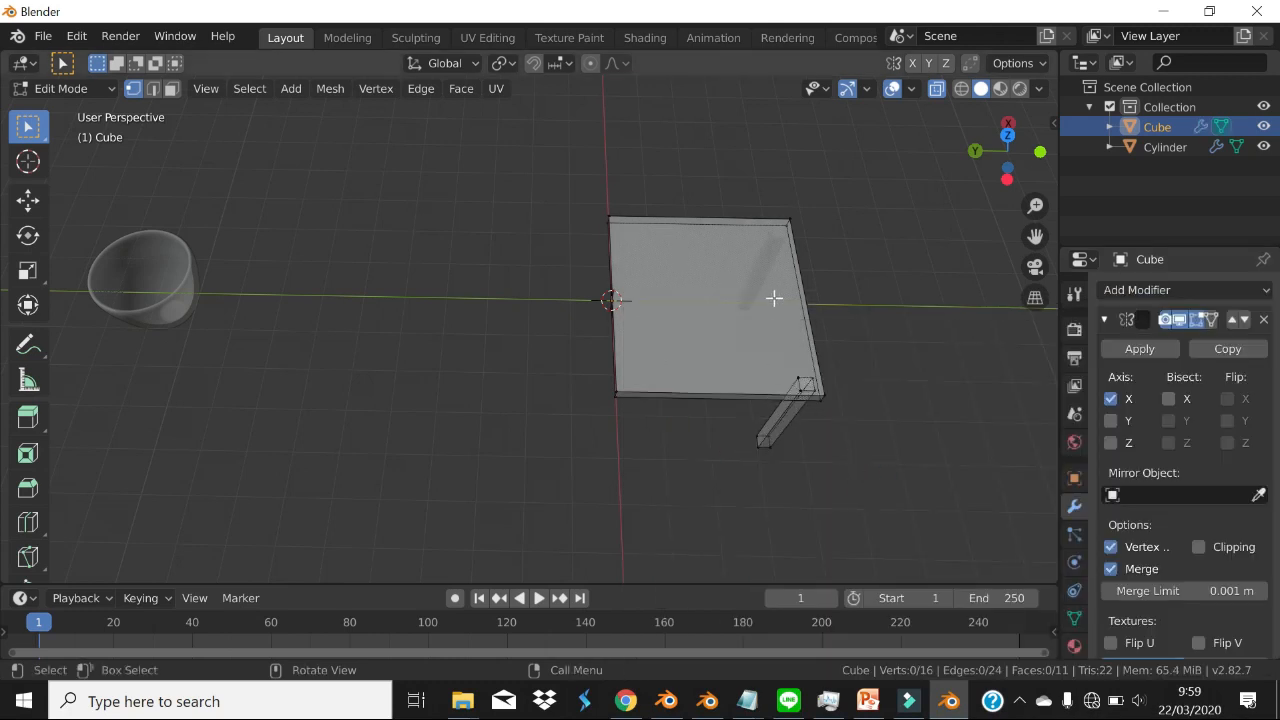
{"action": "scroll", "coordinate": [780, 290], "scroll_direction": "down", "scroll_amount": 3}
{"action": "scroll", "coordinate": [780, 290], "scroll_direction": "up", "scroll_amount": 3}
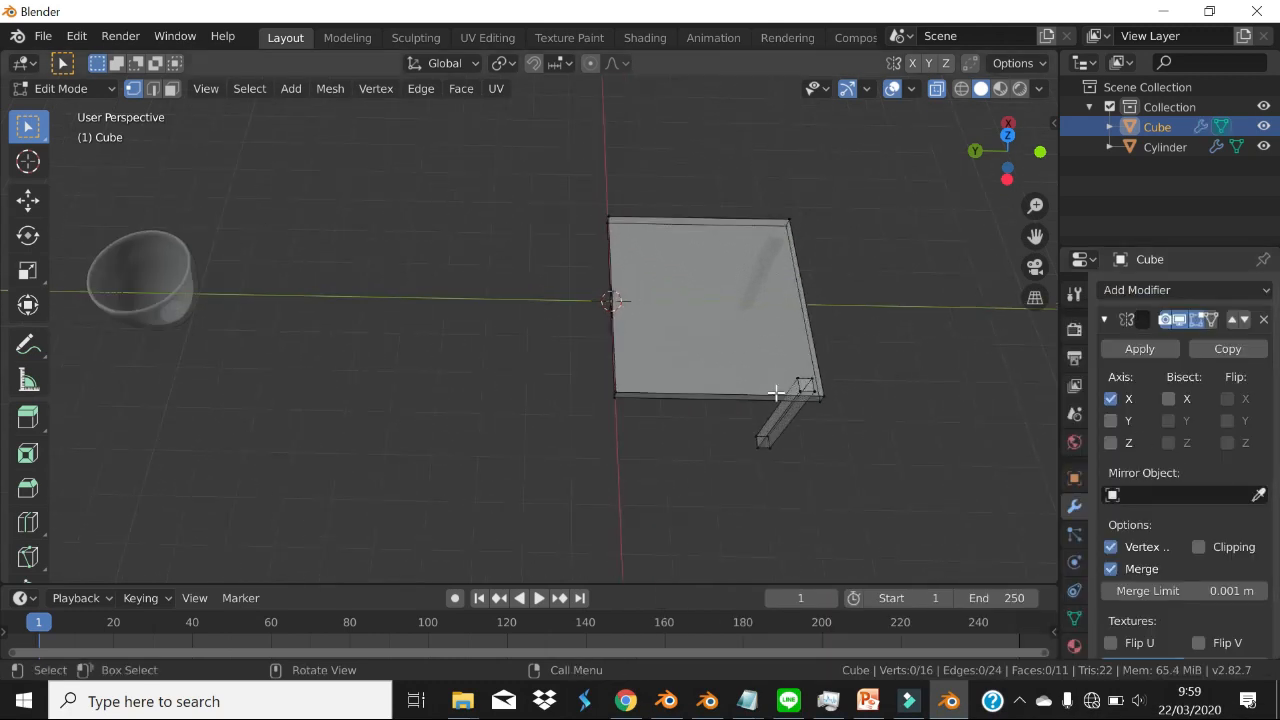
- Change the Mirror modifier's axis from X to Y so the half table is mirrored along its length
{"action": "middle_click_drag", "start_coordinate": [777, 391], "coordinate": [783, 323]}
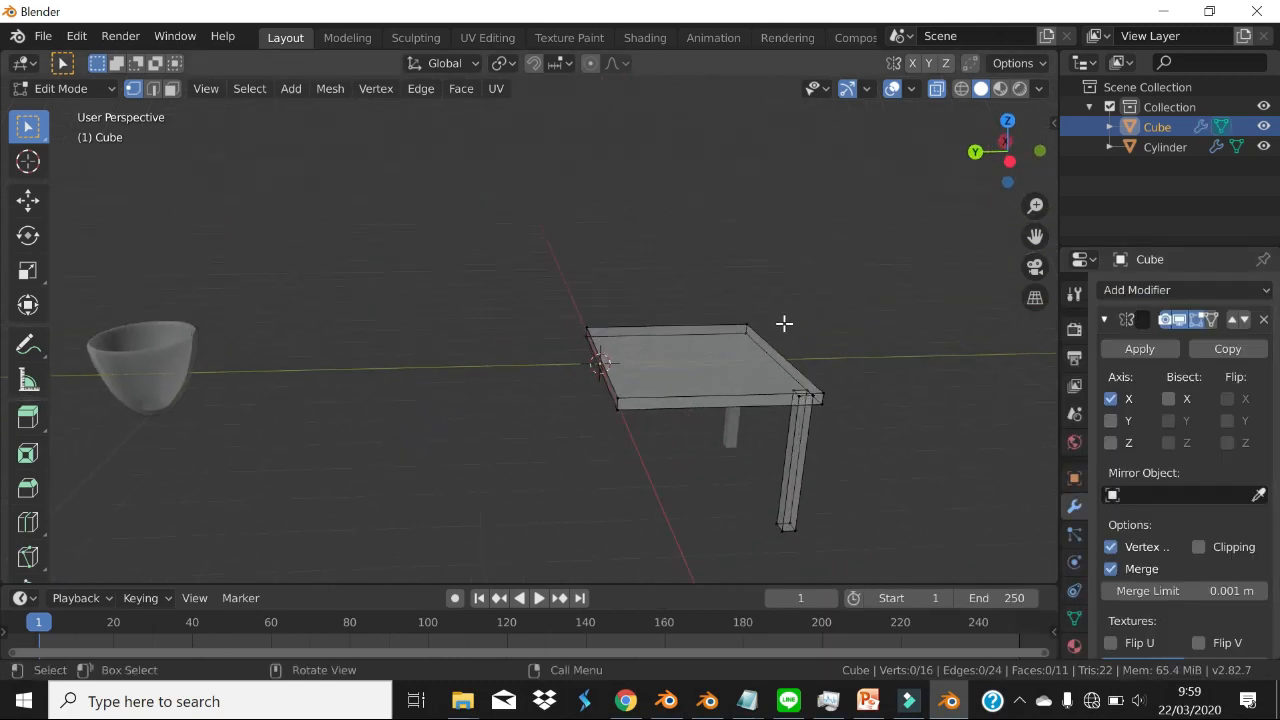
{"action": "left_click", "coordinate": [1113, 398]}
{"action": "left_click", "coordinate": [1112, 421]}
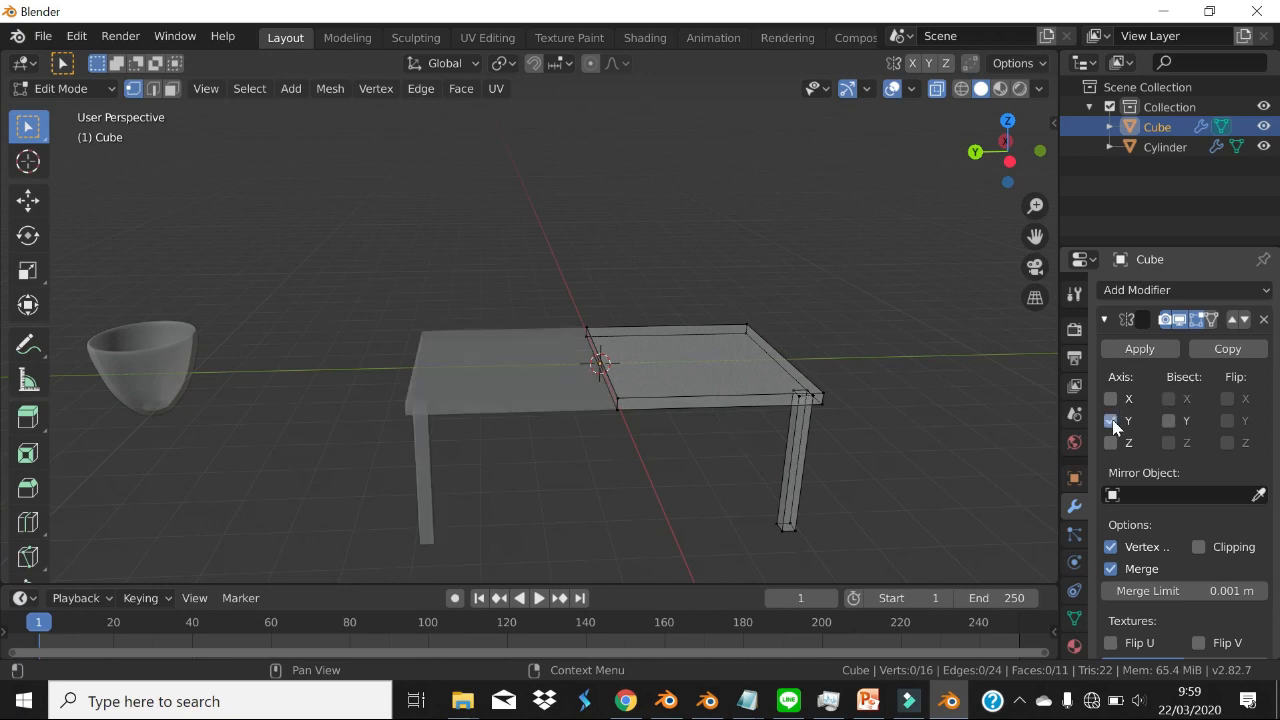
{"action": "middle_click_drag", "start_coordinate": [806, 403], "coordinate": [811, 430]}
{"action": "middle_click_drag", "start_coordinate": [732, 497], "coordinate": [893, 205]}
{"action": "middle_click_drag", "start_coordinate": [853, 349], "coordinate": [777, 357]}
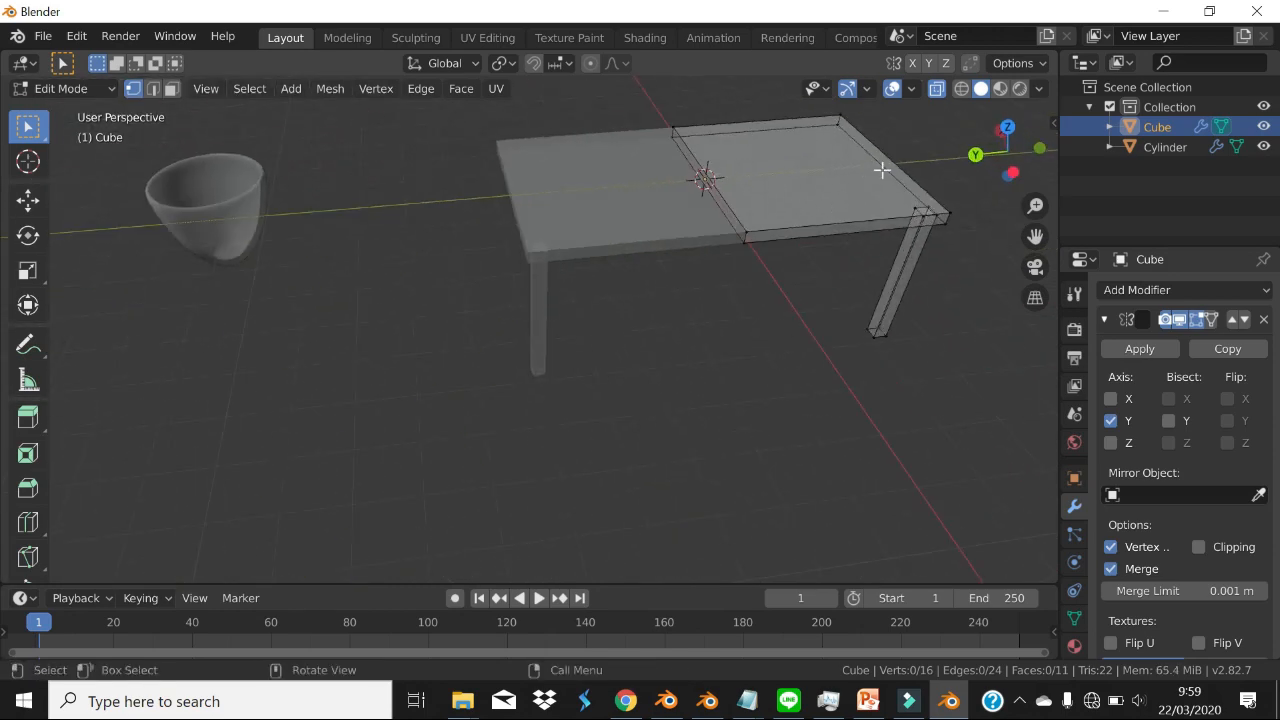
{"action": "middle_click_drag", "start_coordinate": [763, 206], "coordinate": [674, 403]}
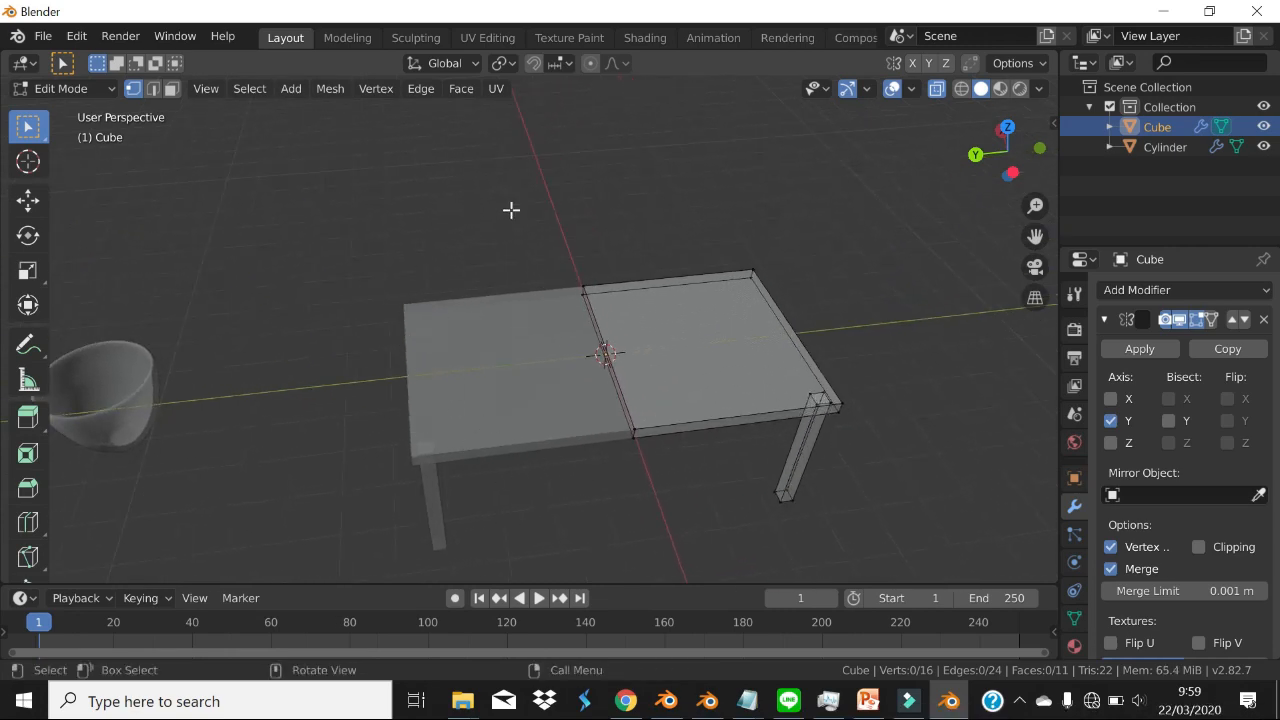
{"action": "mouse_move", "coordinate": [711, 461]}
{"action": "middle_mouse_down"}
{"action": "mouse_move", "coordinate": [737, 446]}
{"action": "mouse_move", "coordinate": [683, 414]}
{"action": "mouse_move", "coordinate": [717, 466]}
{"action": "mouse_move", "coordinate": [723, 445]}
{"action": "middle_mouse_up"}
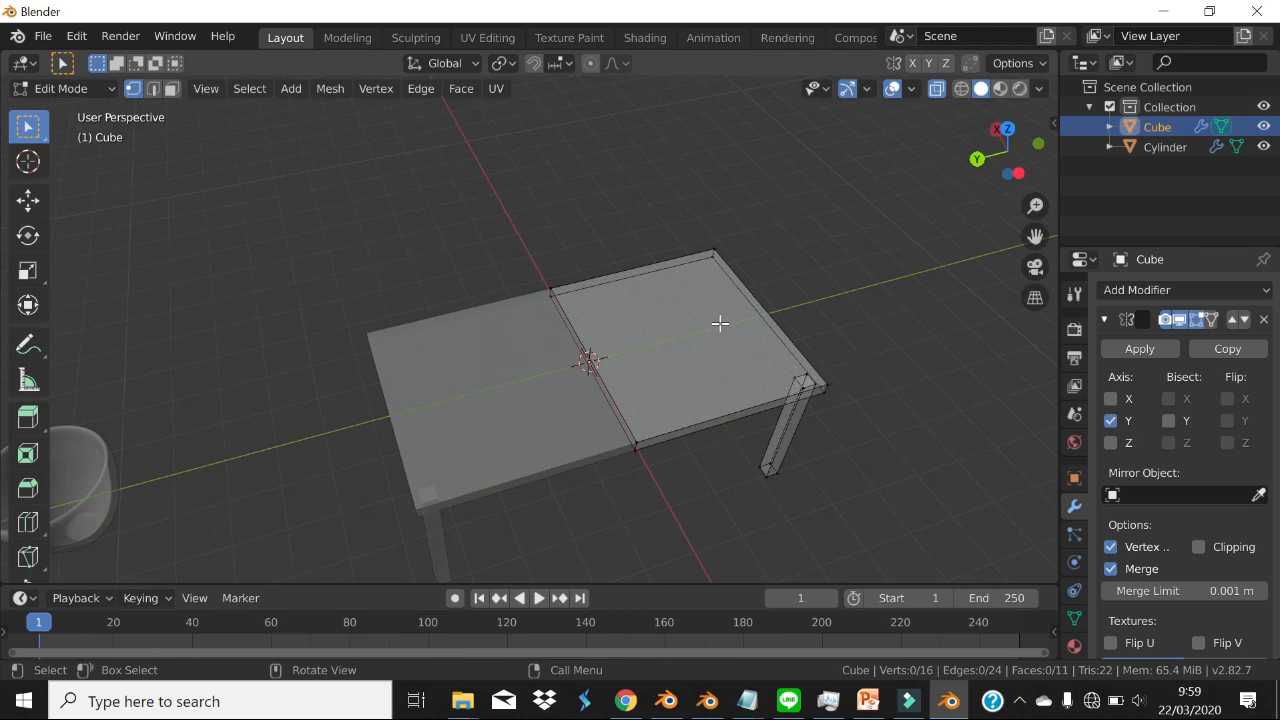
- Add a centred loop cut along the length of the remaining half tabletop, splitting it into two quarters
{"action": "key", "text": "ctrl+r"}
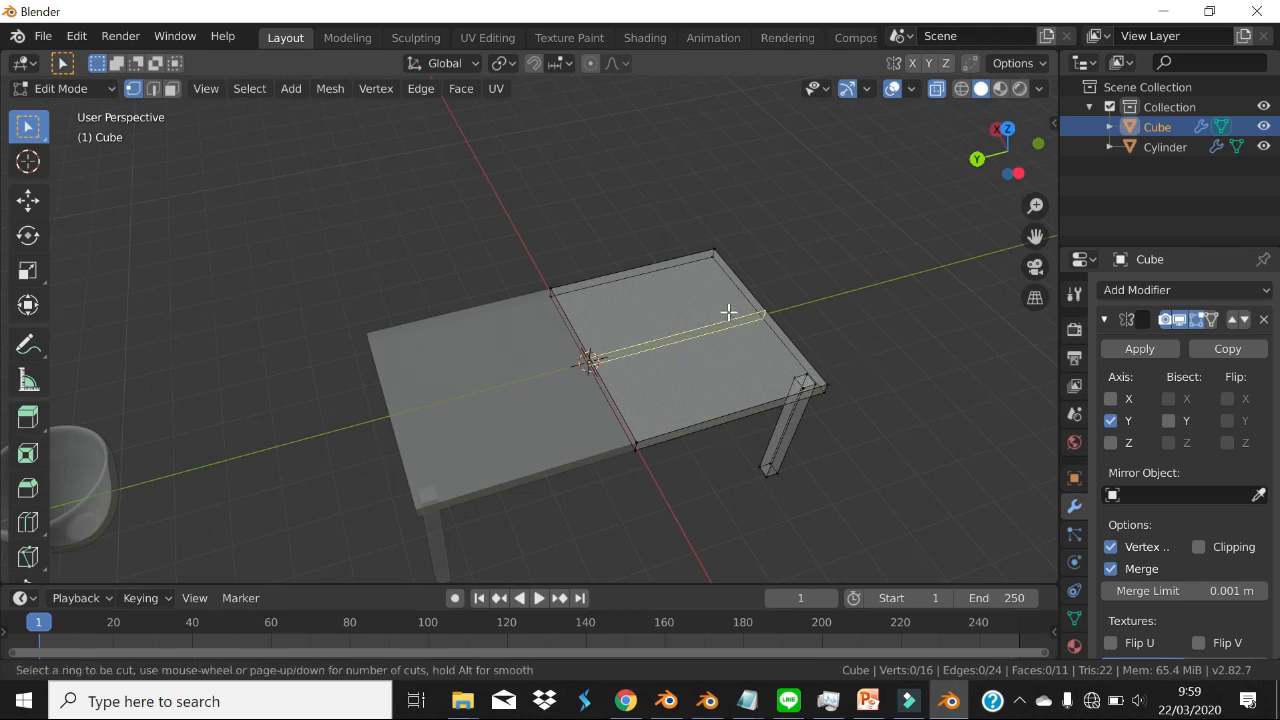
{"action": "left_click", "coordinate": [766, 309]}
{"action": "right_click", "coordinate": [774, 297]}
{"action": "middle_click_drag", "start_coordinate": [774, 297], "coordinate": [708, 273]}
{"action": "middle_click_drag", "start_coordinate": [791, 270], "coordinate": [794, 343]}
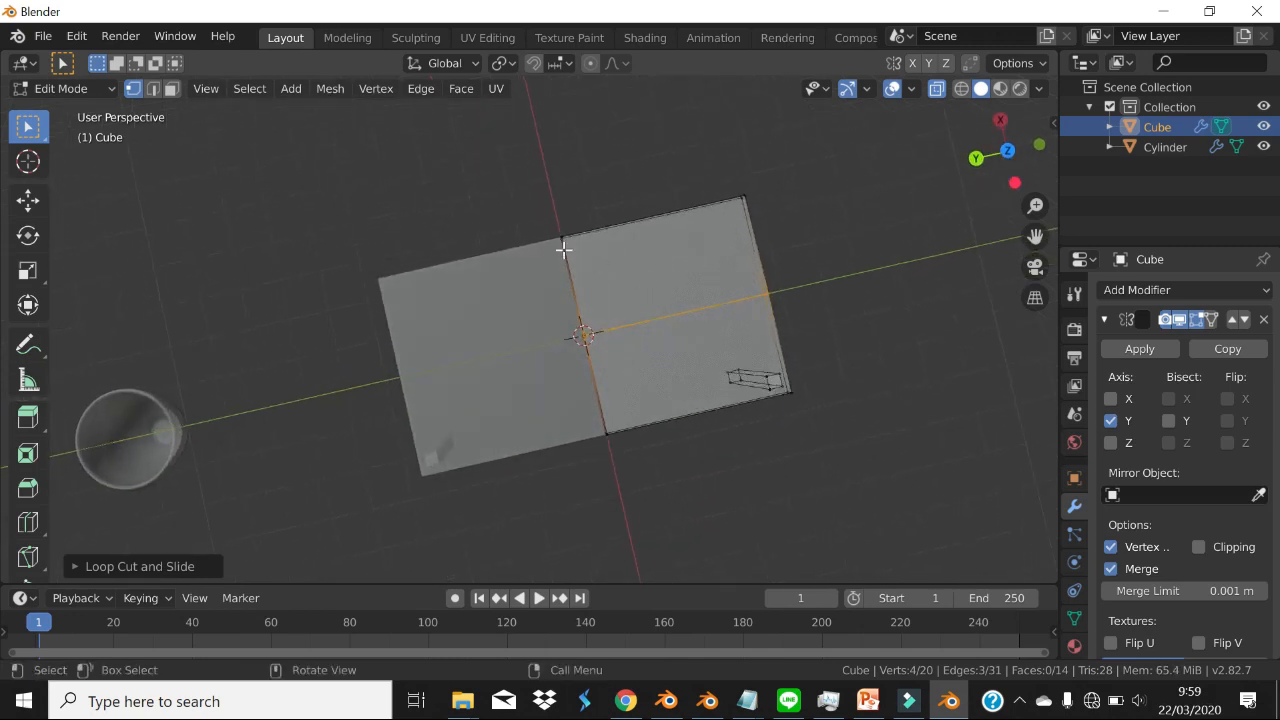
- In top view, box-select the legless quarter of the editable tabletop up to the centre cut and delete its faces
{"action": "left_click_drag", "start_coordinate": [483, 188], "coordinate": [792, 340]}
{"action": "middle_click_drag", "start_coordinate": [854, 366], "coordinate": [821, 325]}
{"action": "left_click_drag", "start_coordinate": [617, 93], "coordinate": [823, 271]}
{"action": "middle_click_drag", "start_coordinate": [966, 366], "coordinate": [997, 177]}
{"action": "left_click", "coordinate": [1006, 150]}
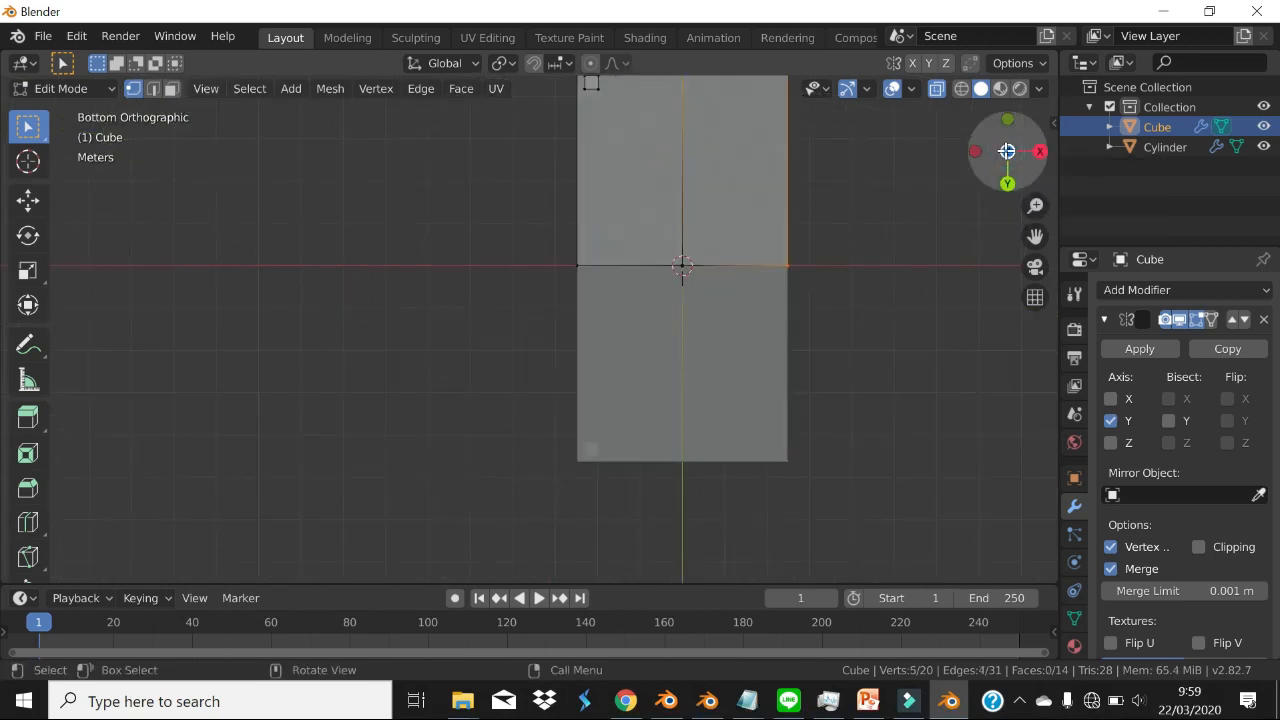
{"action": "left_click", "coordinate": [1006, 150]}
{"action": "scroll", "coordinate": [806, 297], "scroll_direction": "down", "scroll_amount": 1}
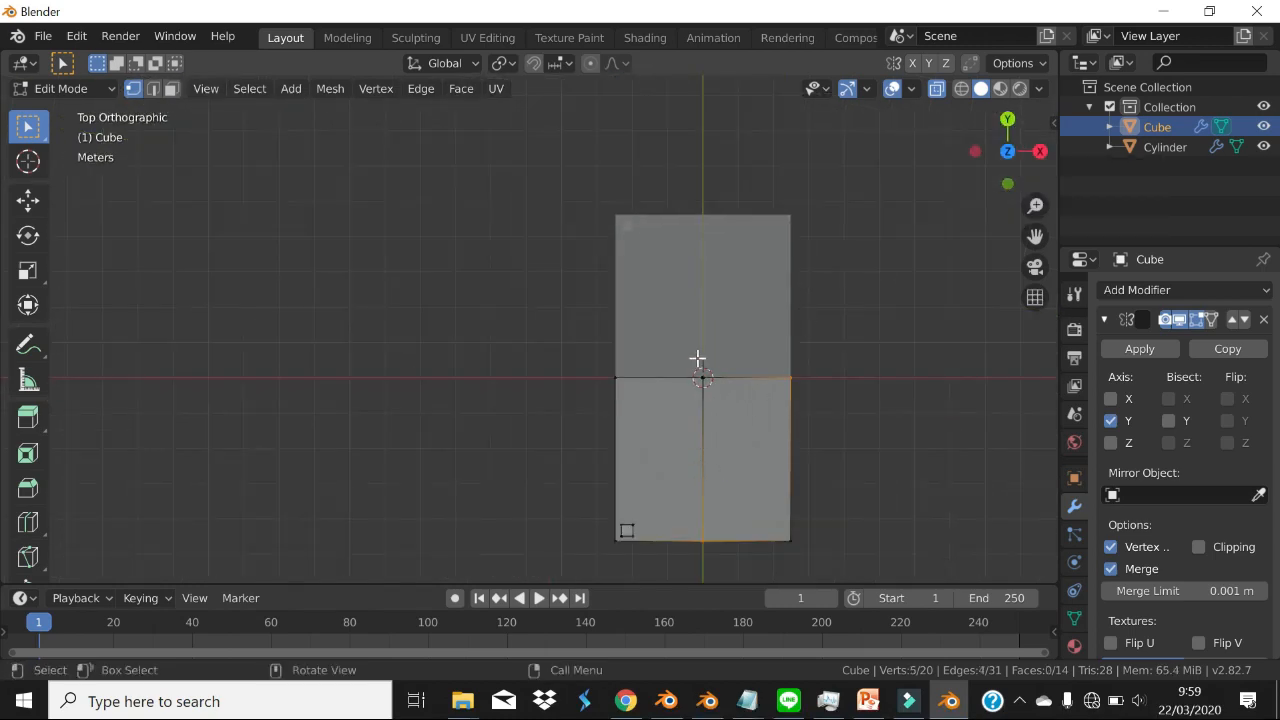
{"action": "left_click_drag", "start_coordinate": [697, 358], "coordinate": [819, 558]}
{"action": "key", "text": "x"}
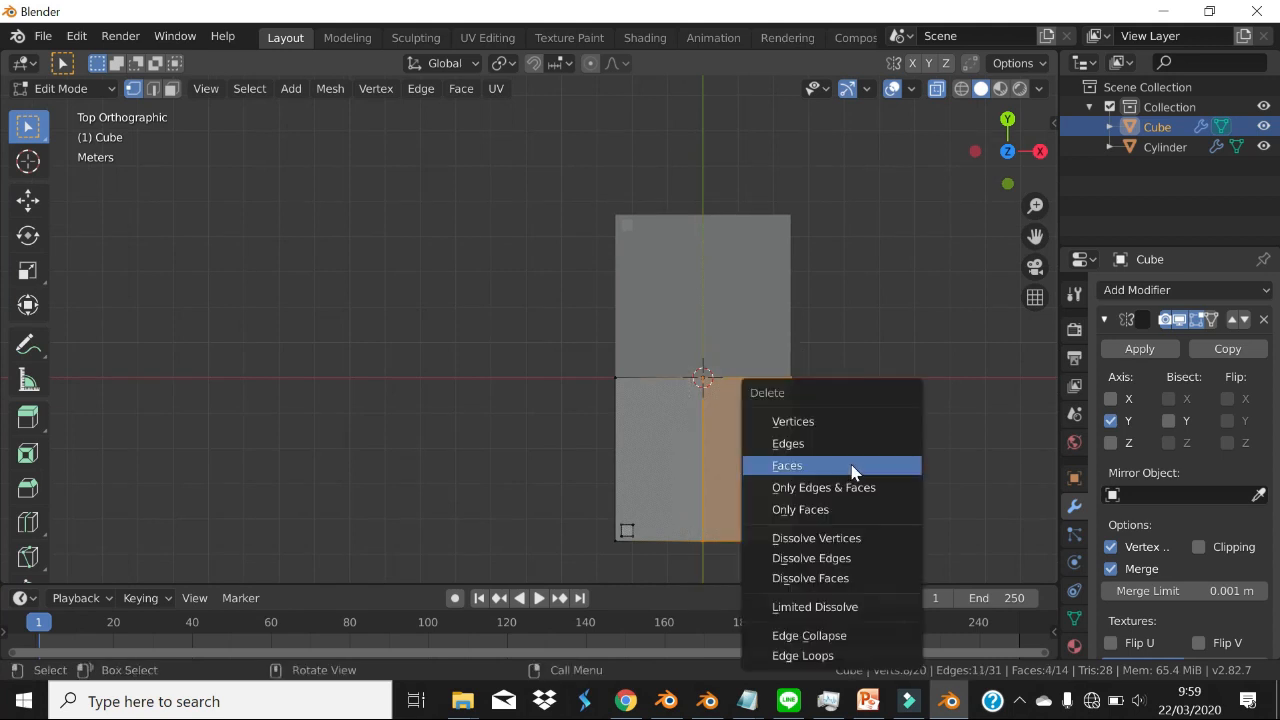
{"action": "left_click", "coordinate": [850, 465]}
- Enable the X axis alongside Y in the Mirror modifier to complete the tabletop and all four legs
{"action": "middle_click_drag", "start_coordinate": [766, 486], "coordinate": [790, 390]}
{"action": "left_click", "coordinate": [1111, 399]}
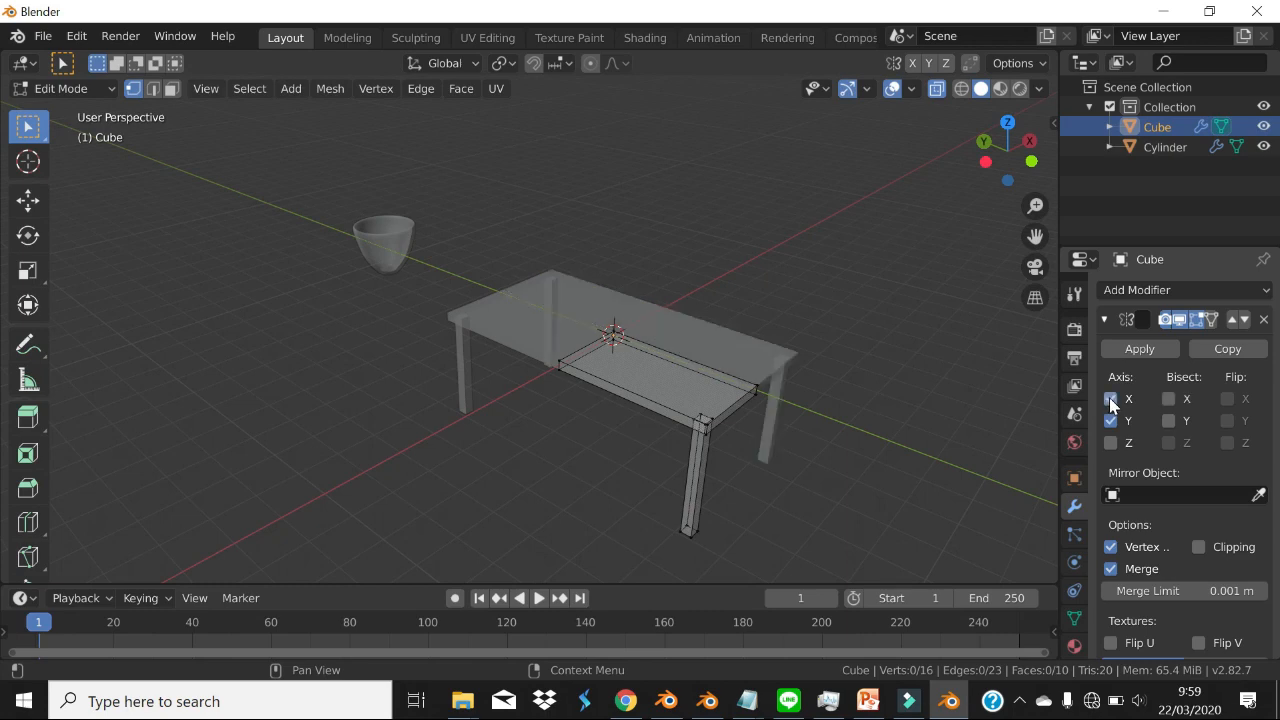
{"action": "middle_click_drag", "start_coordinate": [760, 471], "coordinate": [803, 414]}
{"action": "middle_click_drag", "start_coordinate": [729, 468], "coordinate": [785, 428]}
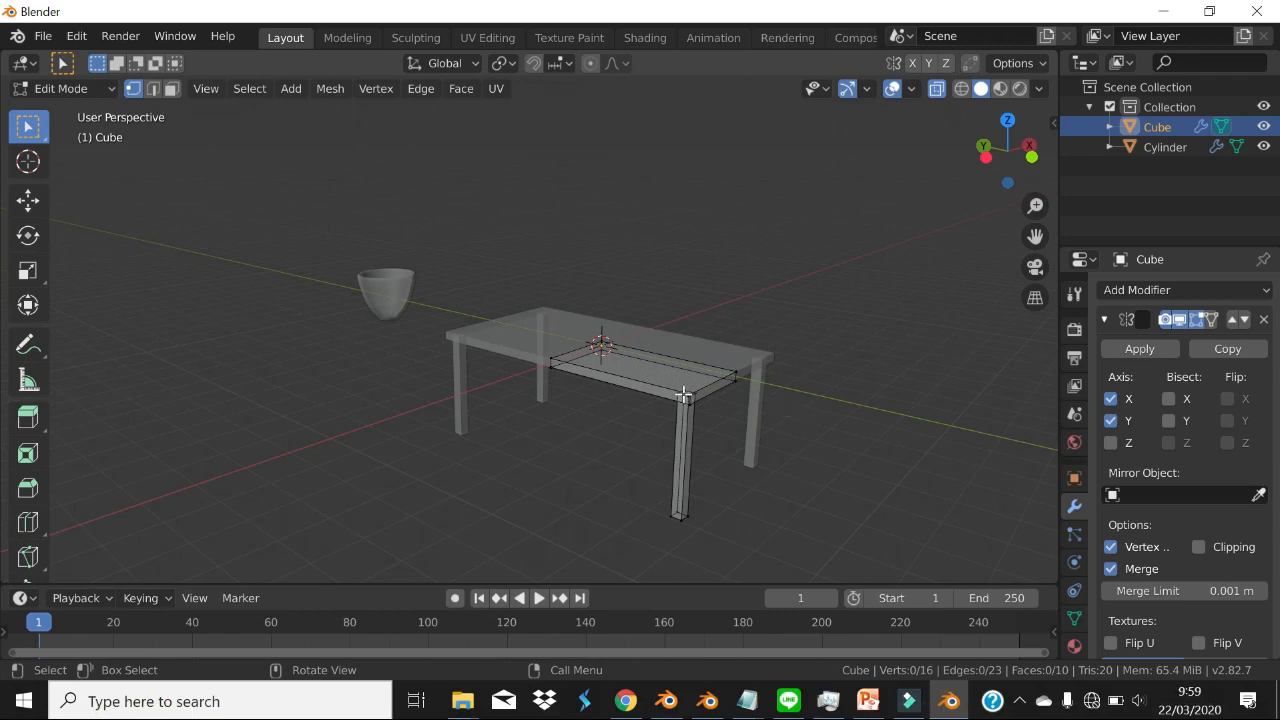
{"action": "middle_click_drag", "start_coordinate": [625, 417], "coordinate": [874, 401]}
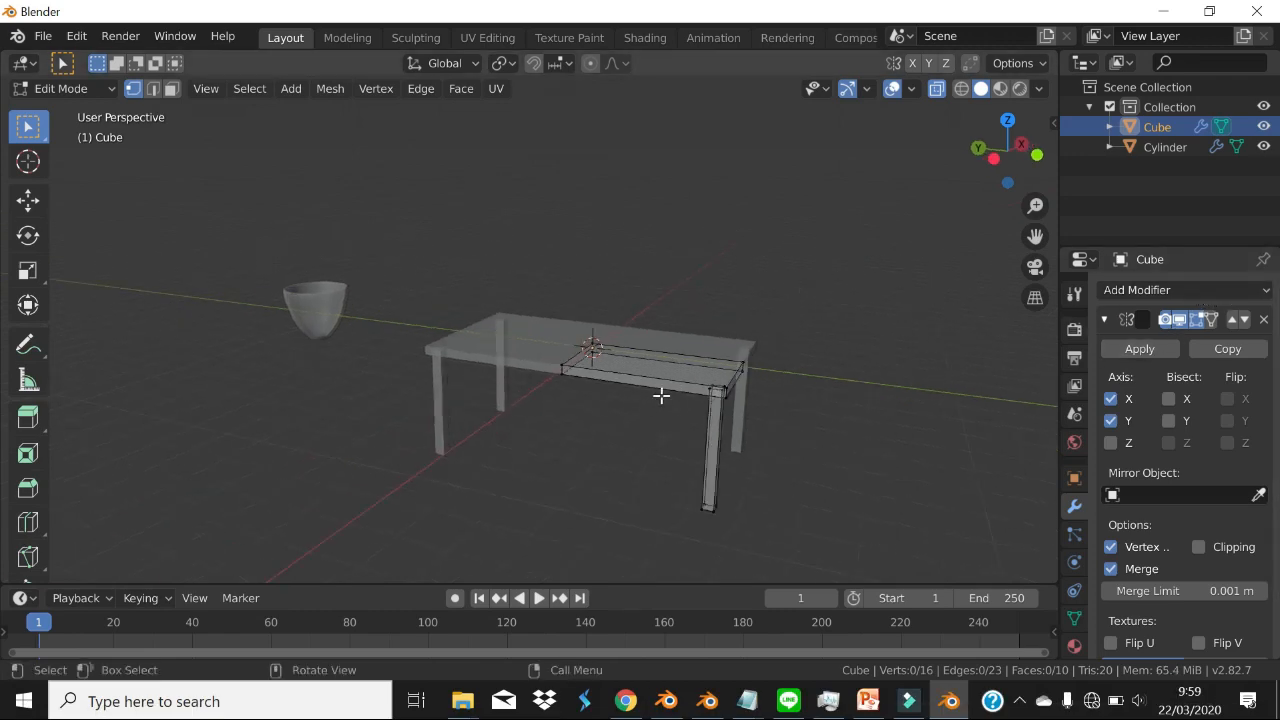
- Return the table to Object Mode and turn off X-ray
{"action": "key", "text": "Tab"}
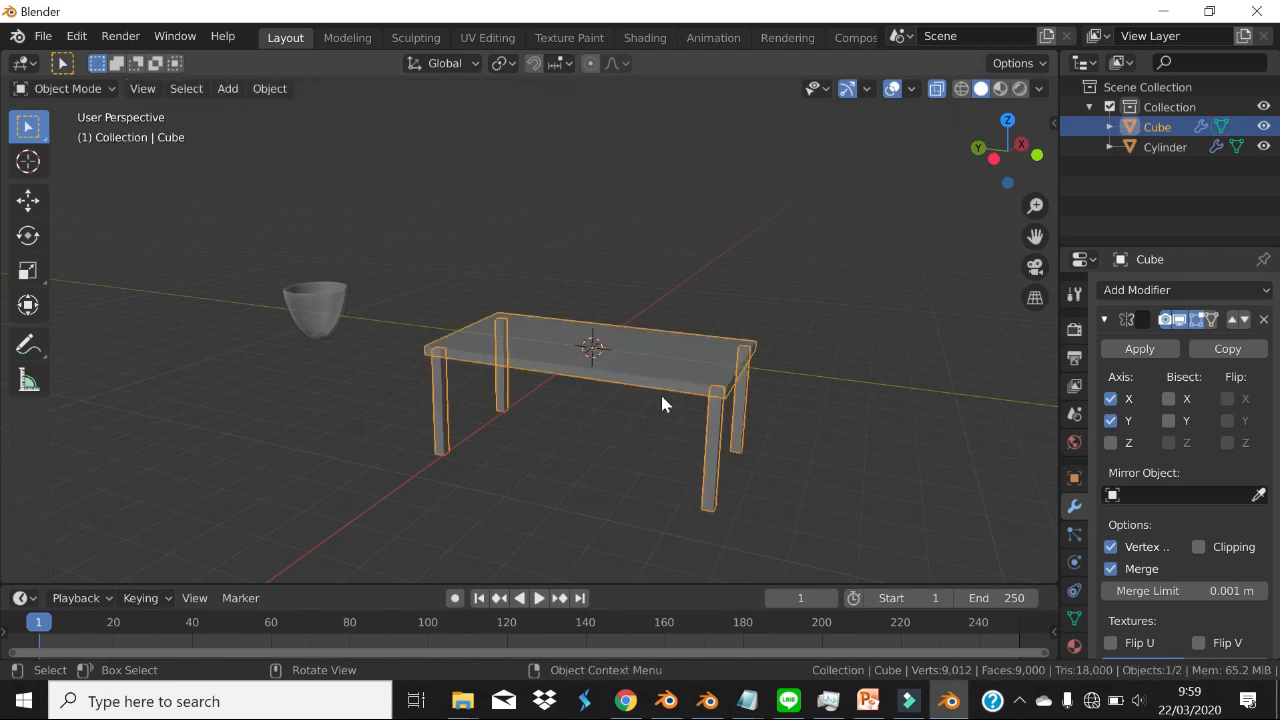
{"action": "left_click", "coordinate": [942, 91]}
{"action": "middle_click_drag", "start_coordinate": [792, 404], "coordinate": [491, 574]}
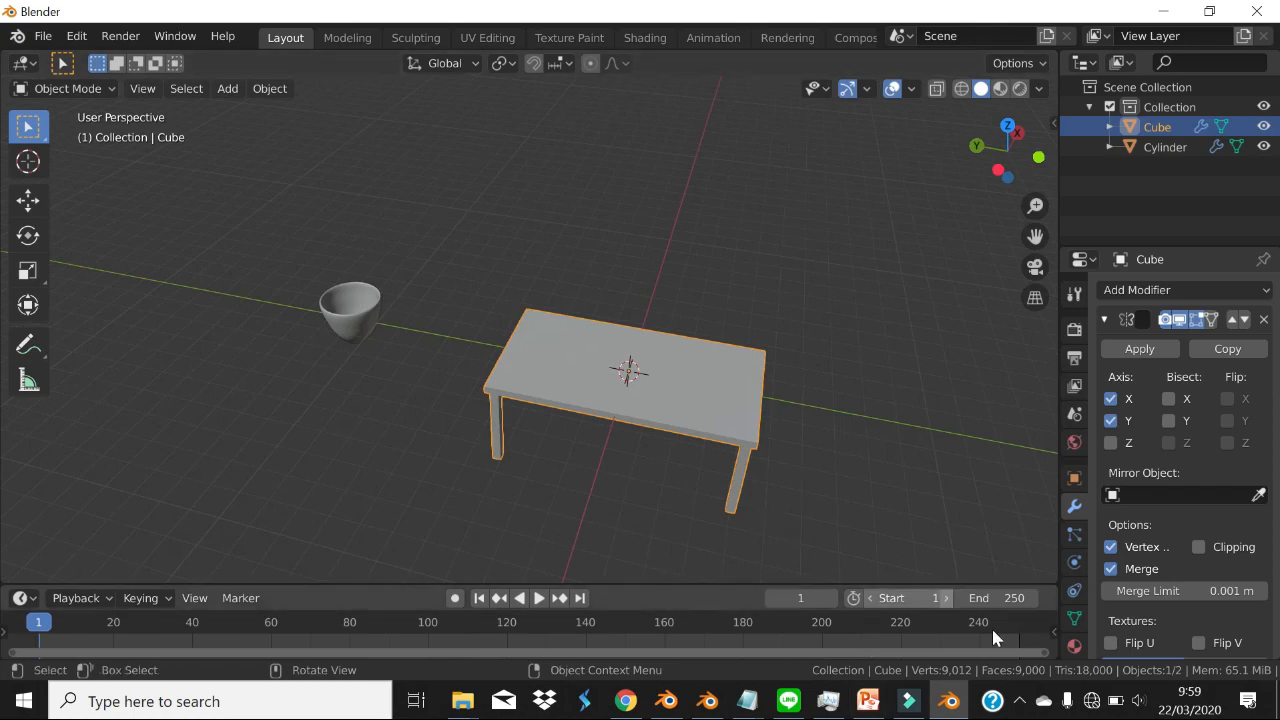
- Switch to PowerPoint to view the Modifier slide, and return to Blender to review the table's Mirror modifier
{"action": "left_click", "coordinate": [868, 700]}
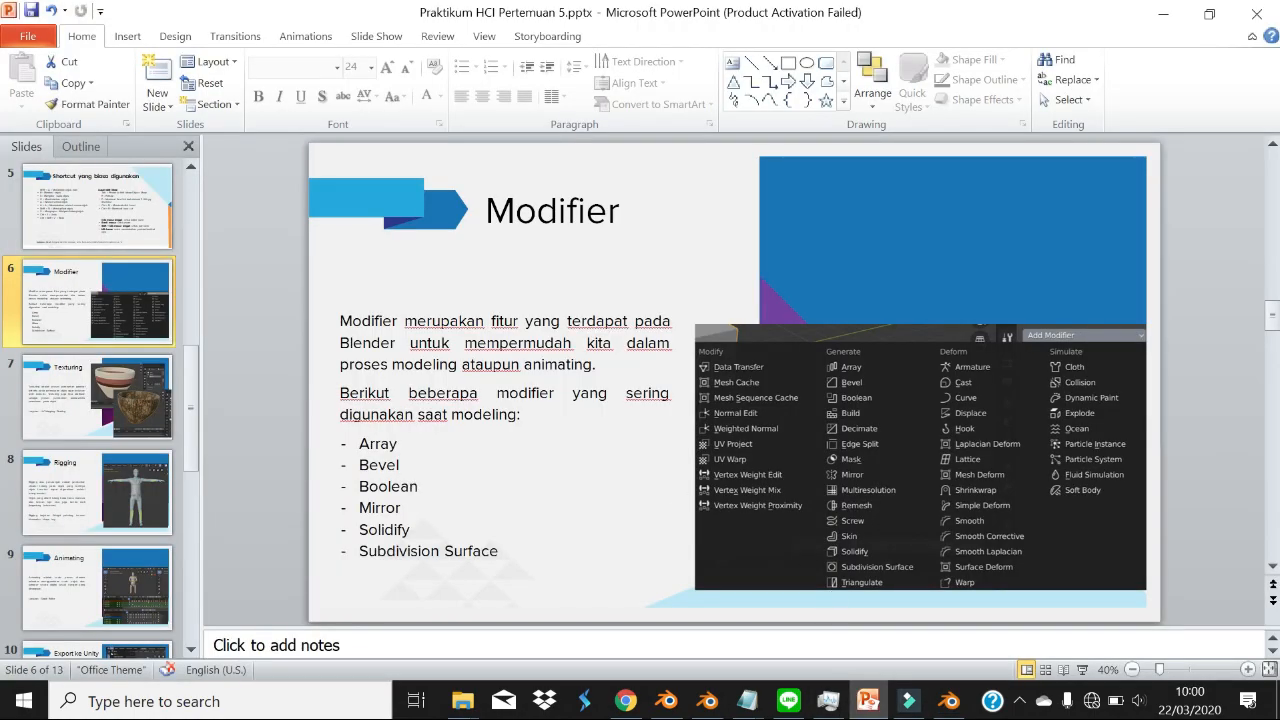
{"action": "key", "text": "alt+Tab"}
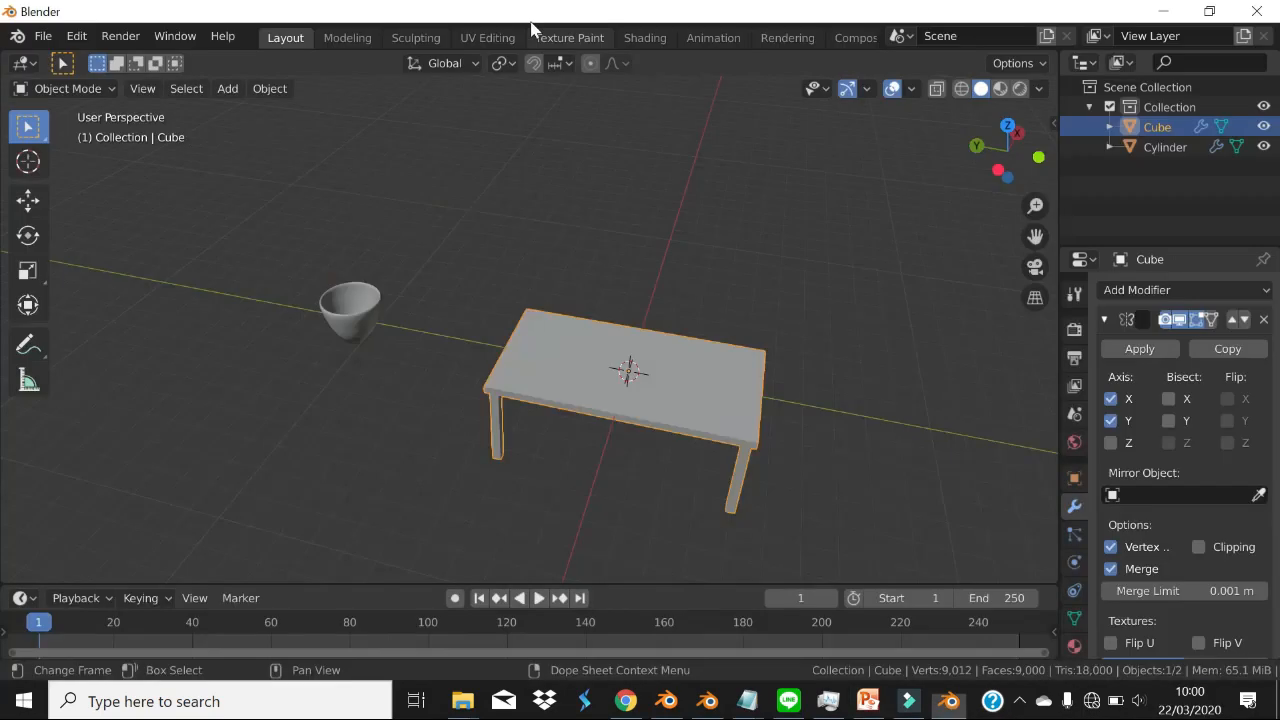
{"action": "middle_click_drag", "start_coordinate": [818, 402], "coordinate": [760, 418]}
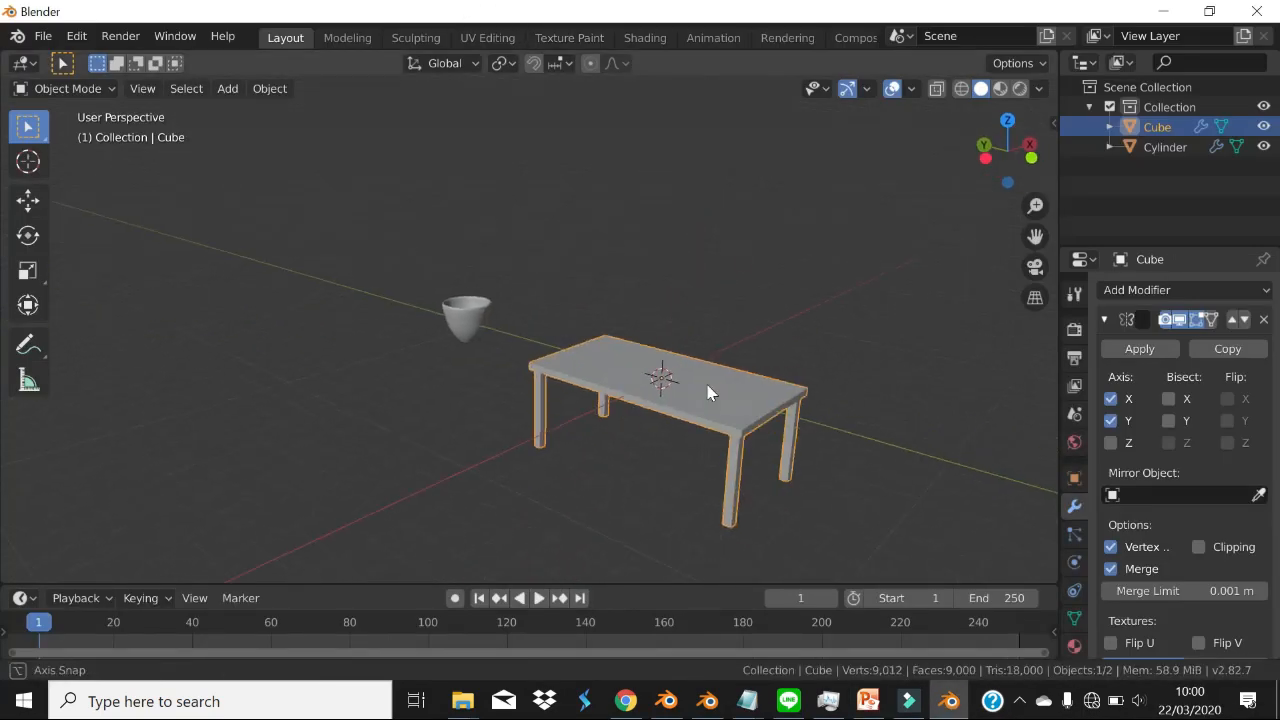
{"action": "left_click", "coordinate": [1104, 317]}
{"action": "left_click", "coordinate": [1104, 317]}
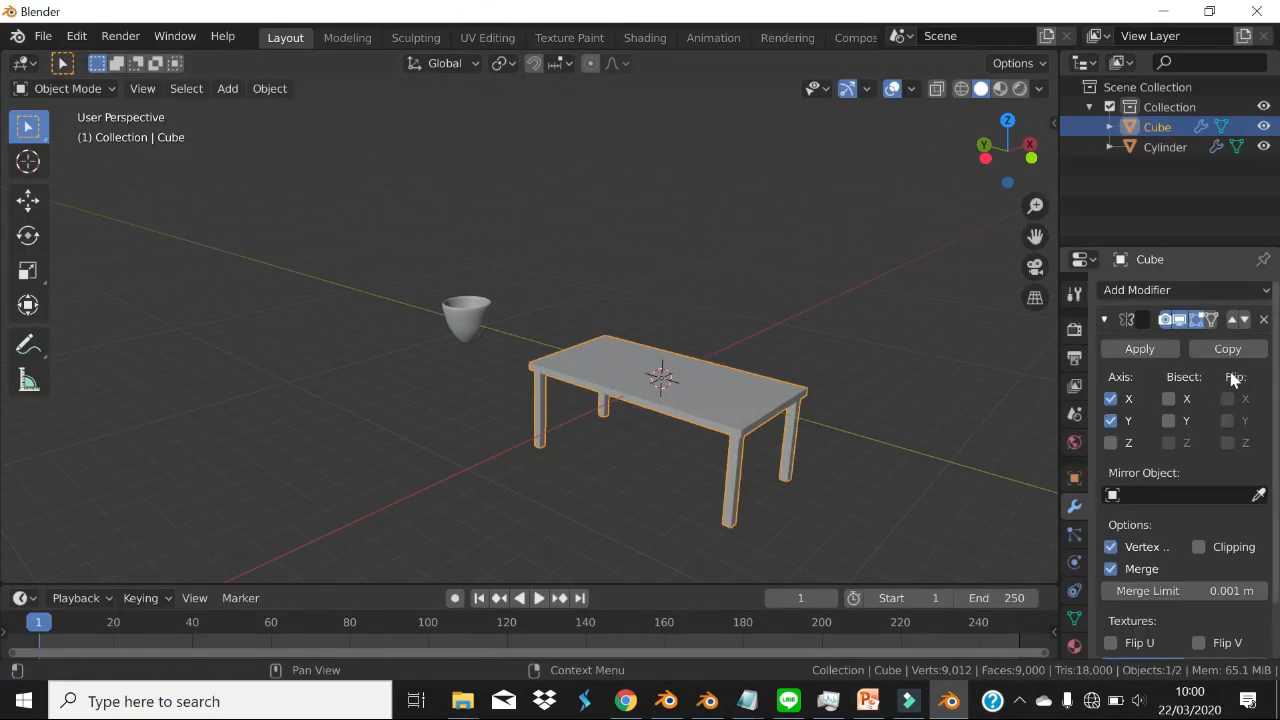
- Try applying the table's Mirror modifier, inspect the mesh in Edit Mode, and undo the application
{"action": "left_click", "coordinate": [1146, 352]}
{"action": "middle_click_drag", "start_coordinate": [869, 416], "coordinate": [885, 412]}
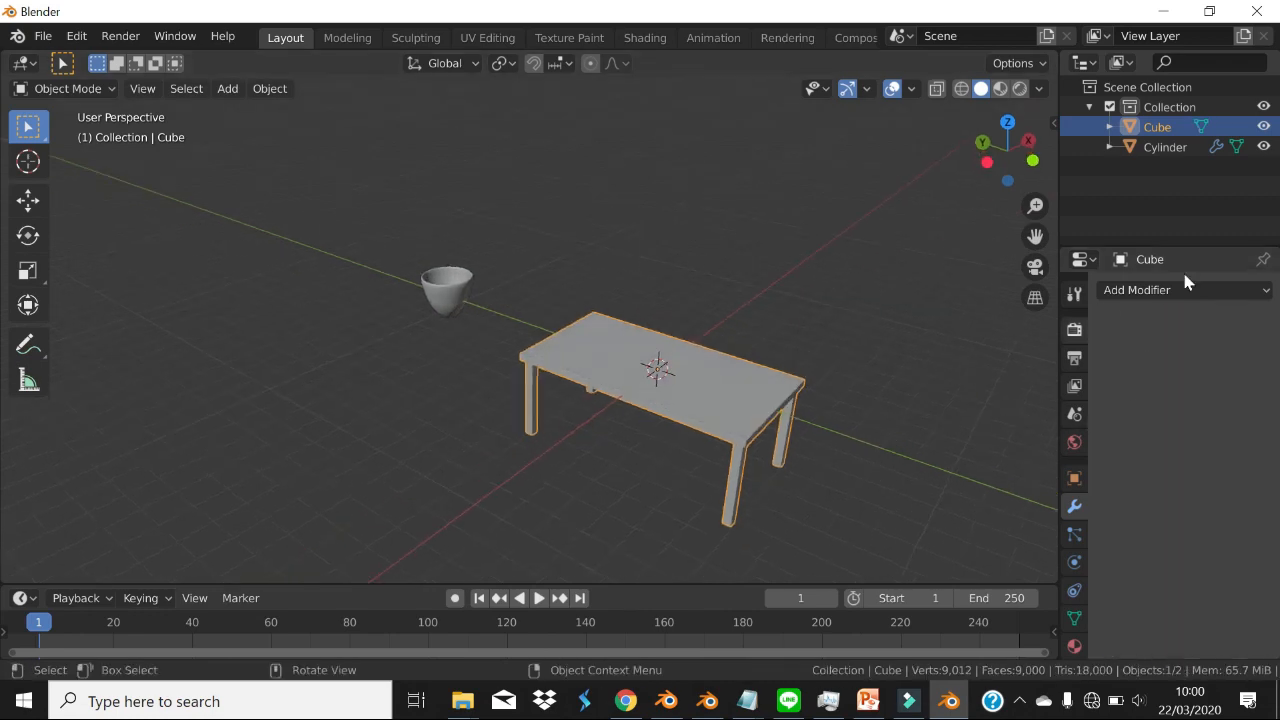
{"action": "key", "text": "Tab"}
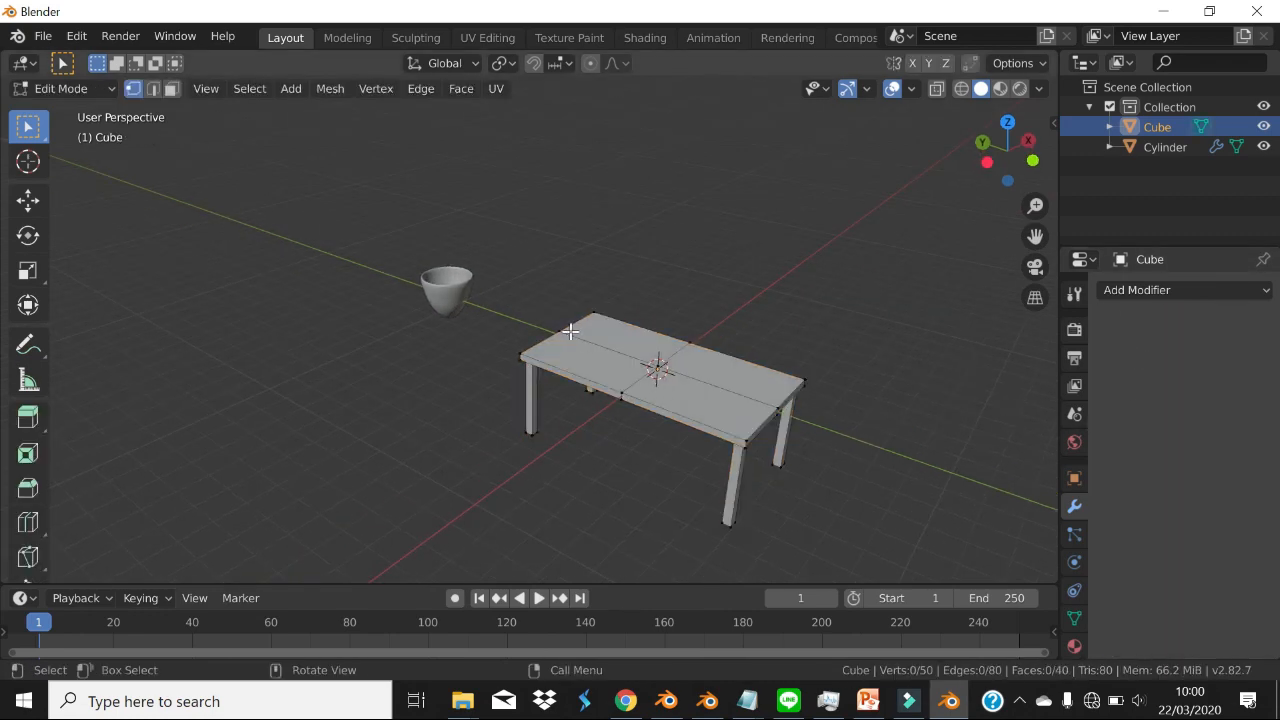
{"action": "middle_click_drag", "start_coordinate": [674, 372], "coordinate": [725, 394]}
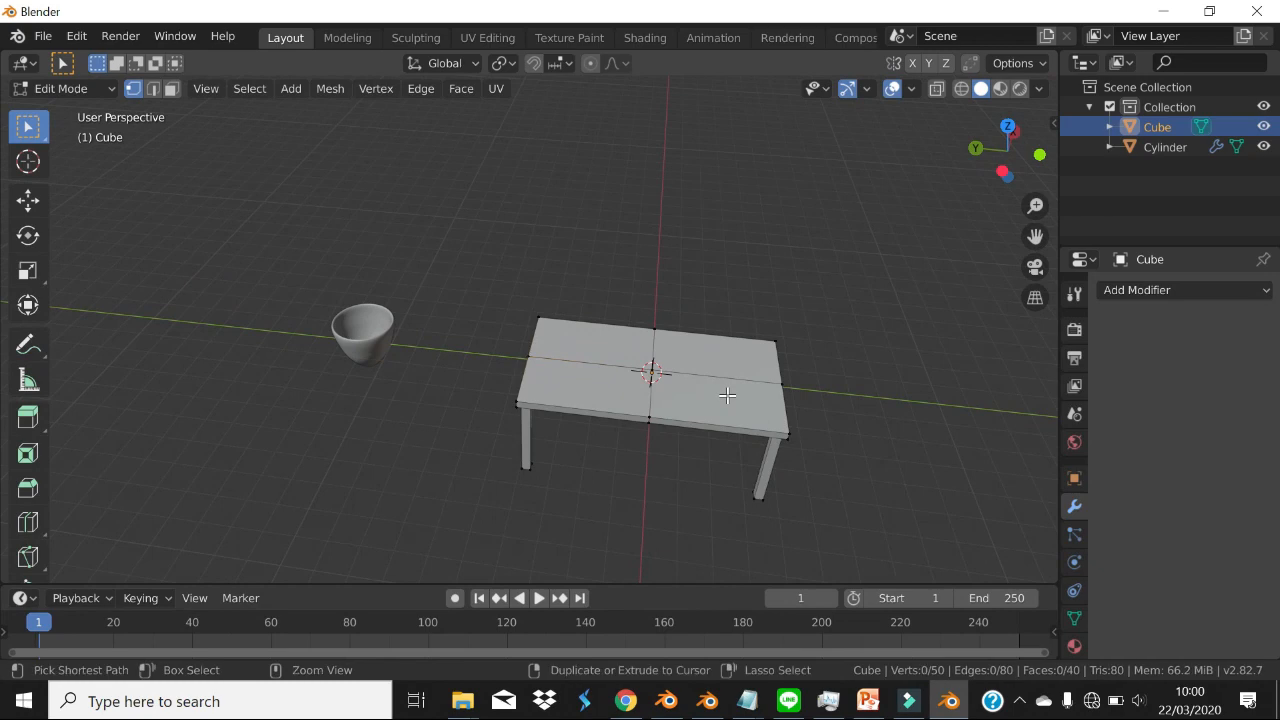
{"action": "key", "text": "Tab"}
{"action": "key", "text": "ctrl+z"}
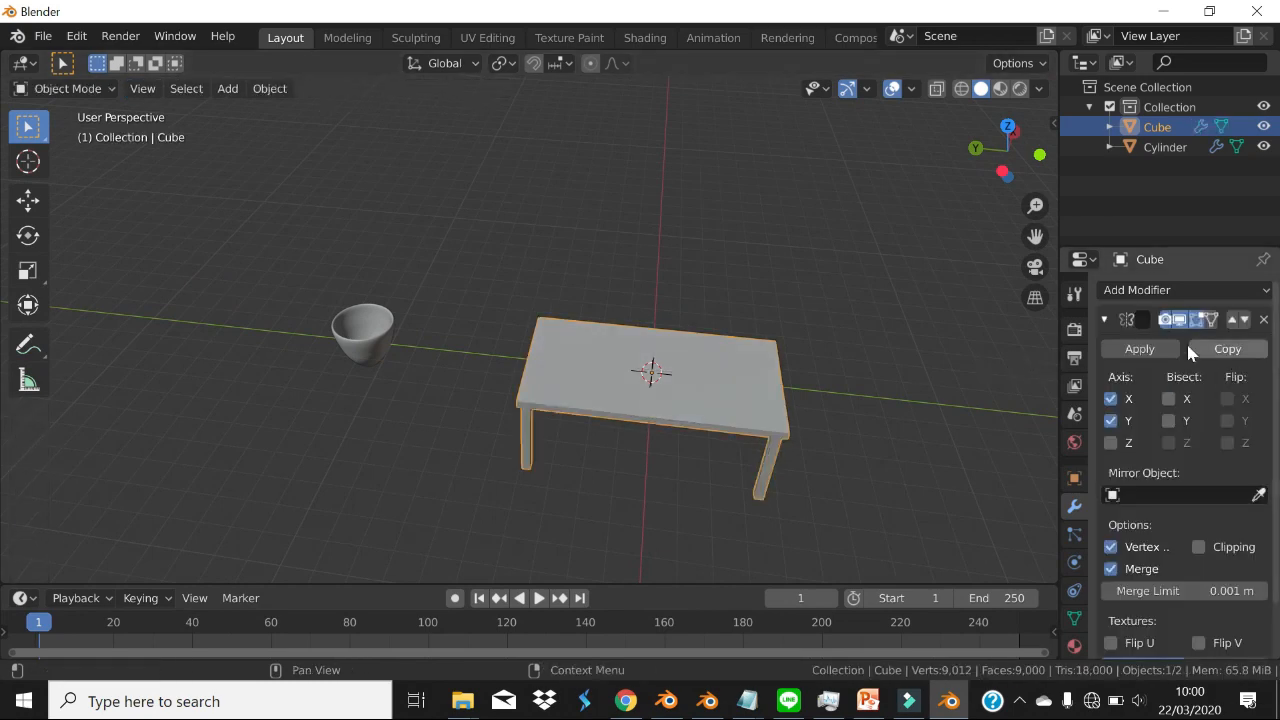
- In Edit Mode, box-select the table's quarter to examine which geometry is editable under the Mirror modifier, and clear the selection
{"action": "key", "text": "Tab"}
{"action": "scroll", "coordinate": [765, 430], "scroll_direction": "up", "scroll_amount": 4}
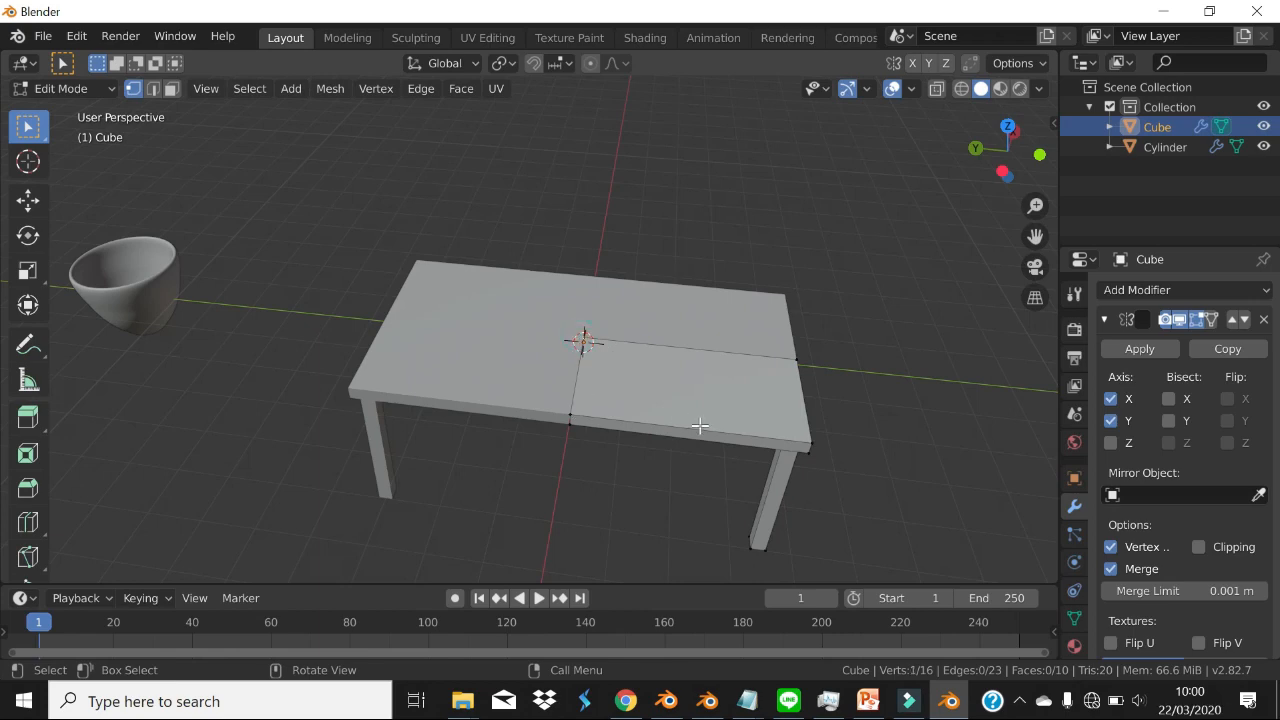
{"action": "middle_click_drag", "start_coordinate": [700, 426], "coordinate": [622, 364]}
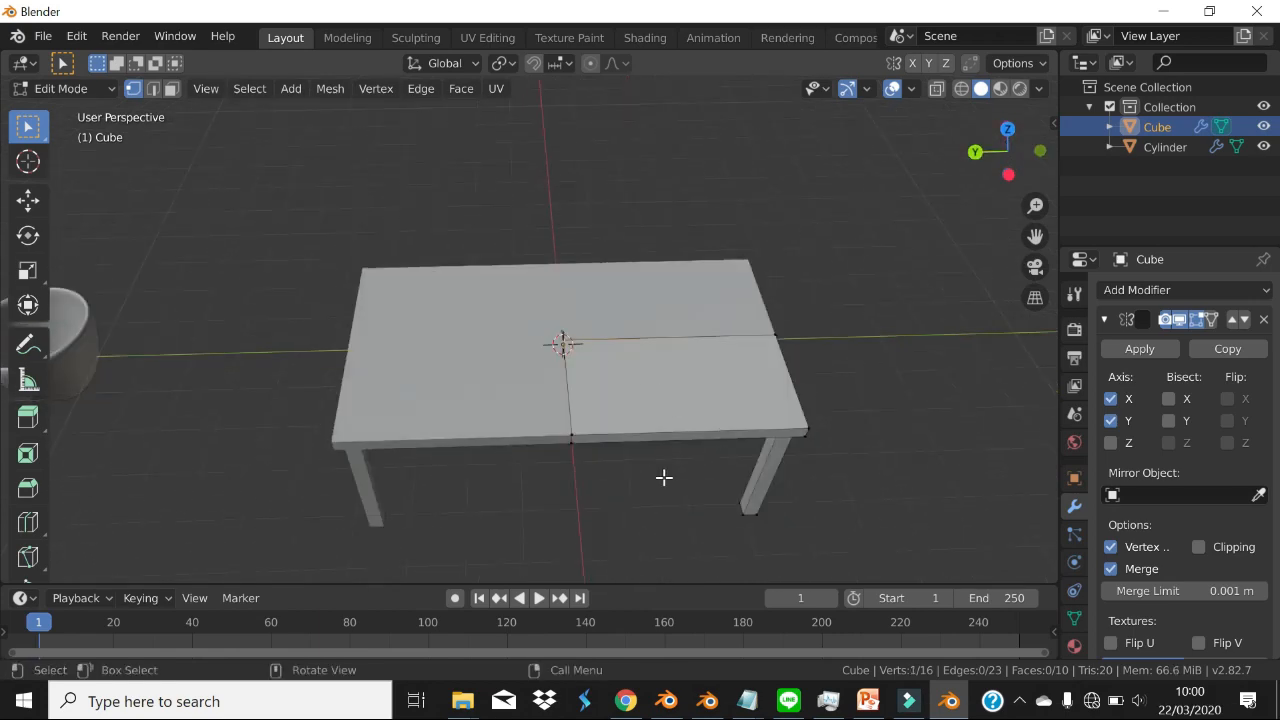
{"action": "left_click_drag", "start_coordinate": [530, 320], "coordinate": [860, 540]}
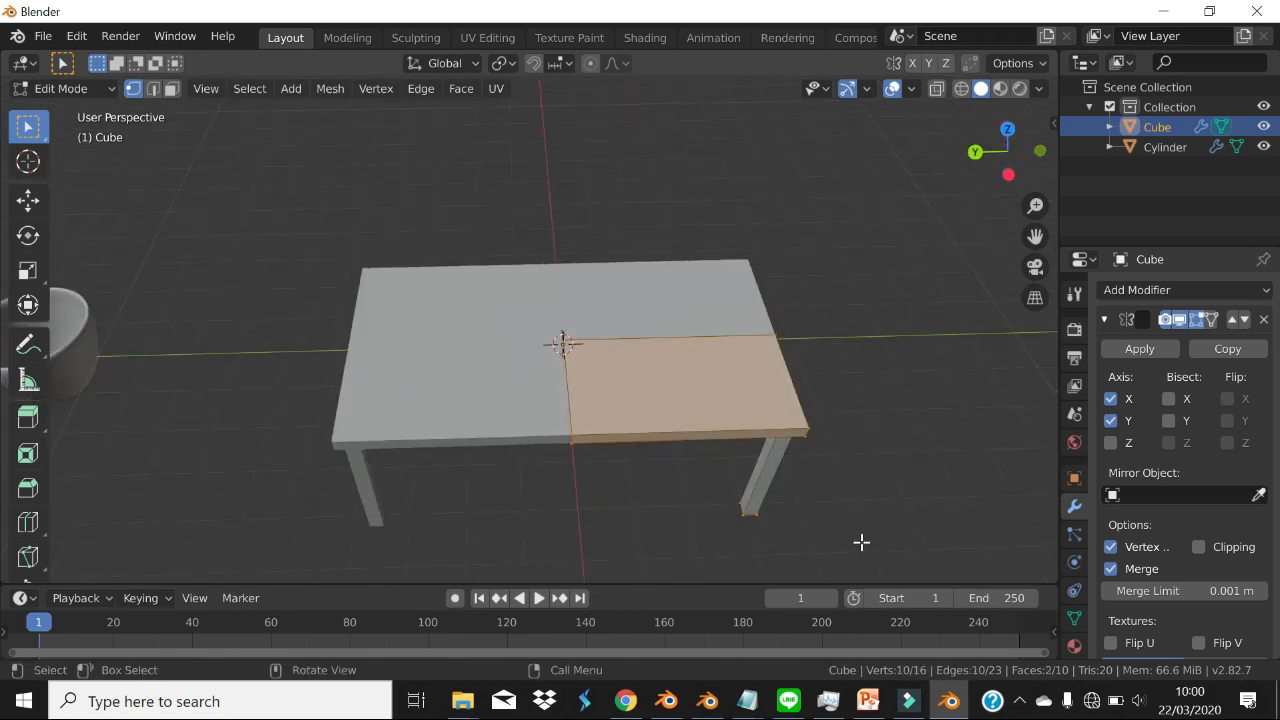
{"action": "middle_click_drag", "start_coordinate": [860, 540], "coordinate": [848, 486]}
{"action": "left_click", "coordinate": [413, 444]}
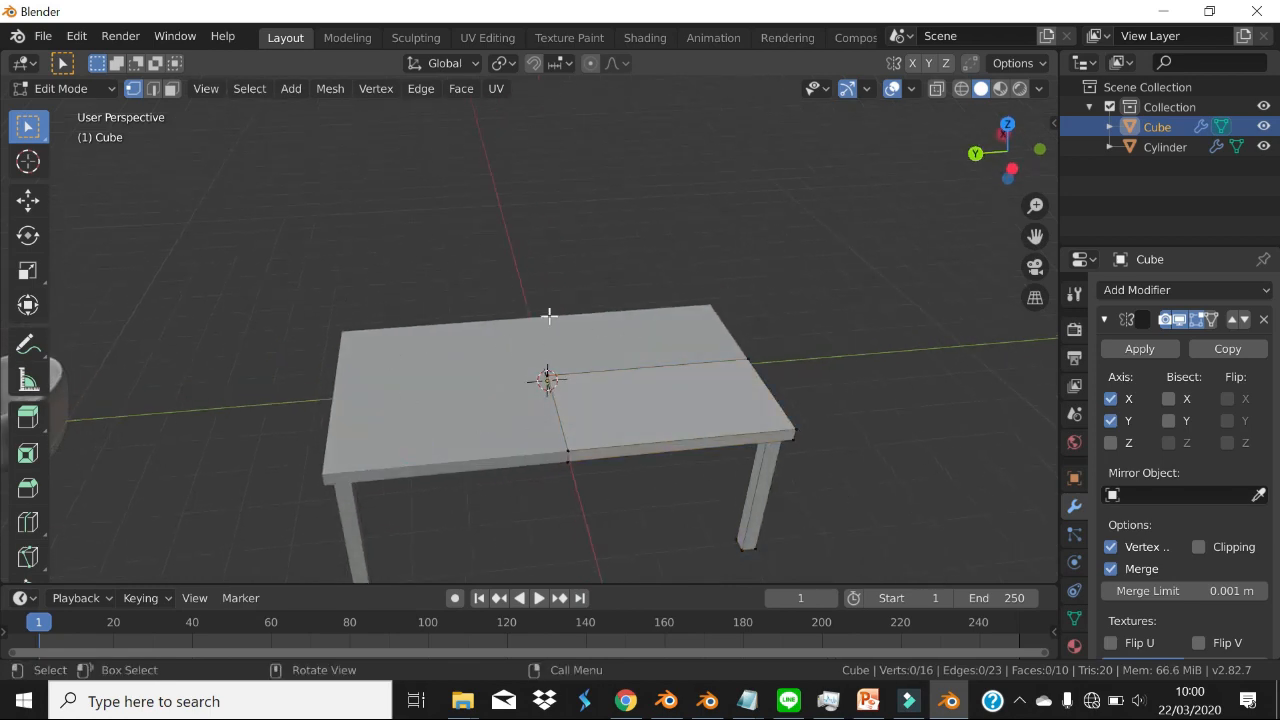
- Apply the Mirror modifier to the table from Object Mode
{"action": "left_click", "coordinate": [1140, 349]}
{"action": "key", "text": "Tab"}
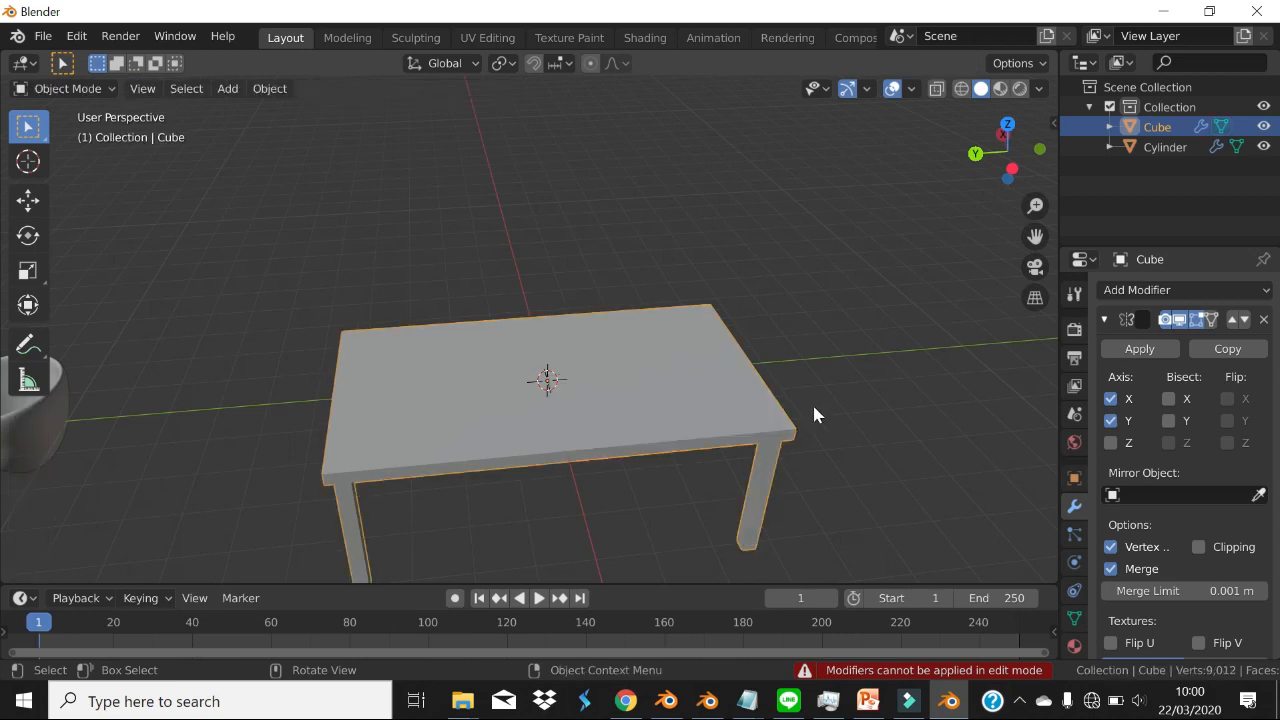
{"action": "left_click", "coordinate": [1136, 349]}
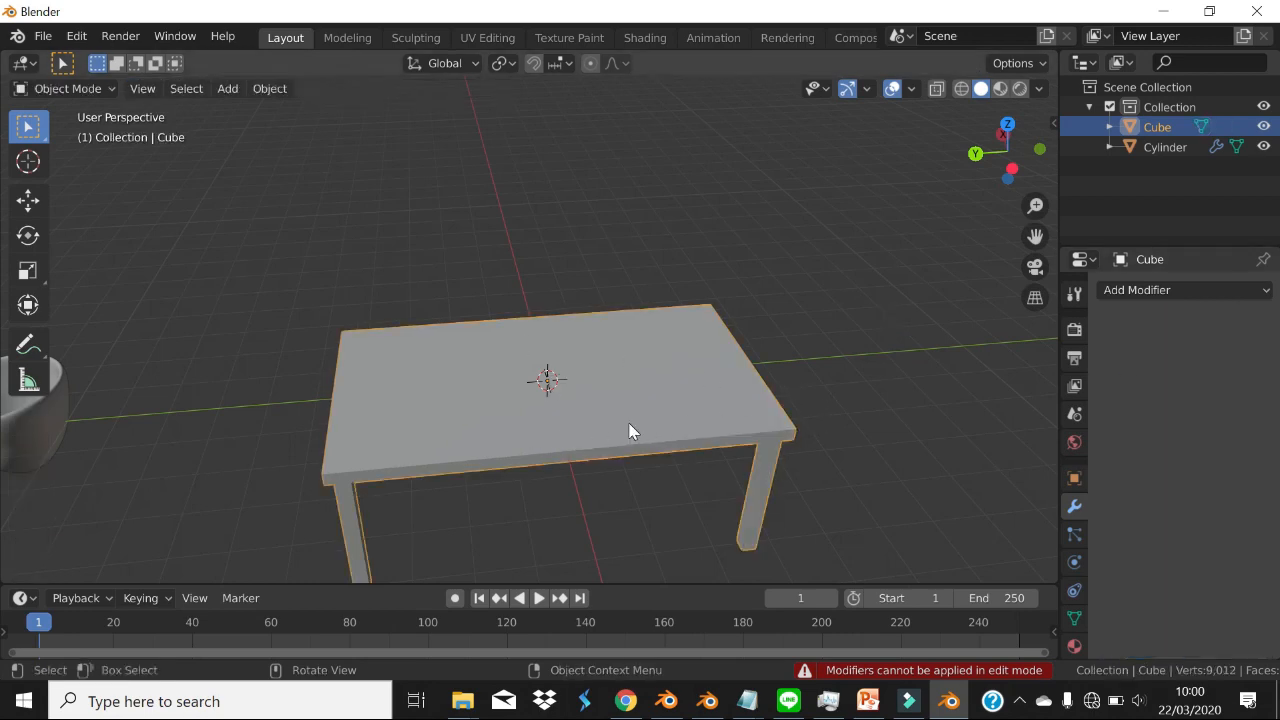
- Box-select across the whole table in Edit Mode to examine the applied mirror geometry, and return to Object Mode
{"action": "key", "text": "Tab"}
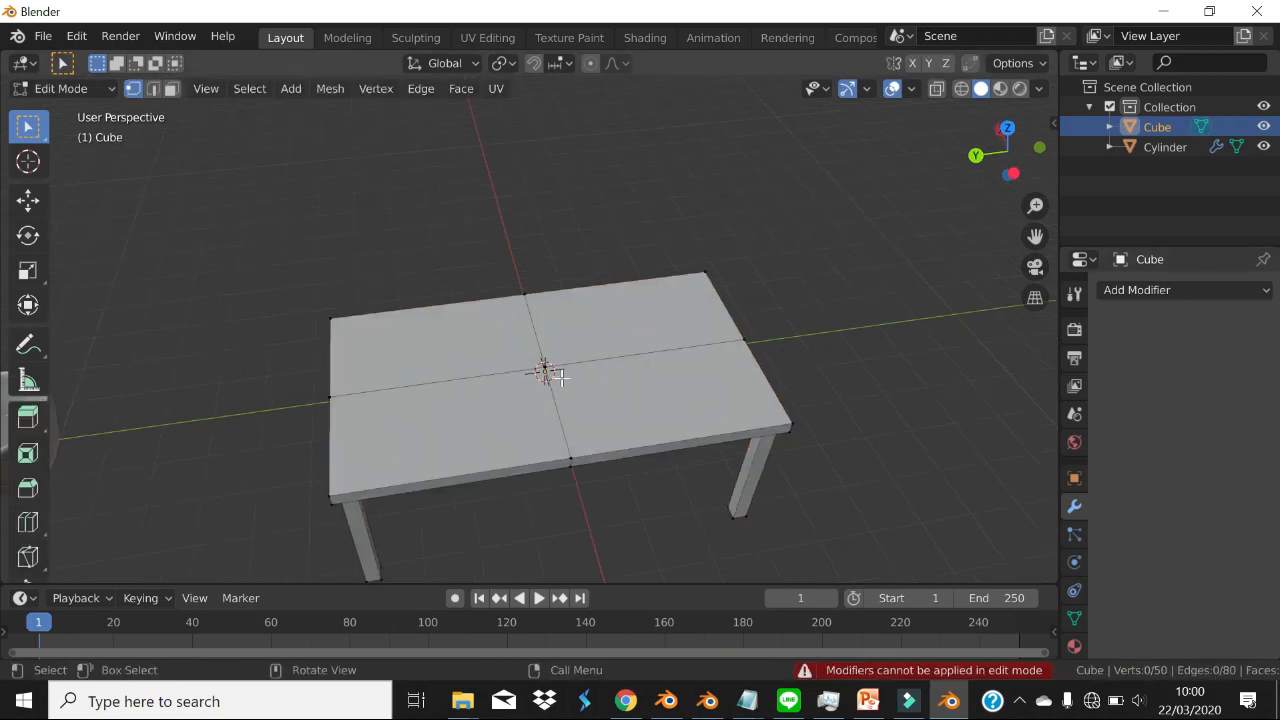
{"action": "middle_click_drag", "start_coordinate": [549, 374], "coordinate": [635, 341], "text": "shift"}
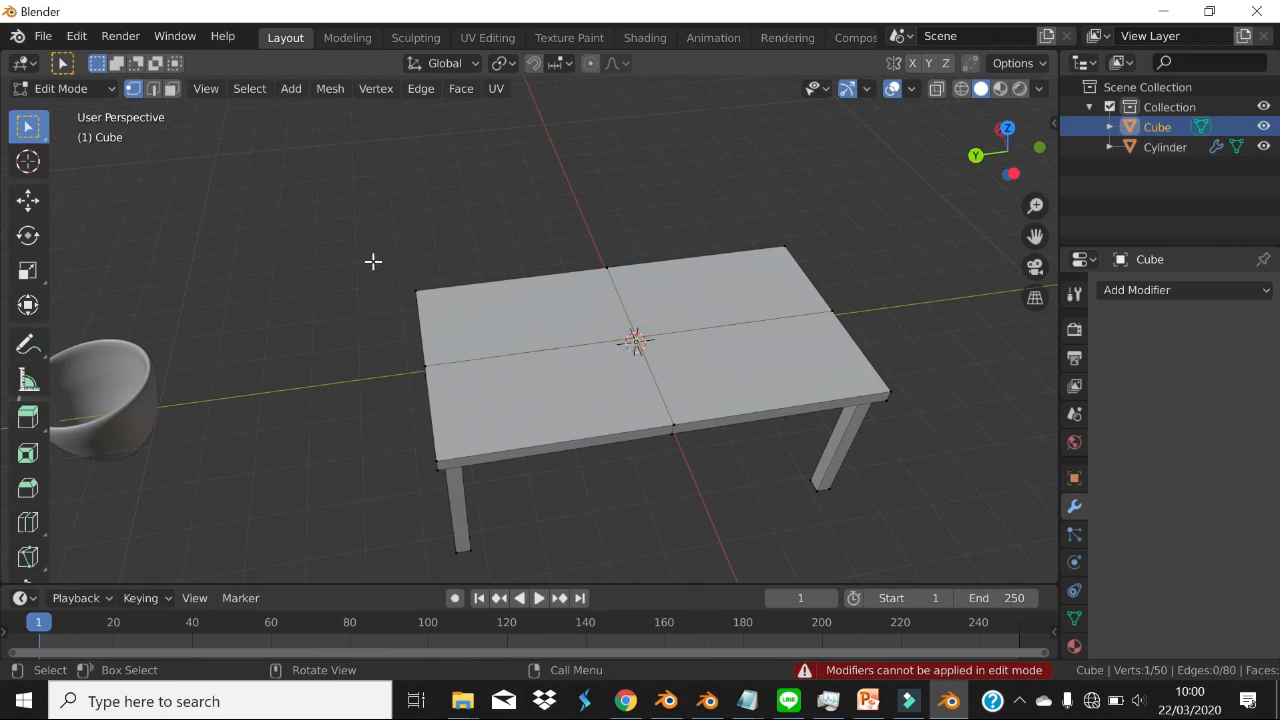
{"action": "left_click_drag", "start_coordinate": [373, 261], "coordinate": [974, 534]}
{"action": "middle_click_drag", "start_coordinate": [689, 474], "coordinate": [642, 486]}
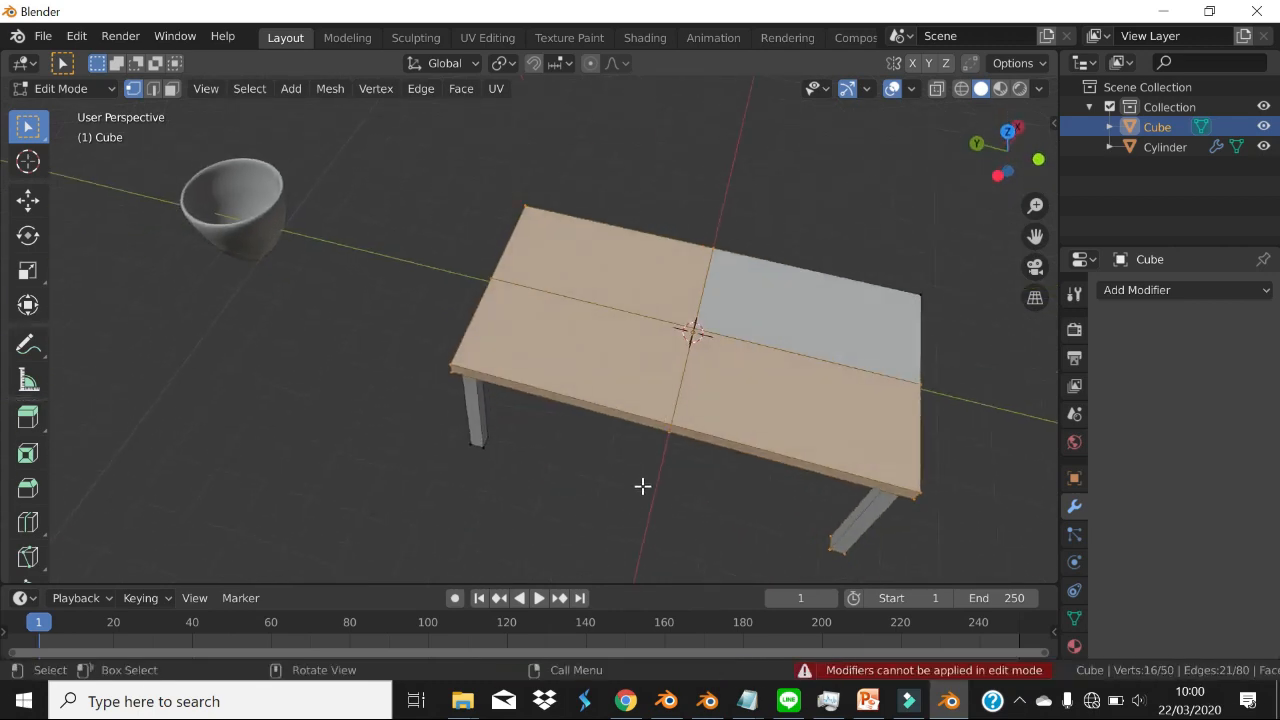
{"action": "middle_click_drag", "start_coordinate": [706, 422], "coordinate": [765, 396]}
{"action": "key", "text": "Tab"}
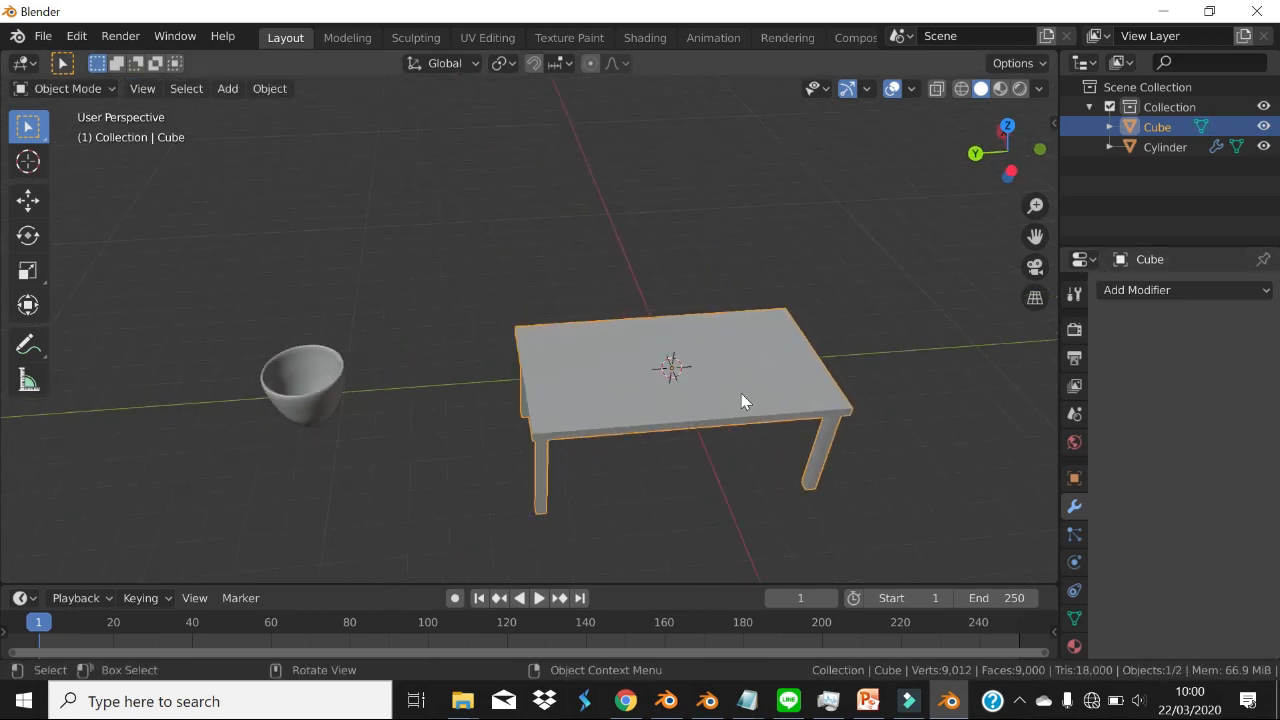
- Add a cylinder mesh at the world origin so that it passes through the middle of the tabletop
{"action": "key", "text": "shift+a"}
{"action": "mouse_move", "coordinate": [671, 320]}
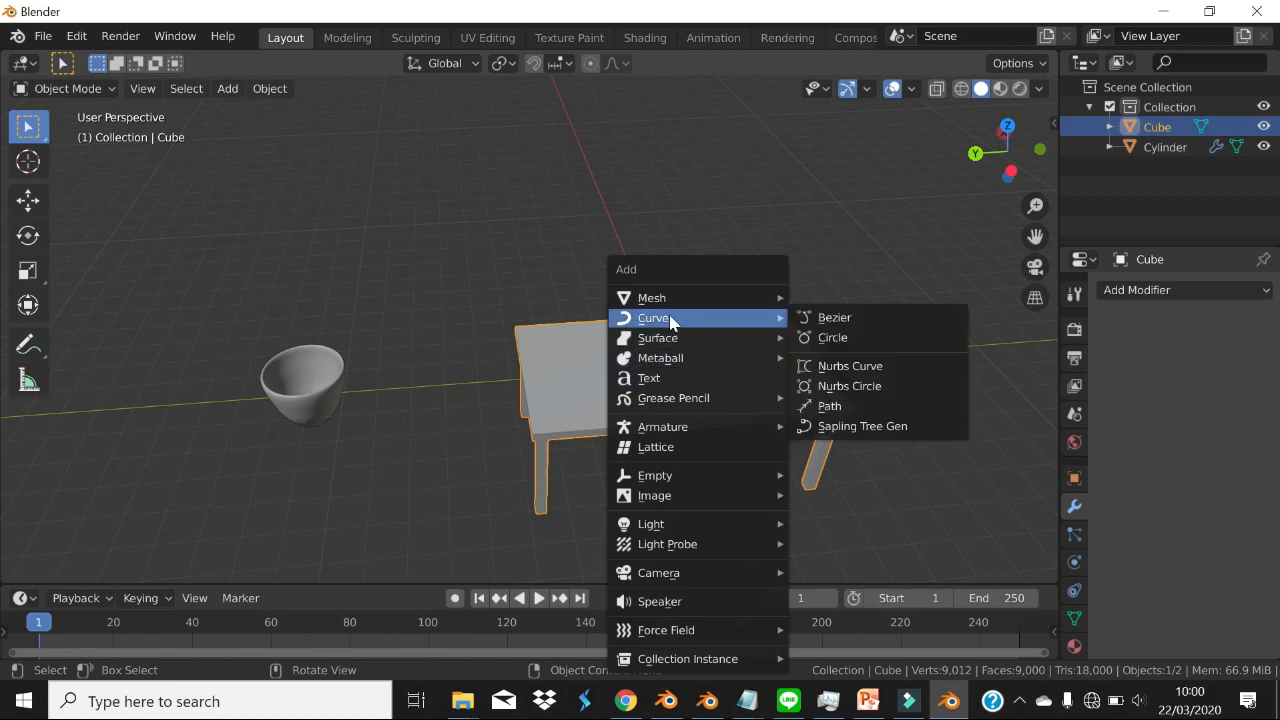
{"action": "left_click", "coordinate": [672, 297]}
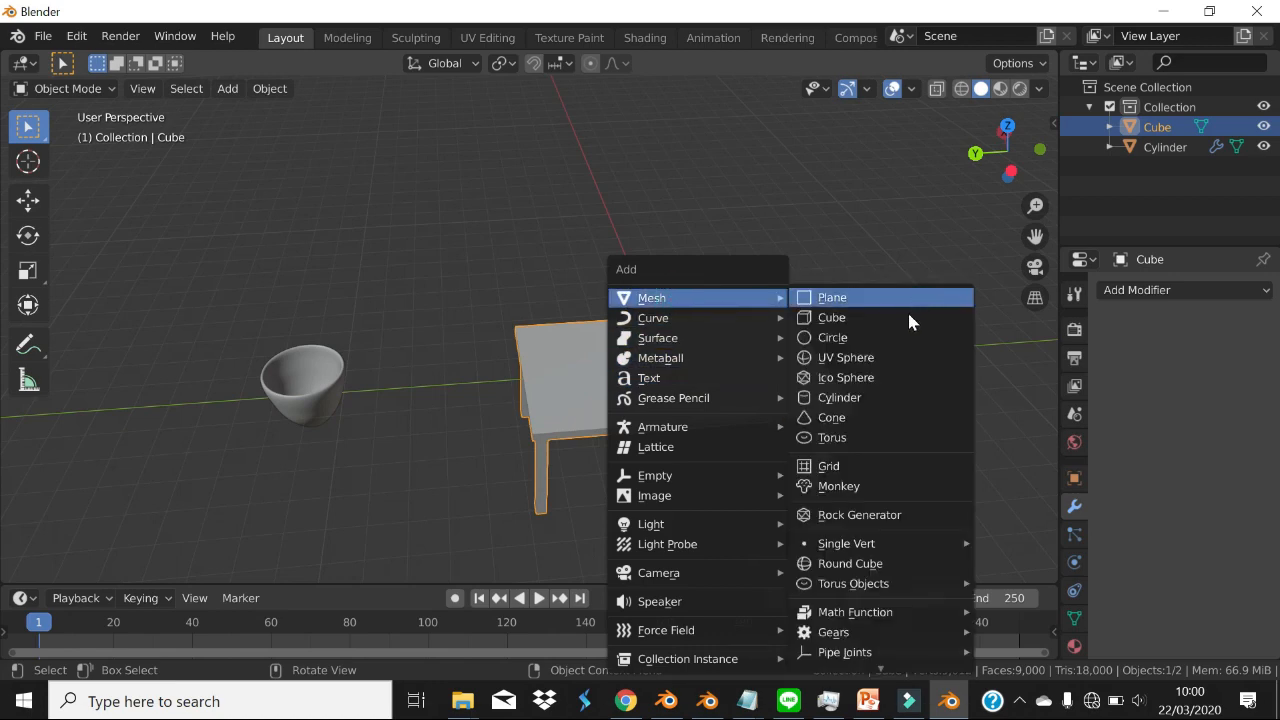
{"action": "left_click", "coordinate": [857, 398]}
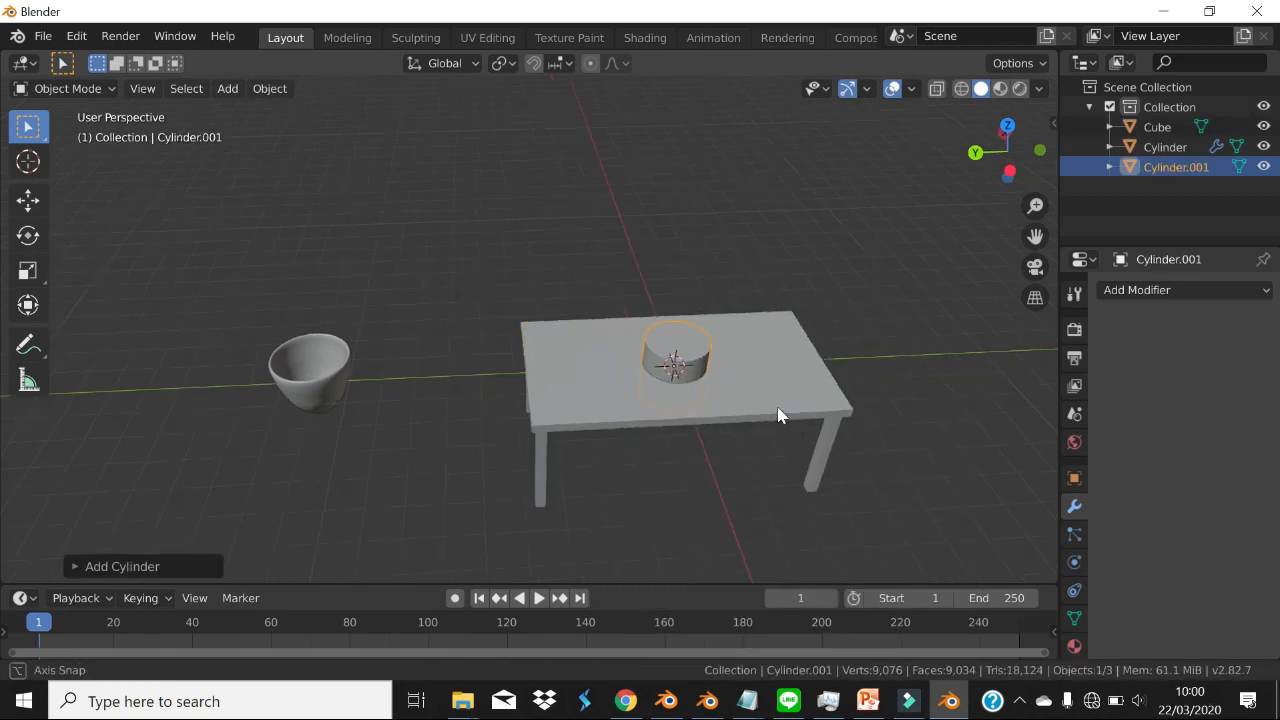
{"action": "middle_click_drag", "start_coordinate": [800, 335], "coordinate": [623, 397]}
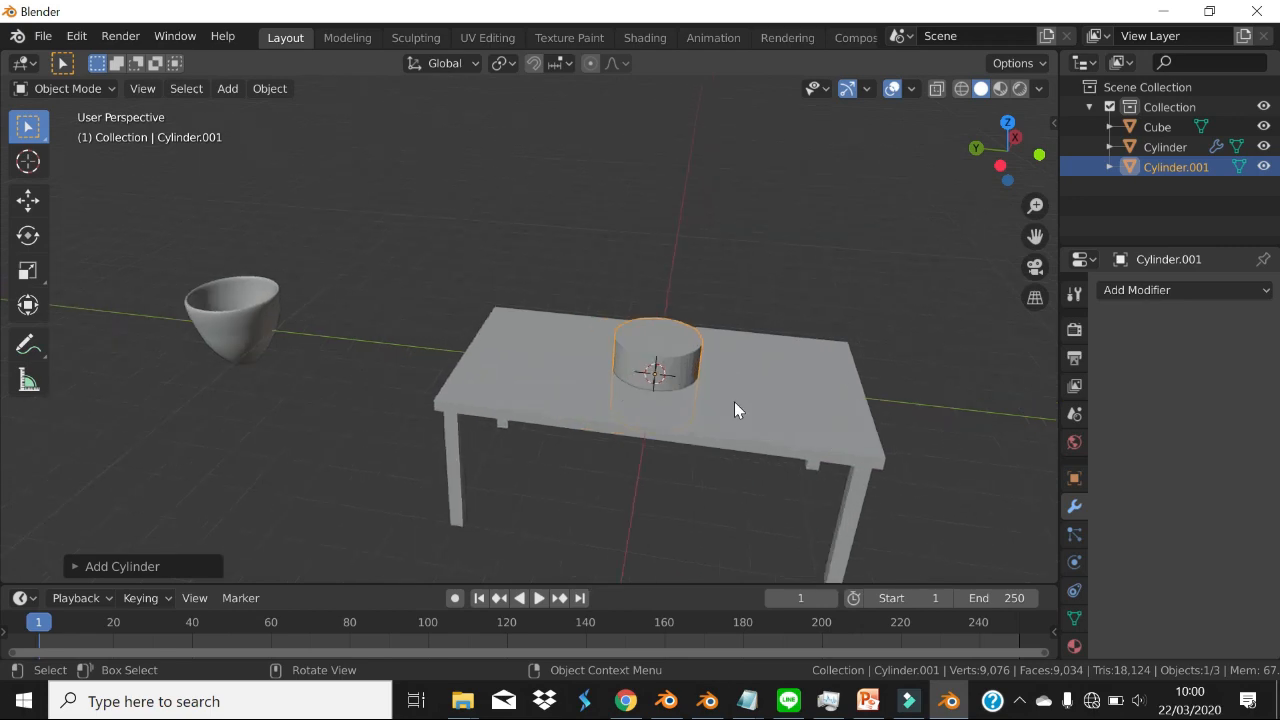
{"action": "scroll", "coordinate": [720, 388], "scroll_direction": "up", "scroll_amount": 2}
{"action": "key", "text": "g"}
{"action": "key", "text": "z"}
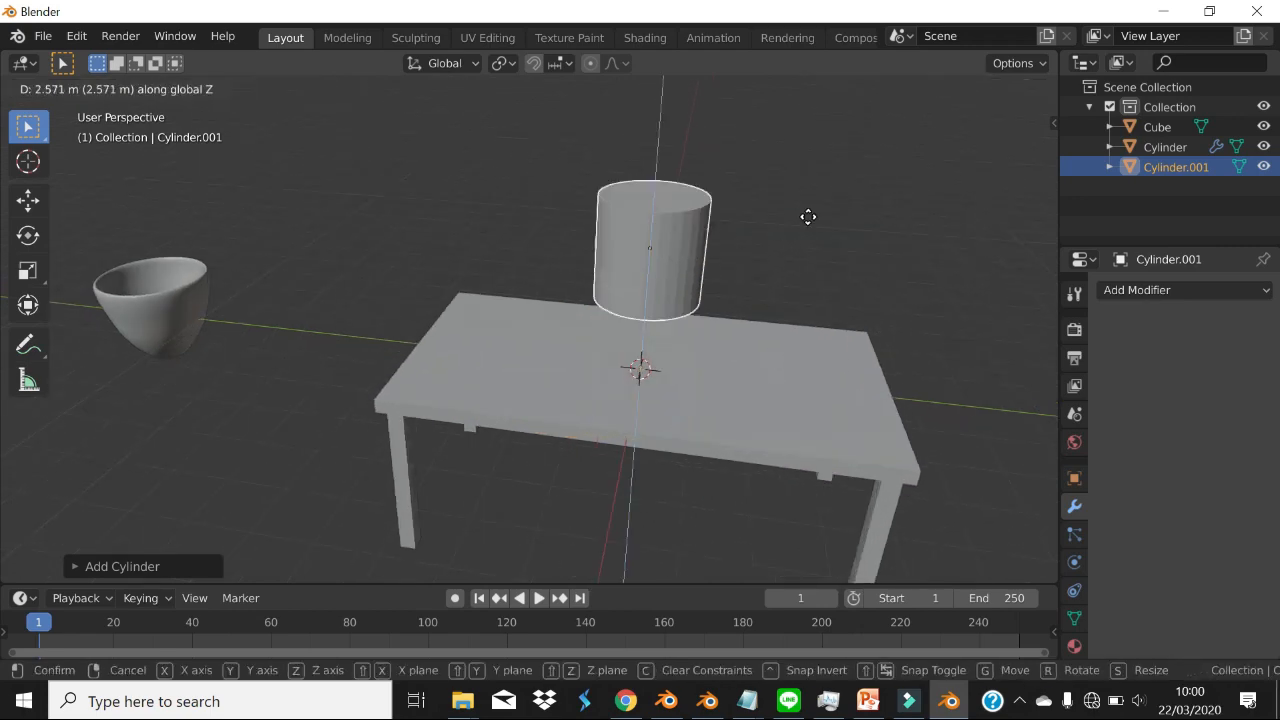
{"action": "right_click", "coordinate": [798, 347]}
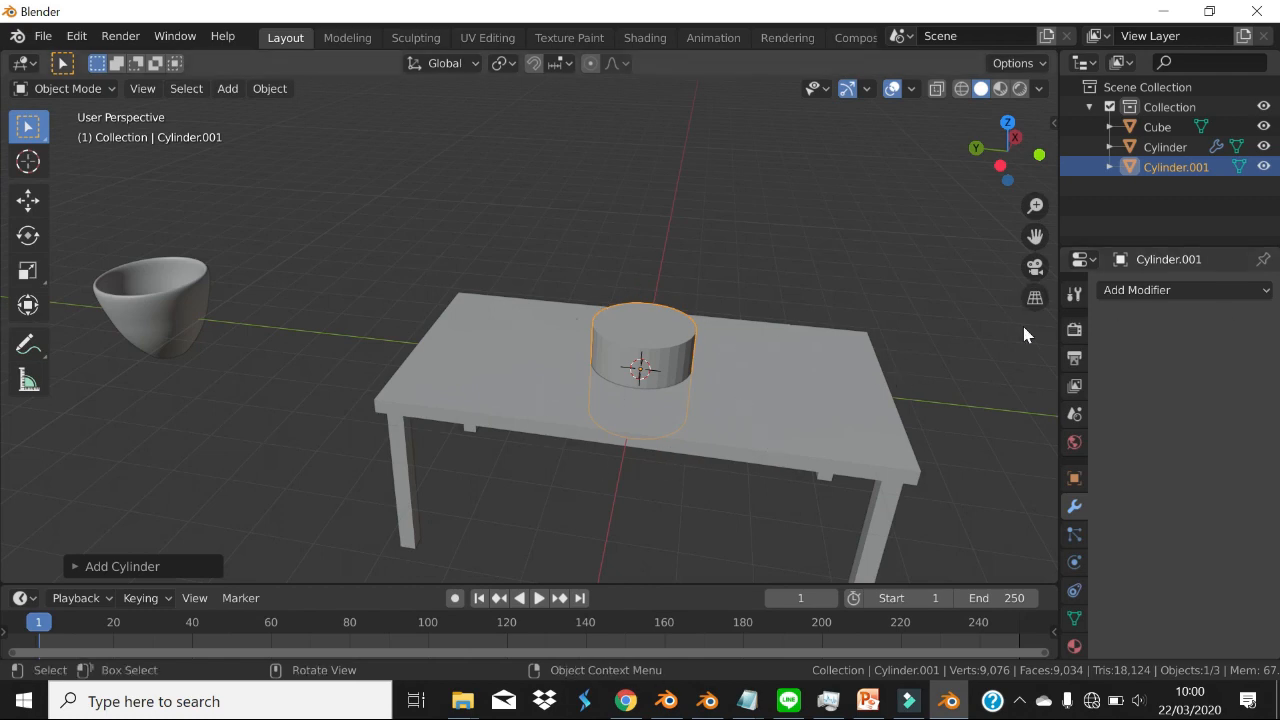
- Add a Boolean modifier to the table with the Difference operation and pick the new cylinder as its object
{"action": "left_click", "coordinate": [783, 407]}
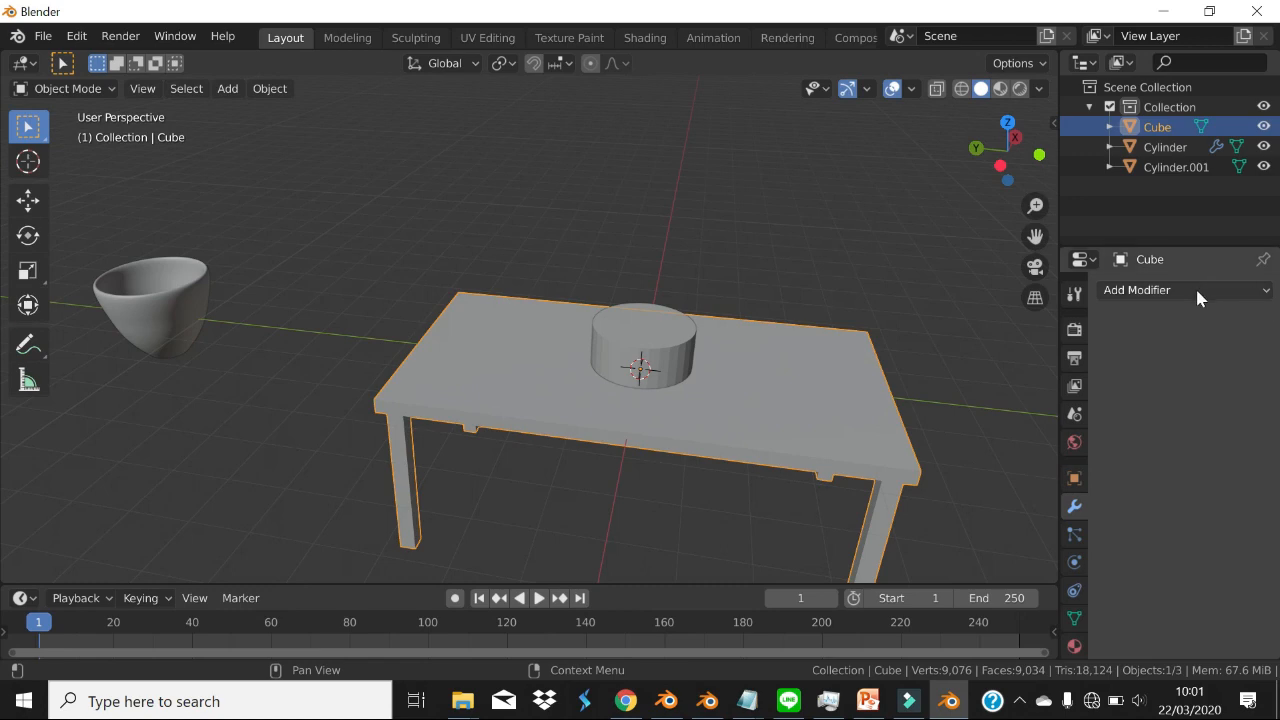
{"action": "left_click", "coordinate": [1195, 289]}
{"action": "left_click", "coordinate": [903, 381]}
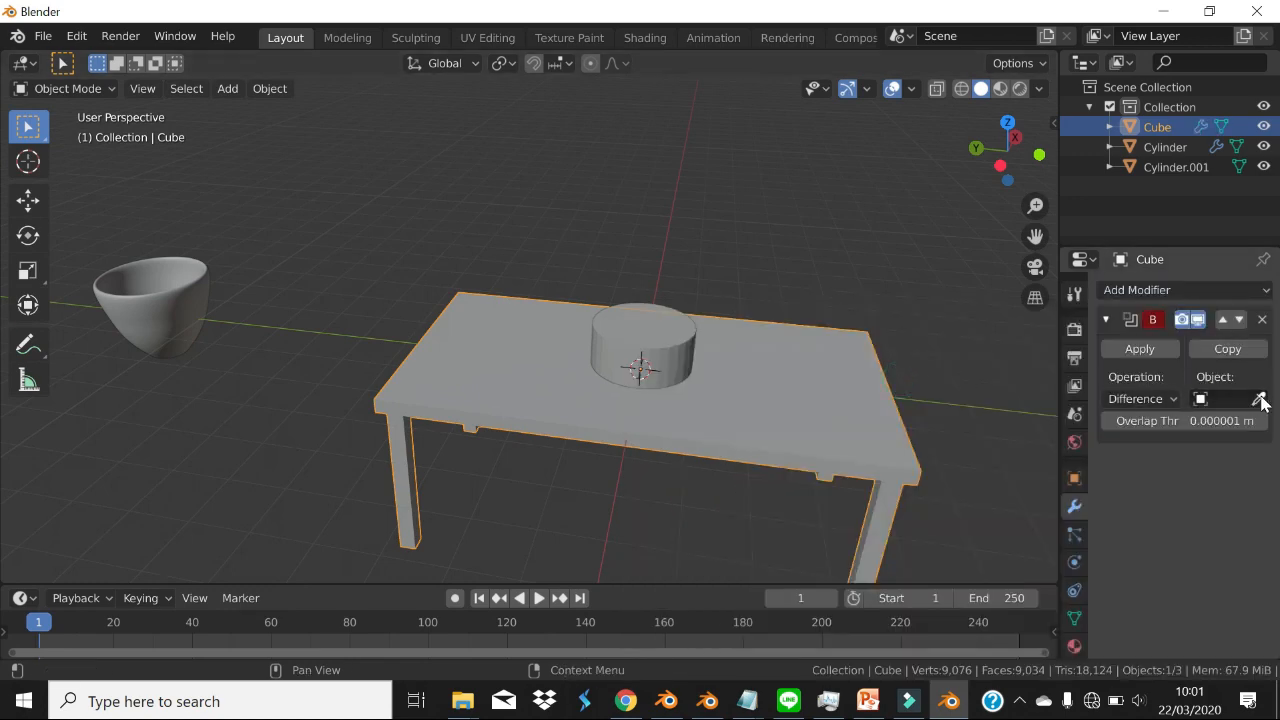
{"action": "left_click", "coordinate": [1260, 400]}
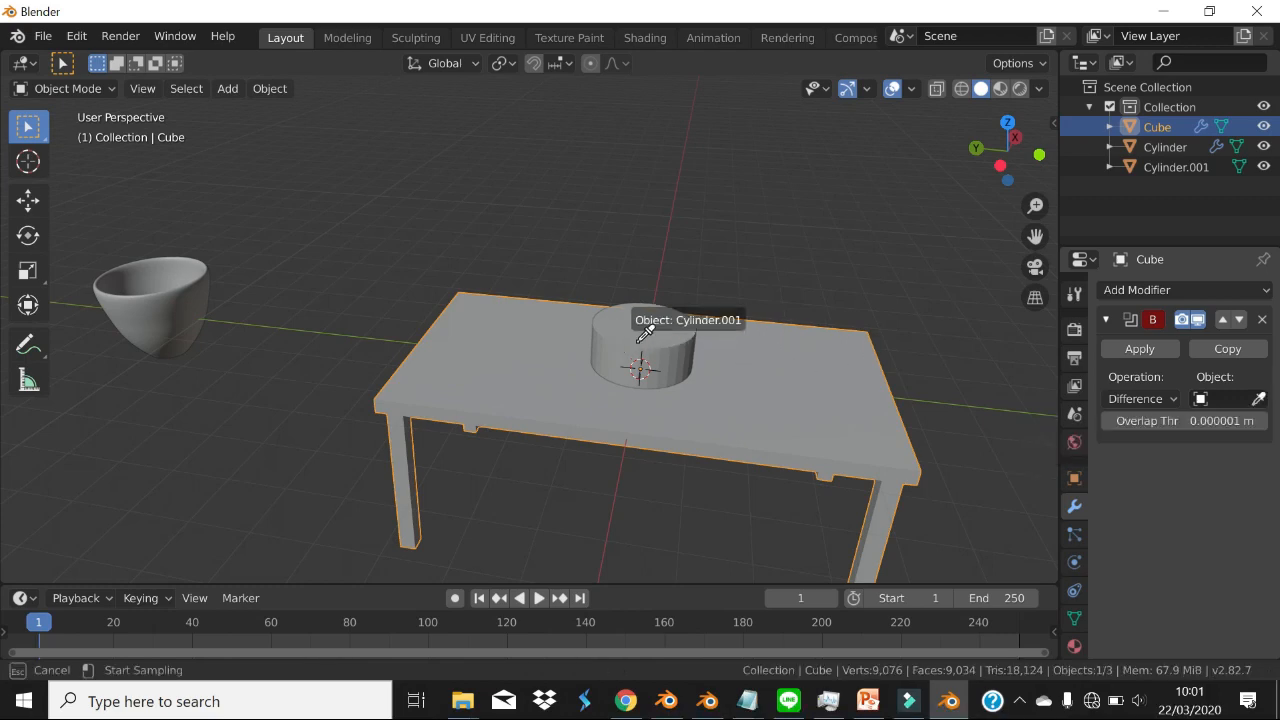
{"action": "left_click", "coordinate": [641, 343]}
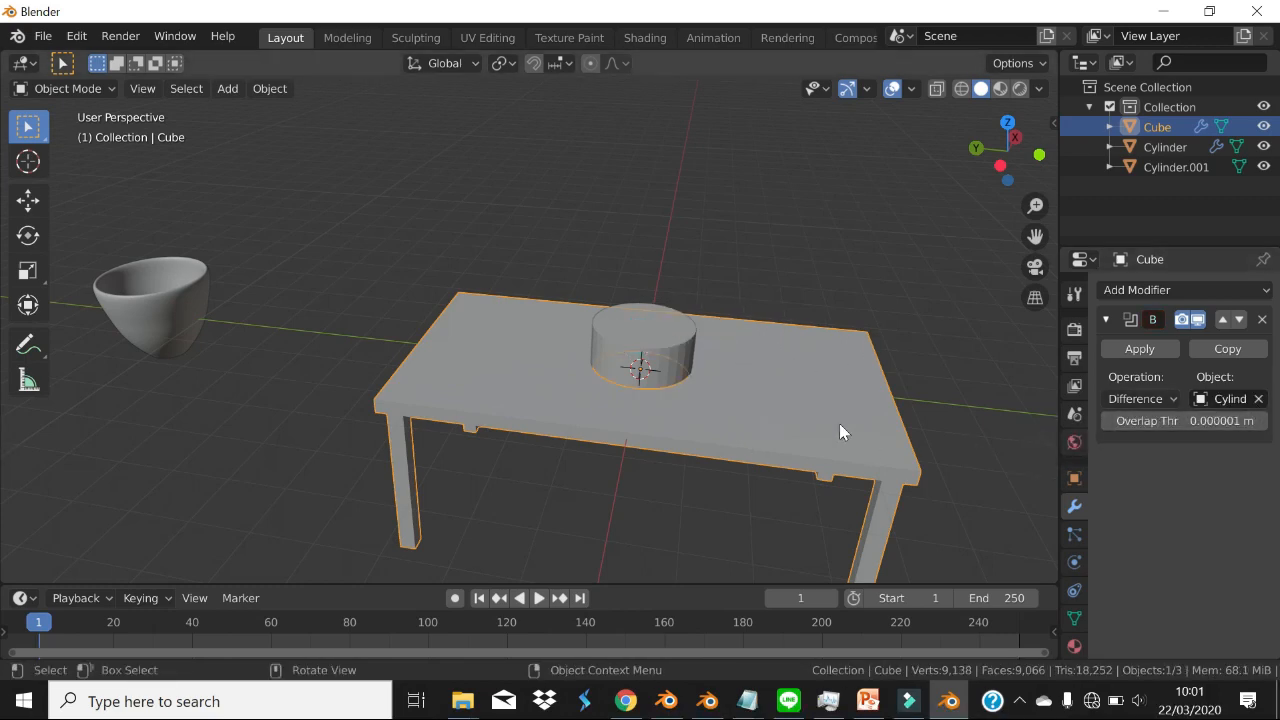
- Apply the table's Difference Boolean modifier and delete the cutting cylinder
{"action": "left_click", "coordinate": [1151, 399]}
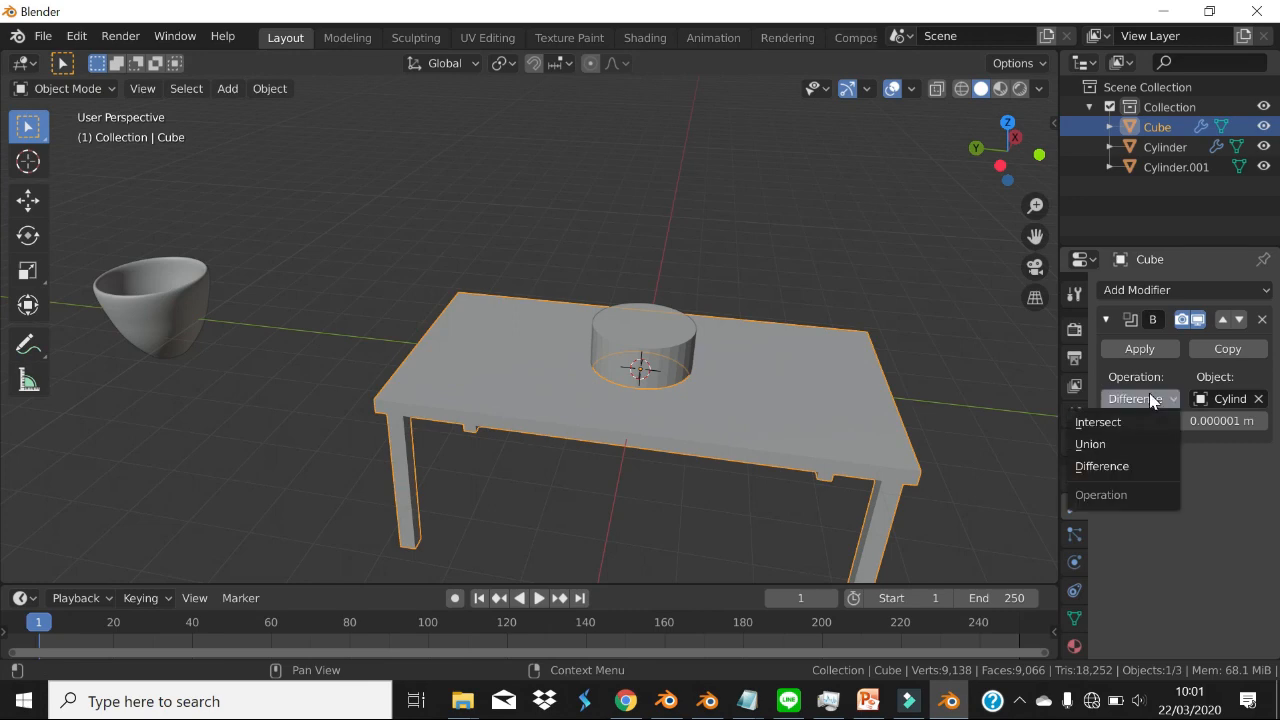
{"action": "left_click", "coordinate": [1140, 349]}
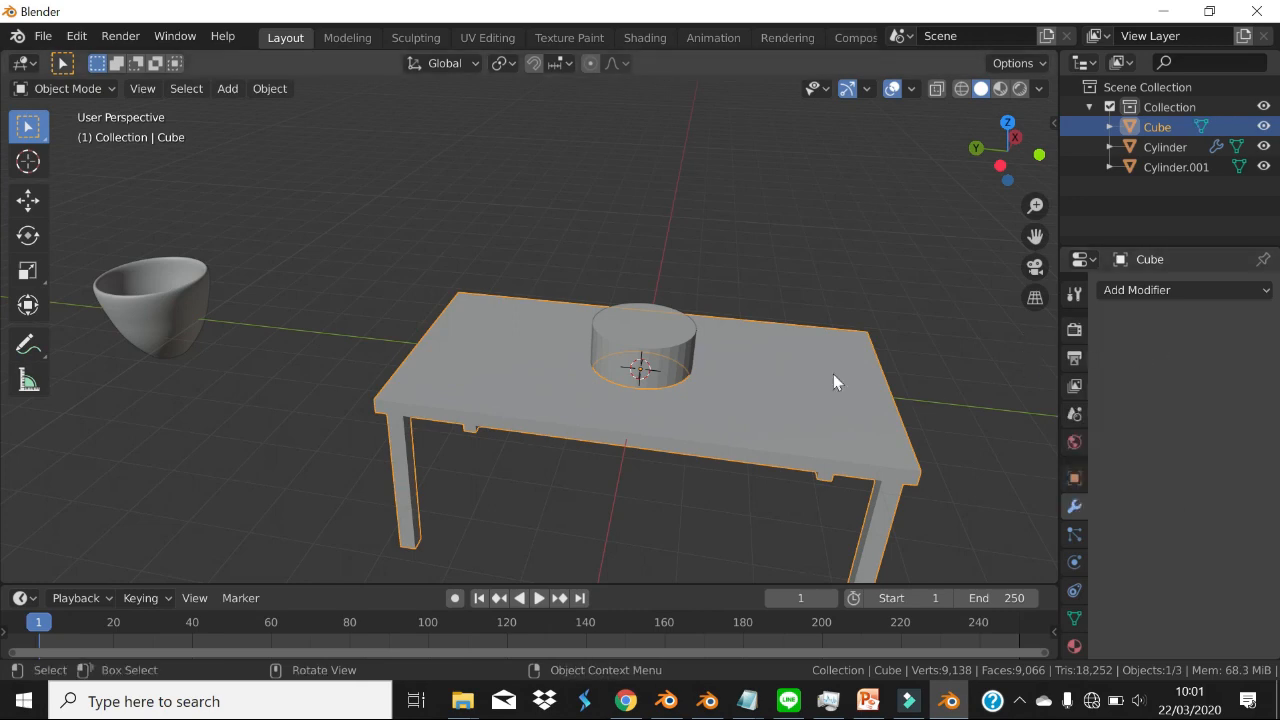
{"action": "left_click", "coordinate": [657, 334]}
{"action": "key", "text": "Delete"}
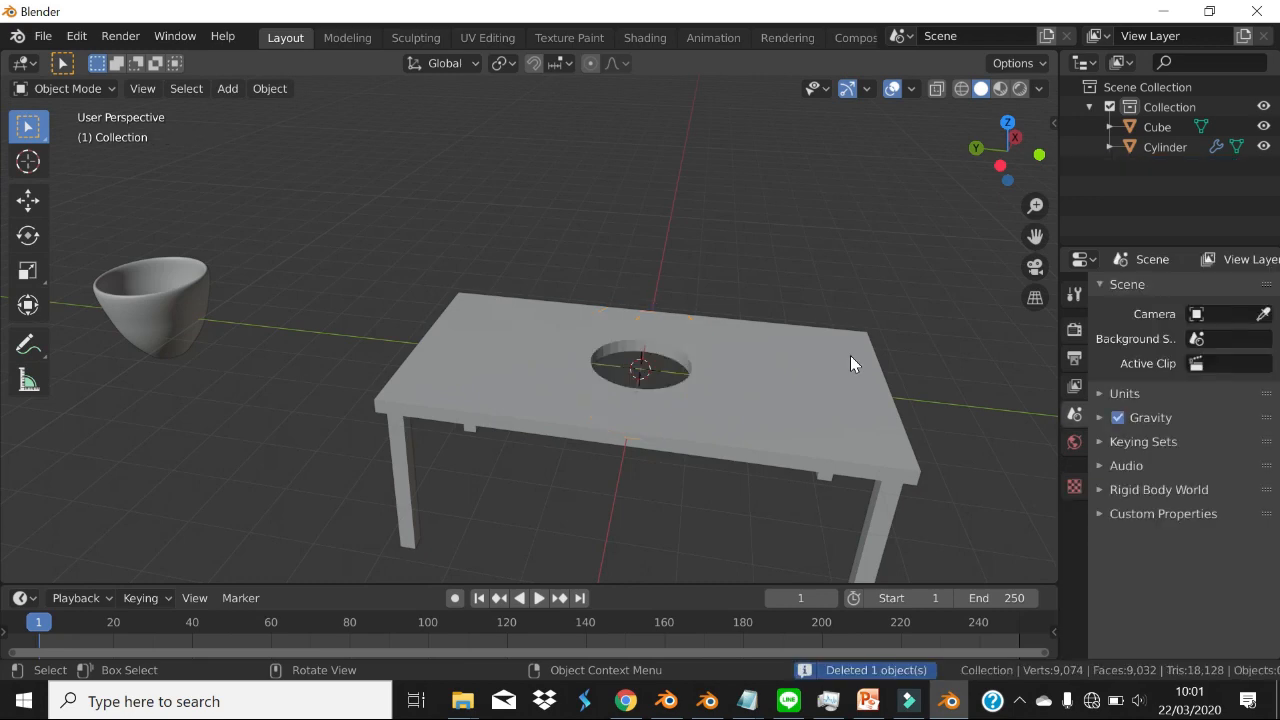
{"action": "middle_click_drag", "start_coordinate": [735, 404], "coordinate": [840, 405]}
- Add another Boolean modifier to the table to examine its Operation setting, and remove the modifier
{"action": "left_click", "coordinate": [781, 398]}
{"action": "left_click", "coordinate": [1074, 505]}
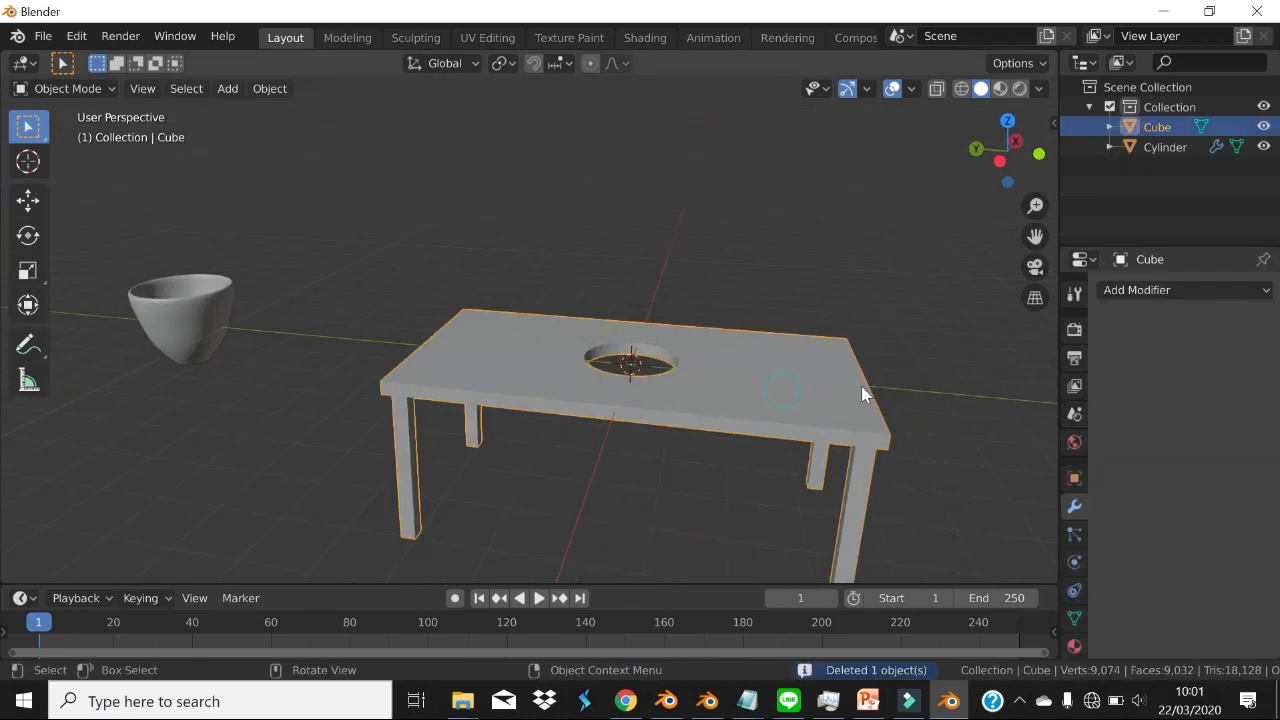
{"action": "left_click", "coordinate": [1150, 292]}
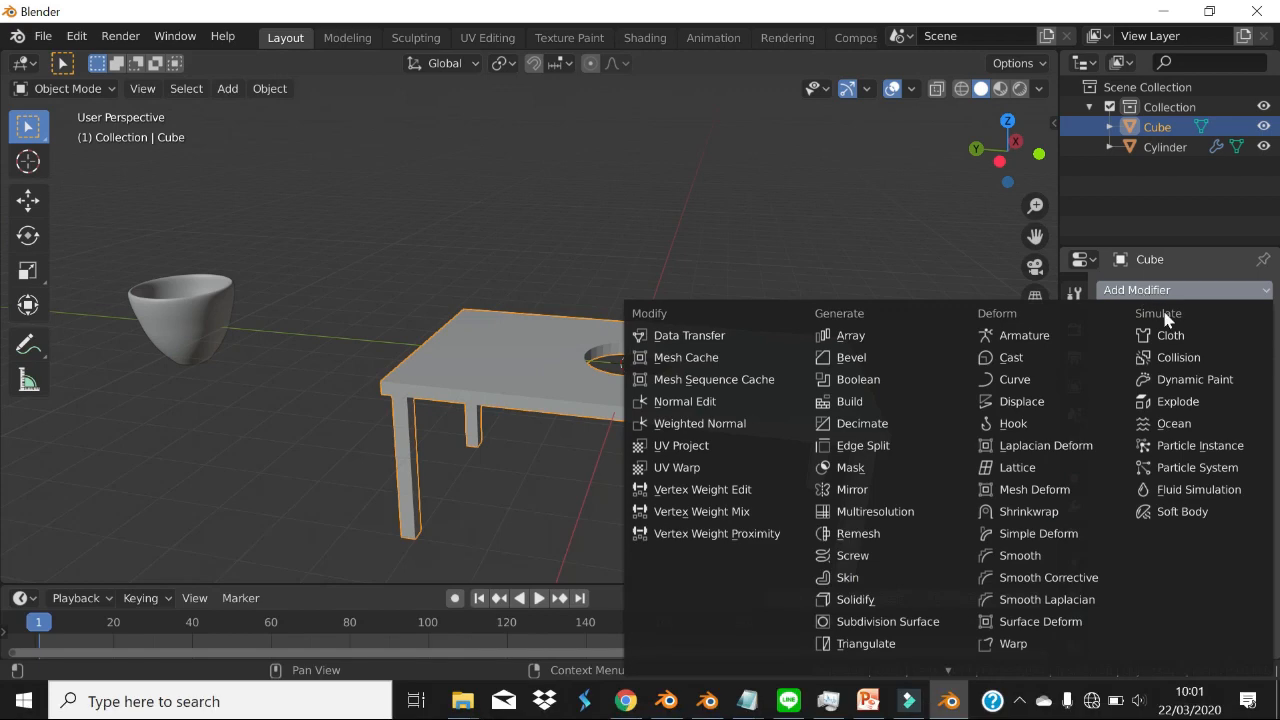
{"action": "left_click", "coordinate": [872, 379]}
{"action": "left_click", "coordinate": [1143, 400]}
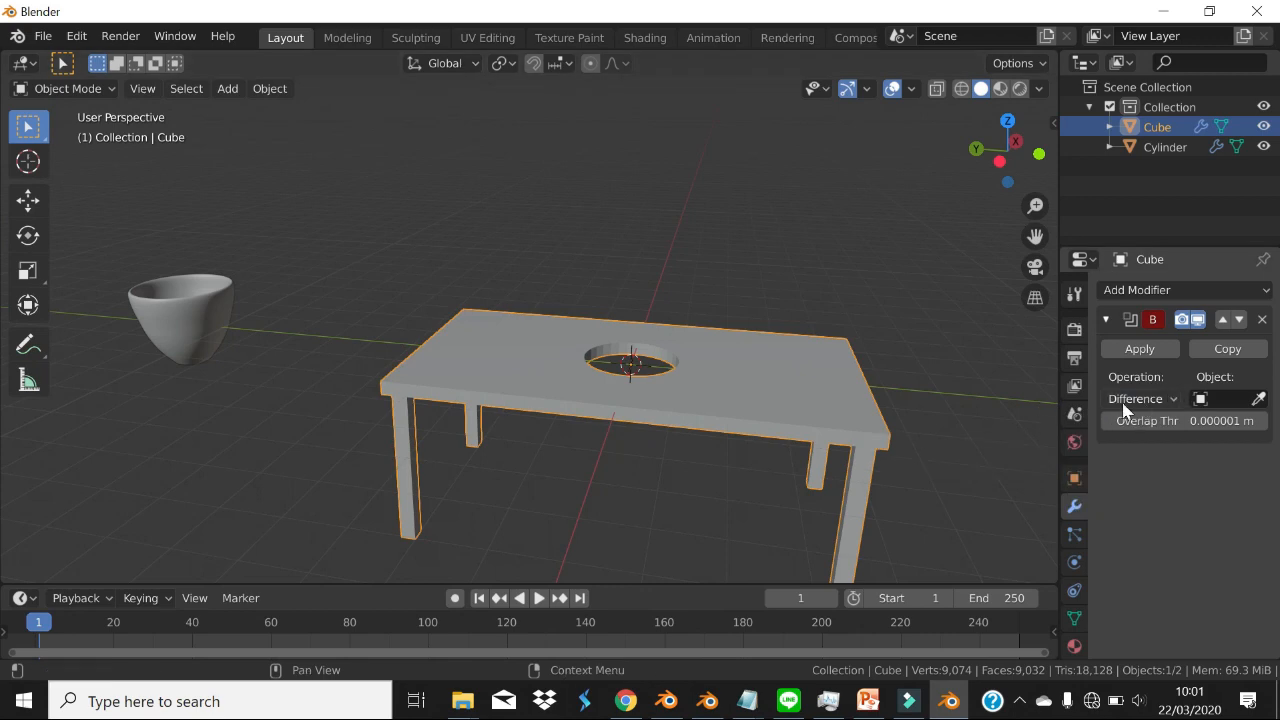
{"action": "left_click", "coordinate": [1261, 321]}
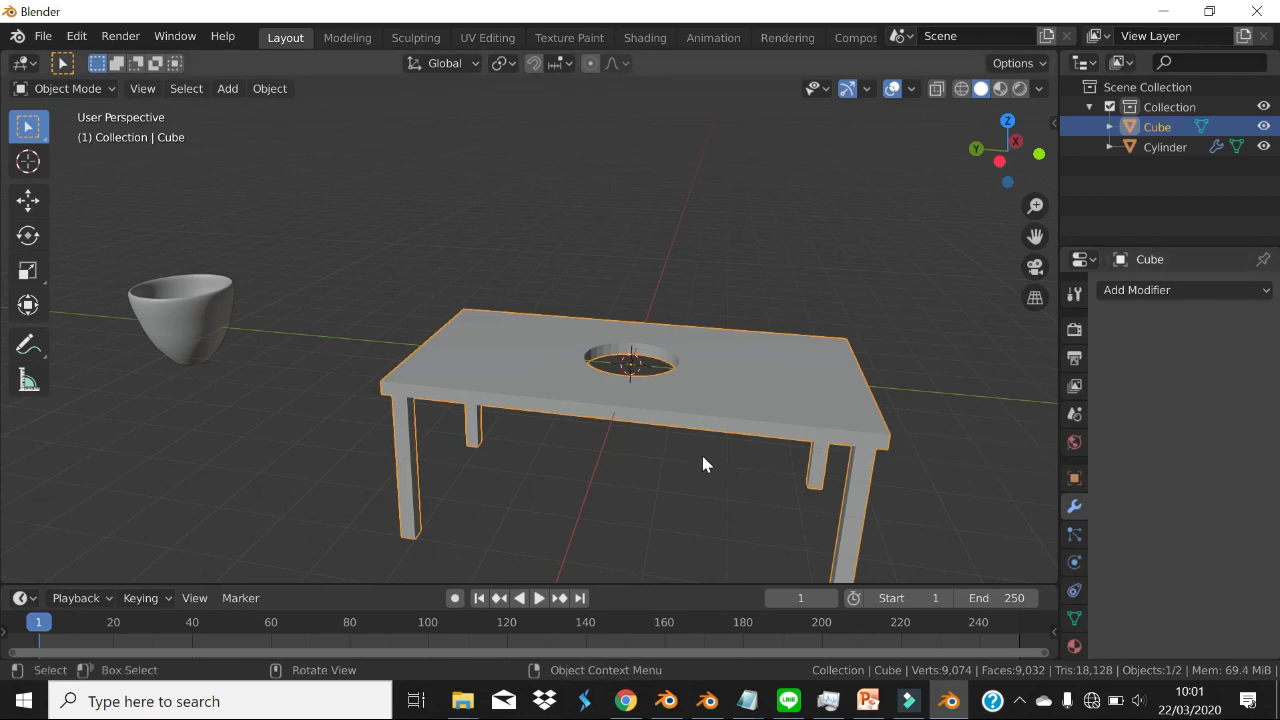
- Move the table far back from the world origin to clear space for another object
{"action": "mouse_move", "coordinate": [701, 452]}
{"action": "middle_mouse_down"}
{"action": "mouse_move", "coordinate": [729, 441]}
{"action": "mouse_move", "coordinate": [723, 461]}
{"action": "middle_mouse_up"}
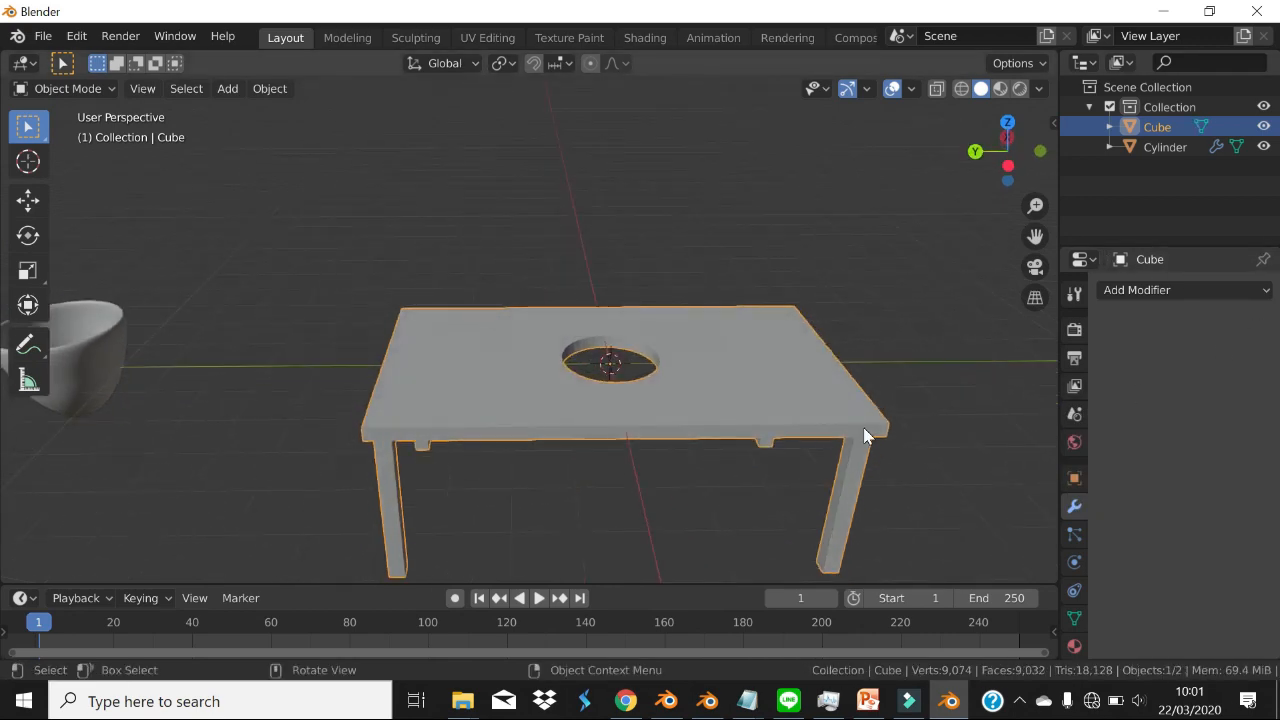
{"action": "key", "text": "alt+Tab"}
{"action": "key", "text": "alt+Tab"}
{"action": "scroll", "coordinate": [657, 369], "scroll_direction": "down", "scroll_amount": 2}
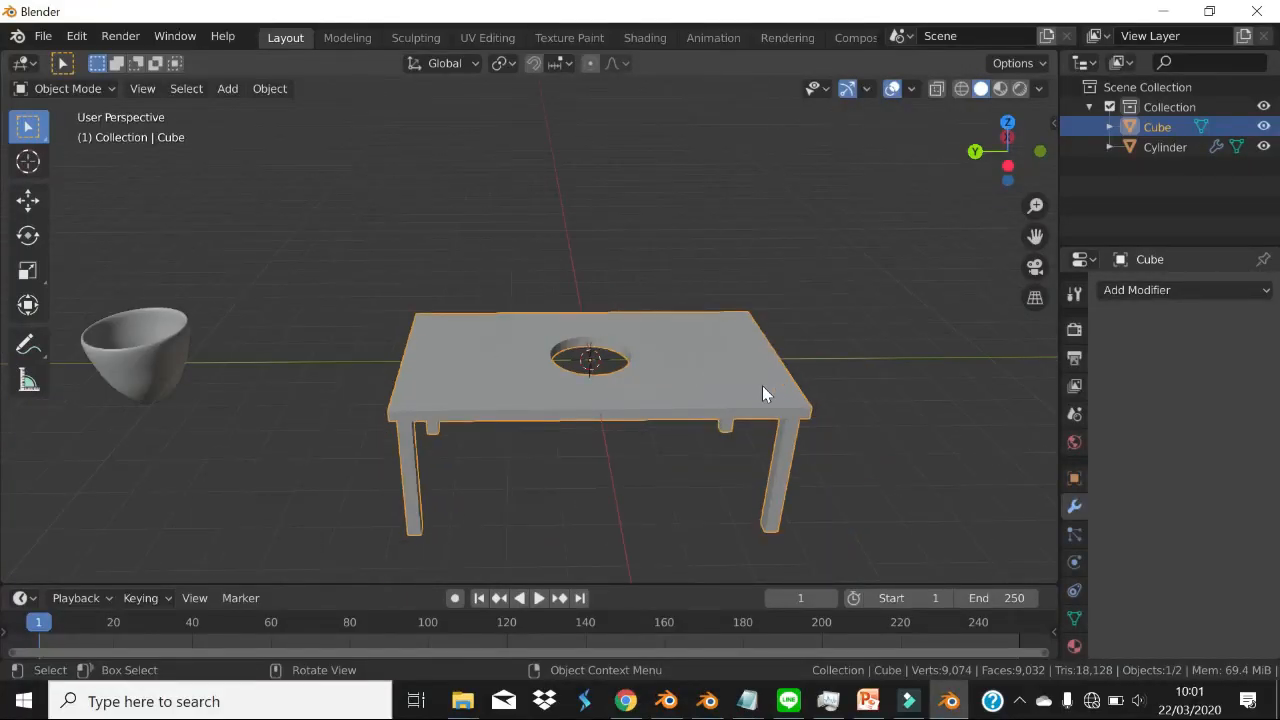
{"action": "key", "text": "g"}
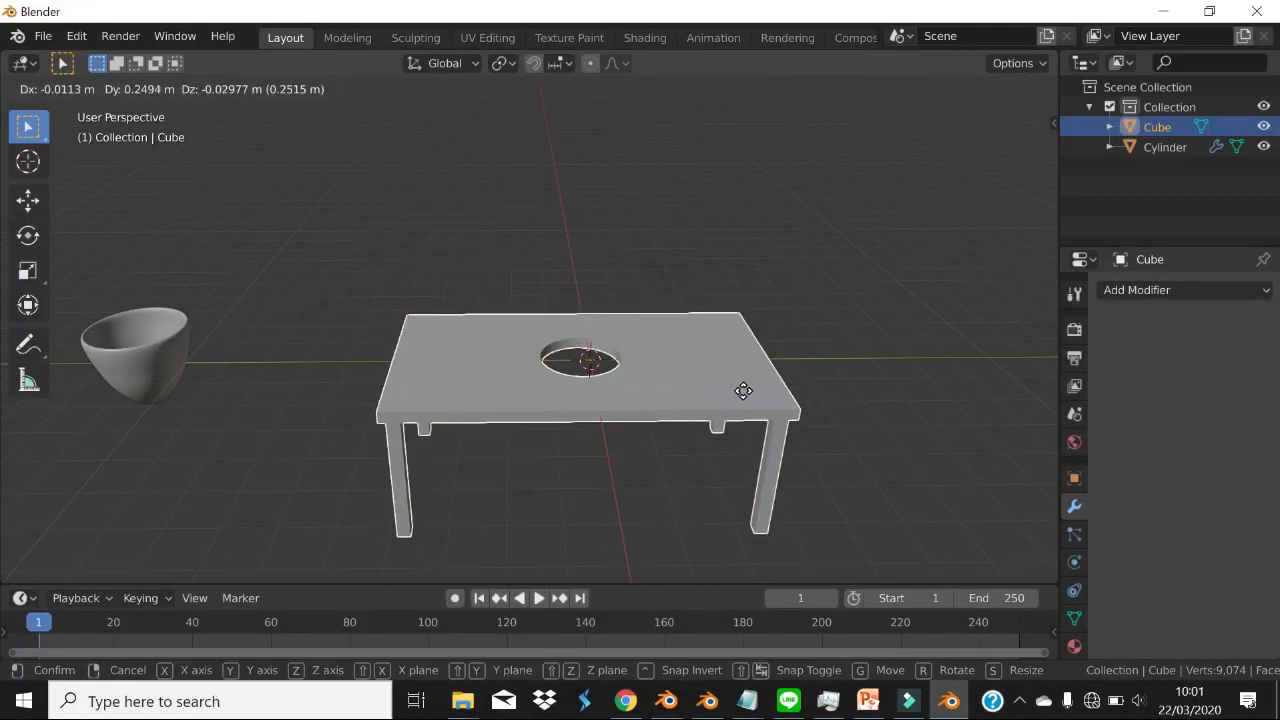
{"action": "left_click", "coordinate": [672, 133]}
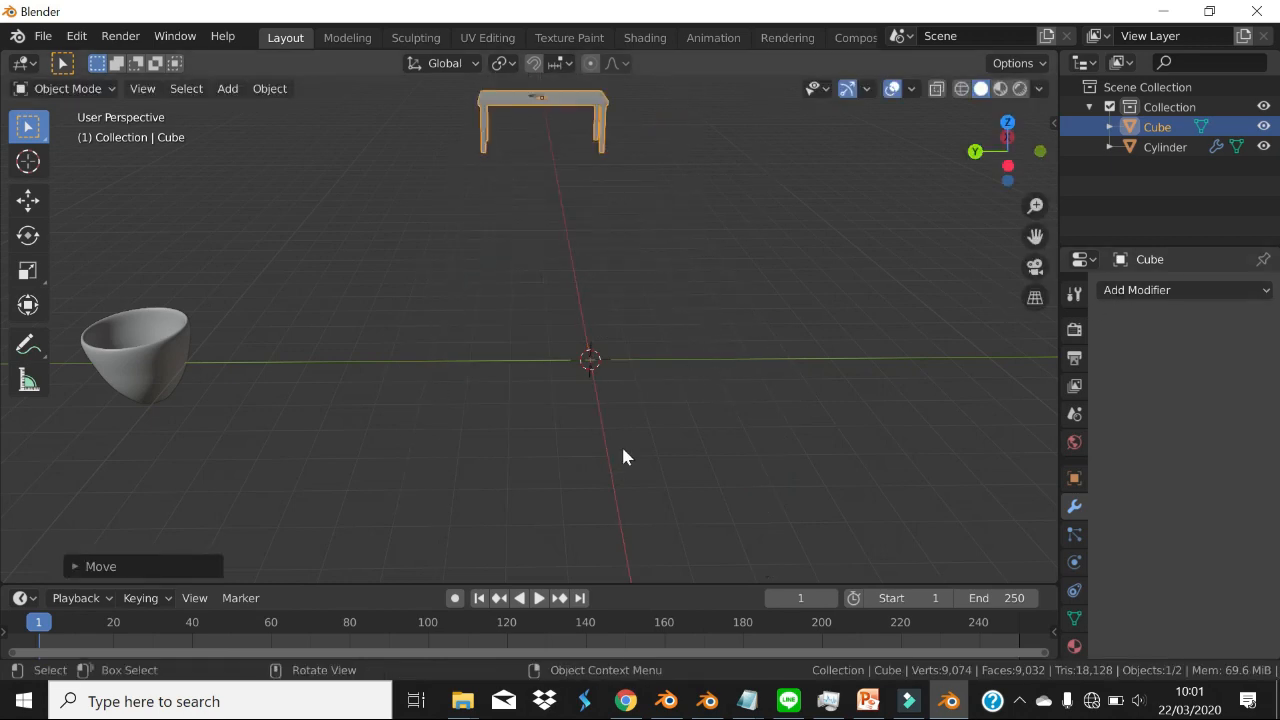
- Add a cube mesh at the world origin
{"action": "key", "text": "shift+a"}
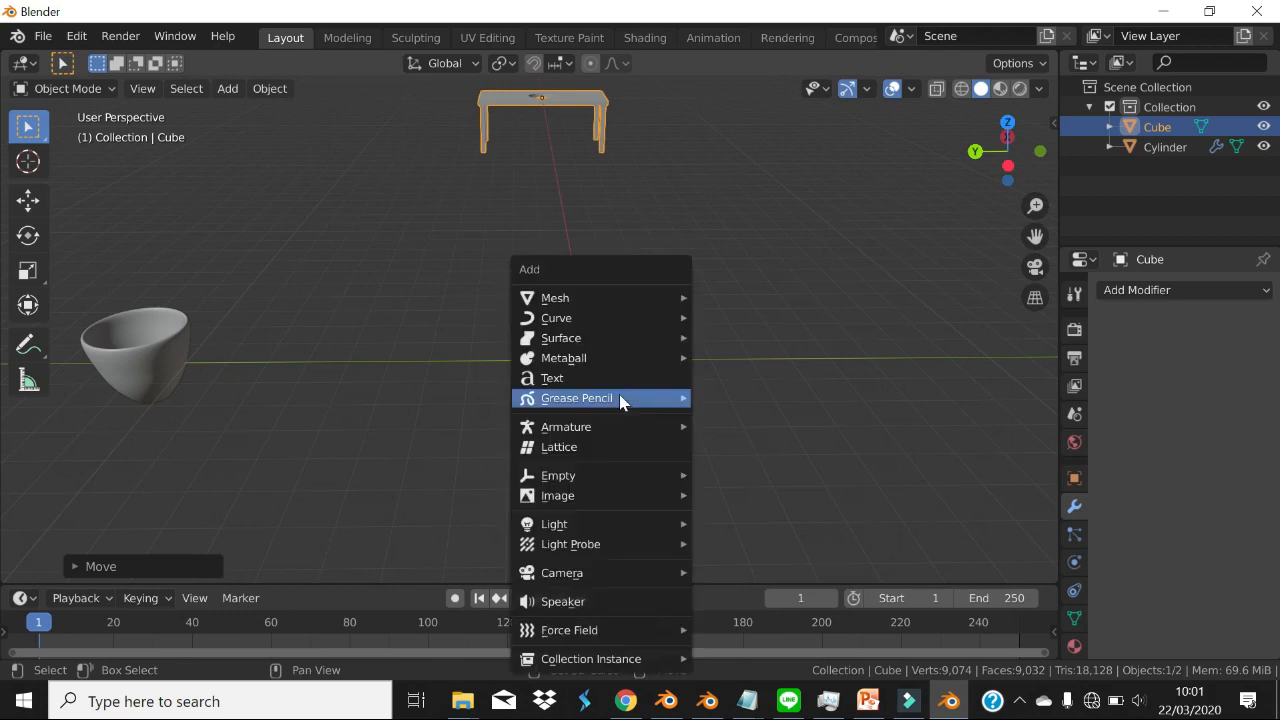
{"action": "mouse_move", "coordinate": [563, 296]}
{"action": "left_click", "coordinate": [764, 314]}
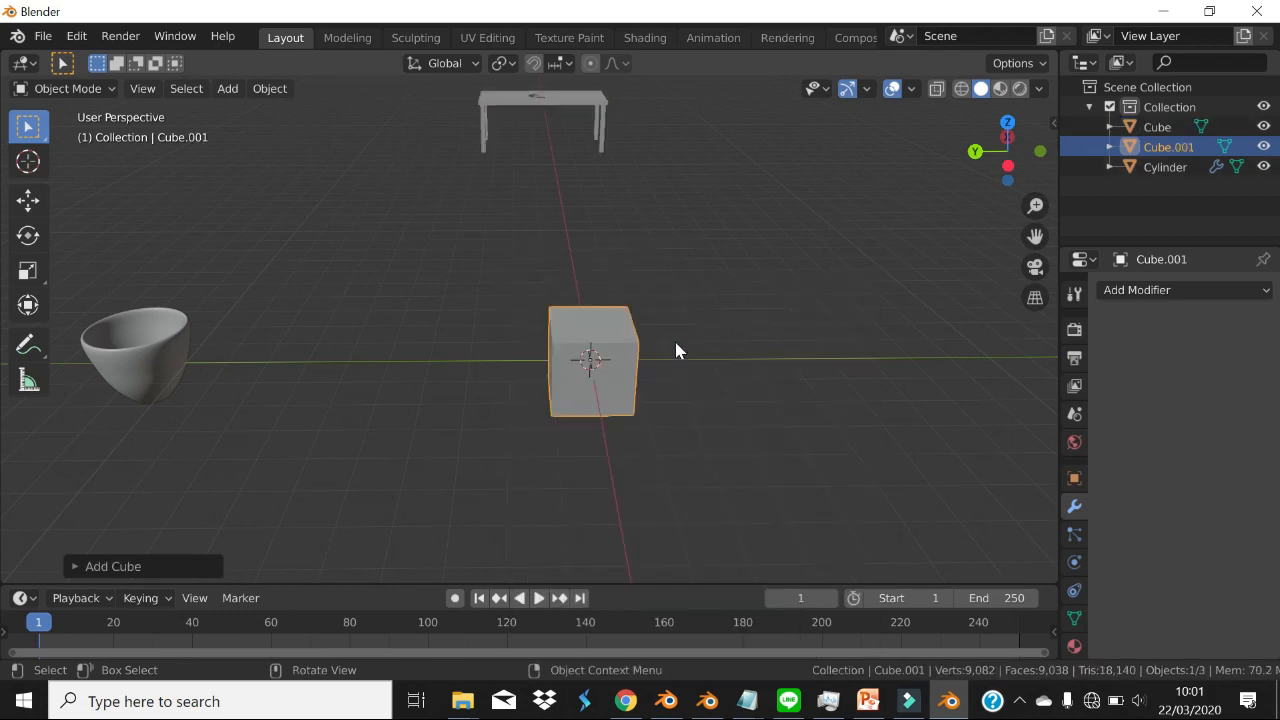
{"action": "middle_click_drag", "start_coordinate": [674, 340], "coordinate": [662, 373]}
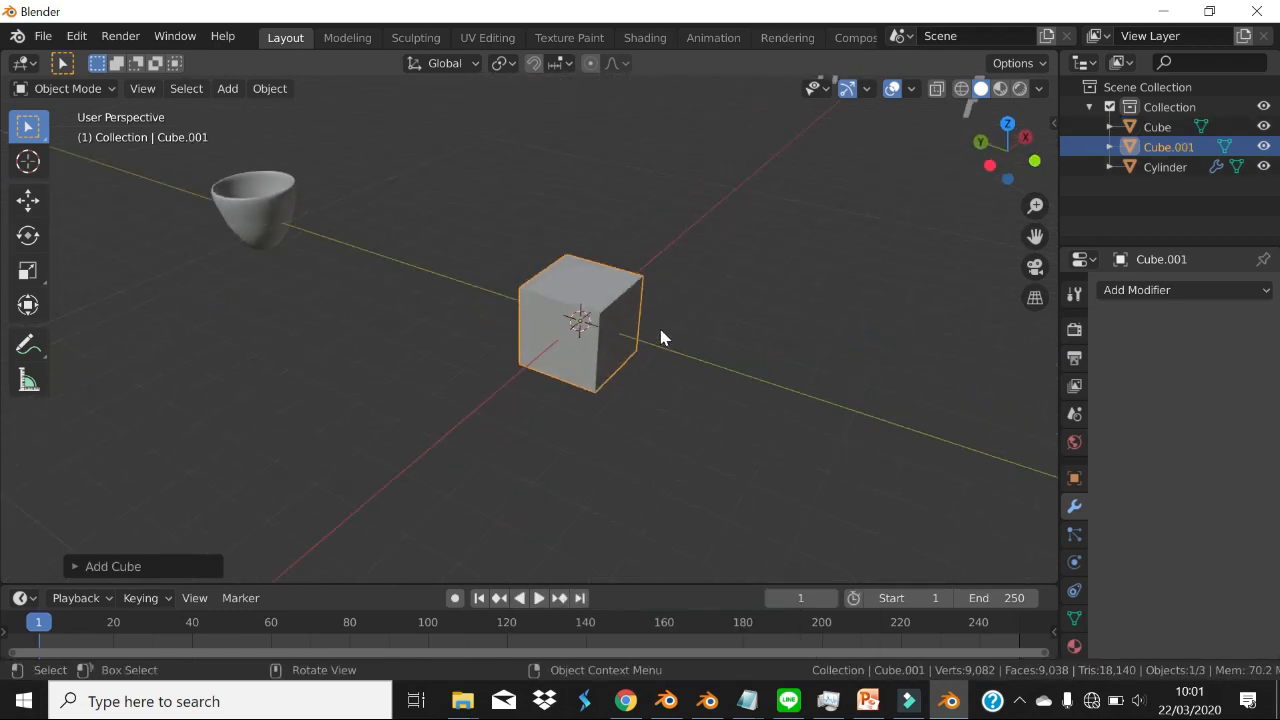
- In Edit Mode, try bevelling all of the new cube's edges by about 0.3 m with 5 segments, and undo the bevel
{"action": "key", "text": "Tab"}
{"action": "key", "text": "ctrl+b"}
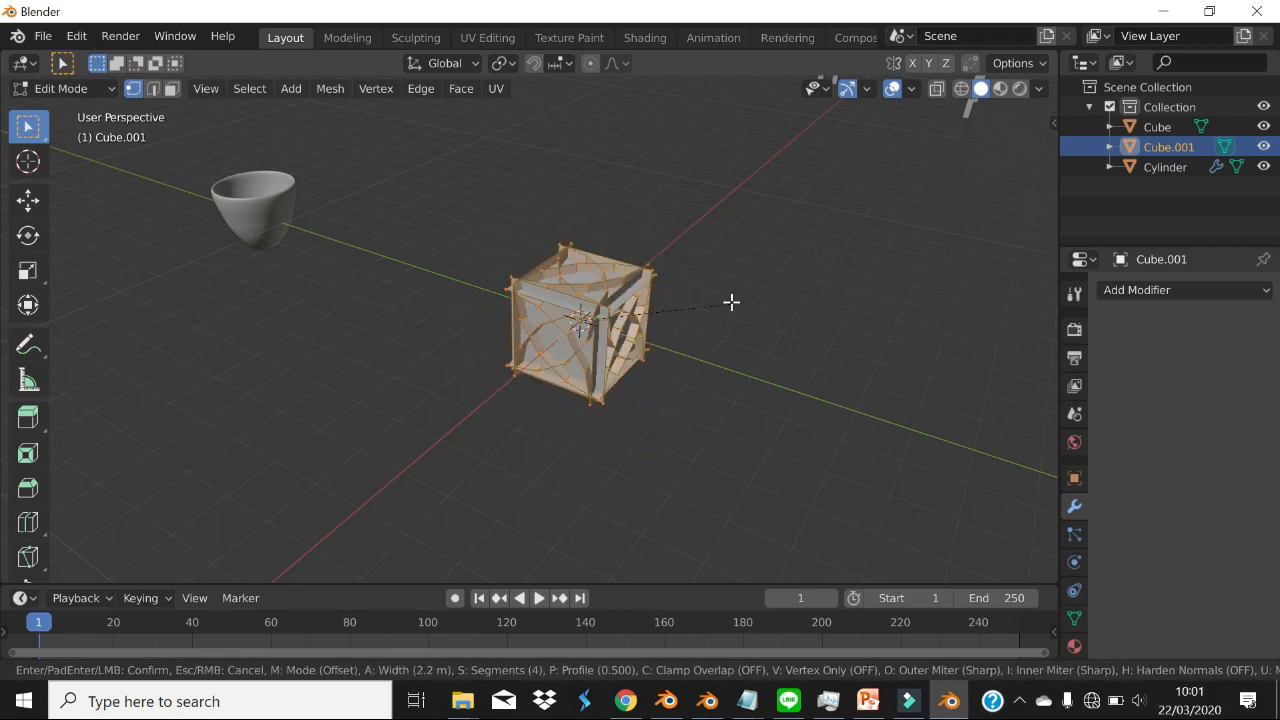
{"action": "scroll", "coordinate": [735, 317], "scroll_direction": "up", "scroll_amount": 1}
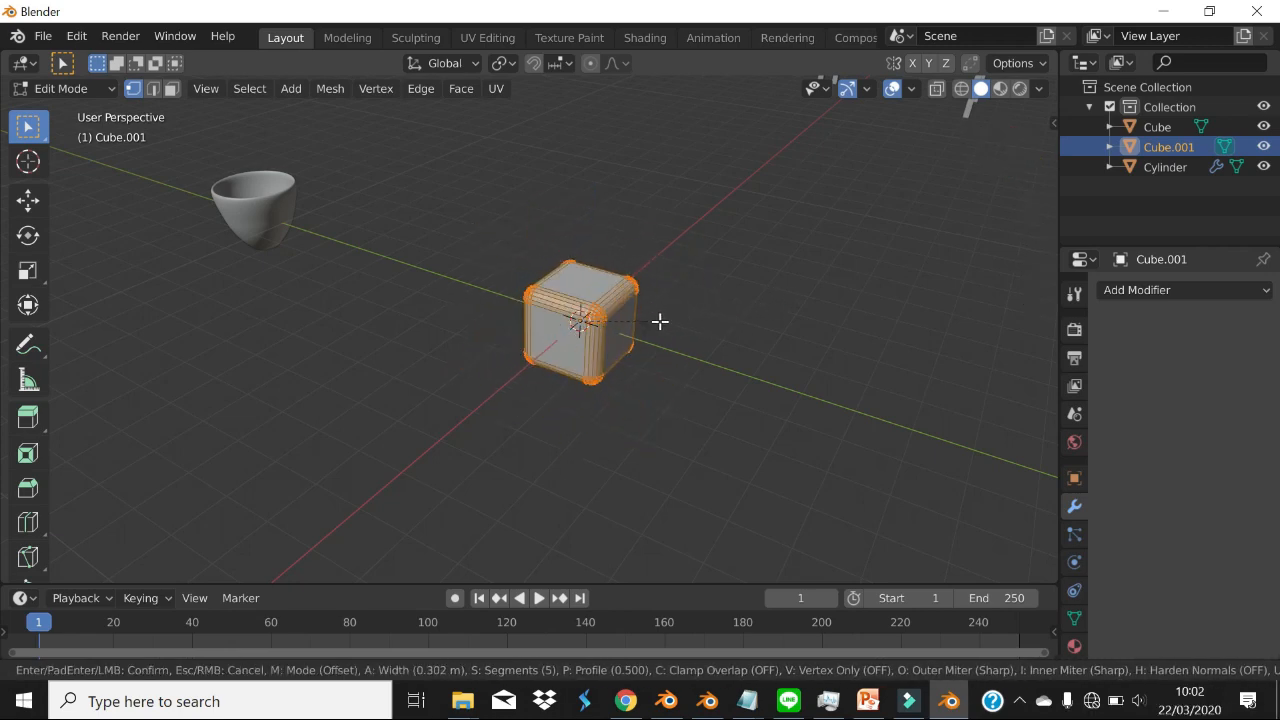
{"action": "left_click", "coordinate": [657, 320]}
{"action": "key", "text": "Tab"}
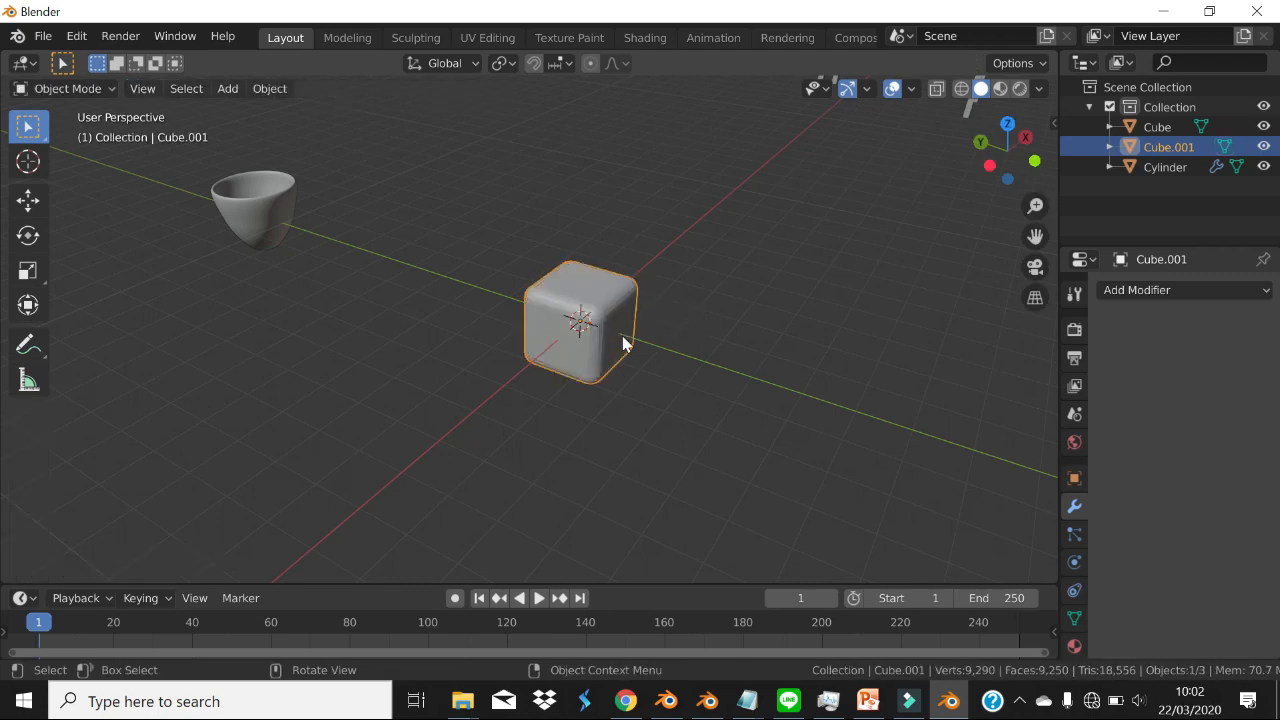
{"action": "scroll", "coordinate": [595, 362], "scroll_direction": "up", "scroll_amount": 3}
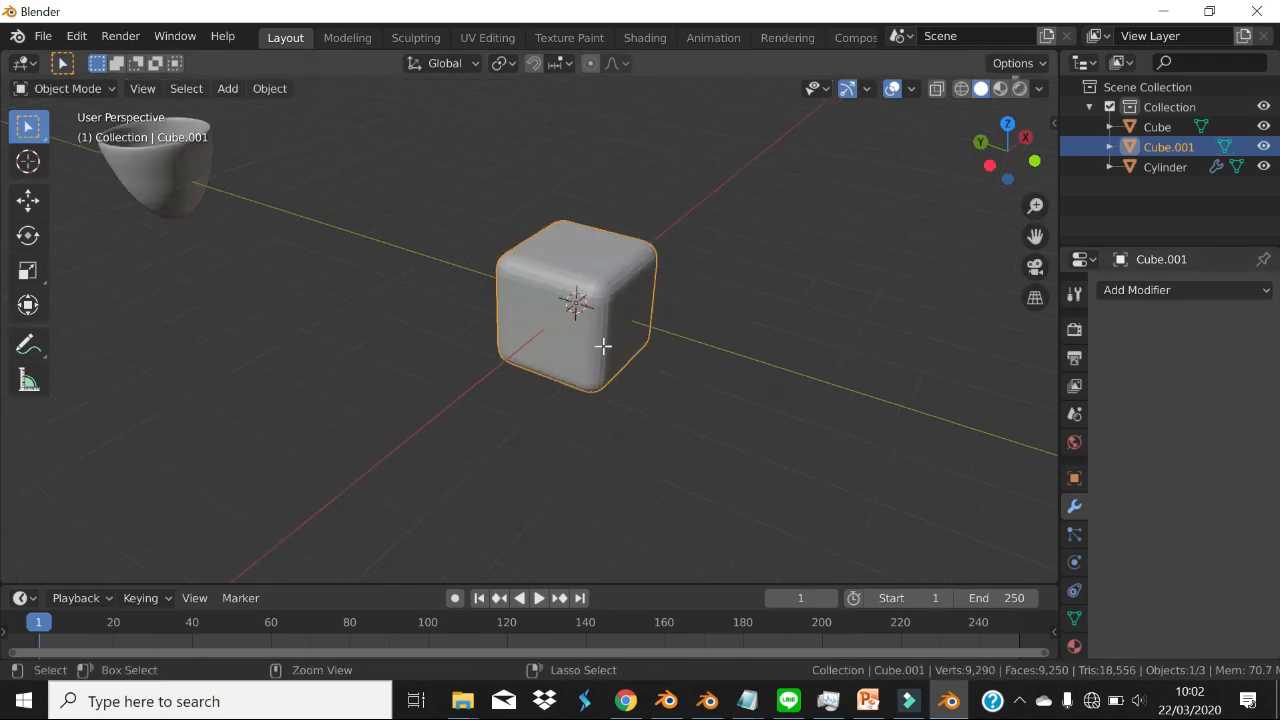
{"action": "key", "text": "Tab"}
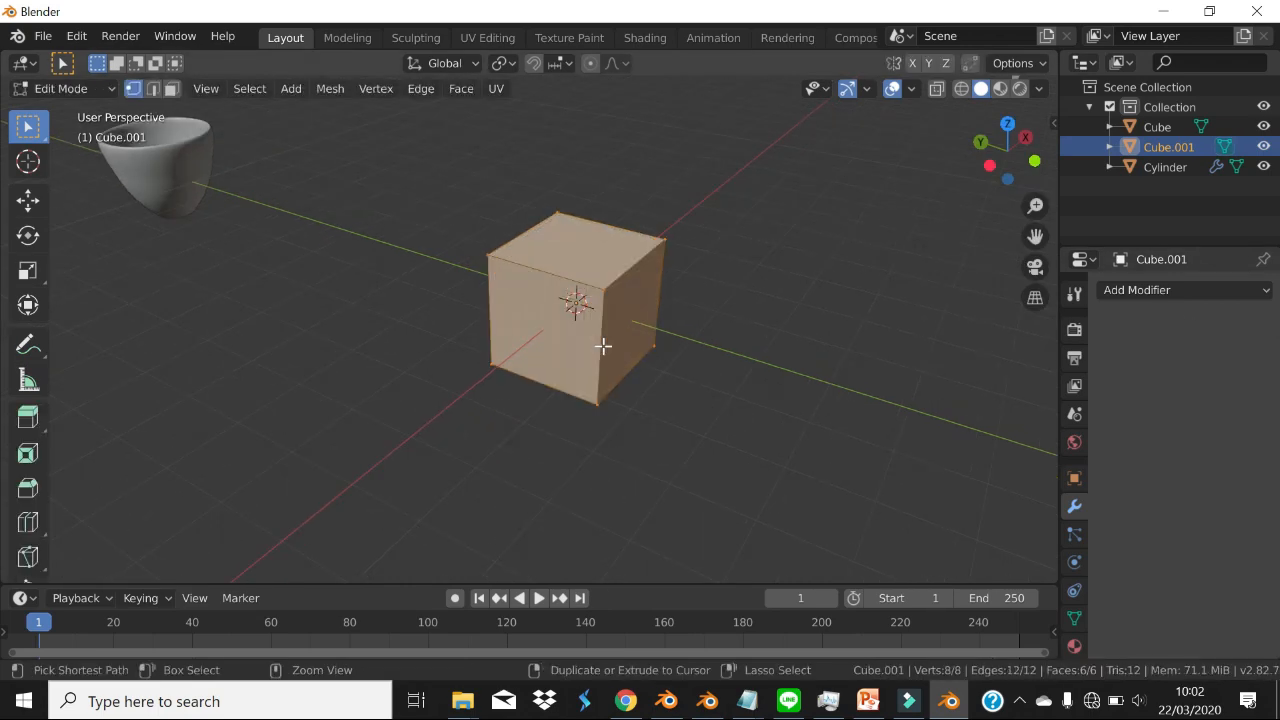
- Add a Bevel modifier to the new cube
{"action": "left_click", "coordinate": [1153, 292]}
{"action": "left_click", "coordinate": [883, 351]}
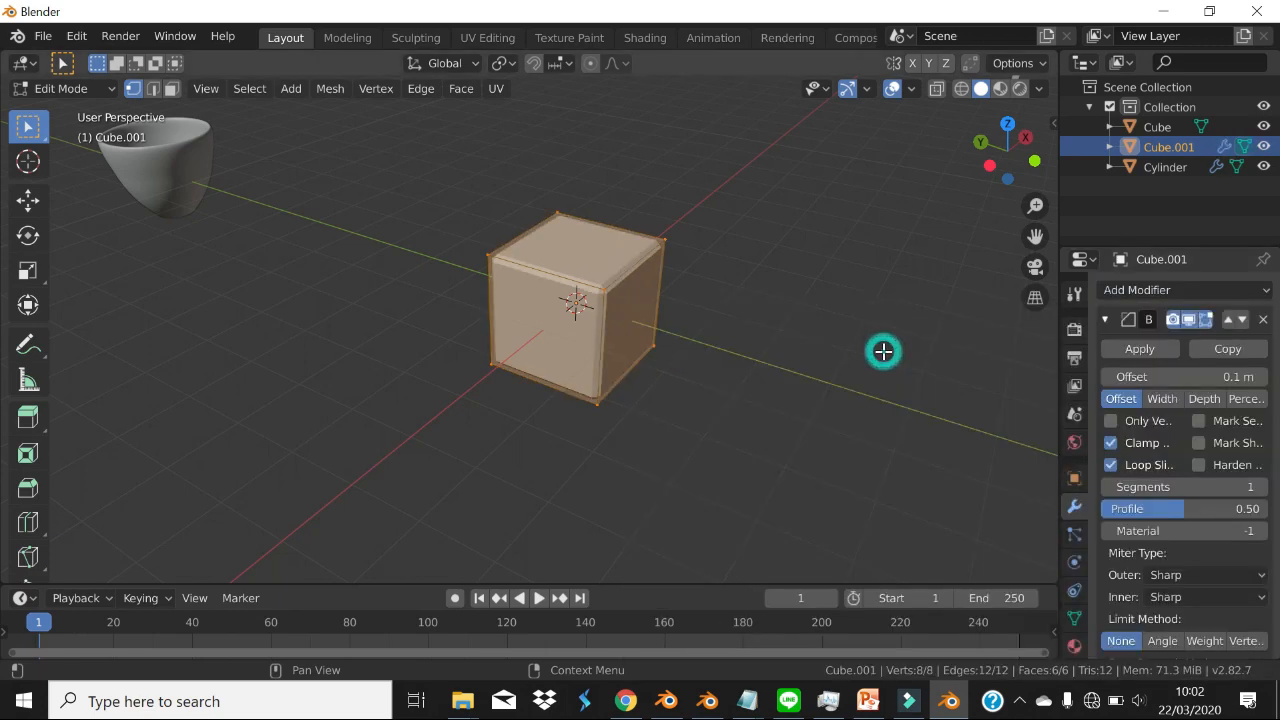
{"action": "scroll", "coordinate": [686, 343], "scroll_direction": "up", "scroll_amount": 4}
{"action": "scroll", "coordinate": [686, 343], "scroll_direction": "down", "scroll_amount": 2}
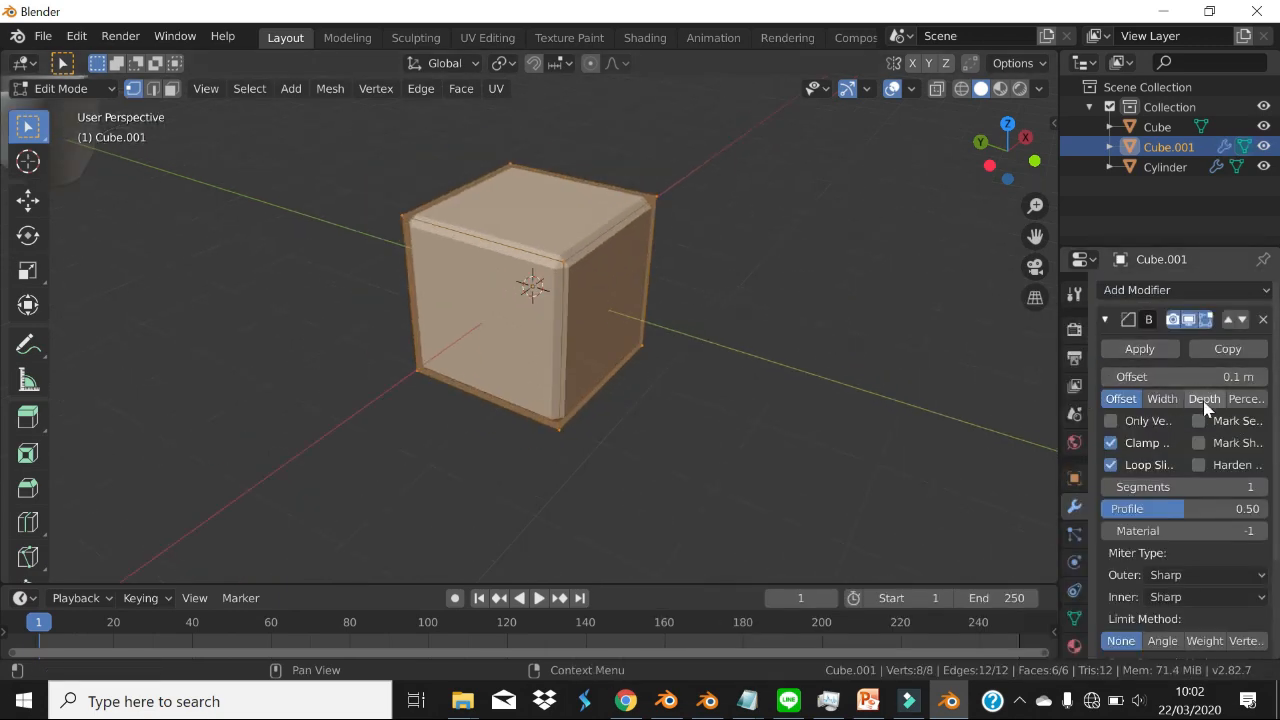
- Set the cube's Bevel modifier to 4 segments with an offset of 0.28 m
{"action": "left_click_drag", "start_coordinate": [1171, 376], "coordinate": [1140, 376]}
{"action": "scroll", "coordinate": [1155, 379], "scroll_direction": "down", "scroll_amount": 3}
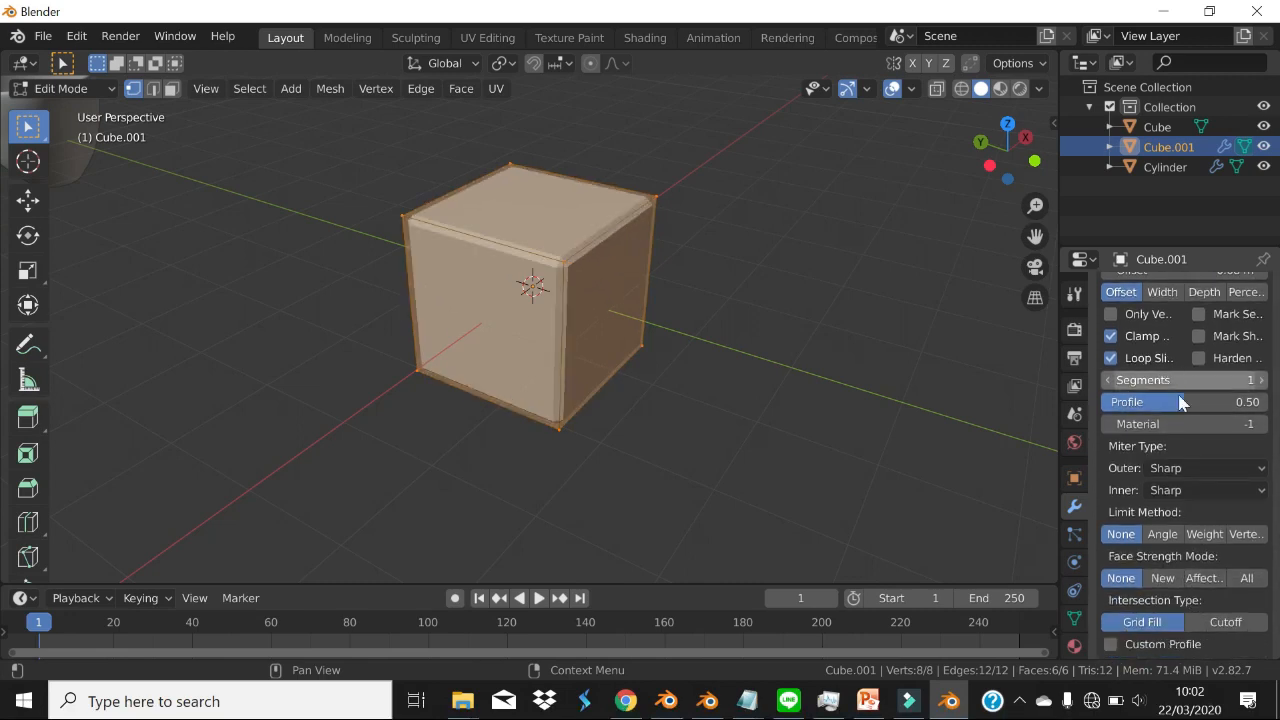
{"action": "left_click", "coordinate": [1263, 381]}
{"action": "left_click", "coordinate": [1263, 381]}
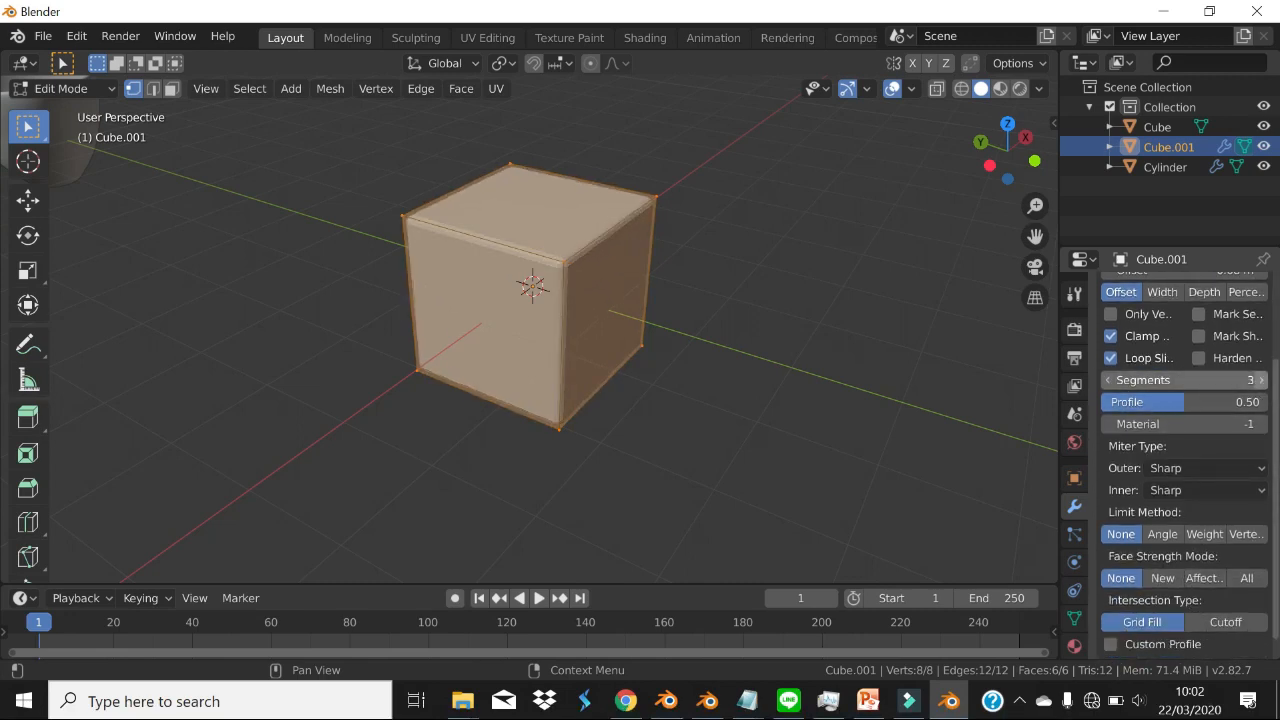
{"action": "left_click", "coordinate": [1263, 381]}
{"action": "scroll", "coordinate": [1153, 350], "scroll_direction": "up", "scroll_amount": 3}
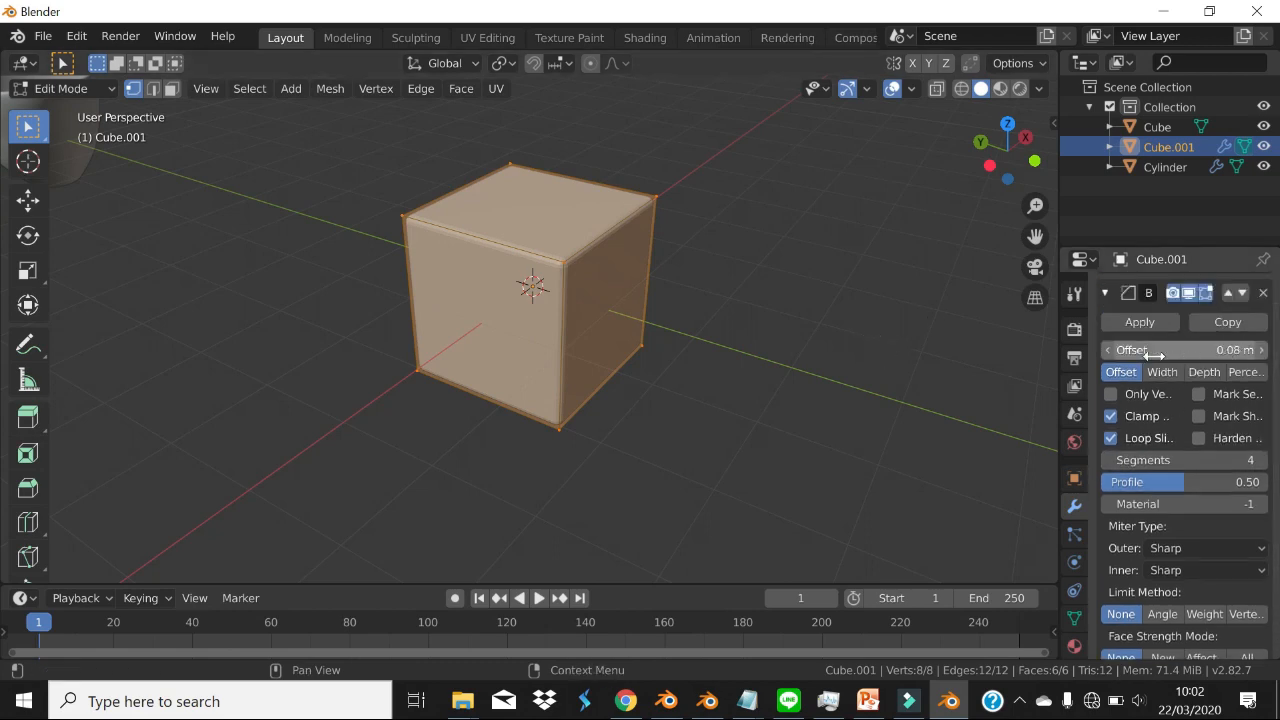
{"action": "left_click_drag", "start_coordinate": [1153, 350], "coordinate": [1210, 350]}
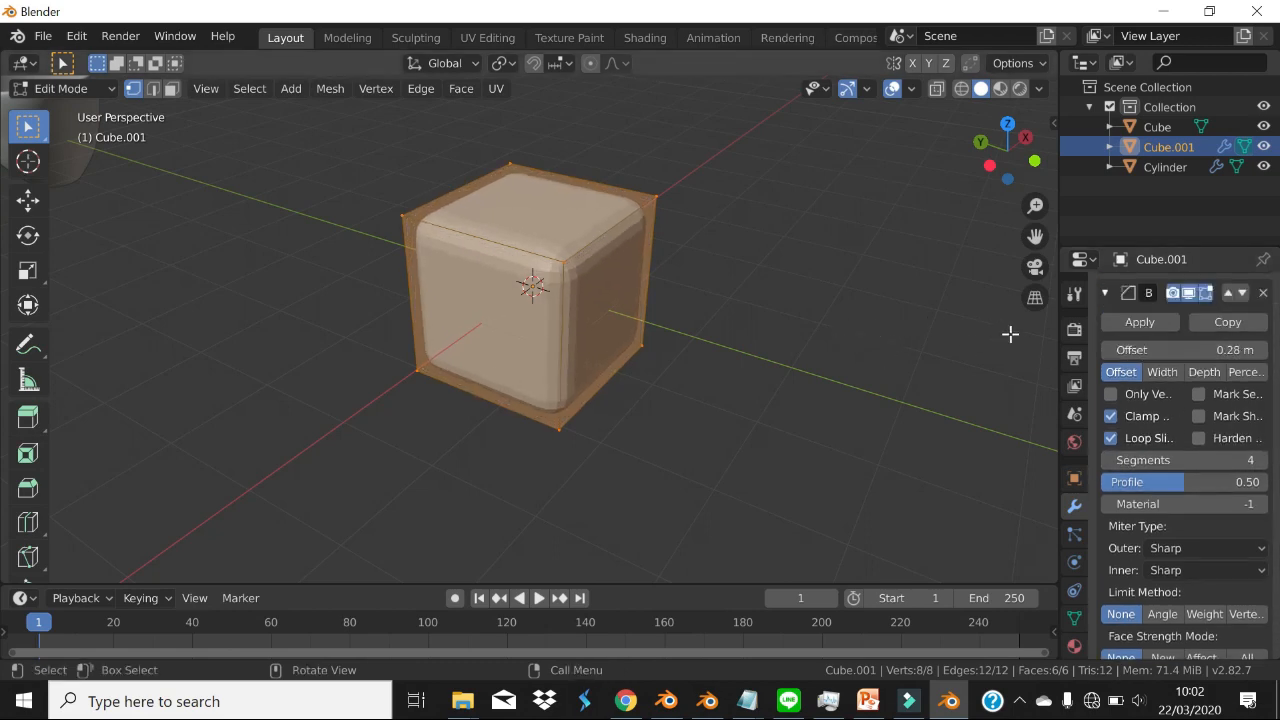
- Remove the Bevel modifier from the new cube and return it to Object Mode
{"action": "left_click", "coordinate": [1263, 292]}
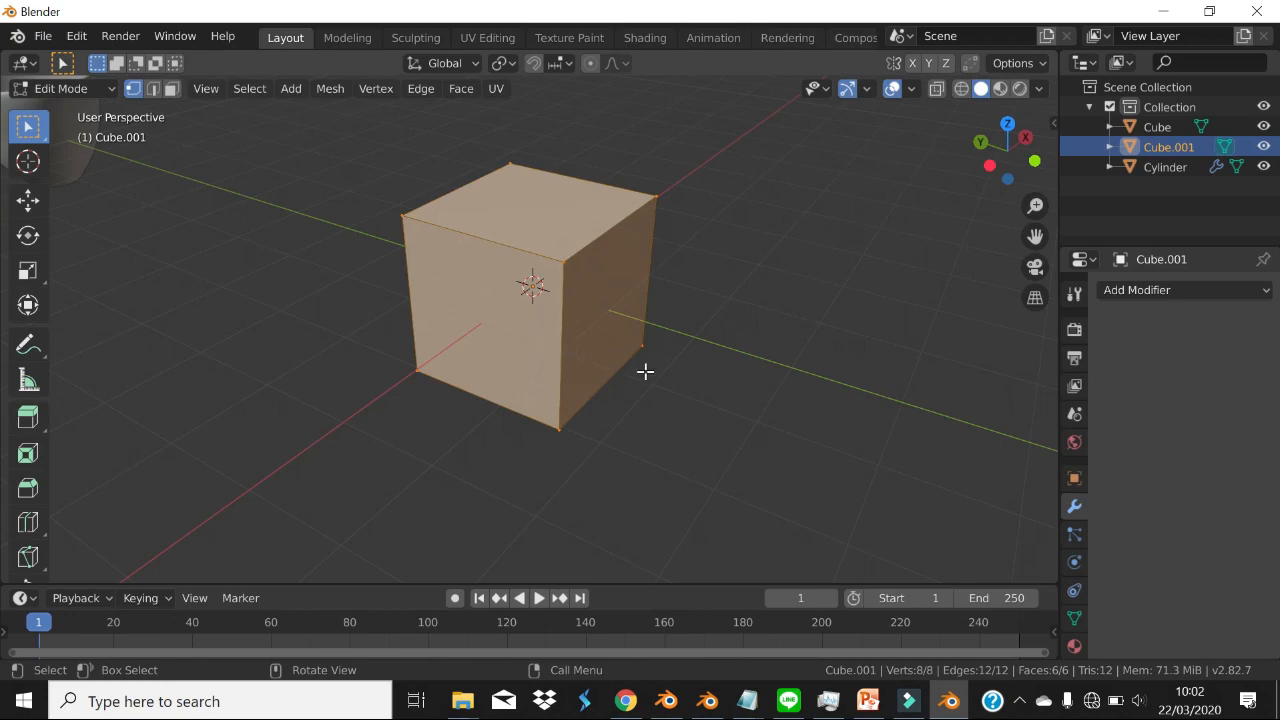
{"action": "key", "text": "alt+Tab"}
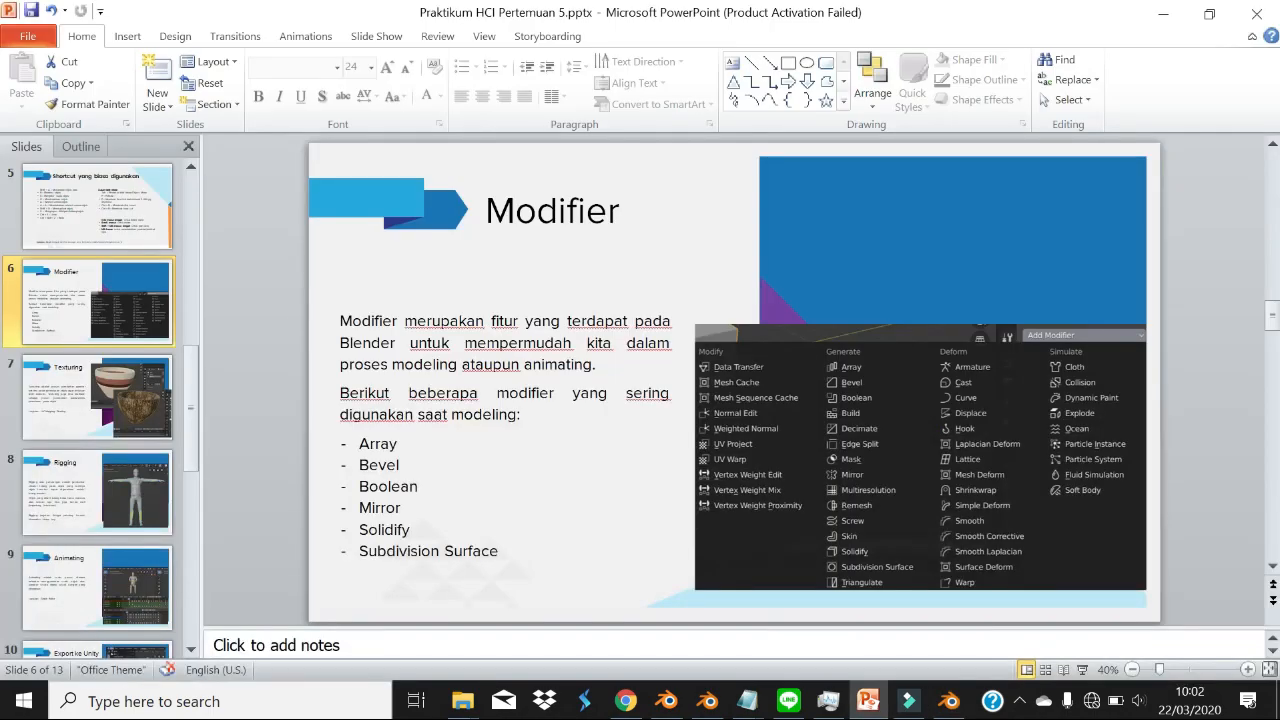
{"action": "key", "text": "alt+Tab"}
{"action": "scroll", "coordinate": [571, 349], "scroll_direction": "down", "scroll_amount": 3}
{"action": "middle_click_drag", "start_coordinate": [571, 349], "coordinate": [682, 359]}
{"action": "key", "text": "Tab"}
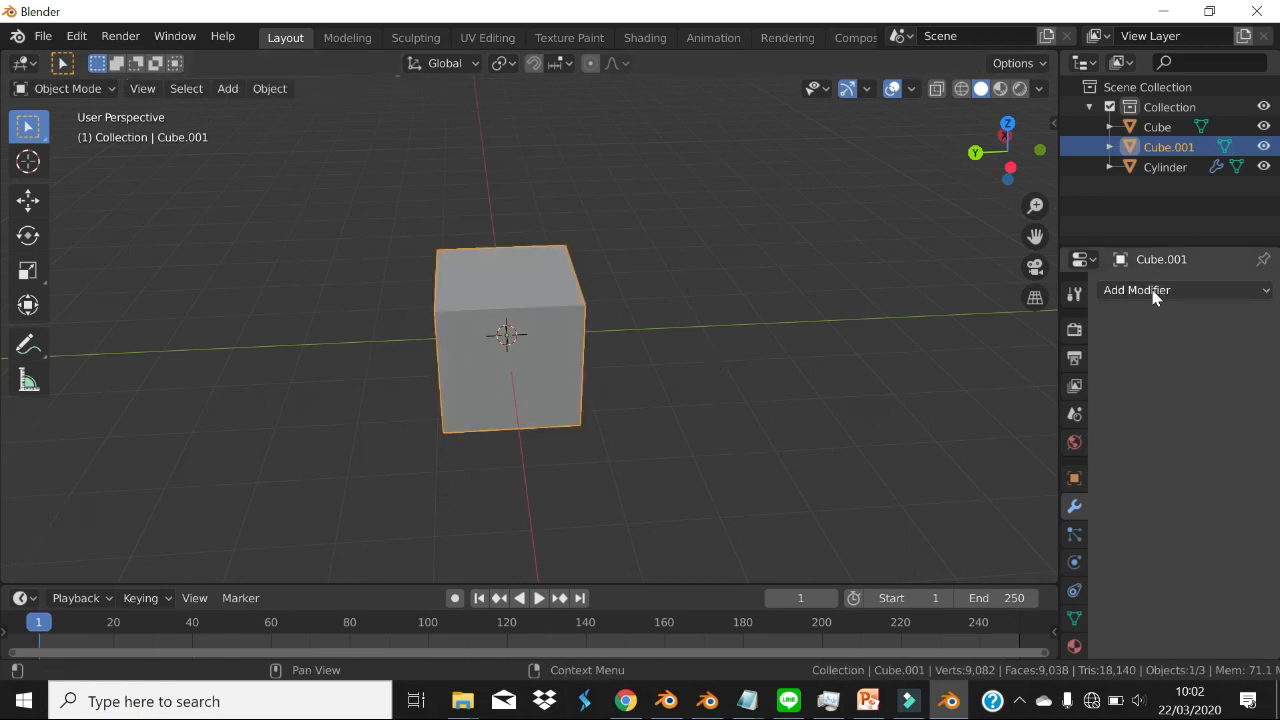
- Add an Array modifier to the cube
{"action": "left_click", "coordinate": [1151, 291]}
{"action": "left_click", "coordinate": [877, 339]}
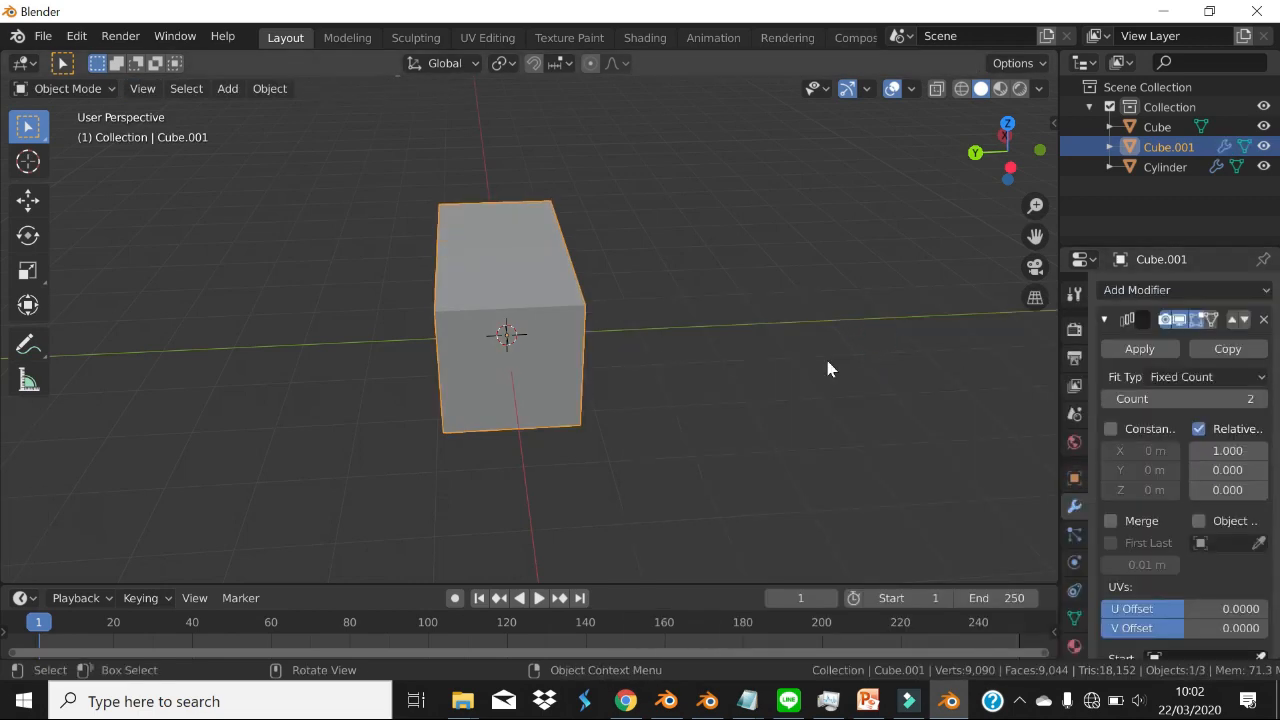
{"action": "middle_click_drag", "start_coordinate": [697, 312], "coordinate": [604, 308]}
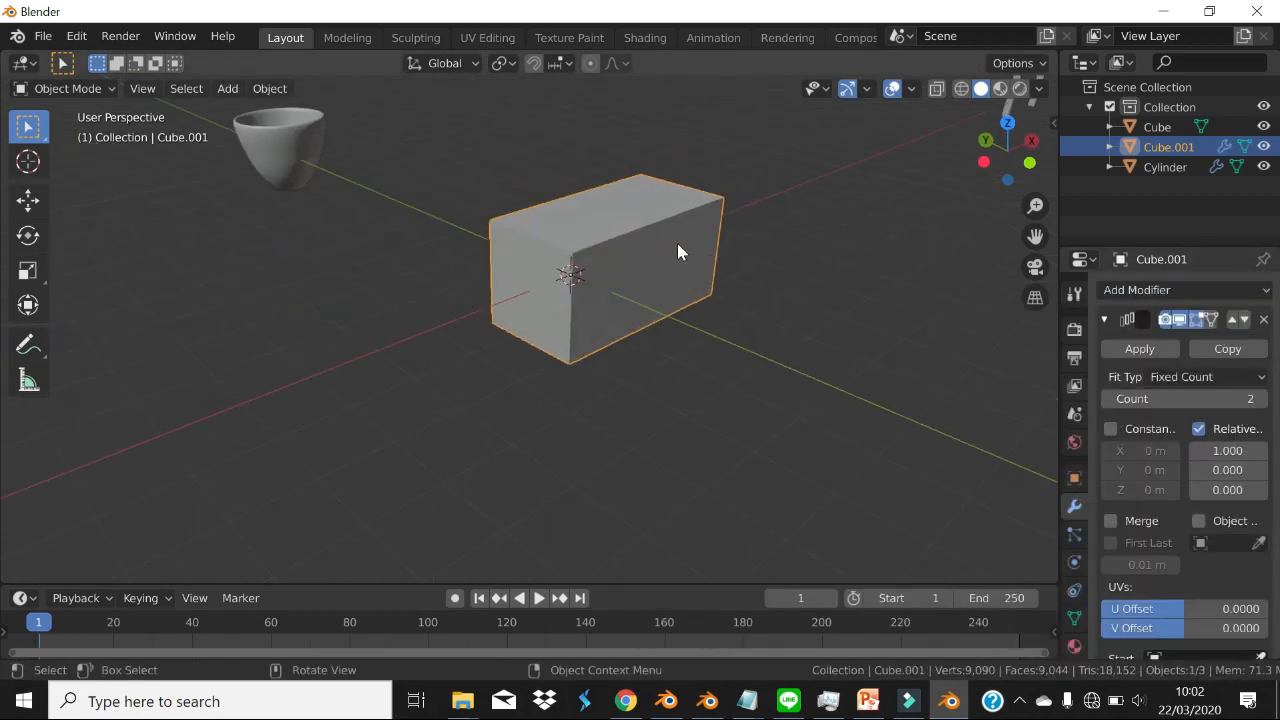
{"action": "middle_click_drag", "start_coordinate": [677, 250], "coordinate": [611, 409]}
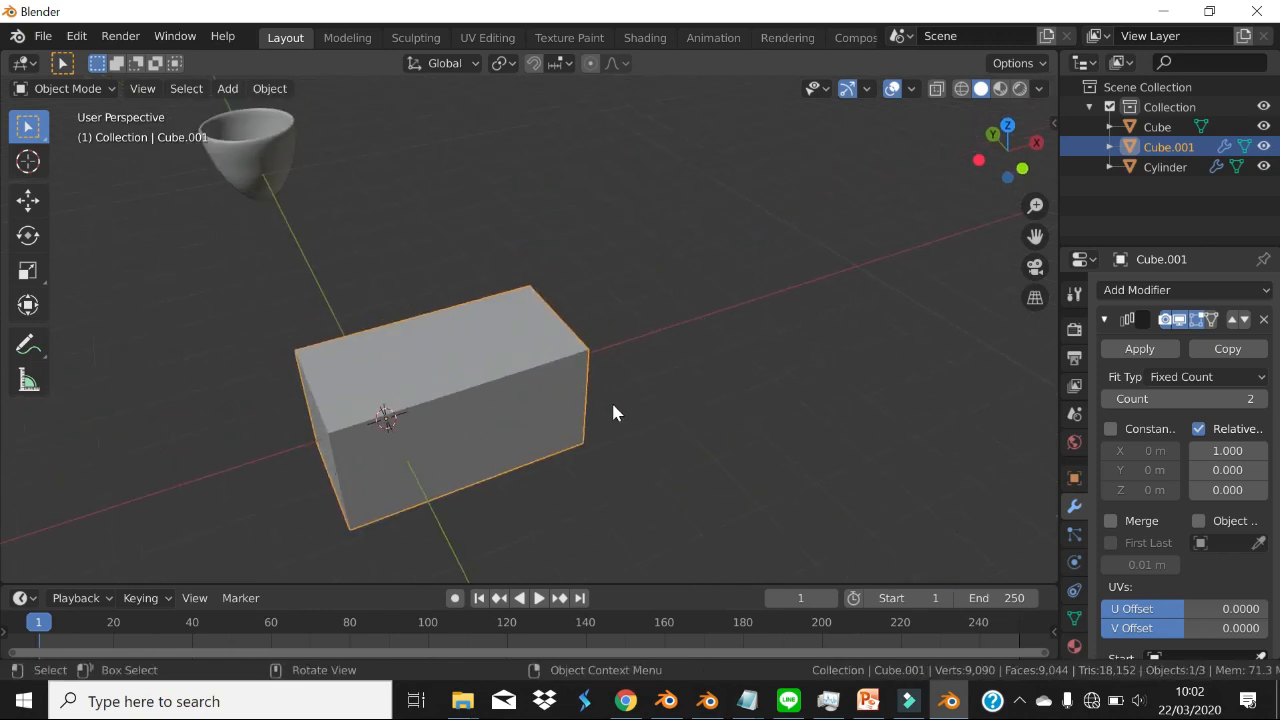
- Set the cube's Array modifier count to 6
{"action": "left_click", "coordinate": [1262, 399]}
{"action": "left_click", "coordinate": [1262, 399]}
{"action": "left_click", "coordinate": [1262, 399]}
{"action": "left_click", "coordinate": [1262, 399]}
{"action": "scroll", "coordinate": [847, 362], "scroll_direction": "down", "scroll_amount": 4}
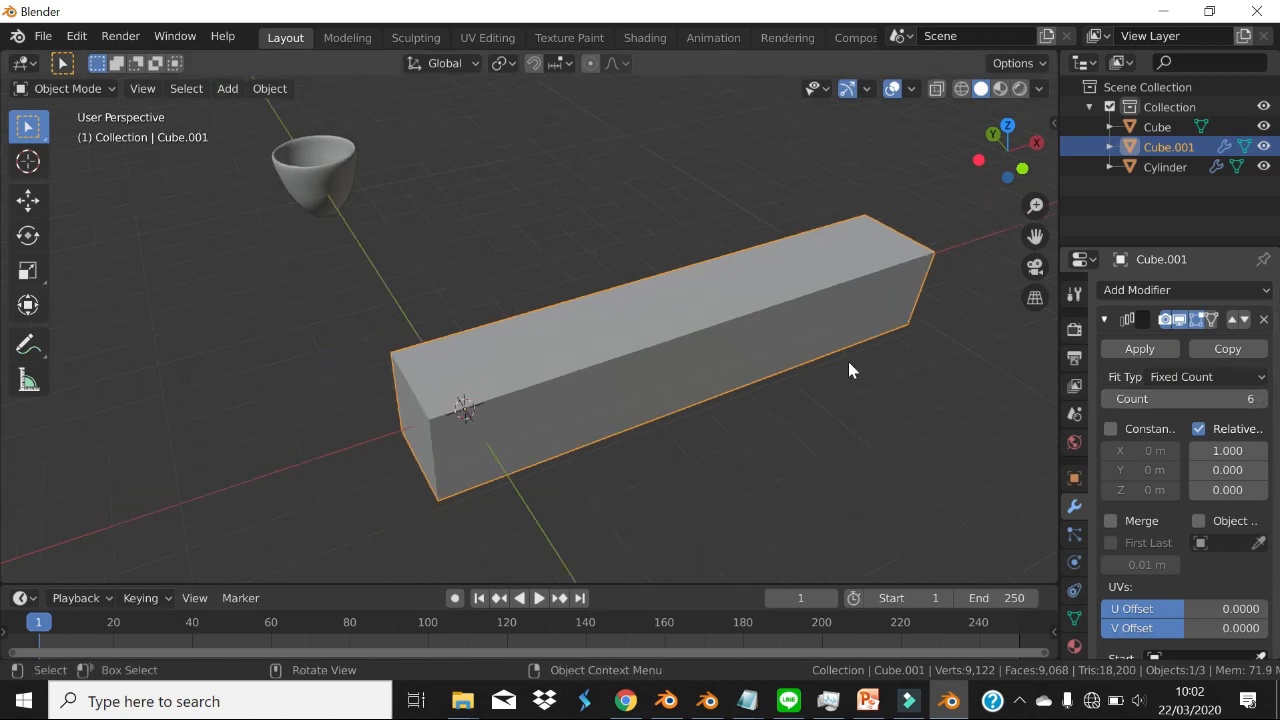
- Set the array's relative X offset to 1.2 to leave gaps between the copies
{"action": "scroll", "coordinate": [1218, 442], "scroll_direction": "down", "scroll_amount": 2}
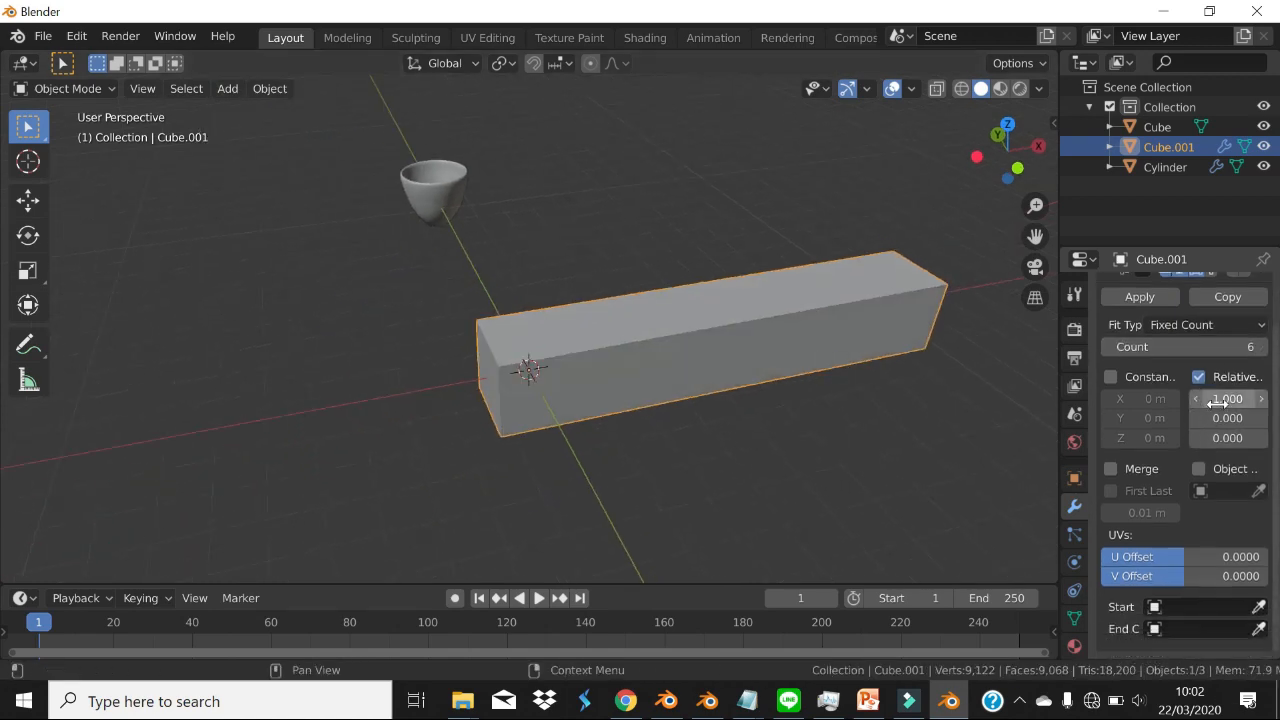
{"action": "left_click_drag", "start_coordinate": [1222, 399], "coordinate": [1179, 413]}
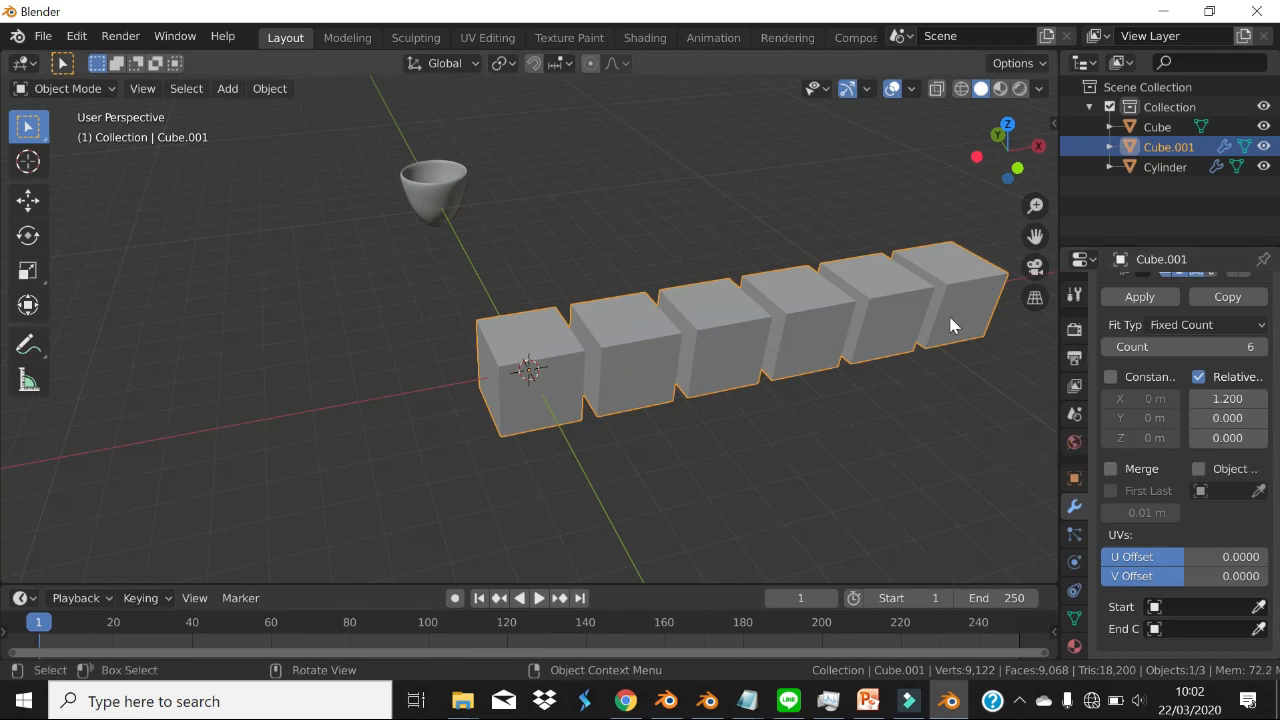
{"action": "middle_click_drag", "start_coordinate": [656, 359], "coordinate": [776, 284]}
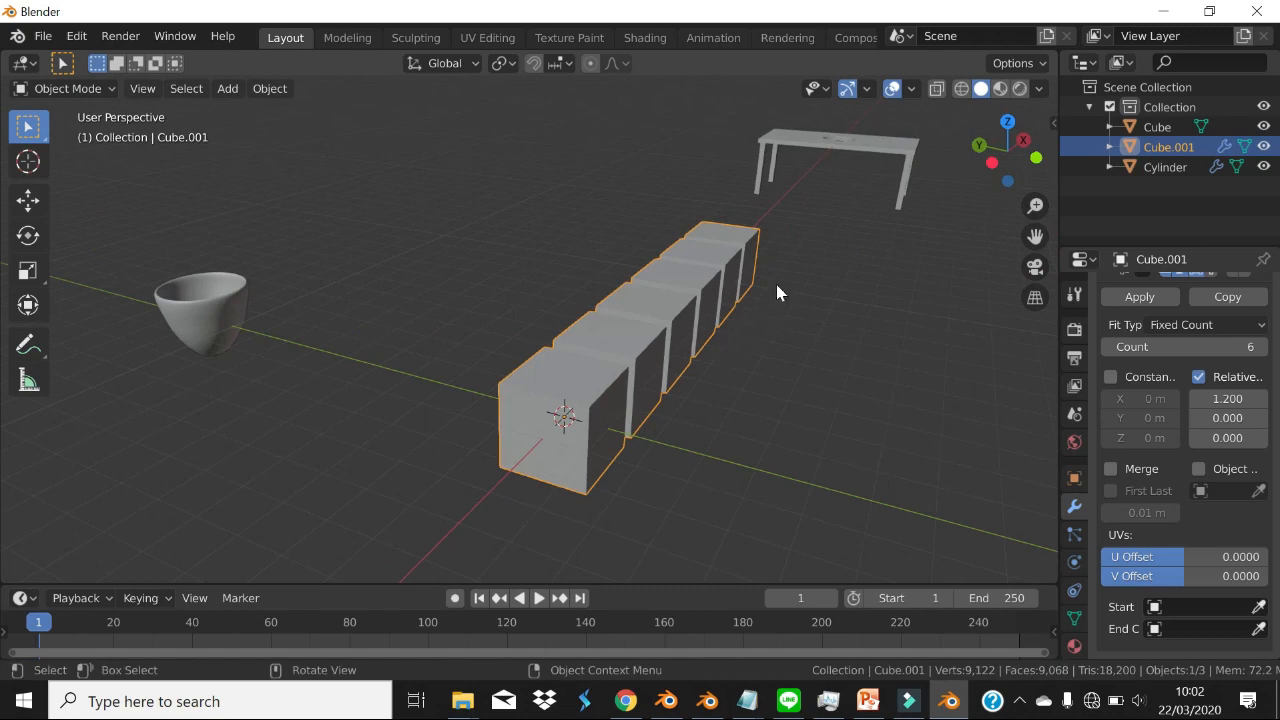
- Set the array's relative Z offset to 0.3 so the copies rise like stairs
{"action": "left_click_drag", "start_coordinate": [1201, 412], "coordinate": [1222, 437]}
{"action": "key", "text": "ctrl+z"}
{"action": "middle_click_drag", "start_coordinate": [928, 407], "coordinate": [841, 391]}
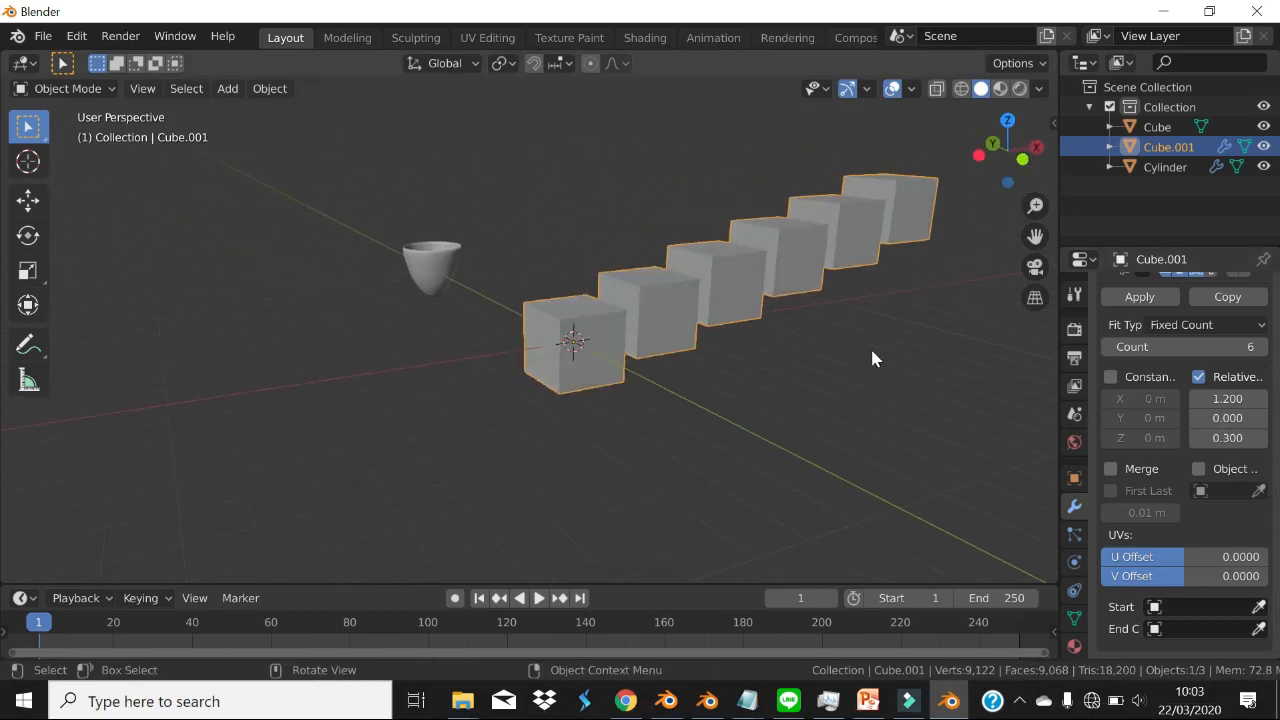
- In File Explorer, play gazebo mipa0051-0855.mp4 from the Blender 2.8 folder and examine the repeated stair treads and fence bars
{"action": "mouse_move", "coordinate": [461, 701]}
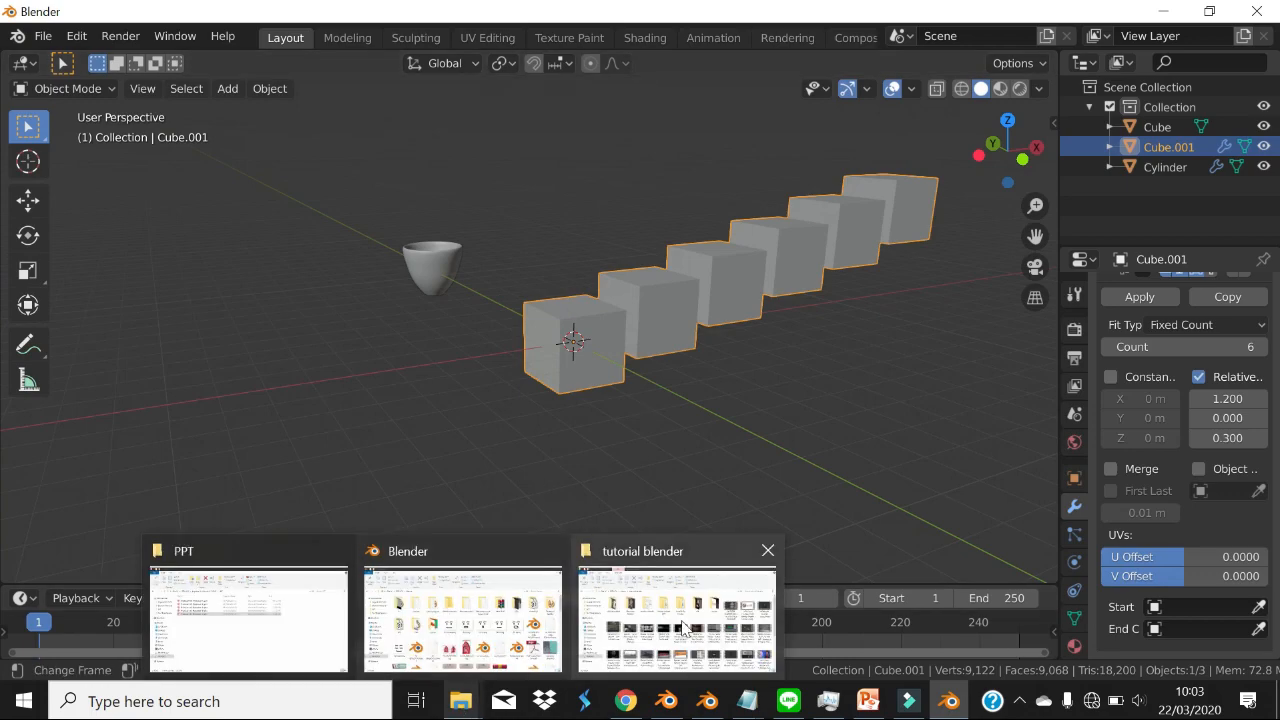
{"action": "mouse_move", "coordinate": [685, 628]}
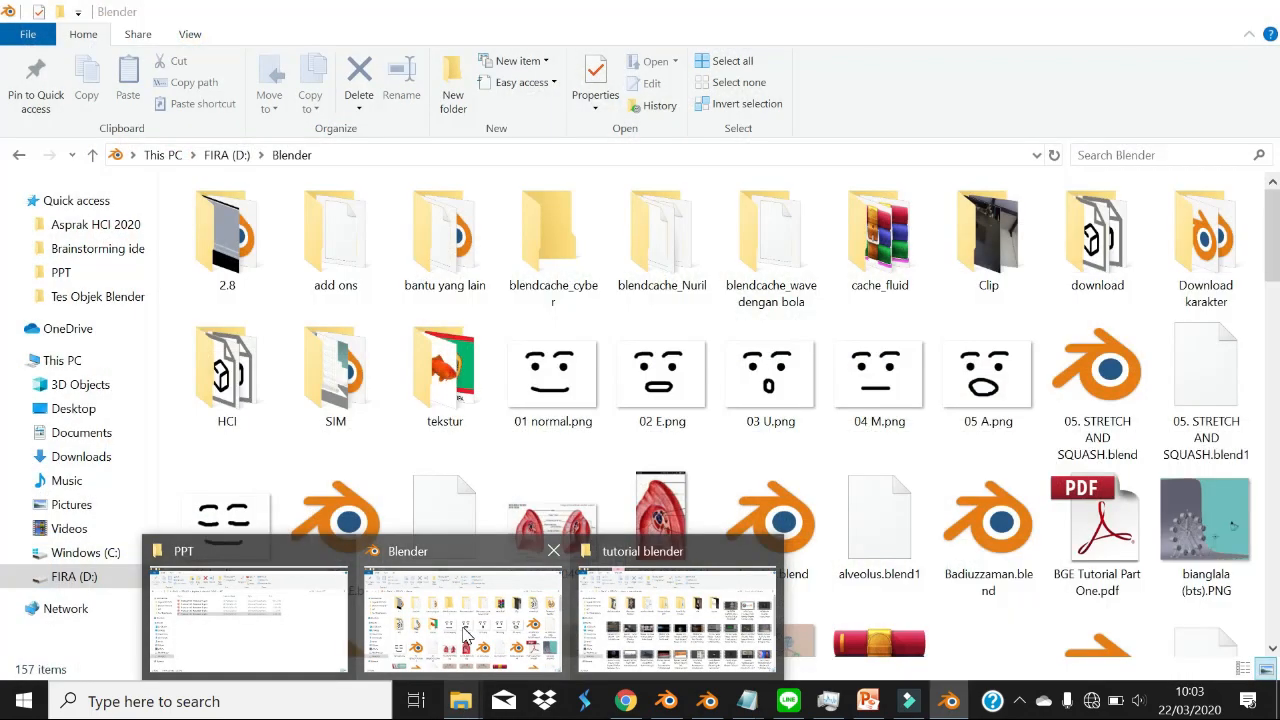
{"action": "left_click", "coordinate": [462, 620]}
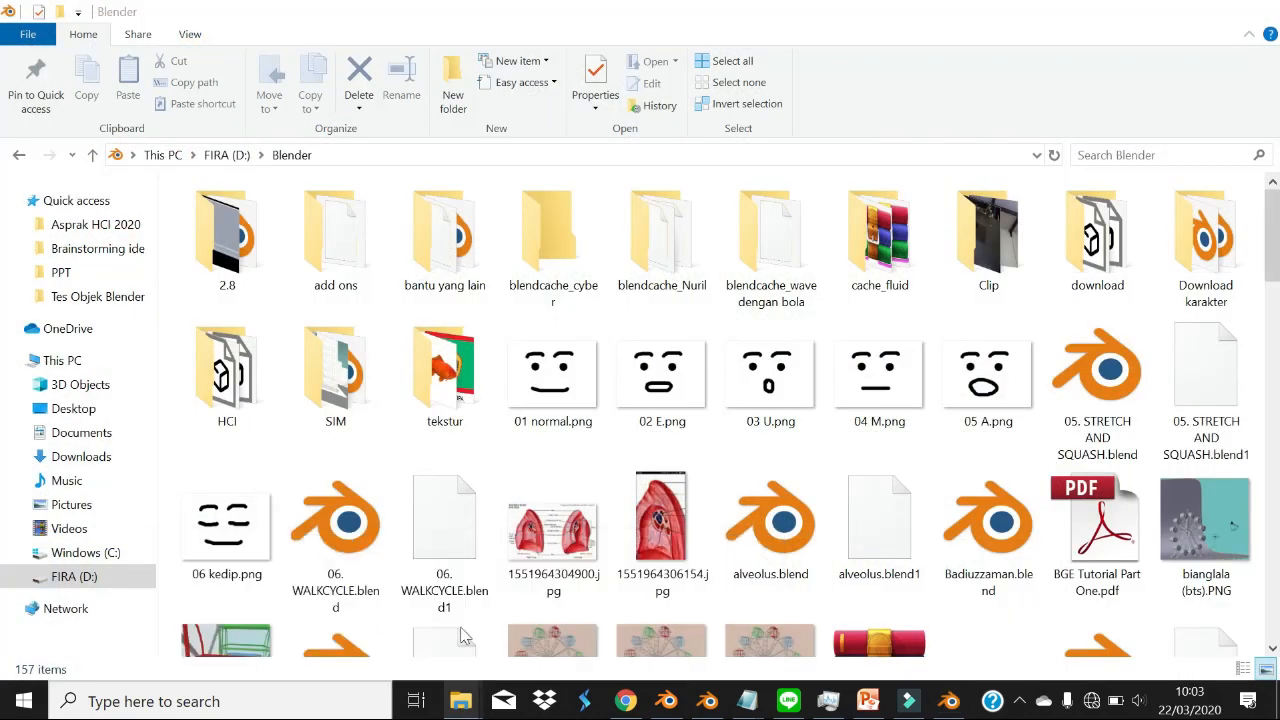
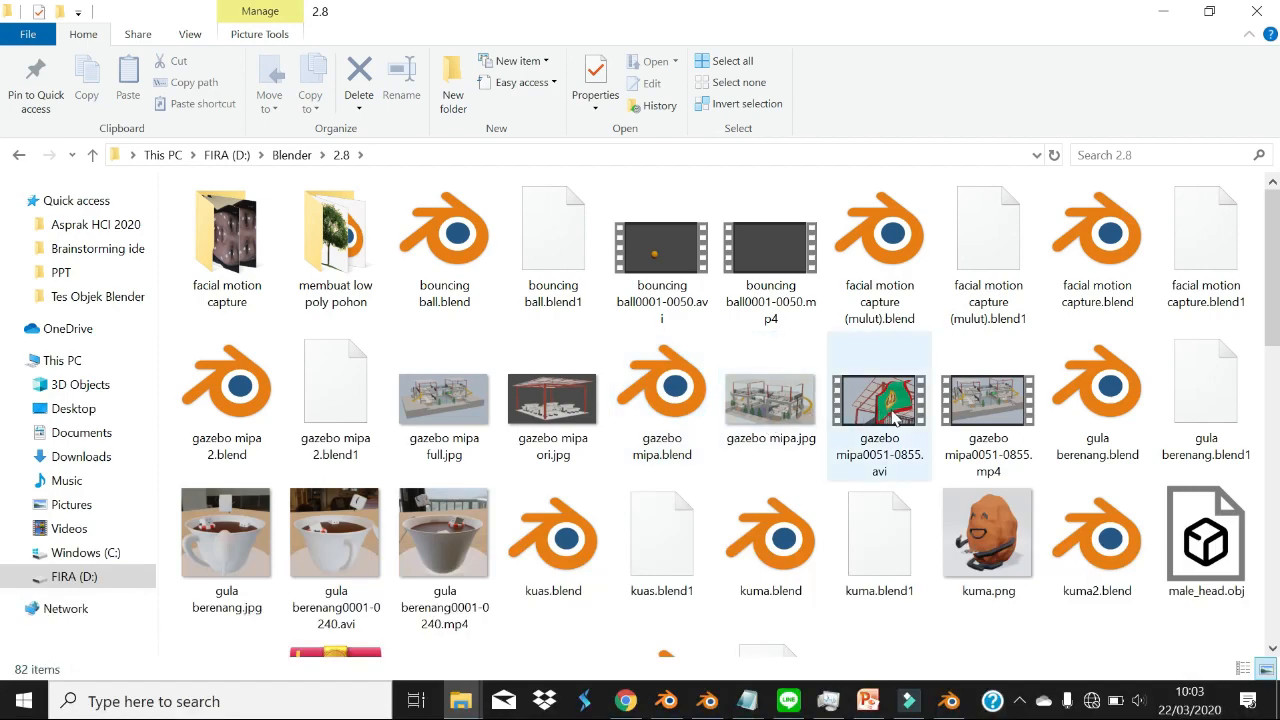
{"action": "double_click", "coordinate": [985, 430]}
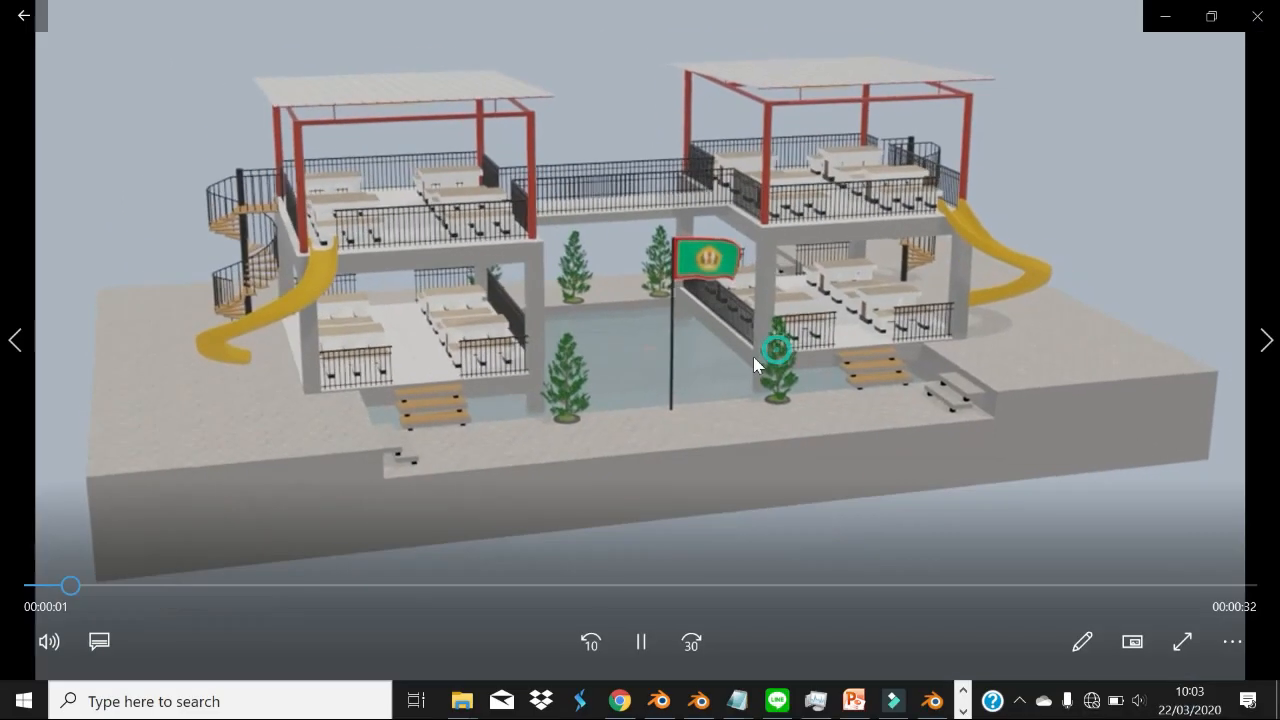
{"action": "left_click_drag", "start_coordinate": [115, 590], "coordinate": [402, 629]}
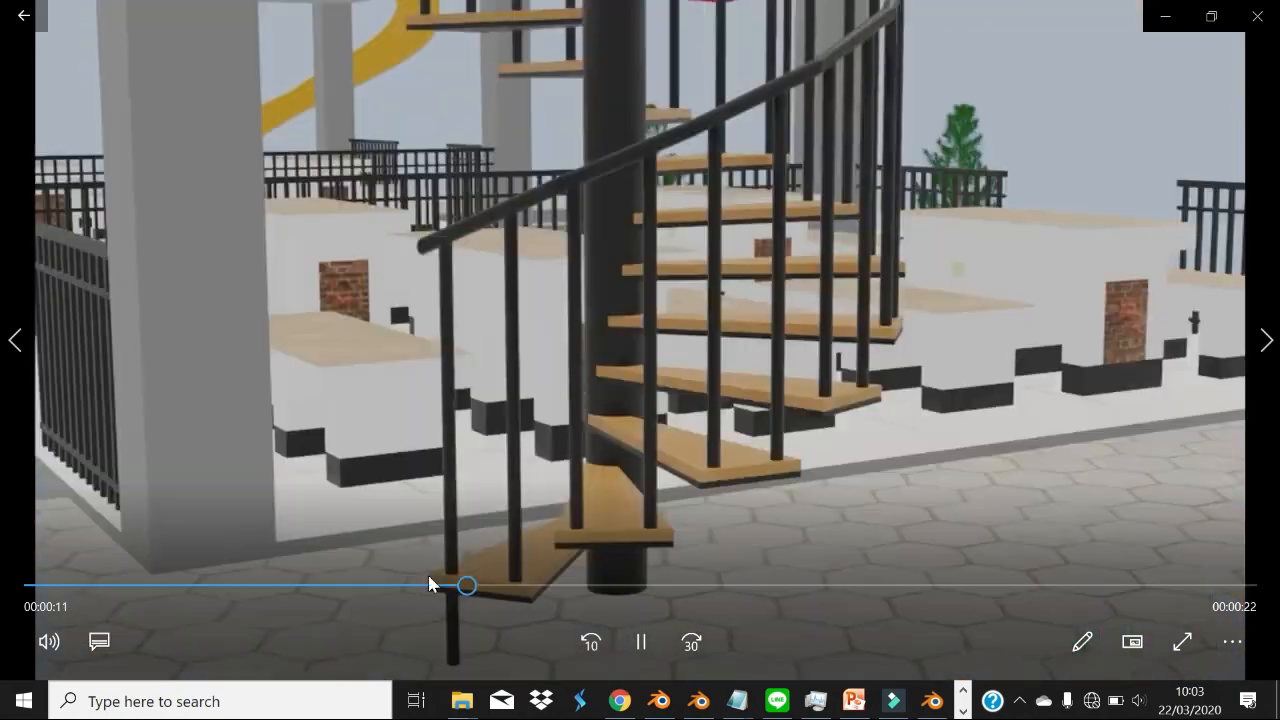
{"action": "left_click", "coordinate": [457, 587]}
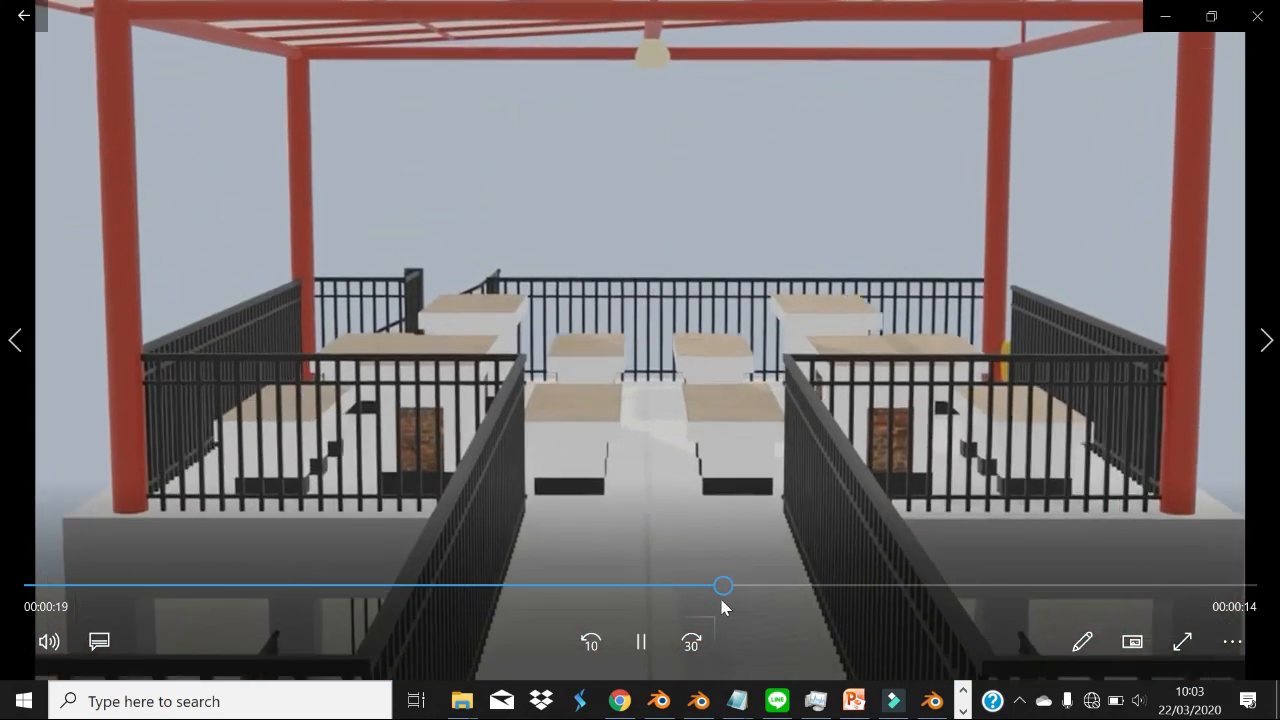
{"action": "left_click", "coordinate": [643, 641]}
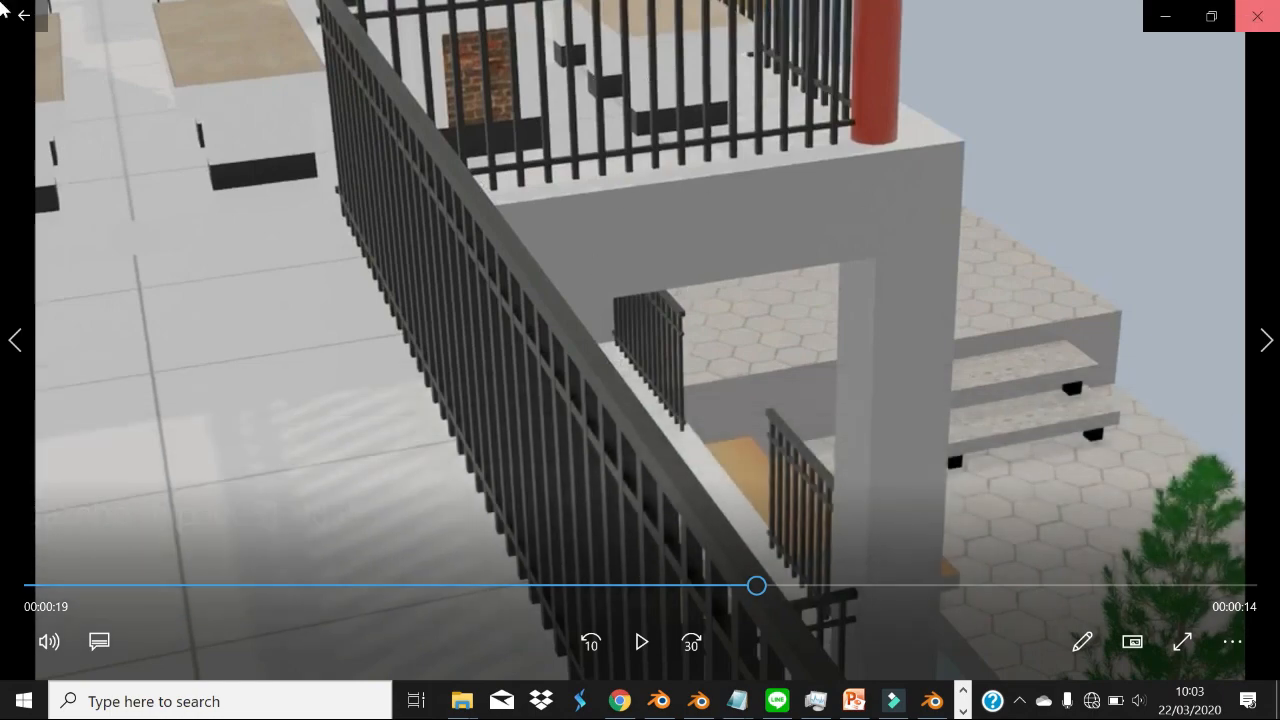
{"action": "left_click", "coordinate": [1271, 8]}
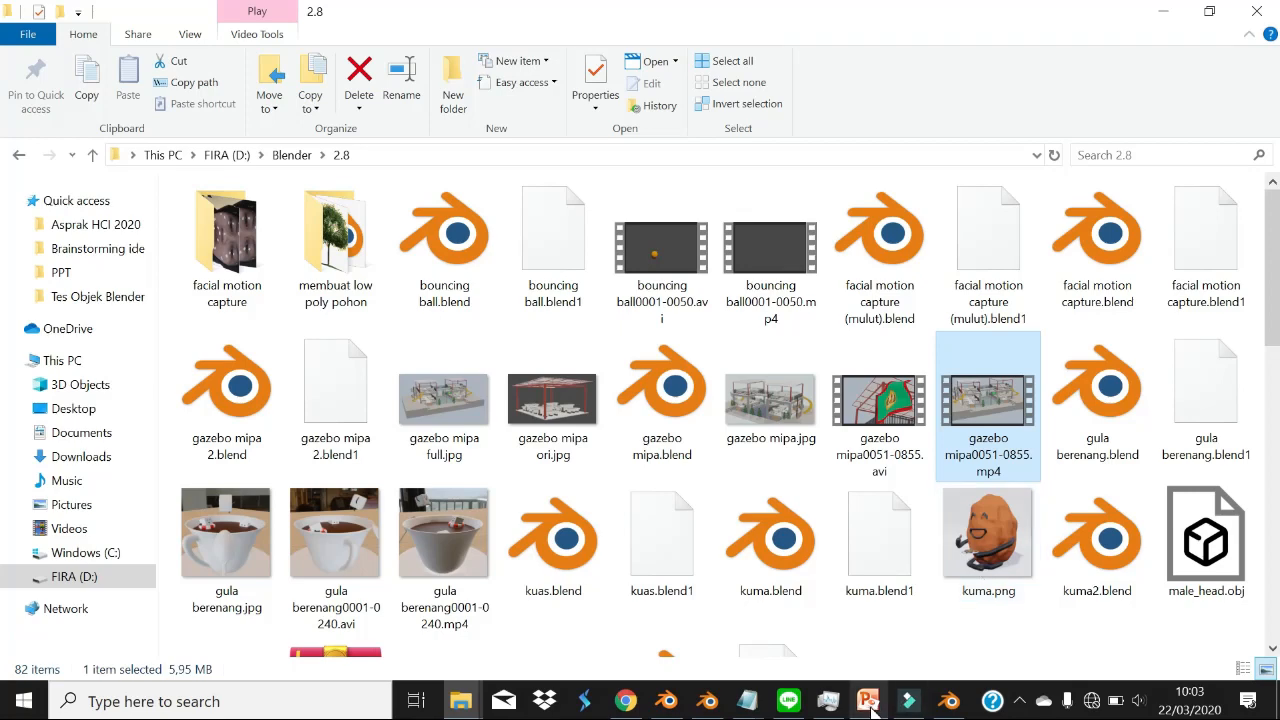
- Switch back to Blender and undo the array's relative Z offset
{"action": "left_click", "coordinate": [948, 701]}
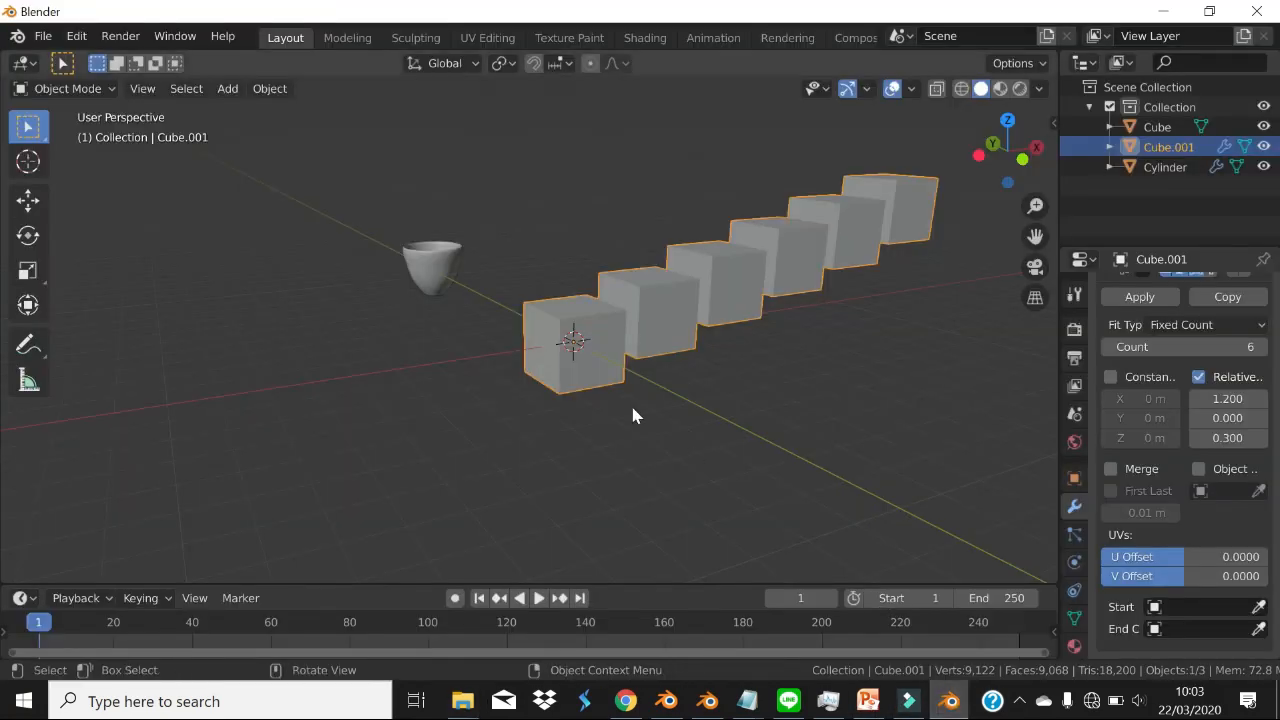
{"action": "middle_click_drag", "start_coordinate": [630, 418], "coordinate": [715, 348]}
{"action": "key", "text": "ctrl+z"}
- In Edit Mode, scale the cube down in X and Y only, keeping its height, to form a thin fence post
{"action": "scroll", "coordinate": [715, 348], "scroll_direction": "up", "scroll_amount": 2}
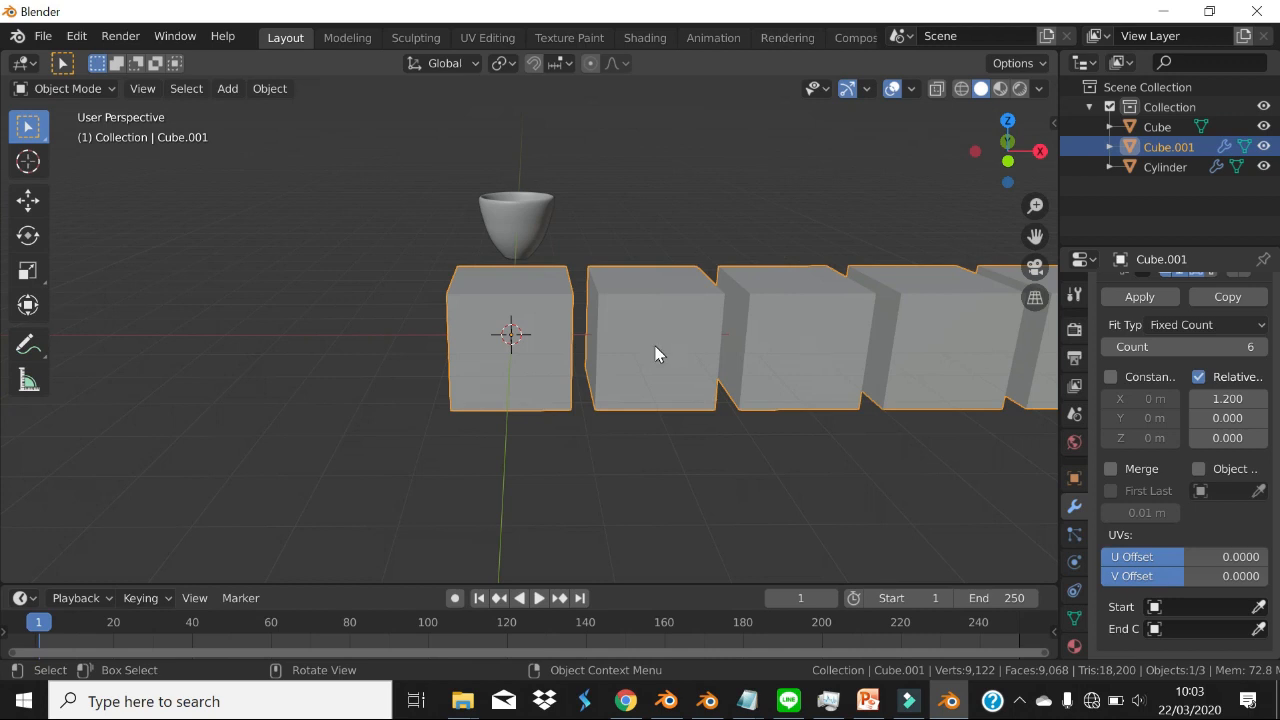
{"action": "key", "text": "Tab"}
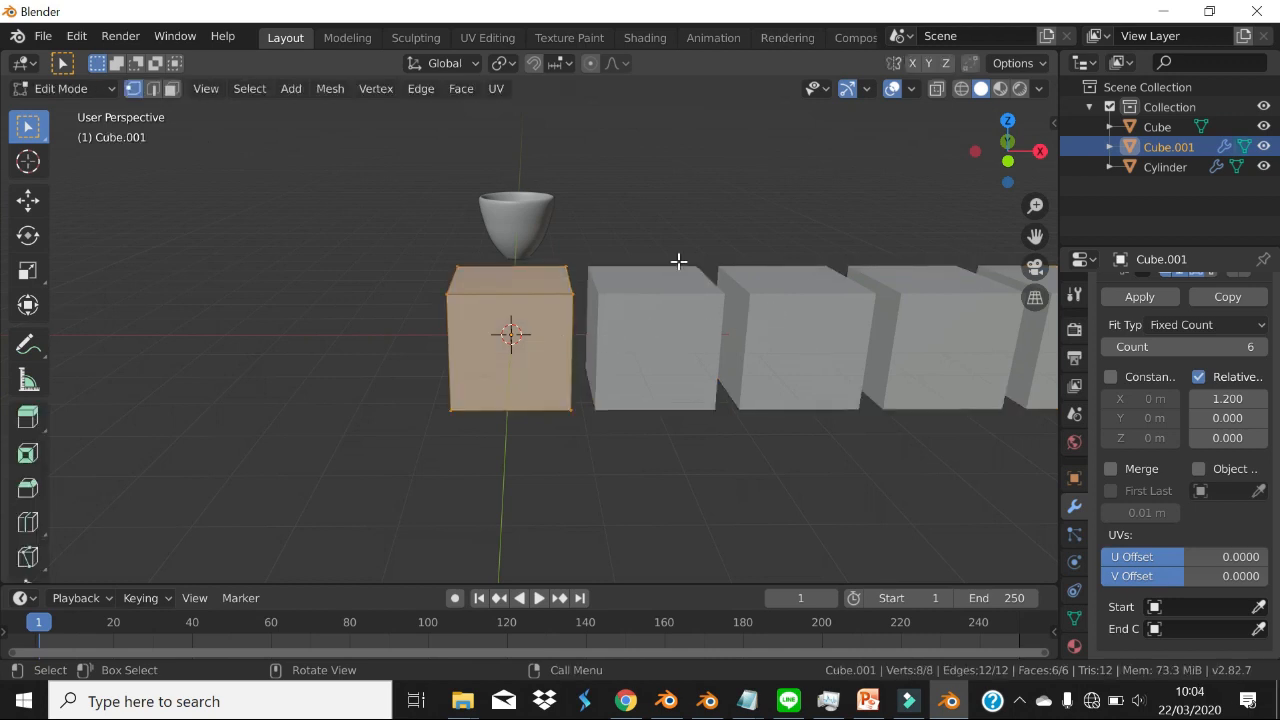
{"action": "key", "text": "s"}
{"action": "key", "text": "shift+z"}
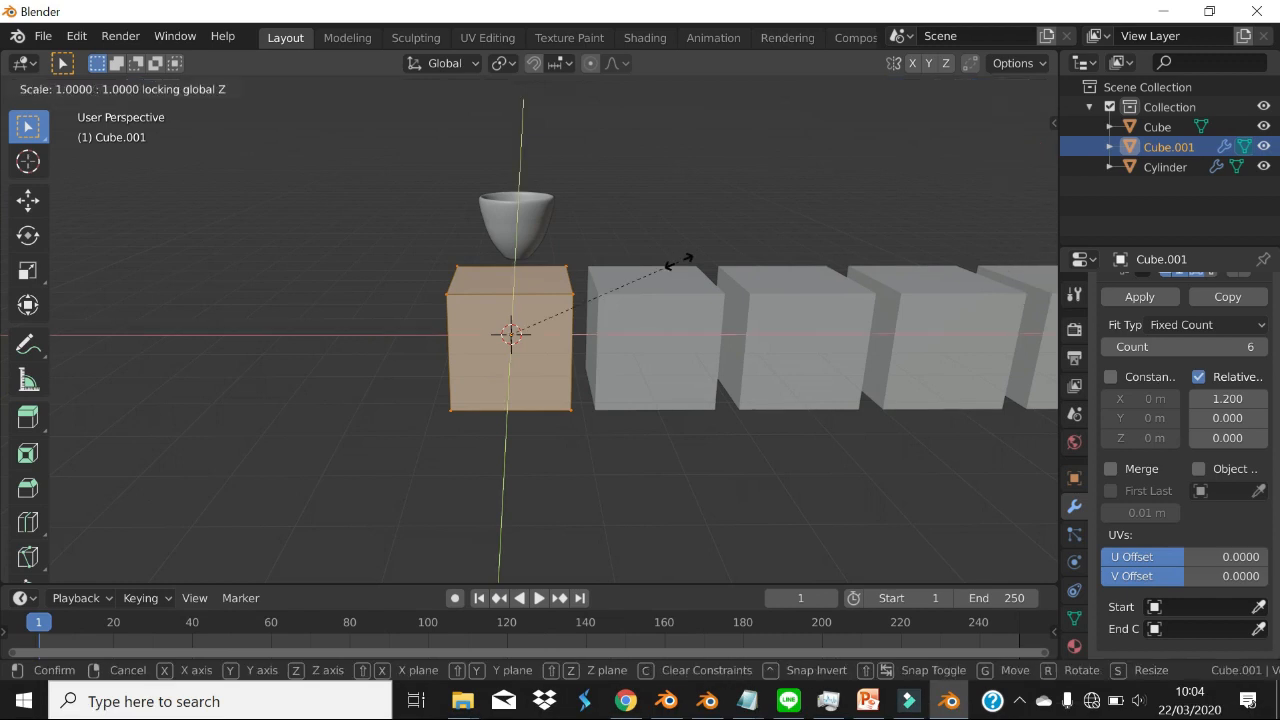
{"action": "left_click", "coordinate": [521, 328]}
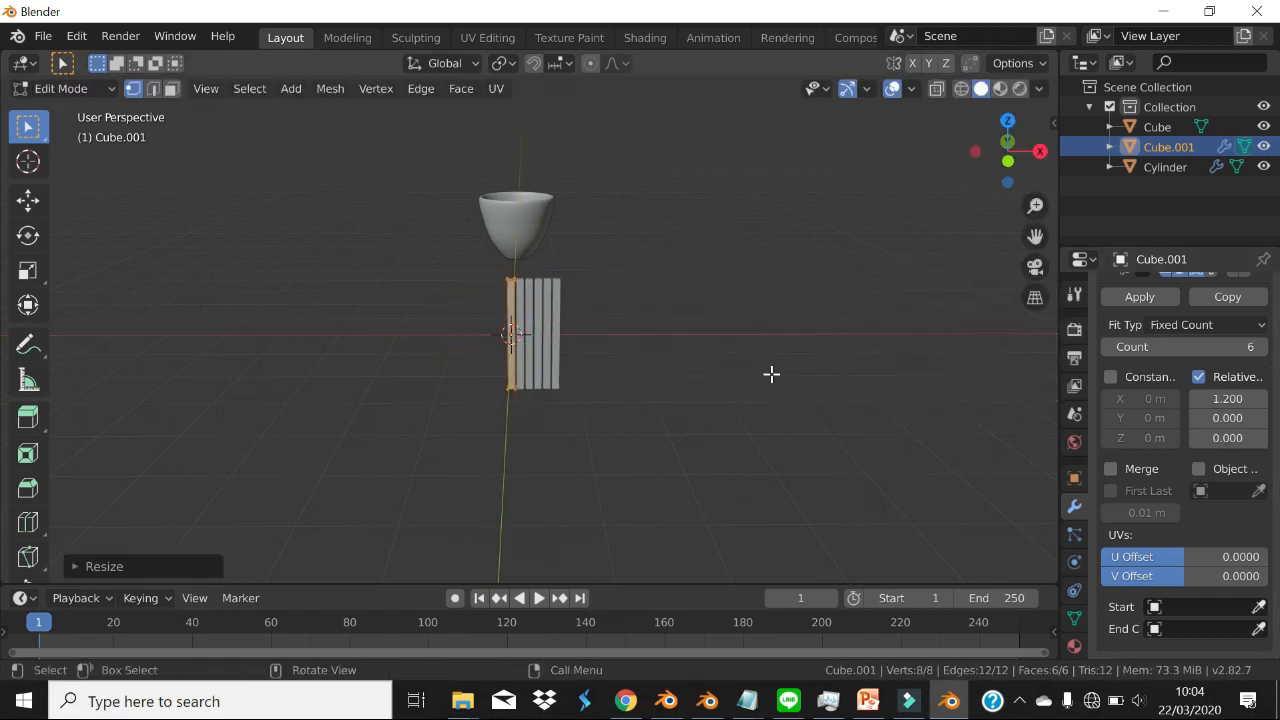
- Set the array's relative X offset to 2.4 to space the fence posts further apart
{"action": "scroll", "coordinate": [765, 372], "scroll_direction": "up", "scroll_amount": 4}
{"action": "middle_click_drag", "start_coordinate": [396, 310], "coordinate": [1003, 394]}
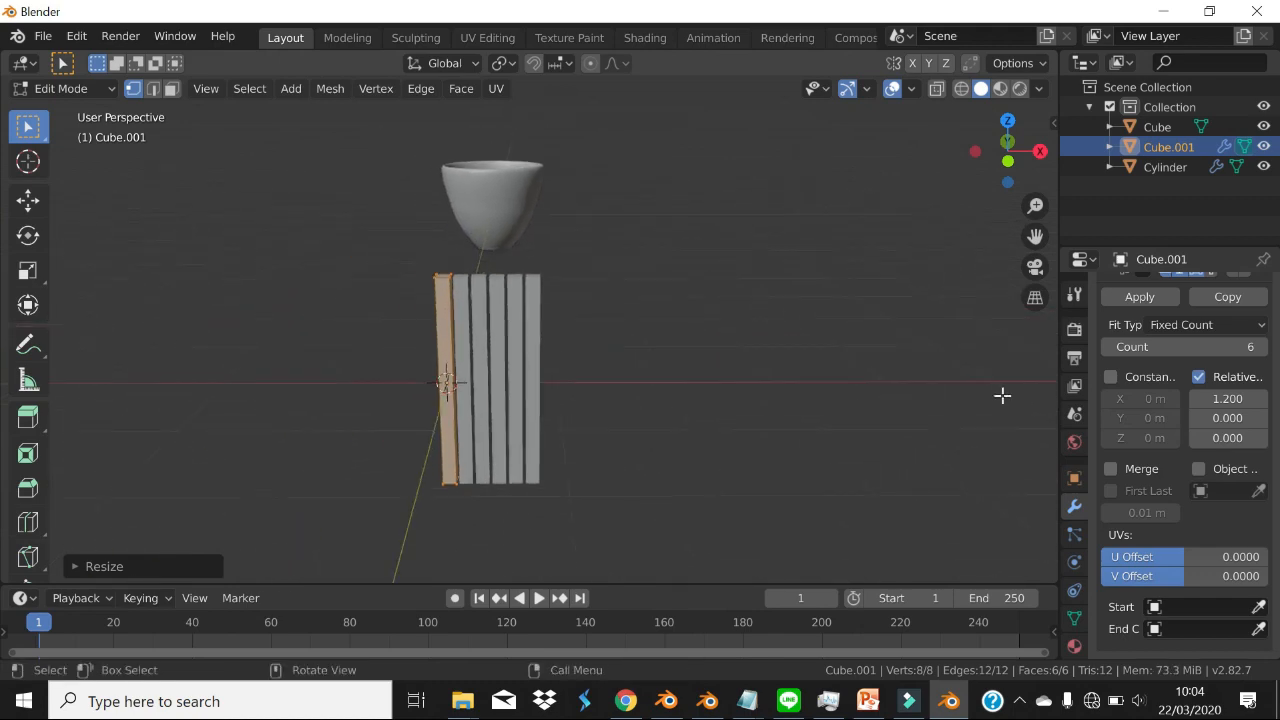
{"action": "left_click_drag", "start_coordinate": [1228, 398], "coordinate": [1268, 398]}
{"action": "scroll", "coordinate": [480, 326], "scroll_direction": "up", "scroll_amount": 3}
- Add a cube inside the post's mesh and scale it down uniformly until it is only slightly thicker than the post
{"action": "key", "text": "shift+a"}
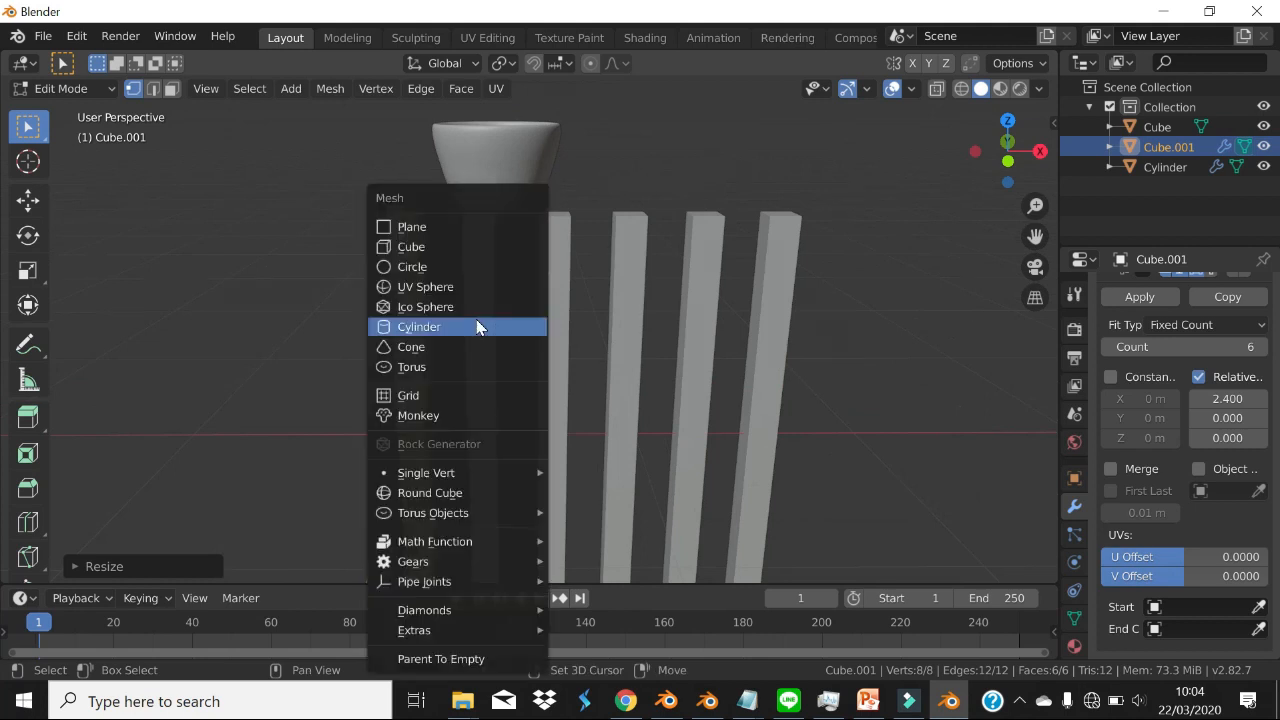
{"action": "left_click", "coordinate": [410, 248]}
{"action": "scroll", "coordinate": [551, 317], "scroll_direction": "down", "scroll_amount": 2}
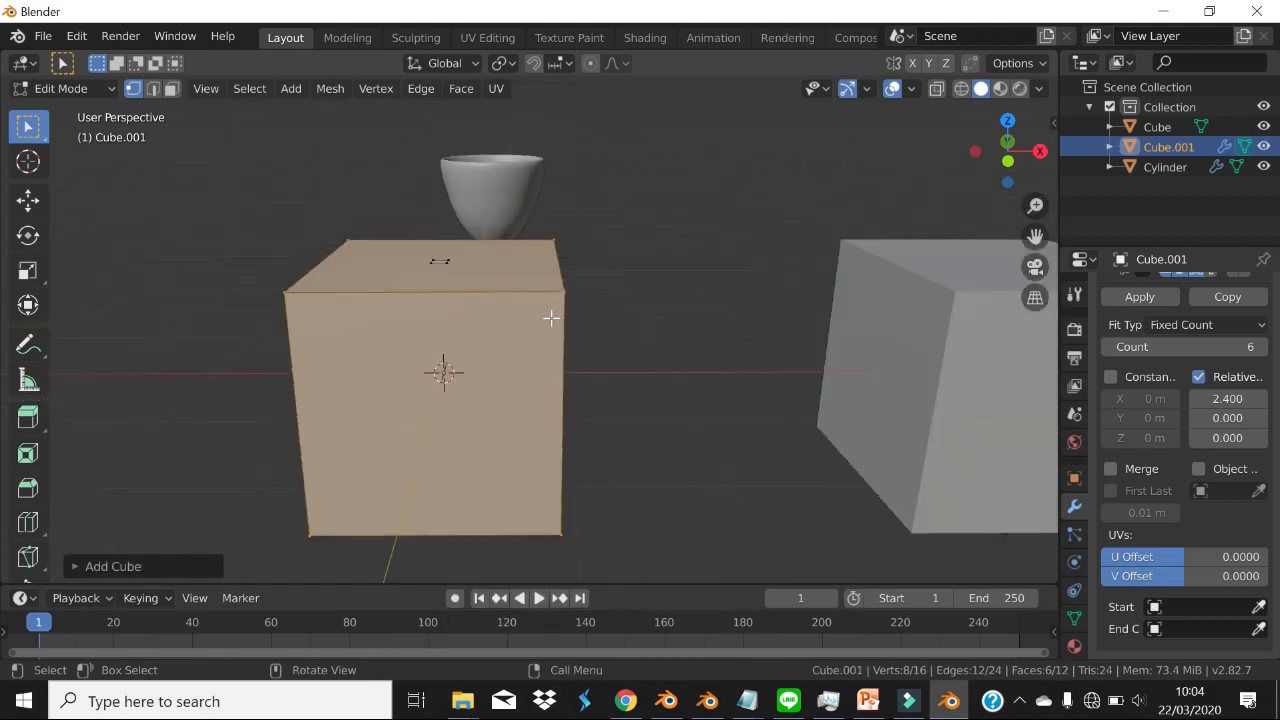
{"action": "key", "text": "s"}
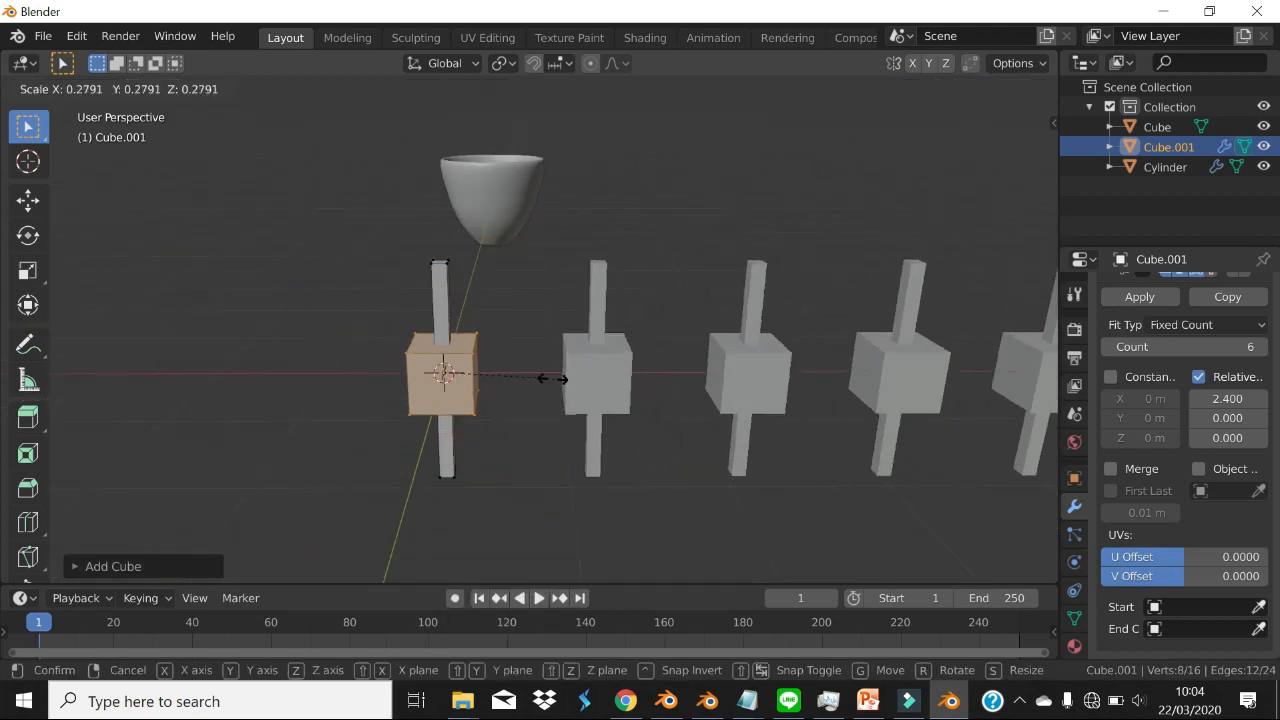
{"action": "left_click", "coordinate": [494, 381]}
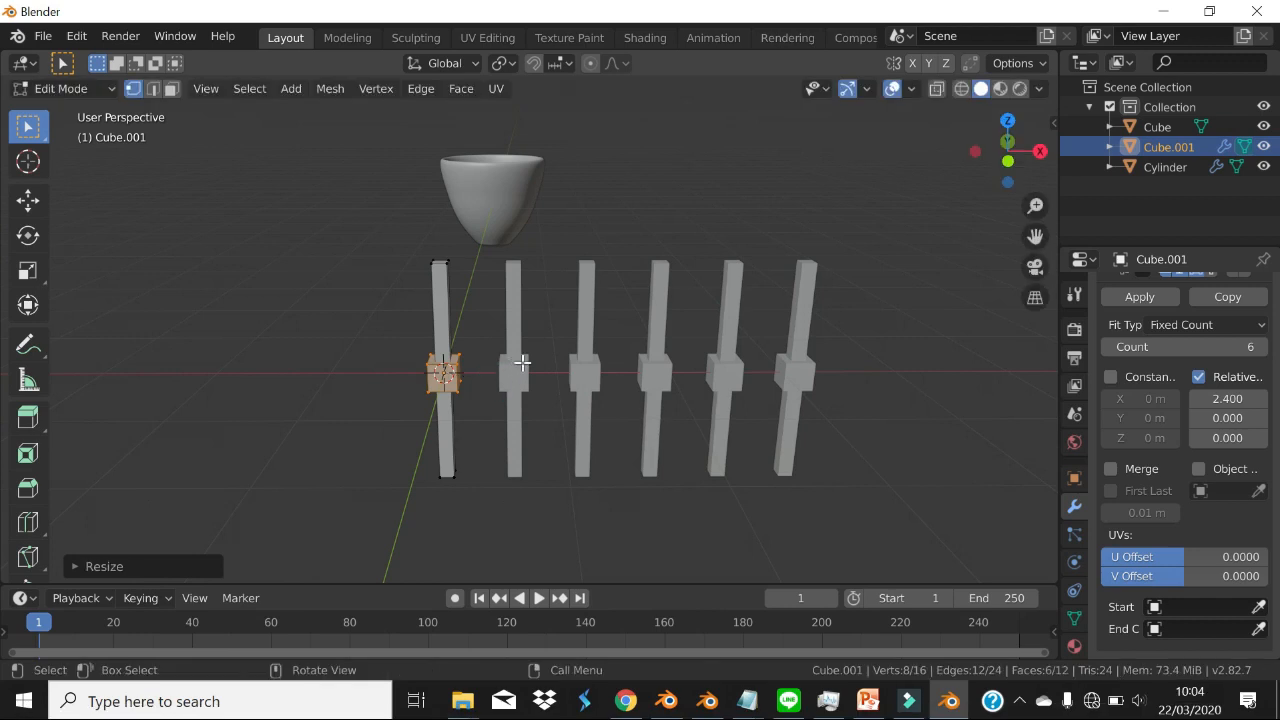
{"action": "key", "text": "s"}
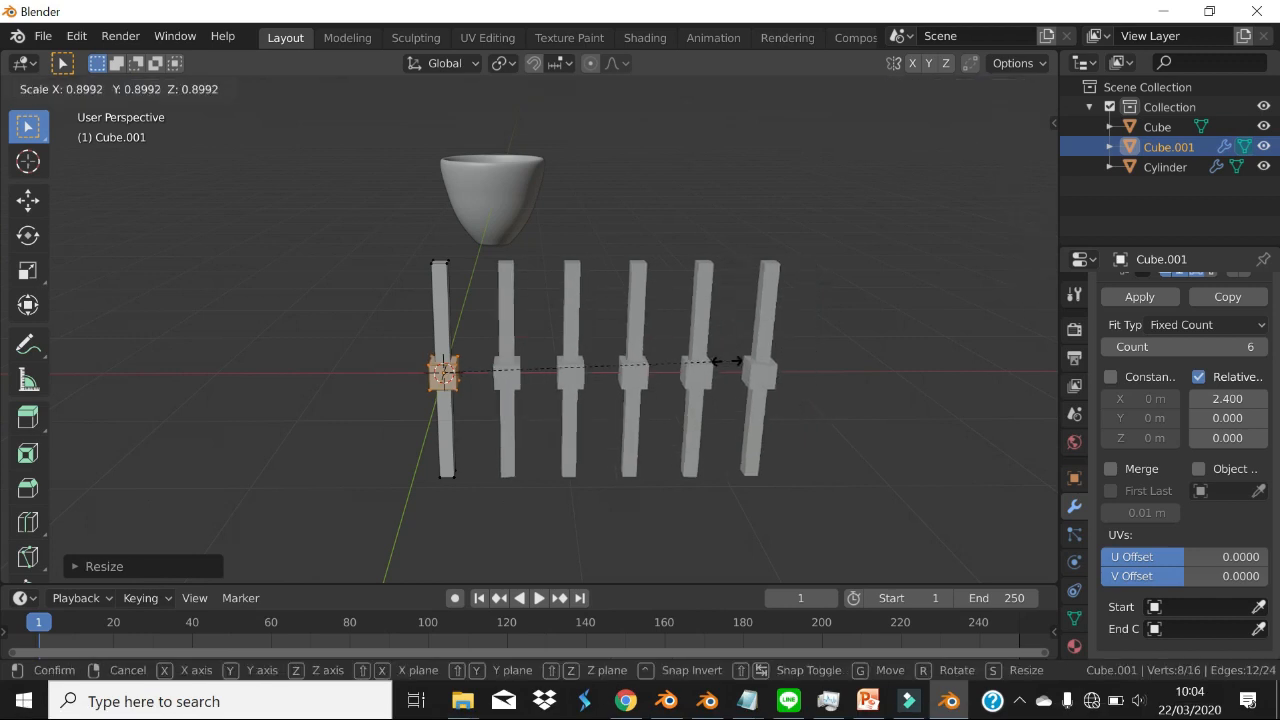
{"action": "left_click", "coordinate": [623, 373]}
{"action": "key", "text": "Tab"}
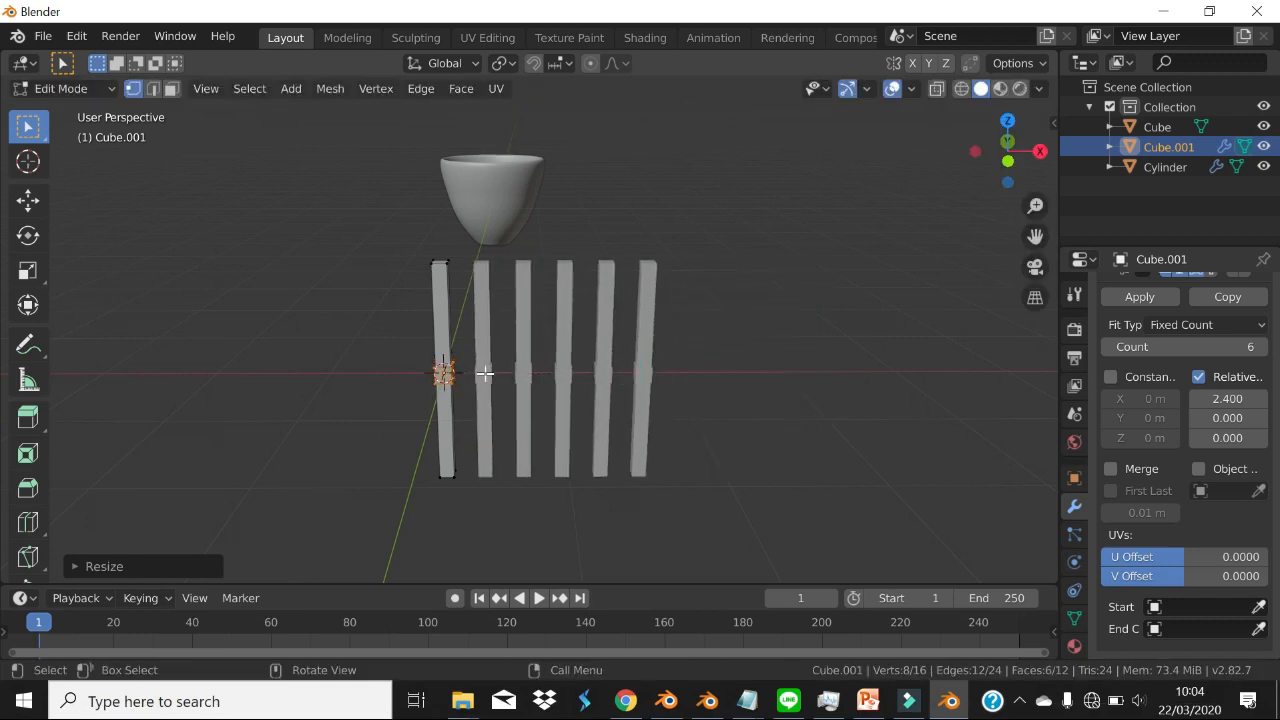
- Scale the small cube along X only to stretch it into a short crossbar across the post
{"action": "scroll", "coordinate": [486, 371], "scroll_direction": "up", "scroll_amount": 5}
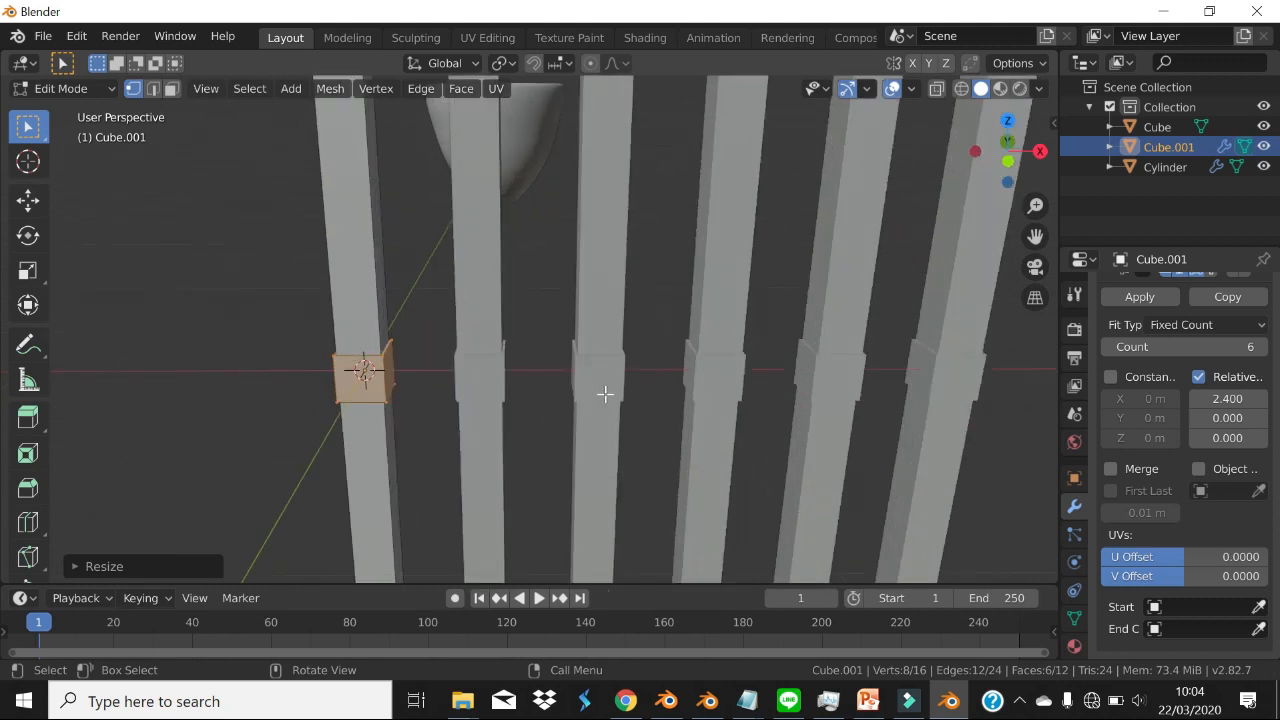
{"action": "scroll", "coordinate": [605, 394], "scroll_direction": "down", "scroll_amount": 3}
{"action": "key", "text": "s"}
{"action": "key", "text": "x"}
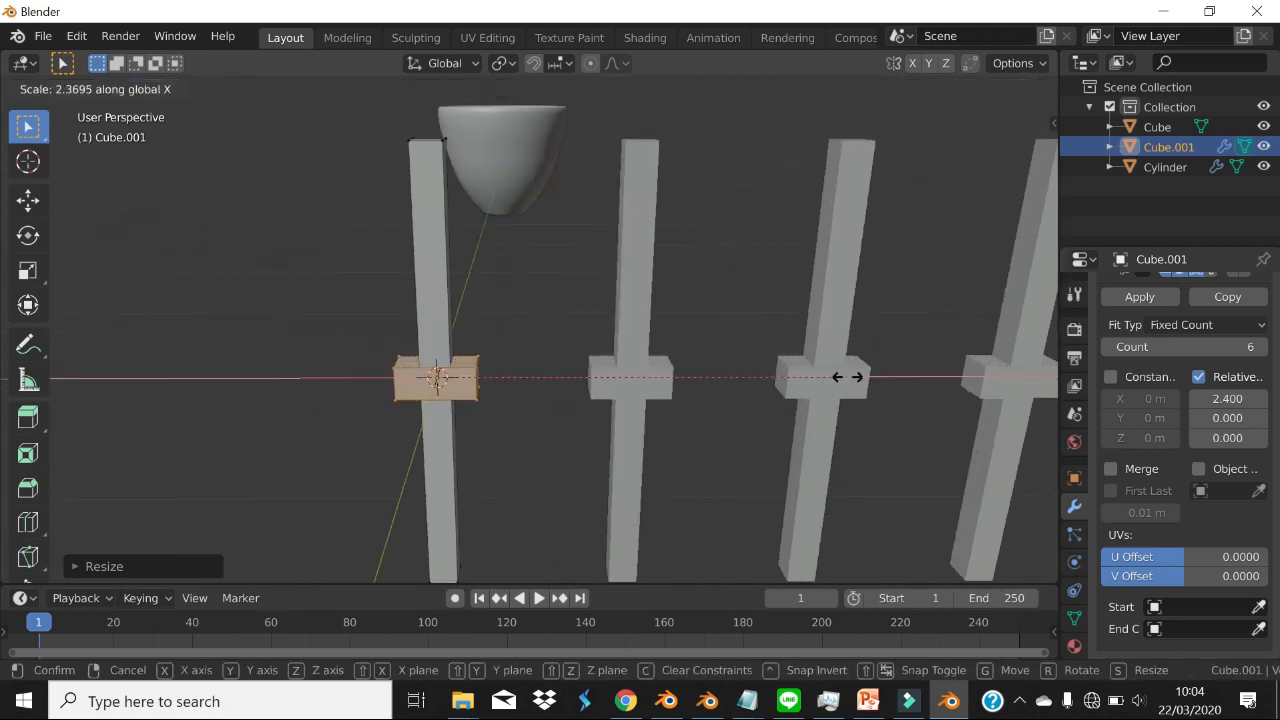
{"action": "left_click", "coordinate": [1018, 372]}
- Move the crossbar about 0.95 m up along Z to the top of the post
{"action": "key", "text": "g"}
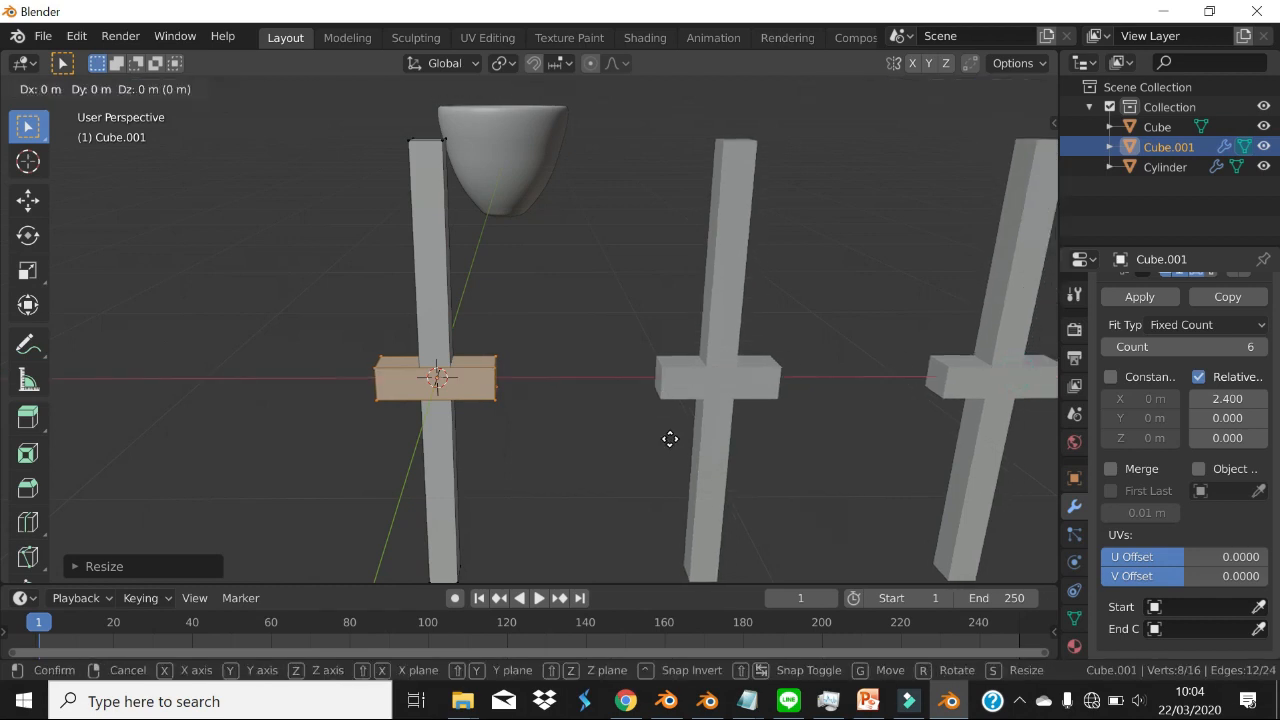
{"action": "key", "text": "z"}
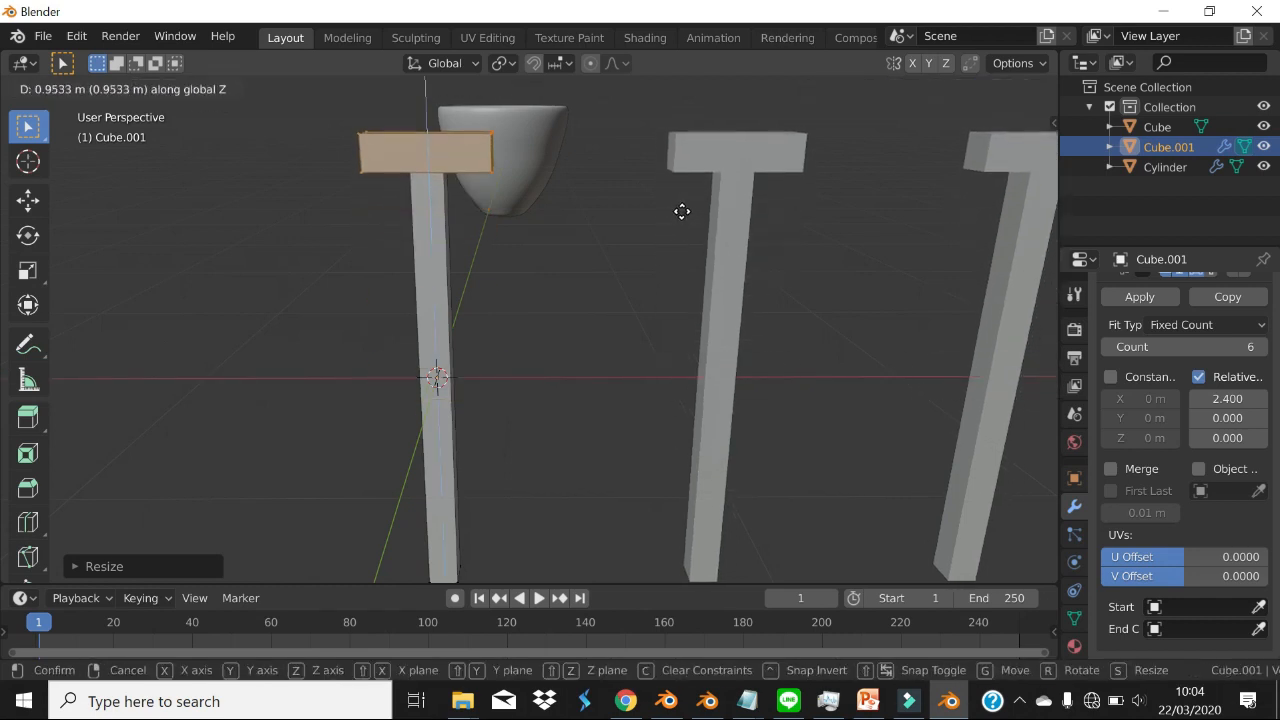
{"action": "left_click", "coordinate": [682, 211]}
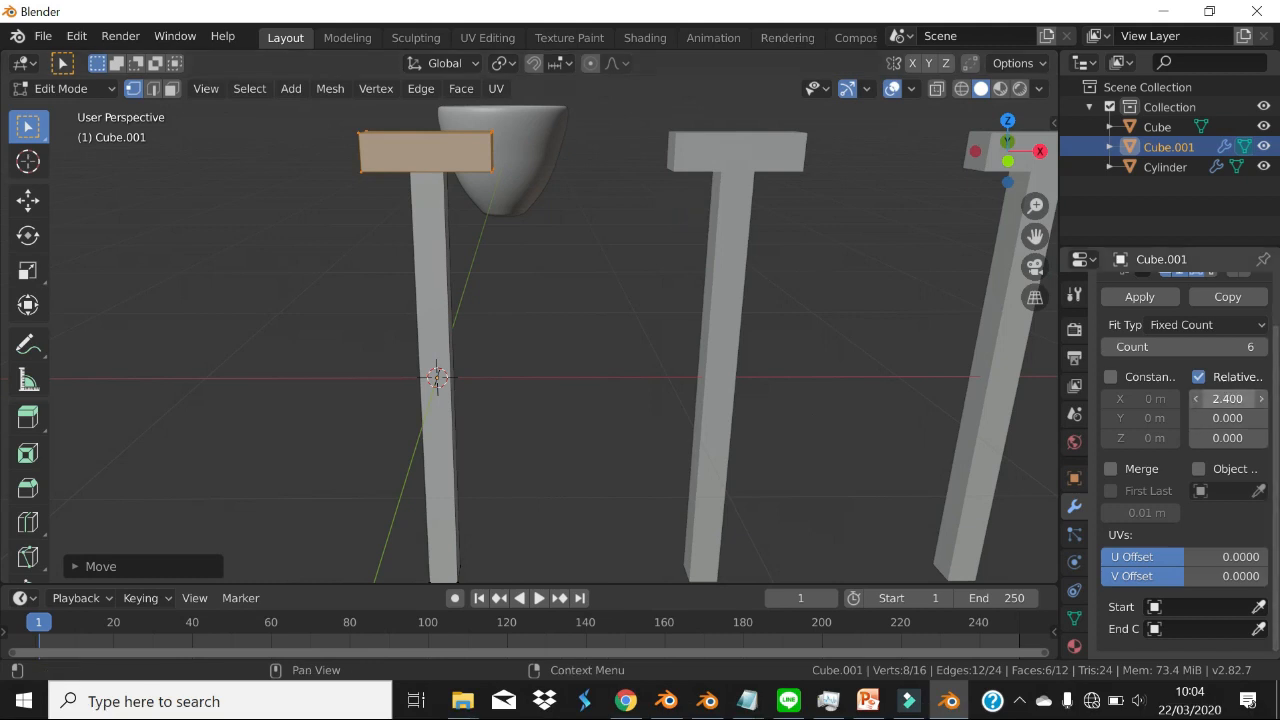
- Set the array's relative X offset to 1.0 so the crossbars join into a continuous rail
{"action": "mouse_move", "coordinate": [1228, 398]}
{"action": "left_mouse_down"}
{"action": "mouse_move", "coordinate": [1160, 398]}
{"action": "mouse_move", "coordinate": [1250, 399]}
{"action": "left_mouse_up"}
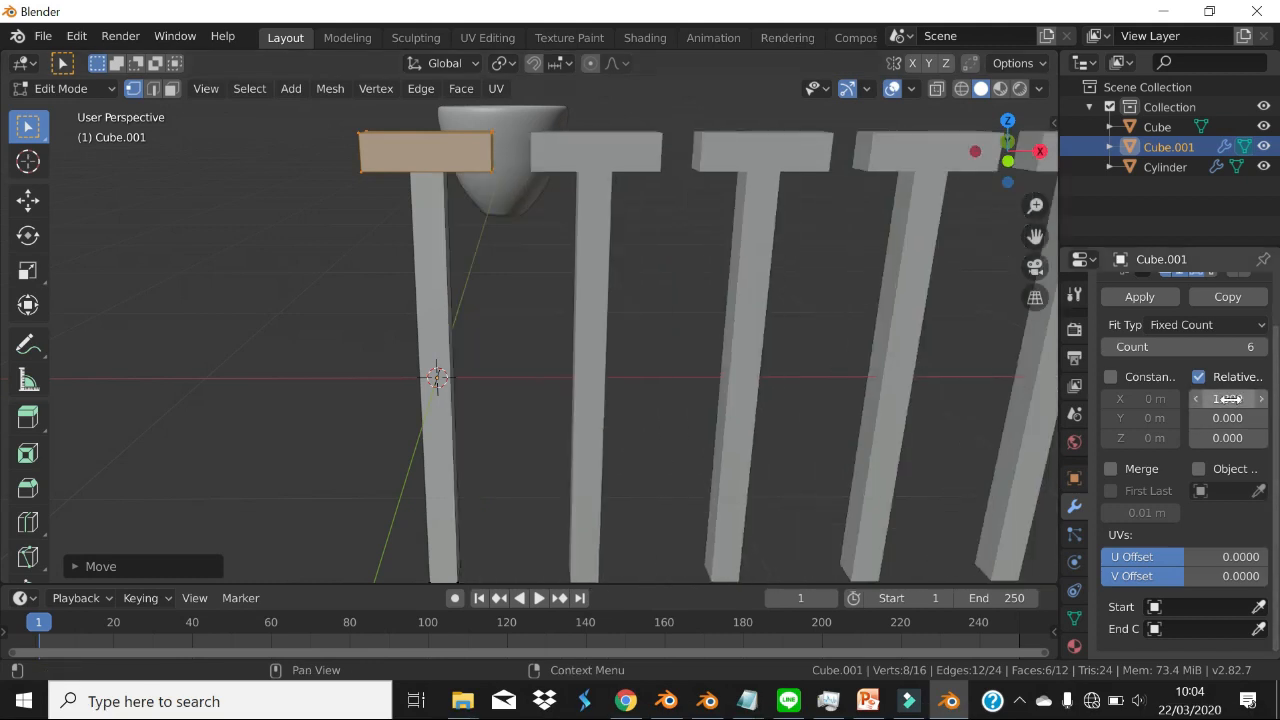
{"action": "key", "text": "Return"}
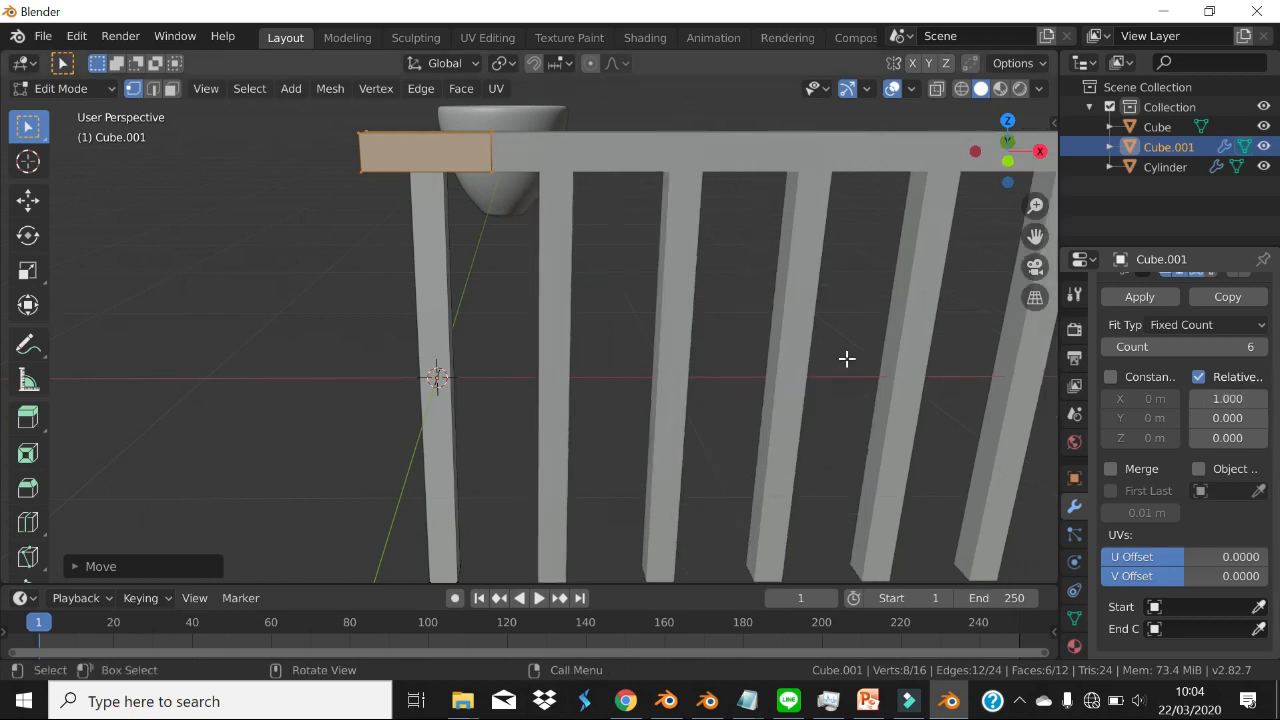
{"action": "scroll", "coordinate": [586, 366], "scroll_direction": "down", "scroll_amount": 3}
{"action": "middle_click_drag", "start_coordinate": [586, 366], "coordinate": [594, 397]}
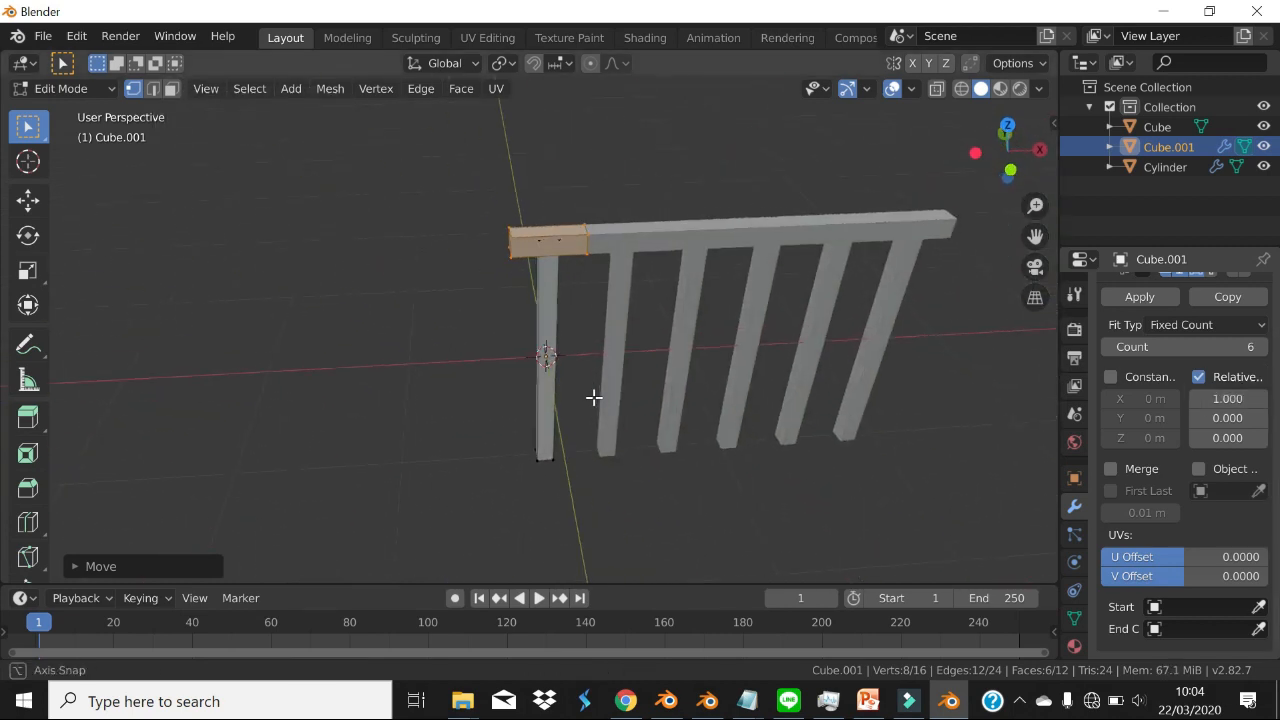
- Increase the fence array's count to 11 to lengthen the fence
{"action": "left_click", "coordinate": [1262, 352]}
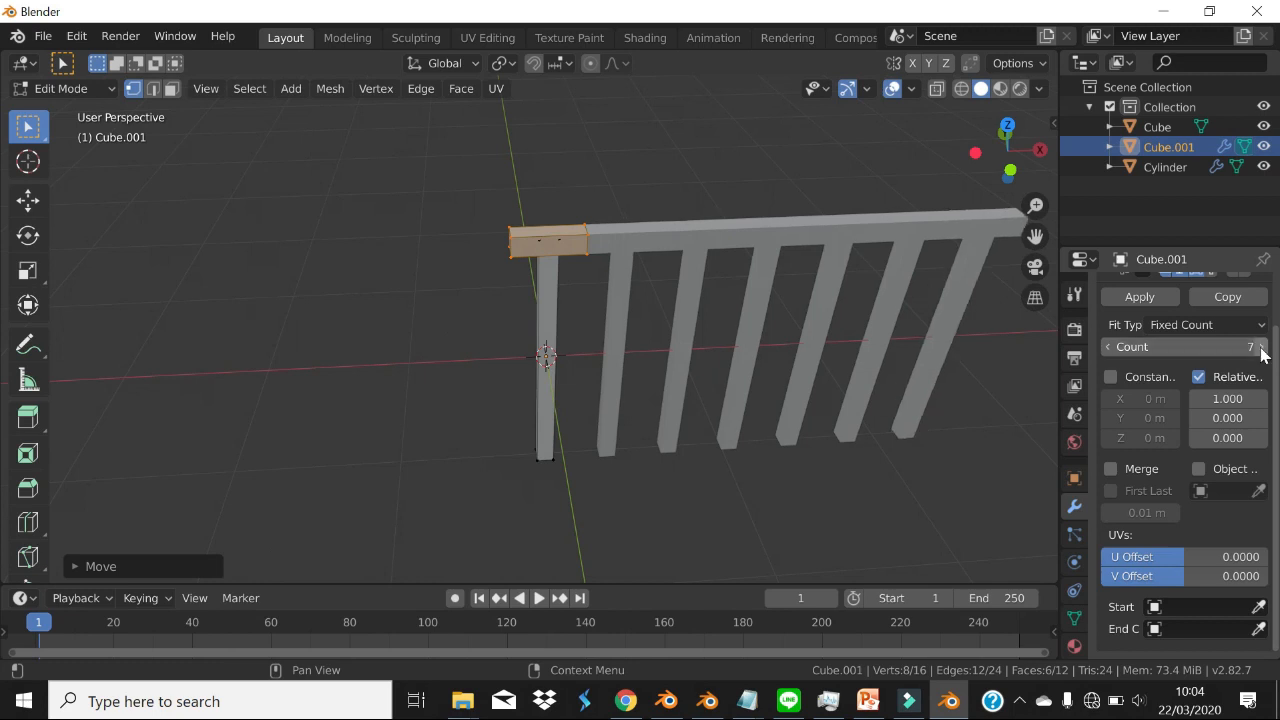
{"action": "left_click", "coordinate": [1262, 352]}
{"action": "left_click", "coordinate": [1262, 352]}
{"action": "left_click", "coordinate": [1262, 352]}
{"action": "left_click", "coordinate": [1262, 352]}
{"action": "scroll", "coordinate": [894, 406], "scroll_direction": "down", "scroll_amount": 5}
{"action": "middle_click_drag", "start_coordinate": [885, 406], "coordinate": [671, 366]}
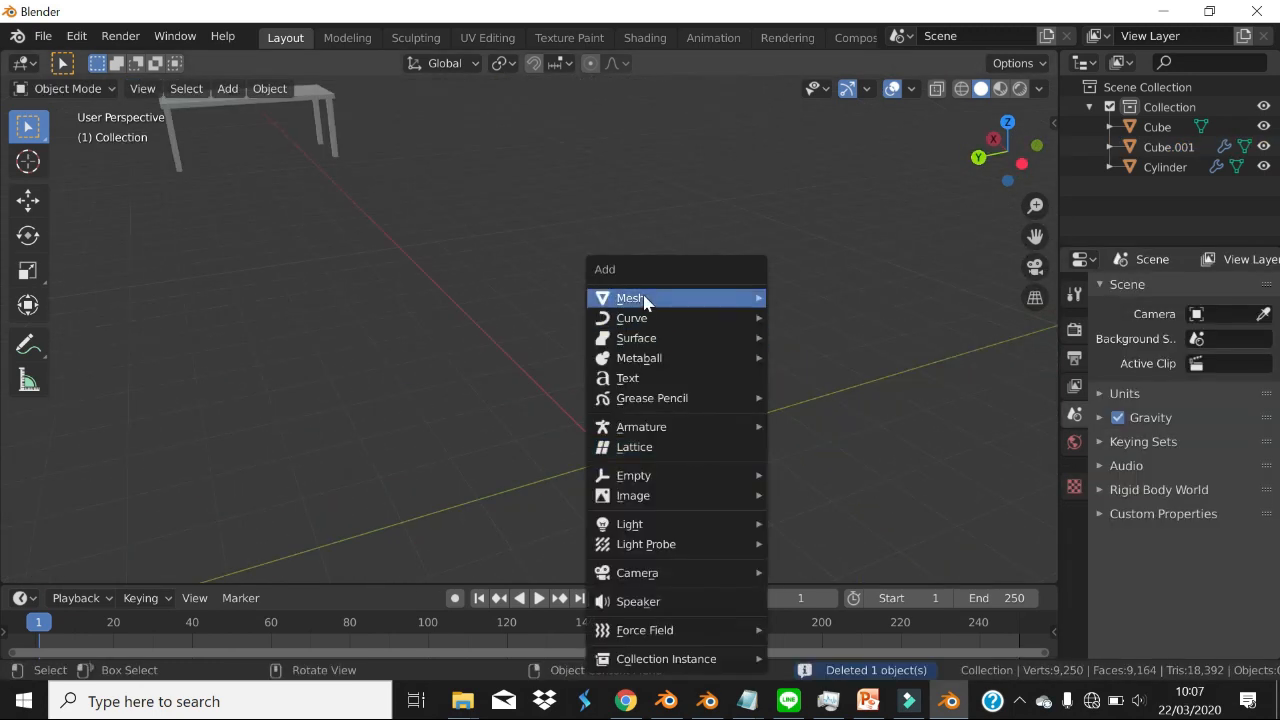
- Add a UV sphere and give it a Remesh modifier
{"action": "mouse_move", "coordinate": [645, 300]}
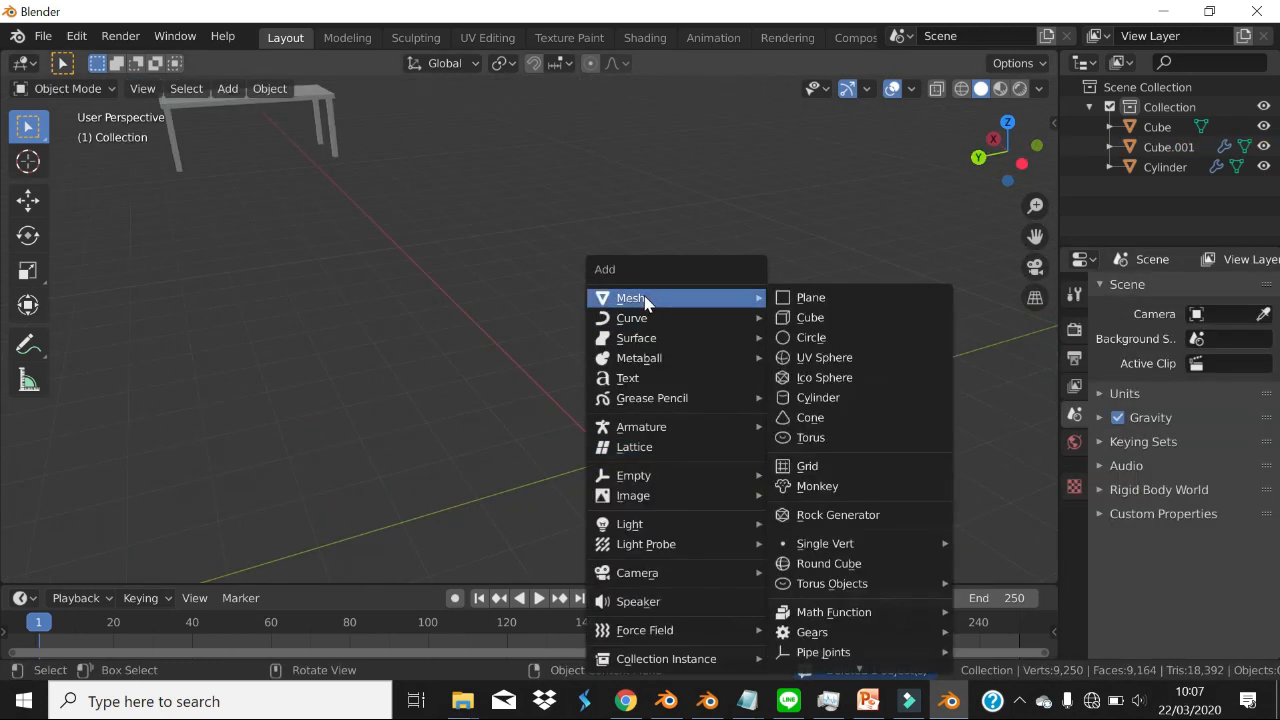
{"action": "left_click", "coordinate": [843, 358]}
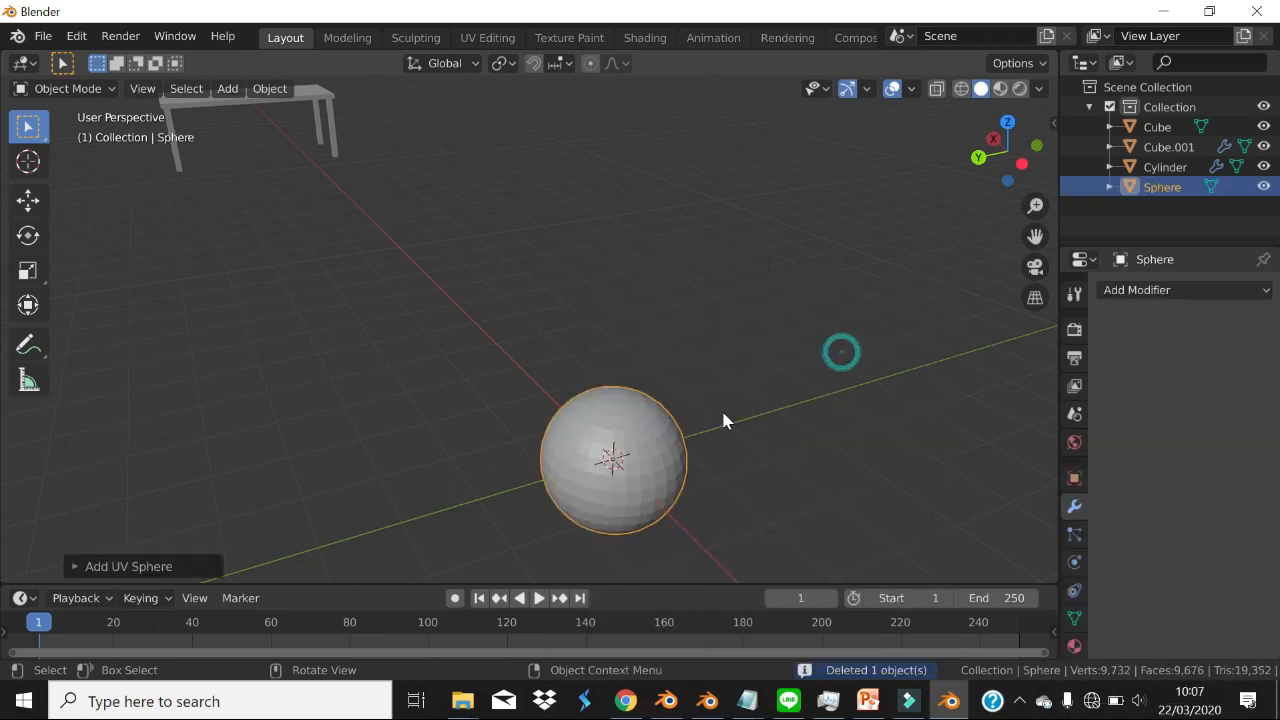
{"action": "left_click", "coordinate": [1220, 293]}
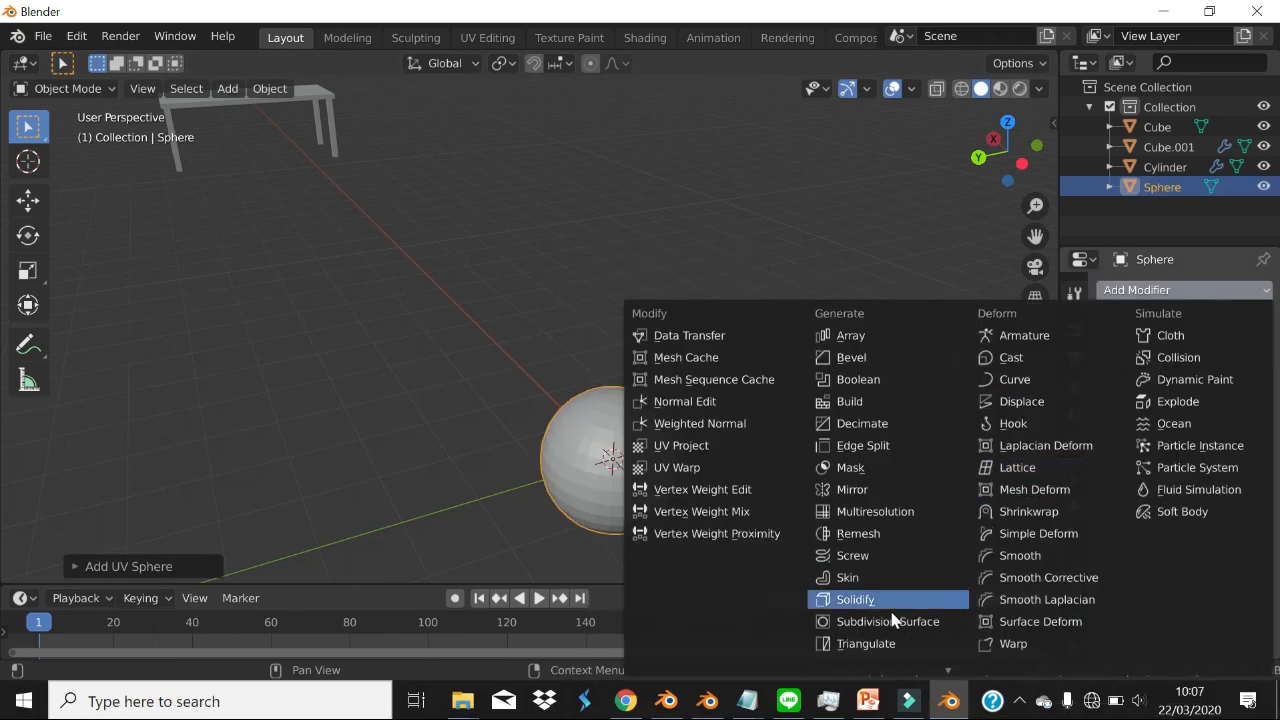
{"action": "left_click", "coordinate": [877, 534]}
{"action": "scroll", "coordinate": [715, 458], "scroll_direction": "up", "scroll_amount": 3}
{"action": "scroll", "coordinate": [713, 451], "scroll_direction": "up", "scroll_amount": 1}
{"action": "middle_click_drag", "start_coordinate": [658, 464], "coordinate": [916, 376], "text": "shift"}
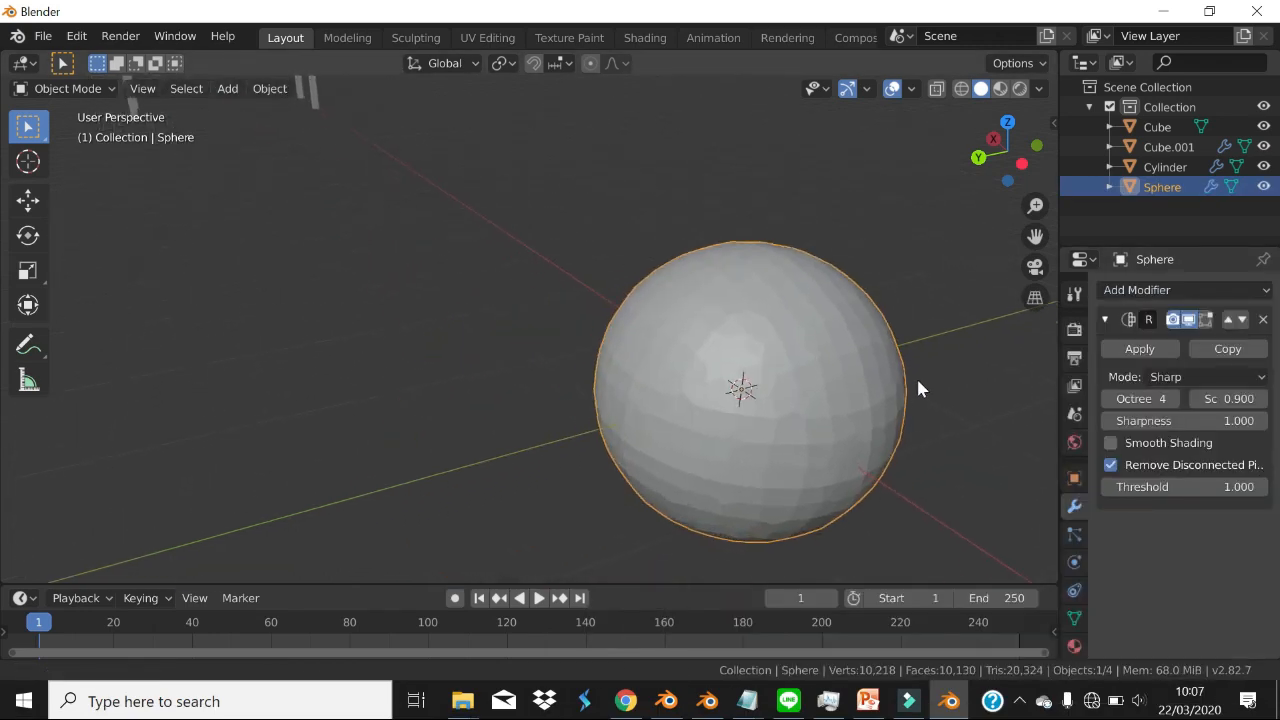
{"action": "scroll", "coordinate": [884, 378], "scroll_direction": "up", "scroll_amount": 1}
- Set the sphere's Remesh mode to Blocks
{"action": "left_click", "coordinate": [1191, 376]}
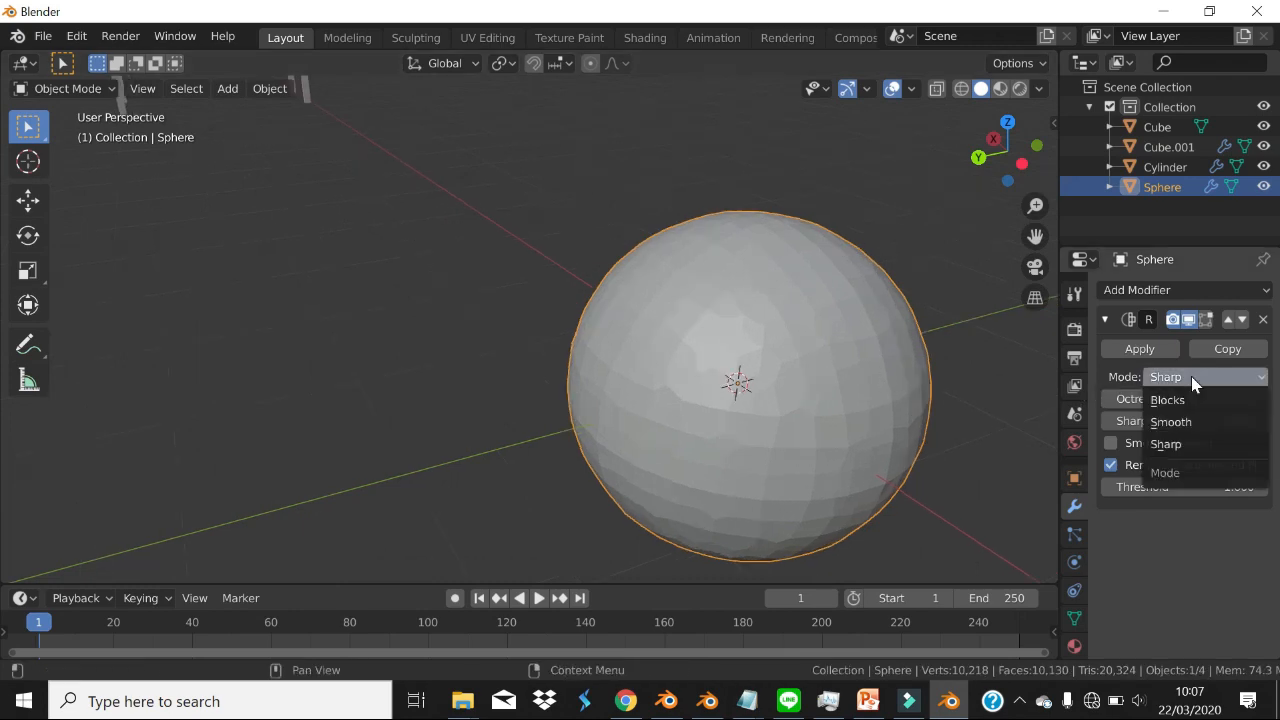
{"action": "left_click", "coordinate": [1205, 399]}
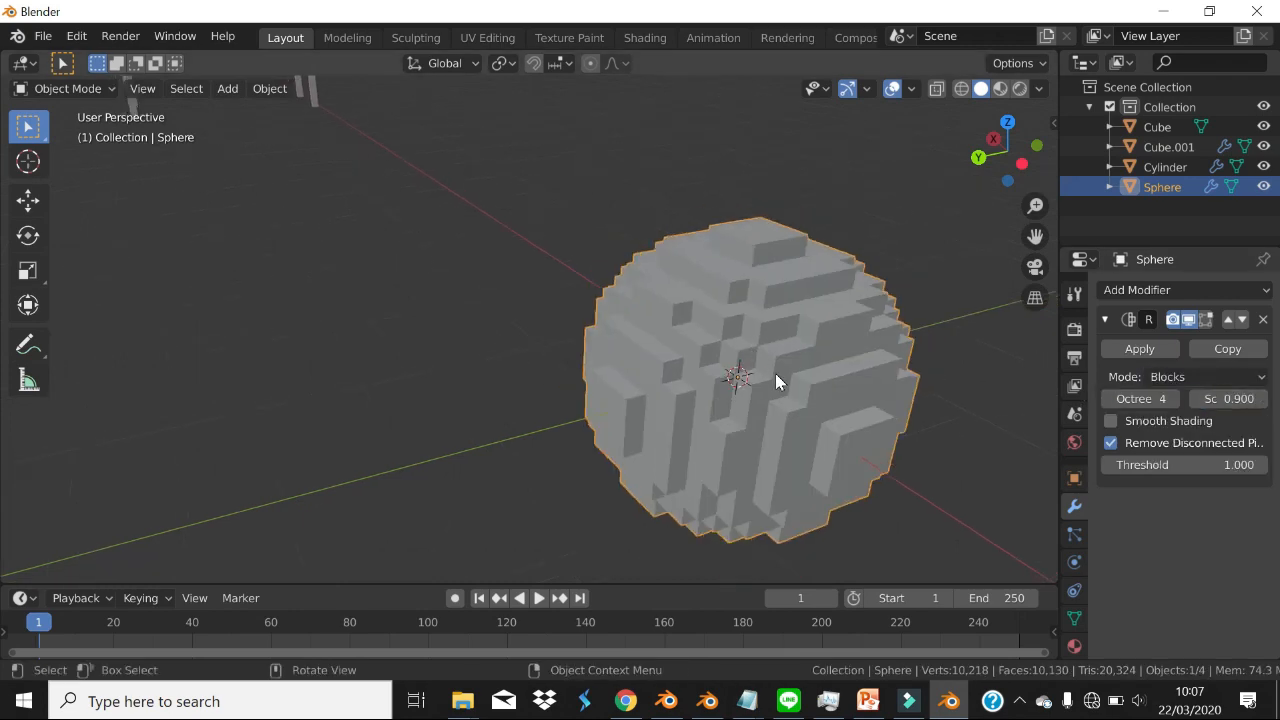
{"action": "middle_click_drag", "start_coordinate": [777, 380], "coordinate": [1104, 410]}
- Try a higher octree depth on the sphere's Remesh modifier, return it to 4 and inspect the blocky surface
{"action": "left_click", "coordinate": [1175, 399]}
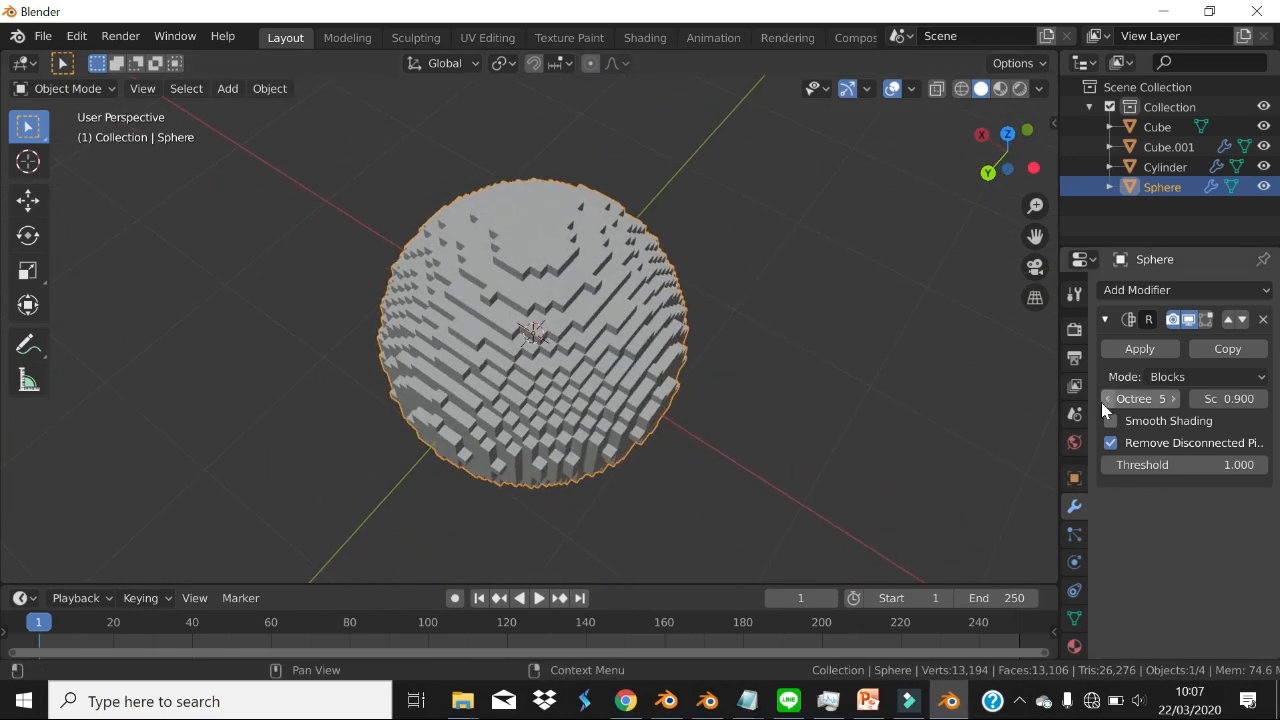
{"action": "left_click", "coordinate": [1175, 399]}
{"action": "left_click", "coordinate": [1109, 400]}
{"action": "left_click", "coordinate": [1109, 400]}
{"action": "middle_click_drag", "start_coordinate": [553, 363], "coordinate": [882, 367]}
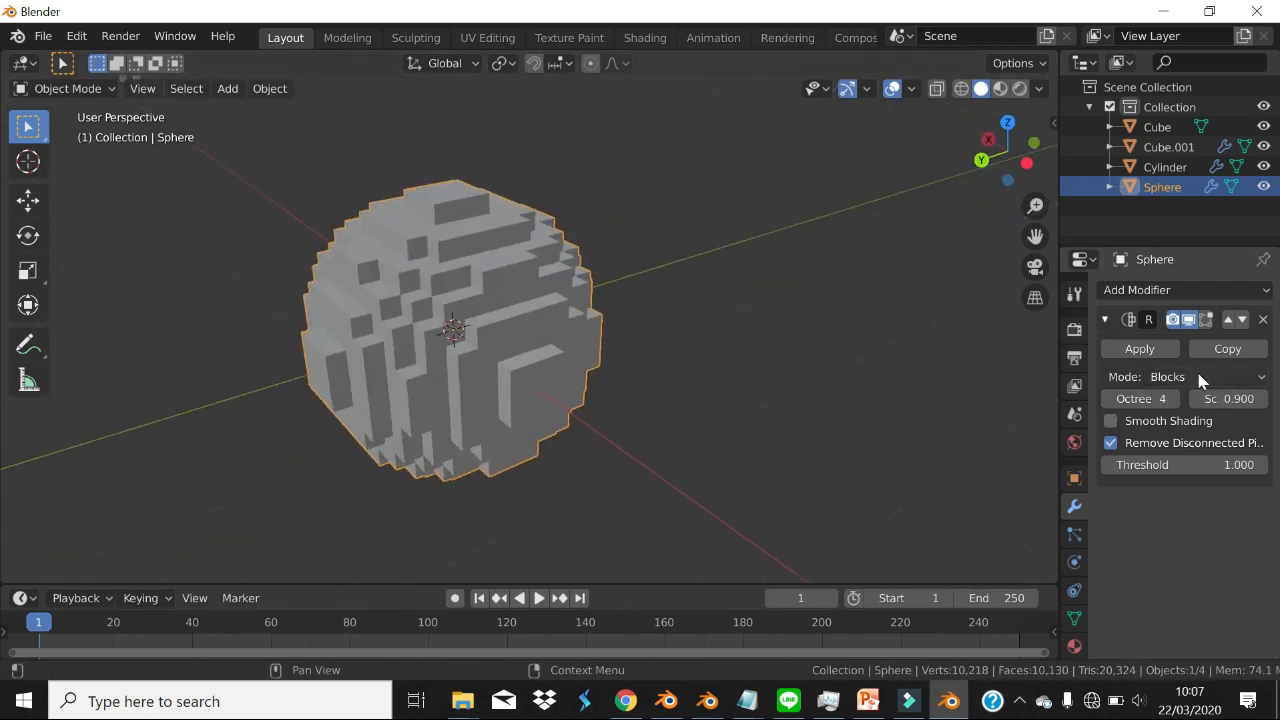
{"action": "middle_click_drag", "start_coordinate": [714, 323], "coordinate": [790, 305]}
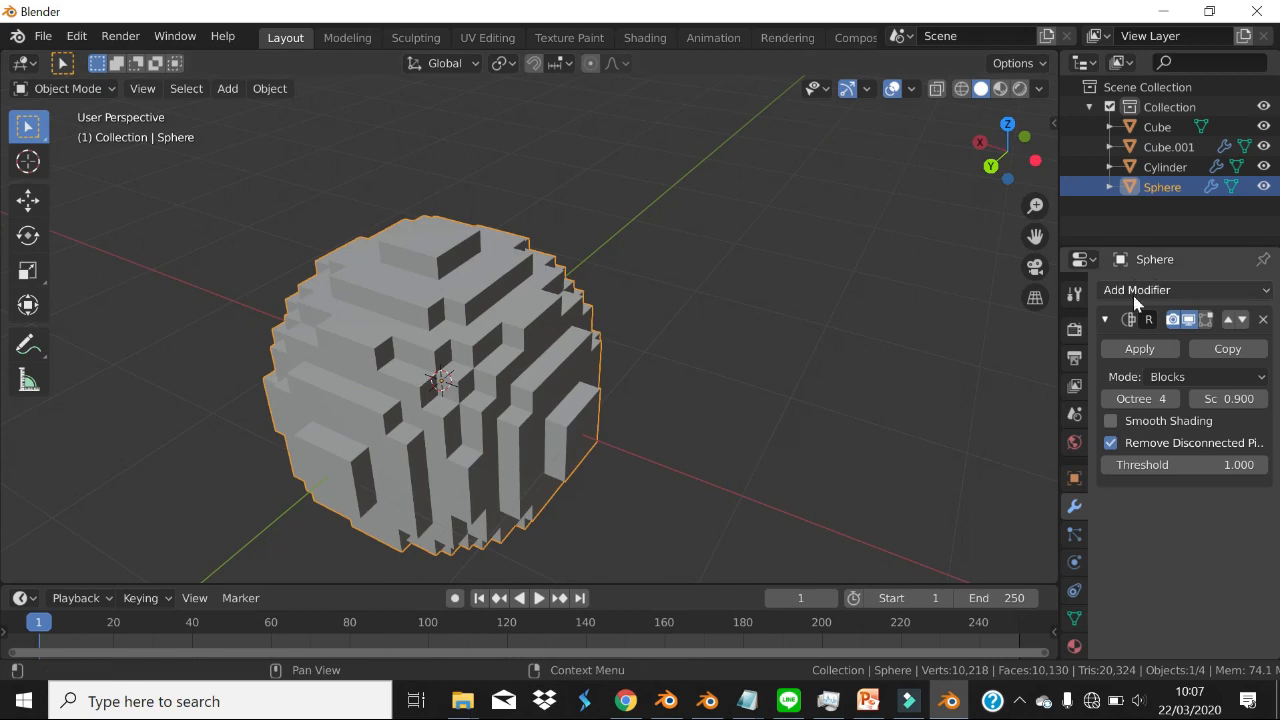
{"action": "left_click", "coordinate": [1135, 293]}
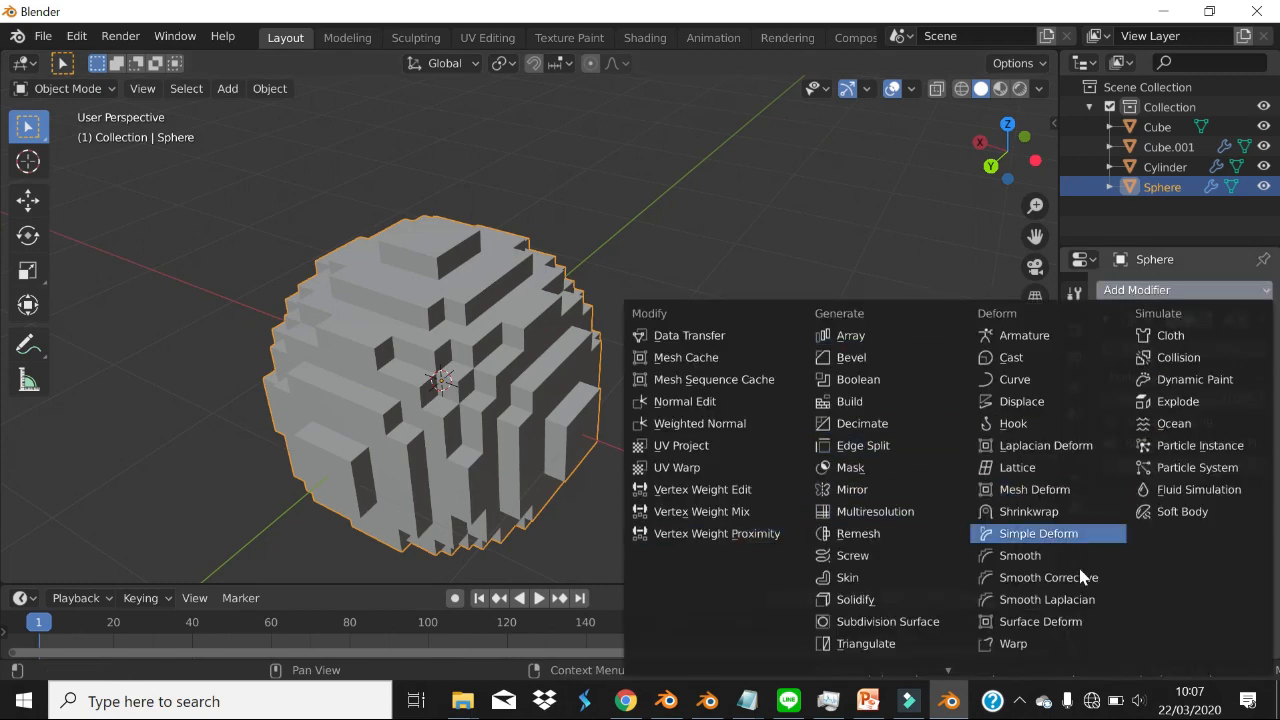
{"action": "mouse_move", "coordinate": [949, 681]}
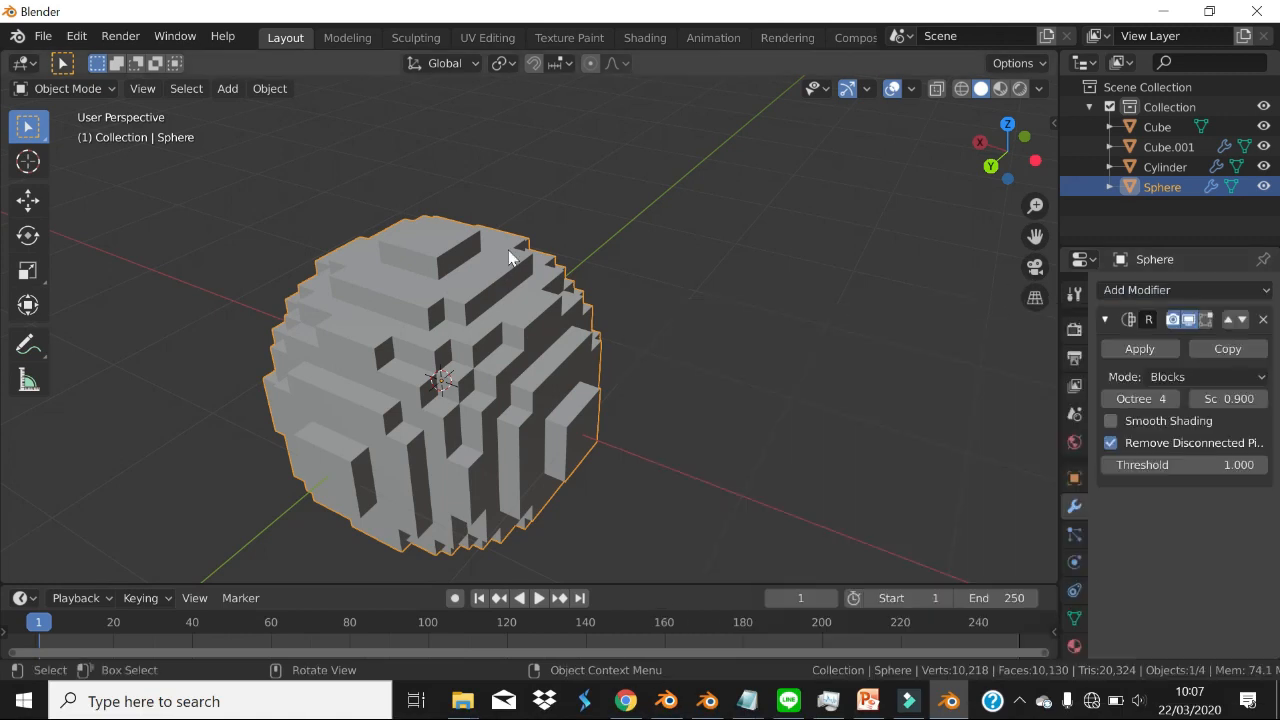
- Move the remeshed sphere along the Y axis, well clear of the world origin
{"action": "key", "text": "KP_Decimal"}
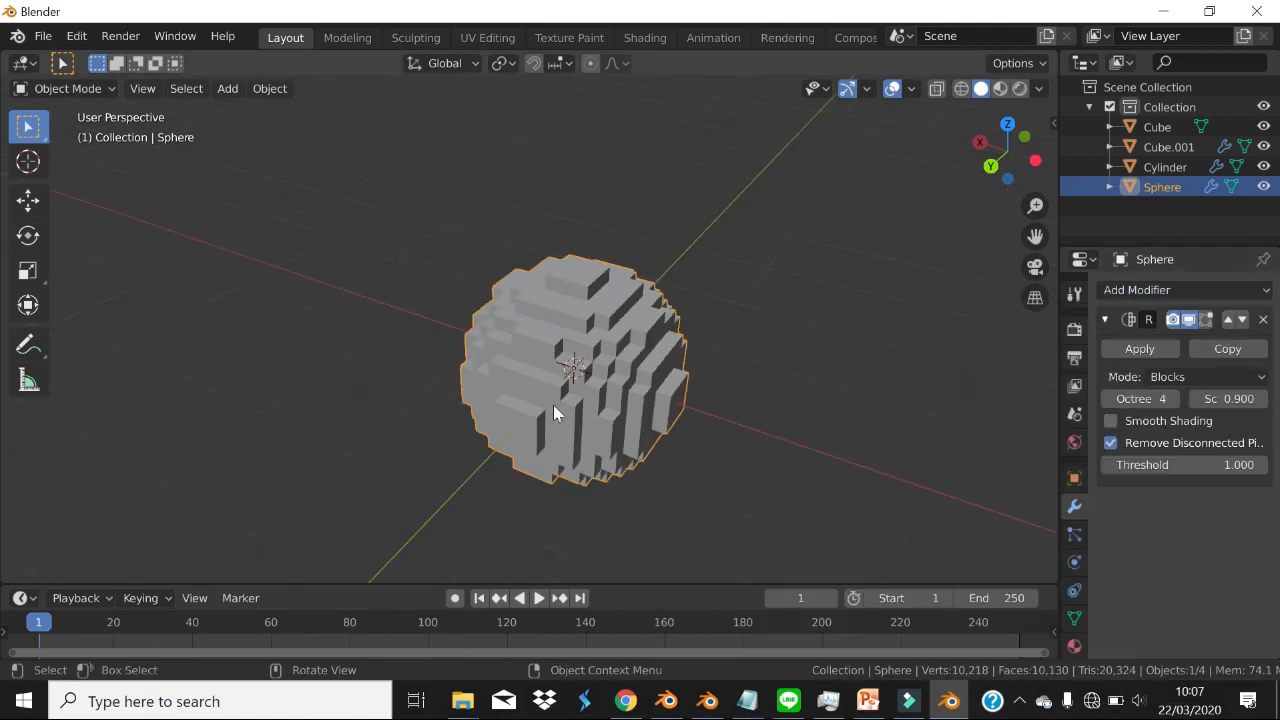
{"action": "key", "text": "g"}
{"action": "key", "text": "y"}
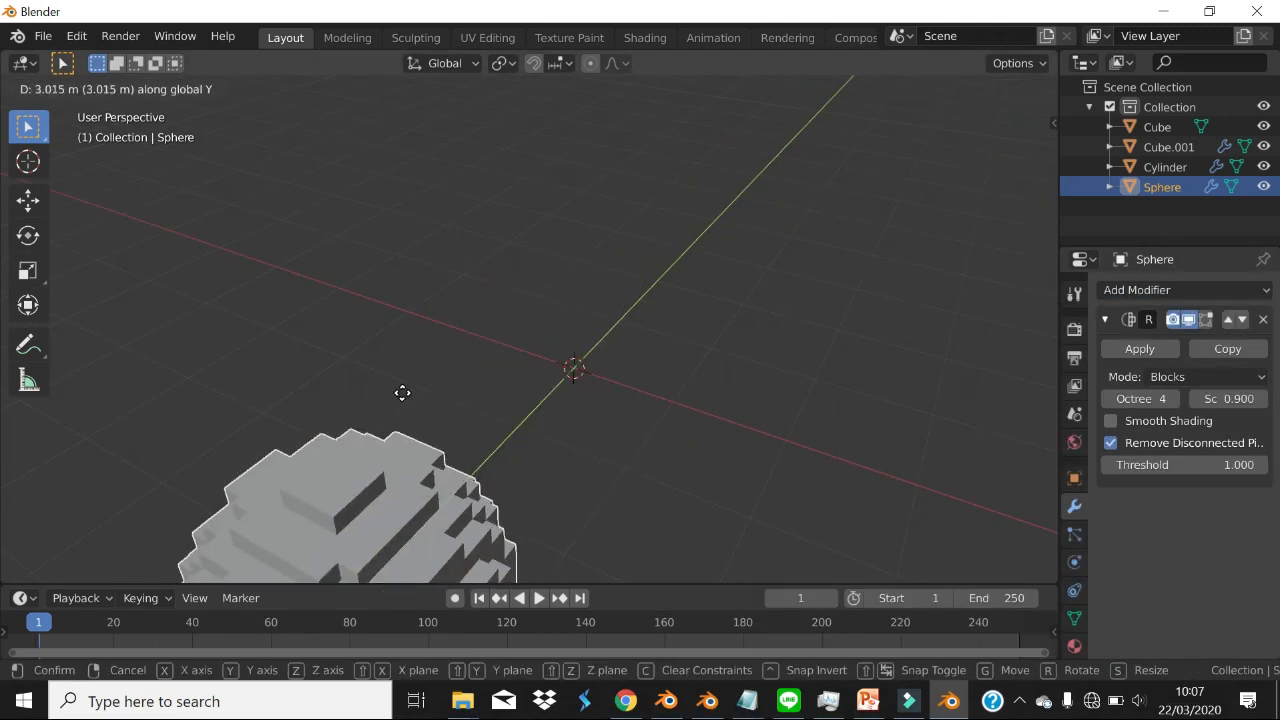
{"action": "left_click", "coordinate": [38, 330]}
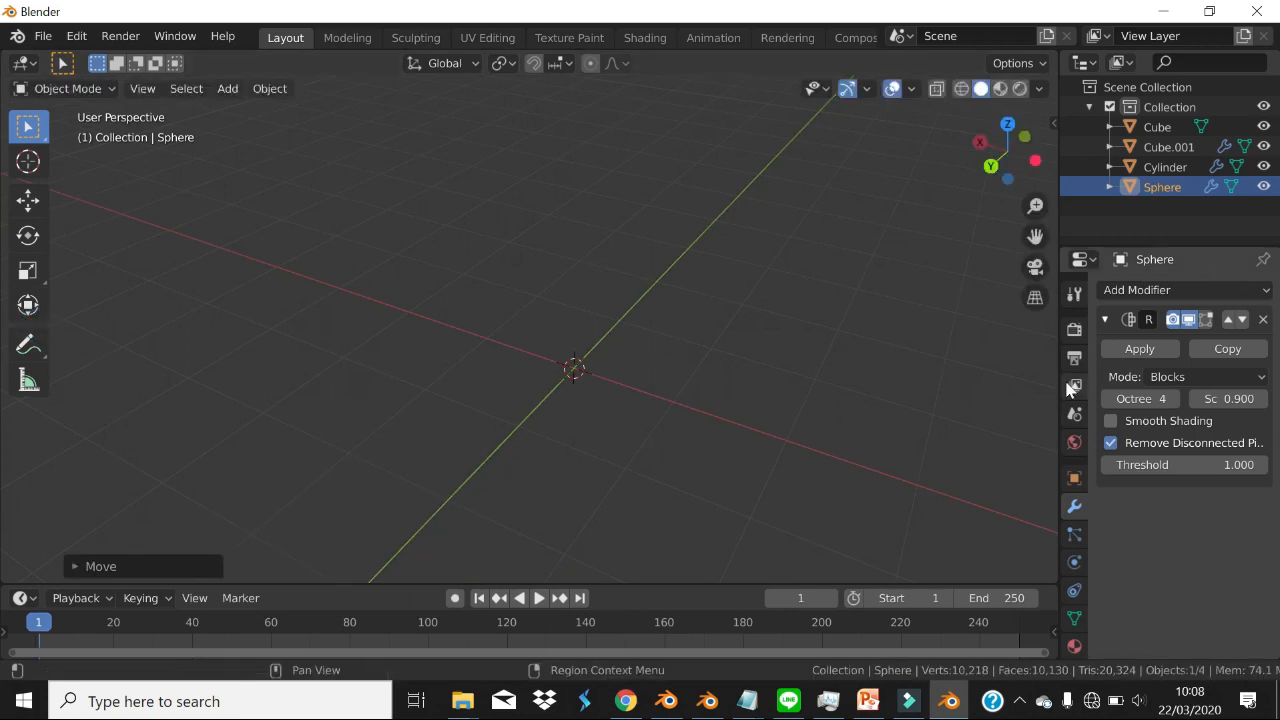
- Add a plane at the world origin and give it an Ocean modifier
{"action": "key", "text": "shift+a"}
{"action": "mouse_move", "coordinate": [617, 302]}
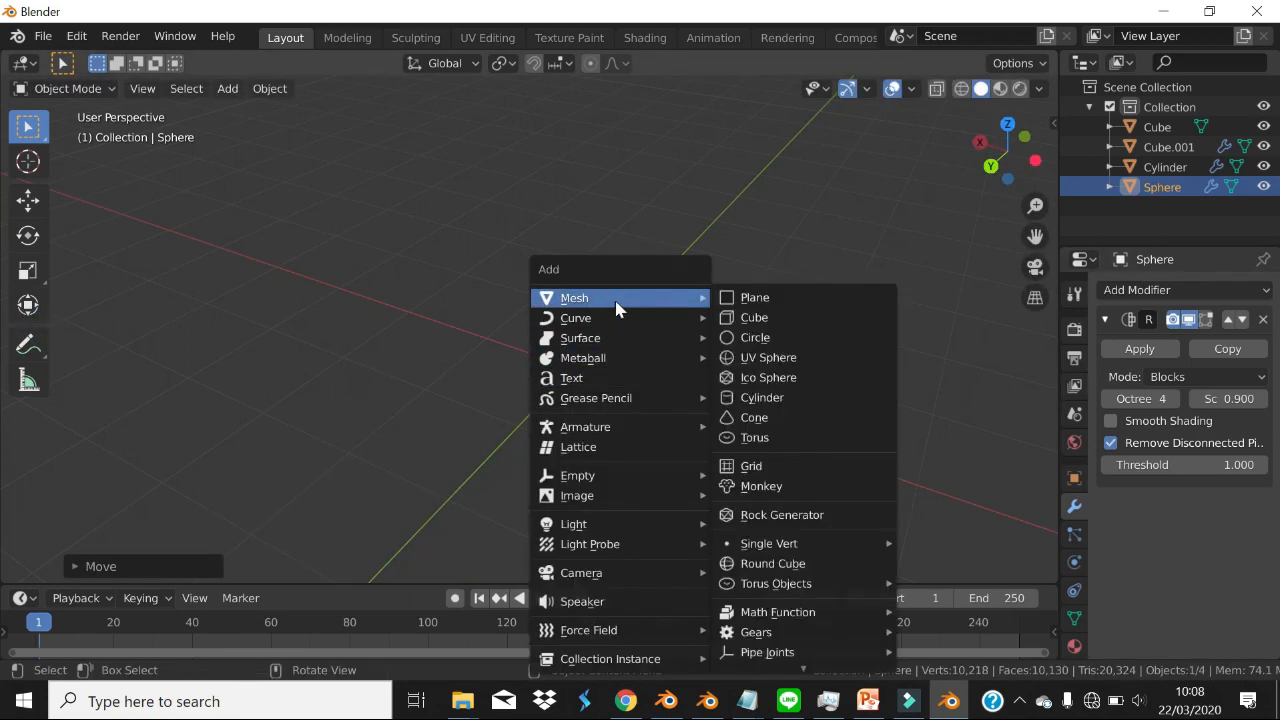
{"action": "left_click", "coordinate": [762, 300]}
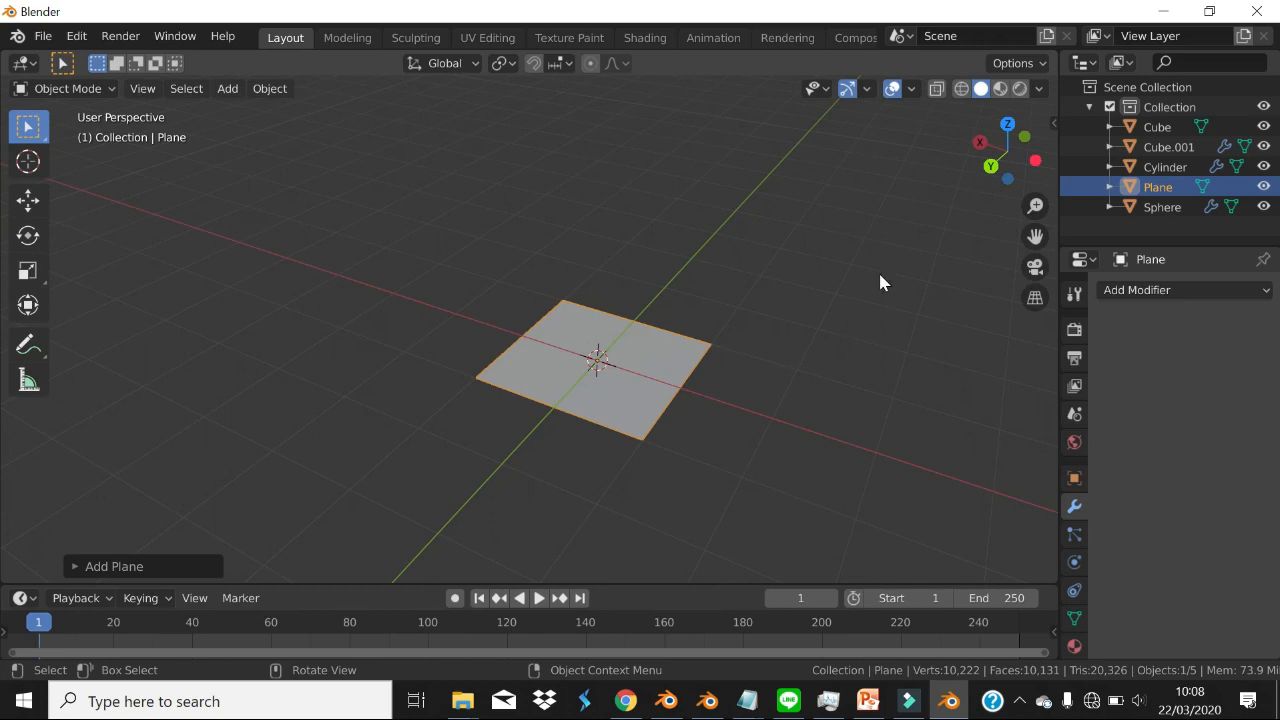
{"action": "left_click", "coordinate": [1155, 292]}
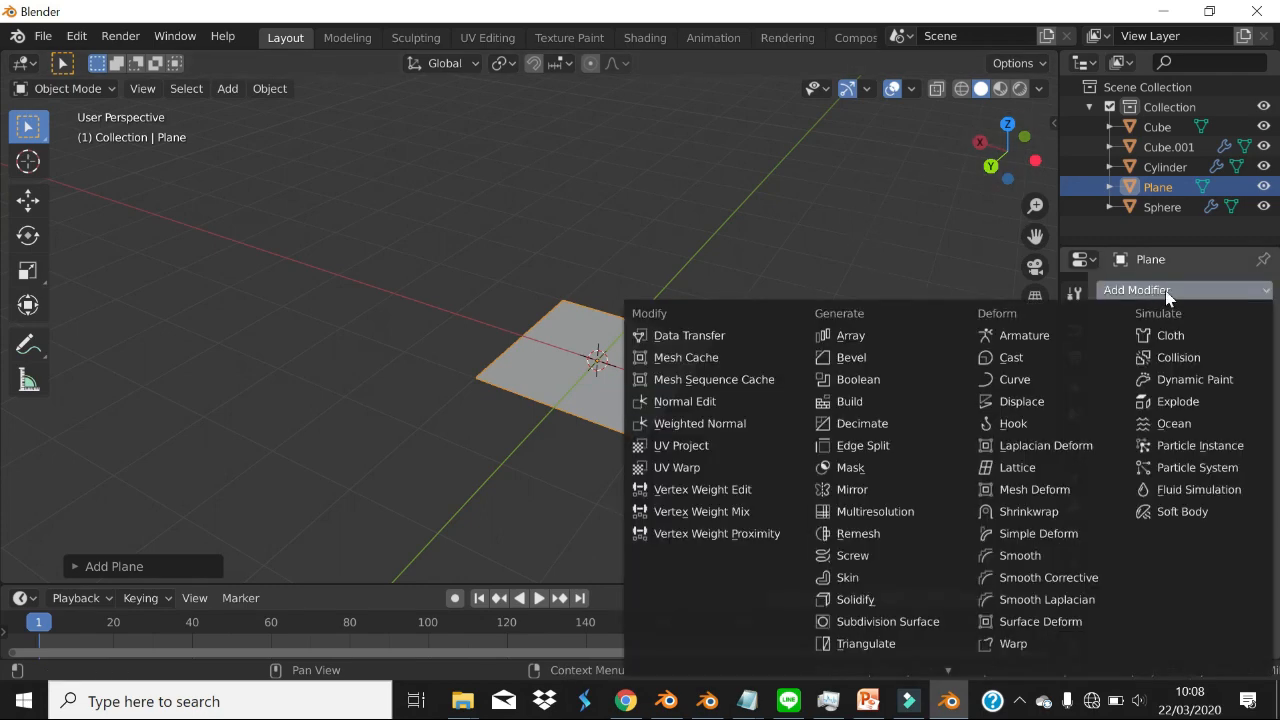
{"action": "left_click", "coordinate": [1178, 423]}
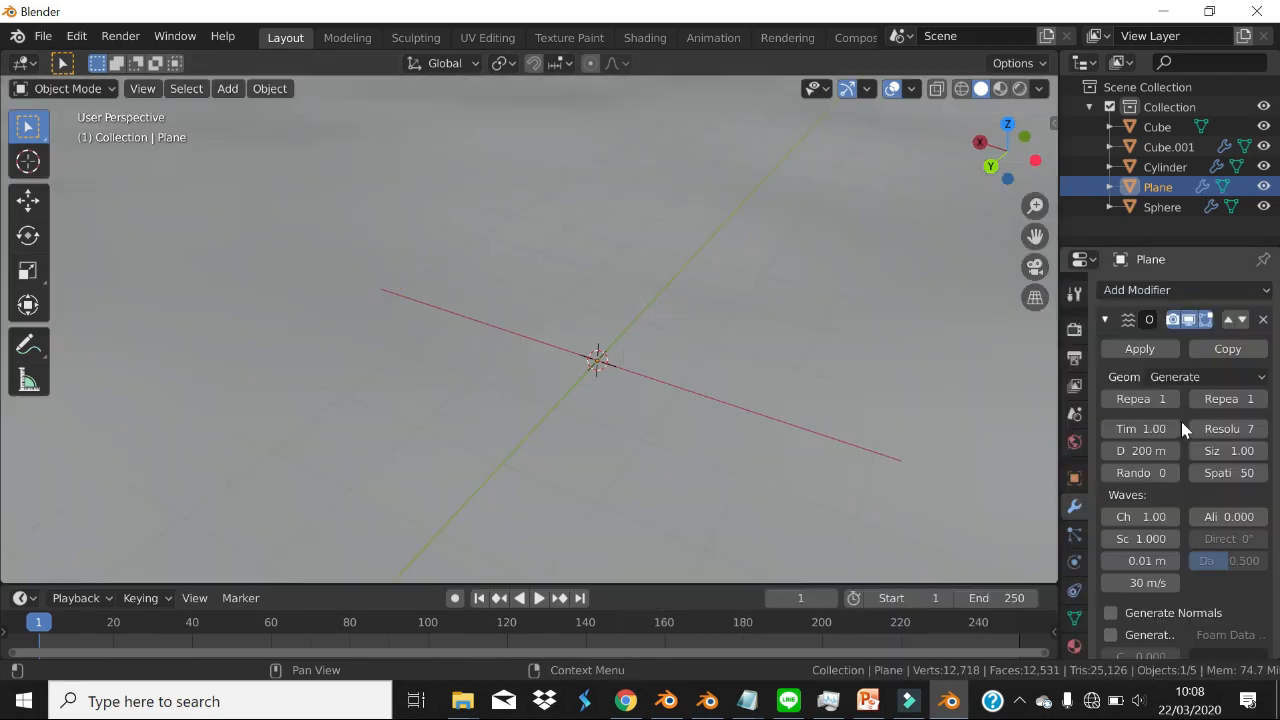
{"action": "scroll", "coordinate": [815, 326], "scroll_direction": "down", "scroll_amount": 8}
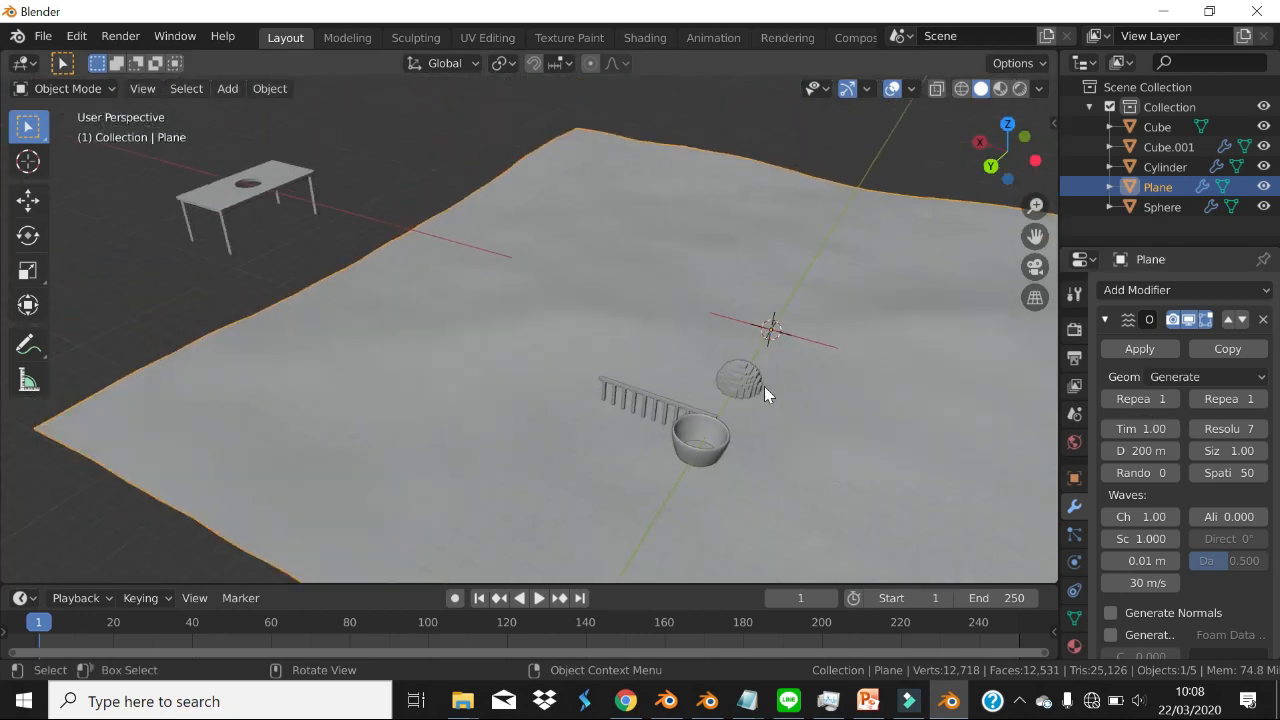
- Select the bowl, blocky sphere and fence together and move them about 46 m along X, off the ocean surface
{"action": "left_click", "coordinate": [750, 381]}
{"action": "left_click", "coordinate": [659, 407], "text": "shift"}
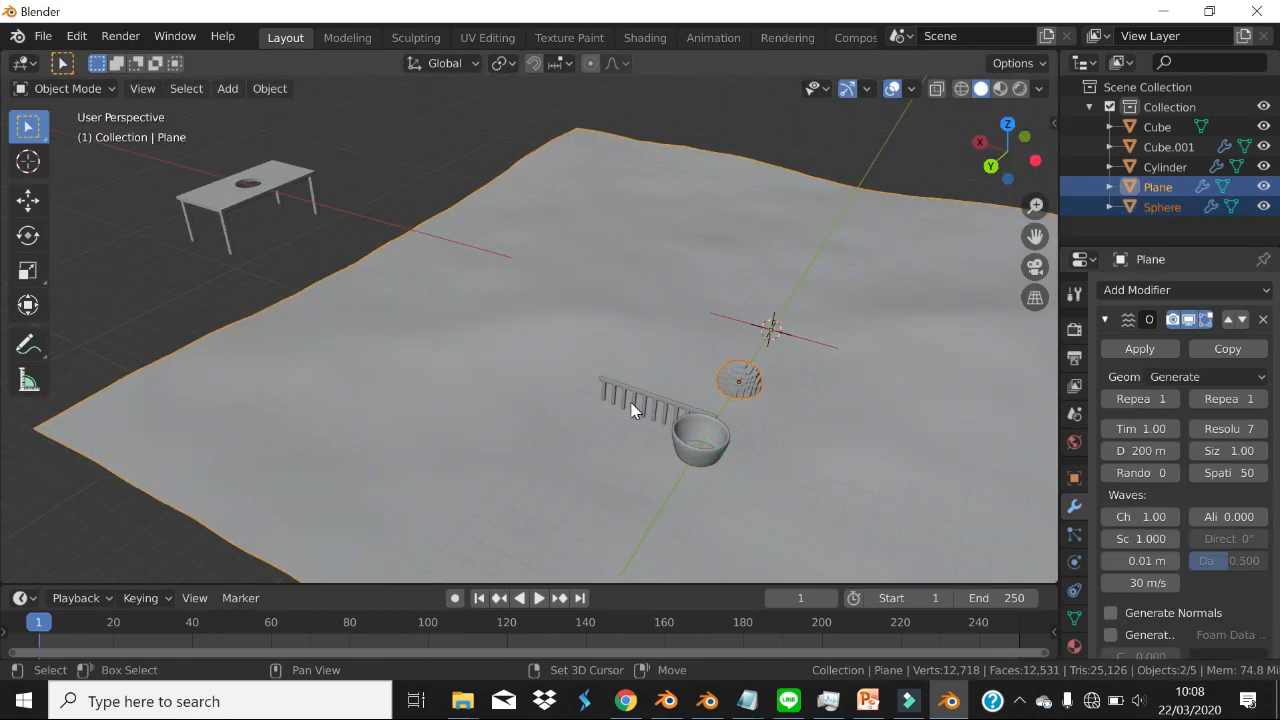
{"action": "left_click", "coordinate": [697, 460]}
{"action": "left_click", "coordinate": [740, 386], "text": "shift"}
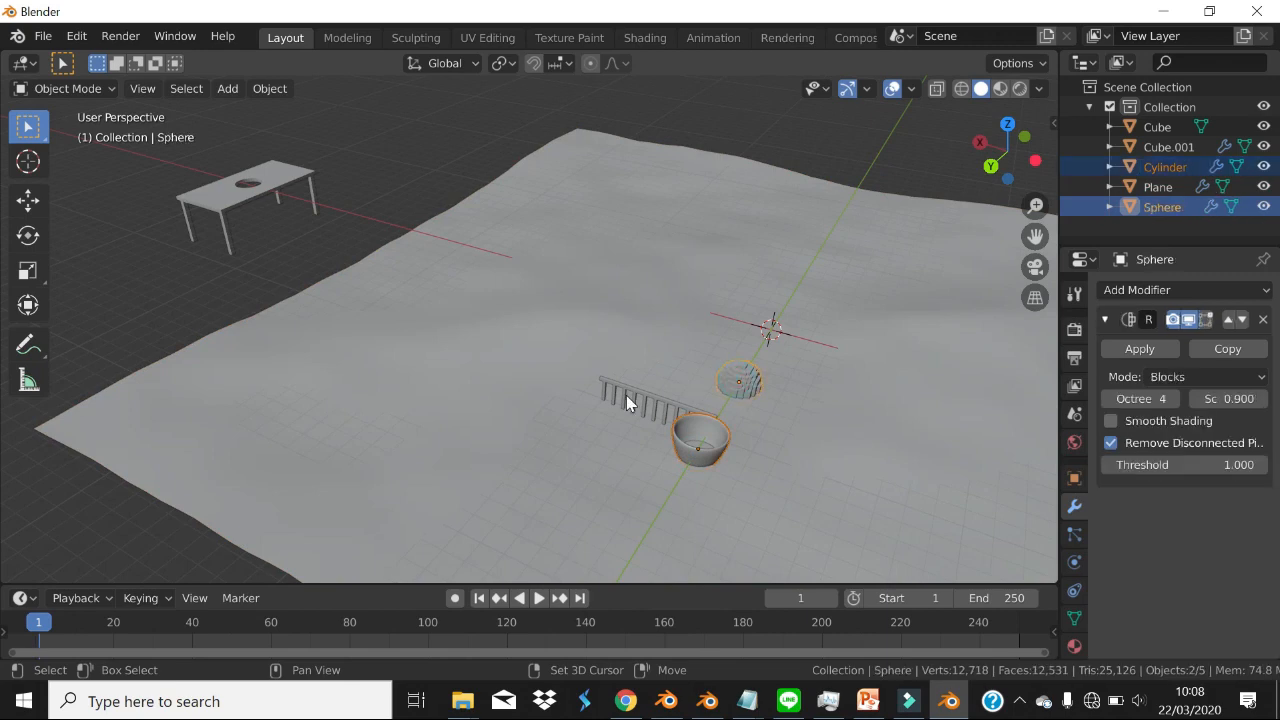
{"action": "left_click", "coordinate": [631, 395], "text": "shift"}
{"action": "key", "text": "g"}
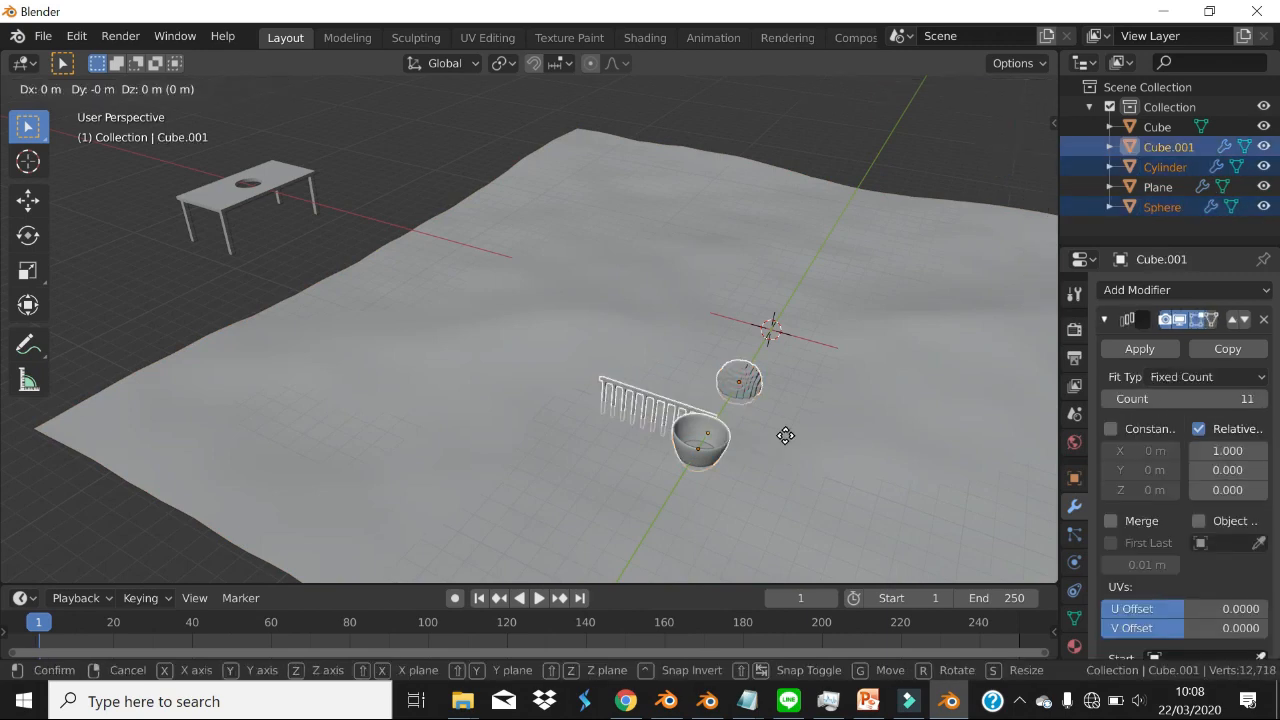
{"action": "key", "text": "x"}
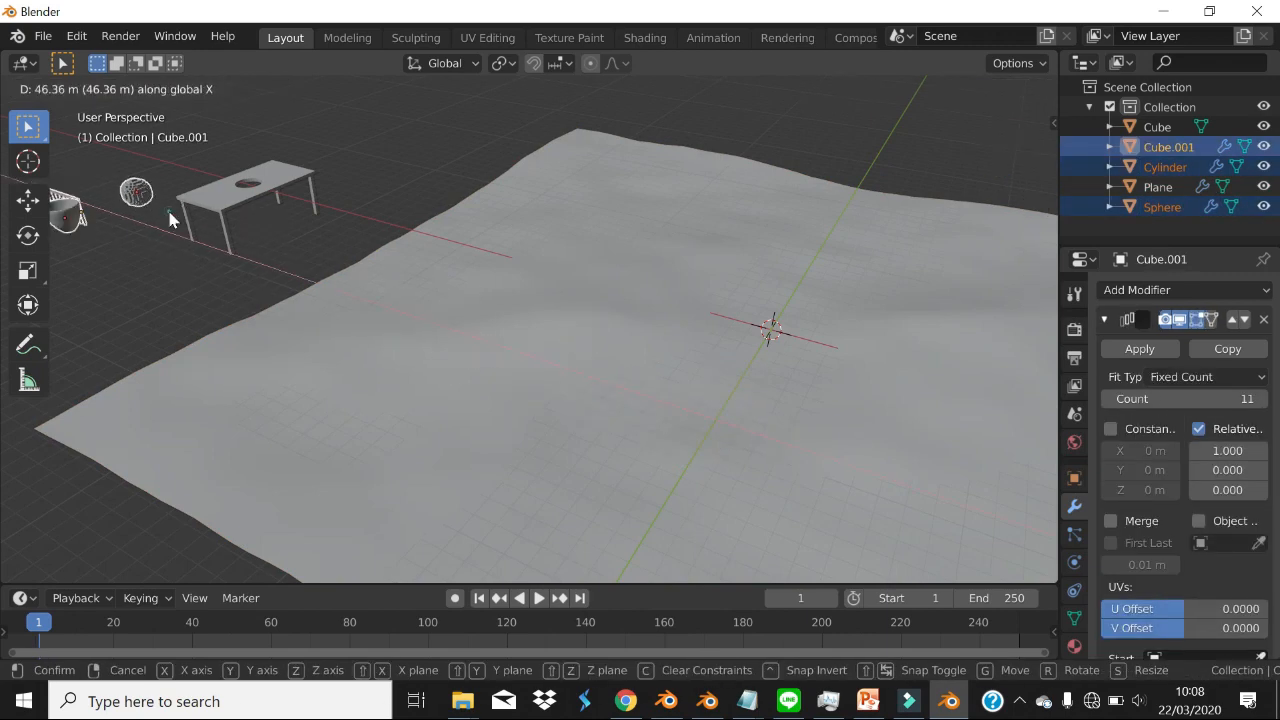
{"action": "left_click", "coordinate": [170, 220]}
- Enlarge the timeline area and briefly play the animation to check whether the ocean surface moves
{"action": "scroll", "coordinate": [694, 380], "scroll_direction": "down", "scroll_amount": 3}
{"action": "middle_click_drag", "start_coordinate": [797, 398], "coordinate": [672, 301], "text": "shift"}
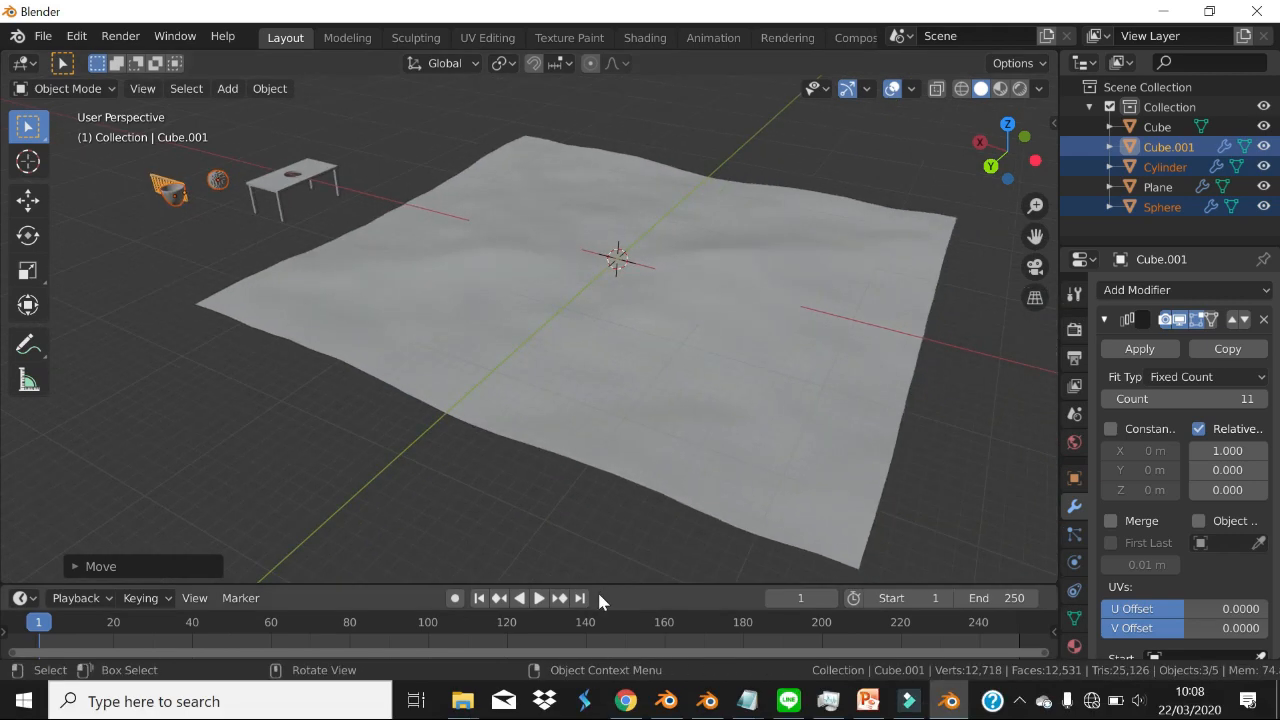
{"action": "left_click_drag", "start_coordinate": [651, 585], "coordinate": [666, 492]}
{"action": "left_click", "coordinate": [537, 509]}
{"action": "left_click", "coordinate": [532, 510]}
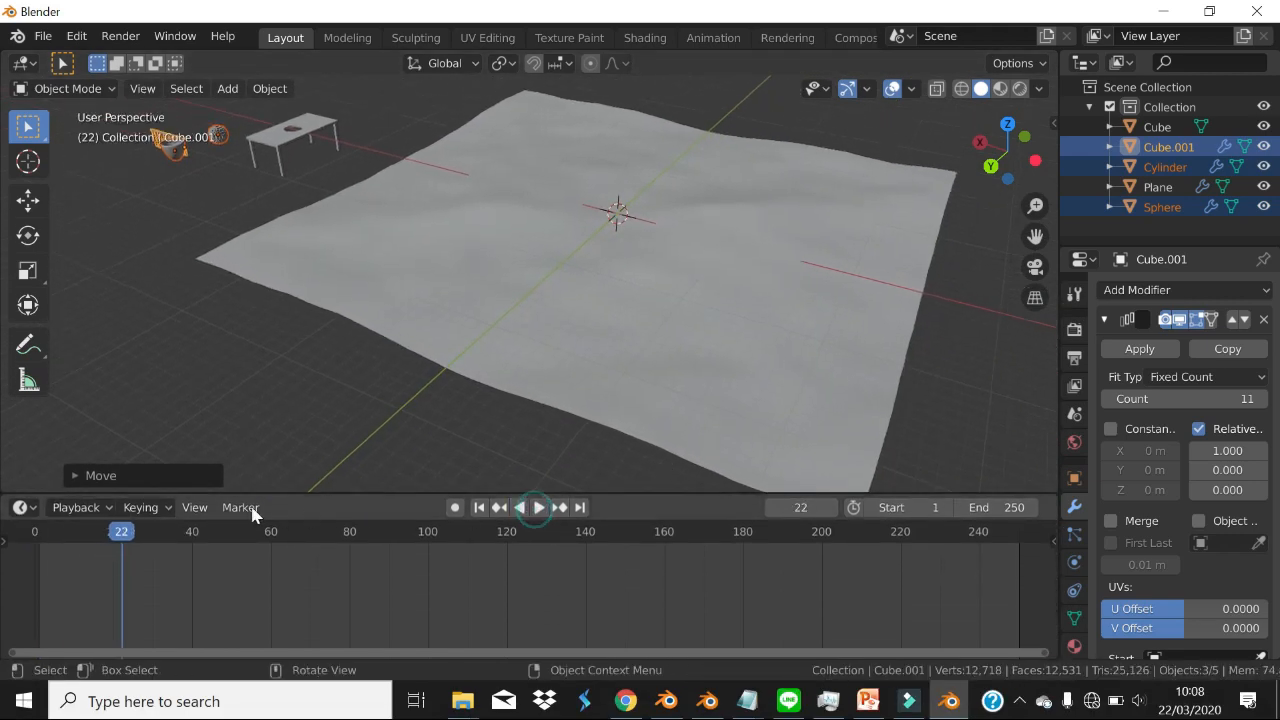
- Select the ocean plane and keyframe its Ocean modifier's Time at 0.00 on frame 0
{"action": "key", "text": "space"}
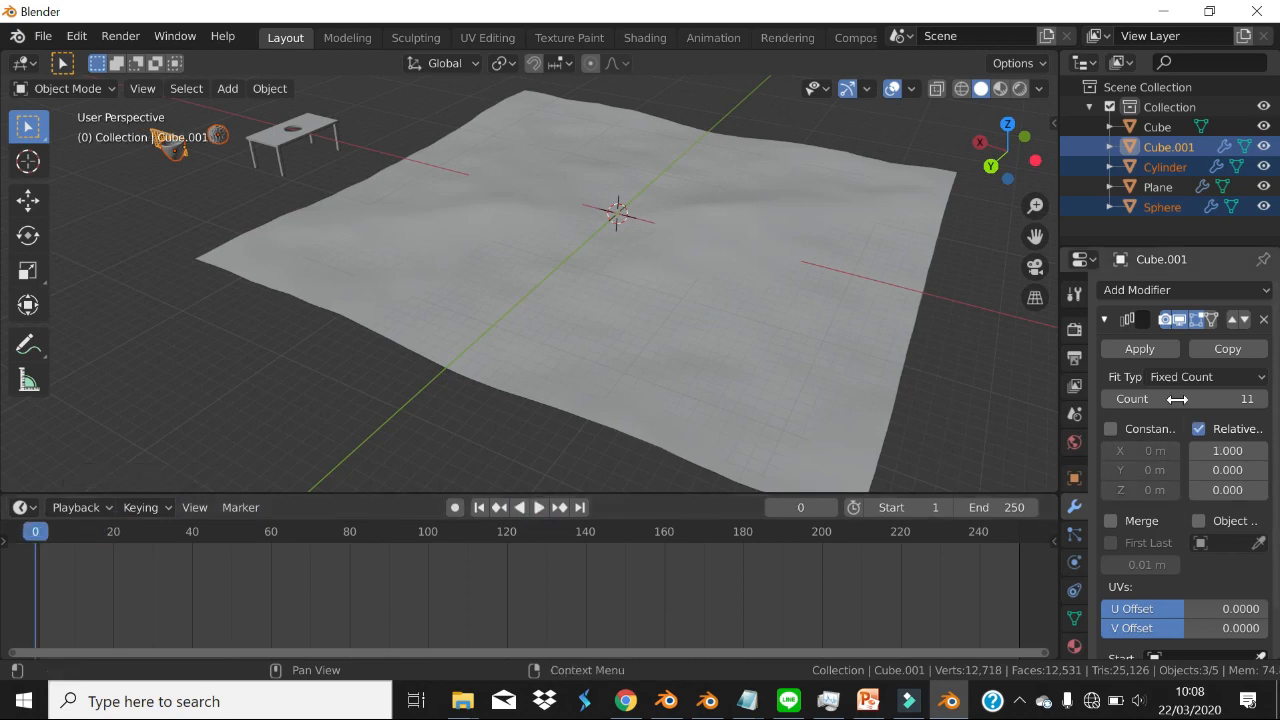
{"action": "scroll", "coordinate": [1153, 512], "scroll_direction": "down", "scroll_amount": 2}
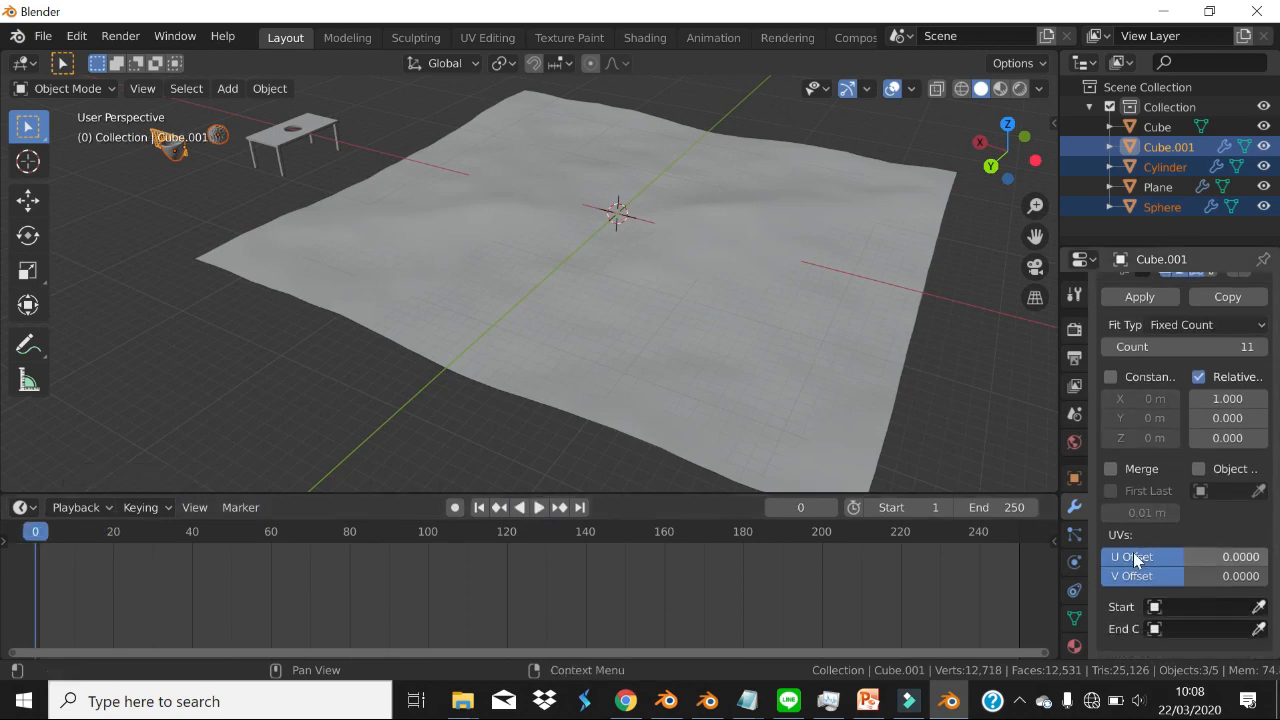
{"action": "scroll", "coordinate": [1186, 357], "scroll_direction": "up", "scroll_amount": 2}
{"action": "left_click", "coordinate": [816, 340]}
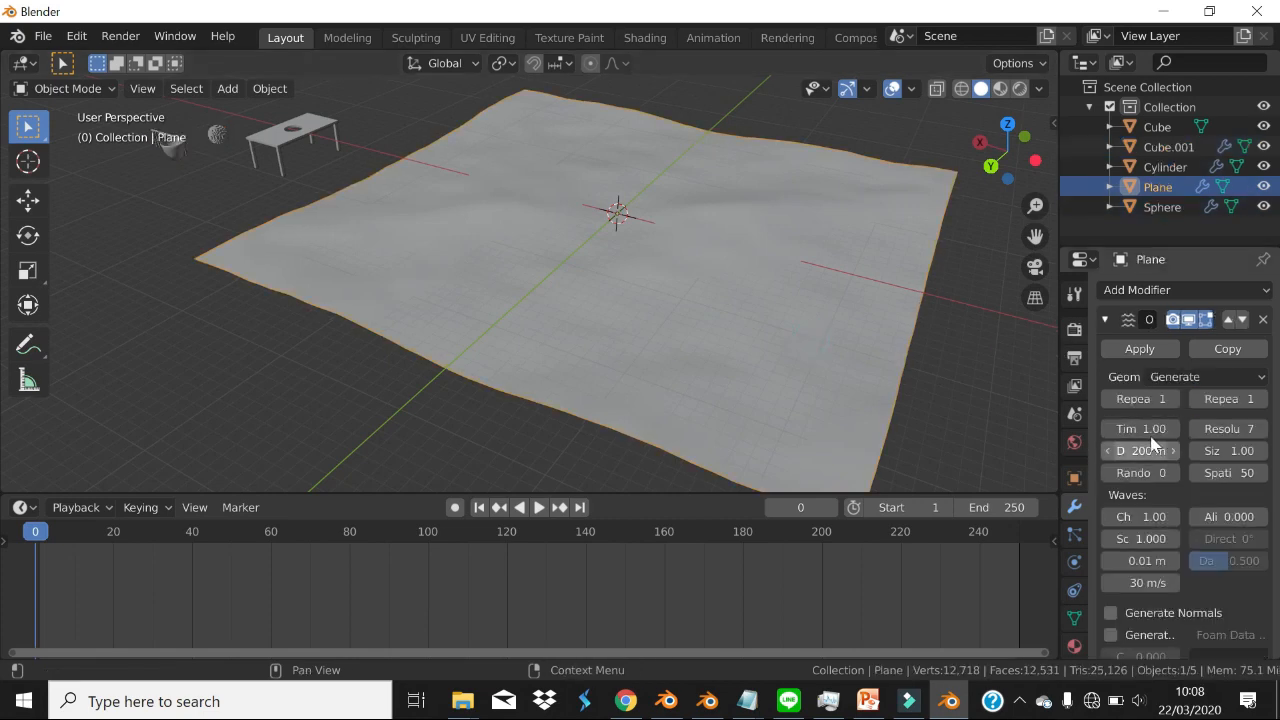
{"action": "mouse_move", "coordinate": [1140, 429]}
{"action": "left_mouse_down"}
{"action": "mouse_move", "coordinate": [1202, 429]}
{"action": "mouse_move", "coordinate": [1094, 429]}
{"action": "mouse_move", "coordinate": [1160, 429]}
{"action": "mouse_move", "coordinate": [1119, 429]}
{"action": "left_mouse_up"}
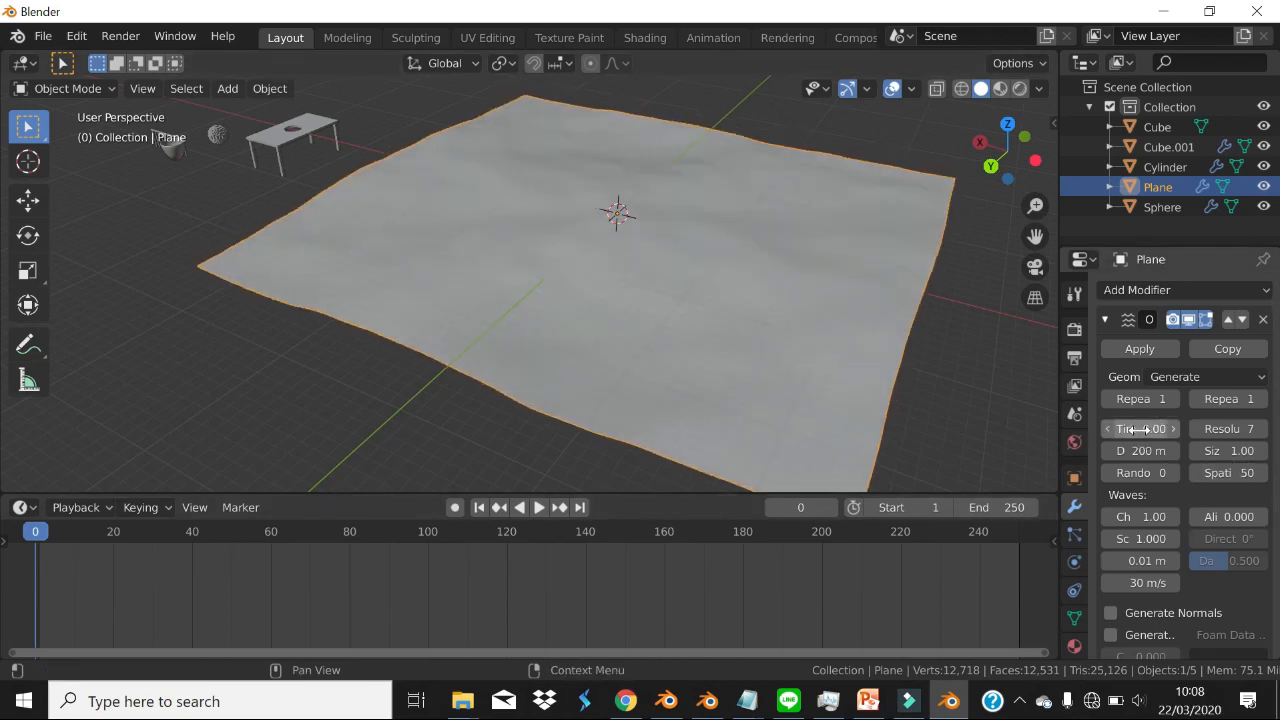
{"action": "key", "text": "i"}
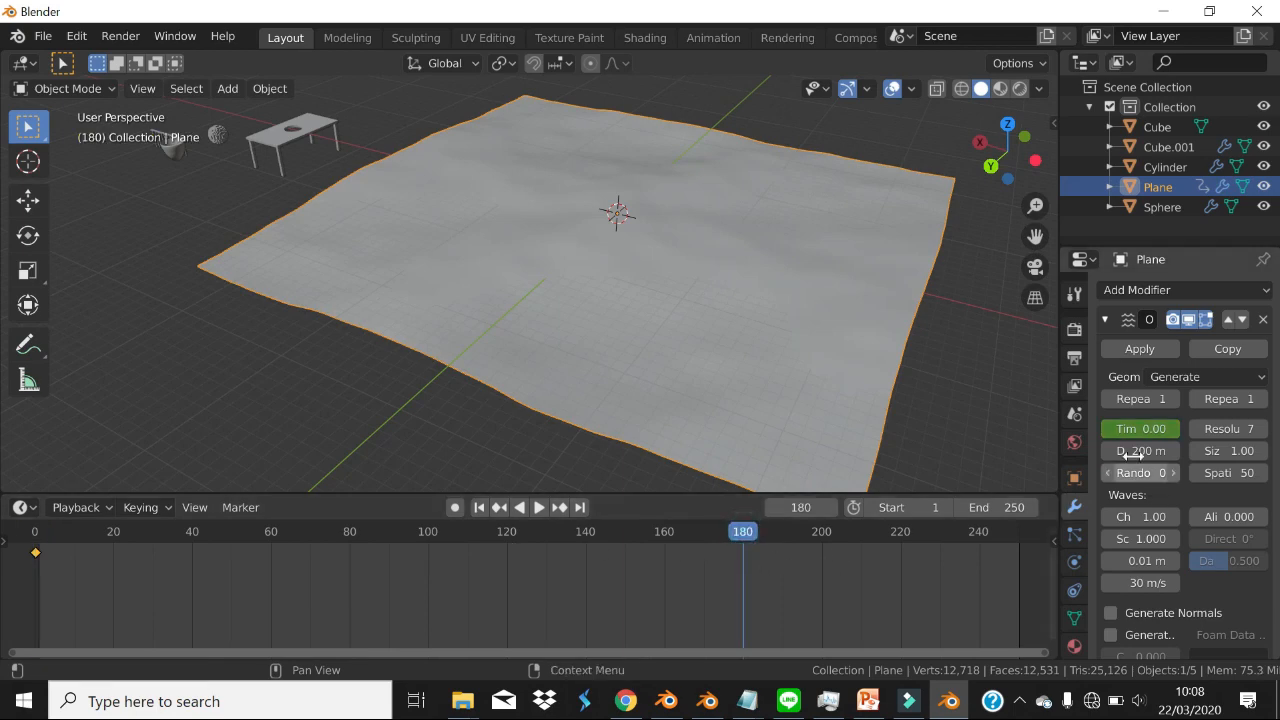
- Keyframe the Ocean modifier's Time at about 19.5 on frame 180
{"action": "key", "text": "i"}
{"action": "key", "text": "space"}
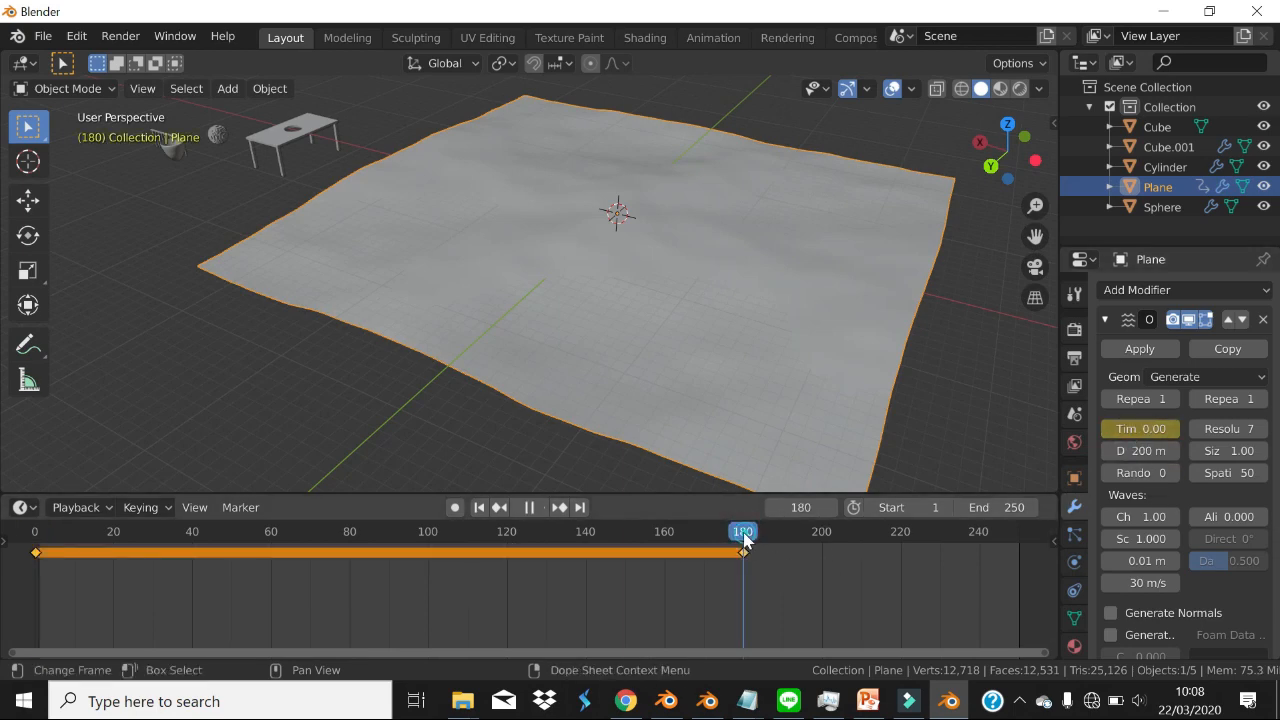
{"action": "mouse_move", "coordinate": [1138, 428]}
{"action": "left_mouse_down"}
{"action": "mouse_move", "coordinate": [1230, 428]}
{"action": "mouse_move", "coordinate": [1133, 438]}
{"action": "left_mouse_up"}
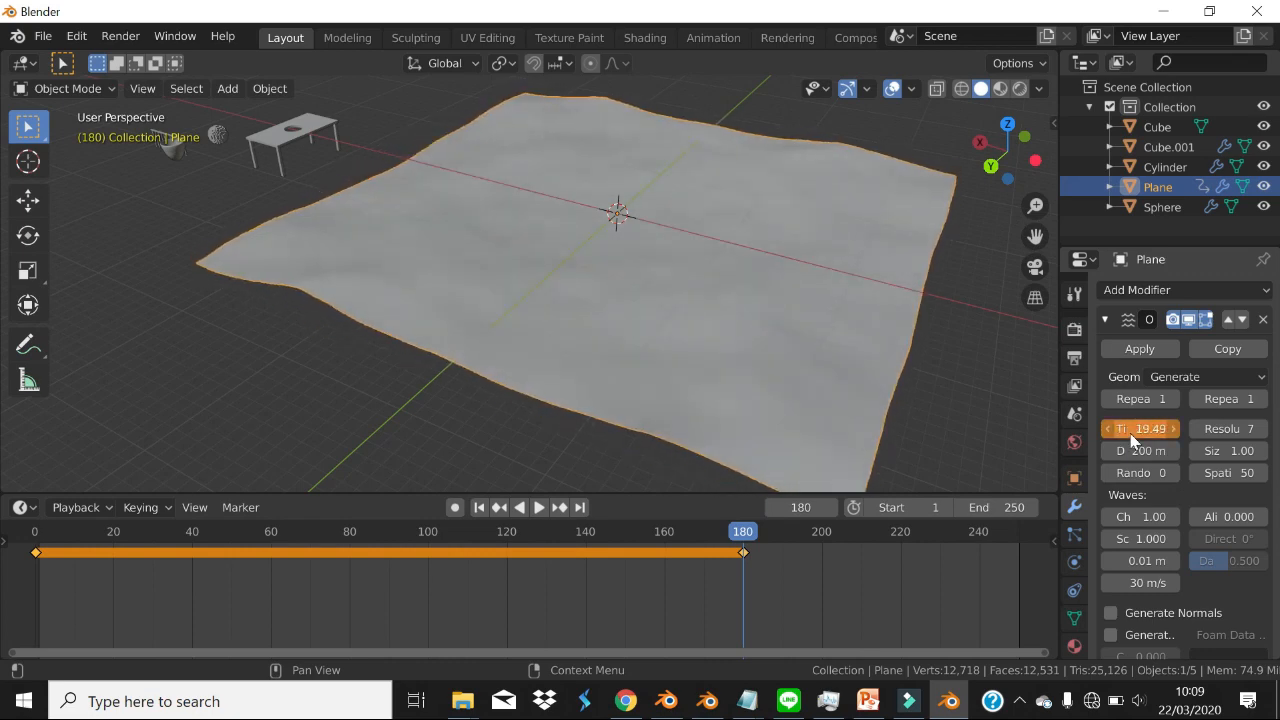
{"action": "key", "text": "i"}
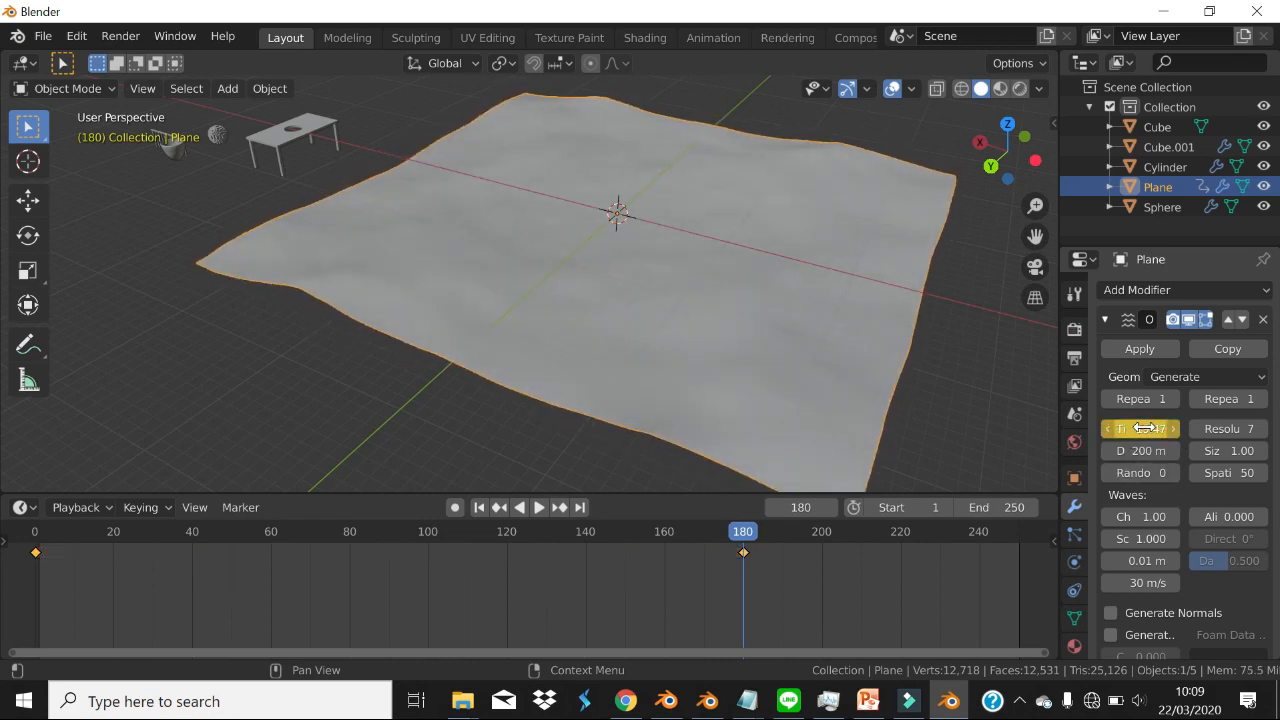
- Play the animation from frame 0 and check the wave motion from a lower angle
{"action": "left_click_drag", "start_coordinate": [739, 530], "coordinate": [35, 590]}
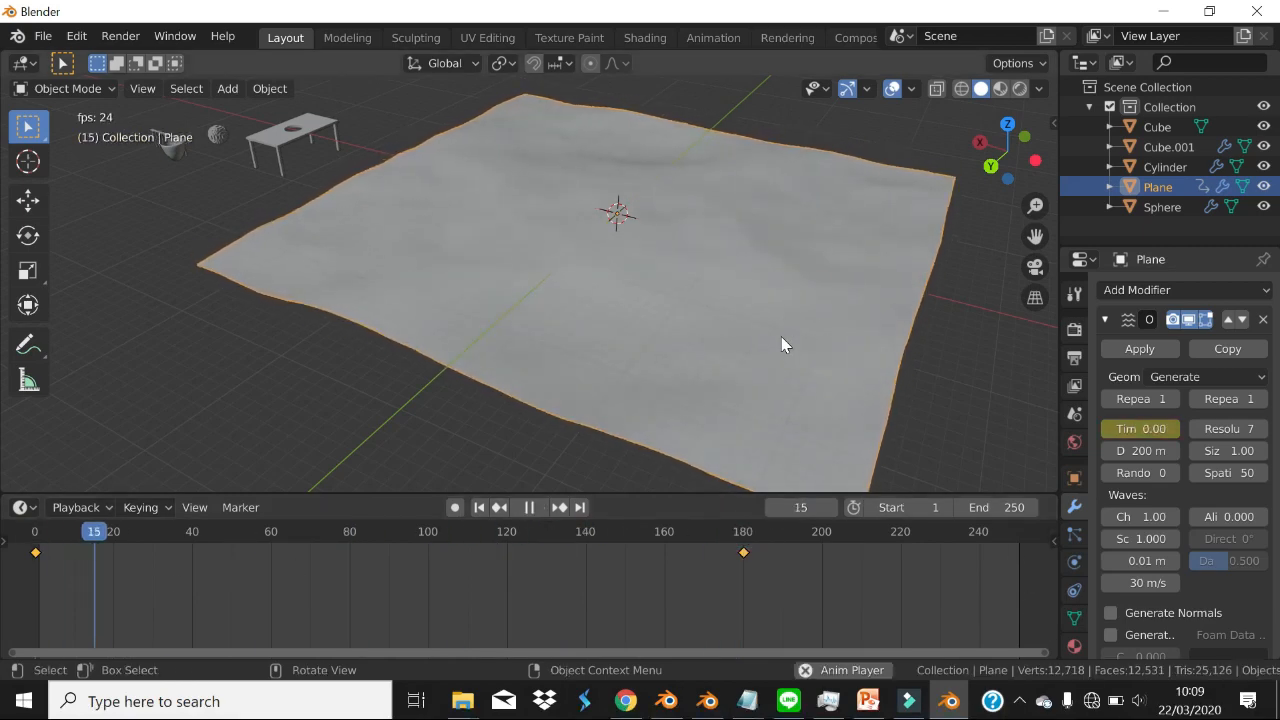
{"action": "middle_click_drag", "start_coordinate": [818, 350], "coordinate": [807, 319]}
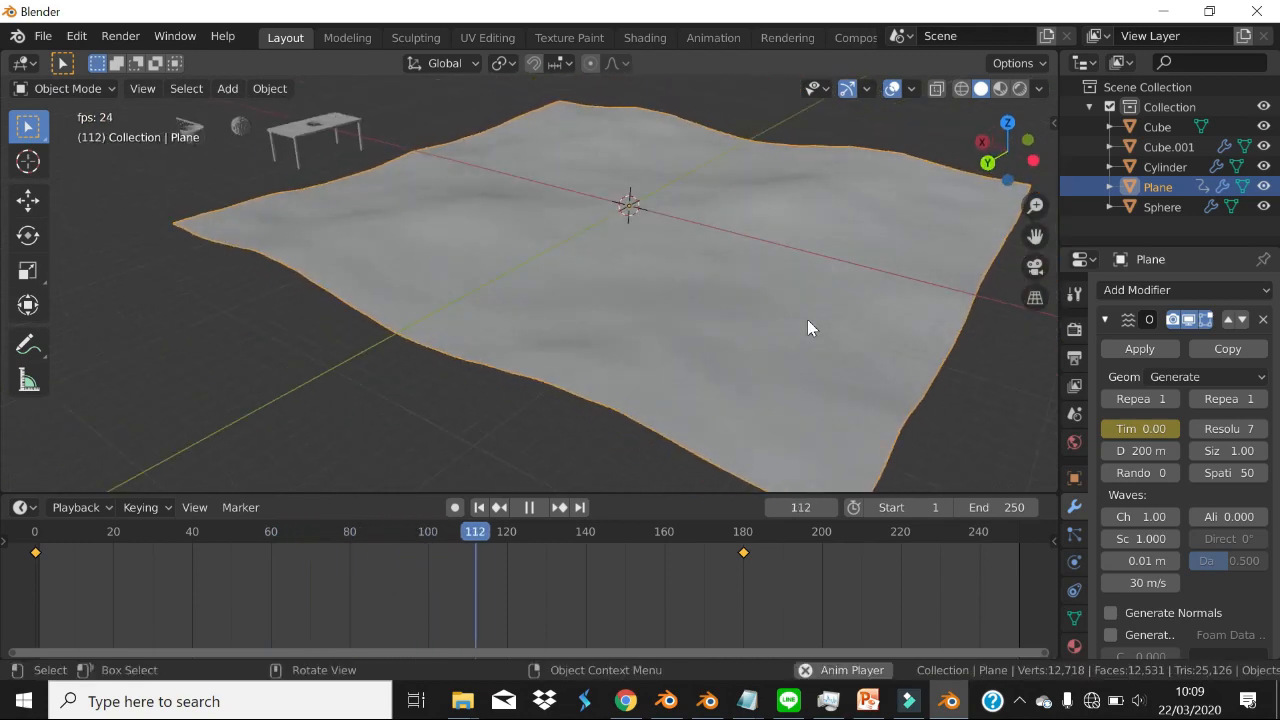
{"action": "key", "text": "space"}
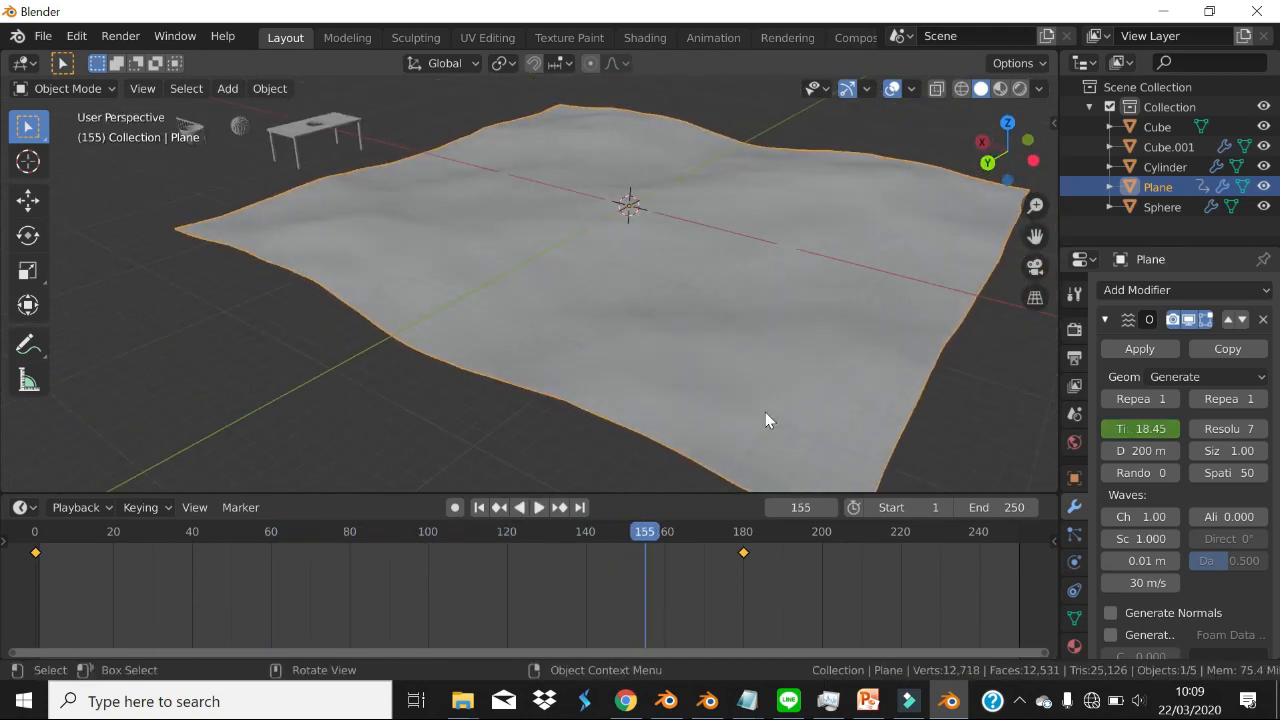
- Delete both Time keyframes, return to frame 0 and delete the ocean plane
{"action": "left_click_drag", "start_coordinate": [752, 586], "coordinate": [10, 547]}
{"action": "key", "text": "x"}
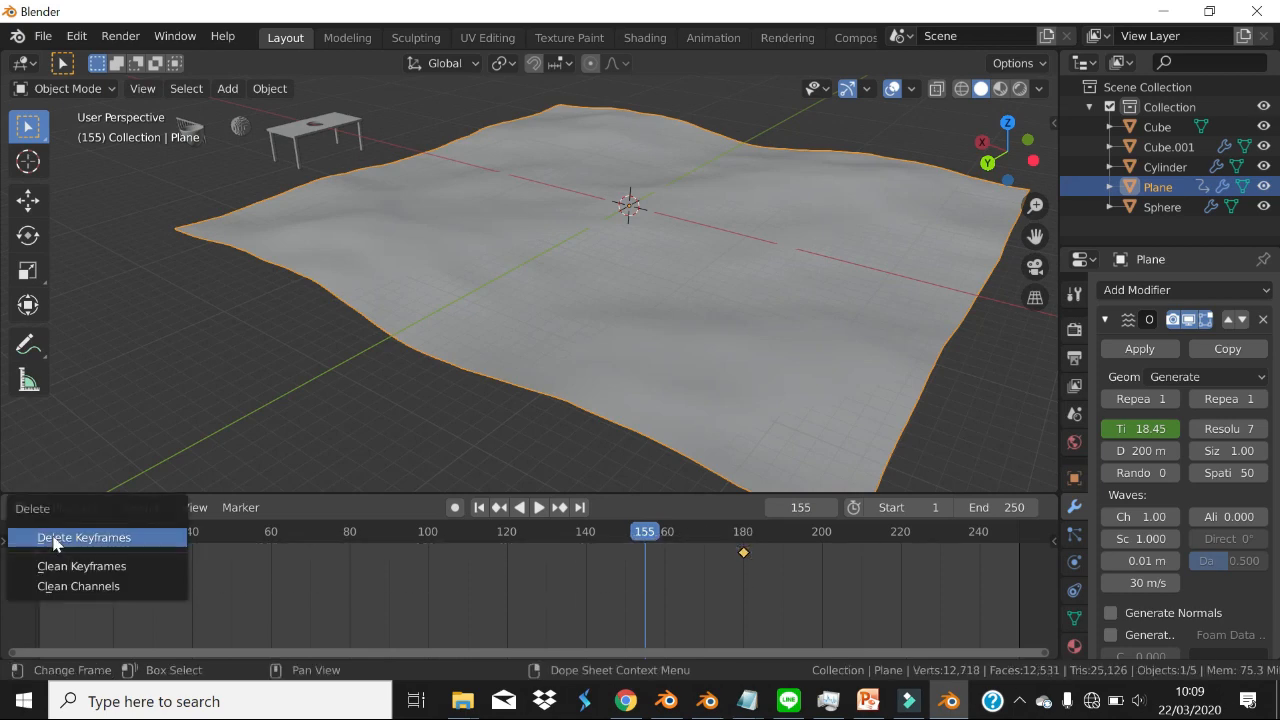
{"action": "left_click", "coordinate": [106, 535]}
{"action": "left_click", "coordinate": [33, 542]}
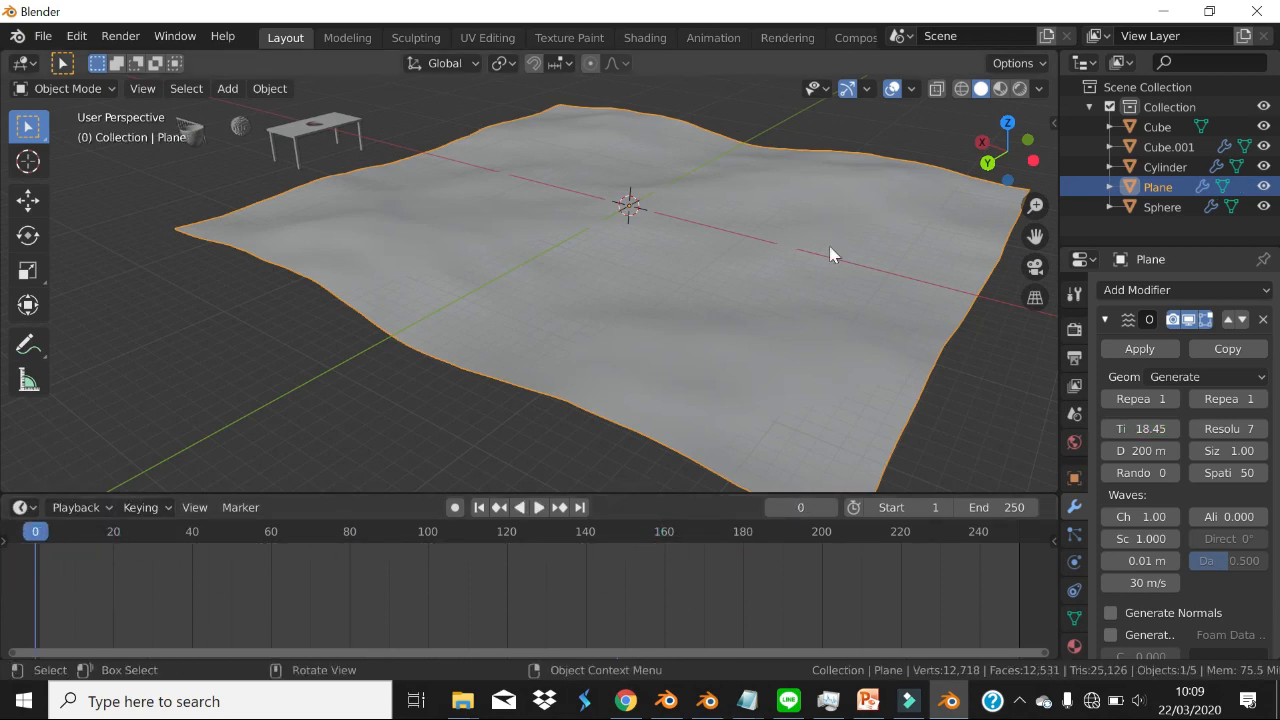
{"action": "key", "text": "Delete"}
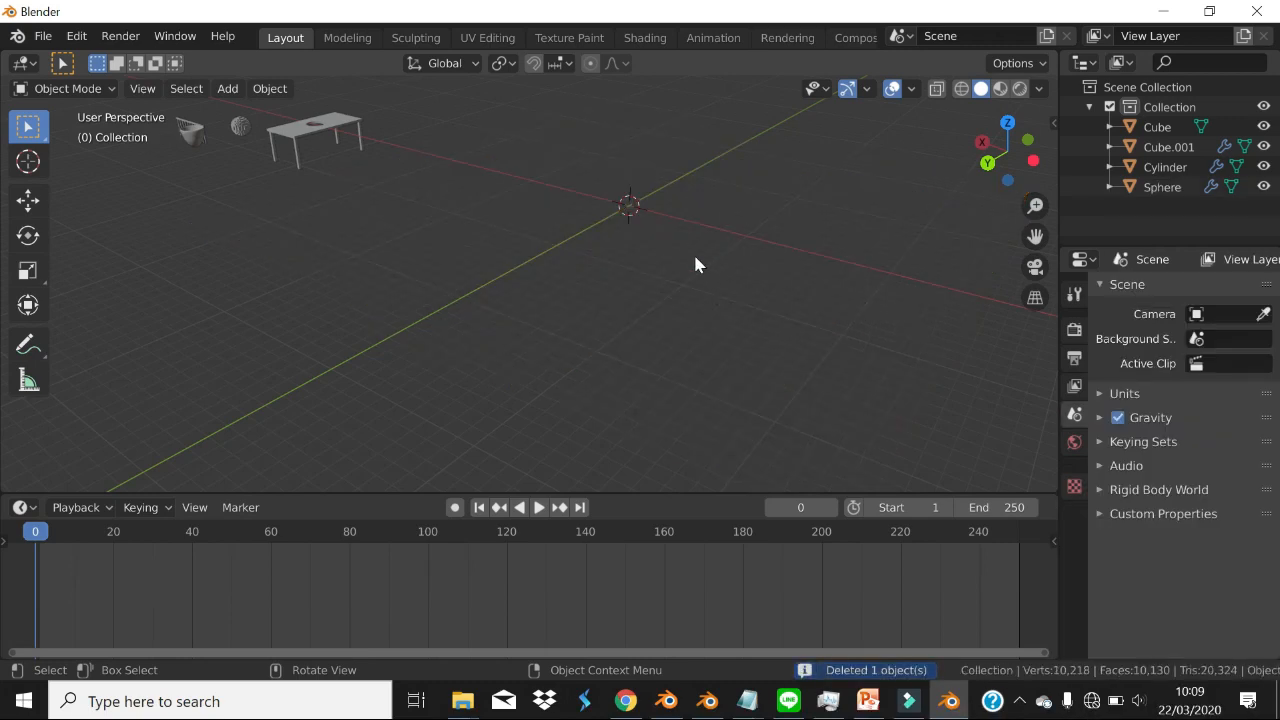
{"action": "middle_click_drag", "start_coordinate": [694, 266], "coordinate": [655, 326]}
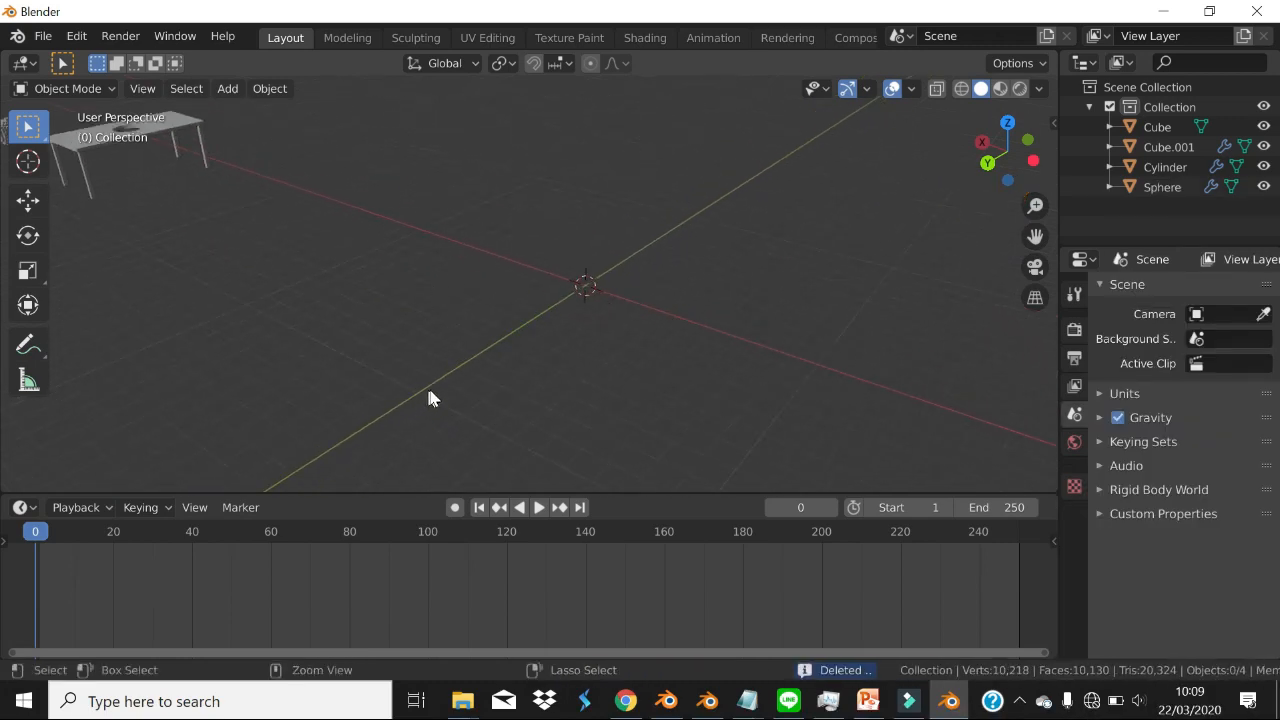
- Undo the deletion of the ocean plane and of its Time keyframes
{"action": "key", "text": "ctrl+z"}
{"action": "scroll", "coordinate": [660, 350], "scroll_direction": "down", "scroll_amount": 3}
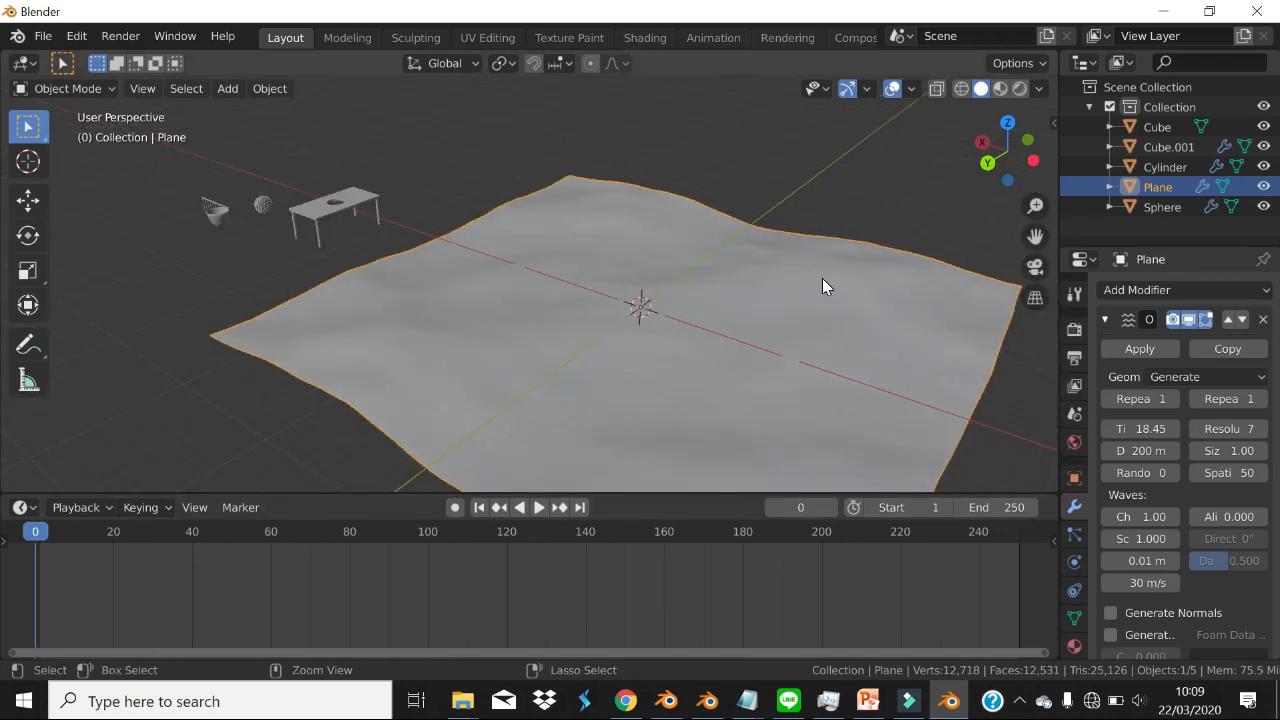
{"action": "key", "text": "ctrl+z"}
{"action": "key", "text": "ctrl+z"}
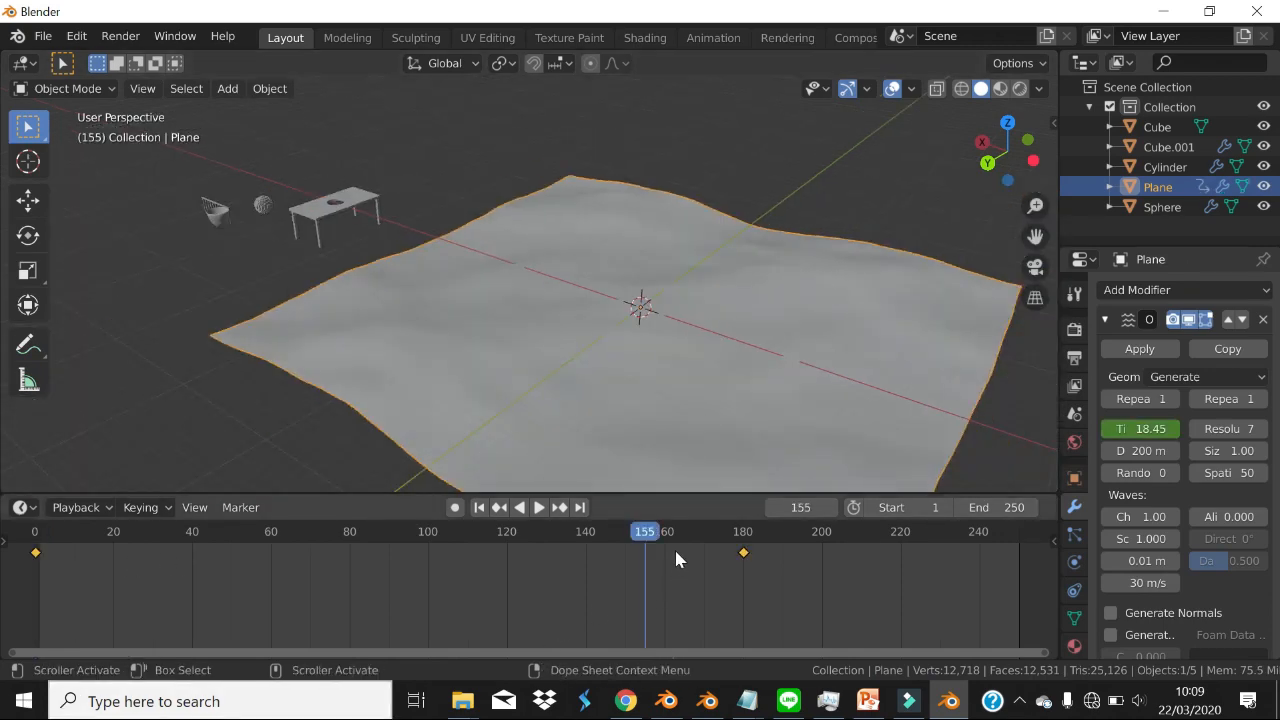
- Scrub and play between the keyframes on frames 0 and 180 to examine how the ocean surface moves
{"action": "key", "text": "space"}
{"action": "left_click_drag", "start_coordinate": [645, 533], "coordinate": [36, 531]}
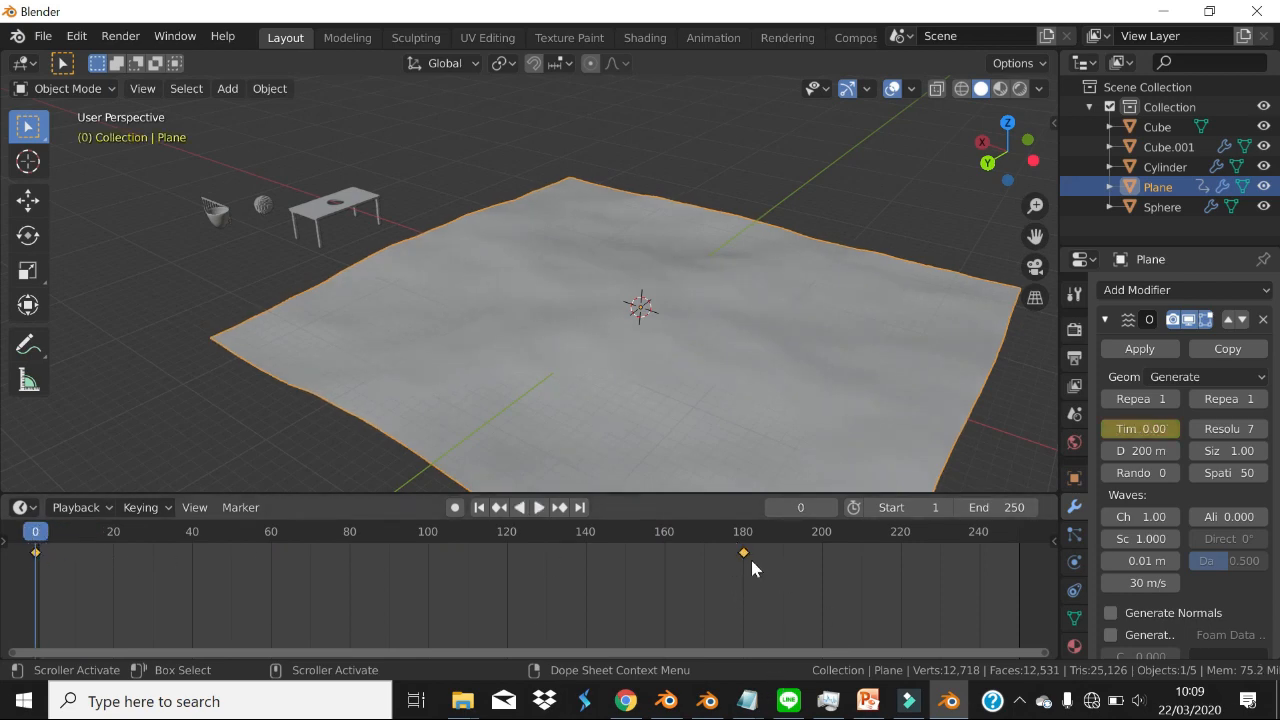
{"action": "left_click_drag", "start_coordinate": [743, 534], "coordinate": [690, 555]}
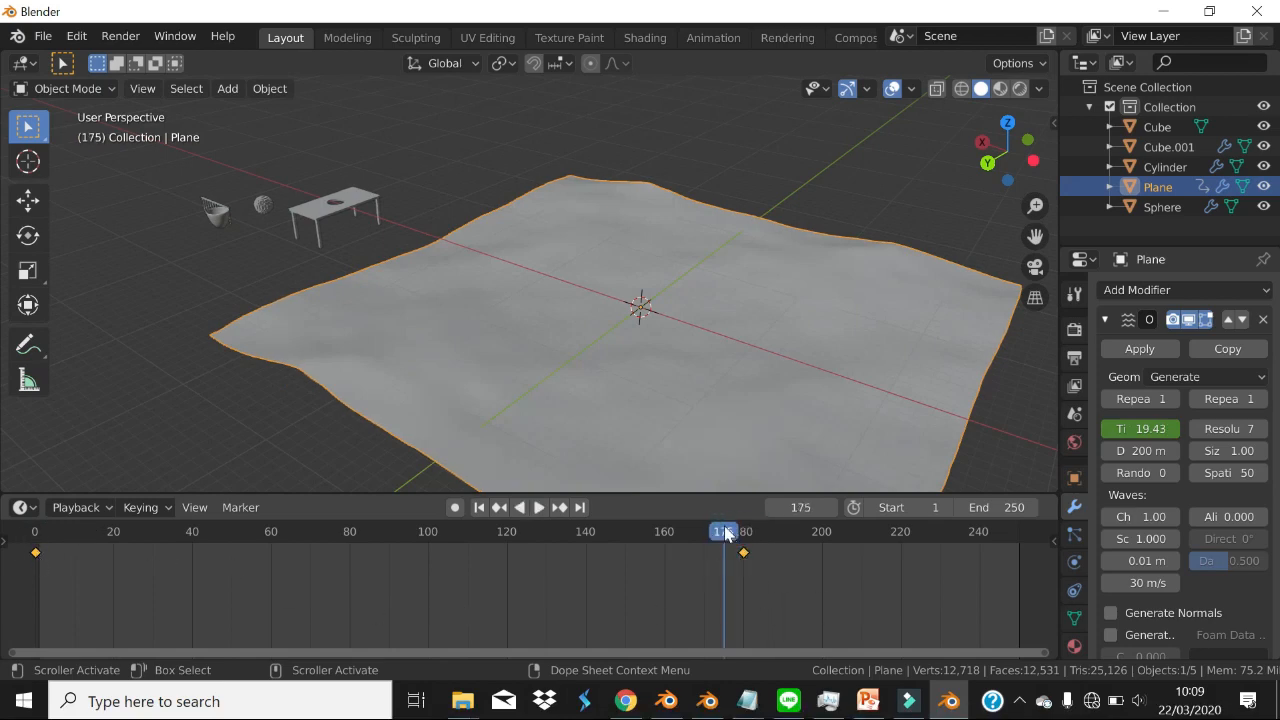
{"action": "left_click", "coordinate": [742, 552]}
{"action": "left_click_drag", "start_coordinate": [737, 543], "coordinate": [360, 545]}
{"action": "key", "text": "space"}
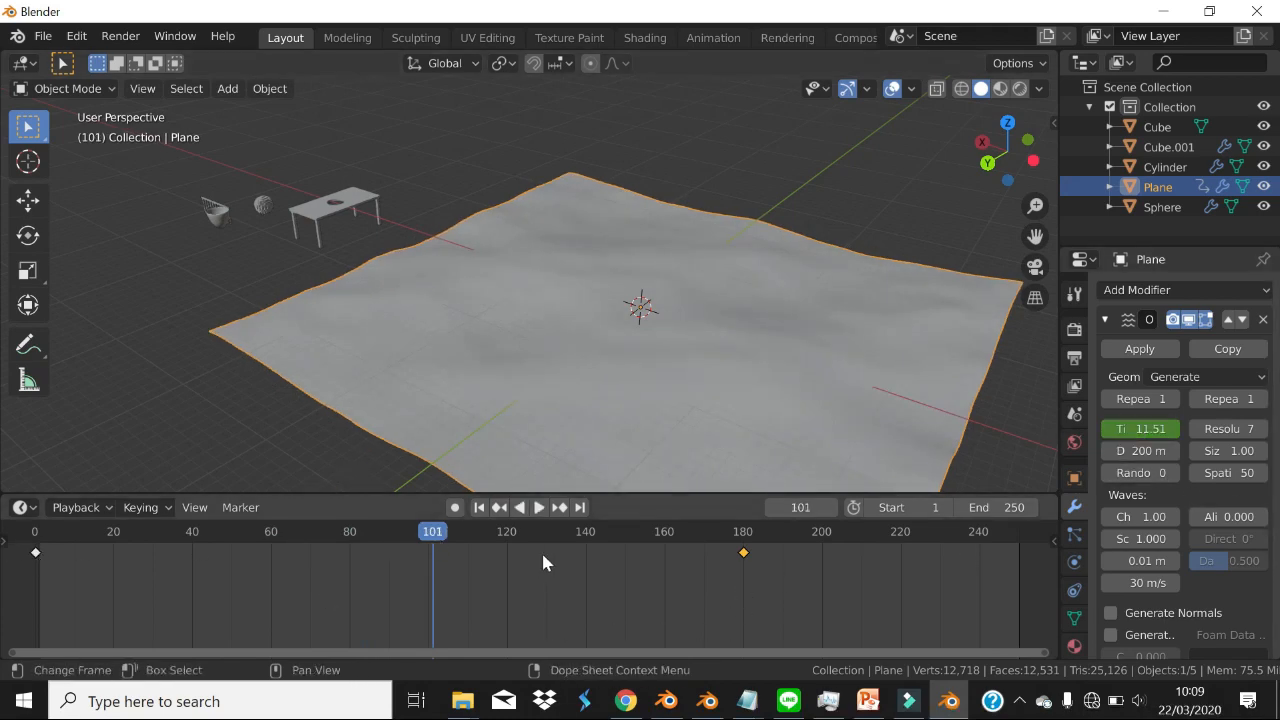
{"action": "left_click_drag", "start_coordinate": [431, 529], "coordinate": [35, 532]}
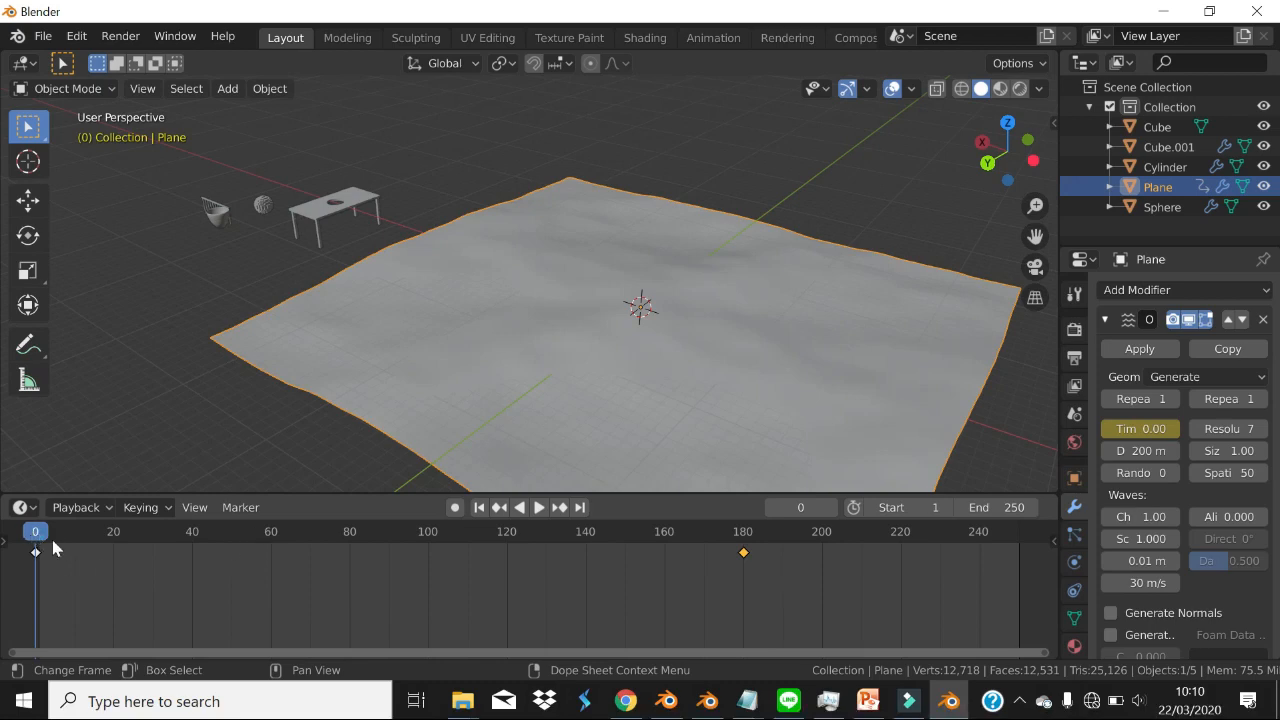
{"action": "key", "text": "space"}
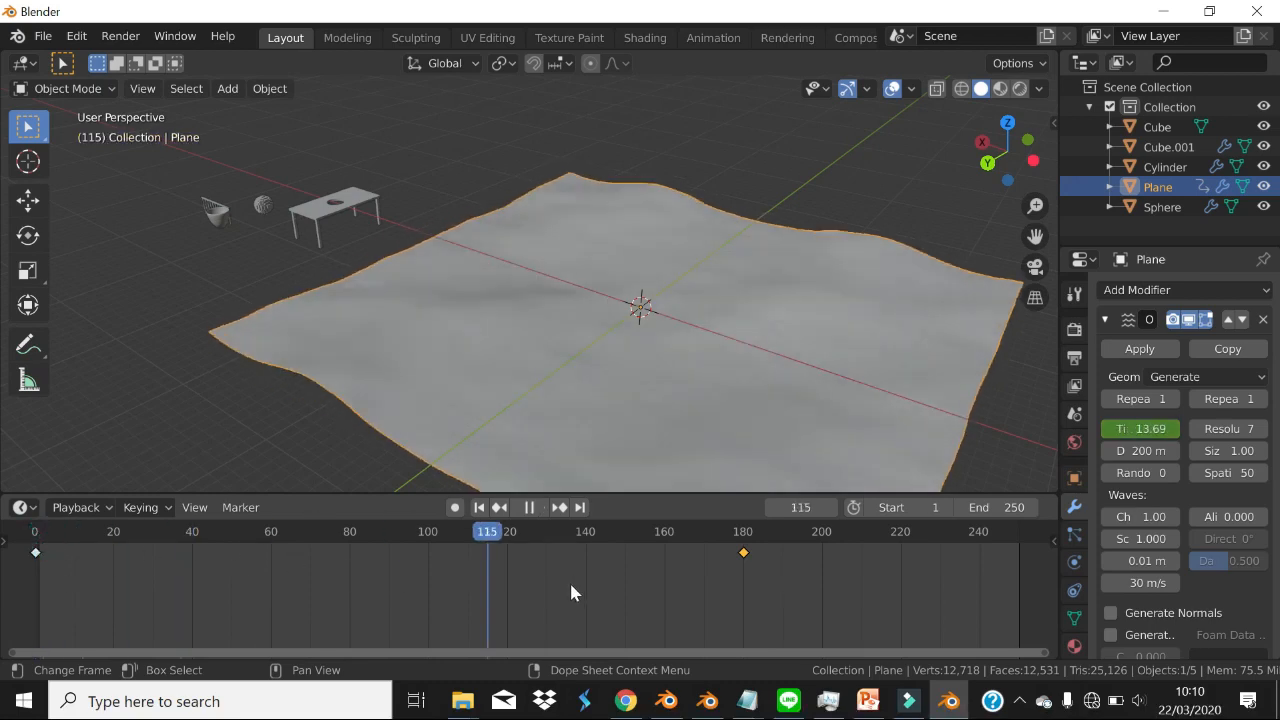
{"action": "left_click", "coordinate": [33, 602]}
{"action": "key", "text": "Escape"}
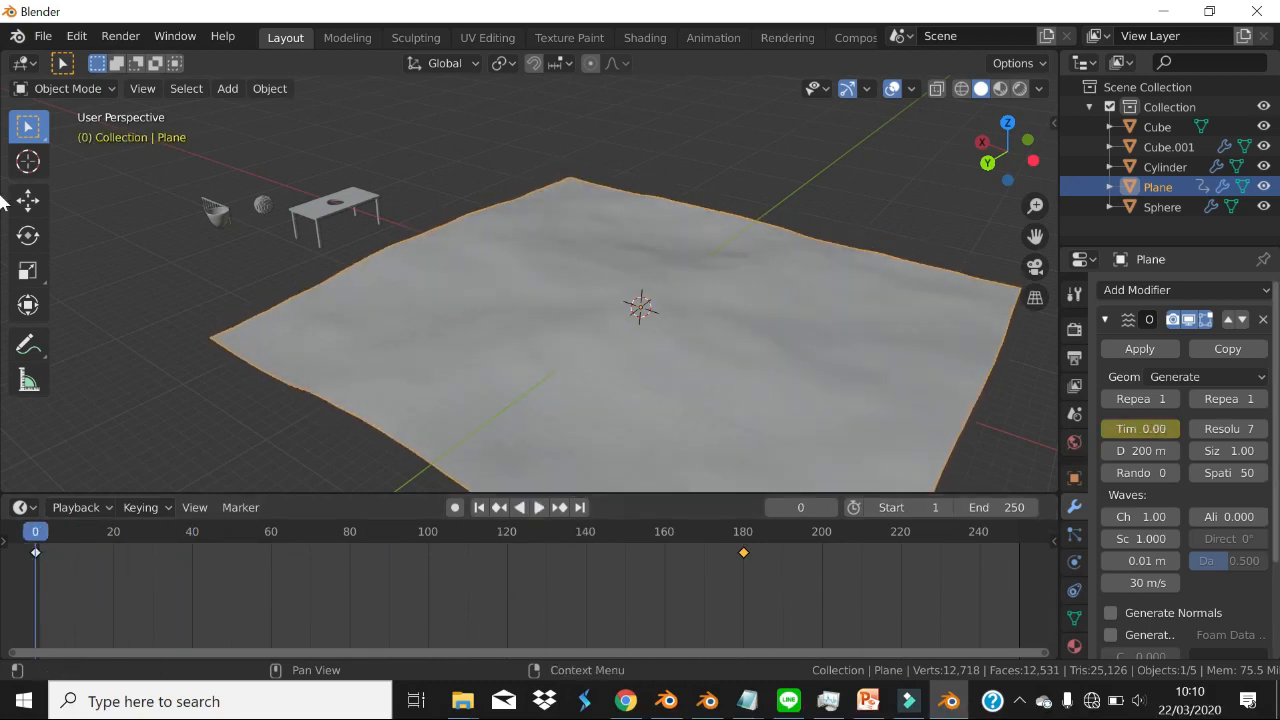
- Remove the Ocean modifier from the plane and delete the plane from the scene
{"action": "left_click", "coordinate": [1140, 291]}
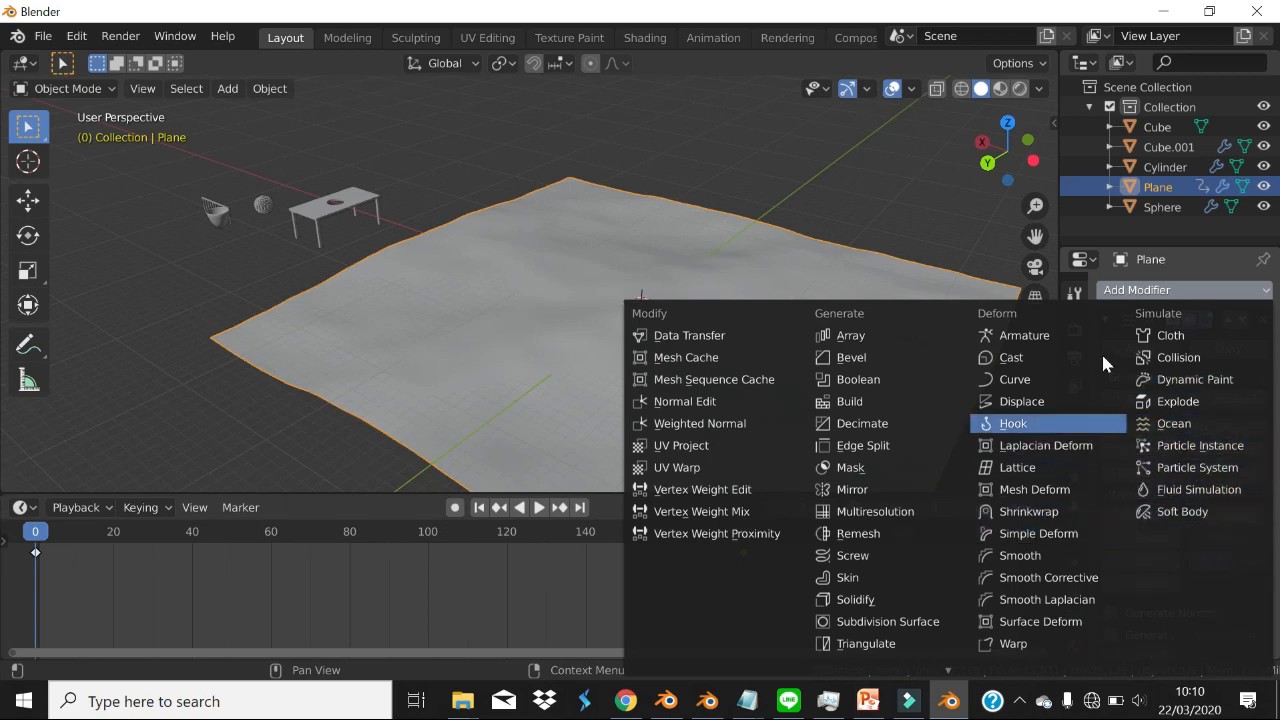
{"action": "left_click", "coordinate": [1188, 292]}
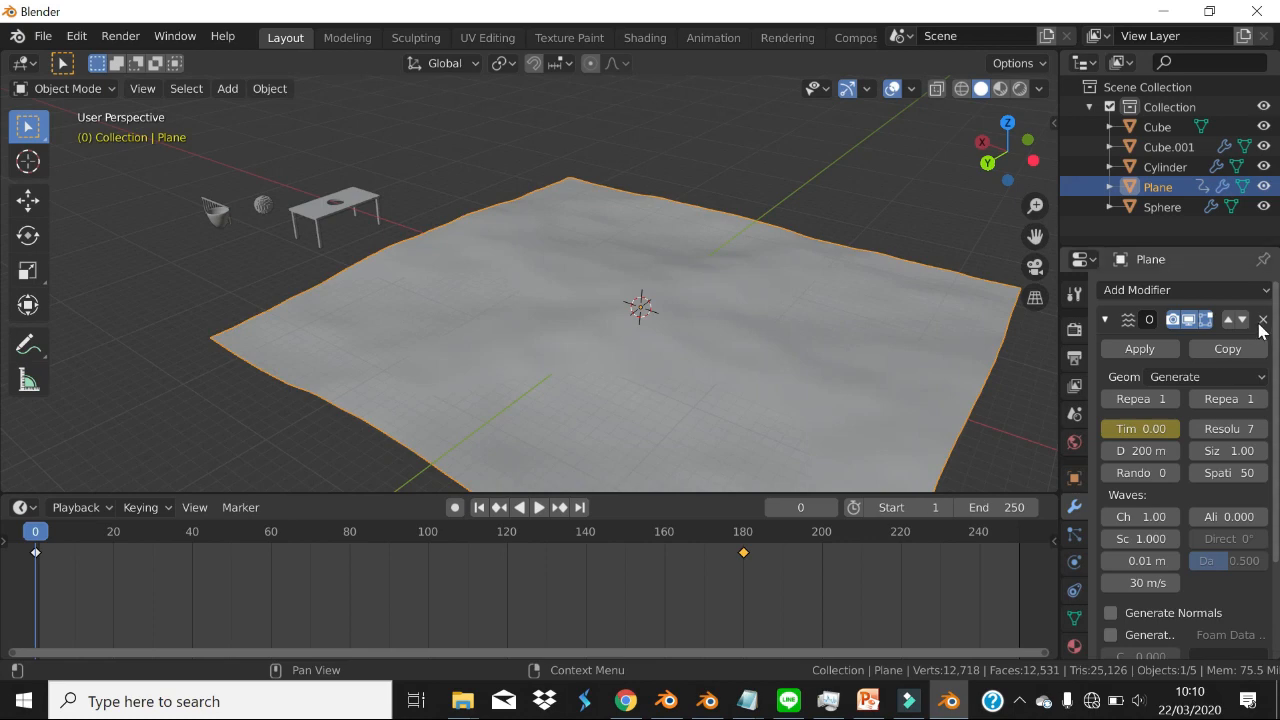
{"action": "left_click", "coordinate": [1262, 320]}
{"action": "scroll", "coordinate": [769, 305], "scroll_direction": "up", "scroll_amount": 5}
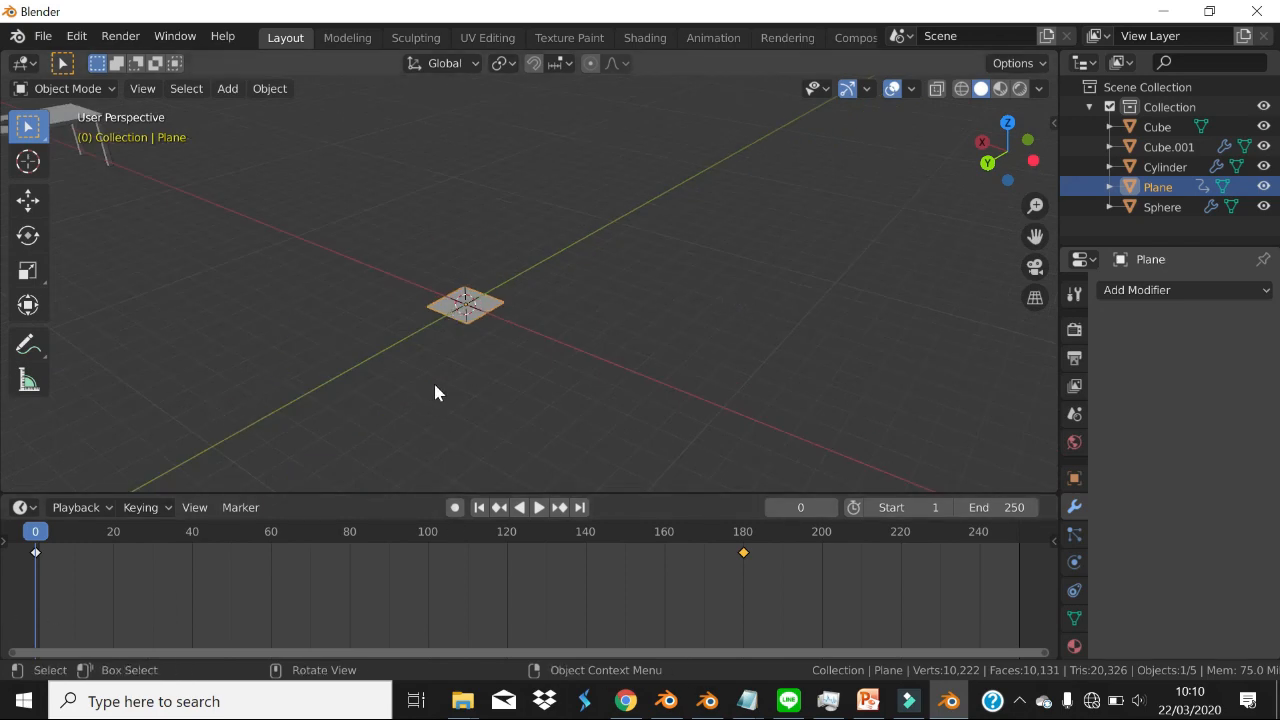
{"action": "key", "text": "Delete"}
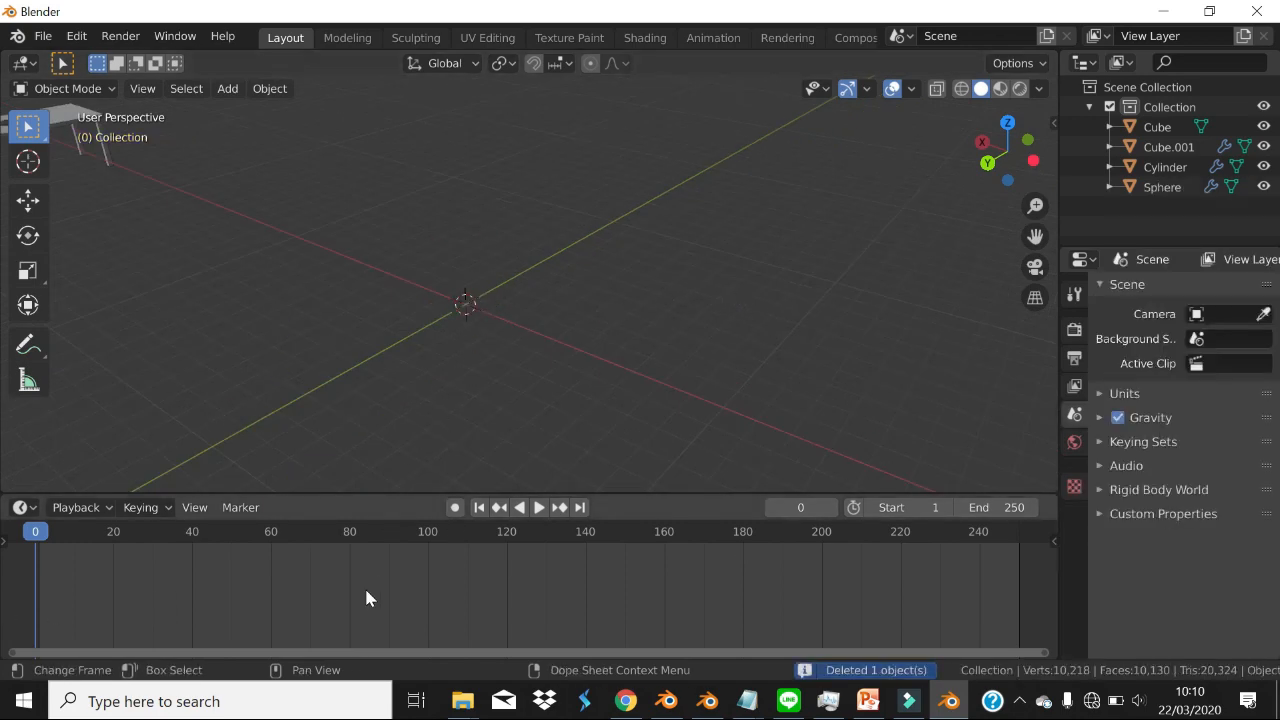
{"action": "scroll", "coordinate": [422, 307], "scroll_direction": "up", "scroll_amount": 3}
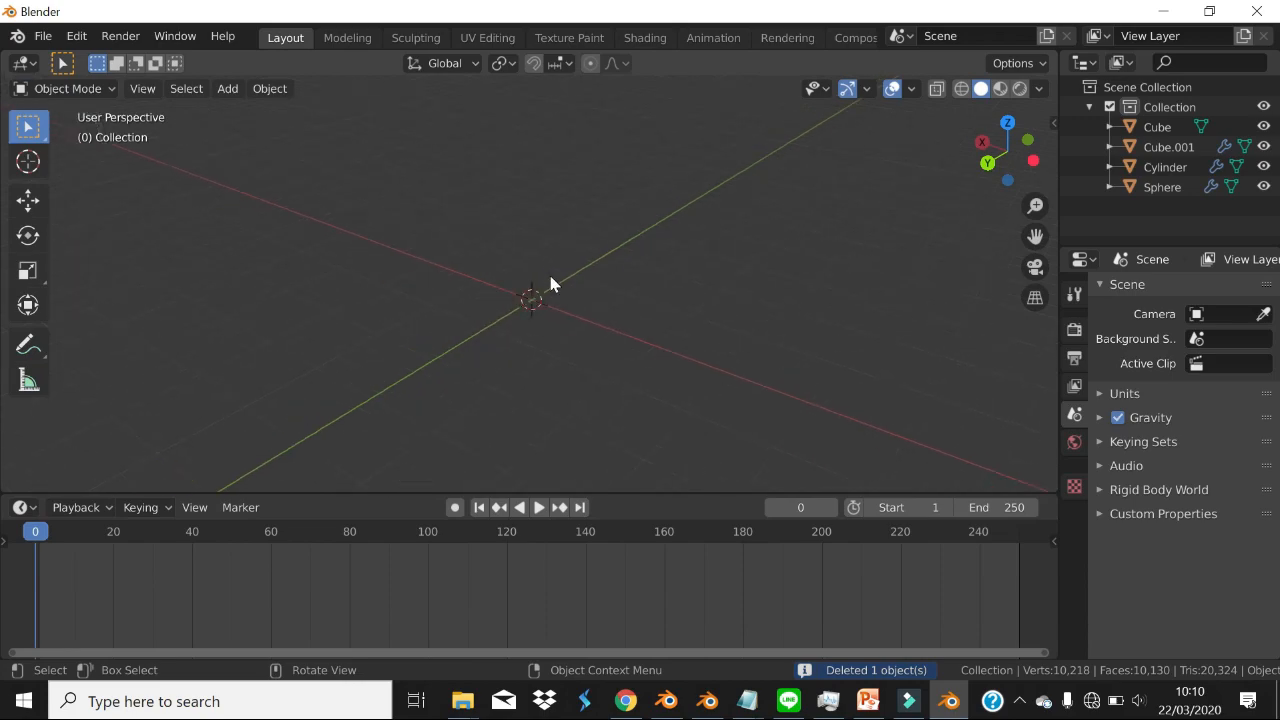
{"action": "middle_click_drag", "start_coordinate": [558, 290], "coordinate": [586, 352], "text": "shift"}
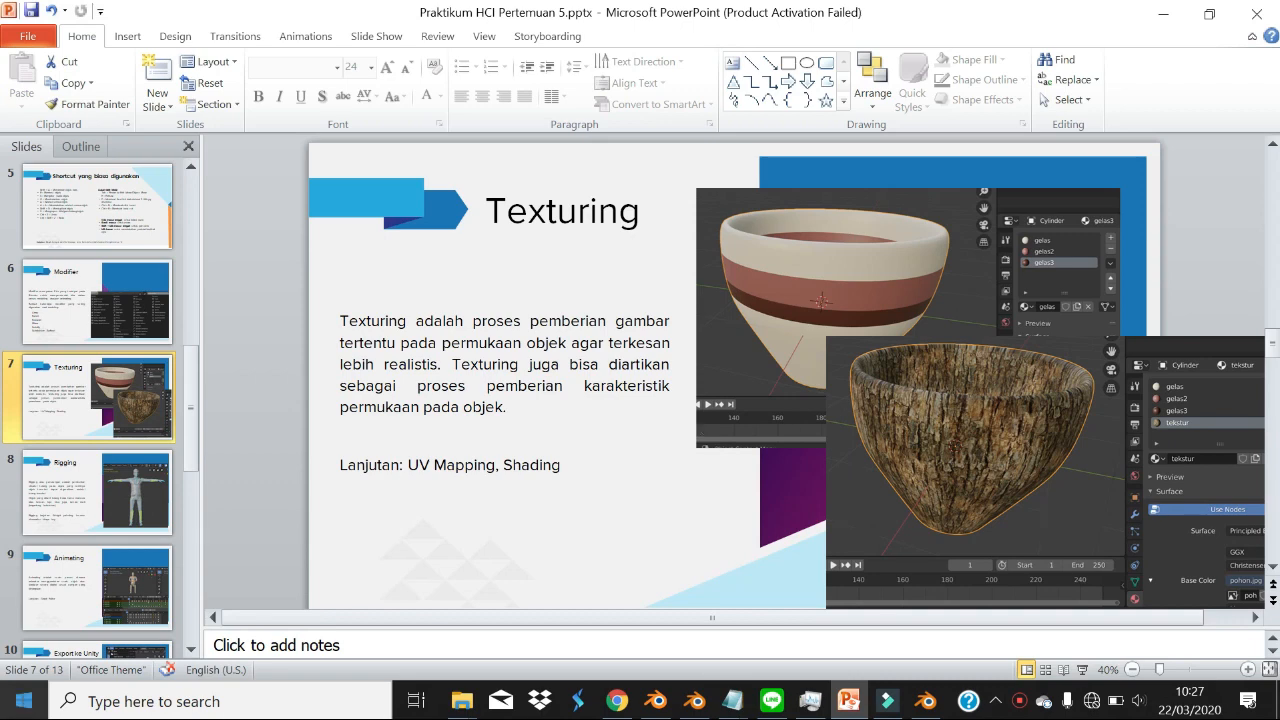
- Switch from PowerPoint back to Blender and snap the bowl to the 3D cursor at the world origin
{"action": "left_click", "coordinate": [922, 705]}
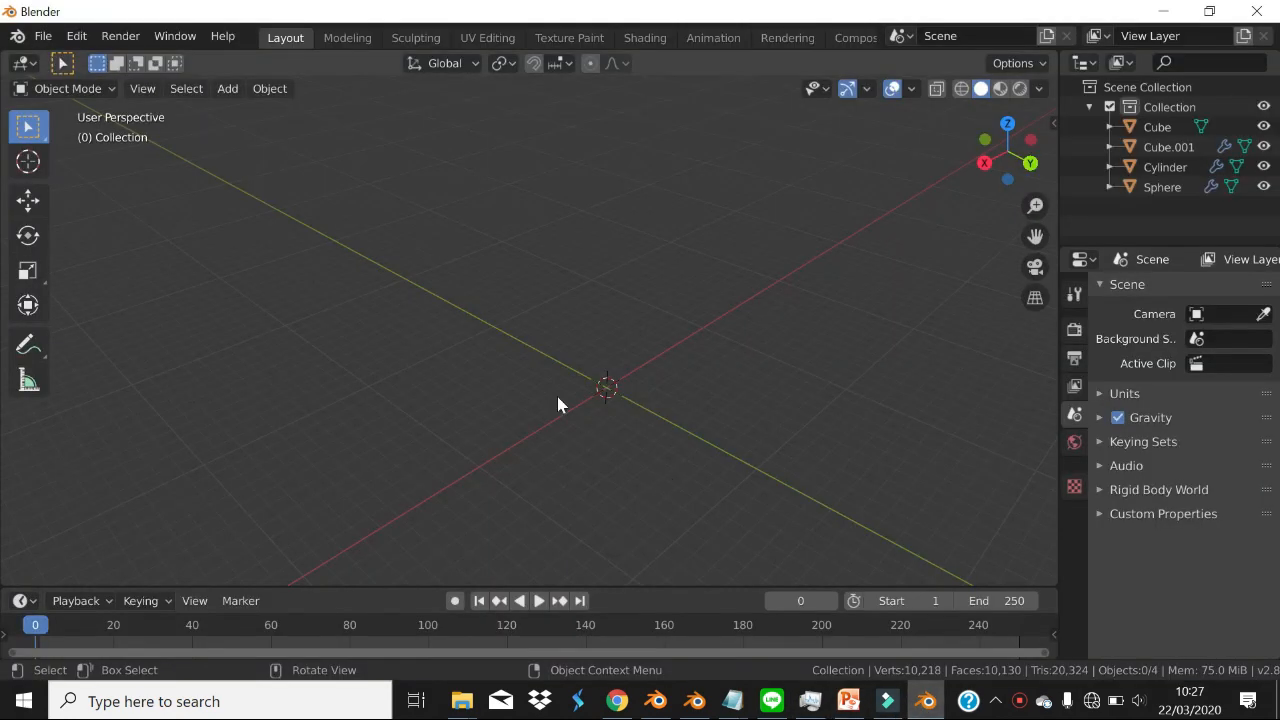
{"action": "middle_click_drag", "start_coordinate": [667, 397], "coordinate": [740, 438], "text": "shift"}
{"action": "scroll", "coordinate": [561, 403], "scroll_direction": "down", "scroll_amount": 2}
{"action": "middle_click_drag", "start_coordinate": [546, 434], "coordinate": [580, 400]}
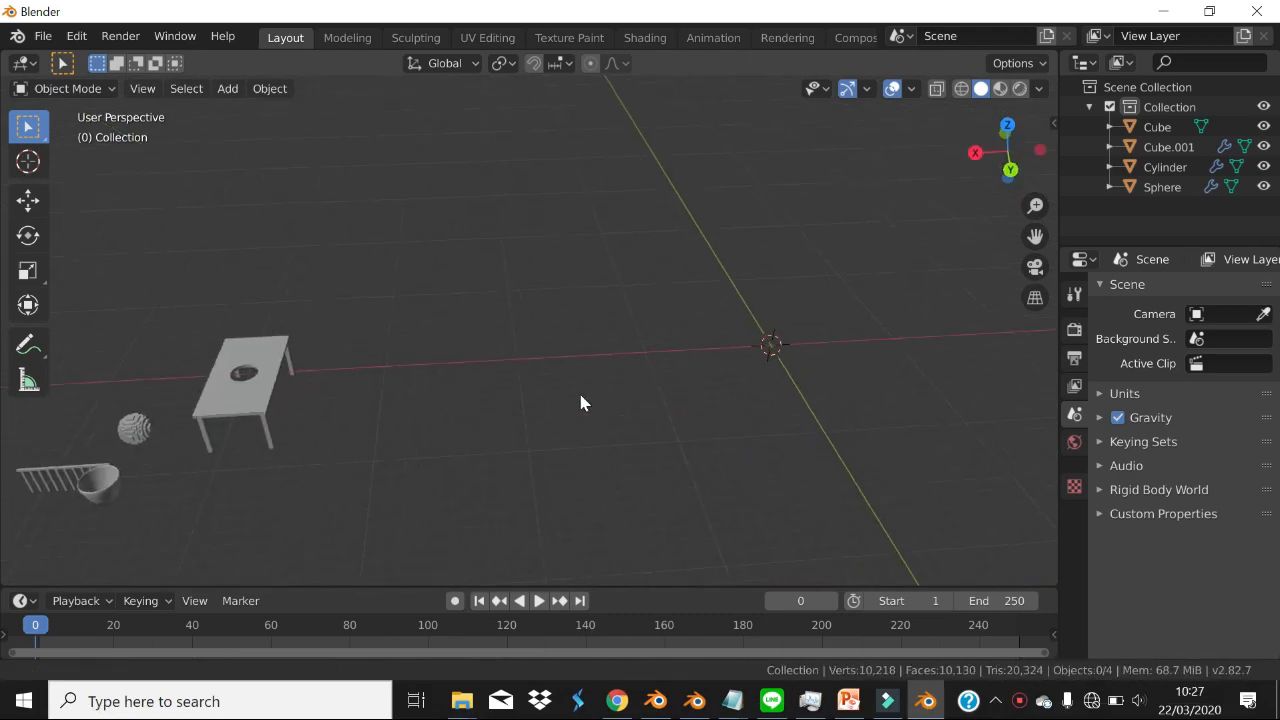
{"action": "left_click", "coordinate": [96, 493]}
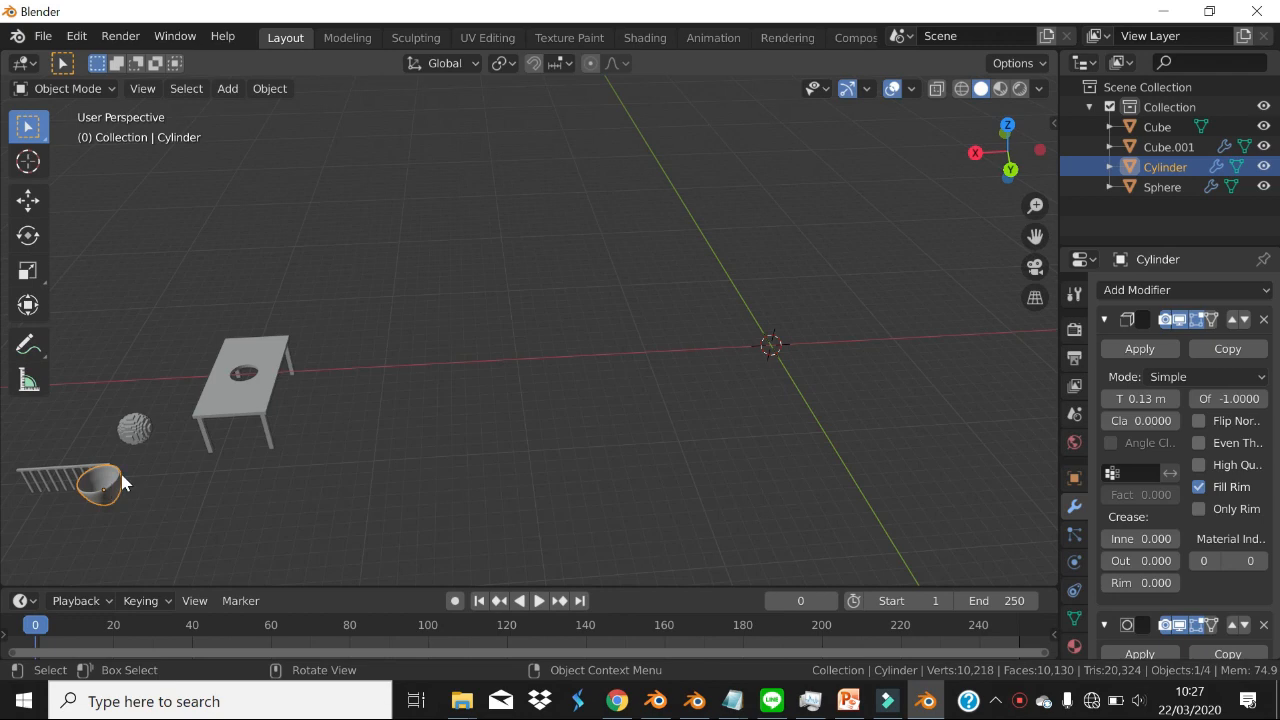
{"action": "key", "text": "shift+s"}
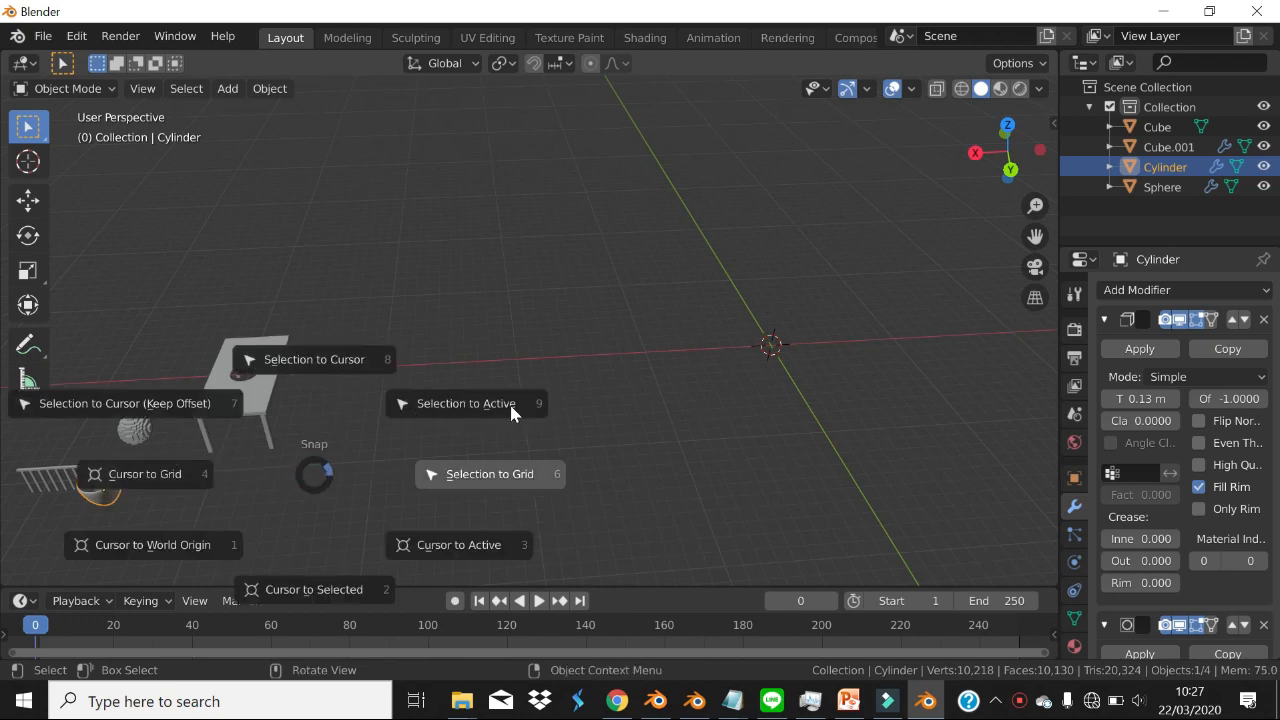
{"action": "left_click", "coordinate": [328, 366]}
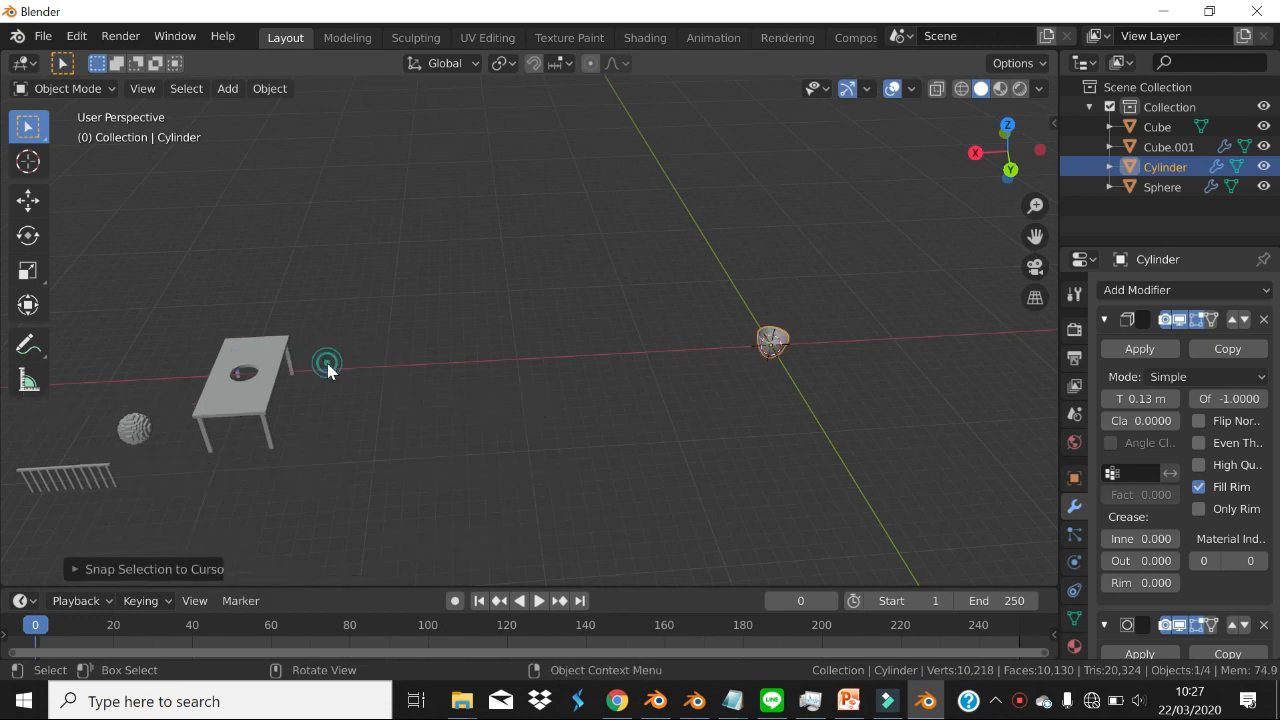
{"action": "scroll", "coordinate": [787, 329], "scroll_direction": "up", "scroll_amount": 8}
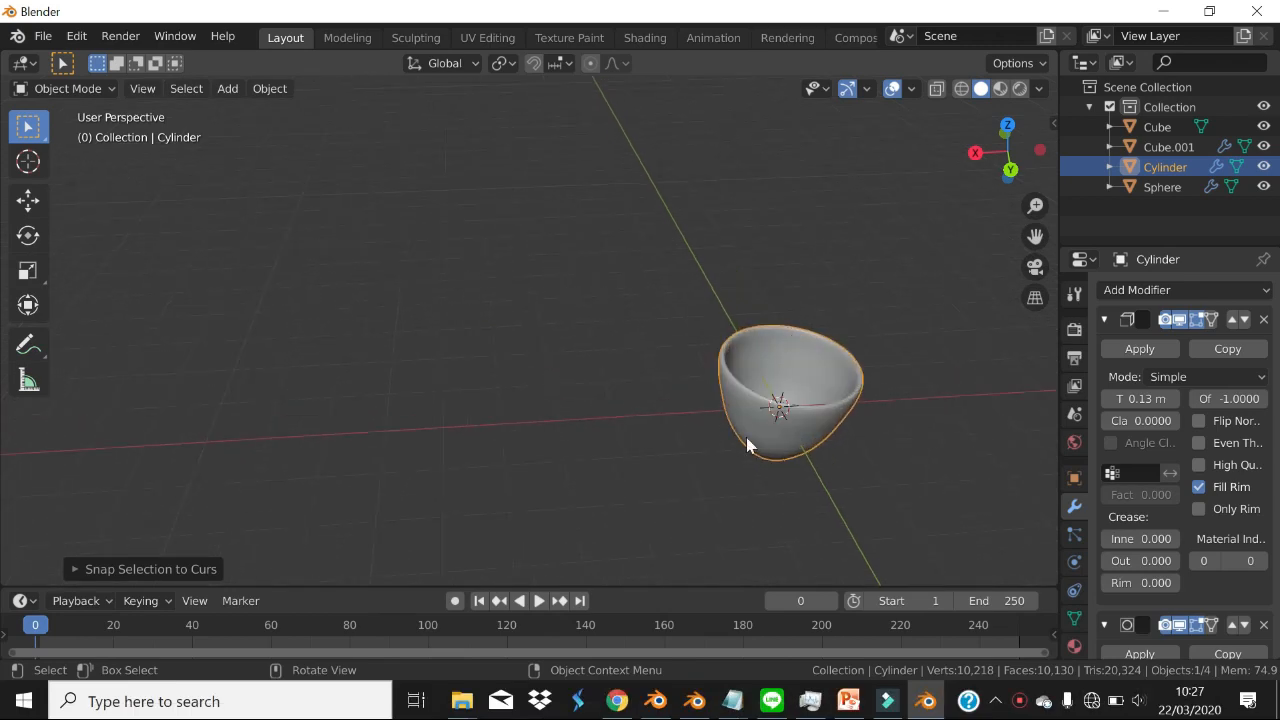
- Add a new material to the bowl and set its base color to a light cream yellow
{"action": "middle_click_drag", "start_coordinate": [811, 400], "coordinate": [654, 409]}
{"action": "scroll", "coordinate": [687, 431], "scroll_direction": "up", "scroll_amount": 3}
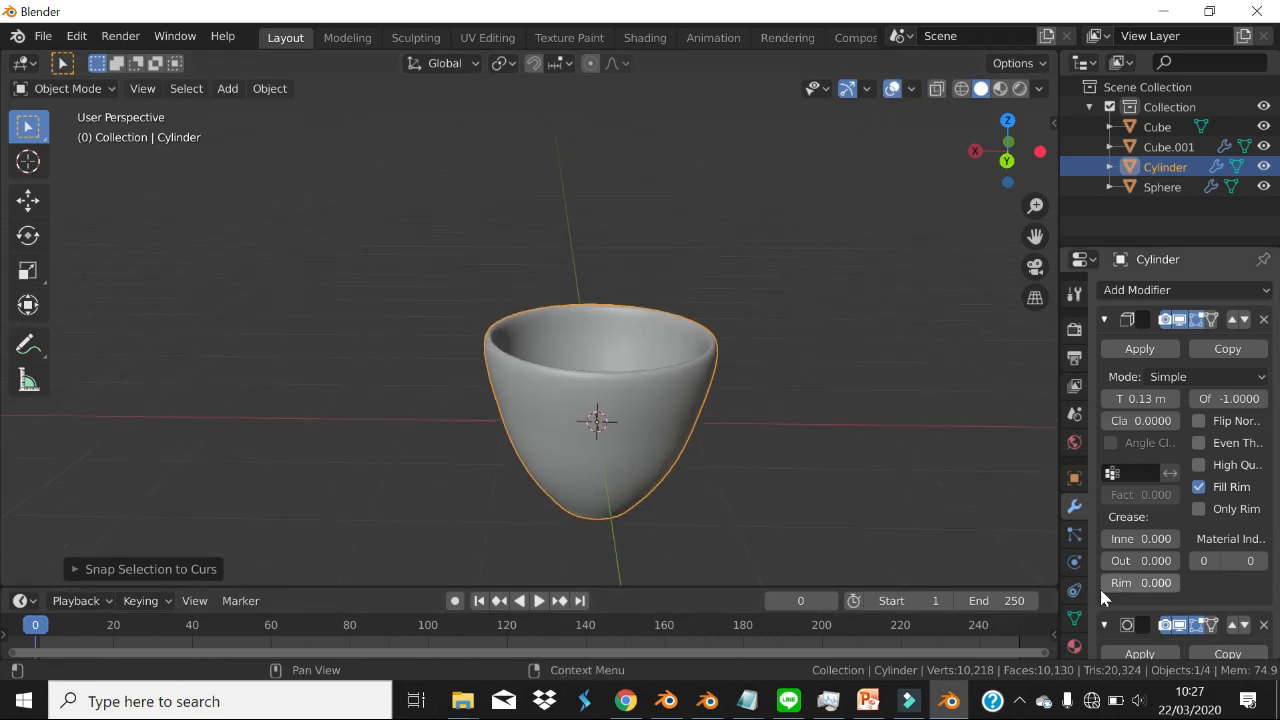
{"action": "scroll", "coordinate": [1073, 545], "scroll_direction": "down", "scroll_amount": 2}
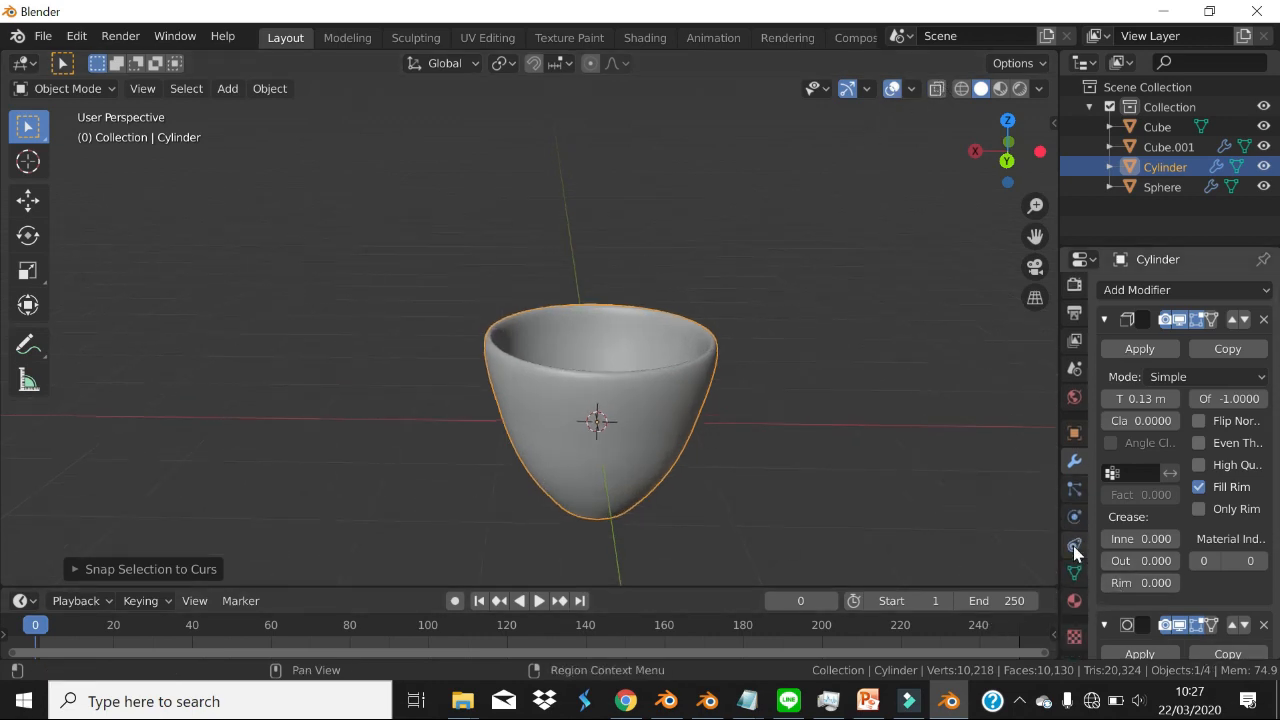
{"action": "left_click", "coordinate": [1073, 601]}
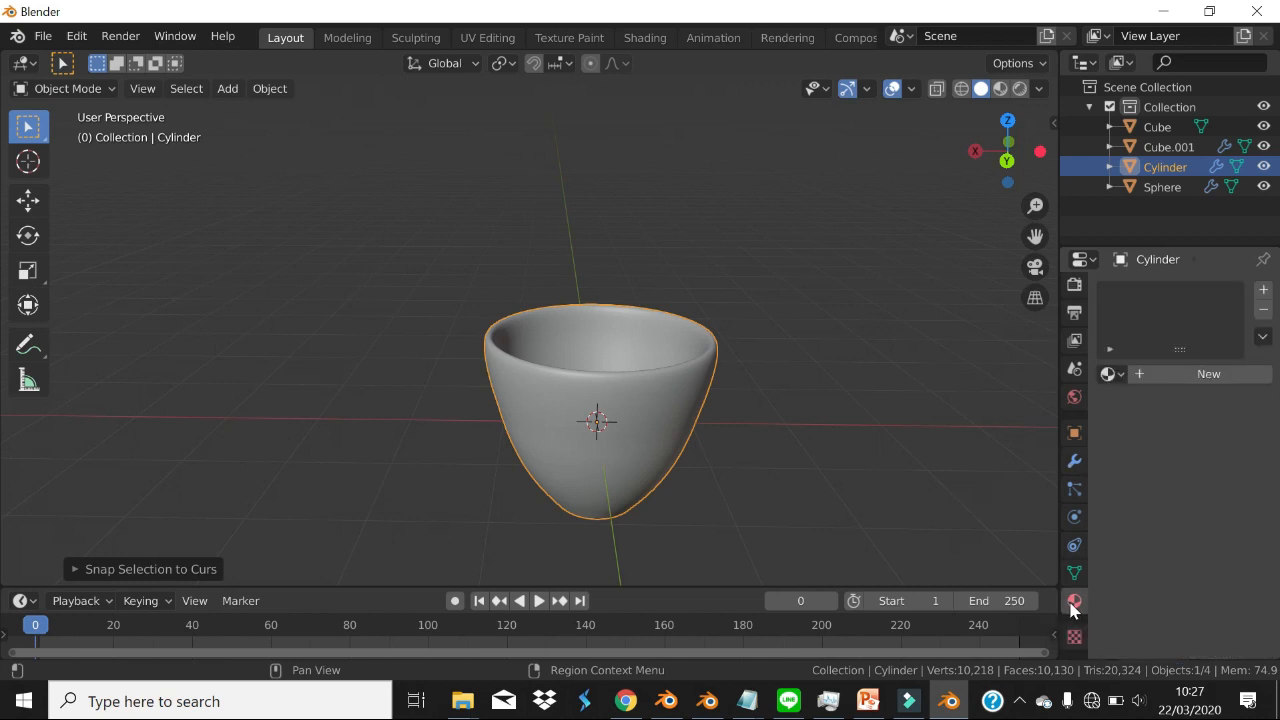
{"action": "left_click", "coordinate": [1157, 374]}
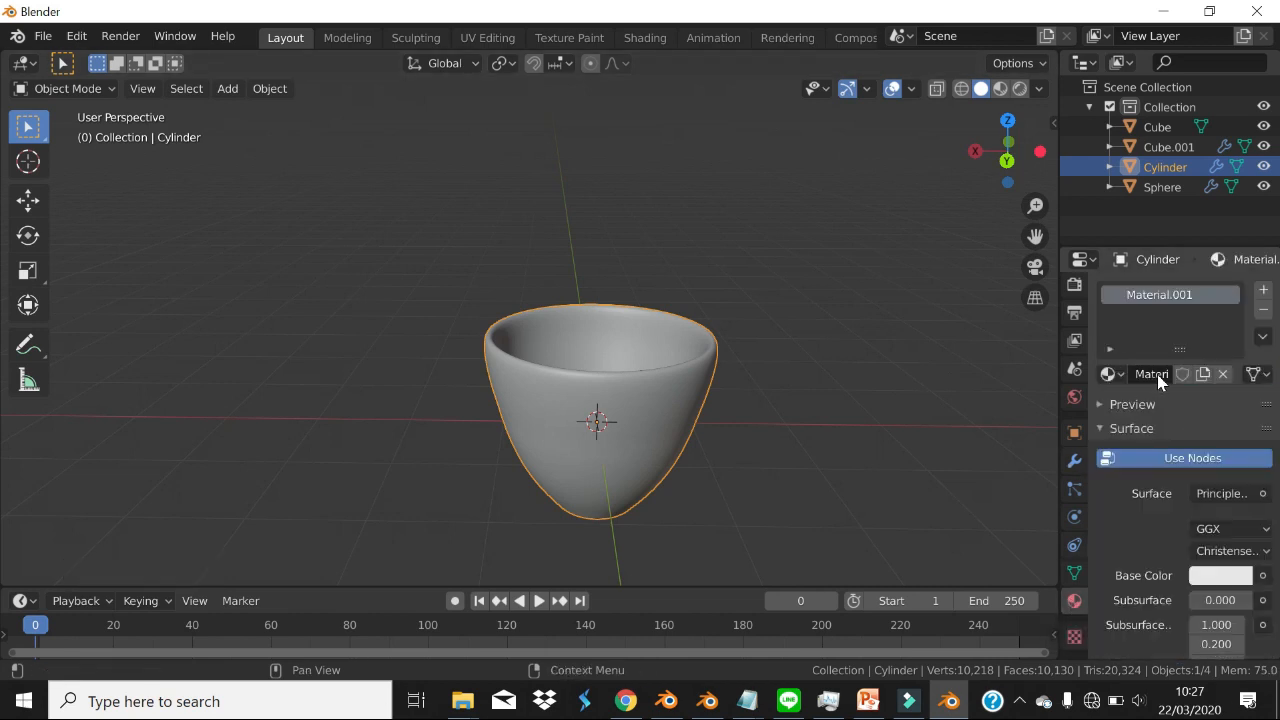
{"action": "left_click", "coordinate": [1216, 580]}
{"action": "left_click_drag", "start_coordinate": [1146, 366], "coordinate": [1140, 372]}
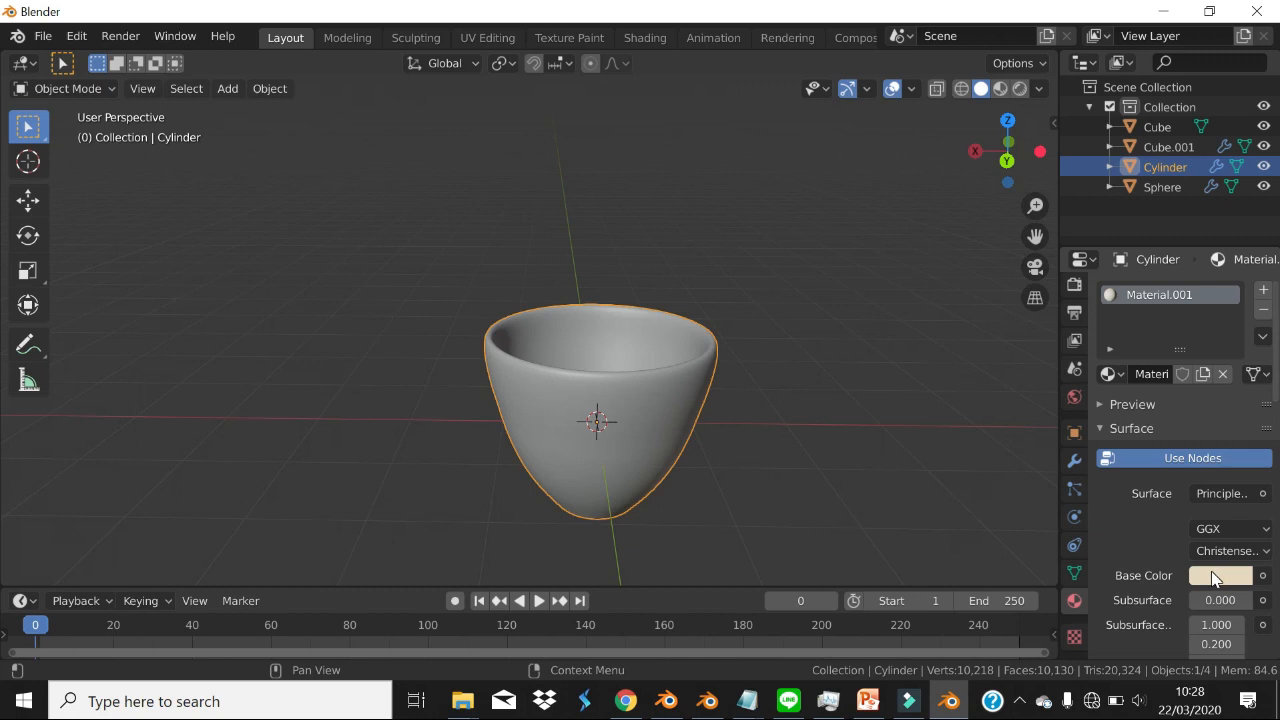
- Rename the bowl's material to "kuning" and display the viewport in Material Preview shading
{"action": "left_click", "coordinate": [1152, 376]}
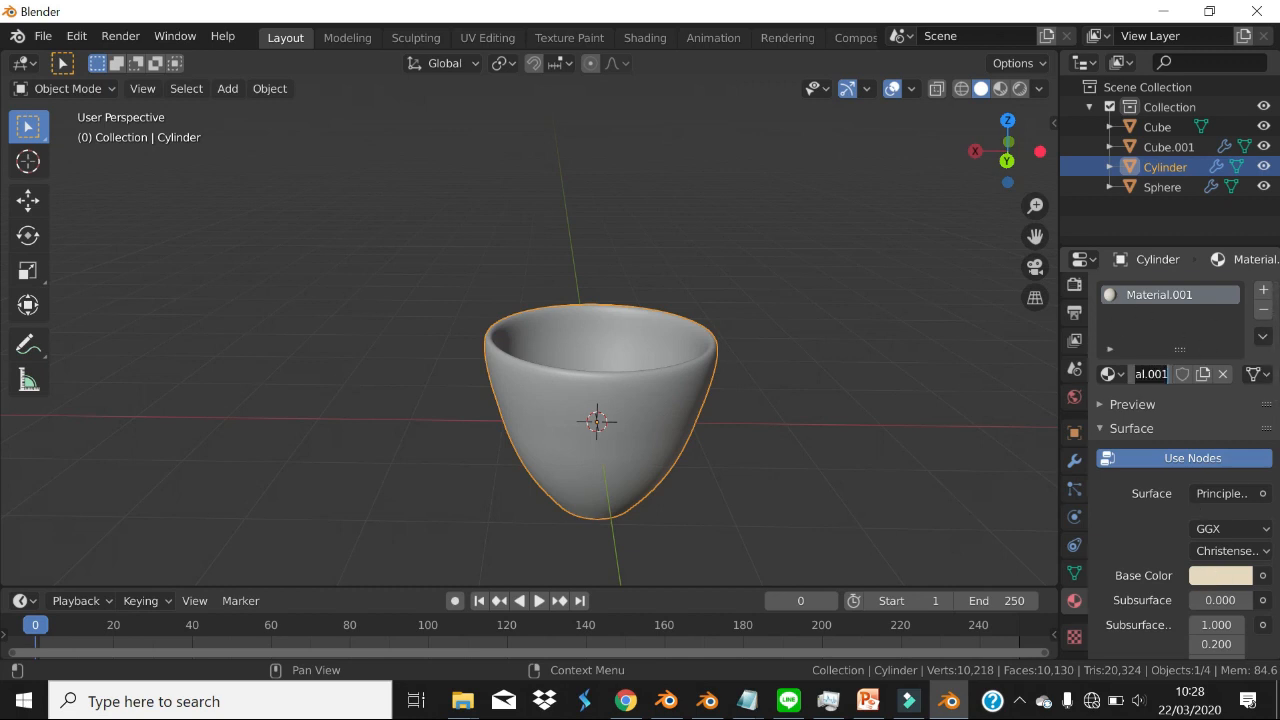
{"action": "type", "text": "kuni"}
{"action": "key", "text": "Return"}
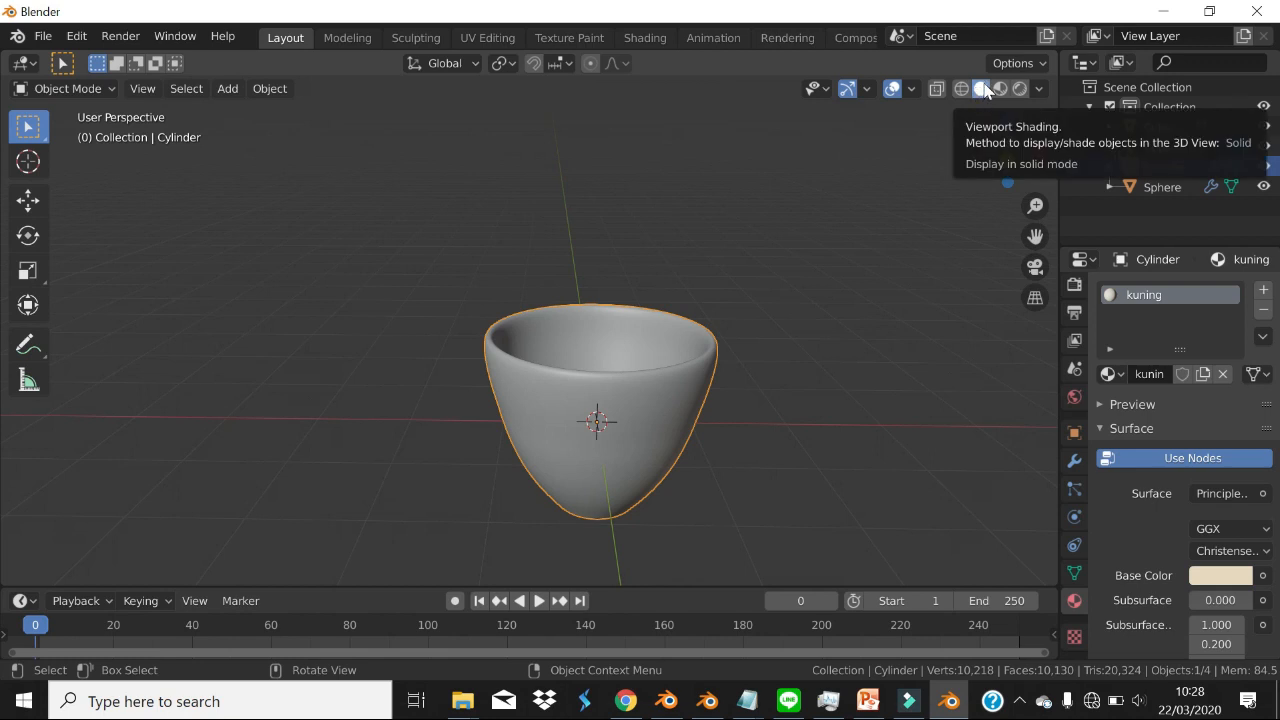
{"action": "left_click", "coordinate": [999, 90]}
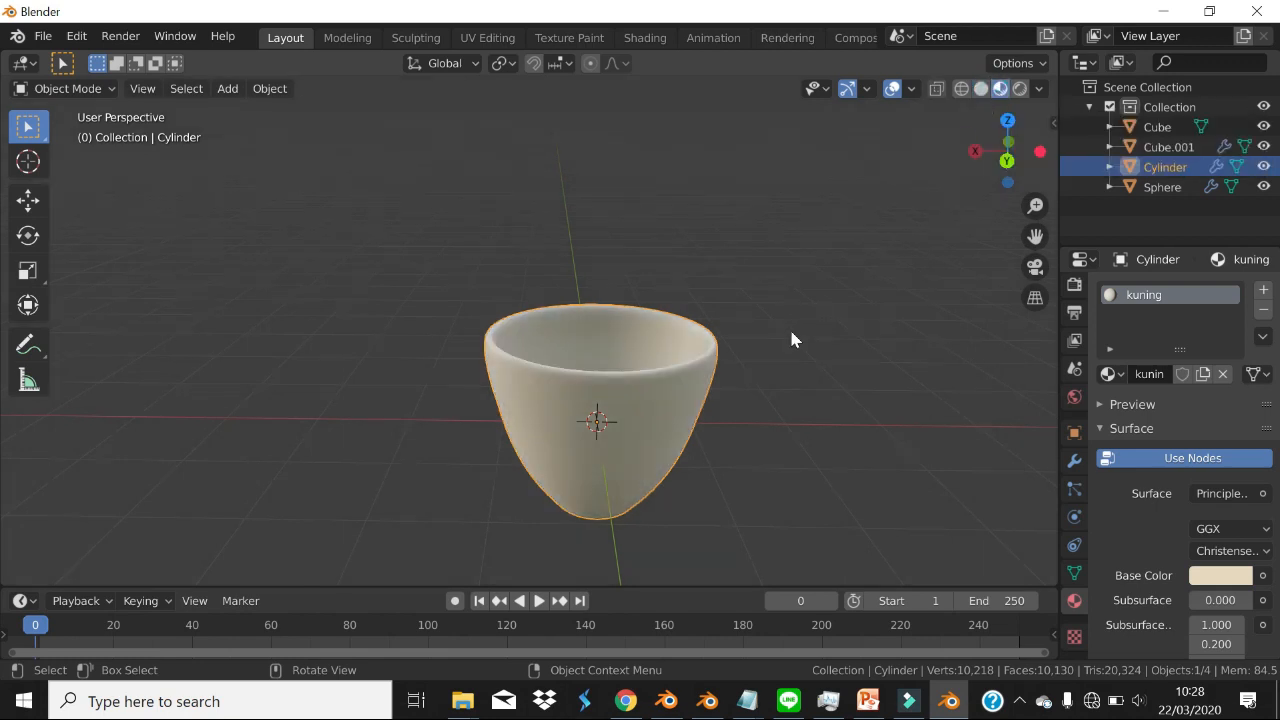
{"action": "mouse_move", "coordinate": [791, 337]}
{"action": "middle_mouse_down"}
{"action": "mouse_move", "coordinate": [770, 356]}
{"action": "mouse_move", "coordinate": [797, 326]}
{"action": "middle_mouse_up"}
{"action": "scroll", "coordinate": [653, 386], "scroll_direction": "up", "scroll_amount": 2}
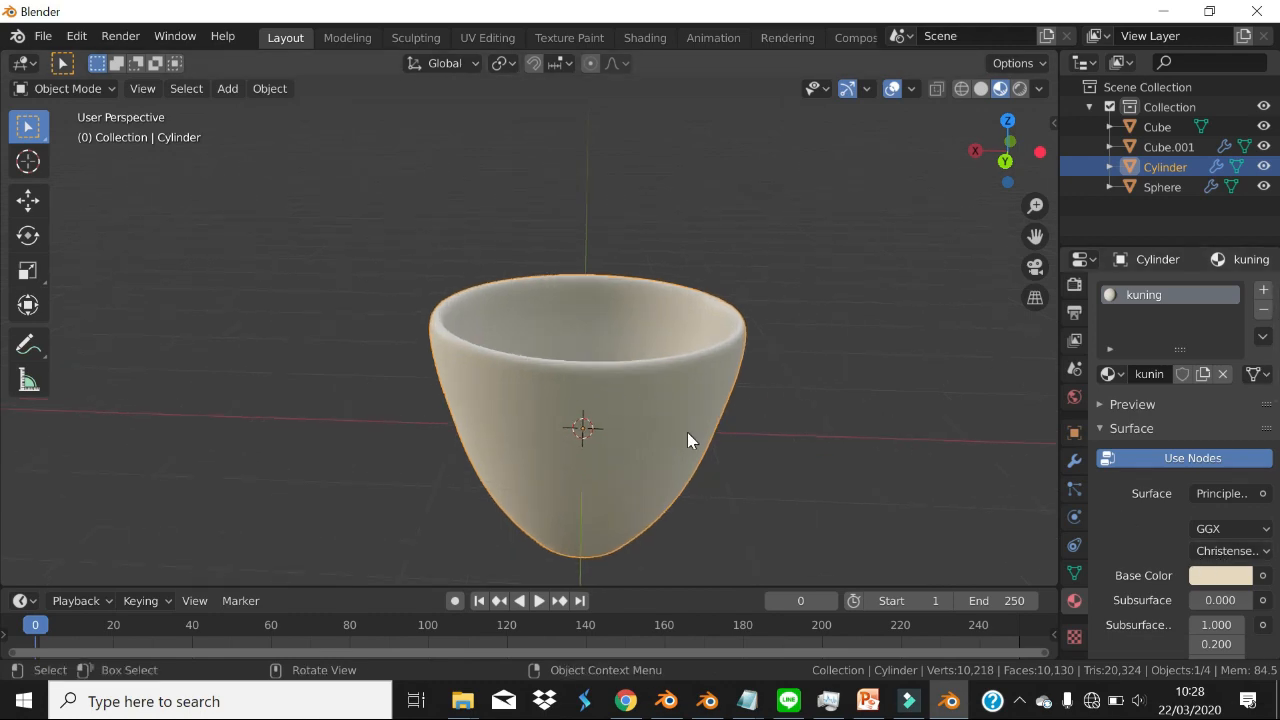
- Check the Texturing slide in PowerPoint, return to Blender, and in Edit Mode select the second ring of faces below the bowl's rim
{"action": "key", "text": "alt+Tab"}
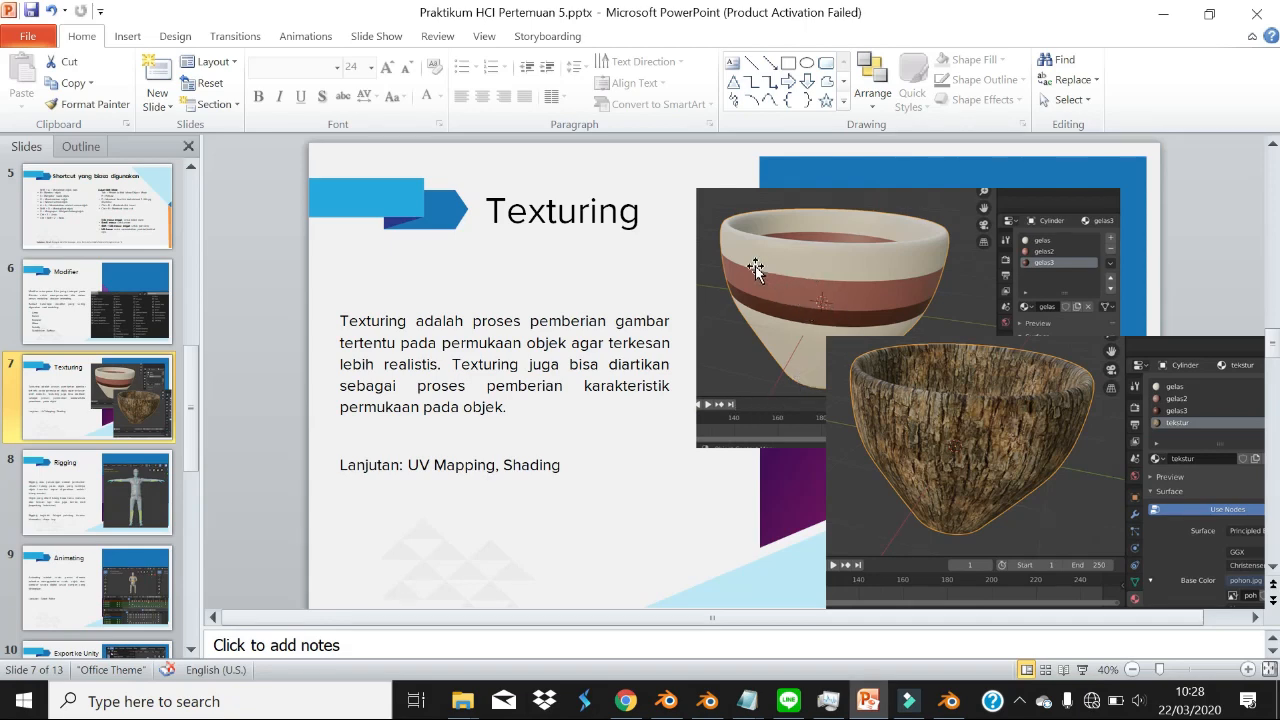
{"action": "key", "text": "alt+Tab"}
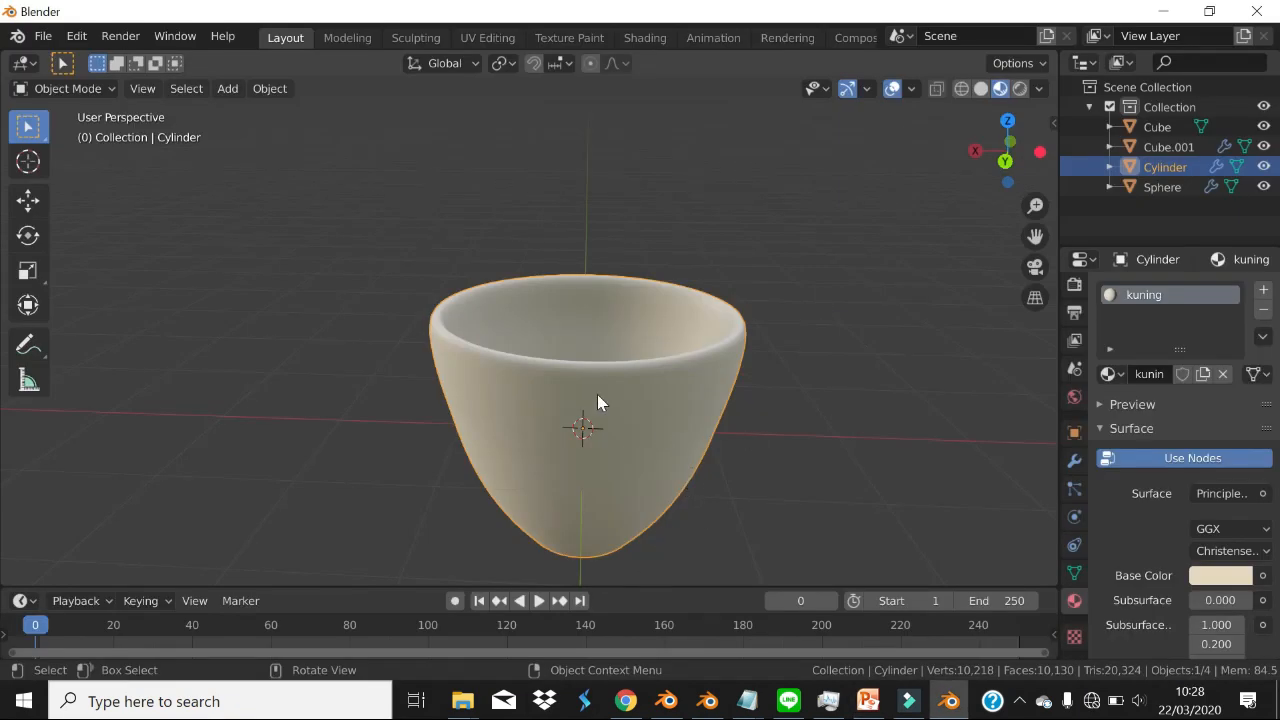
{"action": "left_click", "coordinate": [74, 89]}
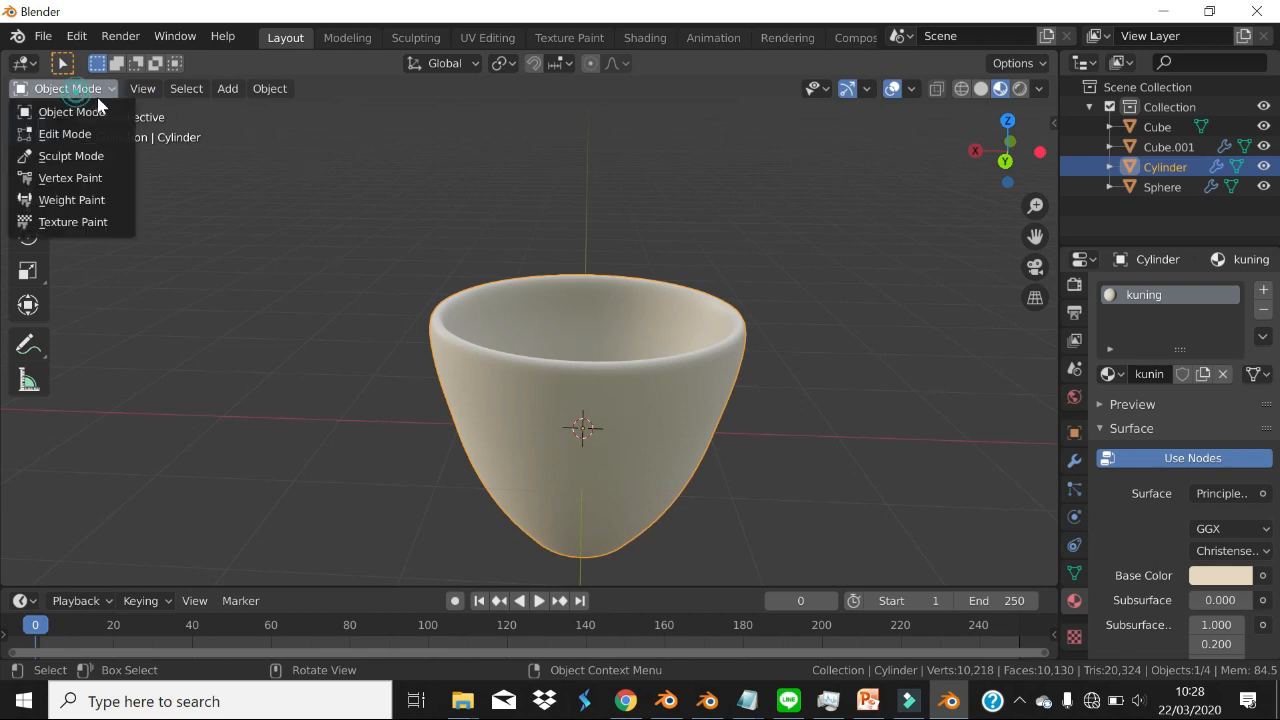
{"action": "left_click", "coordinate": [80, 134]}
{"action": "middle_click_drag", "start_coordinate": [654, 451], "coordinate": [642, 442]}
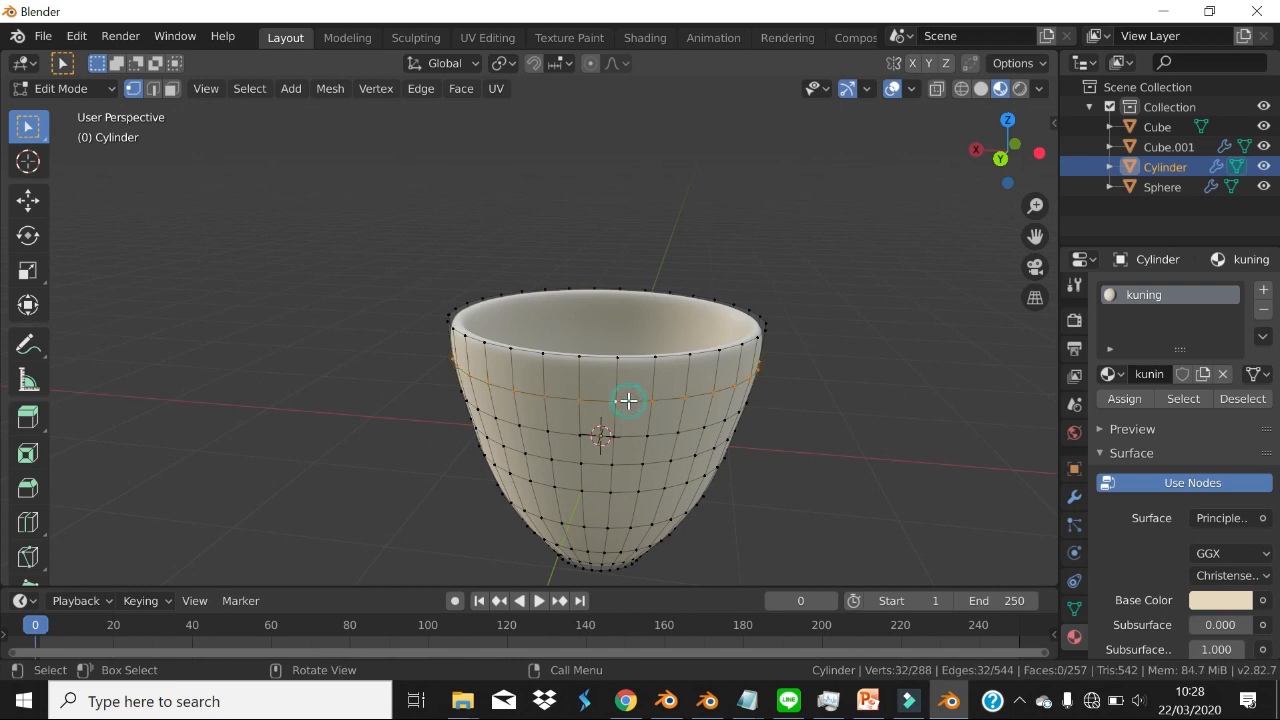
{"action": "left_click", "coordinate": [628, 400], "text": "alt"}
{"action": "middle_click_drag", "start_coordinate": [628, 400], "coordinate": [686, 409]}
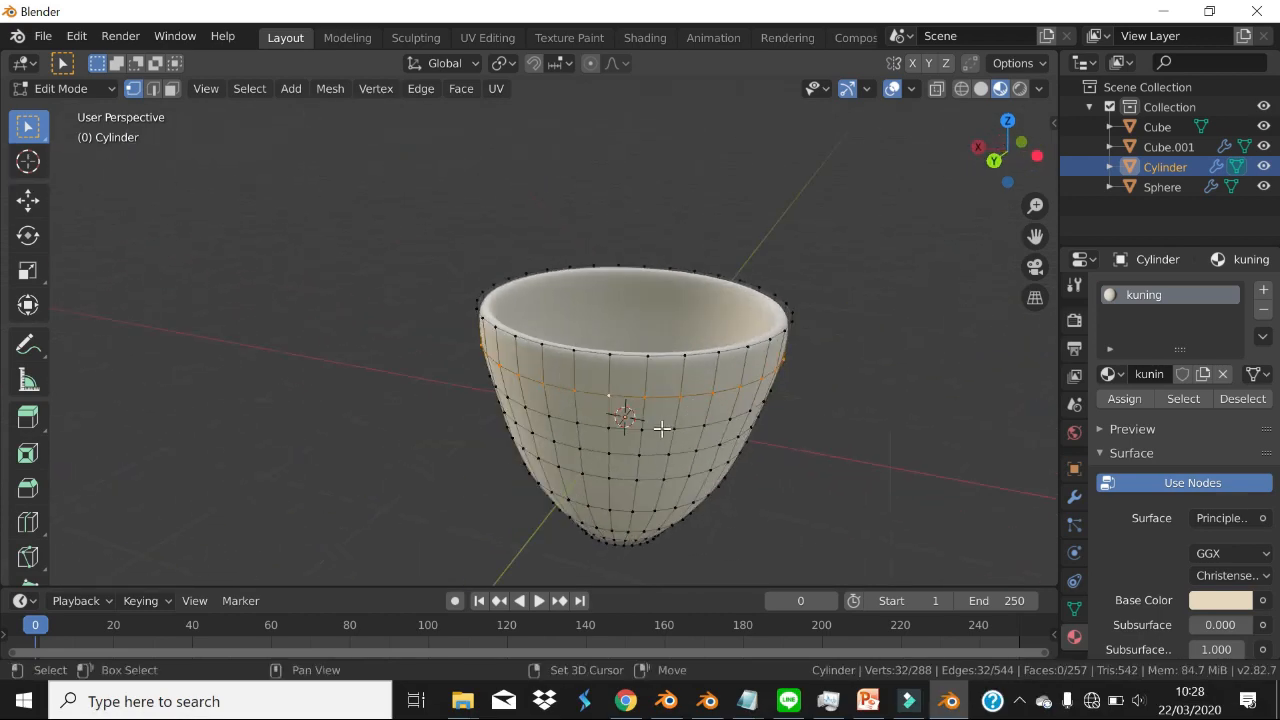
{"action": "left_click", "coordinate": [662, 428], "text": "alt+shift"}
{"action": "middle_click_drag", "start_coordinate": [670, 423], "coordinate": [717, 403]}
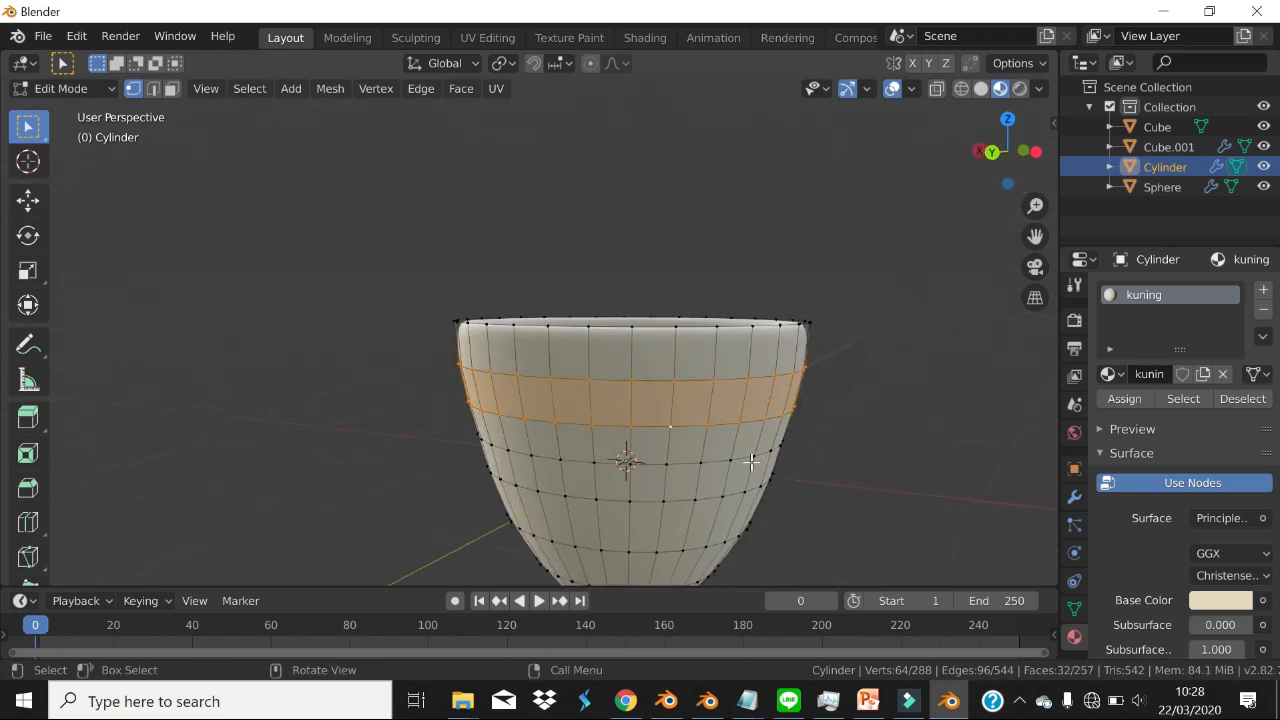
{"action": "middle_click_drag", "start_coordinate": [737, 460], "coordinate": [734, 449]}
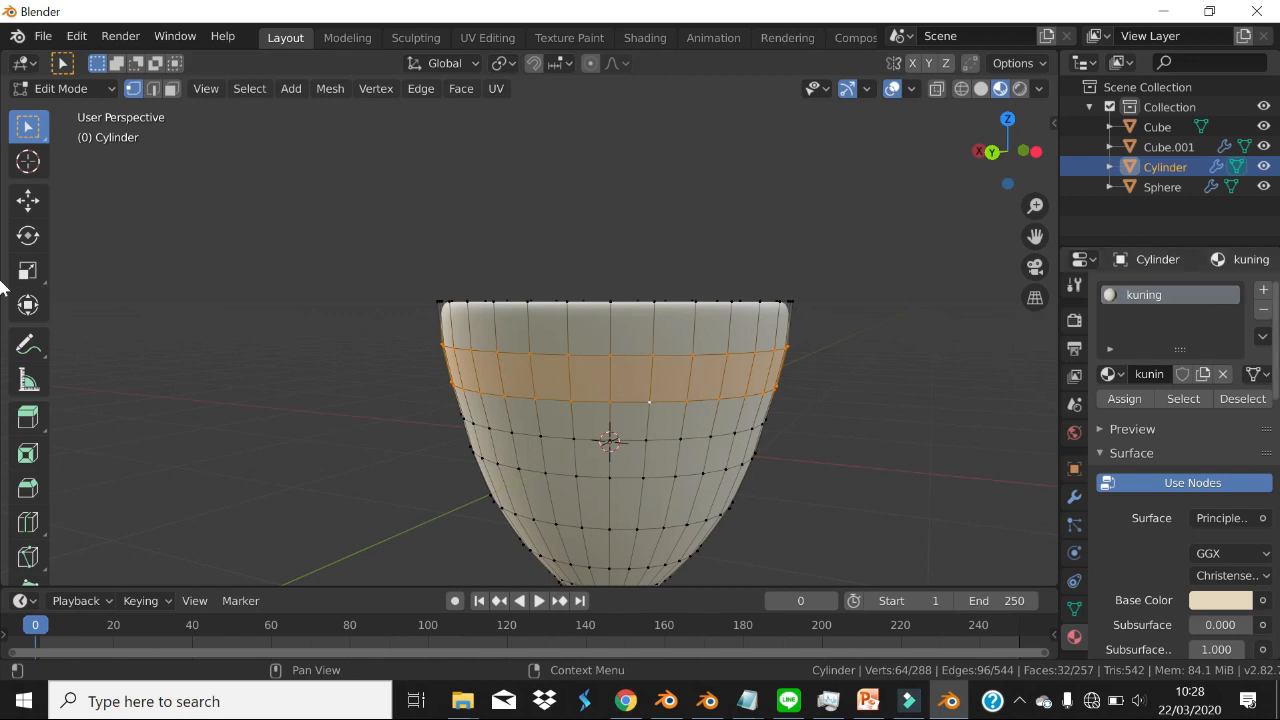
- Add a second material slot to the bowl with a new material named "merah"
{"action": "left_click", "coordinate": [1264, 292]}
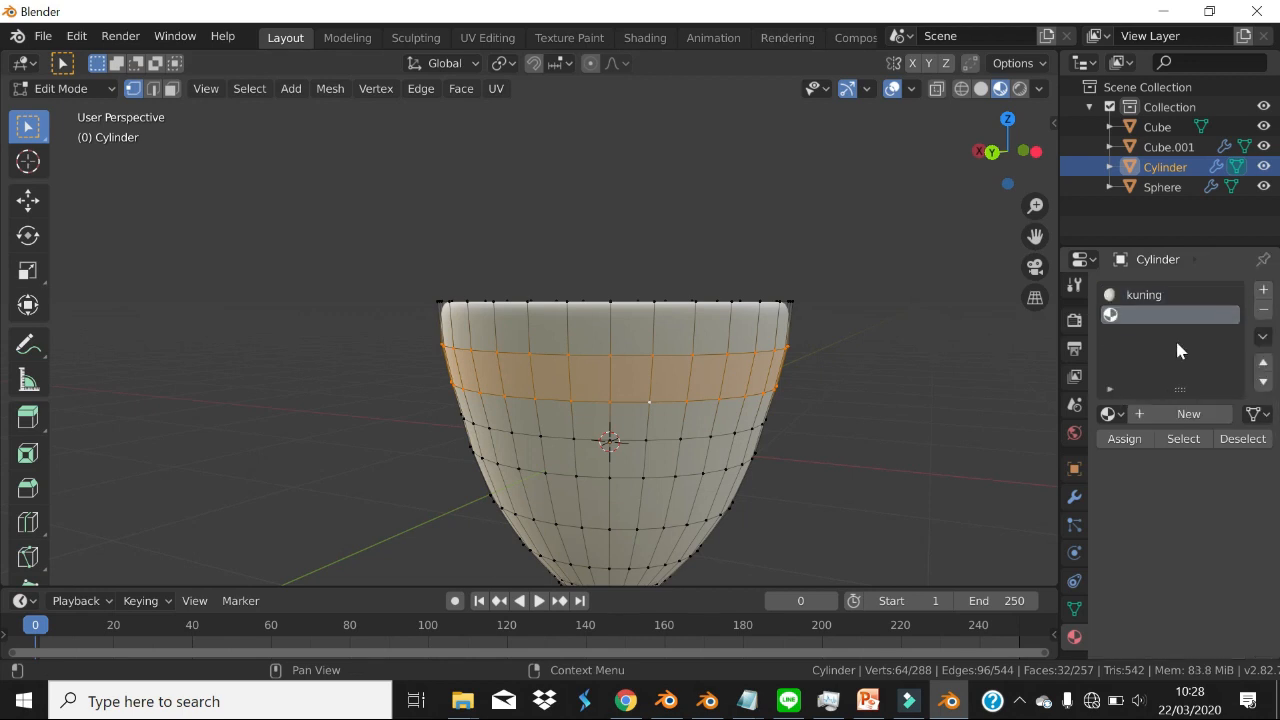
{"action": "left_click", "coordinate": [1149, 418]}
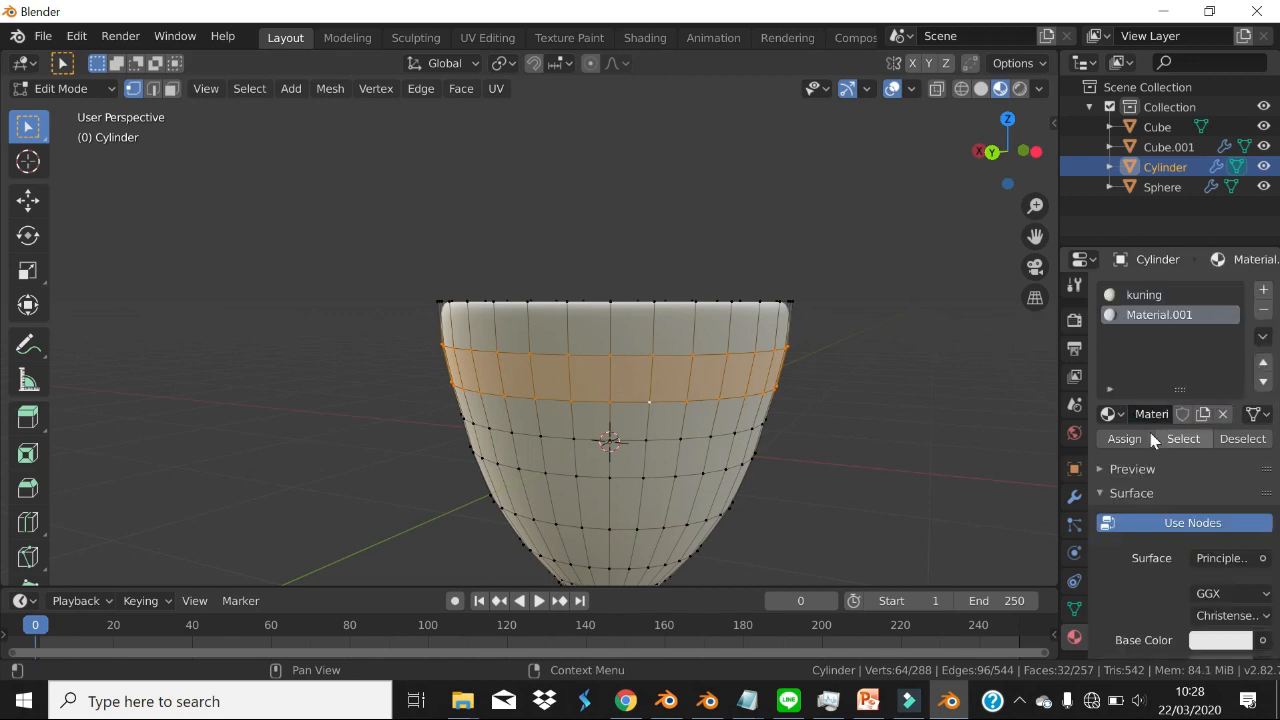
{"action": "left_click", "coordinate": [1150, 413]}
{"action": "type", "text": "m"}
{"action": "type", "text": "erah"}
{"action": "key", "text": "Return"}
- Set the base color of merah to a darkened red with hue 0.020 and saturation 0.739
{"action": "scroll", "coordinate": [1215, 560], "scroll_direction": "down", "scroll_amount": 3}
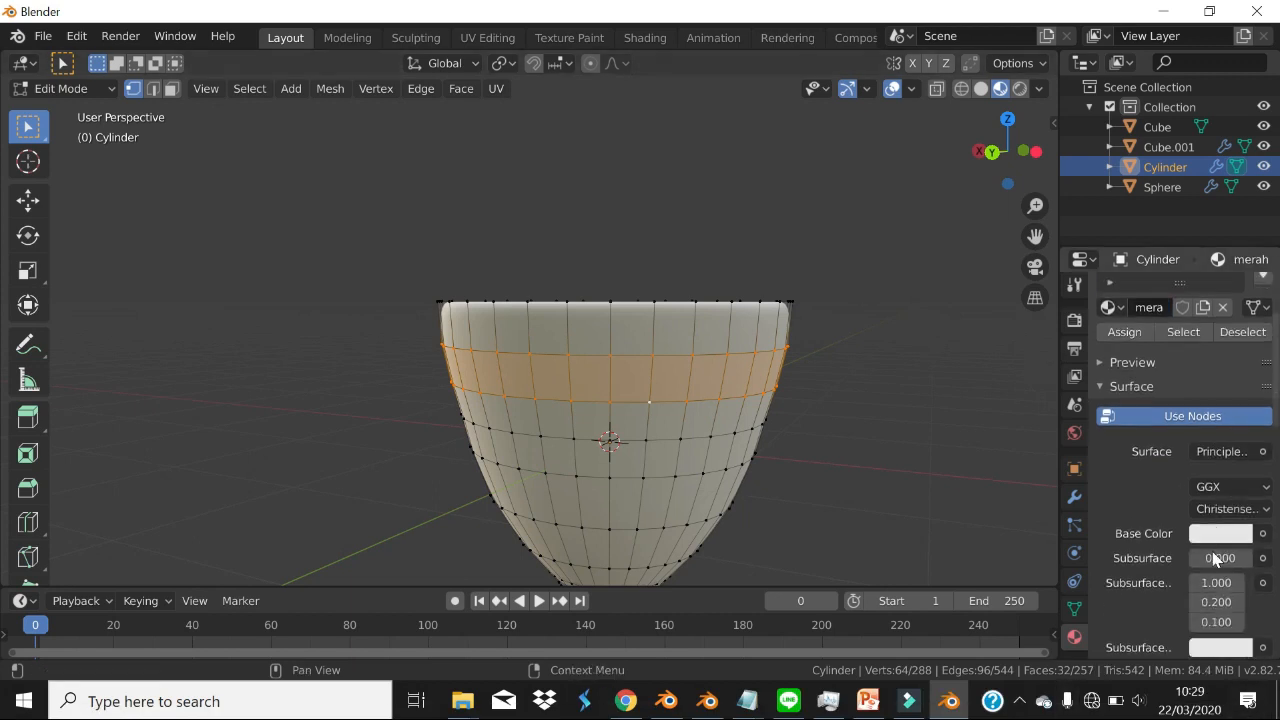
{"action": "left_click", "coordinate": [1216, 537]}
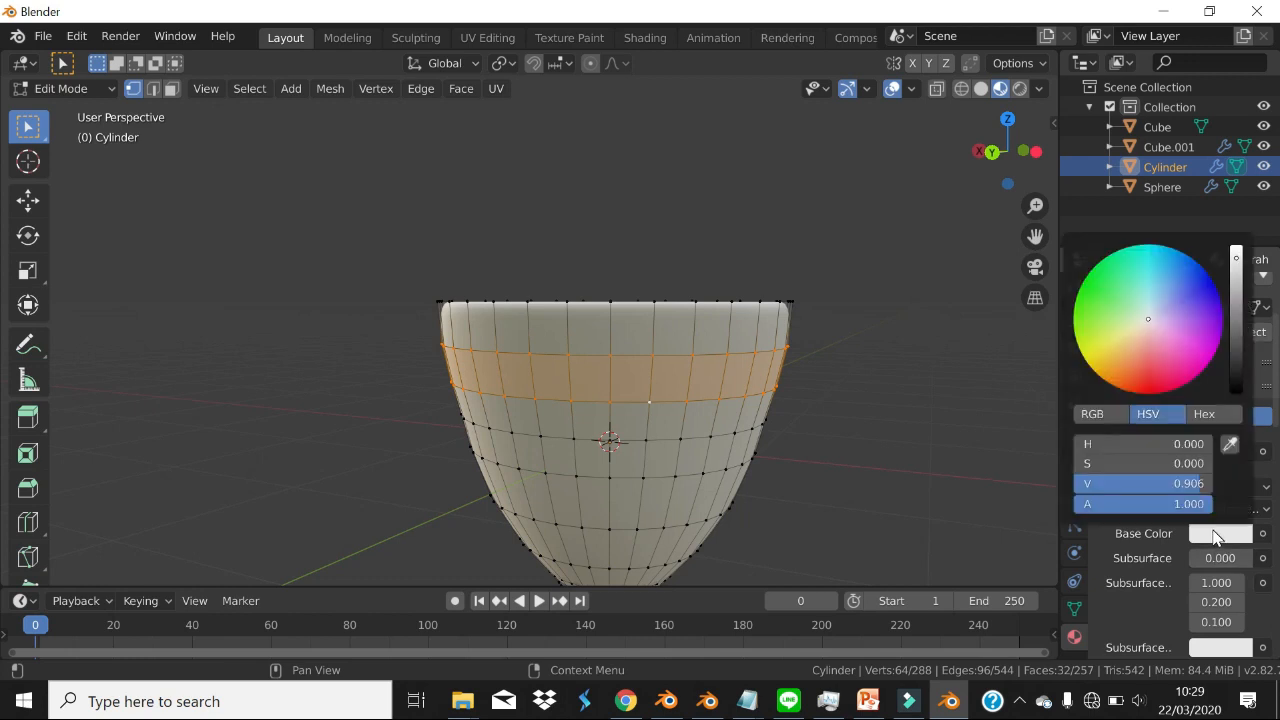
{"action": "left_click", "coordinate": [1144, 360]}
{"action": "left_click_drag", "start_coordinate": [1144, 360], "coordinate": [1141, 373]}
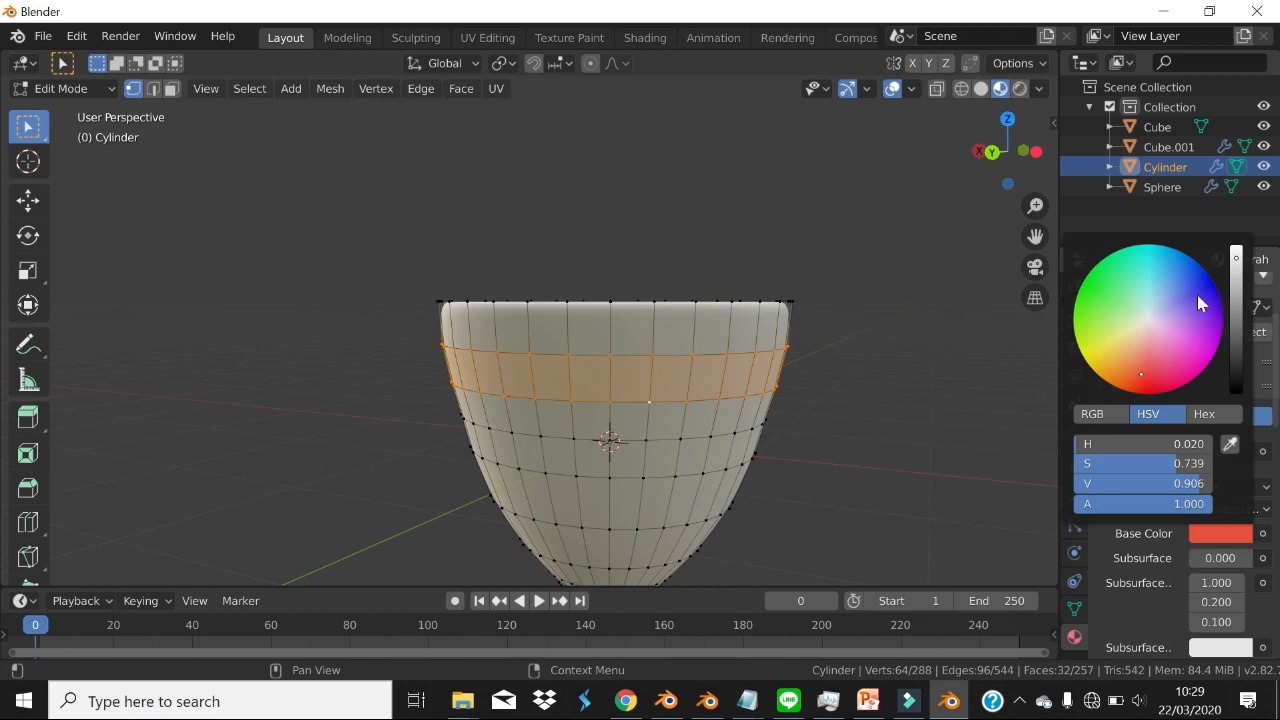
{"action": "left_click_drag", "start_coordinate": [1236, 258], "coordinate": [1236, 300]}
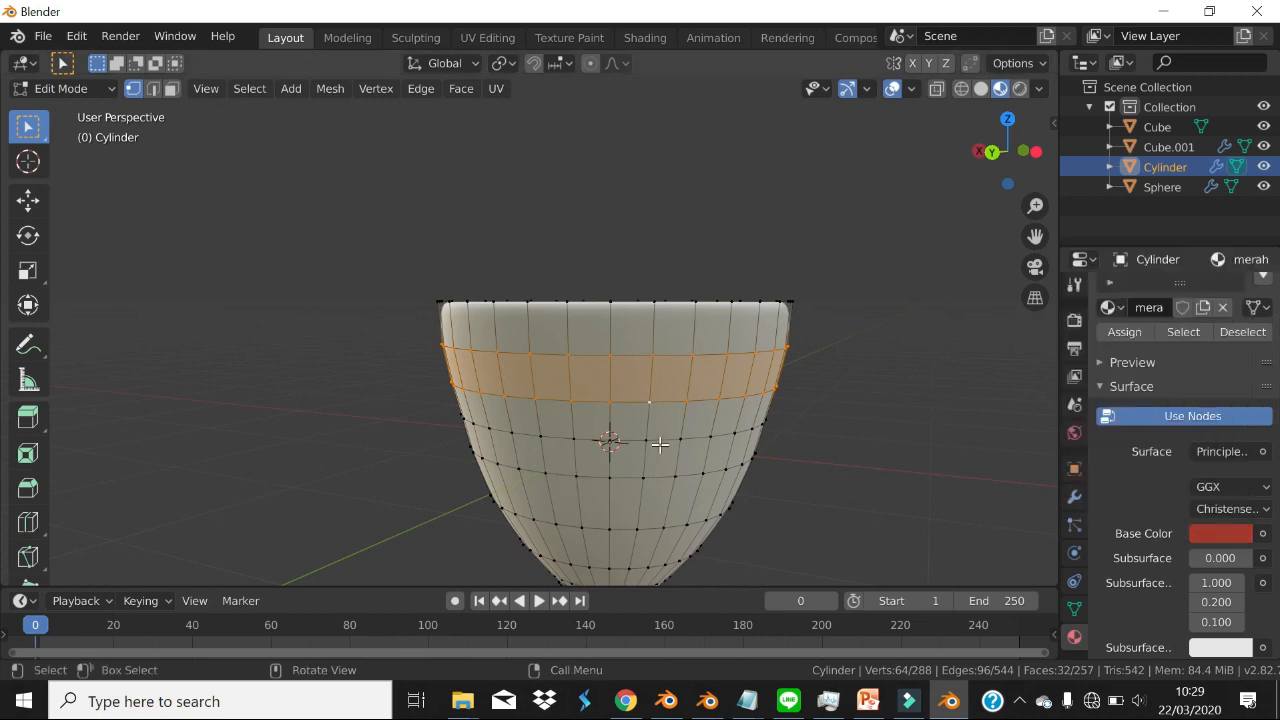
{"action": "left_click_drag", "start_coordinate": [1180, 283], "coordinate": [1195, 383]}
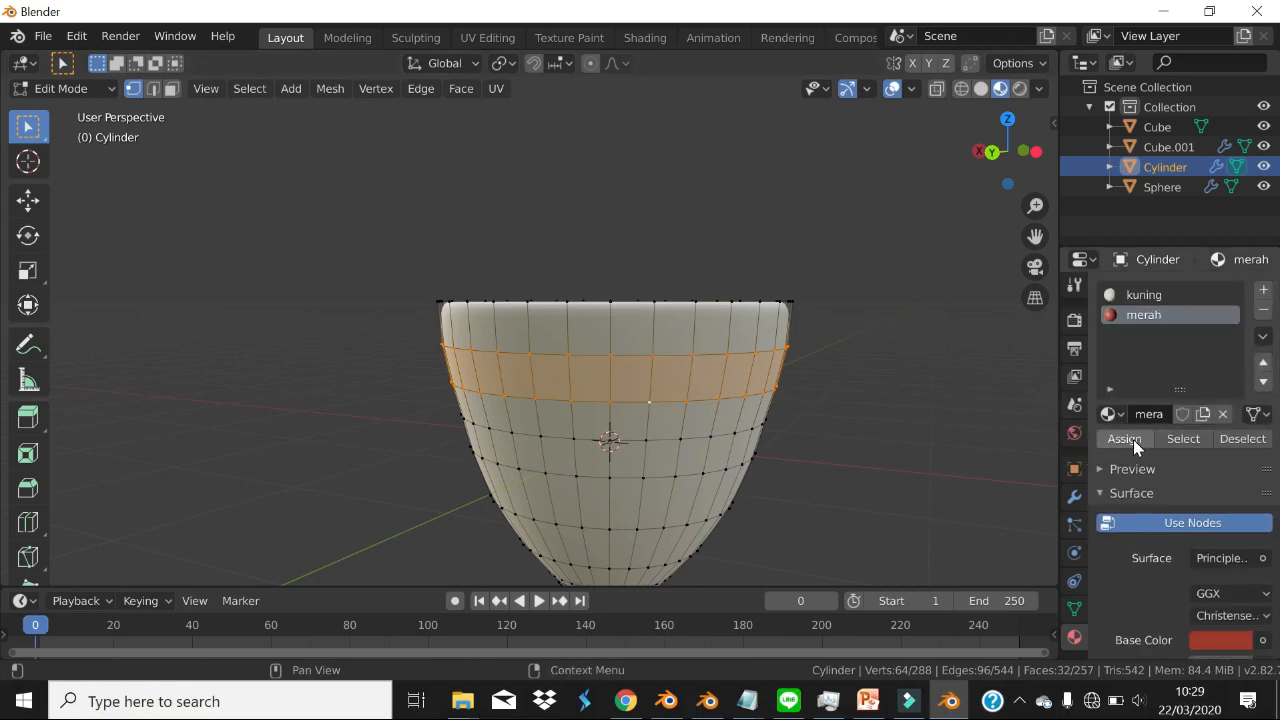
- Assign the merah material to the selected ring of faces
{"action": "left_click", "coordinate": [1180, 293]}
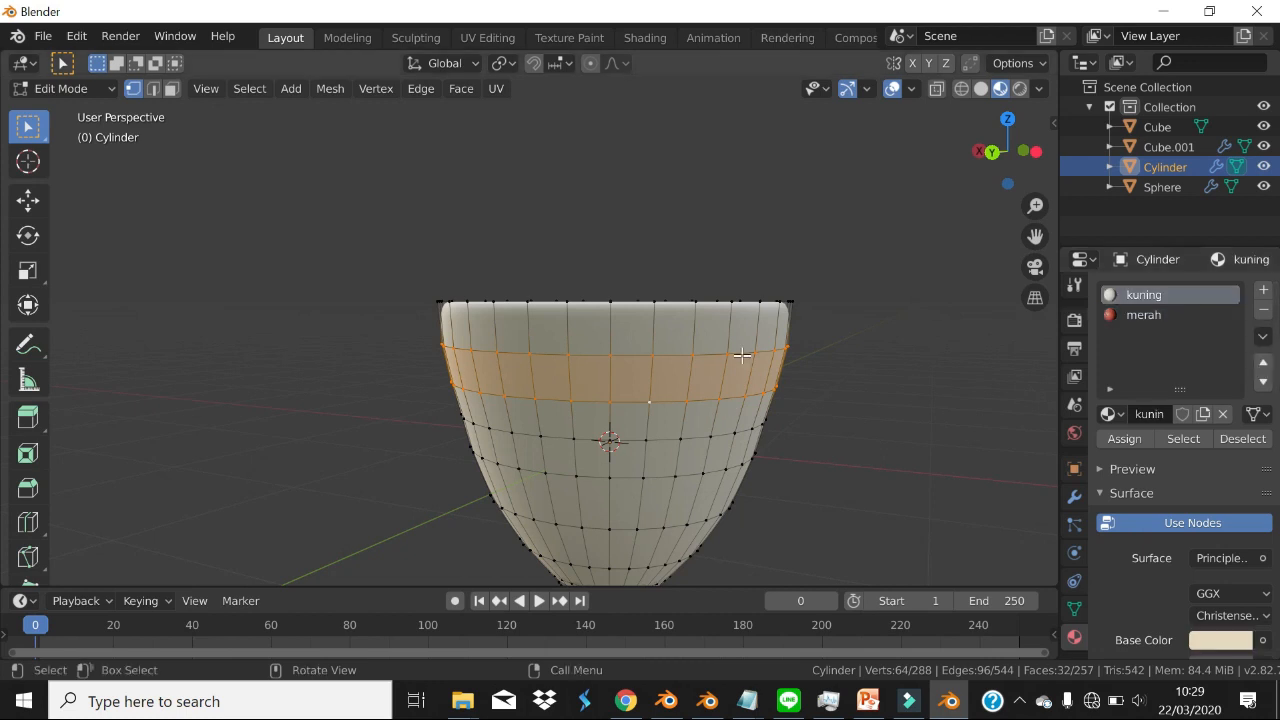
{"action": "middle_click_drag", "start_coordinate": [742, 354], "coordinate": [737, 213]}
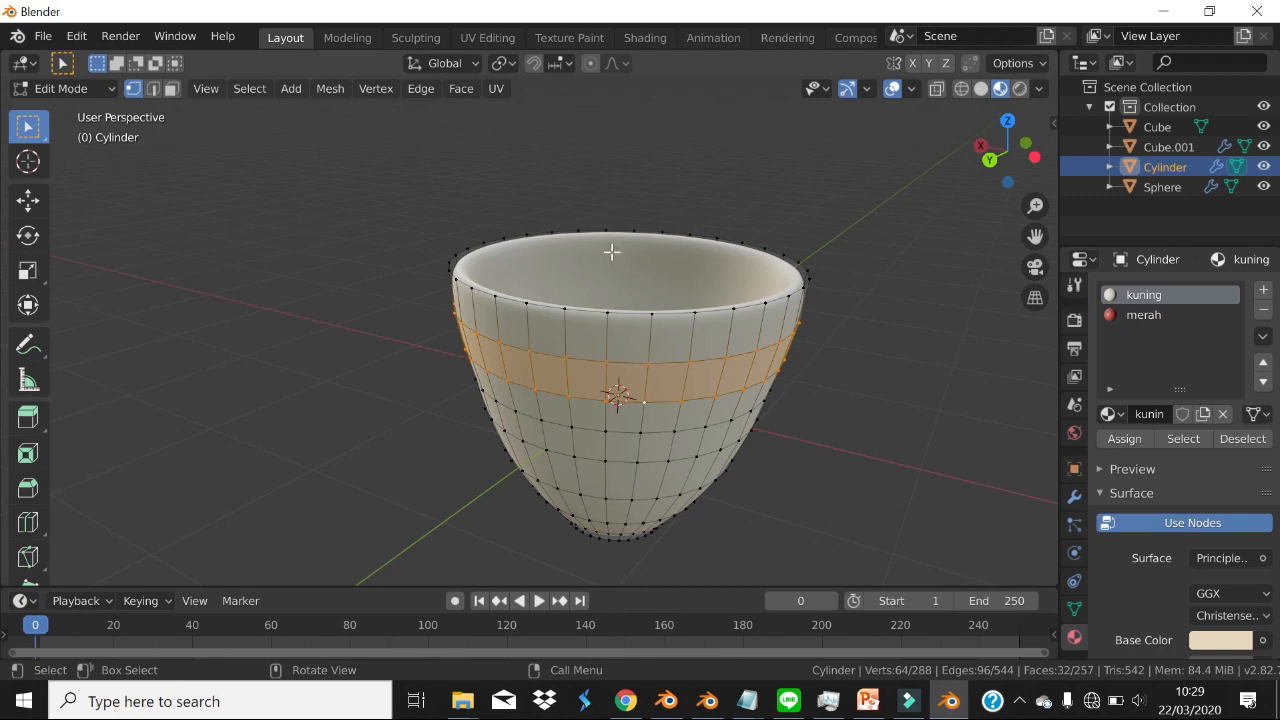
{"action": "left_click", "coordinate": [1165, 314]}
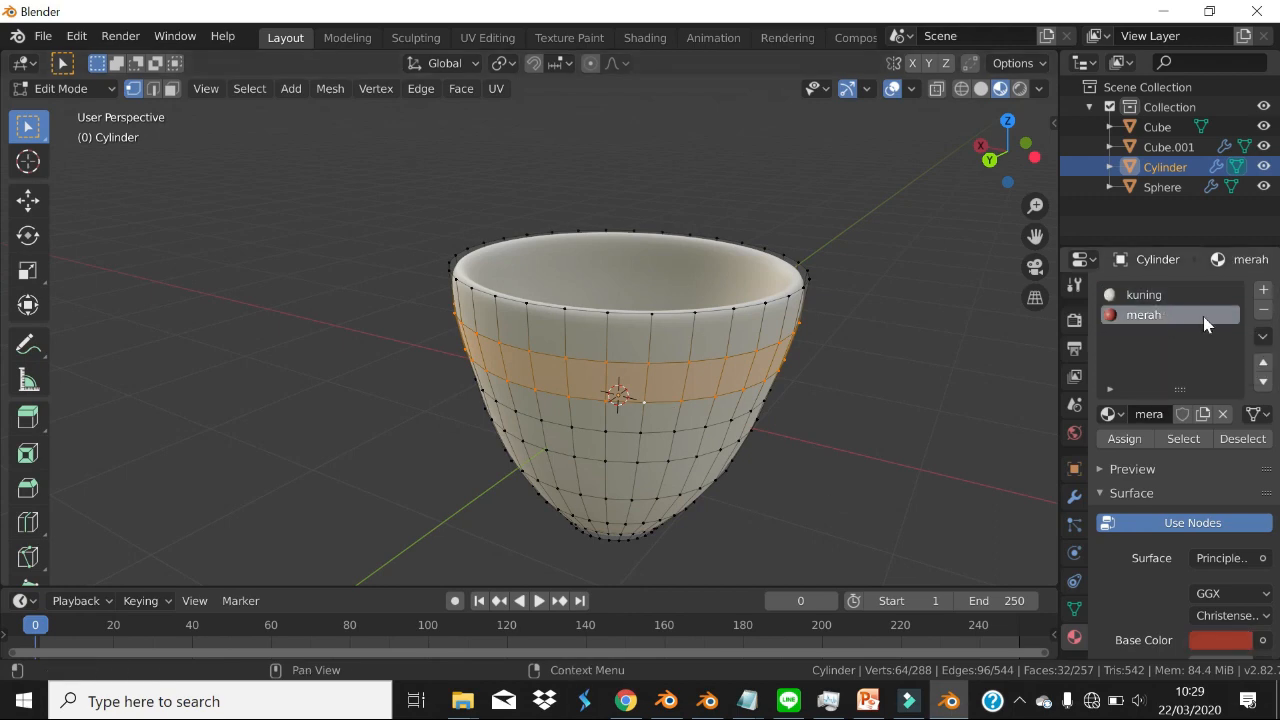
{"action": "left_click", "coordinate": [1124, 438]}
{"action": "middle_click_drag", "start_coordinate": [445, 383], "coordinate": [601, 384]}
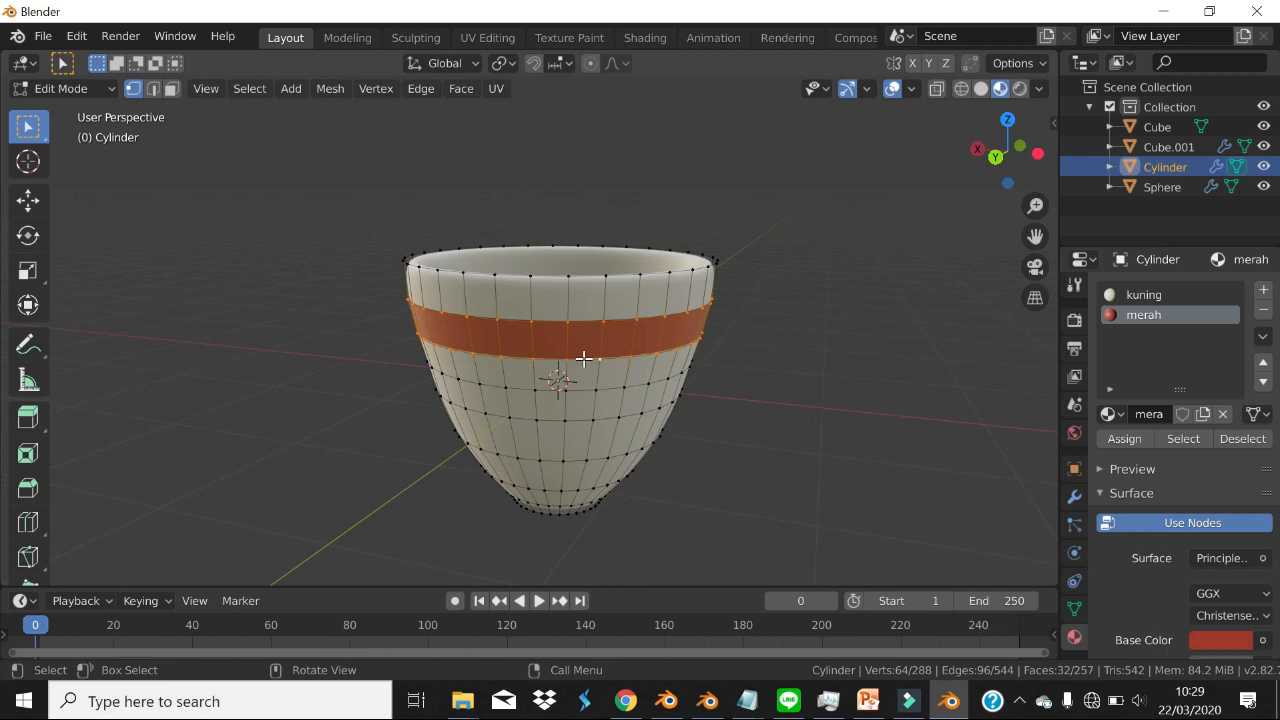
- Select the ring of faces directly beneath the bowl's red band using its two edge loops
{"action": "left_click", "coordinate": [593, 388]}
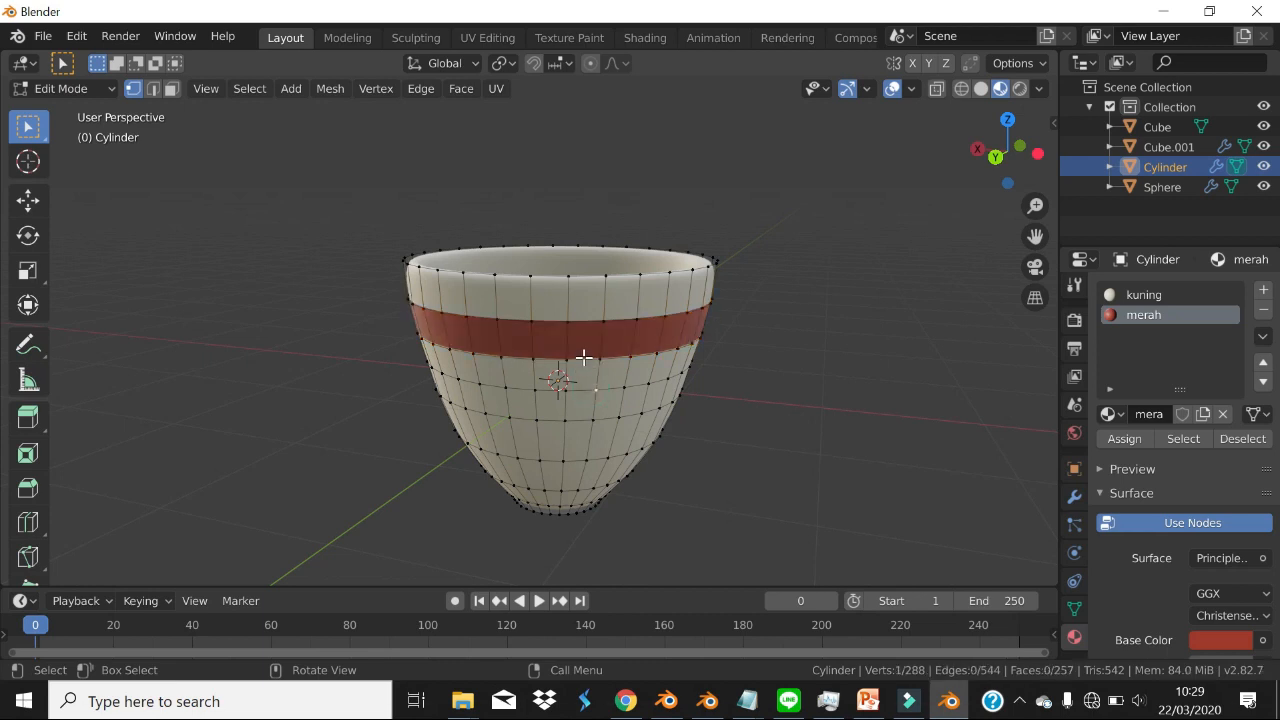
{"action": "left_click", "coordinate": [583, 357], "text": "alt"}
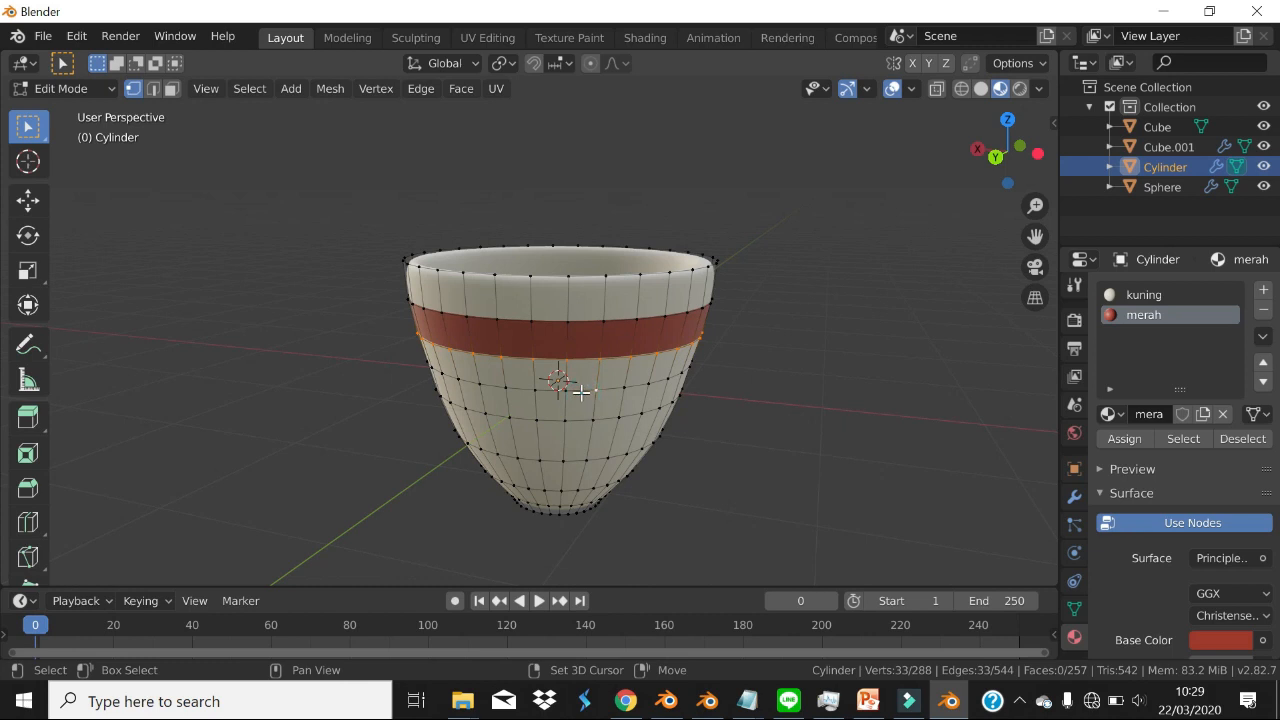
{"action": "left_click", "coordinate": [581, 392], "text": "alt+shift"}
{"action": "middle_click_drag", "start_coordinate": [628, 387], "coordinate": [609, 373]}
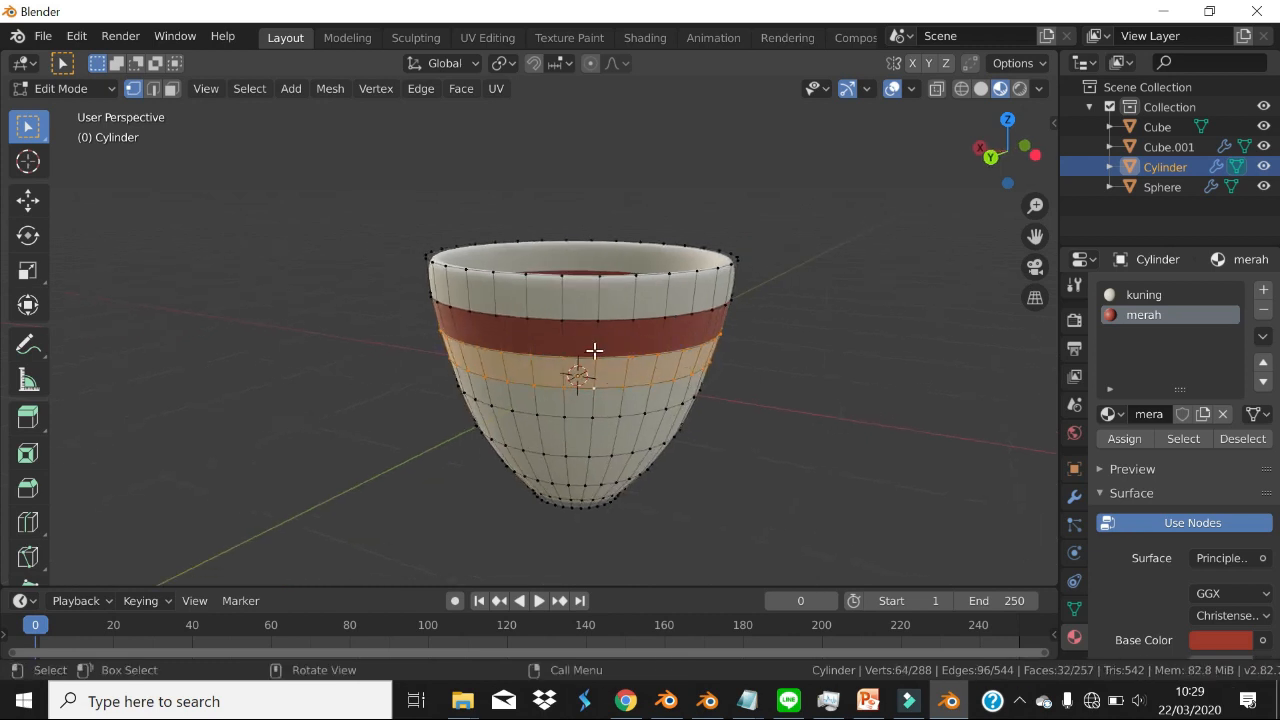
{"action": "left_click", "coordinate": [608, 356], "text": "alt"}
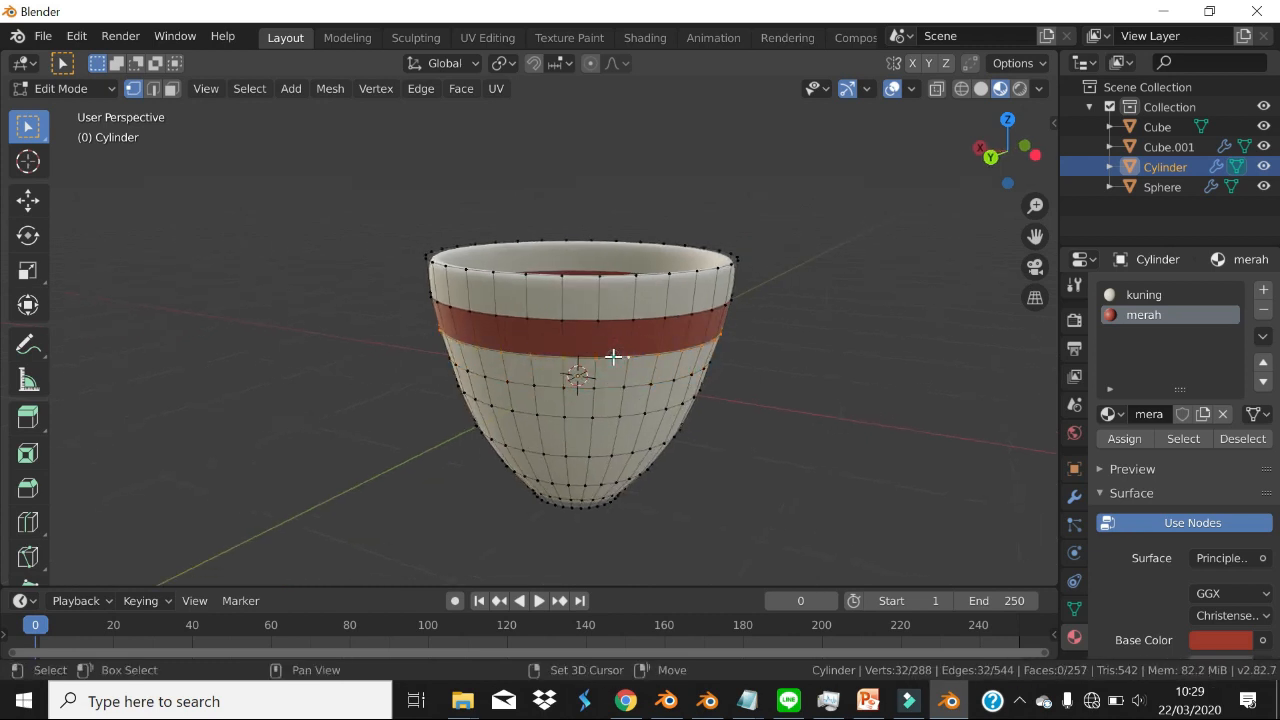
{"action": "left_click", "coordinate": [600, 387], "text": "alt+shift"}
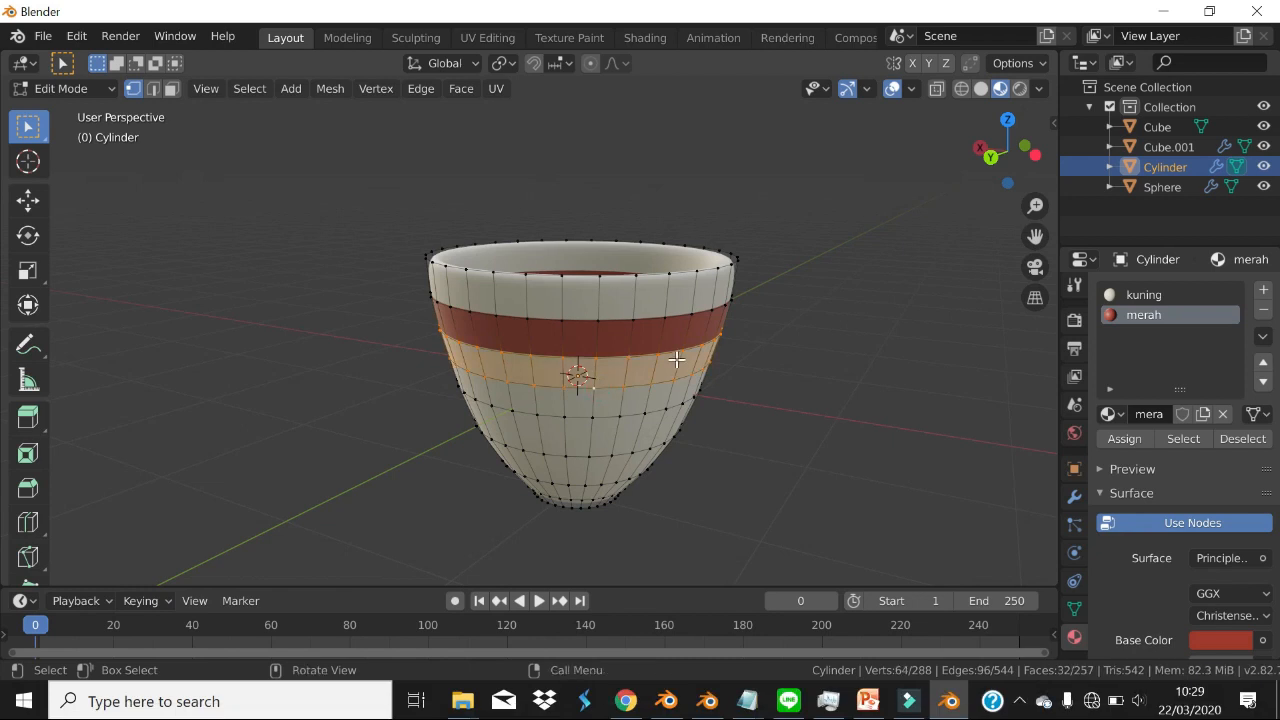
{"action": "middle_click_drag", "start_coordinate": [603, 378], "coordinate": [653, 362]}
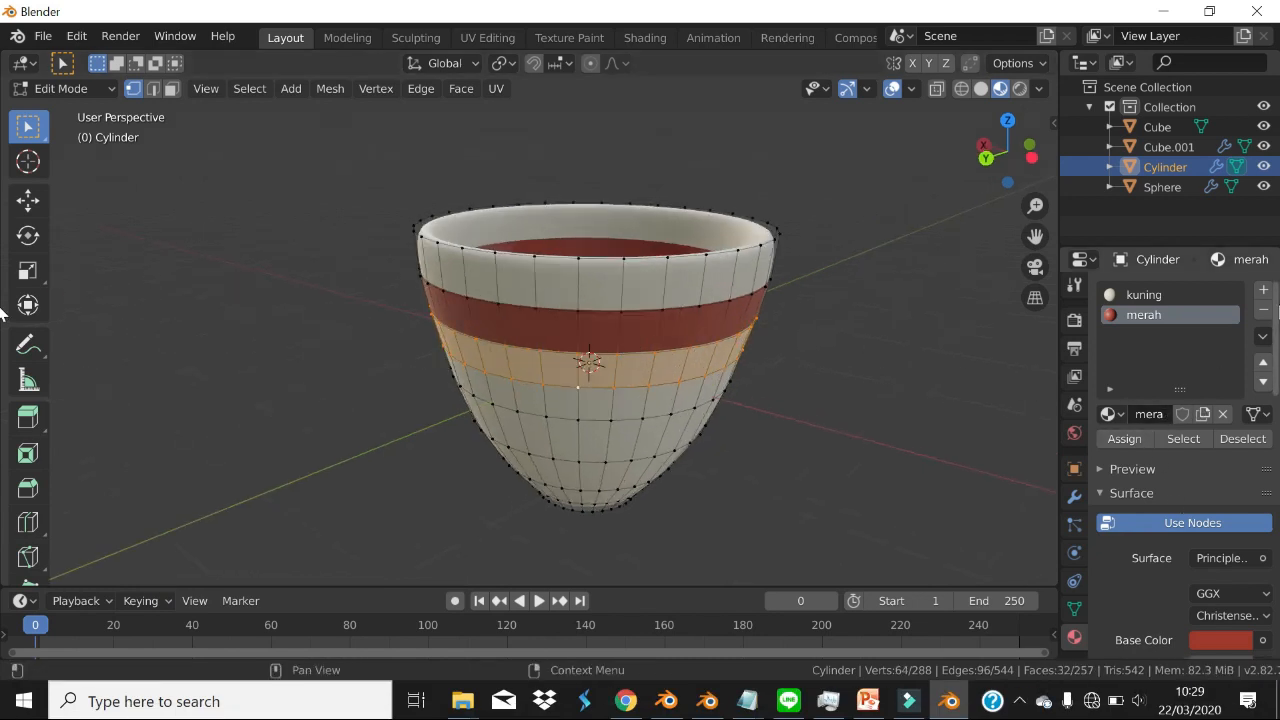
- Add a third material slot to the bowl with a new material named "cokelat"
{"action": "left_click", "coordinate": [1263, 289]}
{"action": "left_click", "coordinate": [1153, 414]}
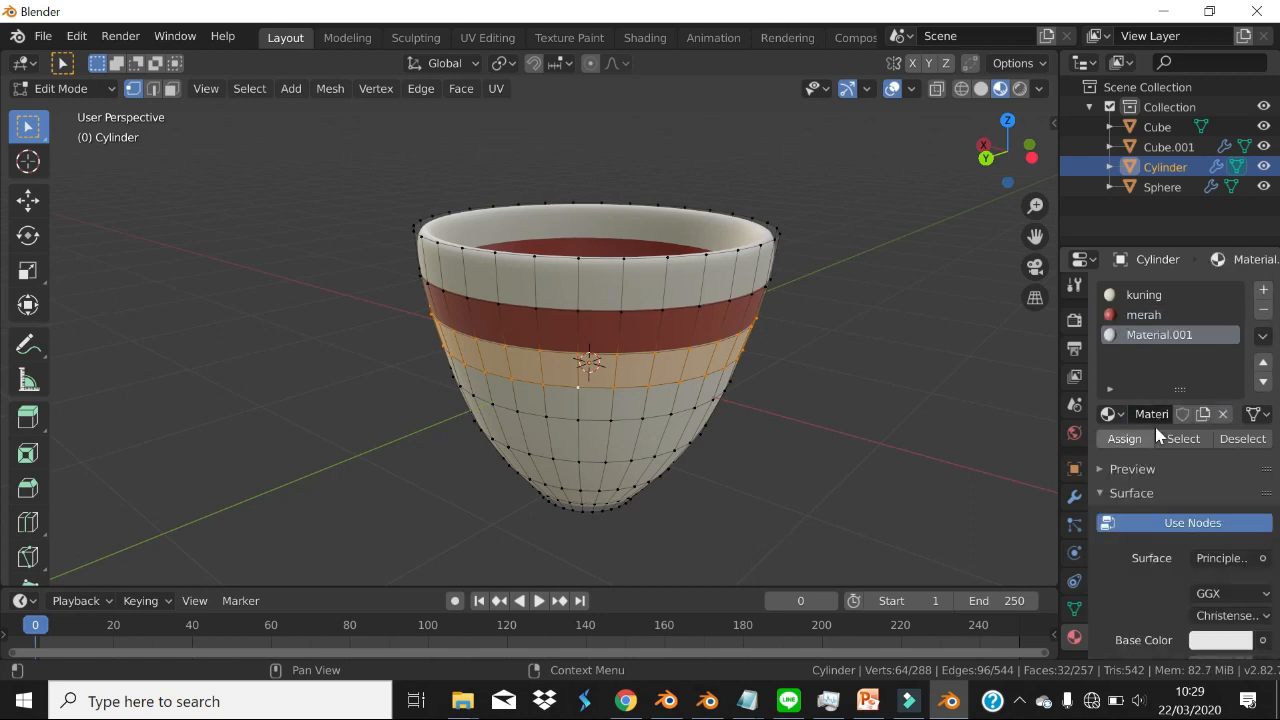
{"action": "double_click", "coordinate": [1150, 414]}
{"action": "type", "text": "c"}
{"action": "key", "text": "Return"}
- Set the base color of cokelat to a dark brown with hue 0.025, saturation 0.816 and value 0.320
{"action": "scroll", "coordinate": [1200, 500], "scroll_direction": "down", "scroll_amount": 3}
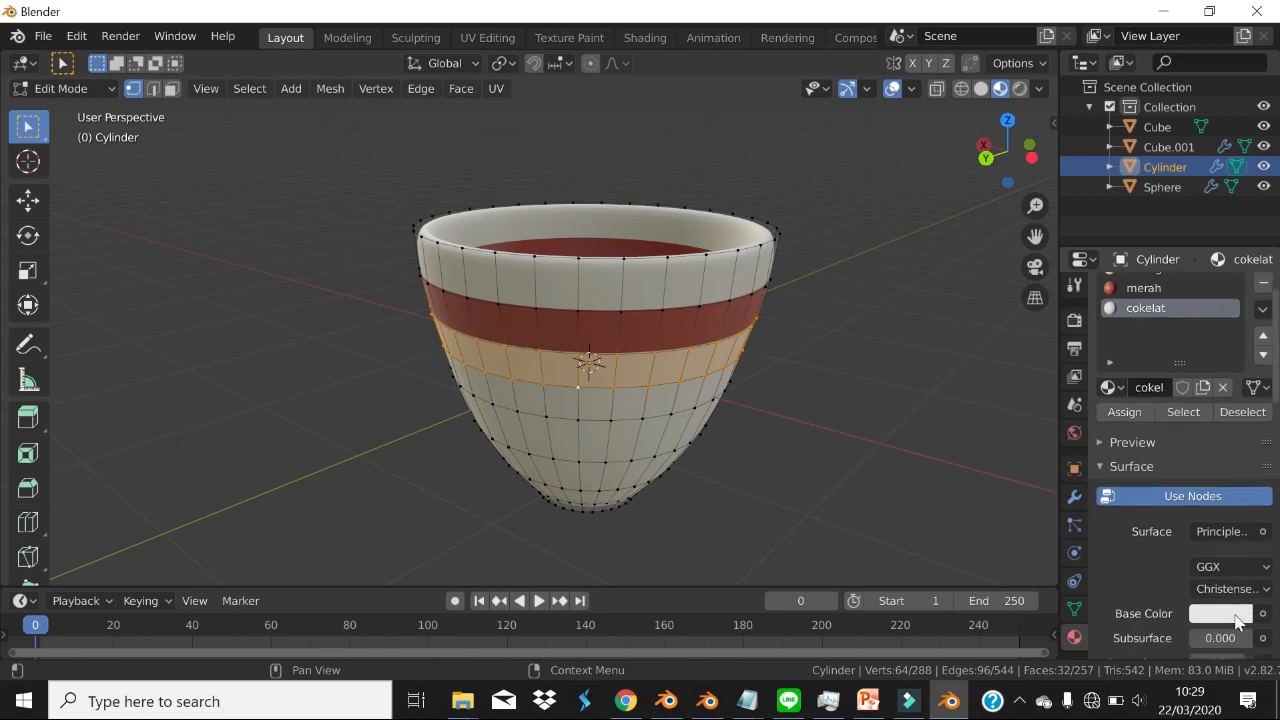
{"action": "left_click", "coordinate": [1215, 534]}
{"action": "mouse_move", "coordinate": [1140, 378]}
{"action": "left_mouse_down"}
{"action": "mouse_move", "coordinate": [1134, 369]}
{"action": "mouse_move", "coordinate": [1138, 379]}
{"action": "left_mouse_up"}
{"action": "left_click_drag", "start_coordinate": [1237, 275], "coordinate": [1236, 347]}
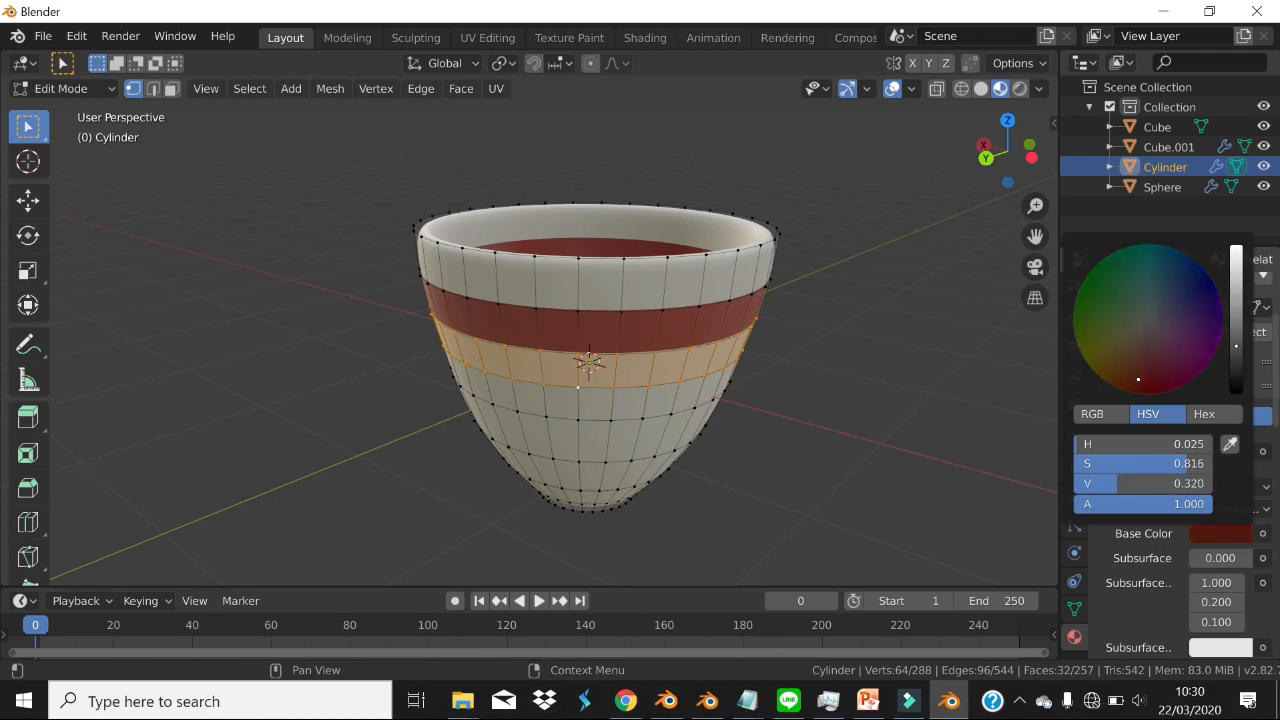
- Assign the cokelat material to the selected band of faces below the red stripe and clear the band's selection
{"action": "scroll", "coordinate": [1150, 470], "scroll_direction": "up", "scroll_amount": 5}
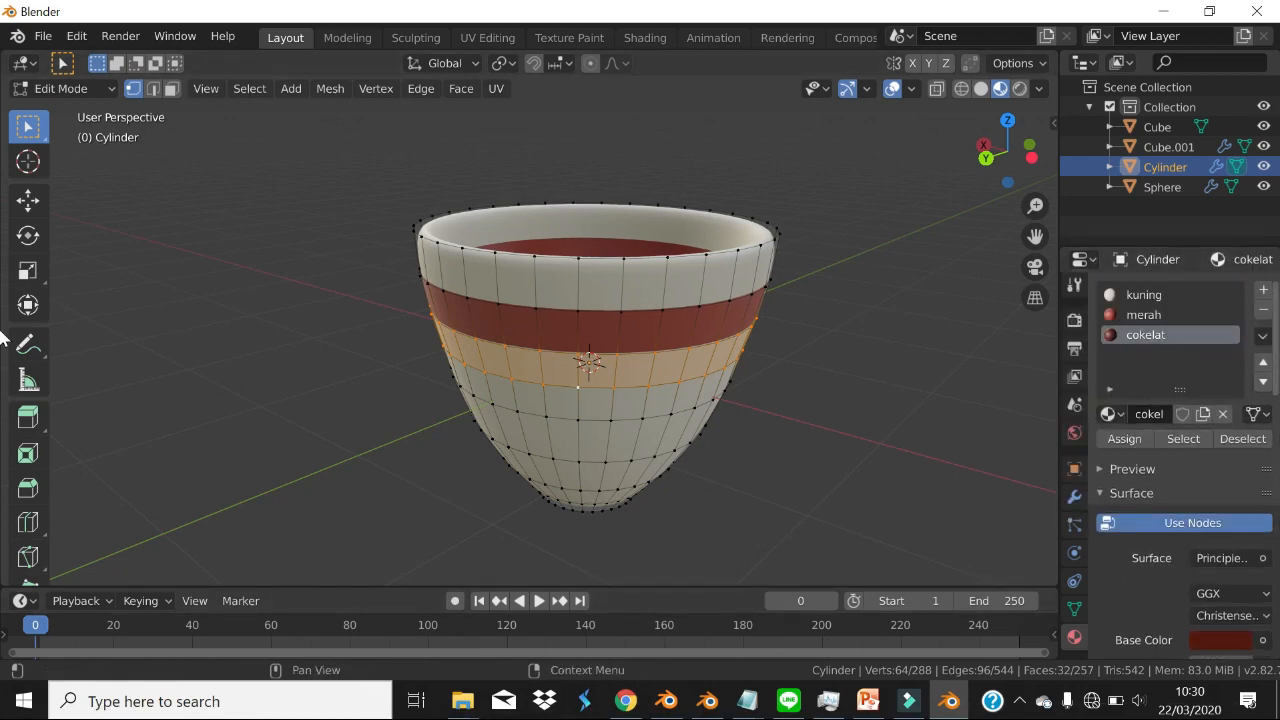
{"action": "left_click", "coordinate": [1121, 437]}
{"action": "middle_click_drag", "start_coordinate": [545, 355], "coordinate": [540, 355]}
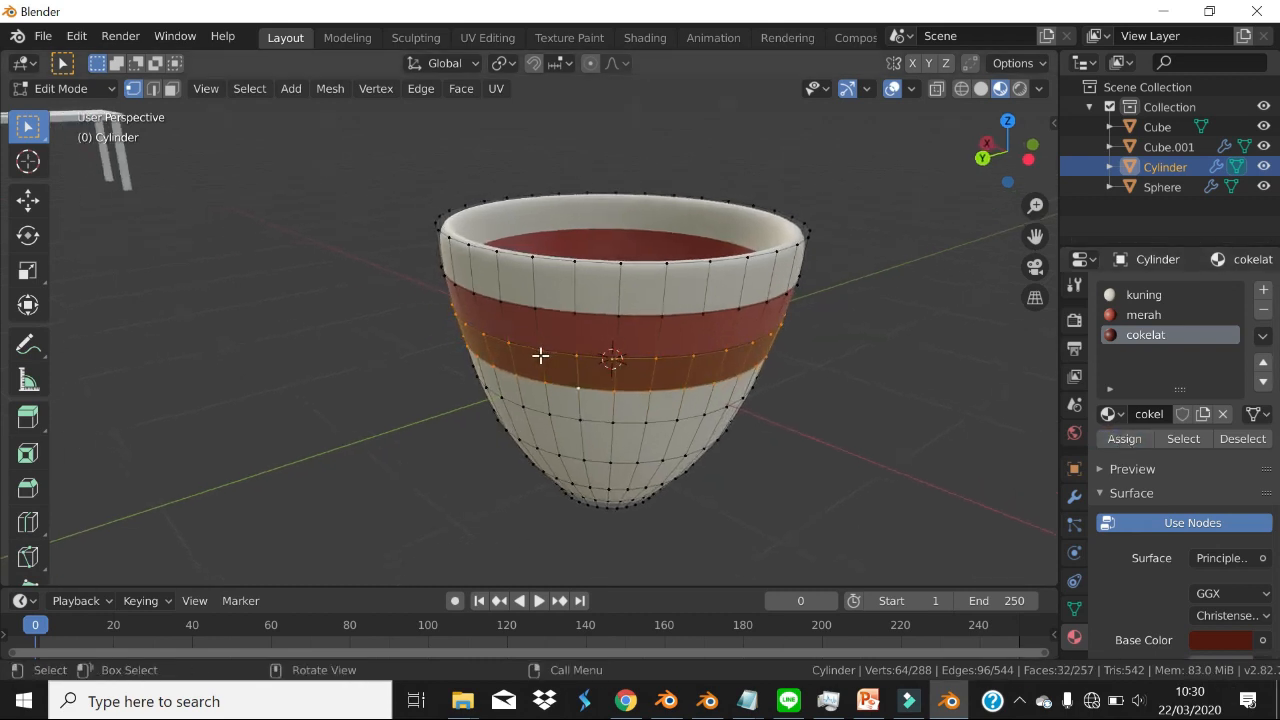
{"action": "left_click", "coordinate": [715, 341]}
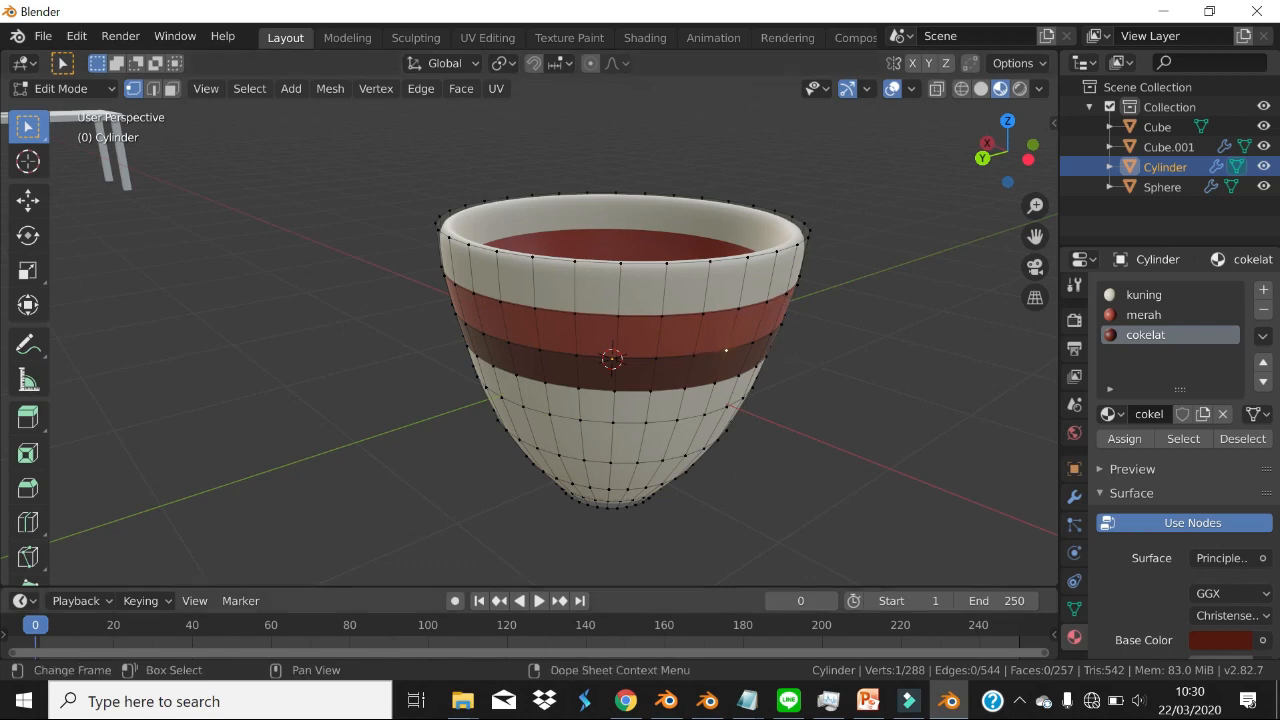
- Review the Texturing slide in PowerPoint, switching back to Blender when done
{"action": "left_click", "coordinate": [868, 700]}
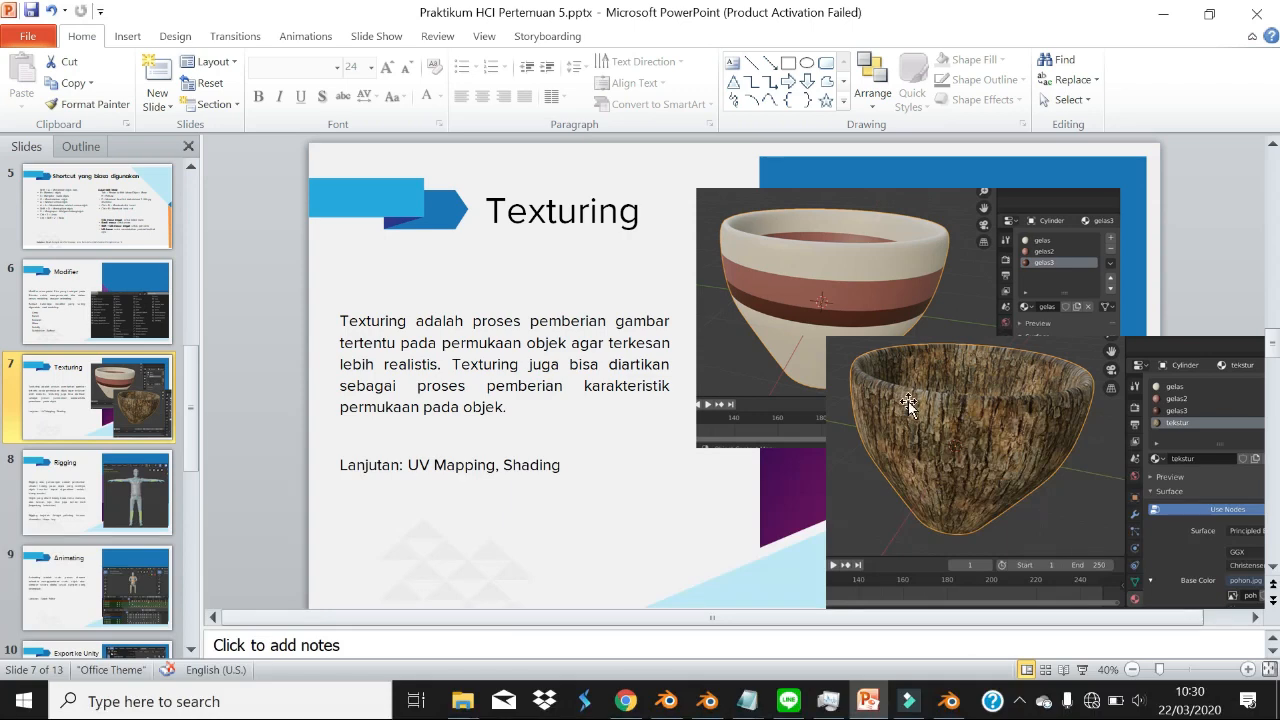
{"action": "key", "text": "alt+Tab"}
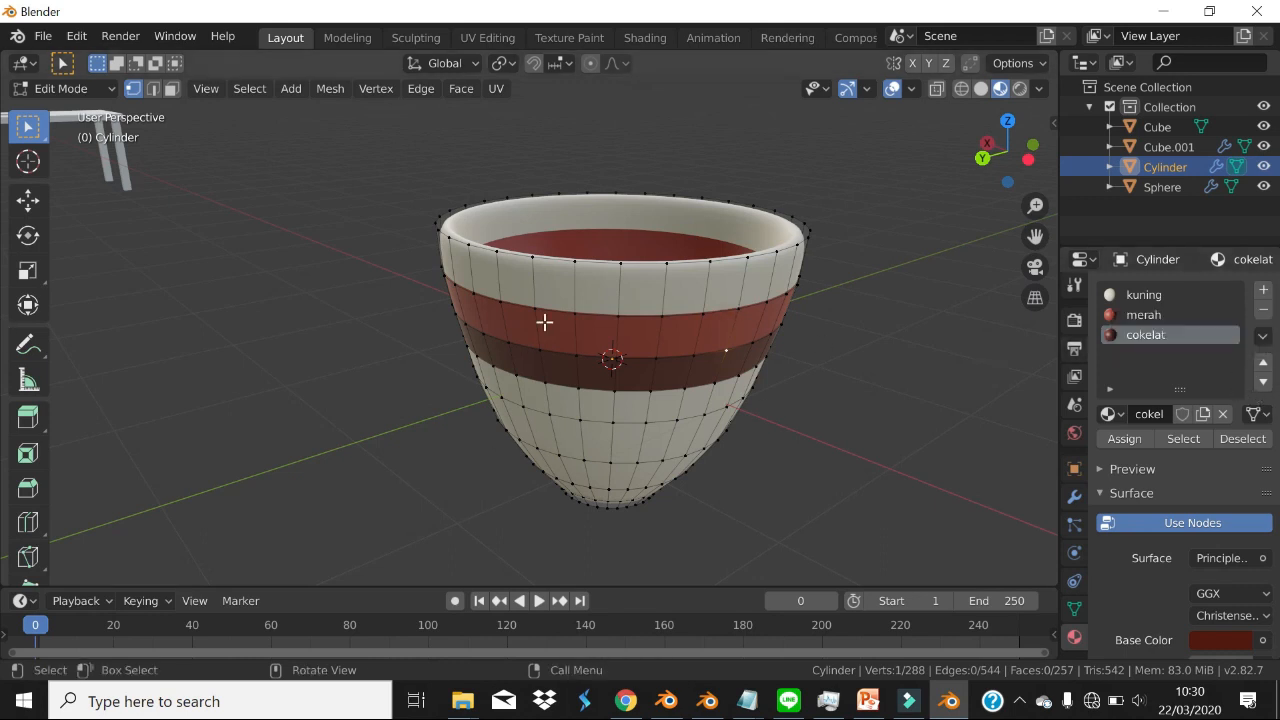
- Select all of the cup's geometry from the brown band's lower edge down to the base, with X-ray enabled
{"action": "left_click", "coordinate": [619, 392], "text": "alt"}
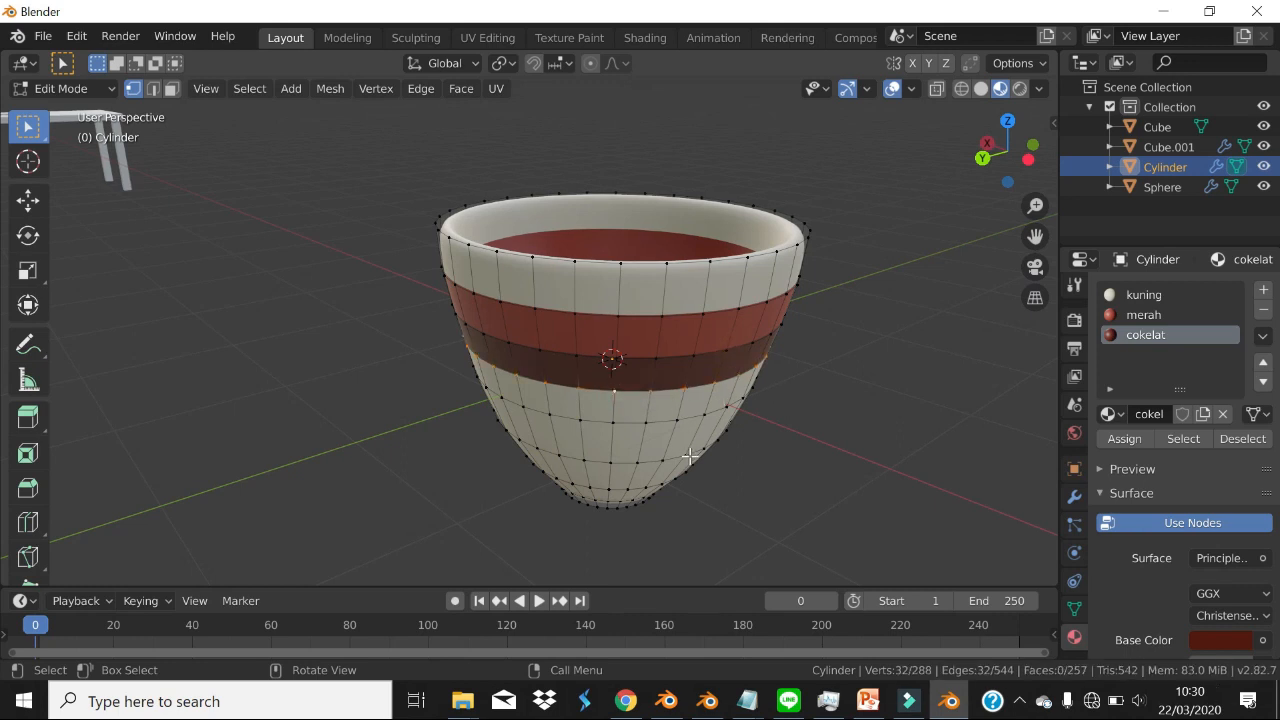
{"action": "left_click", "coordinate": [985, 156]}
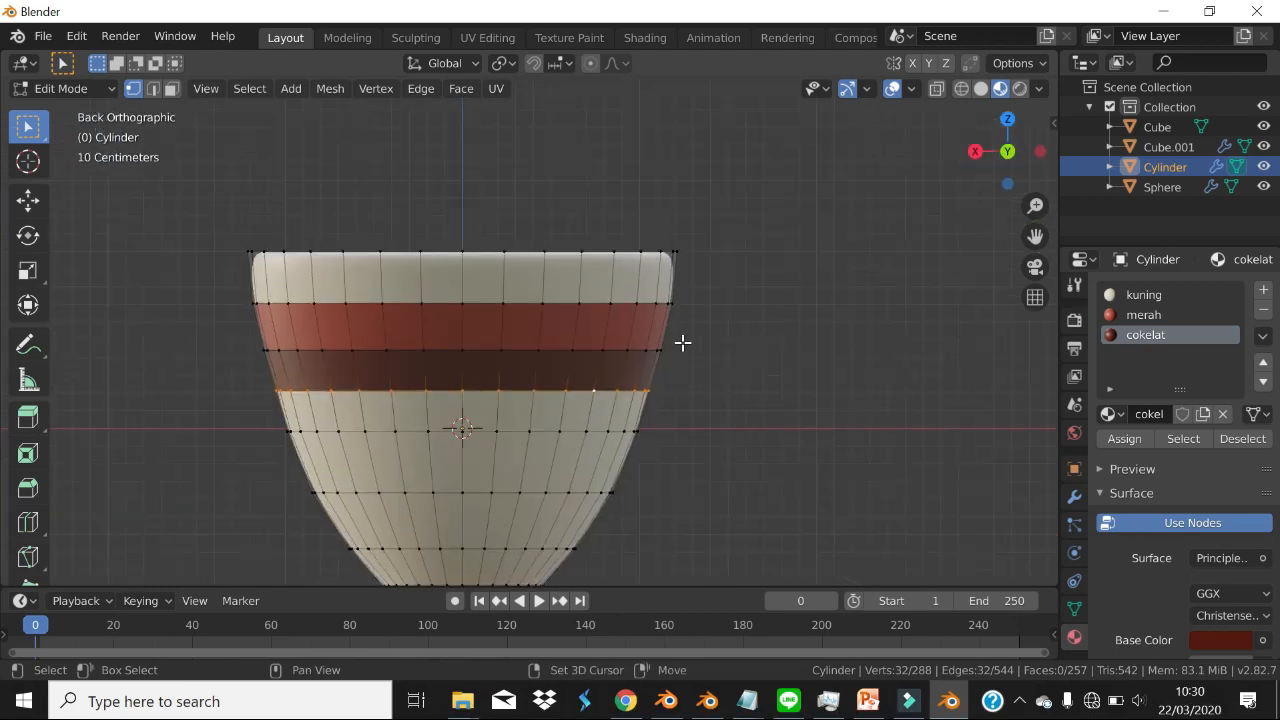
{"action": "middle_click_drag", "start_coordinate": [732, 224], "coordinate": [732, 211], "text": "shift"}
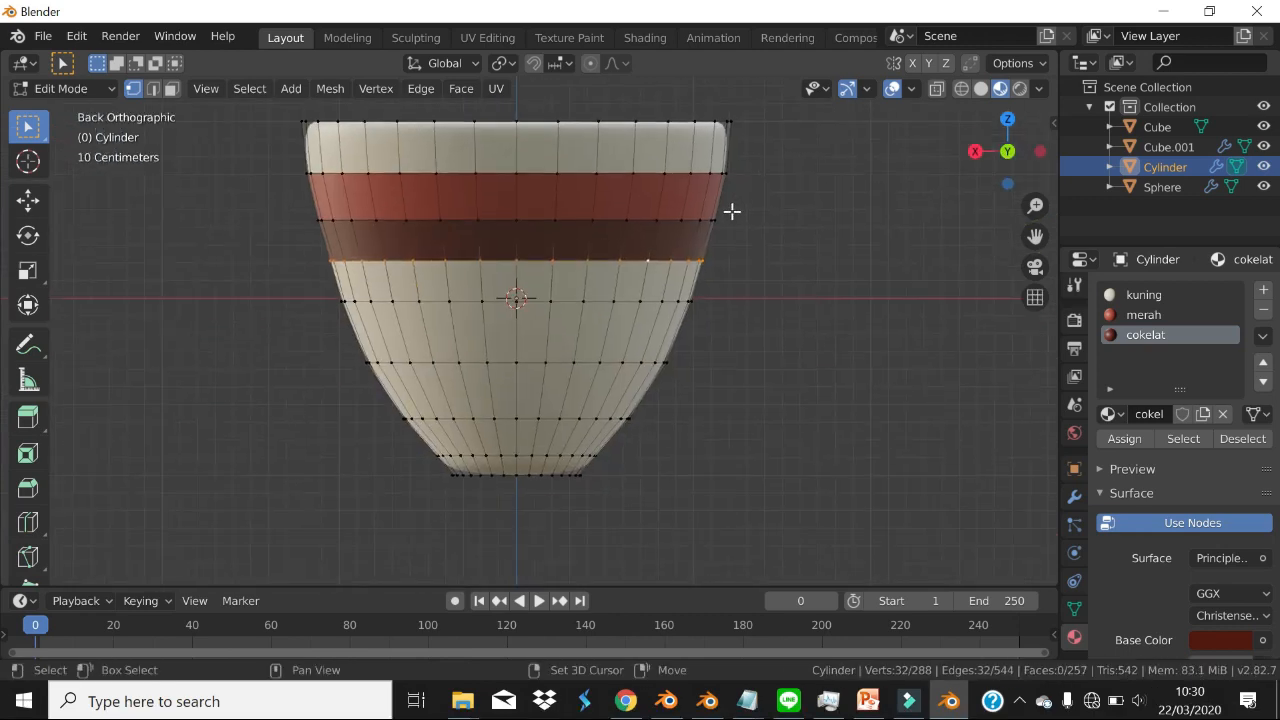
{"action": "left_click", "coordinate": [937, 89]}
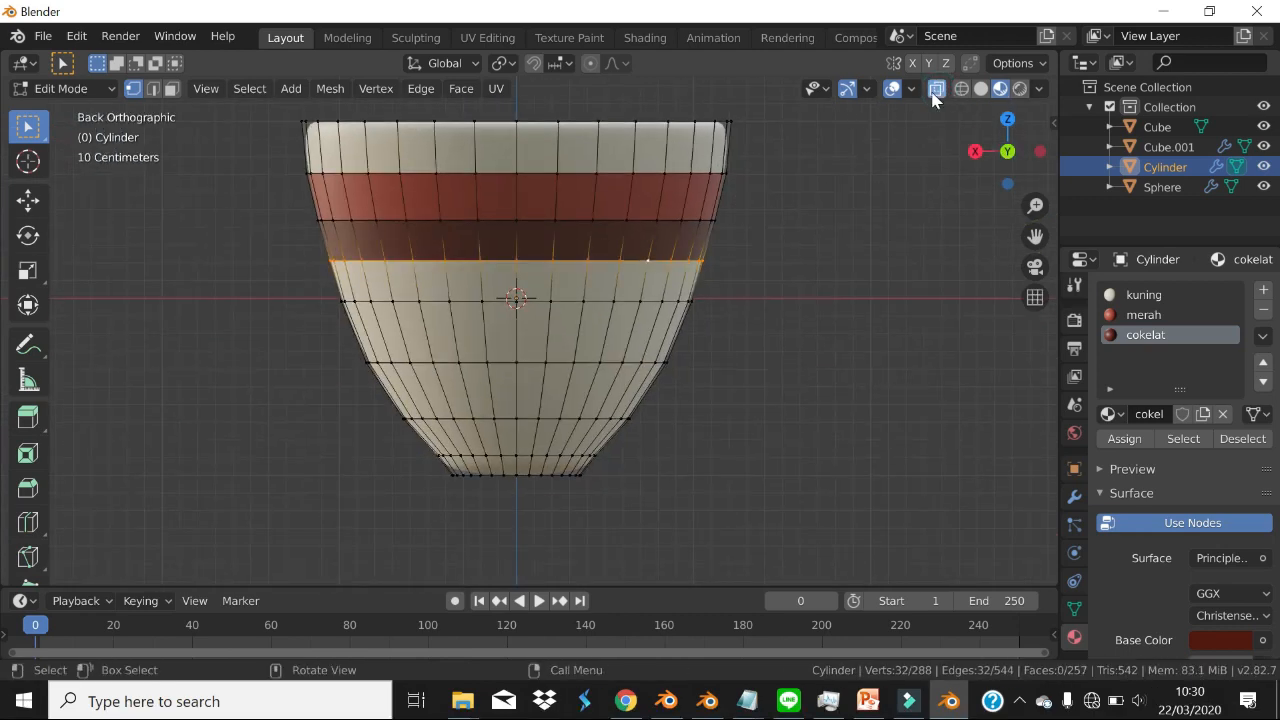
{"action": "left_click_drag", "start_coordinate": [309, 252], "coordinate": [834, 512]}
{"action": "middle_click_drag", "start_coordinate": [834, 512], "coordinate": [569, 349]}
{"action": "middle_click_drag", "start_coordinate": [814, 273], "coordinate": [729, 323]}
{"action": "left_click", "coordinate": [987, 158]}
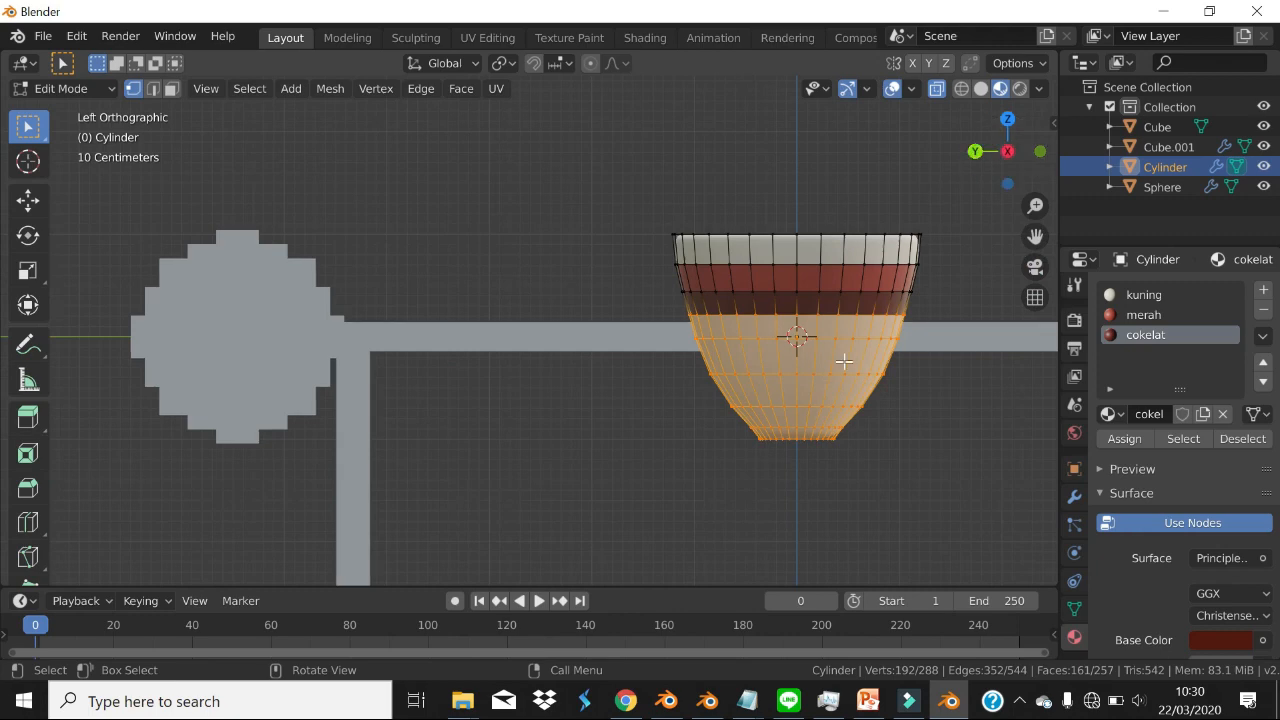
{"action": "scroll", "coordinate": [845, 362], "scroll_direction": "up", "scroll_amount": 3}
{"action": "middle_click_drag", "start_coordinate": [787, 364], "coordinate": [601, 389], "text": "shift"}
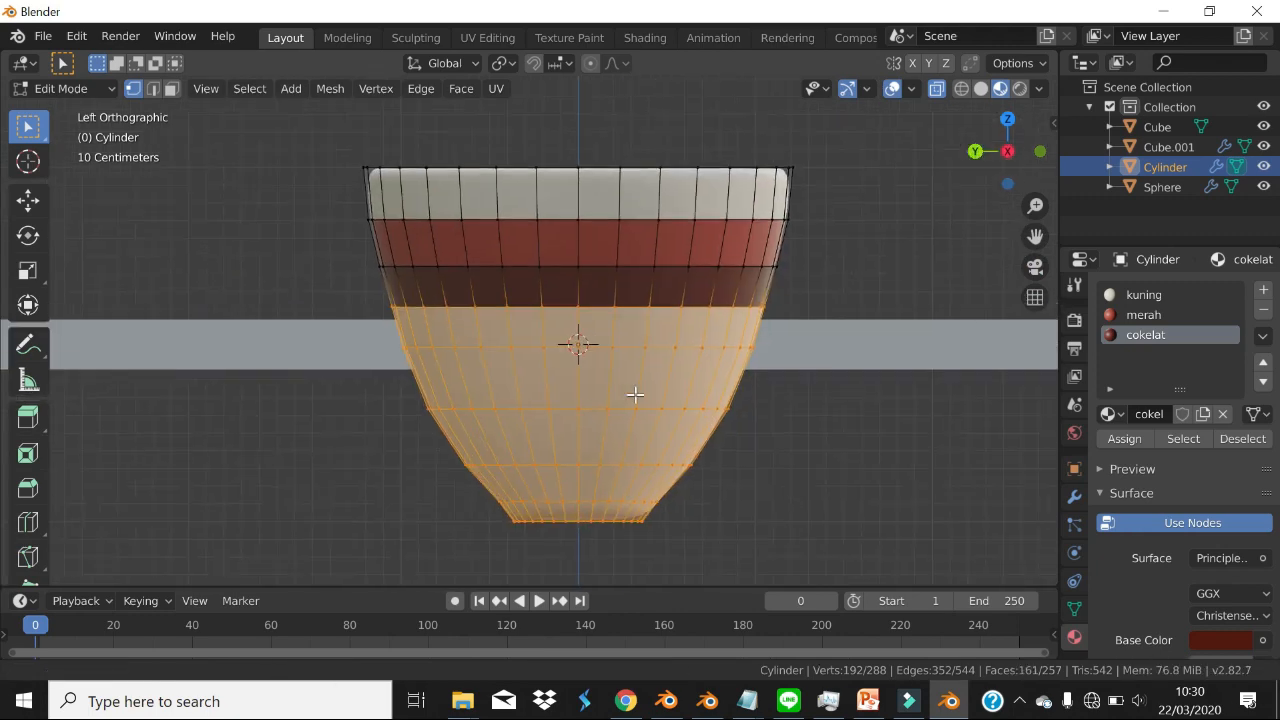
- Add a fourth material slot to the cup with a new material named kayu
{"action": "left_click", "coordinate": [1264, 290]}
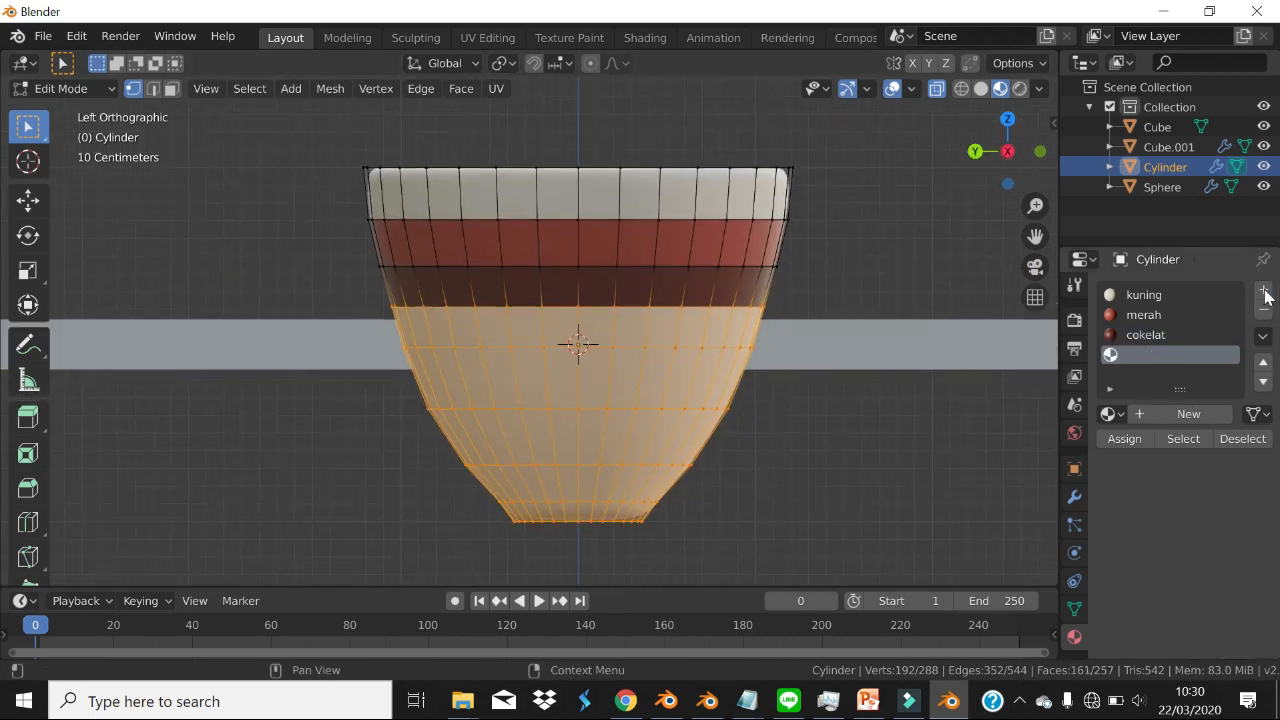
{"action": "left_click", "coordinate": [1141, 414]}
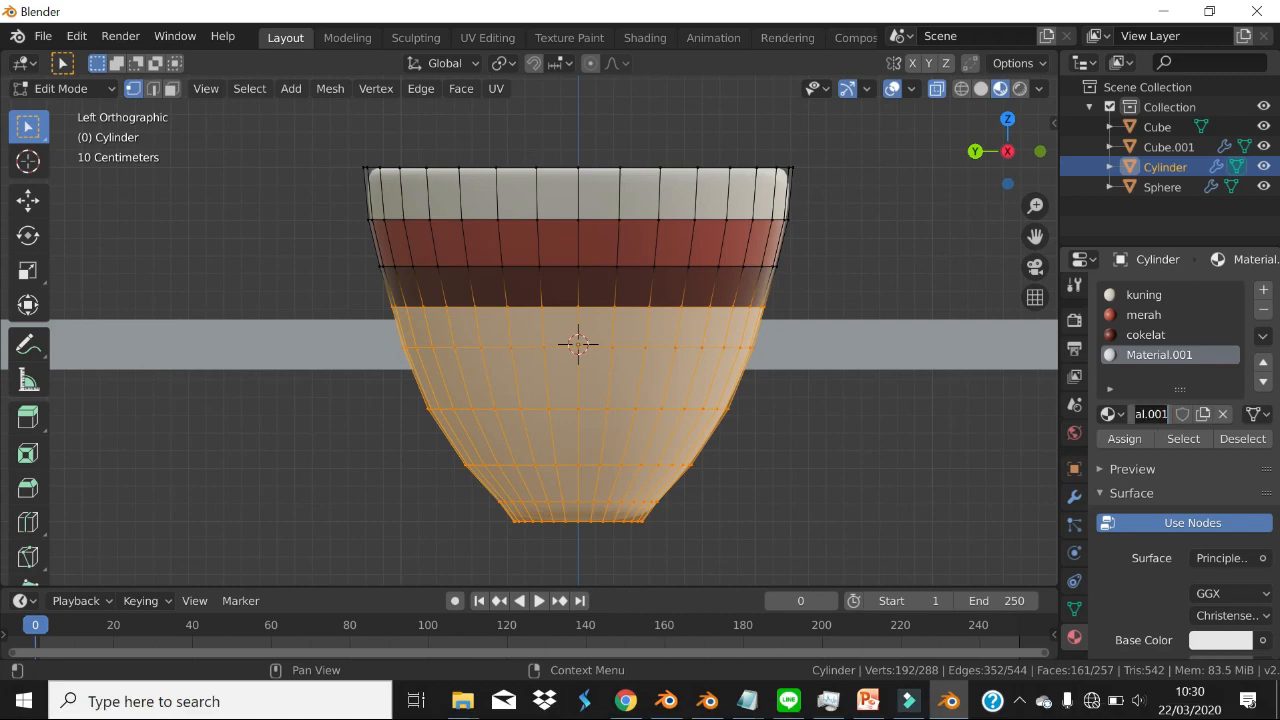
{"action": "type", "text": "kayu"}
{"action": "key", "text": "Return"}
- Set the kayu material's Base Color input to an Image Texture
{"action": "scroll", "coordinate": [1143, 425], "scroll_direction": "down", "scroll_amount": 5}
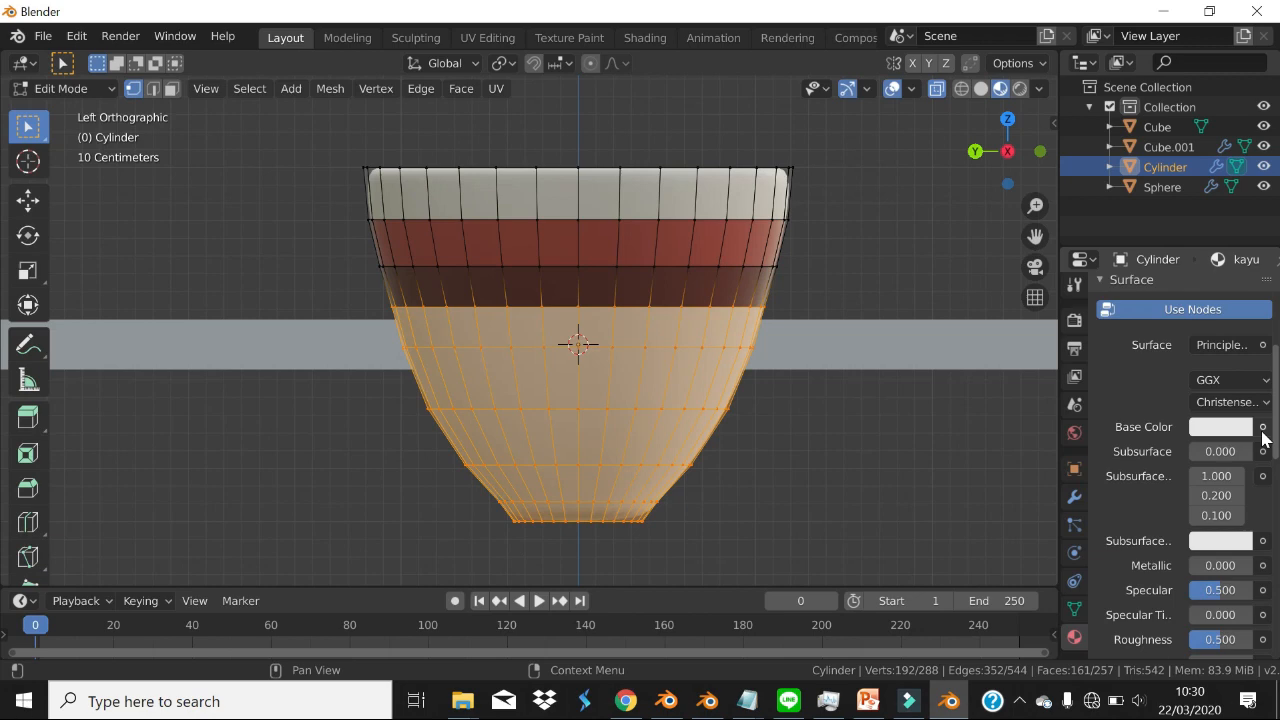
{"action": "left_click", "coordinate": [1263, 427]}
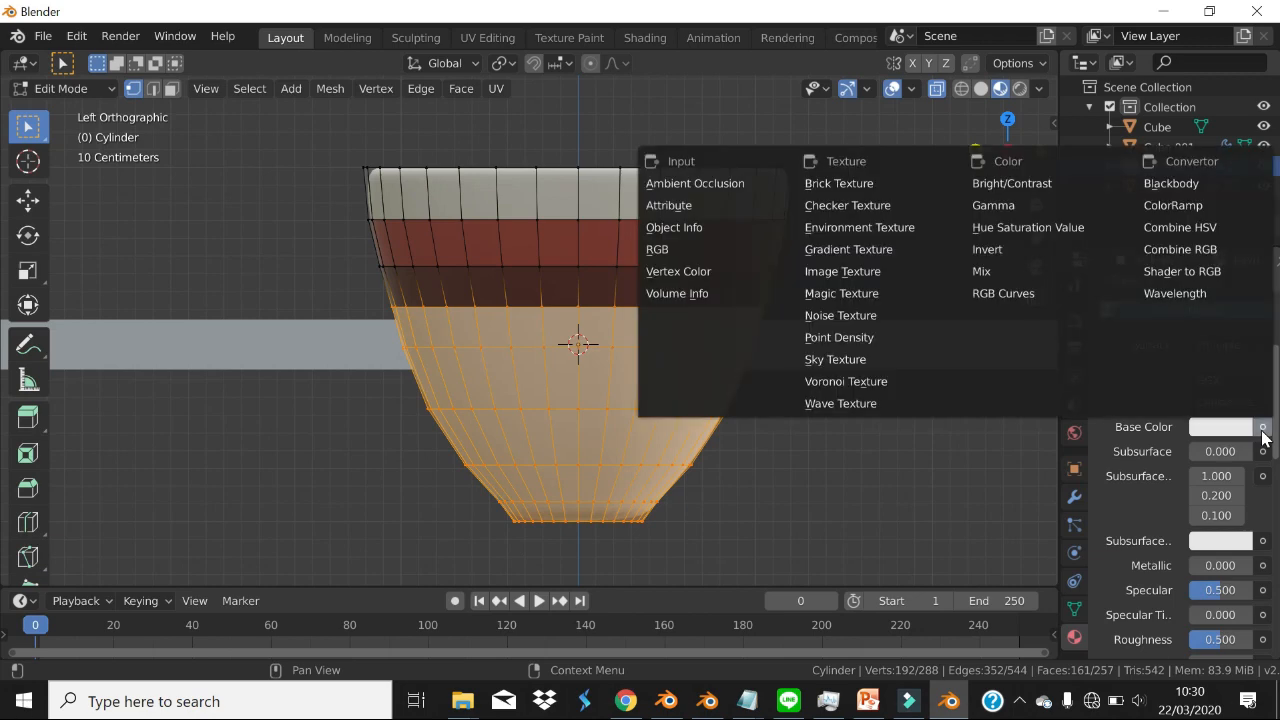
{"action": "left_click", "coordinate": [855, 270]}
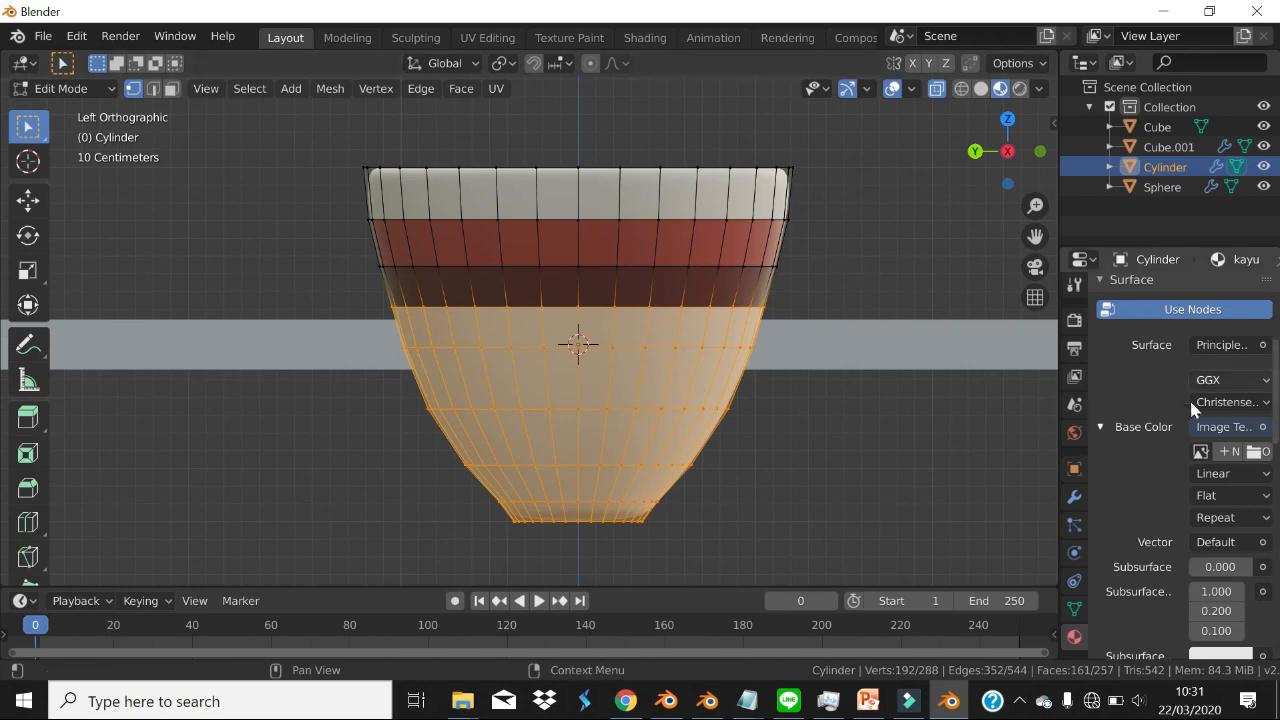
- Load pohon.jpg from the D:\Blender\tekstur folder as the kayu material's base color image
{"action": "left_click_drag", "start_coordinate": [1056, 425], "coordinate": [994, 425]}
{"action": "left_click", "coordinate": [1252, 452]}
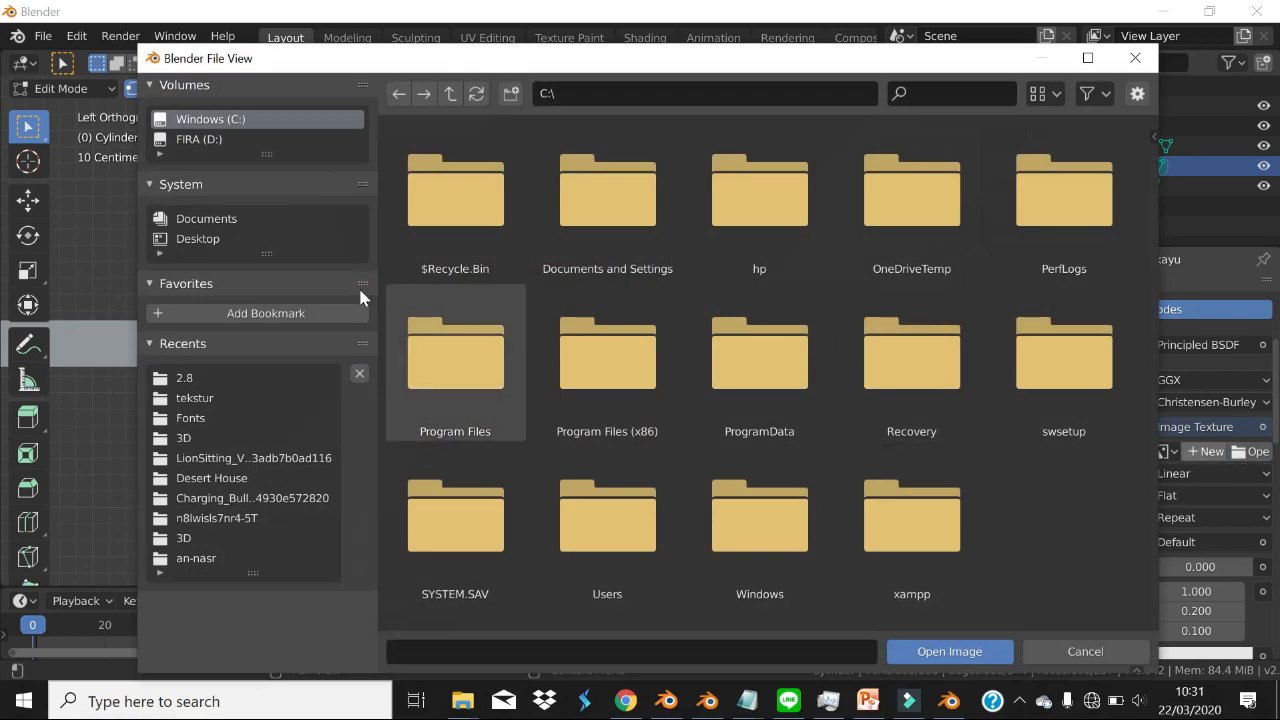
{"action": "left_click", "coordinate": [188, 397]}
{"action": "scroll", "coordinate": [922, 365], "scroll_direction": "down", "scroll_amount": 2}
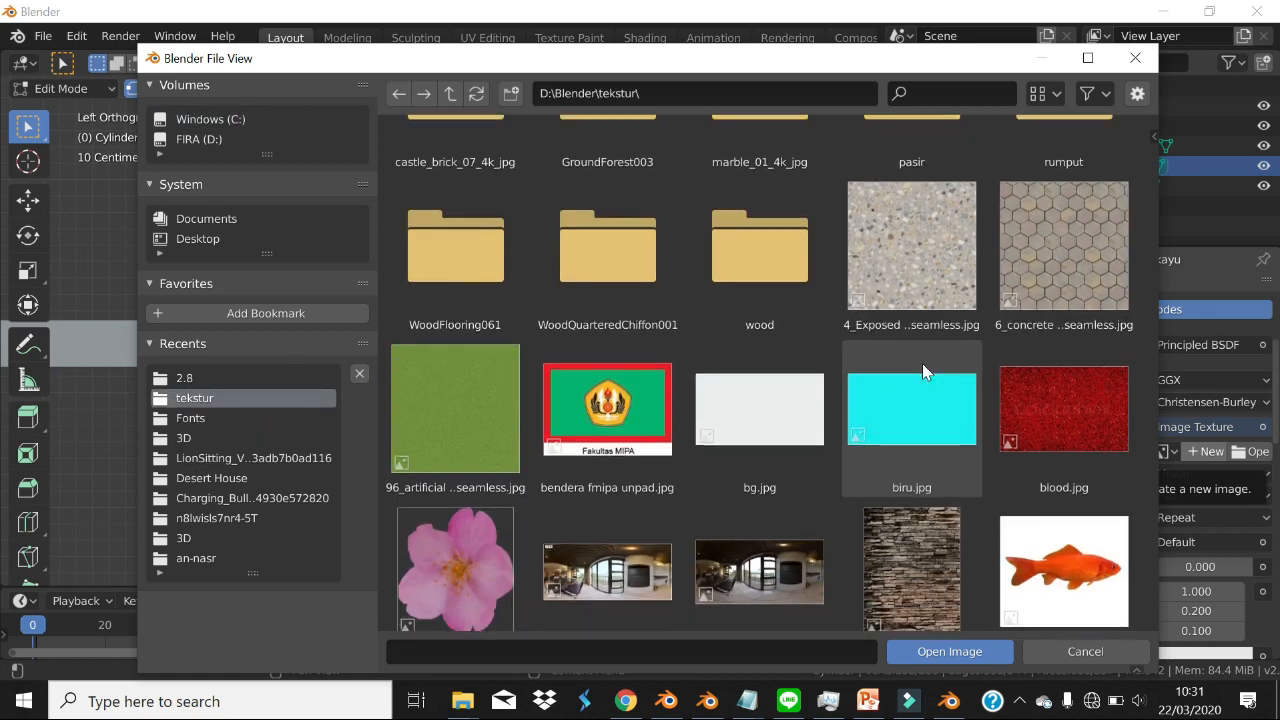
{"action": "scroll", "coordinate": [922, 368], "scroll_direction": "up", "scroll_amount": 3}
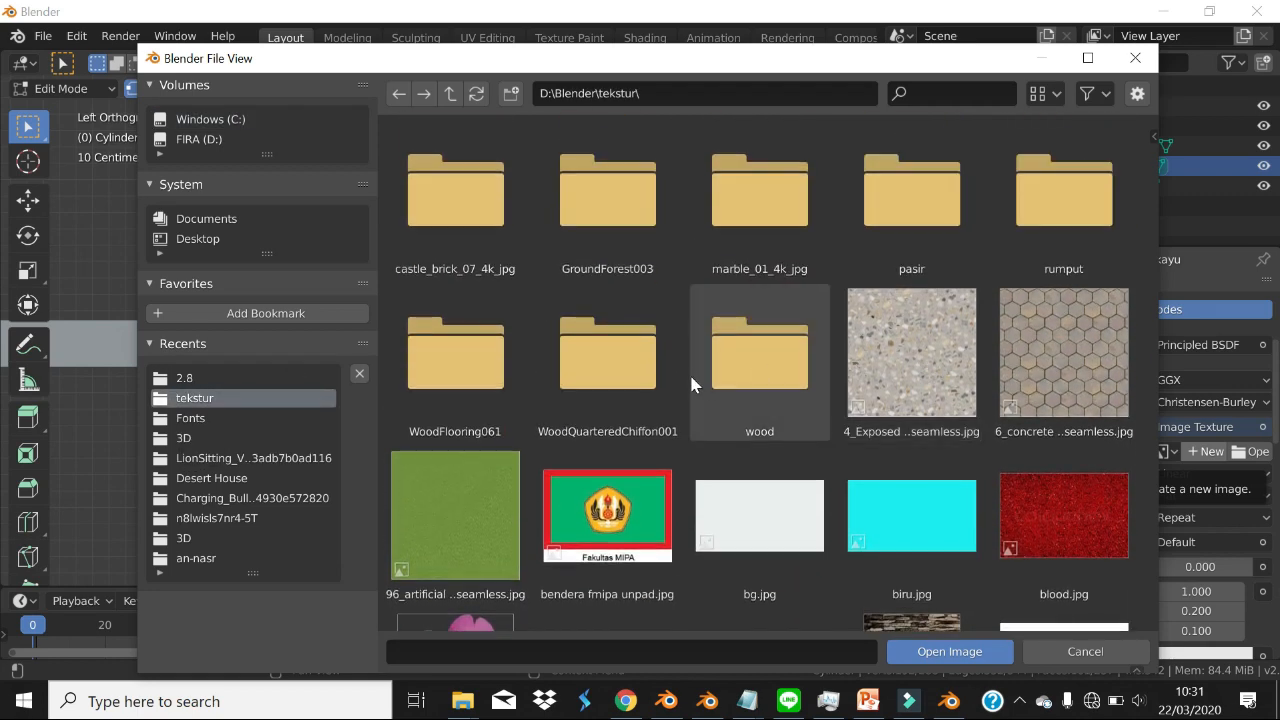
{"action": "scroll", "coordinate": [723, 371], "scroll_direction": "down", "scroll_amount": 8}
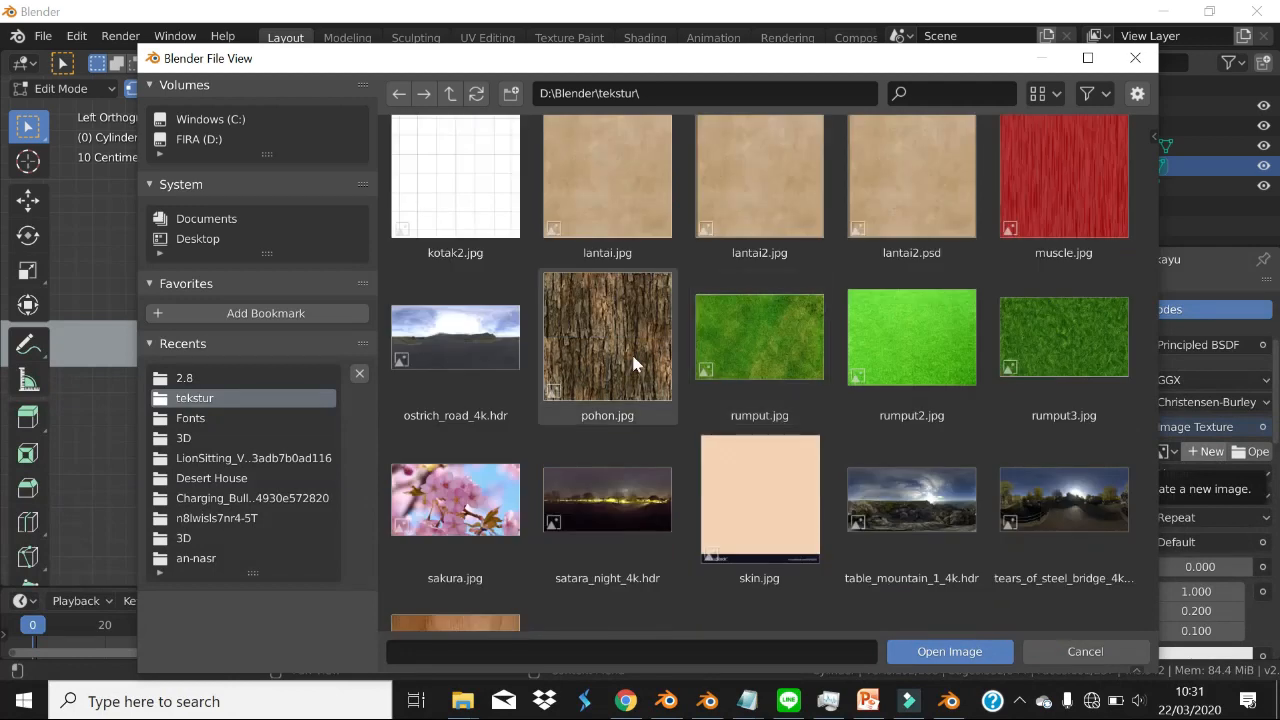
{"action": "left_click", "coordinate": [631, 351]}
{"action": "left_click", "coordinate": [931, 651]}
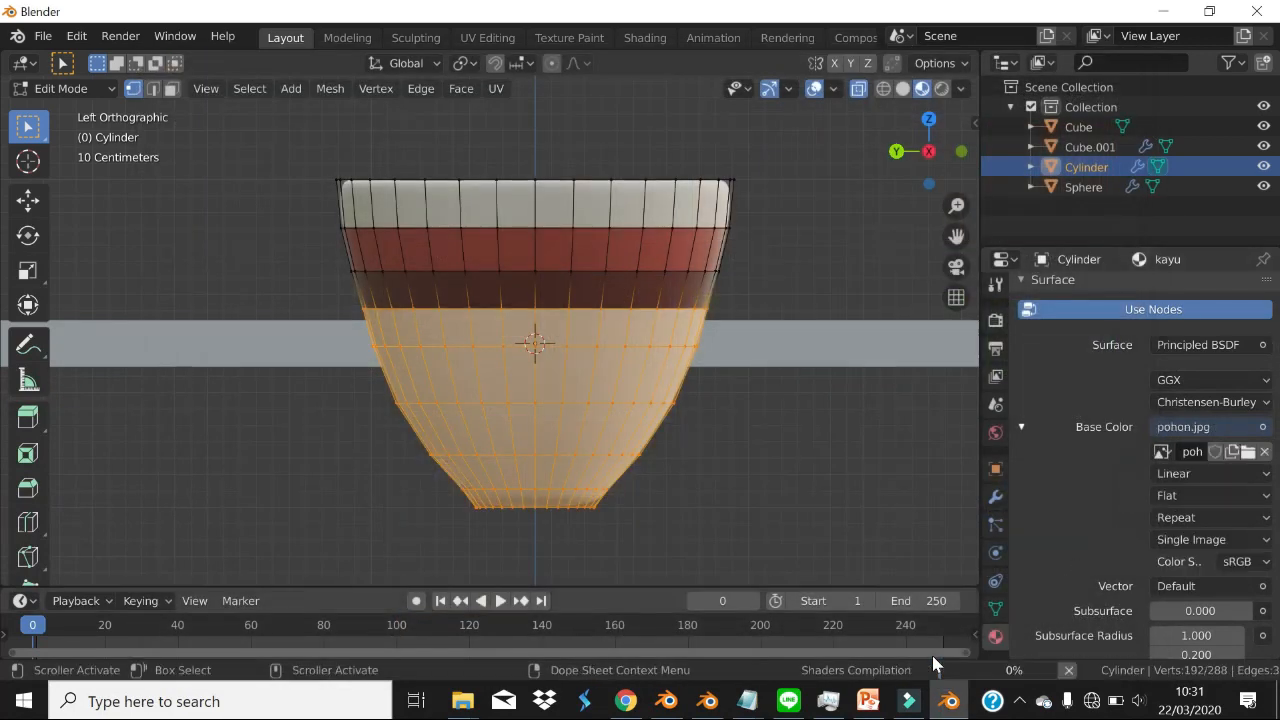
- Assign the kayu material to the selected lower part of the cup
{"action": "scroll", "coordinate": [1155, 435], "scroll_direction": "up", "scroll_amount": 5}
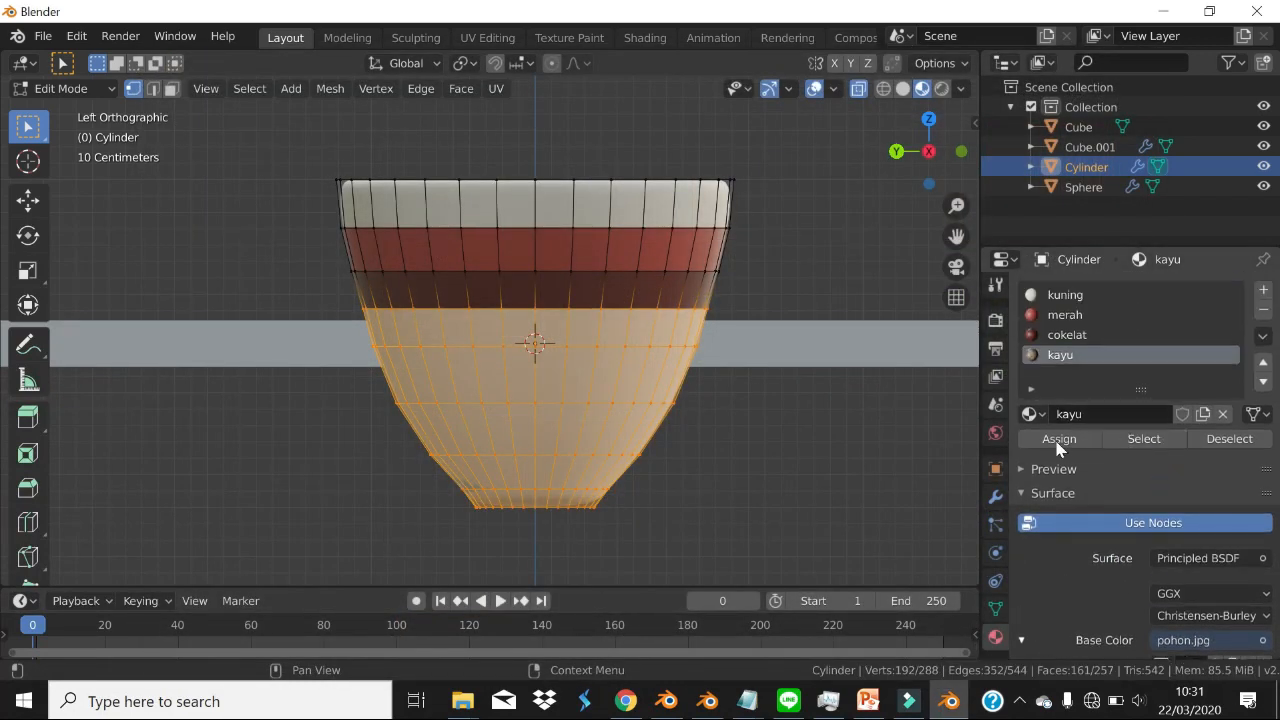
{"action": "left_click", "coordinate": [1058, 440]}
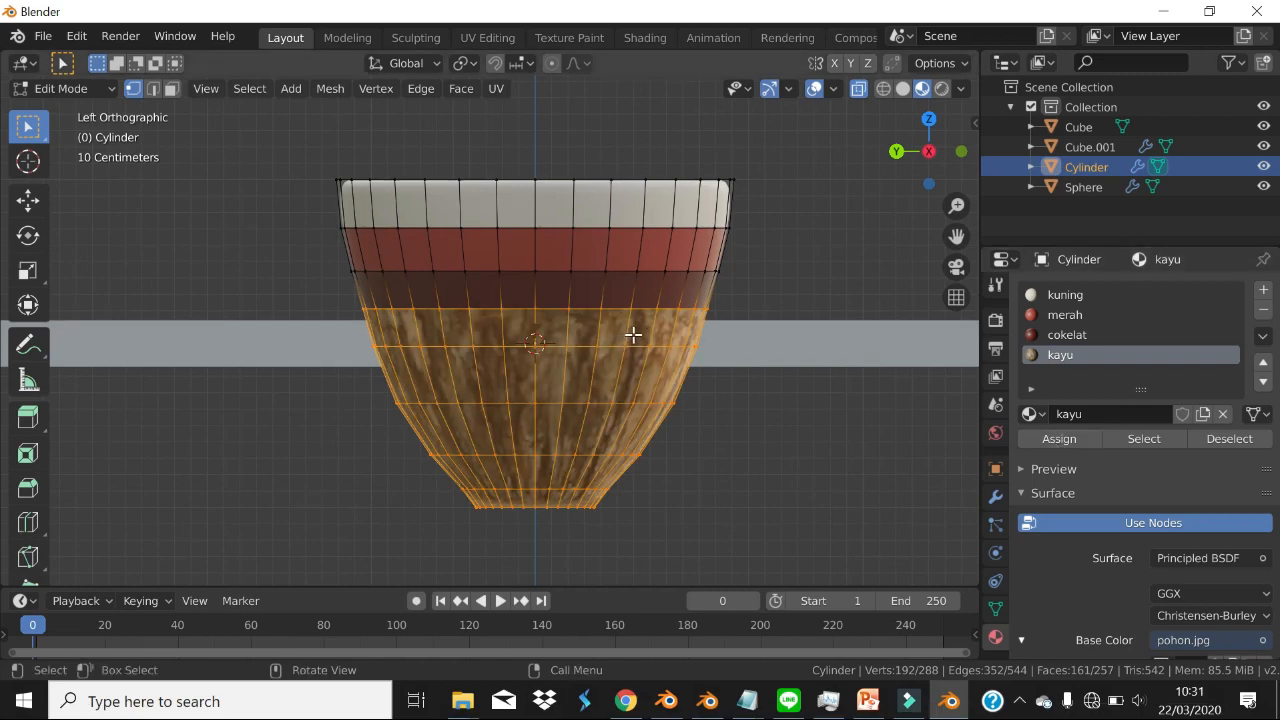
{"action": "middle_click_drag", "start_coordinate": [631, 337], "coordinate": [657, 354]}
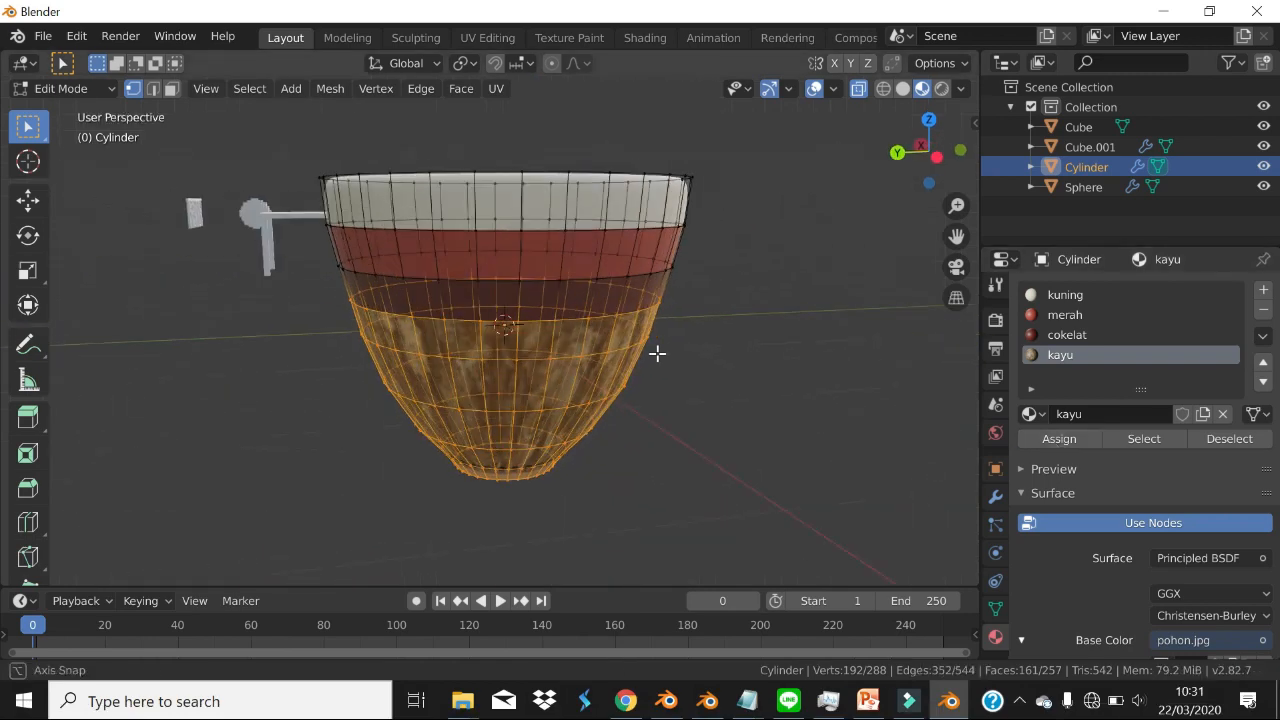
- Disable X-ray and inspect the bark-textured cup in Object Mode with Material Preview shading
{"action": "left_click", "coordinate": [858, 91]}
{"action": "left_click", "coordinate": [903, 89]}
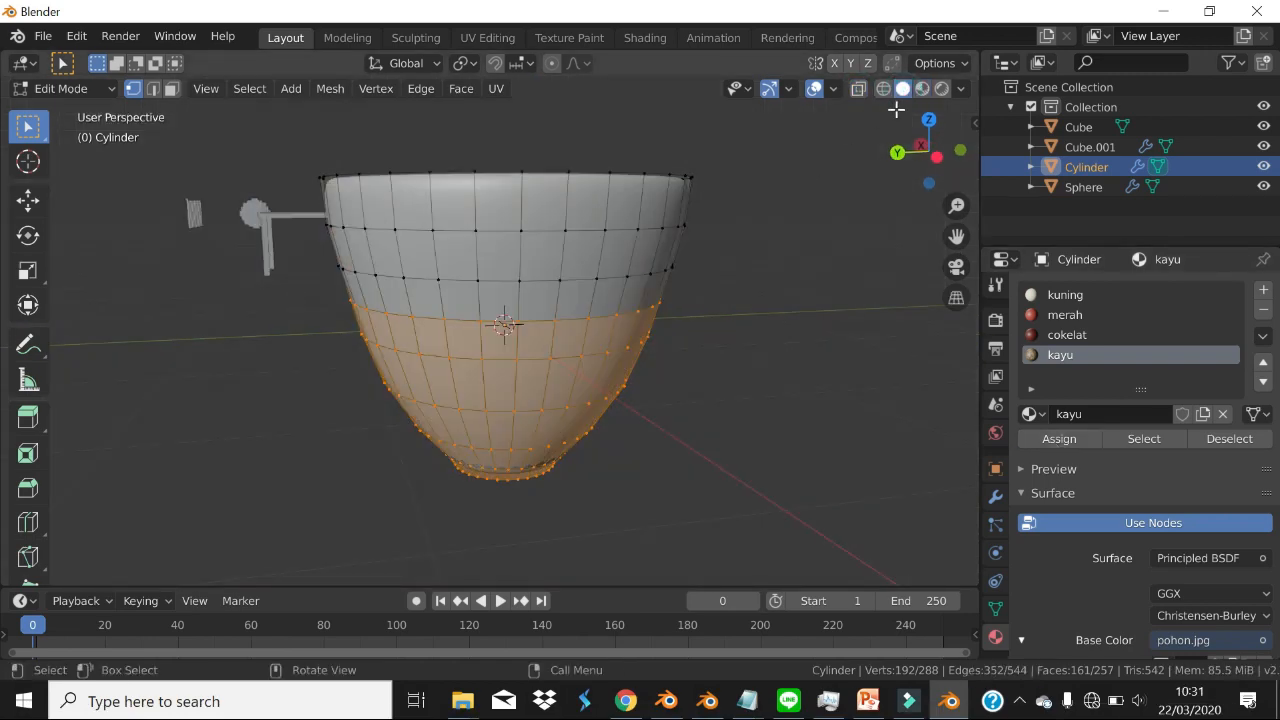
{"action": "left_click", "coordinate": [922, 89]}
{"action": "key", "text": "Tab"}
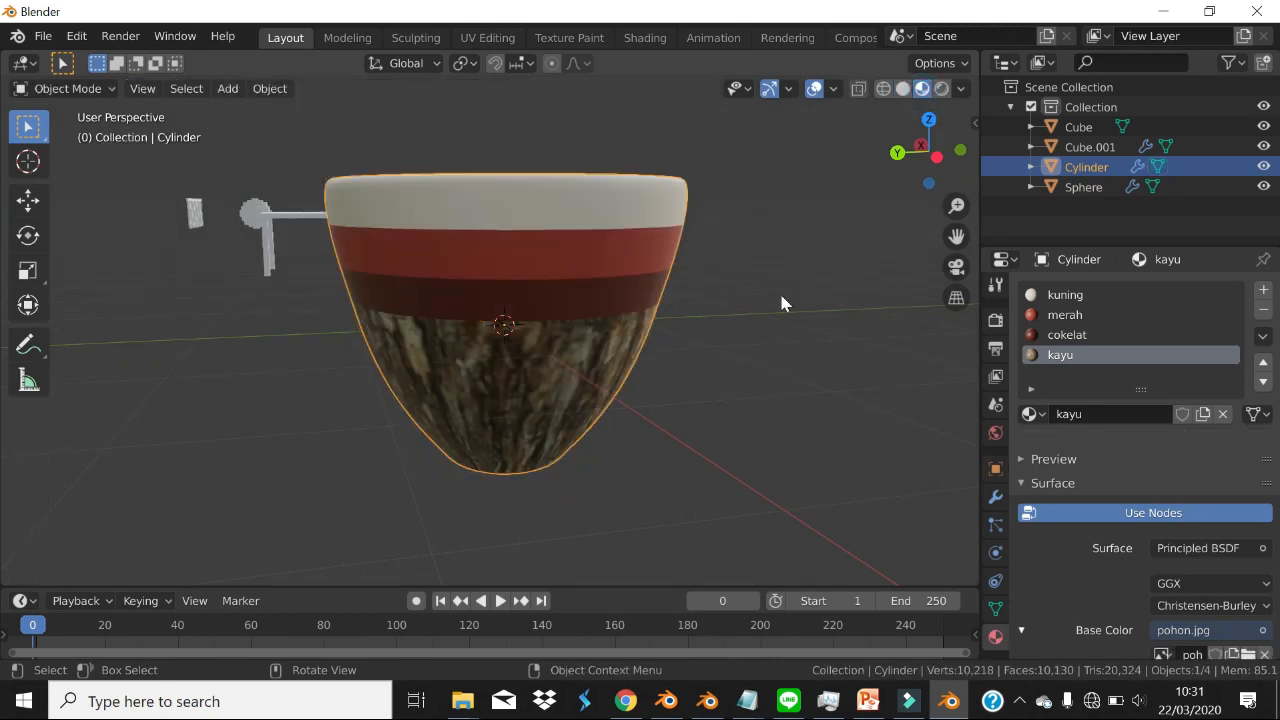
{"action": "middle_click_drag", "start_coordinate": [752, 307], "coordinate": [781, 248]}
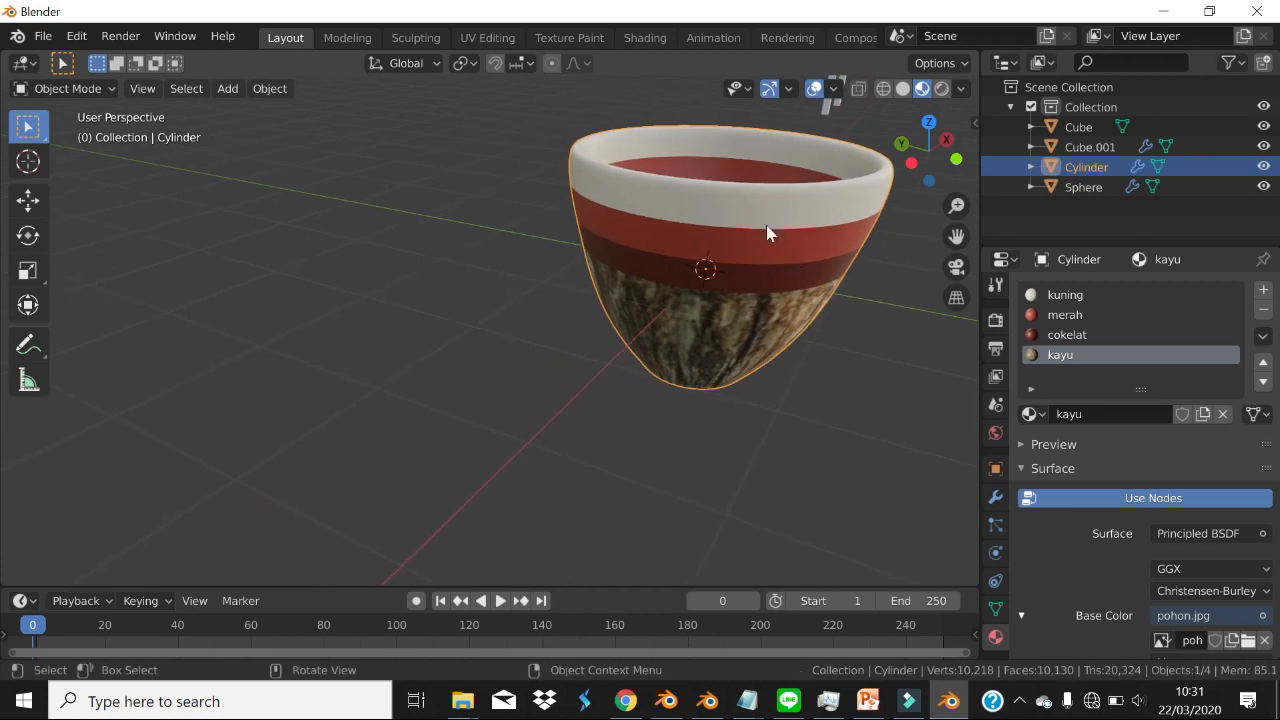
- Switch to the UV Editing workspace and display the cup's 3D view in Material Preview shading
{"action": "left_click", "coordinate": [489, 37]}
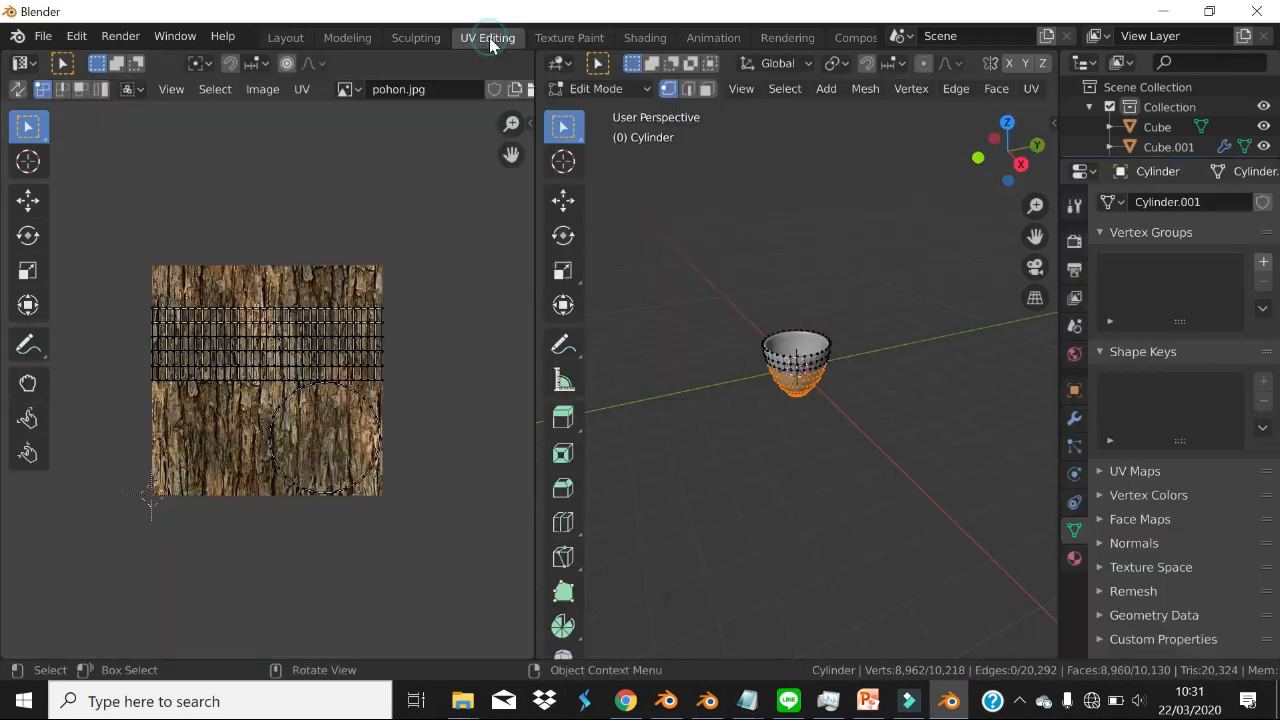
{"action": "scroll", "coordinate": [831, 384], "scroll_direction": "up", "scroll_amount": 6}
{"action": "middle_click_drag", "start_coordinate": [796, 373], "coordinate": [919, 336], "text": "shift"}
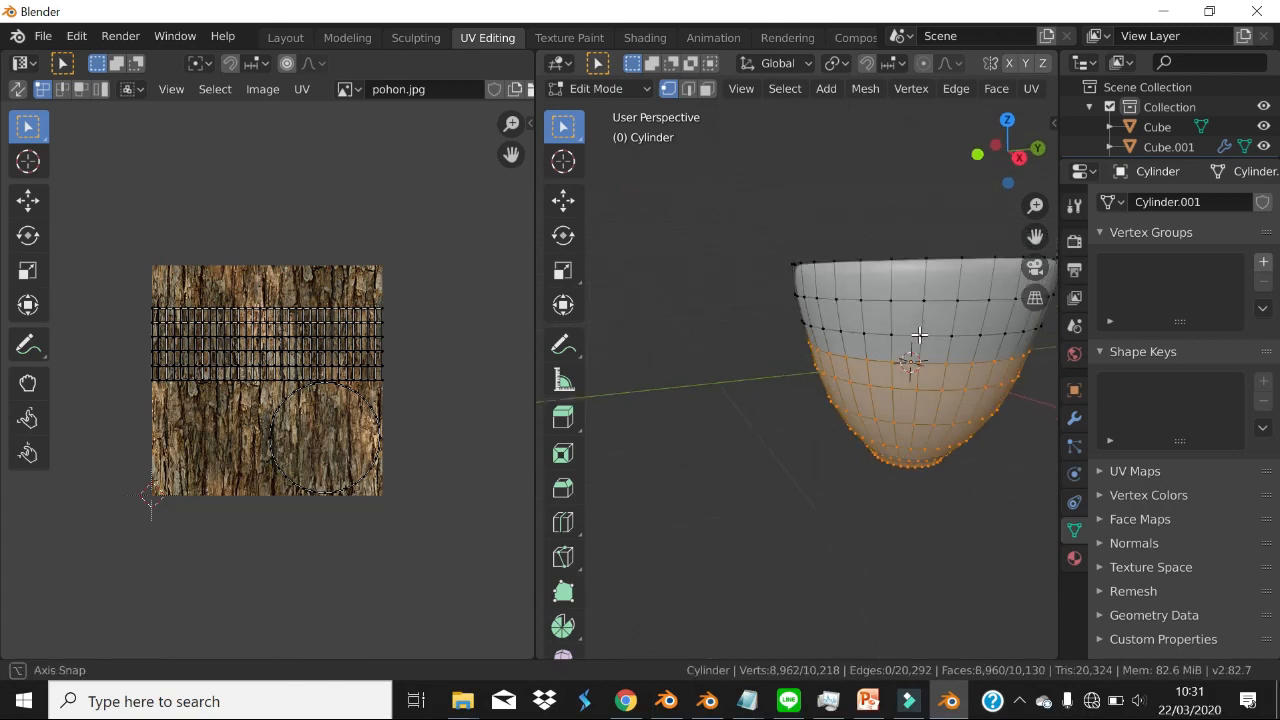
{"action": "middle_click_drag", "start_coordinate": [916, 384], "coordinate": [831, 363], "text": "shift"}
{"action": "scroll", "coordinate": [831, 363], "scroll_direction": "up", "scroll_amount": 2}
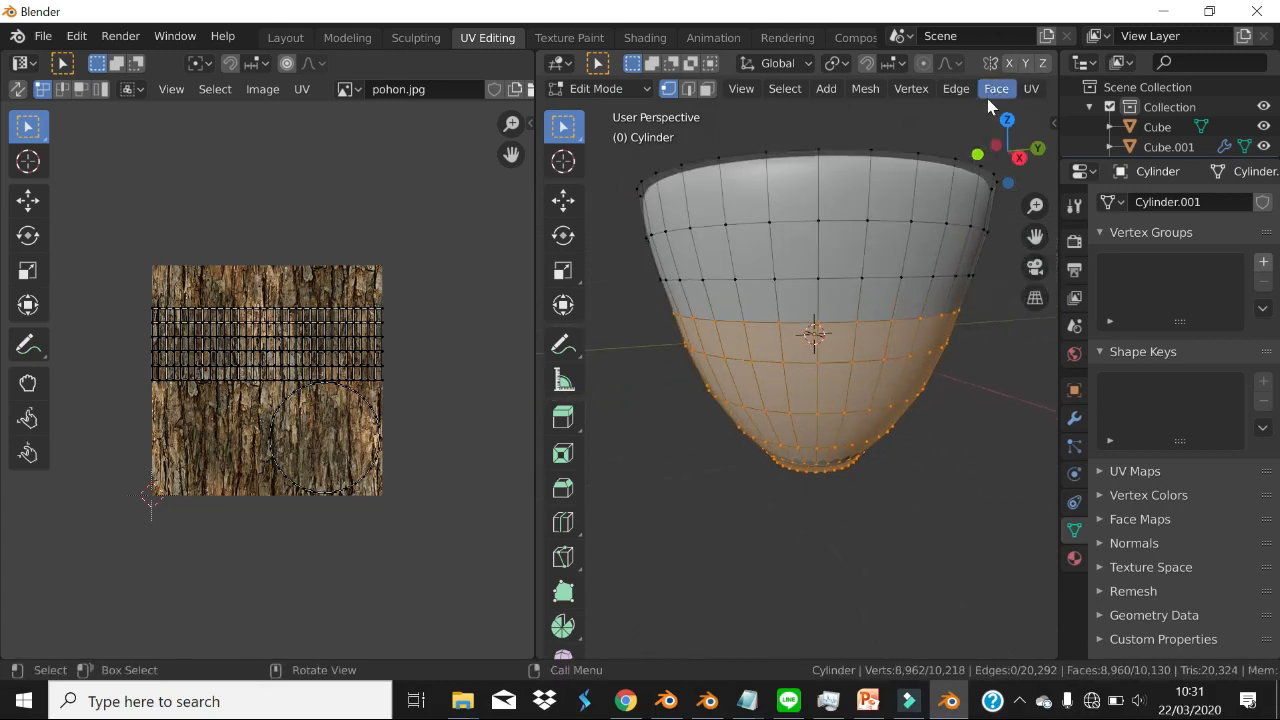
{"action": "scroll", "coordinate": [991, 89], "scroll_direction": "down", "scroll_amount": 5}
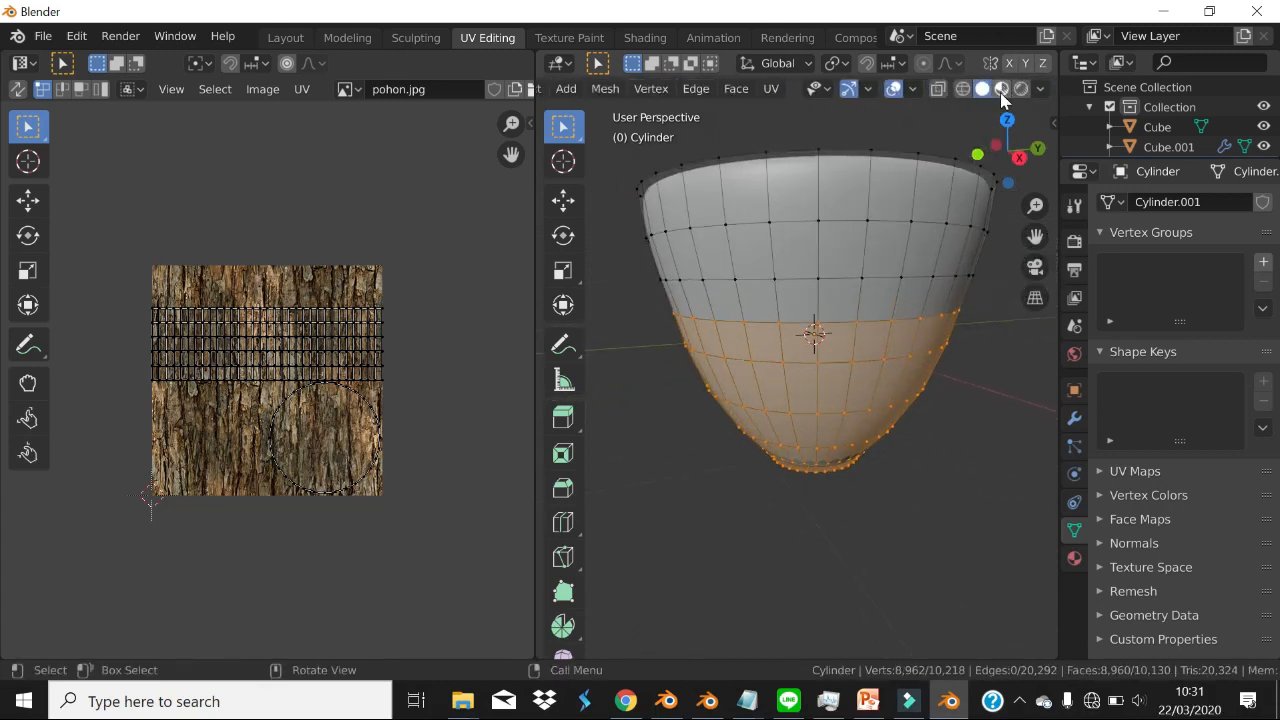
{"action": "left_click", "coordinate": [1001, 89]}
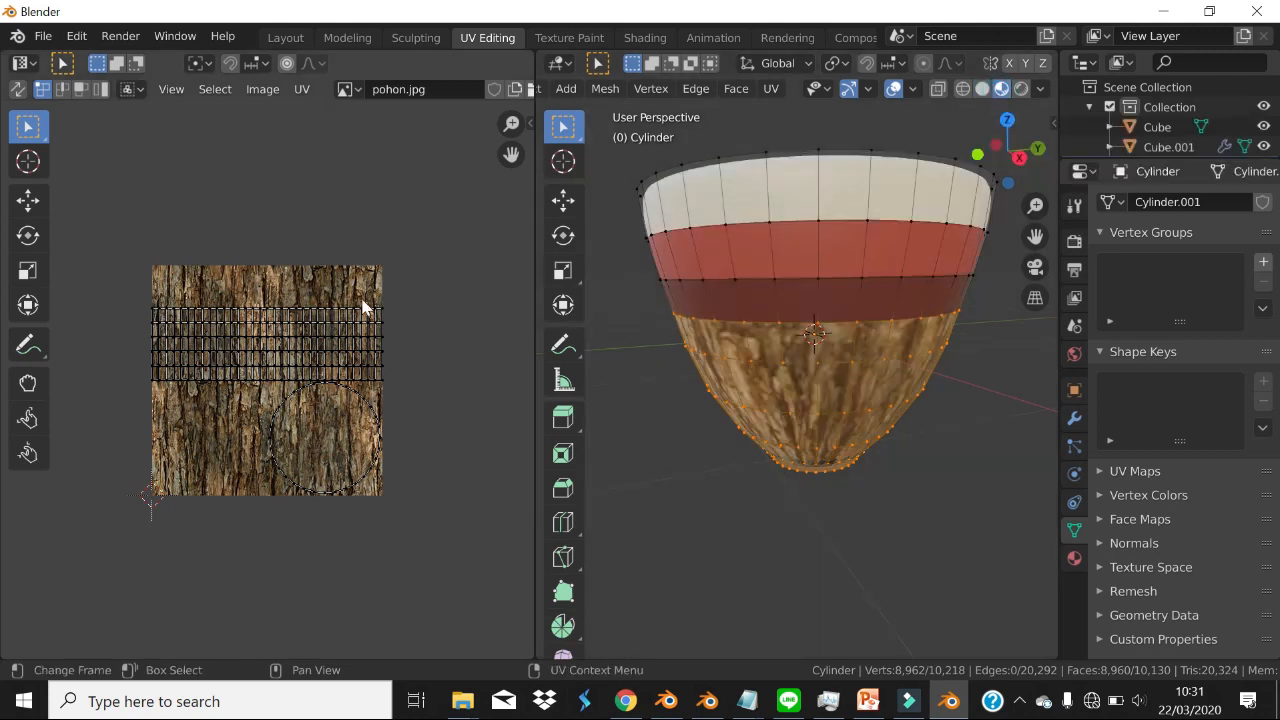
- Scale all UVs of the cup's lower part up to about 1.8 times over the pohon.jpg image
{"action": "key", "text": "a"}
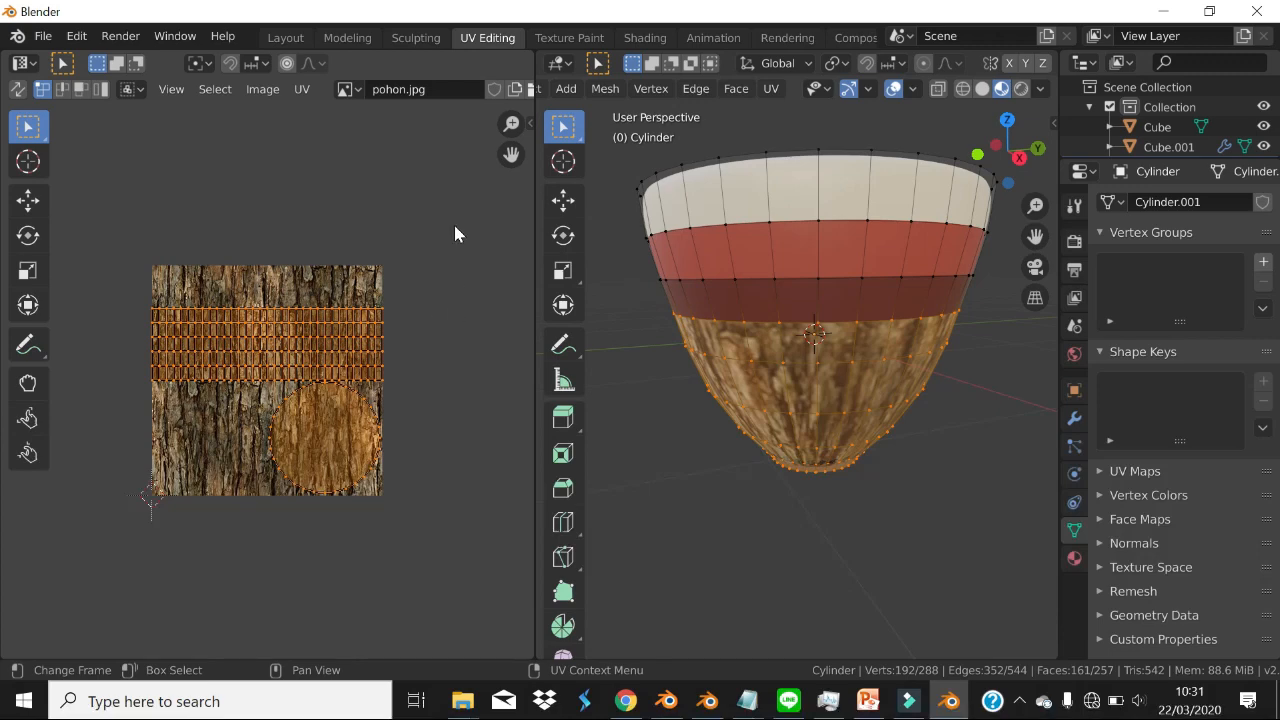
{"action": "key", "text": "s"}
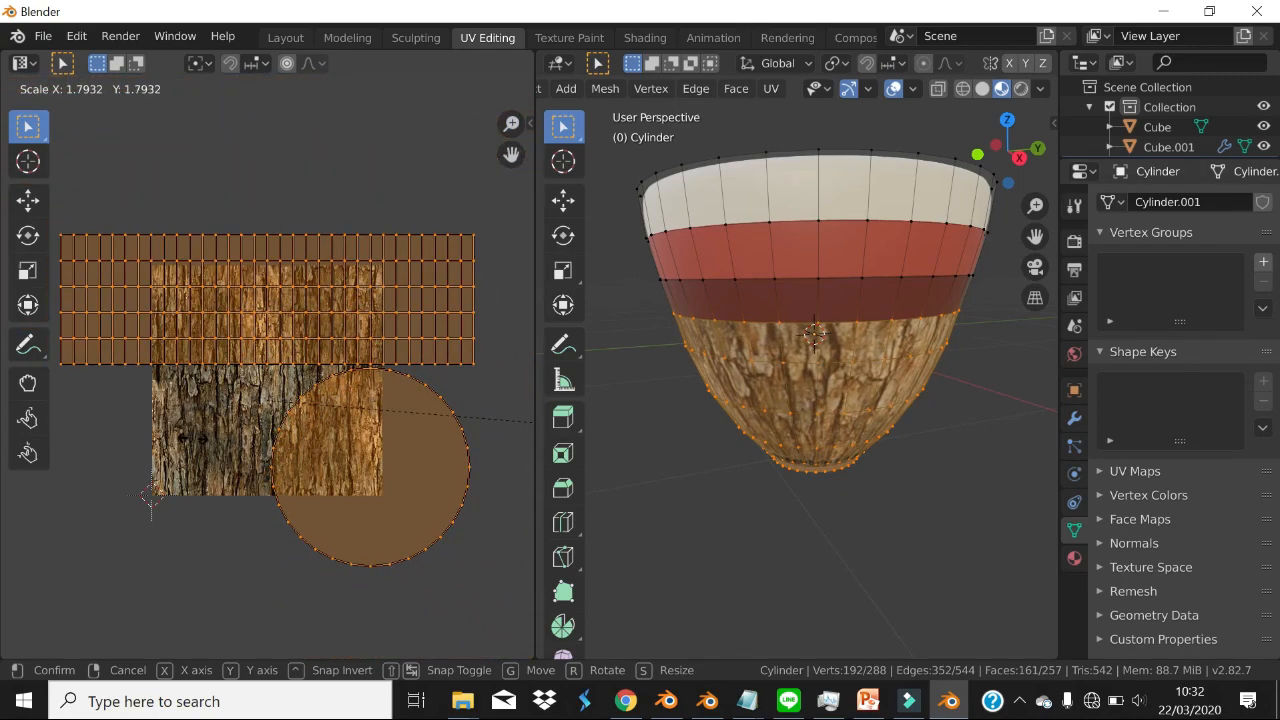
{"action": "left_click", "coordinate": [845, 253]}
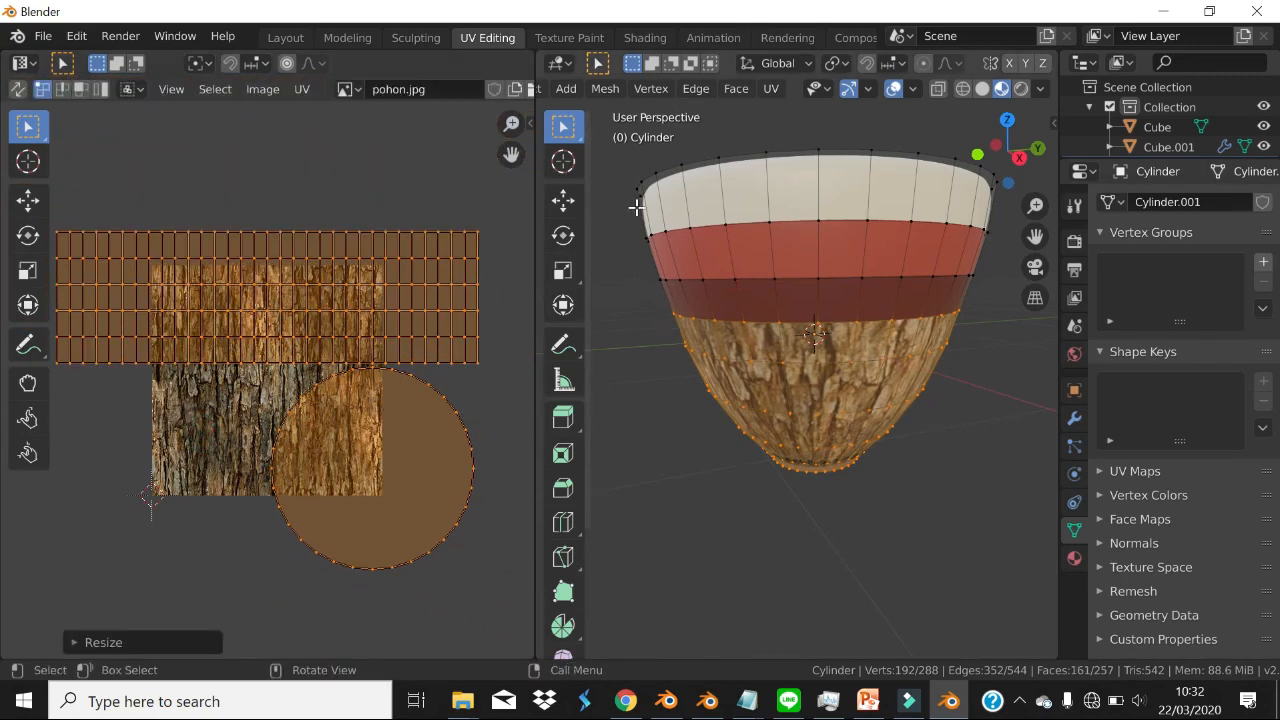
- Return to the Layout workspace and inspect the bark-textured cup from the side and from above
{"action": "left_click", "coordinate": [286, 38]}
{"action": "middle_click_drag", "start_coordinate": [643, 294], "coordinate": [571, 266]}
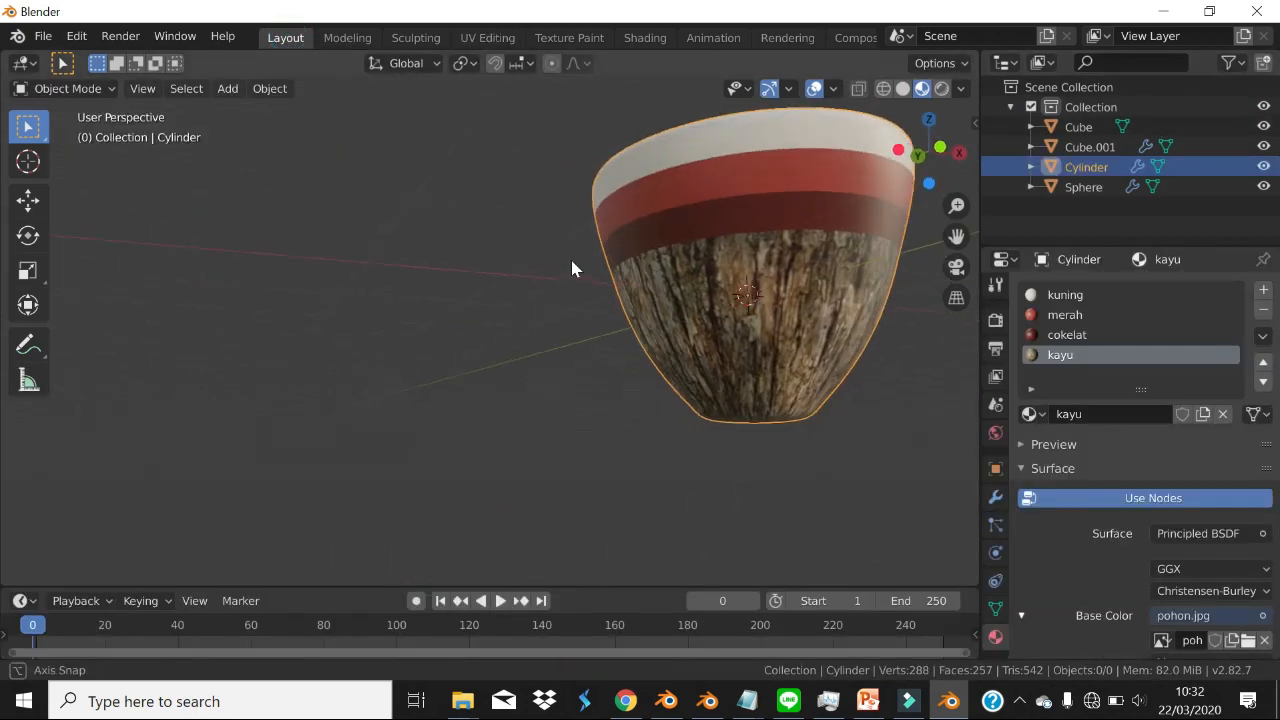
{"action": "middle_click_drag", "start_coordinate": [663, 320], "coordinate": [678, 382]}
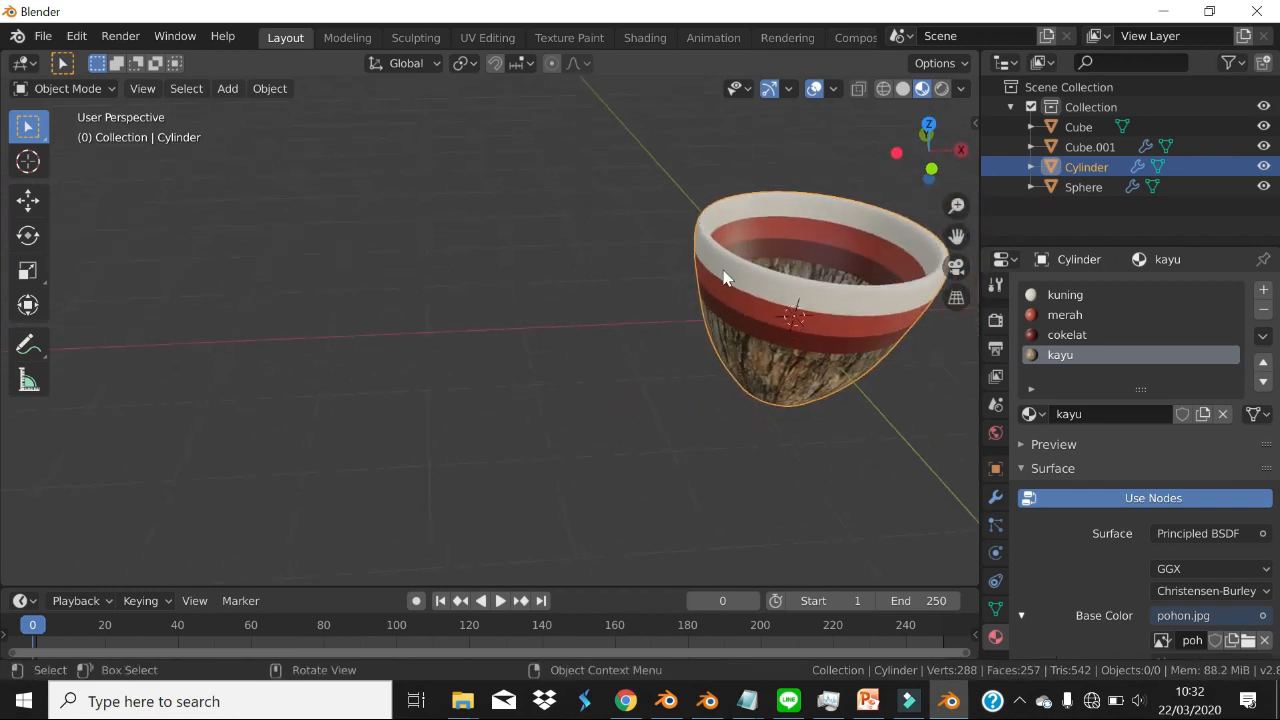
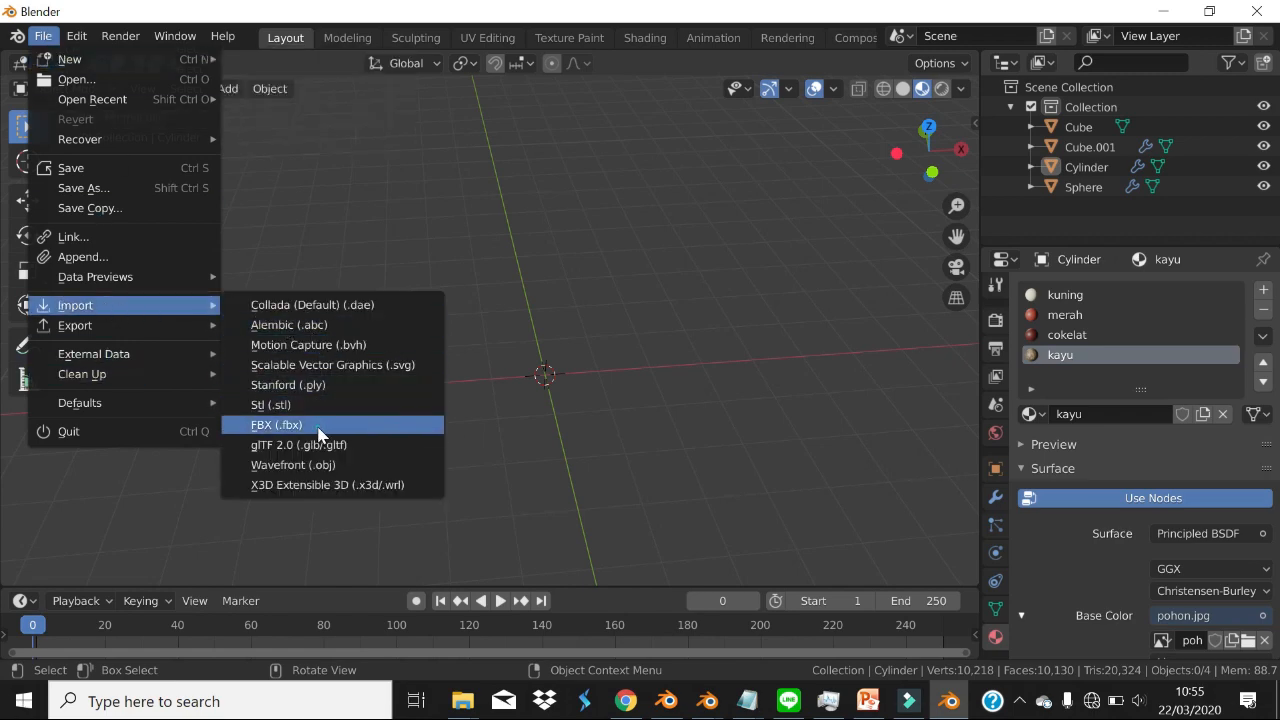
- Start an FBX import and browse to the kegiatan folder on drive D
{"action": "left_click", "coordinate": [318, 430]}
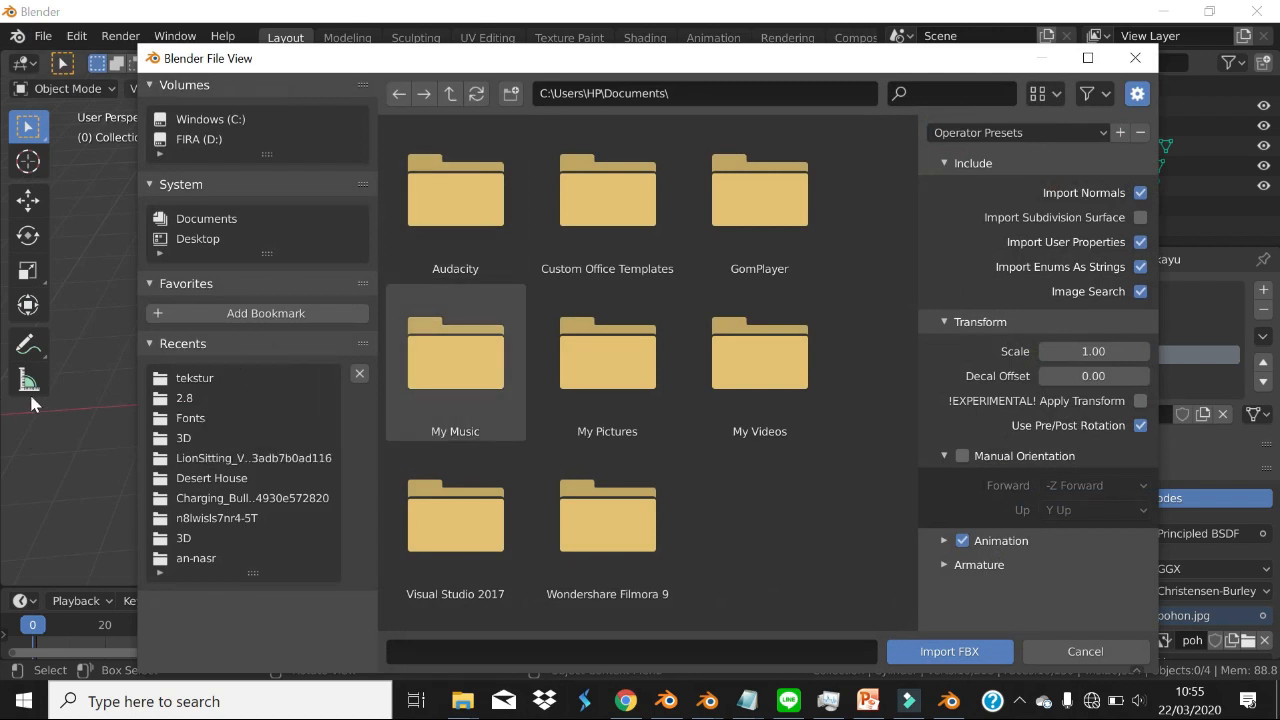
{"action": "left_click", "coordinate": [199, 140]}
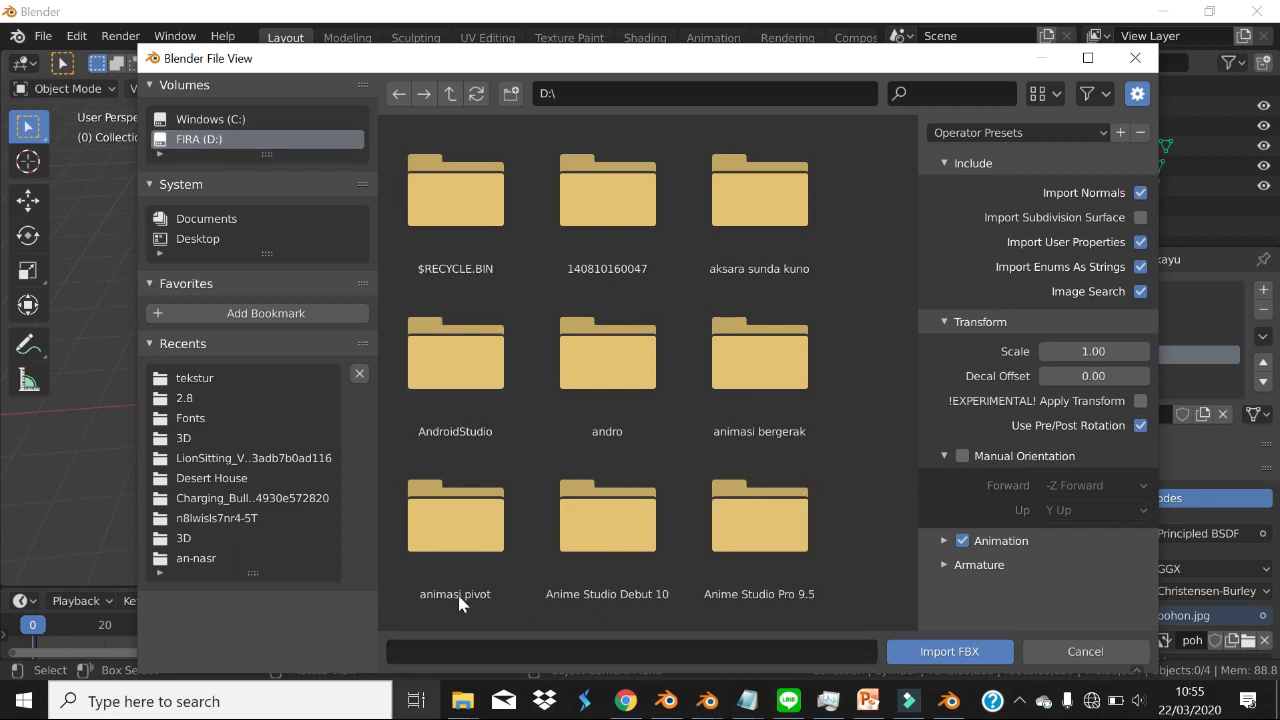
{"action": "scroll", "coordinate": [503, 485], "scroll_direction": "down", "scroll_amount": 8}
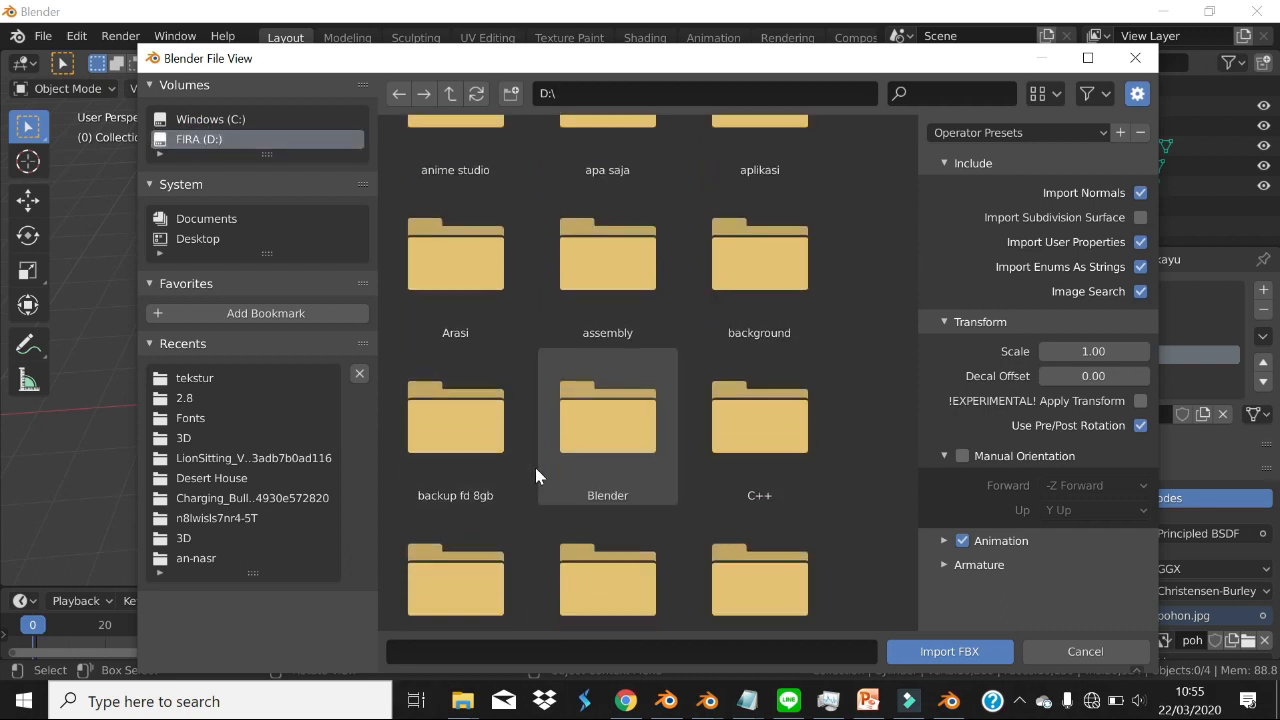
{"action": "scroll", "coordinate": [536, 474], "scroll_direction": "down", "scroll_amount": 4}
{"action": "scroll", "coordinate": [539, 470], "scroll_direction": "down", "scroll_amount": 2}
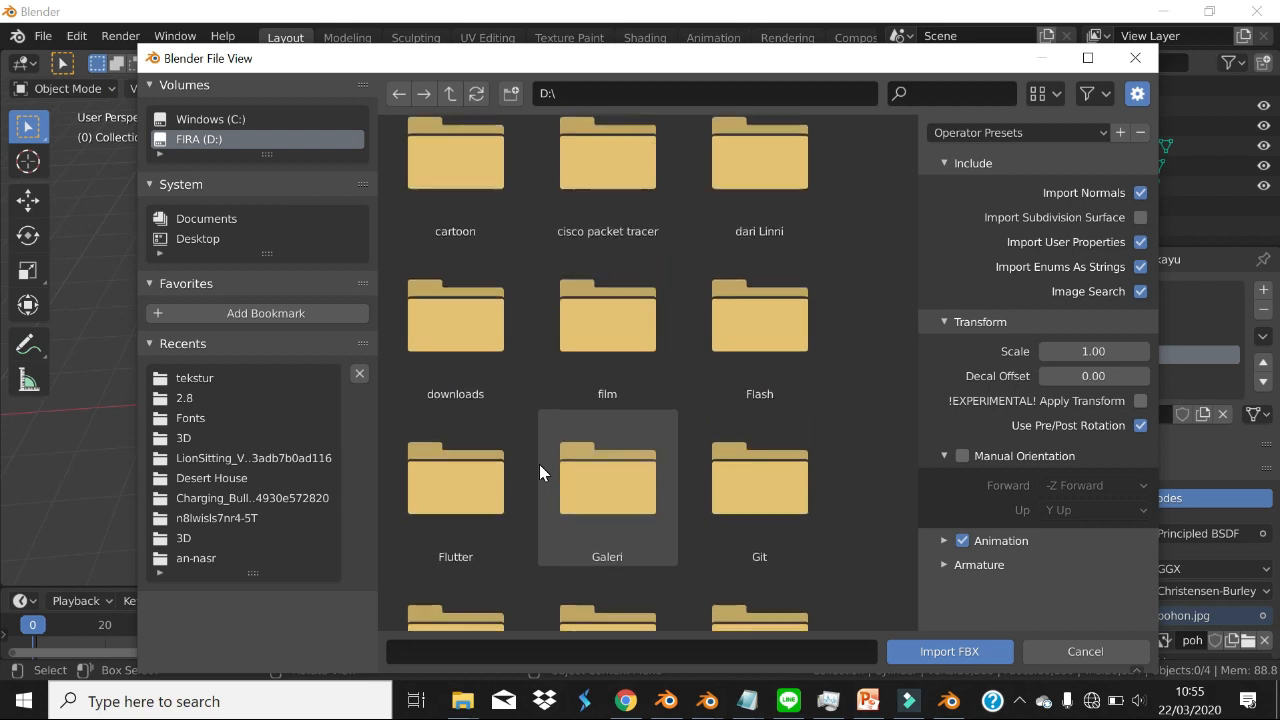
{"action": "scroll", "coordinate": [539, 470], "scroll_direction": "down", "scroll_amount": 3}
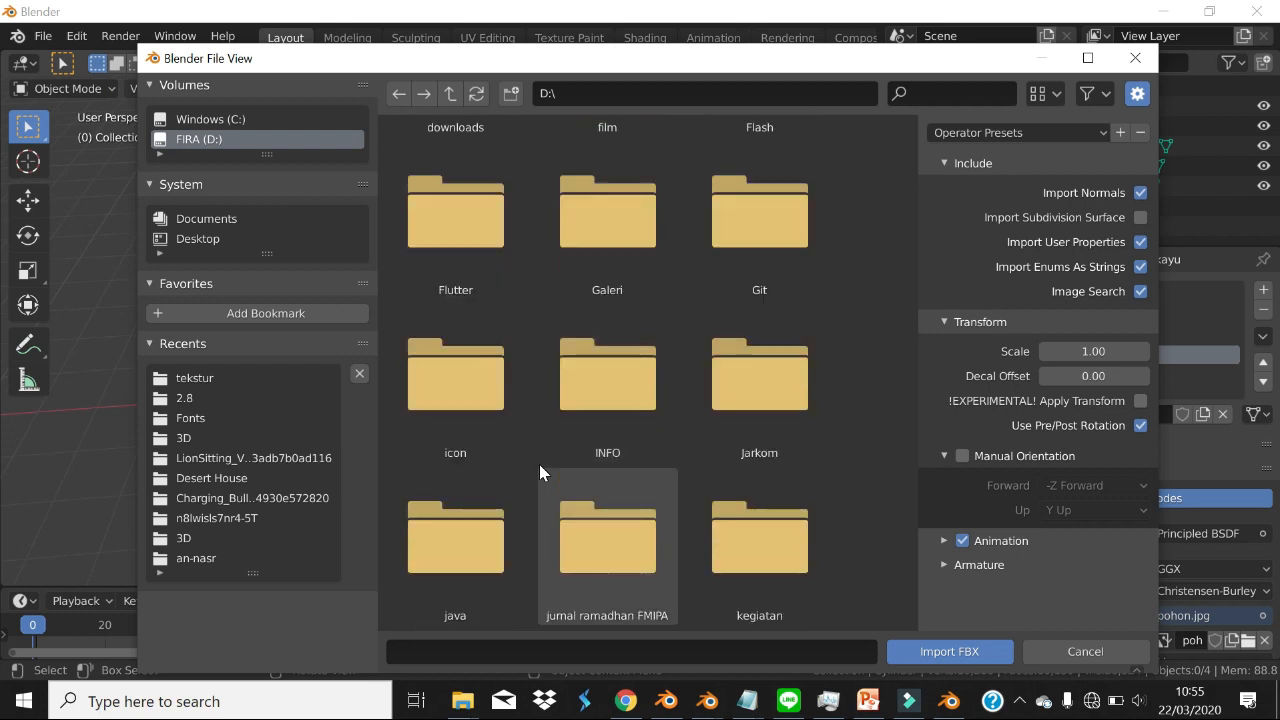
{"action": "double_click", "coordinate": [760, 525]}
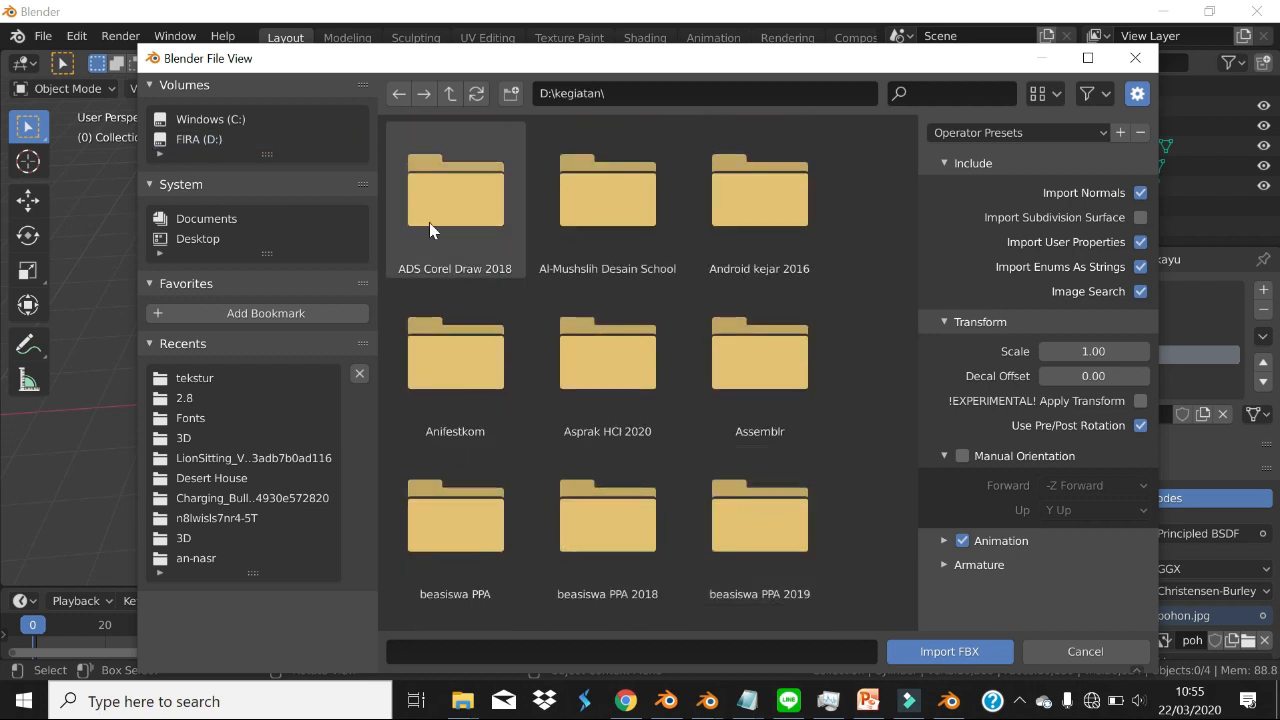
- Import CEO.fbx from the Asprak HCI 2020 folder
{"action": "scroll", "coordinate": [563, 318], "scroll_direction": "down", "scroll_amount": 3}
{"action": "scroll", "coordinate": [563, 318], "scroll_direction": "up", "scroll_amount": 2}
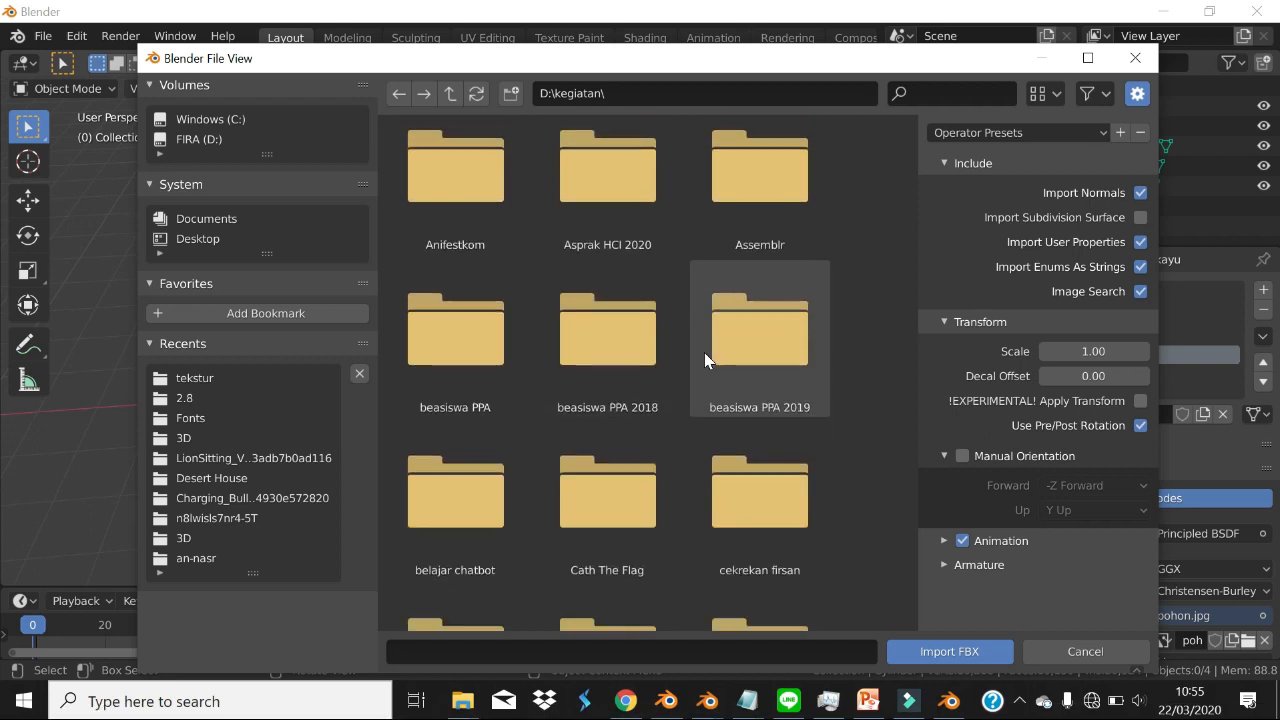
{"action": "scroll", "coordinate": [705, 355], "scroll_direction": "down", "scroll_amount": 2}
{"action": "scroll", "coordinate": [705, 360], "scroll_direction": "up", "scroll_amount": 3}
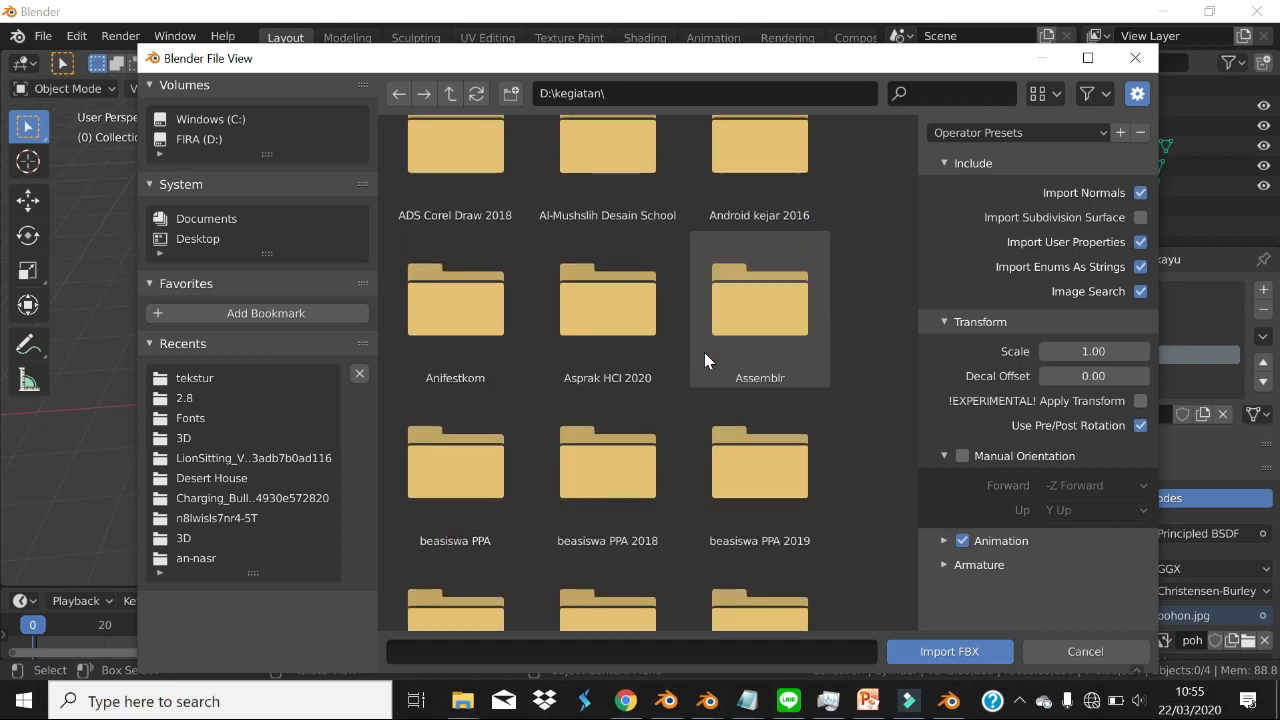
{"action": "double_click", "coordinate": [655, 335]}
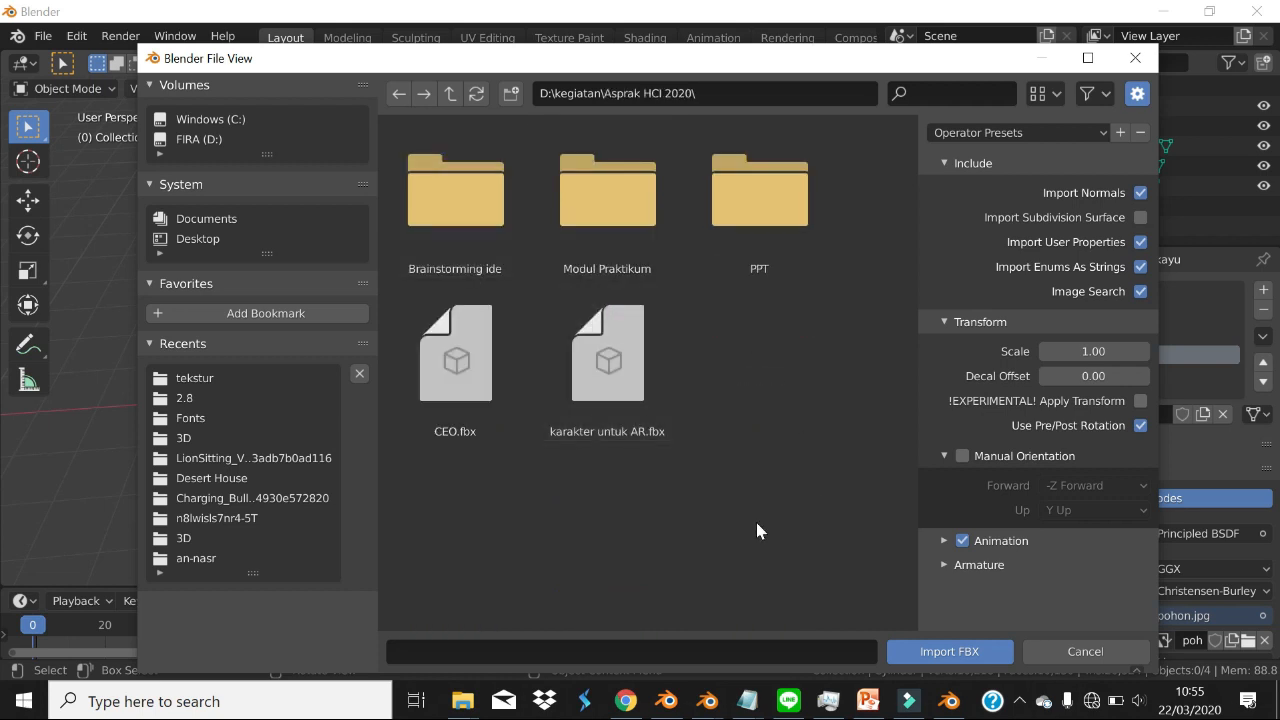
{"action": "left_click", "coordinate": [486, 380]}
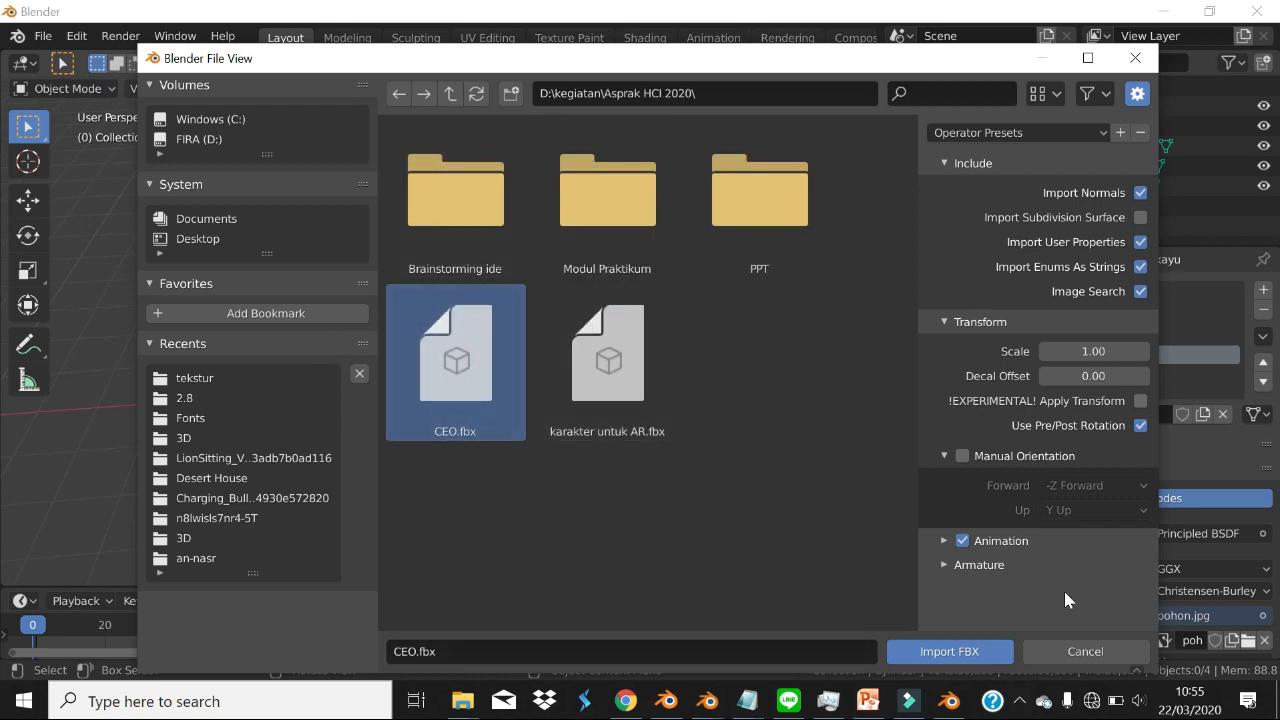
{"action": "left_click", "coordinate": [949, 655]}
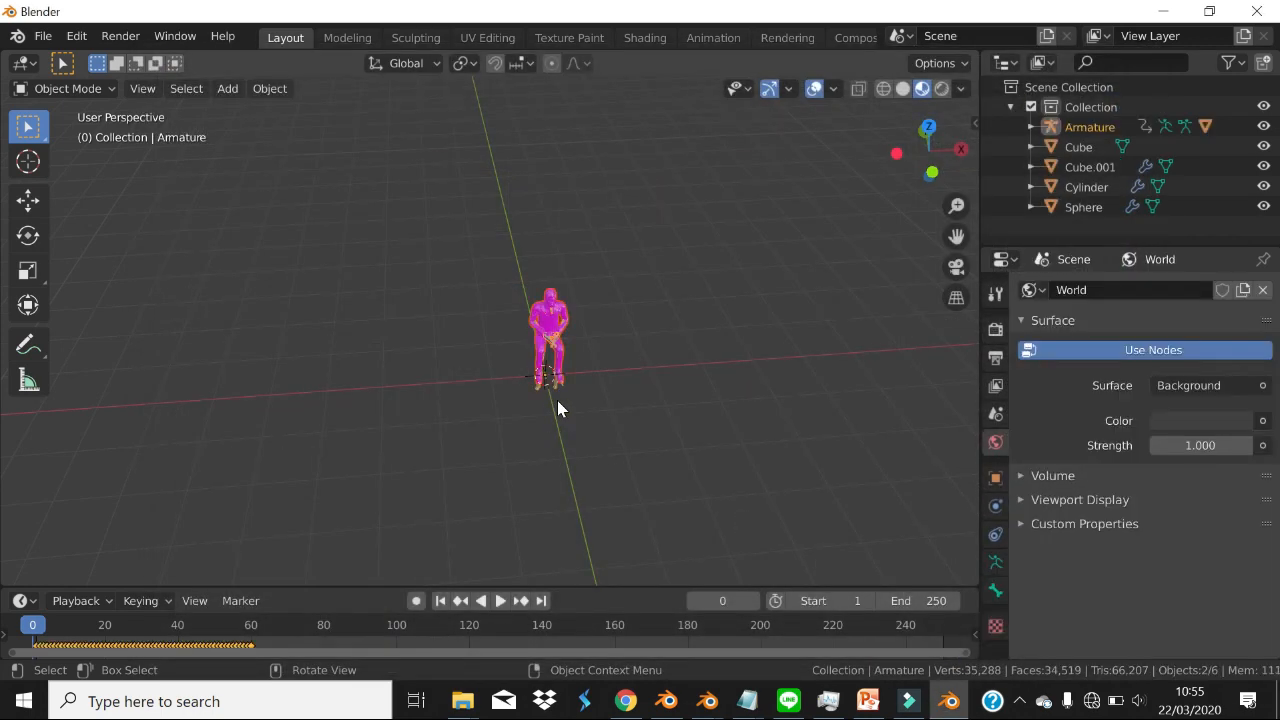
- Frame the imported character in the viewport and enlarge the timeline area
{"action": "scroll", "coordinate": [616, 393], "scroll_direction": "up", "scroll_amount": 8}
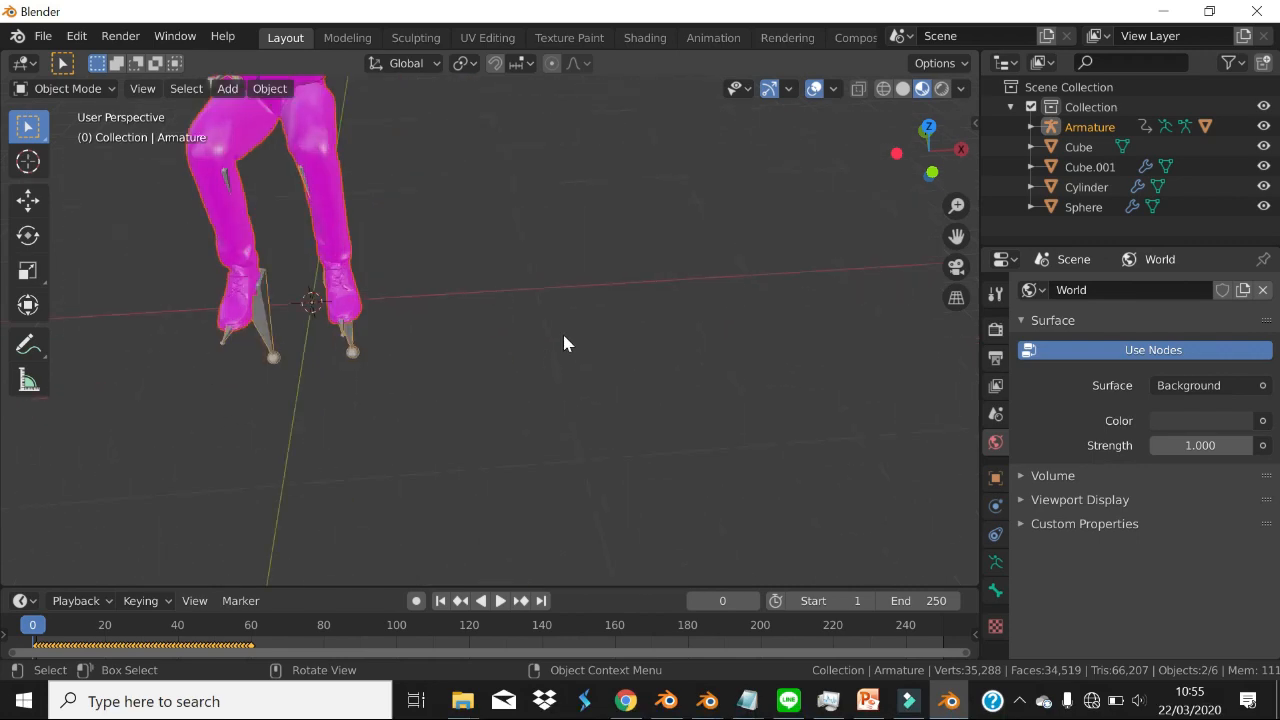
{"action": "scroll", "coordinate": [493, 310], "scroll_direction": "down", "scroll_amount": 3}
{"action": "key", "text": "KP_Decimal"}
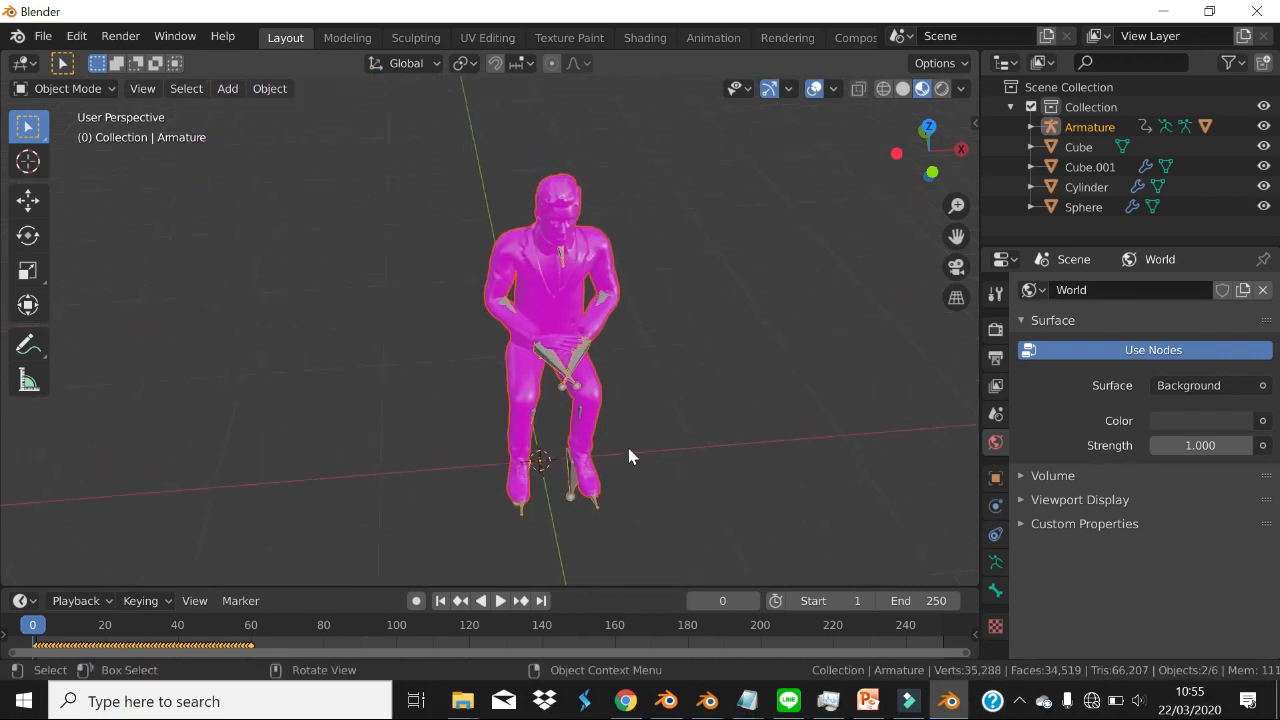
{"action": "middle_click_drag", "start_coordinate": [628, 451], "coordinate": [540, 440]}
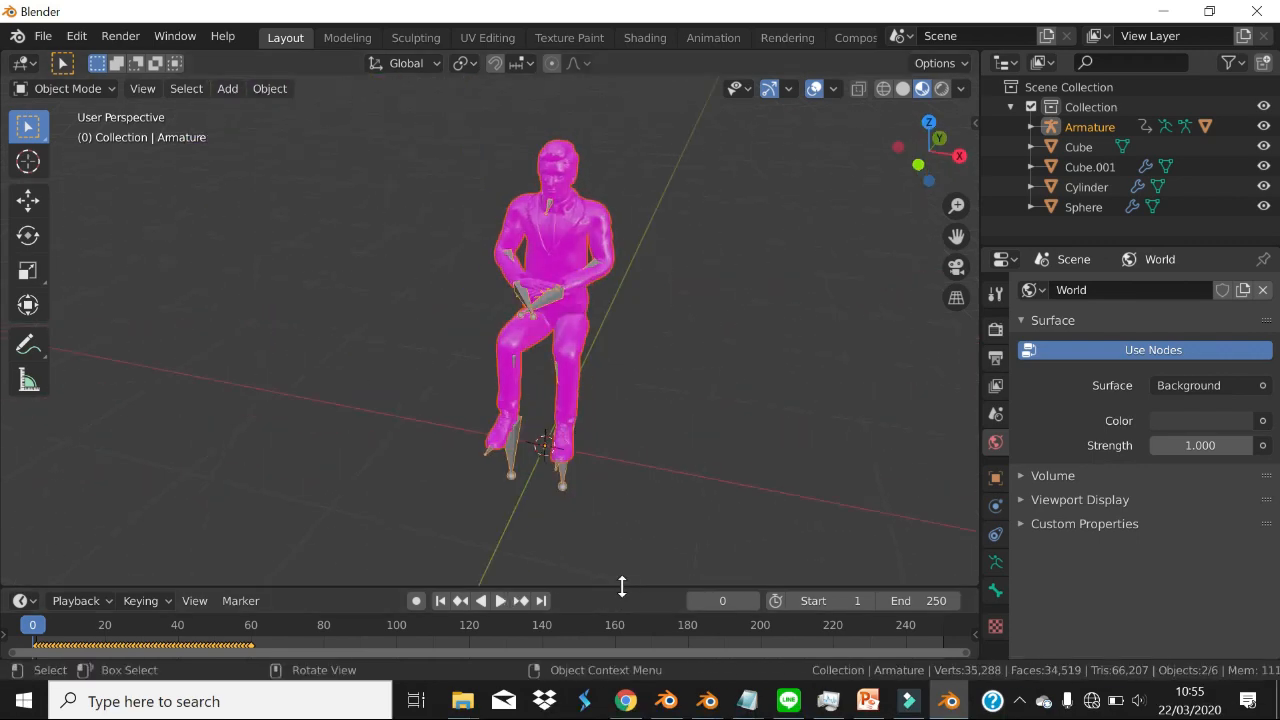
{"action": "left_click_drag", "start_coordinate": [620, 589], "coordinate": [620, 494]}
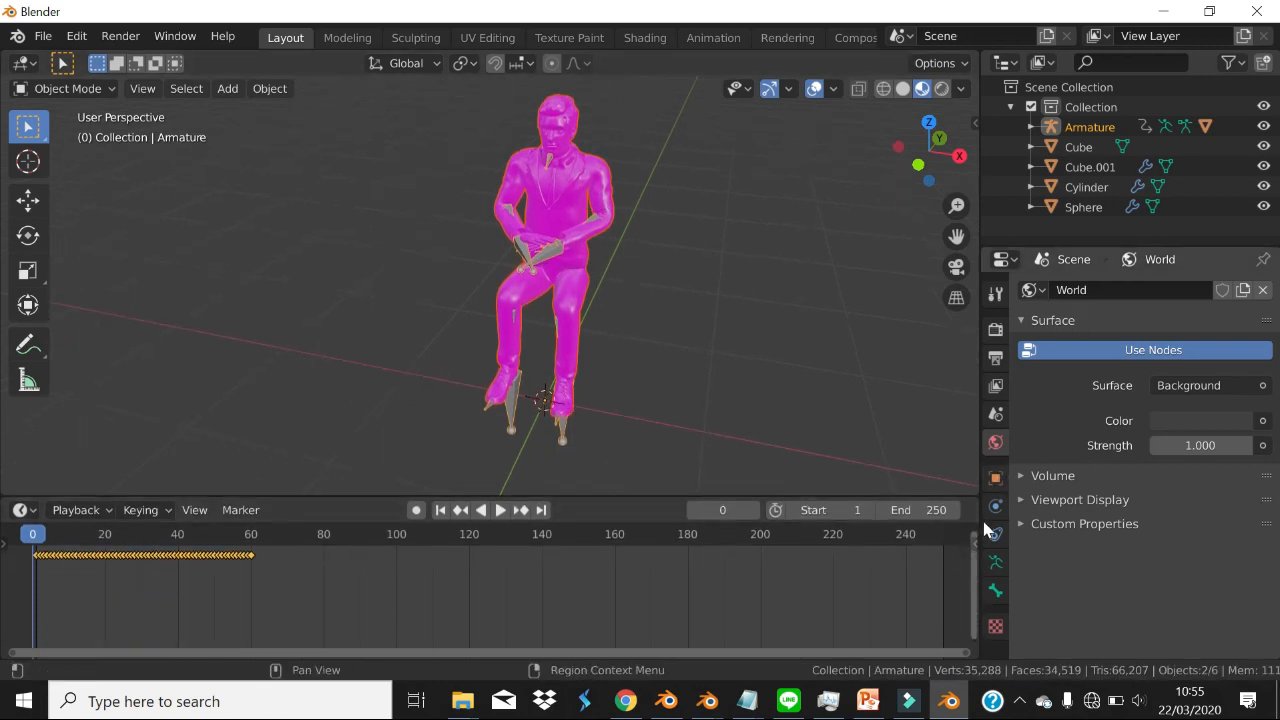
- Remove the material from the character mesh and give it a new default material
{"action": "left_click", "coordinate": [568, 296]}
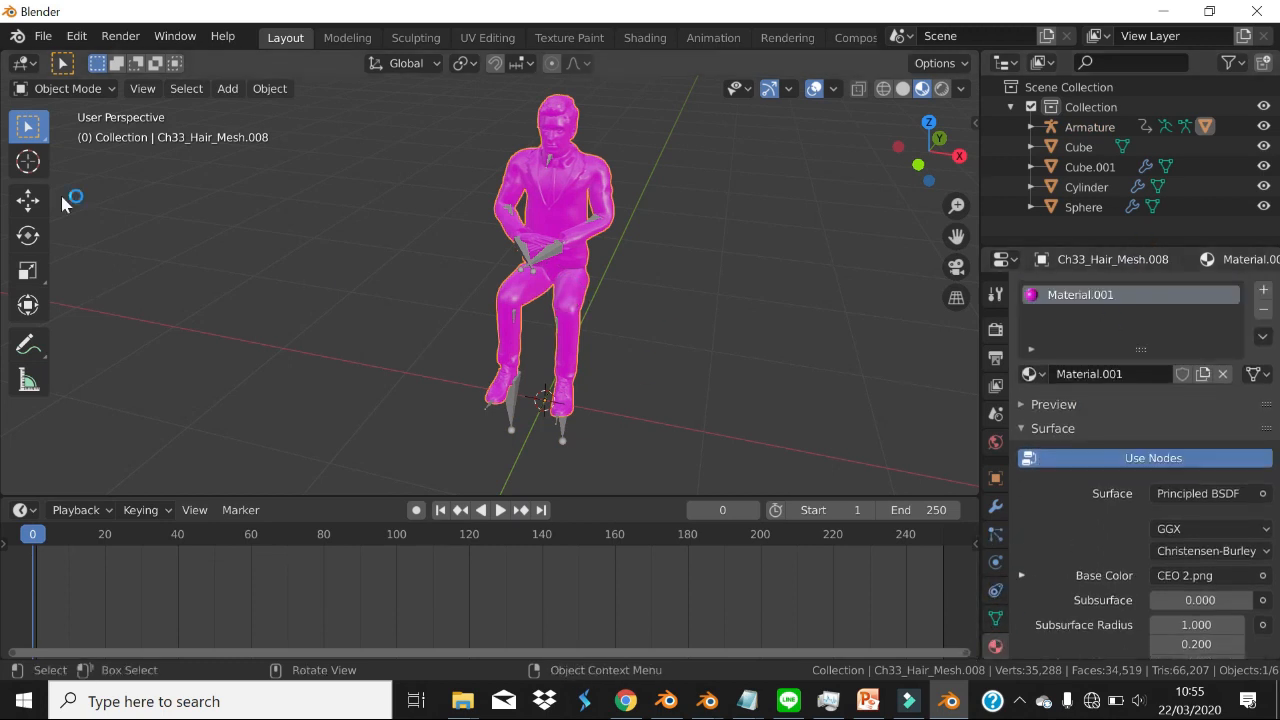
{"action": "scroll", "coordinate": [530, 240], "scroll_direction": "up", "scroll_amount": 2}
{"action": "scroll", "coordinate": [1160, 470], "scroll_direction": "down", "scroll_amount": 3}
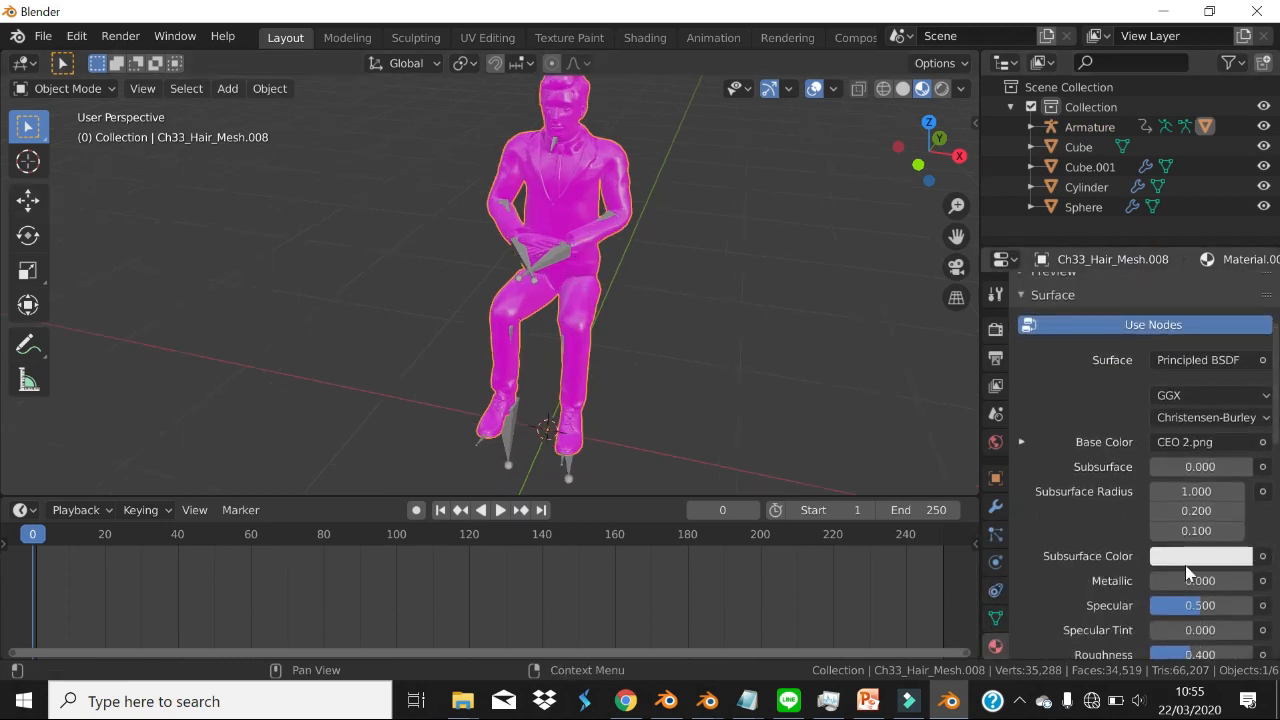
{"action": "scroll", "coordinate": [1137, 406], "scroll_direction": "up", "scroll_amount": 3}
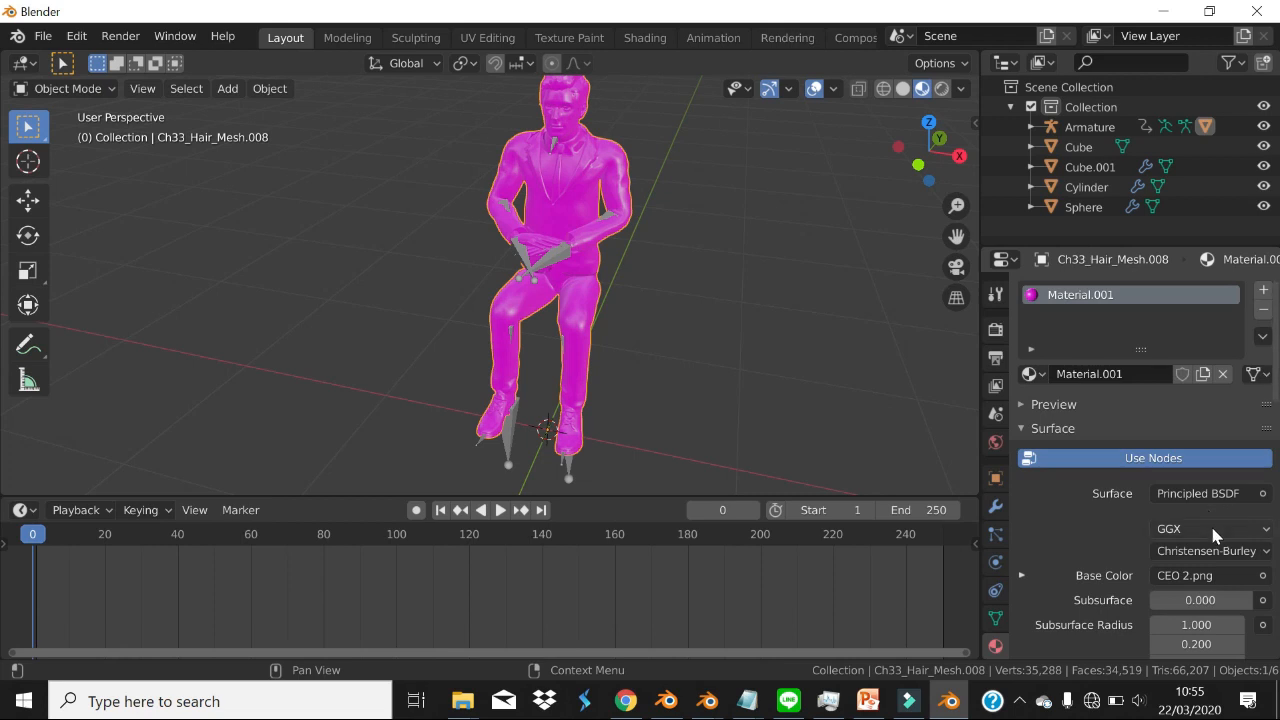
{"action": "left_click", "coordinate": [1261, 312]}
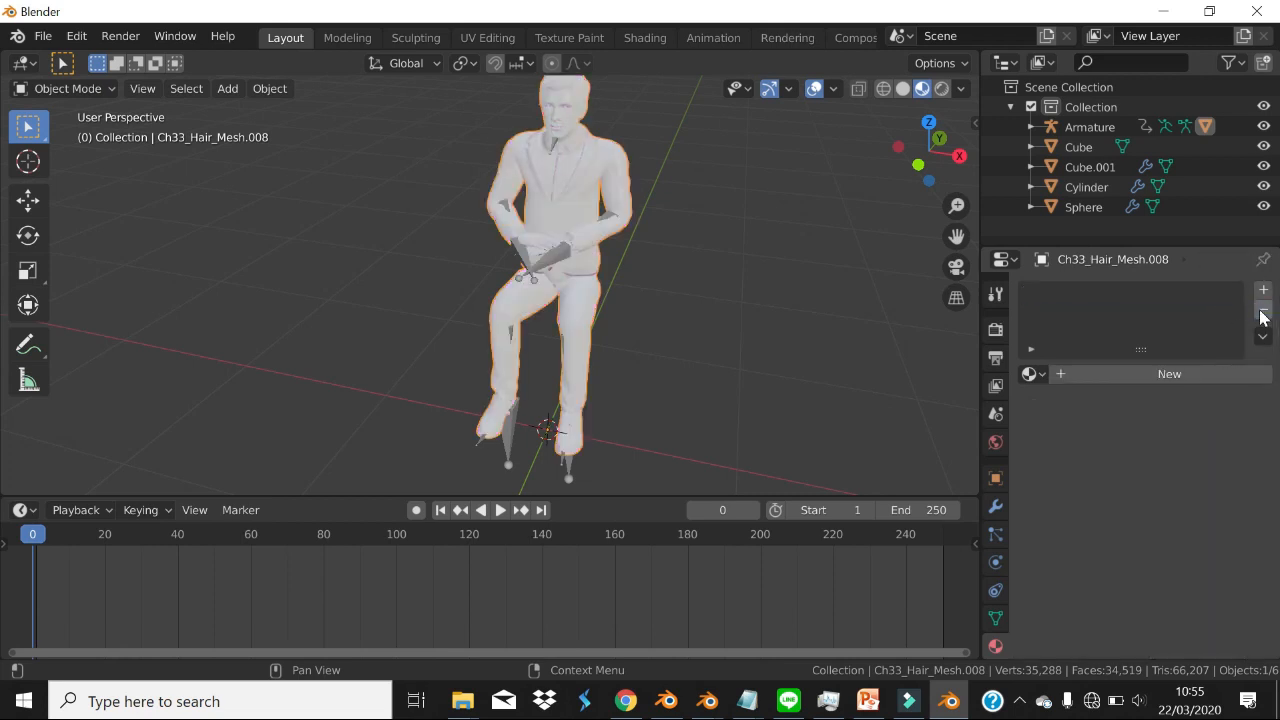
{"action": "left_click", "coordinate": [1123, 369]}
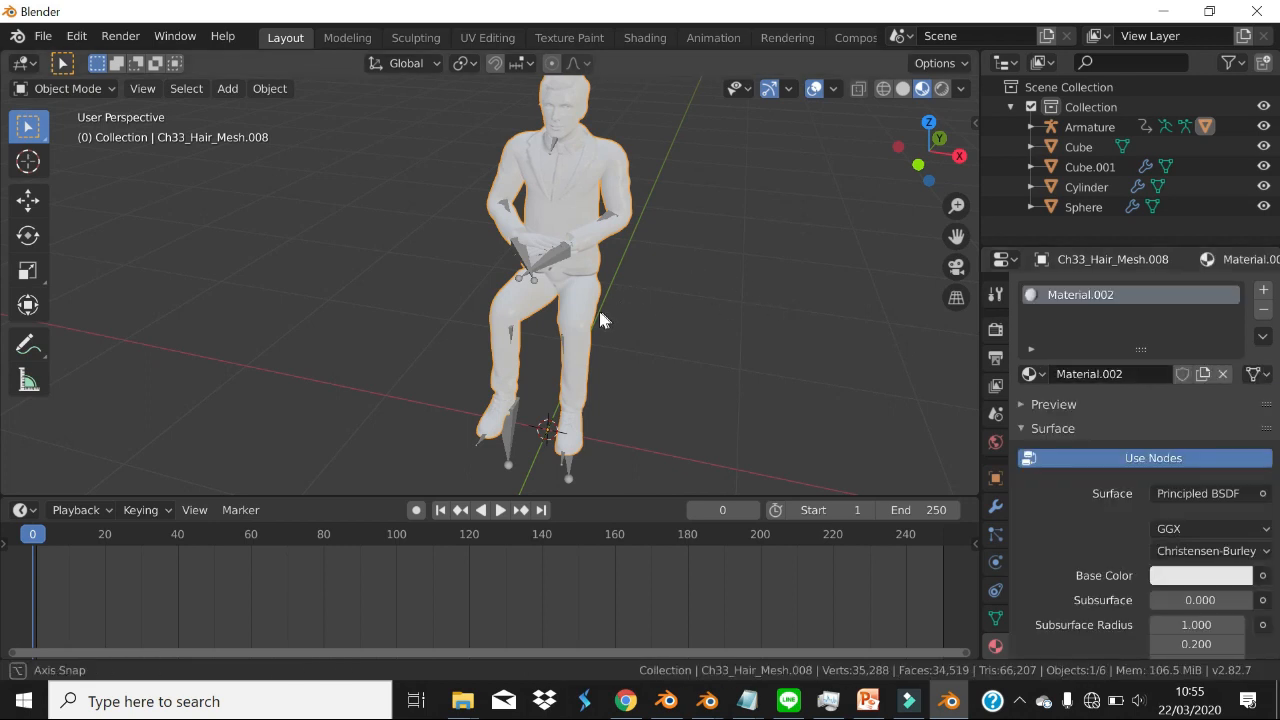
- Show the character close up in Solid viewport shading
{"action": "middle_click_drag", "start_coordinate": [598, 306], "coordinate": [633, 247]}
{"action": "scroll", "coordinate": [587, 239], "scroll_direction": "up", "scroll_amount": 2}
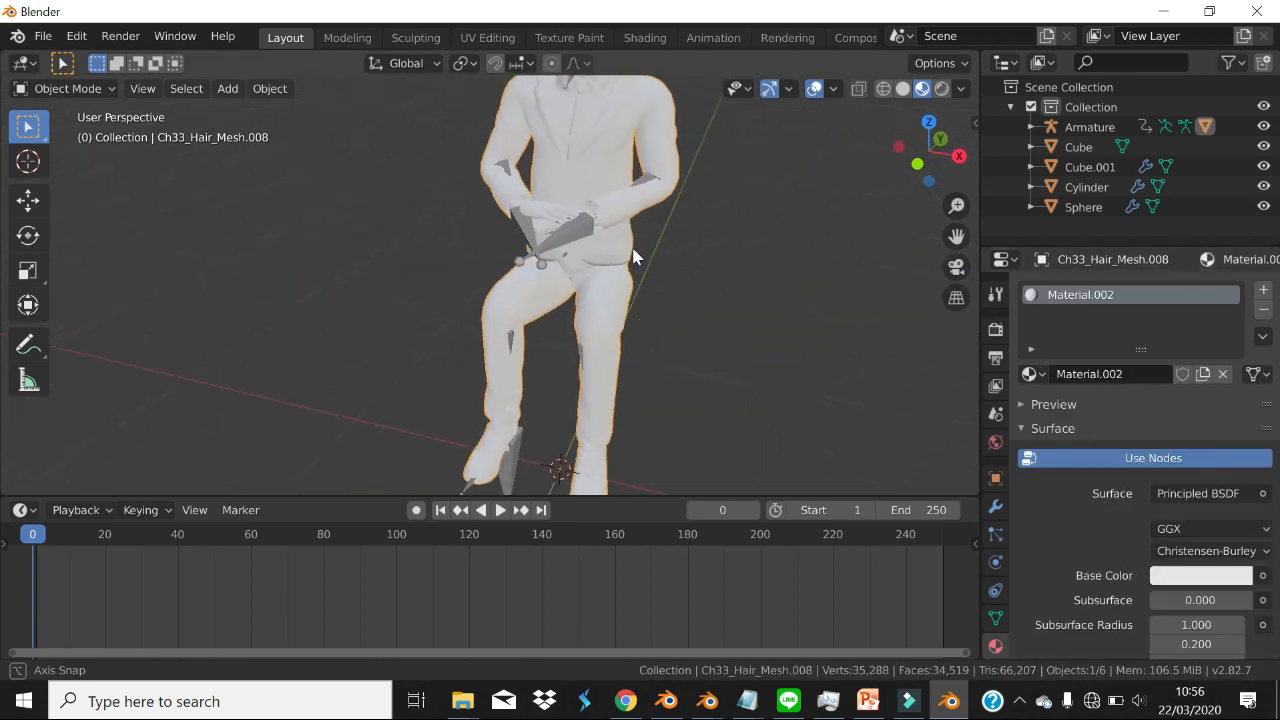
{"action": "left_click", "coordinate": [904, 89]}
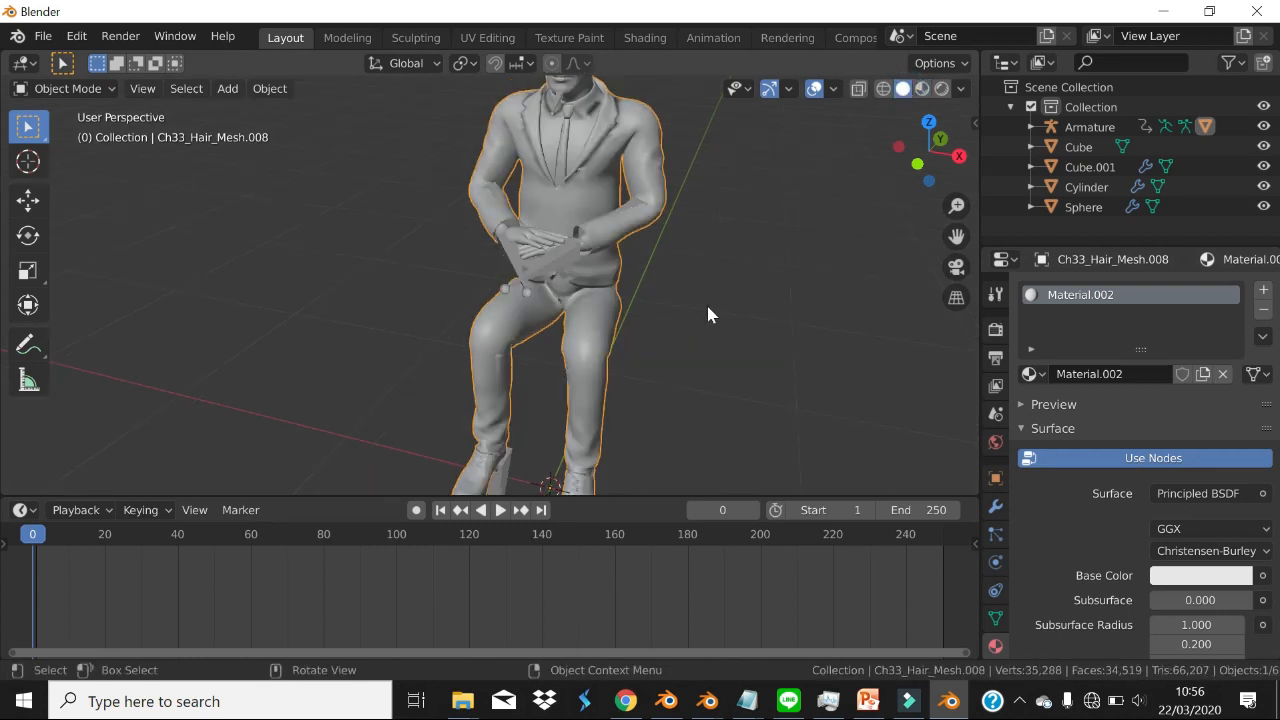
- Select the character's armature and delete all of its animation keyframes
{"action": "scroll", "coordinate": [706, 302], "scroll_direction": "down", "scroll_amount": 3}
{"action": "left_click", "coordinate": [604, 277]}
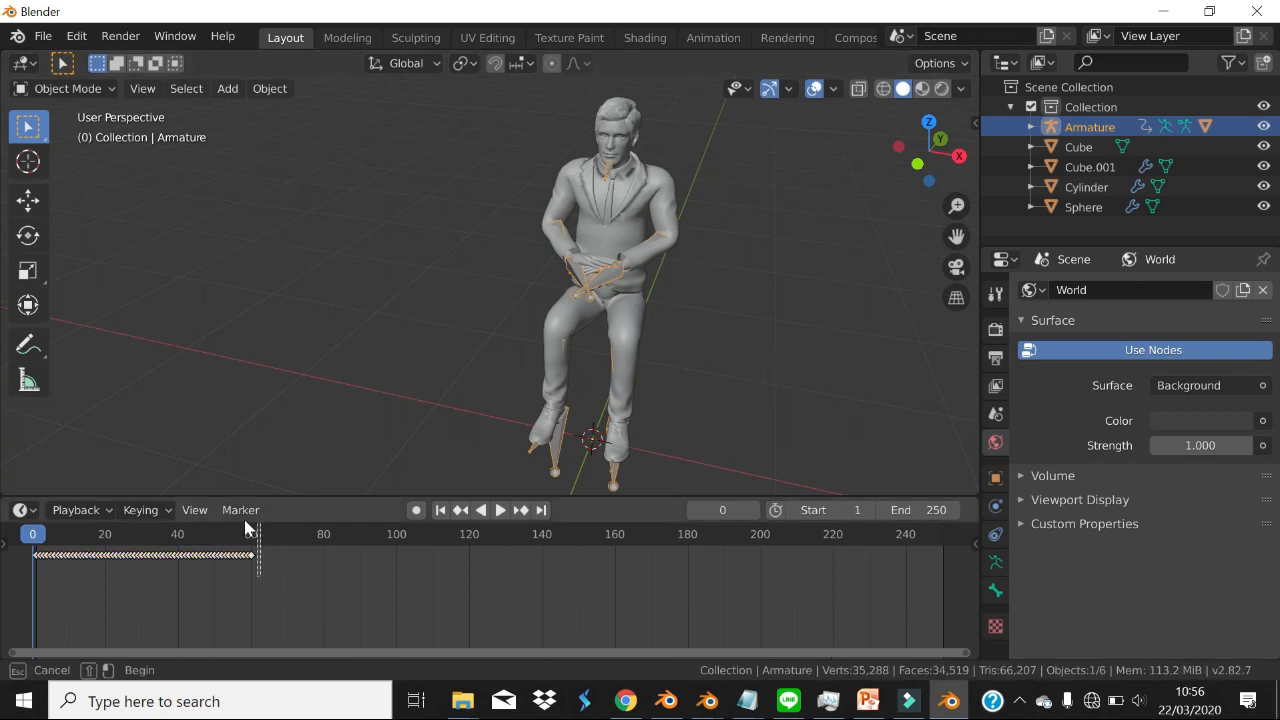
{"action": "key", "text": "x"}
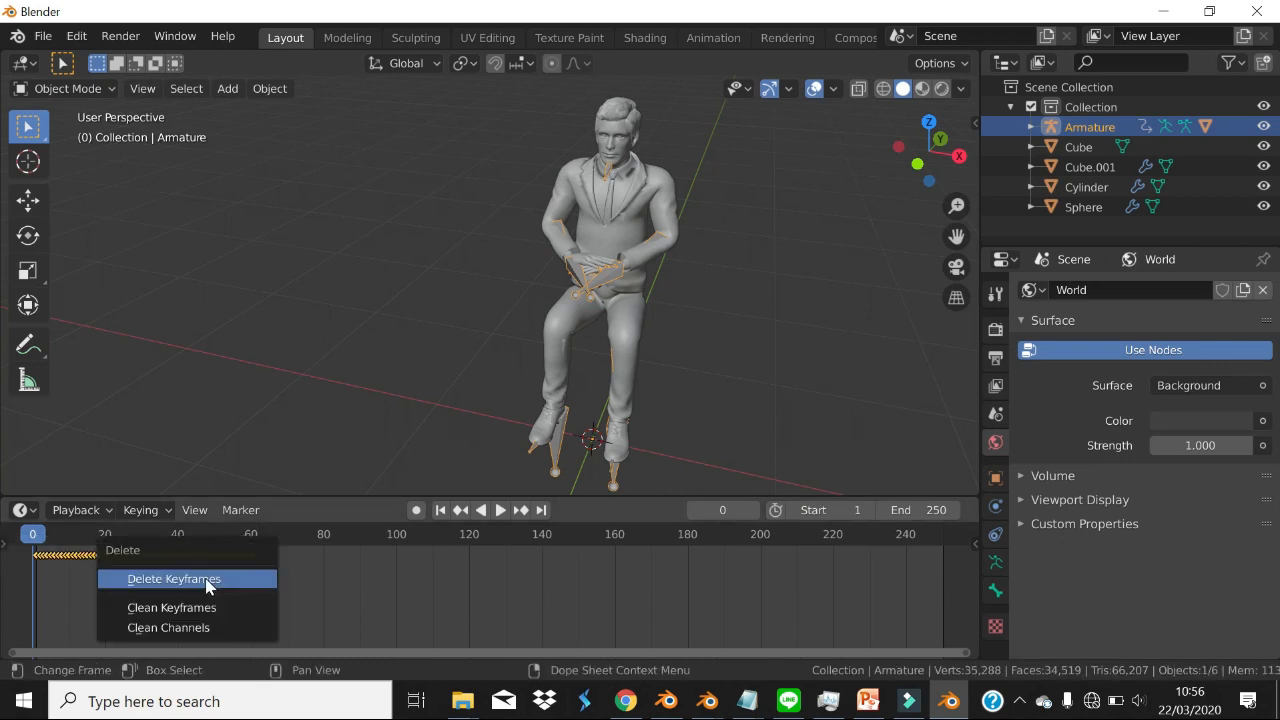
{"action": "left_click", "coordinate": [212, 580]}
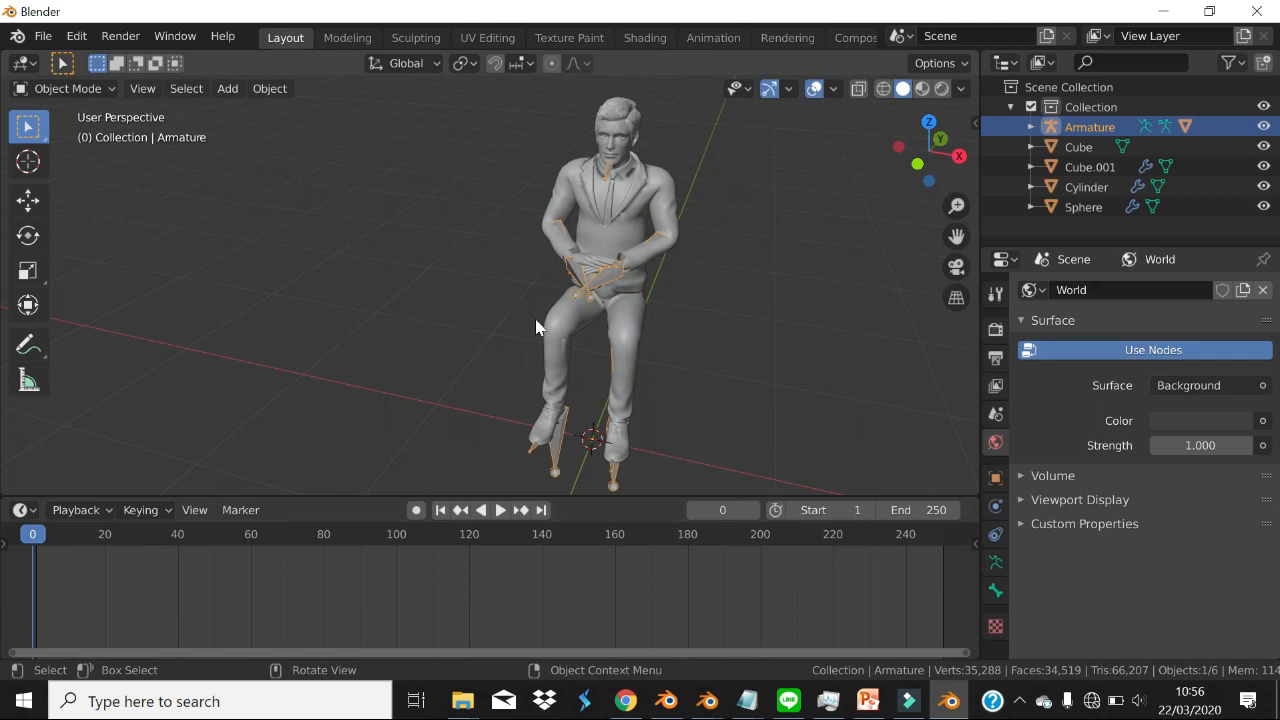
{"action": "left_click", "coordinate": [65, 90]}
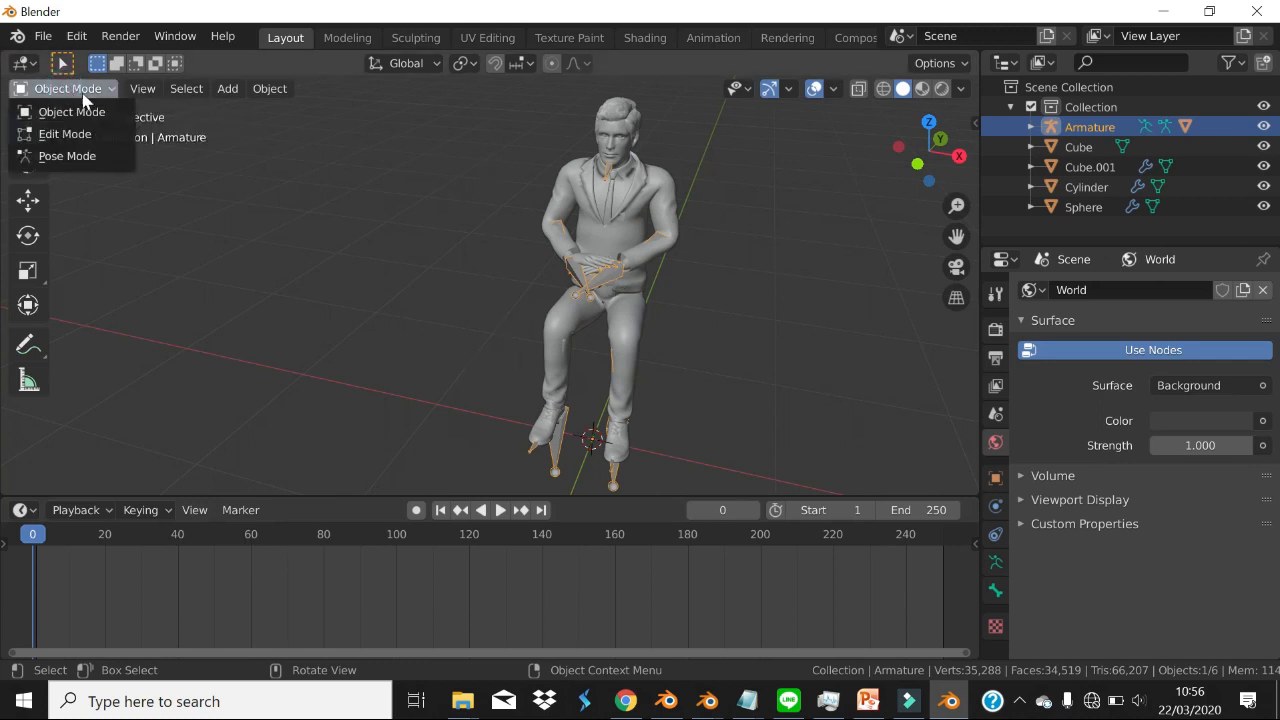
{"action": "key", "text": "Delete"}
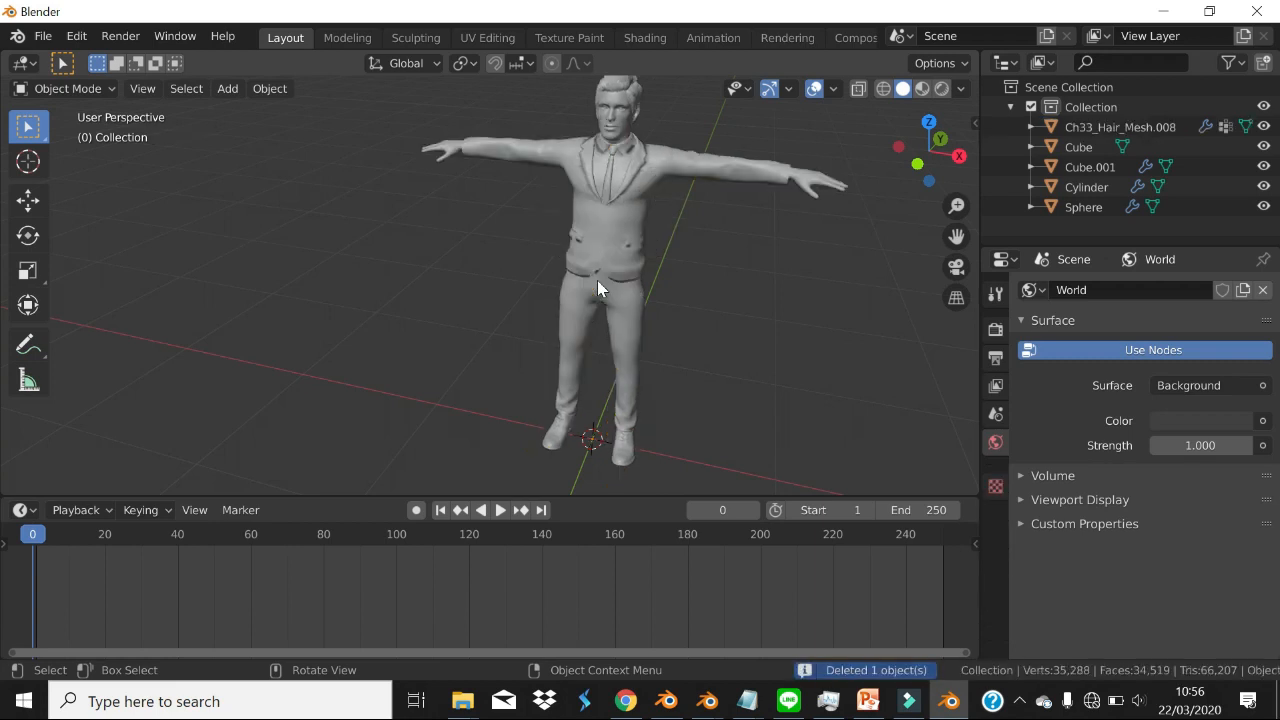
{"action": "key", "text": "ctrl+z"}
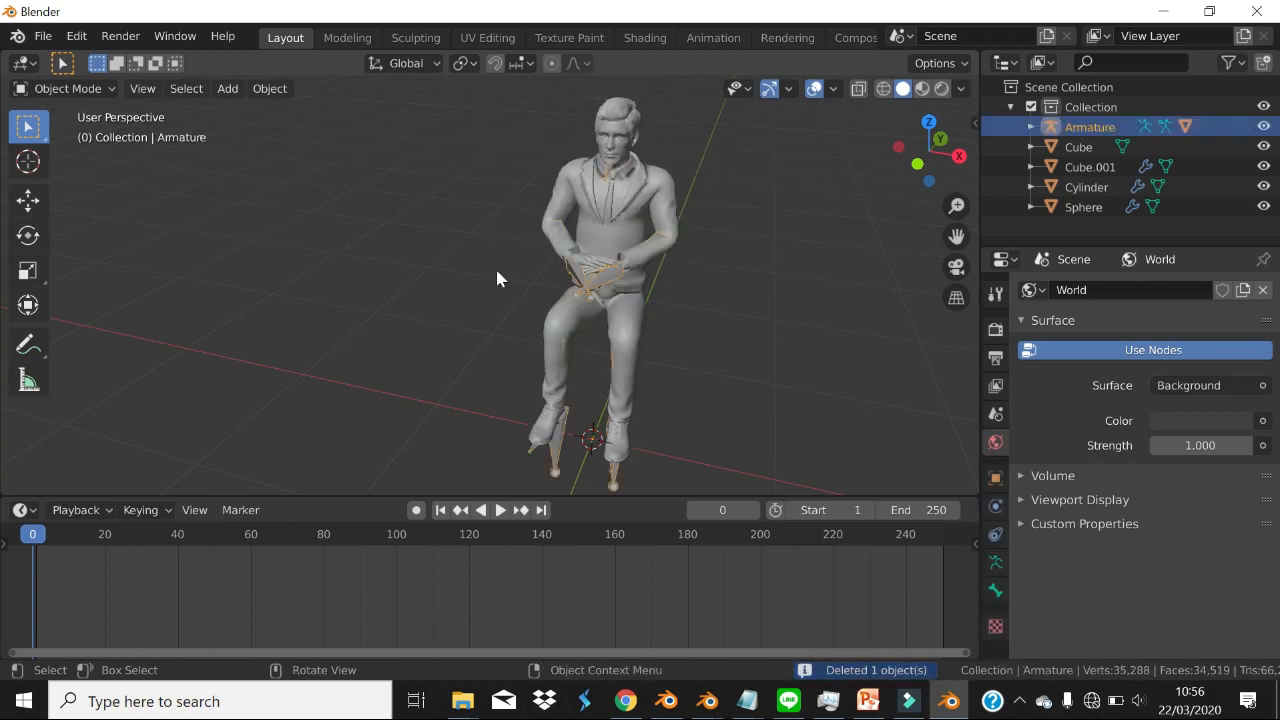
- Select the armature by the bones at the character's hands and delete it, keeping only the character mesh
{"action": "left_click", "coordinate": [617, 237]}
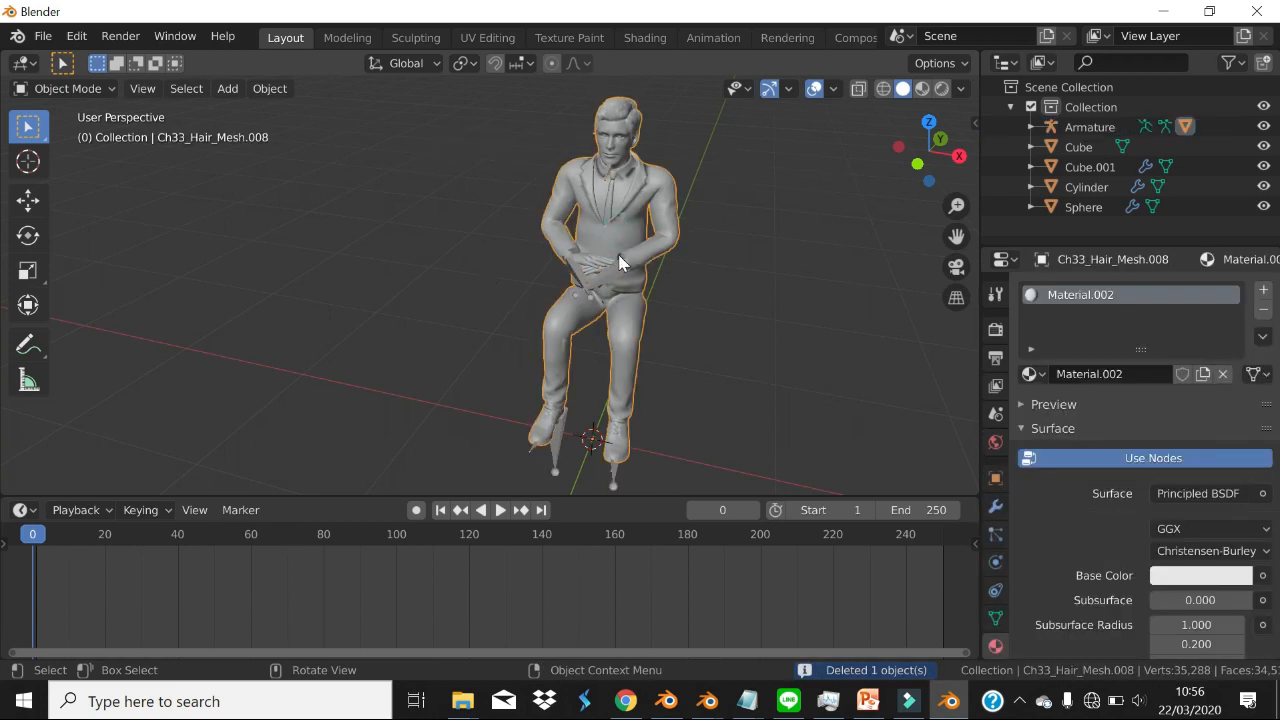
{"action": "scroll", "coordinate": [623, 263], "scroll_direction": "up", "scroll_amount": 4}
{"action": "left_click", "coordinate": [581, 305]}
{"action": "middle_click_drag", "start_coordinate": [607, 324], "coordinate": [491, 319]}
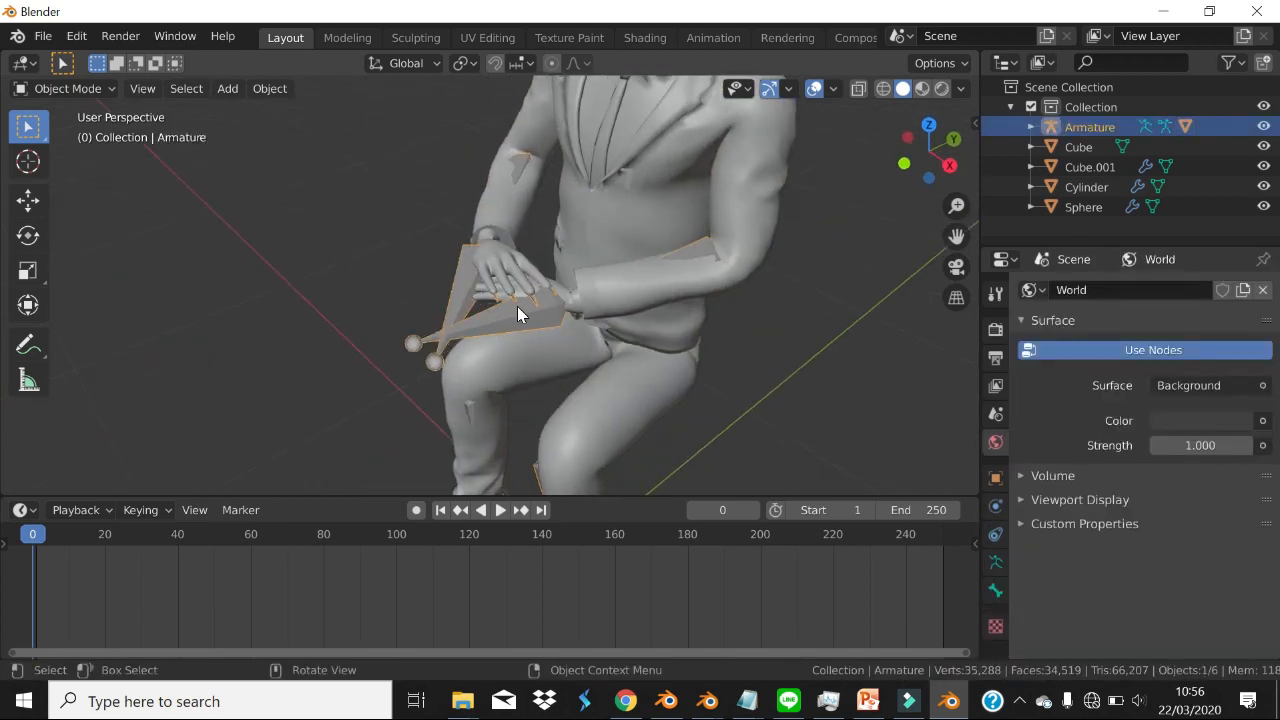
{"action": "key", "text": "Delete"}
{"action": "scroll", "coordinate": [570, 285], "scroll_direction": "down", "scroll_amount": 5}
{"action": "middle_click_drag", "start_coordinate": [588, 288], "coordinate": [600, 228]}
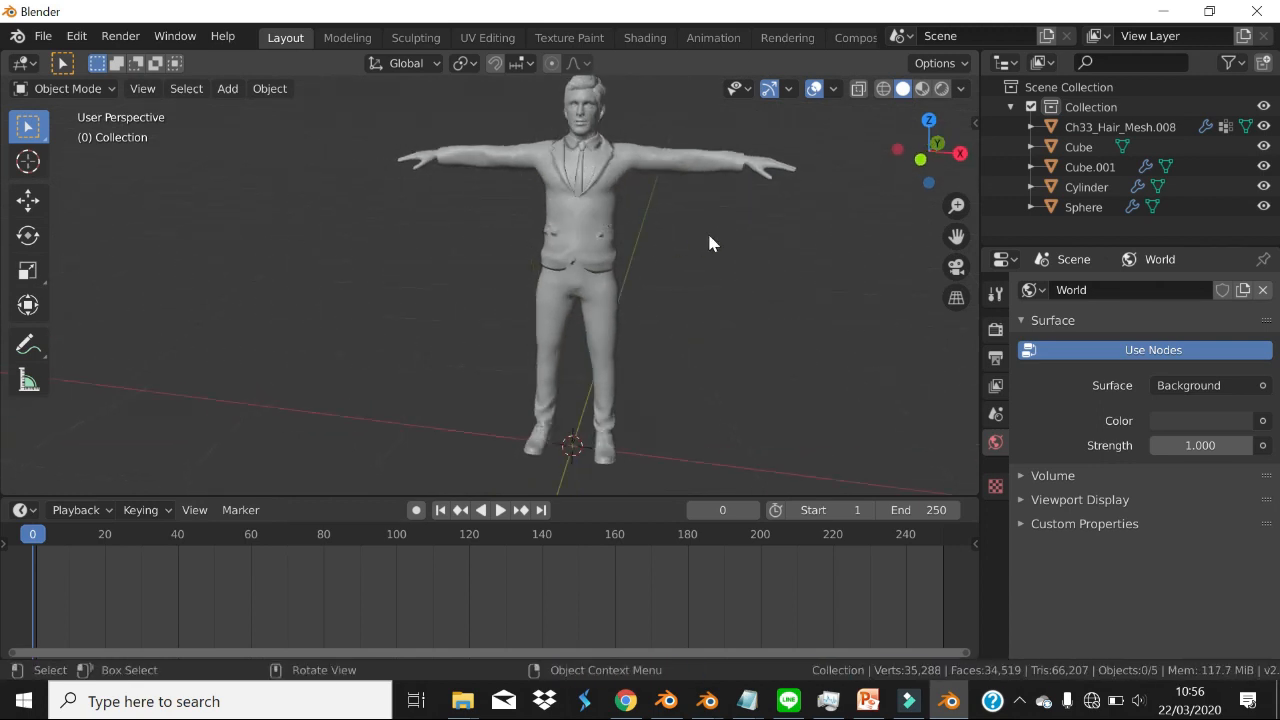
{"action": "middle_click_drag", "start_coordinate": [771, 183], "coordinate": [780, 174]}
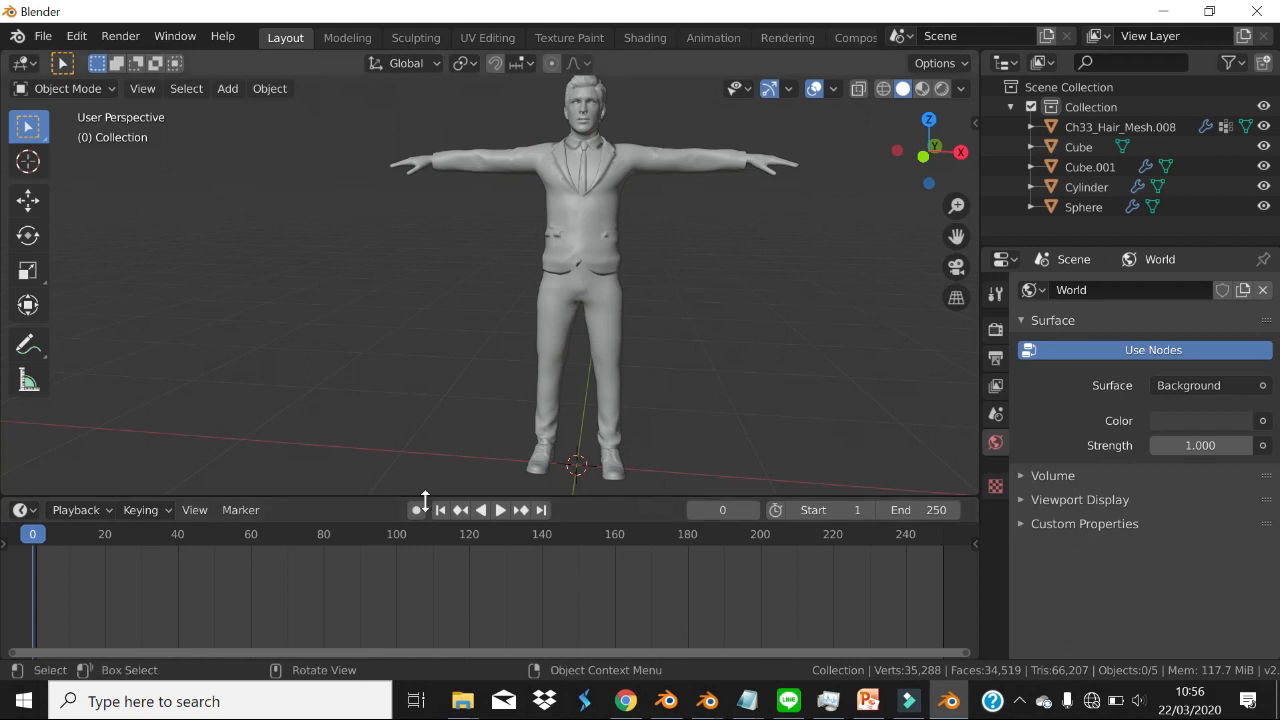
- Remove the leftover Armature modifier from the character mesh
{"action": "left_click", "coordinate": [614, 312]}
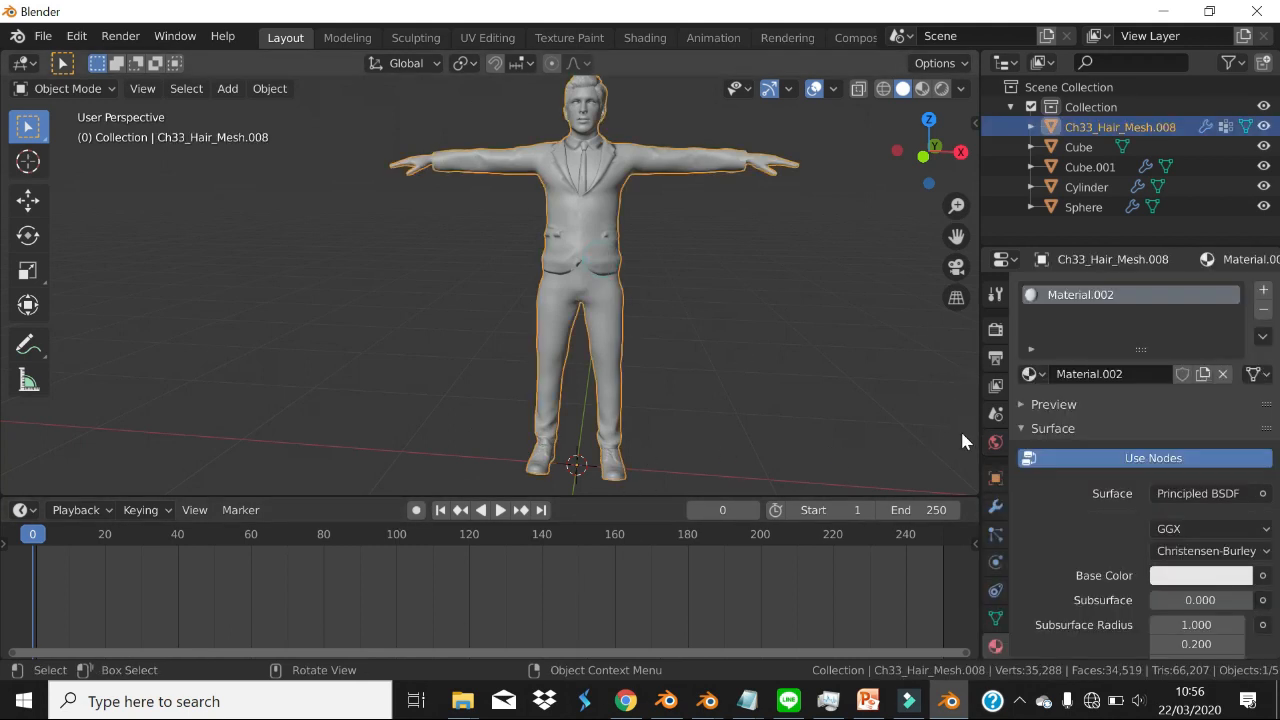
{"action": "left_click", "coordinate": [995, 508]}
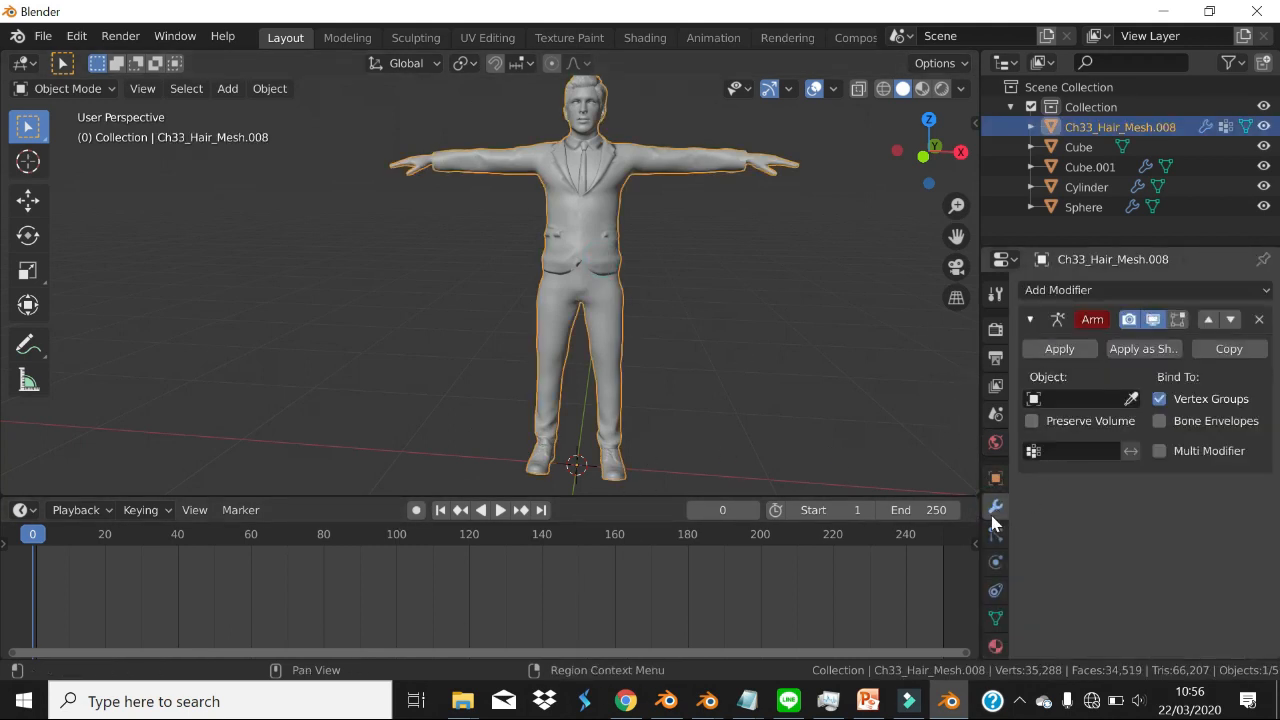
{"action": "left_click", "coordinate": [1259, 320]}
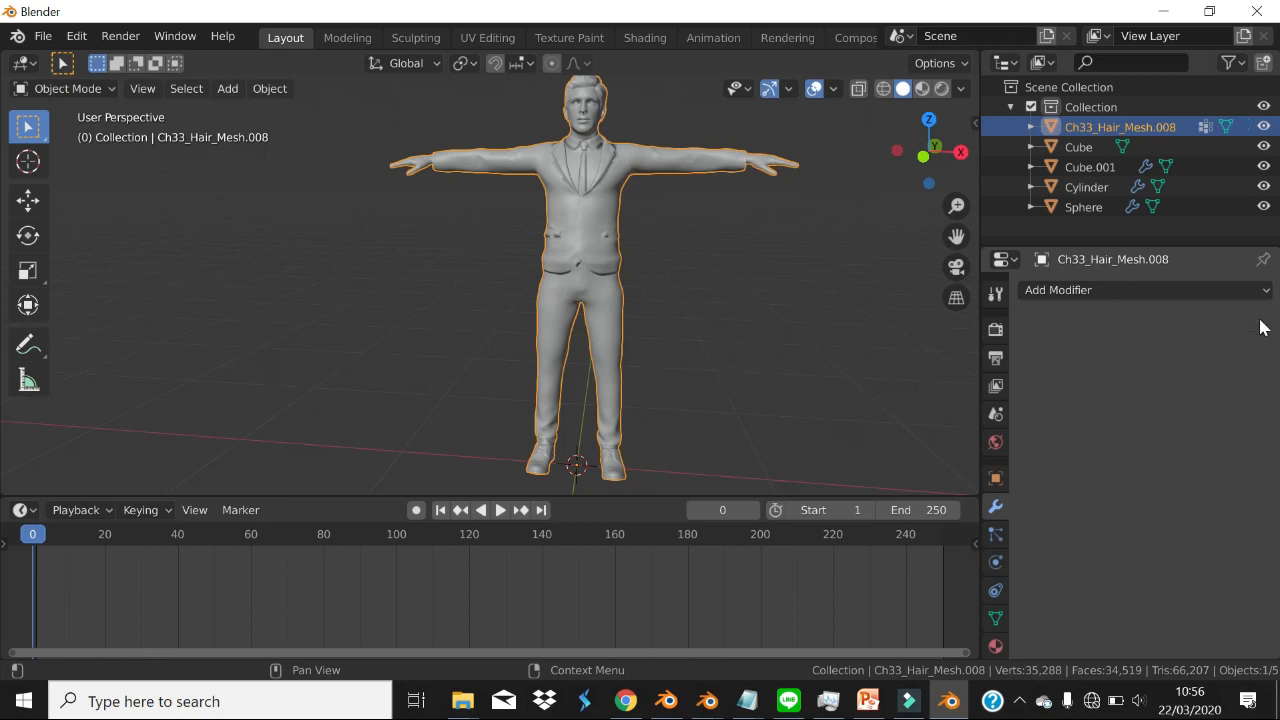
- Delete all of the character mesh's vertex groups left over from the old bones
{"action": "scroll", "coordinate": [1002, 536], "scroll_direction": "down", "scroll_amount": 2}
{"action": "left_click", "coordinate": [995, 572]}
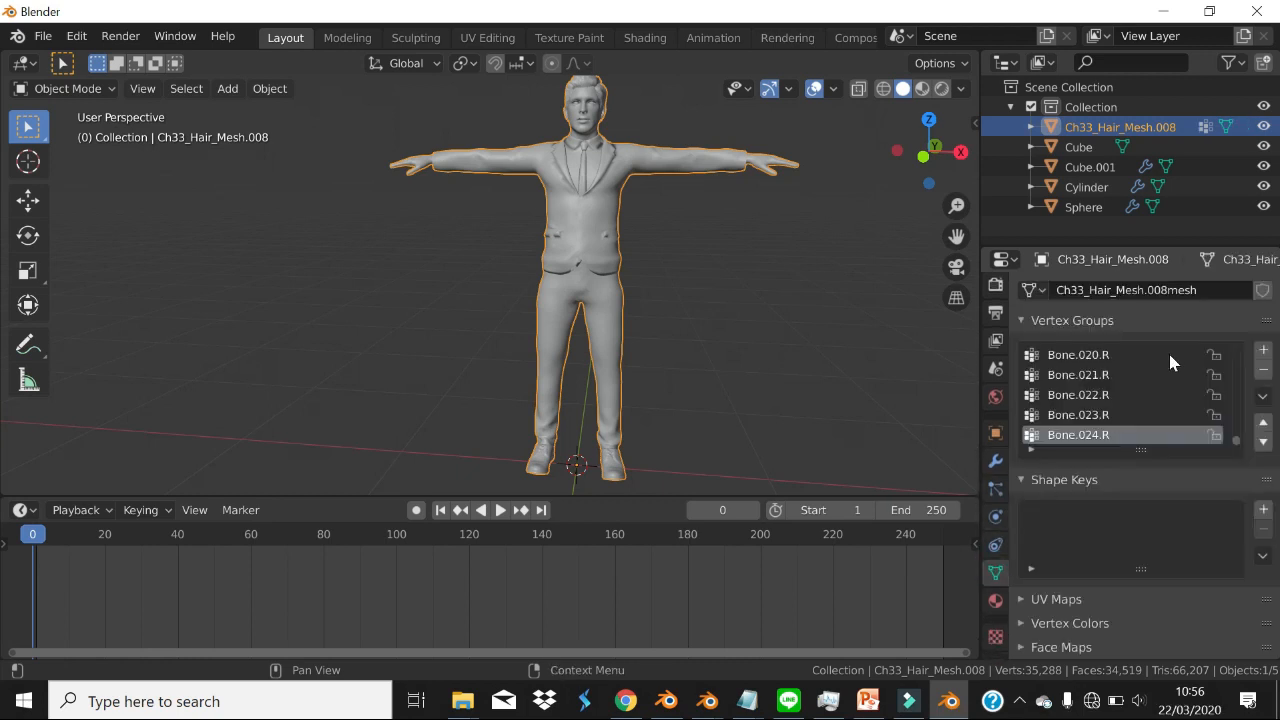
{"action": "scroll", "coordinate": [1140, 388], "scroll_direction": "up", "scroll_amount": 5}
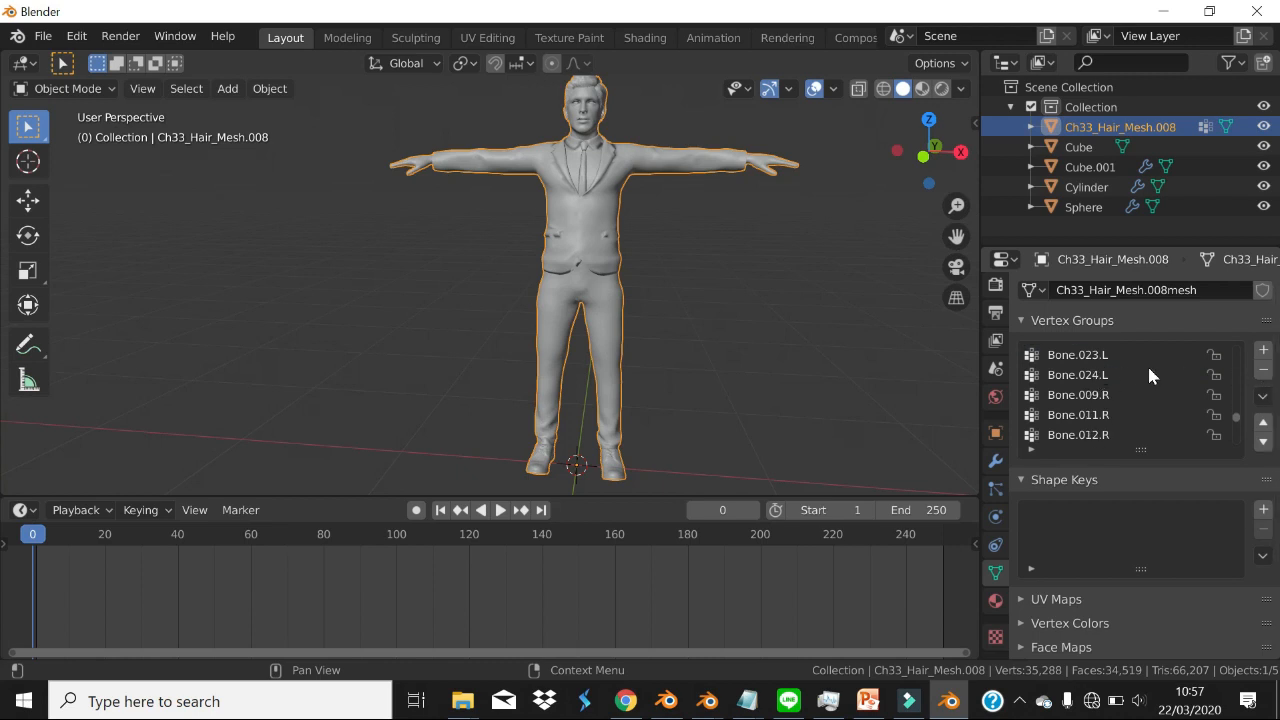
{"action": "left_click", "coordinate": [1262, 396]}
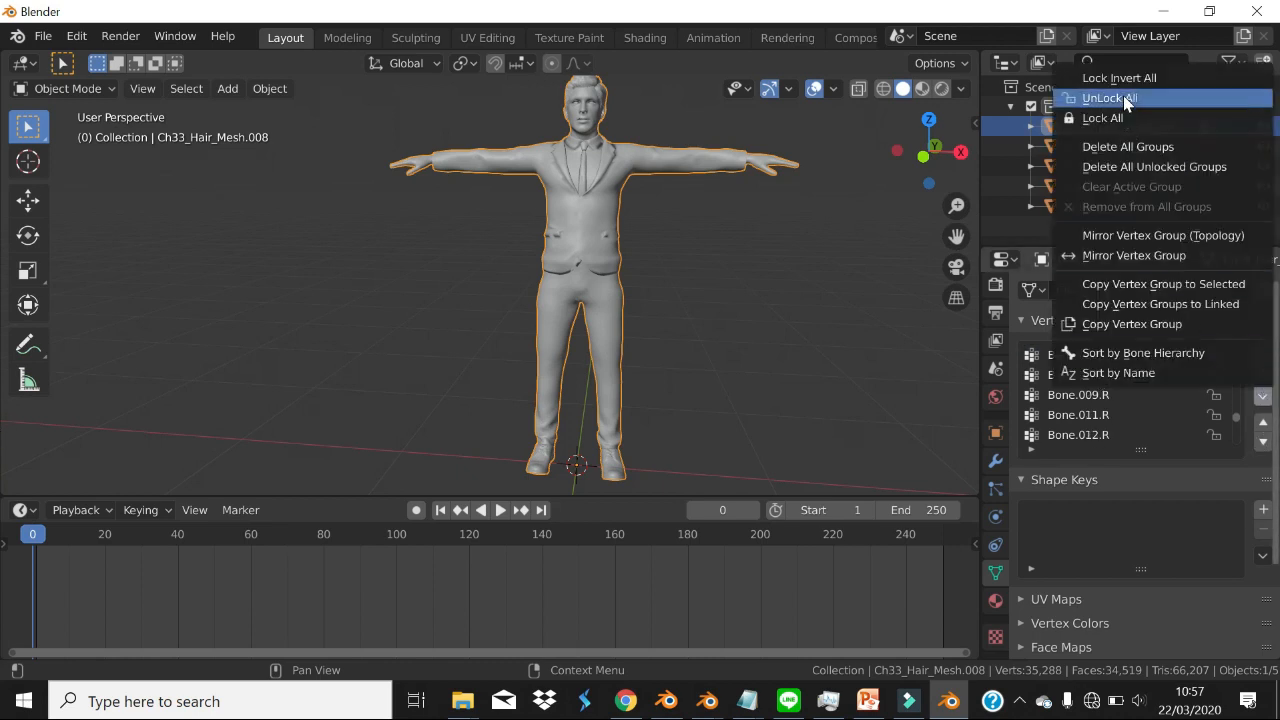
{"action": "left_click", "coordinate": [1185, 148]}
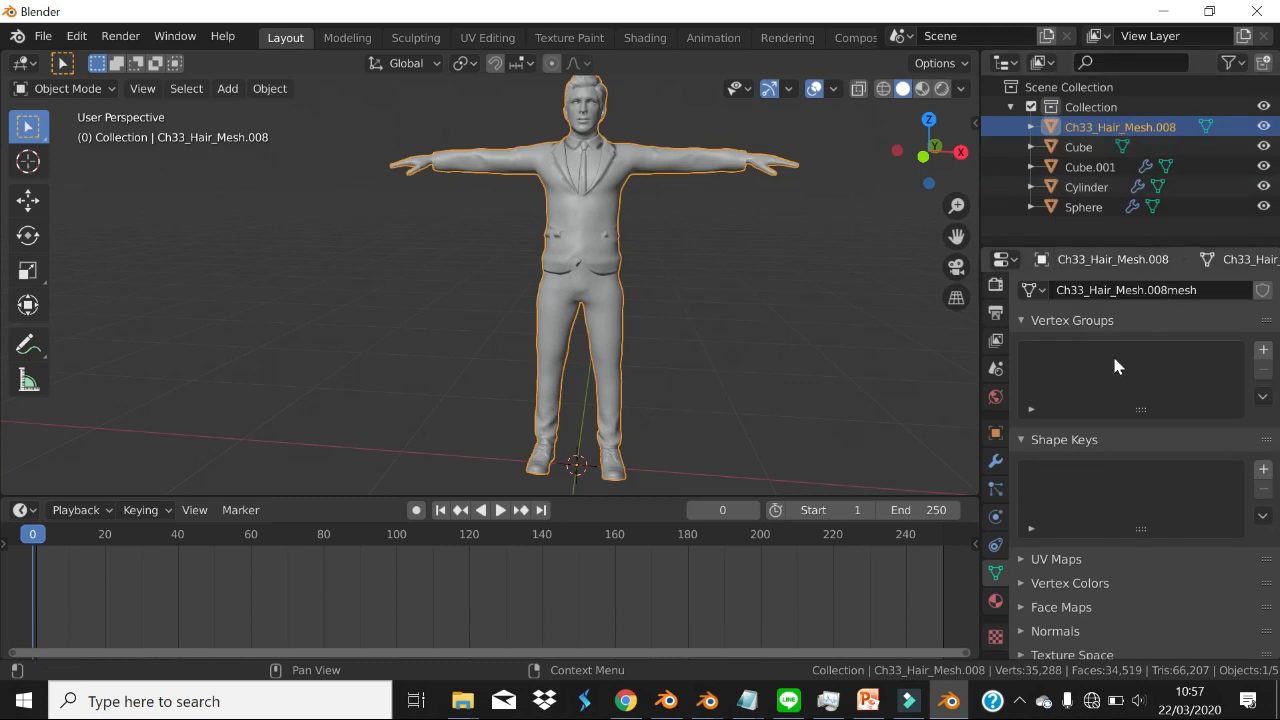
- Show the whole character in front orthographic view and enlarge the 3D viewport by shrinking the timeline
{"action": "scroll", "coordinate": [670, 250], "scroll_direction": "down", "scroll_amount": 2}
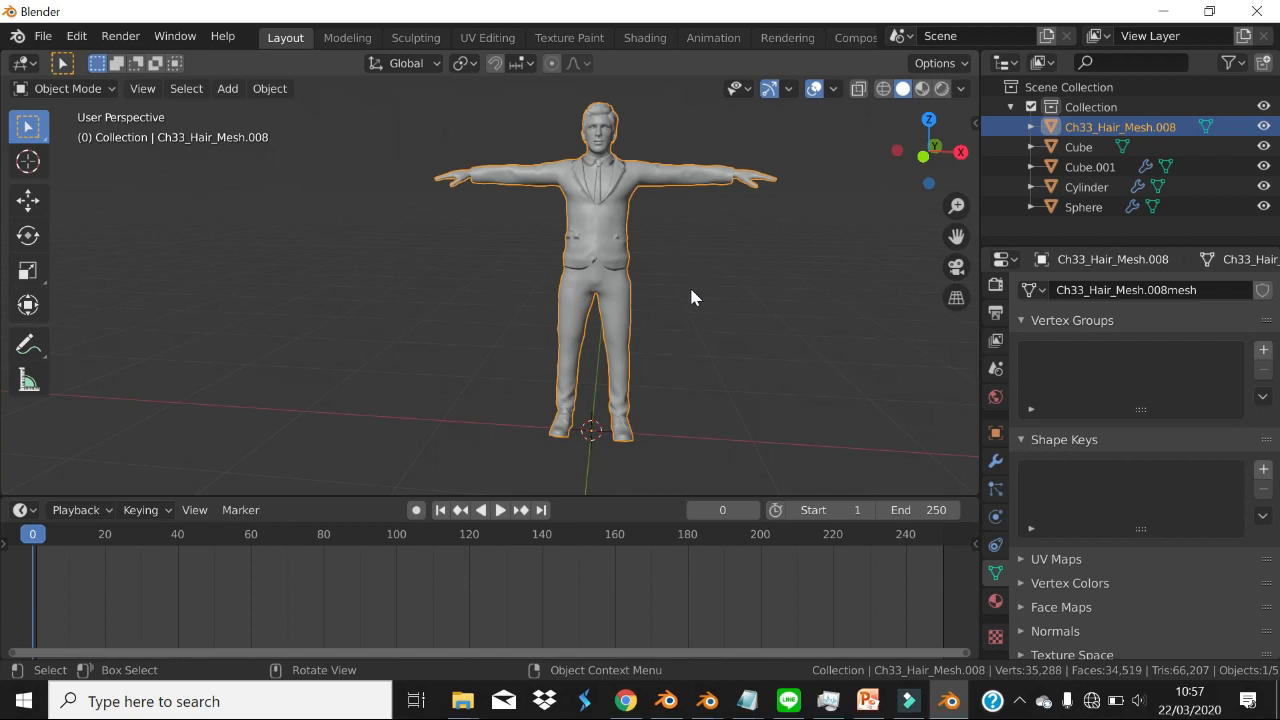
{"action": "middle_click_drag", "start_coordinate": [774, 251], "coordinate": [794, 246]}
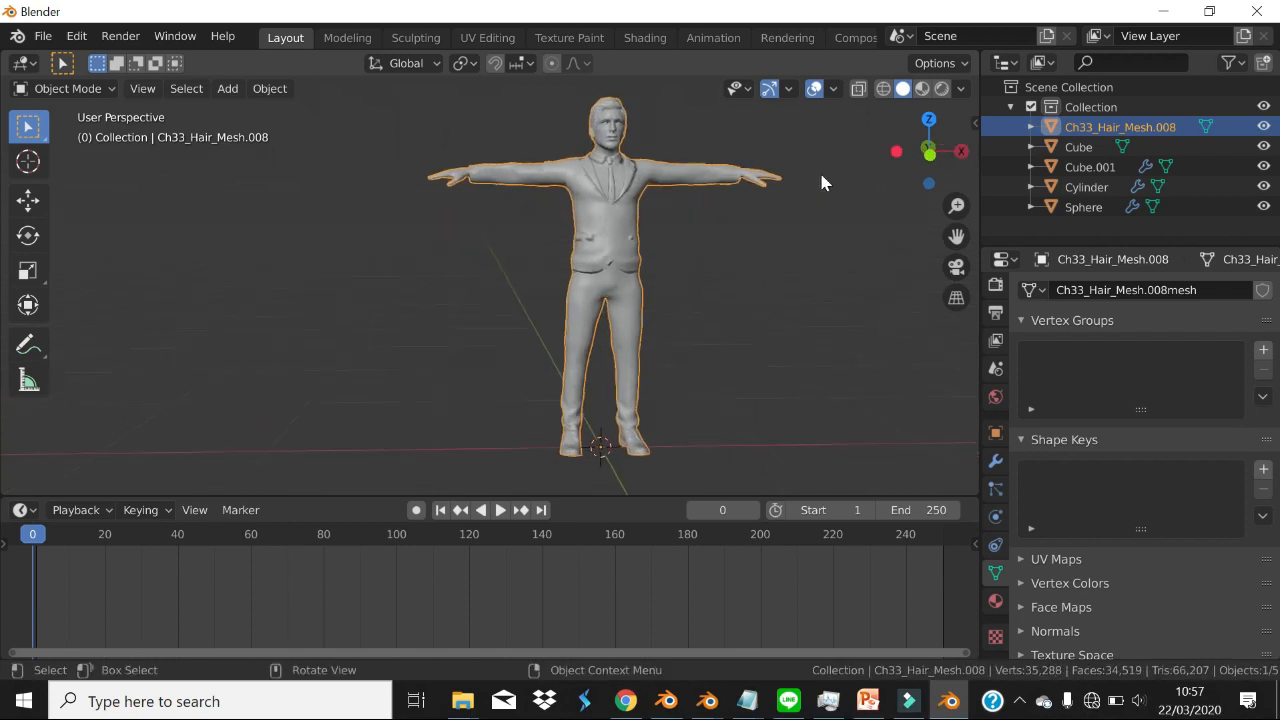
{"action": "scroll", "coordinate": [657, 211], "scroll_direction": "down", "scroll_amount": 2}
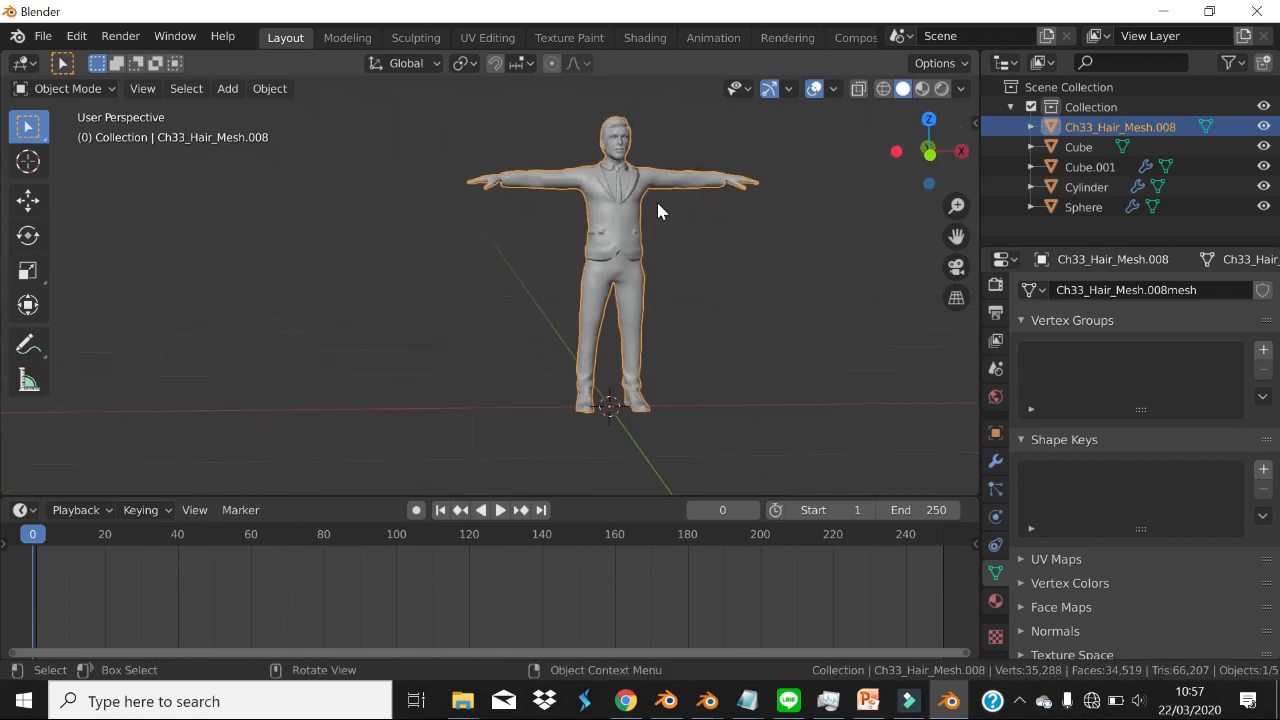
{"action": "left_click", "coordinate": [930, 153]}
{"action": "scroll", "coordinate": [686, 195], "scroll_direction": "up", "scroll_amount": 3}
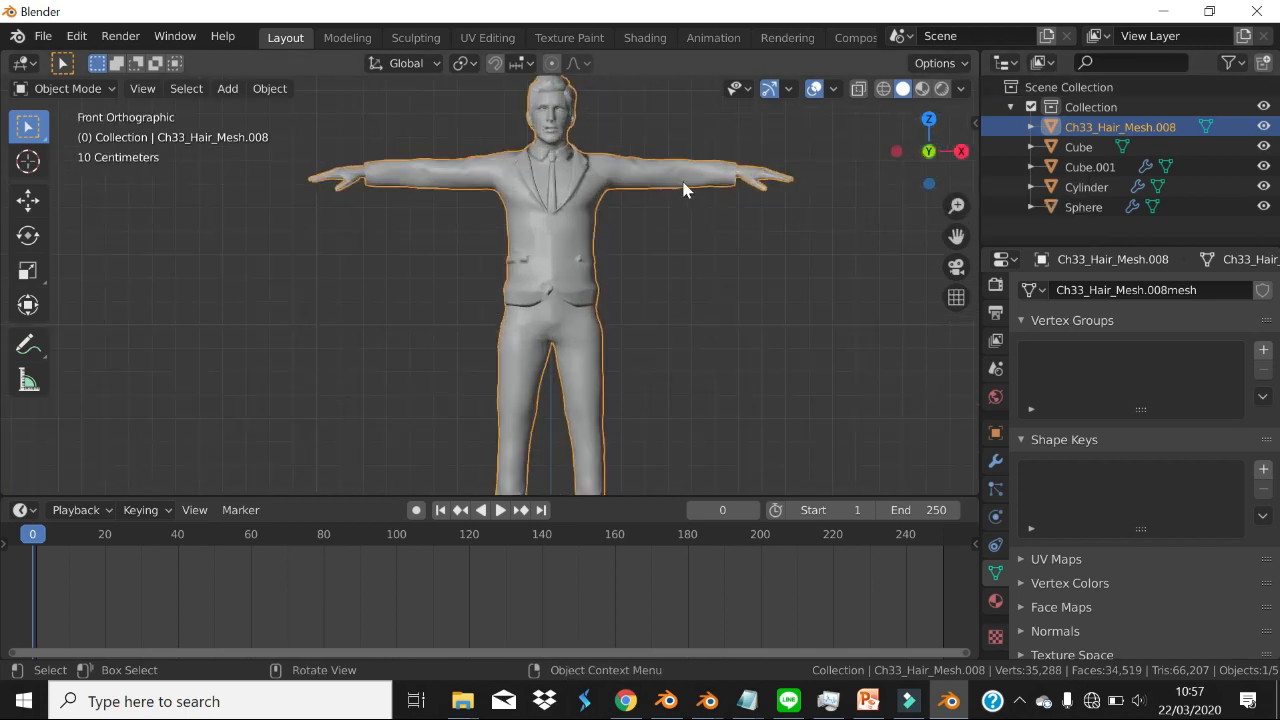
{"action": "scroll", "coordinate": [686, 190], "scroll_direction": "down", "scroll_amount": 2}
{"action": "middle_click_drag", "start_coordinate": [634, 190], "coordinate": [610, 172], "text": "shift"}
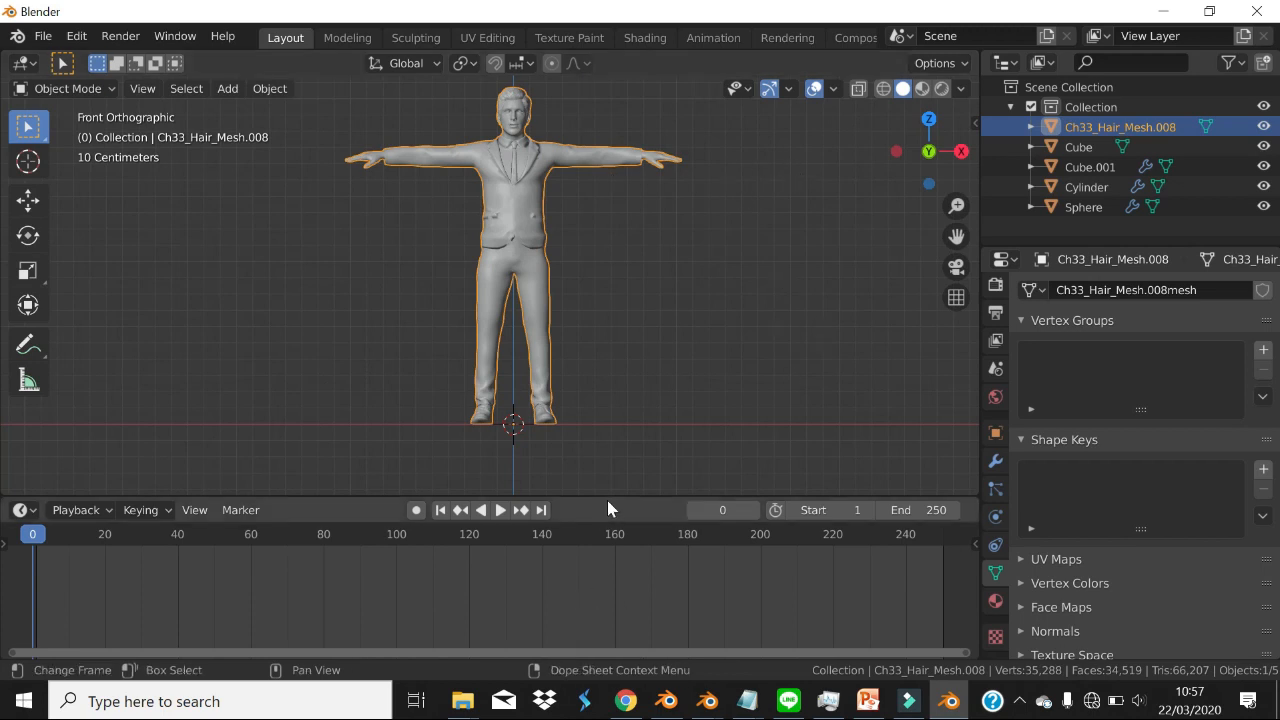
{"action": "left_click_drag", "start_coordinate": [606, 496], "coordinate": [611, 596]}
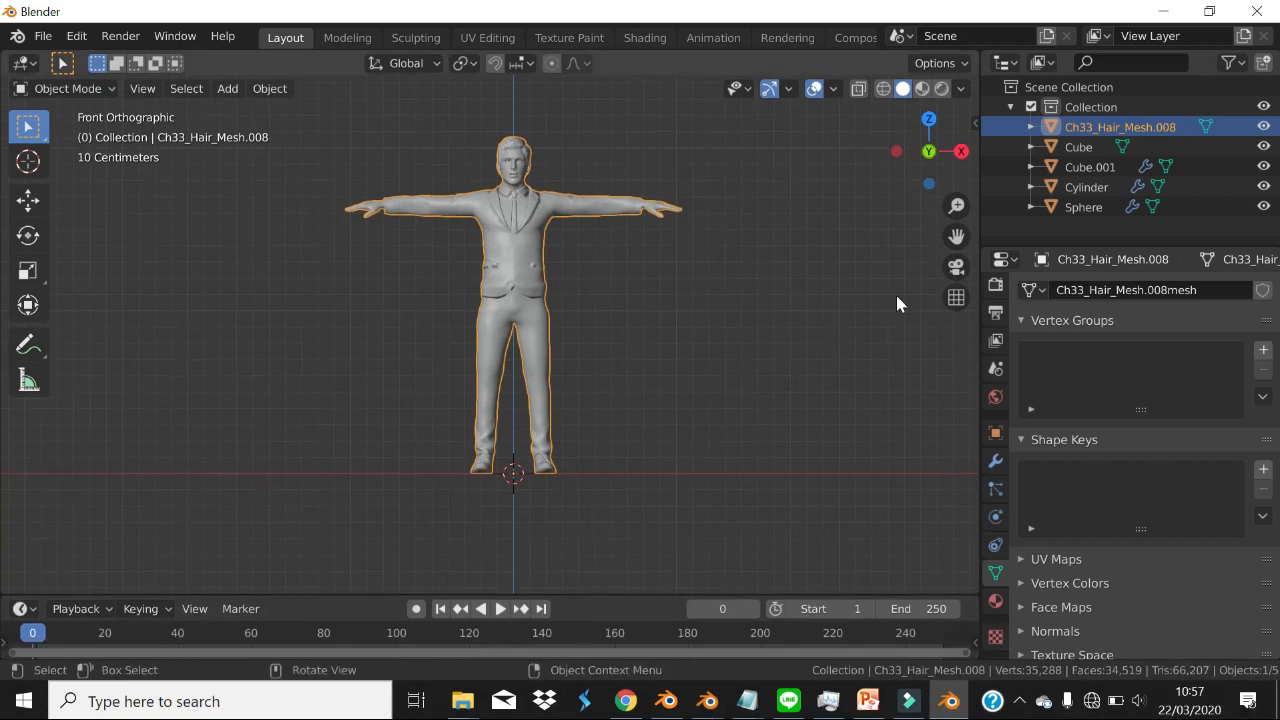
{"action": "left_click", "coordinate": [955, 304]}
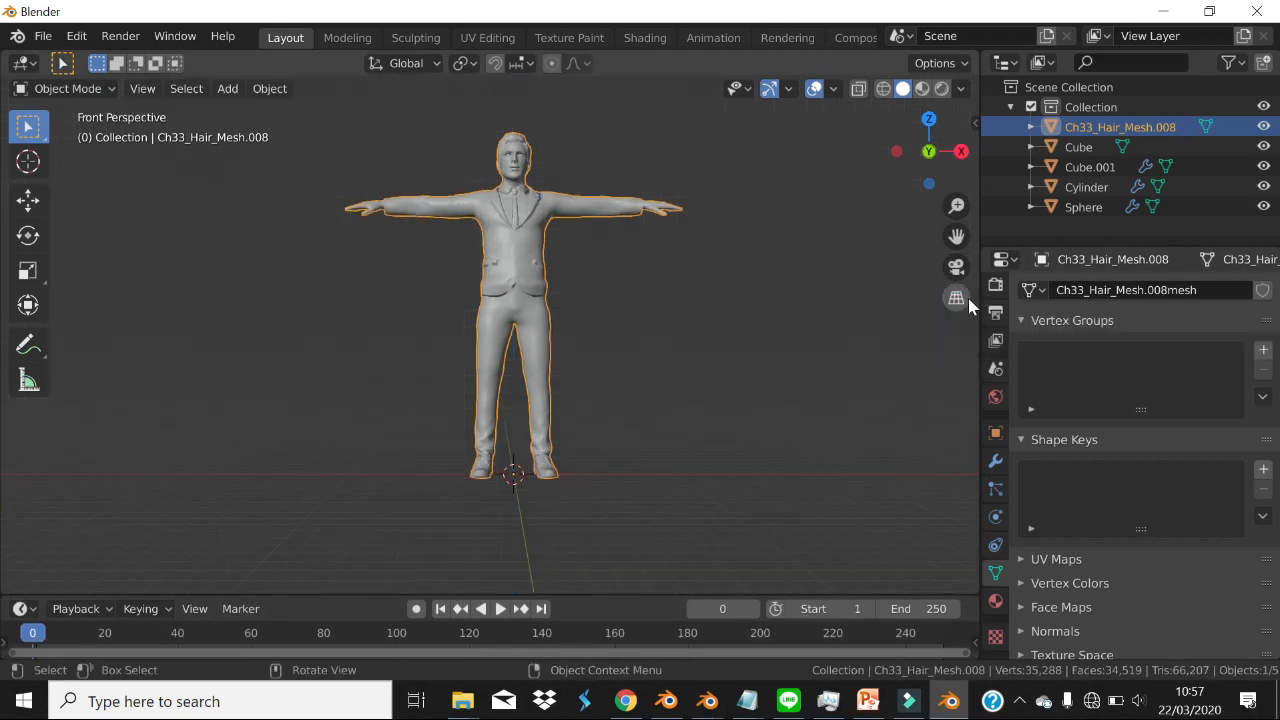
{"action": "left_click", "coordinate": [956, 298]}
{"action": "scroll", "coordinate": [620, 302], "scroll_direction": "up", "scroll_amount": 2}
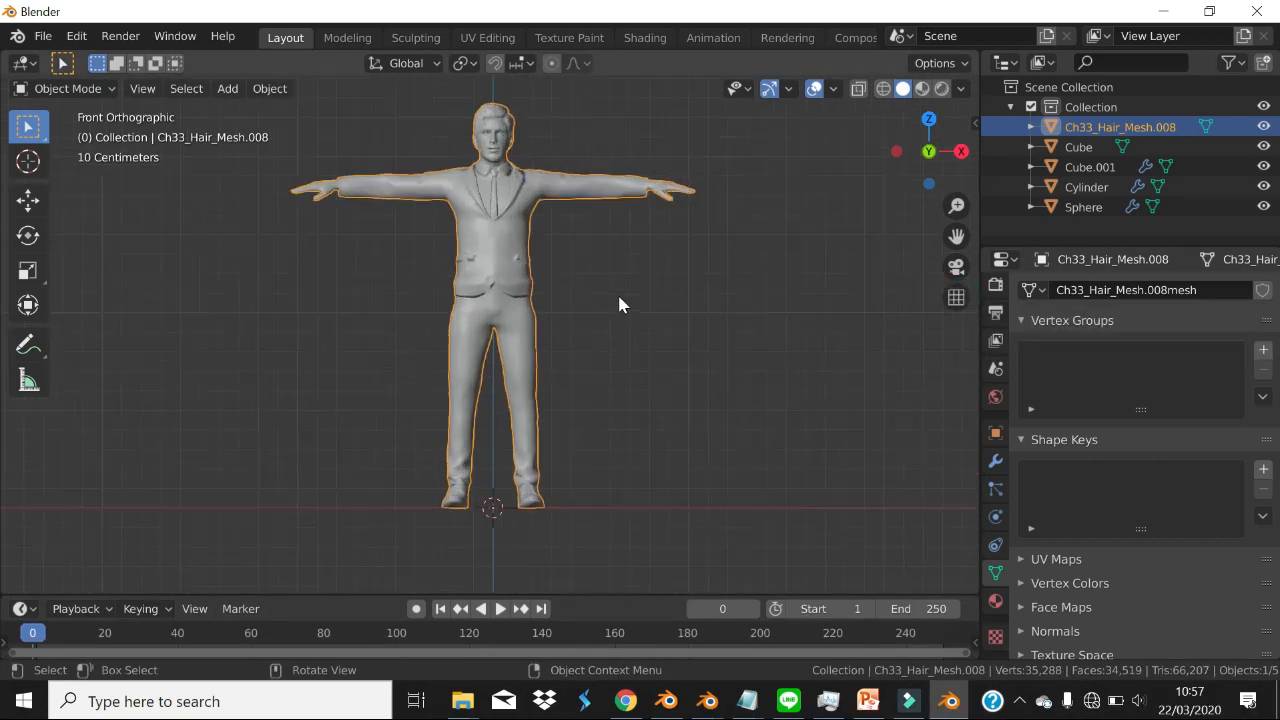
{"action": "scroll", "coordinate": [618, 297], "scroll_direction": "up", "scroll_amount": 2}
{"action": "scroll", "coordinate": [628, 329], "scroll_direction": "down", "scroll_amount": 1}
{"action": "middle_click_drag", "start_coordinate": [627, 328], "coordinate": [715, 335], "text": "shift"}
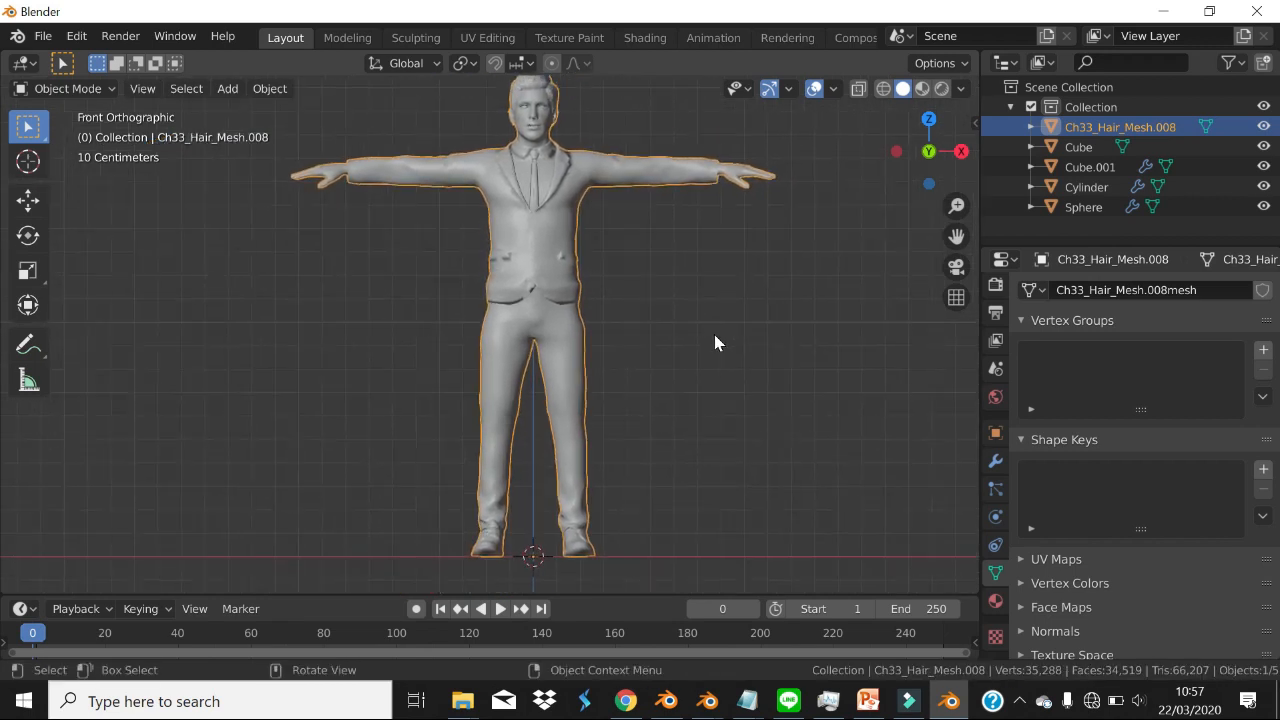
- Add a single-bone armature and move it straight up along Z to the character's hips
{"action": "key", "text": "shift+a"}
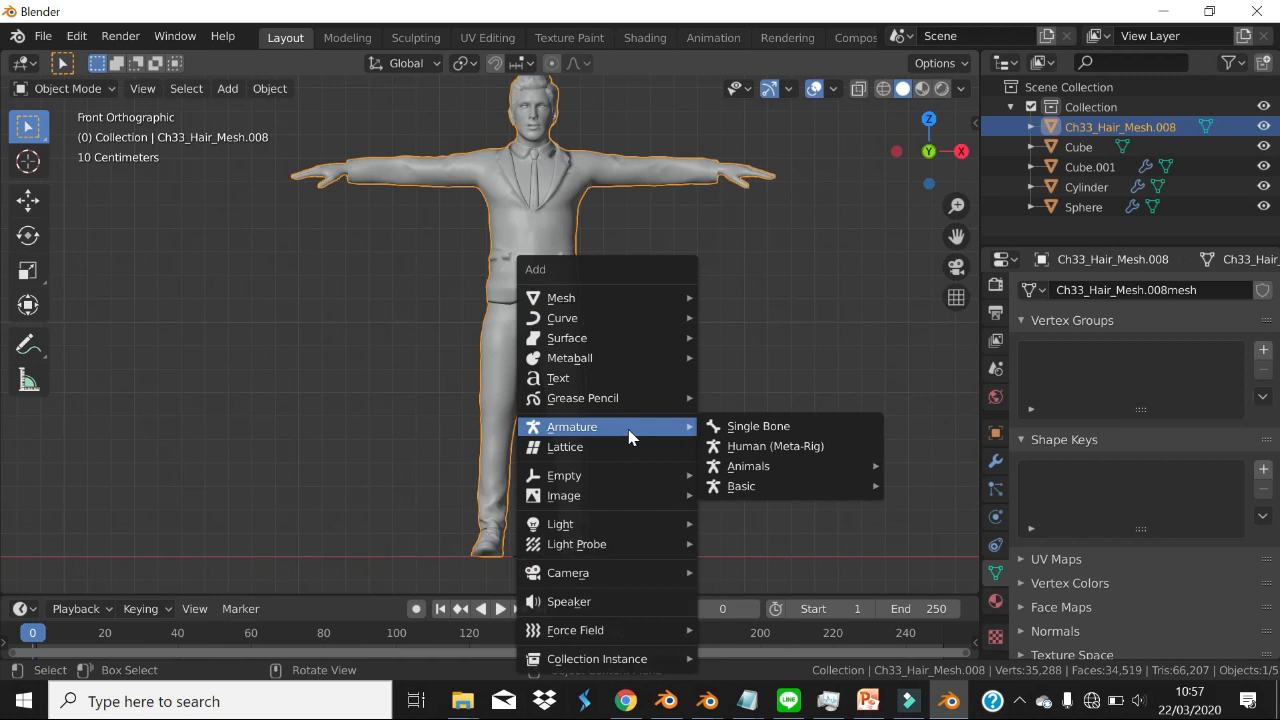
{"action": "mouse_move", "coordinate": [606, 438]}
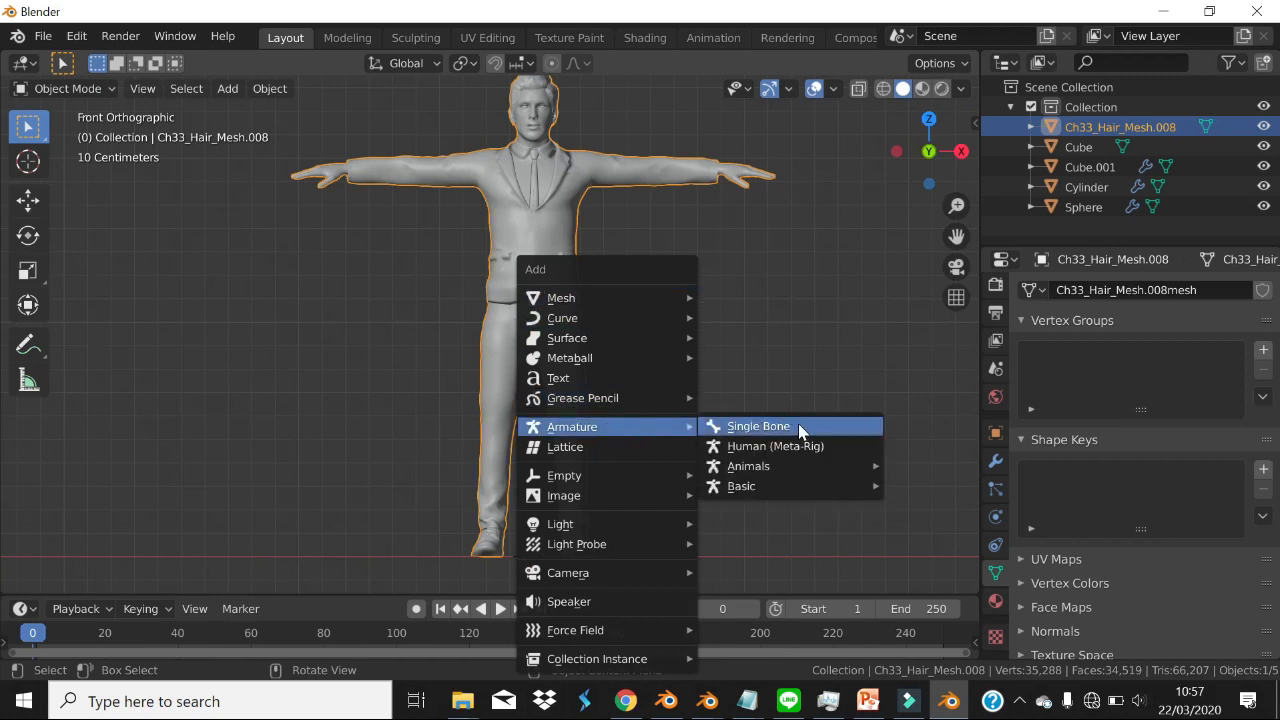
{"action": "left_click", "coordinate": [808, 428]}
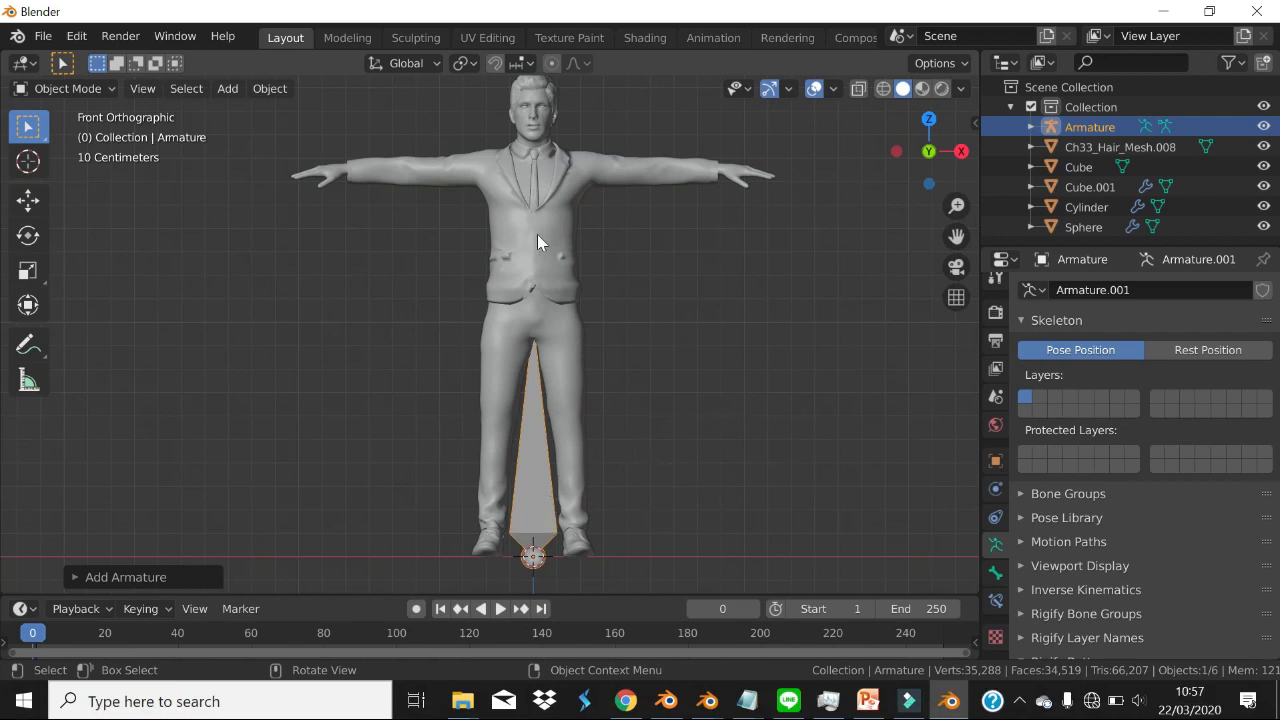
{"action": "key", "text": "g"}
{"action": "key", "text": "z"}
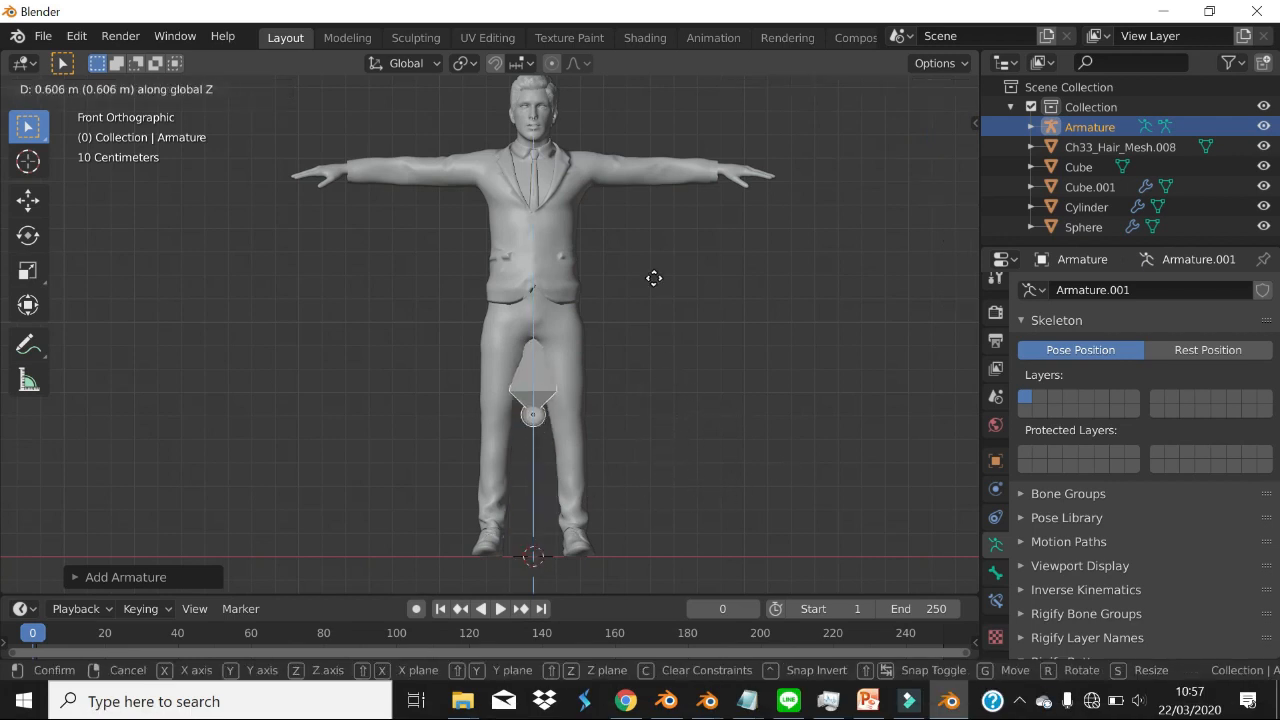
{"action": "left_click", "coordinate": [650, 192]}
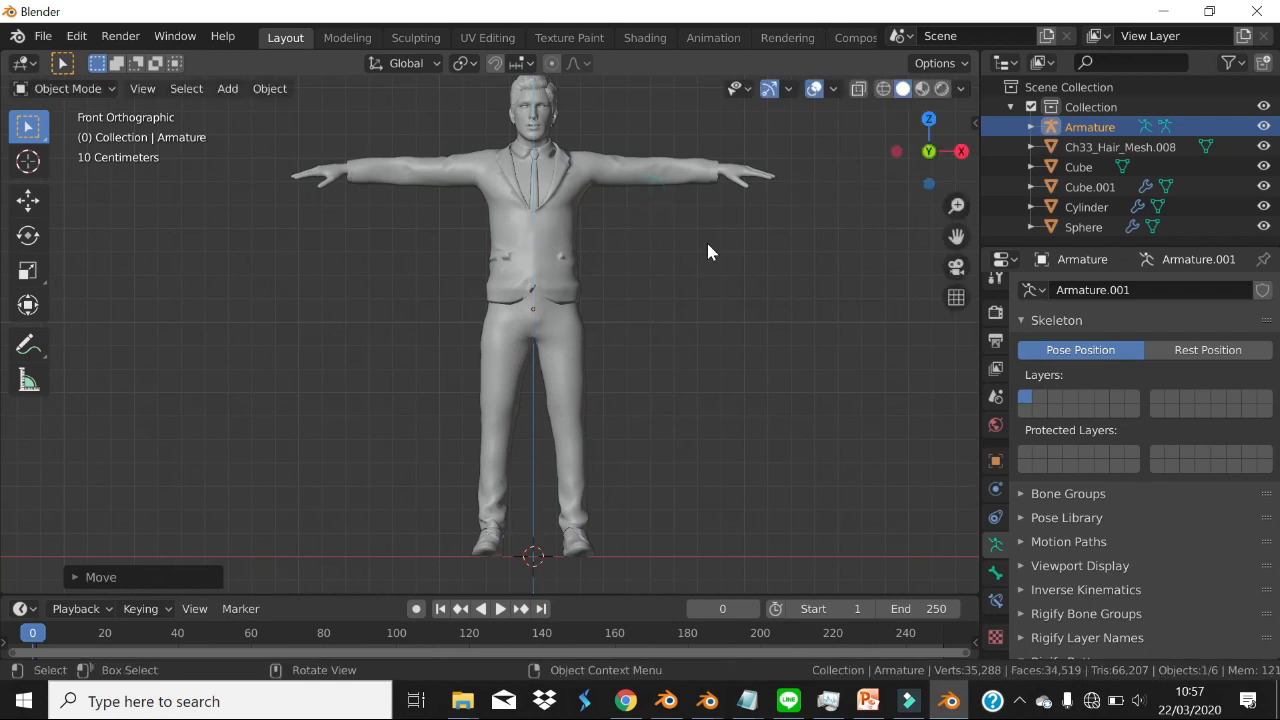
- Turn on In Front in the armature's viewport display so the bone is drawn over the character mesh
{"action": "middle_click_drag", "start_coordinate": [709, 251], "coordinate": [700, 294]}
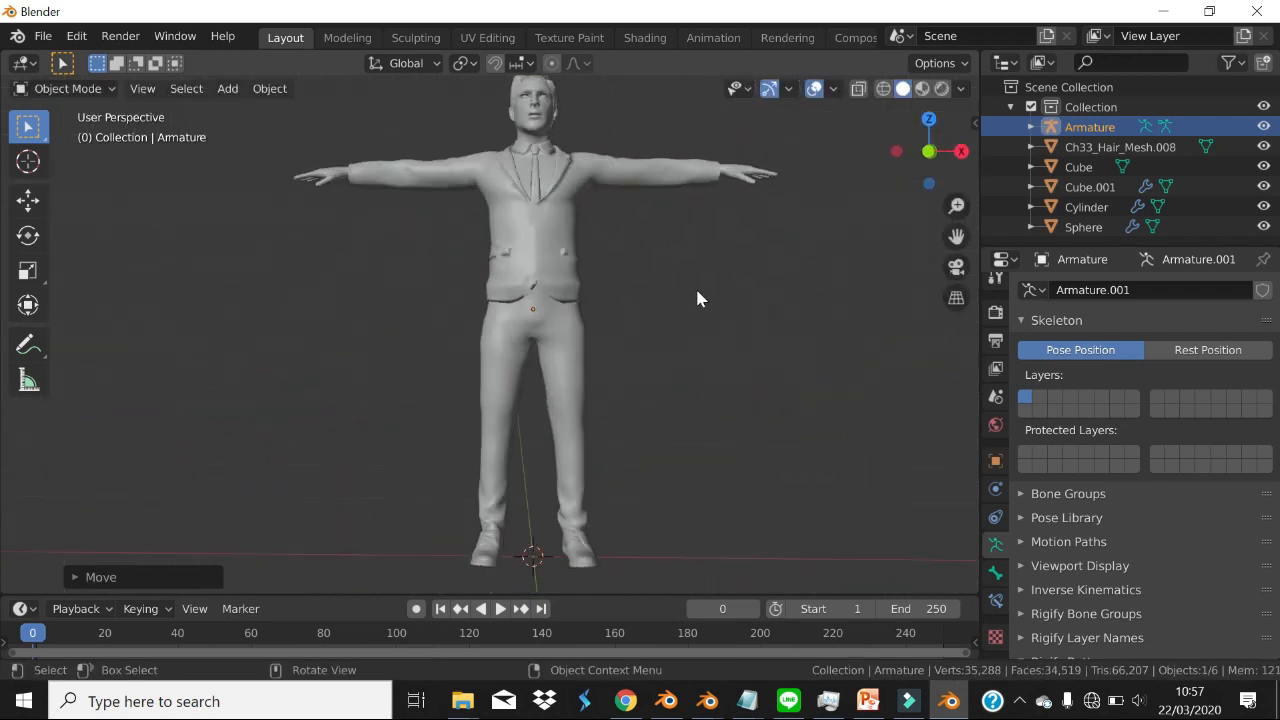
{"action": "left_click", "coordinate": [940, 153]}
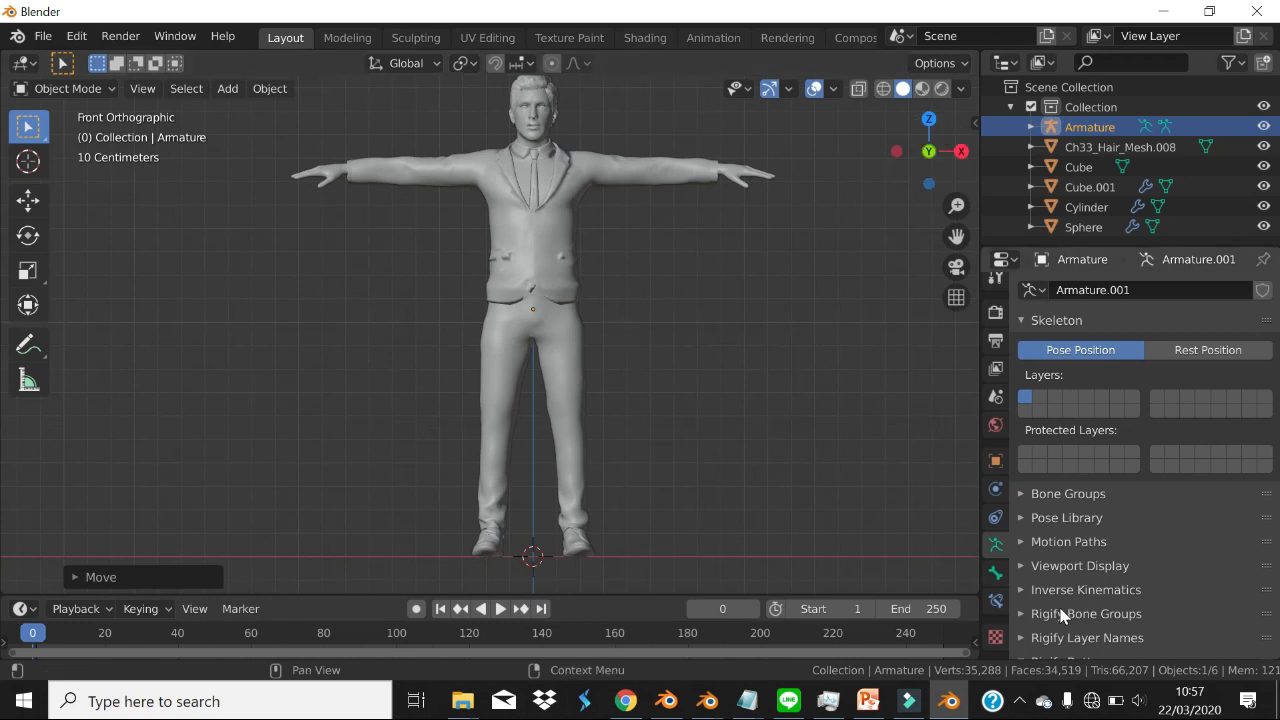
{"action": "left_click", "coordinate": [995, 574]}
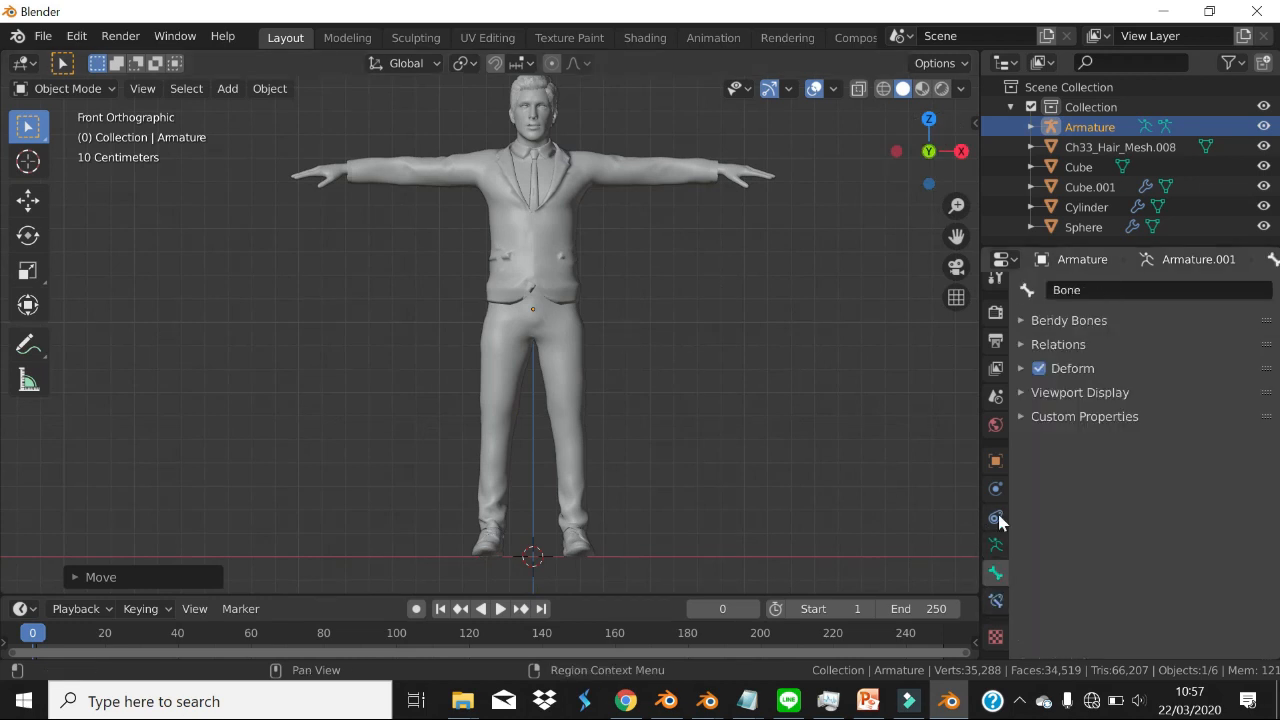
{"action": "left_click", "coordinate": [1030, 393]}
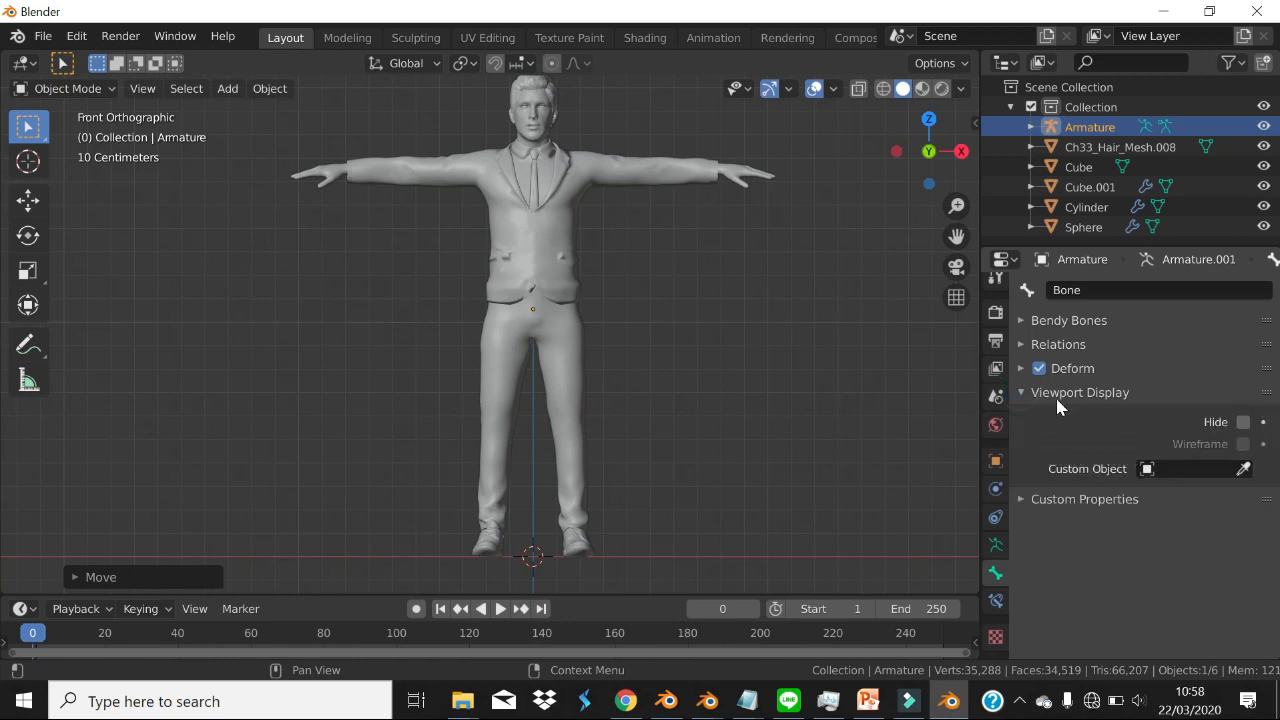
{"action": "left_click", "coordinate": [997, 601]}
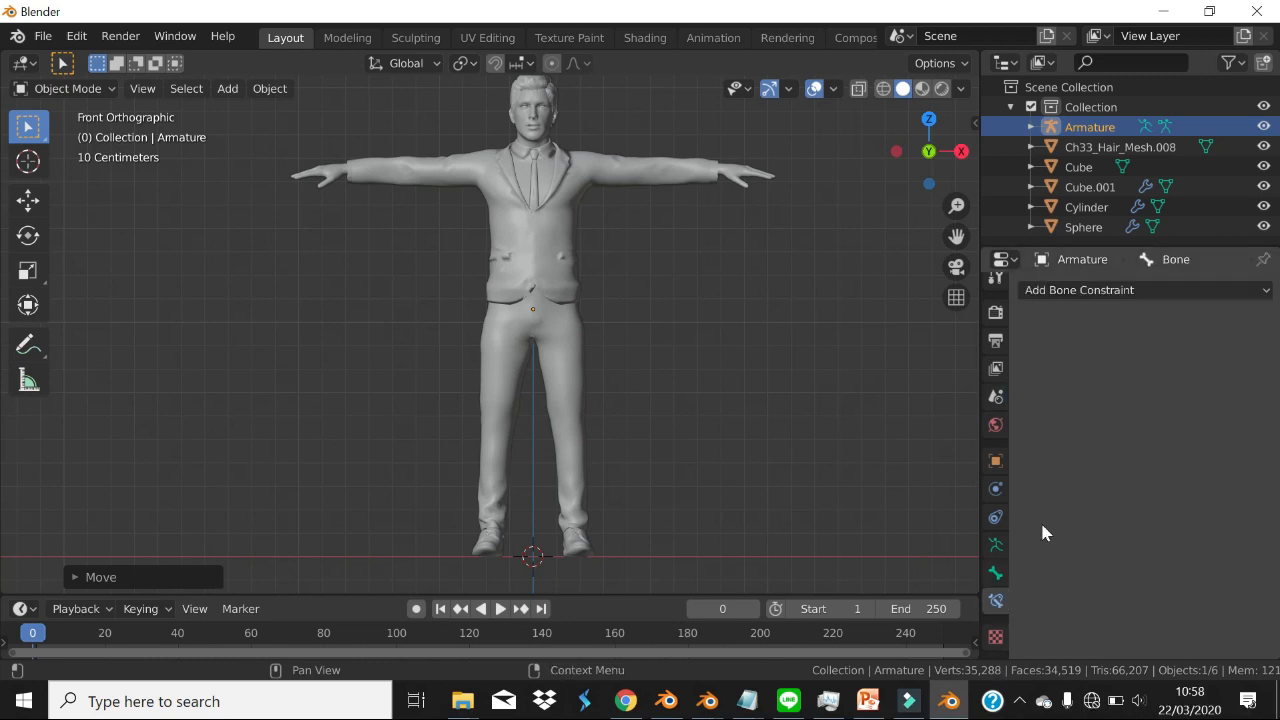
{"action": "left_click", "coordinate": [995, 545]}
{"action": "scroll", "coordinate": [1090, 475], "scroll_direction": "down", "scroll_amount": 2}
{"action": "scroll", "coordinate": [1095, 495], "scroll_direction": "down", "scroll_amount": 2}
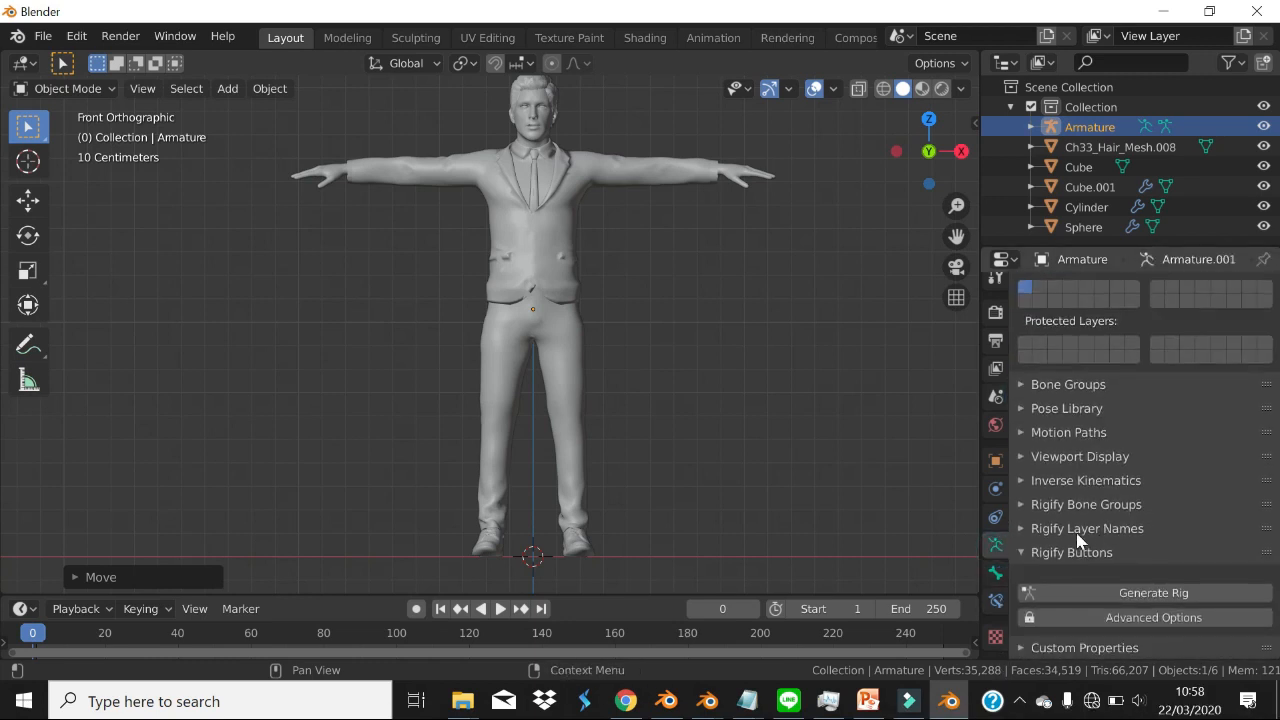
{"action": "left_click", "coordinate": [1022, 457]}
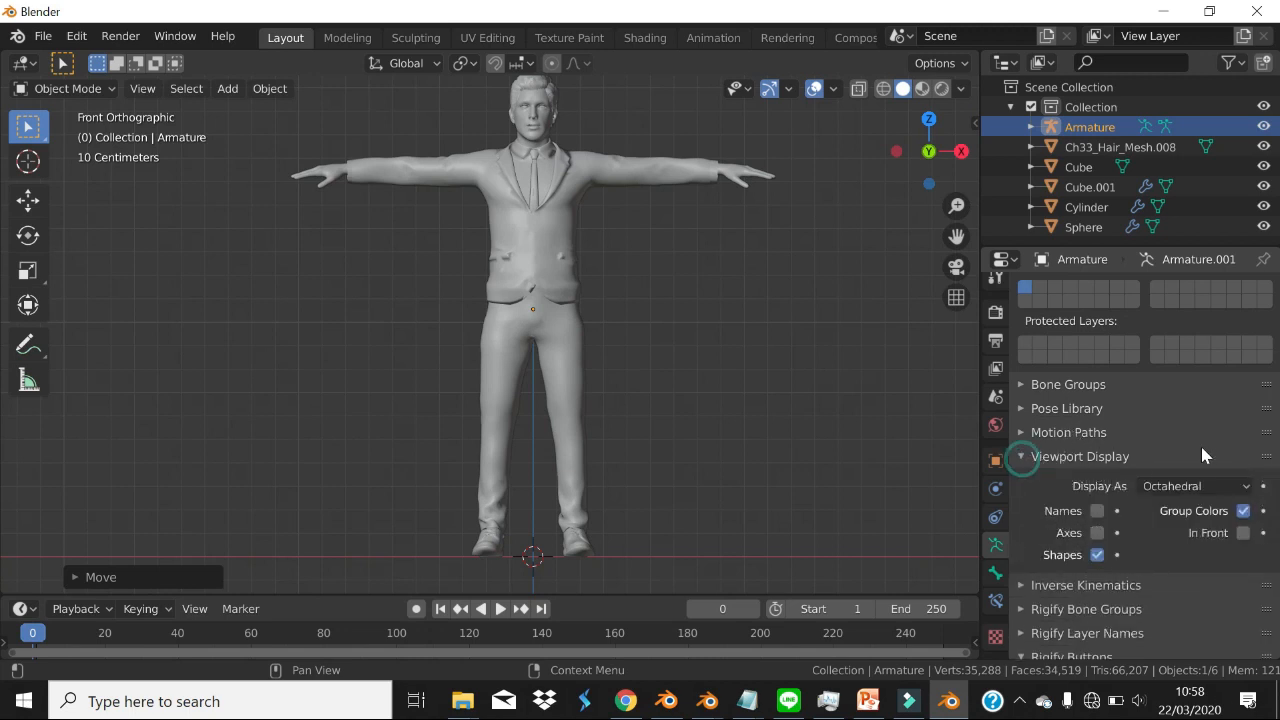
{"action": "left_click", "coordinate": [1243, 533]}
- Compare the bone's display with In Front off and on from an angled view, then return to the front view
{"action": "scroll", "coordinate": [568, 256], "scroll_direction": "up", "scroll_amount": 3}
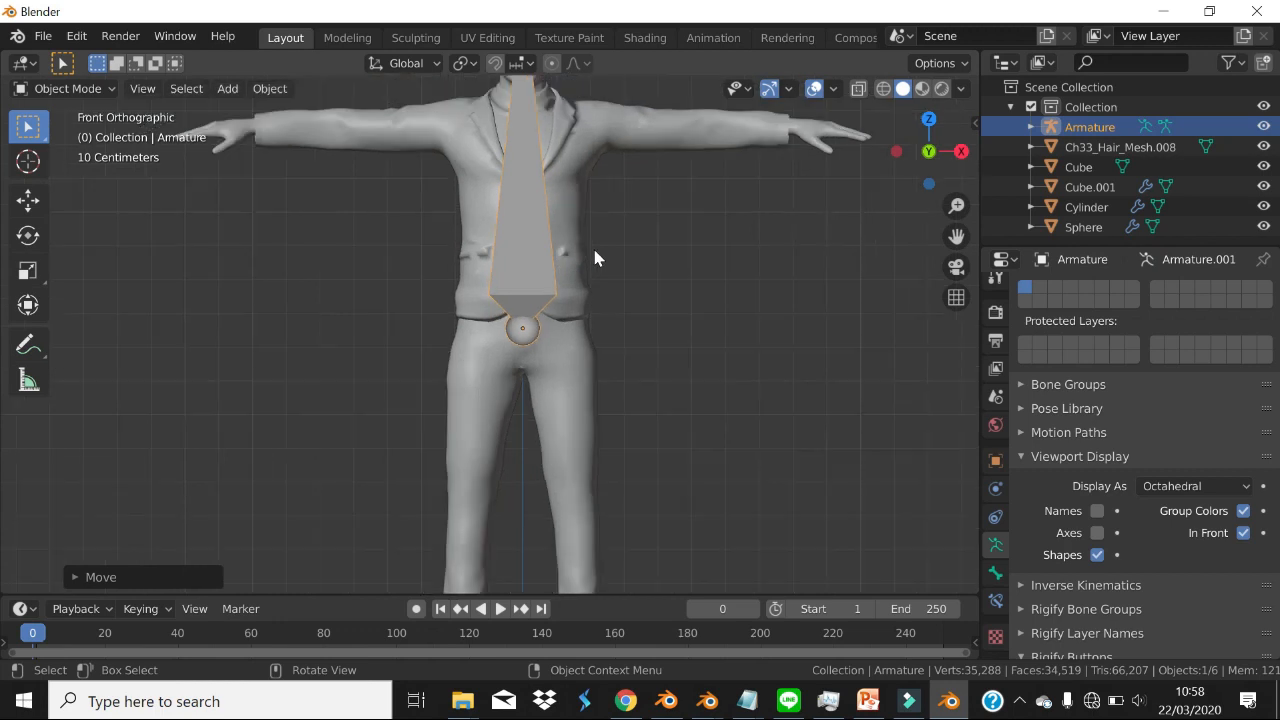
{"action": "middle_click_drag", "start_coordinate": [626, 204], "coordinate": [928, 442]}
{"action": "left_click", "coordinate": [1243, 533]}
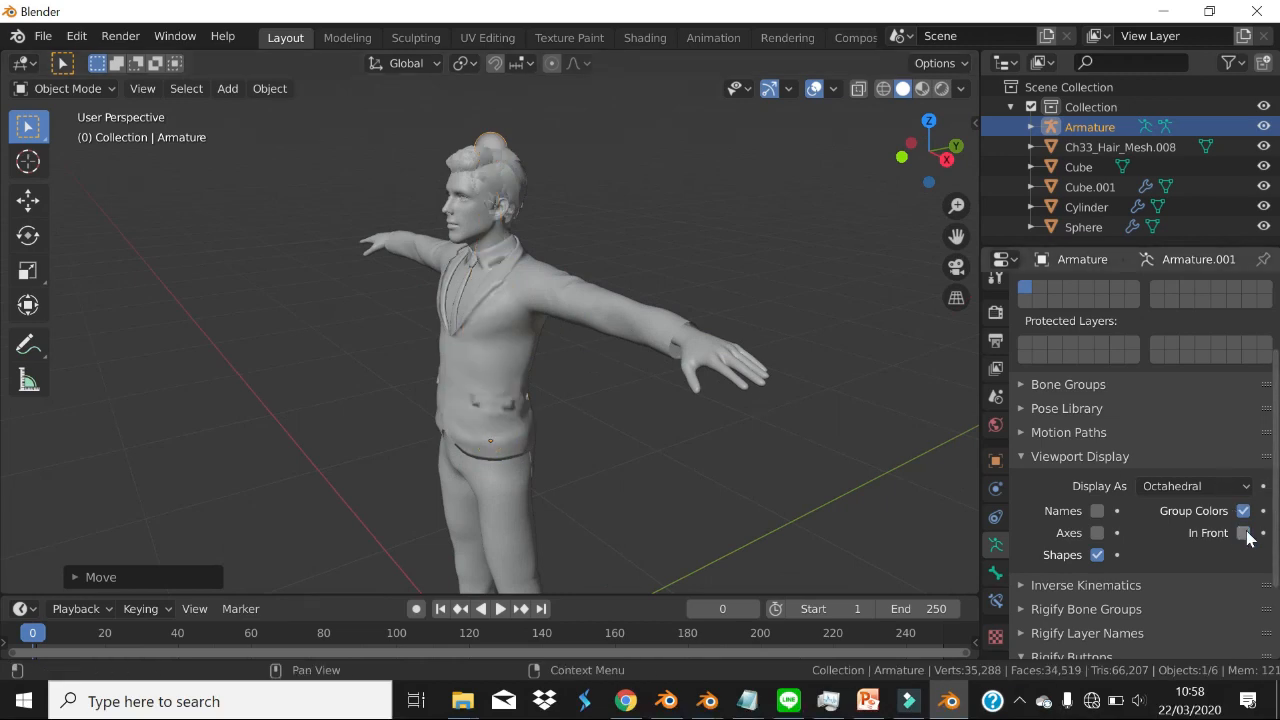
{"action": "left_click", "coordinate": [1243, 533]}
{"action": "middle_click_drag", "start_coordinate": [637, 409], "coordinate": [858, 251]}
{"action": "left_click", "coordinate": [913, 160]}
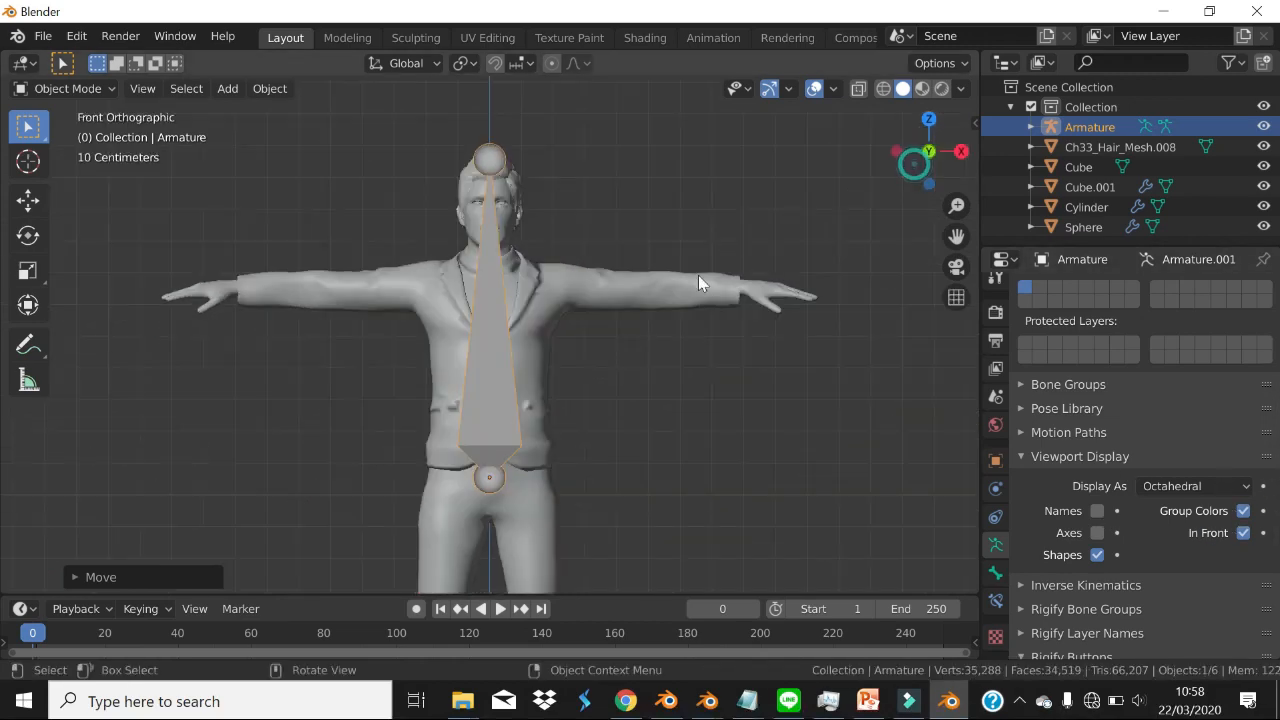
- Scale the armature down to about 0.239 and move it down along Z by about 0.084 m to the pelvis
{"action": "middle_click_drag", "start_coordinate": [644, 326], "coordinate": [679, 241], "text": "shift"}
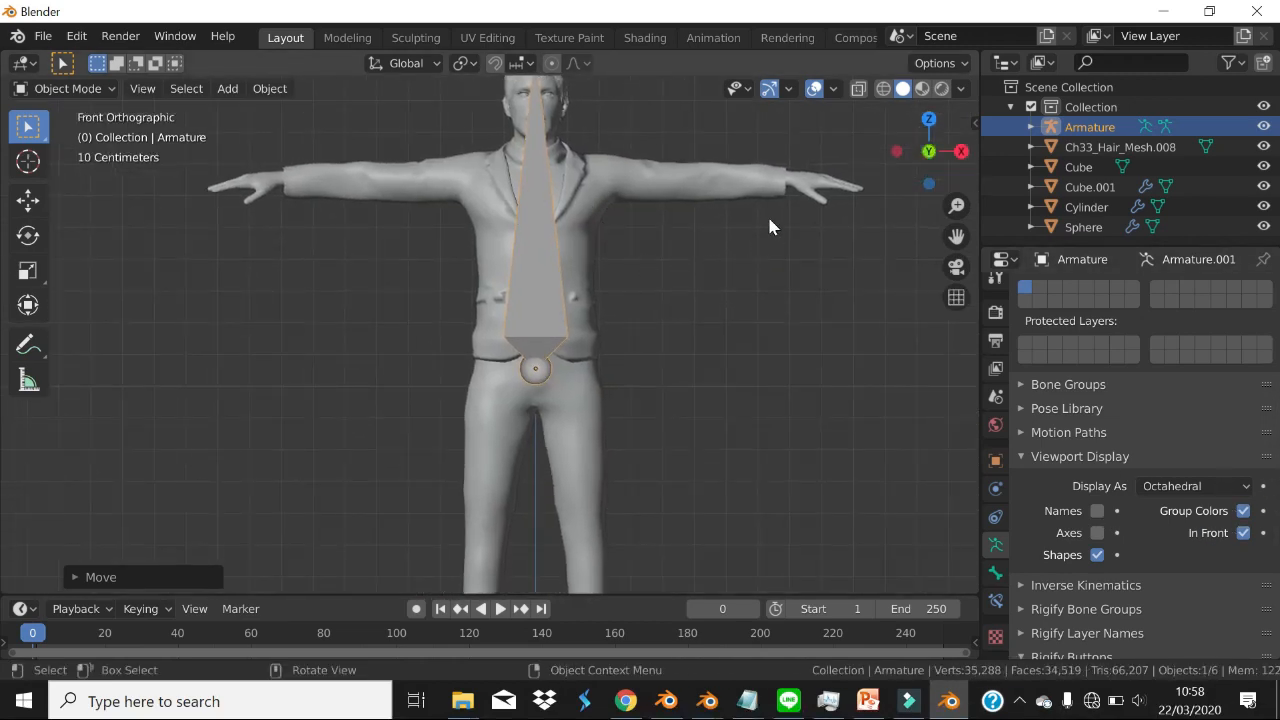
{"action": "key", "text": "s"}
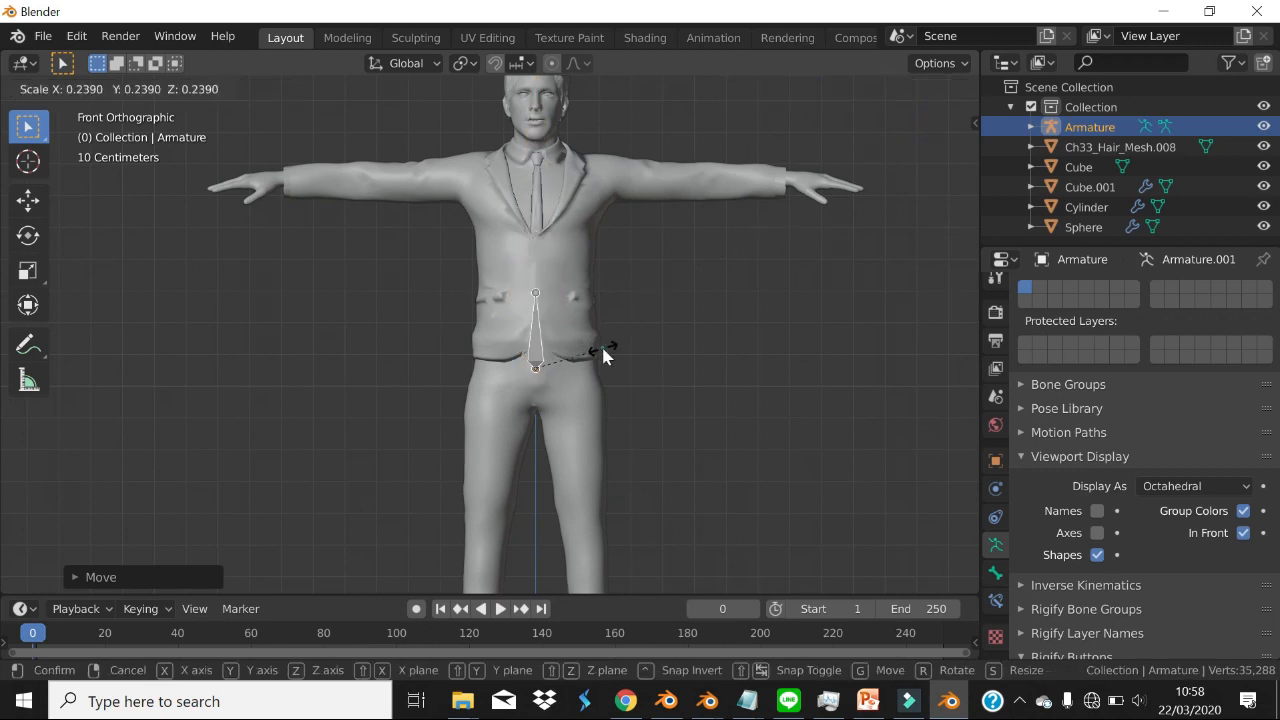
{"action": "left_click", "coordinate": [604, 355]}
{"action": "key", "text": "g"}
{"action": "key", "text": "z"}
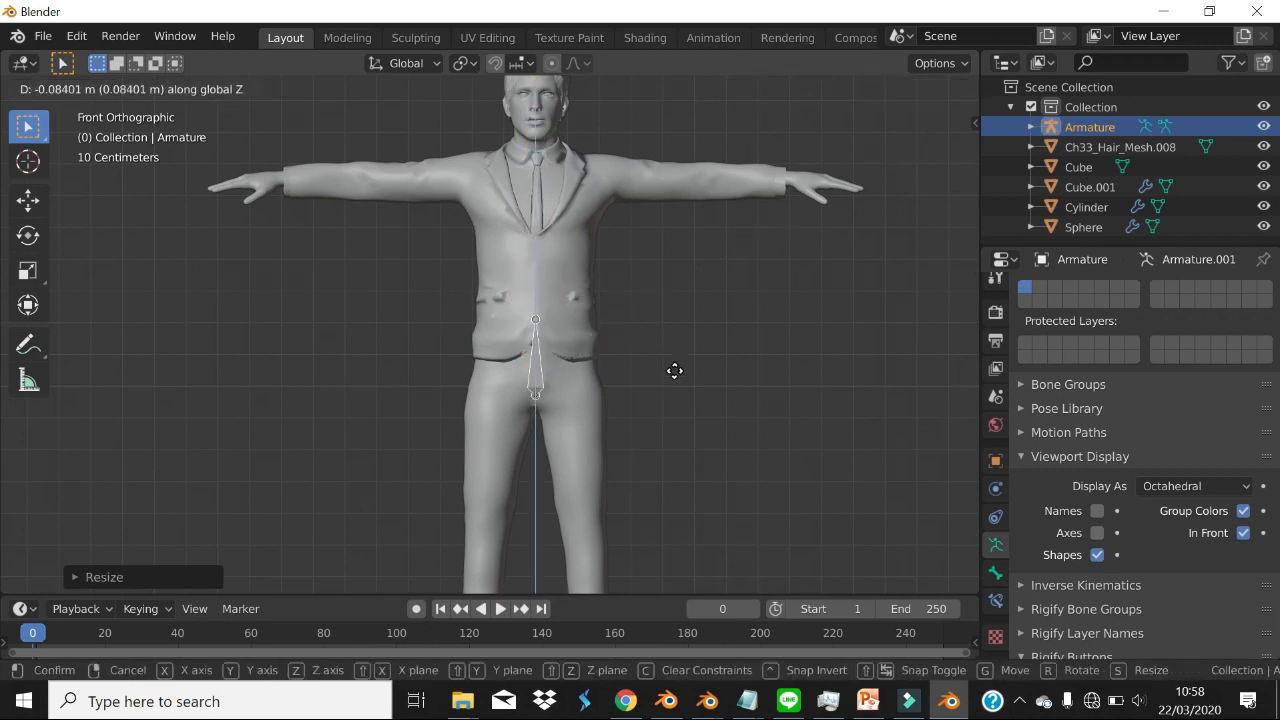
{"action": "left_click", "coordinate": [675, 371]}
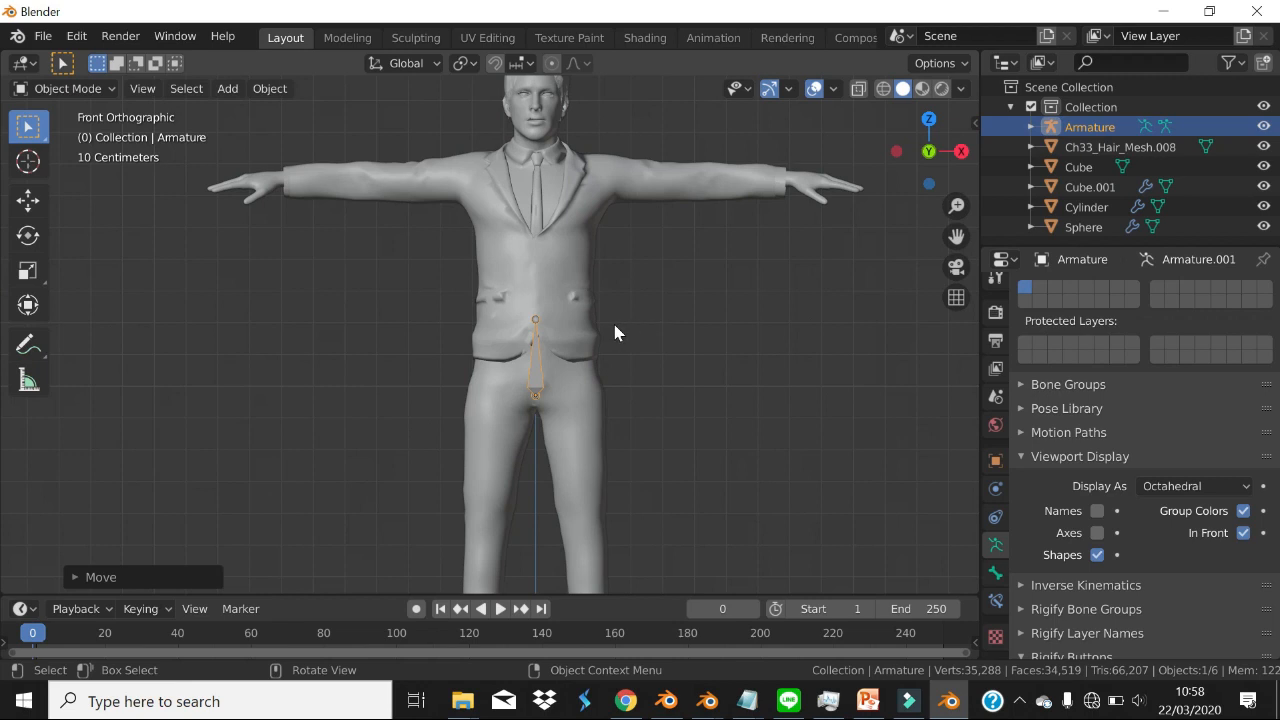
- In Edit Mode, extrude two spine bones straight up along Z from the pelvis bone's tip to the upper chest
{"action": "key", "text": "Tab"}
{"action": "scroll", "coordinate": [546, 318], "scroll_direction": "up", "scroll_amount": 8}
{"action": "scroll", "coordinate": [546, 318], "scroll_direction": "down", "scroll_amount": 5}
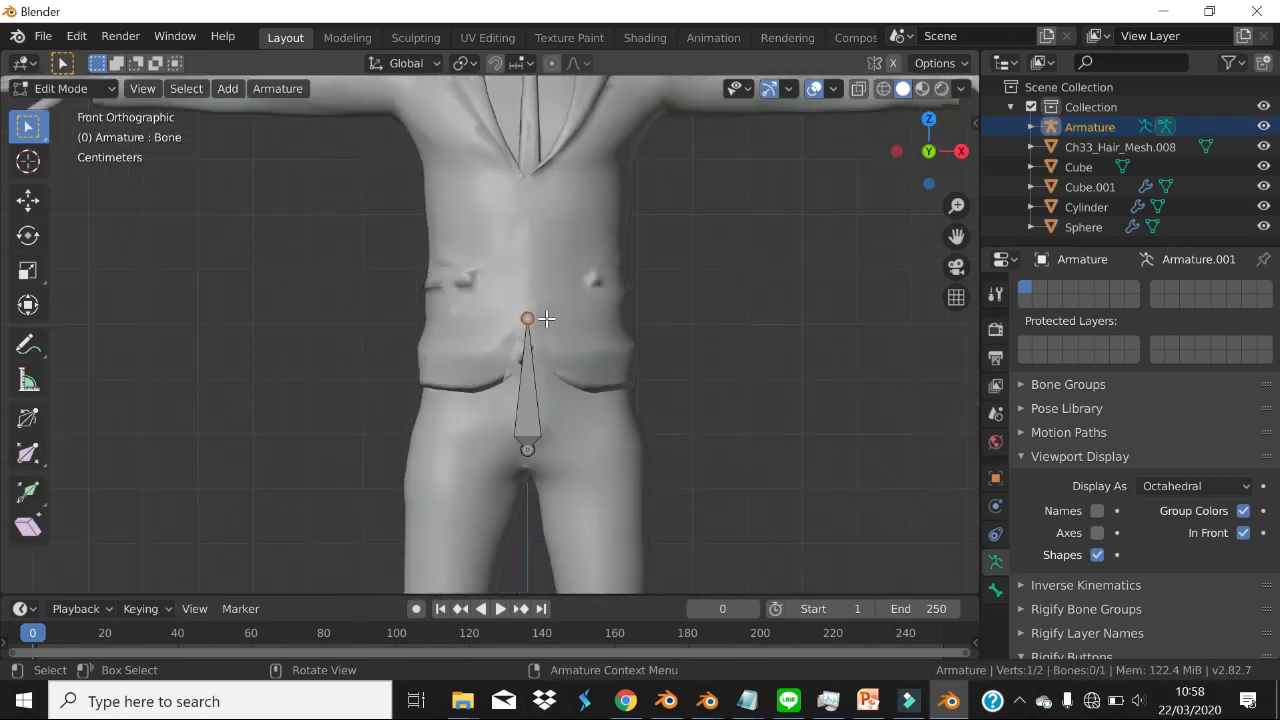
{"action": "left_click", "coordinate": [61, 88]}
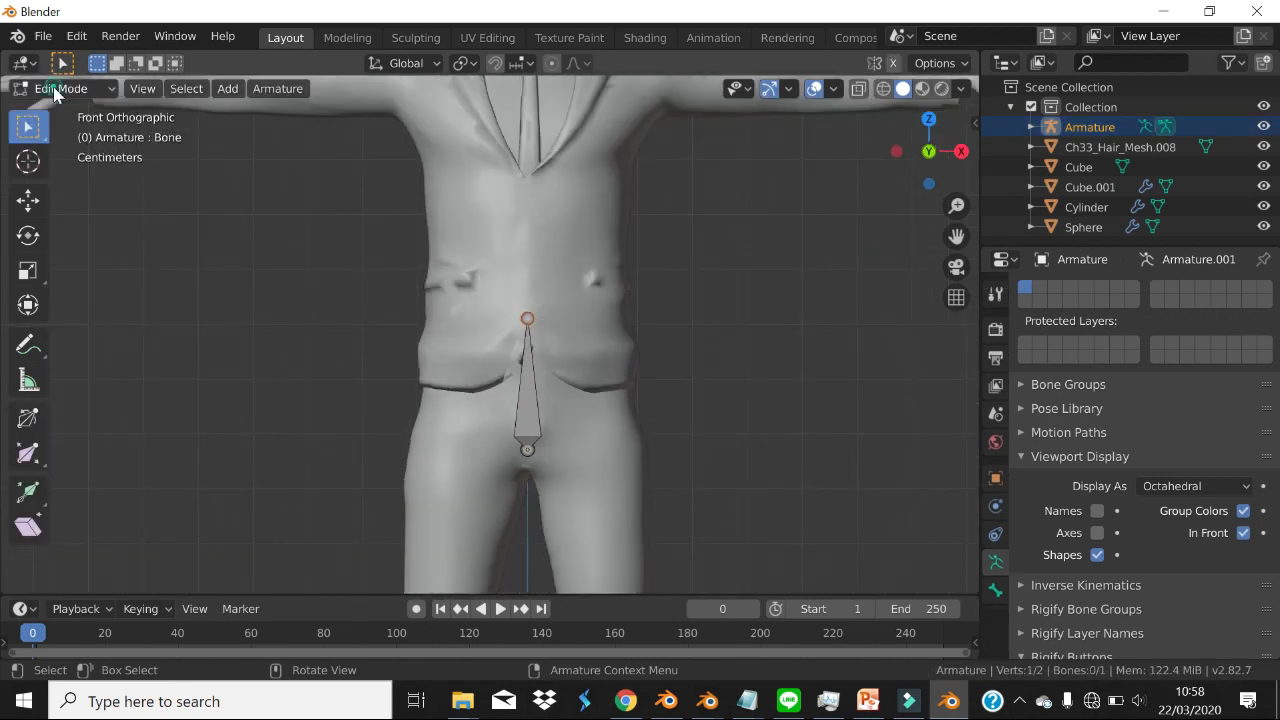
{"action": "scroll", "coordinate": [700, 320], "scroll_direction": "down", "scroll_amount": 3}
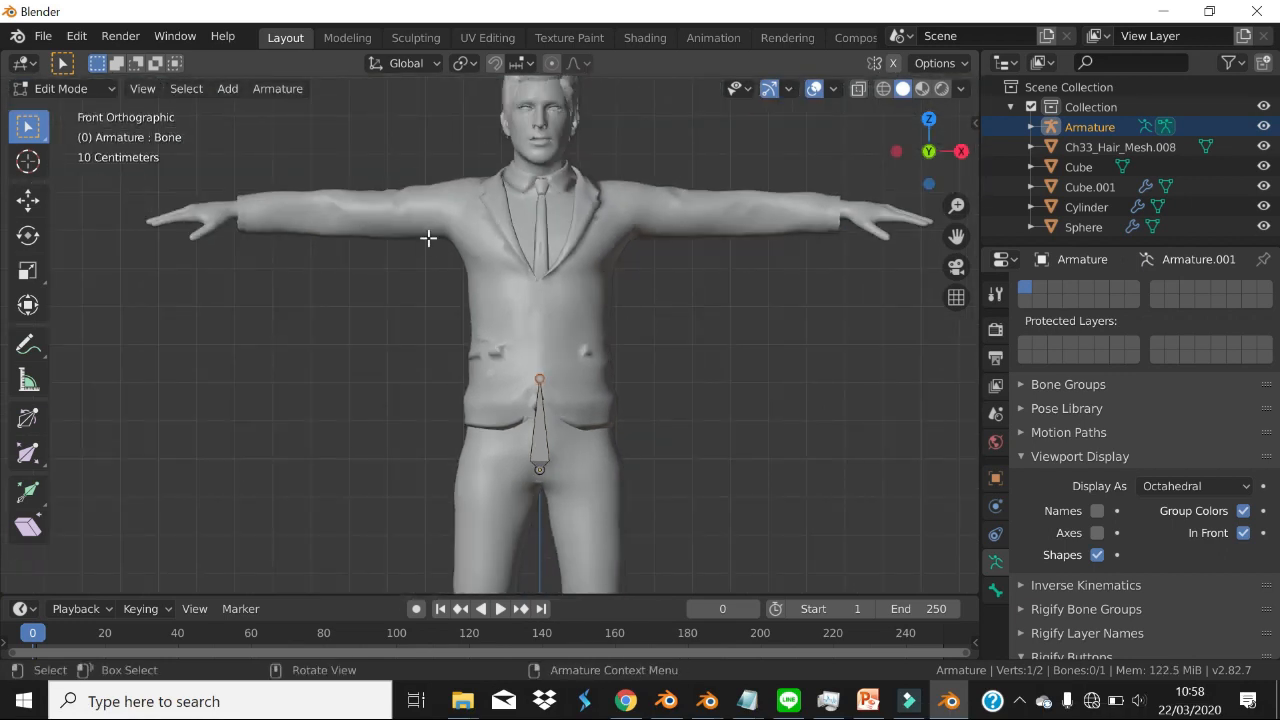
{"action": "middle_click_drag", "start_coordinate": [611, 253], "coordinate": [552, 297], "text": "shift"}
{"action": "scroll", "coordinate": [515, 375], "scroll_direction": "up", "scroll_amount": 2}
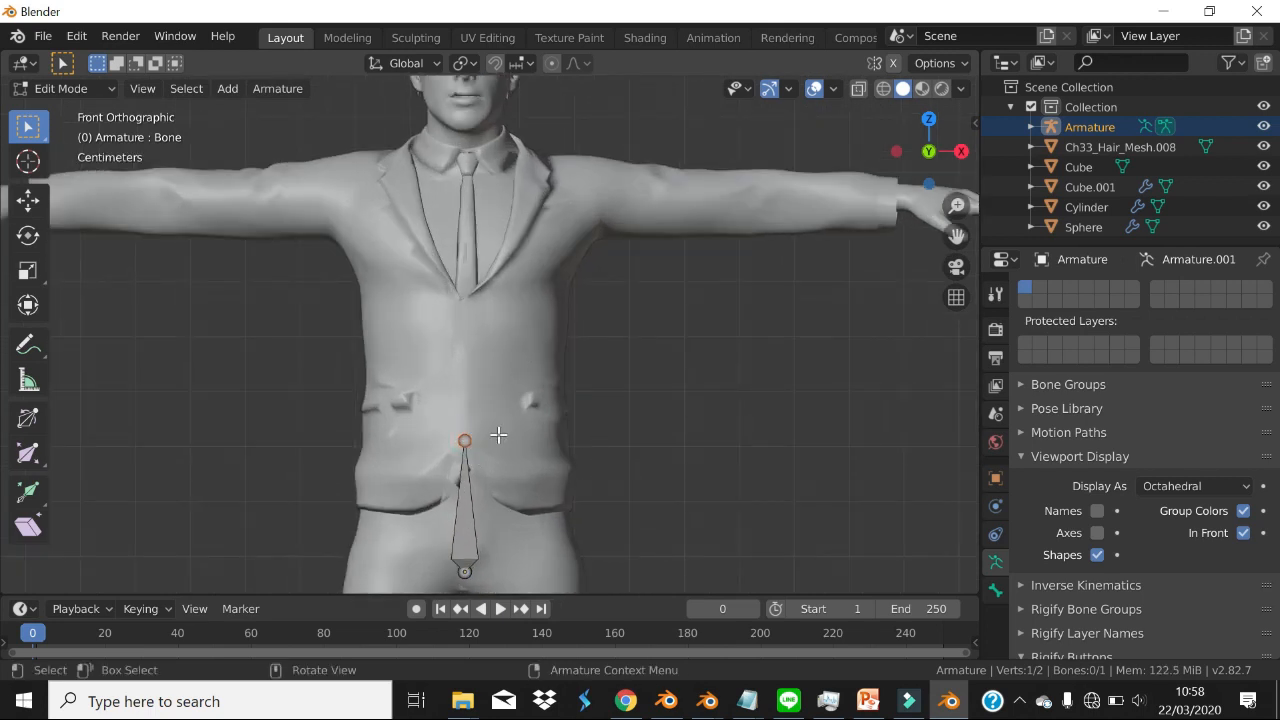
{"action": "key", "text": "e"}
{"action": "key", "text": "z"}
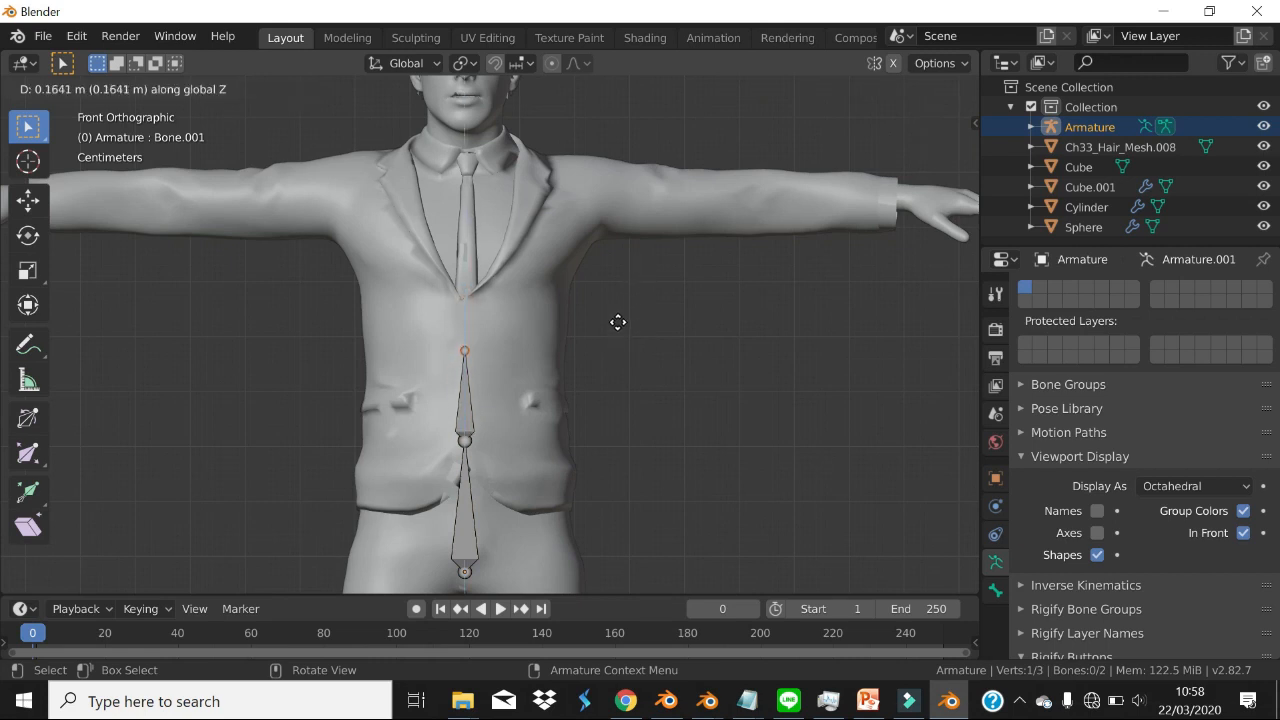
{"action": "left_click", "coordinate": [618, 322]}
{"action": "key", "text": "e"}
{"action": "key", "text": "z"}
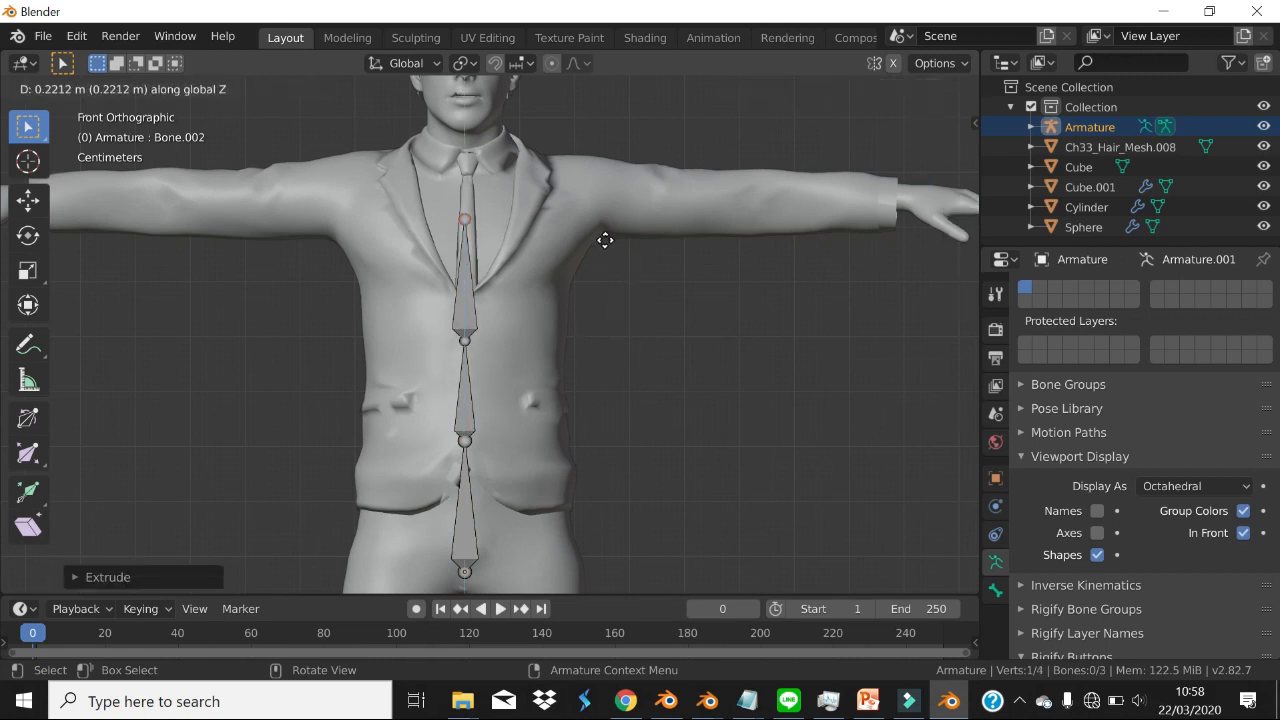
{"action": "left_click", "coordinate": [604, 231]}
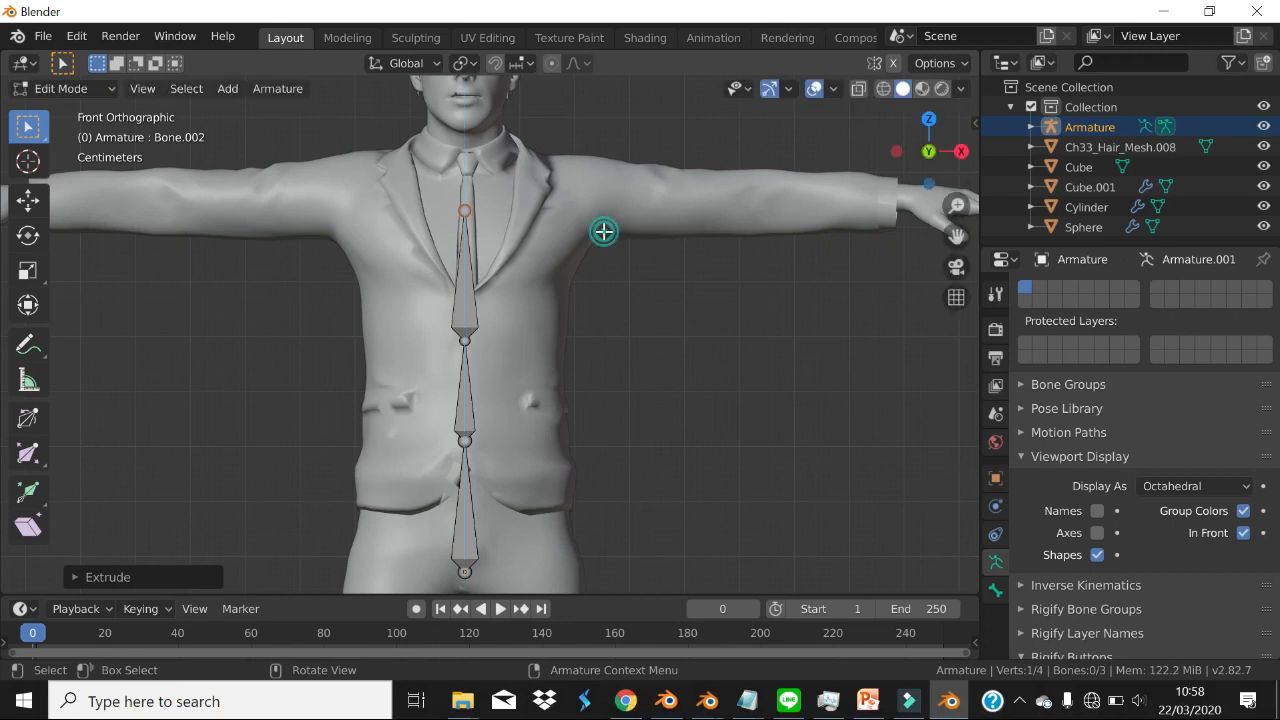
- Extrude another bone up along Z from the upper chest and lower its tip to the tie knot
{"action": "key", "text": "e"}
{"action": "key", "text": "z"}
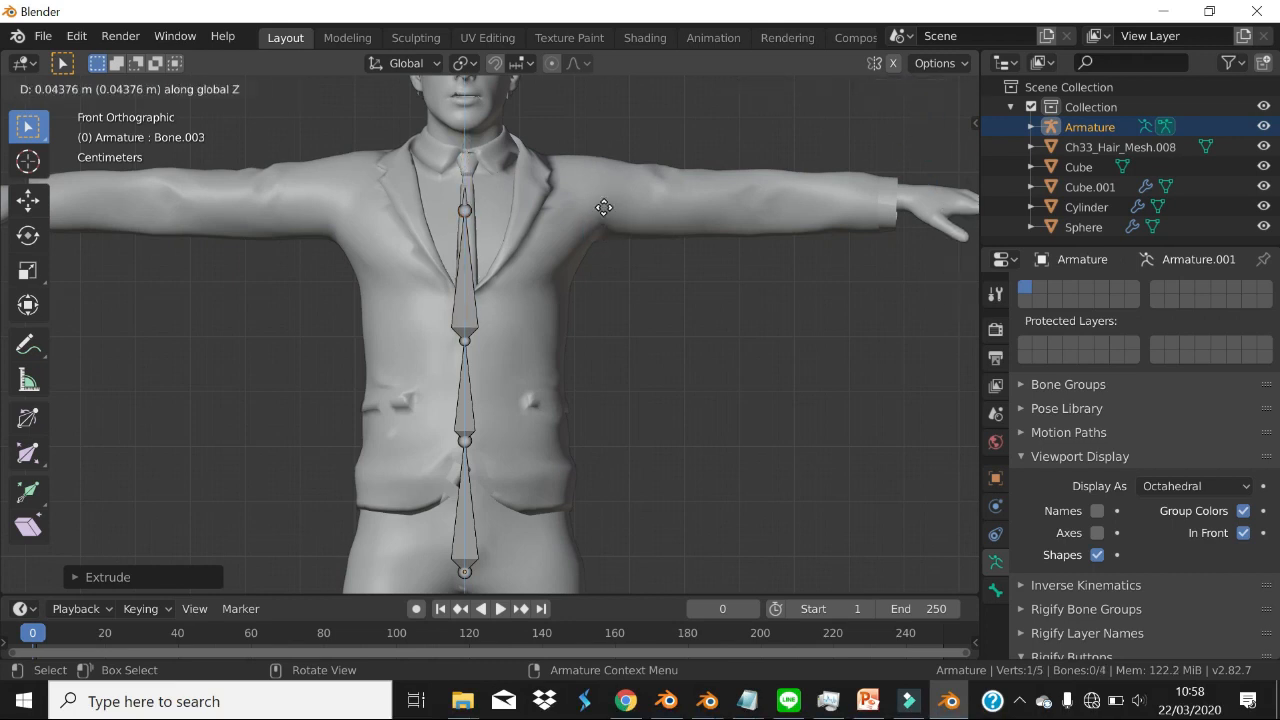
{"action": "left_click", "coordinate": [600, 133]}
{"action": "scroll", "coordinate": [572, 313], "scroll_direction": "down", "scroll_amount": 1}
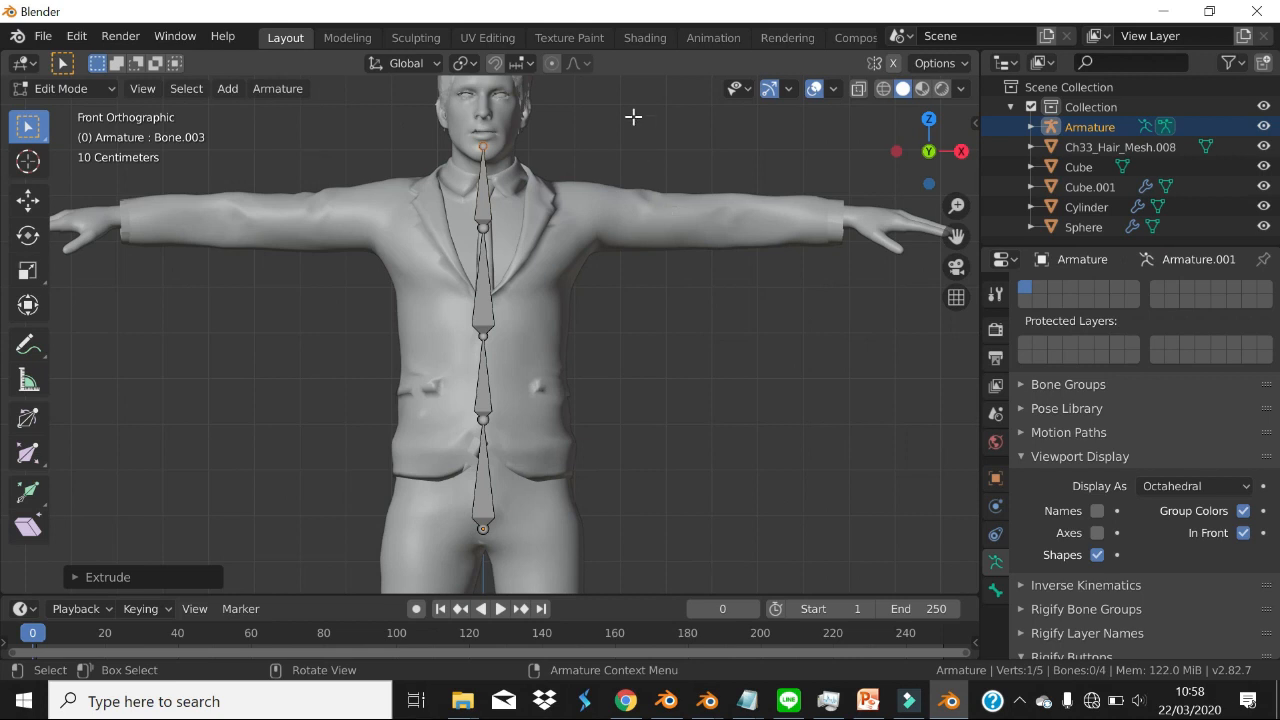
{"action": "scroll", "coordinate": [603, 163], "scroll_direction": "up", "scroll_amount": 2}
{"action": "scroll", "coordinate": [571, 151], "scroll_direction": "up", "scroll_amount": 1}
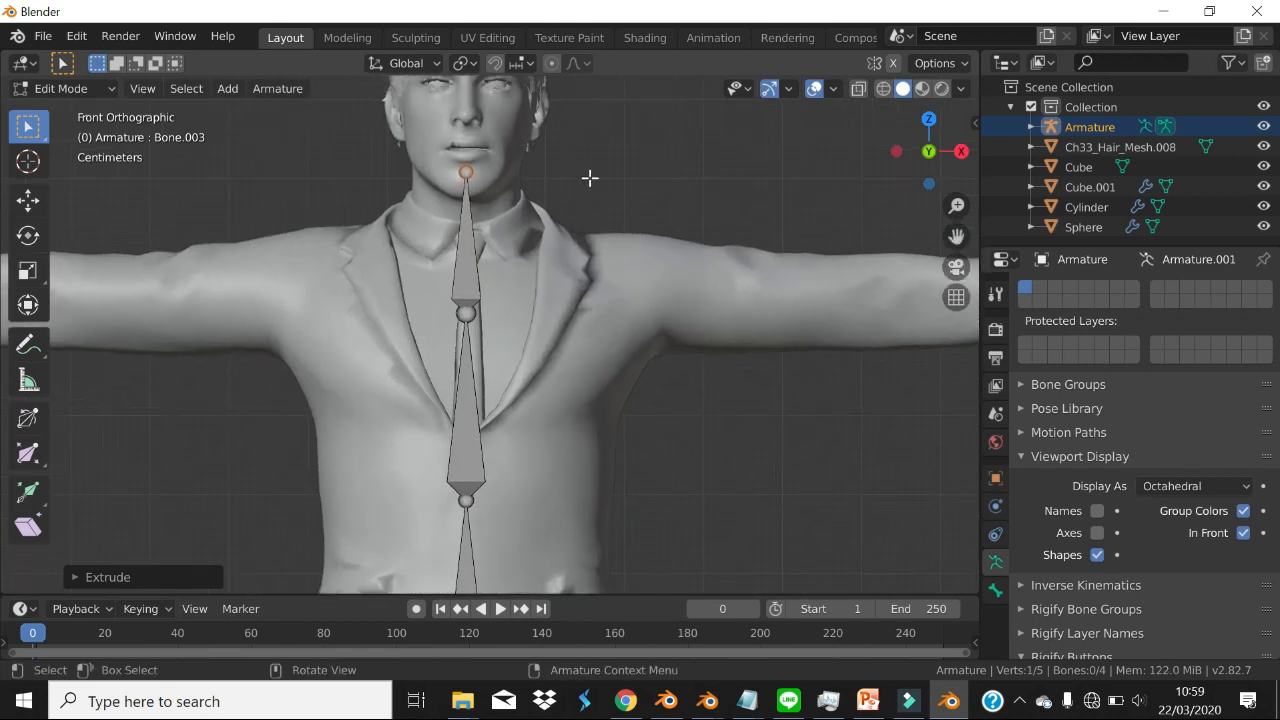
{"action": "key", "text": "g"}
{"action": "key", "text": "z"}
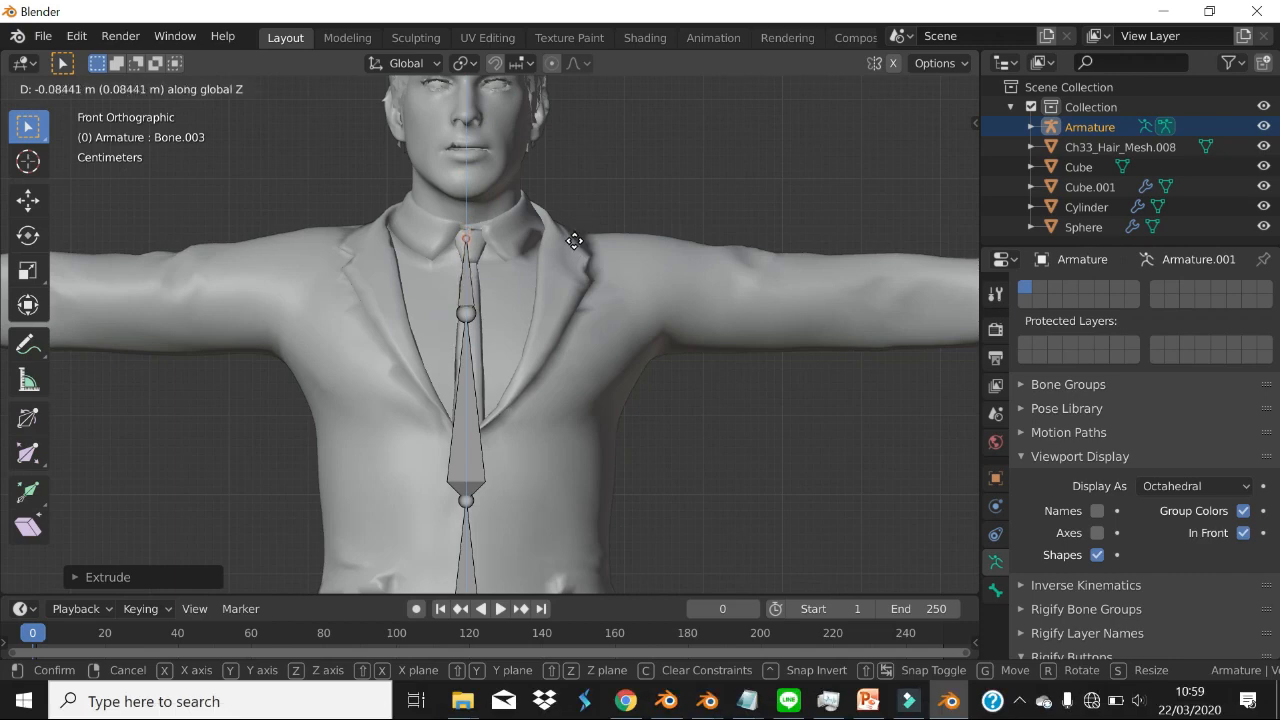
{"action": "left_click", "coordinate": [574, 250]}
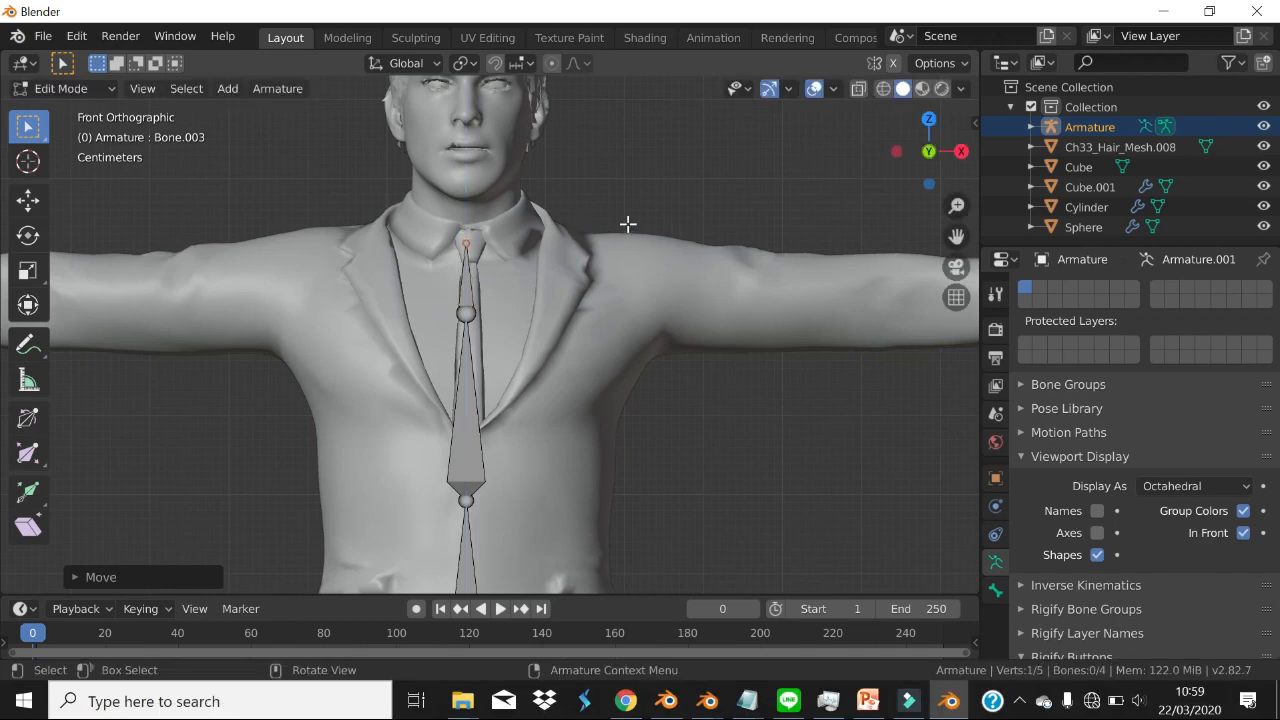
- Extrude a neck bone straight up along Z from the tie knot to the chin
{"action": "key", "text": "e"}
{"action": "key", "text": "z"}
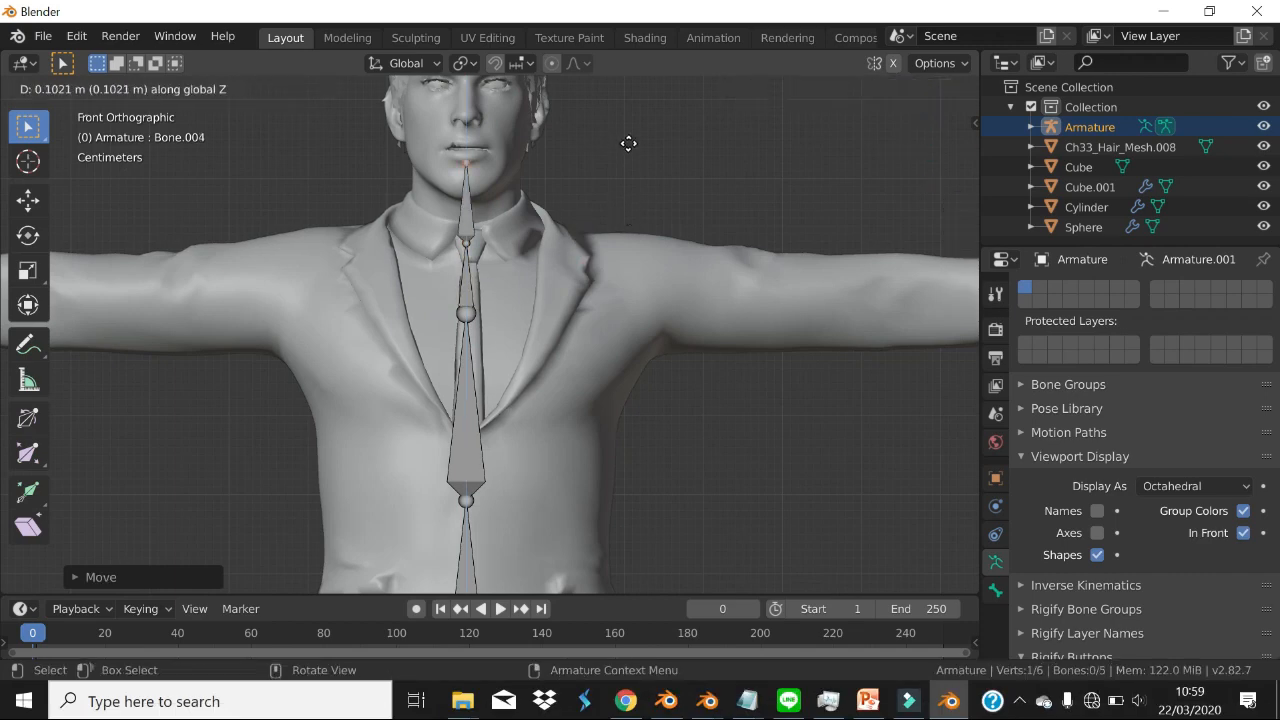
{"action": "left_click", "coordinate": [628, 157]}
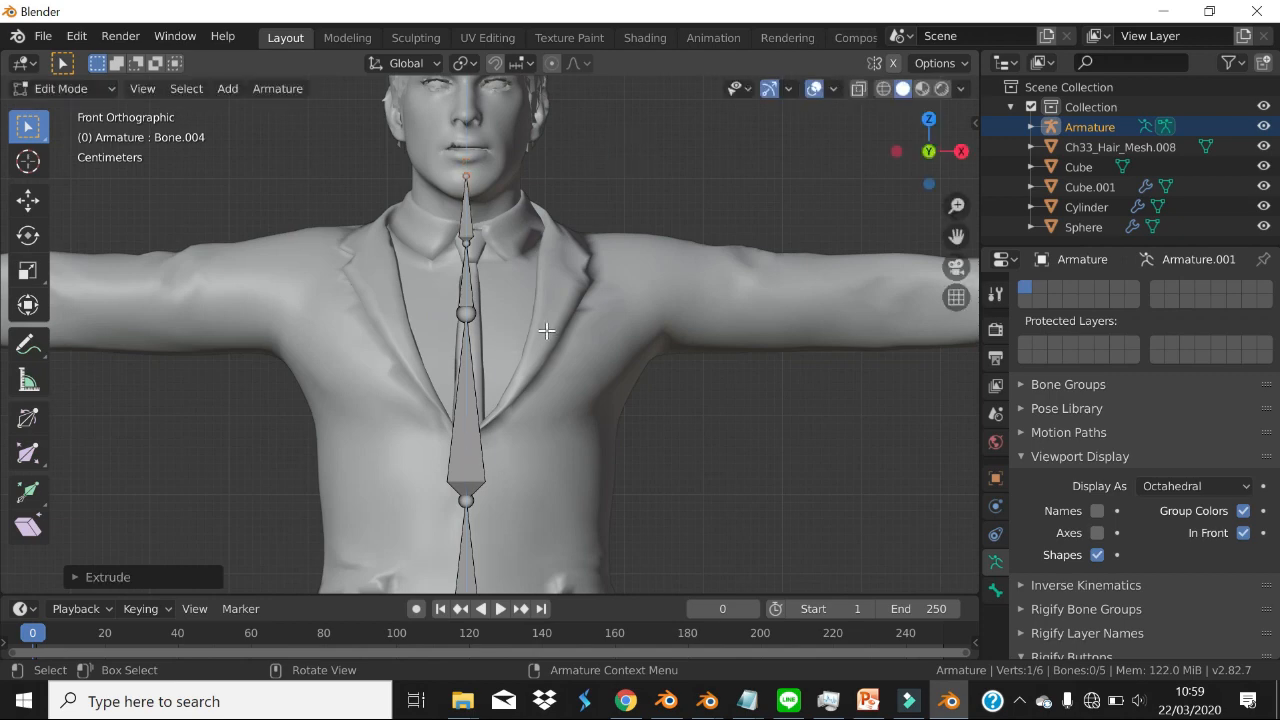
- Place the 3D cursor beside the collar on the character's left side, add a separate bone there and scale it to about 0.13
{"action": "middle_click_drag", "start_coordinate": [584, 282], "coordinate": [491, 294], "text": "shift"}
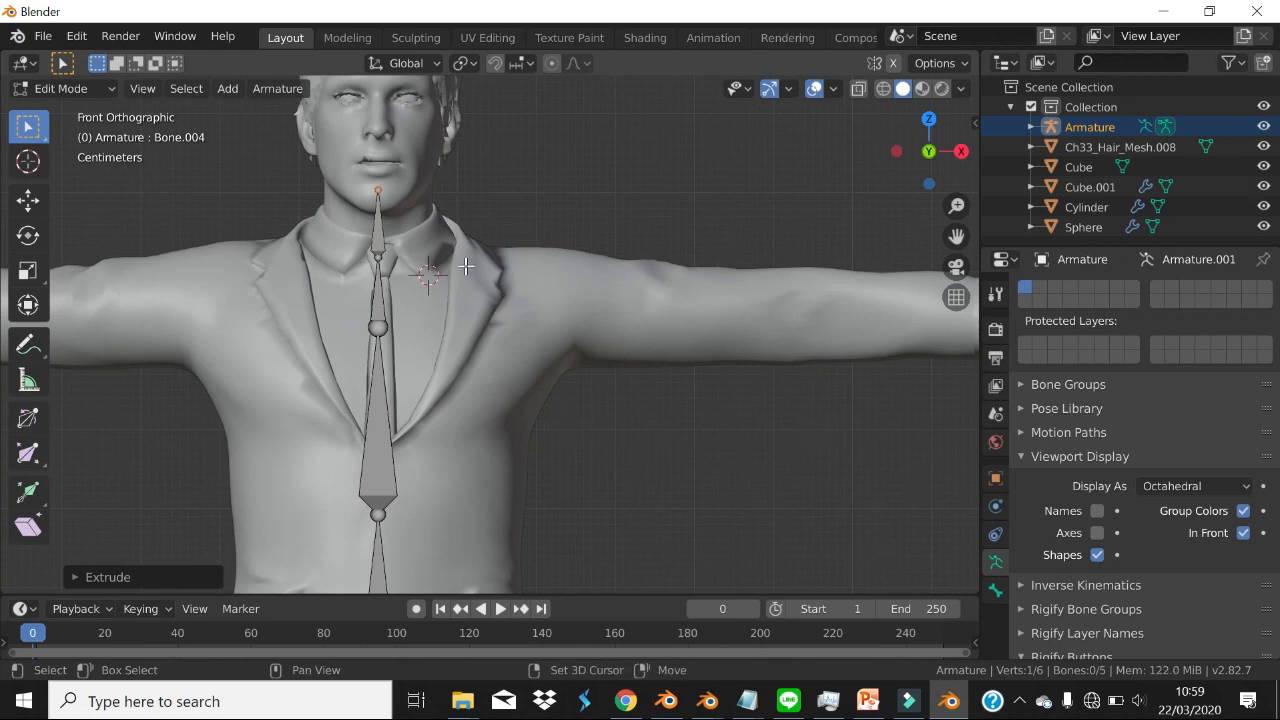
{"action": "key", "text": "shift+a"}
{"action": "scroll", "coordinate": [455, 182], "scroll_direction": "down", "scroll_amount": 5}
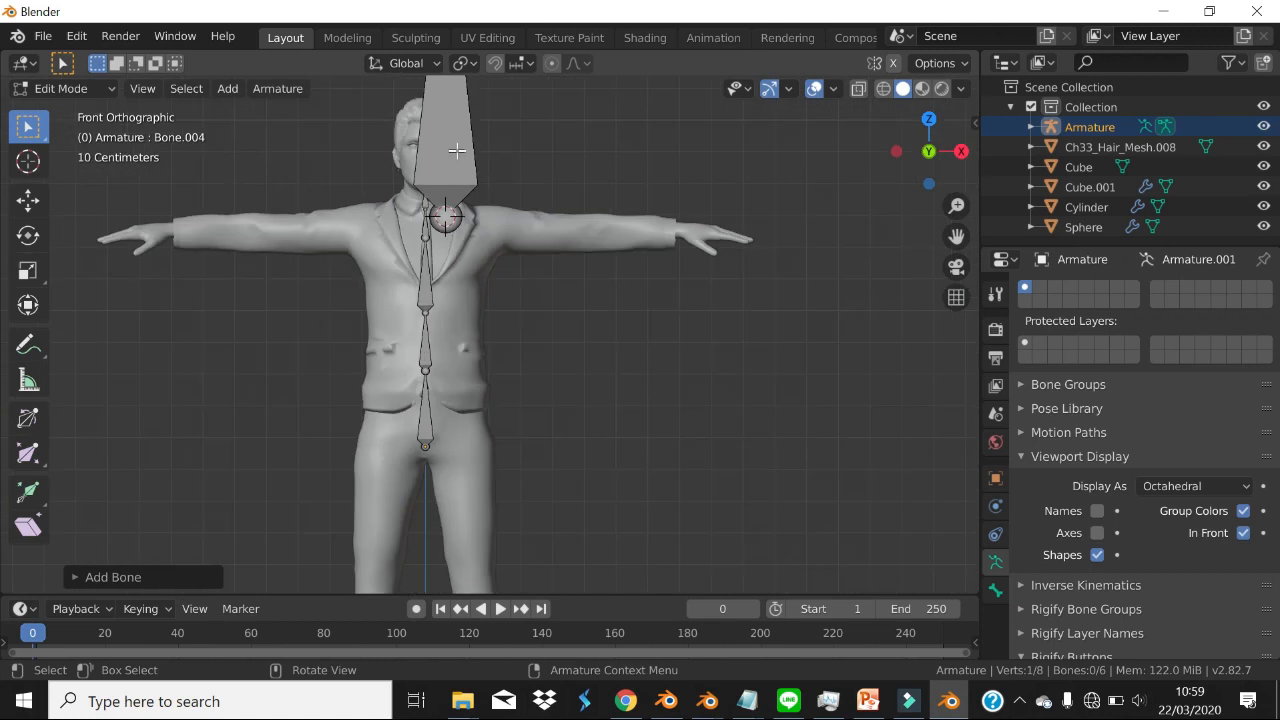
{"action": "middle_click_drag", "start_coordinate": [454, 154], "coordinate": [435, 342], "text": "shift"}
{"action": "left_click", "coordinate": [440, 260]}
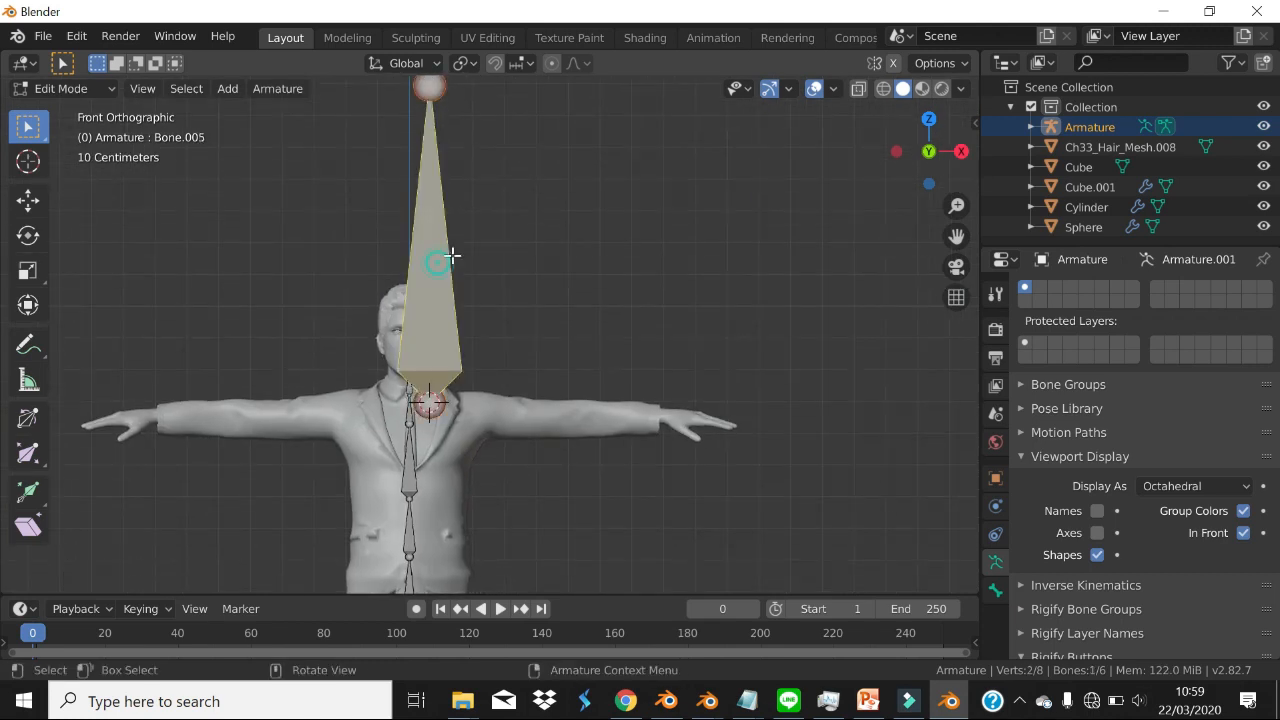
{"action": "key", "text": "s"}
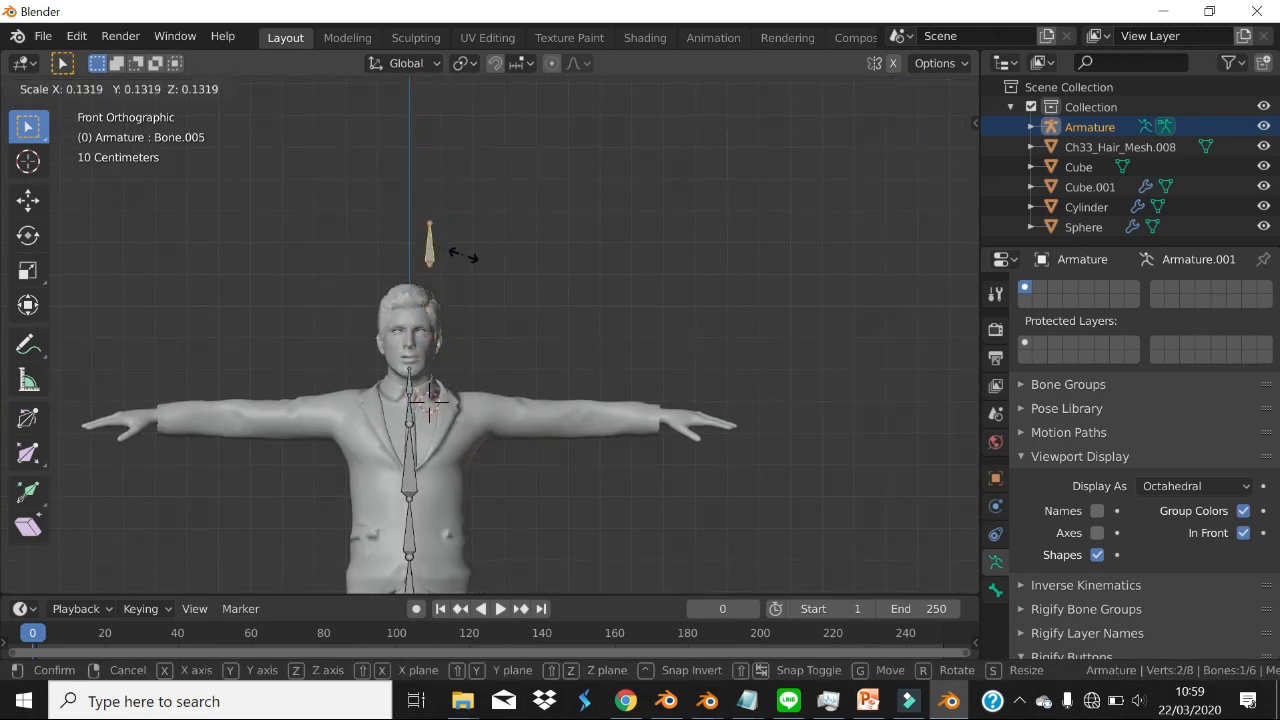
{"action": "left_click", "coordinate": [463, 254]}
{"action": "scroll", "coordinate": [455, 300], "scroll_direction": "up", "scroll_amount": 4}
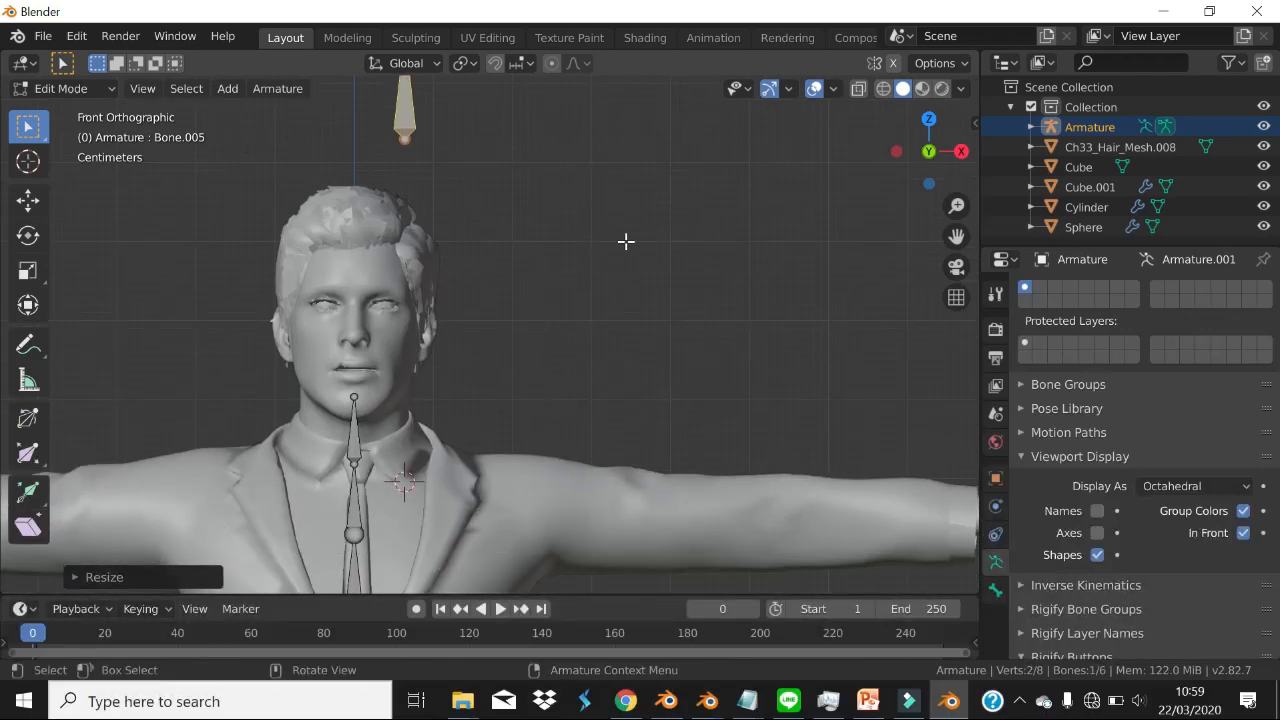
- Rotate the new bone nearly horizontal and move it between the collar and the character's left shoulder as a collarbone
{"action": "key", "text": "g"}
{"action": "left_click", "coordinate": [604, 570]}
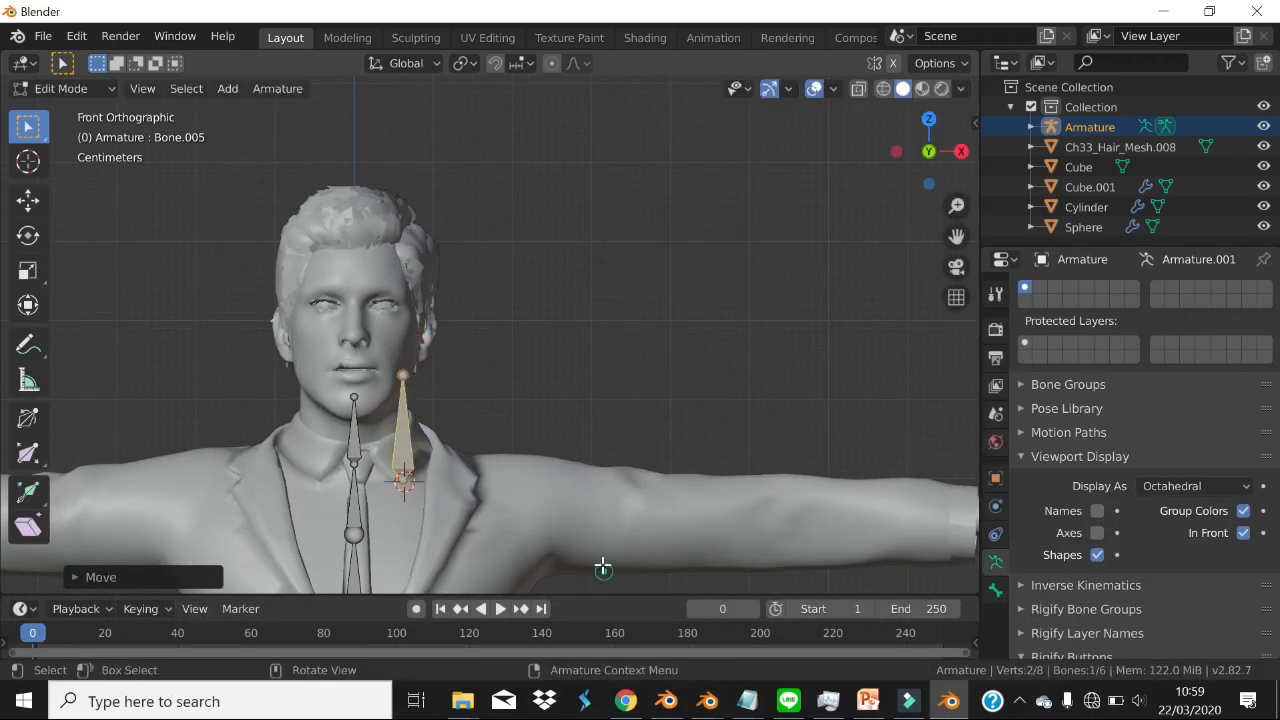
{"action": "key", "text": "r"}
{"action": "left_click", "coordinate": [485, 218]}
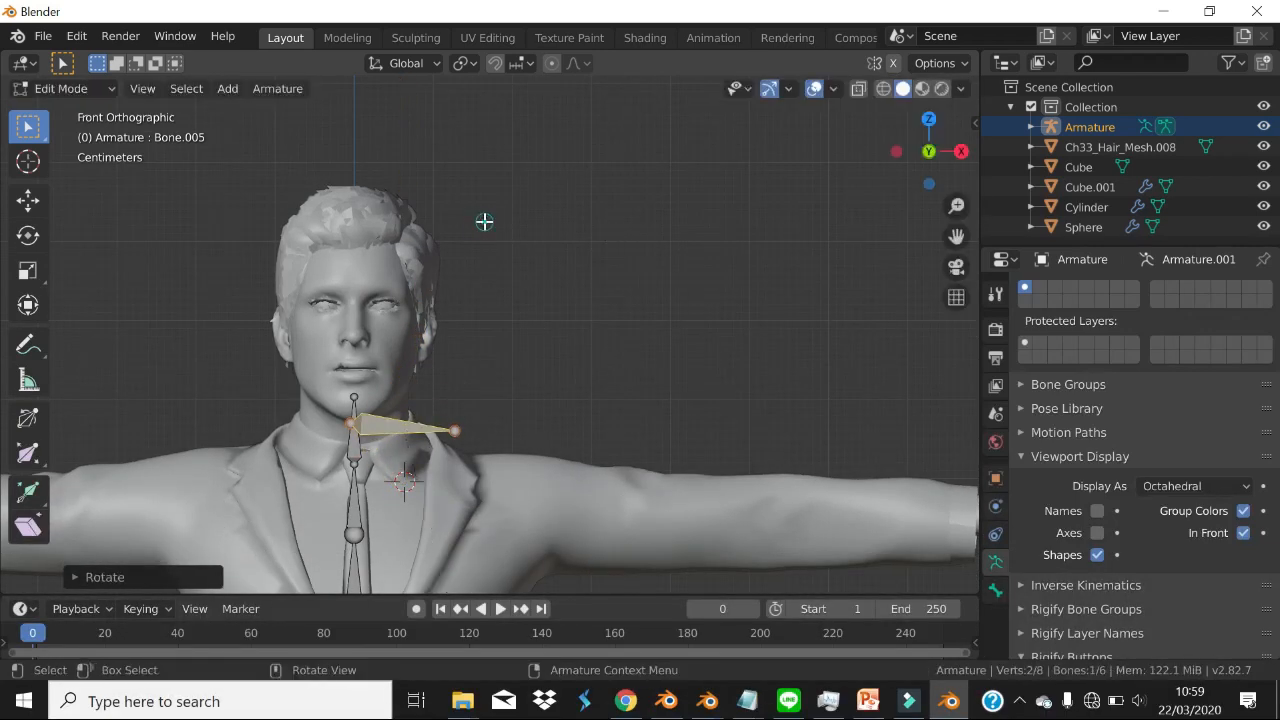
{"action": "key", "text": "g"}
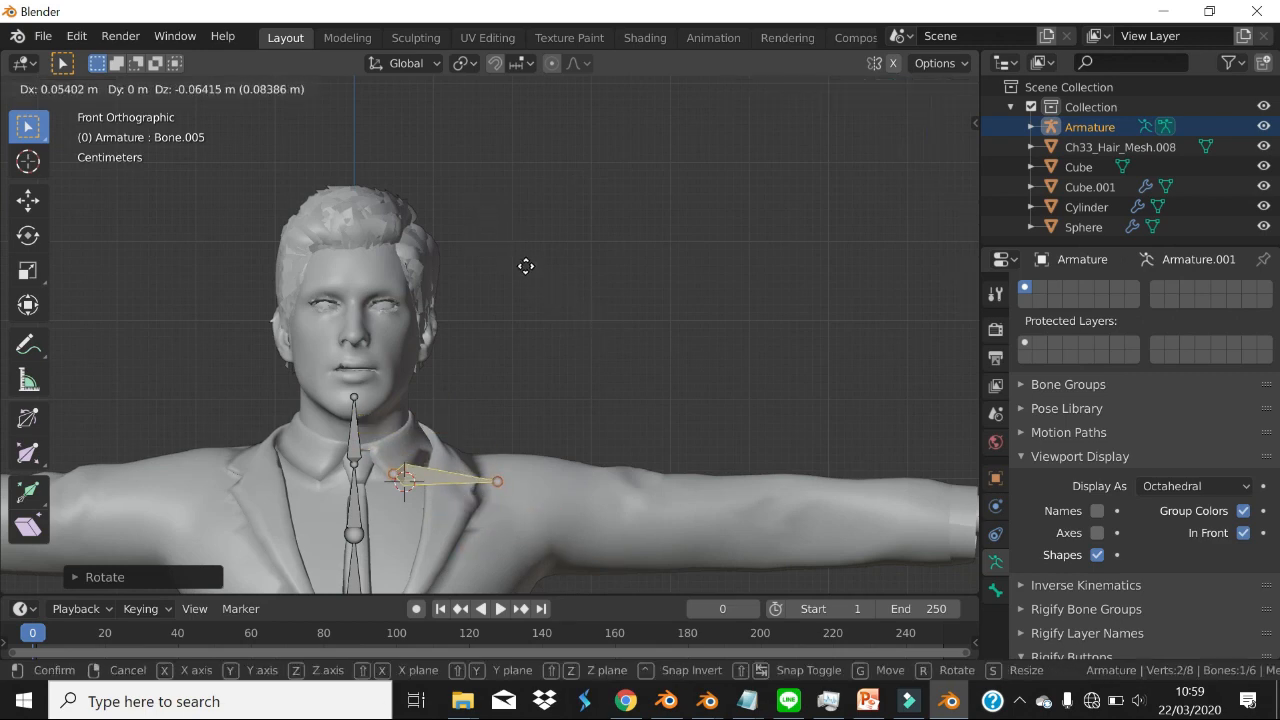
{"action": "left_click", "coordinate": [523, 257]}
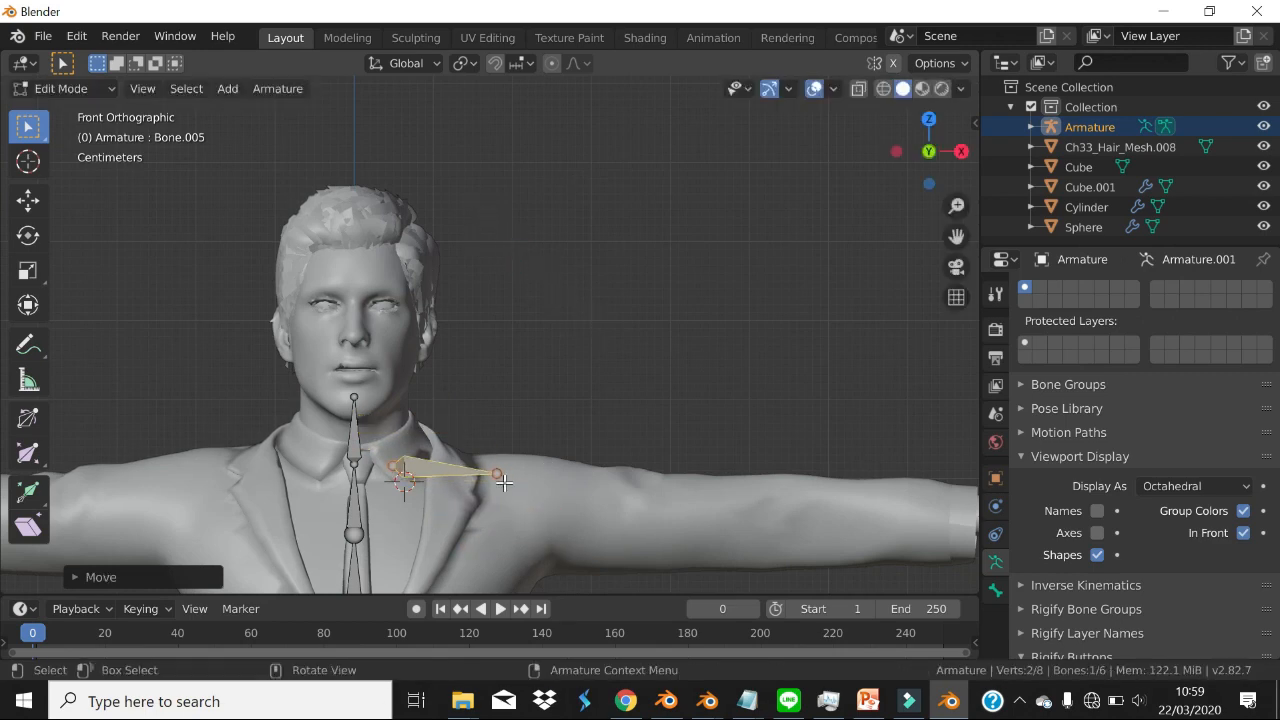
- Move the collarbone's outer tip about 0.03 m, mostly downward, to the shoulder joint
{"action": "middle_click_drag", "start_coordinate": [491, 470], "coordinate": [483, 369], "text": "shift"}
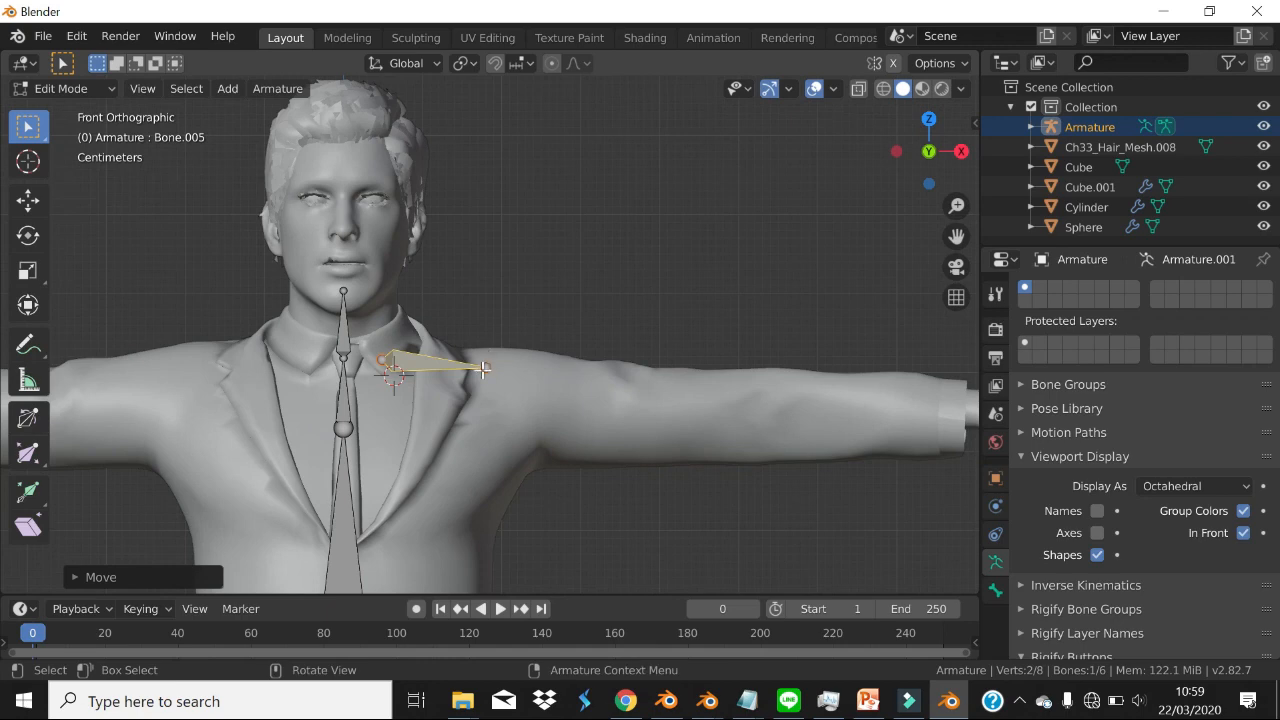
{"action": "left_click", "coordinate": [505, 380]}
{"action": "scroll", "coordinate": [481, 367], "scroll_direction": "up", "scroll_amount": 2}
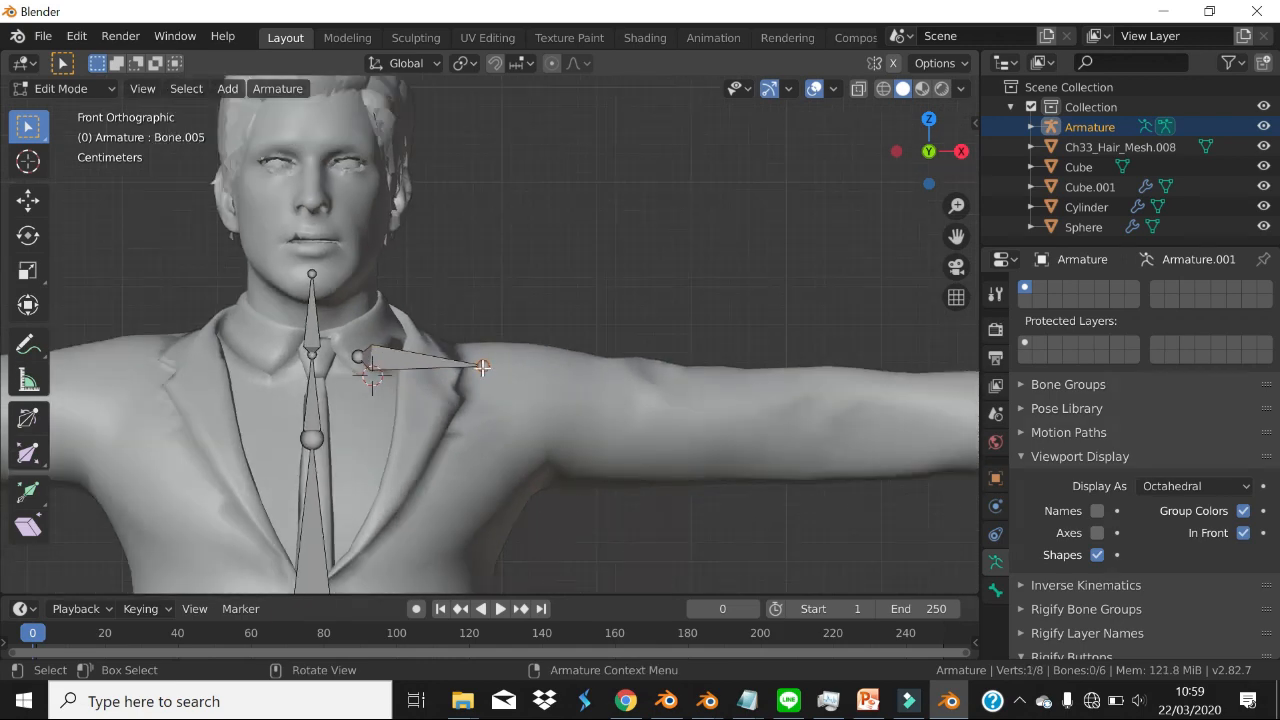
{"action": "key", "text": "g"}
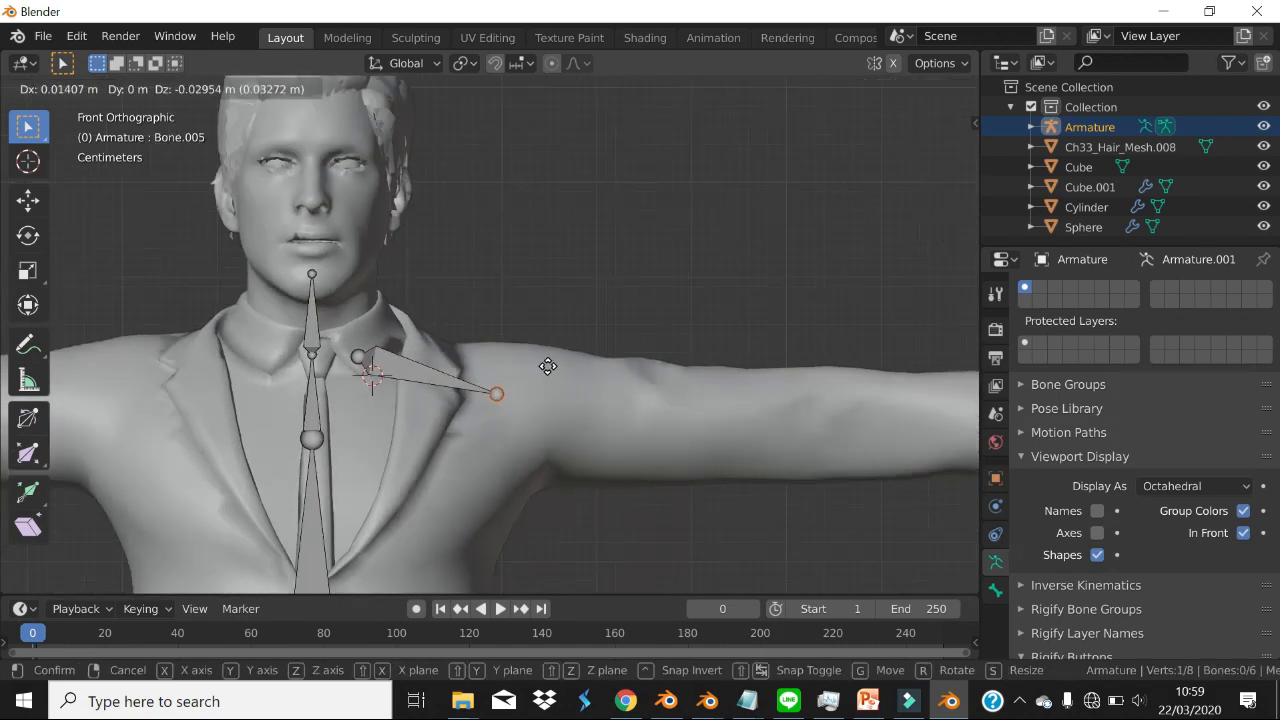
{"action": "left_click", "coordinate": [543, 366]}
- Extrude an upper-arm bone about 0.285 m long to the elbow, a forearm bone to the wrist and a hand bone to the fingers
{"action": "middle_click_drag", "start_coordinate": [657, 339], "coordinate": [396, 335], "text": "shift"}
{"action": "scroll", "coordinate": [418, 321], "scroll_direction": "down", "scroll_amount": 2}
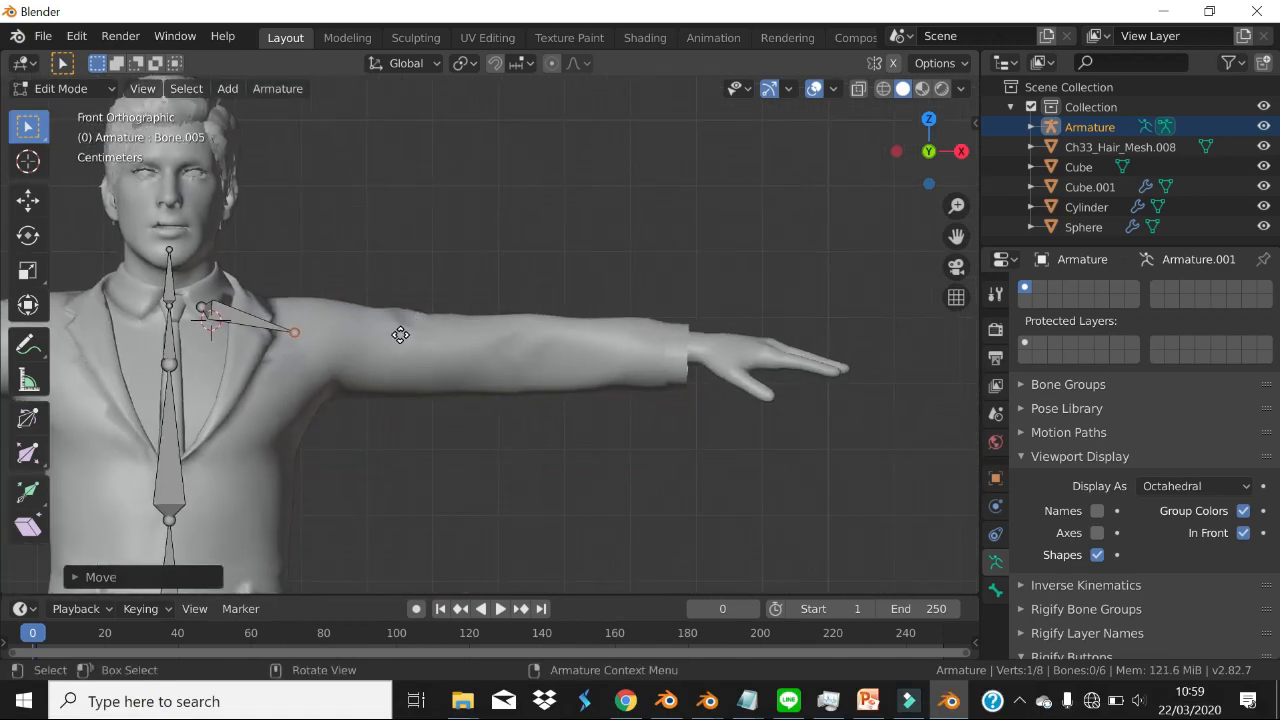
{"action": "key", "text": "e"}
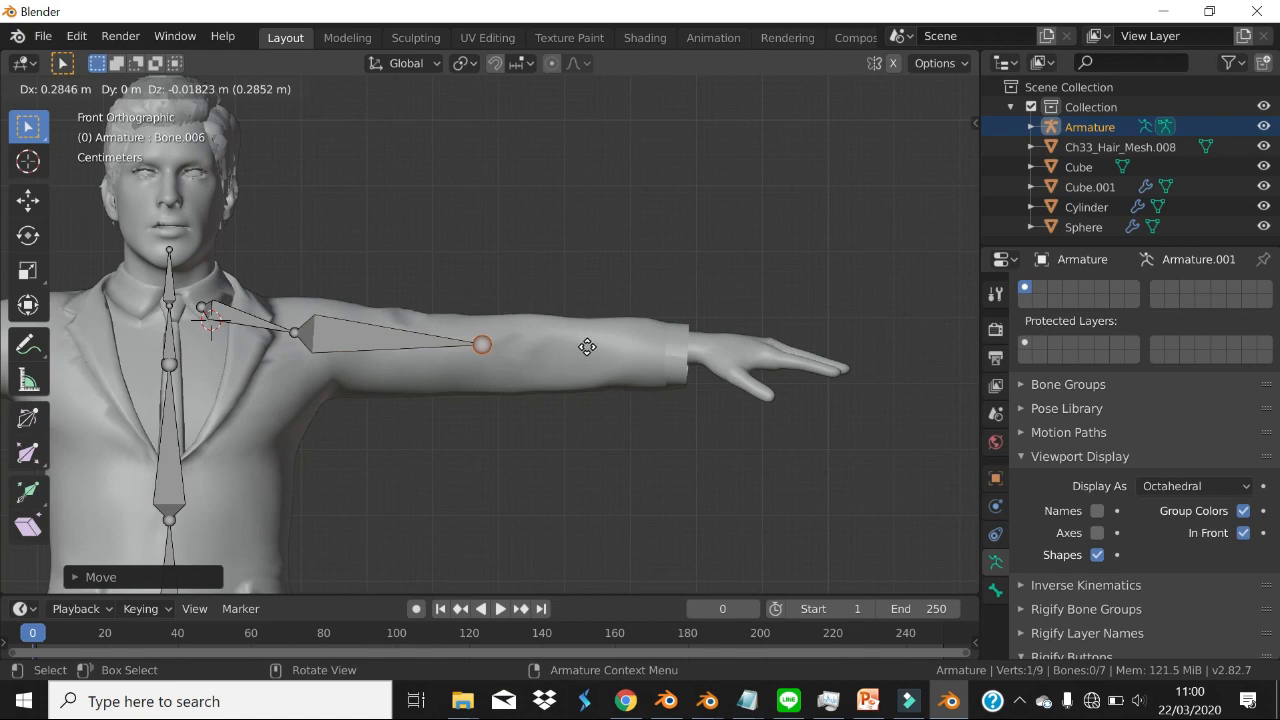
{"action": "left_click", "coordinate": [587, 347]}
{"action": "key", "text": "e"}
{"action": "left_click", "coordinate": [766, 357]}
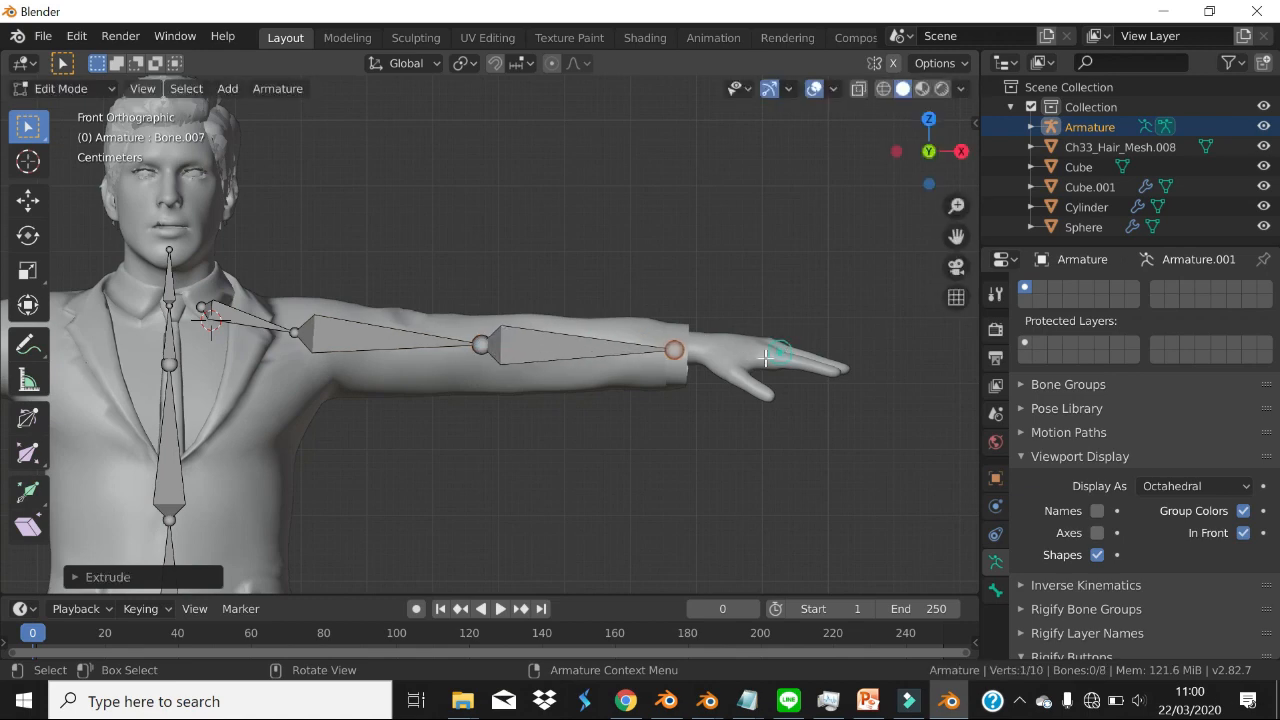
{"action": "key", "text": "e"}
{"action": "left_click", "coordinate": [820, 370]}
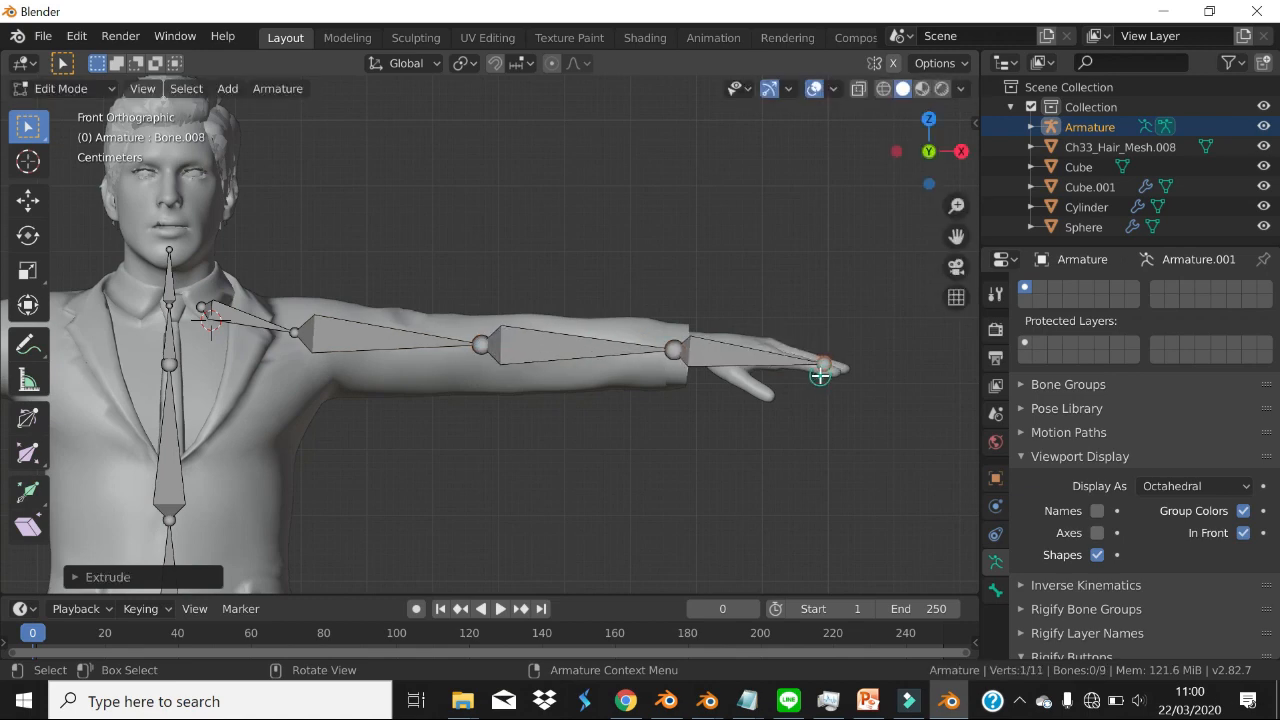
- Examine from above and at an angle how the arm bones line up in depth with the sleeve and hand
{"action": "middle_click_drag", "start_coordinate": [784, 342], "coordinate": [602, 476]}
{"action": "scroll", "coordinate": [600, 475], "scroll_direction": "up", "scroll_amount": 5}
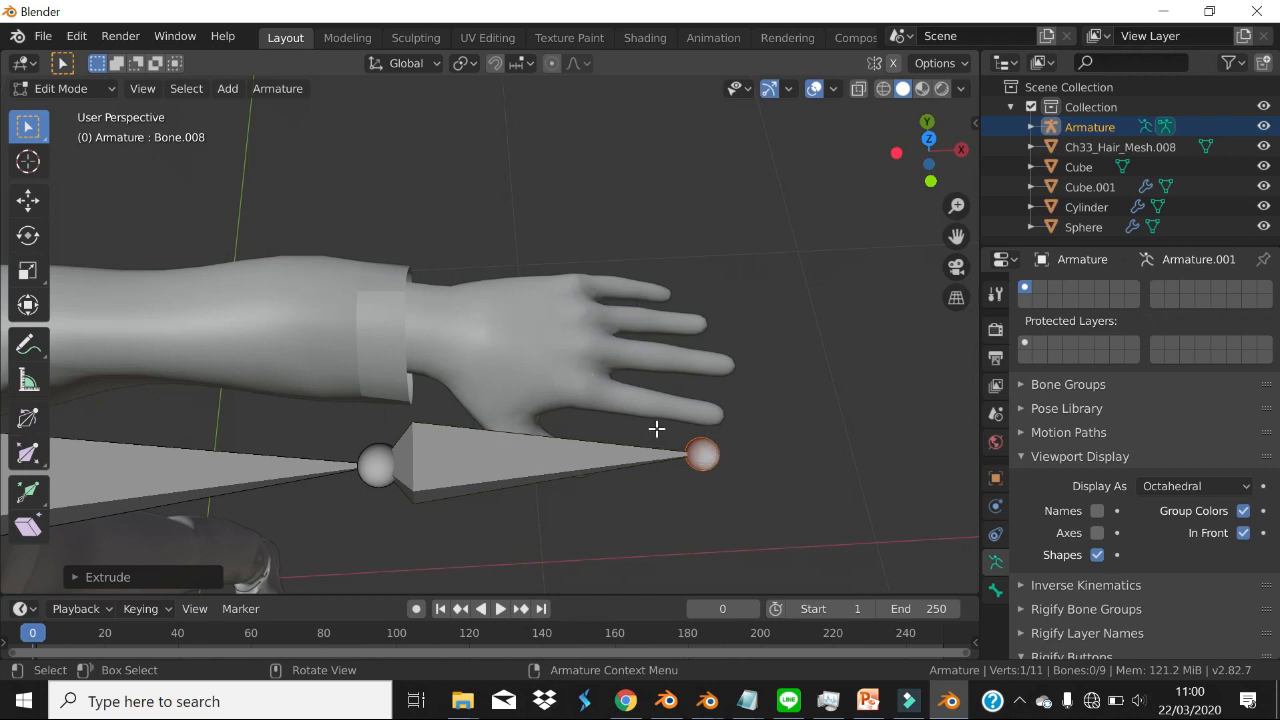
{"action": "middle_click_drag", "start_coordinate": [643, 325], "coordinate": [651, 289]}
{"action": "middle_click_drag", "start_coordinate": [638, 385], "coordinate": [660, 294]}
{"action": "middle_click_drag", "start_coordinate": [480, 371], "coordinate": [603, 331], "text": "shift"}
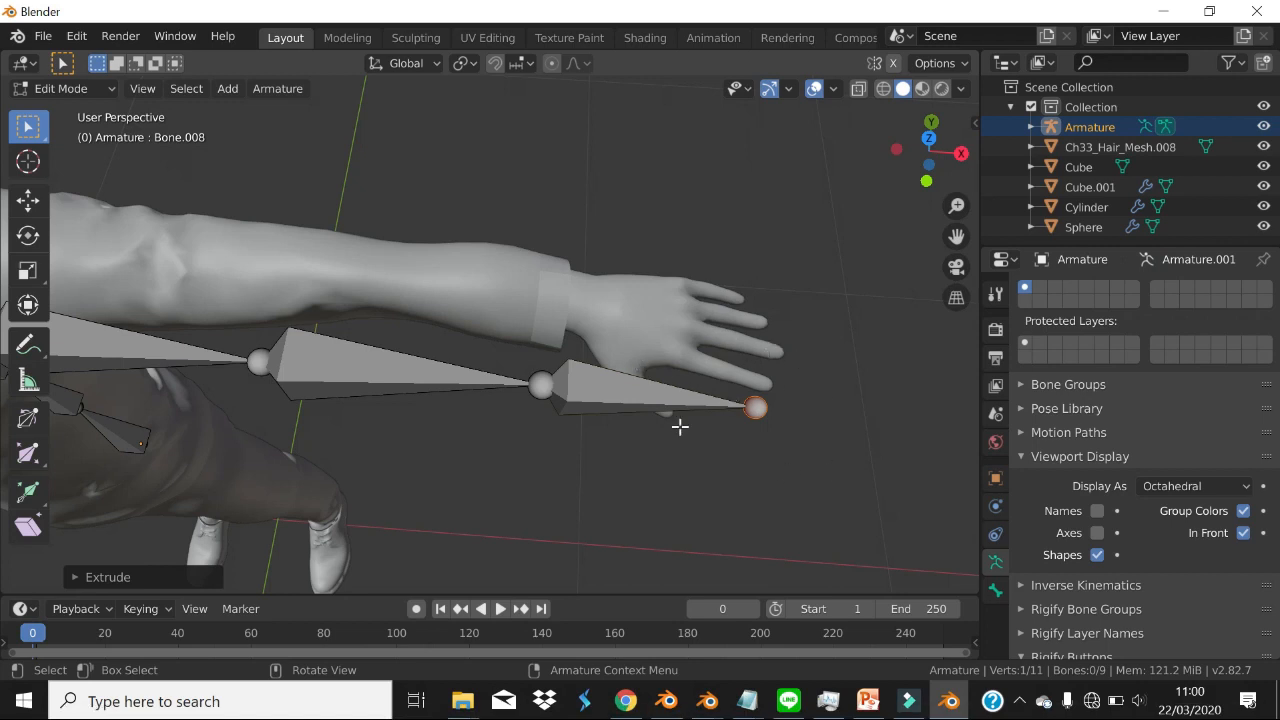
{"action": "middle_click_drag", "start_coordinate": [725, 380], "coordinate": [557, 357]}
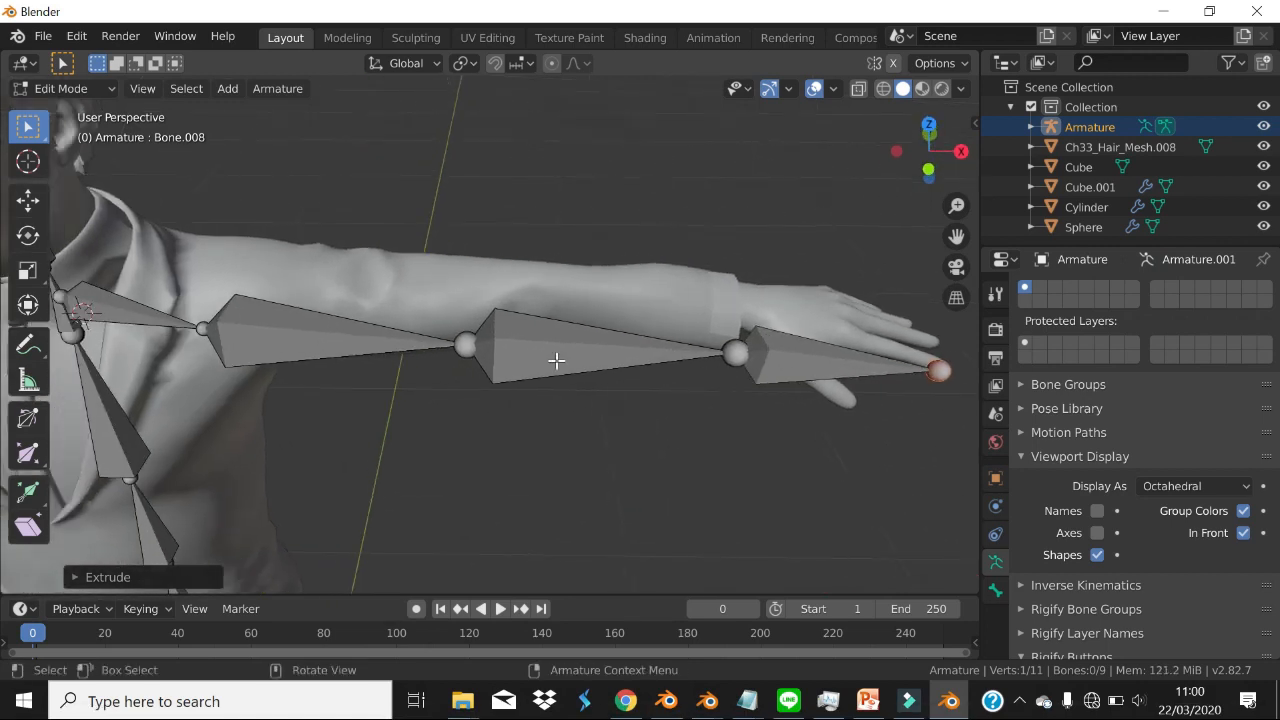
{"action": "middle_click_drag", "start_coordinate": [277, 366], "coordinate": [846, 214], "text": "shift"}
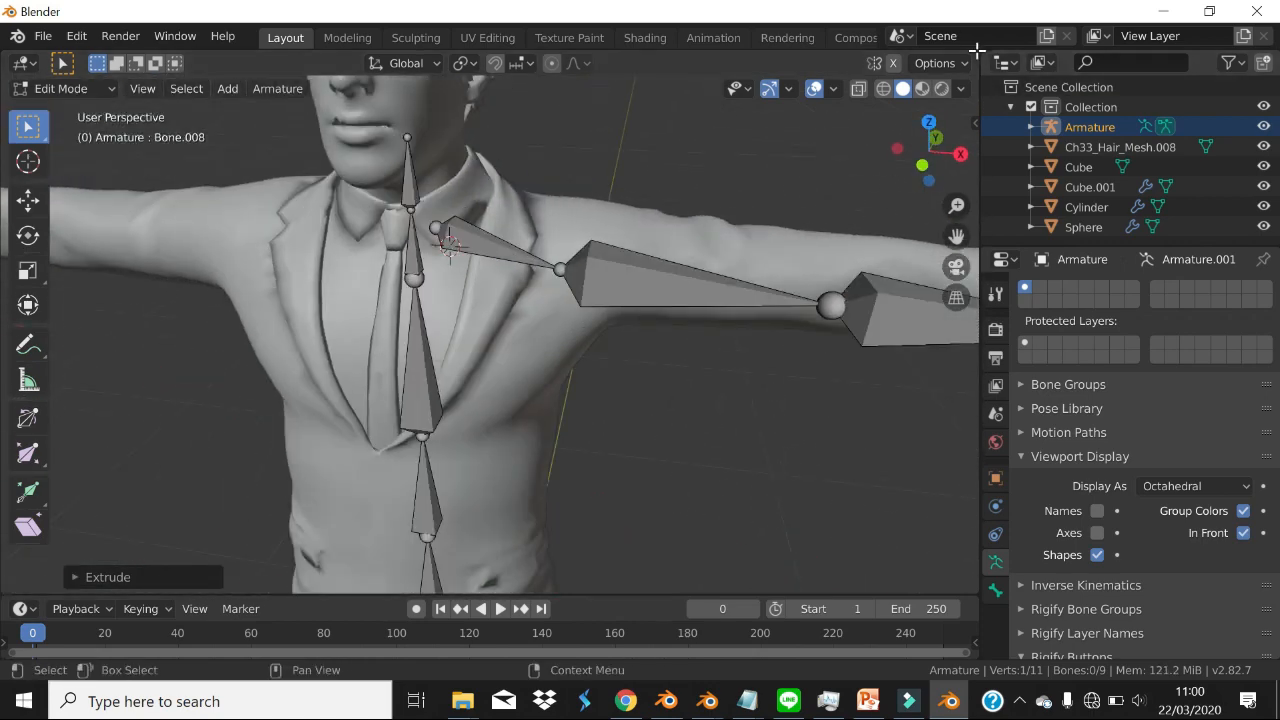
- Split the 3D viewport into two side-by-side views of the character and armature
{"action": "left_click_drag", "start_coordinate": [947, 52], "coordinate": [596, 142]}
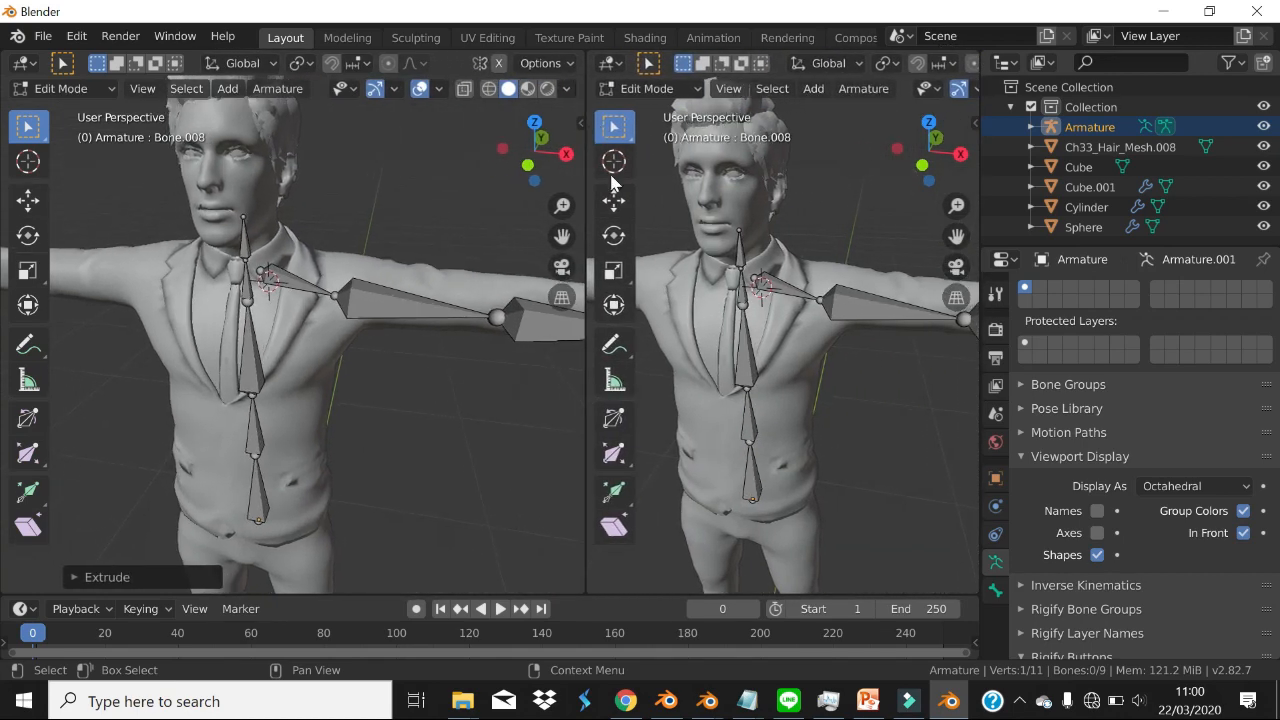
- Set one view to the front and the other to the top of the left arm, and select the shoulder joint
{"action": "middle_click_drag", "start_coordinate": [788, 305], "coordinate": [782, 341]}
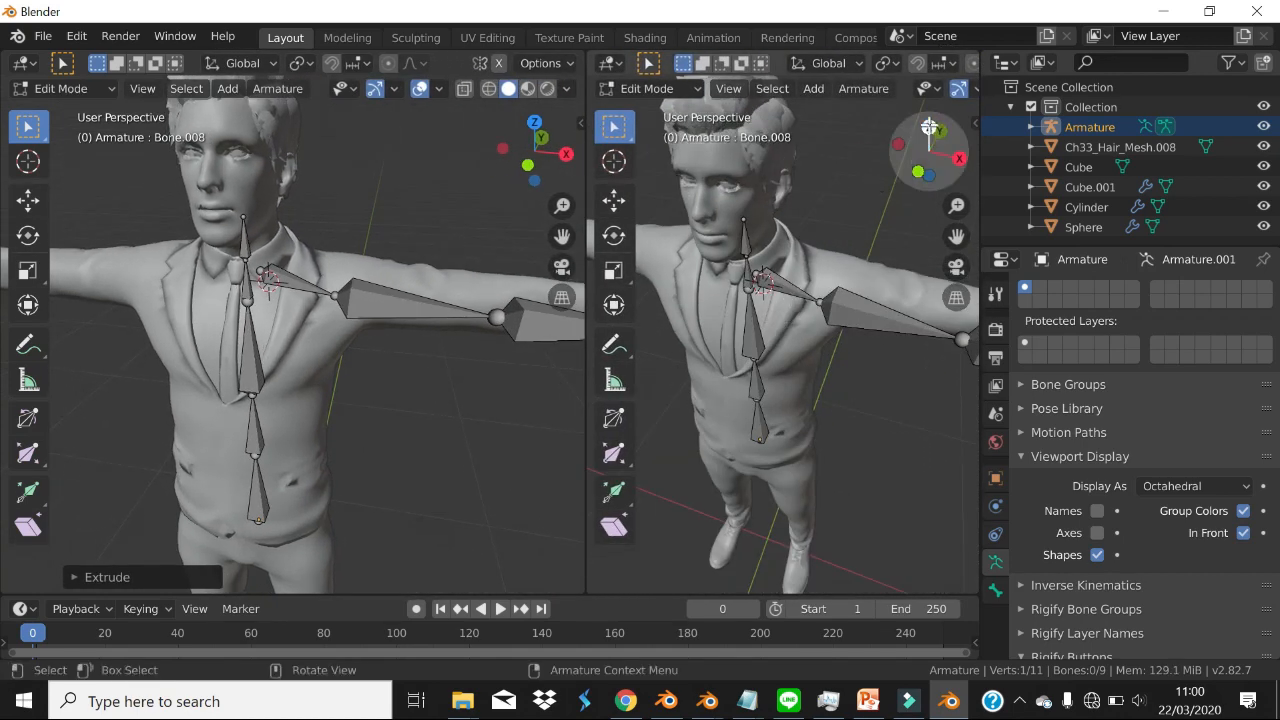
{"action": "left_click", "coordinate": [929, 124]}
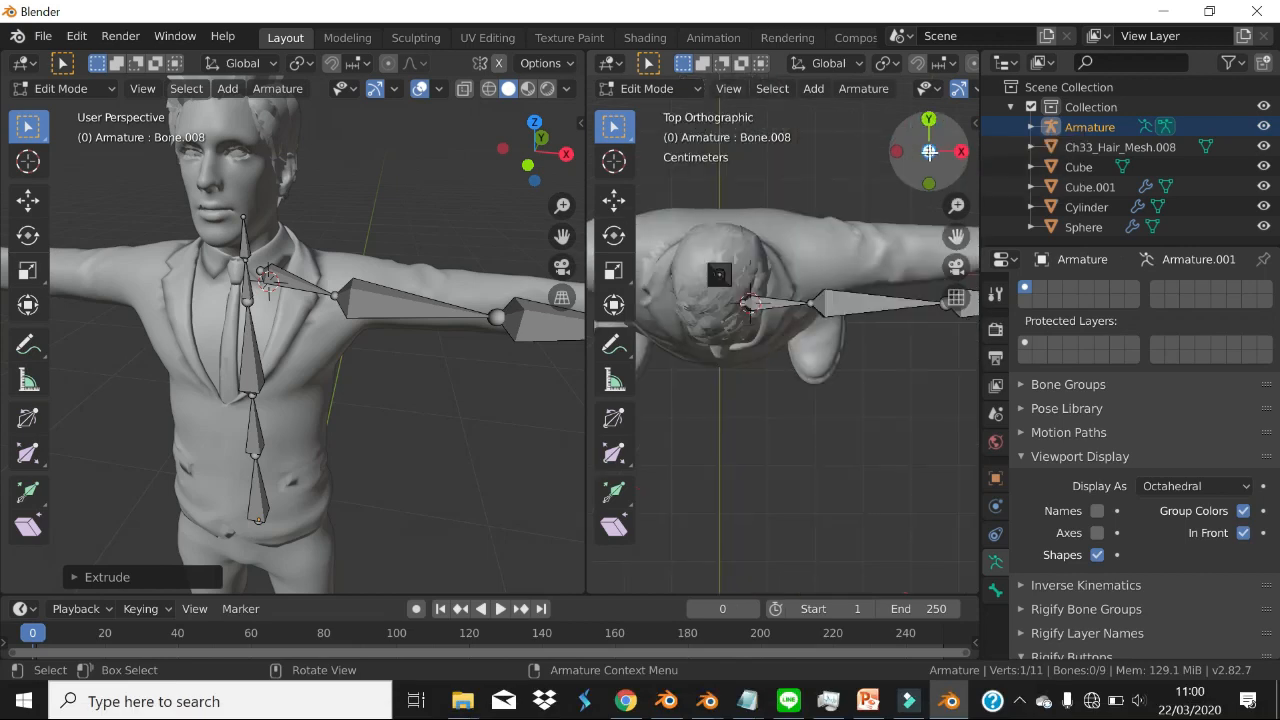
{"action": "left_click", "coordinate": [929, 151]}
{"action": "left_click", "coordinate": [929, 151]}
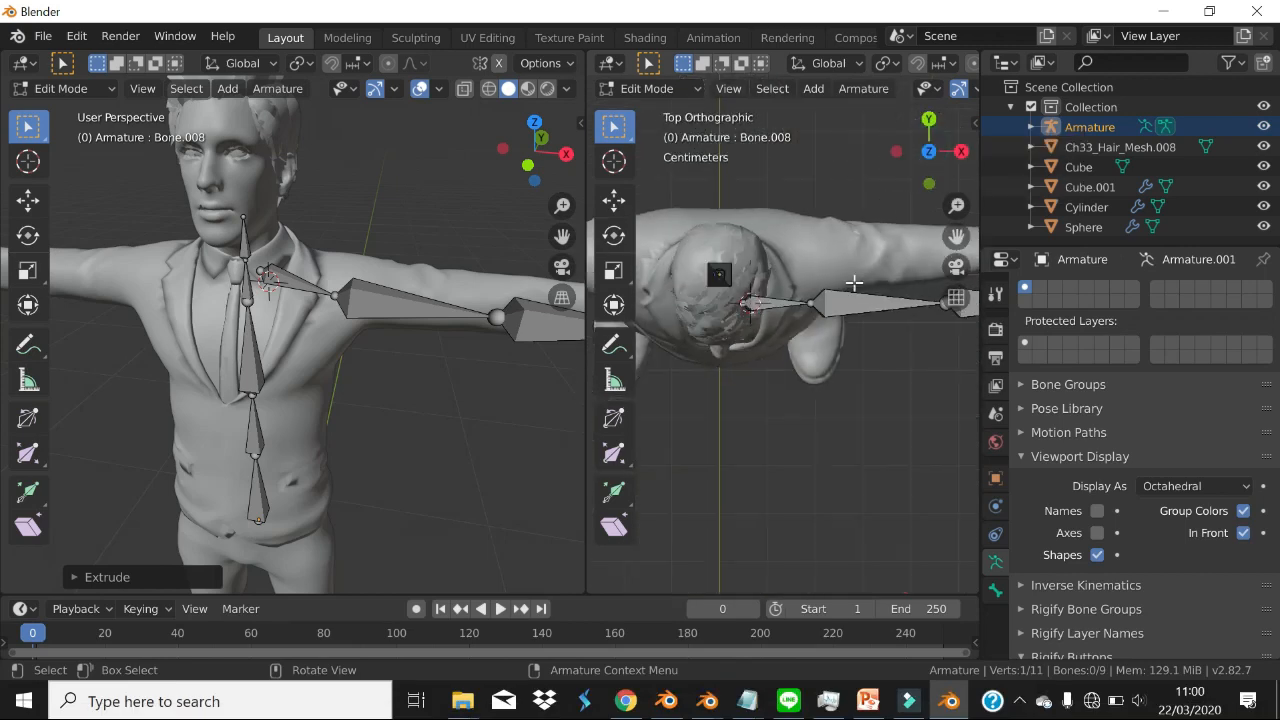
{"action": "scroll", "coordinate": [829, 307], "scroll_direction": "down", "scroll_amount": 2}
{"action": "middle_click_drag", "start_coordinate": [829, 307], "coordinate": [744, 346], "text": "shift"}
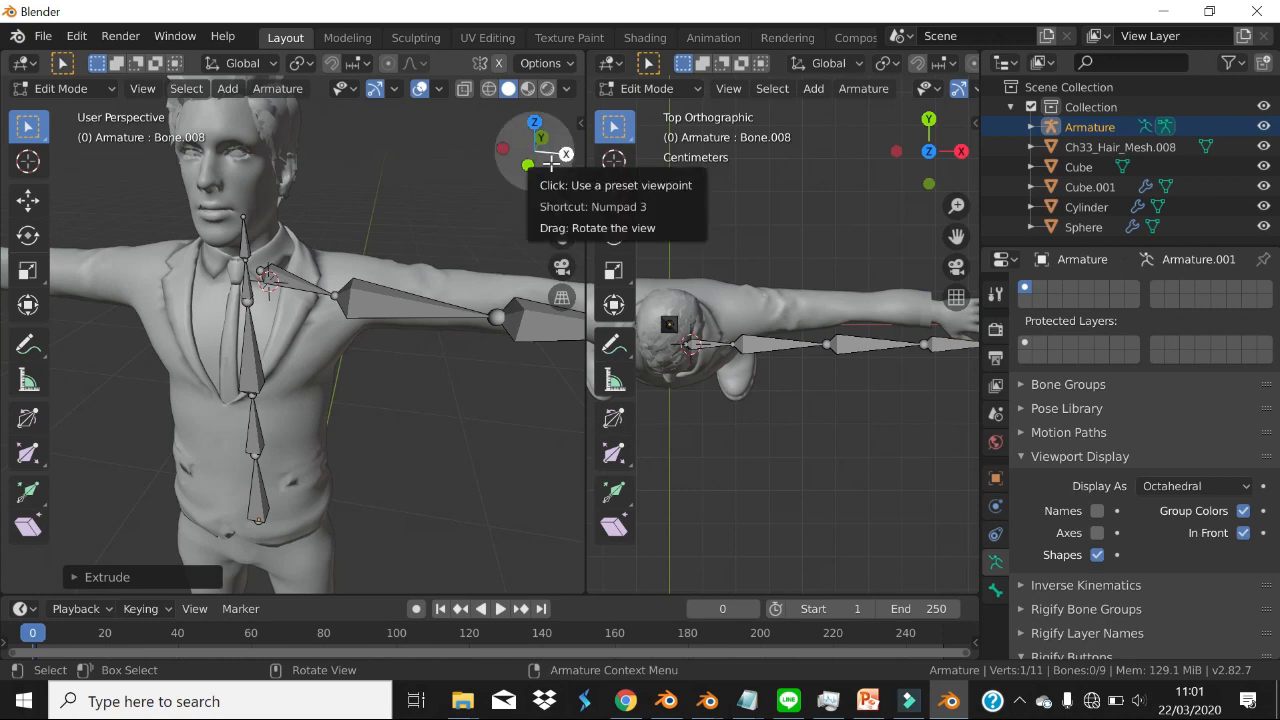
{"action": "left_click", "coordinate": [525, 167]}
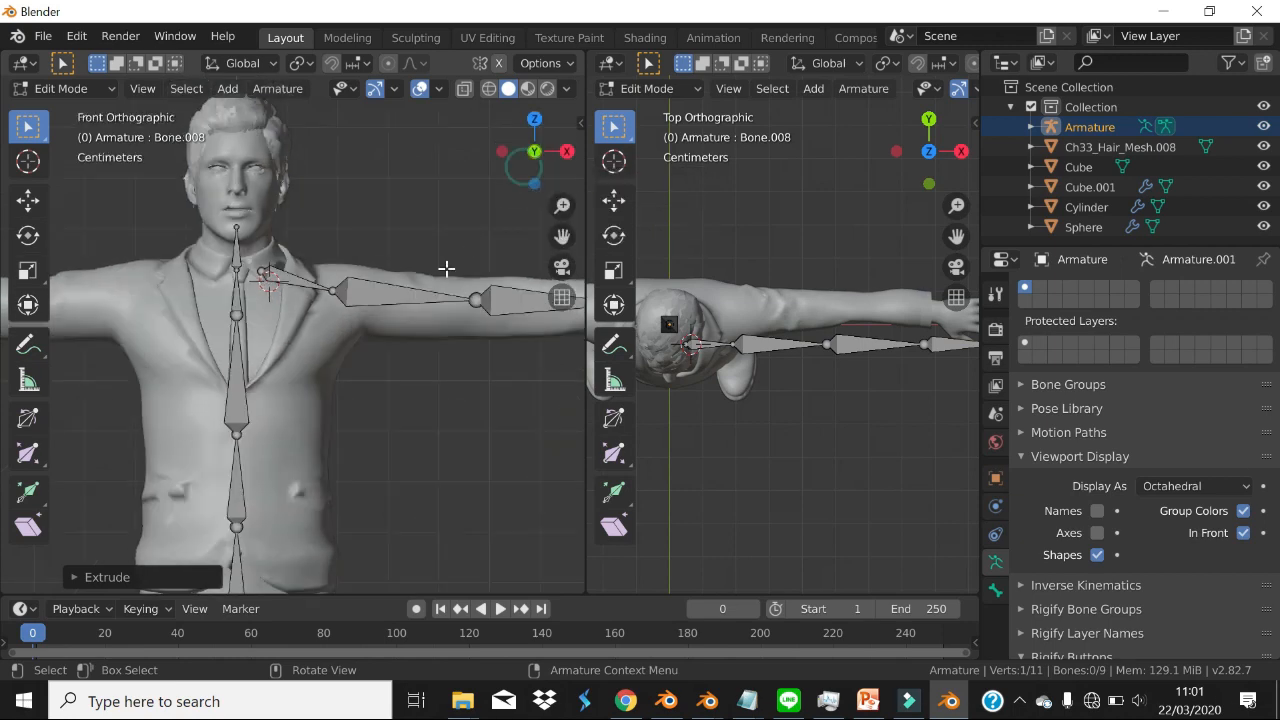
{"action": "scroll", "coordinate": [423, 285], "scroll_direction": "down", "scroll_amount": 1}
{"action": "middle_click_drag", "start_coordinate": [423, 285], "coordinate": [286, 319], "text": "shift"}
{"action": "scroll", "coordinate": [759, 387], "scroll_direction": "up", "scroll_amount": 3}
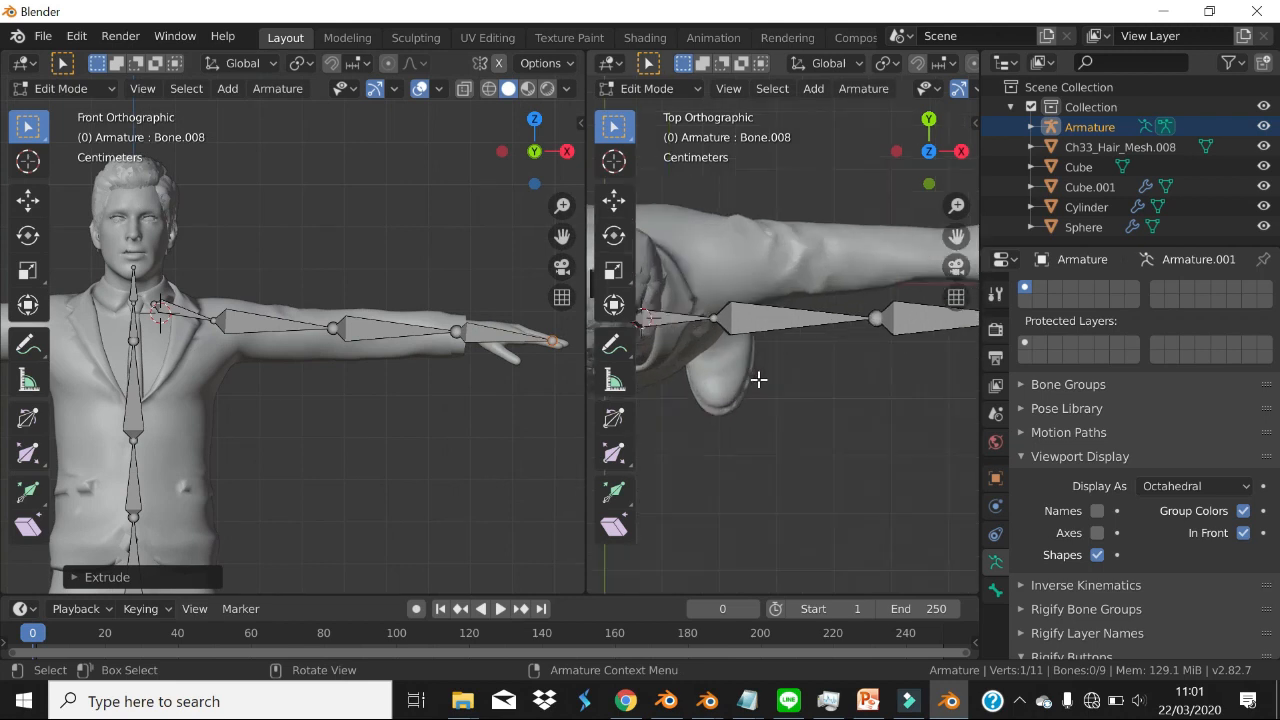
{"action": "middle_click_drag", "start_coordinate": [780, 383], "coordinate": [786, 398], "text": "shift"}
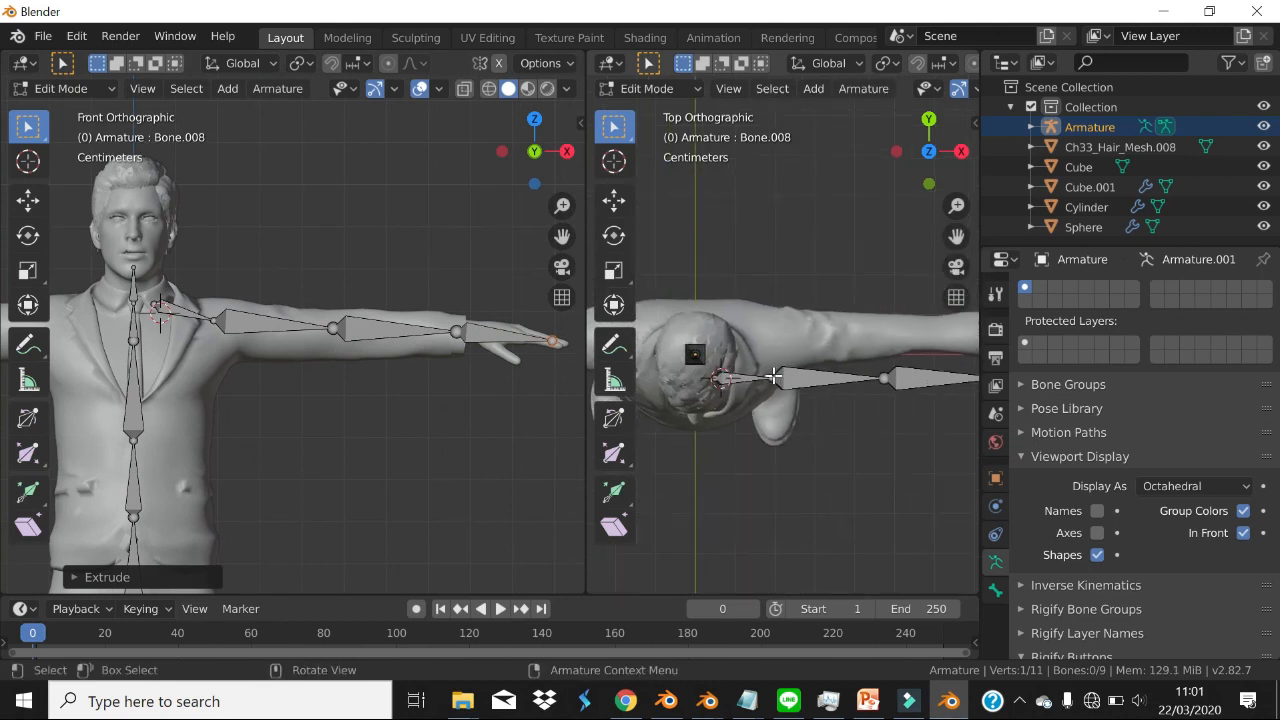
{"action": "left_click", "coordinate": [773, 377]}
{"action": "key", "text": "g"}
{"action": "key", "text": "z"}
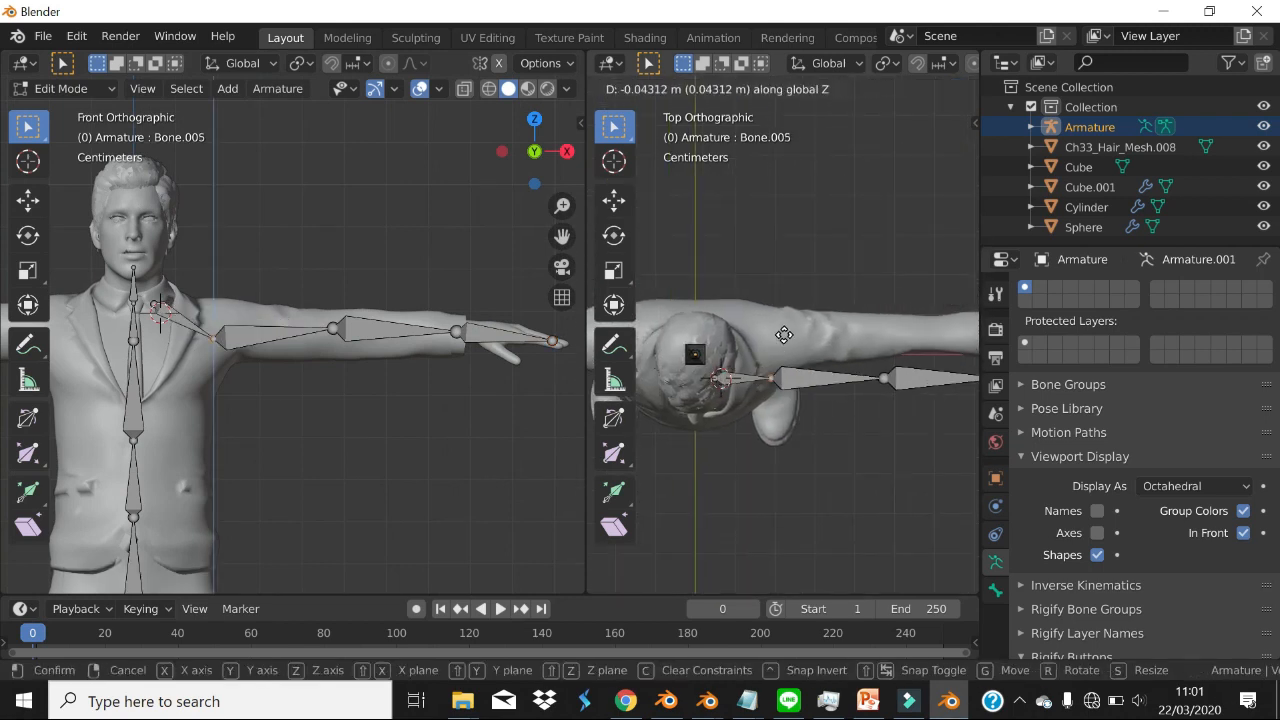
{"action": "right_click", "coordinate": [776, 386]}
- Move the shoulder joint and the elbow joint backward along the global Y axis to the middle of the sleeve
{"action": "key", "text": "g"}
{"action": "key", "text": "y"}
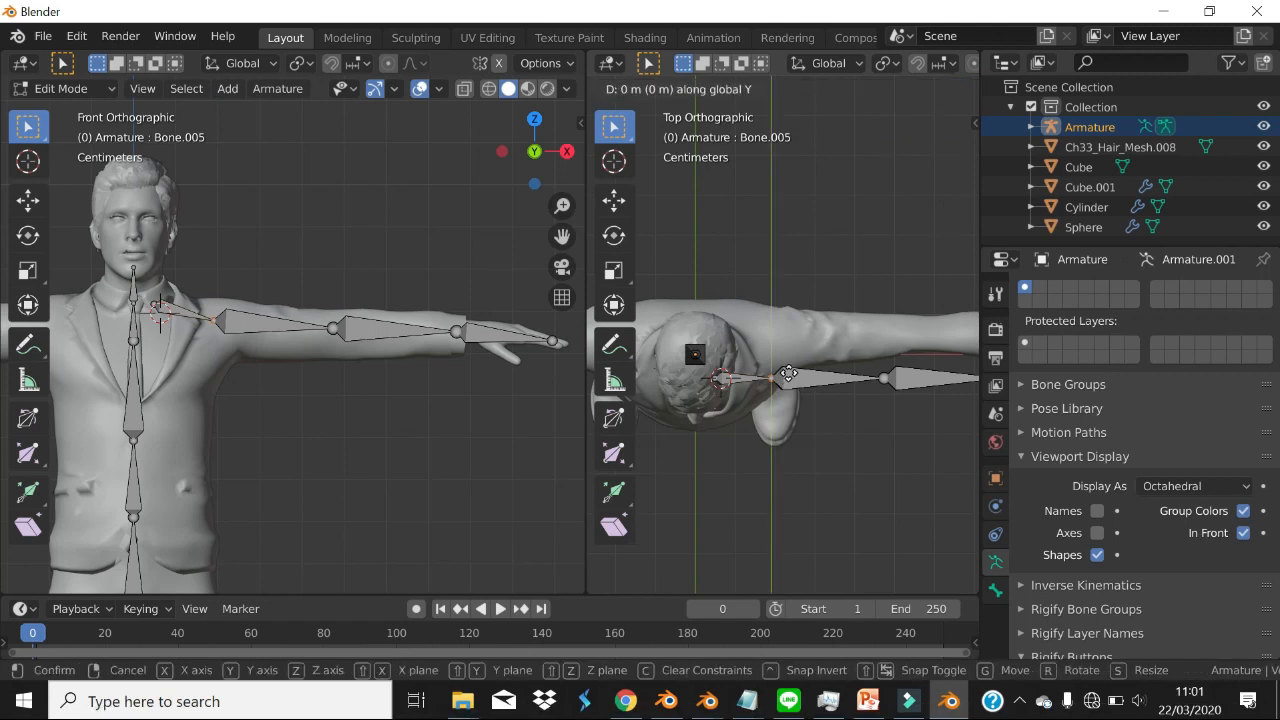
{"action": "left_click", "coordinate": [933, 370]}
{"action": "left_click", "coordinate": [883, 377]}
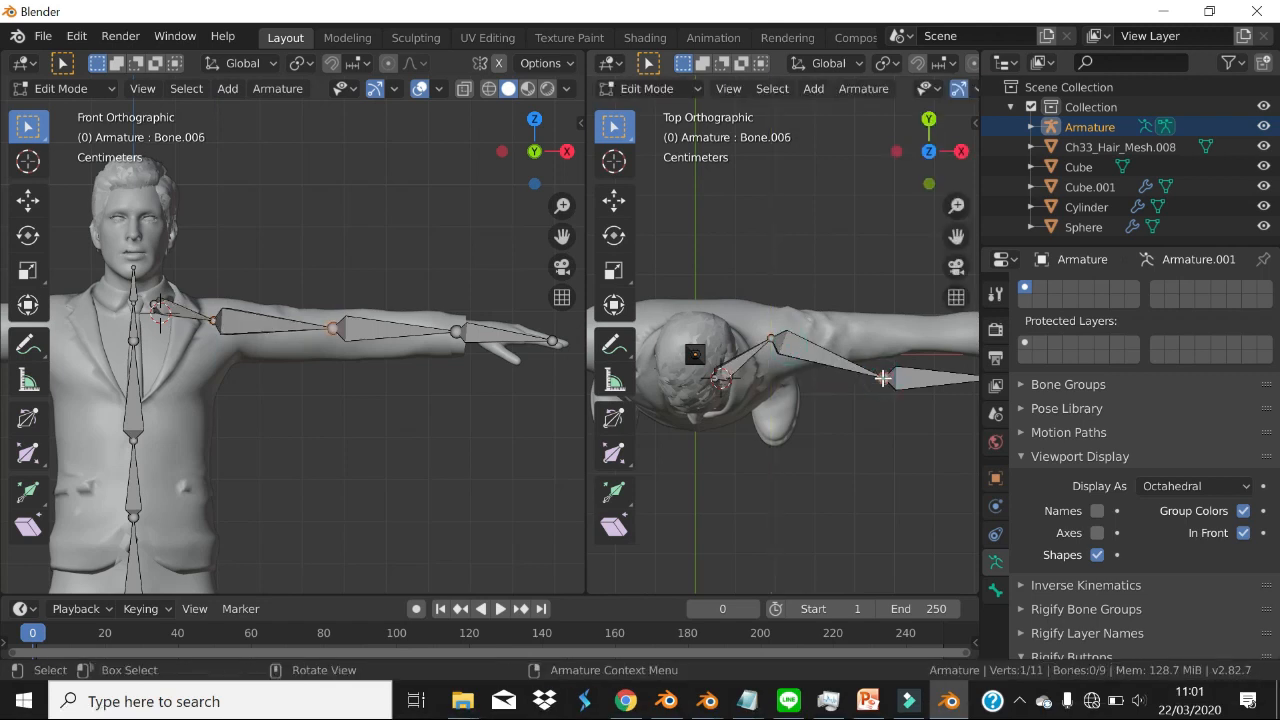
{"action": "key", "text": "g"}
{"action": "key", "text": "y"}
{"action": "left_click", "coordinate": [896, 341]}
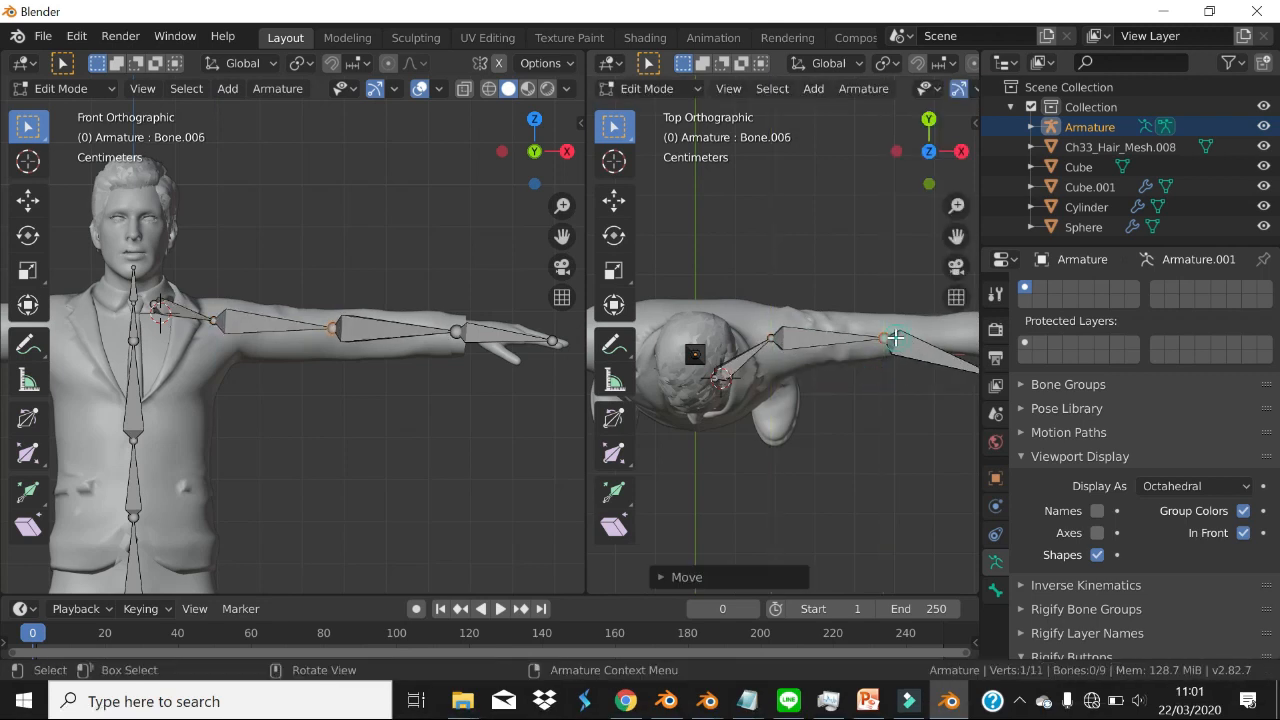
- Move the wrist joint backward along the global Y axis into the sleeve and the hand bone's tip back onto the fingers
{"action": "middle_click_drag", "start_coordinate": [900, 334], "coordinate": [740, 414], "text": "shift"}
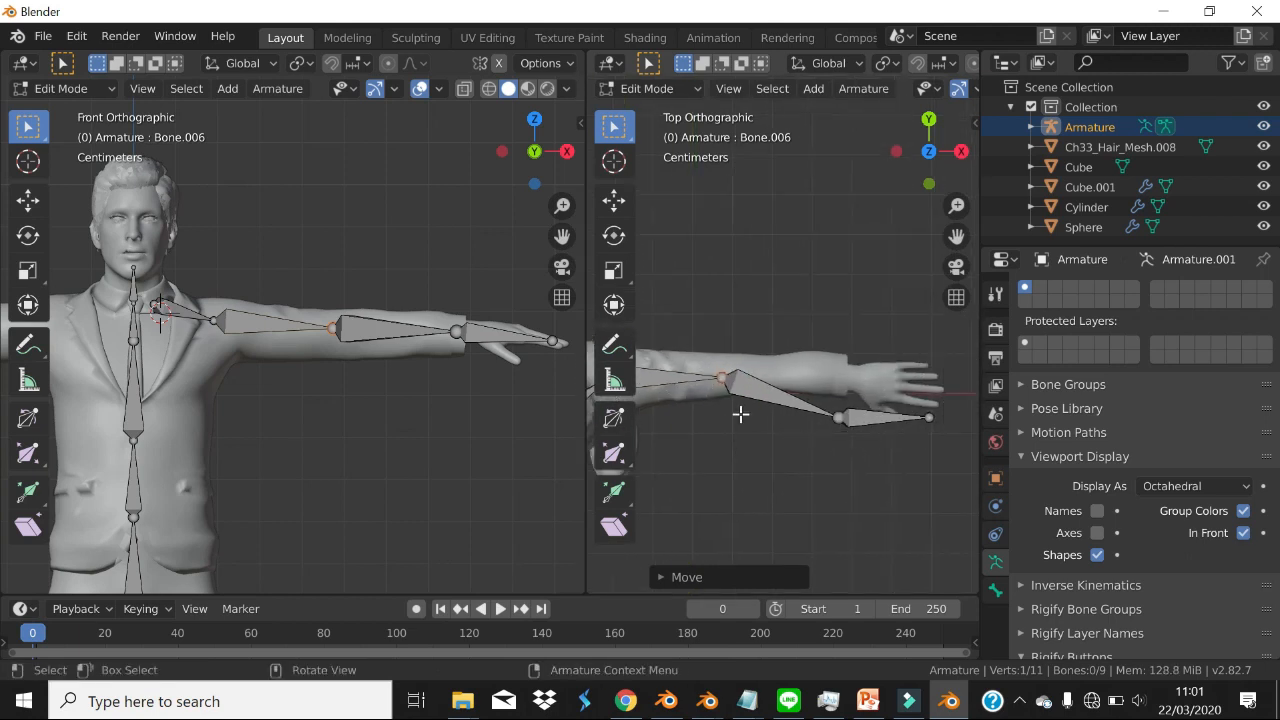
{"action": "left_click", "coordinate": [838, 418]}
{"action": "key", "text": "g"}
{"action": "key", "text": "y"}
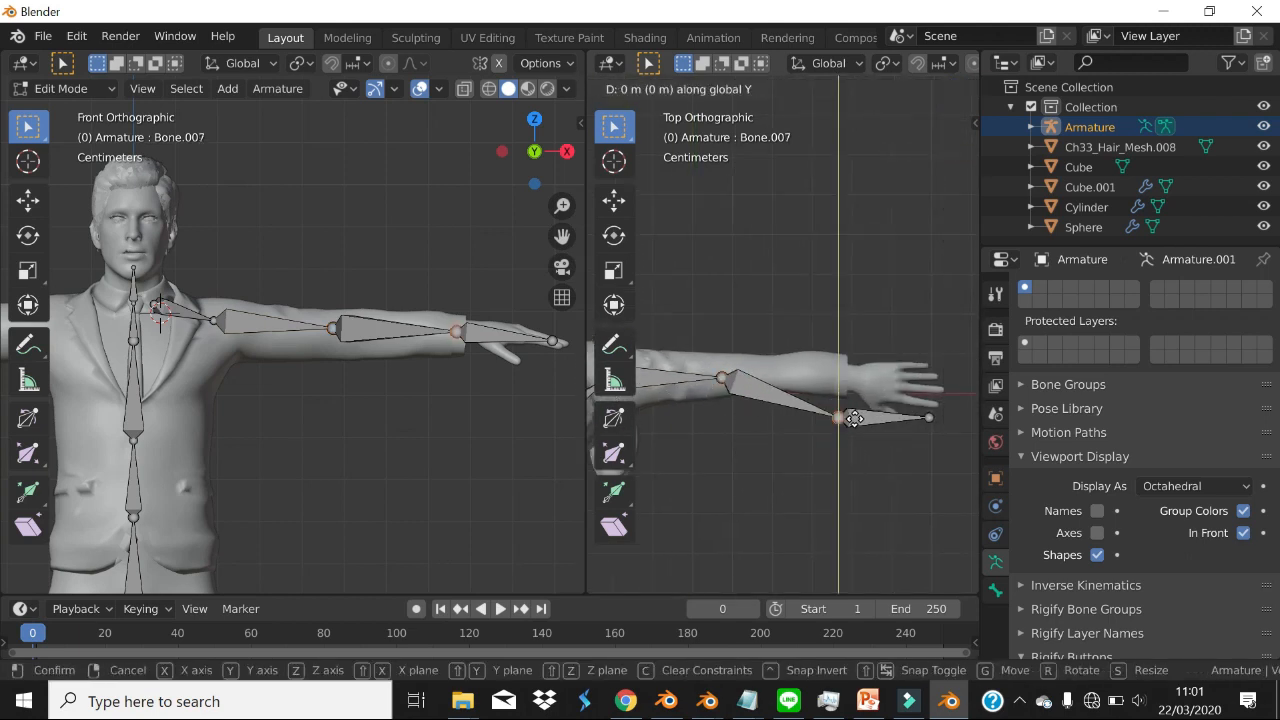
{"action": "left_click", "coordinate": [870, 379]}
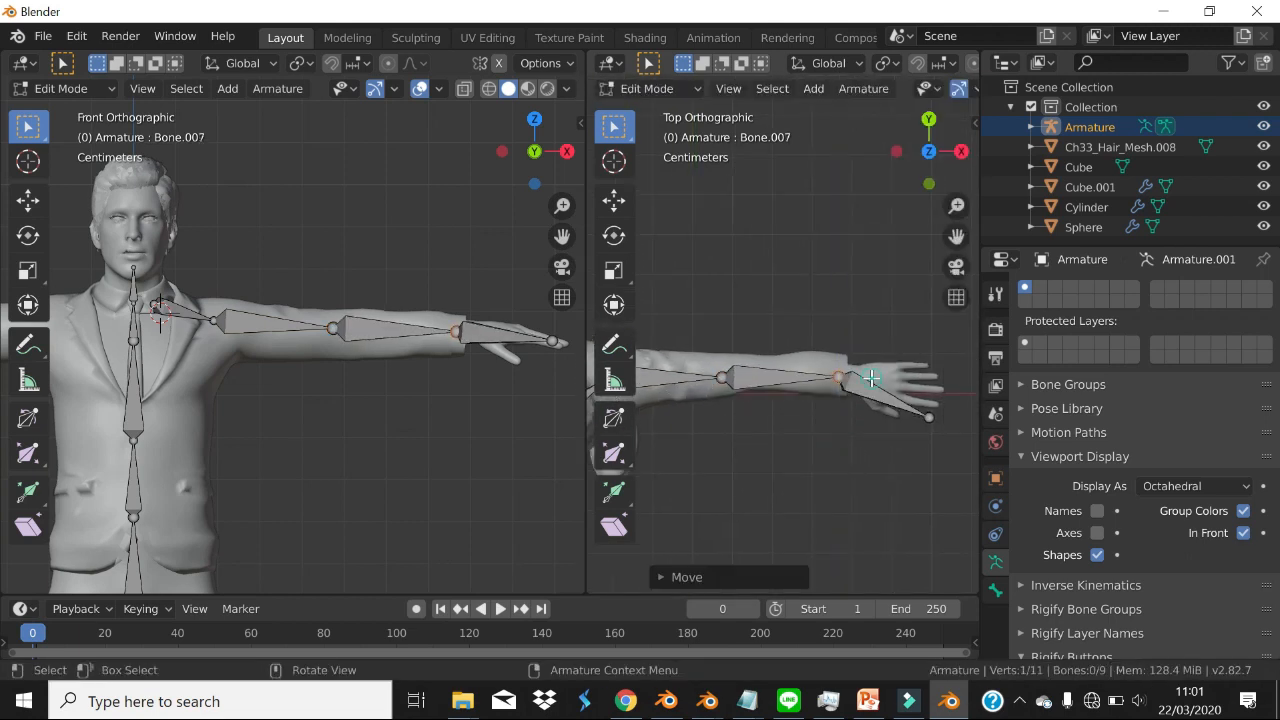
{"action": "left_click", "coordinate": [929, 420]}
{"action": "key", "text": "g"}
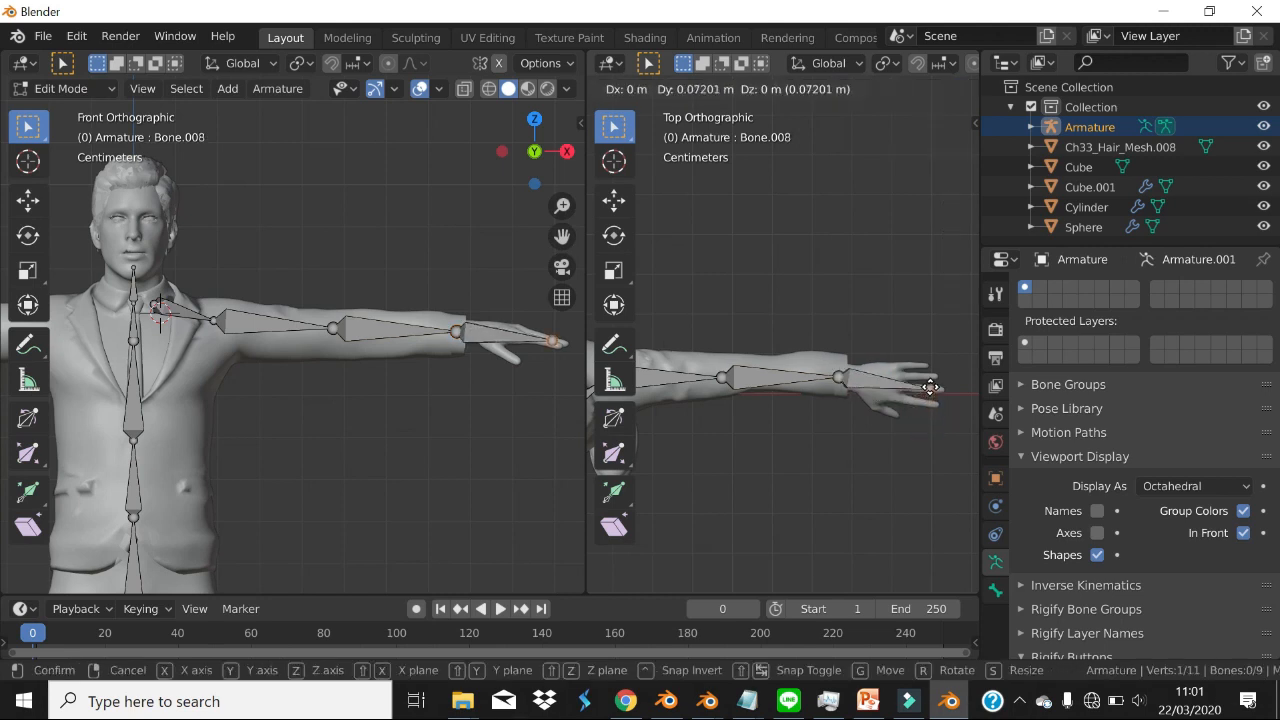
{"action": "left_click", "coordinate": [936, 383]}
- Shift the wrist joint slightly outward along the arm, just past the cuff
{"action": "left_click", "coordinate": [840, 377]}
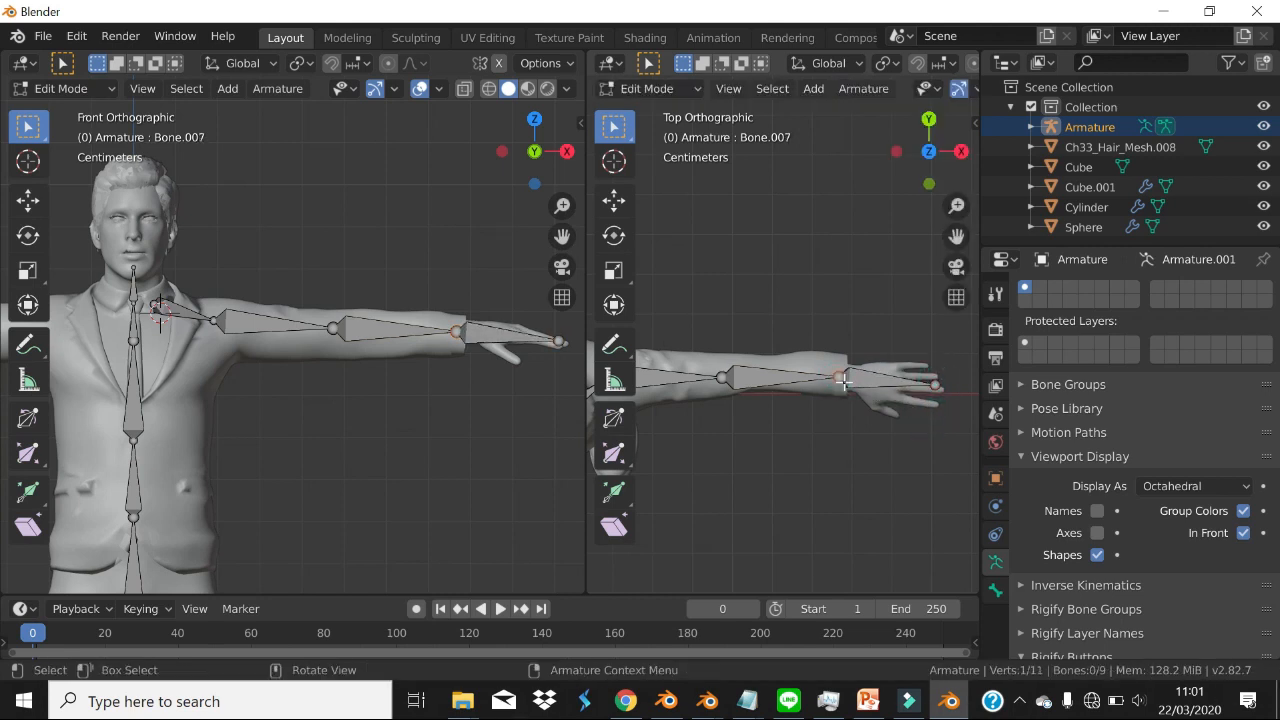
{"action": "key", "text": "g"}
{"action": "left_click", "coordinate": [858, 381]}
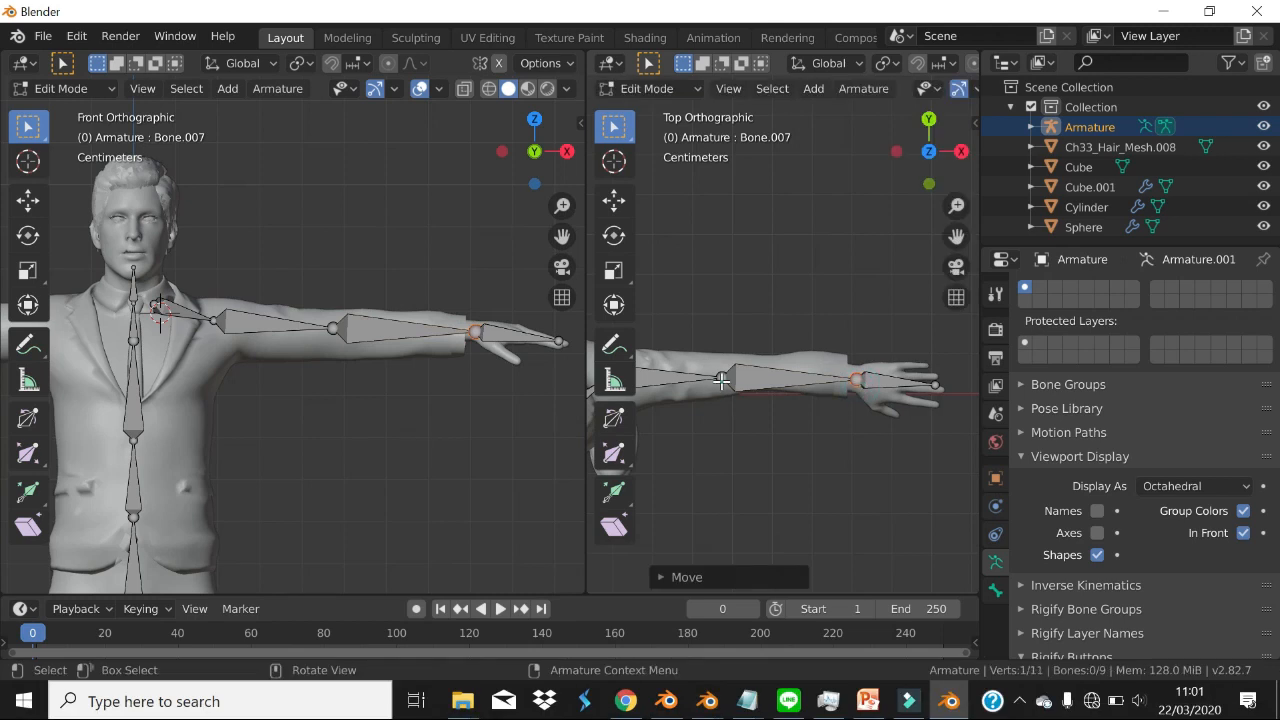
- Move the collarbone's inner end about 0.064 m backward along the global Y axis, in line with the shoulder
{"action": "left_click", "coordinate": [721, 380]}
{"action": "middle_click_drag", "start_coordinate": [785, 396], "coordinate": [923, 408], "text": "shift"}
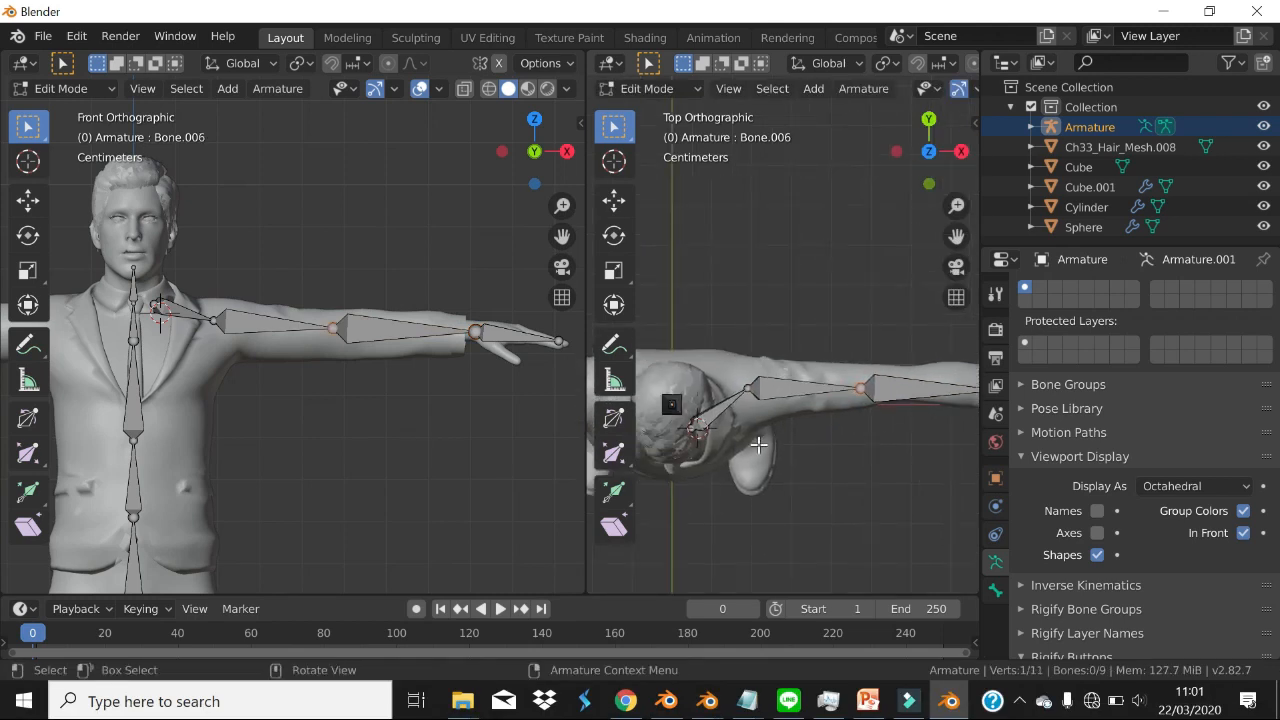
{"action": "left_click", "coordinate": [692, 429]}
{"action": "key", "text": "g"}
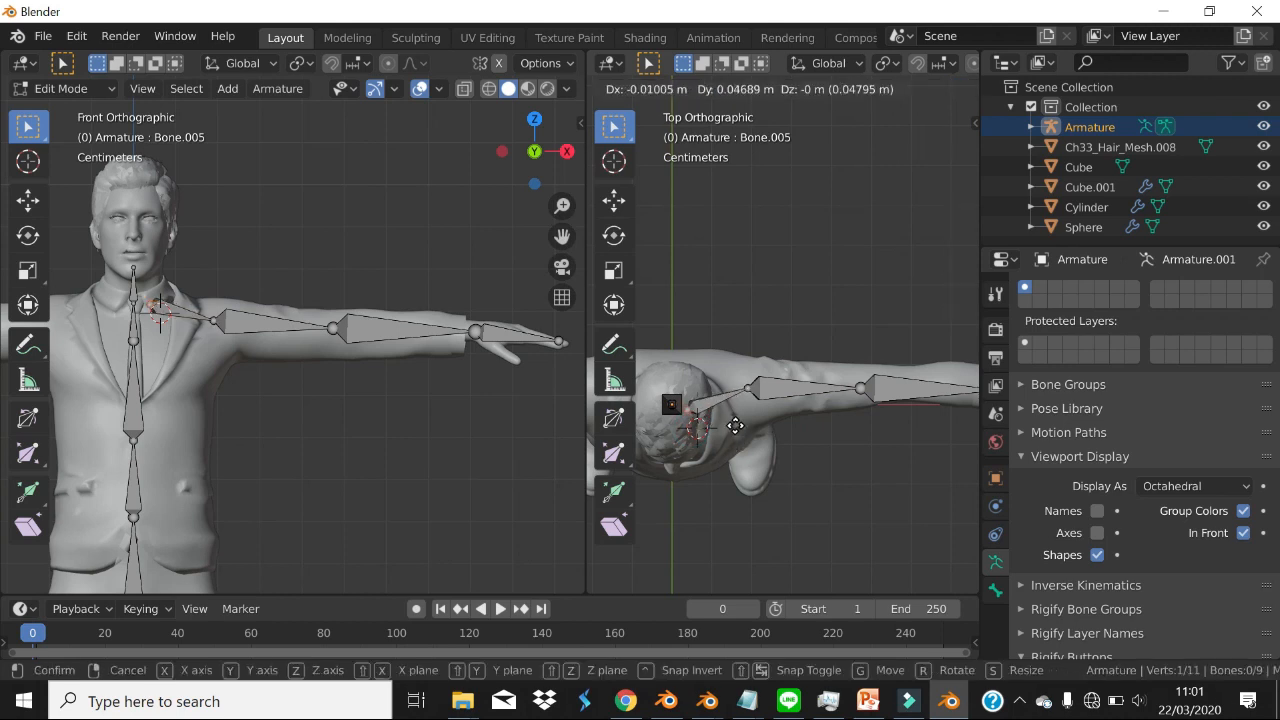
{"action": "key", "text": "y"}
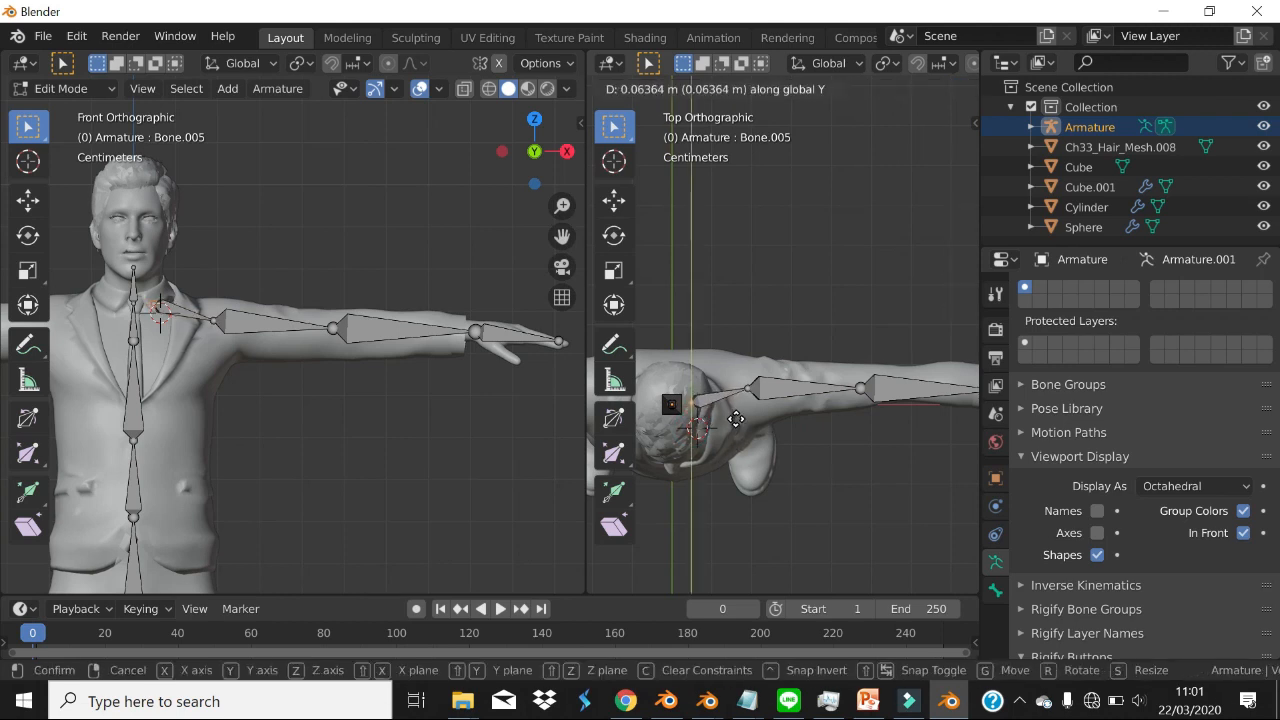
{"action": "left_click", "coordinate": [736, 419]}
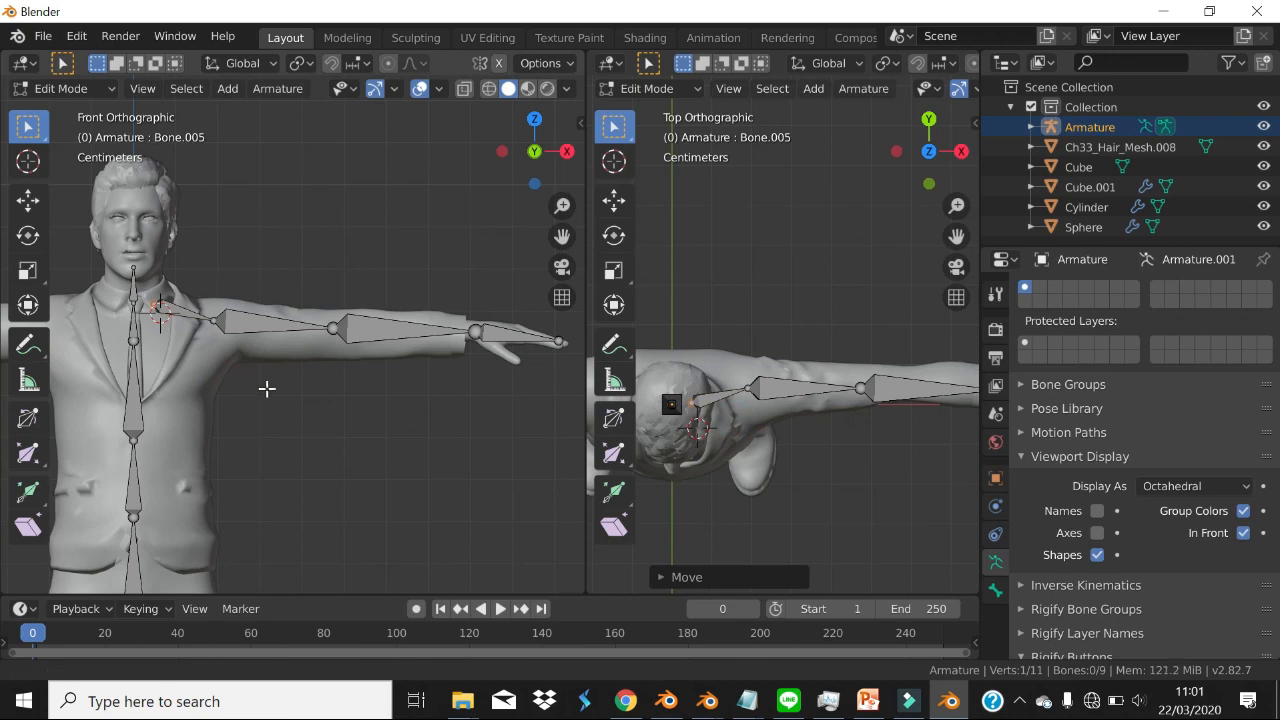
{"action": "scroll", "coordinate": [466, 440], "scroll_direction": "up", "scroll_amount": 6}
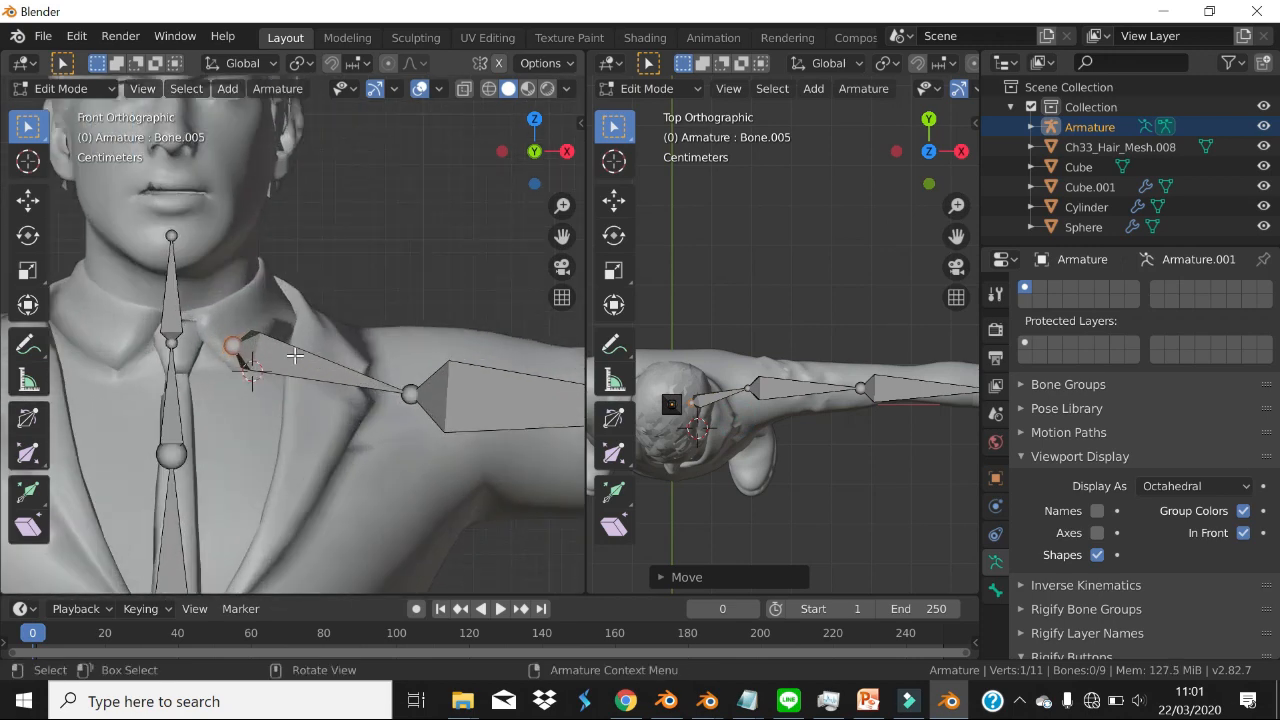
{"action": "left_click", "coordinate": [285, 359]}
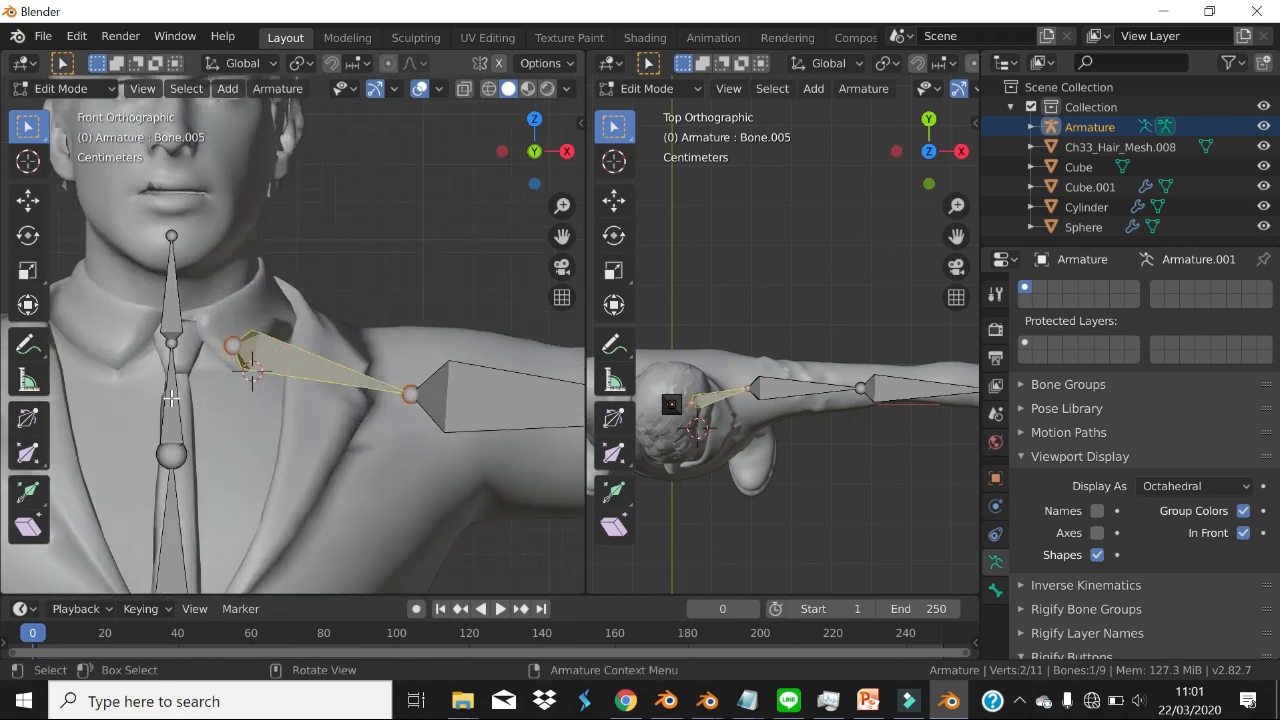
{"action": "left_click", "coordinate": [172, 400]}
{"action": "left_click", "coordinate": [287, 366]}
{"action": "left_click", "coordinate": [175, 403]}
{"action": "scroll", "coordinate": [352, 359], "scroll_direction": "up", "scroll_amount": 3}
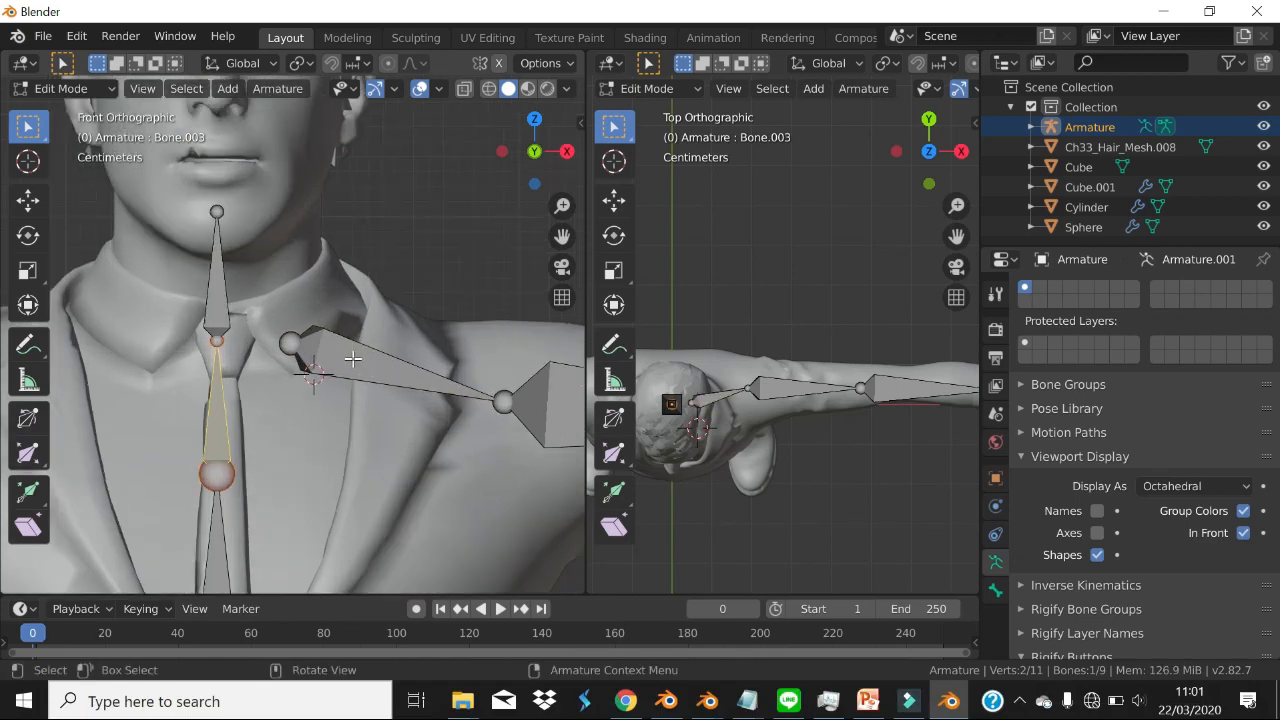
- Parent the left collarbone bone to the upper chest bone with the Keep Offset option
{"action": "left_click", "coordinate": [352, 359]}
{"action": "key", "text": "g"}
{"action": "key", "text": "Escape"}
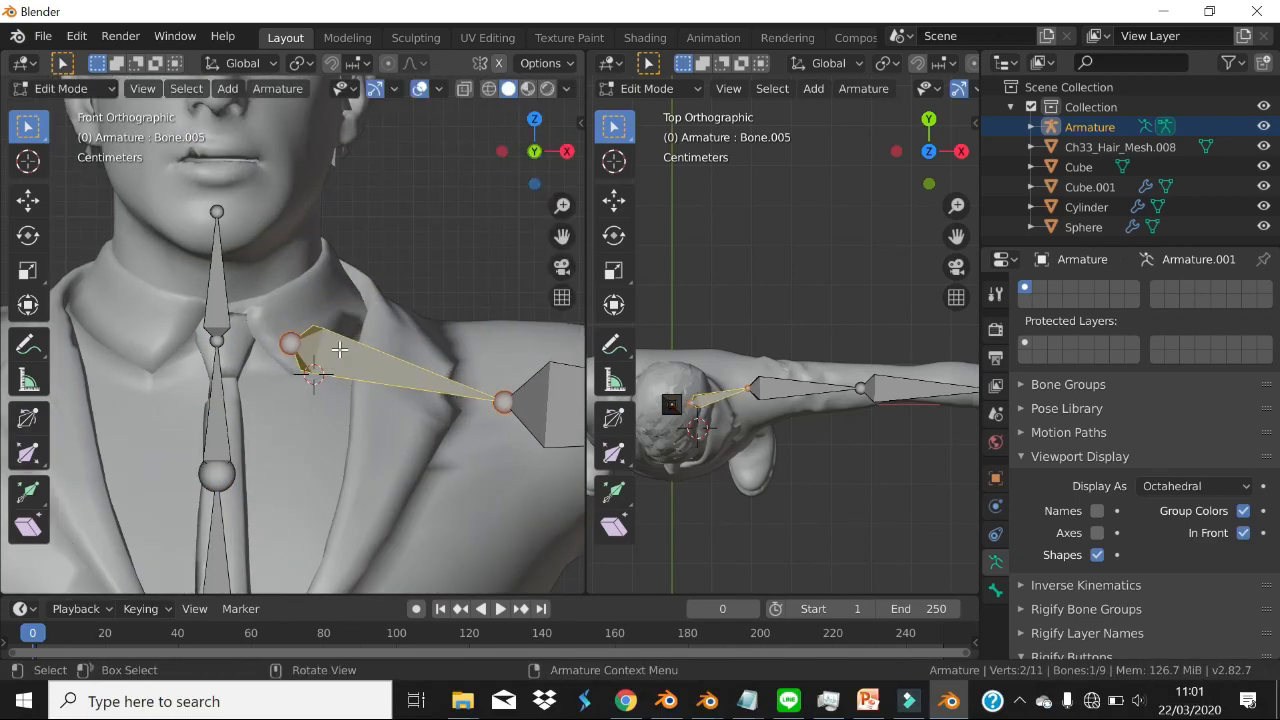
{"action": "scroll", "coordinate": [340, 349], "scroll_direction": "down", "scroll_amount": 2}
{"action": "scroll", "coordinate": [295, 343], "scroll_direction": "up", "scroll_amount": 2}
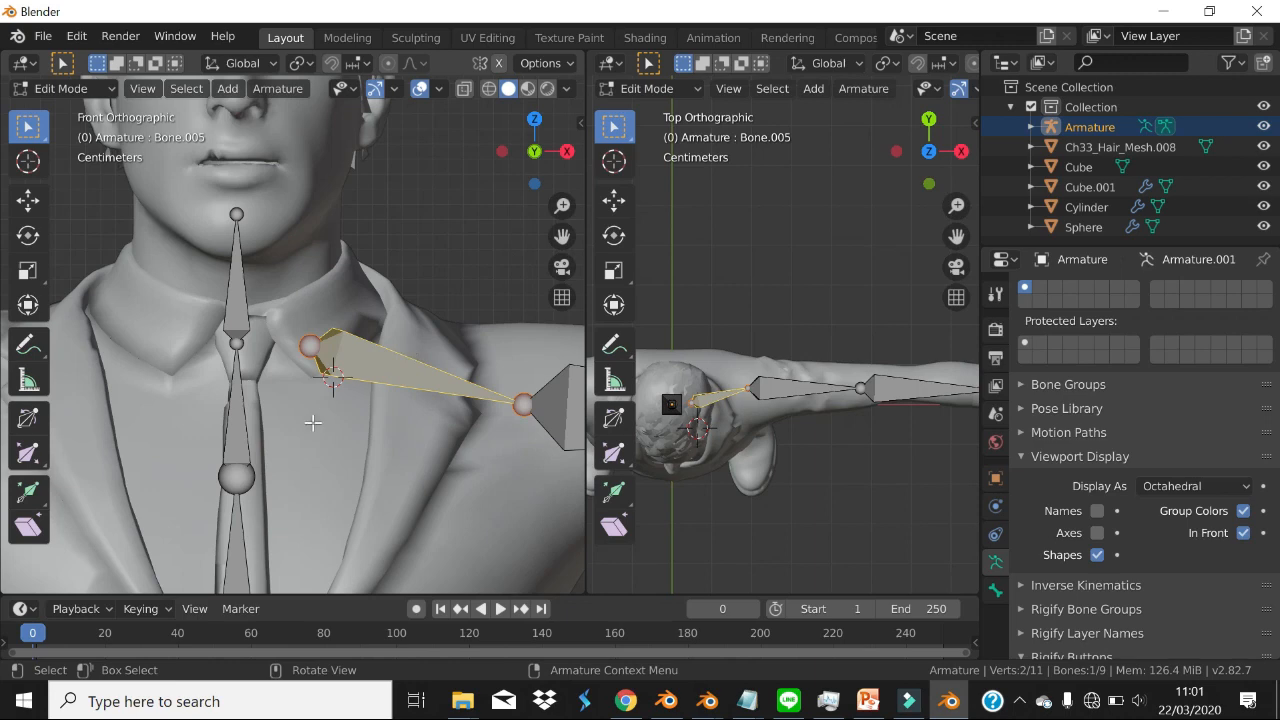
{"action": "left_click", "coordinate": [240, 420], "text": "shift"}
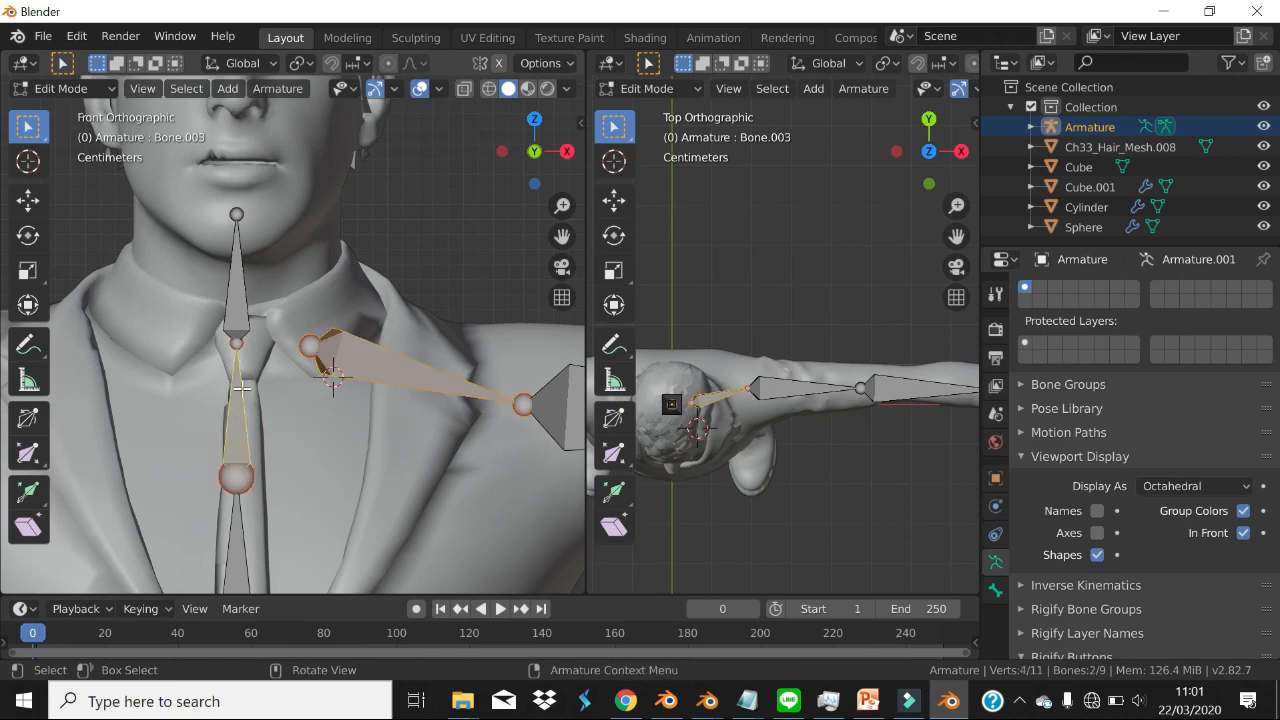
{"action": "key", "text": "ctrl+p"}
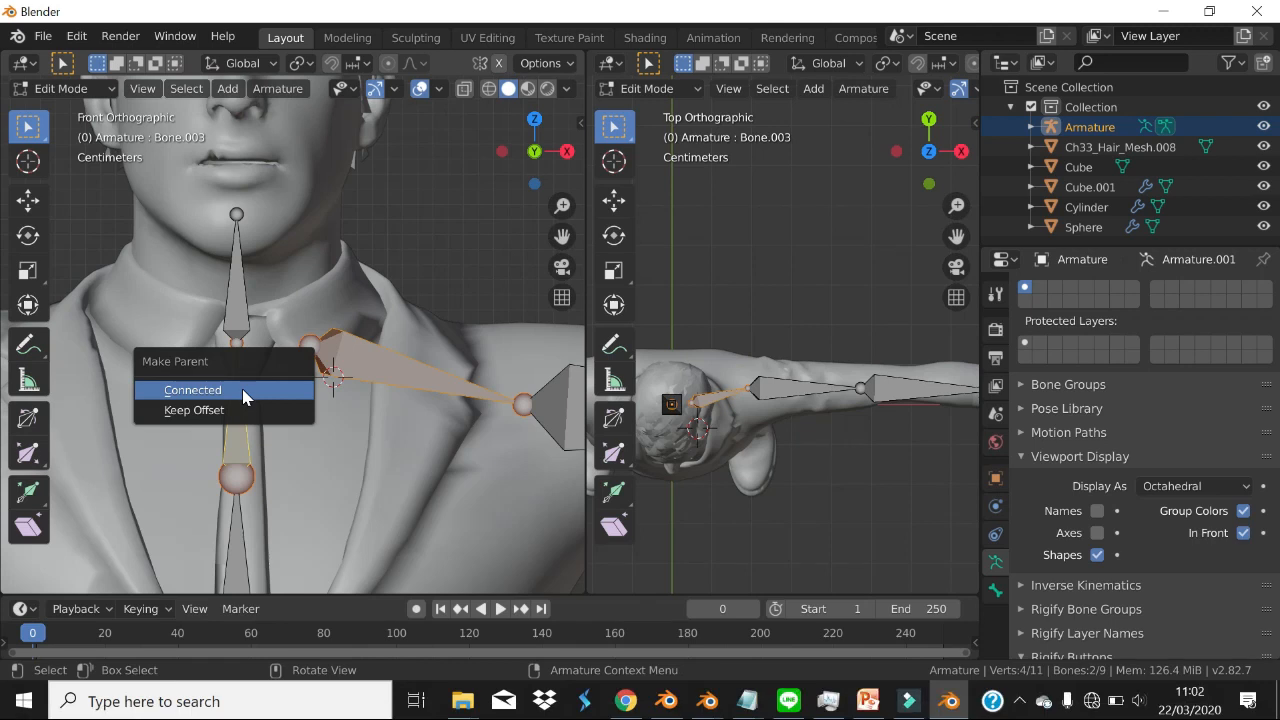
{"action": "left_click", "coordinate": [250, 410]}
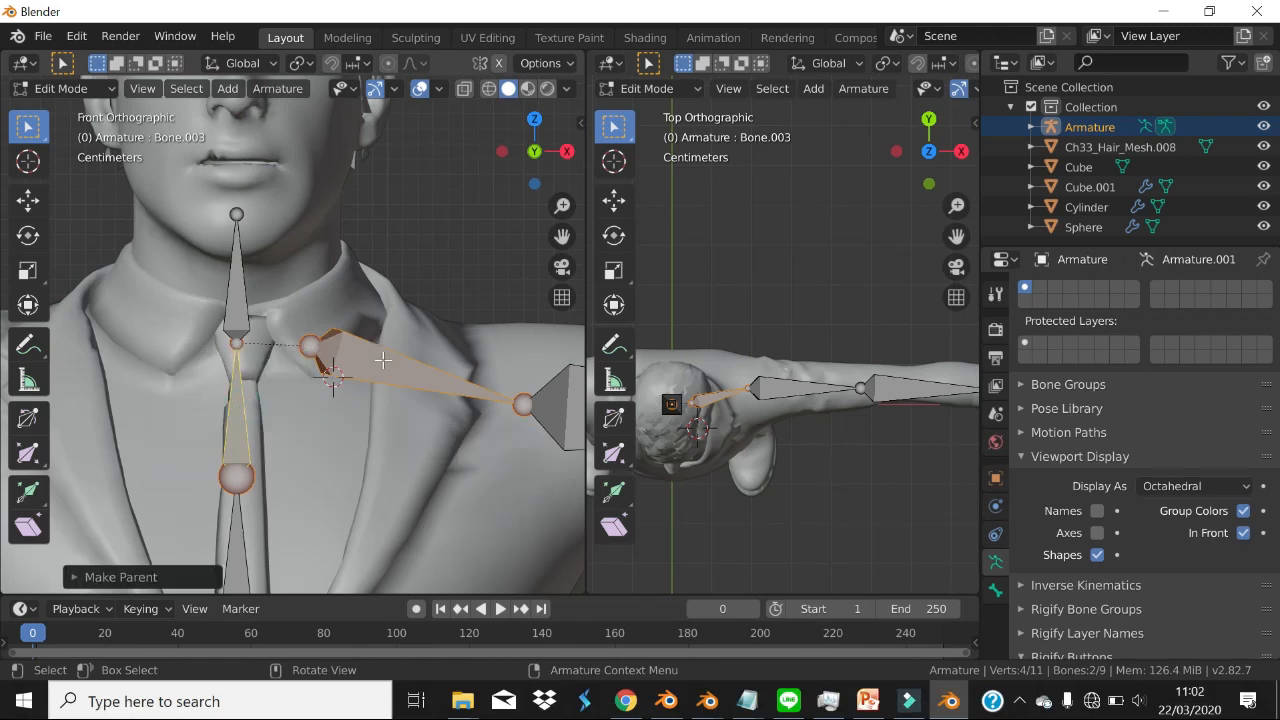
- Try parenting the collarbone to the upper chest bone with the Connected option, and undo it
{"action": "key", "text": "ctrl+p"}
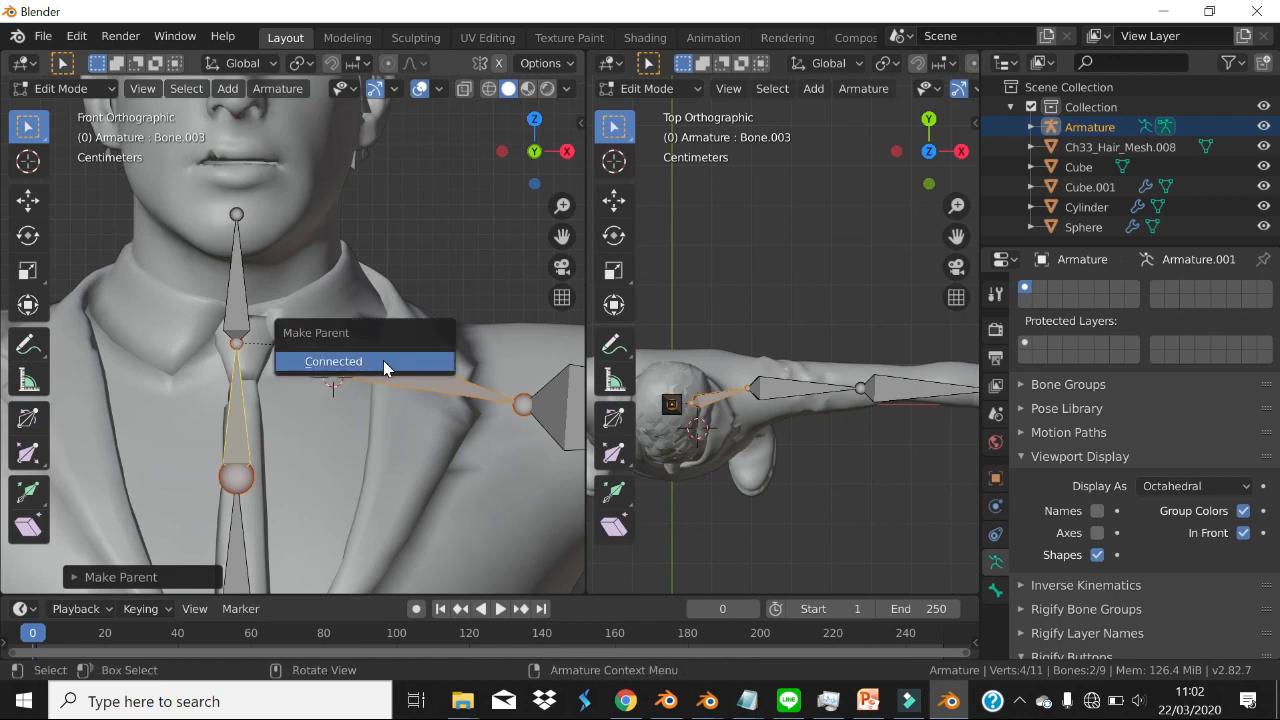
{"action": "left_click", "coordinate": [384, 360]}
{"action": "scroll", "coordinate": [229, 347], "scroll_direction": "up", "scroll_amount": 1}
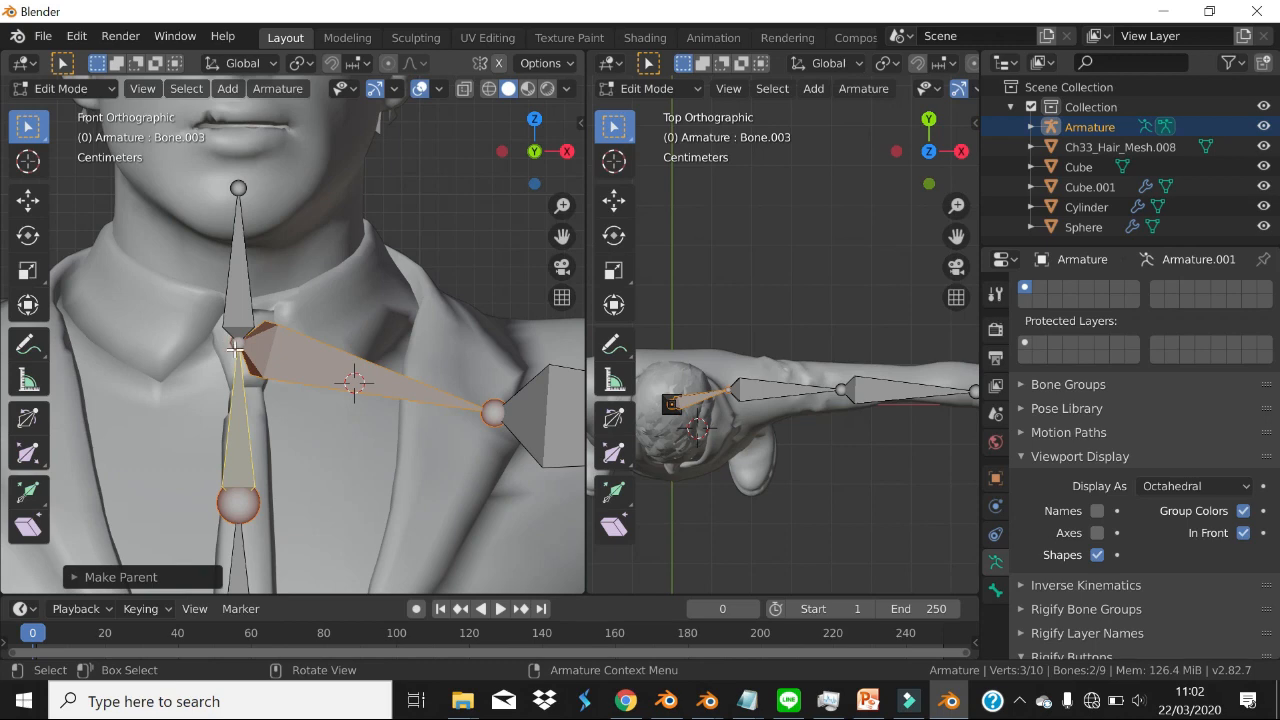
{"action": "key", "text": "ctrl+z"}
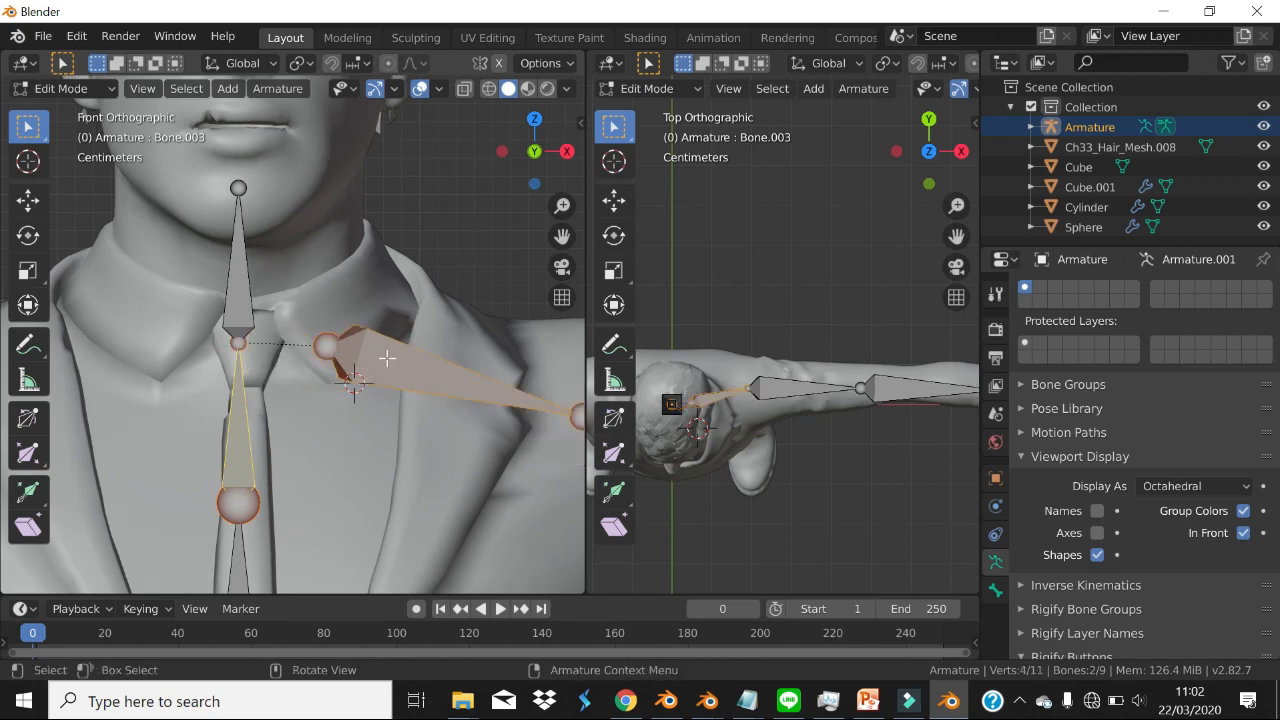
{"action": "mouse_move", "coordinate": [399, 343]}
{"action": "middle_mouse_down"}
{"action": "mouse_move", "coordinate": [323, 409]}
{"action": "mouse_move", "coordinate": [406, 351]}
{"action": "middle_mouse_up"}
{"action": "scroll", "coordinate": [346, 297], "scroll_direction": "up", "scroll_amount": 2}
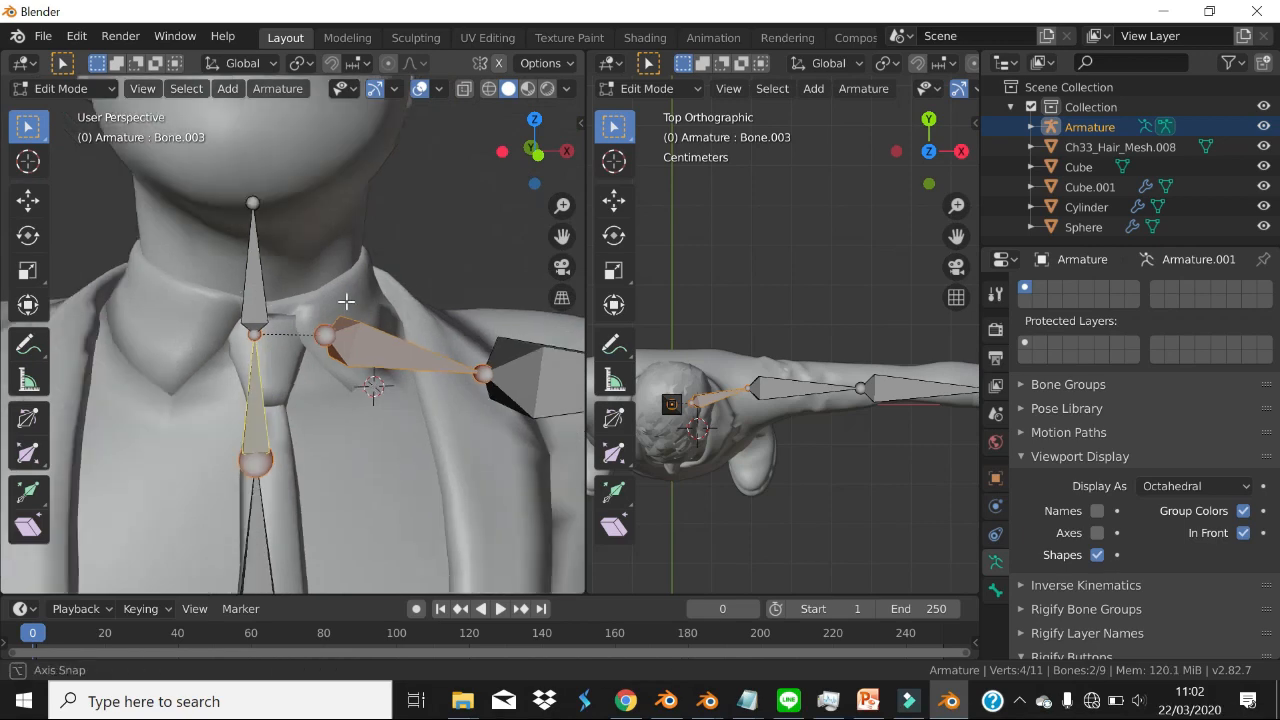
{"action": "middle_click_drag", "start_coordinate": [346, 297], "coordinate": [421, 293]}
{"action": "middle_click_drag", "start_coordinate": [301, 302], "coordinate": [273, 315]}
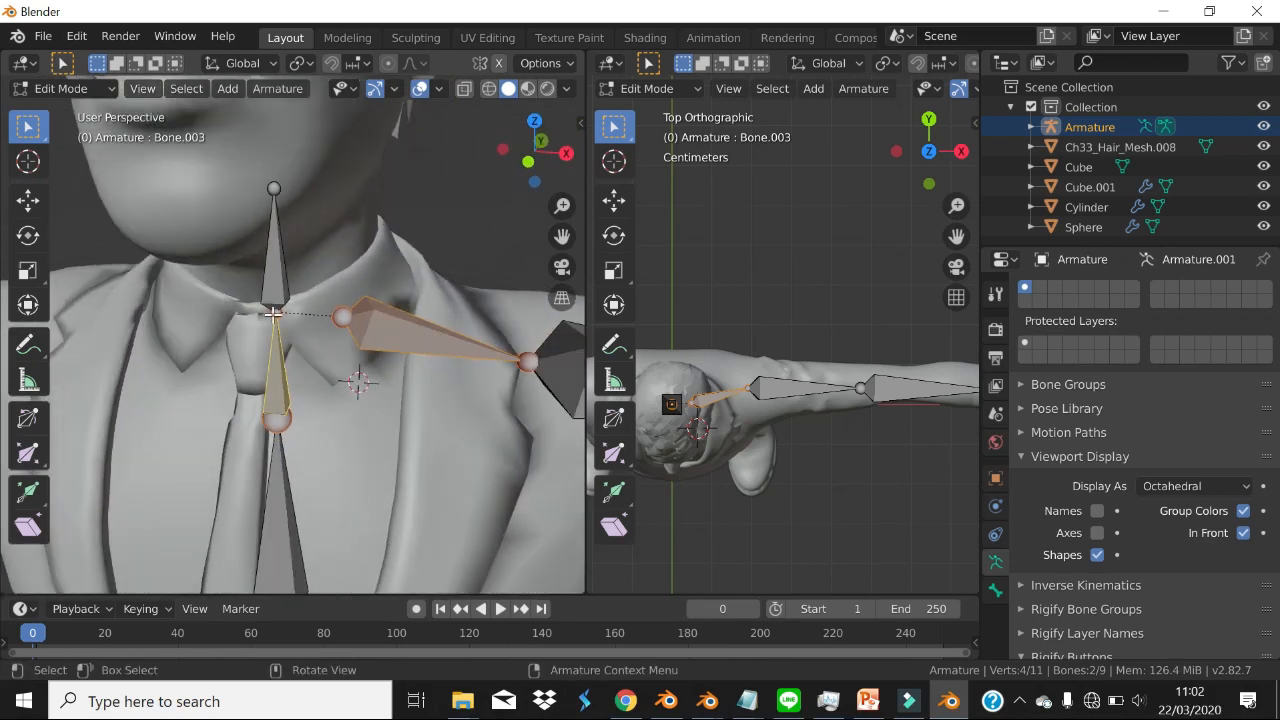
{"action": "middle_click_drag", "start_coordinate": [402, 388], "coordinate": [435, 369]}
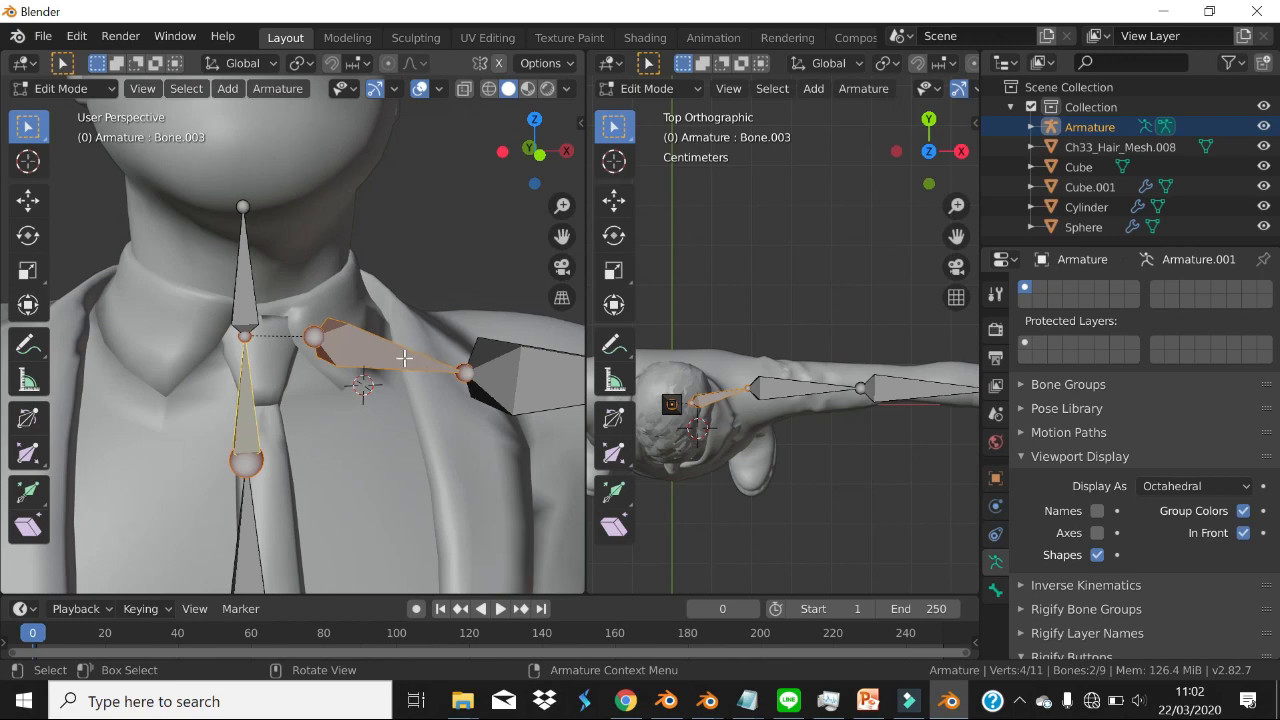
- Set front and right side views, and hide the Cube, Cube.001, Cylinder and Sphere objects so only the character and armature are shown
{"action": "left_click", "coordinate": [540, 155]}
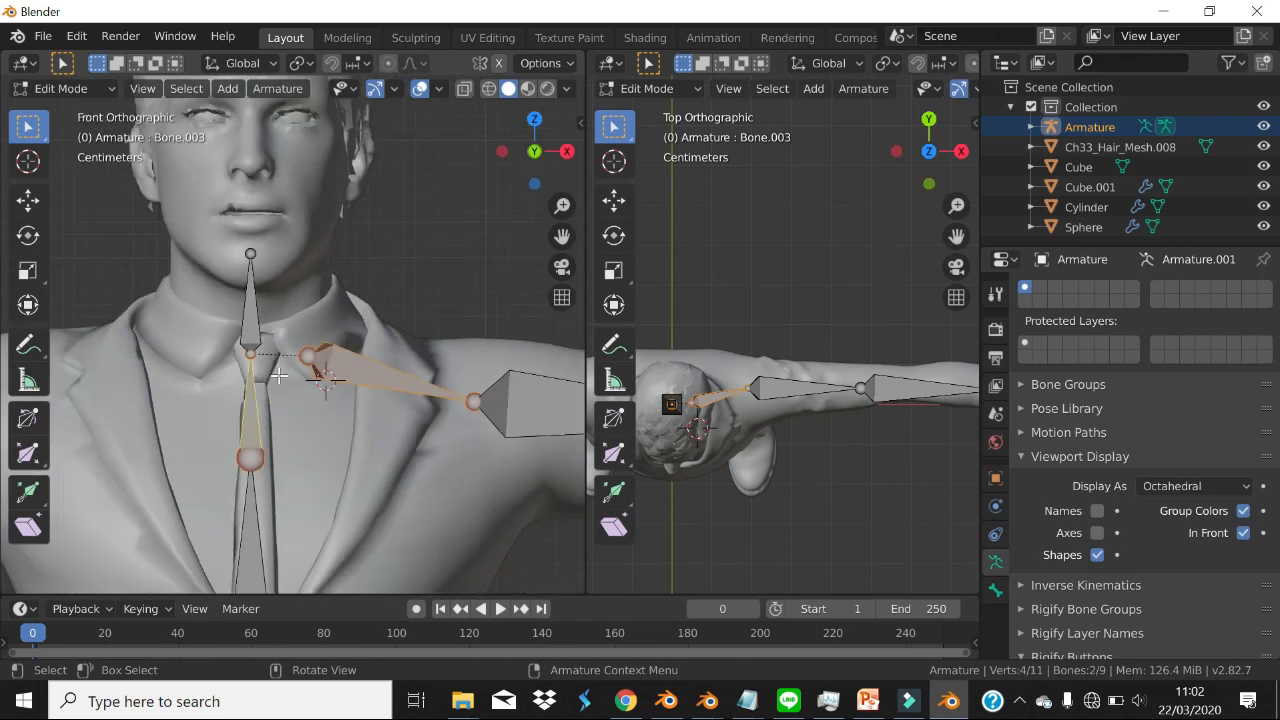
{"action": "middle_click_drag", "start_coordinate": [729, 455], "coordinate": [769, 360], "text": "shift"}
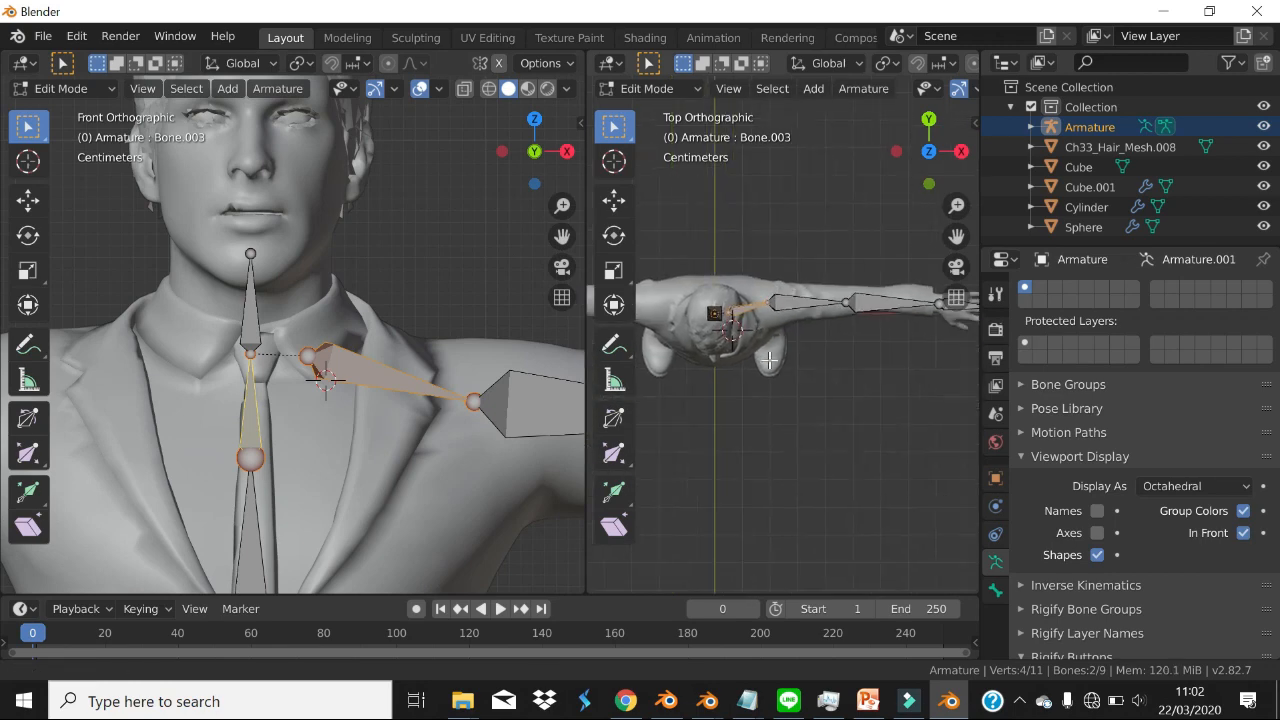
{"action": "left_click", "coordinate": [961, 151]}
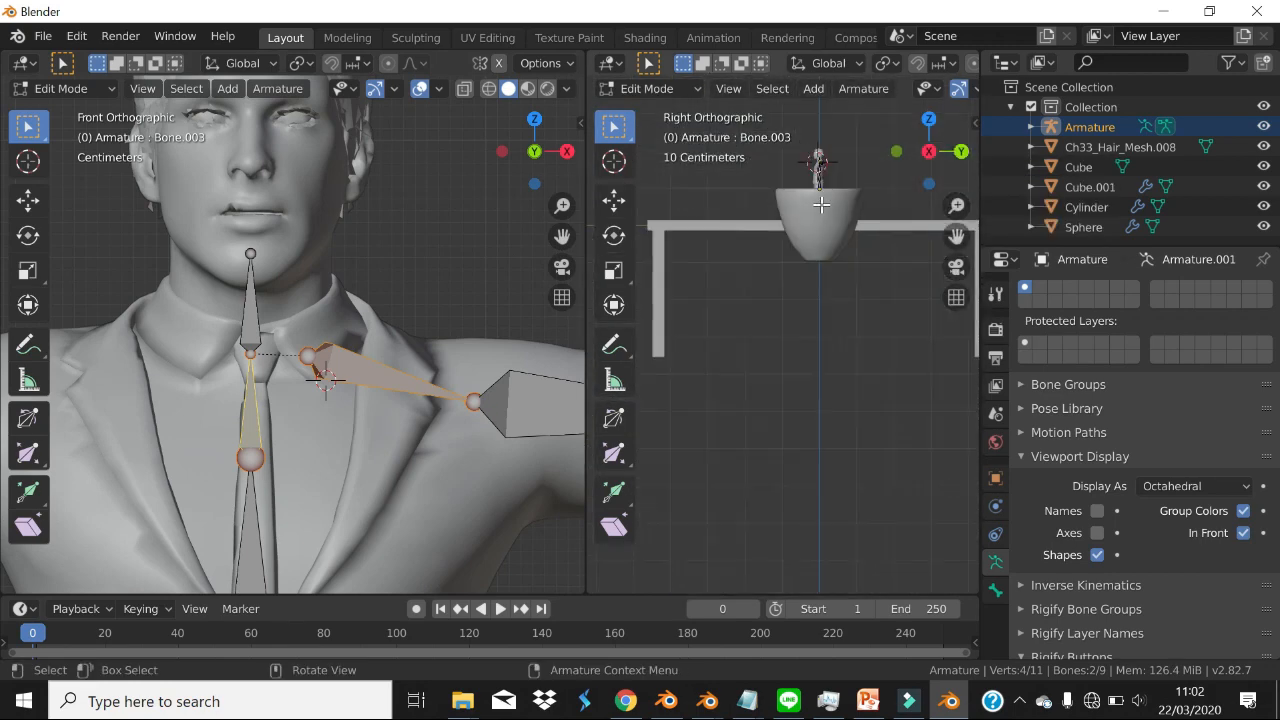
{"action": "scroll", "coordinate": [811, 206], "scroll_direction": "up", "scroll_amount": 6}
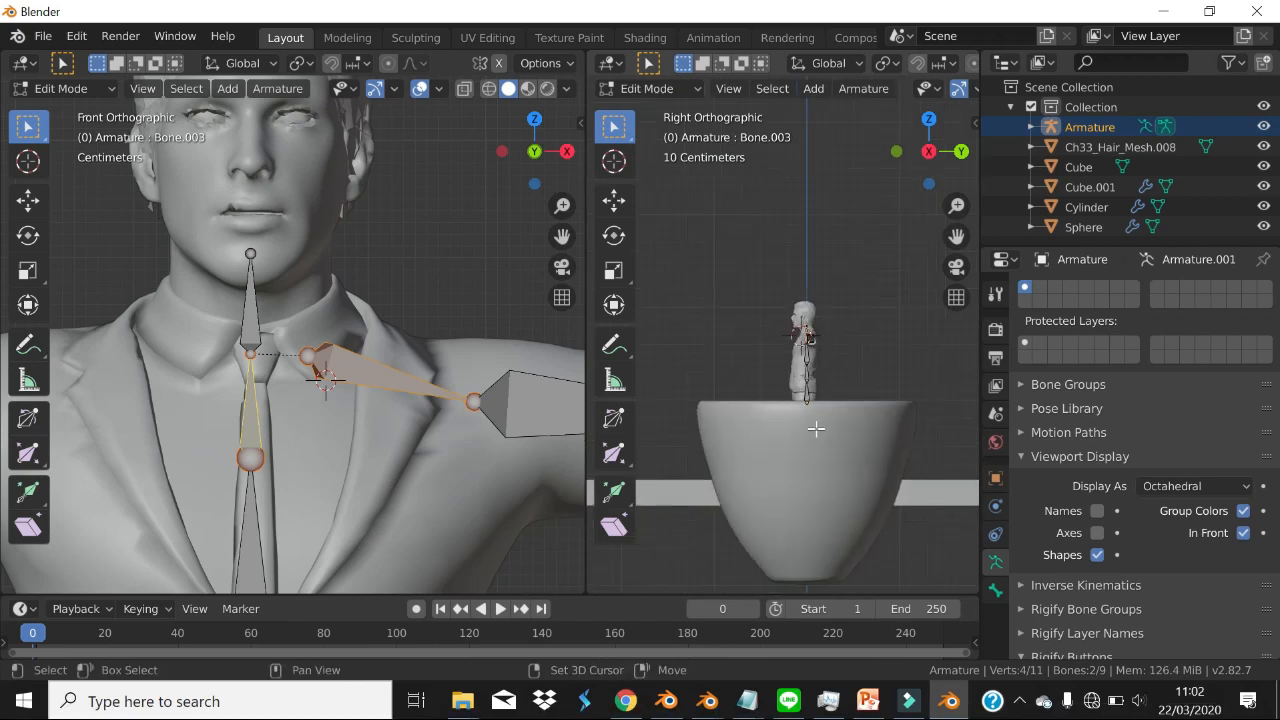
{"action": "scroll", "coordinate": [873, 357], "scroll_direction": "down", "scroll_amount": 4}
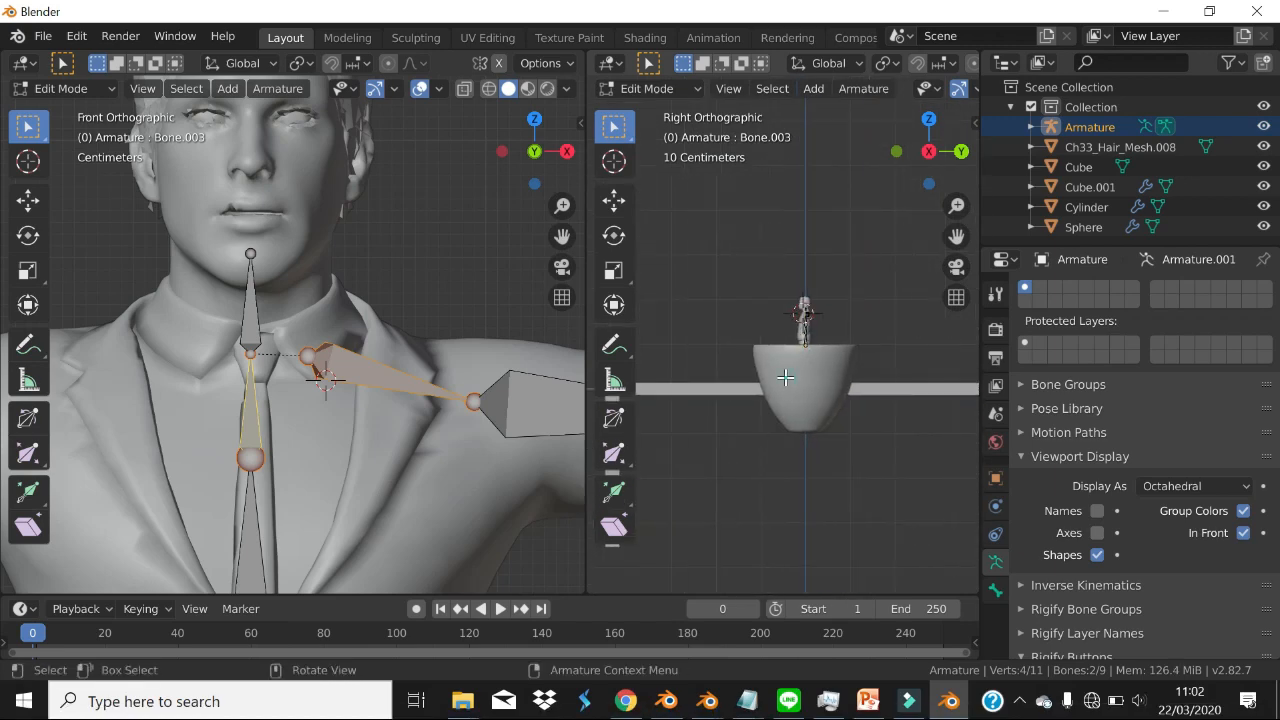
{"action": "left_click", "coordinate": [786, 377]}
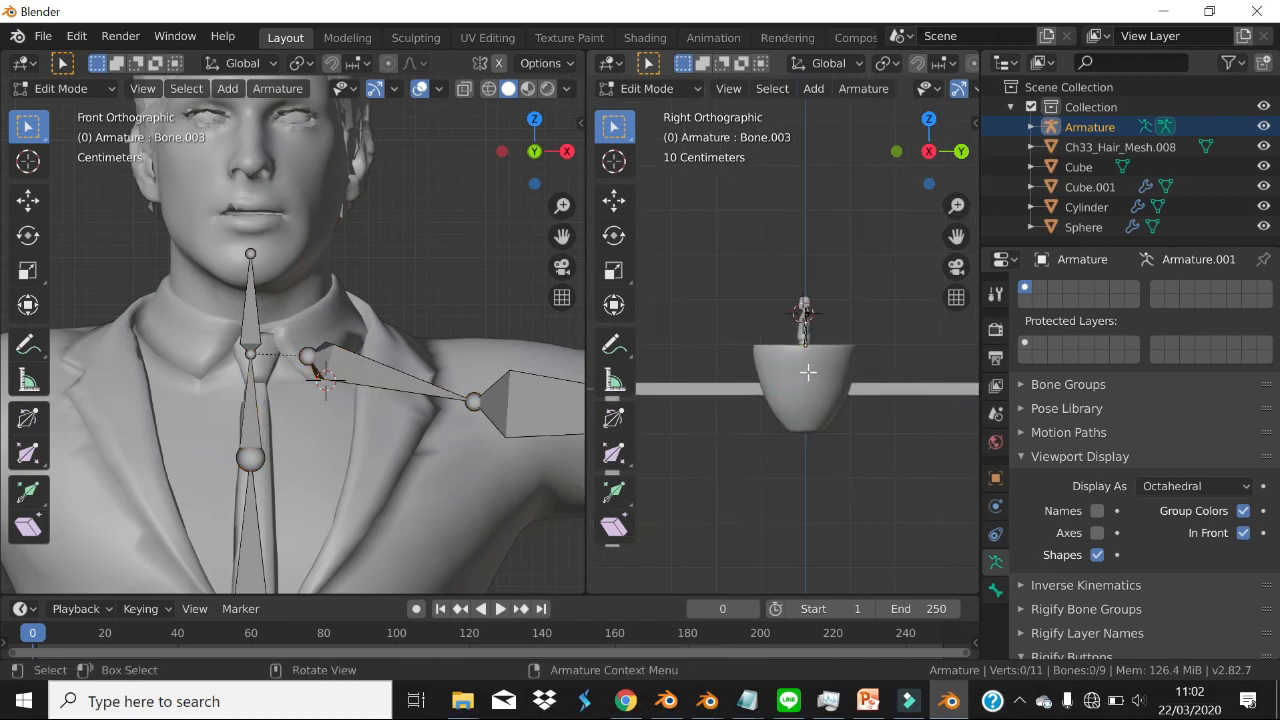
{"action": "left_click", "coordinate": [1263, 166]}
{"action": "left_click", "coordinate": [1263, 187]}
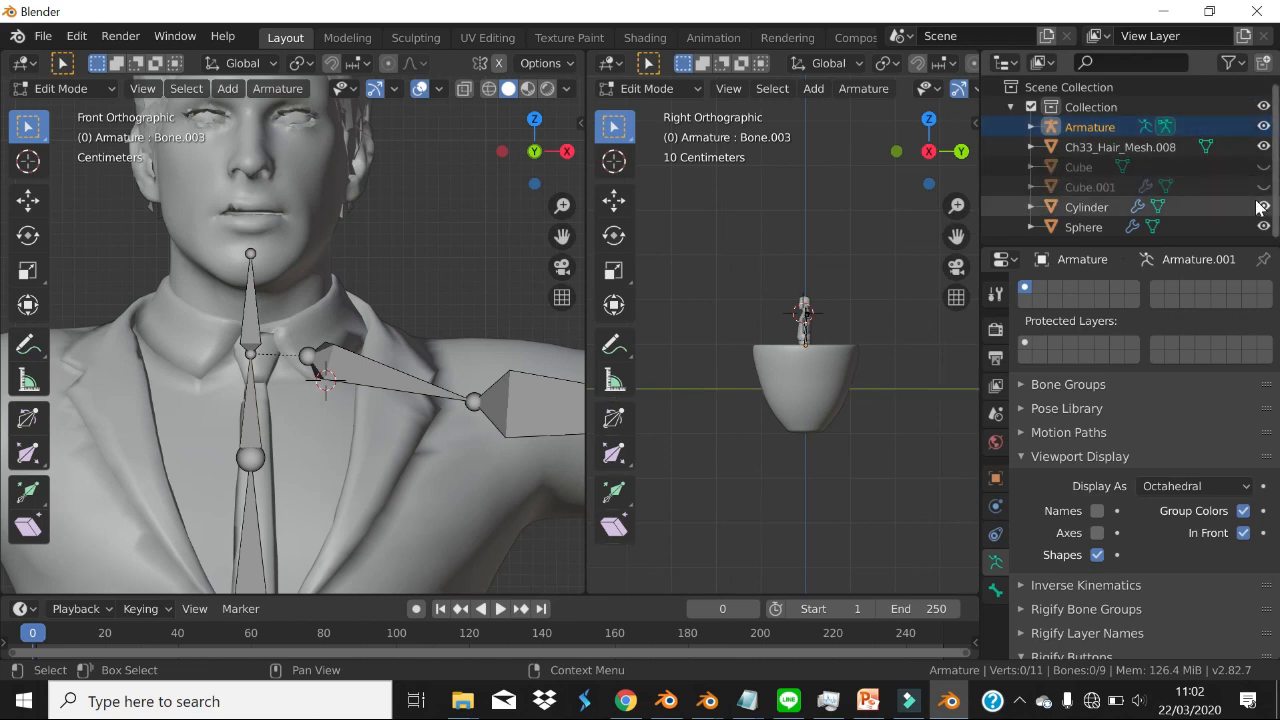
{"action": "left_click", "coordinate": [1263, 207]}
{"action": "left_click", "coordinate": [1263, 229]}
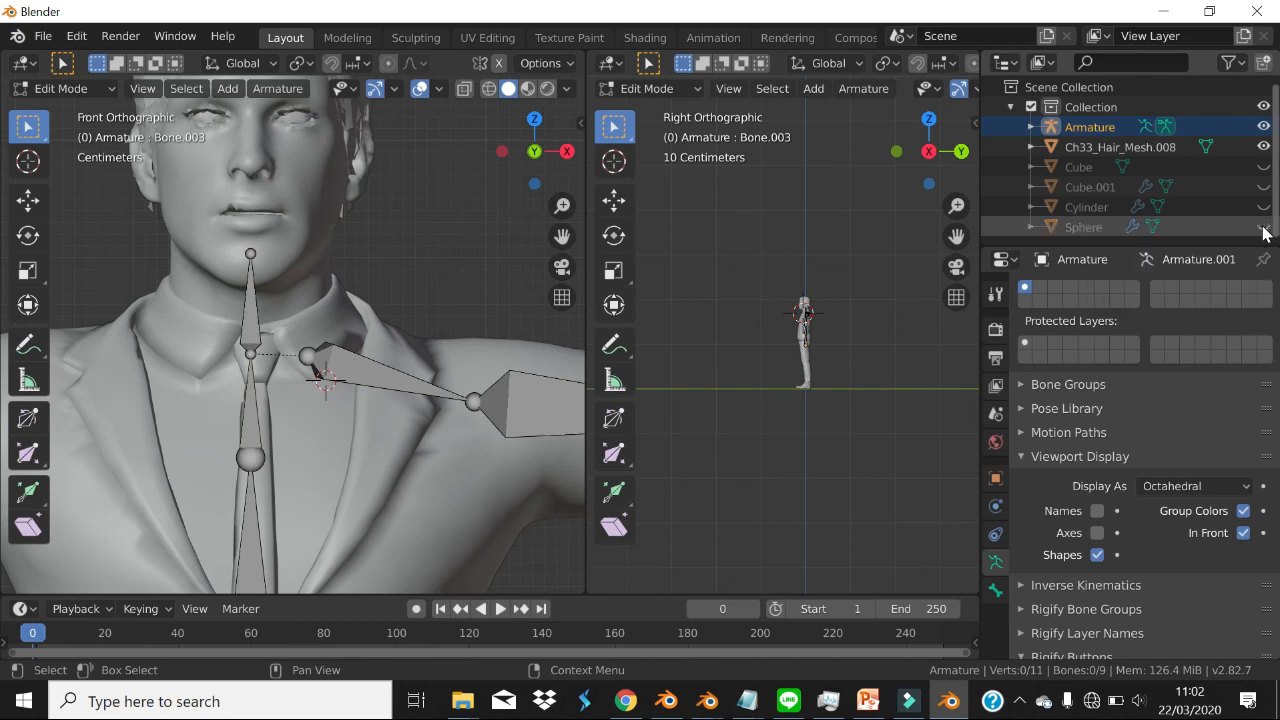
- Move the neck bone's upper end forward and slightly up in the side view, beneath the jaw
{"action": "scroll", "coordinate": [806, 339], "scroll_direction": "up", "scroll_amount": 6}
{"action": "scroll", "coordinate": [806, 339], "scroll_direction": "up", "scroll_amount": 5}
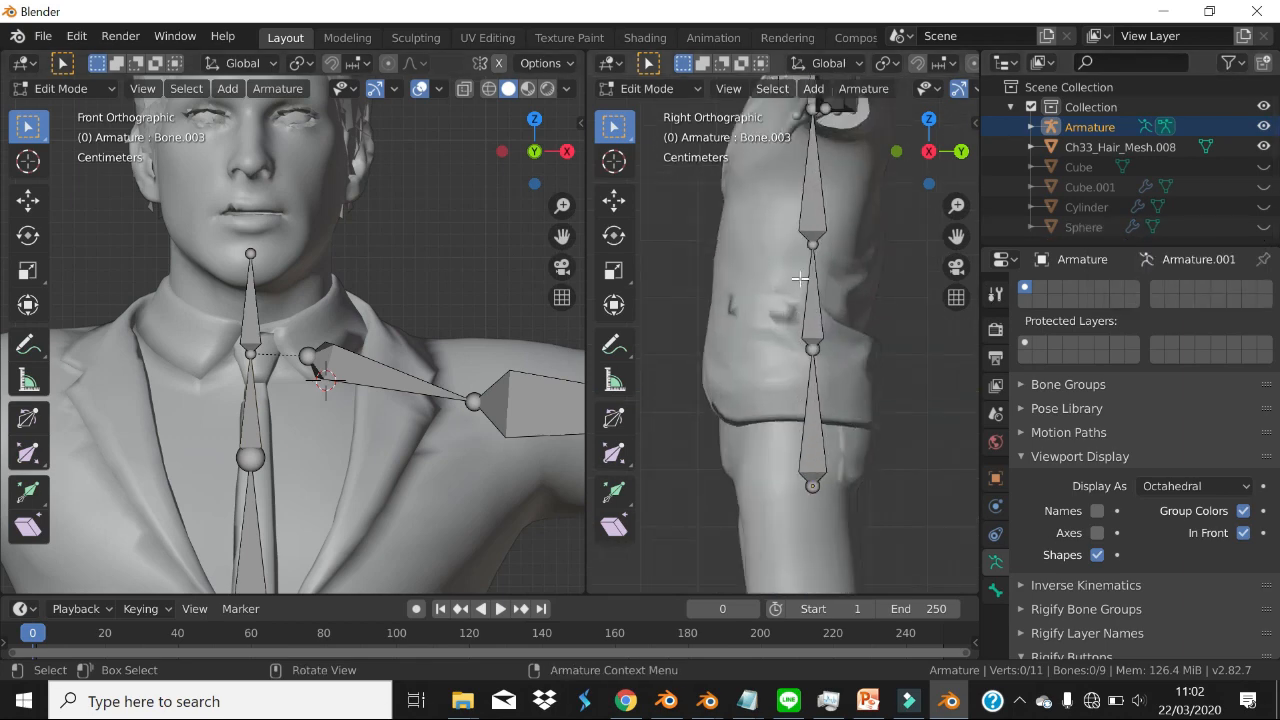
{"action": "scroll", "coordinate": [805, 300], "scroll_direction": "up", "scroll_amount": 3}
{"action": "scroll", "coordinate": [795, 329], "scroll_direction": "up", "scroll_amount": 4}
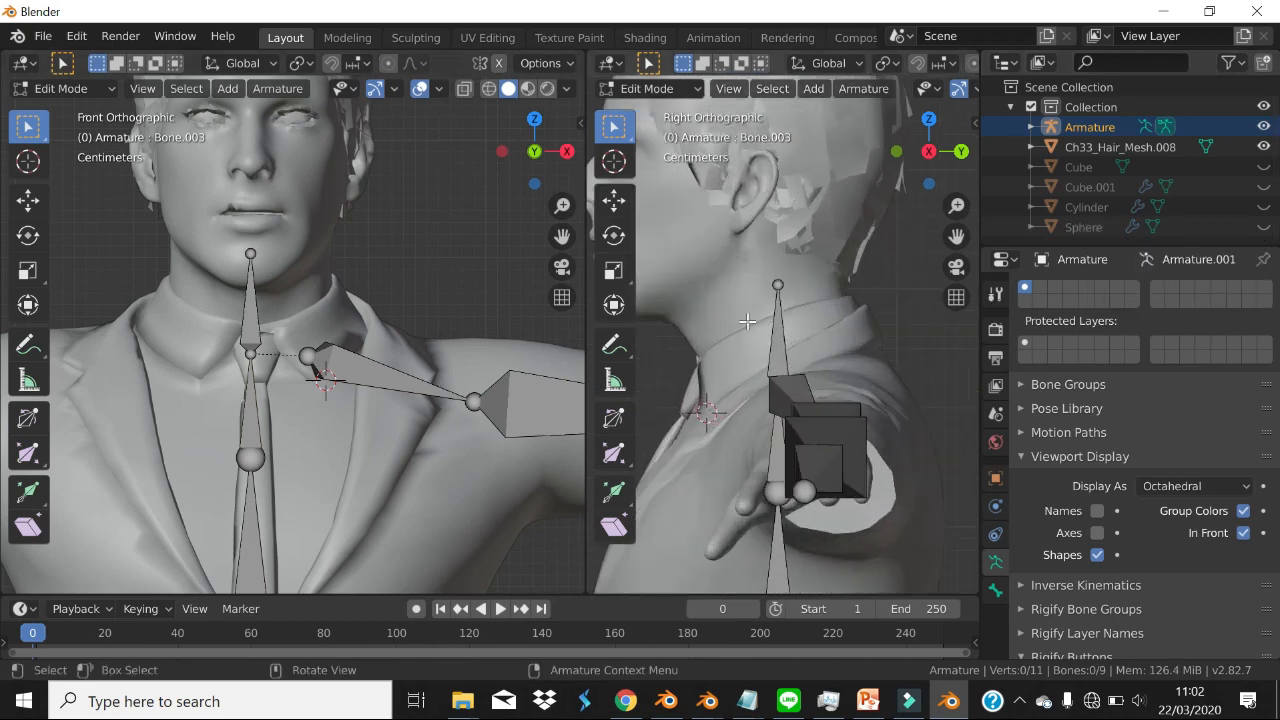
{"action": "left_click", "coordinate": [778, 288]}
{"action": "key", "text": "g"}
{"action": "left_click", "coordinate": [806, 290]}
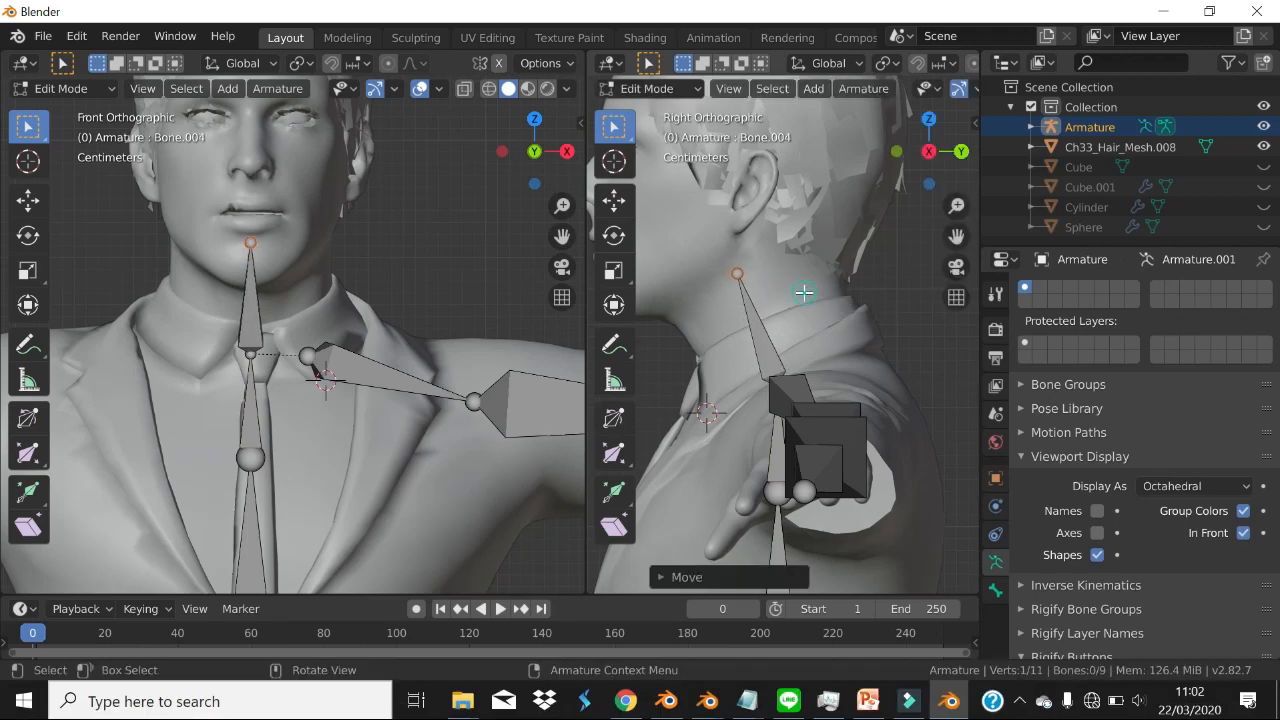
- Extrude a head bone about 0.235 m from the neck bone's tip up to the crown of the head
{"action": "scroll", "coordinate": [735, 309], "scroll_direction": "down", "scroll_amount": 1}
{"action": "middle_click_drag", "start_coordinate": [779, 280], "coordinate": [840, 389], "text": "shift"}
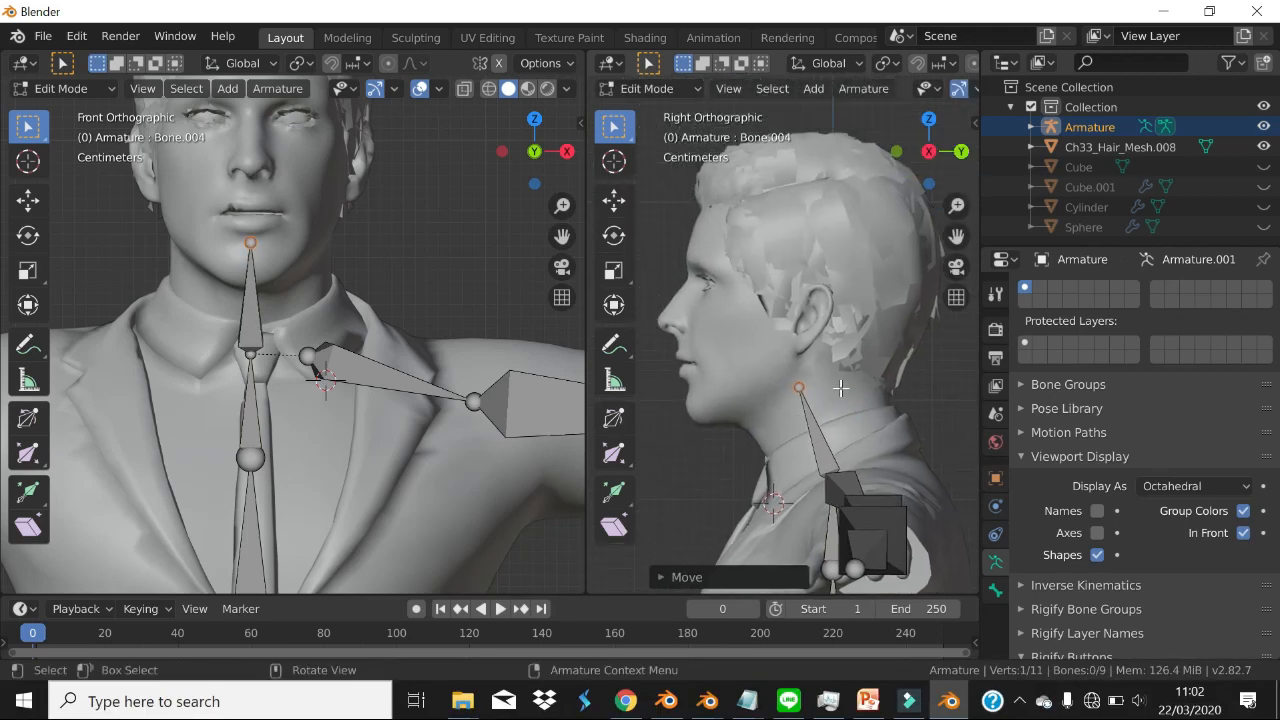
{"action": "key", "text": "e"}
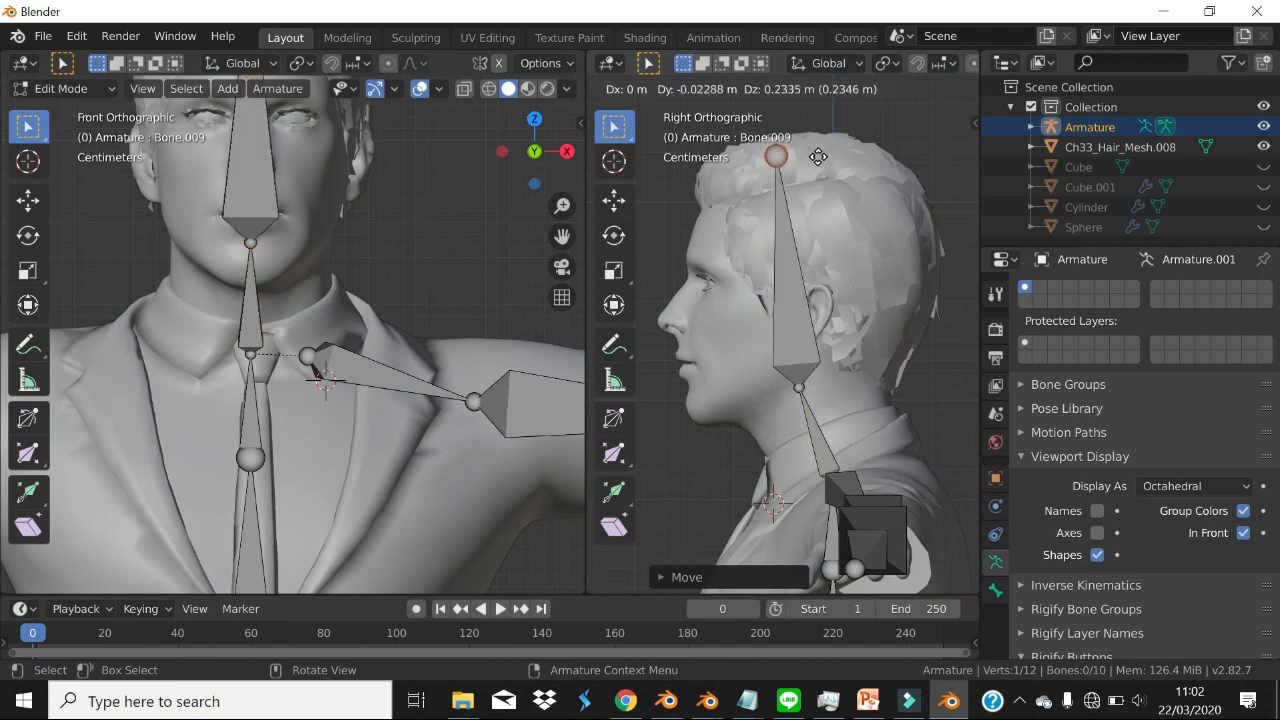
{"action": "left_click", "coordinate": [818, 158]}
{"action": "scroll", "coordinate": [818, 284], "scroll_direction": "down", "scroll_amount": 2}
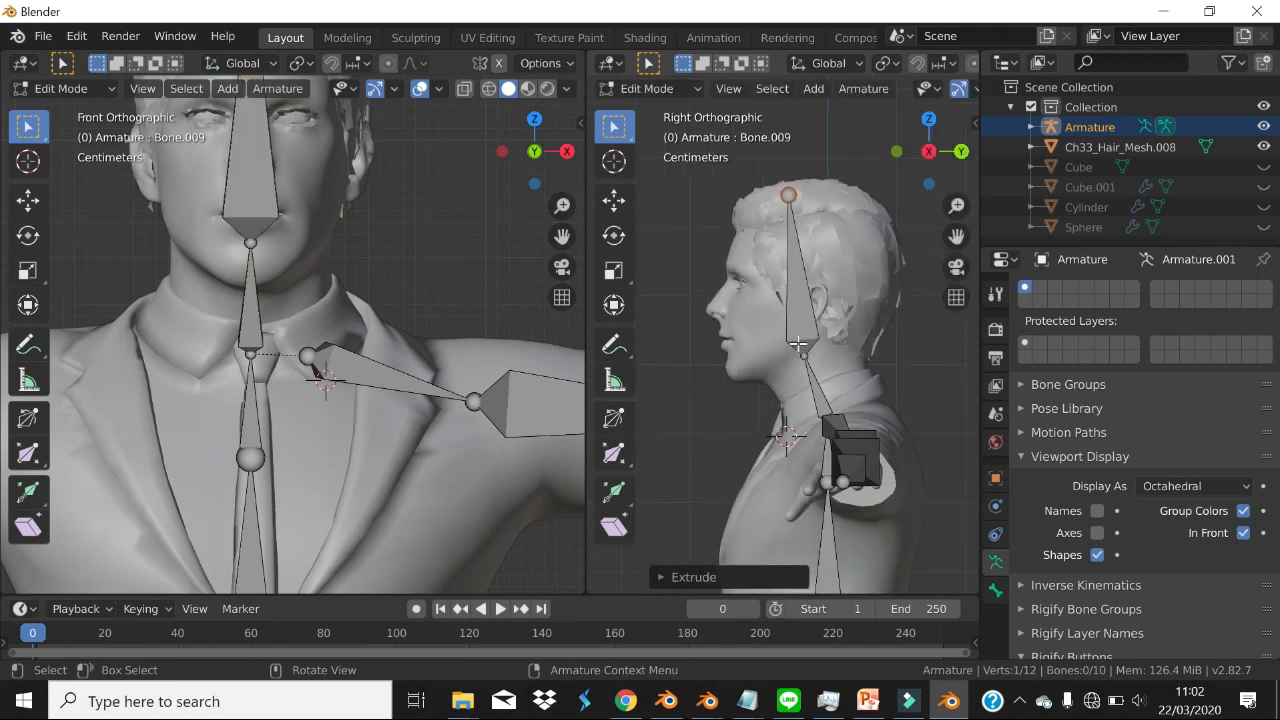
{"action": "scroll", "coordinate": [788, 356], "scroll_direction": "up", "scroll_amount": 2}
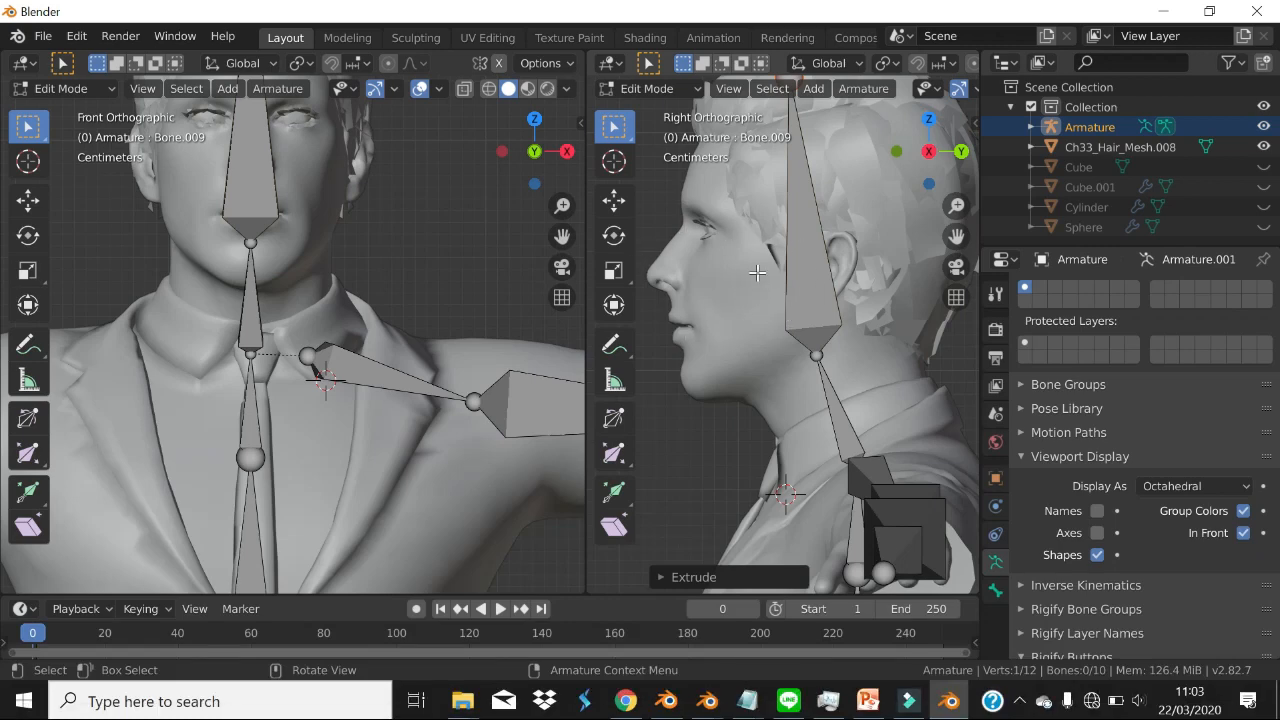
{"action": "middle_click_drag", "start_coordinate": [757, 272], "coordinate": [855, 337]}
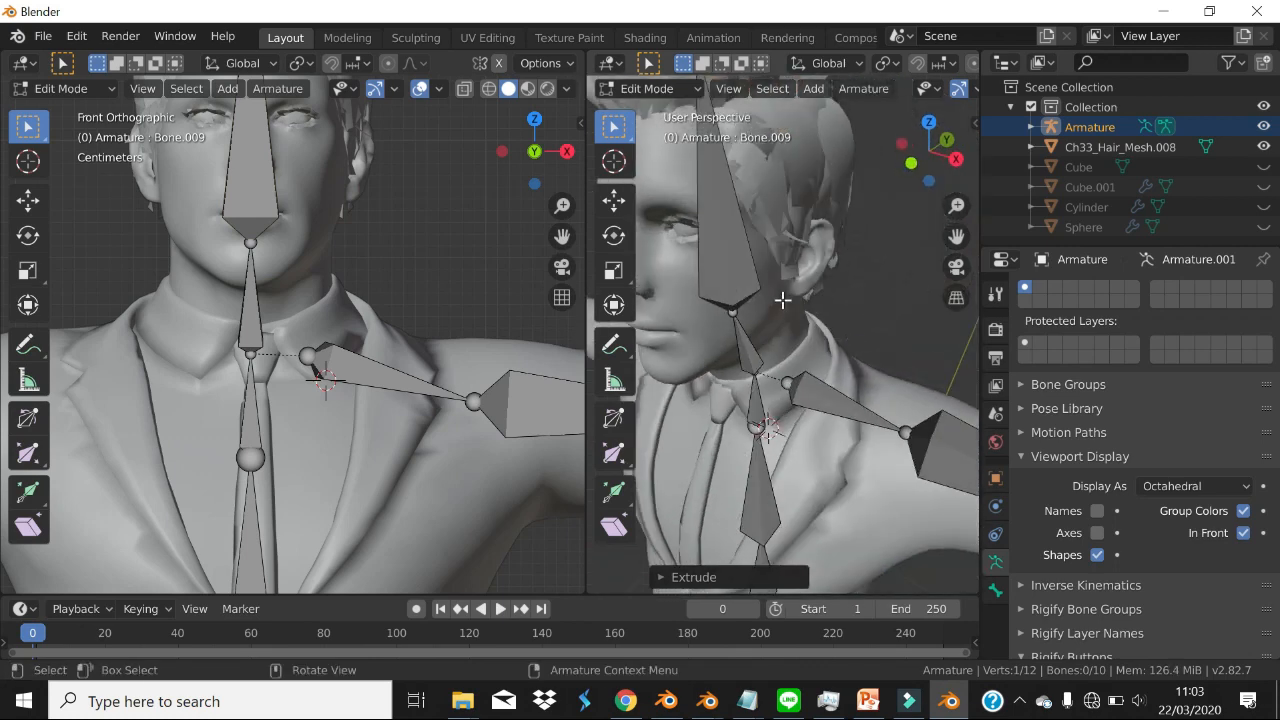
{"action": "mouse_move", "coordinate": [720, 300]}
{"action": "middle_mouse_down"}
{"action": "mouse_move", "coordinate": [746, 280]}
{"action": "mouse_move", "coordinate": [734, 297]}
{"action": "mouse_move", "coordinate": [700, 300]}
{"action": "middle_mouse_up"}
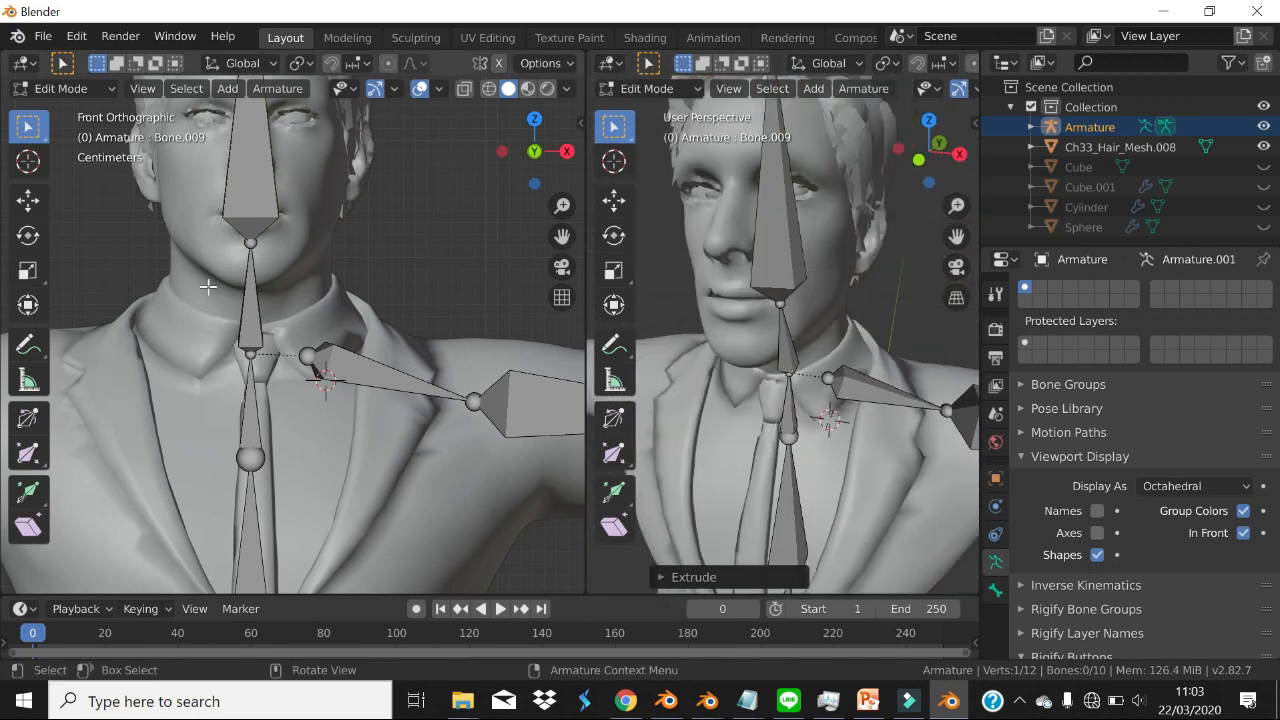
{"action": "scroll", "coordinate": [400, 400], "scroll_direction": "down", "scroll_amount": 4}
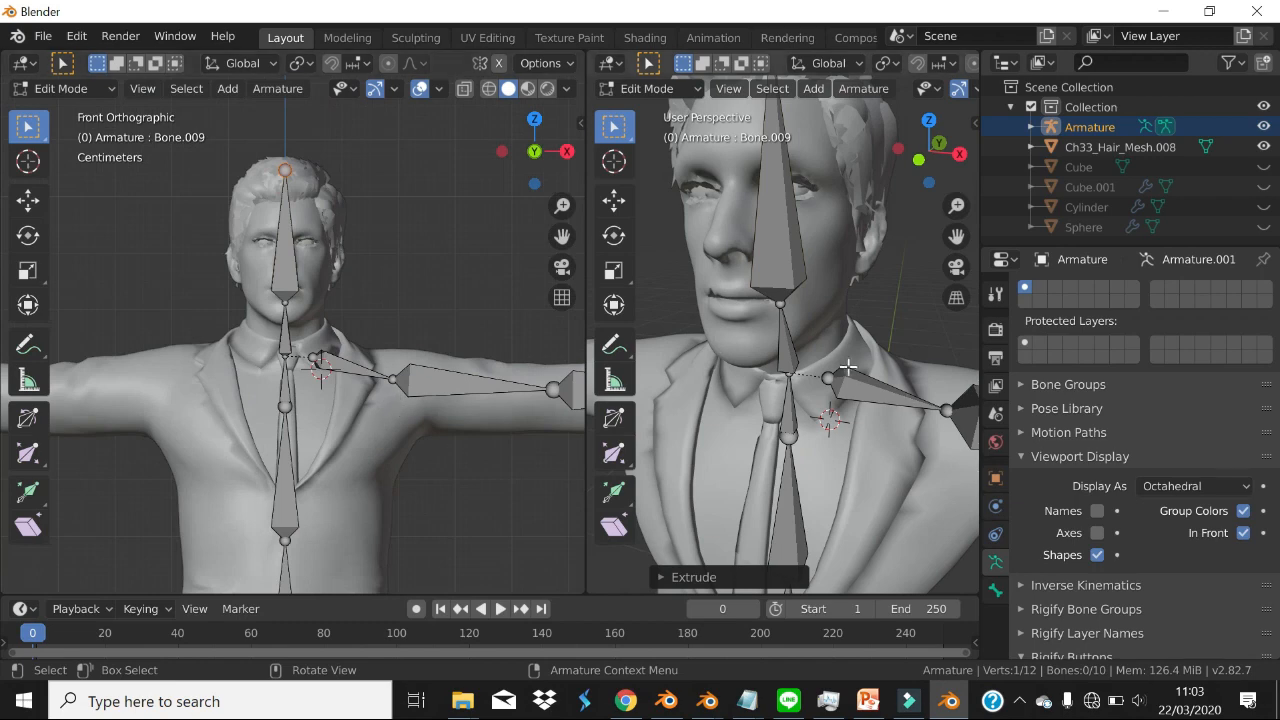
{"action": "scroll", "coordinate": [765, 397], "scroll_direction": "down", "scroll_amount": 1}
{"action": "middle_click_drag", "start_coordinate": [765, 397], "coordinate": [680, 394]}
- Place the 3D cursor on the character's left hip joint in the front view, with the legs framed in front and side views
{"action": "middle_click_drag", "start_coordinate": [446, 474], "coordinate": [444, 291], "text": "shift"}
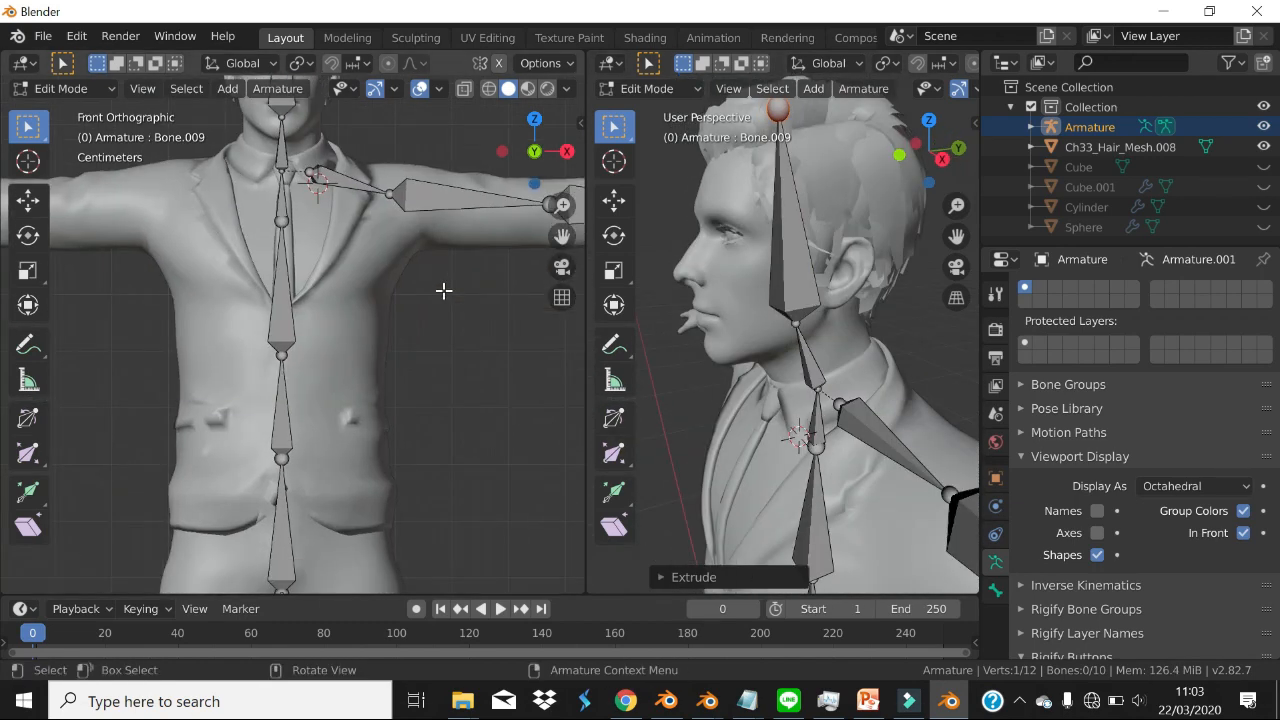
{"action": "scroll", "coordinate": [444, 291], "scroll_direction": "down", "scroll_amount": 3}
{"action": "middle_click_drag", "start_coordinate": [389, 371], "coordinate": [297, 240], "text": "shift"}
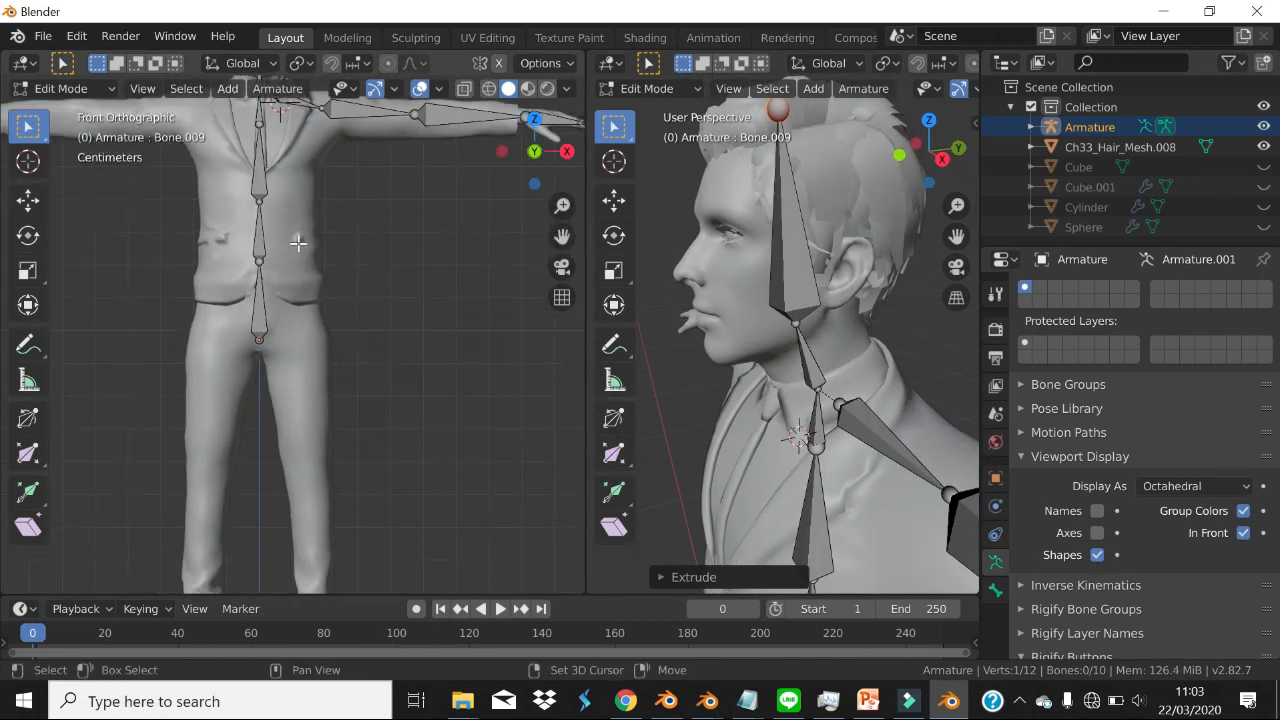
{"action": "left_click", "coordinate": [941, 158]}
{"action": "scroll", "coordinate": [806, 424], "scroll_direction": "down", "scroll_amount": 10, "text": "shift"}
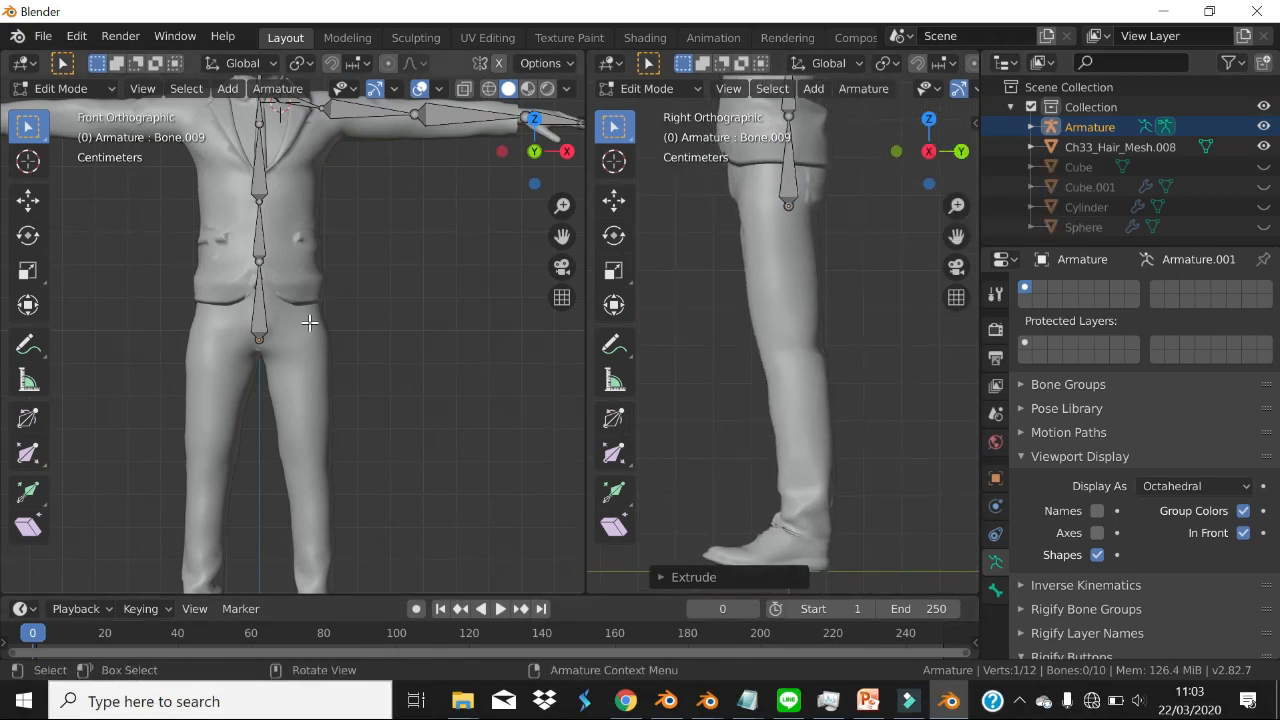
{"action": "right_click", "coordinate": [290, 338], "text": "shift"}
{"action": "right_click", "coordinate": [416, 322], "text": "shift"}
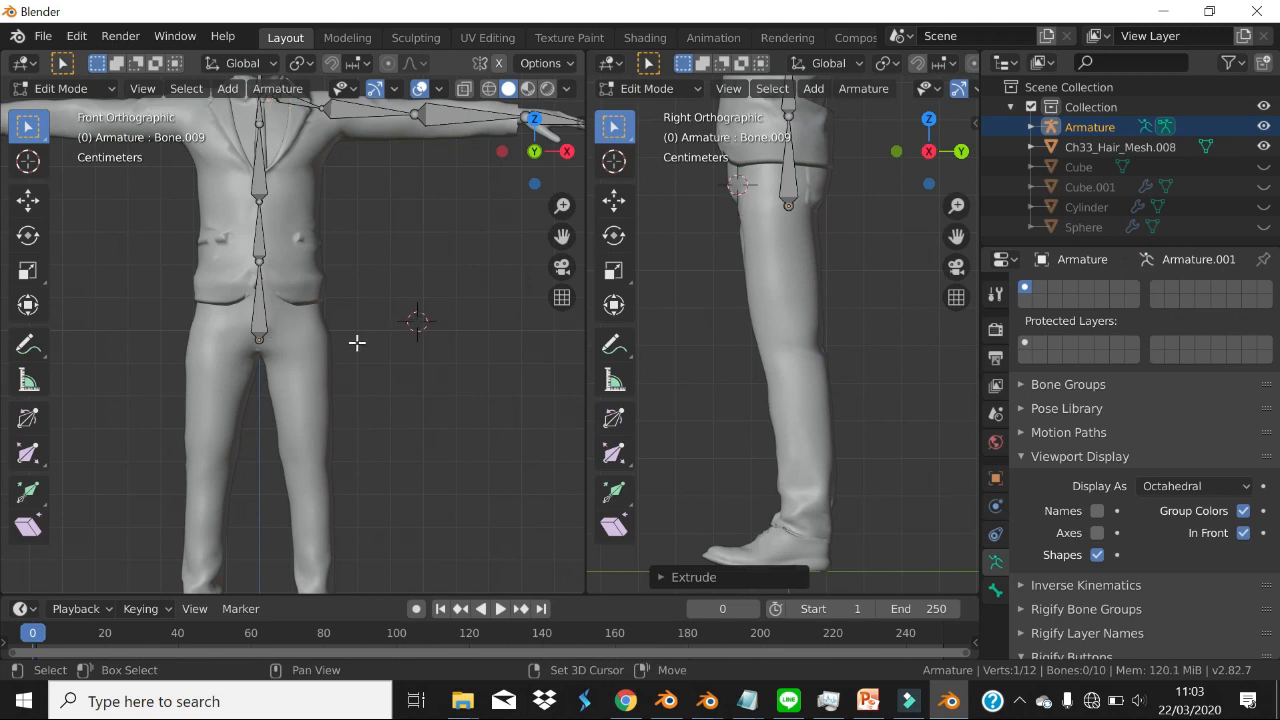
{"action": "right_click", "coordinate": [320, 346], "text": "shift"}
{"action": "right_click", "coordinate": [303, 347], "text": "shift"}
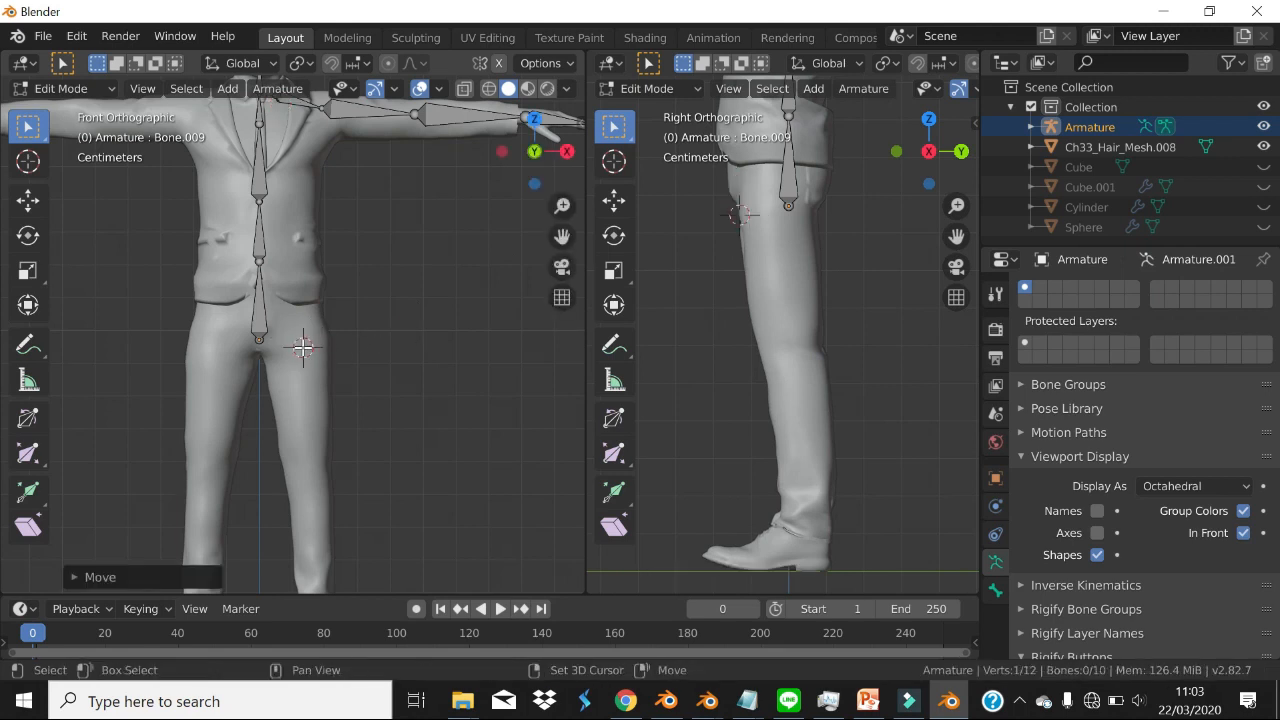
- Add a separate bone scaled to about 0.2, flip it to point downward and position its base at the left hip
{"action": "key", "text": "shift+a"}
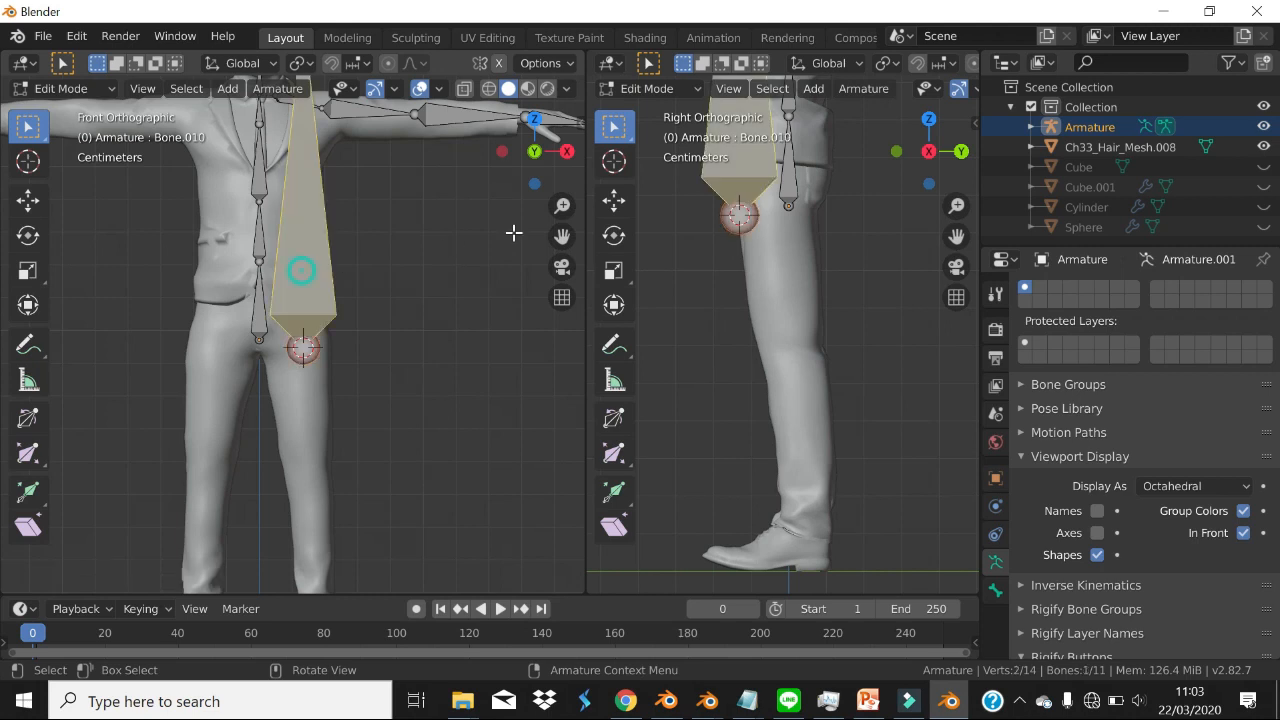
{"action": "key", "text": "s"}
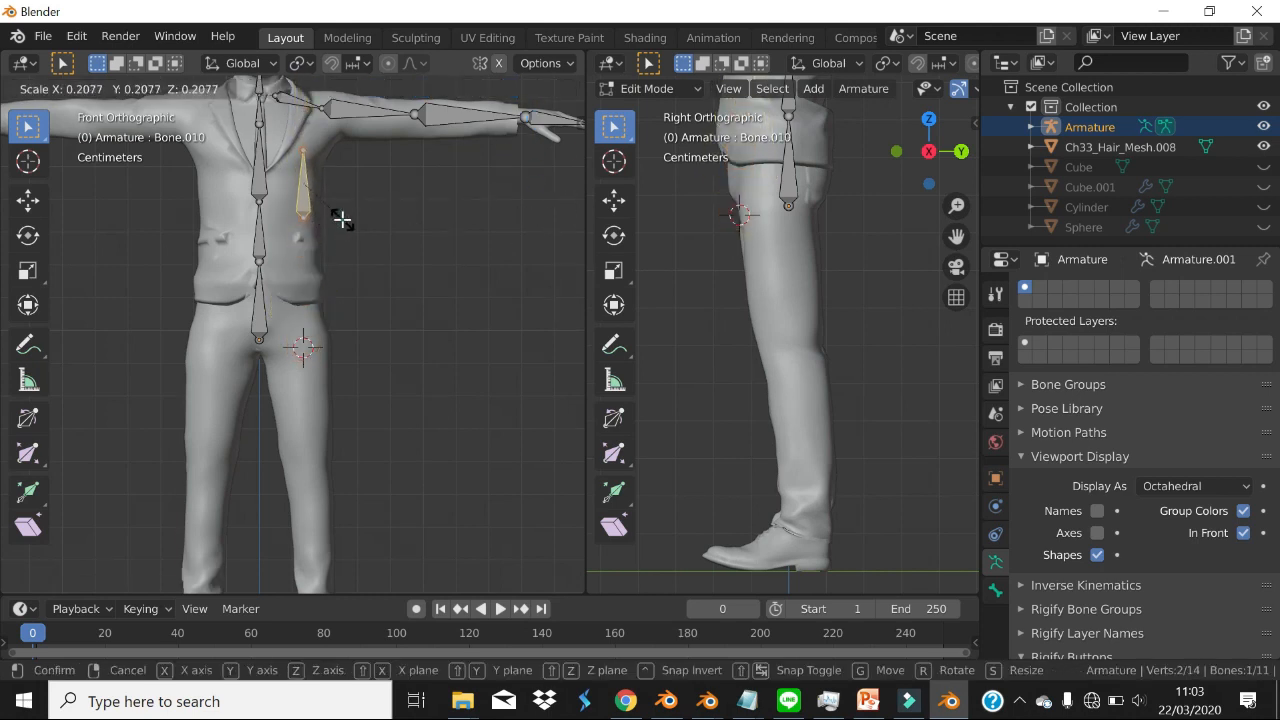
{"action": "left_click", "coordinate": [345, 218]}
{"action": "key", "text": "r"}
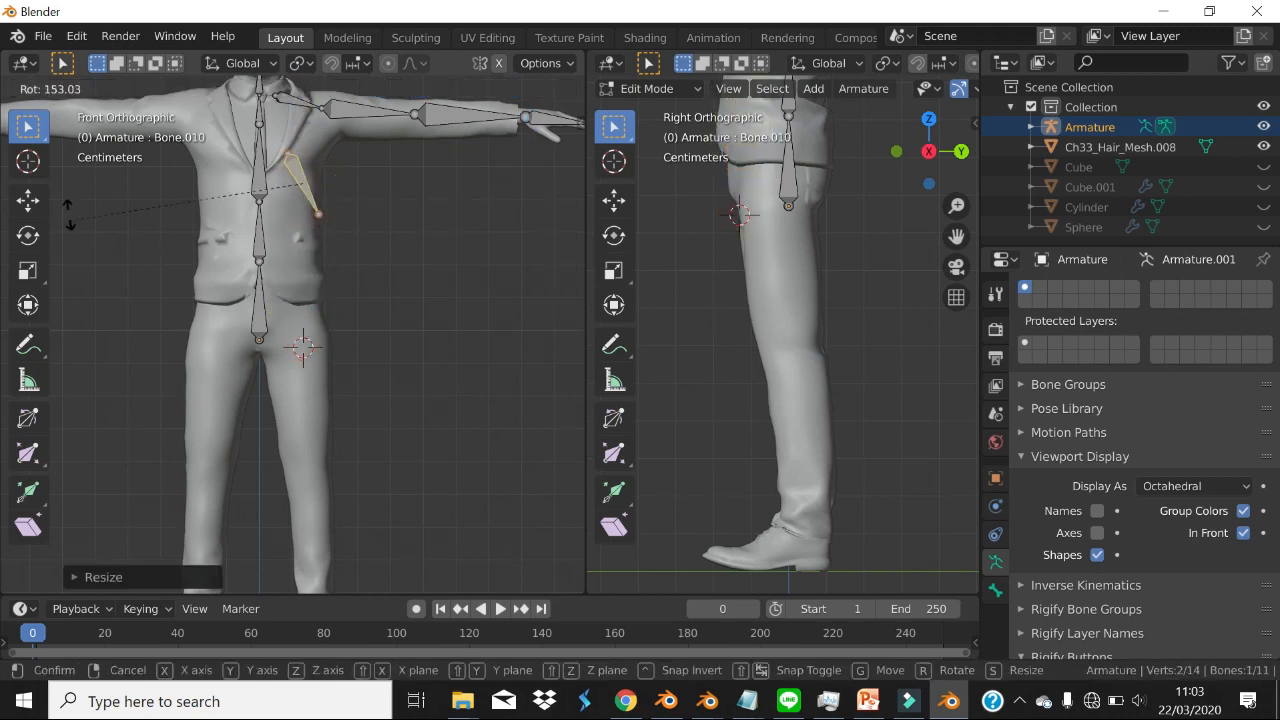
{"action": "left_click", "coordinate": [450, 230]}
{"action": "key", "text": "g"}
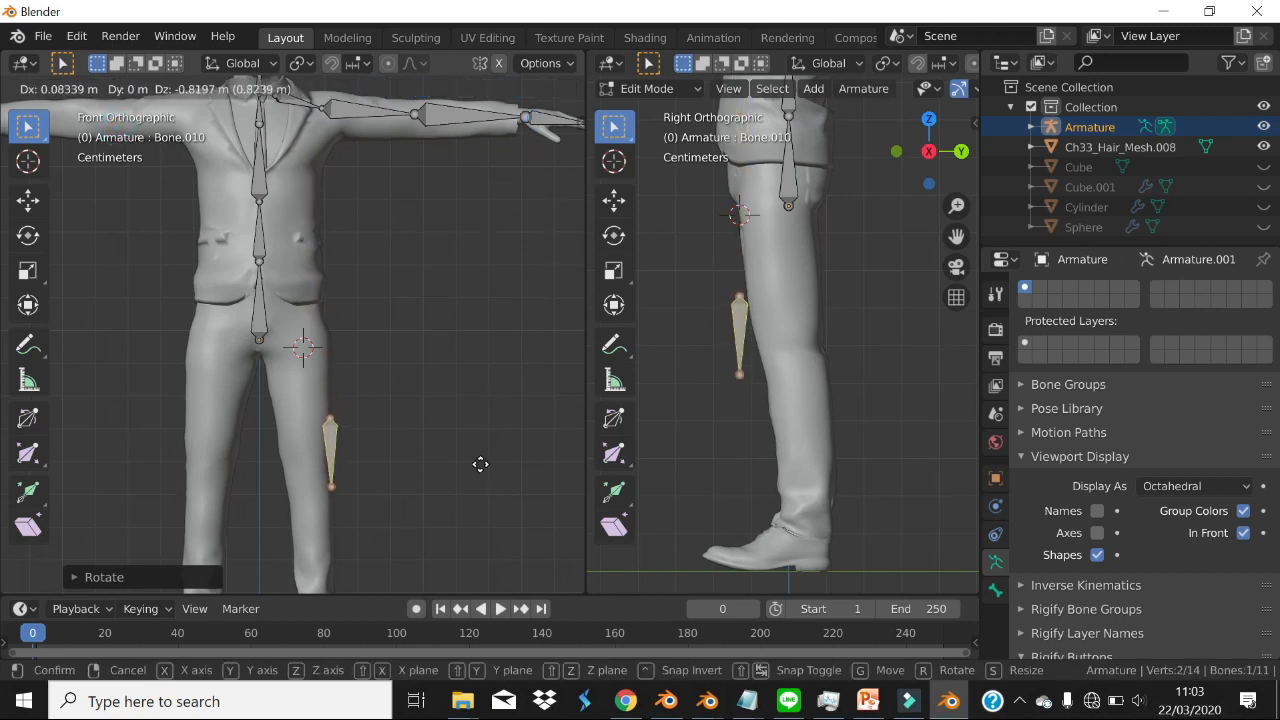
{"action": "left_click", "coordinate": [472, 414]}
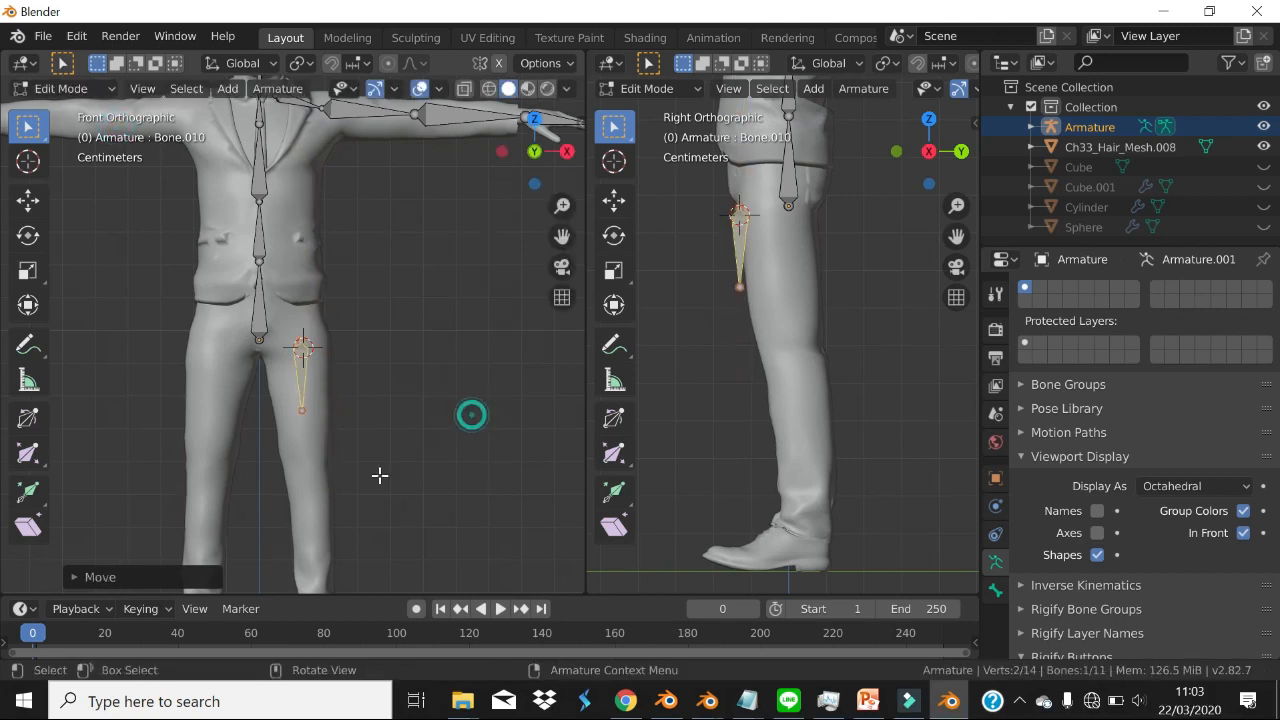
- Lengthen the left thigh bone by moving its lower end about 0.176 m down to the knee
{"action": "middle_click_drag", "start_coordinate": [423, 463], "coordinate": [431, 400], "text": "shift"}
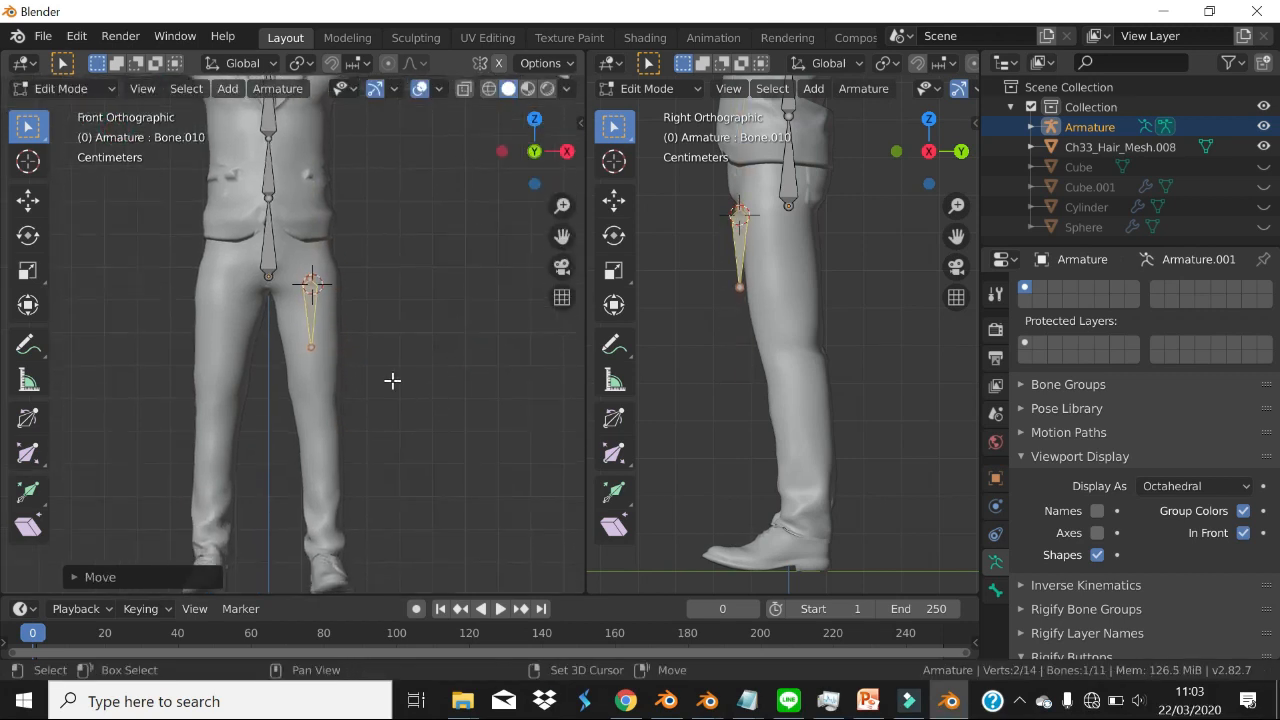
{"action": "left_click", "coordinate": [307, 348]}
{"action": "key", "text": "g"}
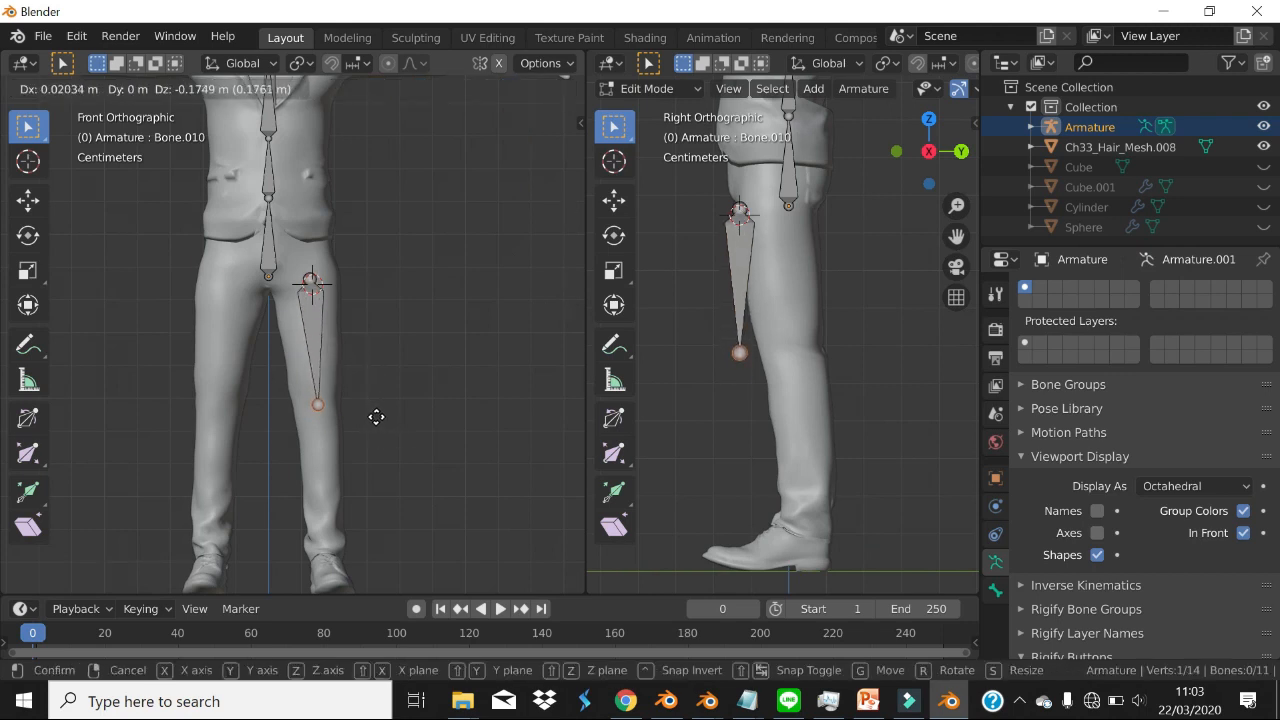
{"action": "left_click", "coordinate": [375, 418]}
- Extrude a shin bone from the knee to the ankle, and a short foot bone from the ankle down to the shoe
{"action": "key", "text": "e"}
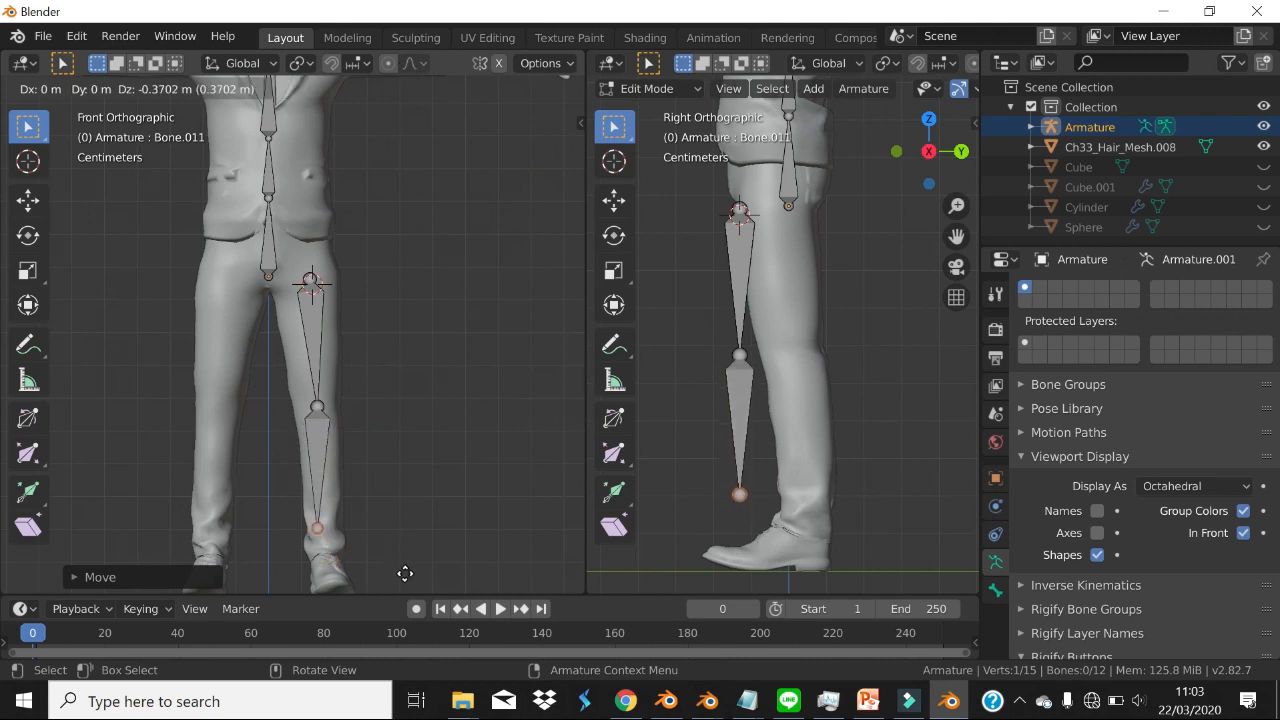
{"action": "left_click", "coordinate": [406, 591]}
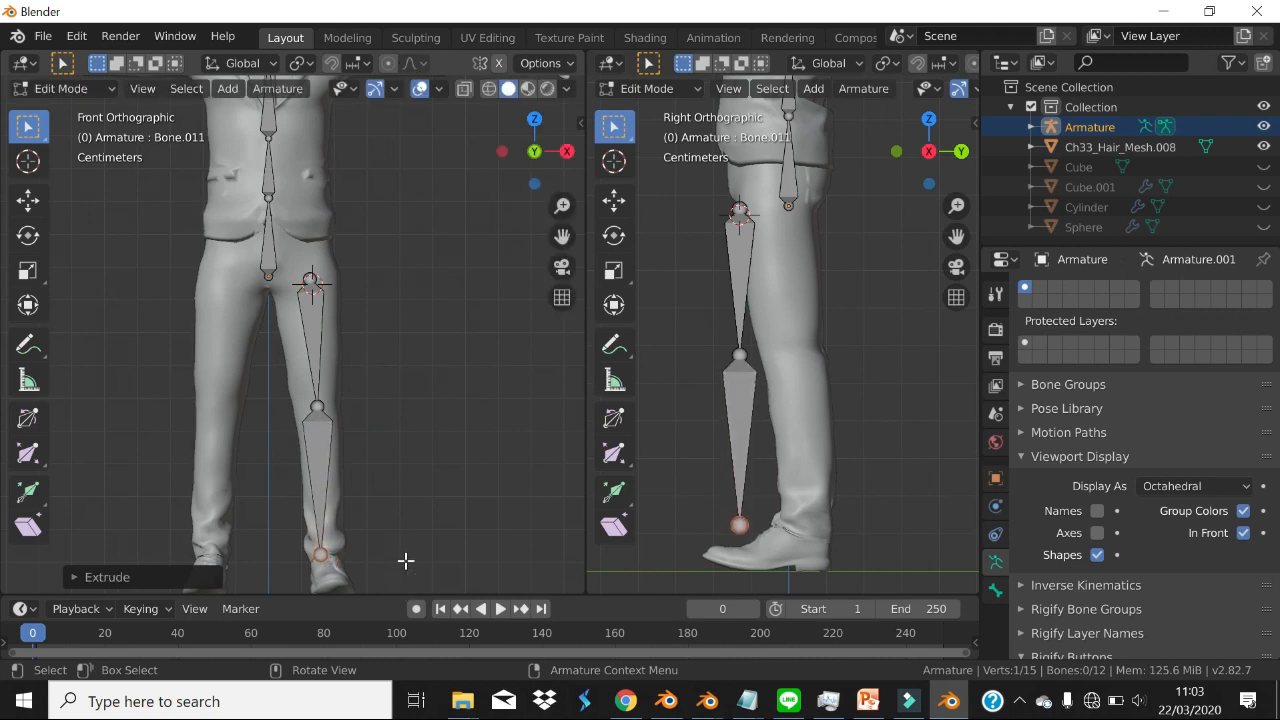
{"action": "middle_click_drag", "start_coordinate": [401, 461], "coordinate": [391, 280], "text": "shift"}
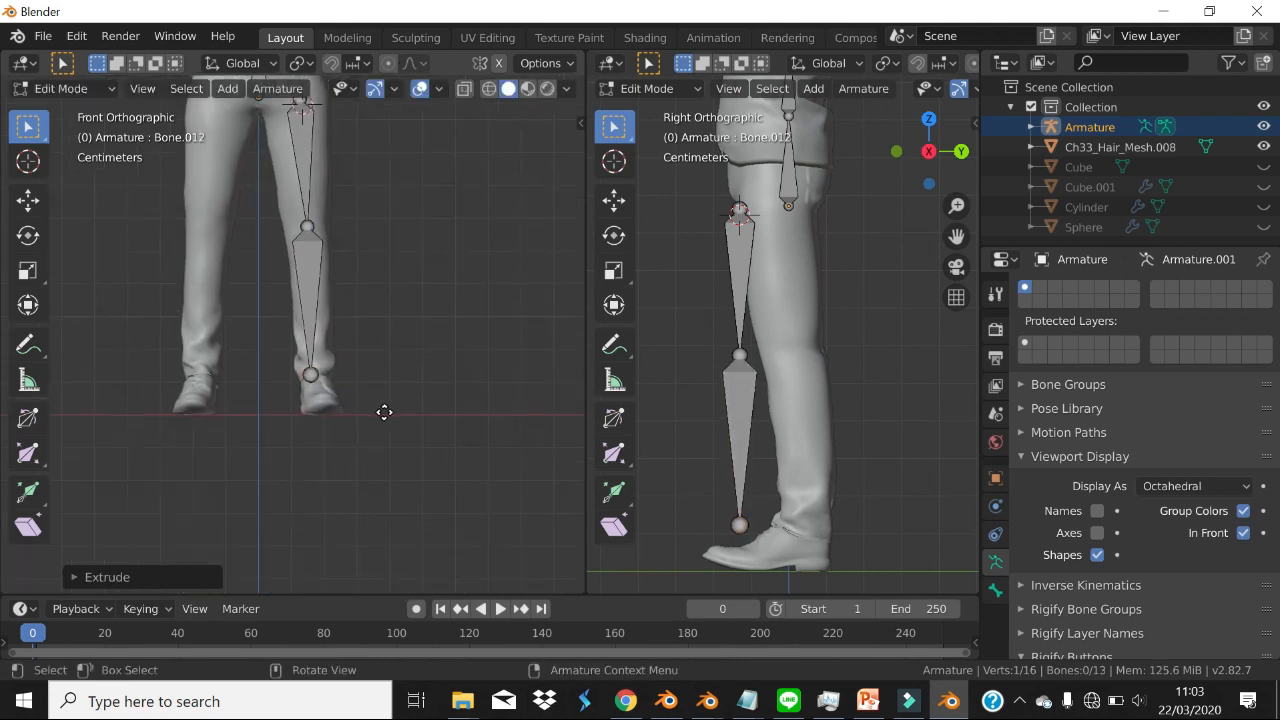
{"action": "key", "text": "e"}
{"action": "left_click", "coordinate": [391, 442]}
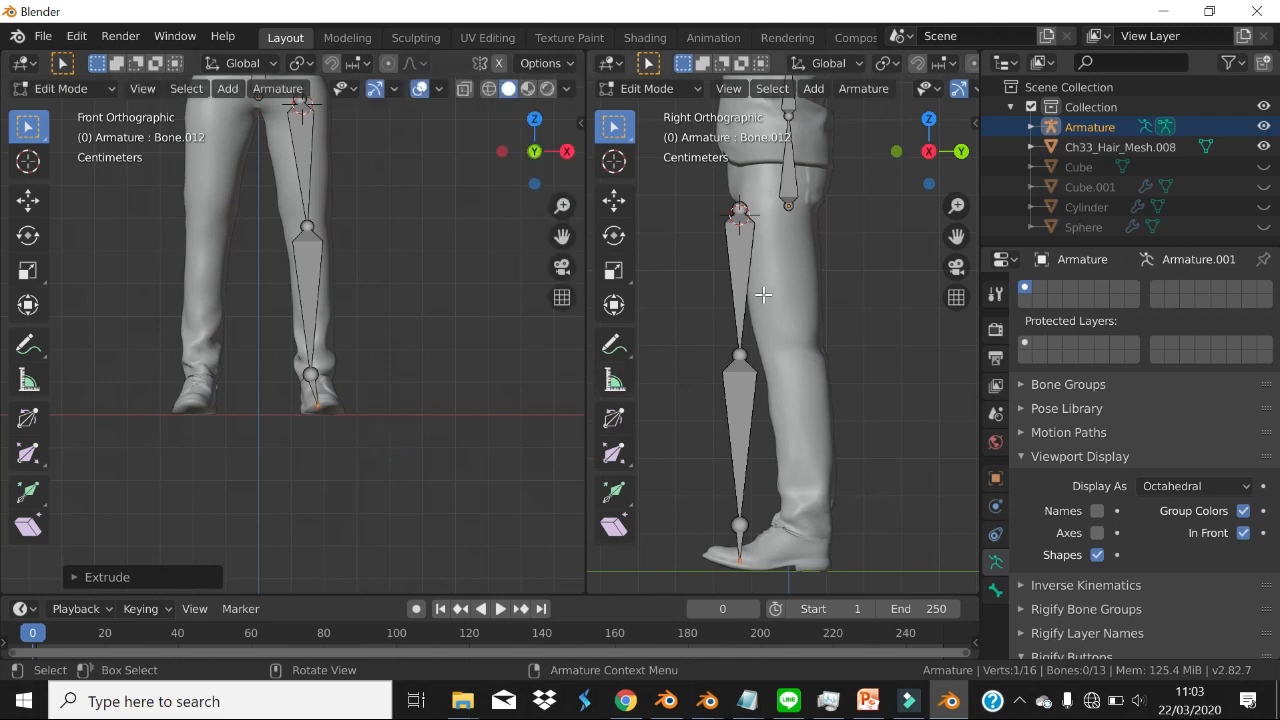
- Move the left thigh, shin and foot bones together backward along the global Y axis into the leg mesh in the side view
{"action": "middle_click_drag", "start_coordinate": [743, 255], "coordinate": [734, 273], "text": "shift"}
{"action": "left_click", "coordinate": [733, 272]}
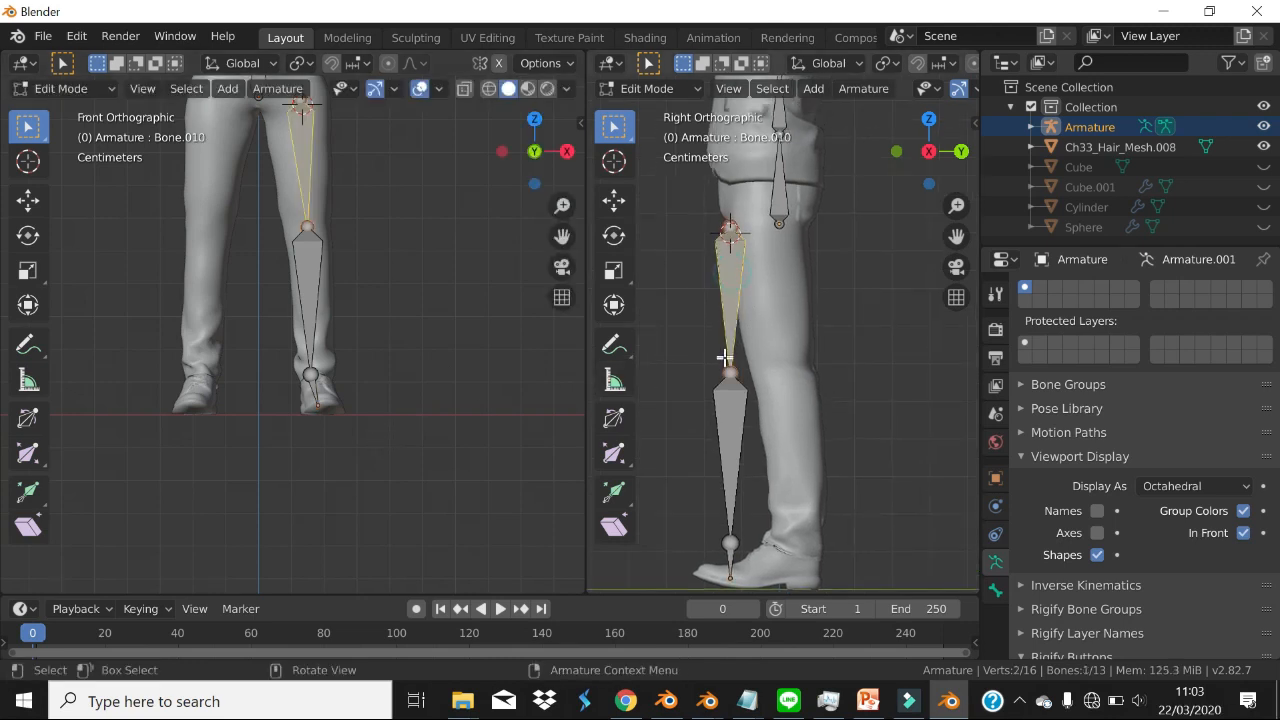
{"action": "left_click", "coordinate": [740, 422], "text": "shift"}
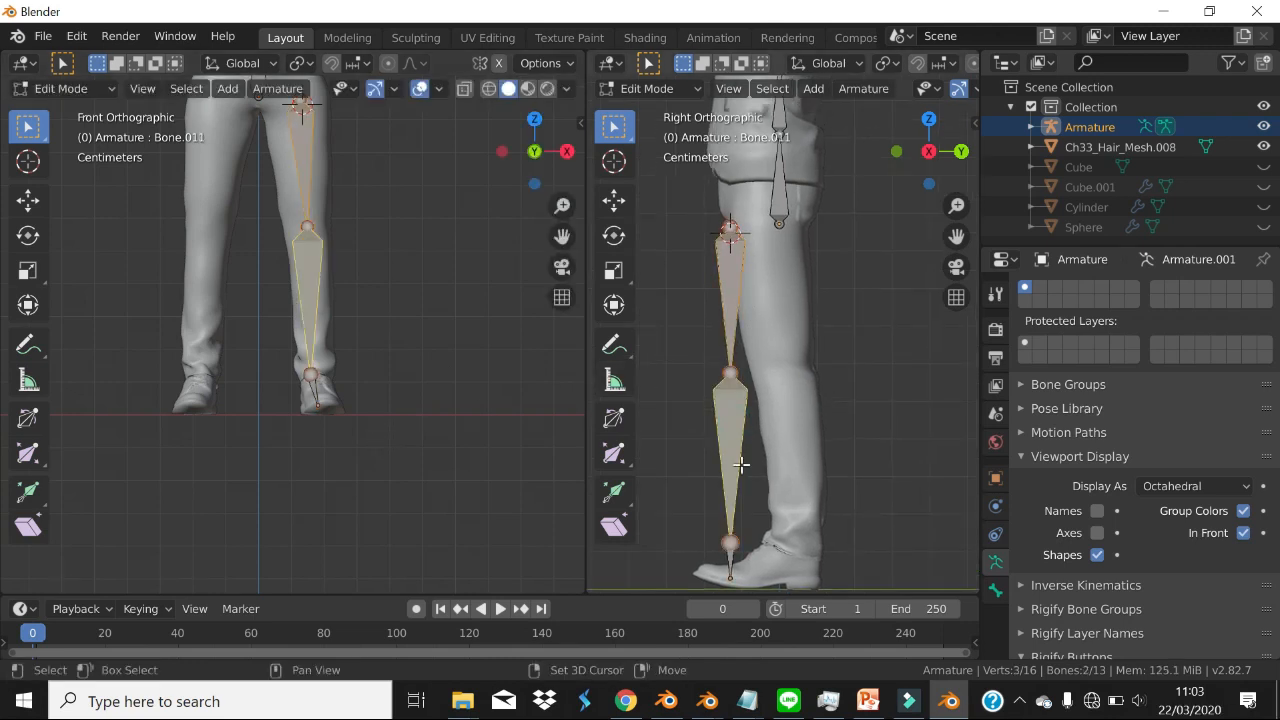
{"action": "left_click", "coordinate": [730, 560], "text": "shift"}
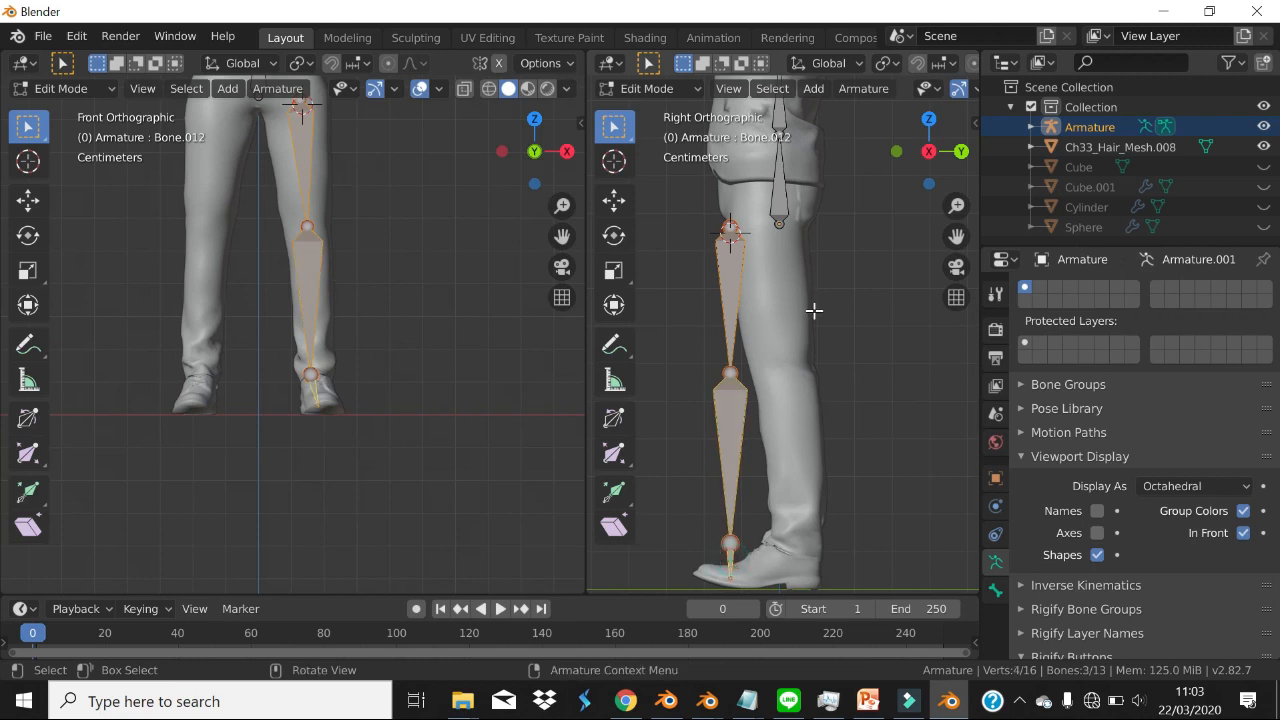
{"action": "key", "text": "g"}
{"action": "key", "text": "y"}
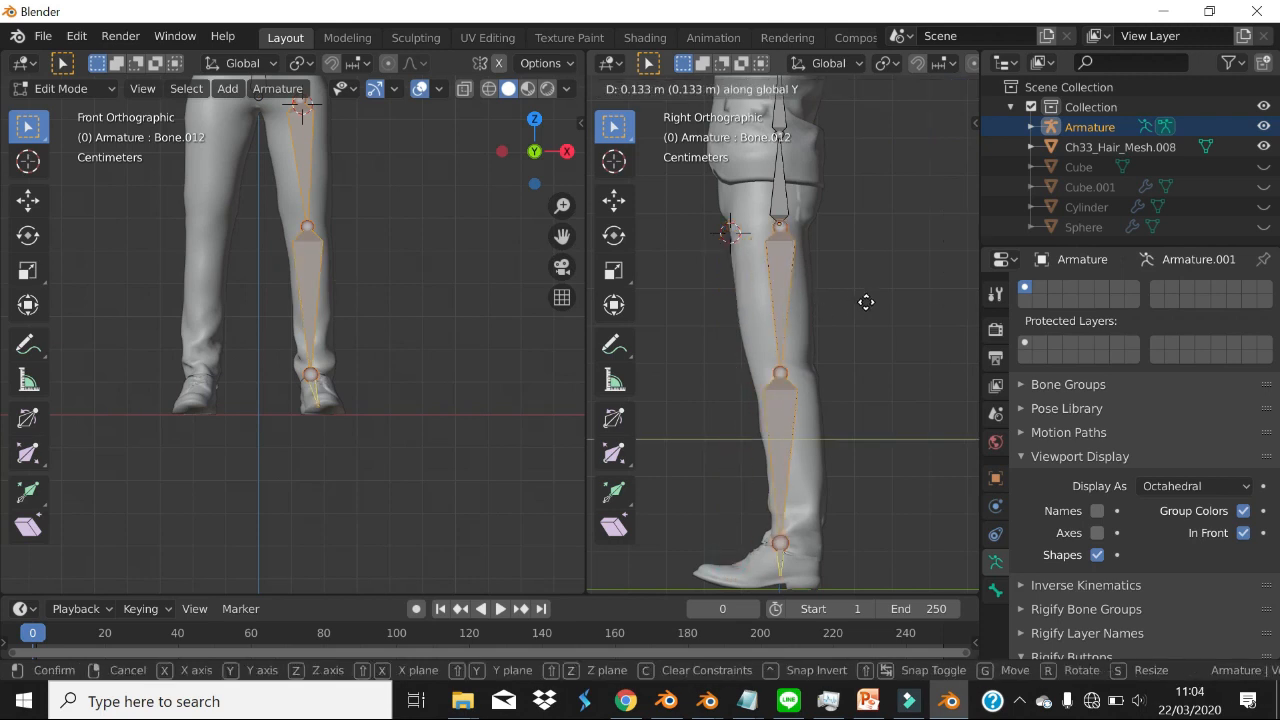
{"action": "left_click", "coordinate": [855, 311]}
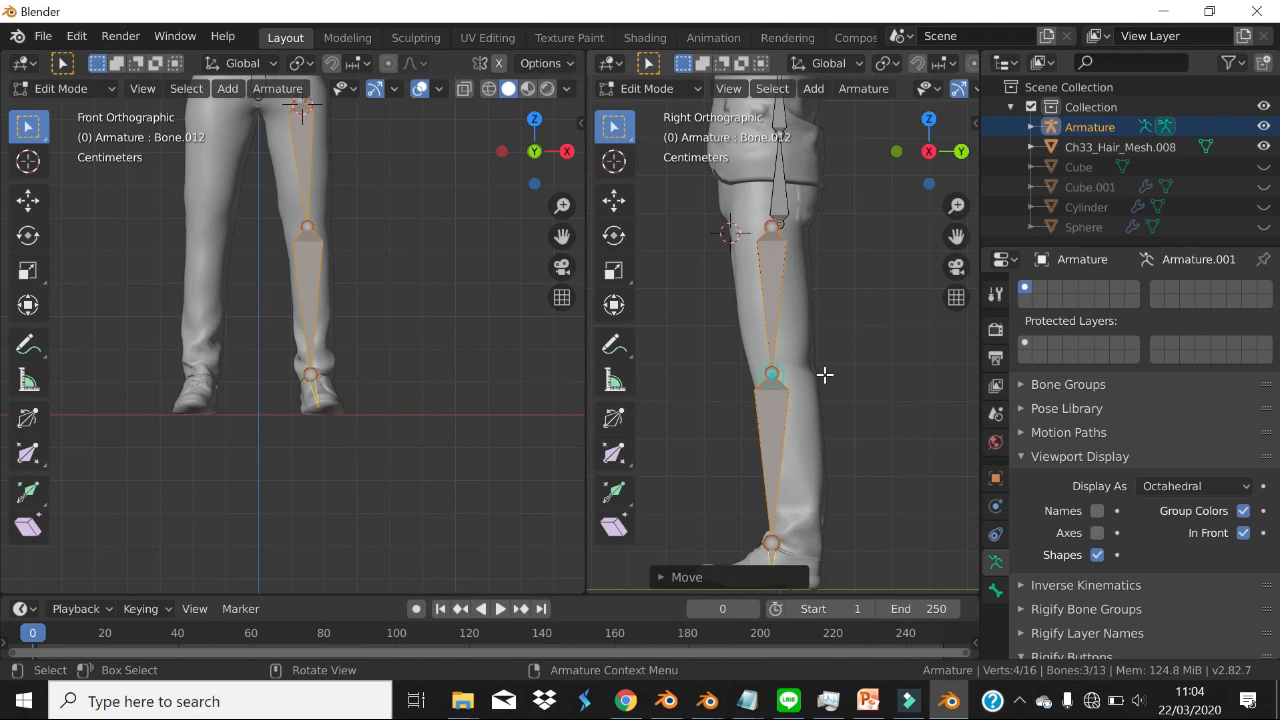
- Shift the left knee joint about 0.02 m back and 0.025 m up, and move the ankle joint back and down toward the heel
{"action": "left_click", "coordinate": [825, 374]}
{"action": "key", "text": "g"}
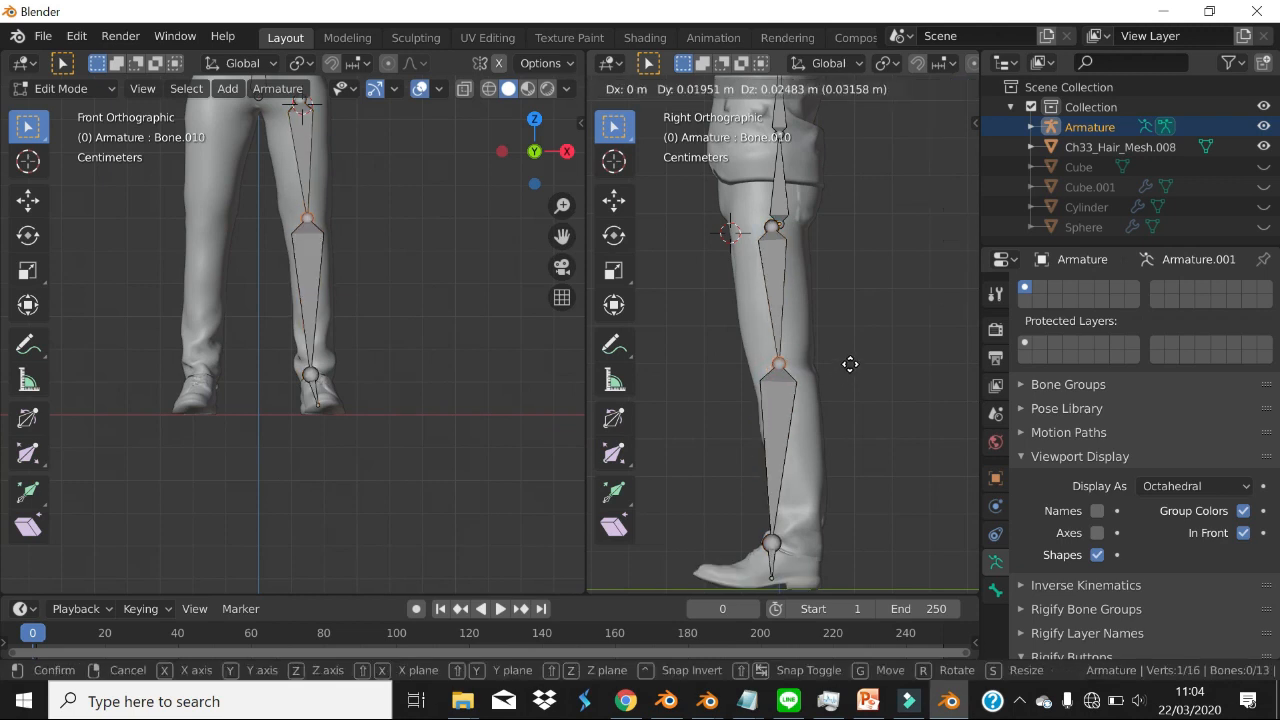
{"action": "left_click", "coordinate": [850, 364]}
{"action": "middle_click_drag", "start_coordinate": [817, 440], "coordinate": [809, 356], "text": "shift"}
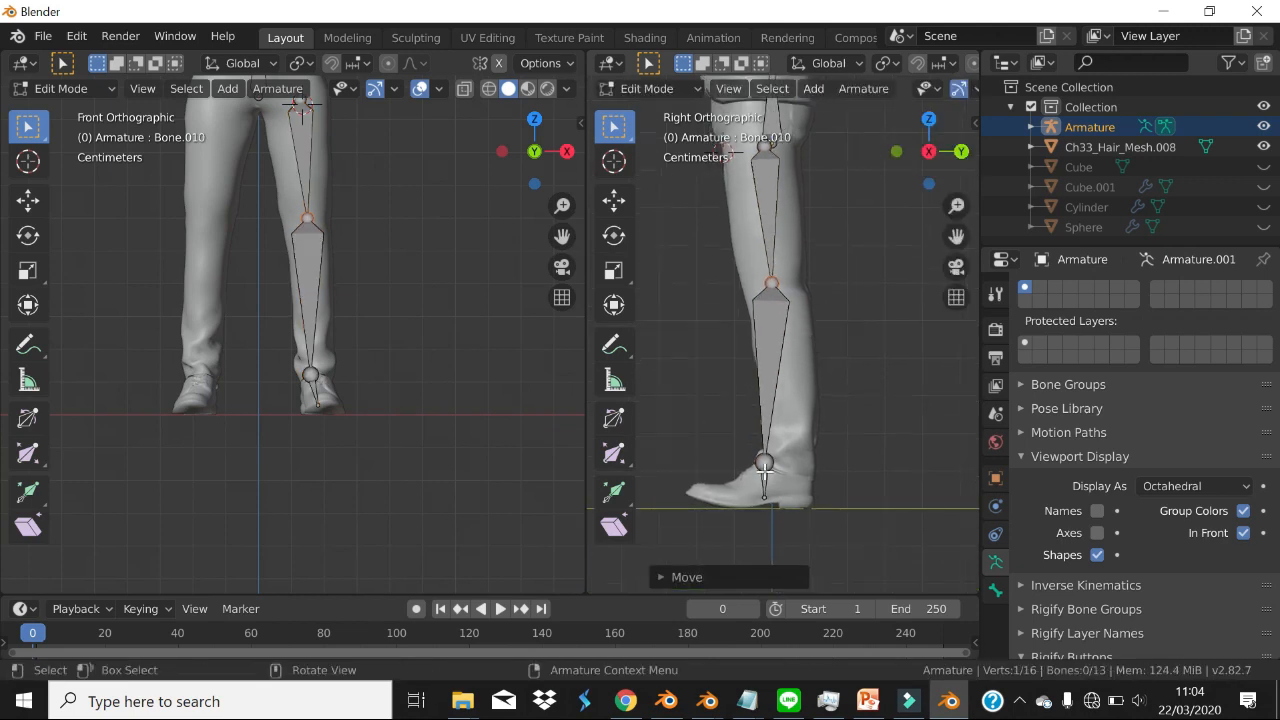
{"action": "left_click", "coordinate": [762, 465]}
{"action": "key", "text": "g"}
{"action": "left_click", "coordinate": [788, 498]}
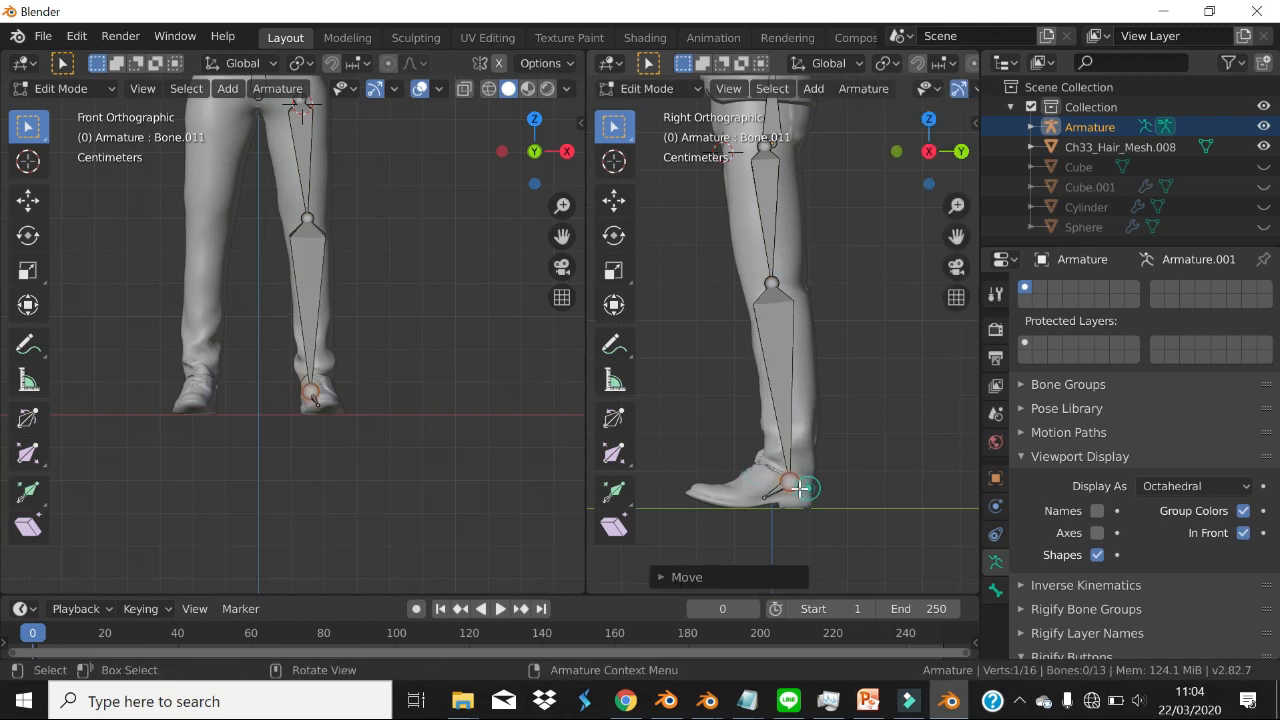
- Move the left foot bone's tip forward to the ball of the shoe and extrude a toe bone to the shoe's tip
{"action": "left_click", "coordinate": [827, 503]}
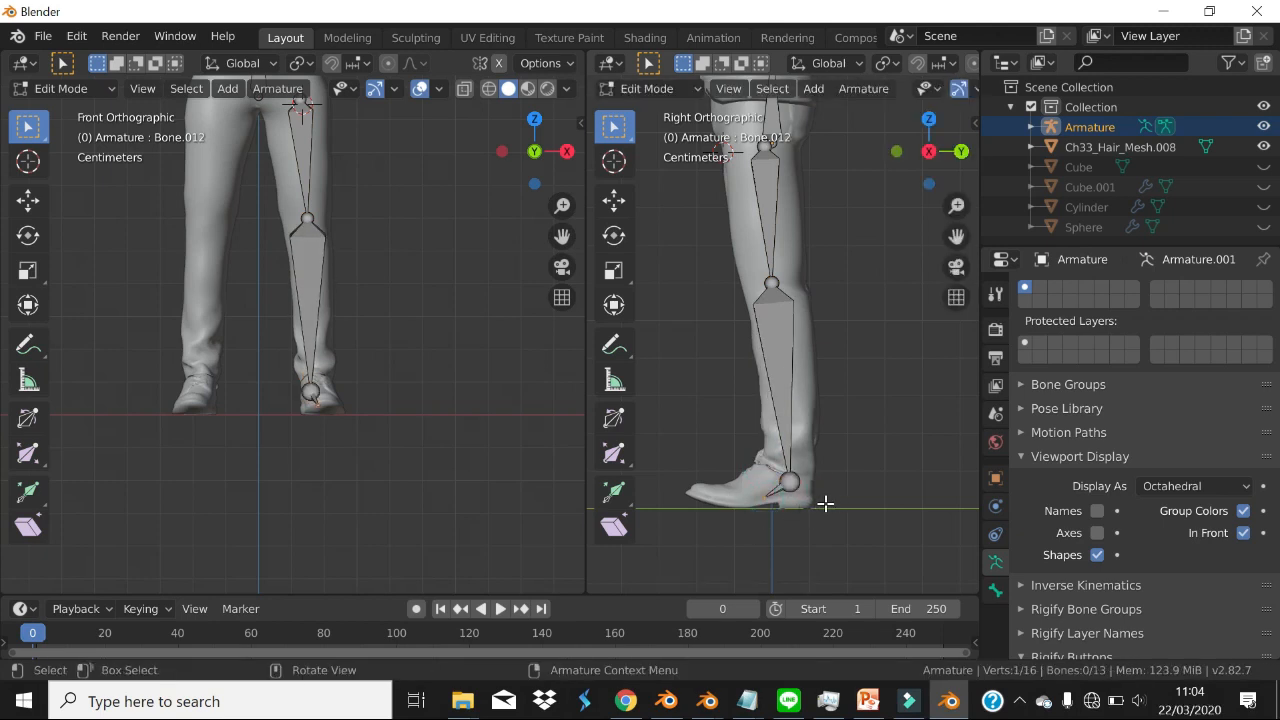
{"action": "scroll", "coordinate": [831, 505], "scroll_direction": "up", "scroll_amount": 1}
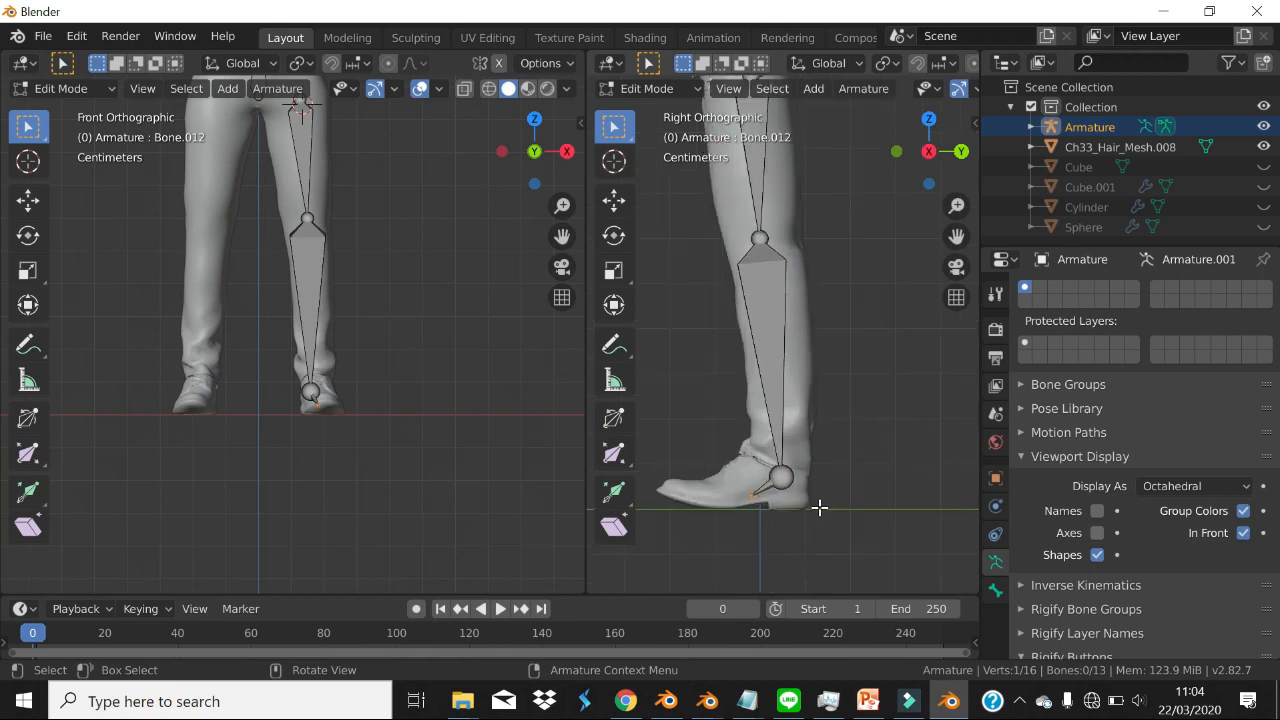
{"action": "scroll", "coordinate": [819, 508], "scroll_direction": "down", "scroll_amount": 1}
{"action": "key", "text": "g"}
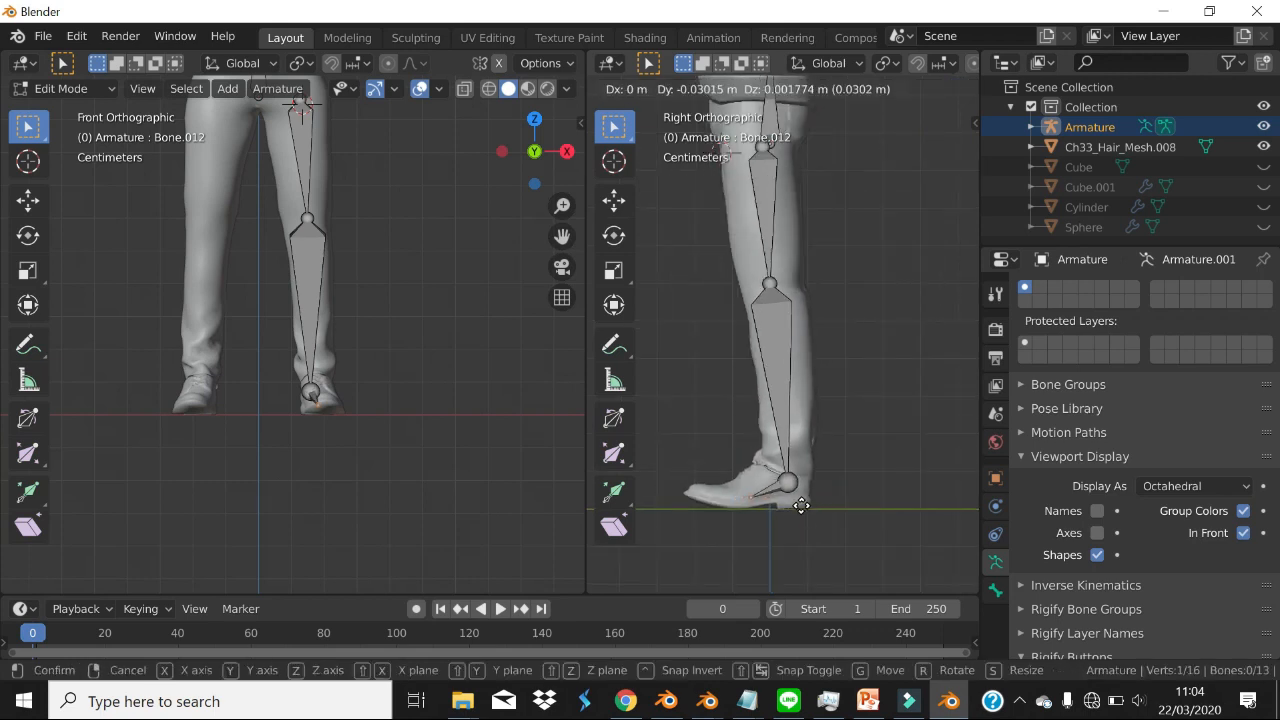
{"action": "left_click", "coordinate": [787, 509]}
{"action": "key", "text": "e"}
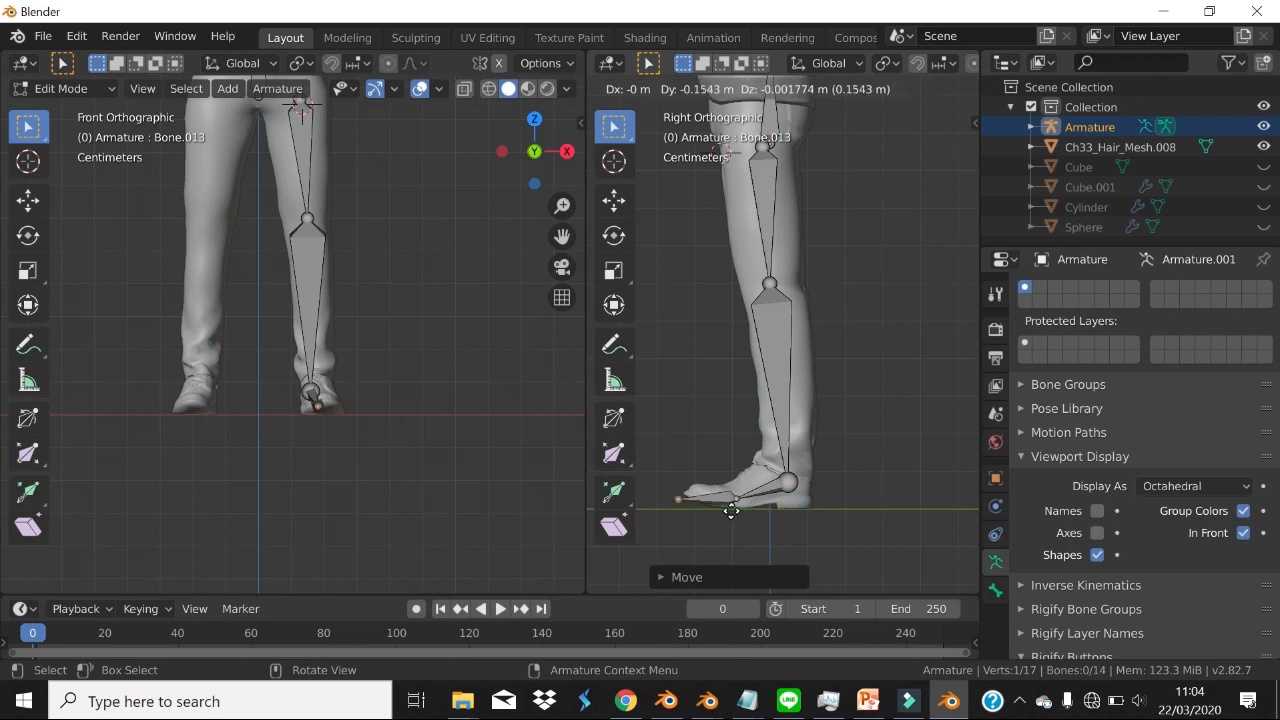
{"action": "left_click", "coordinate": [744, 502]}
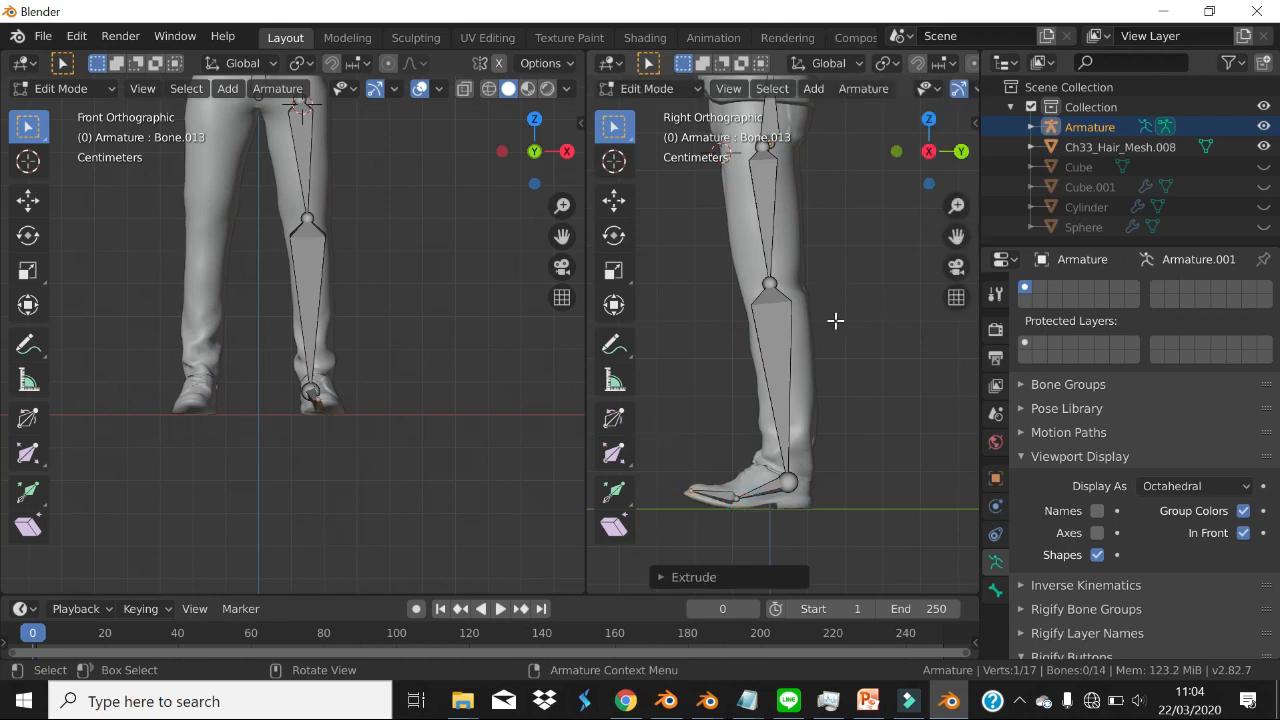
- Parent the left thigh bone to the lowest spine bone with the Keep Offset option
{"action": "scroll", "coordinate": [823, 314], "scroll_direction": "down", "scroll_amount": 3}
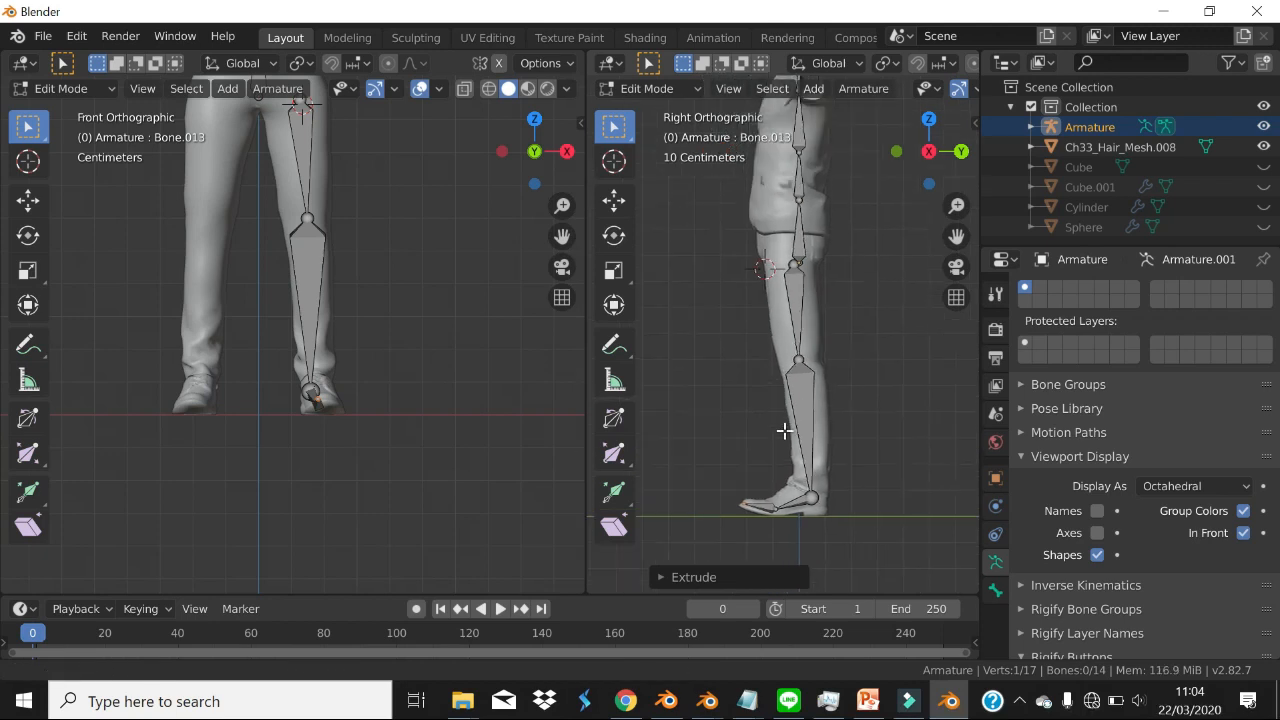
{"action": "middle_click_drag", "start_coordinate": [337, 183], "coordinate": [329, 434], "text": "shift"}
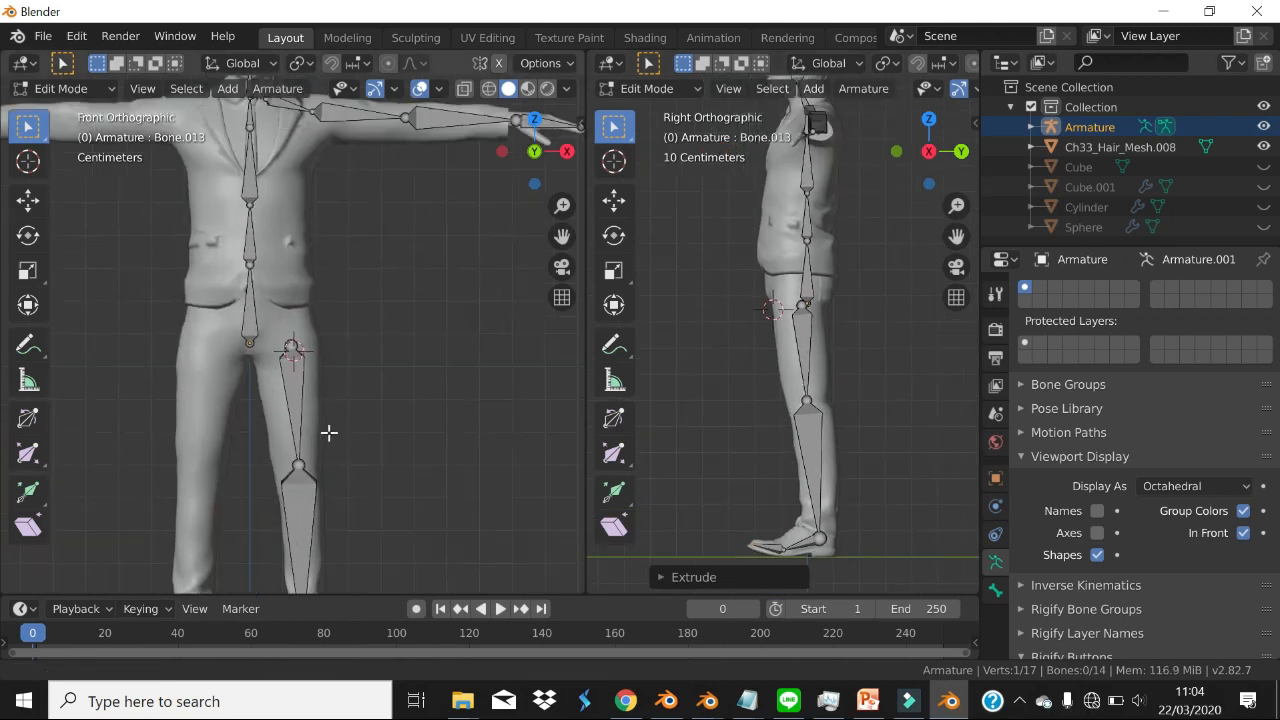
{"action": "scroll", "coordinate": [318, 347], "scroll_direction": "up", "scroll_amount": 3}
{"action": "scroll", "coordinate": [318, 347], "scroll_direction": "up", "scroll_amount": 1}
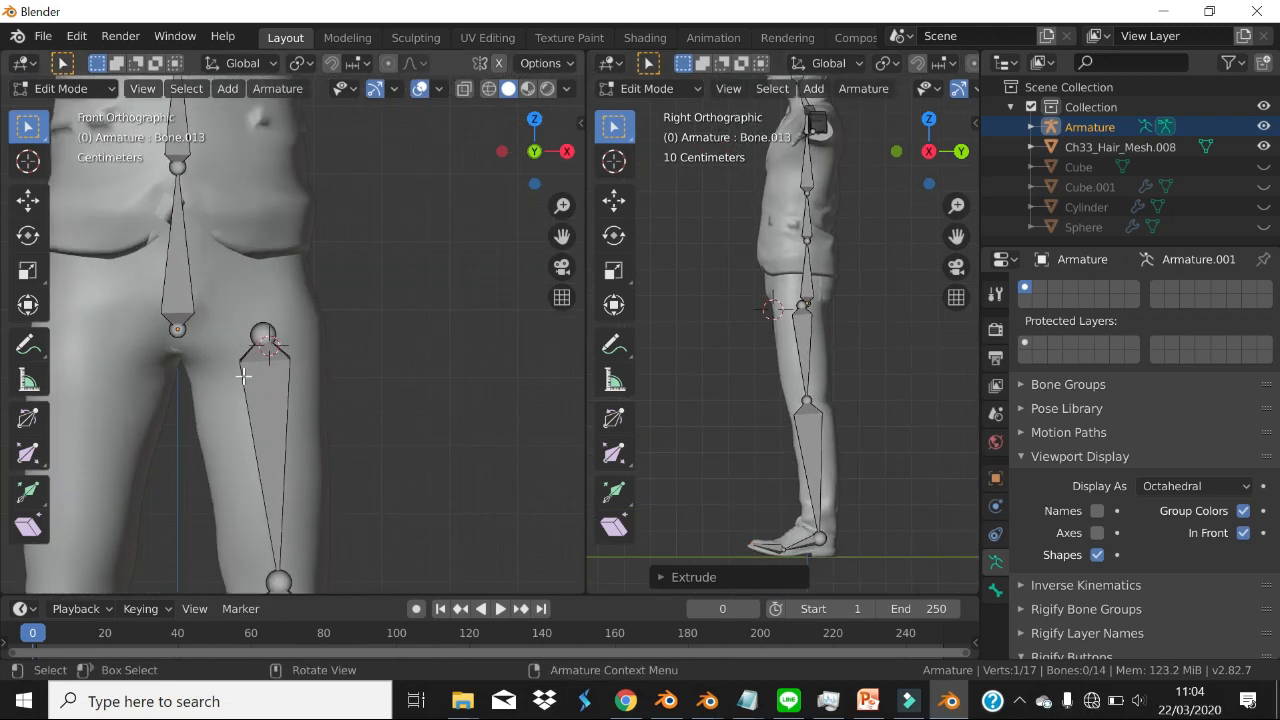
{"action": "left_click", "coordinate": [278, 394]}
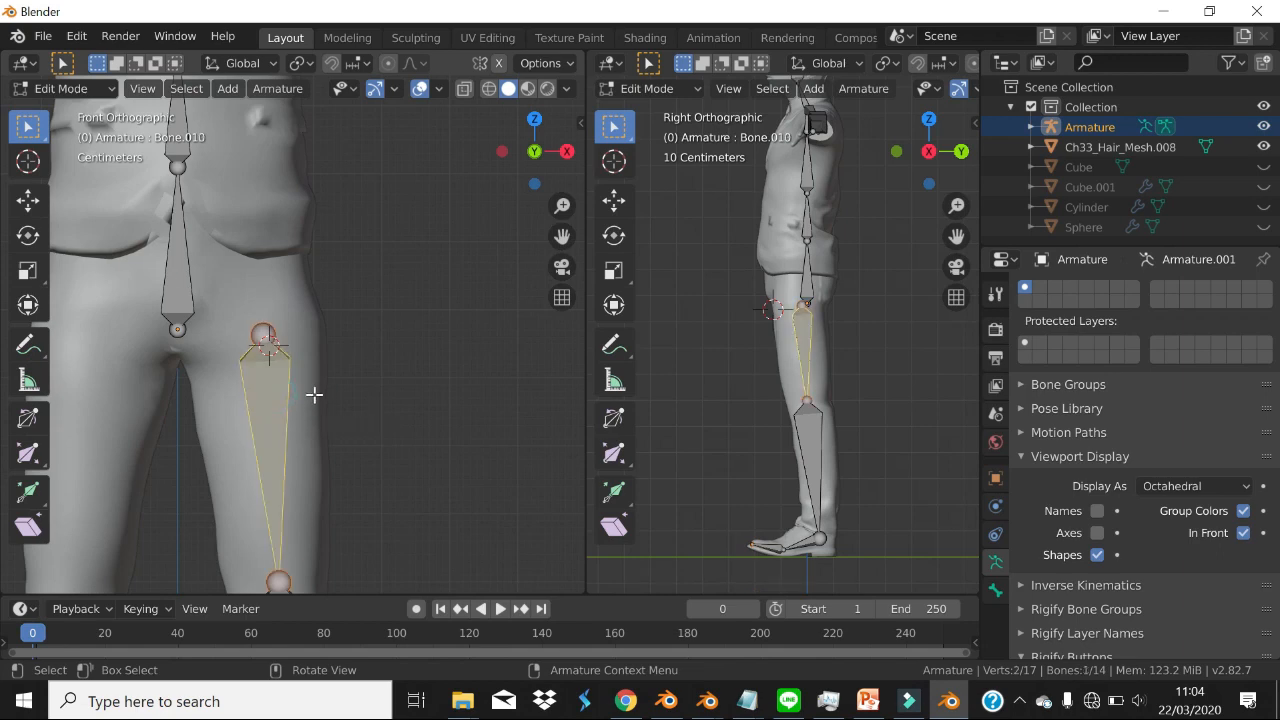
{"action": "left_click", "coordinate": [379, 392]}
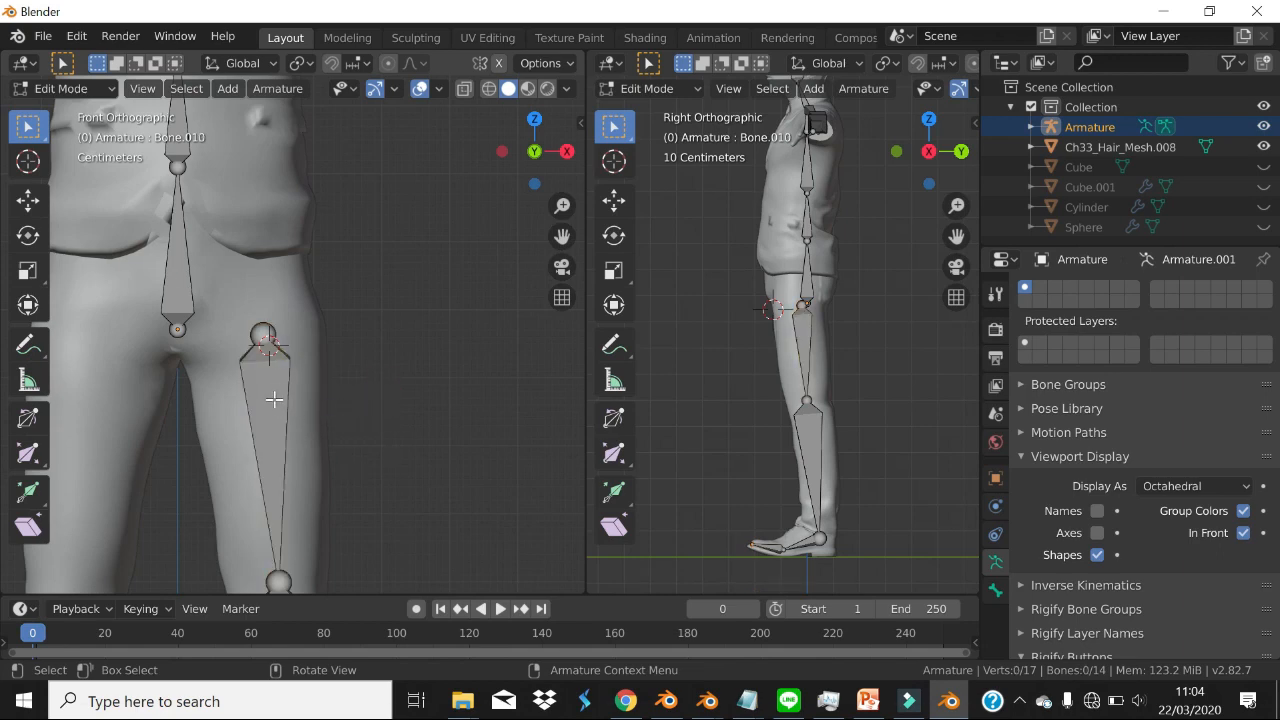
{"action": "left_click", "coordinate": [274, 399]}
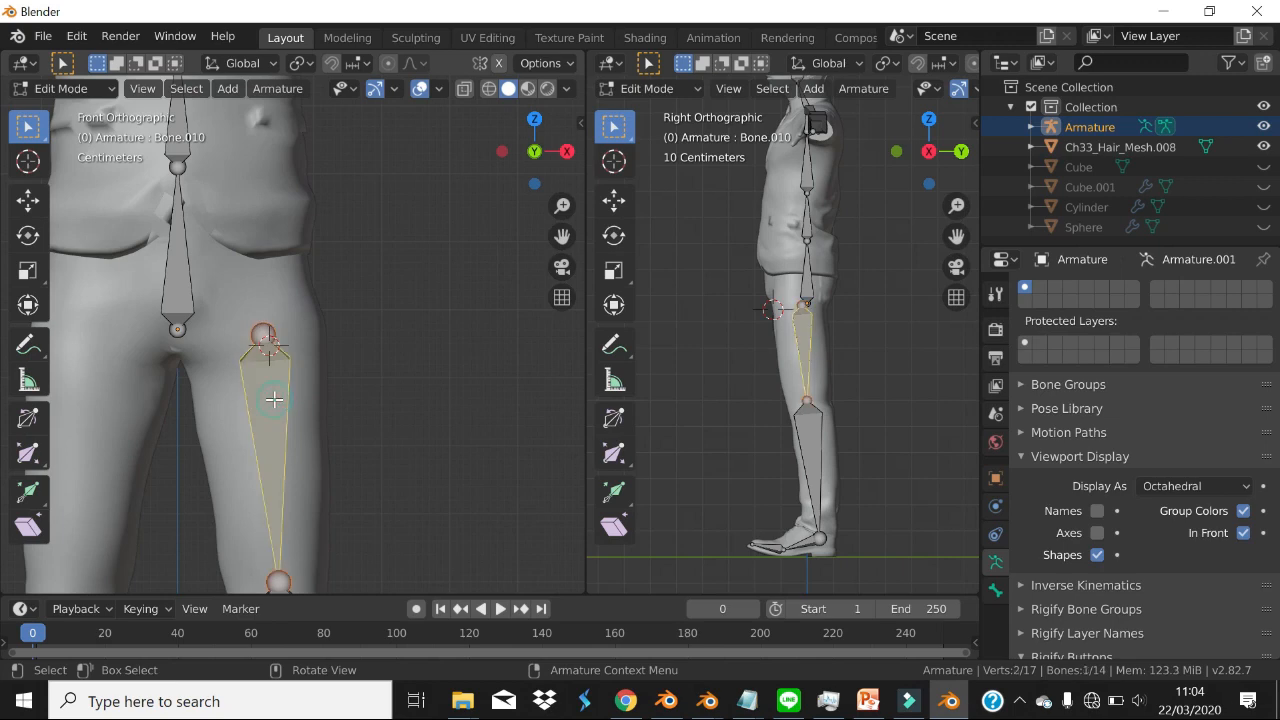
{"action": "left_click", "coordinate": [183, 272], "text": "shift"}
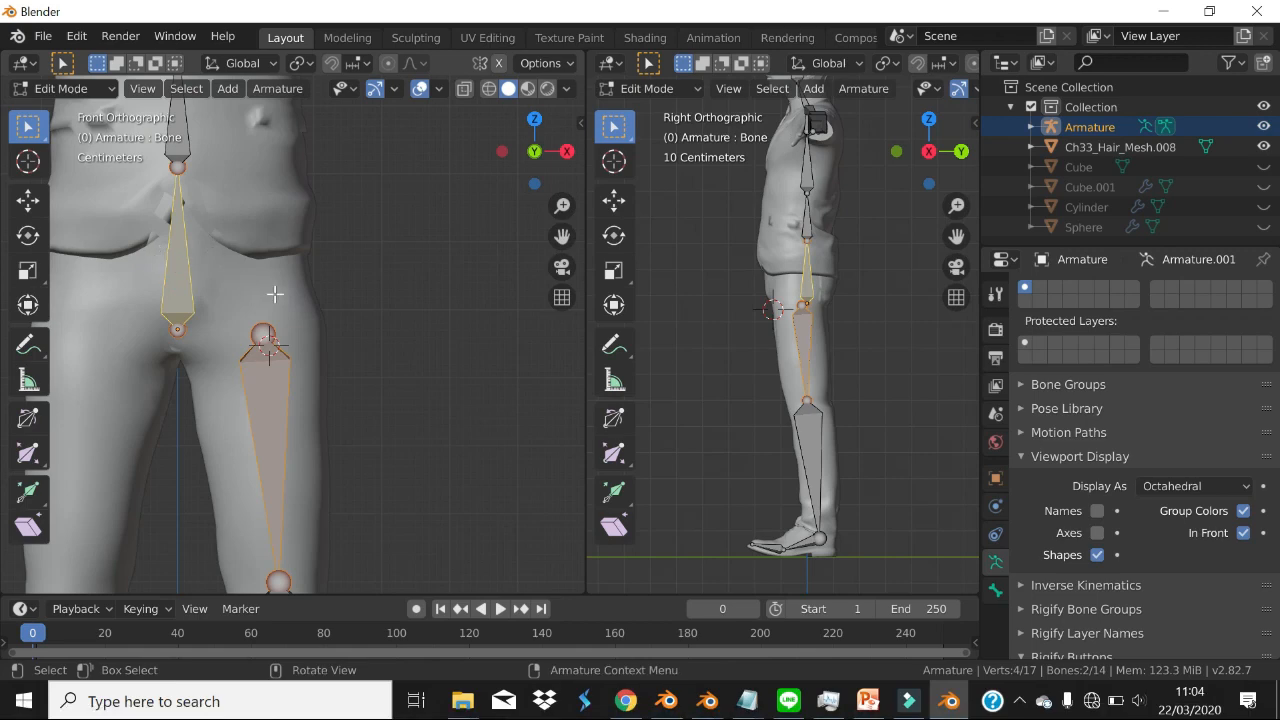
{"action": "key", "text": "ctrl+p"}
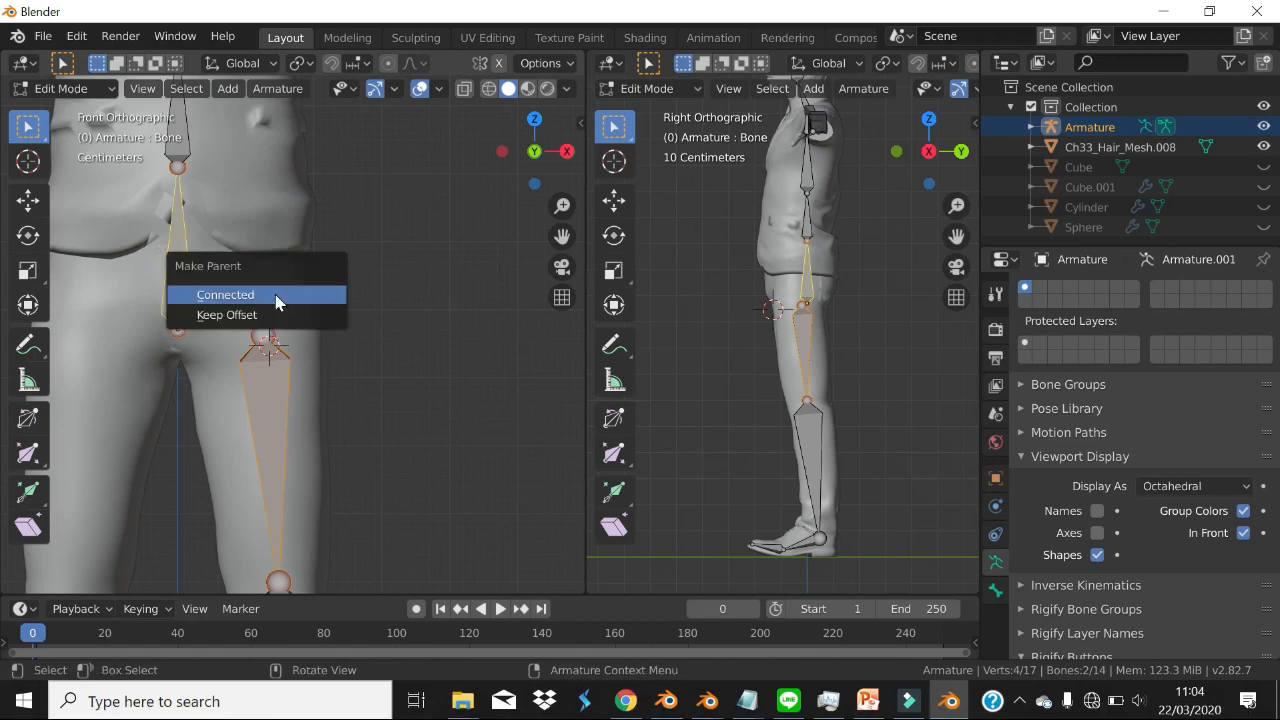
{"action": "left_click", "coordinate": [275, 315]}
{"action": "scroll", "coordinate": [294, 313], "scroll_direction": "down", "scroll_amount": 3}
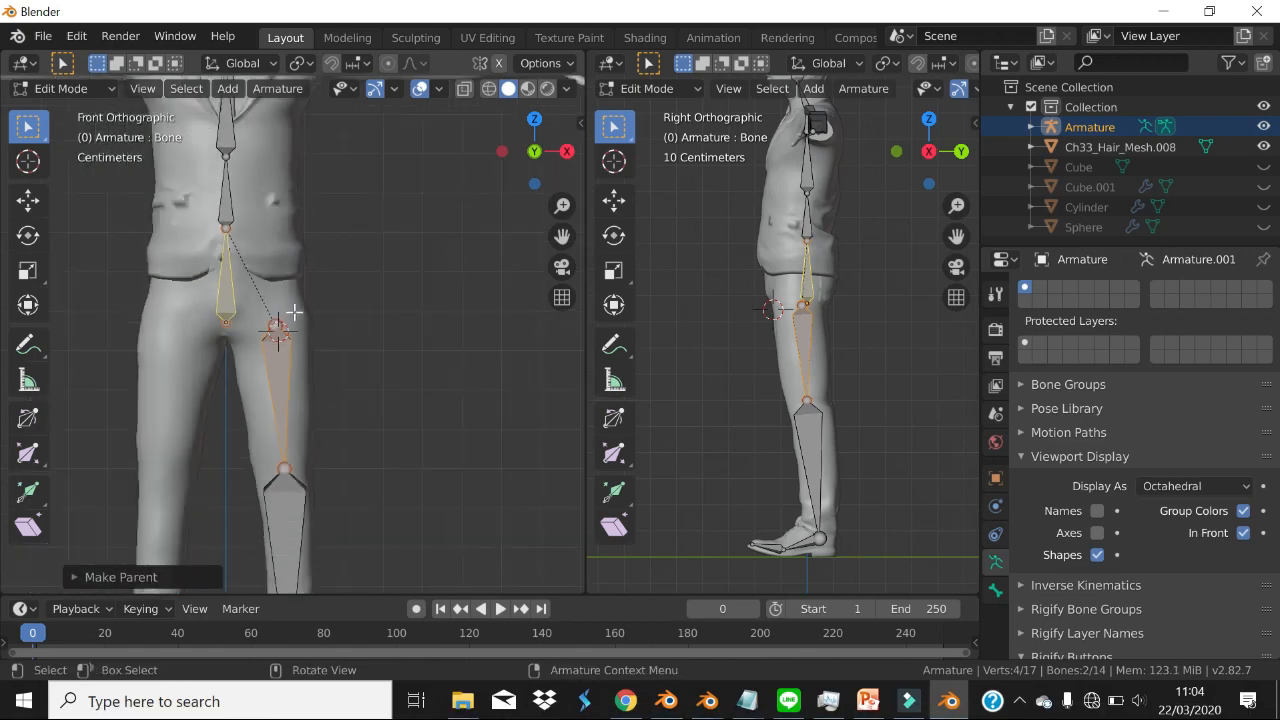
{"action": "scroll", "coordinate": [346, 266], "scroll_direction": "down", "scroll_amount": 3}
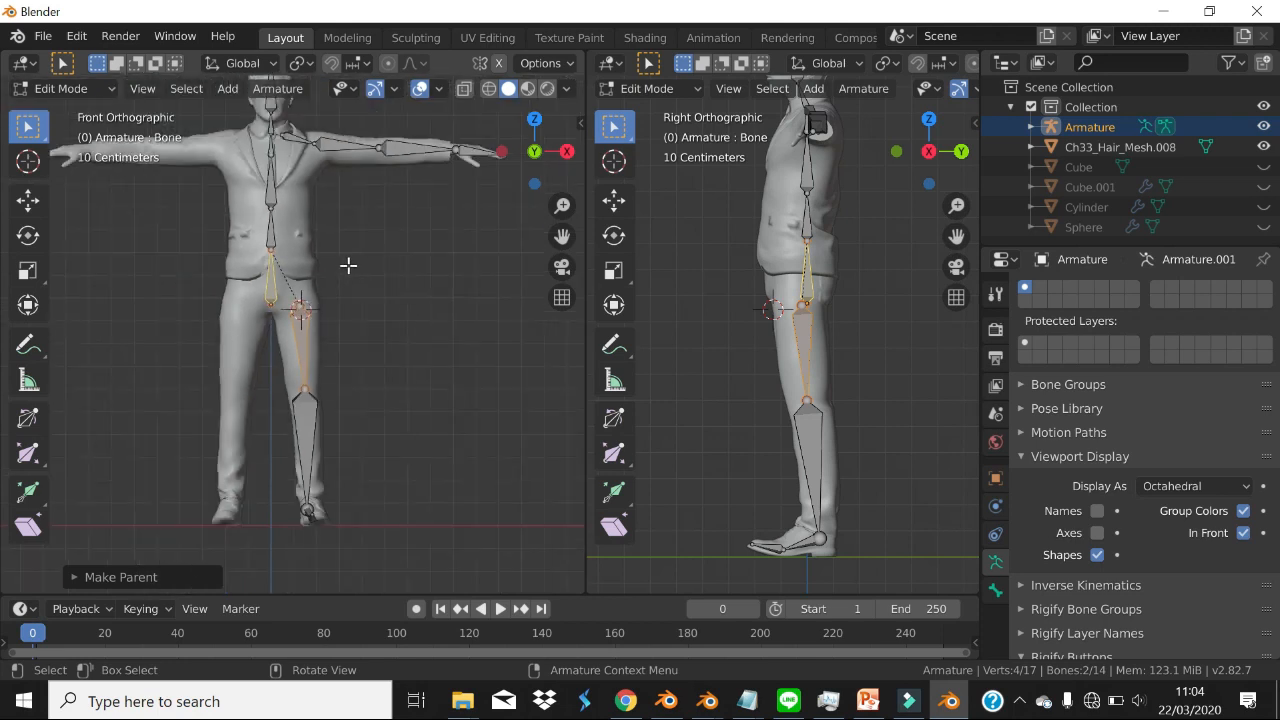
- Rename the left shoulder (collarbone) bone as Bone.005.L
{"action": "middle_click_drag", "start_coordinate": [371, 243], "coordinate": [338, 337], "text": "shift"}
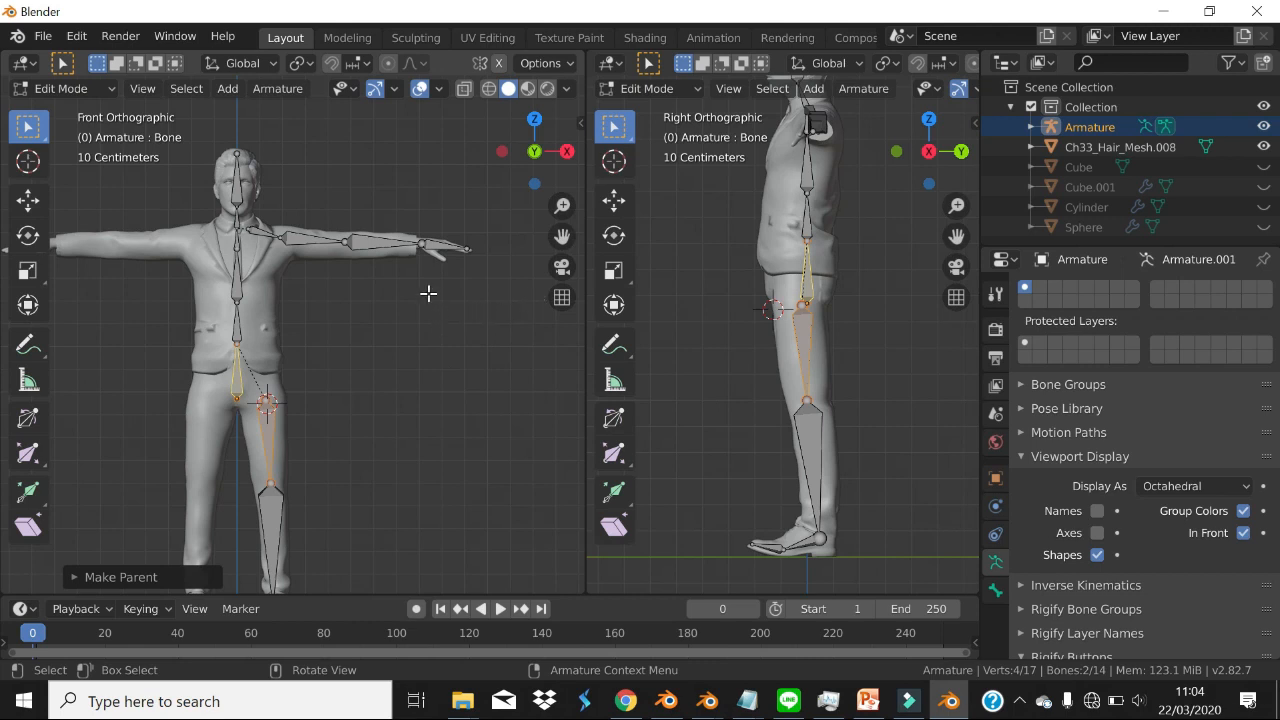
{"action": "scroll", "coordinate": [349, 277], "scroll_direction": "up", "scroll_amount": 3}
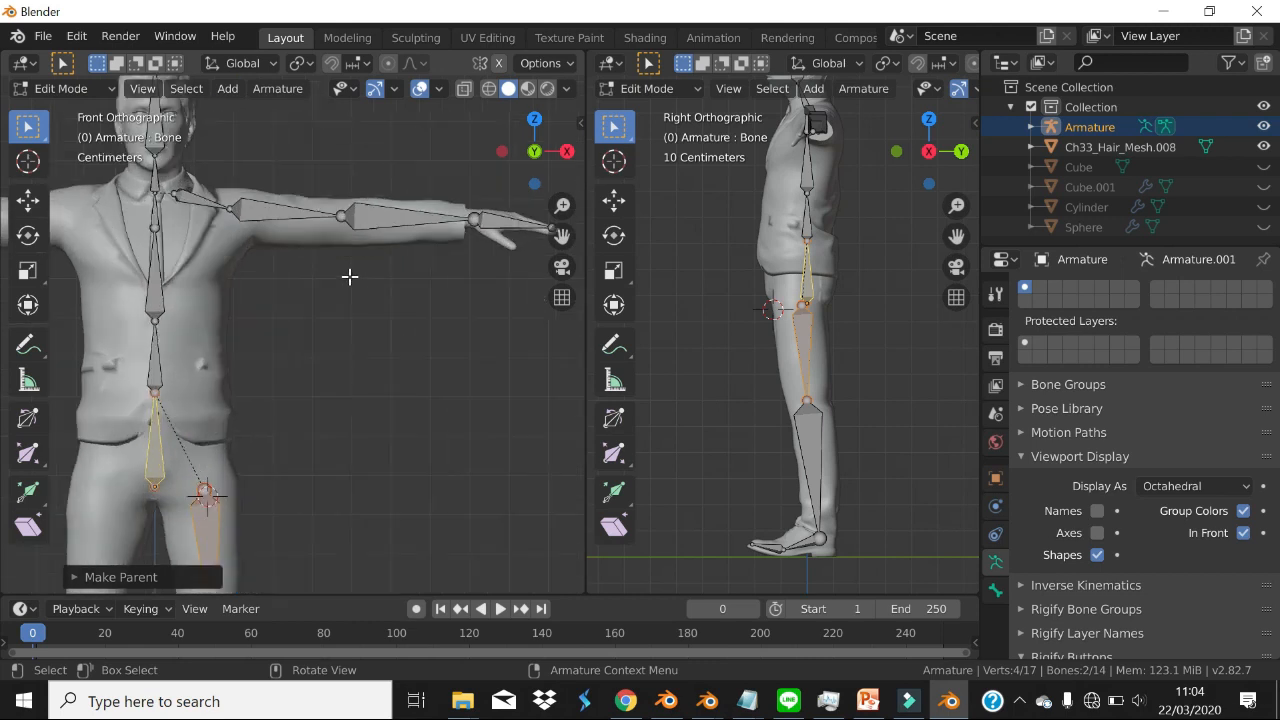
{"action": "scroll", "coordinate": [349, 277], "scroll_direction": "down", "scroll_amount": 2}
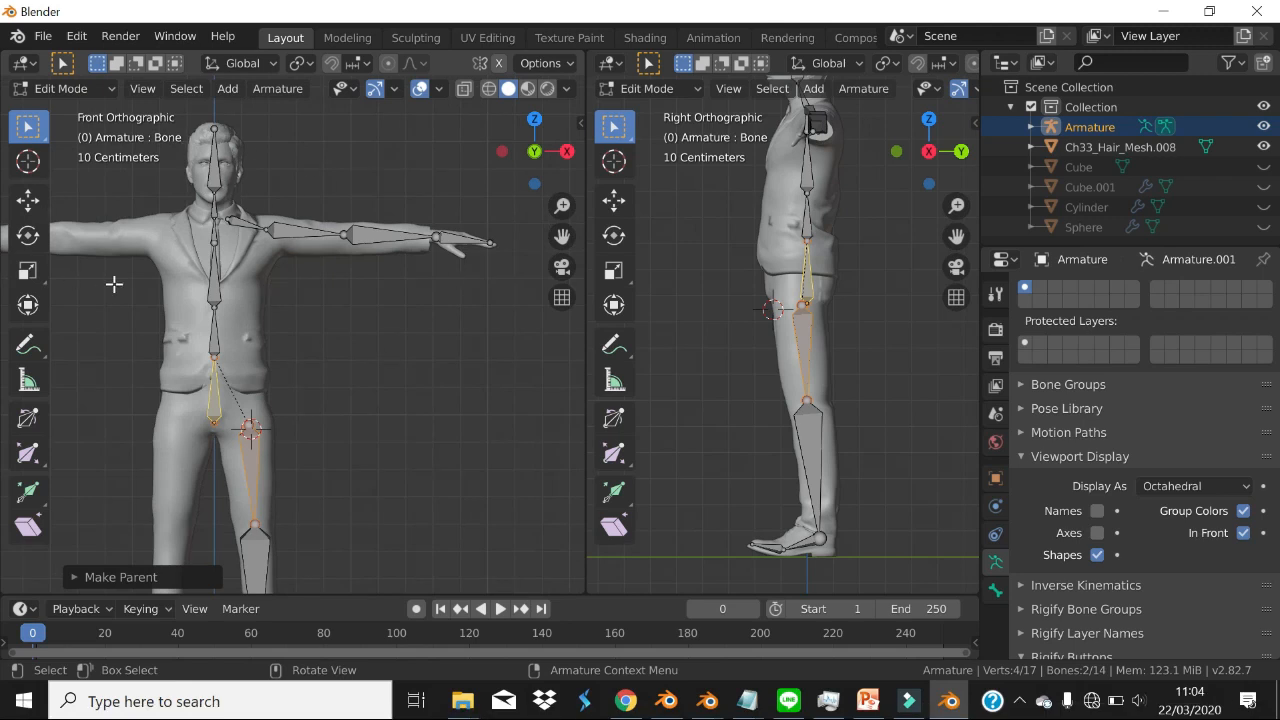
{"action": "middle_click_drag", "start_coordinate": [197, 271], "coordinate": [279, 259], "text": "shift"}
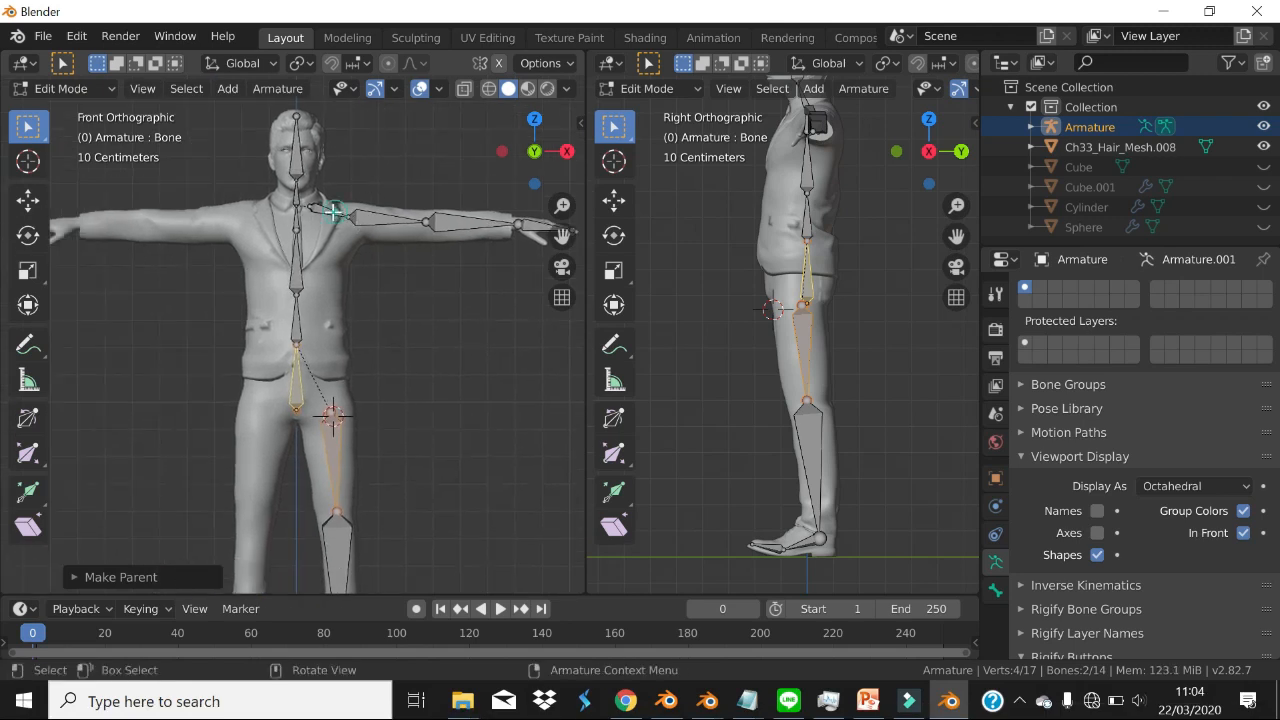
{"action": "left_click", "coordinate": [340, 213]}
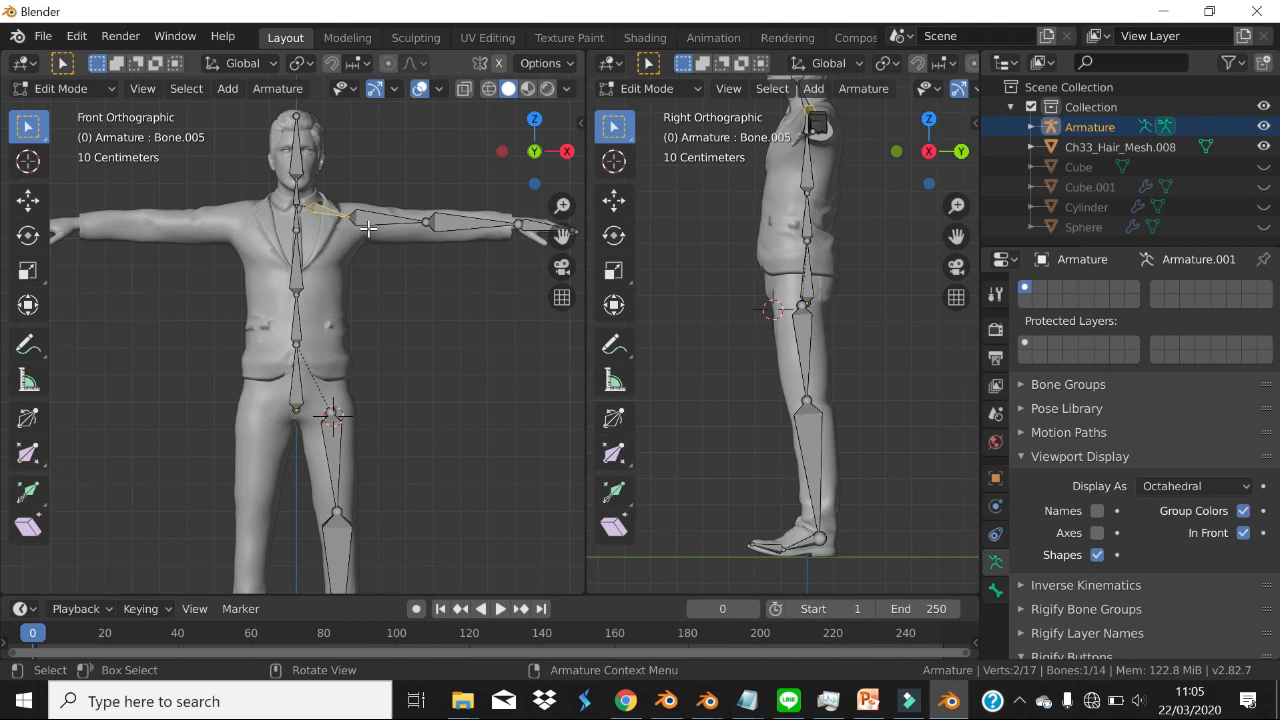
{"action": "scroll", "coordinate": [360, 235], "scroll_direction": "up", "scroll_amount": 4}
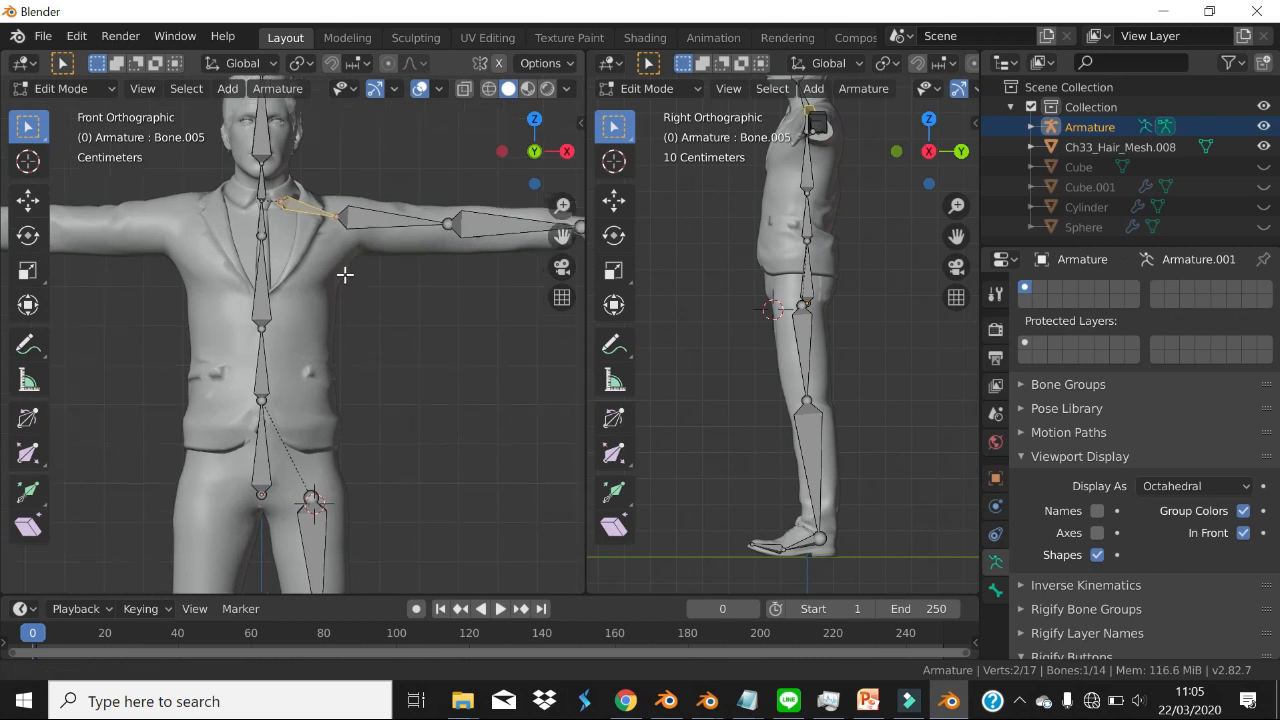
{"action": "scroll", "coordinate": [343, 282], "scroll_direction": "down", "scroll_amount": 4}
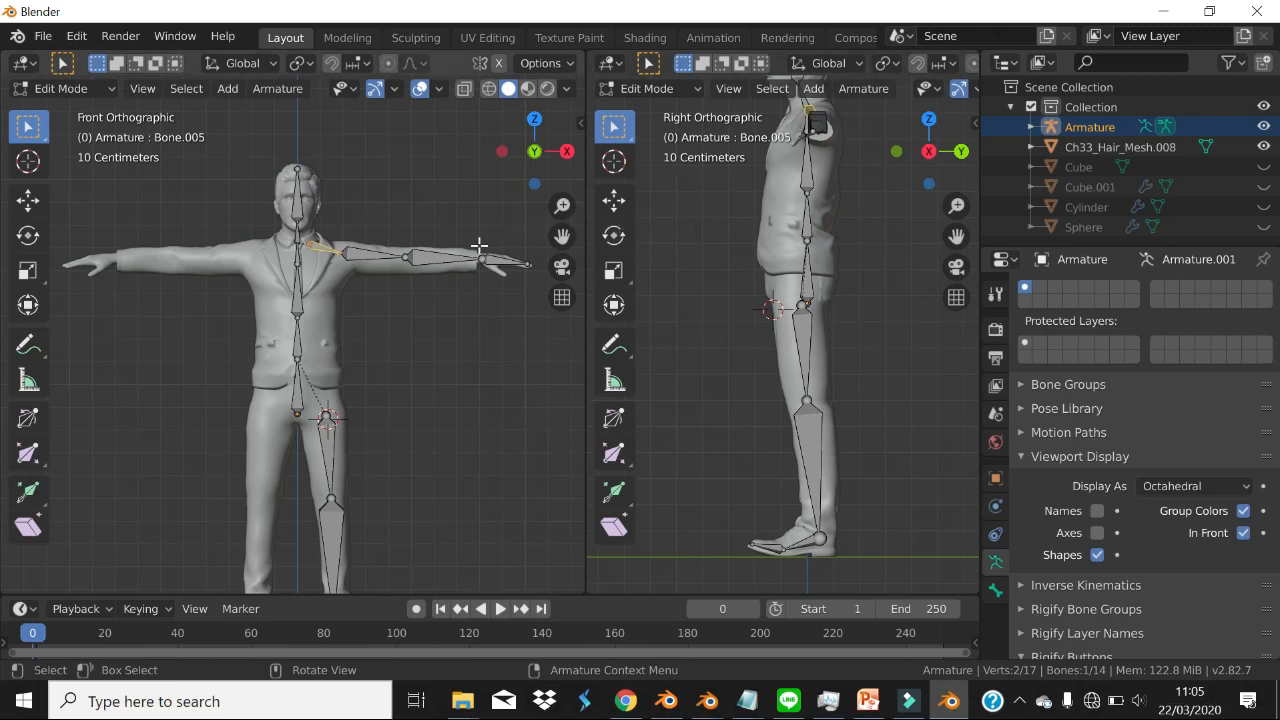
{"action": "scroll", "coordinate": [303, 274], "scroll_direction": "up", "scroll_amount": 4}
{"action": "middle_click_drag", "start_coordinate": [330, 371], "coordinate": [349, 424], "text": "shift"}
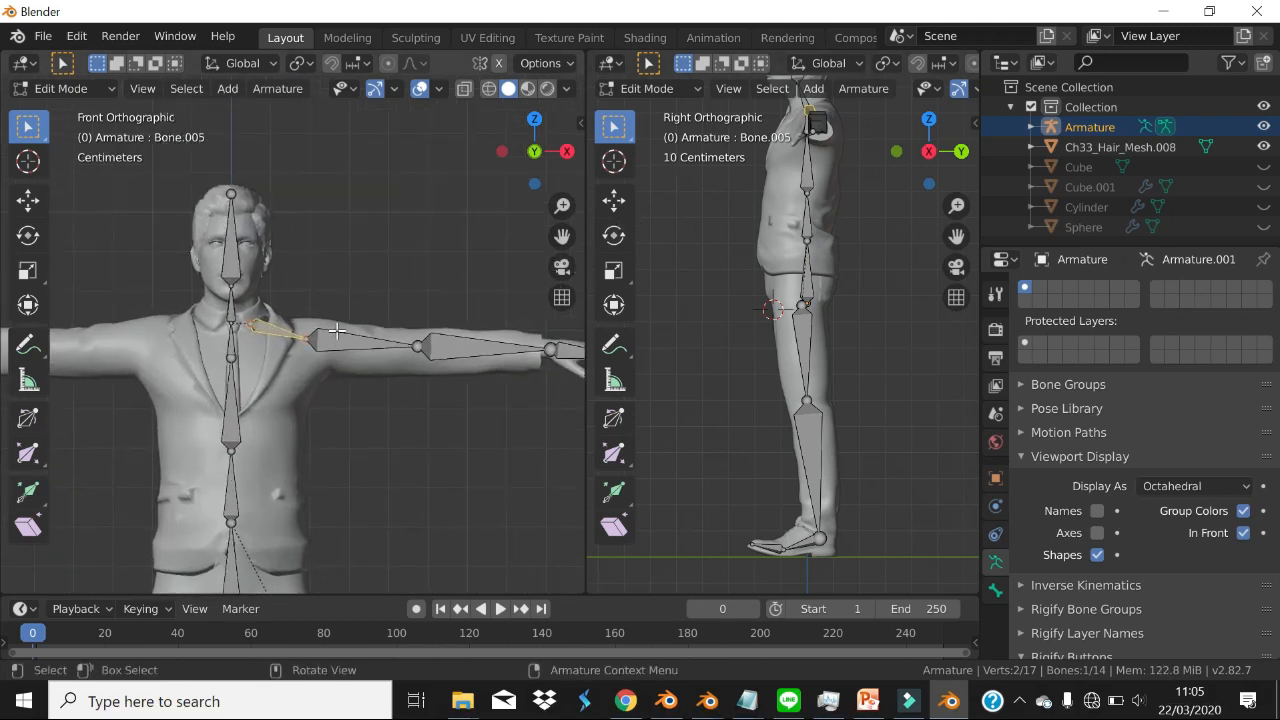
{"action": "scroll", "coordinate": [325, 330], "scroll_direction": "down", "scroll_amount": 4}
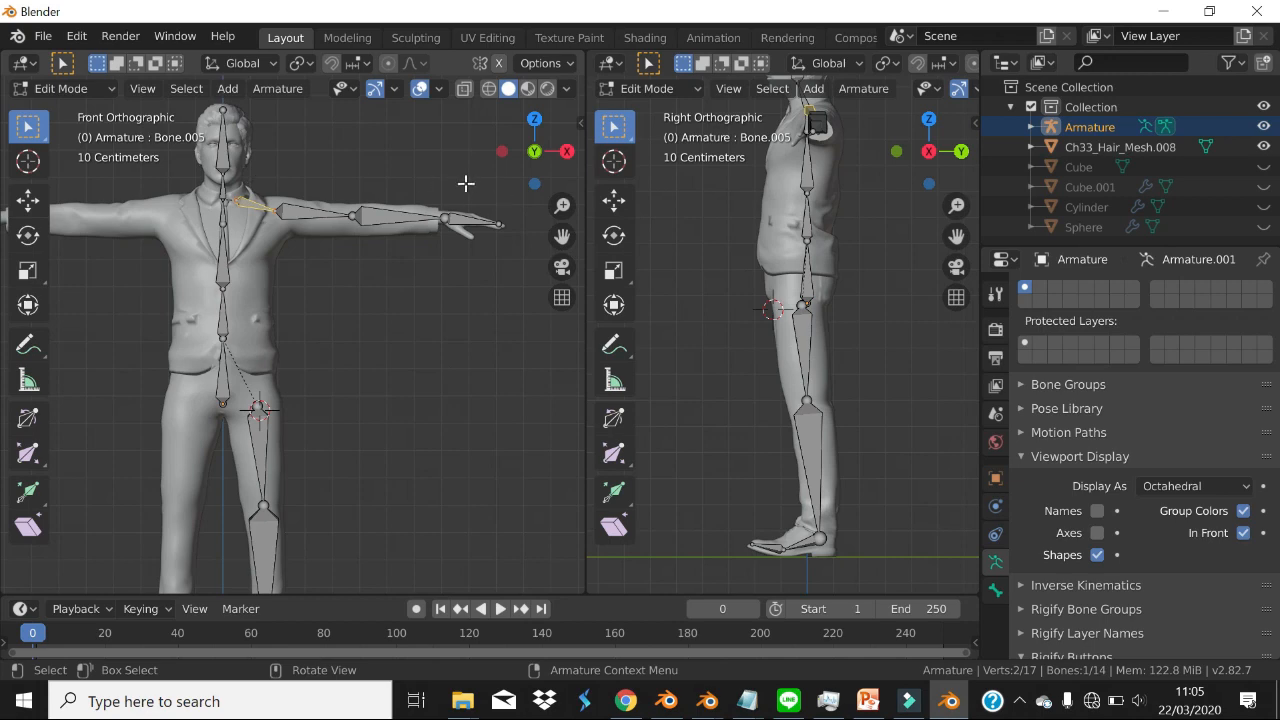
{"action": "scroll", "coordinate": [408, 302], "scroll_direction": "down", "scroll_amount": 2}
{"action": "scroll", "coordinate": [408, 302], "scroll_direction": "up", "scroll_amount": 4}
{"action": "scroll", "coordinate": [371, 414], "scroll_direction": "down", "scroll_amount": 1}
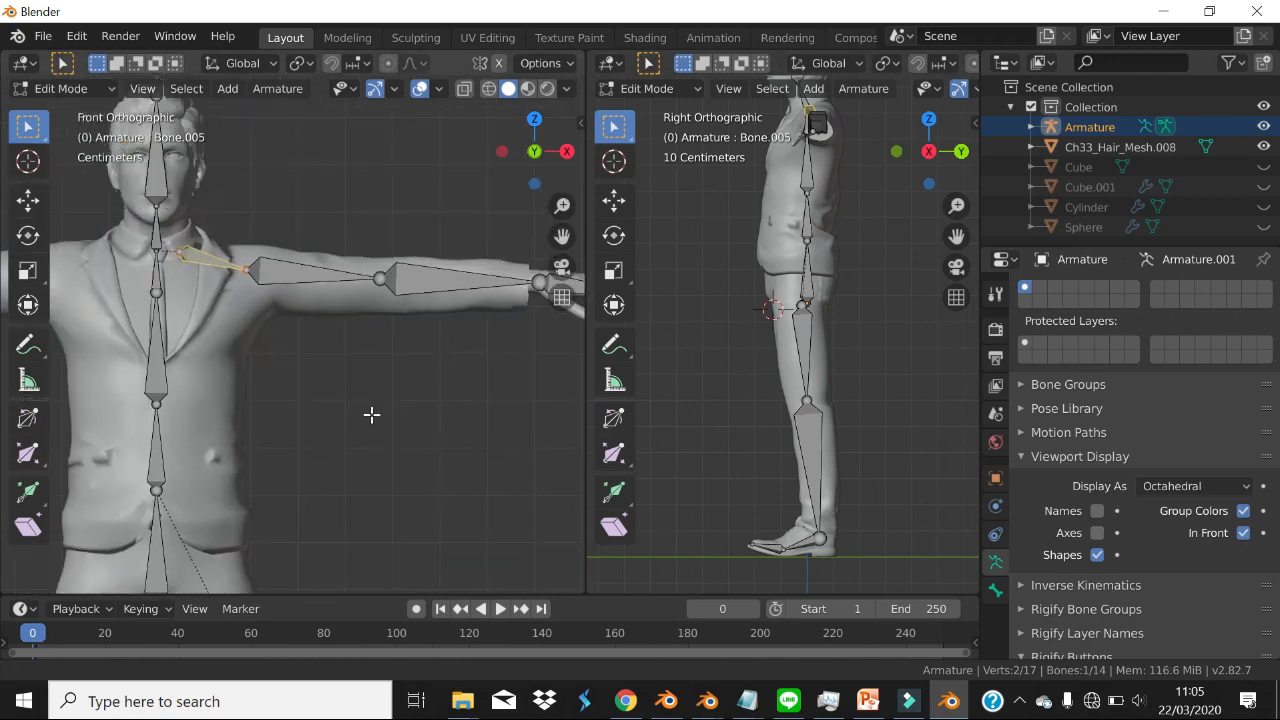
{"action": "scroll", "coordinate": [393, 399], "scroll_direction": "up", "scroll_amount": 1}
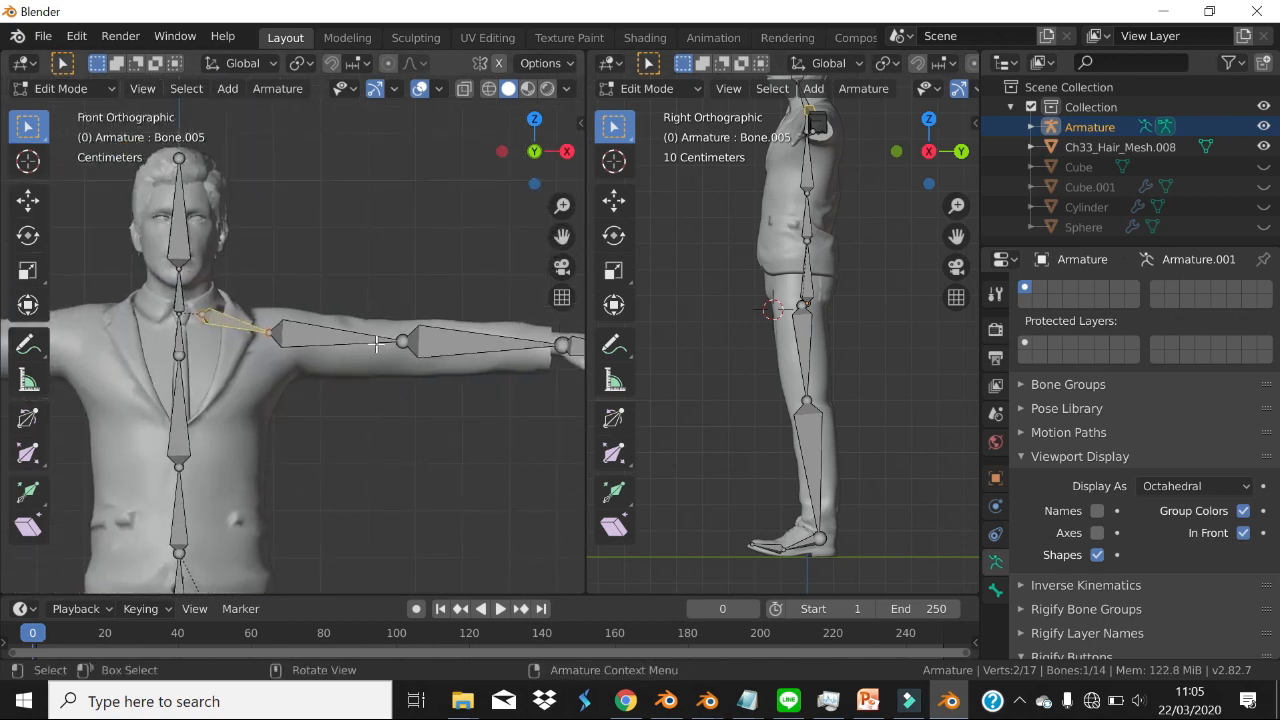
{"action": "key", "text": "F2"}
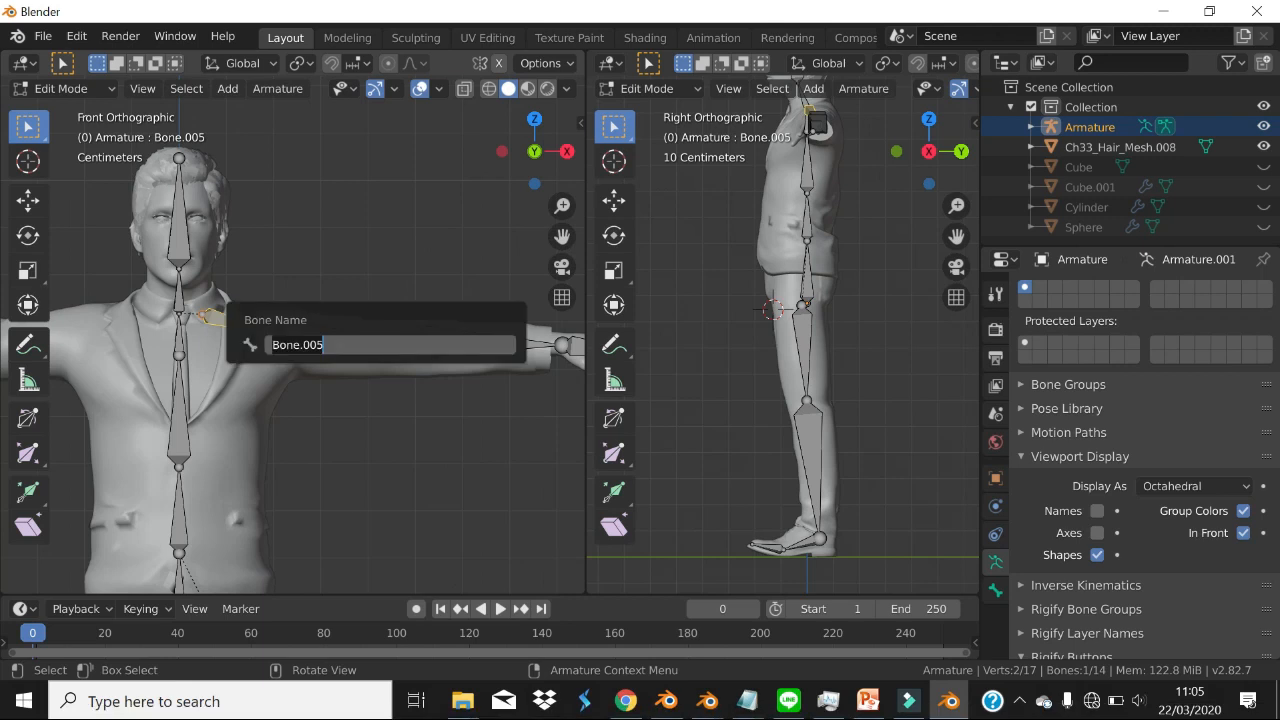
{"action": "left_click", "coordinate": [336, 345]}
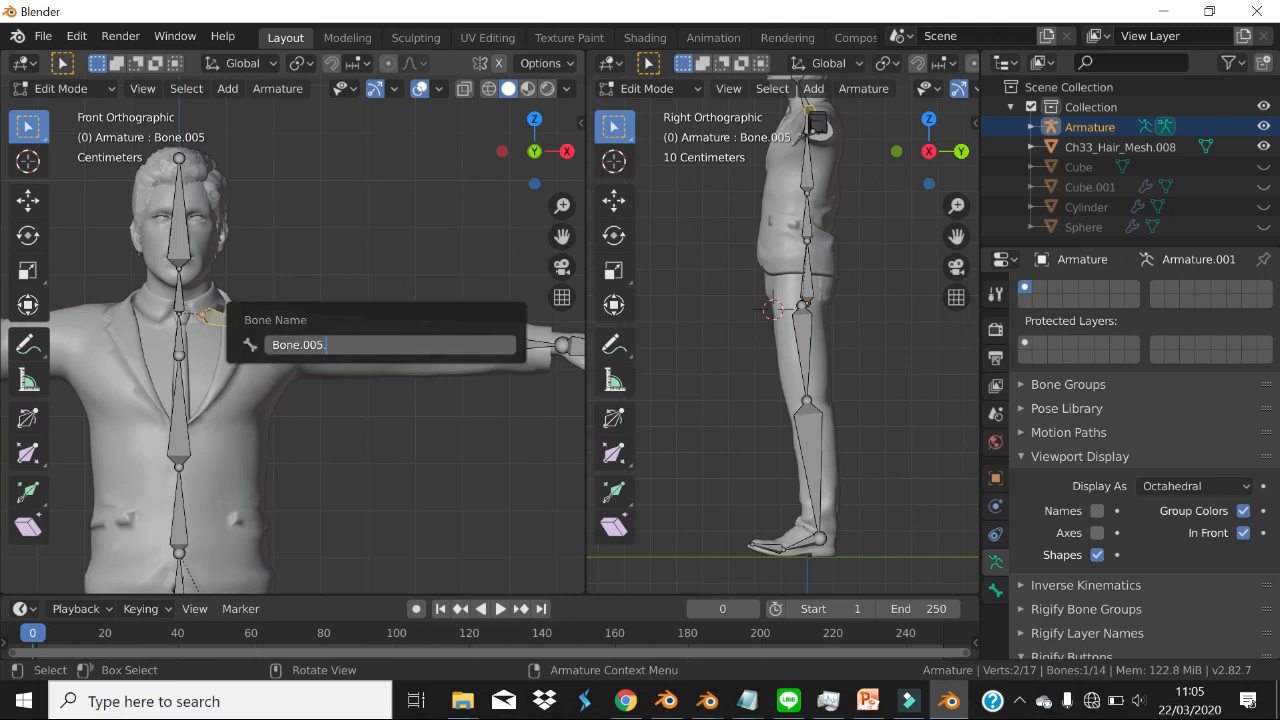
{"action": "type", "text": ".L"}
{"action": "key", "text": "Return"}
- Rename the left upper-arm bone as Bone.006.L
{"action": "left_click", "coordinate": [317, 331]}
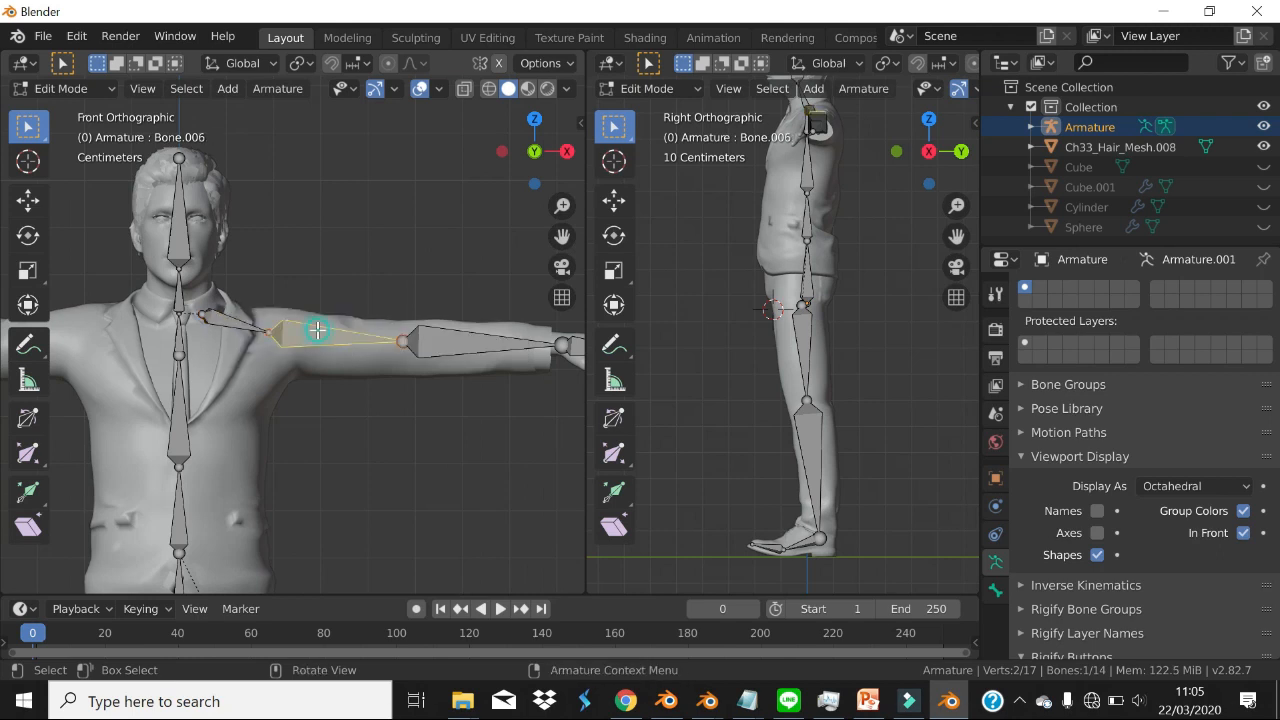
{"action": "key", "text": "F2"}
{"action": "left_click", "coordinate": [323, 329]}
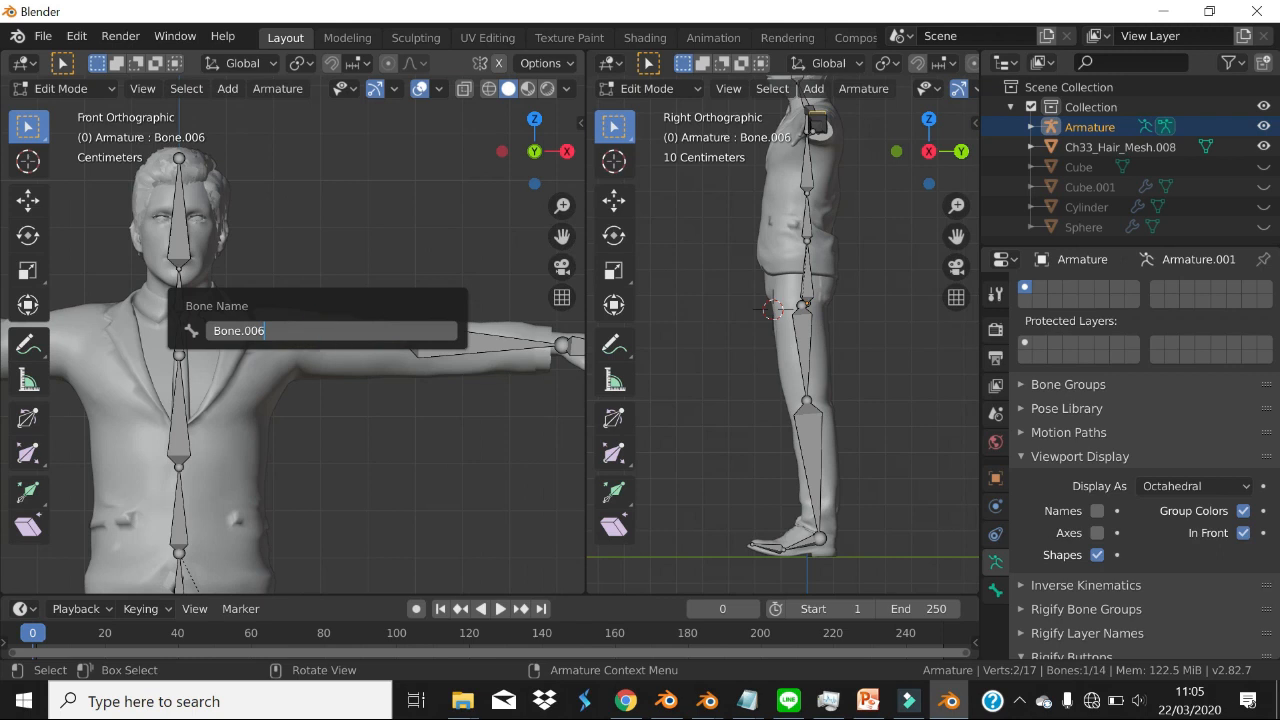
{"action": "type", "text": ".L"}
{"action": "key", "text": "Return"}
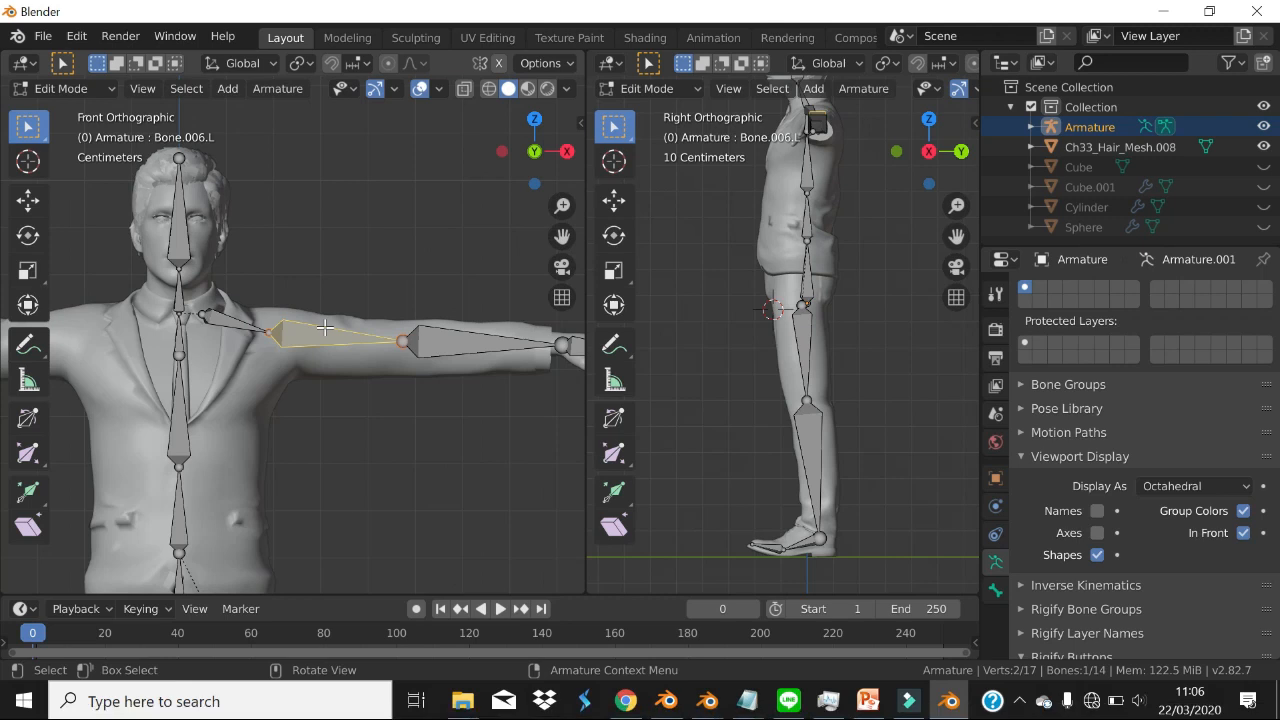
- Rename the left forearm bone as Bone.007.L
{"action": "left_click", "coordinate": [446, 342]}
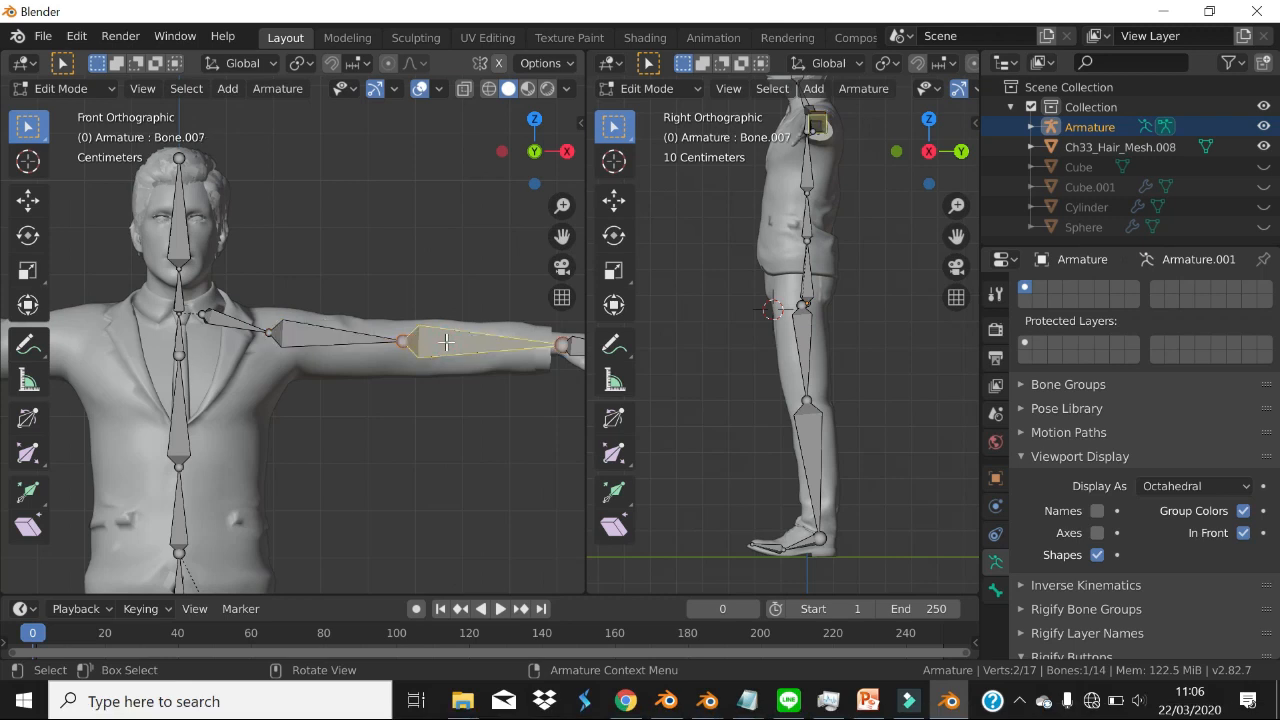
{"action": "key", "text": "F2"}
{"action": "key", "text": "Right"}
{"action": "type", "text": "."}
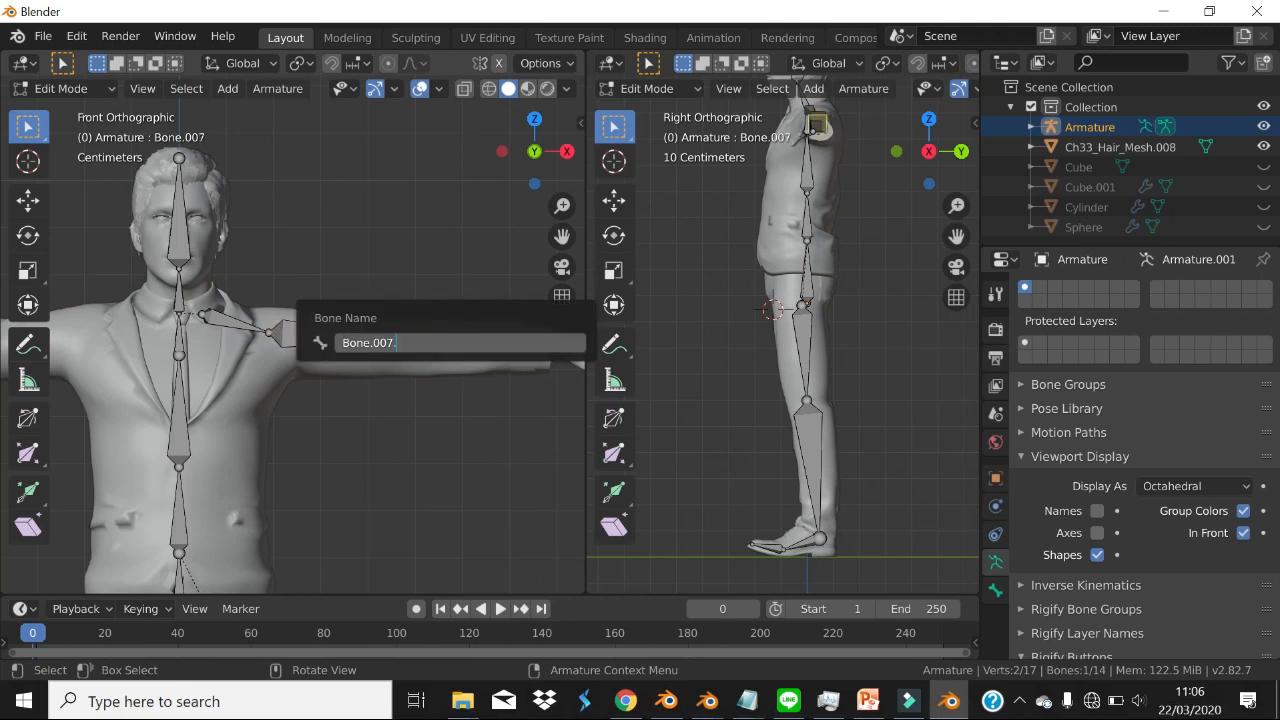
{"action": "type", "text": "L"}
{"action": "key", "text": "Return"}
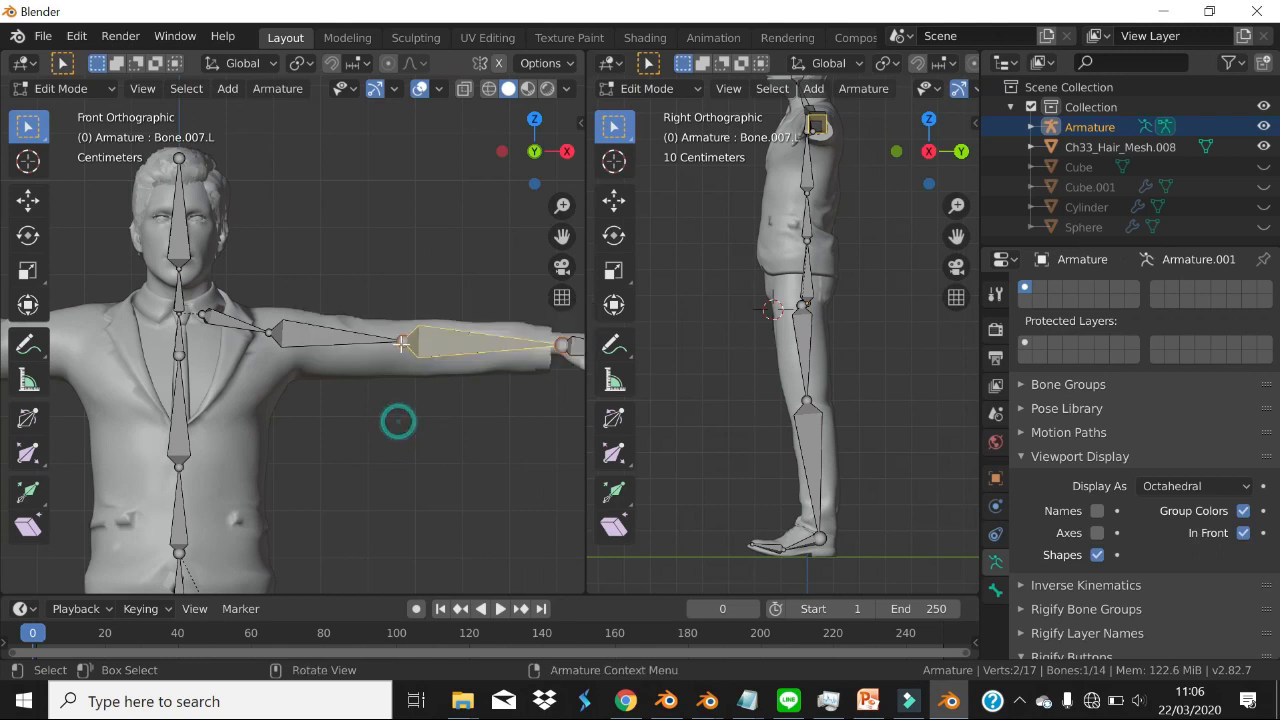
- Rename the left hand bone as Bone.008.L
{"action": "key", "text": "KP_Decimal"}
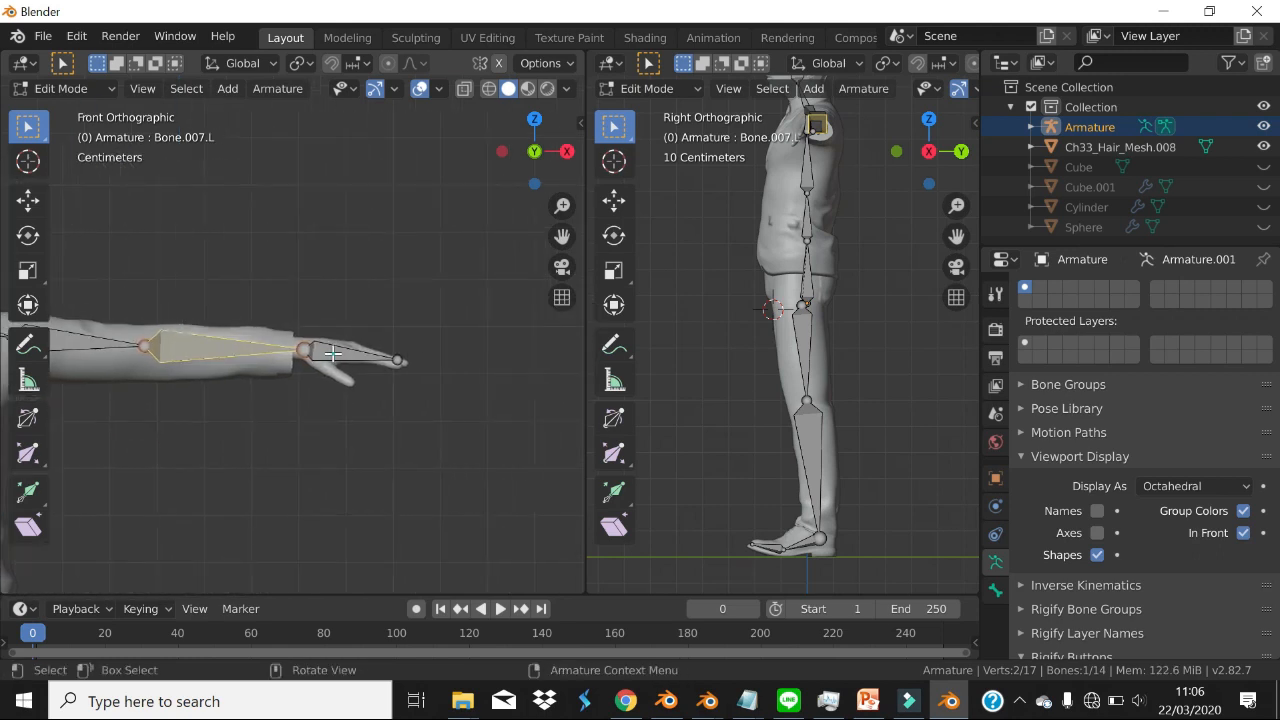
{"action": "left_click", "coordinate": [333, 352]}
{"action": "key", "text": "F2"}
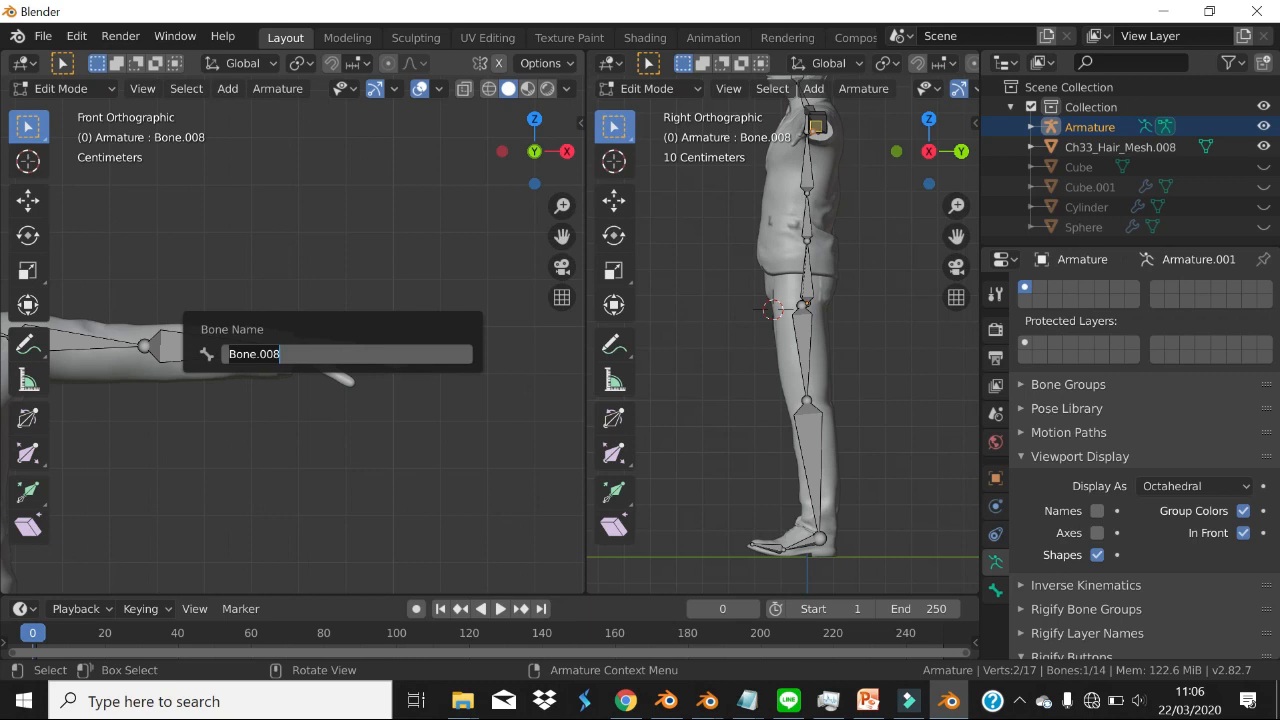
{"action": "key", "text": "Right"}
{"action": "type", "text": ".L"}
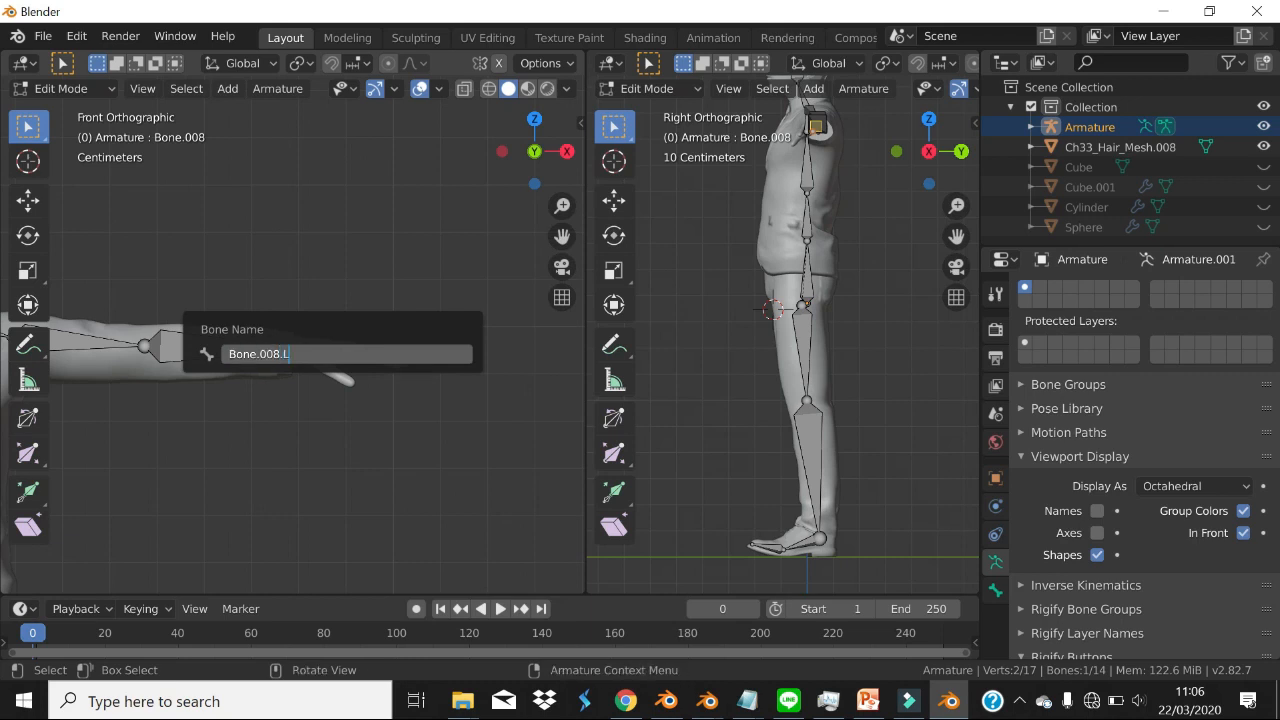
{"action": "left_click", "coordinate": [389, 450]}
- Rename the left thigh bone as Bone.010.L
{"action": "scroll", "coordinate": [357, 431], "scroll_direction": "down", "scroll_amount": 1}
{"action": "middle_click_drag", "start_coordinate": [274, 460], "coordinate": [526, 136], "text": "shift"}
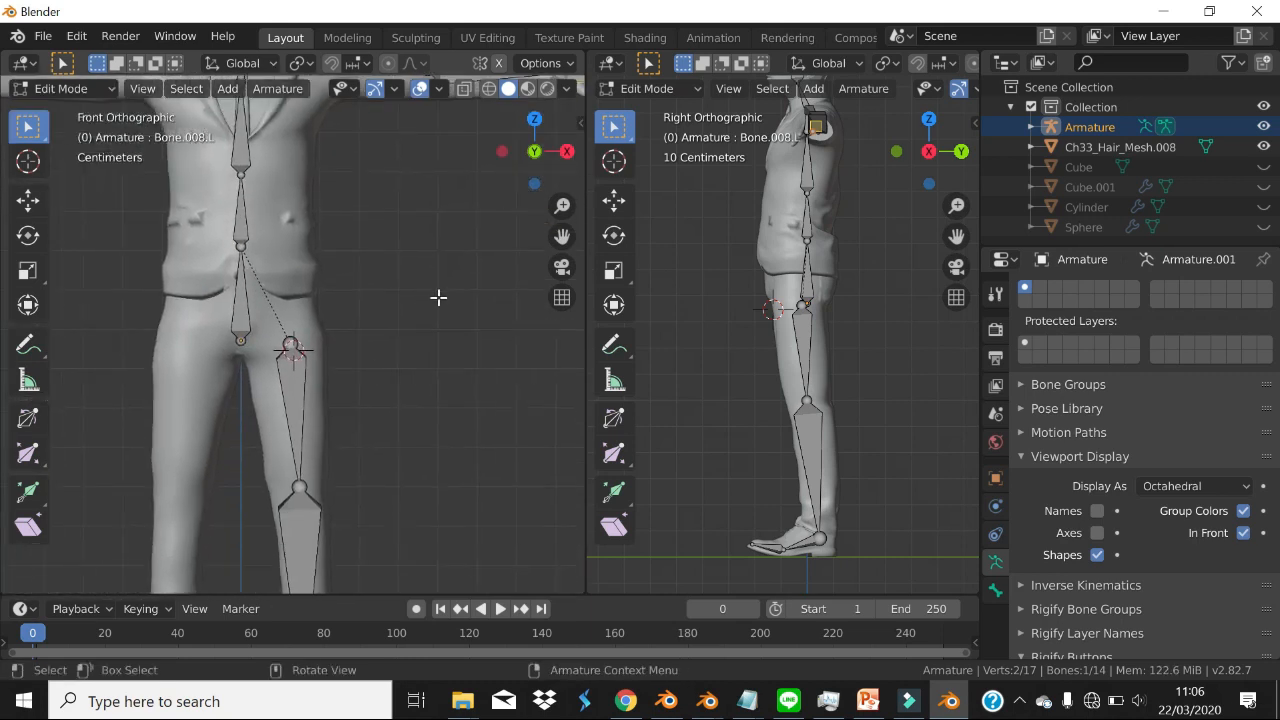
{"action": "left_click", "coordinate": [290, 385]}
{"action": "key", "text": "F2"}
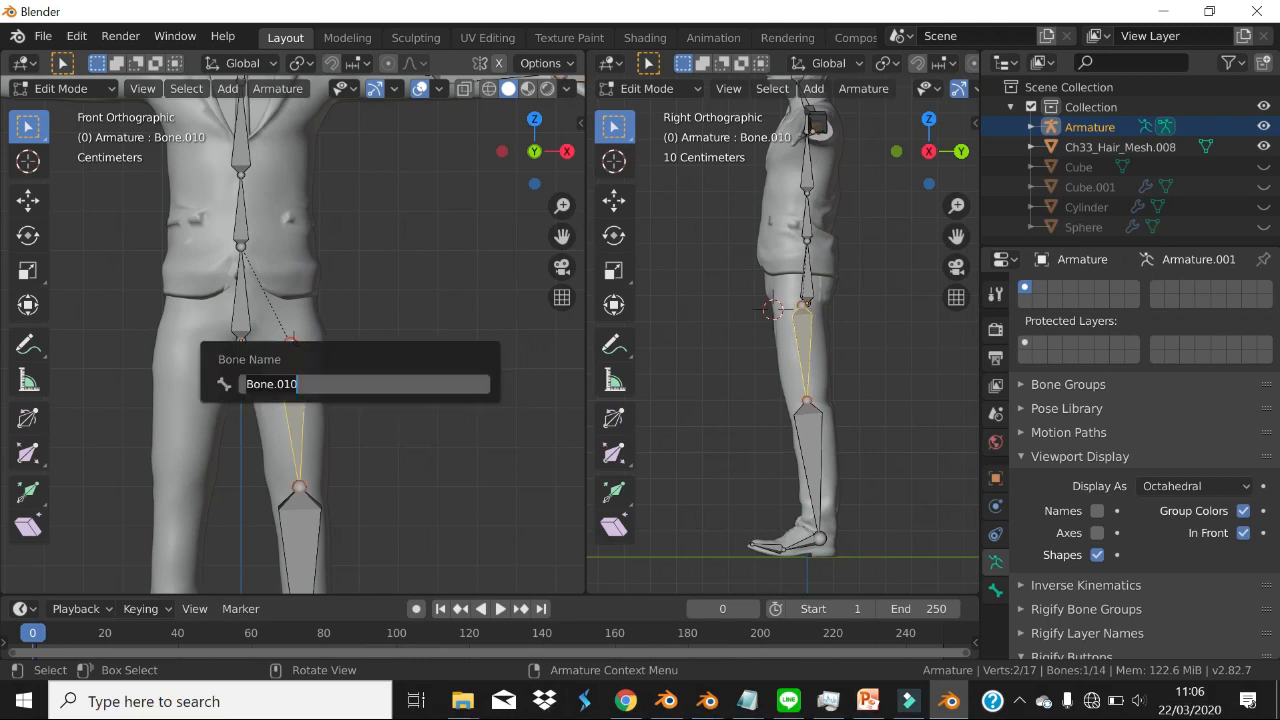
{"action": "left_click", "coordinate": [350, 386]}
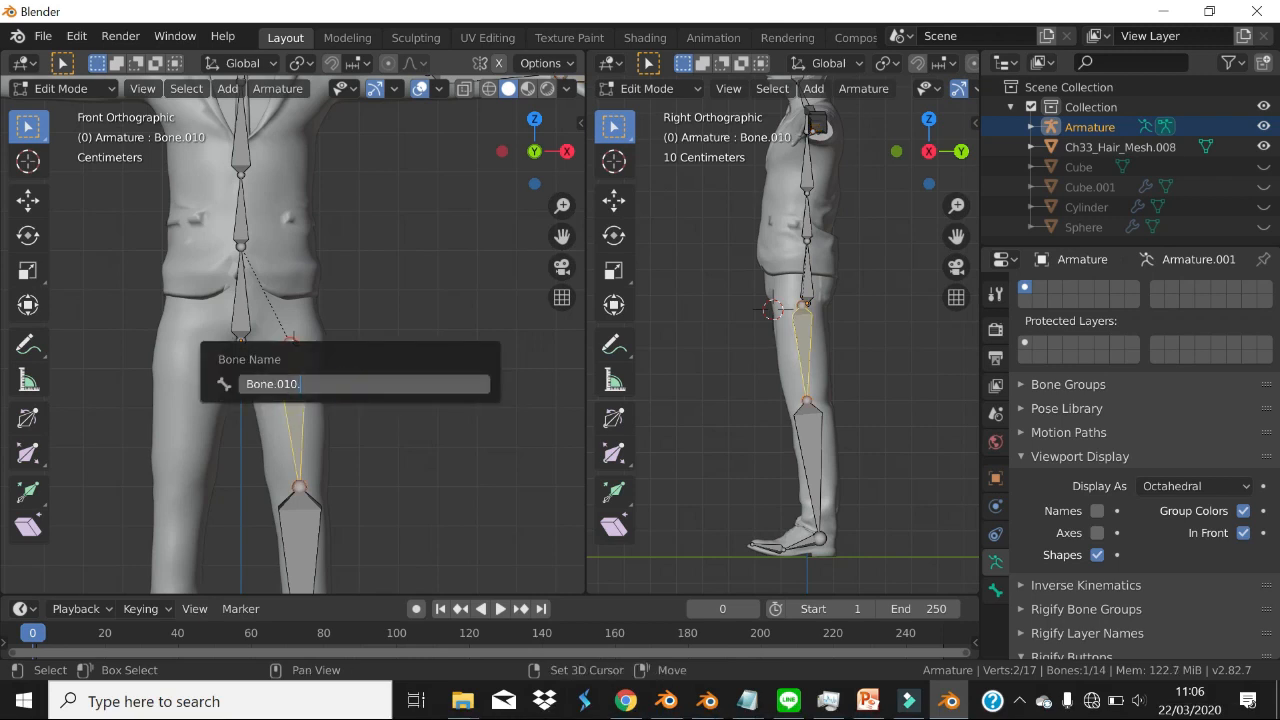
{"action": "type", "text": ".L"}
{"action": "key", "text": "Return"}
- Rename the left shin bone as Bone.011.L
{"action": "scroll", "coordinate": [351, 351], "scroll_direction": "down", "scroll_amount": 1}
{"action": "middle_click_drag", "start_coordinate": [352, 432], "coordinate": [360, 269], "text": "shift"}
{"action": "left_click", "coordinate": [319, 339]}
{"action": "key", "text": "F2"}
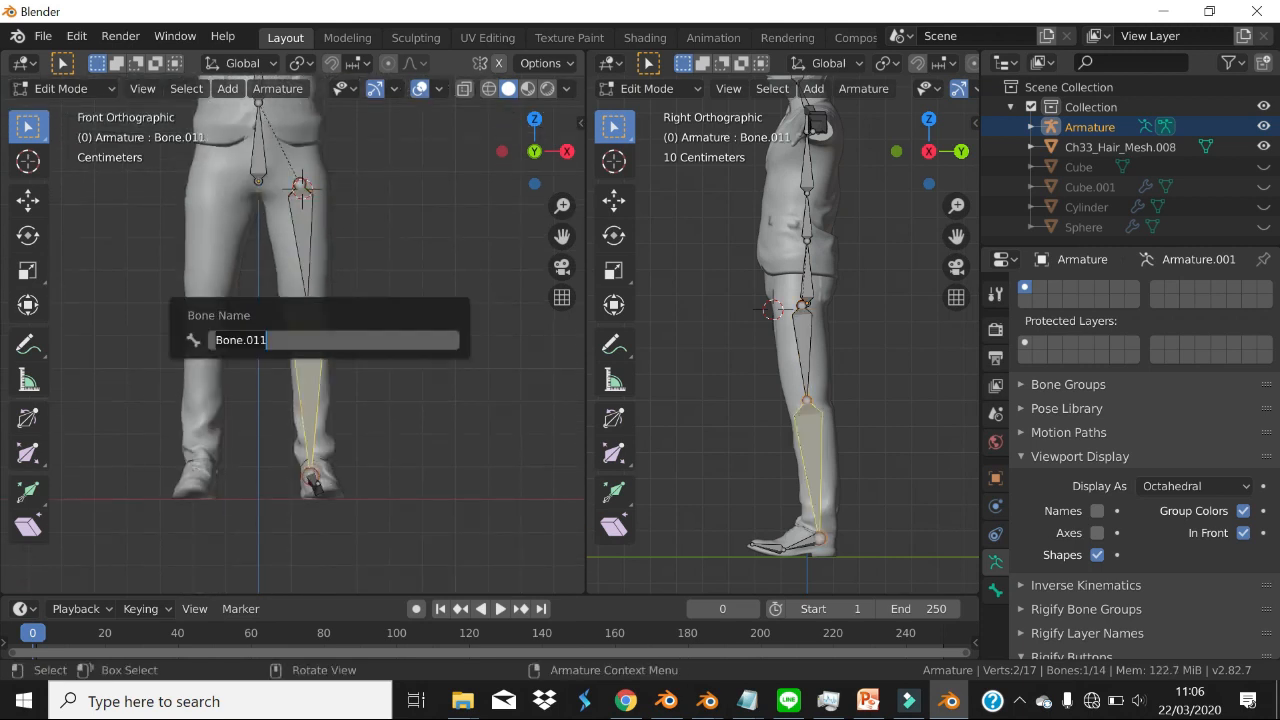
{"action": "left_click", "coordinate": [330, 339]}
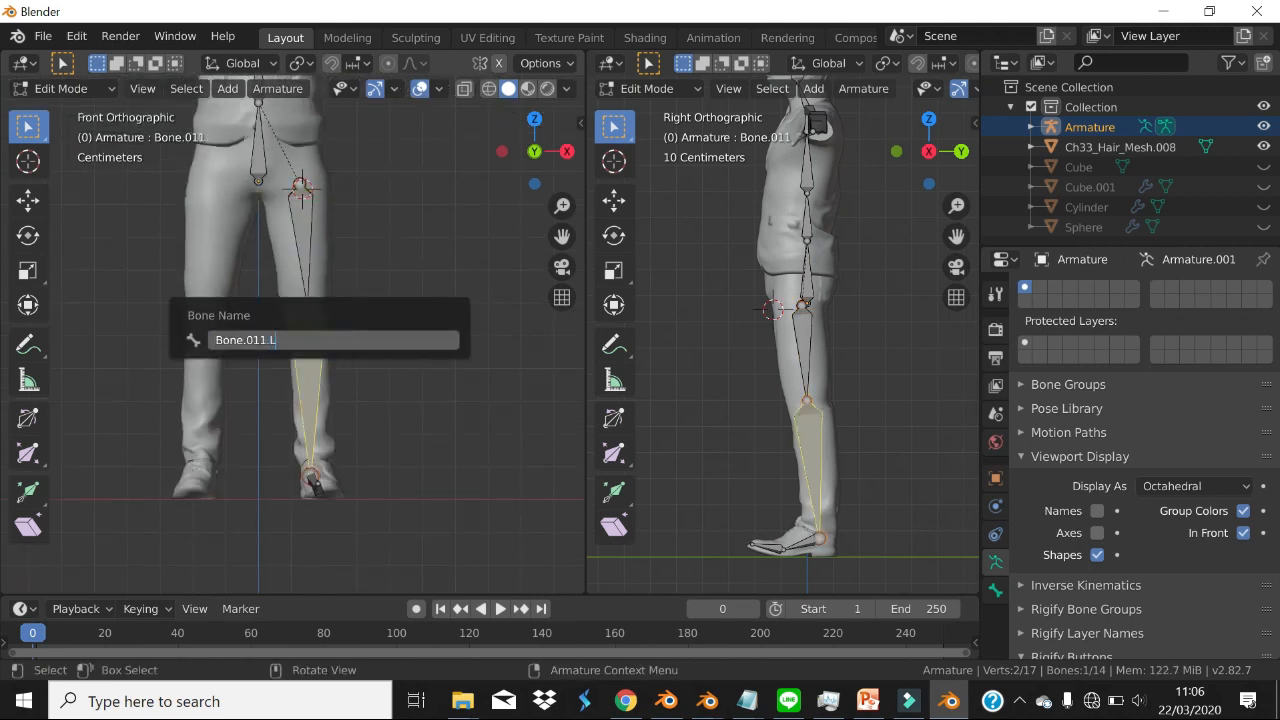
{"action": "key", "text": "Return"}
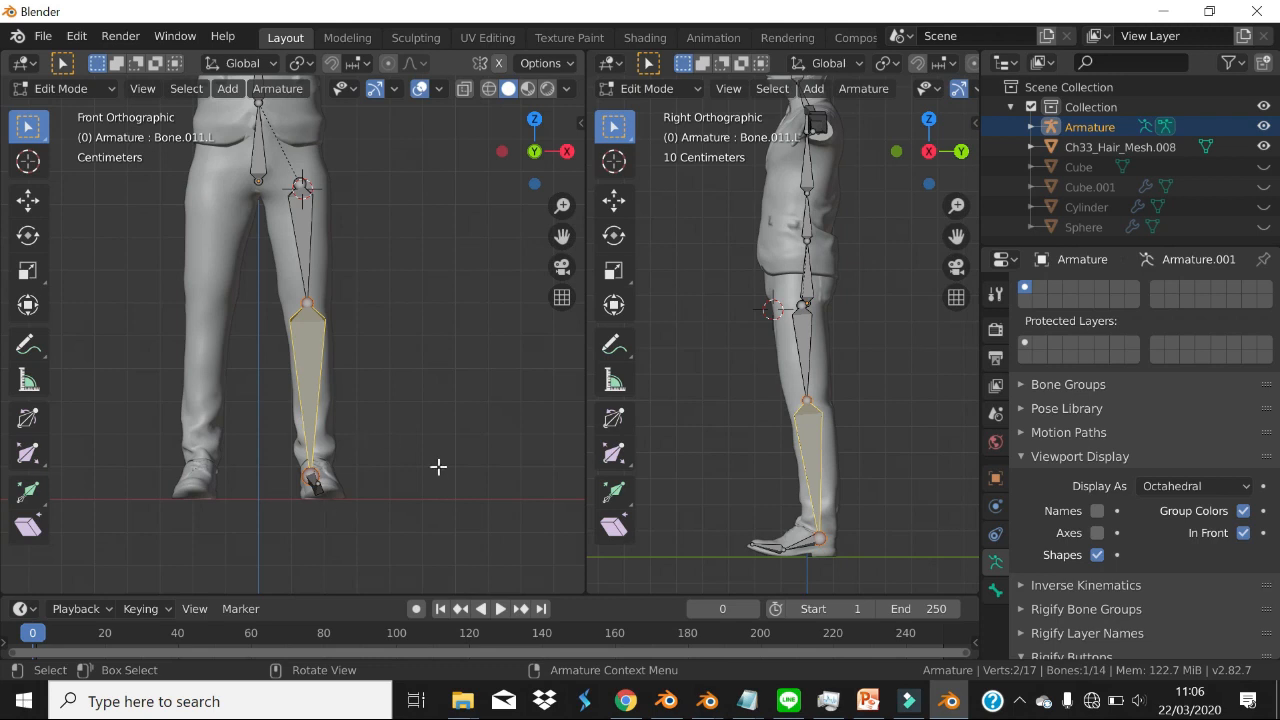
- Rename the left foot bone as Bone.012.L in the side view
{"action": "left_click", "coordinate": [800, 542]}
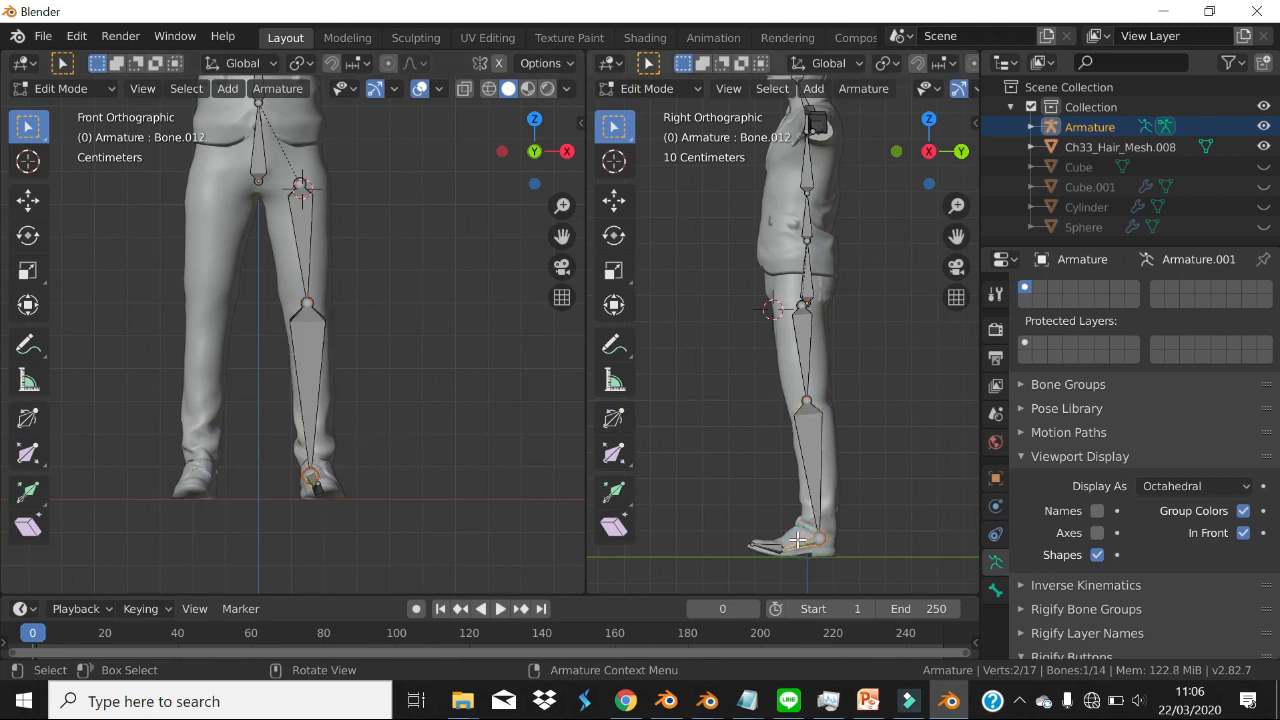
{"action": "key", "text": "F2"}
{"action": "left_click", "coordinate": [777, 535]}
{"action": "type", "text": ".L"}
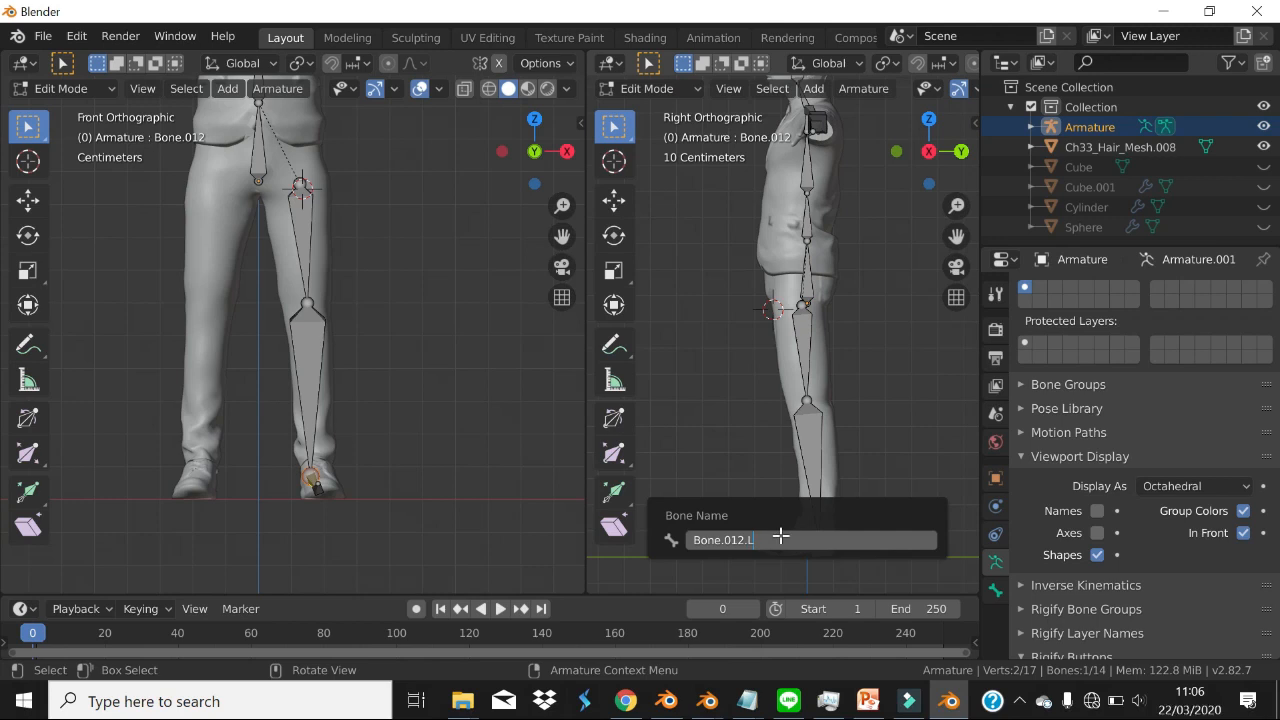
{"action": "key", "text": "Return"}
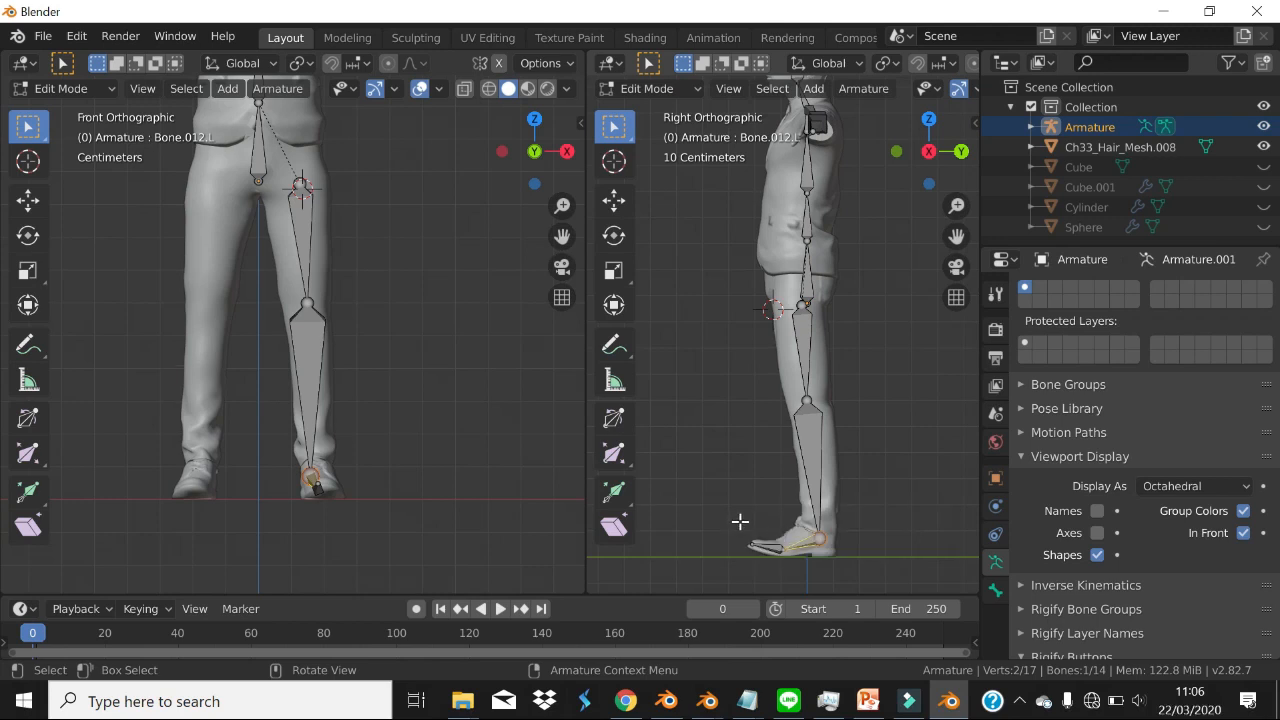
- Rename the left toe bone as Bone.013.L in the side view
{"action": "left_click", "coordinate": [752, 543]}
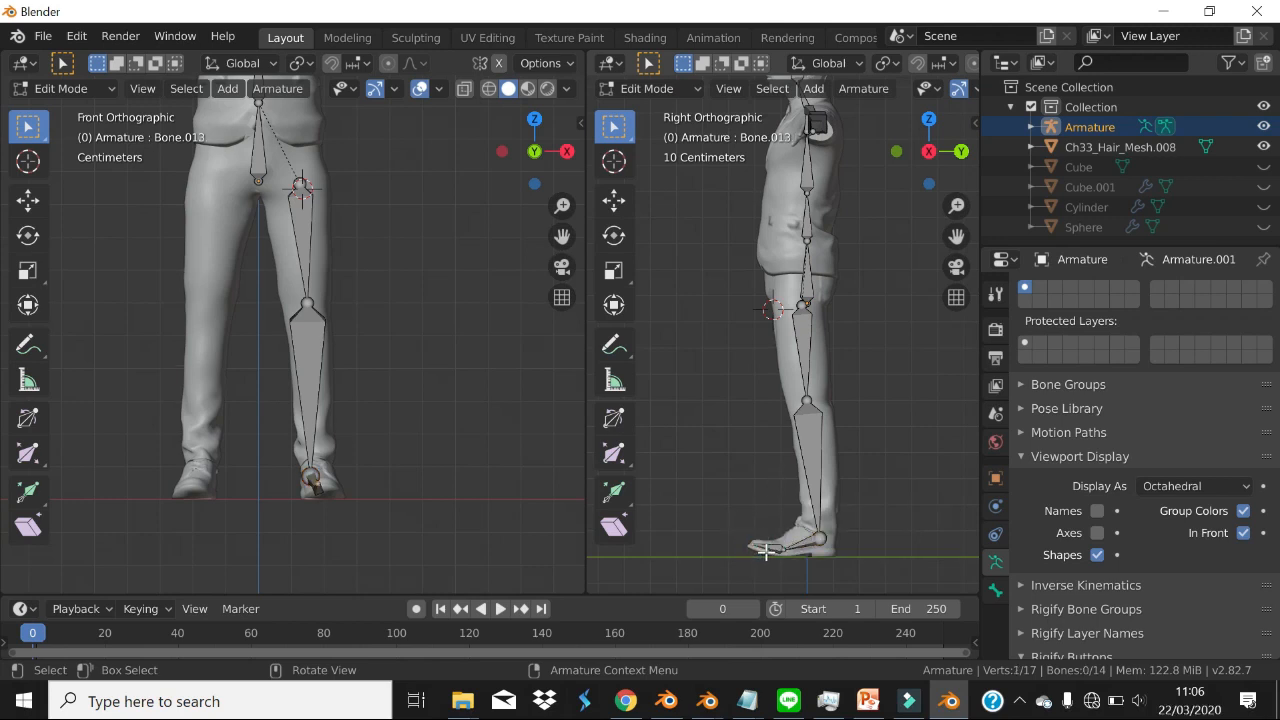
{"action": "left_click", "coordinate": [768, 546]}
{"action": "key", "text": "F2"}
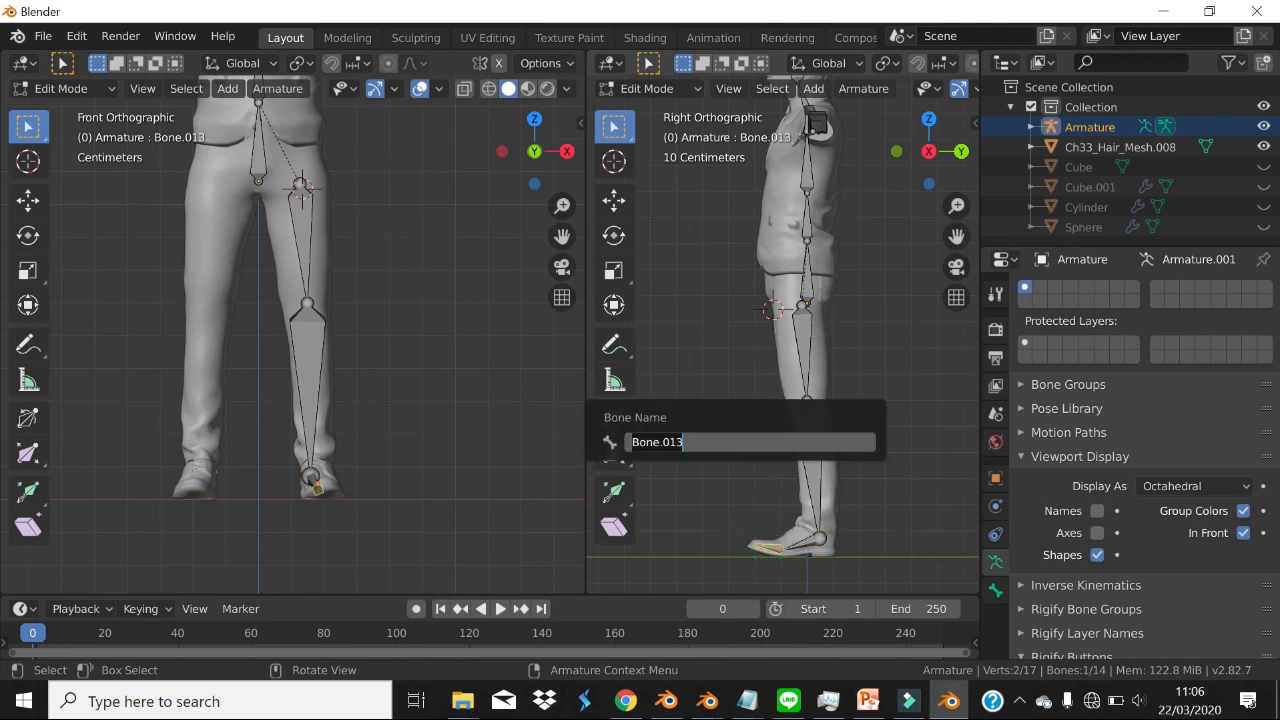
{"action": "type", "text": ".L"}
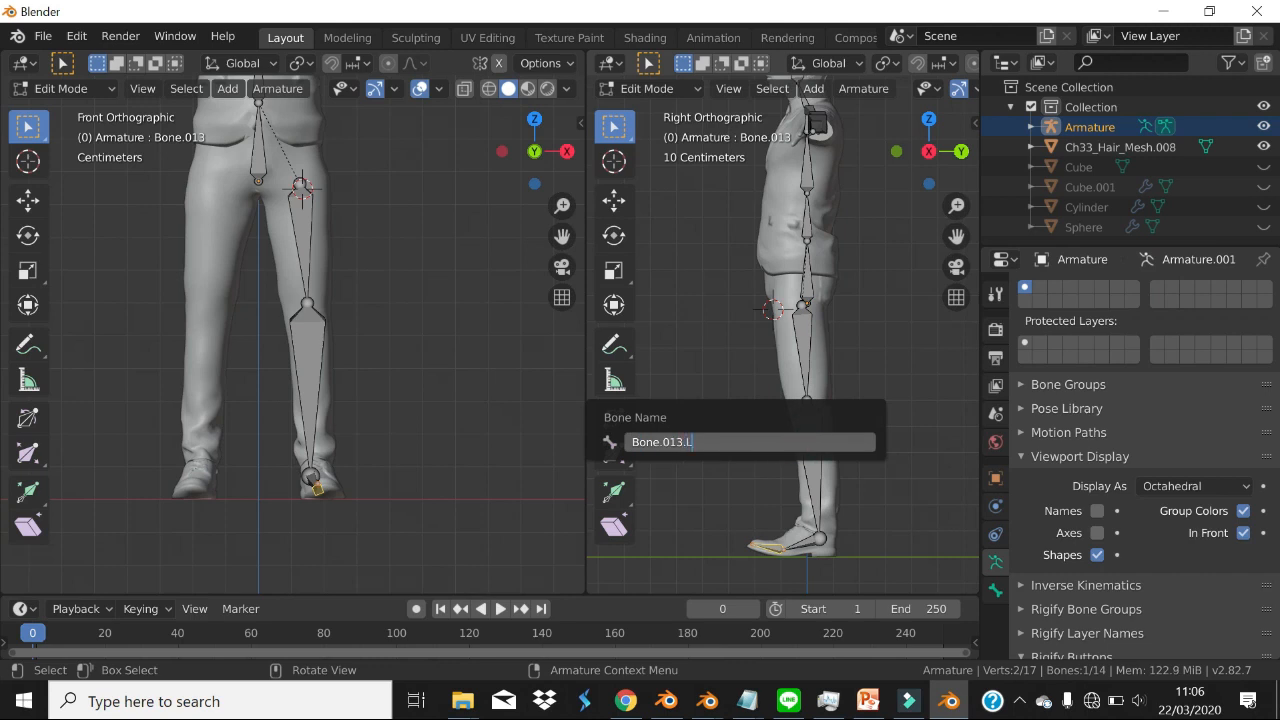
{"action": "key", "text": "Return"}
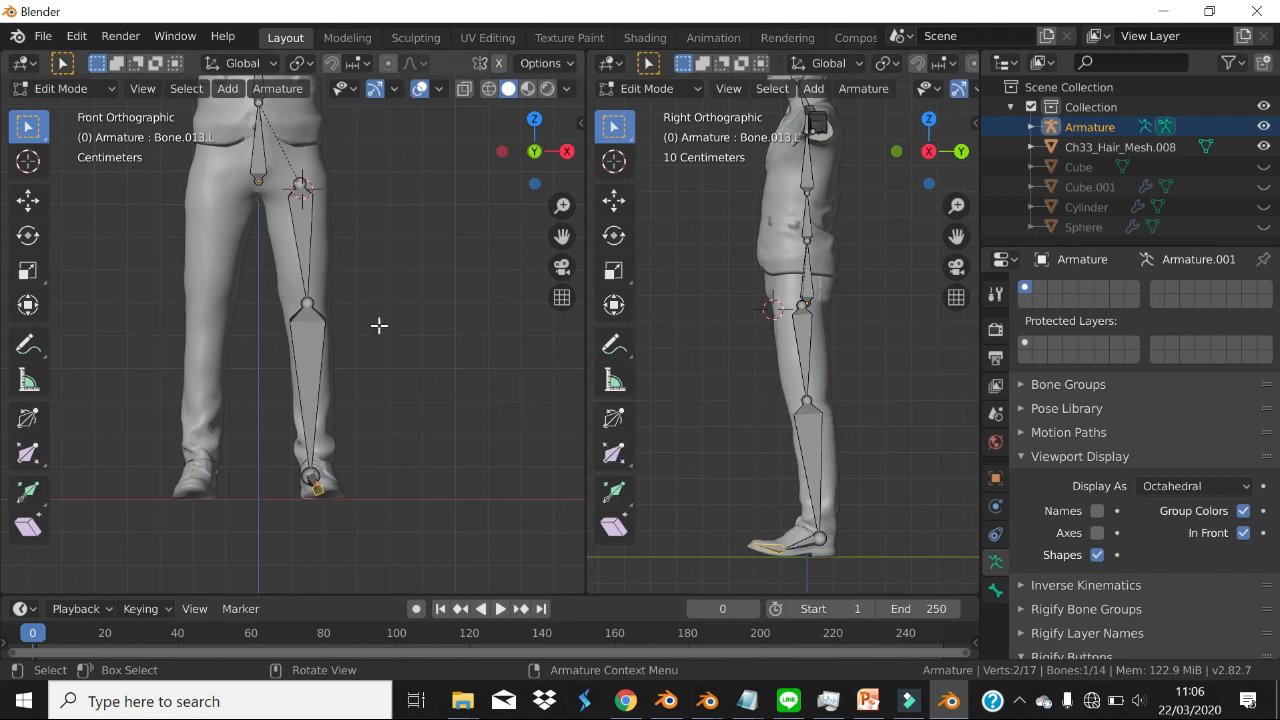
- Select all left arm and leg bones including the left shoulder bone, and mirror them to the right side with Symmetrize
{"action": "scroll", "coordinate": [397, 451], "scroll_direction": "down", "scroll_amount": 2}
{"action": "scroll", "coordinate": [418, 316], "scroll_direction": "down", "scroll_amount": 3}
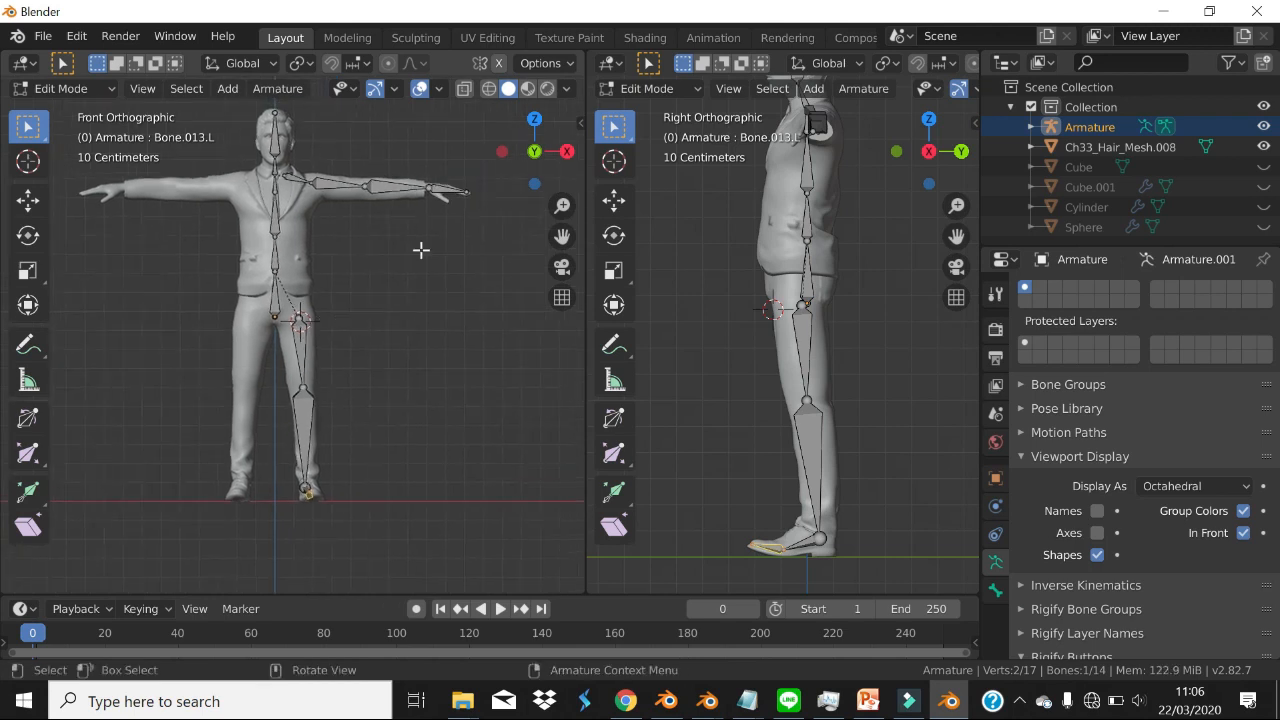
{"action": "left_click_drag", "start_coordinate": [476, 136], "coordinate": [290, 526]}
{"action": "scroll", "coordinate": [318, 245], "scroll_direction": "up", "scroll_amount": 3}
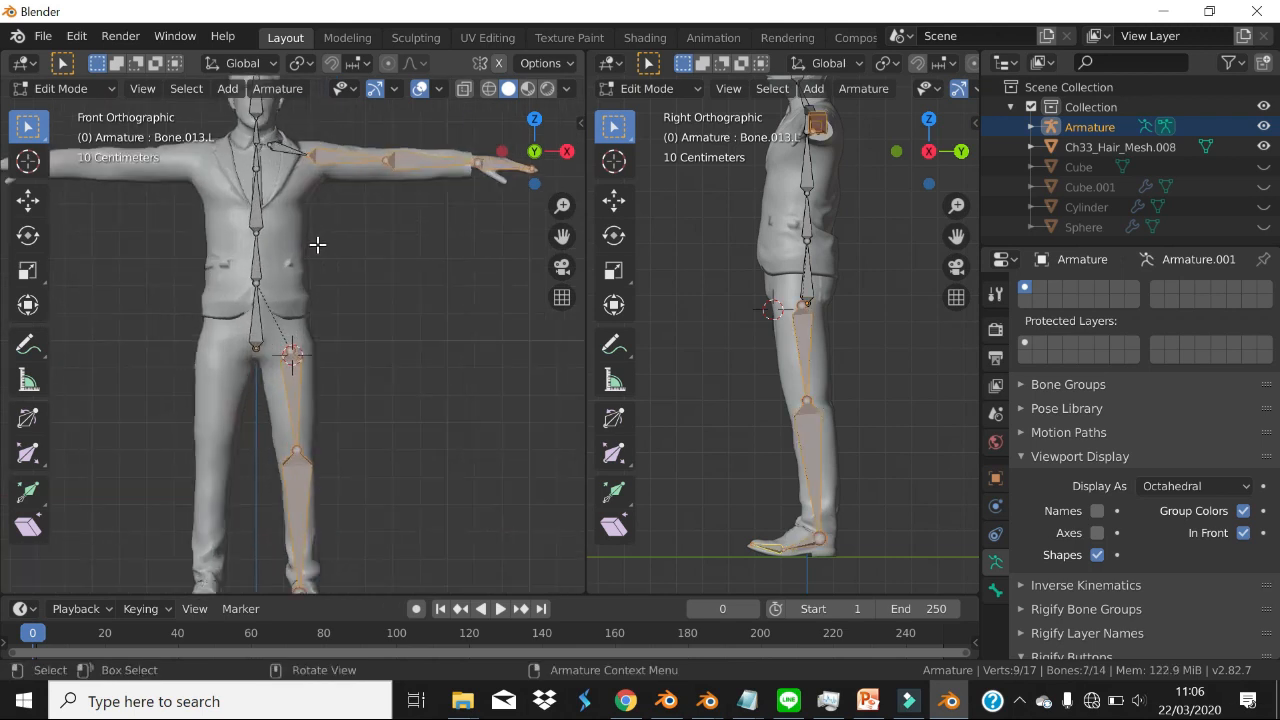
{"action": "left_click", "coordinate": [283, 149], "text": "shift"}
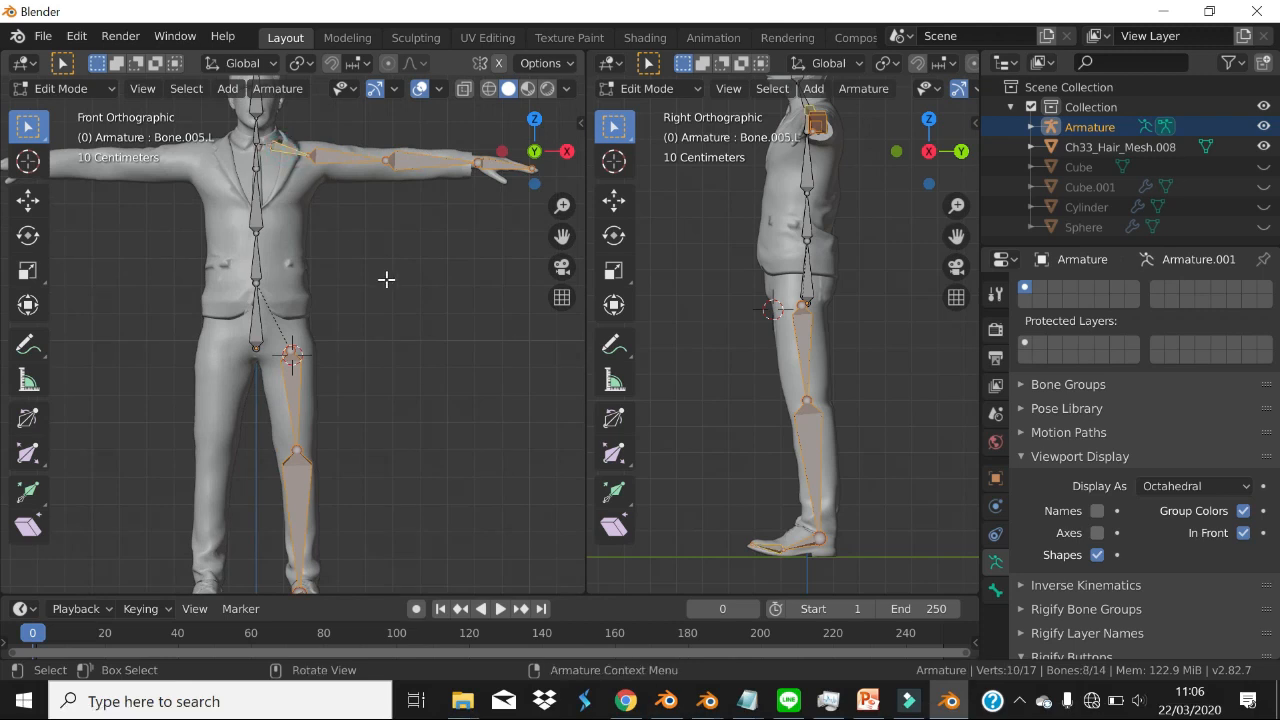
{"action": "key", "text": "F3"}
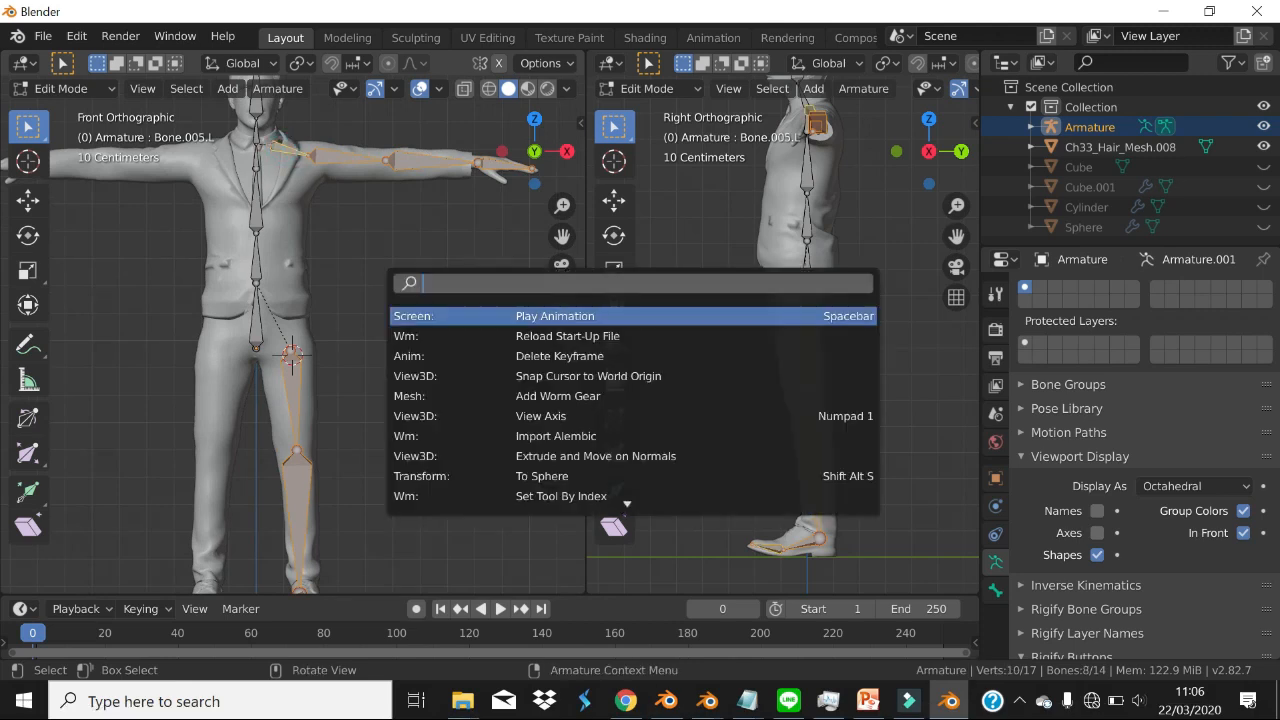
{"action": "type", "text": "sym"}
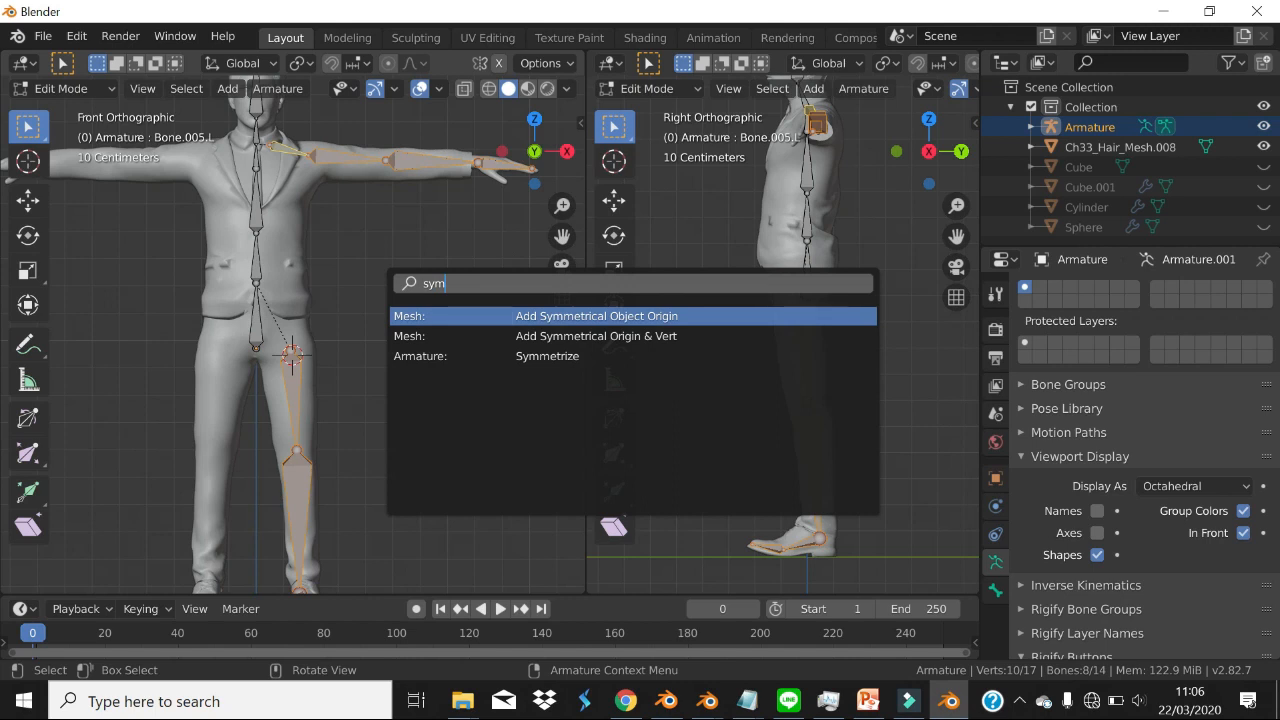
{"action": "key", "text": "Down"}
{"action": "key", "text": "Down"}
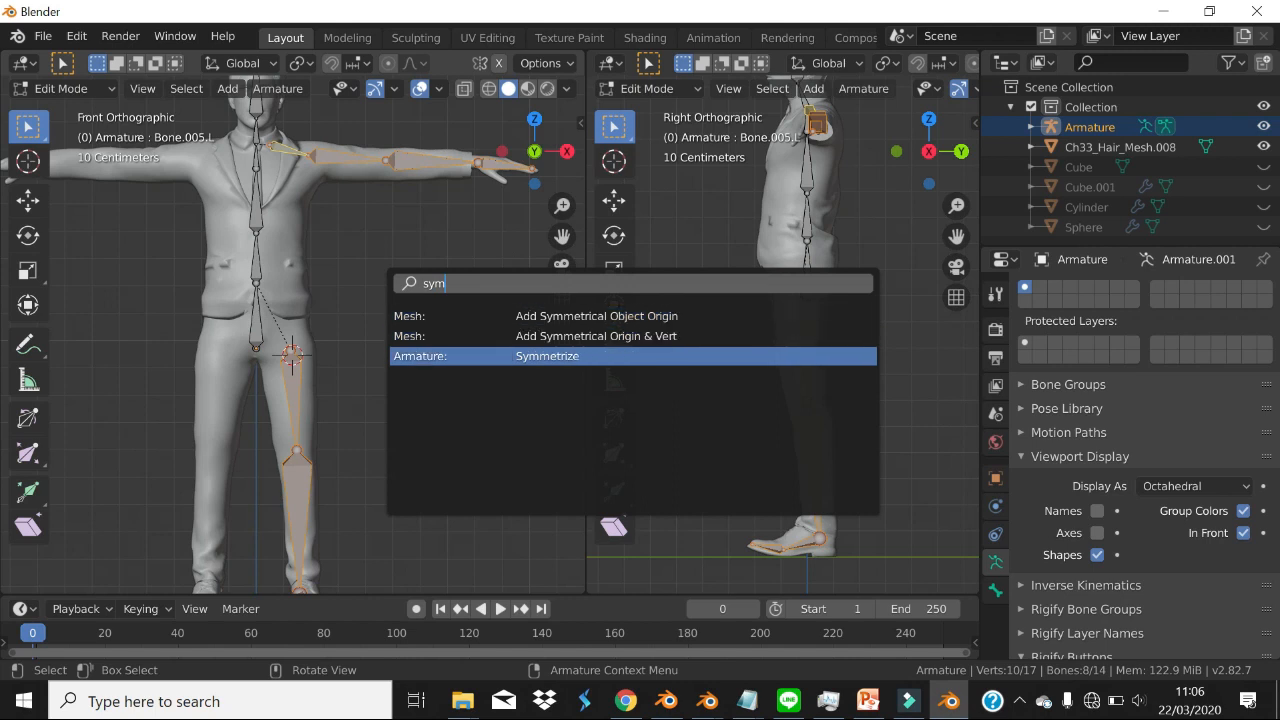
{"action": "left_click", "coordinate": [590, 358]}
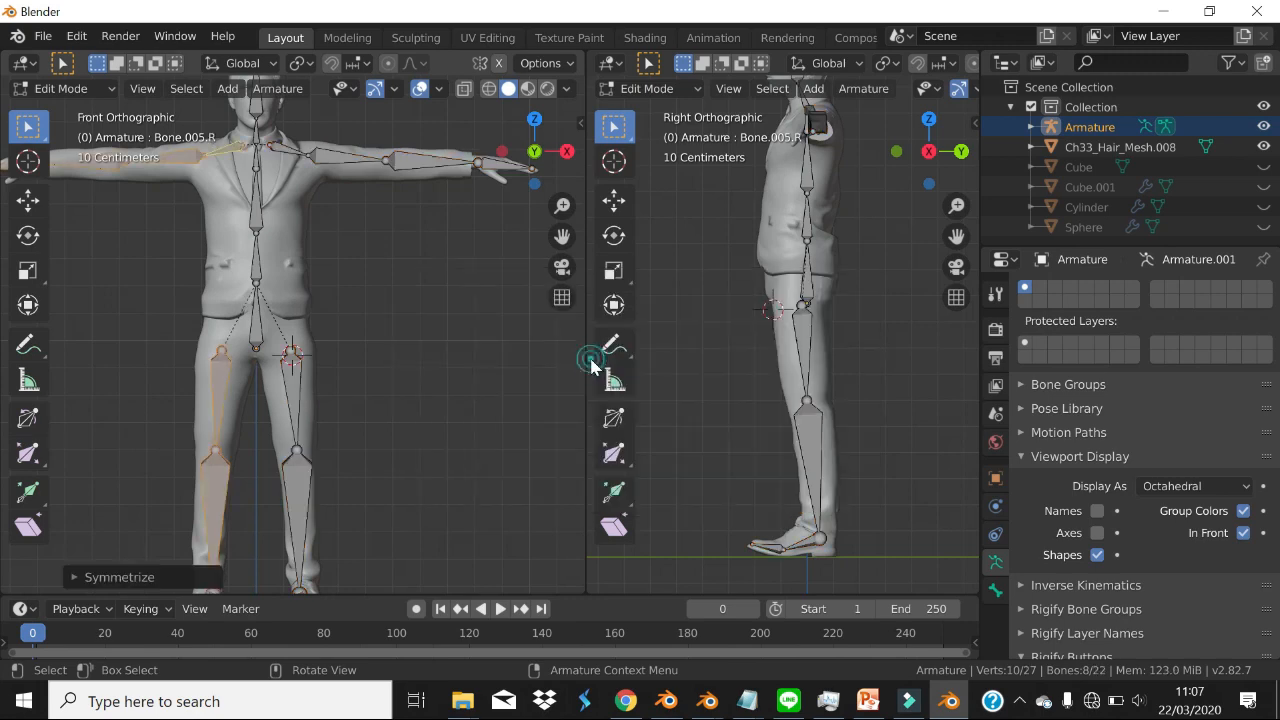
- Check the name suffix of the mirrored right shoulder bone
{"action": "scroll", "coordinate": [321, 241], "scroll_direction": "down", "scroll_amount": 2}
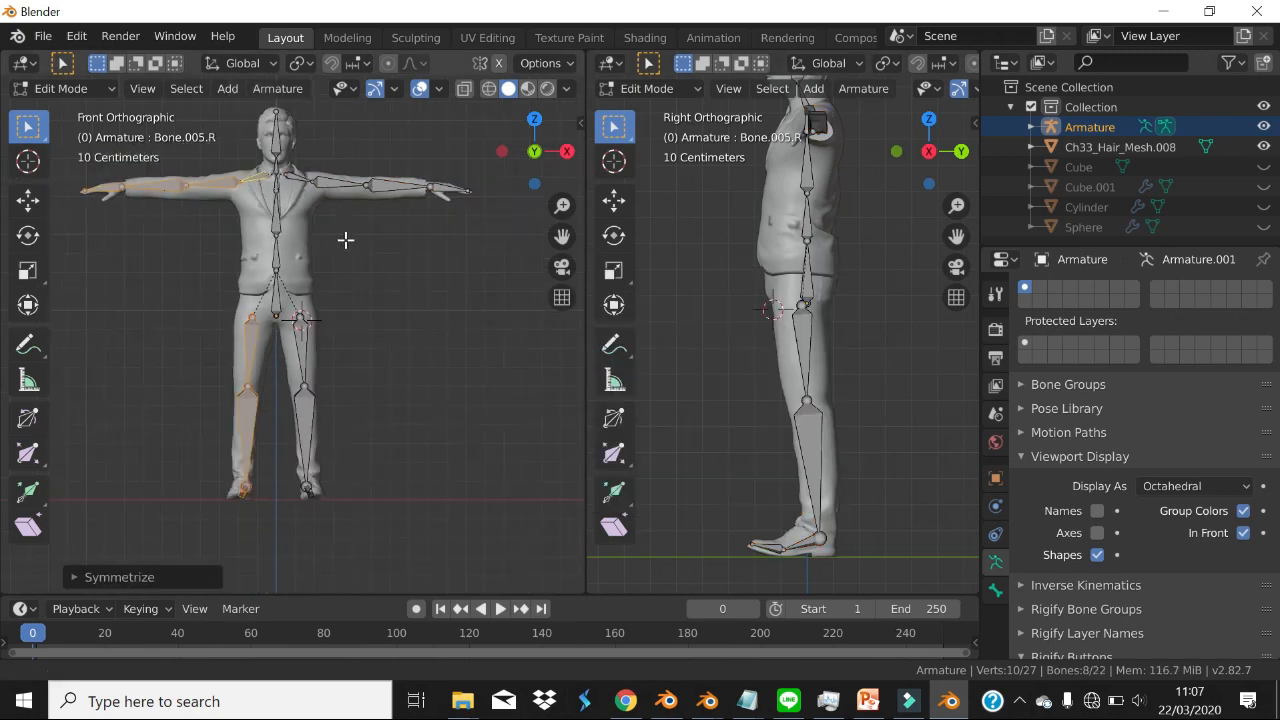
{"action": "scroll", "coordinate": [294, 186], "scroll_direction": "up", "scroll_amount": 3}
{"action": "scroll", "coordinate": [381, 296], "scroll_direction": "down", "scroll_amount": 3}
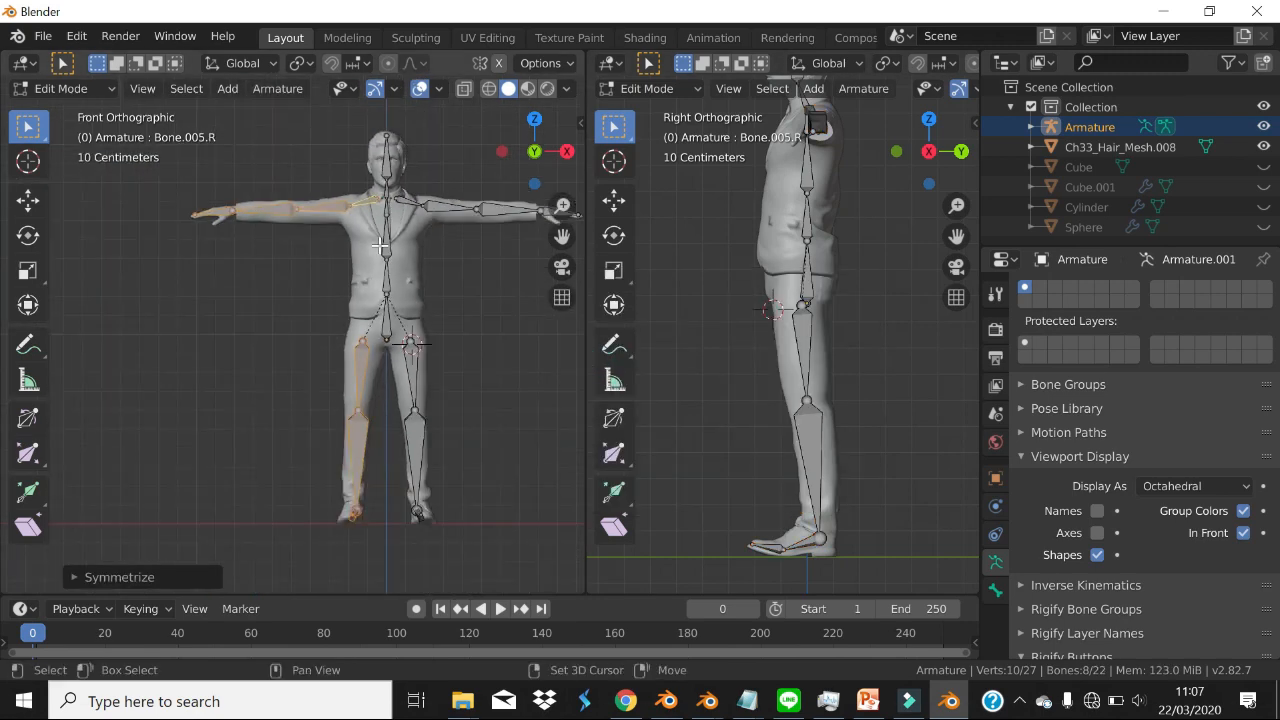
{"action": "scroll", "coordinate": [381, 296], "scroll_direction": "up", "scroll_amount": 2}
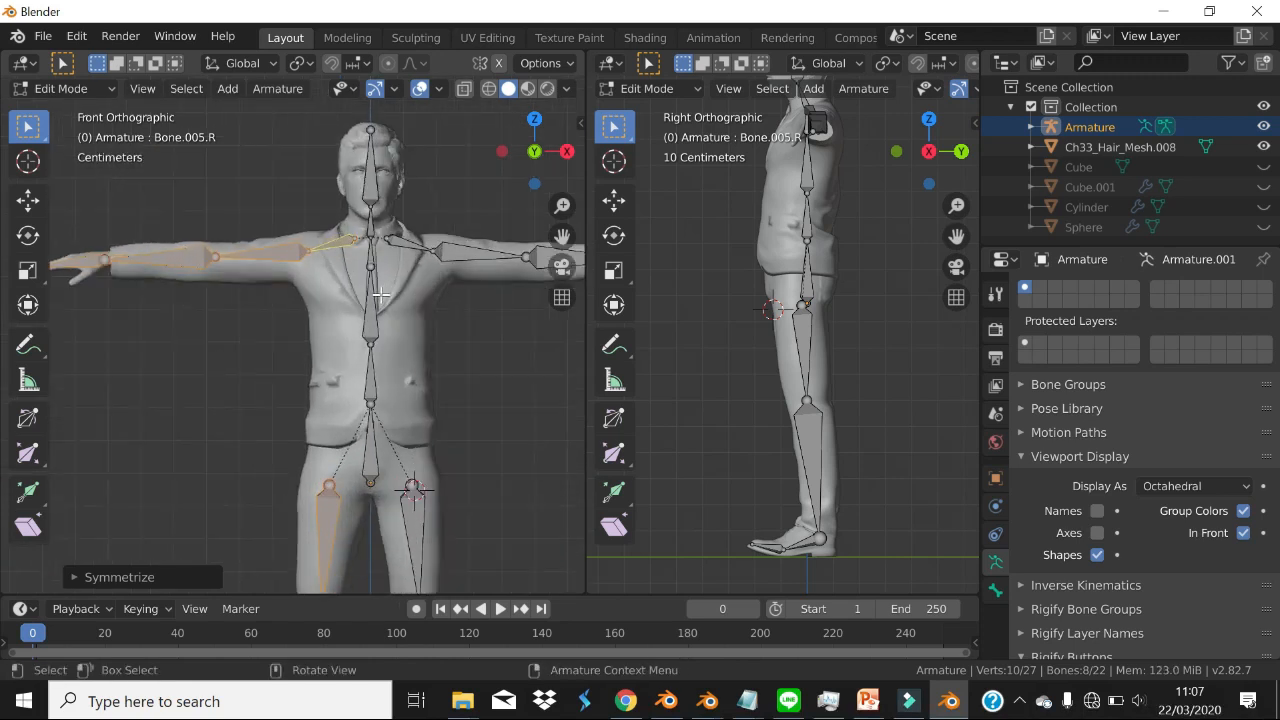
{"action": "left_click", "coordinate": [320, 233]}
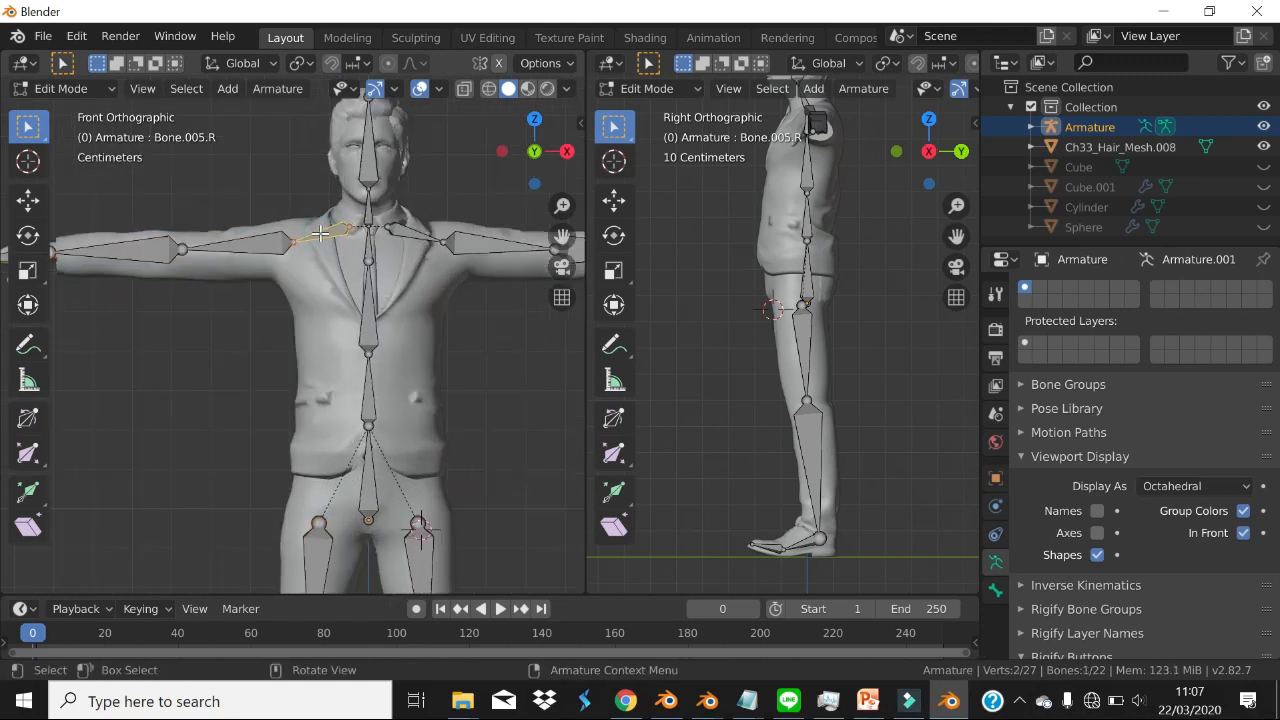
{"action": "key", "text": "F2"}
{"action": "left_click", "coordinate": [320, 233]}
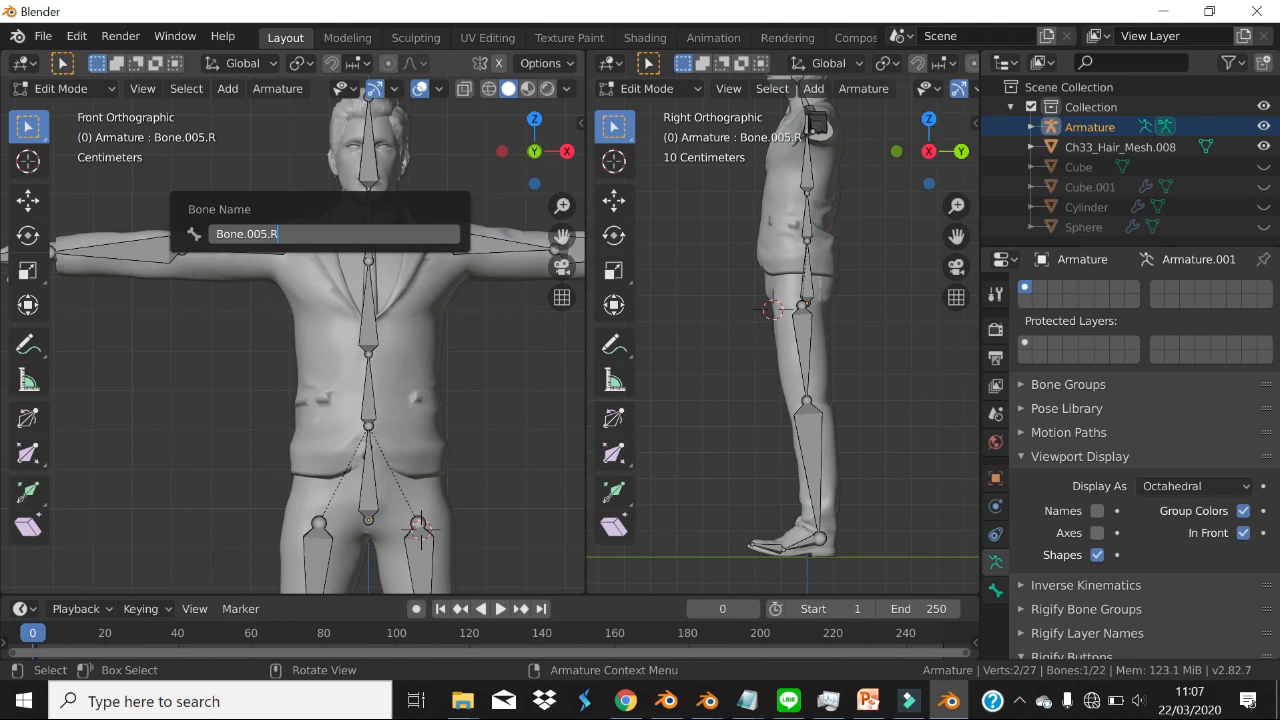
{"action": "left_click_drag", "start_coordinate": [306, 234], "coordinate": [272, 234]}
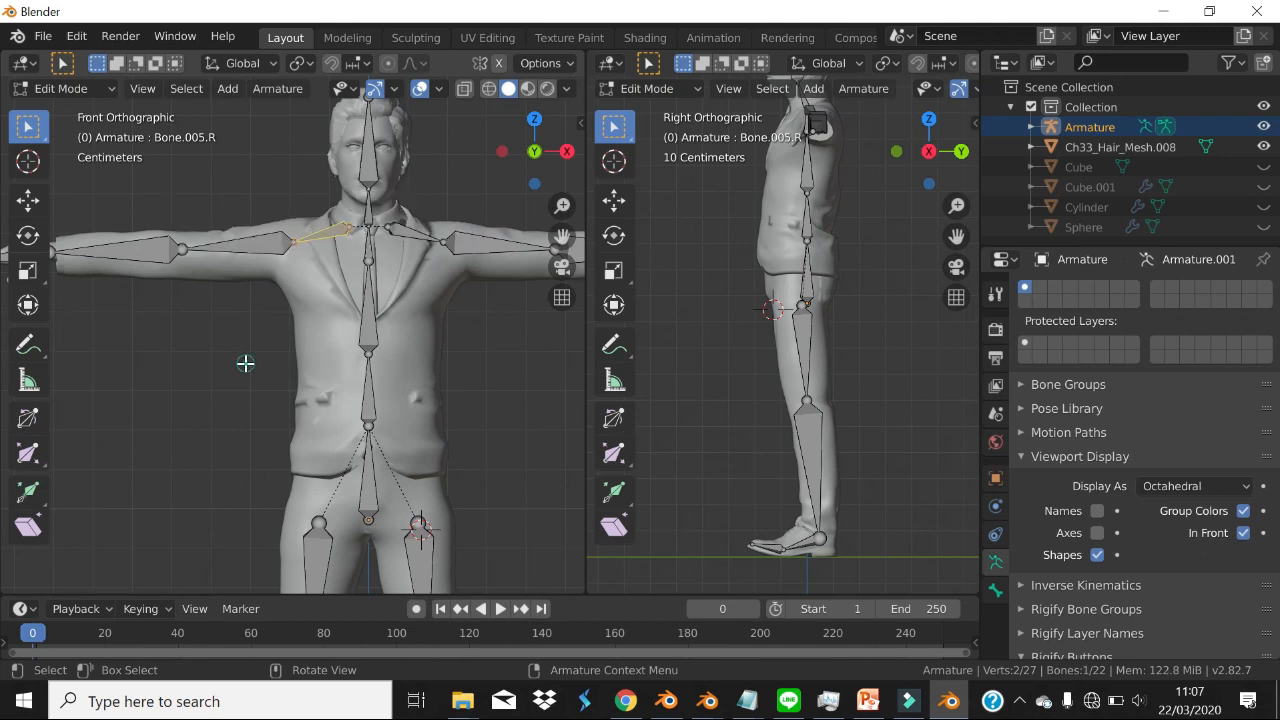
- Leave Edit Mode and switch the armature to Pose Mode in a perspective view of the whole figure
{"action": "scroll", "coordinate": [315, 345], "scroll_direction": "down", "scroll_amount": 2}
{"action": "scroll", "coordinate": [318, 345], "scroll_direction": "down", "scroll_amount": 2}
{"action": "middle_click_drag", "start_coordinate": [318, 345], "coordinate": [380, 330]}
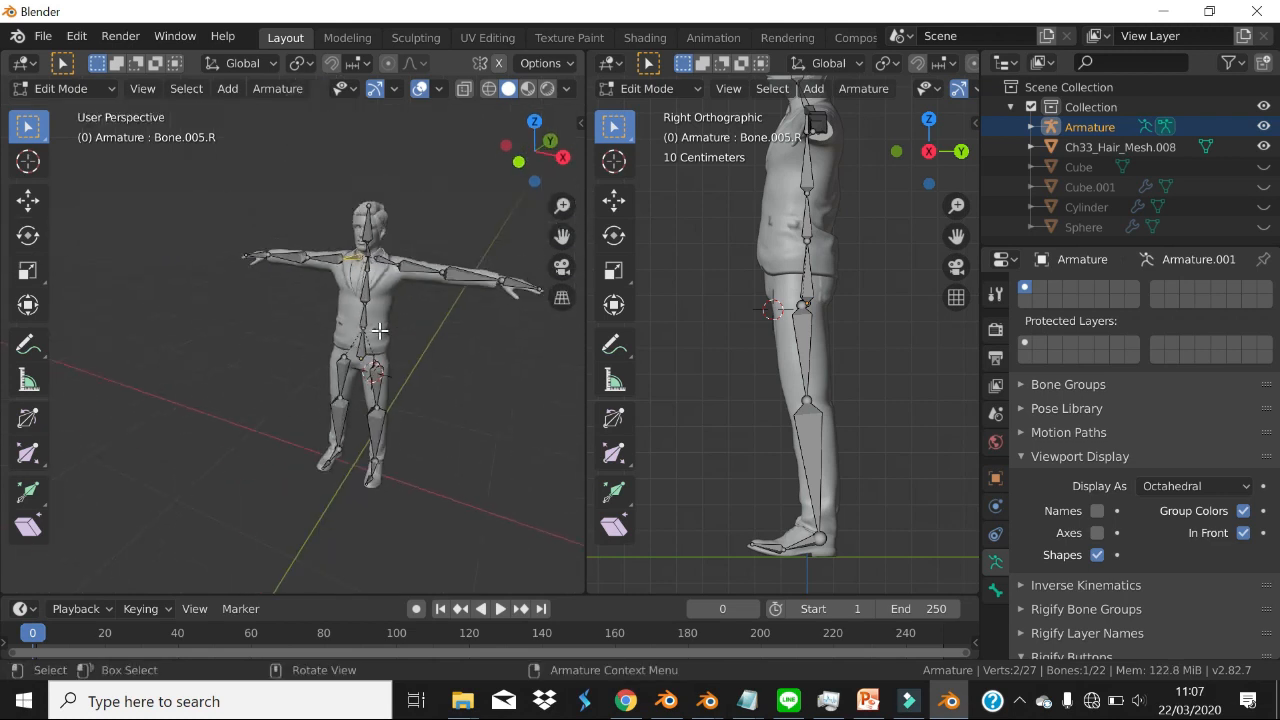
{"action": "middle_click_drag", "start_coordinate": [449, 317], "coordinate": [428, 338]}
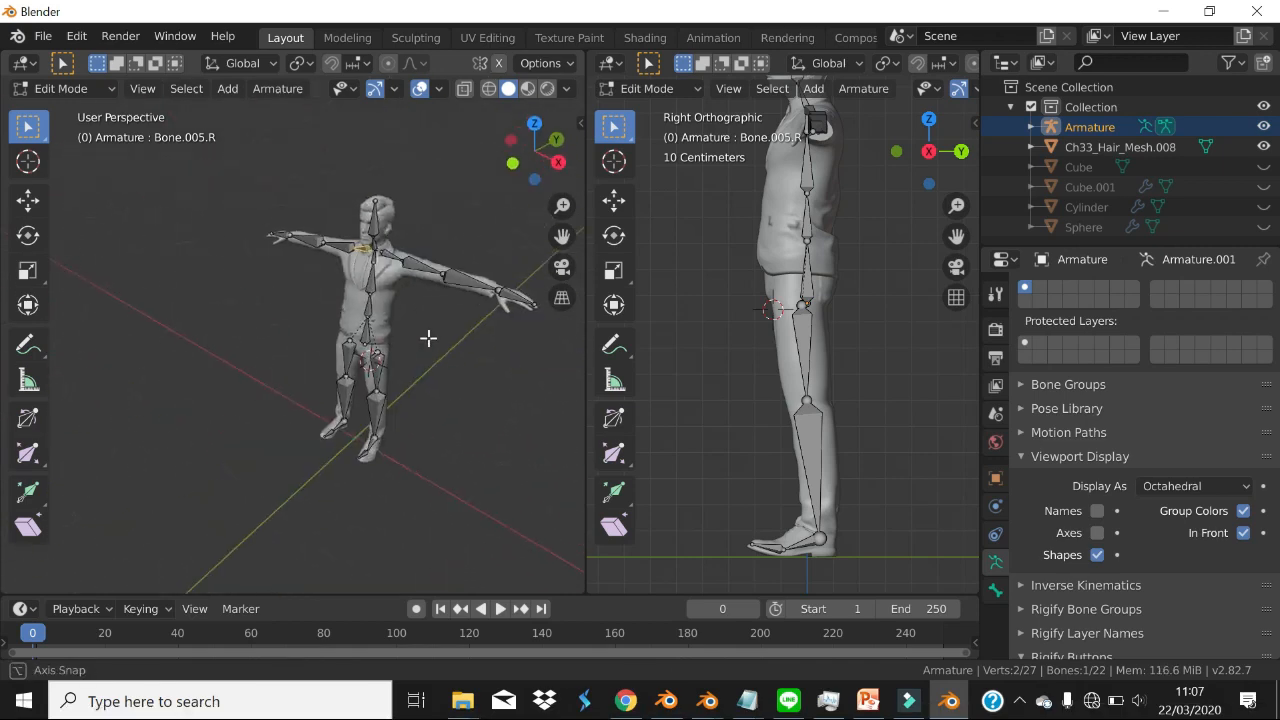
{"action": "key", "text": "Tab"}
{"action": "scroll", "coordinate": [422, 307], "scroll_direction": "up", "scroll_amount": 3}
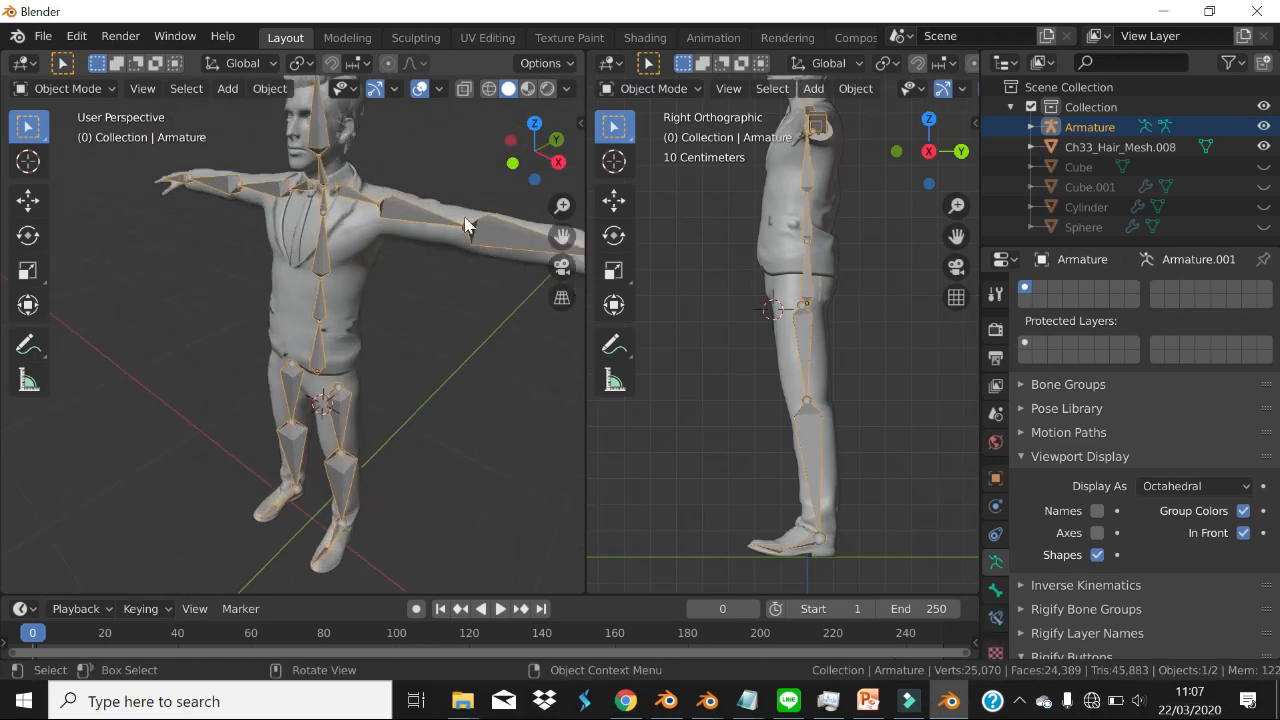
{"action": "left_click", "coordinate": [62, 94]}
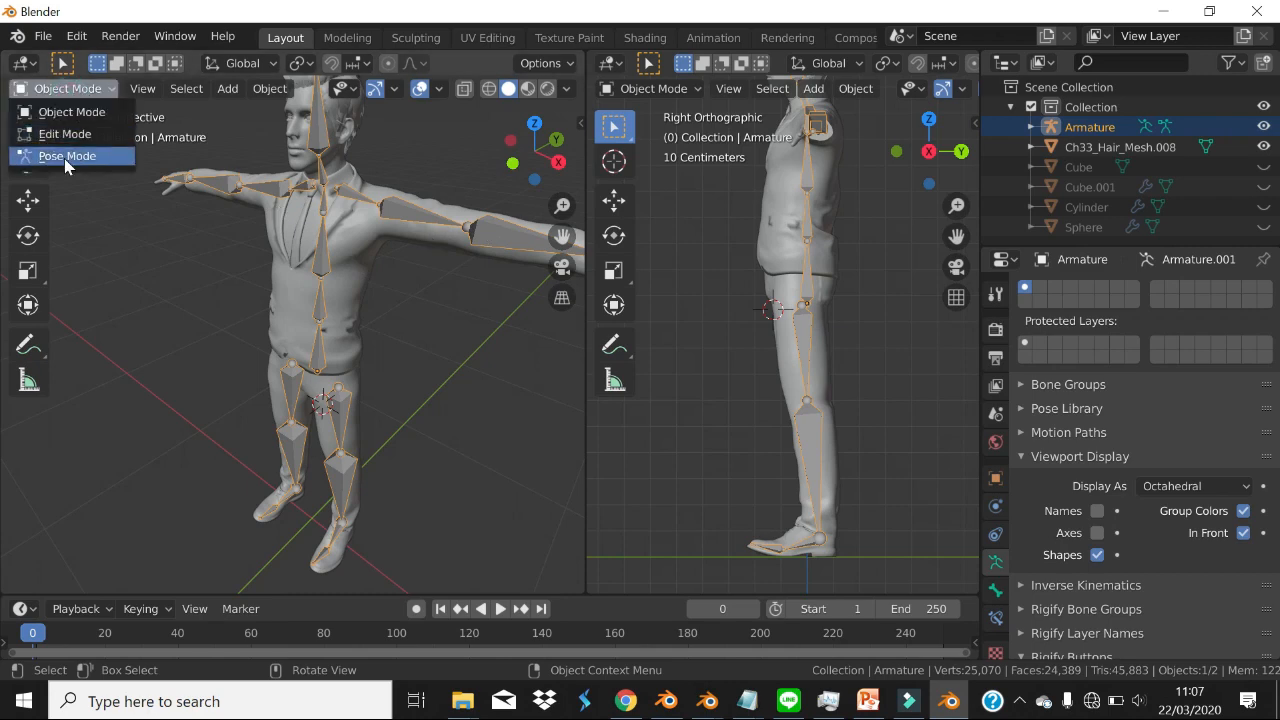
{"action": "left_click", "coordinate": [77, 158]}
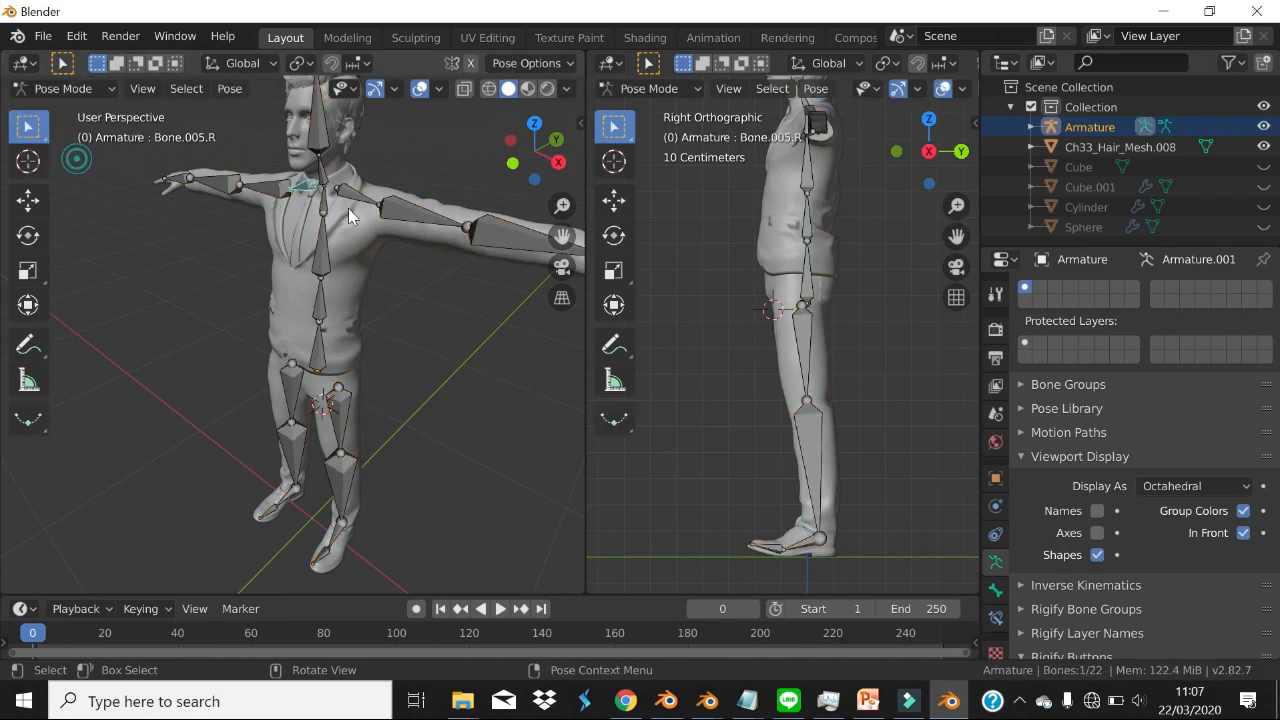
- Try rotating the right hand bone and the right forearm bone, cancelling each rotation
{"action": "left_click", "coordinate": [180, 178]}
{"action": "middle_click_drag", "start_coordinate": [281, 229], "coordinate": [475, 242]}
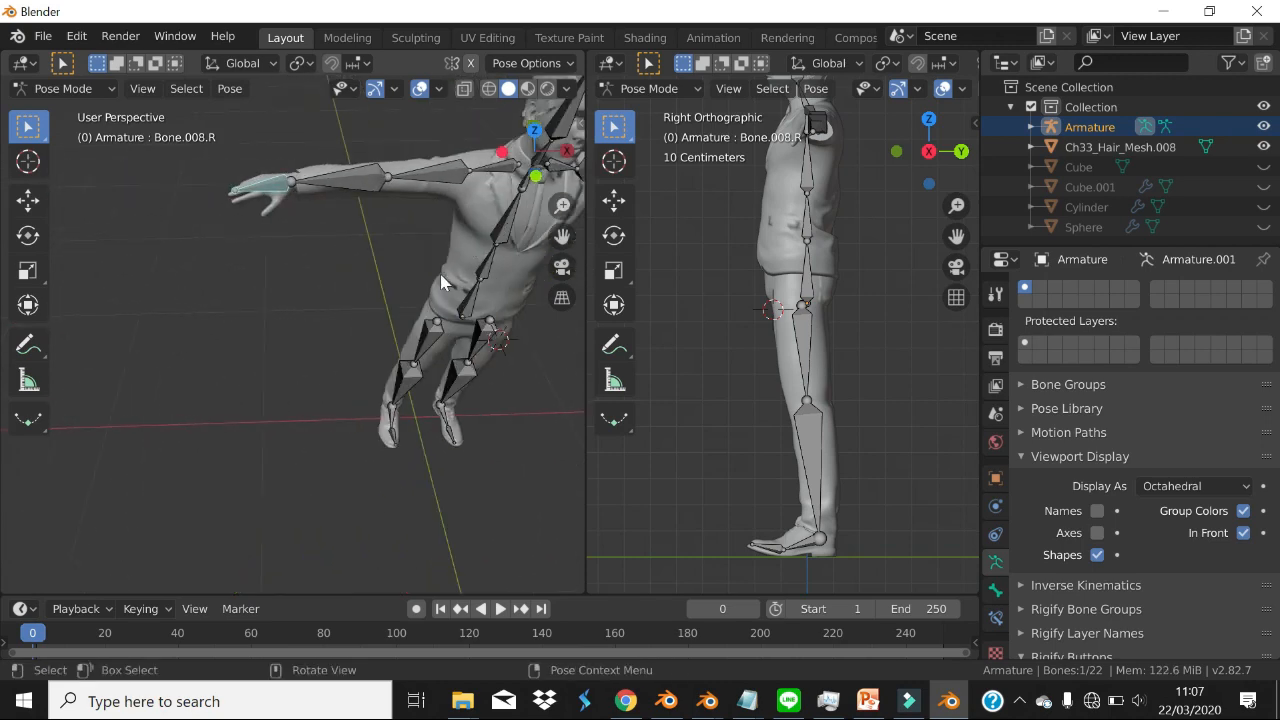
{"action": "key", "text": "r"}
{"action": "key", "text": "Escape"}
{"action": "left_click", "coordinate": [322, 181]}
{"action": "key", "text": "r"}
{"action": "key", "text": "Escape"}
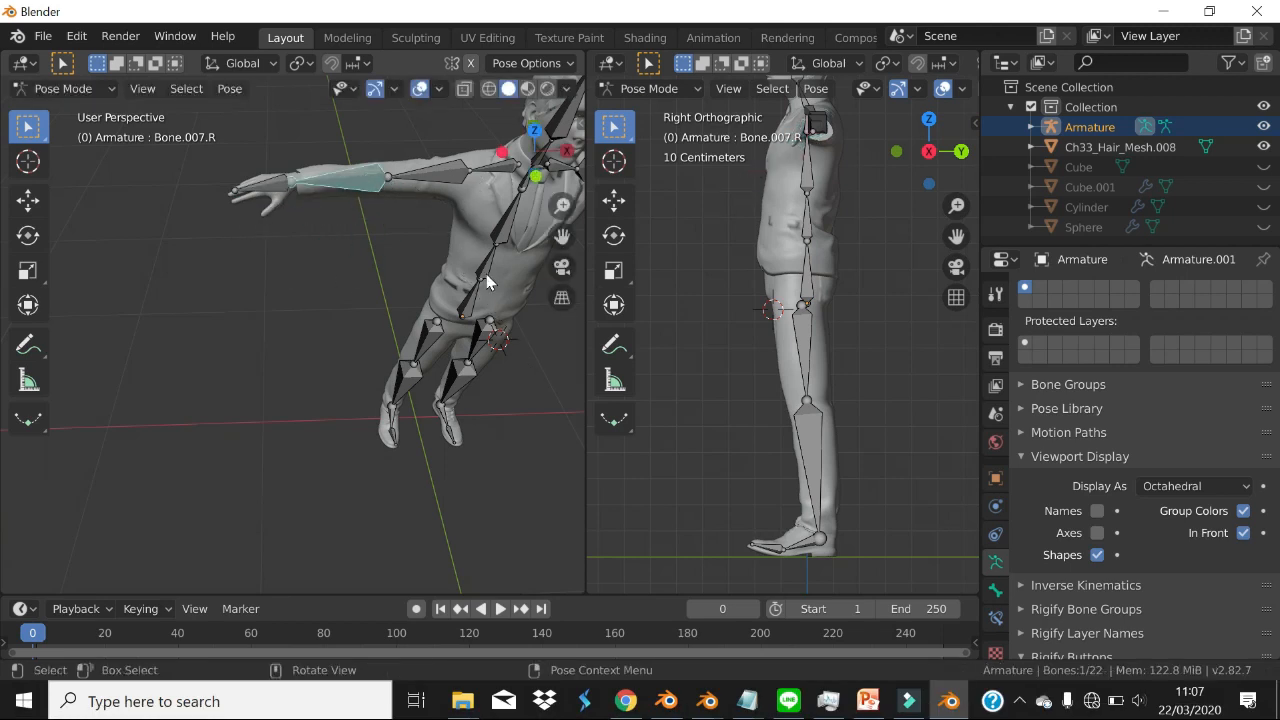
- Try rotating the left forearm bone and the left thigh bone, cancelling each rotation
{"action": "middle_click_drag", "start_coordinate": [487, 282], "coordinate": [232, 292]}
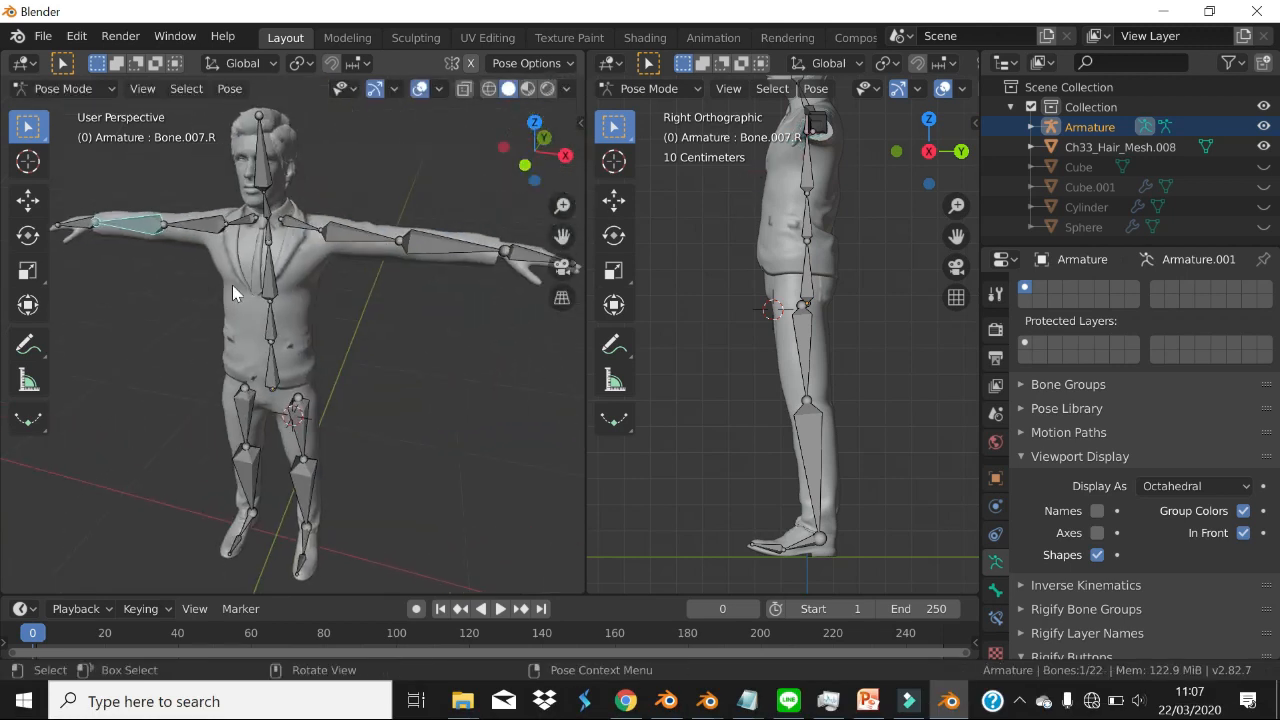
{"action": "left_click", "coordinate": [459, 260]}
{"action": "key", "text": "r"}
{"action": "key", "text": "Escape"}
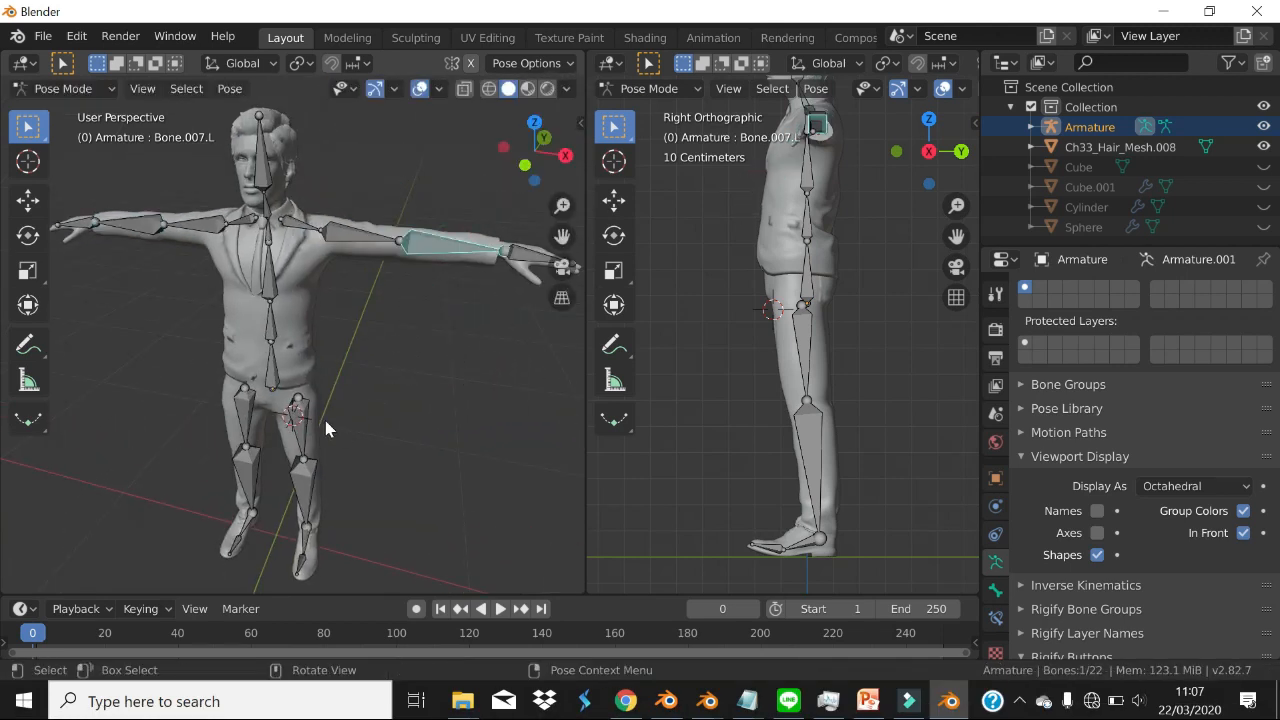
{"action": "left_click", "coordinate": [302, 430]}
{"action": "middle_click_drag", "start_coordinate": [341, 440], "coordinate": [260, 450]}
{"action": "key", "text": "r"}
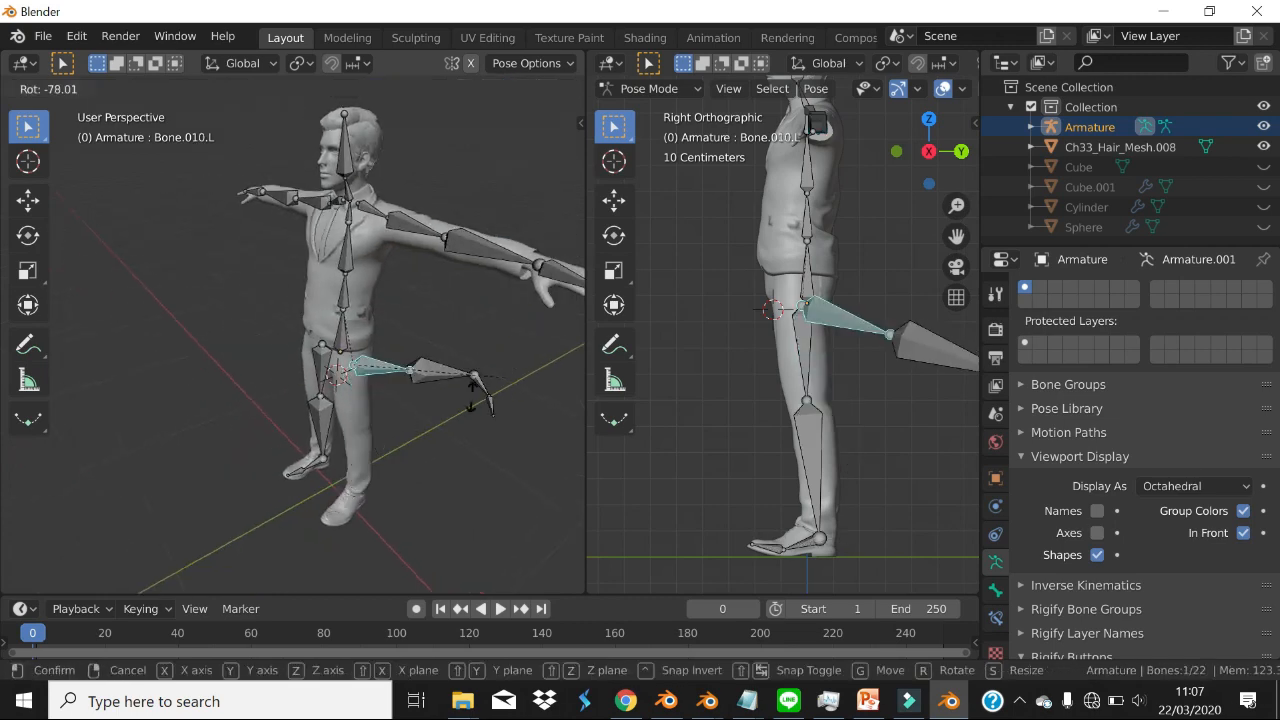
{"action": "key", "text": "Escape"}
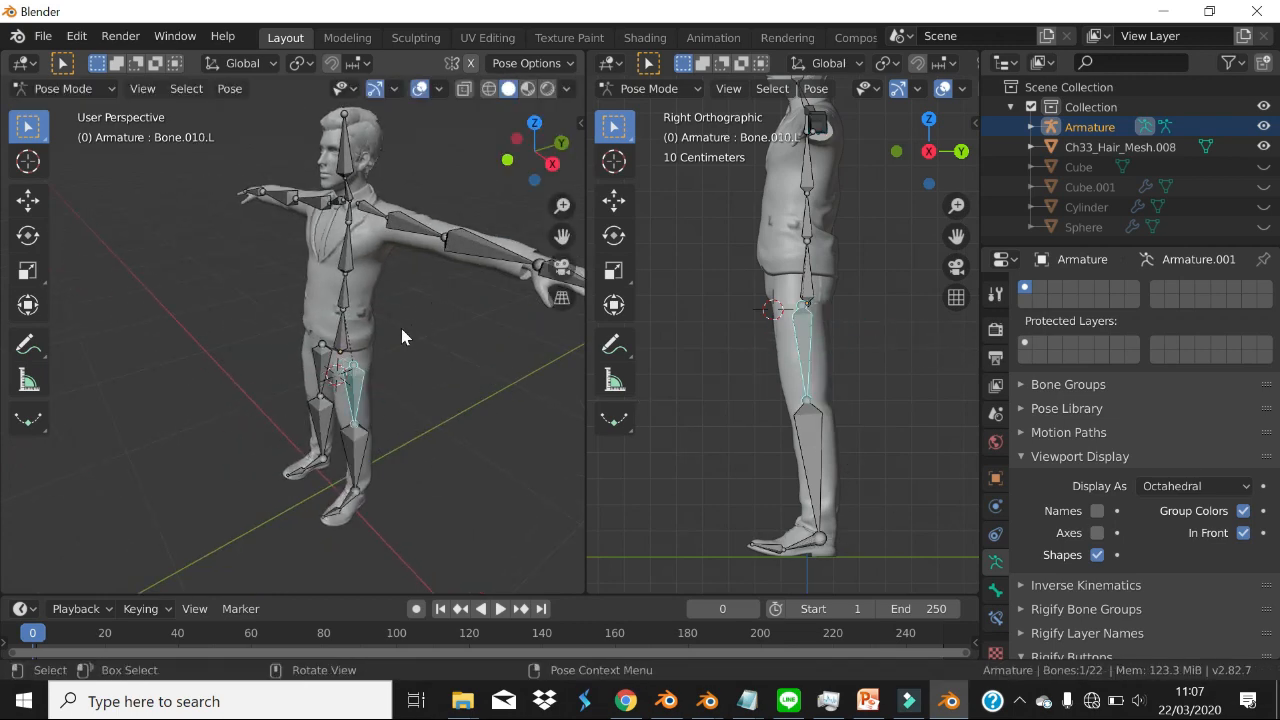
- Return to Object Mode and parent the character mesh to the armature using Armature Deform With Automatic Weights
{"action": "middle_click_drag", "start_coordinate": [399, 330], "coordinate": [435, 323]}
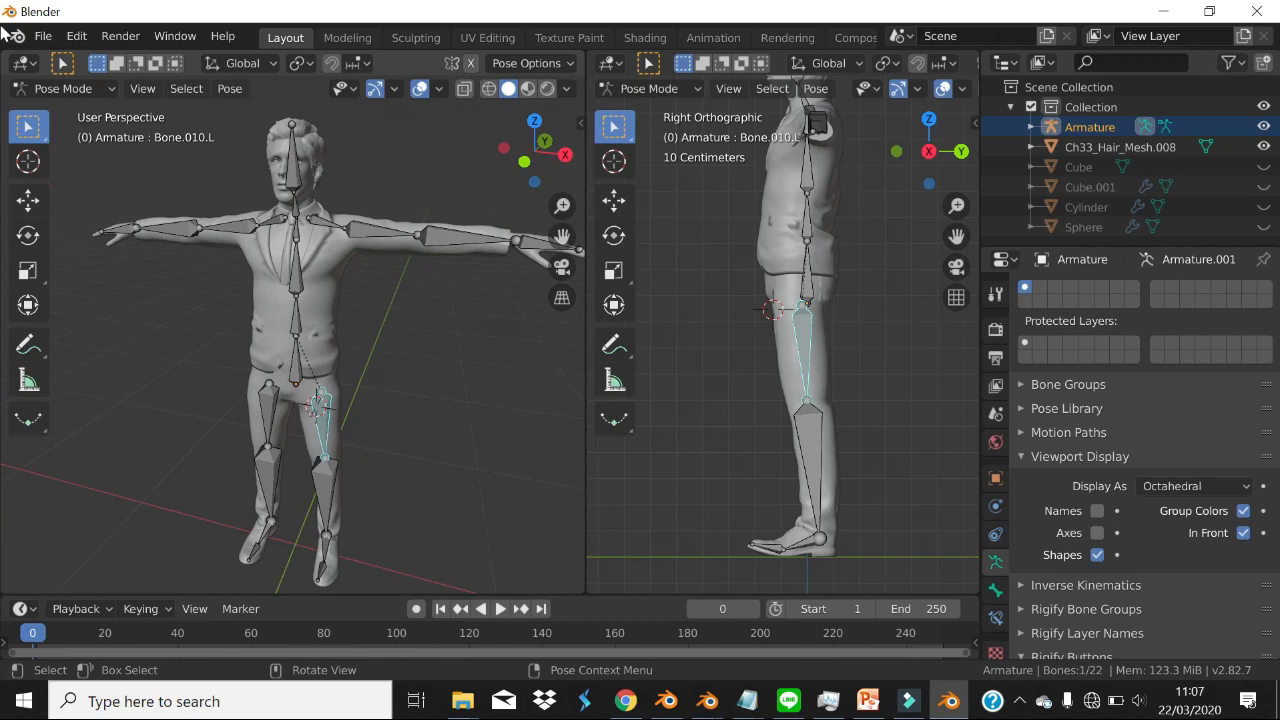
{"action": "left_click", "coordinate": [63, 88]}
{"action": "left_click", "coordinate": [63, 88]}
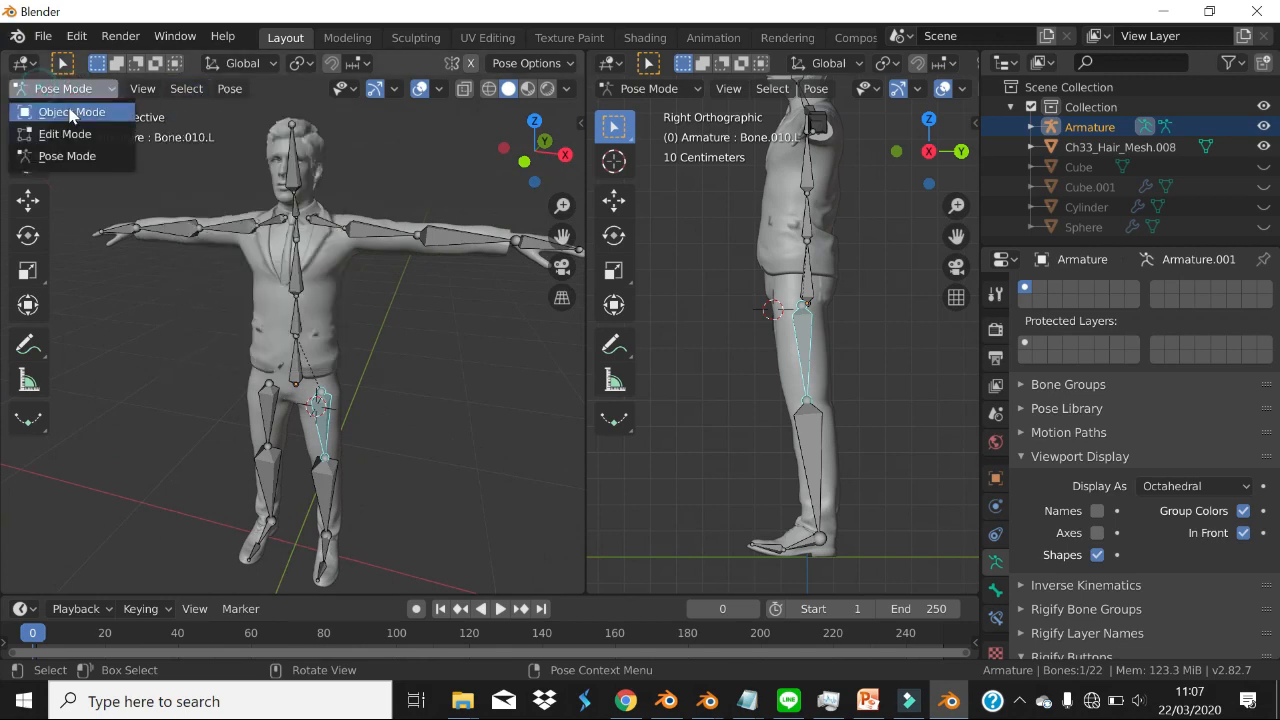
{"action": "left_click", "coordinate": [70, 112]}
{"action": "left_click", "coordinate": [316, 282]}
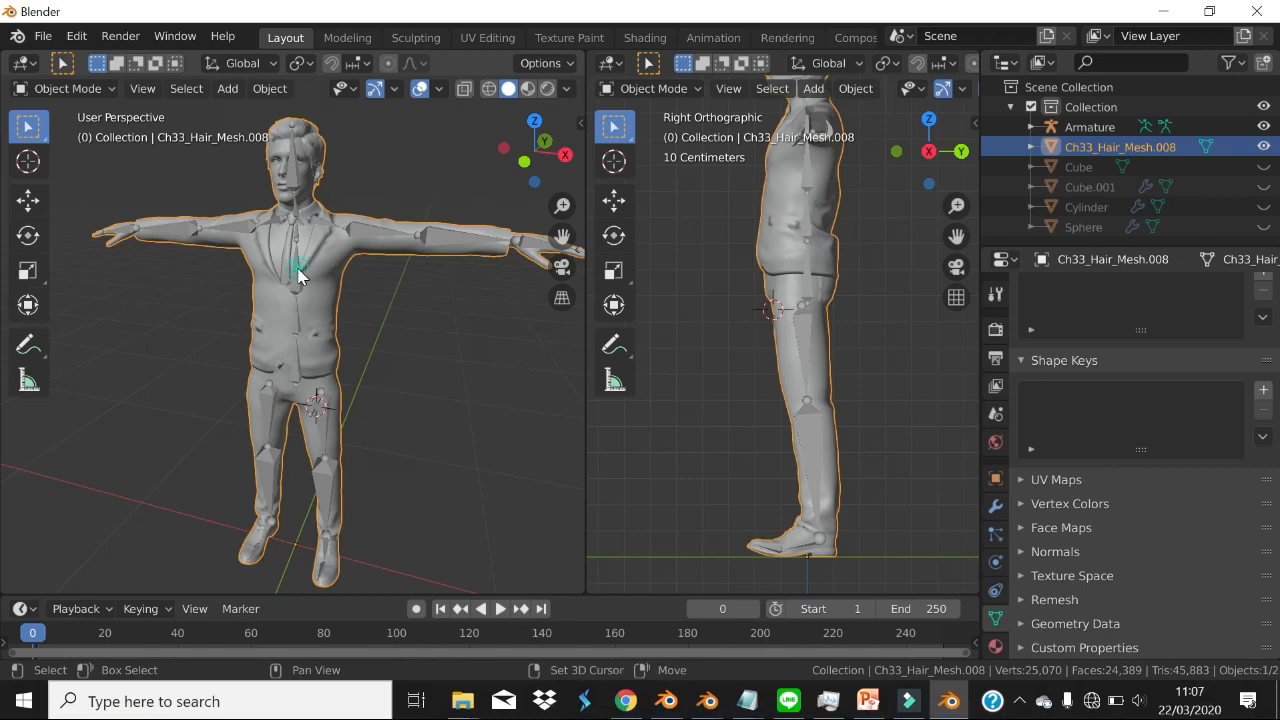
{"action": "left_click", "coordinate": [298, 275], "text": "shift"}
{"action": "key", "text": "ctrl+p"}
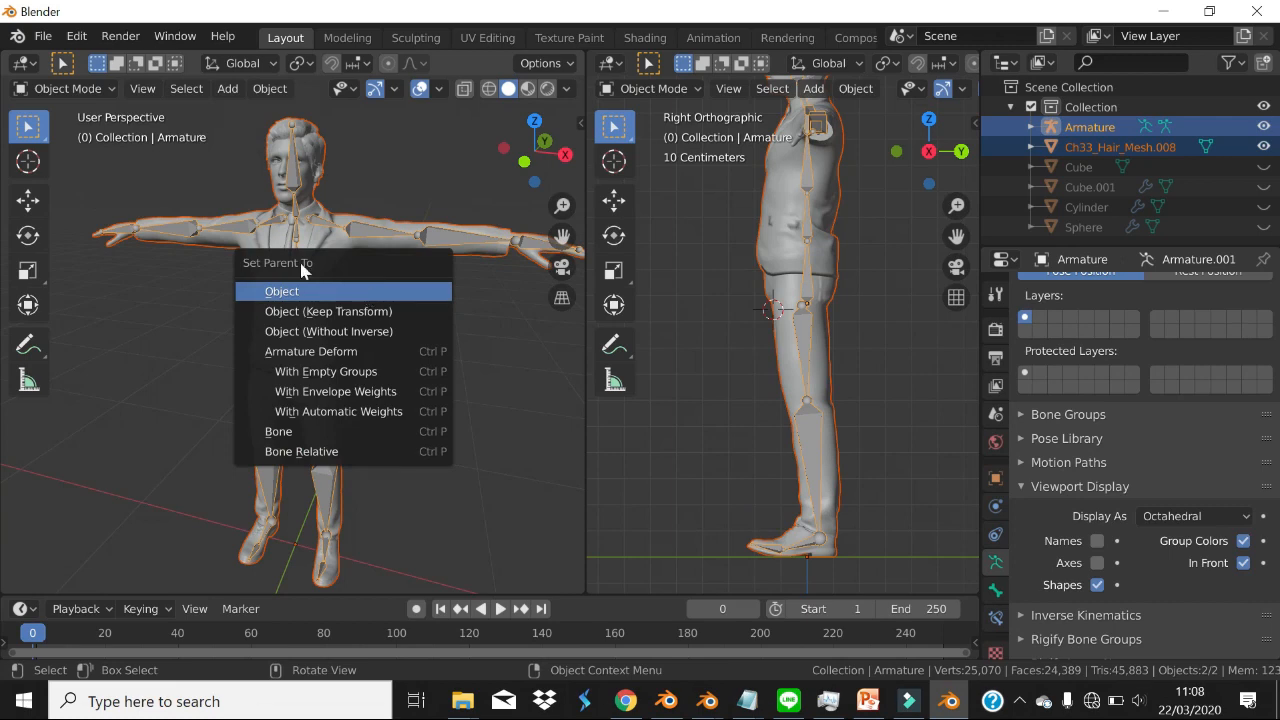
{"action": "left_click", "coordinate": [369, 421]}
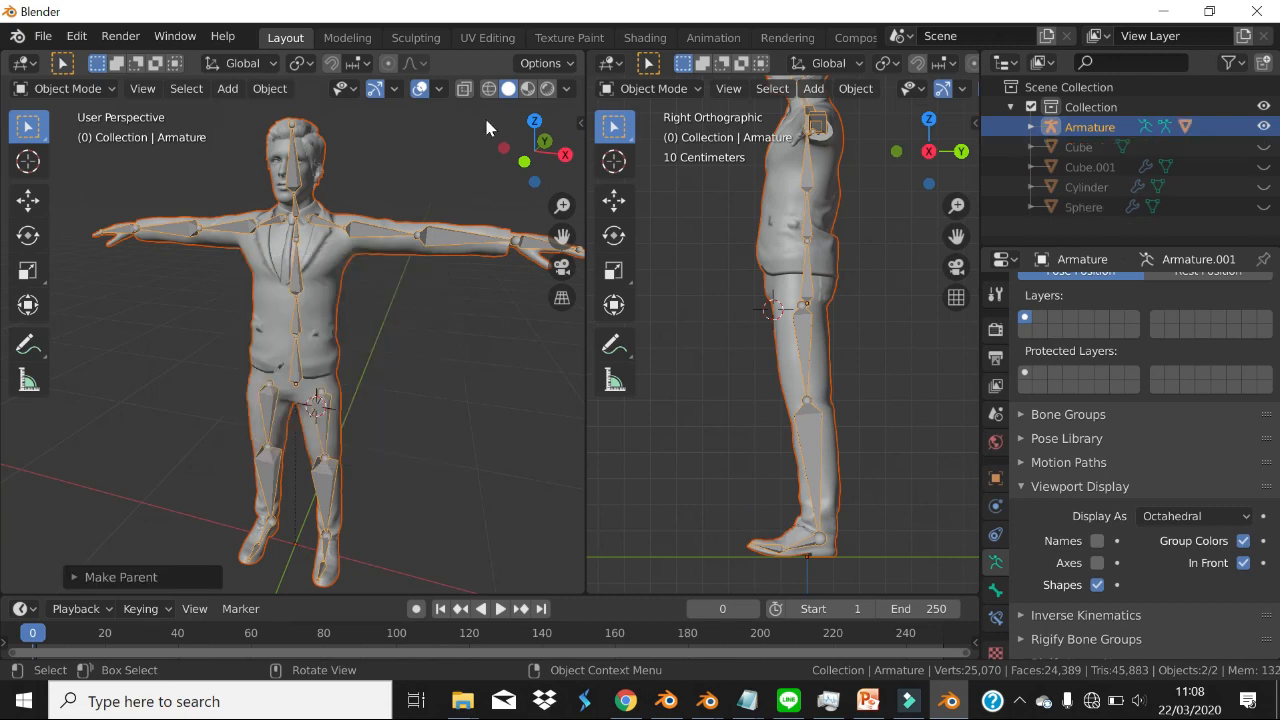
- Switch the armature to Pose Mode and bend the left knee by rotating the shin bone backward about 76 degrees in the side view
{"action": "left_click", "coordinate": [70, 88]}
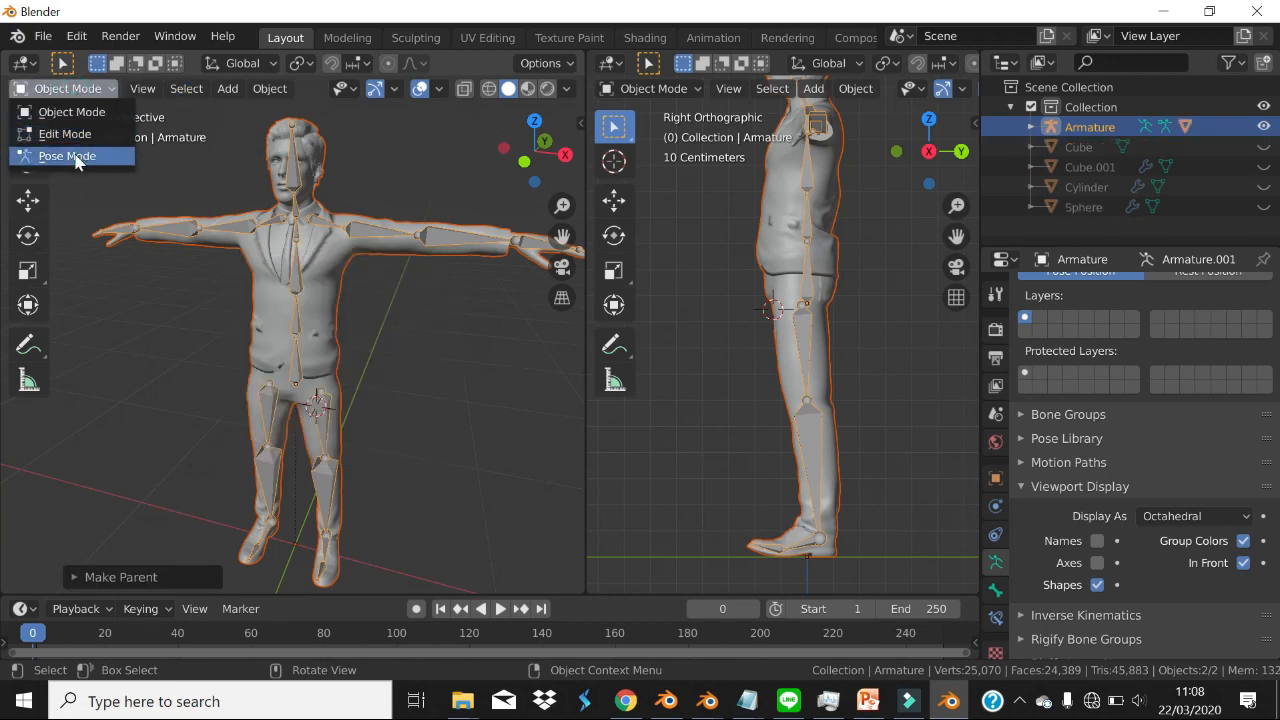
{"action": "left_click", "coordinate": [72, 156]}
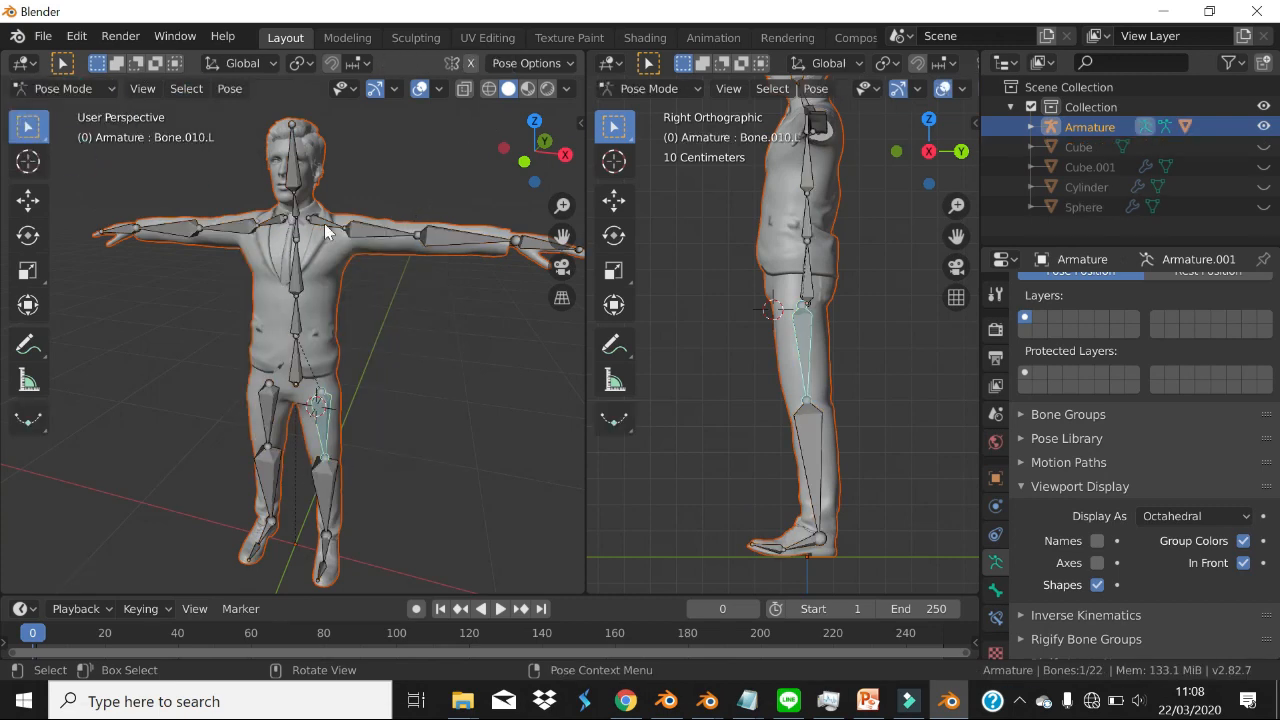
{"action": "left_click", "coordinate": [325, 510]}
{"action": "middle_click_drag", "start_coordinate": [361, 480], "coordinate": [430, 472]}
{"action": "key", "text": "r"}
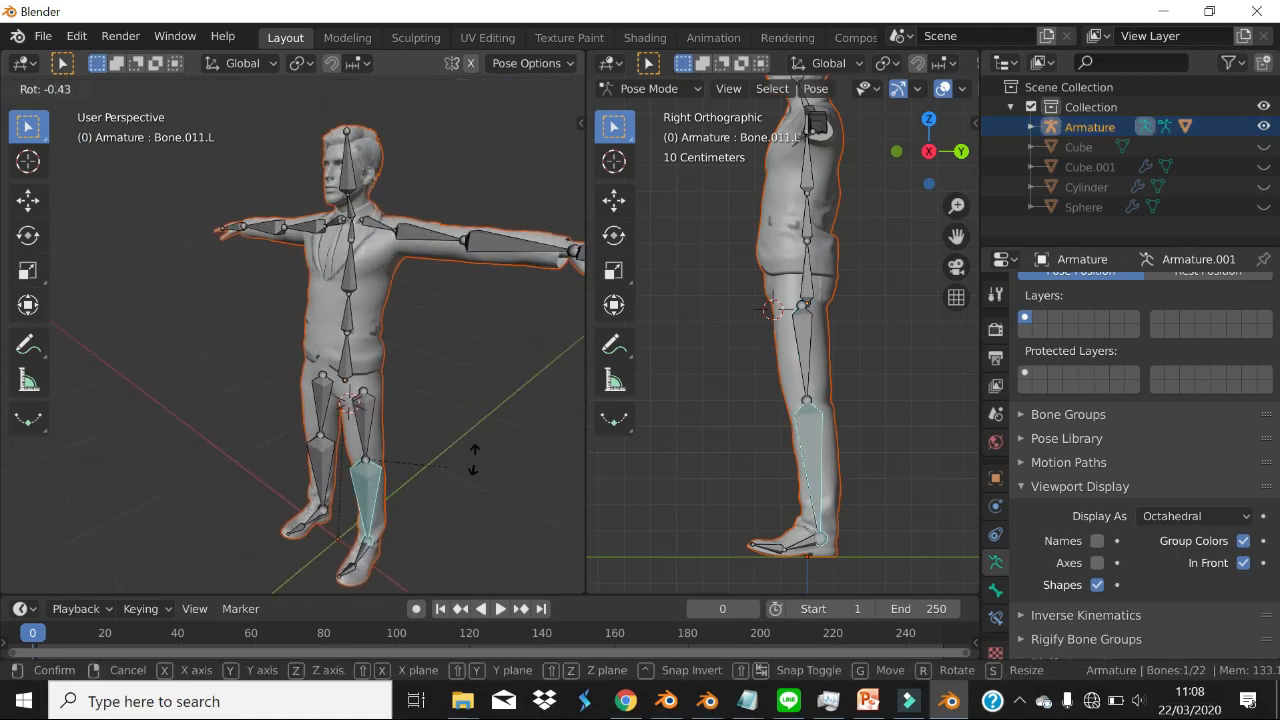
{"action": "right_click", "coordinate": [578, 430]}
{"action": "scroll", "coordinate": [844, 386], "scroll_direction": "down", "scroll_amount": 1}
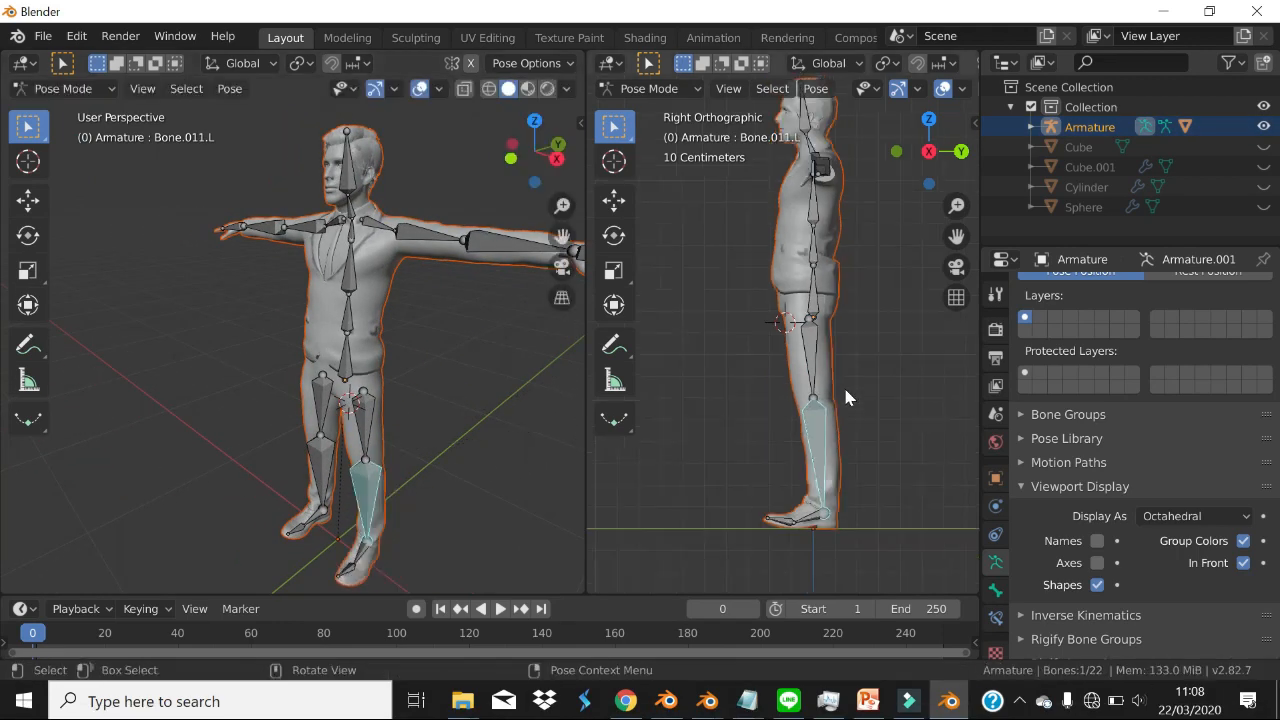
{"action": "middle_click_drag", "start_coordinate": [827, 357], "coordinate": [807, 284], "text": "shift"}
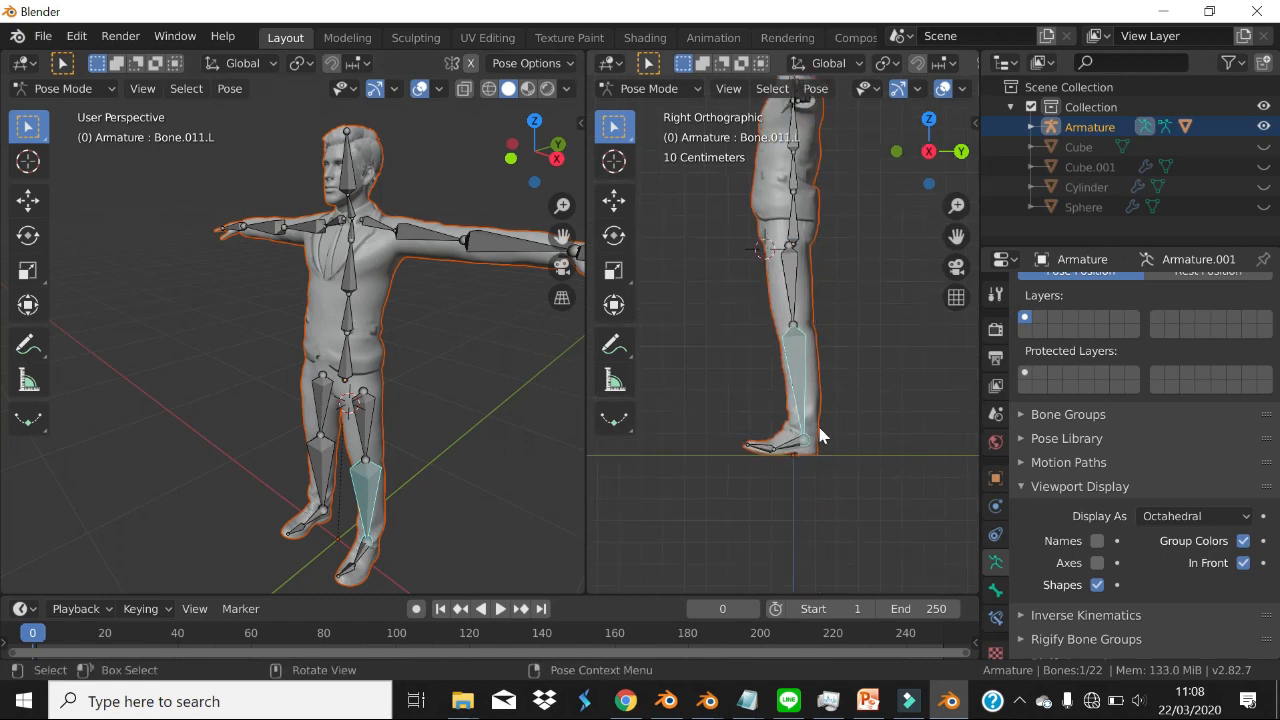
{"action": "key", "text": "r"}
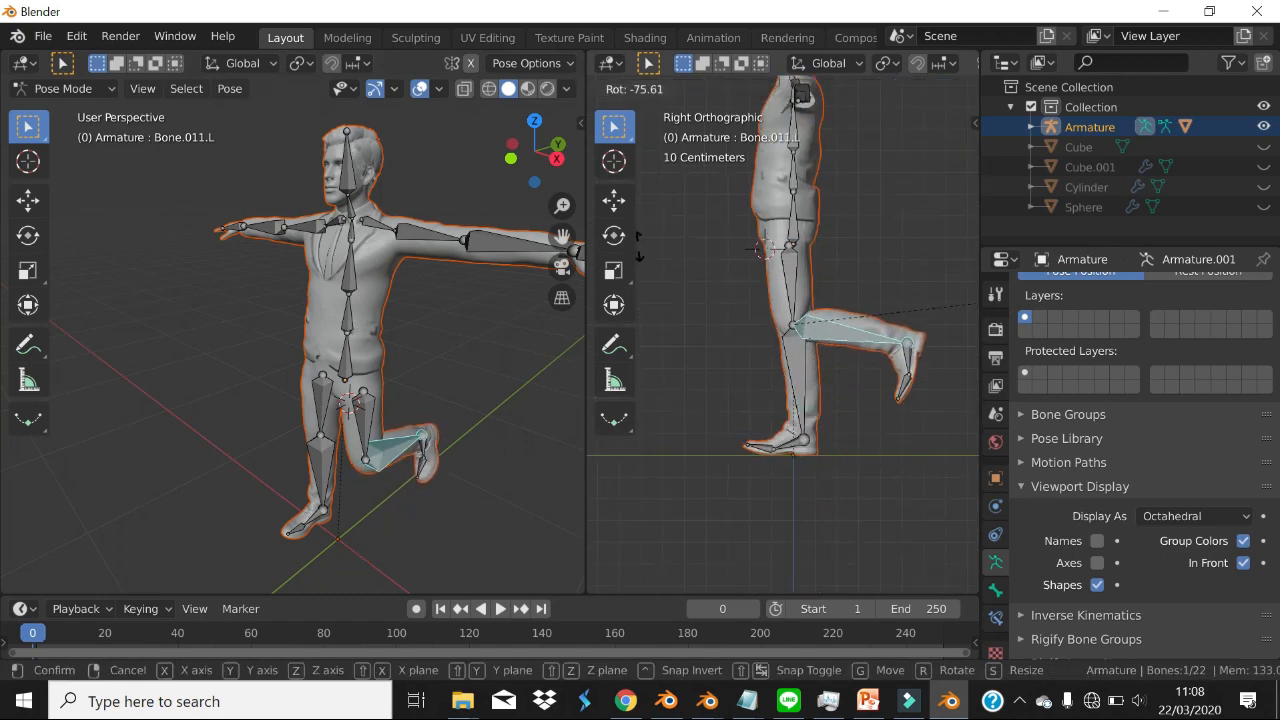
{"action": "left_click", "coordinate": [850, 272]}
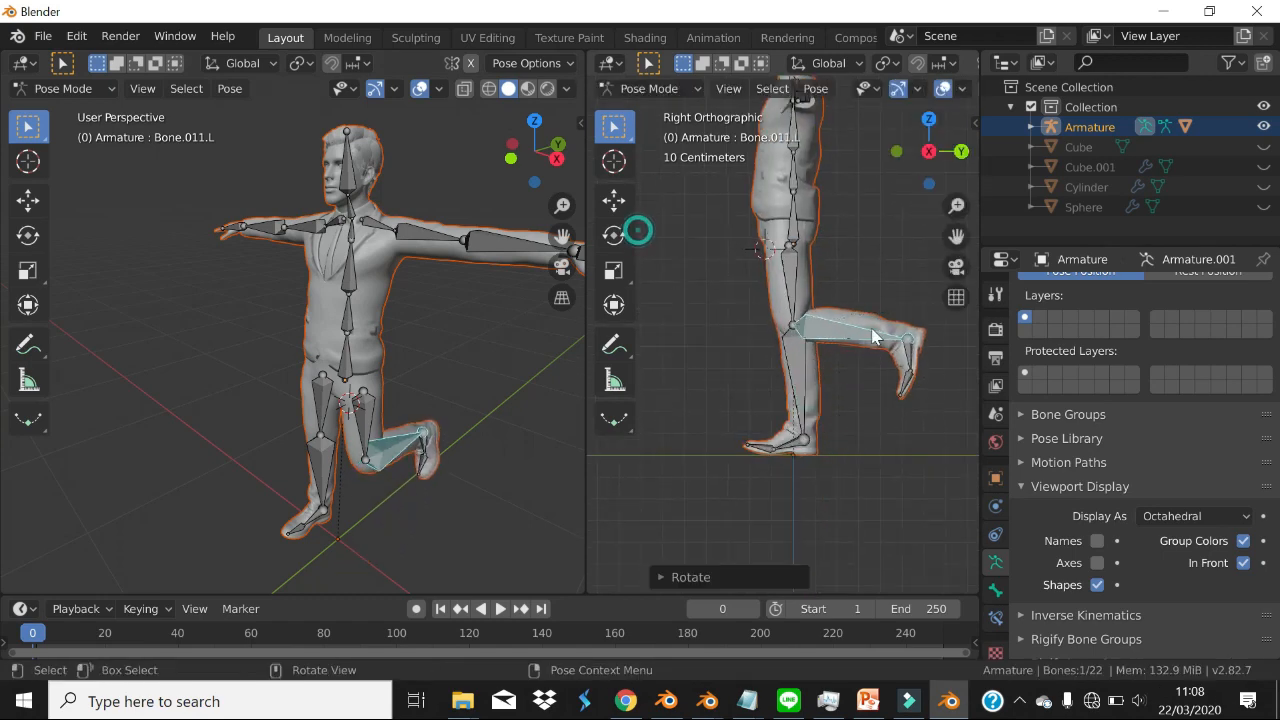
- Rotate the right hand bone and the right forearm bone upward so the arm is raised in a waving pose
{"action": "left_click", "coordinate": [230, 235]}
{"action": "middle_click_drag", "start_coordinate": [246, 251], "coordinate": [336, 263]}
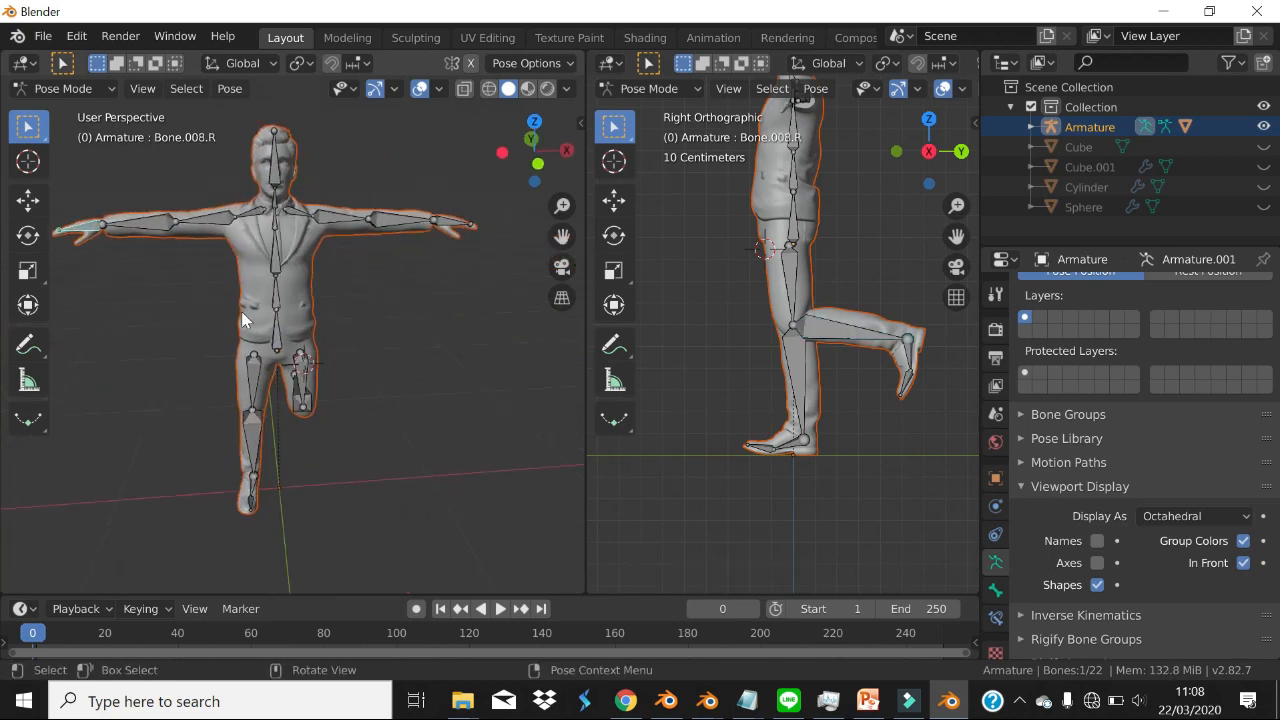
{"action": "key", "text": "r"}
{"action": "left_click", "coordinate": [150, 240]}
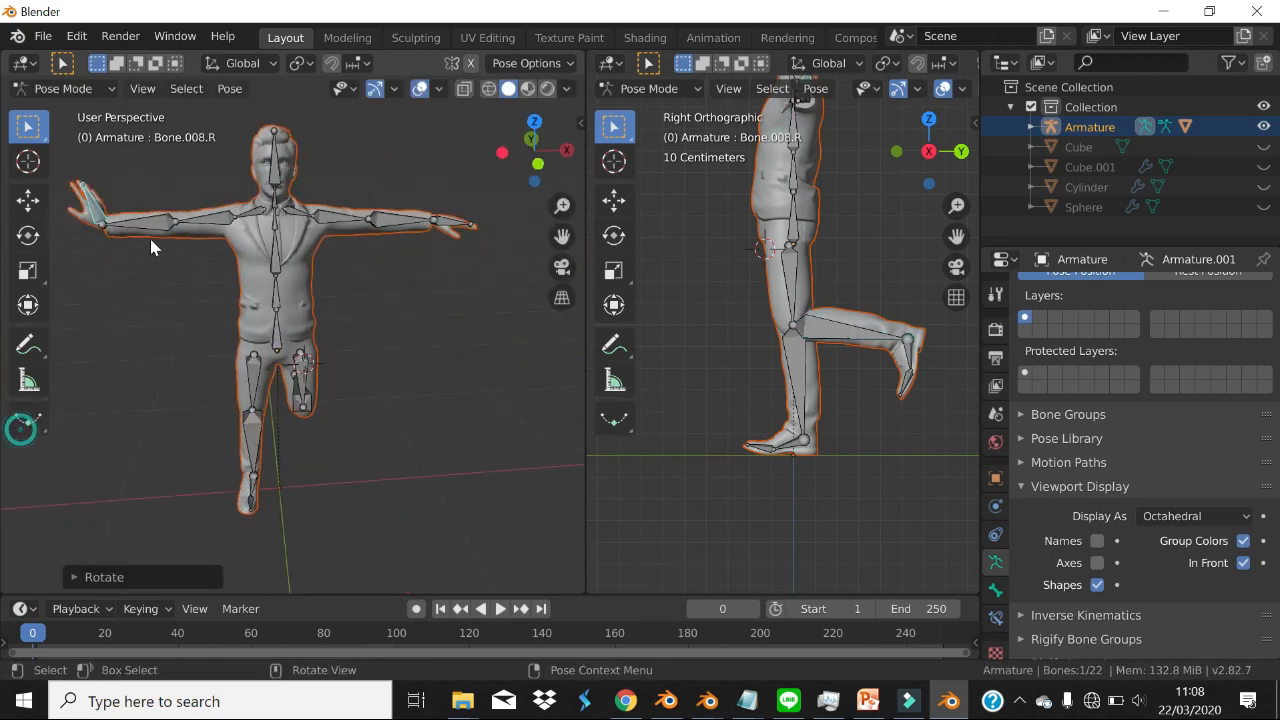
{"action": "left_click", "coordinate": [150, 232]}
{"action": "key", "text": "r"}
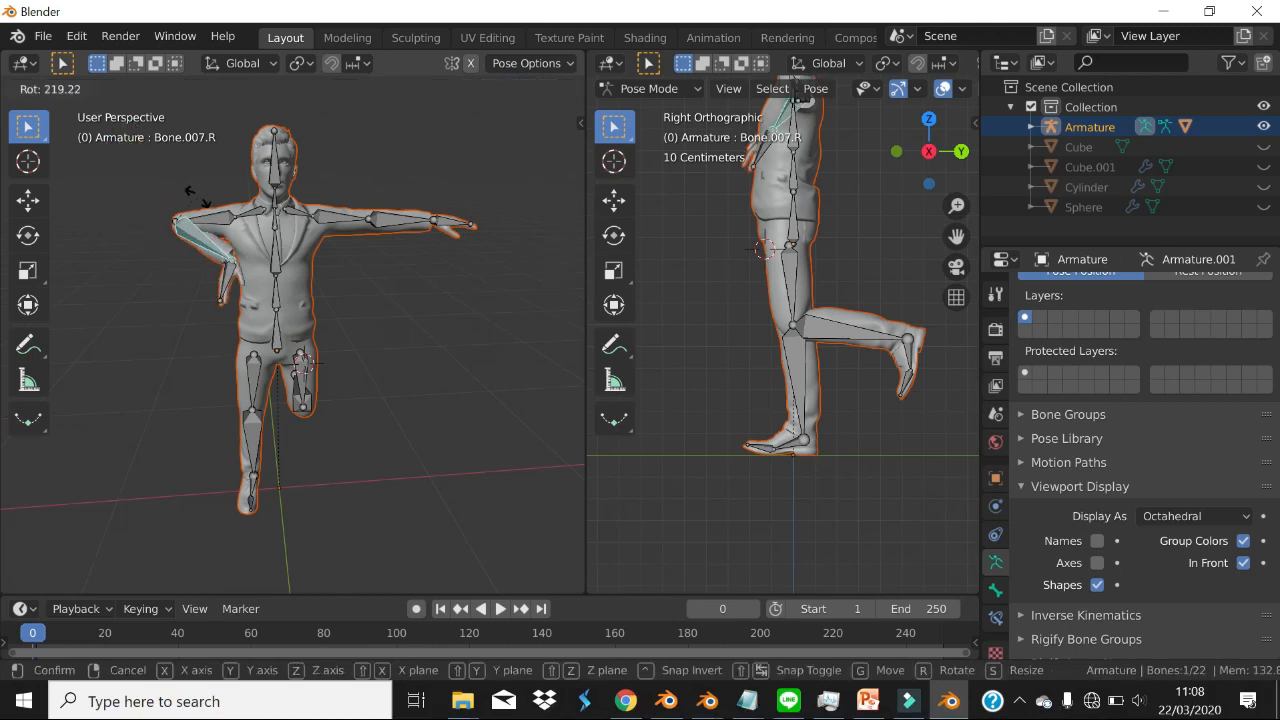
{"action": "left_click", "coordinate": [72, 267]}
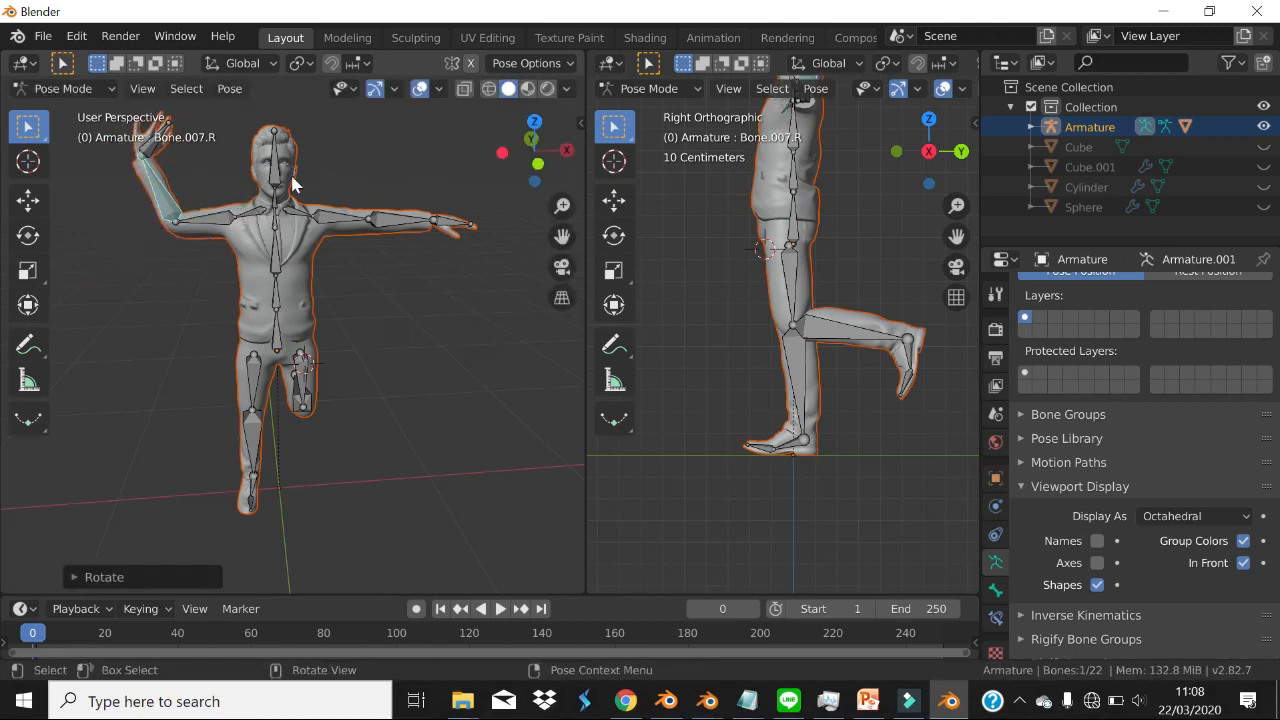
{"action": "middle_click_drag", "start_coordinate": [341, 255], "coordinate": [340, 312]}
- Switch to the Blender window with chibi-rigged-girl.blend and close it, discarding its unsaved changes
{"action": "left_click", "coordinate": [678, 703]}
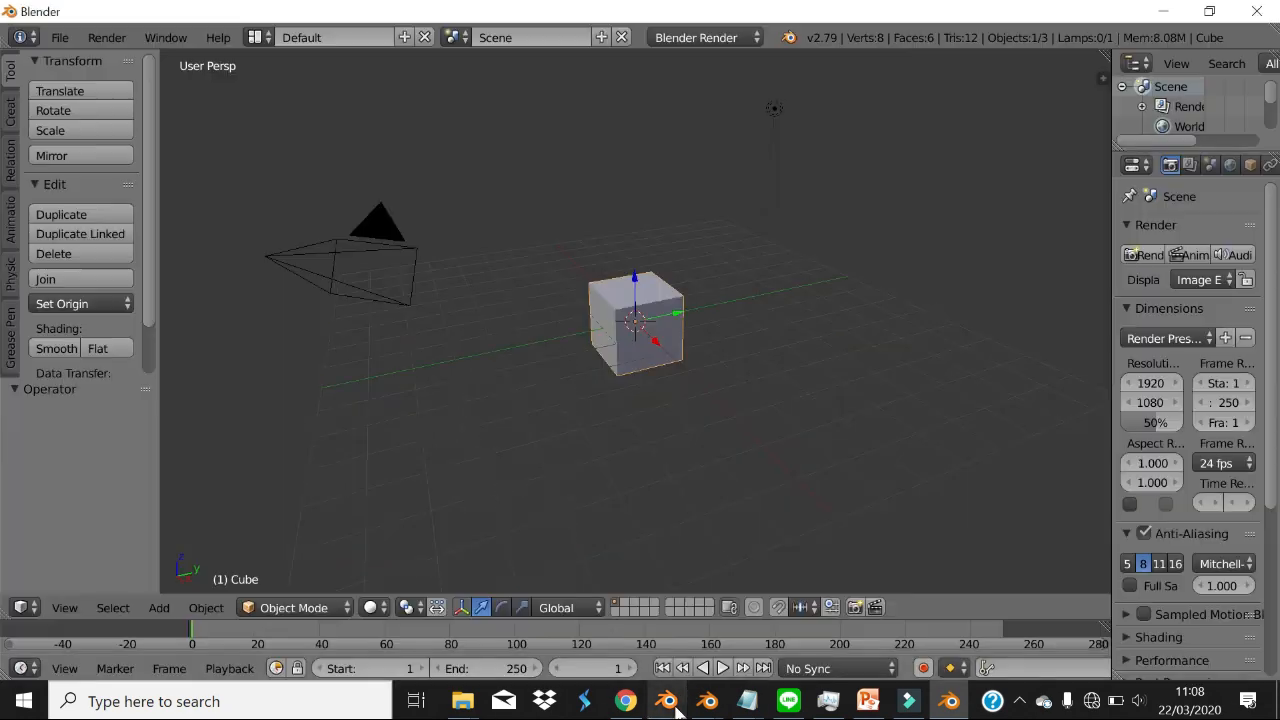
{"action": "mouse_move", "coordinate": [705, 705]}
{"action": "left_click", "coordinate": [826, 629]}
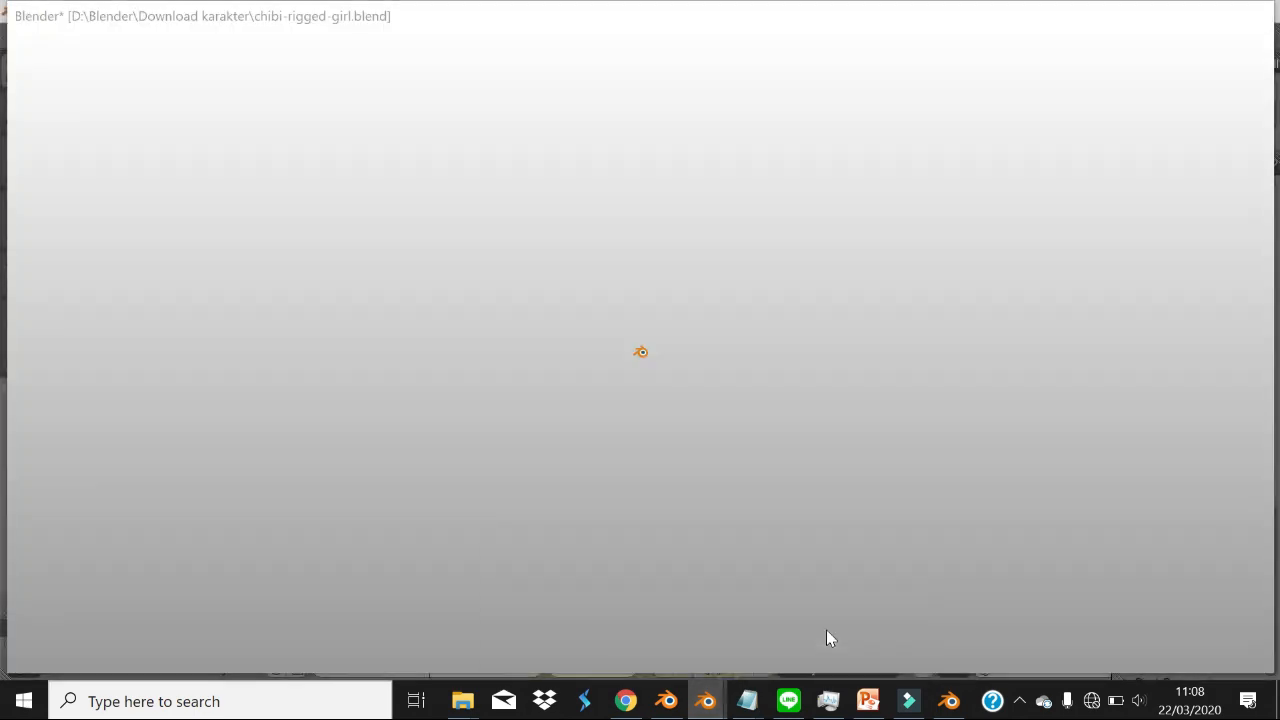
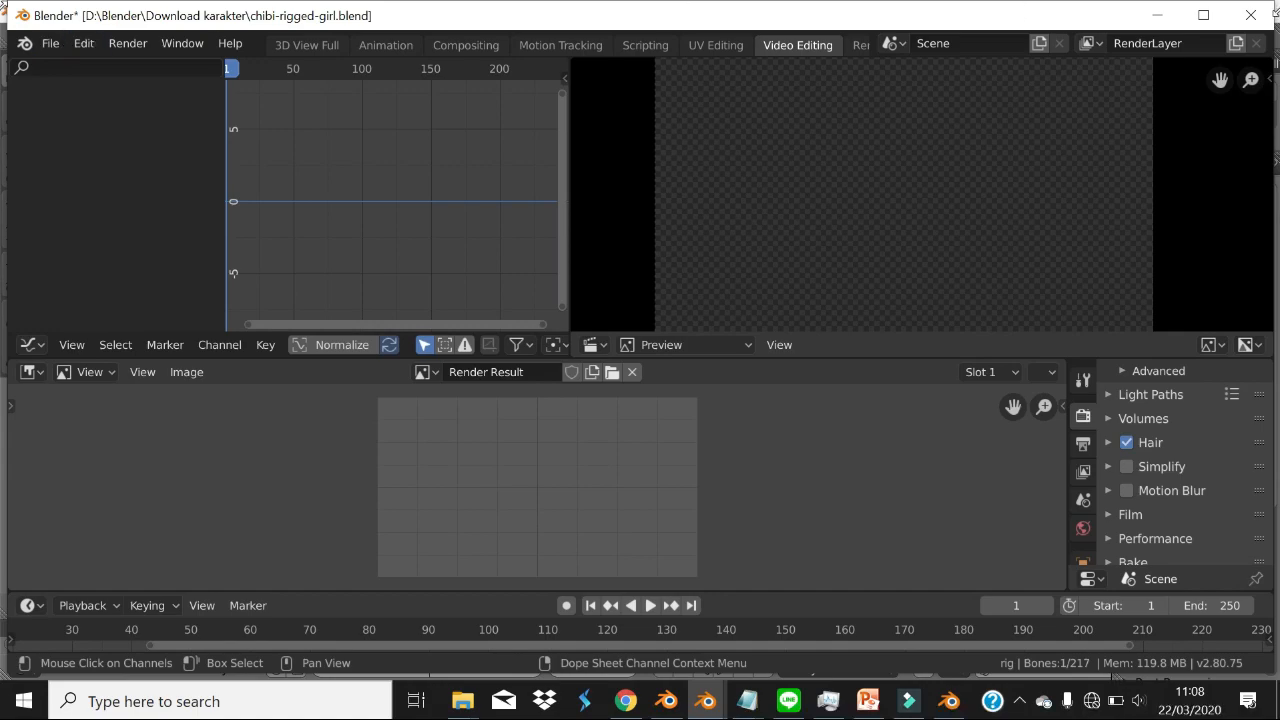
{"action": "left_click", "coordinate": [1251, 15]}
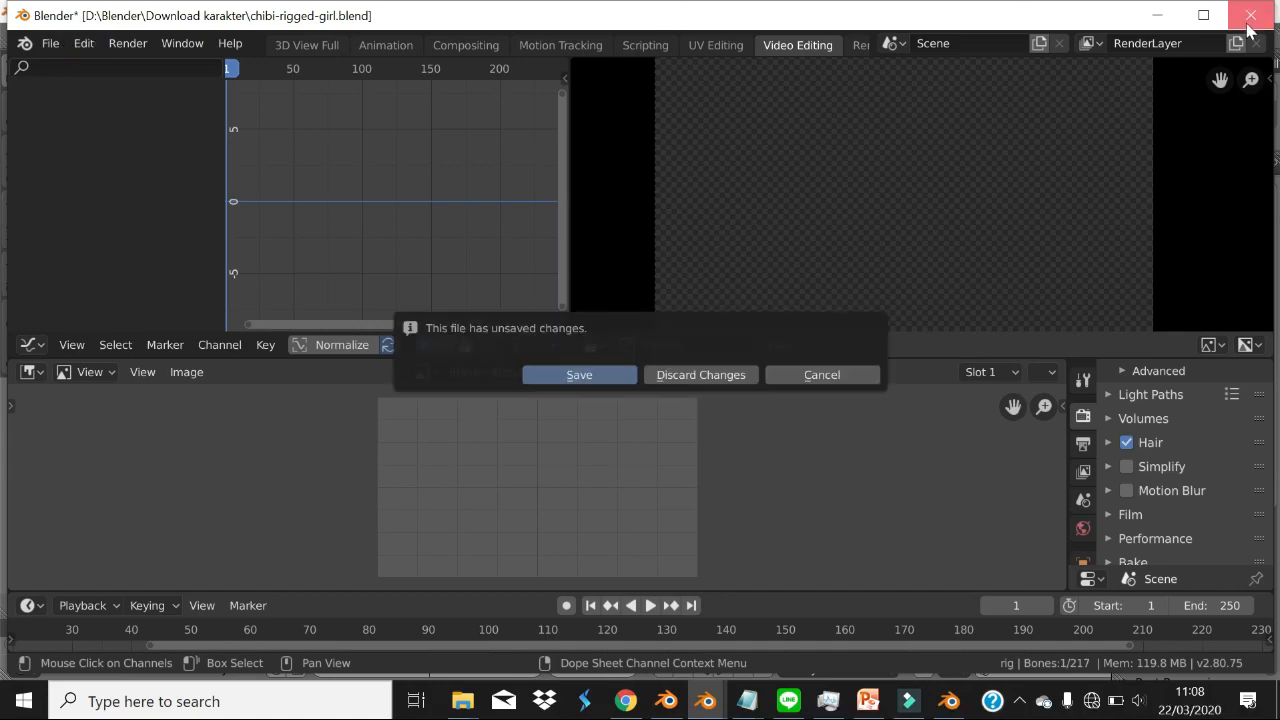
{"action": "left_click", "coordinate": [703, 375]}
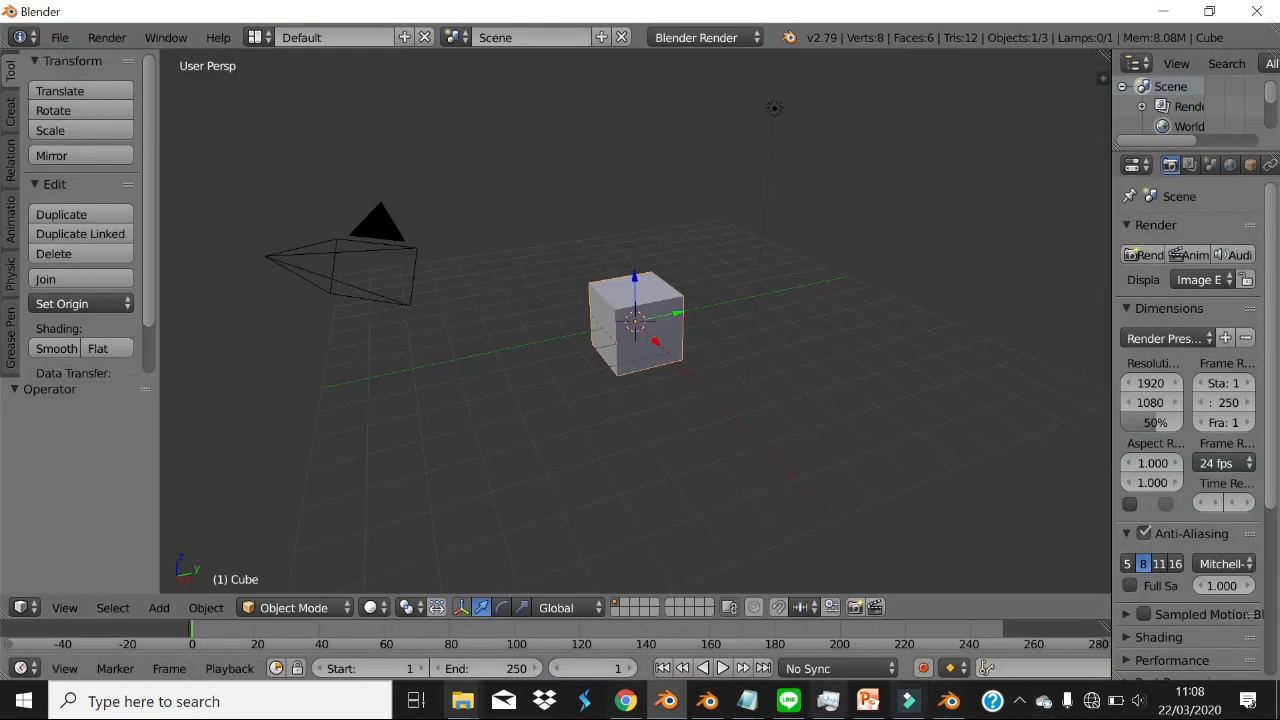
- Switch to the karakter folder in File Explorer and open CEO rigging ulang.blend in Blender
{"action": "mouse_move", "coordinate": [460, 705]}
{"action": "mouse_move", "coordinate": [372, 638]}
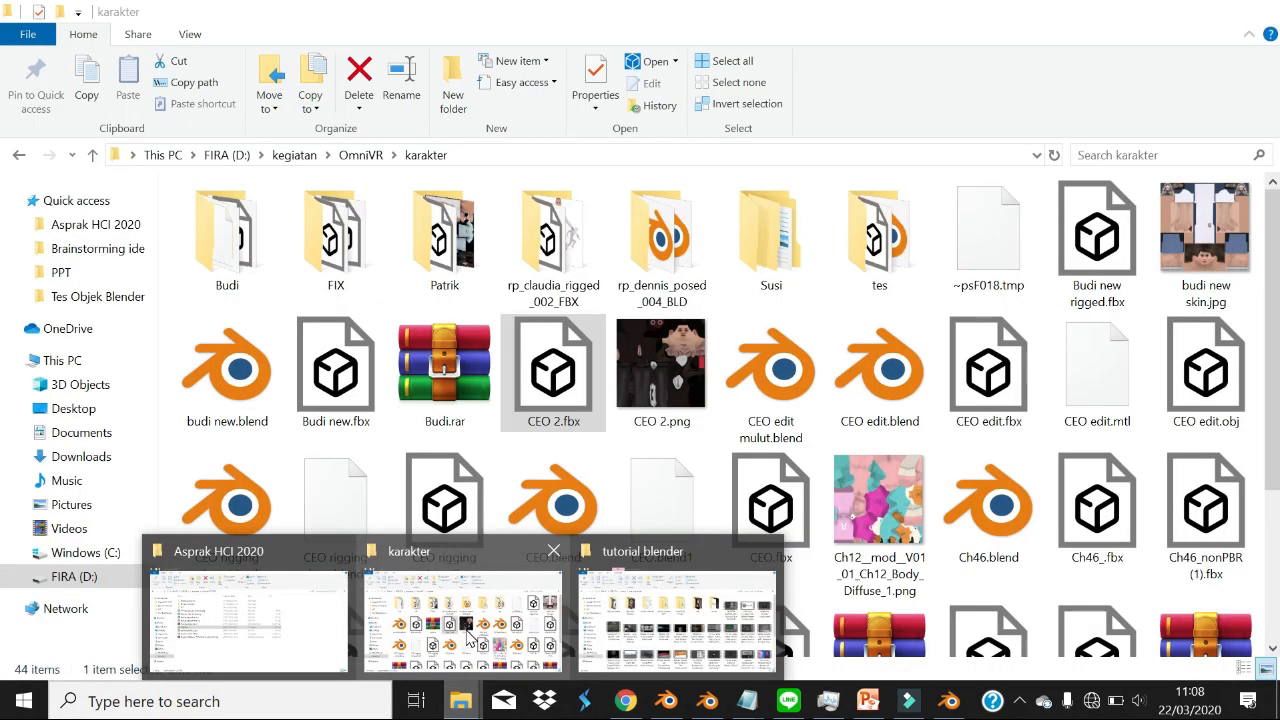
{"action": "left_click", "coordinate": [470, 638]}
{"action": "scroll", "coordinate": [445, 520], "scroll_direction": "down", "scroll_amount": 3}
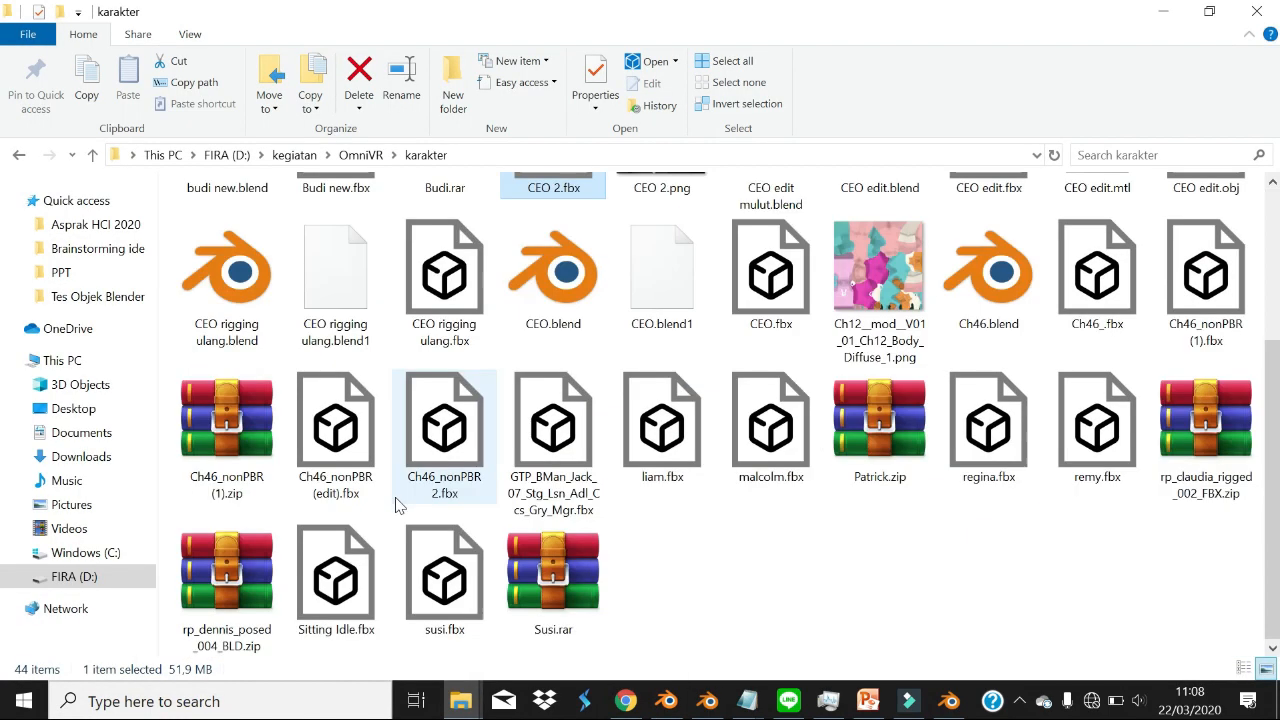
{"action": "scroll", "coordinate": [240, 300], "scroll_direction": "up", "scroll_amount": 2}
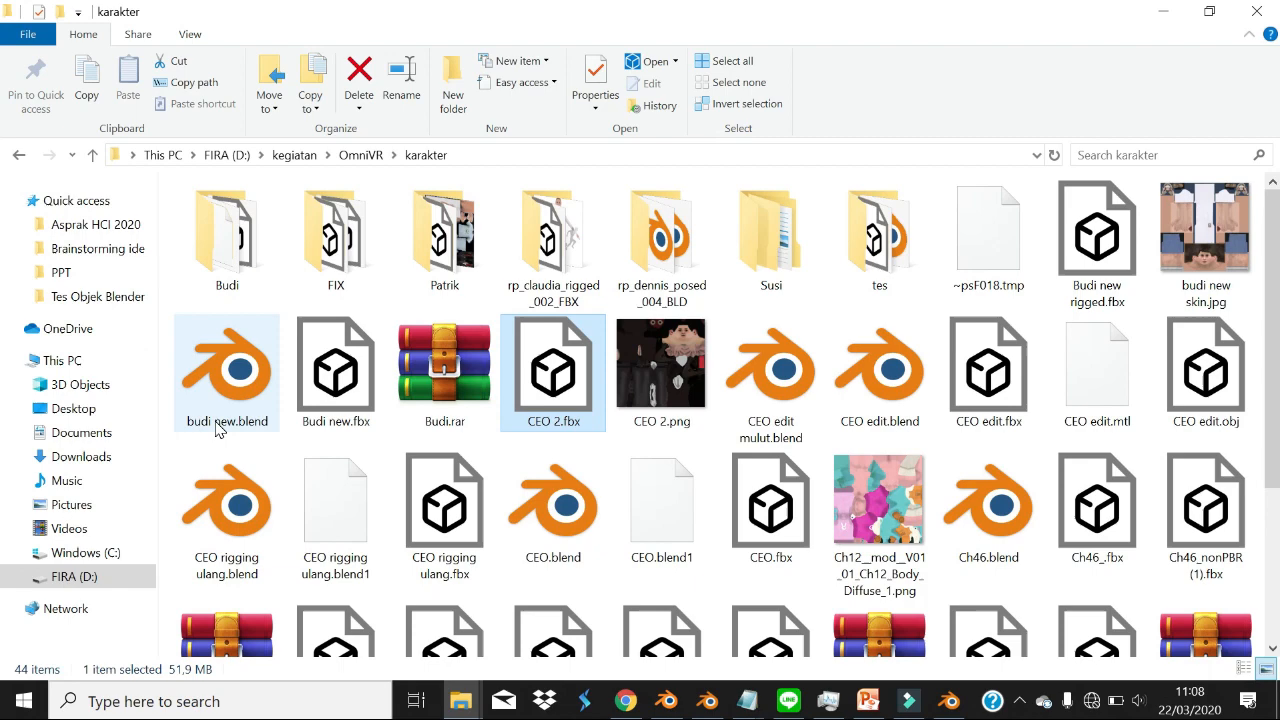
{"action": "left_click", "coordinate": [240, 545]}
{"action": "double_click", "coordinate": [240, 545]}
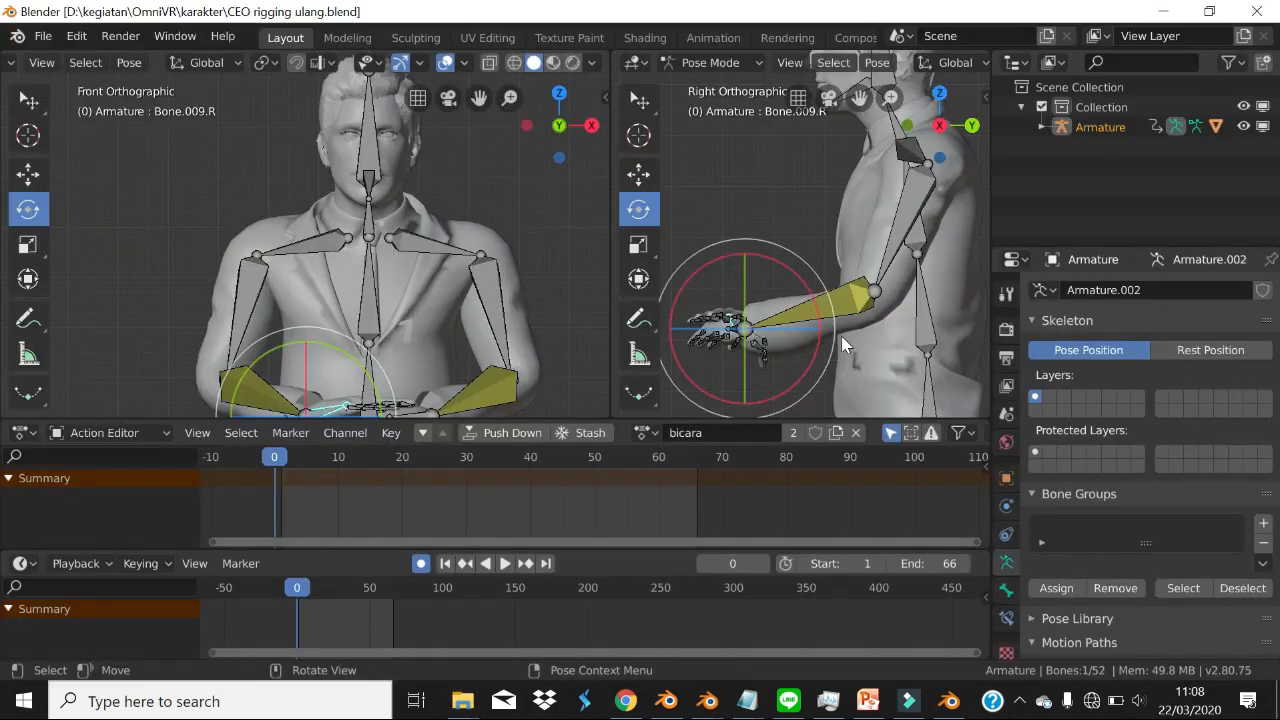
- Select all bones of the posed armature and clear their rotation to return the figure to its T-pose
{"action": "middle_click_drag", "start_coordinate": [438, 270], "coordinate": [380, 285]}
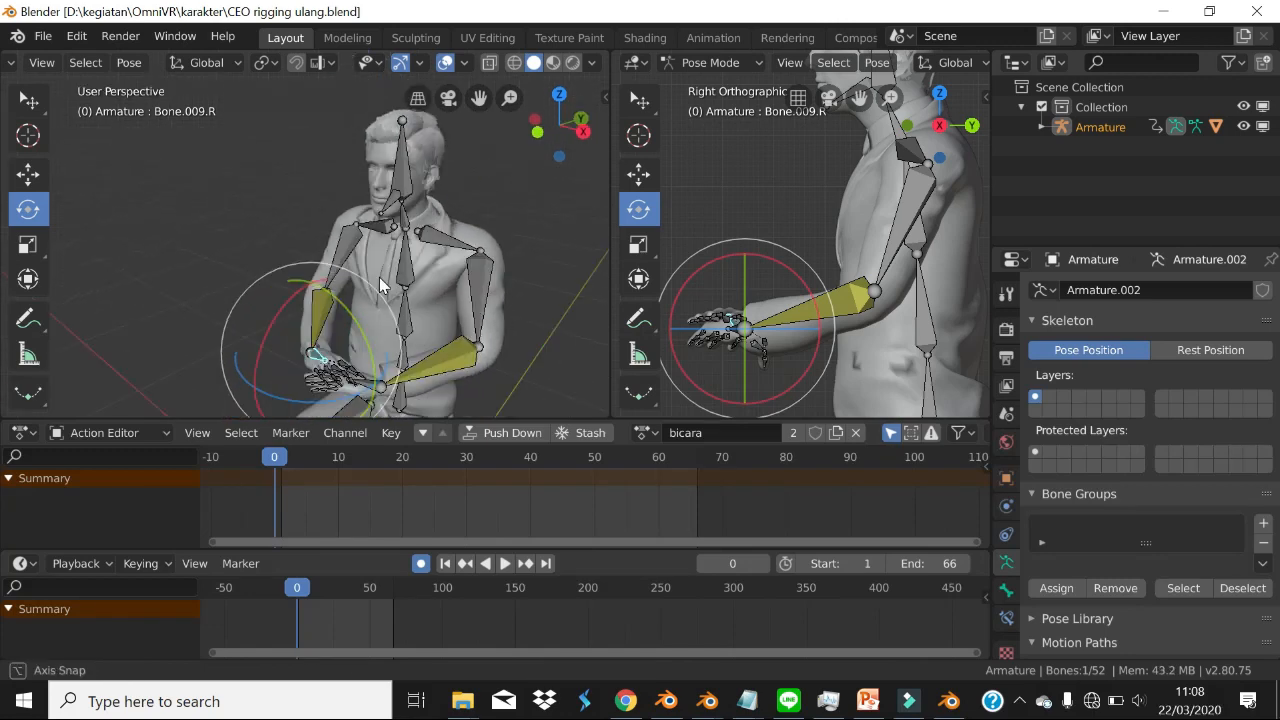
{"action": "left_click", "coordinate": [432, 362]}
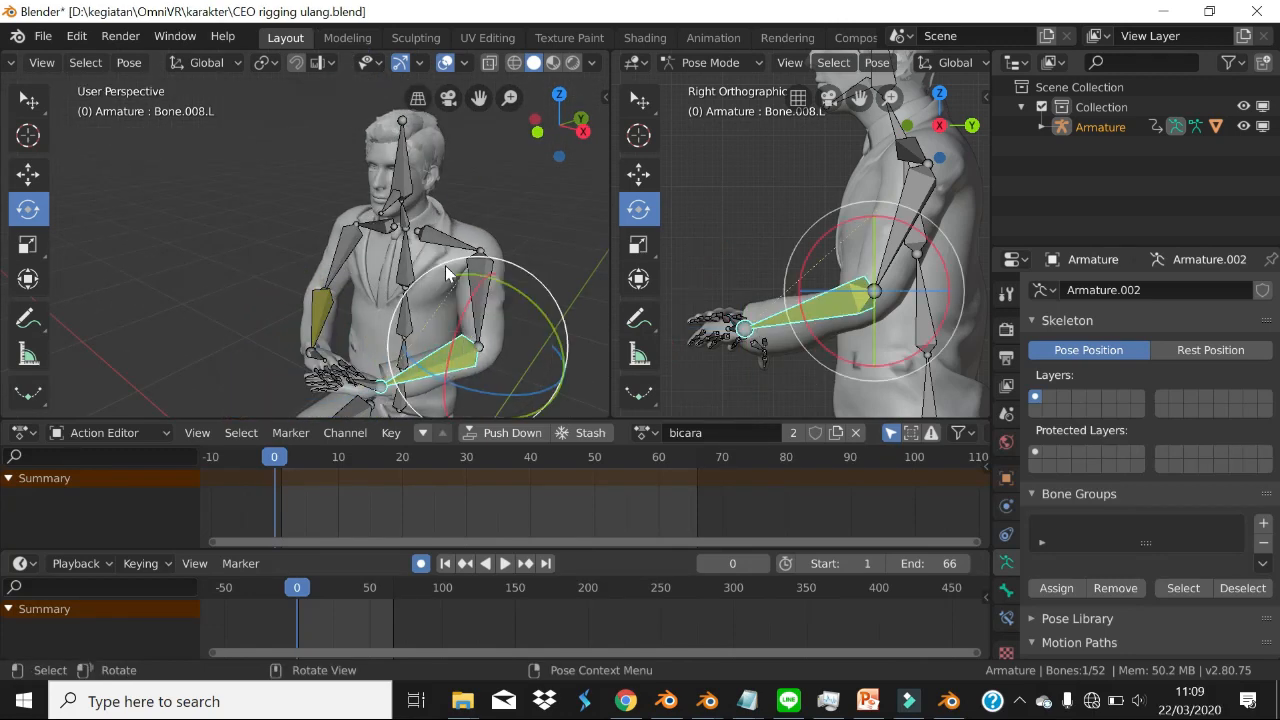
{"action": "key", "text": "a"}
{"action": "key", "text": "alt+r"}
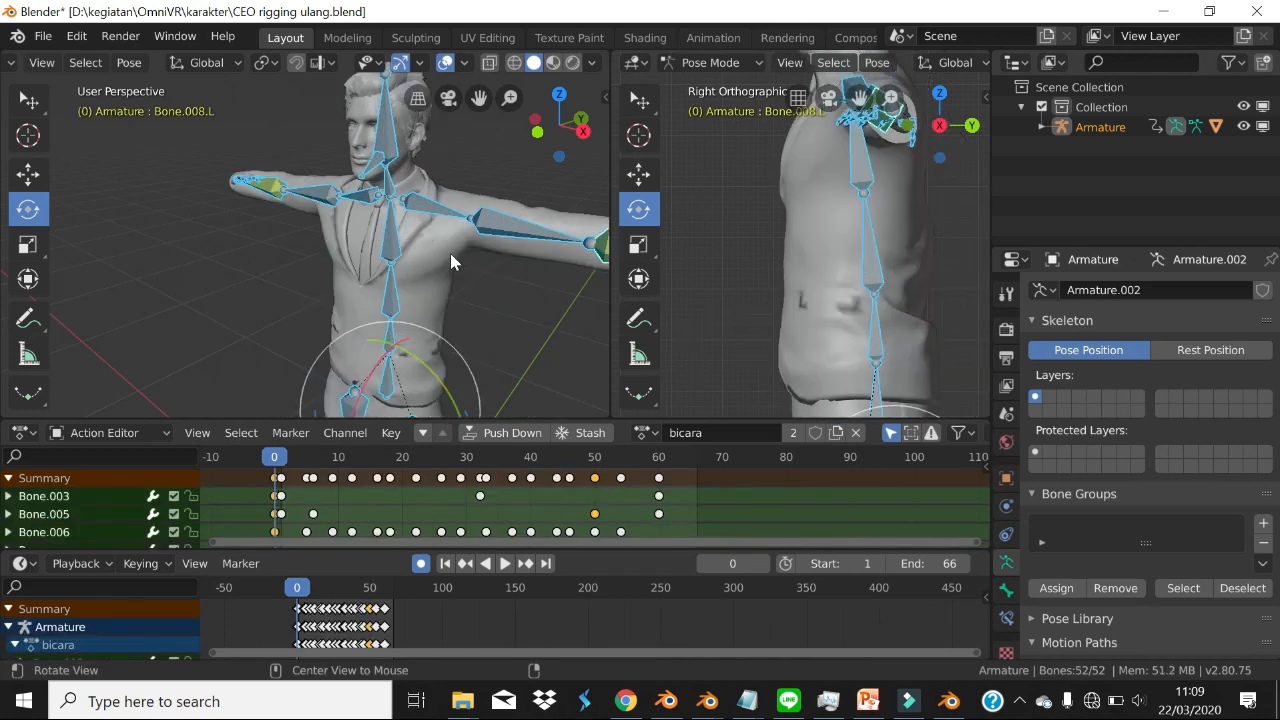
{"action": "scroll", "coordinate": [466, 280], "scroll_direction": "down", "scroll_amount": 2}
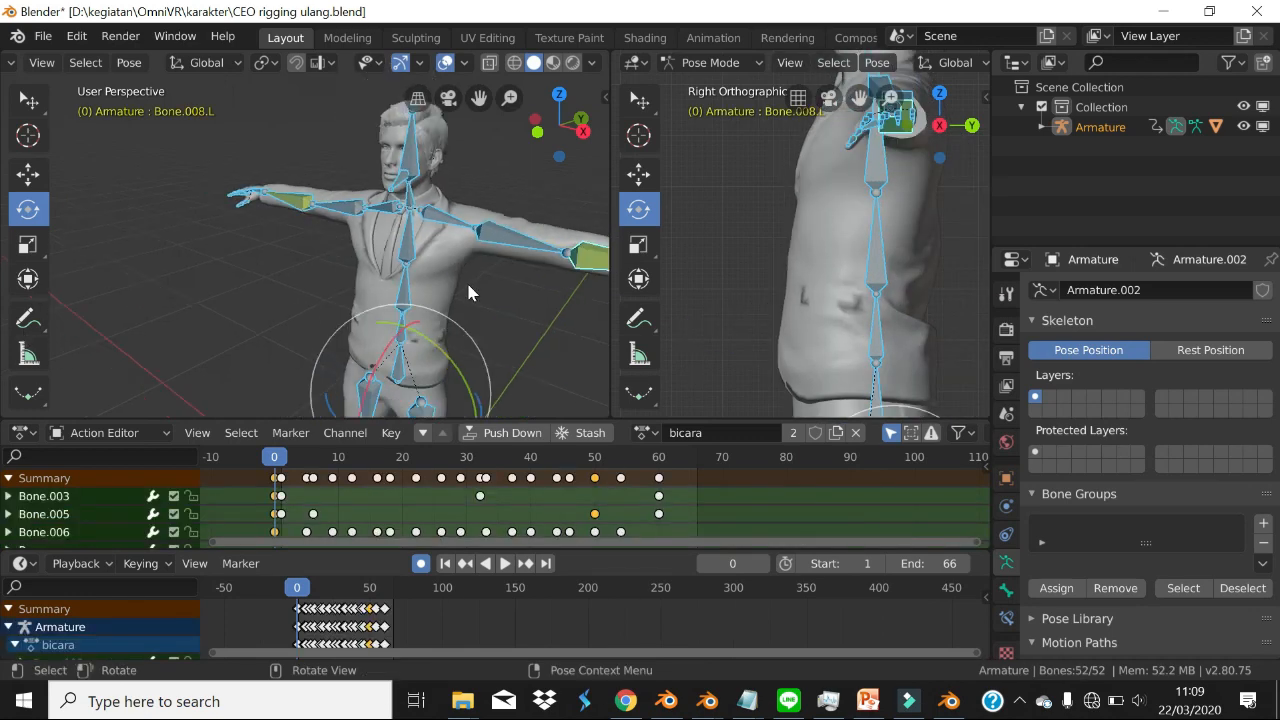
{"action": "middle_click_drag", "start_coordinate": [451, 278], "coordinate": [332, 200]}
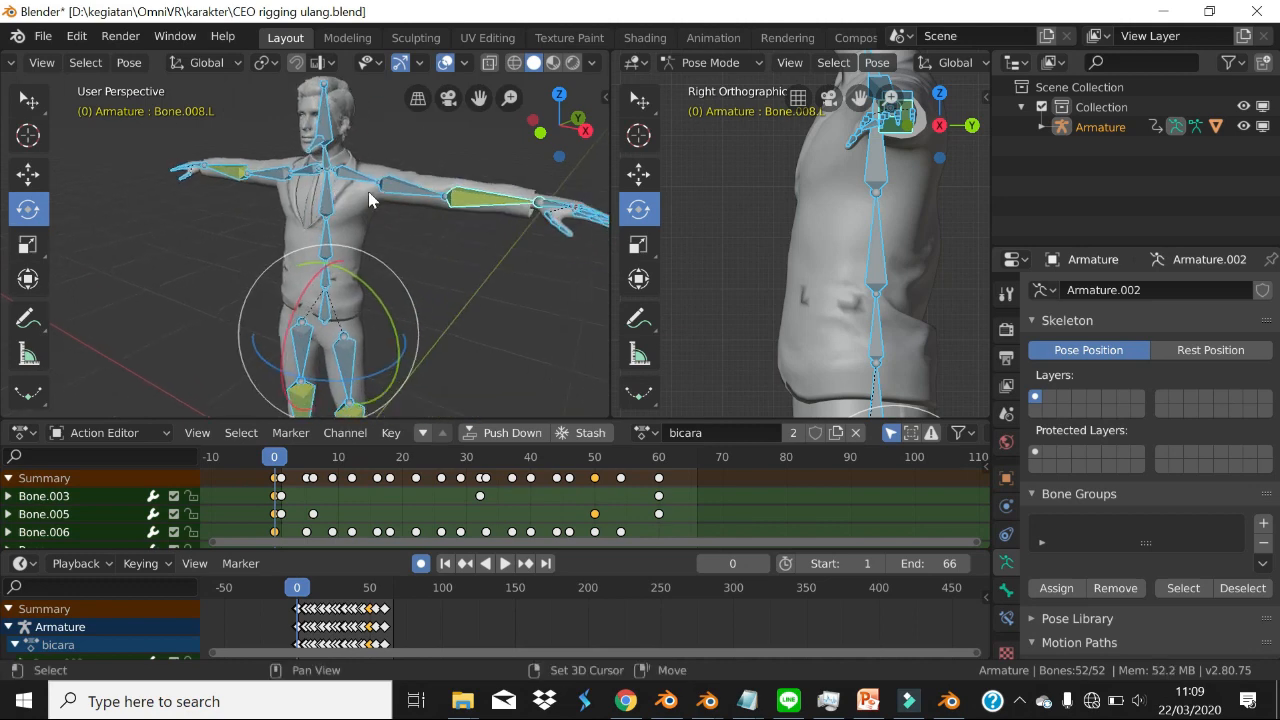
- Select the left hand bone, activate the selection tool, and examine the finger bones of the left hand up close
{"action": "left_click", "coordinate": [560, 213]}
{"action": "middle_click_drag", "start_coordinate": [543, 214], "coordinate": [510, 235]}
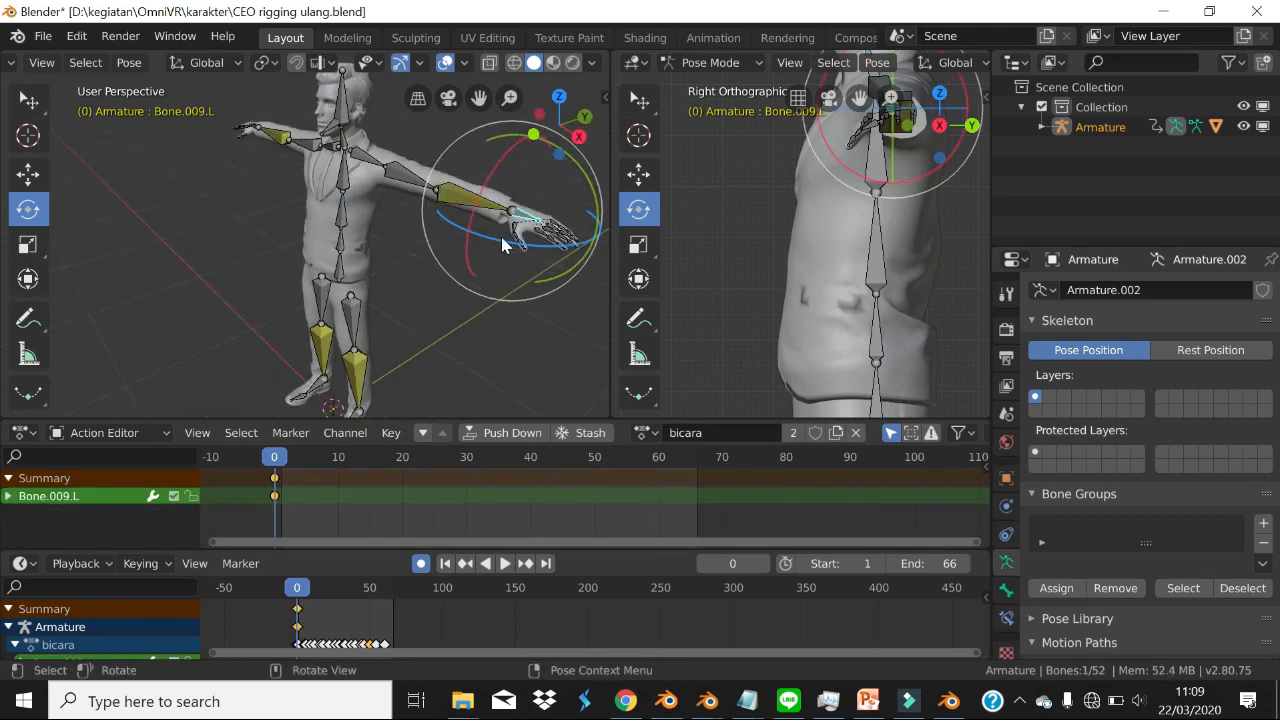
{"action": "left_click", "coordinate": [28, 100]}
{"action": "scroll", "coordinate": [228, 192], "scroll_direction": "up", "scroll_amount": 3}
{"action": "middle_click_drag", "start_coordinate": [228, 192], "coordinate": [285, 211]}
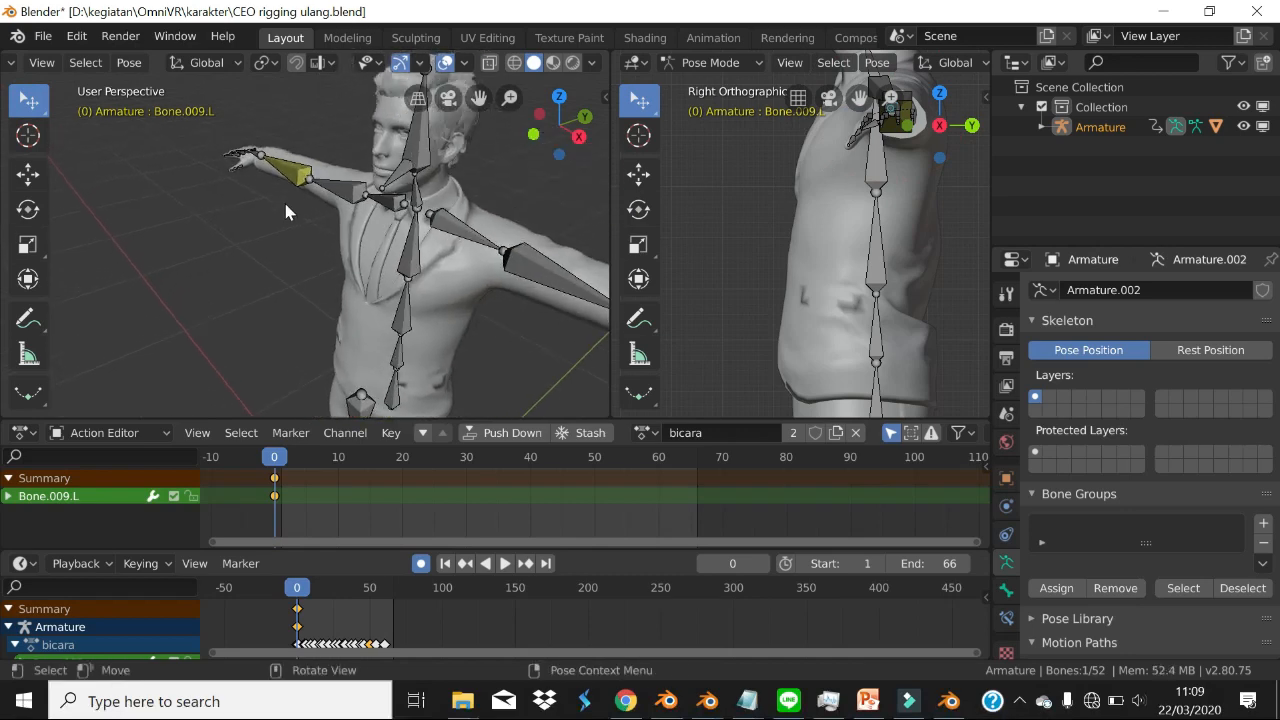
{"action": "middle_click_drag", "start_coordinate": [504, 259], "coordinate": [279, 84]}
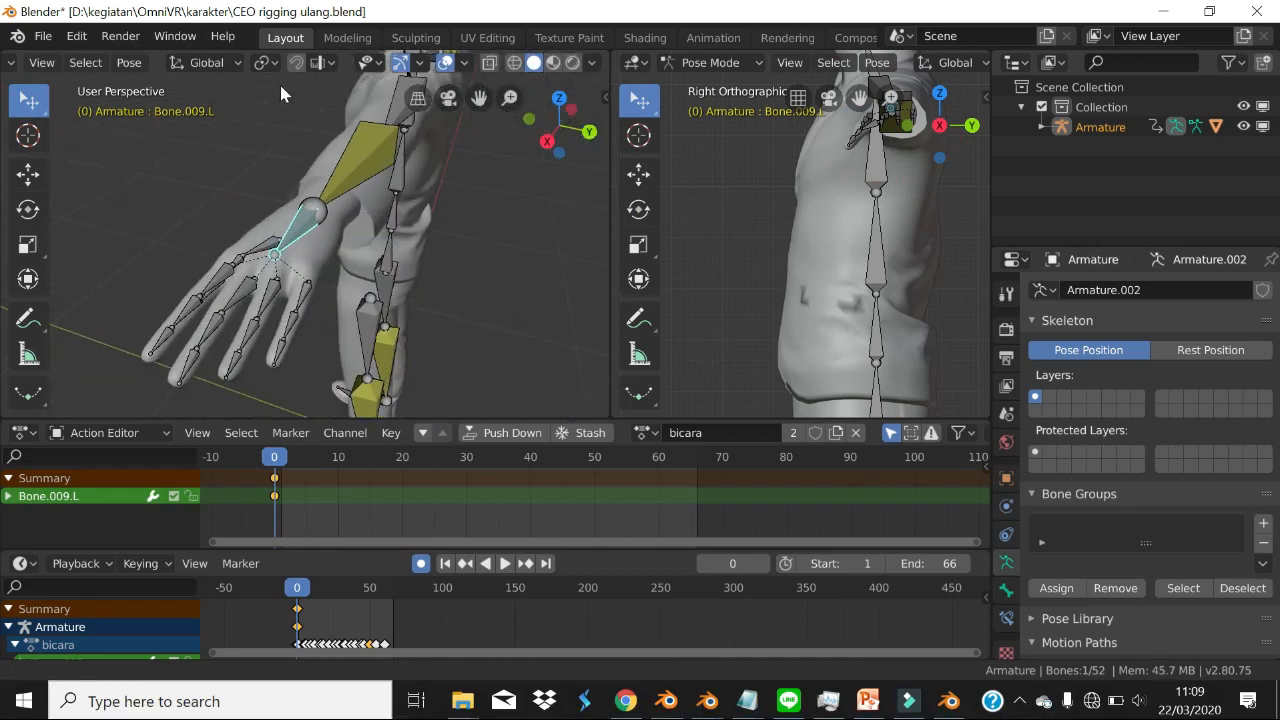
{"action": "middle_click_drag", "start_coordinate": [289, 256], "coordinate": [383, 299]}
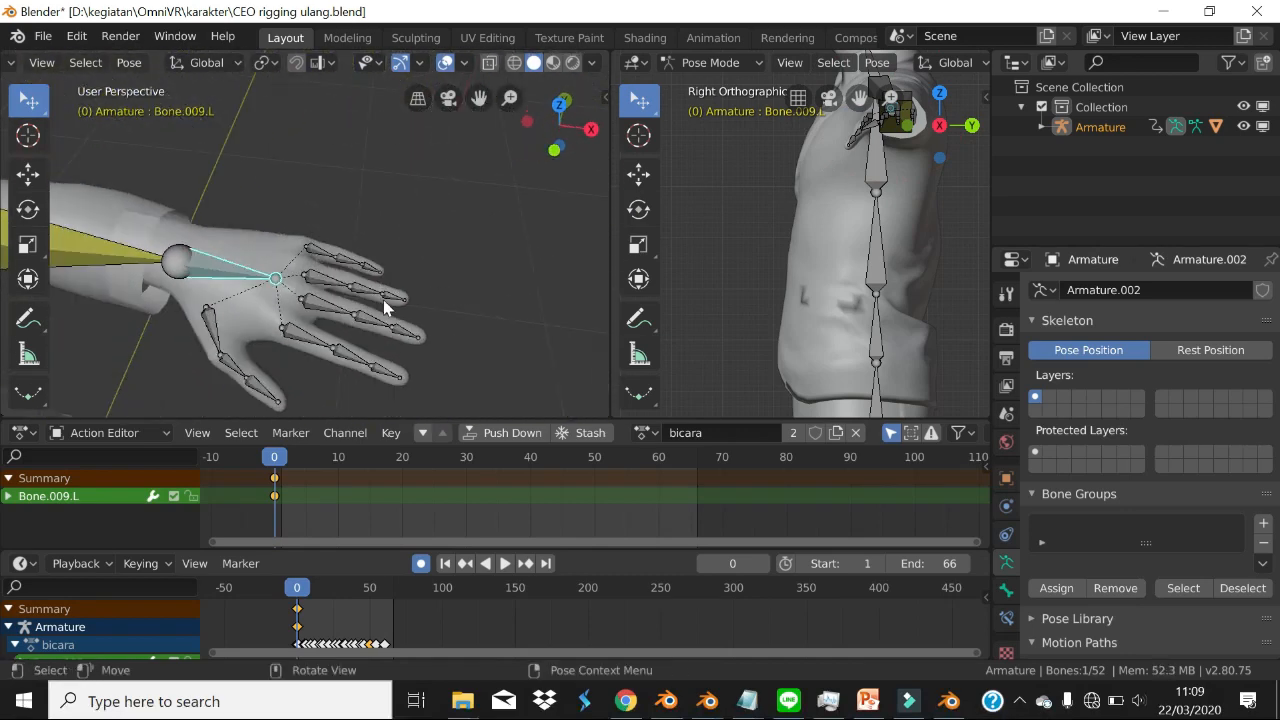
{"action": "scroll", "coordinate": [269, 319], "scroll_direction": "down", "scroll_amount": 3}
{"action": "middle_click_drag", "start_coordinate": [271, 315], "coordinate": [332, 254]}
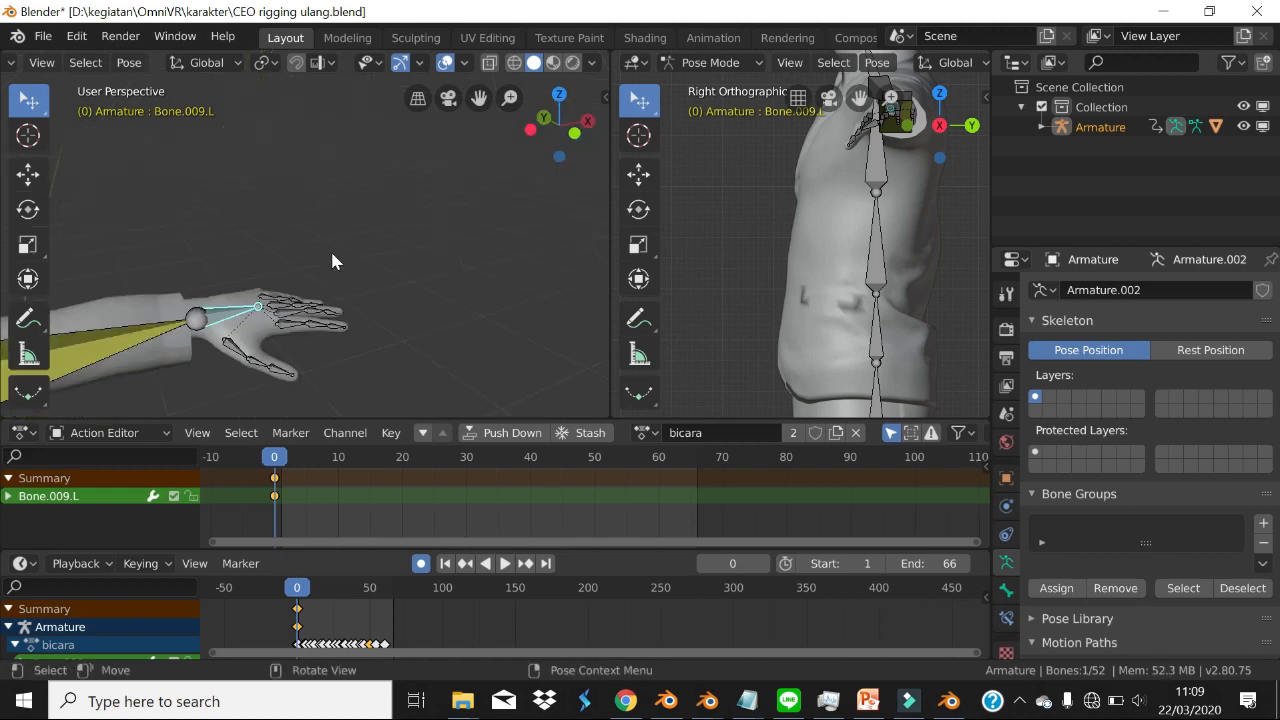
- Move the left hand bone inward toward the body so the arm bends at the elbow
{"action": "scroll", "coordinate": [264, 302], "scroll_direction": "down", "scroll_amount": 2}
{"action": "middle_click_drag", "start_coordinate": [241, 331], "coordinate": [417, 266], "text": "shift"}
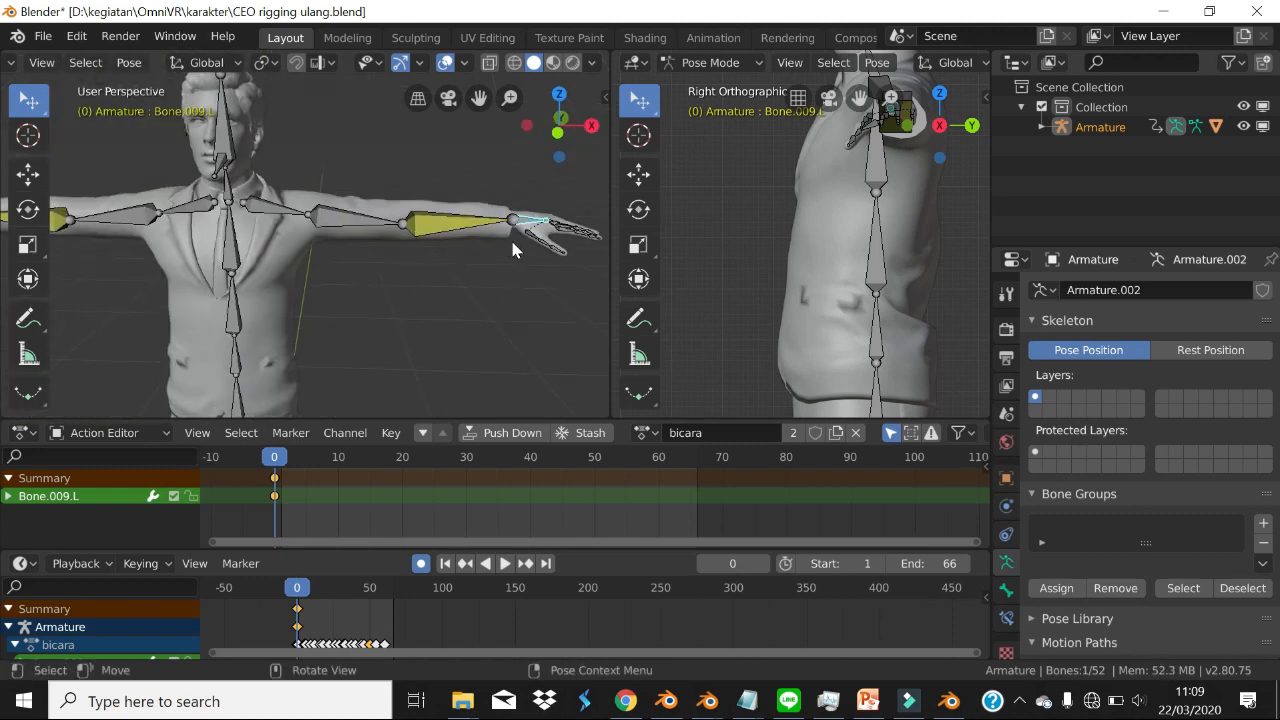
{"action": "key", "text": "g"}
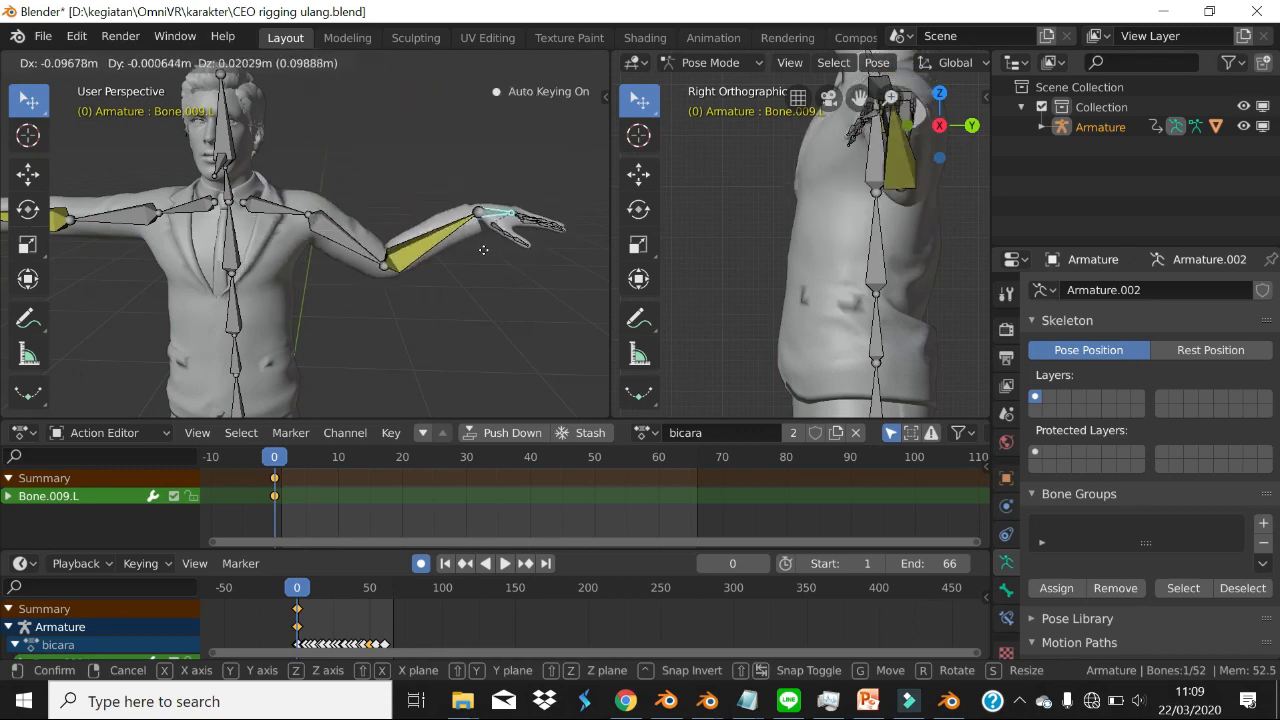
{"action": "left_click", "coordinate": [375, 253]}
- Move the left foot bone upward and outward so the leg bends at the knee
{"action": "scroll", "coordinate": [332, 265], "scroll_direction": "down", "scroll_amount": 2}
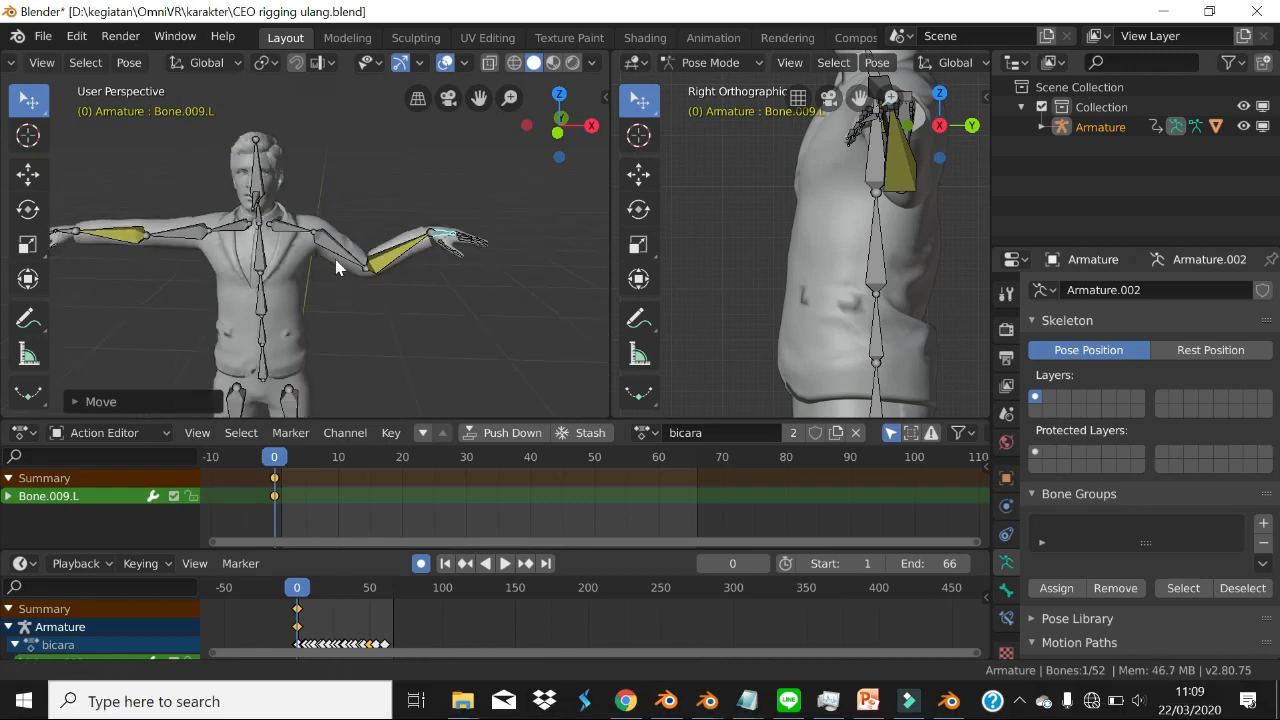
{"action": "middle_click_drag", "start_coordinate": [338, 267], "coordinate": [287, 123], "text": "shift"}
{"action": "scroll", "coordinate": [294, 307], "scroll_direction": "down", "scroll_amount": 2}
{"action": "middle_click_drag", "start_coordinate": [294, 309], "coordinate": [233, 293], "text": "shift"}
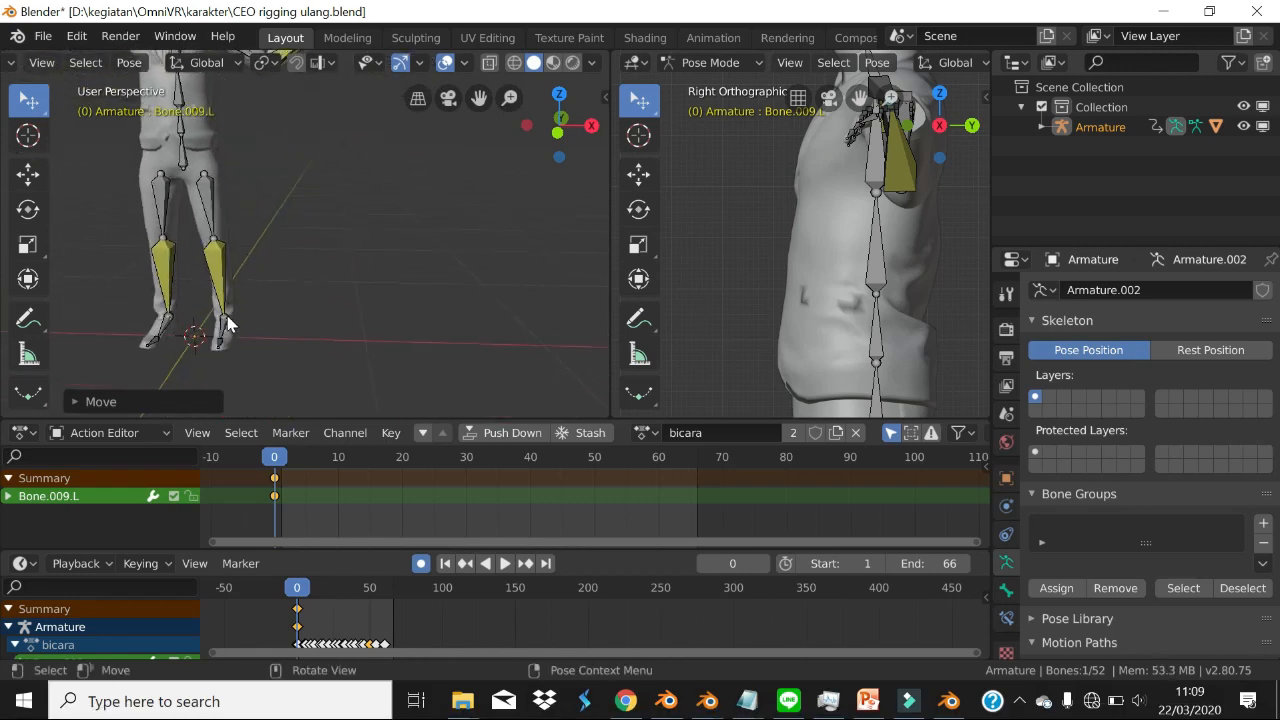
{"action": "left_click", "coordinate": [226, 327]}
{"action": "key", "text": "g"}
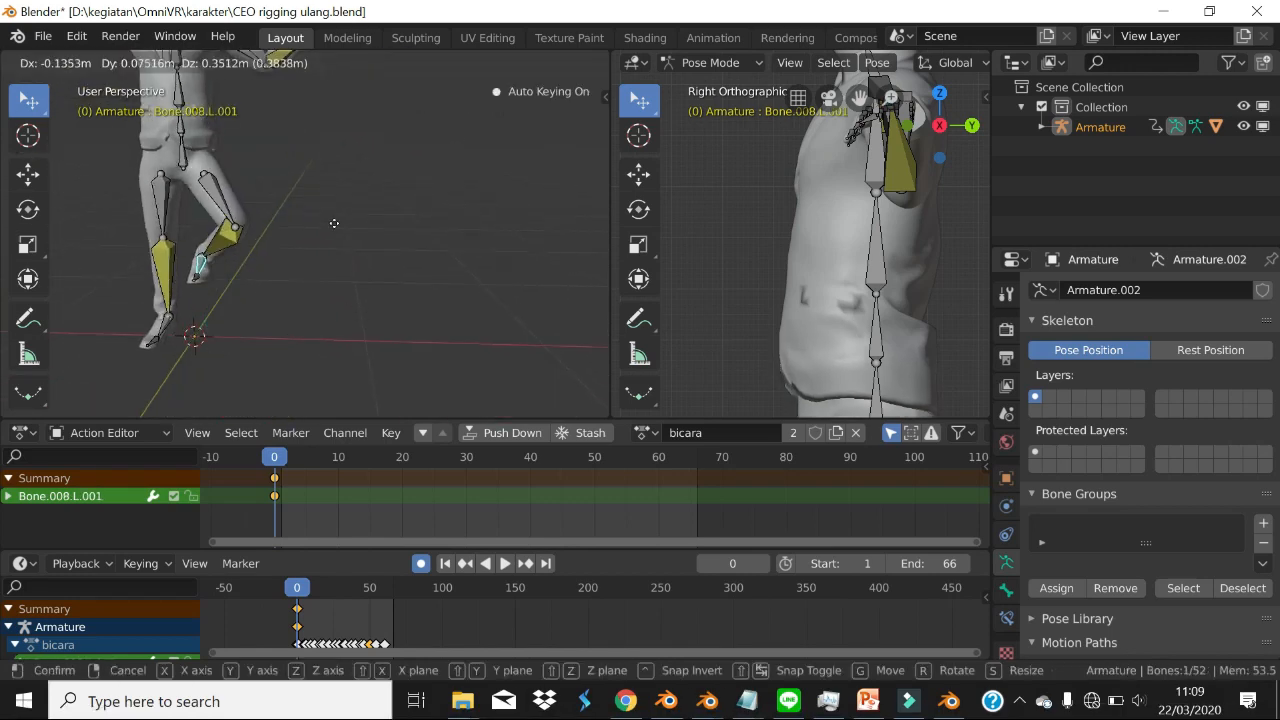
{"action": "left_click", "coordinate": [392, 223]}
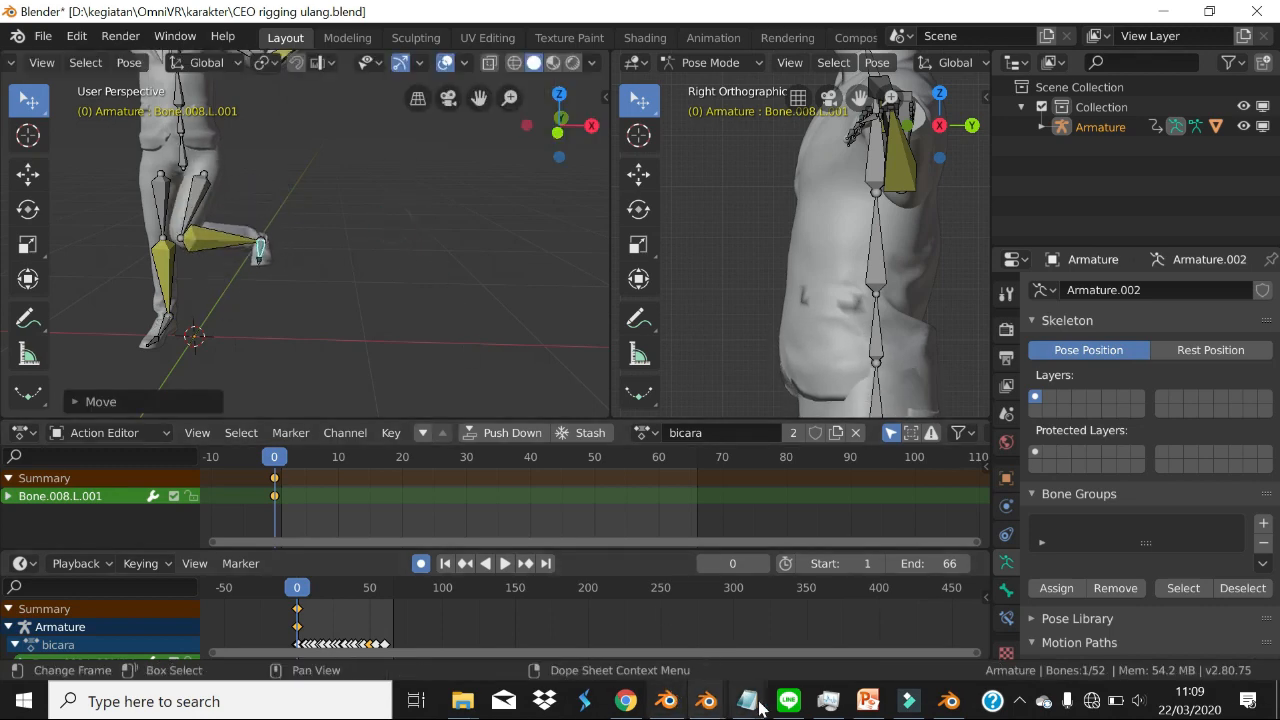
- Switch to the other Blender window with the simpler rig and try rotating the left hand bone
{"action": "left_click", "coordinate": [940, 705]}
{"action": "scroll", "coordinate": [417, 316], "scroll_direction": "up", "scroll_amount": 3}
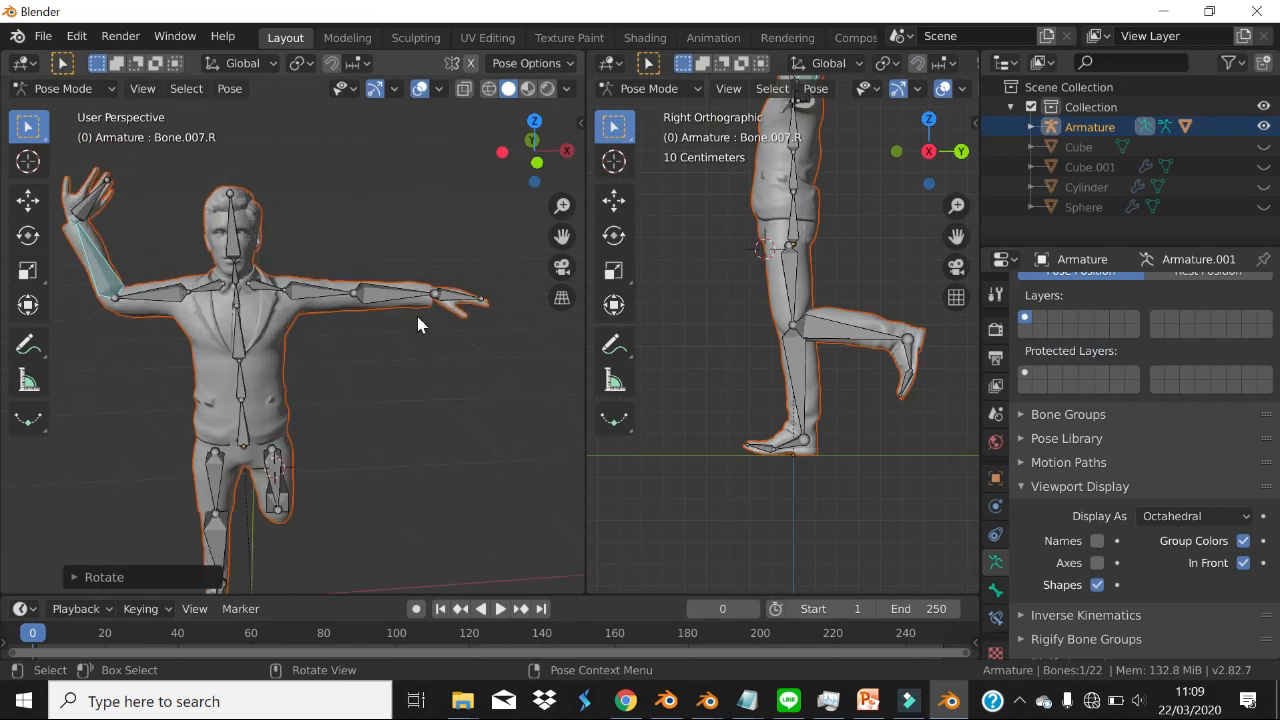
{"action": "left_click", "coordinate": [461, 286]}
{"action": "key", "text": "r"}
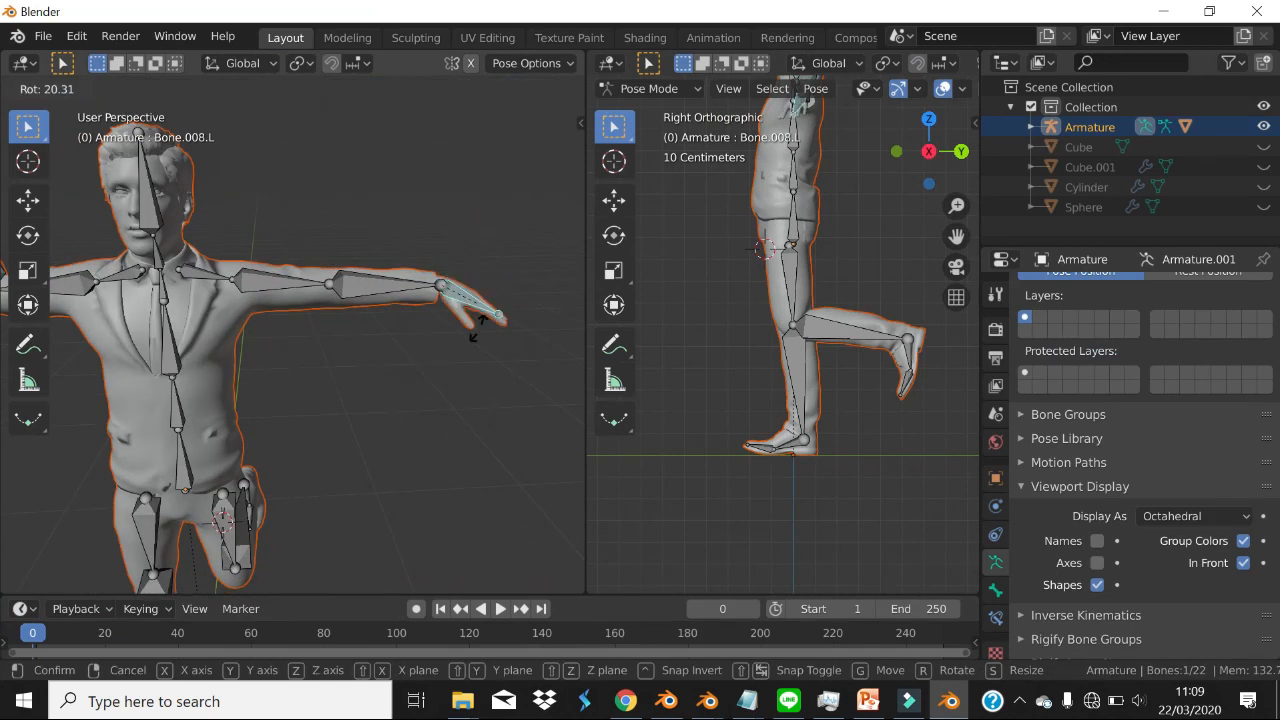
{"action": "right_click", "coordinate": [483, 298]}
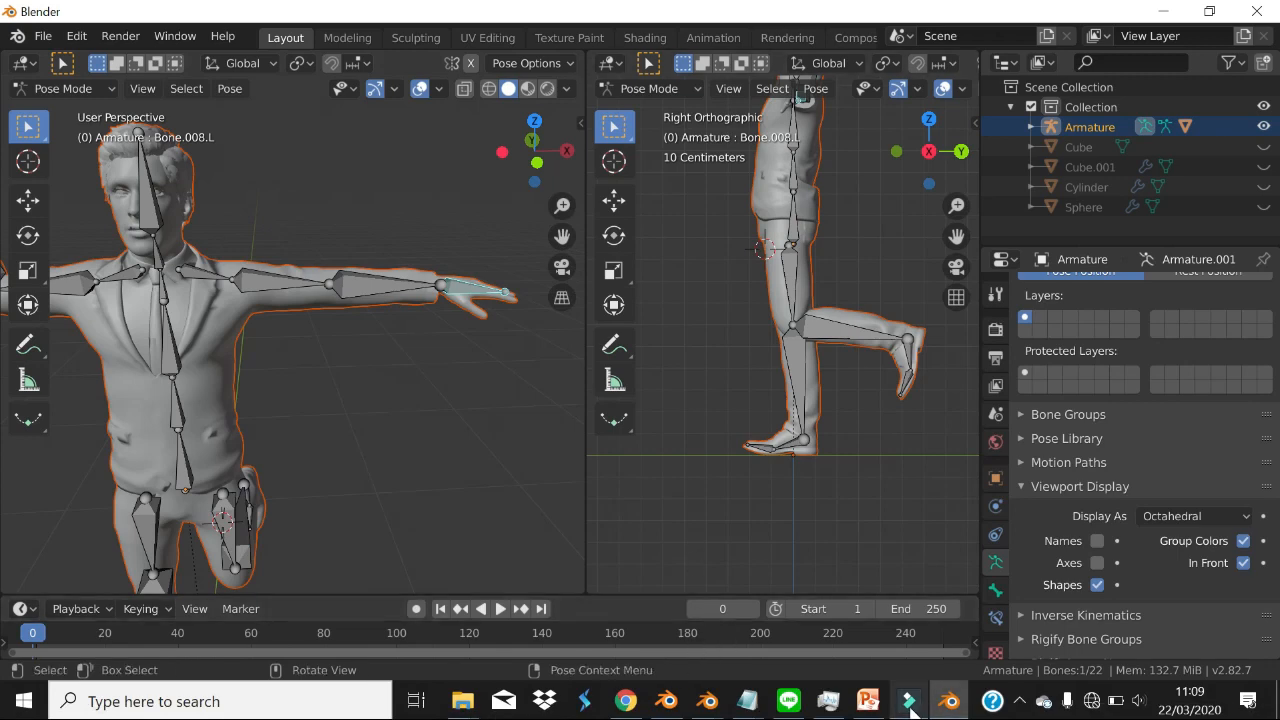
- Switch to the PowerPoint presentation and highlight "inverse kinematics," and then "shape key" in the Rigging slide's advanced rigging line
{"action": "left_click", "coordinate": [868, 701]}
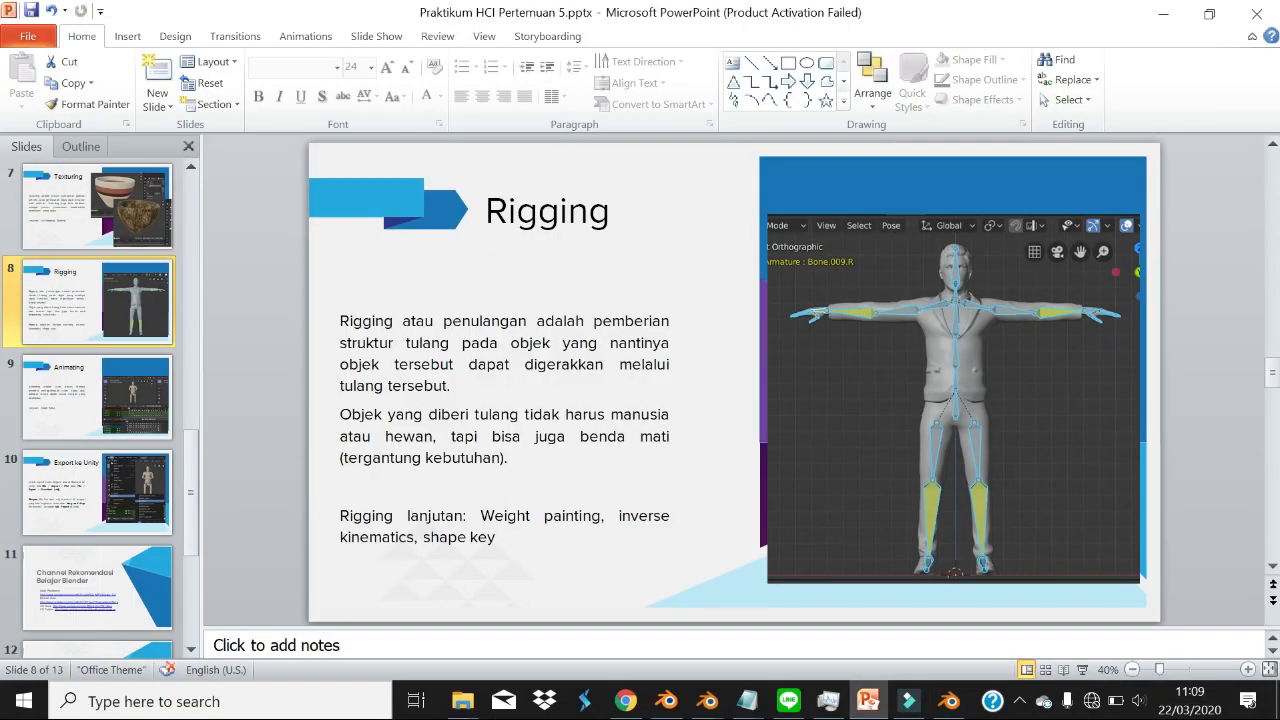
{"action": "mouse_move", "coordinate": [619, 515]}
{"action": "left_mouse_down"}
{"action": "mouse_move", "coordinate": [671, 517]}
{"action": "mouse_move", "coordinate": [418, 537]}
{"action": "left_mouse_up"}
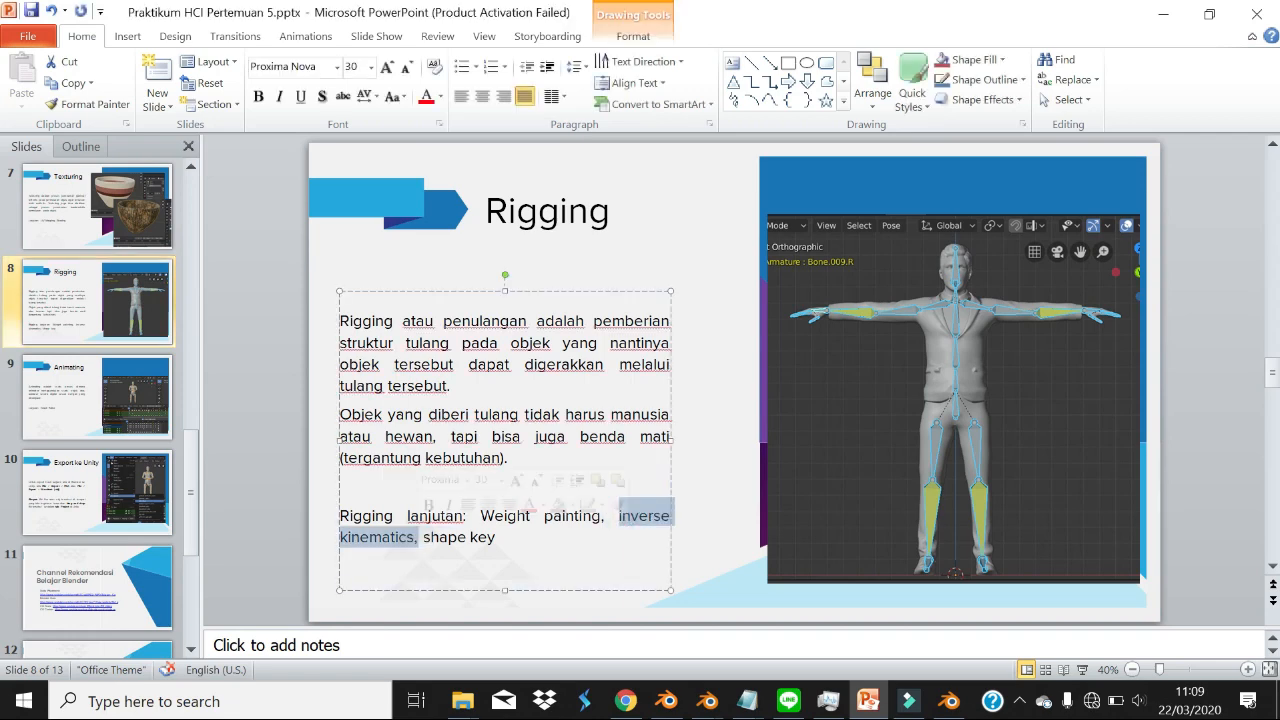
{"action": "left_click", "coordinate": [271, 460]}
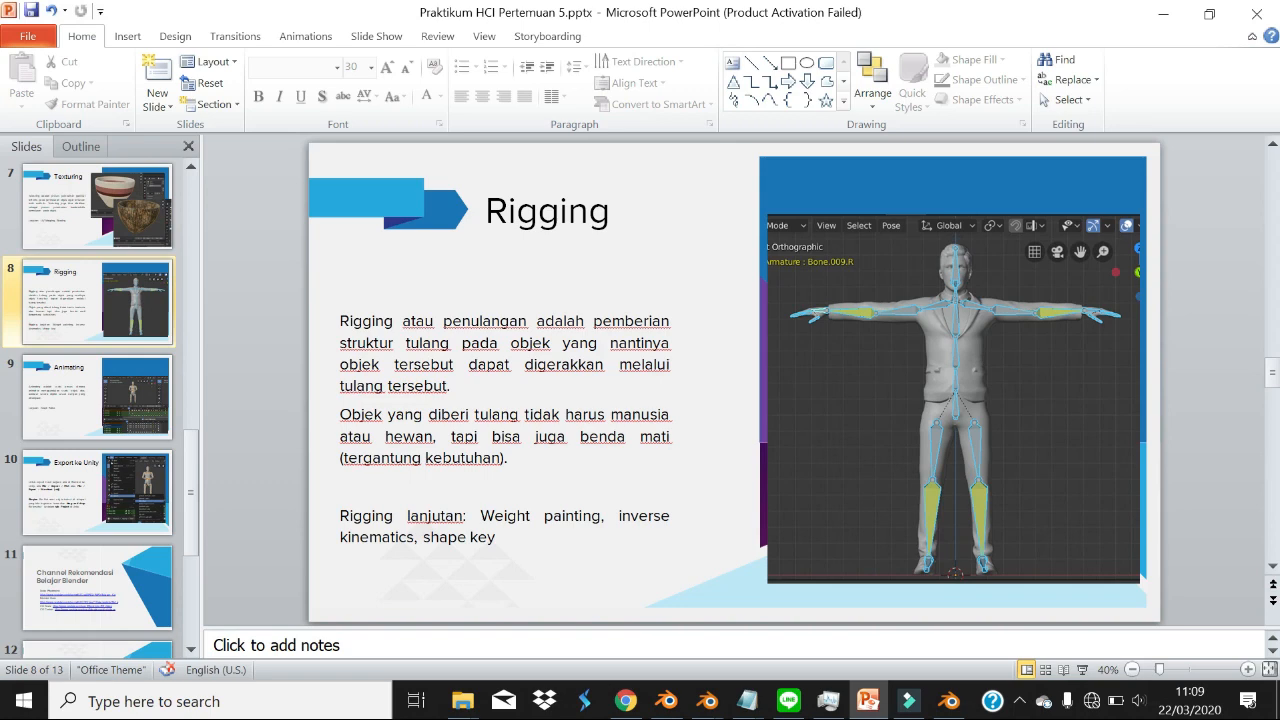
{"action": "left_click_drag", "start_coordinate": [497, 537], "coordinate": [418, 537]}
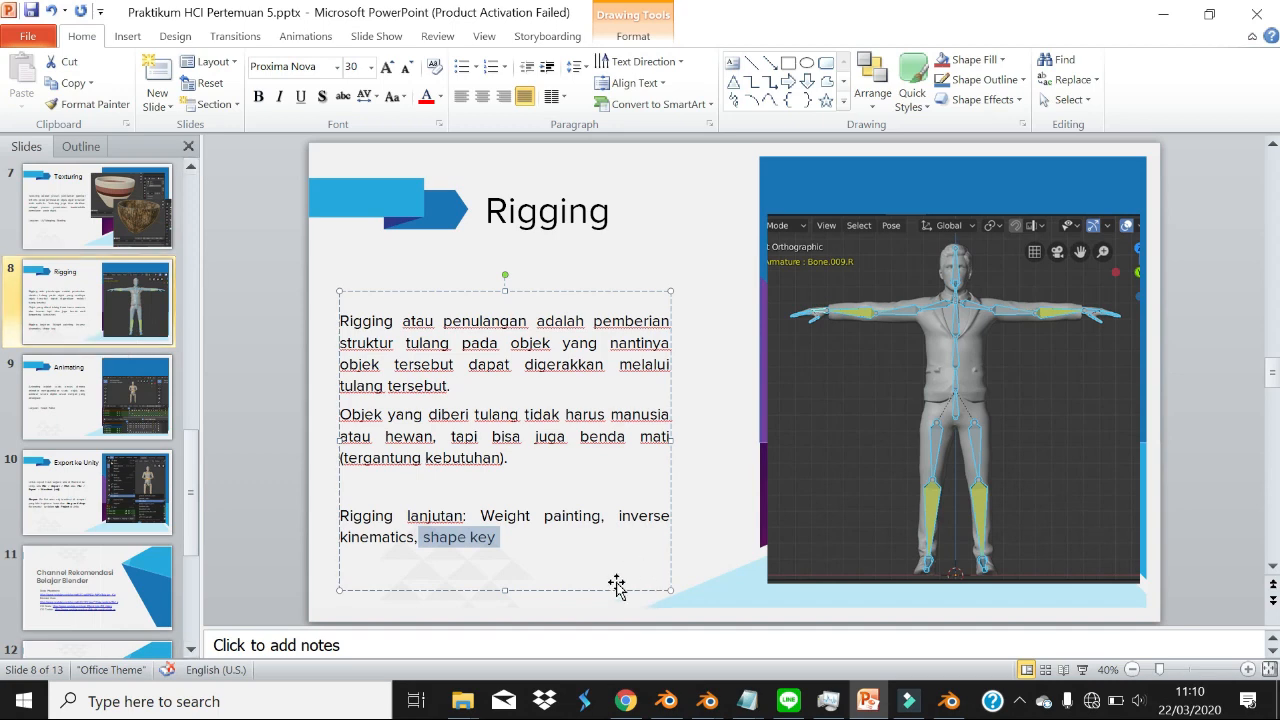
- Highlight "Weight painting" on the Rigging slide and "UV Mapping" on the Texturing slide
{"action": "left_click_drag", "start_coordinate": [481, 516], "coordinate": [600, 516]}
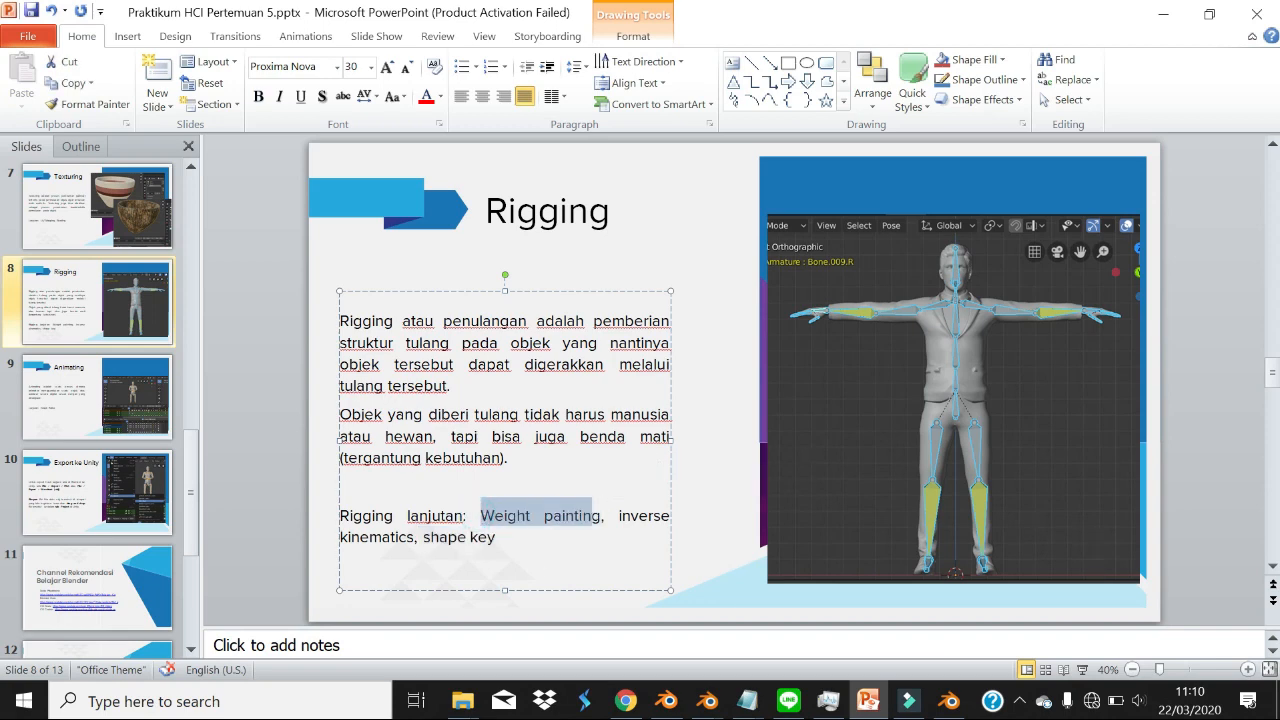
{"action": "left_click", "coordinate": [457, 537]}
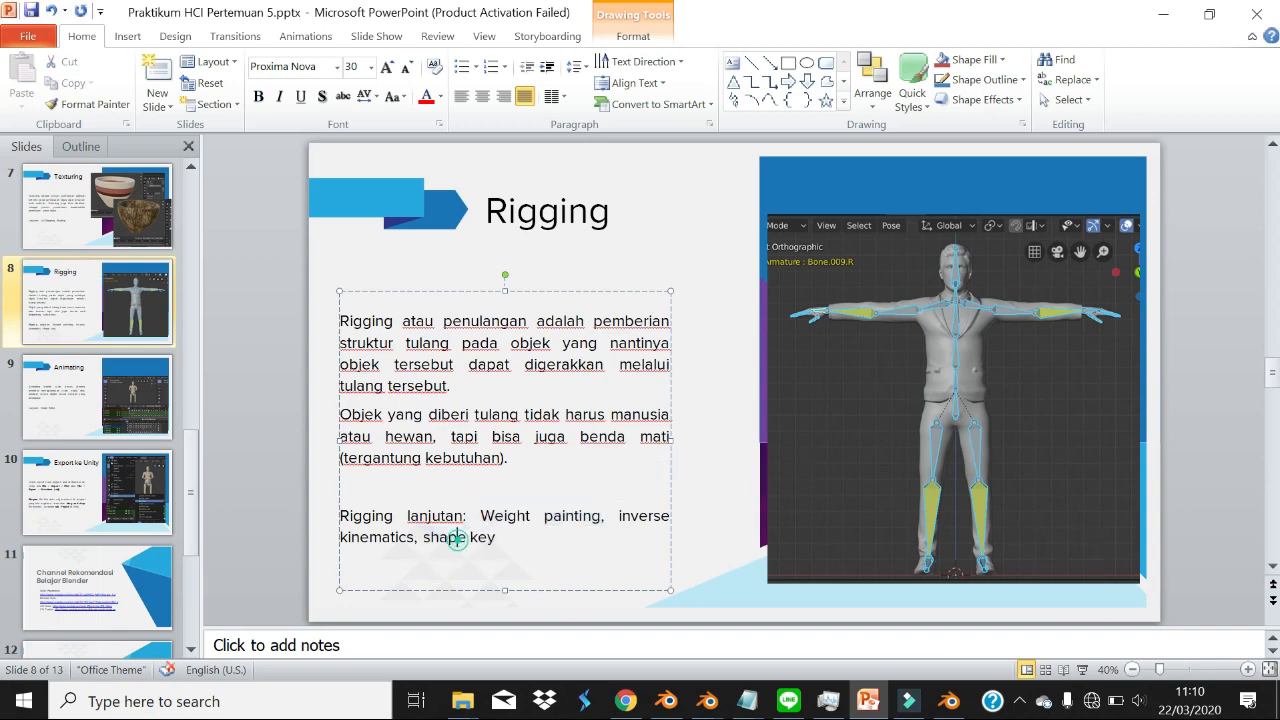
{"action": "left_click", "coordinate": [264, 432]}
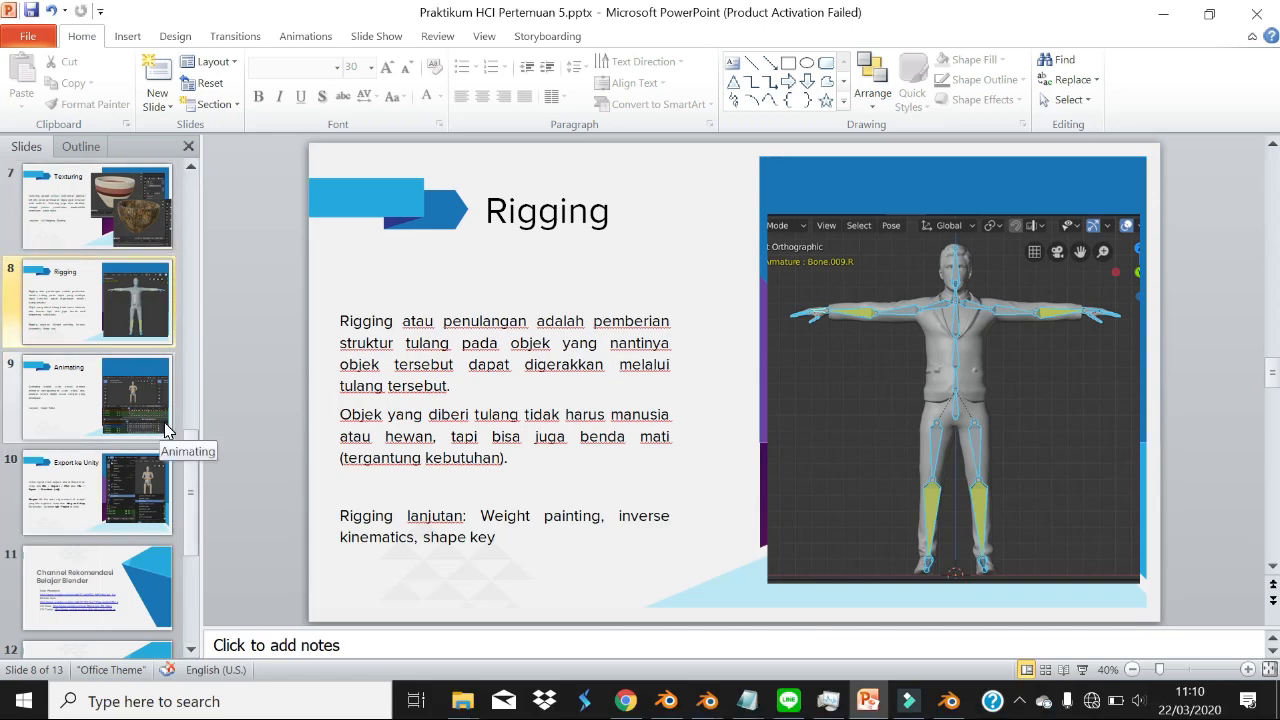
{"action": "key", "text": "Up"}
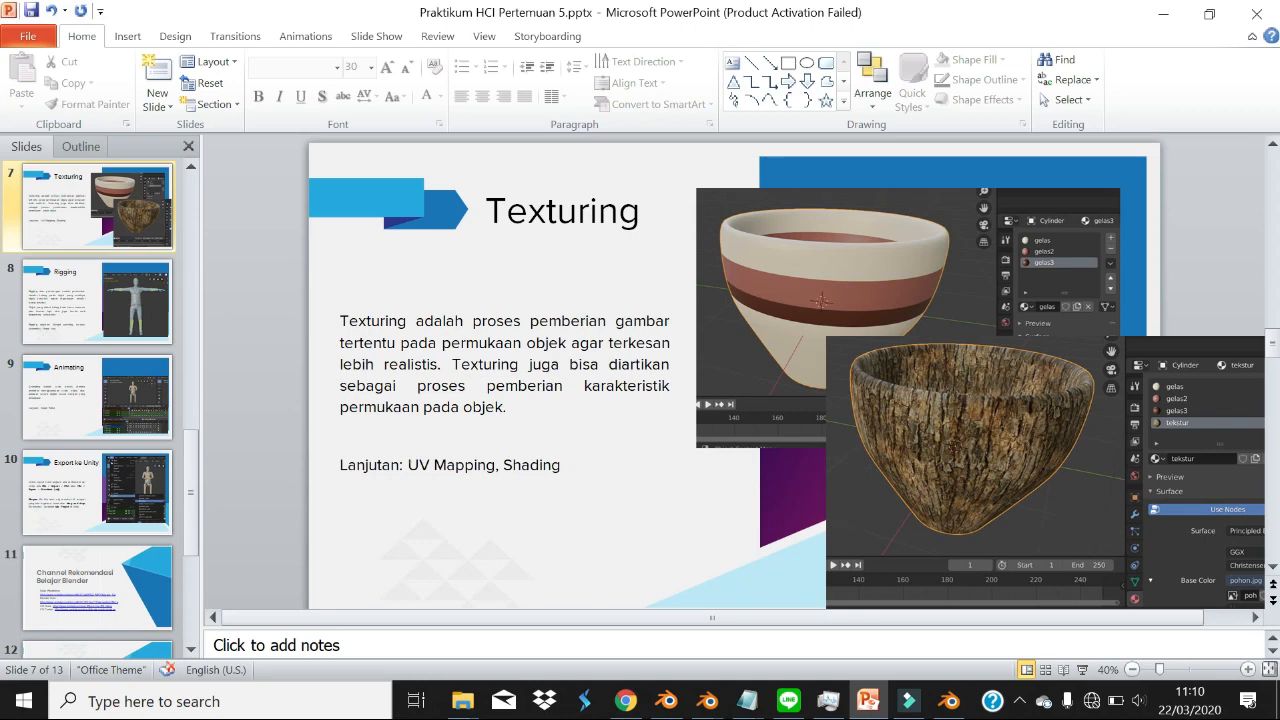
{"action": "left_click_drag", "start_coordinate": [408, 465], "coordinate": [496, 465]}
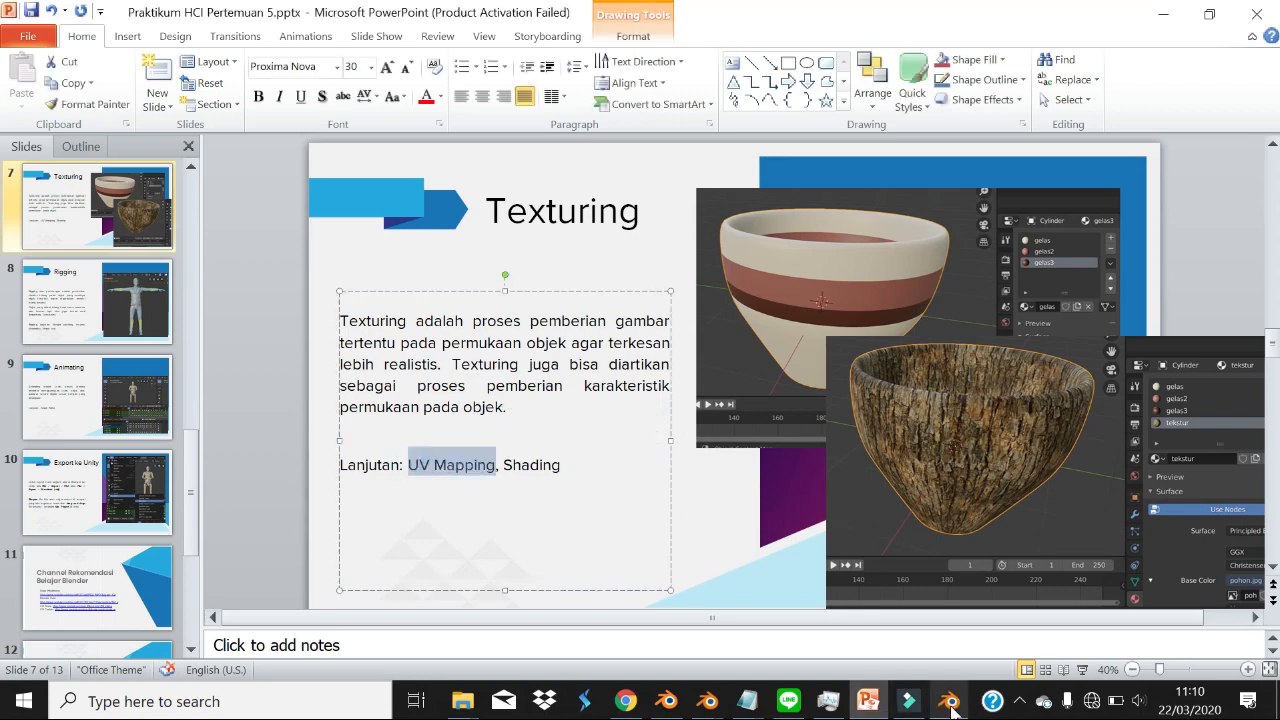
- Switch to the Blender window with the unsaved CEO rigging ulang.blend and show the whole character in material preview shading
{"action": "mouse_move", "coordinate": [952, 708]}
{"action": "mouse_move", "coordinate": [707, 700]}
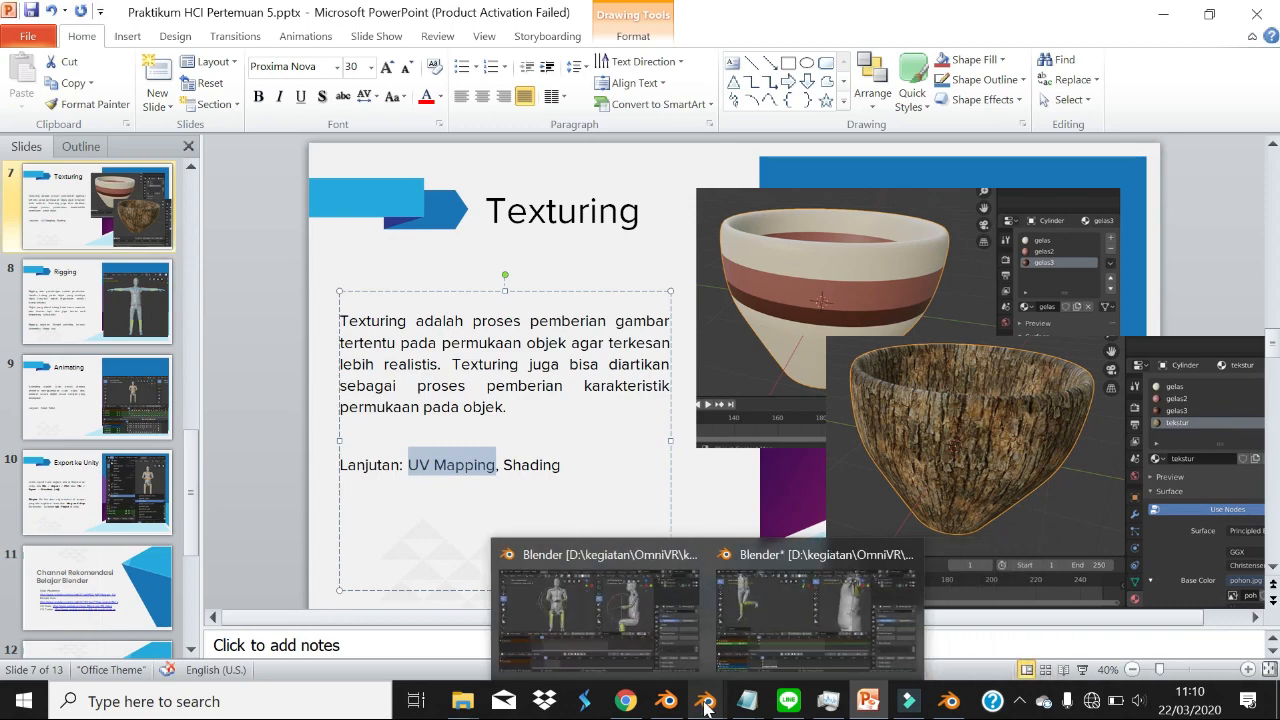
{"action": "mouse_move", "coordinate": [768, 601]}
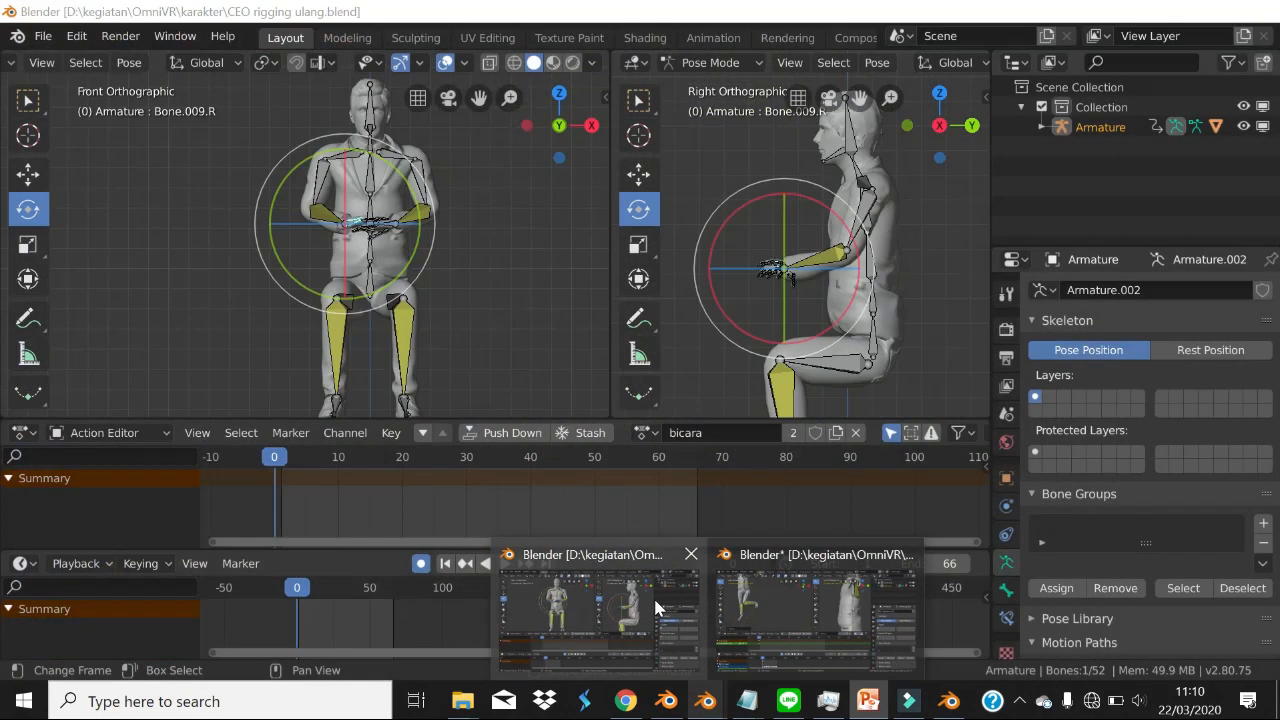
{"action": "left_click", "coordinate": [738, 610]}
{"action": "middle_click_drag", "start_coordinate": [345, 275], "coordinate": [400, 340]}
{"action": "scroll", "coordinate": [449, 331], "scroll_direction": "down", "scroll_amount": 3}
{"action": "scroll", "coordinate": [449, 337], "scroll_direction": "up", "scroll_amount": 1}
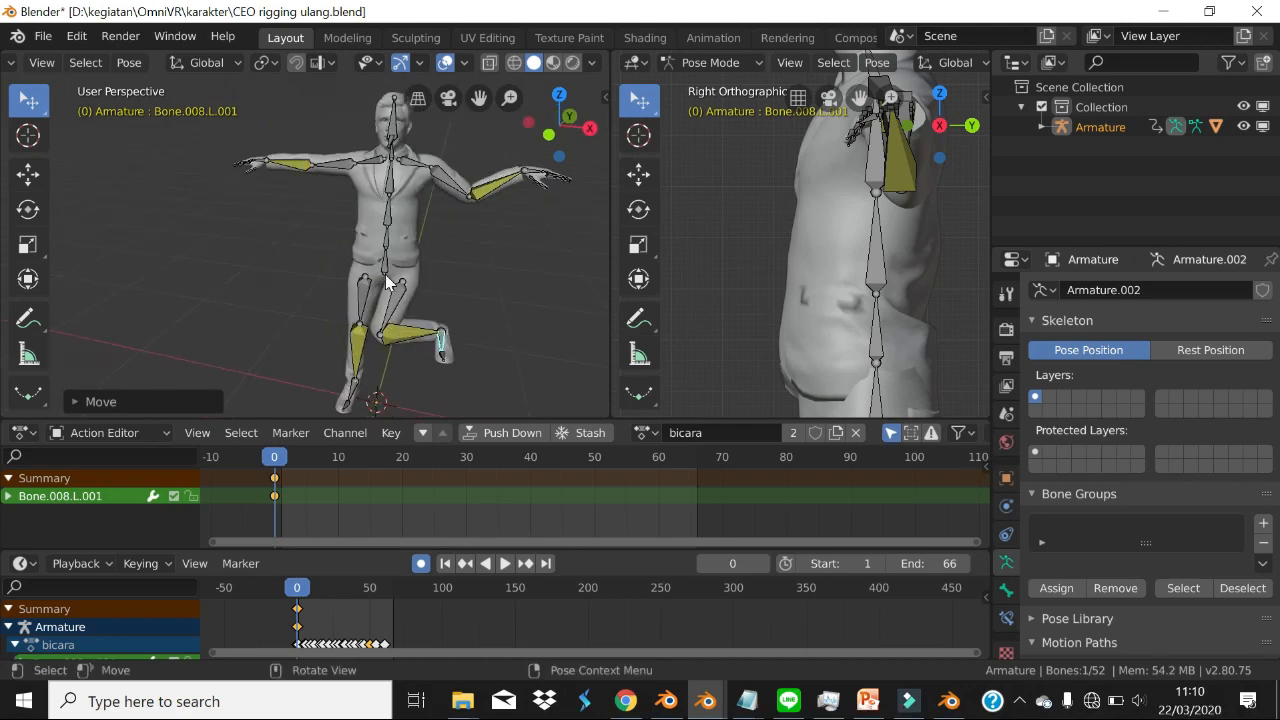
{"action": "left_click", "coordinate": [551, 64]}
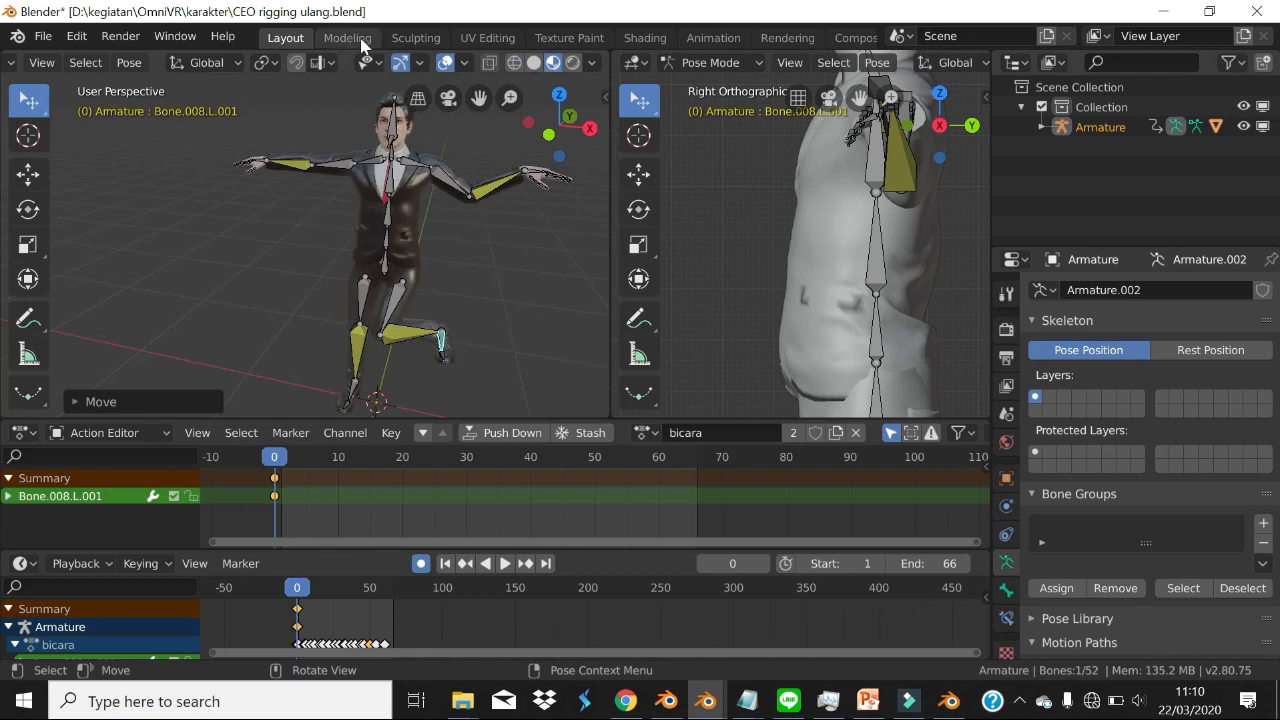
- Open the UV Editing workspace and bring the texture CEO 2.png and the character's upper body into view
{"action": "left_click", "coordinate": [479, 36]}
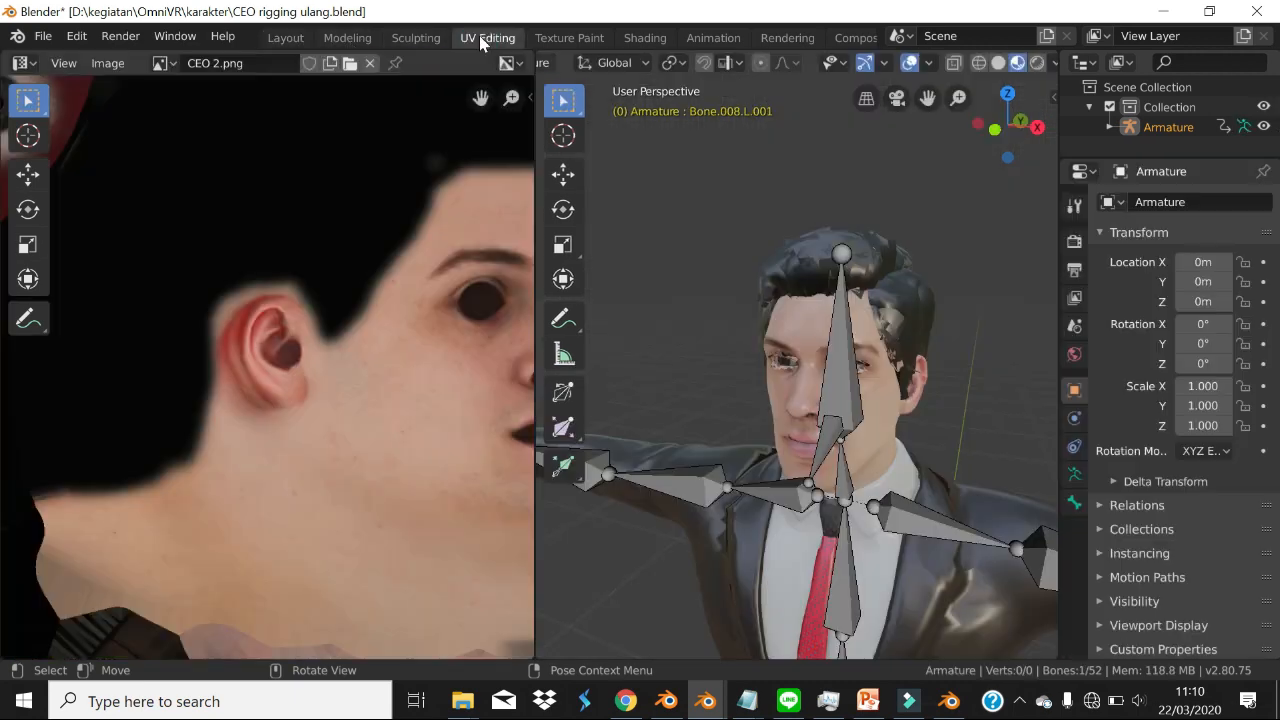
{"action": "scroll", "coordinate": [427, 367], "scroll_direction": "down", "scroll_amount": 5}
{"action": "middle_click_drag", "start_coordinate": [428, 368], "coordinate": [378, 200], "text": "shift"}
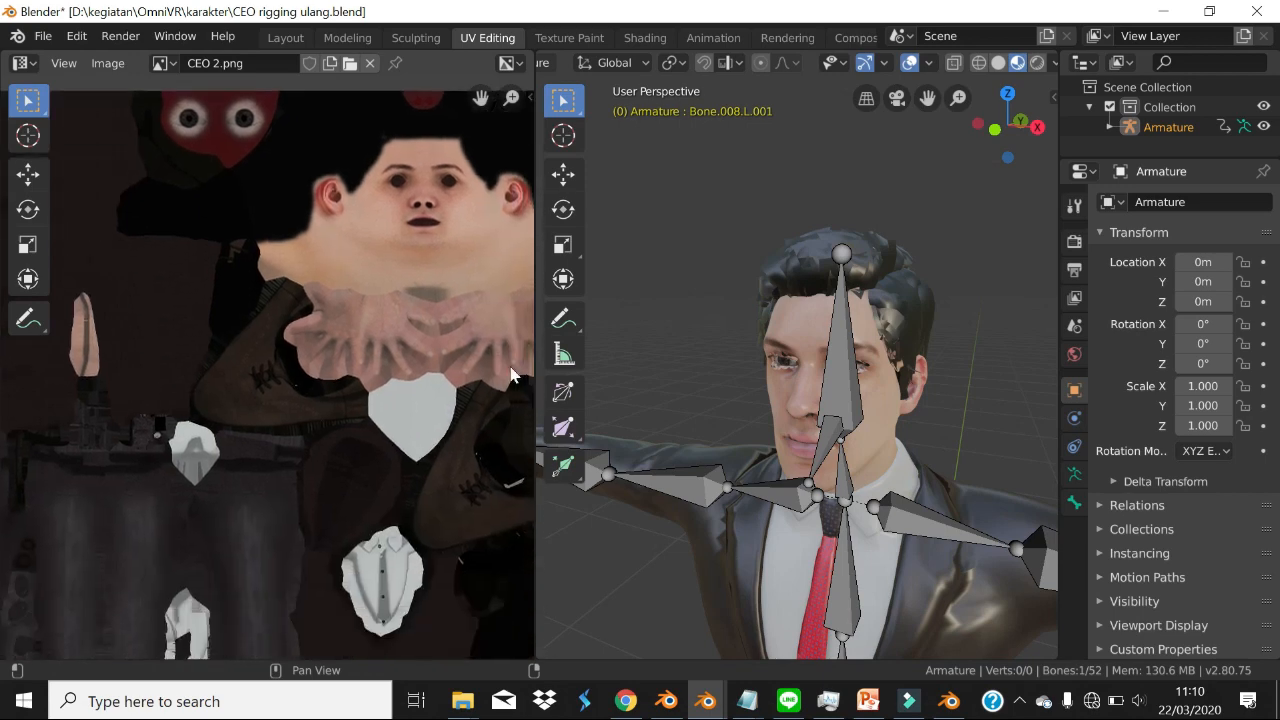
{"action": "scroll", "coordinate": [875, 552], "scroll_direction": "down", "scroll_amount": 3}
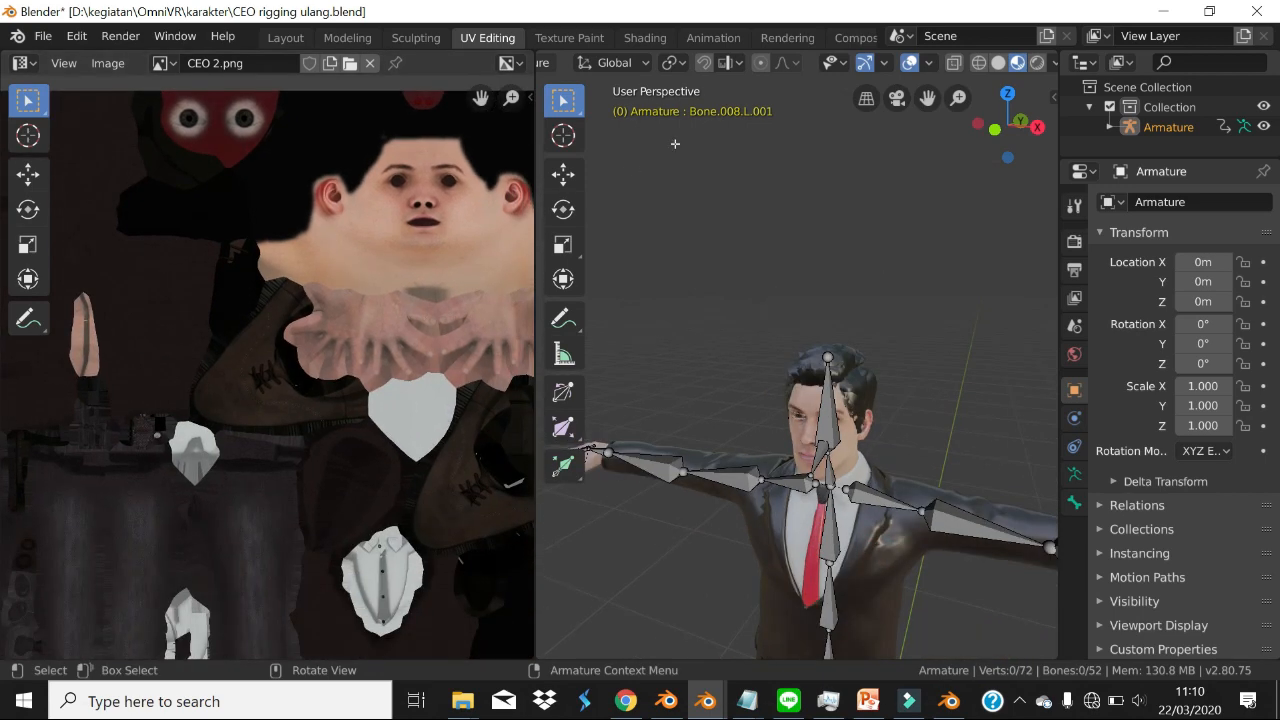
- Leave armature editing for Object Mode, select the character mesh and put it into Edit Mode
{"action": "scroll", "coordinate": [652, 64], "scroll_direction": "down", "scroll_amount": 1}
{"action": "scroll", "coordinate": [652, 65], "scroll_direction": "up", "scroll_amount": 9}
{"action": "scroll", "coordinate": [652, 66], "scroll_direction": "down", "scroll_amount": 7}
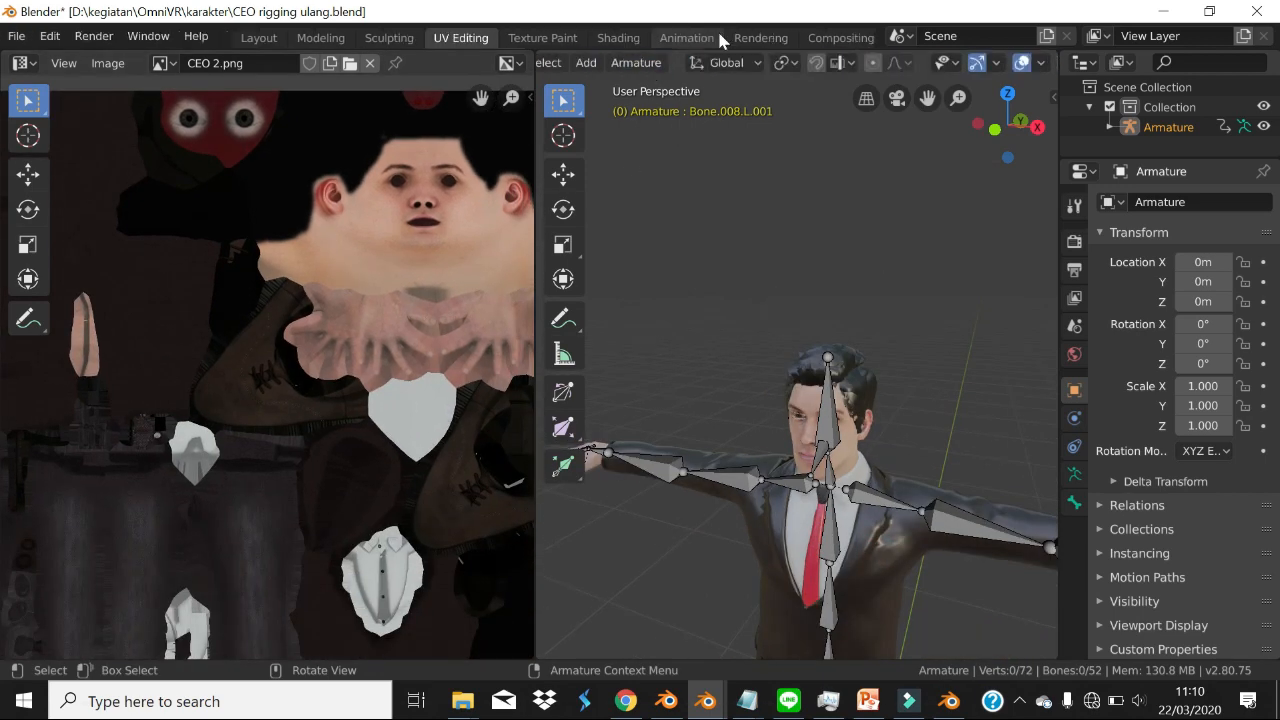
{"action": "scroll", "coordinate": [700, 64], "scroll_direction": "up", "scroll_amount": 5}
{"action": "left_click", "coordinate": [665, 64]}
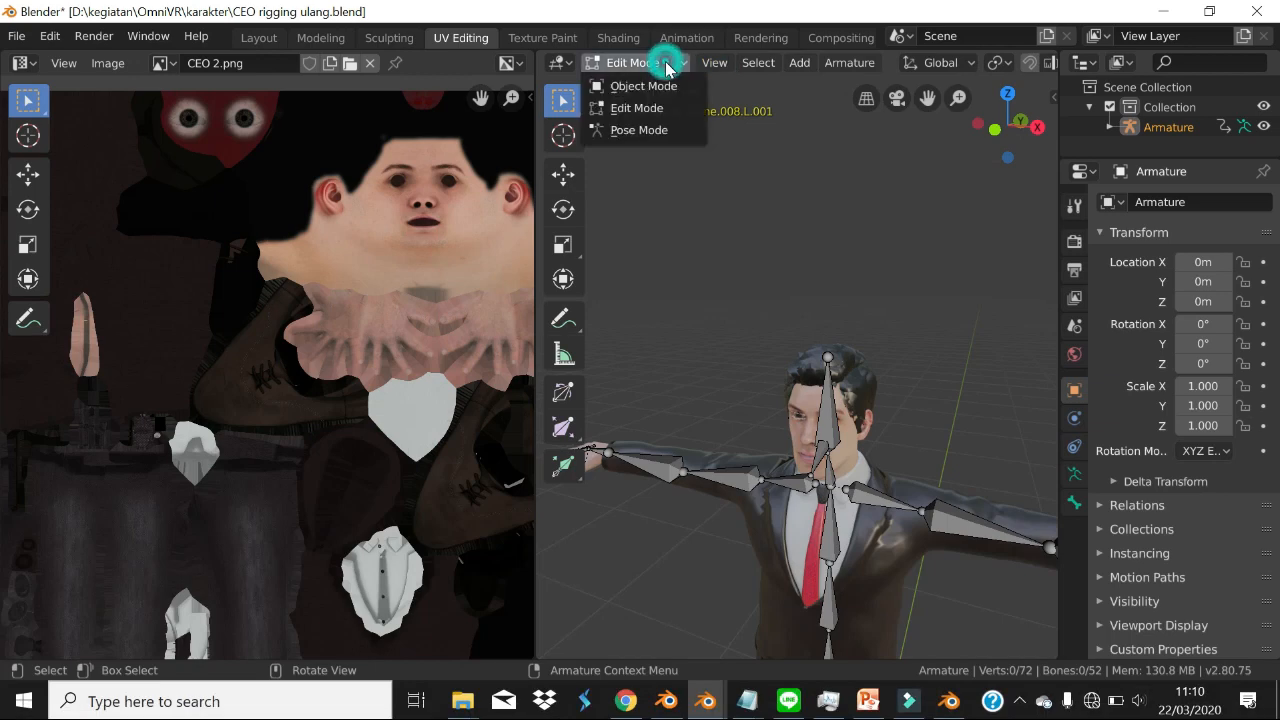
{"action": "left_click", "coordinate": [655, 84]}
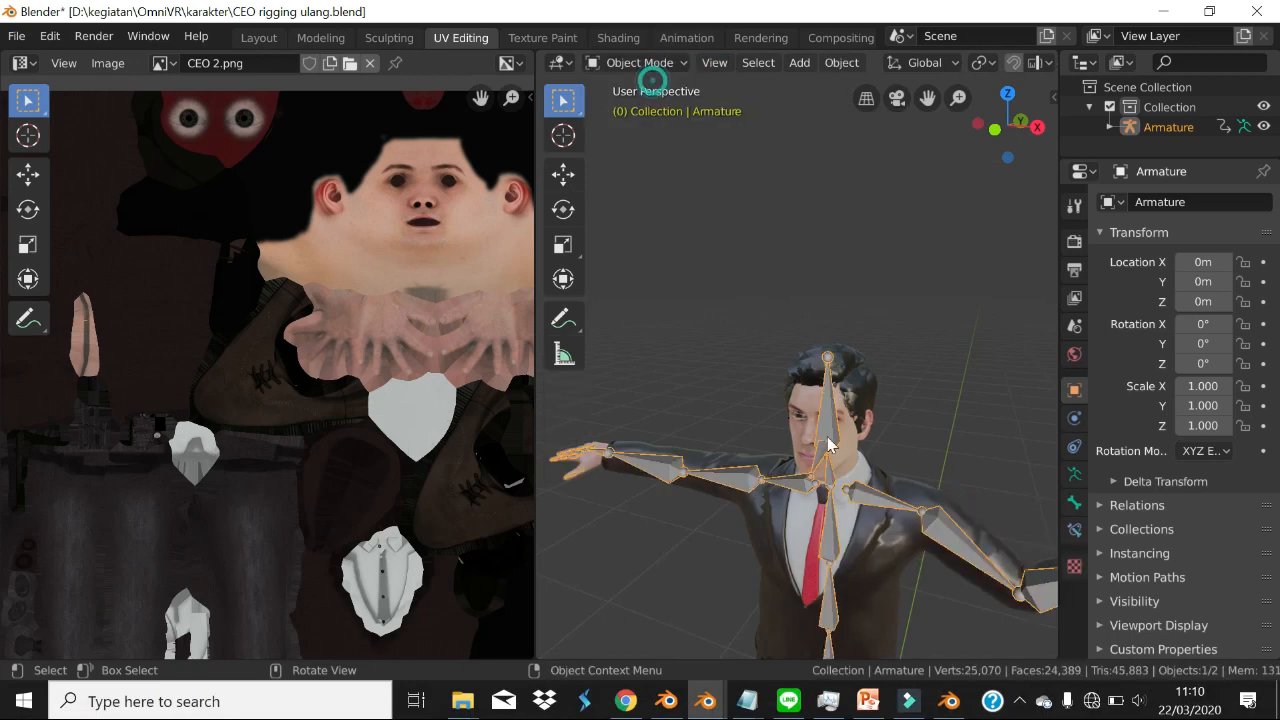
{"action": "left_click", "coordinate": [840, 404]}
{"action": "left_click", "coordinate": [636, 62]}
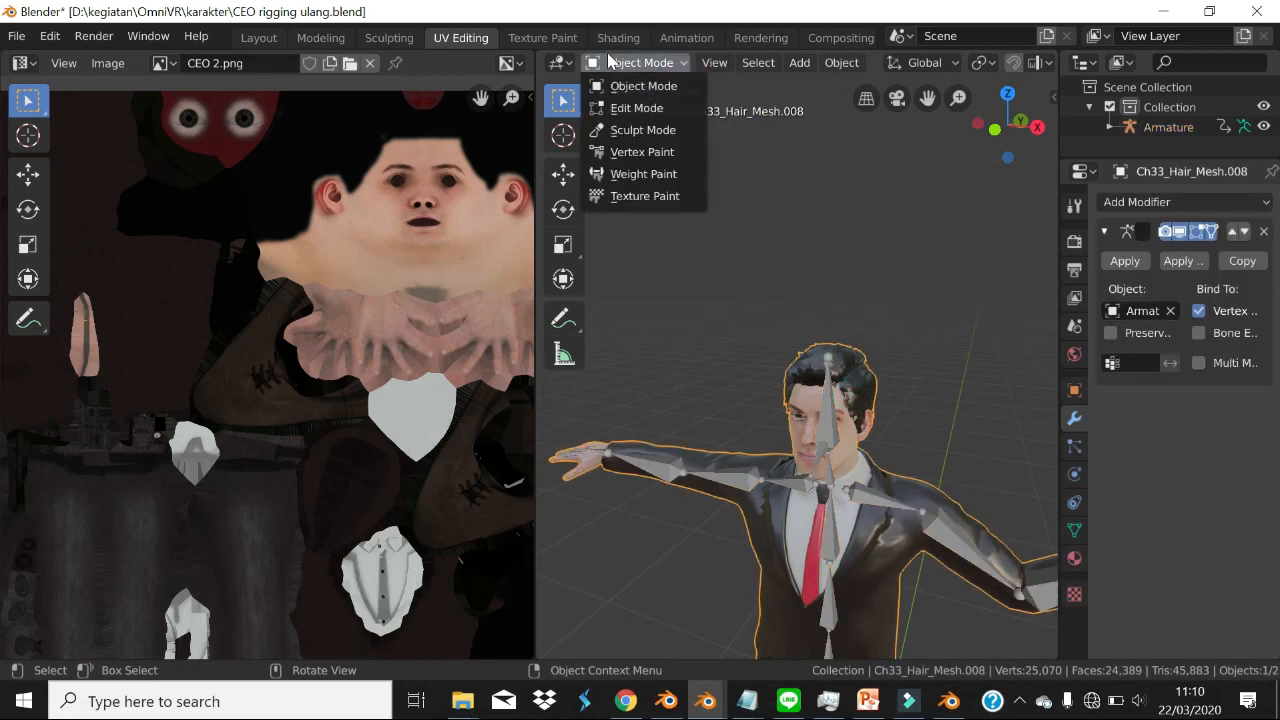
{"action": "left_click", "coordinate": [649, 109]}
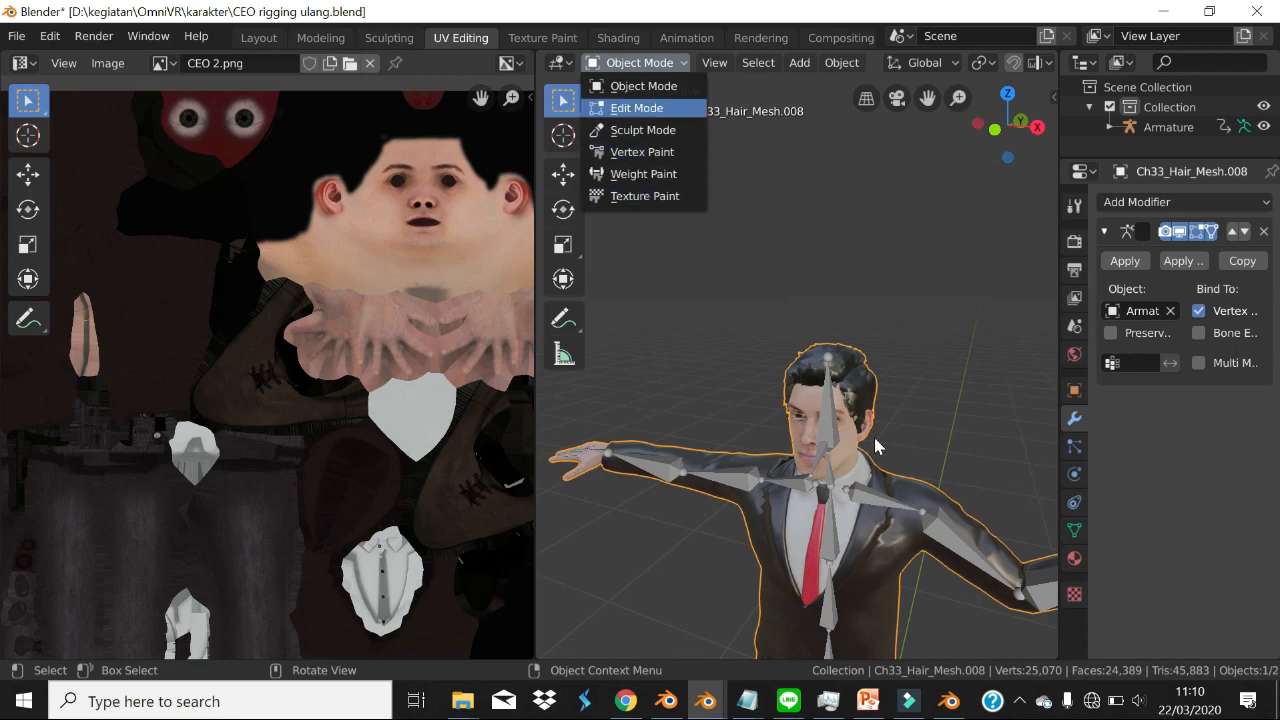
- Select all faces of the character mesh and examine its full UV layout over the texture
{"action": "middle_click_drag", "start_coordinate": [862, 397], "coordinate": [829, 262], "text": "shift"}
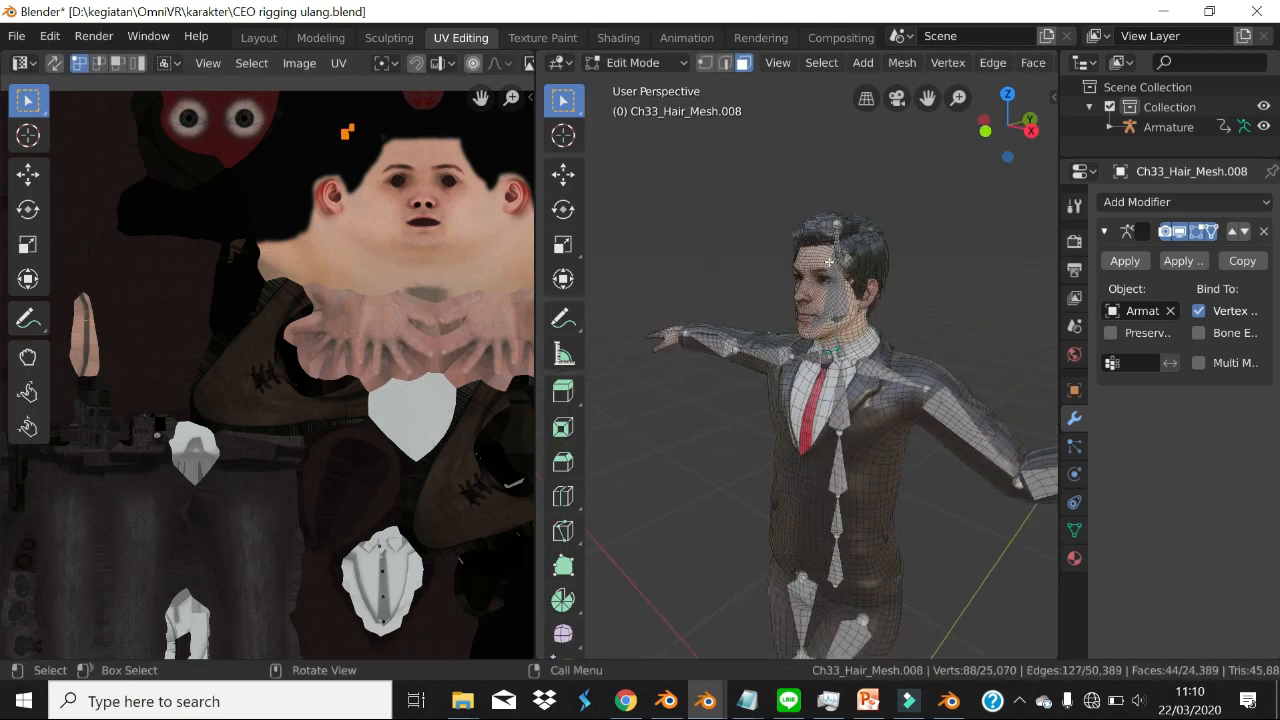
{"action": "scroll", "coordinate": [829, 262], "scroll_direction": "up", "scroll_amount": 5}
{"action": "scroll", "coordinate": [810, 284], "scroll_direction": "down", "scroll_amount": 5}
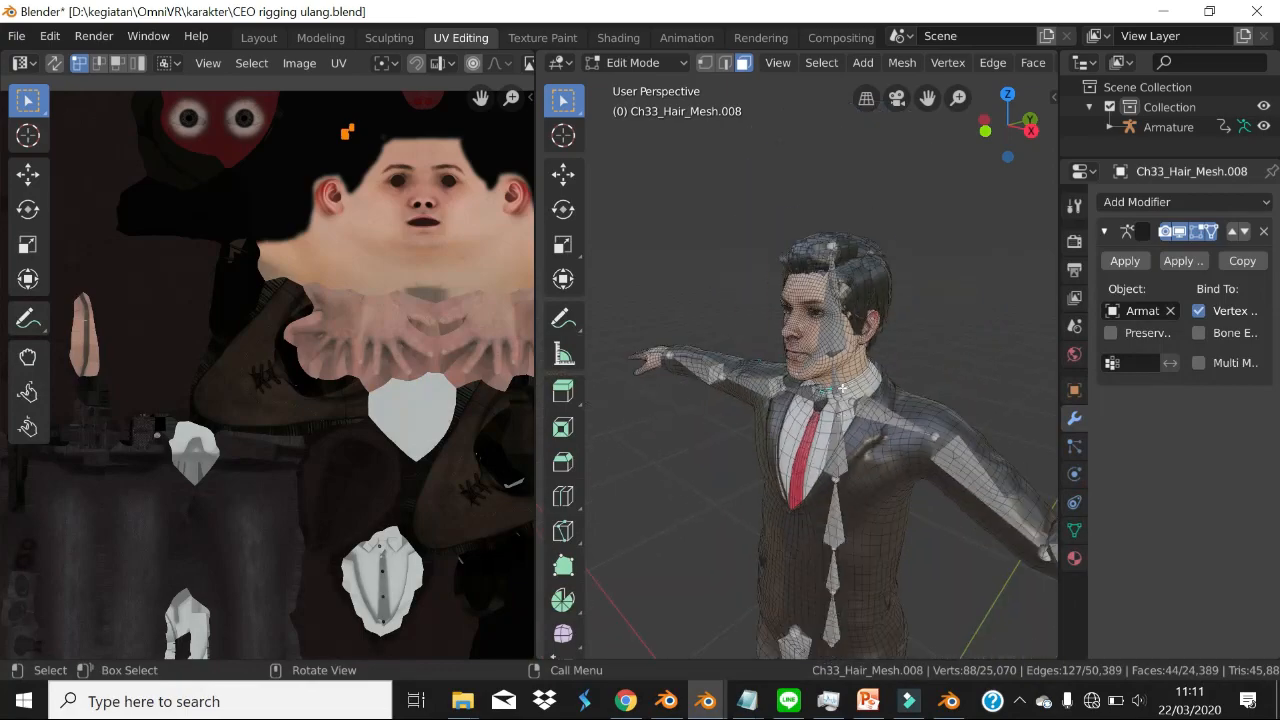
{"action": "middle_click_drag", "start_coordinate": [780, 420], "coordinate": [756, 427]}
{"action": "key", "text": "a"}
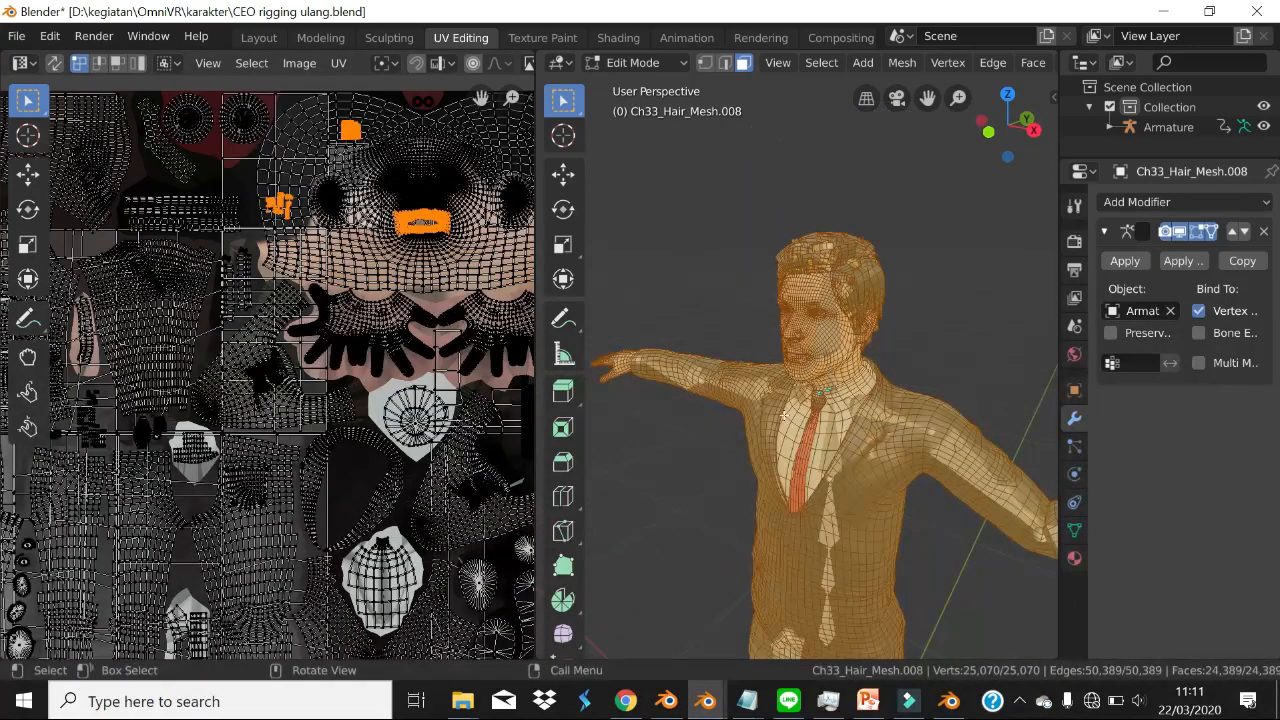
{"action": "scroll", "coordinate": [756, 427], "scroll_direction": "down", "scroll_amount": 1}
{"action": "key", "text": "Home"}
{"action": "scroll", "coordinate": [302, 345], "scroll_direction": "up", "scroll_amount": 5}
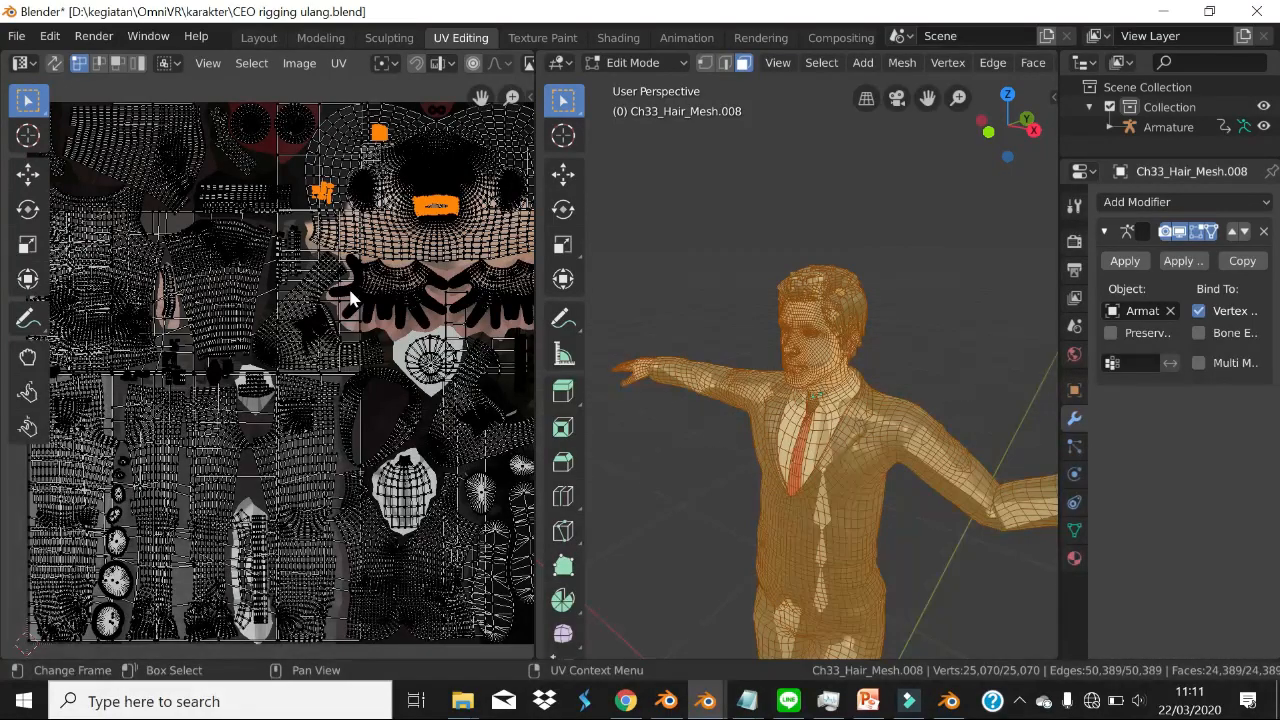
{"action": "scroll", "coordinate": [355, 298], "scroll_direction": "down", "scroll_amount": 2}
{"action": "scroll", "coordinate": [375, 260], "scroll_direction": "up", "scroll_amount": 3}
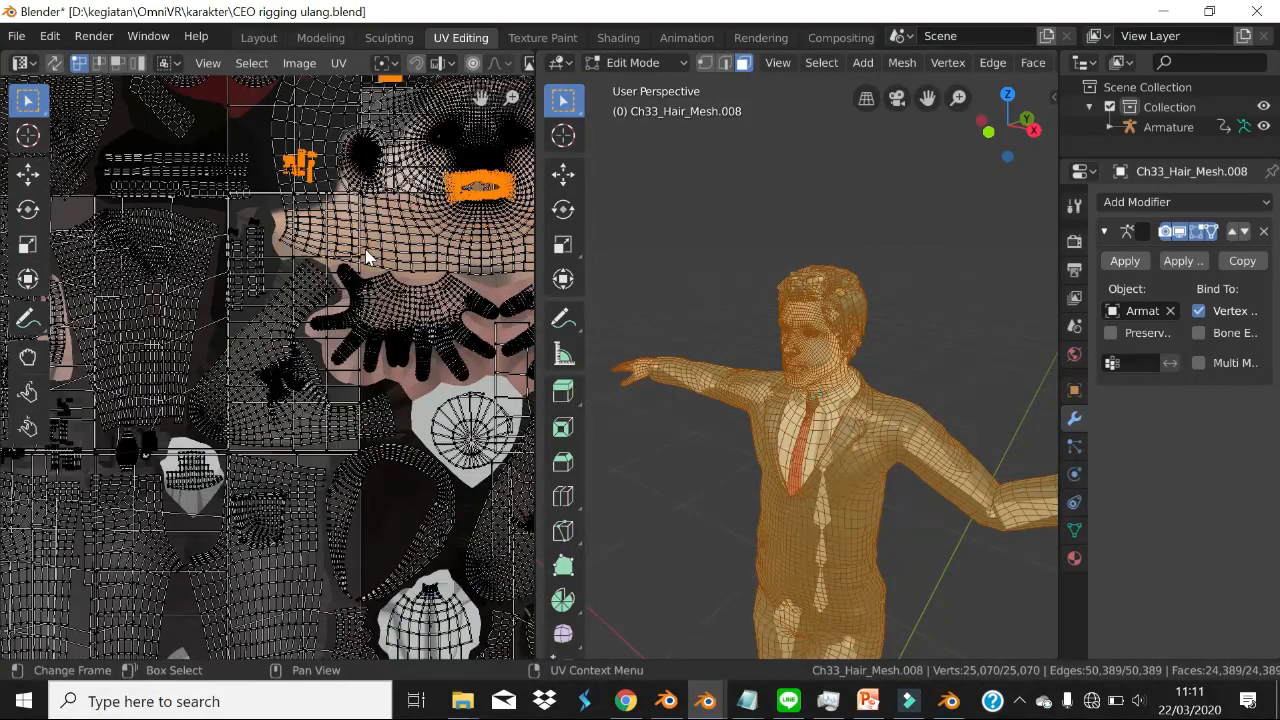
{"action": "scroll", "coordinate": [375, 260], "scroll_direction": "down", "scroll_amount": 1}
{"action": "scroll", "coordinate": [375, 260], "scroll_direction": "up", "scroll_amount": 2}
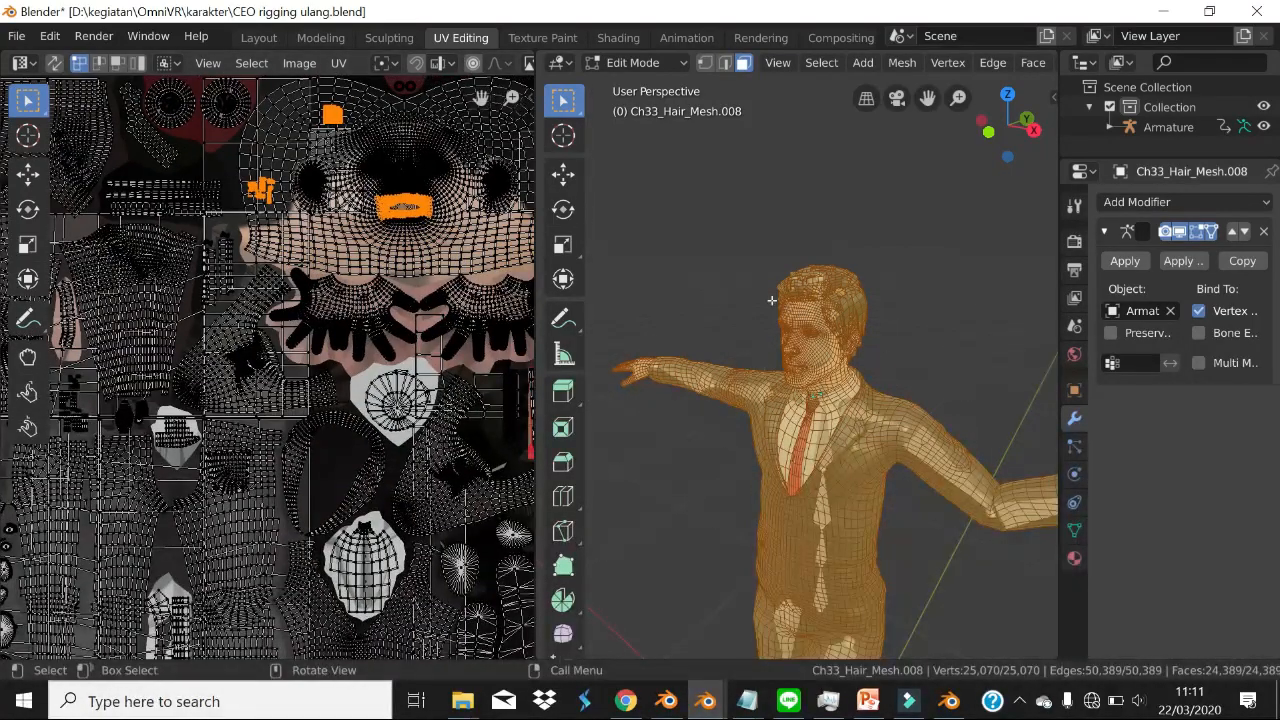
- Box-select the faces of the character's face and examine where their UVs lie on the texture
{"action": "left_click_drag", "start_coordinate": [772, 300], "coordinate": [848, 380]}
{"action": "scroll", "coordinate": [361, 259], "scroll_direction": "down", "scroll_amount": 1}
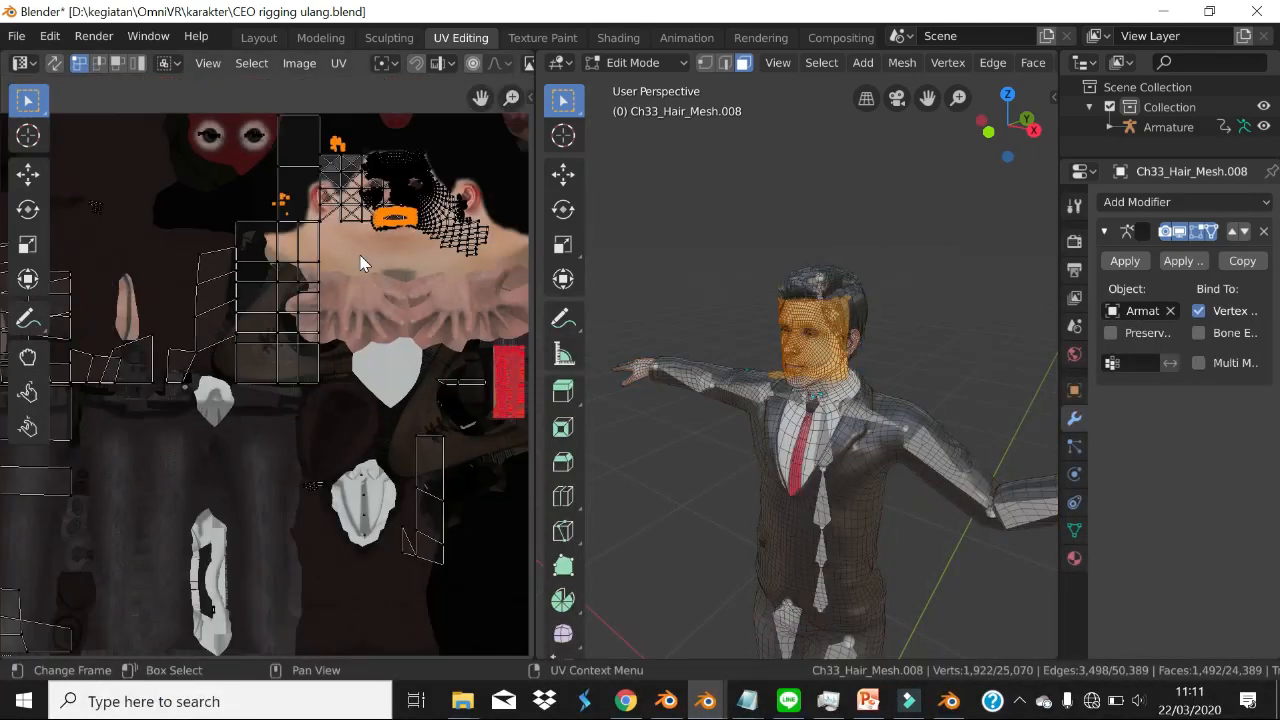
{"action": "scroll", "coordinate": [361, 254], "scroll_direction": "down", "scroll_amount": 1}
{"action": "scroll", "coordinate": [361, 254], "scroll_direction": "up", "scroll_amount": 3}
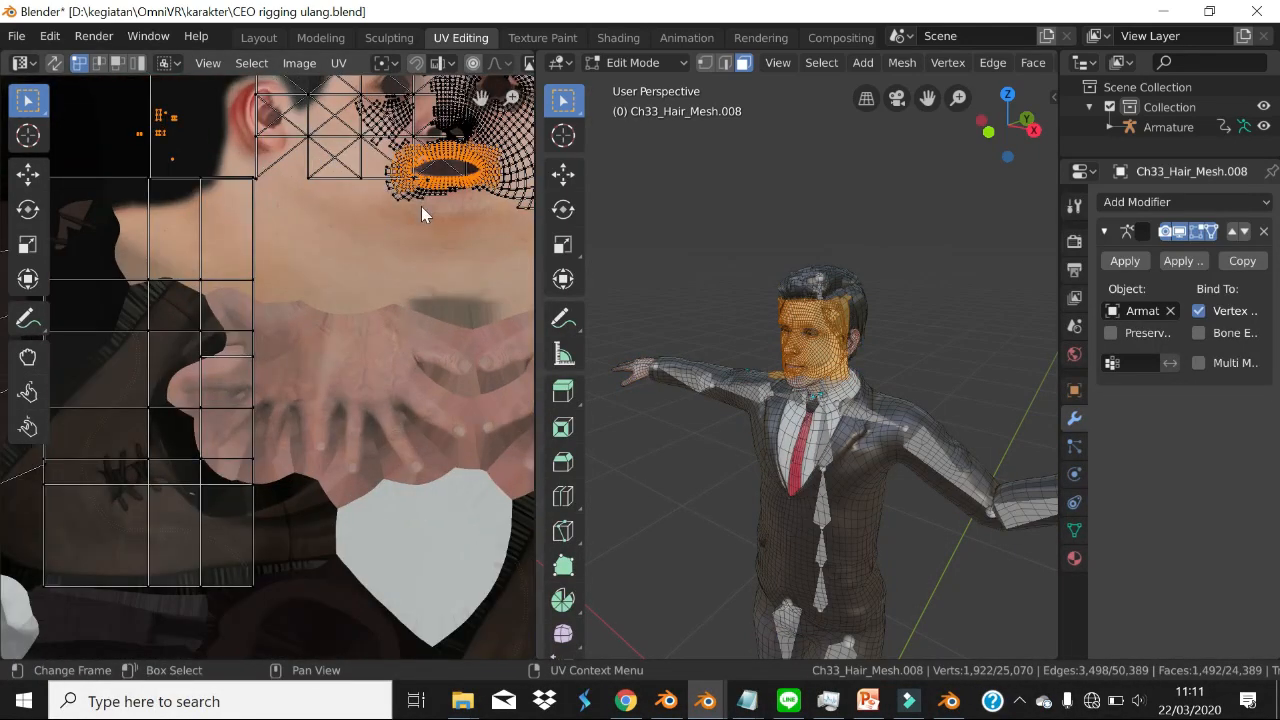
{"action": "scroll", "coordinate": [421, 206], "scroll_direction": "down", "scroll_amount": 1}
- Select all geometry linked to the shirt front, including the tie, and frame it beside the tie's UV islands
{"action": "middle_click_drag", "start_coordinate": [746, 457], "coordinate": [793, 466]}
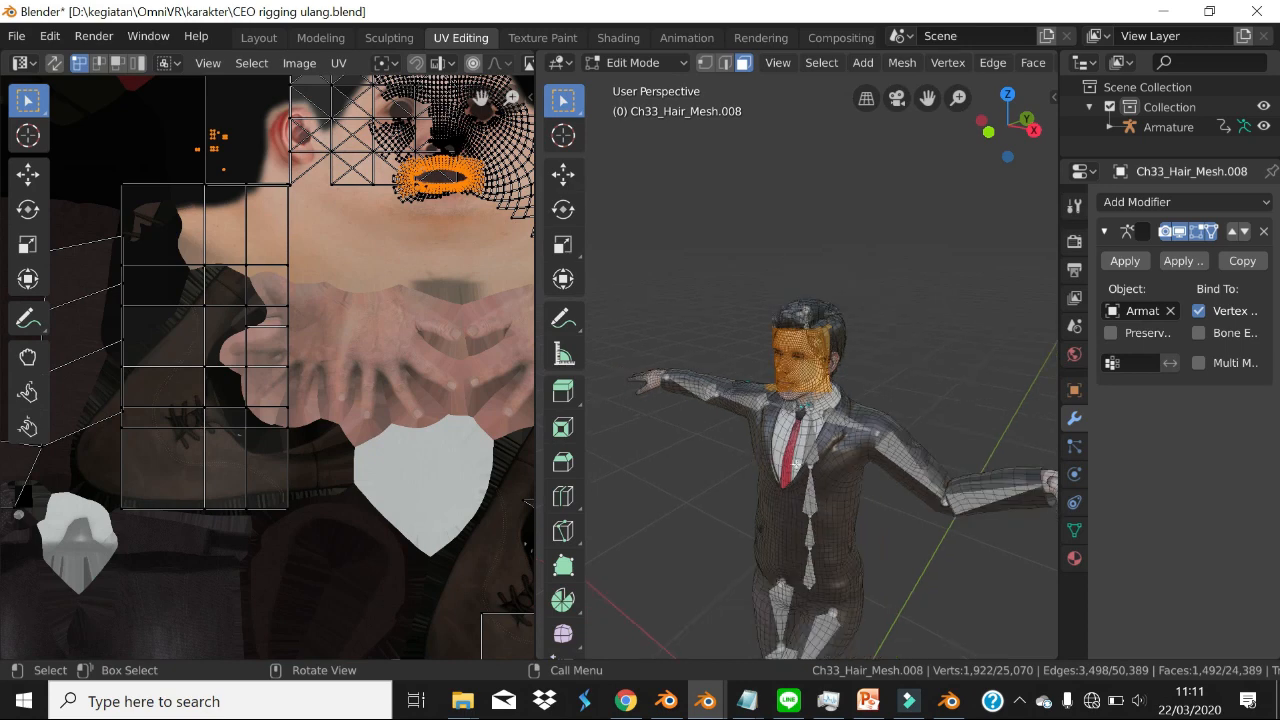
{"action": "left_click", "coordinate": [800, 454]}
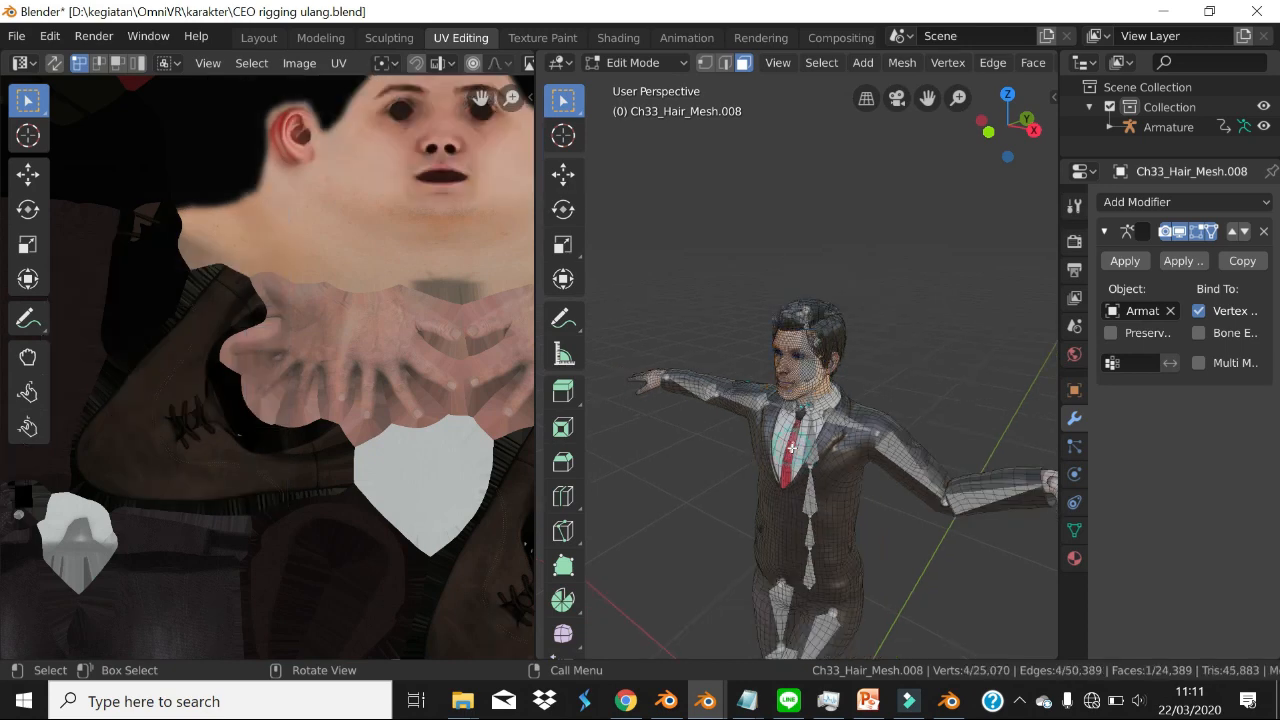
{"action": "key", "text": "ctrl+l"}
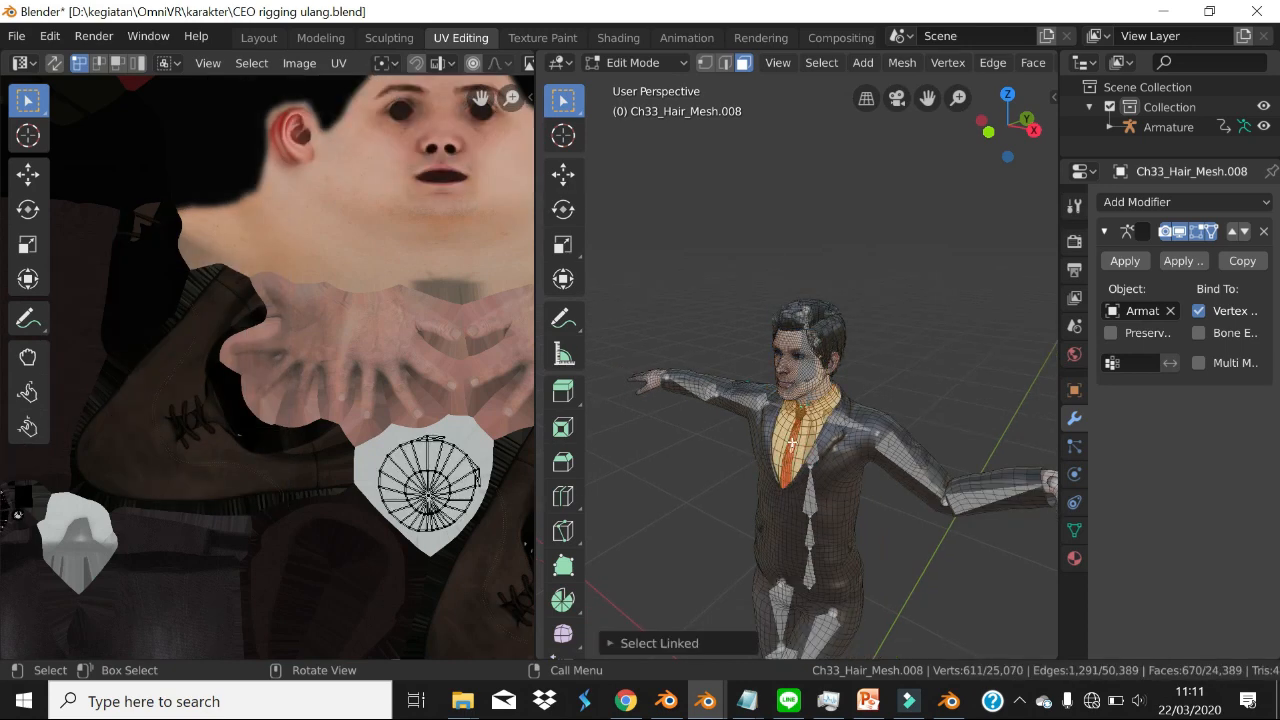
{"action": "scroll", "coordinate": [395, 418], "scroll_direction": "down", "scroll_amount": 6}
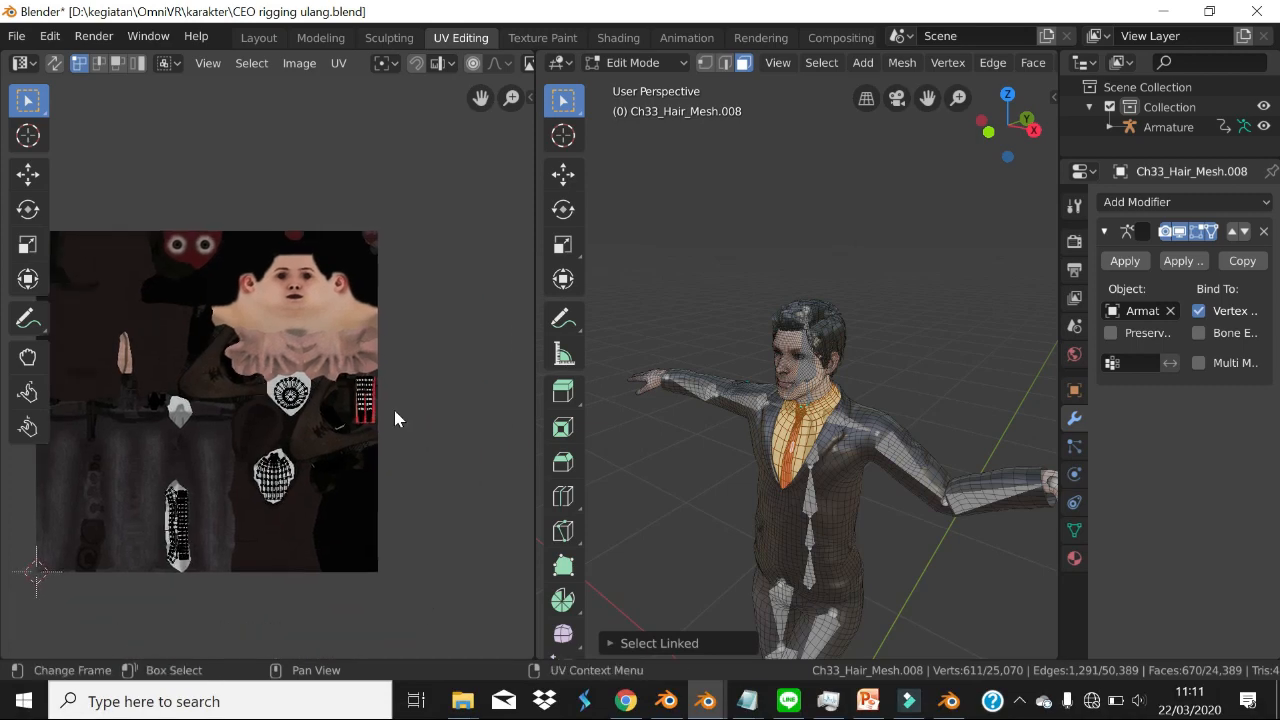
{"action": "scroll", "coordinate": [395, 418], "scroll_direction": "up", "scroll_amount": 8}
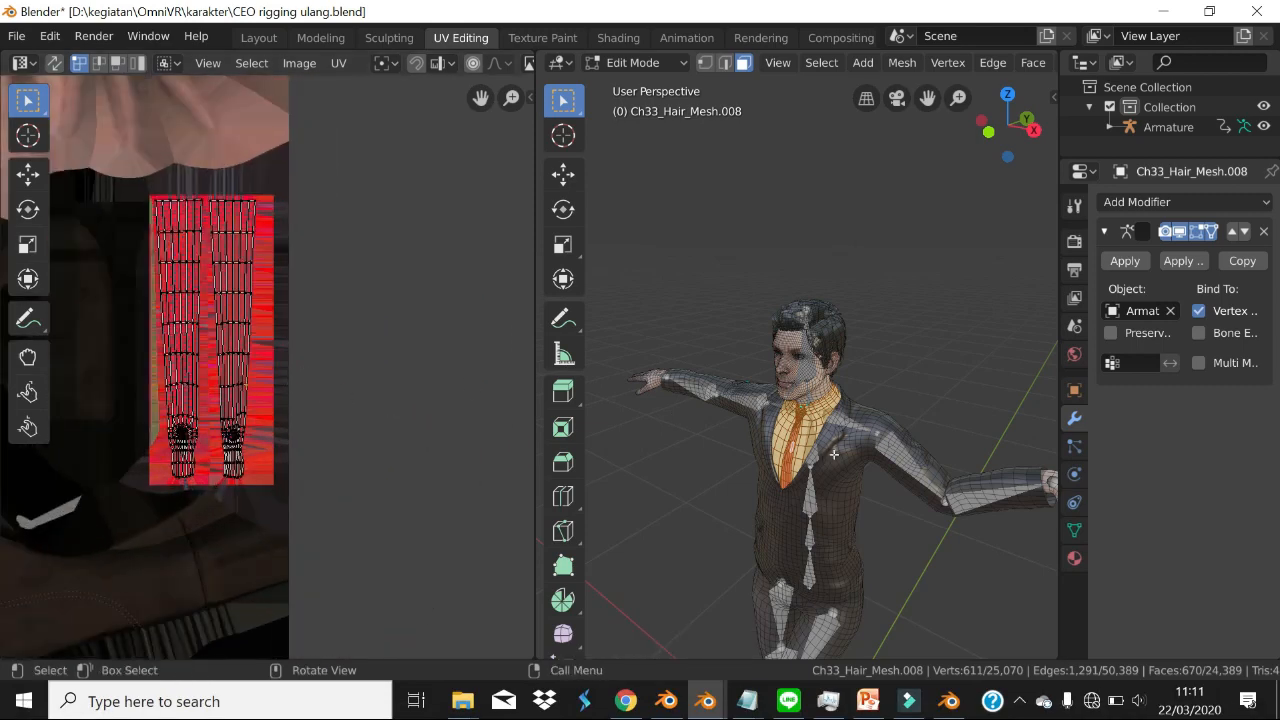
{"action": "key", "text": "KP_Decimal"}
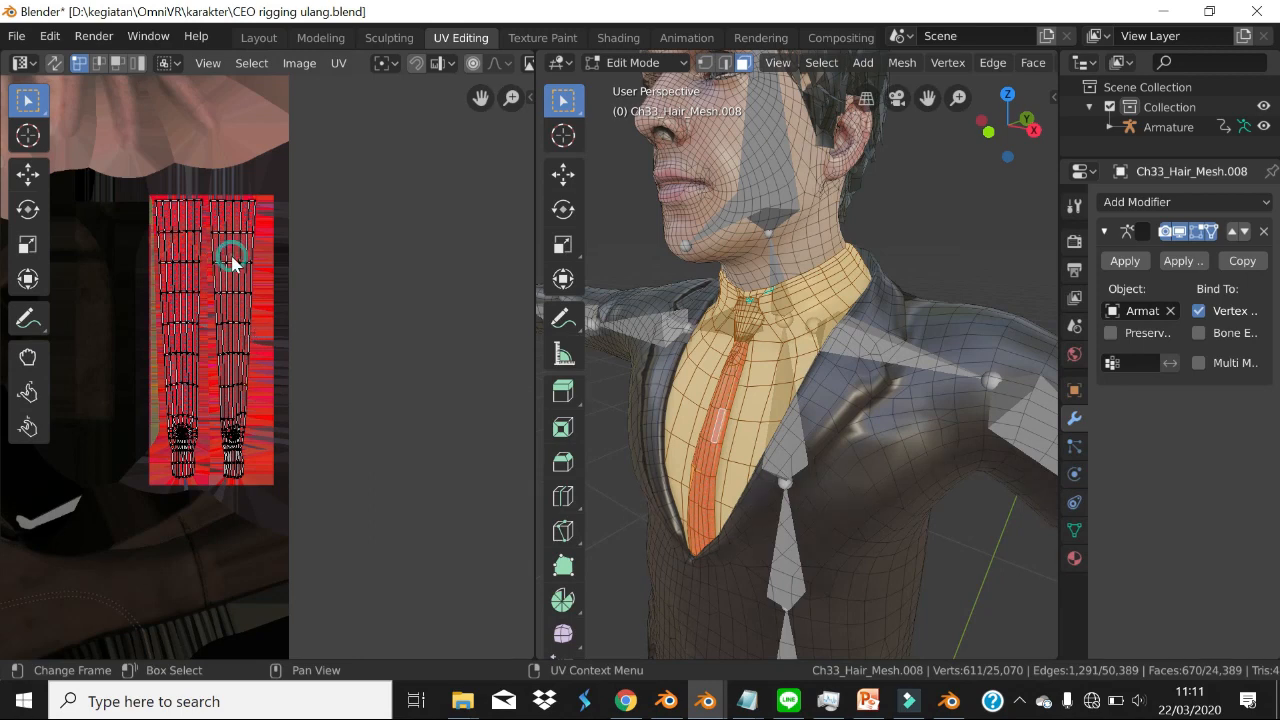
- Try moving the tie's two UV islands off the red texture area onto the dark area and back
{"action": "left_click_drag", "start_coordinate": [121, 184], "coordinate": [343, 516]}
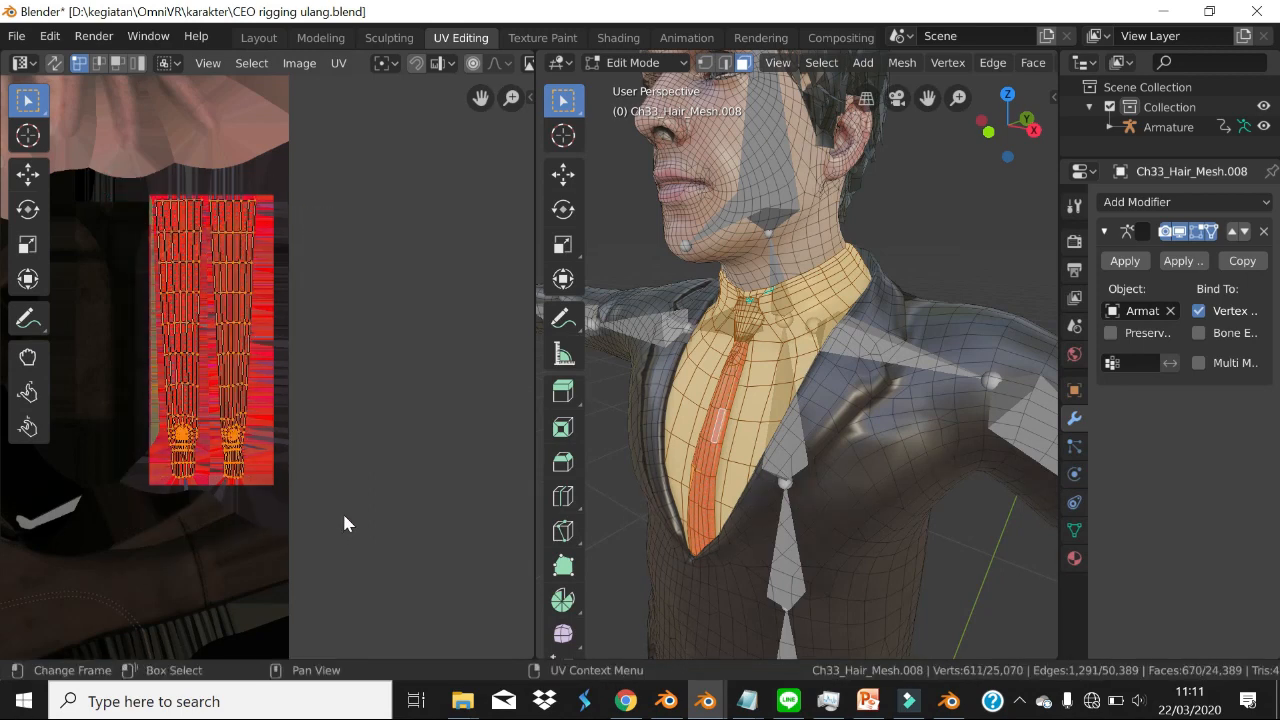
{"action": "scroll", "coordinate": [258, 383], "scroll_direction": "down", "scroll_amount": 2}
{"action": "middle_click_drag", "start_coordinate": [258, 388], "coordinate": [337, 394]}
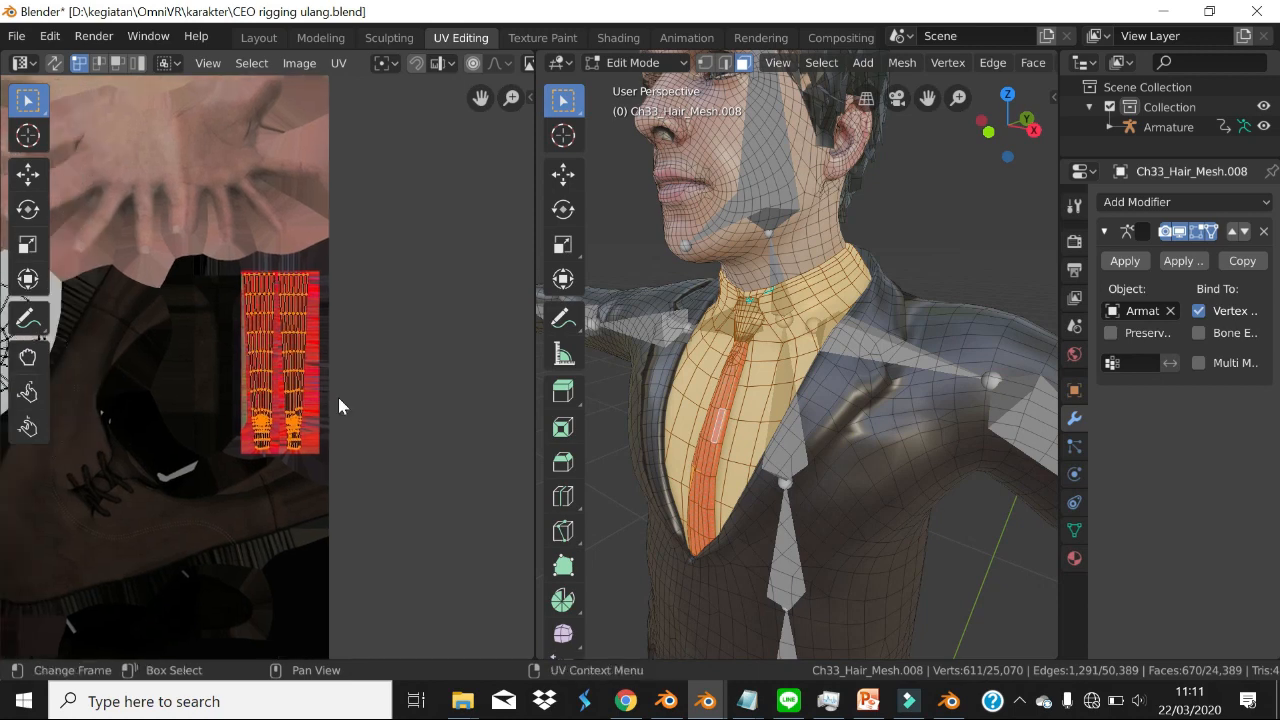
{"action": "key", "text": "g"}
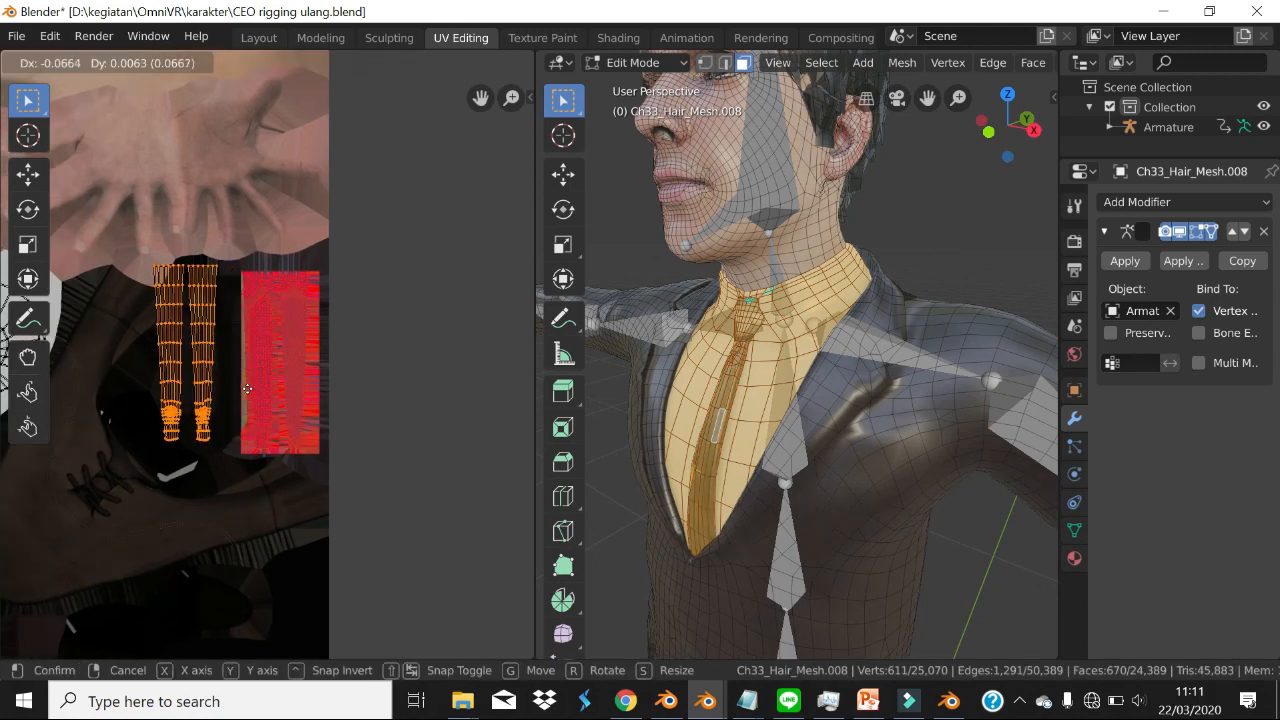
{"action": "left_click", "coordinate": [331, 386]}
{"action": "scroll", "coordinate": [332, 375], "scroll_direction": "down", "scroll_amount": 3}
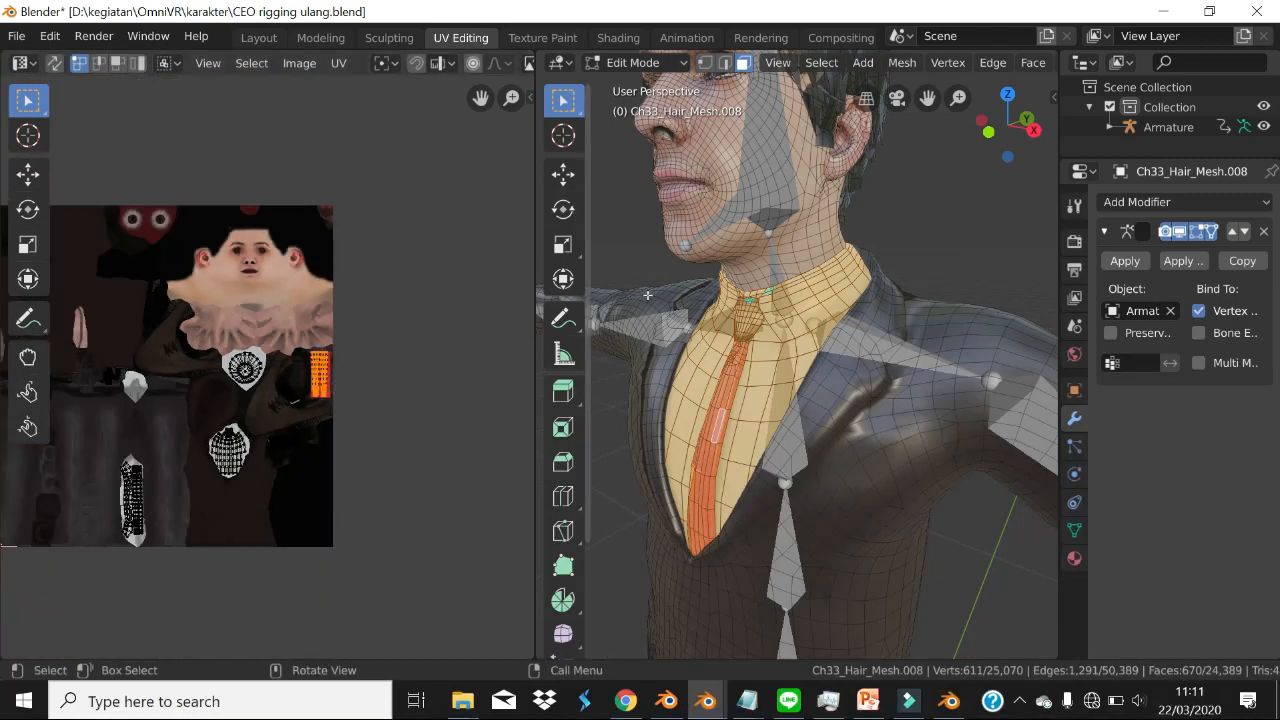
- Select every face of the character, look over the complete UV layout on the texture, and return to the Layout workspace
{"action": "scroll", "coordinate": [800, 350], "scroll_direction": "down", "scroll_amount": 3}
{"action": "key", "text": "a"}
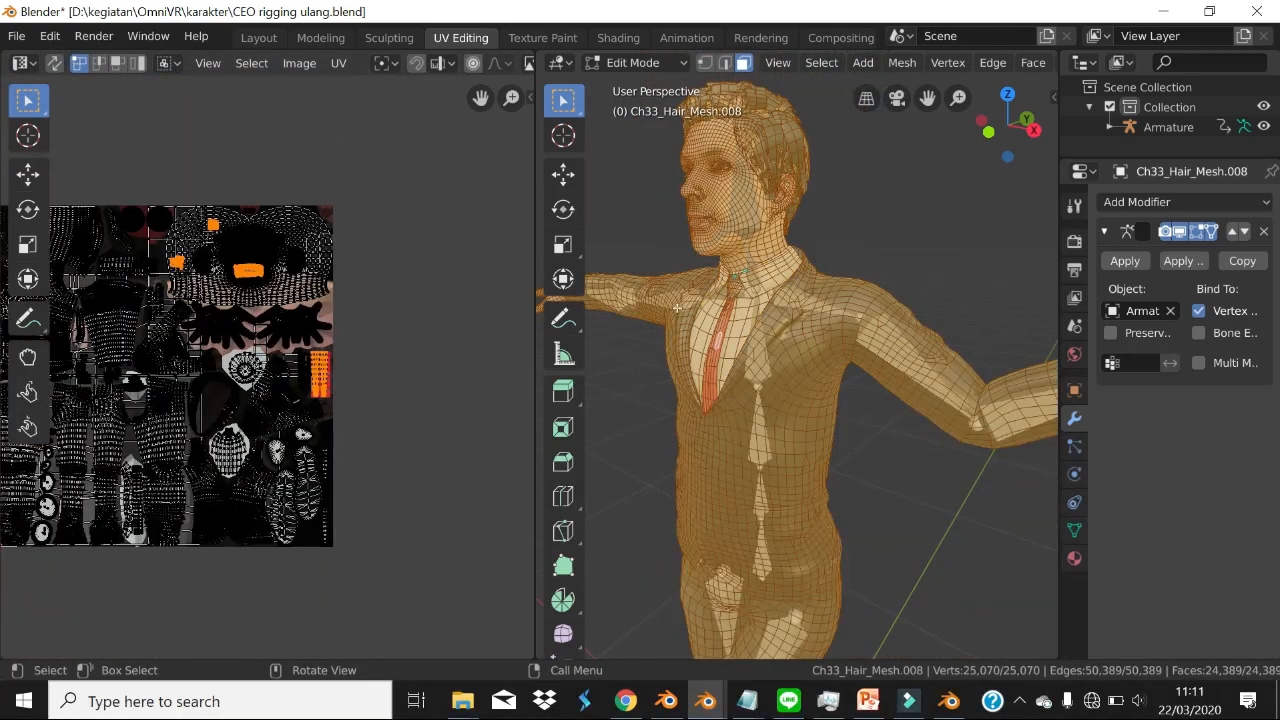
{"action": "scroll", "coordinate": [420, 326], "scroll_direction": "up", "scroll_amount": 5}
{"action": "scroll", "coordinate": [404, 332], "scroll_direction": "down", "scroll_amount": 5}
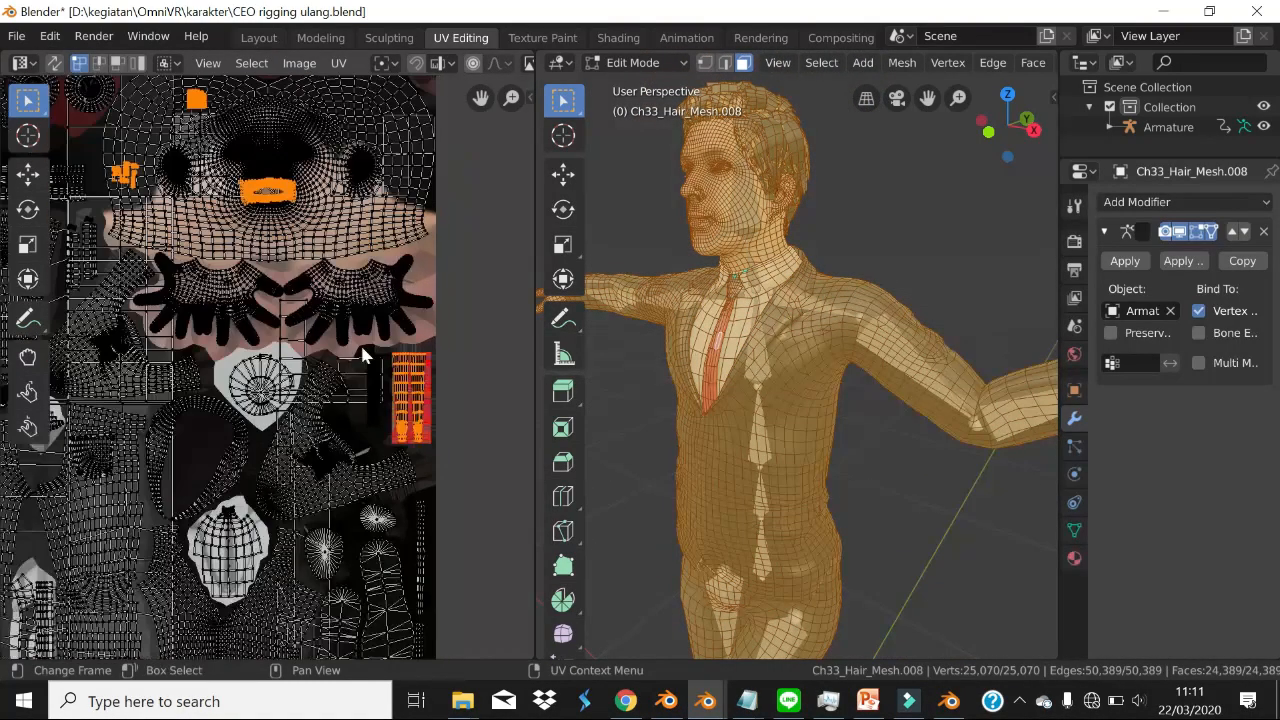
{"action": "scroll", "coordinate": [352, 340], "scroll_direction": "up", "scroll_amount": 3}
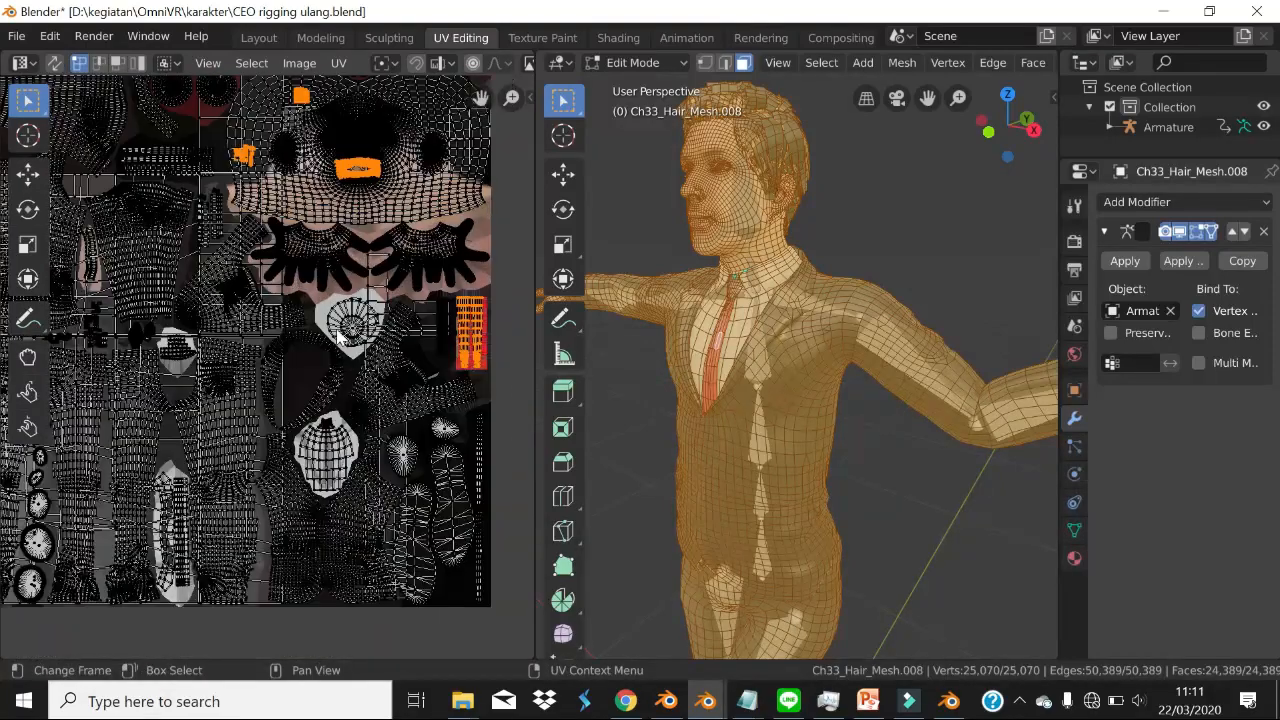
{"action": "left_click", "coordinate": [263, 42]}
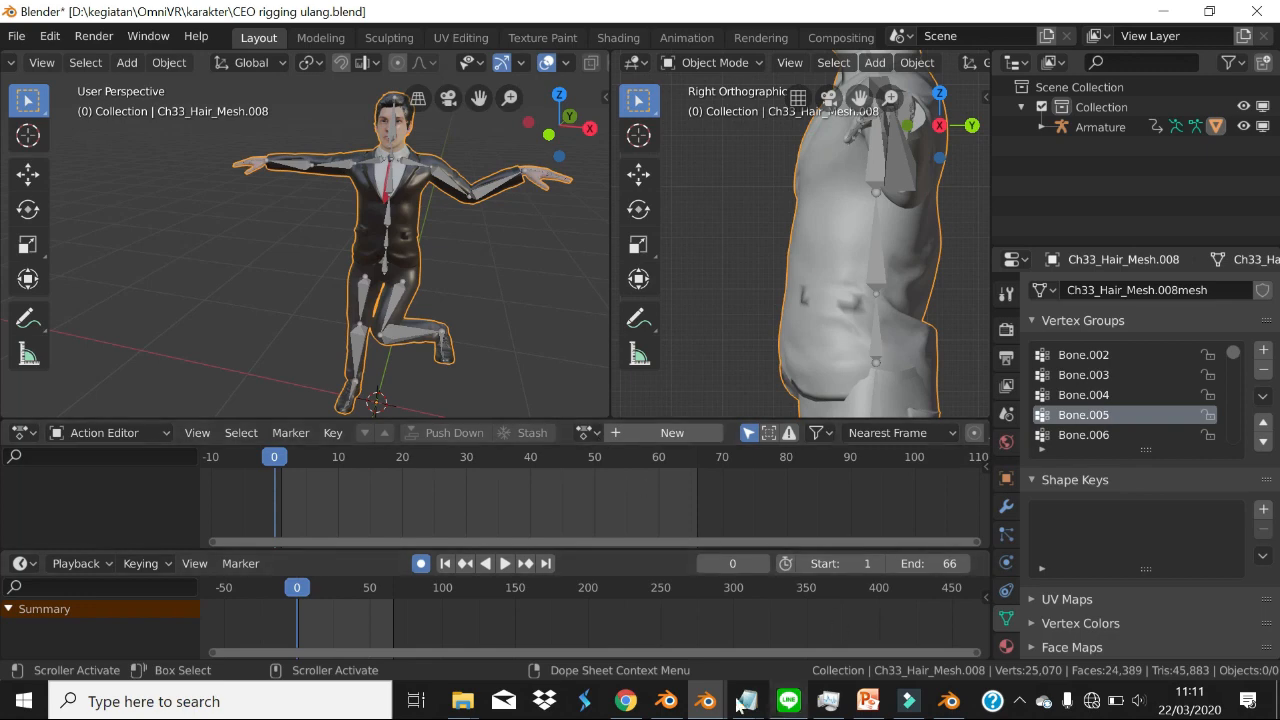
- Switch to the PowerPoint presentation and look through the Modifier, Texturing and Rigging slides
{"action": "left_click", "coordinate": [866, 702]}
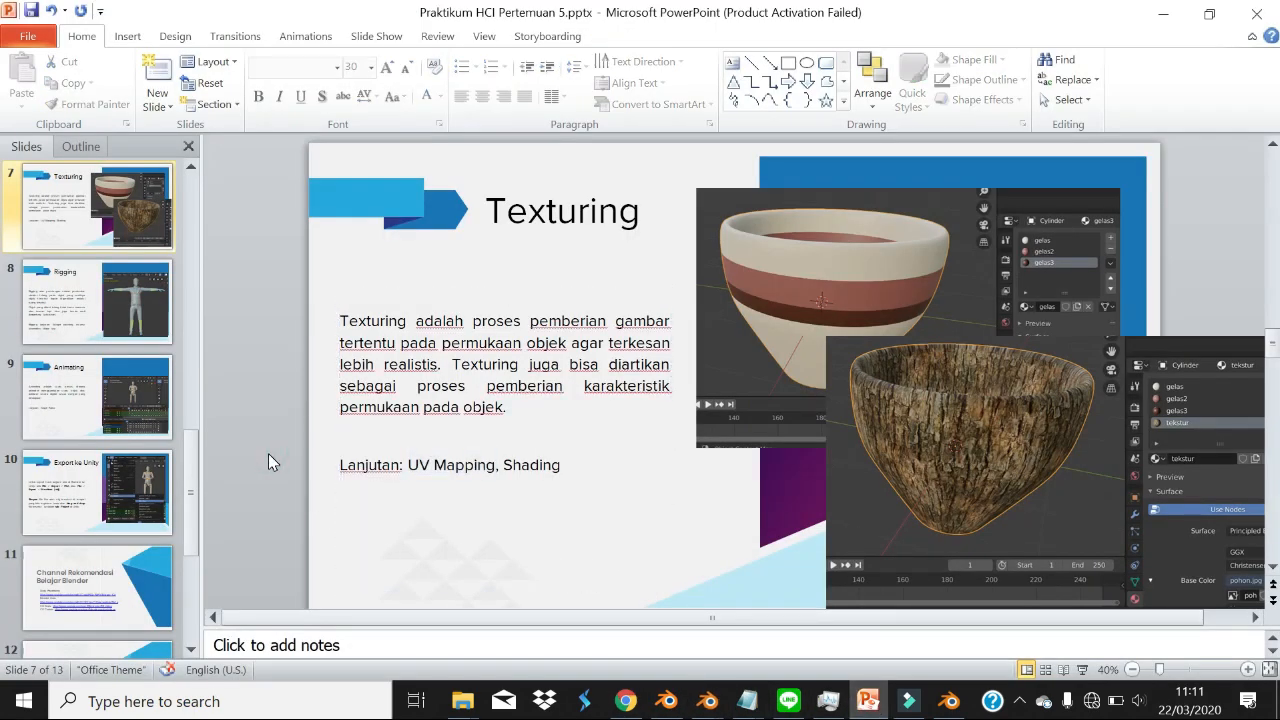
{"action": "scroll", "coordinate": [268, 453], "scroll_direction": "up", "scroll_amount": 1}
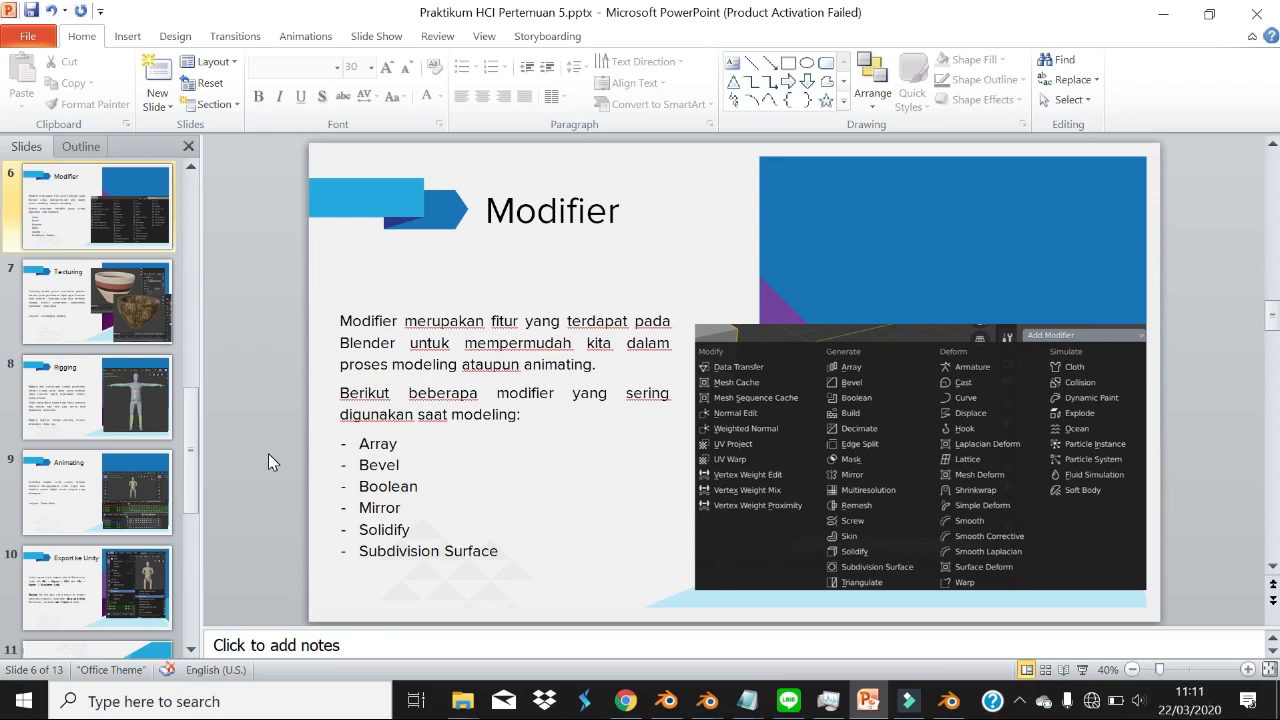
{"action": "scroll", "coordinate": [268, 453], "scroll_direction": "up", "scroll_amount": 1}
{"action": "scroll", "coordinate": [268, 453], "scroll_direction": "down", "scroll_amount": 2}
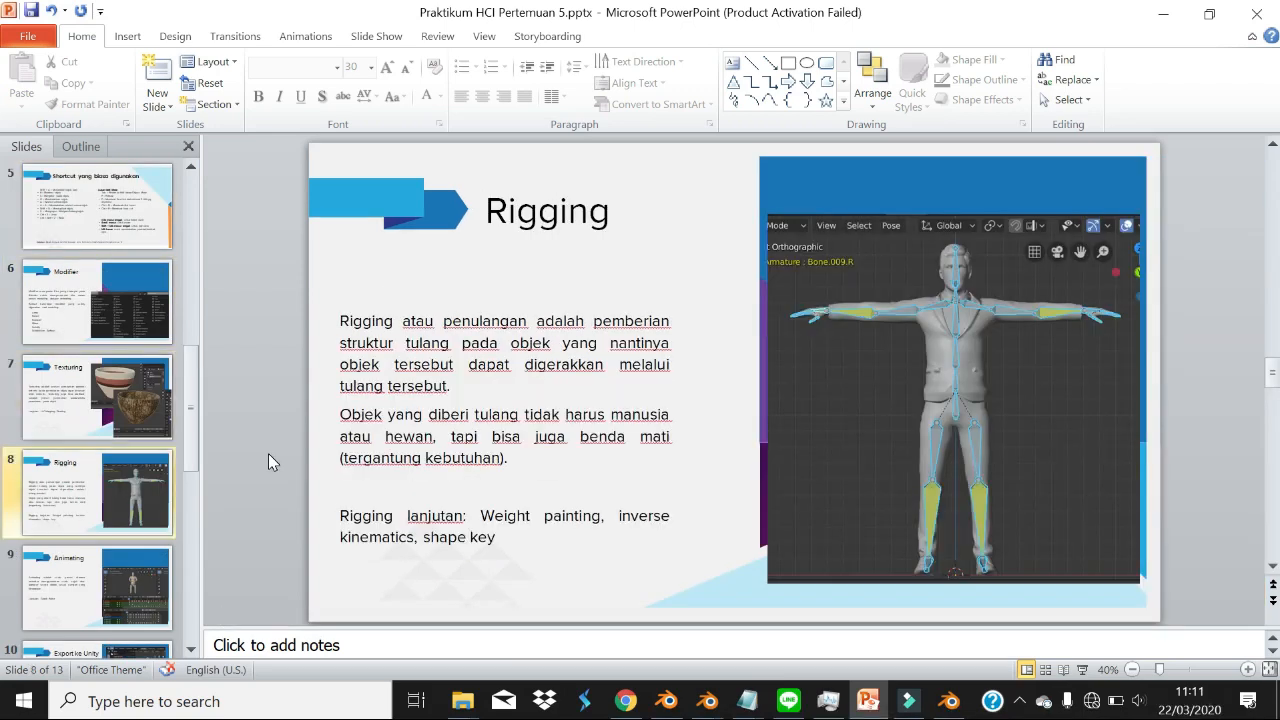
{"action": "scroll", "coordinate": [268, 453], "scroll_direction": "up", "scroll_amount": 2}
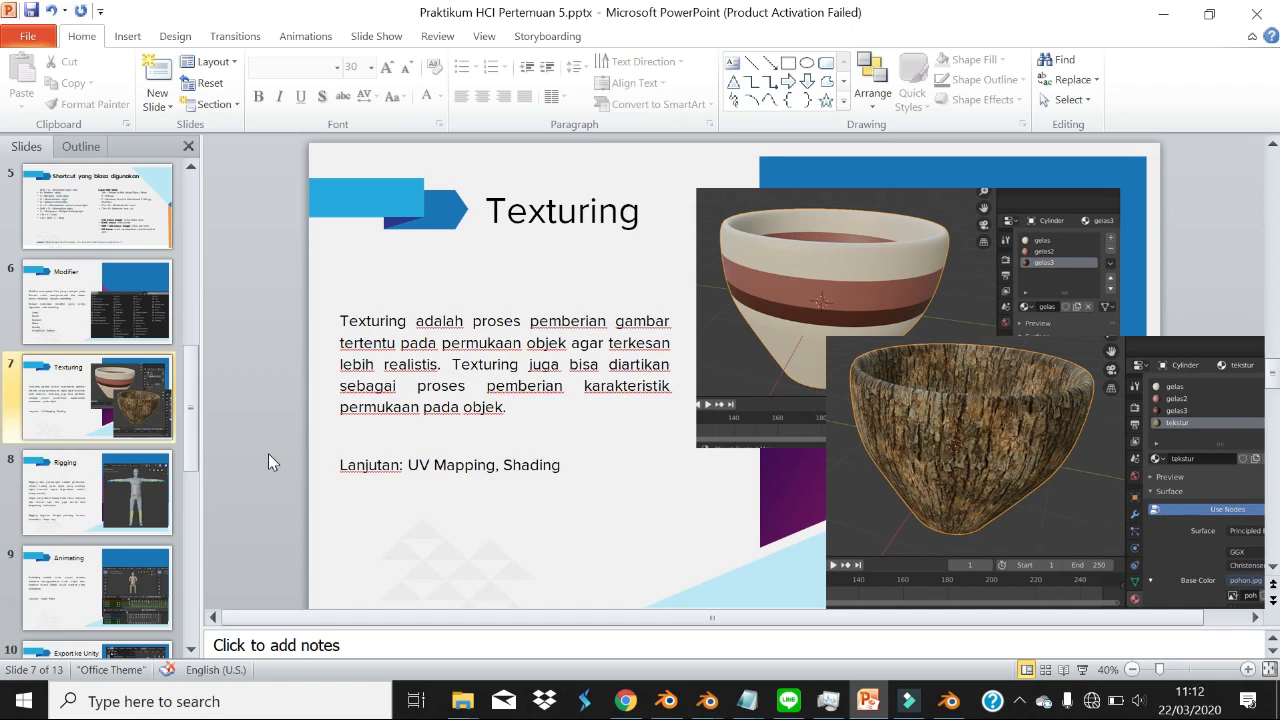
{"action": "scroll", "coordinate": [268, 453], "scroll_direction": "down", "scroll_amount": 4}
{"action": "scroll", "coordinate": [268, 453], "scroll_direction": "up", "scroll_amount": 2}
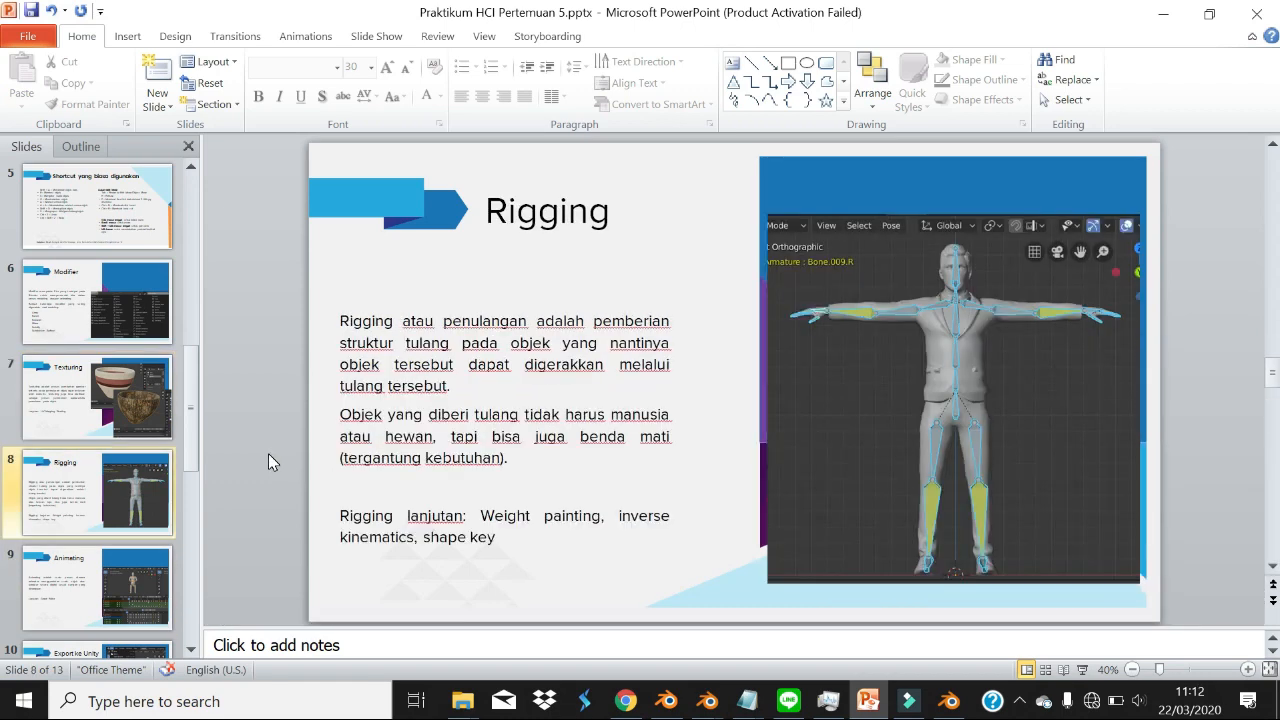
- Switch to the Blender window with the untextured rigged character and examine its current pose from several angles
{"action": "left_click", "coordinate": [948, 701]}
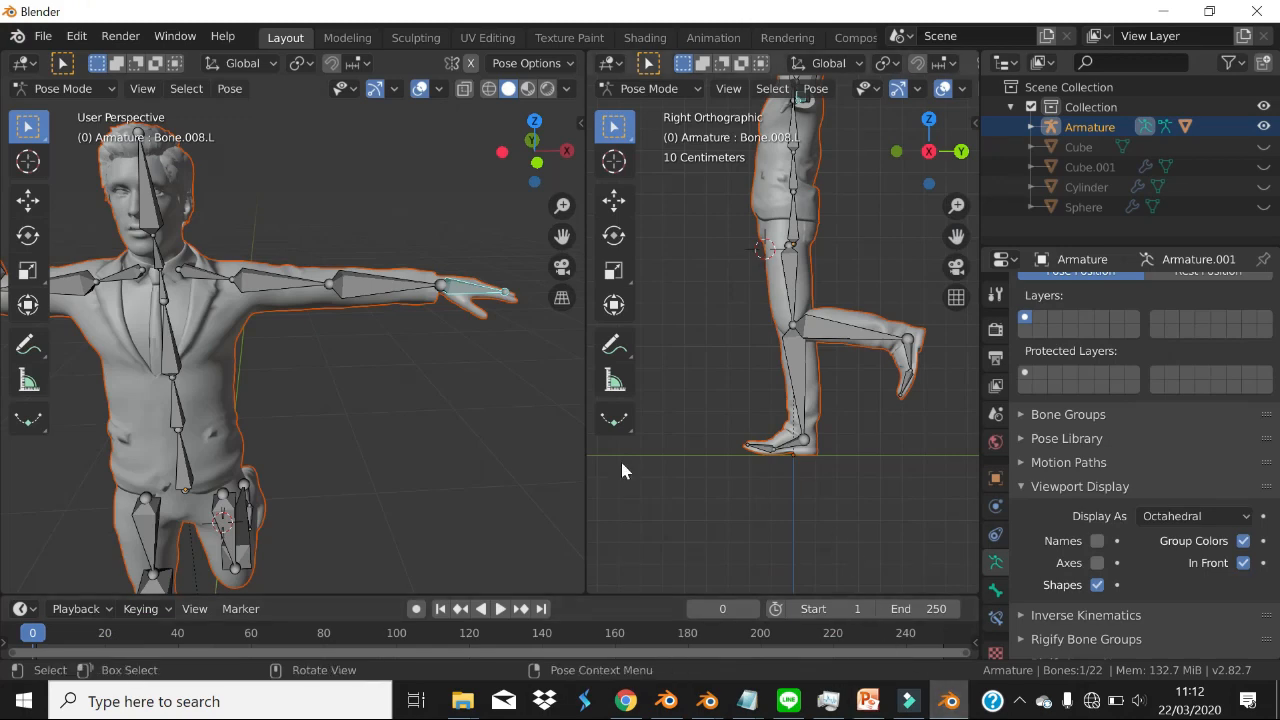
{"action": "middle_click_drag", "start_coordinate": [501, 326], "coordinate": [462, 271]}
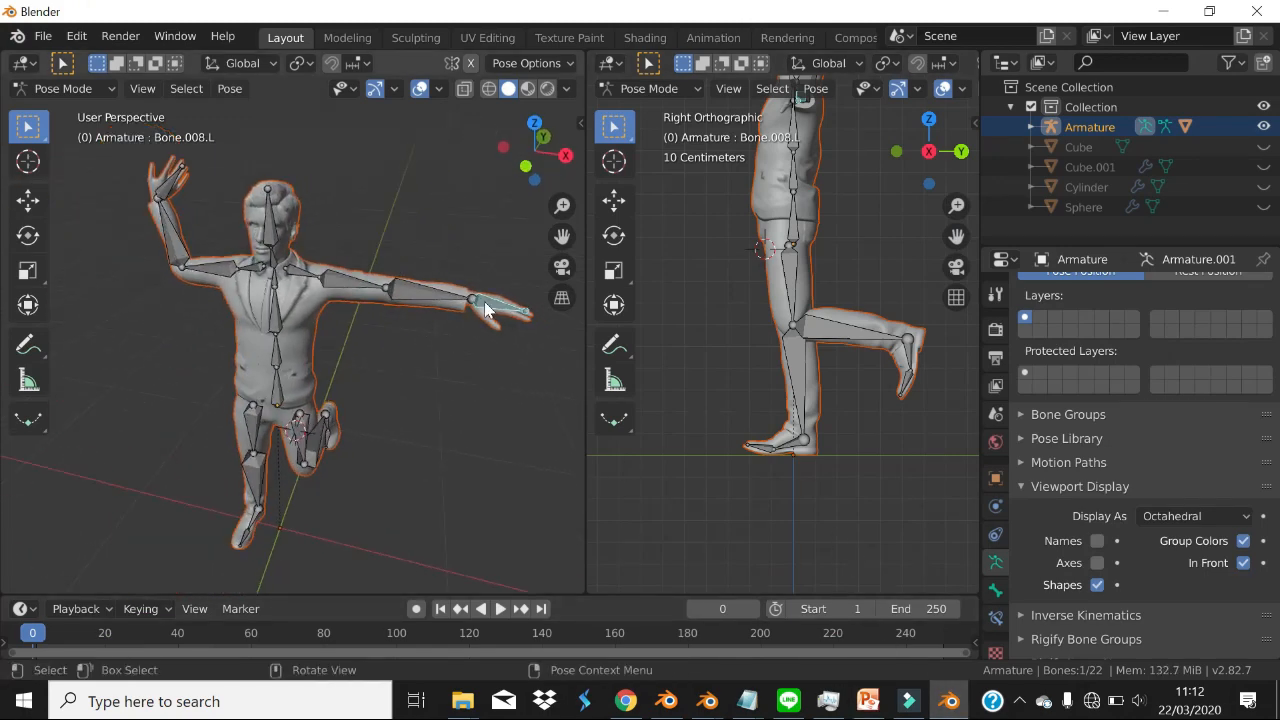
{"action": "scroll", "coordinate": [337, 350], "scroll_direction": "down", "scroll_amount": 1}
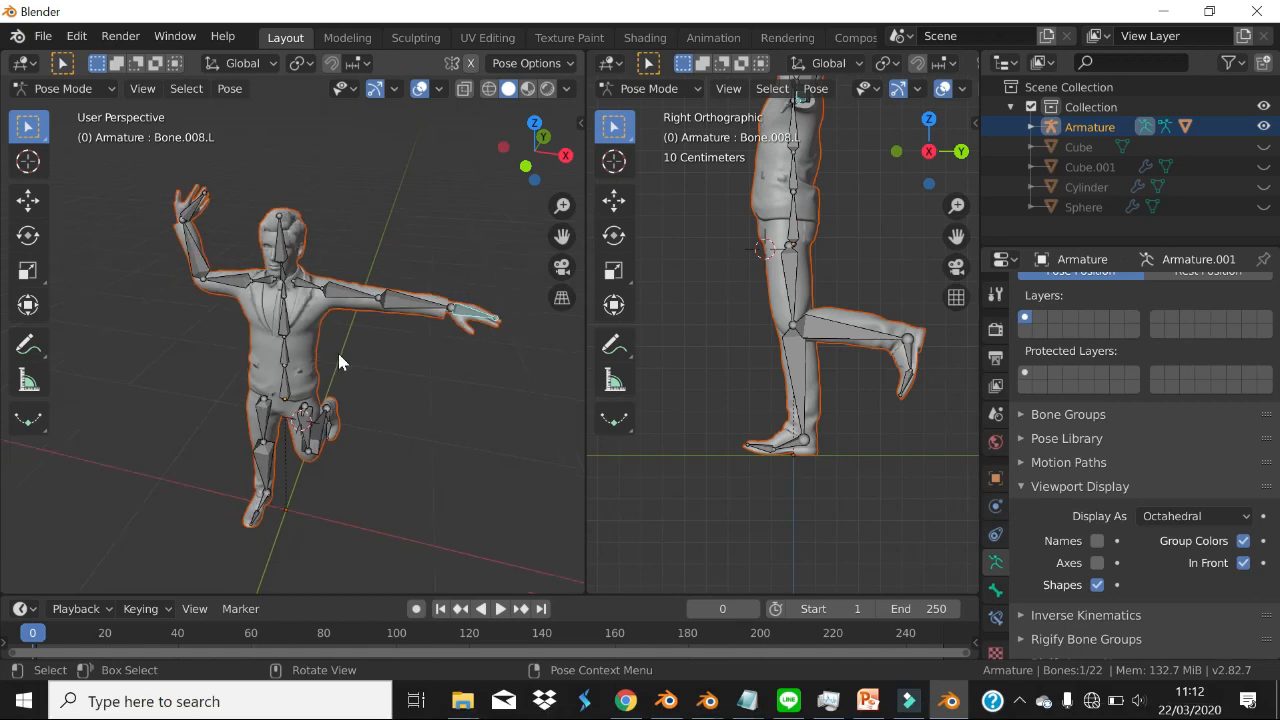
{"action": "scroll", "coordinate": [338, 352], "scroll_direction": "up", "scroll_amount": 2}
{"action": "middle_click_drag", "start_coordinate": [338, 352], "coordinate": [350, 350]}
{"action": "scroll", "coordinate": [157, 235], "scroll_direction": "down", "scroll_amount": 2}
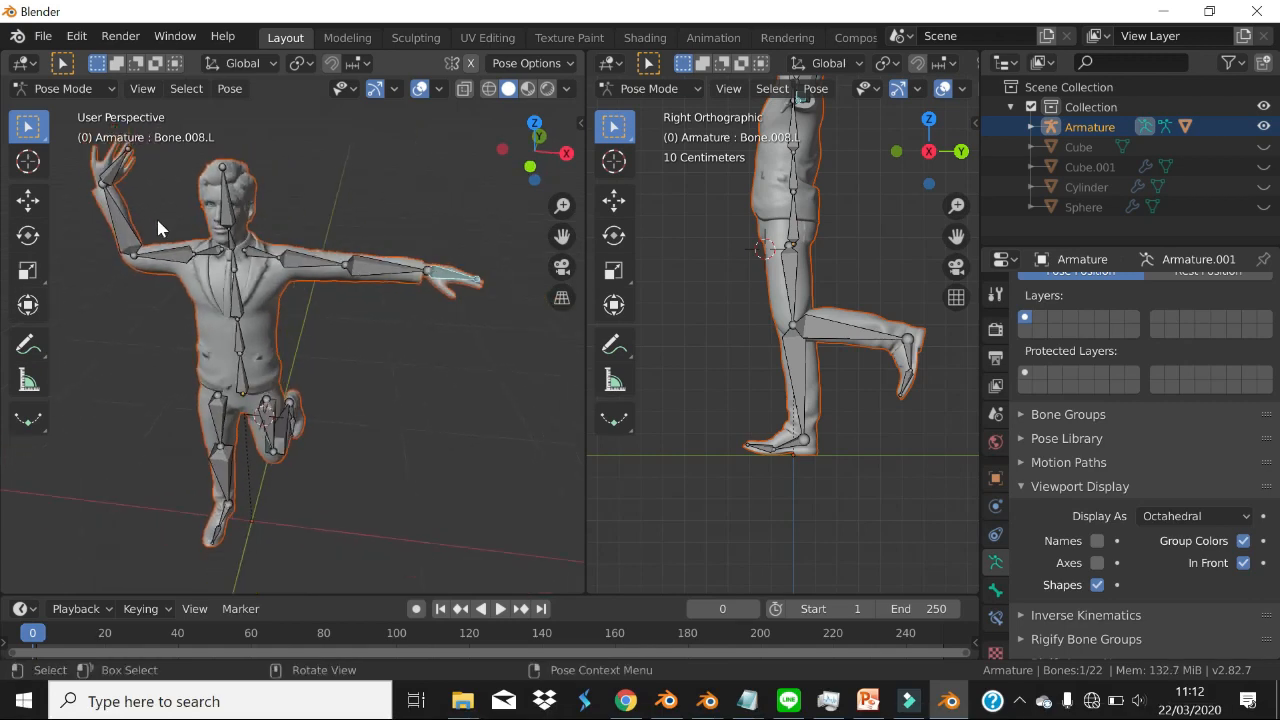
{"action": "middle_click_drag", "start_coordinate": [297, 312], "coordinate": [281, 318]}
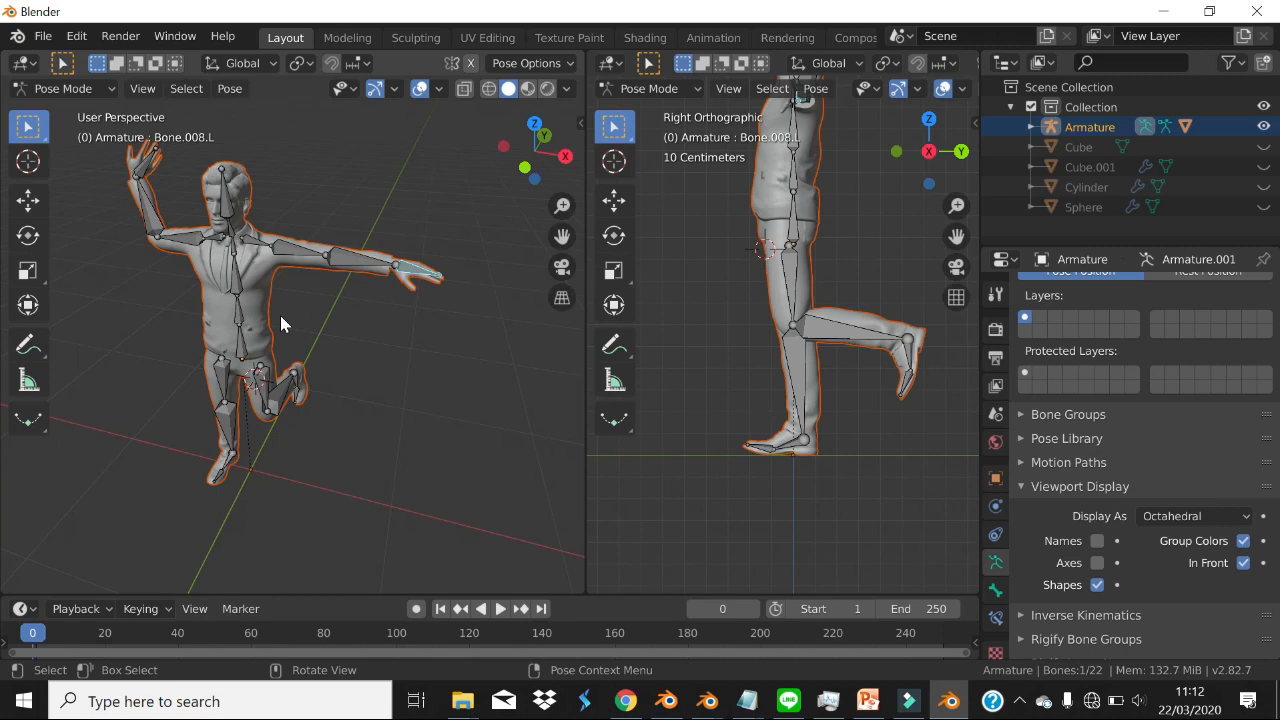
- Select all bones of the character's armature, clear their rotations, and deselect them
{"action": "key", "text": "a"}
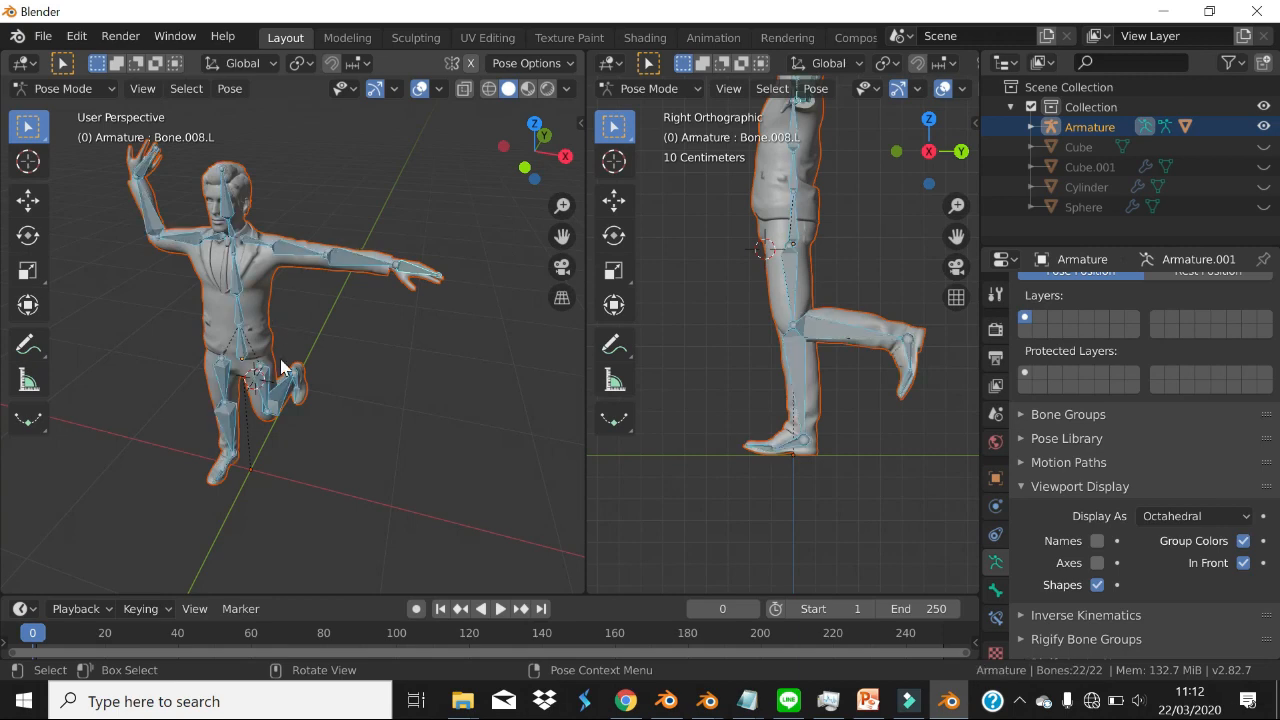
{"action": "middle_click_drag", "start_coordinate": [286, 371], "coordinate": [433, 372]}
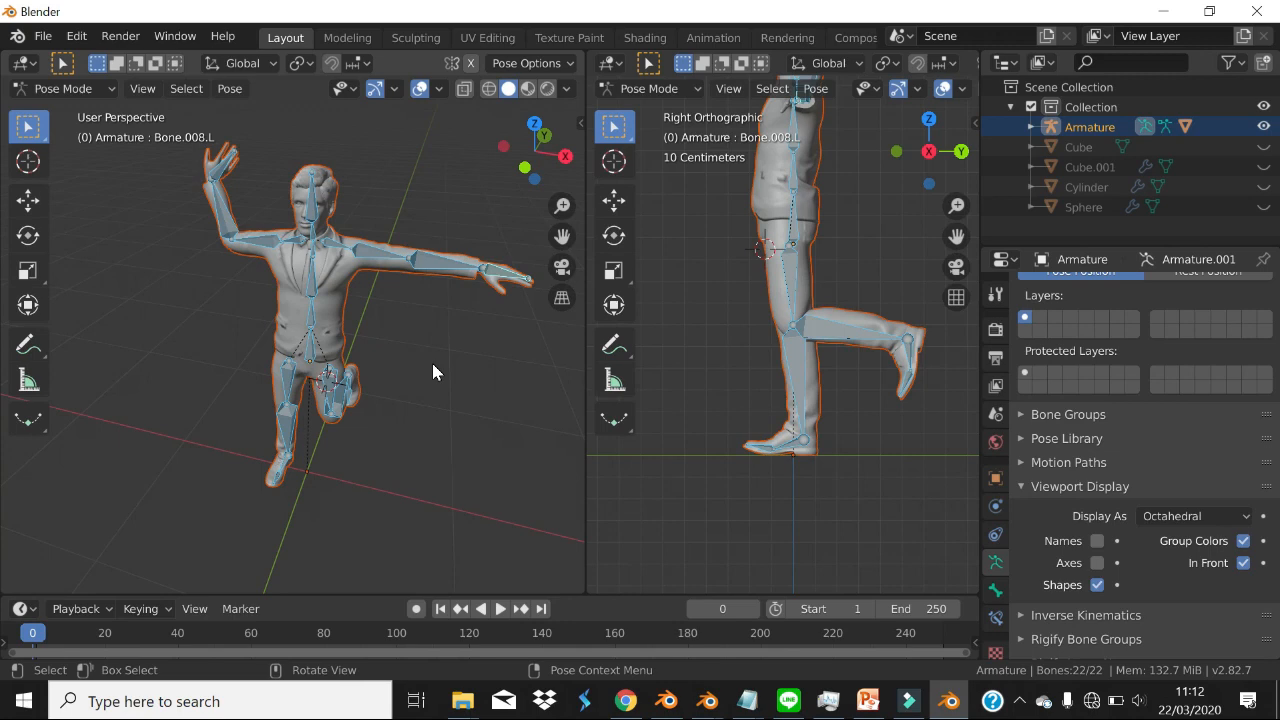
{"action": "key", "text": "ctrl+c"}
{"action": "key", "text": "alt+r"}
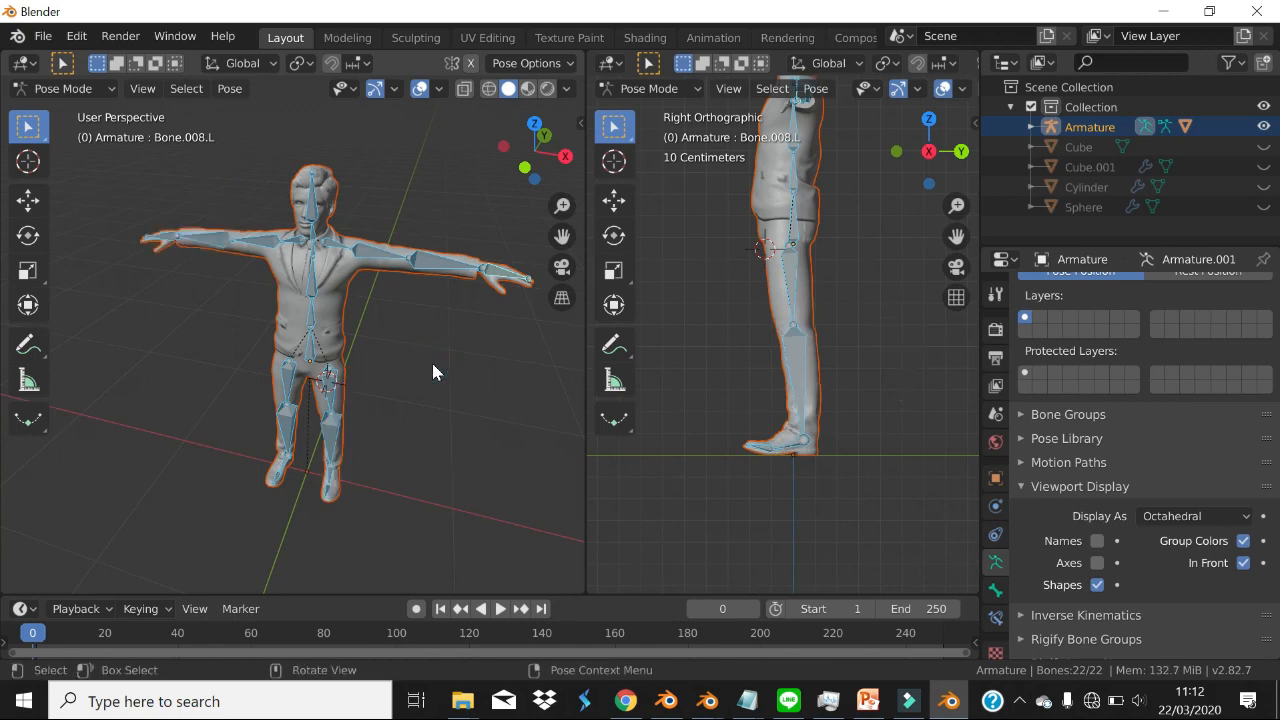
{"action": "key", "text": "alt+a"}
- Switch the armature from Pose Mode to Object Mode and move the character along the X axis, away from the origin
{"action": "middle_click_drag", "start_coordinate": [469, 354], "coordinate": [448, 320]}
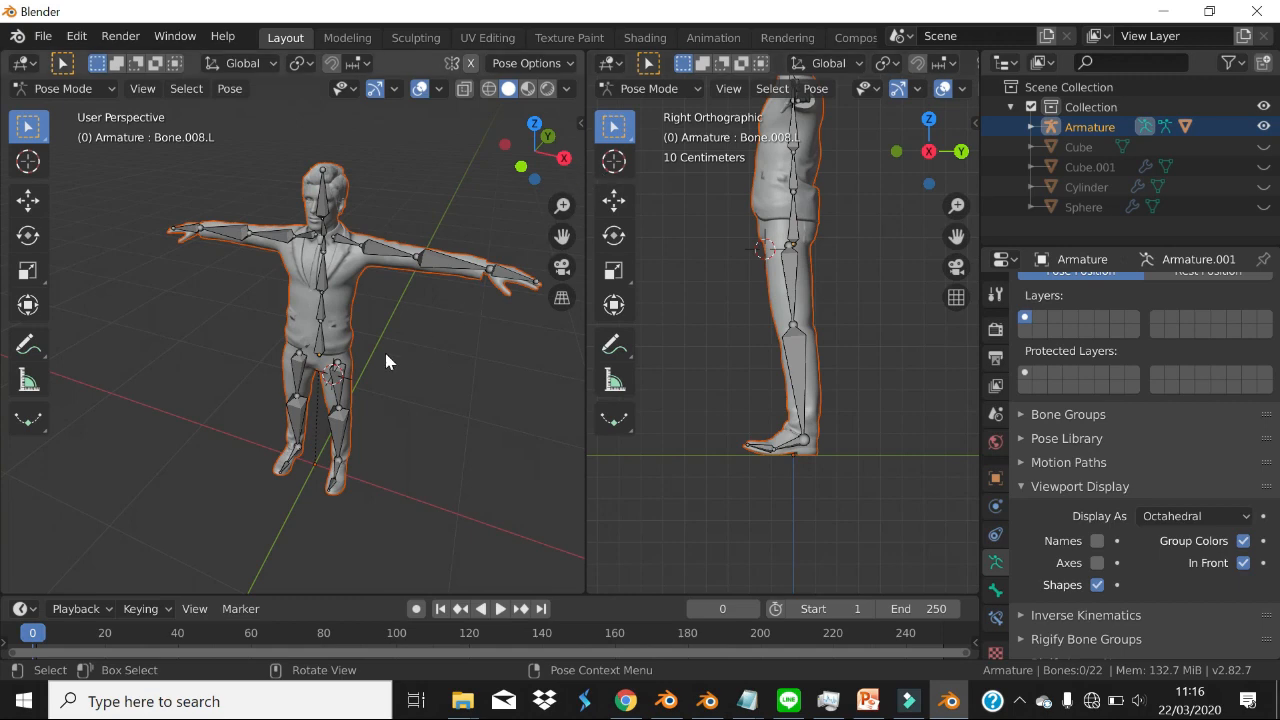
{"action": "middle_click_drag", "start_coordinate": [386, 363], "coordinate": [362, 281]}
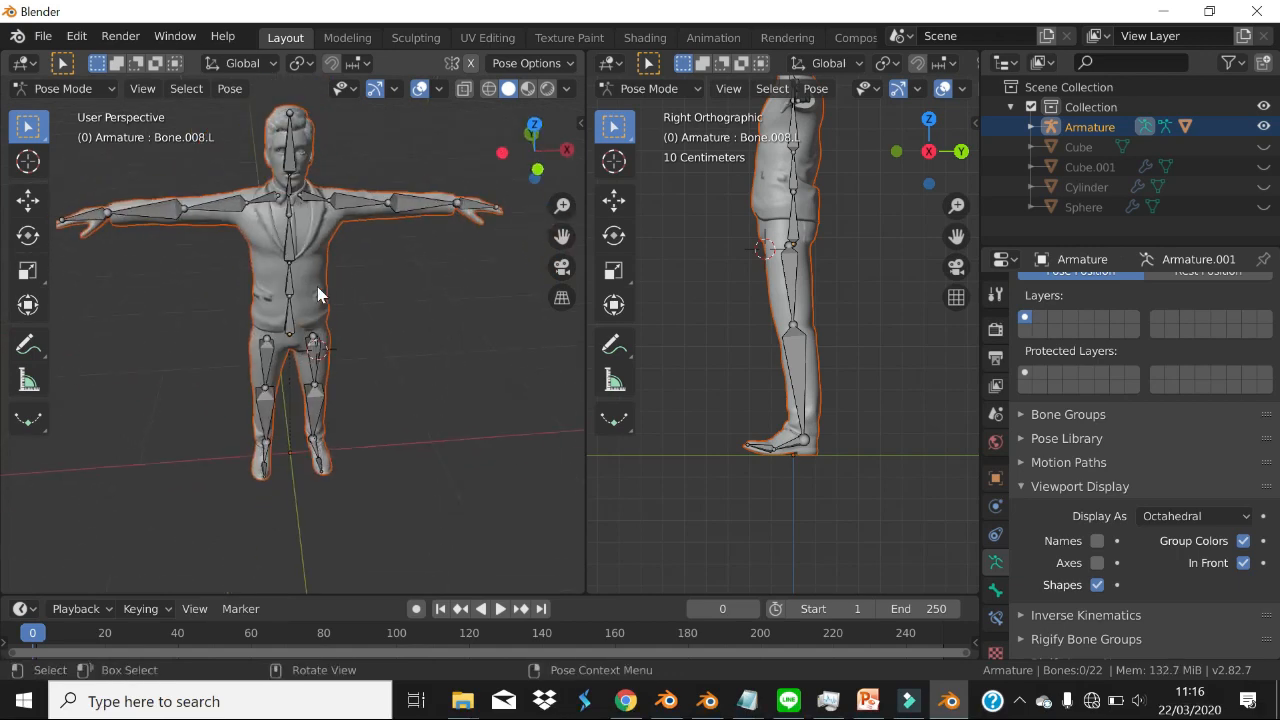
{"action": "left_click", "coordinate": [290, 330]}
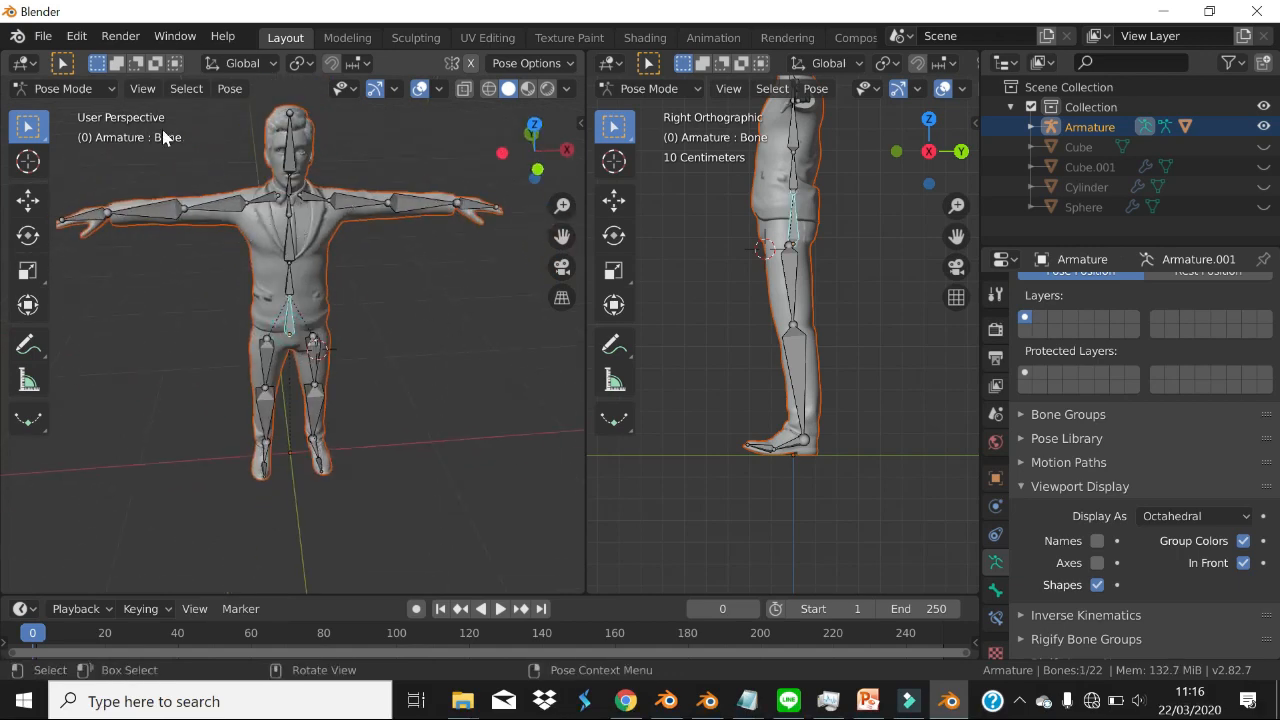
{"action": "left_click", "coordinate": [63, 88]}
{"action": "left_click", "coordinate": [55, 107]}
{"action": "scroll", "coordinate": [192, 147], "scroll_direction": "down", "scroll_amount": 3}
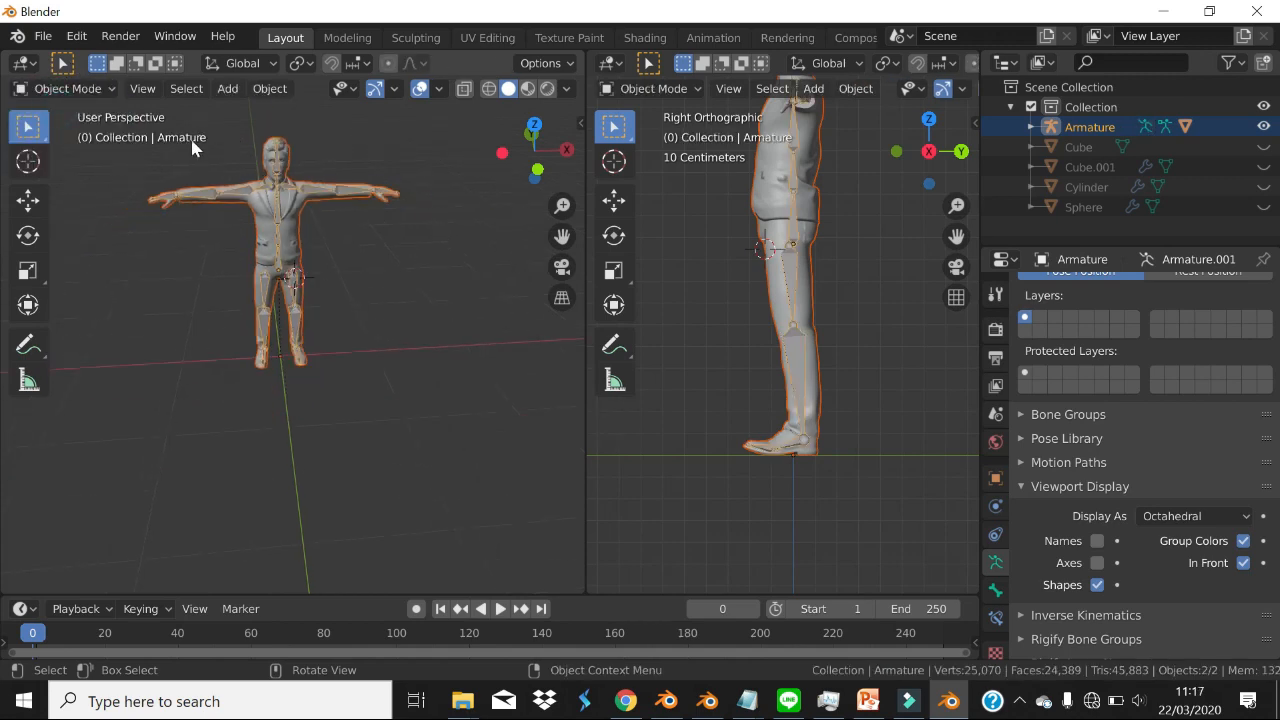
{"action": "key", "text": "g"}
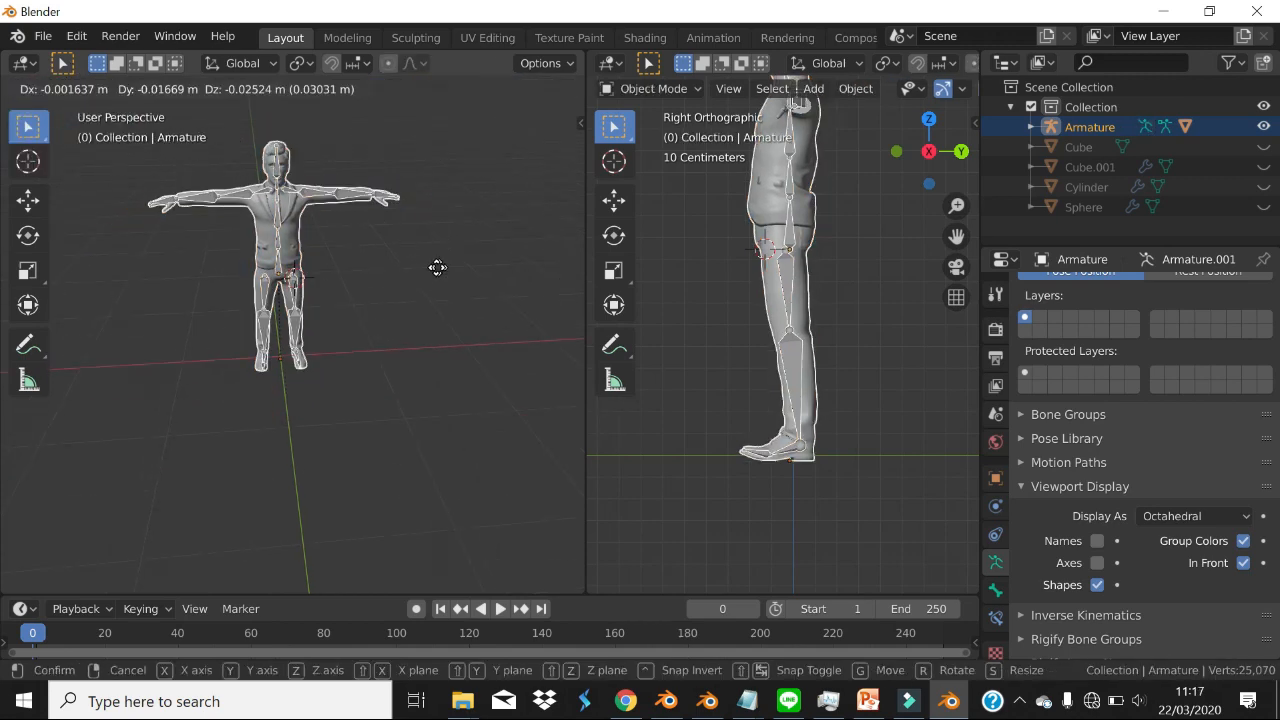
{"action": "key", "text": "x"}
{"action": "left_click", "coordinate": [76, 278]}
{"action": "middle_click_drag", "start_coordinate": [278, 299], "coordinate": [335, 296]}
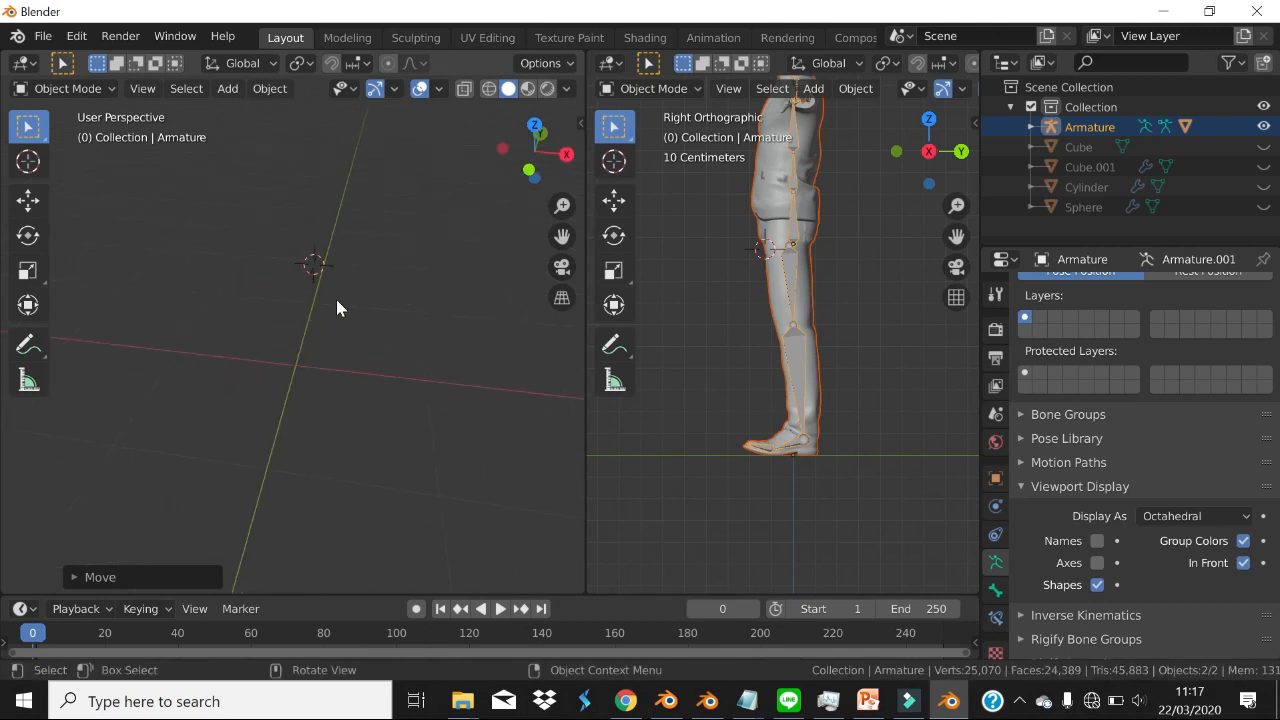
- Open the Add-ons preferences and search for "rig" to check that the Rigging: Rigify add-on is enabled
{"action": "left_click", "coordinate": [43, 36]}
{"action": "mouse_move", "coordinate": [115, 328]}
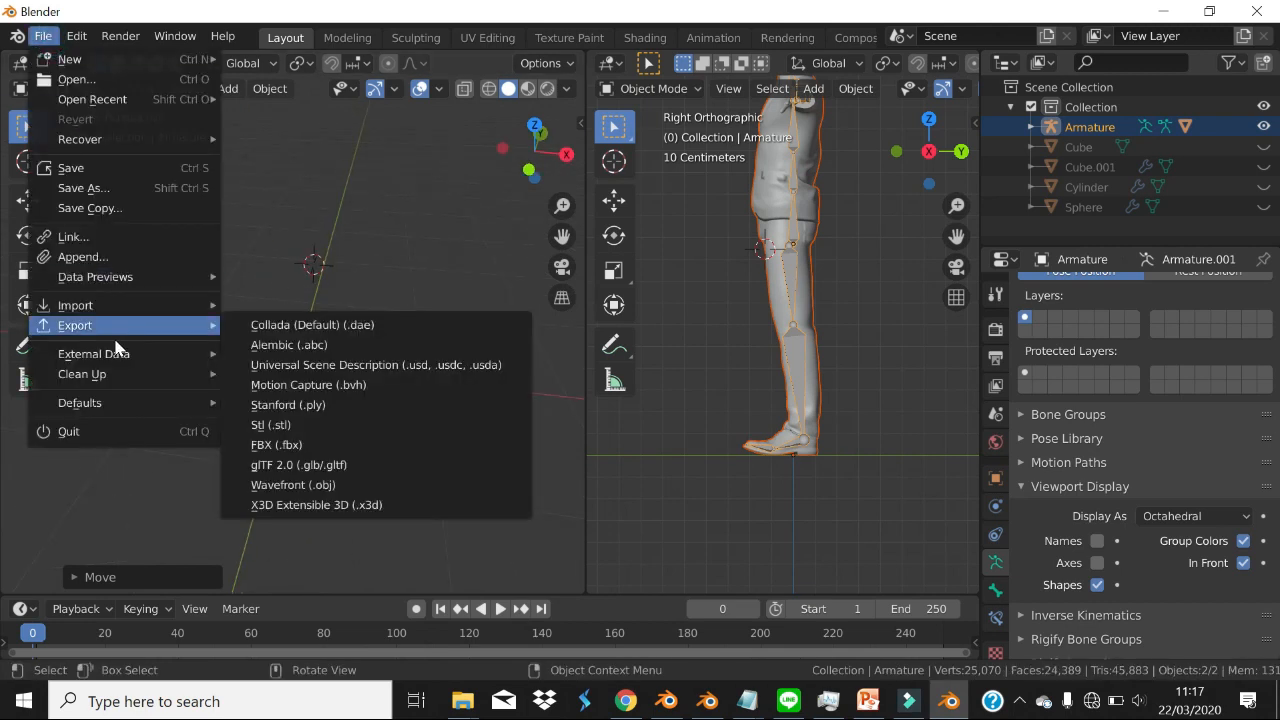
{"action": "left_click", "coordinate": [75, 40]}
{"action": "left_click", "coordinate": [75, 40]}
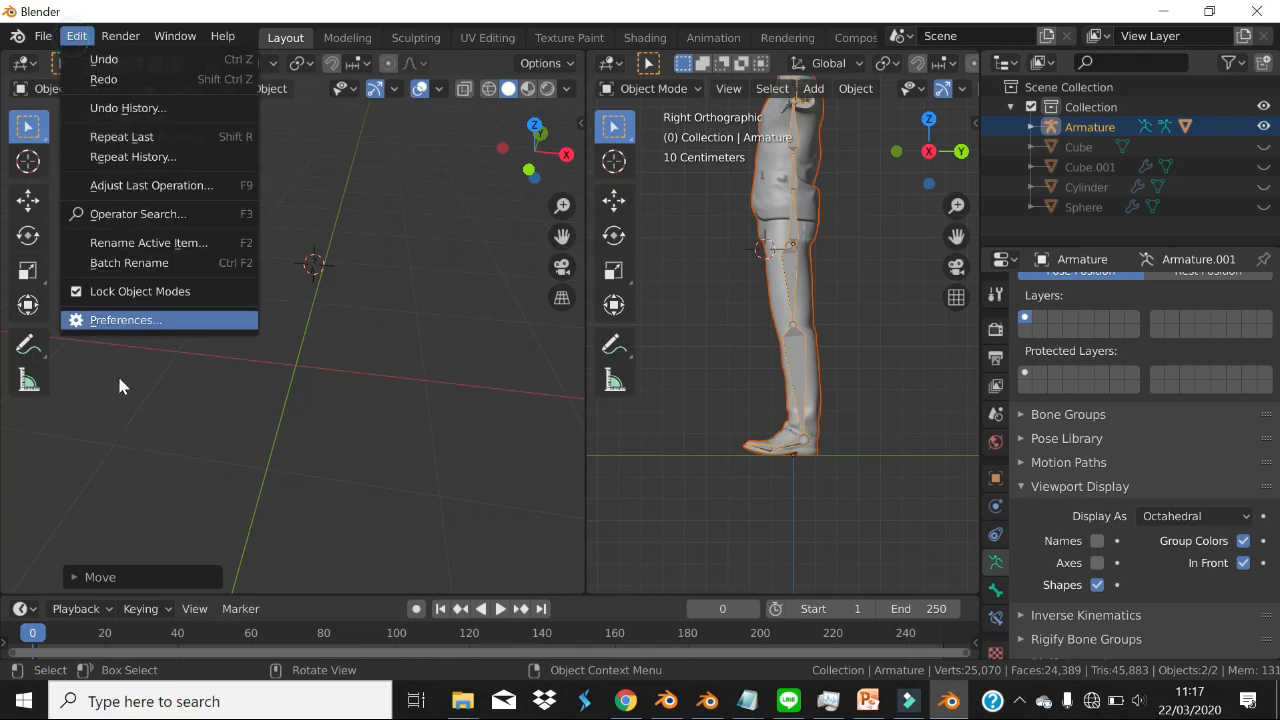
{"action": "left_click", "coordinate": [126, 321]}
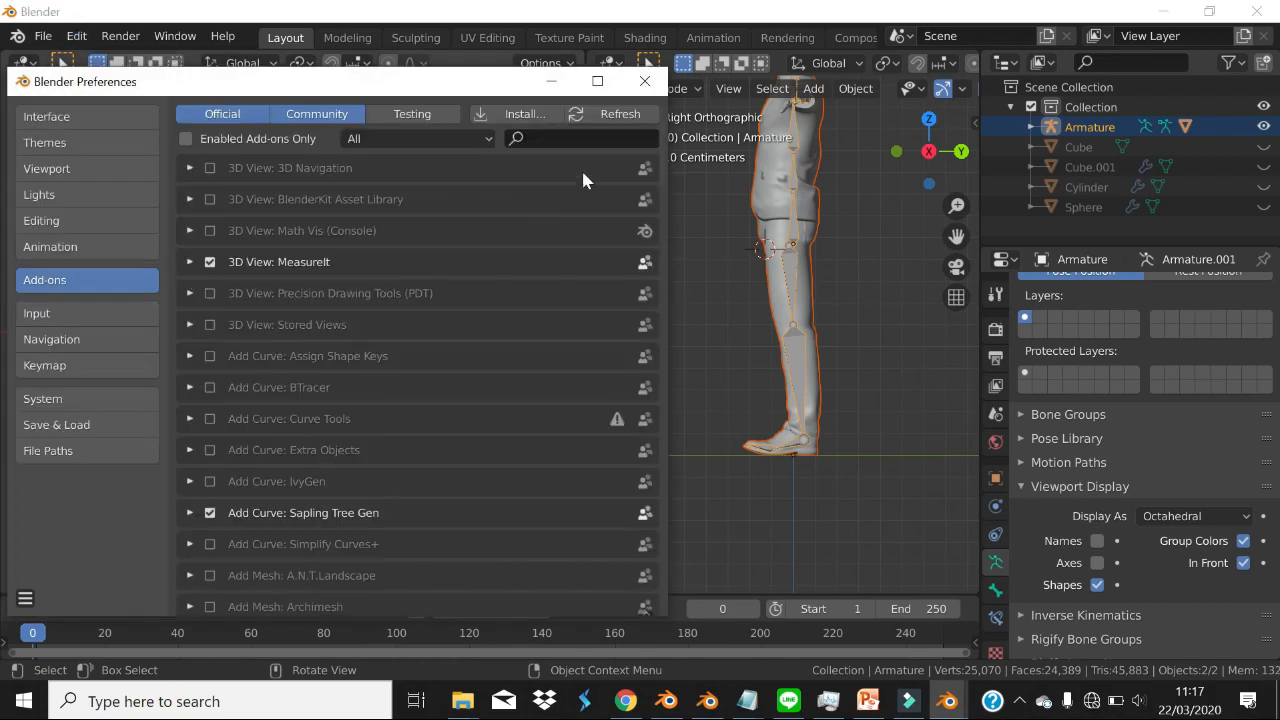
{"action": "left_click", "coordinate": [550, 142]}
{"action": "type", "text": "rig"}
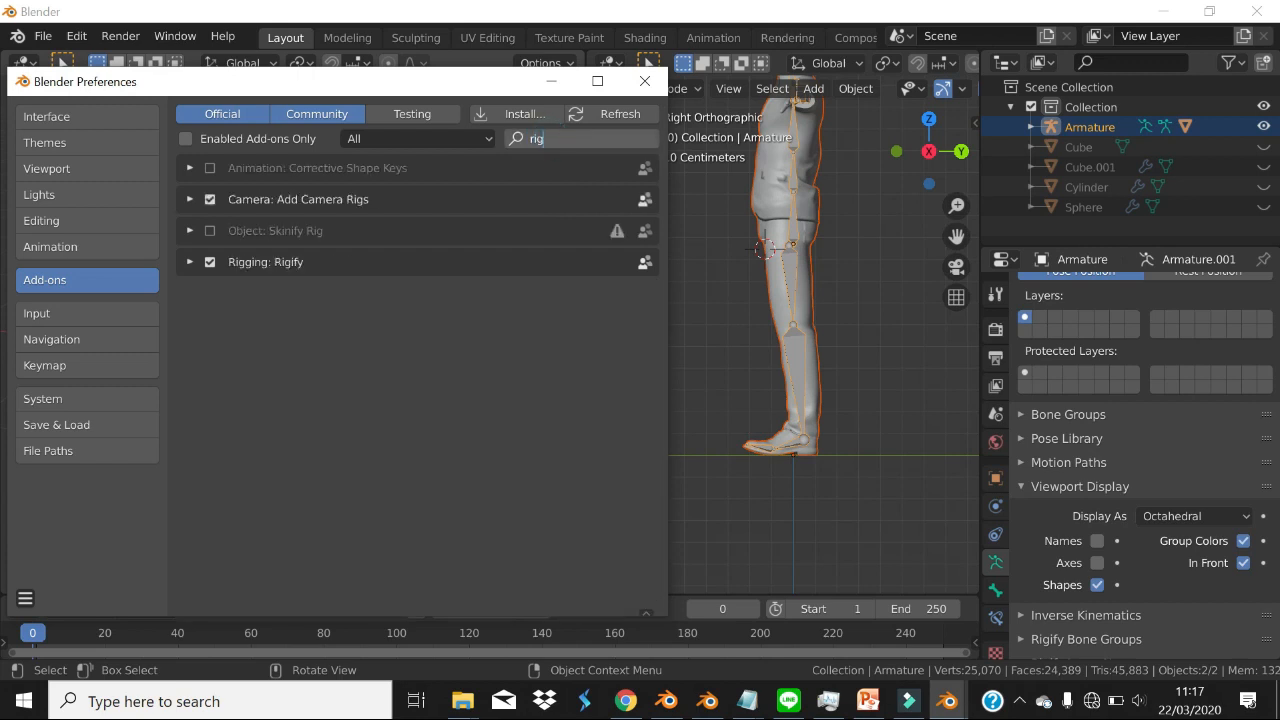
{"action": "key", "text": "Return"}
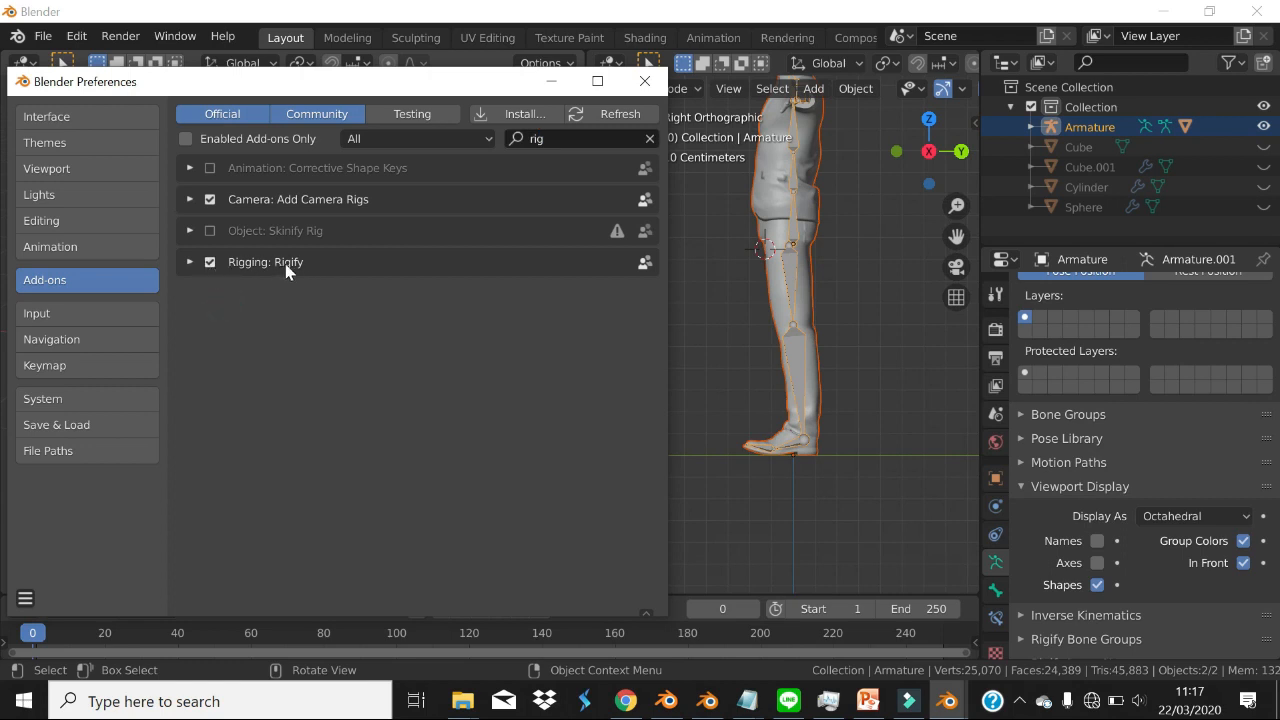
- Save the preferences and close the Blender Preferences window
{"action": "left_click", "coordinate": [26, 599]}
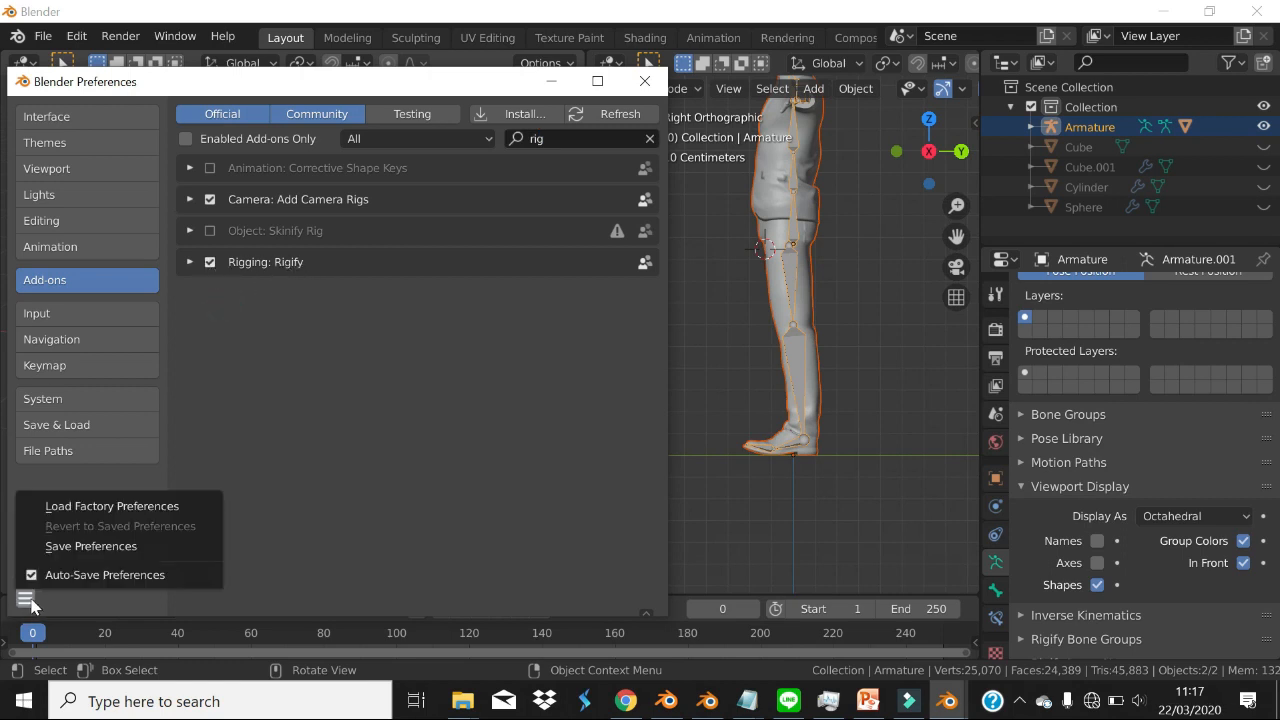
{"action": "left_click", "coordinate": [125, 548]}
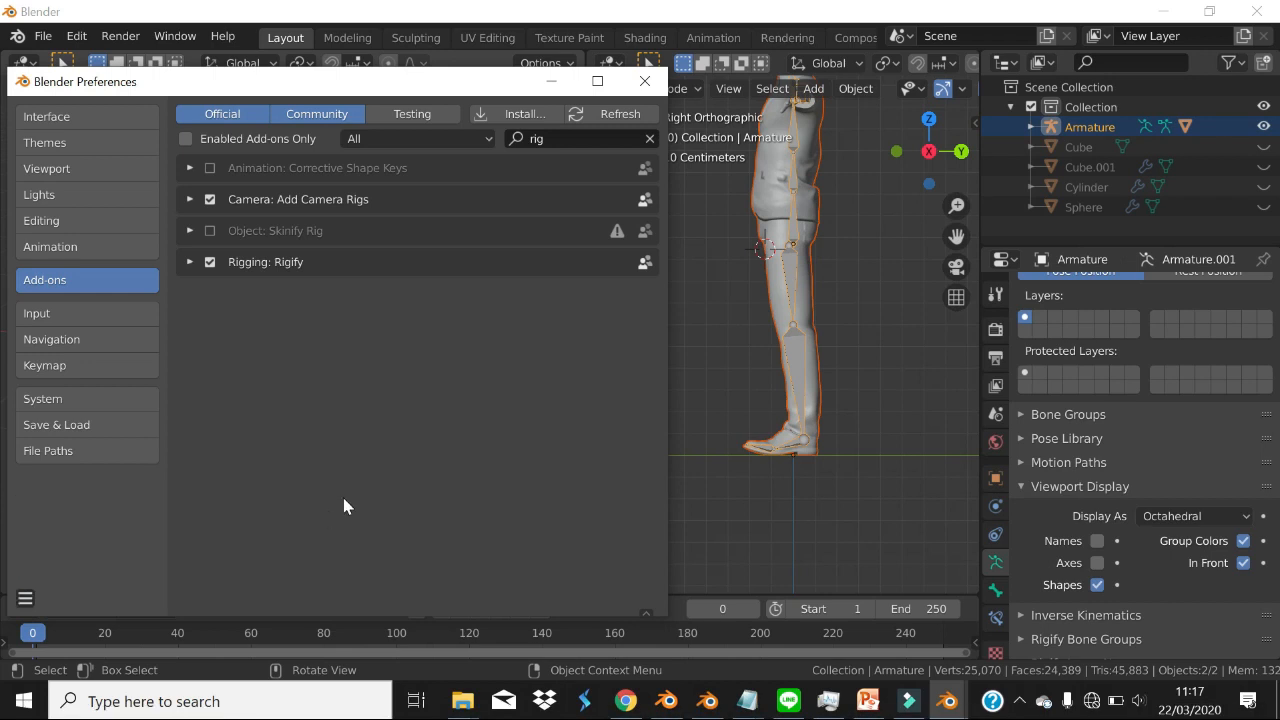
{"action": "left_click", "coordinate": [644, 81]}
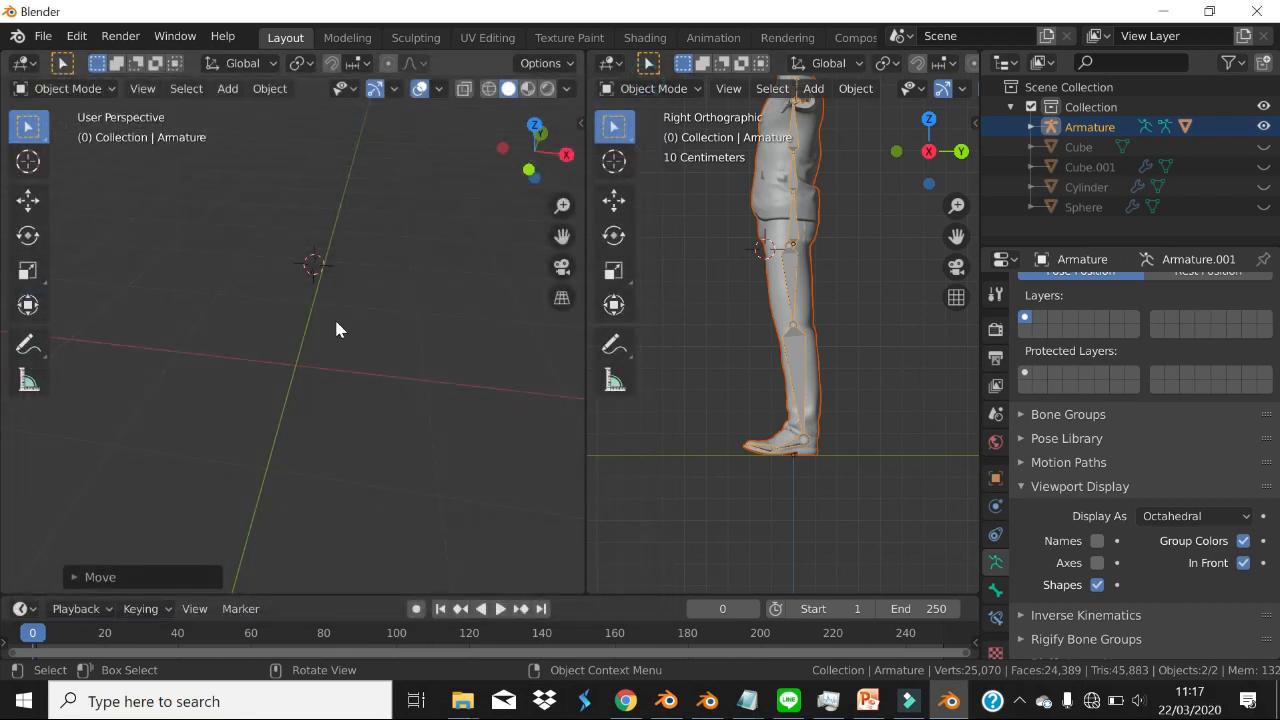
- Add a Human (Meta-Rig) armature at the 3D cursor, inspect its bones beside the character, and enter Edit Mode on it
{"action": "key", "text": "shift+a"}
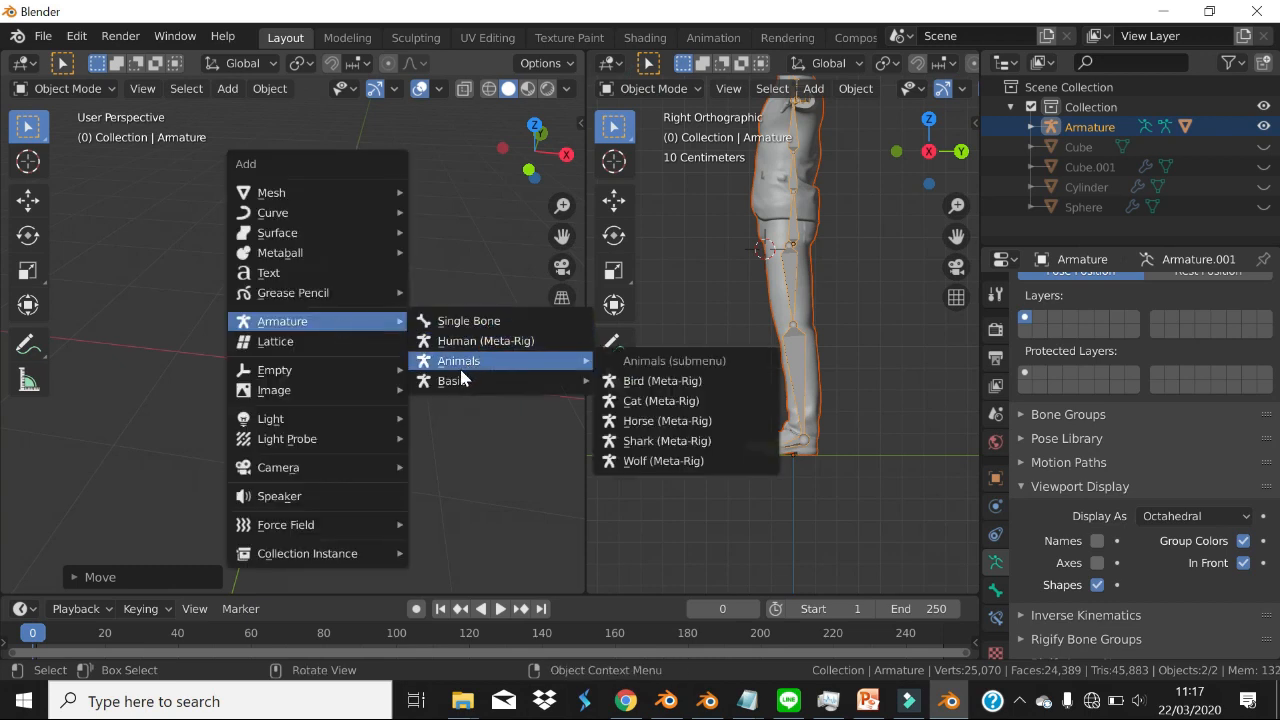
{"action": "mouse_move", "coordinate": [486, 384]}
{"action": "left_click", "coordinate": [500, 341]}
{"action": "scroll", "coordinate": [400, 300], "scroll_direction": "down", "scroll_amount": 3}
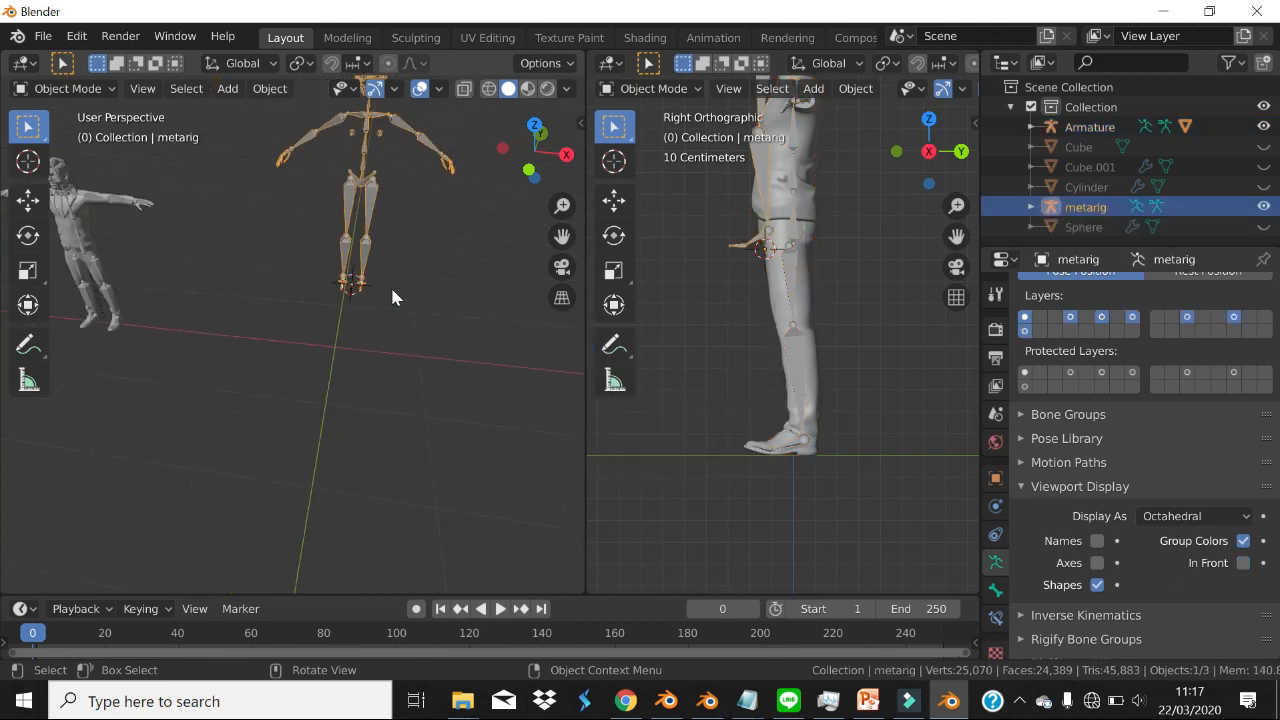
{"action": "mouse_move", "coordinate": [390, 288]}
{"action": "middle_mouse_down"}
{"action": "mouse_move", "coordinate": [391, 274]}
{"action": "mouse_move", "coordinate": [351, 509]}
{"action": "mouse_move", "coordinate": [394, 343]}
{"action": "mouse_move", "coordinate": [264, 328]}
{"action": "mouse_move", "coordinate": [378, 321]}
{"action": "mouse_move", "coordinate": [376, 300]}
{"action": "middle_mouse_up"}
{"action": "scroll", "coordinate": [375, 277], "scroll_direction": "up", "scroll_amount": 2}
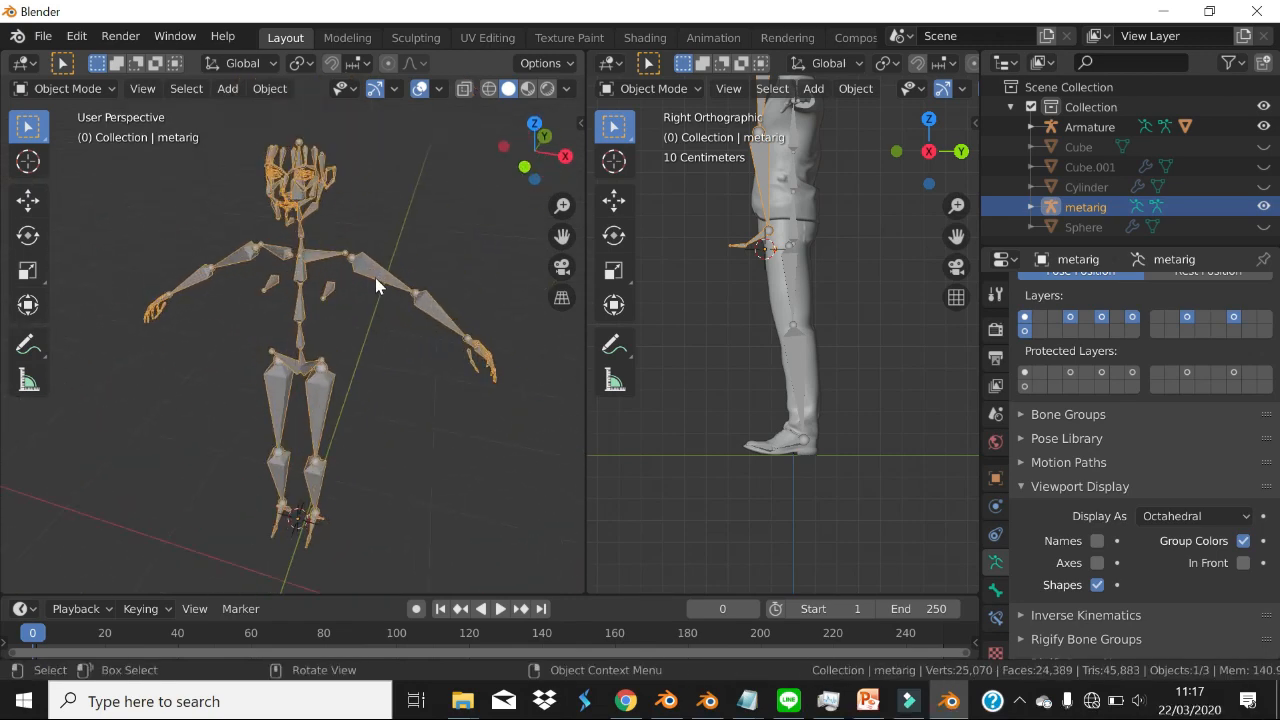
{"action": "mouse_move", "coordinate": [306, 200]}
{"action": "middle_mouse_down"}
{"action": "mouse_move", "coordinate": [345, 251]}
{"action": "mouse_move", "coordinate": [330, 280]}
{"action": "mouse_move", "coordinate": [450, 292]}
{"action": "mouse_move", "coordinate": [400, 334]}
{"action": "mouse_move", "coordinate": [435, 334]}
{"action": "mouse_move", "coordinate": [449, 297]}
{"action": "mouse_move", "coordinate": [371, 294]}
{"action": "middle_mouse_up"}
{"action": "key", "text": "Tab"}
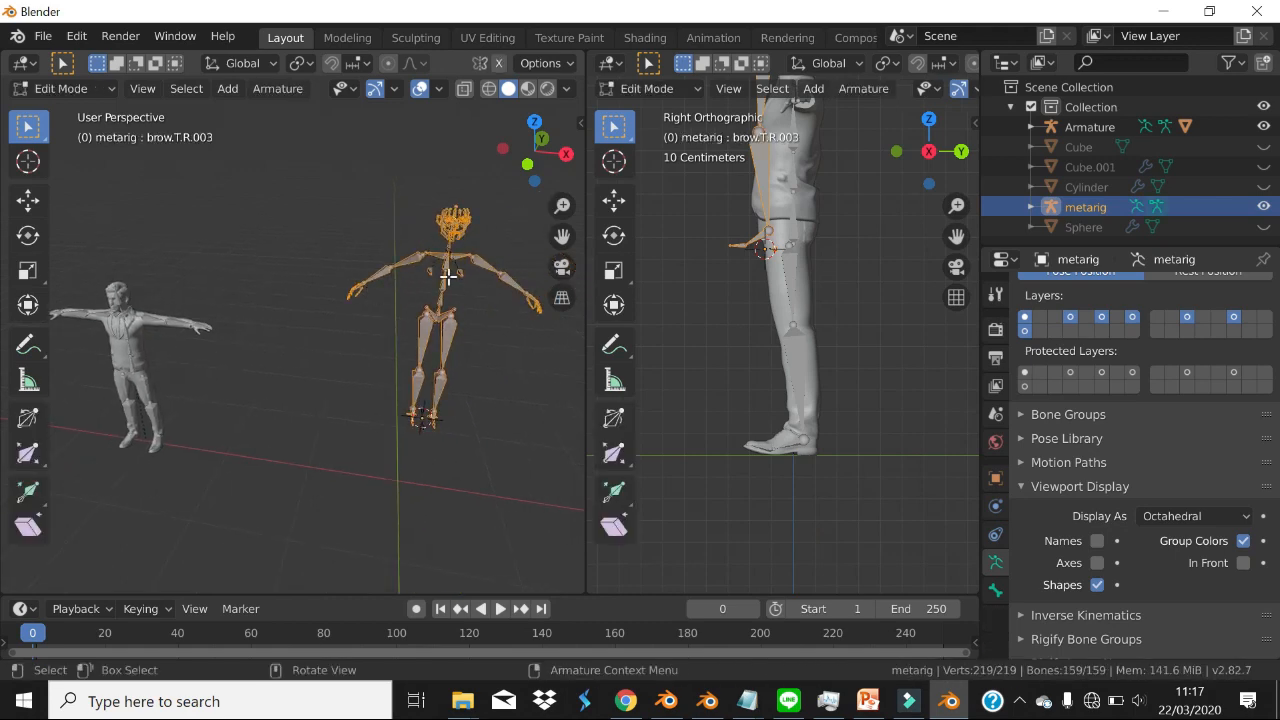
{"action": "scroll", "coordinate": [465, 251], "scroll_direction": "up", "scroll_amount": 3}
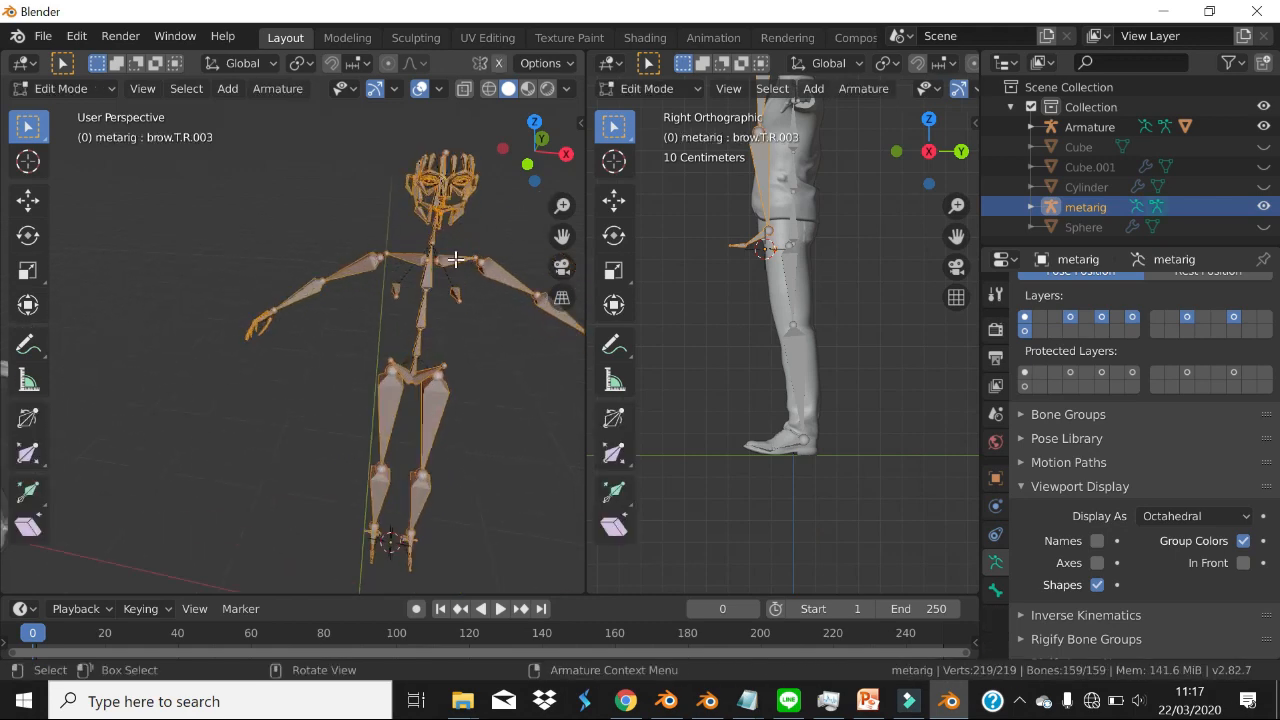
{"action": "left_click", "coordinate": [465, 258]}
{"action": "key", "text": "r"}
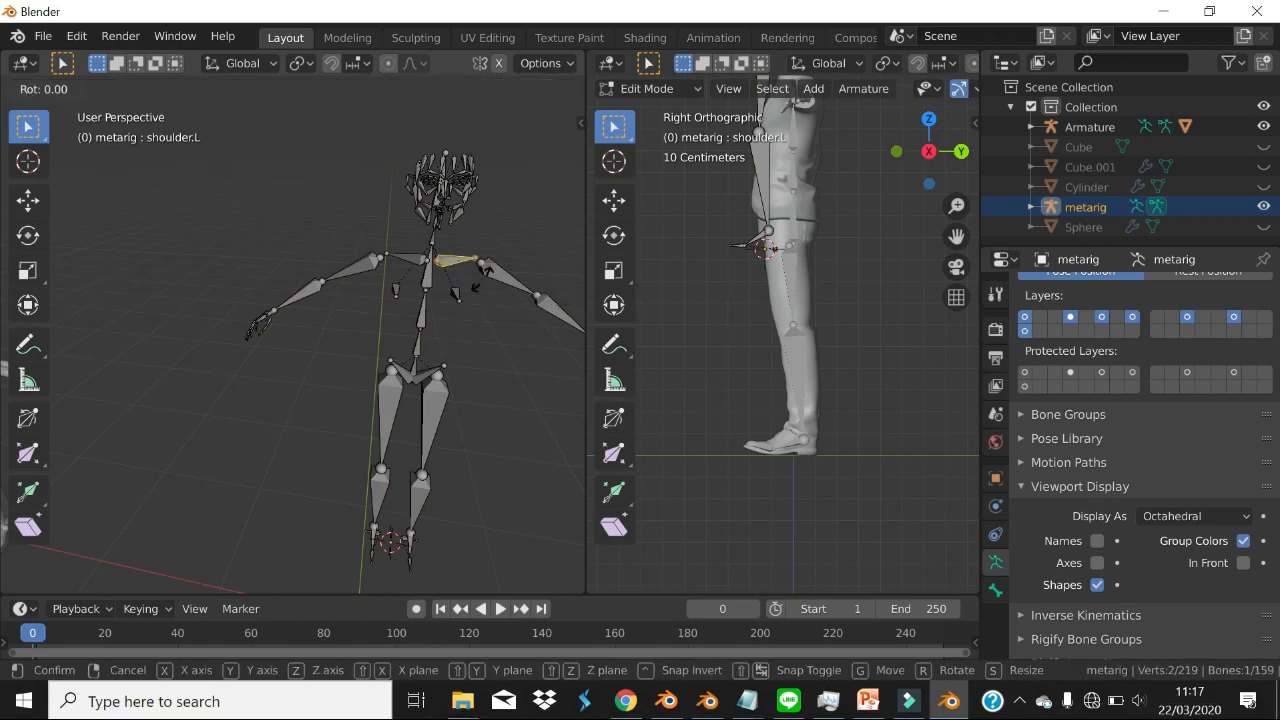
{"action": "right_click", "coordinate": [474, 275]}
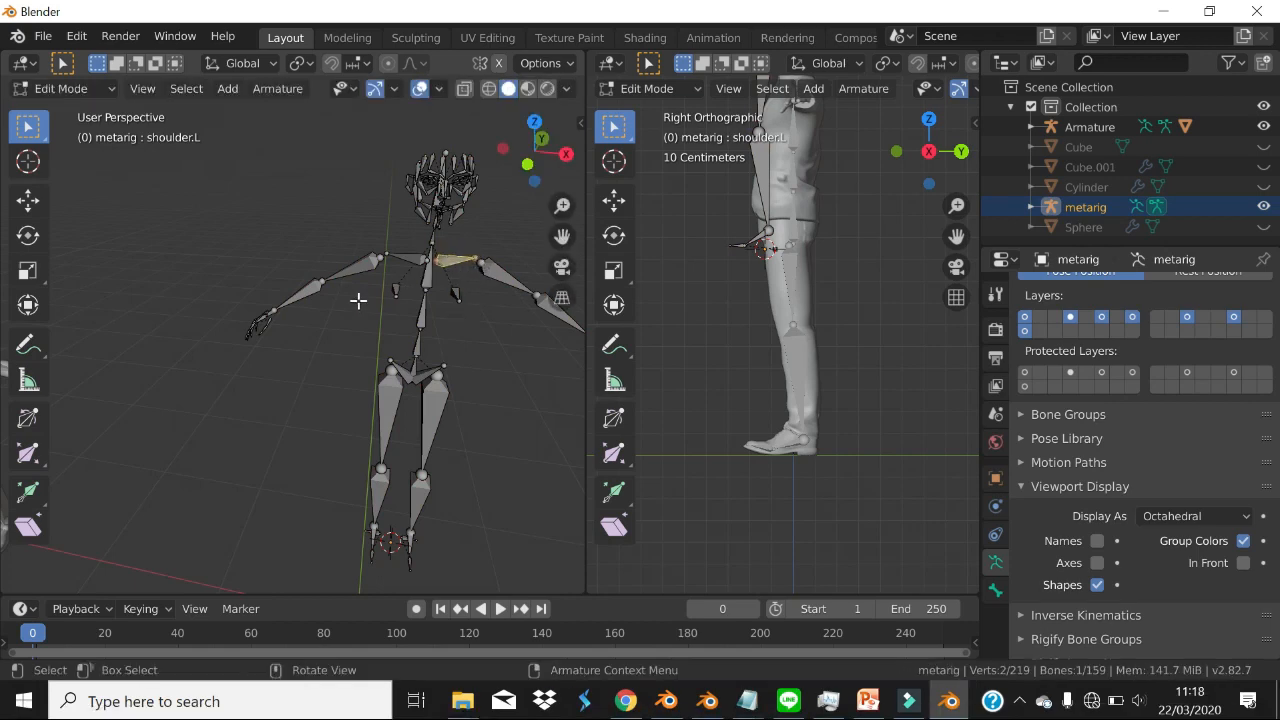
- Select the meta-rig's right arm from upper arm to fingers and rotate it slightly
{"action": "left_click", "coordinate": [381, 258]}
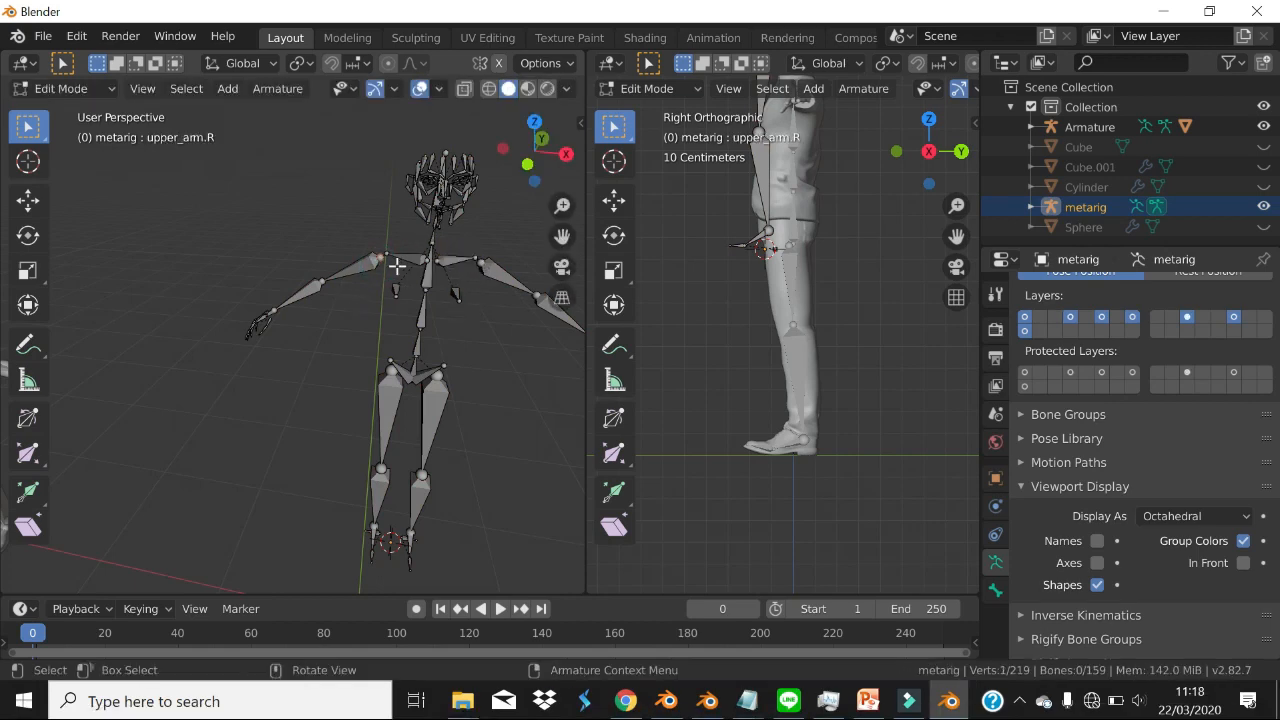
{"action": "left_click_drag", "start_coordinate": [156, 268], "coordinate": [344, 336]}
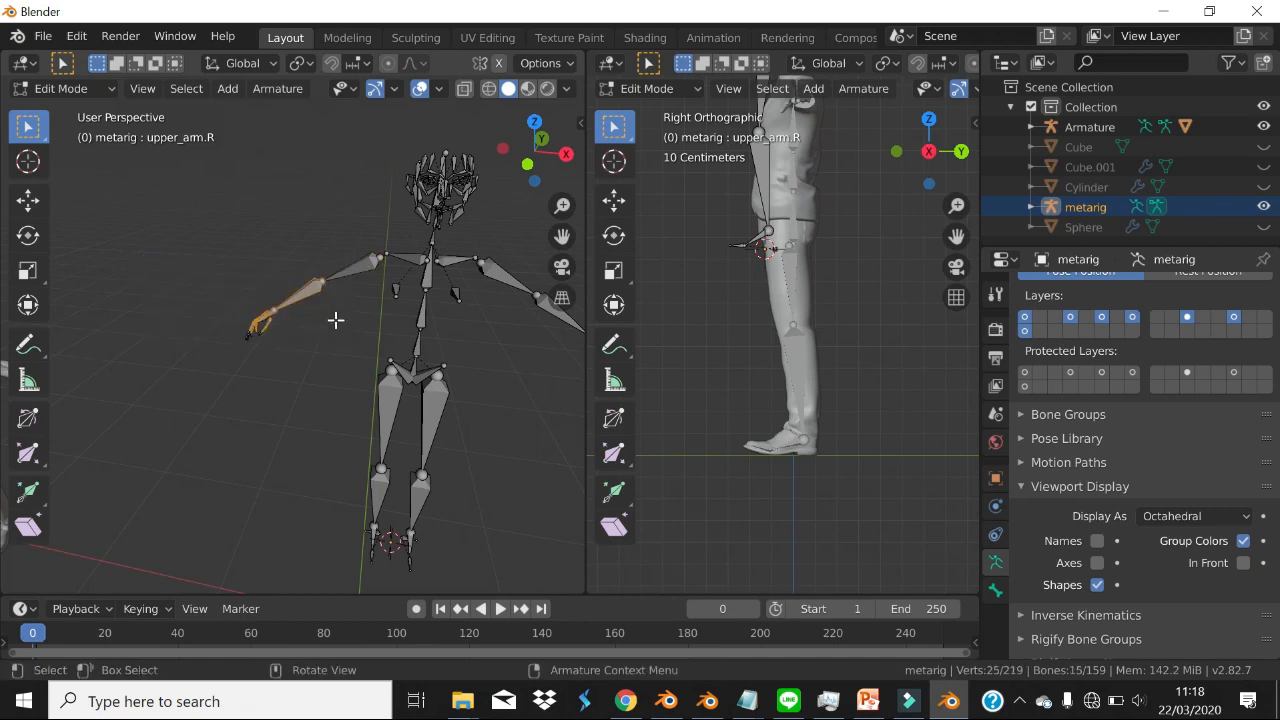
{"action": "left_click_drag", "start_coordinate": [166, 277], "coordinate": [366, 400]}
{"action": "left_click", "coordinate": [358, 268], "text": "shift"}
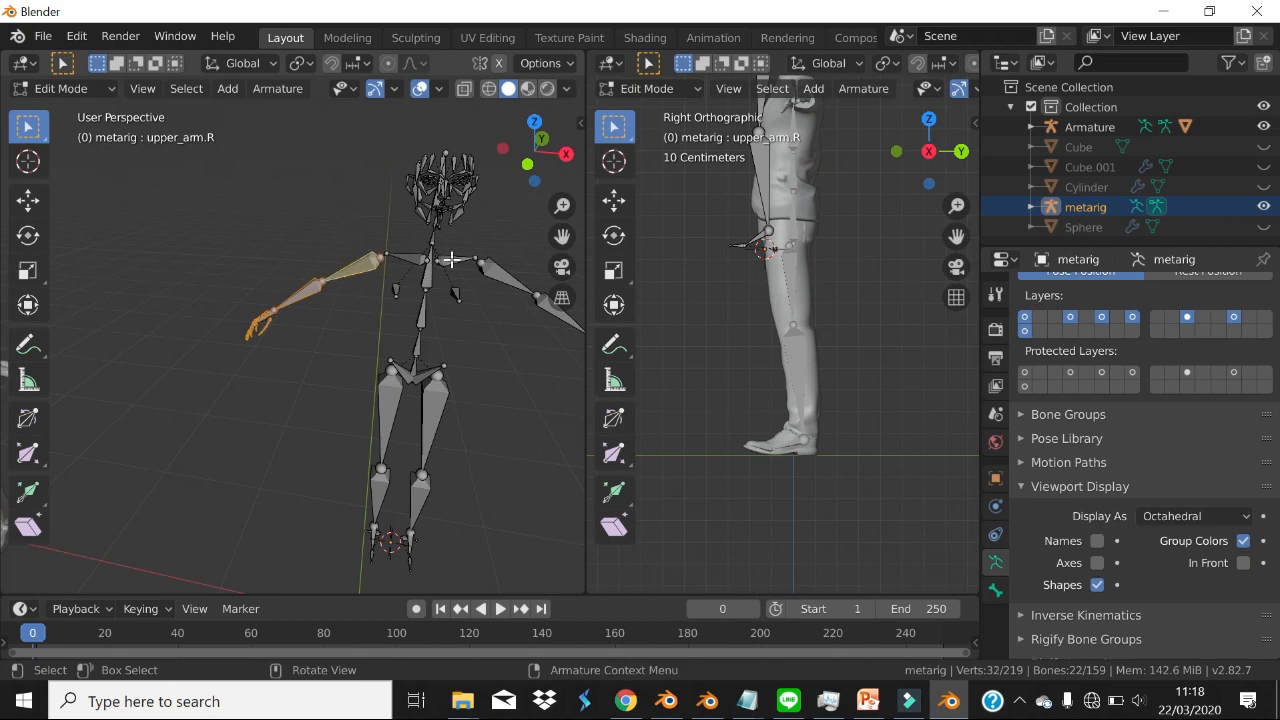
{"action": "key", "text": "r"}
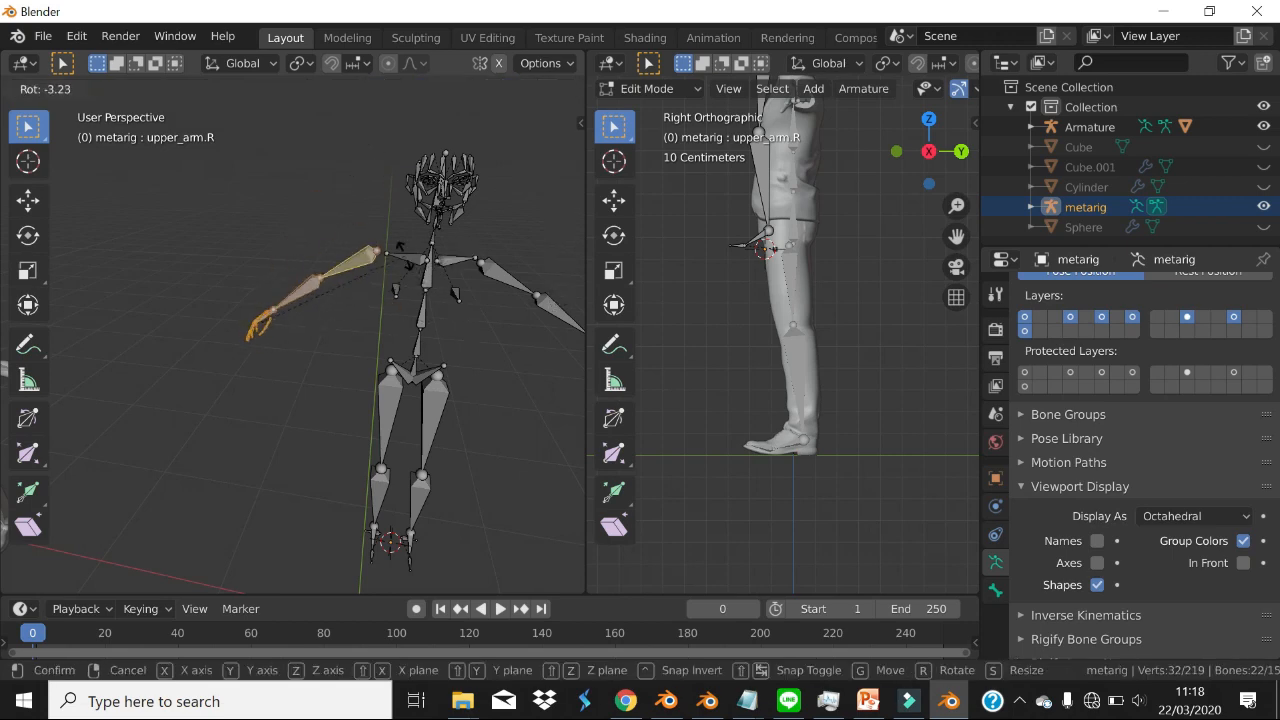
{"action": "left_click", "coordinate": [400, 246]}
{"action": "mouse_move", "coordinate": [418, 282]}
{"action": "middle_mouse_down"}
{"action": "mouse_move", "coordinate": [451, 286]}
{"action": "mouse_move", "coordinate": [406, 297]}
{"action": "middle_mouse_up"}
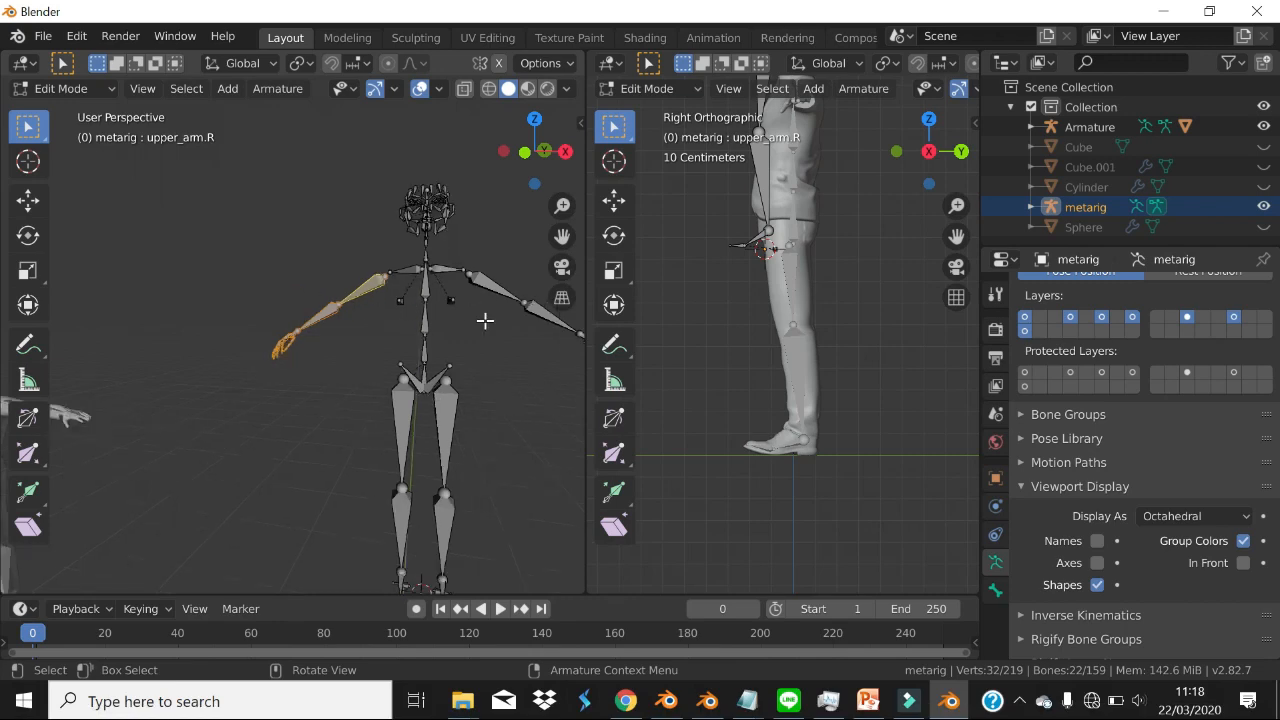
- Select all of the meta-rig's face bones, leaving the main head bone, and delete them
{"action": "key", "text": "Tab"}
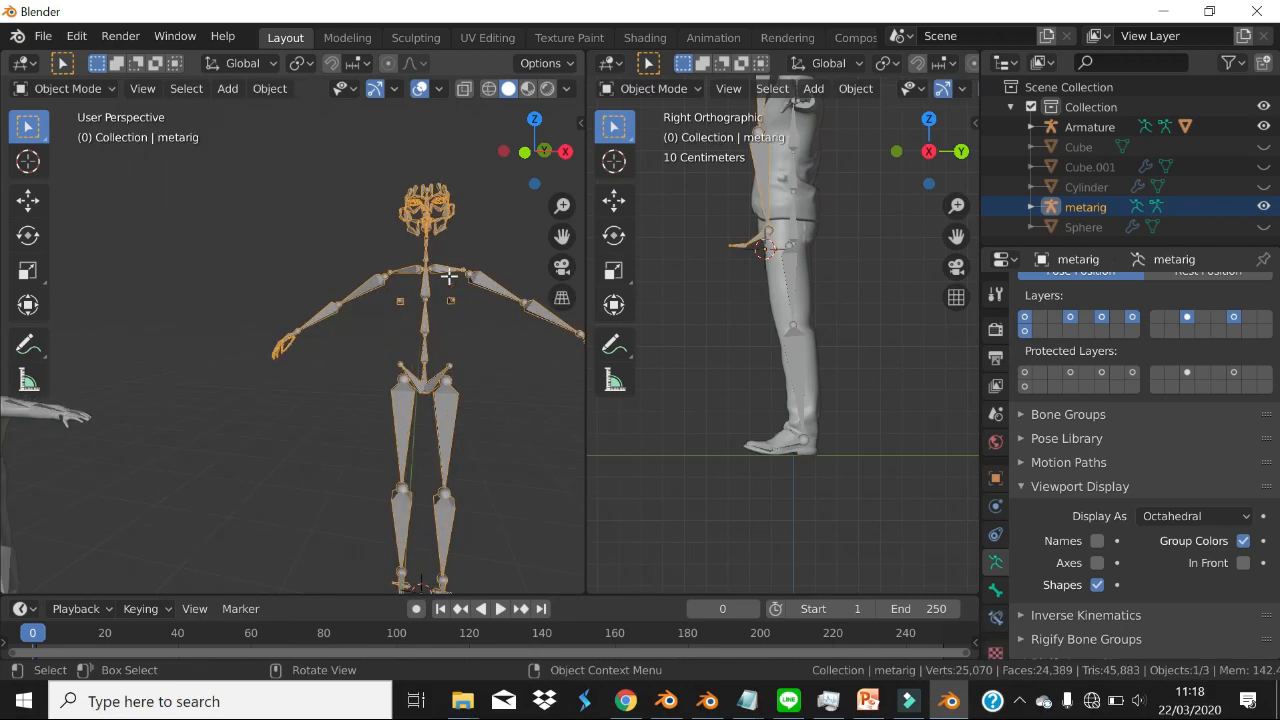
{"action": "key", "text": "Tab"}
{"action": "scroll", "coordinate": [448, 277], "scroll_direction": "up", "scroll_amount": 3}
{"action": "left_click_drag", "start_coordinate": [338, 163], "coordinate": [502, 283]}
{"action": "middle_click_drag", "start_coordinate": [466, 262], "coordinate": [345, 287]}
{"action": "middle_click_drag", "start_coordinate": [417, 259], "coordinate": [130, 339], "text": "shift"}
{"action": "middle_click_drag", "start_coordinate": [243, 320], "coordinate": [342, 318]}
{"action": "middle_click_drag", "start_coordinate": [396, 353], "coordinate": [508, 356]}
{"action": "left_click", "coordinate": [407, 352], "text": "shift"}
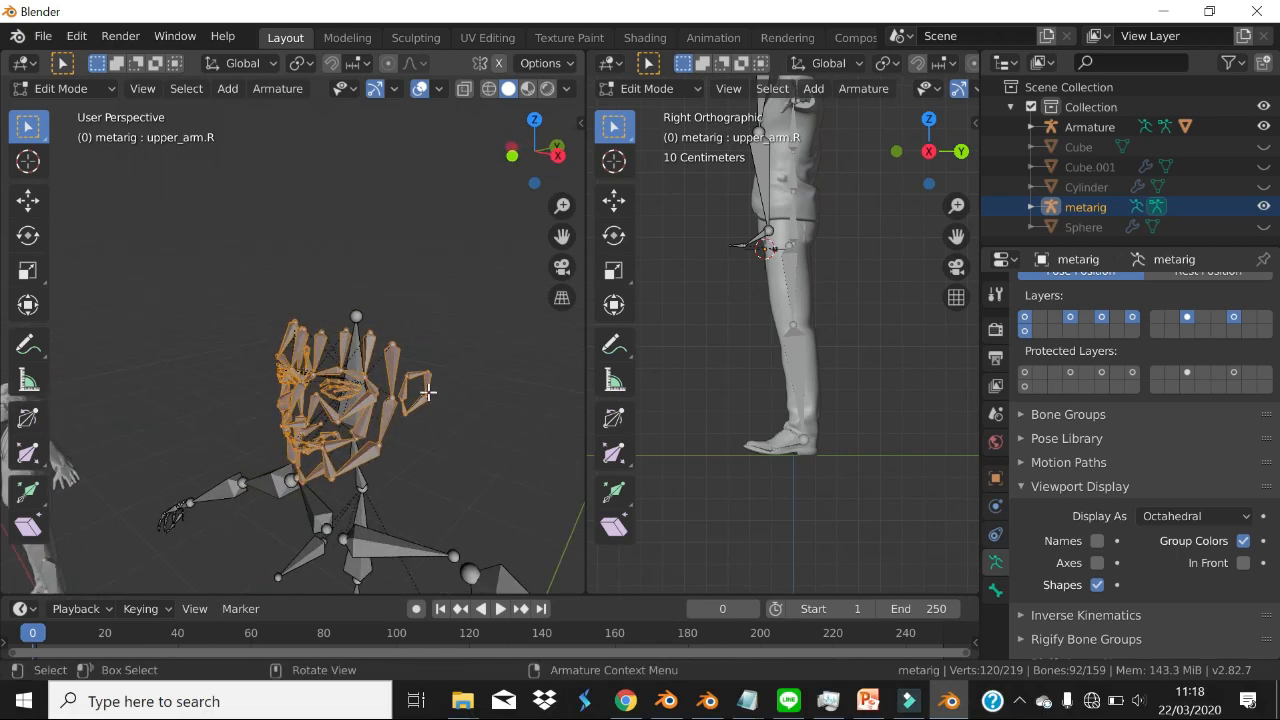
{"action": "scroll", "coordinate": [427, 392], "scroll_direction": "down", "scroll_amount": 2}
{"action": "key", "text": "x"}
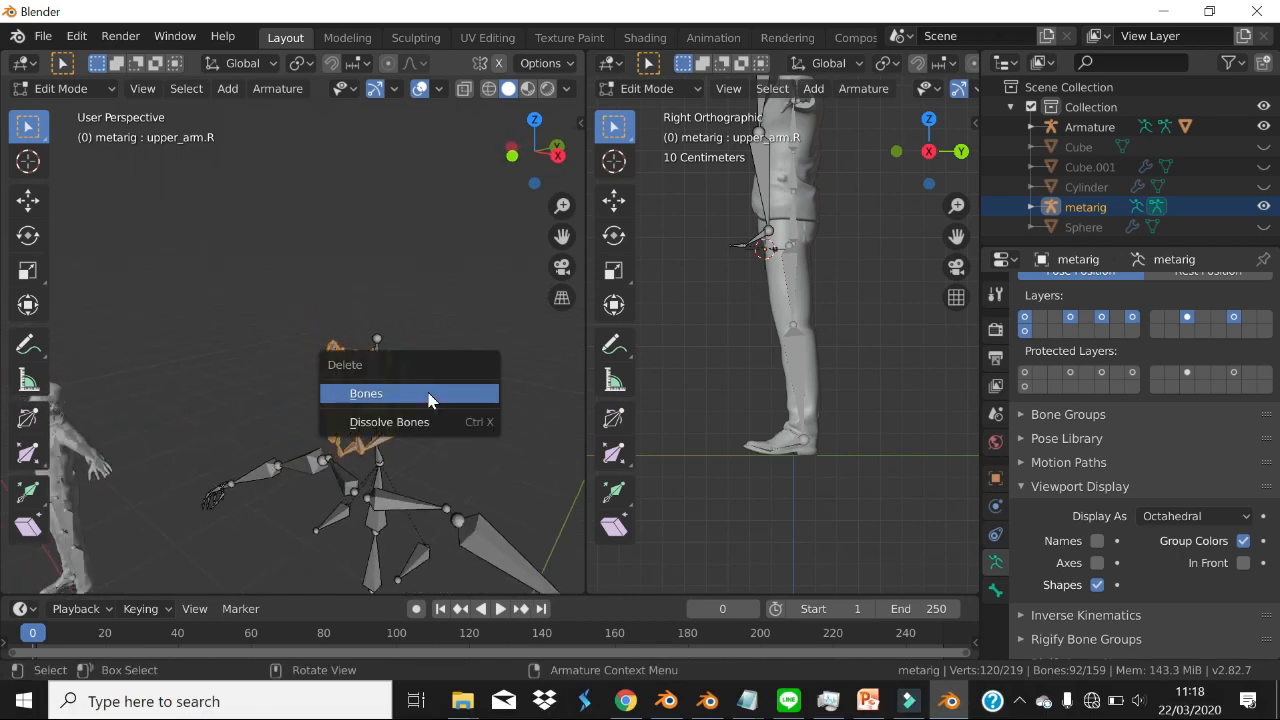
{"action": "left_click", "coordinate": [428, 400]}
- Inspect the simplified meta-rig, return it to Object Mode and delete the whole metarig object
{"action": "middle_click_drag", "start_coordinate": [263, 357], "coordinate": [264, 242]}
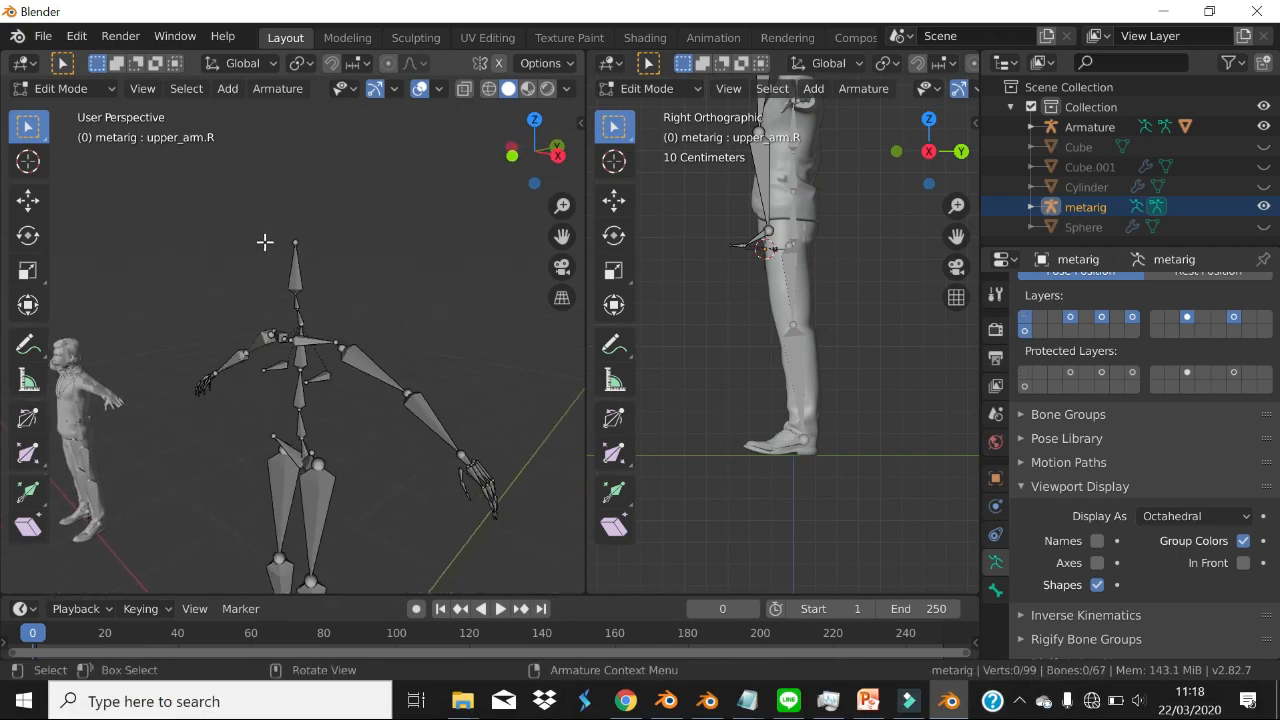
{"action": "middle_click_drag", "start_coordinate": [349, 497], "coordinate": [335, 383]}
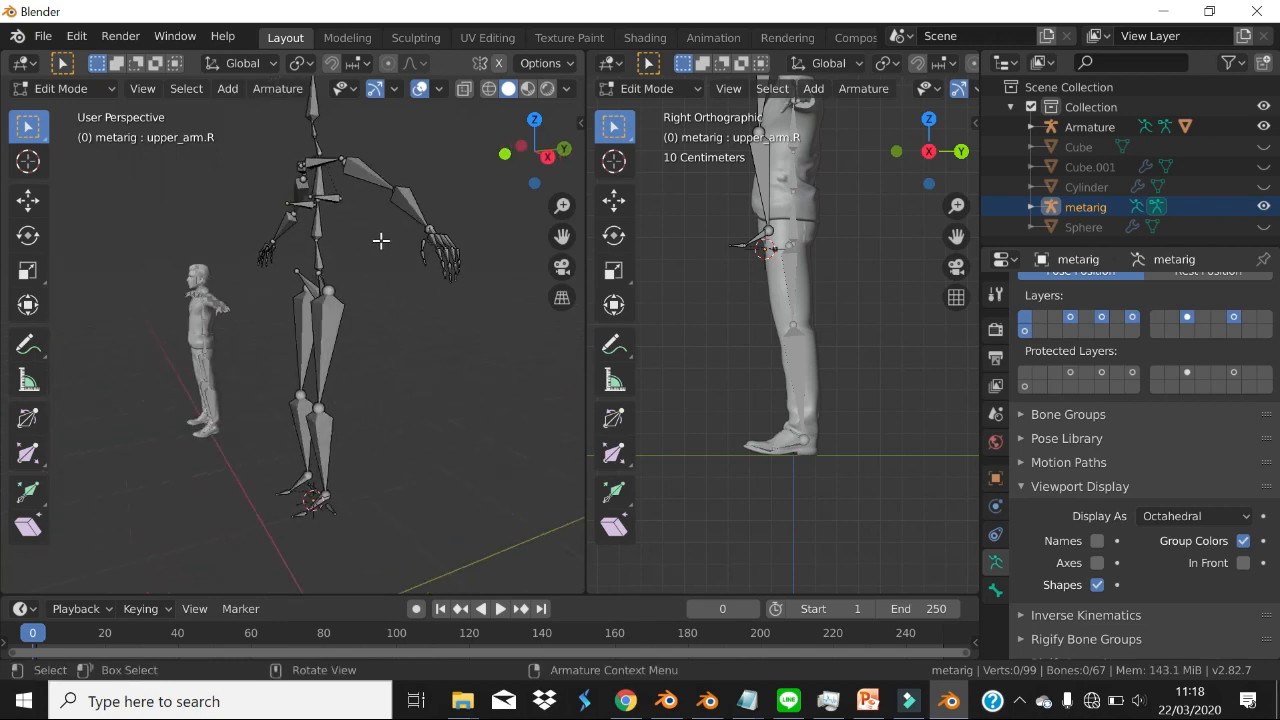
{"action": "middle_click_drag", "start_coordinate": [363, 297], "coordinate": [409, 283]}
{"action": "key", "text": "Tab"}
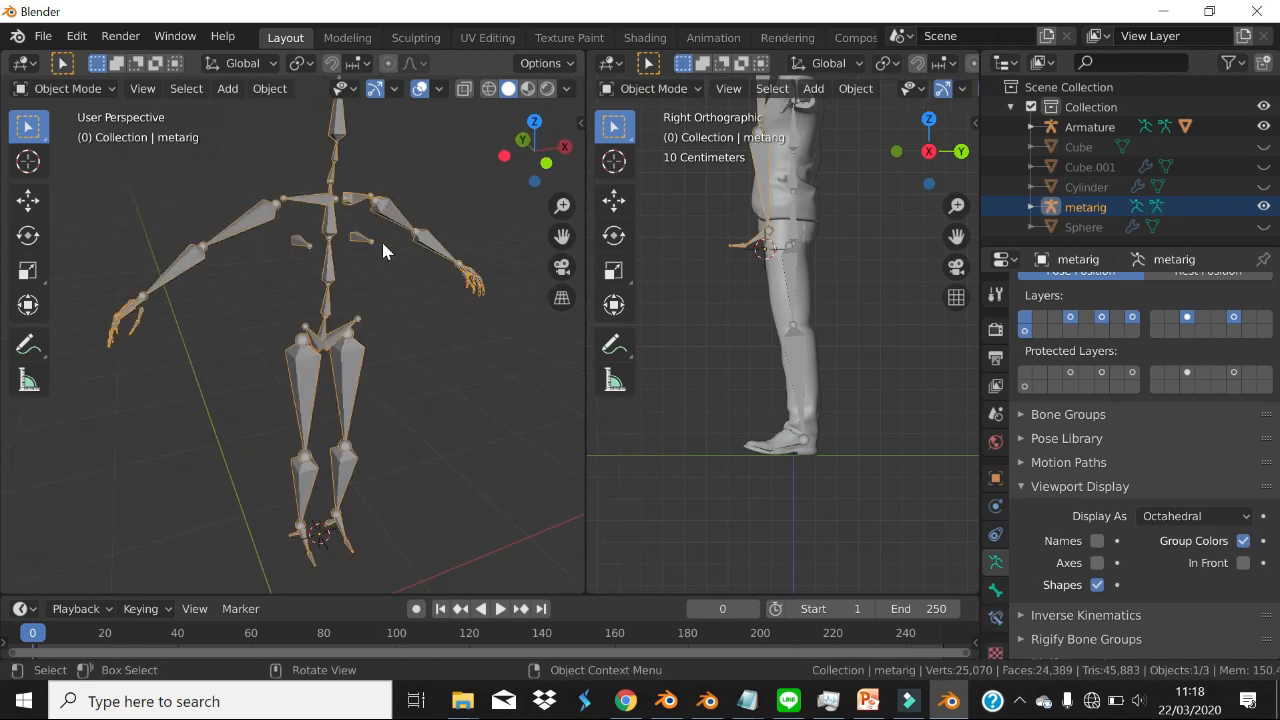
{"action": "key", "text": "Delete"}
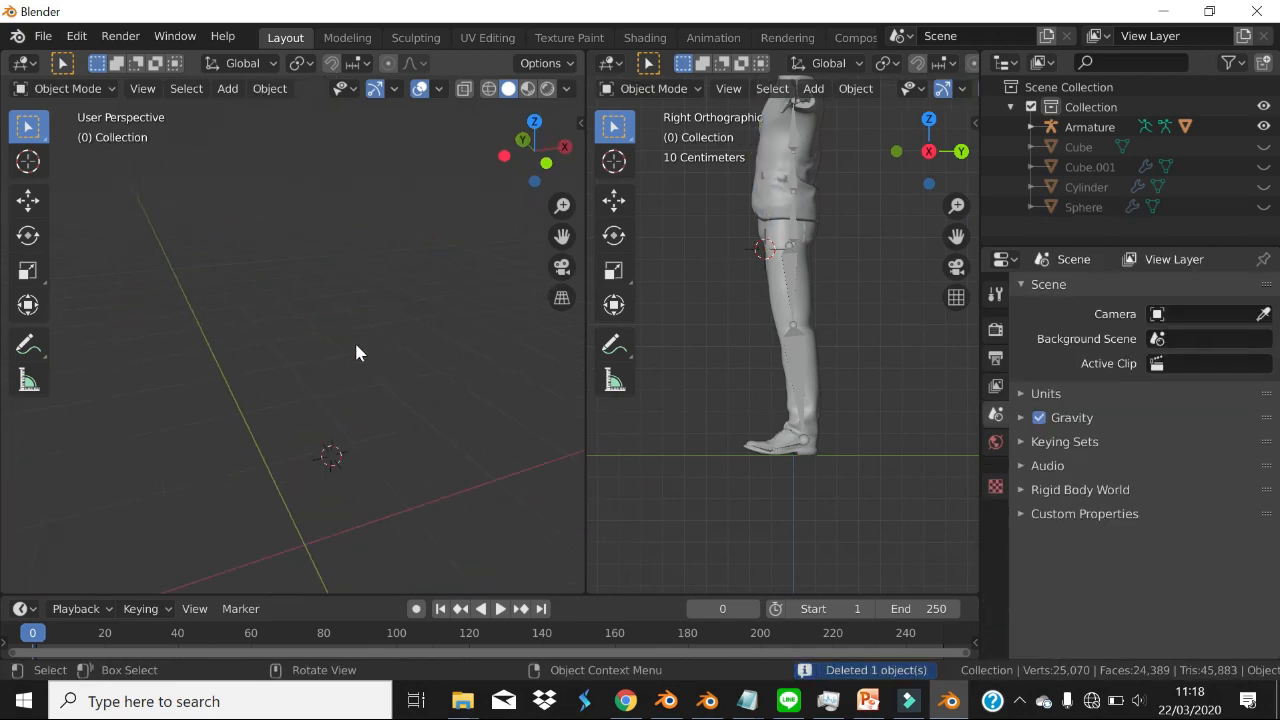
- Select the original character's armature and examine how its bones sit inside the body from several sides
{"action": "middle_click_drag", "start_coordinate": [352, 359], "coordinate": [365, 330]}
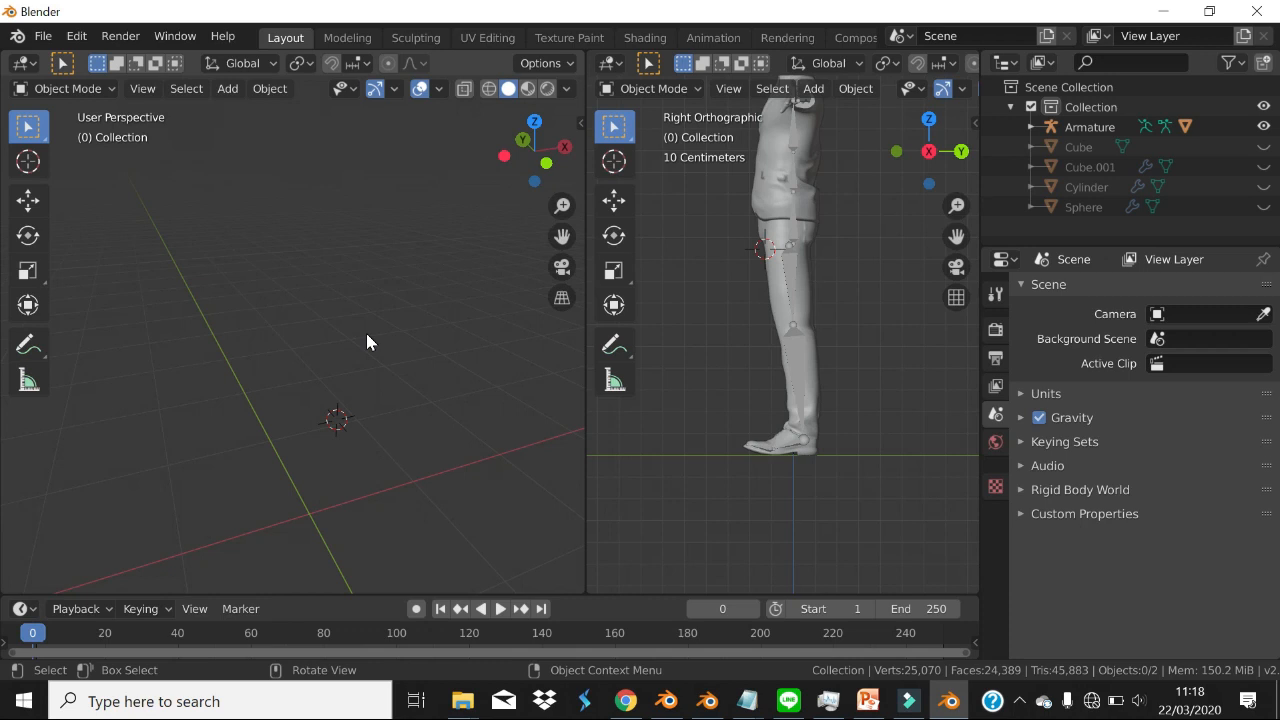
{"action": "scroll", "coordinate": [352, 336], "scroll_direction": "down", "scroll_amount": 2}
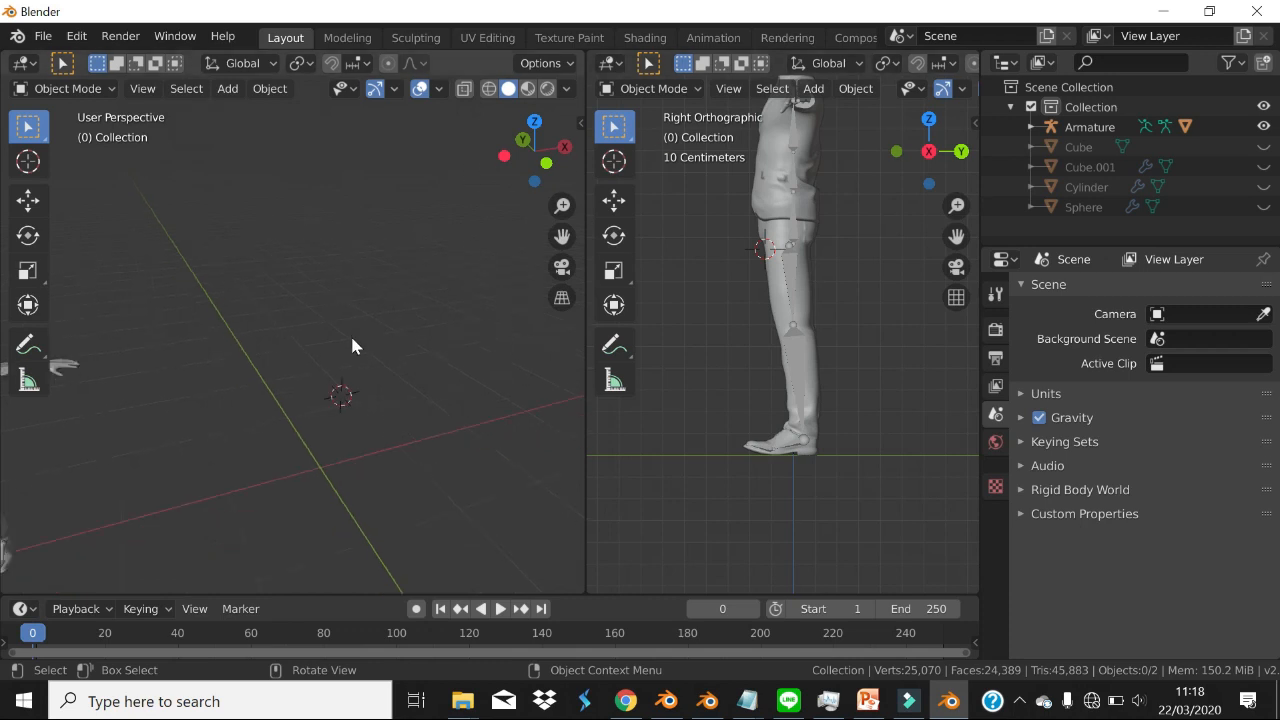
{"action": "middle_click_drag", "start_coordinate": [274, 370], "coordinate": [508, 265], "text": "shift"}
{"action": "middle_click_drag", "start_coordinate": [411, 329], "coordinate": [365, 310]}
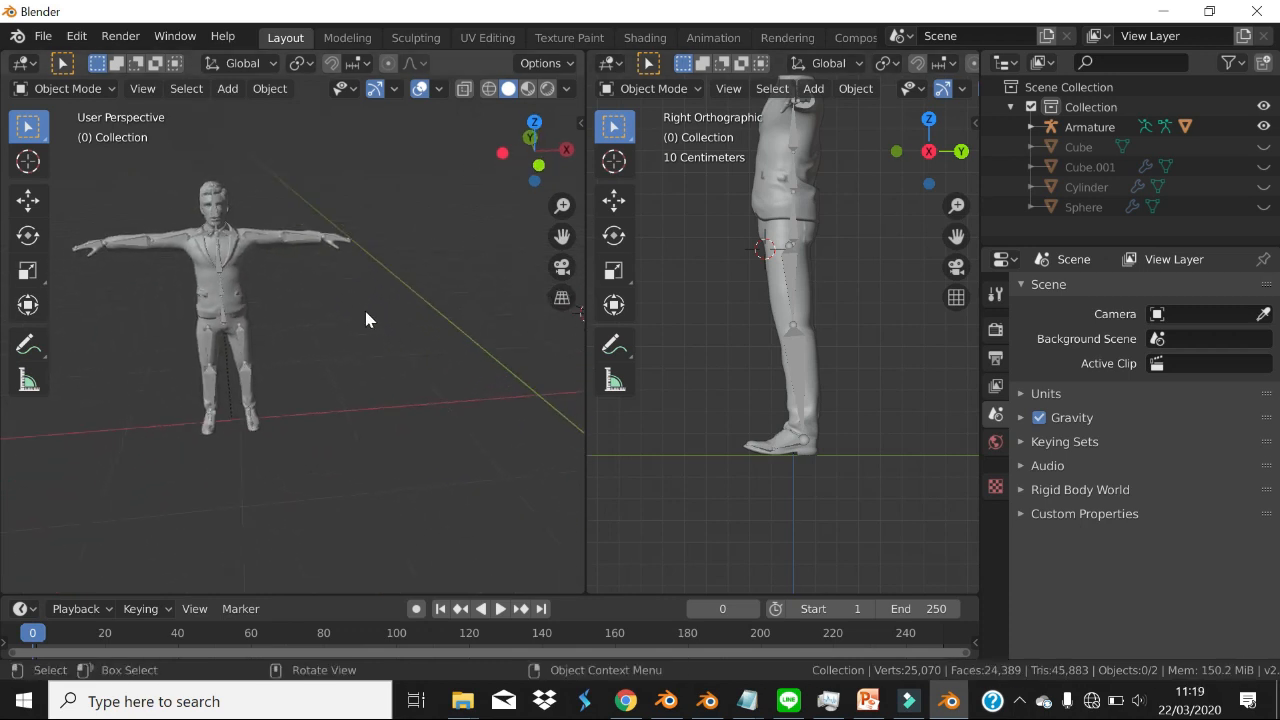
{"action": "scroll", "coordinate": [298, 258], "scroll_direction": "up", "scroll_amount": 2}
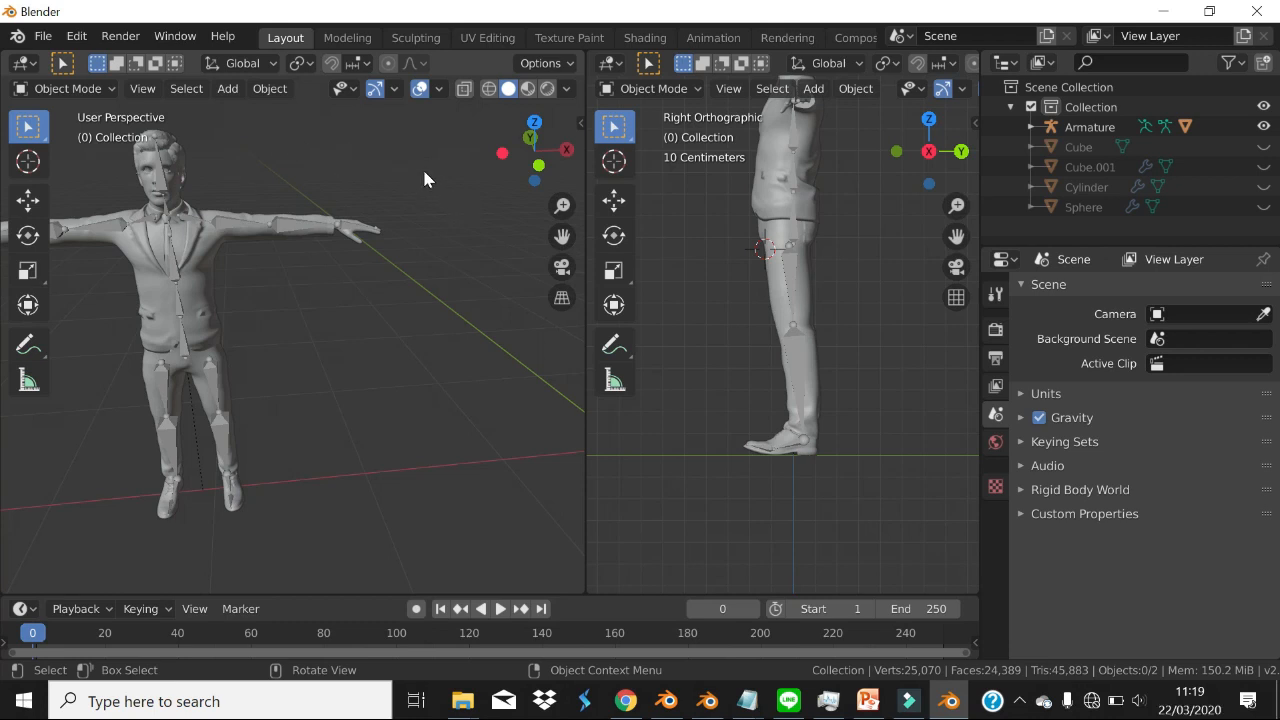
{"action": "left_click_drag", "start_coordinate": [412, 178], "coordinate": [279, 315]}
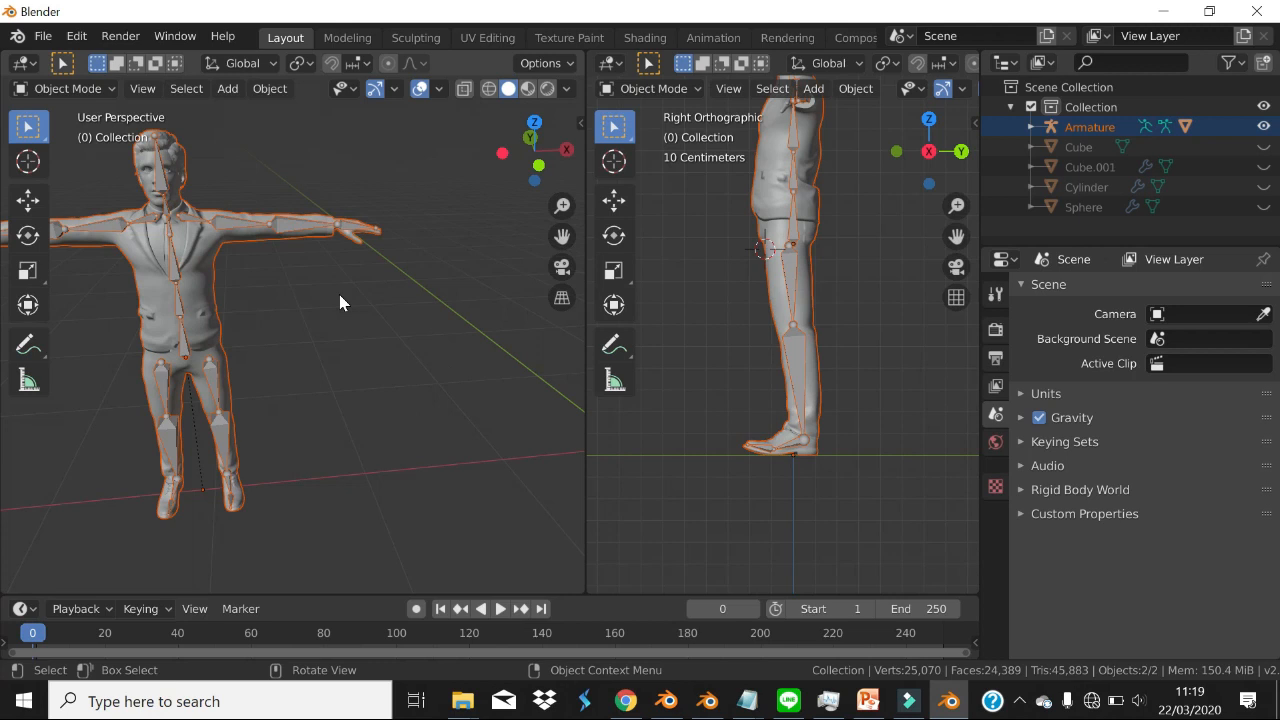
{"action": "middle_click_drag", "start_coordinate": [333, 262], "coordinate": [190, 350]}
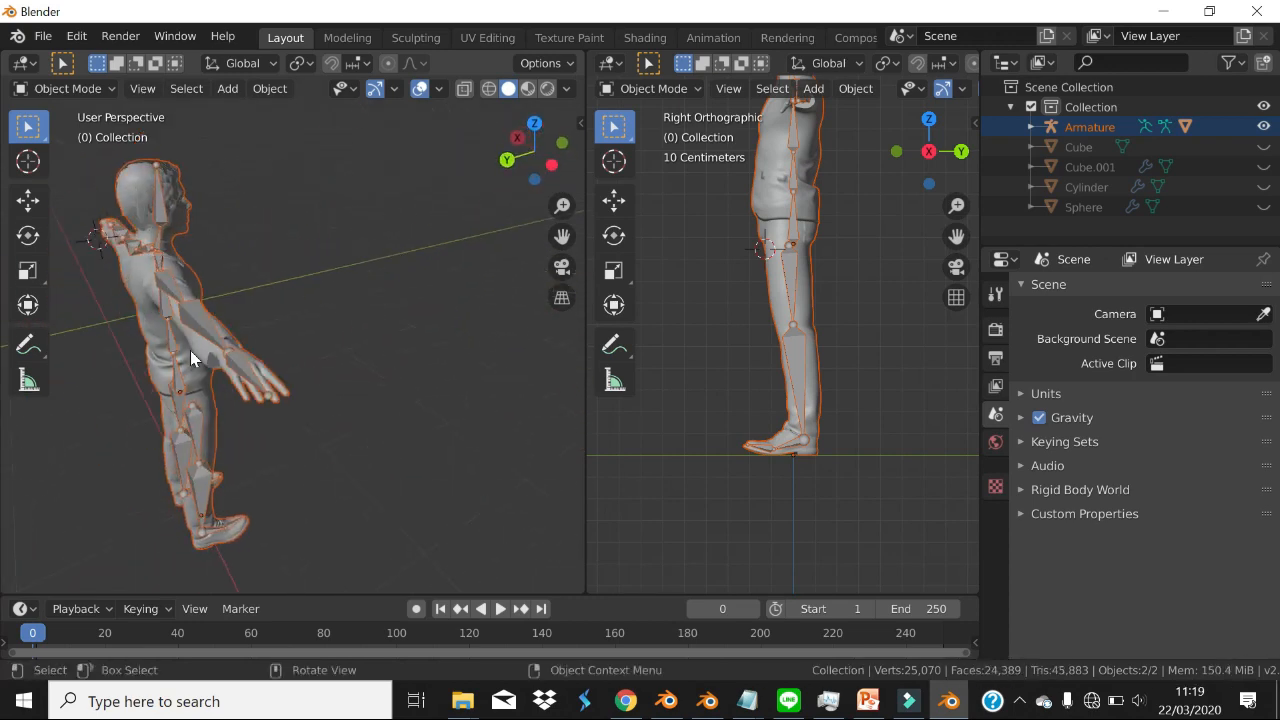
{"action": "left_click", "coordinate": [245, 372]}
{"action": "middle_click_drag", "start_coordinate": [278, 356], "coordinate": [298, 225]}
{"action": "middle_click_drag", "start_coordinate": [404, 224], "coordinate": [363, 257]}
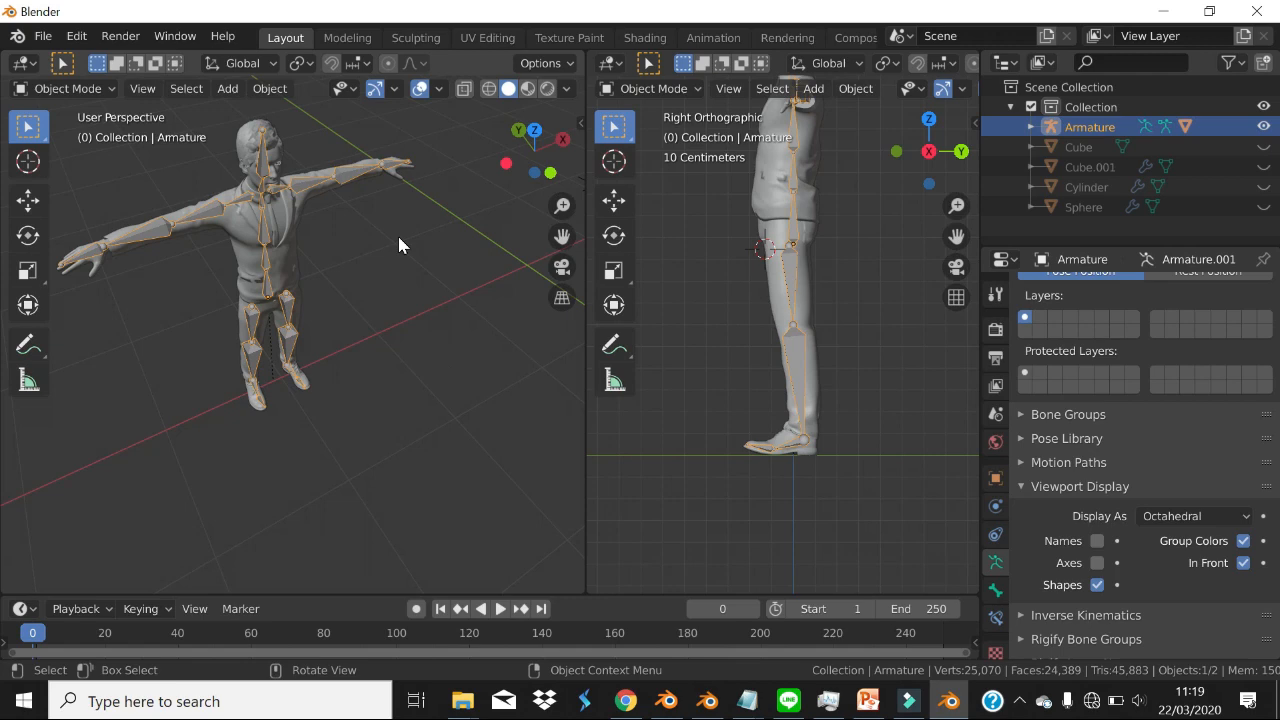
{"action": "middle_click_drag", "start_coordinate": [403, 241], "coordinate": [229, 263]}
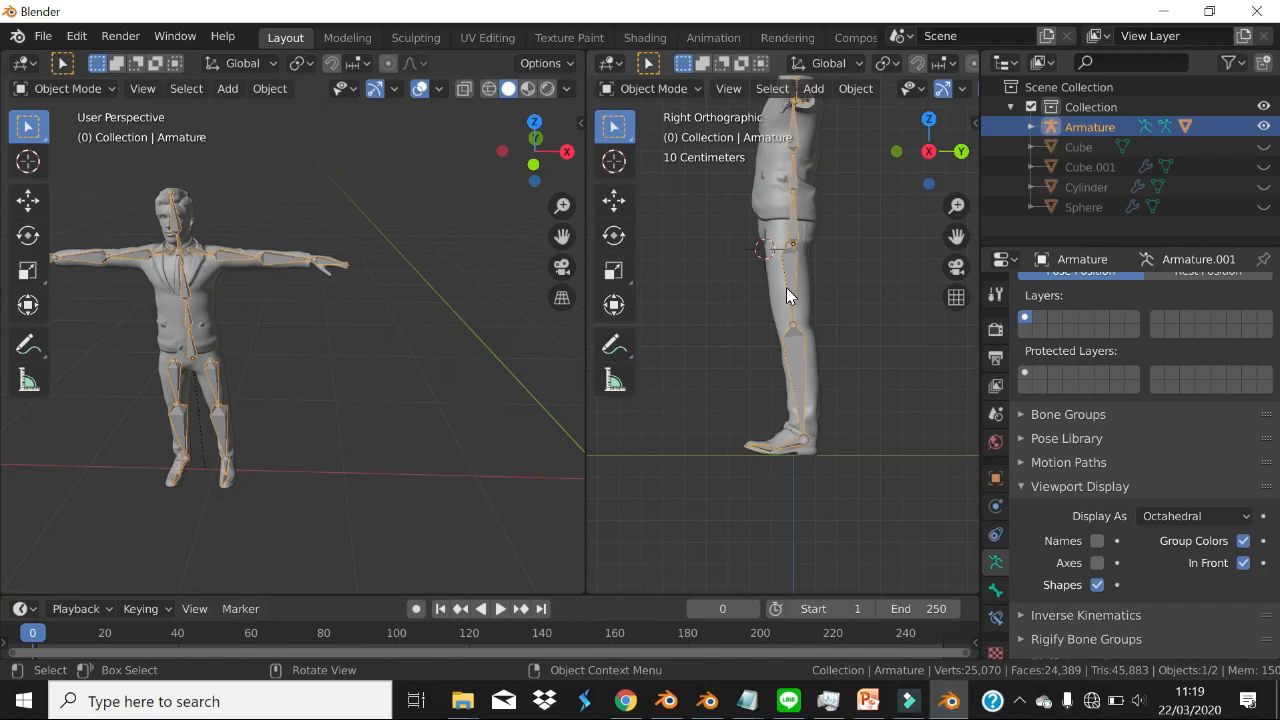
- Switch to the Google Slides presentation to view the Animating slide and return to Blender
{"action": "key", "text": "alt+Tab"}
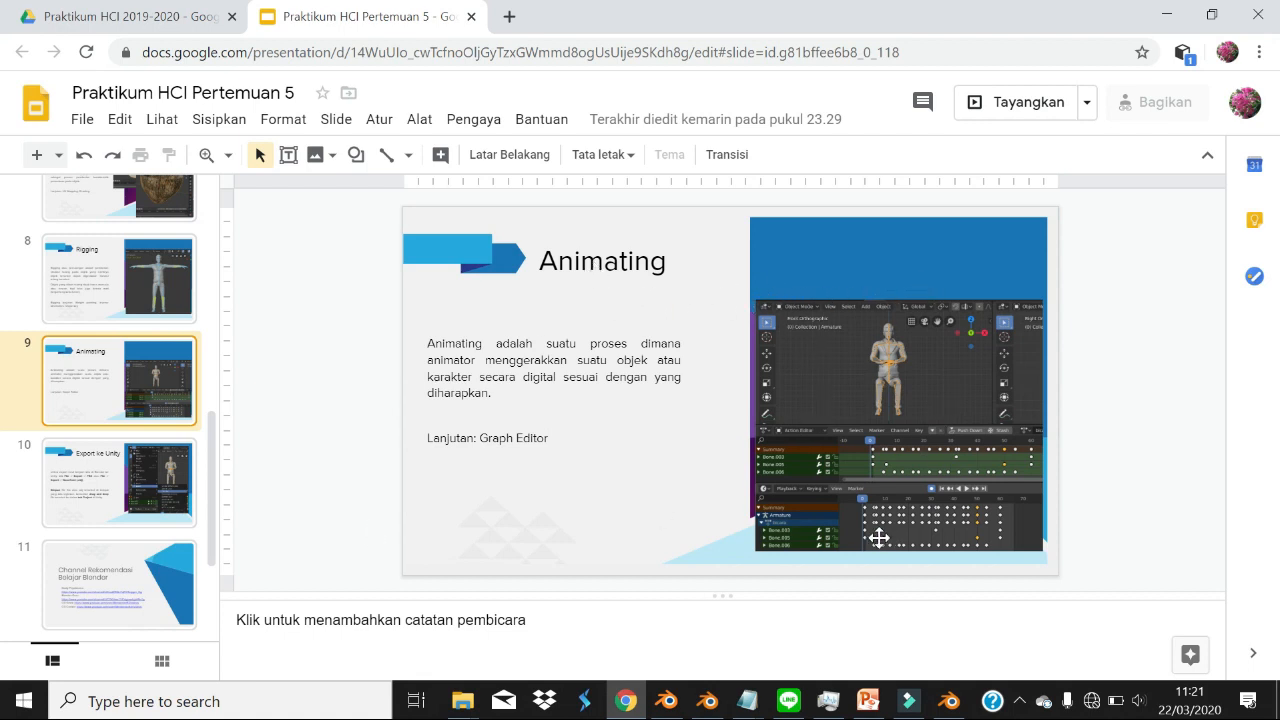
{"action": "left_click", "coordinate": [948, 701]}
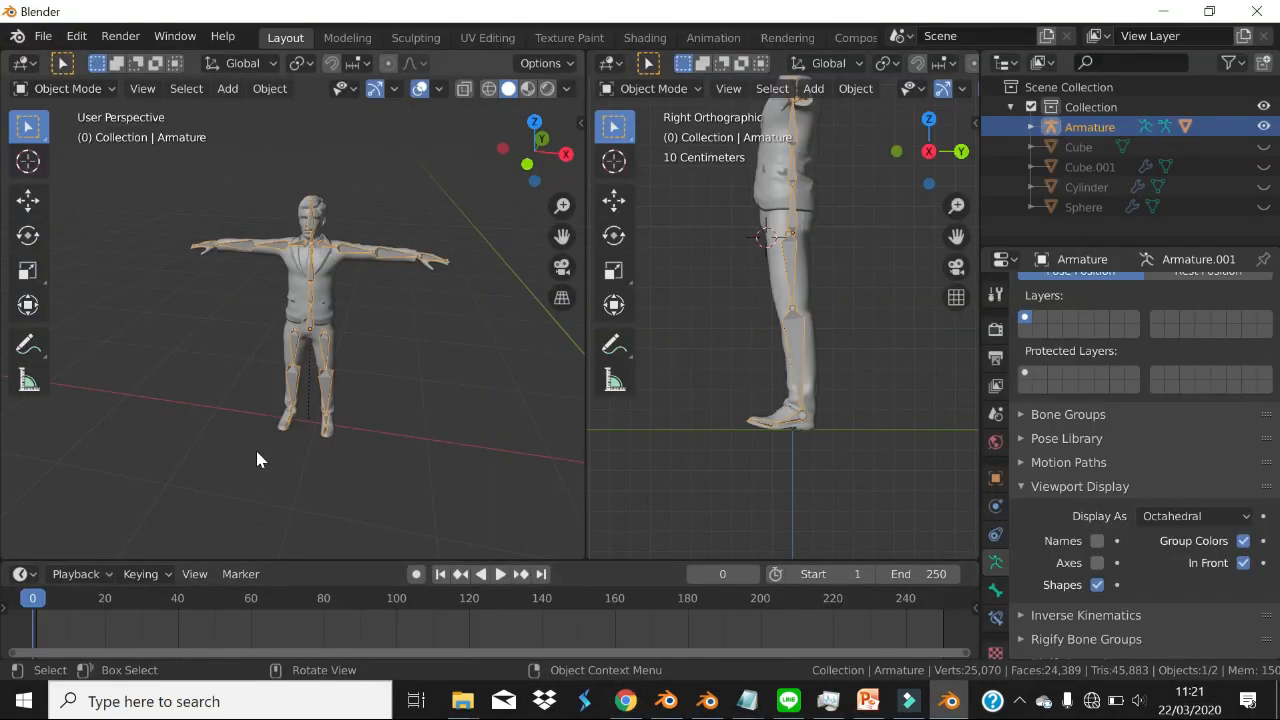
{"action": "left_click", "coordinate": [66, 88]}
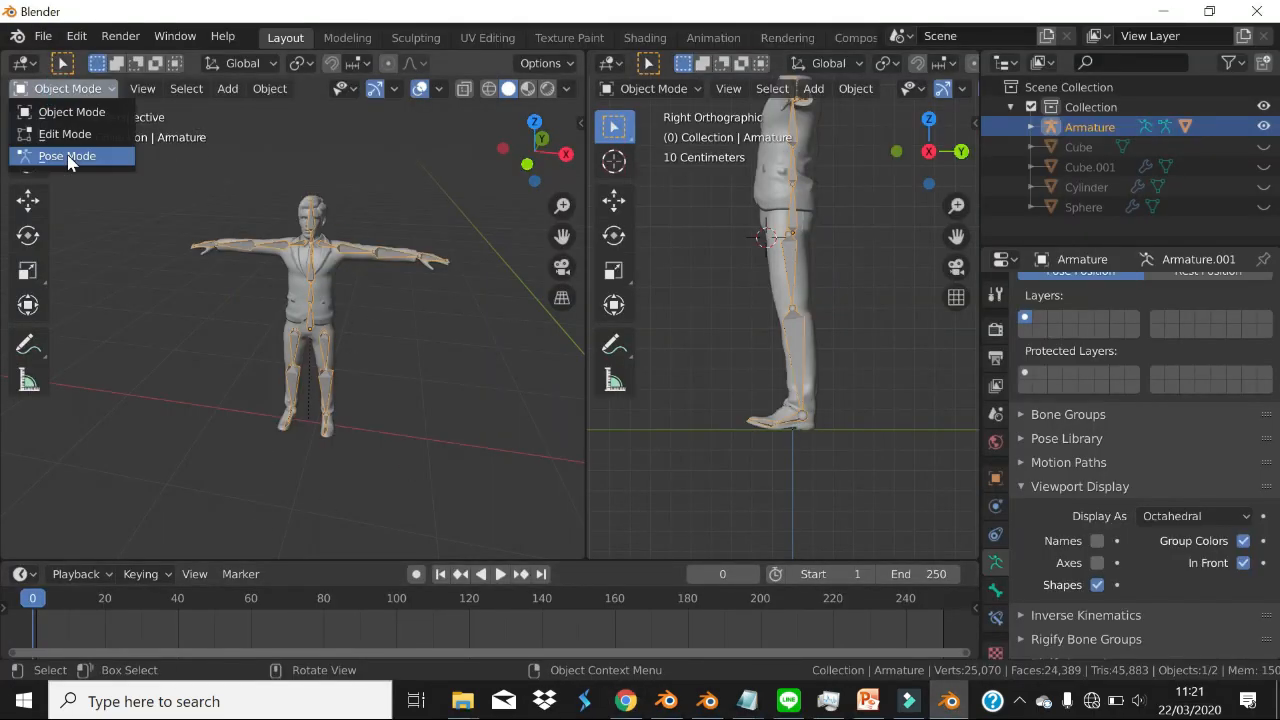
{"action": "left_click", "coordinate": [310, 216]}
{"action": "scroll", "coordinate": [310, 216], "scroll_direction": "up", "scroll_amount": 3}
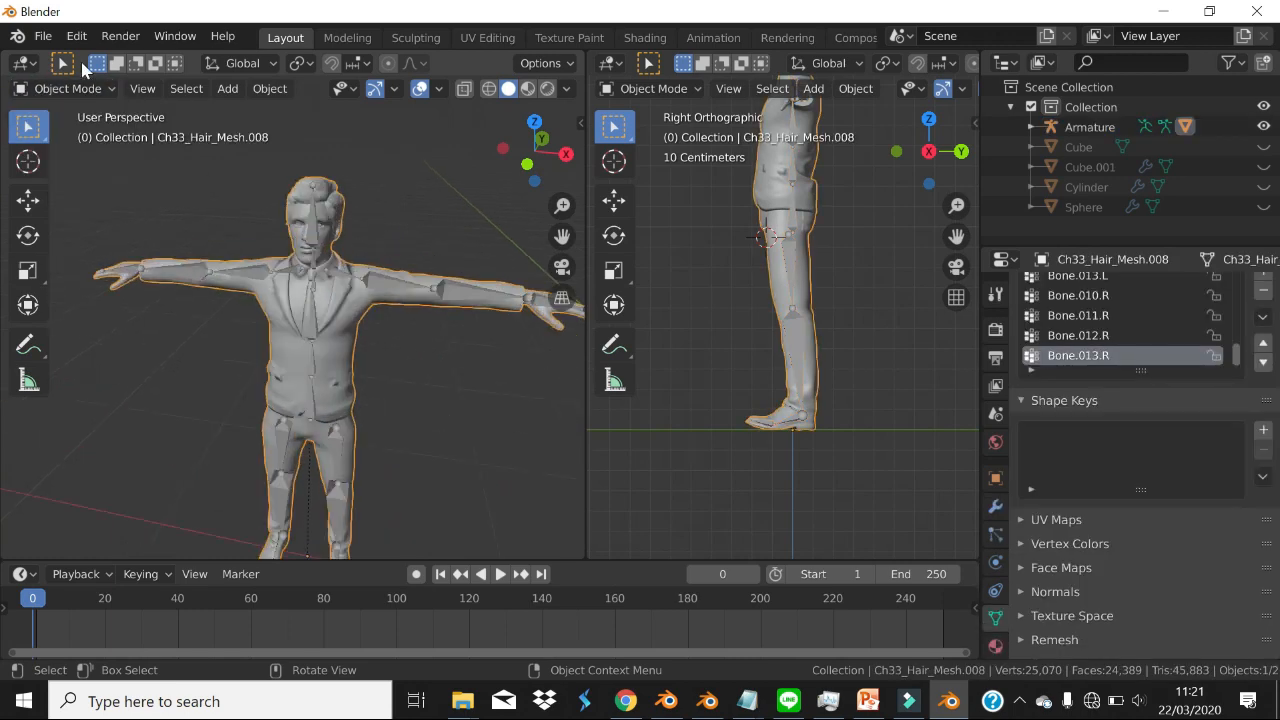
{"action": "left_click", "coordinate": [117, 92]}
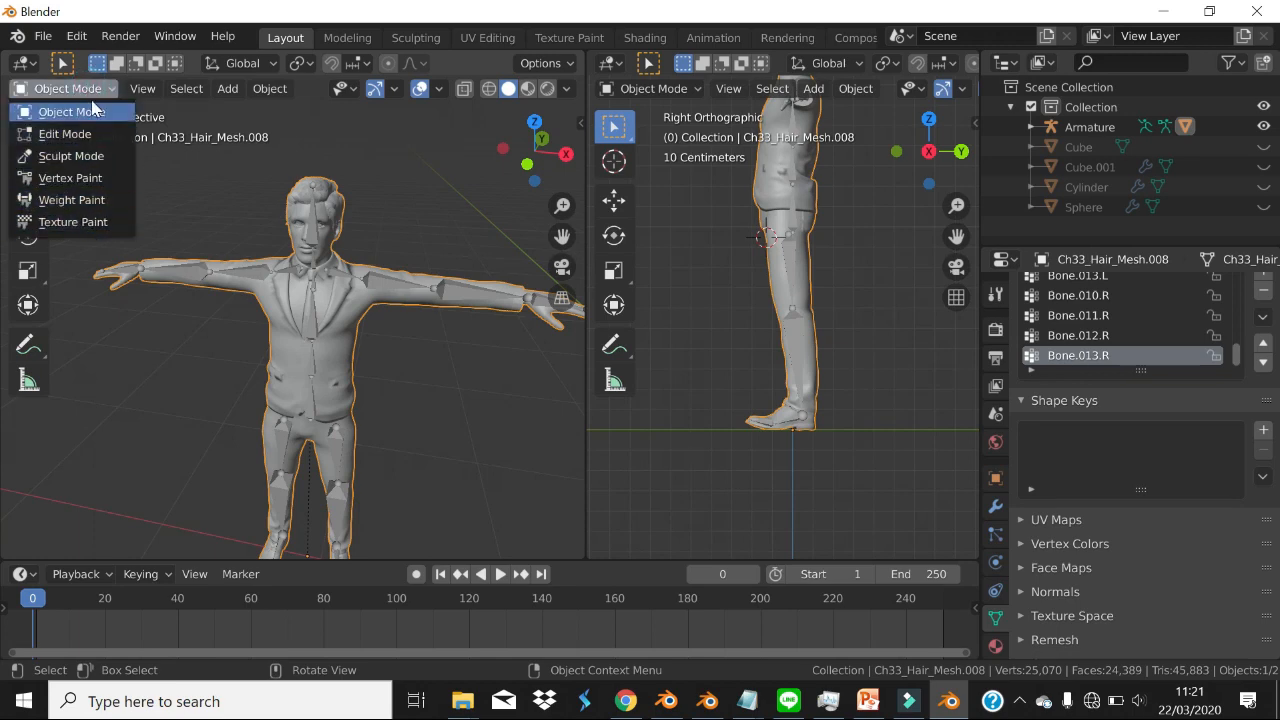
{"action": "left_click", "coordinate": [92, 112]}
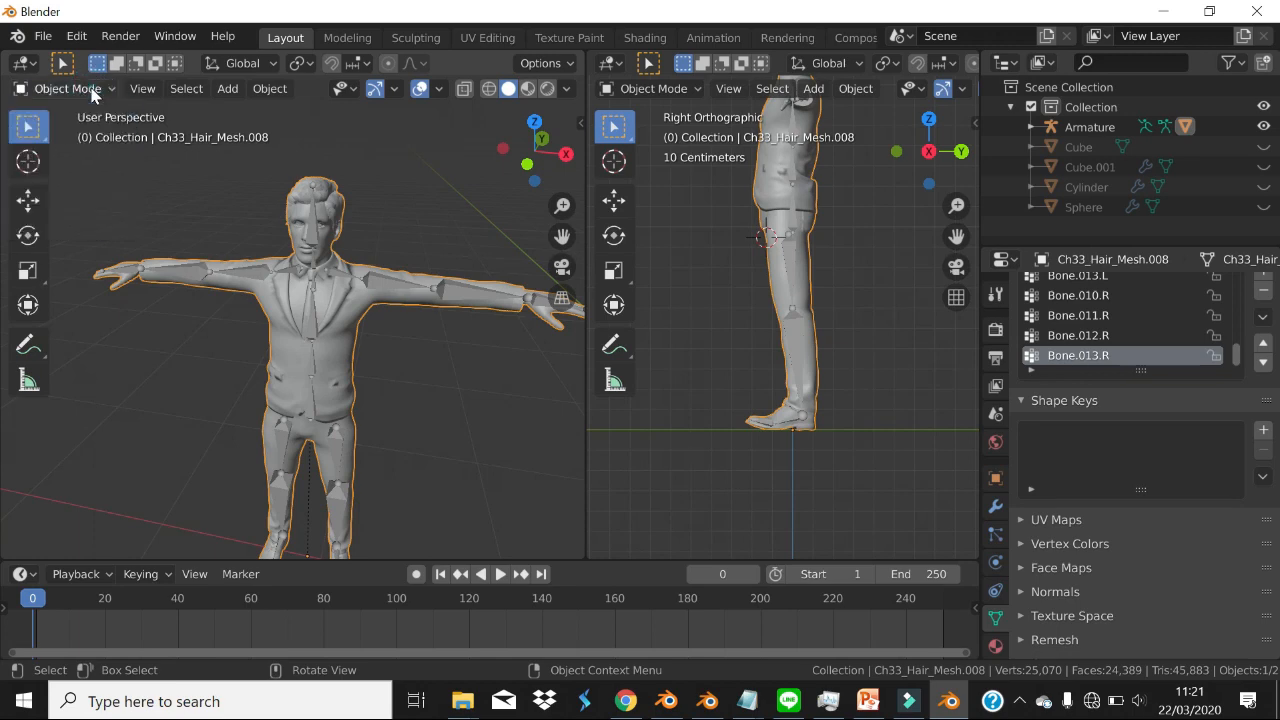
- Select the character's armature and switch it from Object Mode to Pose Mode
{"action": "left_click", "coordinate": [375, 290]}
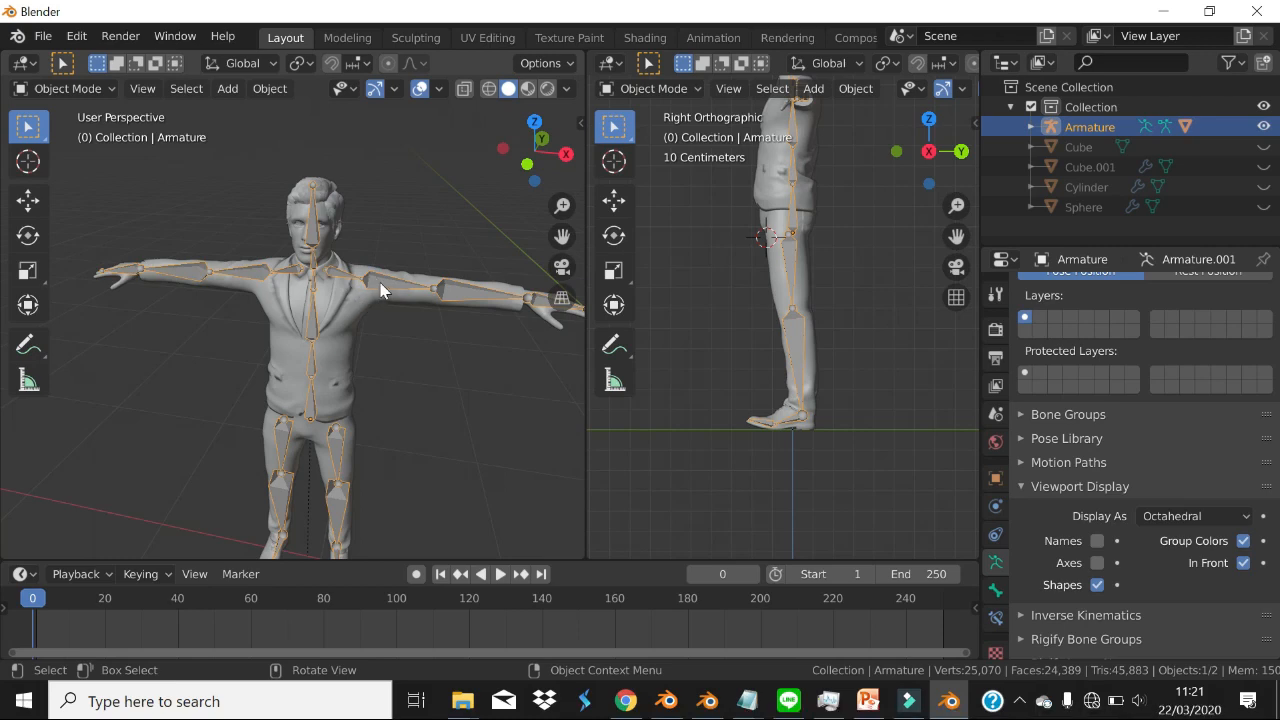
{"action": "left_click", "coordinate": [44, 88]}
{"action": "left_click", "coordinate": [86, 158]}
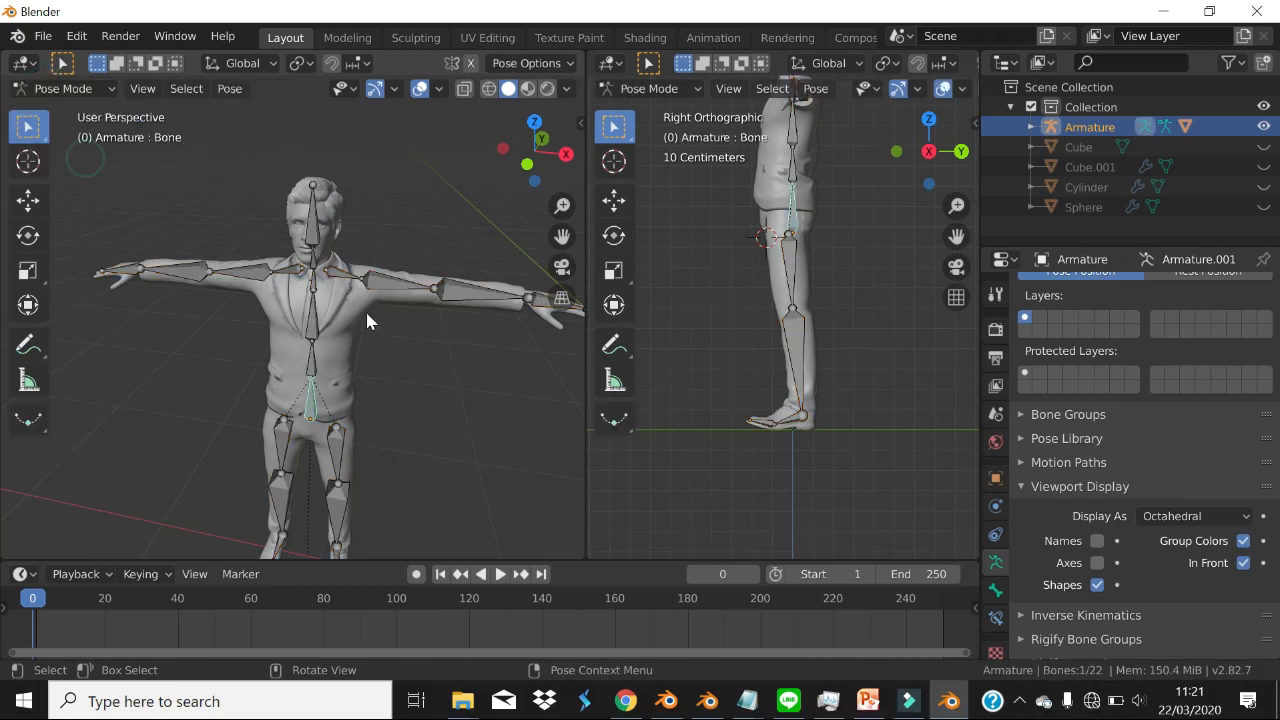
- Select the character's left upper-arm bone and show the figure in Front Orthographic view
{"action": "middle_click_drag", "start_coordinate": [379, 301], "coordinate": [364, 326]}
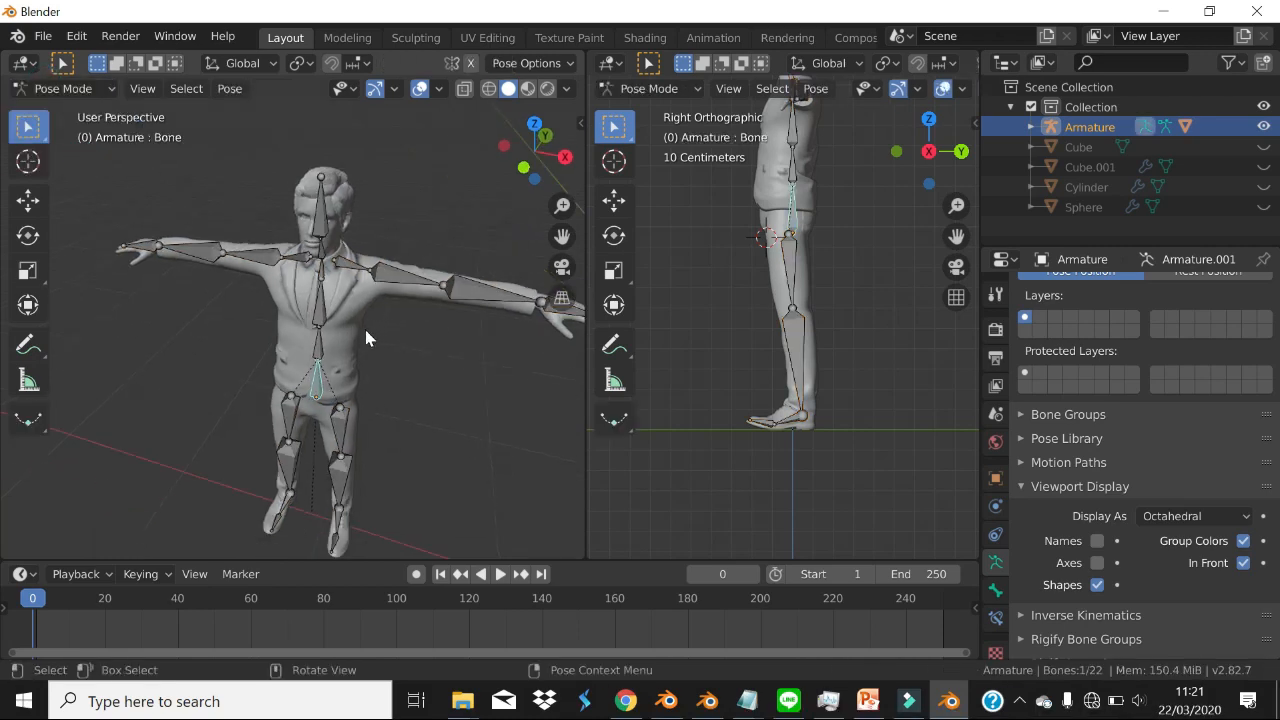
{"action": "left_click", "coordinate": [400, 277]}
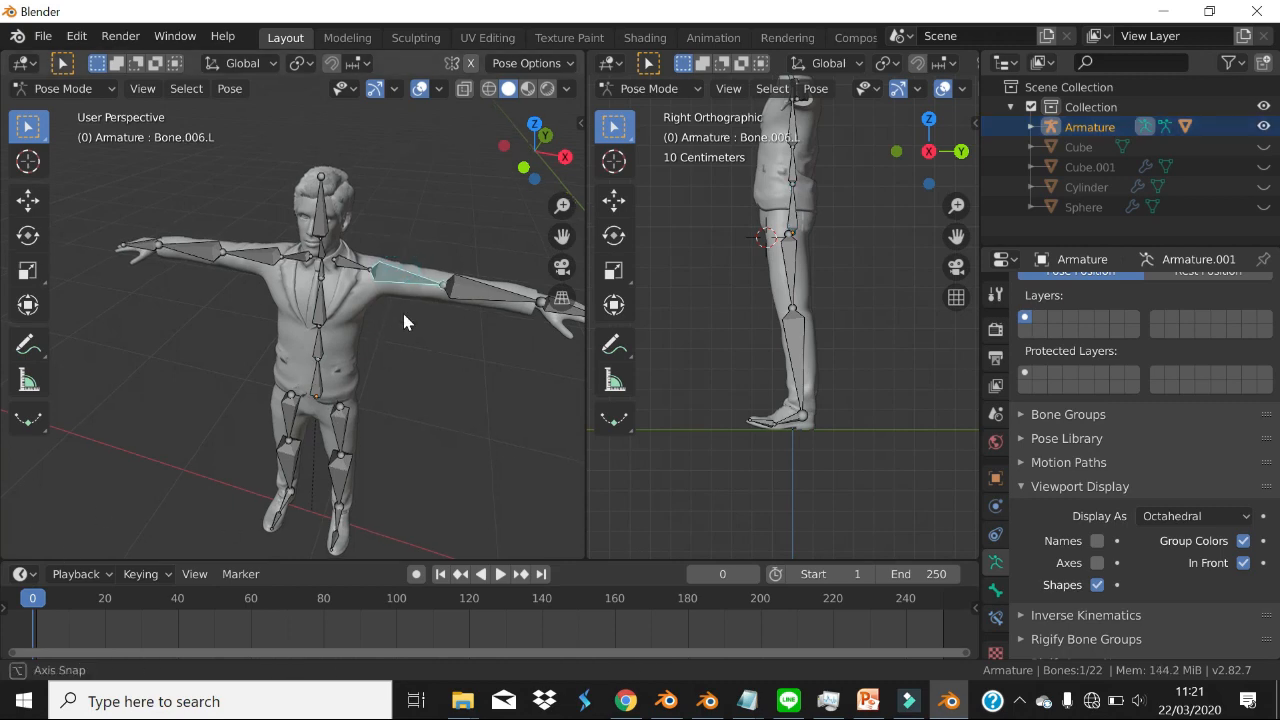
{"action": "middle_click_drag", "start_coordinate": [402, 310], "coordinate": [447, 312]}
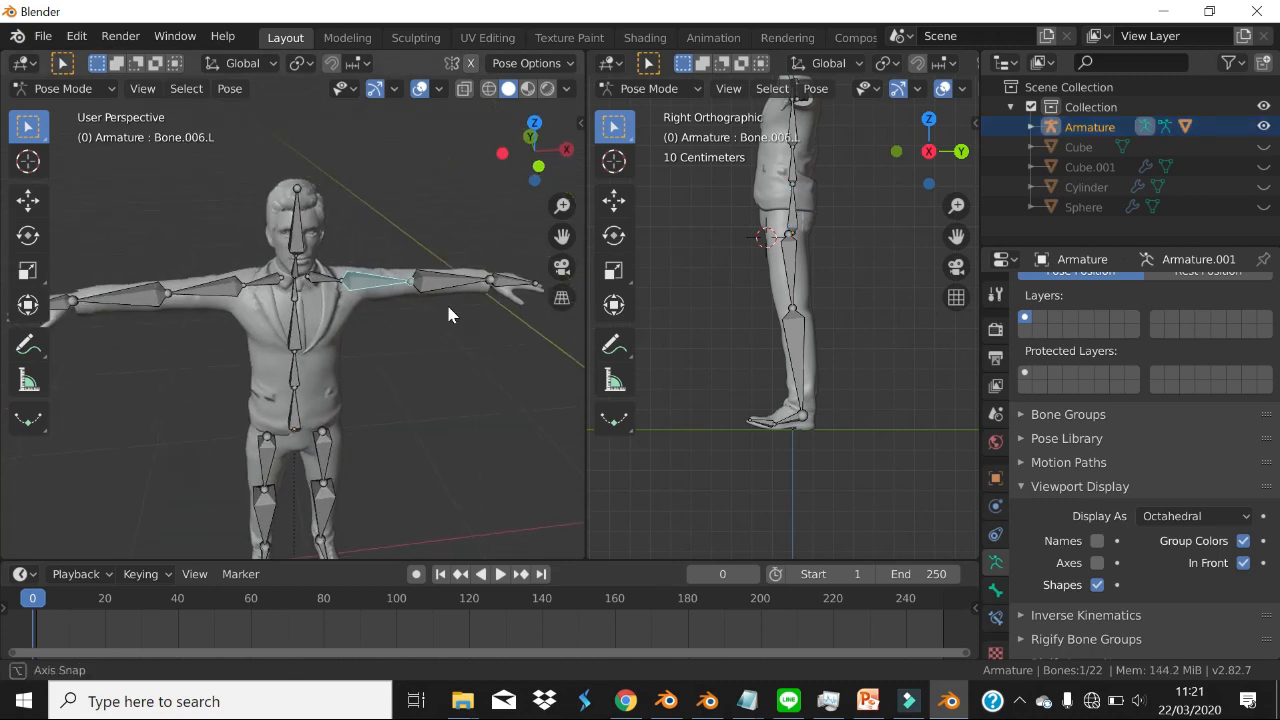
{"action": "left_click", "coordinate": [540, 164]}
{"action": "scroll", "coordinate": [380, 292], "scroll_direction": "down", "scroll_amount": 4}
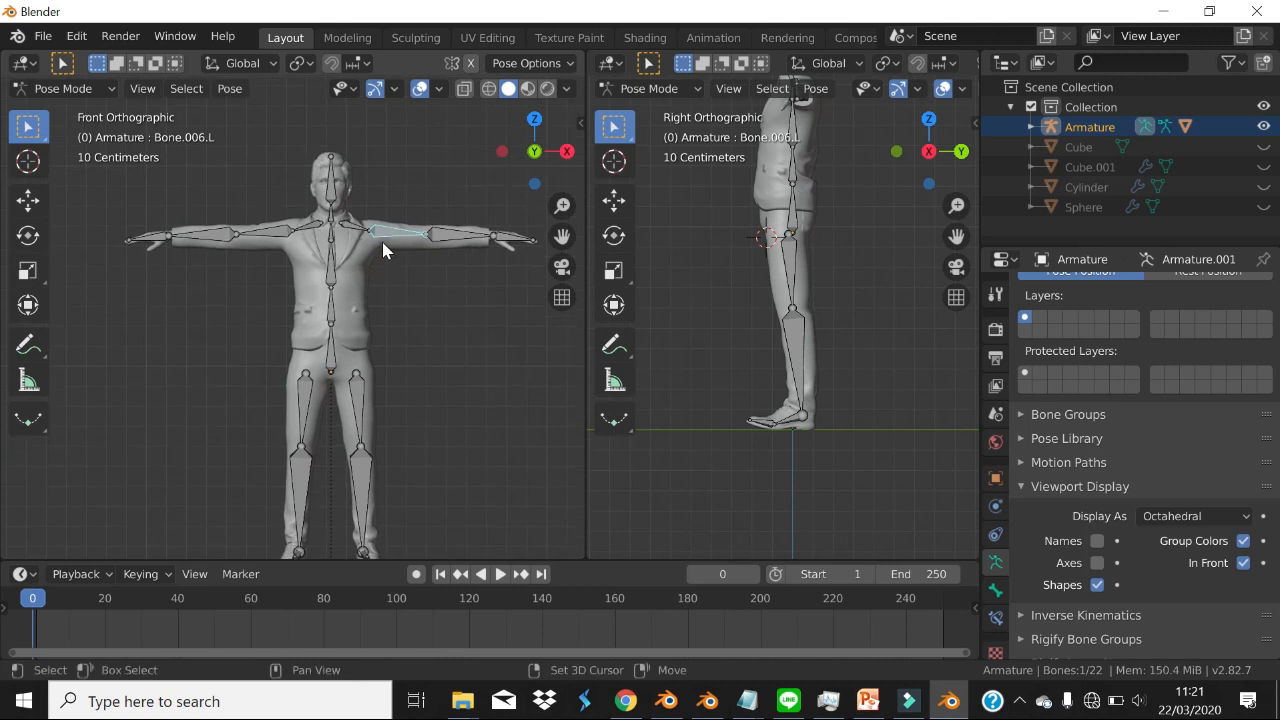
- Rotate the character's left upper arm down beside the body and turn the left forearm inward so it hangs vertically
{"action": "key", "text": "r"}
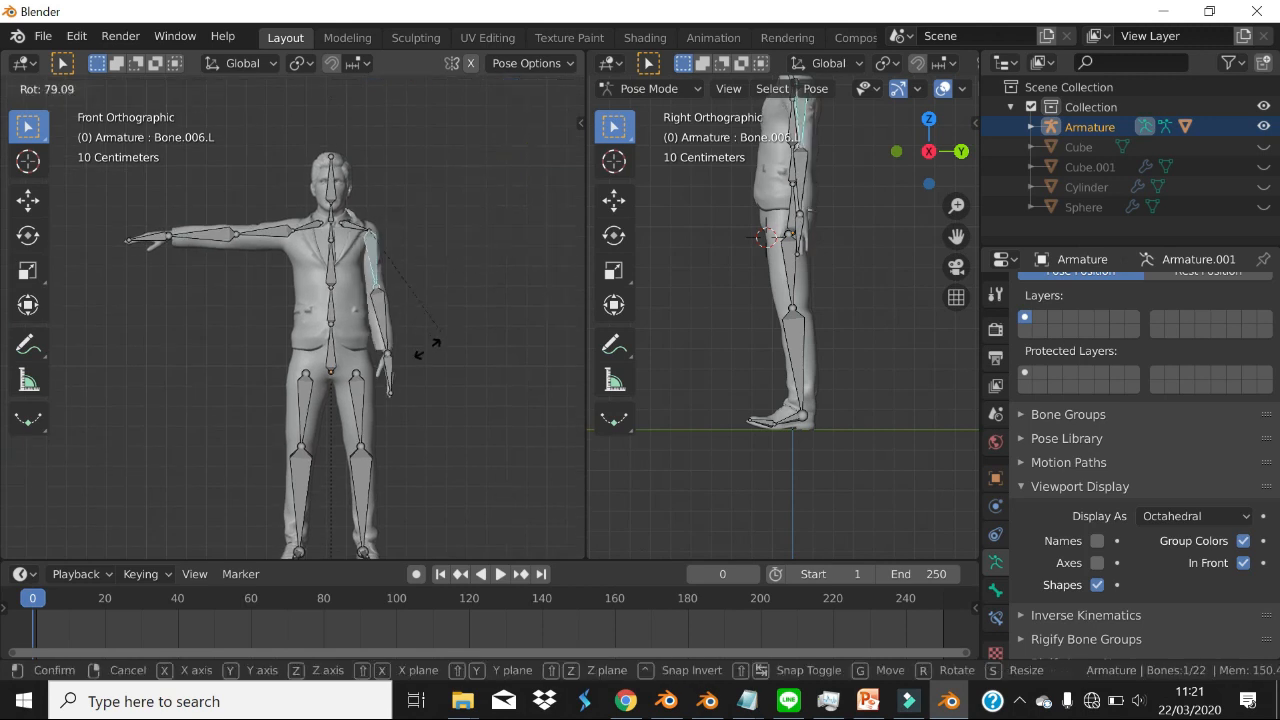
{"action": "left_click", "coordinate": [457, 321]}
{"action": "left_click", "coordinate": [415, 322]}
{"action": "key", "text": "r"}
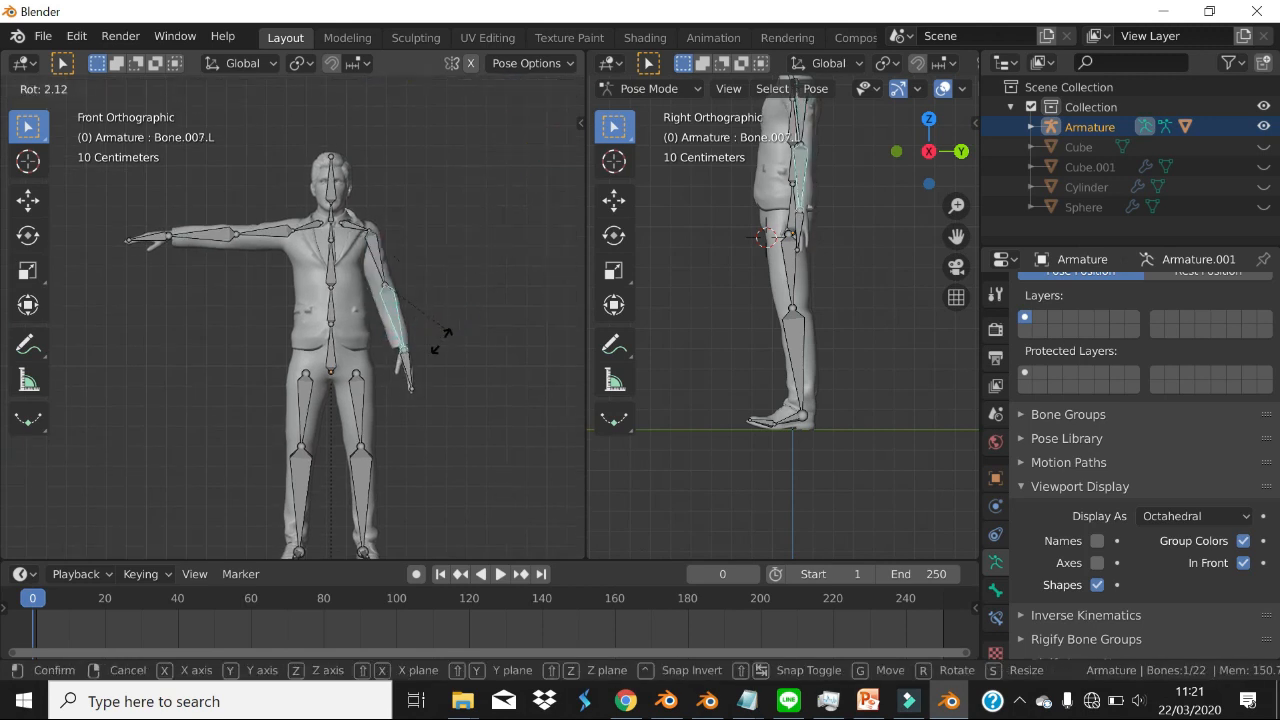
{"action": "left_click", "coordinate": [436, 345]}
- Fine-tune the left upper arm's rotation closer to the torso and rotate the left hand bone to follow the hanging arm
{"action": "left_click", "coordinate": [192, 233]}
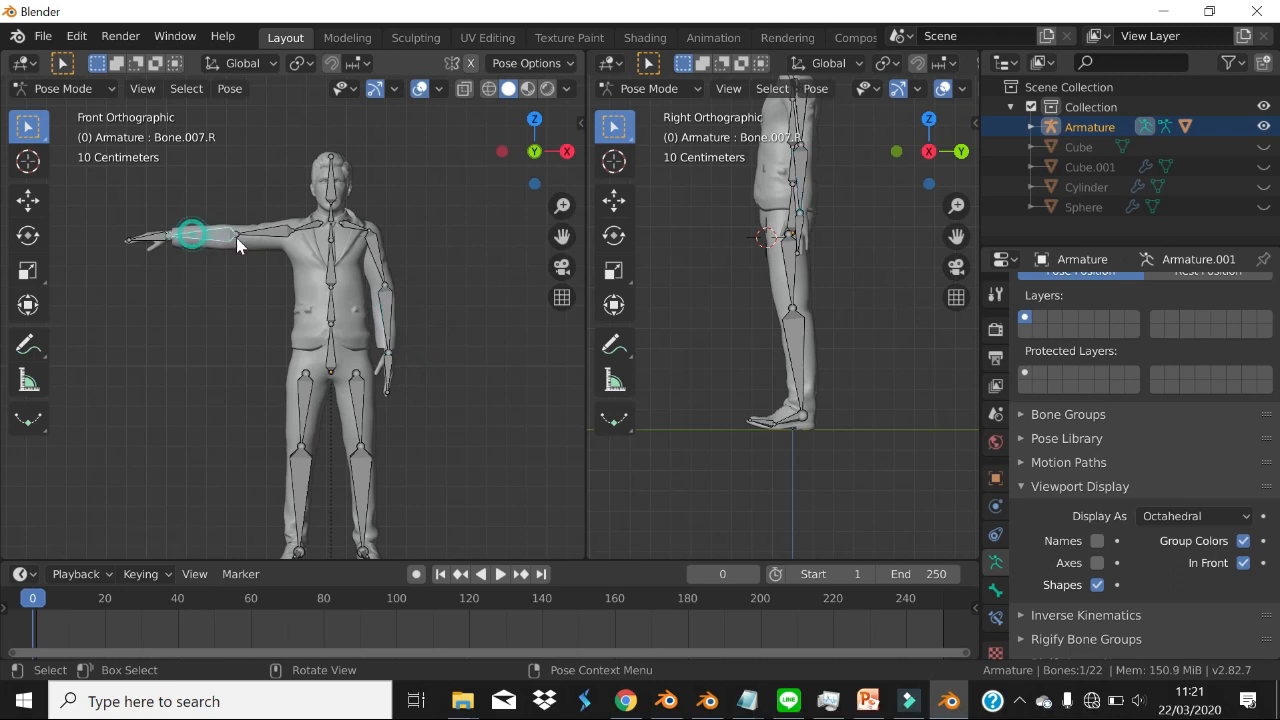
{"action": "left_click", "coordinate": [377, 250]}
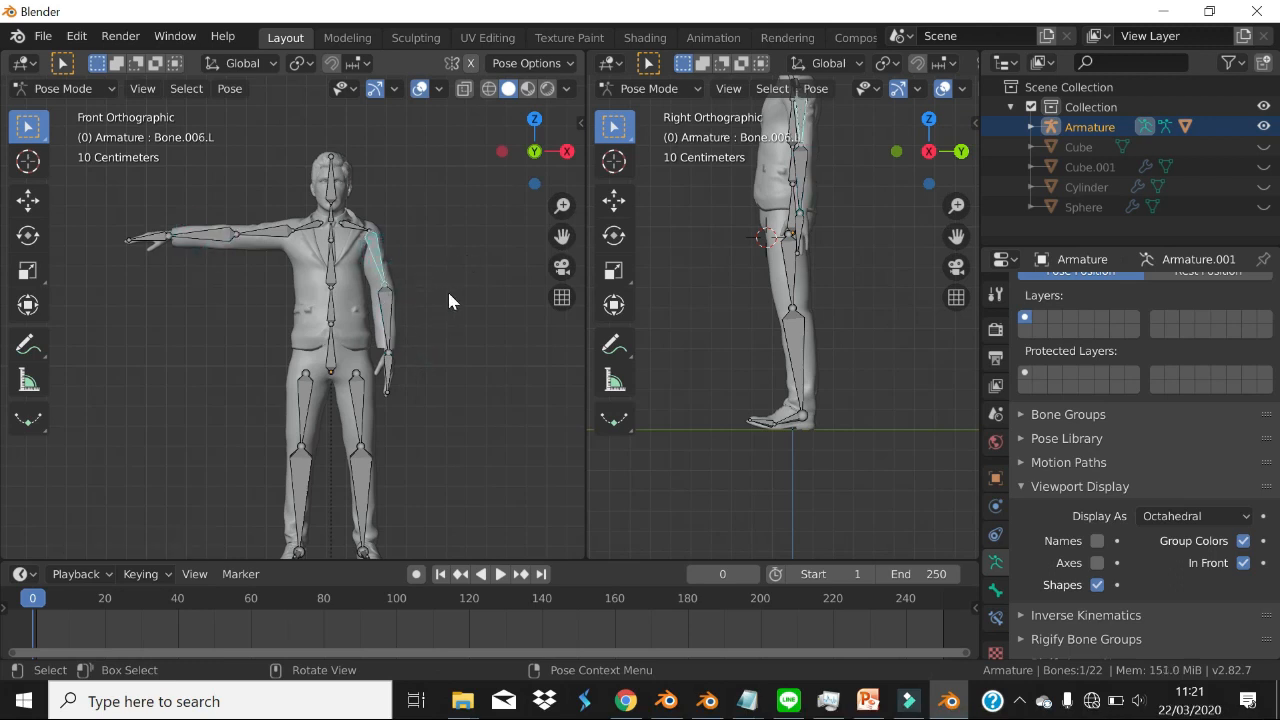
{"action": "key", "text": "r"}
{"action": "left_click", "coordinate": [442, 289]}
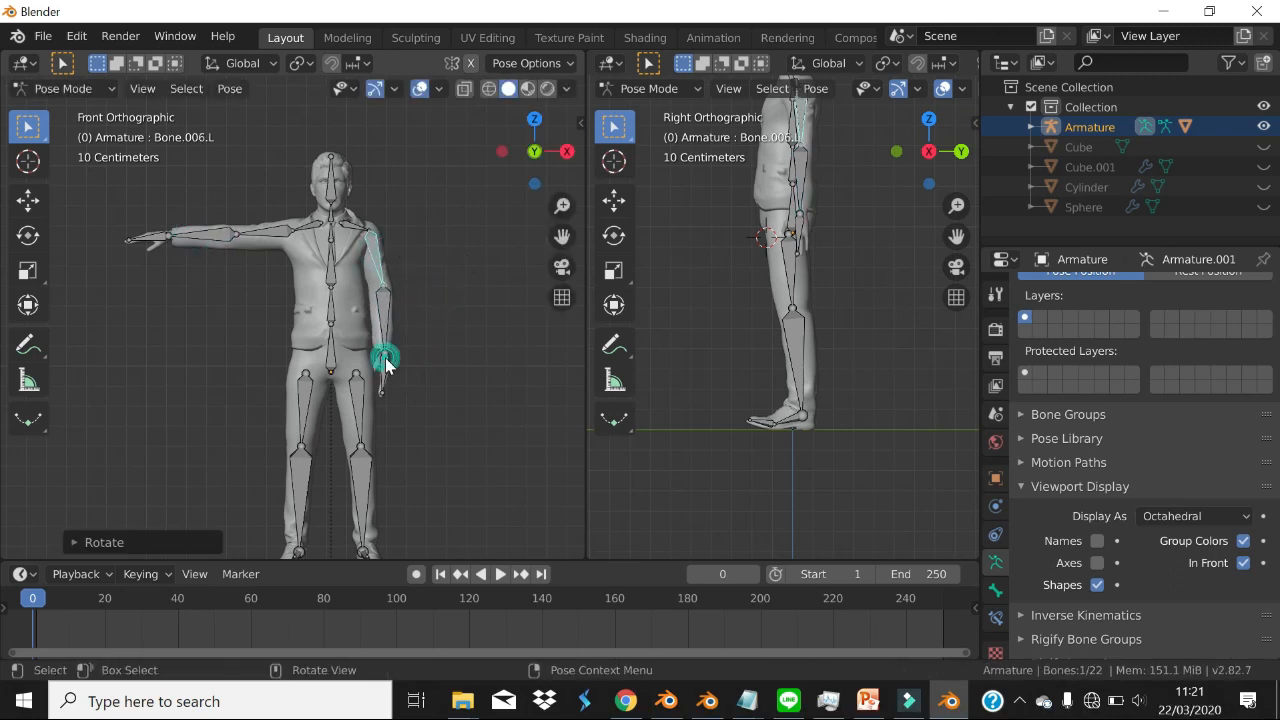
{"action": "left_click", "coordinate": [386, 362]}
{"action": "key", "text": "r"}
{"action": "left_click", "coordinate": [438, 300]}
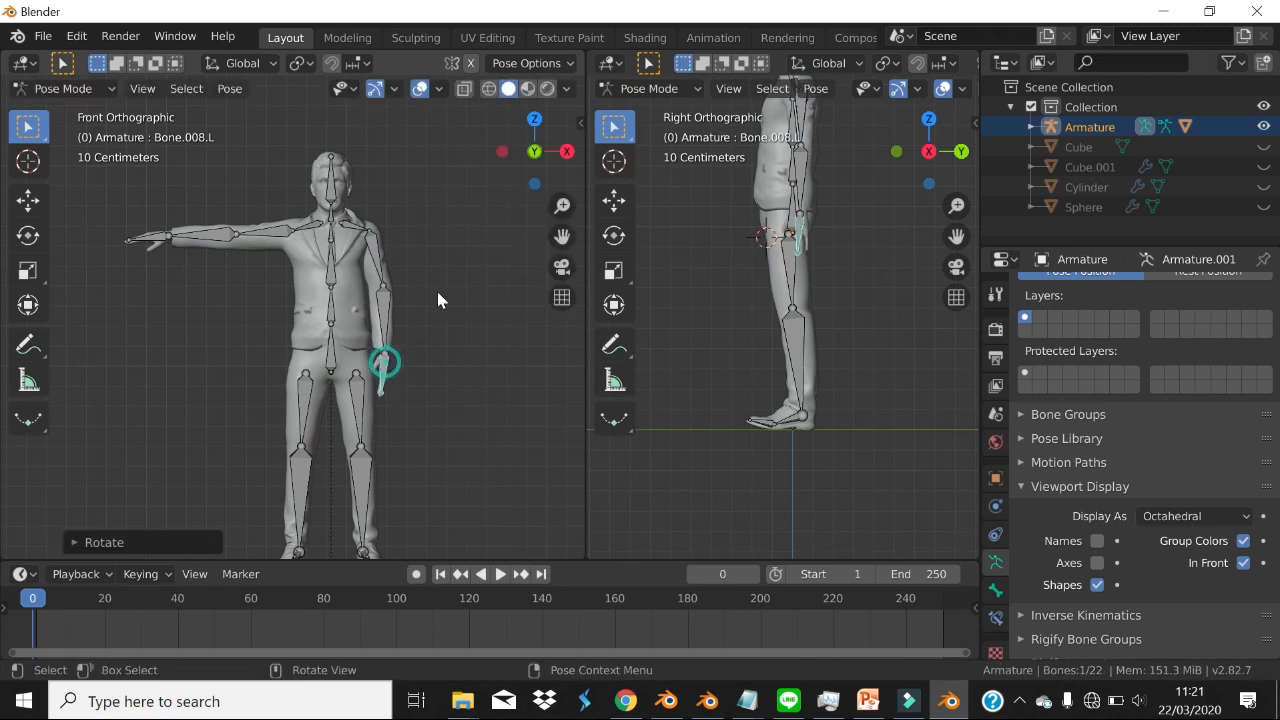
- Copy the pose of the left upper-arm, forearm and hand bones and paste it flipped onto the right arm
{"action": "scroll", "coordinate": [438, 300], "scroll_direction": "up", "scroll_amount": 2}
{"action": "scroll", "coordinate": [391, 297], "scroll_direction": "down", "scroll_amount": 1}
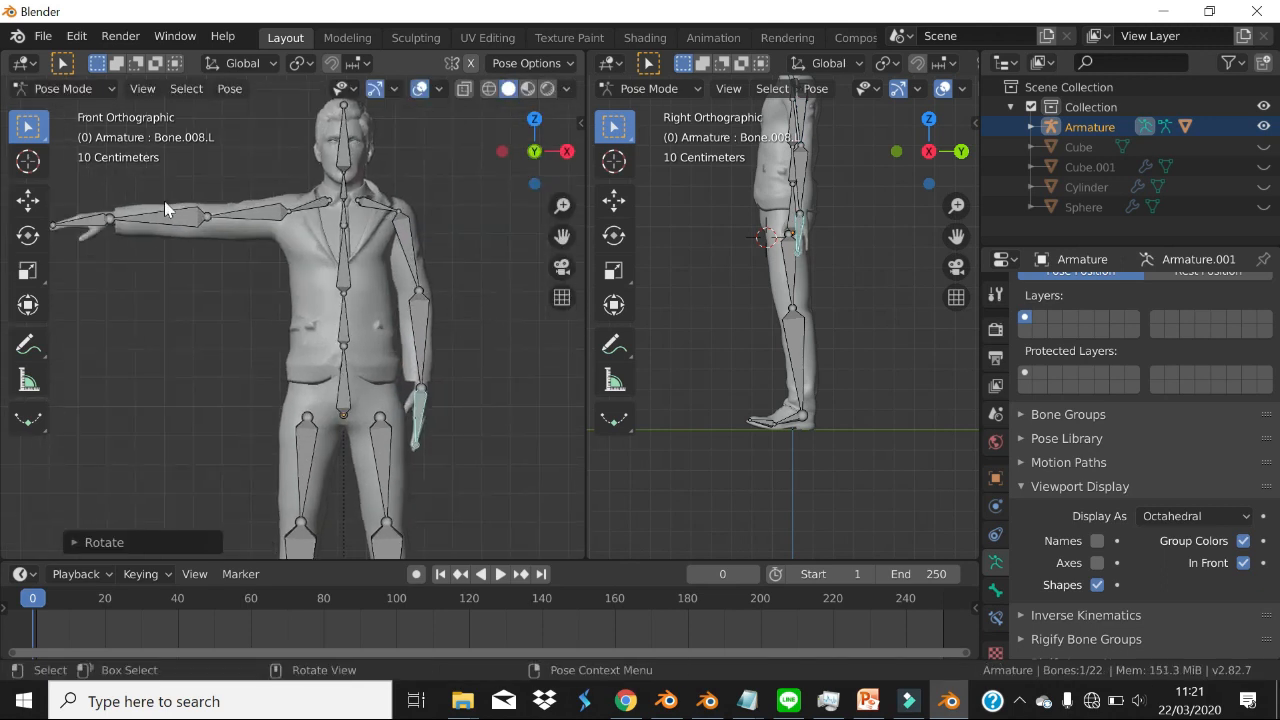
{"action": "scroll", "coordinate": [165, 209], "scroll_direction": "down", "scroll_amount": 1}
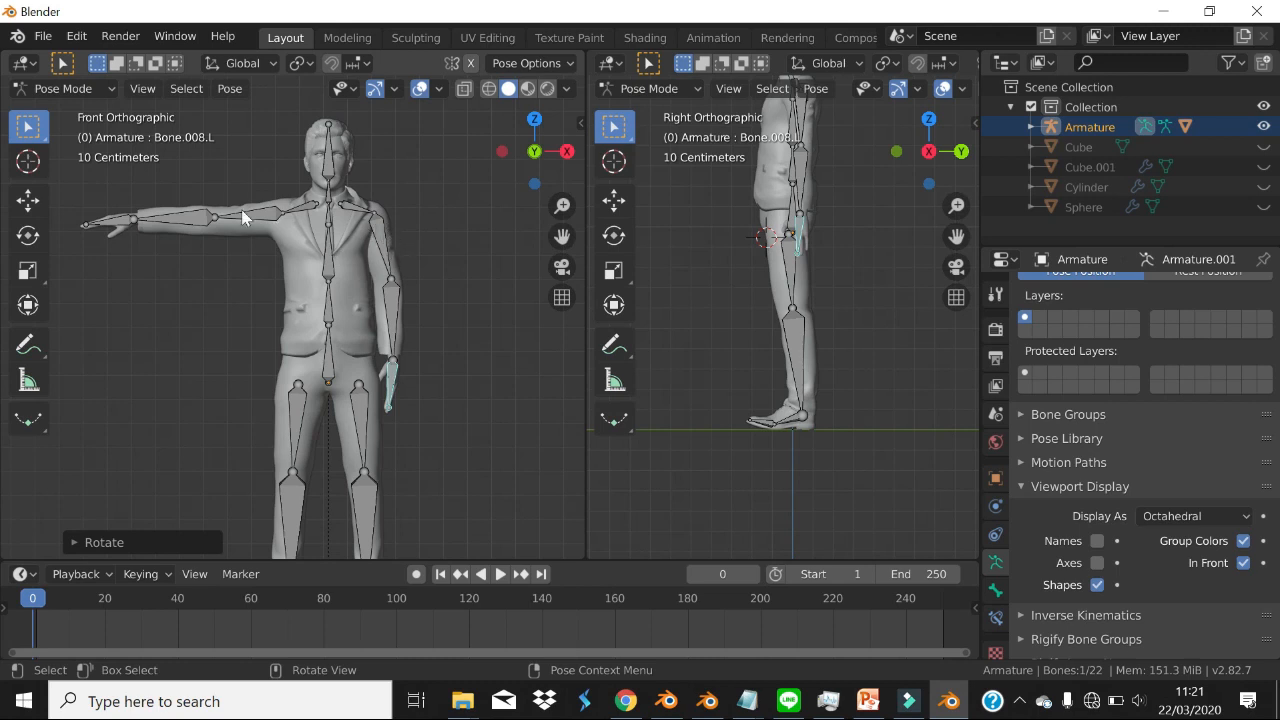
{"action": "left_click", "coordinate": [383, 240]}
{"action": "left_click", "coordinate": [396, 286], "text": "shift"}
{"action": "left_click", "coordinate": [389, 378], "text": "shift"}
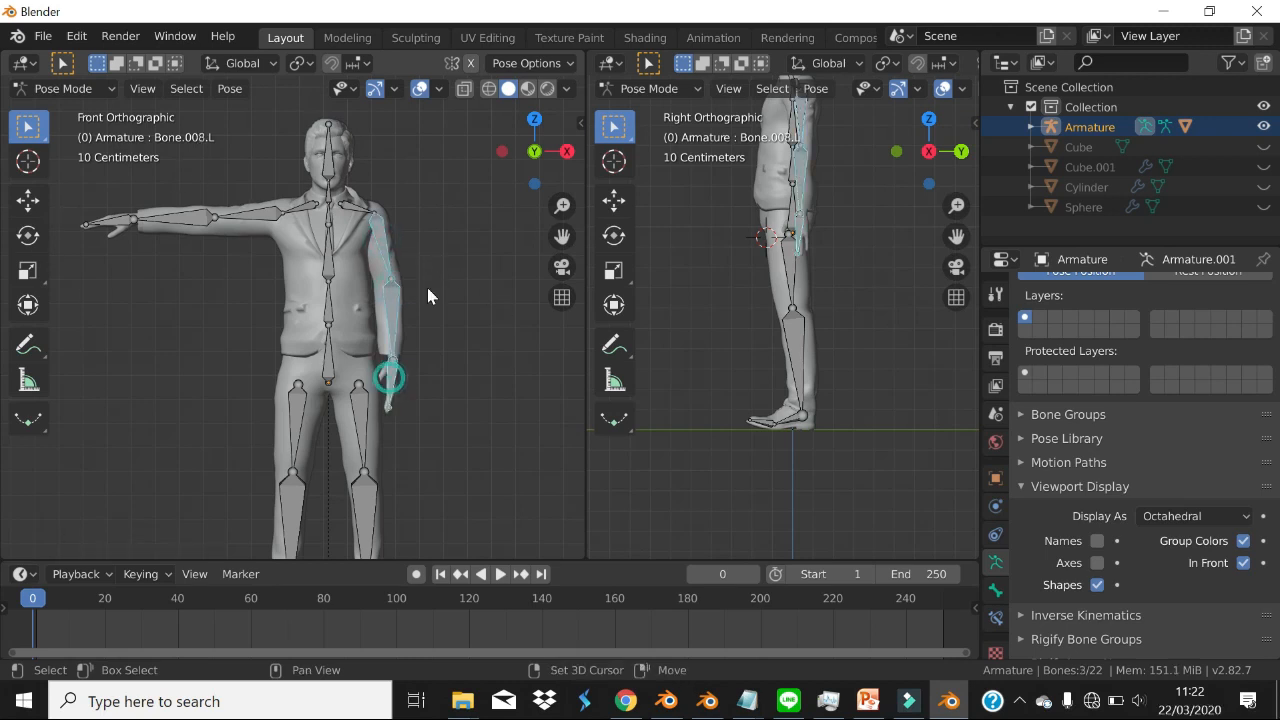
{"action": "key", "text": "ctrl+c"}
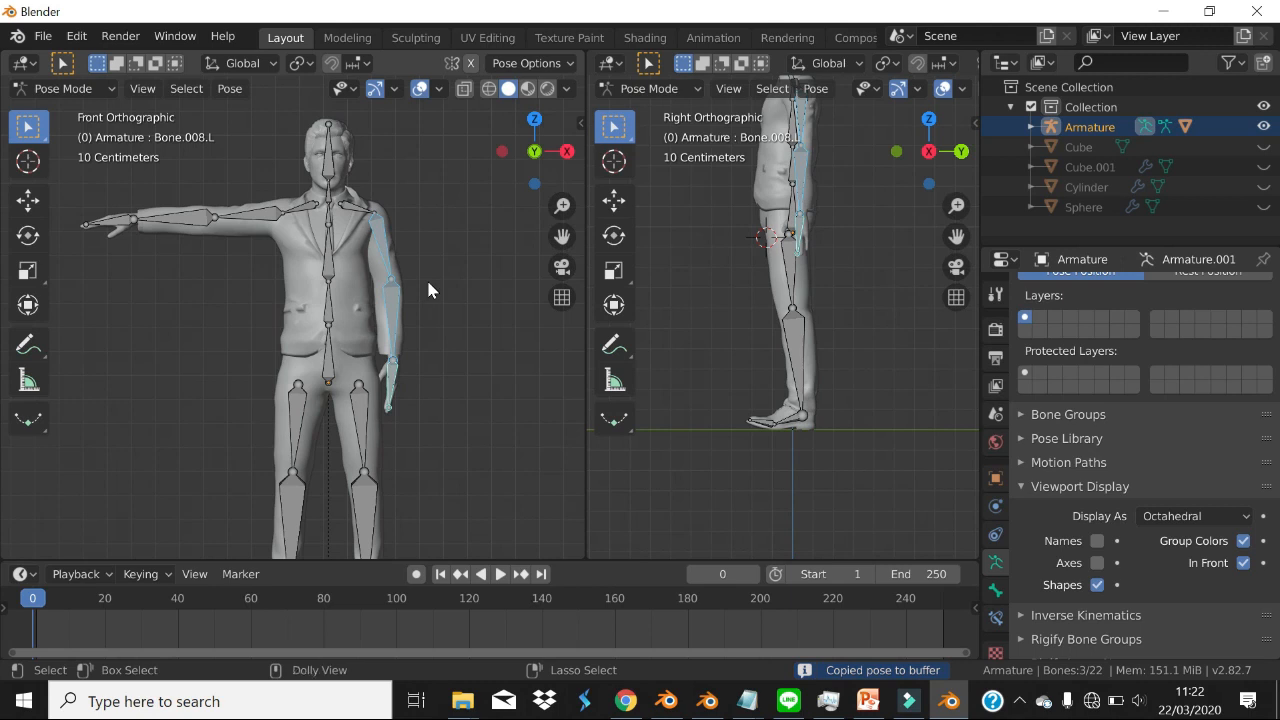
{"action": "key", "text": "ctrl+shift+v"}
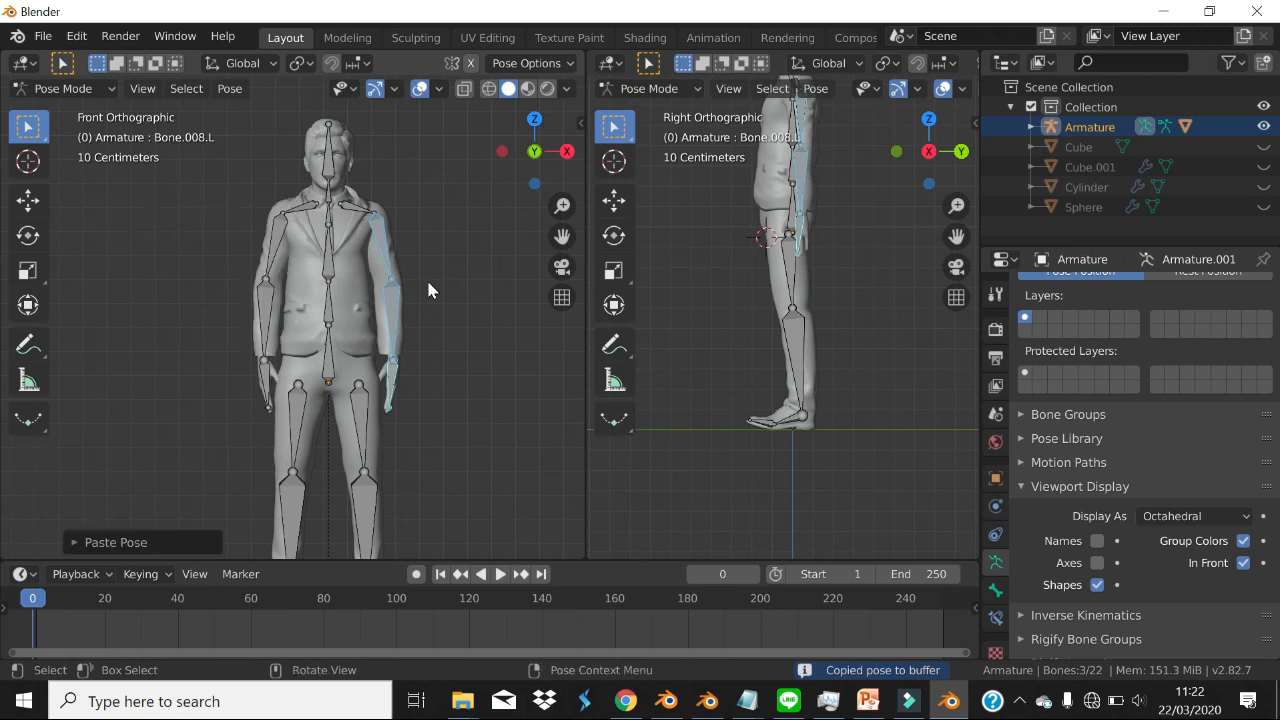
- Check the bone names of the left hand and right upper arm for their side suffixes, leaving both names as they are
{"action": "scroll", "coordinate": [445, 255], "scroll_direction": "down", "scroll_amount": 2}
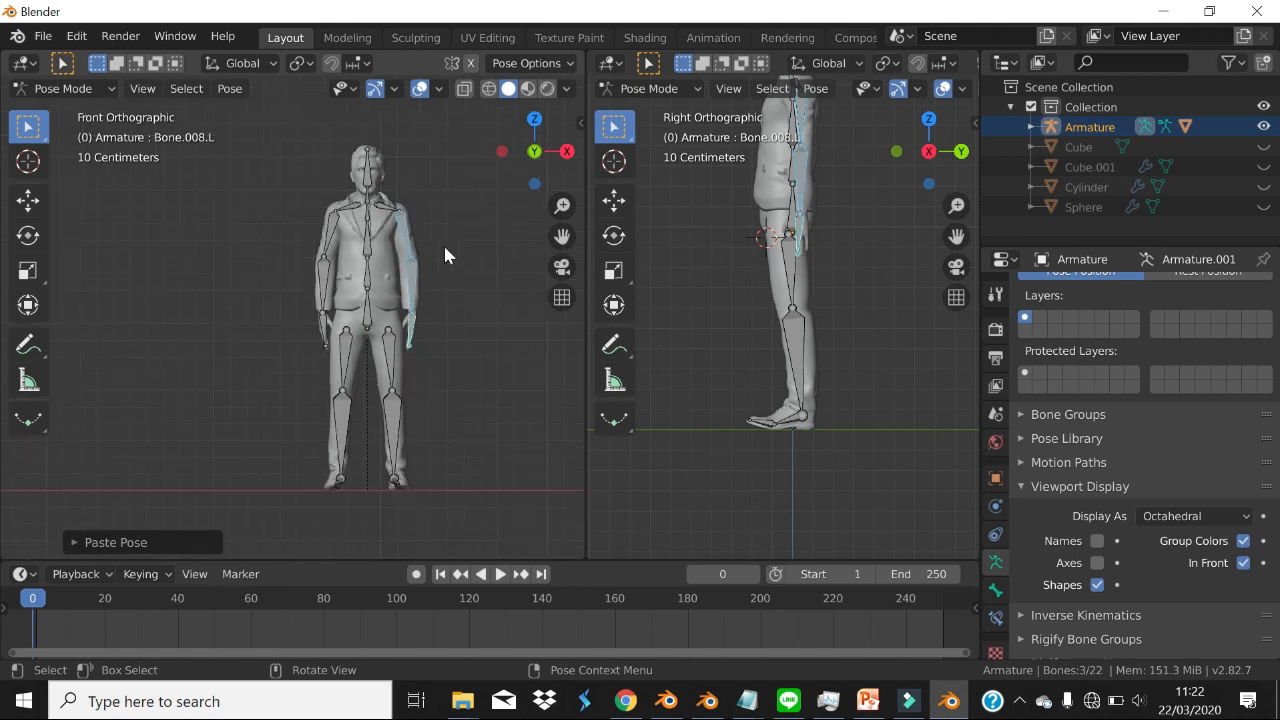
{"action": "scroll", "coordinate": [436, 257], "scroll_direction": "up", "scroll_amount": 3}
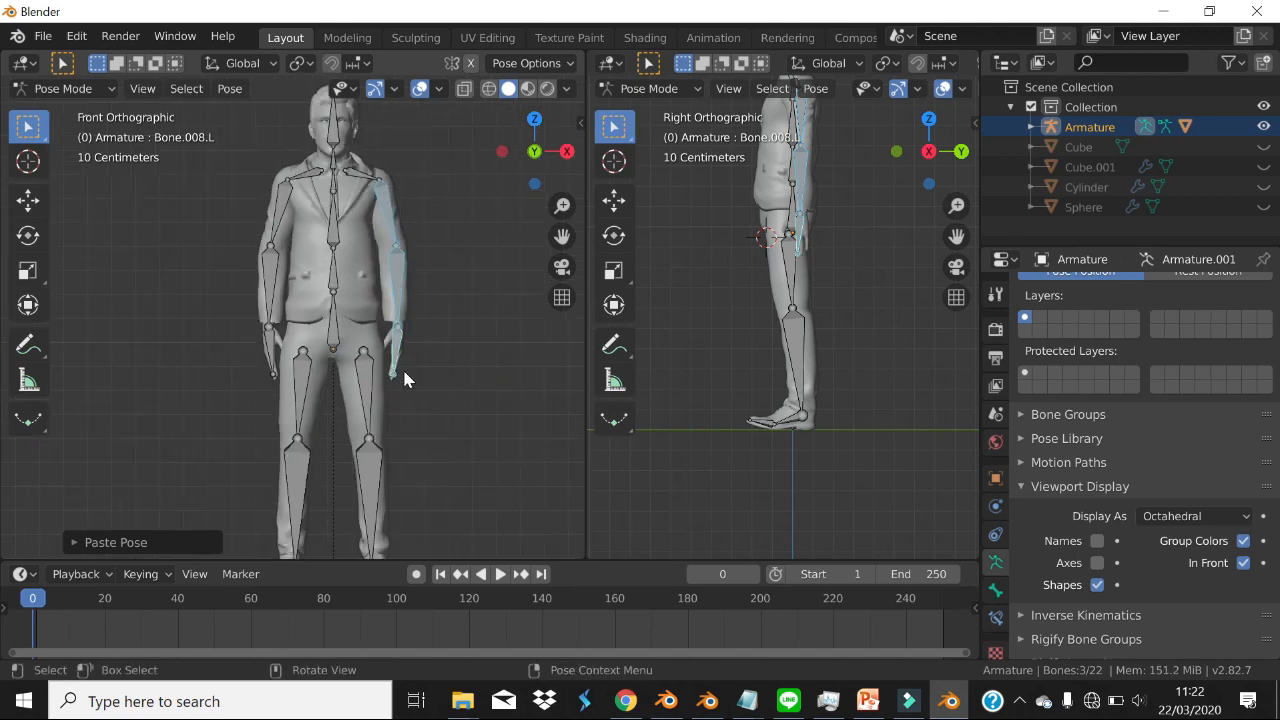
{"action": "key", "text": "F2"}
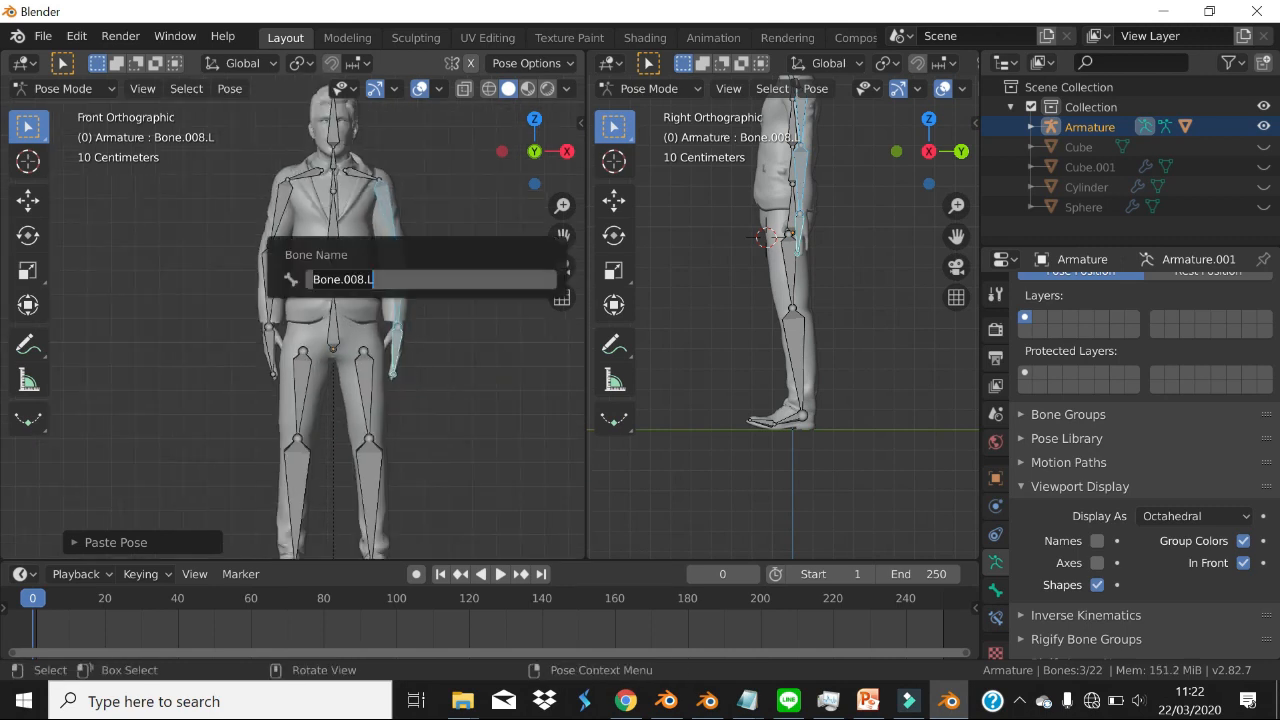
{"action": "left_click", "coordinate": [399, 275]}
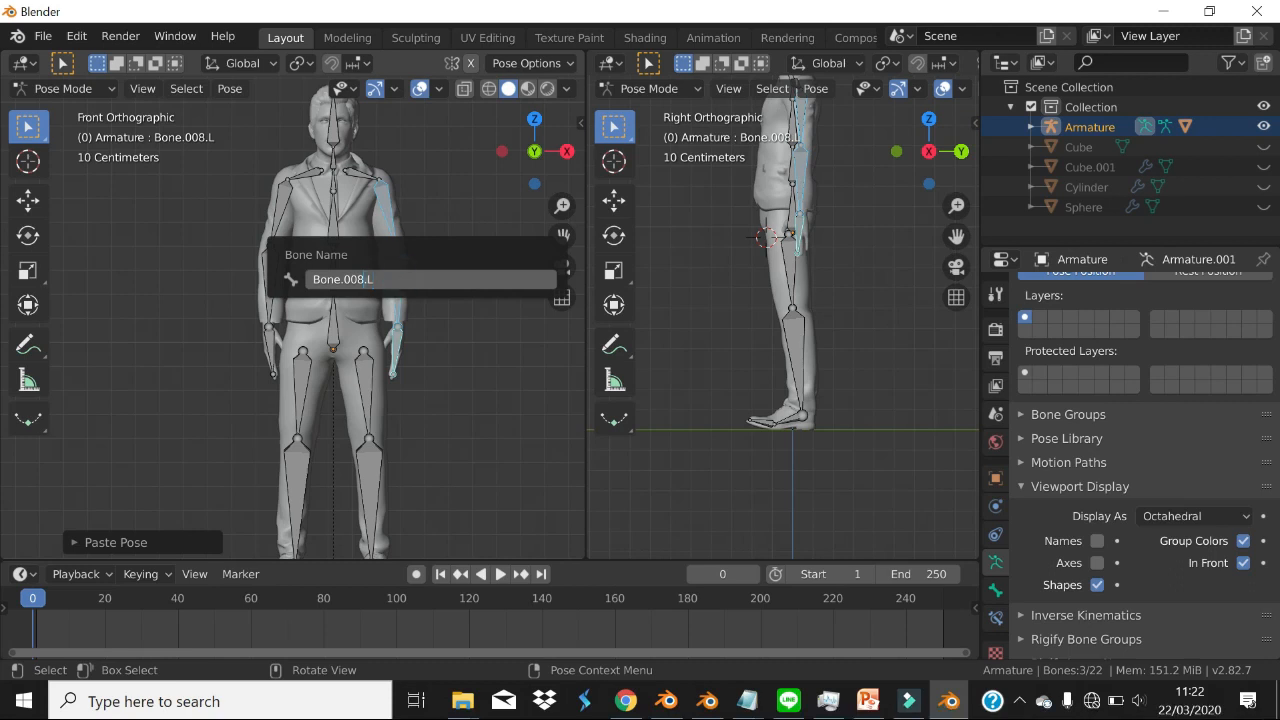
{"action": "left_click", "coordinate": [474, 208]}
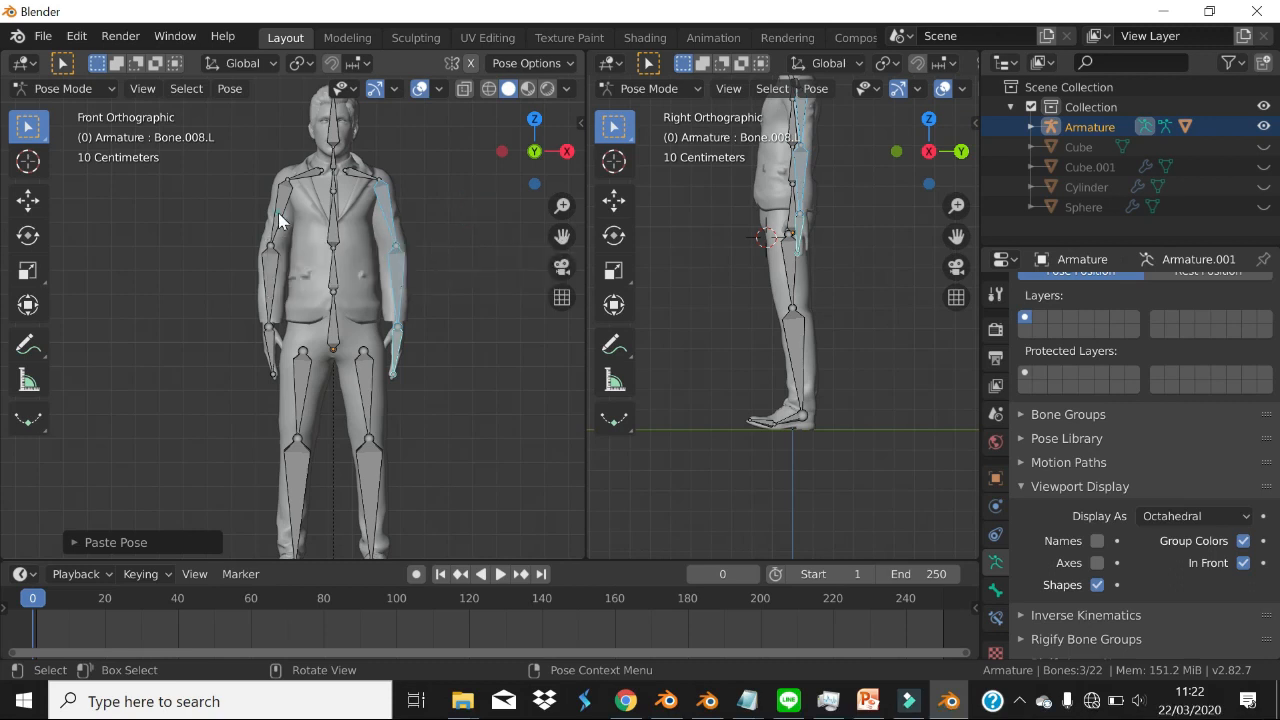
{"action": "left_click", "coordinate": [279, 220]}
{"action": "key", "text": "F2"}
{"action": "left_click", "coordinate": [291, 211]}
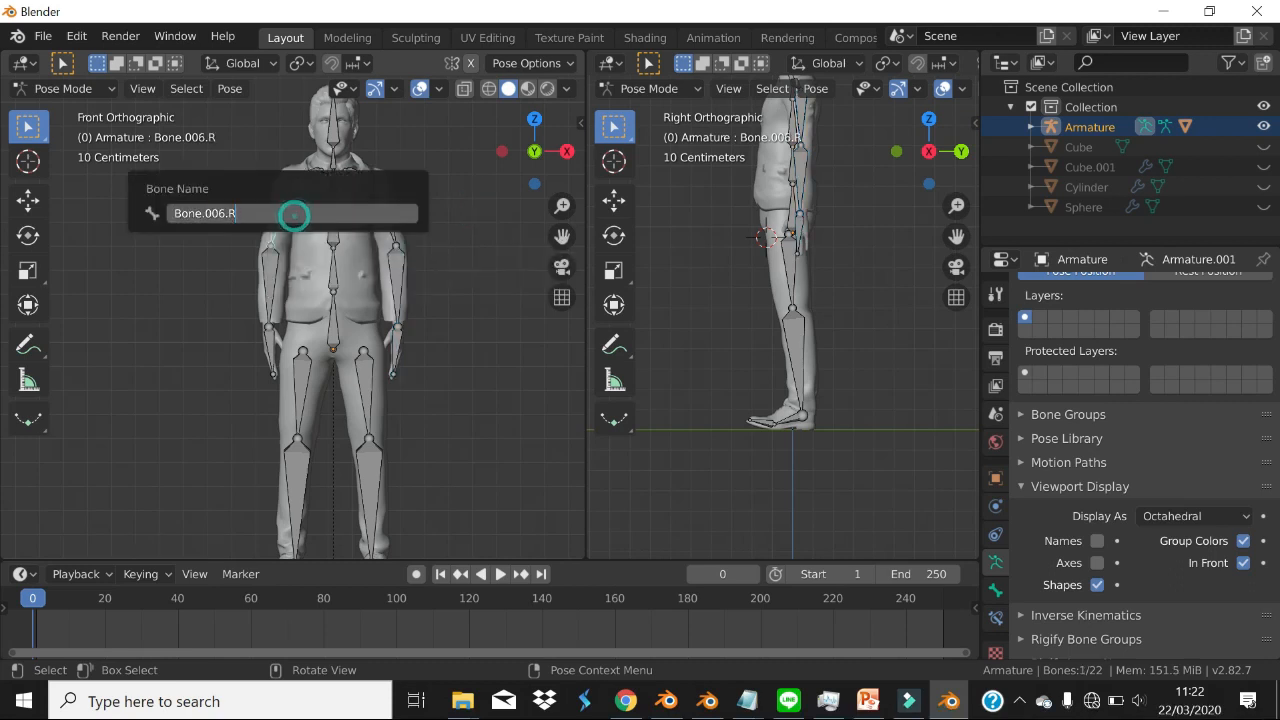
{"action": "left_click", "coordinate": [447, 310]}
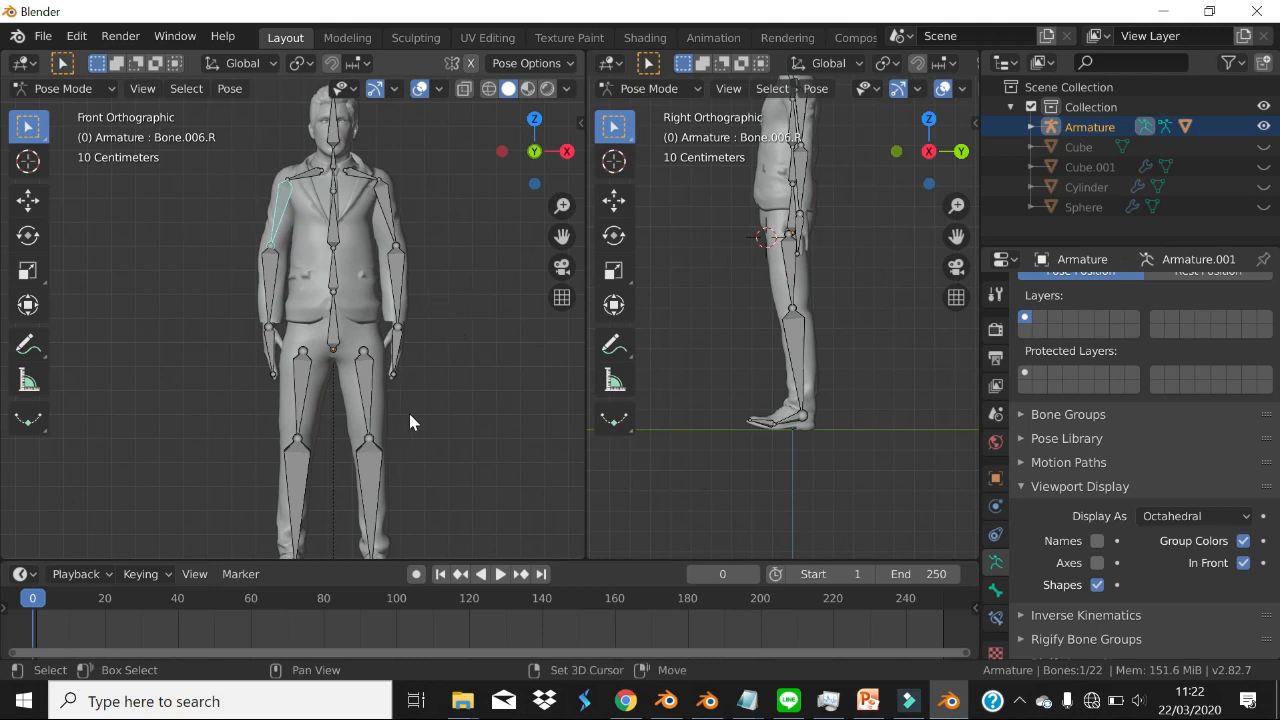
- Rotate the character's left thigh bone about 5° inward and fine-tune the rotation of the left shin bone
{"action": "middle_click_drag", "start_coordinate": [409, 420], "coordinate": [390, 285], "text": "shift"}
{"action": "left_click", "coordinate": [390, 287]}
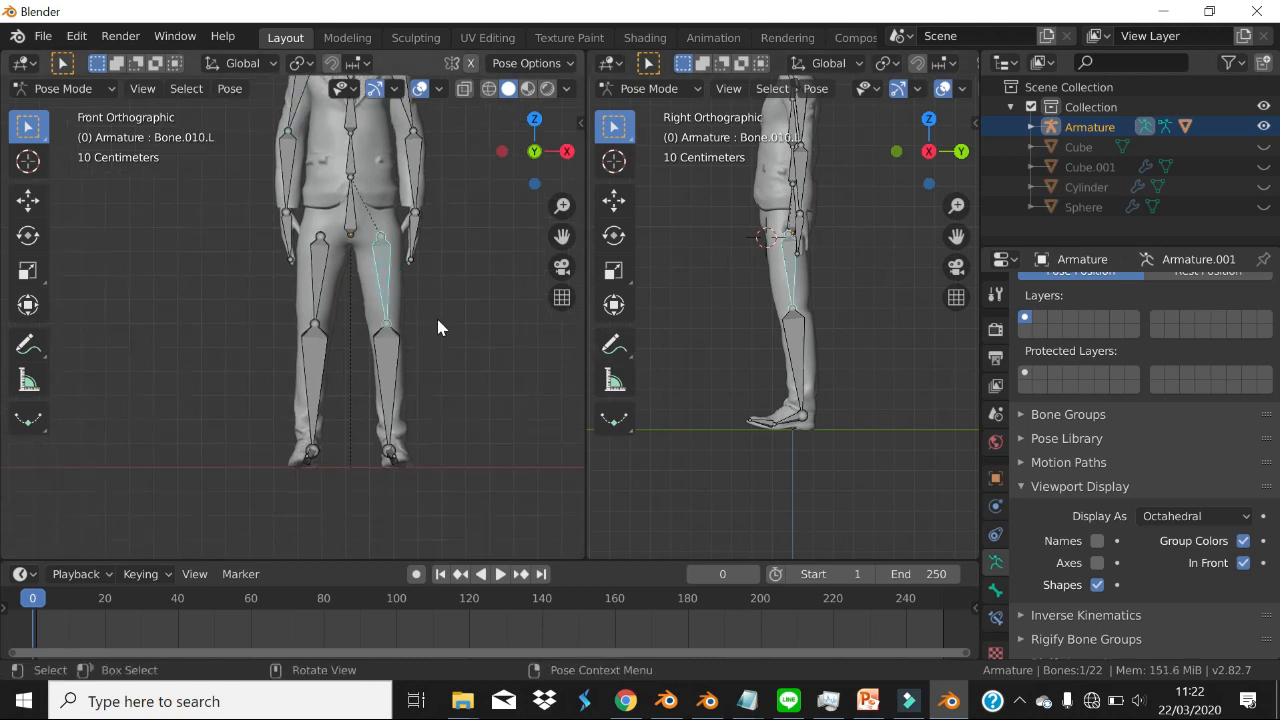
{"action": "scroll", "coordinate": [438, 321], "scroll_direction": "up", "scroll_amount": 1}
{"action": "key", "text": "r"}
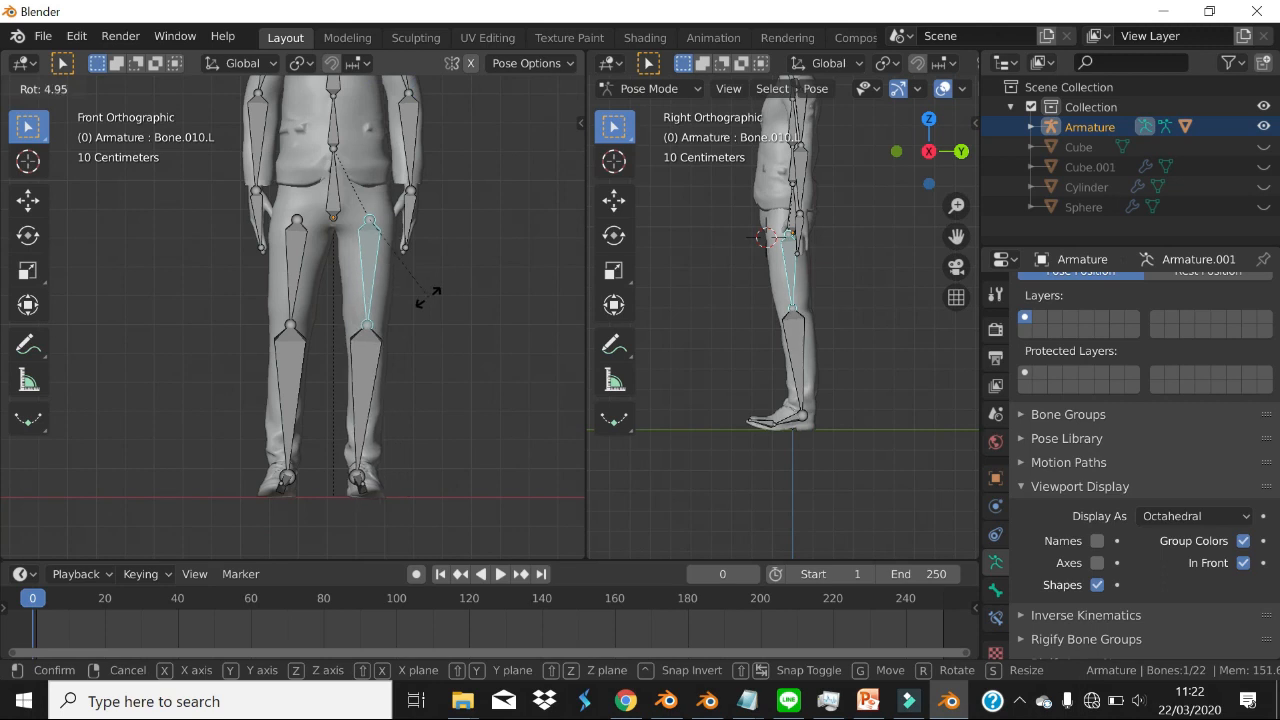
{"action": "left_click", "coordinate": [432, 300]}
{"action": "left_click", "coordinate": [360, 384]}
{"action": "key", "text": "r"}
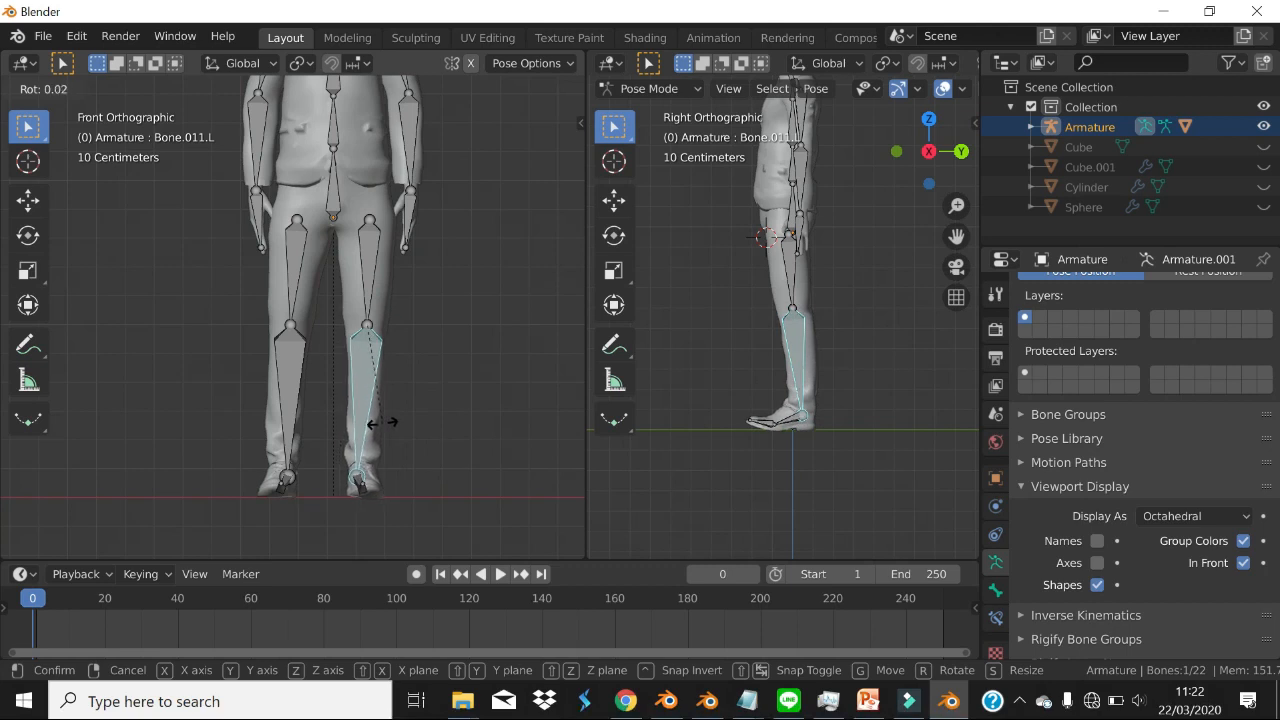
{"action": "left_click", "coordinate": [380, 423]}
- Rotate the right shin and right thigh bones slightly outward, placing the right foot farther from the left one
{"action": "scroll", "coordinate": [459, 345], "scroll_direction": "down", "scroll_amount": 1}
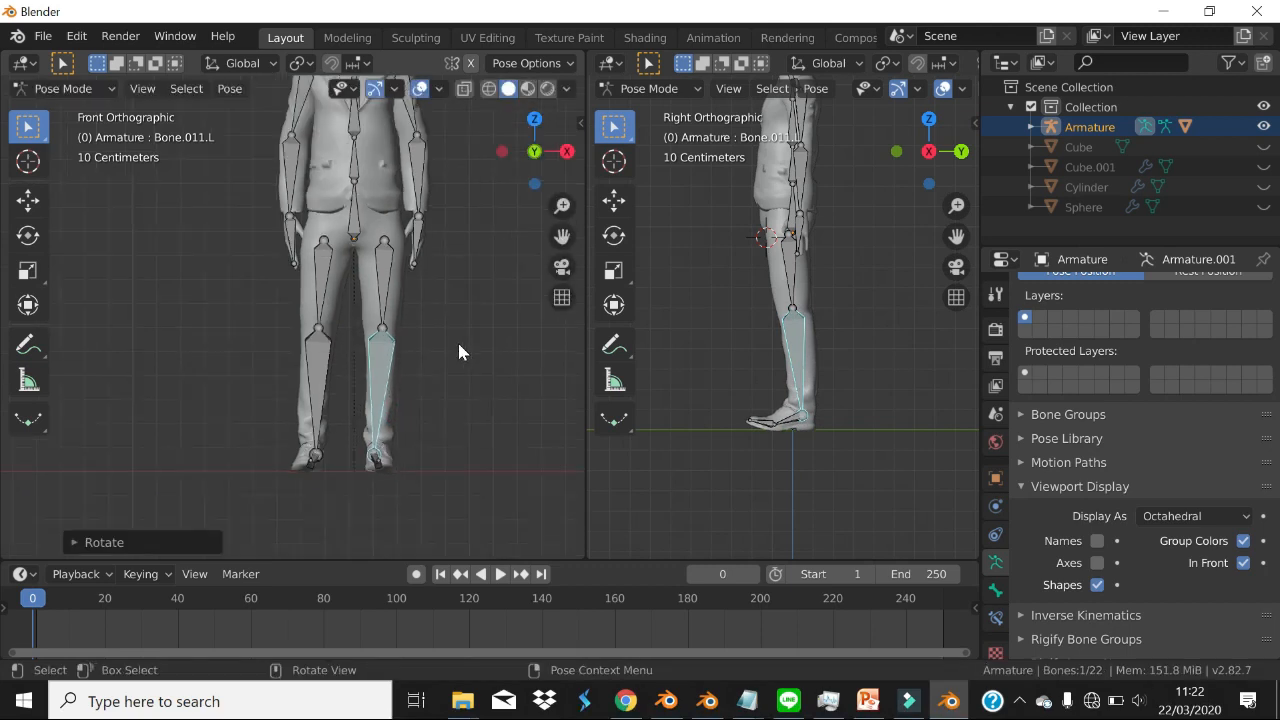
{"action": "left_click", "coordinate": [313, 360]}
{"action": "key", "text": "r"}
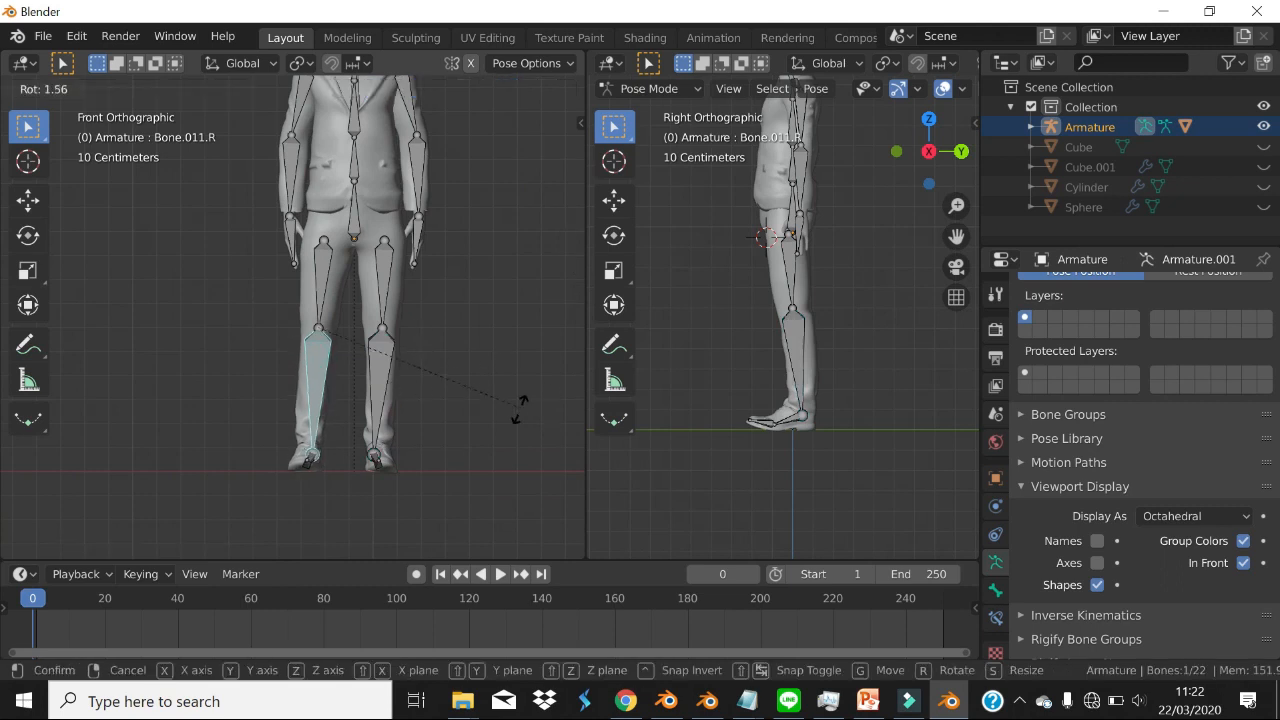
{"action": "left_click", "coordinate": [510, 414]}
{"action": "left_click", "coordinate": [326, 302]}
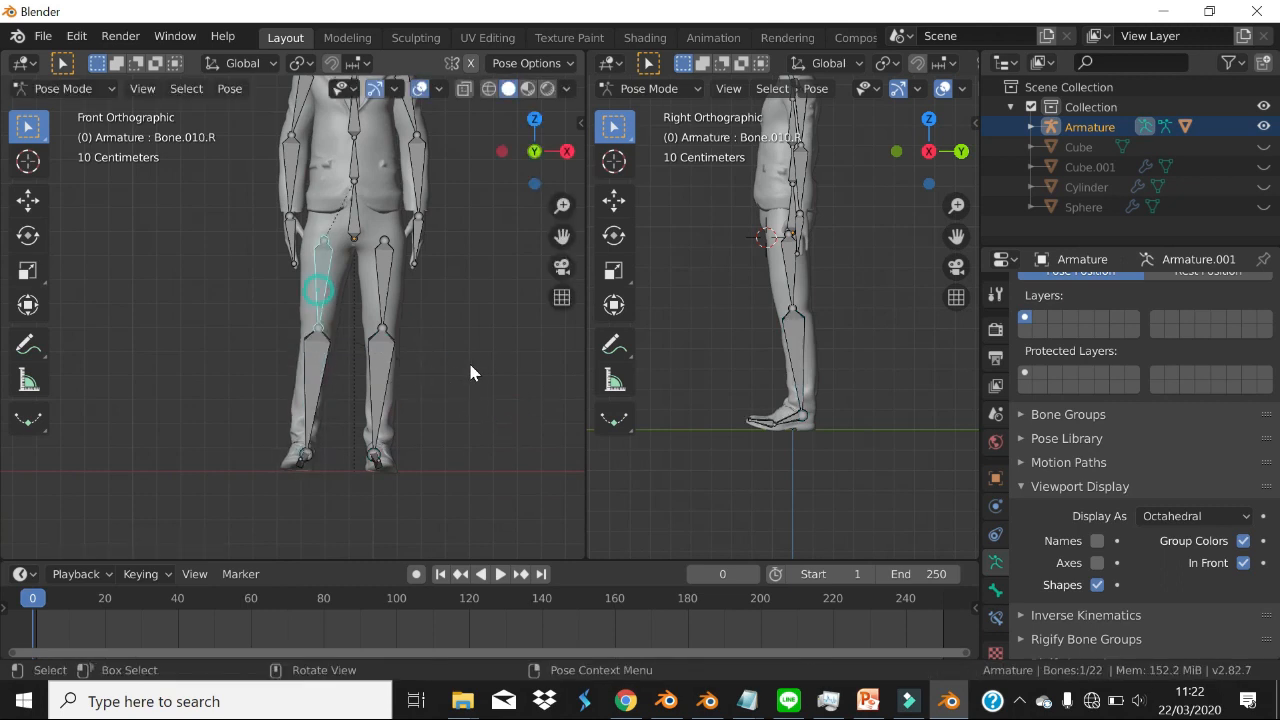
{"action": "key", "text": "r"}
{"action": "left_click", "coordinate": [464, 372]}
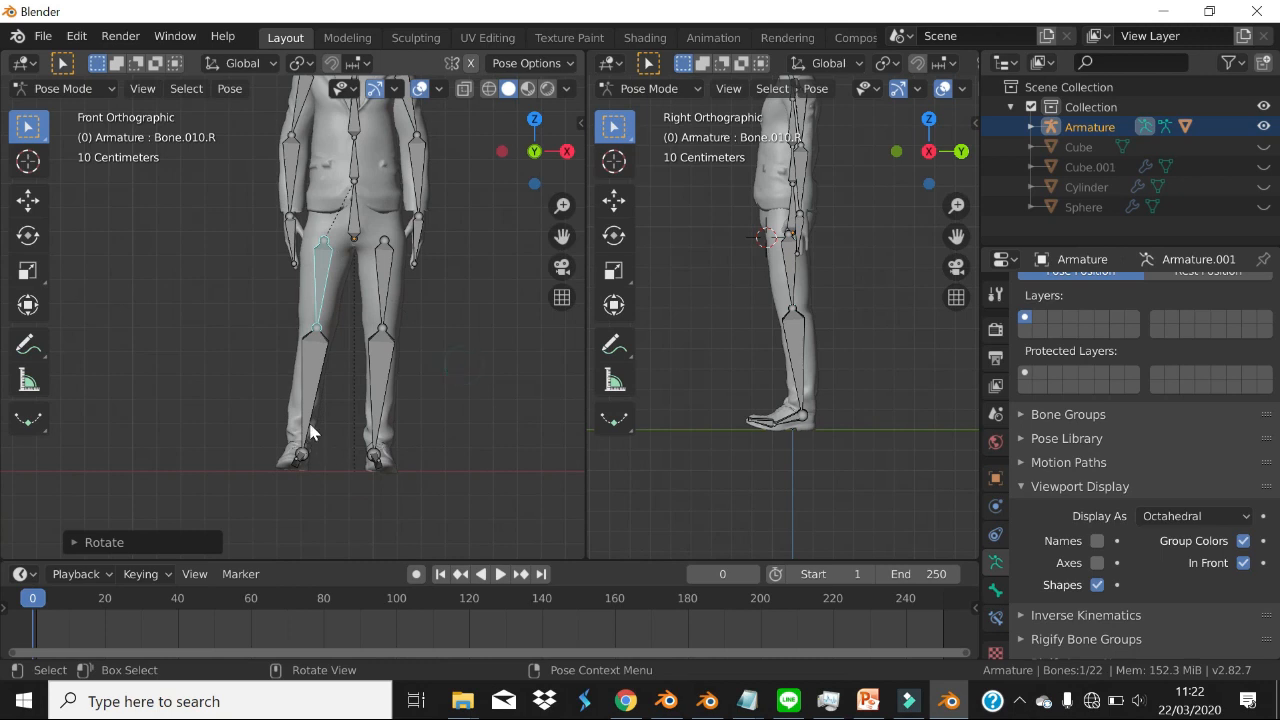
{"action": "left_click", "coordinate": [310, 378]}
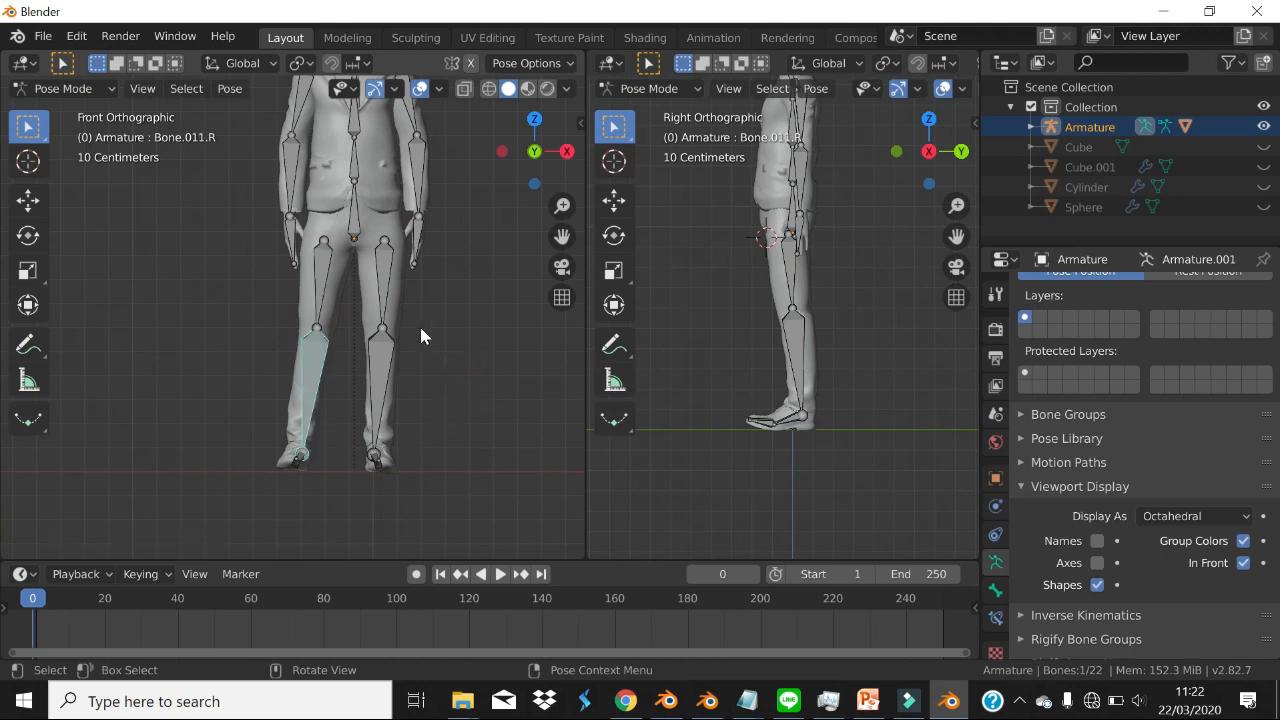
{"action": "key", "text": "r"}
{"action": "left_click", "coordinate": [506, 391]}
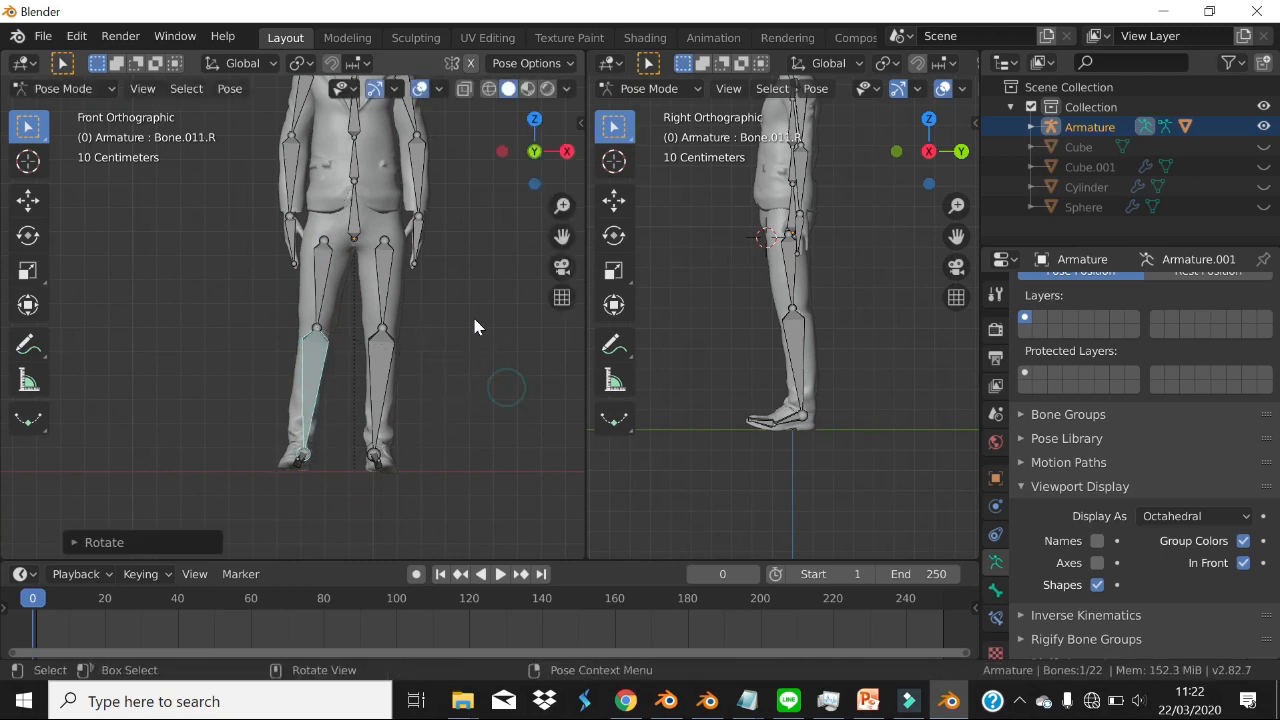
- Select all bones of the armature and insert a LocRot keyframe for the standing pose at frame 0
{"action": "scroll", "coordinate": [472, 314], "scroll_direction": "down", "scroll_amount": 1}
{"action": "middle_click_drag", "start_coordinate": [396, 397], "coordinate": [410, 372], "text": "shift"}
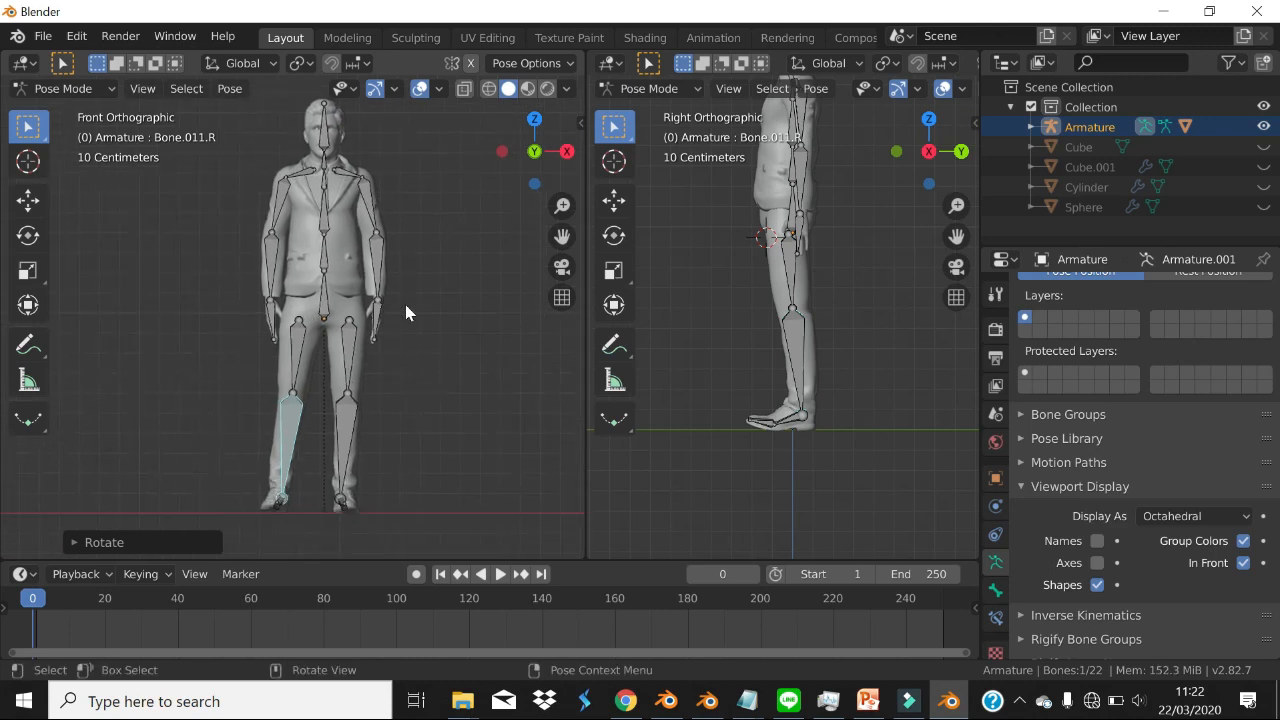
{"action": "key", "text": "a"}
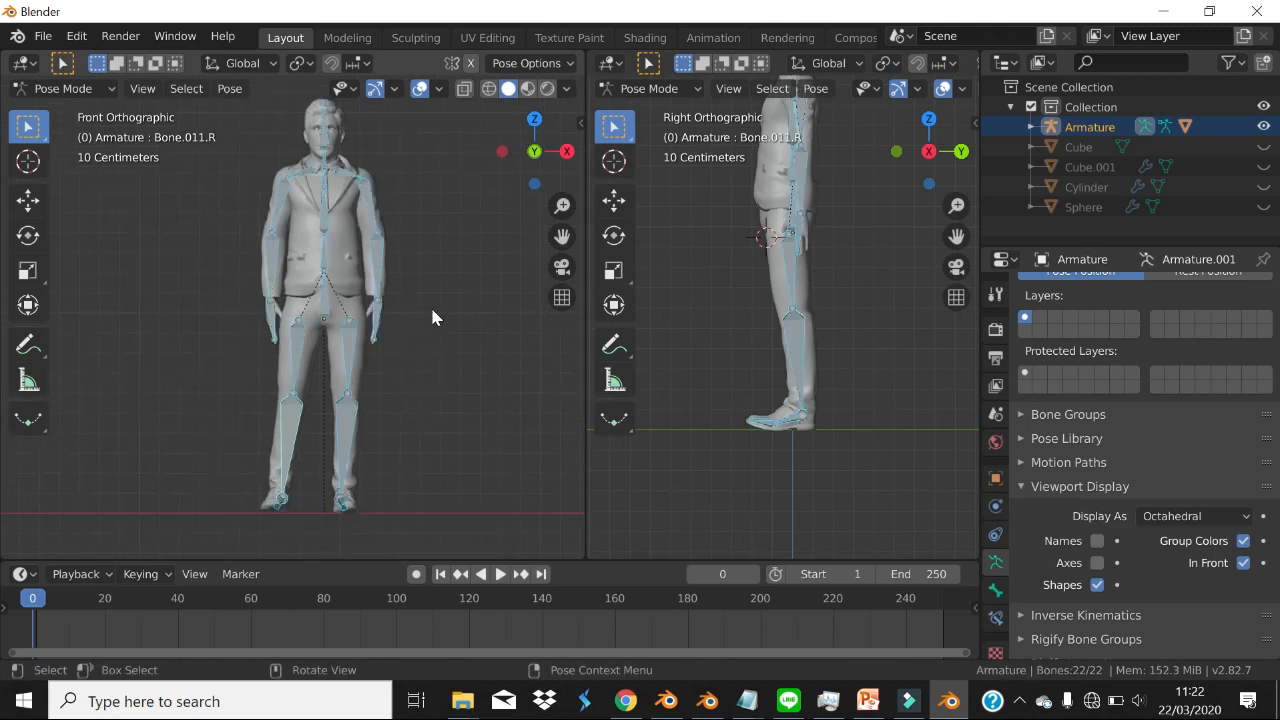
{"action": "key", "text": "i"}
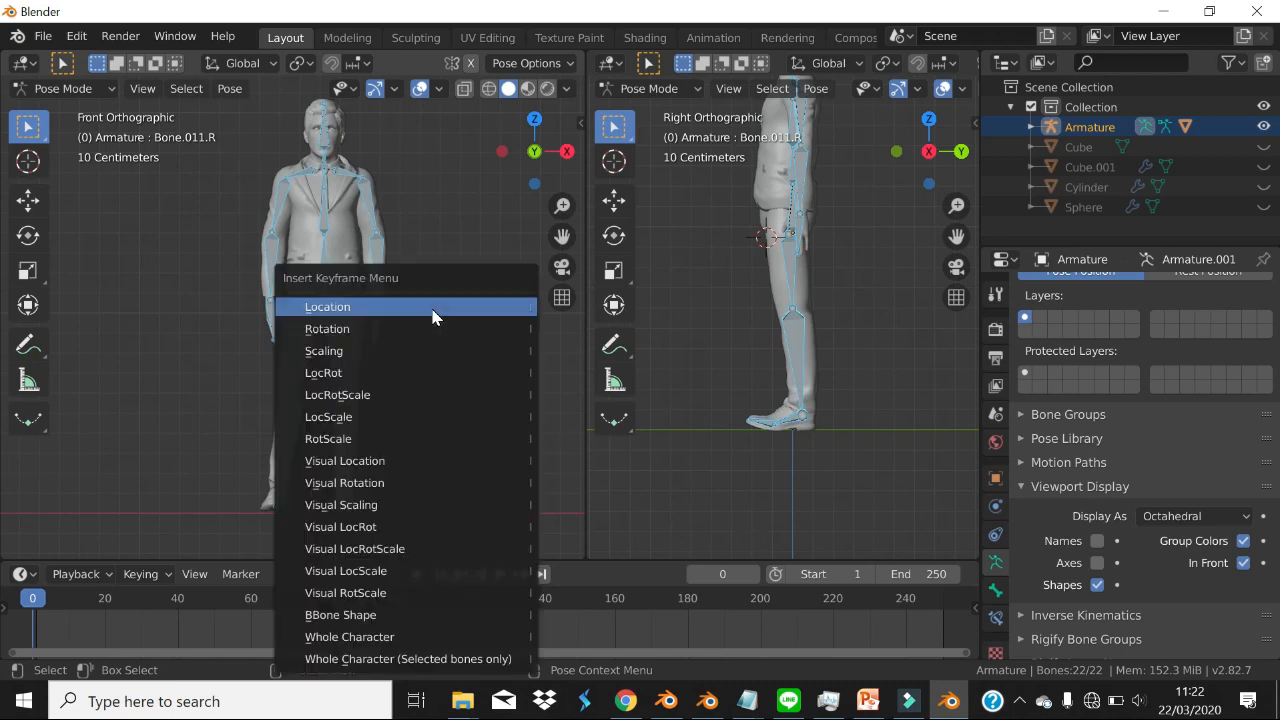
{"action": "left_click", "coordinate": [432, 316]}
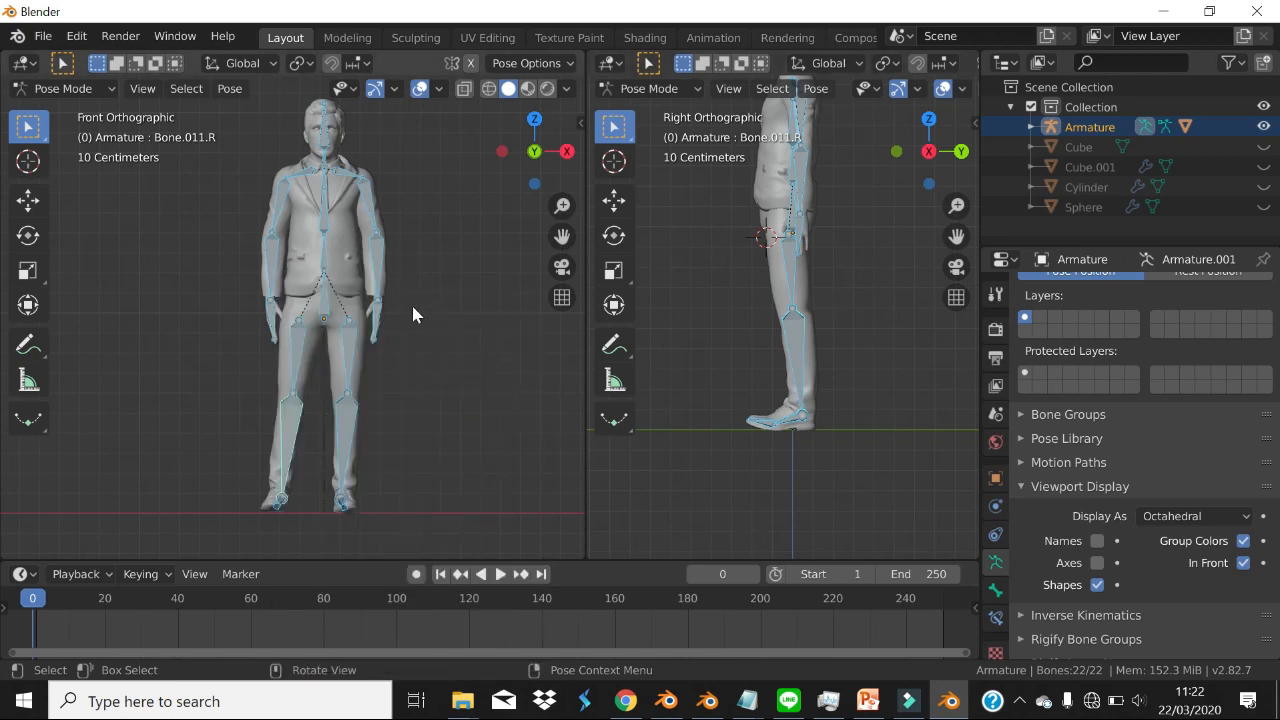
{"action": "key", "text": "i"}
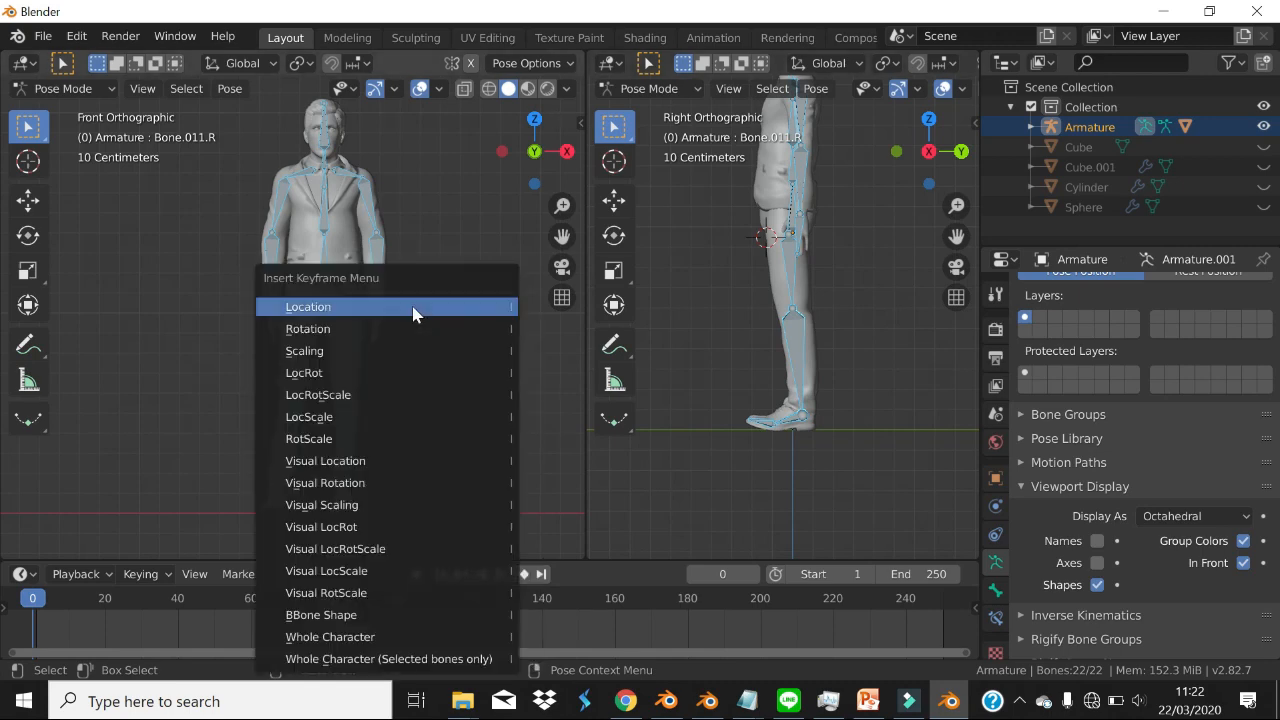
{"action": "left_click", "coordinate": [365, 380]}
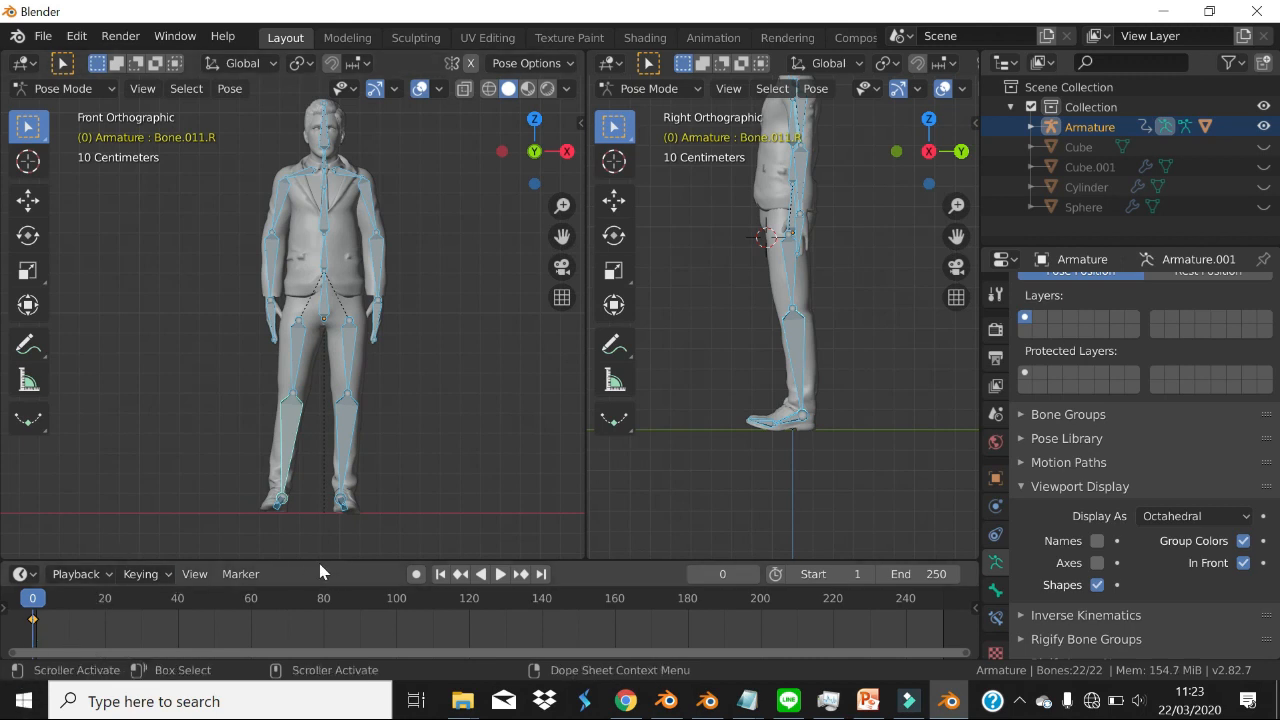
- Enlarge the timeline area, toggle automatic keyframing on and back off, and move the current frame to 32
{"action": "left_click_drag", "start_coordinate": [310, 559], "coordinate": [310, 521]}
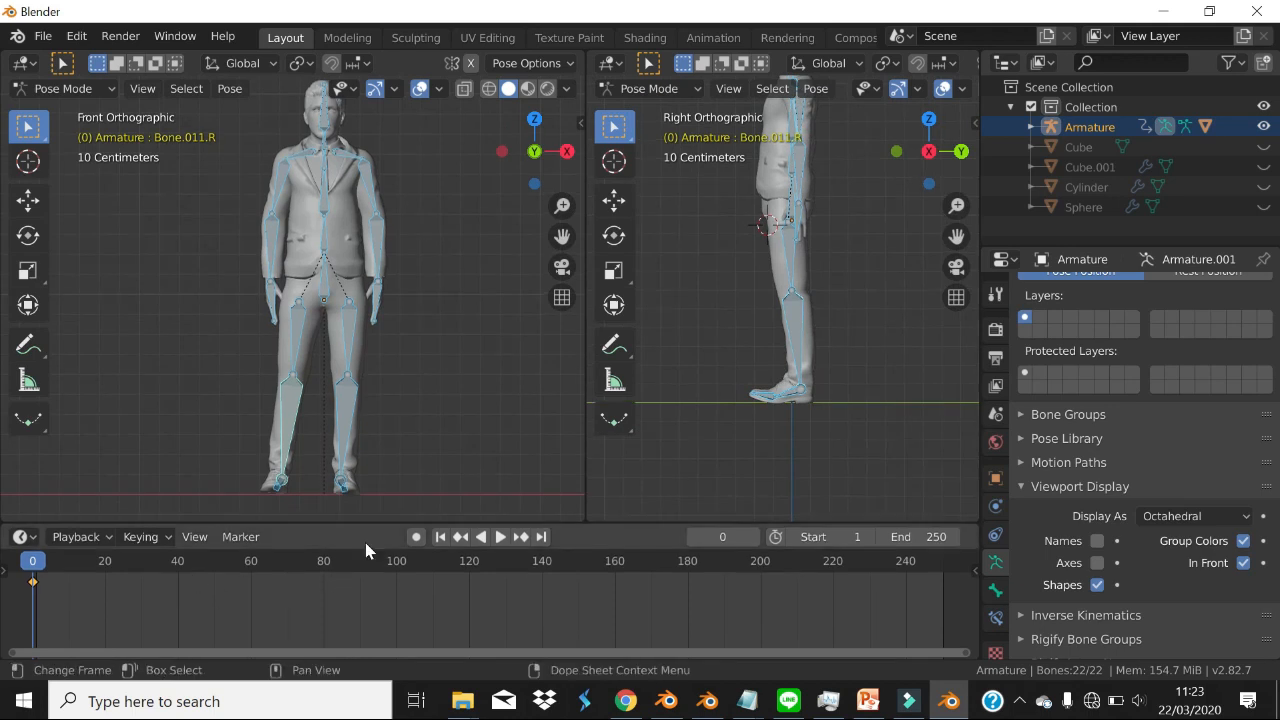
{"action": "left_click", "coordinate": [416, 537]}
{"action": "left_click", "coordinate": [416, 537]}
{"action": "left_click", "coordinate": [150, 563]}
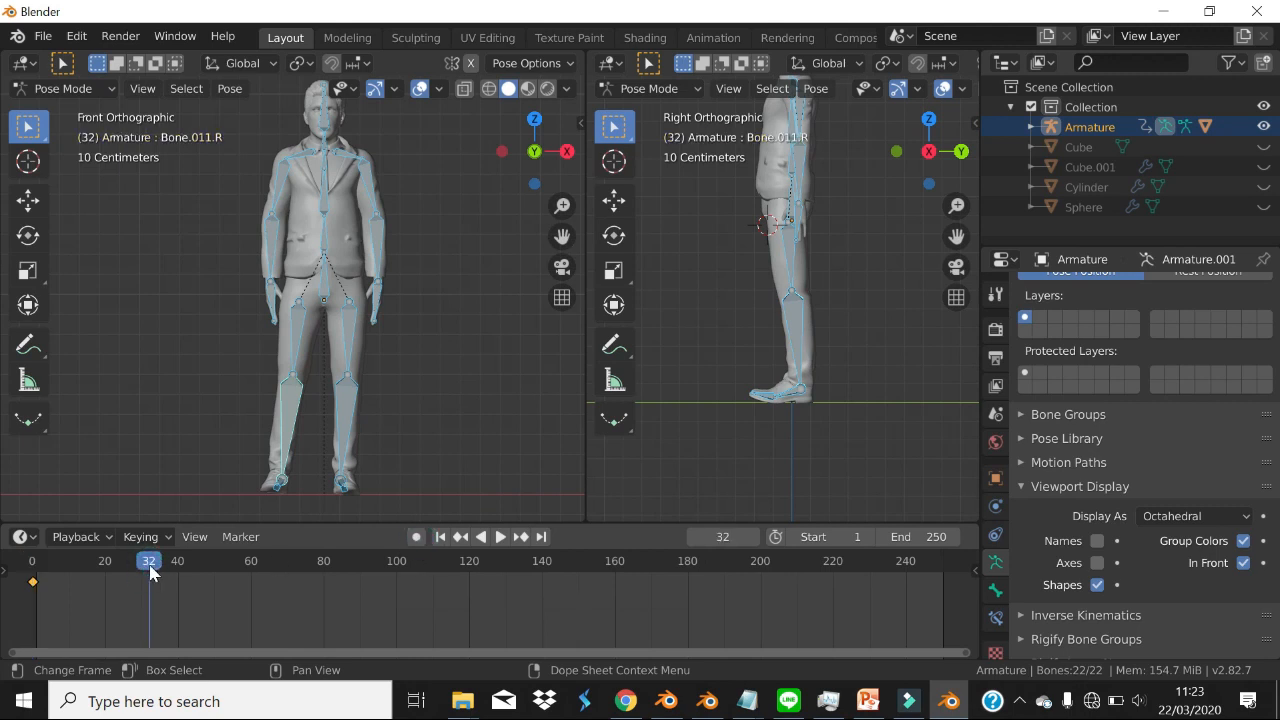
- Try raising the right upper arm bone sideways without automatic keyframing, and move the current frame to 34
{"action": "left_click", "coordinate": [280, 192]}
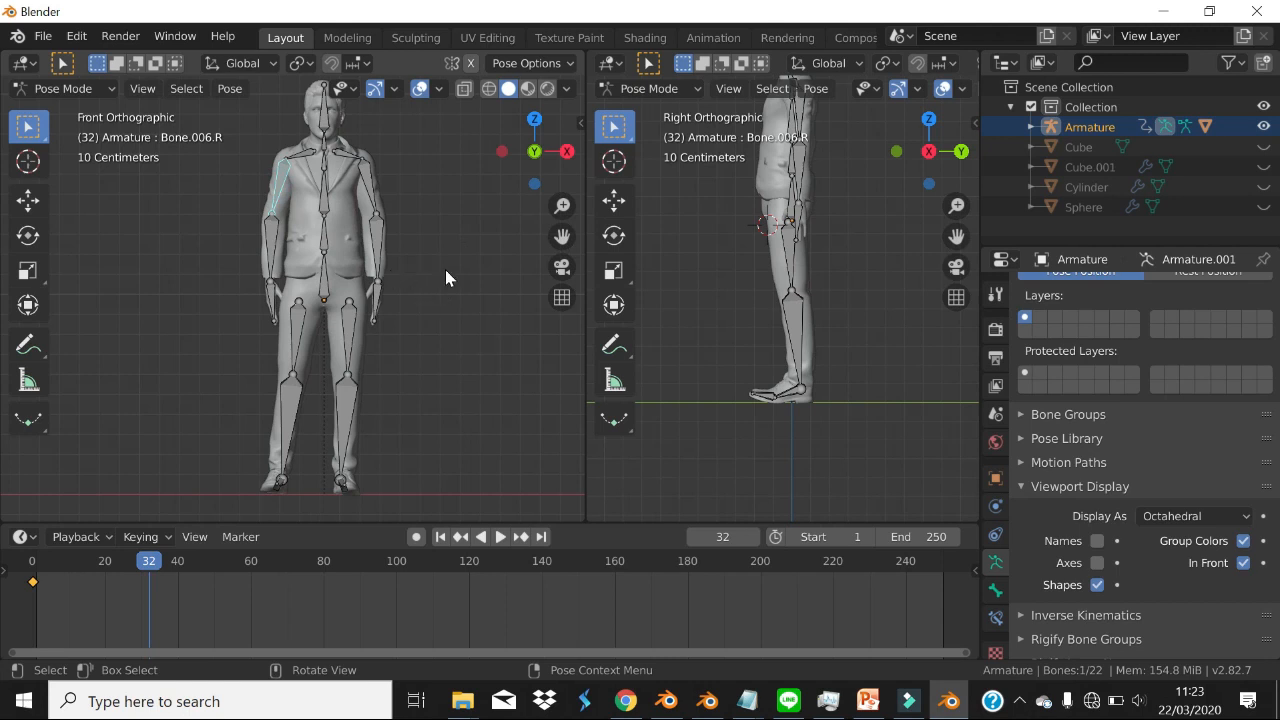
{"action": "key", "text": "r"}
{"action": "left_click", "coordinate": [251, 206]}
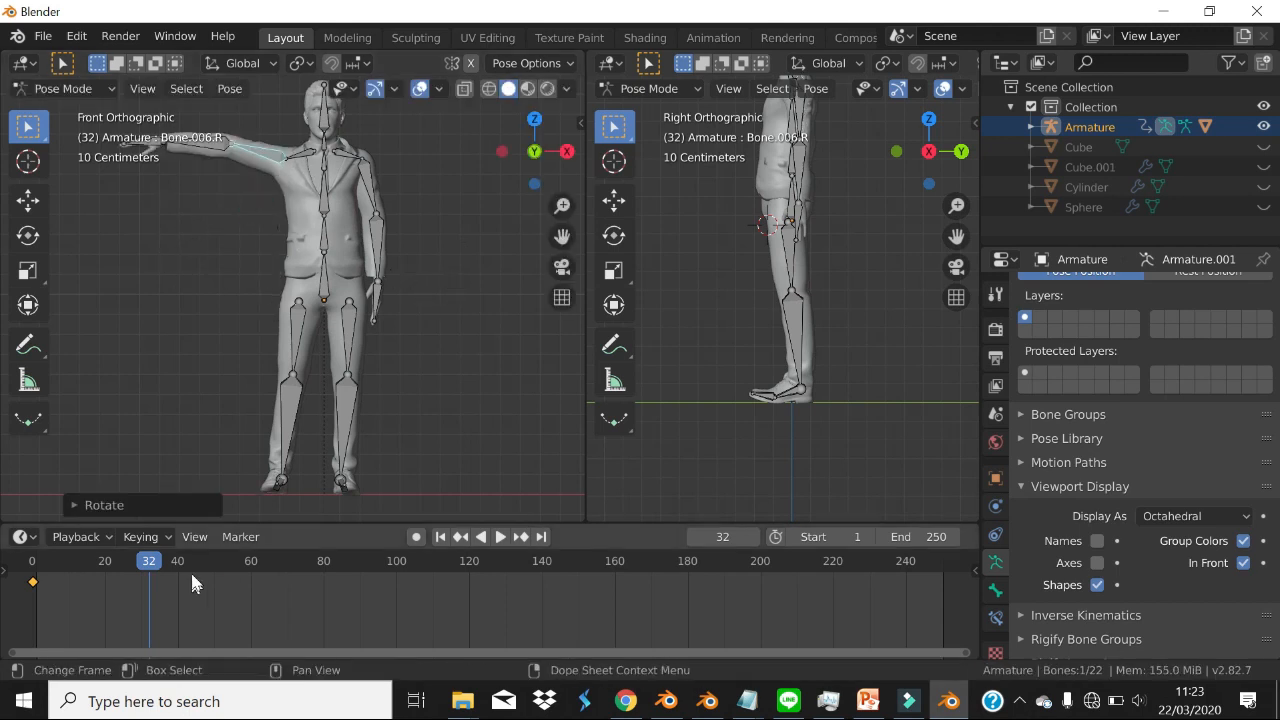
{"action": "mouse_move", "coordinate": [150, 570]}
{"action": "left_mouse_down"}
{"action": "mouse_move", "coordinate": [62, 568]}
{"action": "mouse_move", "coordinate": [180, 567]}
{"action": "mouse_move", "coordinate": [141, 551]}
{"action": "mouse_move", "coordinate": [156, 556]}
{"action": "left_mouse_up"}
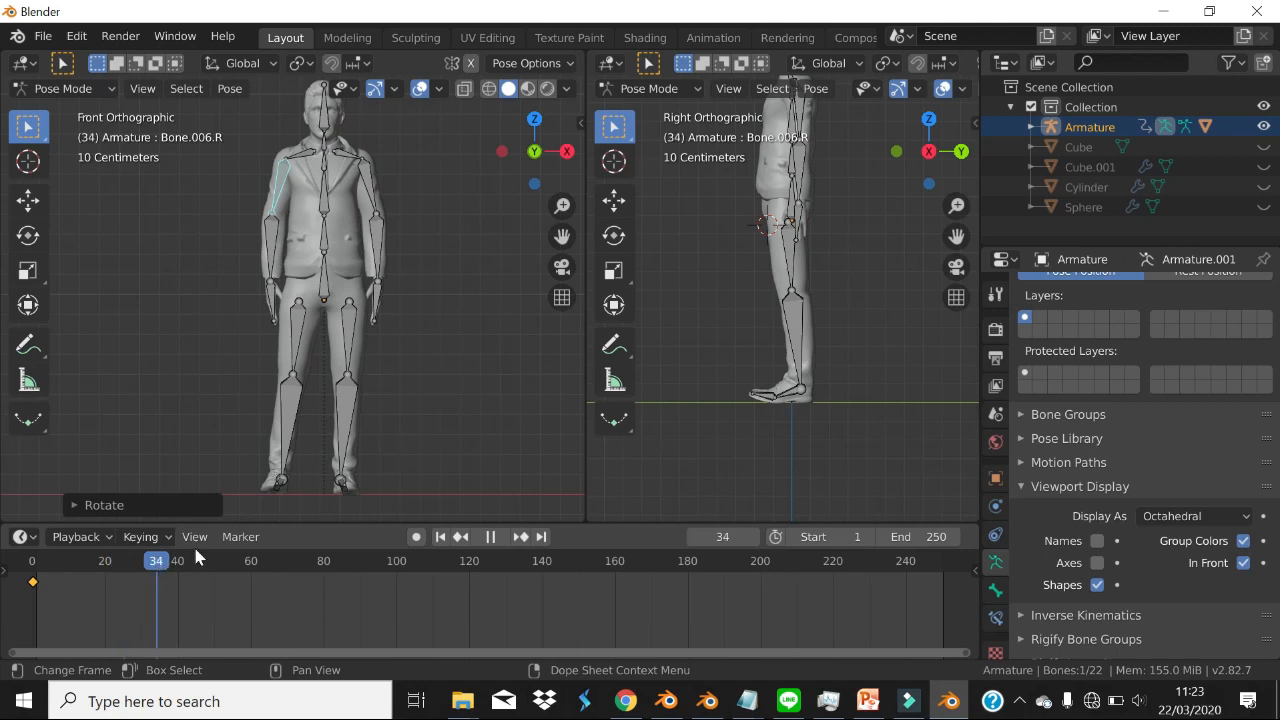
- Turn on automatic keyframing and rotate the right upper arm bone outward to key the raised arm at frame 34
{"action": "left_click", "coordinate": [416, 537]}
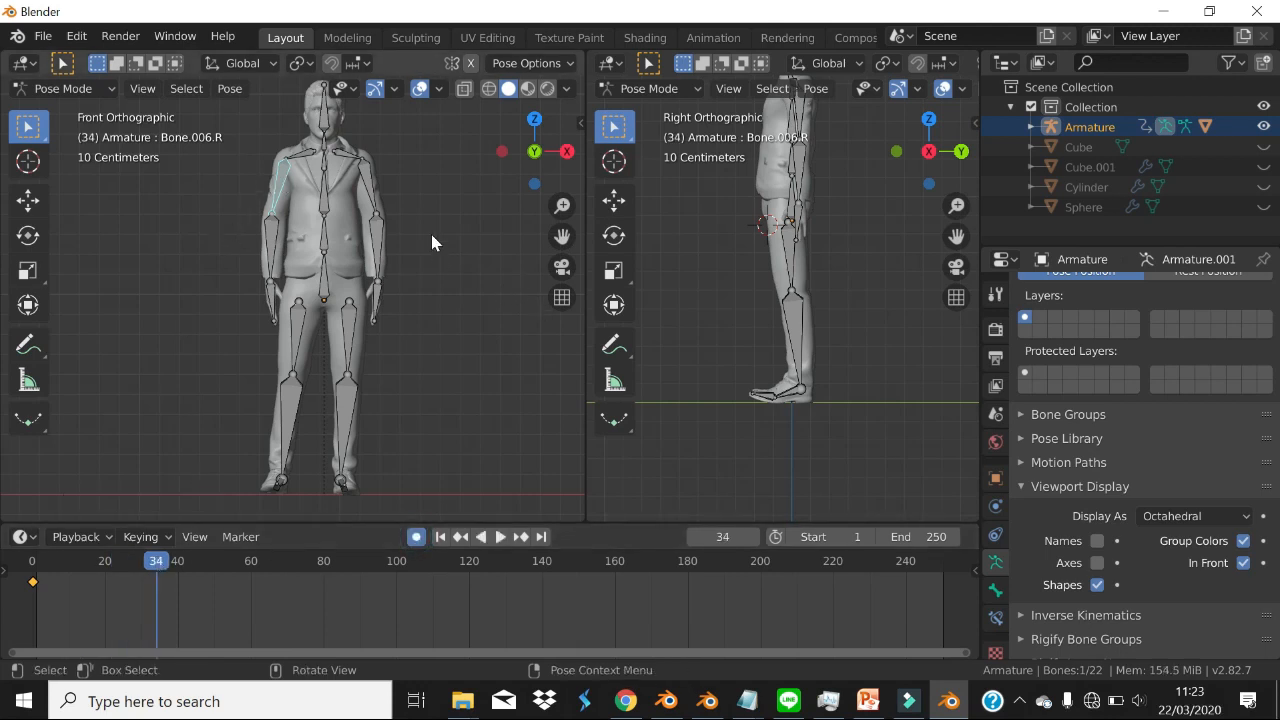
{"action": "key", "text": "r"}
{"action": "left_click", "coordinate": [262, 283]}
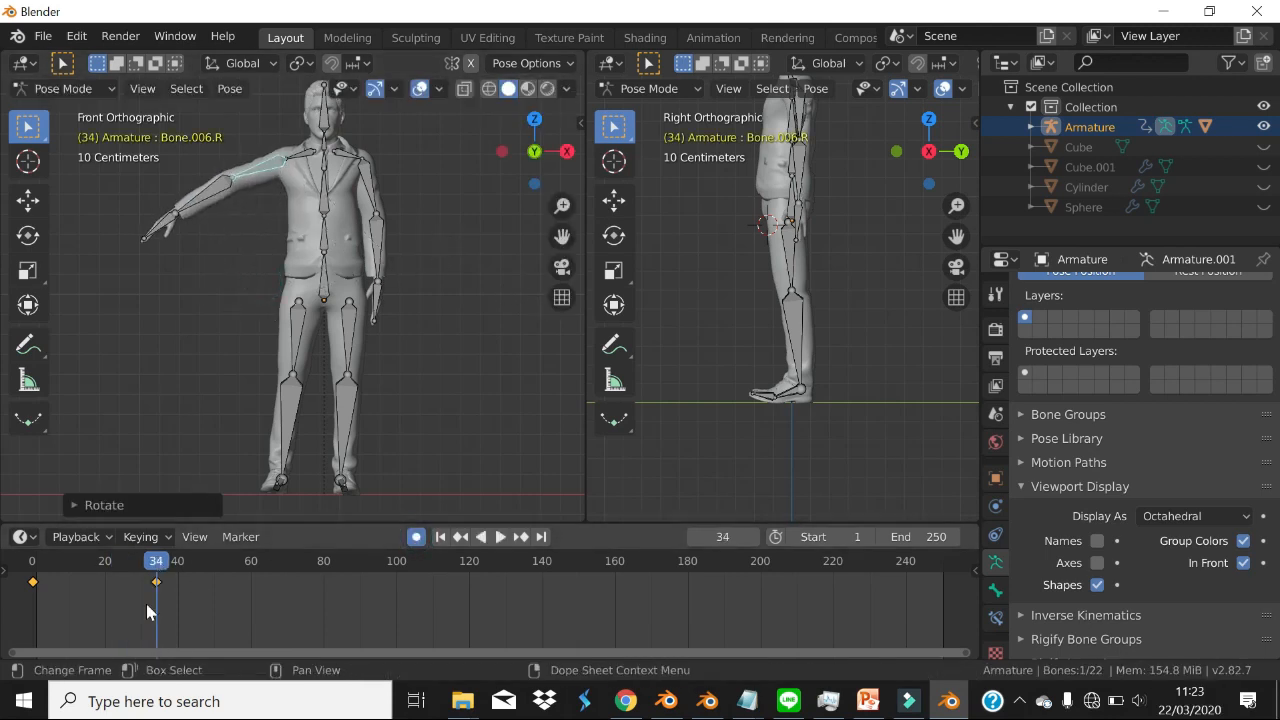
- Preview the arm raise by playing and scrubbing between frames 0 and 34, returning to frame 0
{"action": "left_click", "coordinate": [144, 584]}
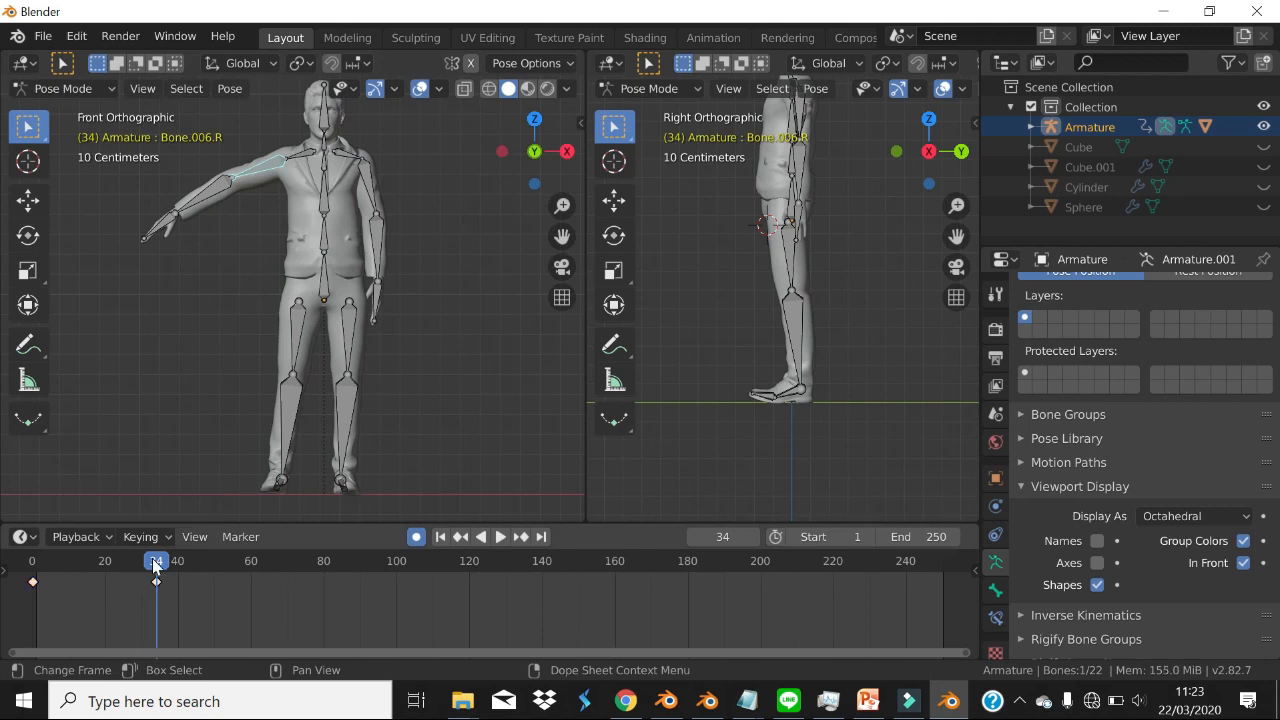
{"action": "left_click_drag", "start_coordinate": [152, 560], "coordinate": [32, 570]}
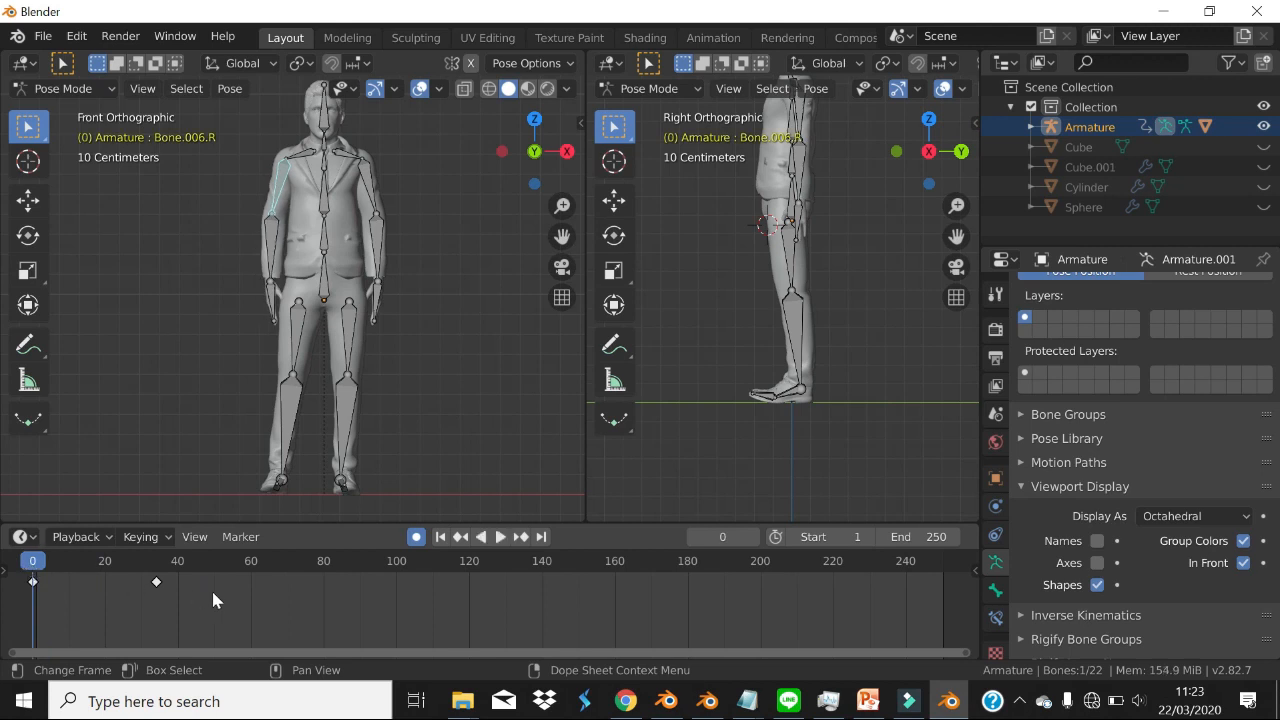
{"action": "key", "text": "space"}
{"action": "key", "text": "space"}
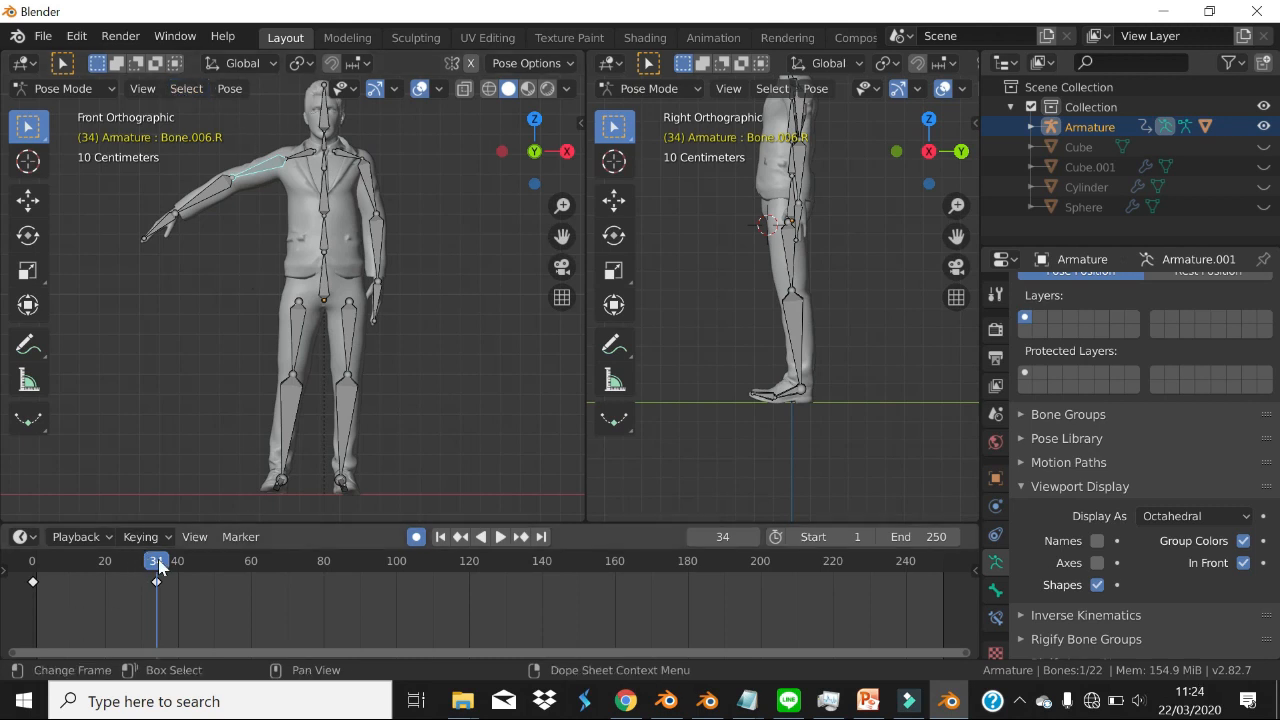
{"action": "left_click_drag", "start_coordinate": [158, 561], "coordinate": [32, 580]}
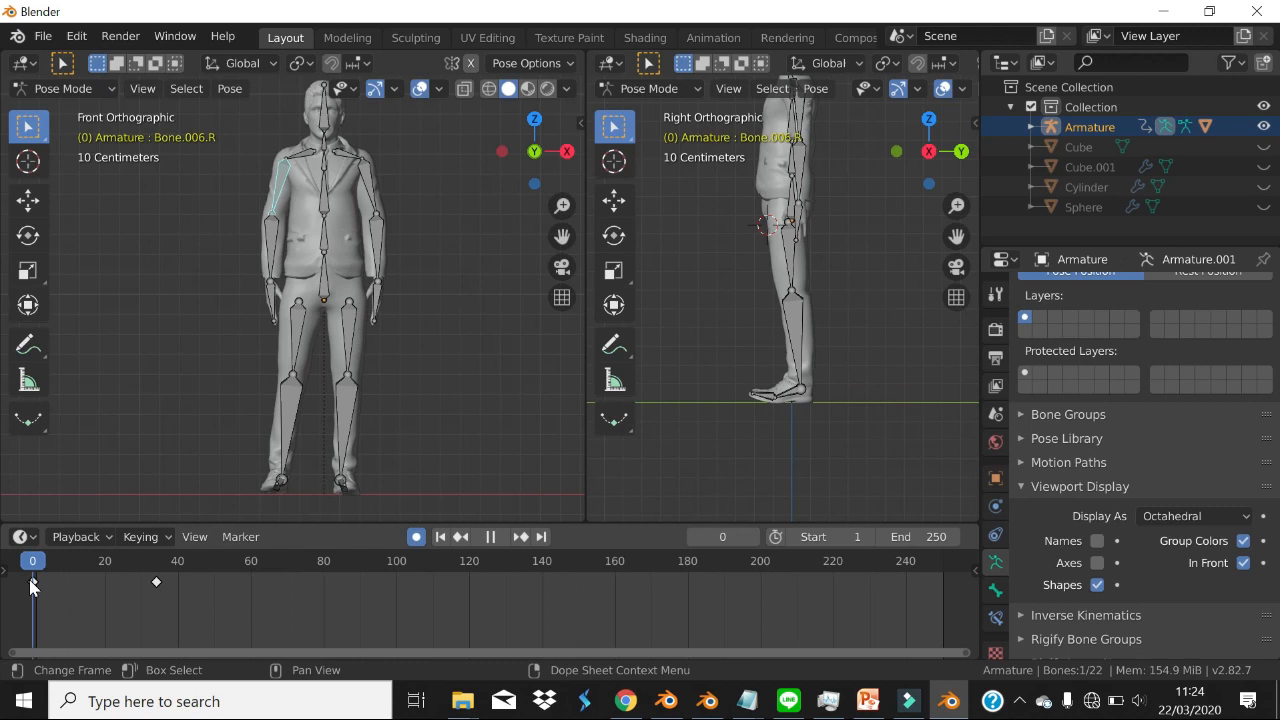
- Delete the arm keyframe at frame 34
{"action": "left_click", "coordinate": [157, 584]}
{"action": "key", "text": "x"}
{"action": "left_click", "coordinate": [236, 609]}
- Move the current frame to 40 and rotate the right upper arm bone partway outward, keying it there automatically
{"action": "key", "text": "space"}
{"action": "left_click_drag", "start_coordinate": [174, 565], "coordinate": [178, 565]}
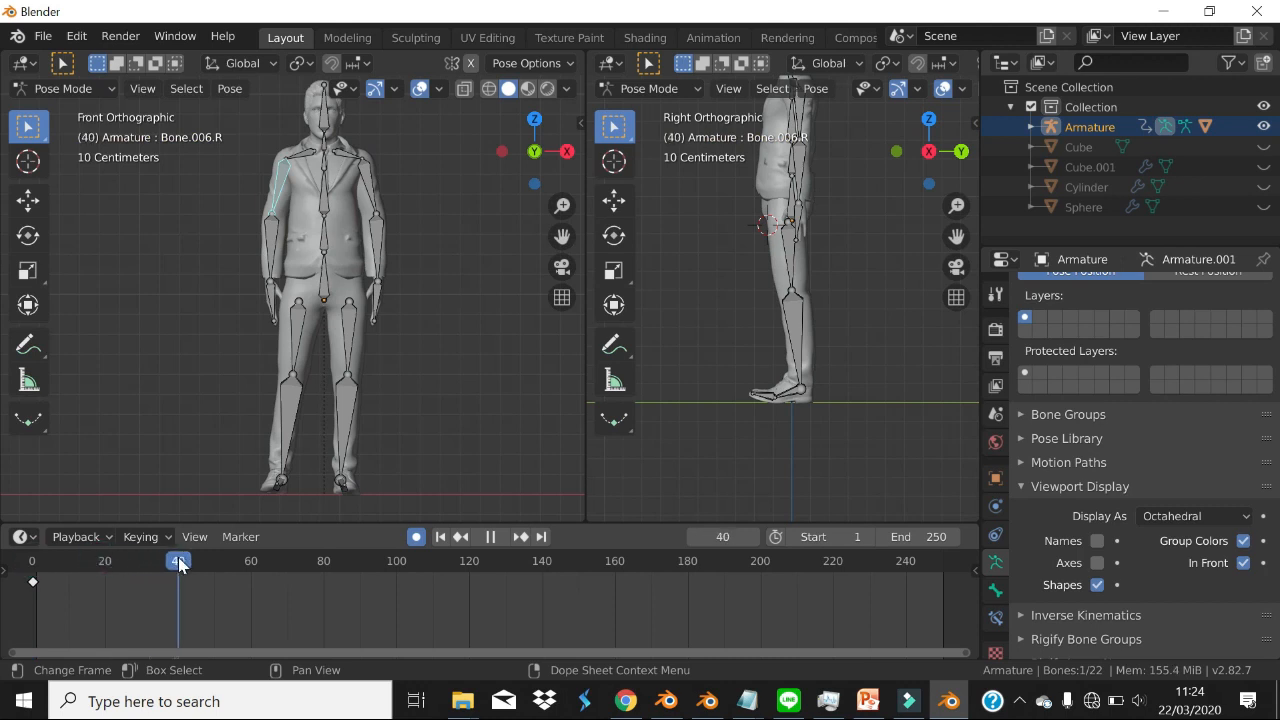
{"action": "key", "text": "space"}
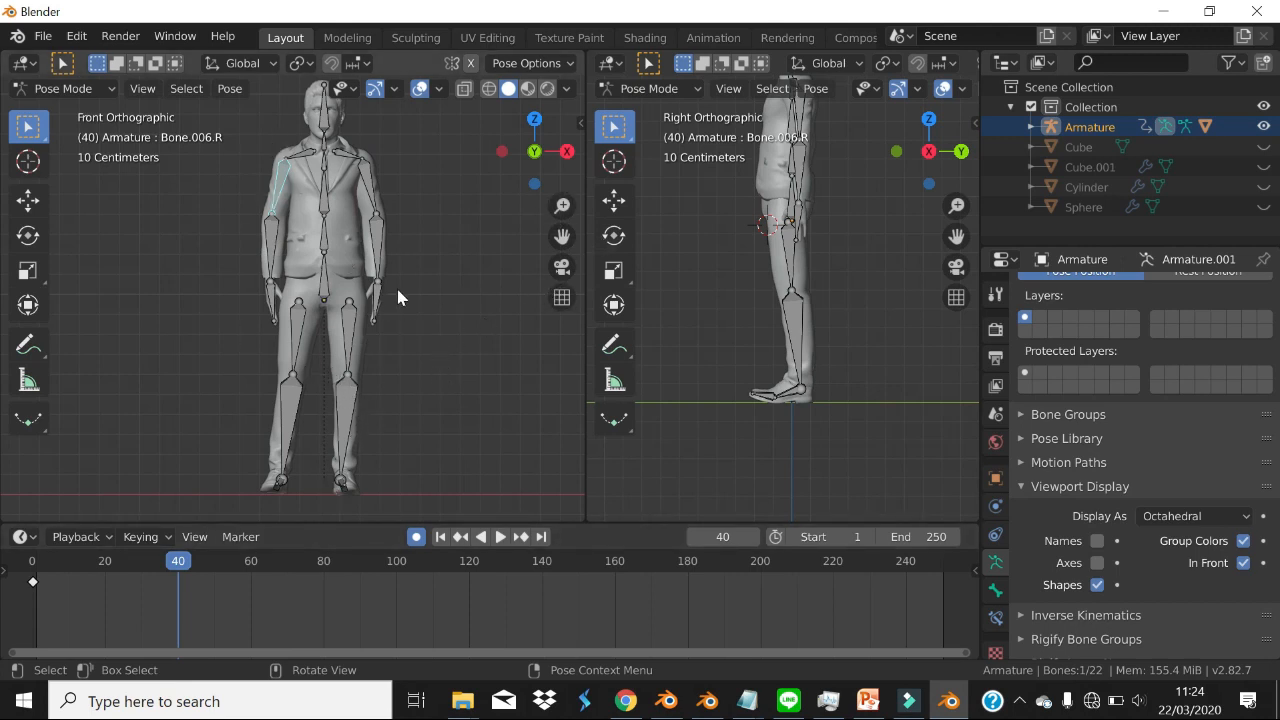
{"action": "key", "text": "r"}
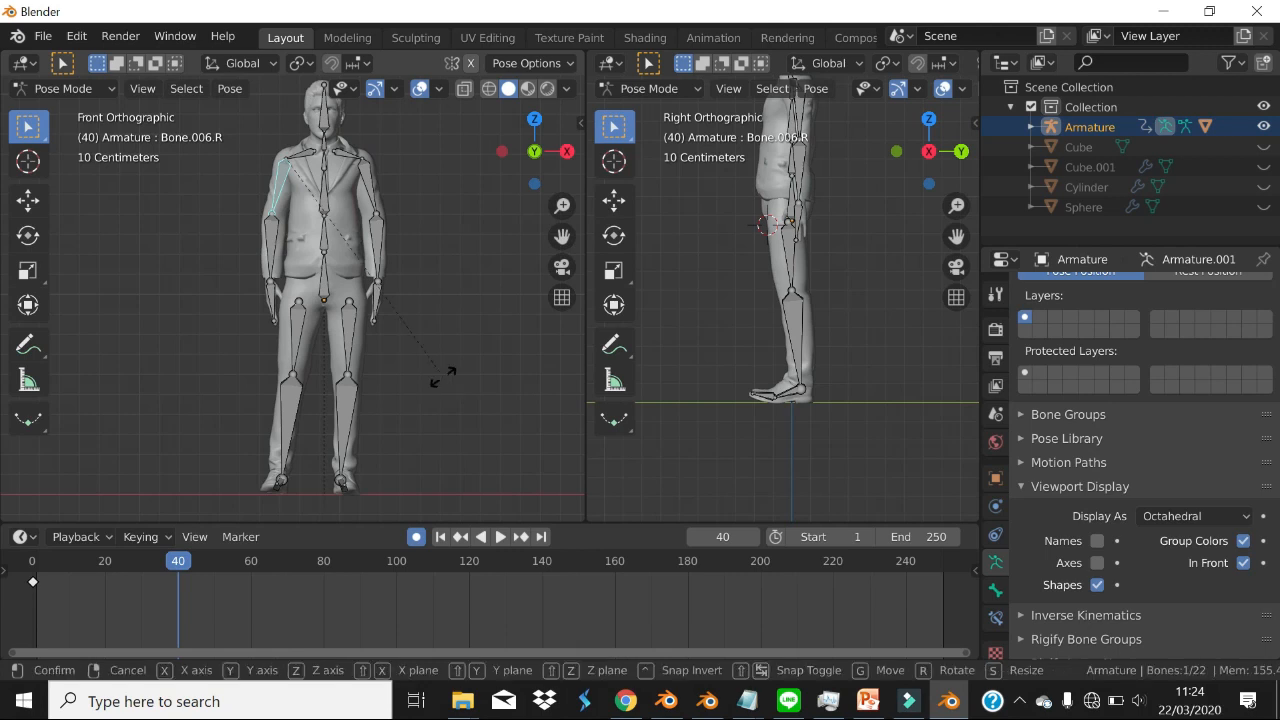
{"action": "left_click", "coordinate": [285, 310]}
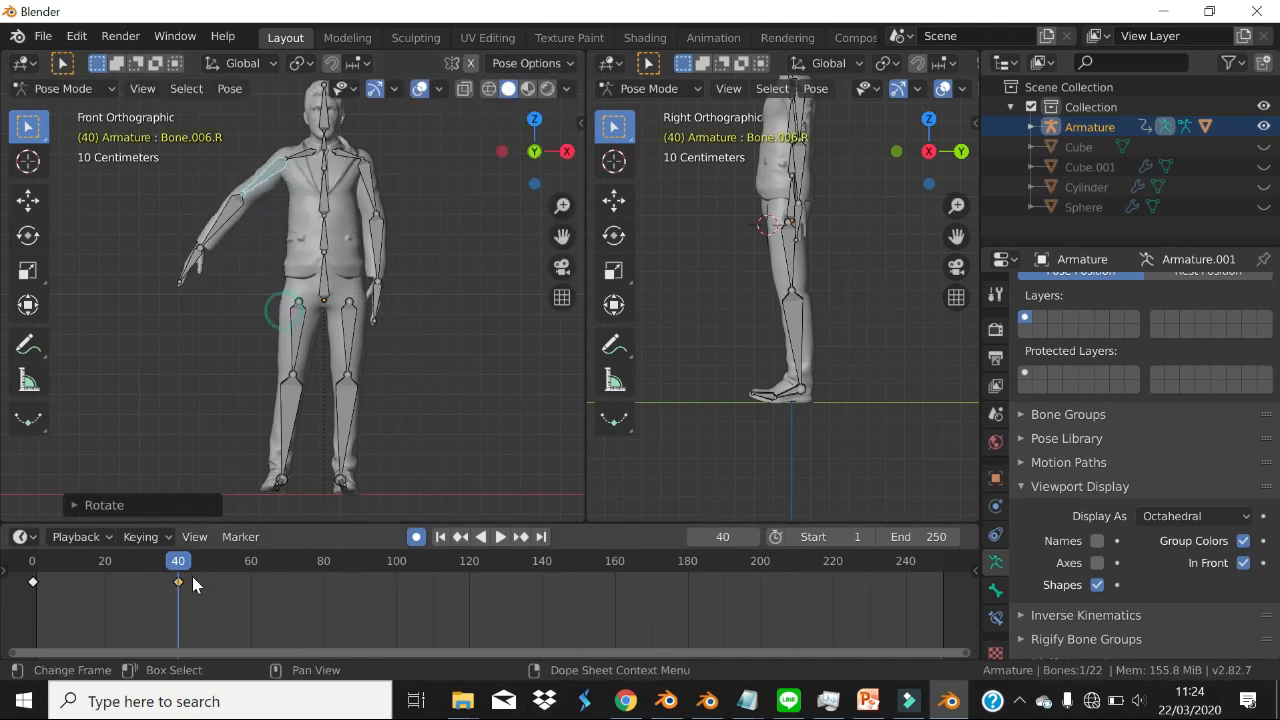
- Move to frame 54 and rotate the right forearm bone upward by about 78° to key it
{"action": "left_click_drag", "start_coordinate": [188, 568], "coordinate": [229, 566]}
{"action": "key", "text": "bracketright"}
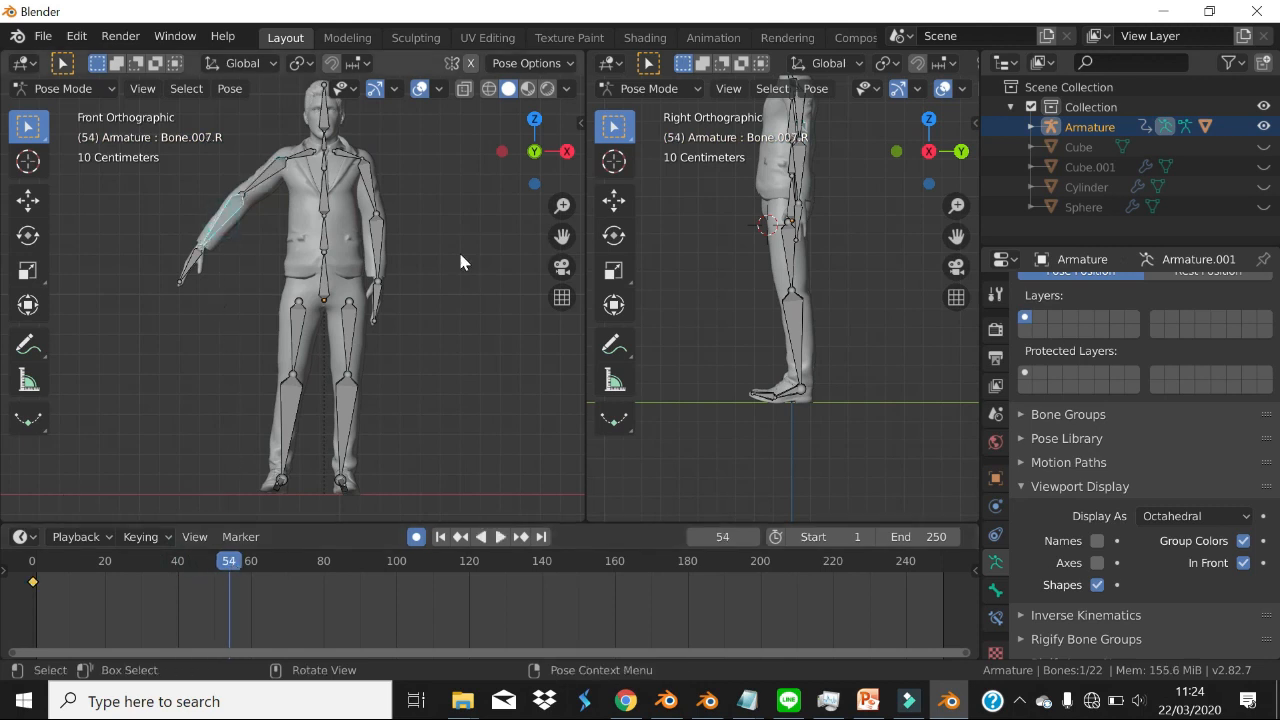
{"action": "key", "text": "r"}
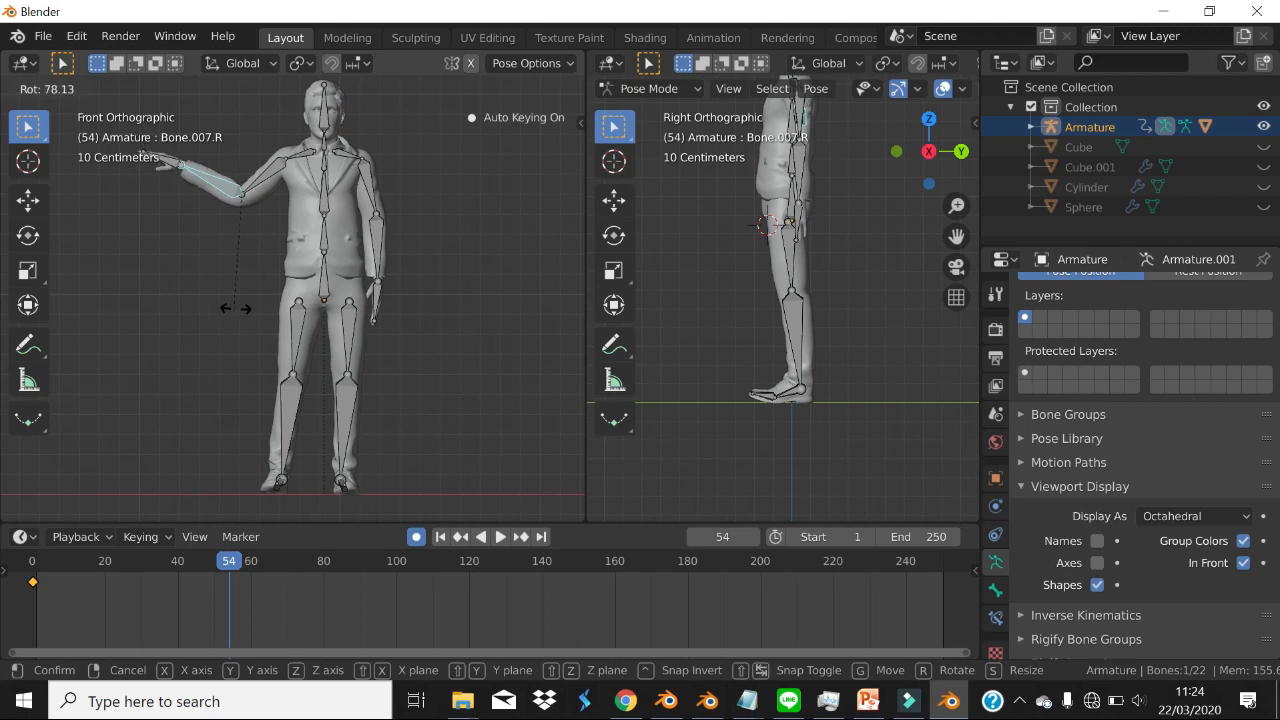
{"action": "left_click", "coordinate": [236, 309]}
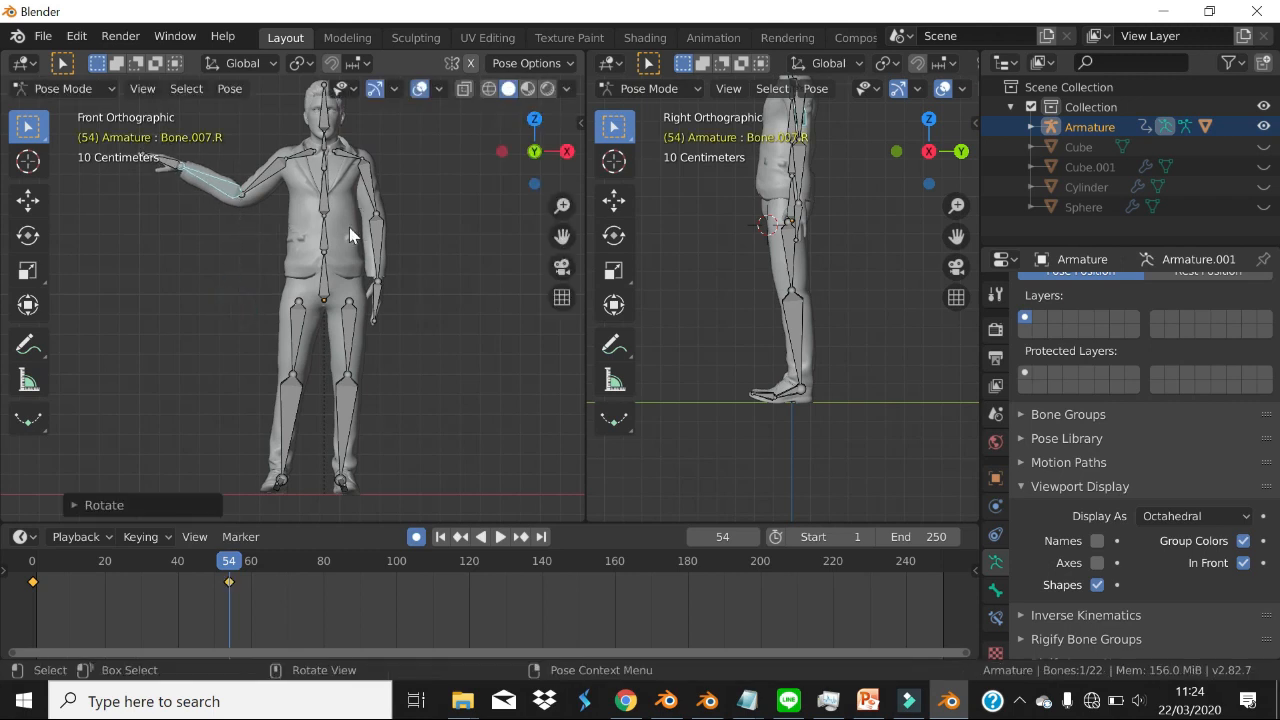
- Move to frame 67 and rotate the right hand bone so the fingers point upward, keying the hand there
{"action": "middle_click_drag", "start_coordinate": [350, 235], "coordinate": [408, 337], "text": "shift"}
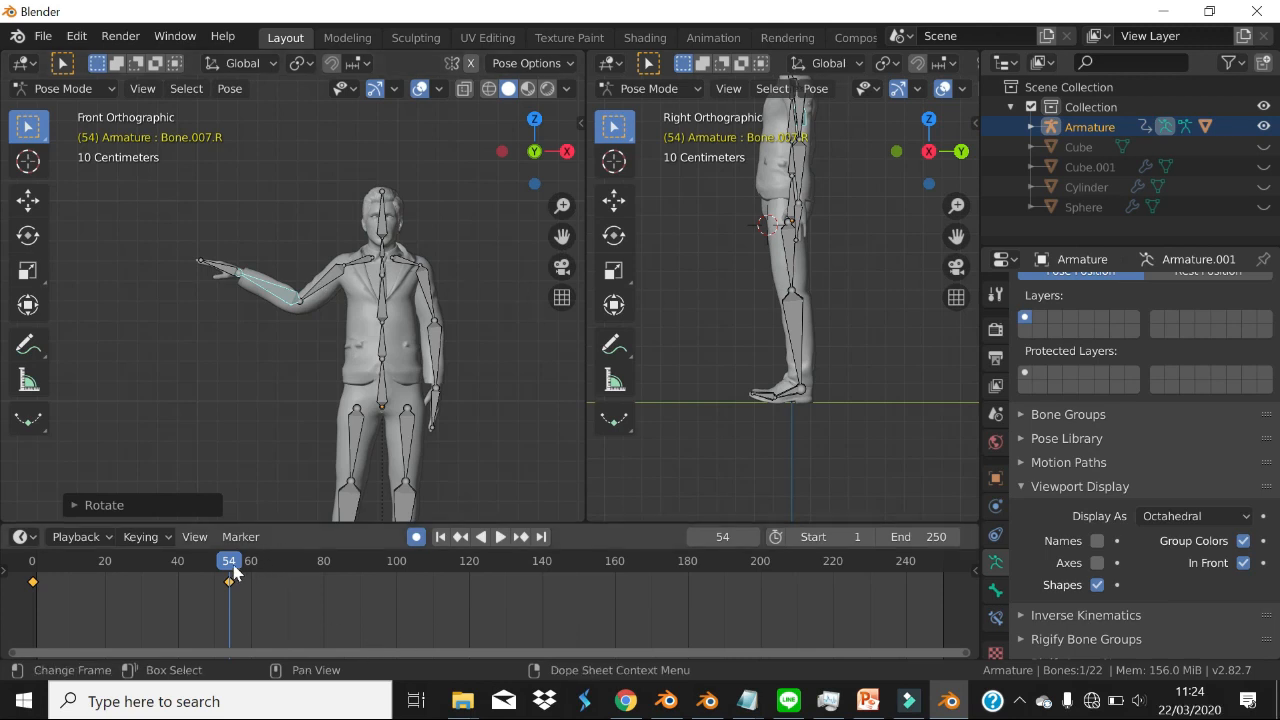
{"action": "left_click_drag", "start_coordinate": [235, 570], "coordinate": [277, 560]}
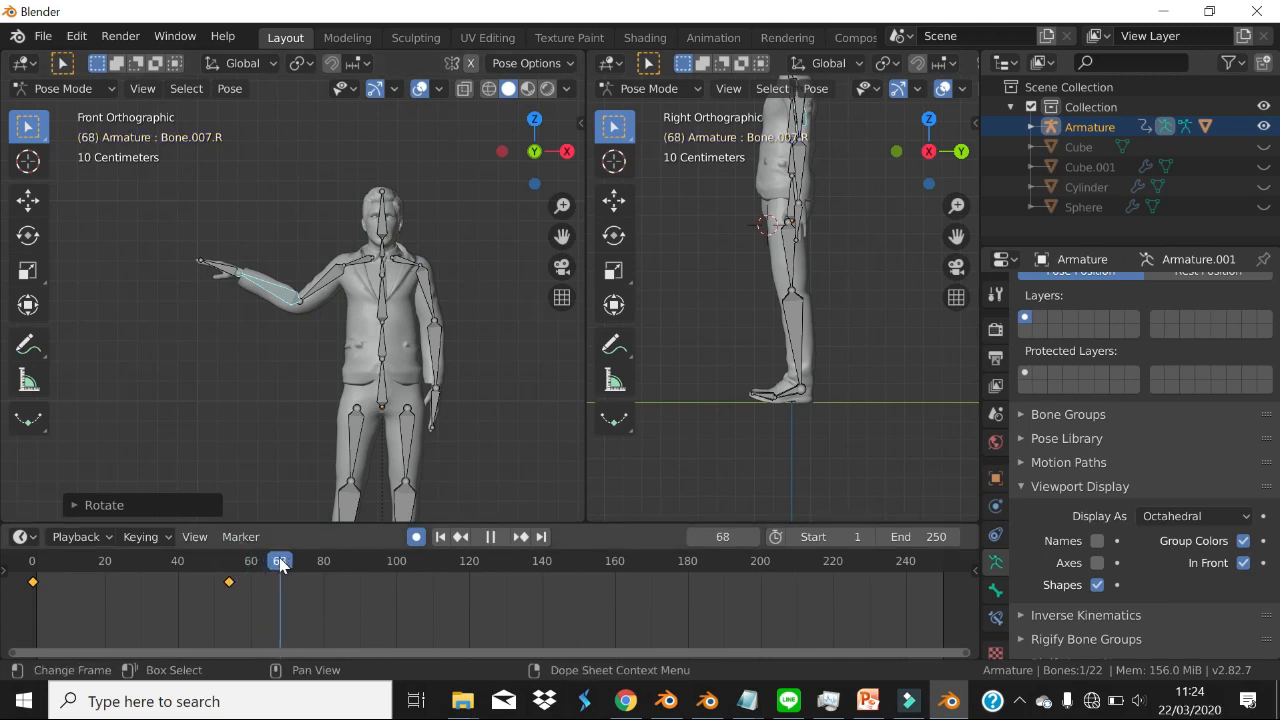
{"action": "left_click", "coordinate": [222, 265]}
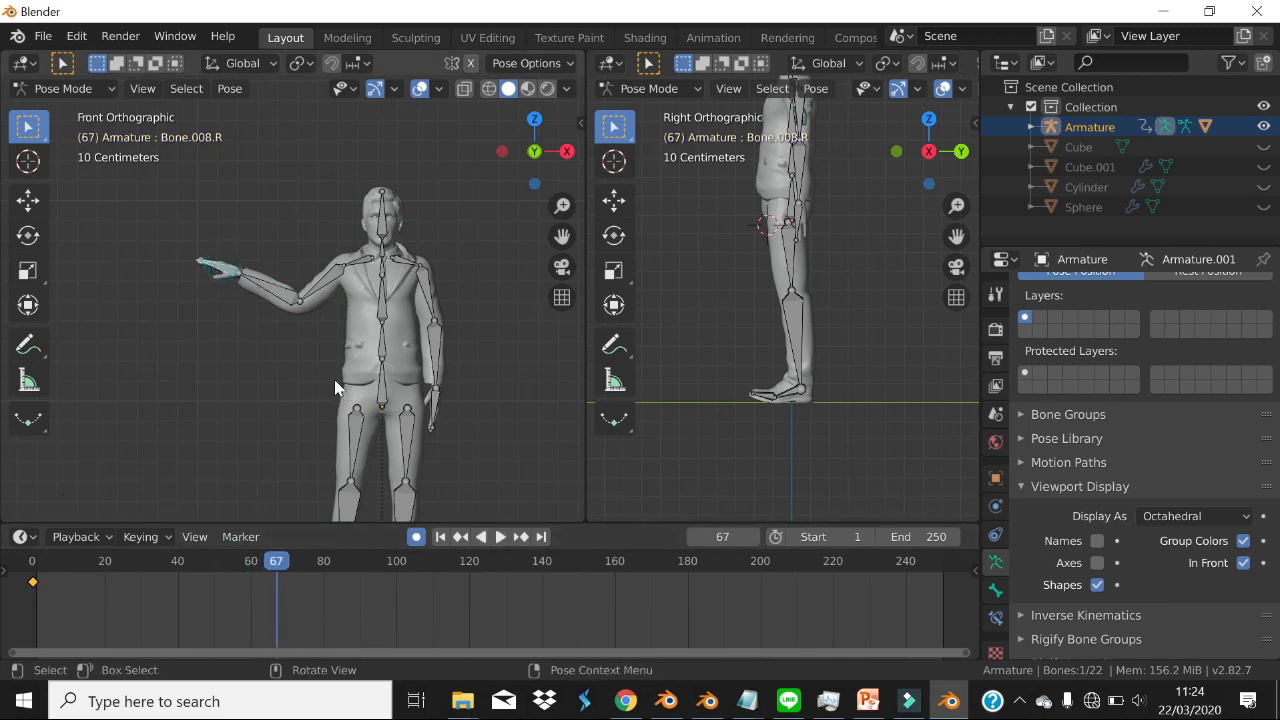
{"action": "key", "text": "r"}
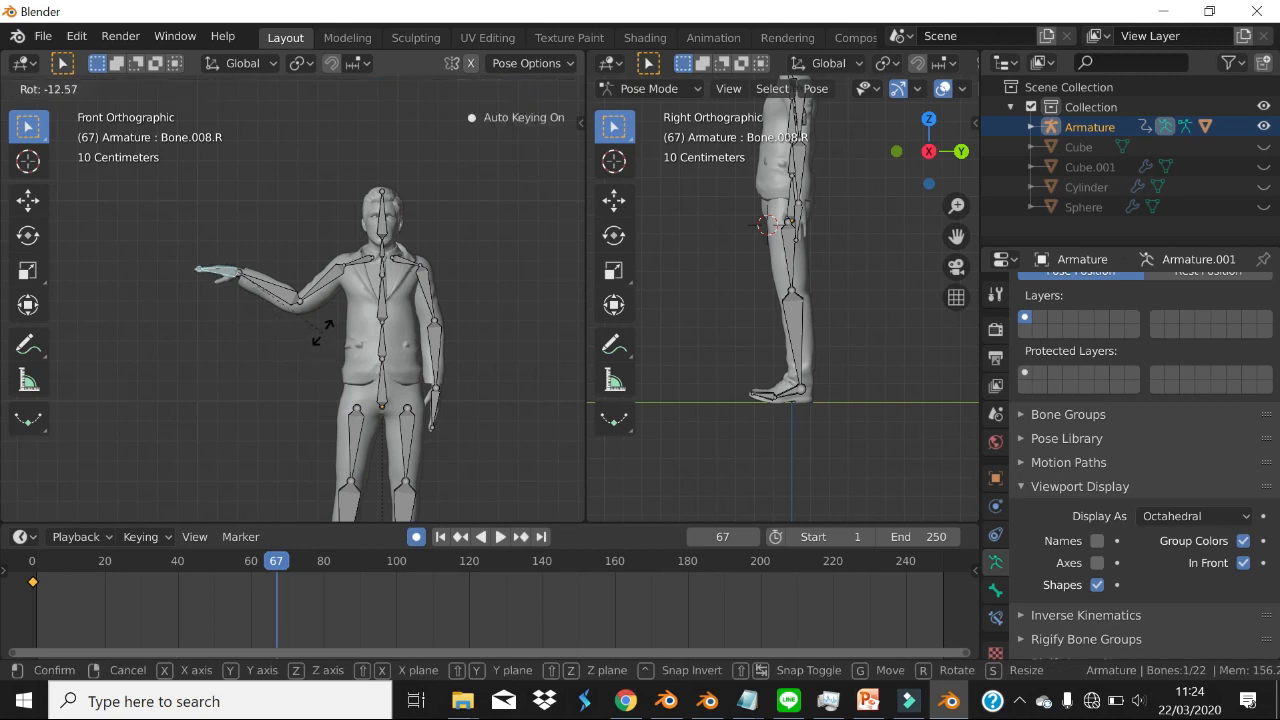
{"action": "left_click", "coordinate": [200, 437]}
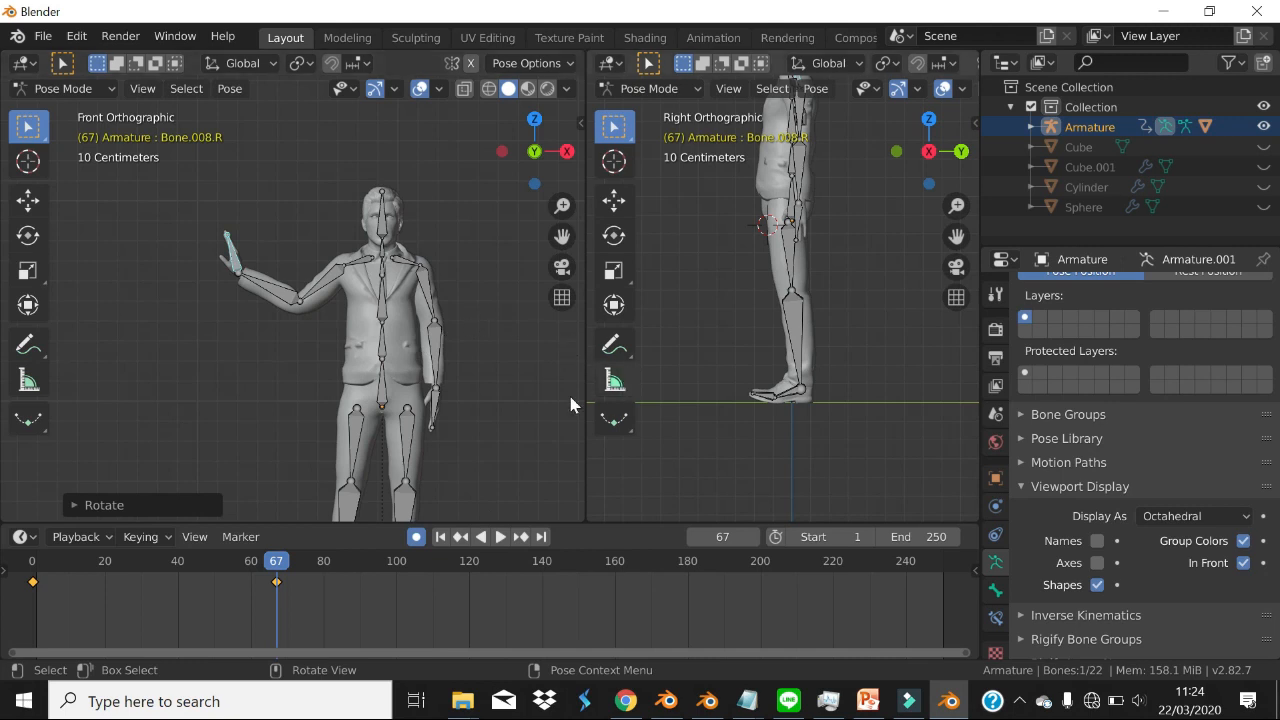
- Play and scrub the arm-raising animation to review it, stopping at frame 120
{"action": "key", "text": "space"}
{"action": "left_click_drag", "start_coordinate": [255, 588], "coordinate": [81, 560]}
{"action": "left_click_drag", "start_coordinate": [186, 563], "coordinate": [469, 558]}
{"action": "key", "text": "space"}
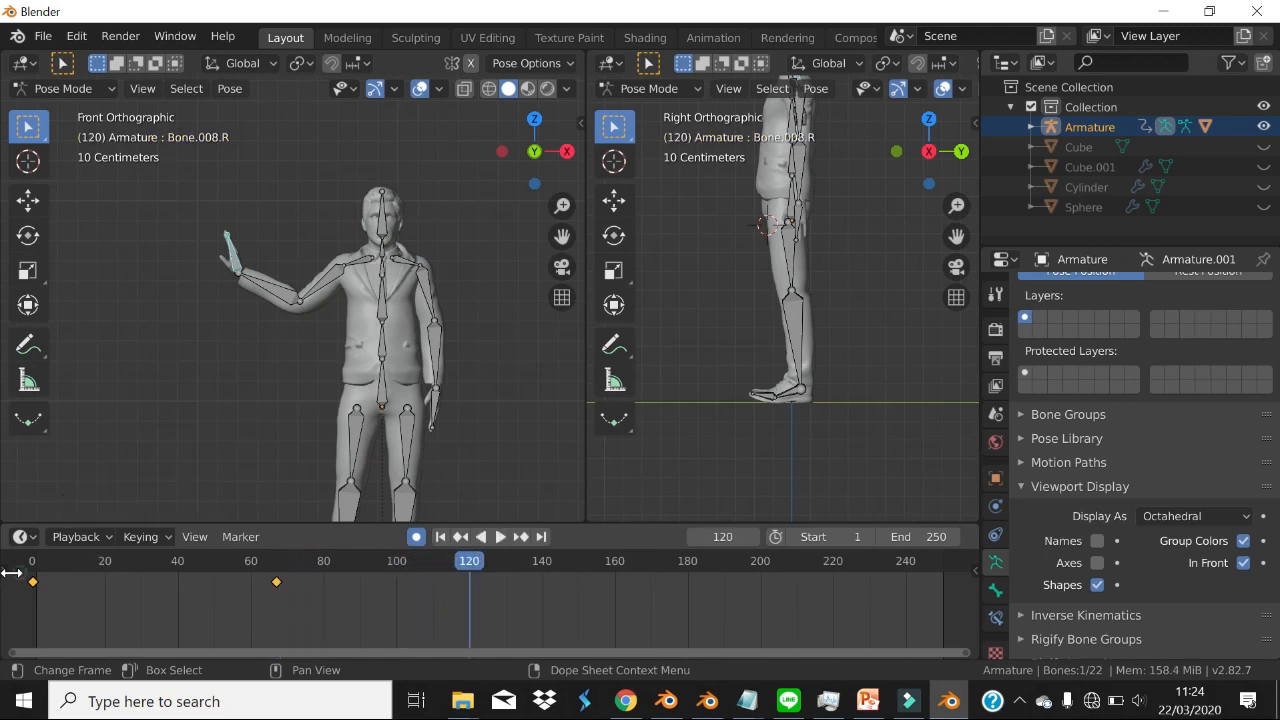
- Show the timeline's channel list, then expand the Summary channel to inspect the bone keys and collapse it again
{"action": "left_click", "coordinate": [10, 572]}
{"action": "left_click", "coordinate": [8, 585]}
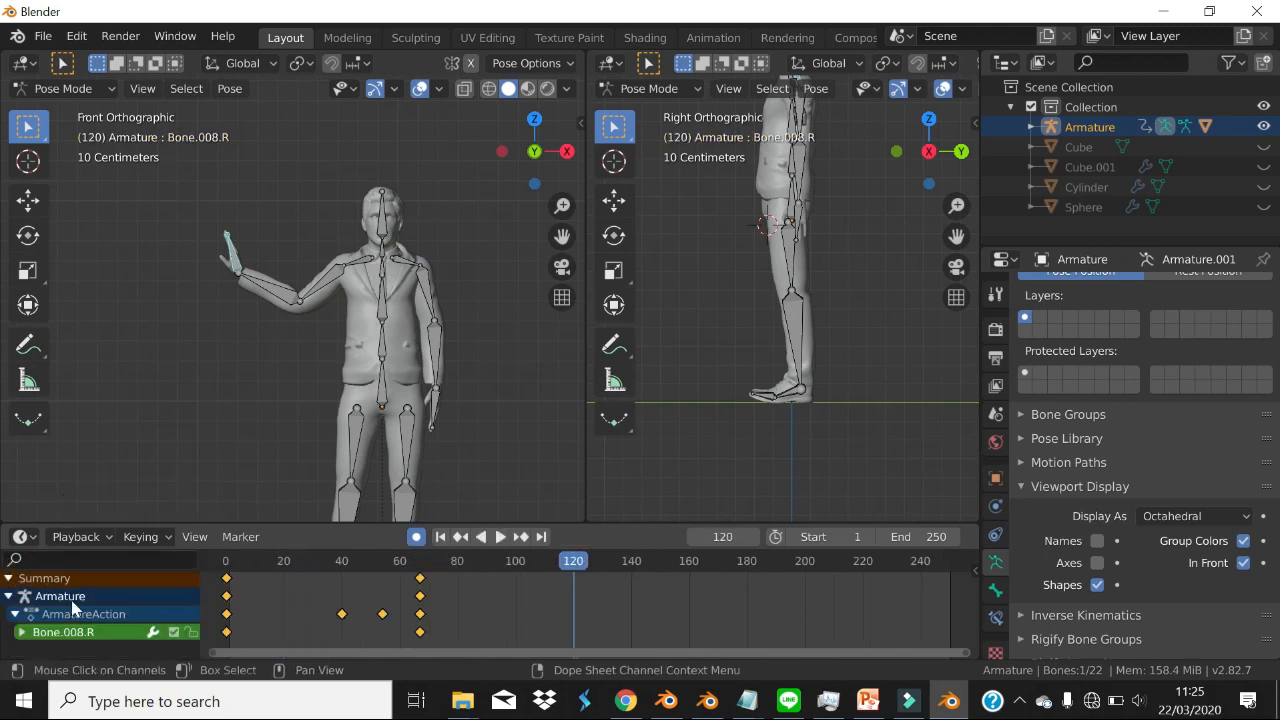
{"action": "left_click", "coordinate": [8, 583]}
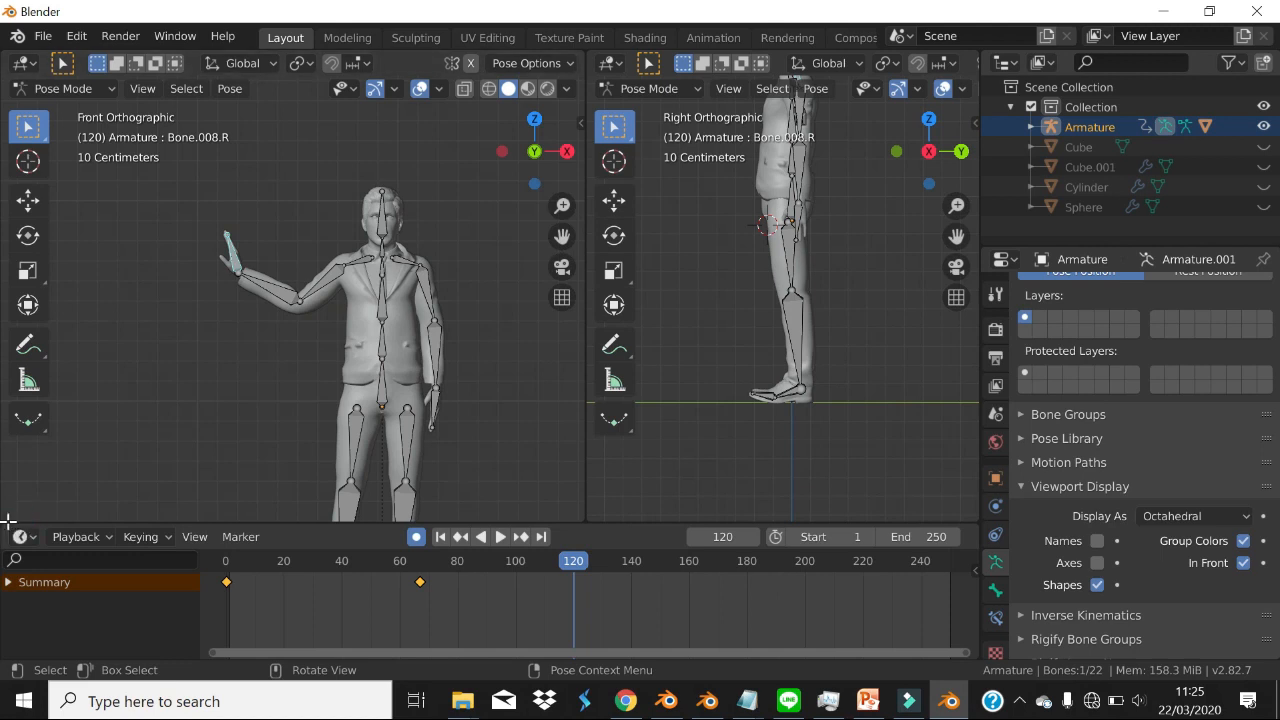
{"action": "left_click_drag", "start_coordinate": [8, 522], "coordinate": [9, 522]}
{"action": "left_click", "coordinate": [8, 523]}
{"action": "left_click_drag", "start_coordinate": [8, 520], "coordinate": [45, 394]}
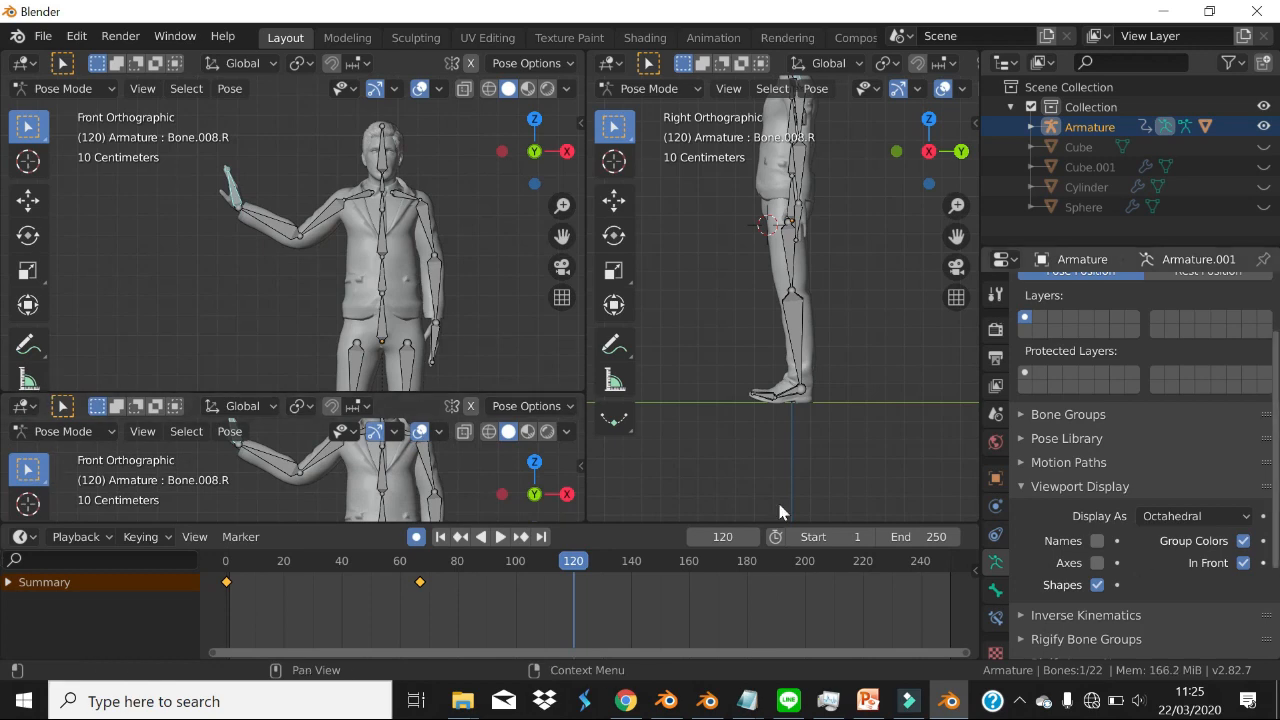
{"action": "right_click", "coordinate": [396, 398]}
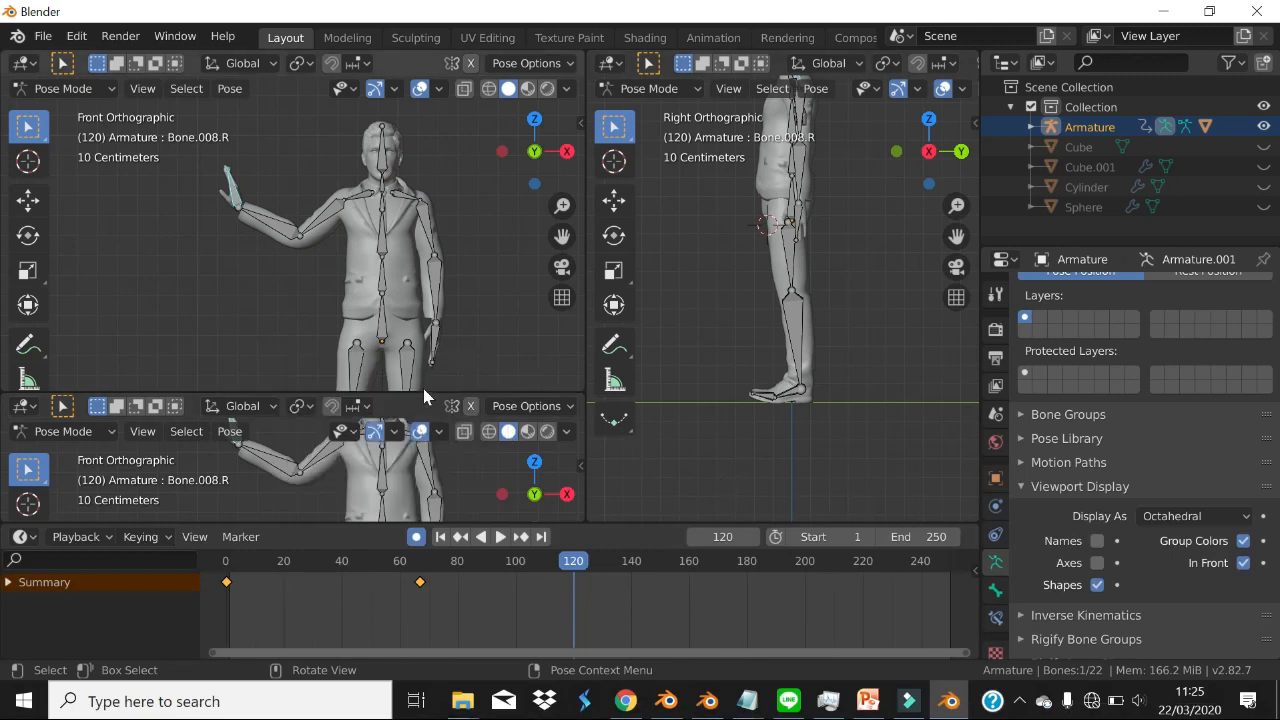
{"action": "right_click", "coordinate": [415, 394]}
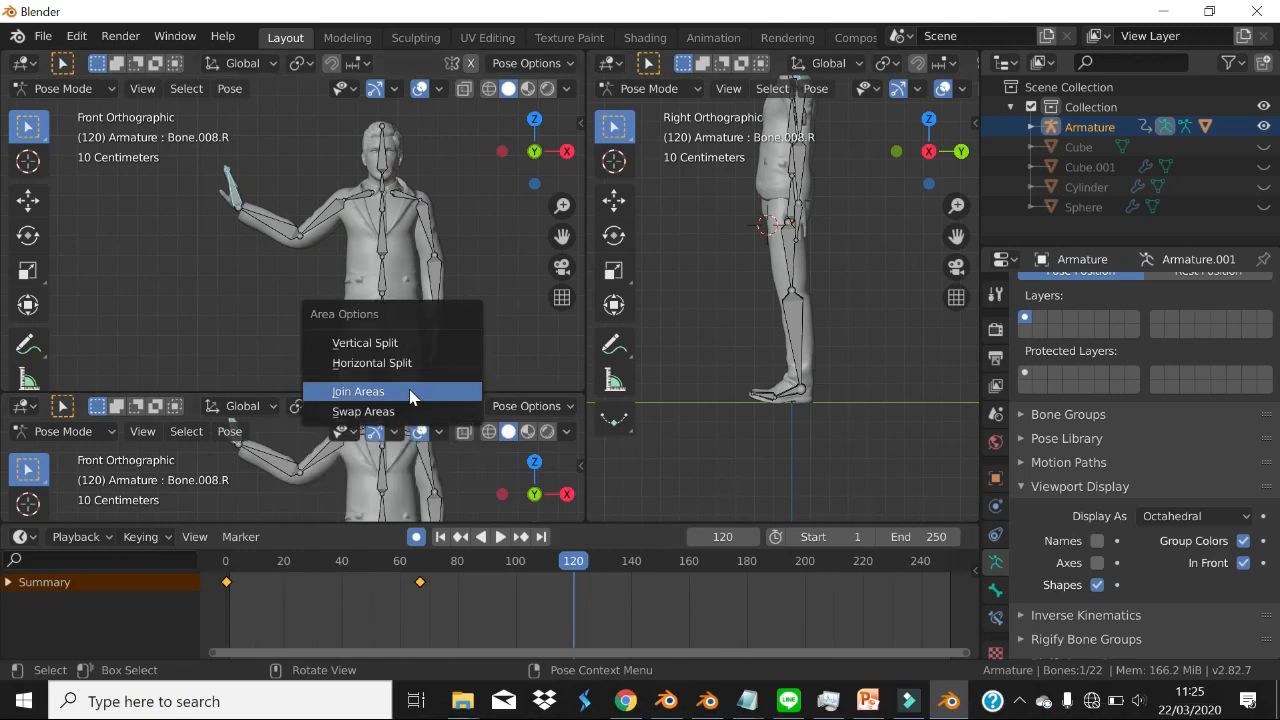
{"action": "left_click", "coordinate": [410, 392]}
{"action": "left_click", "coordinate": [417, 457]}
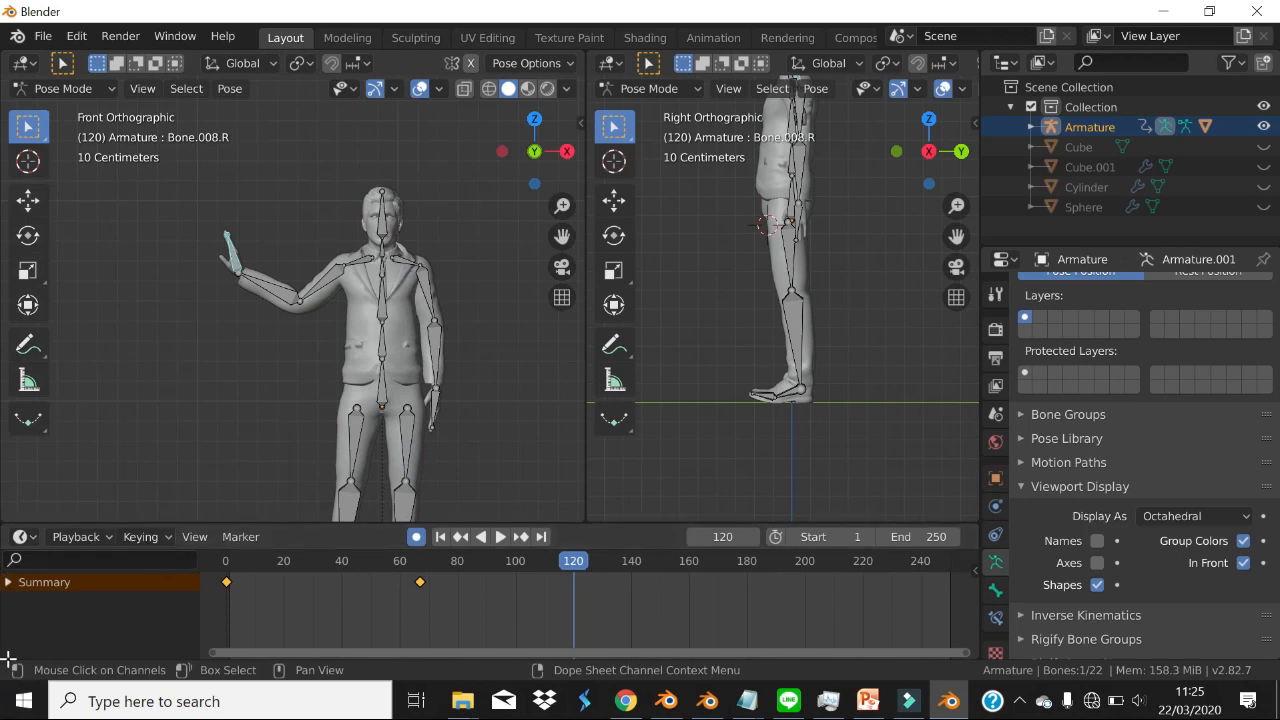
- Split the timeline area horizontally in two, enlarge the upper area and change it to a Dope Sheet editor
{"action": "left_click_drag", "start_coordinate": [10, 638], "coordinate": [20, 595]}
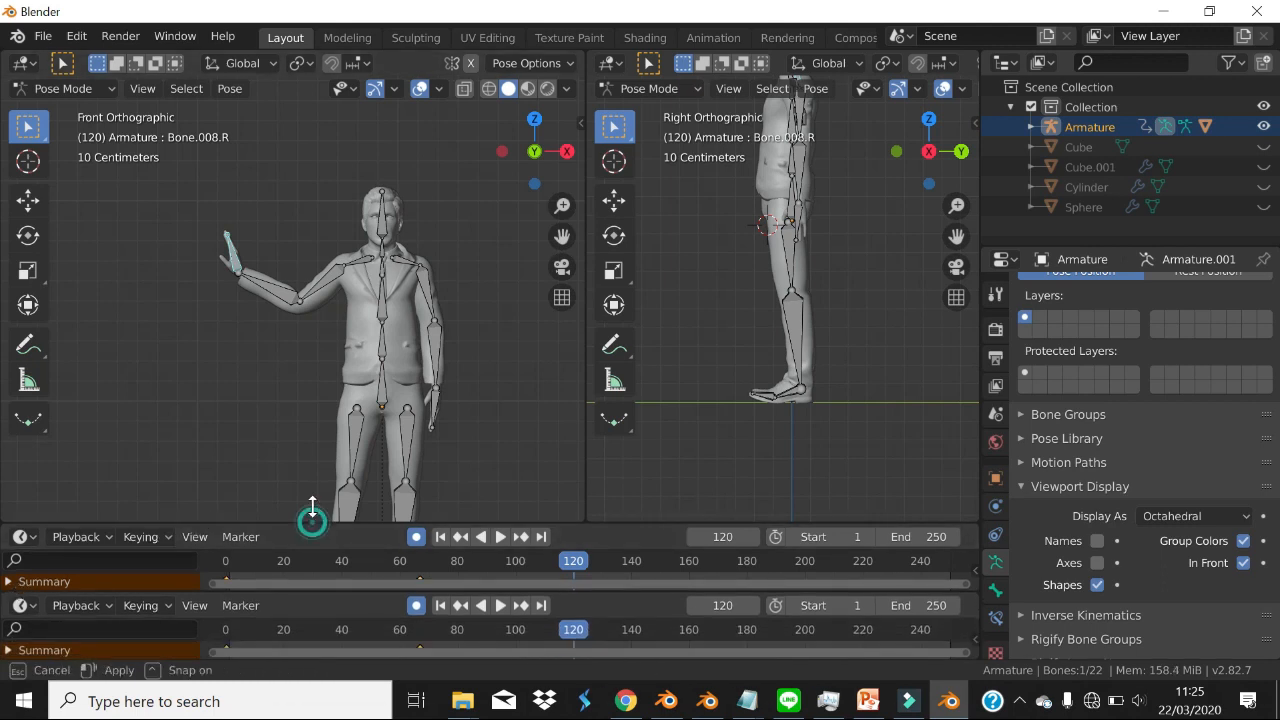
{"action": "left_click_drag", "start_coordinate": [314, 521], "coordinate": [313, 461]}
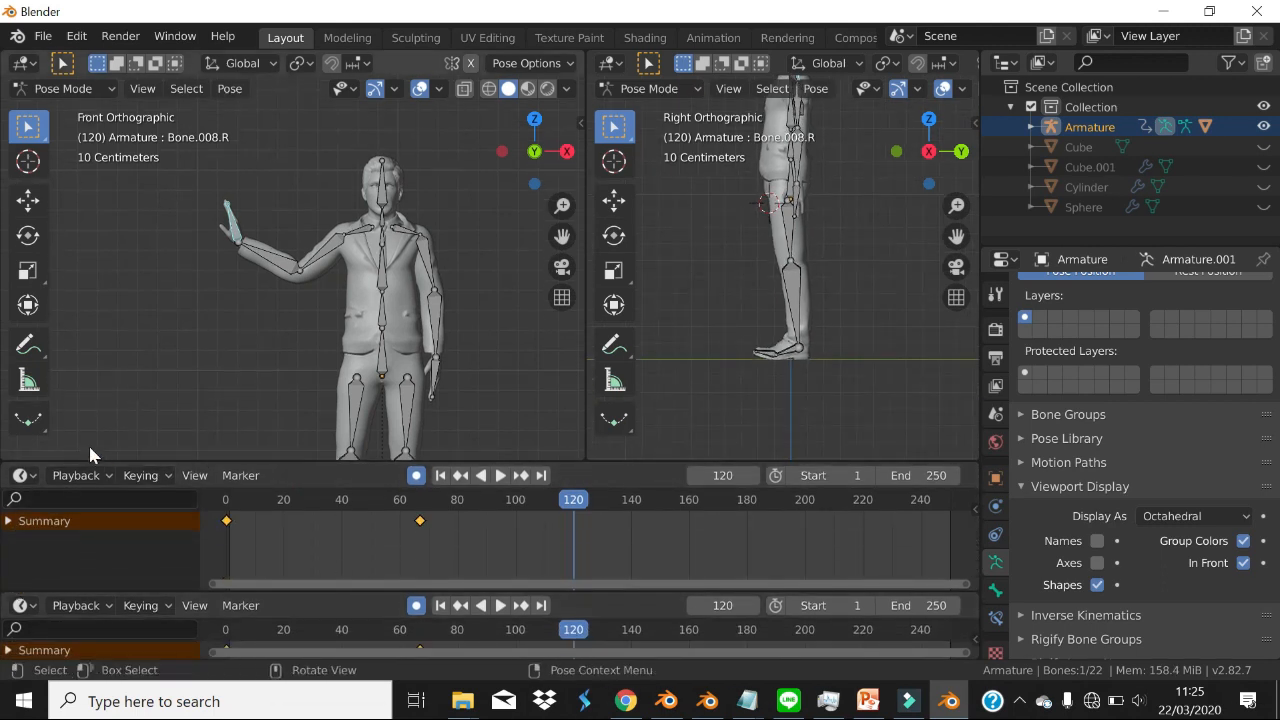
{"action": "left_click", "coordinate": [24, 478]}
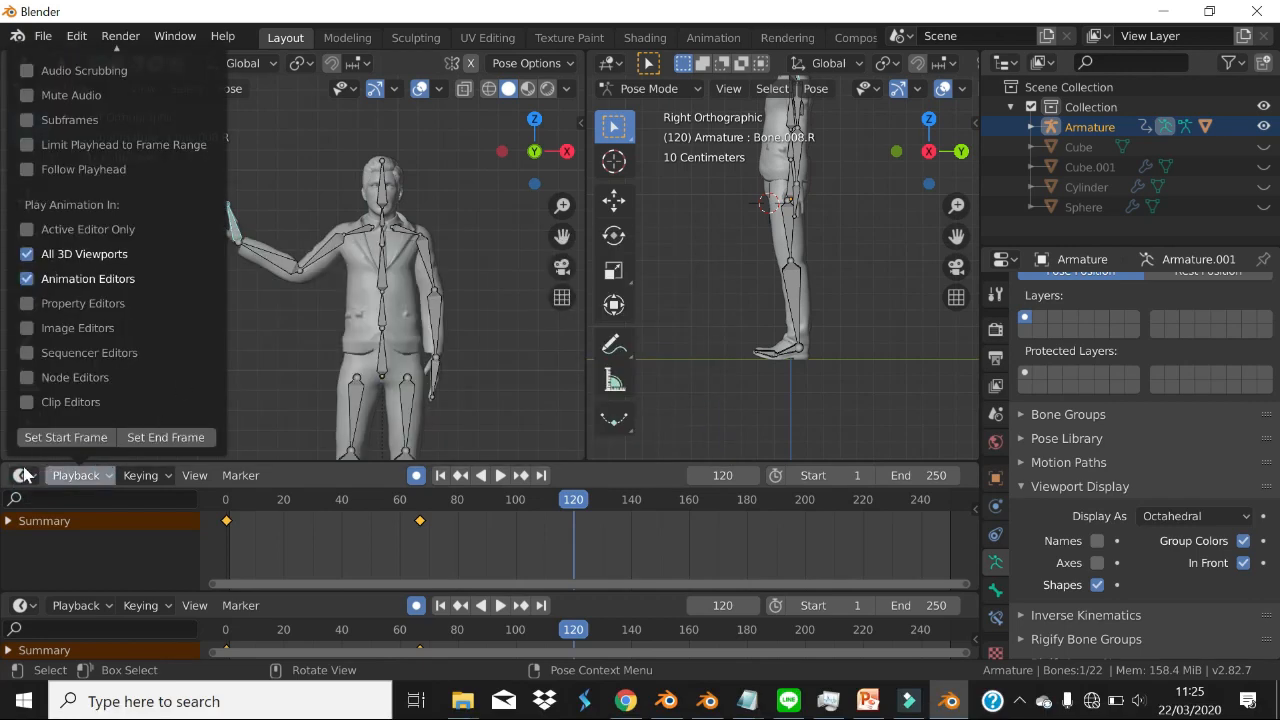
{"action": "left_click", "coordinate": [18, 478]}
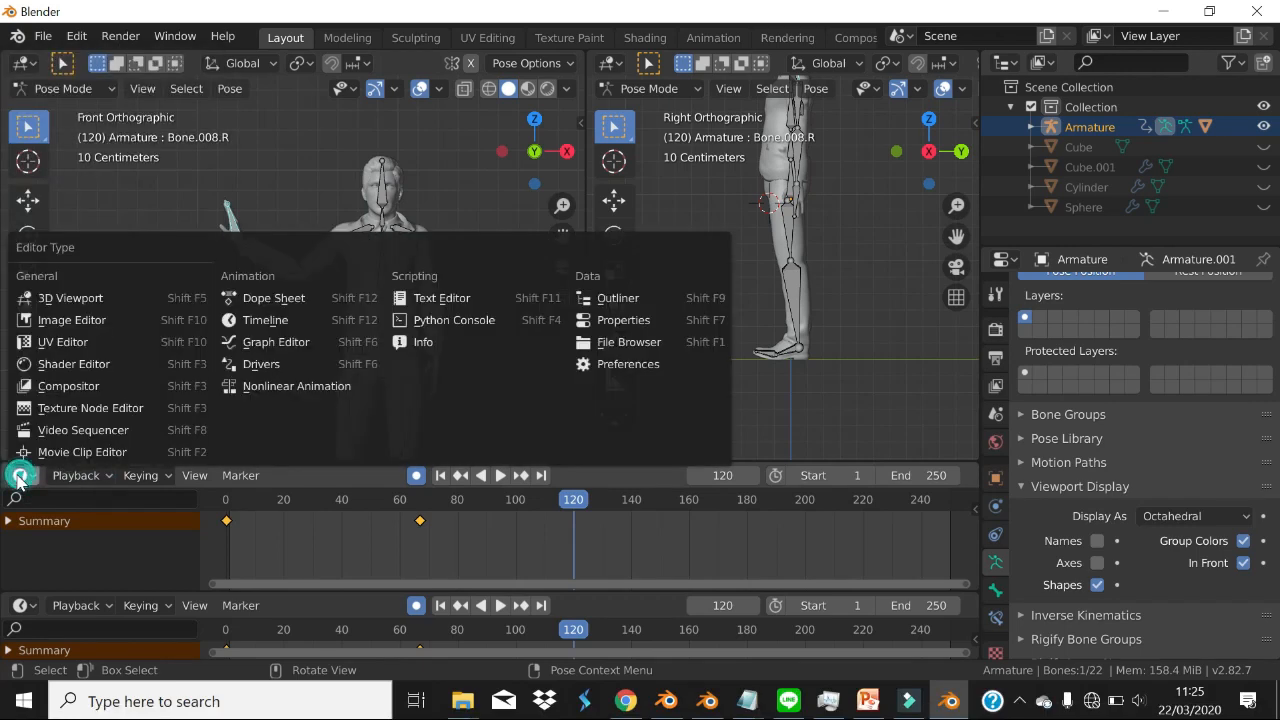
{"action": "left_click", "coordinate": [276, 298]}
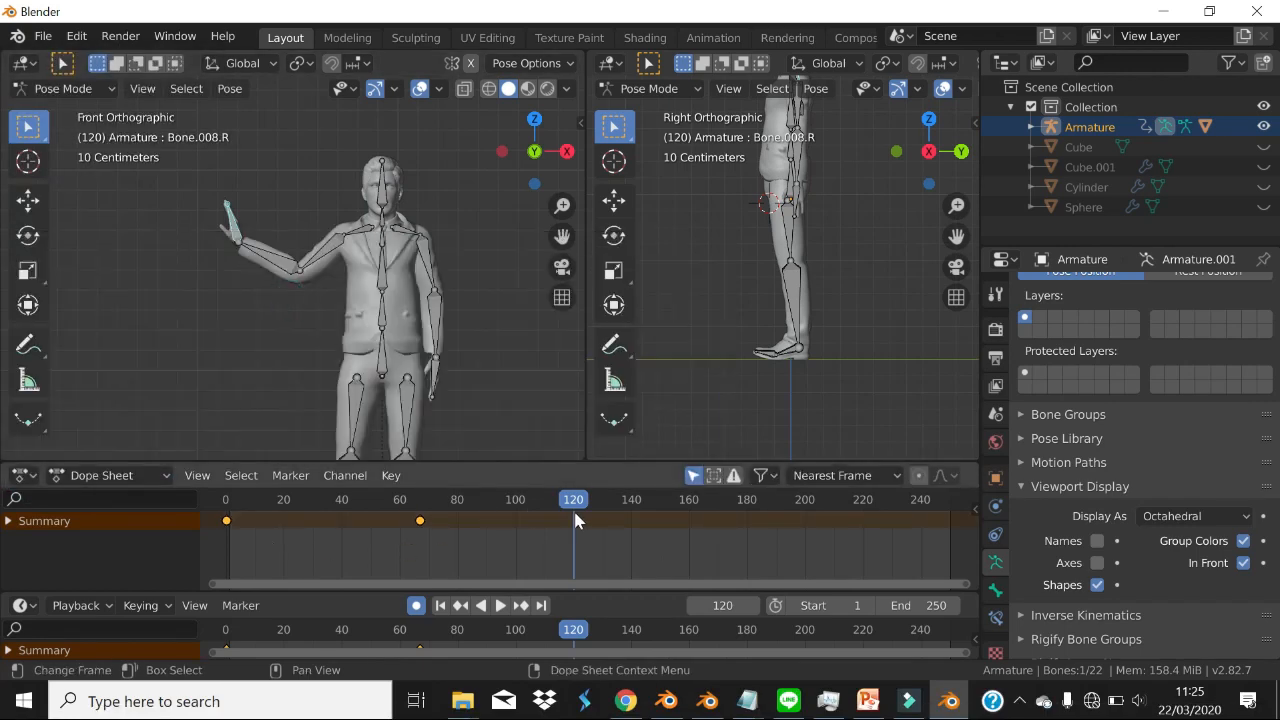
- Scrub back to frame 0 and expand the Summary channel in the Dope Sheet
{"action": "left_click_drag", "start_coordinate": [573, 499], "coordinate": [214, 507]}
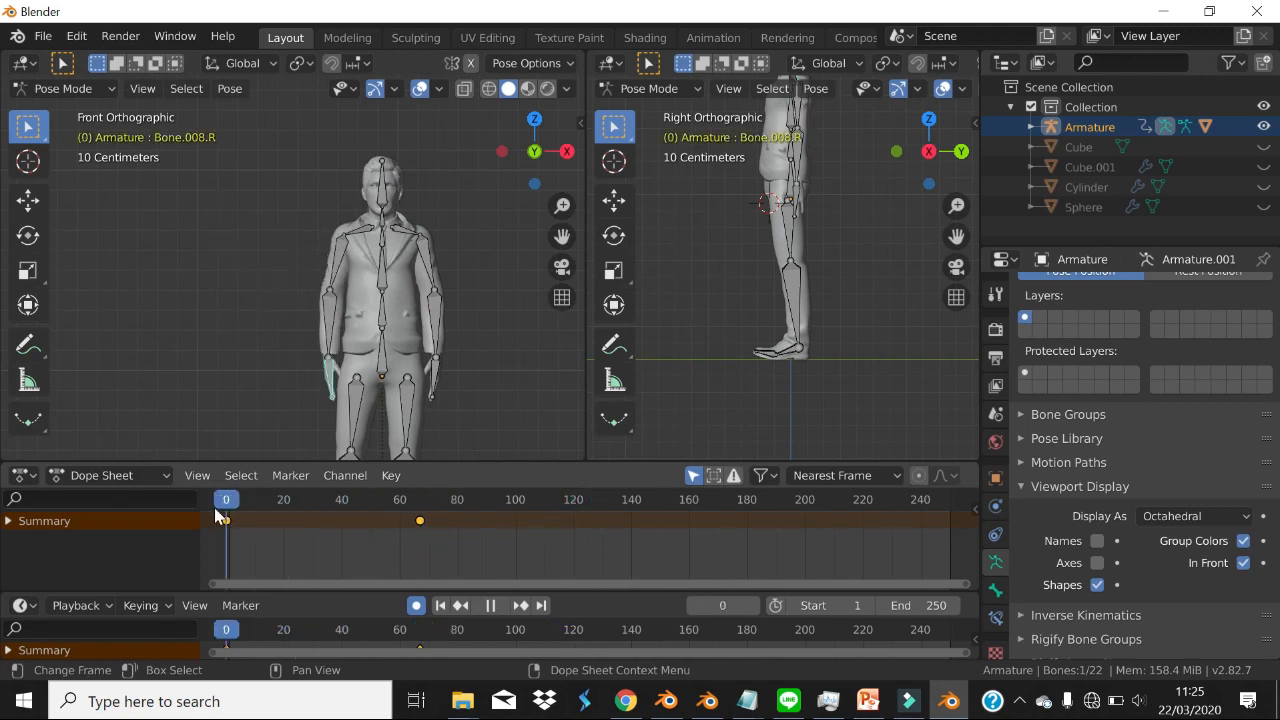
{"action": "left_click", "coordinate": [8, 522]}
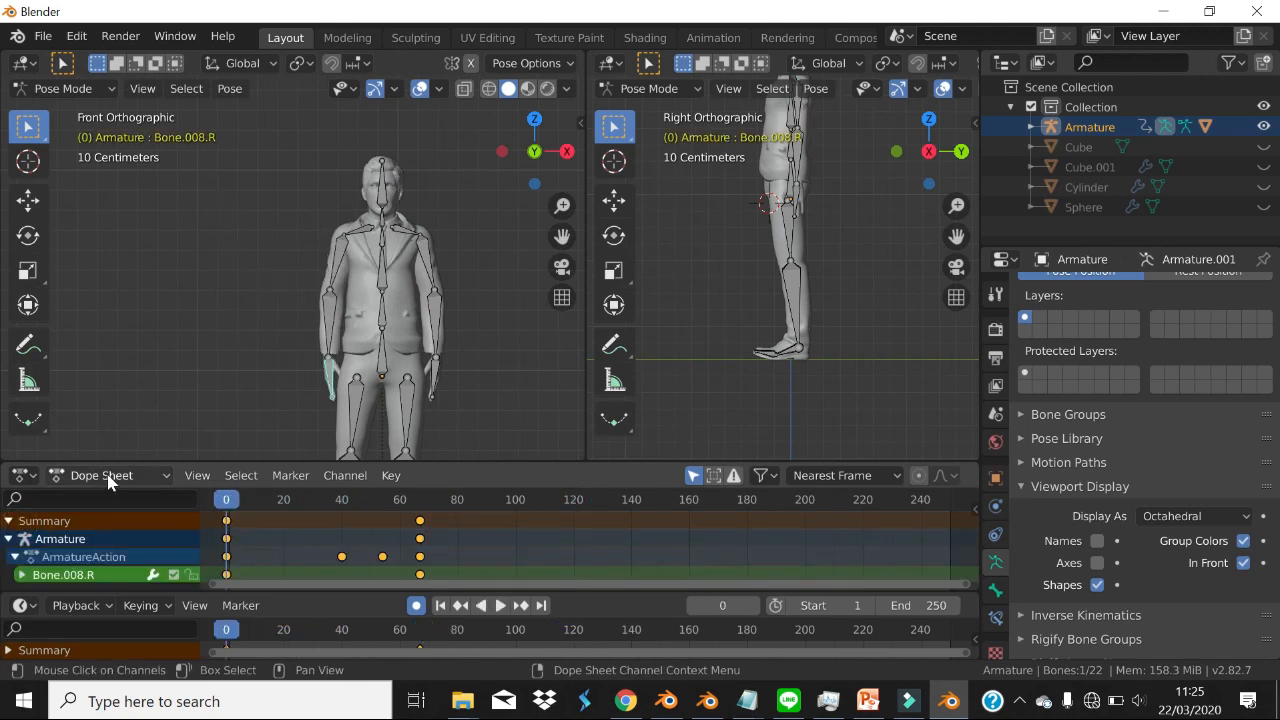
- Switch the Dope Sheet to Action Editor mode, keeping the playhead at frame 0
{"action": "left_click", "coordinate": [143, 479]}
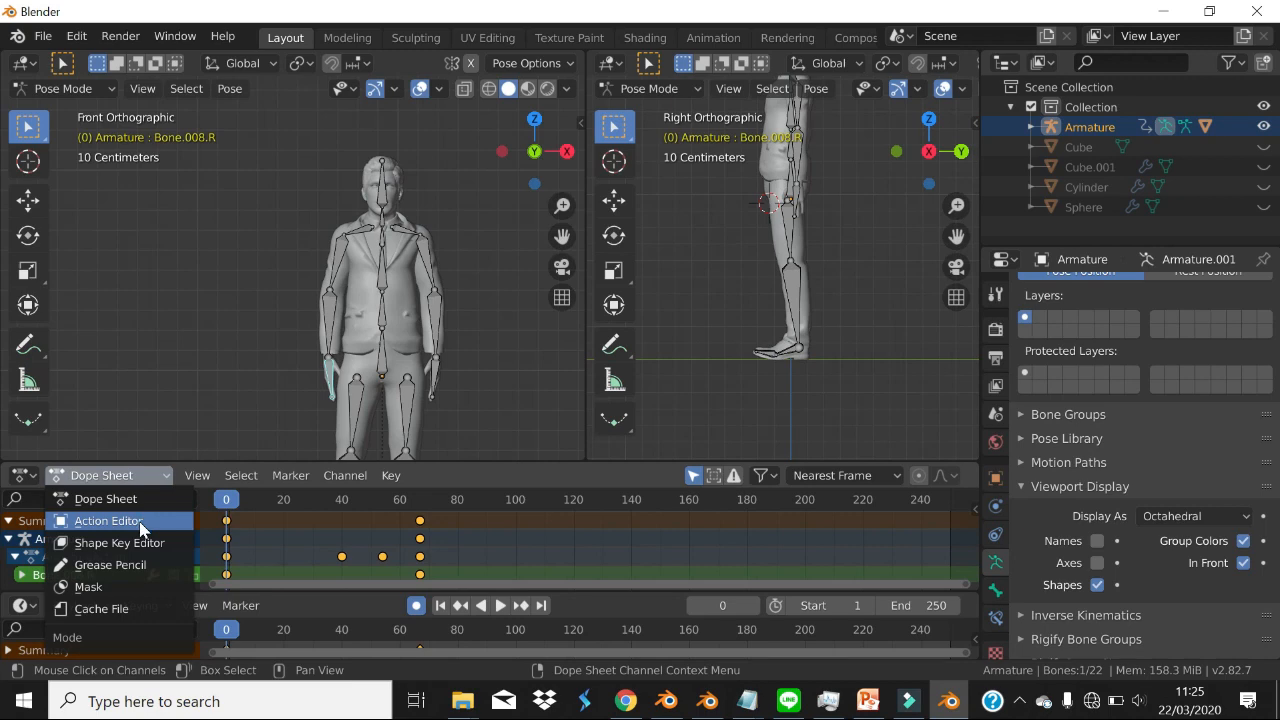
{"action": "left_click", "coordinate": [141, 522]}
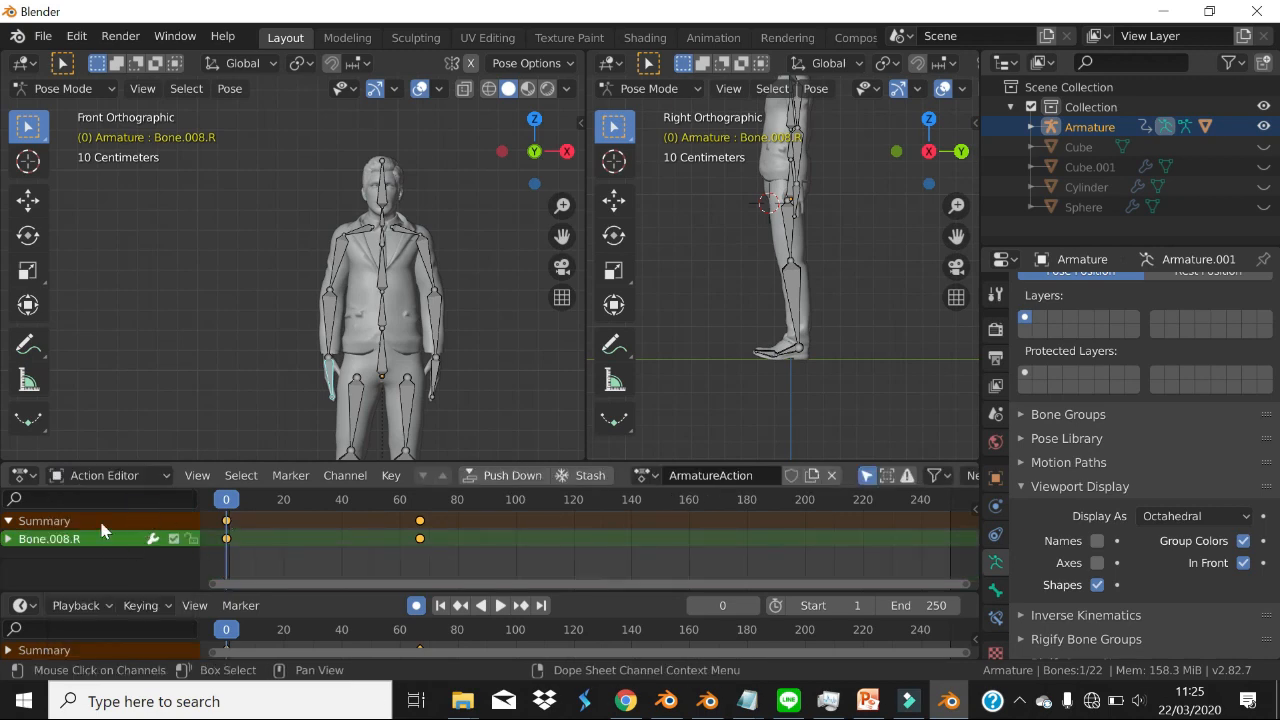
{"action": "mouse_move", "coordinate": [237, 507]}
{"action": "left_mouse_down"}
{"action": "mouse_move", "coordinate": [278, 503]}
{"action": "mouse_move", "coordinate": [228, 505]}
{"action": "left_mouse_up"}
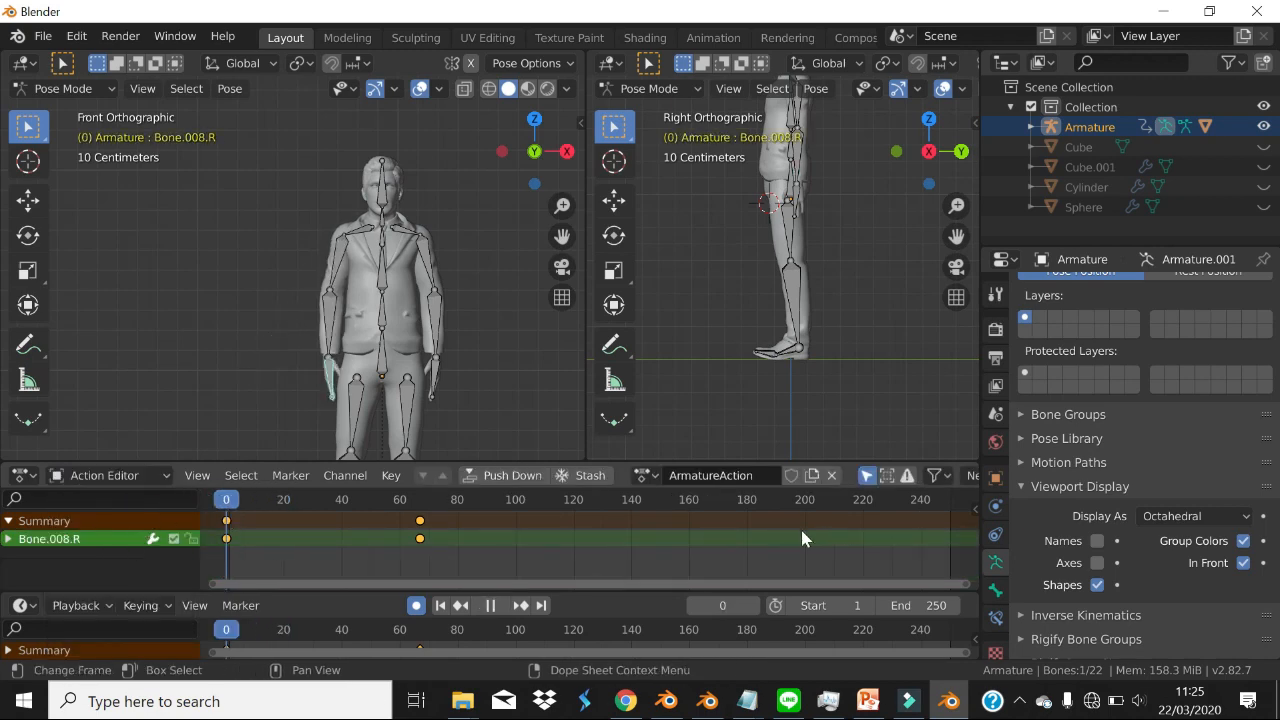
- Expand the Bone.008.R channel and enlarge the Action Editor area upward to show its individual location and rotation channels
{"action": "left_click", "coordinate": [8, 539]}
{"action": "scroll", "coordinate": [400, 545], "scroll_direction": "down", "scroll_amount": 1}
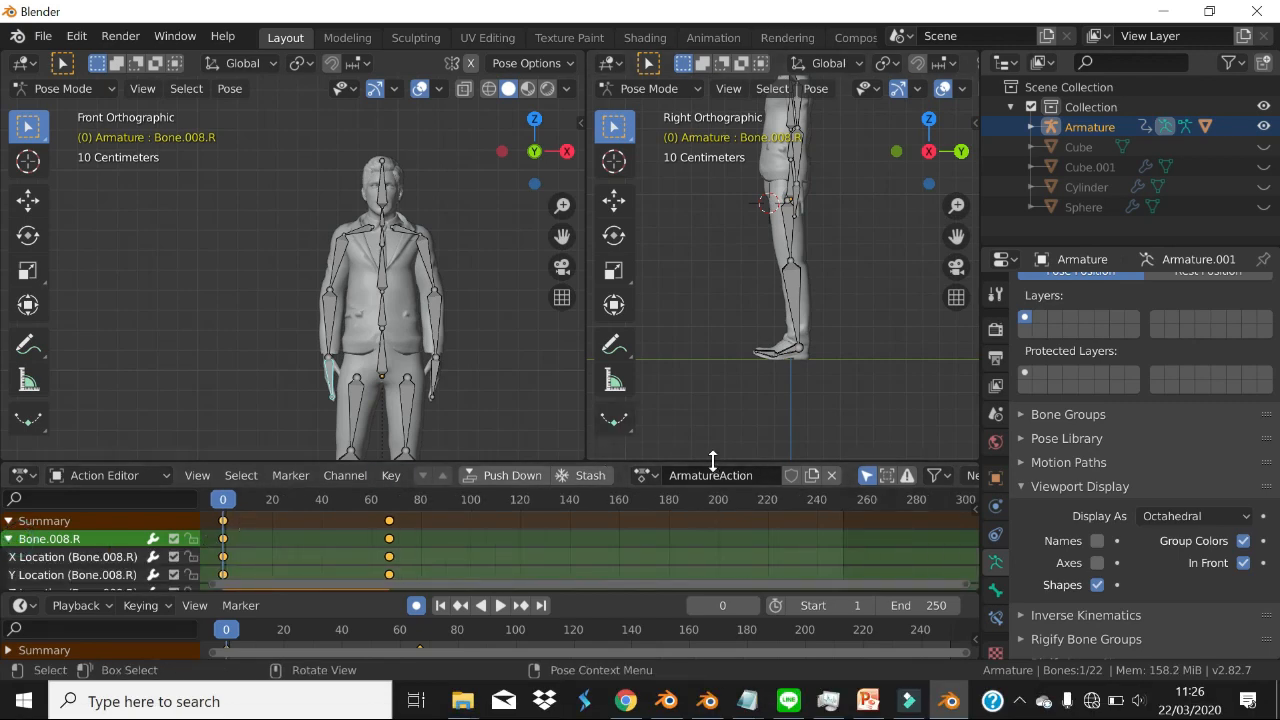
{"action": "left_click_drag", "start_coordinate": [714, 463], "coordinate": [714, 394]}
{"action": "mouse_move", "coordinate": [225, 446]}
{"action": "left_mouse_down"}
{"action": "mouse_move", "coordinate": [395, 446]}
{"action": "mouse_move", "coordinate": [240, 447]}
{"action": "mouse_move", "coordinate": [220, 462]}
{"action": "left_mouse_up"}
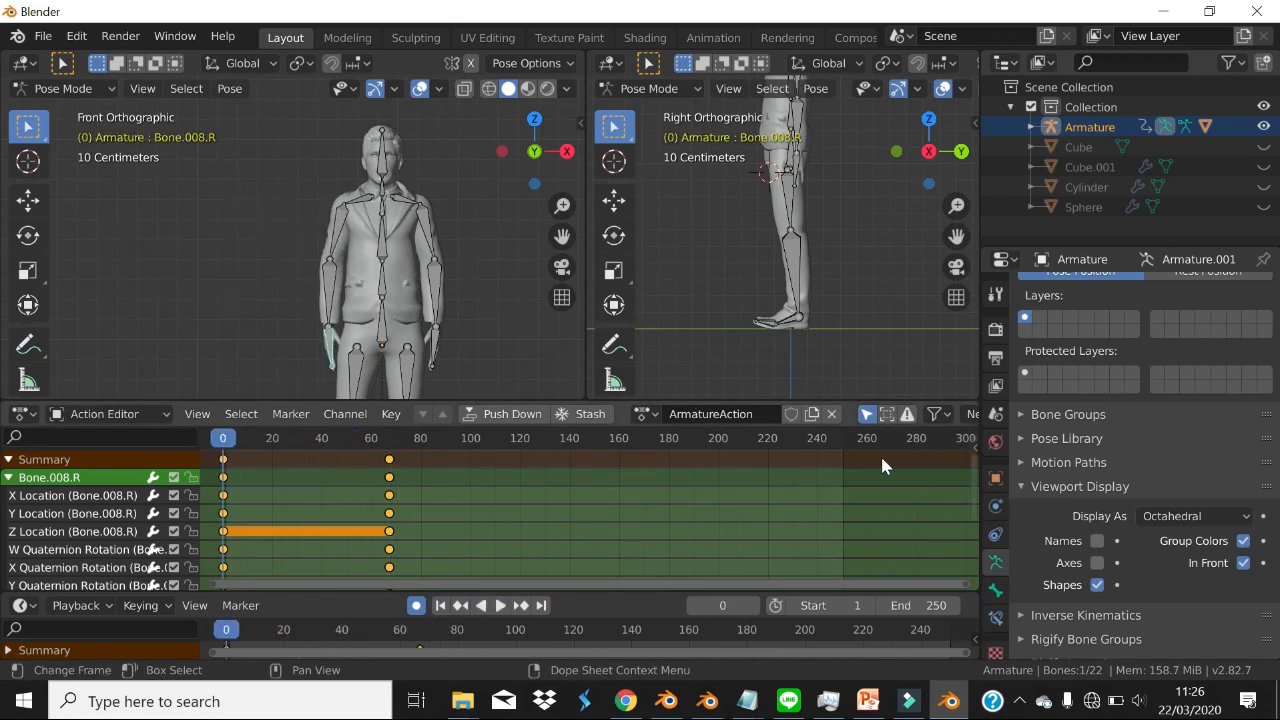
- Rename the armature's current action, ArmatureAction, as "angkat tangan"
{"action": "left_click", "coordinate": [645, 414]}
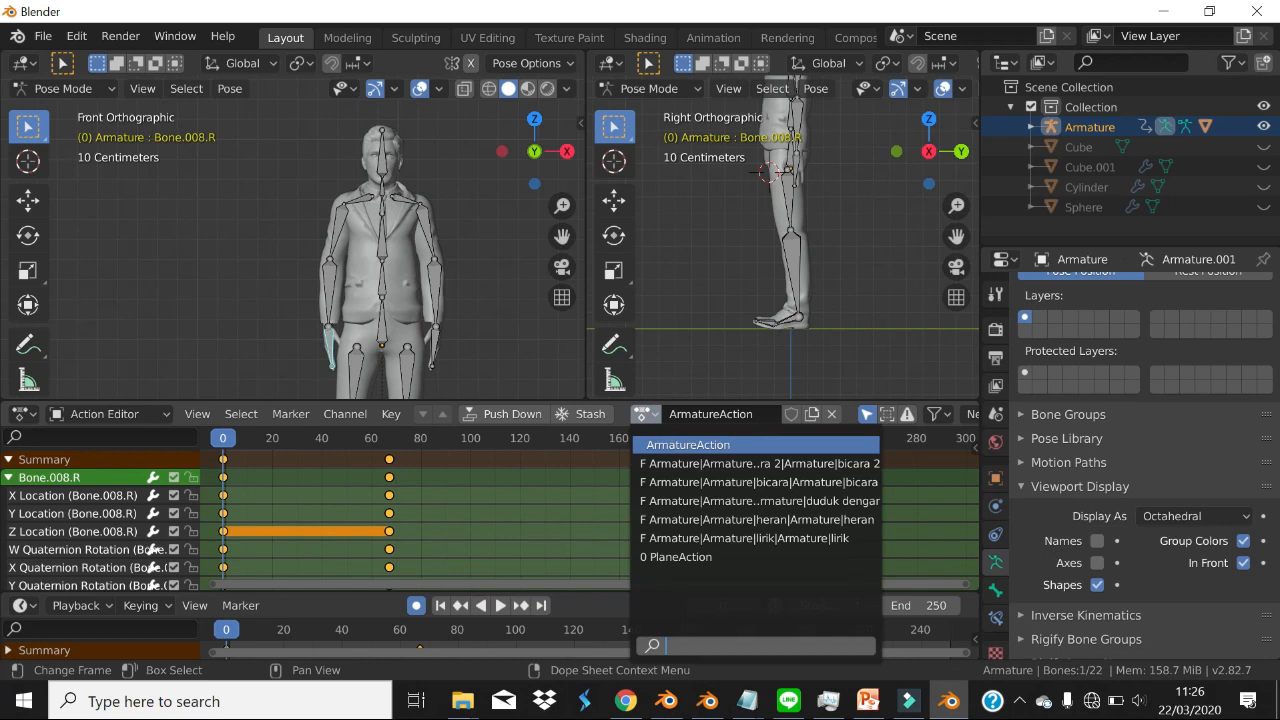
{"action": "left_click", "coordinate": [640, 414]}
{"action": "left_click", "coordinate": [720, 409]}
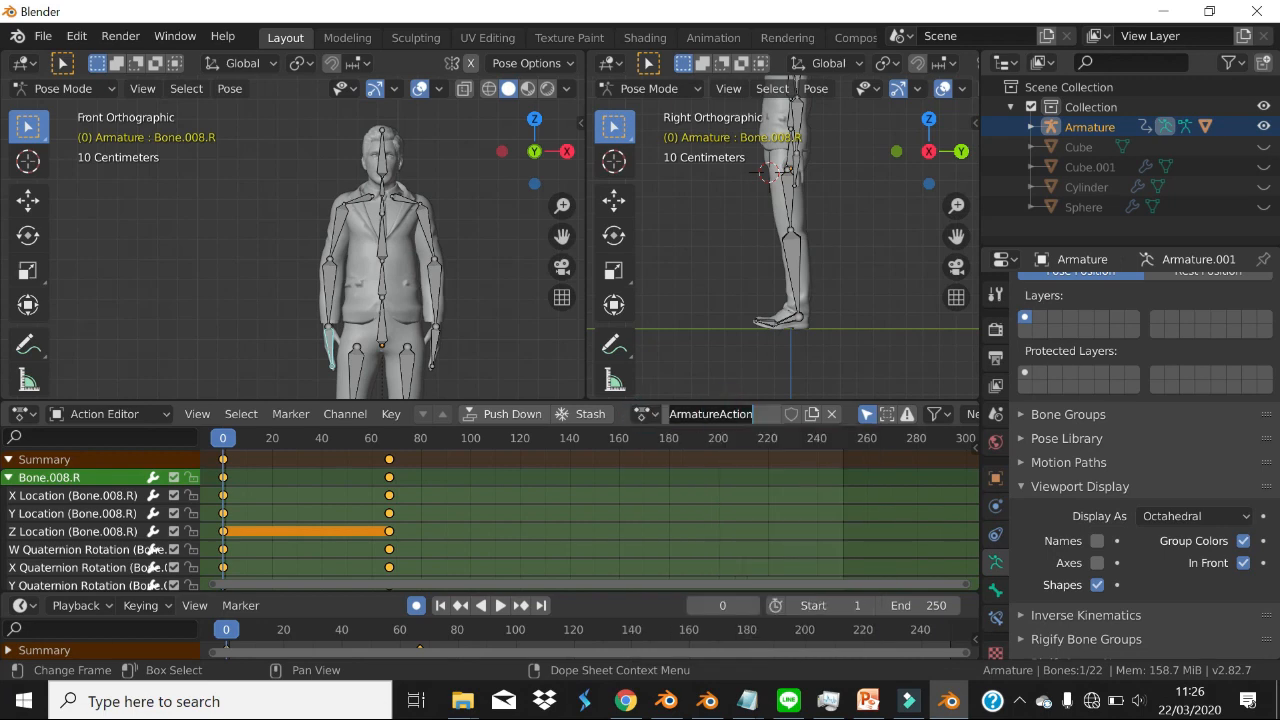
{"action": "type", "text": "angkat tangan"}
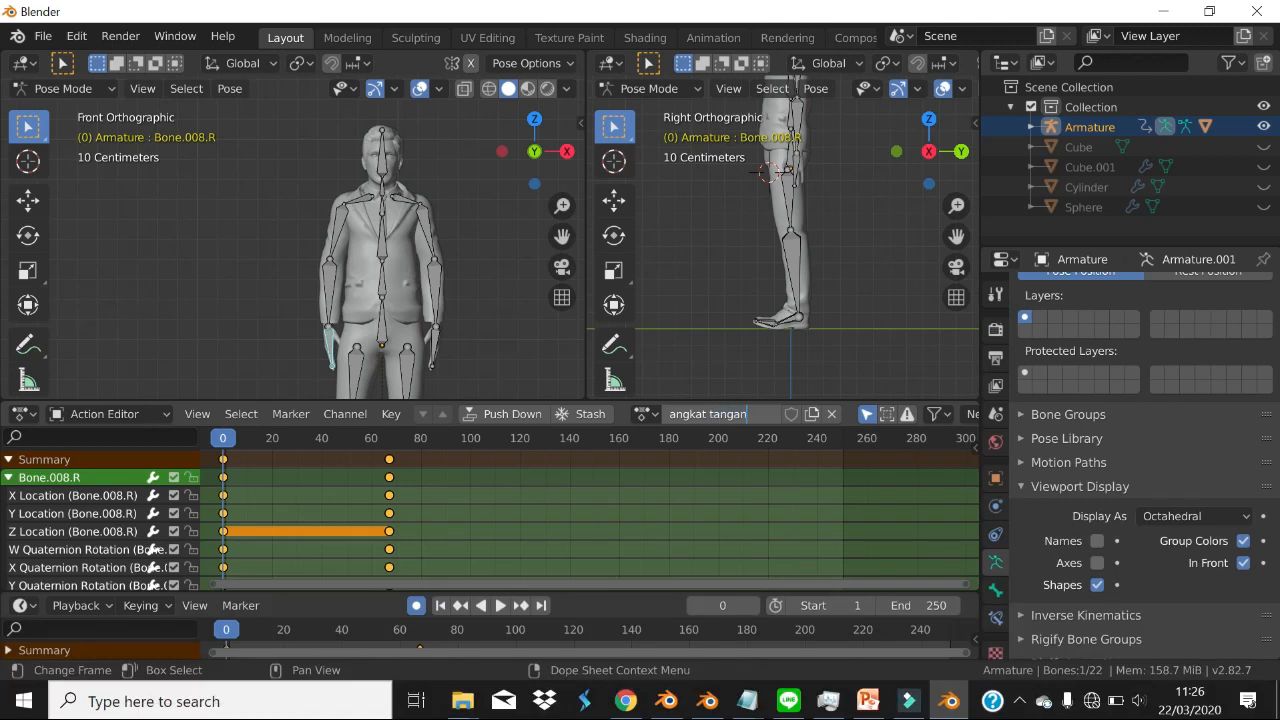
{"action": "key", "text": "Return"}
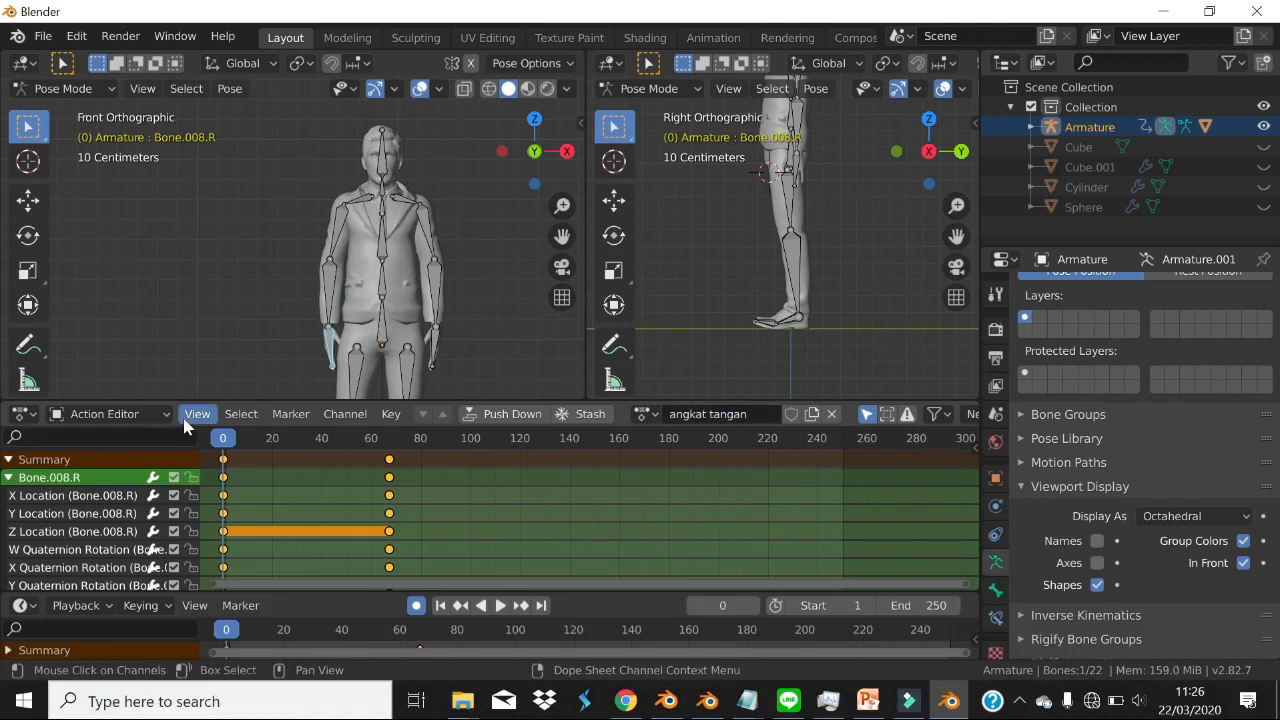
- Play the renamed action and leave the playhead at frame 120
{"action": "key", "text": "space"}
{"action": "left_click_drag", "start_coordinate": [420, 440], "coordinate": [520, 437]}
{"action": "key", "text": "space"}
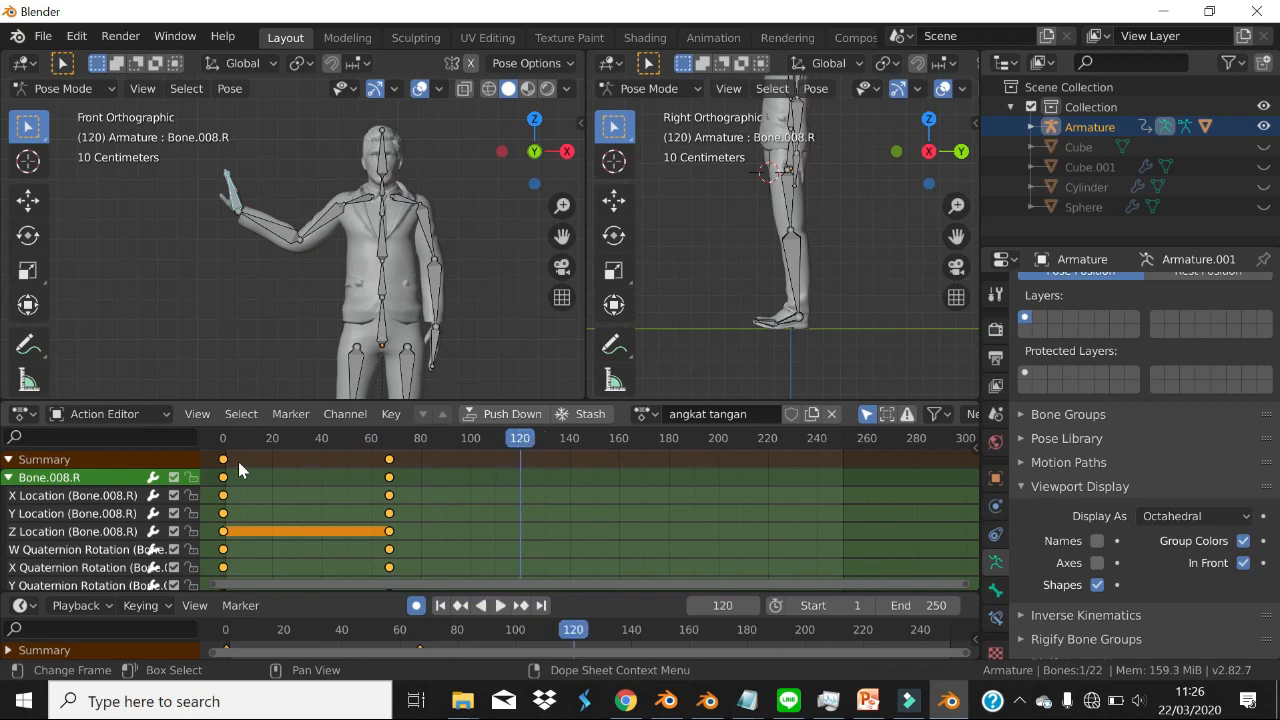
- Copy Bone.008.R's starting keyframes from frame 0 and paste them at frame 120
{"action": "left_click", "coordinate": [222, 459]}
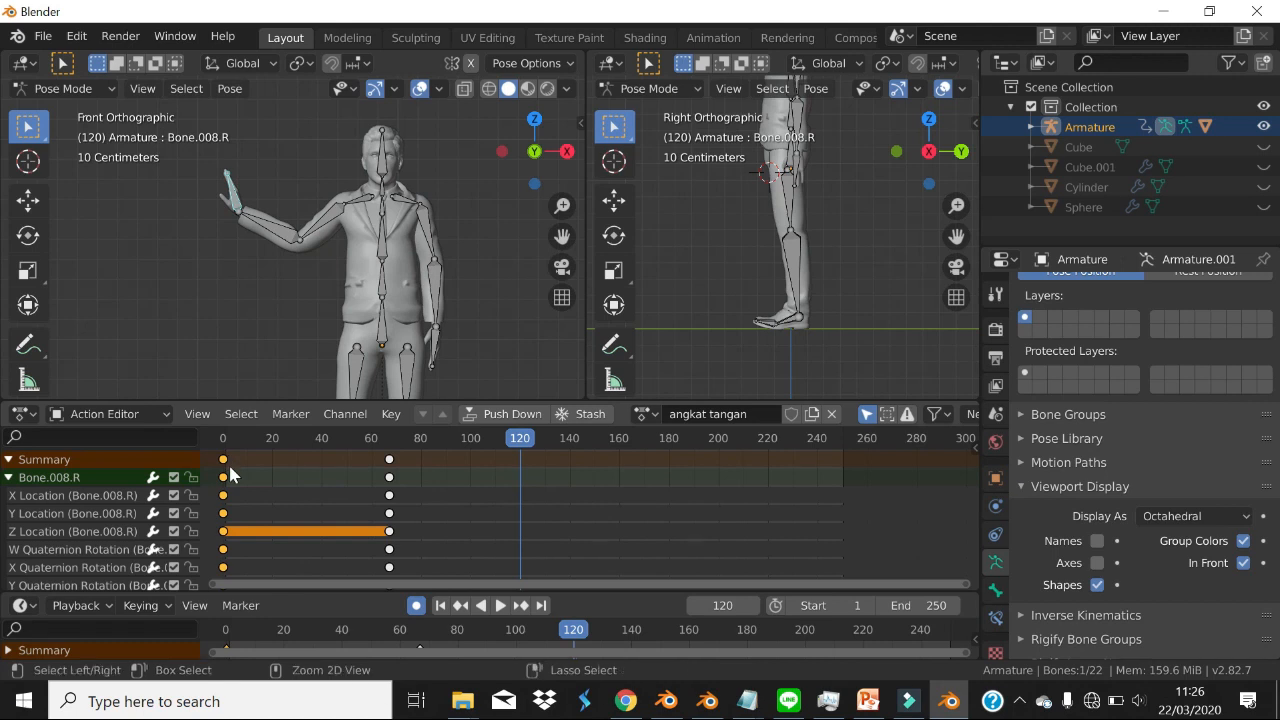
{"action": "key", "text": "ctrl+c"}
{"action": "key", "text": "ctrl+v"}
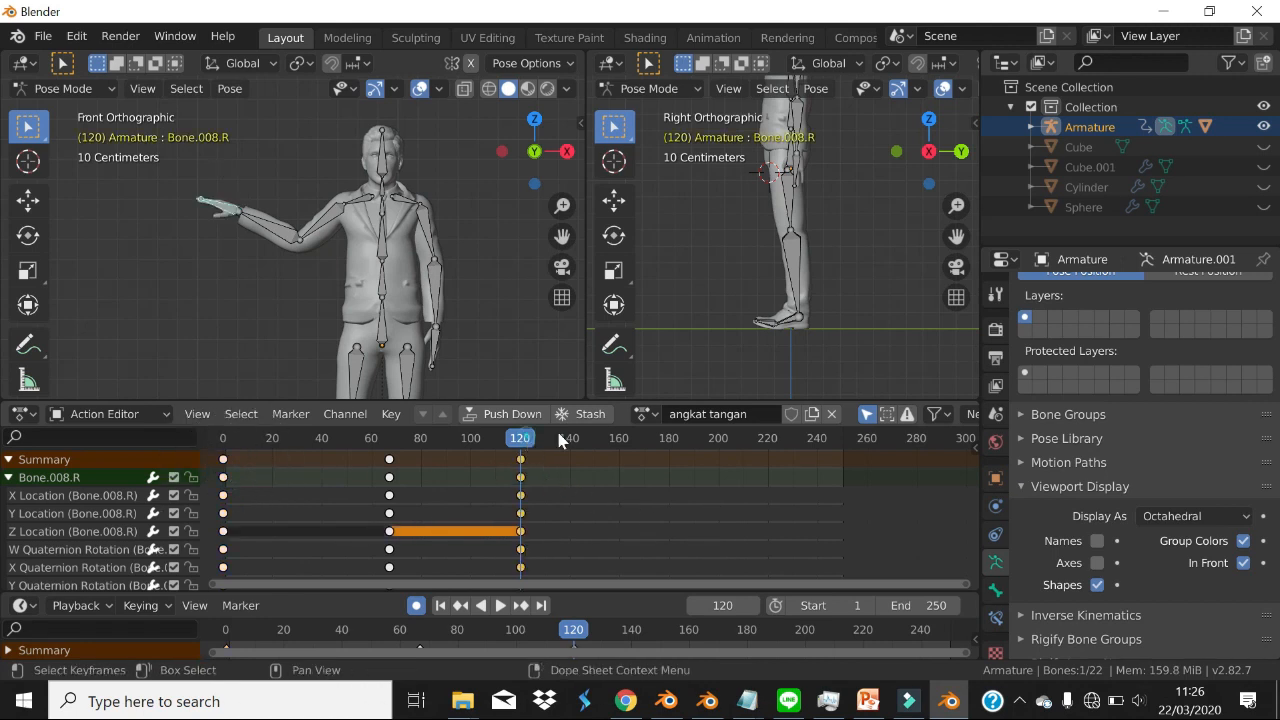
{"action": "left_click_drag", "start_coordinate": [558, 436], "coordinate": [521, 446]}
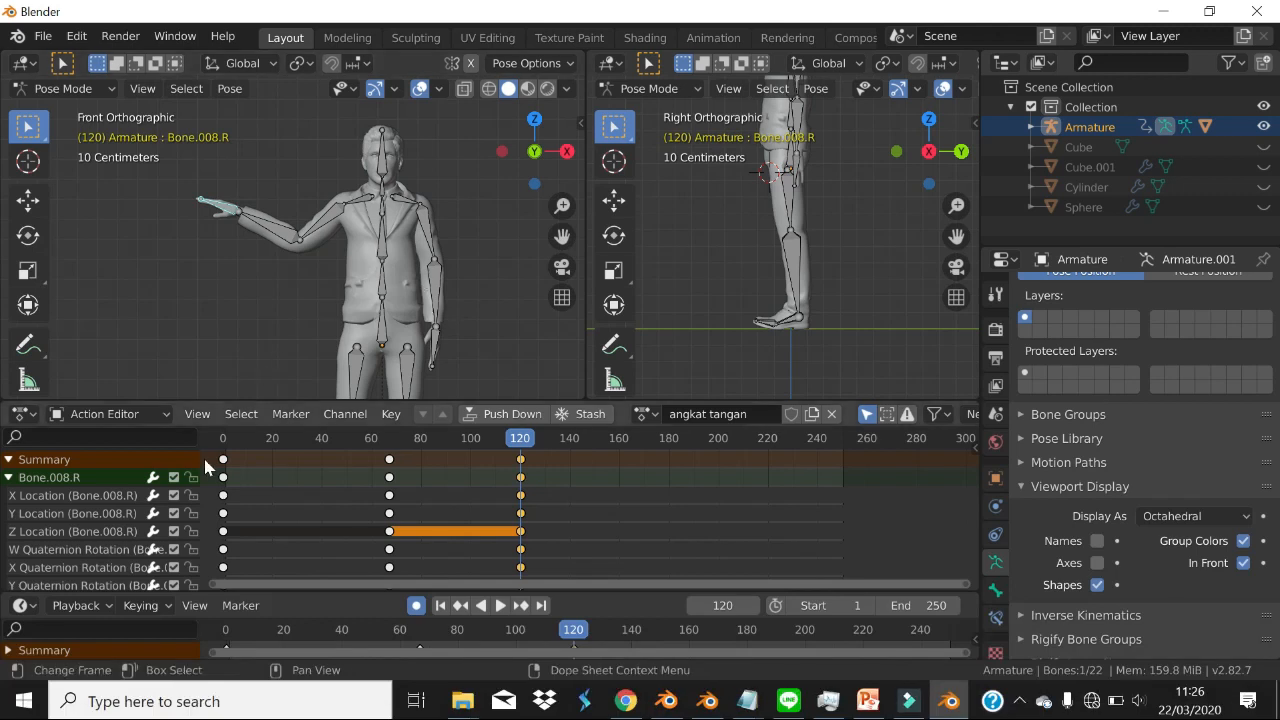
- Select all of the armature's bones and copy their frame 0 keyframes to frame 120
{"action": "scroll", "coordinate": [226, 470], "scroll_direction": "up", "scroll_amount": 3}
{"action": "scroll", "coordinate": [226, 475], "scroll_direction": "down", "scroll_amount": 2}
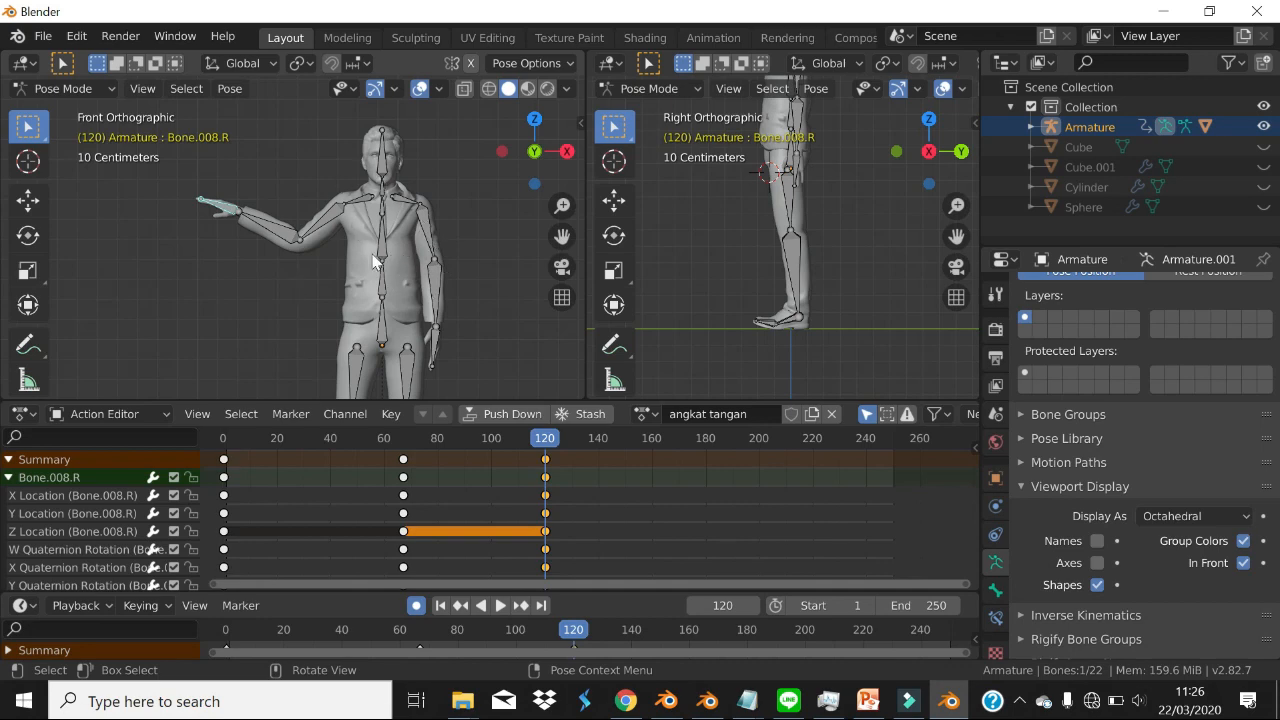
{"action": "key", "text": "a"}
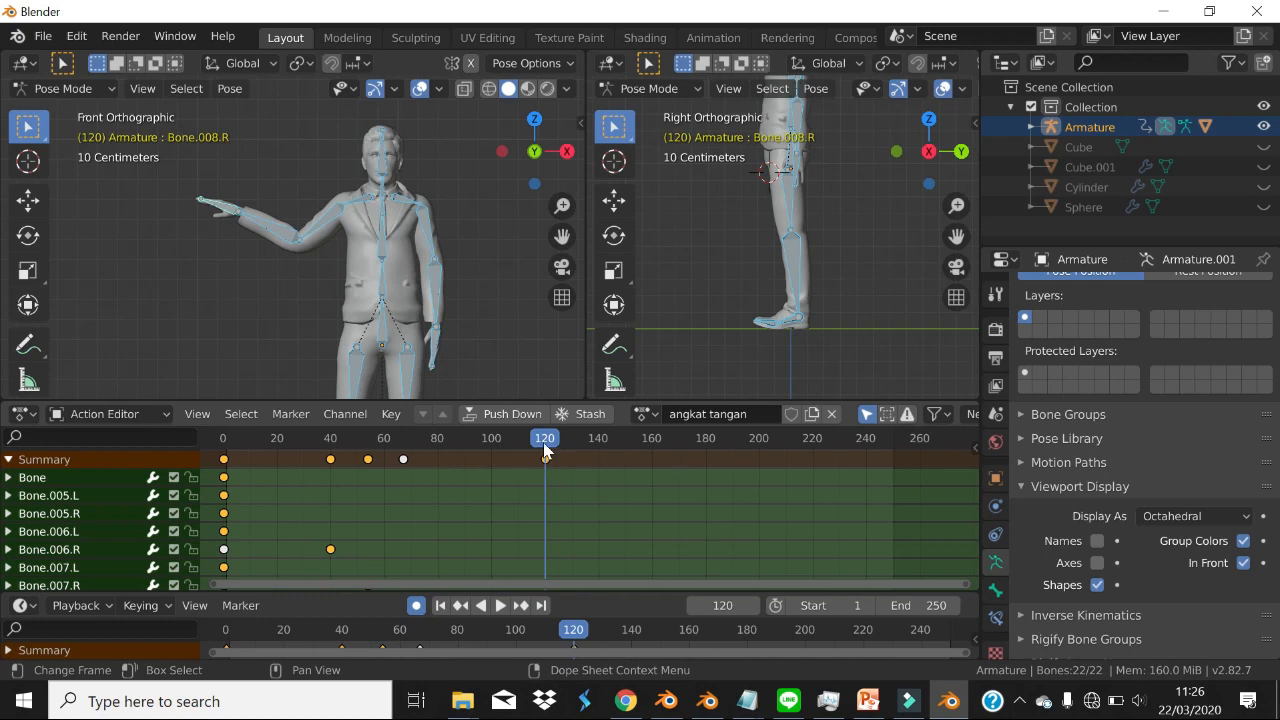
{"action": "scroll", "coordinate": [278, 487], "scroll_direction": "up", "scroll_amount": 2}
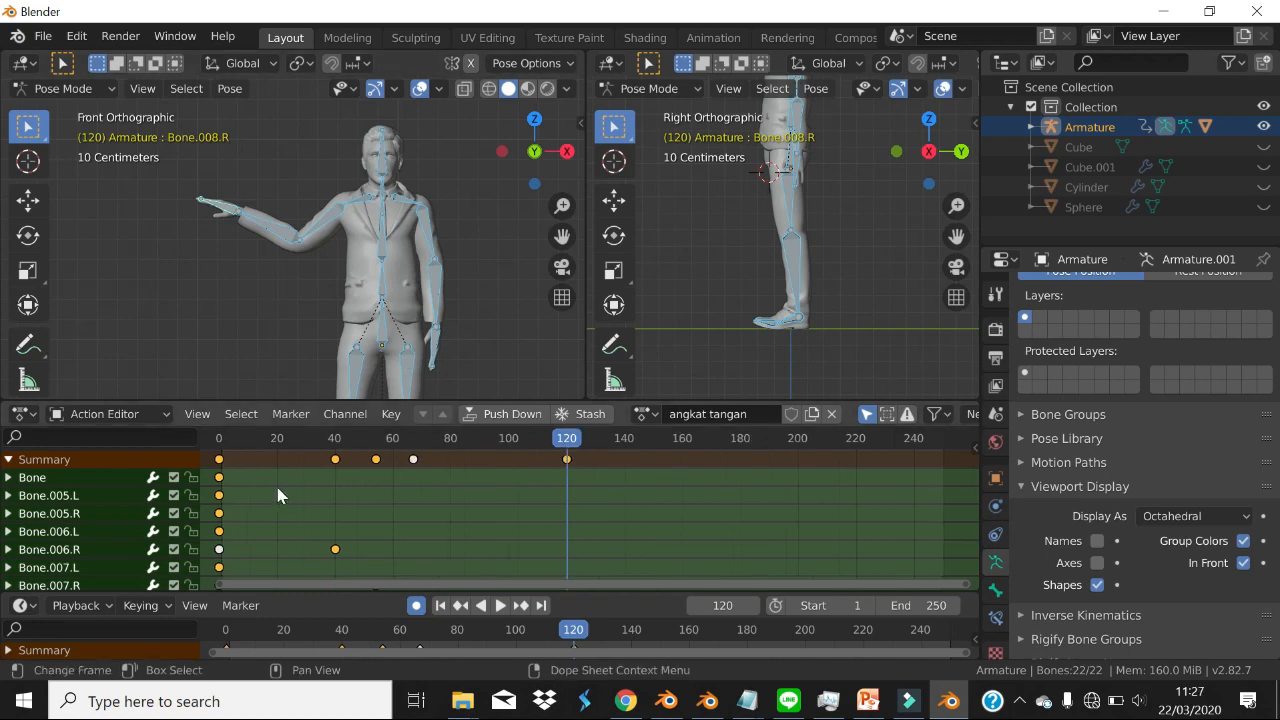
{"action": "scroll", "coordinate": [268, 485], "scroll_direction": "down", "scroll_amount": 2}
{"action": "left_click", "coordinate": [224, 461]}
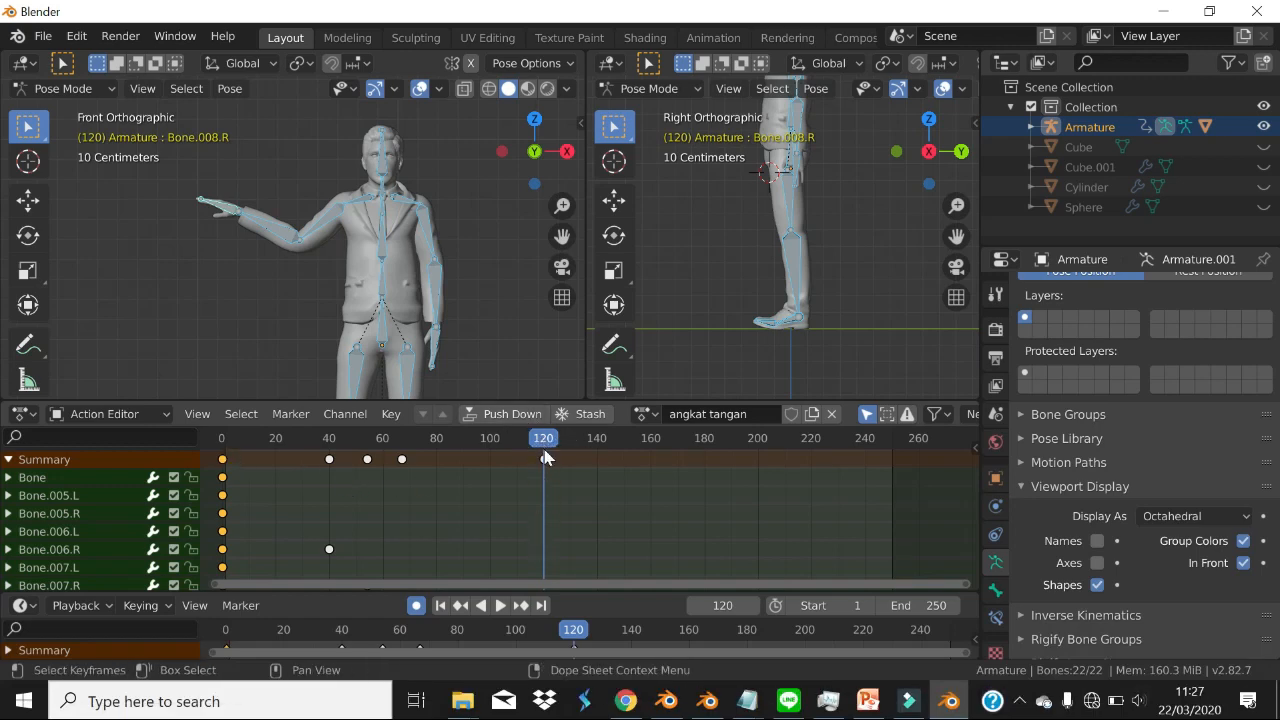
{"action": "key", "text": "ctrl+v"}
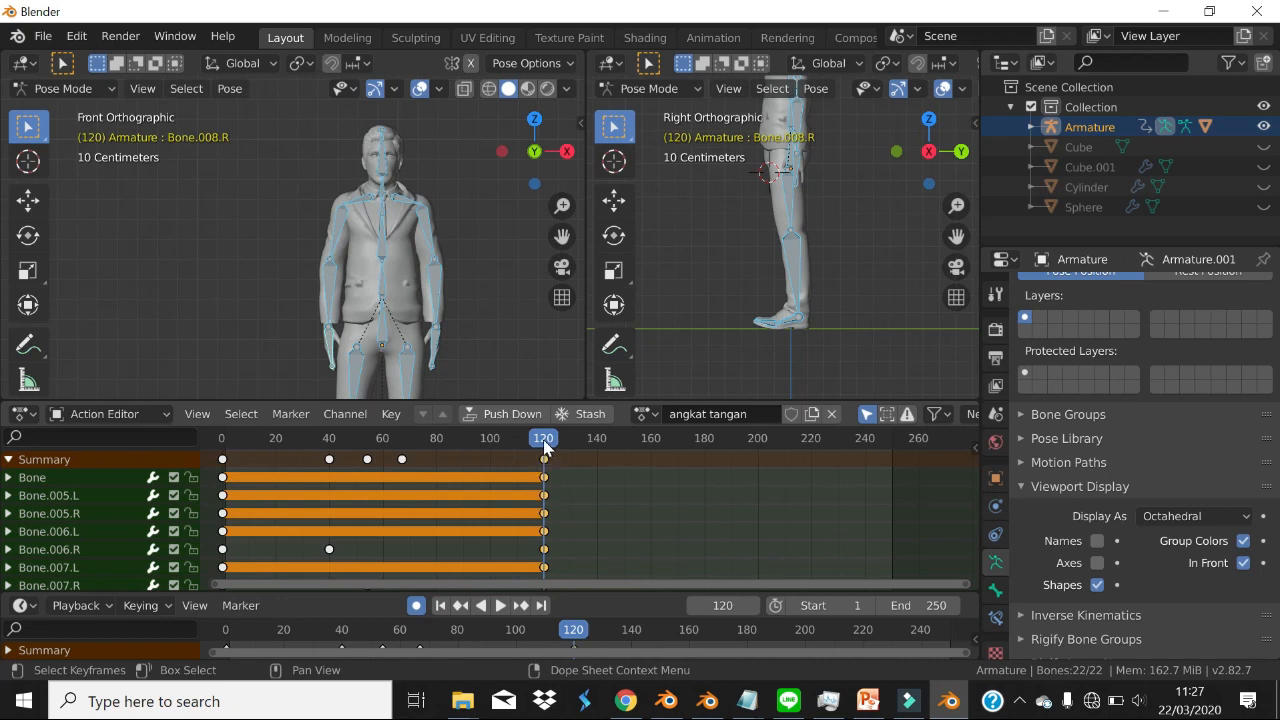
- Play the arm-raising animation from the start to review the return to the rest pose, then go back to frame 0
{"action": "key", "text": "space"}
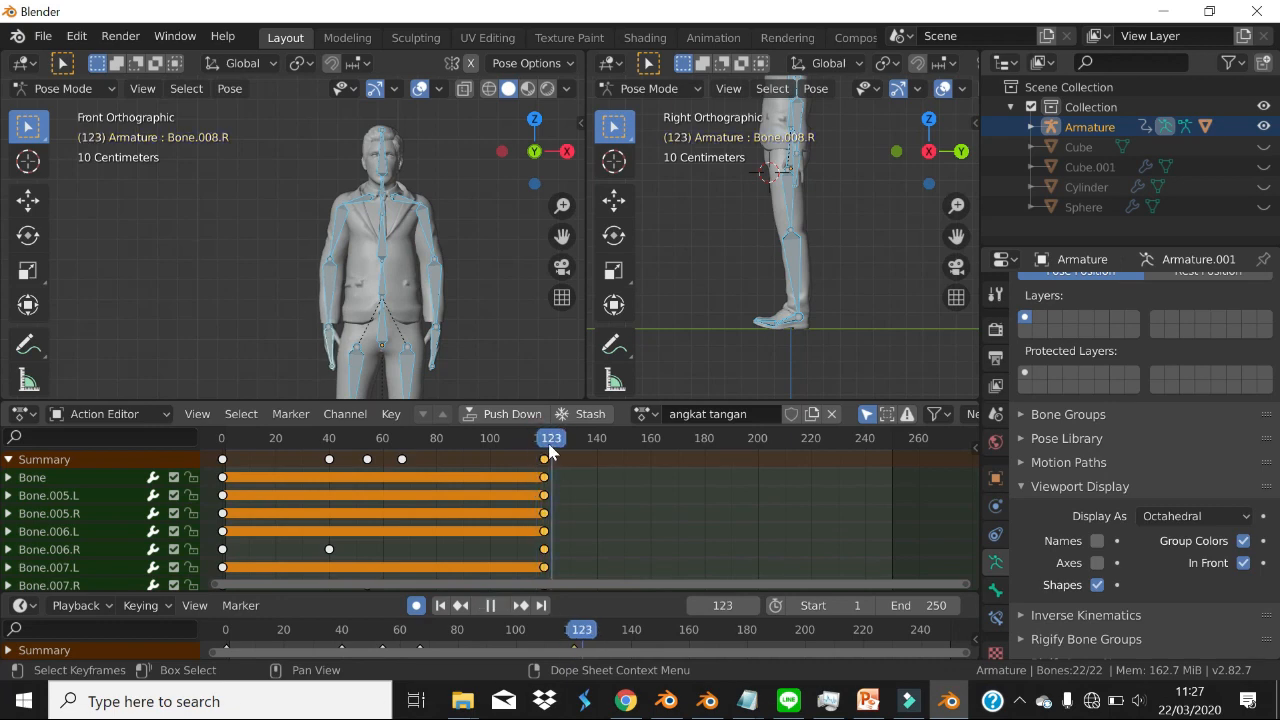
{"action": "left_click_drag", "start_coordinate": [549, 446], "coordinate": [228, 452]}
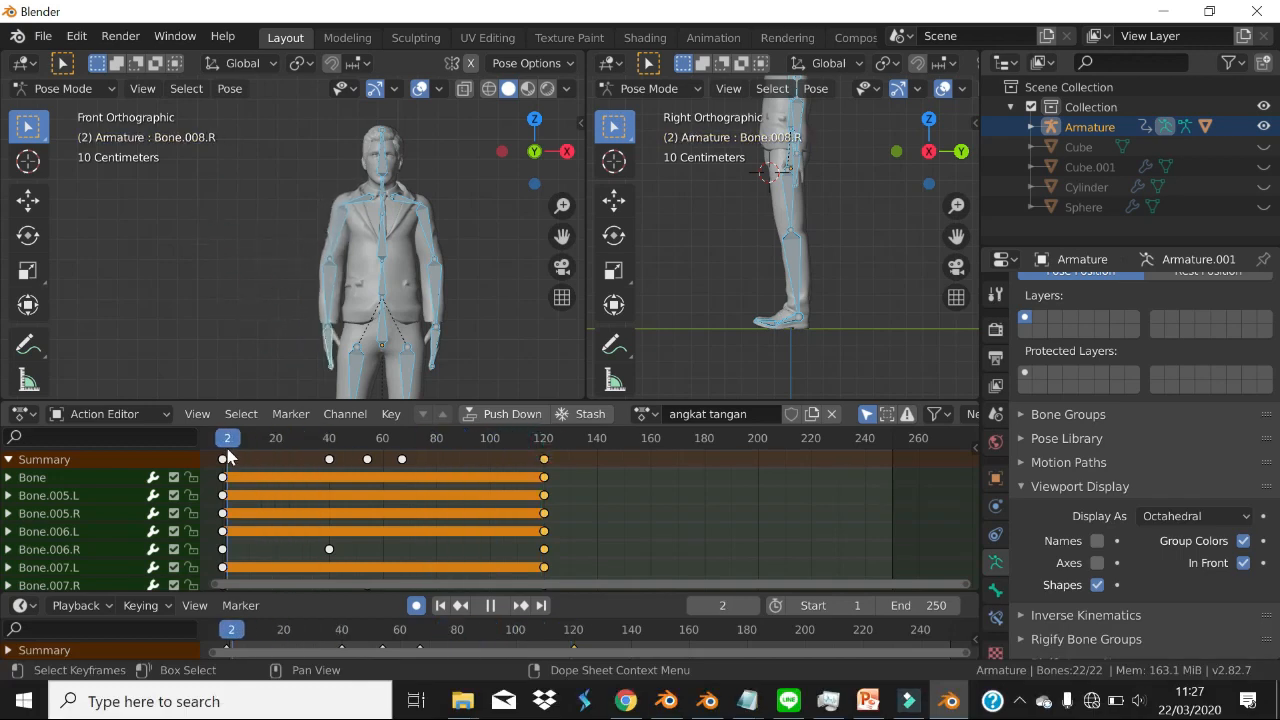
{"action": "key", "text": "space"}
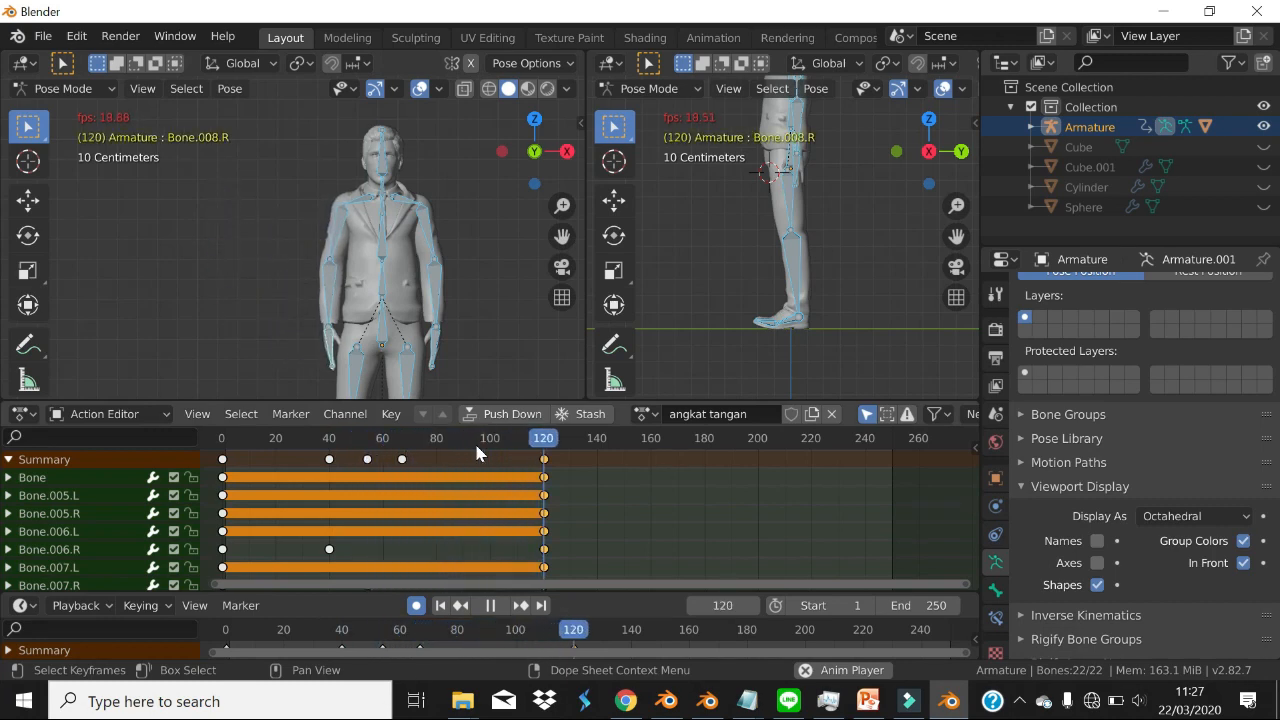
{"action": "key", "text": "space"}
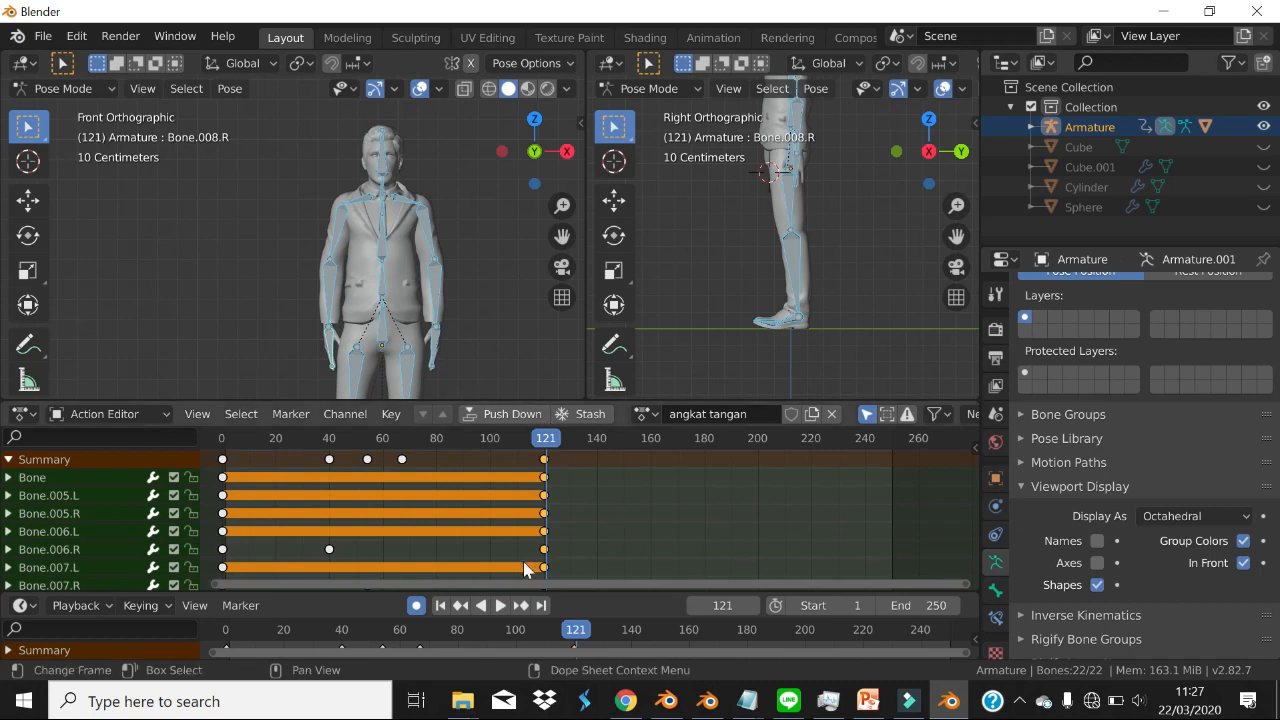
{"action": "left_click", "coordinate": [225, 441]}
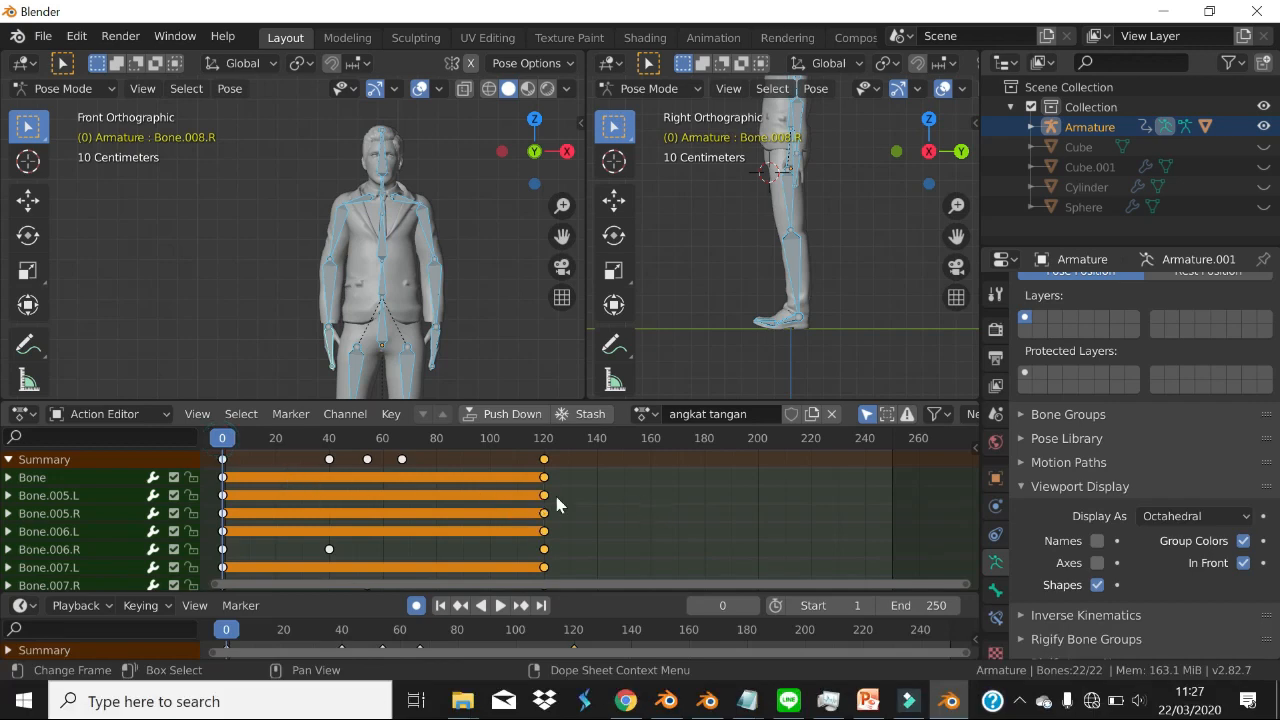
- Select all keyframes and try stretching their timing outward from frame 0 by a factor of about 1.57
{"action": "scroll", "coordinate": [557, 494], "scroll_direction": "down", "scroll_amount": 2}
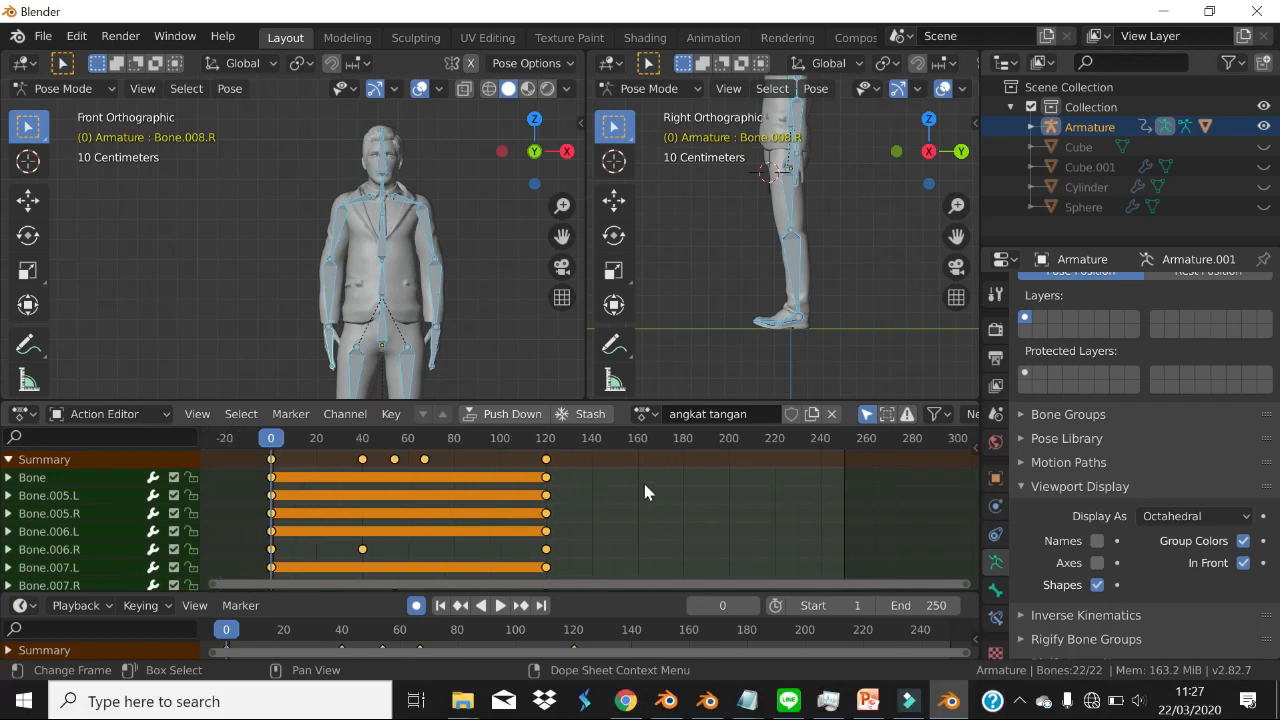
{"action": "scroll", "coordinate": [620, 487], "scroll_direction": "down", "scroll_amount": 1}
{"action": "scroll", "coordinate": [617, 494], "scroll_direction": "up", "scroll_amount": 2}
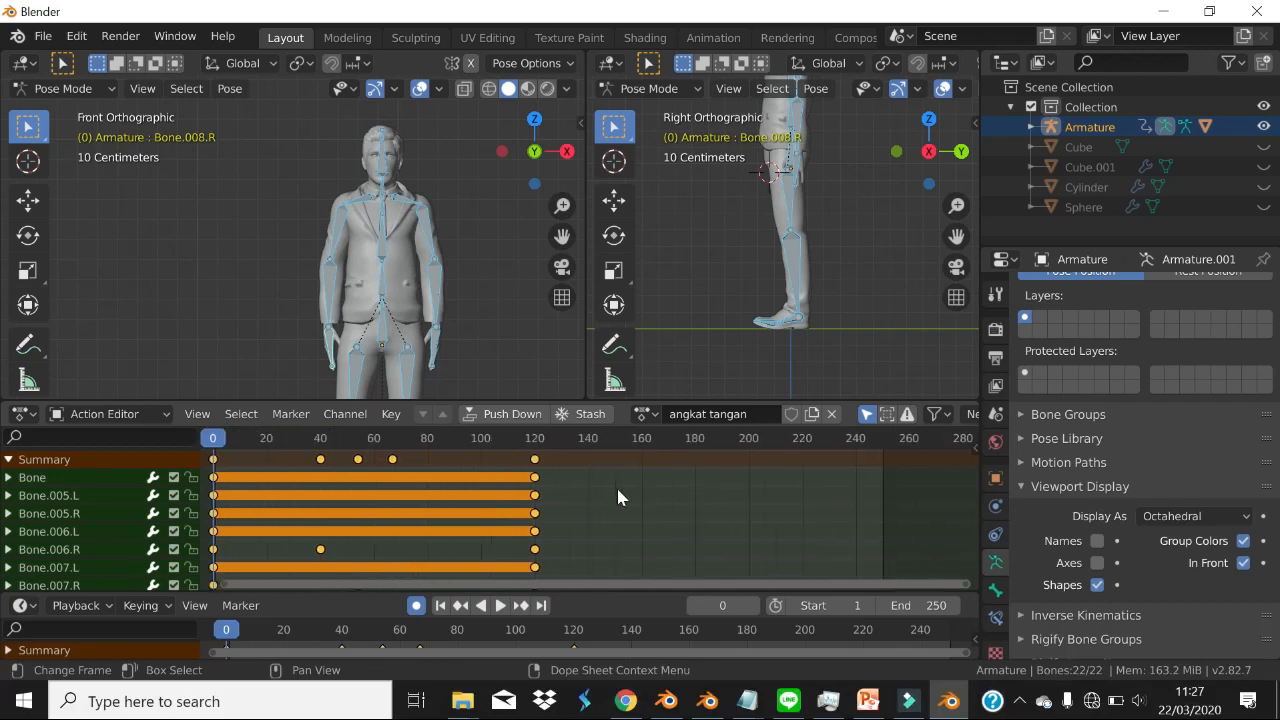
{"action": "scroll", "coordinate": [618, 490], "scroll_direction": "up", "scroll_amount": 3, "text": "ctrl"}
{"action": "key", "text": "s"}
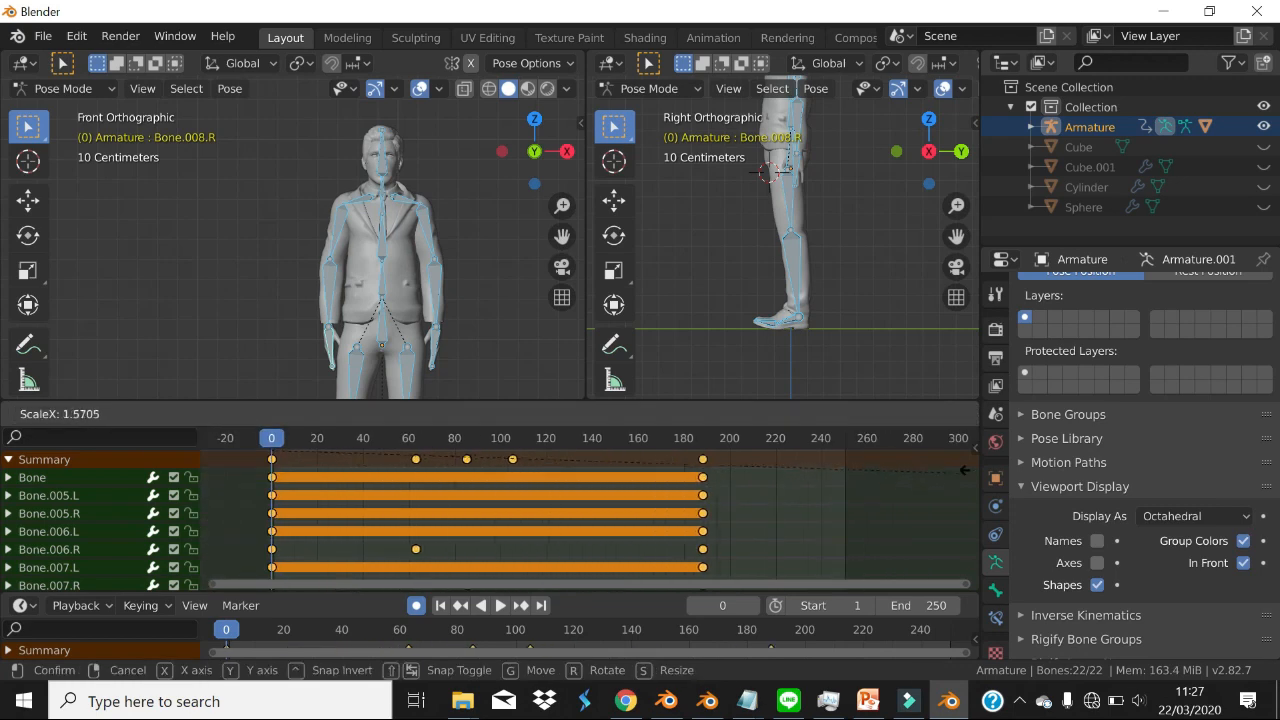
{"action": "left_click", "coordinate": [718, 492]}
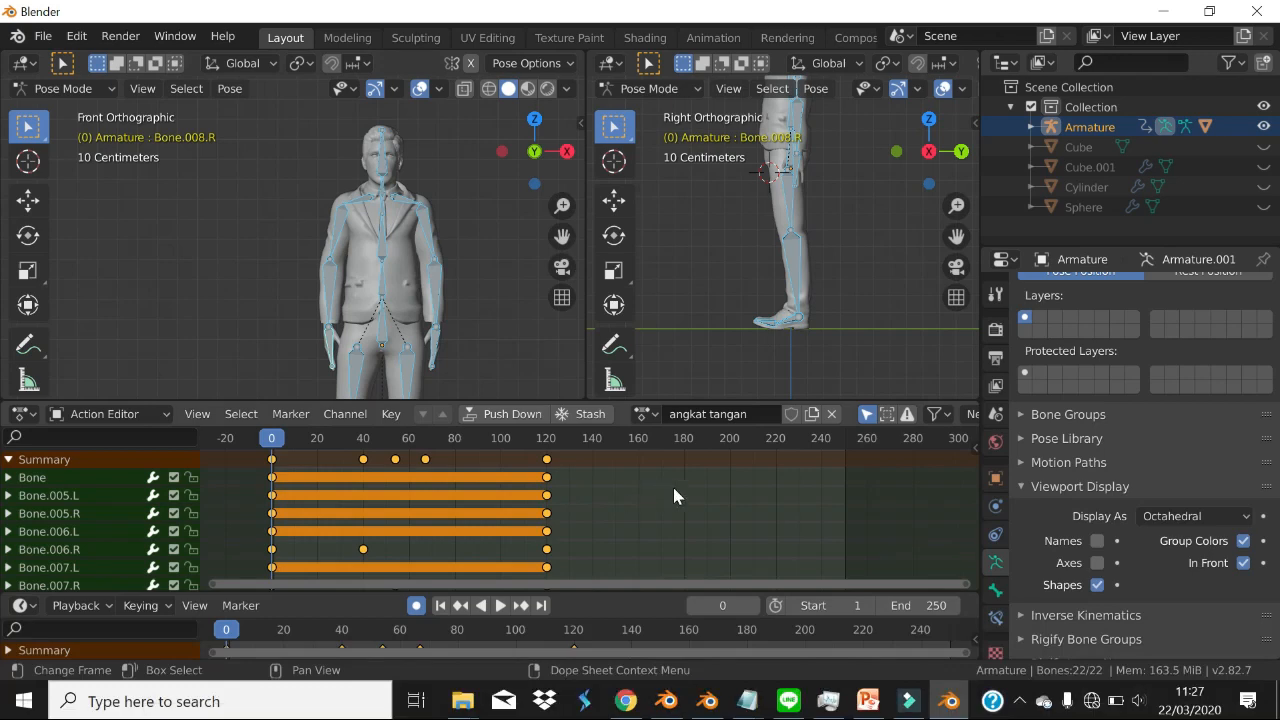
- Scale the timing of all keyframes toward frame 0 so the last keys land on frame 40
{"action": "key", "text": "s"}
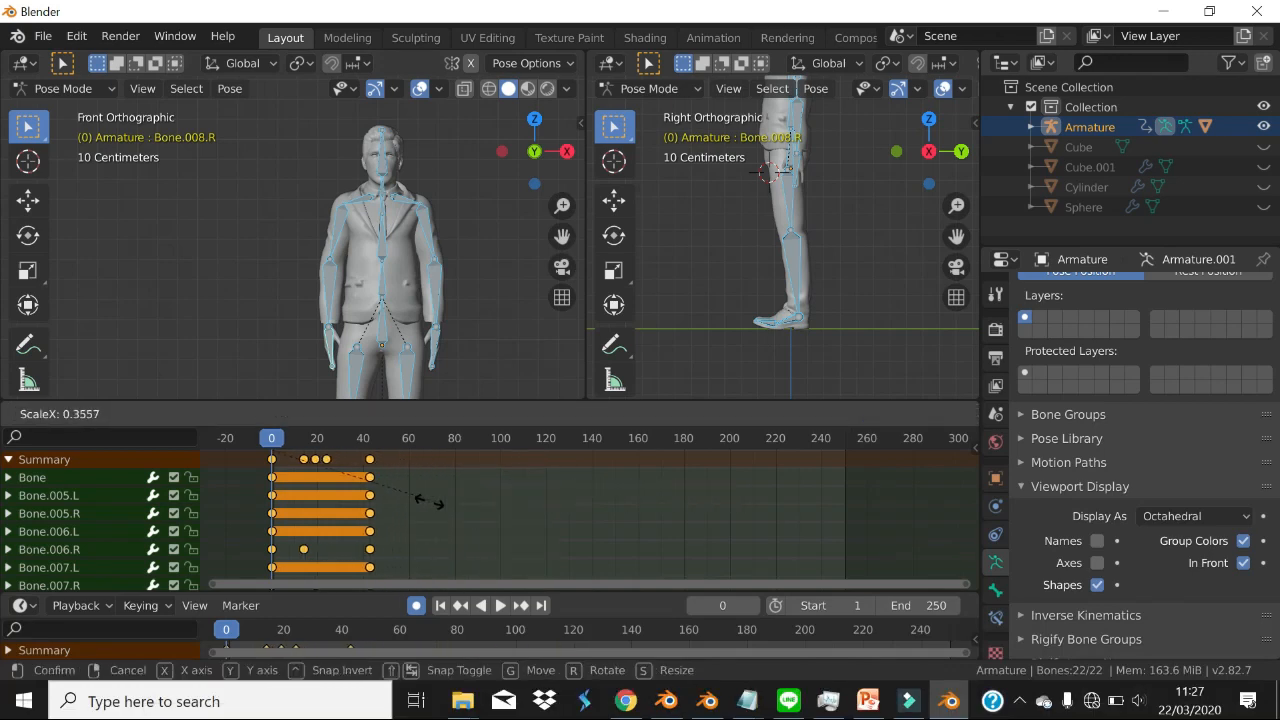
{"action": "left_click", "coordinate": [417, 502]}
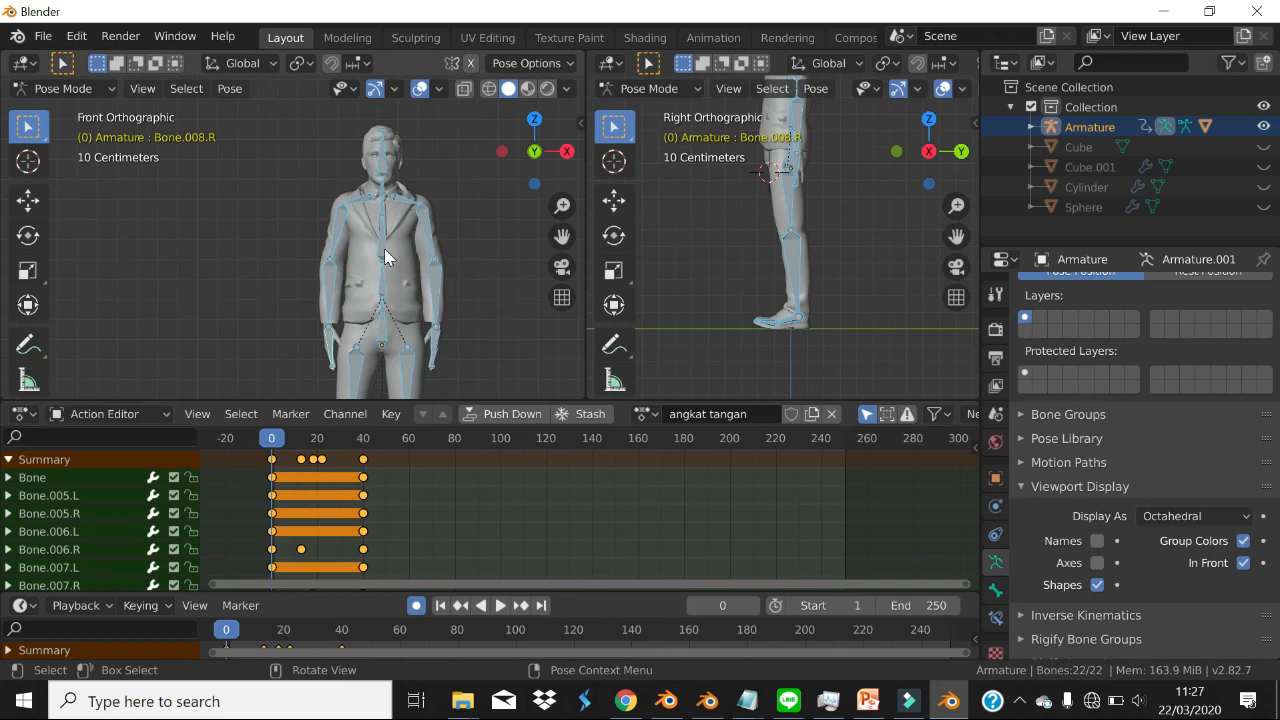
- Play the shortened animation to review its speed, then scrub to frame 30 and stop playback
{"action": "key", "text": "space"}
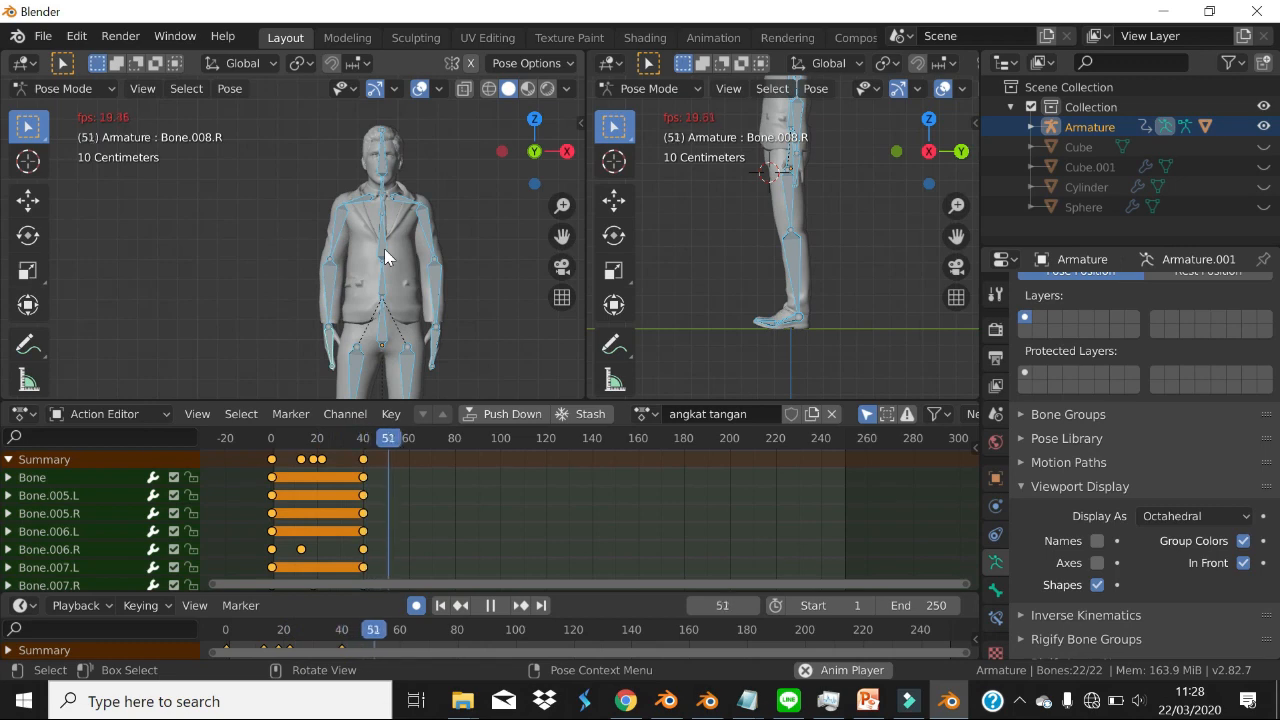
{"action": "key", "text": "space"}
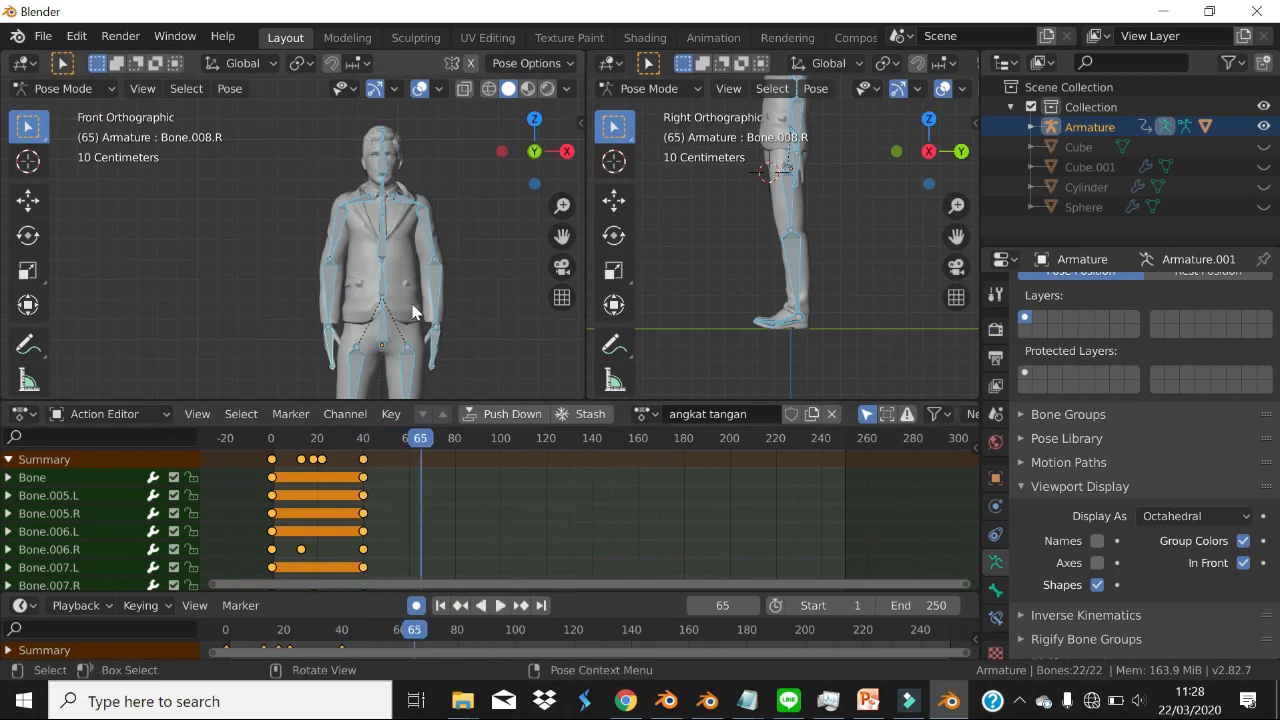
{"action": "left_click_drag", "start_coordinate": [416, 440], "coordinate": [341, 443]}
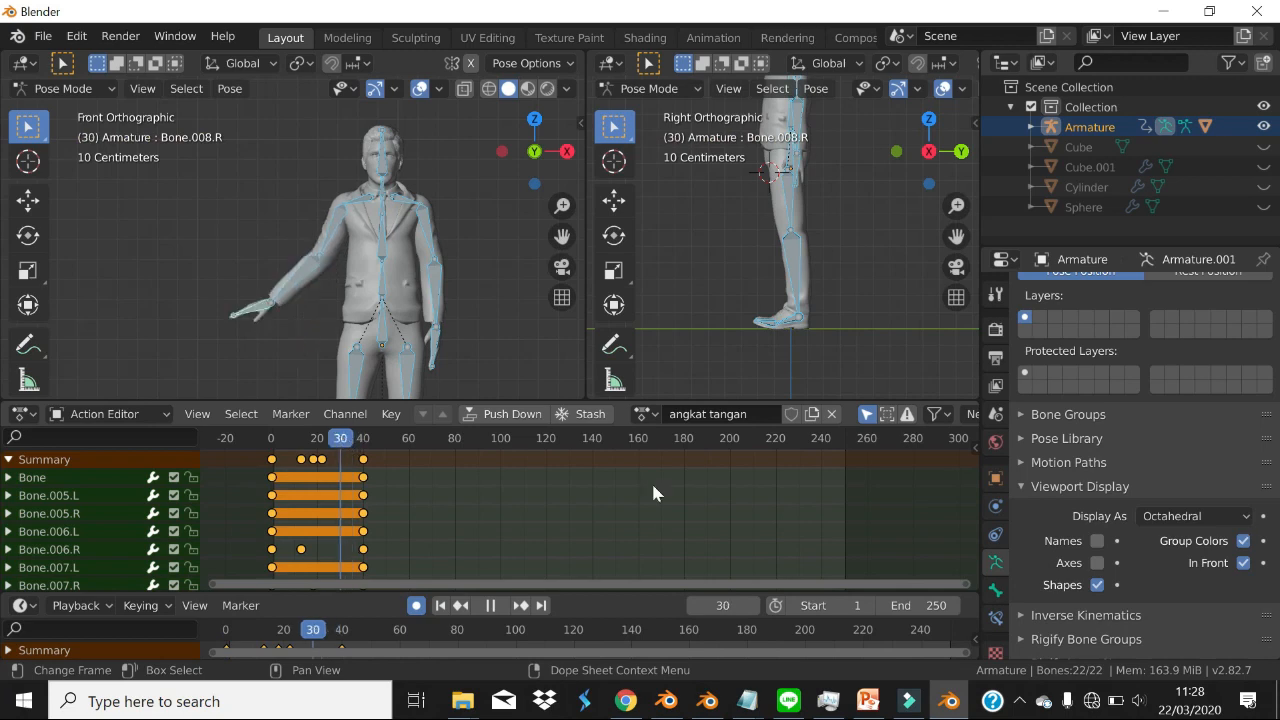
{"action": "key", "text": "Escape"}
- Try scaling the timing of all keyframes outward around frame 30, so they span about frames -50 to 56
{"action": "key", "text": "s"}
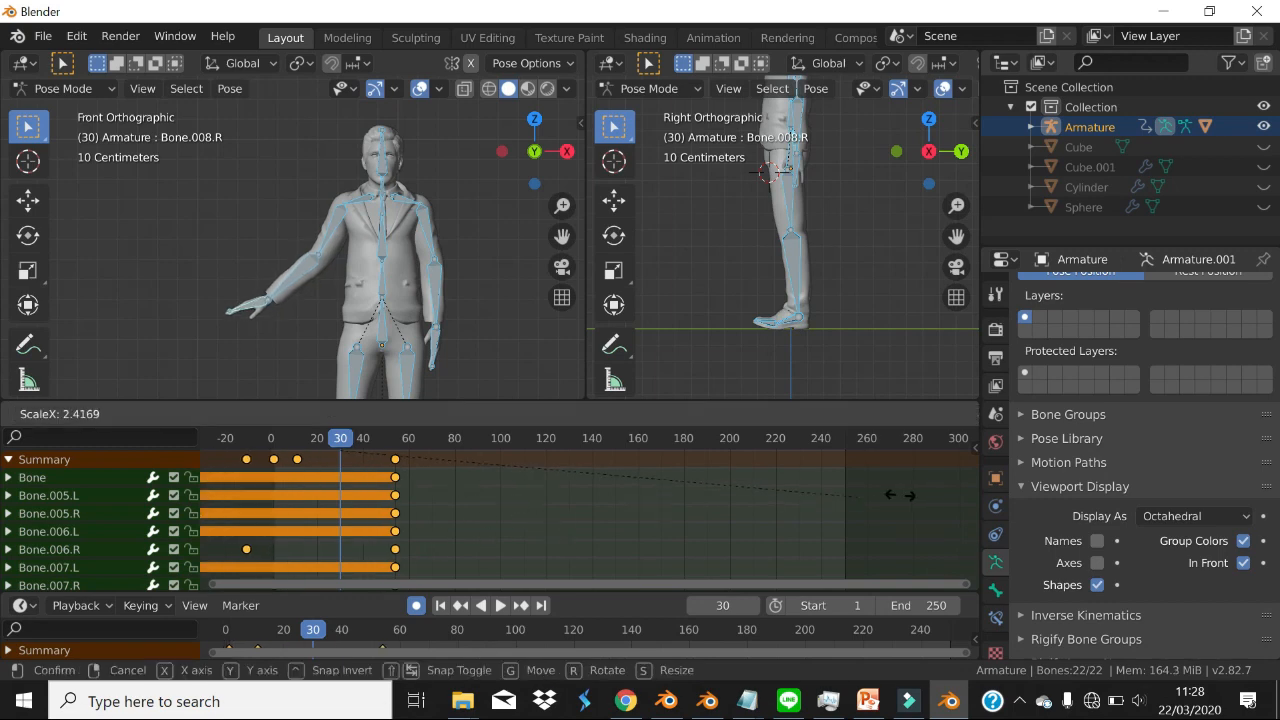
{"action": "left_click", "coordinate": [902, 494]}
{"action": "middle_click_drag", "start_coordinate": [459, 505], "coordinate": [640, 531]}
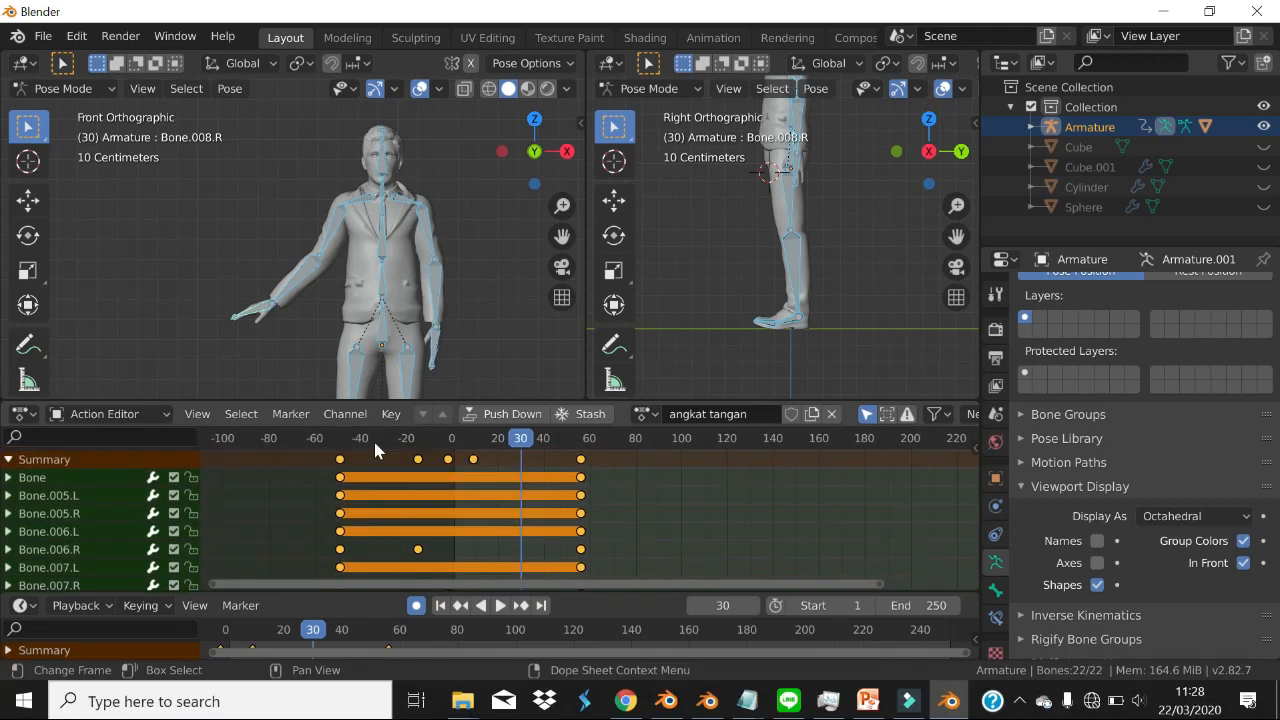
{"action": "key", "text": "s"}
{"action": "left_click", "coordinate": [530, 450]}
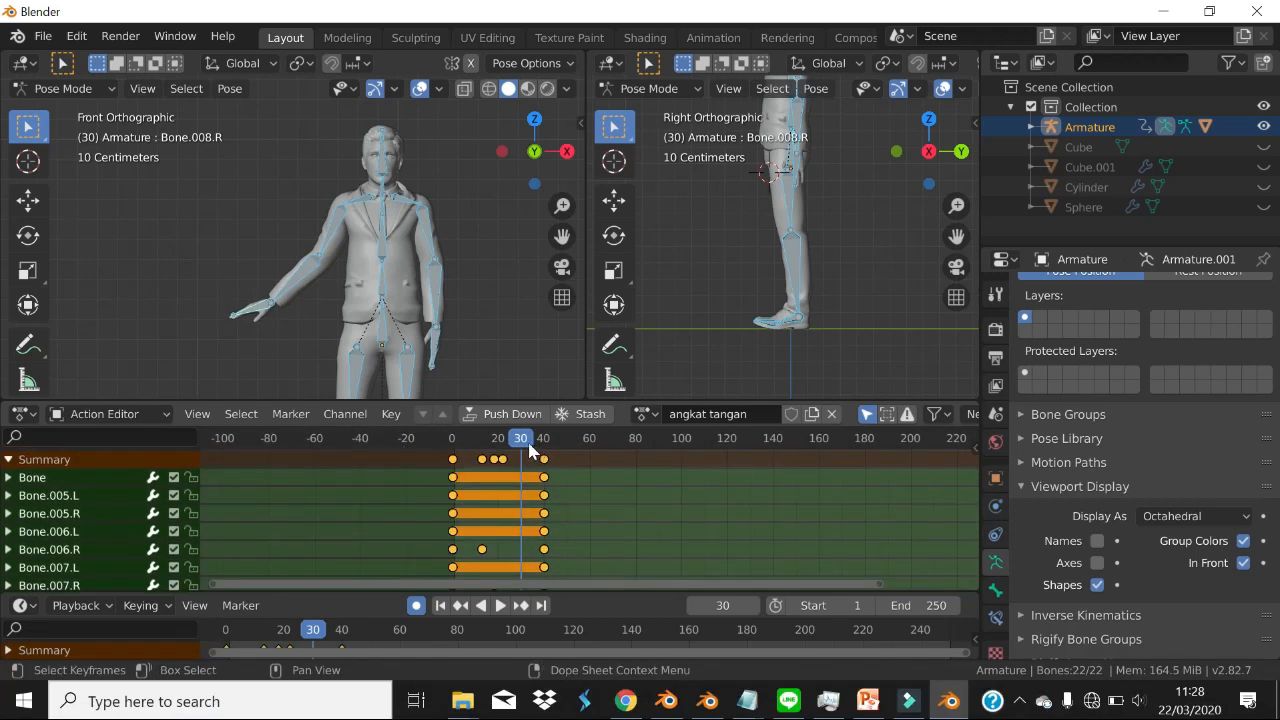
- Try stretching the timing of all keyframes from frame 0 so the last keys land on frame 160
{"action": "left_click_drag", "start_coordinate": [520, 447], "coordinate": [441, 447]}
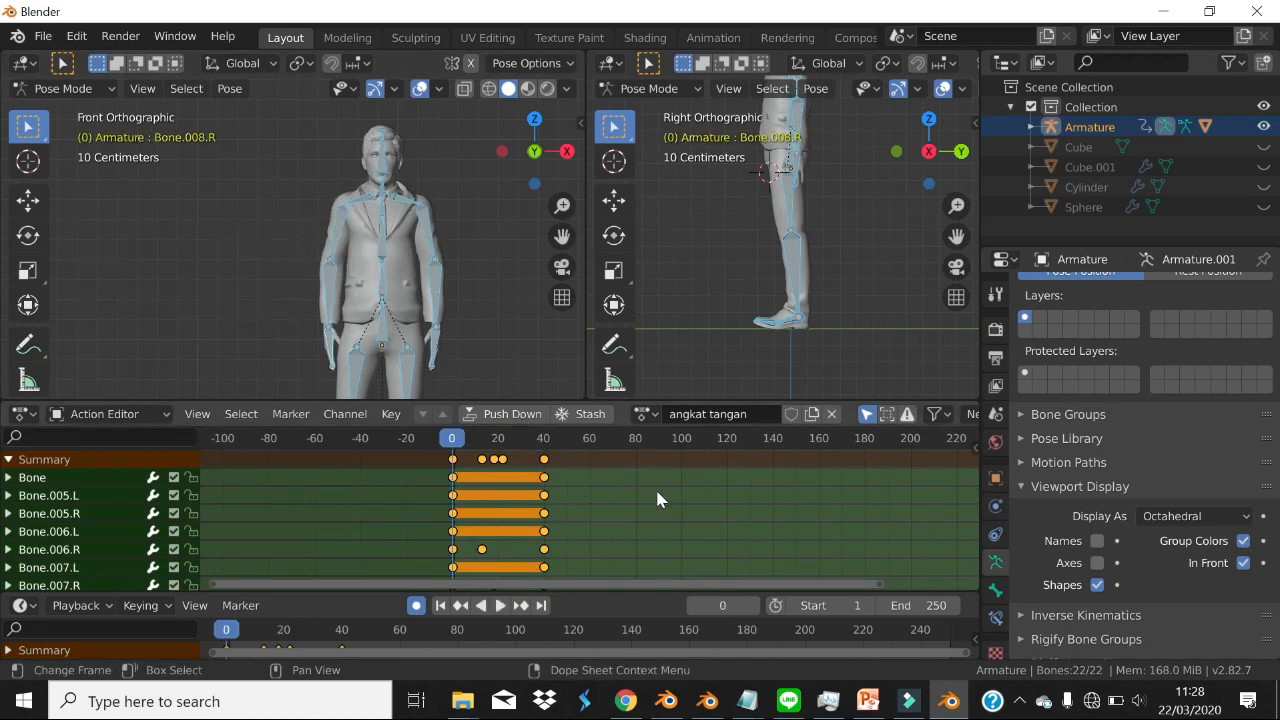
{"action": "key", "text": "s"}
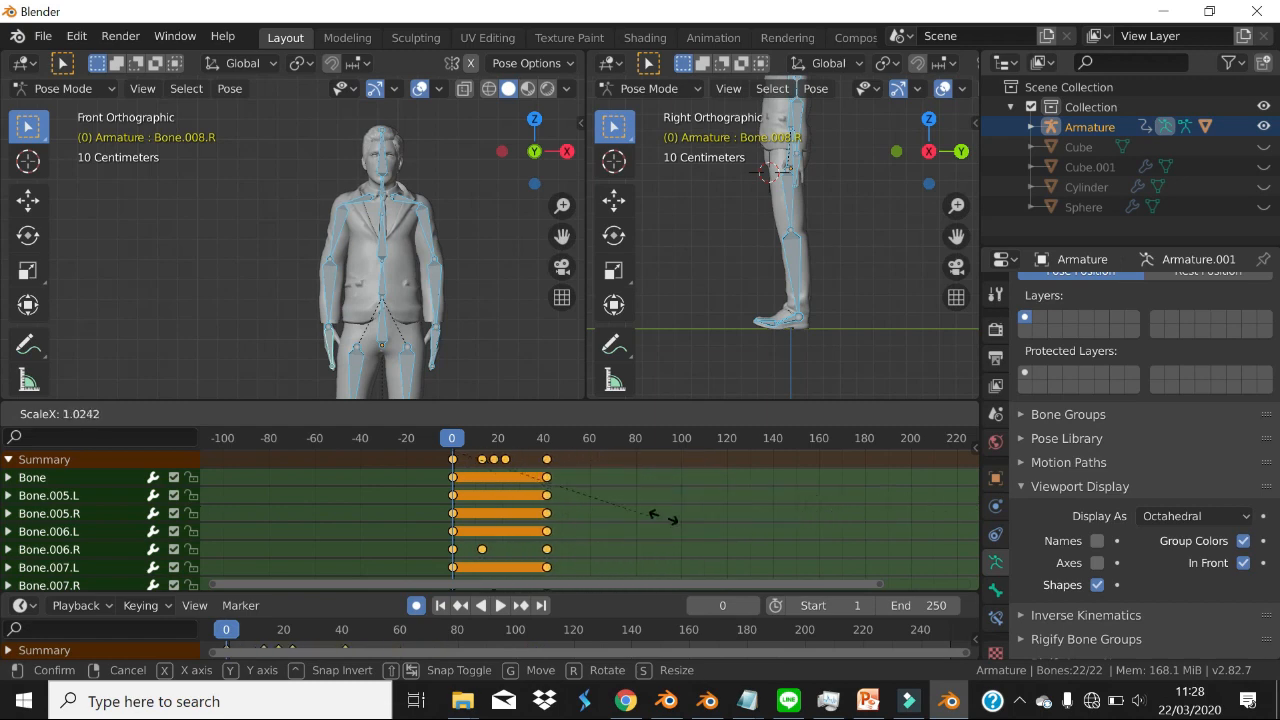
{"action": "left_click", "coordinate": [465, 494]}
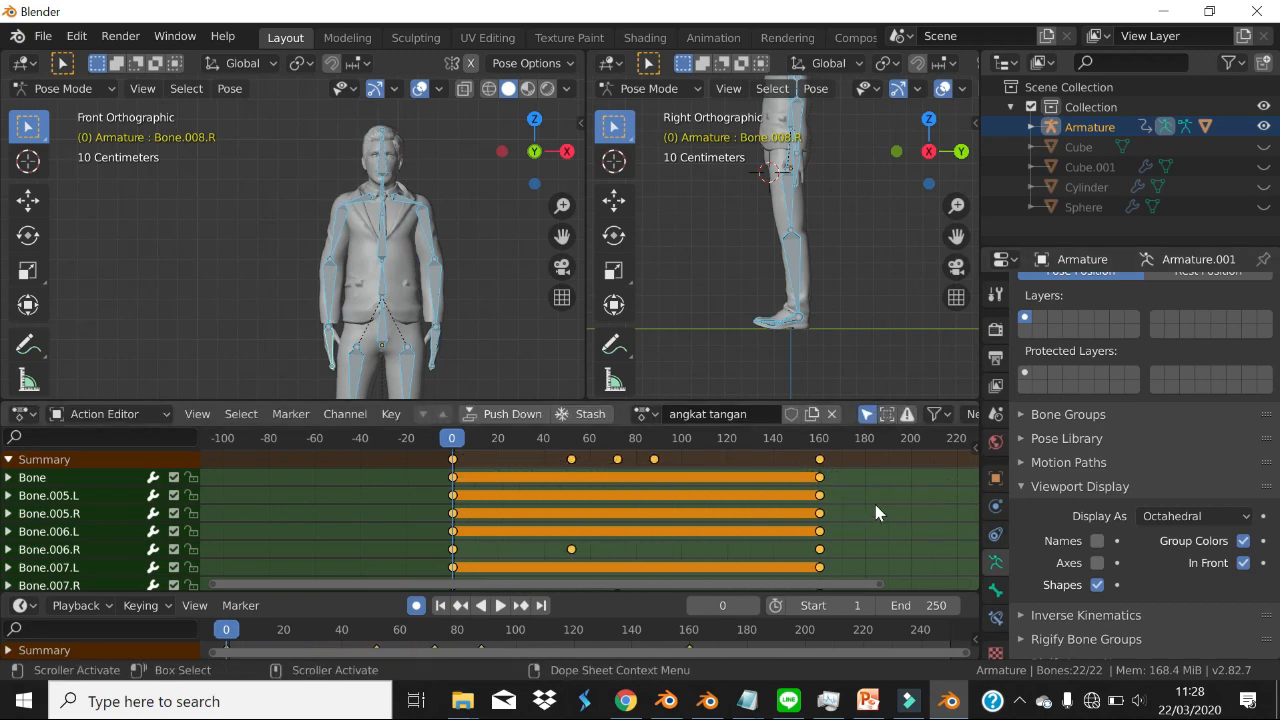
- Play the stretched animation to review its speed, return to frame 0 and undo the last timing change
{"action": "key", "text": "space"}
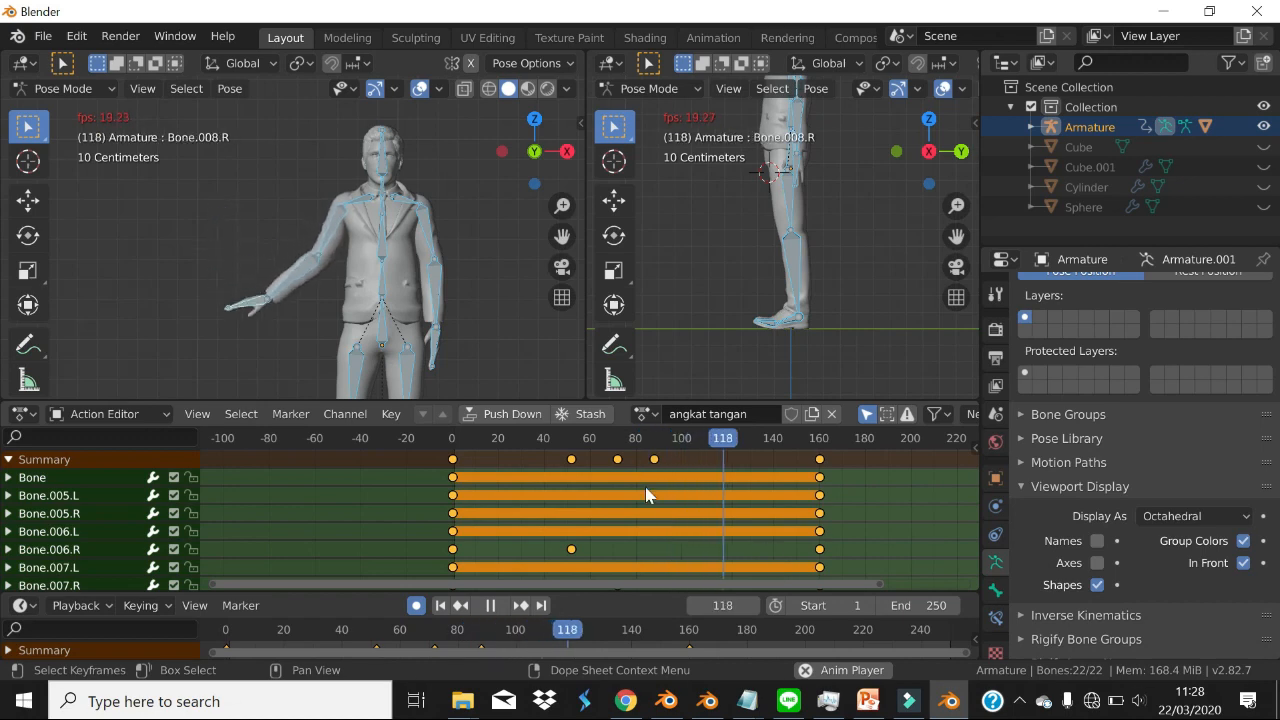
{"action": "key", "text": "space"}
{"action": "left_click_drag", "start_coordinate": [749, 451], "coordinate": [453, 457]}
{"action": "key", "text": "space"}
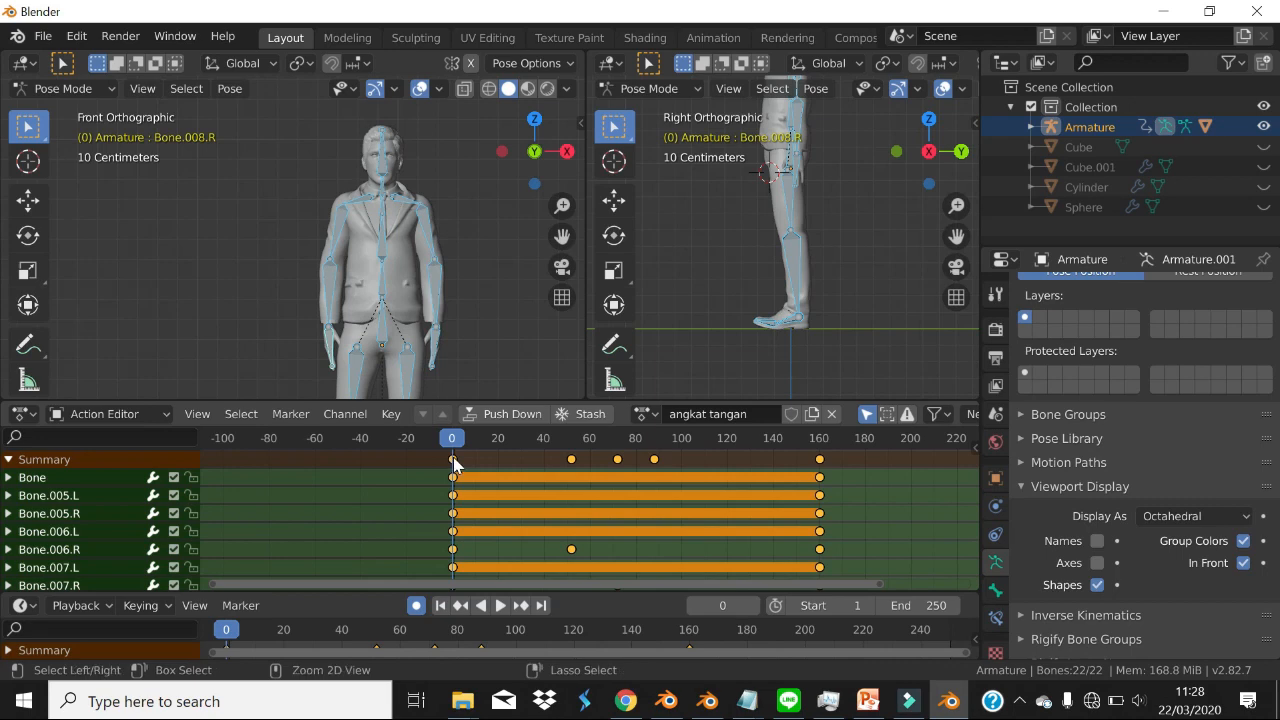
{"action": "key", "text": "ctrl+z"}
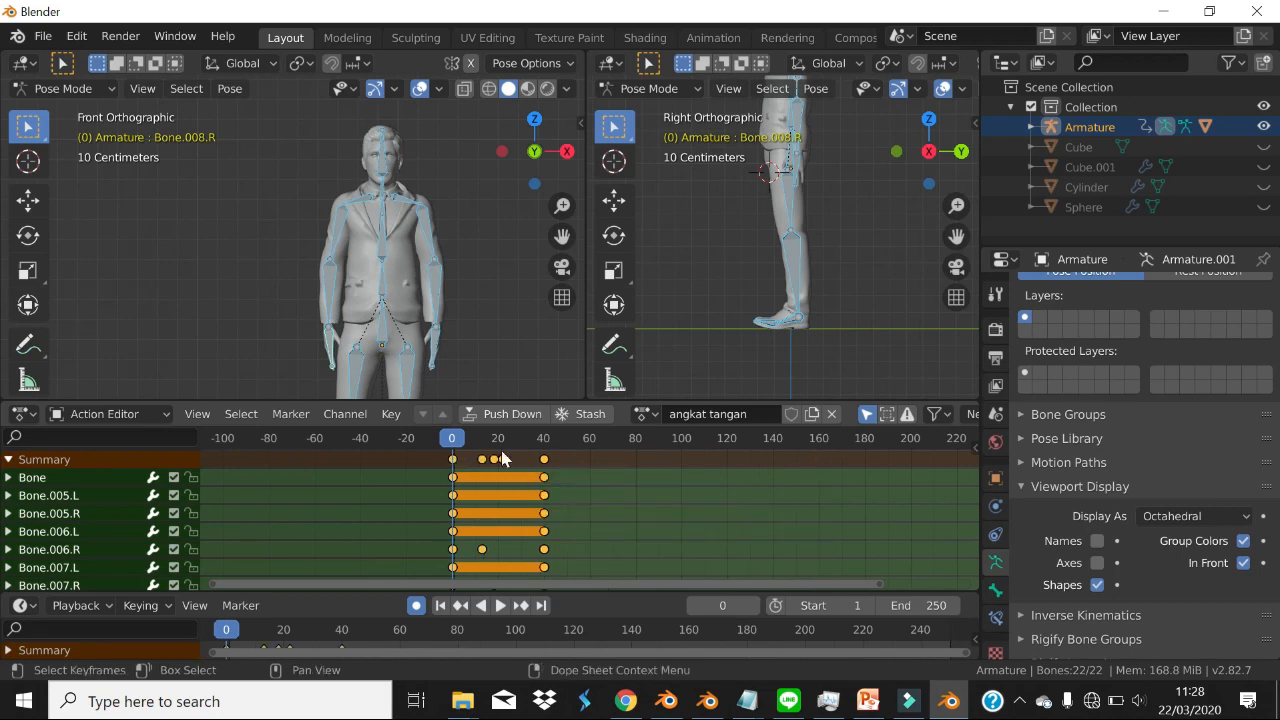
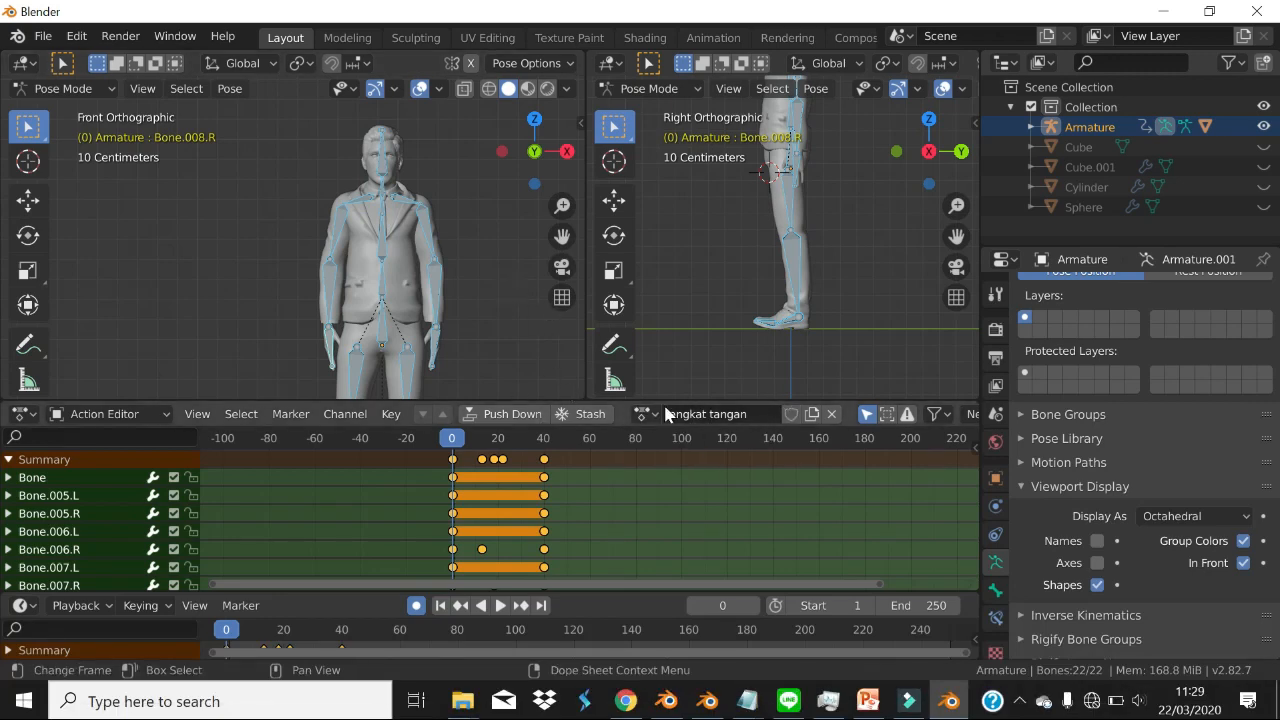
- Duplicate the "angkat tangan" action and rename the copy "mengangguk"
{"action": "left_click", "coordinate": [811, 414]}
{"action": "left_click", "coordinate": [758, 414]}
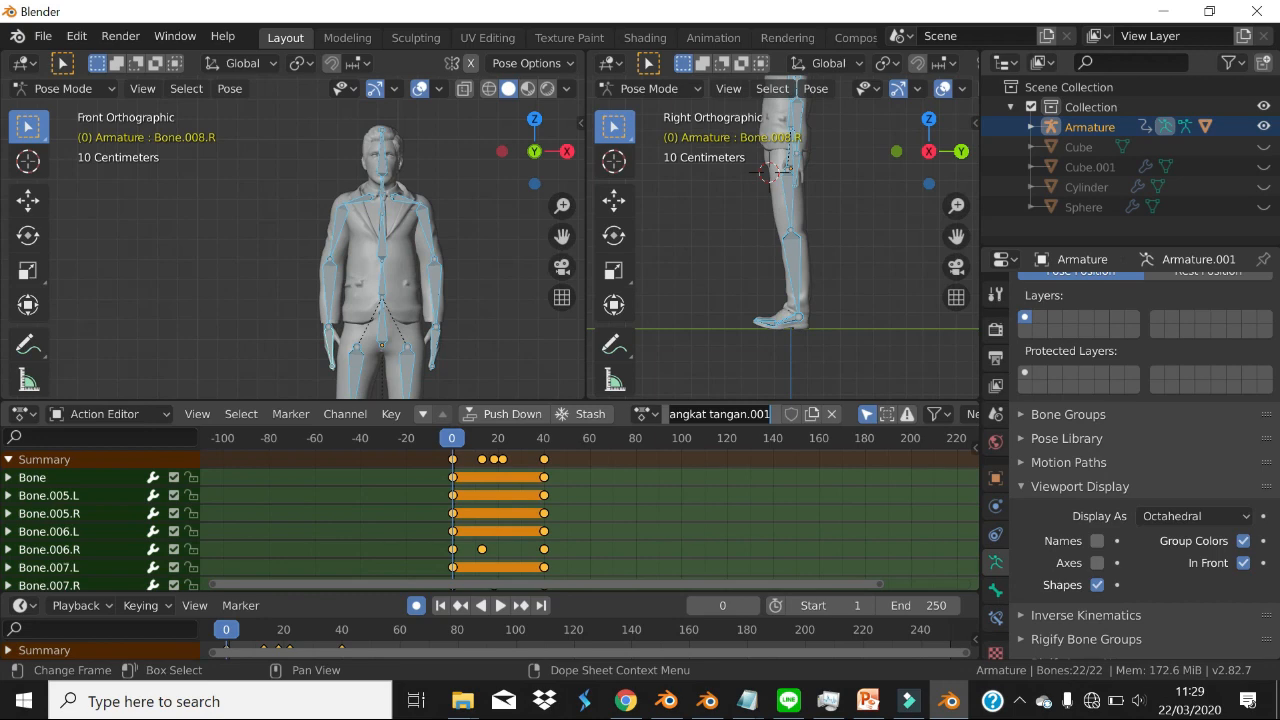
{"action": "type", "text": "mengangguk"}
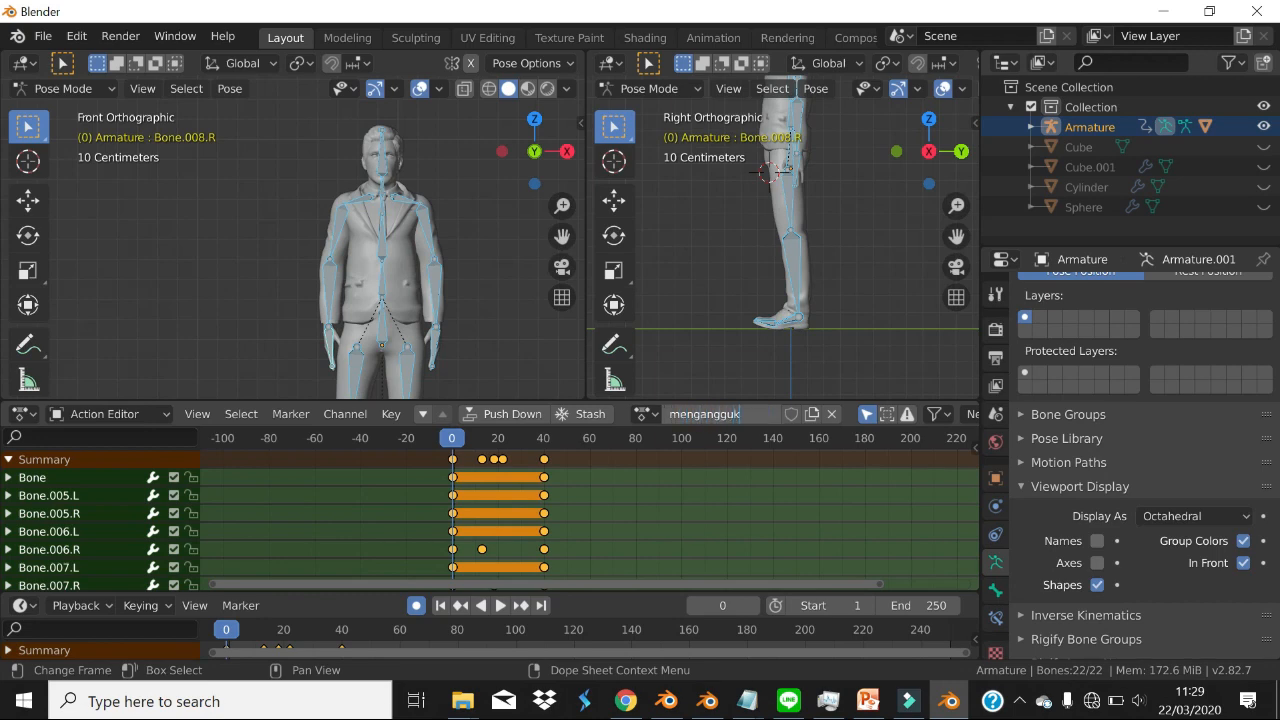
{"action": "key", "text": "Return"}
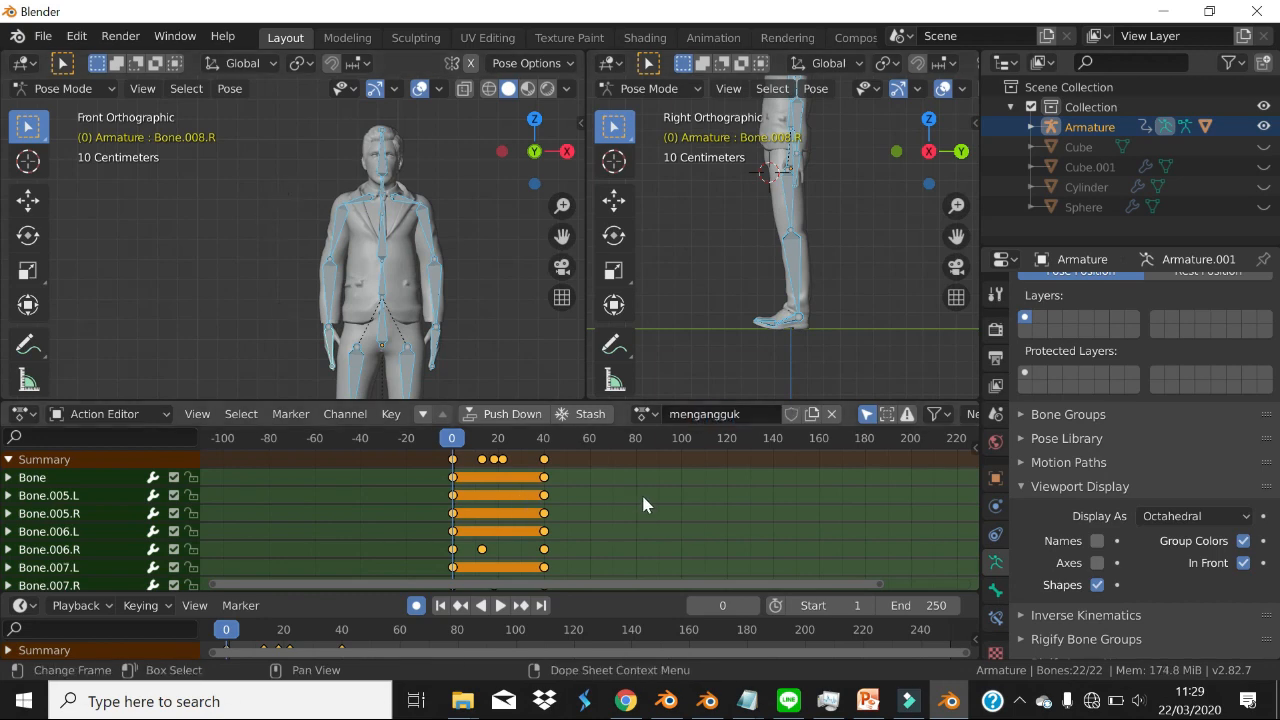
- Delete all keyframes after frame 0 from the mengangguk action, keeping only the starting pose
{"action": "left_click", "coordinate": [472, 458]}
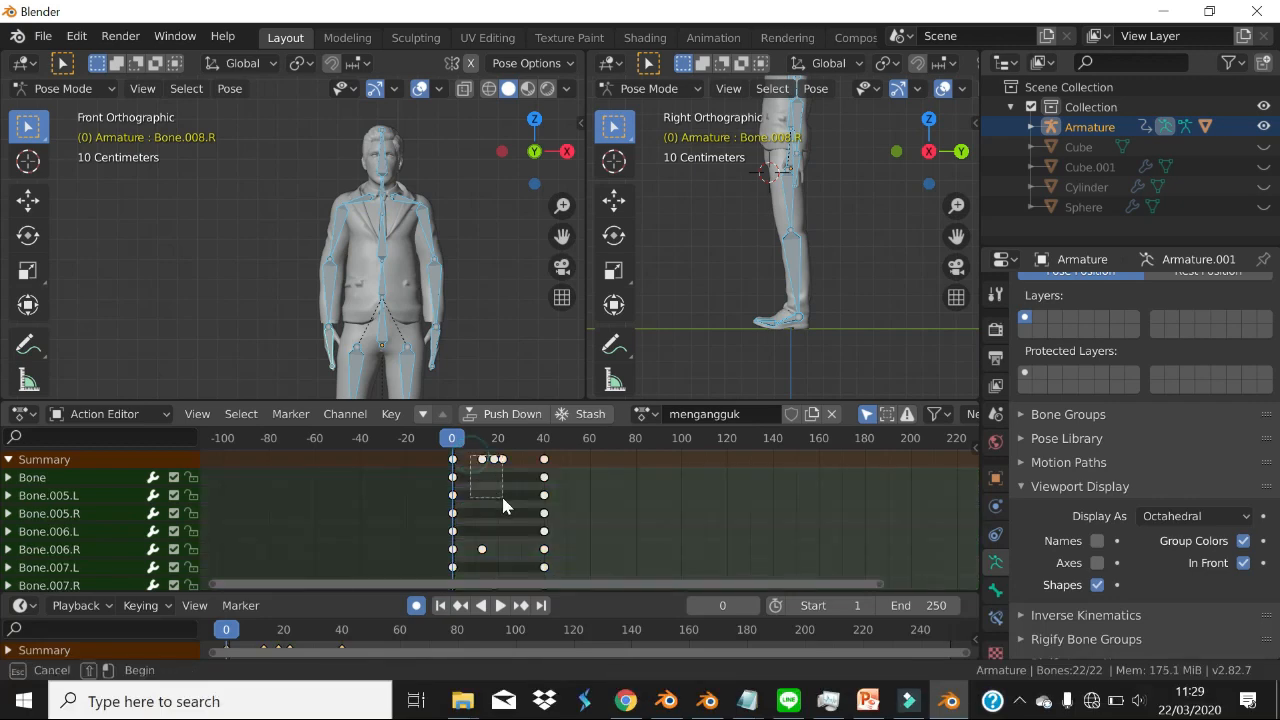
{"action": "mouse_move", "coordinate": [477, 454]}
{"action": "left_mouse_down"}
{"action": "mouse_move", "coordinate": [574, 471]}
{"action": "mouse_move", "coordinate": [500, 457]}
{"action": "left_mouse_up"}
{"action": "left_click_drag", "start_coordinate": [578, 467], "coordinate": [509, 459]}
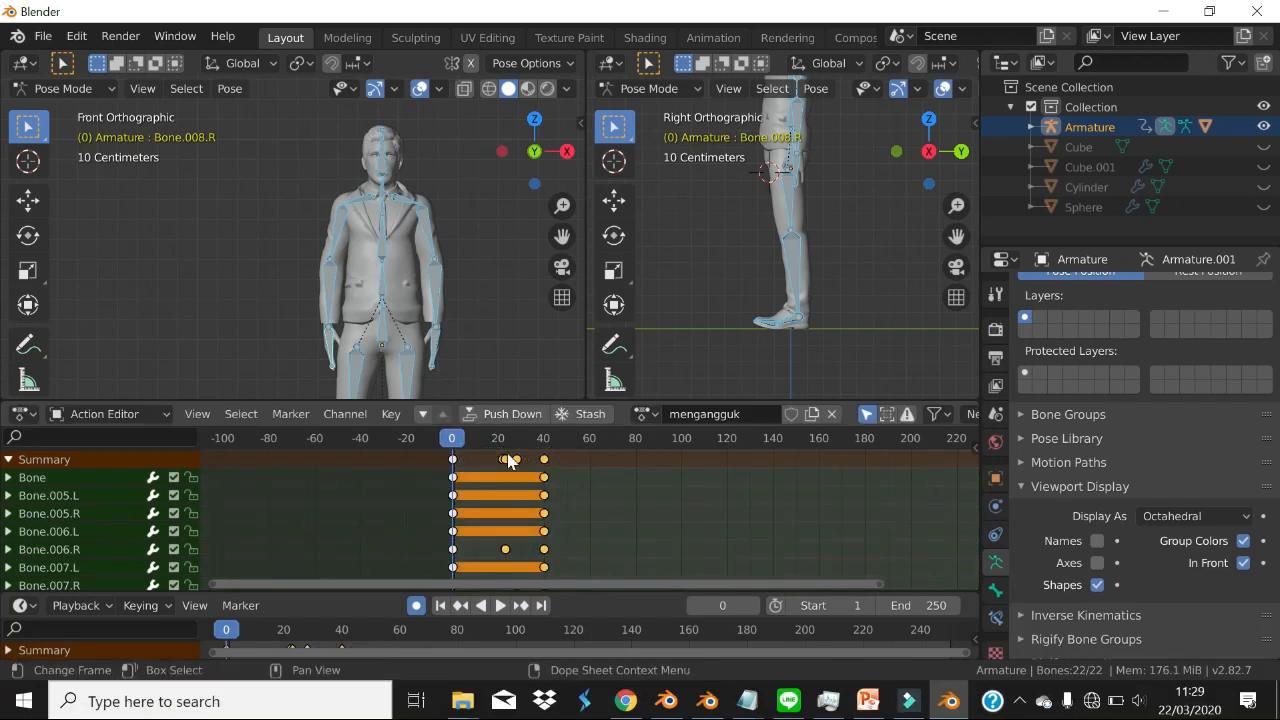
{"action": "key", "text": "x"}
{"action": "left_click", "coordinate": [513, 454]}
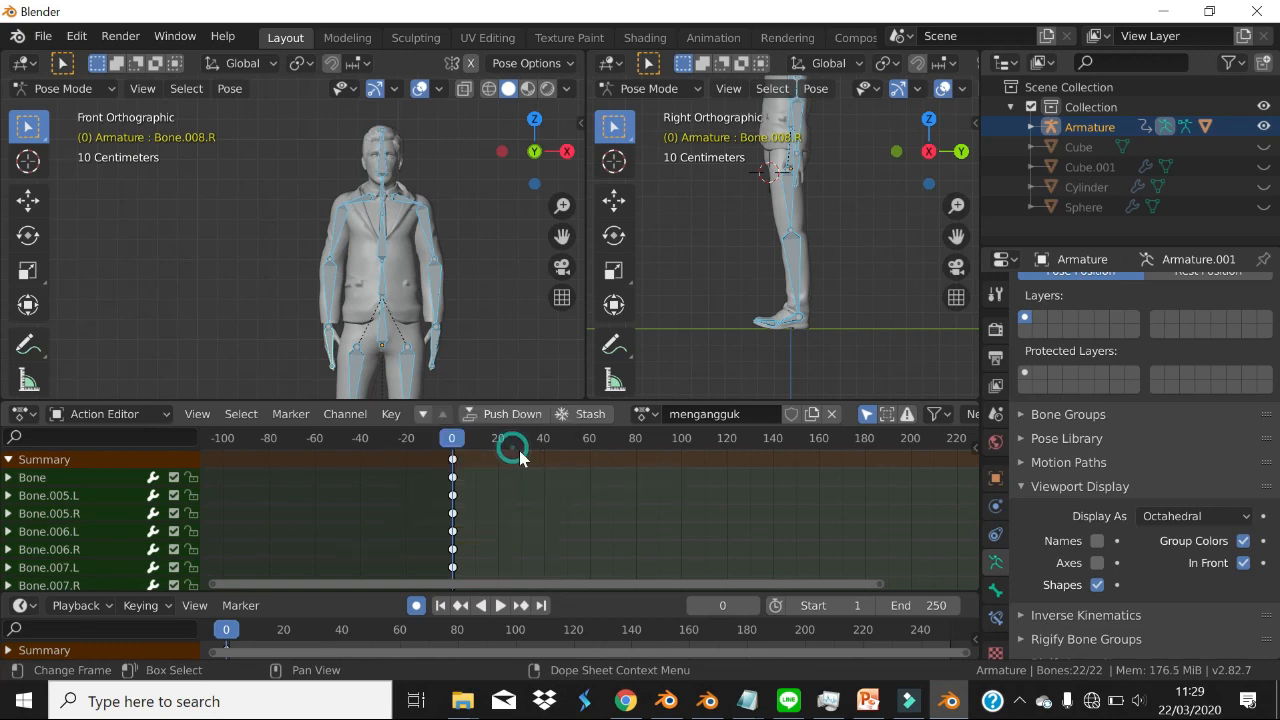
- Set the current frame to 20 with the character's head shown in the right orthographic view
{"action": "middle_click_drag", "start_coordinate": [505, 228], "coordinate": [460, 251]}
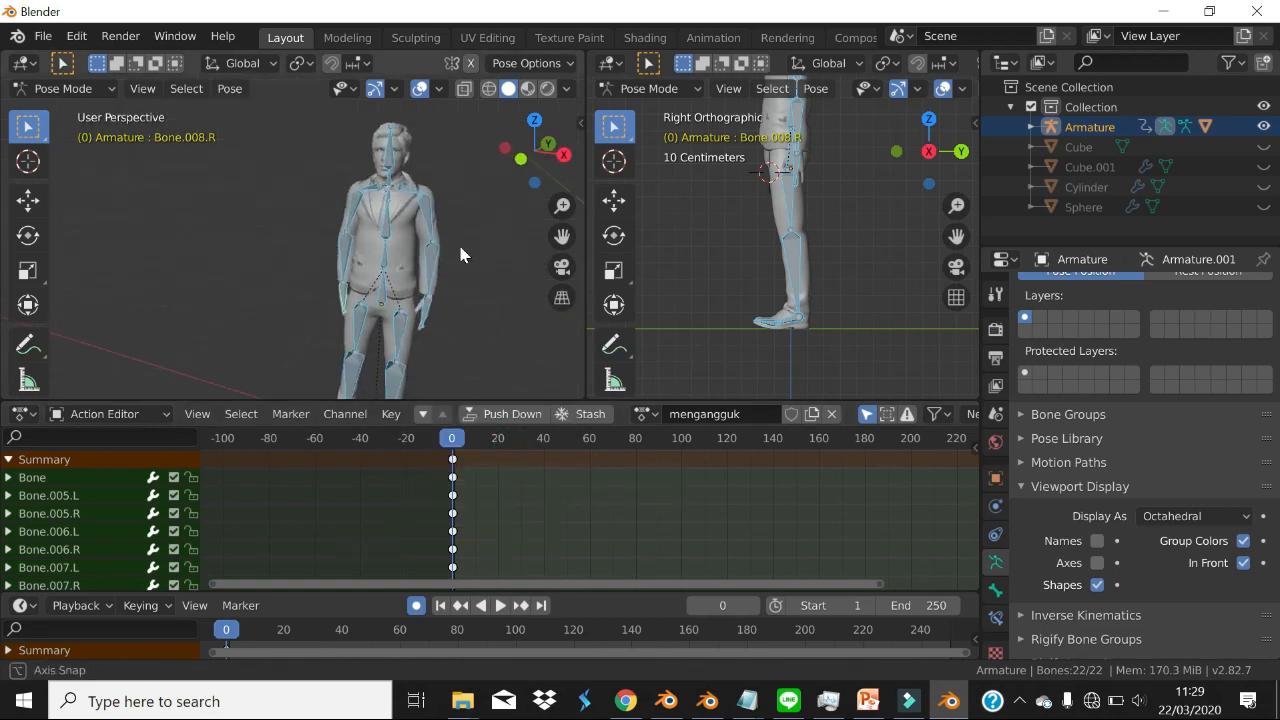
{"action": "left_click", "coordinate": [521, 158]}
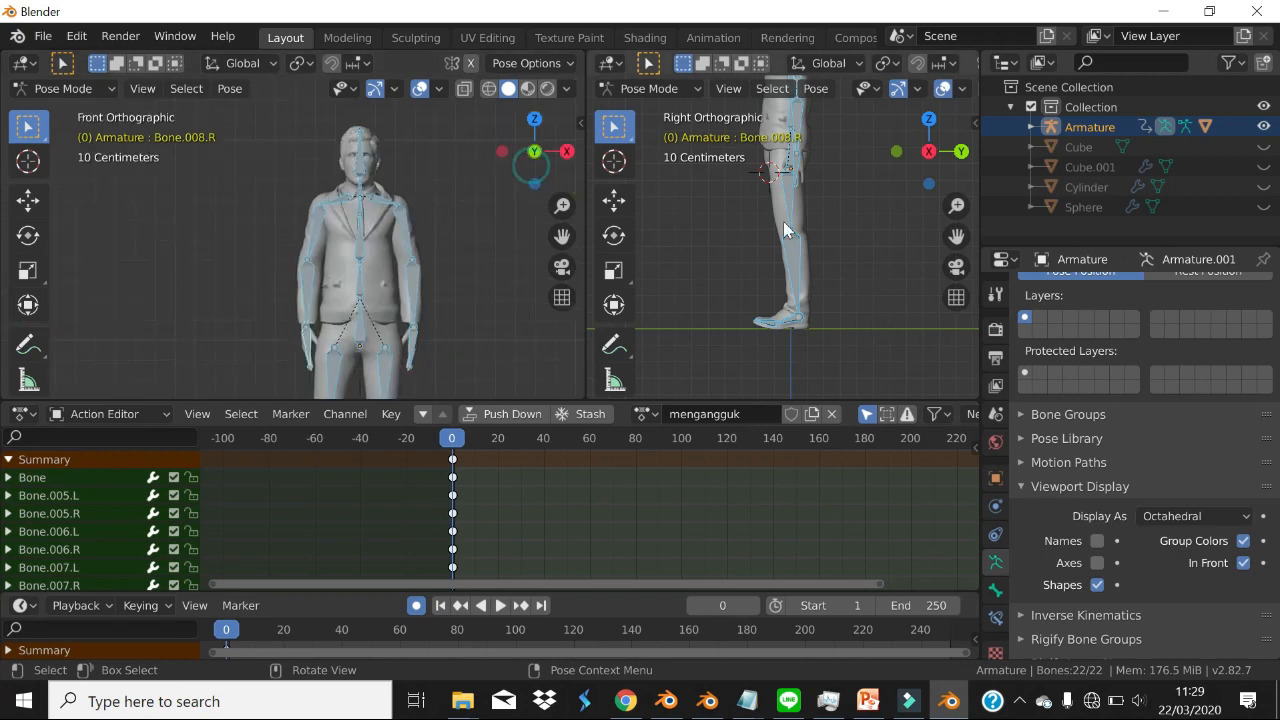
{"action": "scroll", "coordinate": [785, 230], "scroll_direction": "down", "scroll_amount": 3}
{"action": "scroll", "coordinate": [806, 259], "scroll_direction": "up", "scroll_amount": 7}
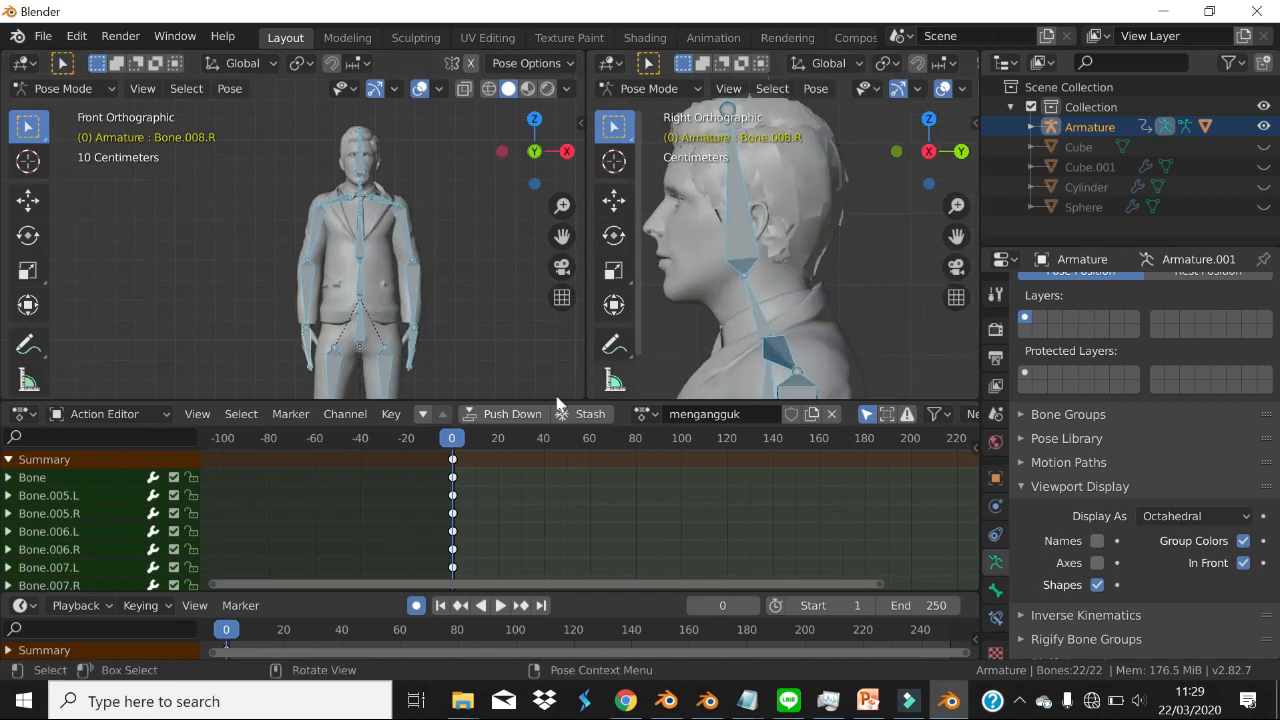
{"action": "left_click", "coordinate": [502, 441]}
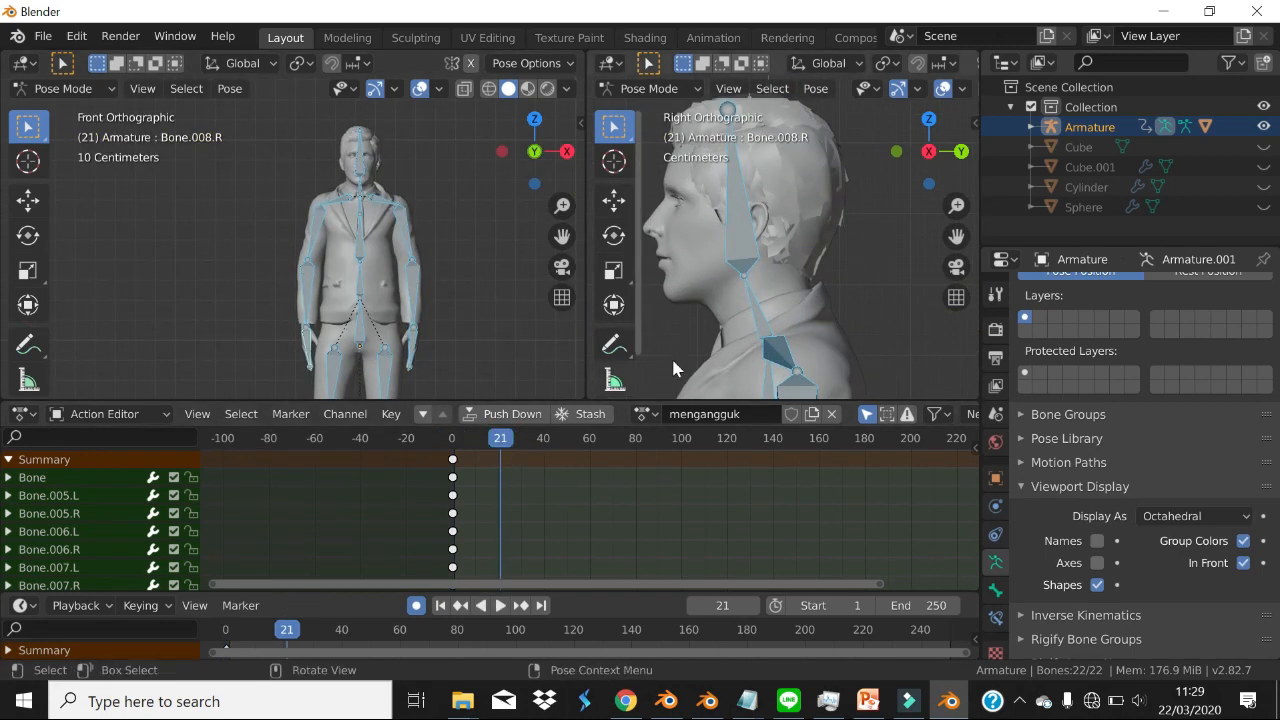
{"action": "left_click", "coordinate": [503, 441]}
{"action": "left_click_drag", "start_coordinate": [503, 447], "coordinate": [499, 447]}
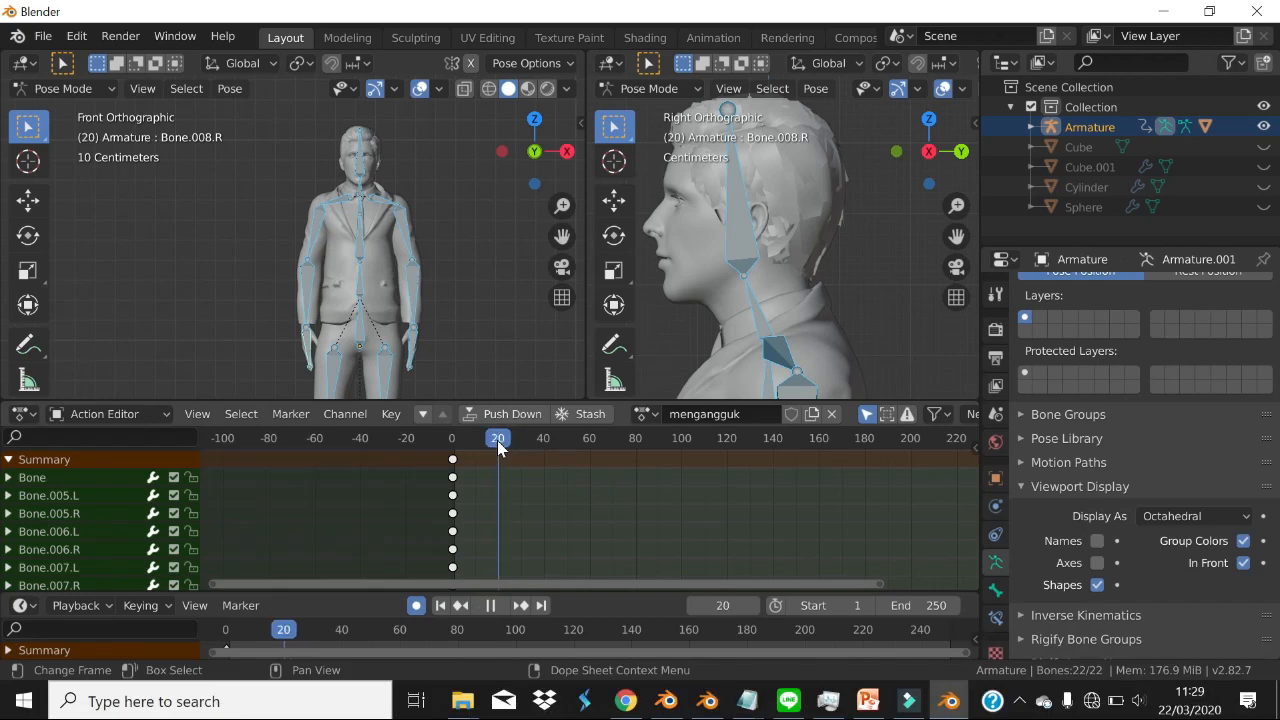
- Rotate the head bone forward in the side view to key a nodding pose at frame 20
{"action": "left_click", "coordinate": [736, 224]}
{"action": "scroll", "coordinate": [670, 304], "scroll_direction": "down", "scroll_amount": 2}
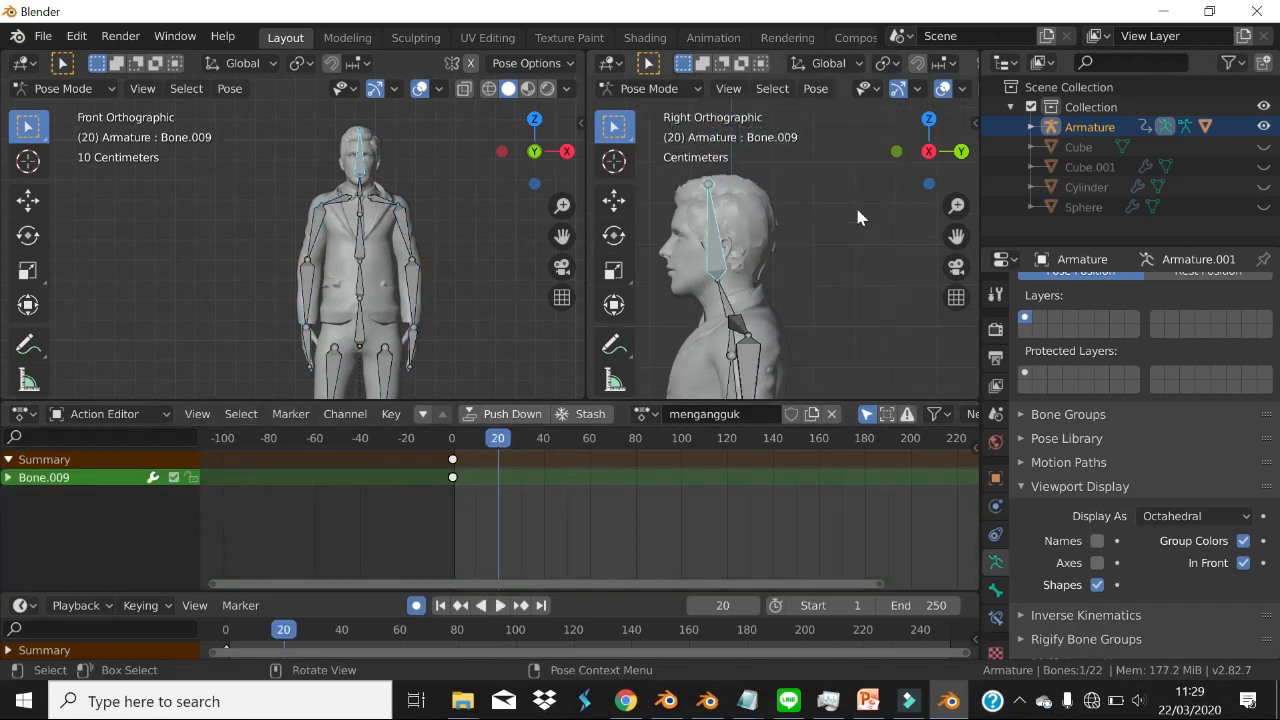
{"action": "middle_click_drag", "start_coordinate": [779, 223], "coordinate": [808, 215], "text": "shift"}
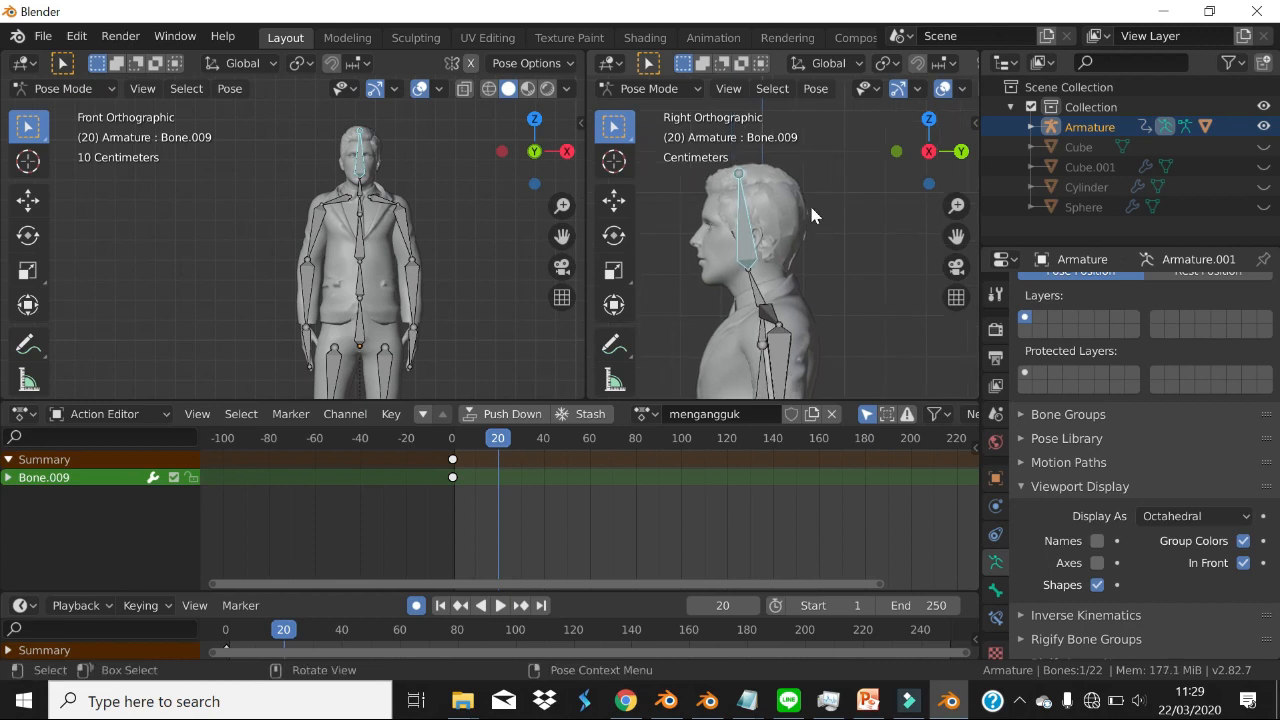
{"action": "key", "text": "r"}
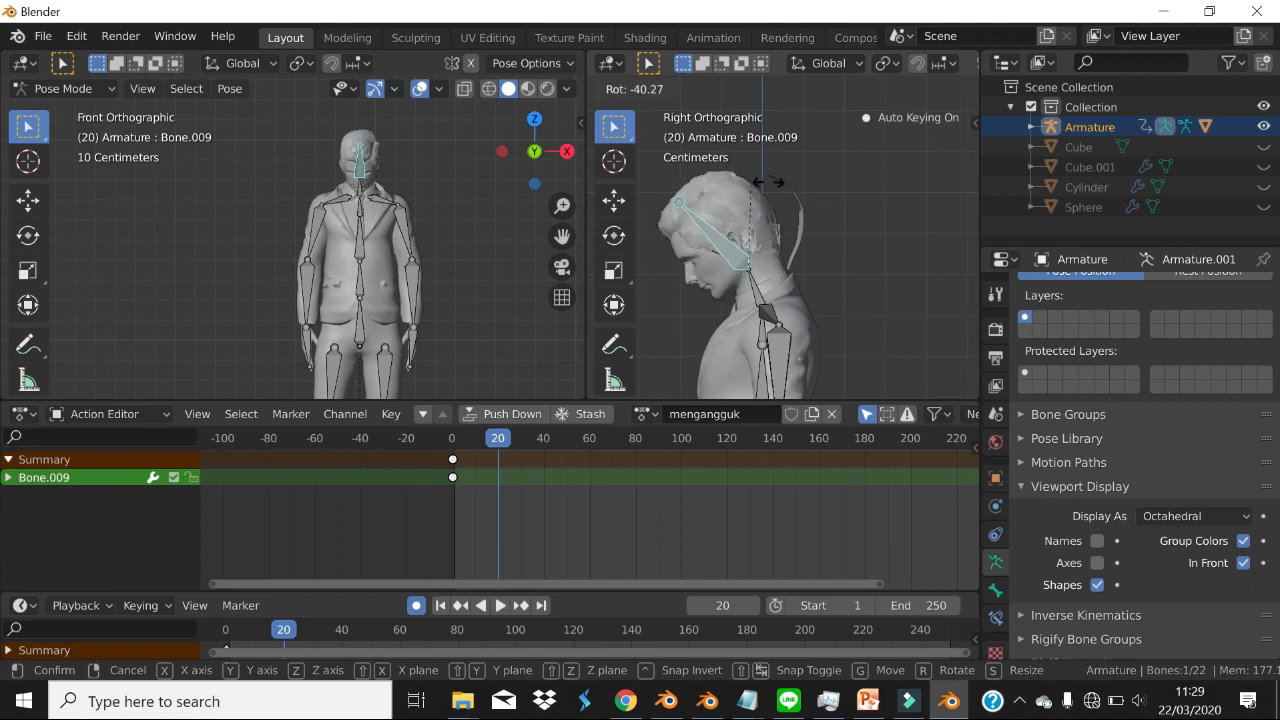
{"action": "left_click", "coordinate": [799, 205]}
- Examine the hair mesh around the back of the tilted head and check the head bone's name
{"action": "scroll", "coordinate": [799, 205], "scroll_direction": "up", "scroll_amount": 1}
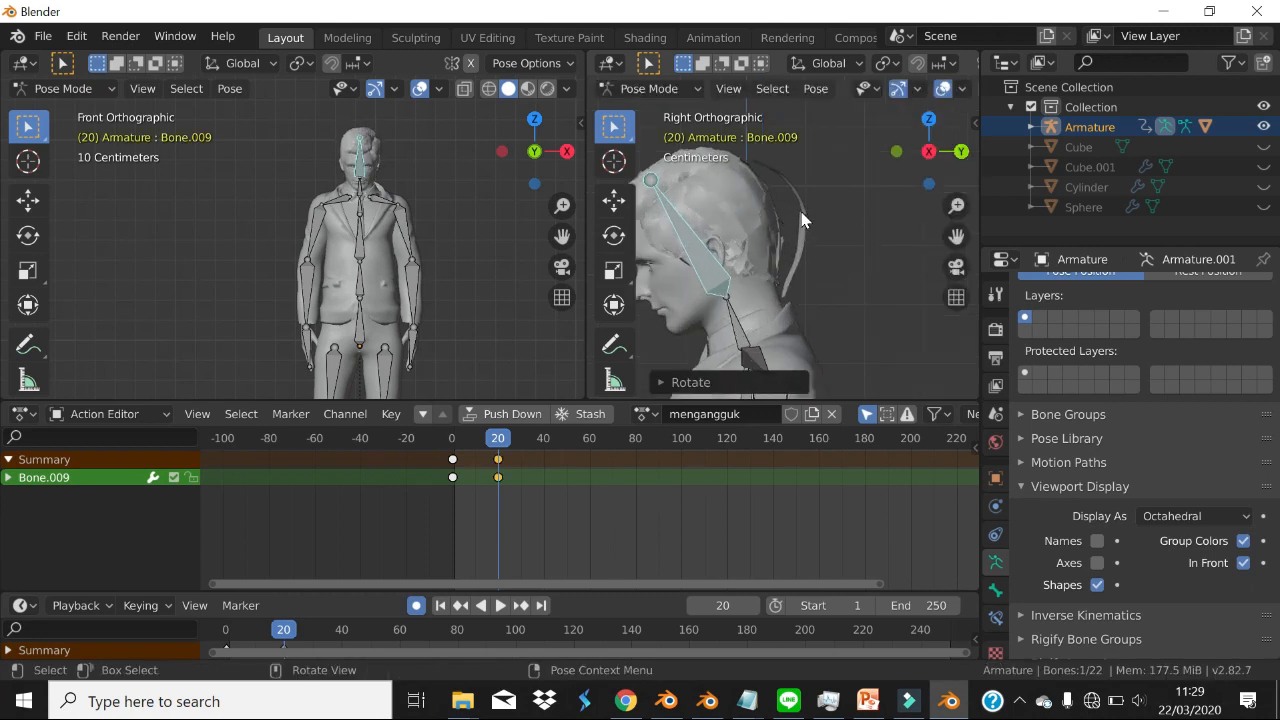
{"action": "middle_click_drag", "start_coordinate": [813, 238], "coordinate": [836, 181]}
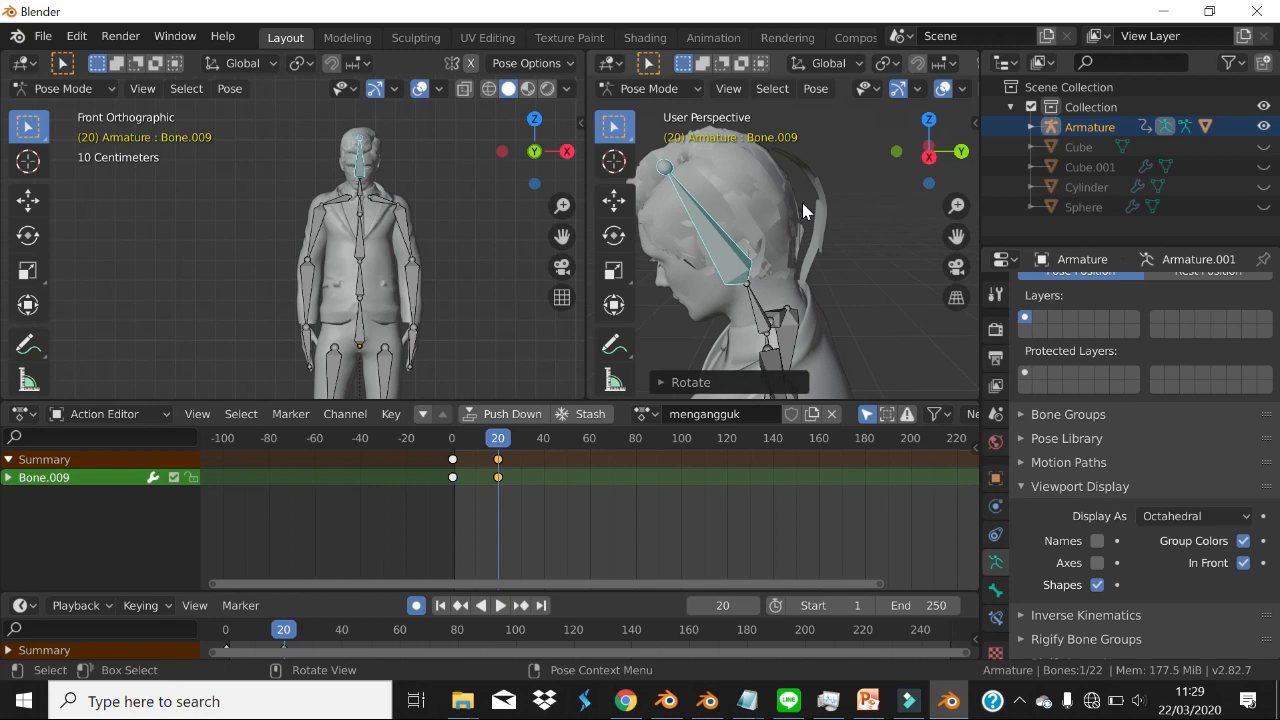
{"action": "mouse_move", "coordinate": [814, 202]}
{"action": "middle_mouse_down"}
{"action": "mouse_move", "coordinate": [775, 210]}
{"action": "mouse_move", "coordinate": [841, 209]}
{"action": "mouse_move", "coordinate": [826, 194]}
{"action": "mouse_move", "coordinate": [883, 180]}
{"action": "mouse_move", "coordinate": [828, 220]}
{"action": "middle_mouse_up"}
{"action": "scroll", "coordinate": [833, 203], "scroll_direction": "up", "scroll_amount": 3}
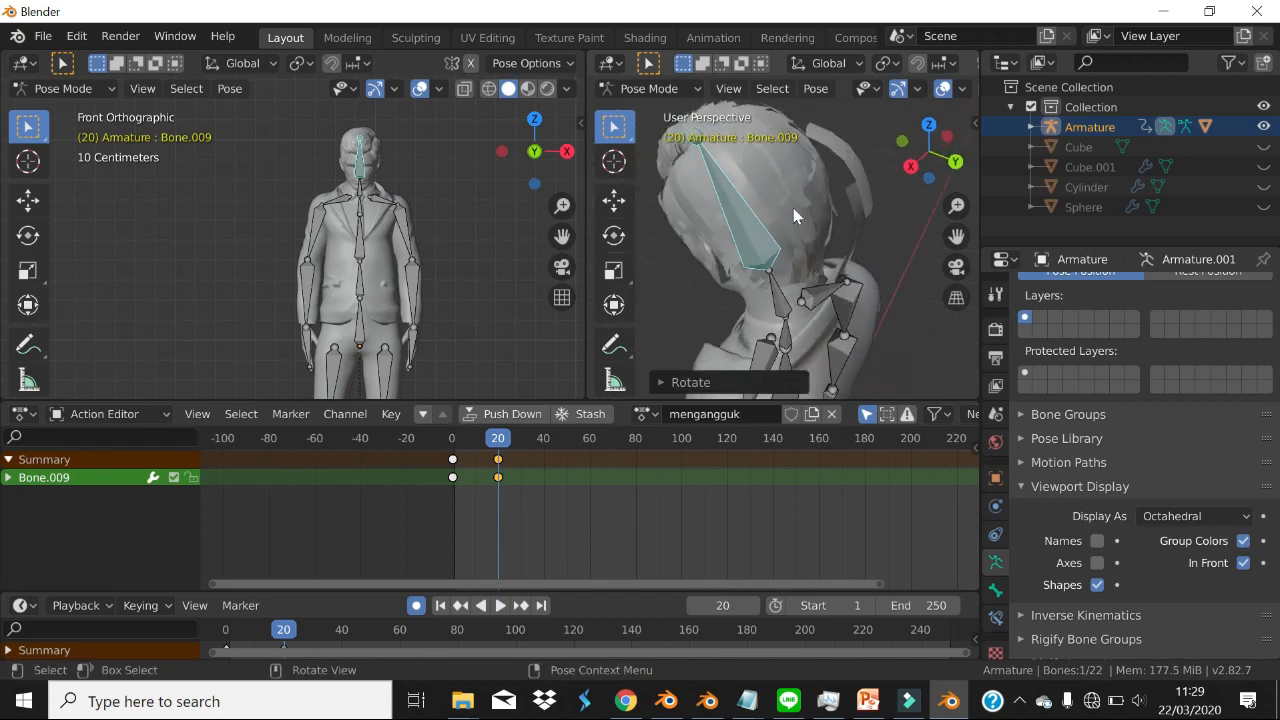
{"action": "middle_click_drag", "start_coordinate": [846, 183], "coordinate": [873, 201]}
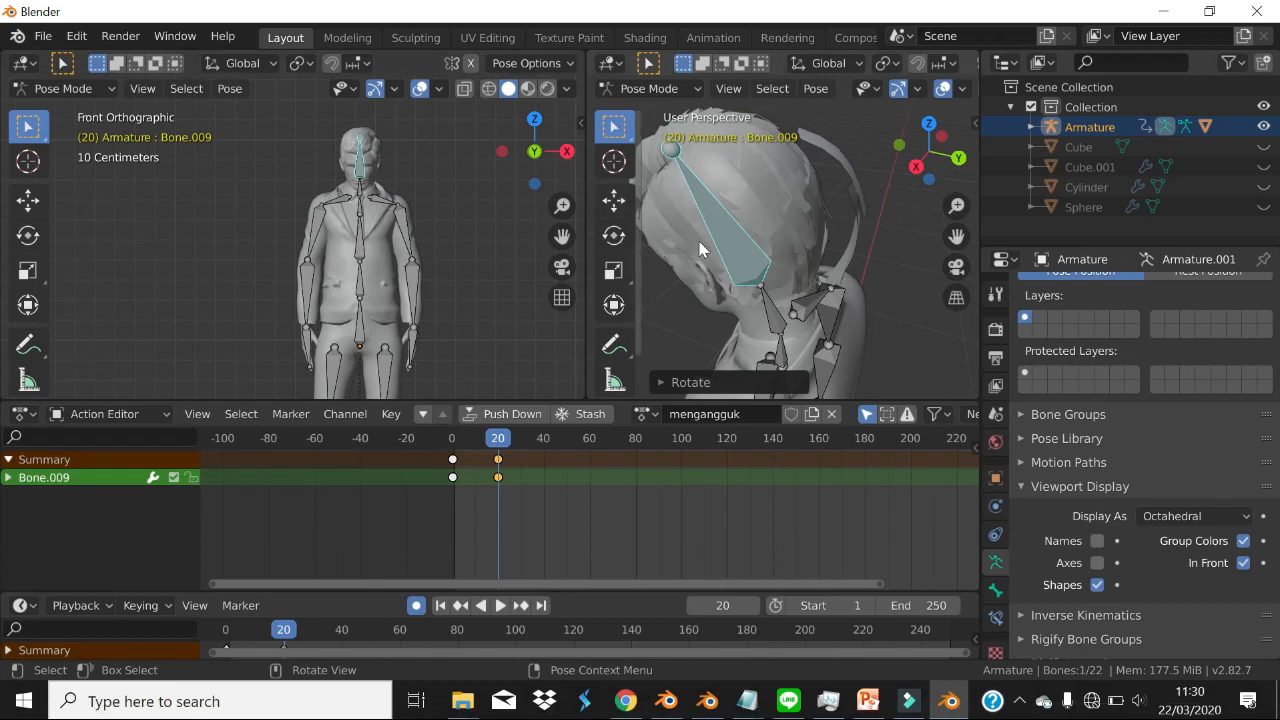
{"action": "mouse_move", "coordinate": [774, 225]}
{"action": "middle_mouse_down"}
{"action": "mouse_move", "coordinate": [790, 204]}
{"action": "mouse_move", "coordinate": [772, 217]}
{"action": "middle_mouse_up"}
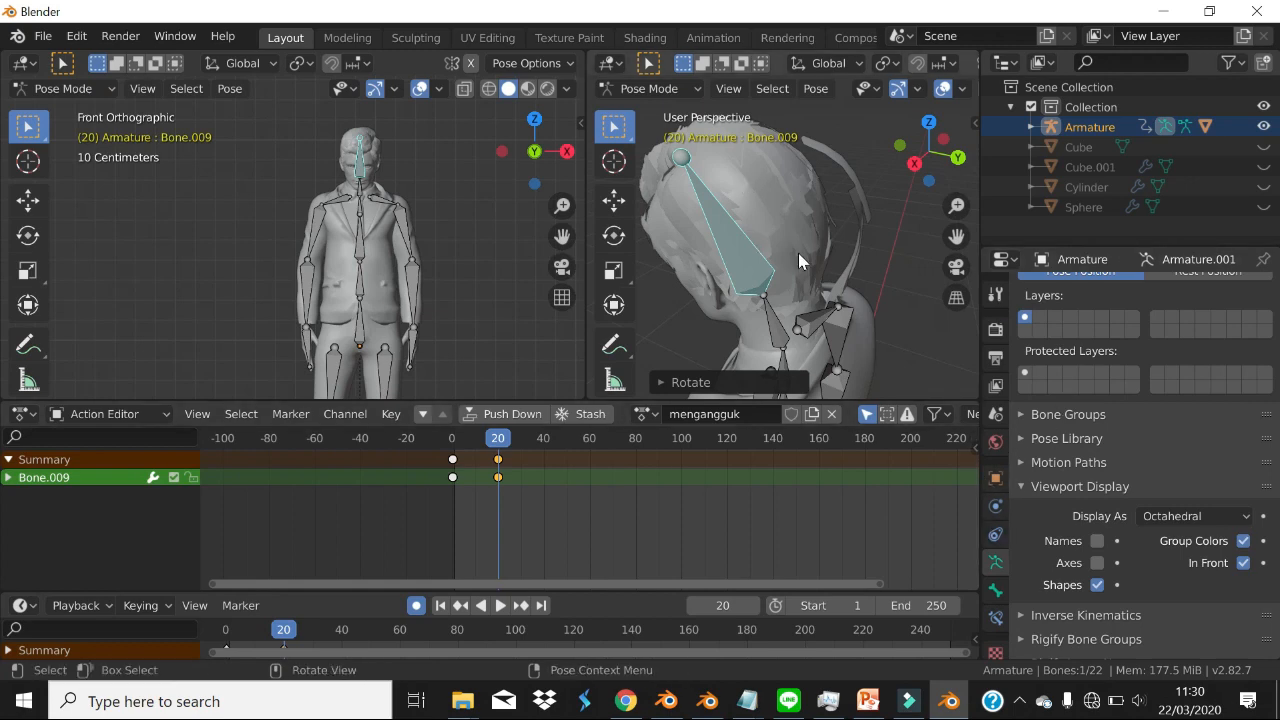
{"action": "key", "text": "F2"}
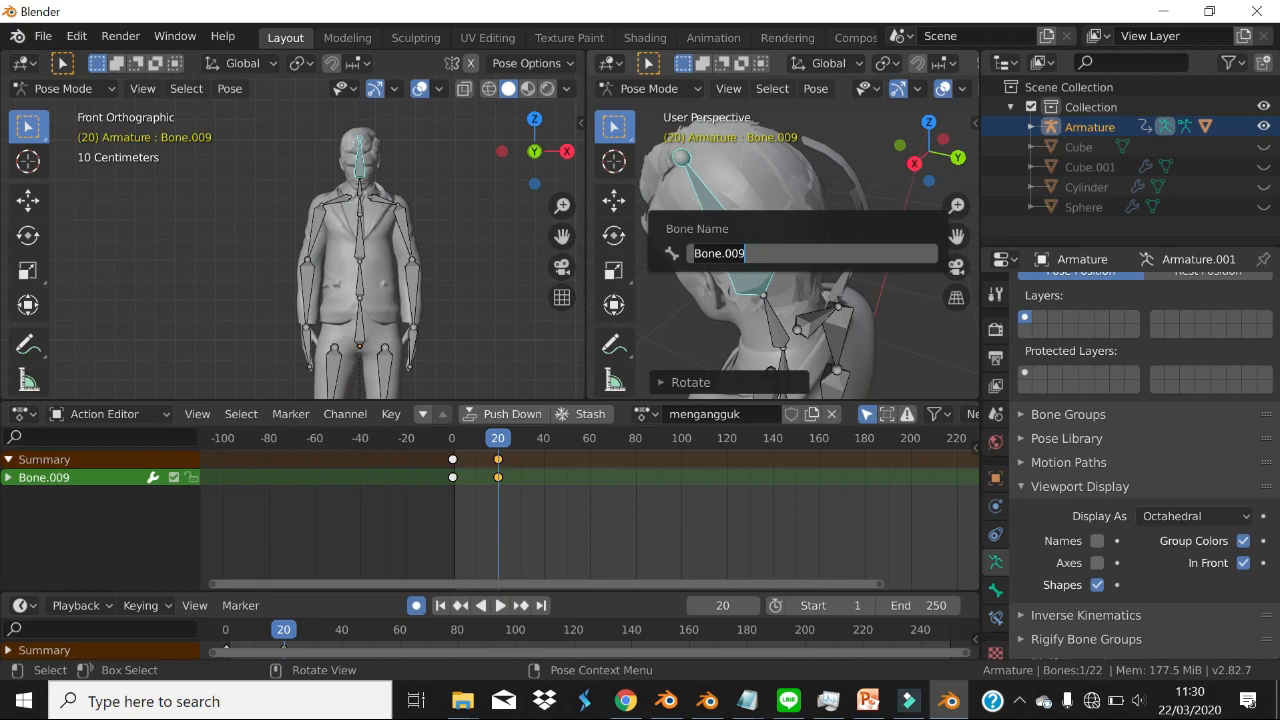
{"action": "key", "text": "Escape"}
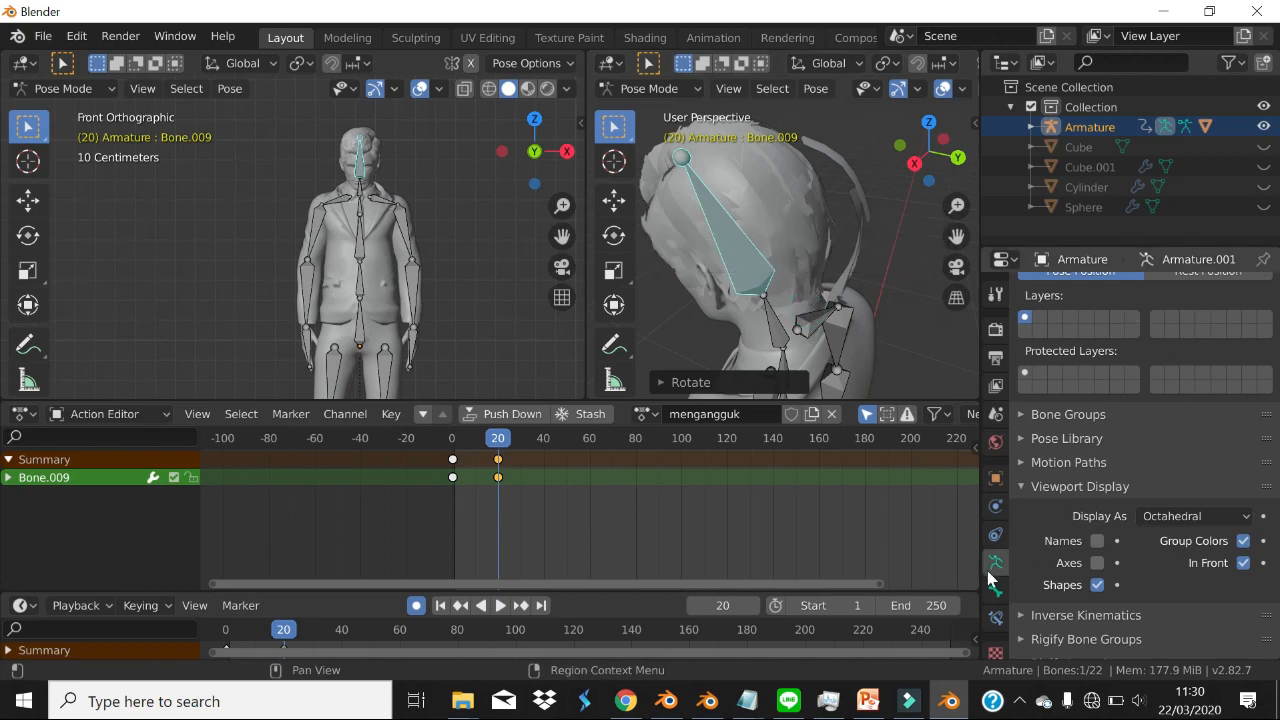
- Switch from Pose Mode to Object Mode and select the character mesh
{"action": "scroll", "coordinate": [987, 570], "scroll_direction": "down", "scroll_amount": 1}
{"action": "left_click", "coordinate": [645, 89]}
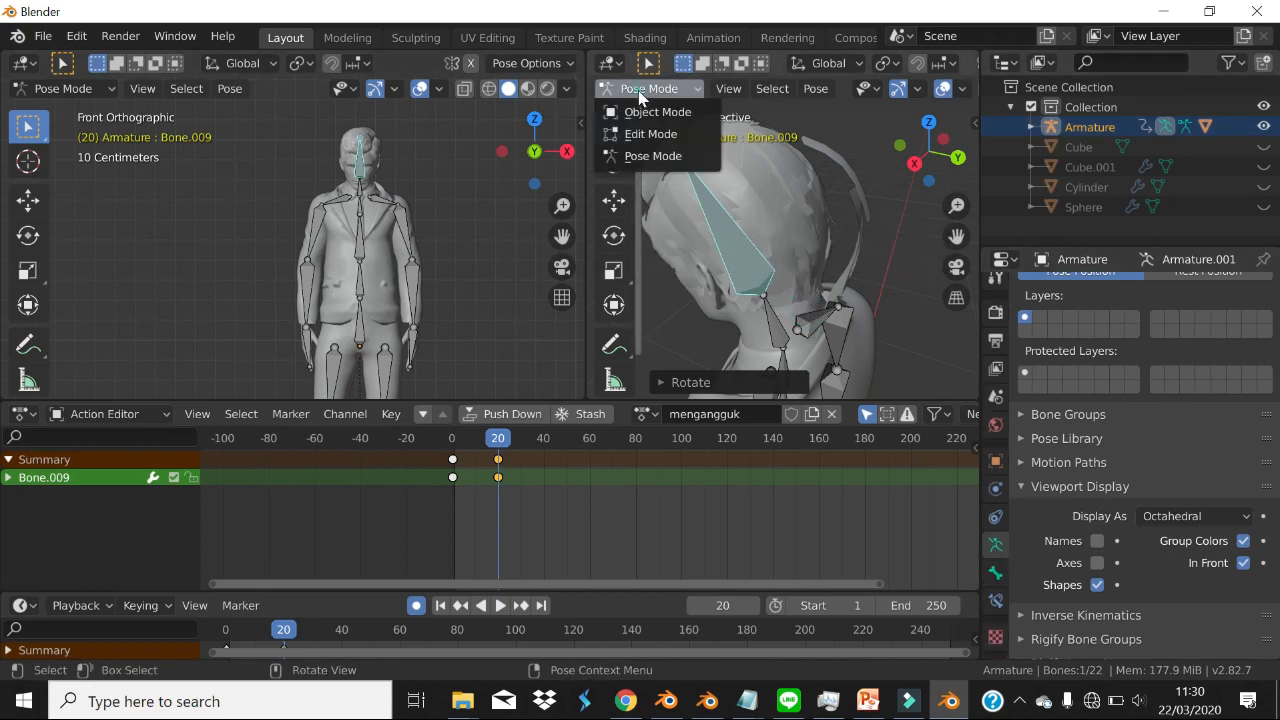
{"action": "left_click", "coordinate": [657, 112]}
{"action": "left_click", "coordinate": [775, 195]}
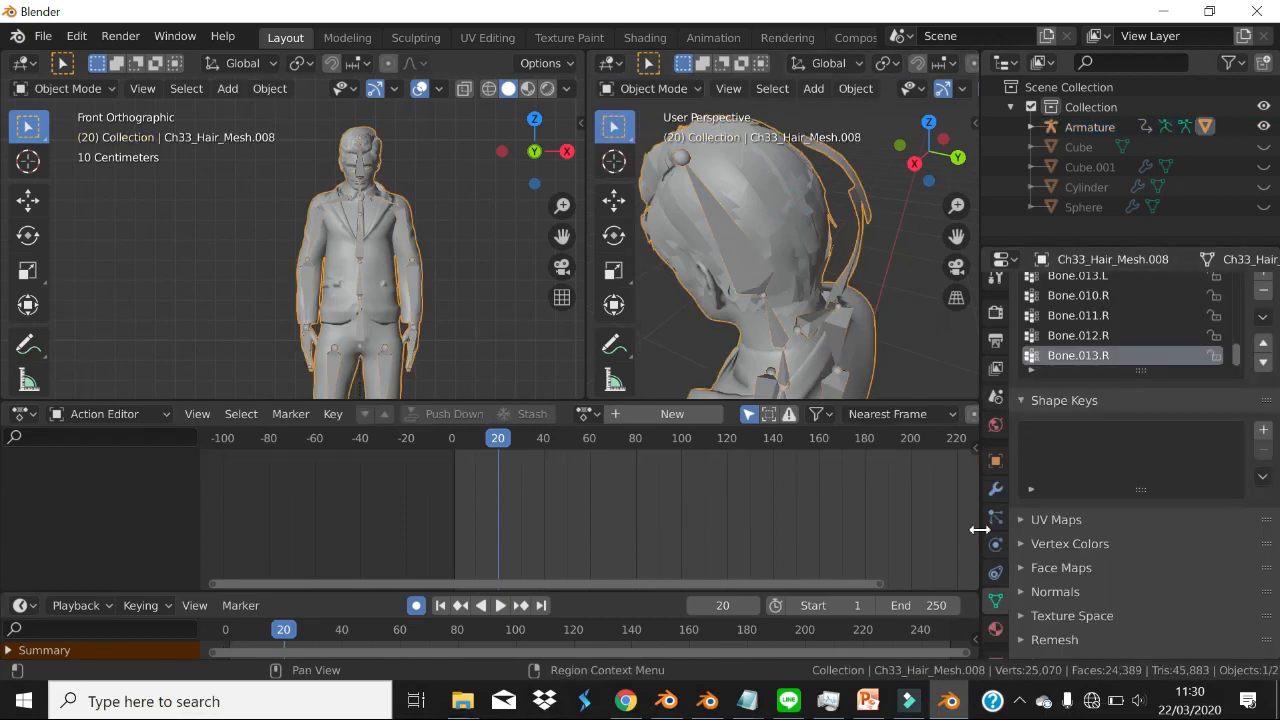
- Make Bone.009 the active vertex group of the character mesh and enter Edit Mode
{"action": "scroll", "coordinate": [1143, 340], "scroll_direction": "up", "scroll_amount": 3}
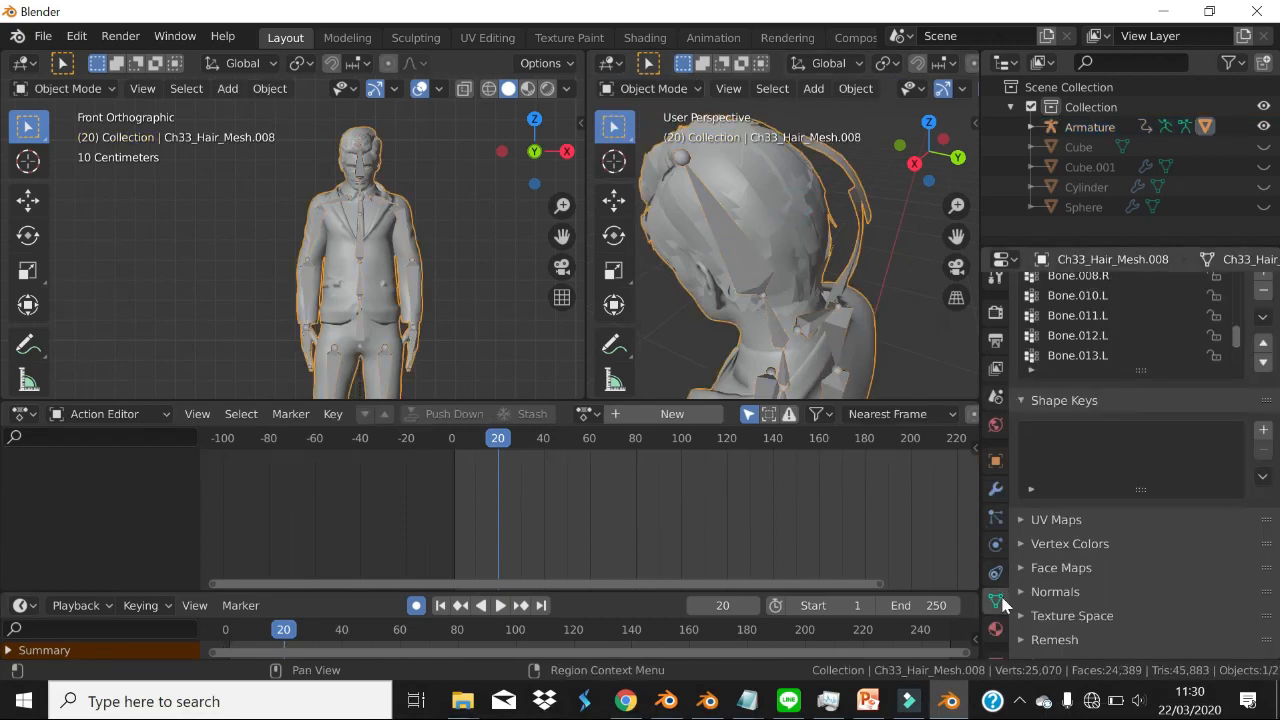
{"action": "scroll", "coordinate": [1095, 326], "scroll_direction": "up", "scroll_amount": 5}
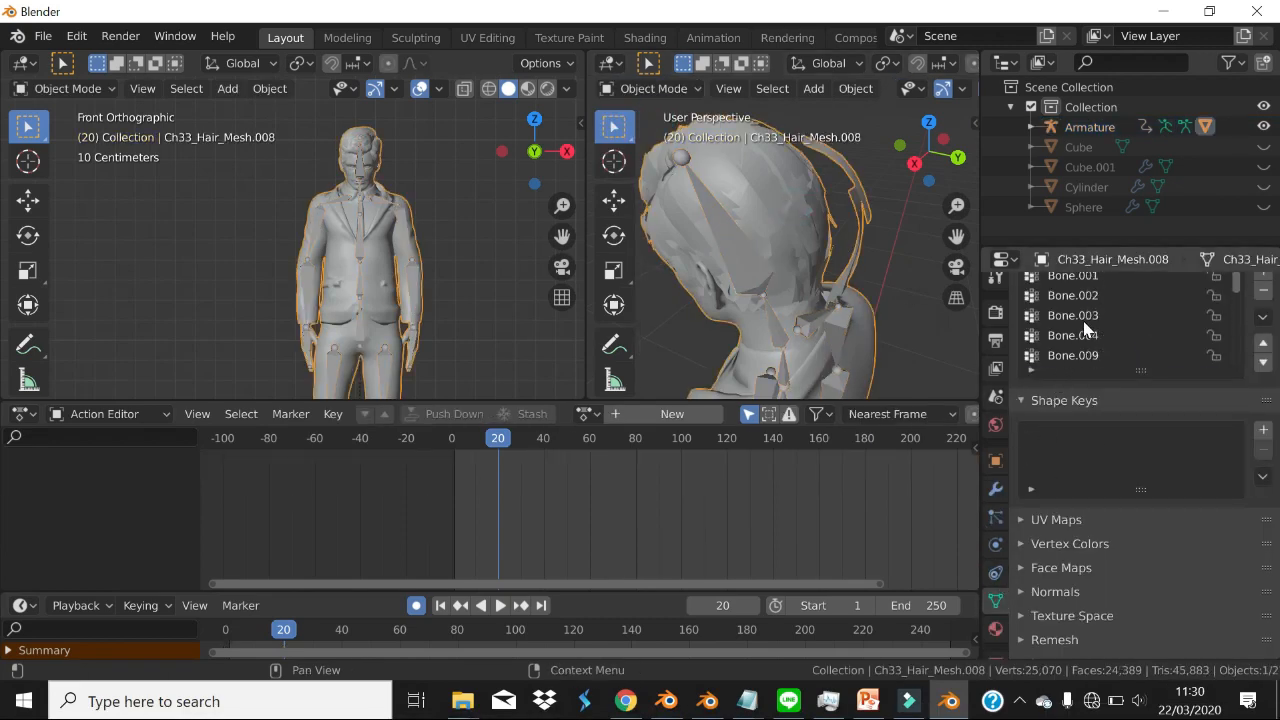
{"action": "scroll", "coordinate": [1095, 324], "scroll_direction": "down", "scroll_amount": 2}
{"action": "scroll", "coordinate": [1110, 340], "scroll_direction": "up", "scroll_amount": 1}
{"action": "left_click", "coordinate": [1089, 318]}
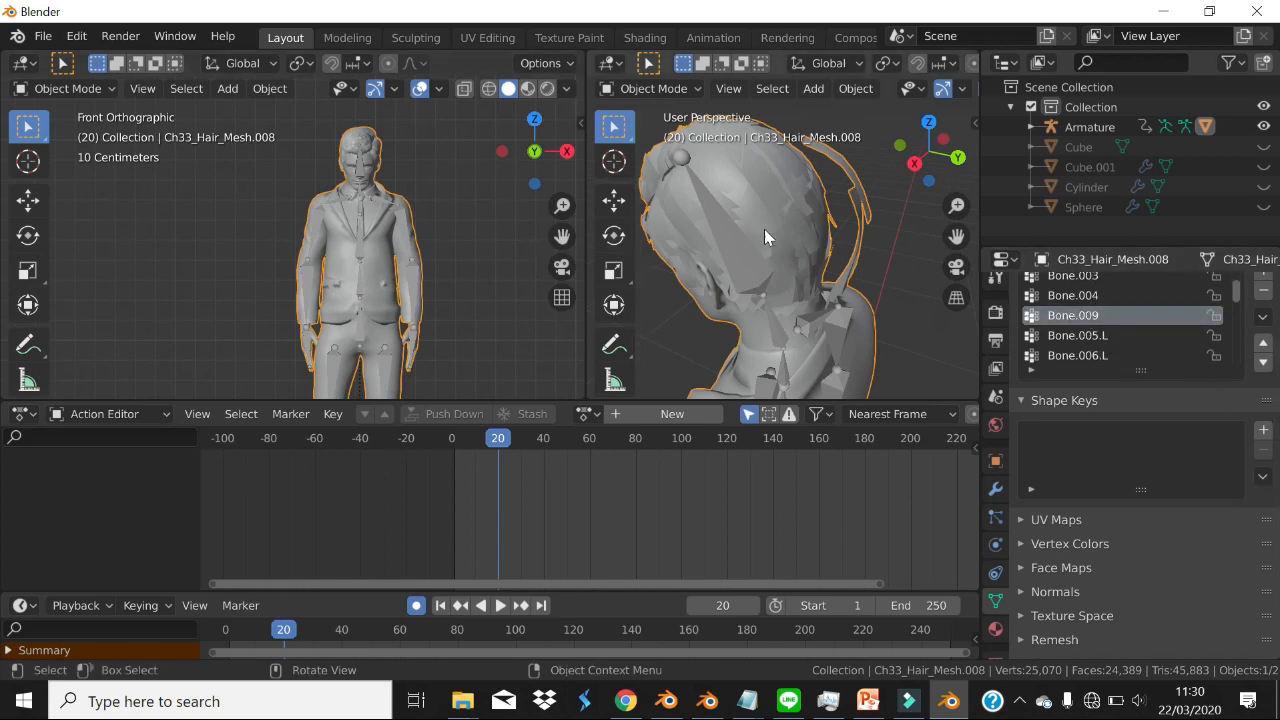
{"action": "key", "text": "Tab"}
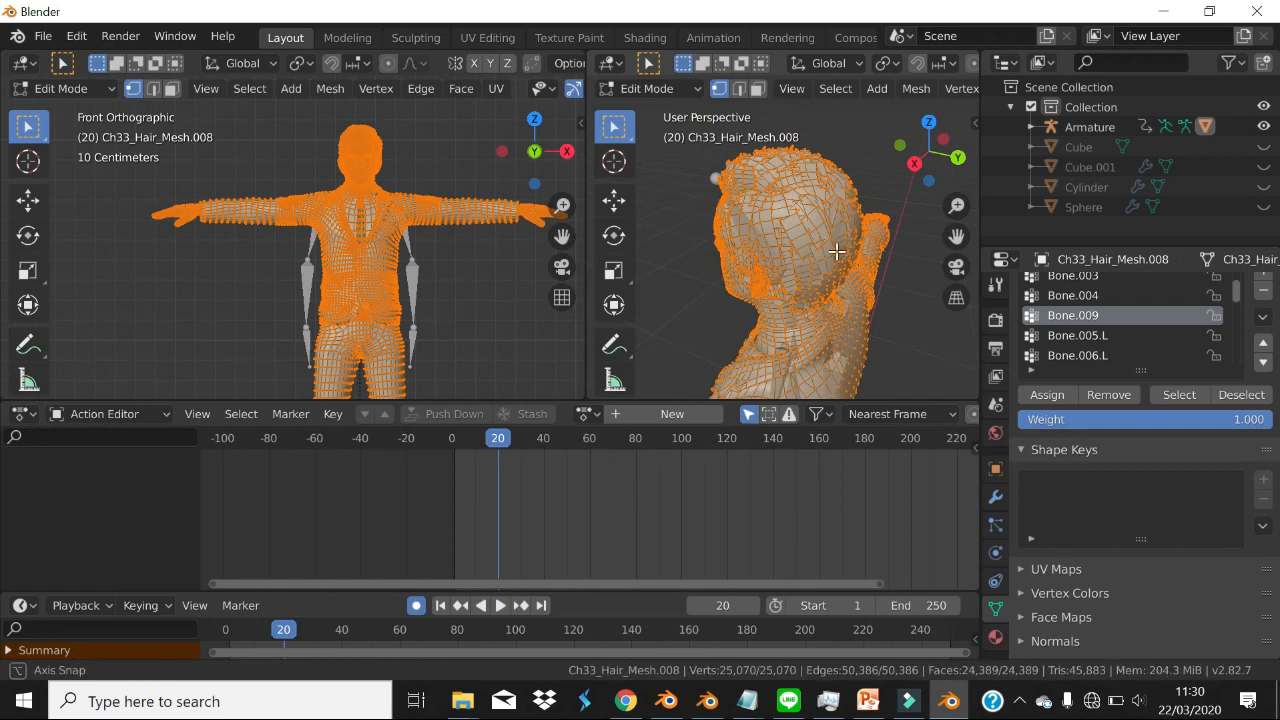
{"action": "middle_click_drag", "start_coordinate": [836, 252], "coordinate": [895, 213]}
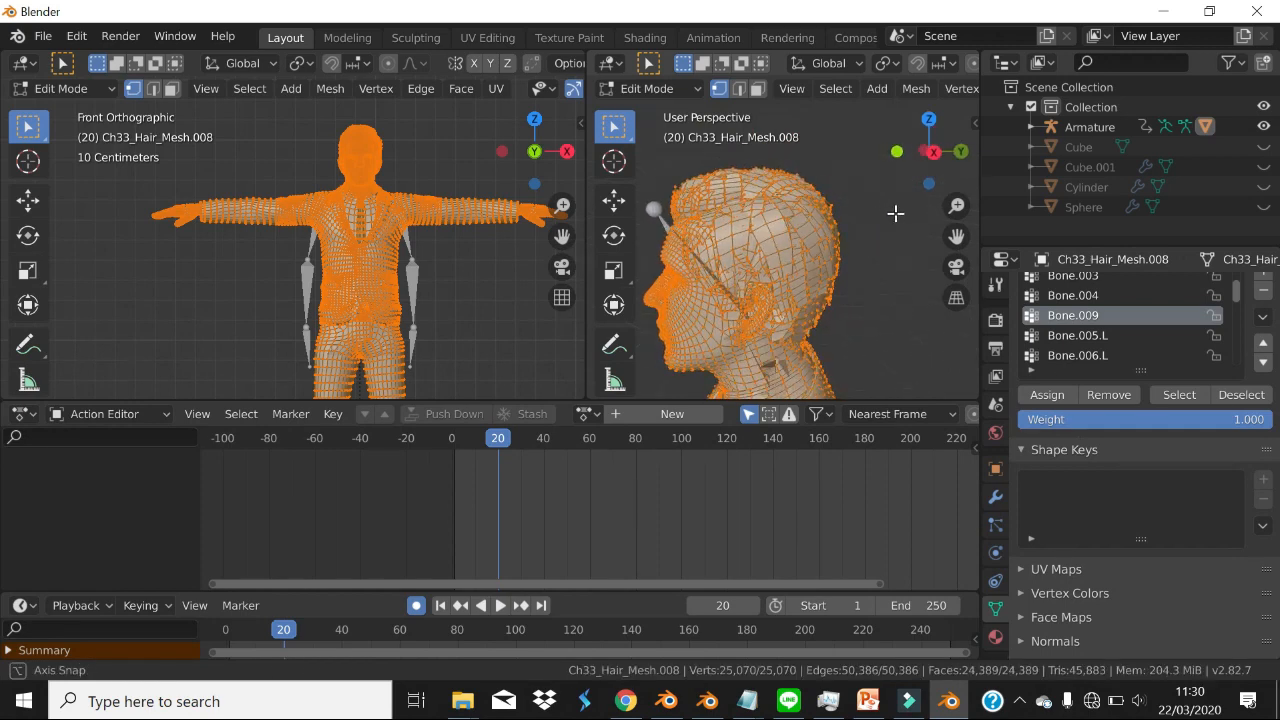
- Switch the character mesh from Edit Mode to Weight Paint mode, keeping the Draw brush
{"action": "scroll", "coordinate": [646, 80], "scroll_direction": "down", "scroll_amount": 2}
{"action": "scroll", "coordinate": [647, 89], "scroll_direction": "up", "scroll_amount": 2}
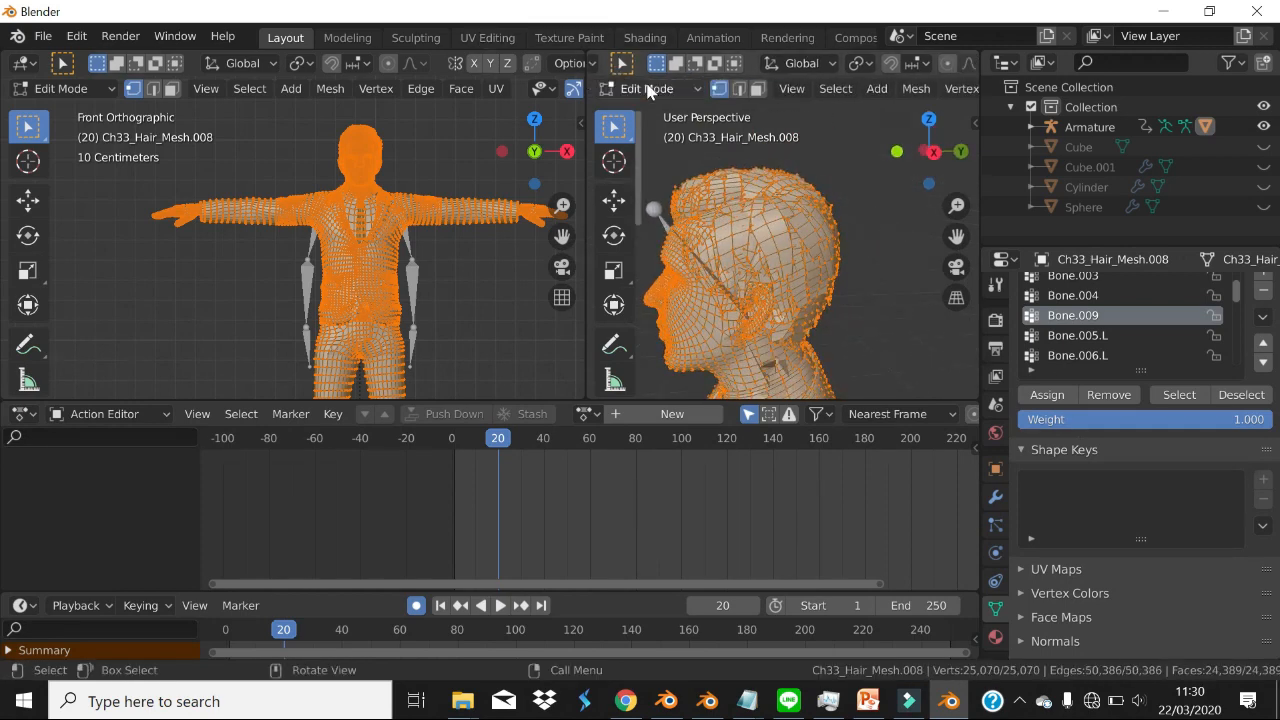
{"action": "left_click", "coordinate": [648, 90]}
{"action": "left_click", "coordinate": [687, 208]}
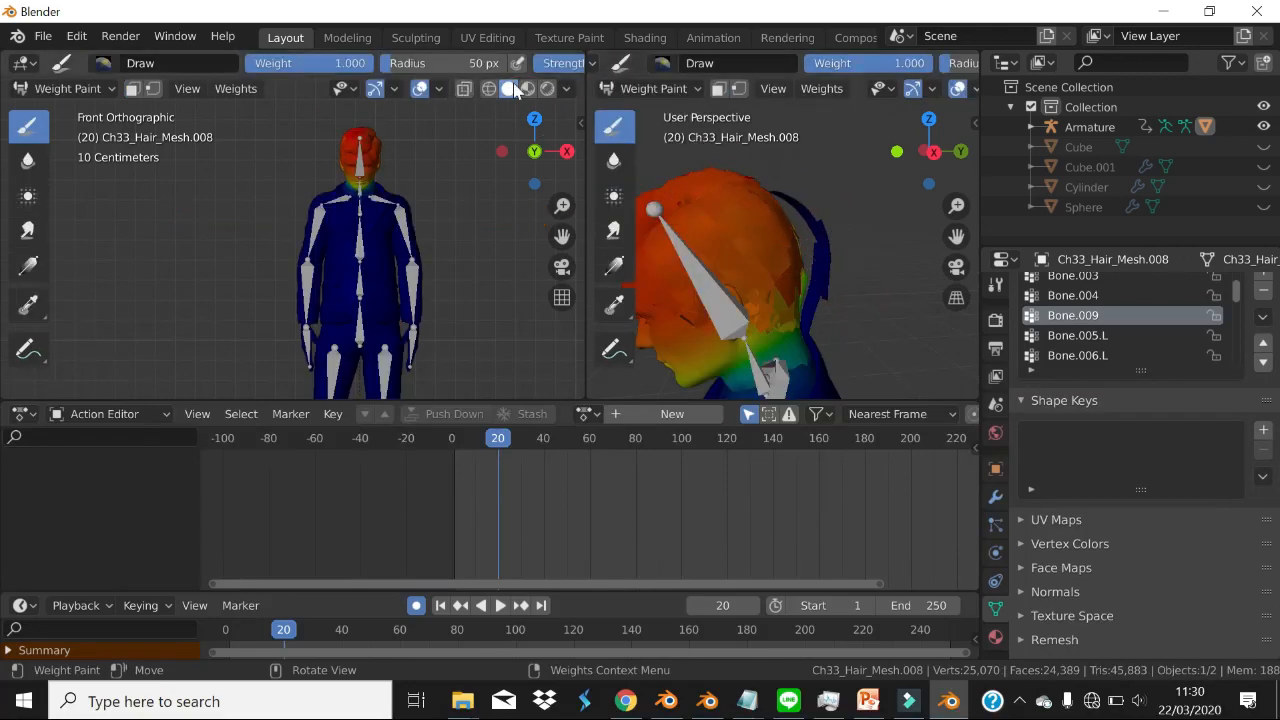
{"action": "left_click", "coordinate": [661, 63]}
{"action": "left_click", "coordinate": [817, 130]}
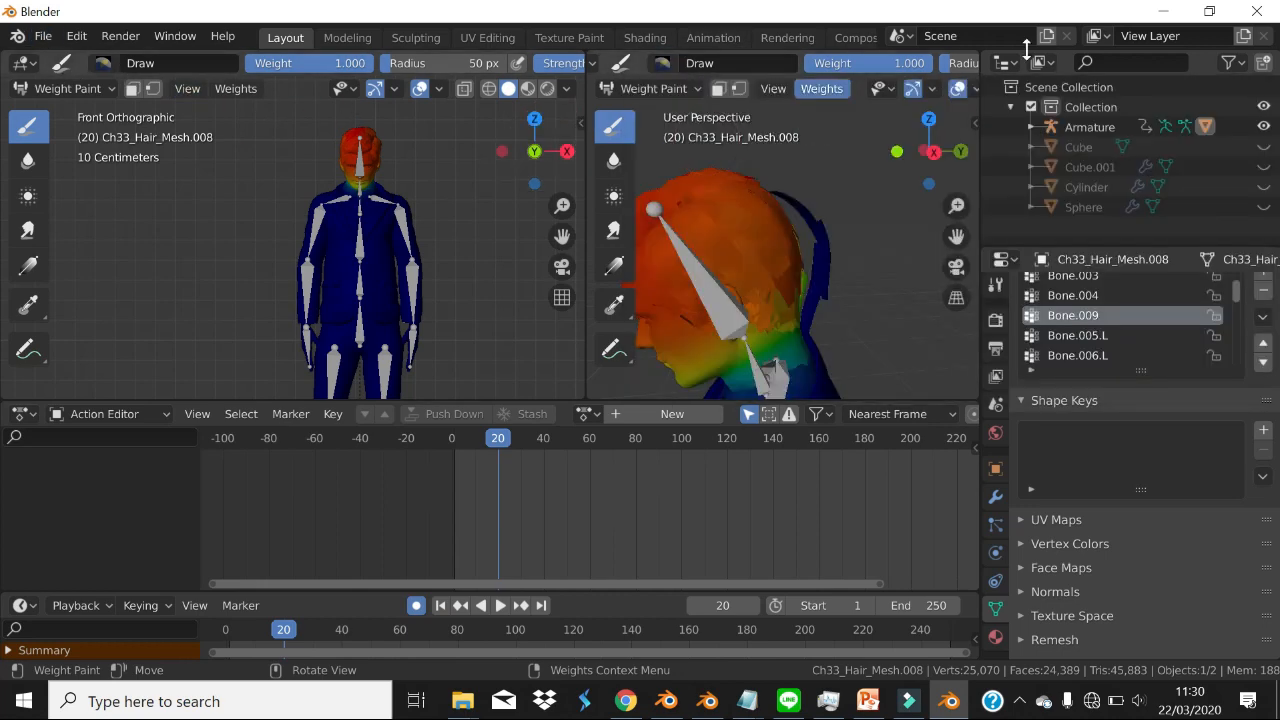
- Paint Bone.009 weight at 1.000 onto the stray hair strands behind the tilted head with the Draw brush
{"action": "scroll", "coordinate": [837, 247], "scroll_direction": "up", "scroll_amount": 3}
{"action": "scroll", "coordinate": [837, 247], "scroll_direction": "down", "scroll_amount": 5}
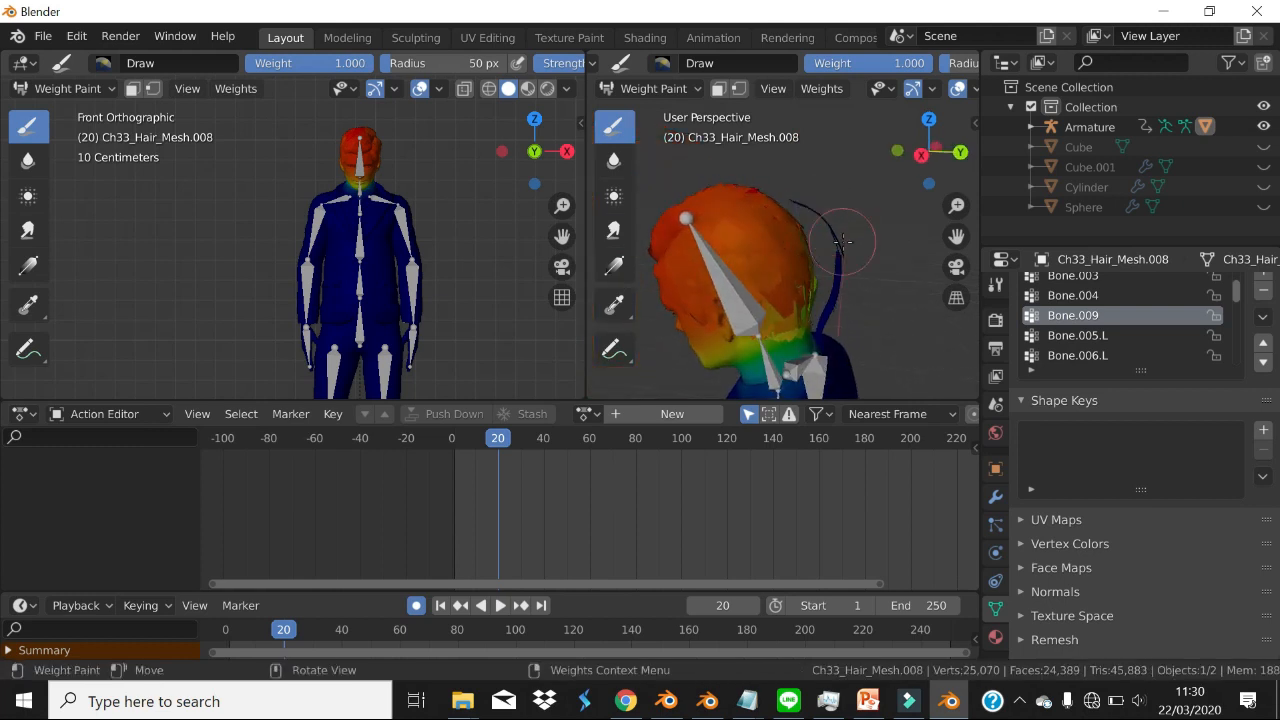
{"action": "left_click_drag", "start_coordinate": [847, 251], "coordinate": [829, 271]}
{"action": "left_click_drag", "start_coordinate": [805, 212], "coordinate": [785, 212]}
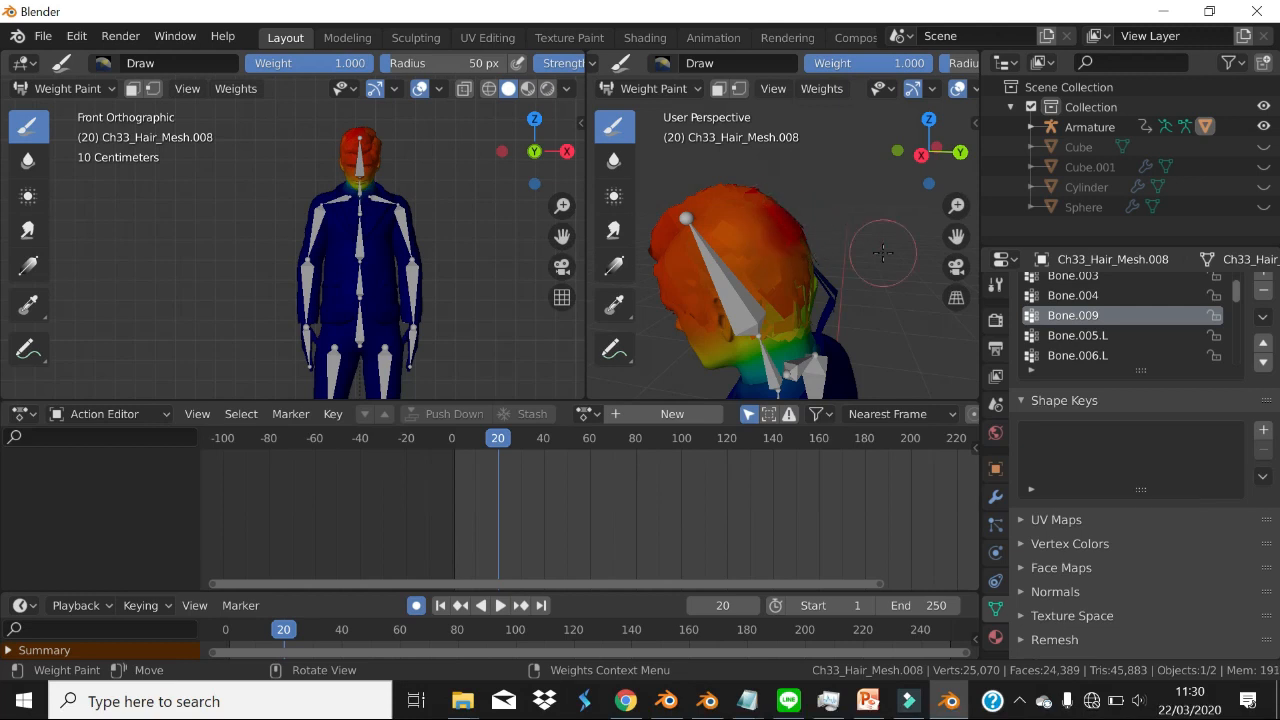
{"action": "middle_click_drag", "start_coordinate": [850, 262], "coordinate": [845, 212]}
{"action": "scroll", "coordinate": [786, 238], "scroll_direction": "up", "scroll_amount": 2}
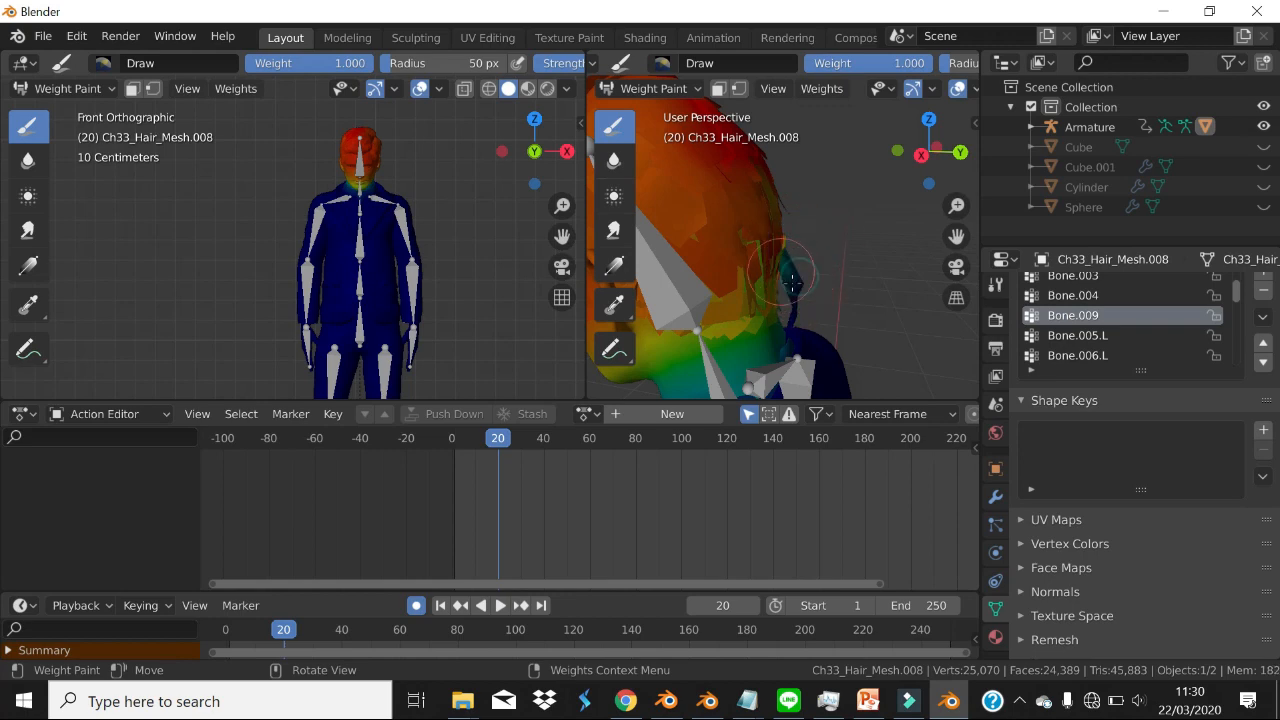
{"action": "mouse_move", "coordinate": [820, 280]}
{"action": "middle_mouse_down"}
{"action": "mouse_move", "coordinate": [902, 285]}
{"action": "mouse_move", "coordinate": [836, 291]}
{"action": "mouse_move", "coordinate": [864, 206]}
{"action": "middle_mouse_up"}
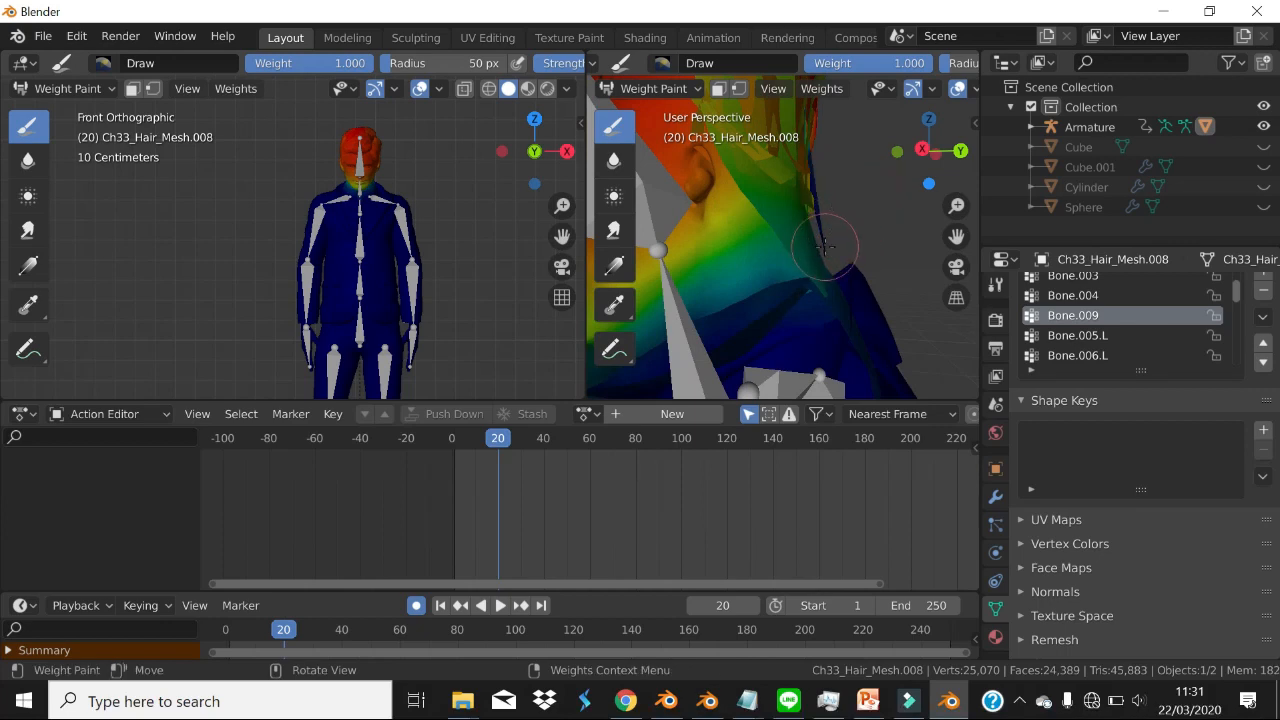
{"action": "mouse_move", "coordinate": [829, 147]}
{"action": "middle_mouse_down"}
{"action": "mouse_move", "coordinate": [738, 193]}
{"action": "mouse_move", "coordinate": [843, 206]}
{"action": "mouse_move", "coordinate": [815, 243]}
{"action": "mouse_move", "coordinate": [766, 251]}
{"action": "mouse_move", "coordinate": [817, 231]}
{"action": "mouse_move", "coordinate": [812, 243]}
{"action": "middle_mouse_up"}
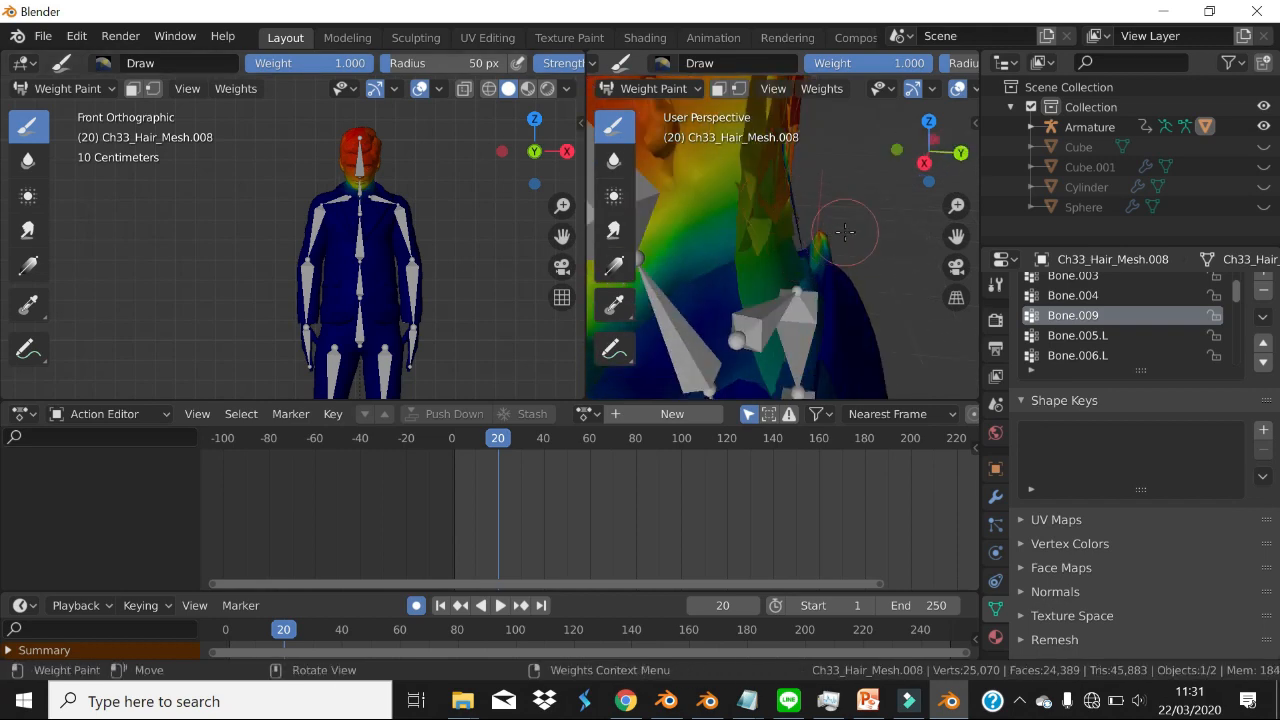
{"action": "middle_click_drag", "start_coordinate": [838, 235], "coordinate": [750, 185]}
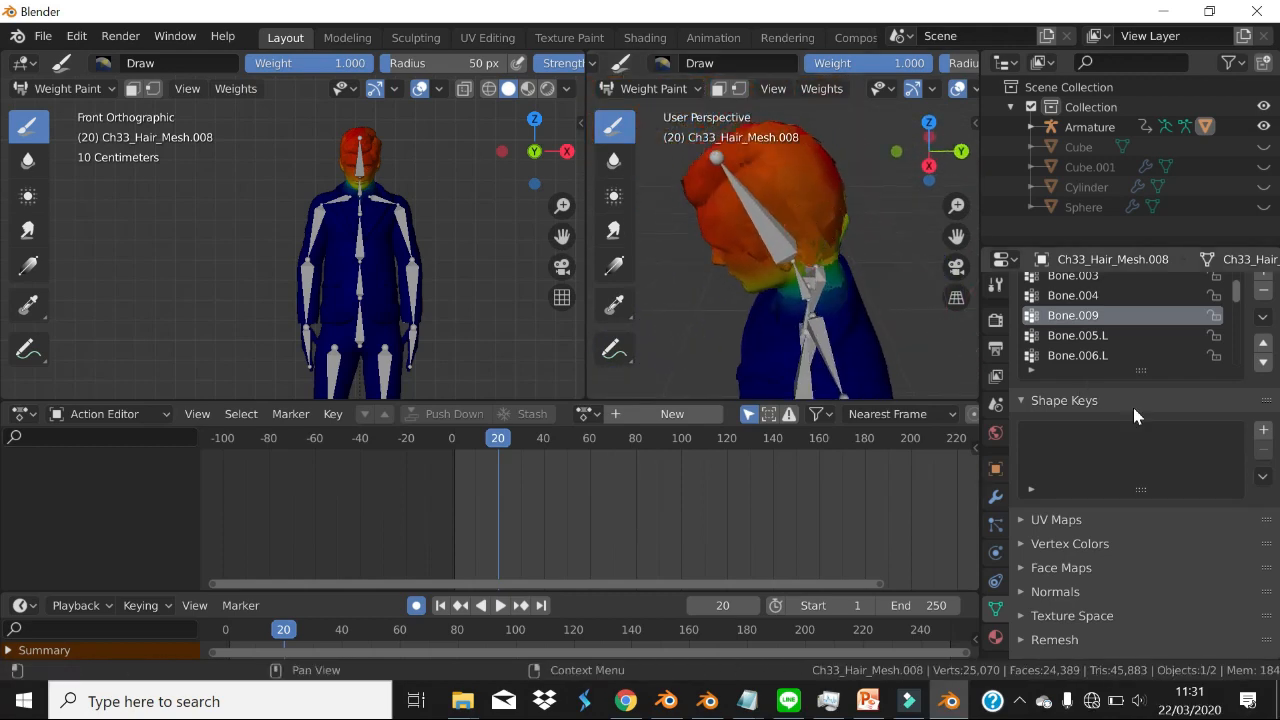
- Compare the Bone.004 and Bone.009 weights and examine the hair and nape of the neck from several angles
{"action": "left_click", "coordinate": [1085, 296]}
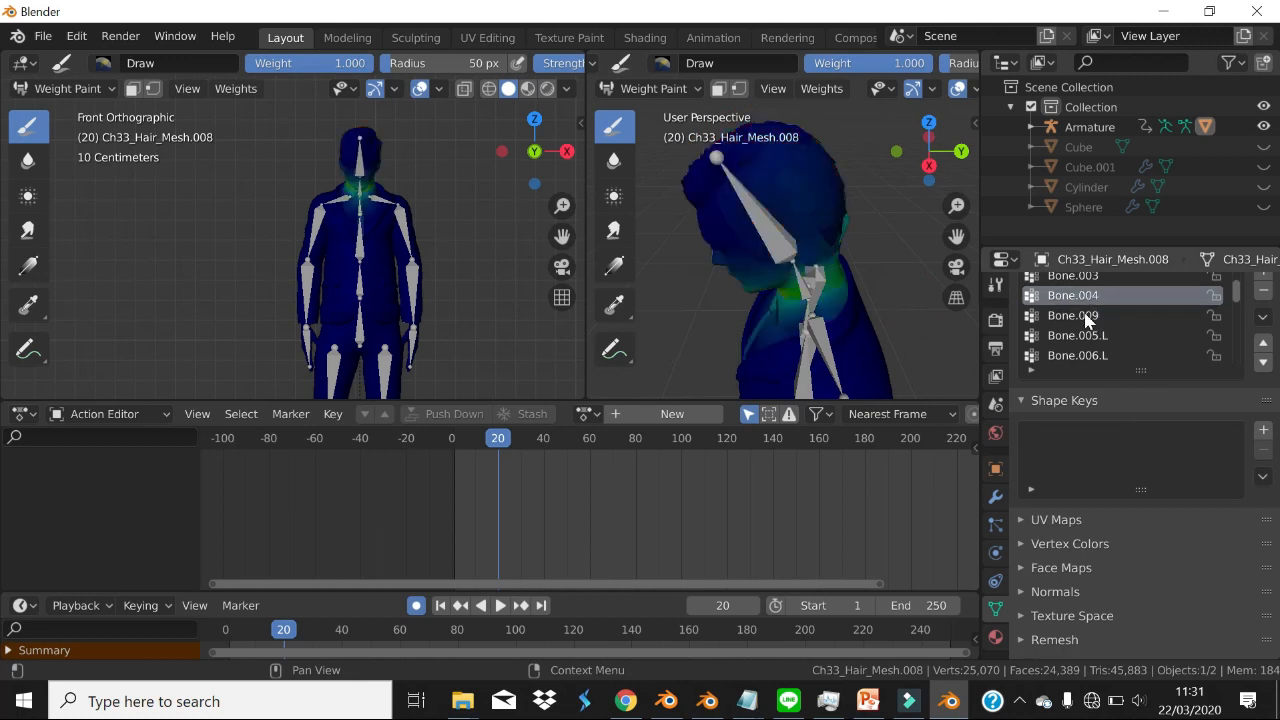
{"action": "left_click", "coordinate": [1072, 315]}
{"action": "middle_click_drag", "start_coordinate": [795, 230], "coordinate": [755, 140]}
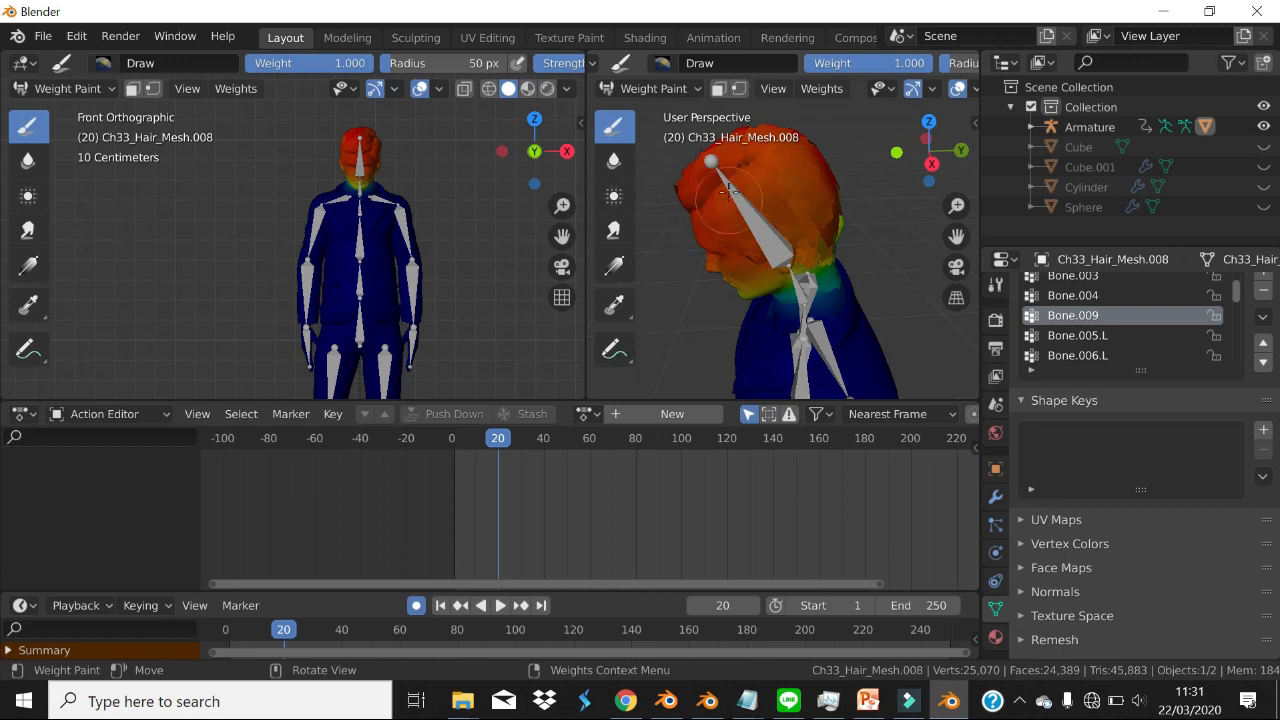
{"action": "mouse_move", "coordinate": [737, 147]}
{"action": "middle_mouse_down"}
{"action": "mouse_move", "coordinate": [749, 197]}
{"action": "mouse_move", "coordinate": [750, 155]}
{"action": "middle_mouse_up"}
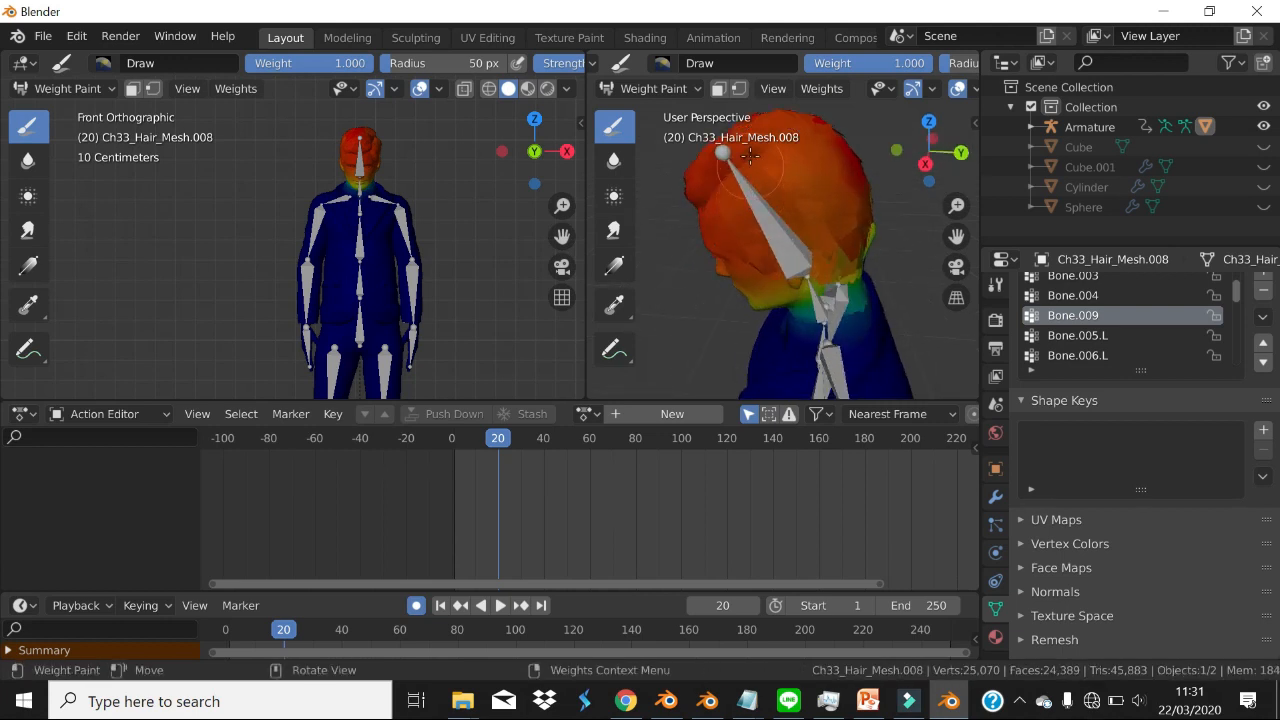
{"action": "middle_click_drag", "start_coordinate": [759, 202], "coordinate": [753, 199]}
{"action": "scroll", "coordinate": [787, 235], "scroll_direction": "down", "scroll_amount": 3}
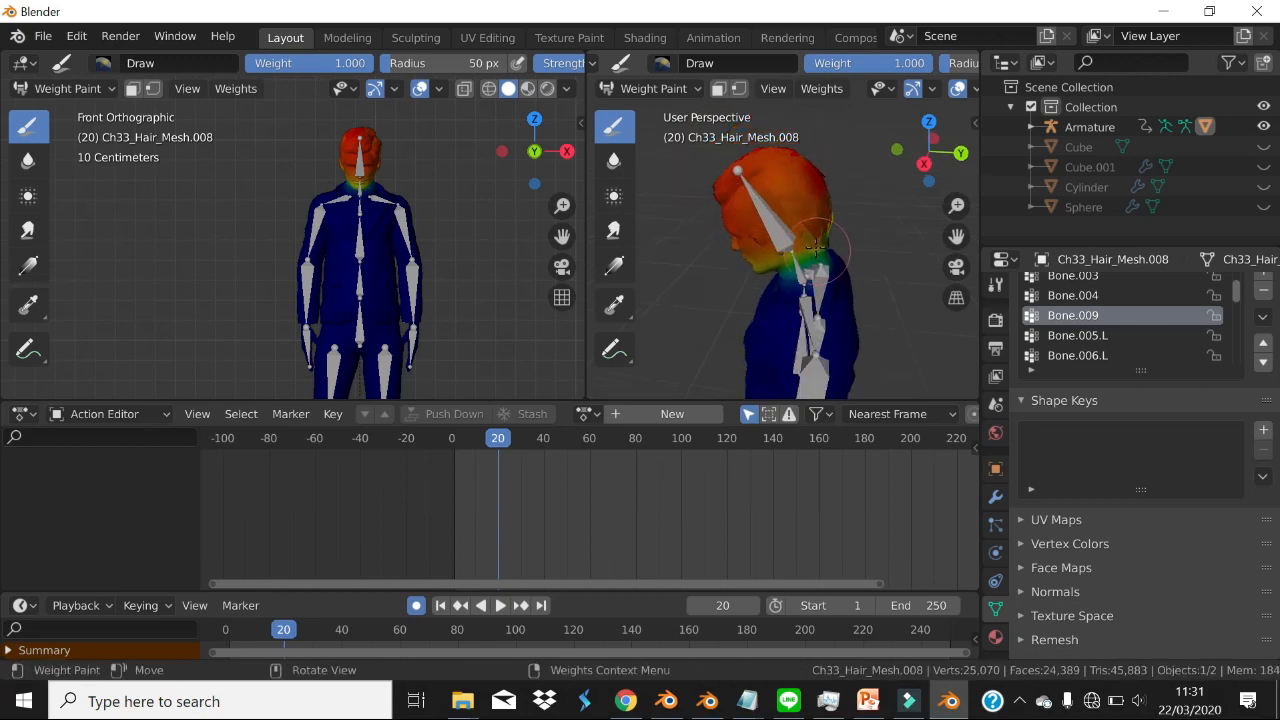
{"action": "scroll", "coordinate": [787, 243], "scroll_direction": "up", "scroll_amount": 3}
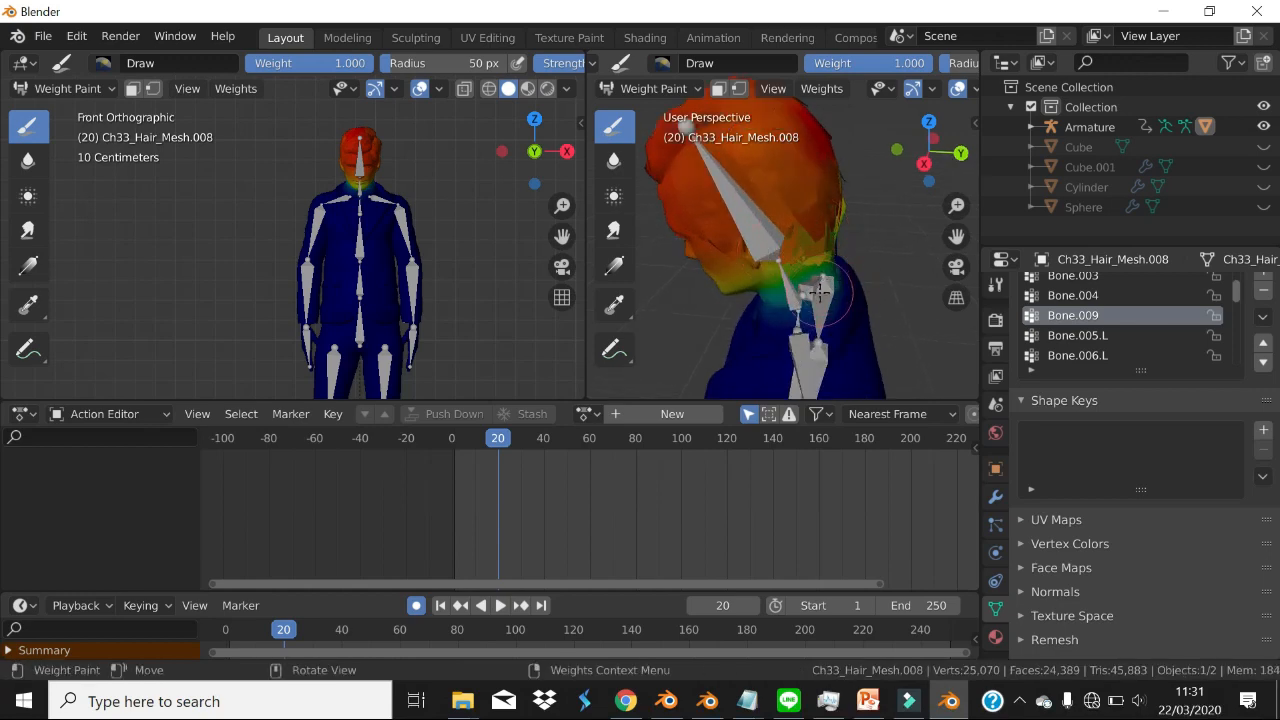
{"action": "middle_click_drag", "start_coordinate": [828, 335], "coordinate": [875, 277], "text": "shift"}
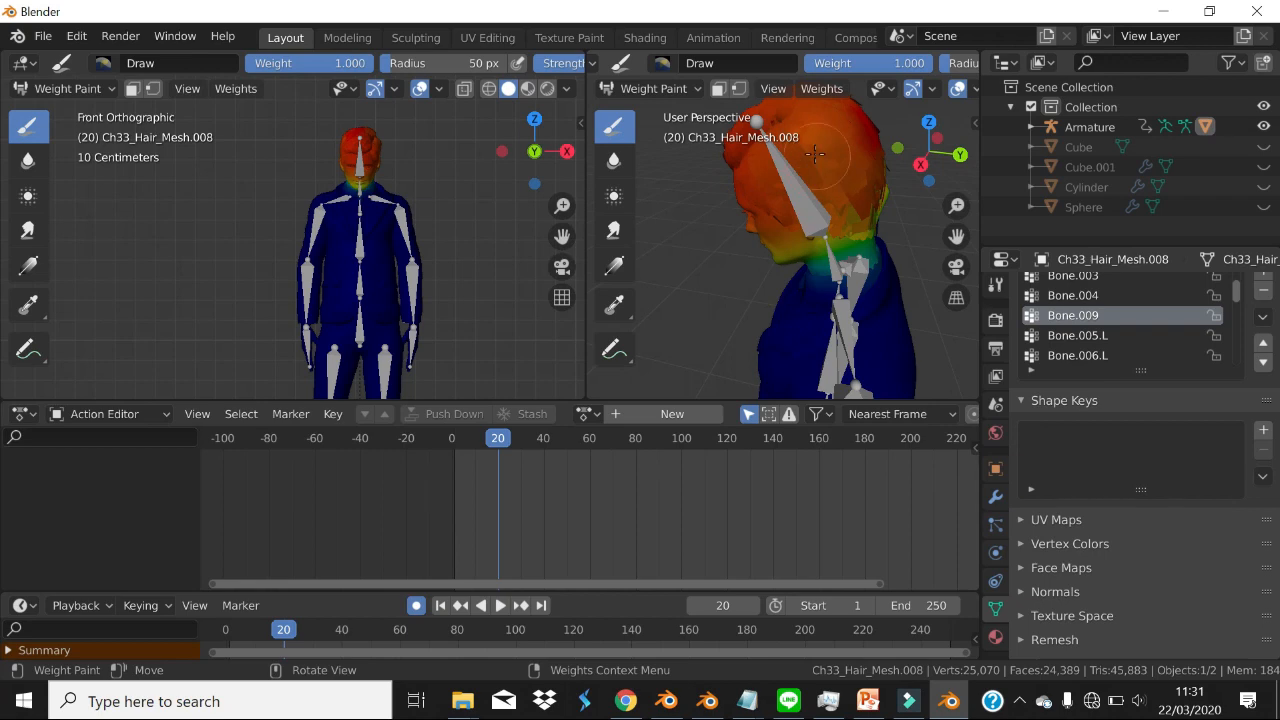
{"action": "middle_click_drag", "start_coordinate": [797, 206], "coordinate": [748, 227]}
{"action": "scroll", "coordinate": [741, 233], "scroll_direction": "up", "scroll_amount": 2}
{"action": "scroll", "coordinate": [875, 267], "scroll_direction": "up", "scroll_amount": 2}
{"action": "scroll", "coordinate": [877, 268], "scroll_direction": "down", "scroll_amount": 1}
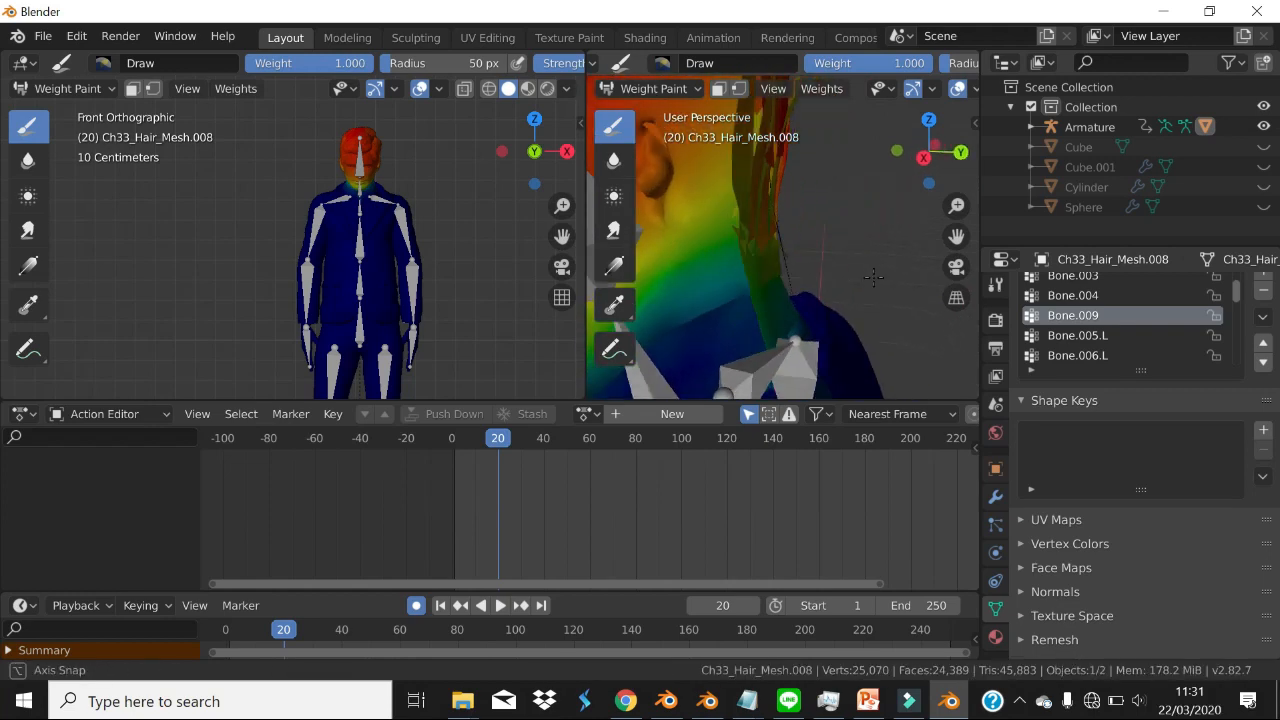
{"action": "scroll", "coordinate": [748, 227], "scroll_direction": "down", "scroll_amount": 4}
{"action": "scroll", "coordinate": [748, 227], "scroll_direction": "down", "scroll_amount": 3}
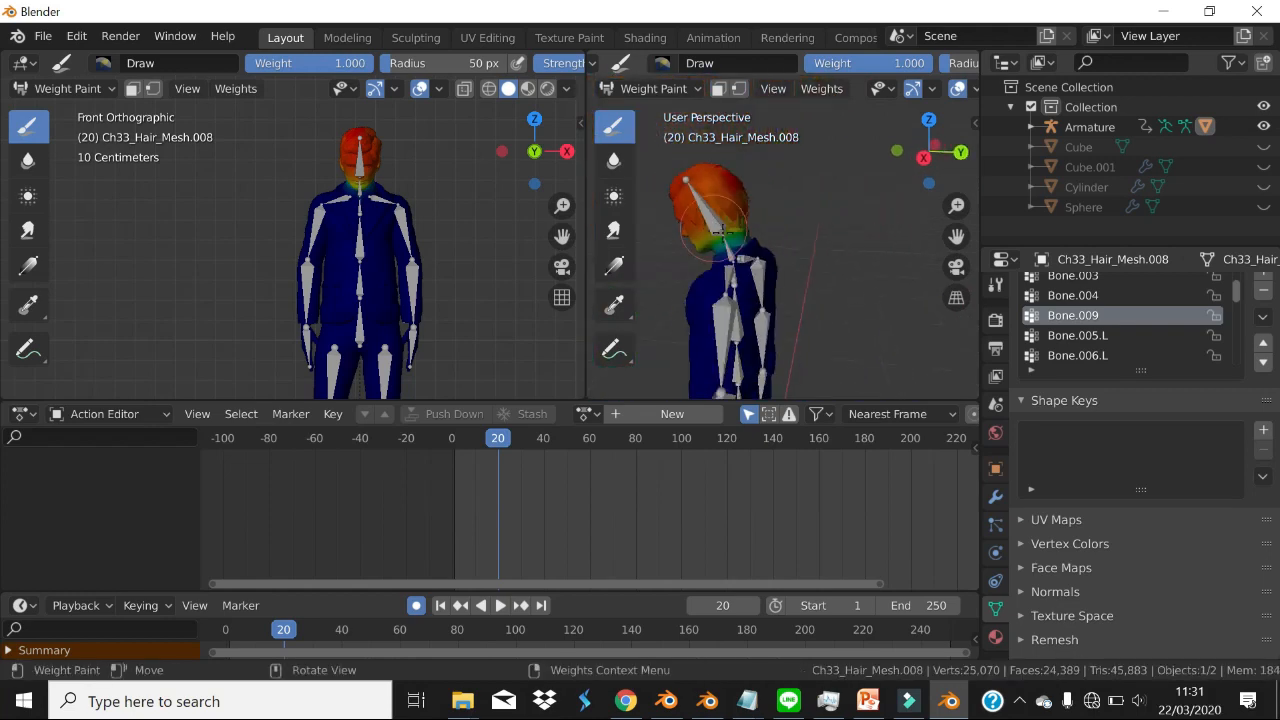
- Return the mesh to Object Mode, then select the armature and enter Pose Mode in the right side view
{"action": "left_click", "coordinate": [651, 95]}
{"action": "left_click", "coordinate": [657, 111]}
{"action": "middle_click_drag", "start_coordinate": [735, 255], "coordinate": [748, 272]}
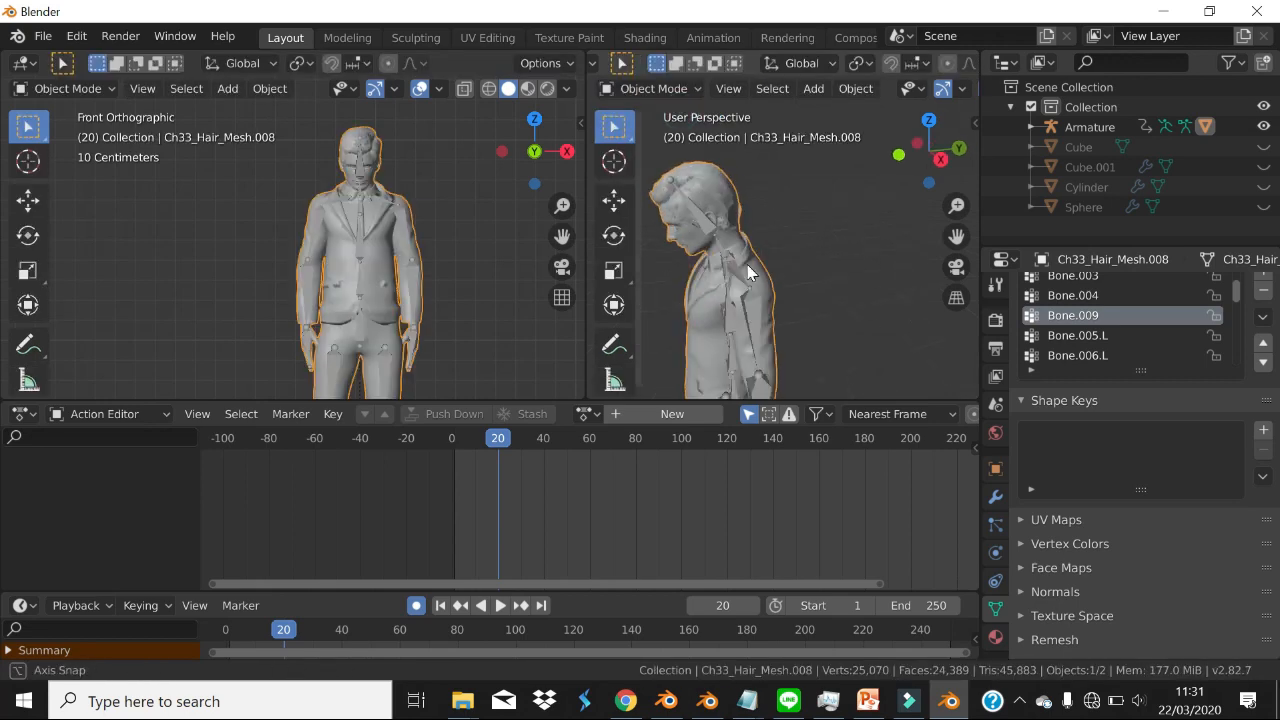
{"action": "left_click", "coordinate": [731, 264]}
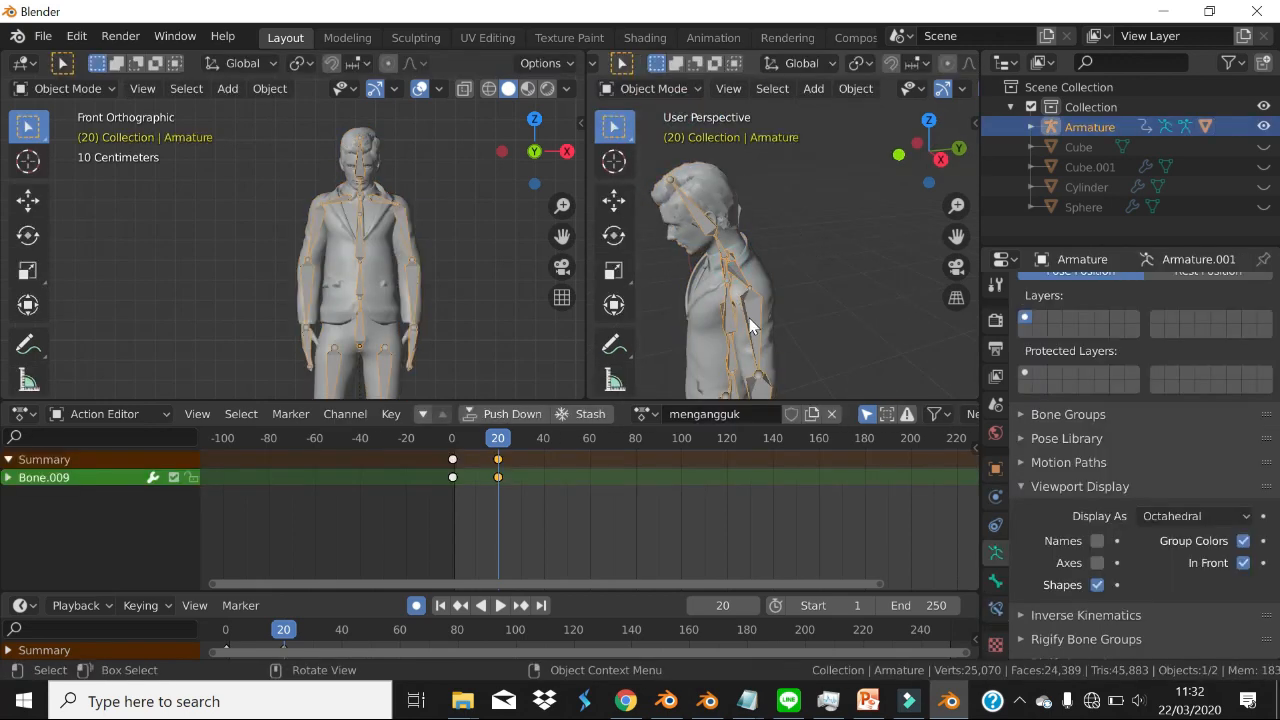
{"action": "left_click", "coordinate": [655, 88]}
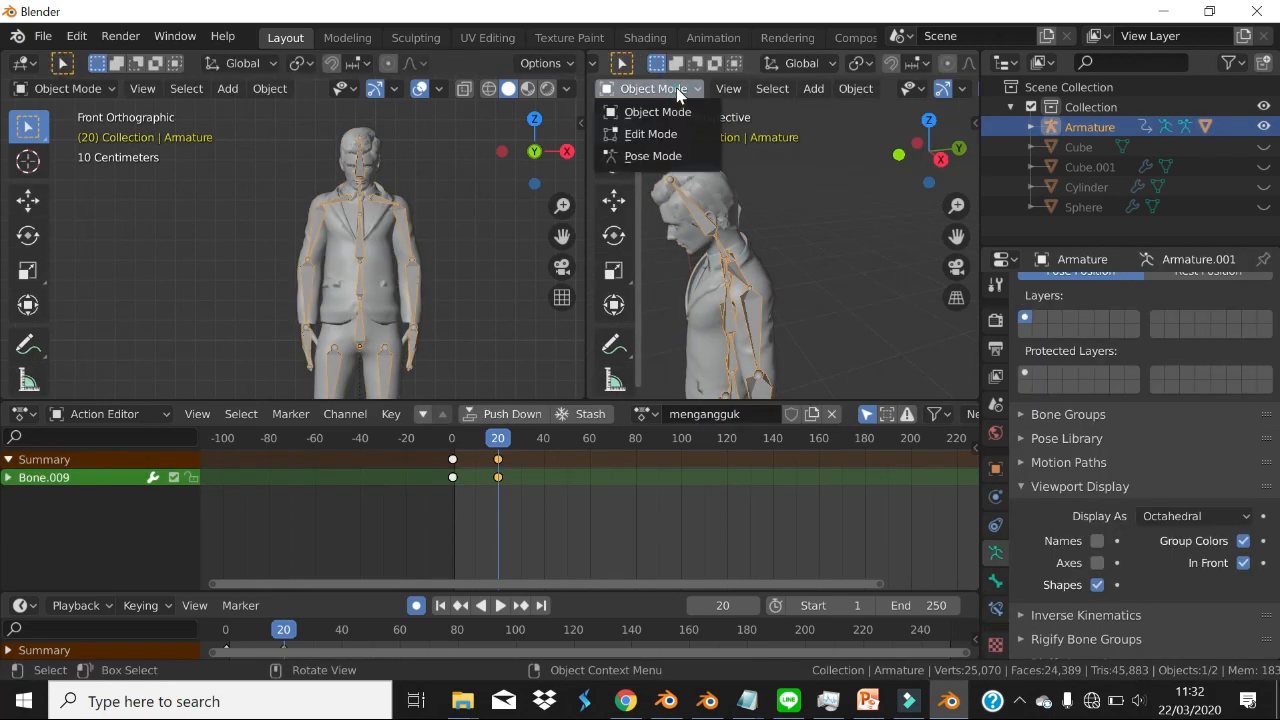
{"action": "left_click", "coordinate": [650, 156]}
{"action": "middle_click_drag", "start_coordinate": [700, 240], "coordinate": [810, 205]}
{"action": "left_click", "coordinate": [935, 157]}
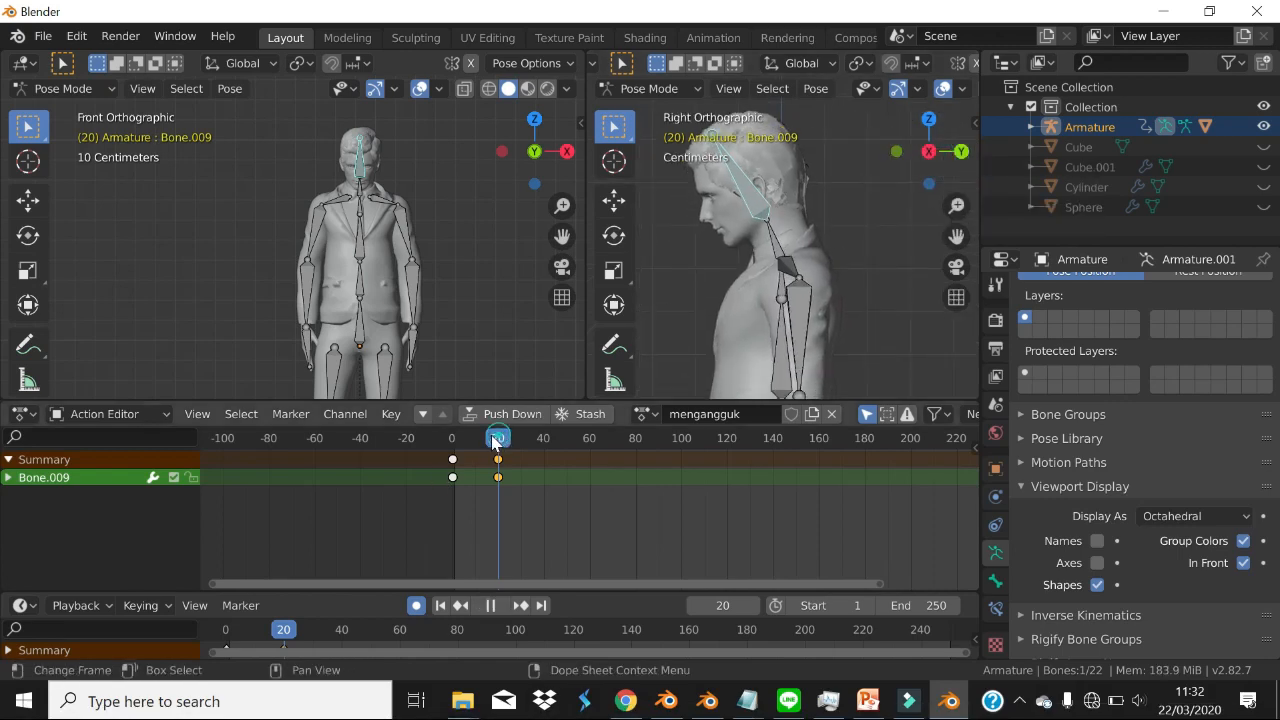
- Copy the head bone's keyframe from frame 0 to frame 40 so the nod returns to the upright pose
{"action": "left_click_drag", "start_coordinate": [493, 441], "coordinate": [555, 437]}
{"action": "scroll", "coordinate": [527, 476], "scroll_direction": "up", "scroll_amount": 3}
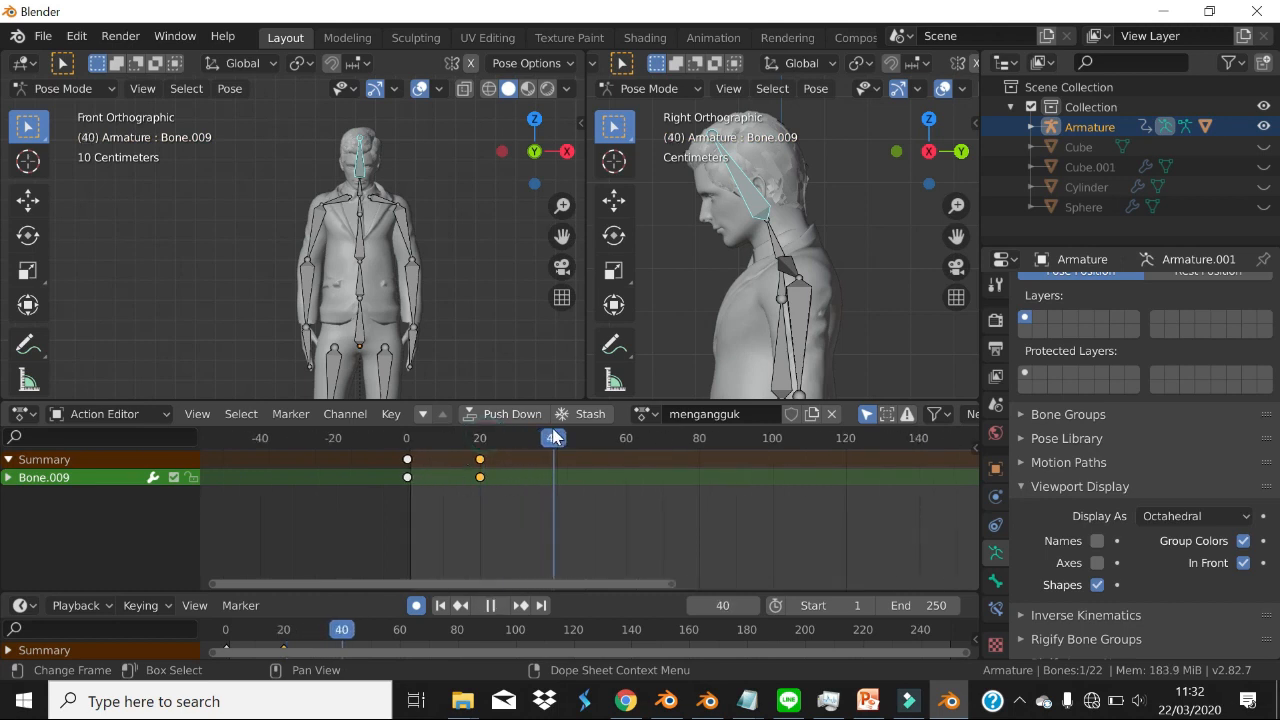
{"action": "left_click", "coordinate": [406, 466]}
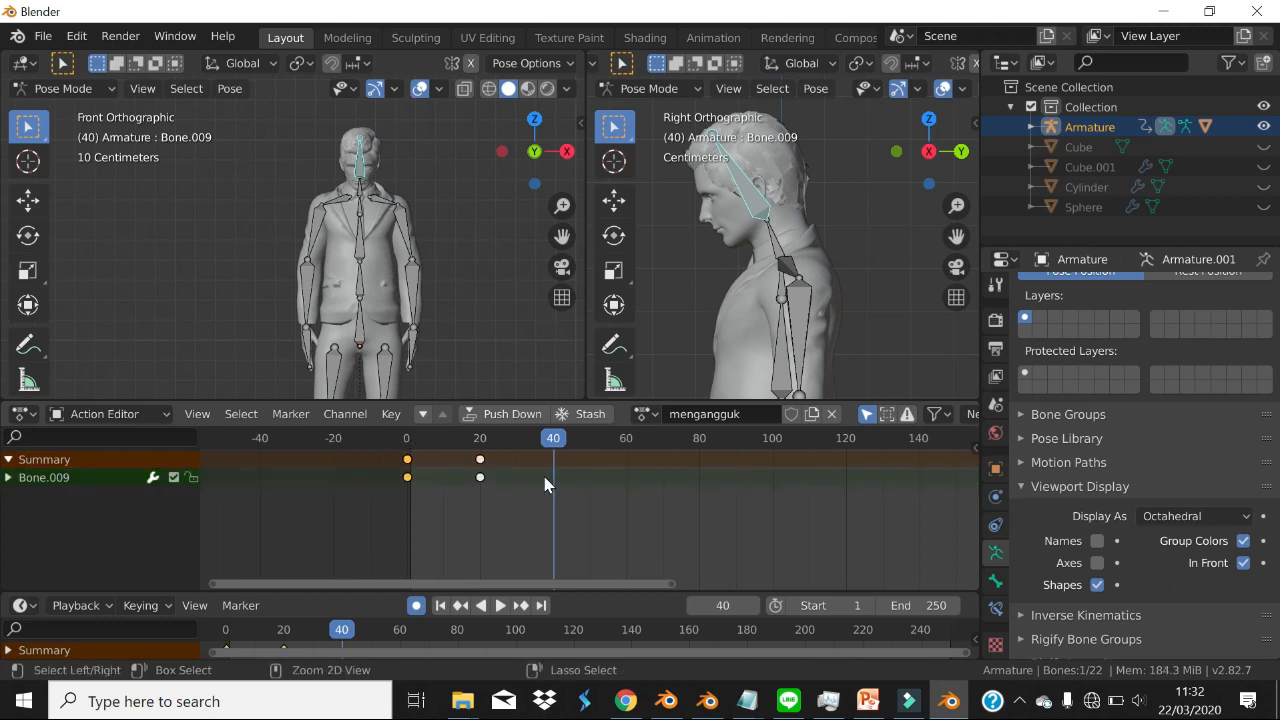
{"action": "key", "text": "ctrl+v"}
- Play back the mengangguk action to check the nod and stop at frame 20
{"action": "key", "text": "space"}
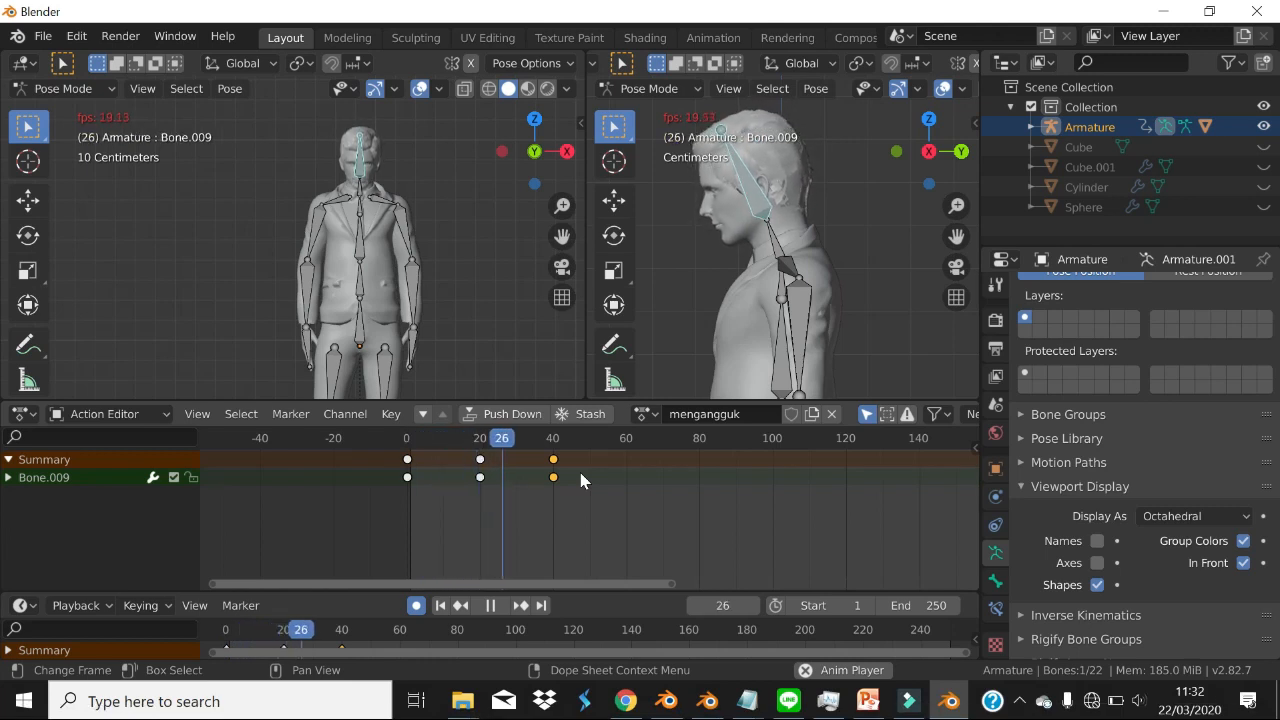
{"action": "key", "text": "space"}
{"action": "left_click_drag", "start_coordinate": [560, 437], "coordinate": [480, 440]}
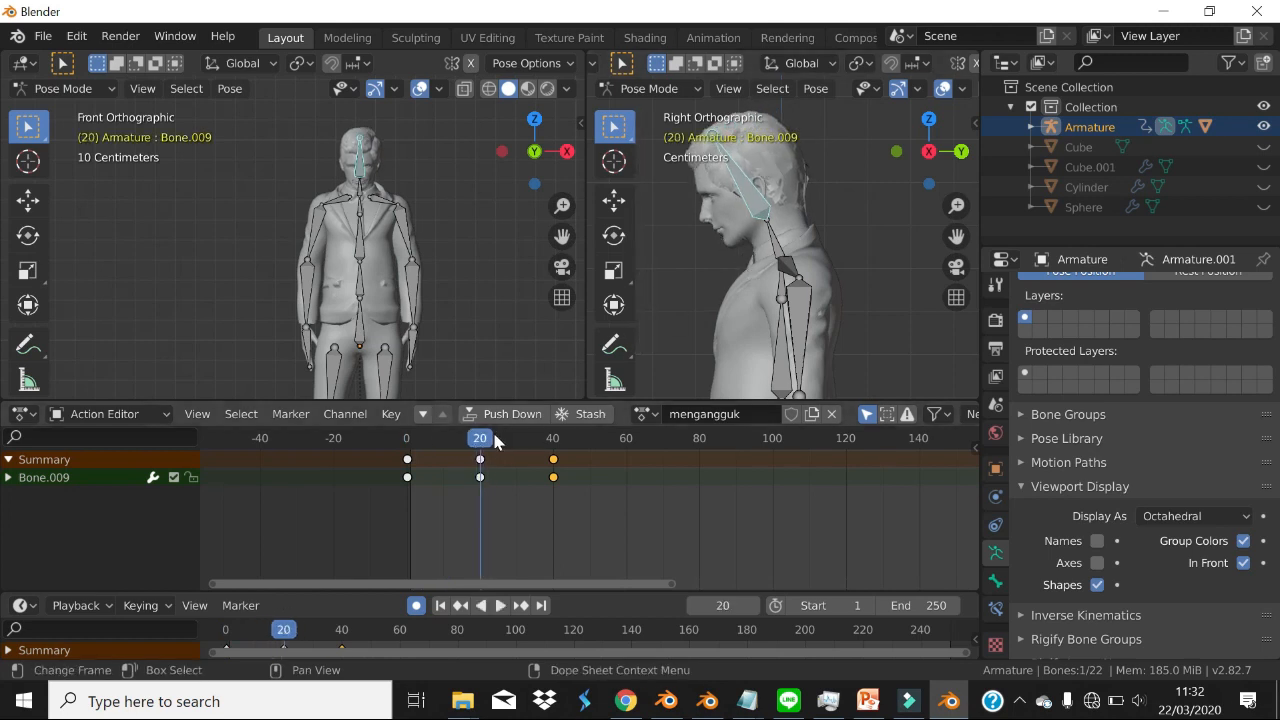
{"action": "left_click", "coordinate": [415, 455]}
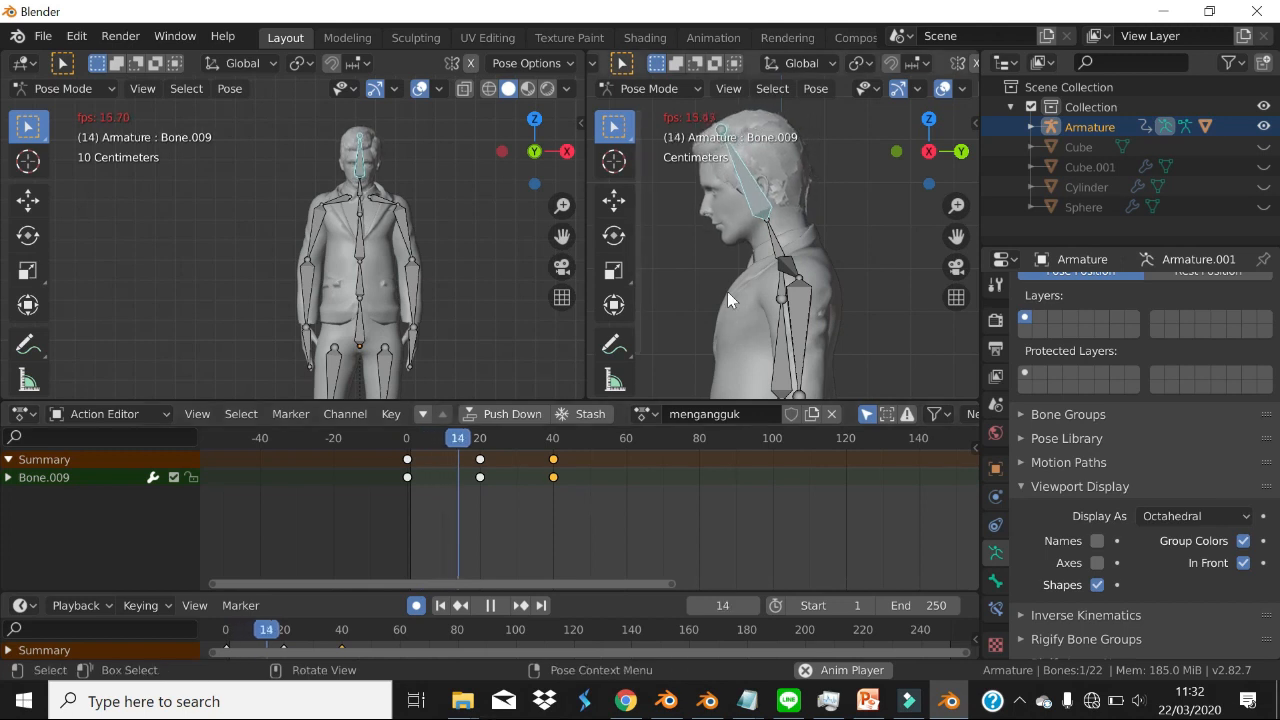
{"action": "key", "text": "space"}
{"action": "left_click_drag", "start_coordinate": [513, 442], "coordinate": [480, 437]}
- Leave Pose Mode, select the character mesh and put it into Weight Paint mode
{"action": "left_click", "coordinate": [648, 88]}
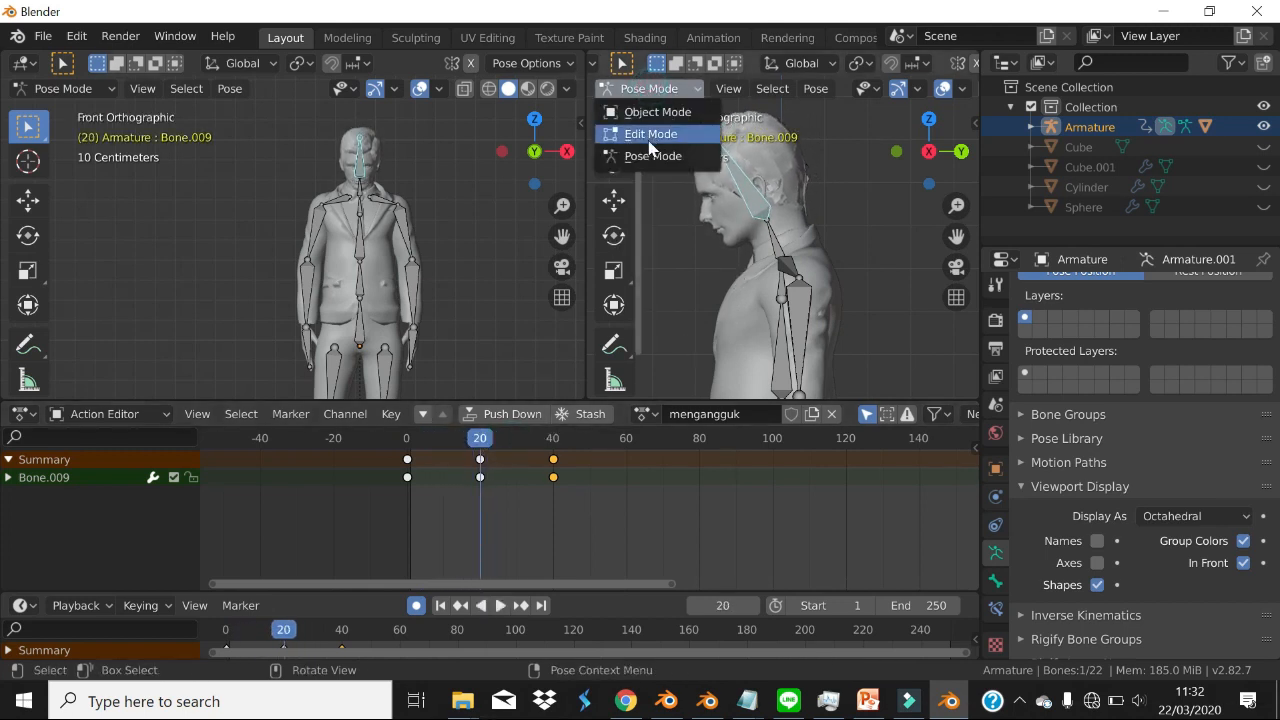
{"action": "left_click", "coordinate": [662, 111]}
{"action": "left_click", "coordinate": [792, 182]}
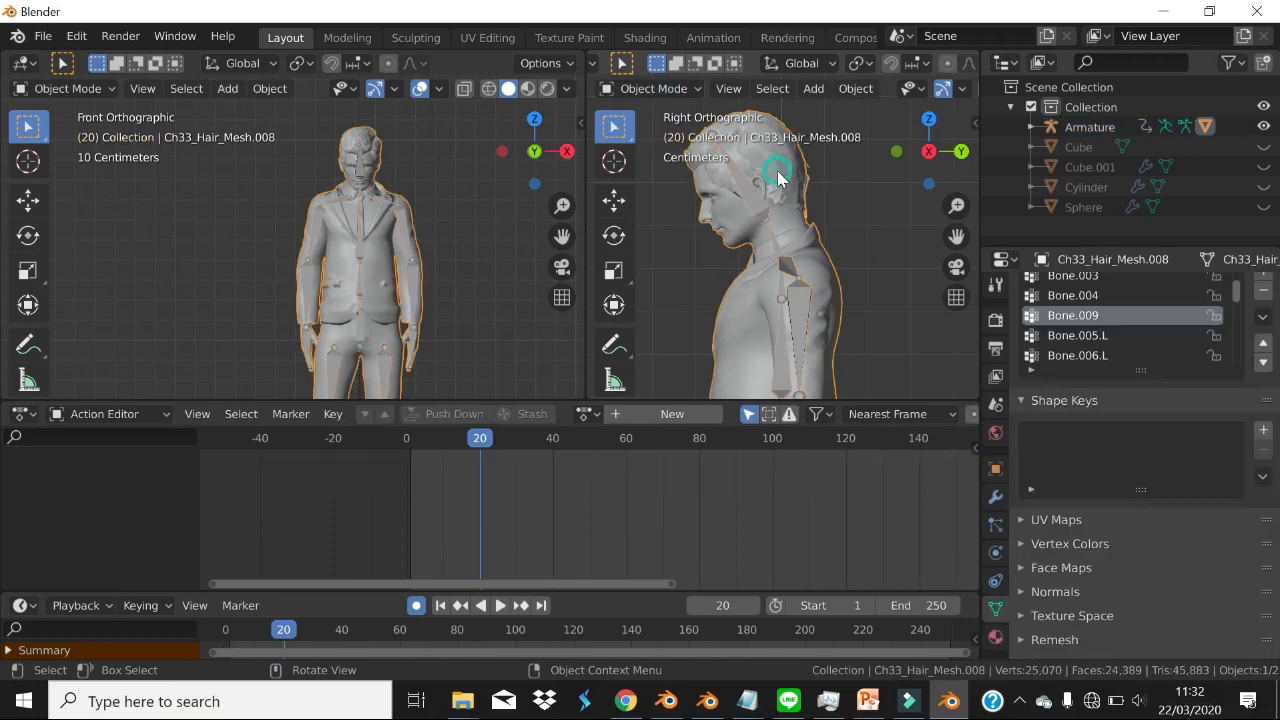
{"action": "left_click", "coordinate": [645, 89]}
{"action": "left_click", "coordinate": [666, 208]}
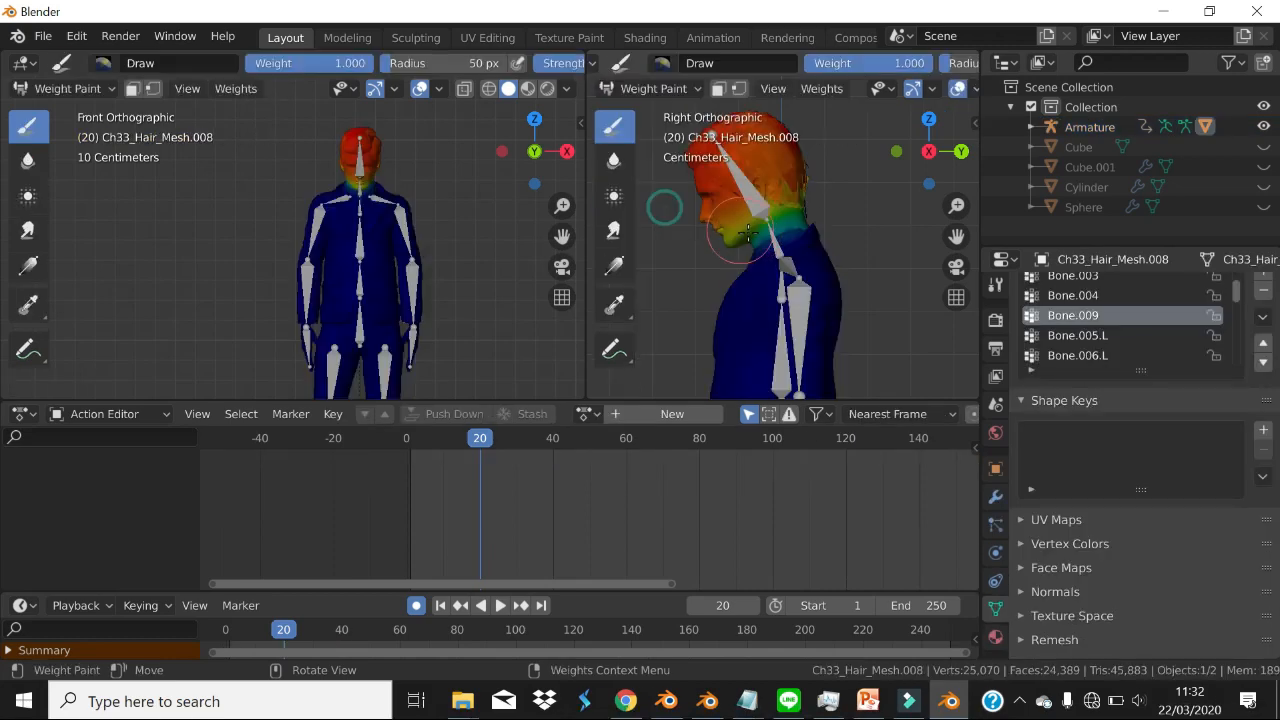
- Try painting Bone.009 weight at 1.000 over the chin, jaw and cheek, and undo the stroke
{"action": "scroll", "coordinate": [750, 258], "scroll_direction": "up", "scroll_amount": 4}
{"action": "middle_click_drag", "start_coordinate": [729, 213], "coordinate": [758, 250], "text": "shift"}
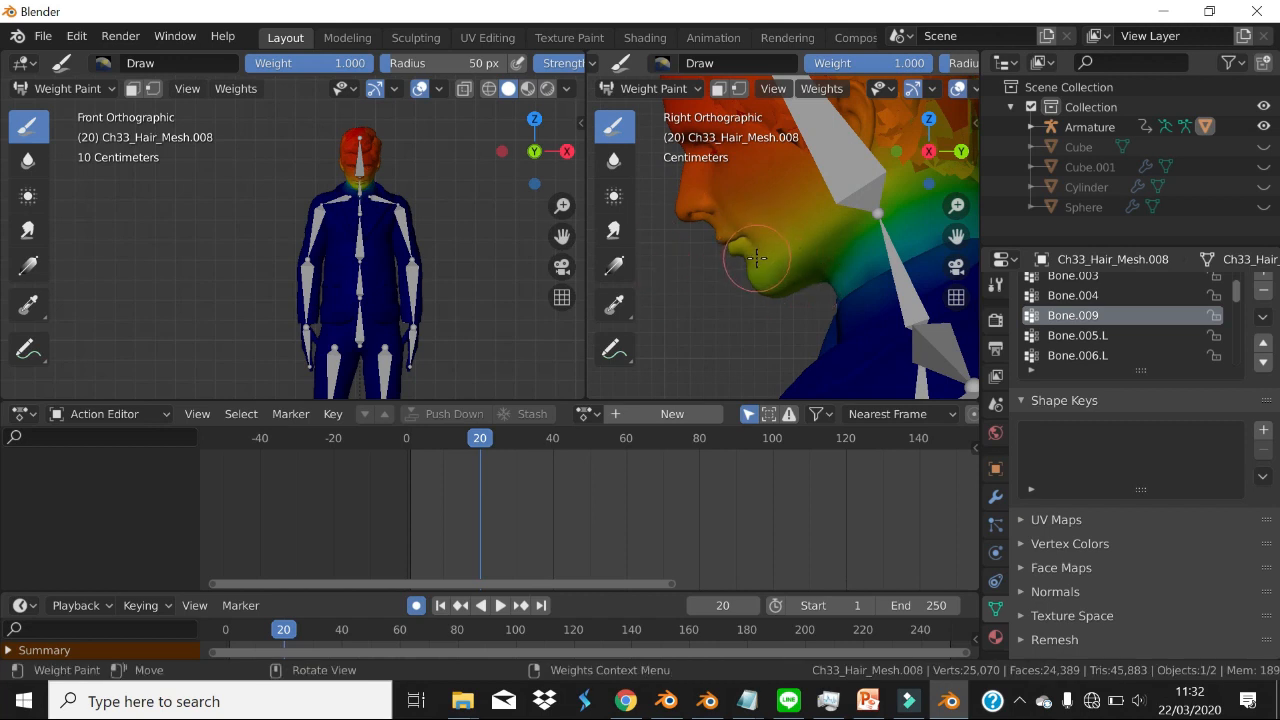
{"action": "scroll", "coordinate": [774, 221], "scroll_direction": "down", "scroll_amount": 2}
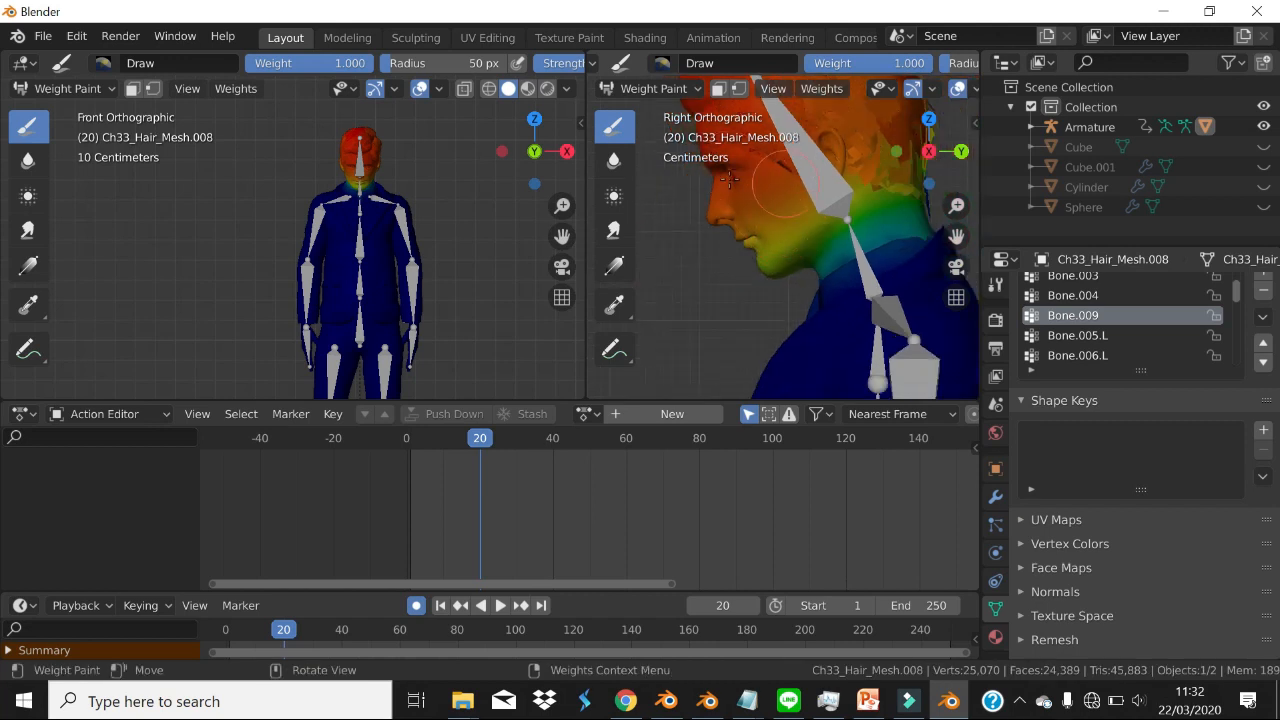
{"action": "mouse_move", "coordinate": [744, 232]}
{"action": "left_mouse_down"}
{"action": "mouse_move", "coordinate": [772, 244]}
{"action": "mouse_move", "coordinate": [764, 201]}
{"action": "mouse_move", "coordinate": [750, 262]}
{"action": "mouse_move", "coordinate": [815, 220]}
{"action": "mouse_move", "coordinate": [847, 221]}
{"action": "mouse_move", "coordinate": [783, 202]}
{"action": "mouse_move", "coordinate": [851, 166]}
{"action": "left_mouse_up"}
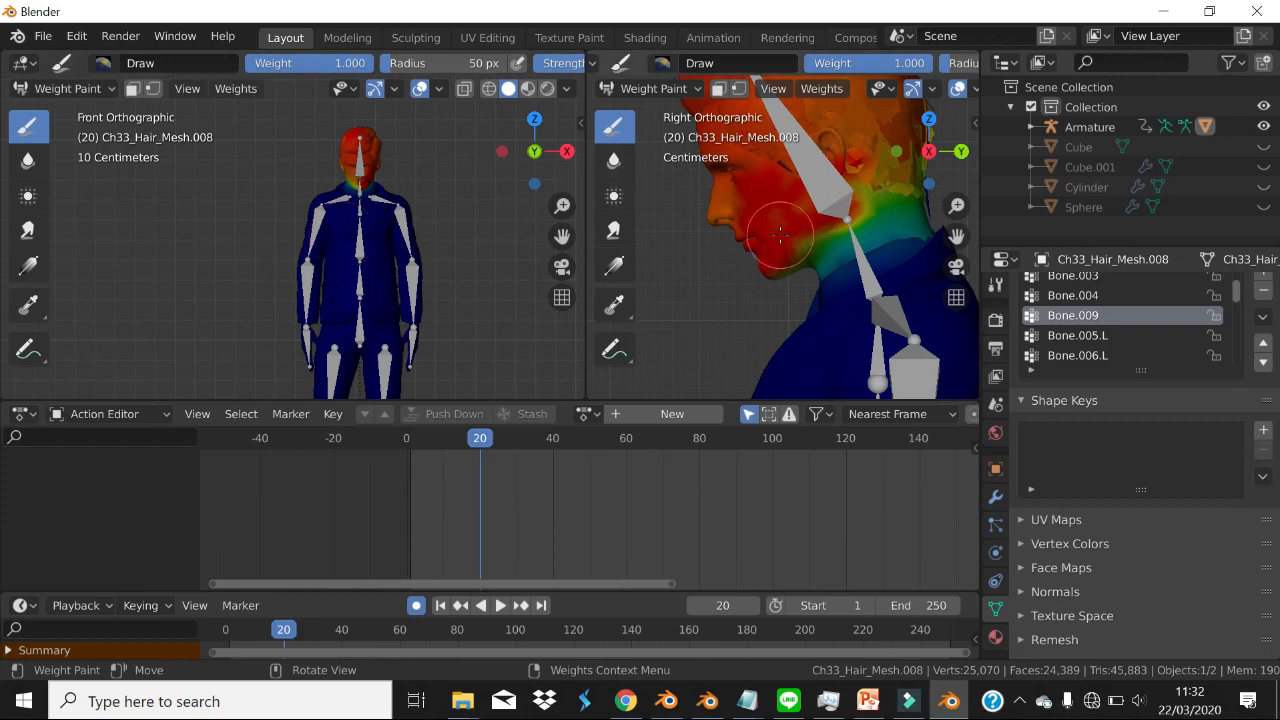
{"action": "key", "text": "ctrl+z"}
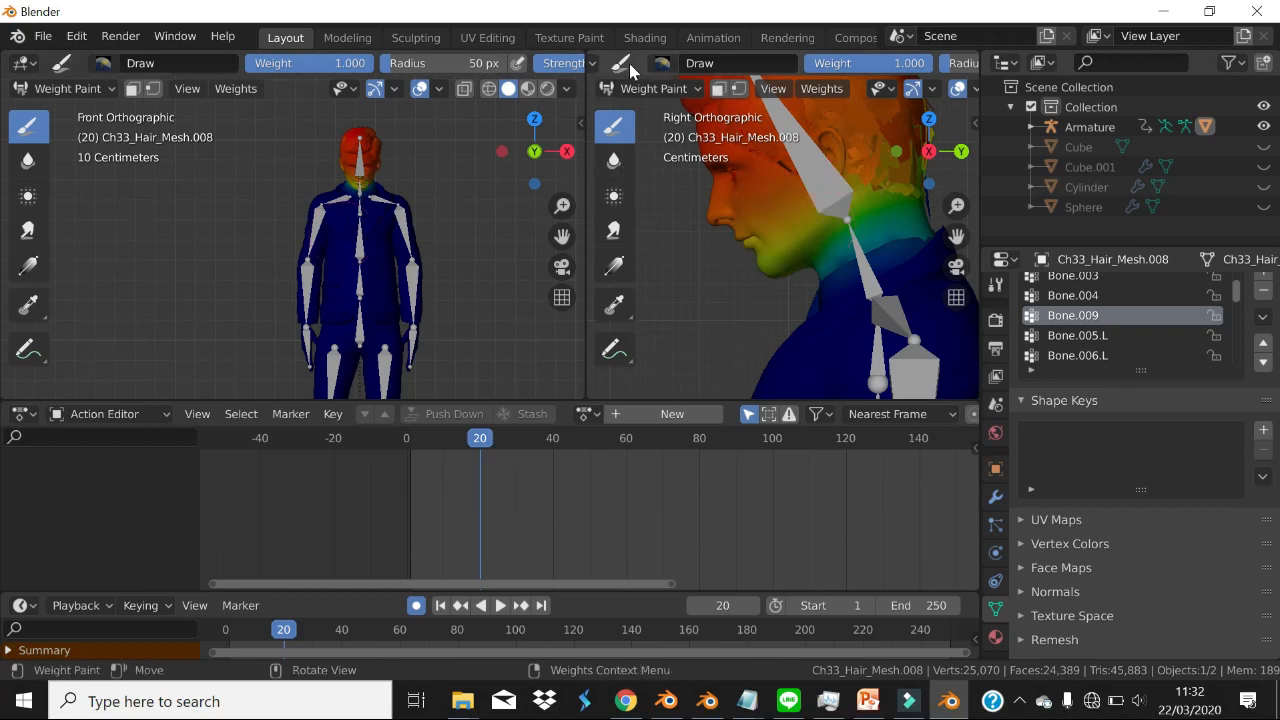
- Switch the character mesh back to Object Mode and check the chin and neck in the nodding pose
{"action": "left_click", "coordinate": [640, 88]}
{"action": "left_click", "coordinate": [654, 119]}
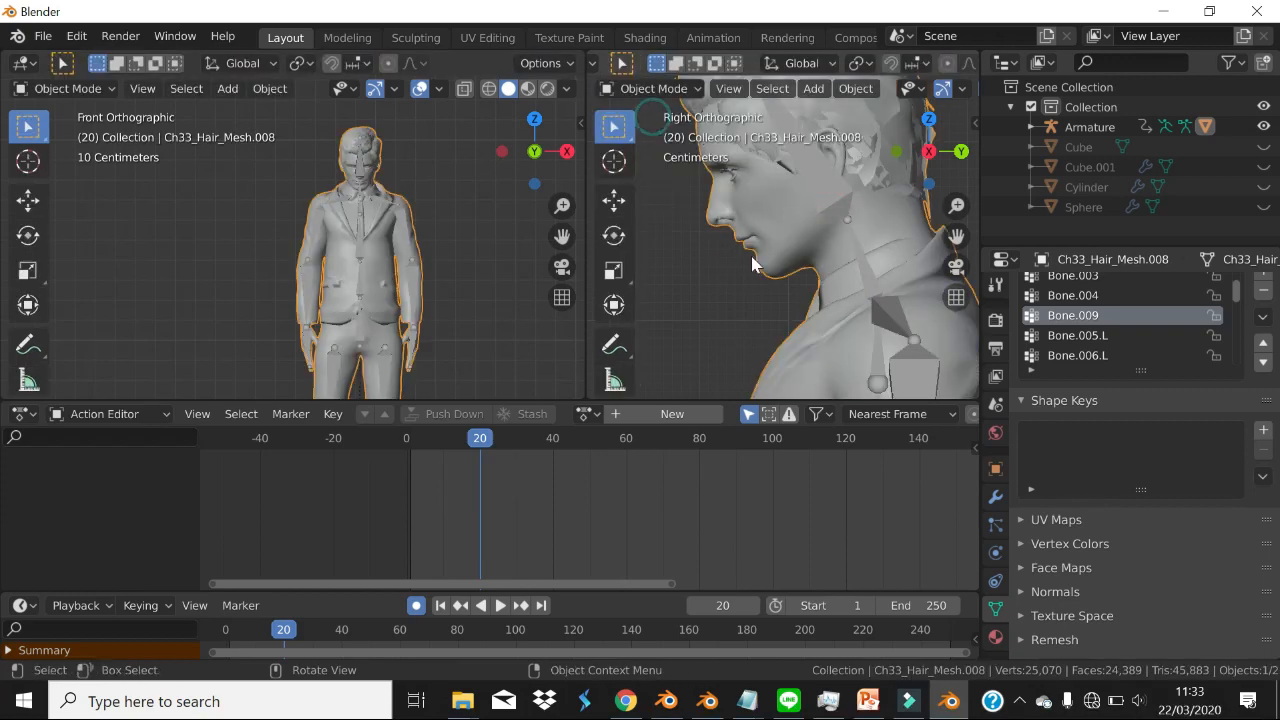
{"action": "scroll", "coordinate": [771, 224], "scroll_direction": "down", "scroll_amount": 3}
{"action": "scroll", "coordinate": [846, 278], "scroll_direction": "up", "scroll_amount": 2}
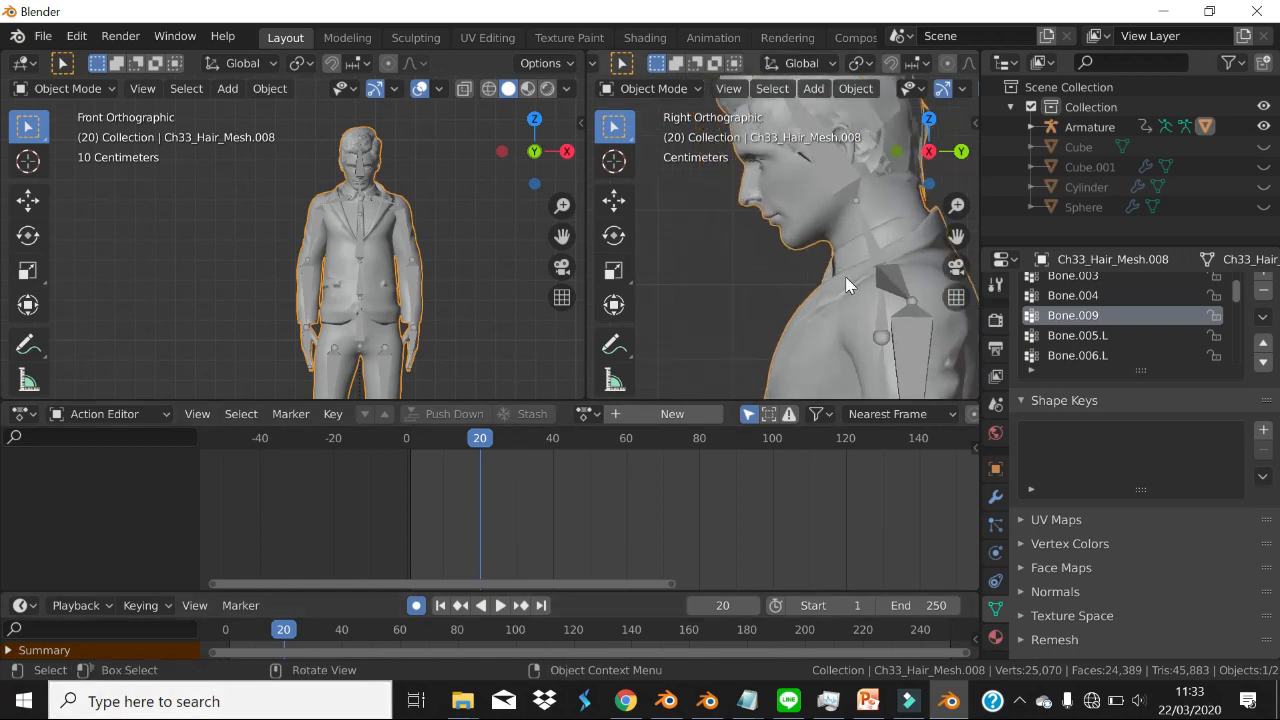
- Select the armature, put it back into Pose Mode and play the mengangguk action
{"action": "left_click", "coordinate": [890, 285]}
{"action": "left_click", "coordinate": [650, 88]}
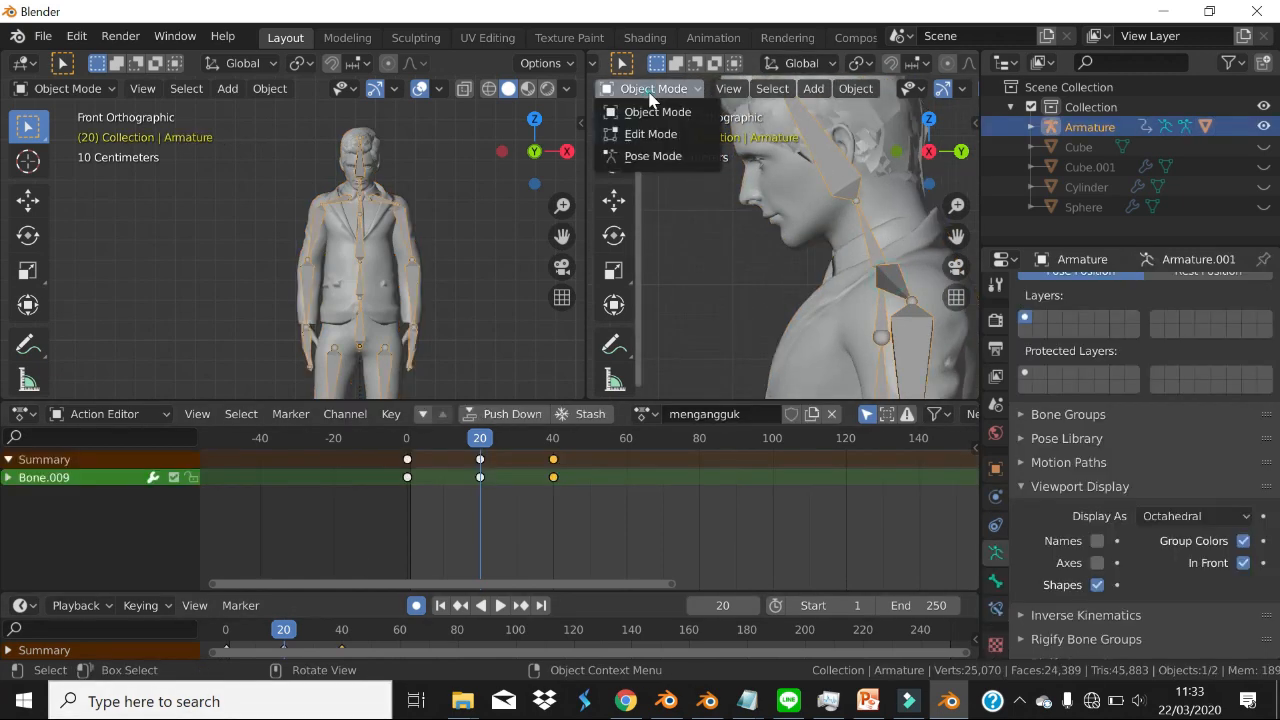
{"action": "left_click", "coordinate": [654, 156]}
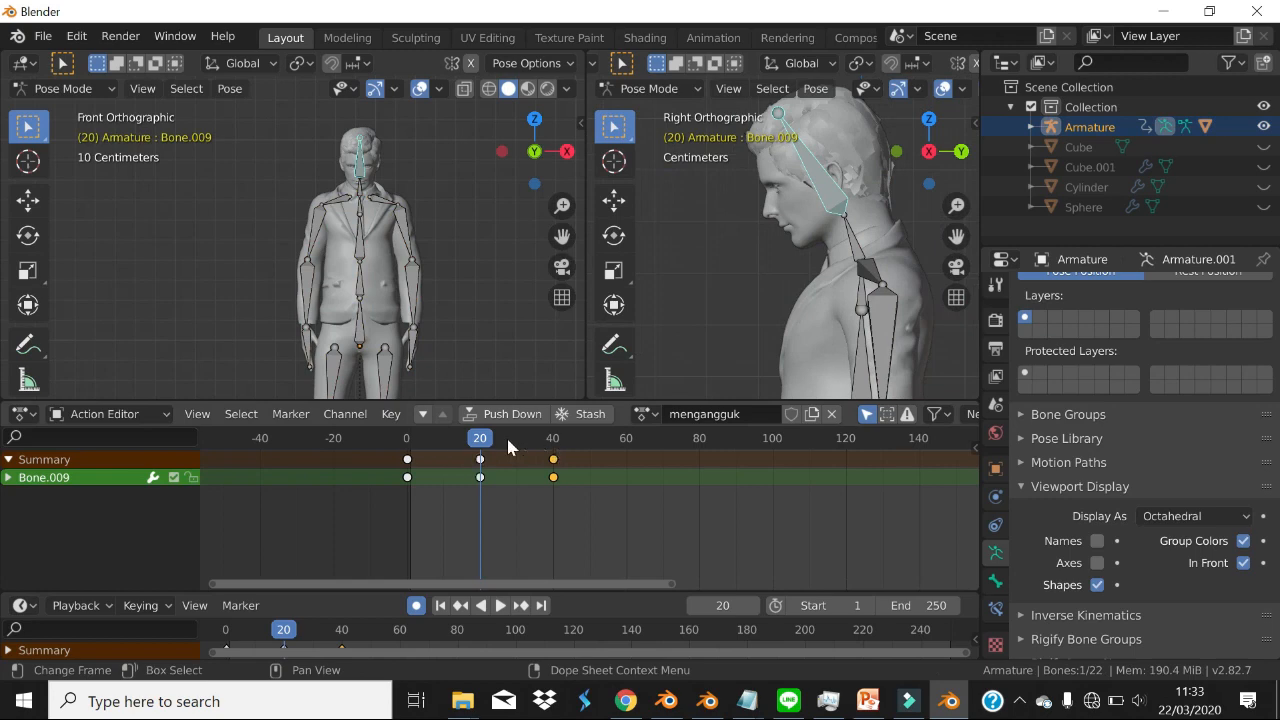
{"action": "key", "text": "space"}
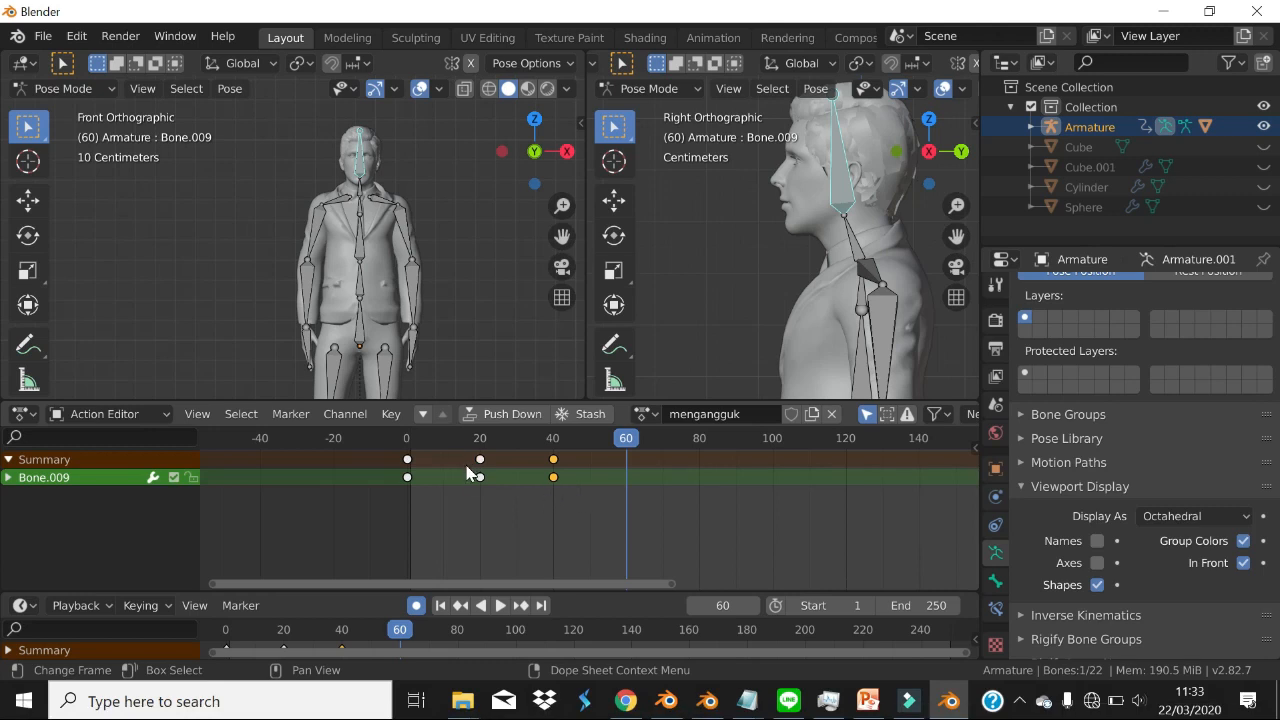
- Copy Bone.009's keyframes at frames 20 and 40 and paste them starting at frames 60 and 100
{"action": "left_click_drag", "start_coordinate": [466, 490], "coordinate": [632, 466]}
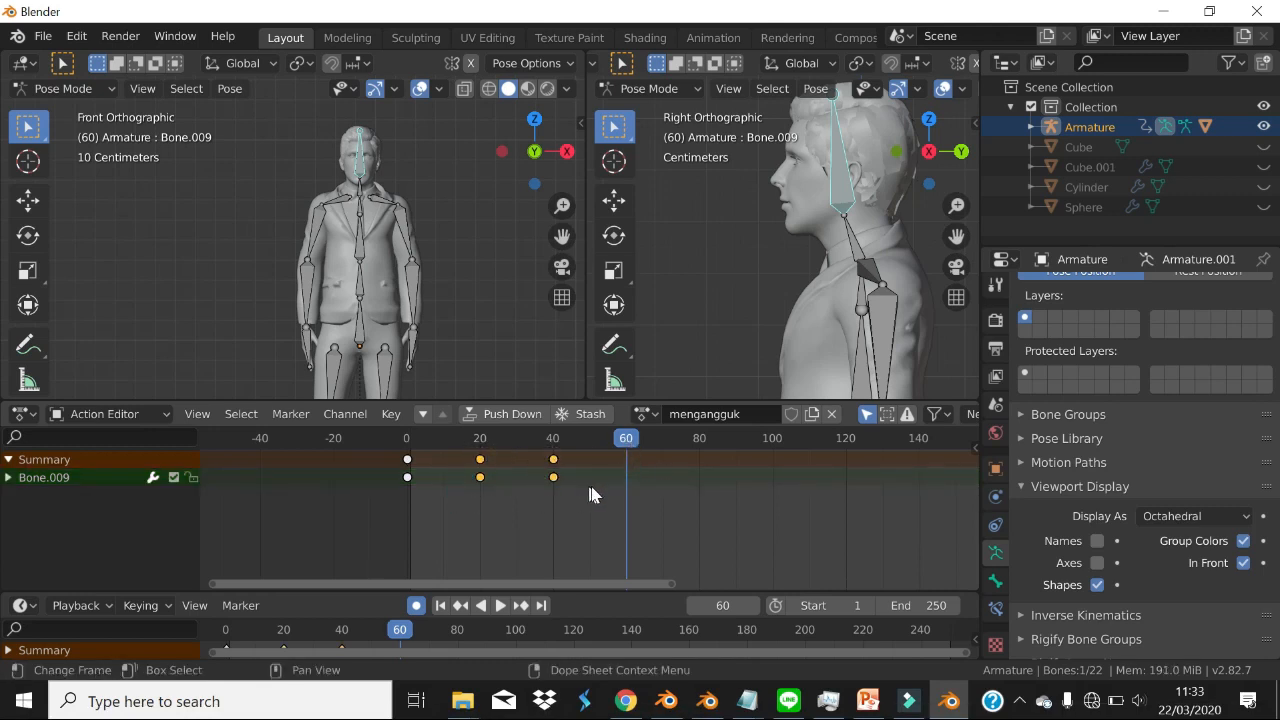
{"action": "key", "text": "ctrl"}
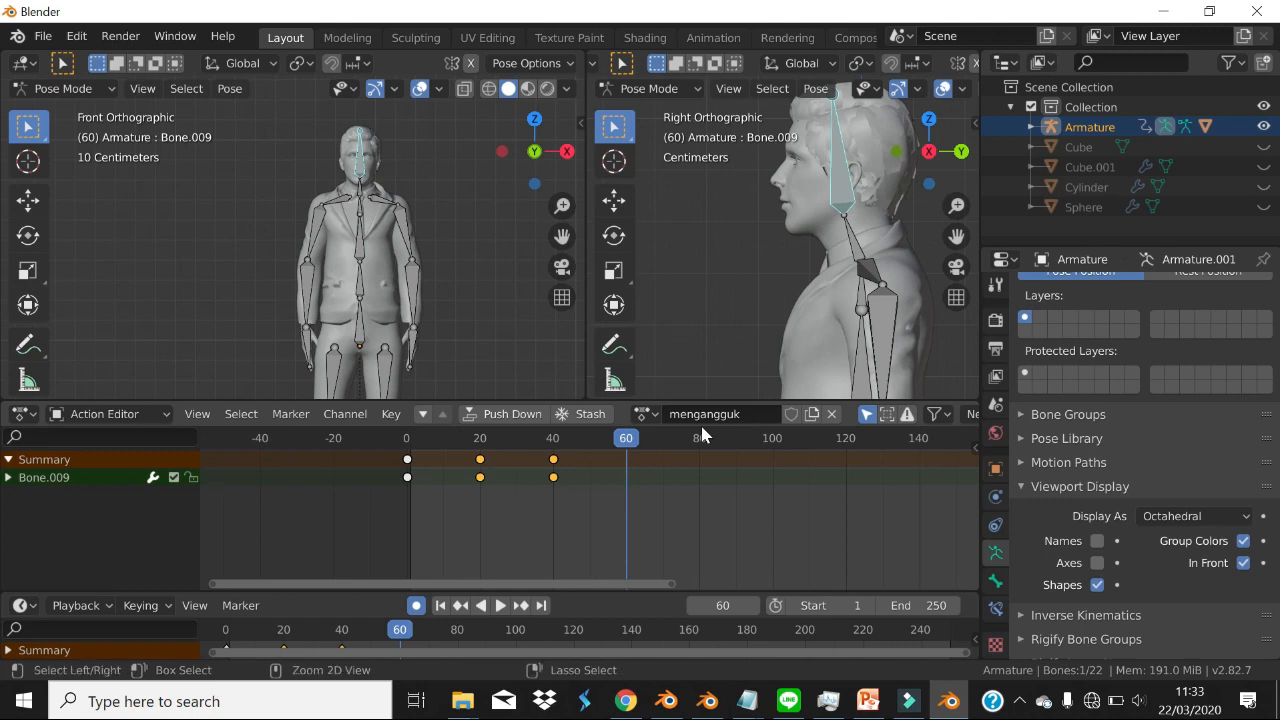
{"action": "key", "text": "ctrl+v"}
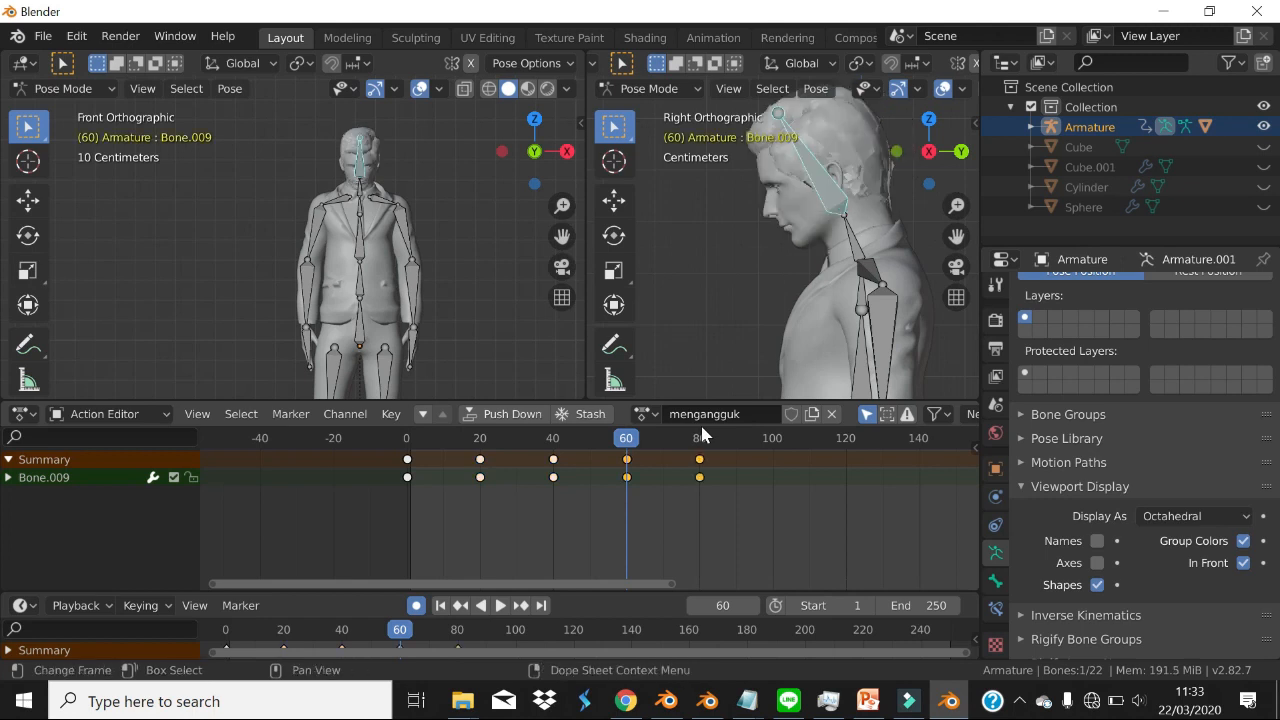
{"action": "left_click_drag", "start_coordinate": [688, 442], "coordinate": [772, 438]}
{"action": "key", "text": "ctrl"}
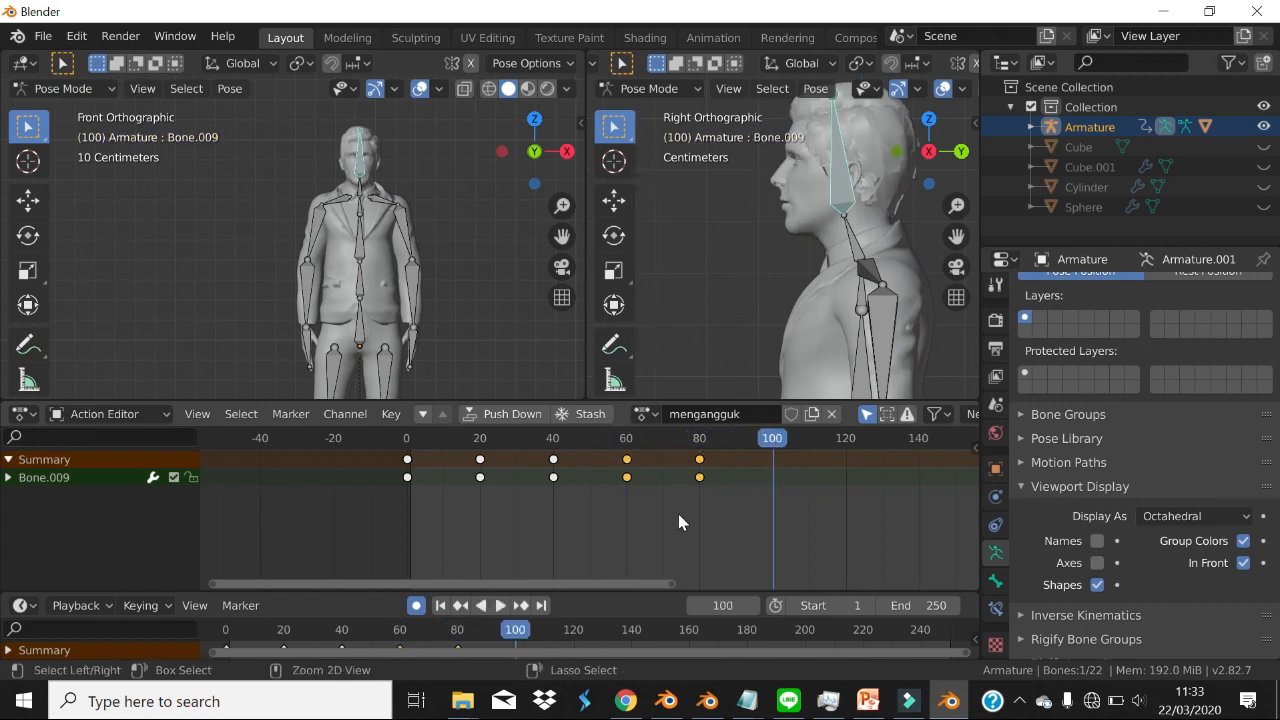
{"action": "key", "text": "ctrl+v"}
- Play back the repeated nod from the start of the mengangguk action
{"action": "left_click_drag", "start_coordinate": [773, 440], "coordinate": [410, 440]}
{"action": "key", "text": "space"}
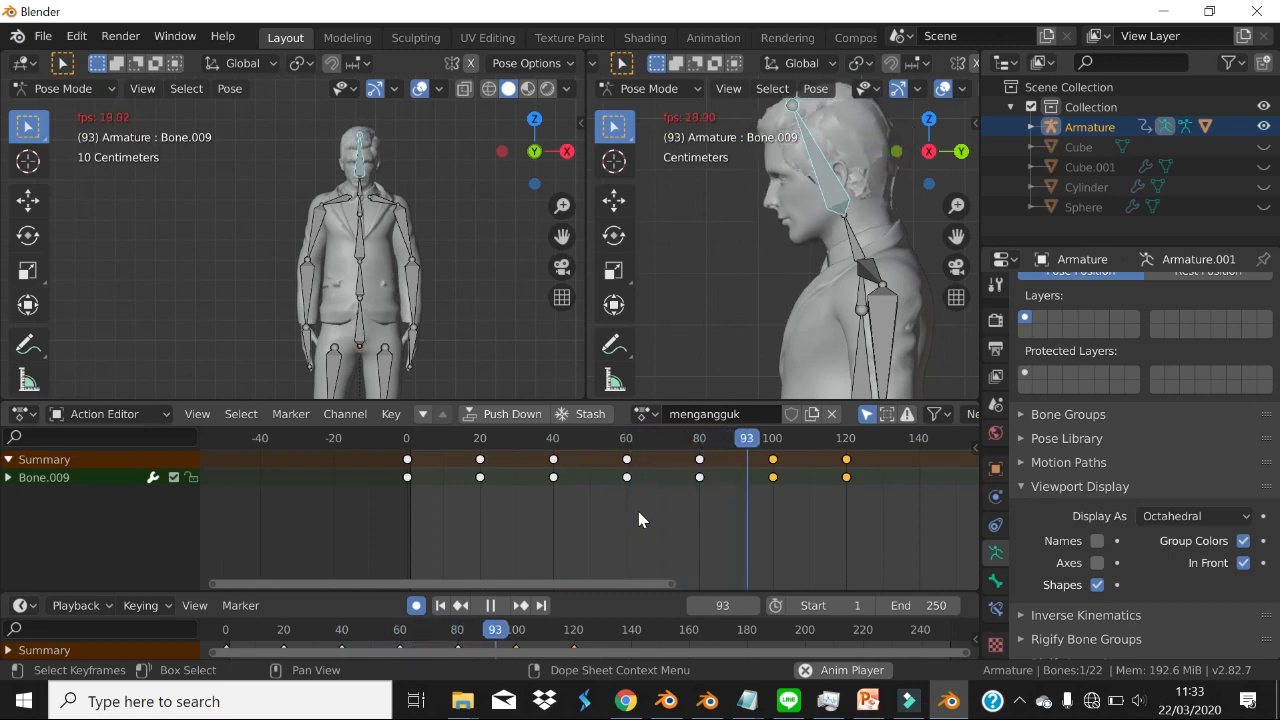
{"action": "key", "text": "space"}
- Scale the timing of all mengangguk keyframes by about 0.5 from frame 0, so the last one sits at frame 60
{"action": "left_click", "coordinate": [414, 440]}
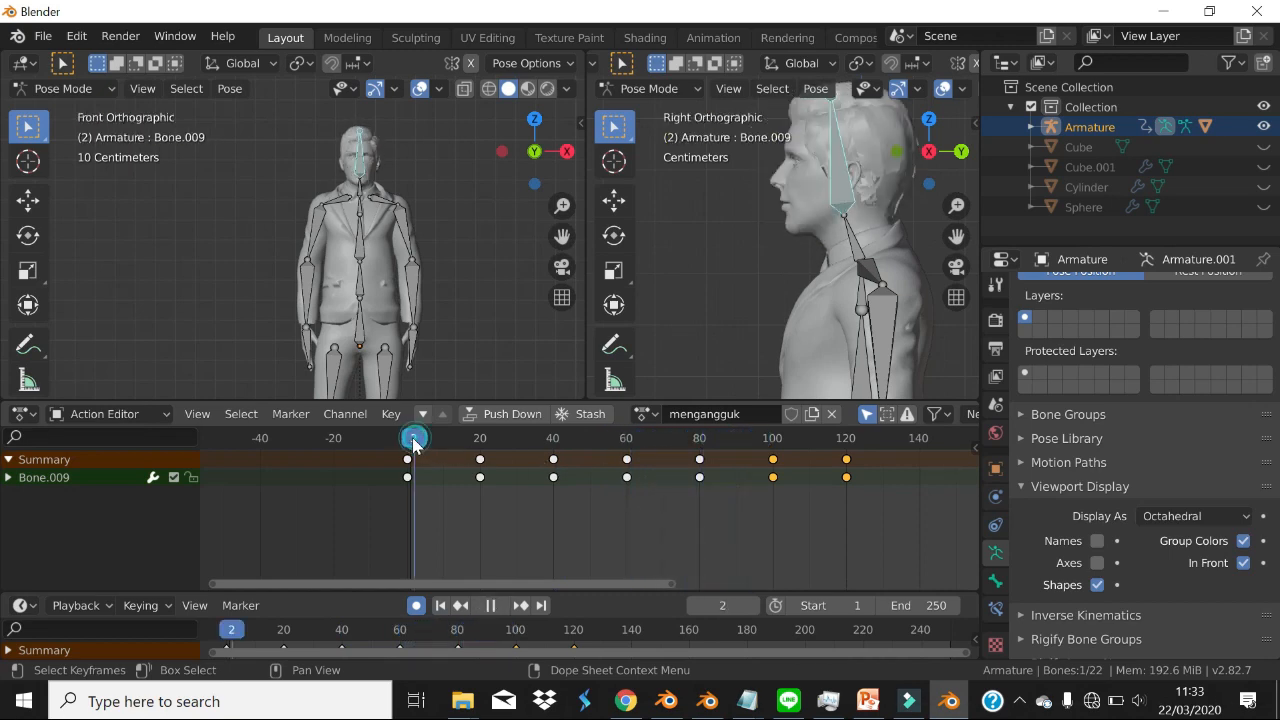
{"action": "key", "text": "a"}
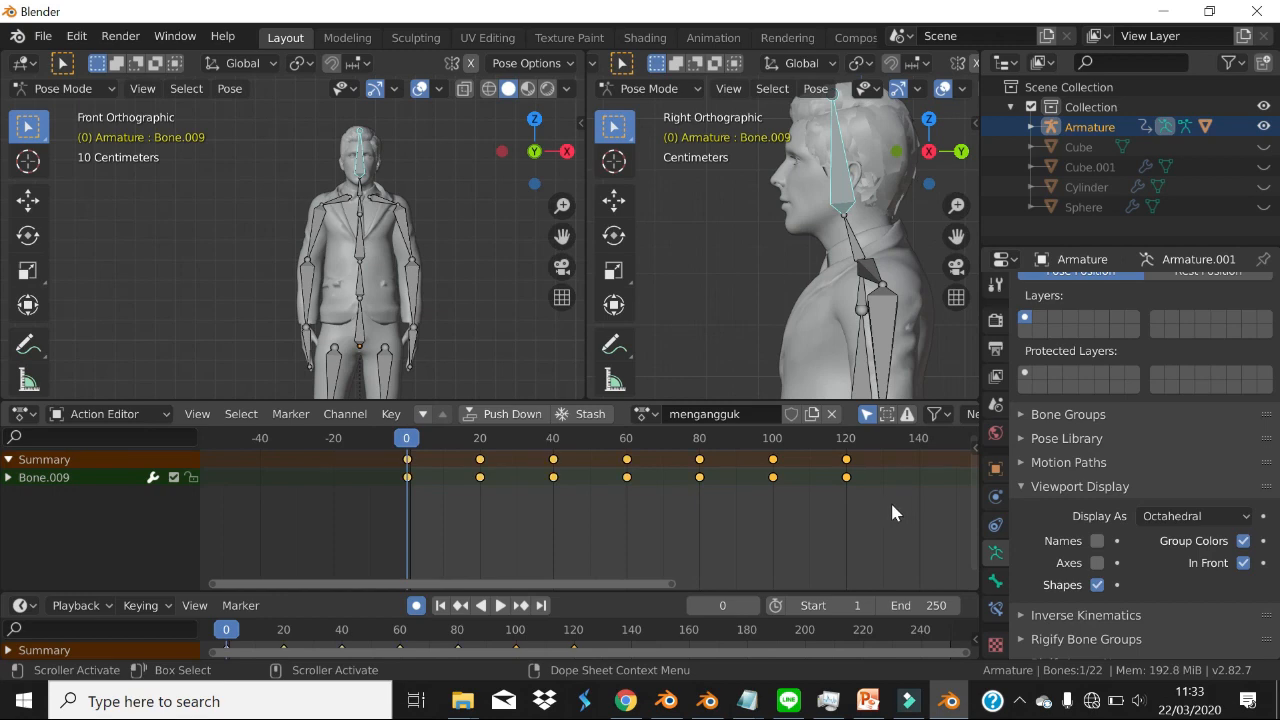
{"action": "key", "text": "s"}
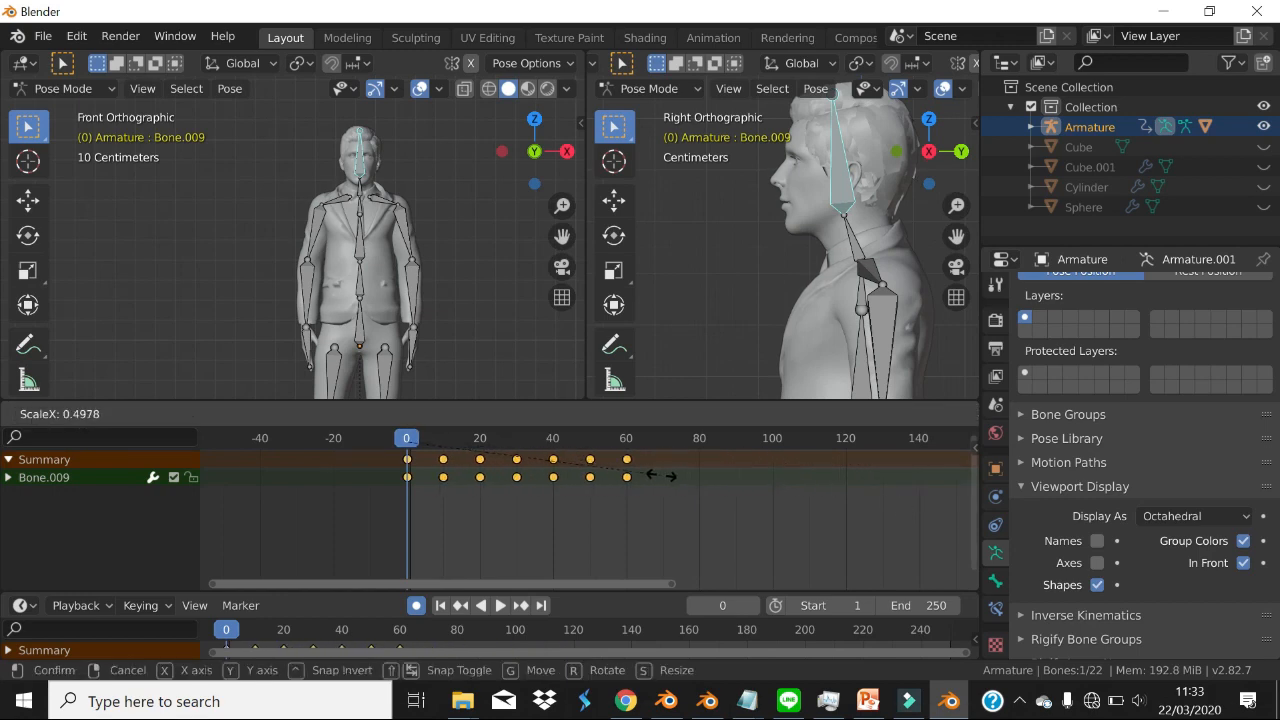
{"action": "left_click", "coordinate": [661, 475]}
- Play the sped-up nod, deselect the keyframes and replay the action from the start
{"action": "key", "text": "space"}
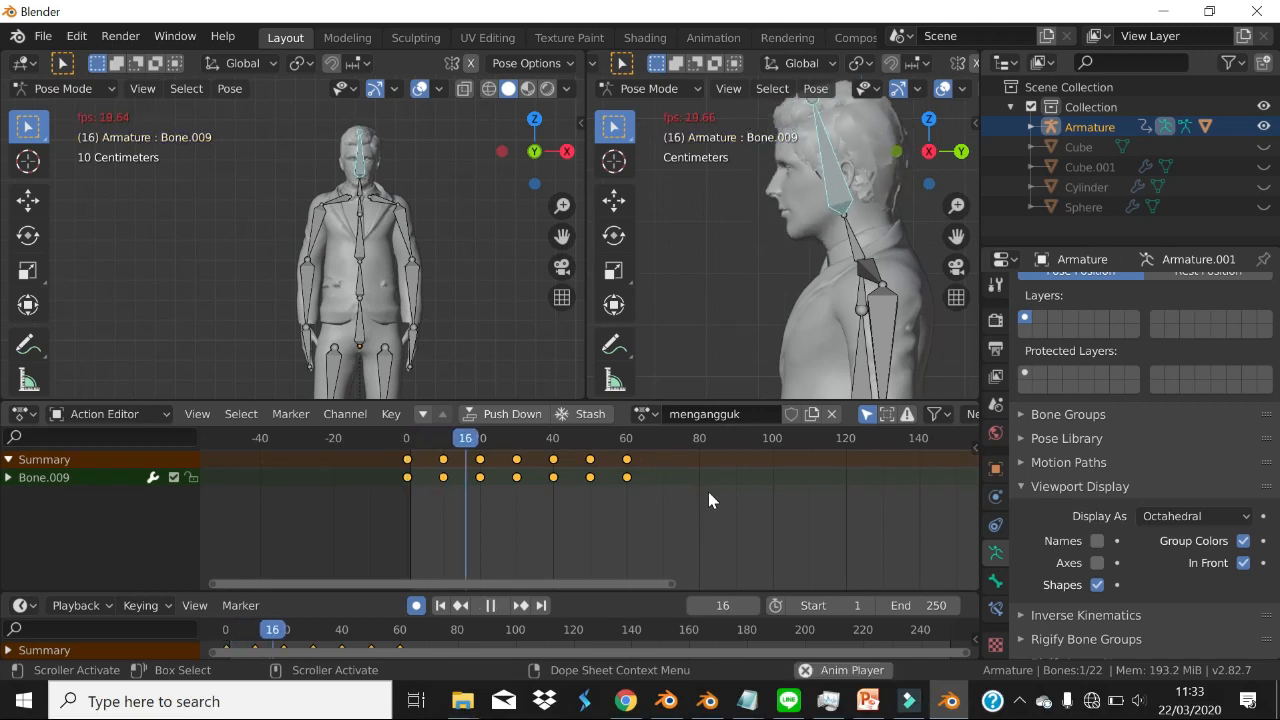
{"action": "key", "text": "space"}
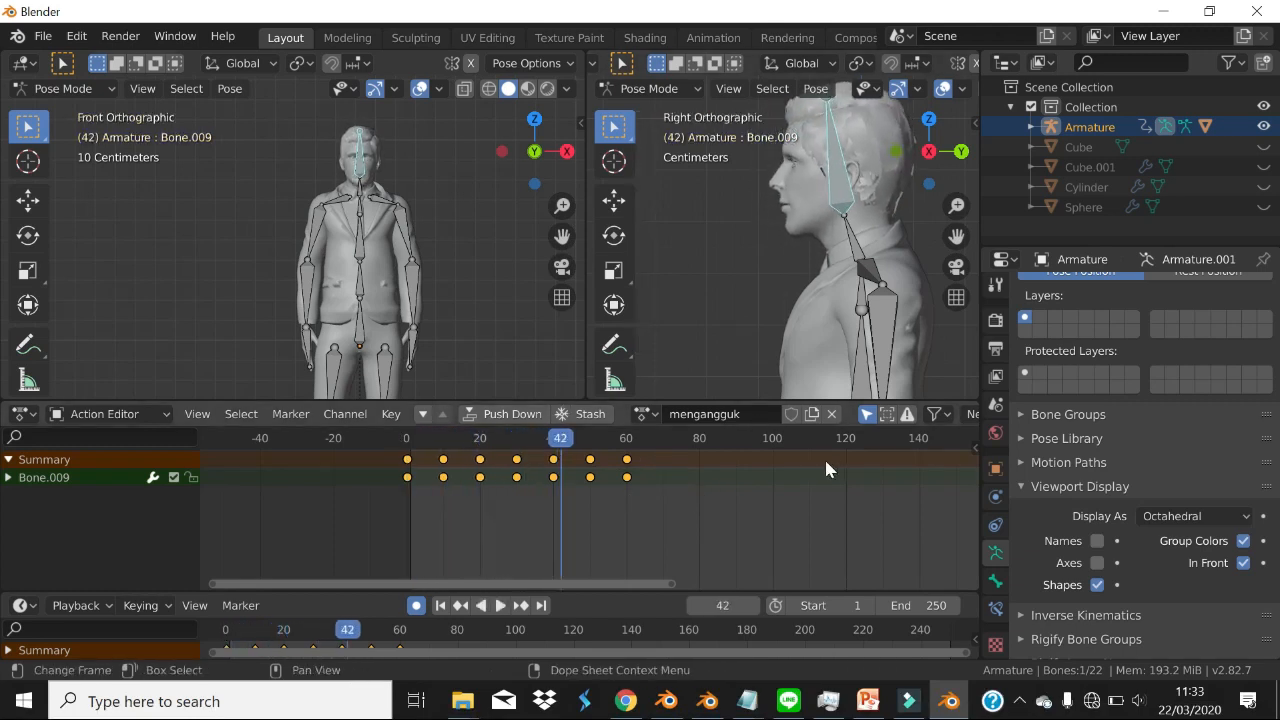
{"action": "left_click", "coordinate": [698, 499]}
{"action": "left_click_drag", "start_coordinate": [565, 441], "coordinate": [396, 440]}
{"action": "key", "text": "space"}
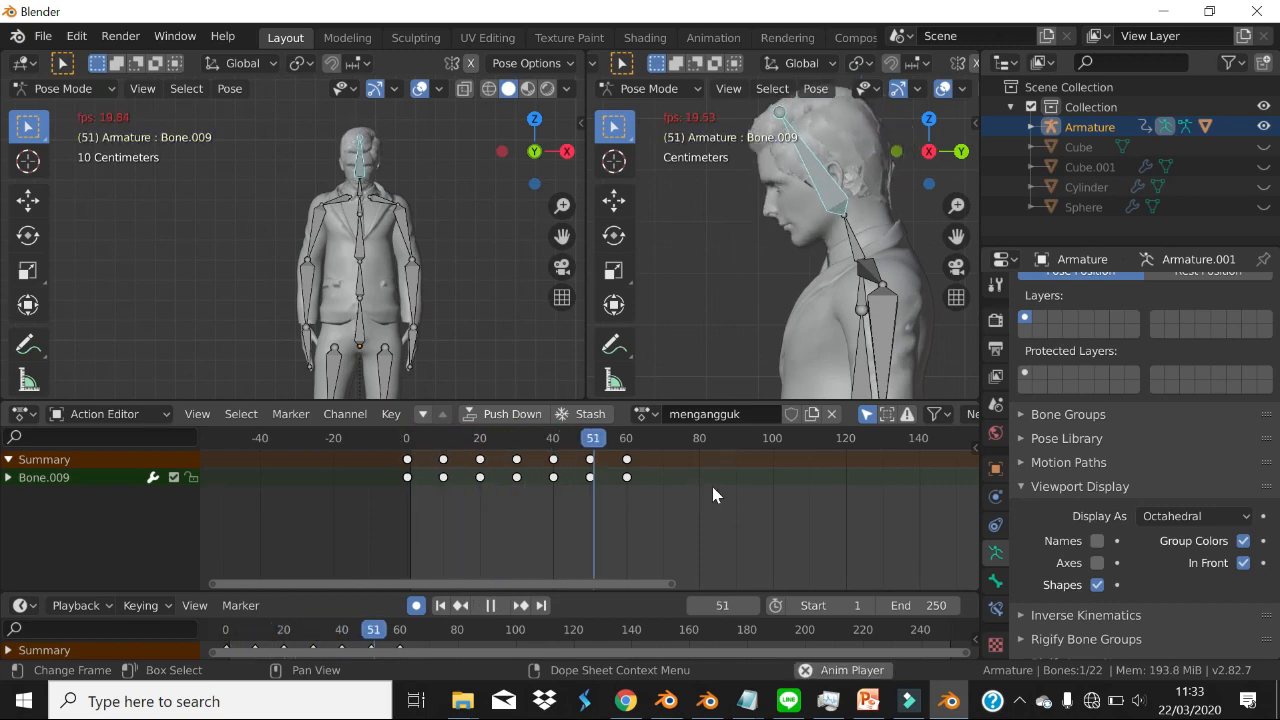
{"action": "key", "text": "space"}
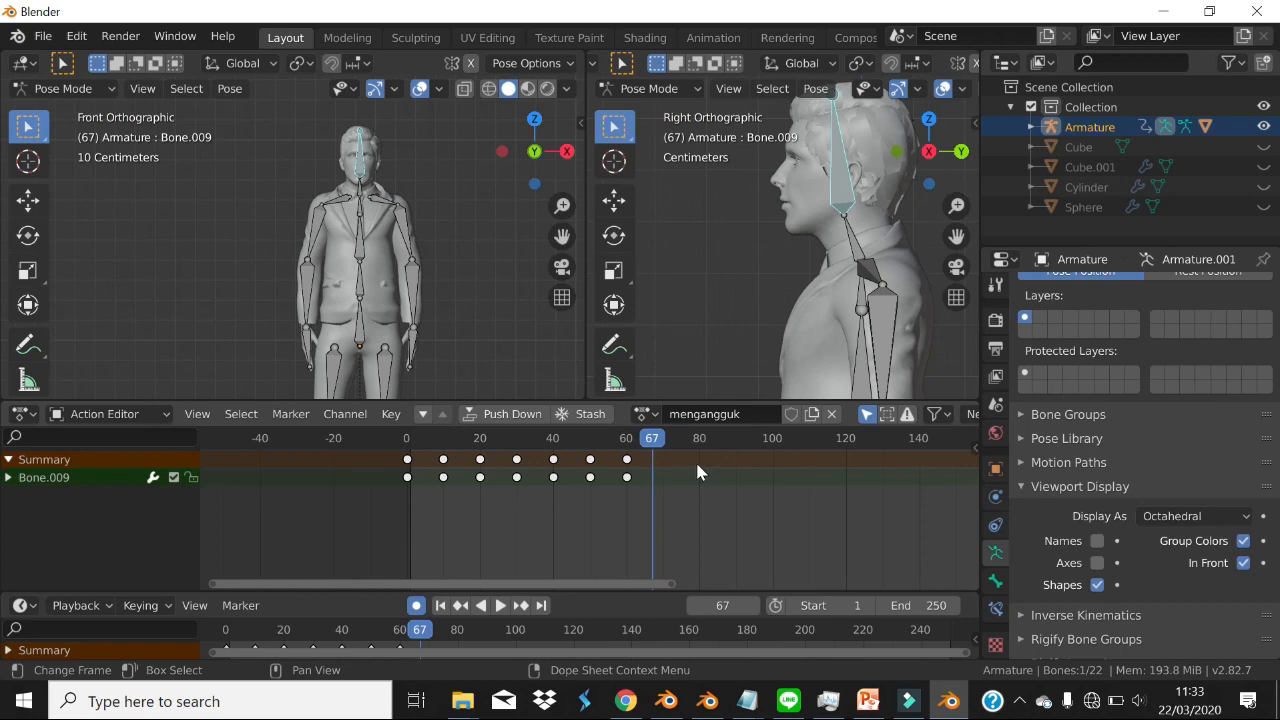
- Load the bicara 2 action on the armature and look at the character's pose from farther away
{"action": "left_click", "coordinate": [645, 413]}
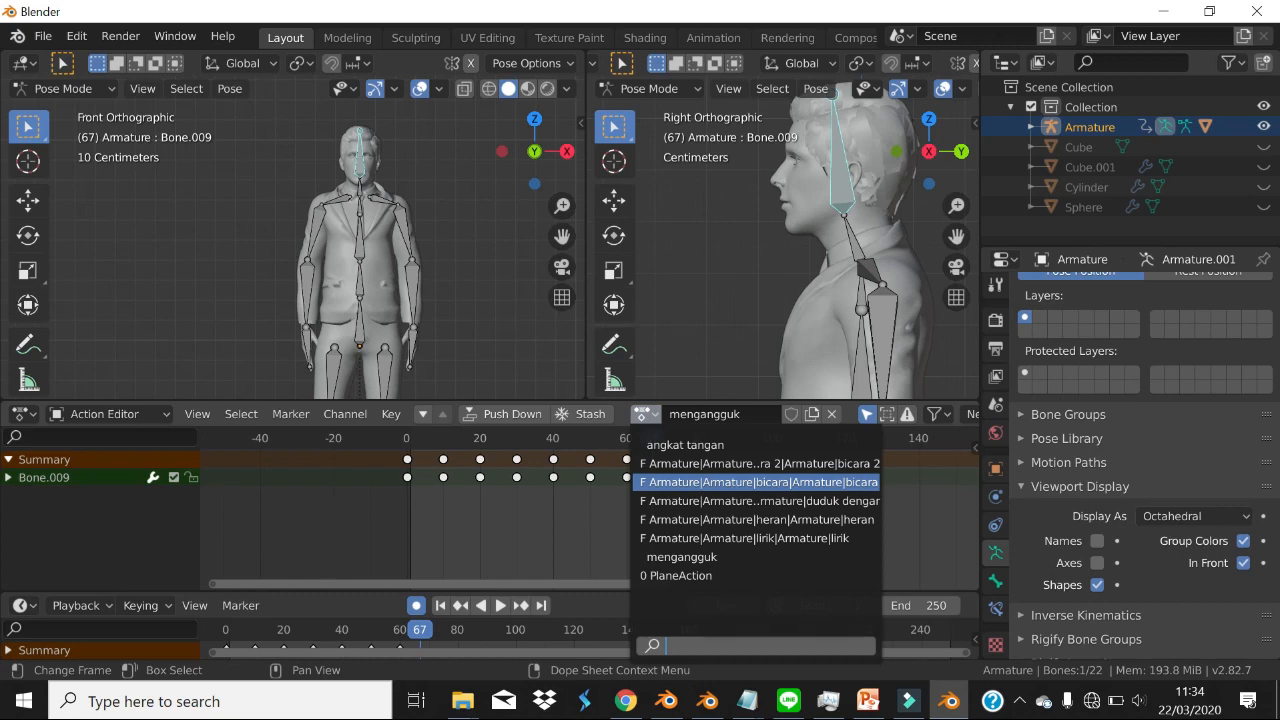
{"action": "left_click", "coordinate": [914, 503]}
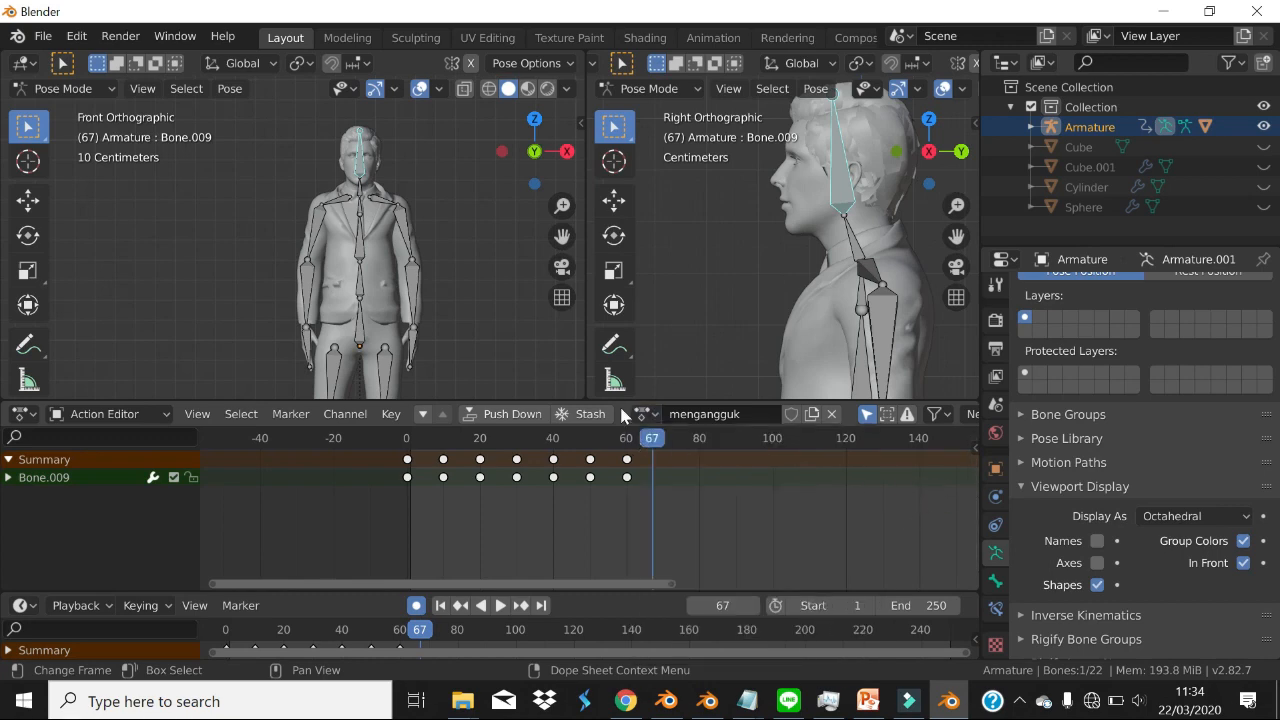
{"action": "left_click", "coordinate": [643, 413]}
{"action": "left_click", "coordinate": [705, 458]}
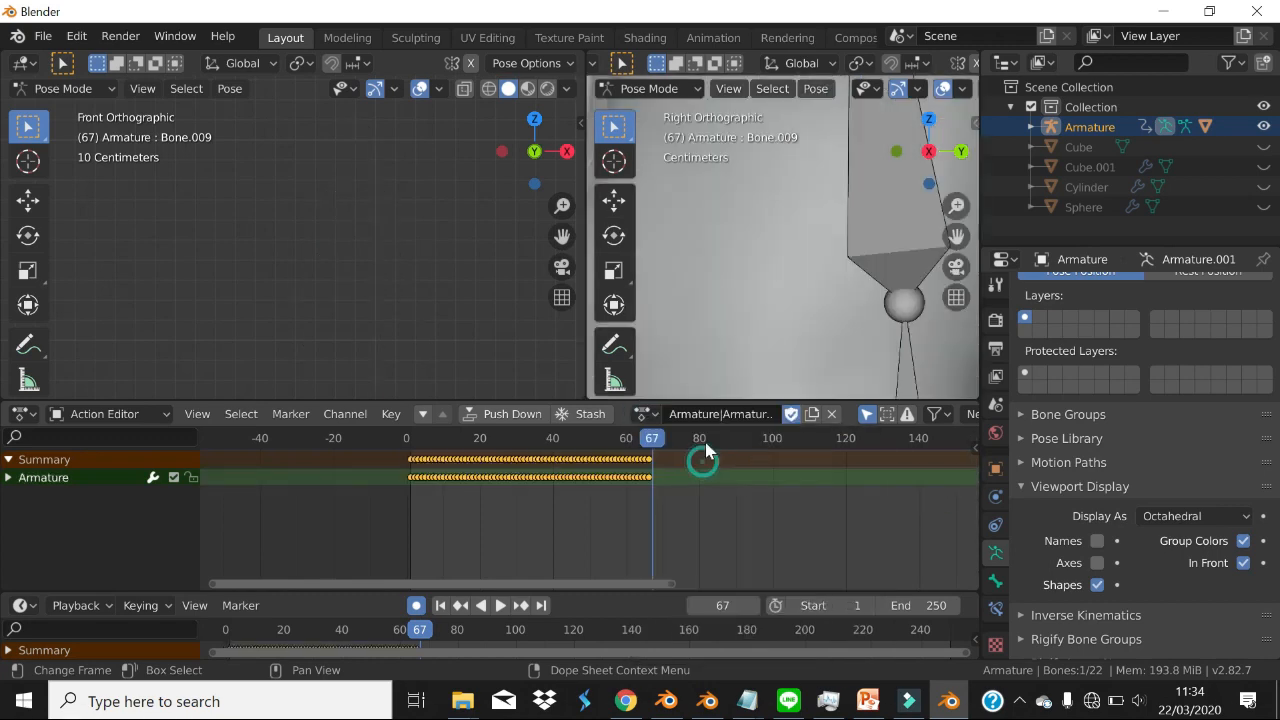
{"action": "scroll", "coordinate": [743, 257], "scroll_direction": "down", "scroll_amount": 5}
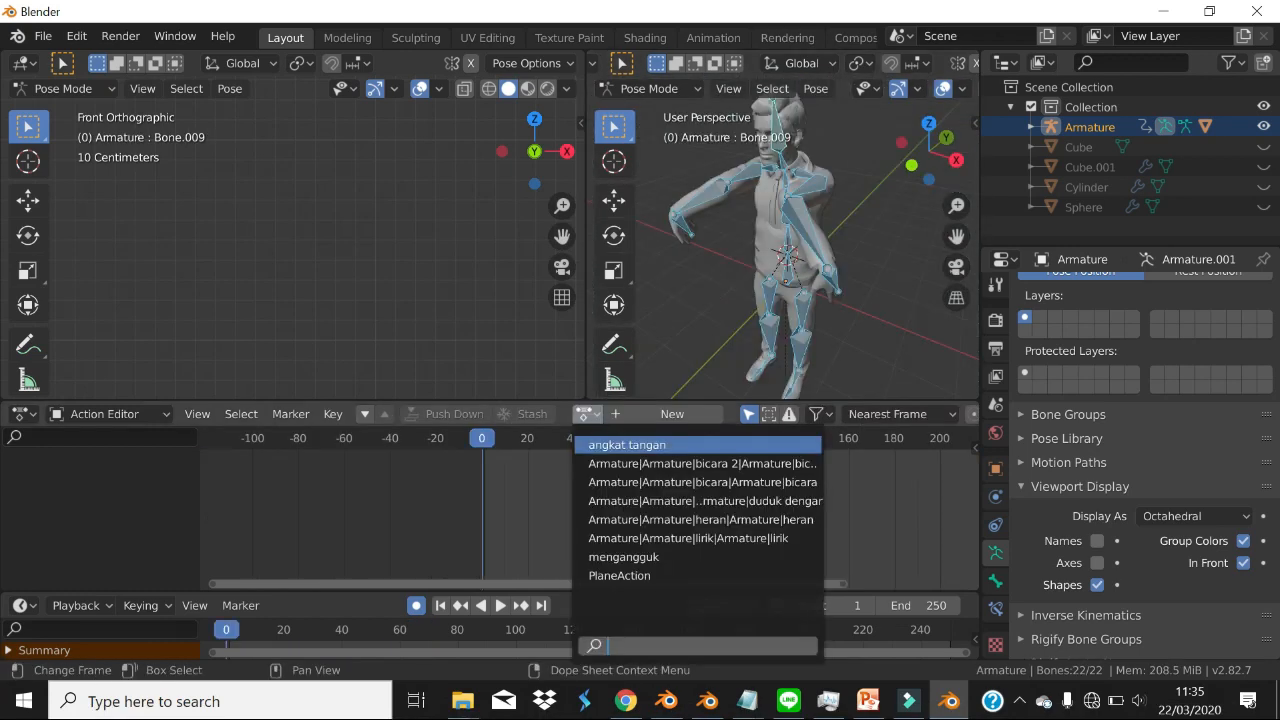
- Assign the angkat tangan action to the armature and look through the list of available actions
{"action": "left_click", "coordinate": [641, 445]}
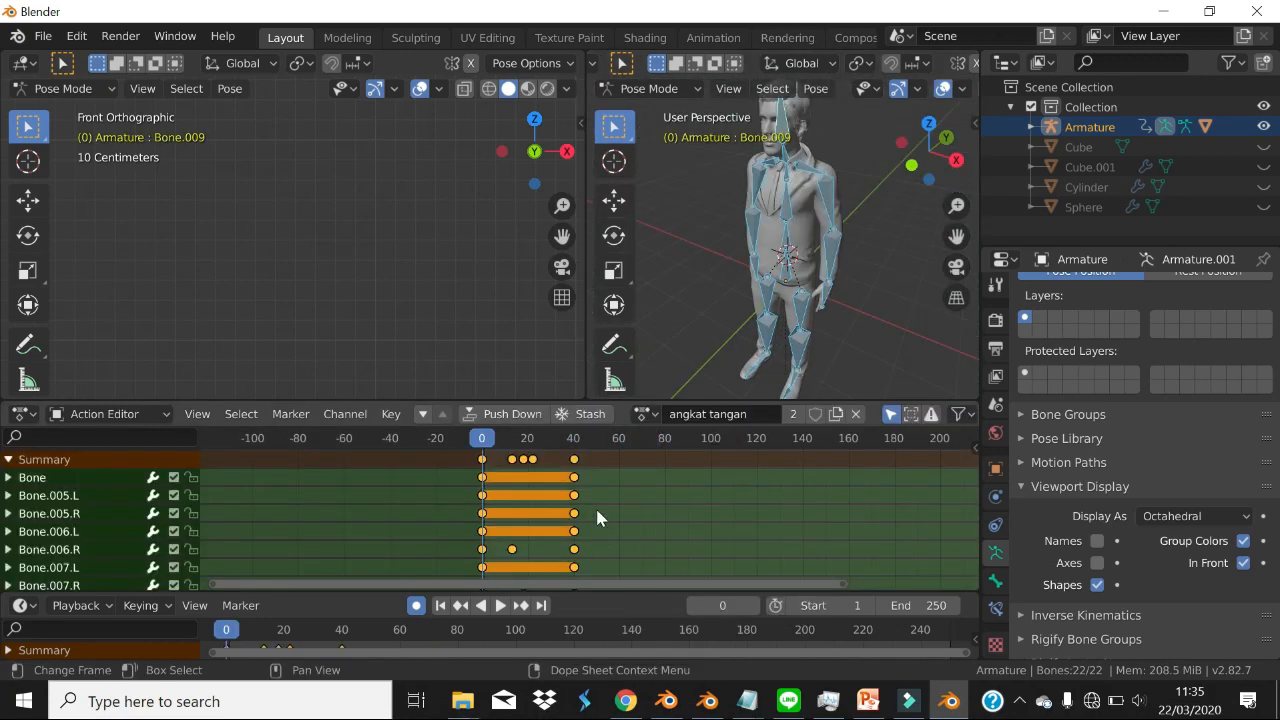
{"action": "left_click", "coordinate": [645, 413]}
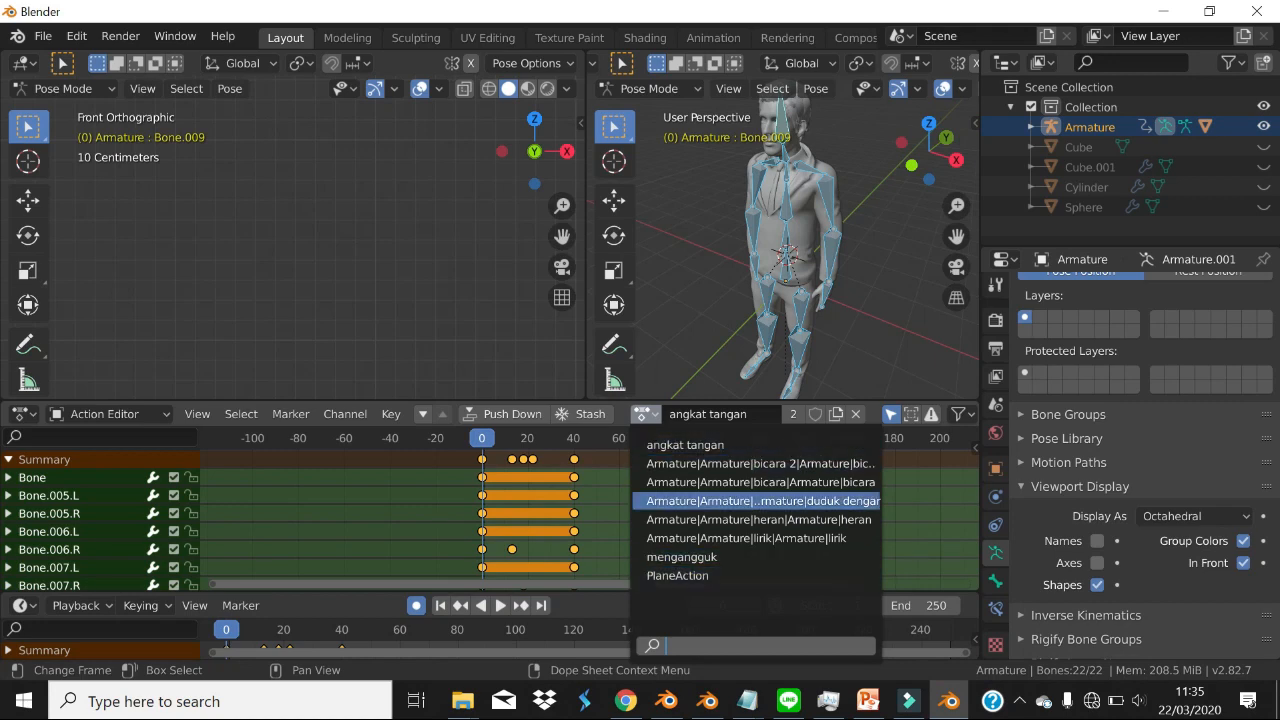
{"action": "left_click", "coordinate": [418, 539]}
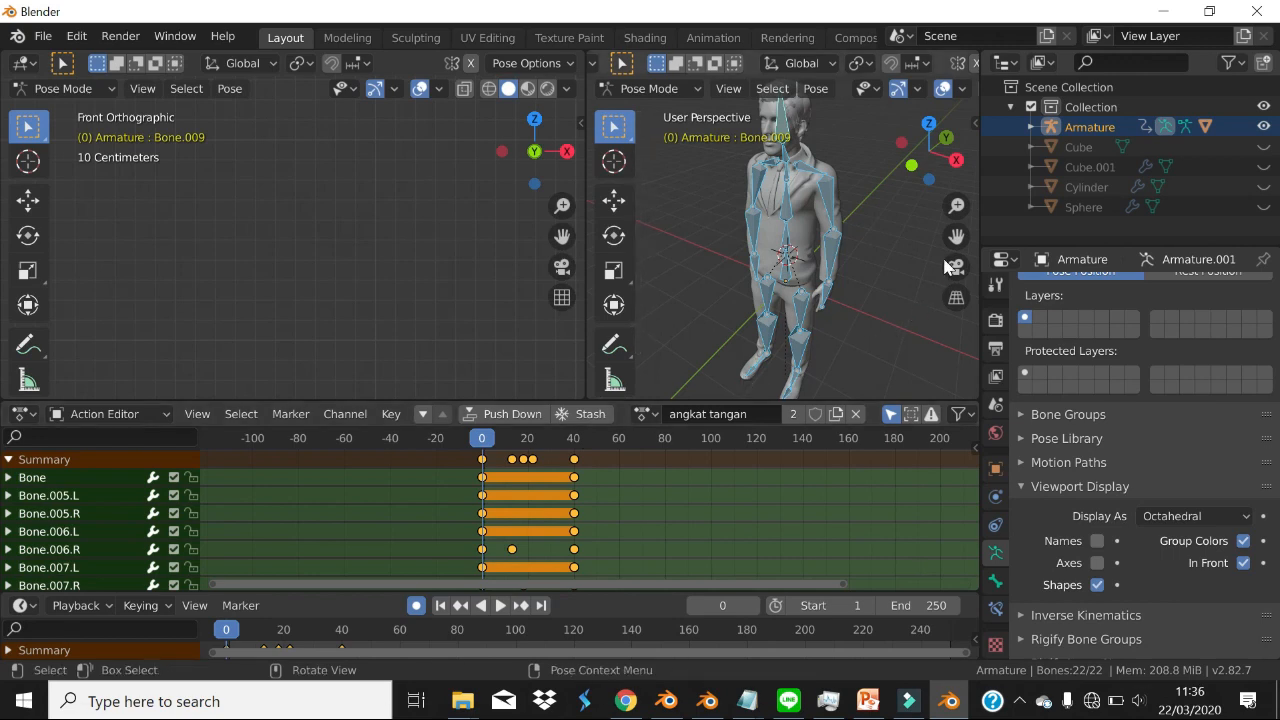
- Switch the armature to the mengangguk action and play it in the viewports
{"action": "left_click", "coordinate": [641, 416]}
{"action": "left_click", "coordinate": [678, 555]}
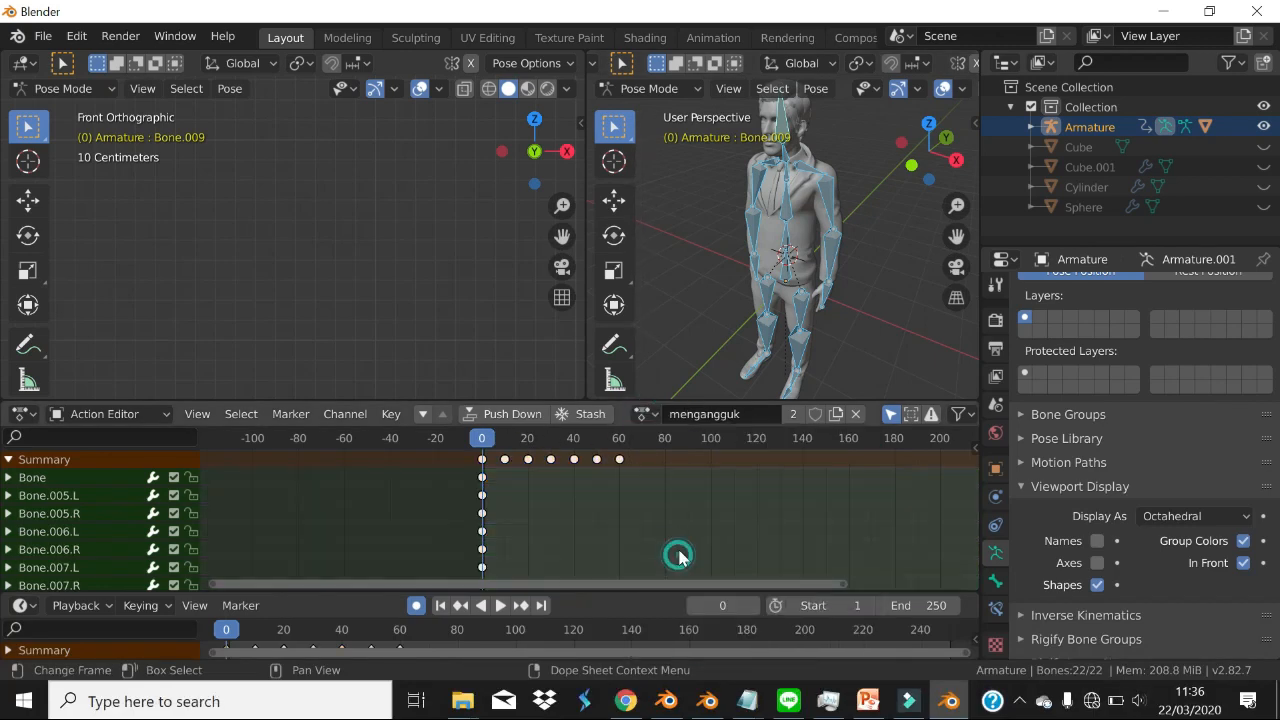
{"action": "key", "text": "space"}
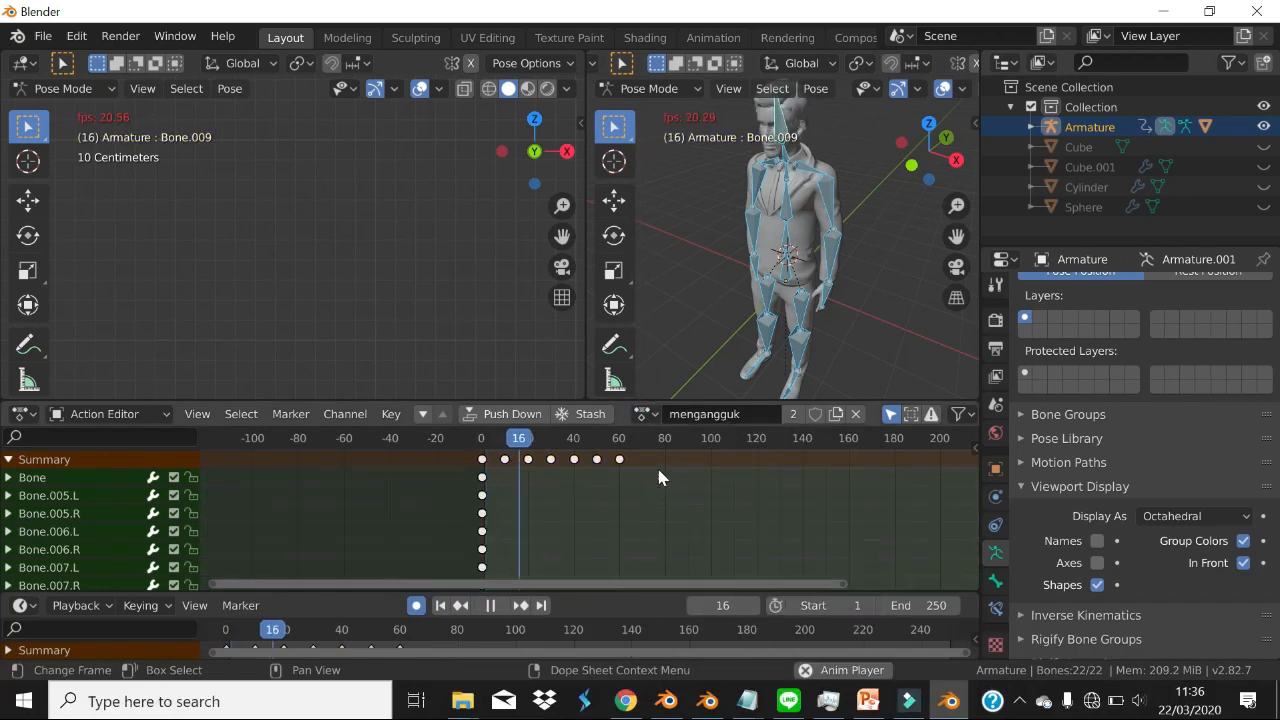
- Switch the armature to the angkat tangan action during playback, stop it and return to frame 0
{"action": "left_click", "coordinate": [641, 415]}
{"action": "left_click", "coordinate": [680, 443]}
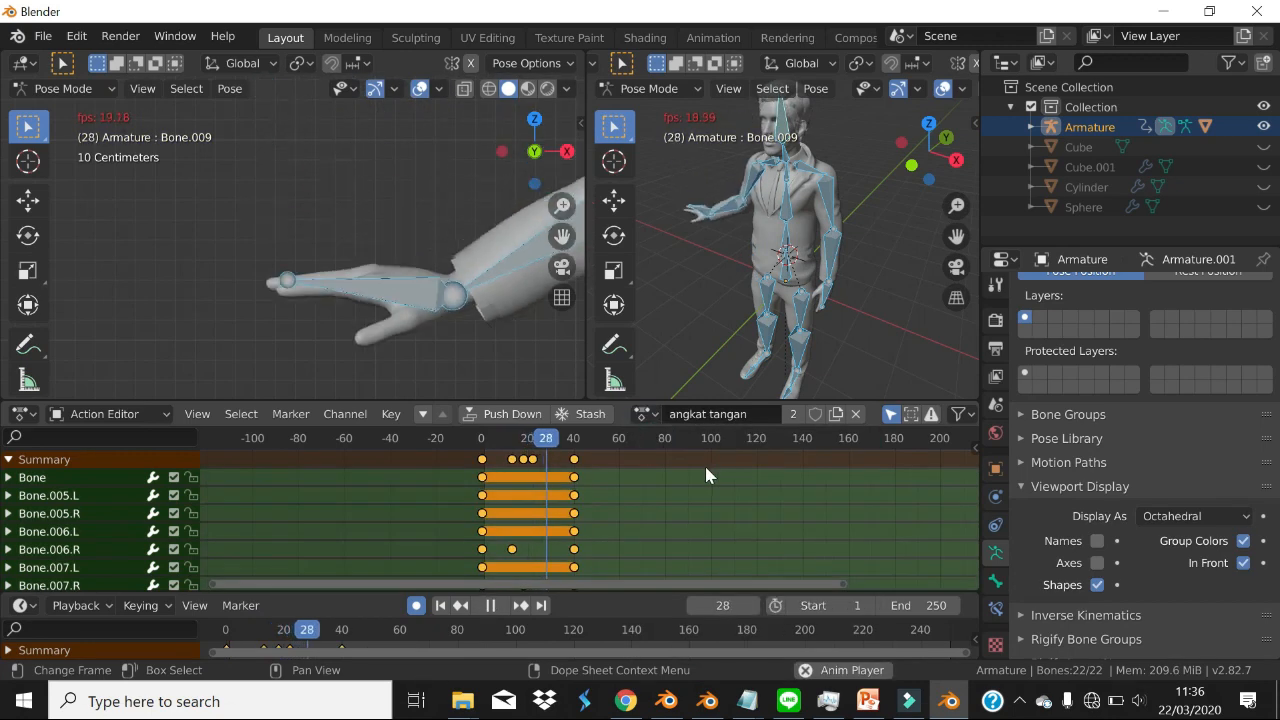
{"action": "key", "text": "space"}
{"action": "key", "text": "shift+Left"}
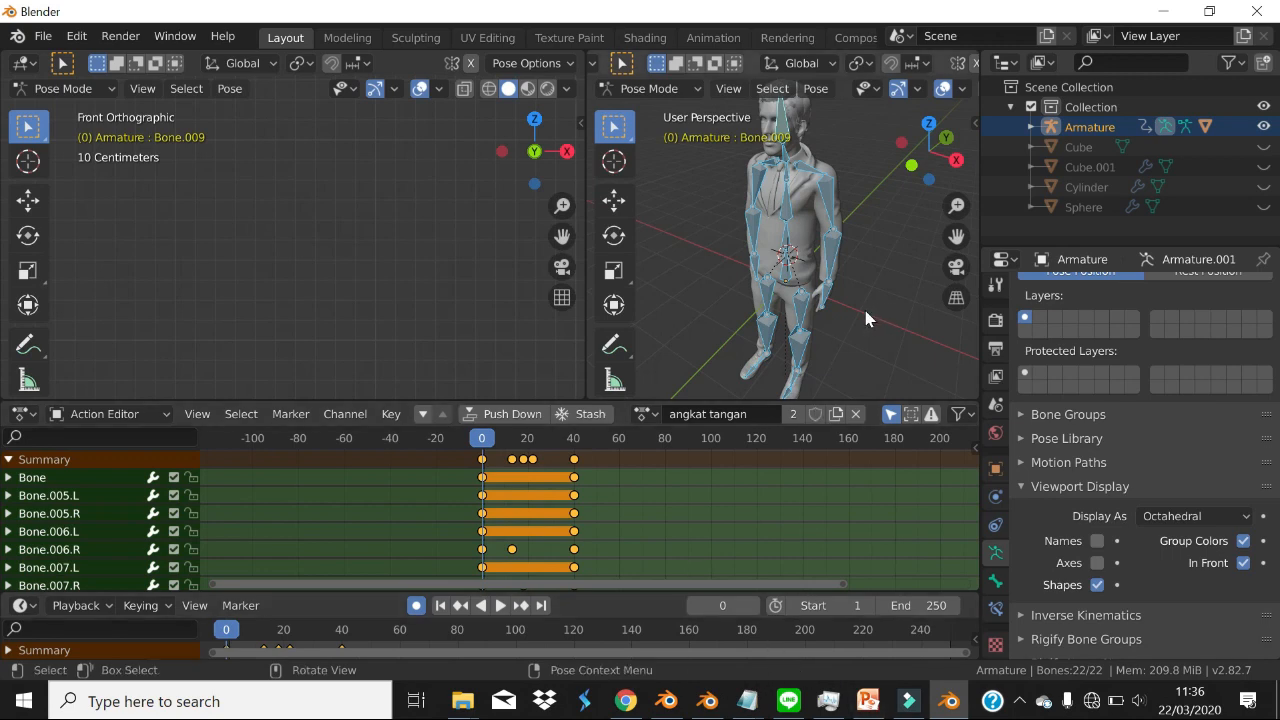
- Show the Animating slide after the Rigging slide in the PowerPoint presentation, and switch back to Blender
{"action": "left_click", "coordinate": [868, 701]}
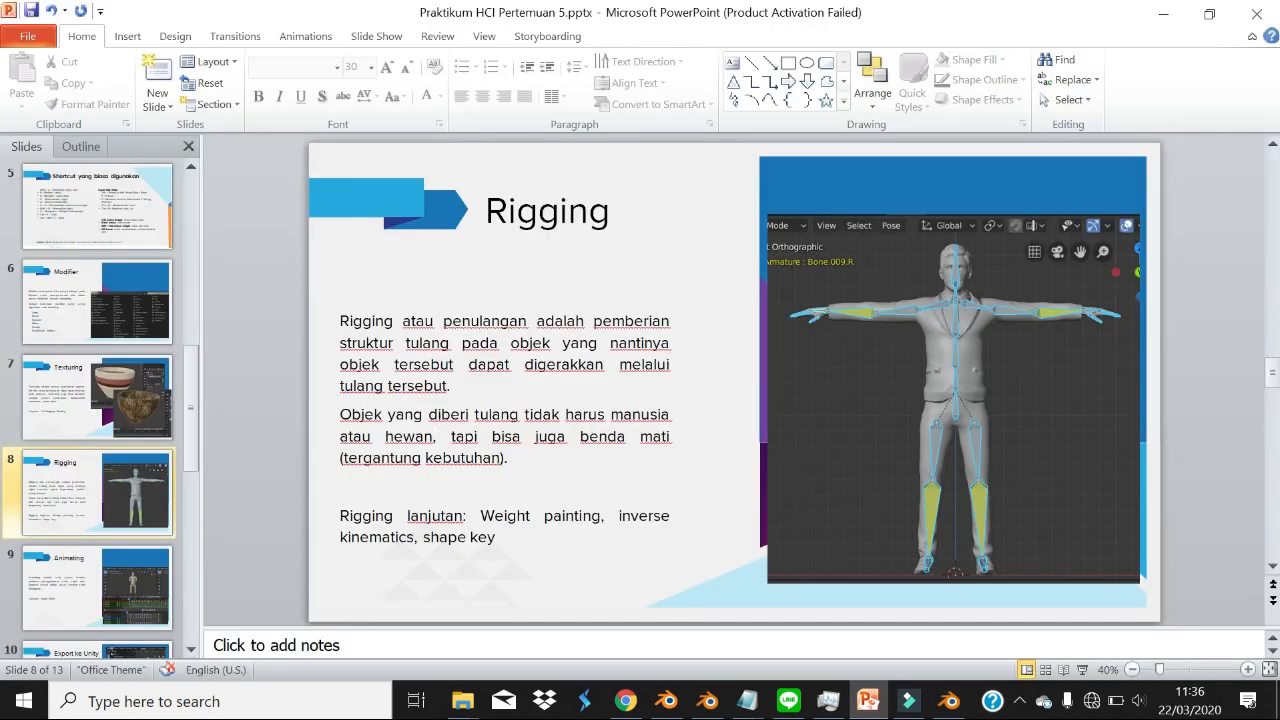
{"action": "key", "text": "Page_Down"}
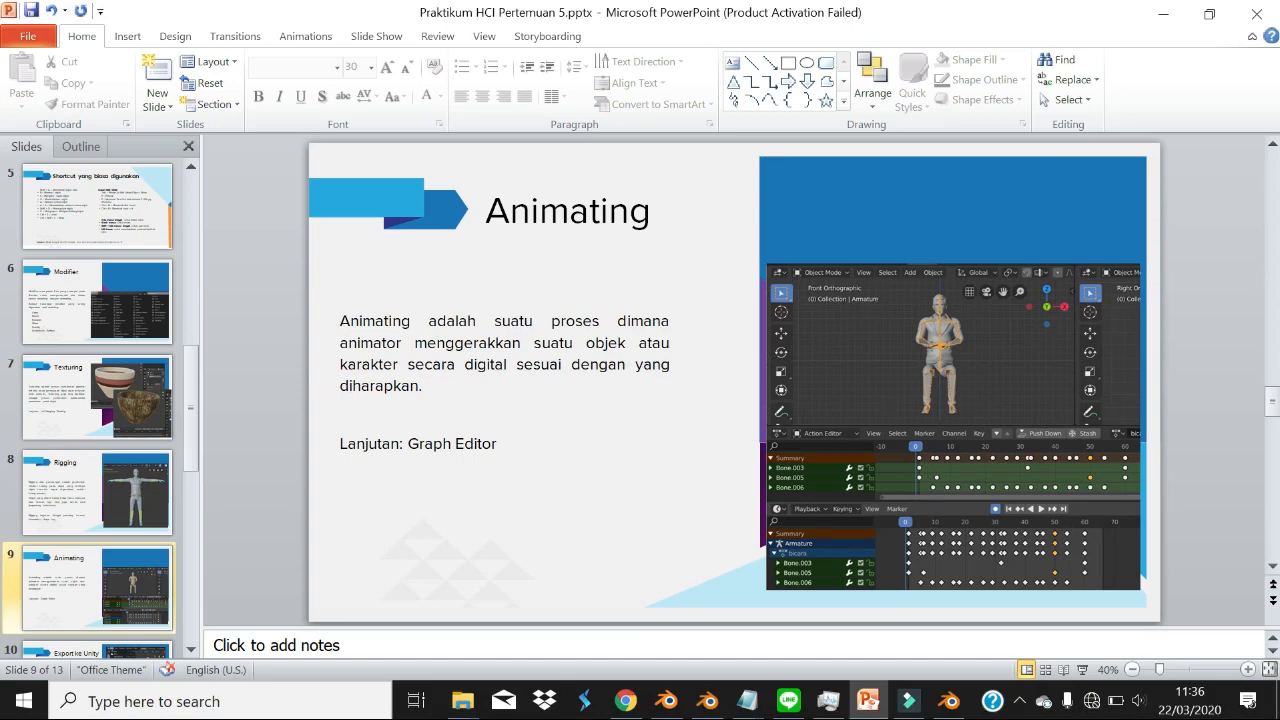
{"action": "left_click", "coordinate": [949, 701]}
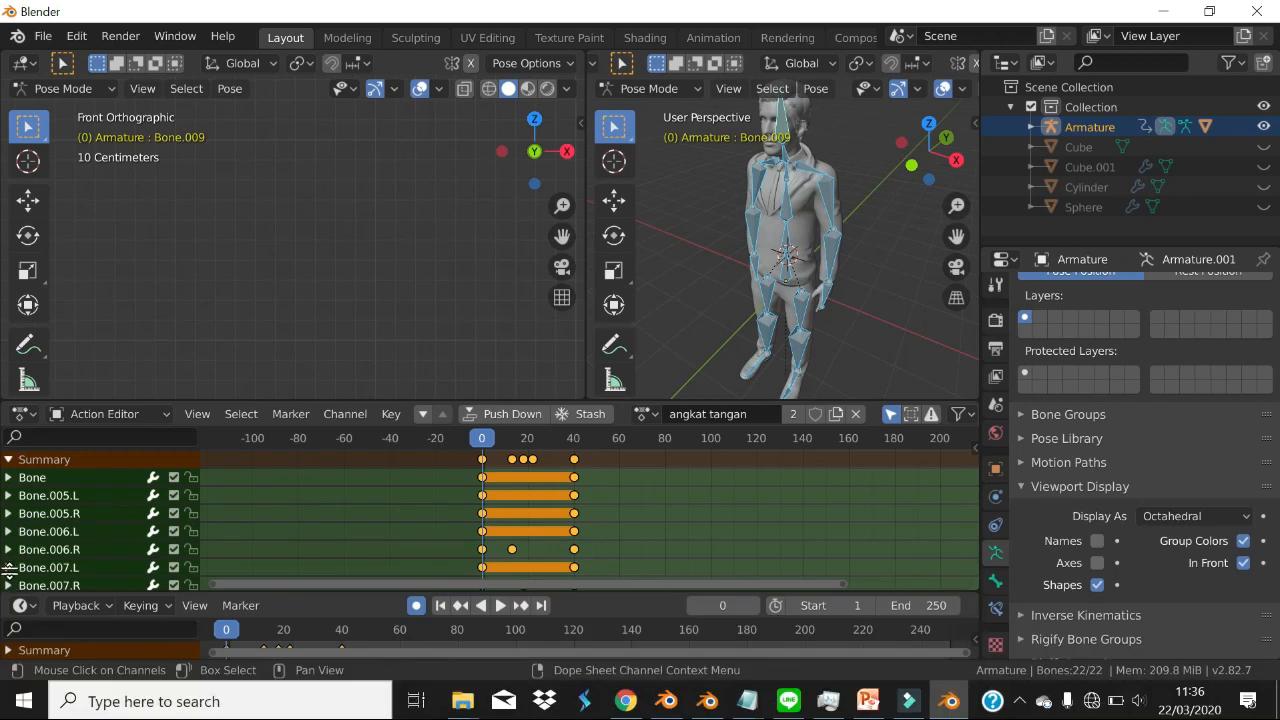
- Split the Action Editor into two stacked areas and turn the enlarged upper one into a Graph Editor showing the angkat tangan curves
{"action": "left_click_drag", "start_coordinate": [8, 580], "coordinate": [8, 486]}
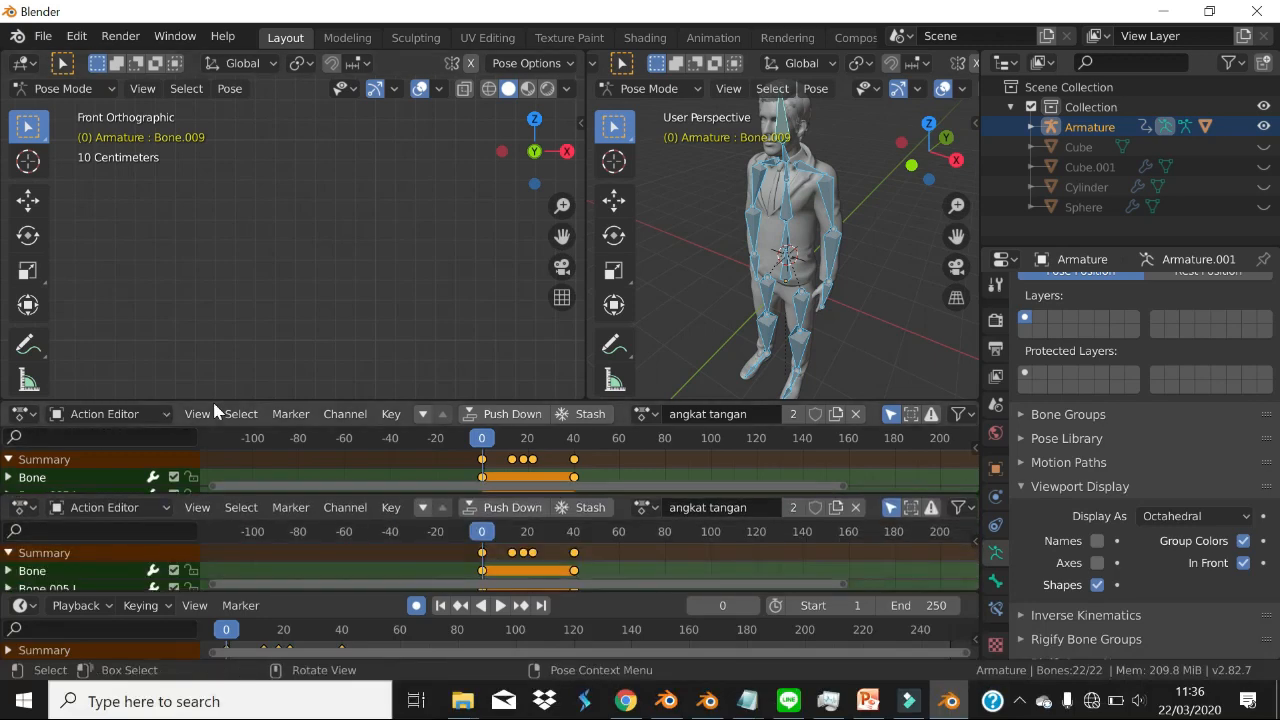
{"action": "left_click_drag", "start_coordinate": [209, 403], "coordinate": [262, 158]}
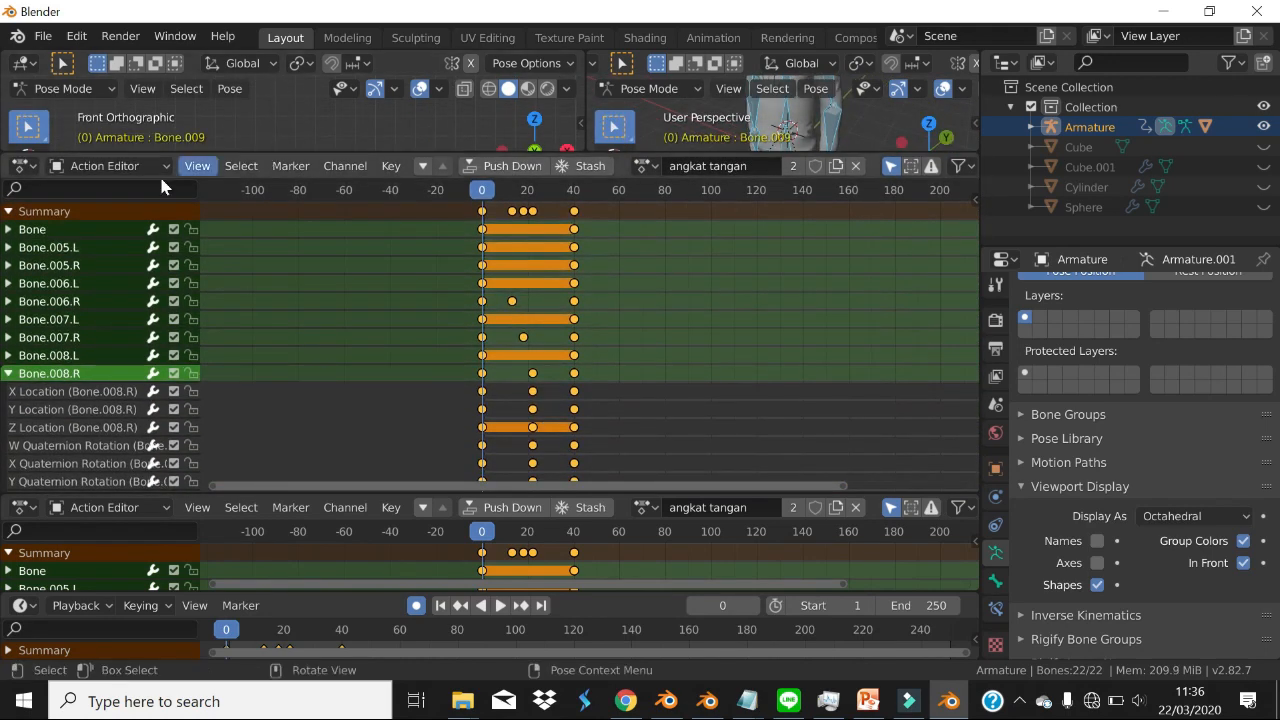
{"action": "left_click", "coordinate": [25, 164]}
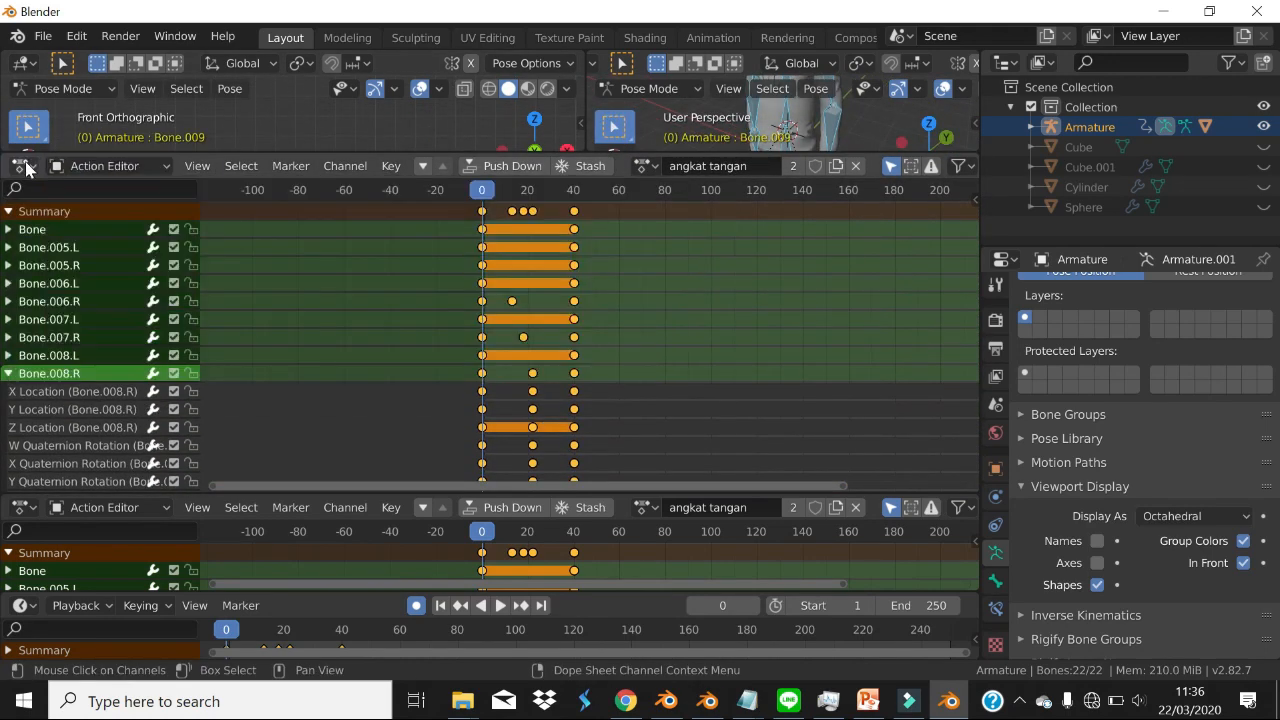
{"action": "left_click", "coordinate": [25, 165]}
{"action": "mouse_move", "coordinate": [82, 169]}
{"action": "left_click", "coordinate": [22, 165]}
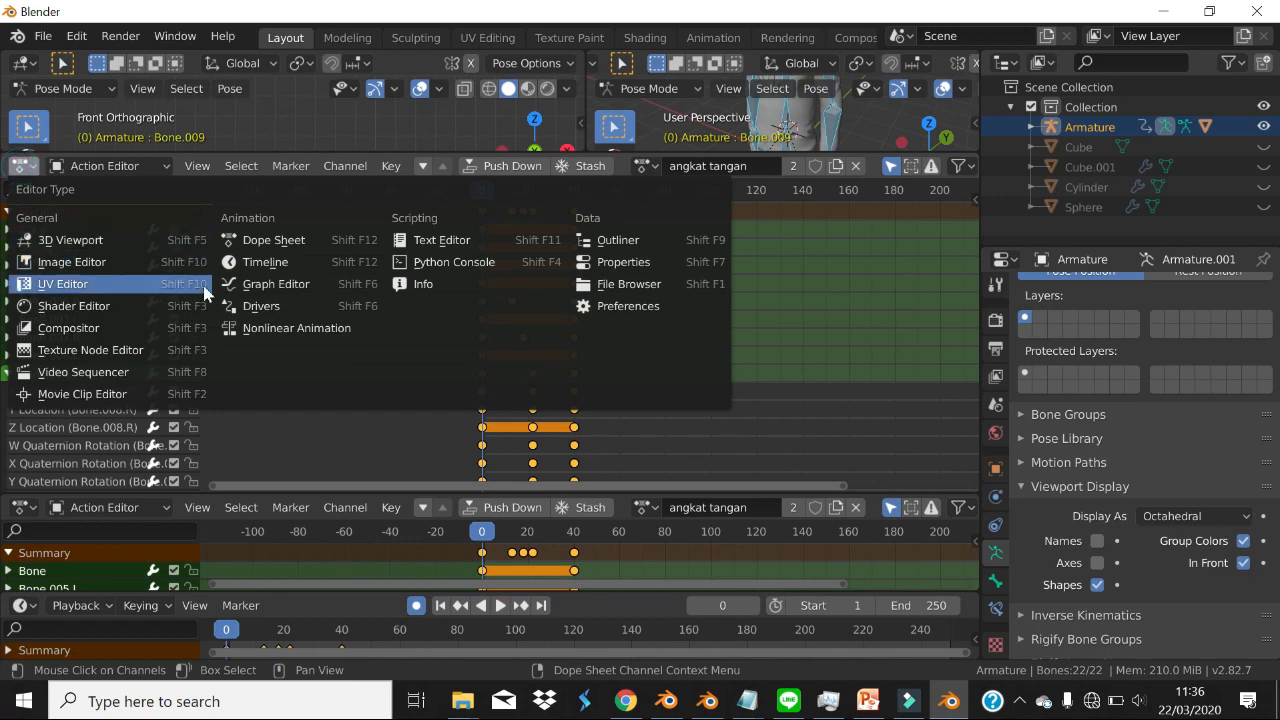
{"action": "left_click", "coordinate": [318, 283]}
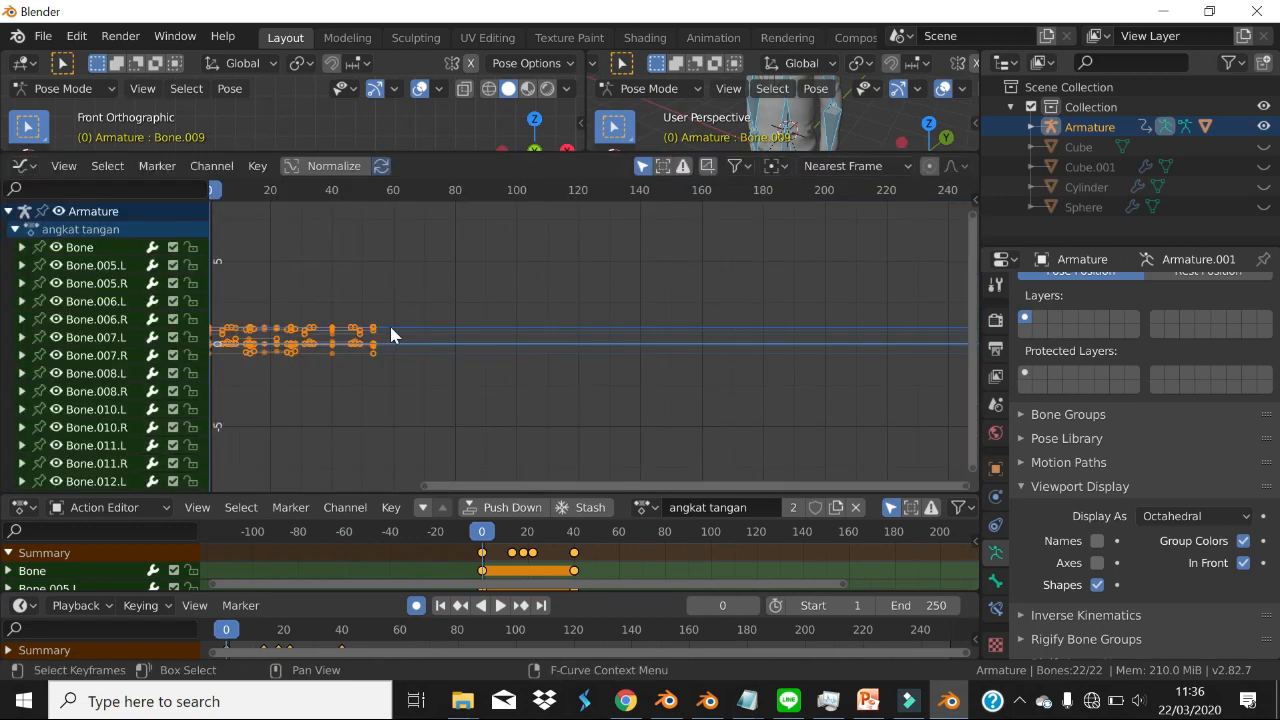
{"action": "scroll", "coordinate": [382, 326], "scroll_direction": "up", "scroll_amount": 12}
{"action": "middle_click_drag", "start_coordinate": [412, 306], "coordinate": [668, 304]}
{"action": "scroll", "coordinate": [618, 314], "scroll_direction": "up", "scroll_amount": 4}
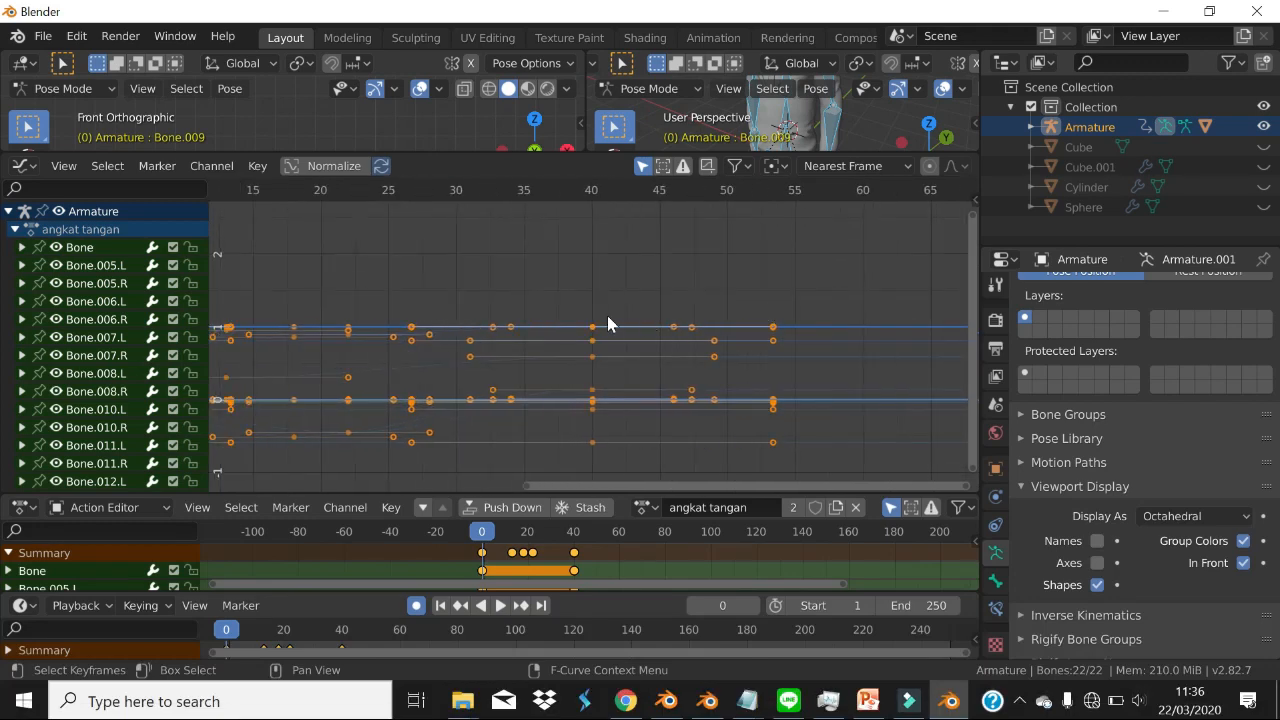
- Examine the angkat tangan curves by selecting the second summary keyframe and all keyframes in turn, and clear the selection
{"action": "scroll", "coordinate": [583, 273], "scroll_direction": "down", "scroll_amount": 4}
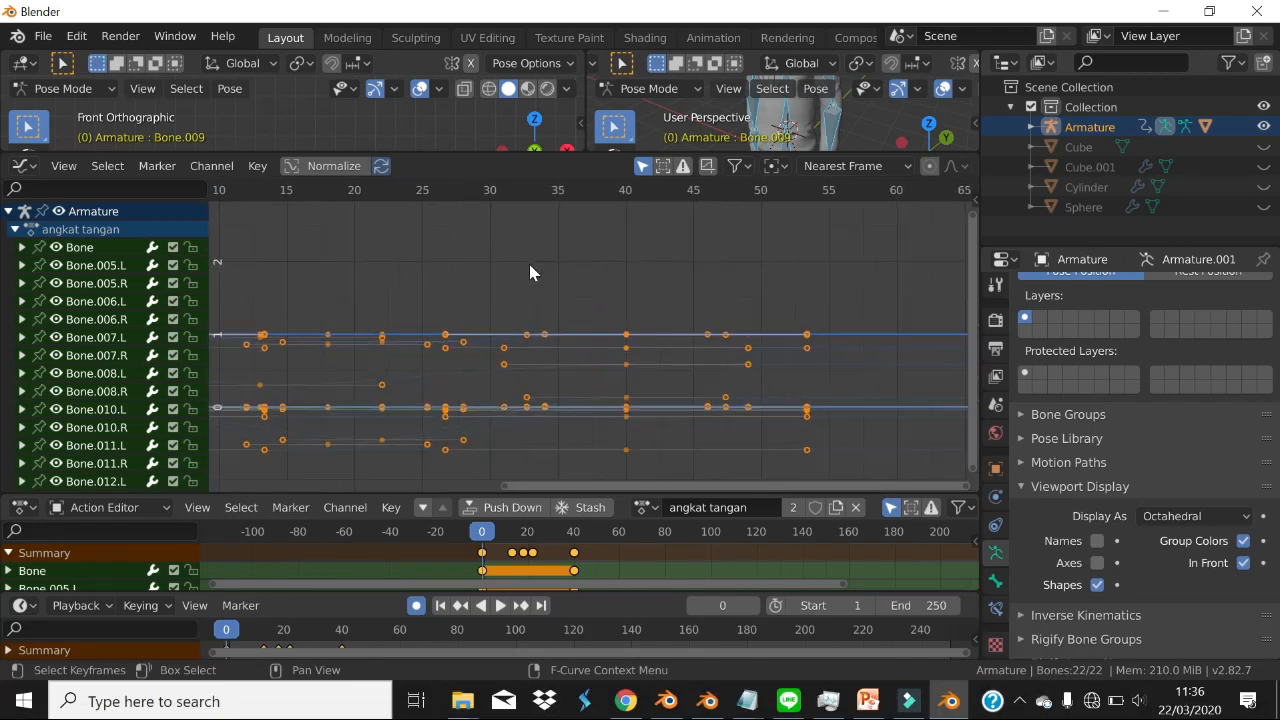
{"action": "left_click", "coordinate": [515, 553]}
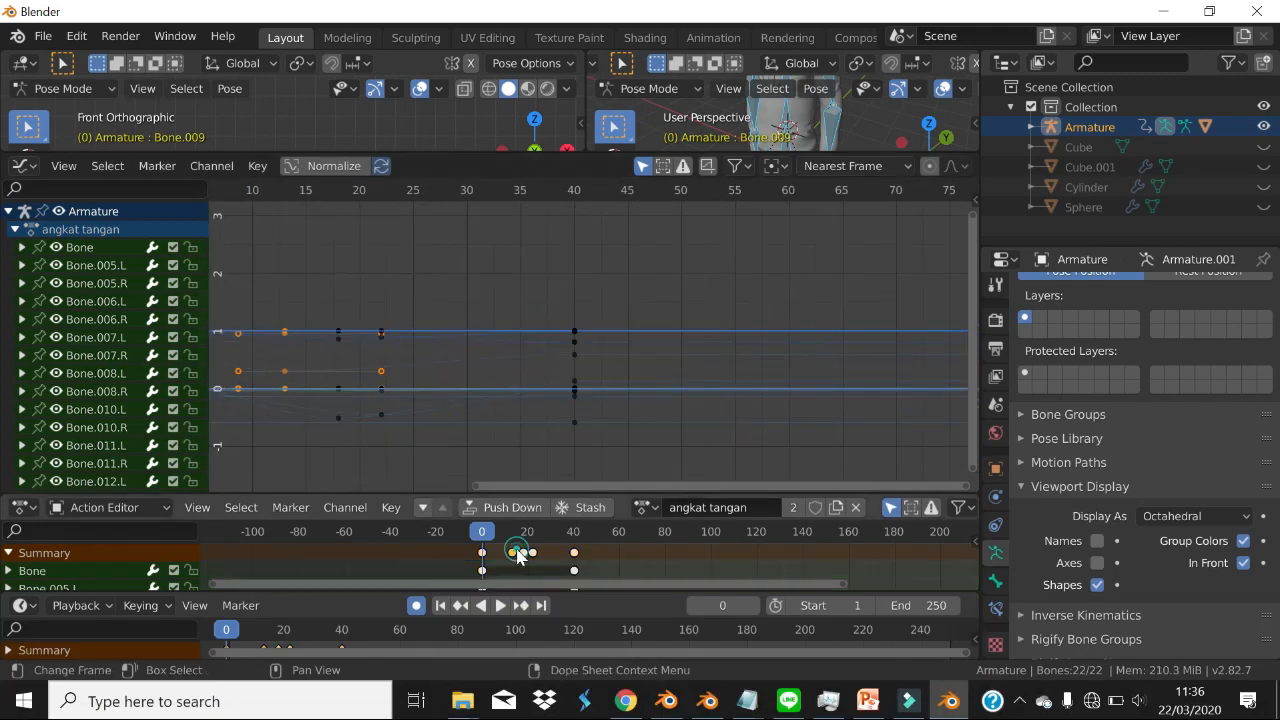
{"action": "middle_click_drag", "start_coordinate": [414, 322], "coordinate": [677, 277]}
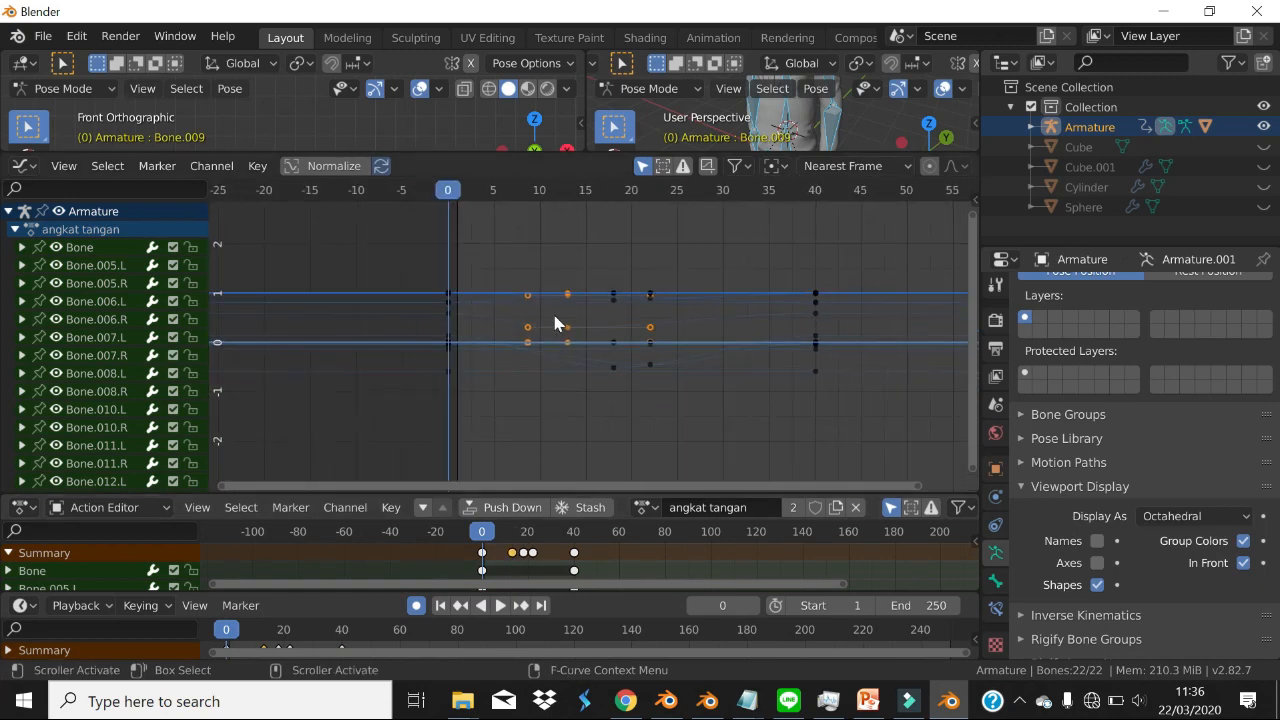
{"action": "scroll", "coordinate": [557, 322], "scroll_direction": "up", "scroll_amount": 2}
{"action": "scroll", "coordinate": [557, 322], "scroll_direction": "down", "scroll_amount": 1}
{"action": "key", "text": "a"}
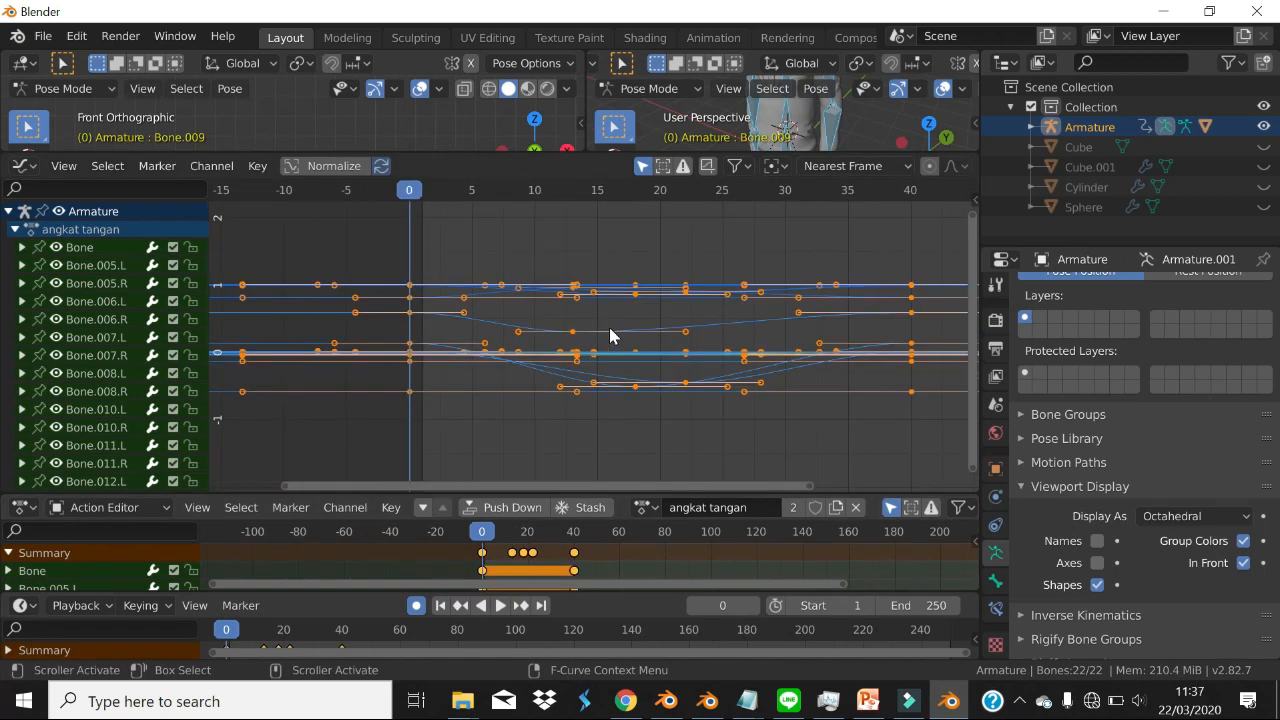
{"action": "key", "text": "alt+a"}
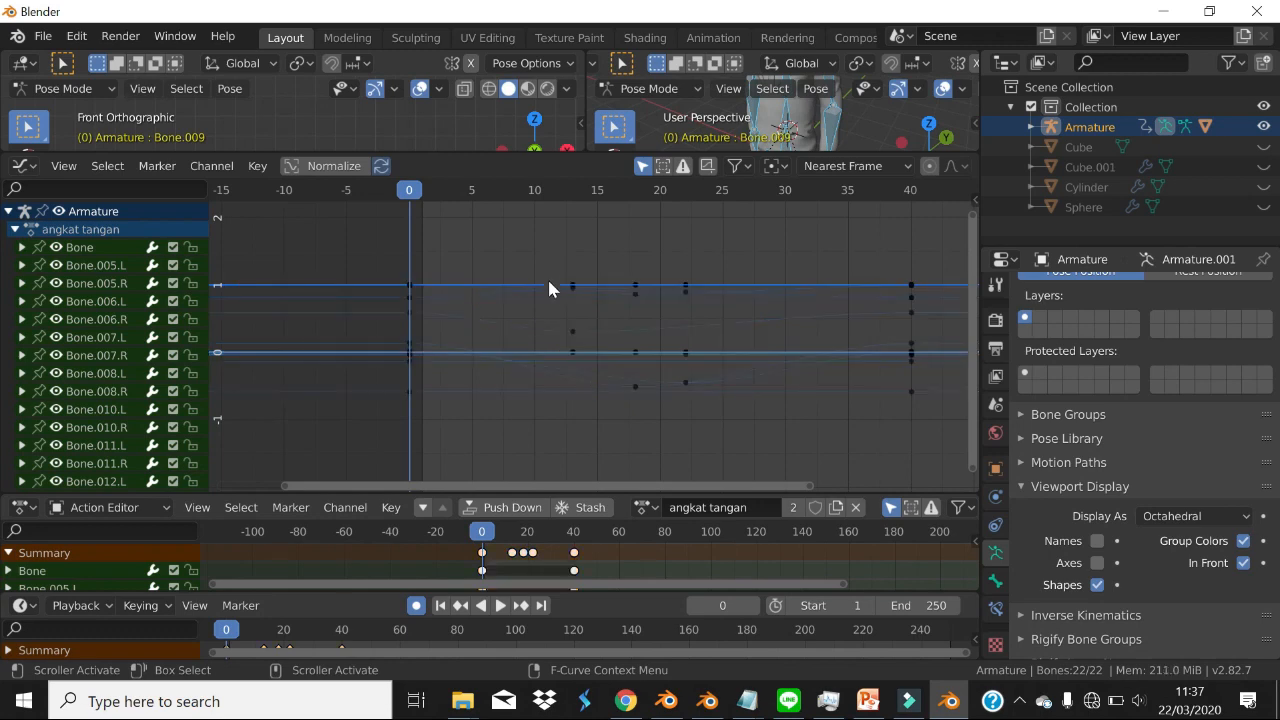
- Select the lowest curve keyframe at frame 18 in the Graph Editor and set the current frame to 18
{"action": "left_click", "coordinate": [572, 288]}
{"action": "left_click", "coordinate": [635, 388]}
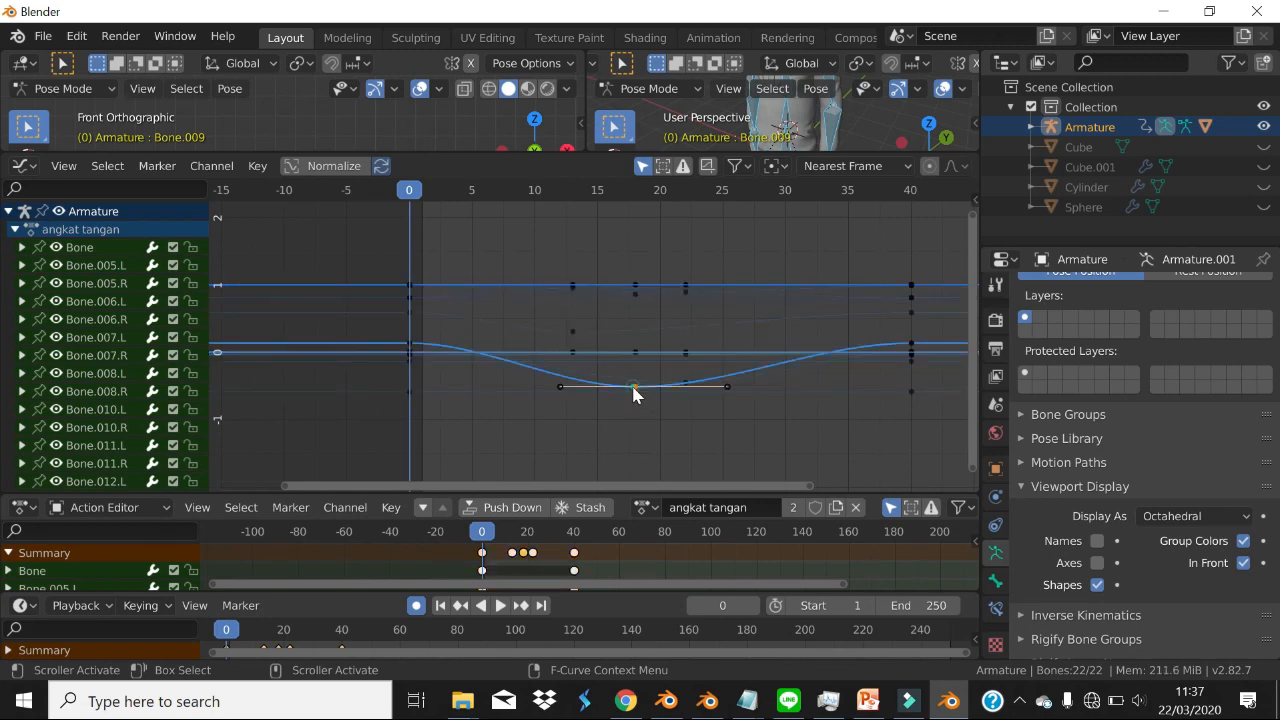
{"action": "scroll", "coordinate": [662, 368], "scroll_direction": "down", "scroll_amount": 1}
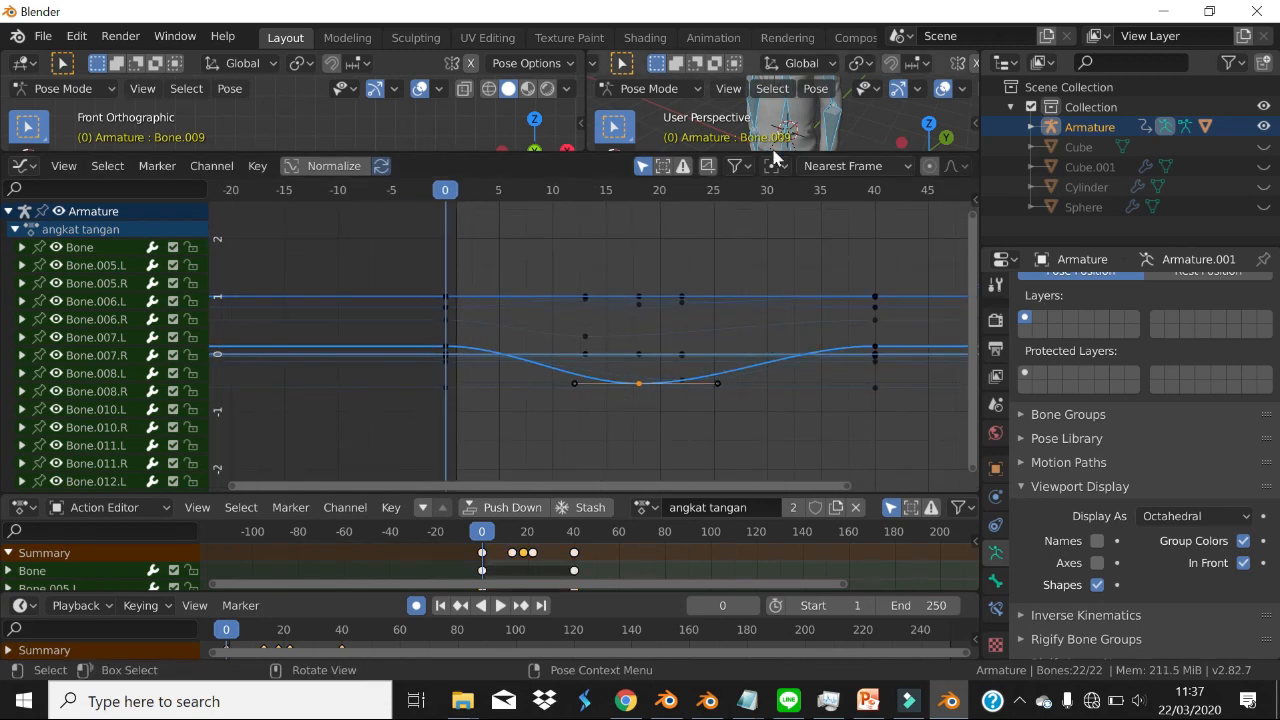
{"action": "left_click", "coordinate": [643, 190]}
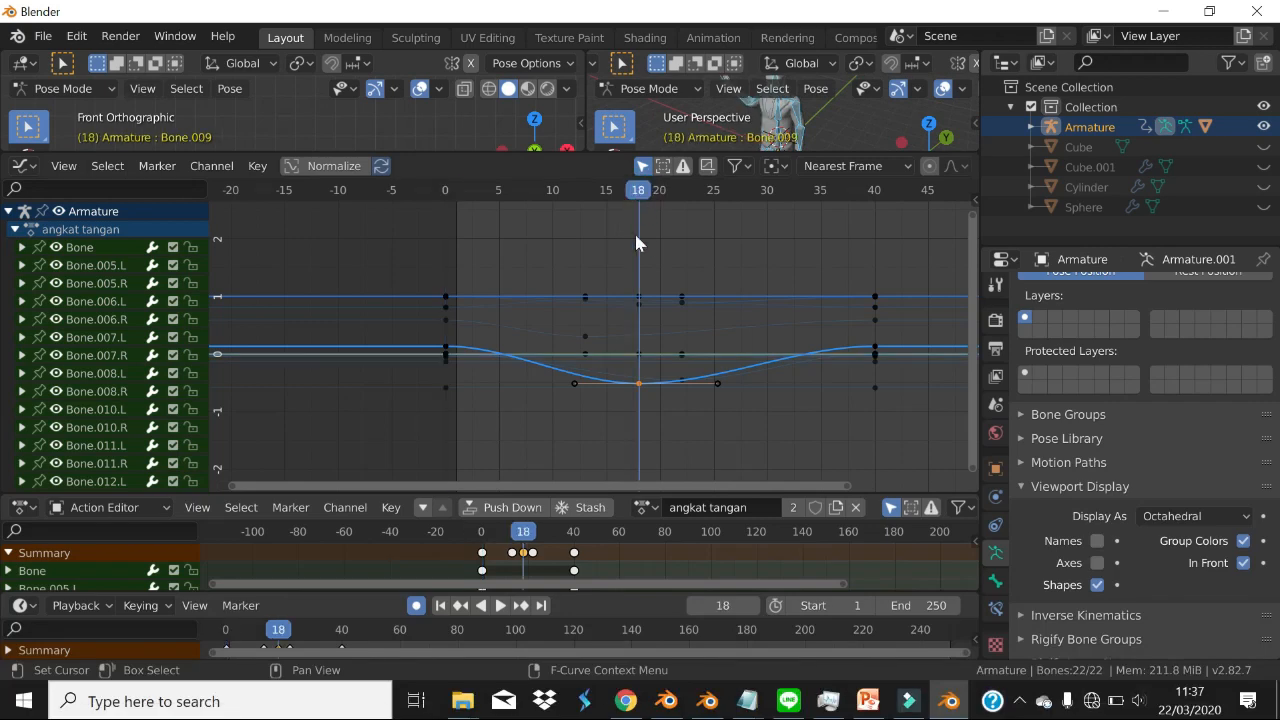
- Enlarge the 3D viewports above the Graph Editor and try moving the selected frame 18 keyframe vertically to test the arm pose
{"action": "left_click_drag", "start_coordinate": [437, 153], "coordinate": [477, 323]}
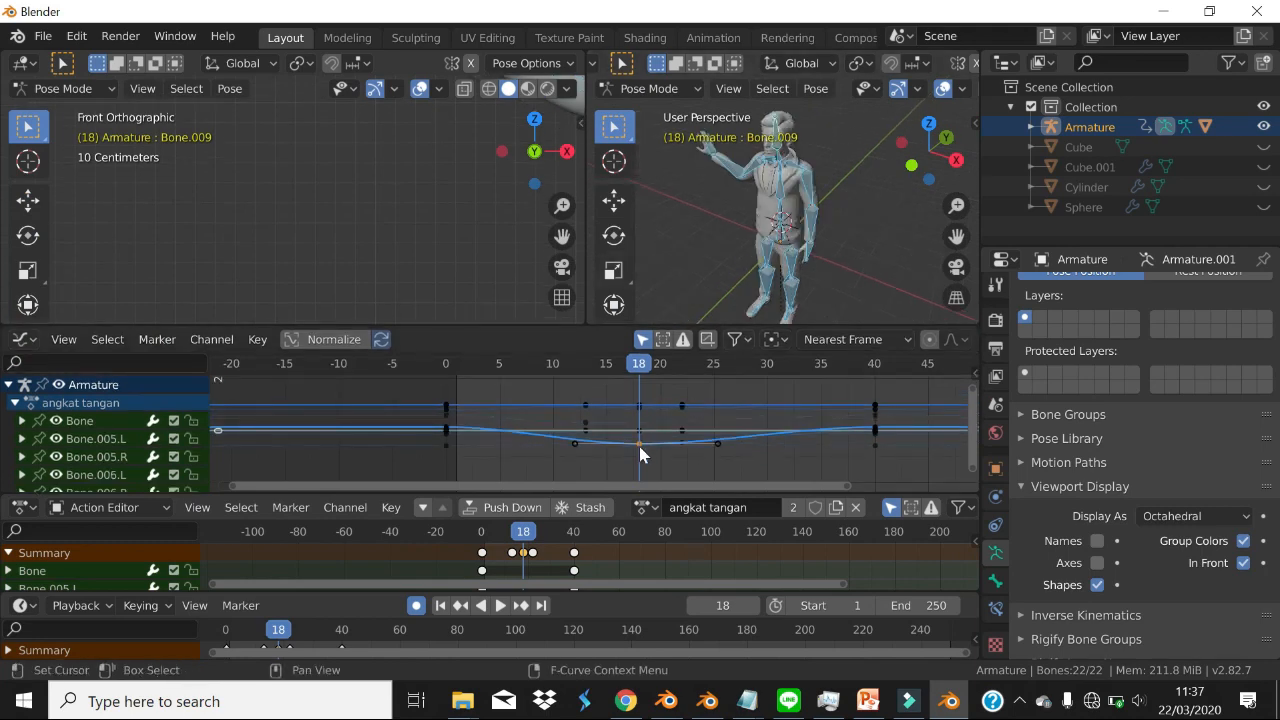
{"action": "key", "text": "g"}
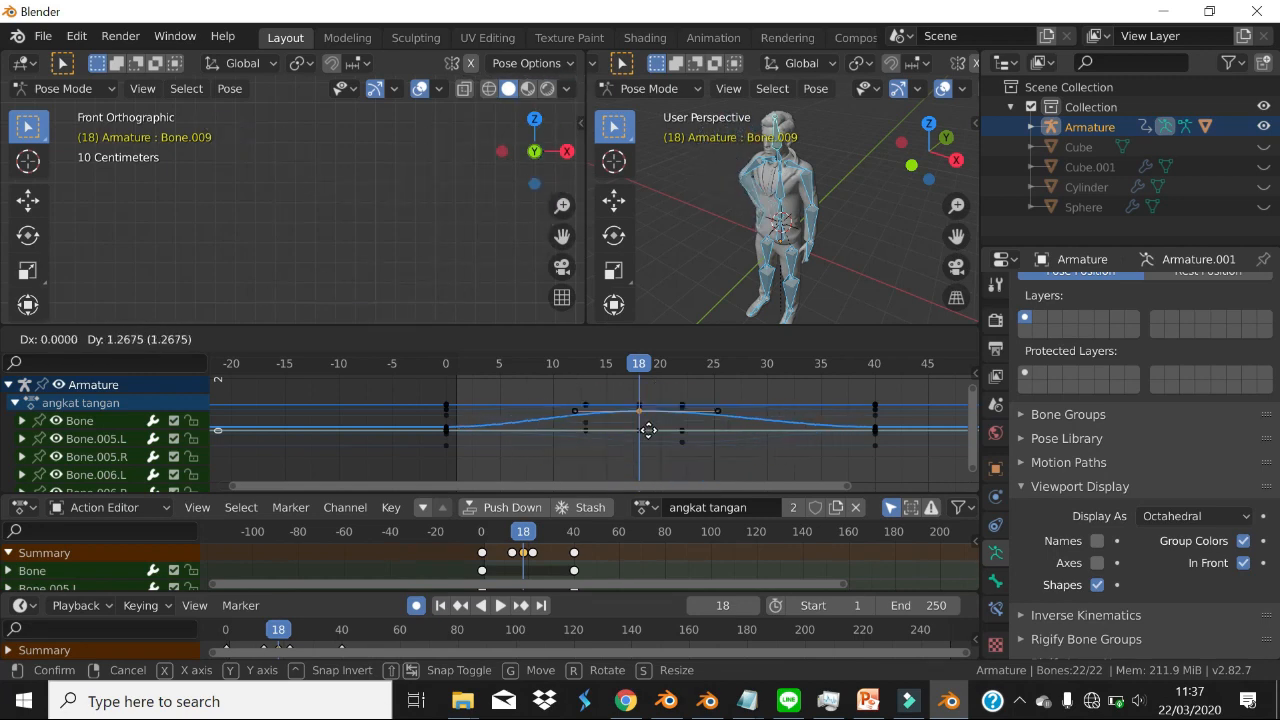
{"action": "left_click", "coordinate": [649, 446]}
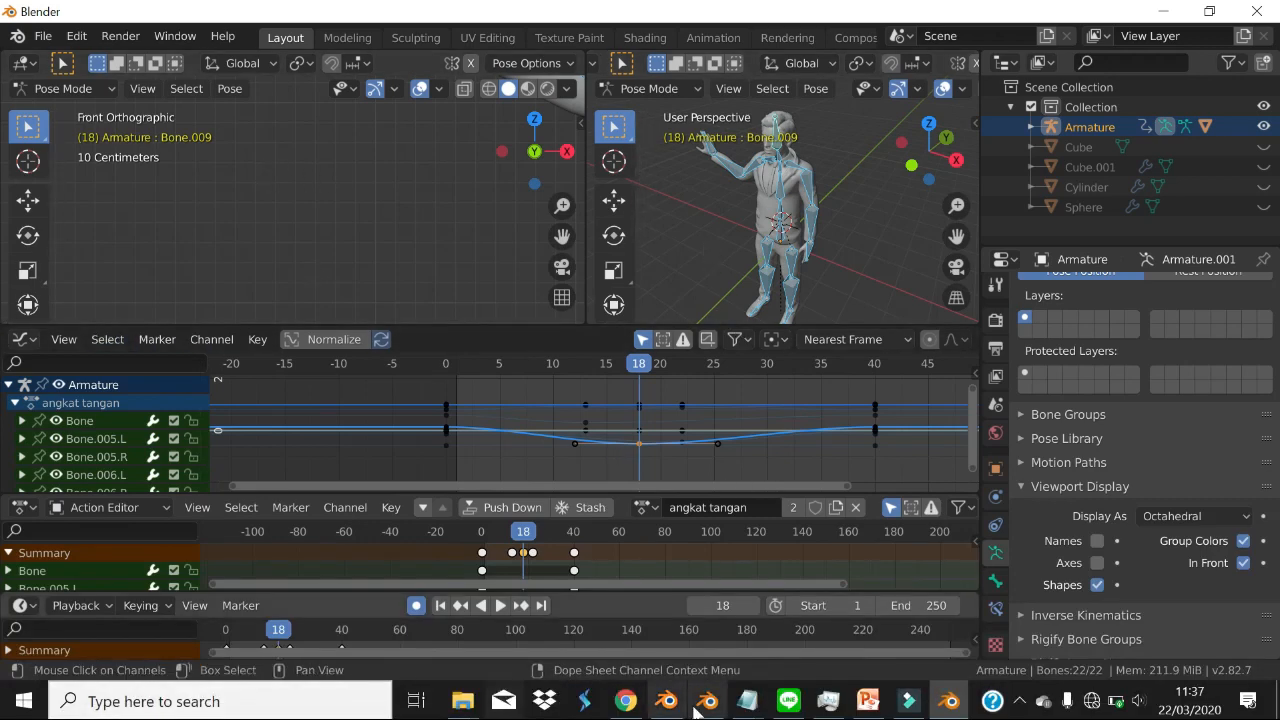
- Switch to the PowerPoint presentation and show the Export ke Unity slide after the Animating slide
{"action": "mouse_move", "coordinate": [796, 707]}
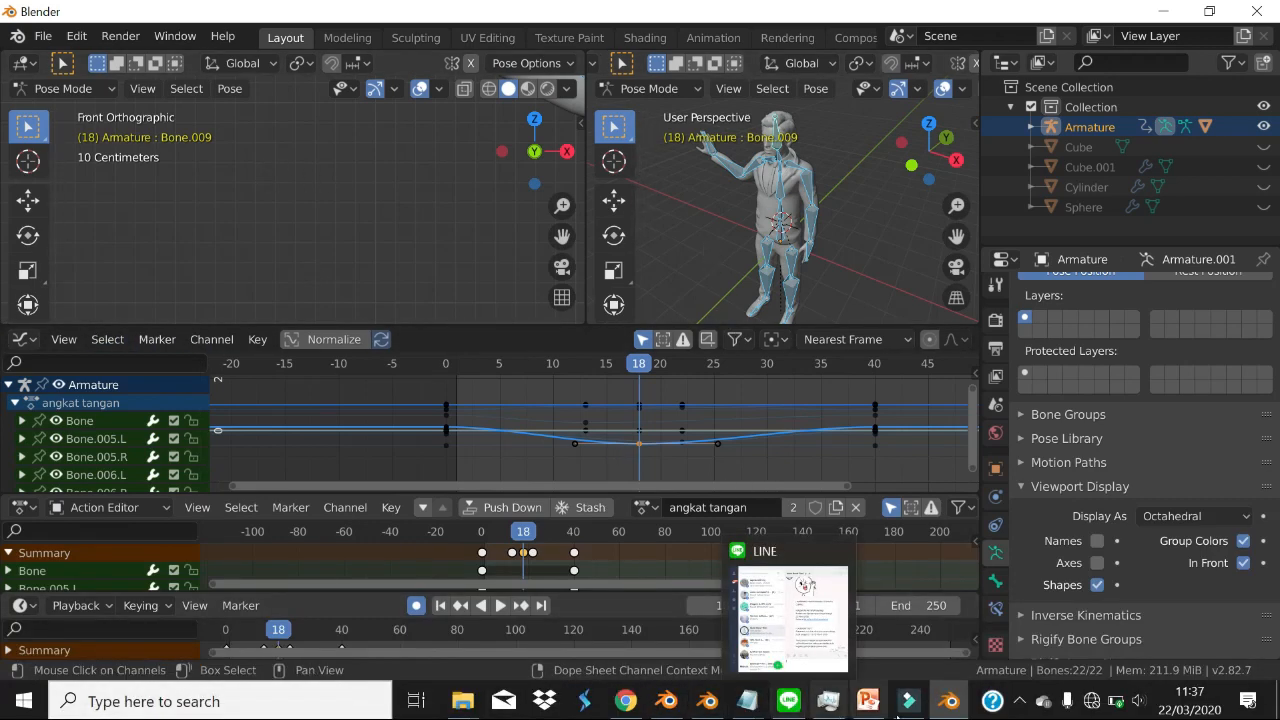
{"action": "mouse_move", "coordinate": [912, 708]}
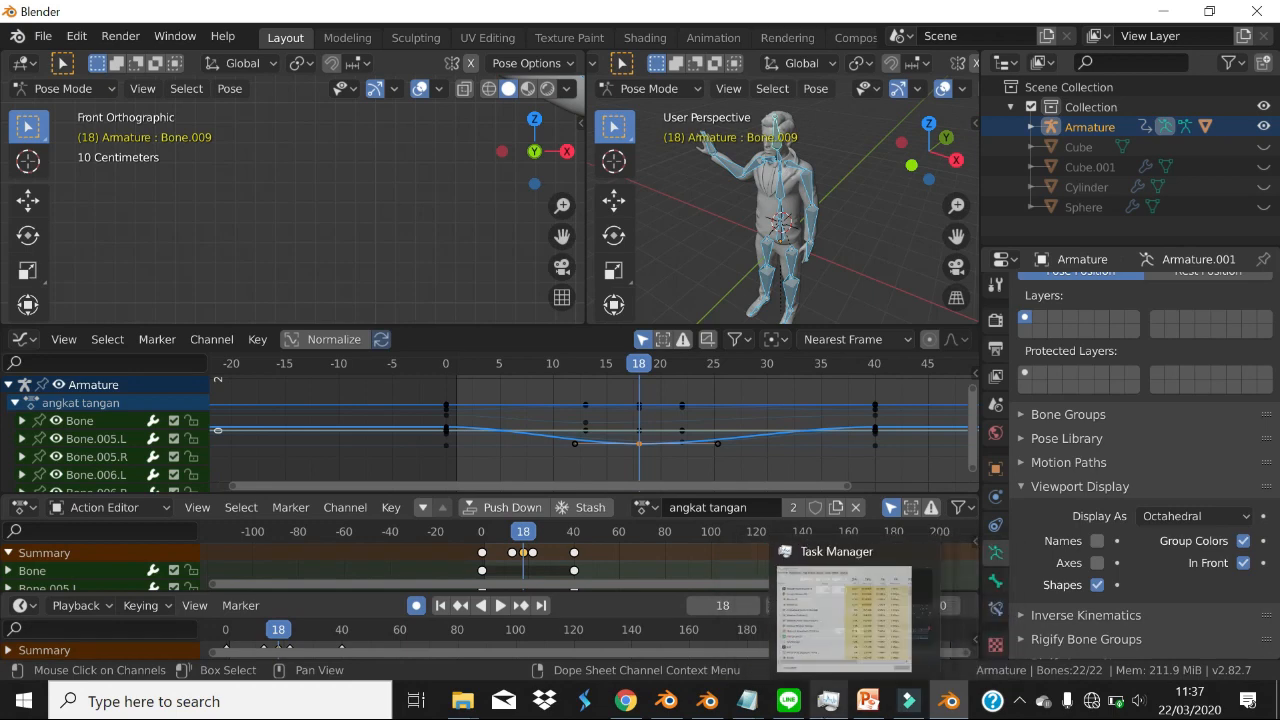
{"action": "left_click", "coordinate": [868, 701]}
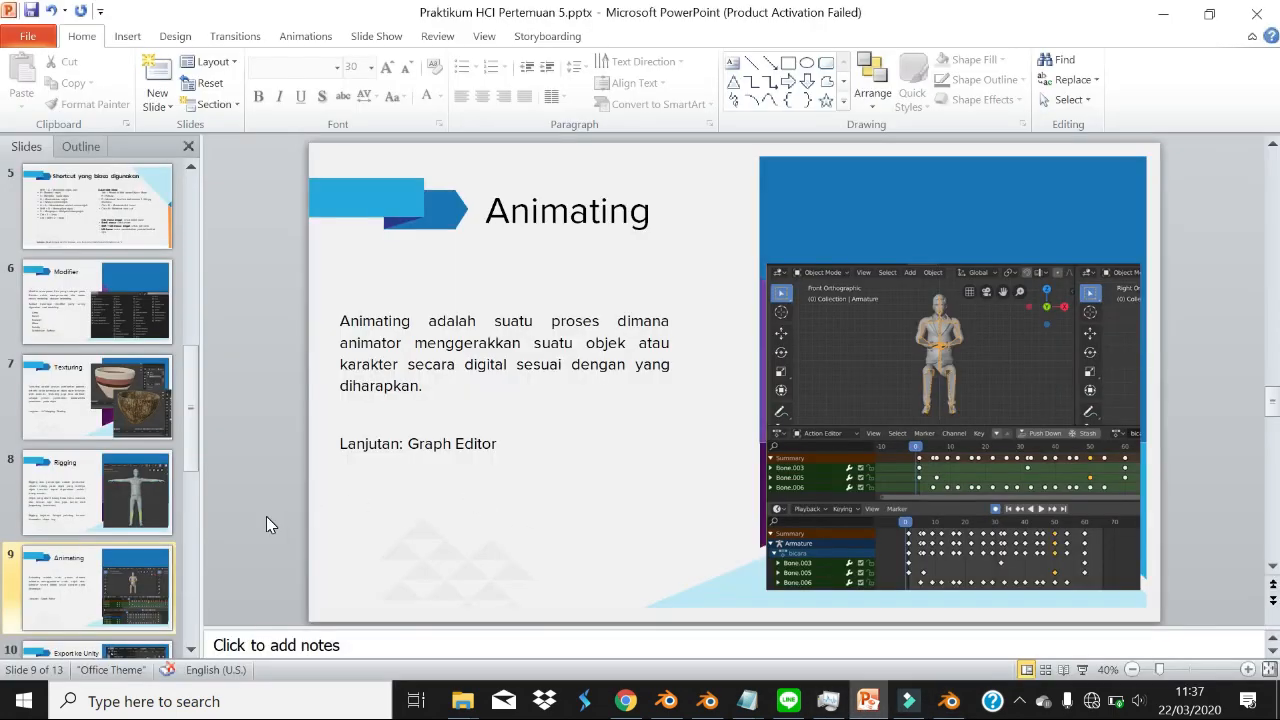
{"action": "scroll", "coordinate": [266, 516], "scroll_direction": "down", "scroll_amount": 1}
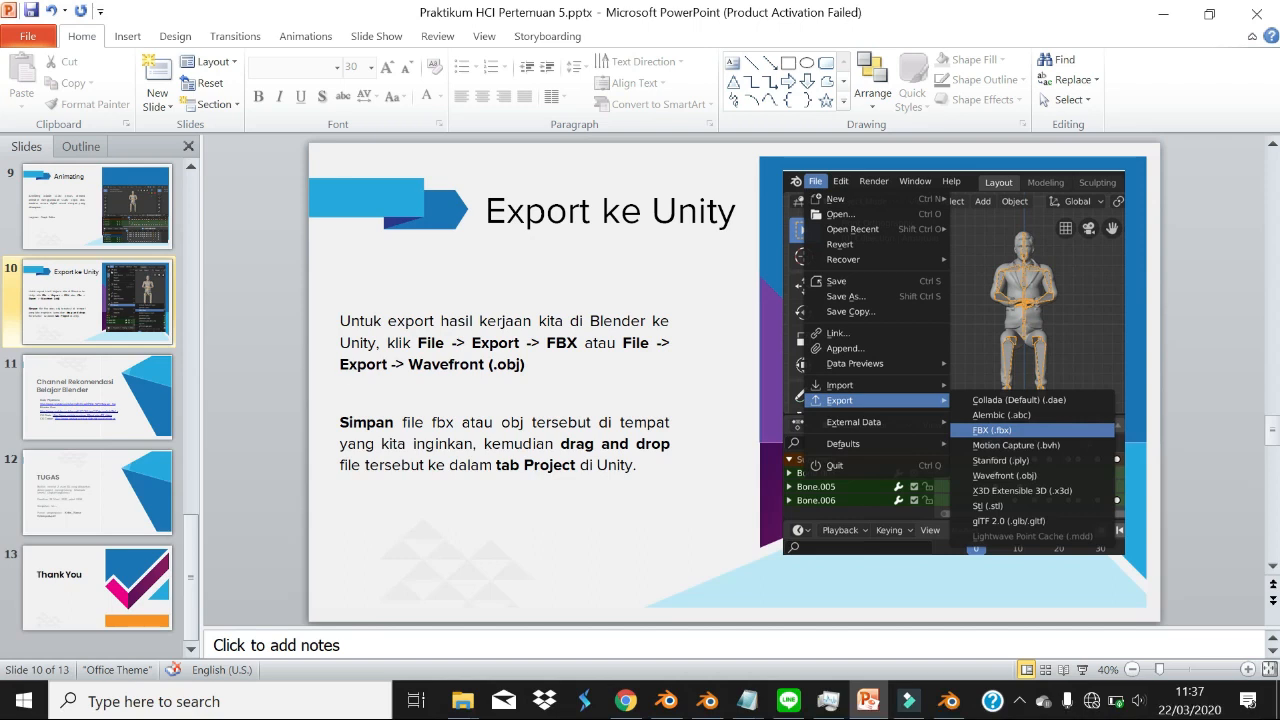
- Switch back to Blender and export the scene as untitled.fbx into D:\Unity\QAR\Assets\MY ASSET\3D with the default FBX options
{"action": "left_click", "coordinate": [952, 703]}
{"action": "left_click", "coordinate": [45, 36]}
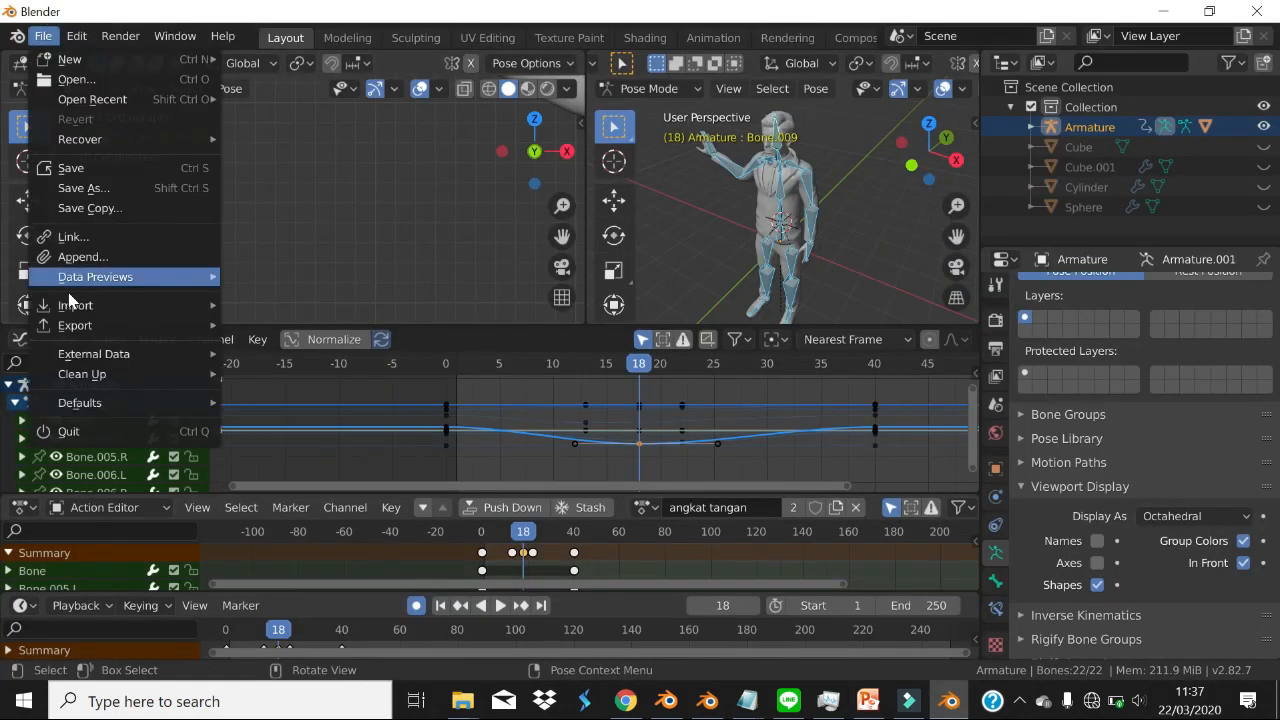
{"action": "mouse_move", "coordinate": [90, 333]}
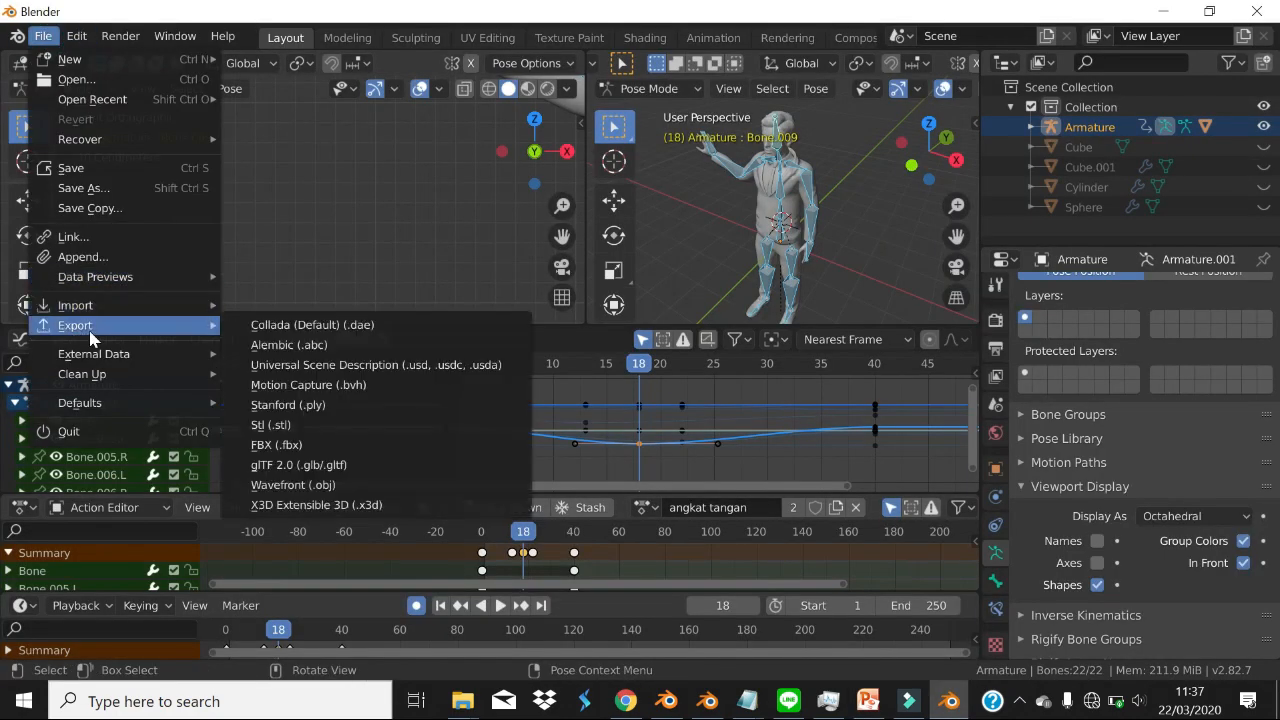
{"action": "left_click", "coordinate": [300, 443]}
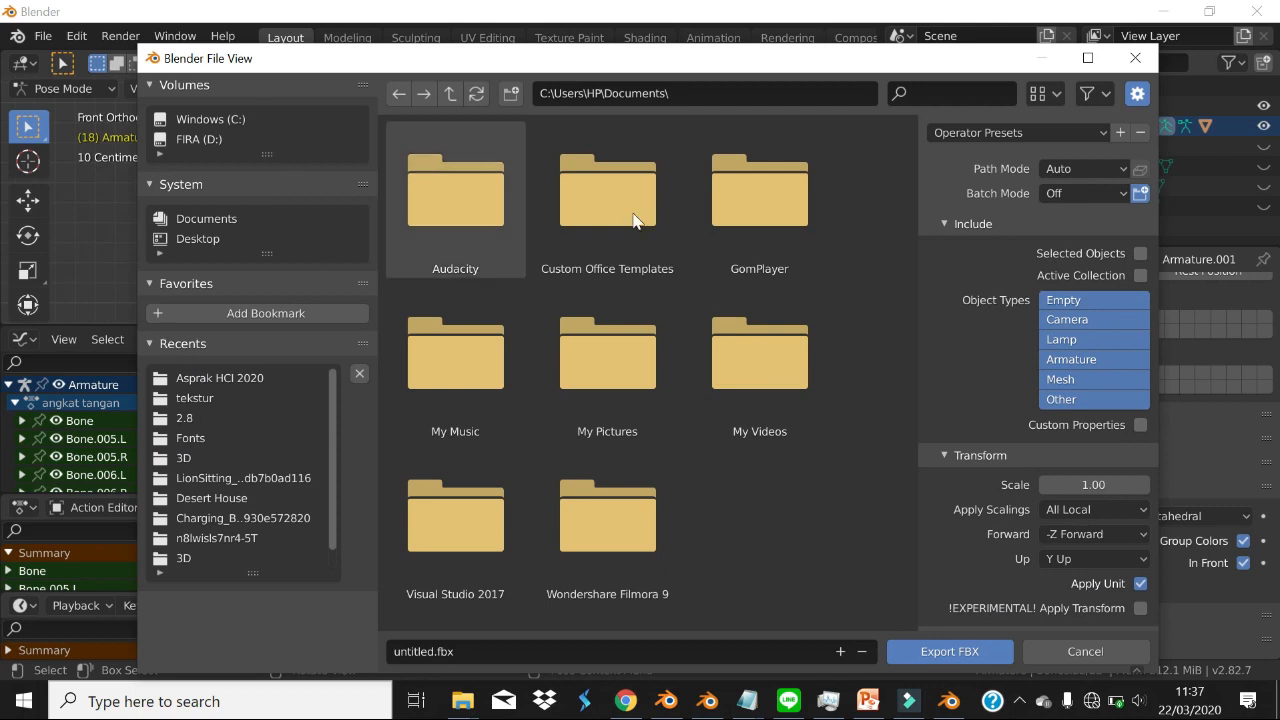
{"action": "scroll", "coordinate": [233, 450], "scroll_direction": "down", "scroll_amount": 1}
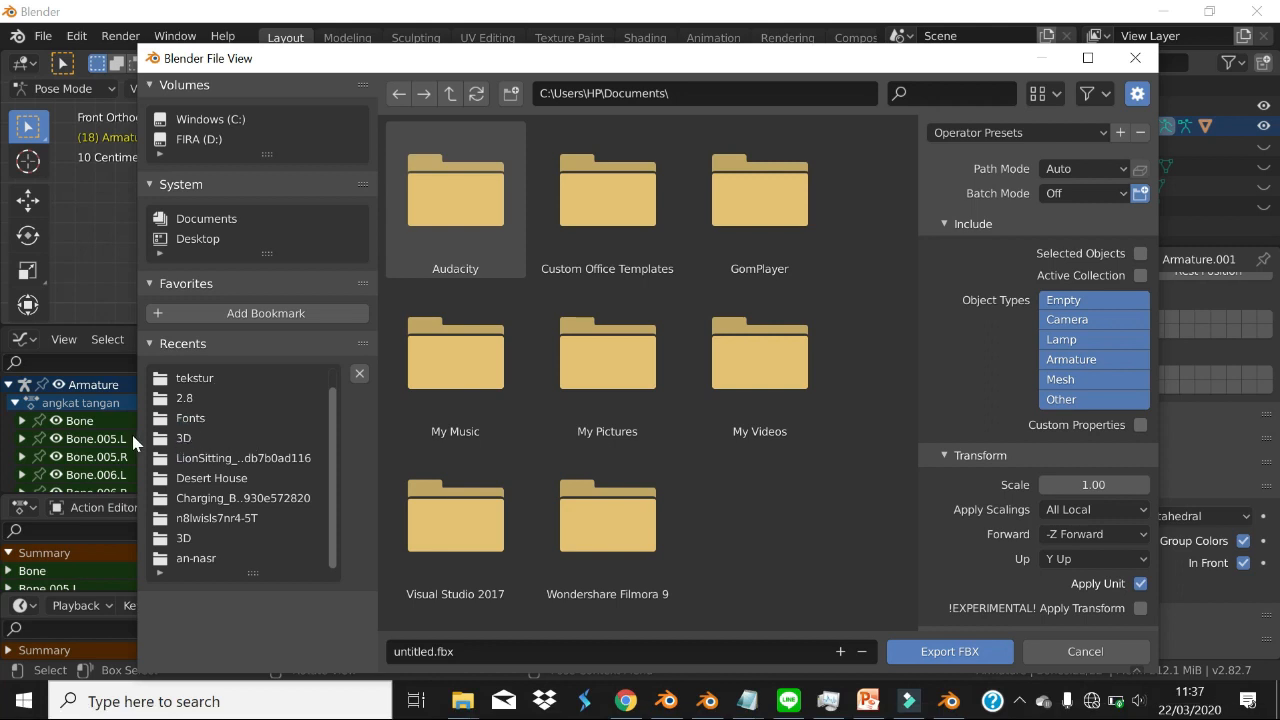
{"action": "left_click", "coordinate": [183, 438]}
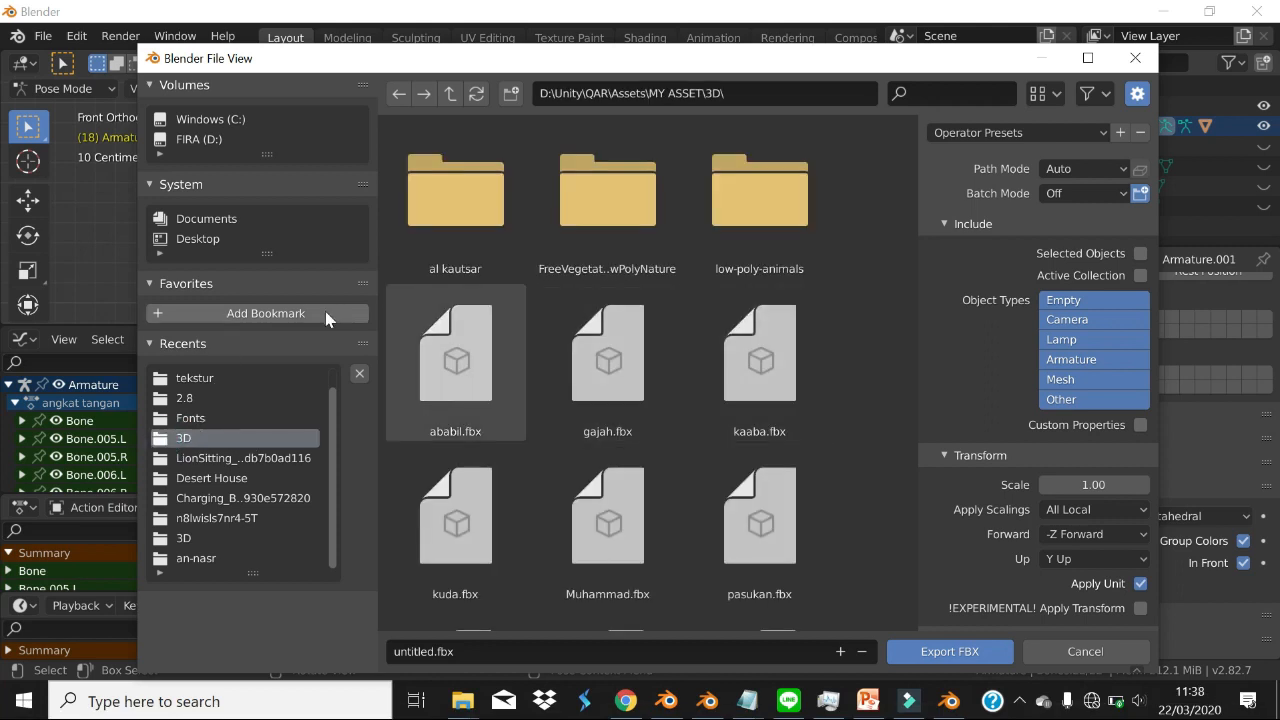
{"action": "left_click", "coordinate": [951, 651]}
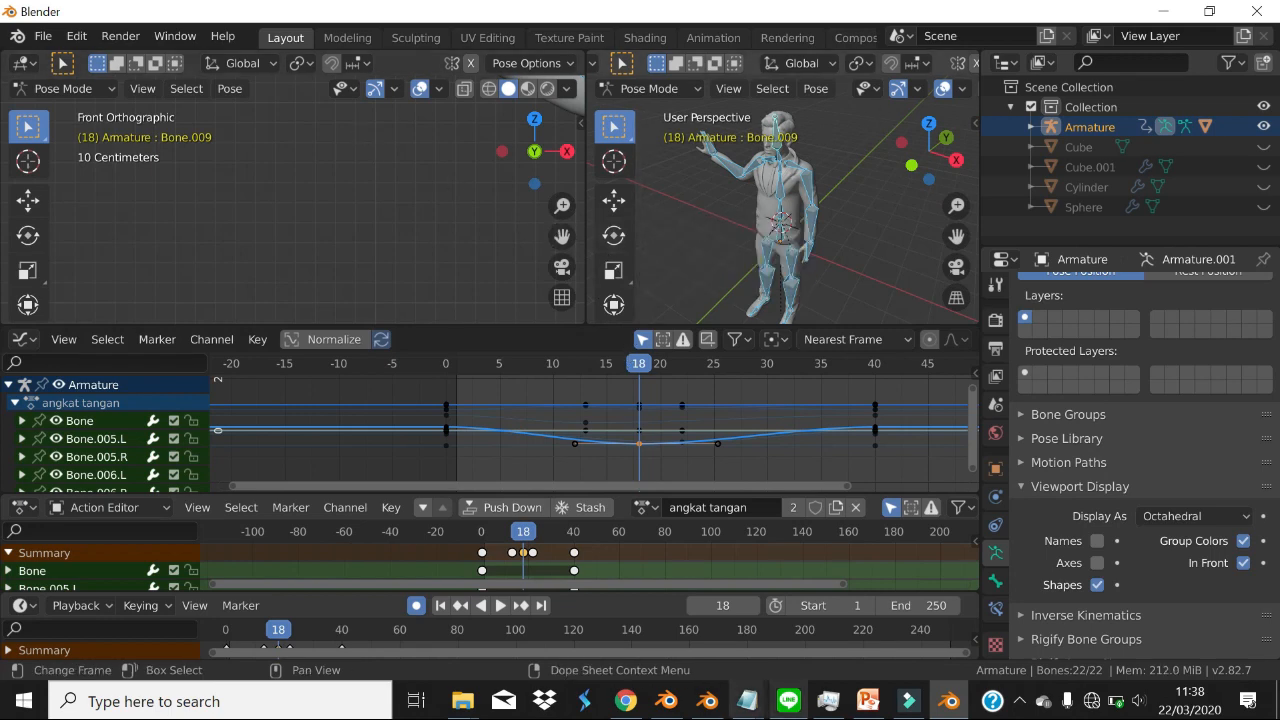
- Revisit the Export ke Unity slide in PowerPoint, check Blender once more, and show the Channel Rekomendasi Belajar Blender slide
{"action": "left_click", "coordinate": [868, 701]}
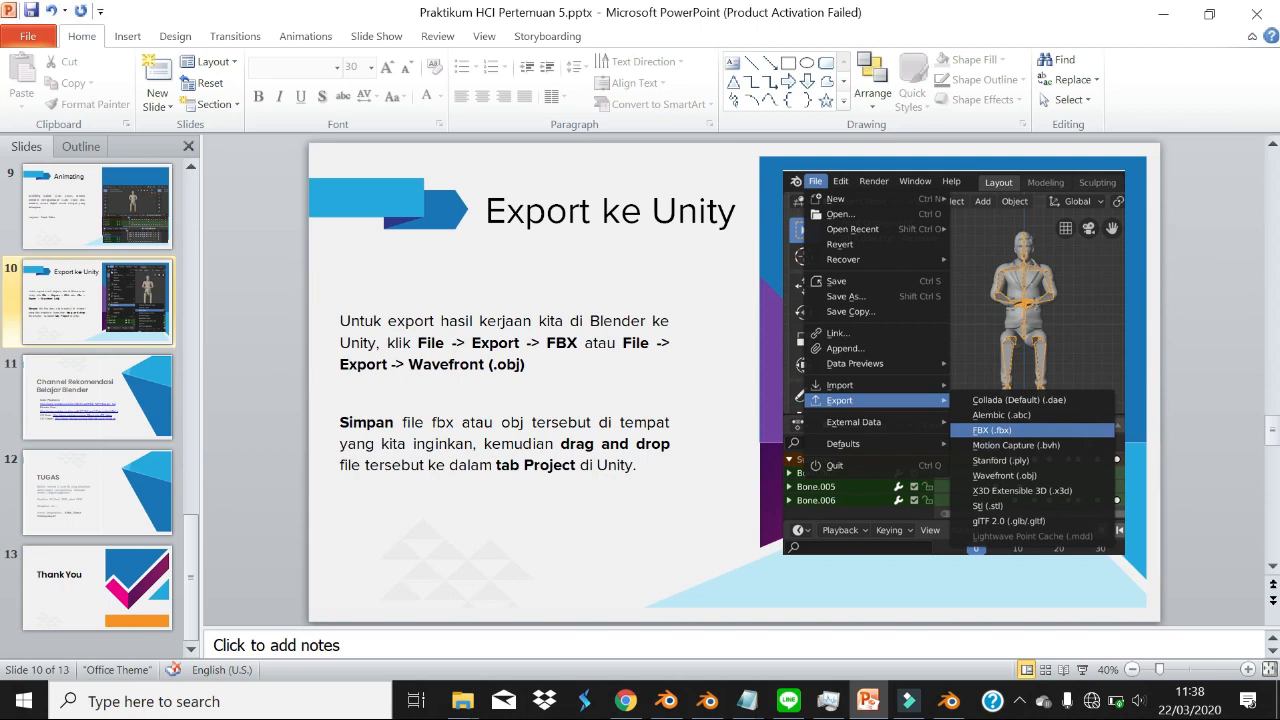
{"action": "left_click", "coordinate": [941, 713]}
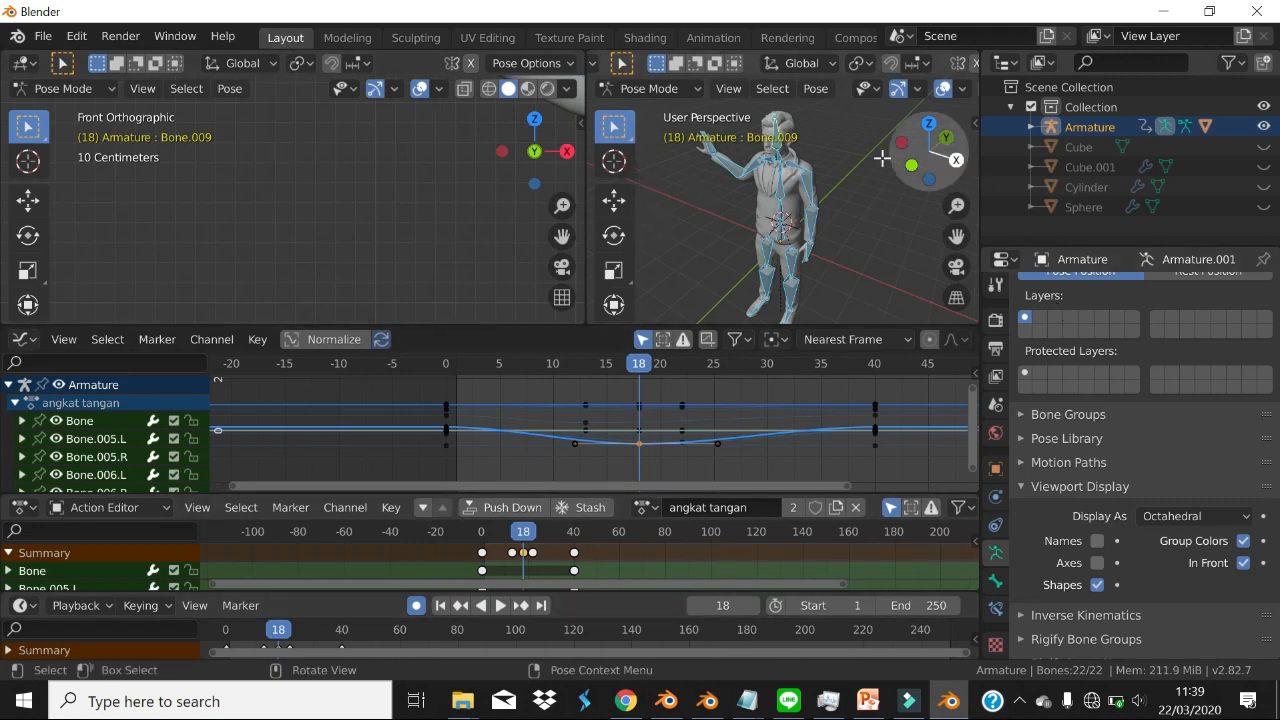
{"action": "left_click", "coordinate": [868, 701]}
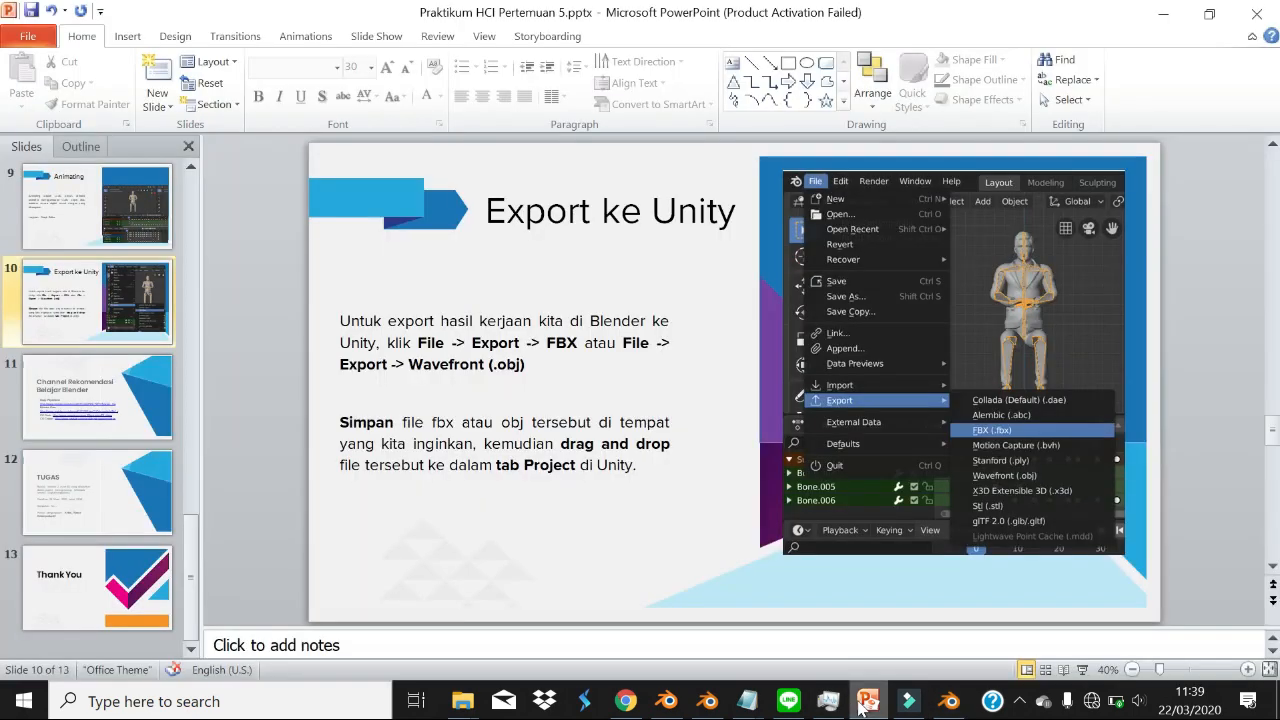
{"action": "scroll", "coordinate": [735, 382], "scroll_direction": "down", "scroll_amount": 1}
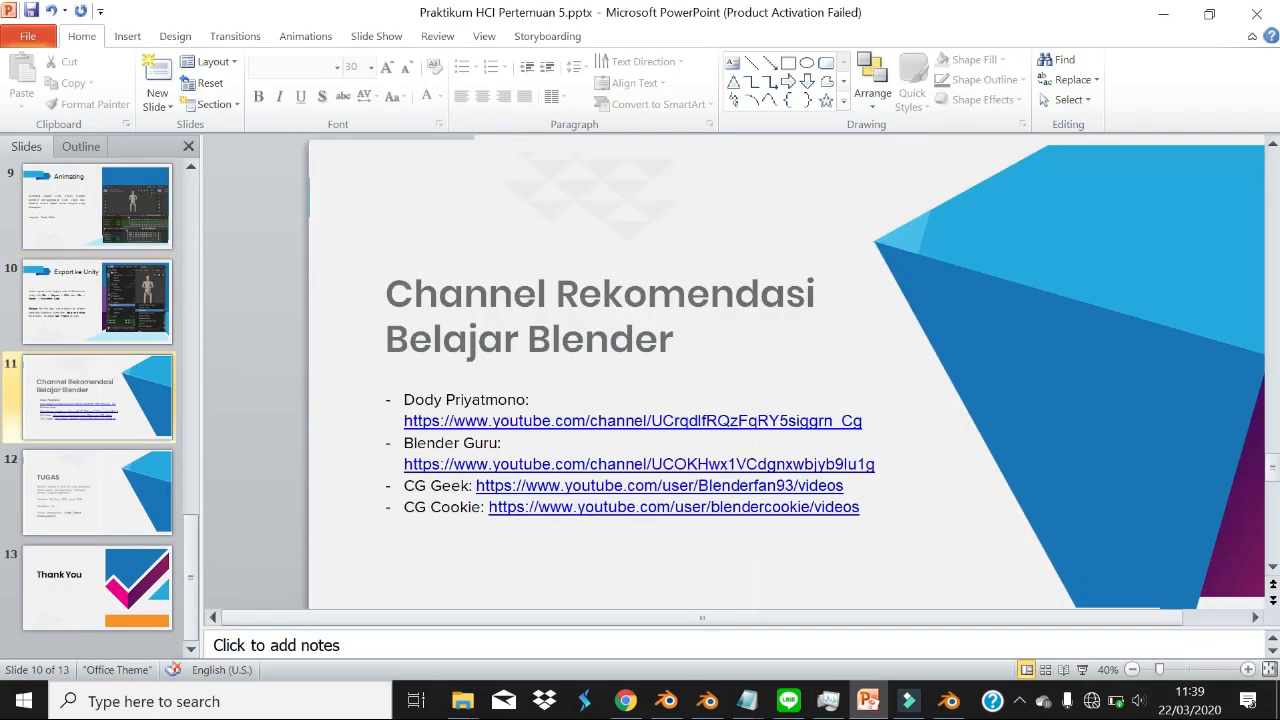